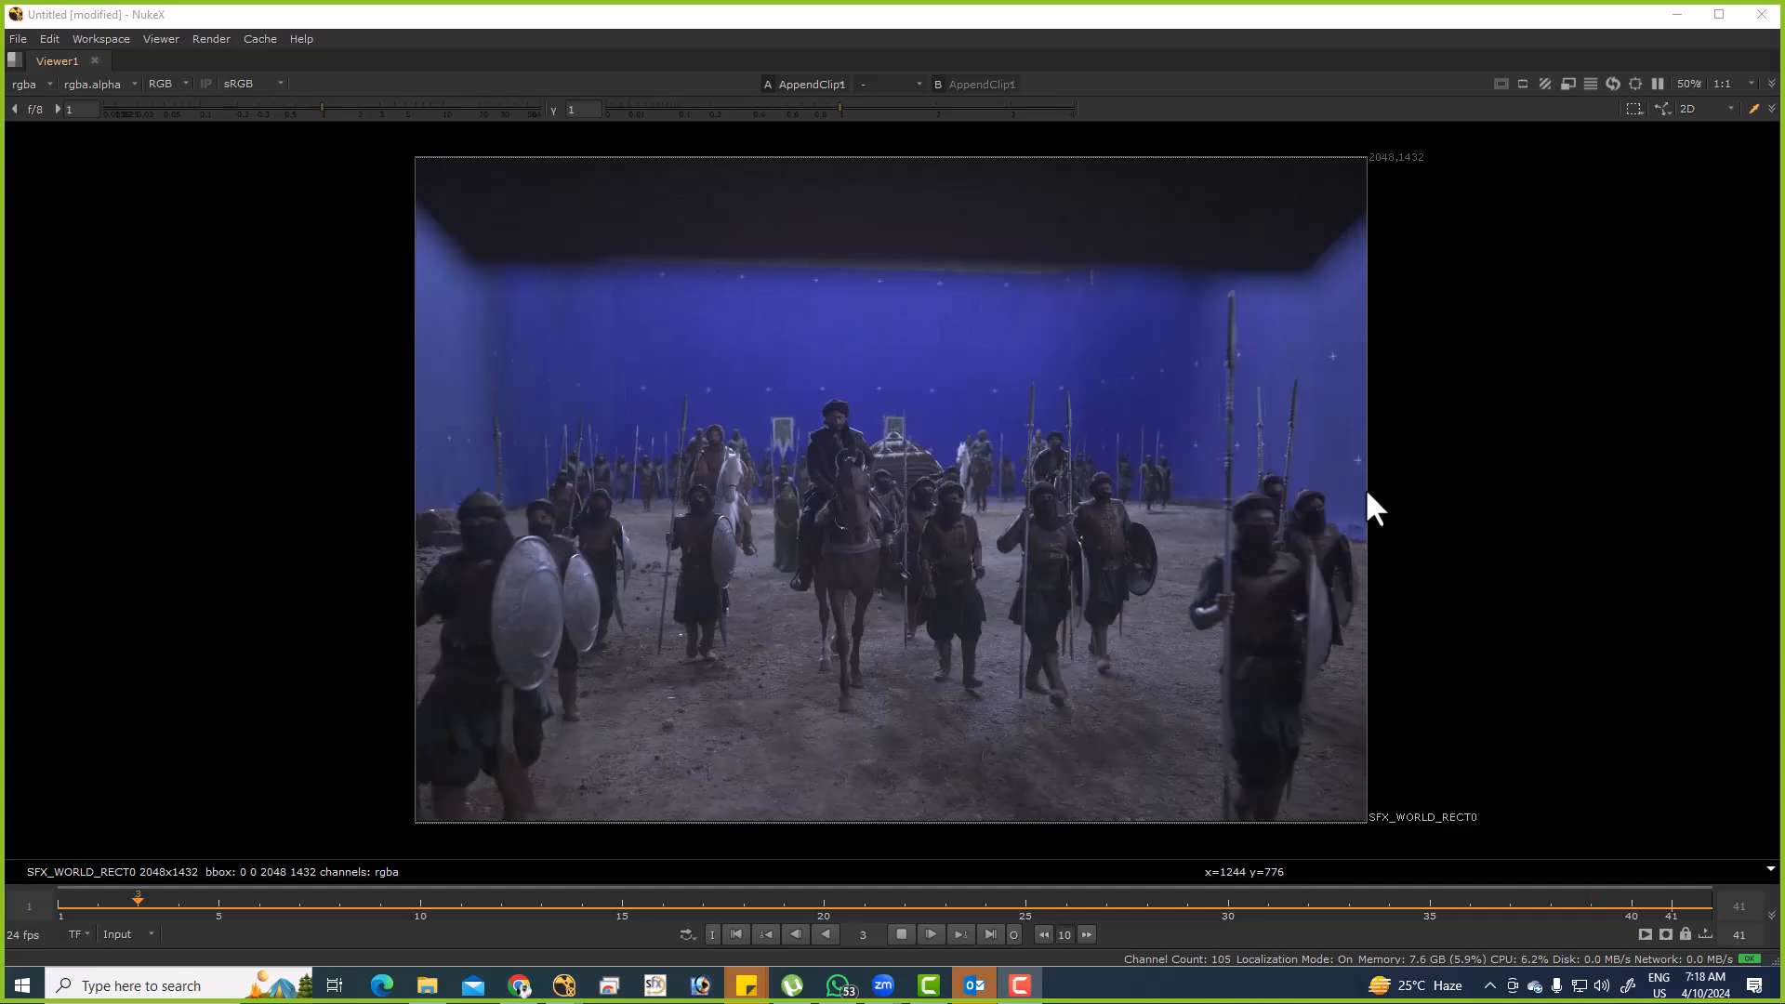
drag(486, 343, 276, 490)
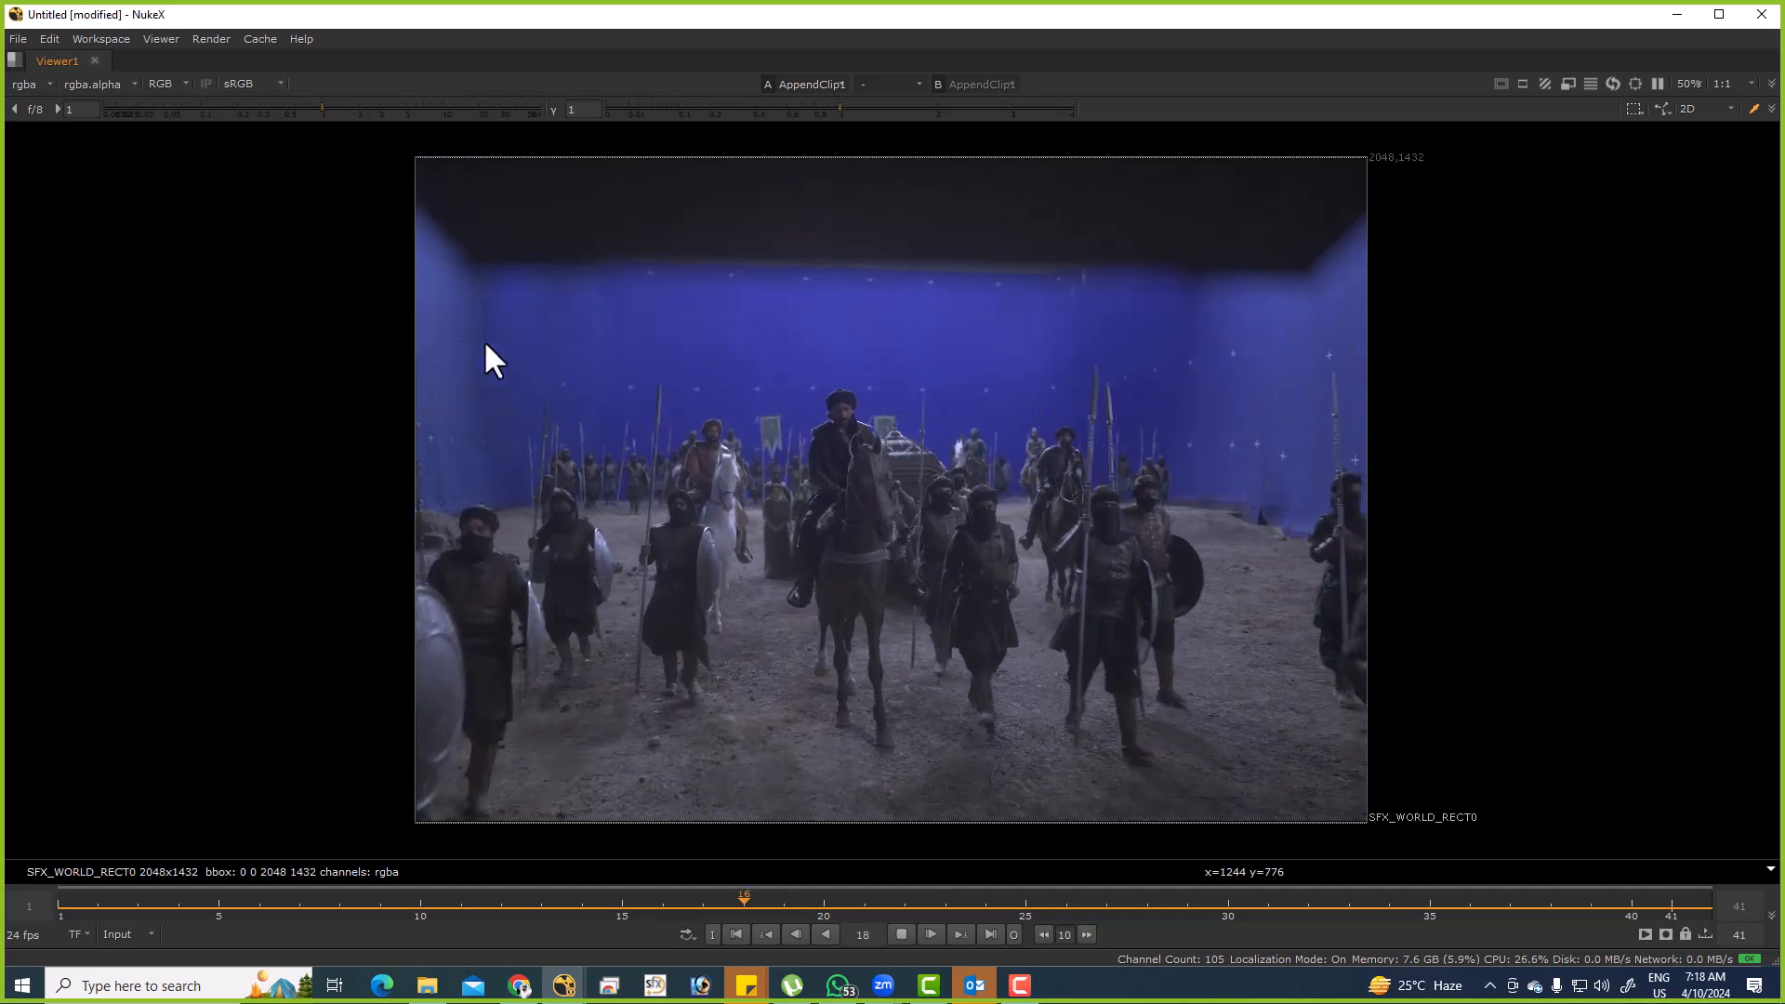
drag(401, 337, 1495, 574)
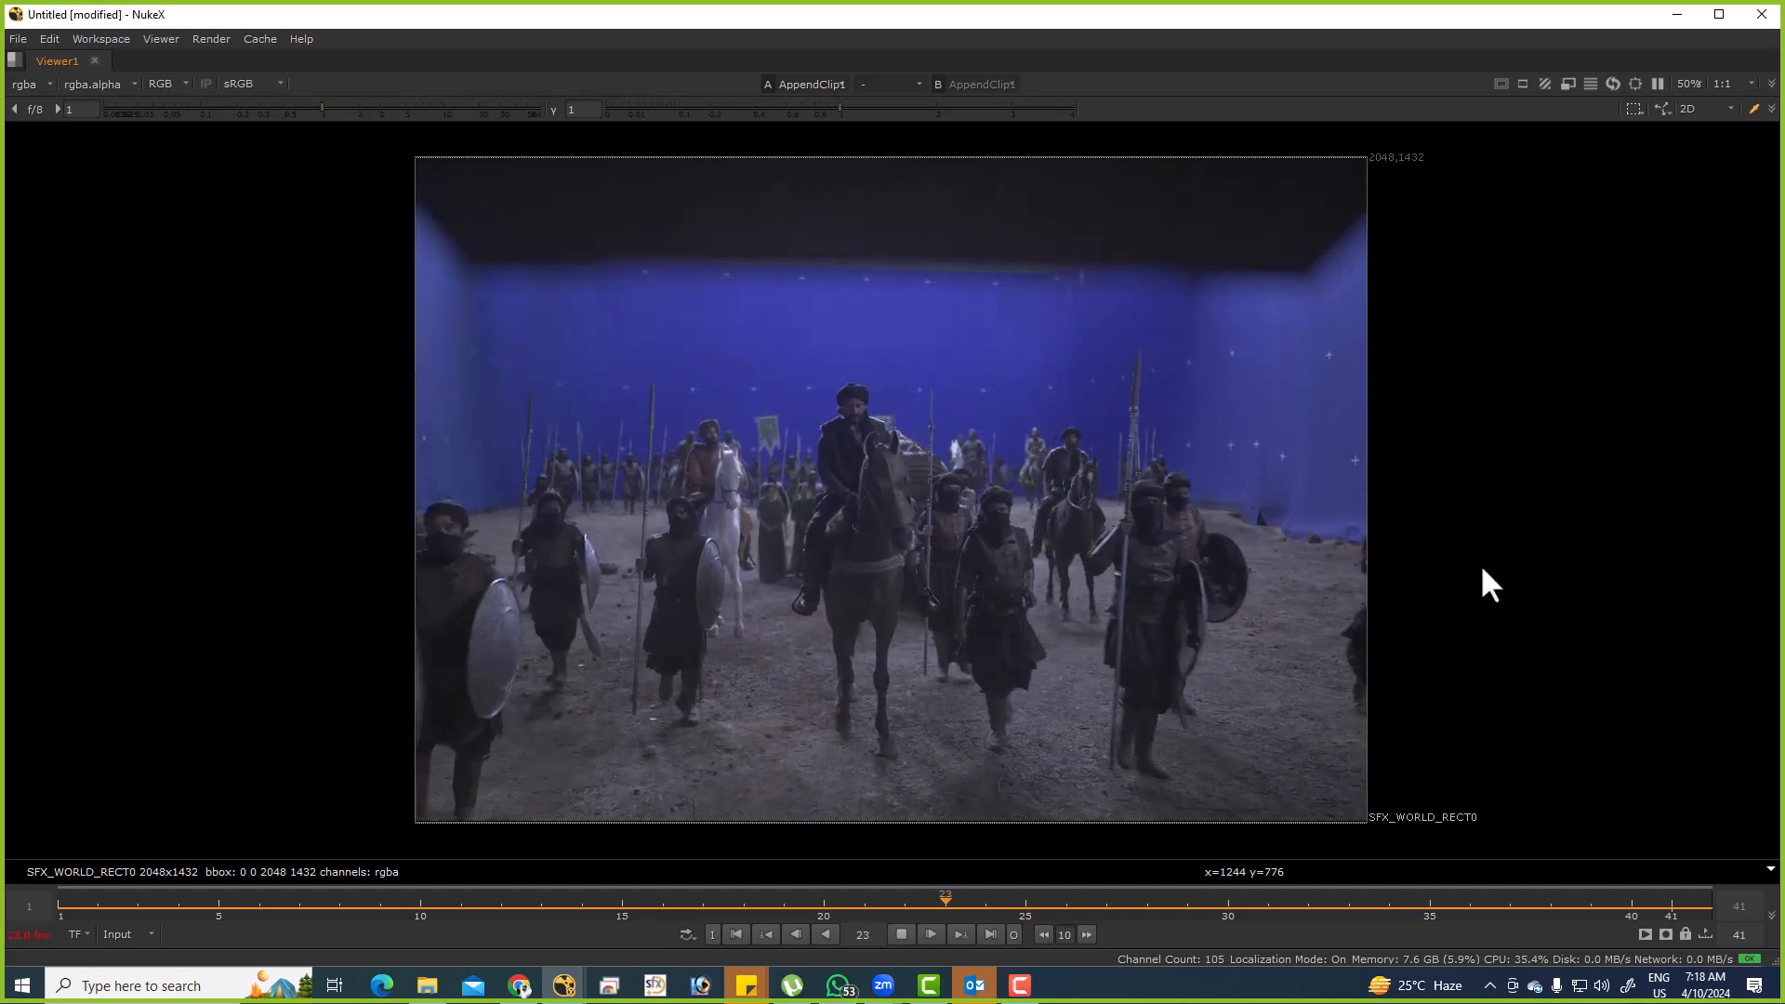
Switch to WhatsApp, search for the student by name and open that student's chat.
key(super+Tab)
click(656, 464)
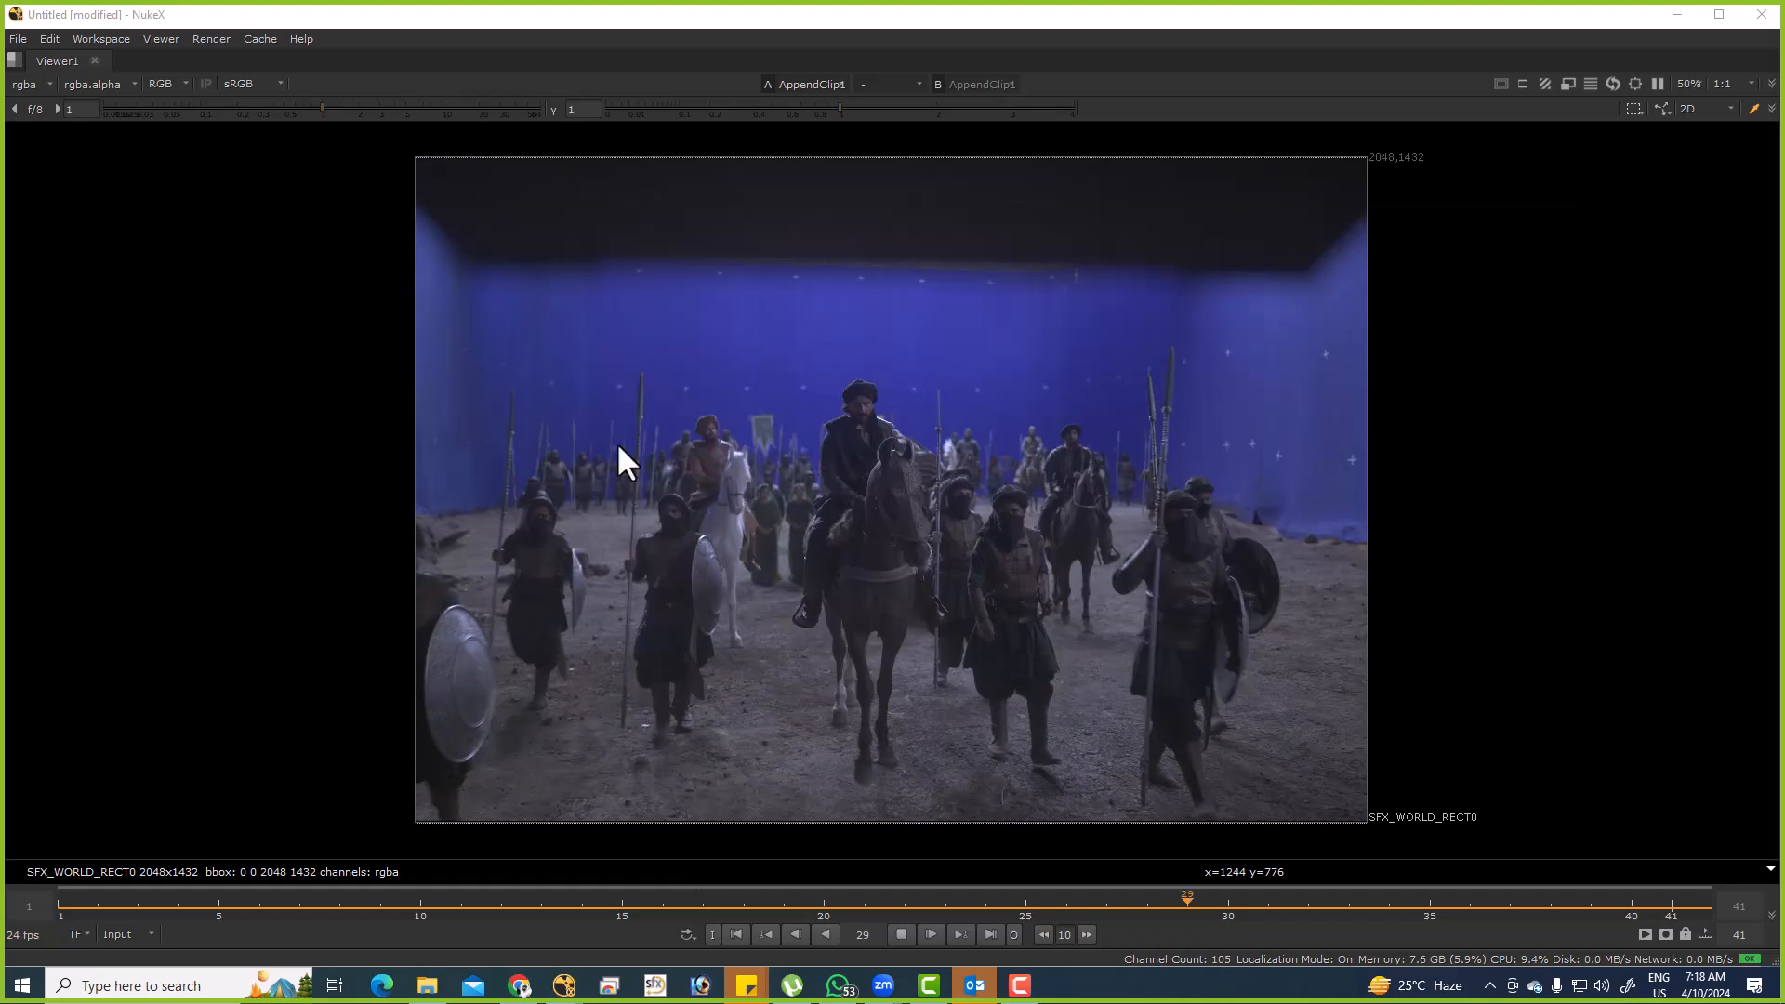
click(176, 113)
text(r)
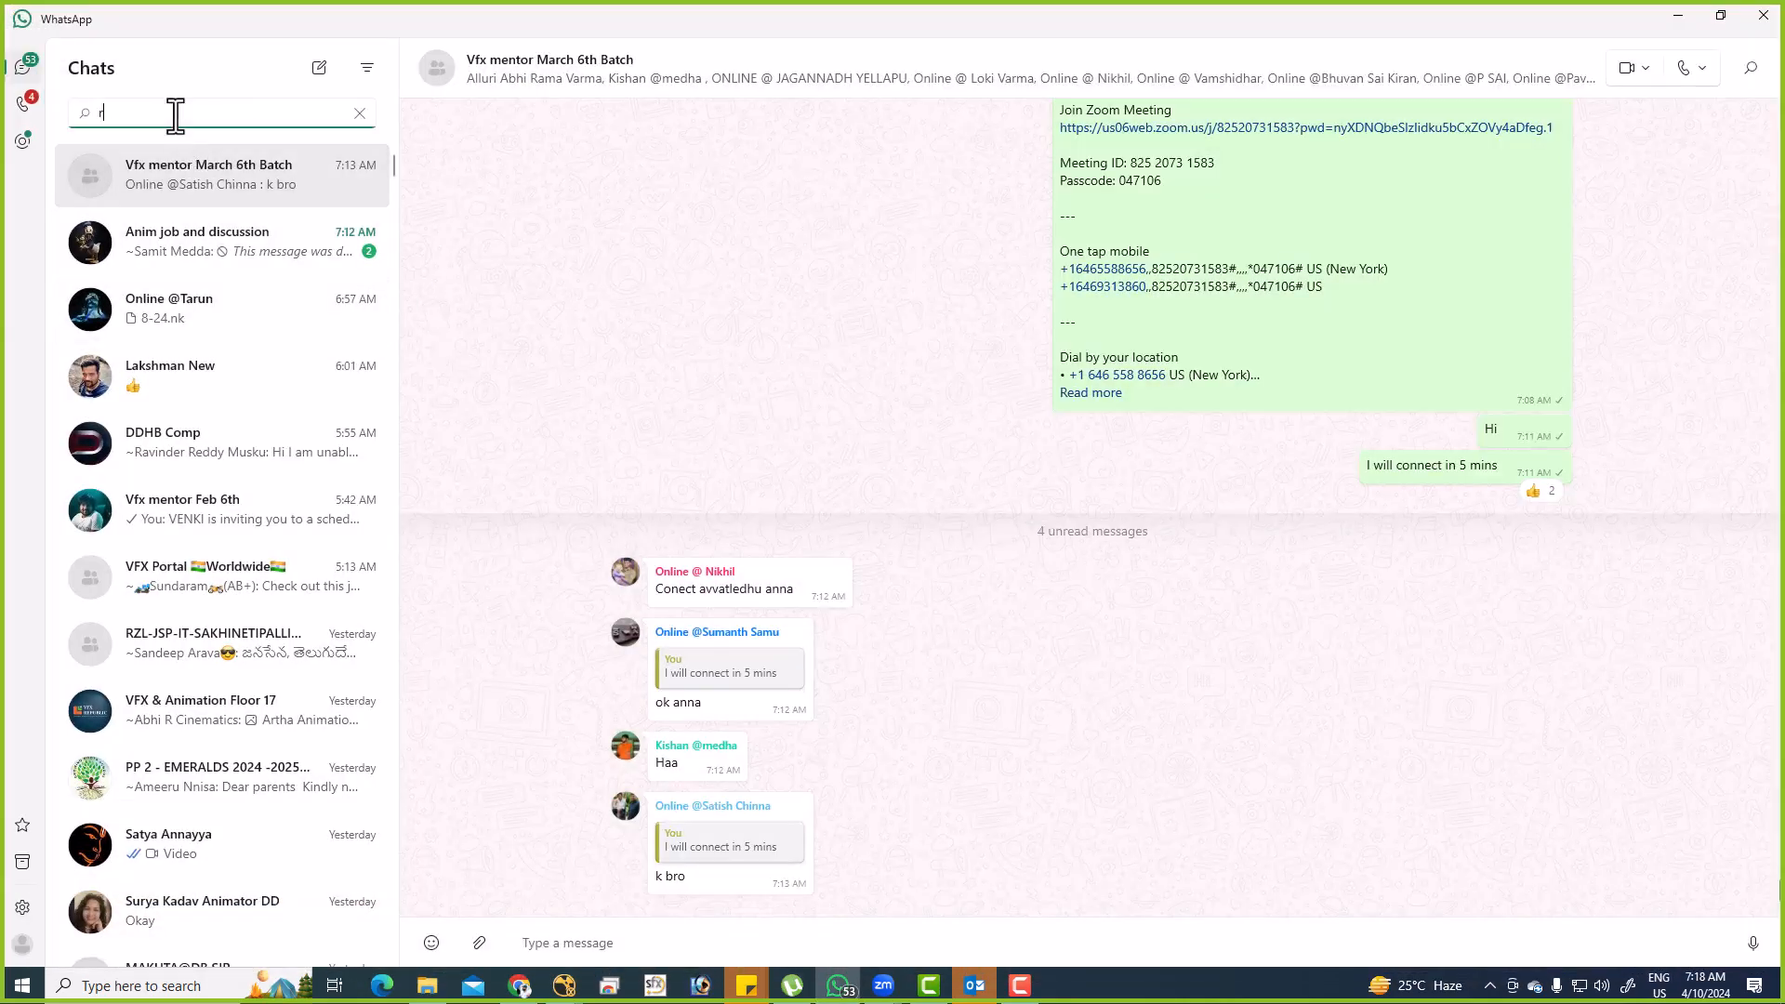
text(evan)
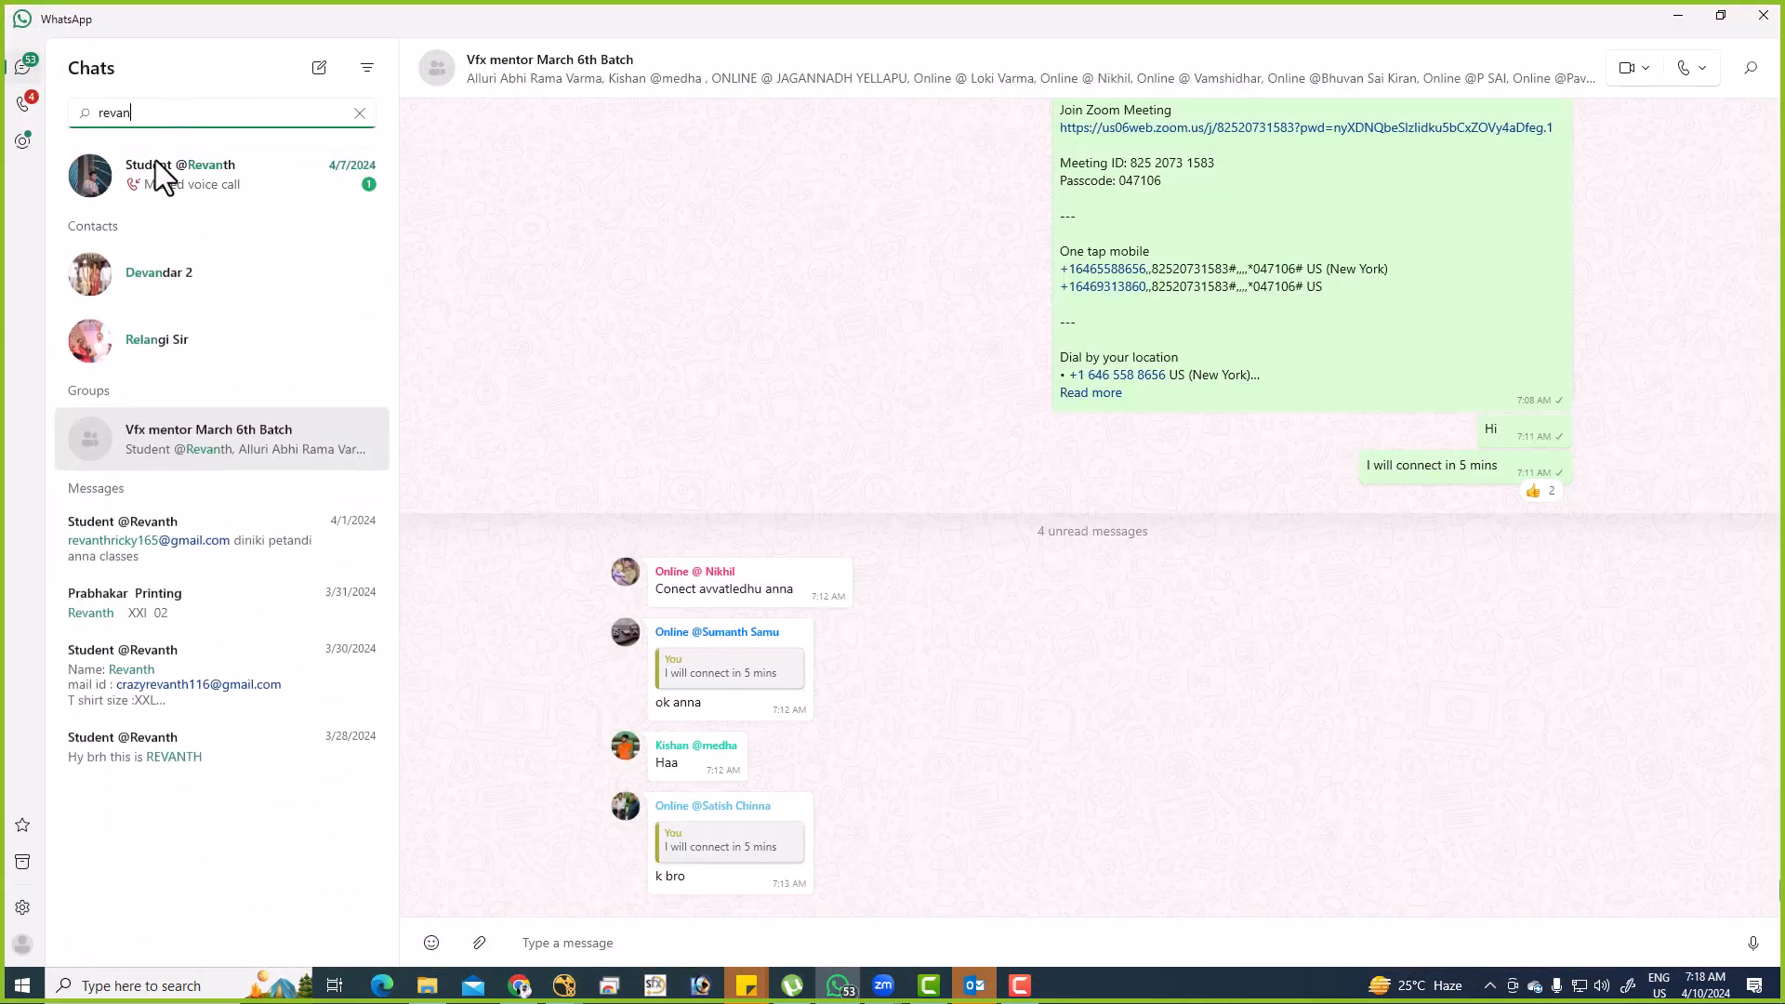
click(159, 163)
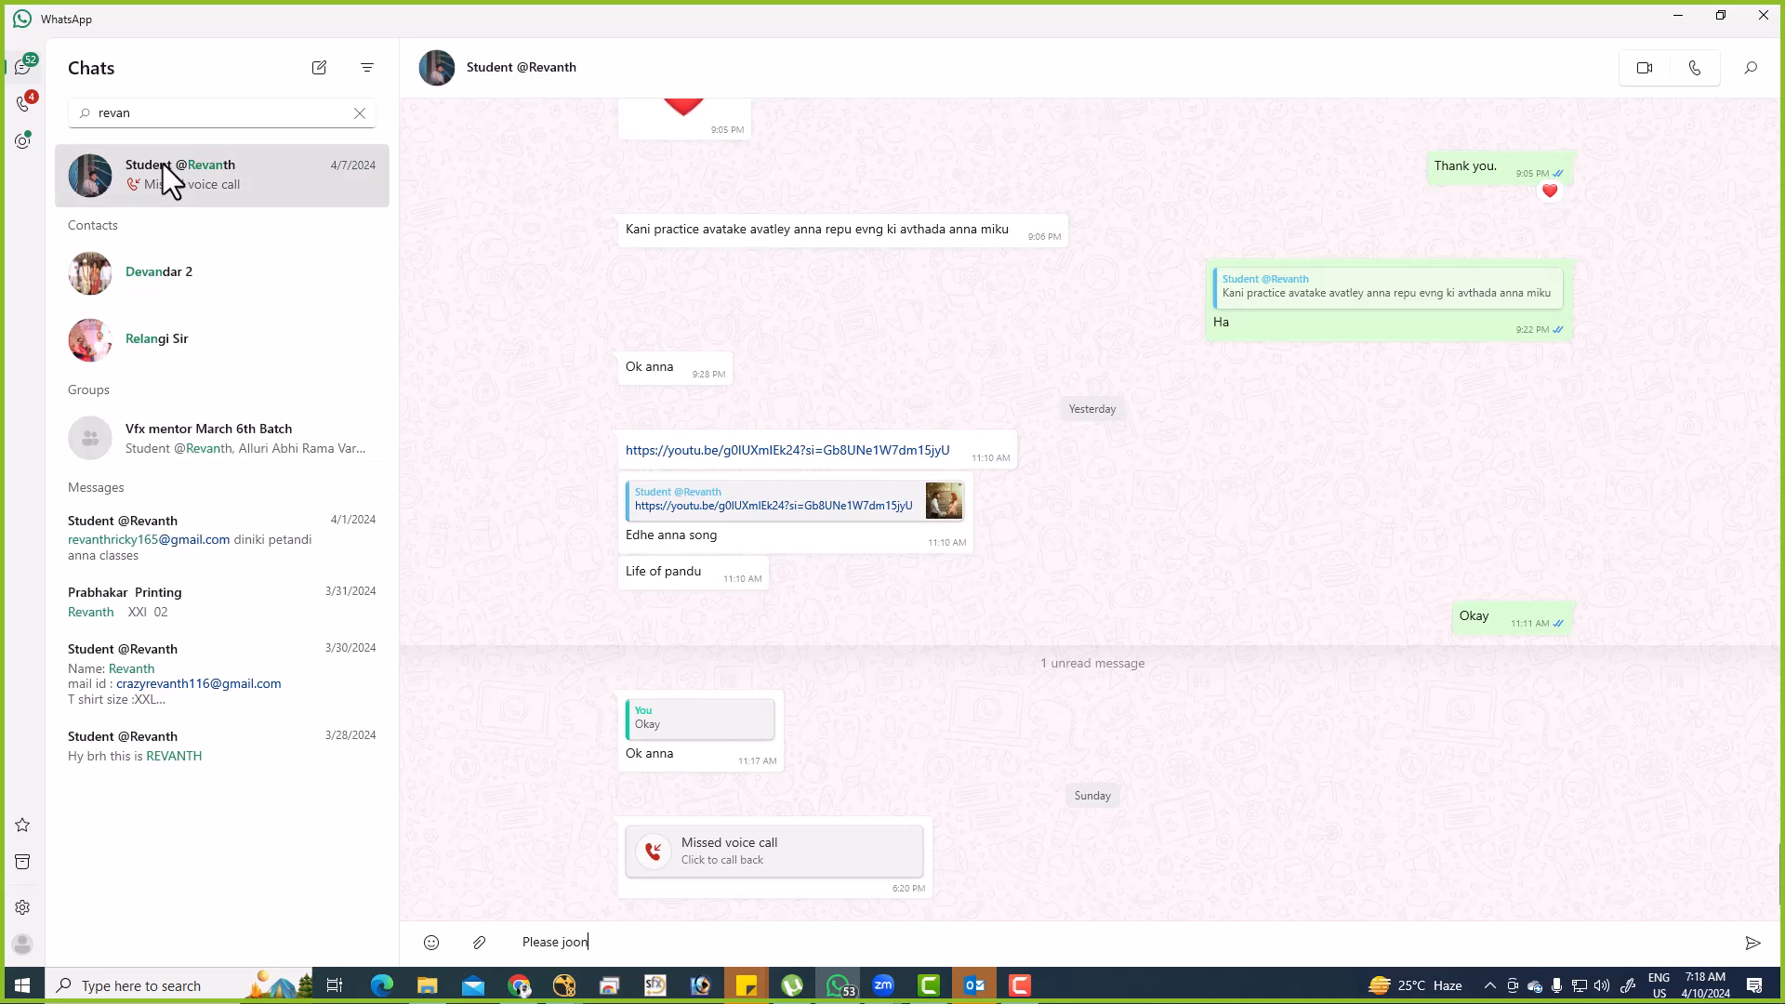
Send the student the message "Please join" followed by the copied Zoom meeting invitation with its meeting ID and passcode.
text(Please join)
key(Return)
key(ctrl+v)
key(Return)
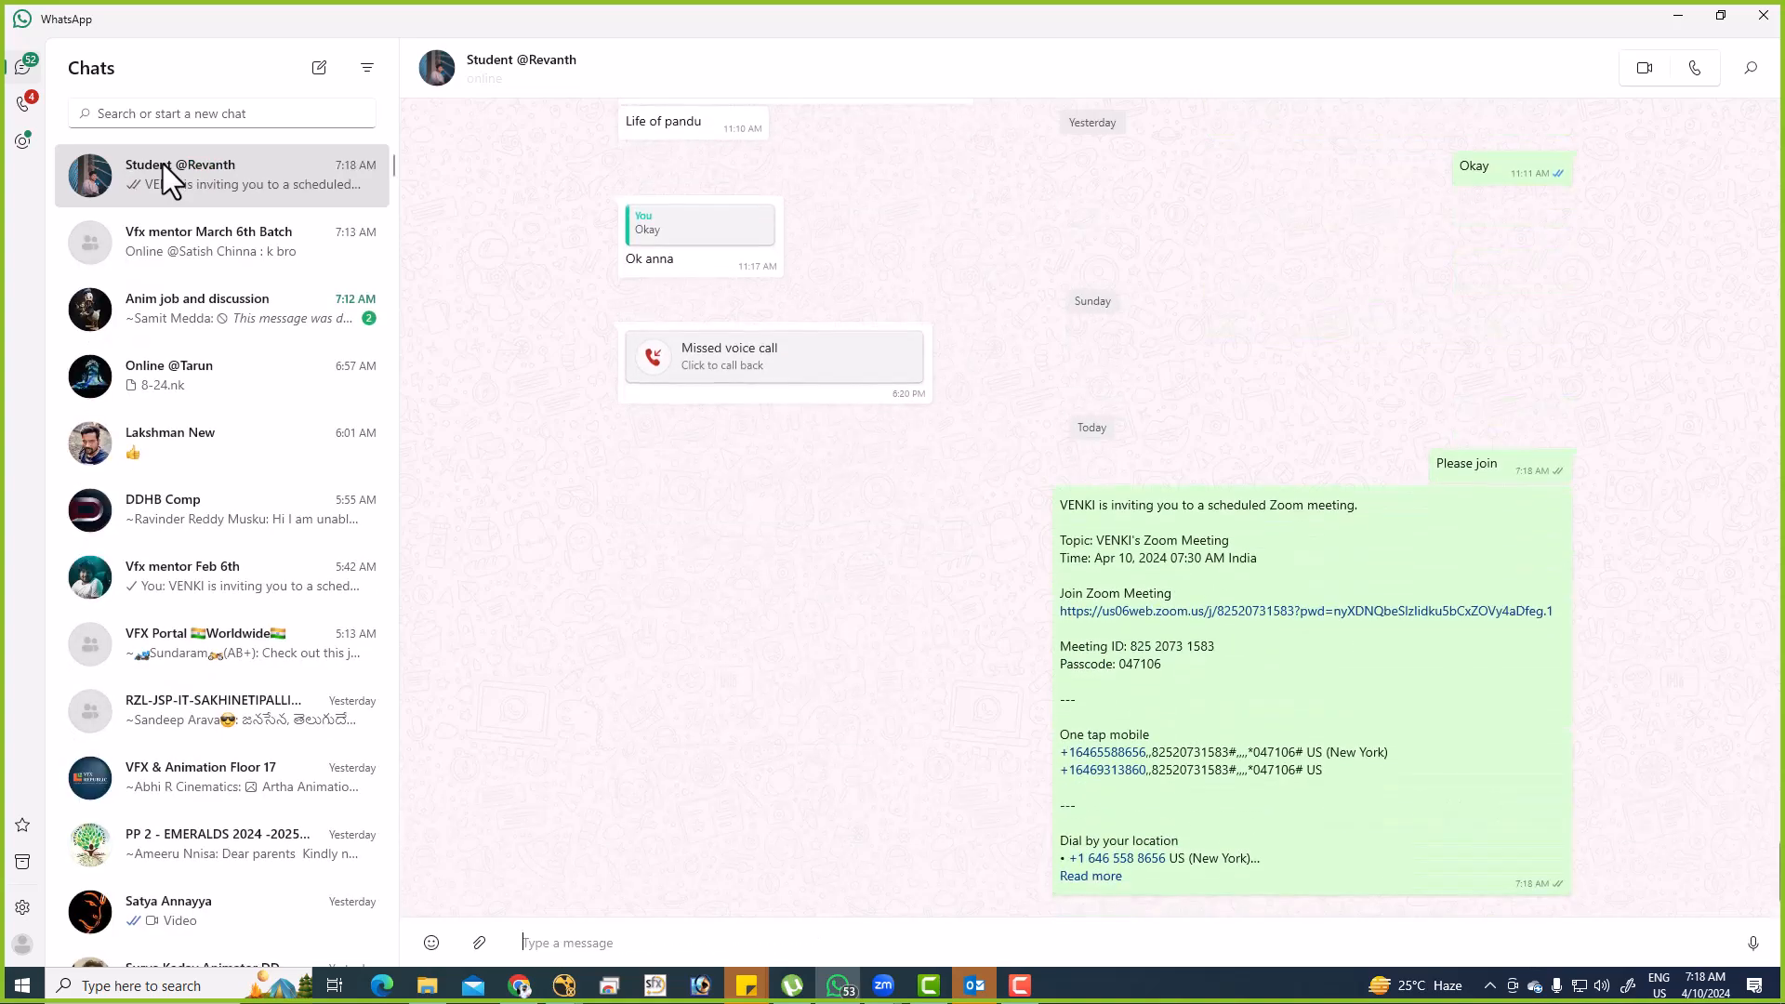
Return to NukeX and examine the blue-screen army plate in its individual colour channels, ending on the full RGB display.
key(alt+Tab)
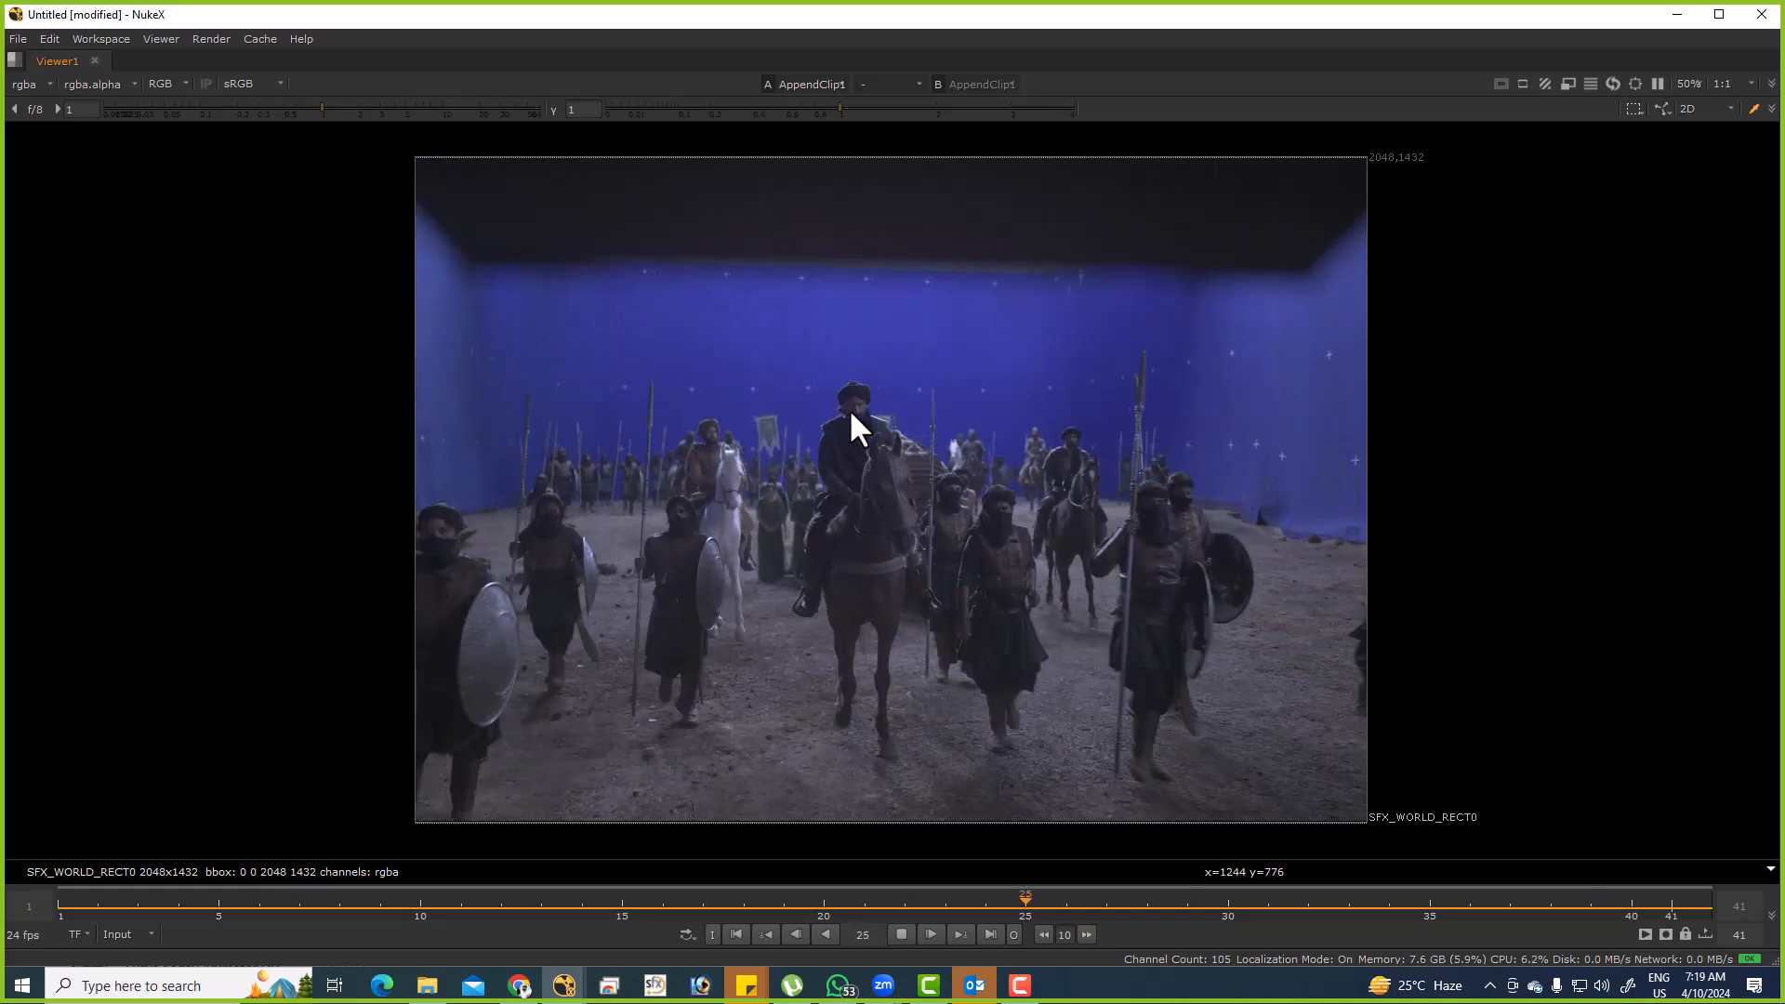
drag(959, 292, 973, 570)
drag(341, 389, 1456, 606)
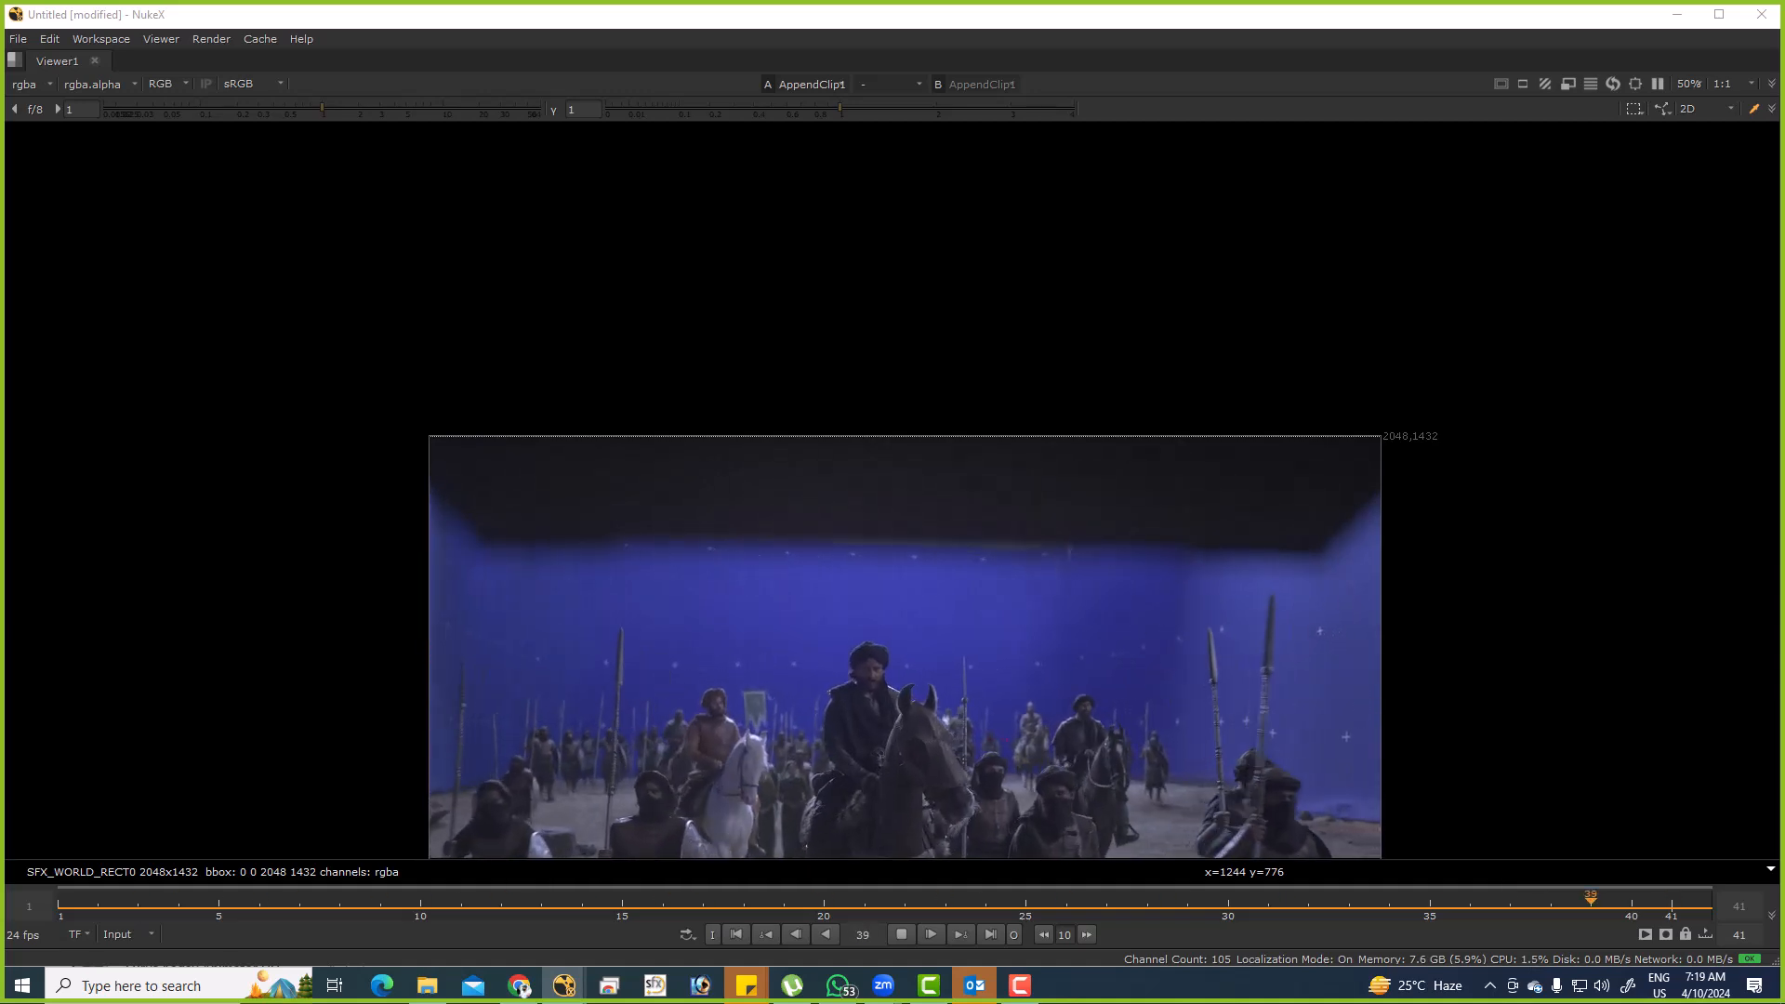
key(f)
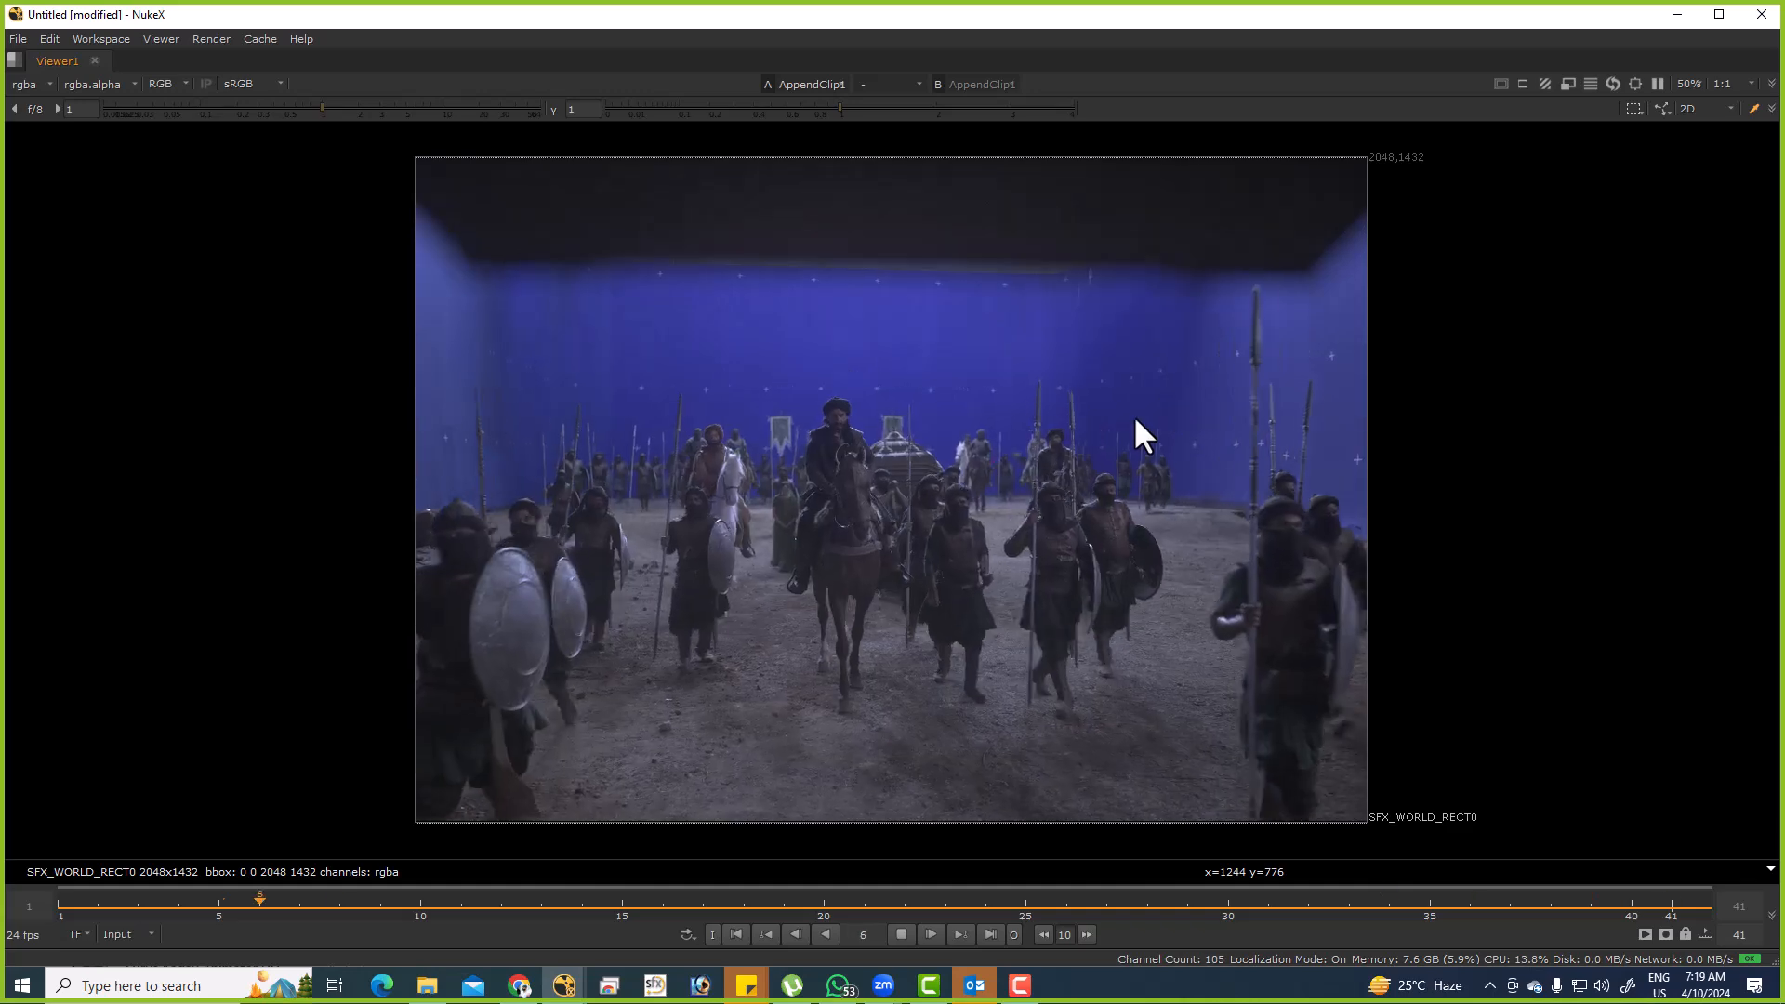
scroll(1181, 414, up, 1)
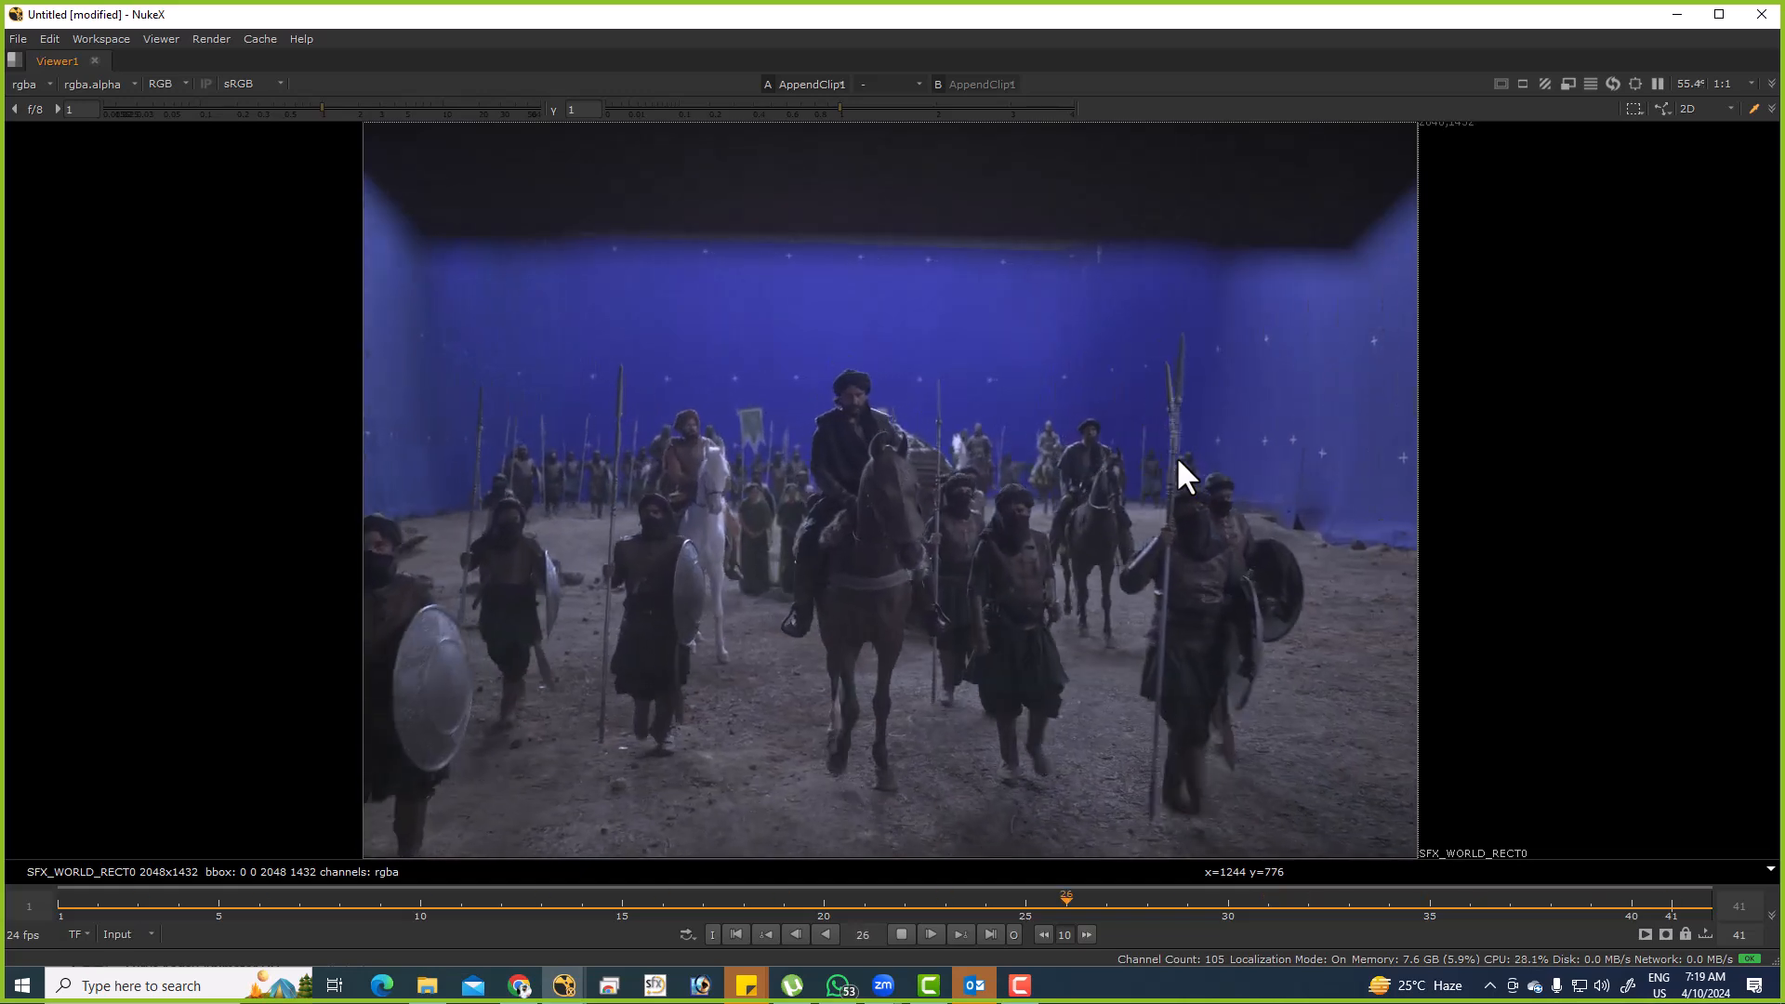
key(r)
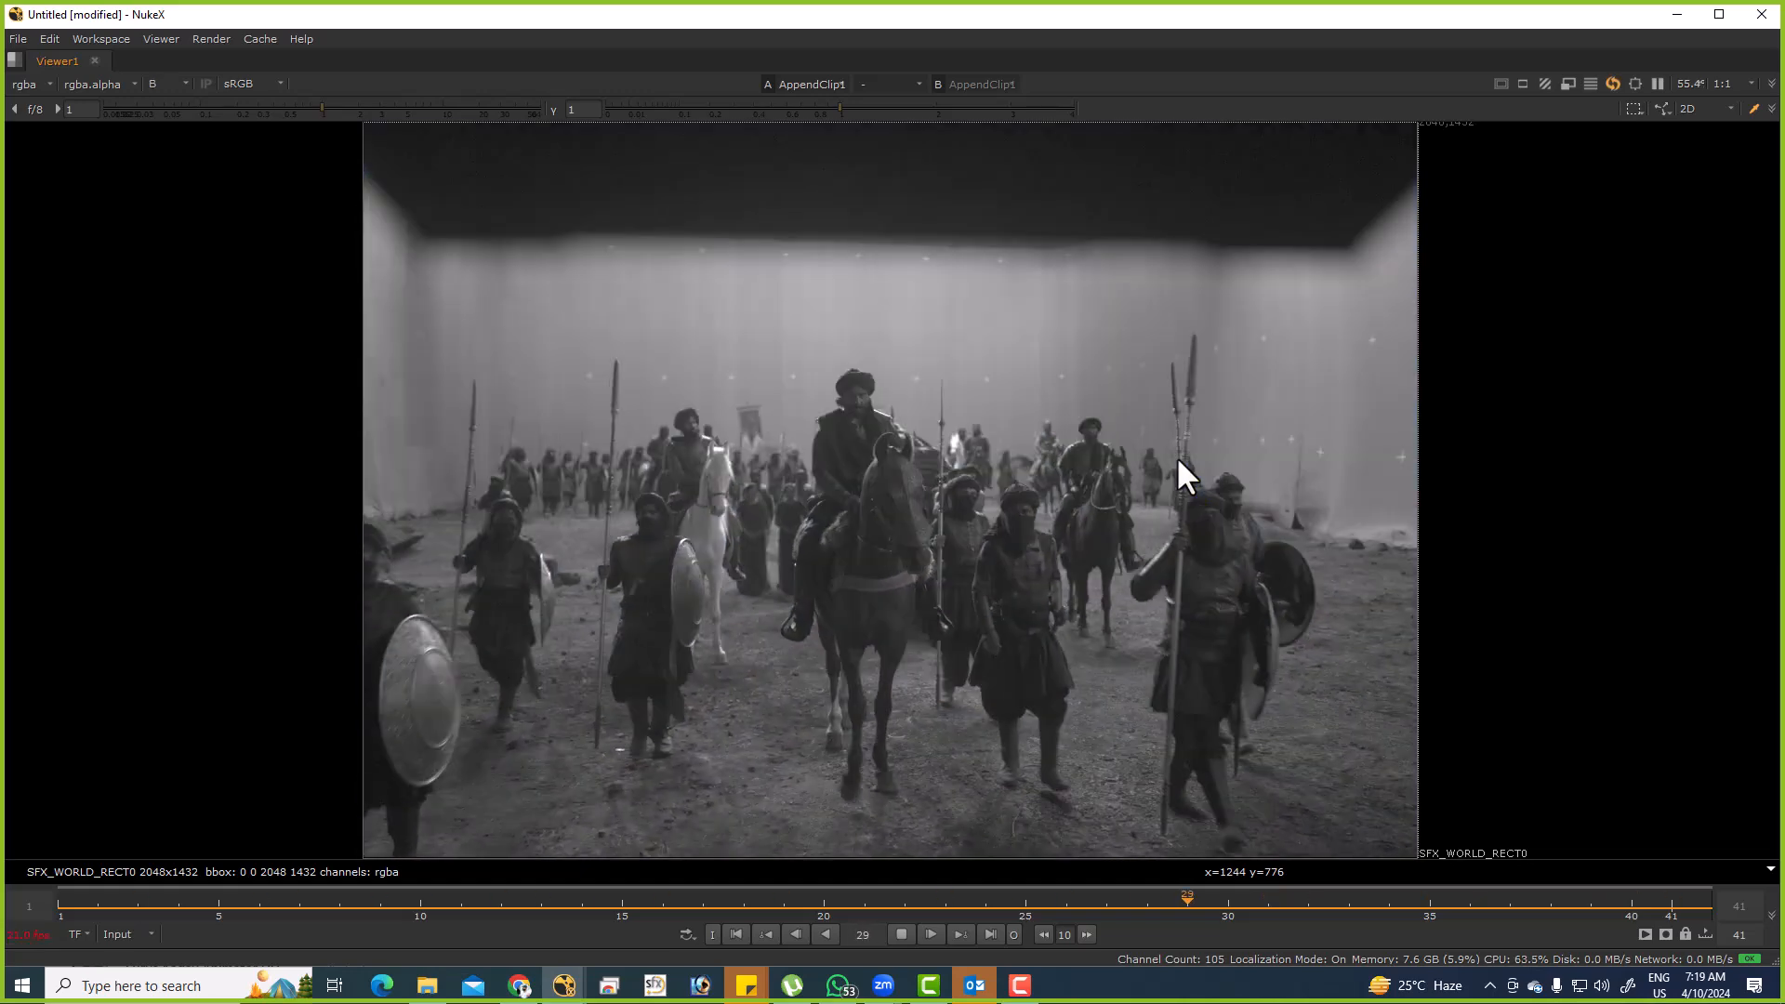
key(g)
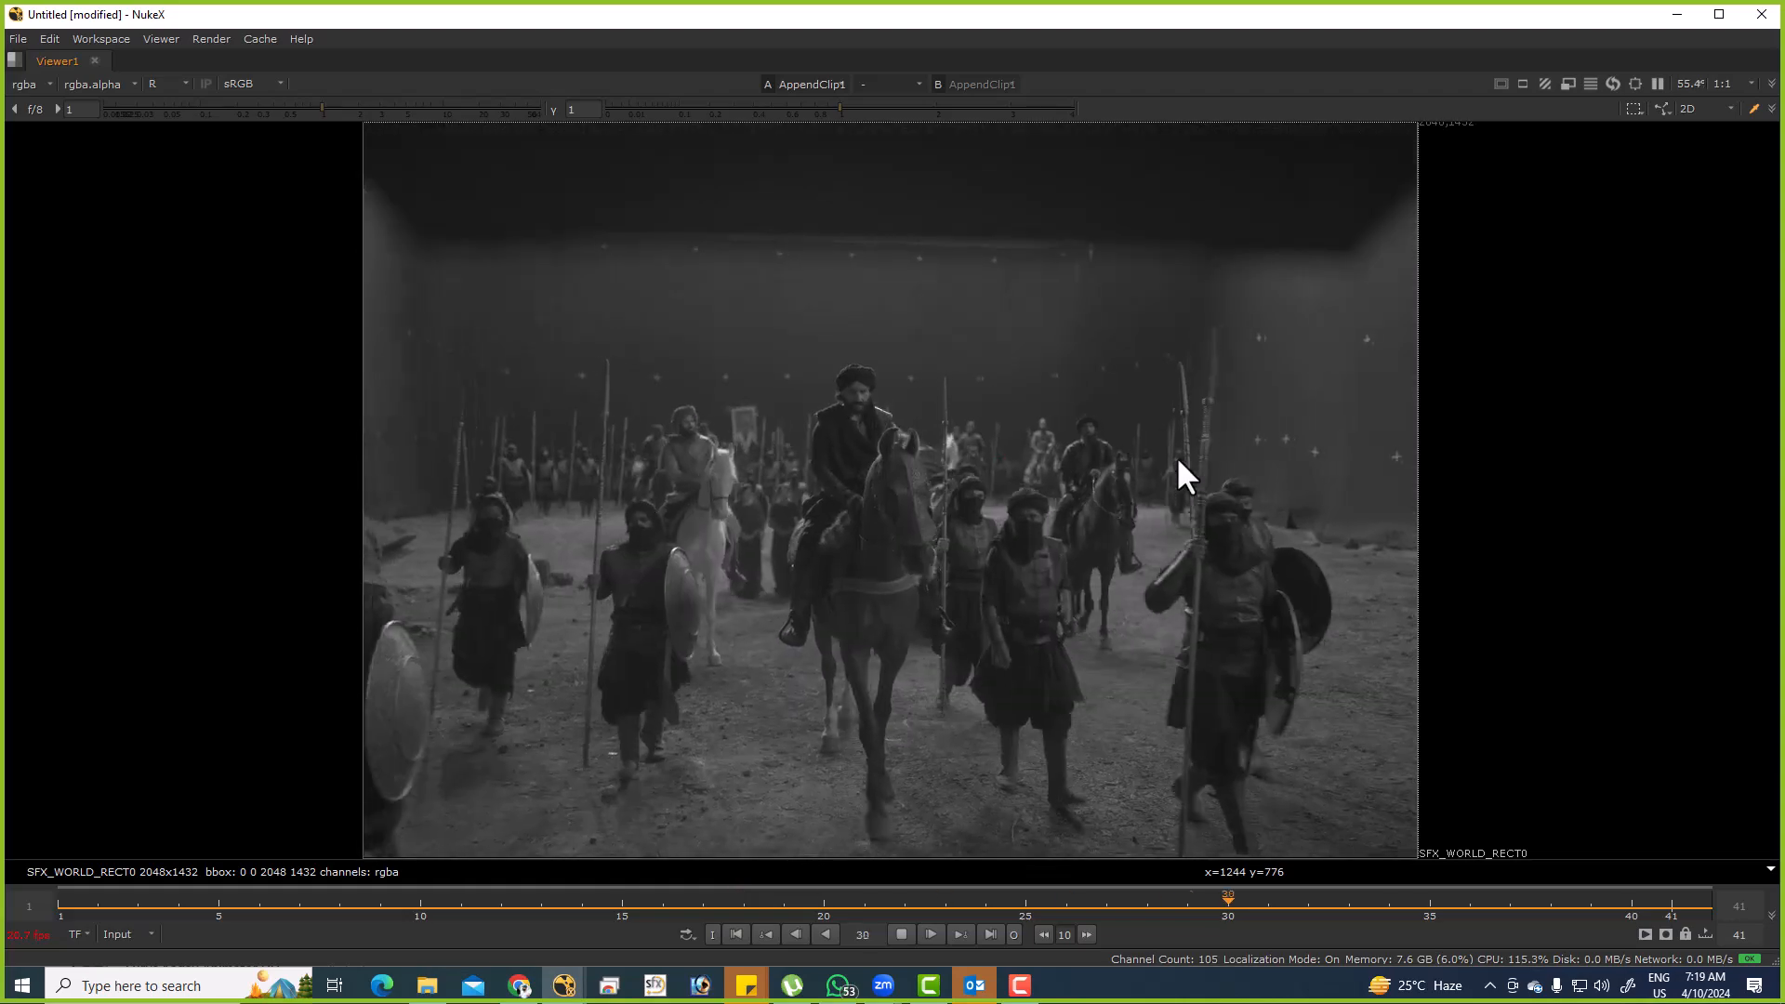
key(g)
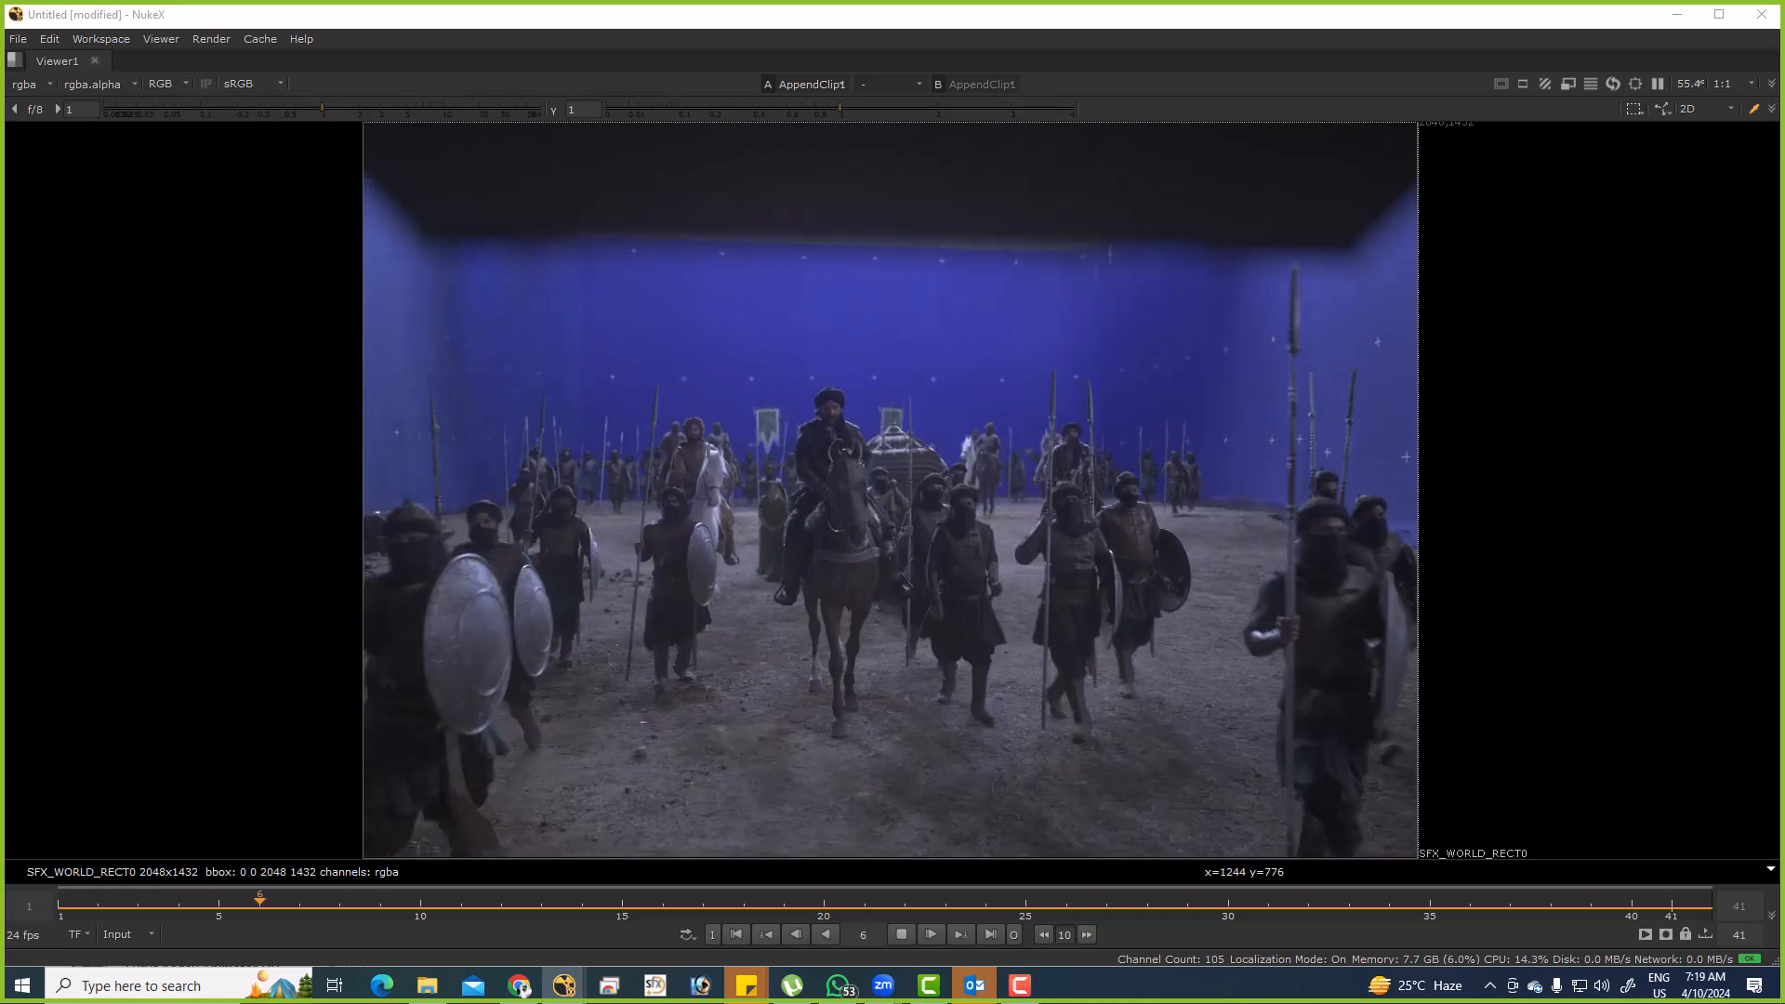
Restore the full pane layout, stop playback and paste a copy of the plate's Read and AppendClip nodes into empty Node Graph space.
key(space)
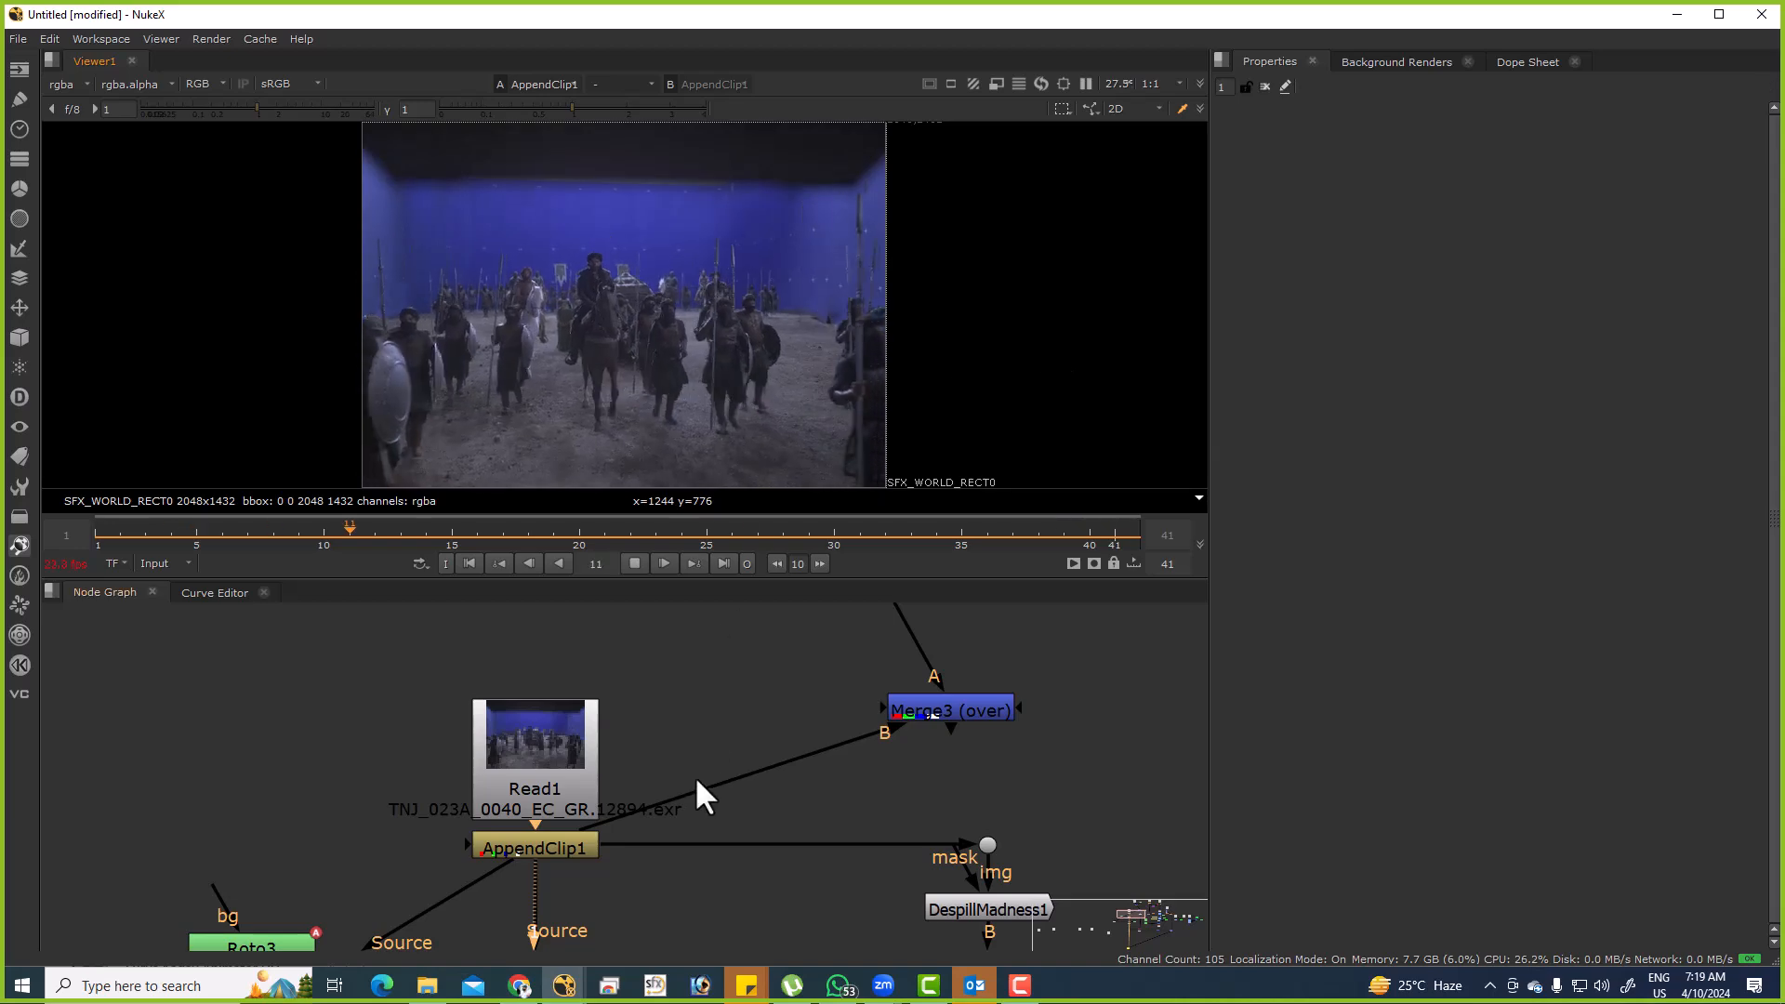
click(582, 774)
scroll(717, 749, down, 10)
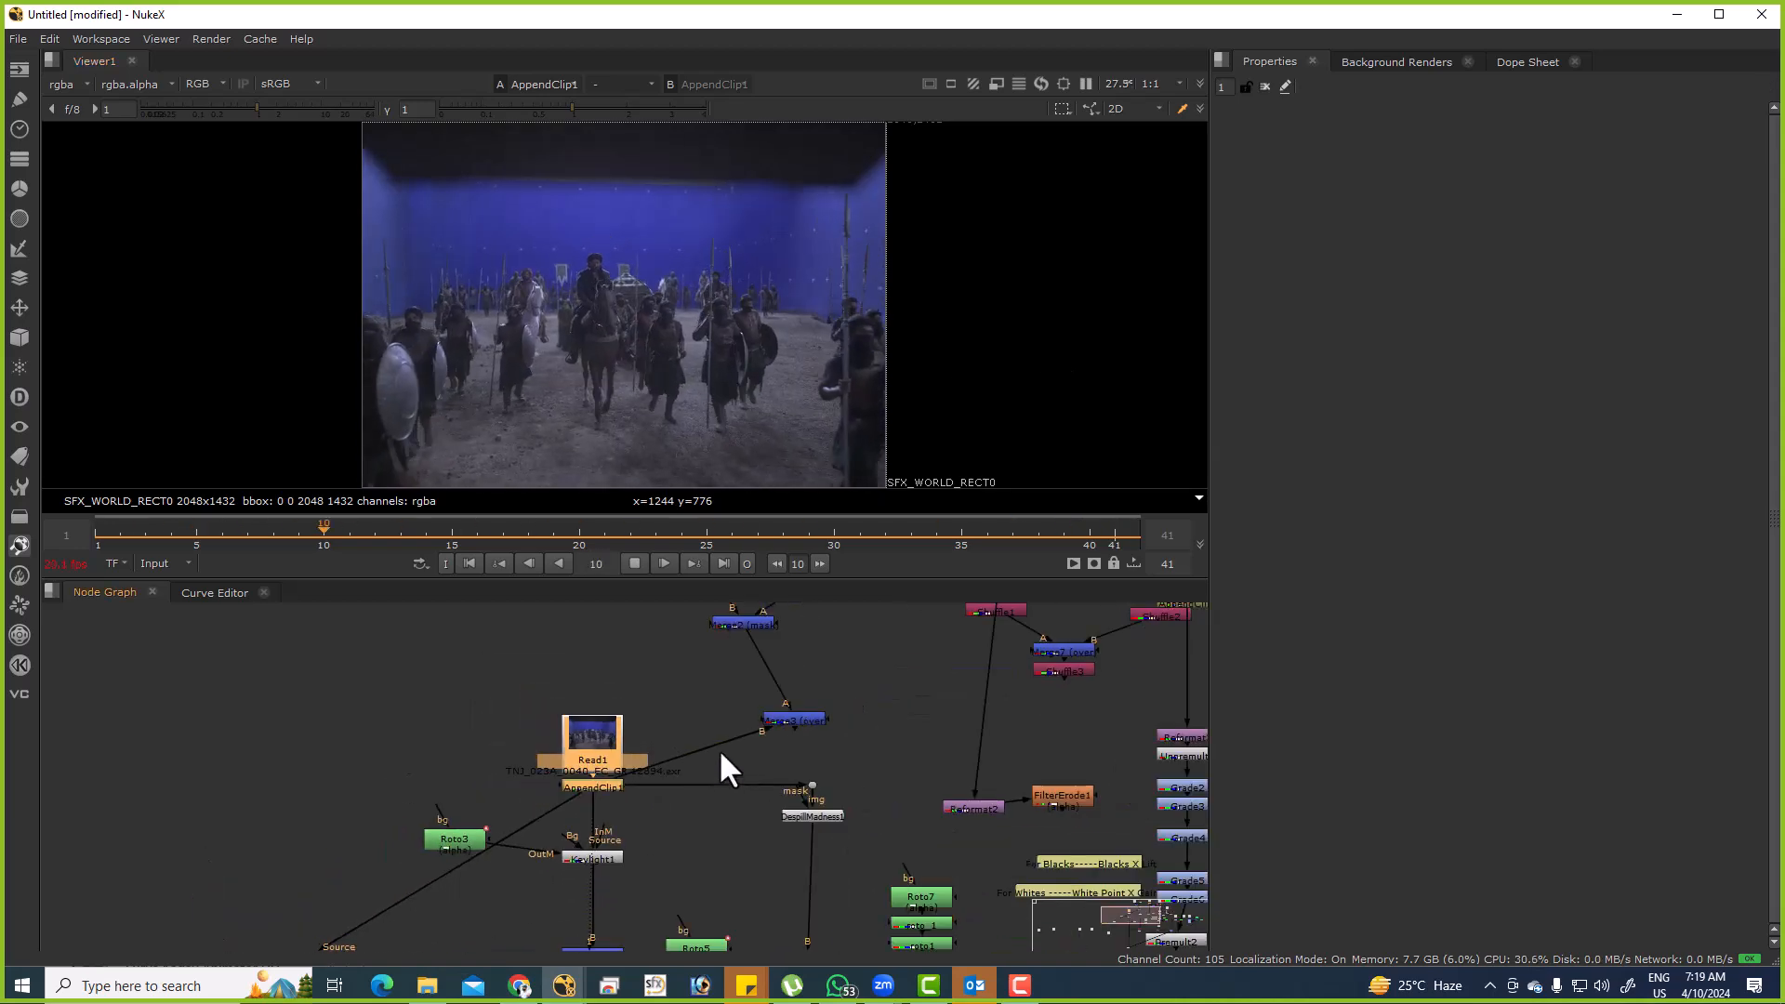
drag(331, 674, 1019, 860)
click(636, 565)
click(772, 665)
key(ctrl+v)
Delete the old compositing tree and connect a viewer to the remaining AppendClip node, placing the viewer node well below it.
drag(409, 716, 1017, 885)
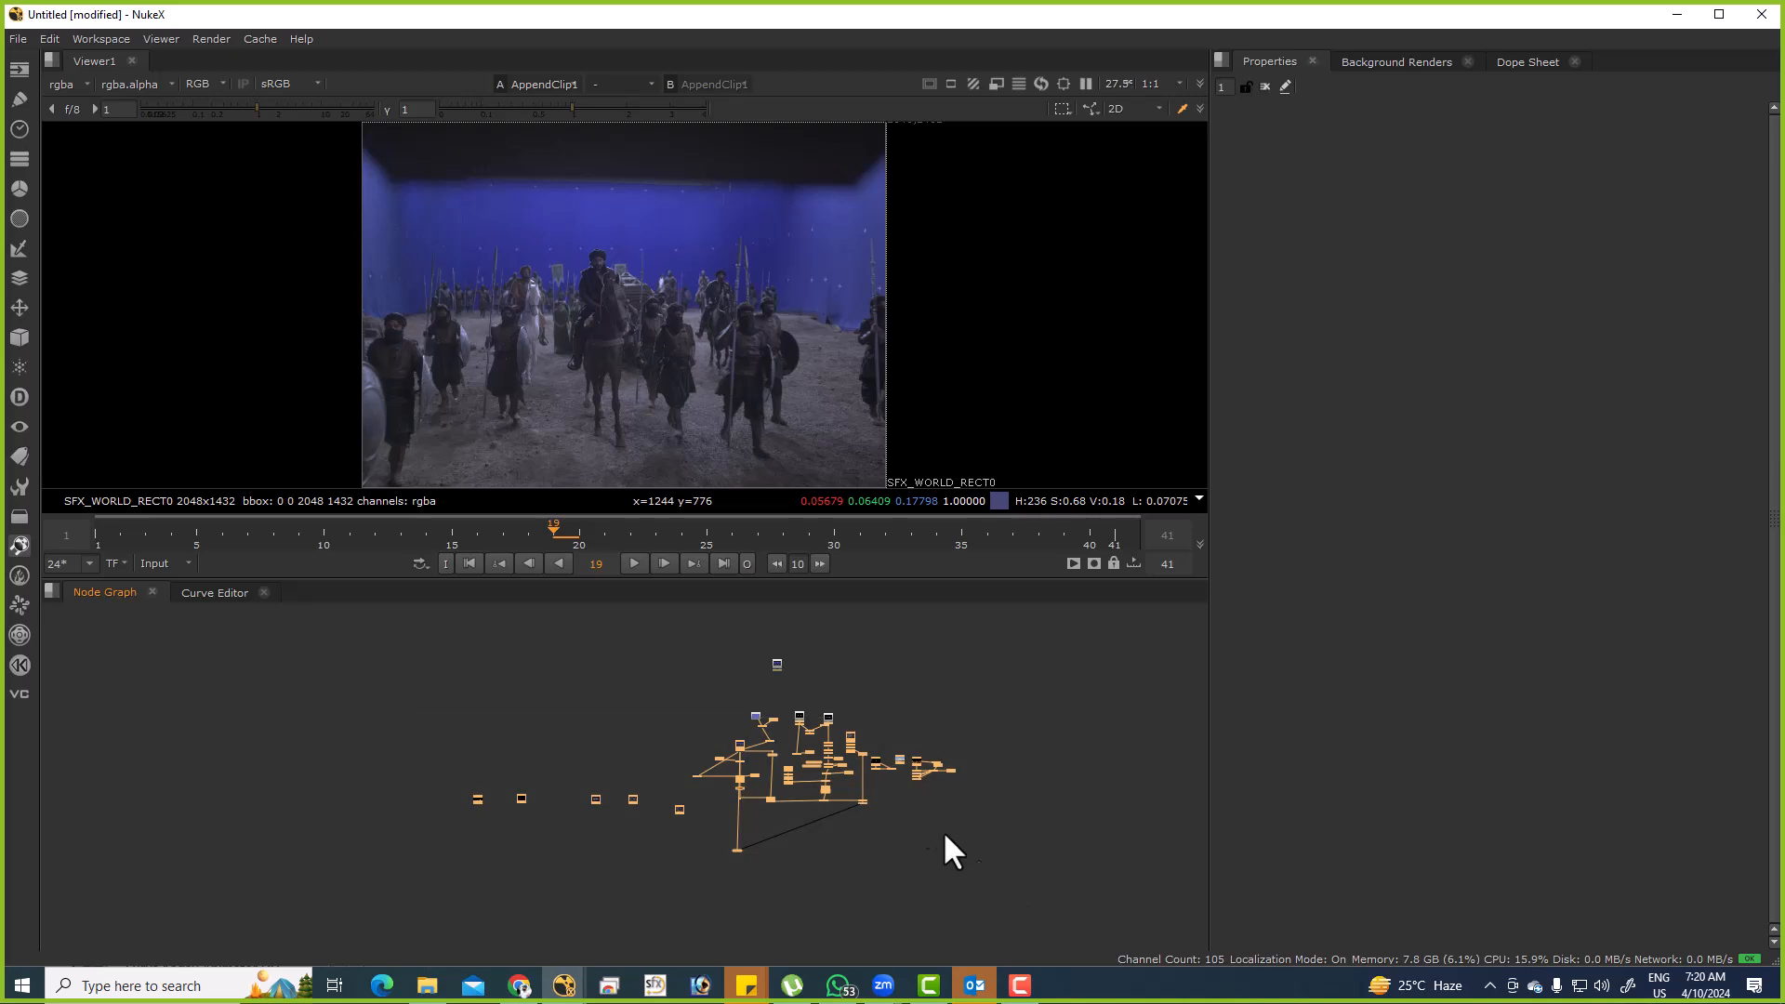
key(Delete)
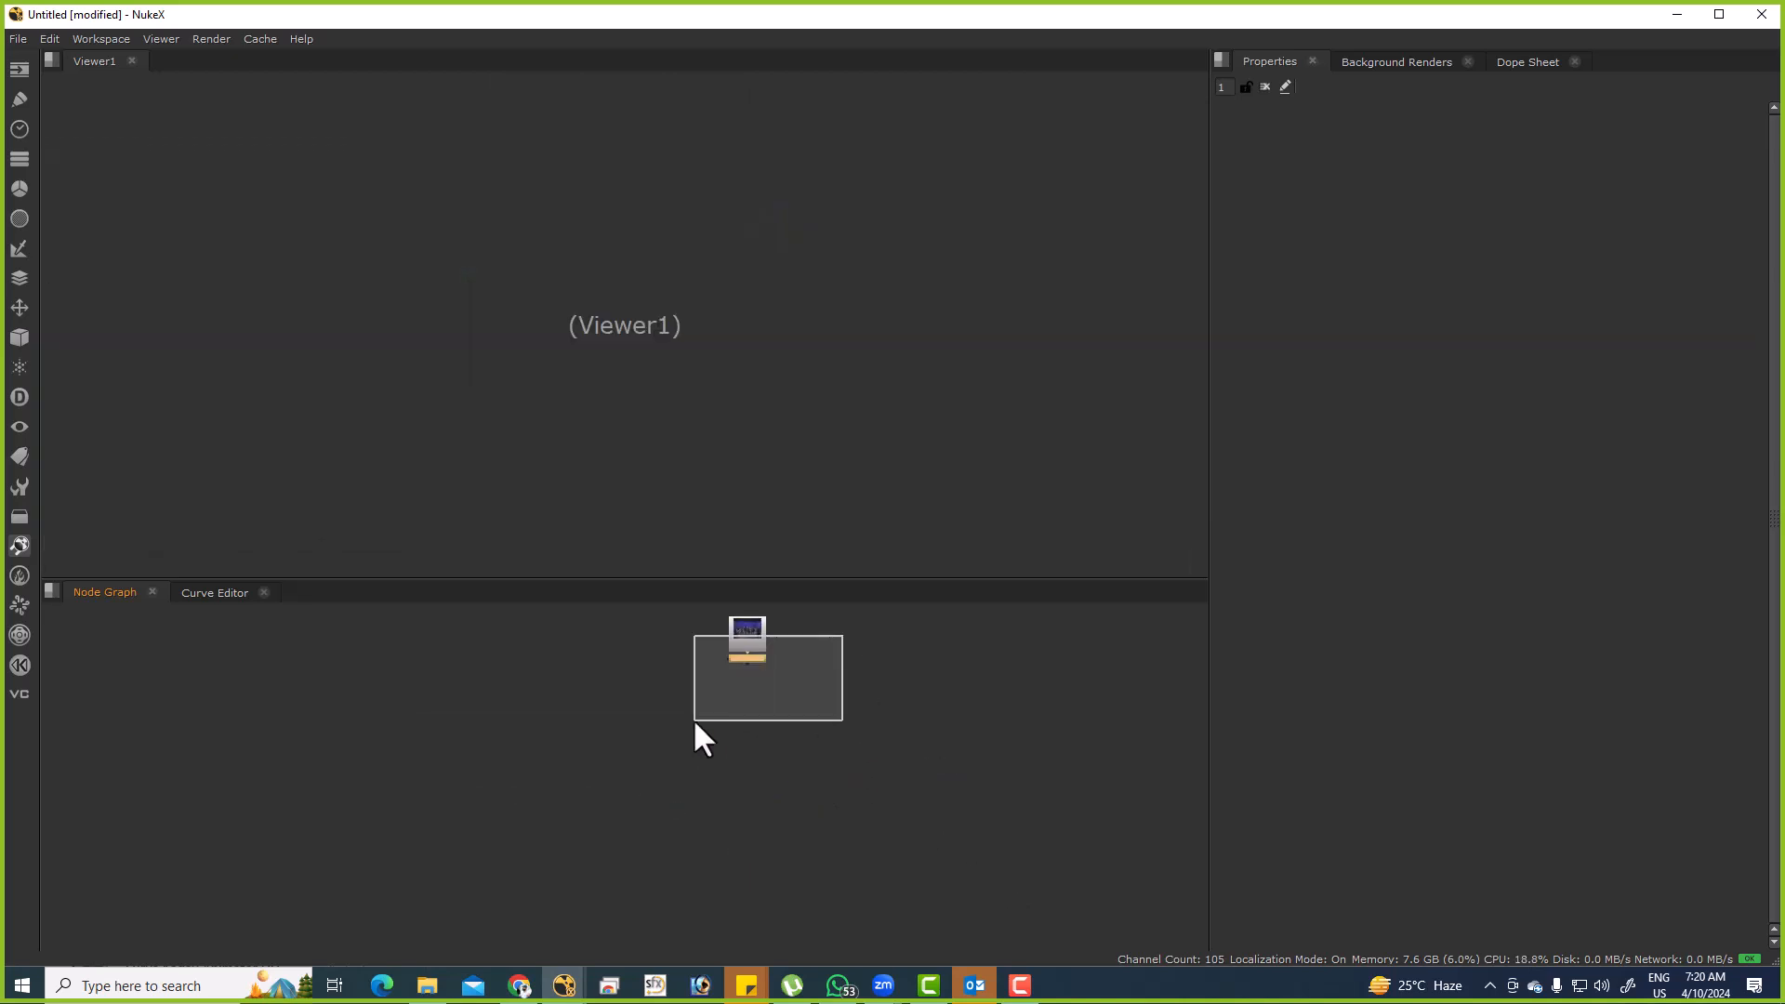
key(1)
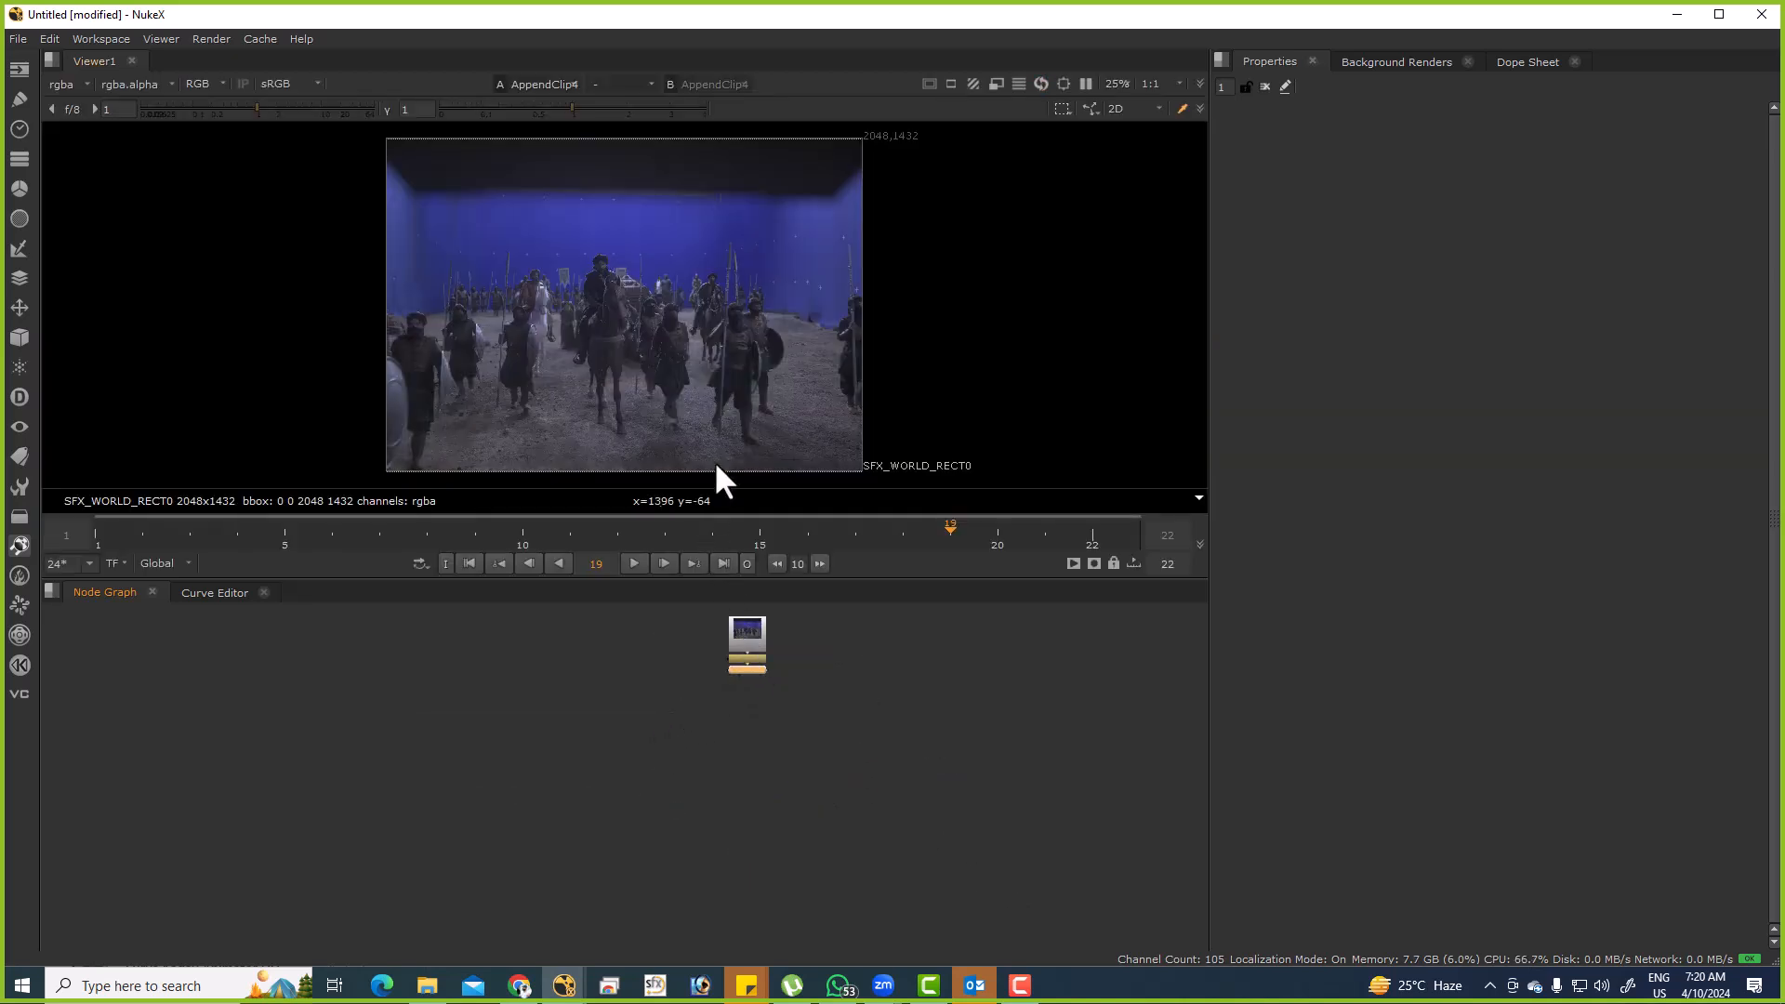
drag(756, 666, 530, 845)
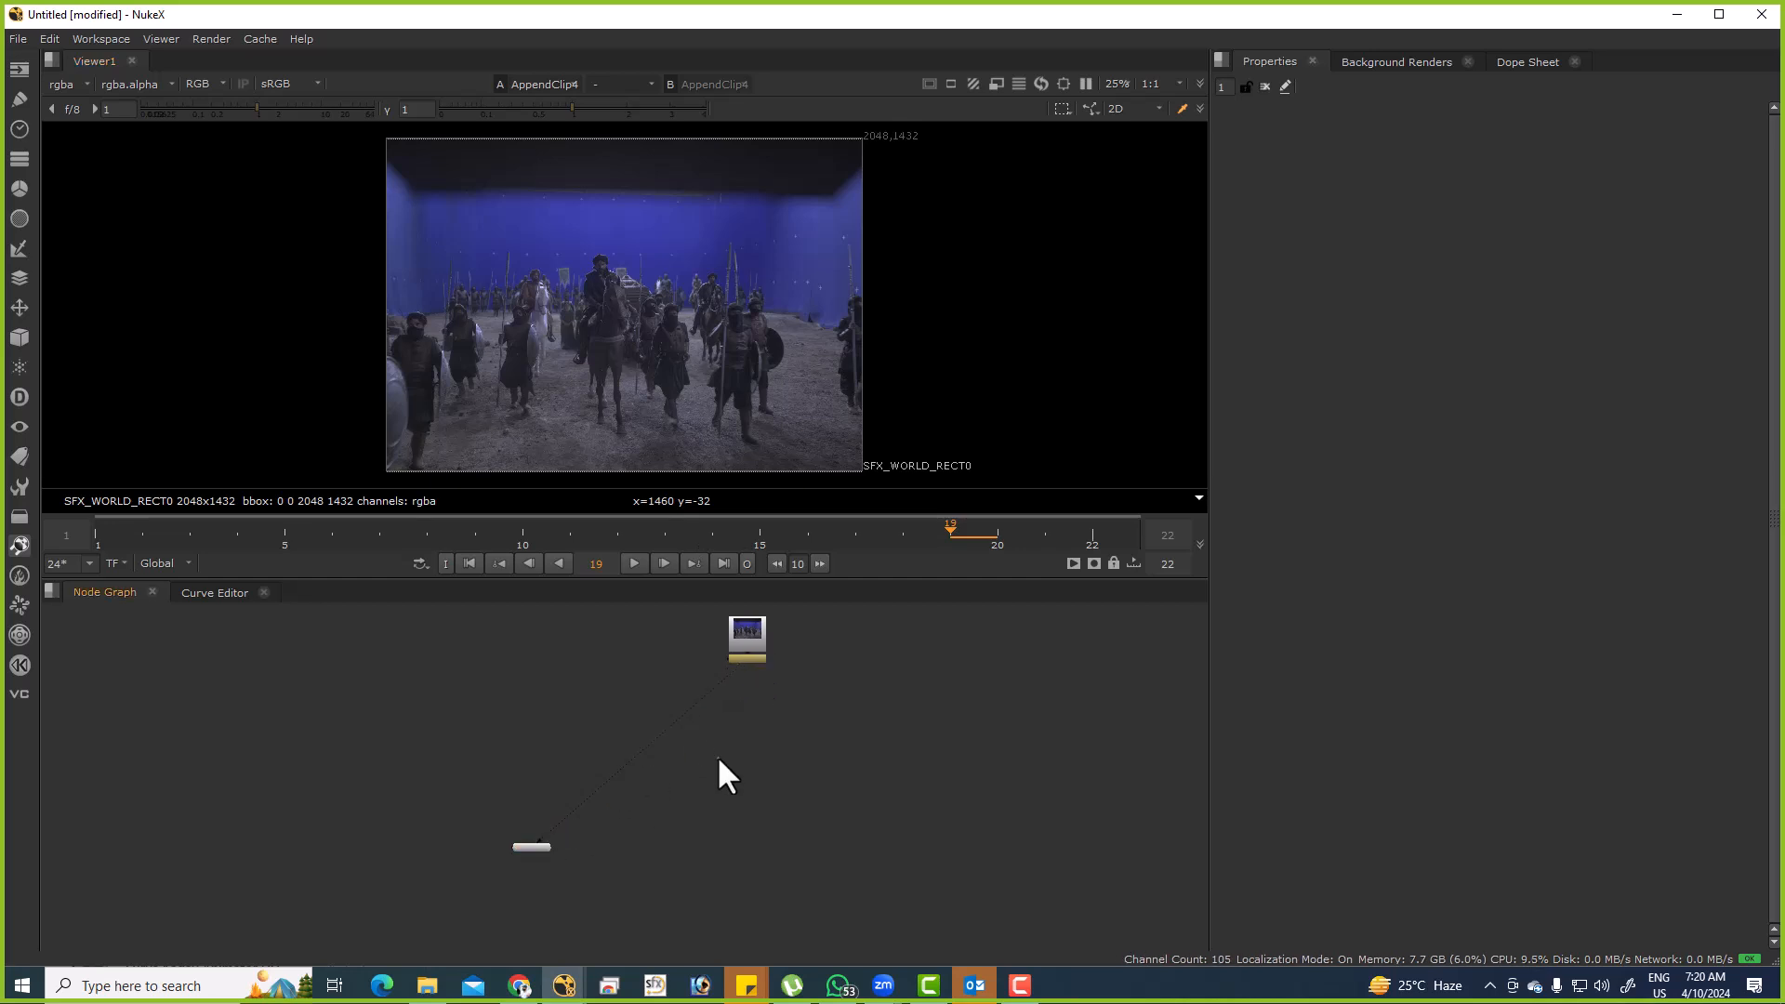
Close the Google Search browser window and locate the BLUE_KEY image sequence inside the Desktop's BLUE folder in File Explorer.
key(alt+Tab)
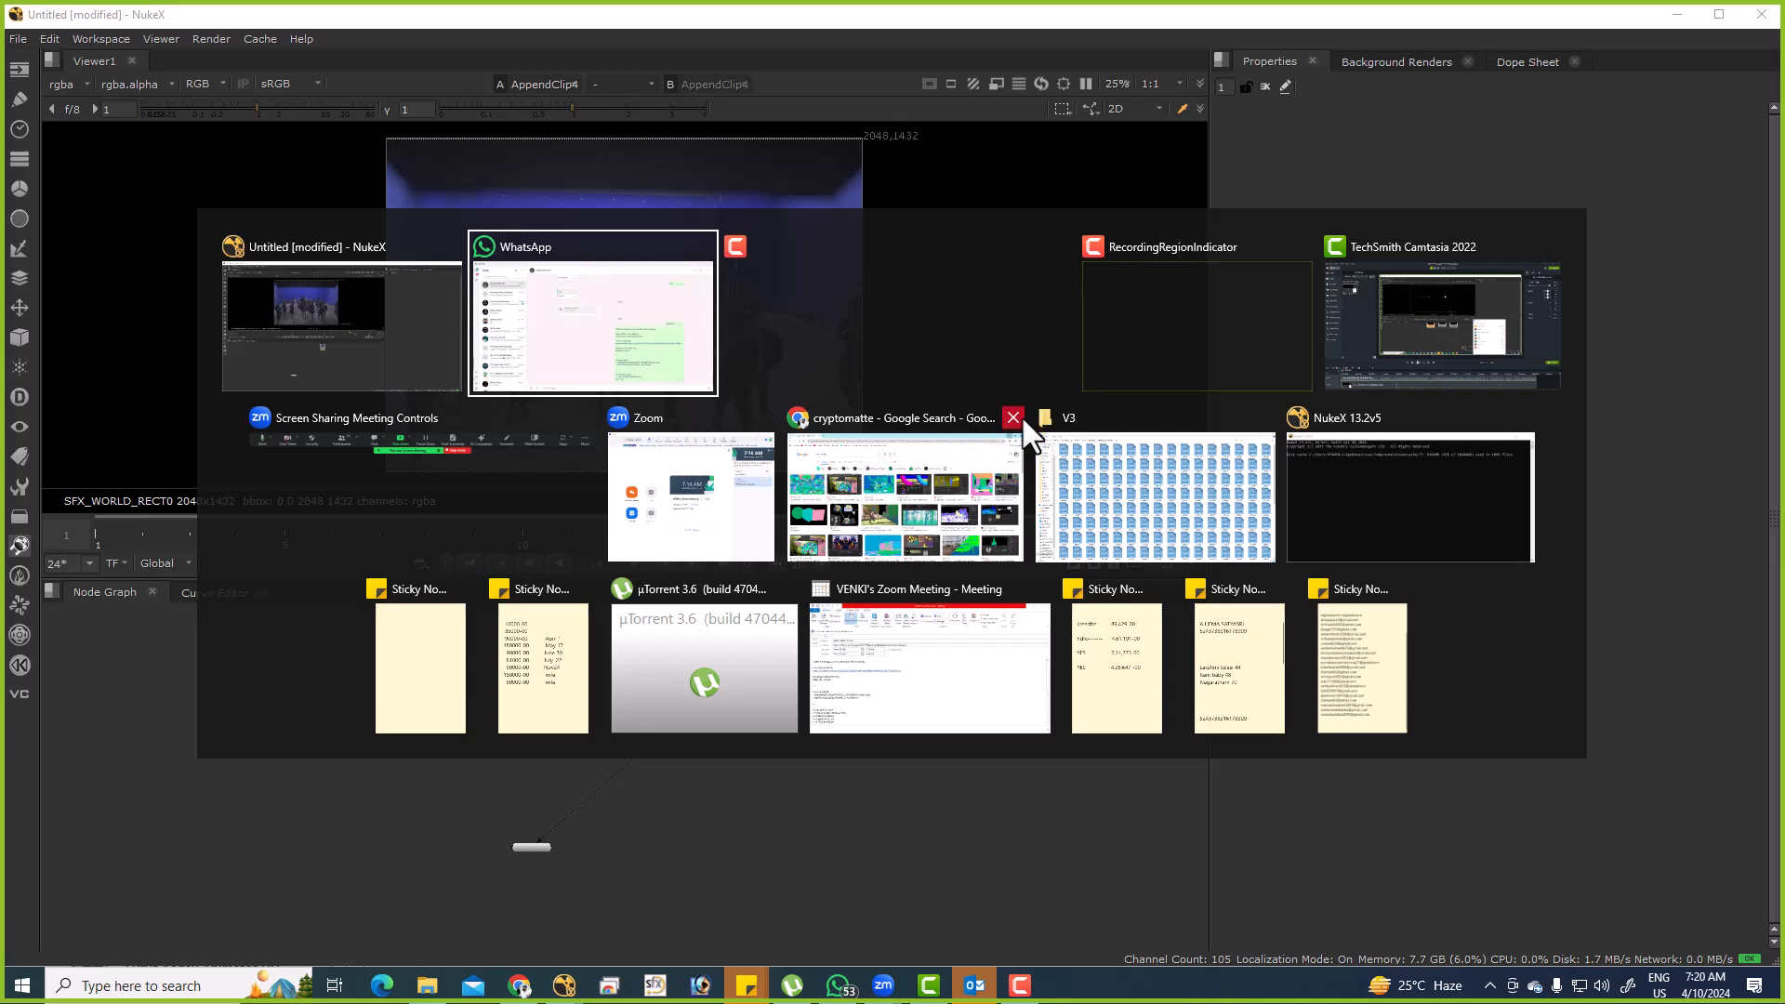
click(1012, 419)
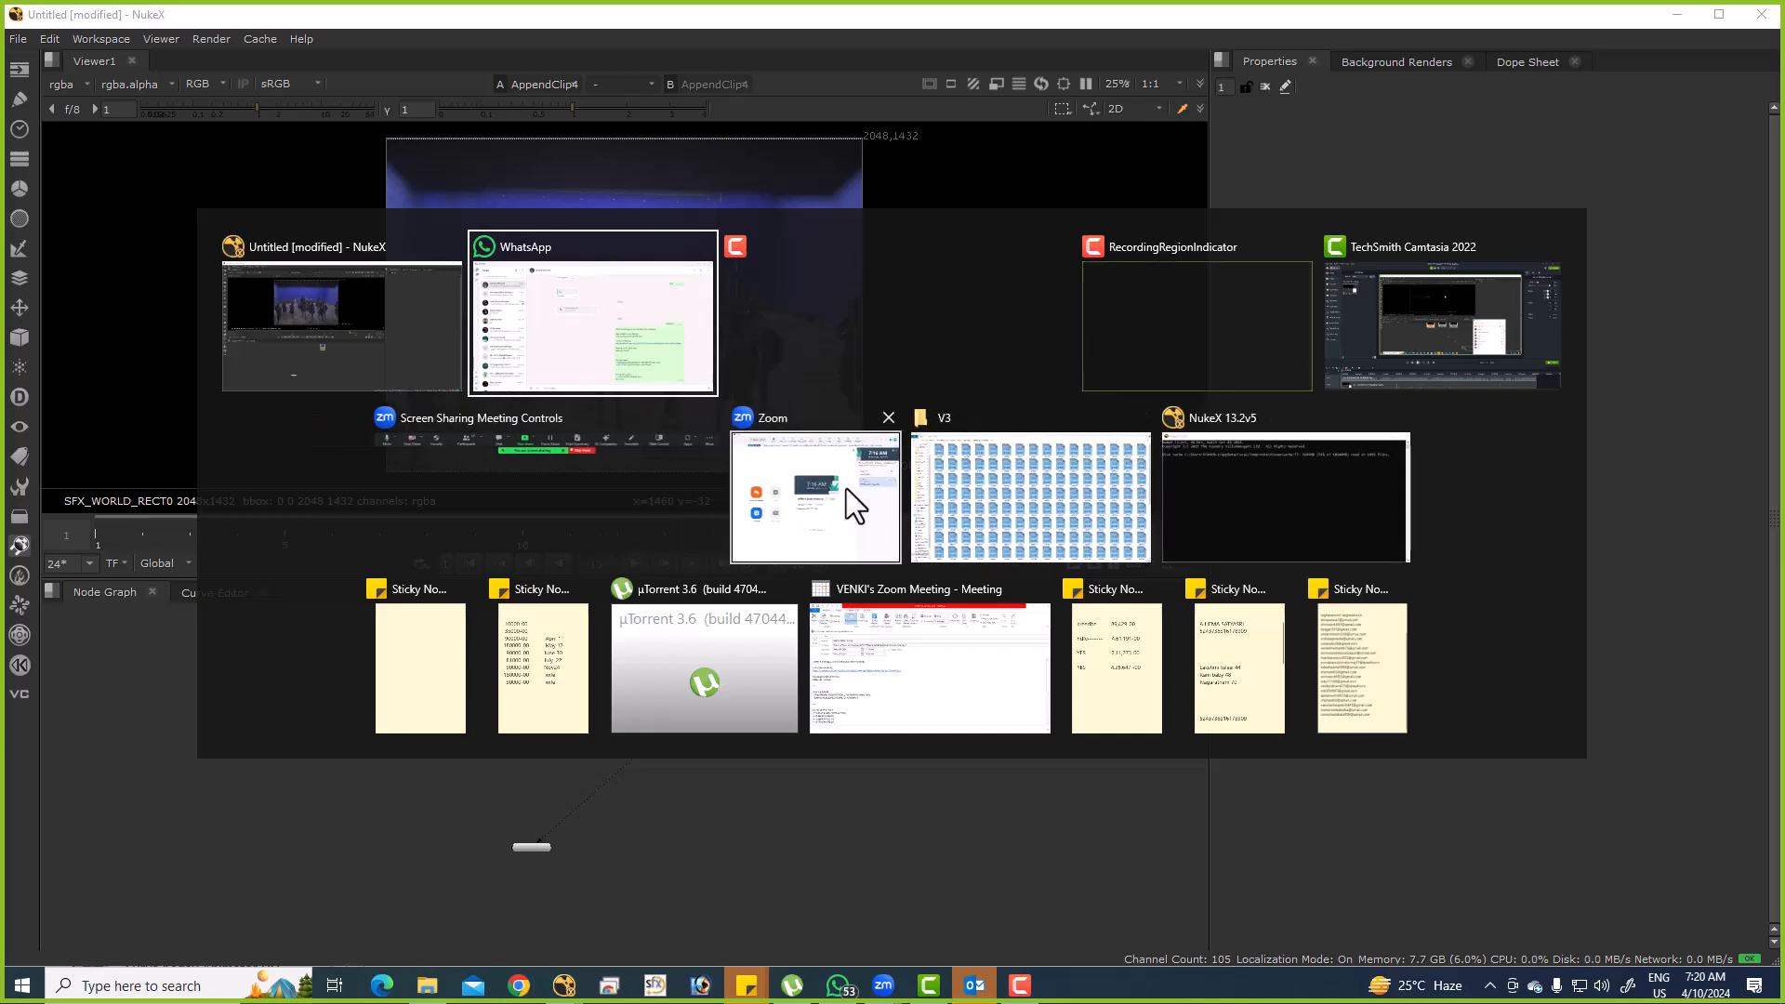
click(1013, 482)
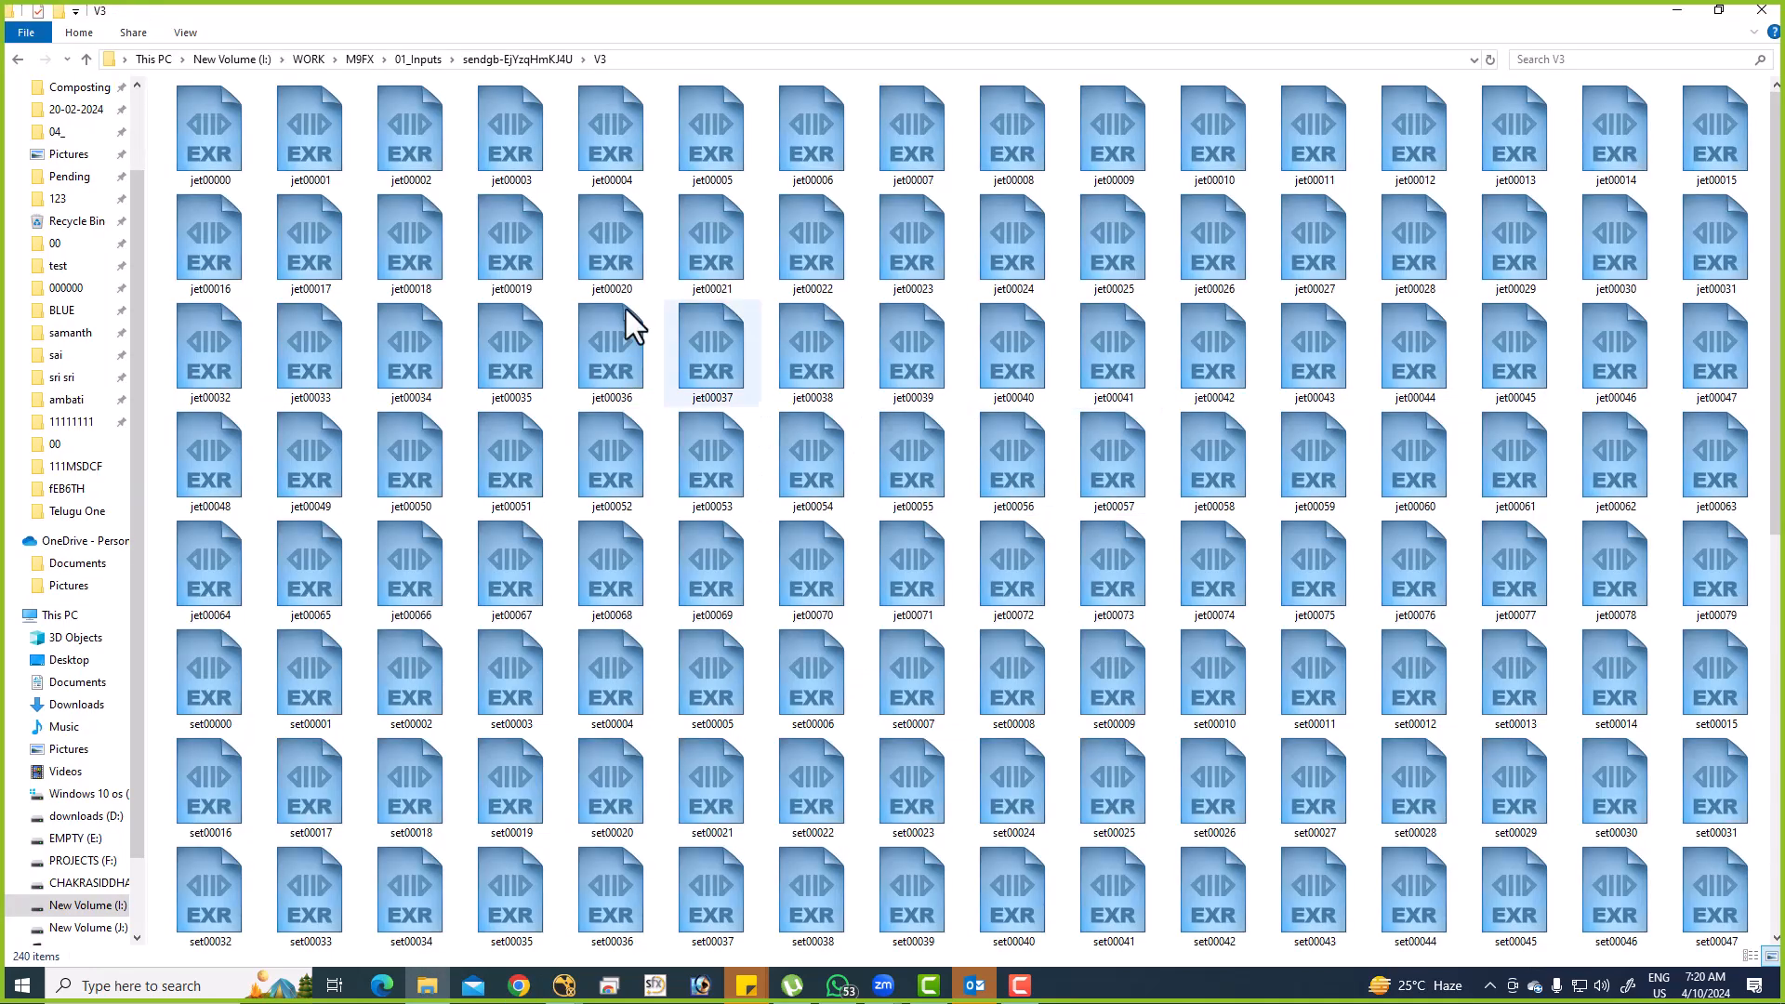
click(307, 58)
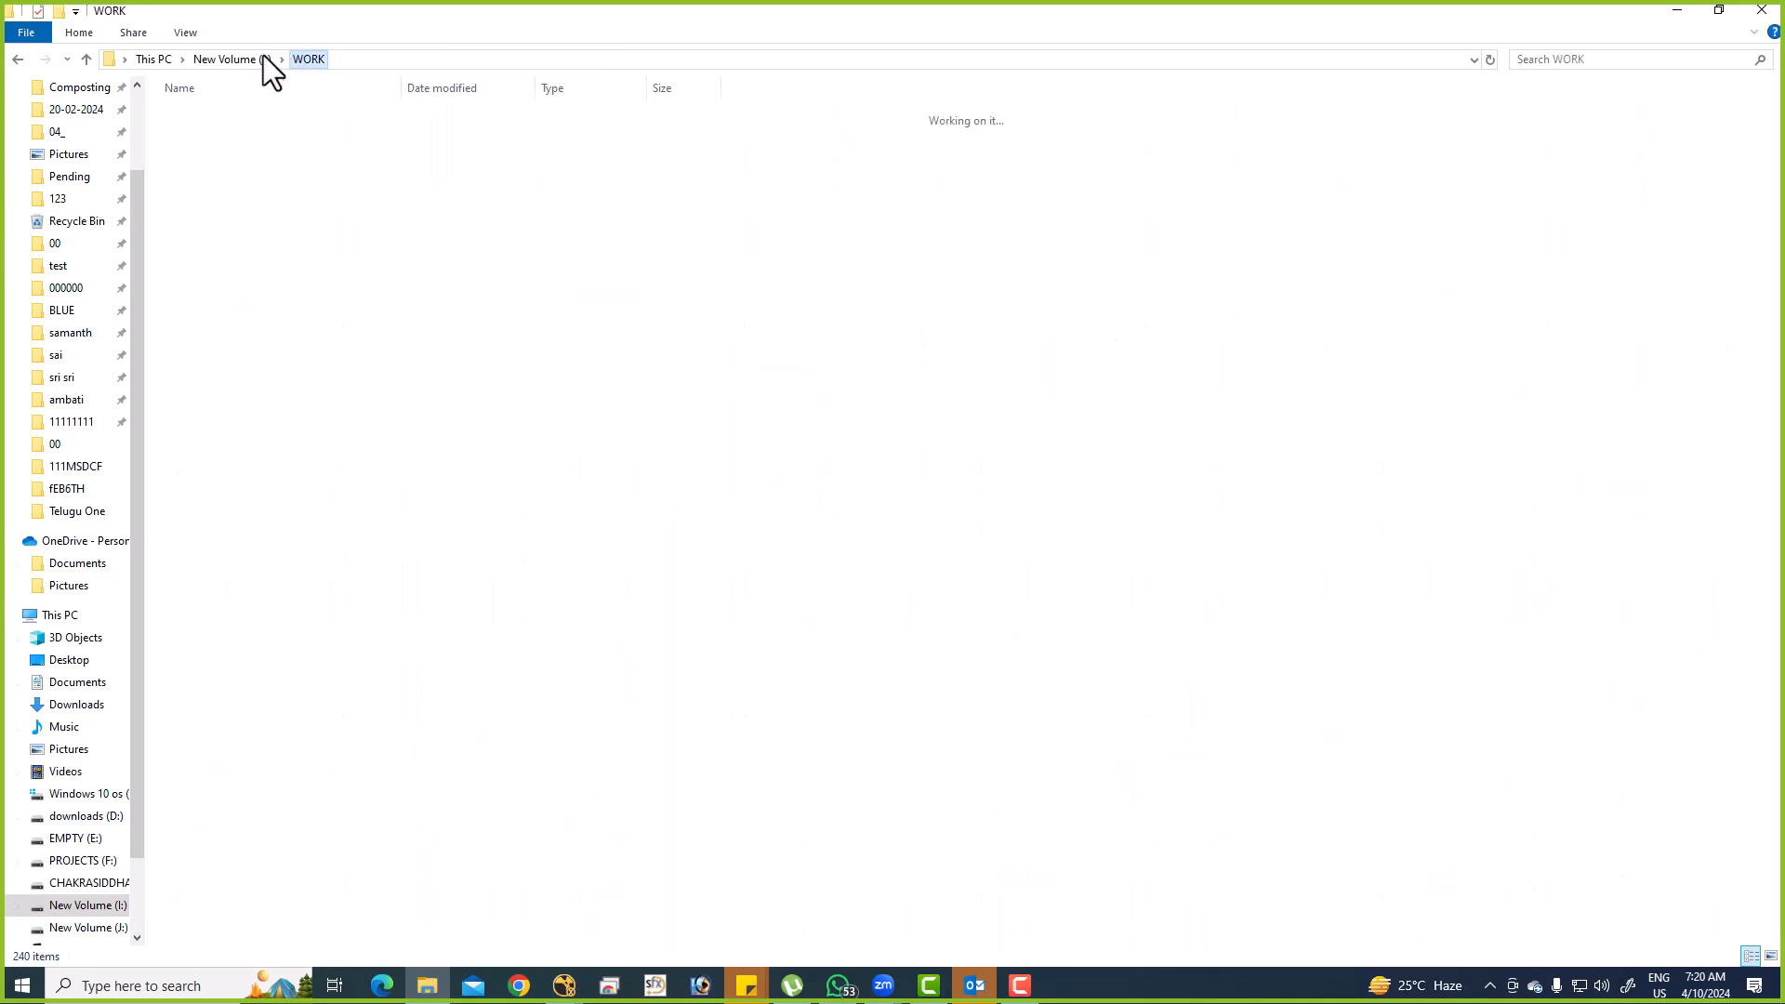
click(63, 309)
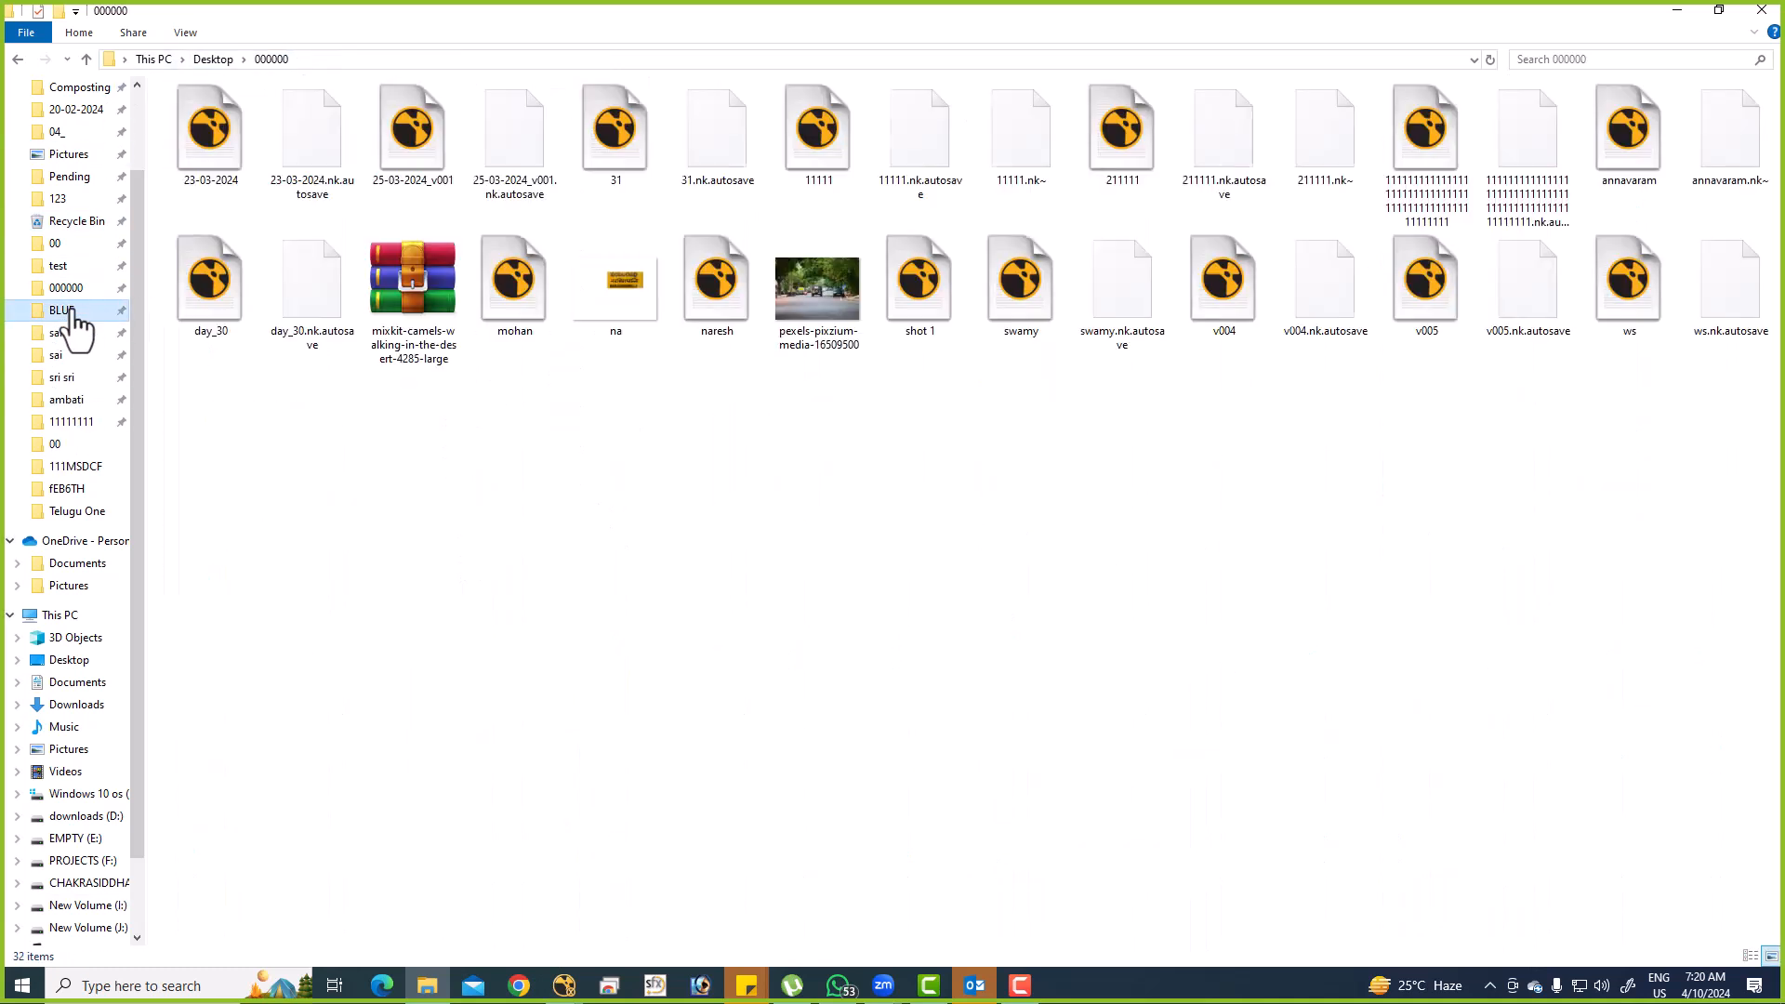
double_click(208, 132)
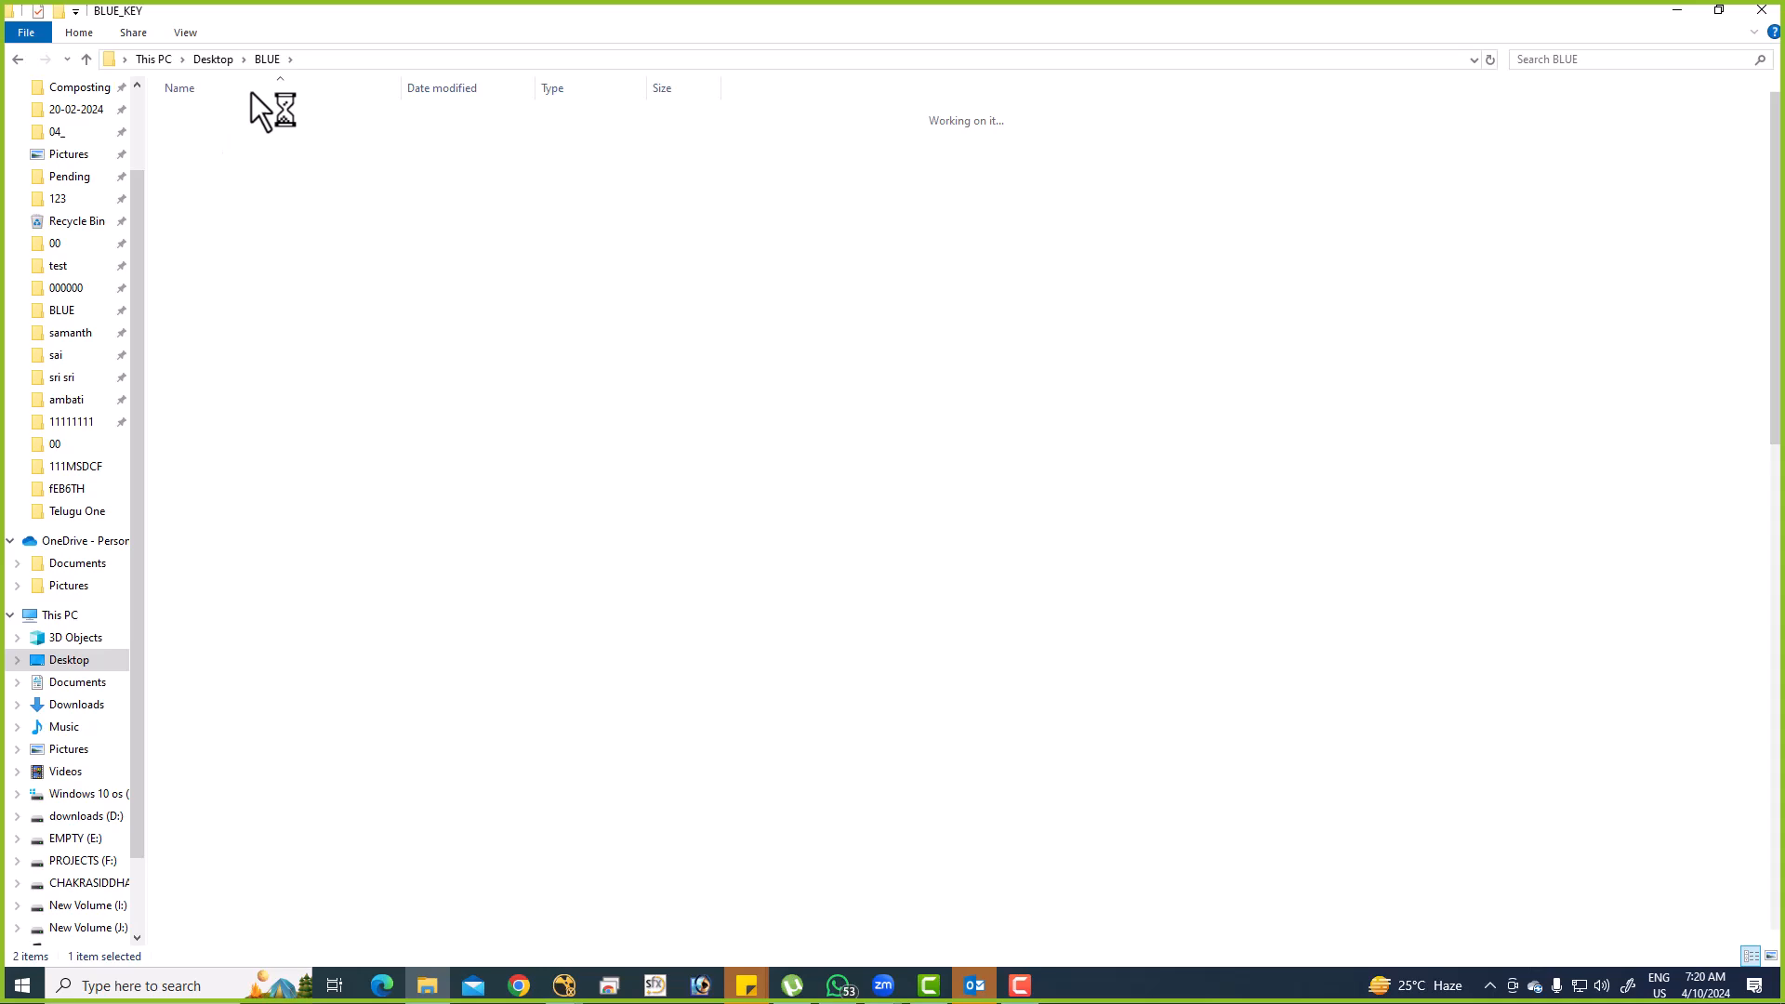
click(996, 347)
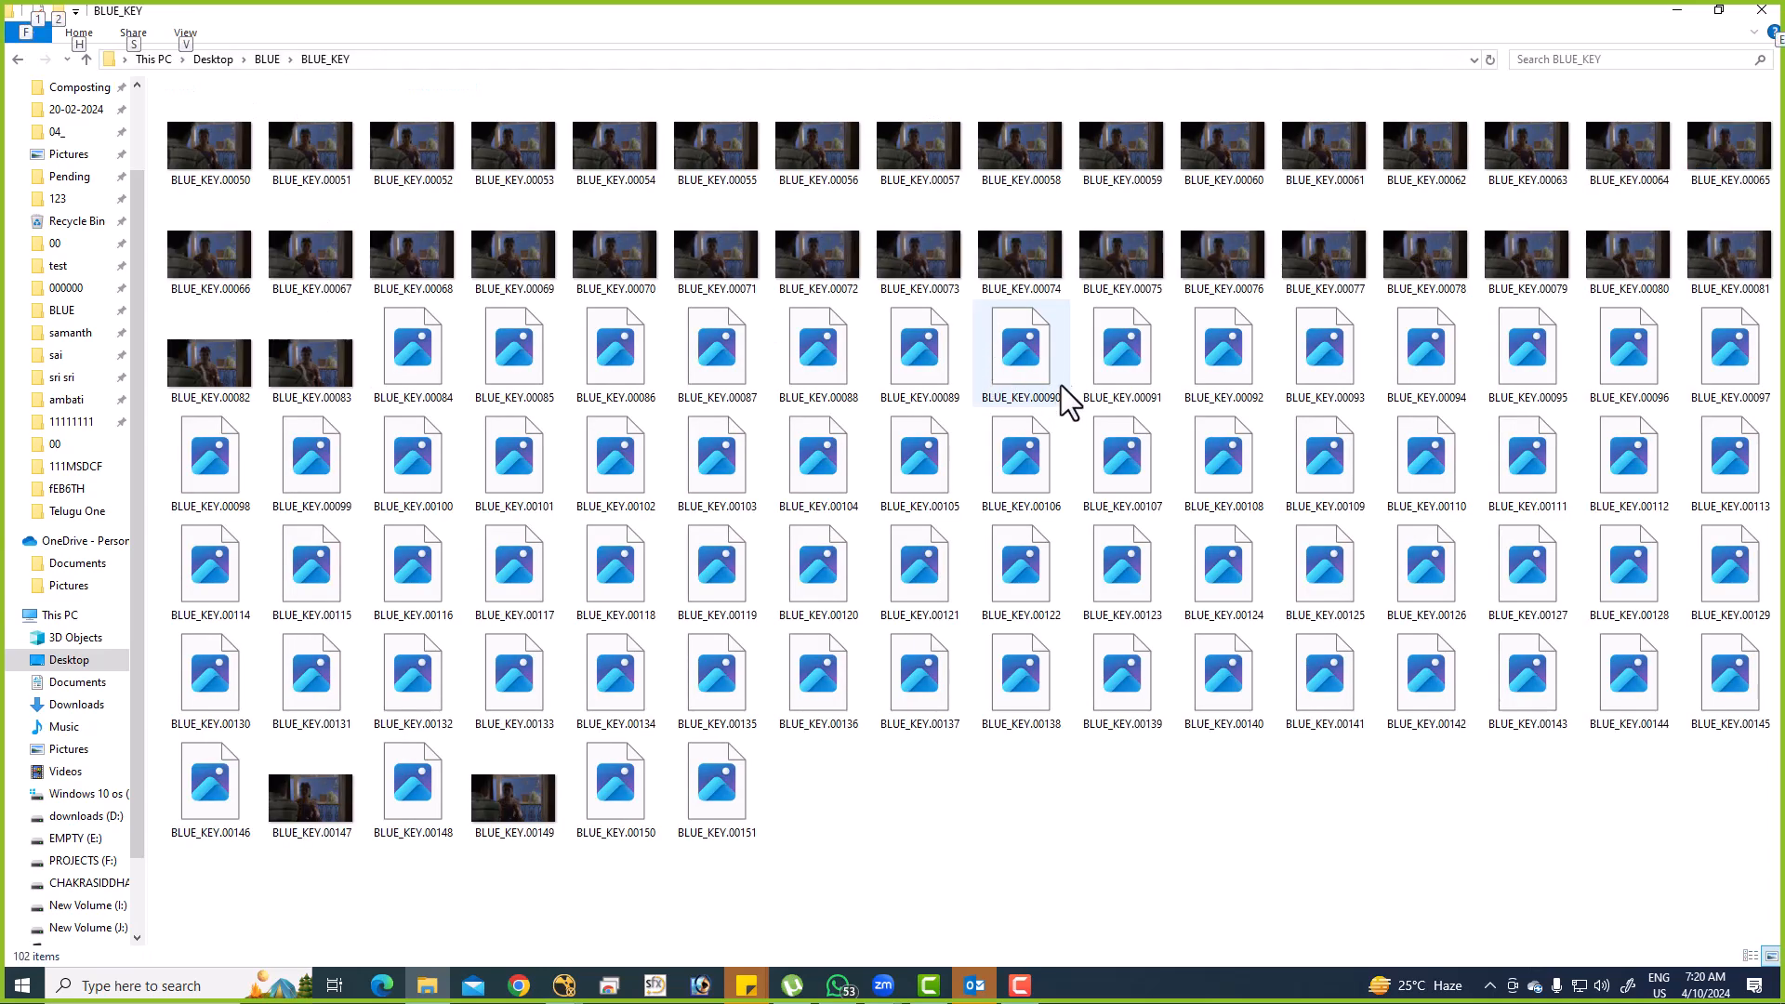
Import the BLUE_KEY image sequence into NukeX as a Read node beside the army plate and show it in the viewer.
key(alt+Tab)
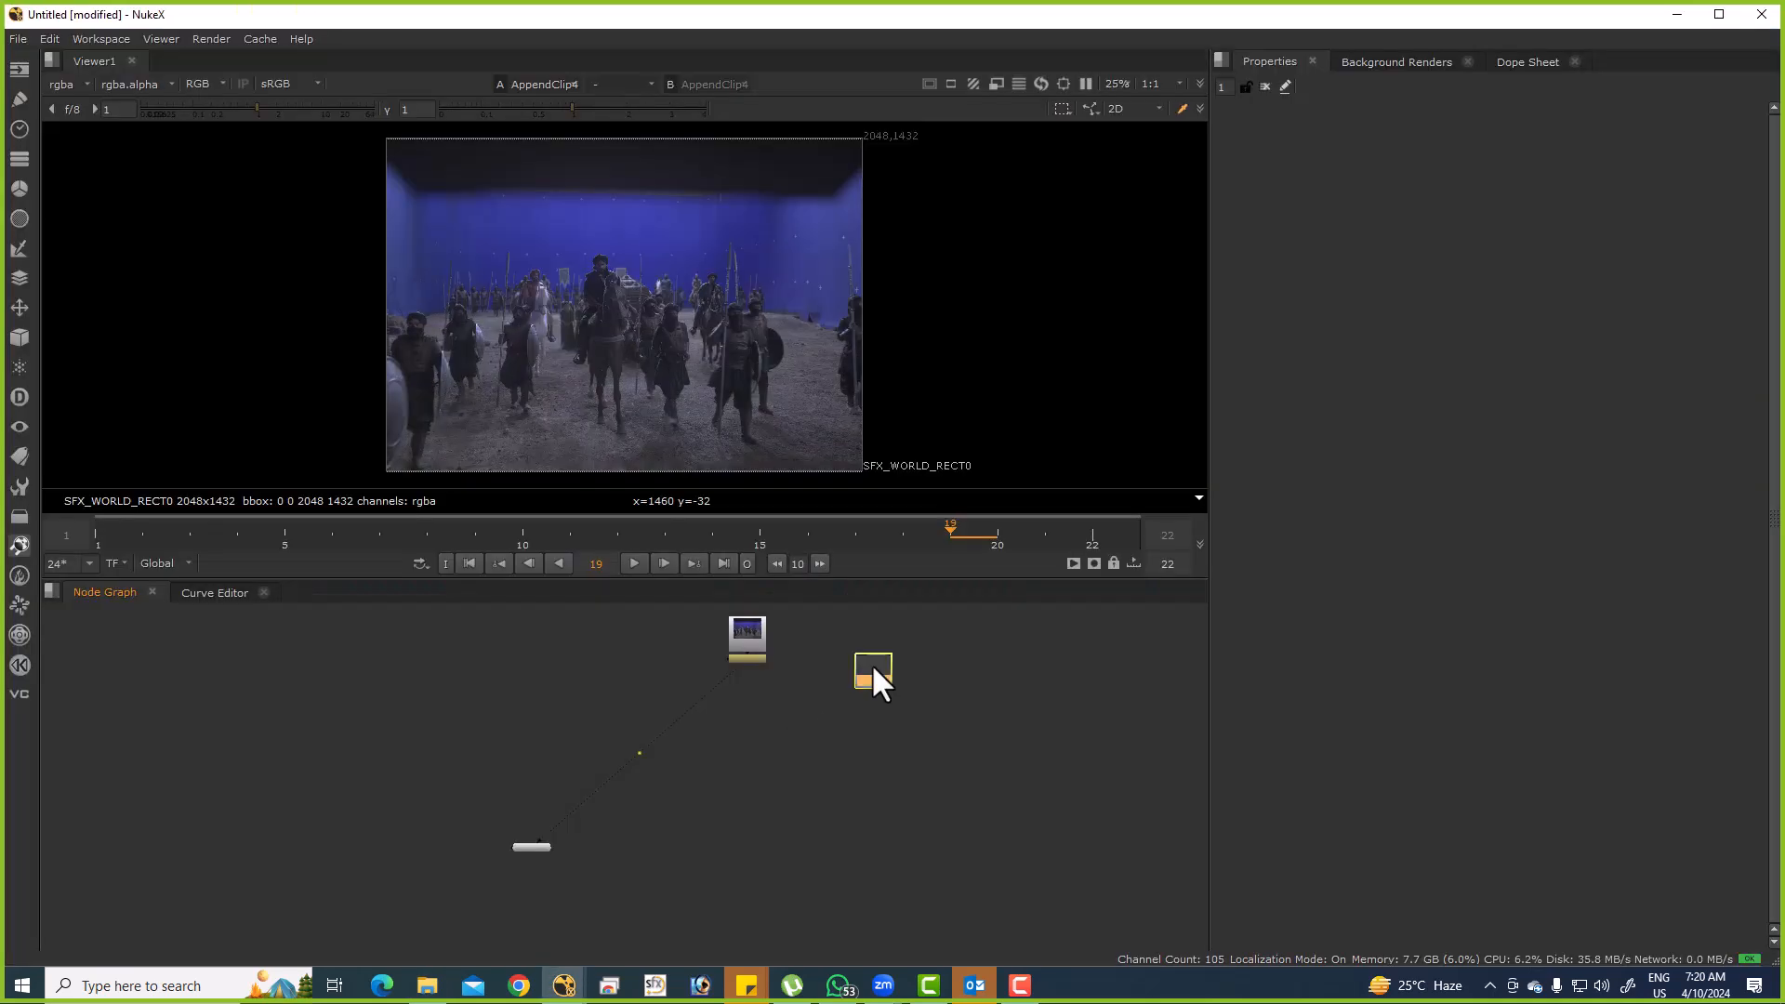
key(ctrl+v)
drag(872, 662, 818, 628)
key(1)
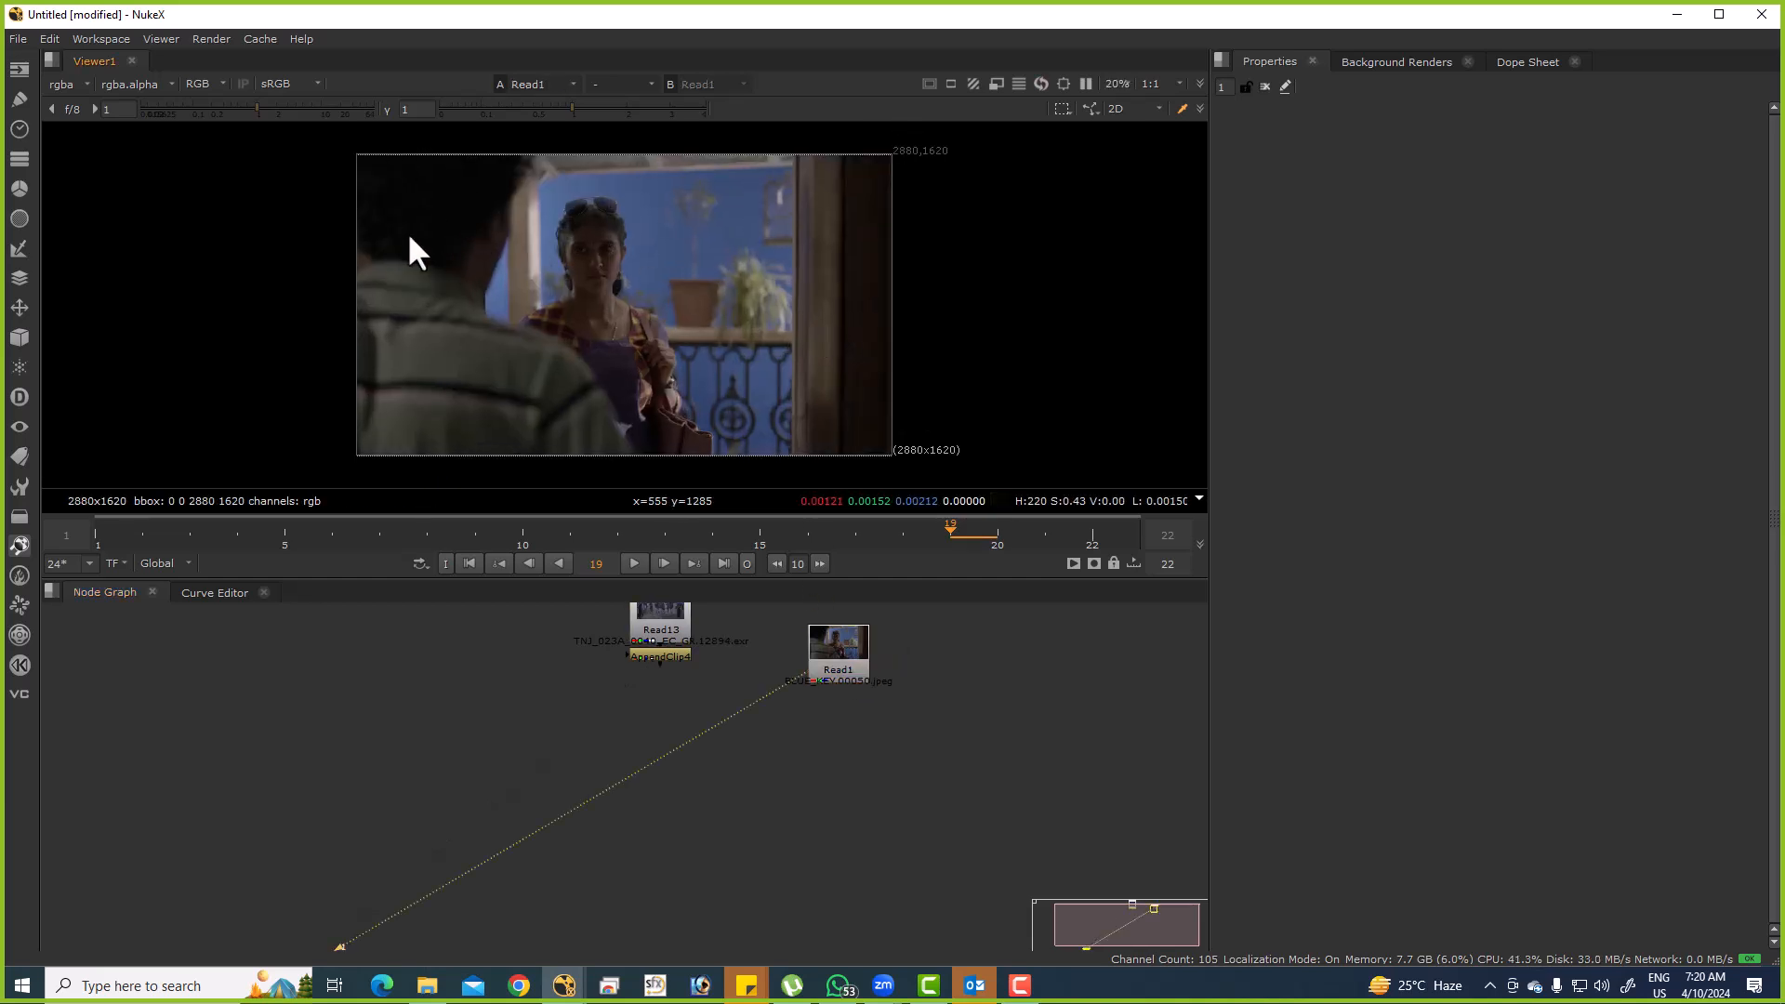
drag(684, 635, 688, 704)
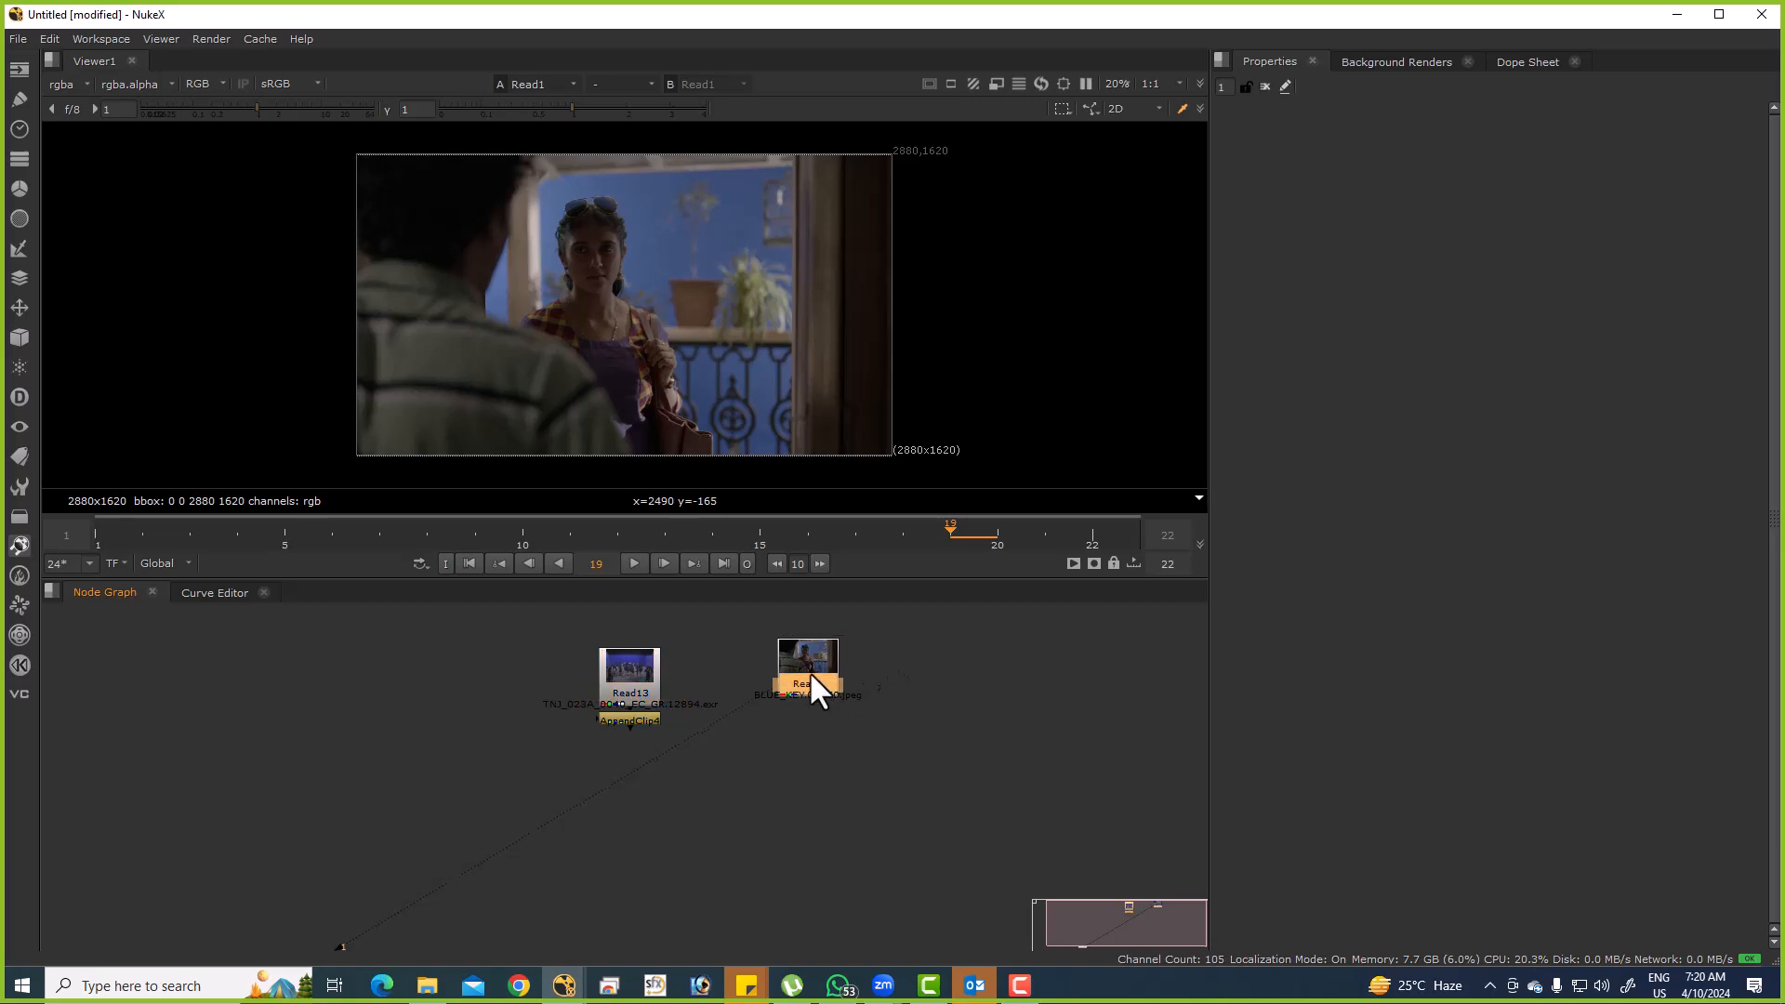
Switch to File Explorer and look for footage on drives I: and J:, including the work folder inside D DRIVE.
key(alt+Tab)
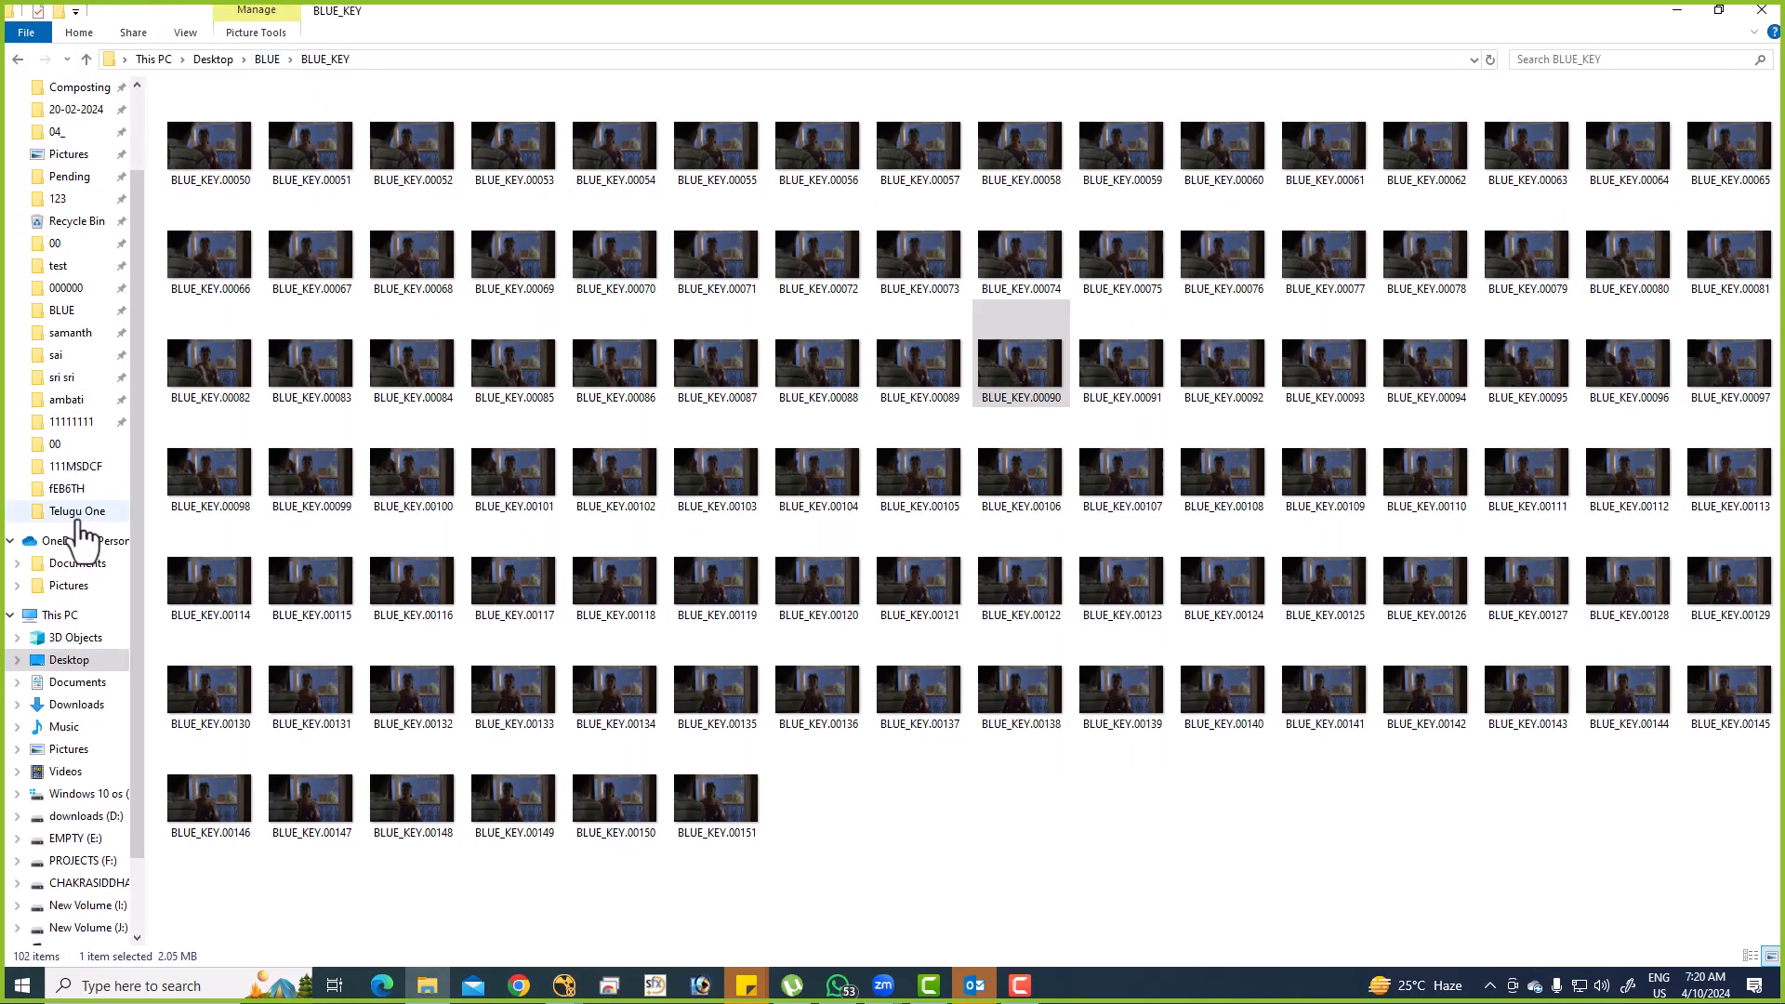
click(62, 615)
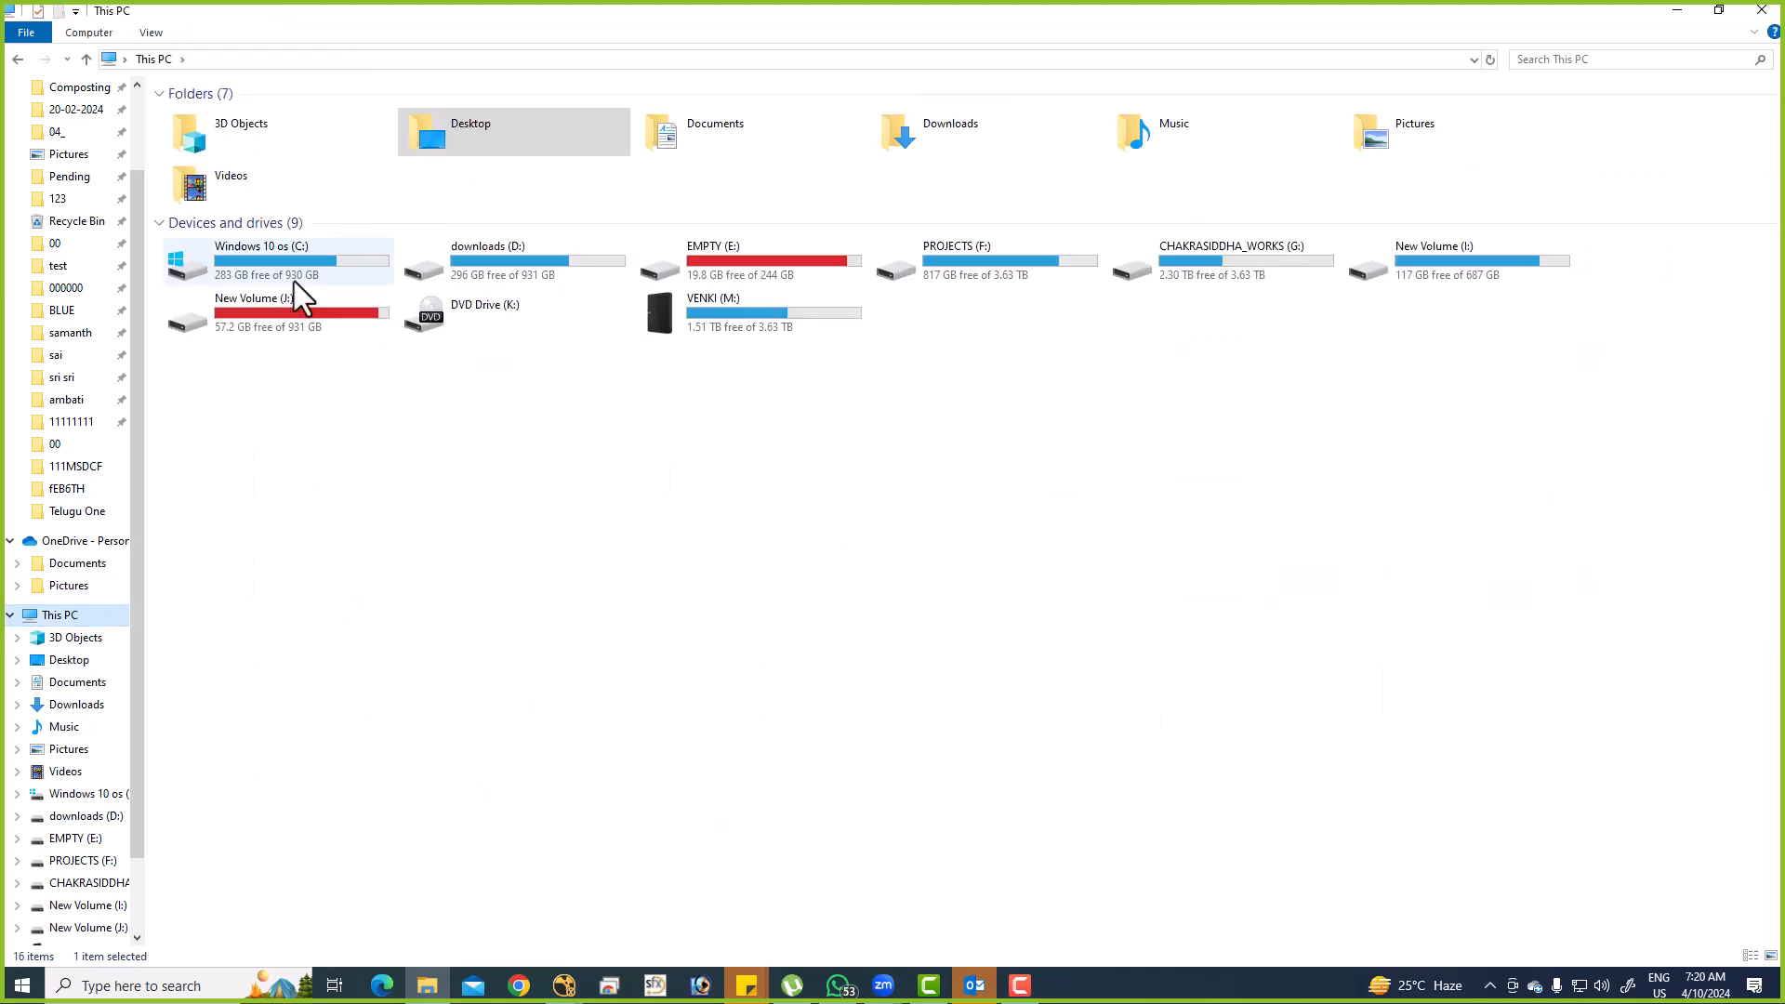
click(1399, 275)
double_click(1403, 275)
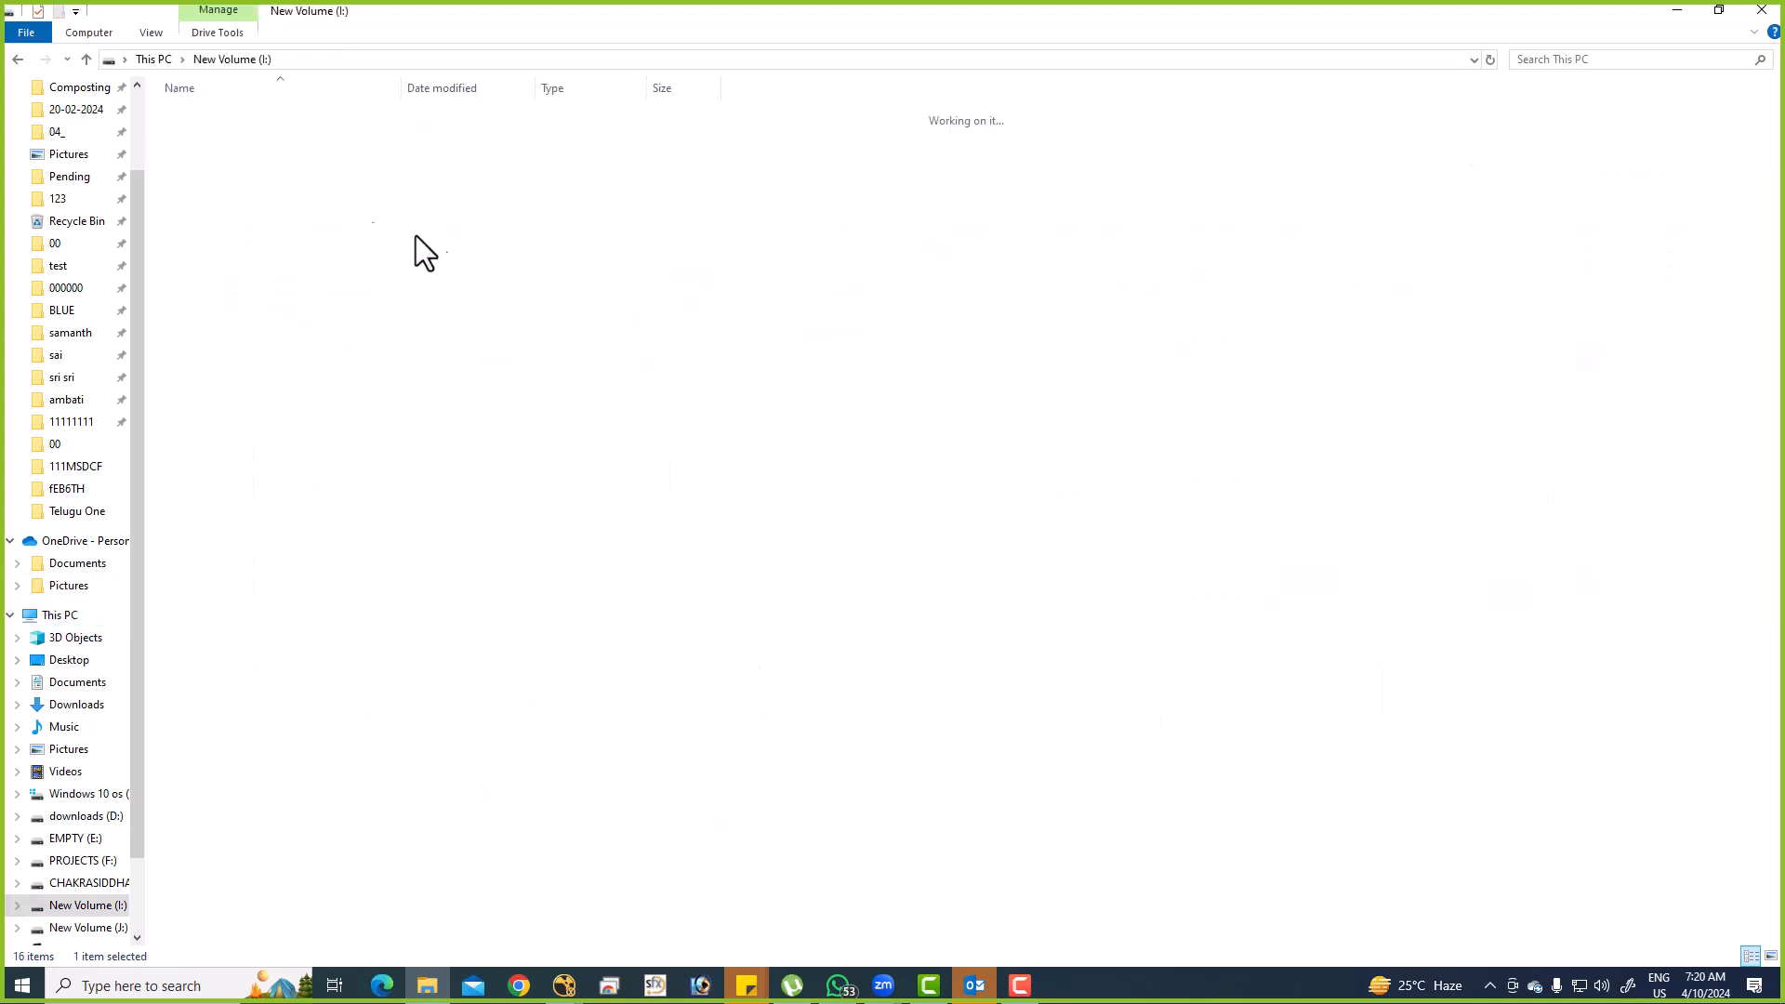
click(67, 637)
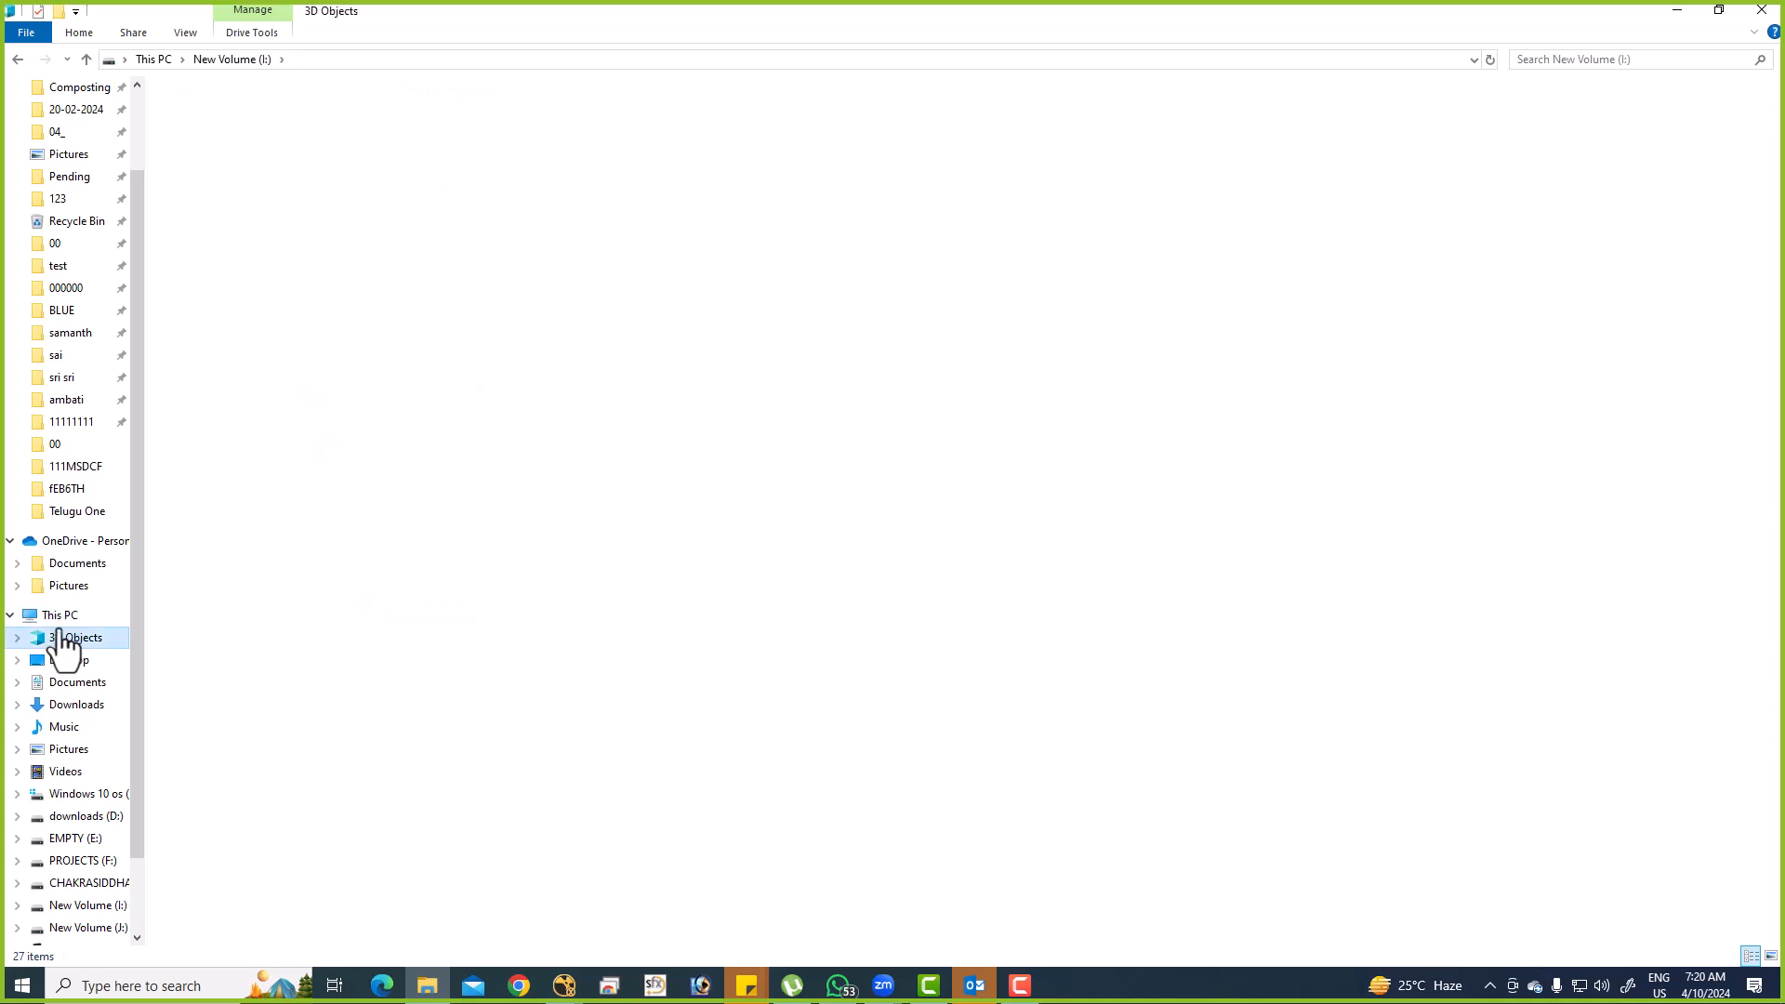
click(61, 616)
click(253, 320)
double_click(253, 321)
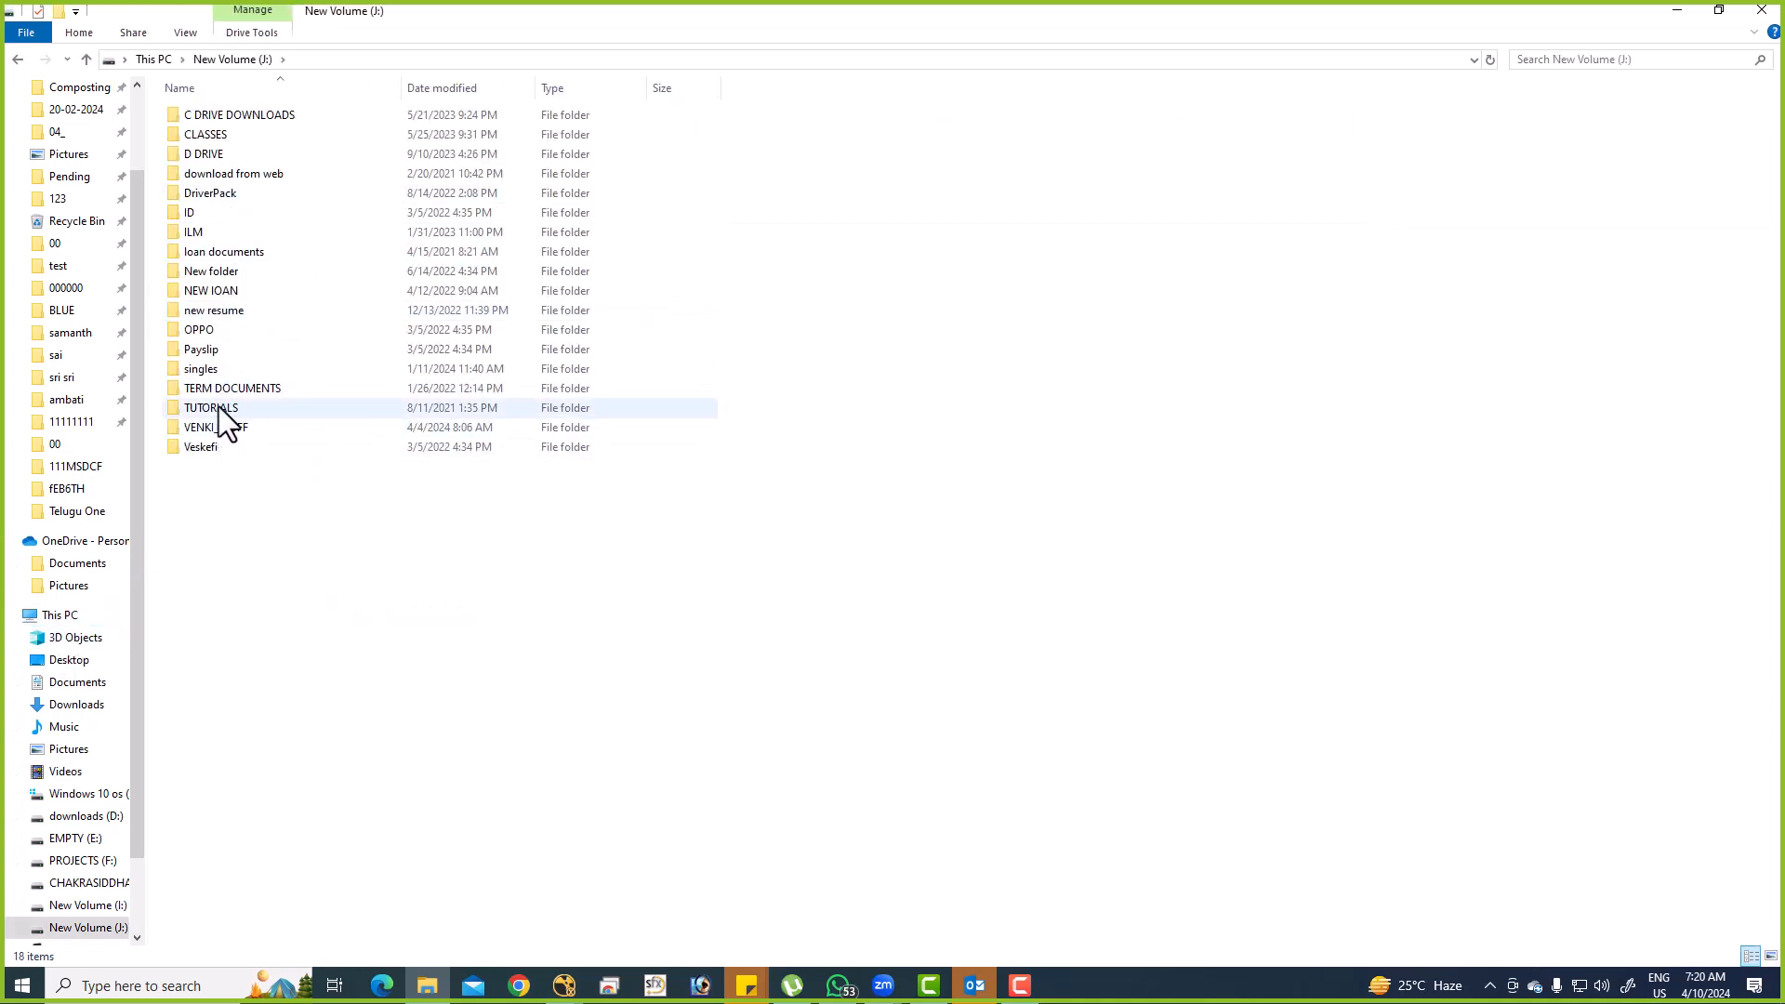
double_click(223, 155)
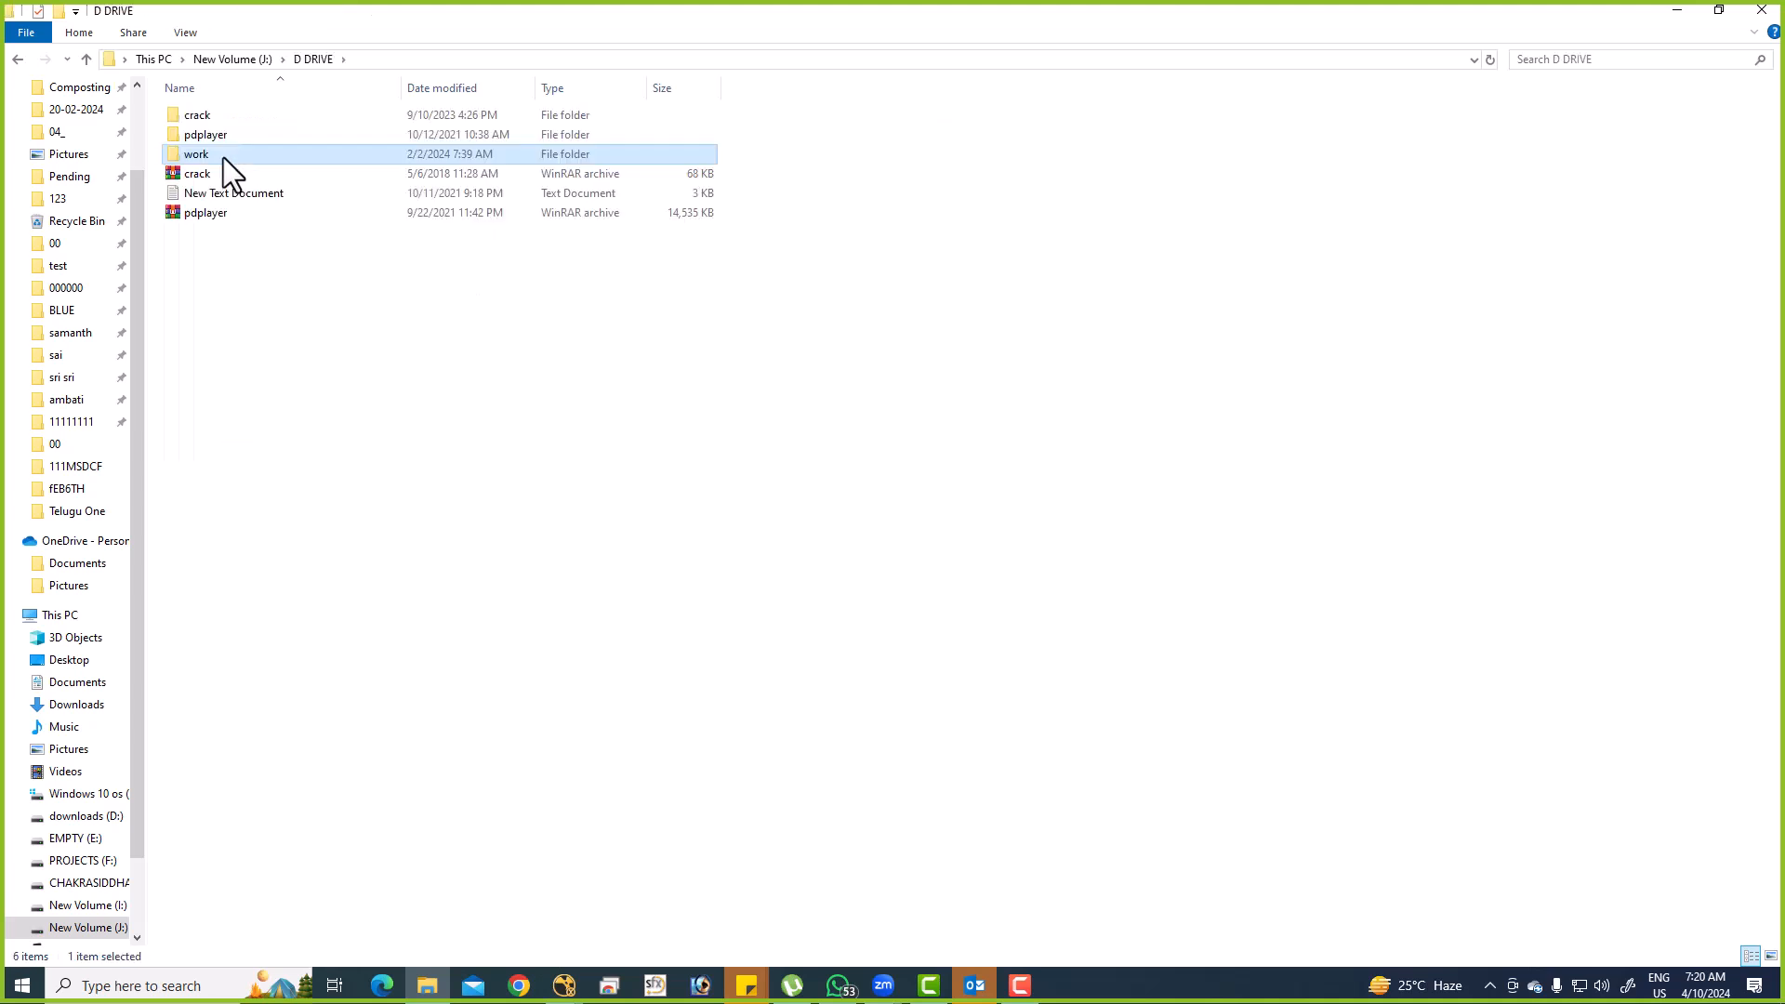
double_click(223, 156)
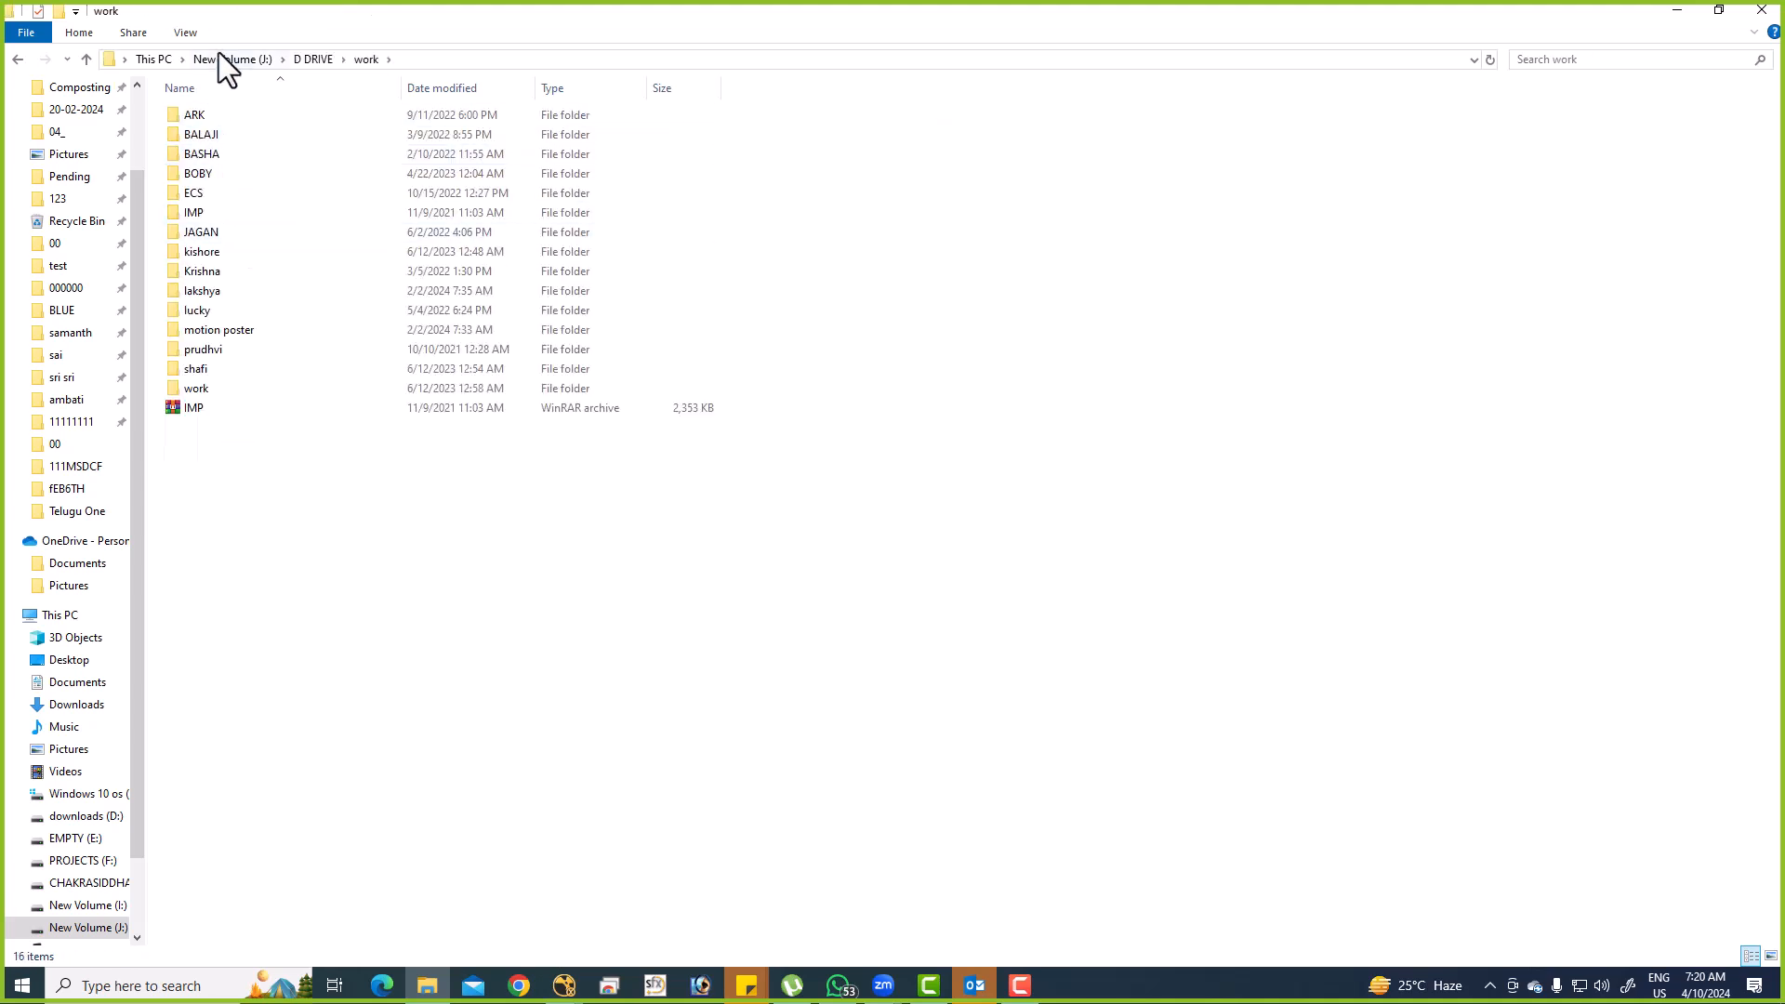
click(154, 60)
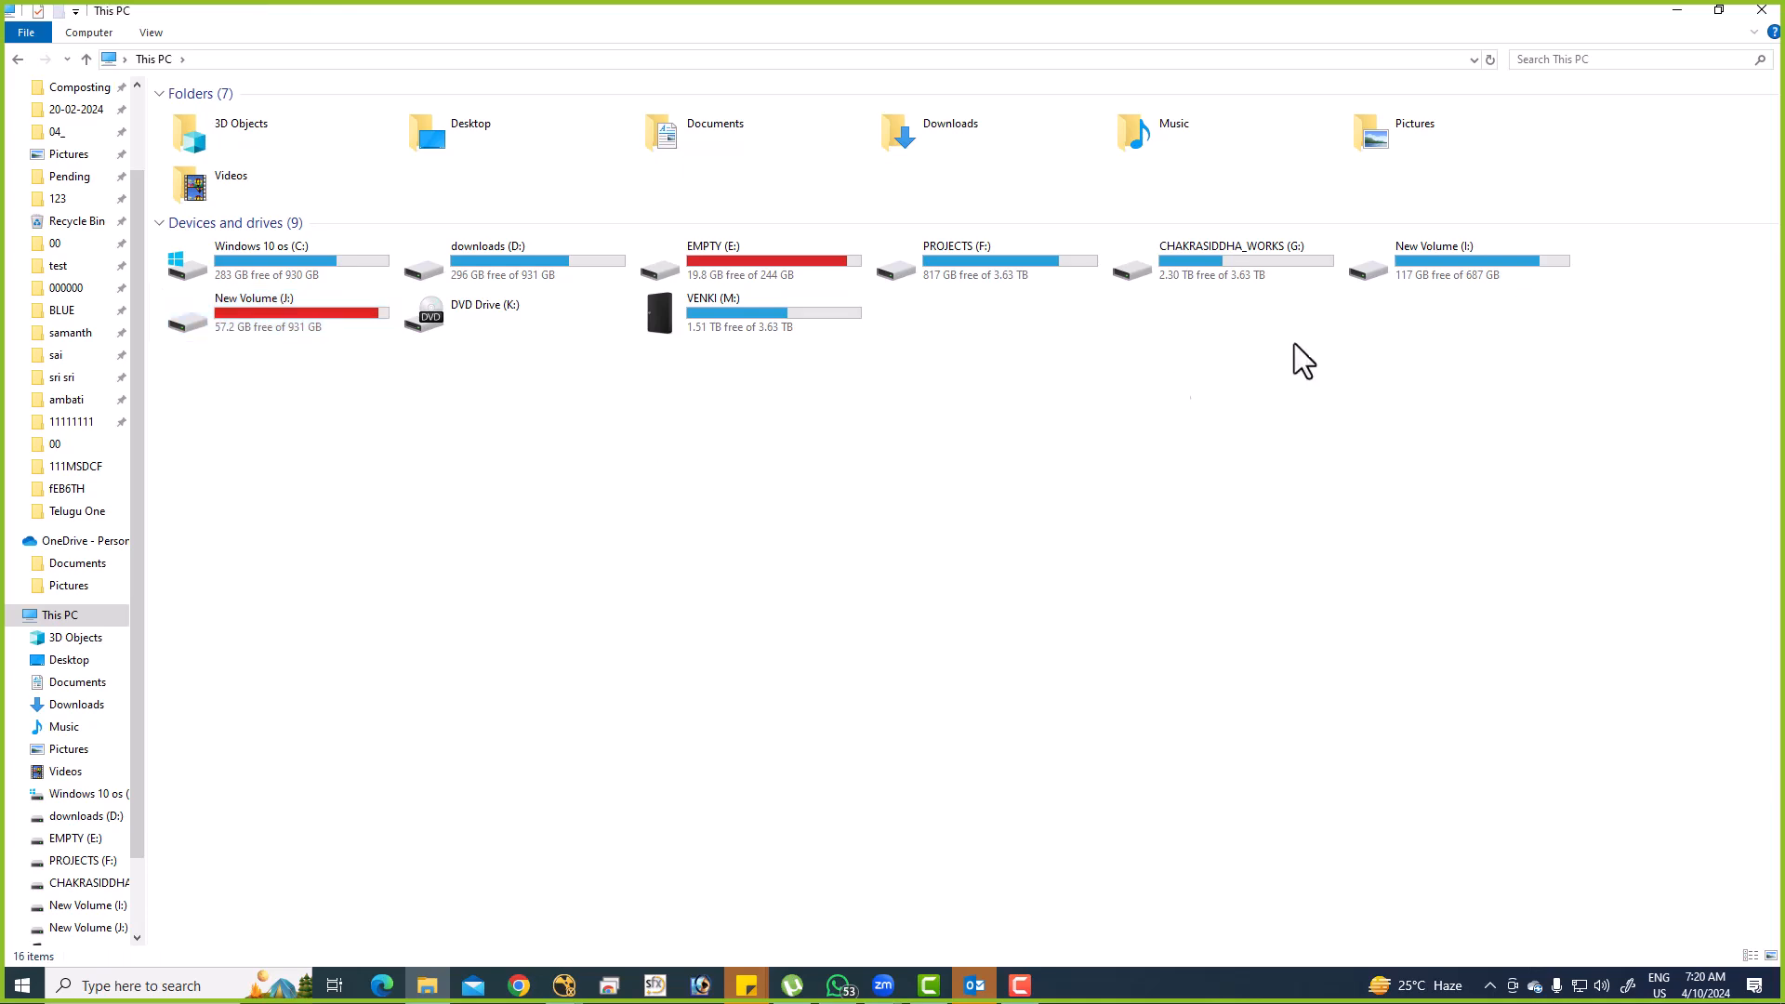
Open the Keying folder inside VENKI_STUFF on drive J:.
double_click(299, 313)
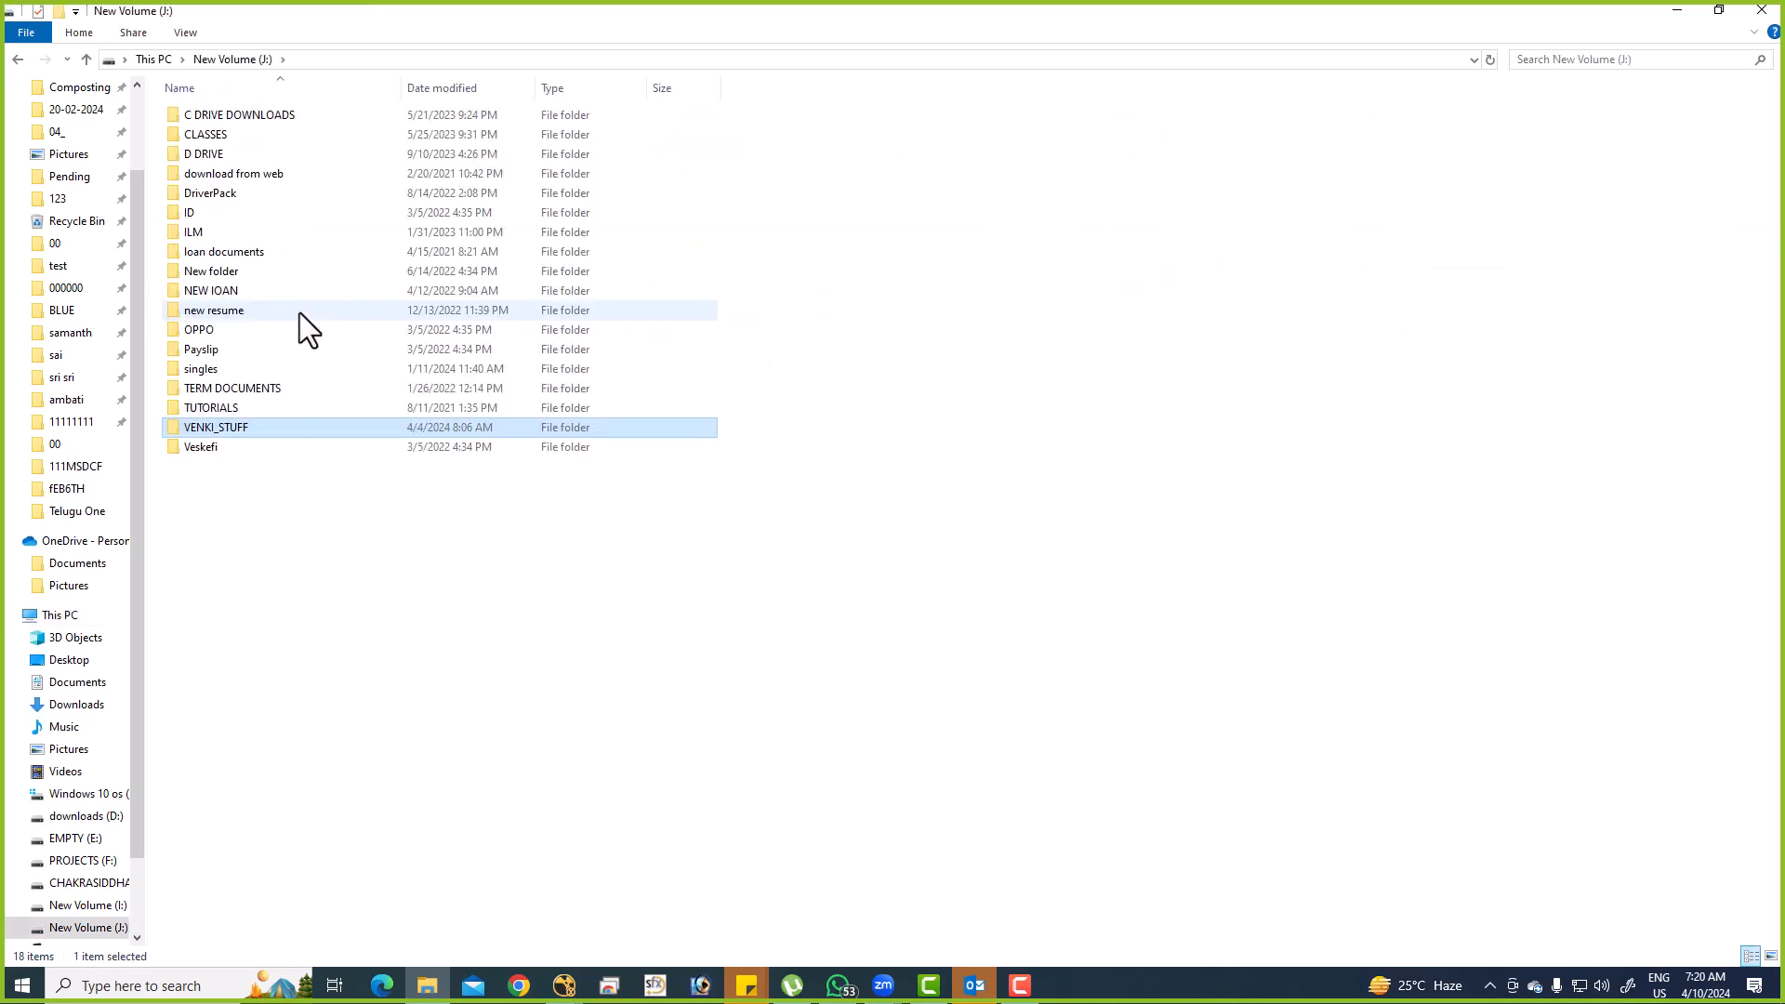
key(Return)
key(Down)
key(Down)
key(Down)
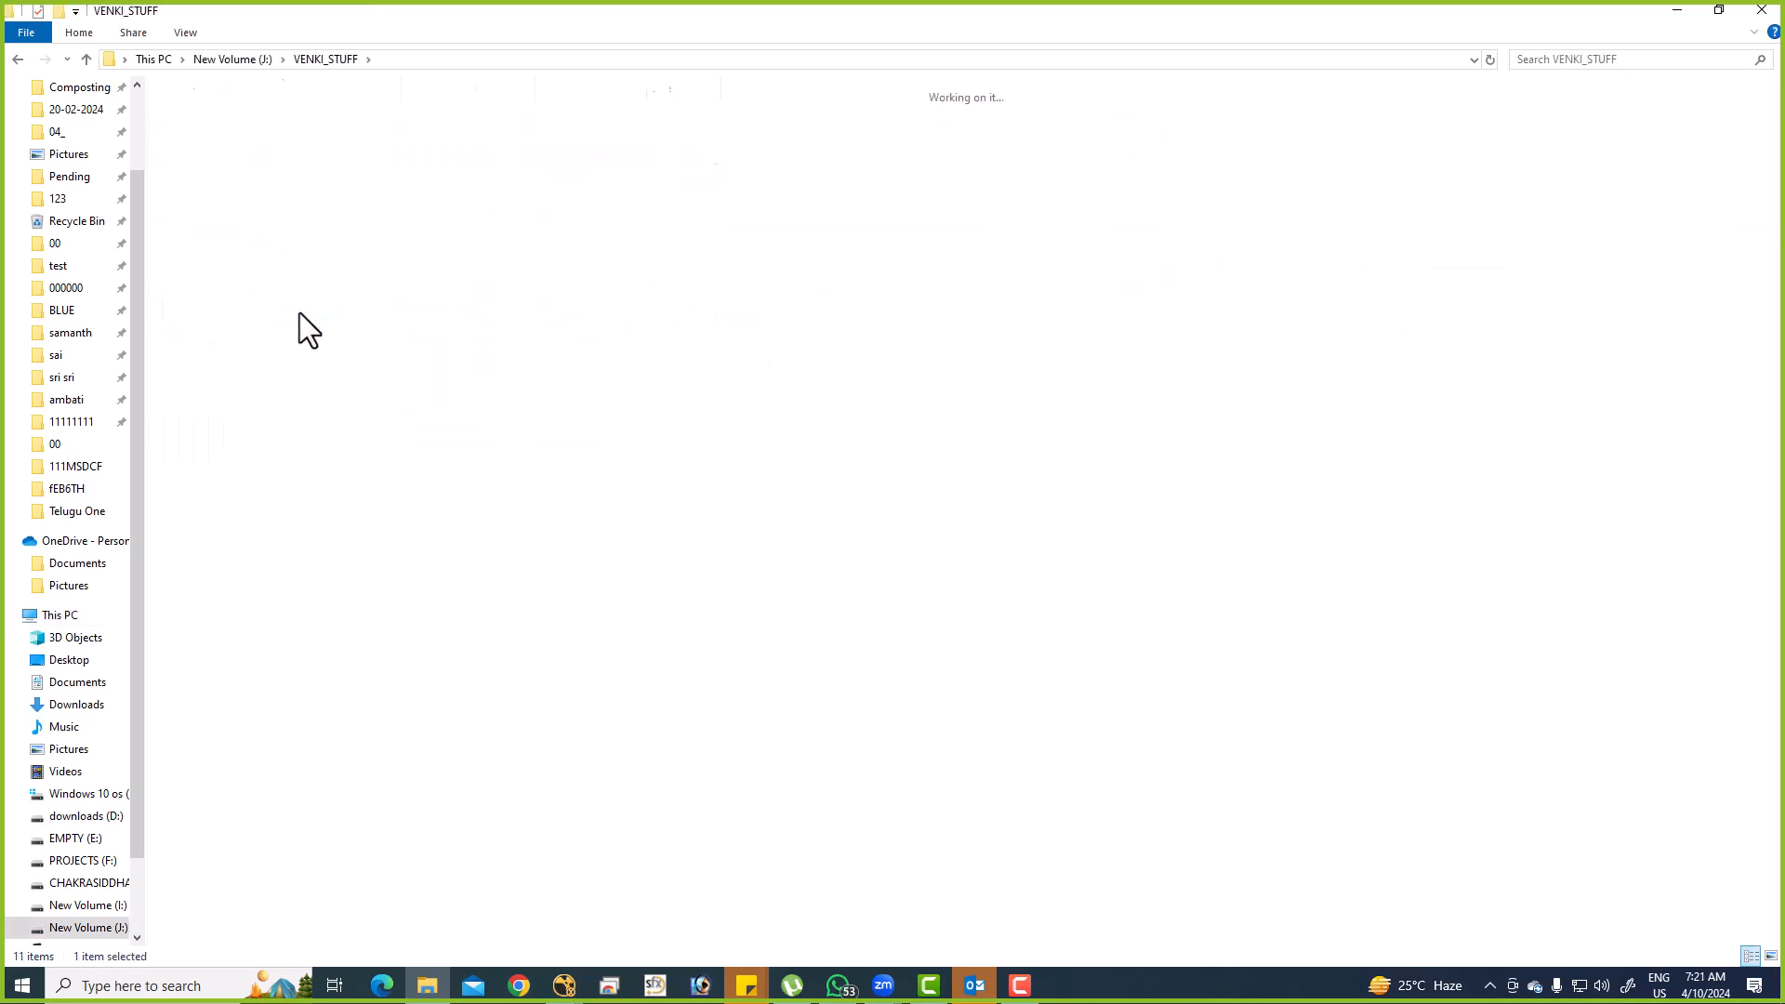
key(Return)
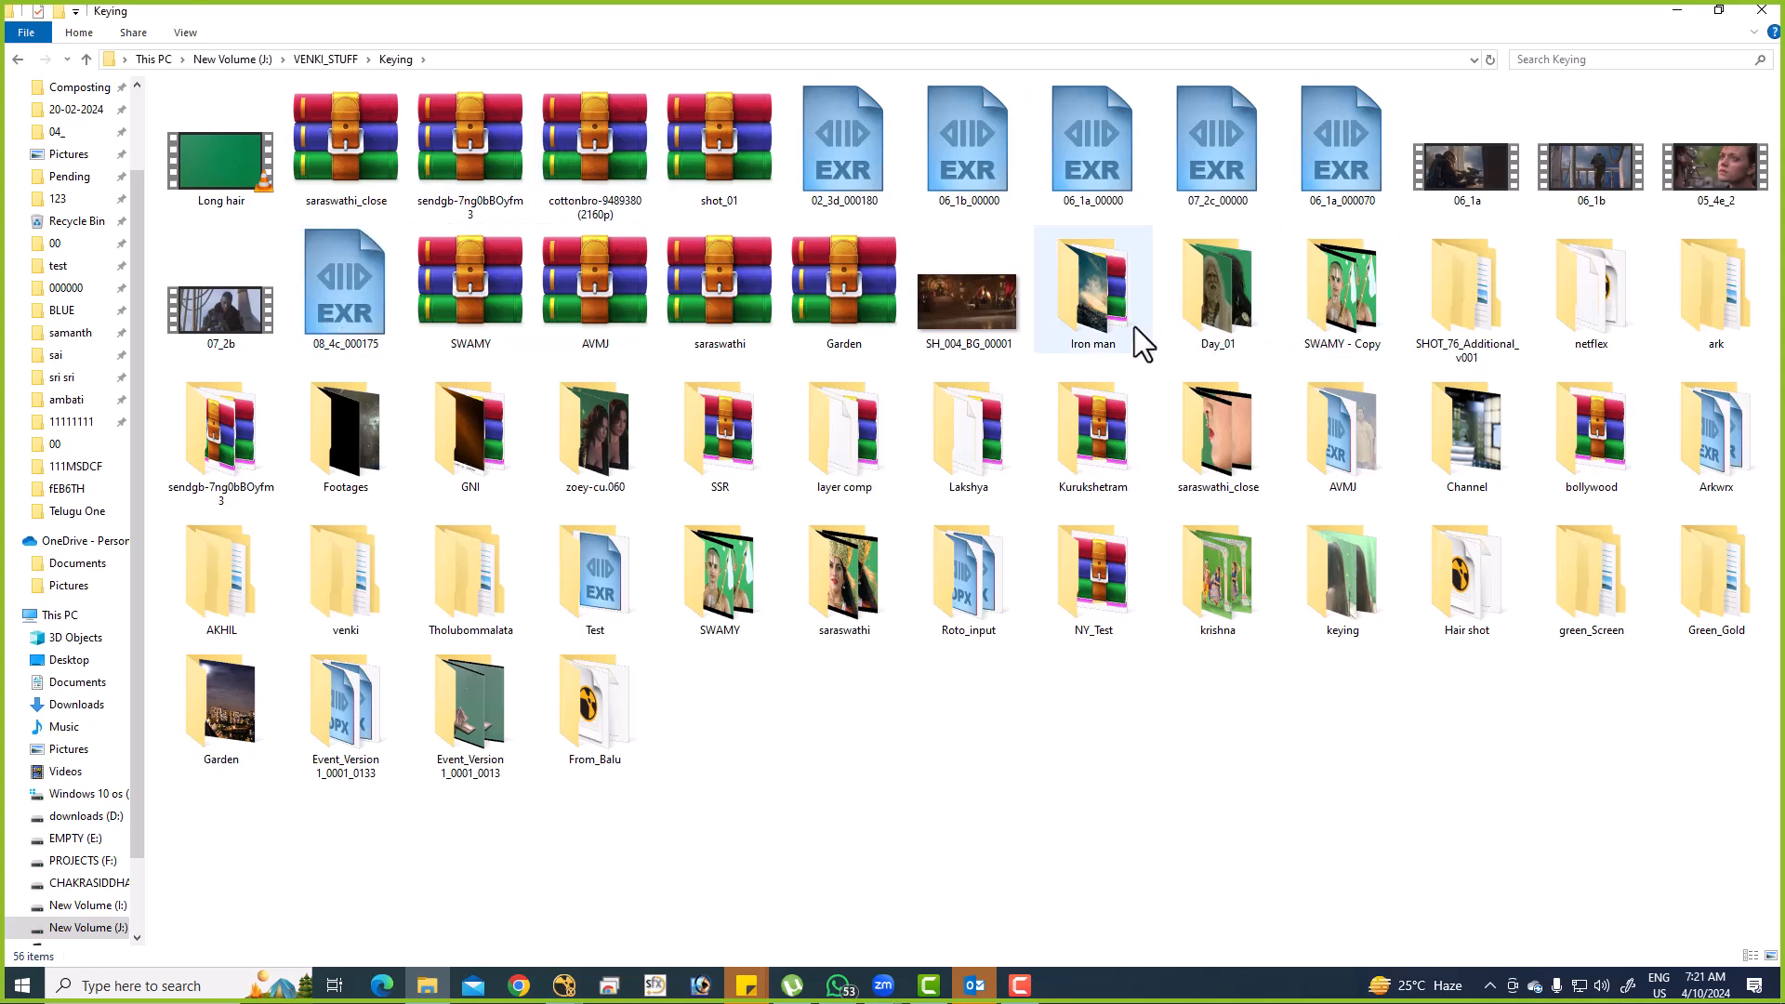
Import the Plate sequence from the Iron man folder into NukeX as a Read node and show it in the viewer.
double_click(1132, 287)
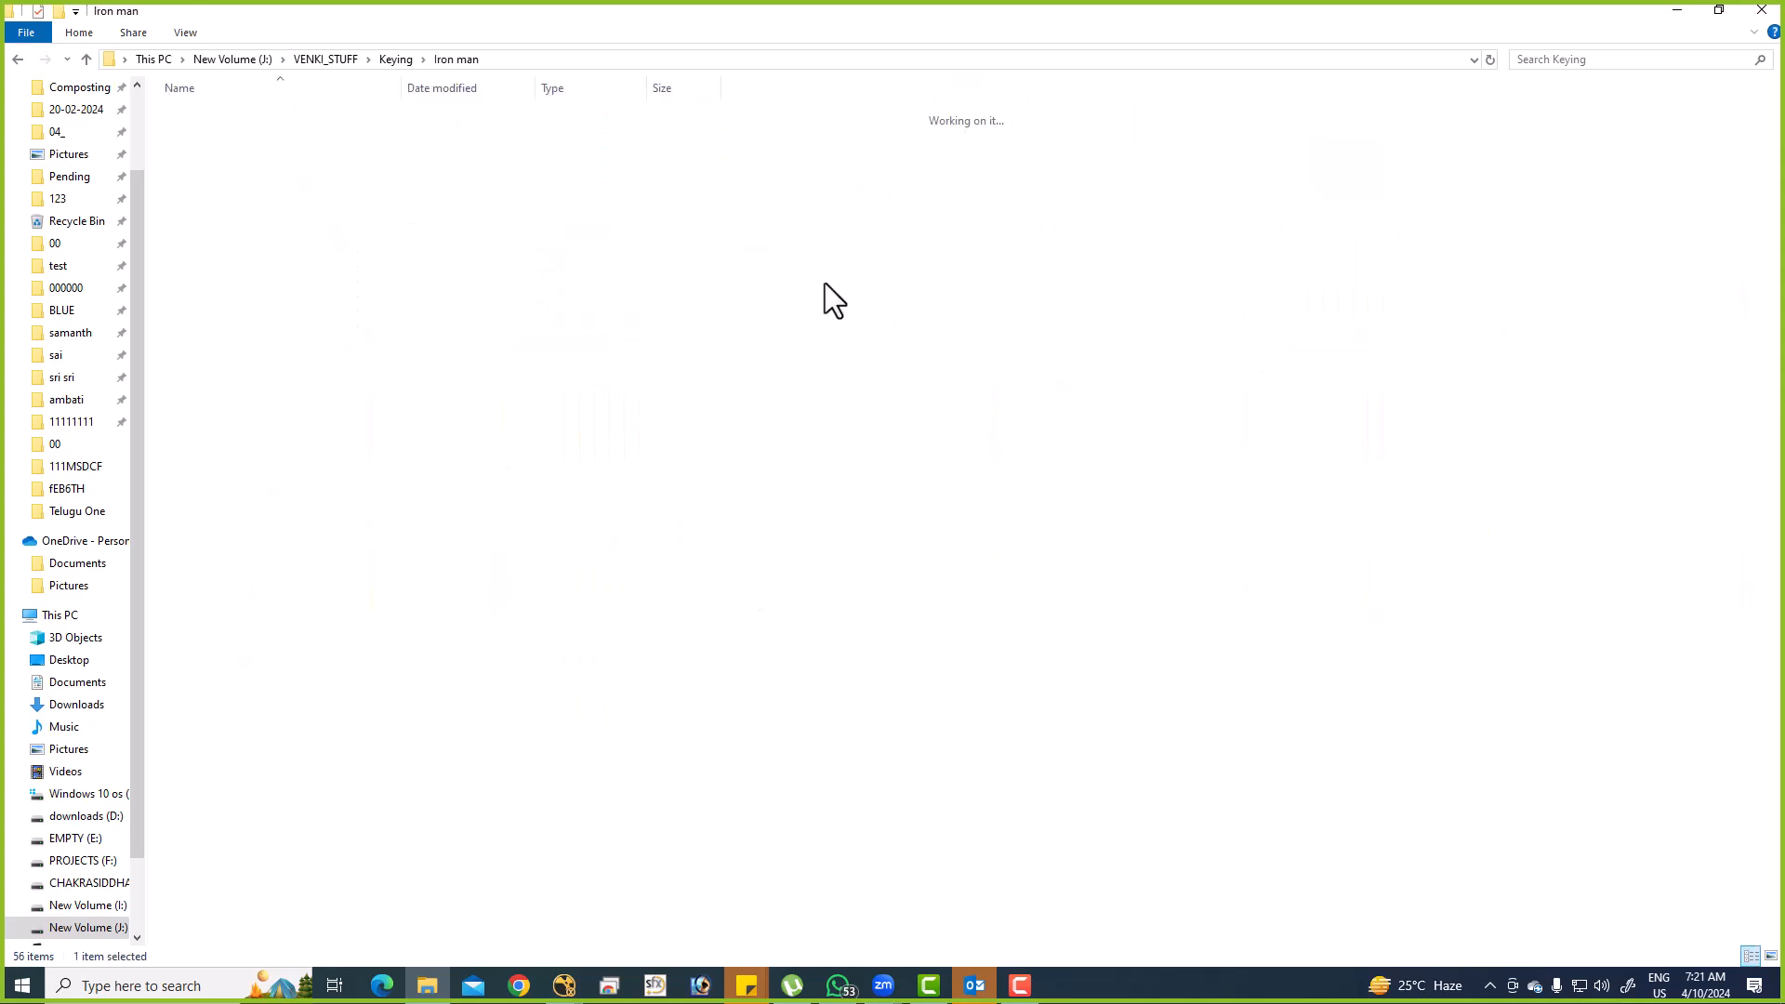
key(alt+Tab)
drag(764, 567, 863, 695)
key(minus)
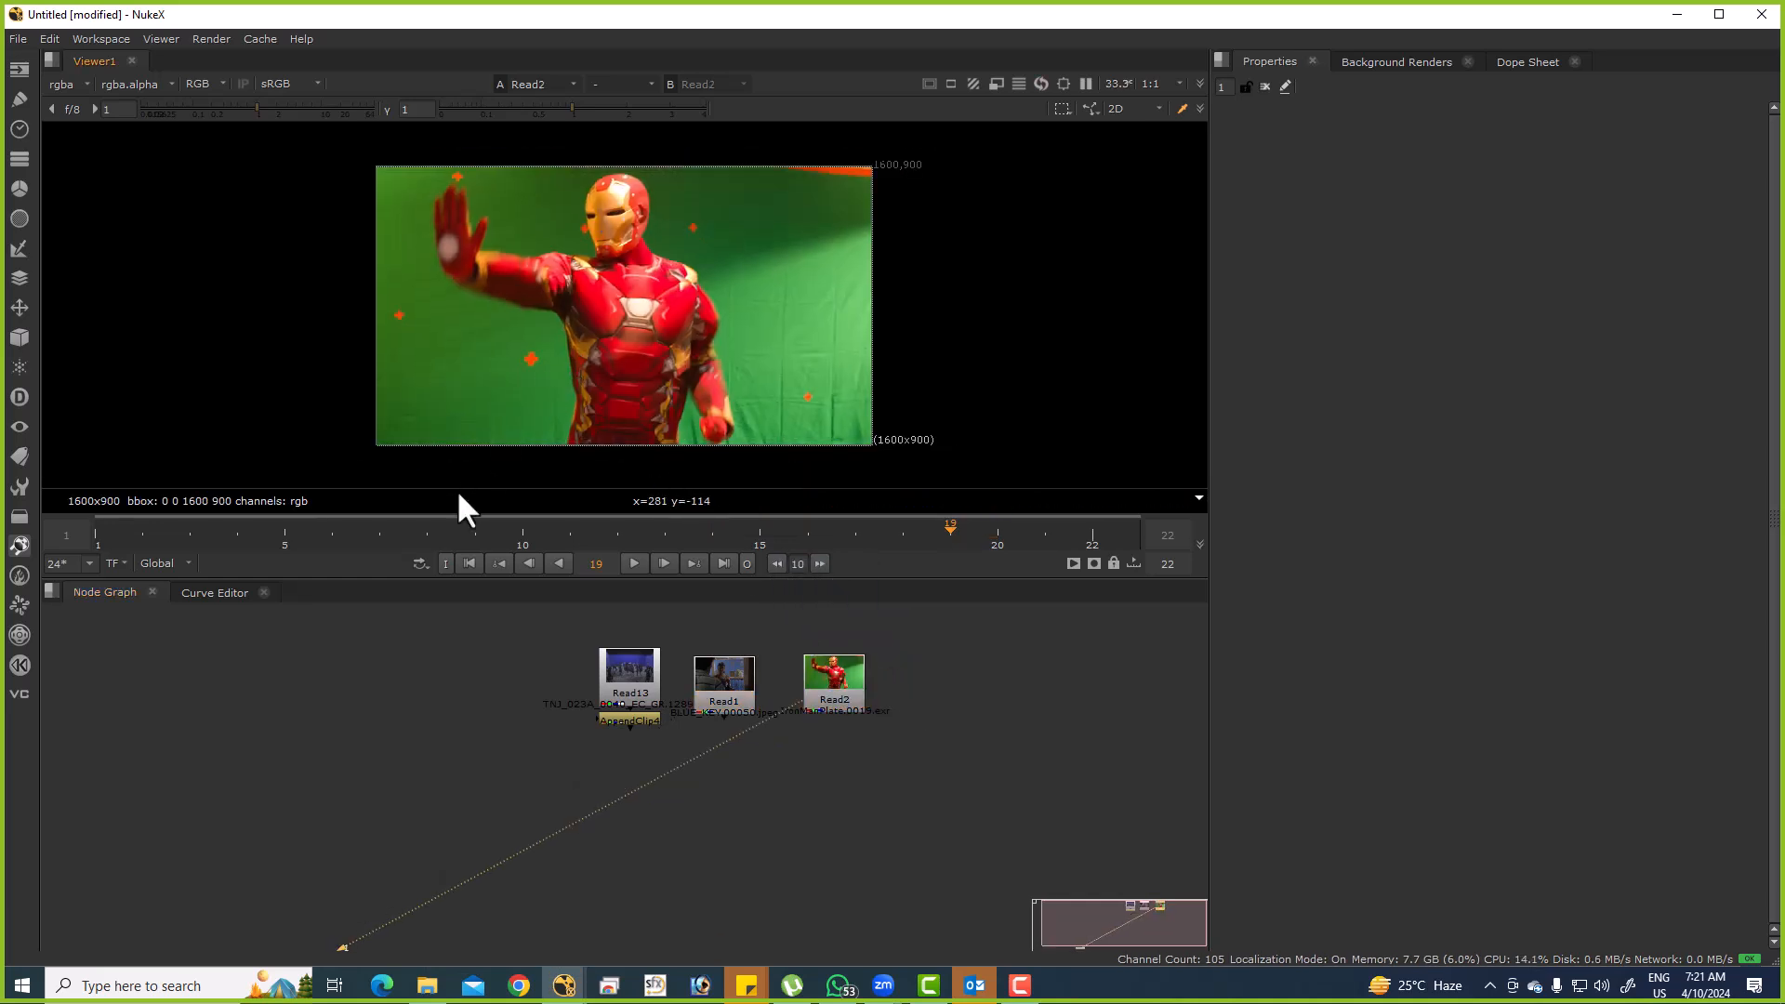
Play the Iron Man plate from its first frame, return to frame 1, and examine the green backing and tracking markers.
click(472, 563)
click(633, 562)
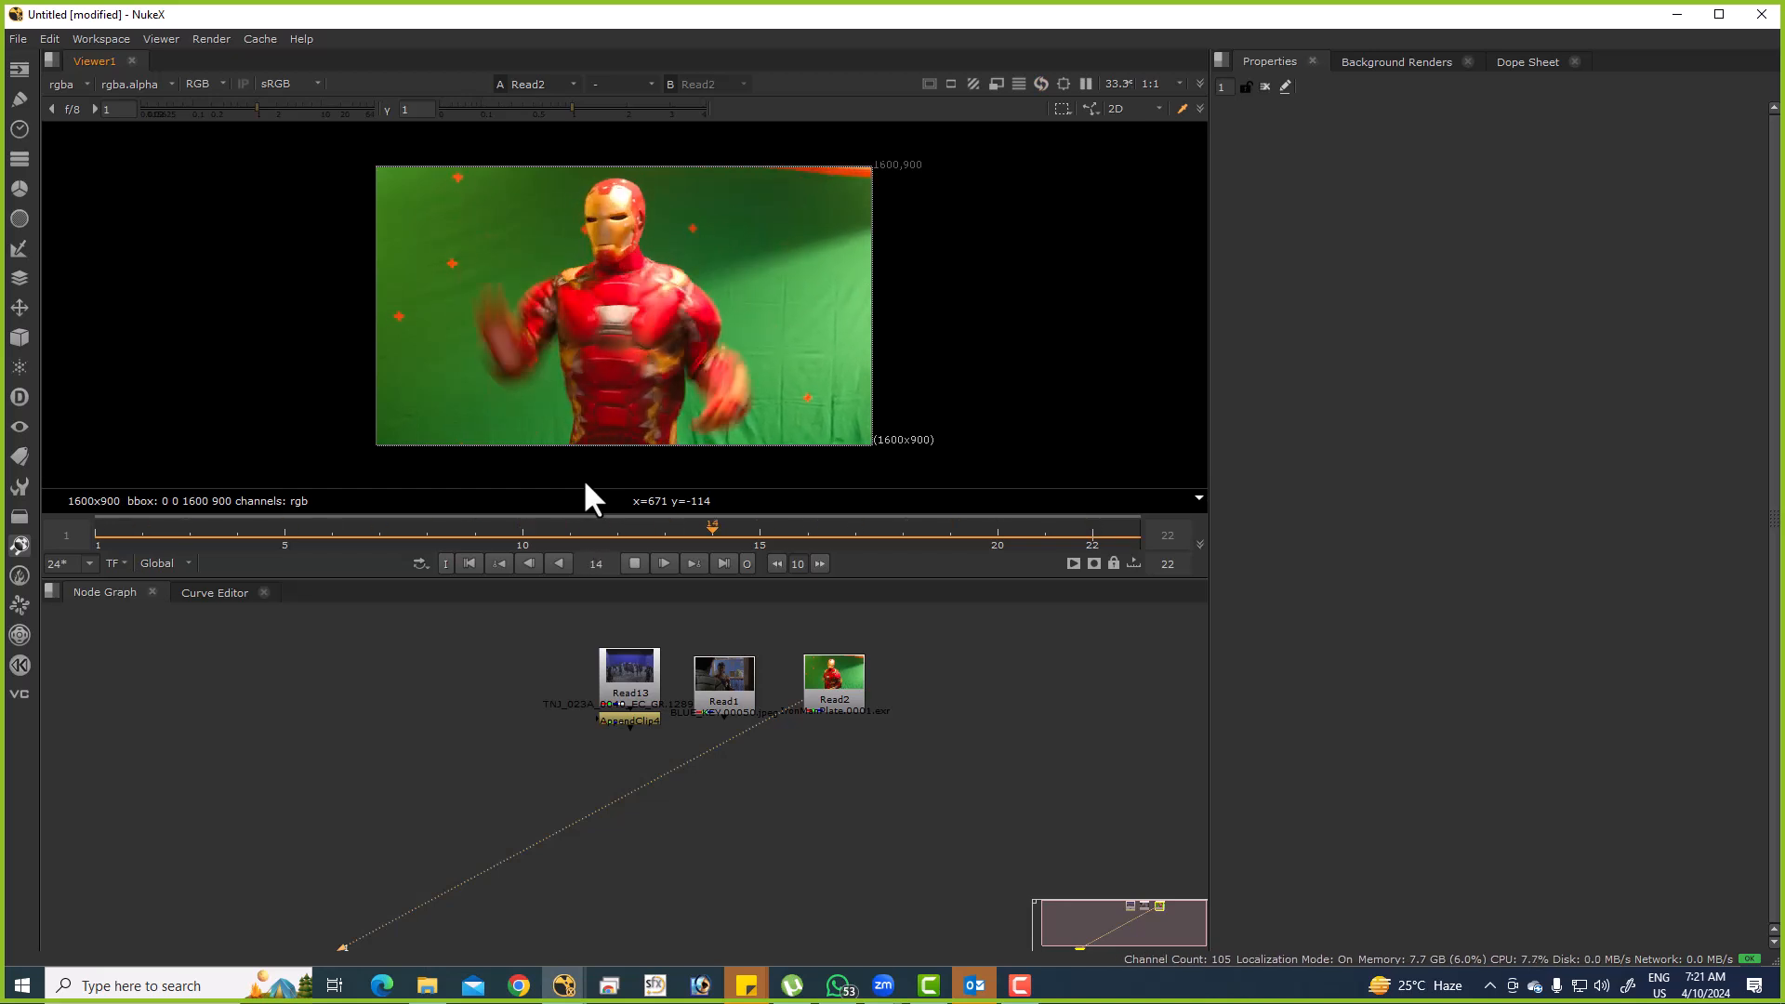
click(634, 563)
drag(455, 534, 104, 560)
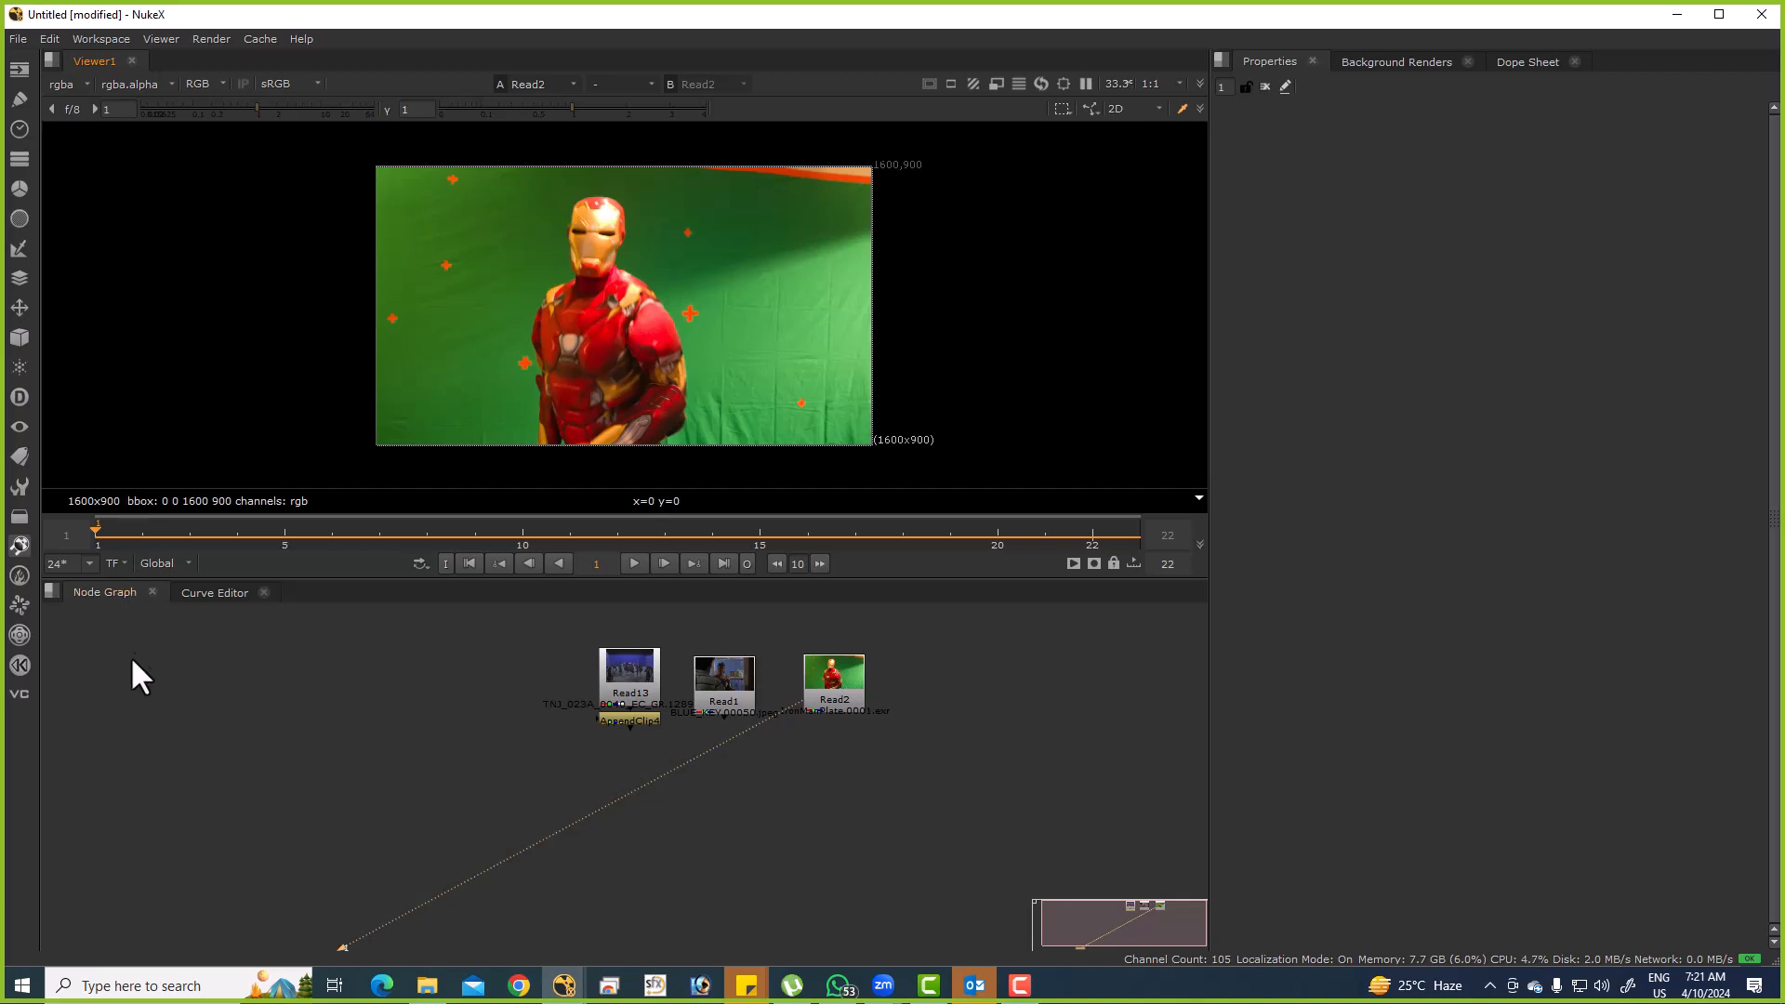
drag(361, 183, 925, 384)
drag(417, 216, 767, 413)
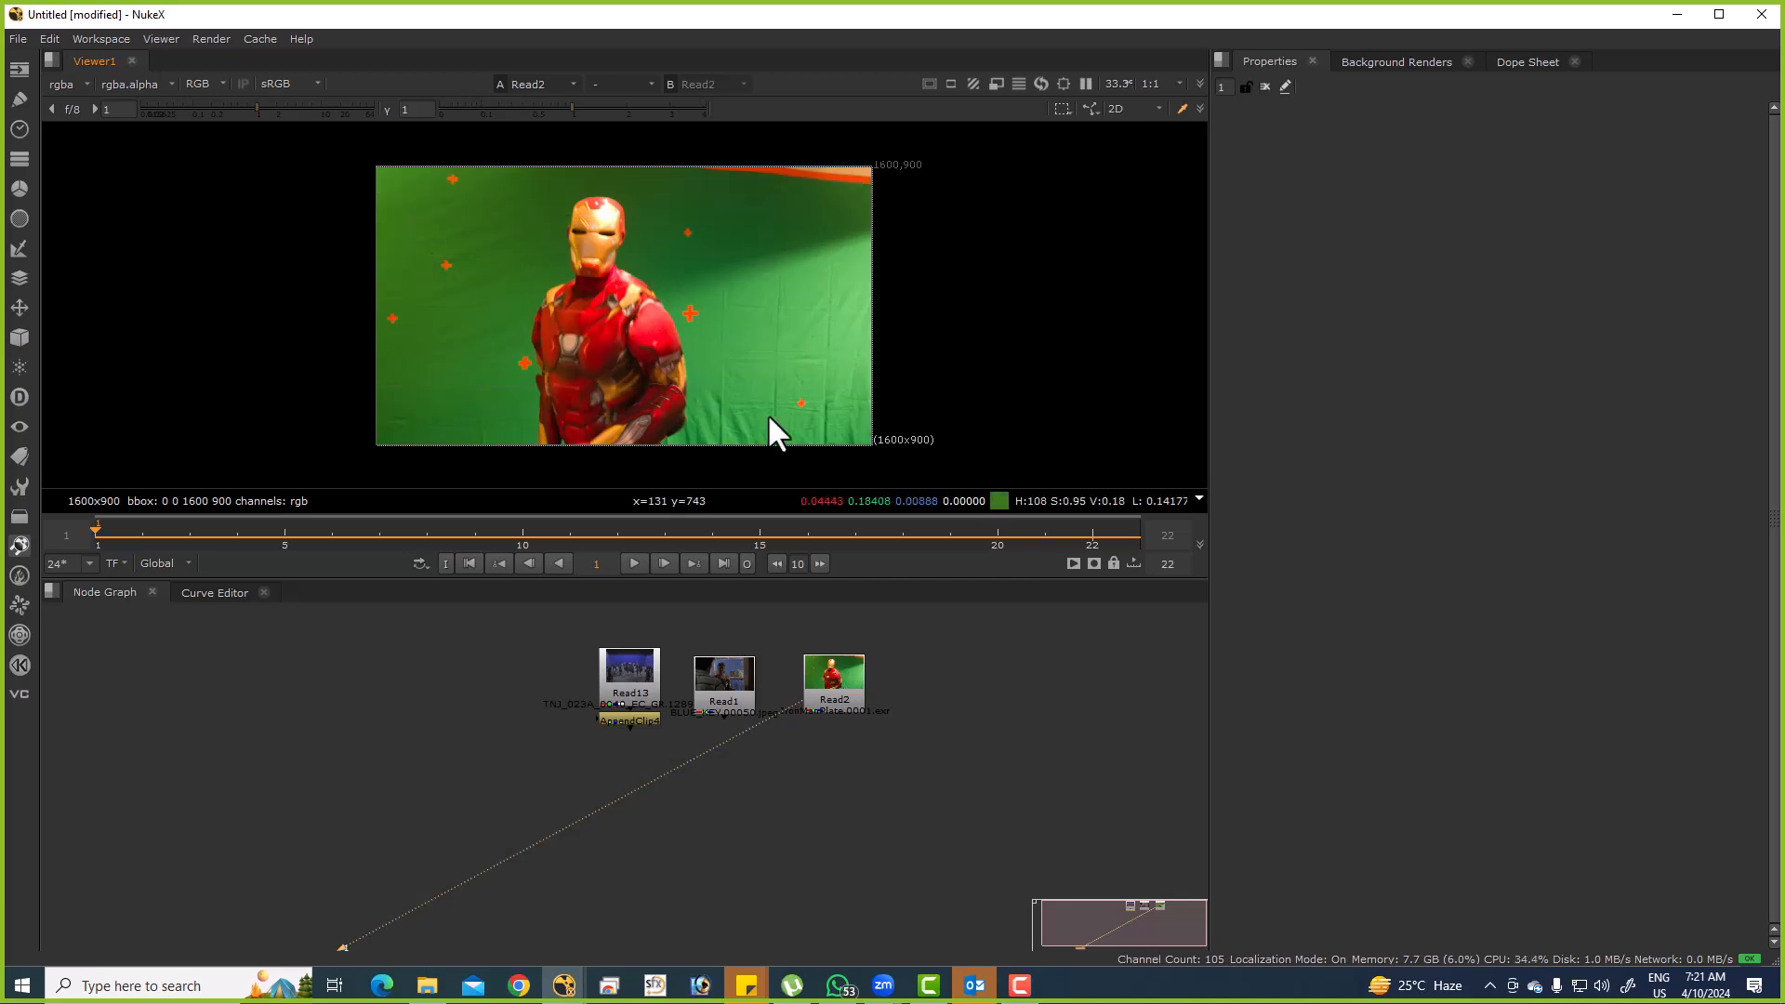
drag(873, 219, 640, 328)
drag(844, 284, 651, 307)
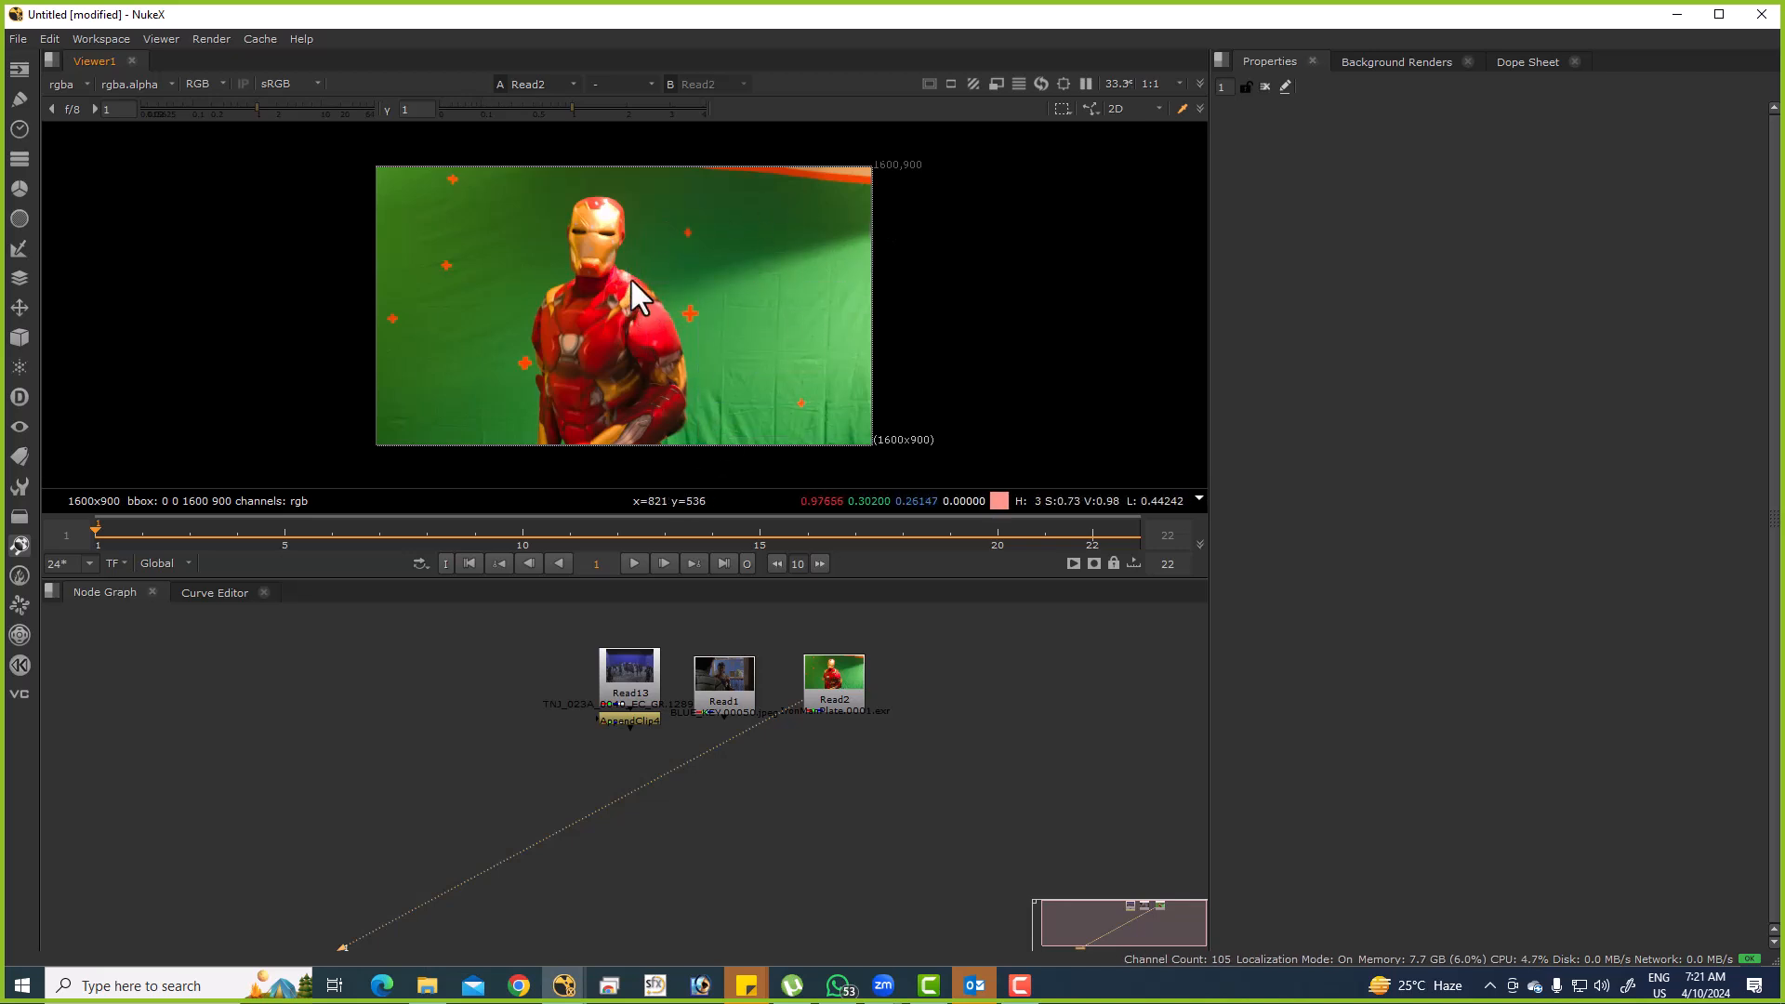
Import all files of the Keying folder's Day_01 subfolder into the NukeX Node Graph as Read nodes.
key(alt+Tab)
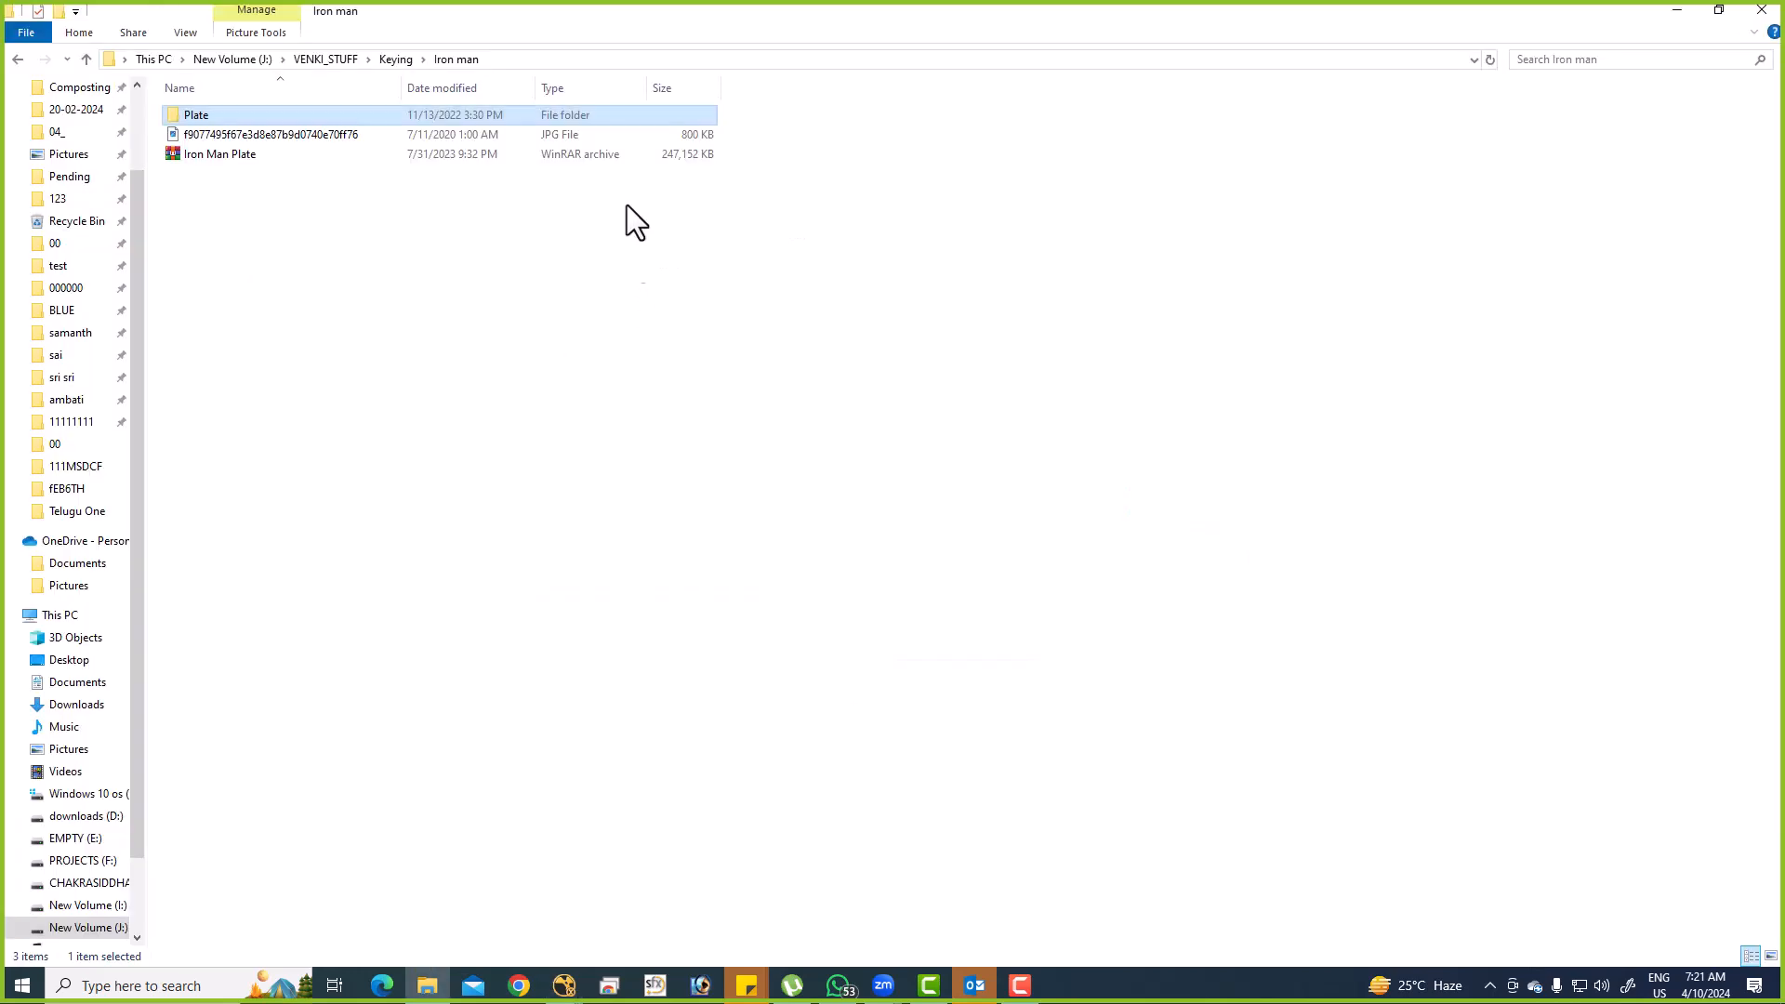
click(396, 60)
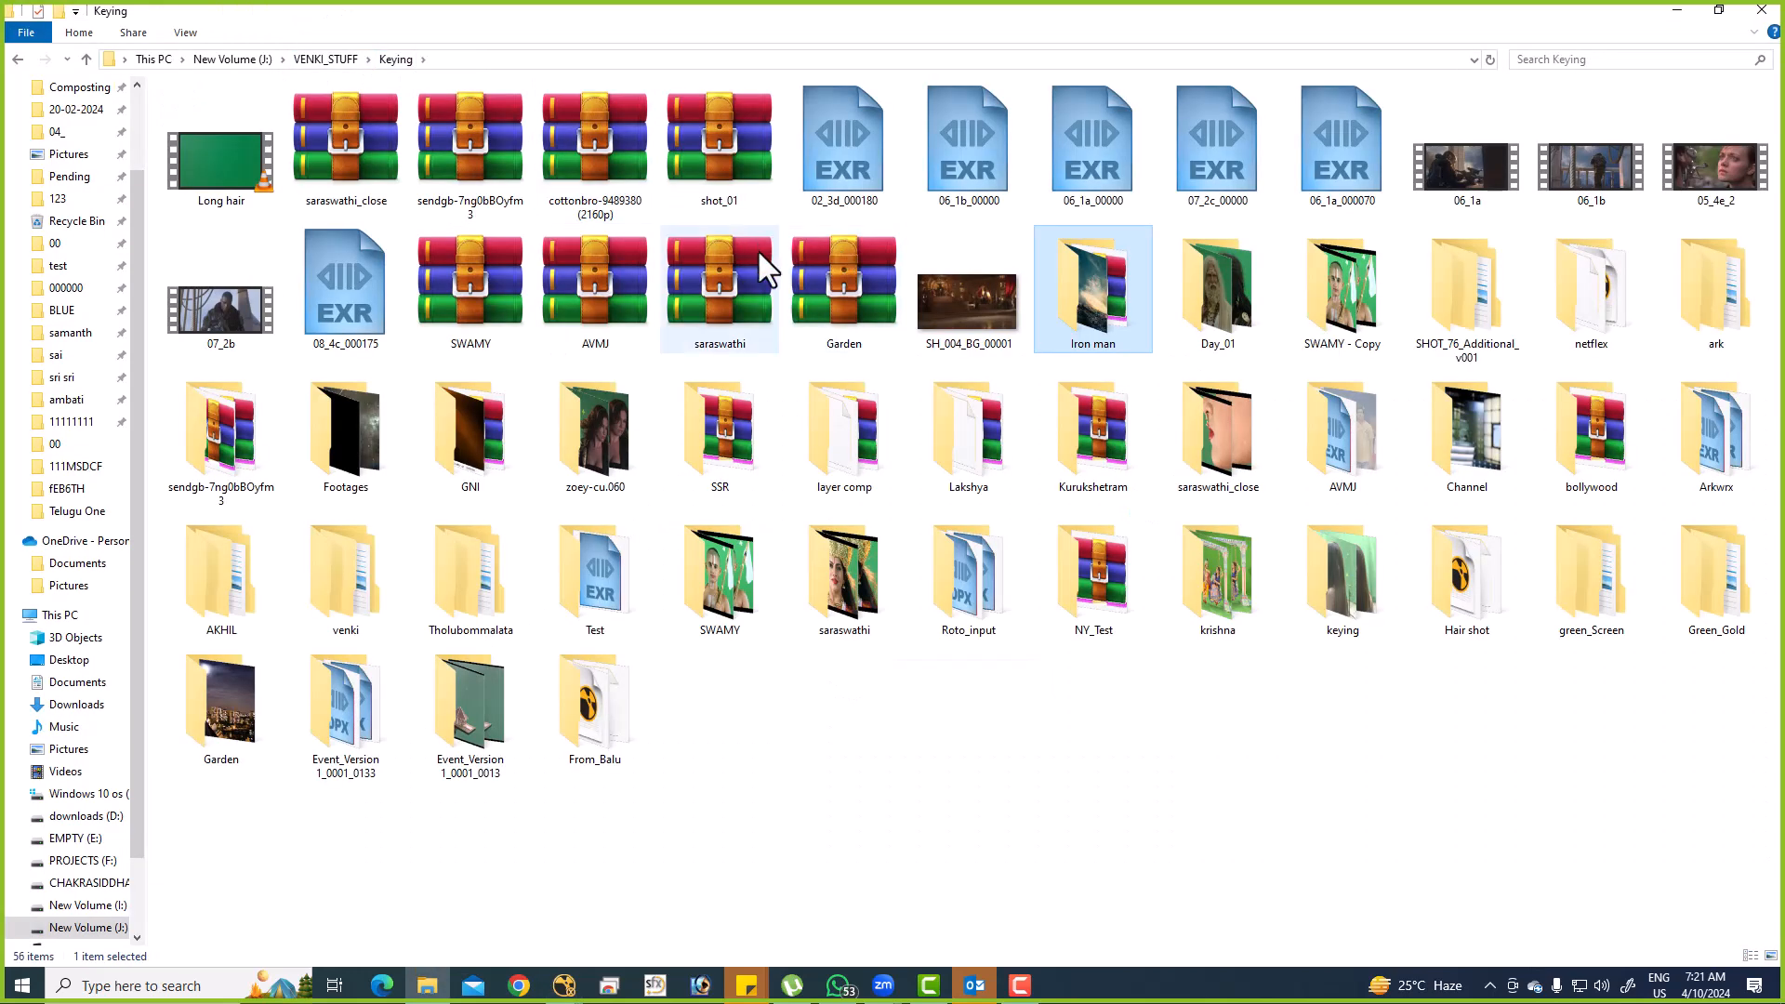
click(1237, 310)
double_click(1244, 326)
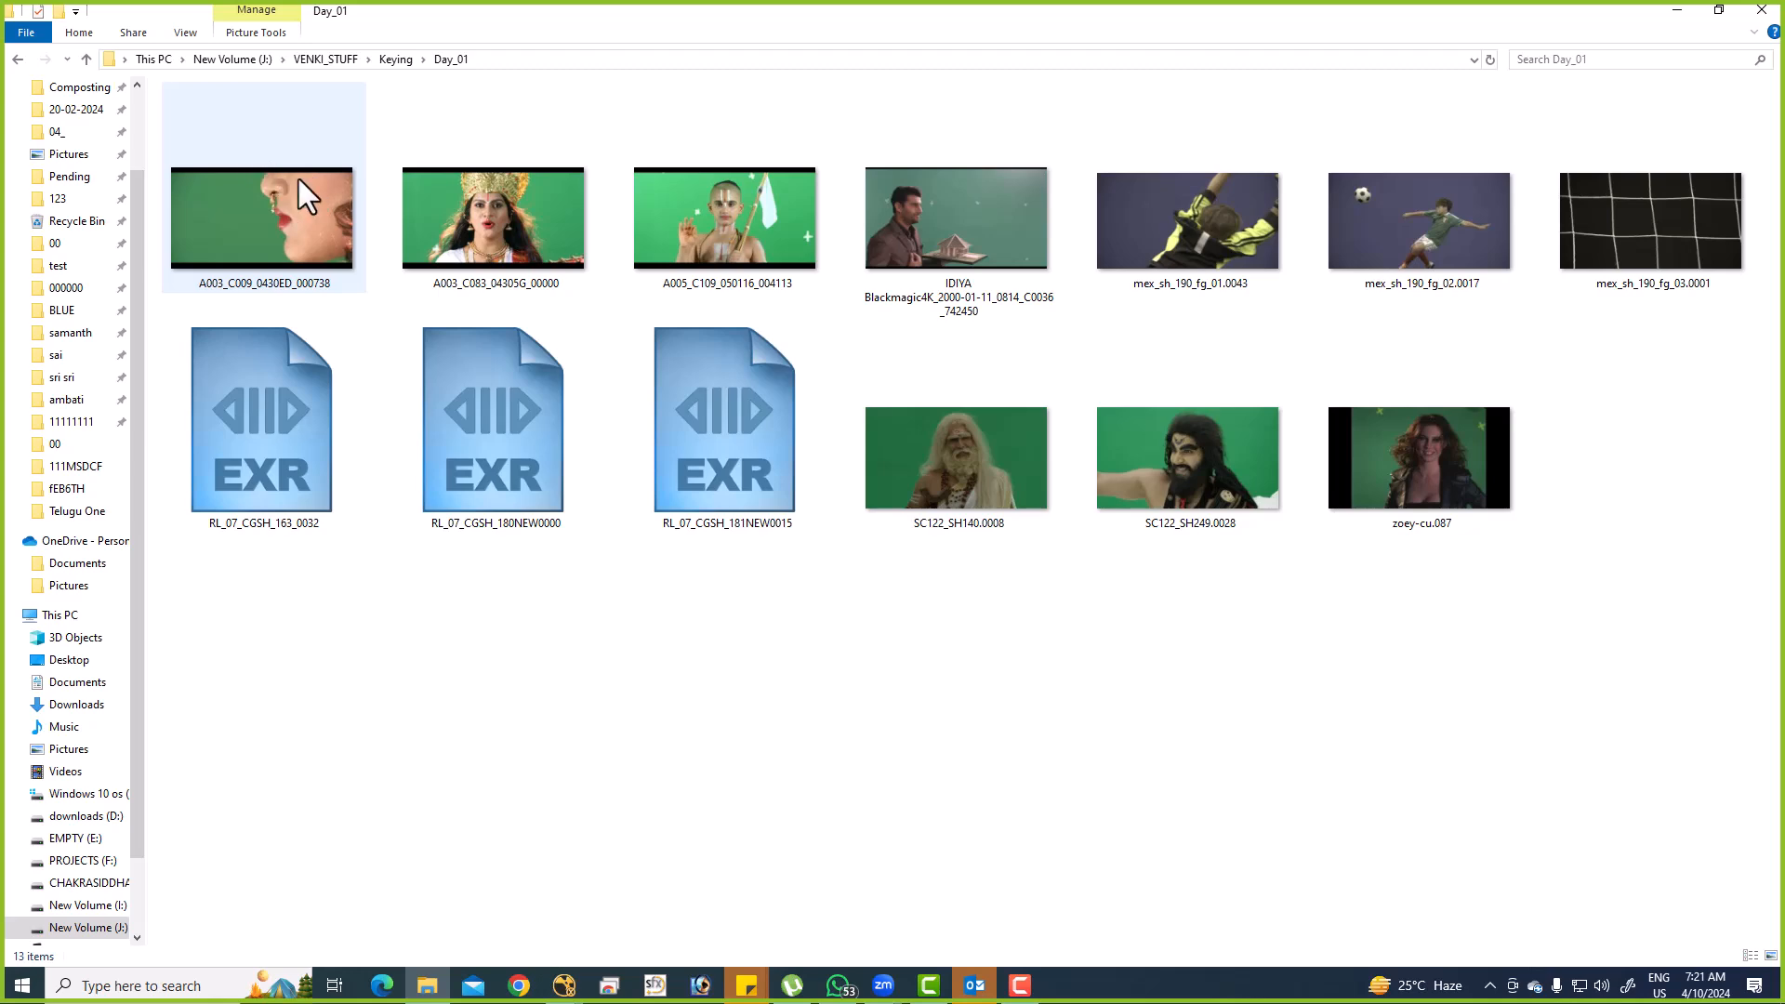
key(alt+d)
click(646, 600)
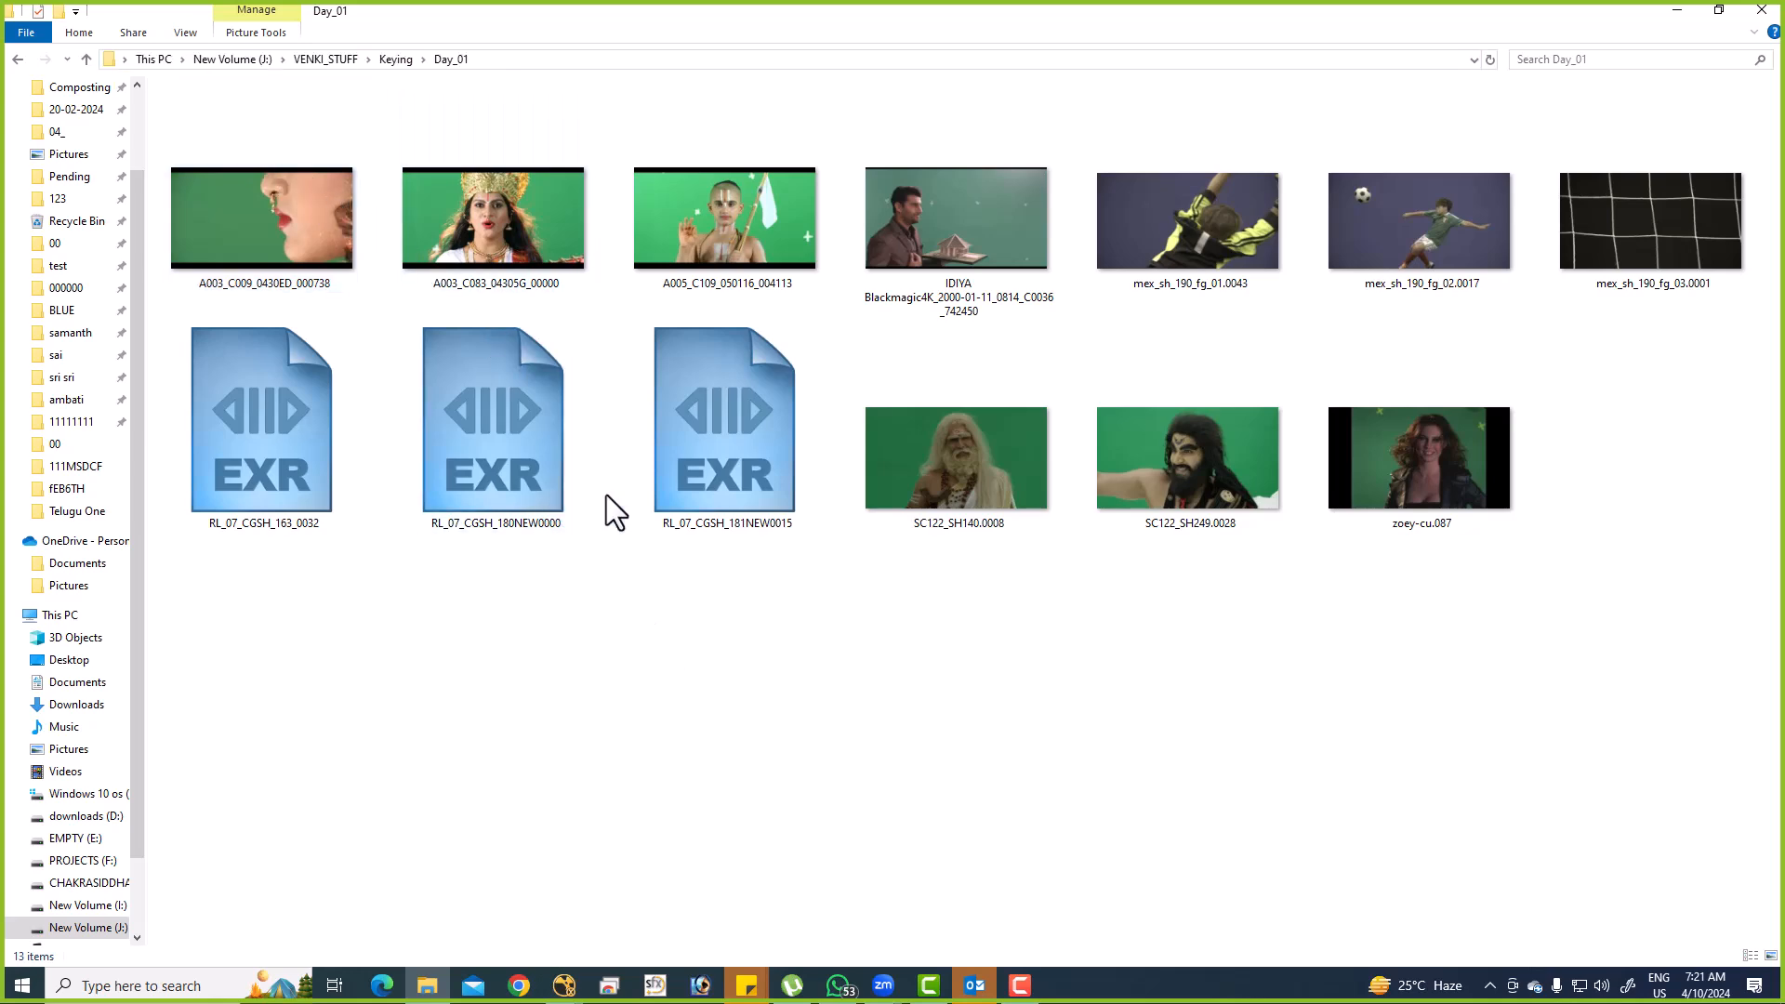
key(ctrl+a)
drag(714, 236, 656, 688)
key(alt+Tab)
Lay out the imported Day_01 Read nodes in one neat row above the three existing plates.
drag(607, 629, 976, 965)
key(l)
drag(881, 725, 590, 754)
scroll(536, 720, down, 4)
drag(427, 705, 967, 814)
drag(883, 733, 888, 659)
View the crowned woman's plate and the face close-up plate, separating their Read nodes from the row's end.
click(883, 723)
click(896, 662)
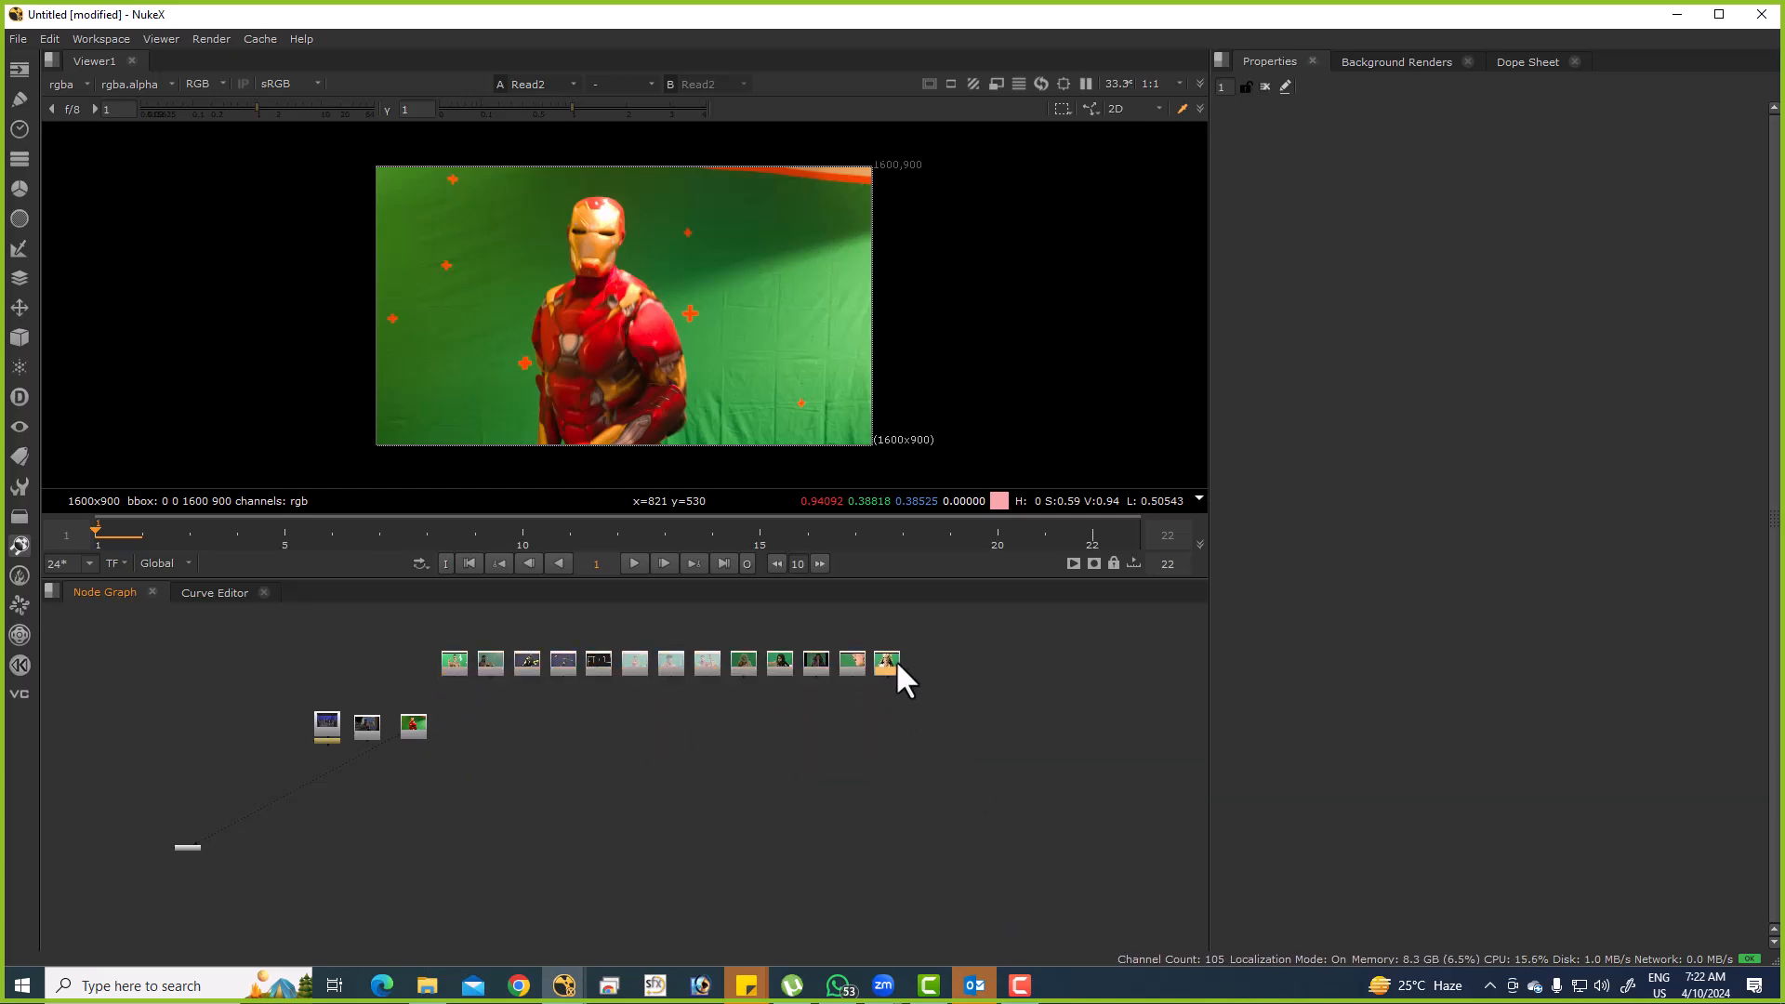
key(1)
drag(363, 171, 894, 426)
scroll(874, 678, up, 3)
mouse_move(874, 677)
mouse_down()
mouse_move(785, 750)
mouse_move(866, 686)
mouse_up()
click(743, 716)
key(1)
drag(749, 717, 794, 669)
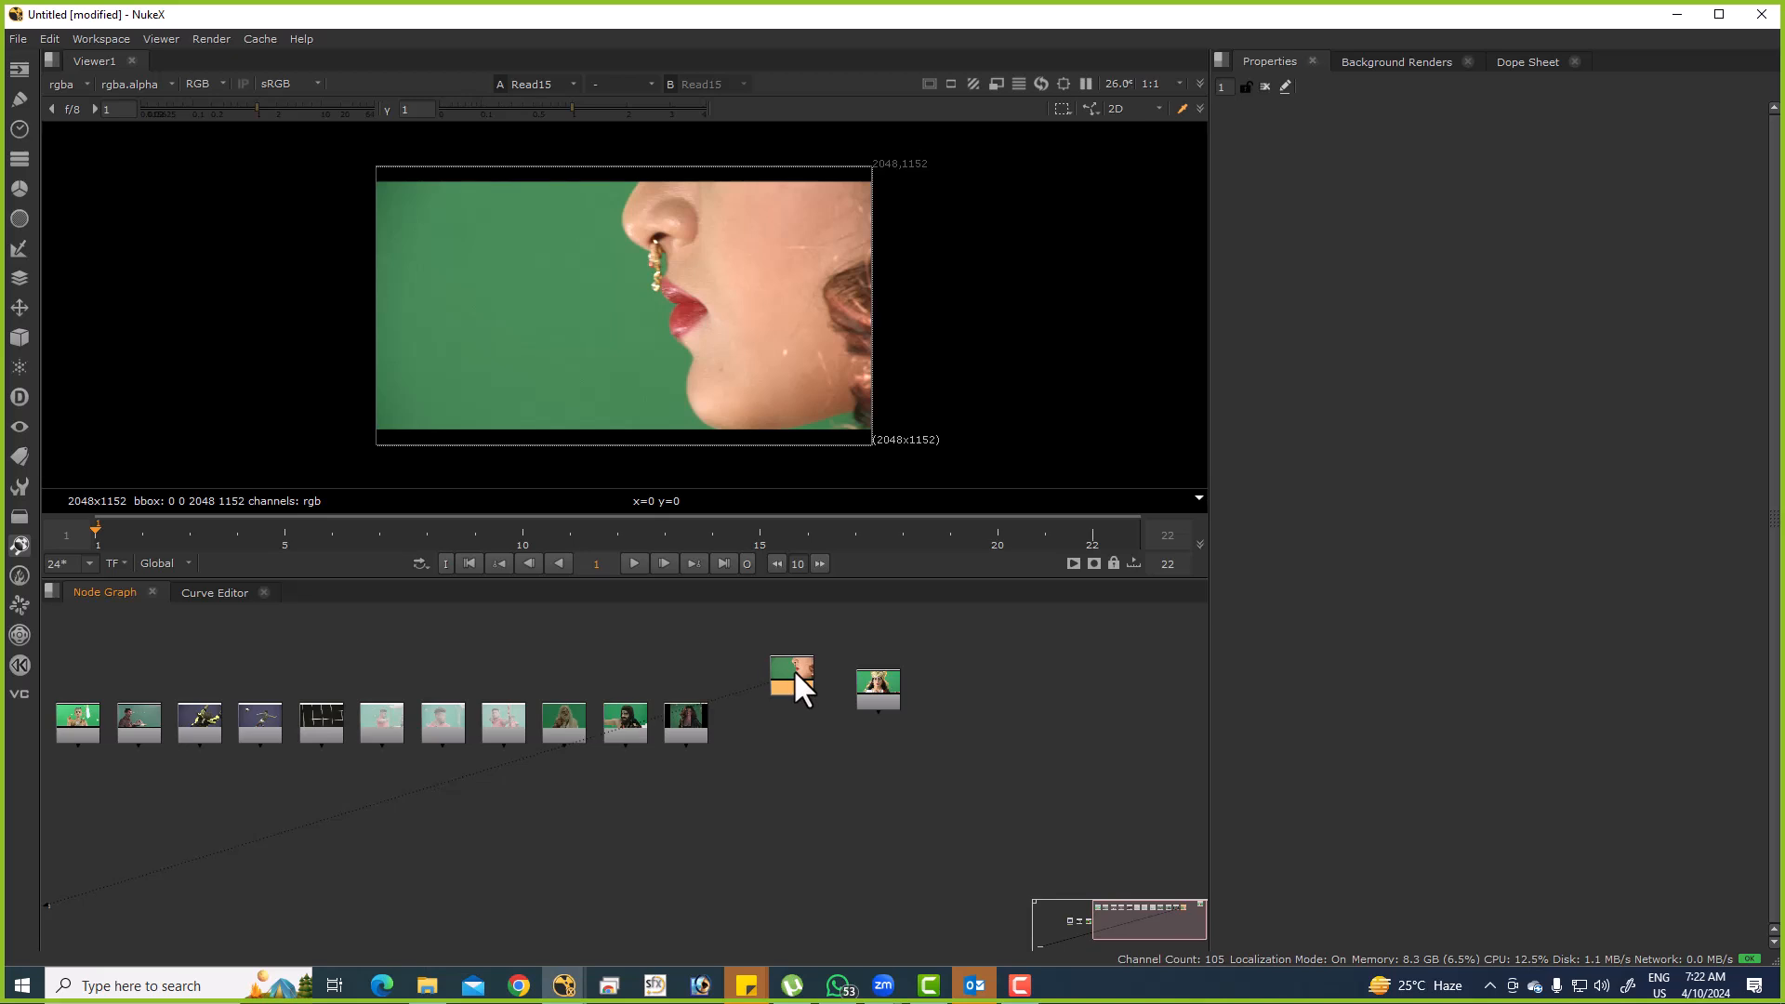
View the zoey-cu.087 and SC122_SH249.0028 plates, and move their Read nodes above the row beside the other viewed plates.
click(695, 706)
key(1)
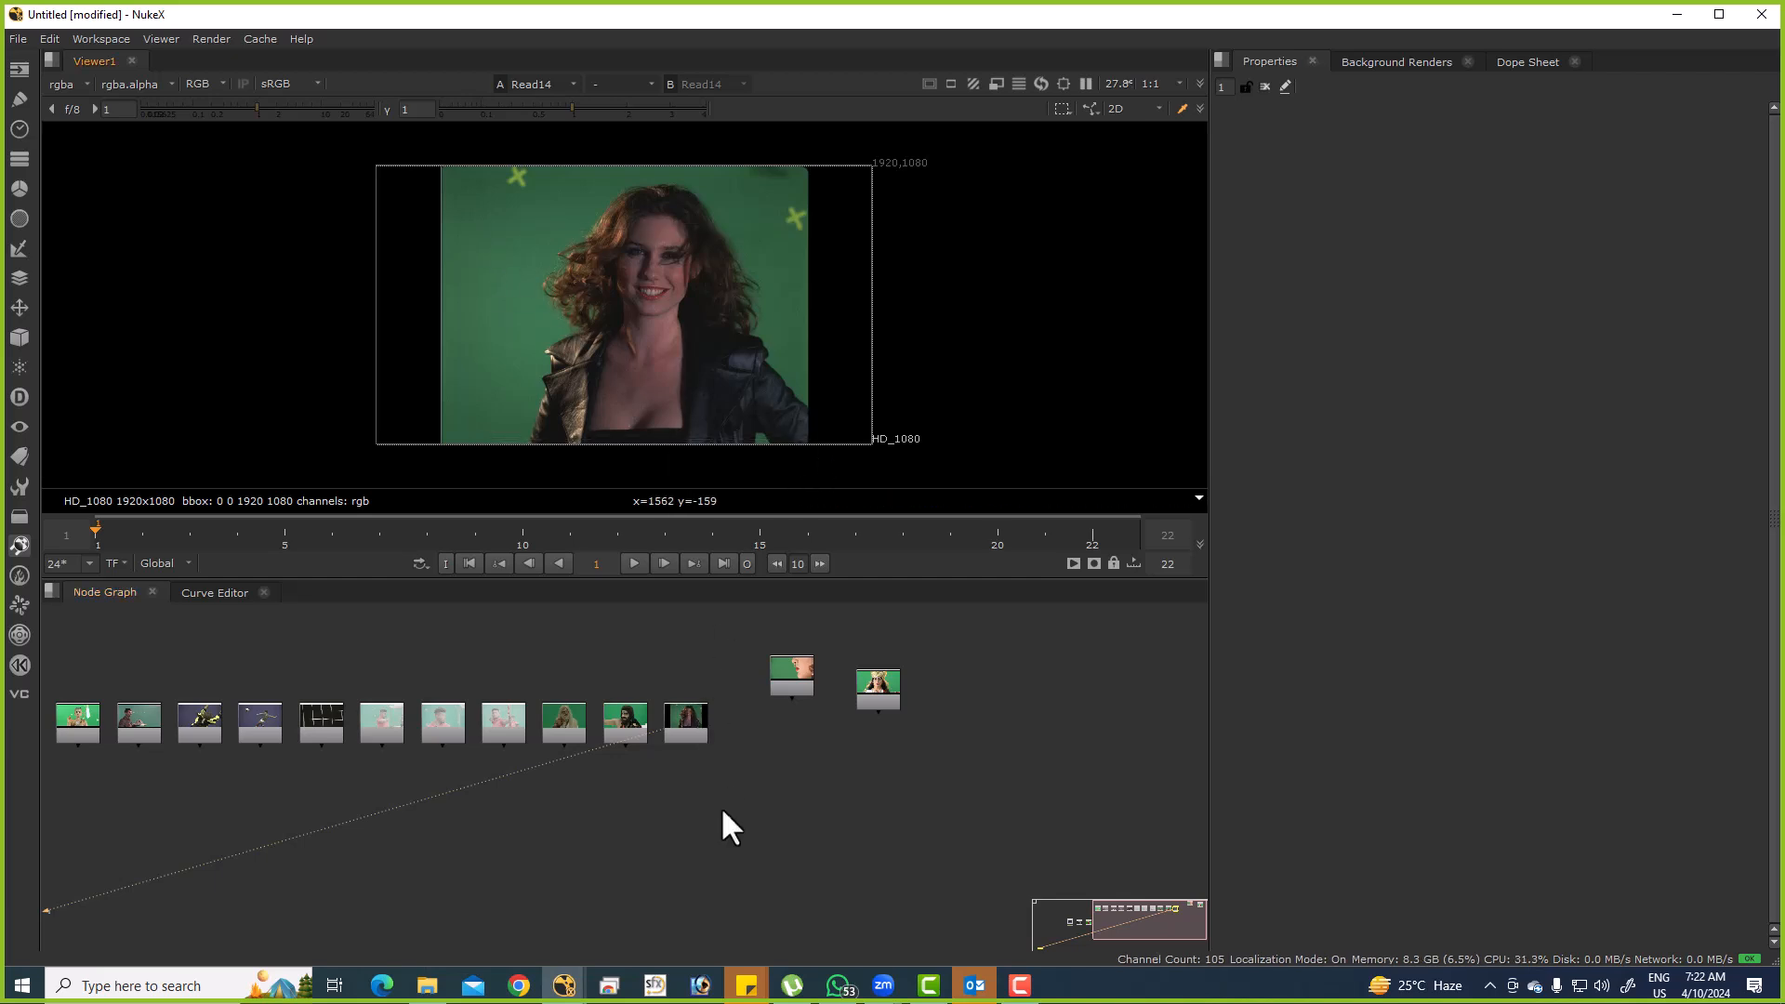
drag(685, 723, 715, 666)
drag(623, 727, 632, 662)
key(1)
drag(349, 173, 1043, 481)
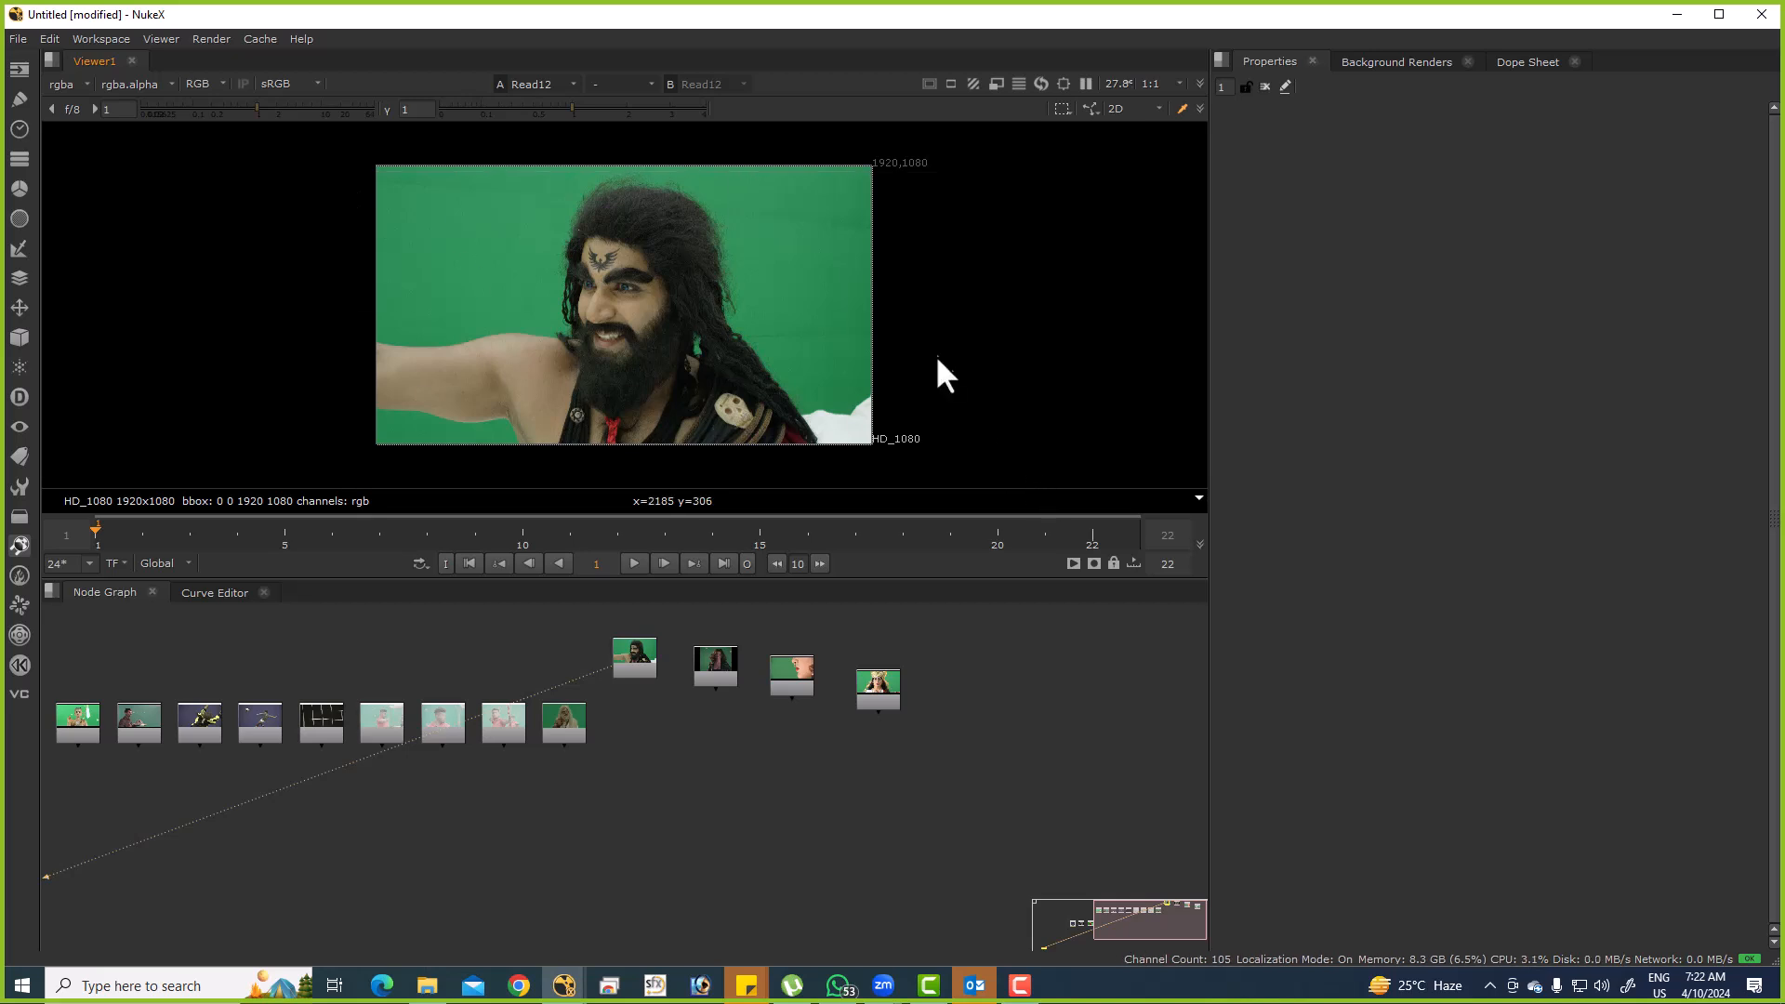
scroll(836, 244, up, 9)
key(f)
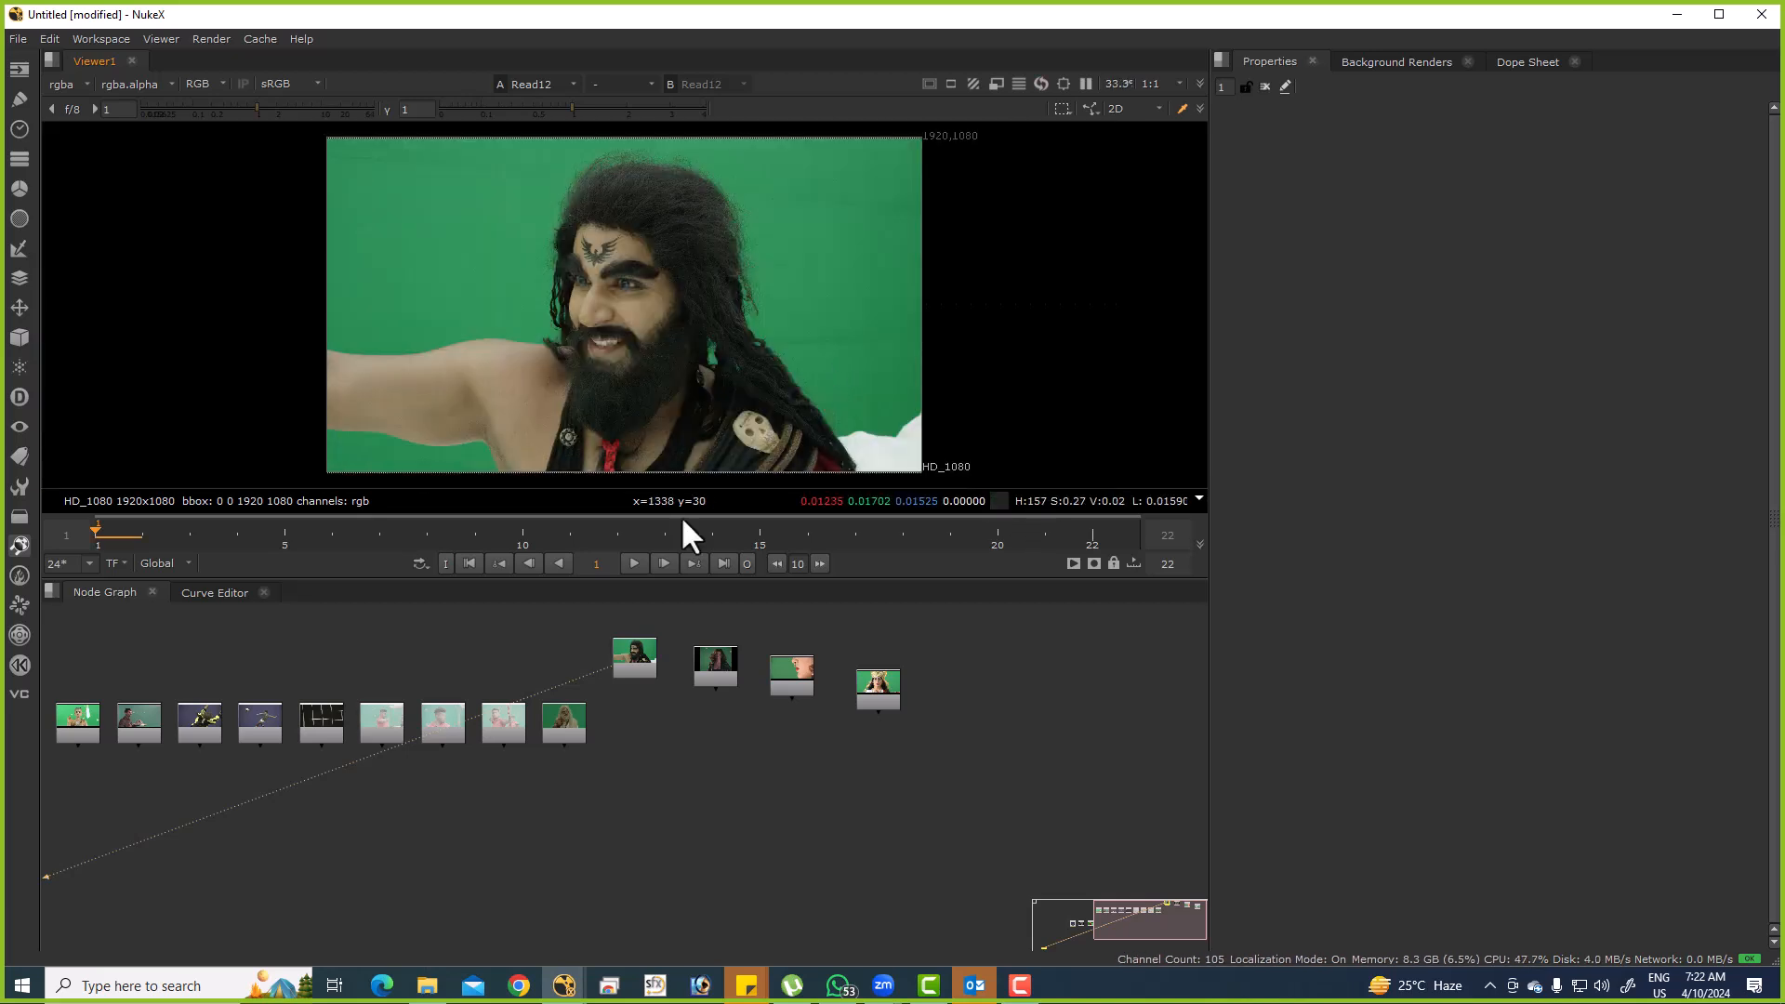
Move the SC122_SH140.0008 Read node up beside the other viewed plates and show it in the viewer.
drag(565, 733, 556, 660)
key(1)
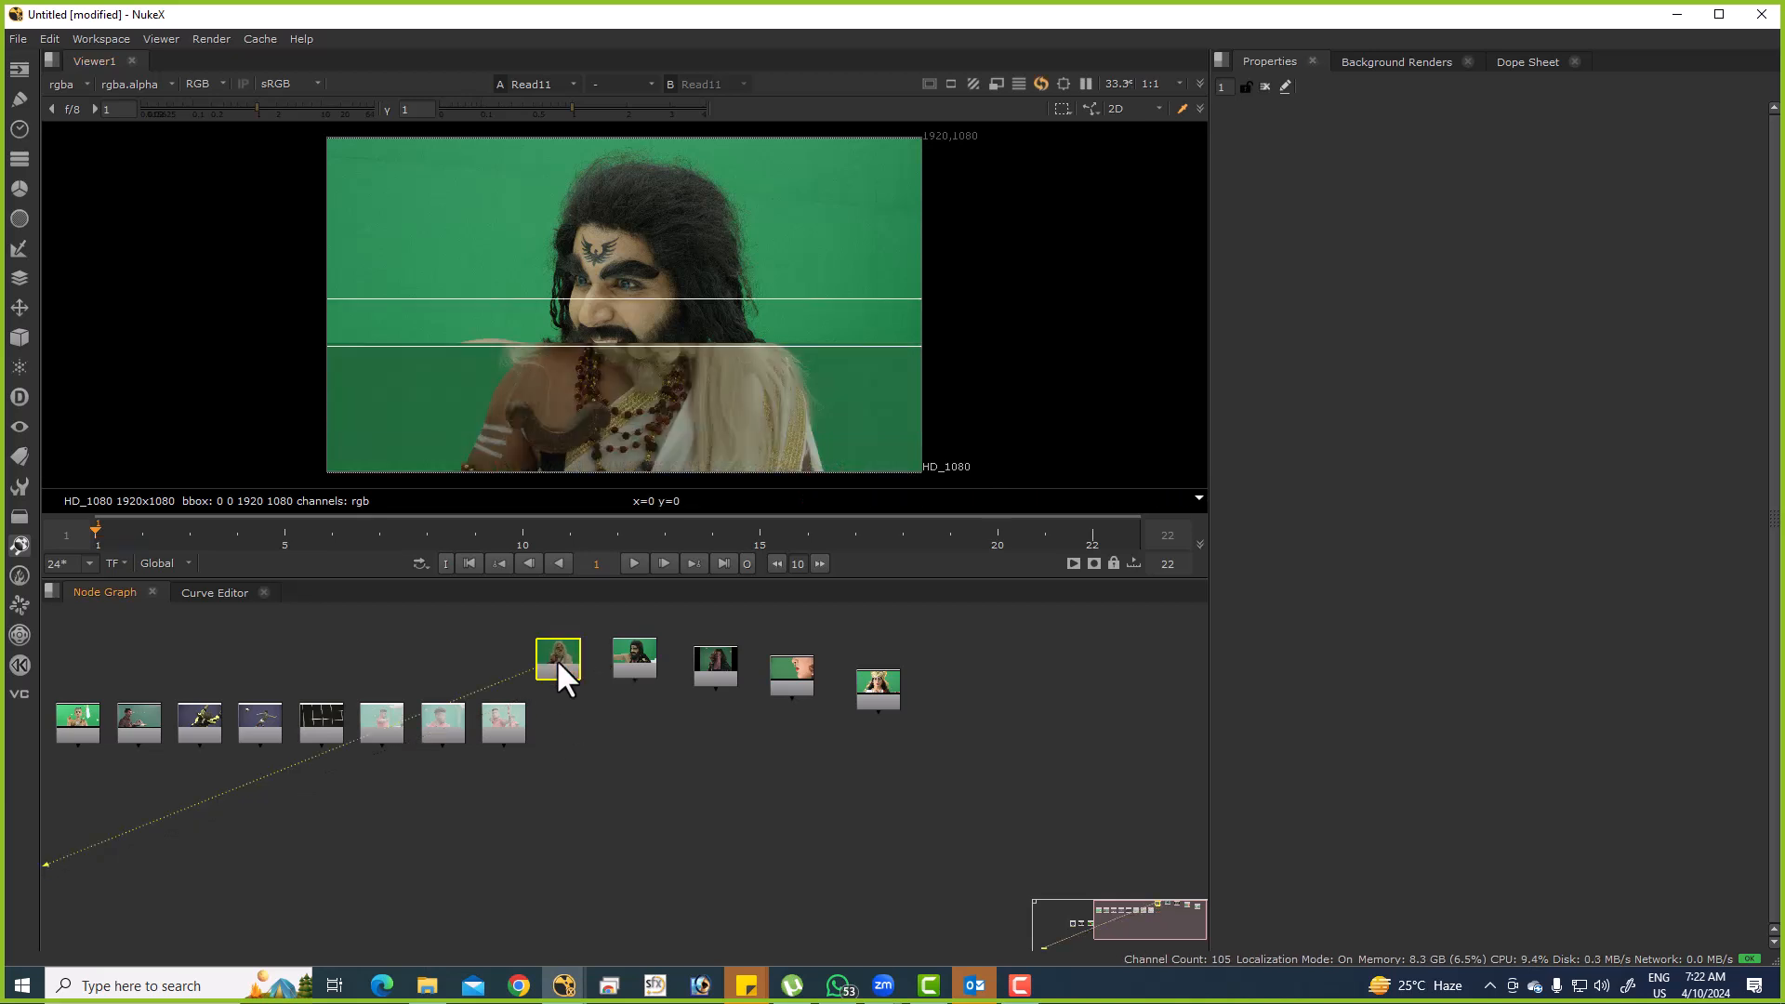
drag(564, 720, 769, 757)
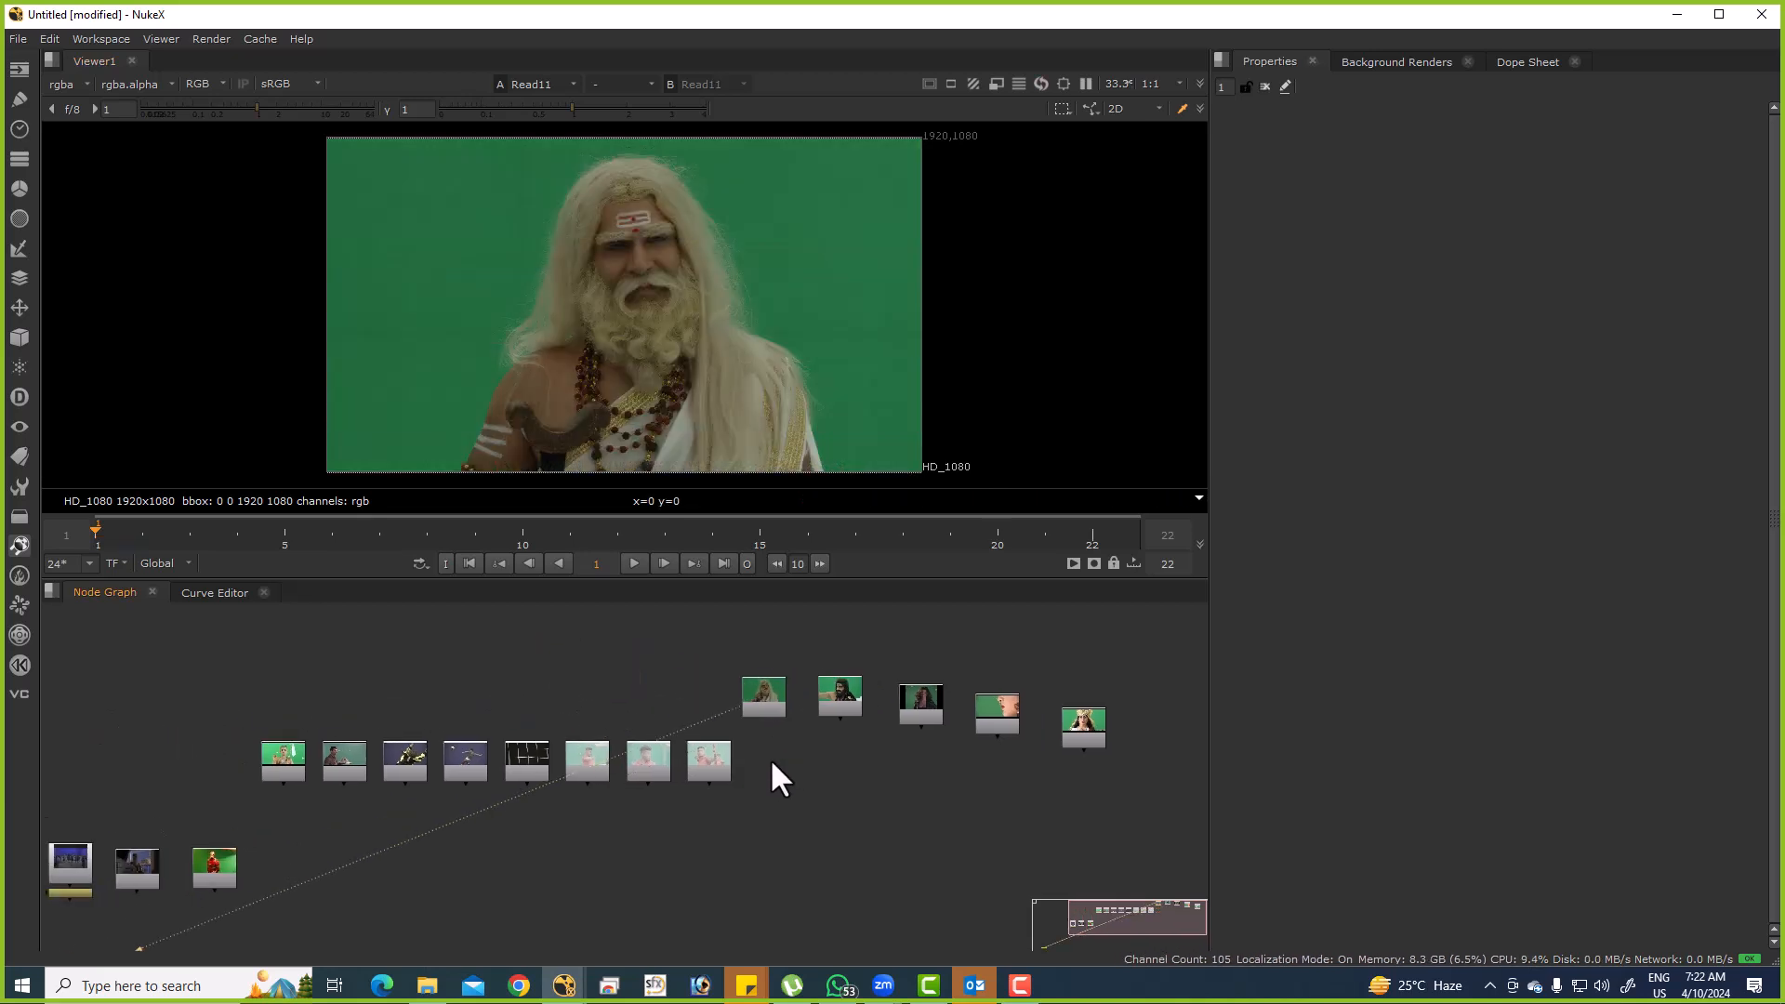
Show the archer plate RL_07_CGSH_181NEW0015.exr in the viewer and set its Read node's input transform to Cineon.
double_click(712, 758)
key(1)
click(1331, 370)
click(1357, 389)
scroll(735, 702, up, 3)
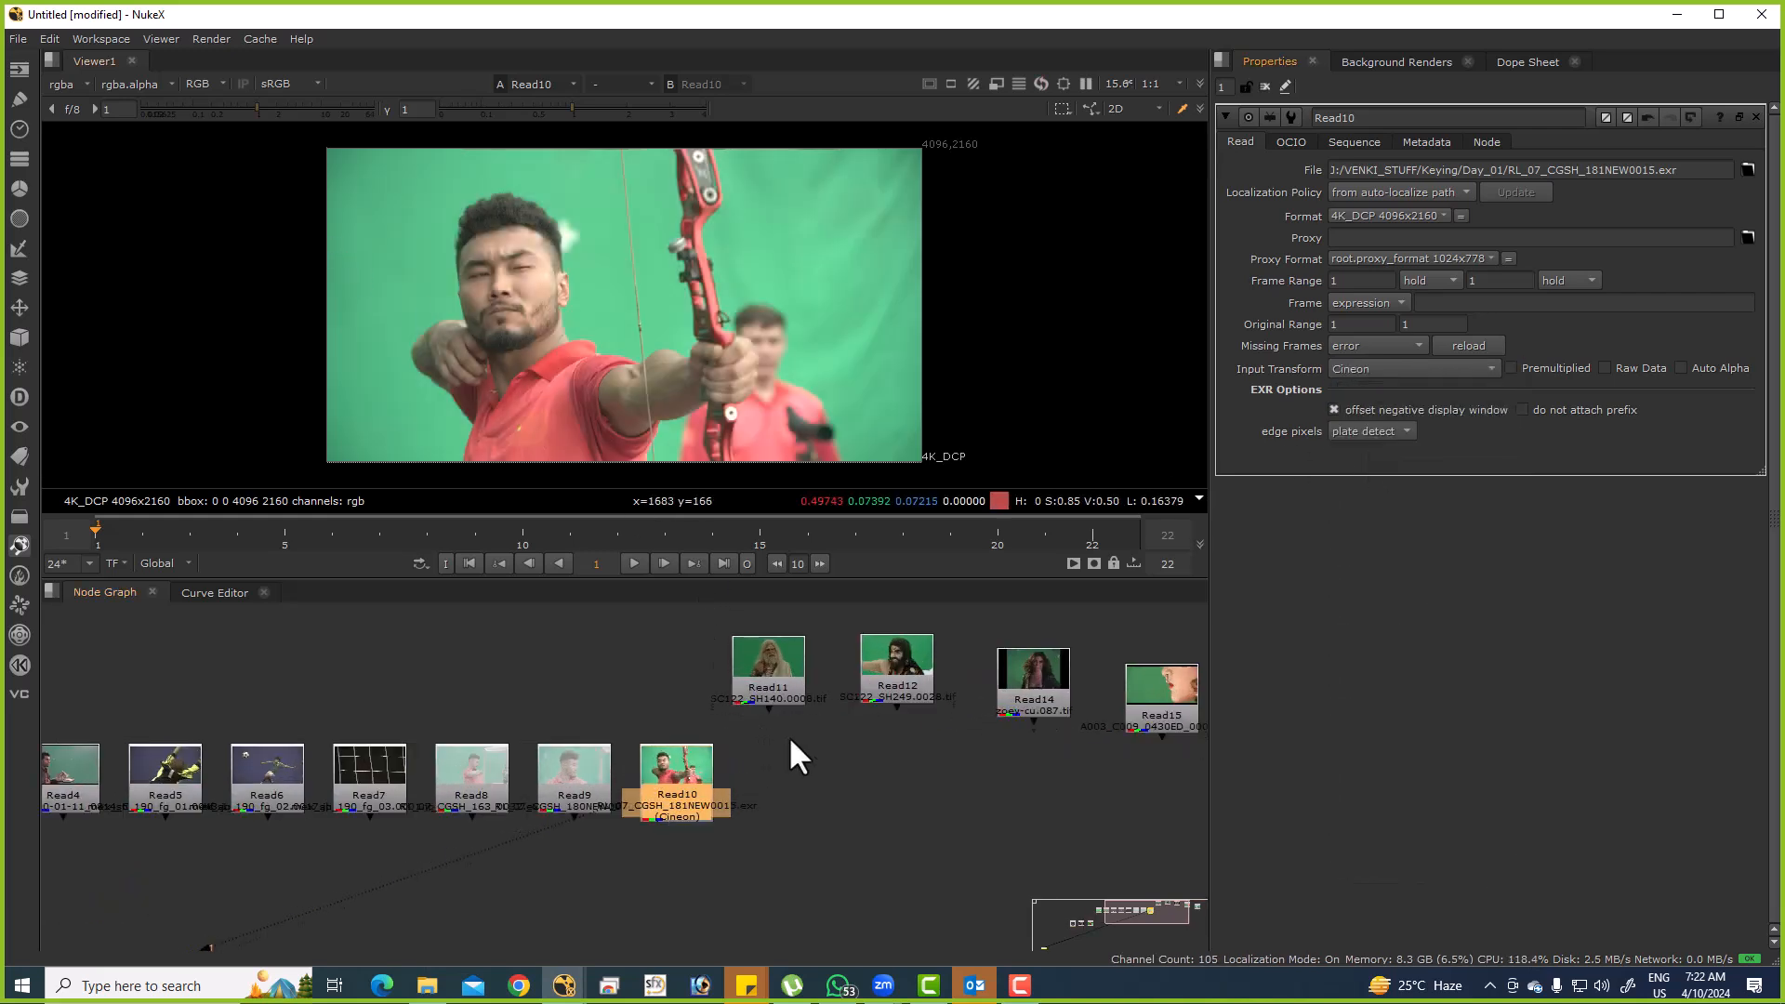
Compare the SC122_SH140.0008 plate with the archer plate in the viewer and examine the green backing around the archer.
key(1)
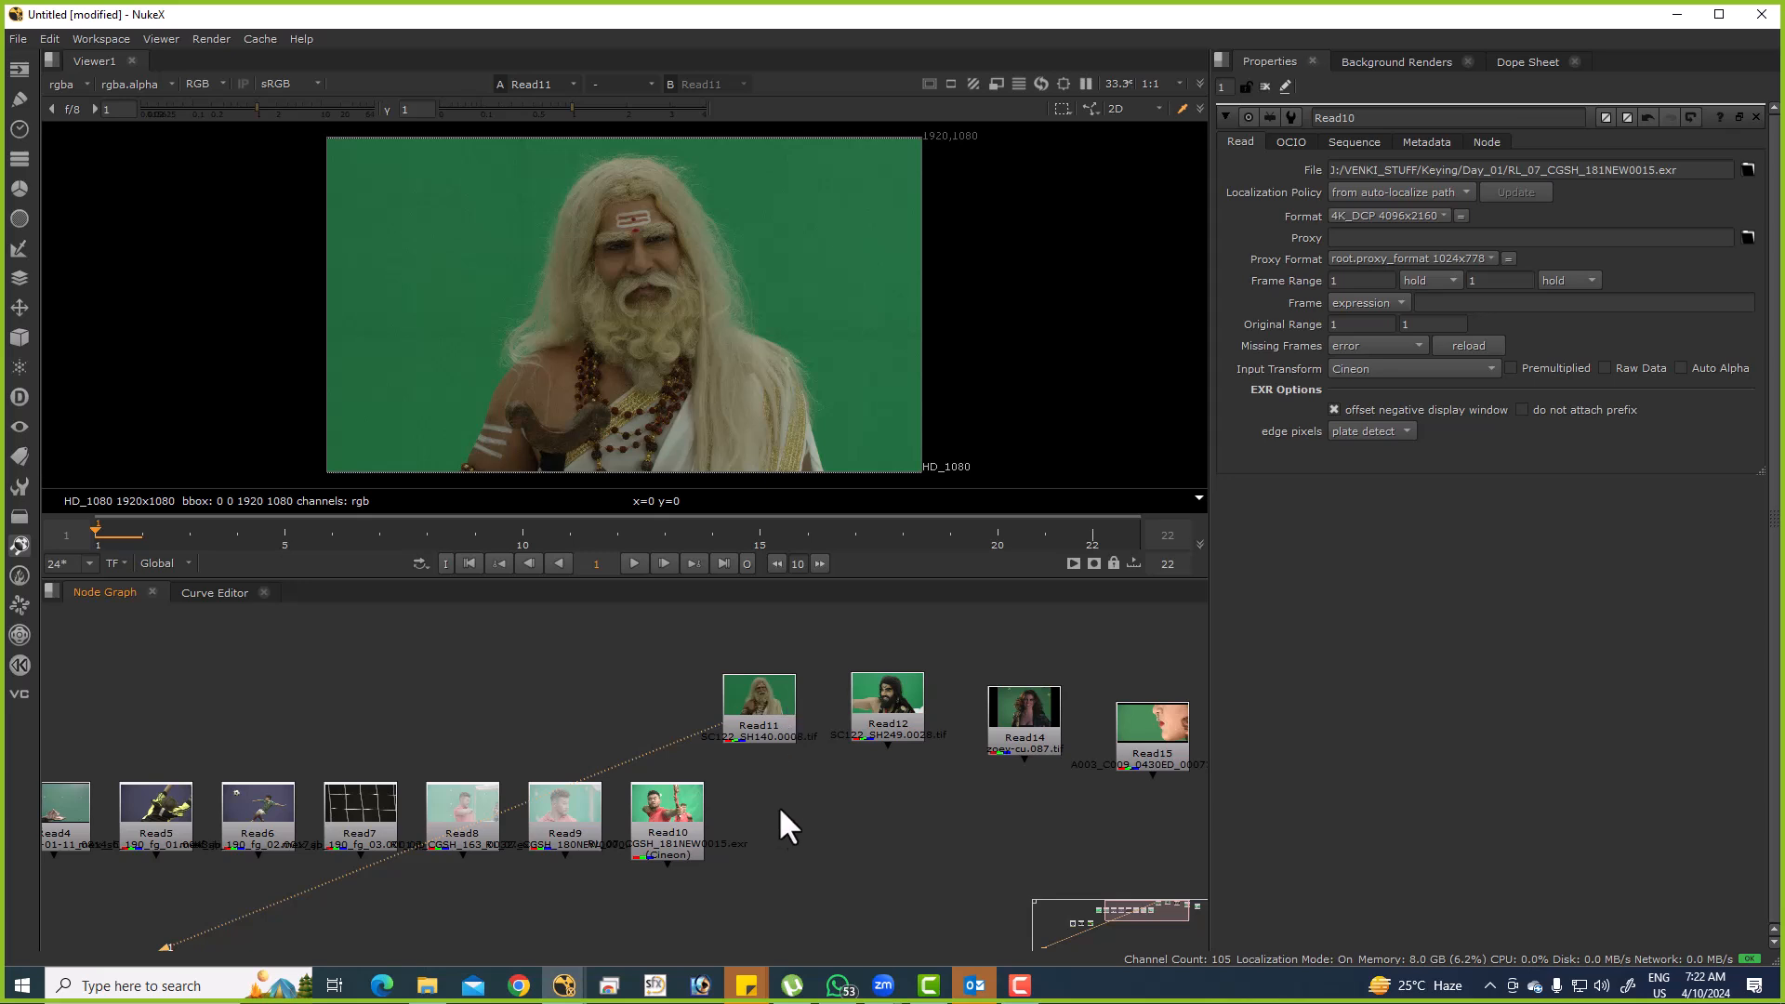
scroll(744, 811, down, 1)
key(1)
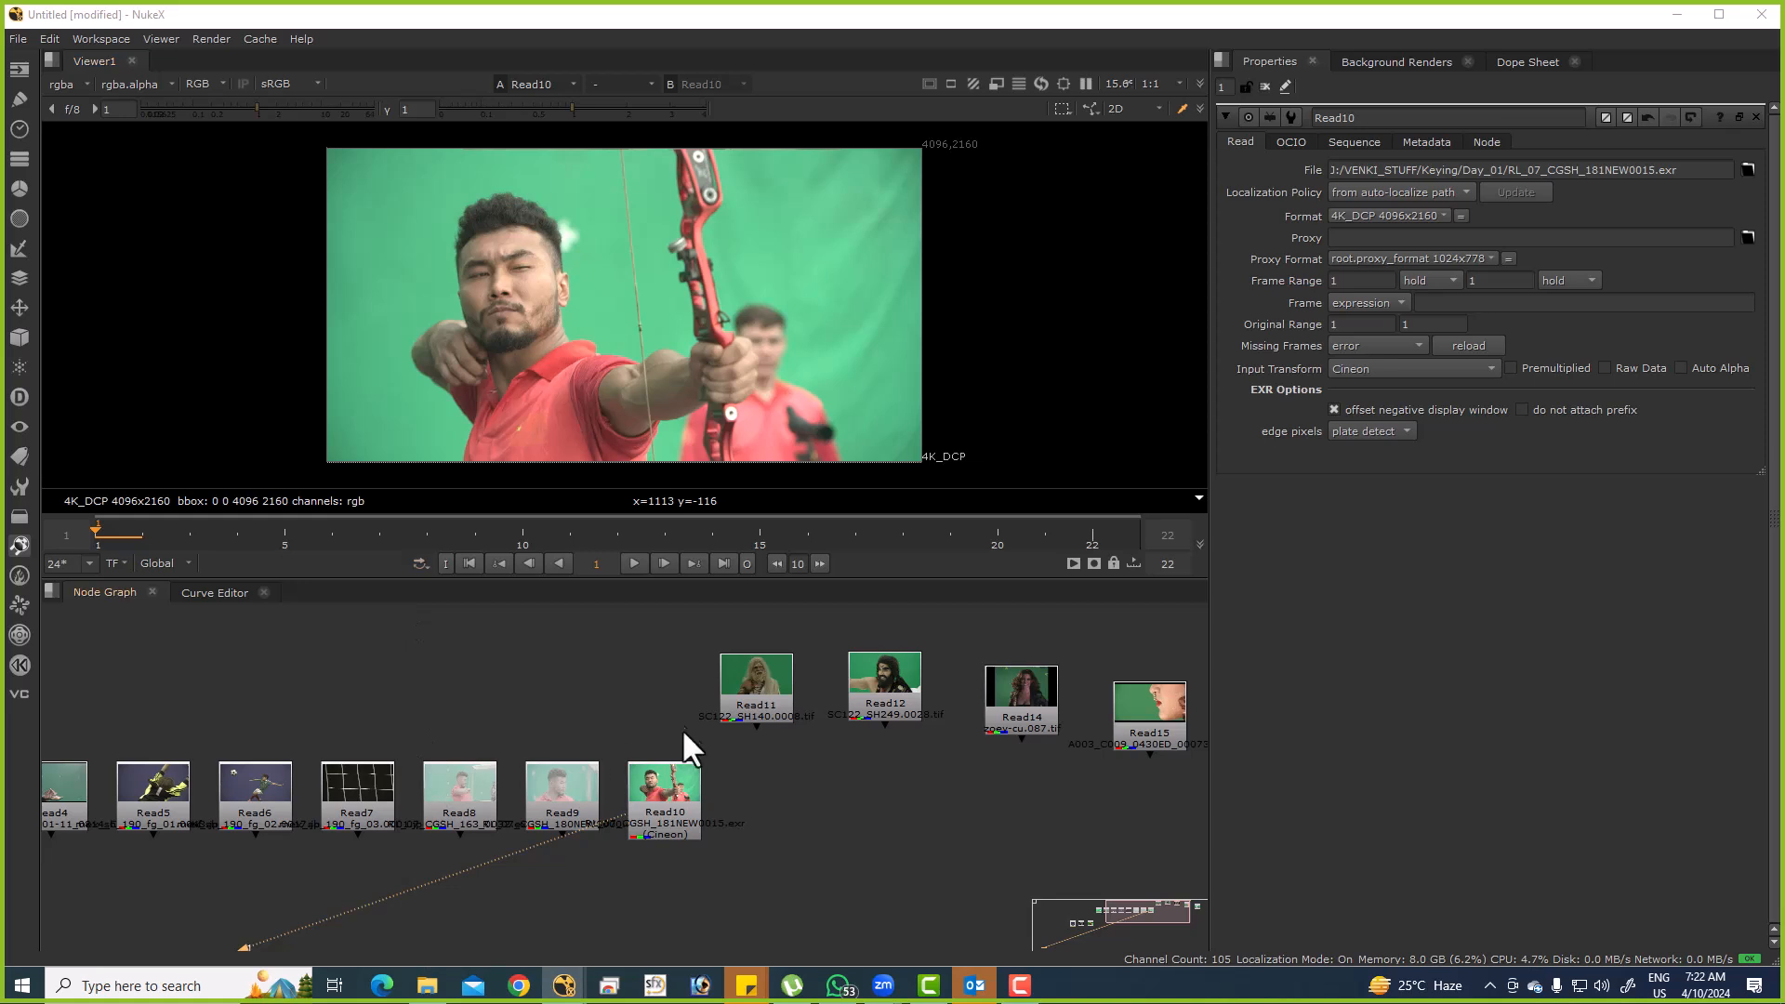
click(681, 784)
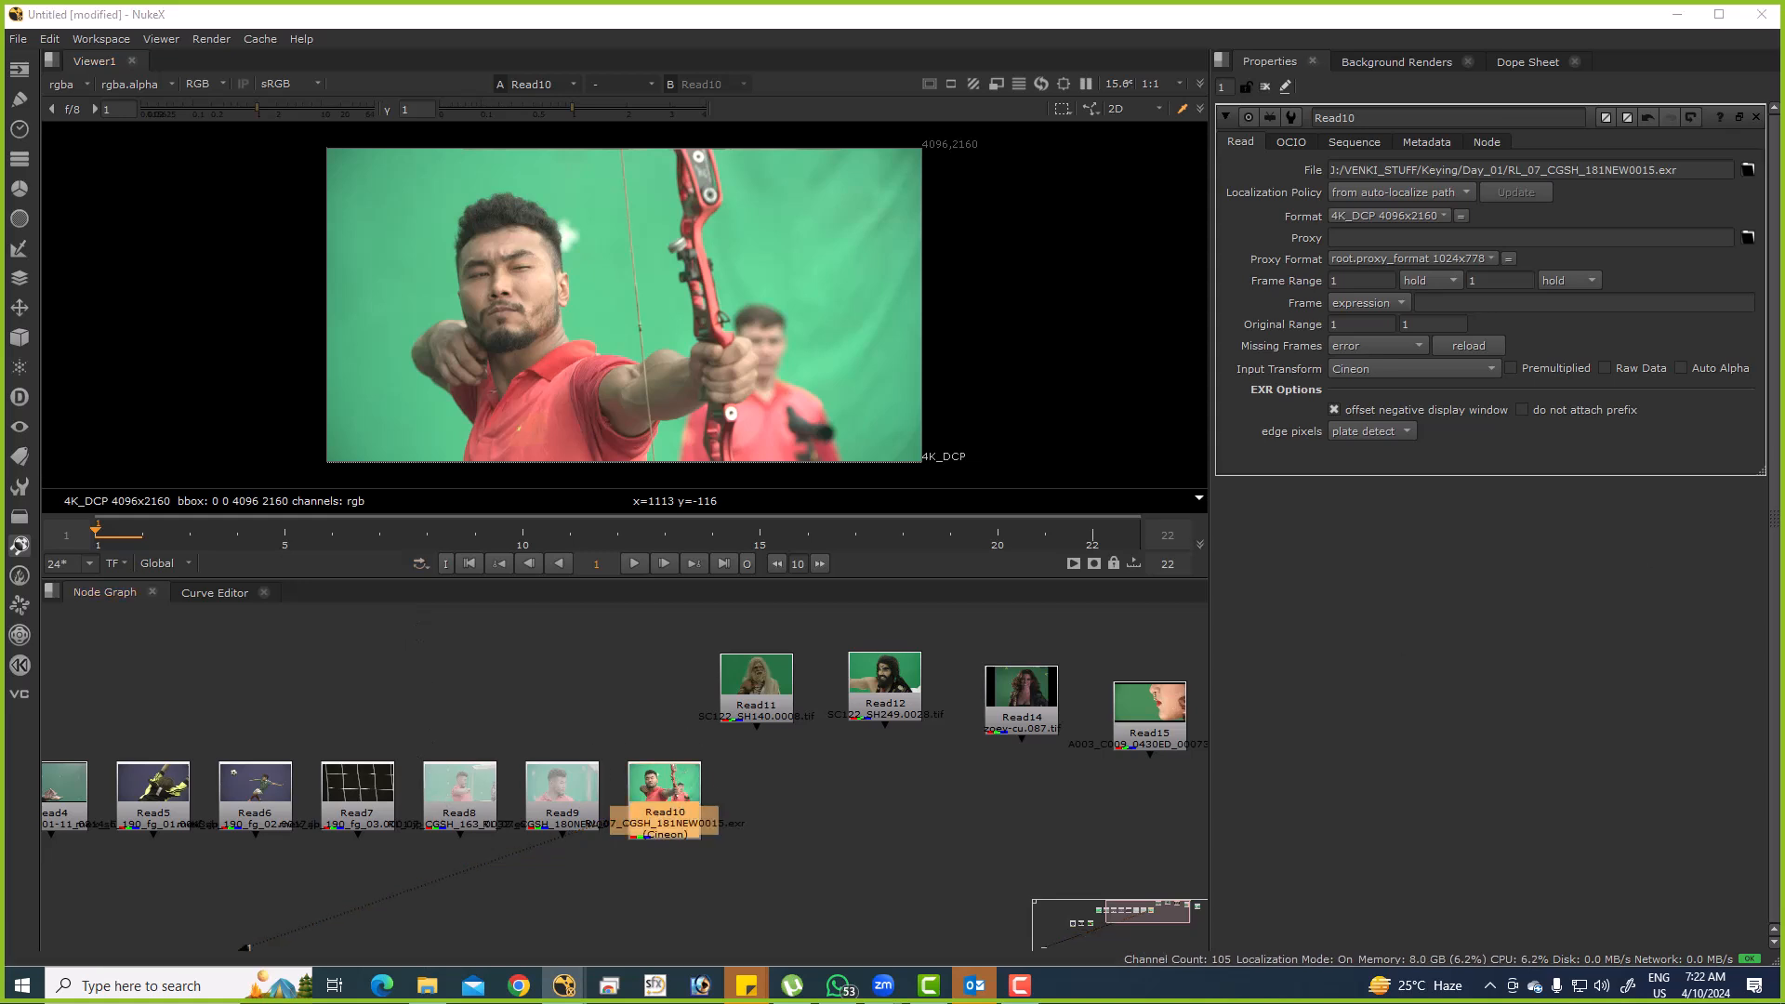
click(698, 790)
drag(718, 779, 857, 771)
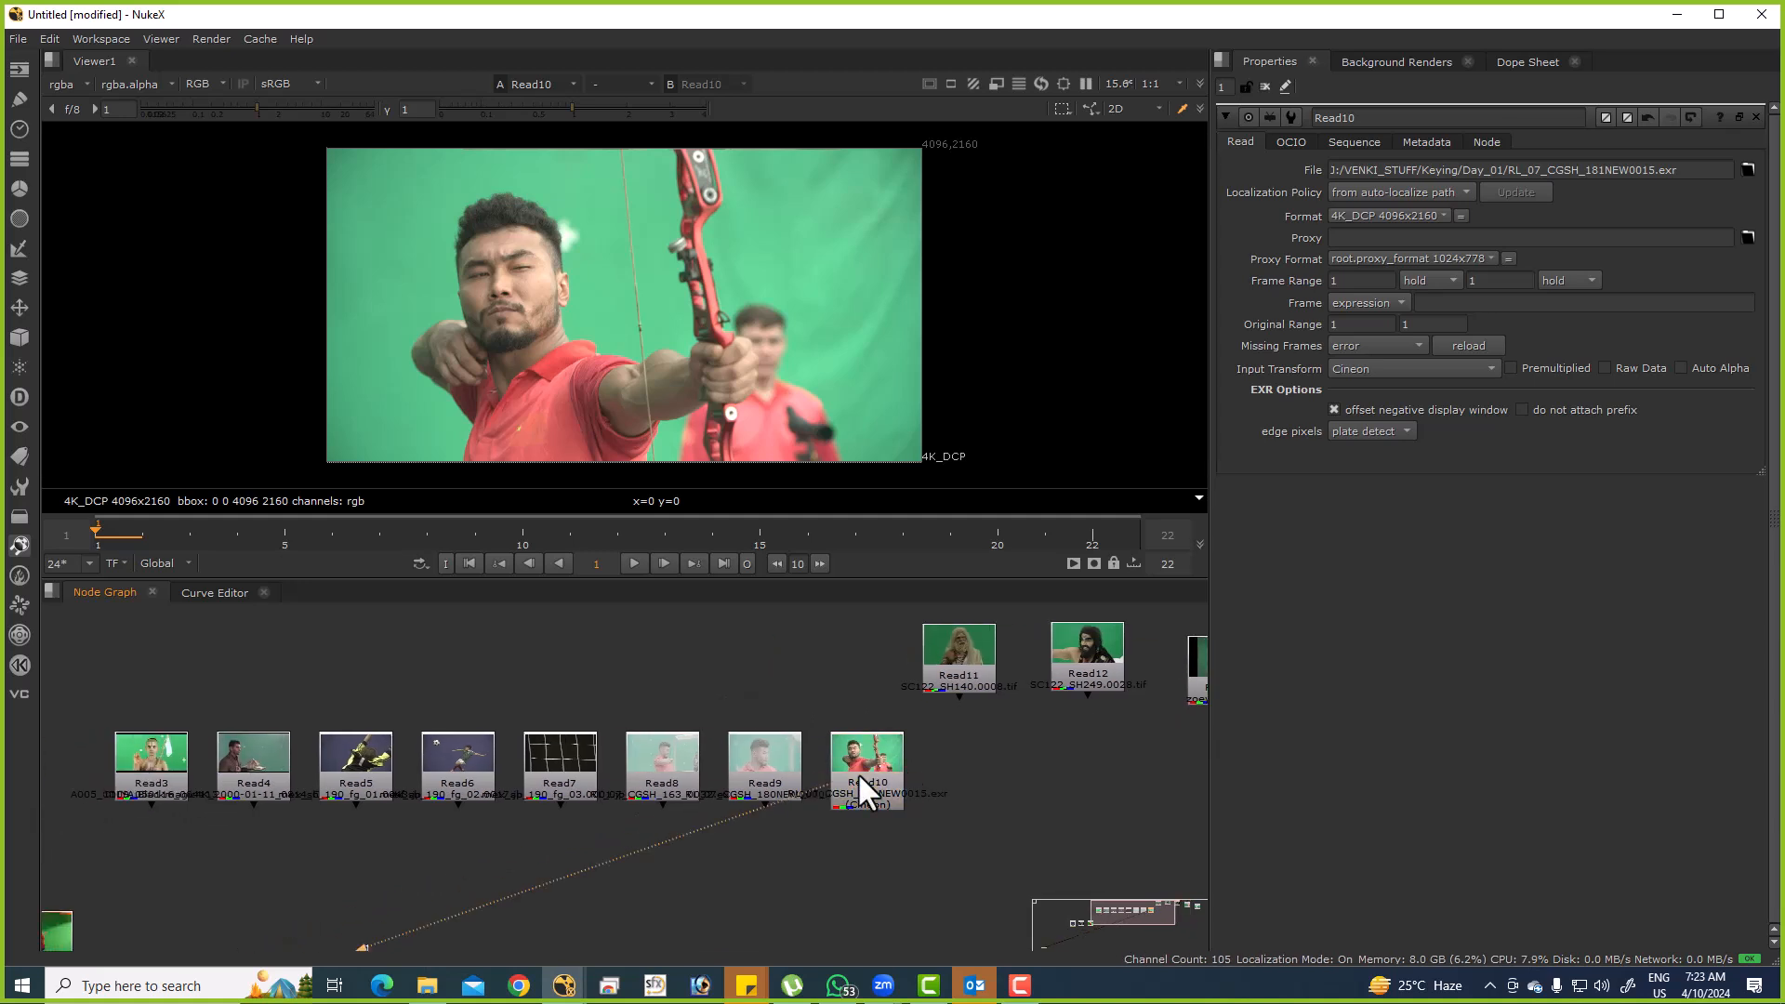
drag(968, 349, 762, 145)
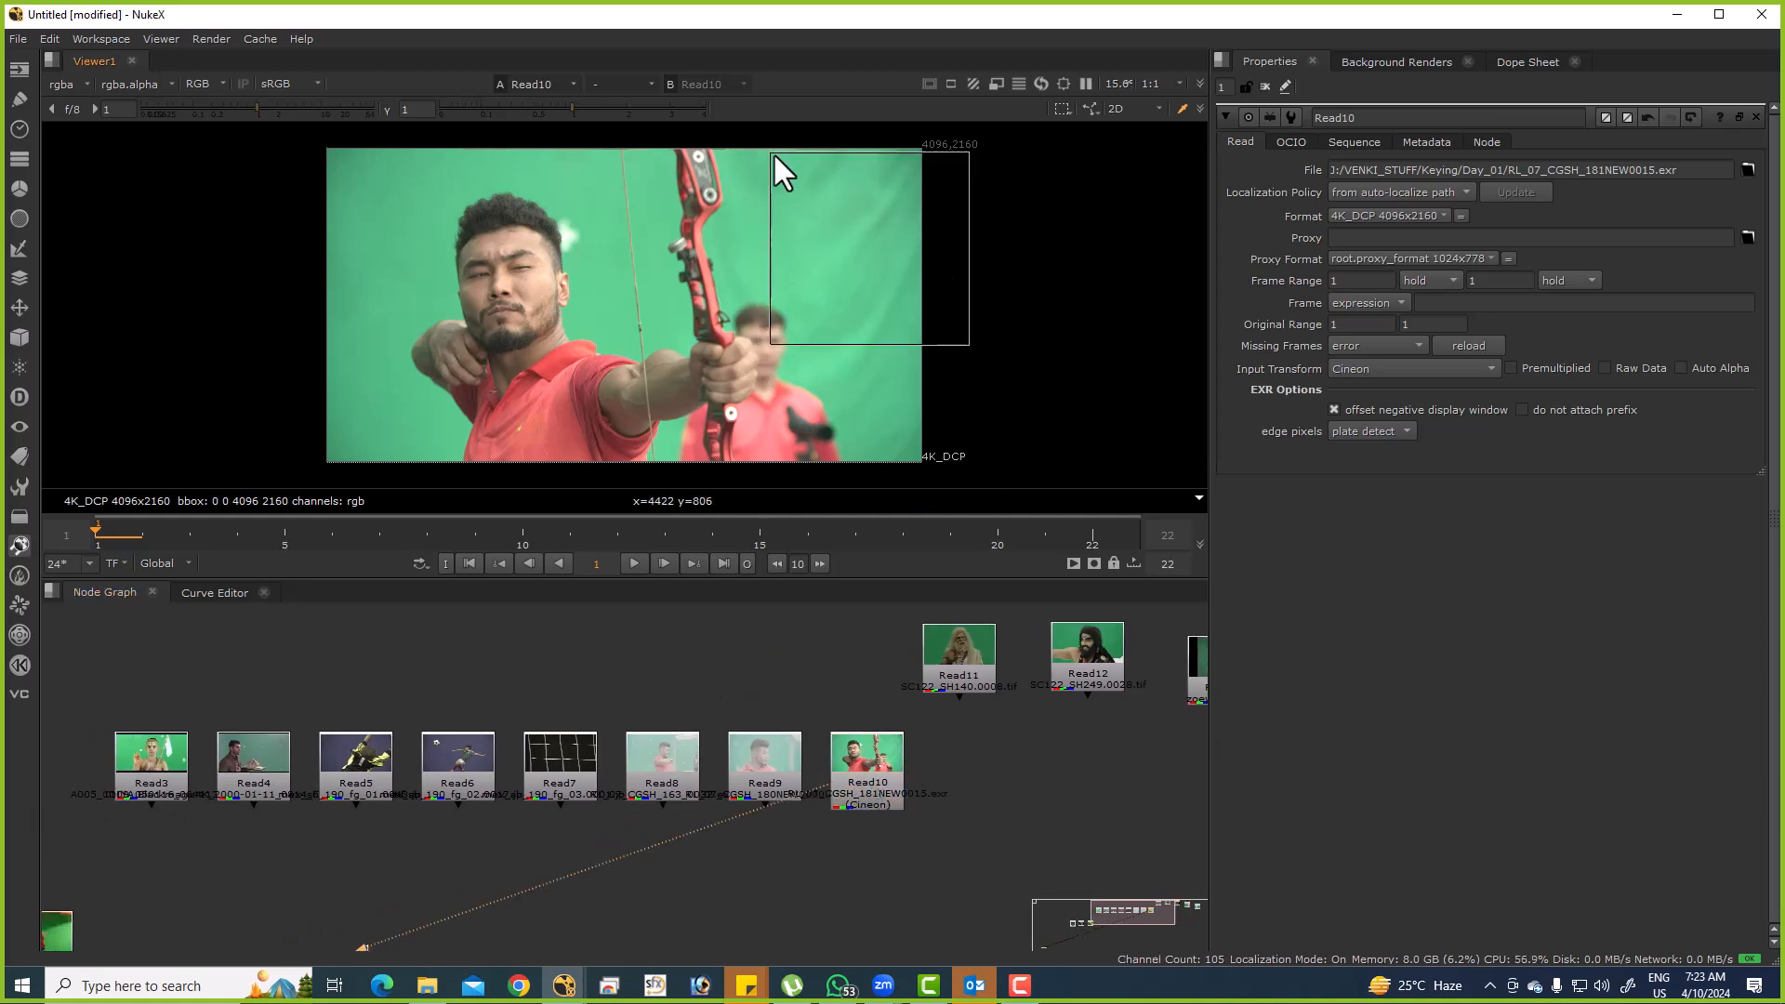
drag(839, 259, 768, 353)
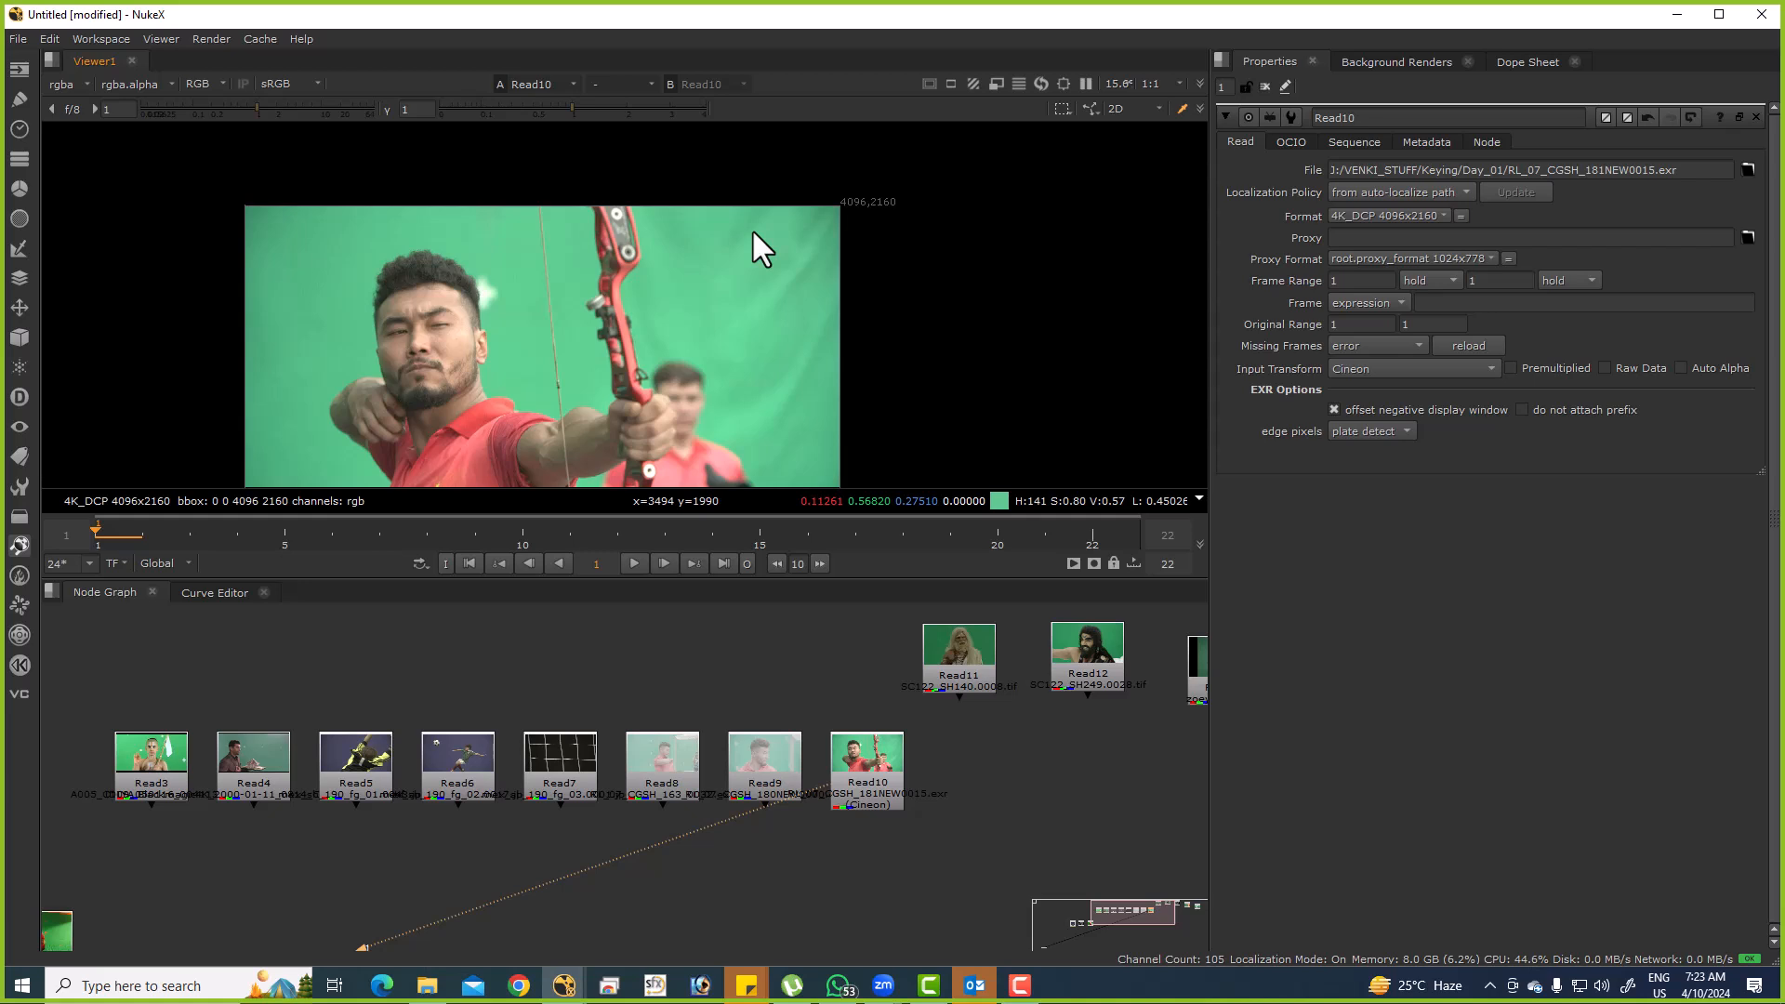
Show the TNJ_023A_0040 blue-screen army plate in the viewer through its AppendClip node and examine the blue backing behind the soldiers.
drag(759, 214, 765, 186)
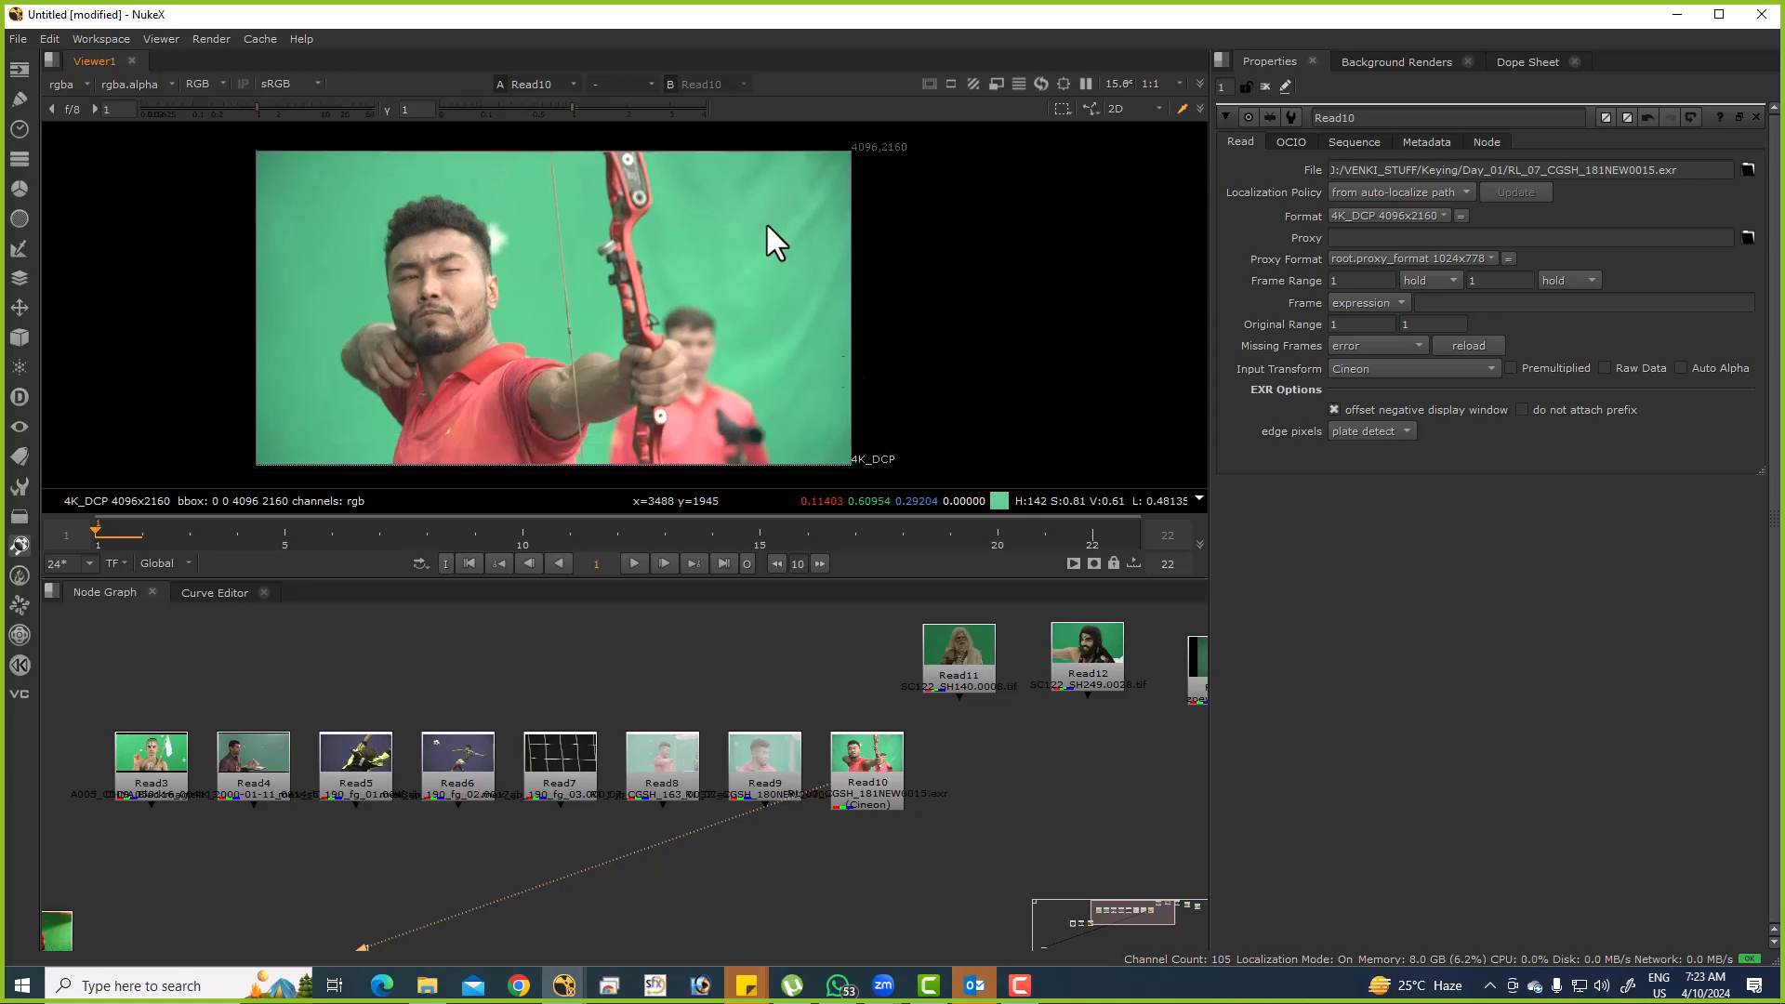
scroll(833, 688, right, 10)
scroll(631, 717, down, 5)
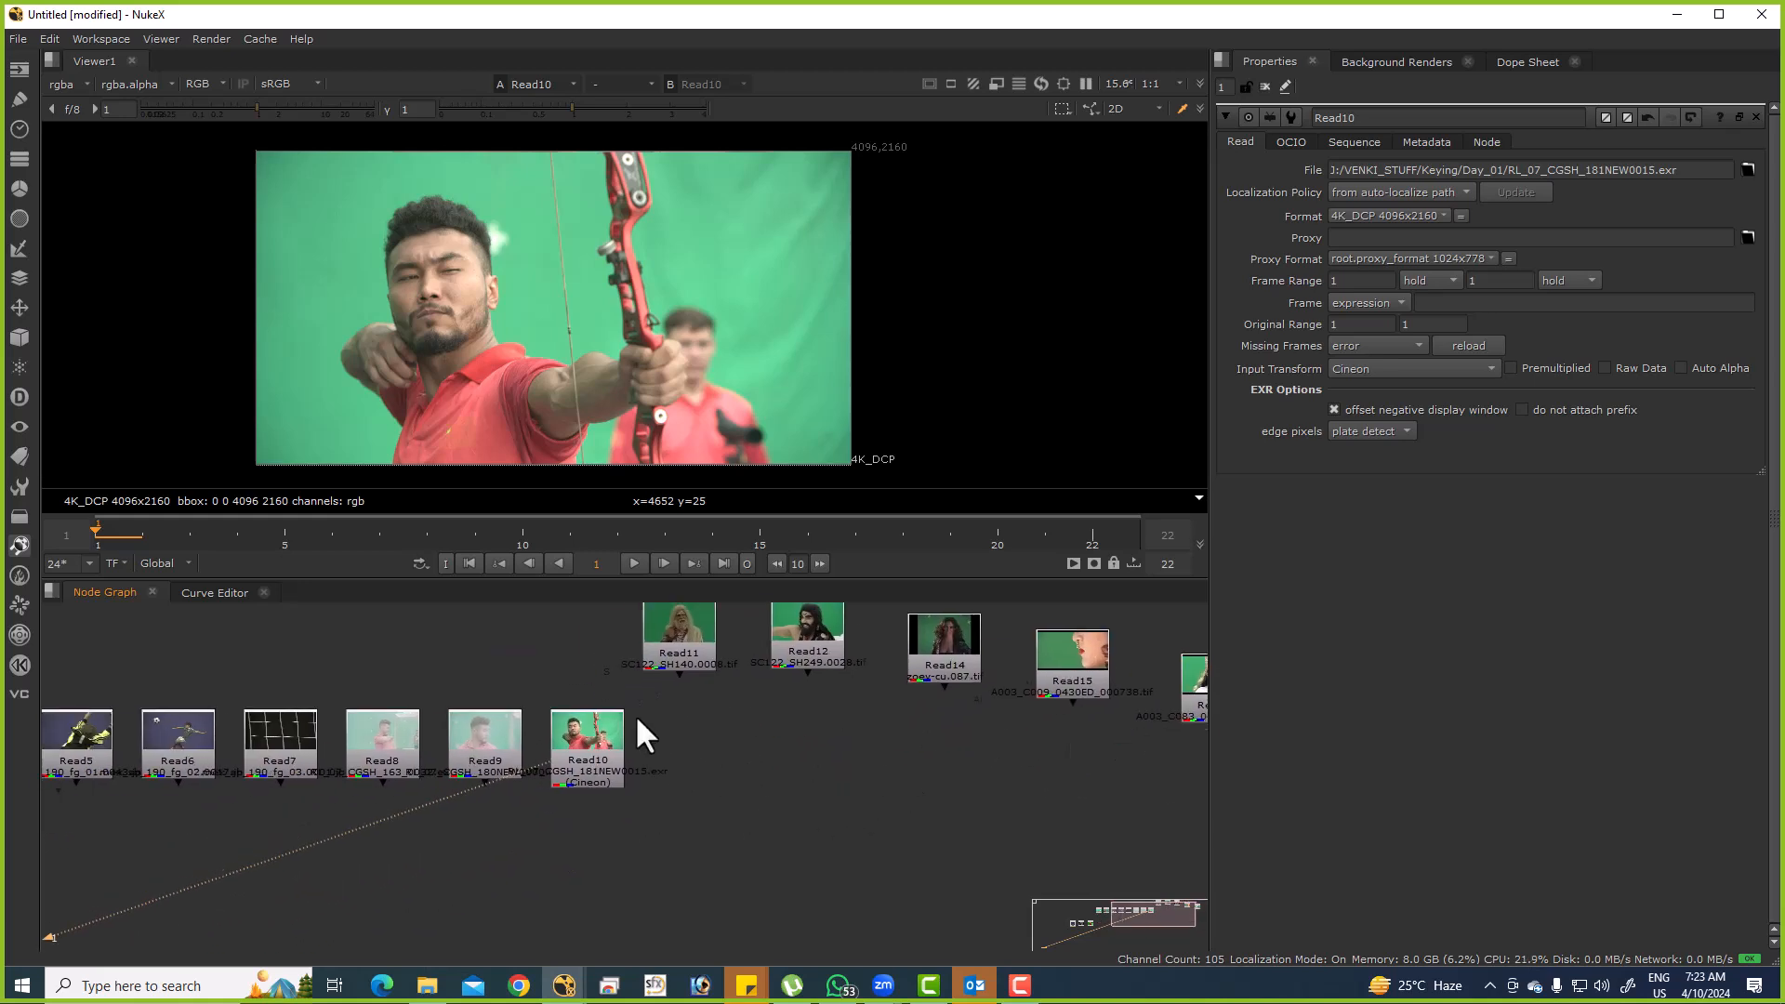
scroll(515, 747, up, 3)
scroll(415, 768, up, 3)
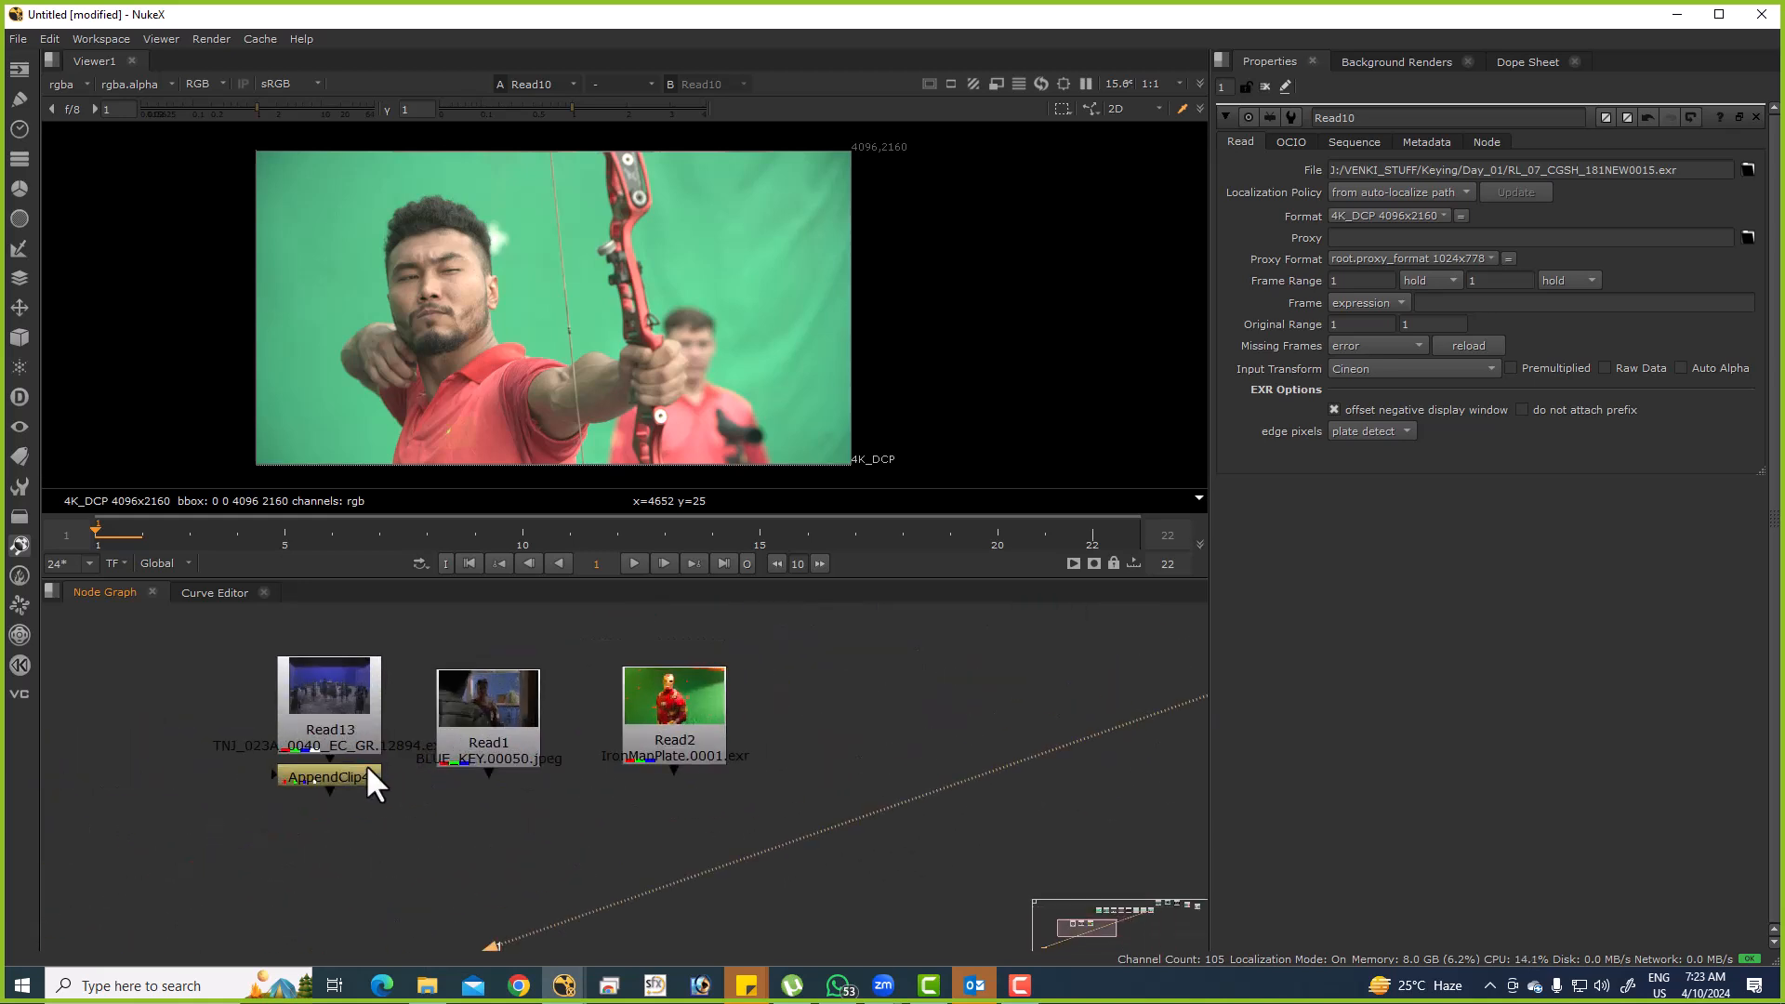
key(1)
key(f)
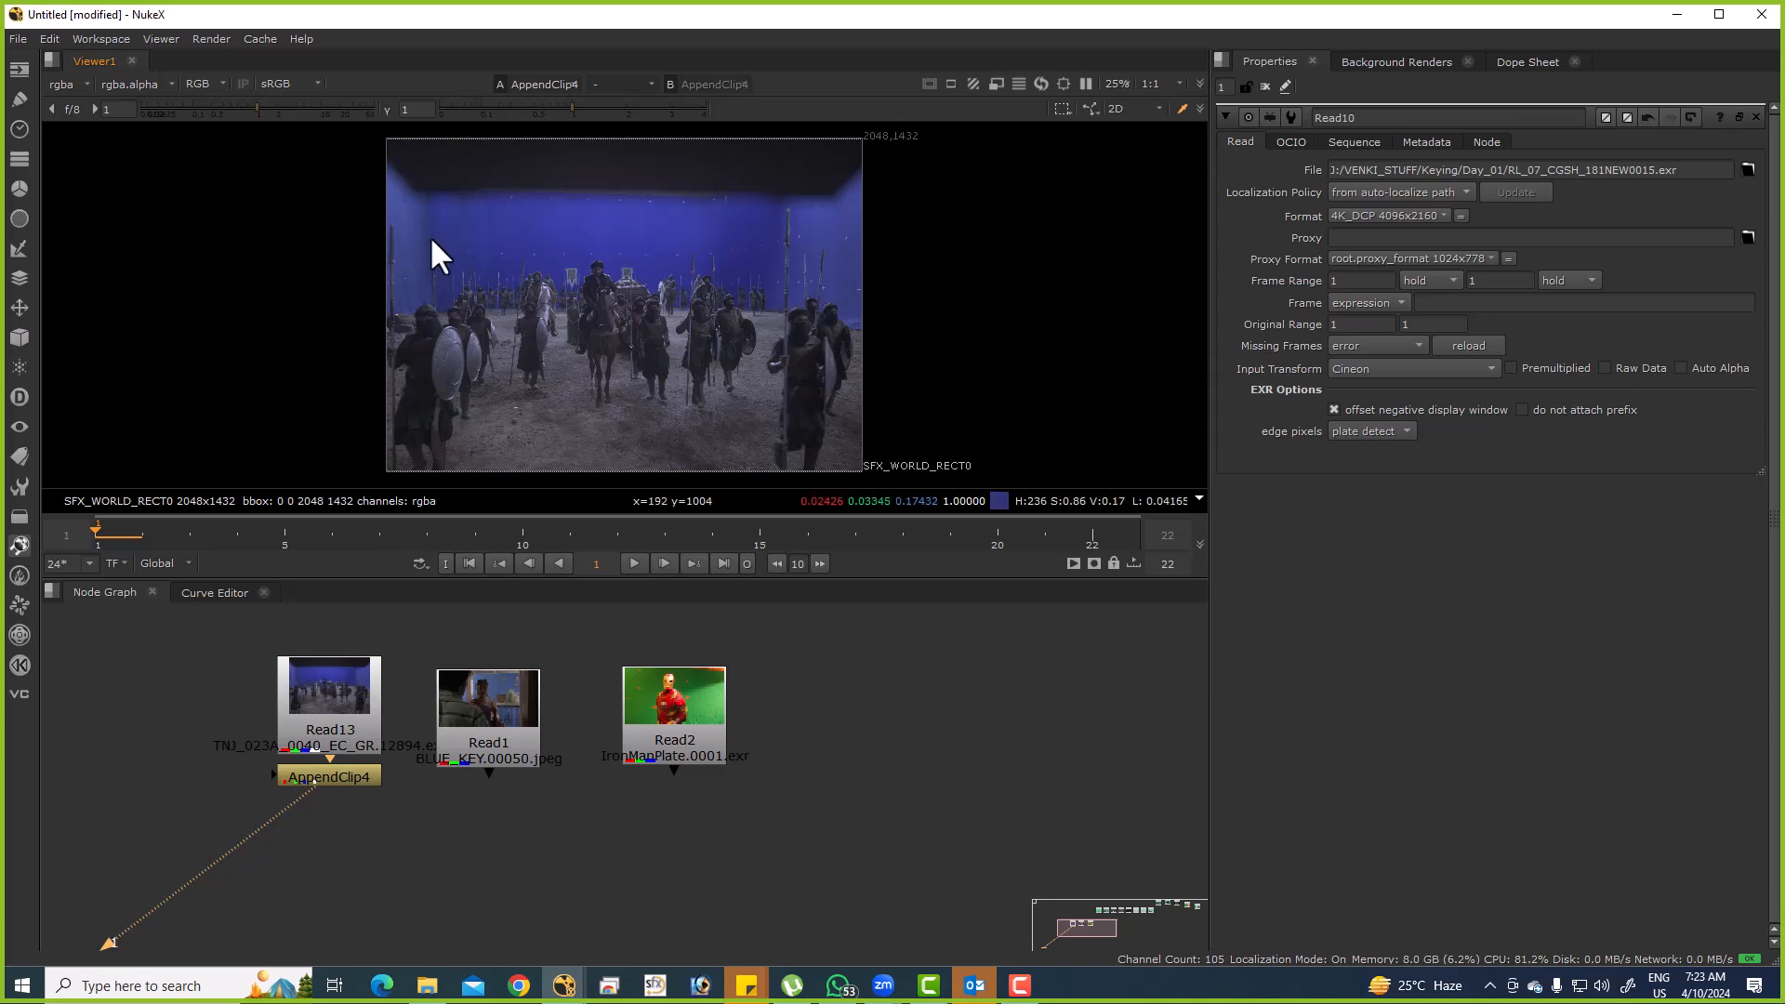
drag(299, 149, 887, 437)
drag(277, 166, 680, 401)
drag(168, 199, 510, 607)
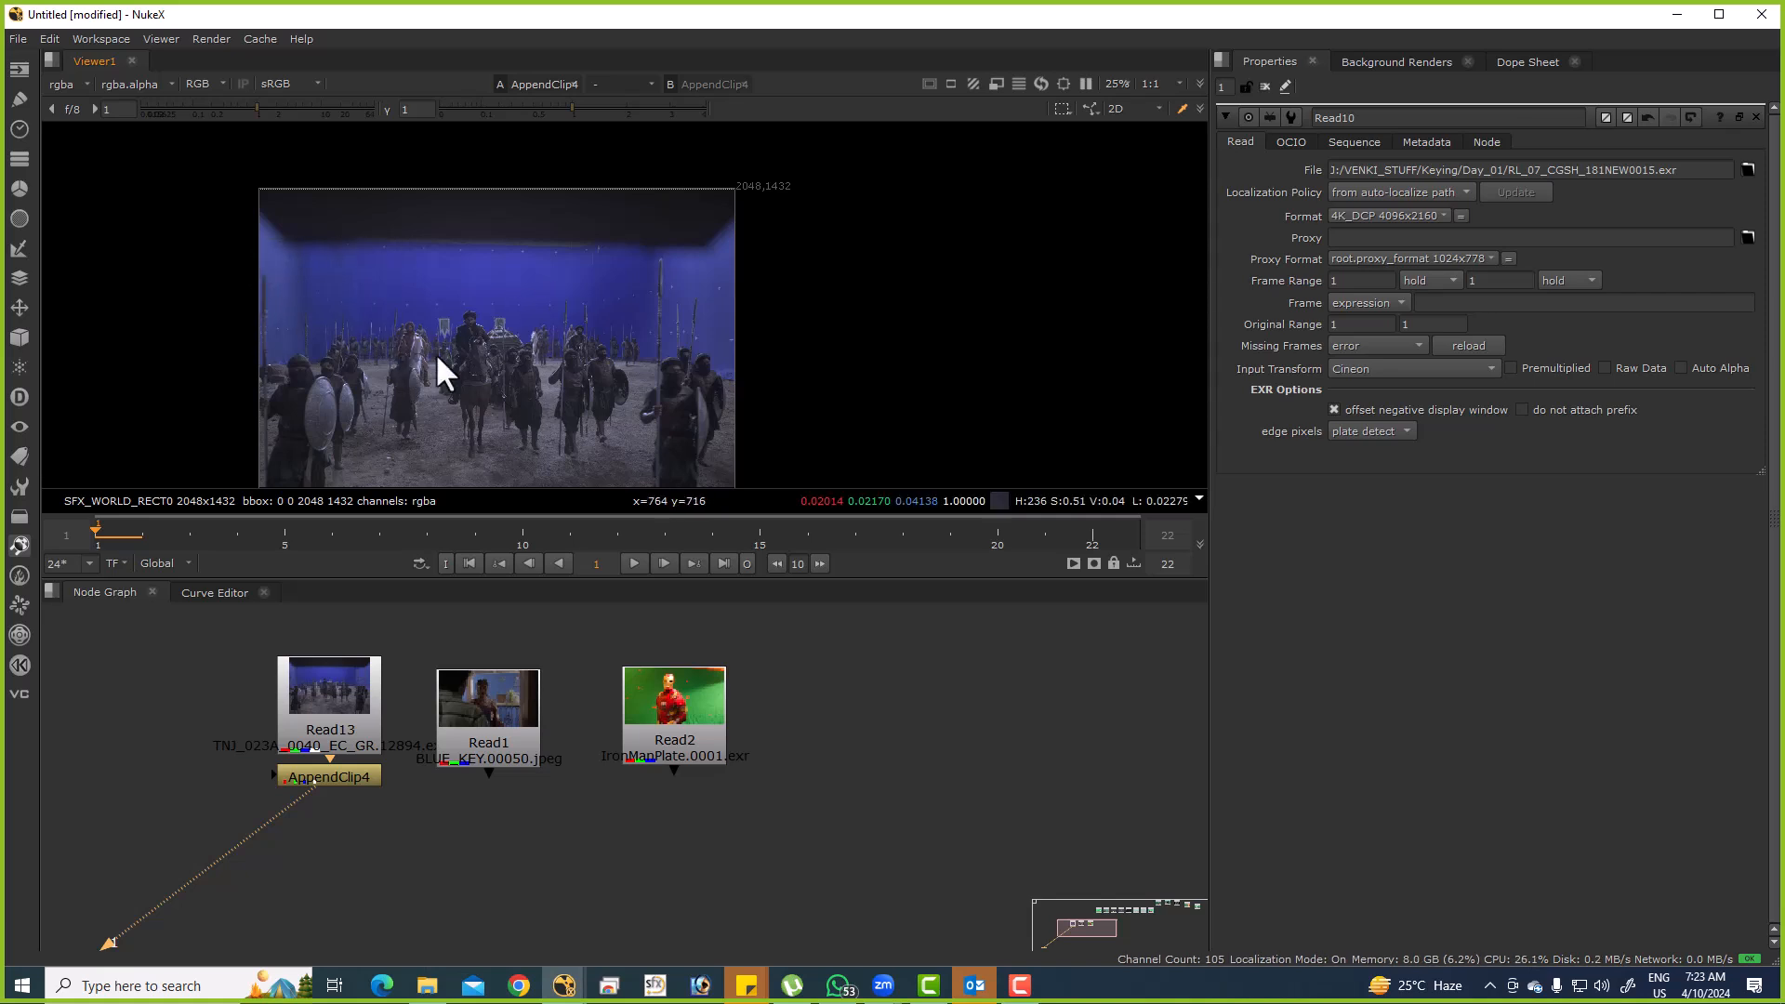
key(f)
Show the archer plate RL_07_CGSH_181NEW0015.exr in the viewer again and examine the green backing on both sides of the bow.
scroll(891, 725, up, 4)
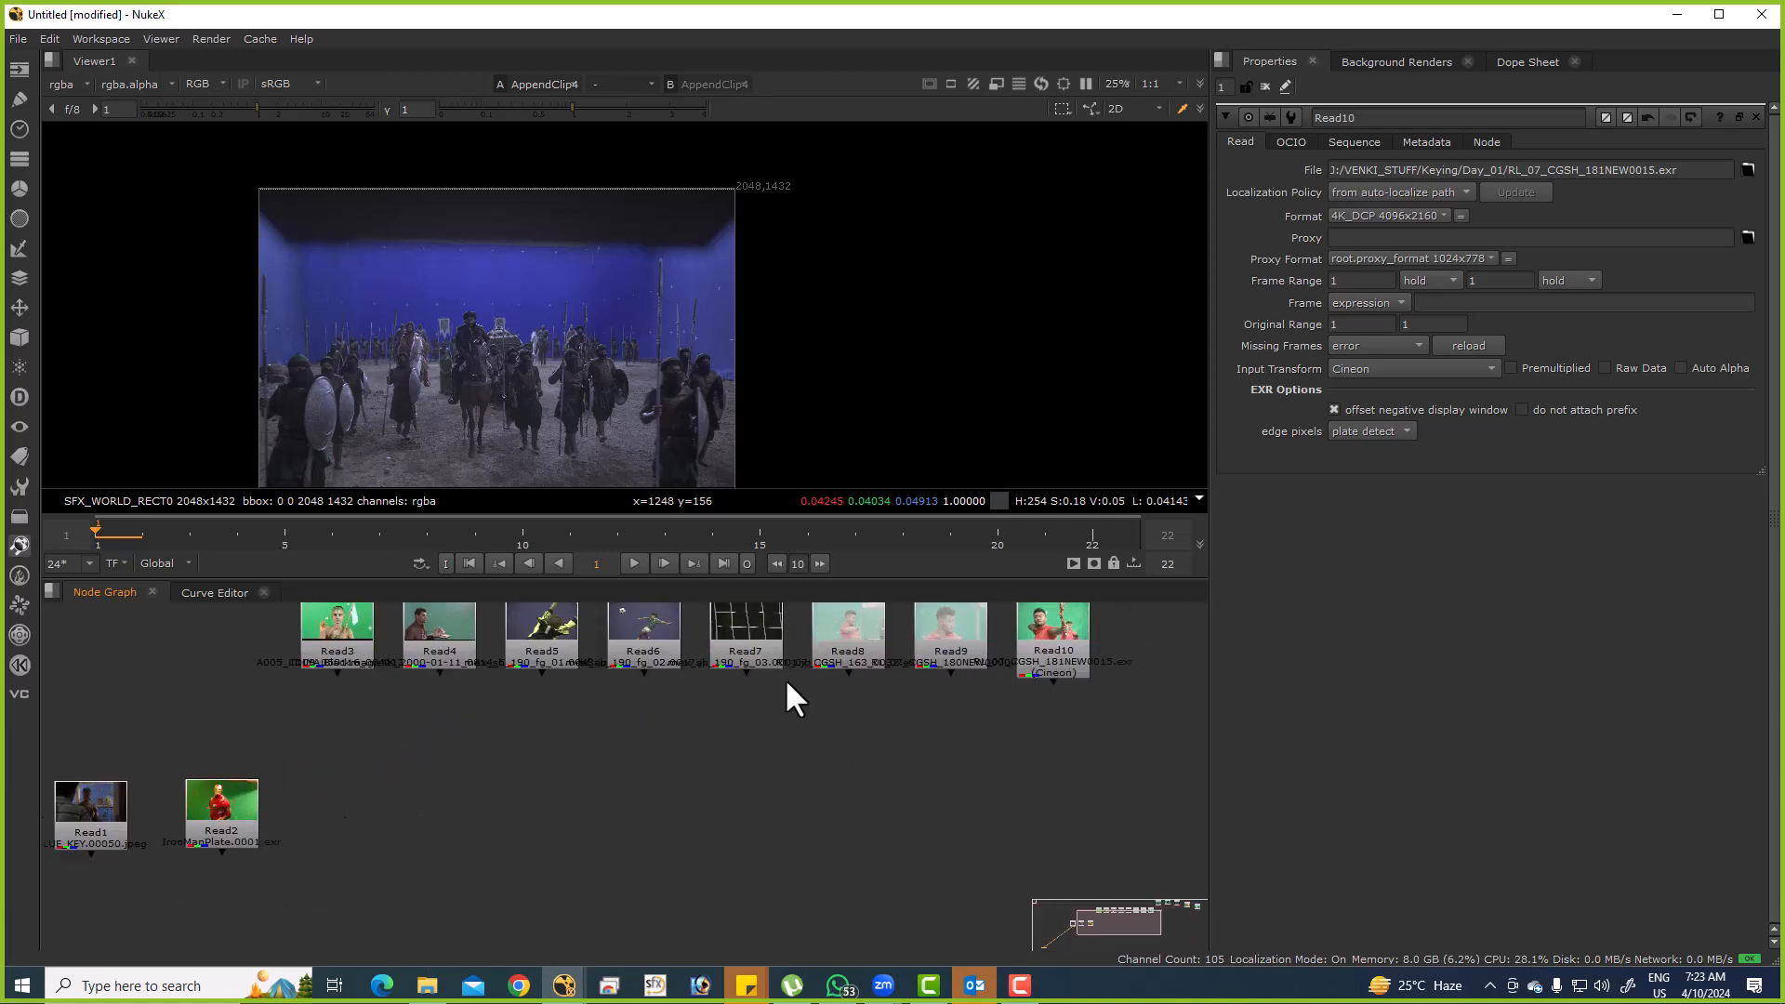
drag(982, 637, 861, 681)
click(958, 682)
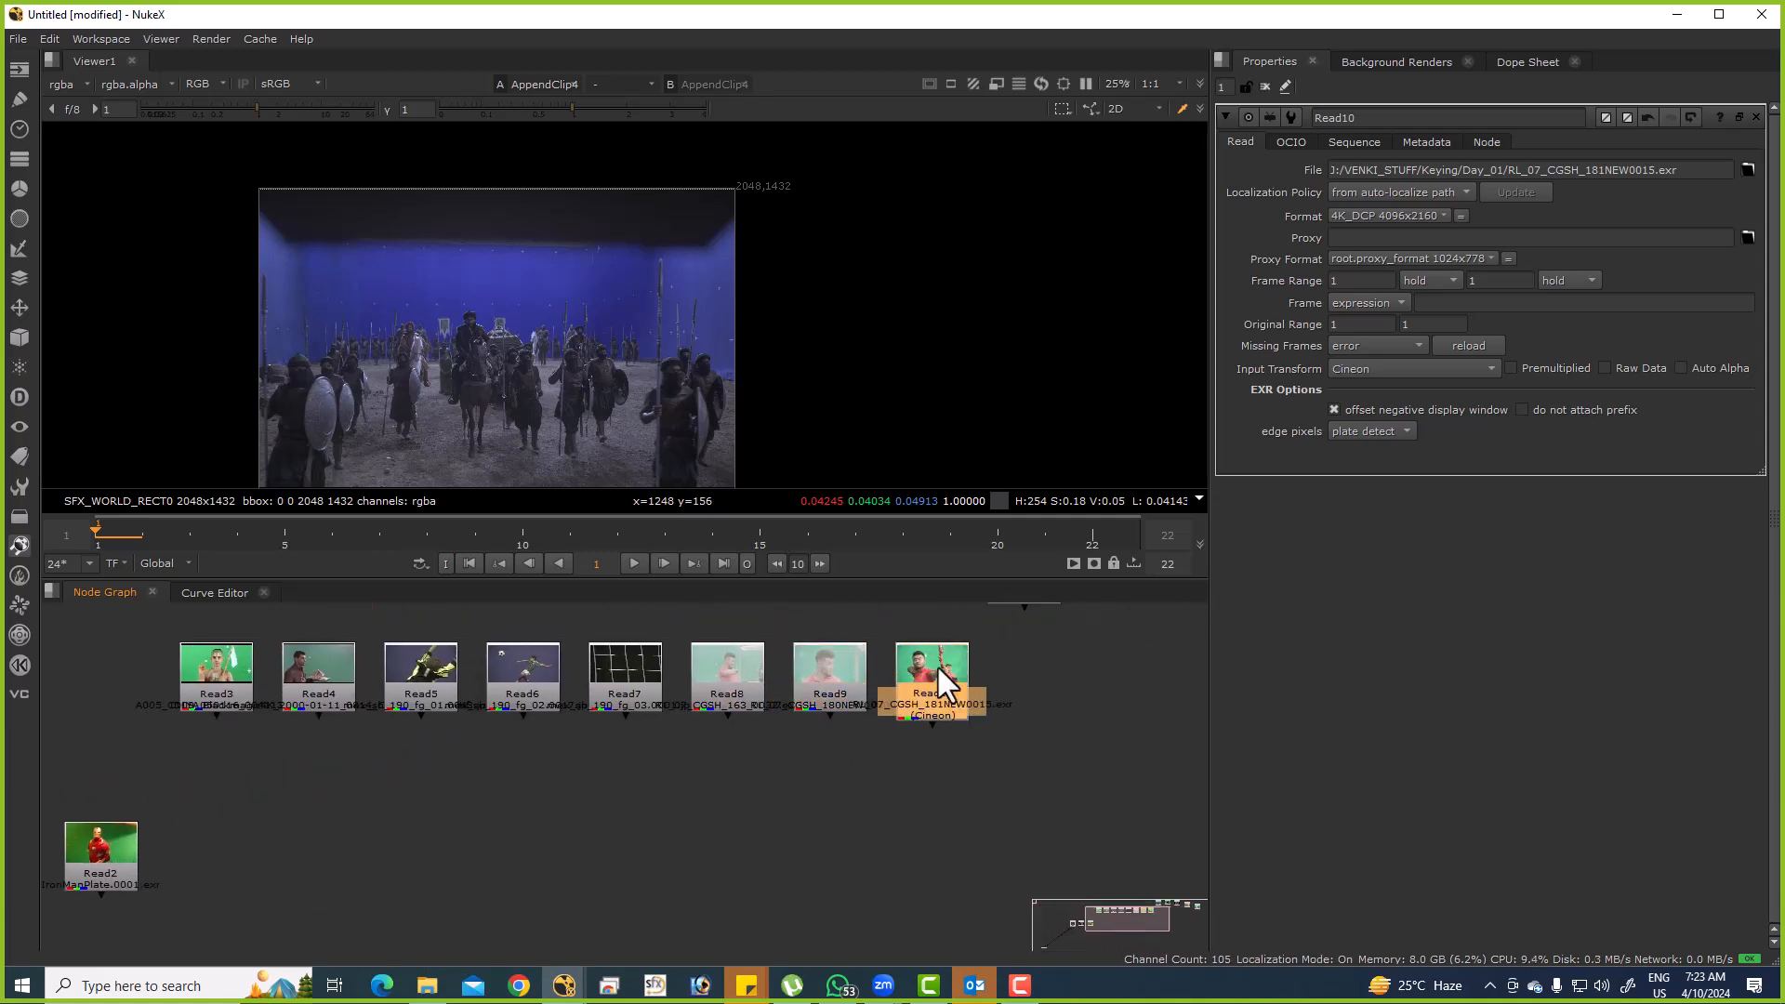
key(1)
drag(514, 220, 781, 509)
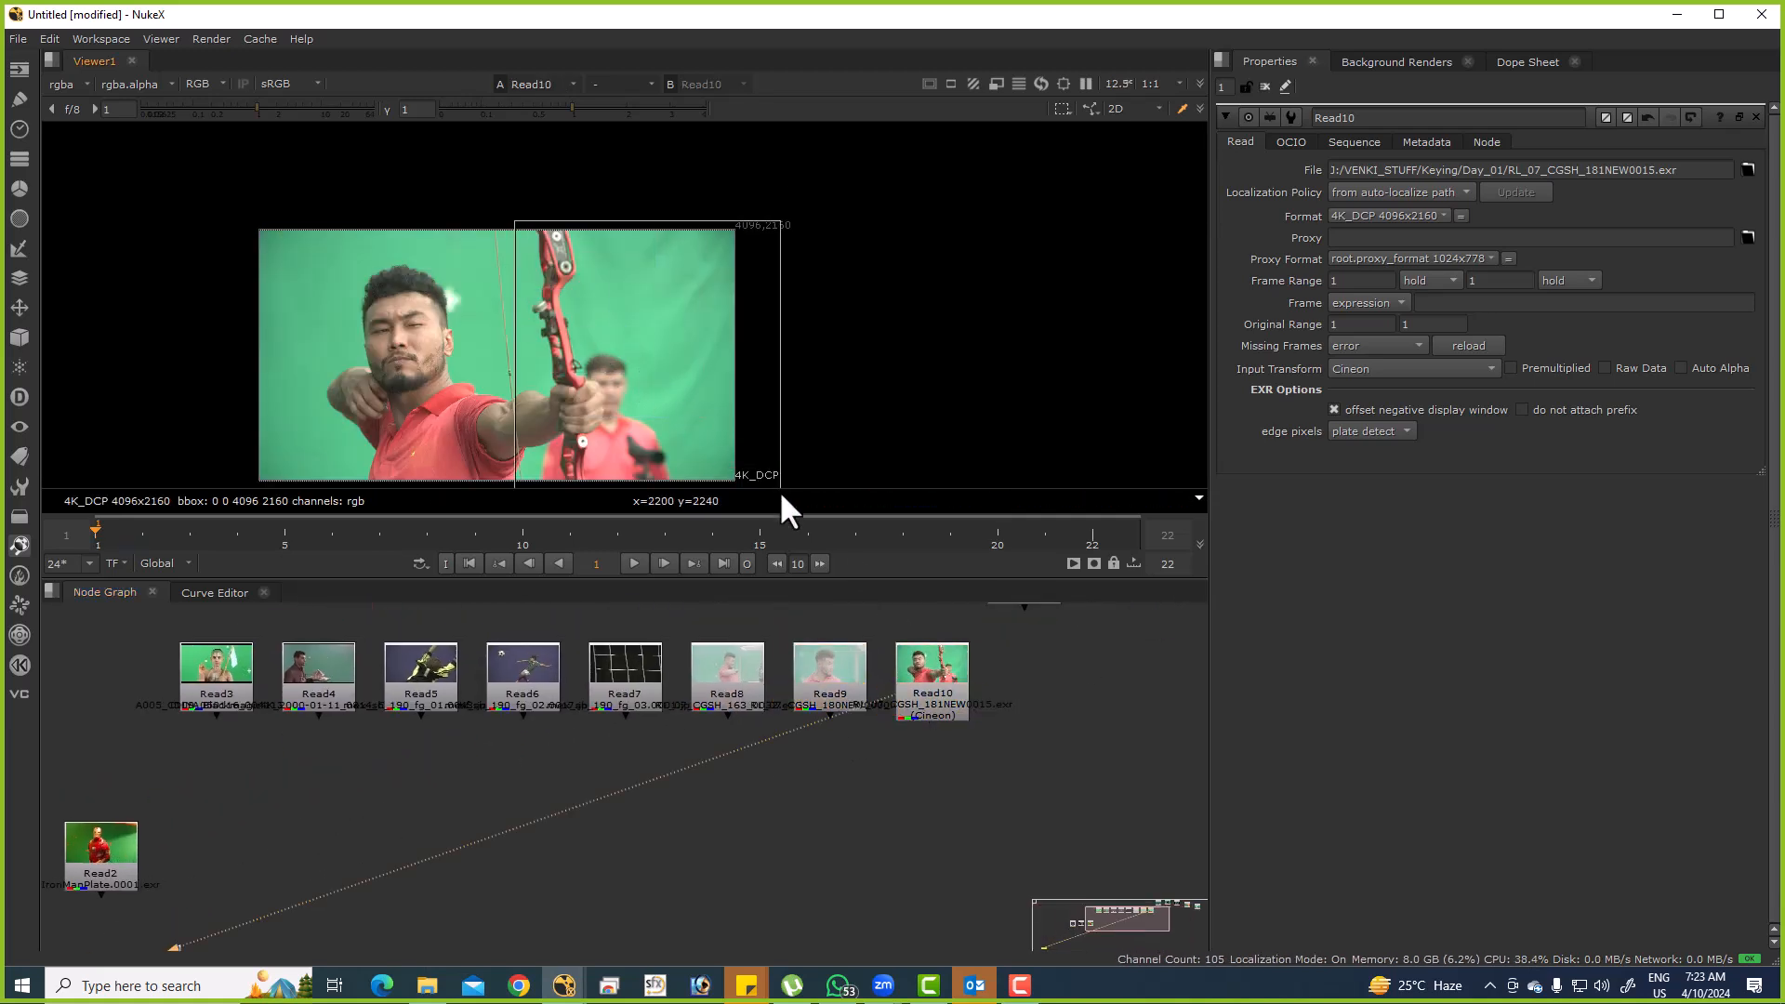
drag(558, 220, 760, 487)
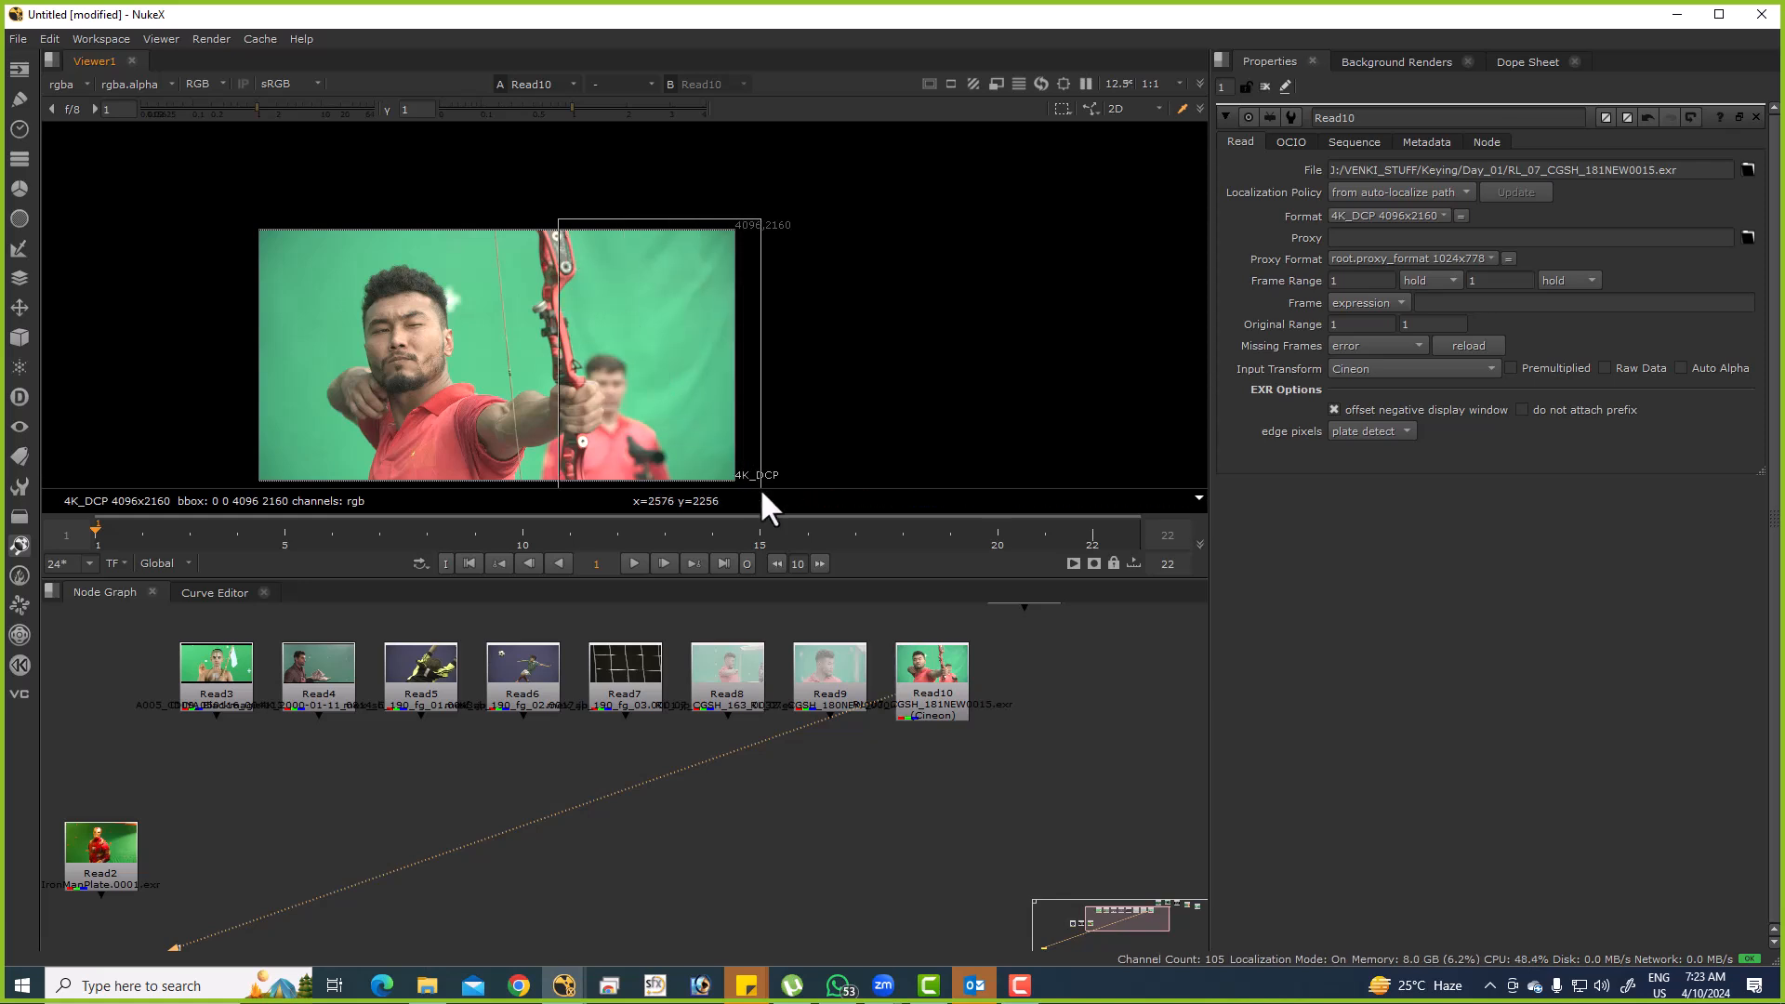
drag(258, 216, 375, 318)
click(402, 347)
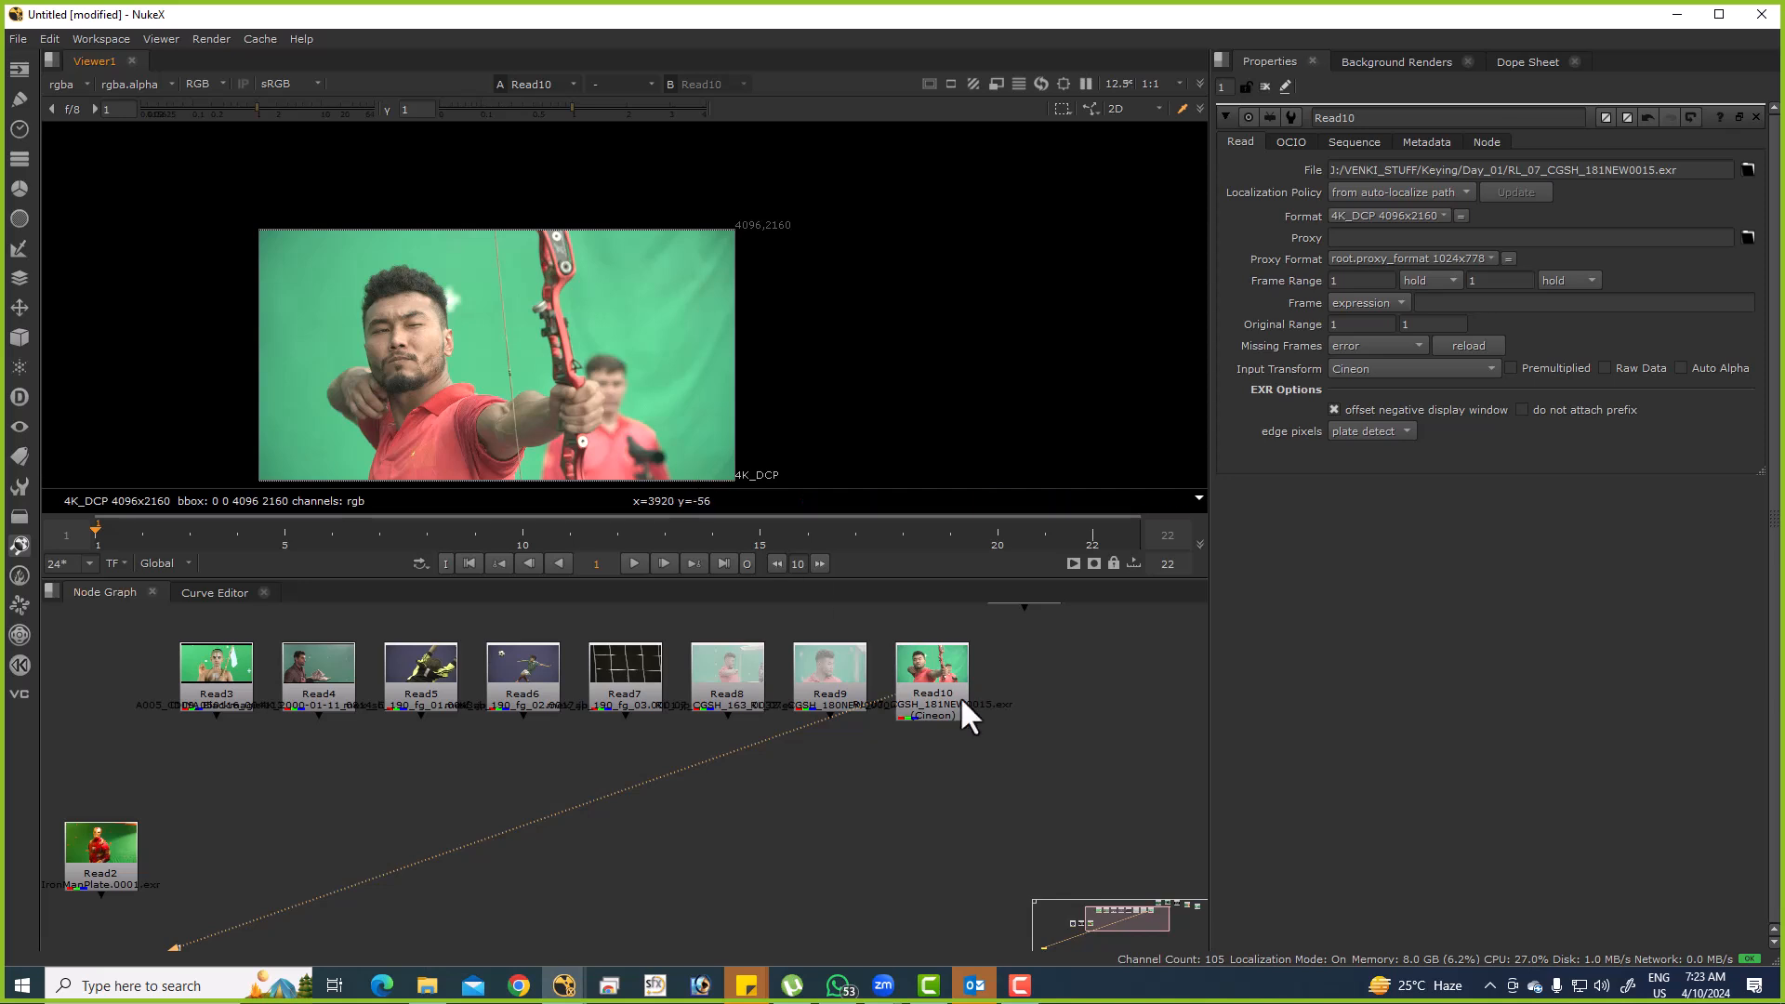
Show the RL_07_CGSH_180NEW0000.exr plate in the viewer and set its Read node's input transform to Cineon.
double_click(855, 695)
key(1)
click(1356, 371)
click(1359, 445)
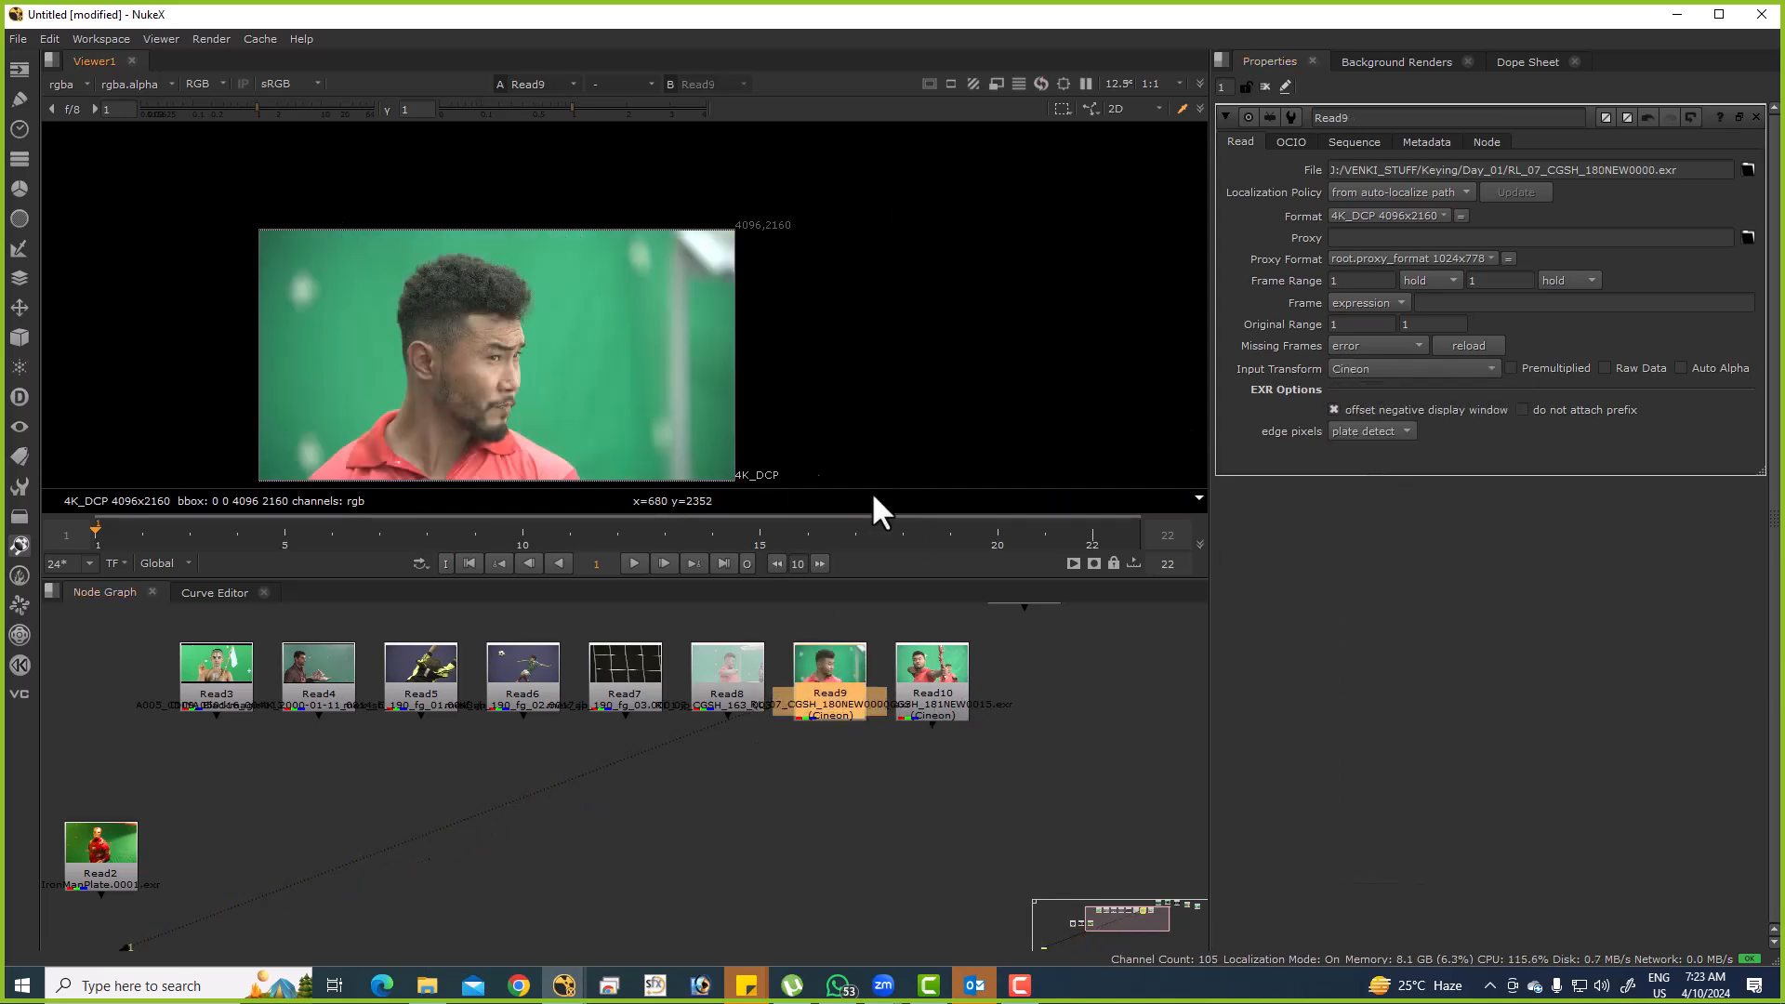
drag(467, 322, 544, 322)
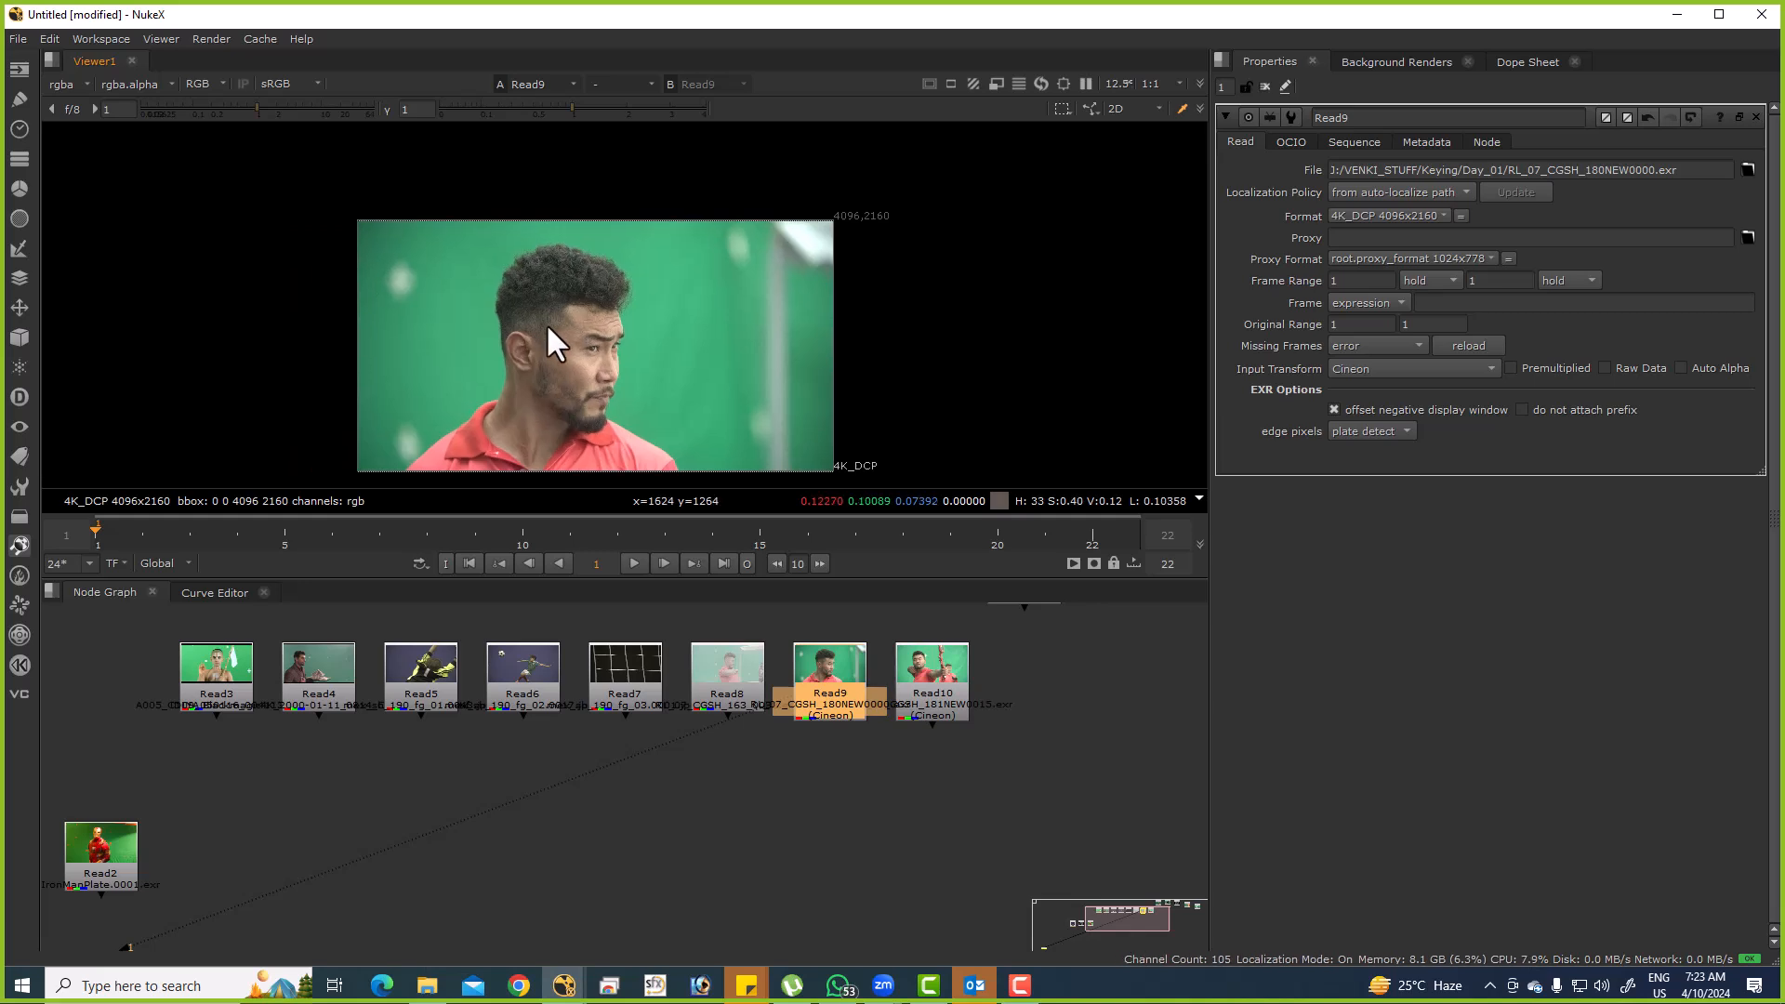
Show the RL_07_CGSH_163_0032.exr plate in the viewer and set its Read node's input transform to Cineon.
double_click(734, 672)
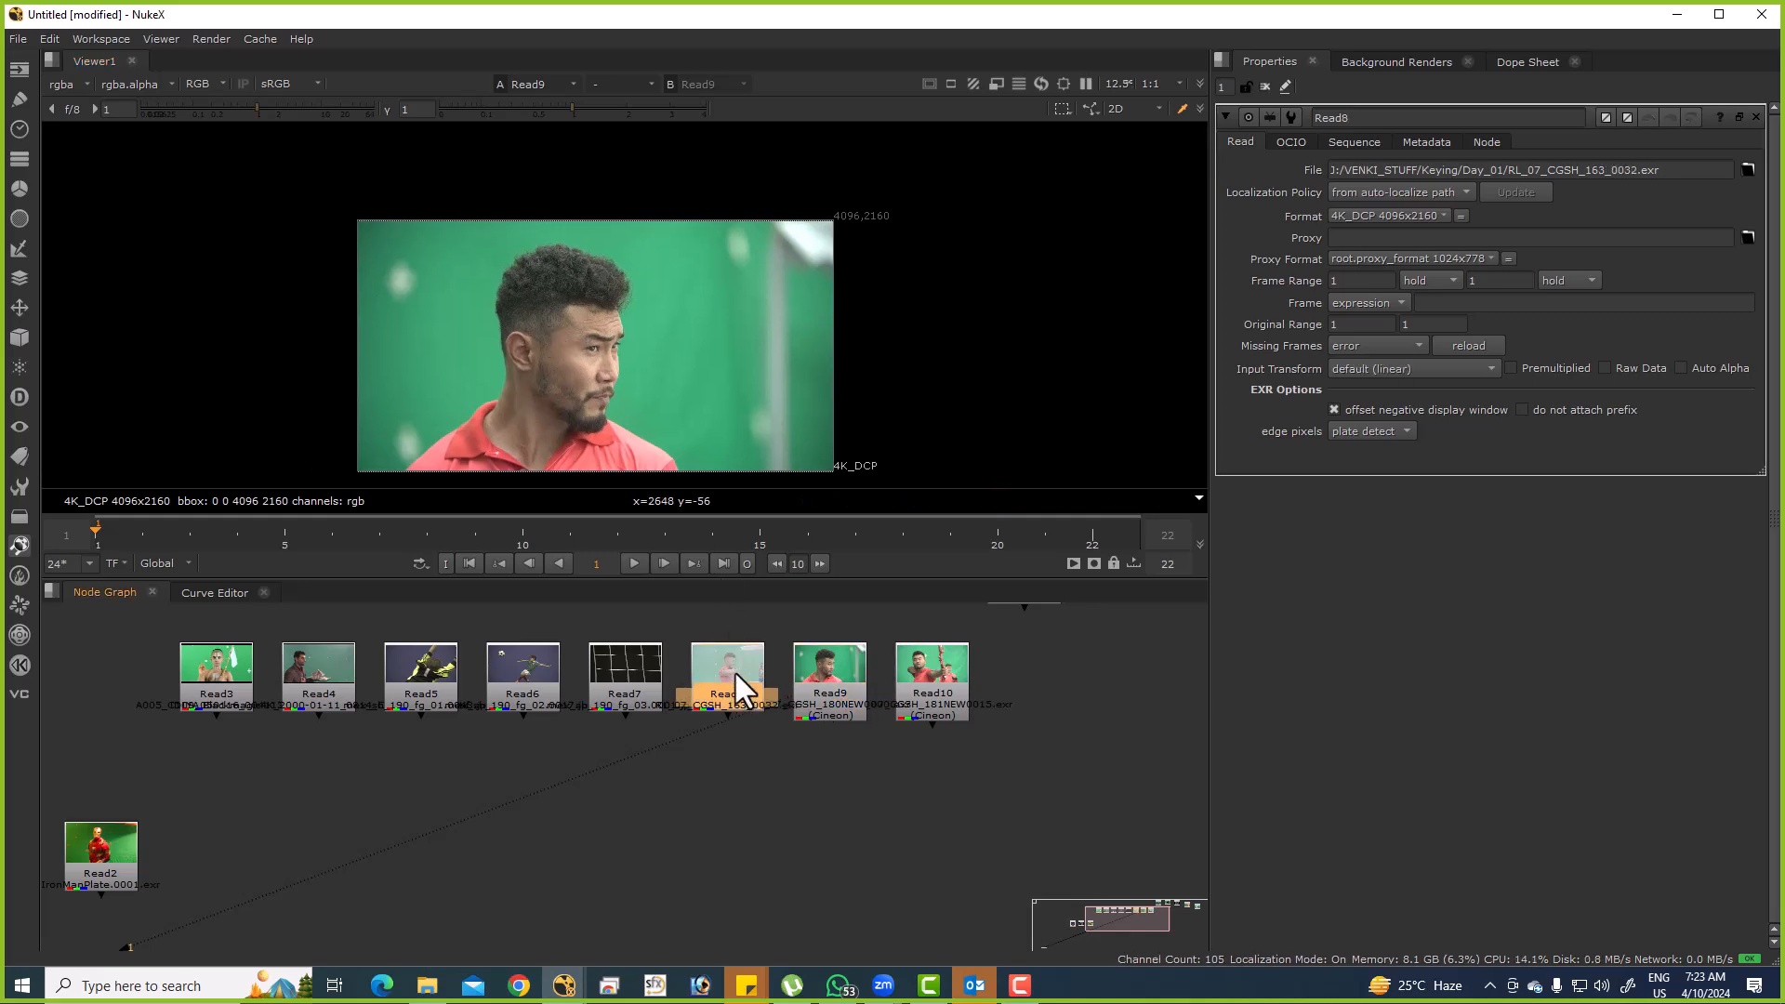
key(1)
click(1366, 369)
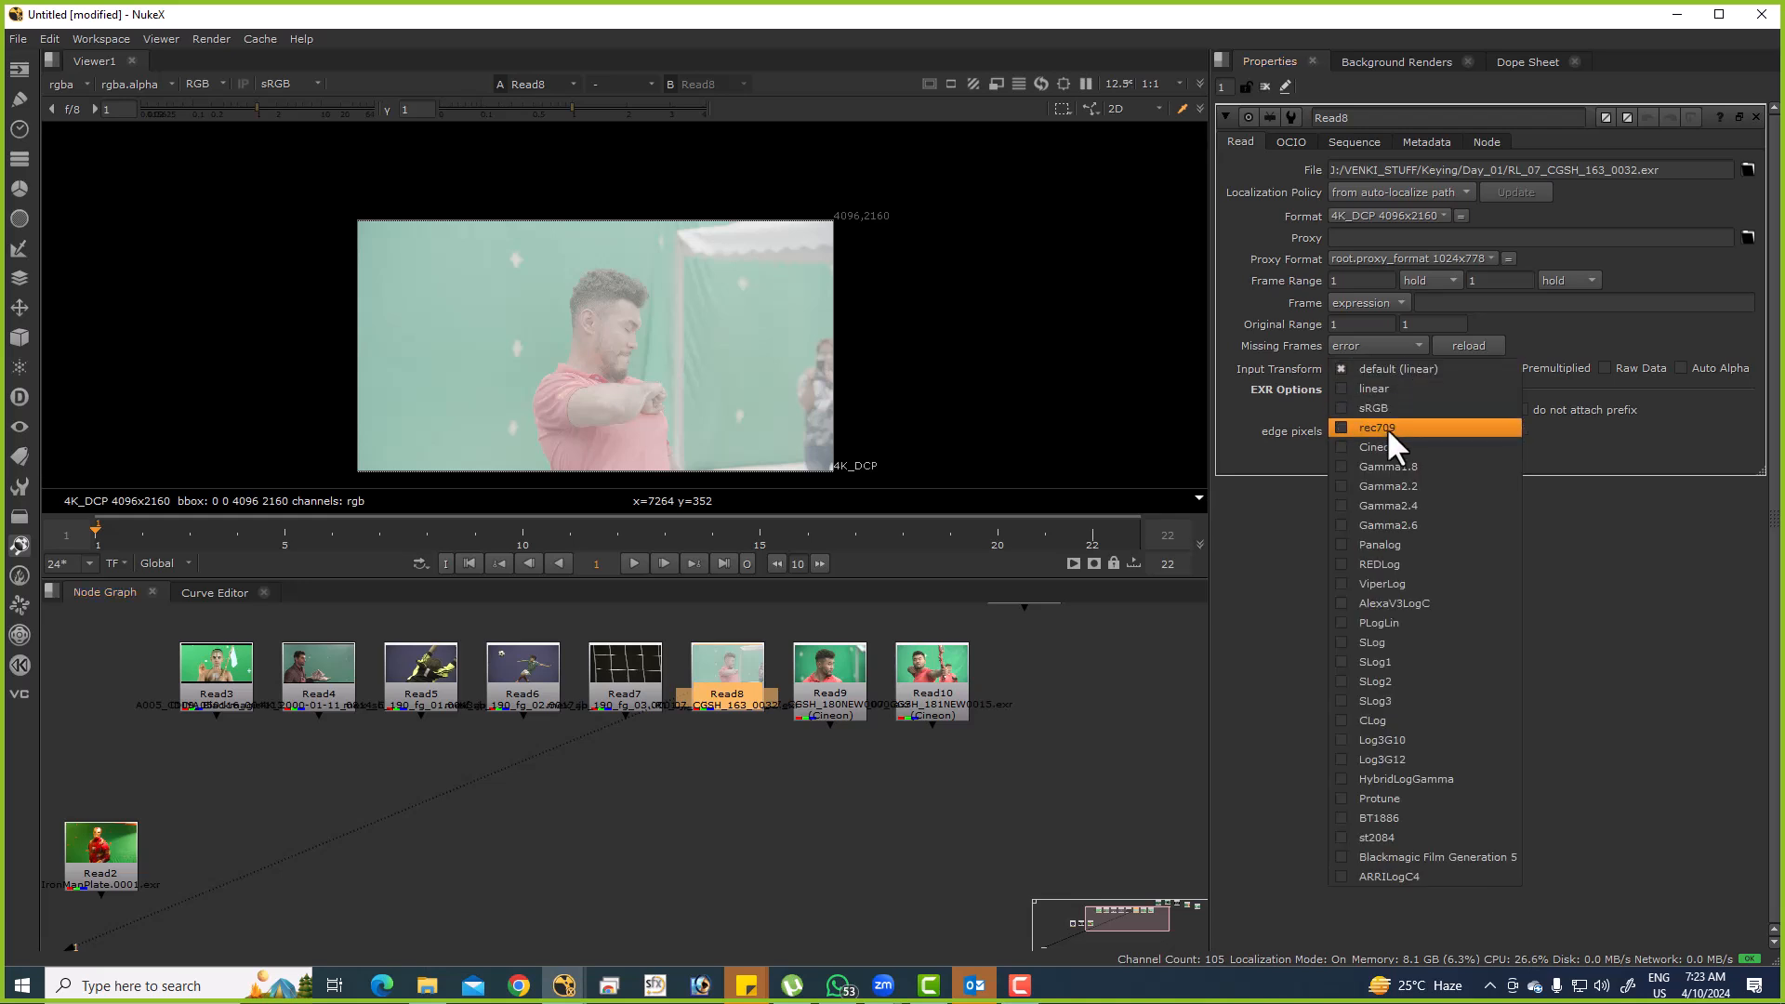
click(1386, 448)
Fit the RL_07_CGSH_163_0032.exr plate in the viewer and examine the green backing across the whole frame.
drag(261, 235, 944, 511)
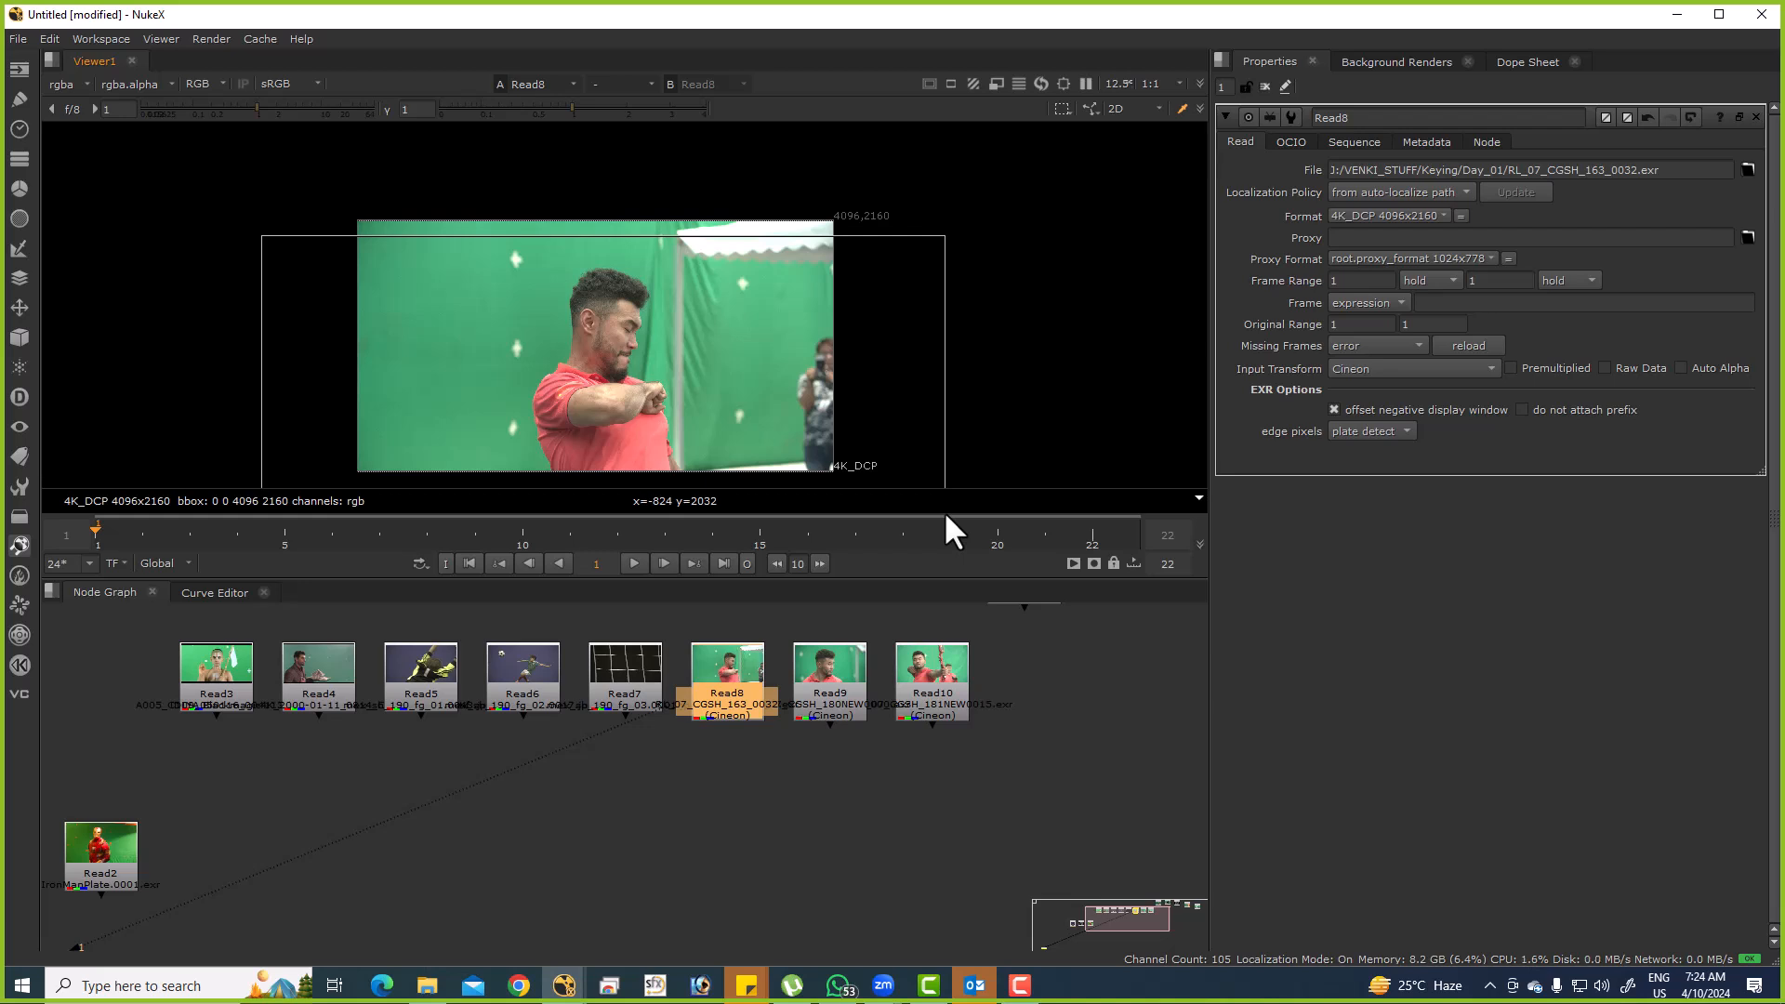
drag(944, 511, 945, 510)
key(f)
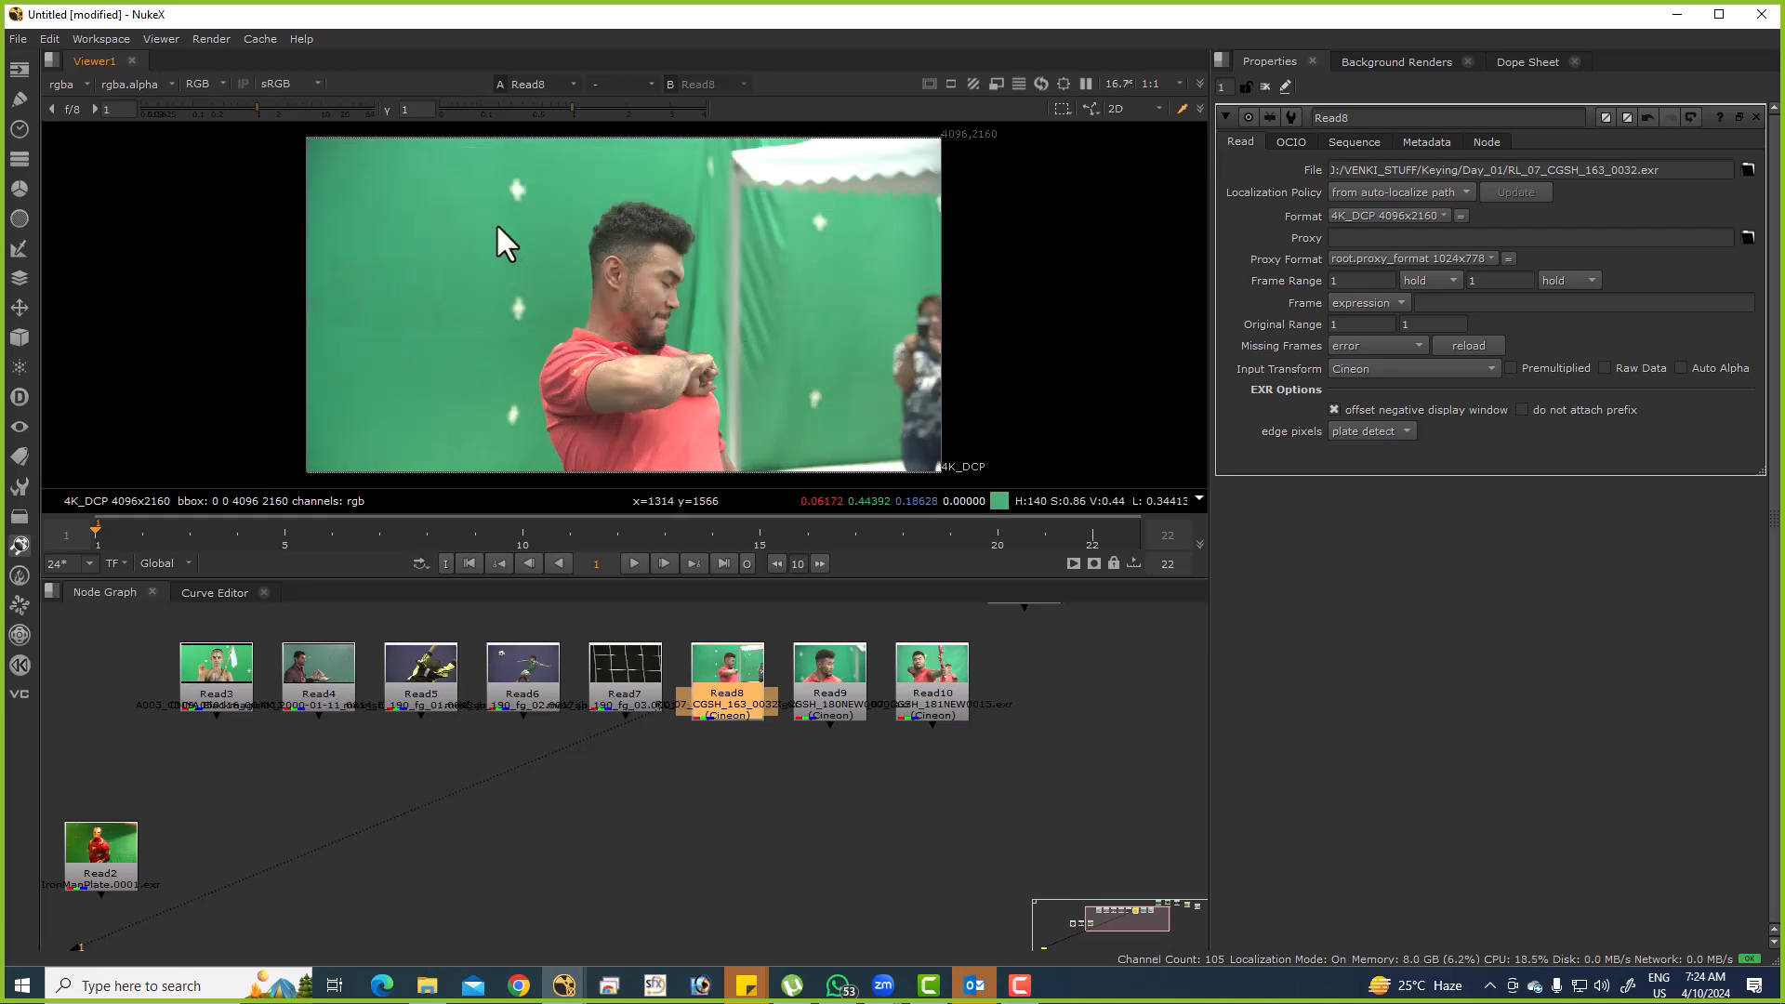
drag(300, 141, 980, 426)
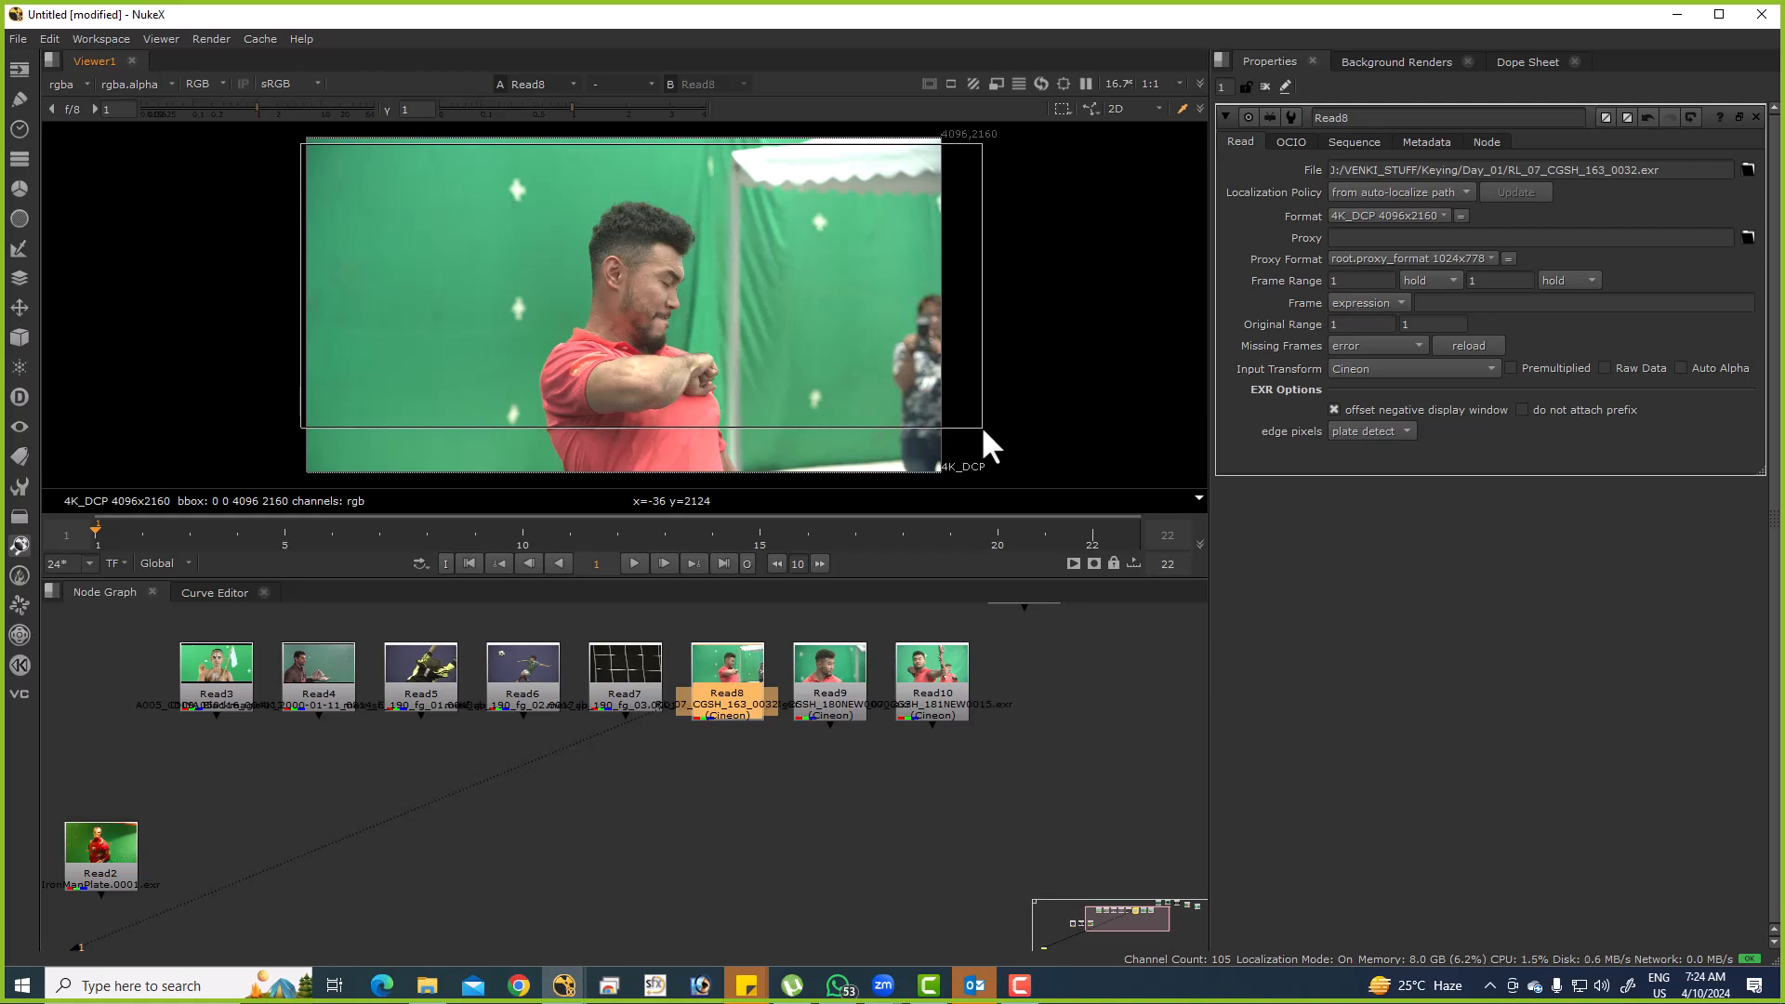
drag(979, 425, 979, 426)
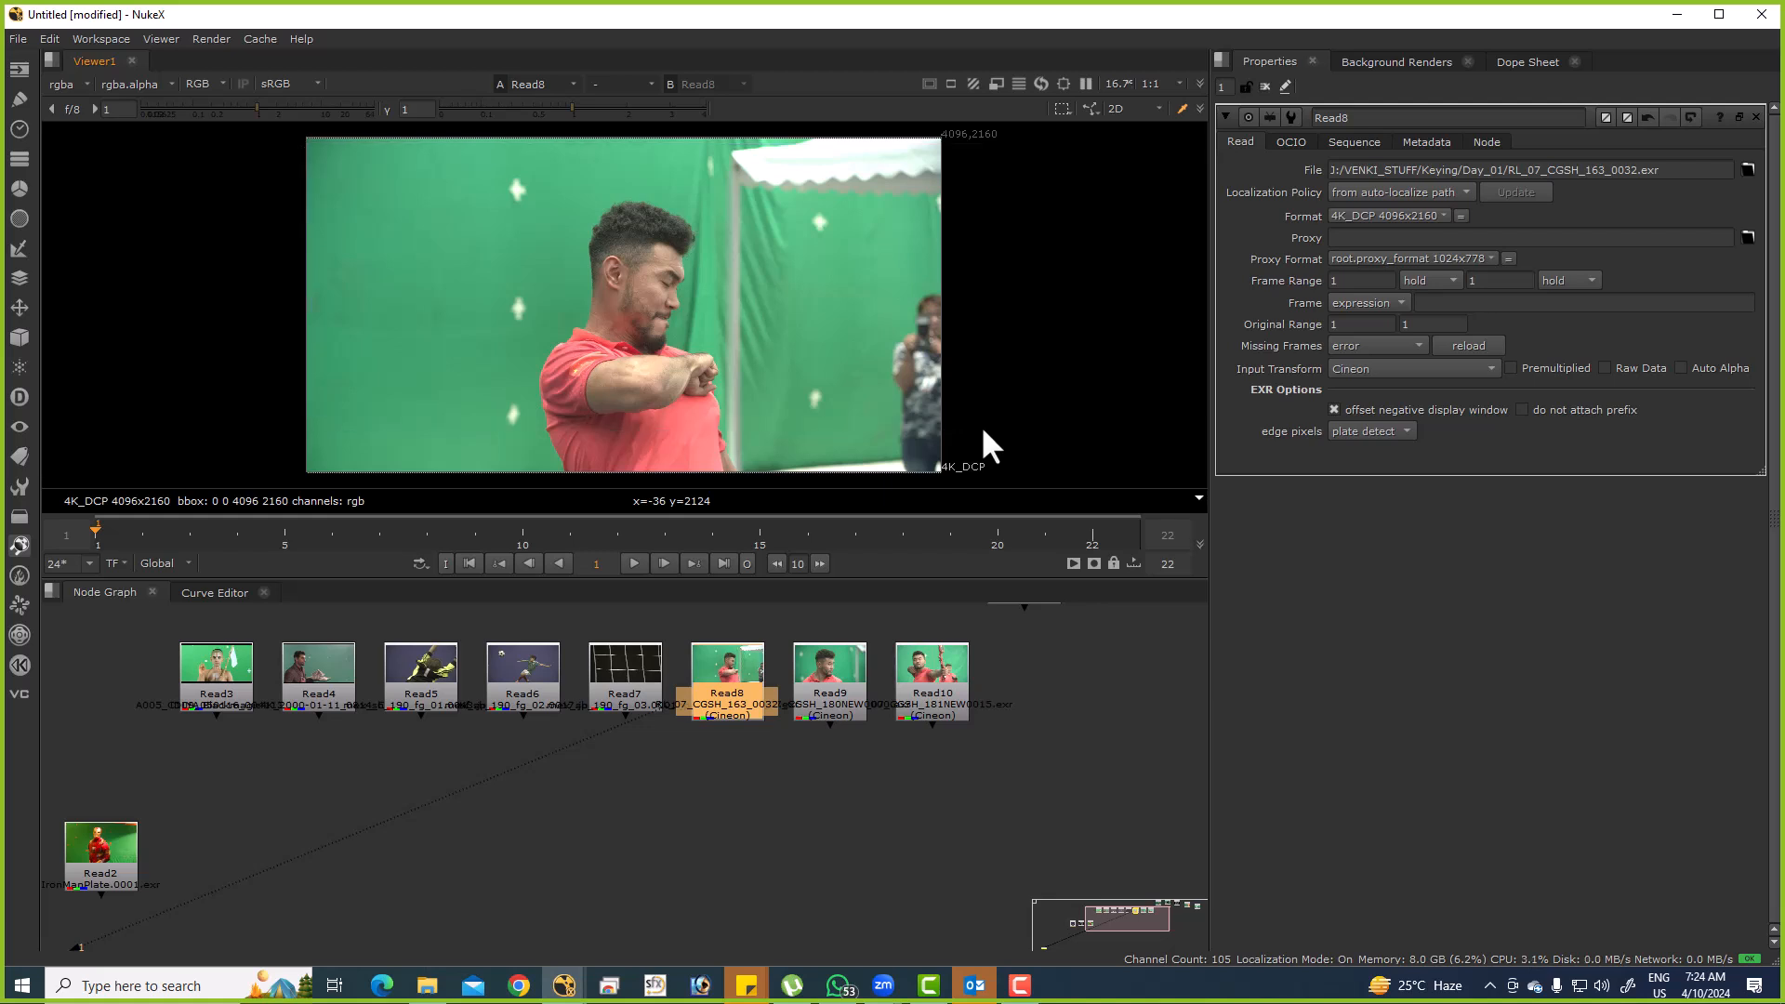
View the Read6, Read5, Read4 and Read3 plates one after another in the viewer.
drag(749, 735, 941, 733)
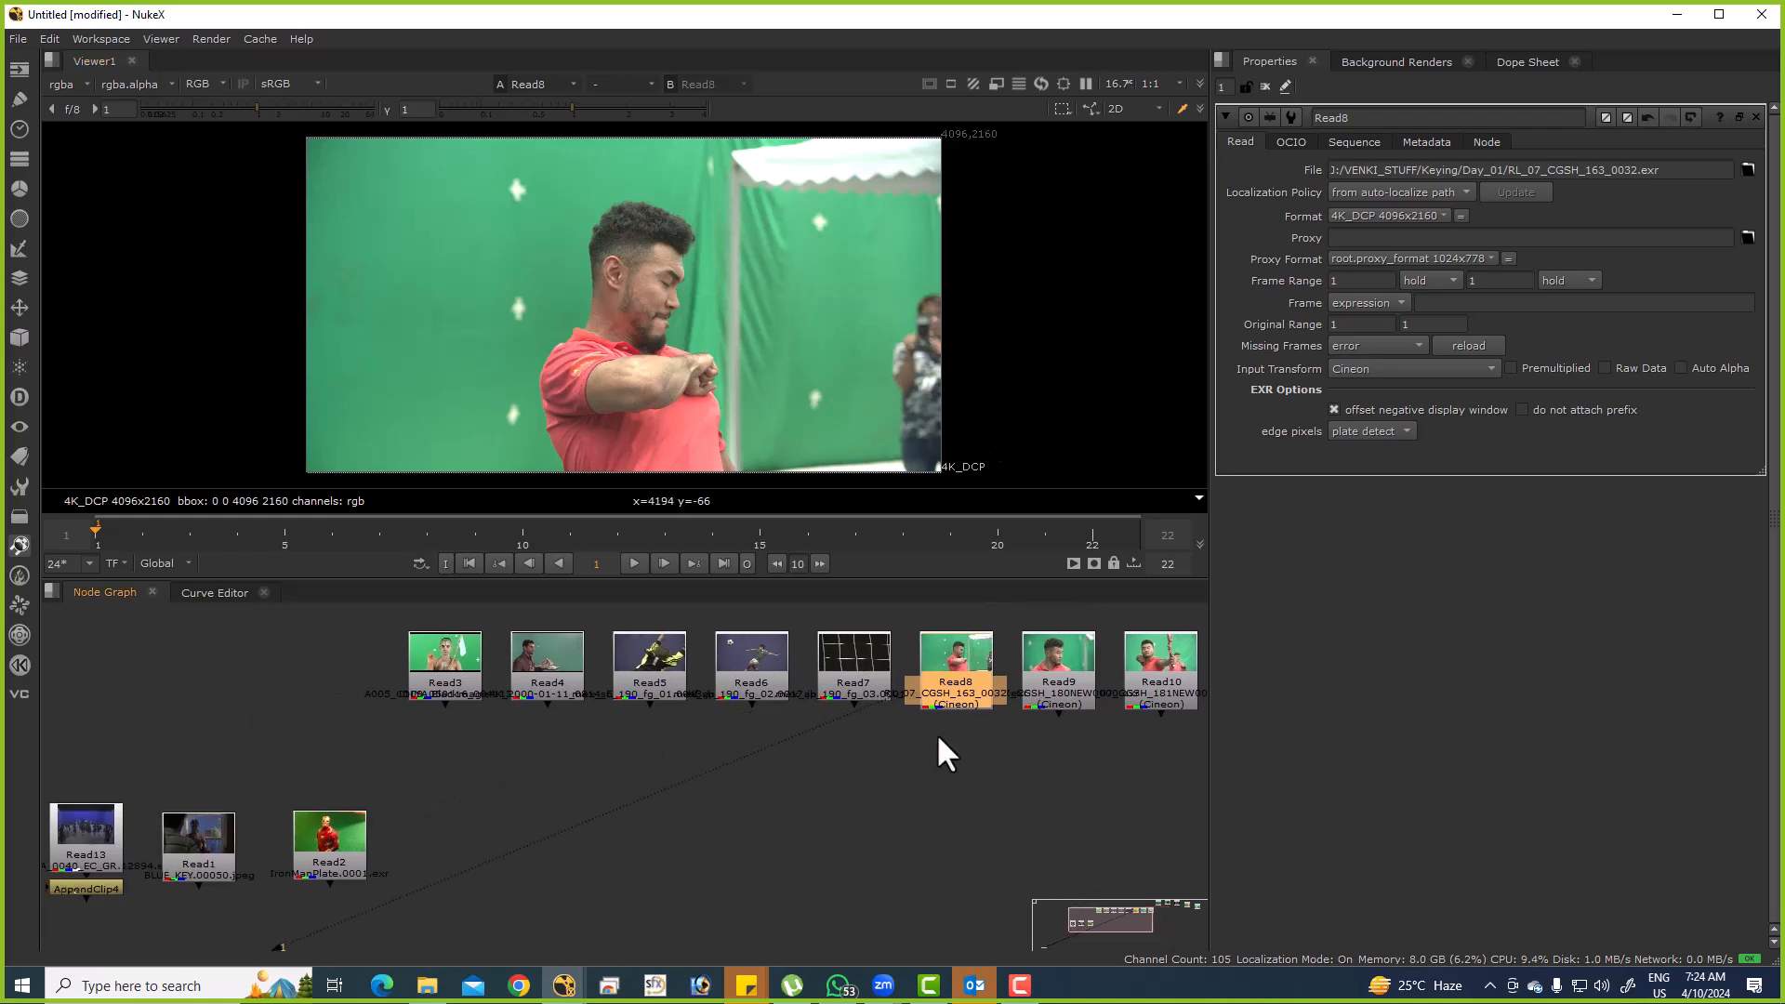
click(777, 666)
key(1)
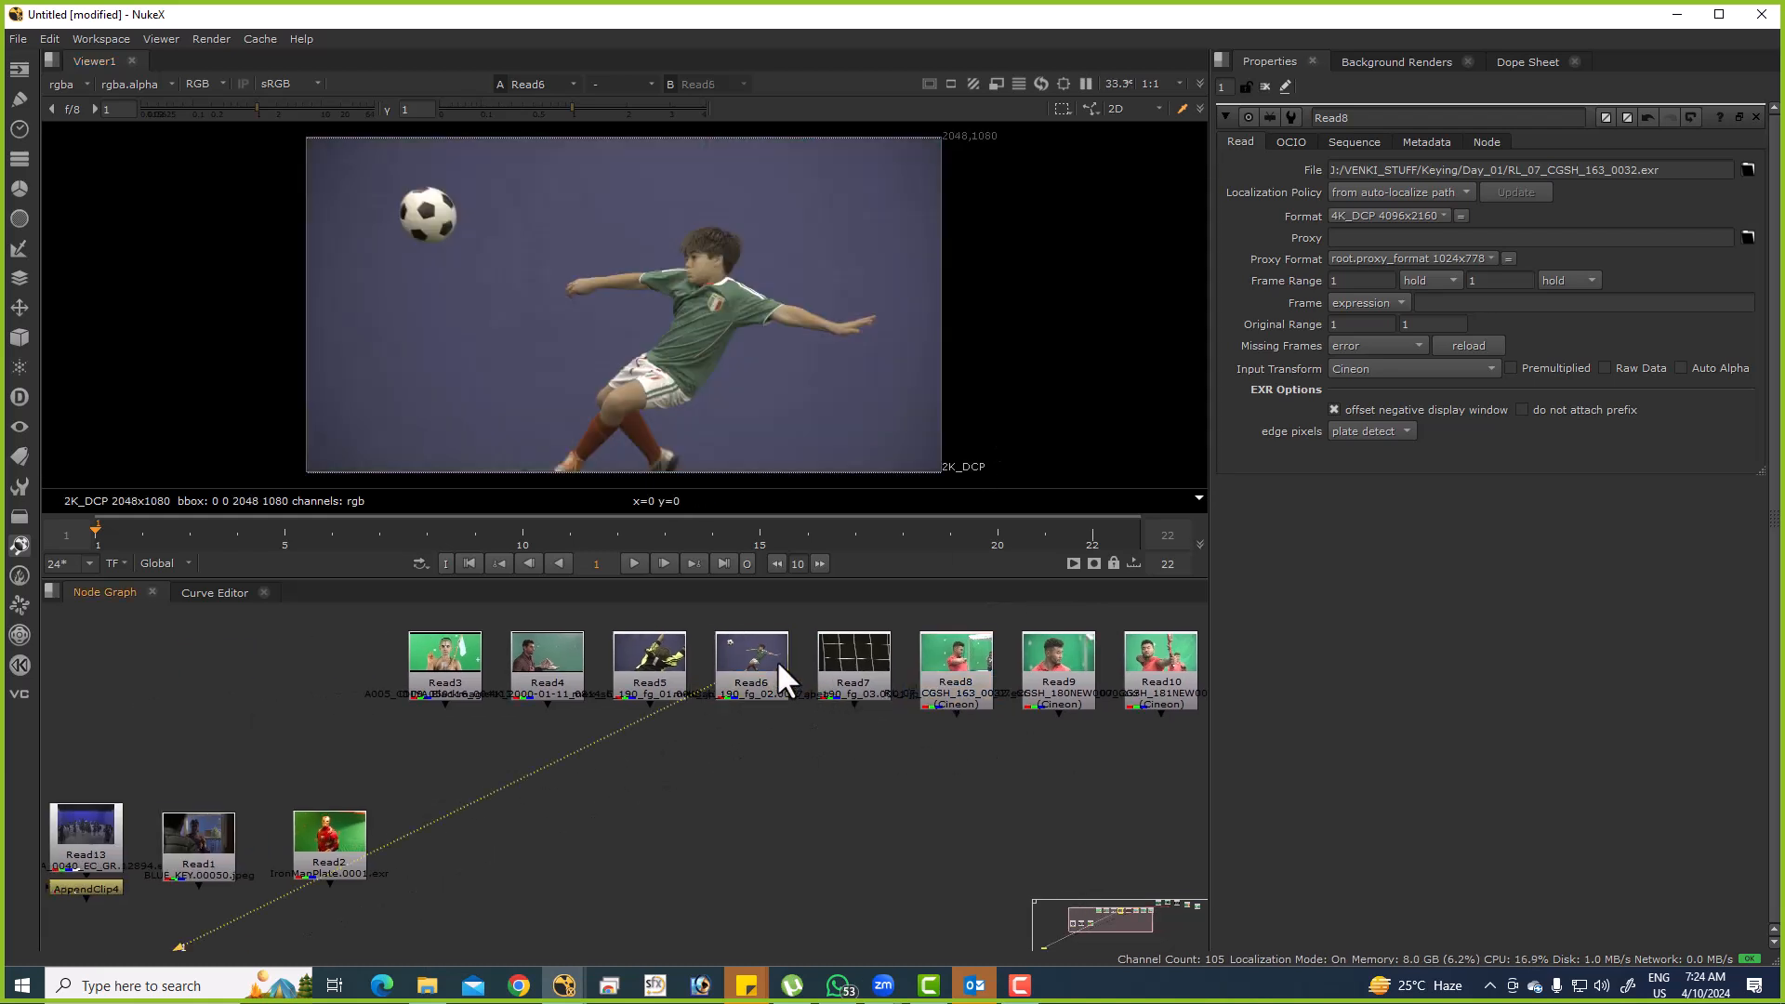
click(667, 656)
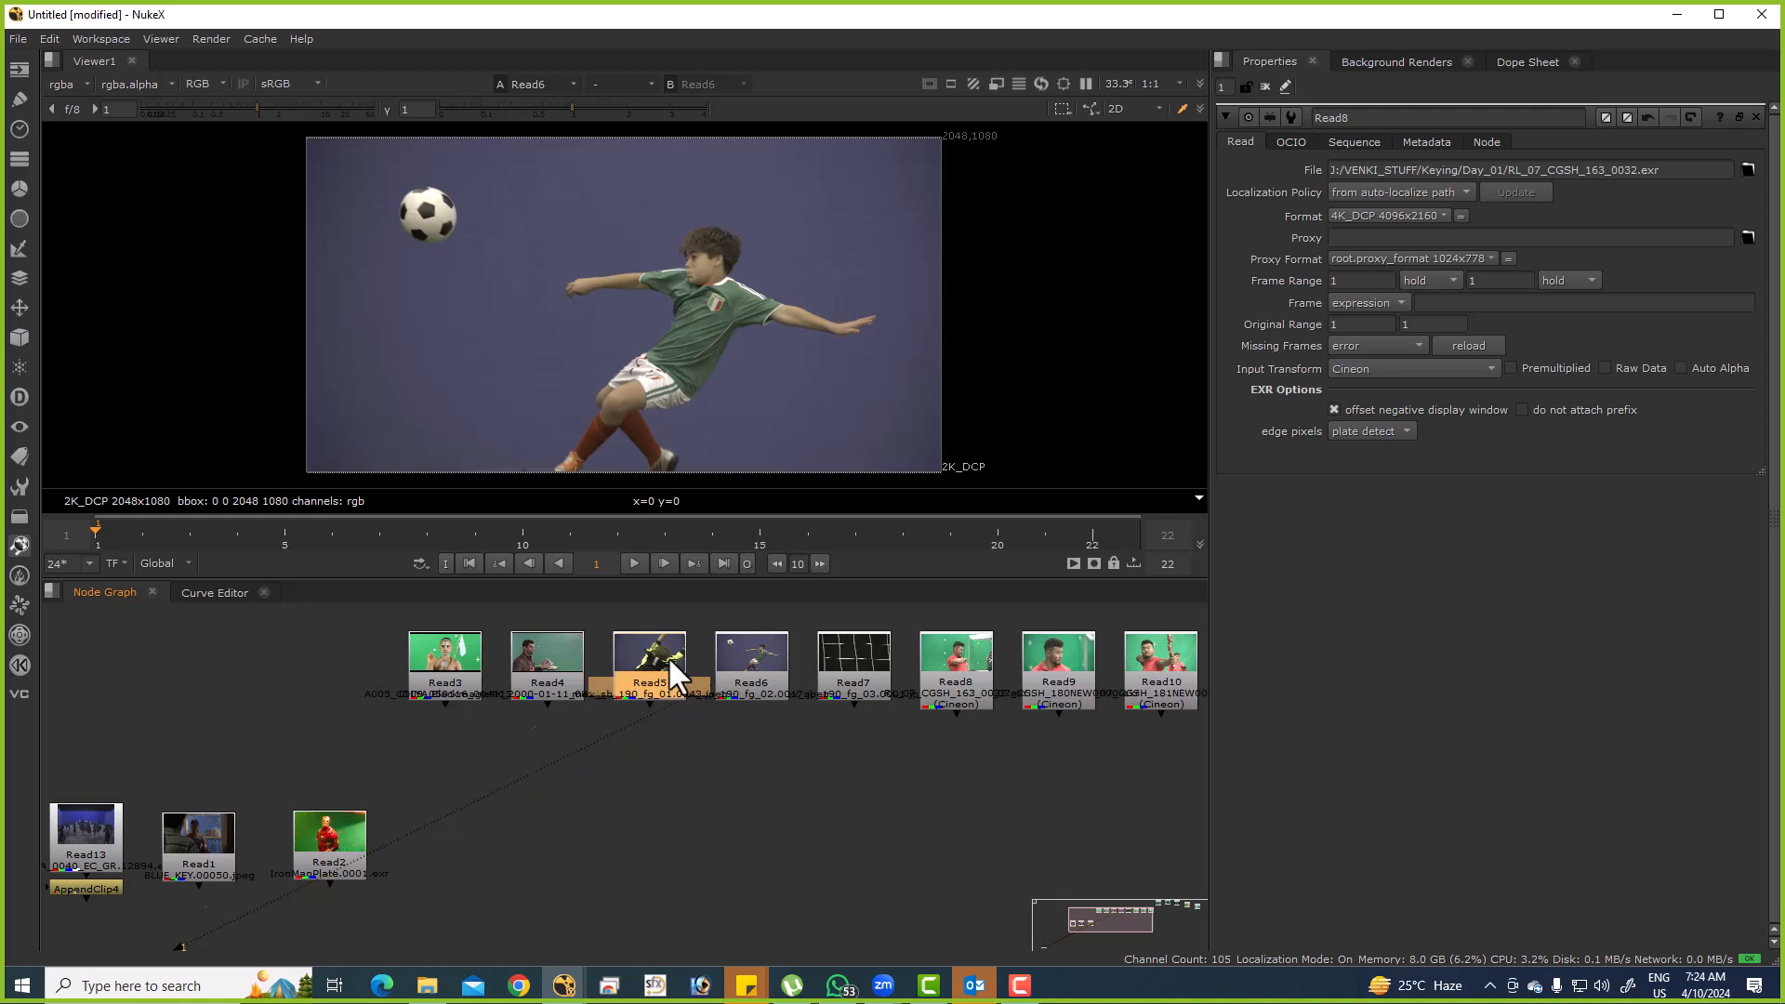
key(1)
click(563, 643)
key(1)
click(428, 666)
key(1)
Return to the RL_07_CGSH_163_0032.exr plate and inspect the folds and tracking markers in its green cloth up close.
drag(971, 739, 643, 724)
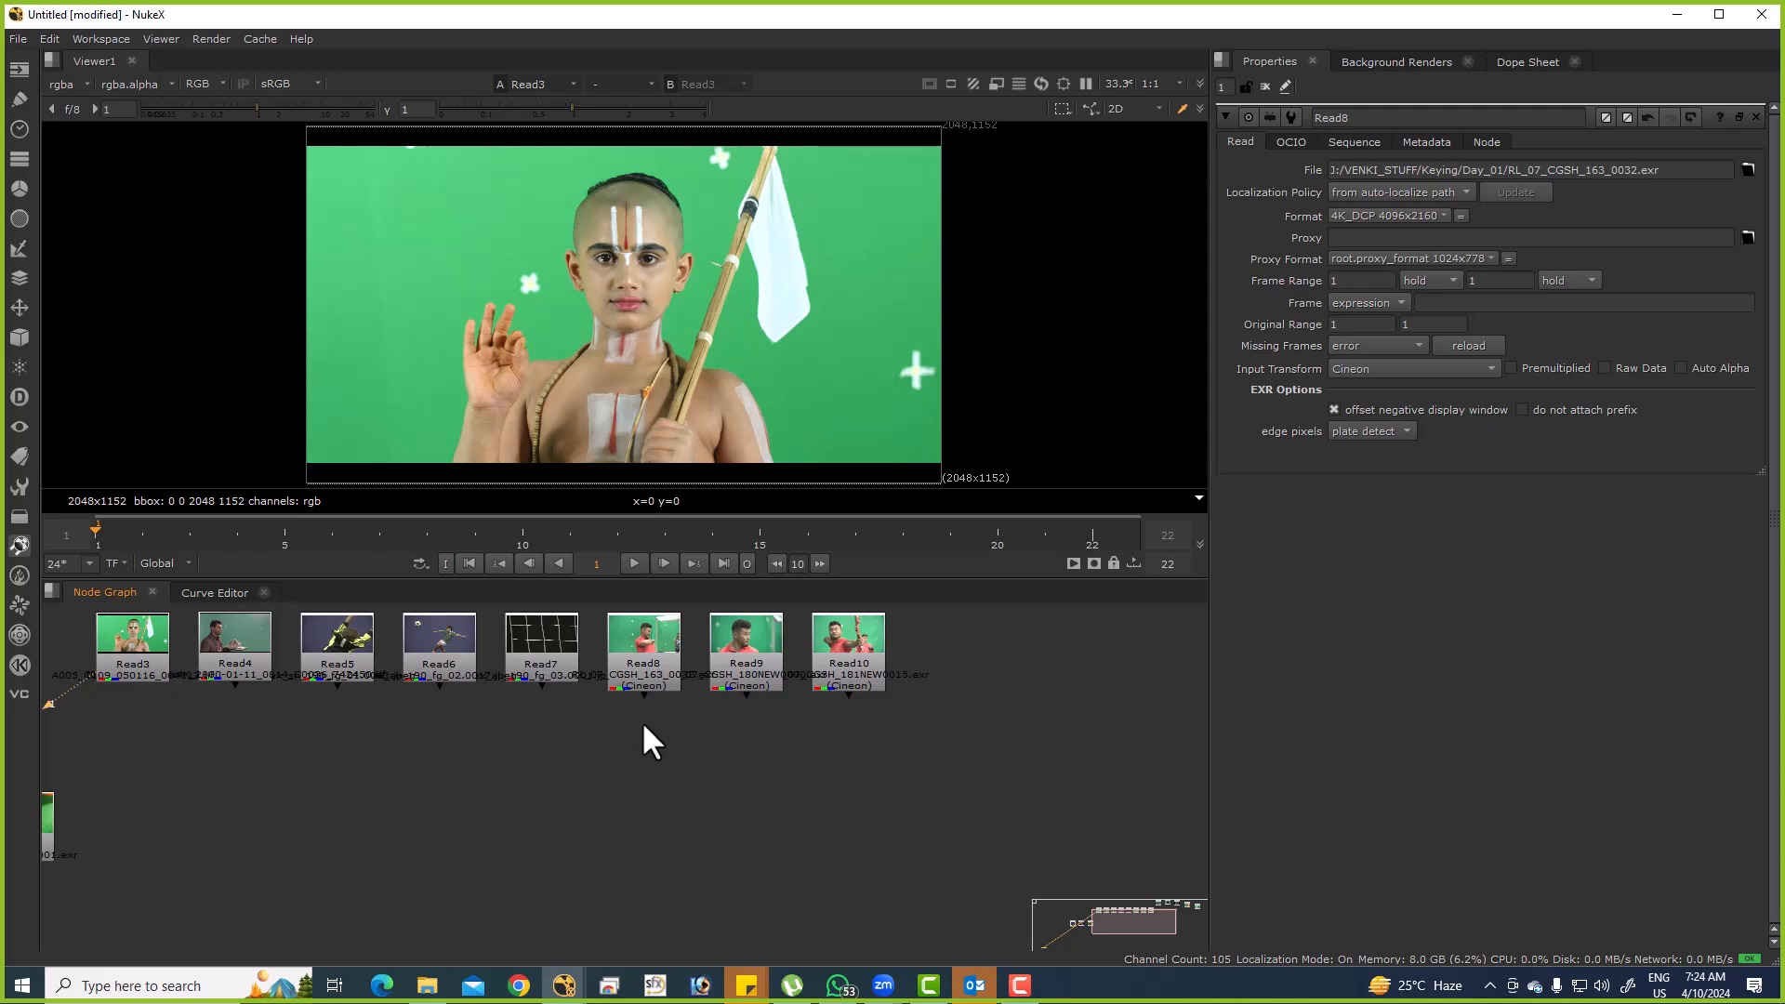
click(679, 660)
key(1)
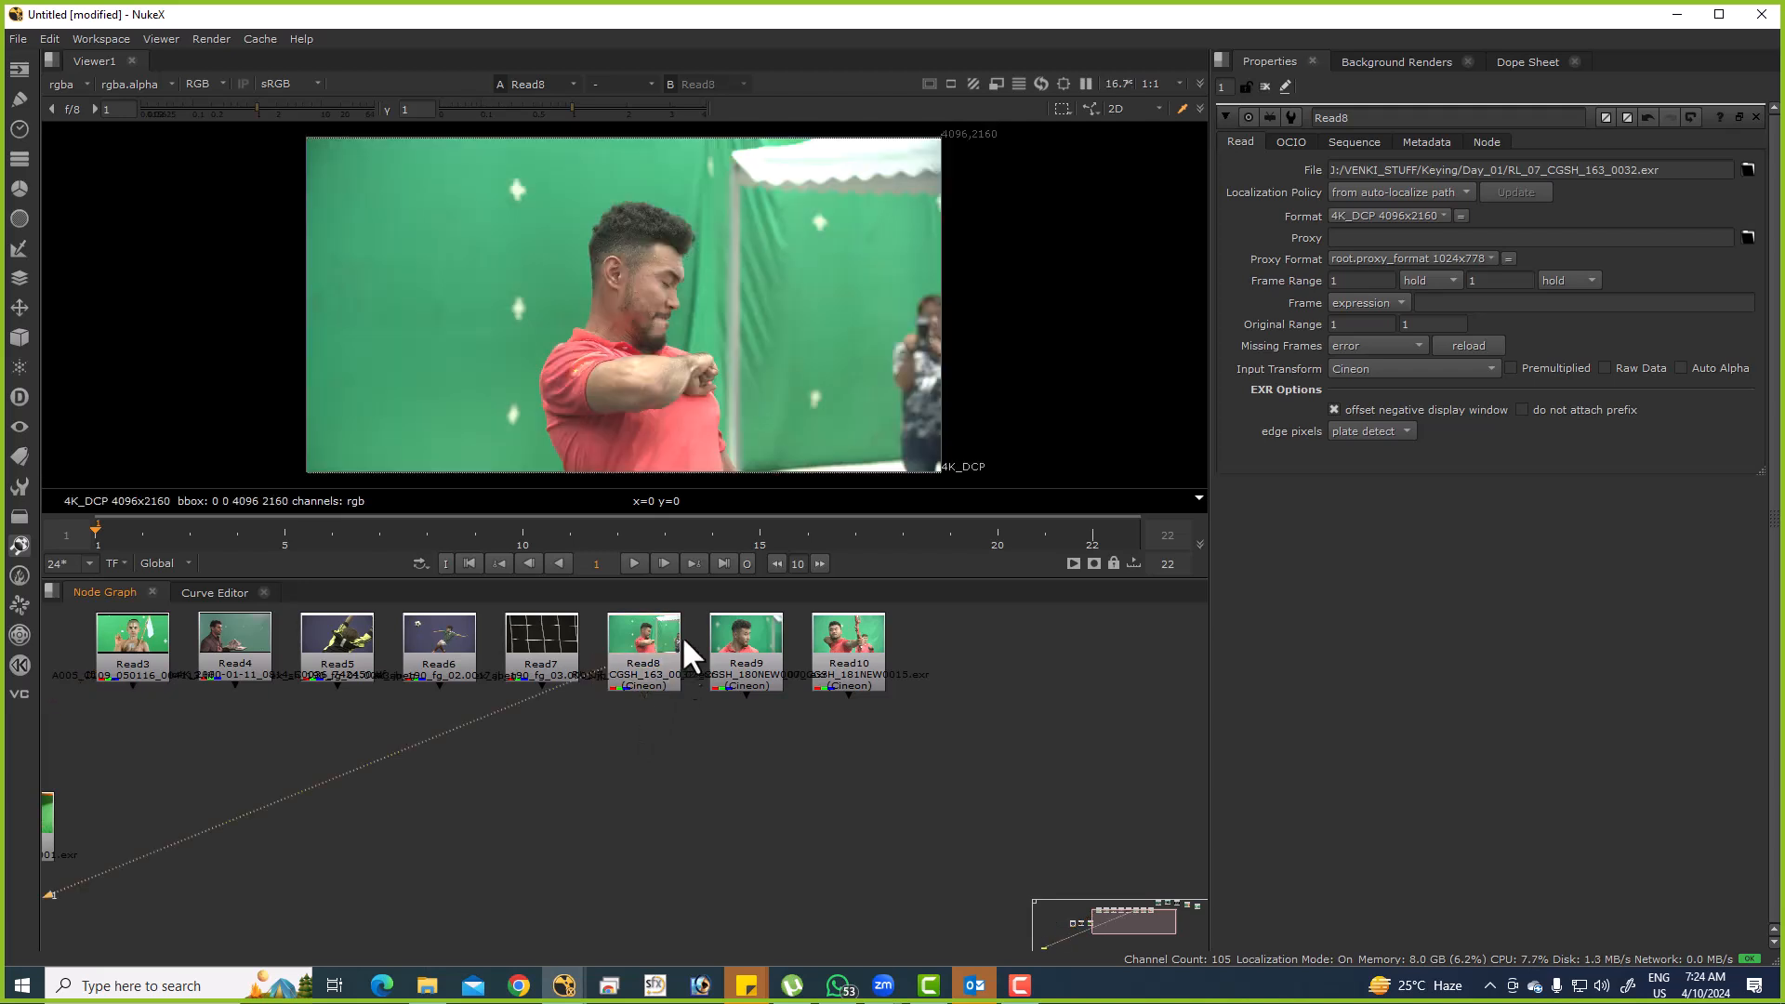
scroll(675, 332, up, 1)
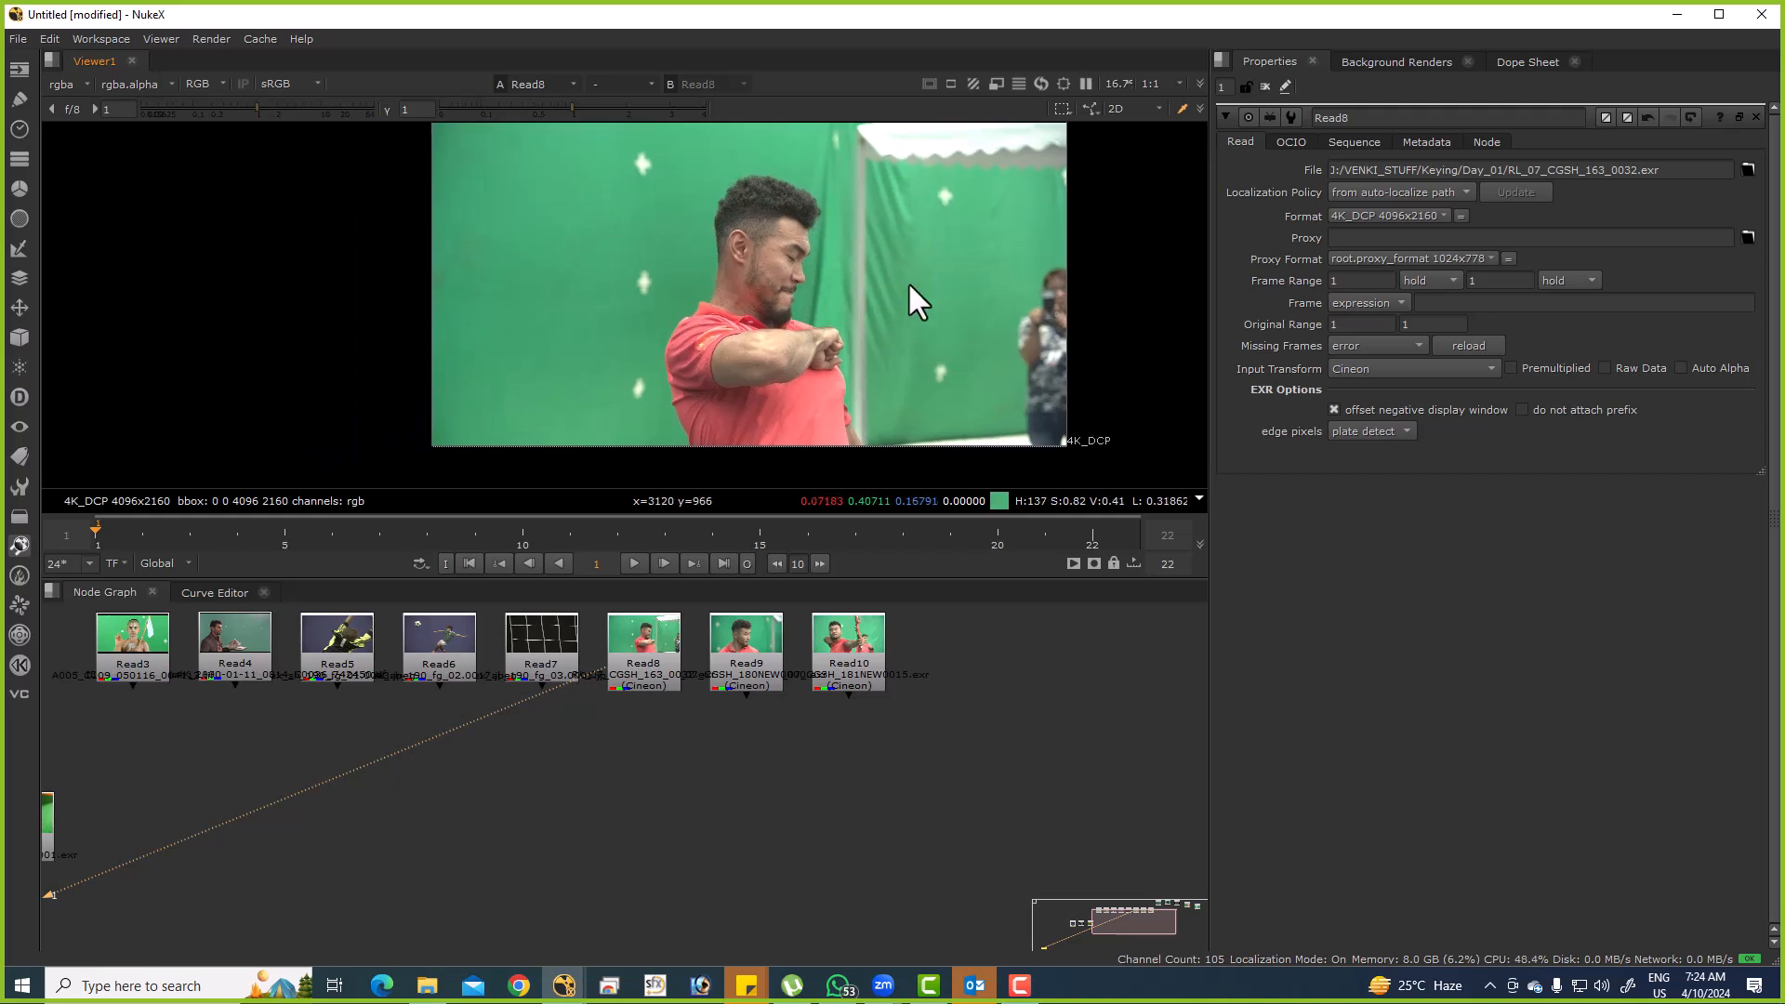
scroll(911, 253, up, 2)
drag(802, 210, 902, 385)
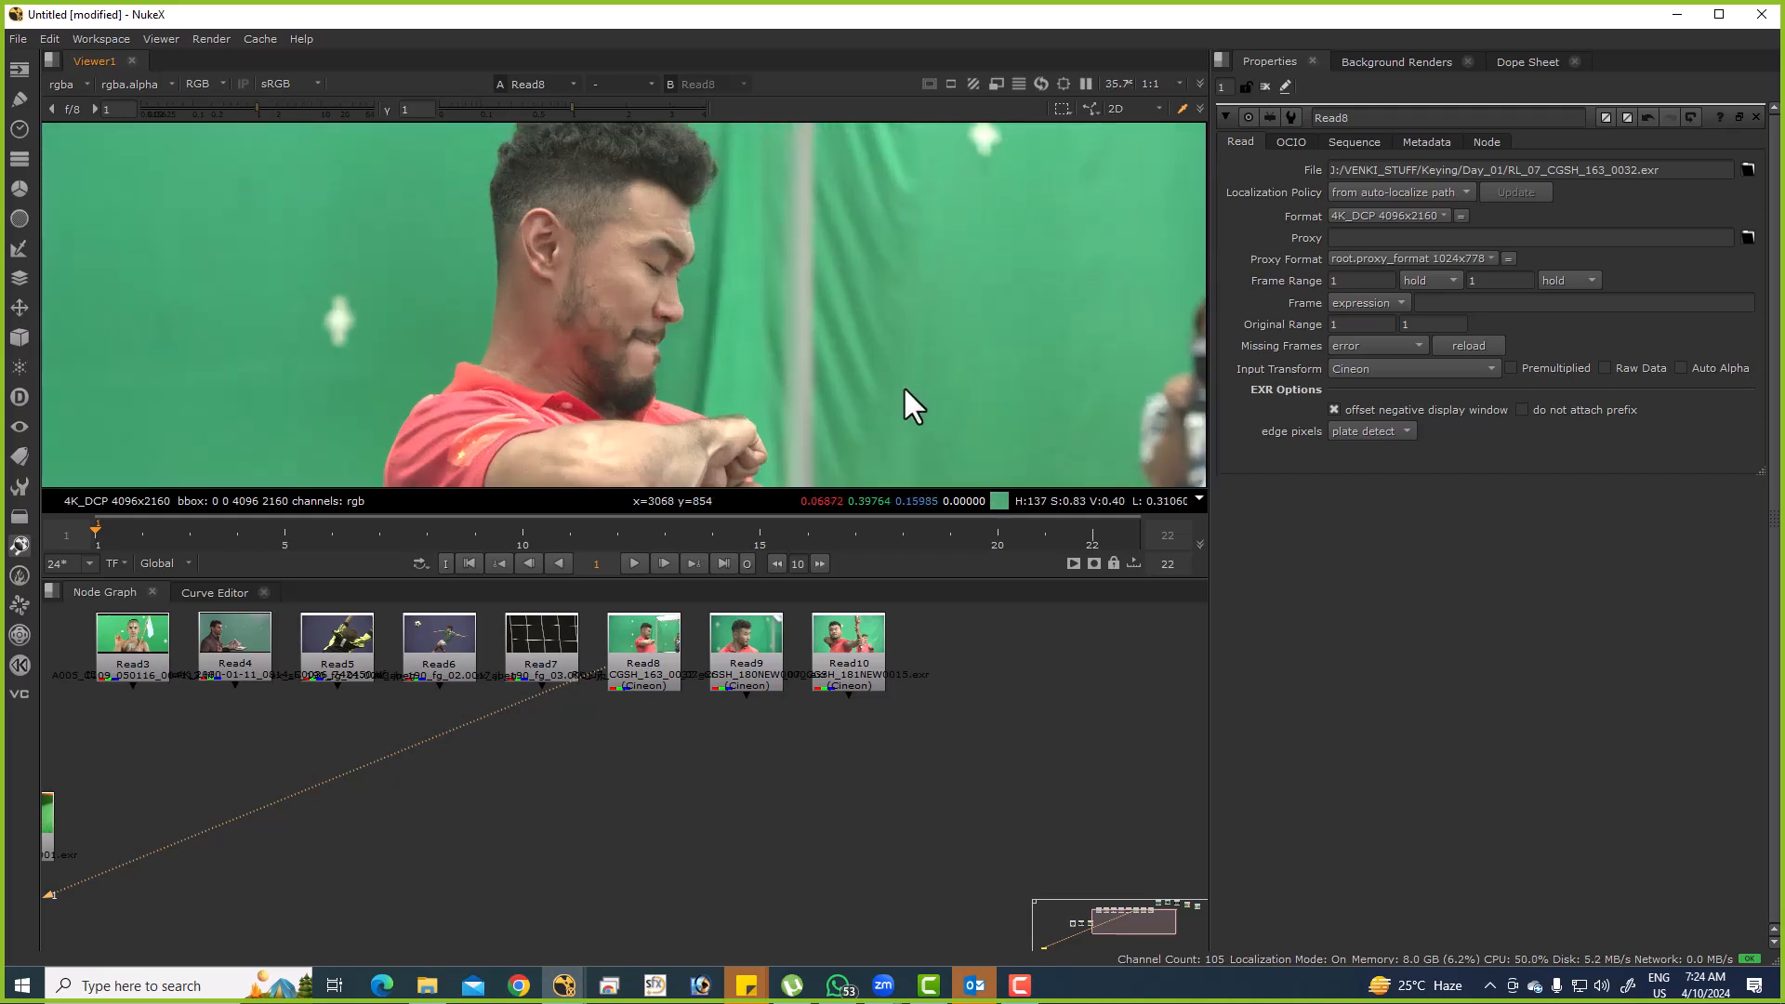
scroll(836, 353, down, 3)
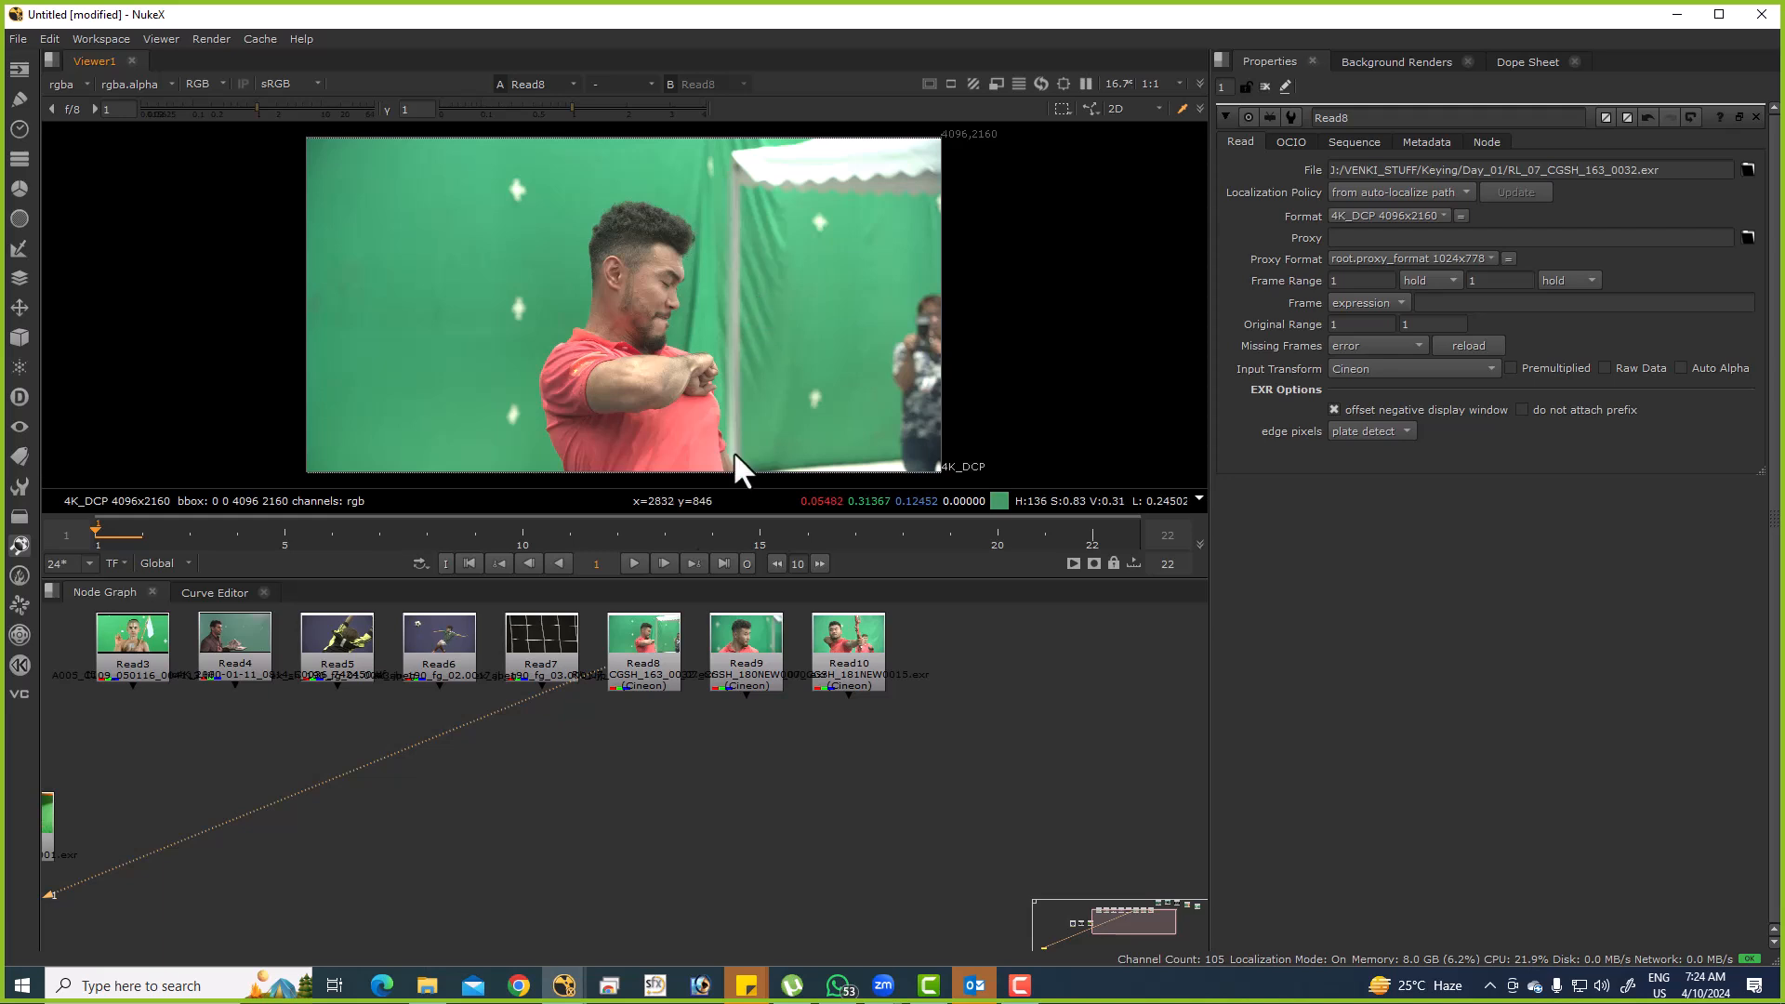
Add a Reformat node after the RL_07_CGSH_163_0032.exr Read node and enable black outside.
key(Tab)
text(reformat)
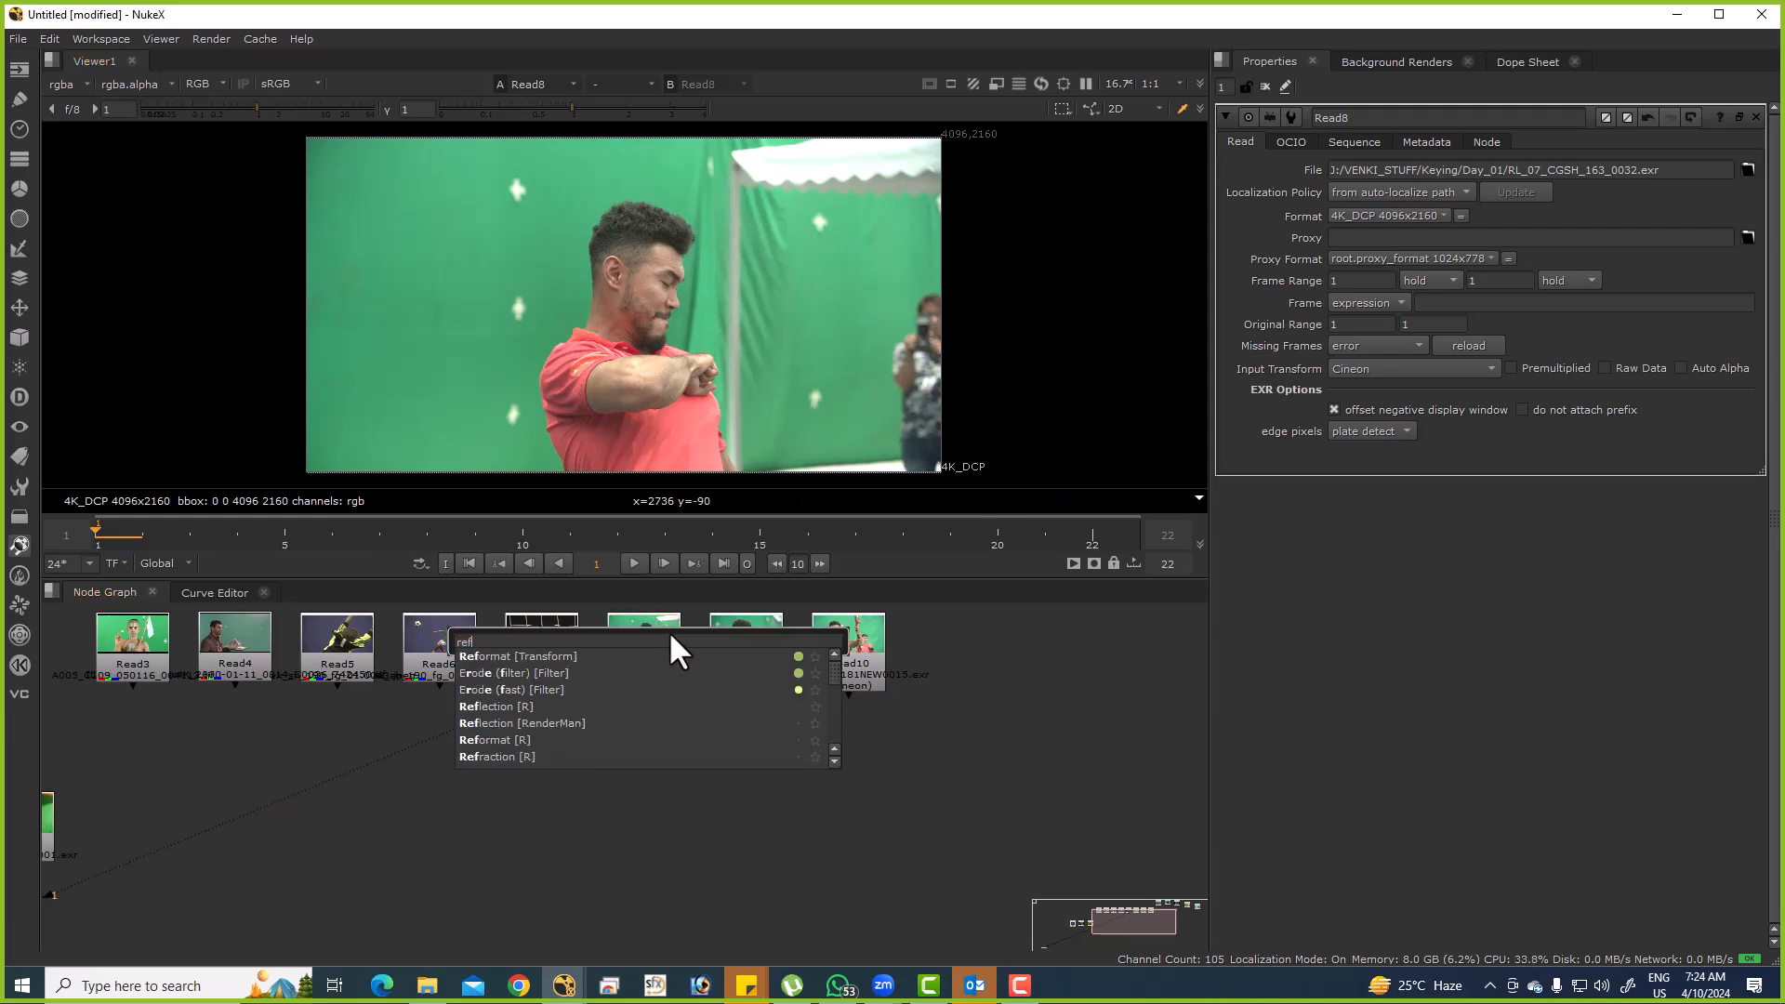
key(Return)
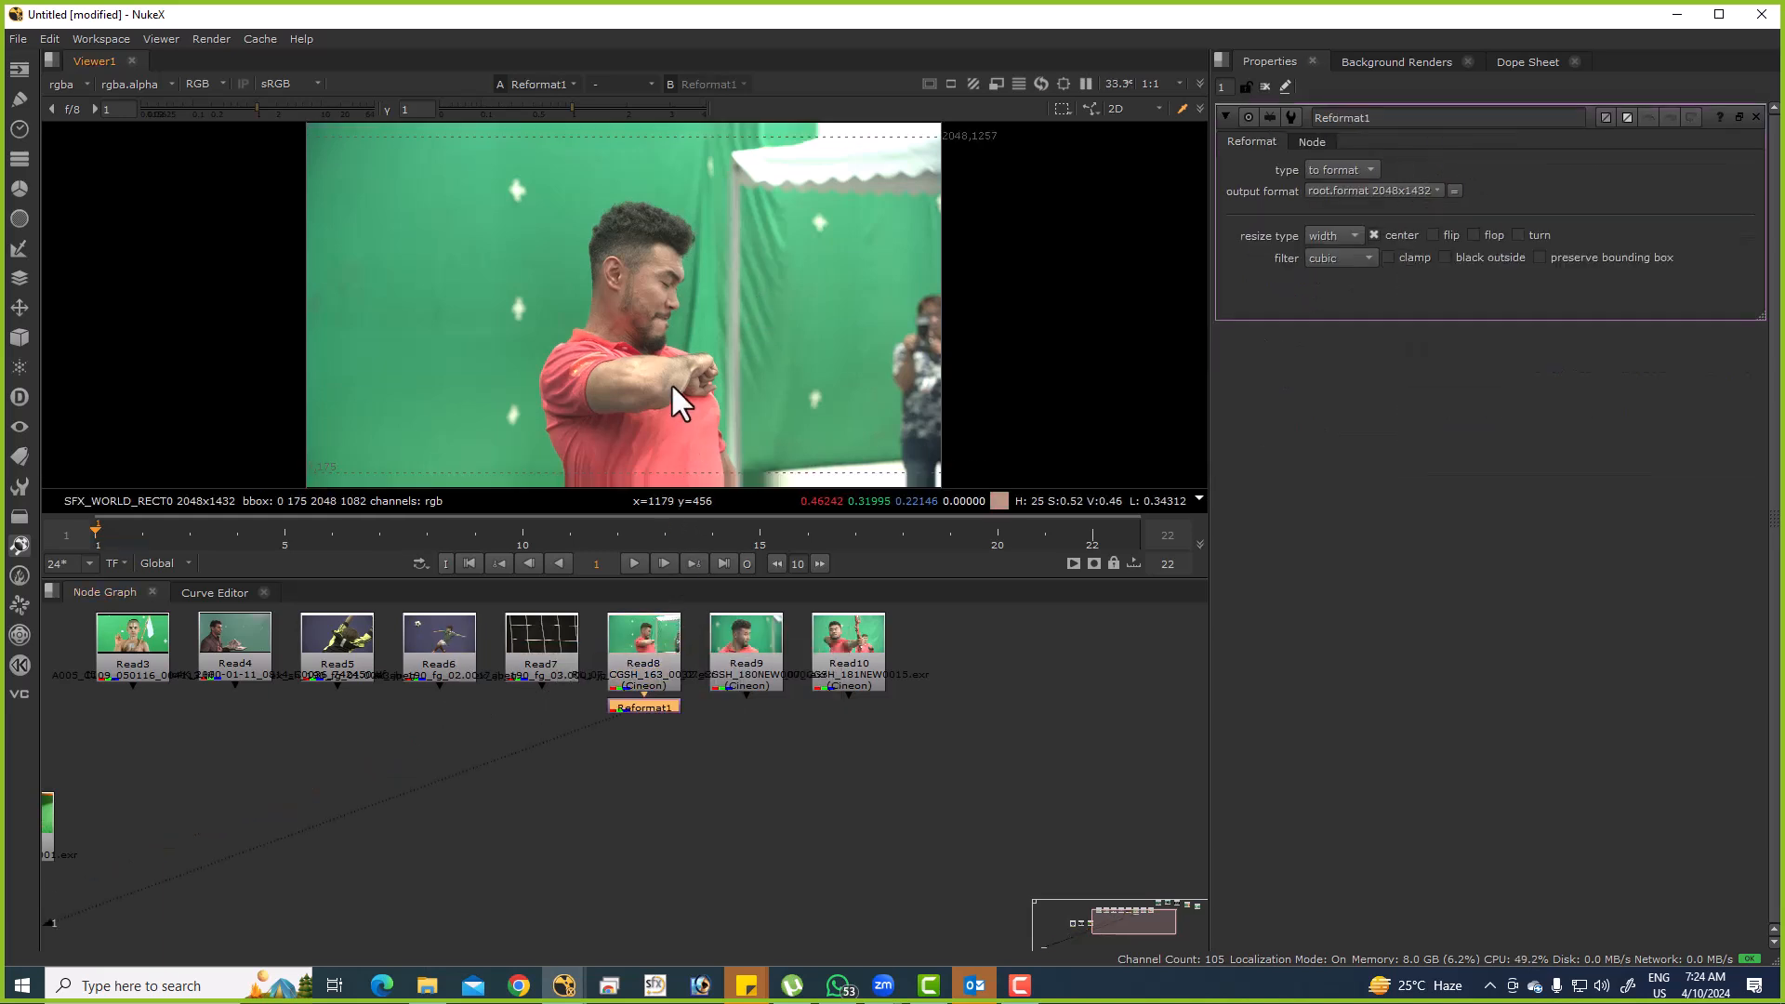
key(f)
click(1445, 257)
drag(556, 178, 812, 326)
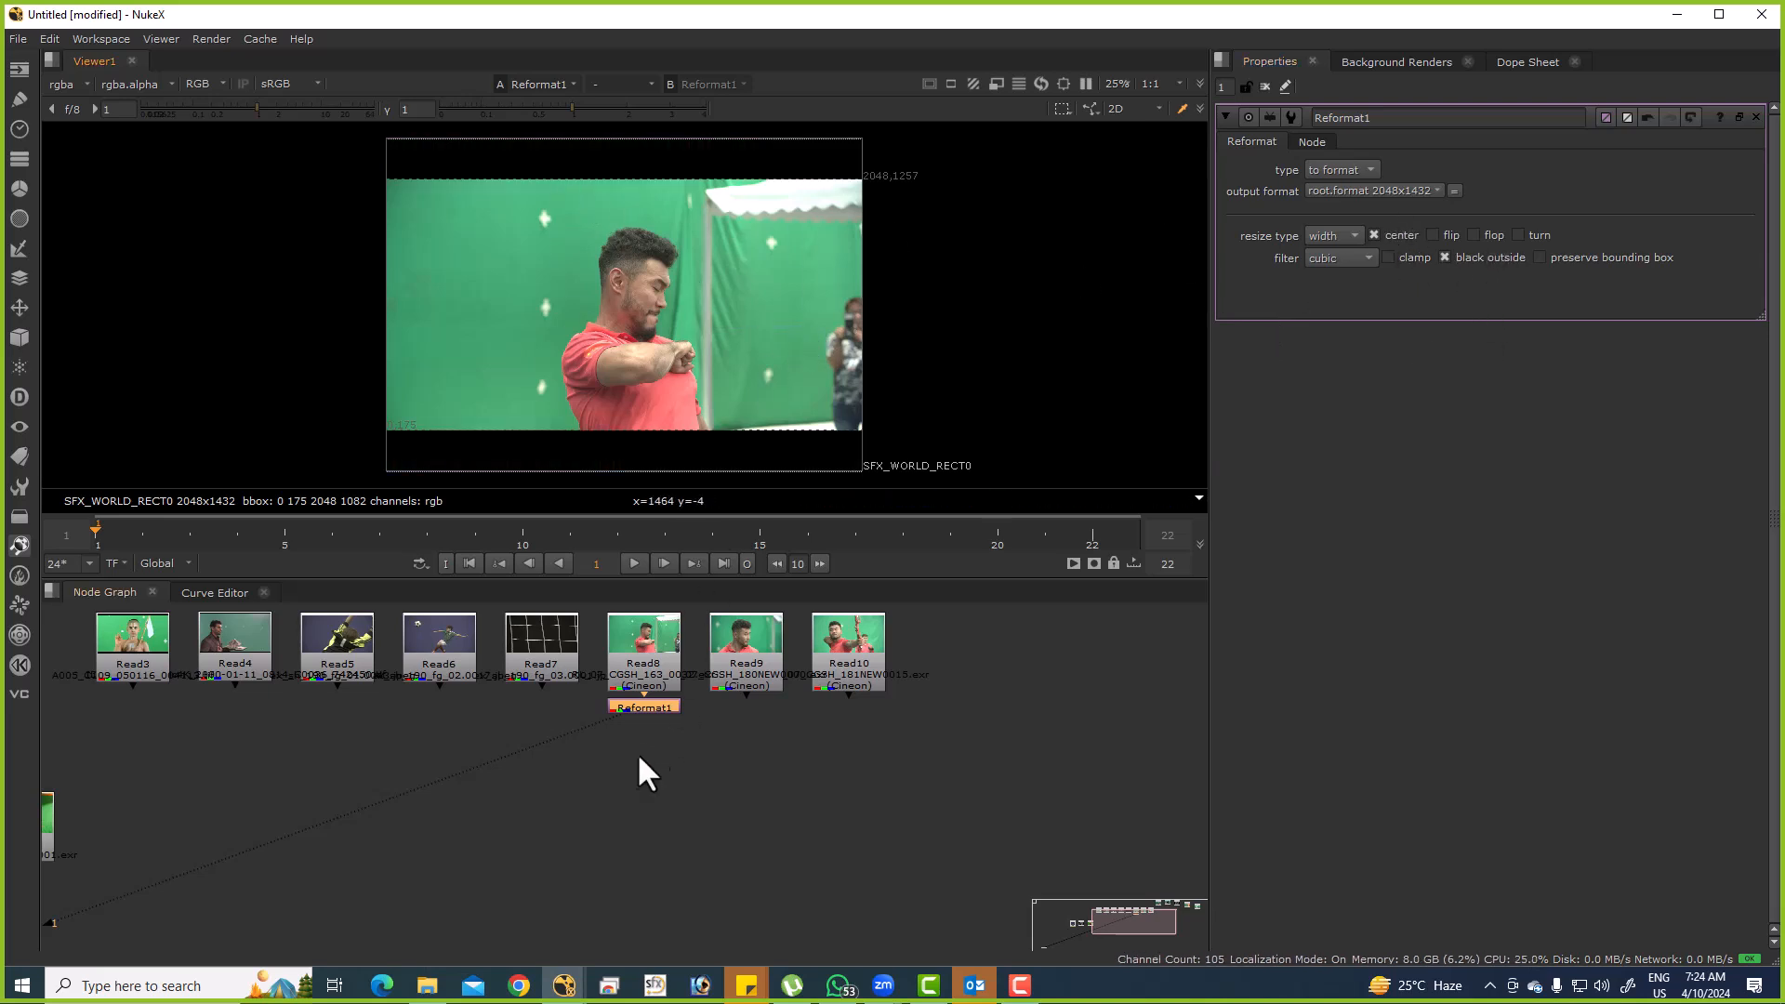
Add an IBKColour node below the Reformat node and set its screen type to green.
scroll(701, 738, up, 4)
key(Tab)
text(ibk)
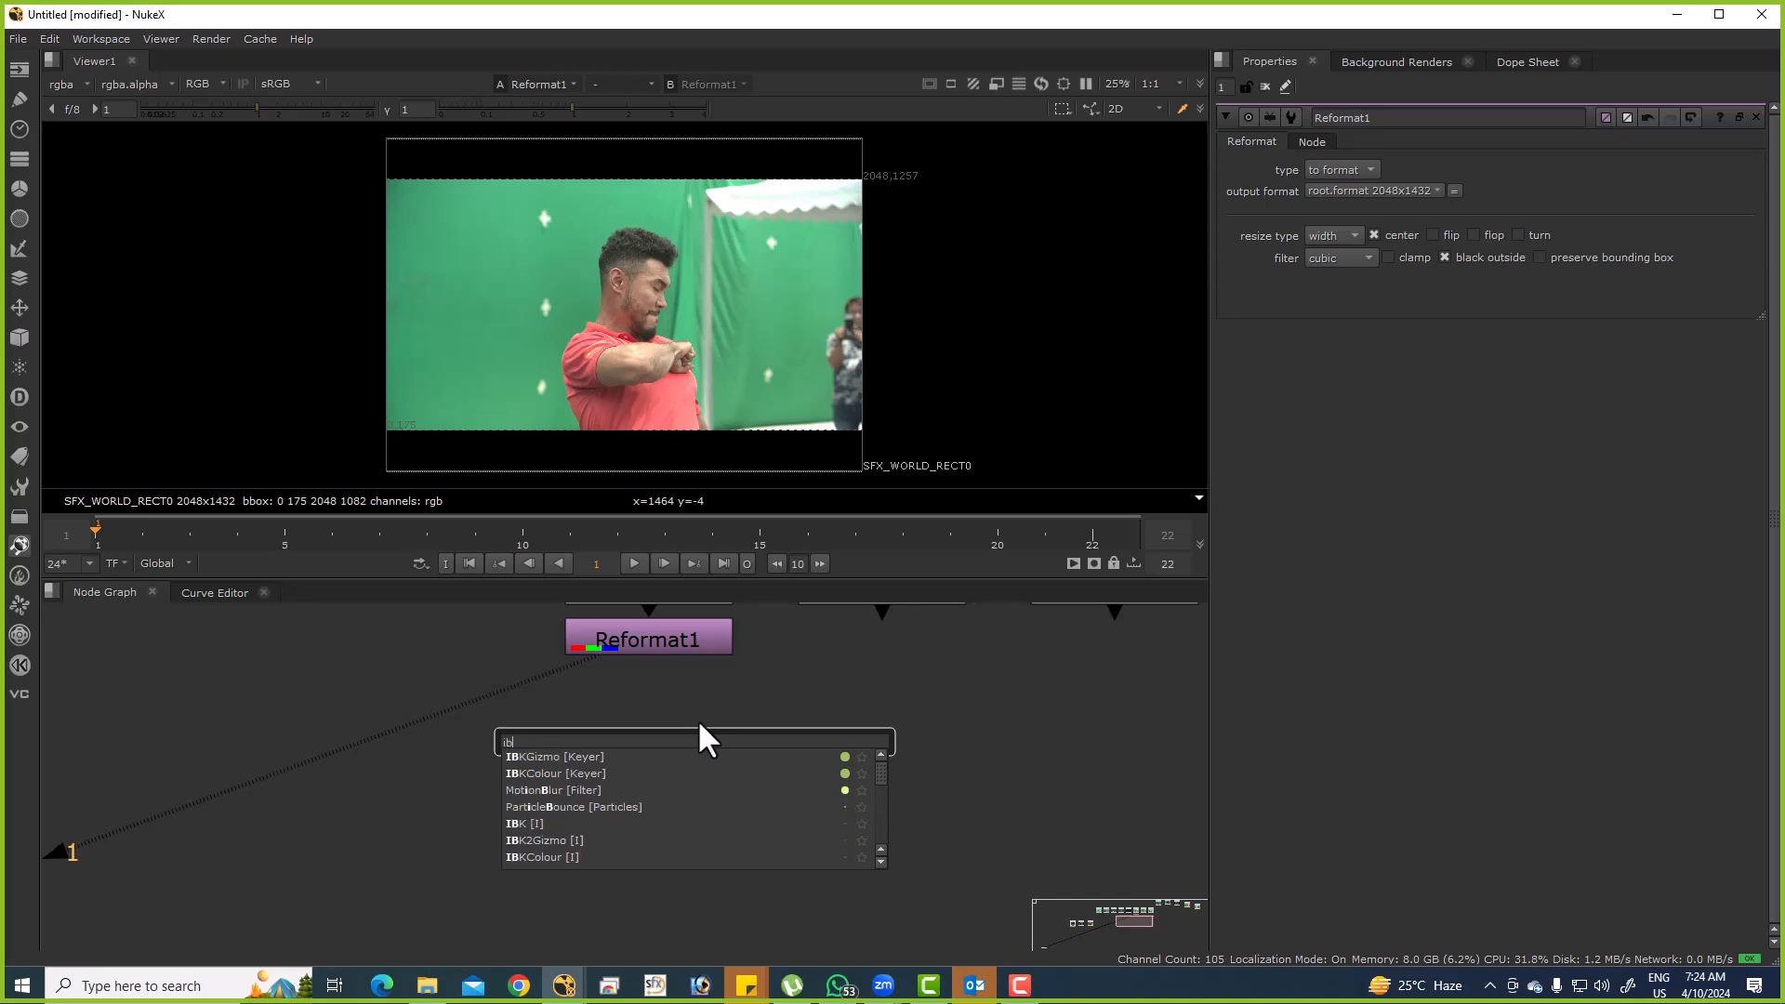
key(Return)
drag(693, 743, 652, 785)
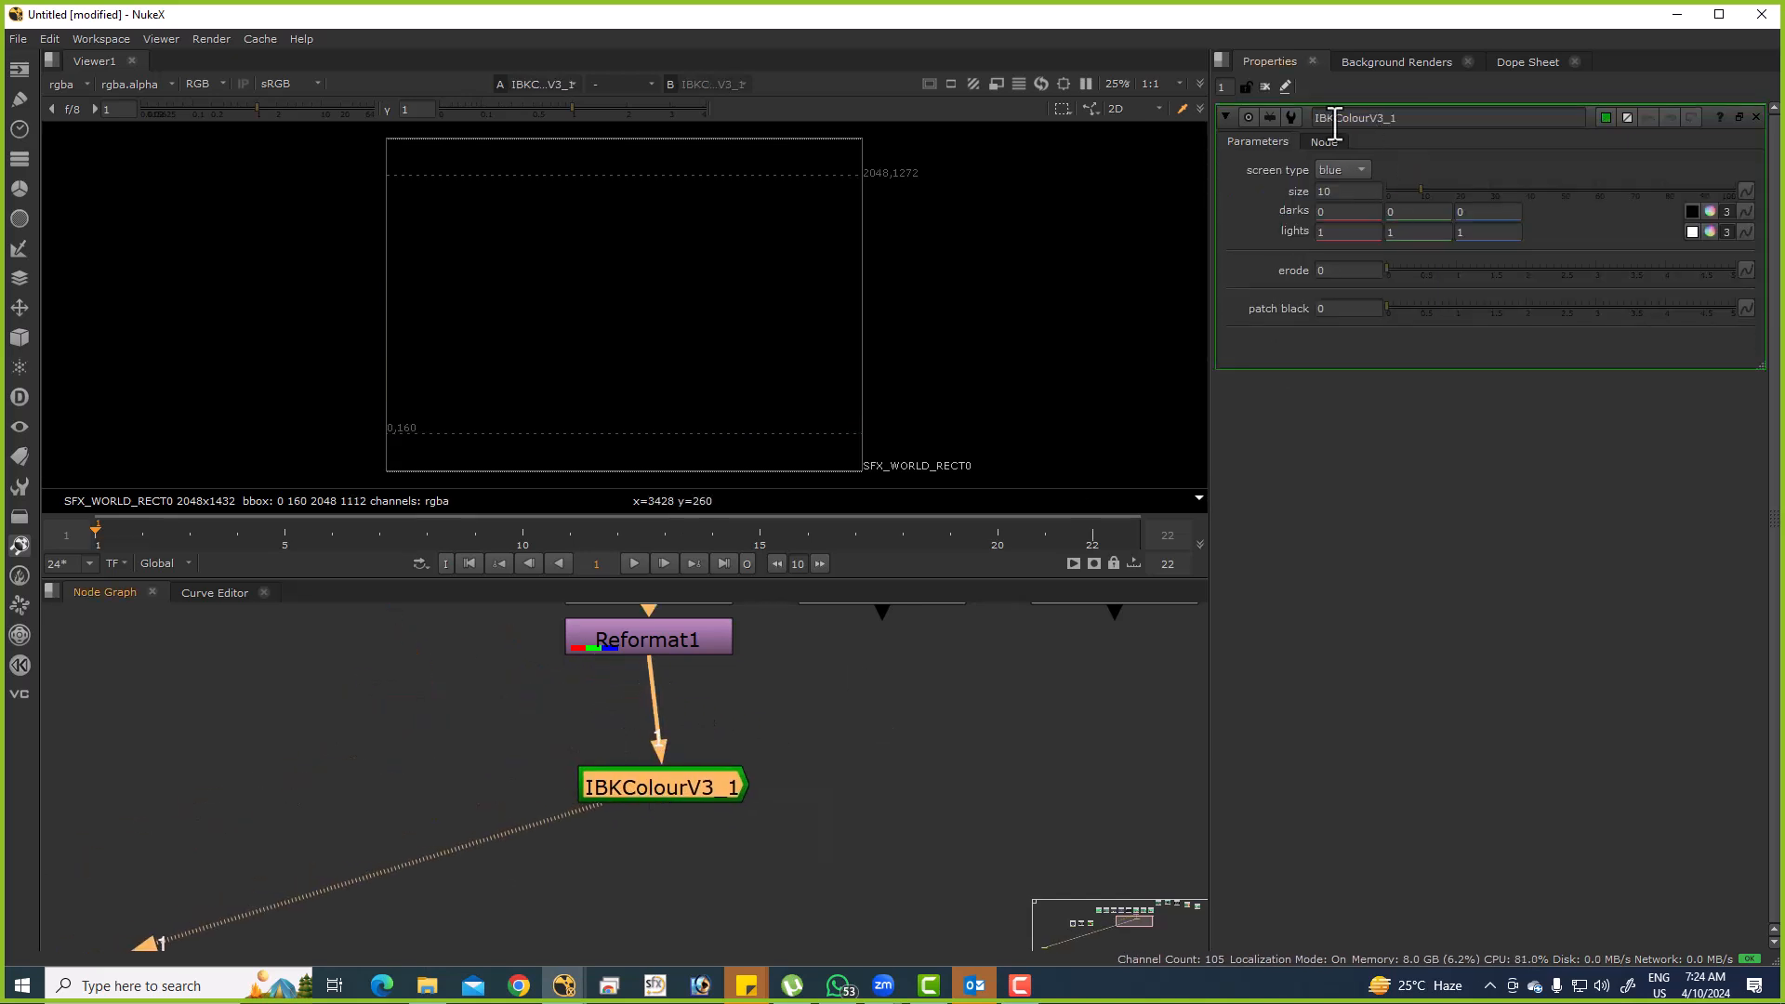
click(1343, 169)
click(1358, 151)
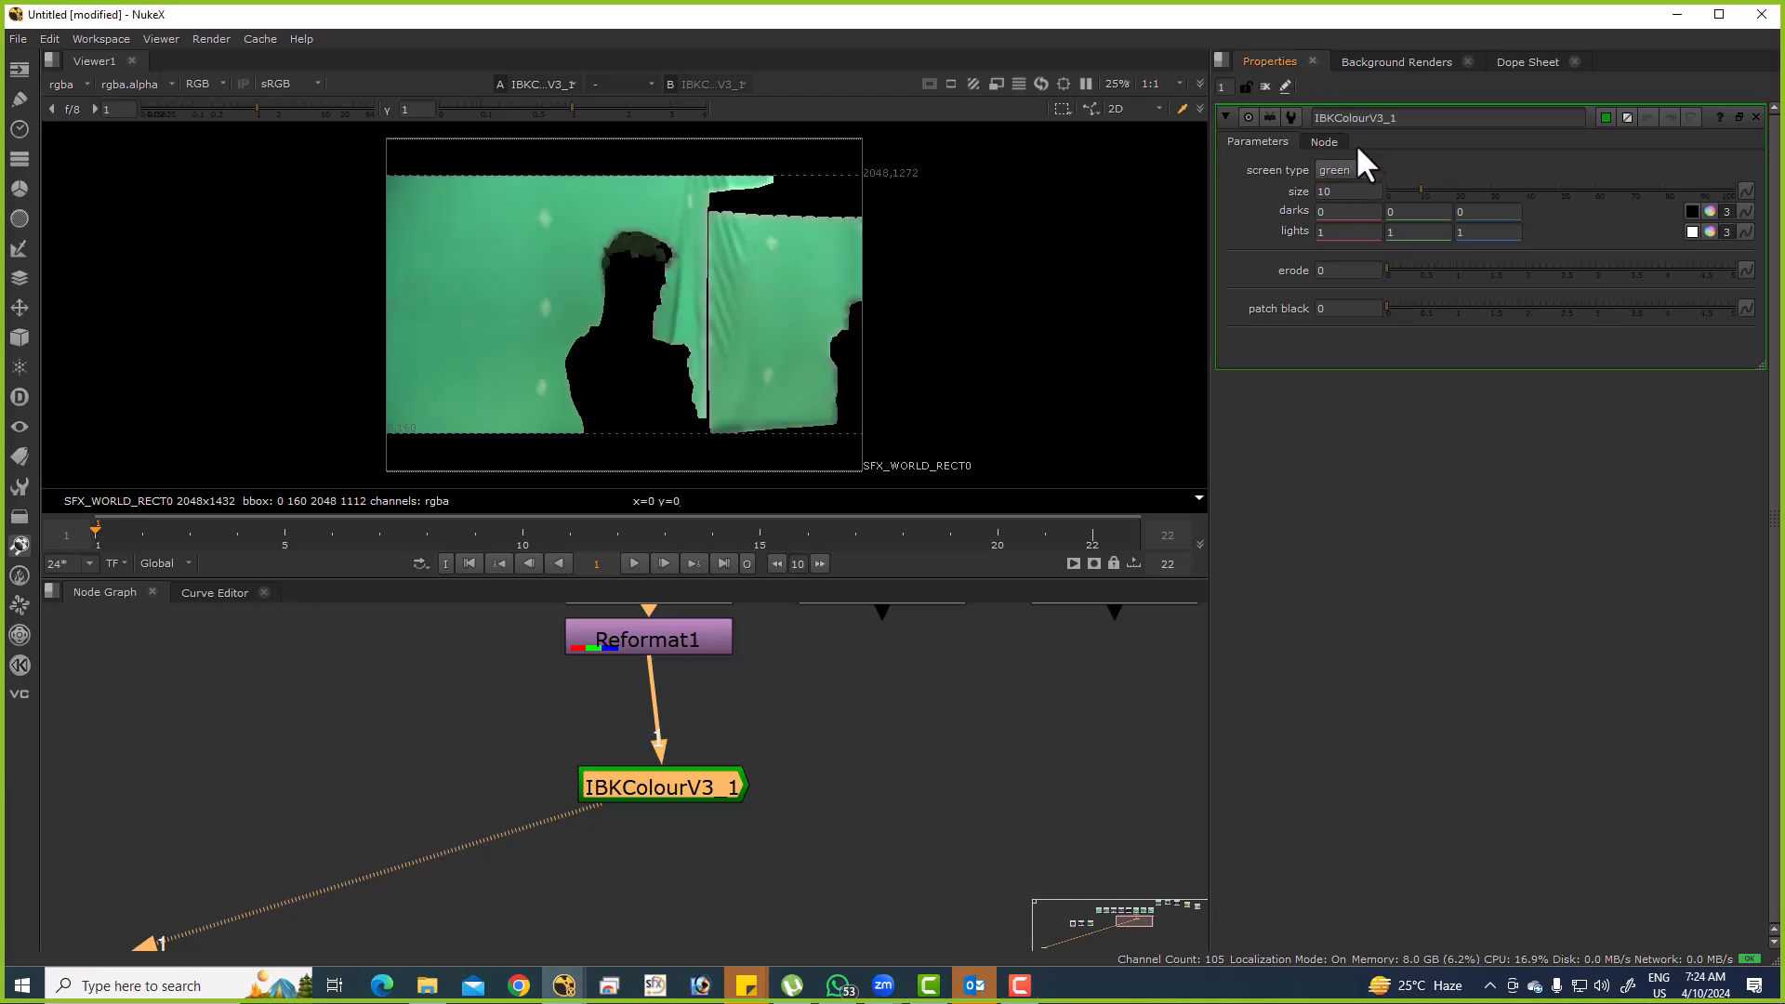
Set the IBKColour node's size to 0 and erode to 5, and check the extracted green screen around the subject and markers.
drag(1405, 191, 1383, 190)
scroll(643, 232, up, 4)
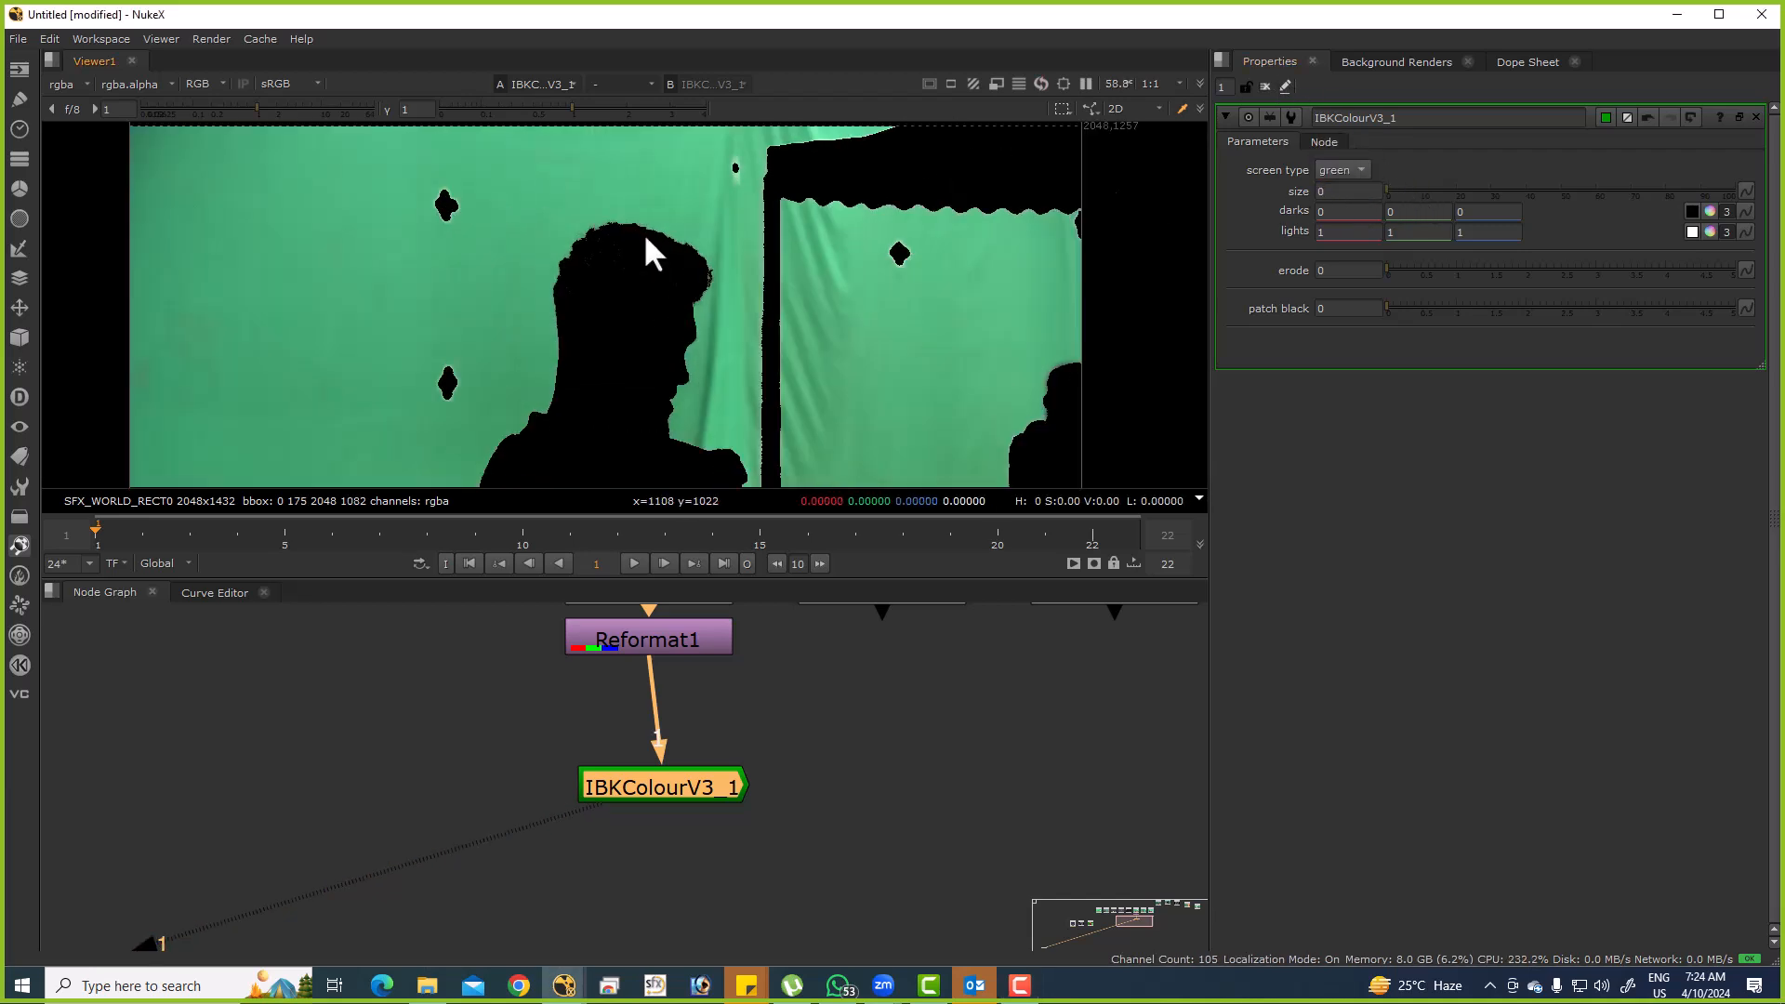
drag(442, 197, 771, 330)
click(1353, 272)
text(3)
key(Return)
text(5)
key(Return)
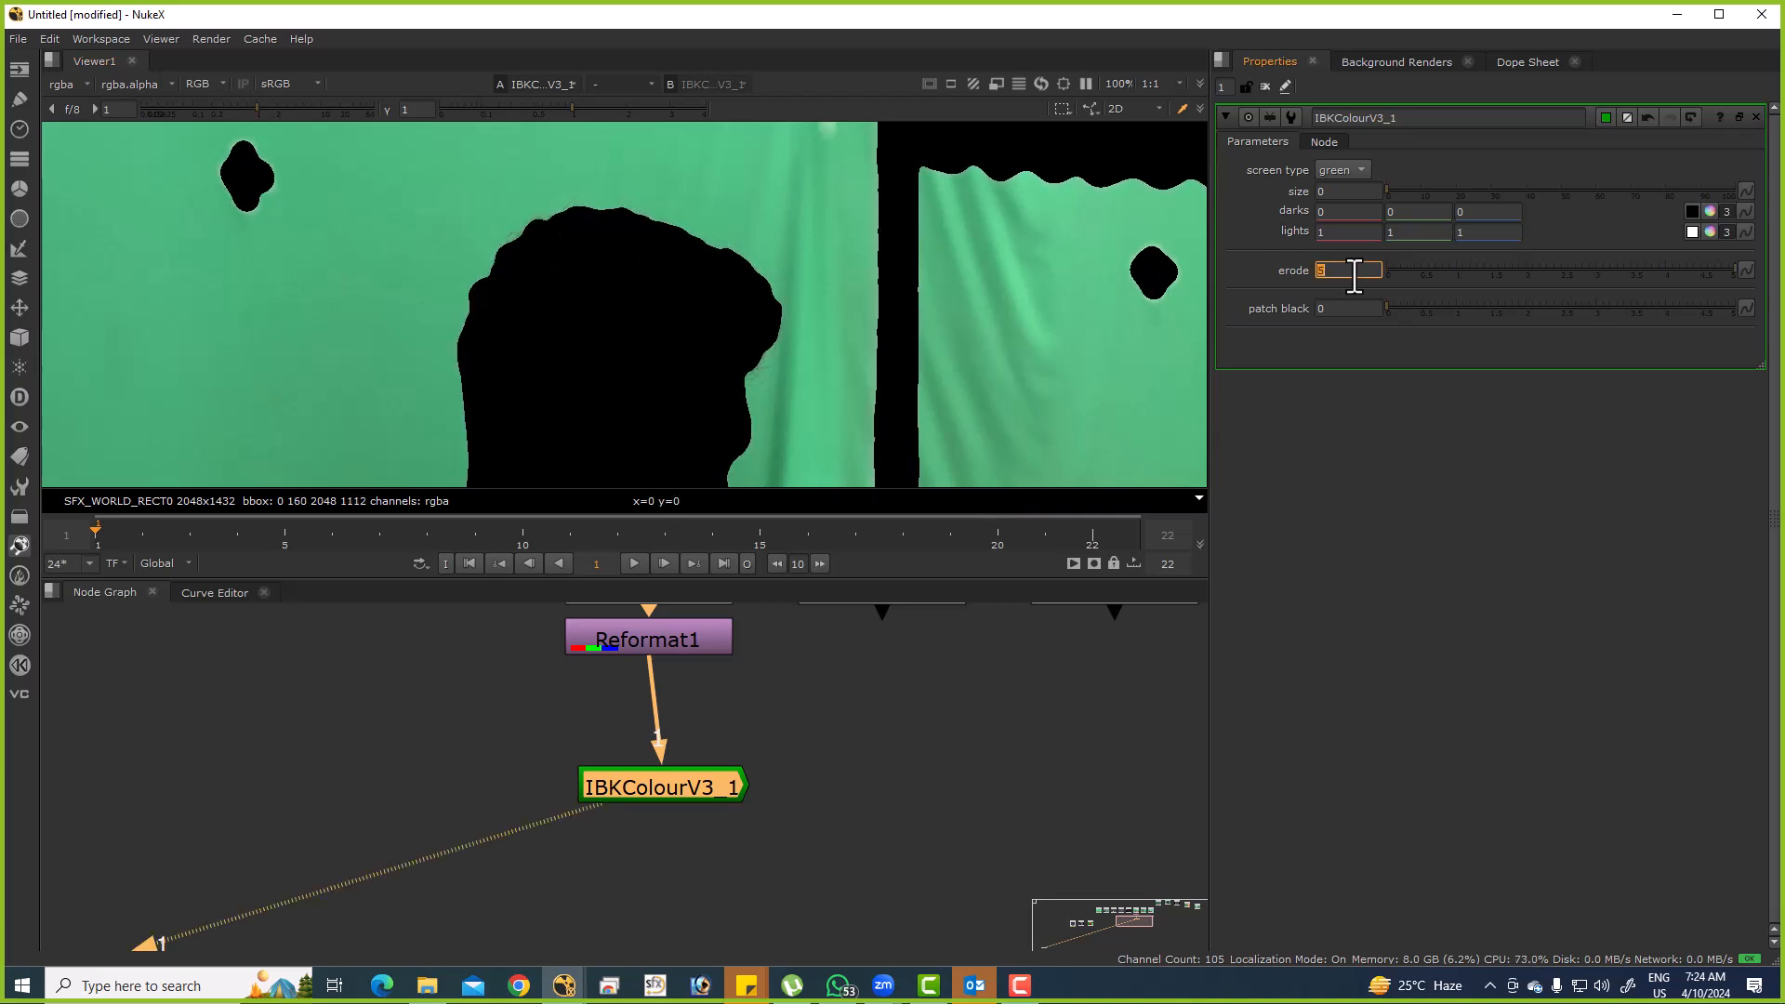
scroll(1029, 288, down, 4)
drag(495, 251, 930, 393)
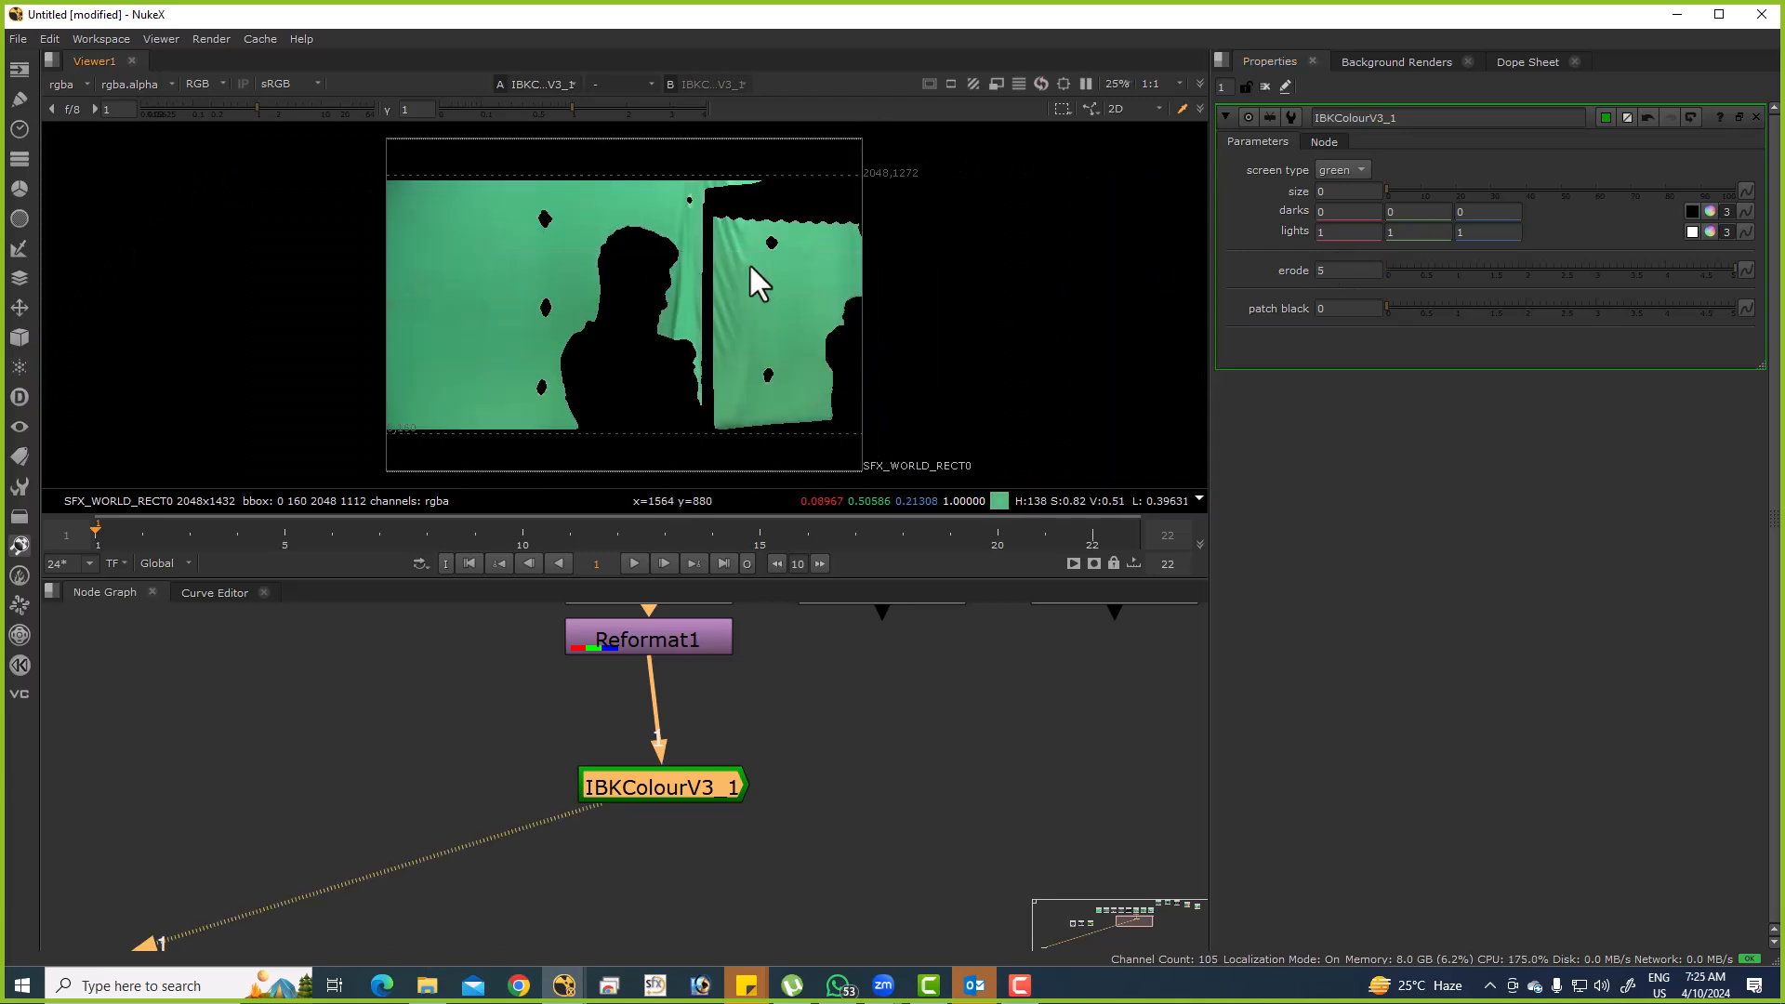
Duplicate the IBKColour node directly below the original and set the second node's size to 1 and erode to 6.
scroll(744, 264, up, 5)
drag(600, 194, 733, 359)
drag(691, 729, 857, 684)
key(ctrl+v)
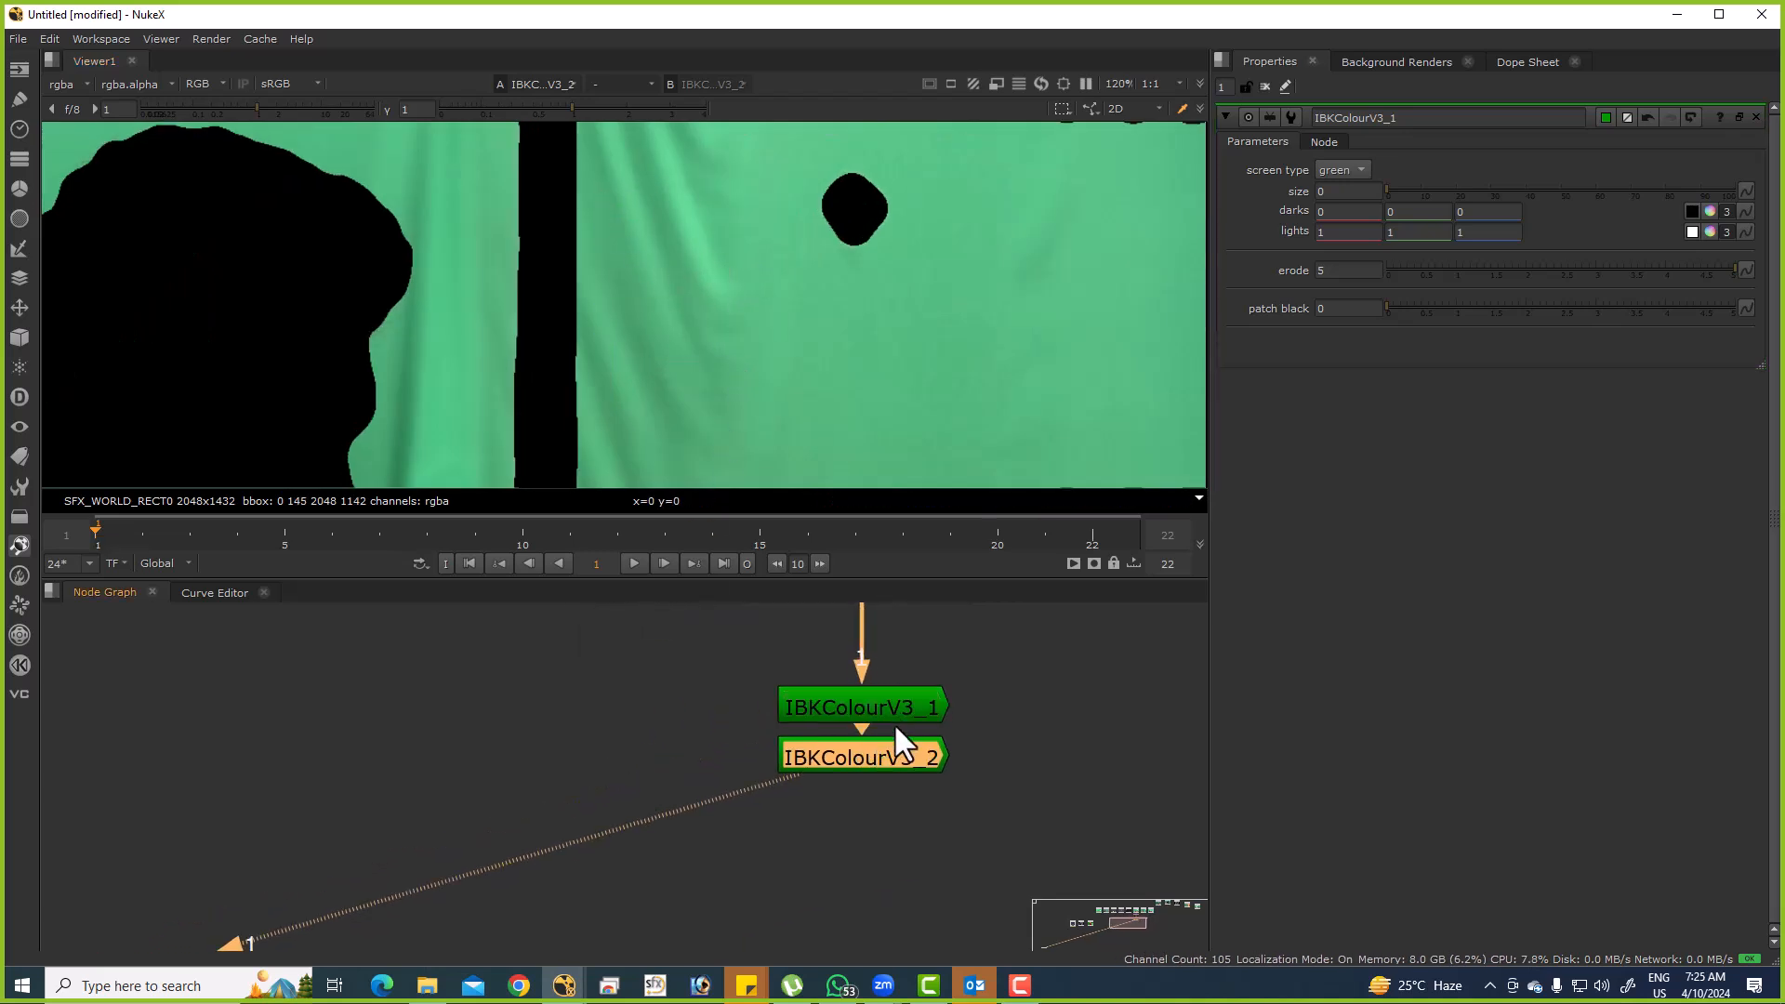
double_click(879, 760)
click(1329, 191)
text(1)
click(1346, 270)
text(6f)
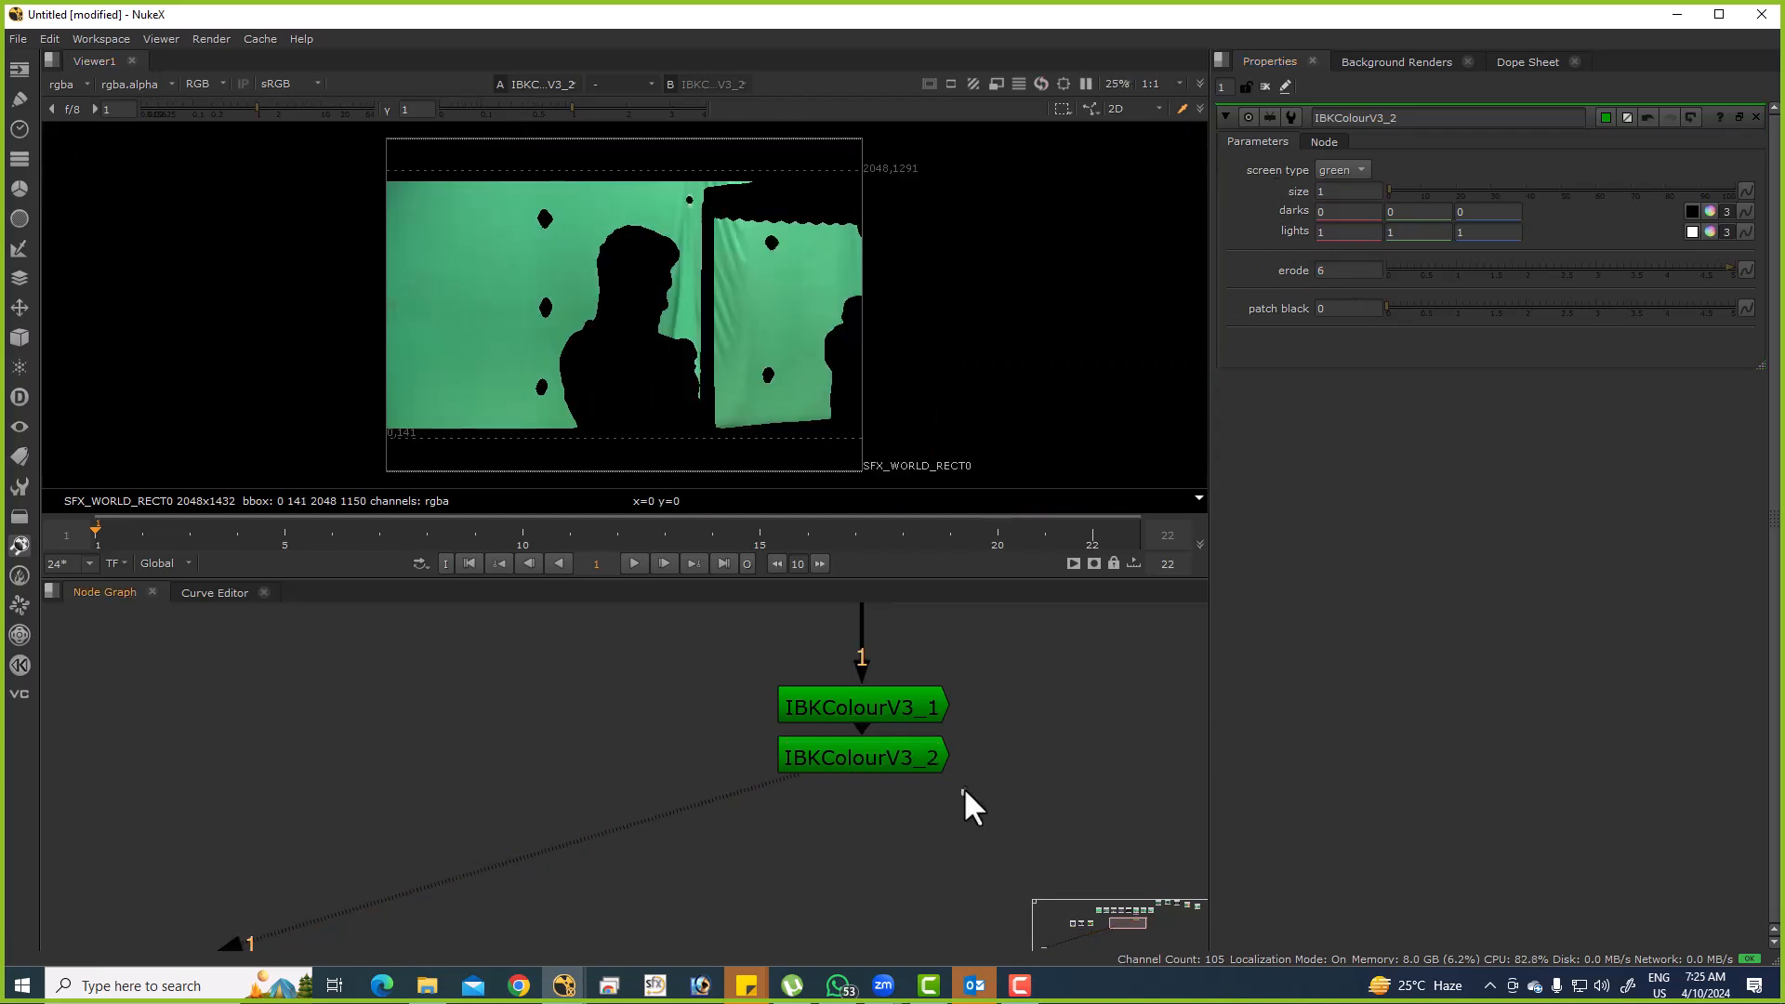
Add a third IBKColour copy below the second node and set its patch black to 11.
key(ctrl+v)
double_click(874, 806)
click(1339, 307)
text(11)
drag(967, 797, 973, 704)
click(973, 705)
Add a fourth IBKColour copy below the third node and set its patch black to 22.
click(907, 706)
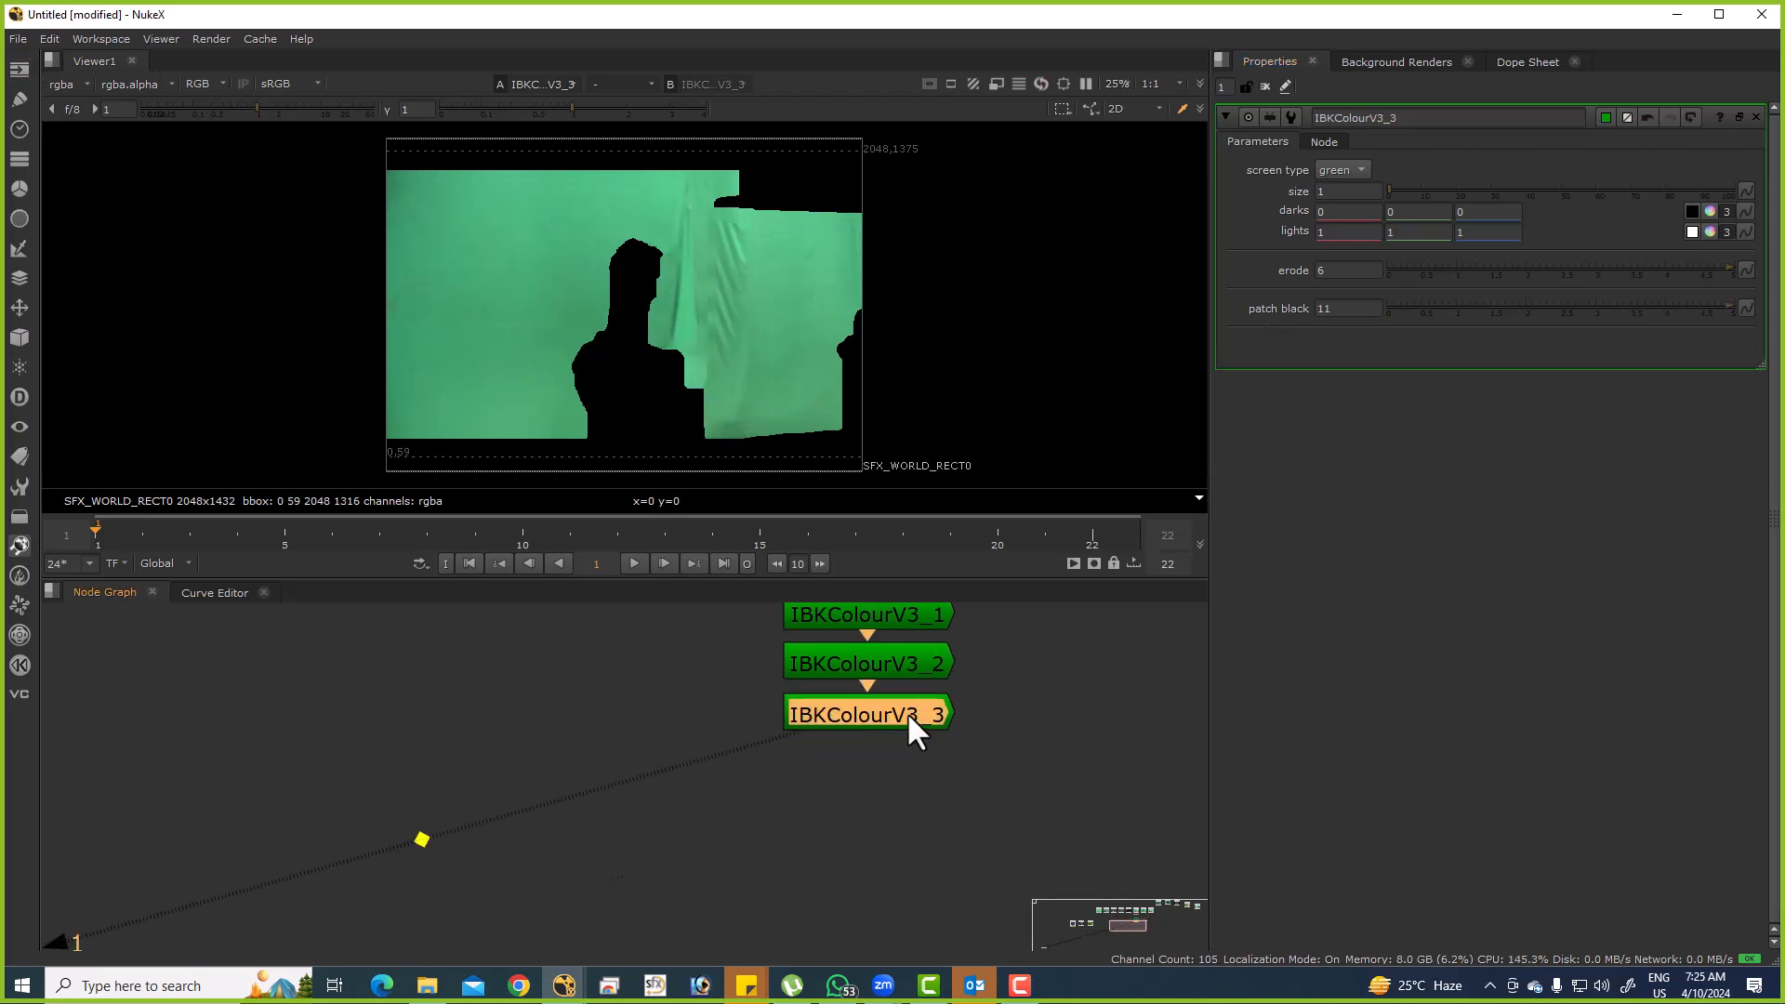
key(ctrl+v)
double_click(894, 768)
click(1338, 308)
text(22)
key(Return)
click(973, 740)
Add a fifth IBKColour copy below the fourth node and set its patch black to 44.
click(885, 771)
key(ctrl+v)
double_click(872, 816)
click(1353, 307)
text(44)
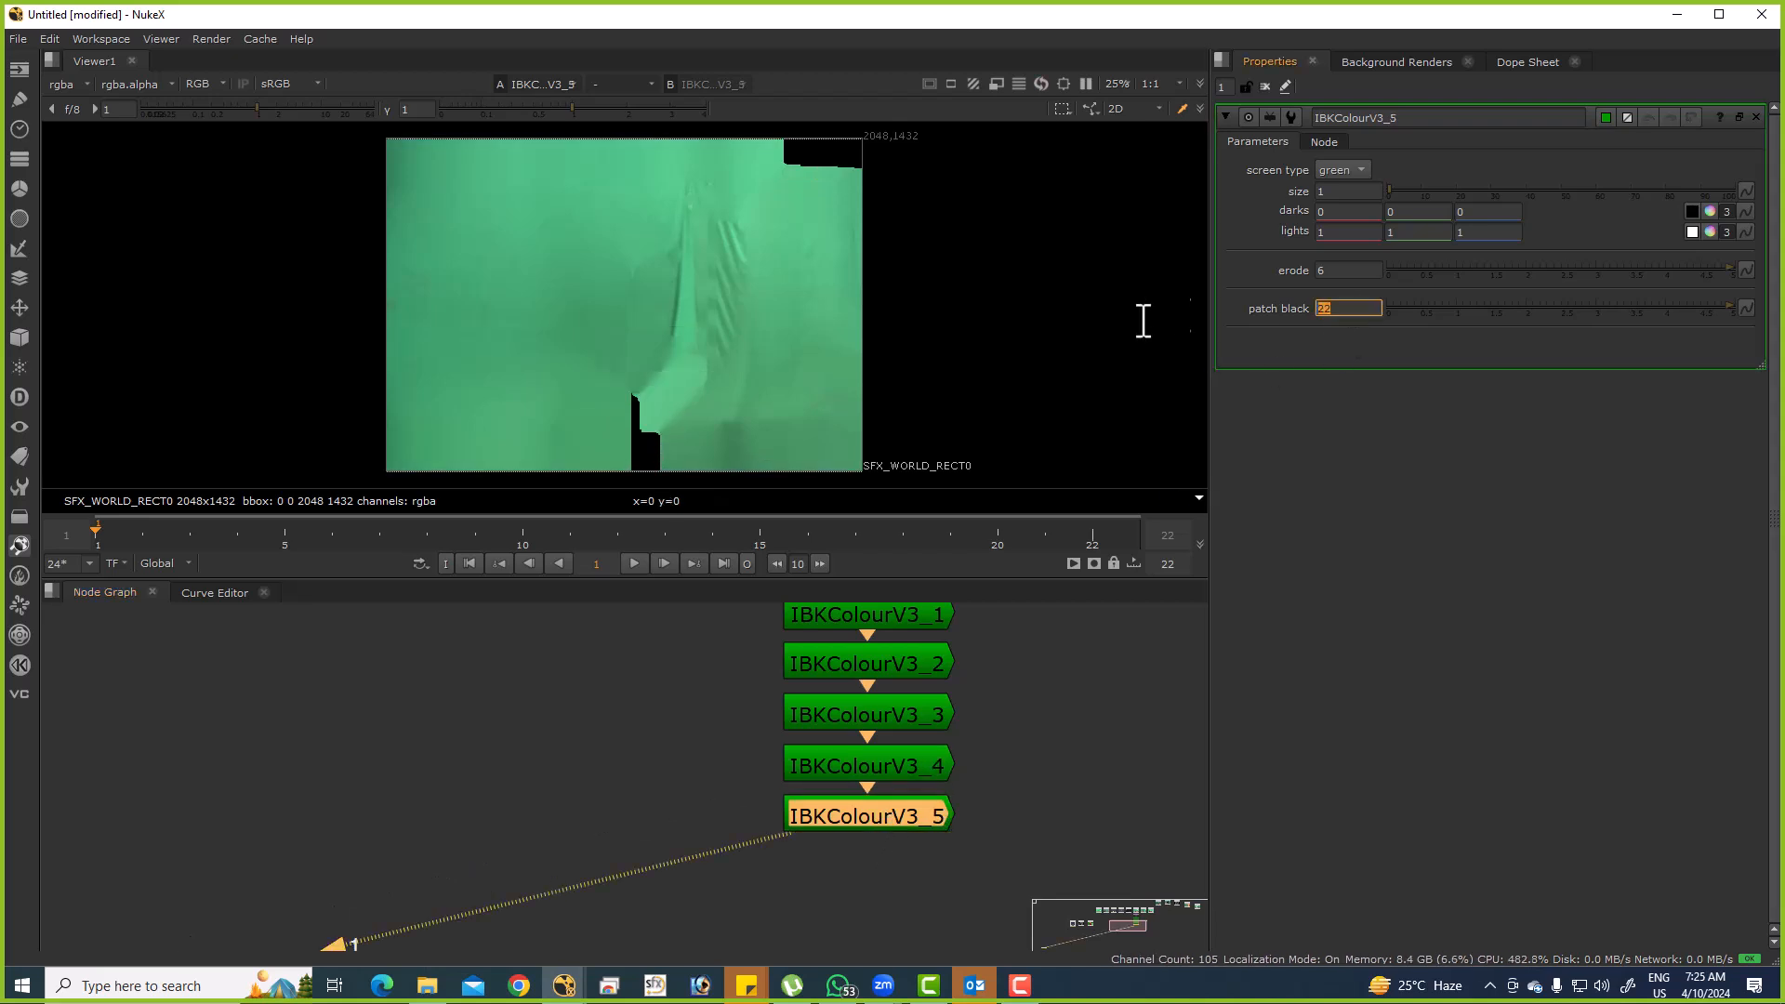
key(Return)
Add a sixth IBKColour copy with patch black set to 88, and check the result's alpha channel in the viewer.
click(877, 804)
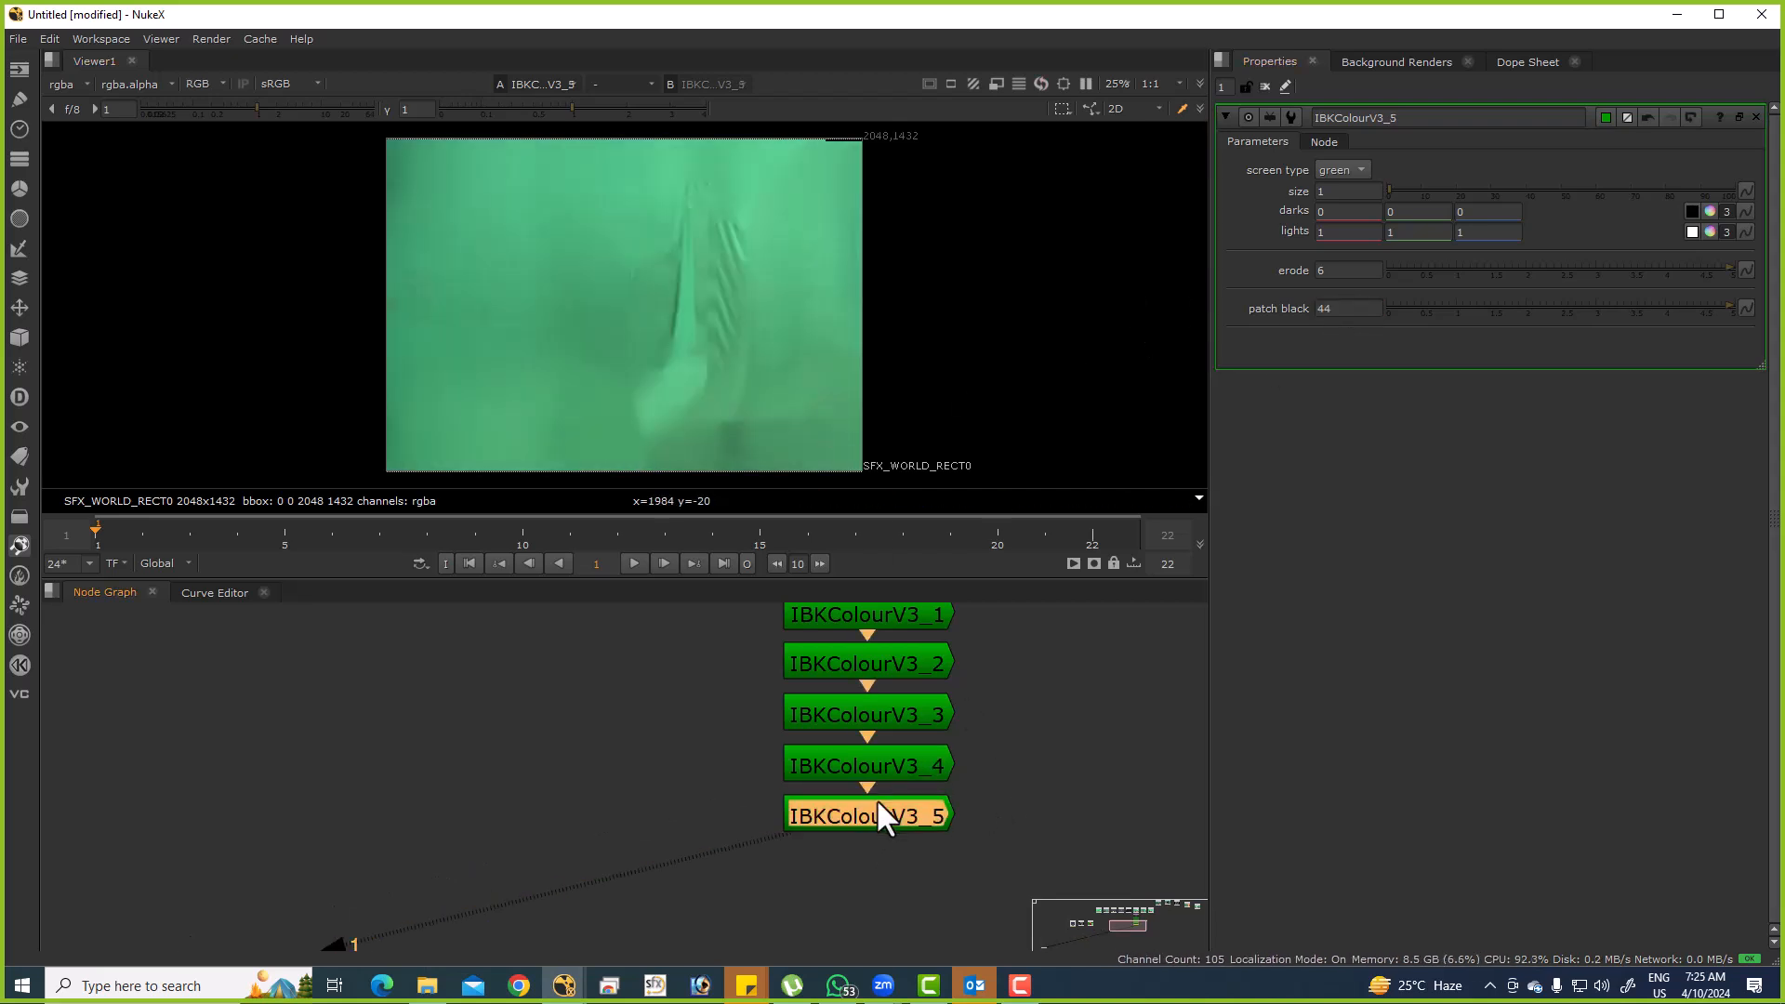
key(ctrl+v)
double_click(896, 866)
click(1346, 309)
text(88)
key(Return)
key(a)
key(a)
drag(834, 729, 638, 716)
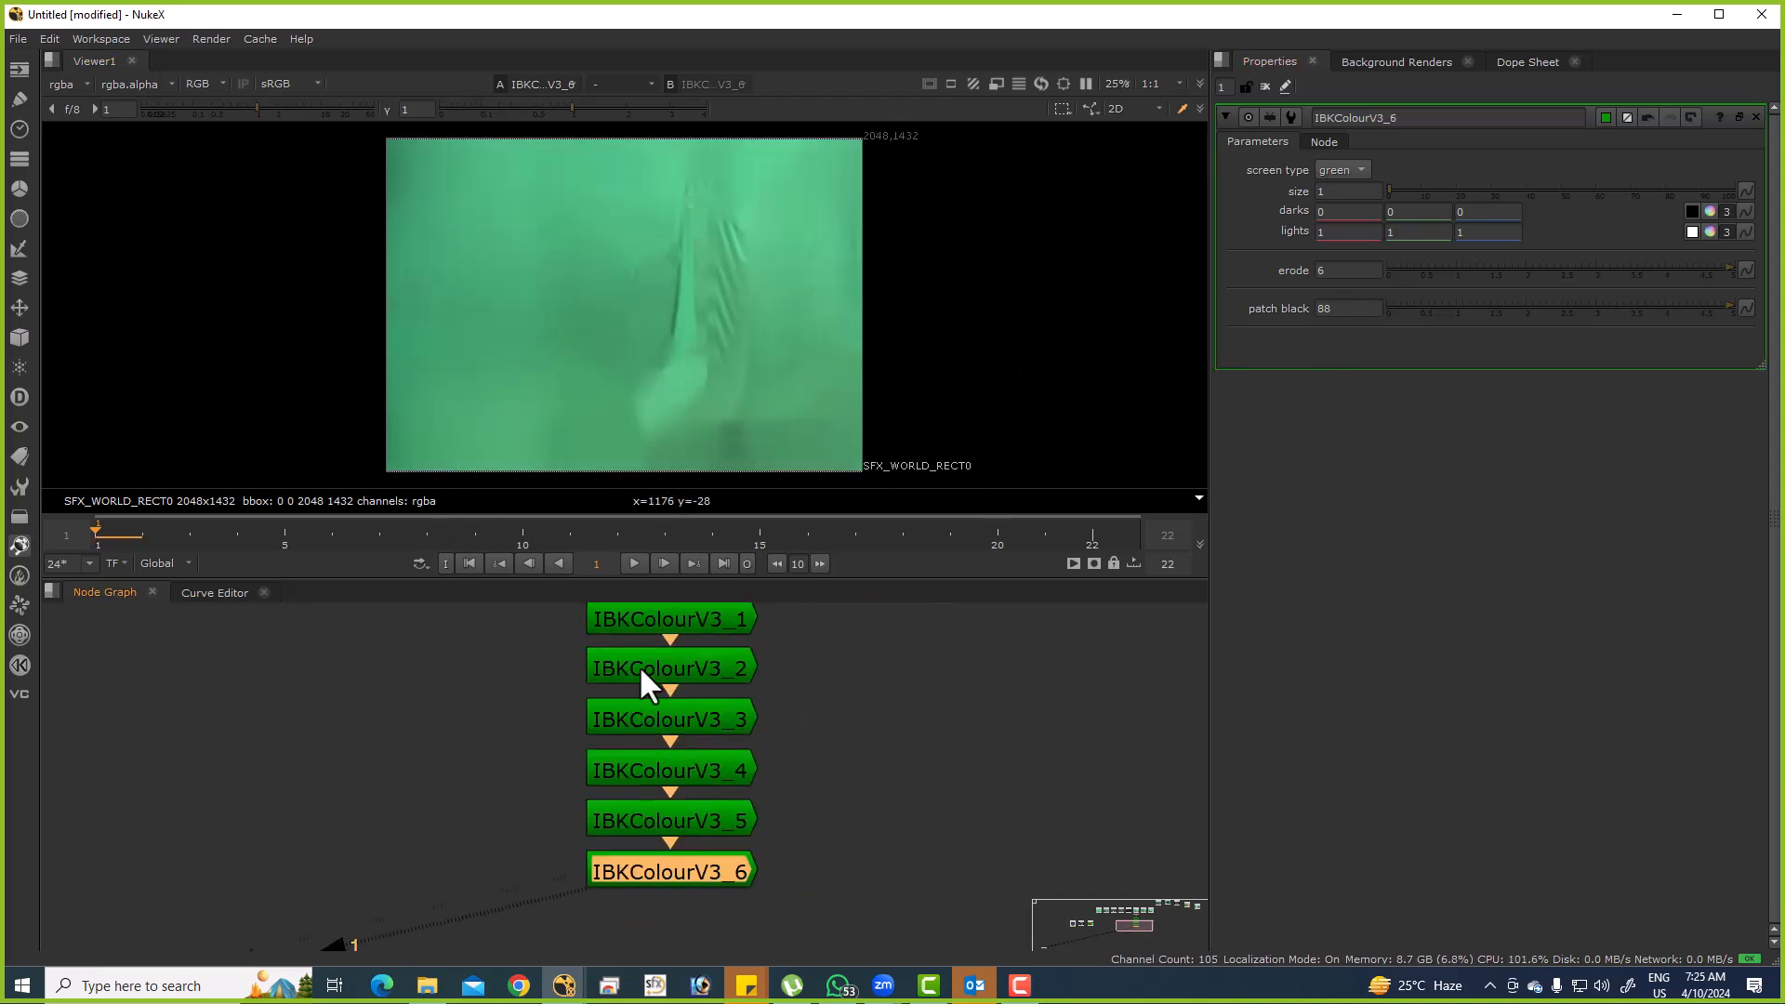
key(a)
key(a)
Duplicate the sixth IBKColour node to append a seventh at the end of the stack.
click(844, 735)
key(ctrl+c)
key(Return)
click(689, 850)
key(ctrl+c)
key(ctrl+v)
scroll(781, 354, down, 4)
drag(888, 708, 811, 710)
click(811, 710)
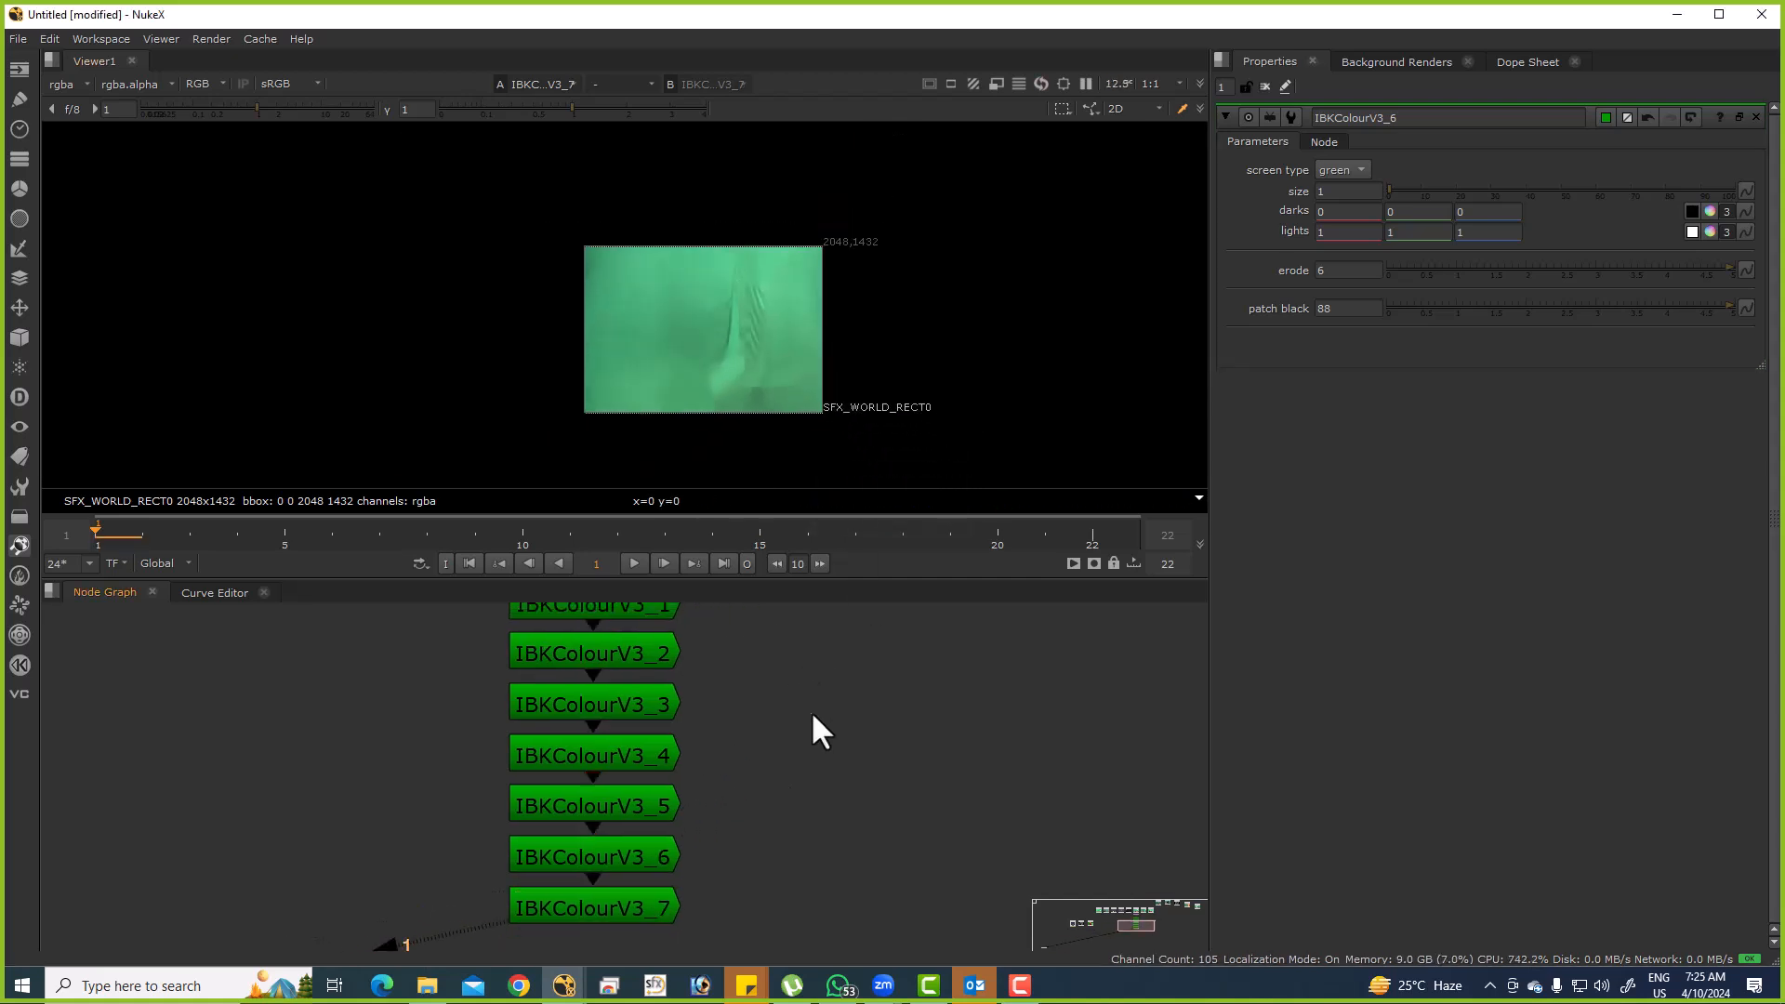
scroll(749, 750, down, 4)
key(Tab)
text(con)
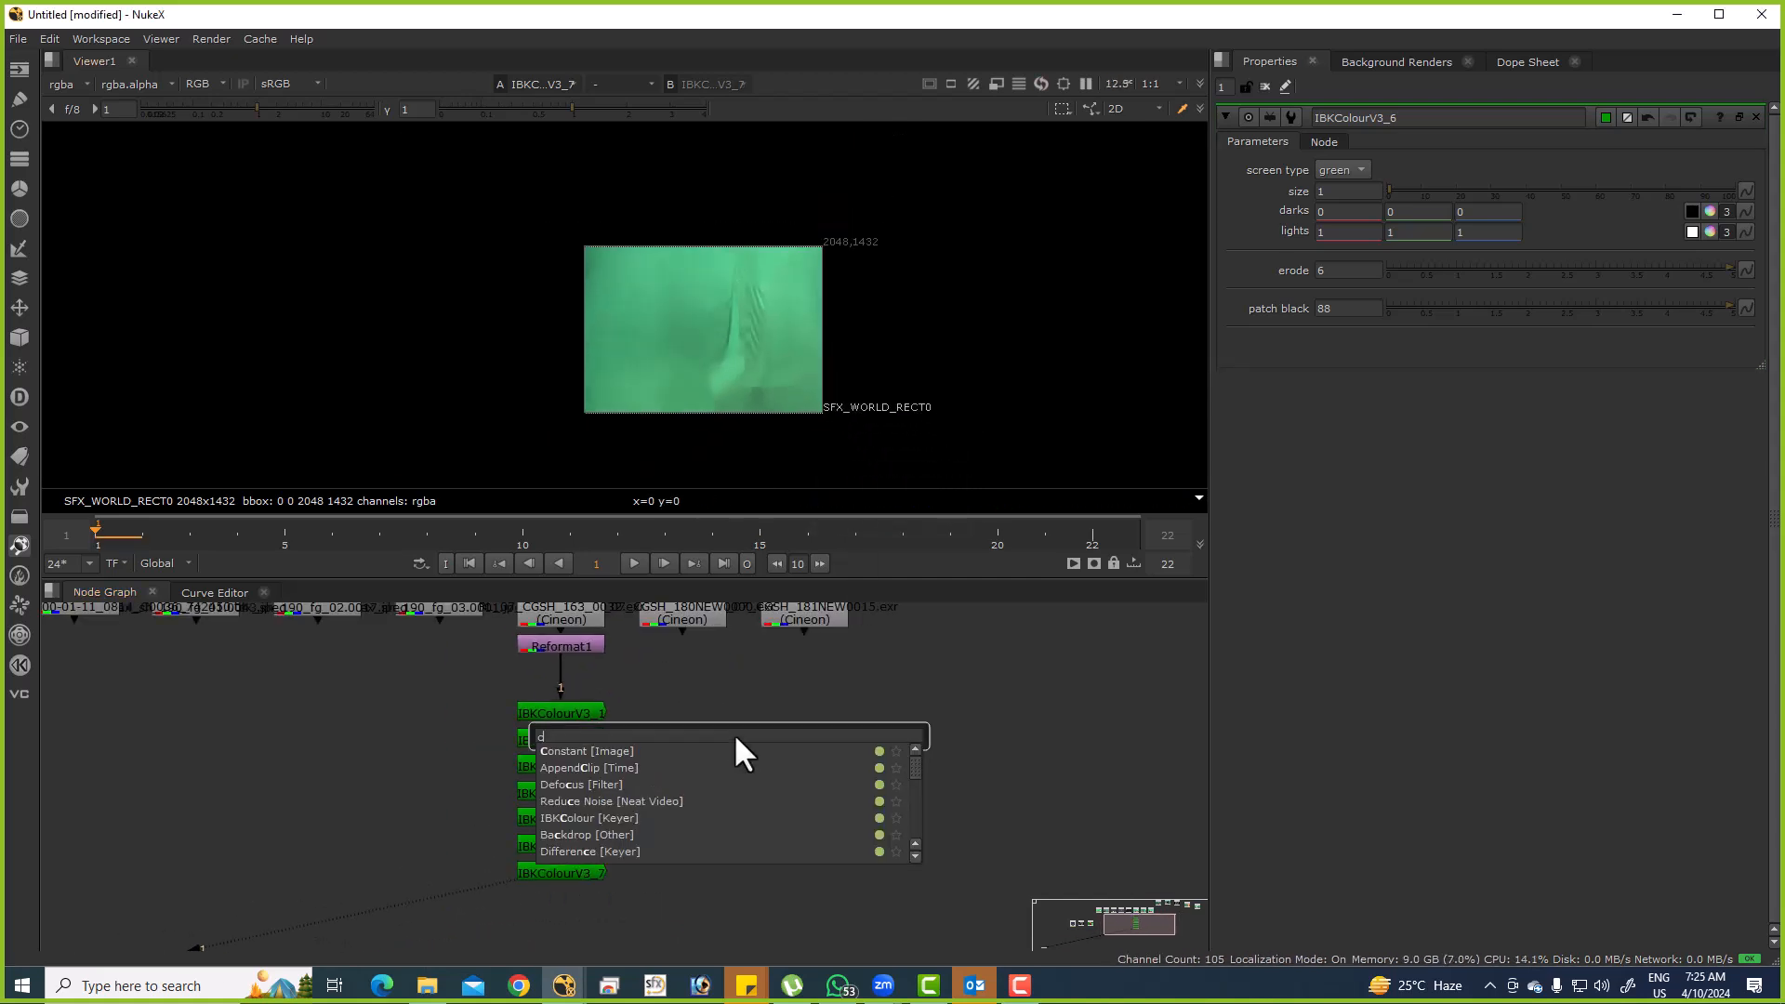
key(Escape)
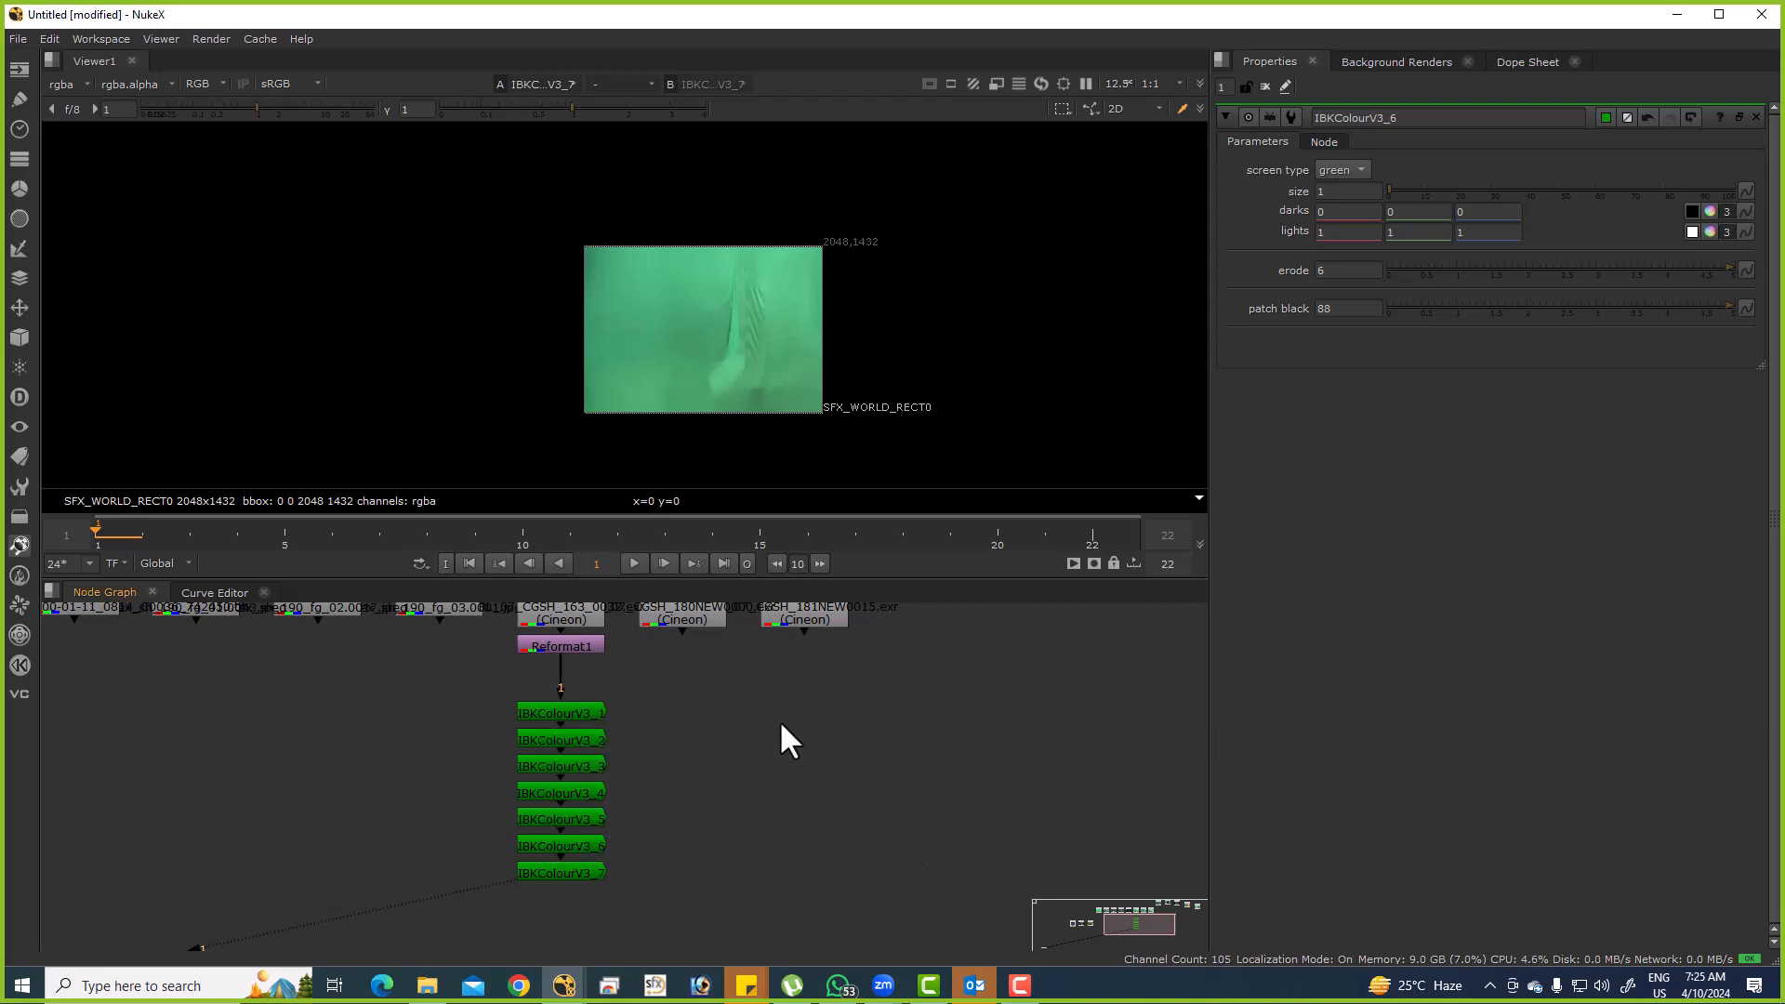
key(super)
key(super)
Search the available nodes for the PxF gizmos, also looking up the Update [All plugins] command.
key(Tab)
text(pxf)
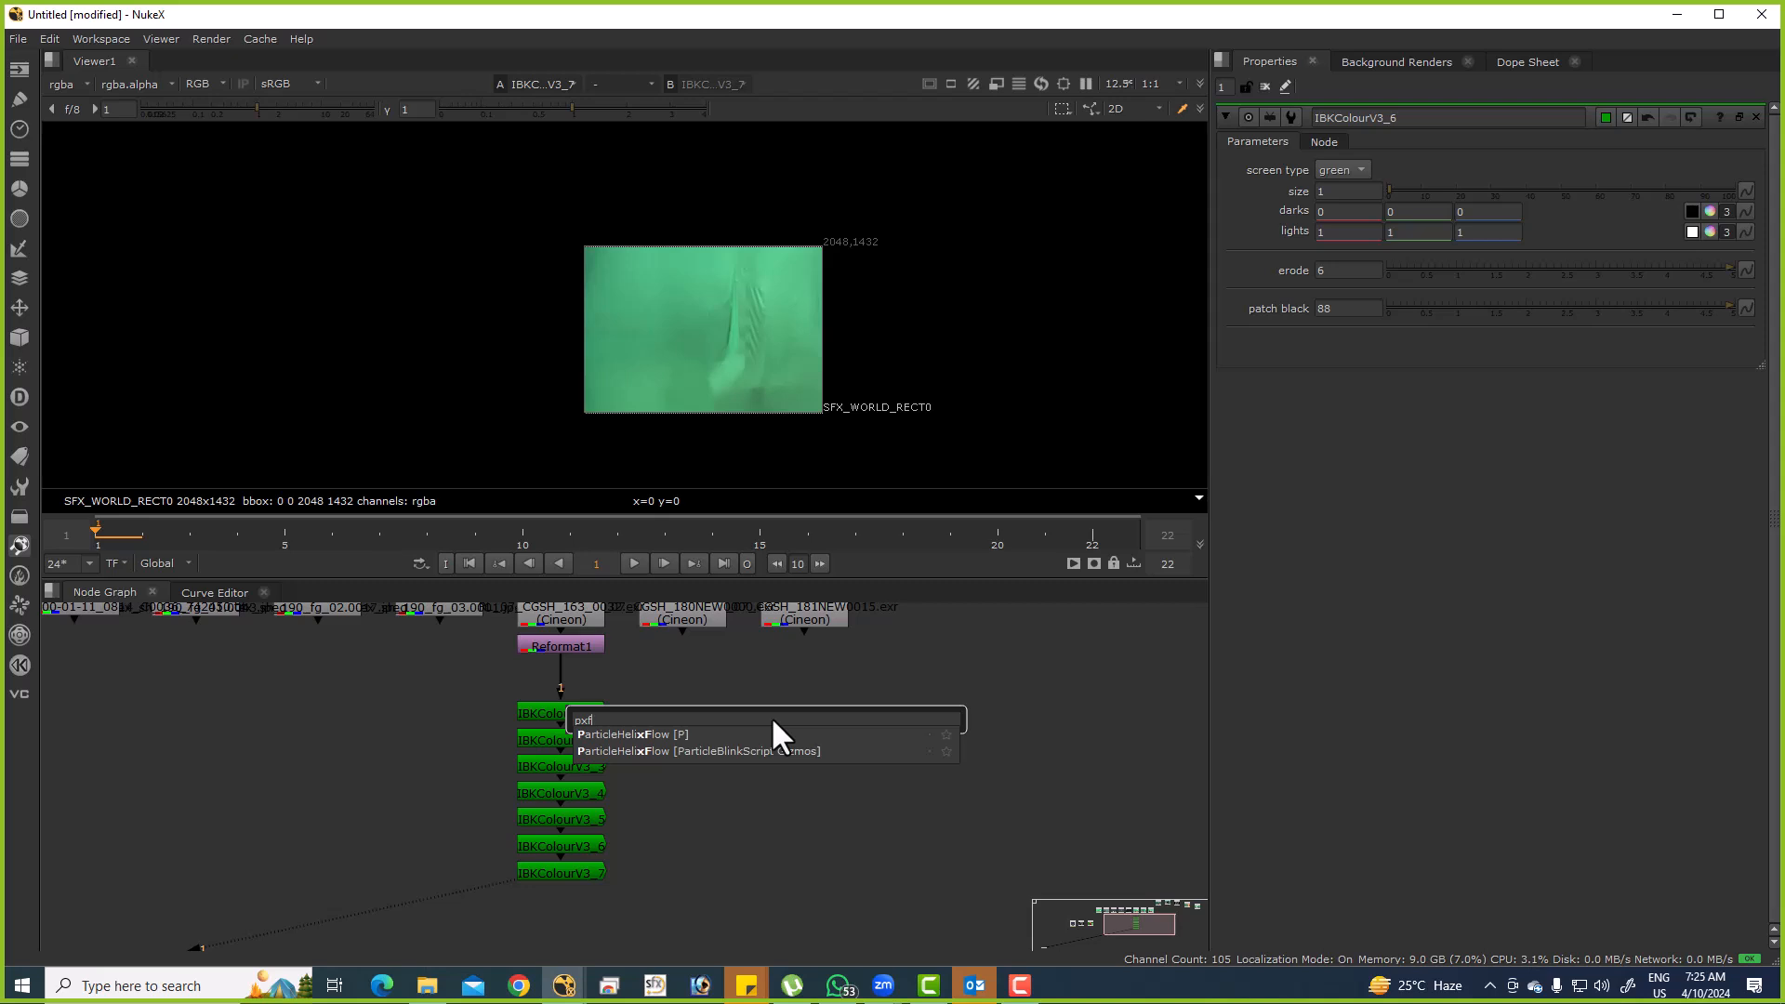
key(BackSpace)
key(BackSpace)
key(BackSpace)
text(upda)
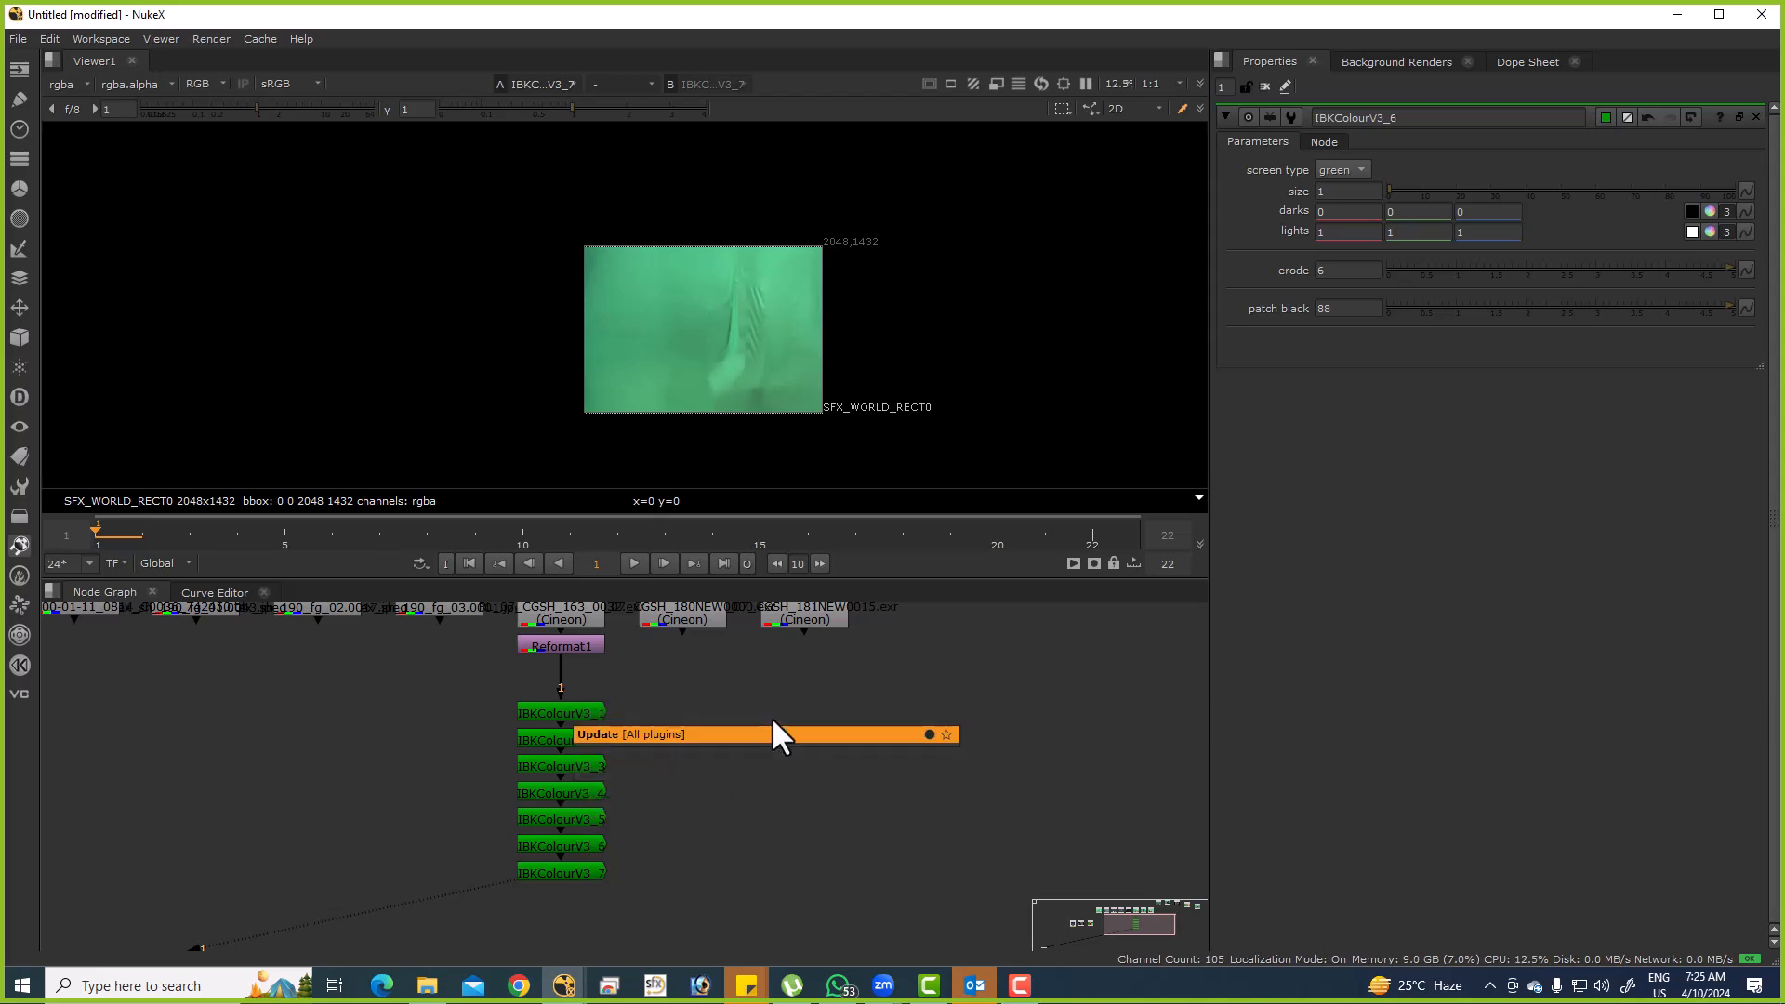
key(Escape)
key(Tab)
text(pxf)
key(Escape)
key(Escape)
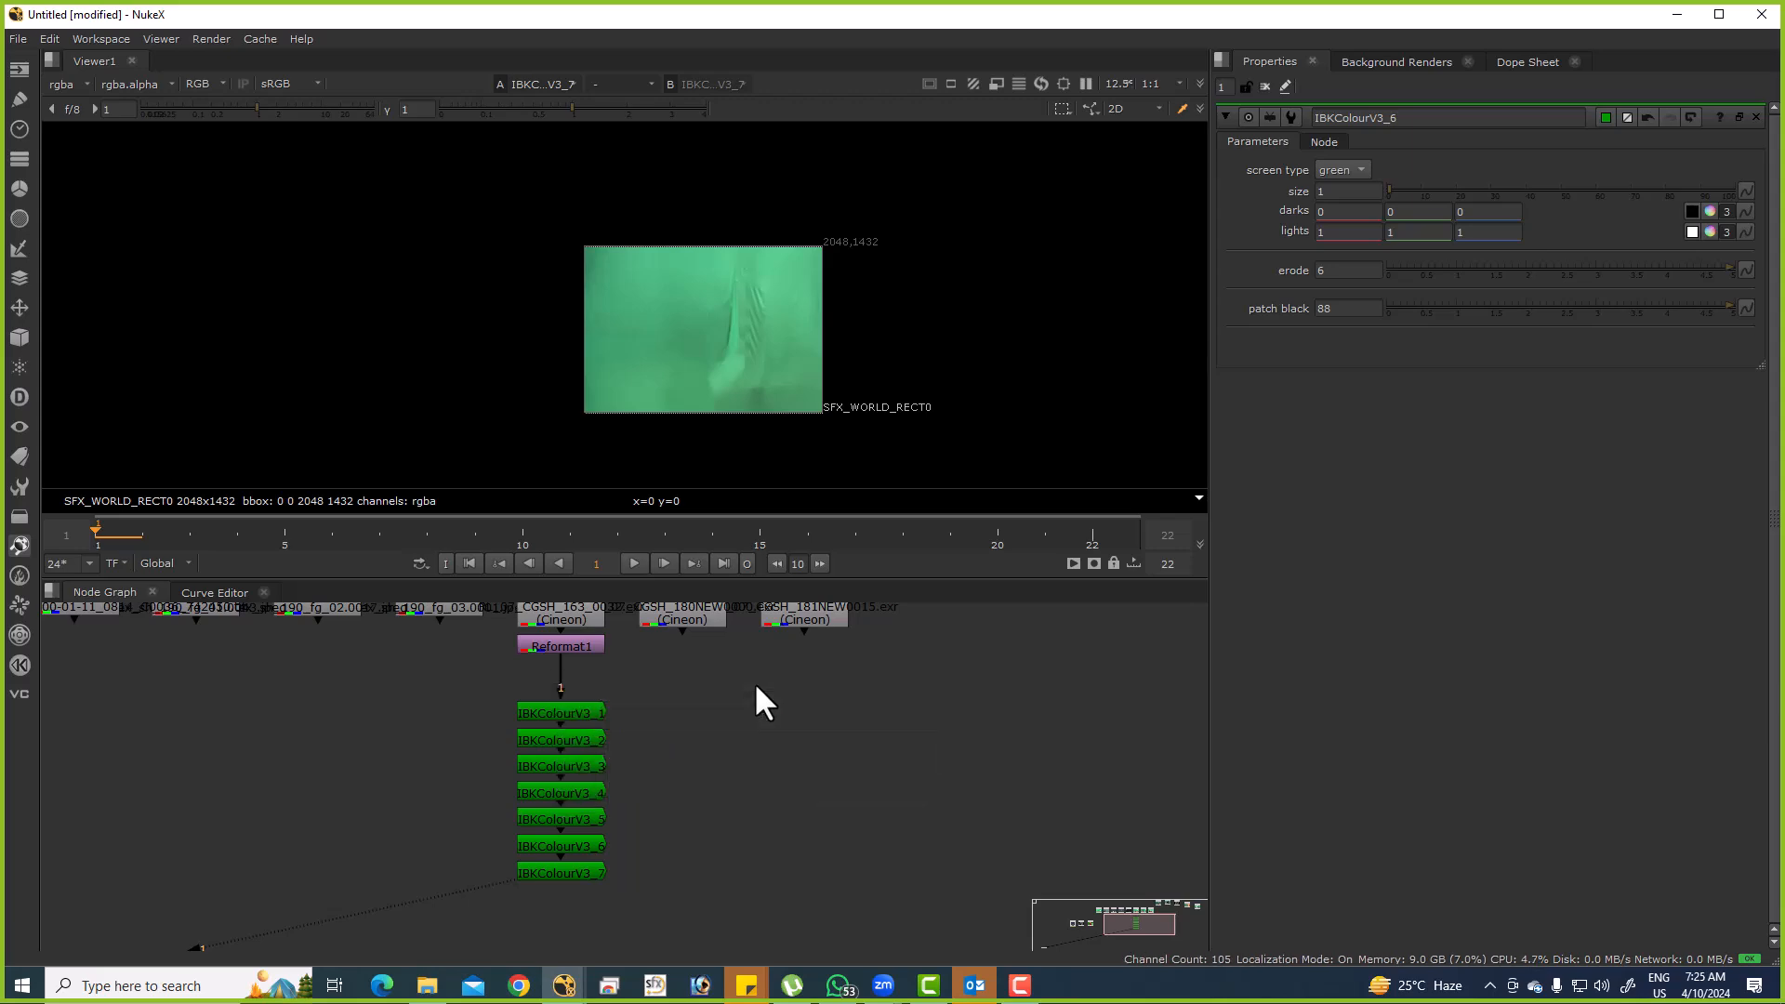
Switch to File Explorer and go to the inner IMP folder at New Volume (J:) > D DRIVE > work > IMP.
key(super+e)
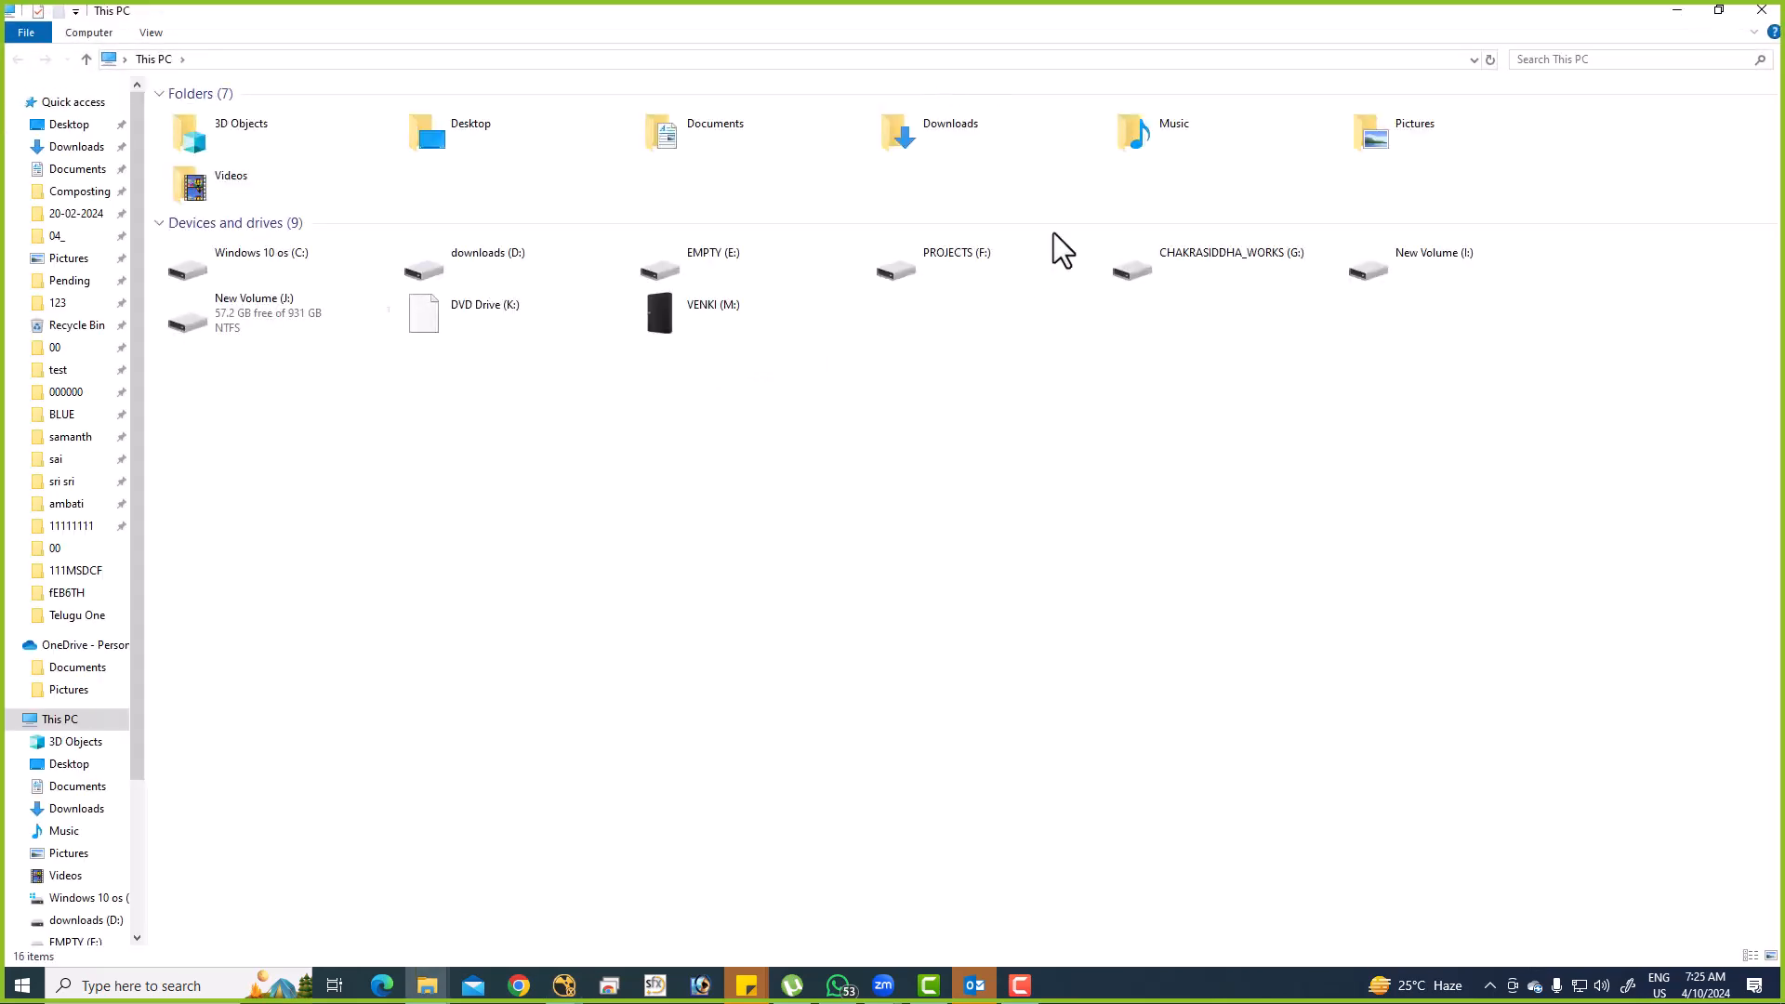
double_click(323, 315)
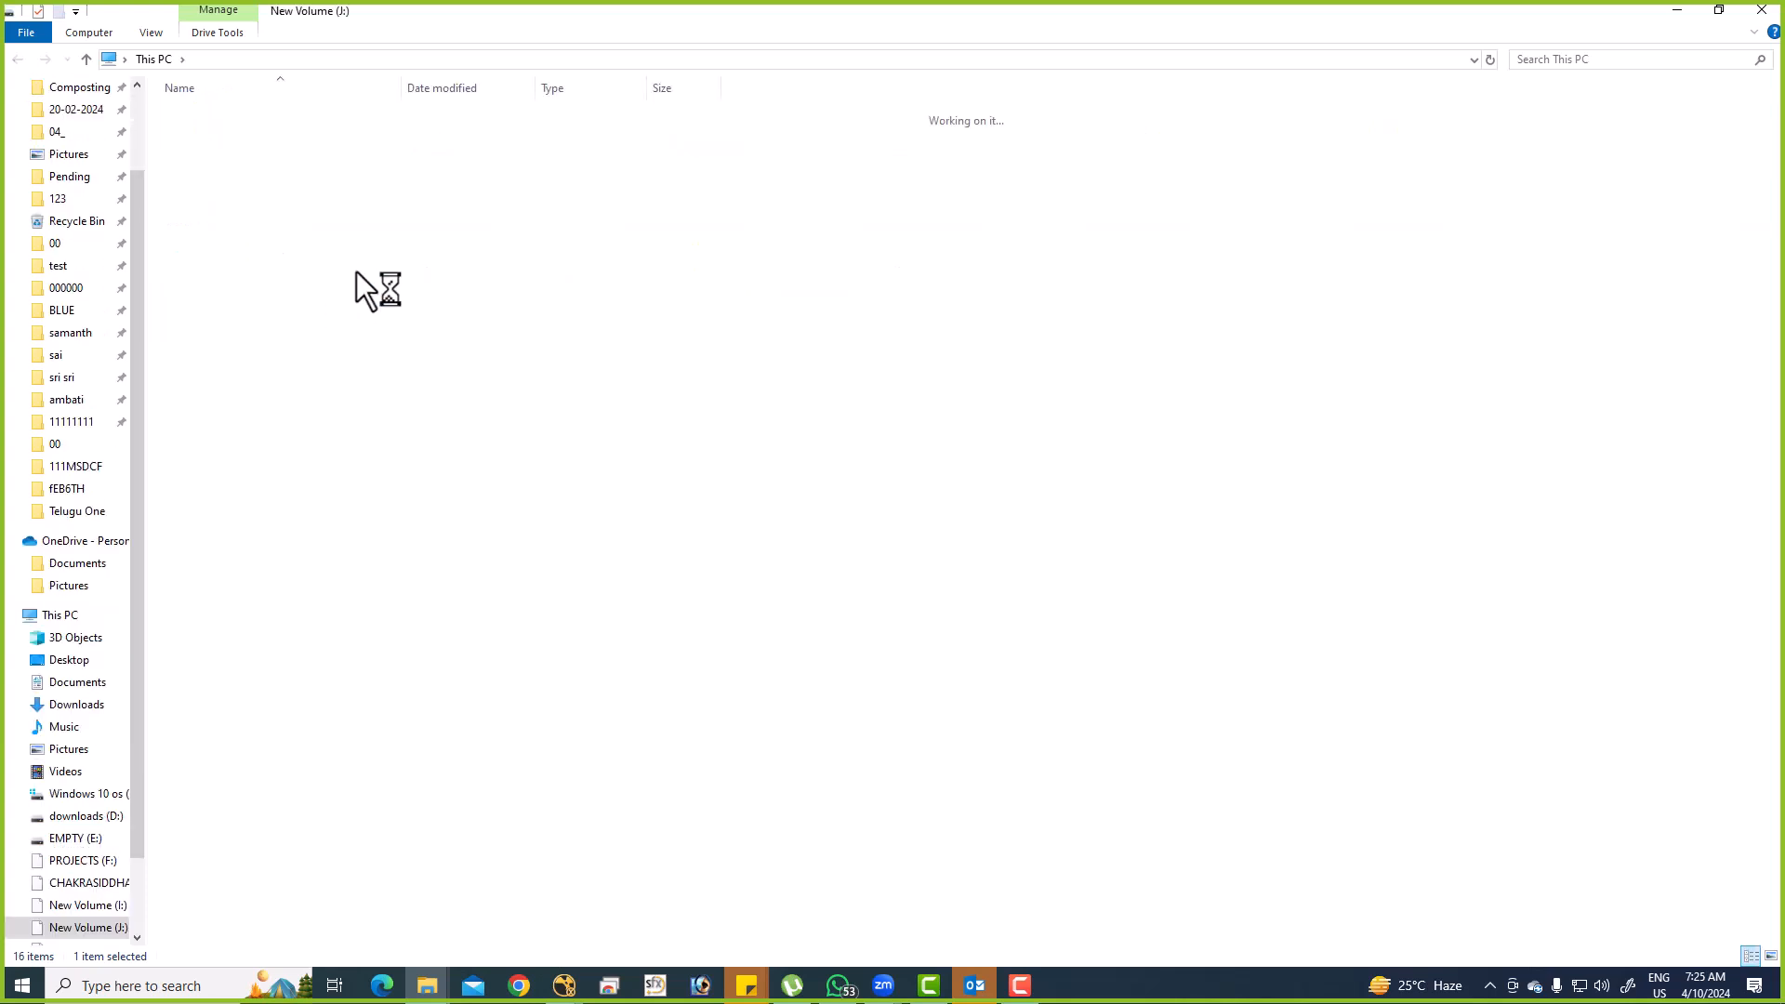
double_click(255, 151)
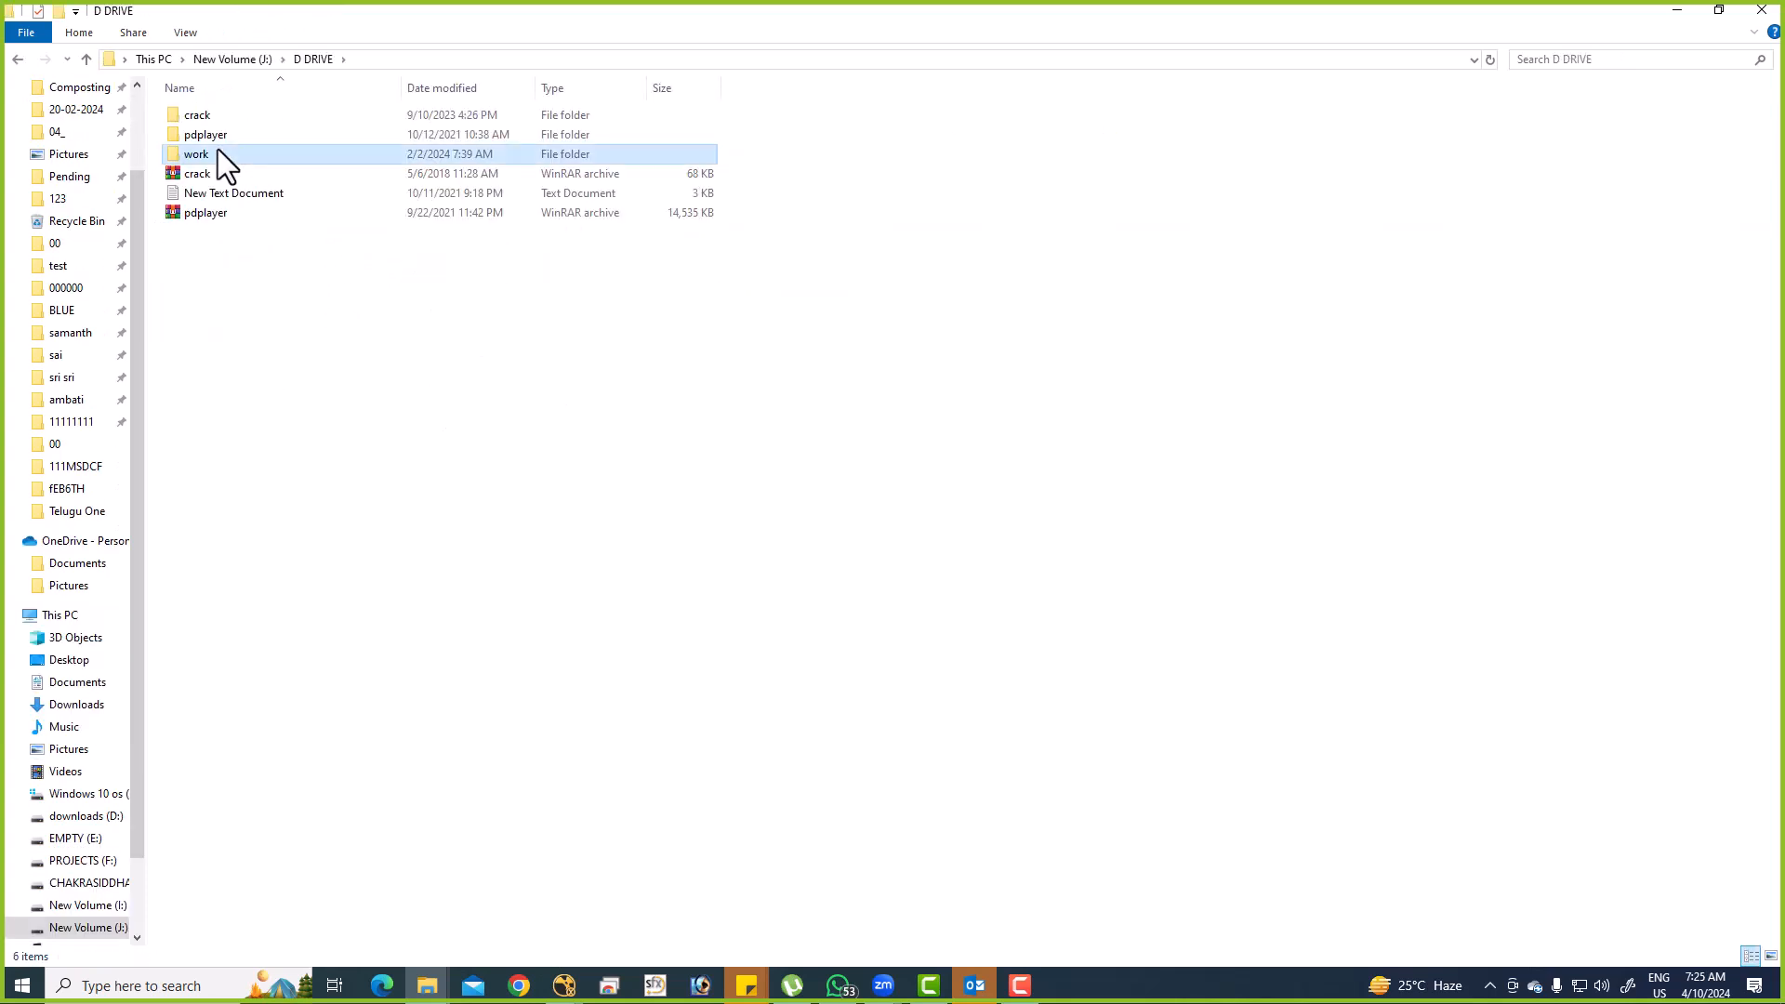
double_click(218, 150)
key(i)
key(Return)
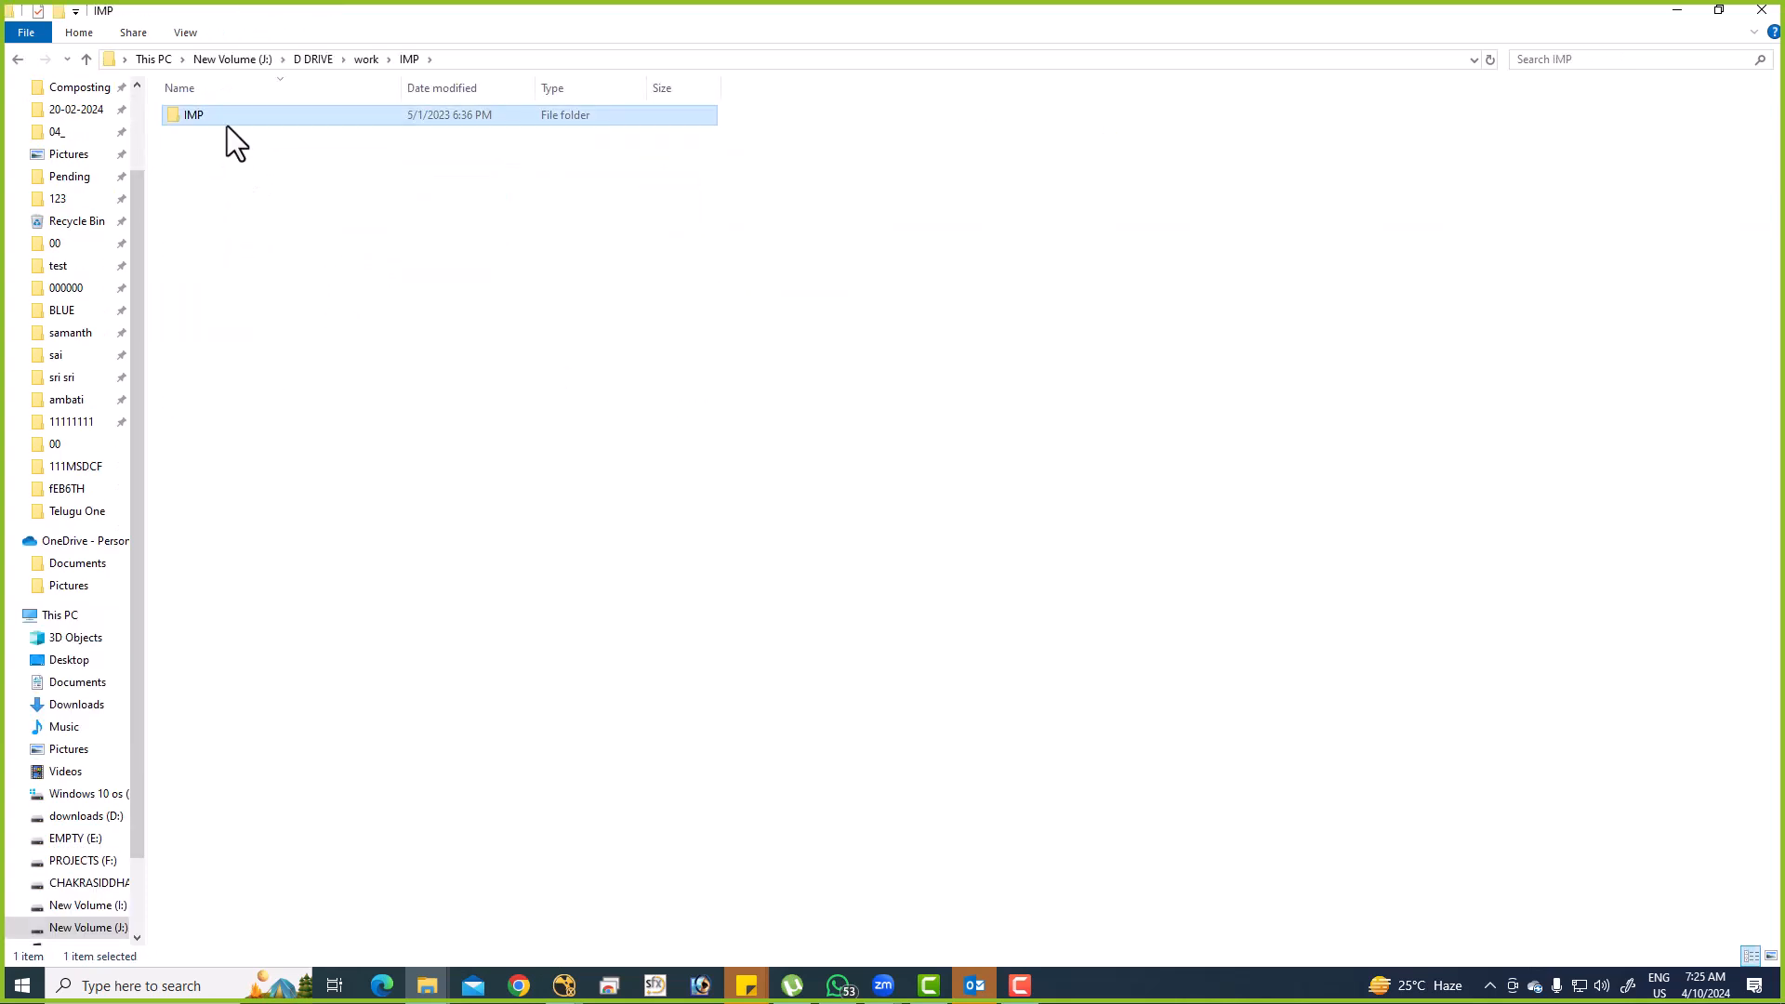
key(Return)
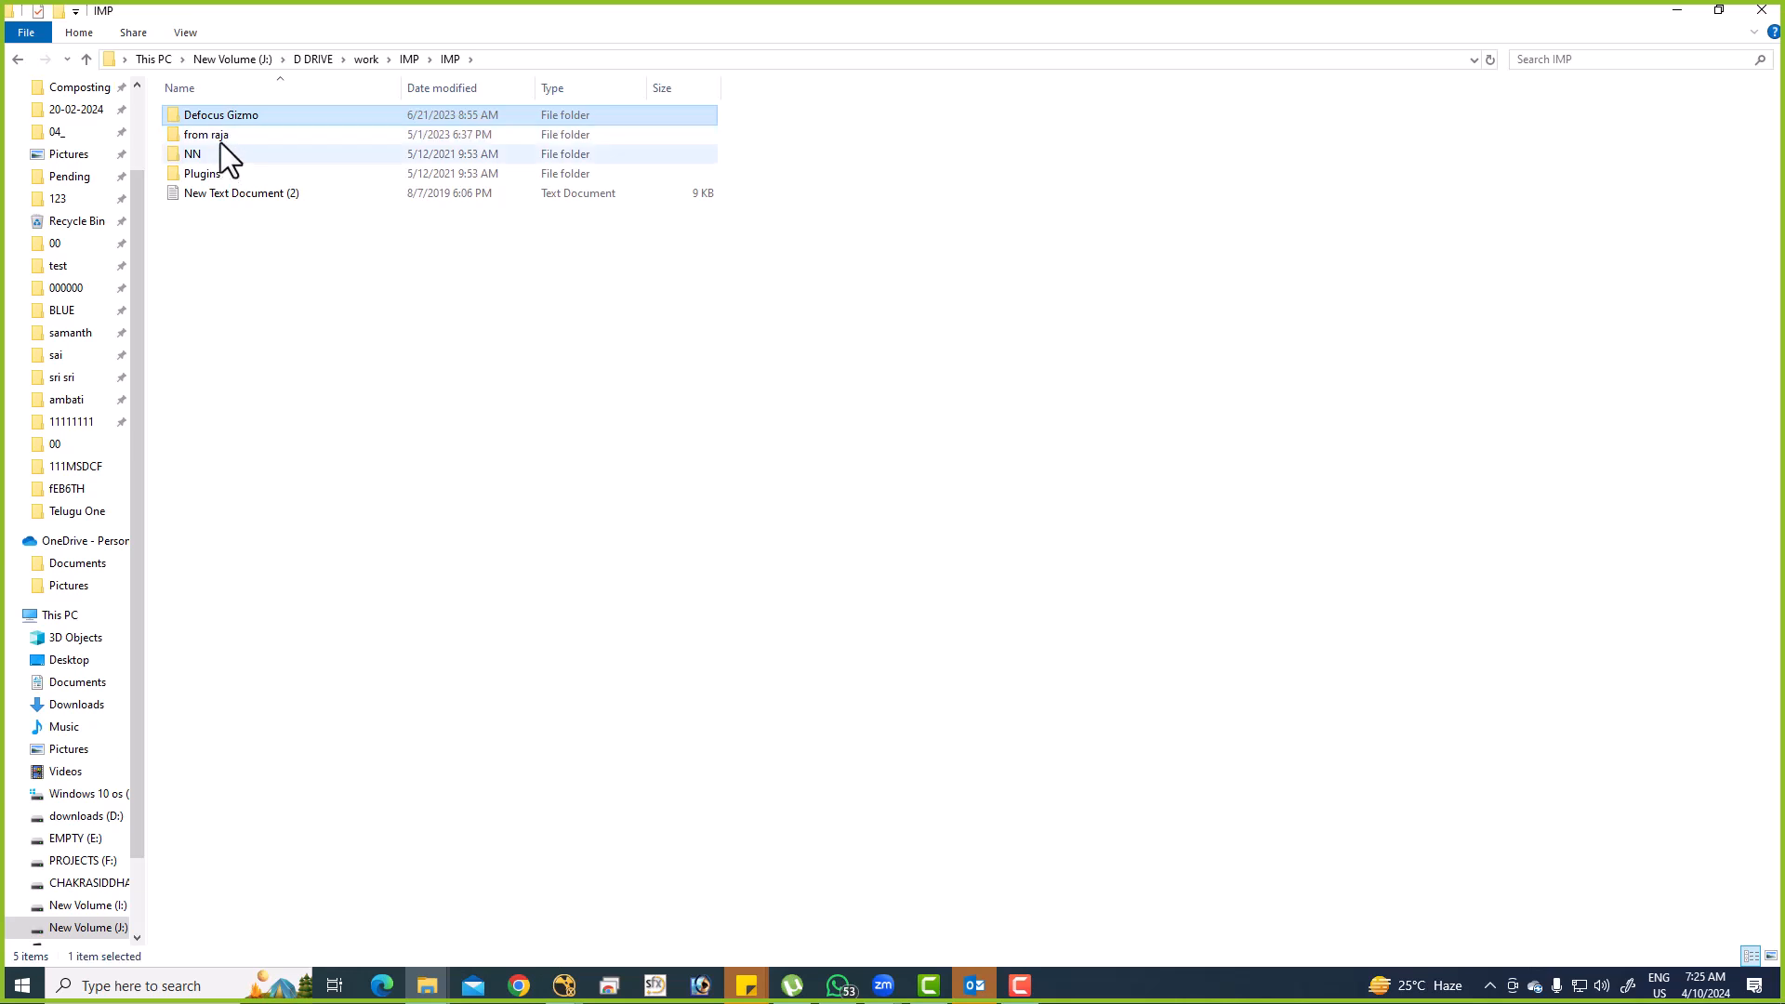
Go into Plugins > gizmos > PxF and copy the PxF_ScreenClean Nuke script.
double_click(221, 176)
double_click(219, 114)
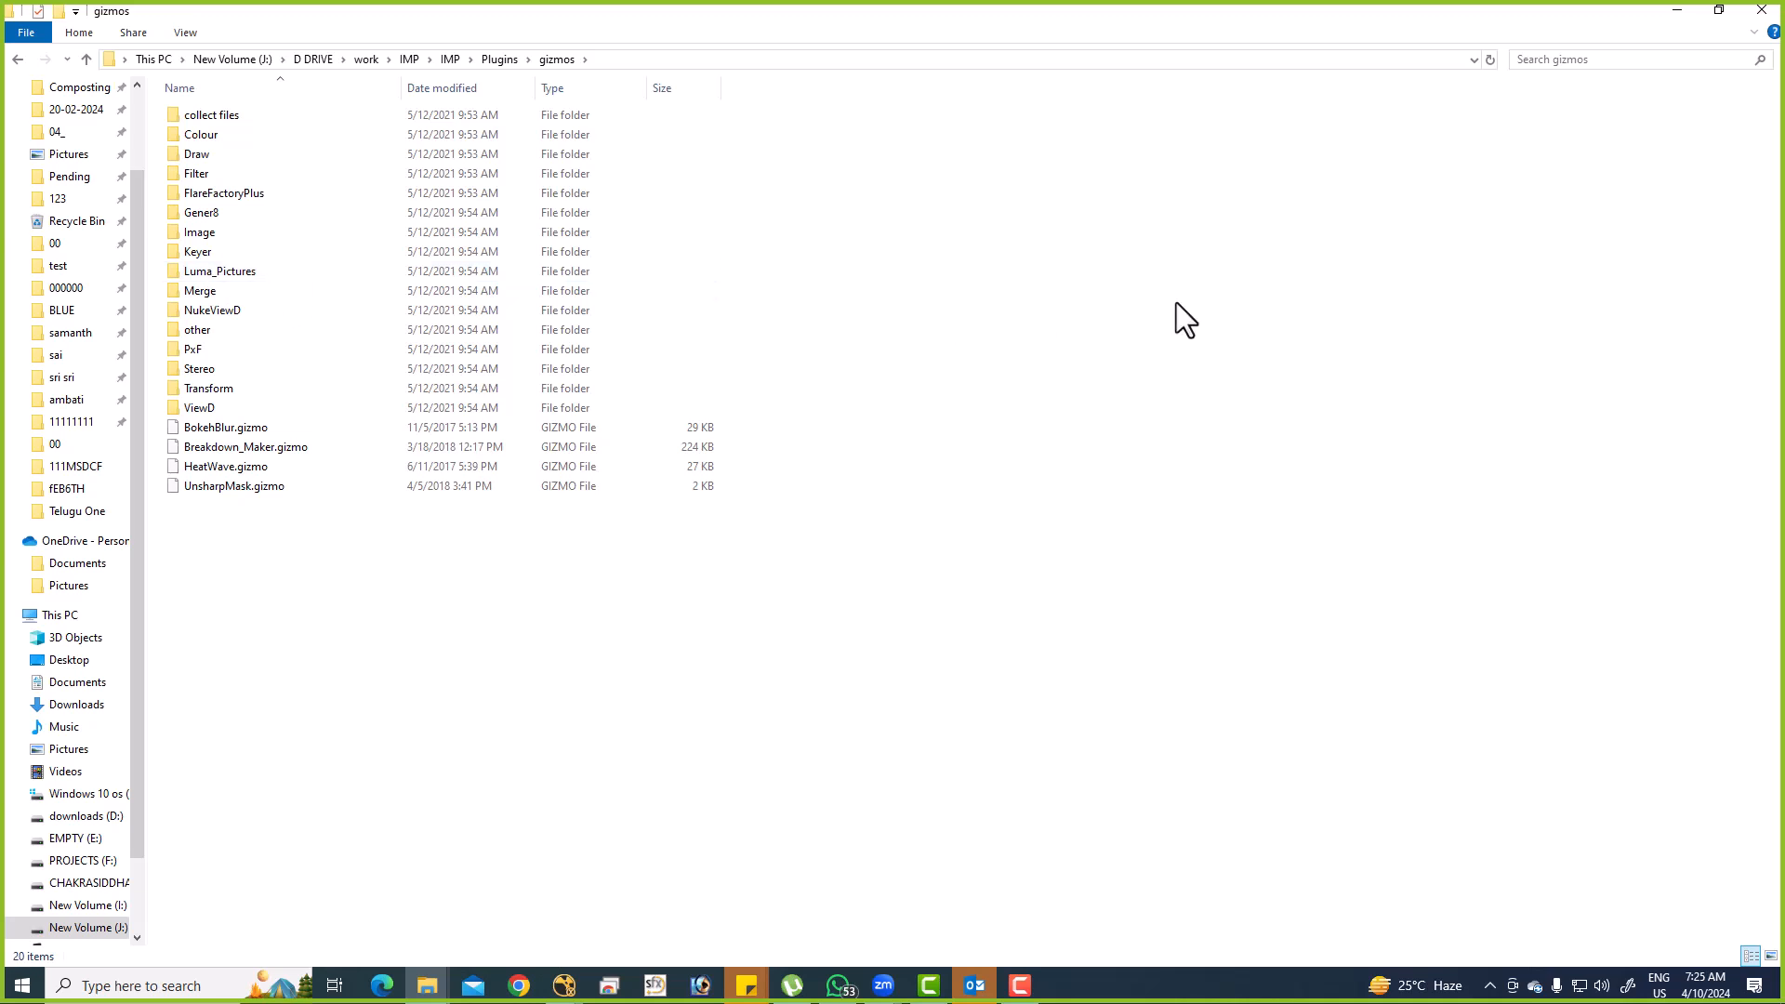
key(p)
key(Return)
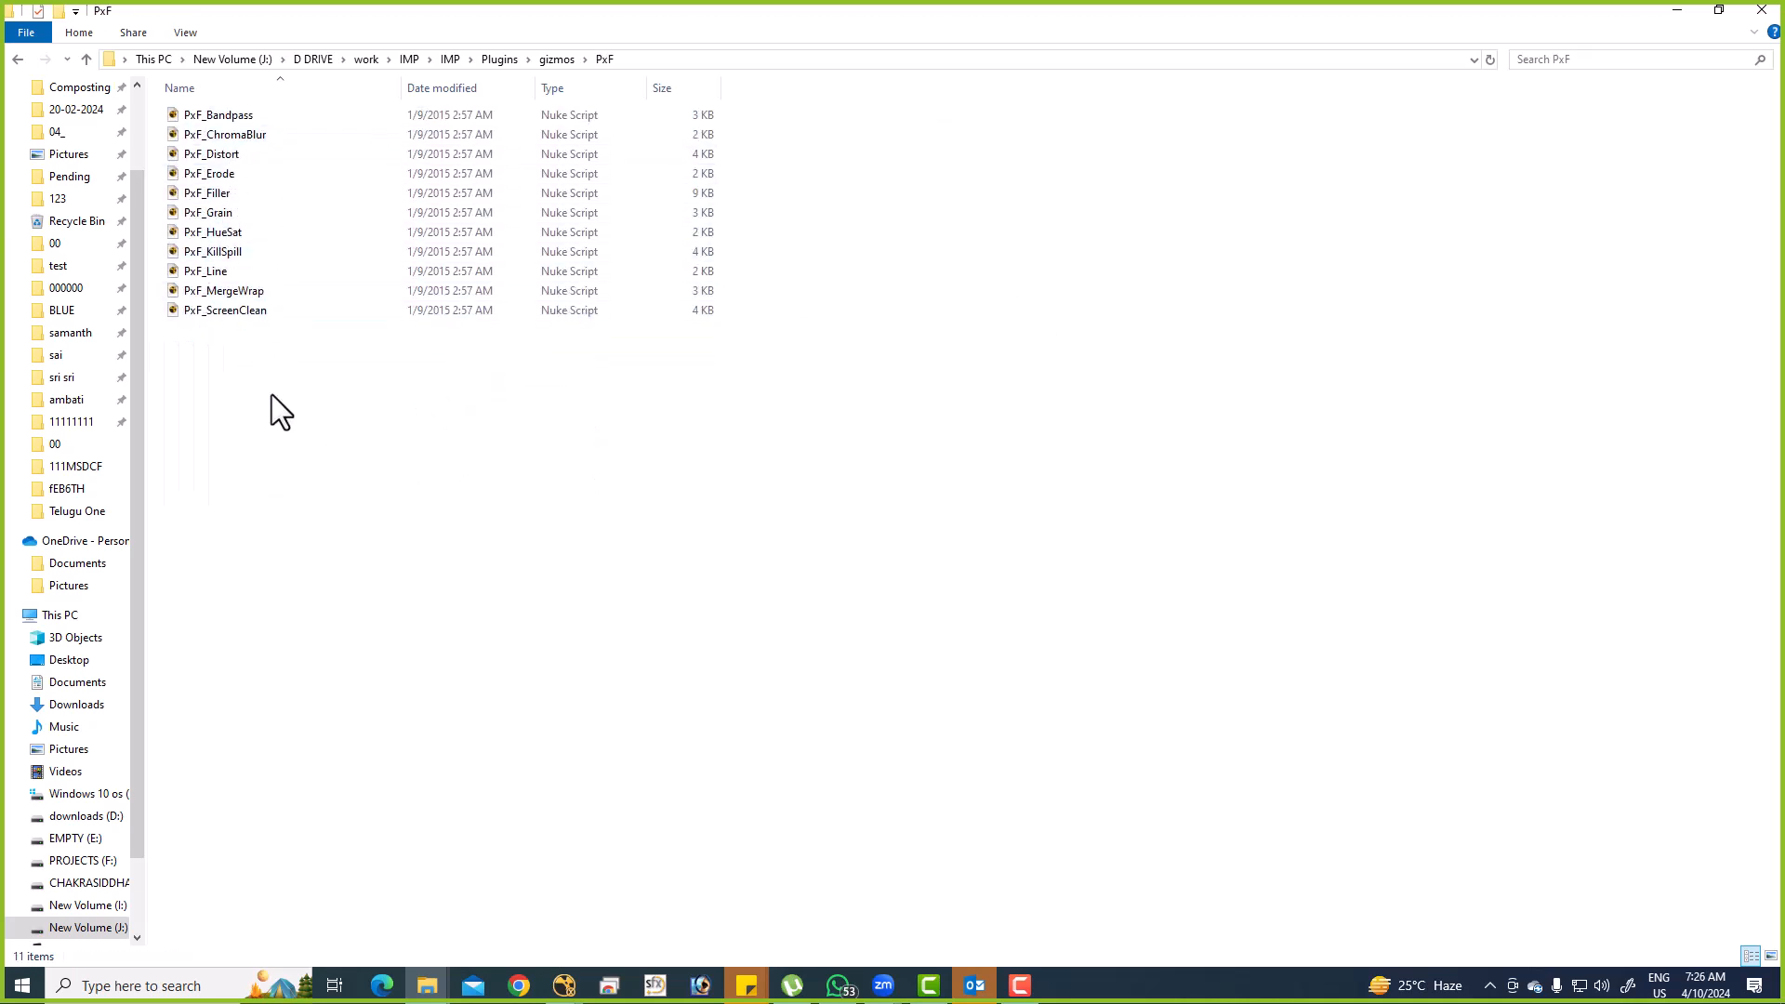
click(236, 315)
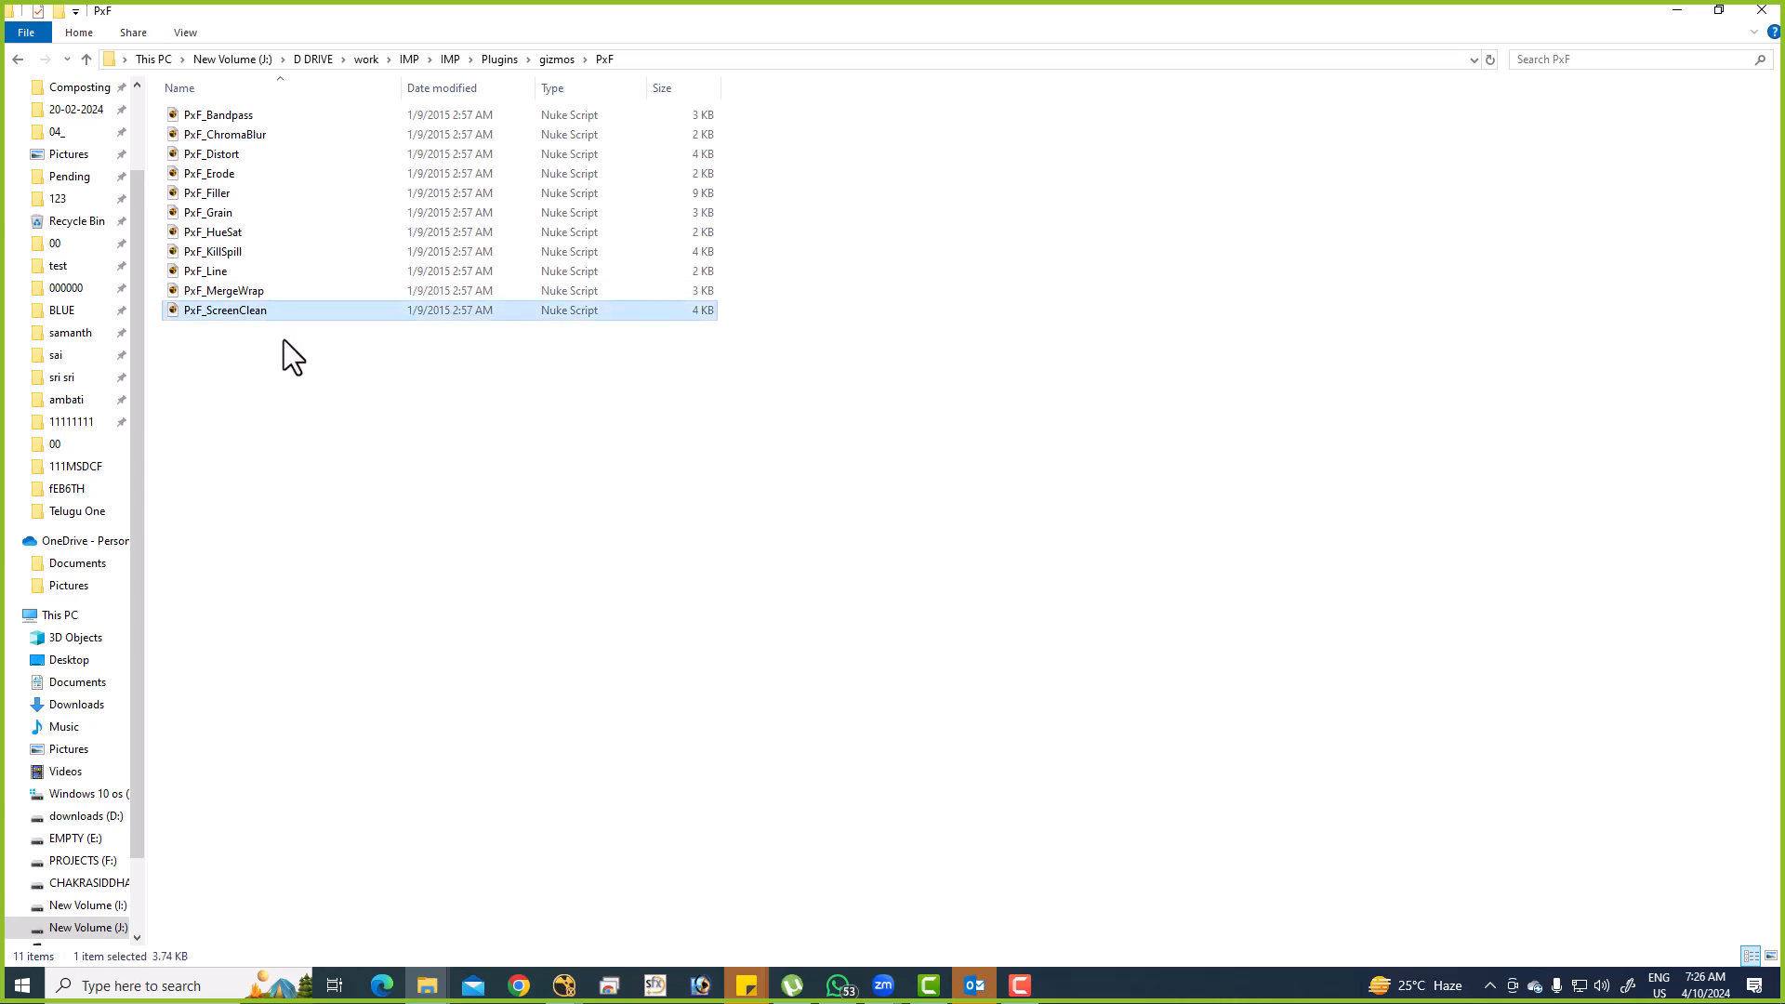
Open the .nuke folder in the user's home directory and paste PxF_ScreenClean into it.
key(super+r)
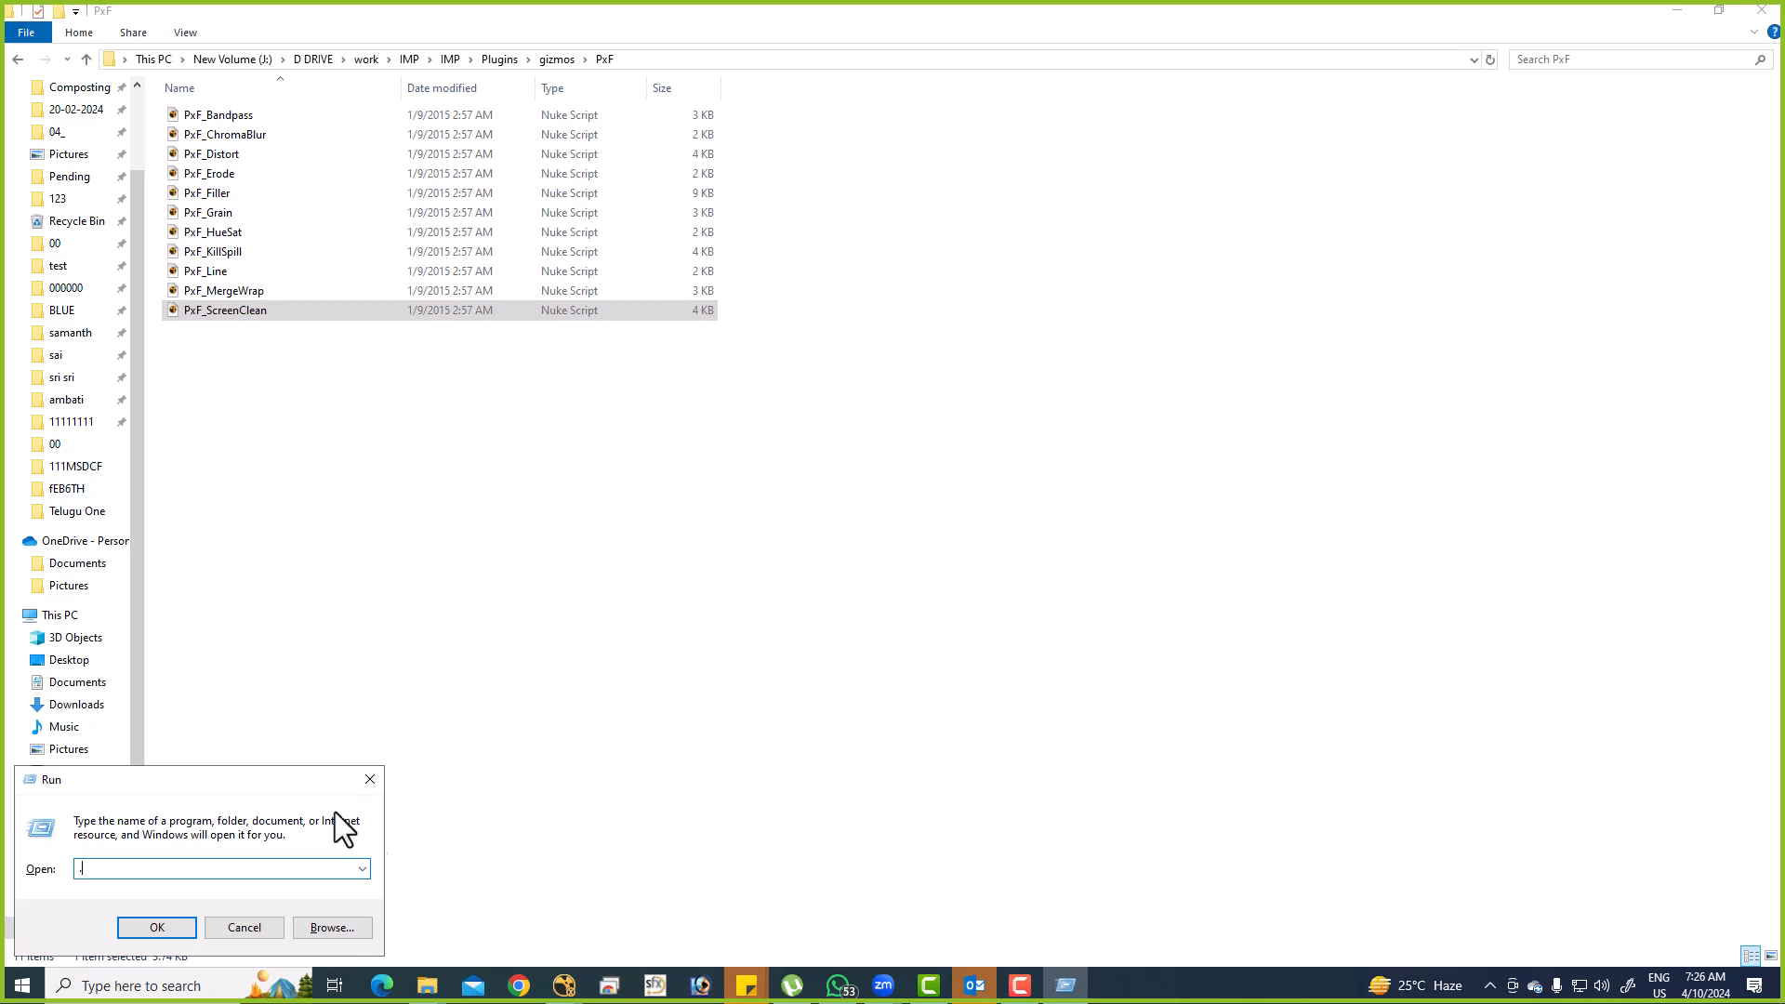
key(Return)
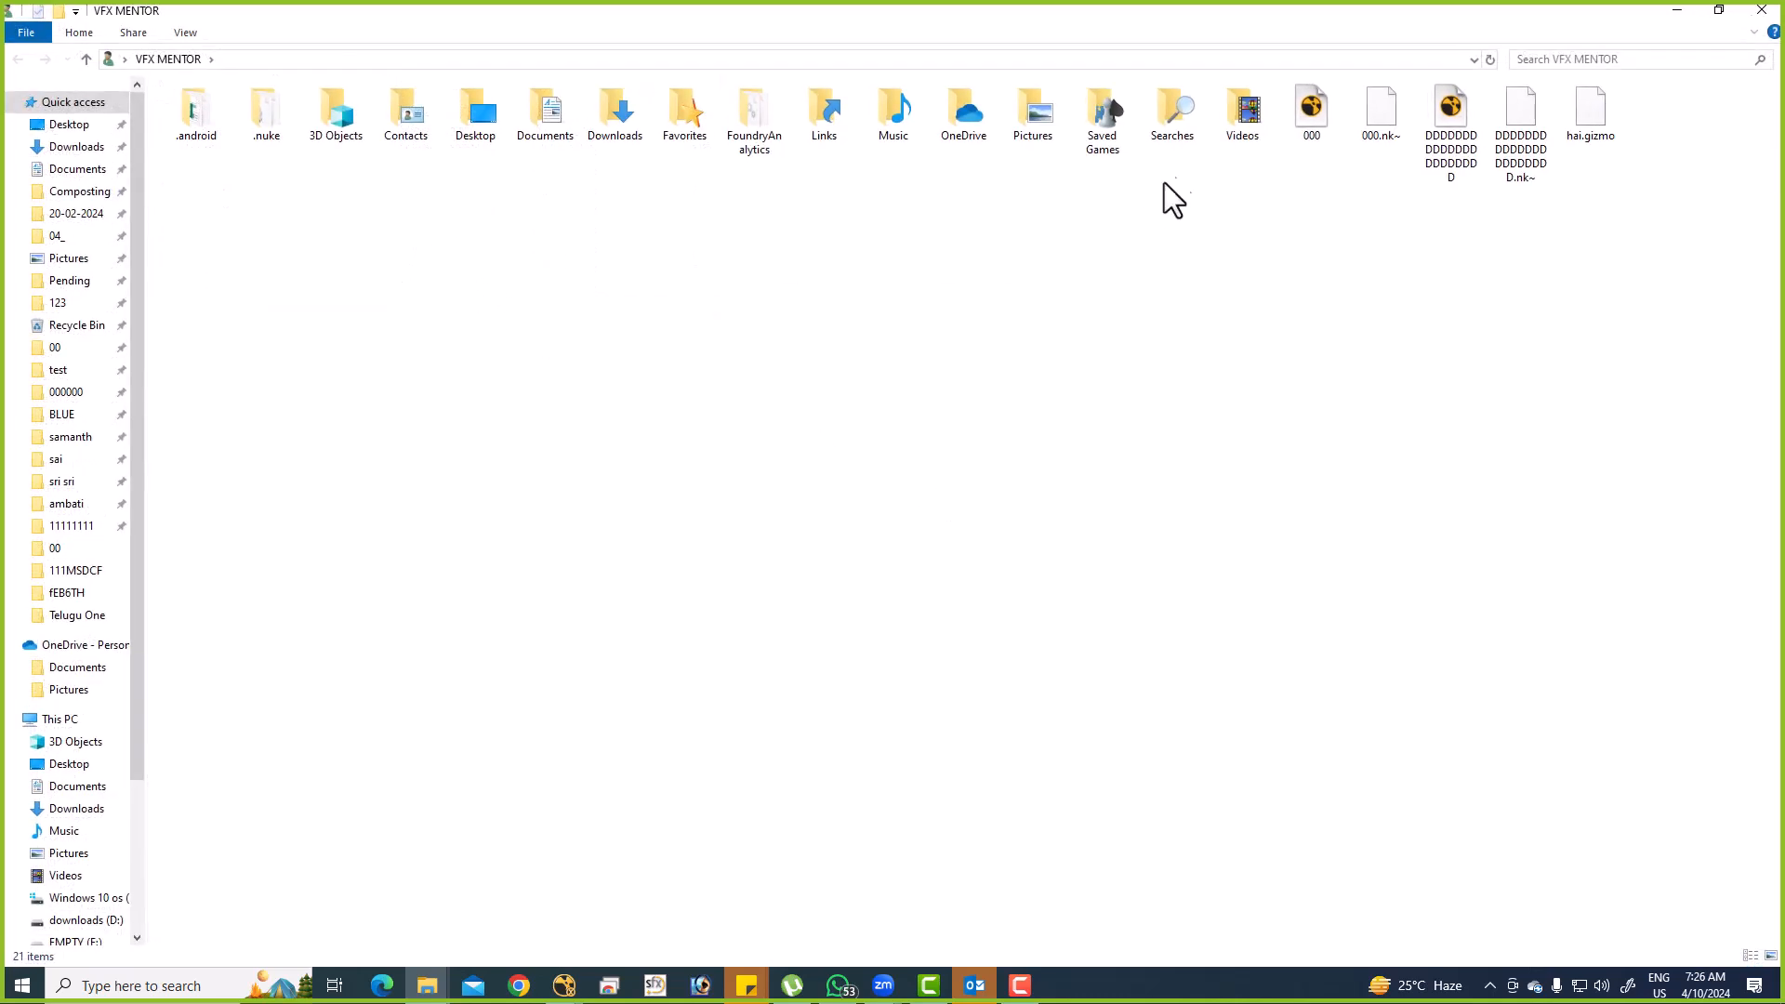
double_click(262, 113)
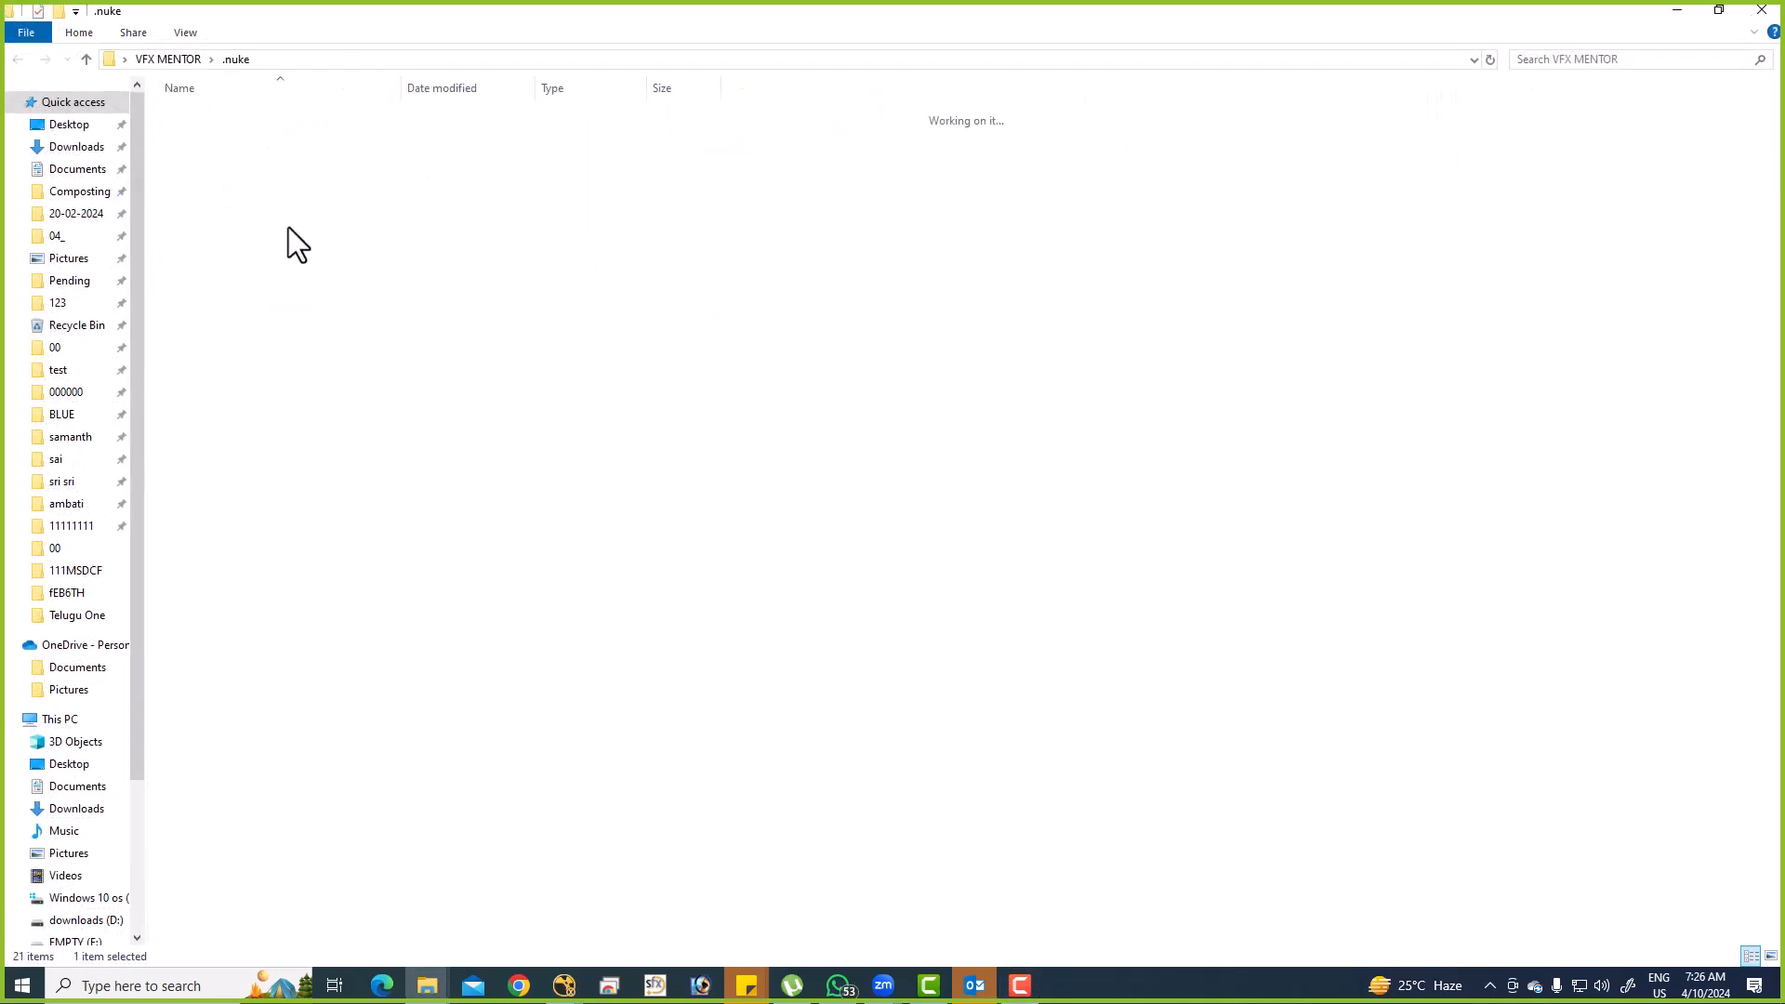
right_click(866, 321)
click(910, 449)
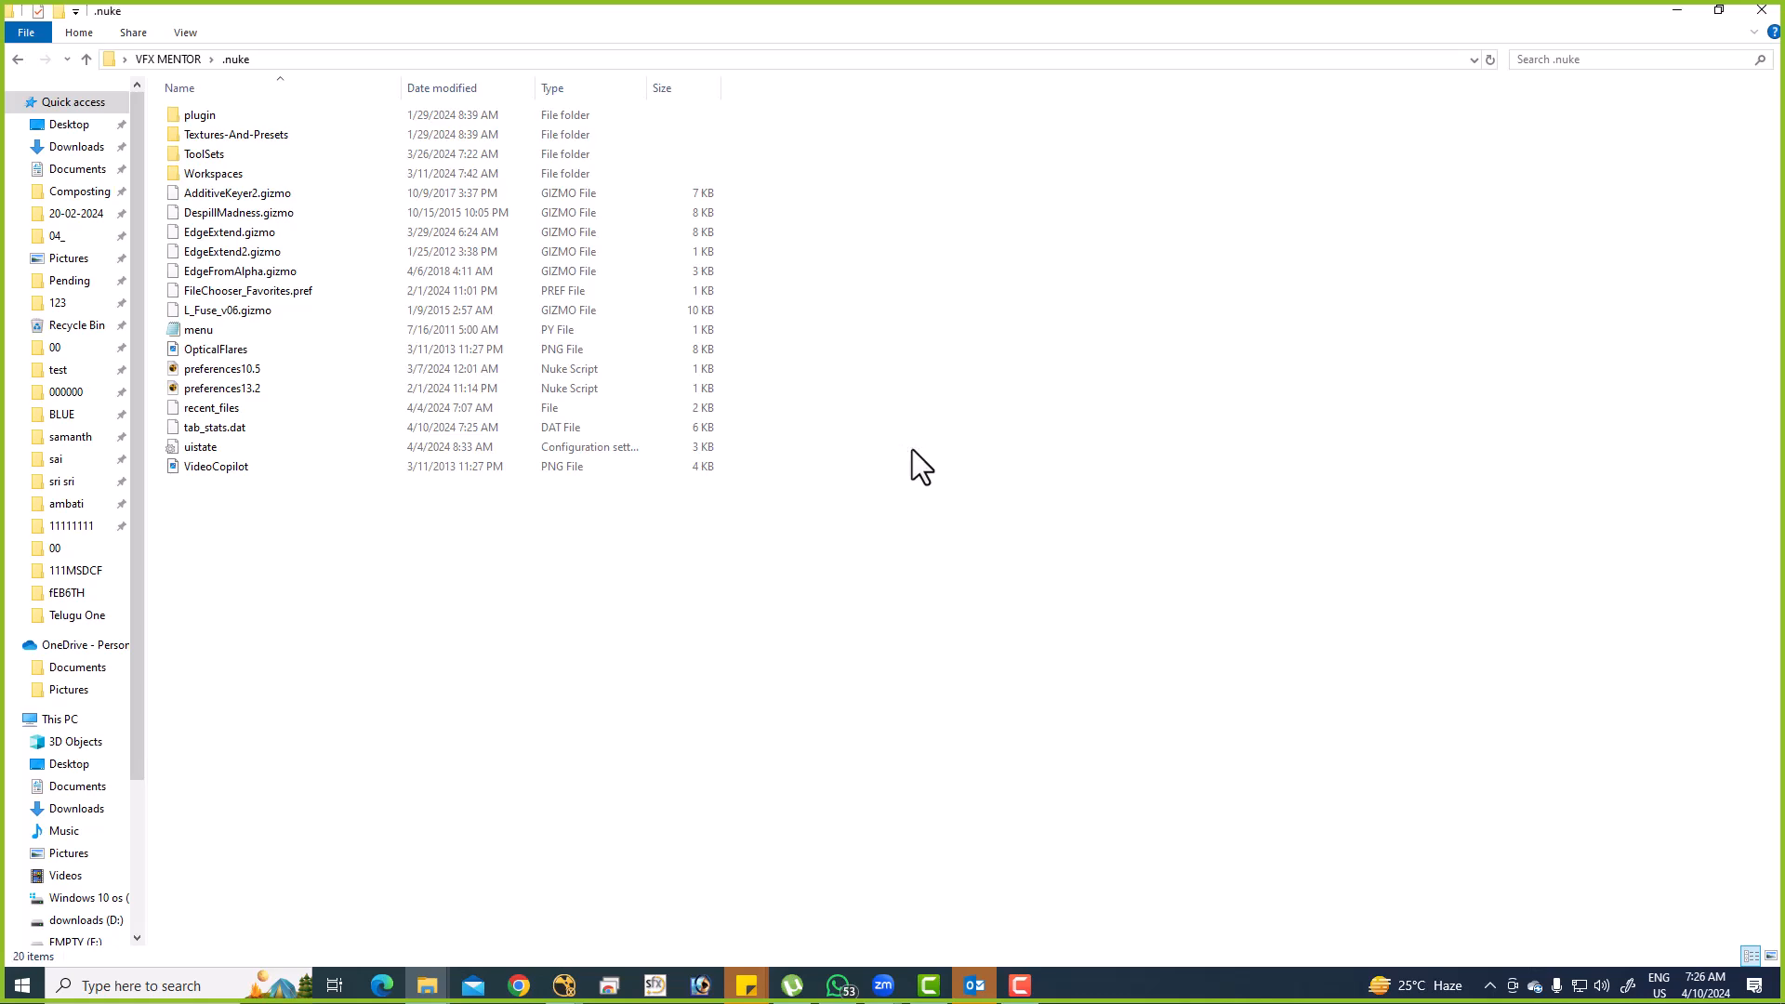
click(912, 449)
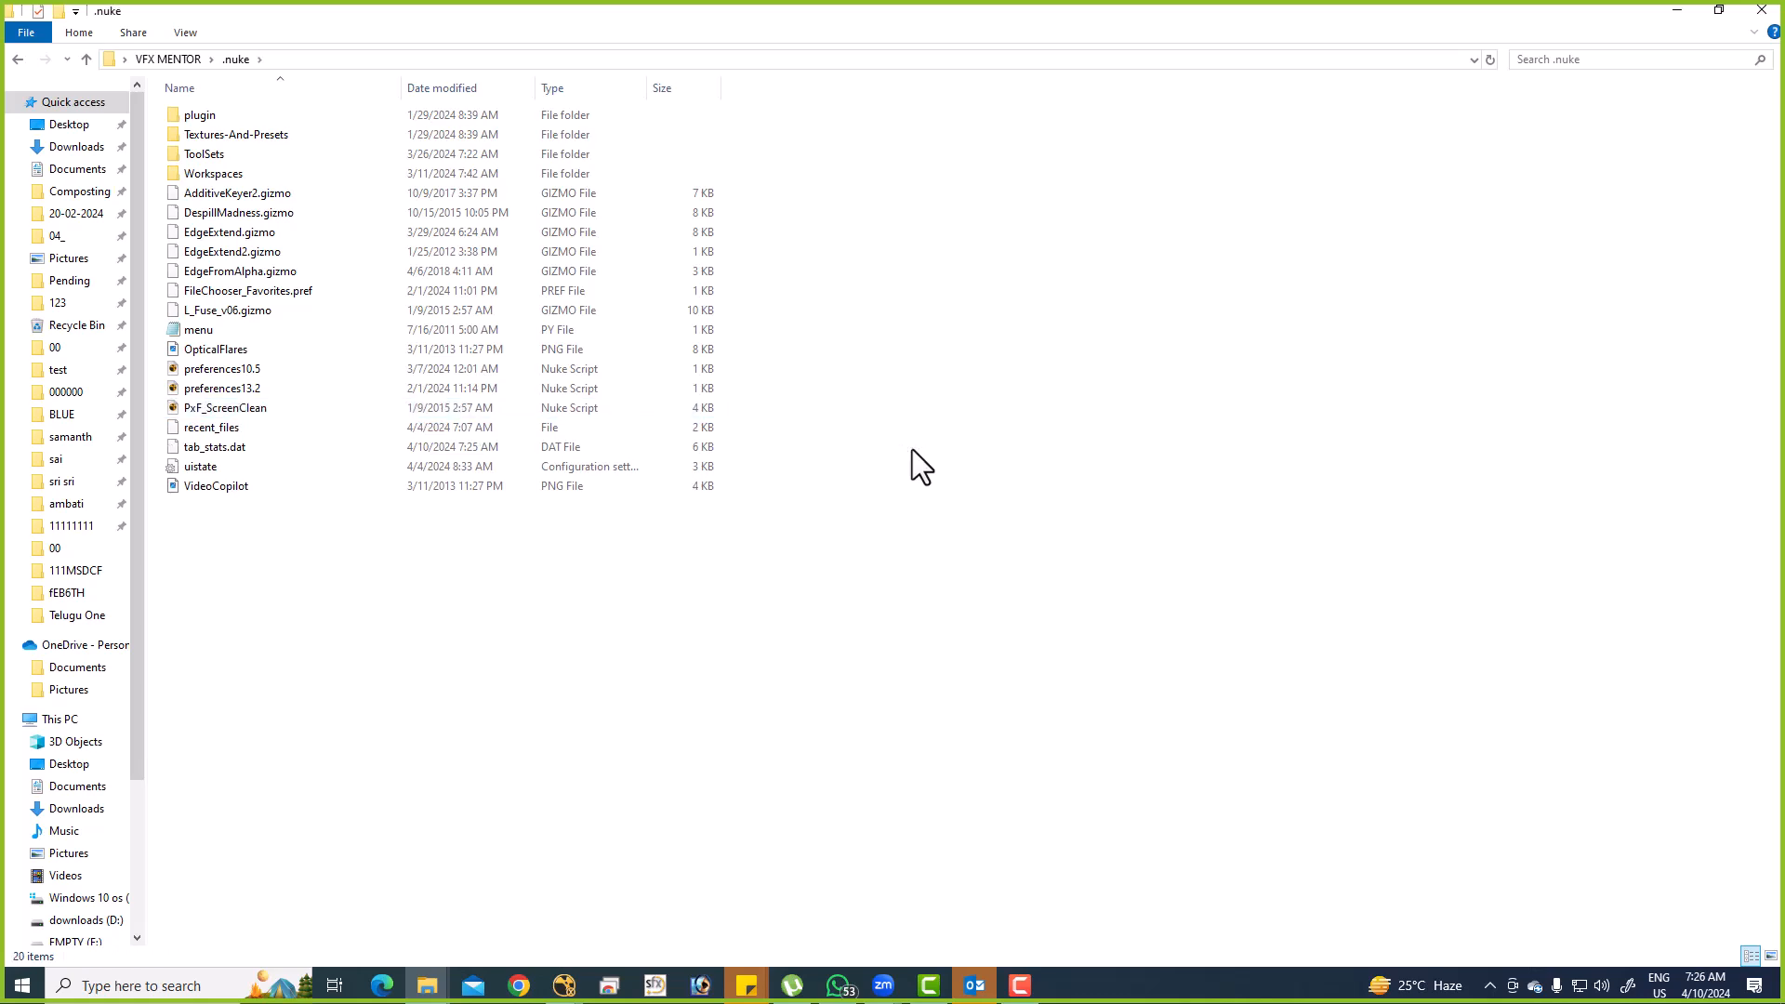
Switch back to NukeX and run Update [All plugins].
key(alt+Tab)
key(alt+Tab)
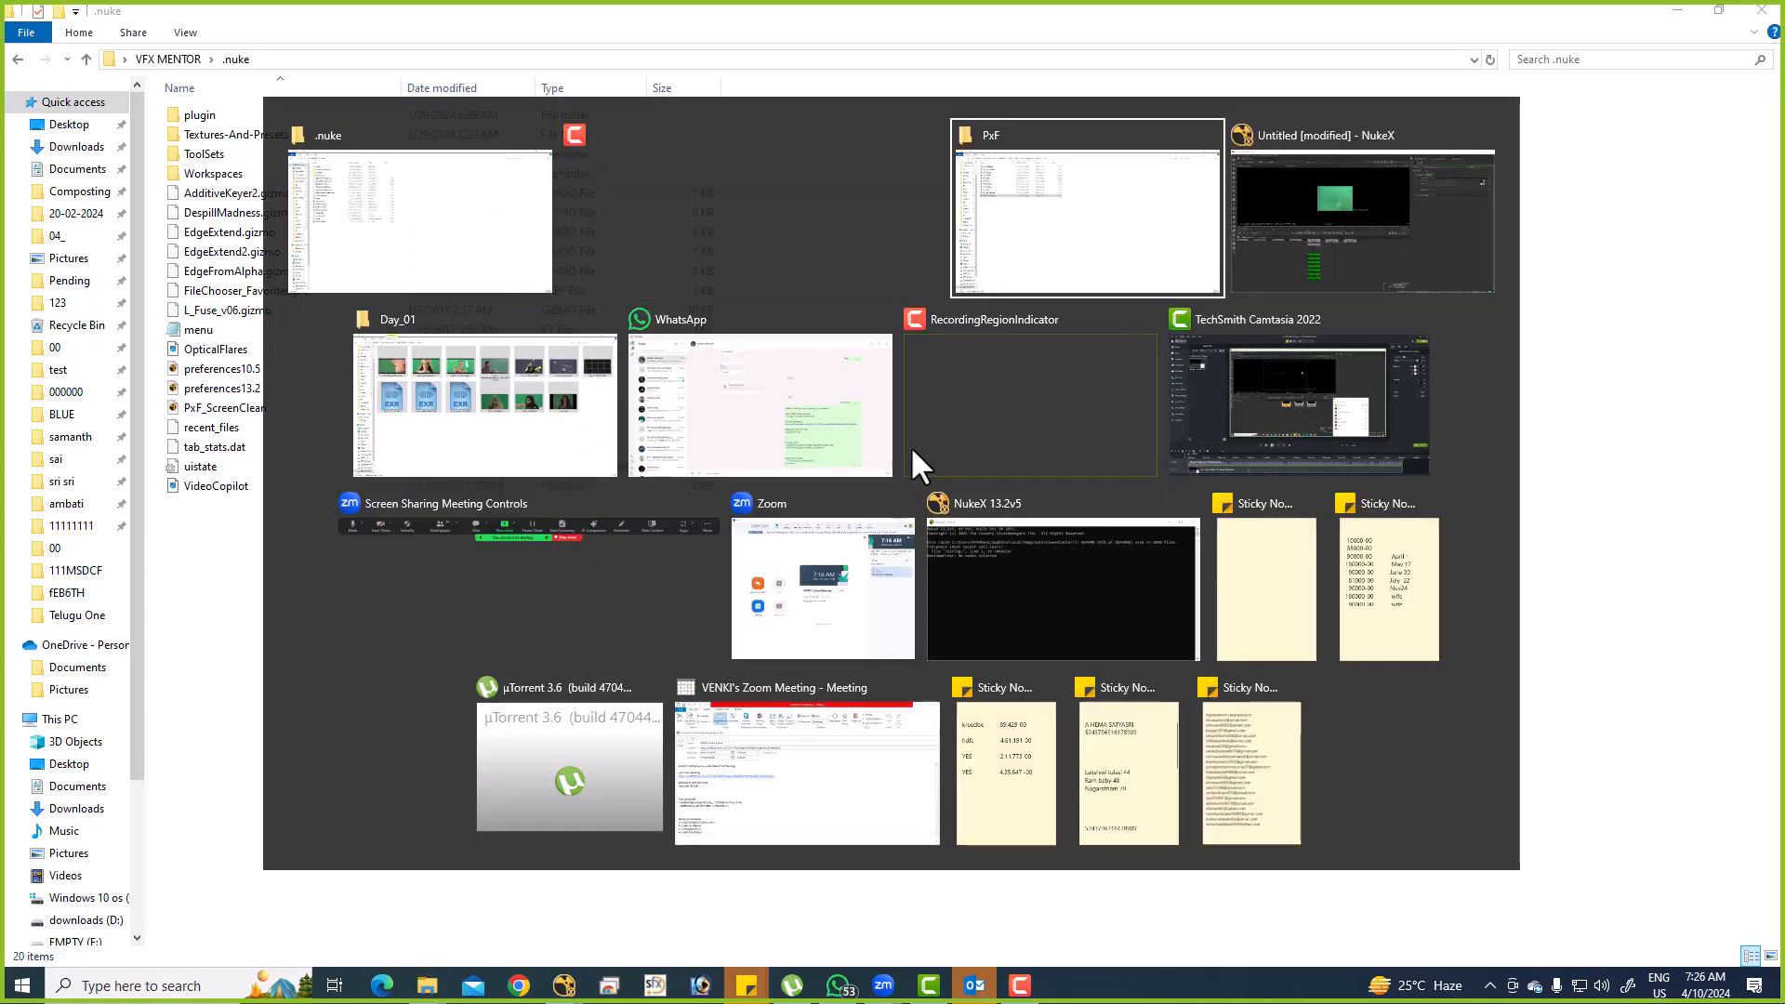
key(alt+Tab)
scroll(688, 725, down, 1)
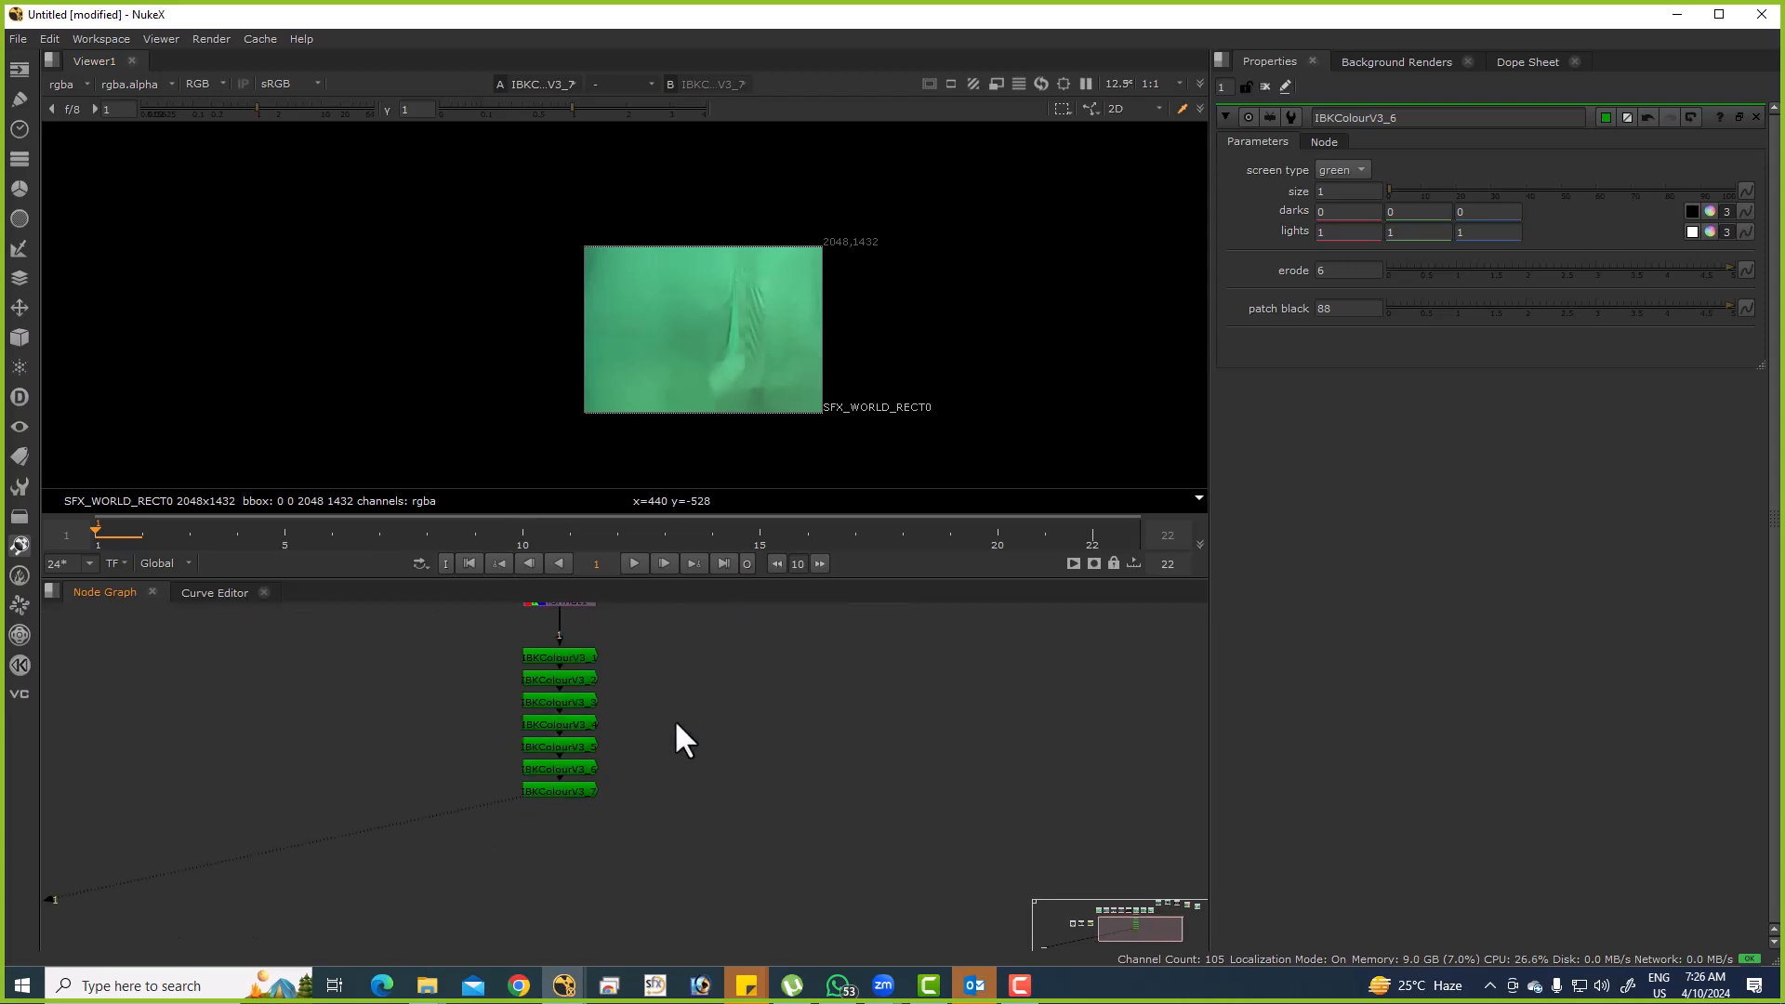
key(Tab)
text(upda)
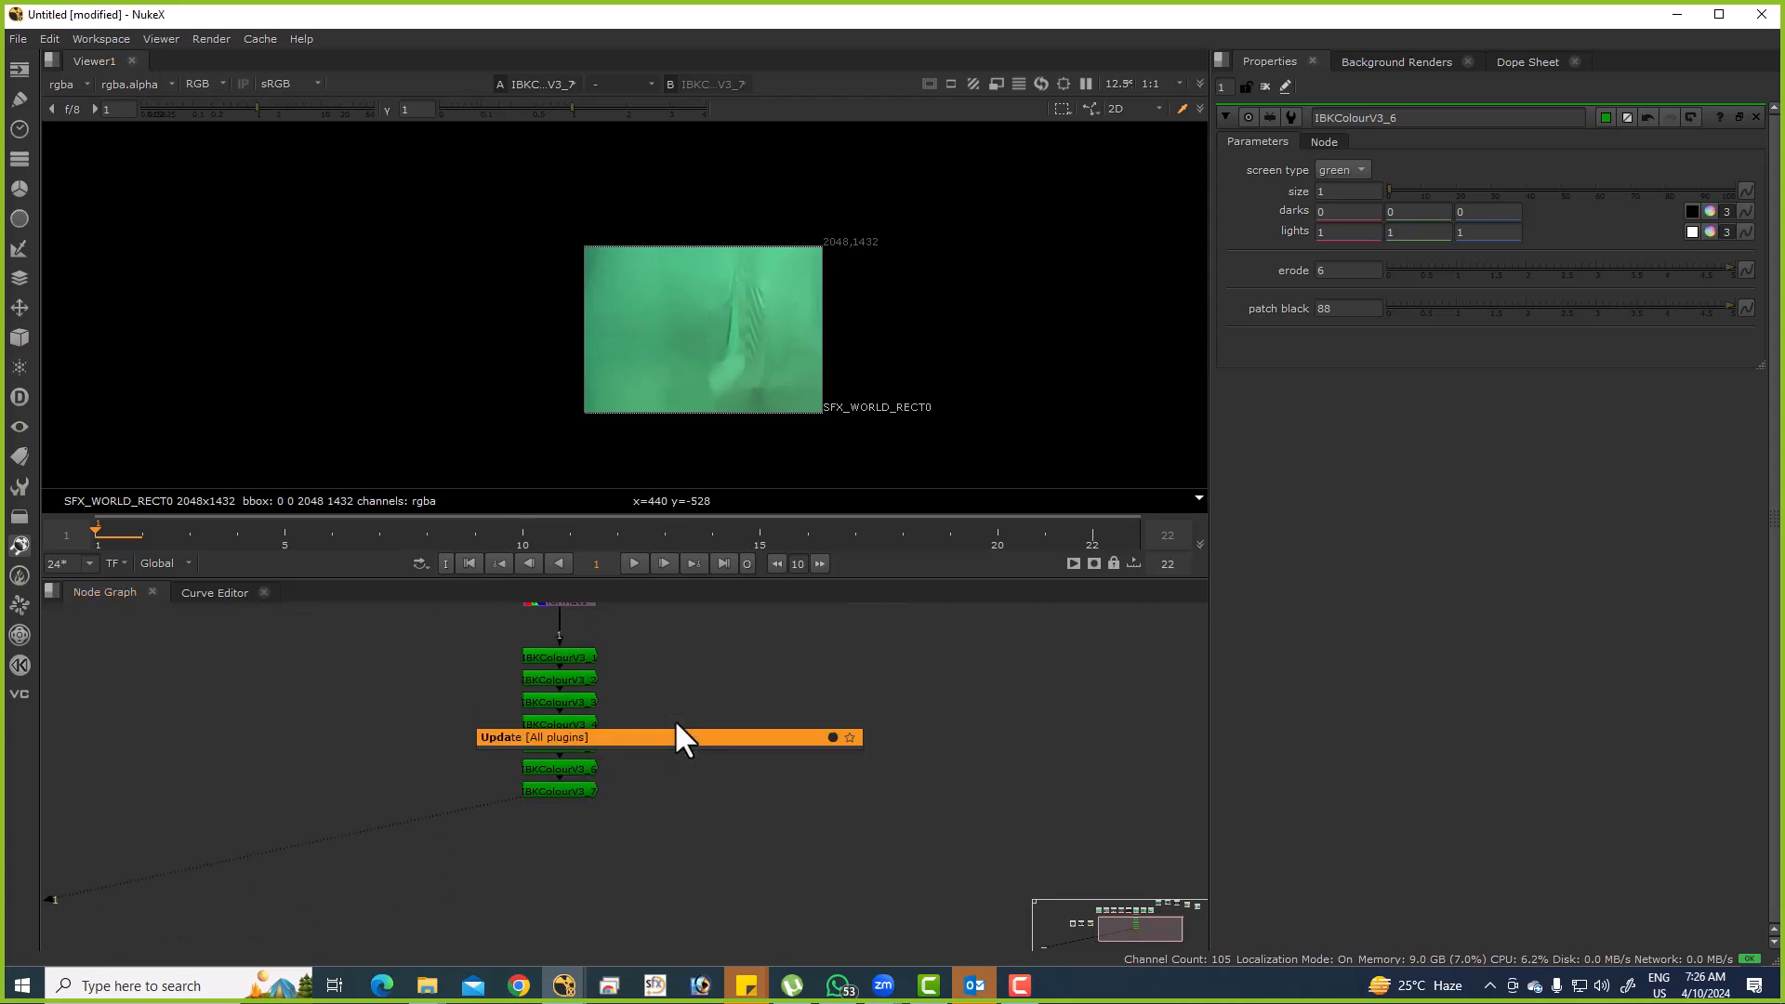
click(710, 737)
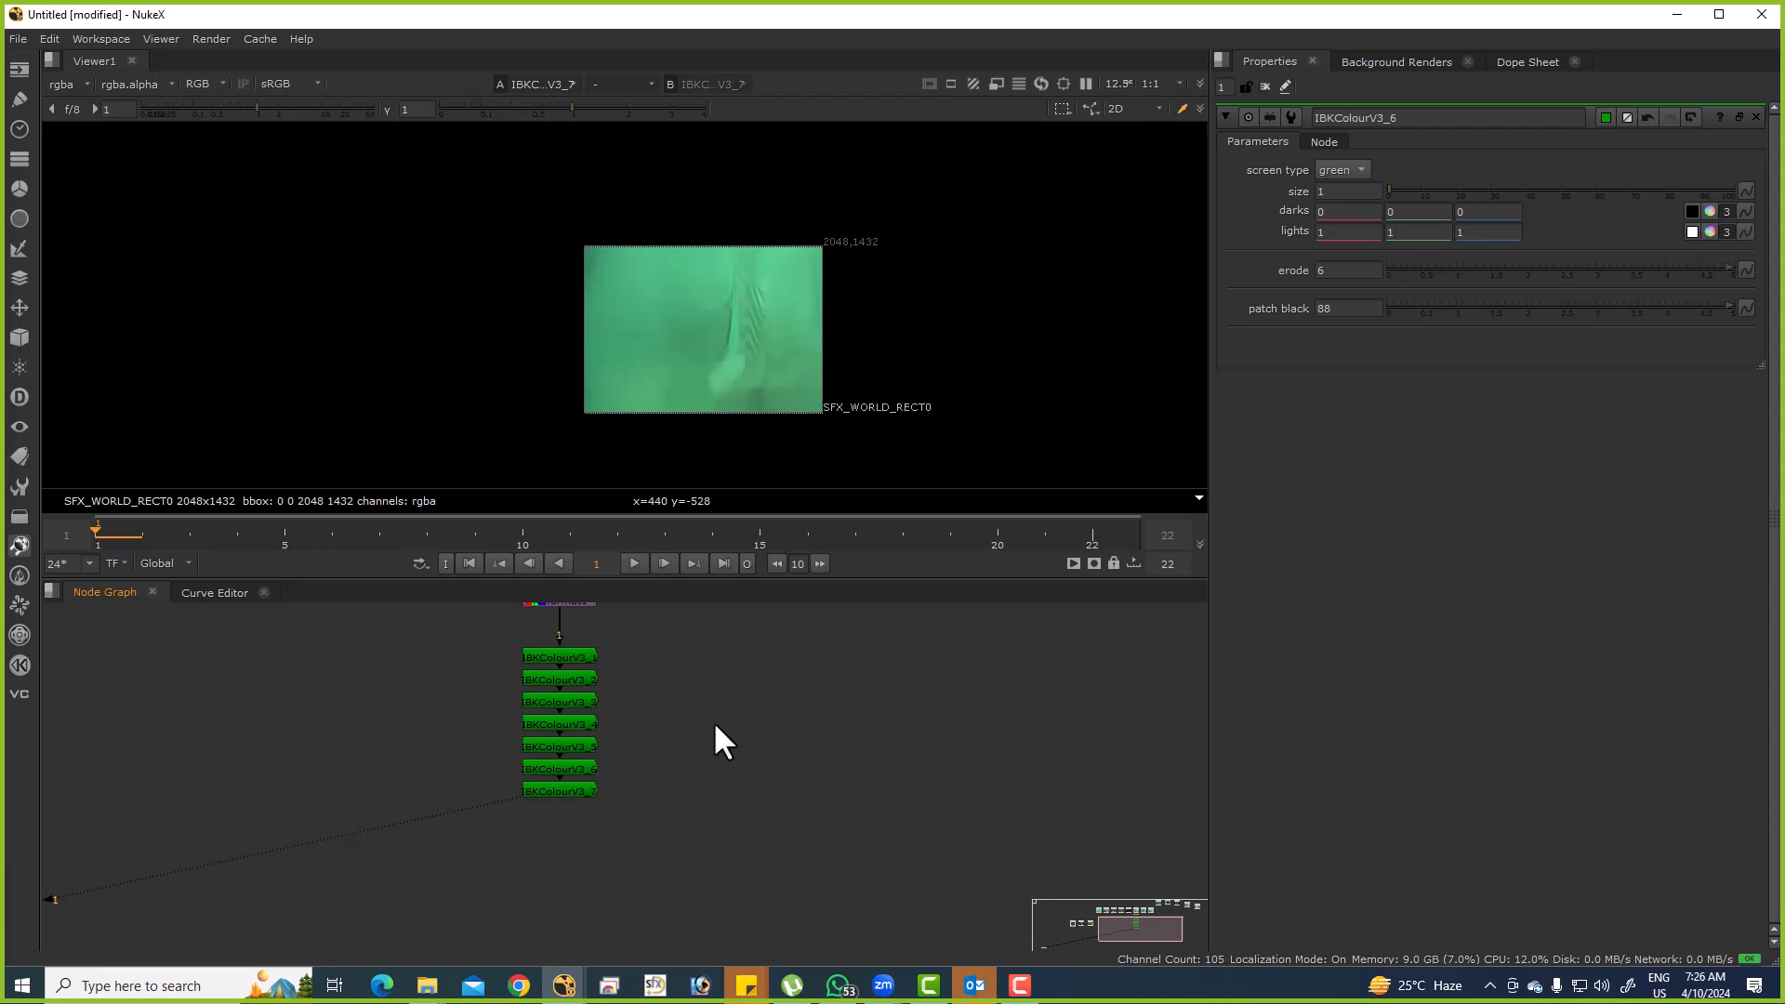
Search the node list again for the PxF gizmo.
key(Tab)
text(up)
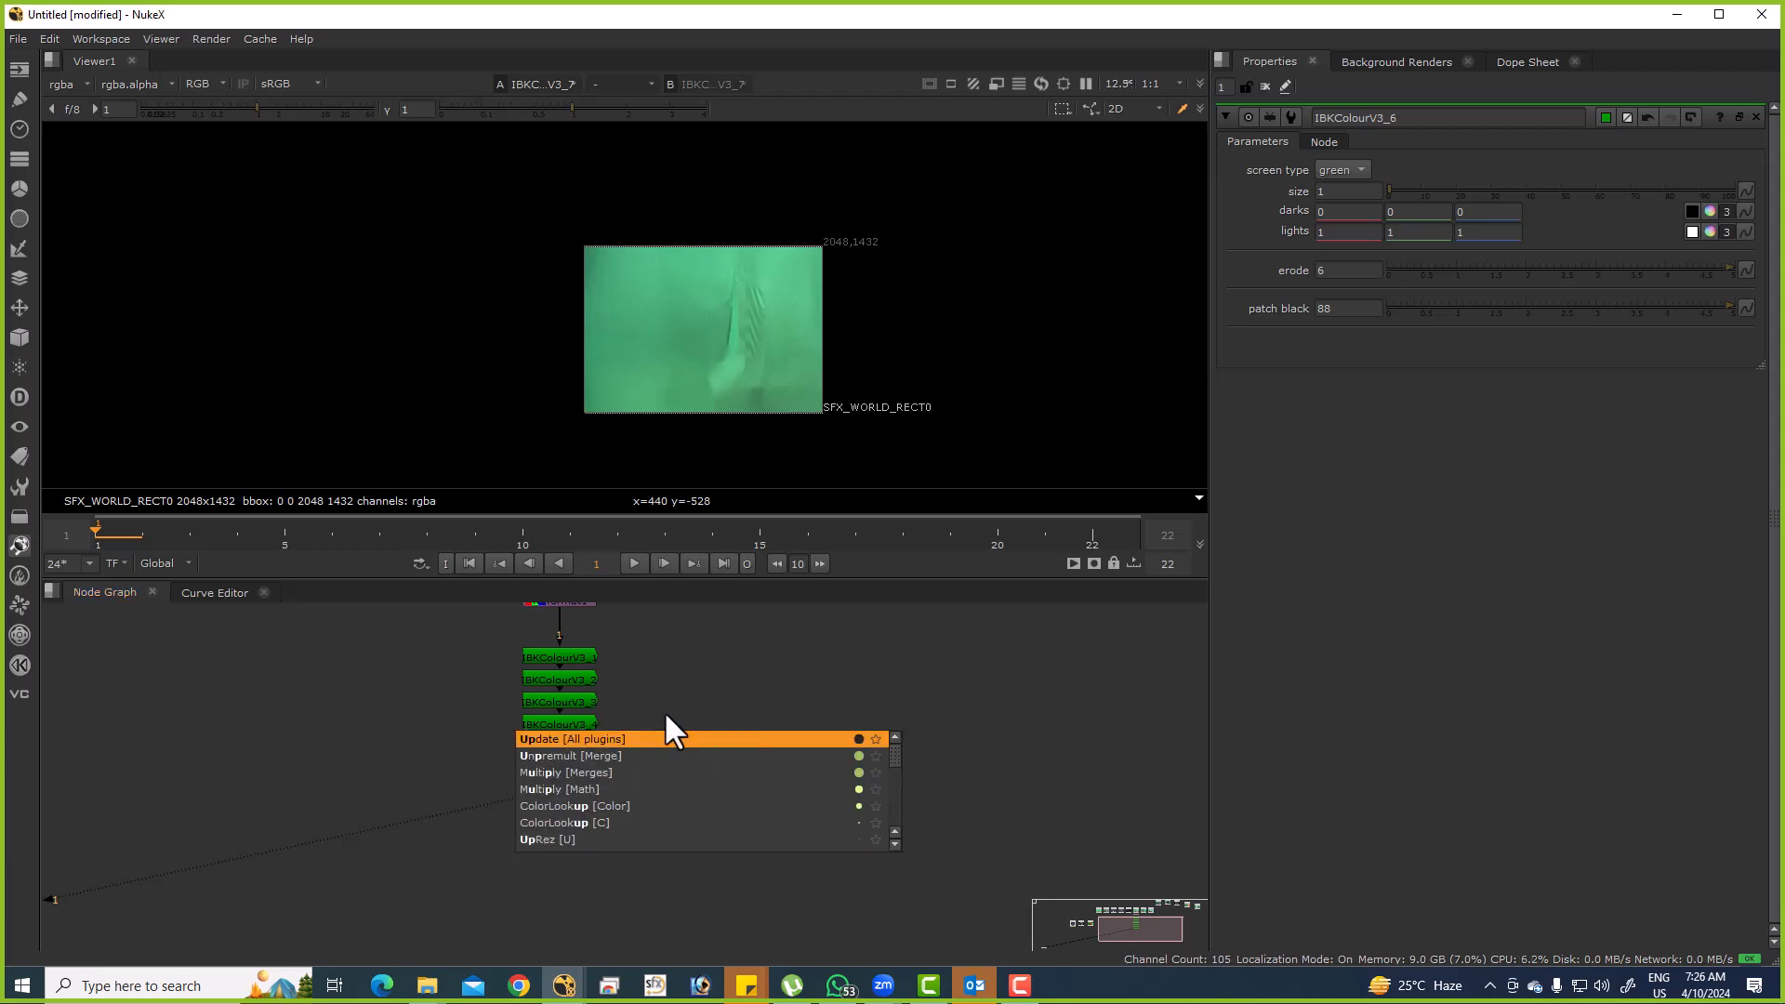
key(Escape)
key(Tab)
text(p)
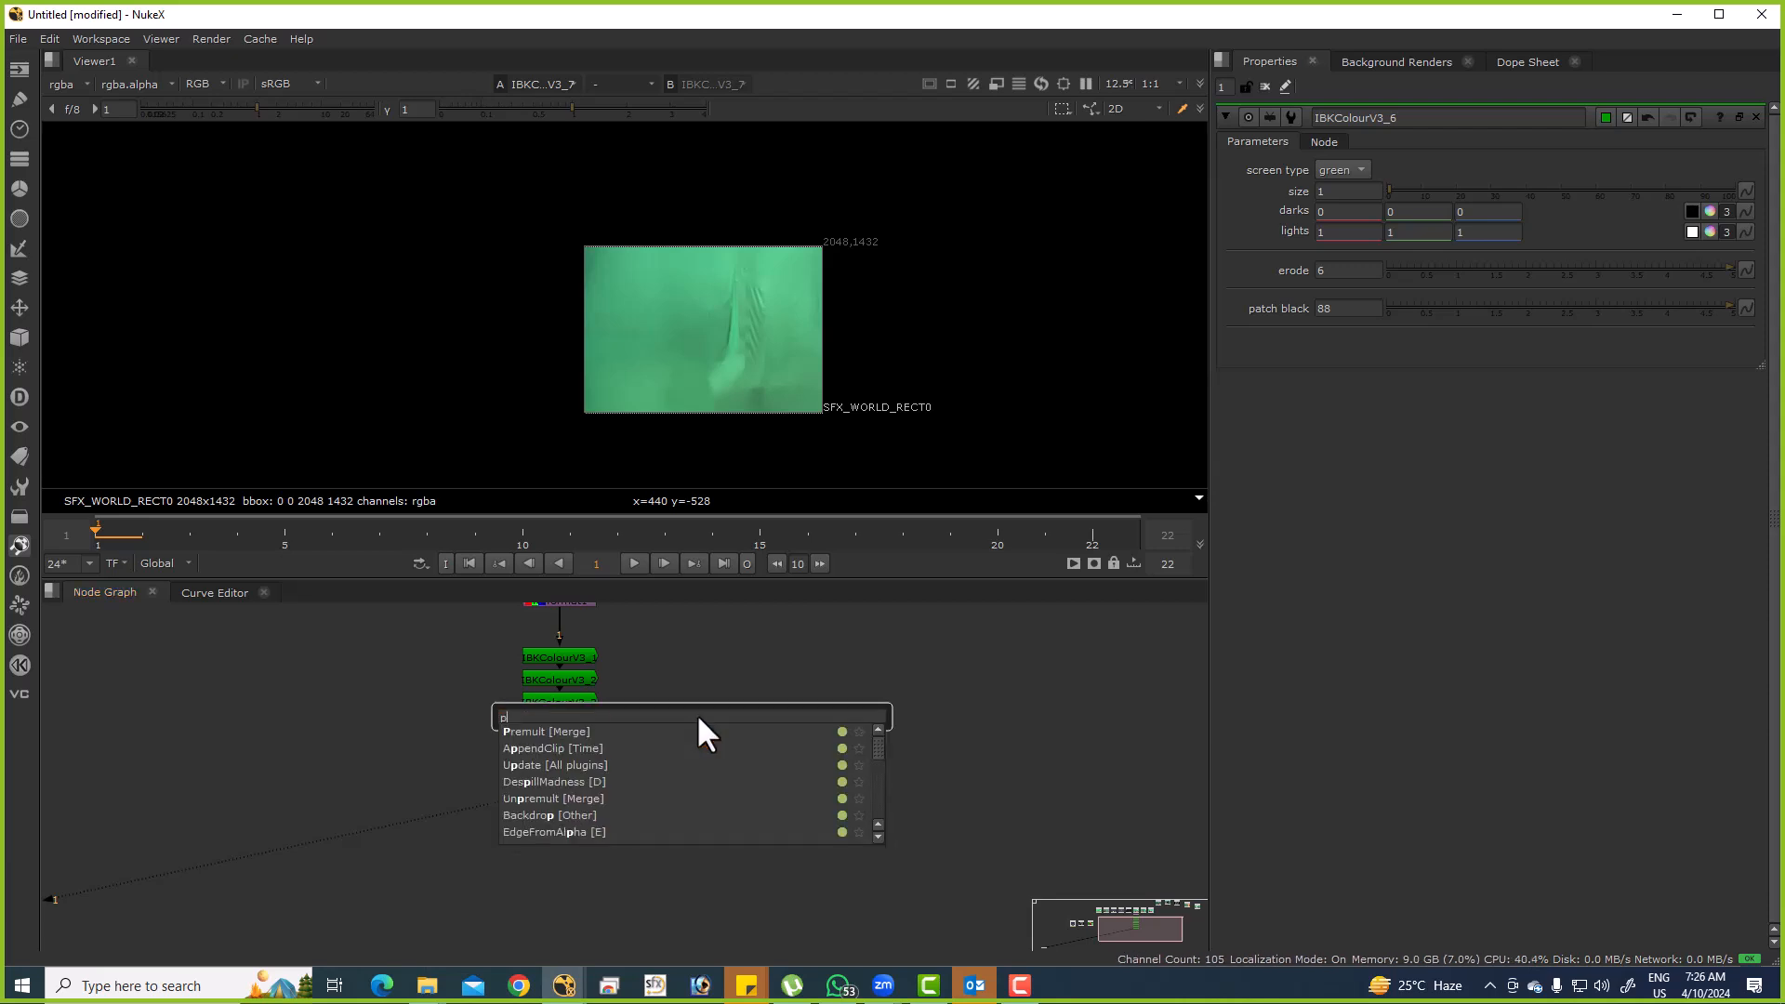
text(xfl)
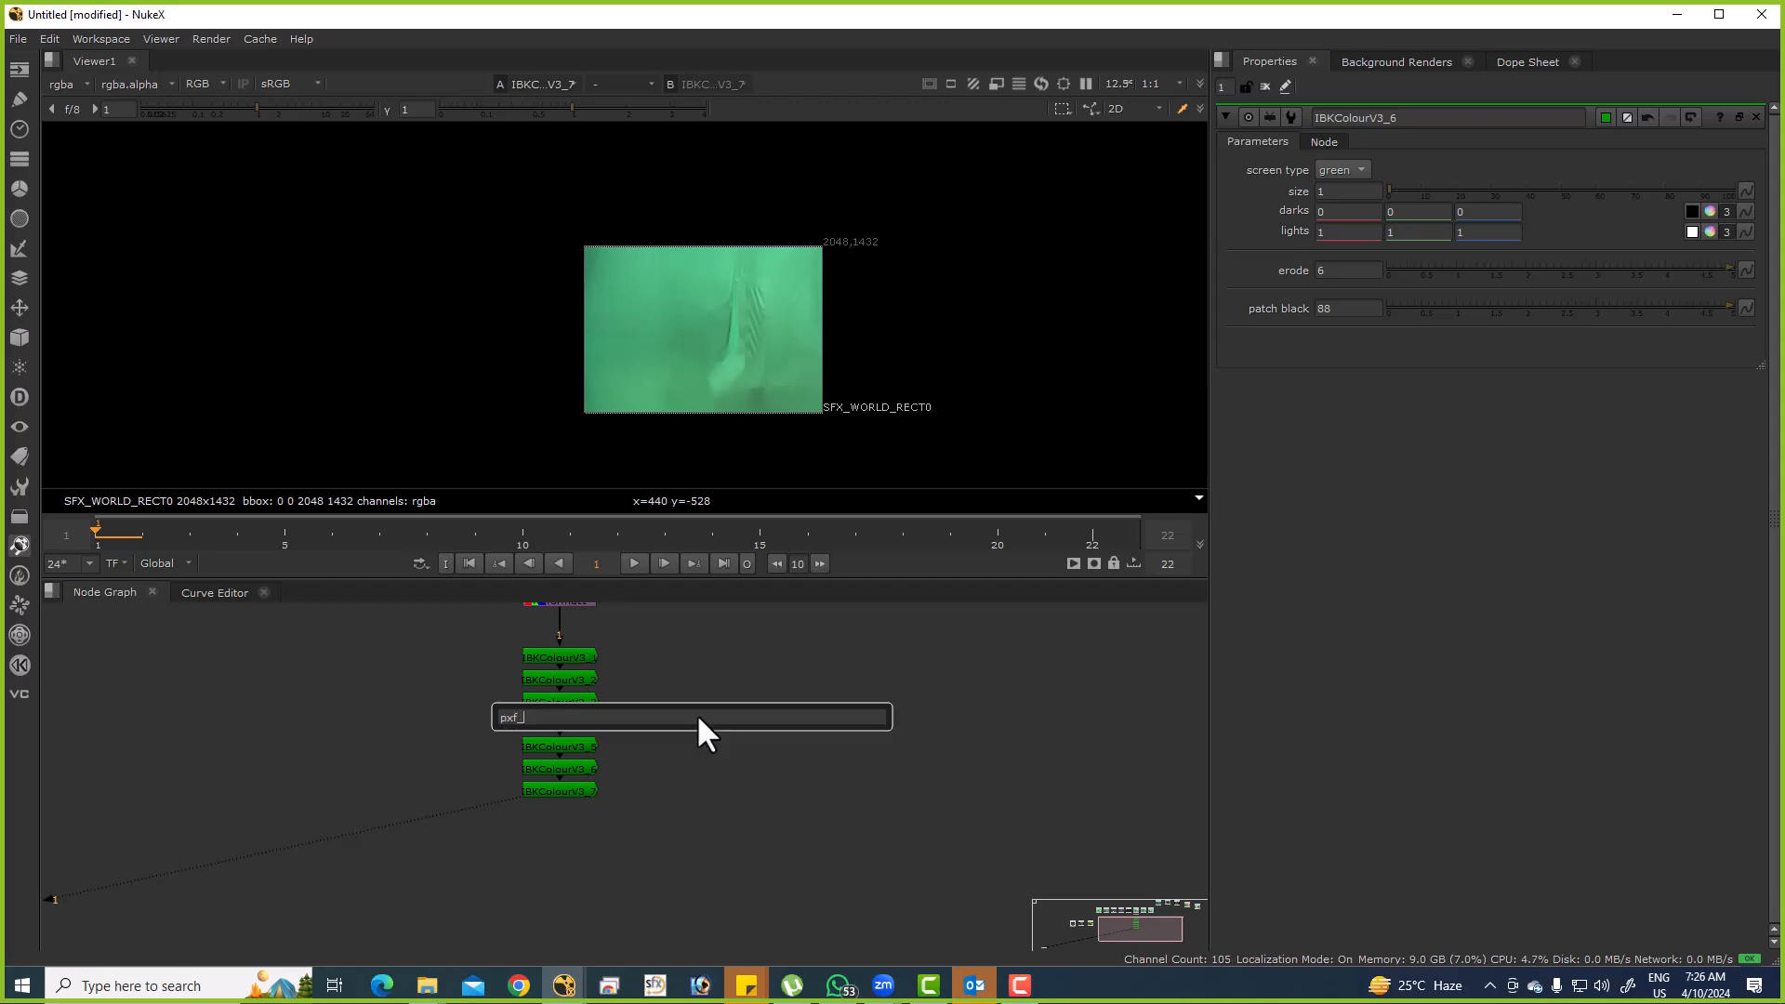
key(BackSpace)
key(Escape)
Import PxF_ScreenClean from File Explorer's PxF folder into the NukeX node graph beside the IBKColour stack, and maximize the node graph.
key(alt+Tab)
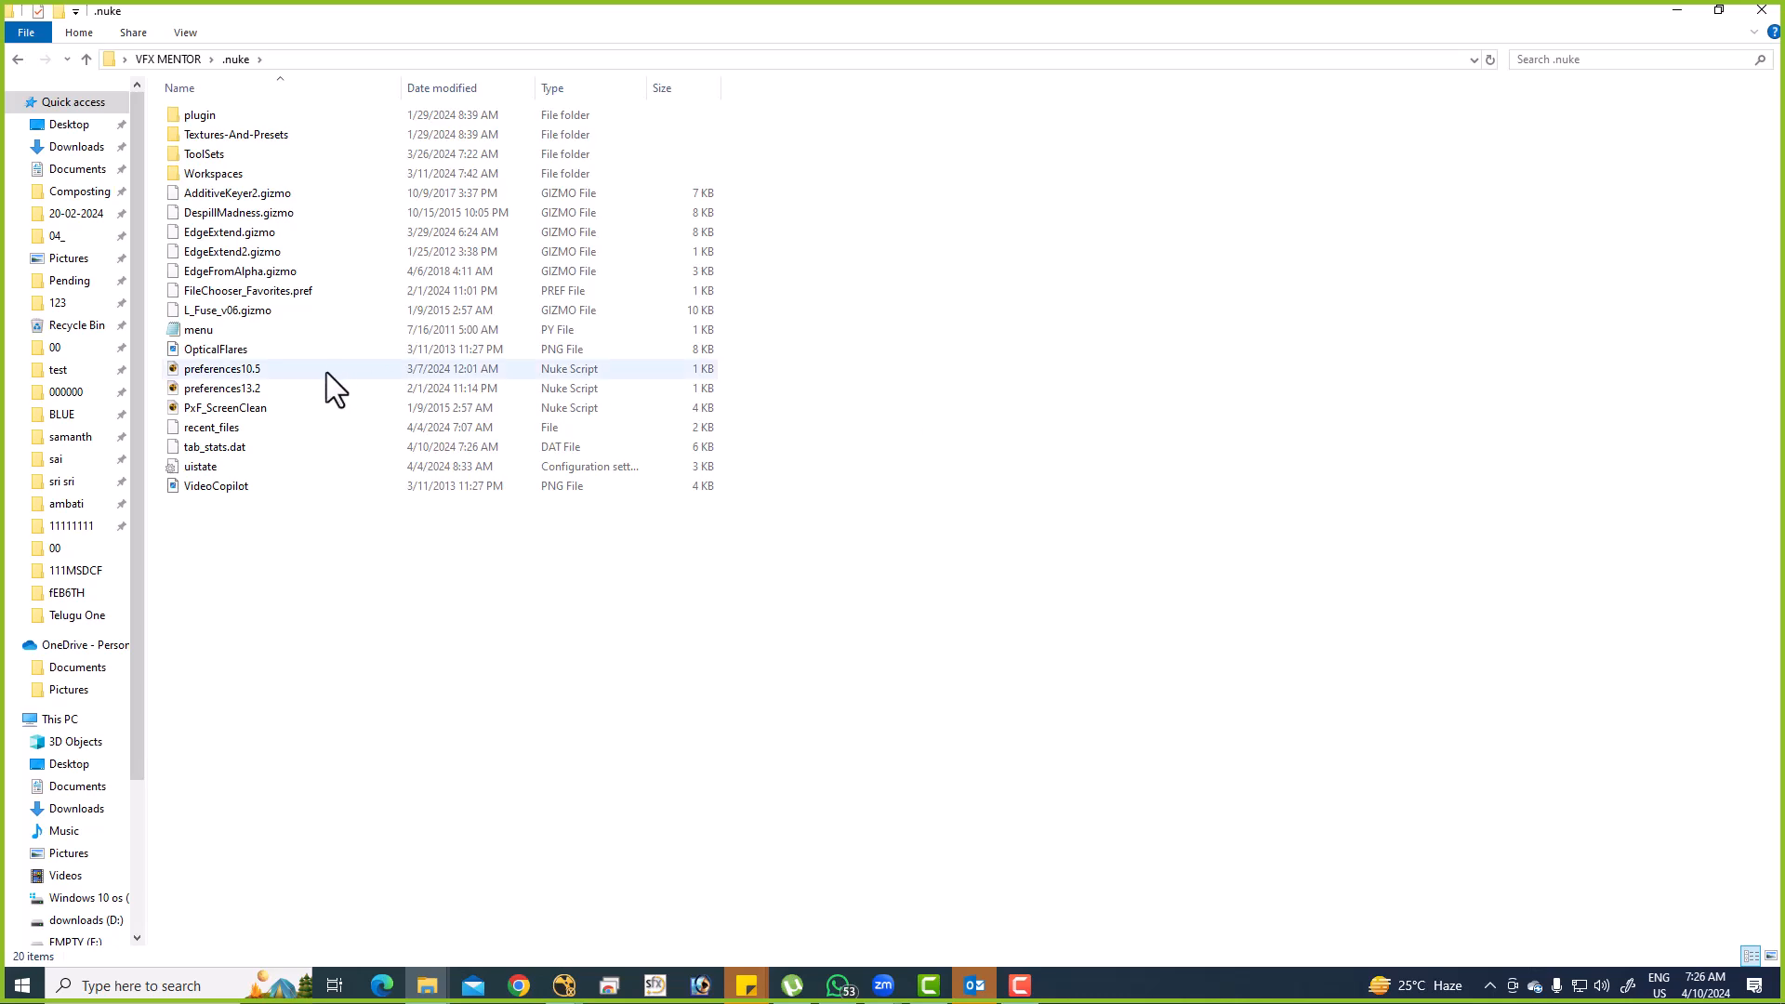
right_click(1075, 363)
click(1114, 441)
key(alt+Tab)
key(alt+Tab)
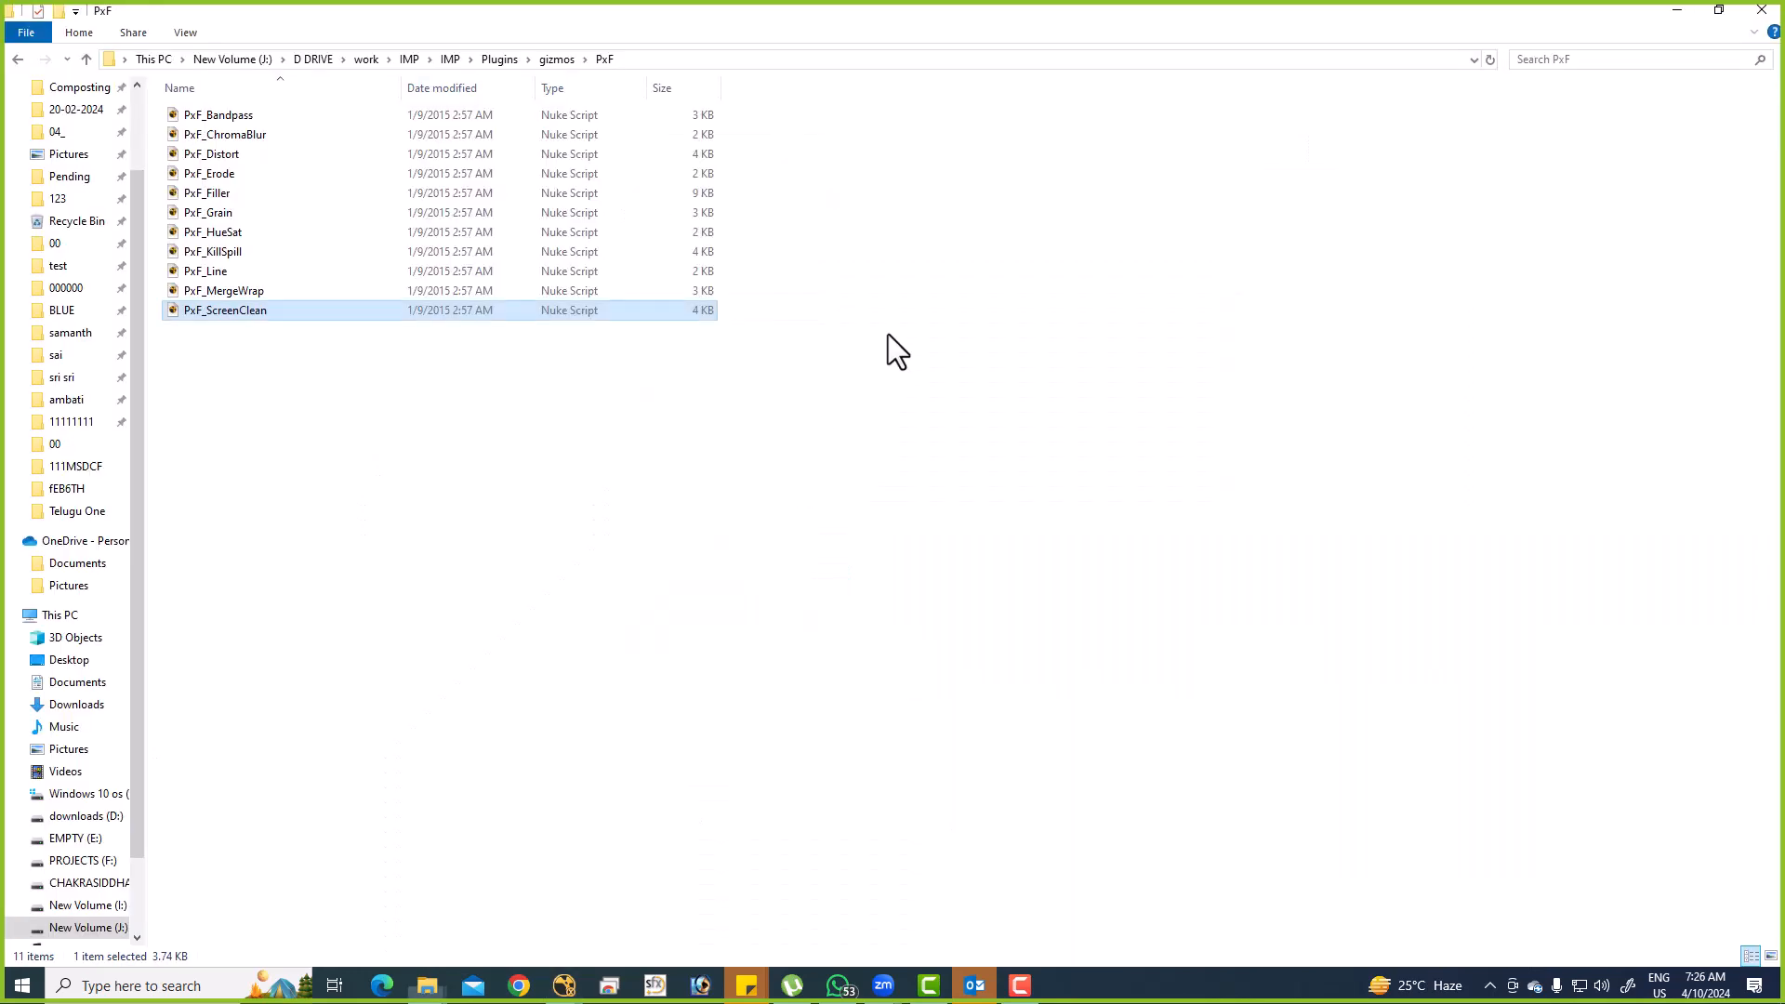
key(alt+Tab)
drag(199, 318, 723, 797)
key(space)
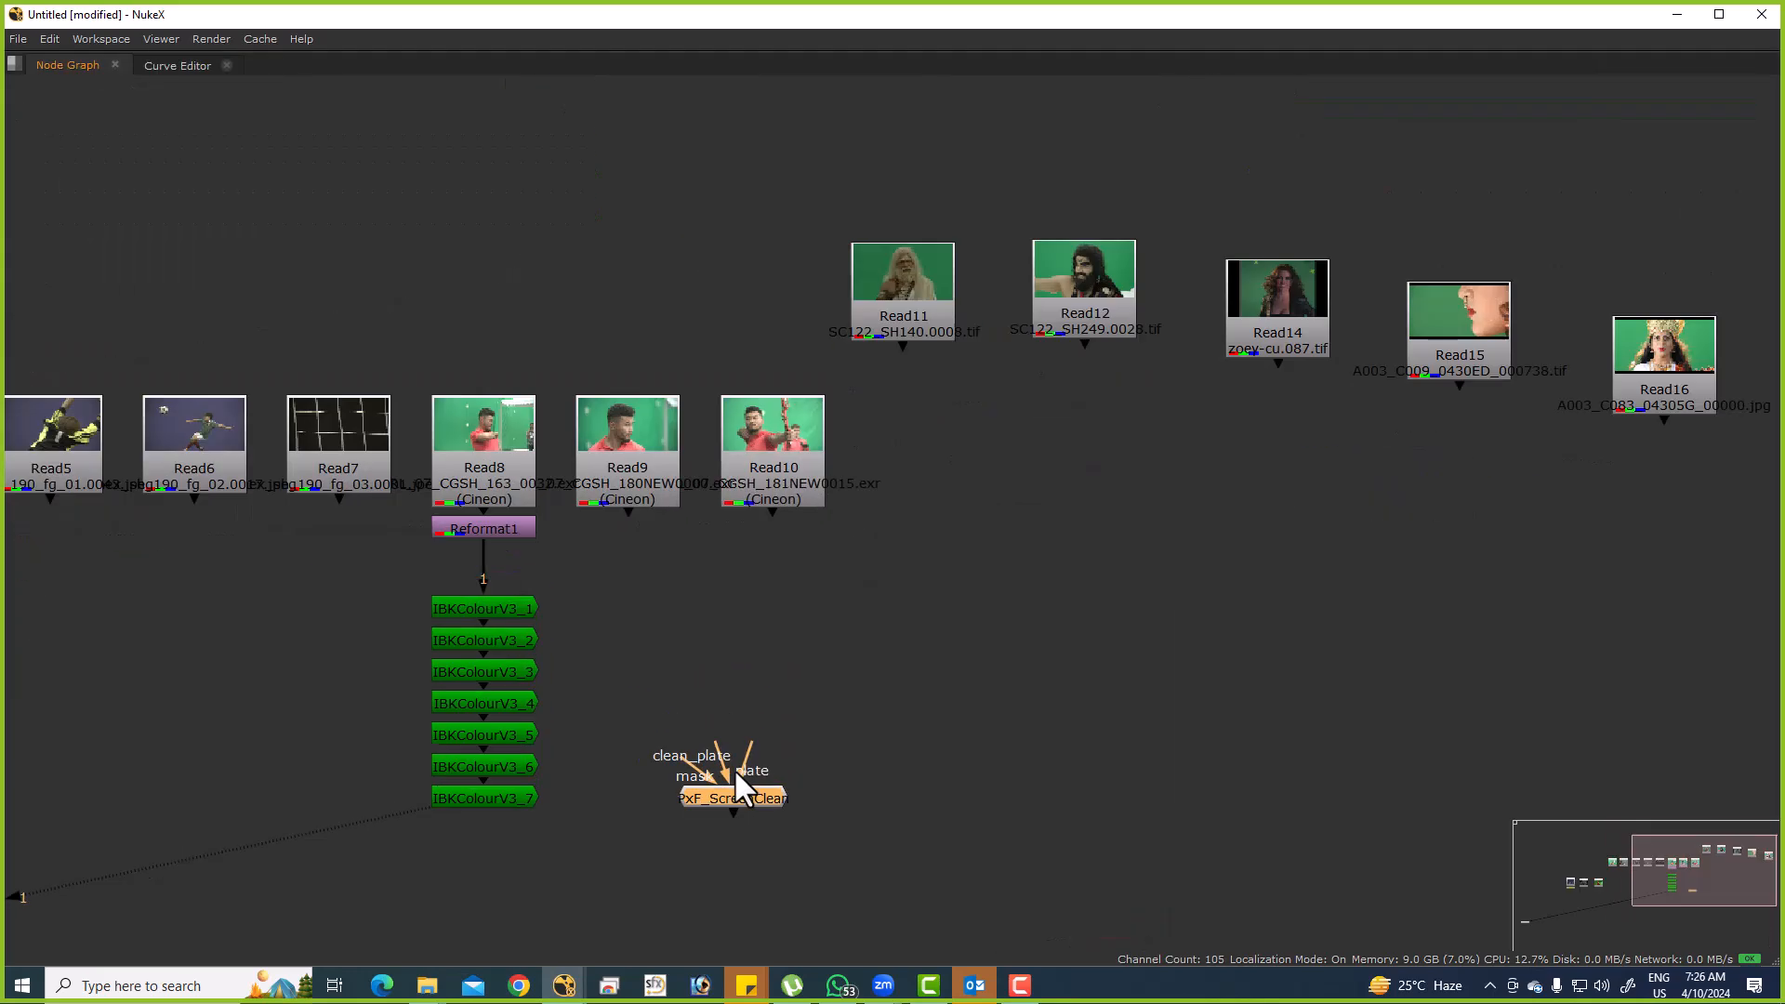
Connect PxF_ScreenClean's plate input to Reformat1 and its clean_plate input to IBKColourV3_7, and restore the full workspace layout.
drag(805, 730, 593, 495)
key(space)
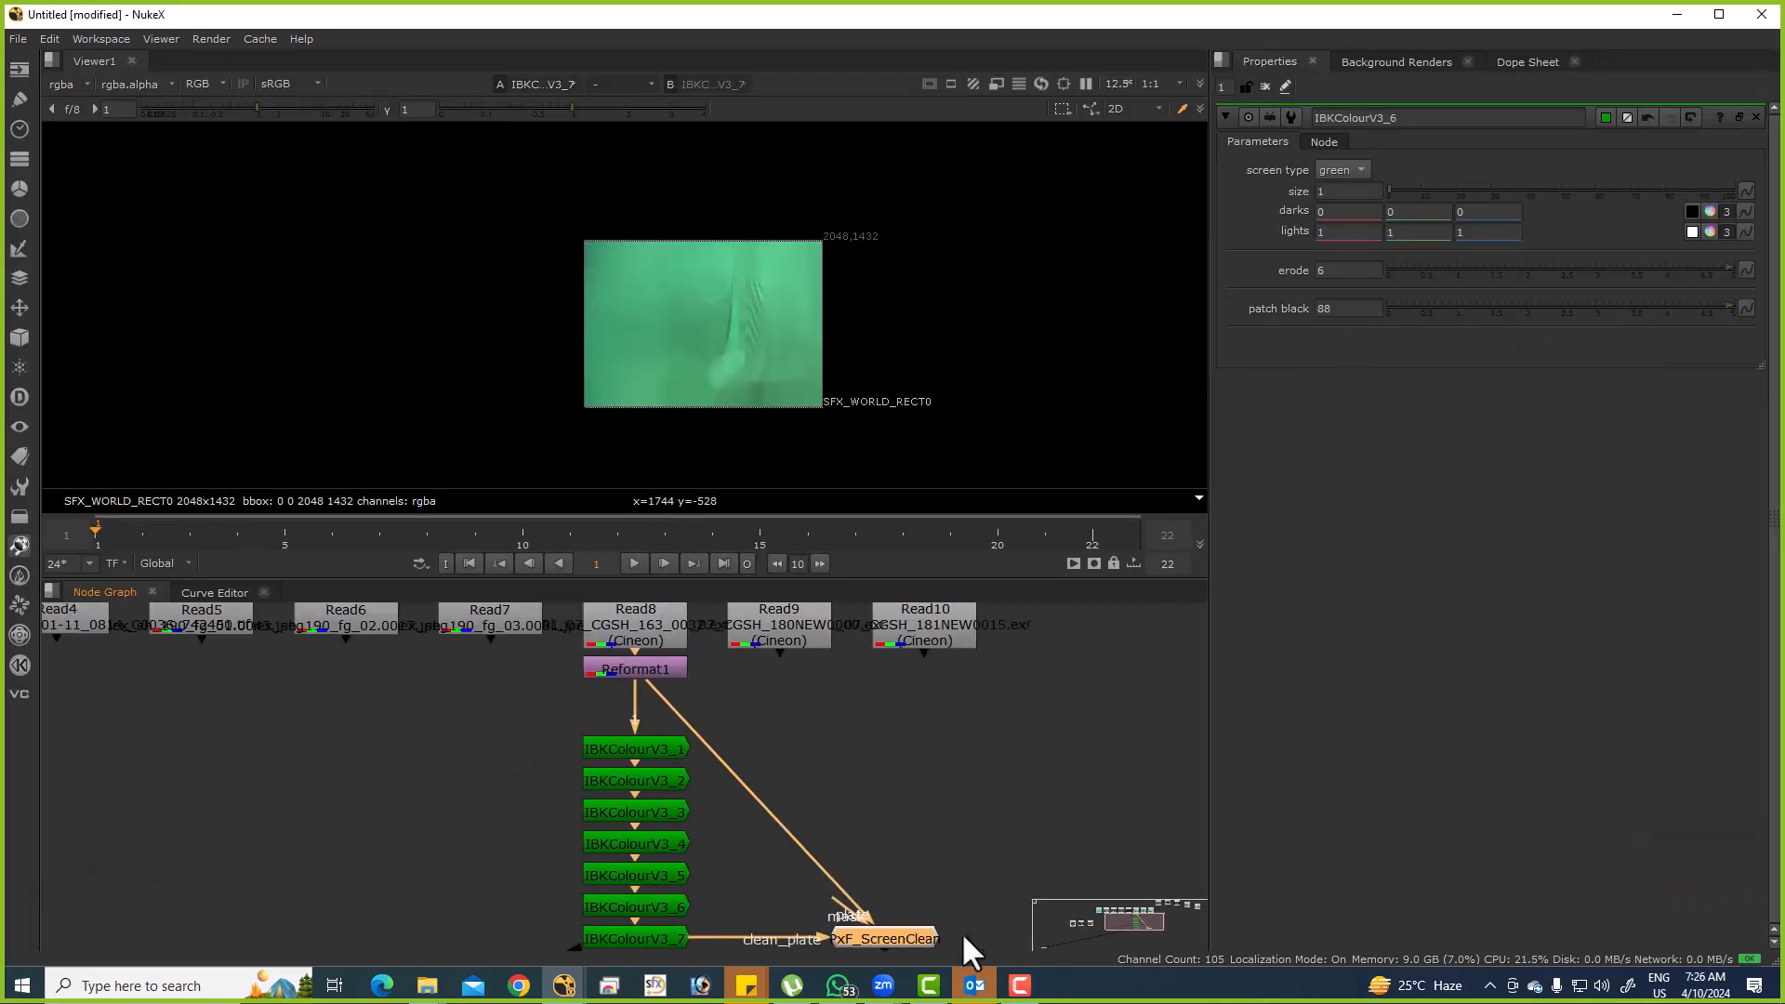
double_click(701, 688)
Sample PxF_ScreenClean's ScreenColor from an even green area in the upper part of the clean plate.
double_click(884, 877)
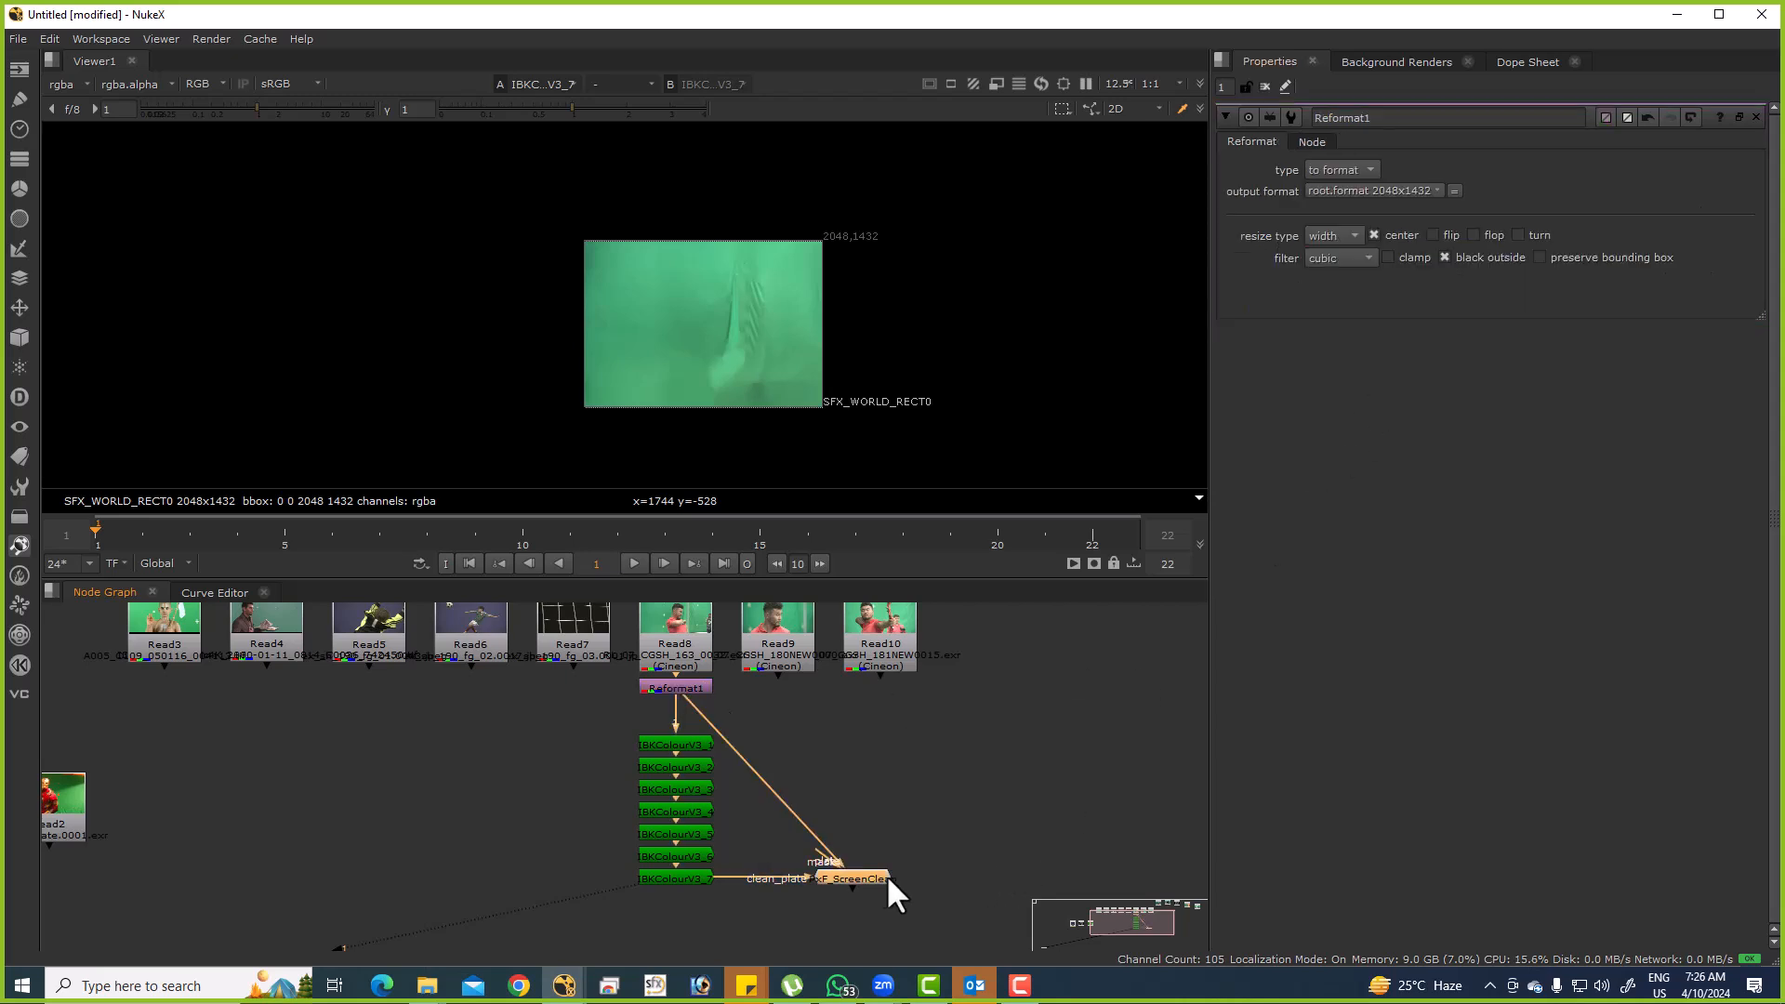
click(1692, 190)
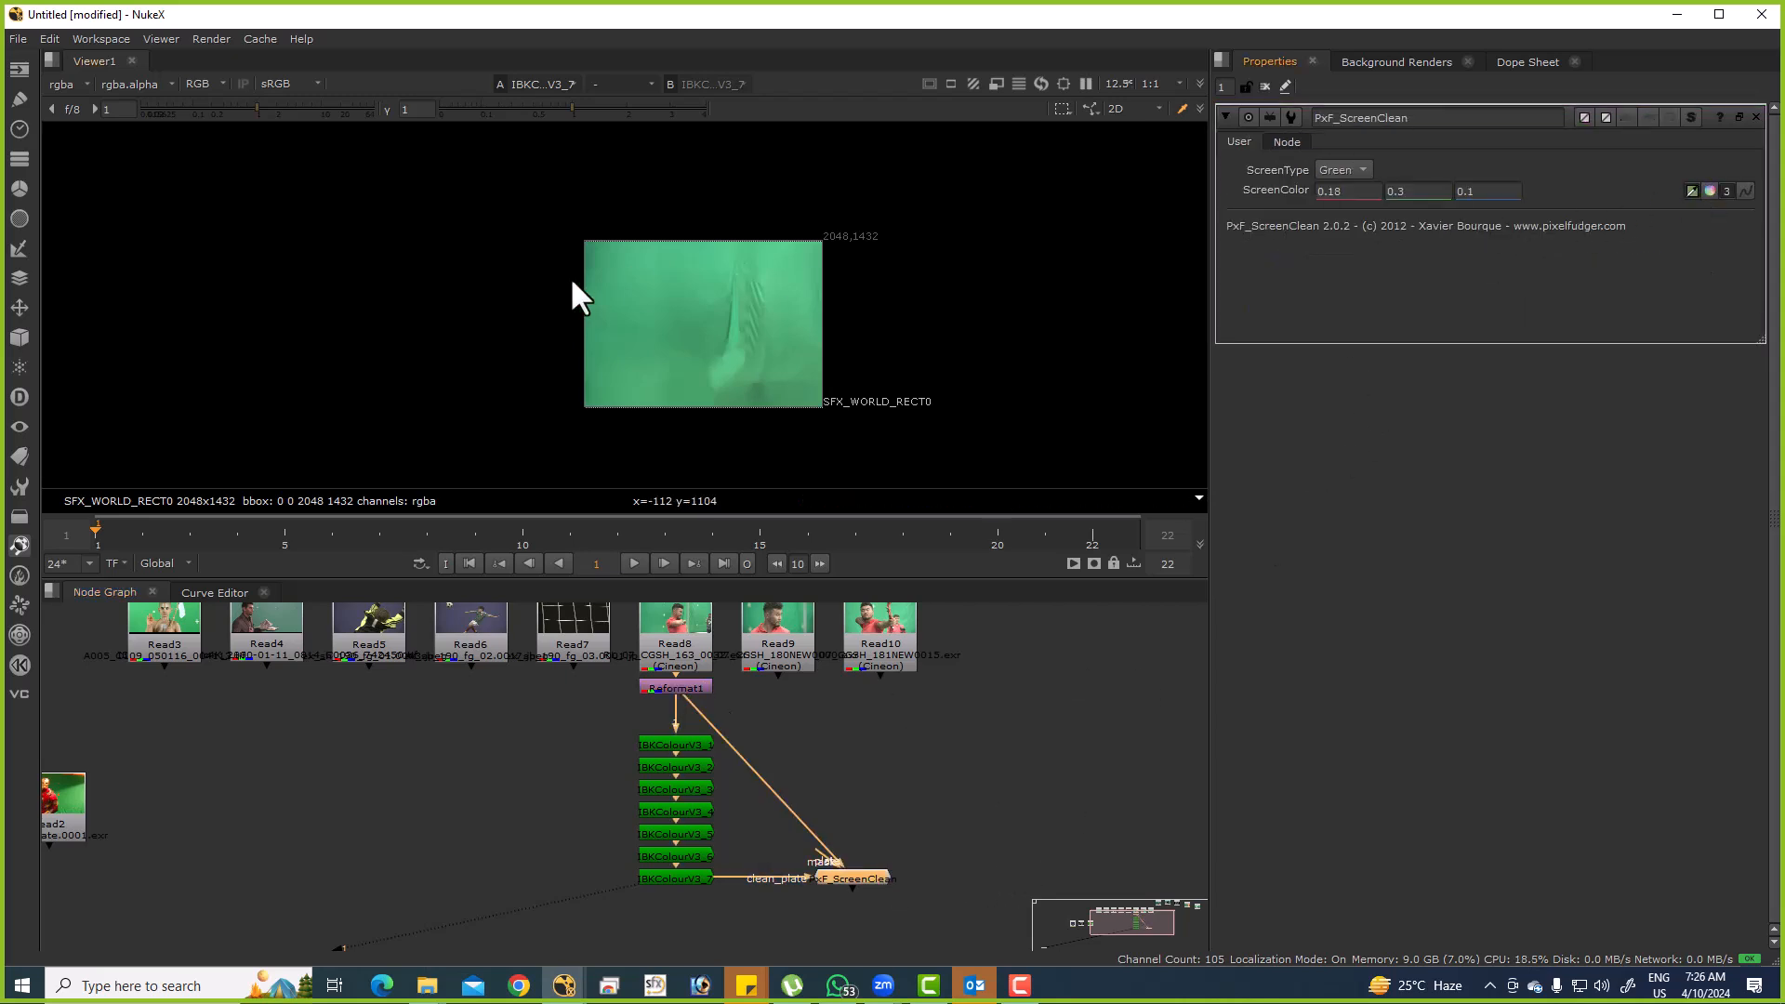
scroll(651, 298, up, 5)
drag(583, 171, 642, 223)
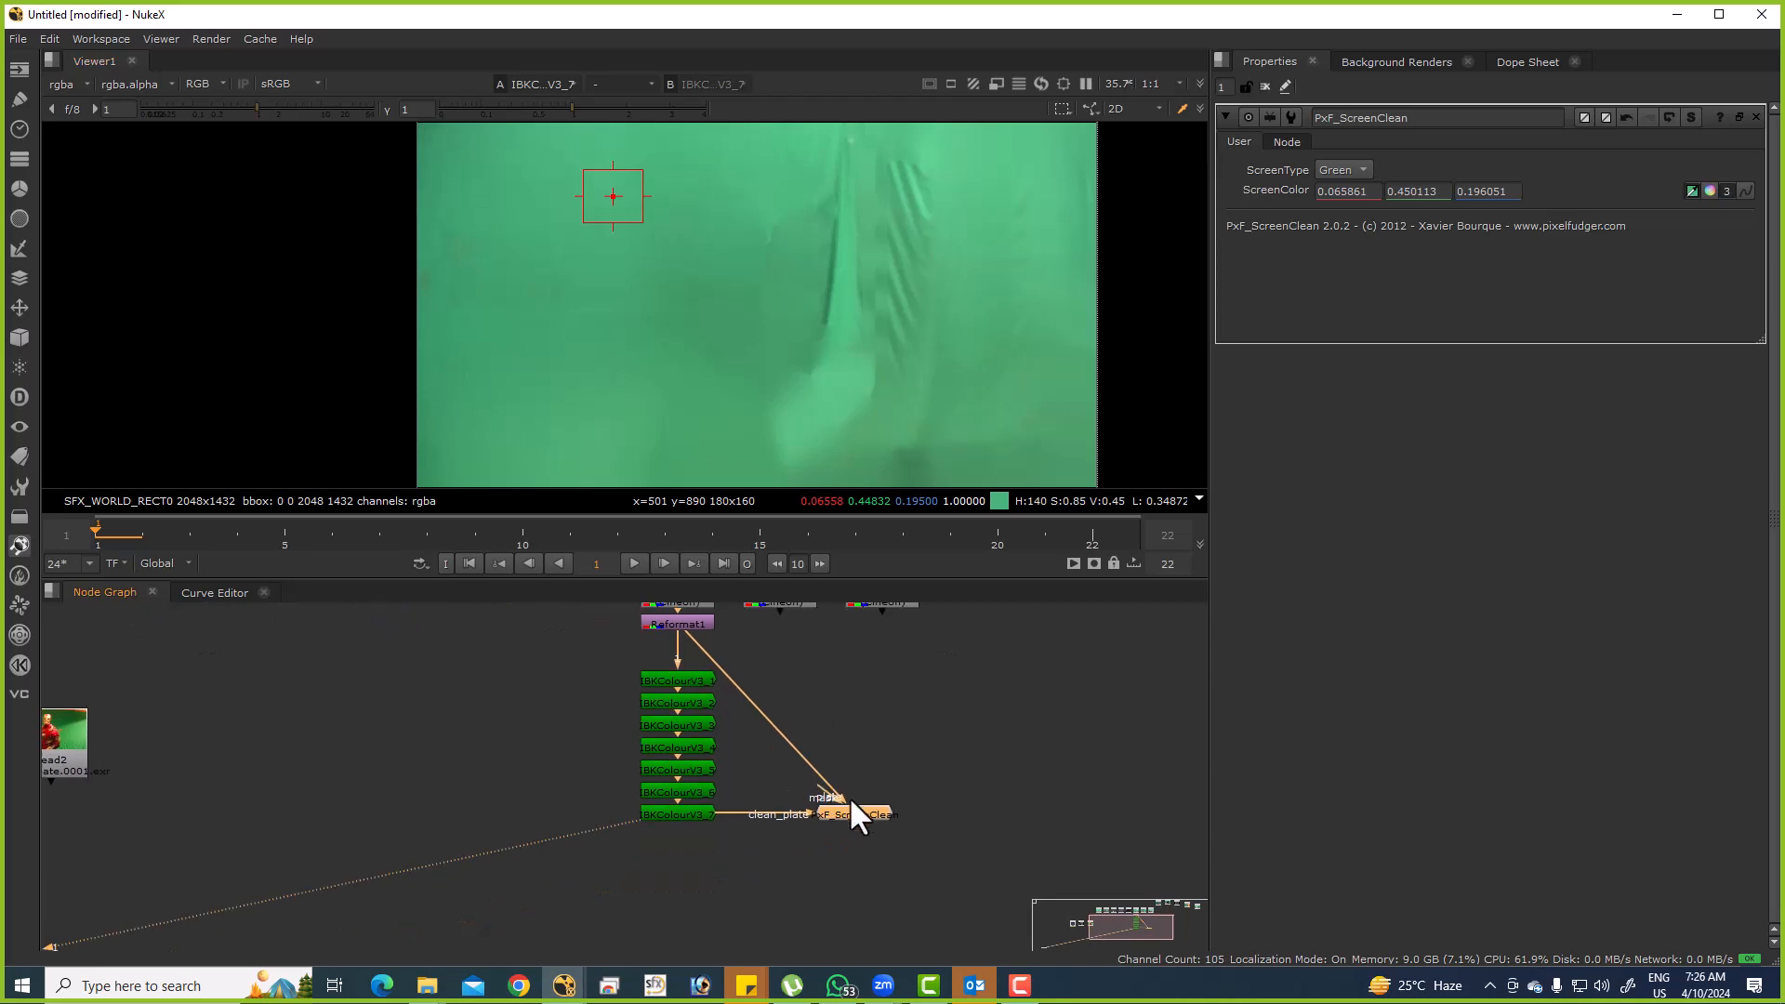
Compare the PxF_ScreenClean result with Reformat1 and examine the edges around the actor and the vertical pole up close.
key(1)
key(f)
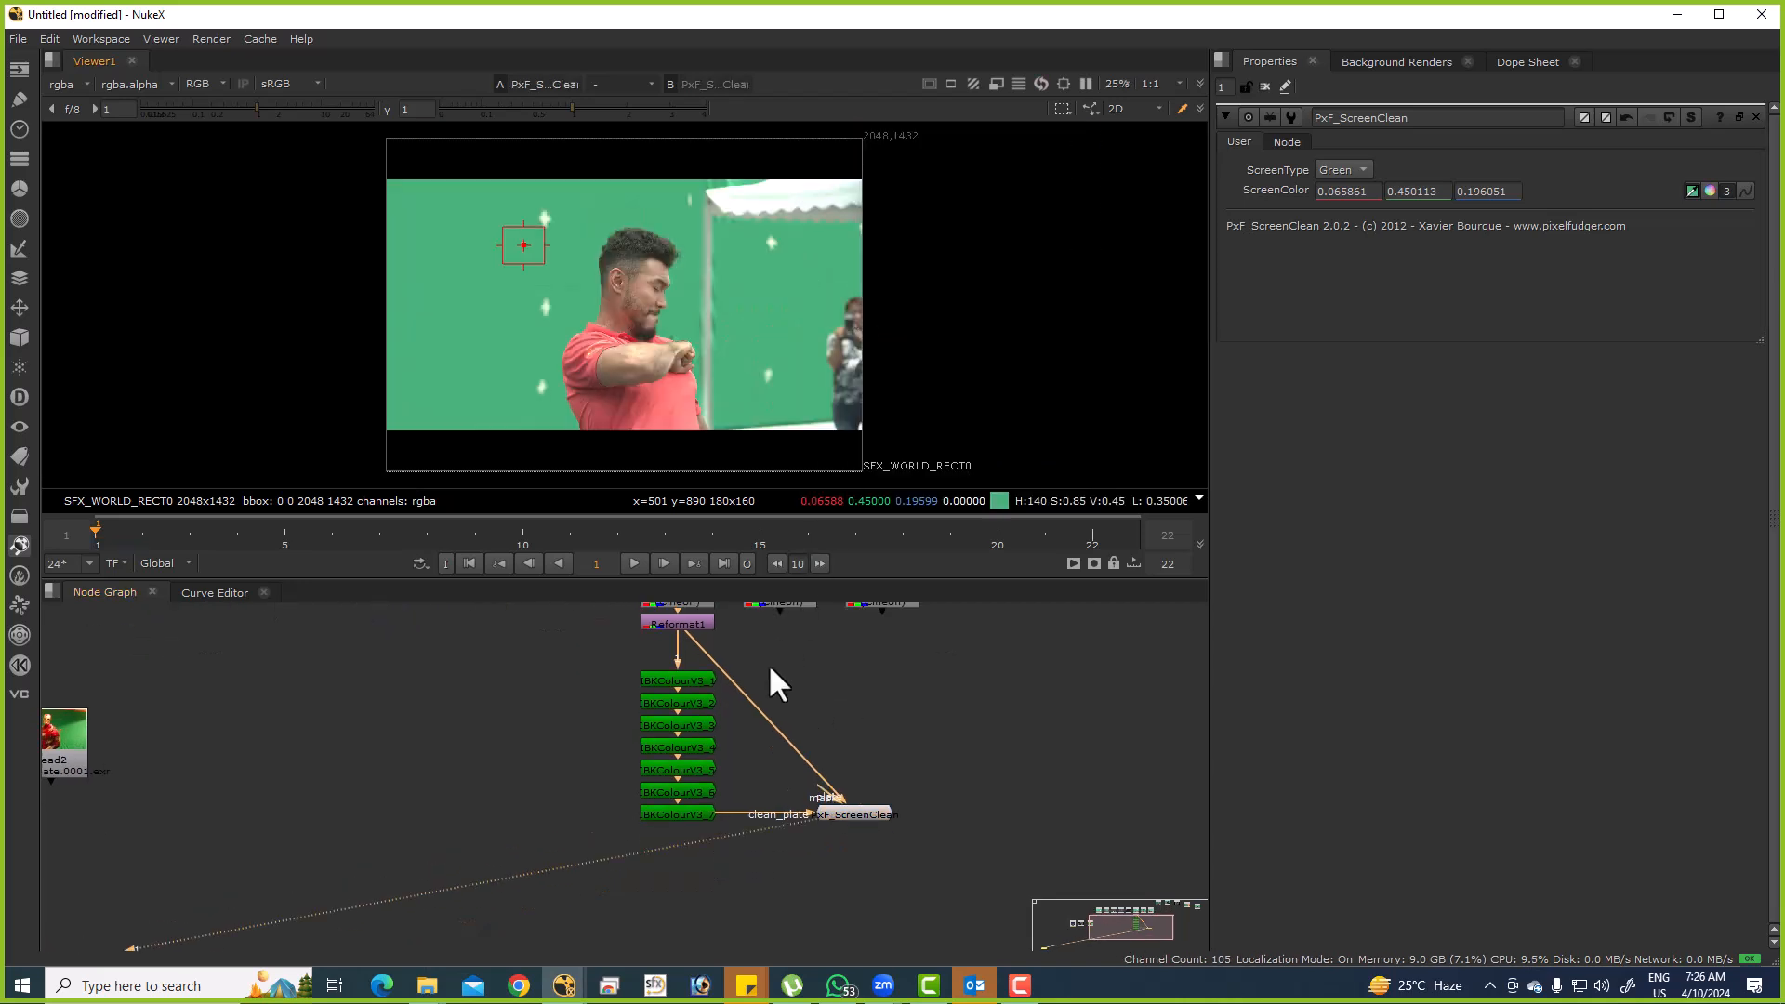
click(666, 688)
key(1)
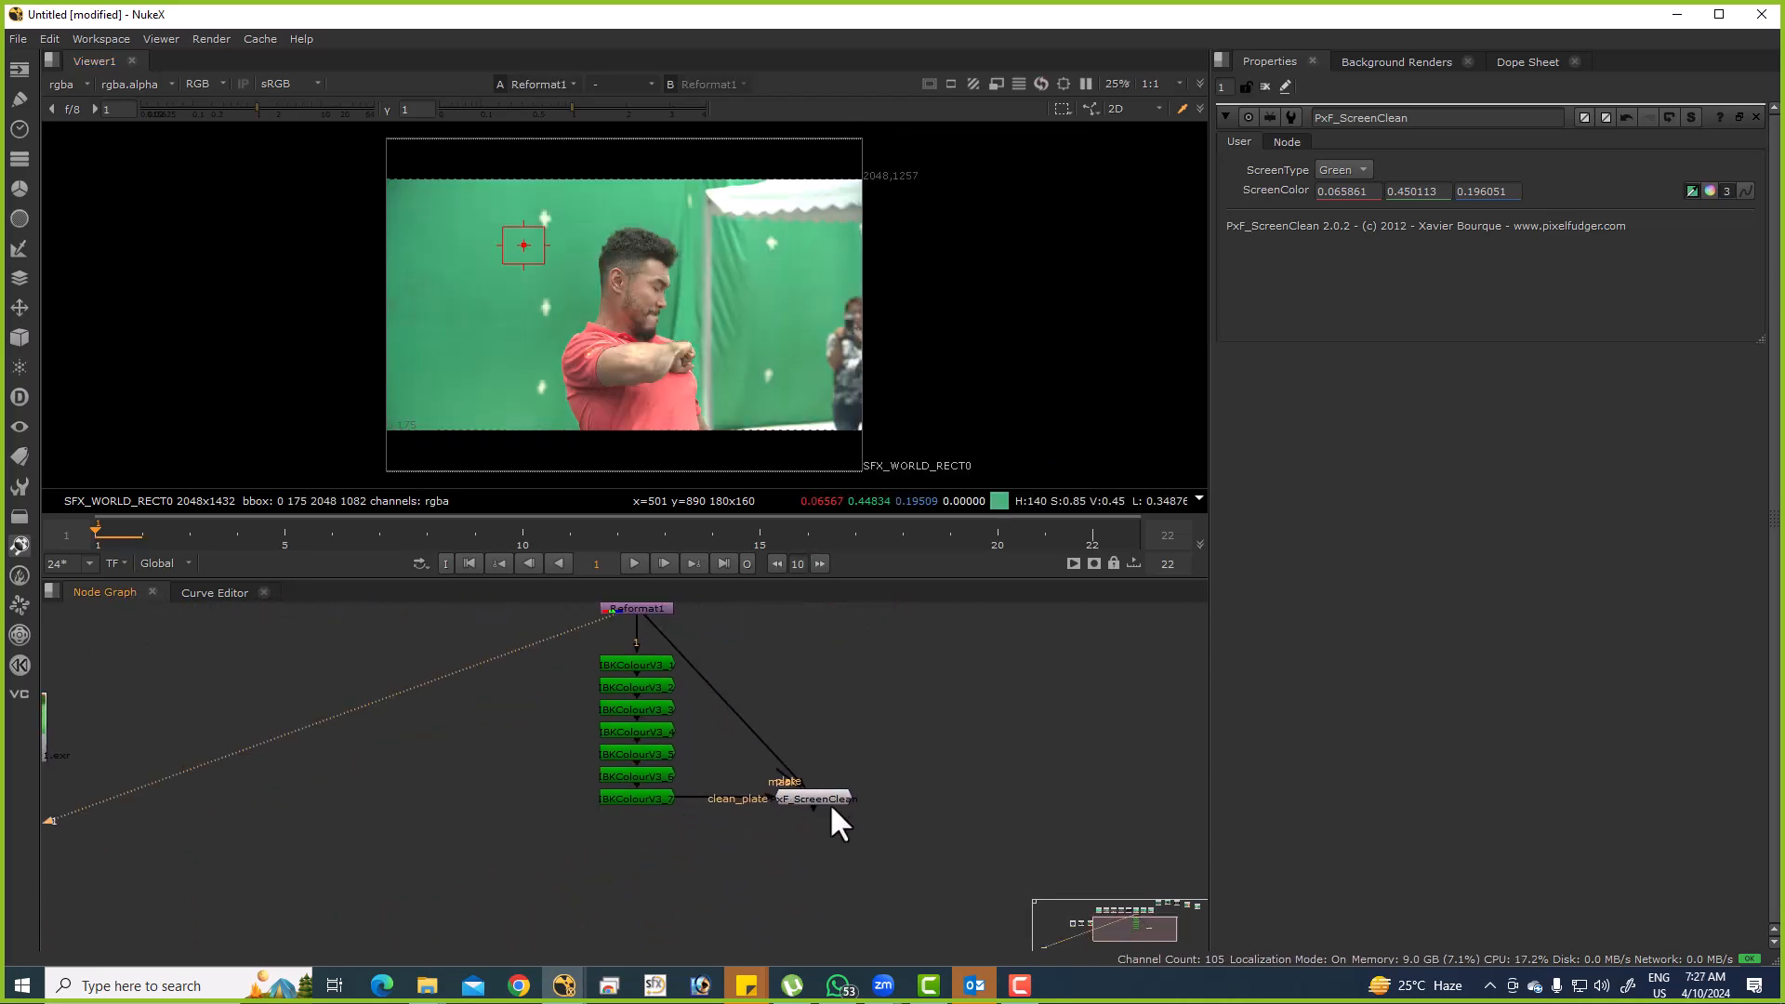
click(822, 797)
key(2)
scroll(683, 286, up, 11)
scroll(654, 296, down, 8)
scroll(650, 422, up, 3)
scroll(681, 300, up, 1)
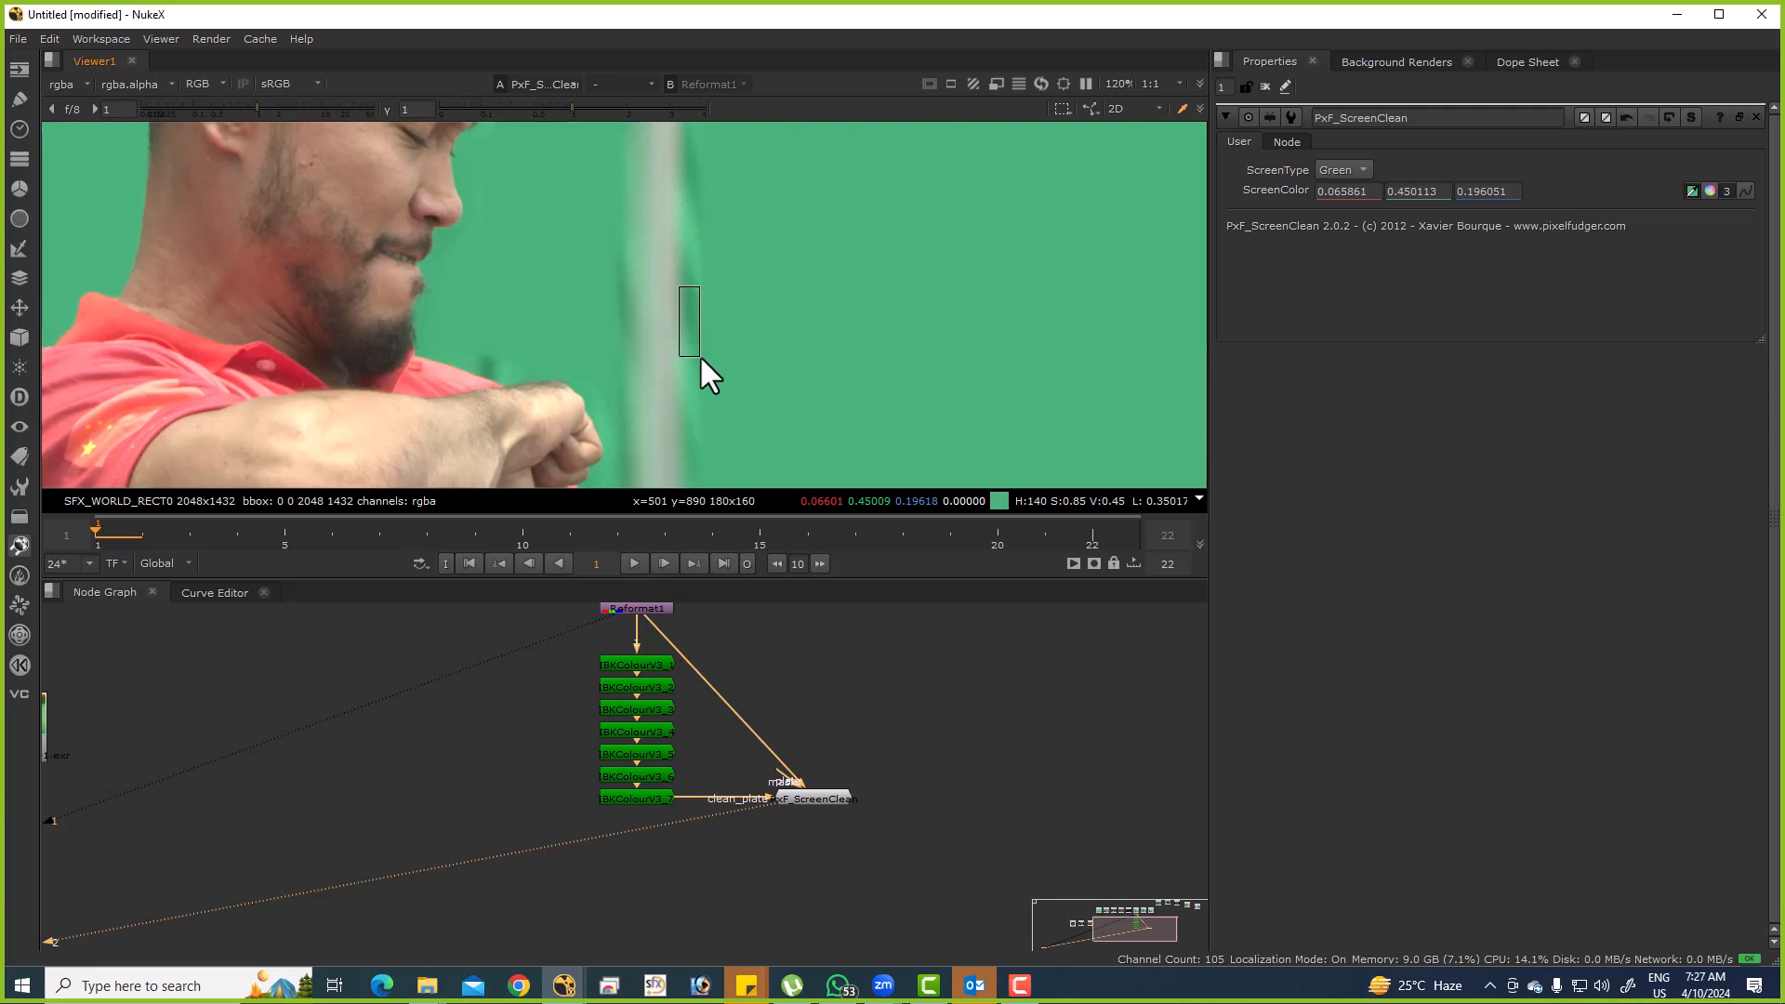
scroll(652, 679, up, 3)
Display IBKColourV3_1's output after checking Reformat1, and set its erode to 0.
double_click(655, 655)
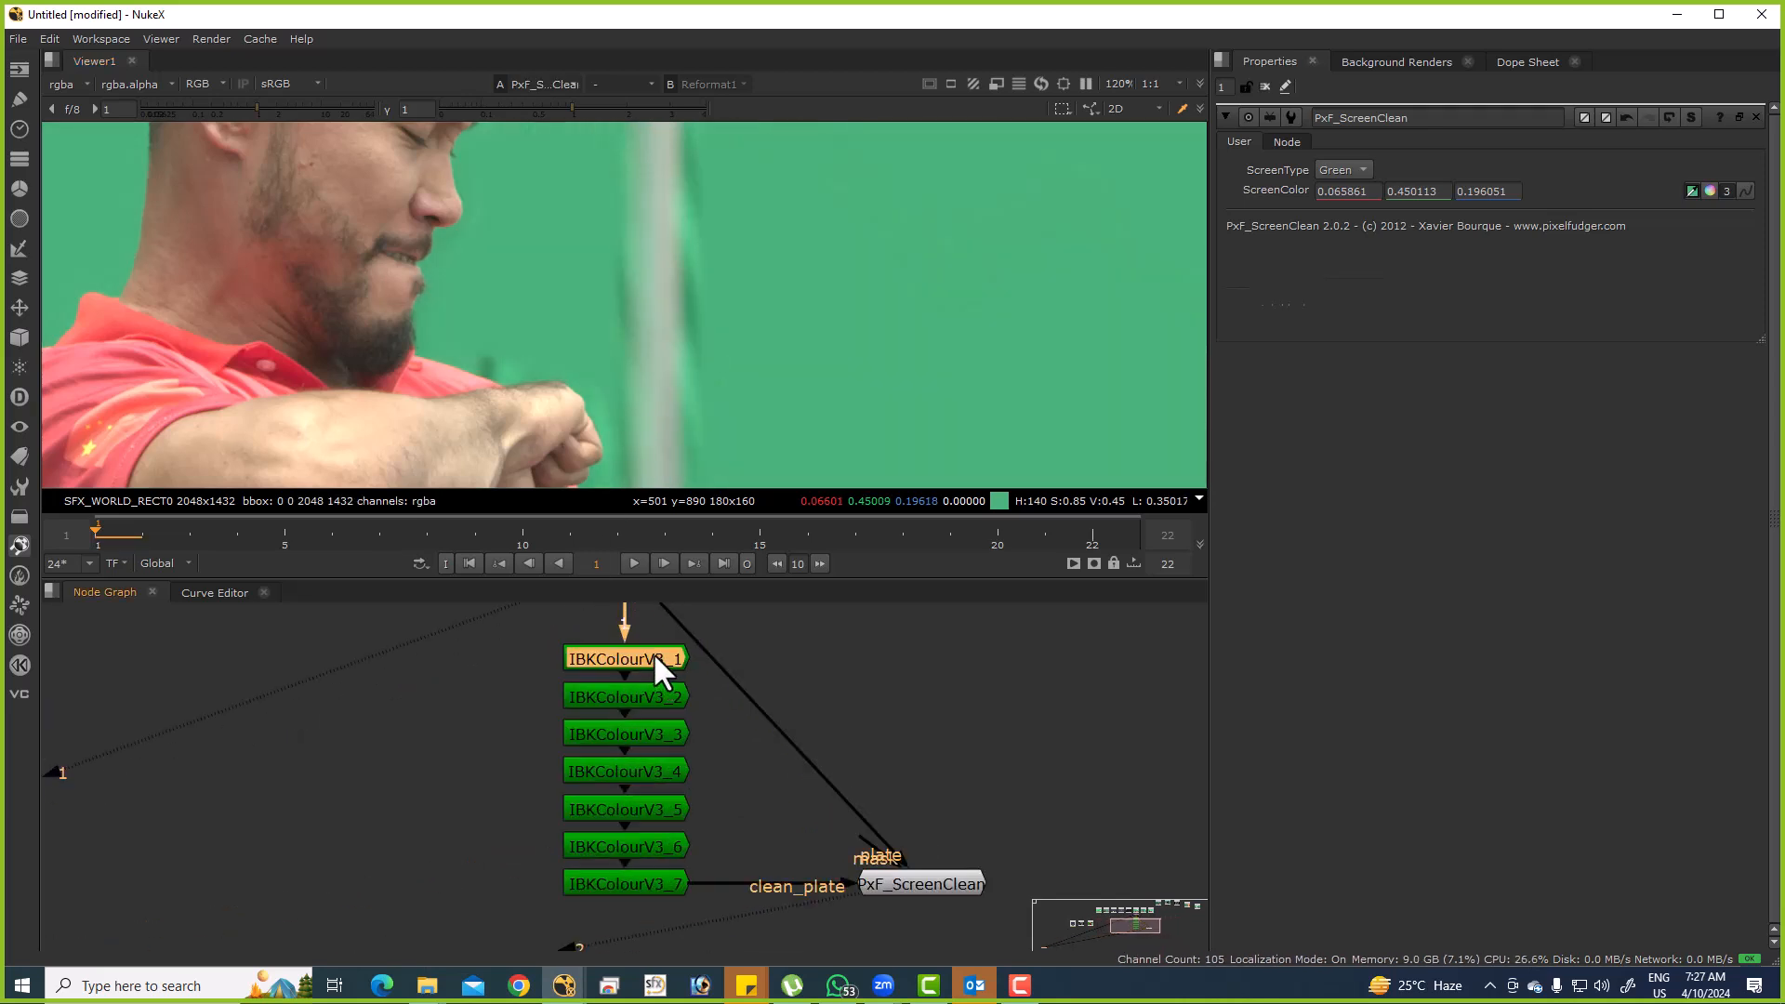
drag(657, 637, 650, 716)
click(644, 646)
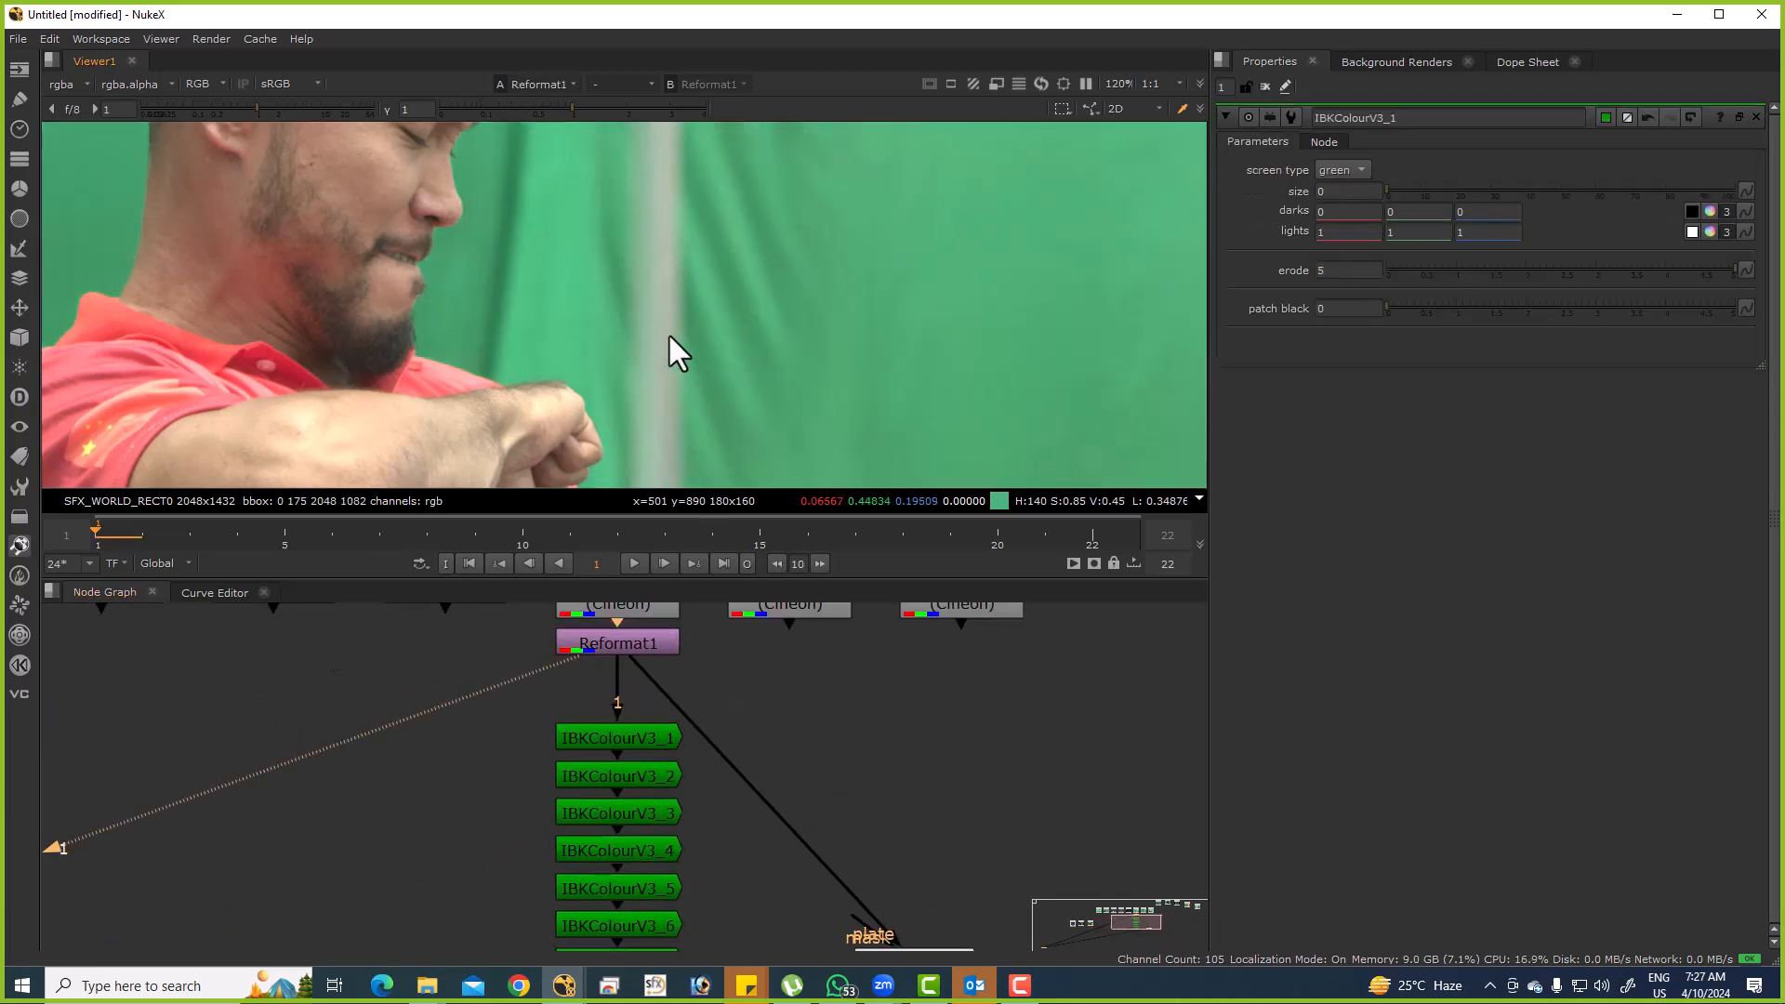
click(601, 737)
key(1)
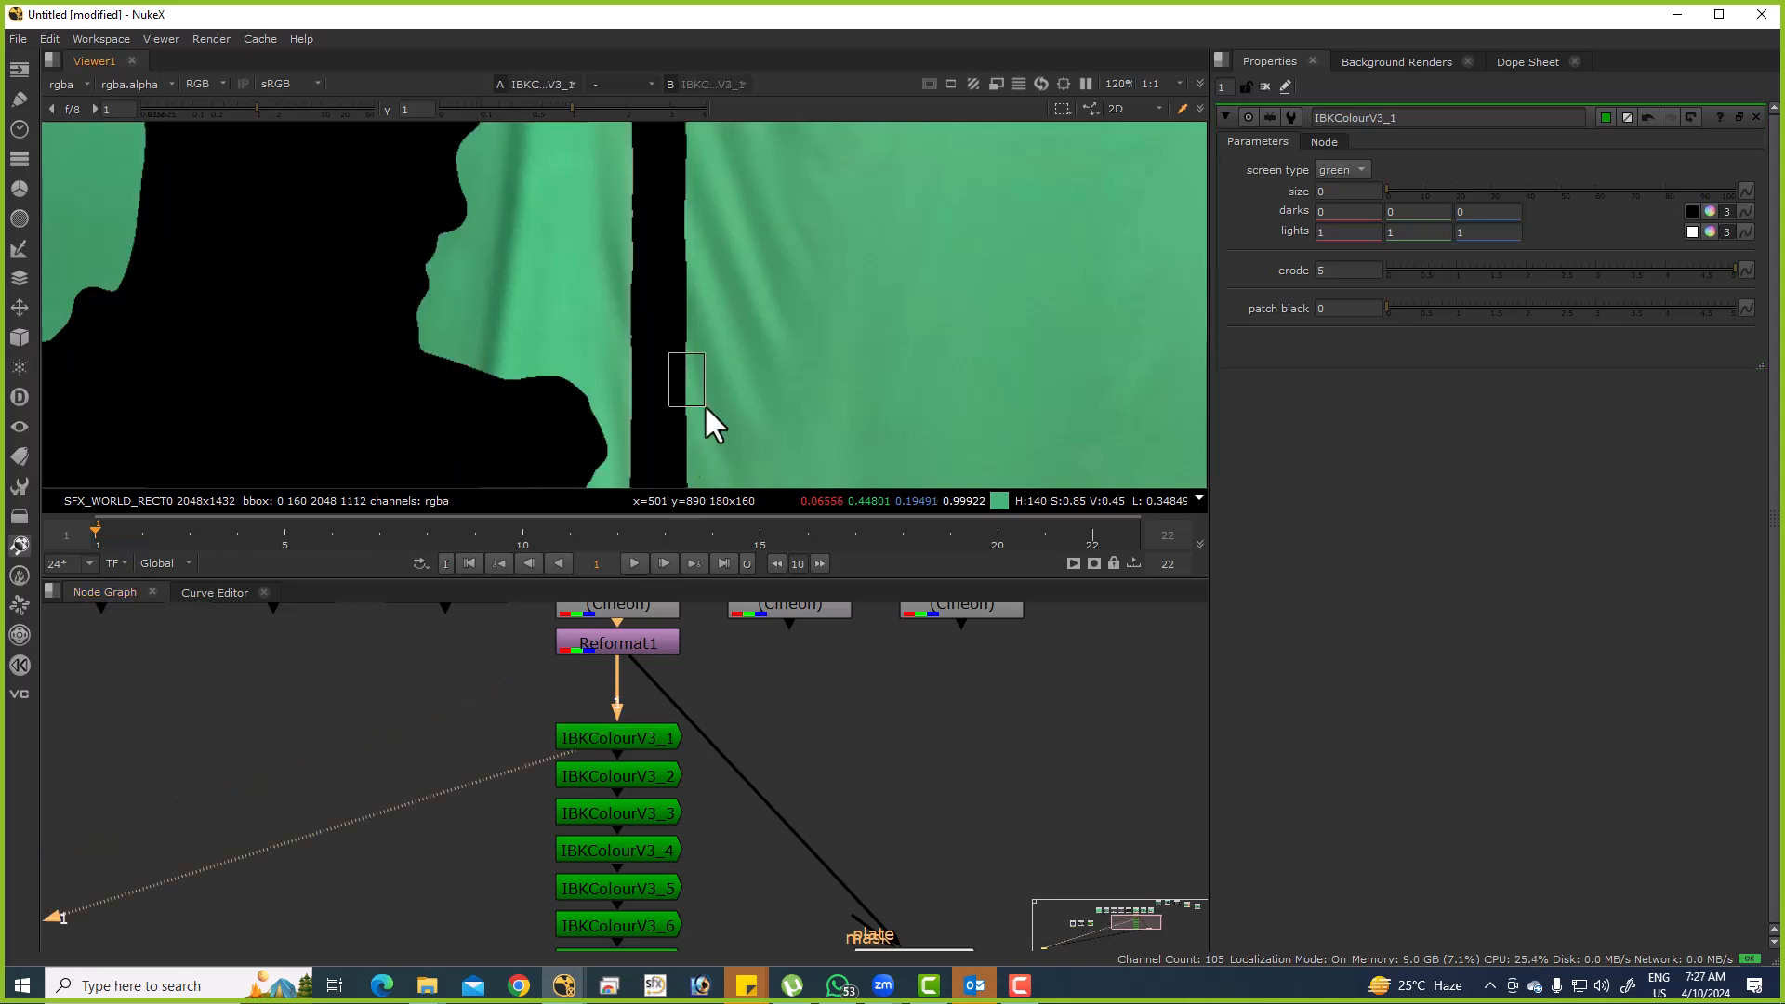
click(644, 734)
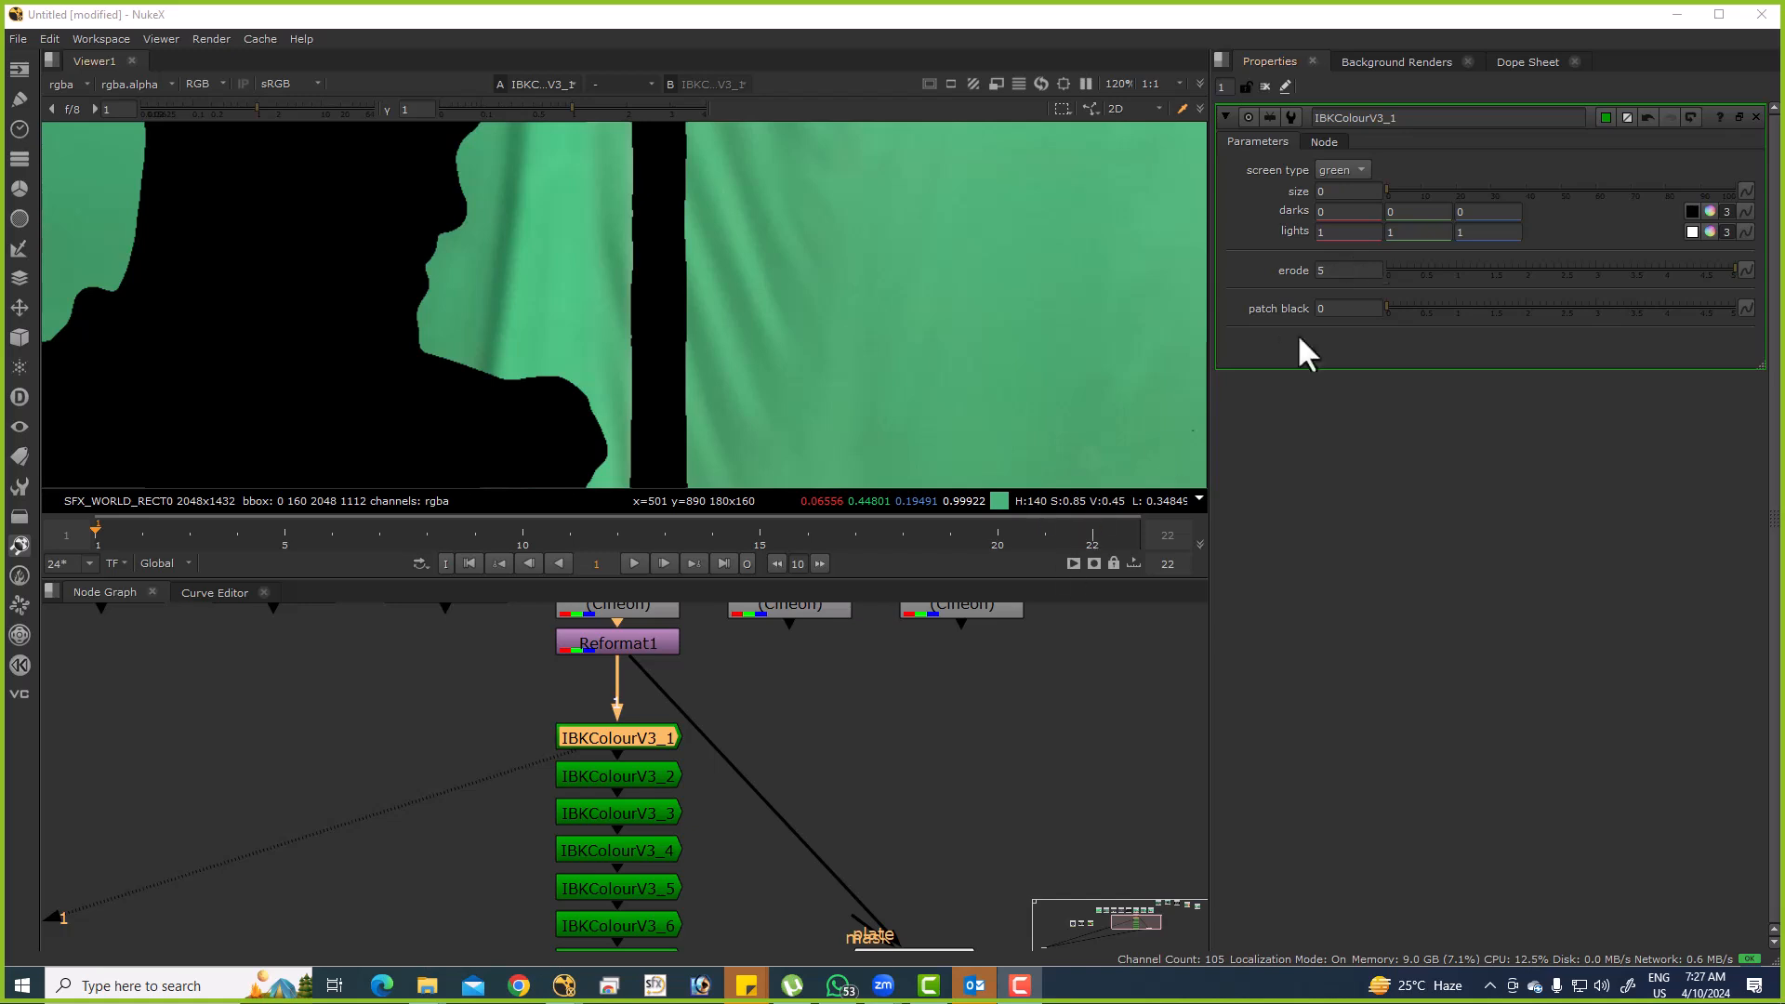
click(1347, 271)
text(0)
key(Return)
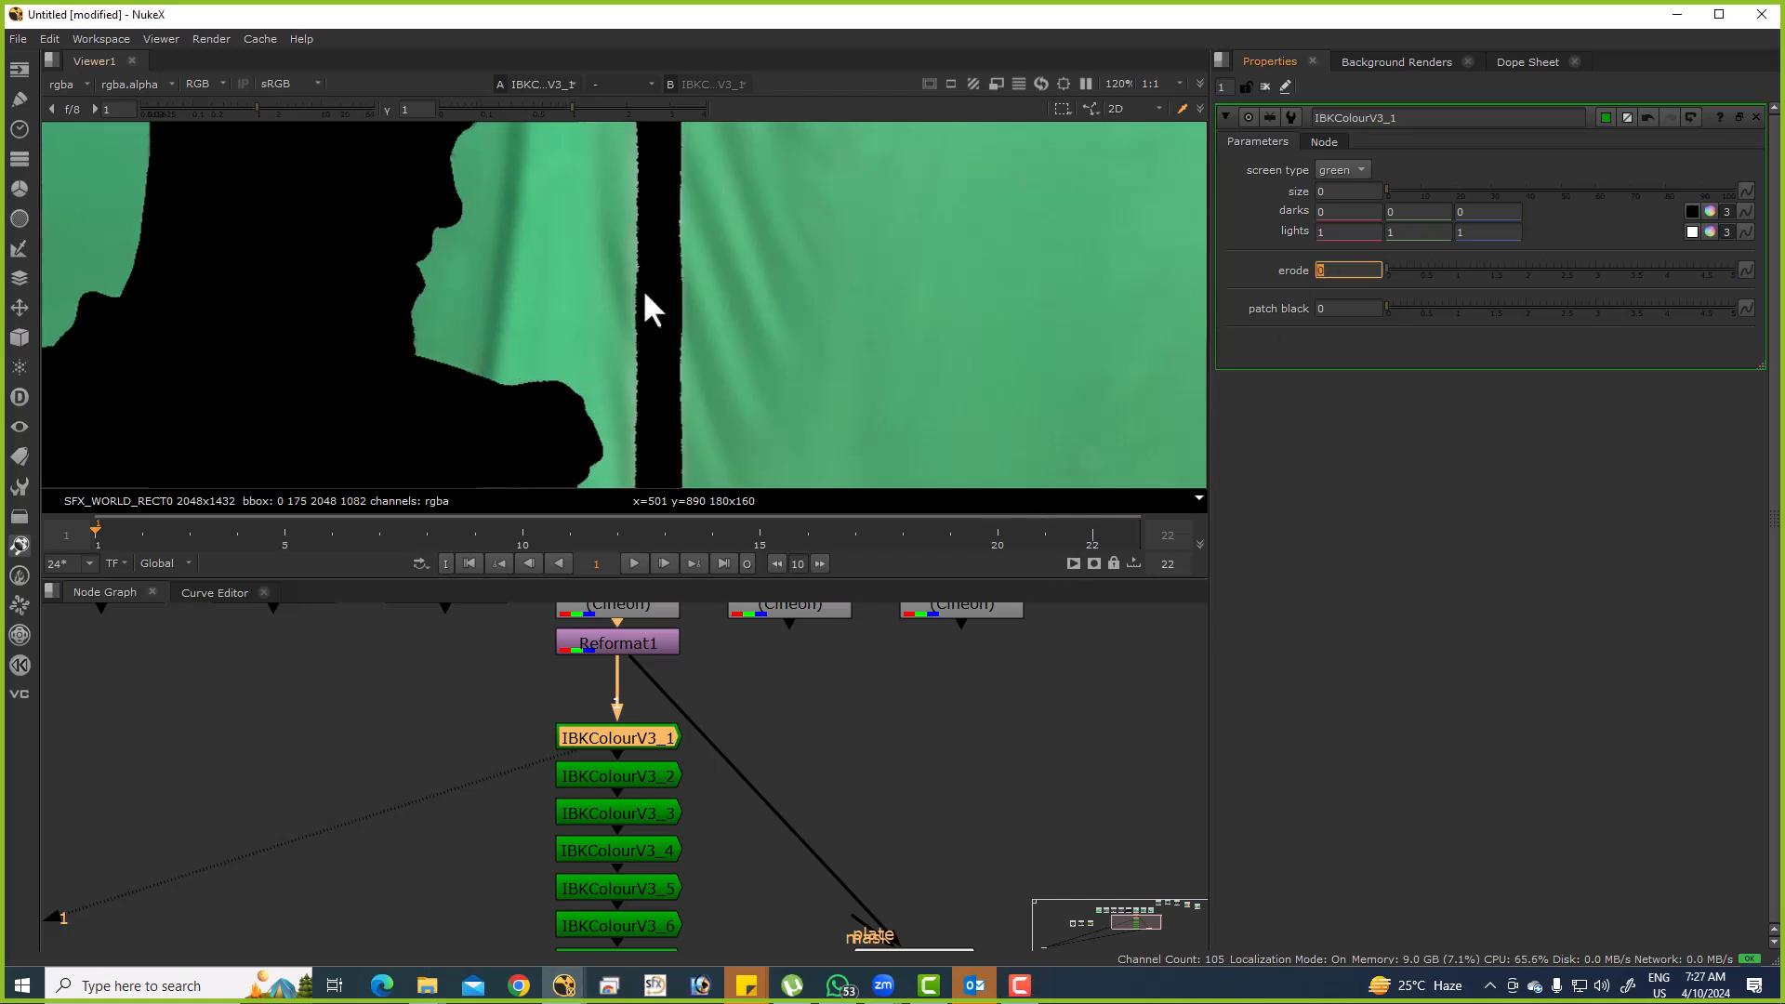
View the PxF_ScreenClean output again to check the edges around the actor and pole.
scroll(617, 254, down, 4)
drag(814, 826, 801, 755)
drag(985, 813, 790, 946)
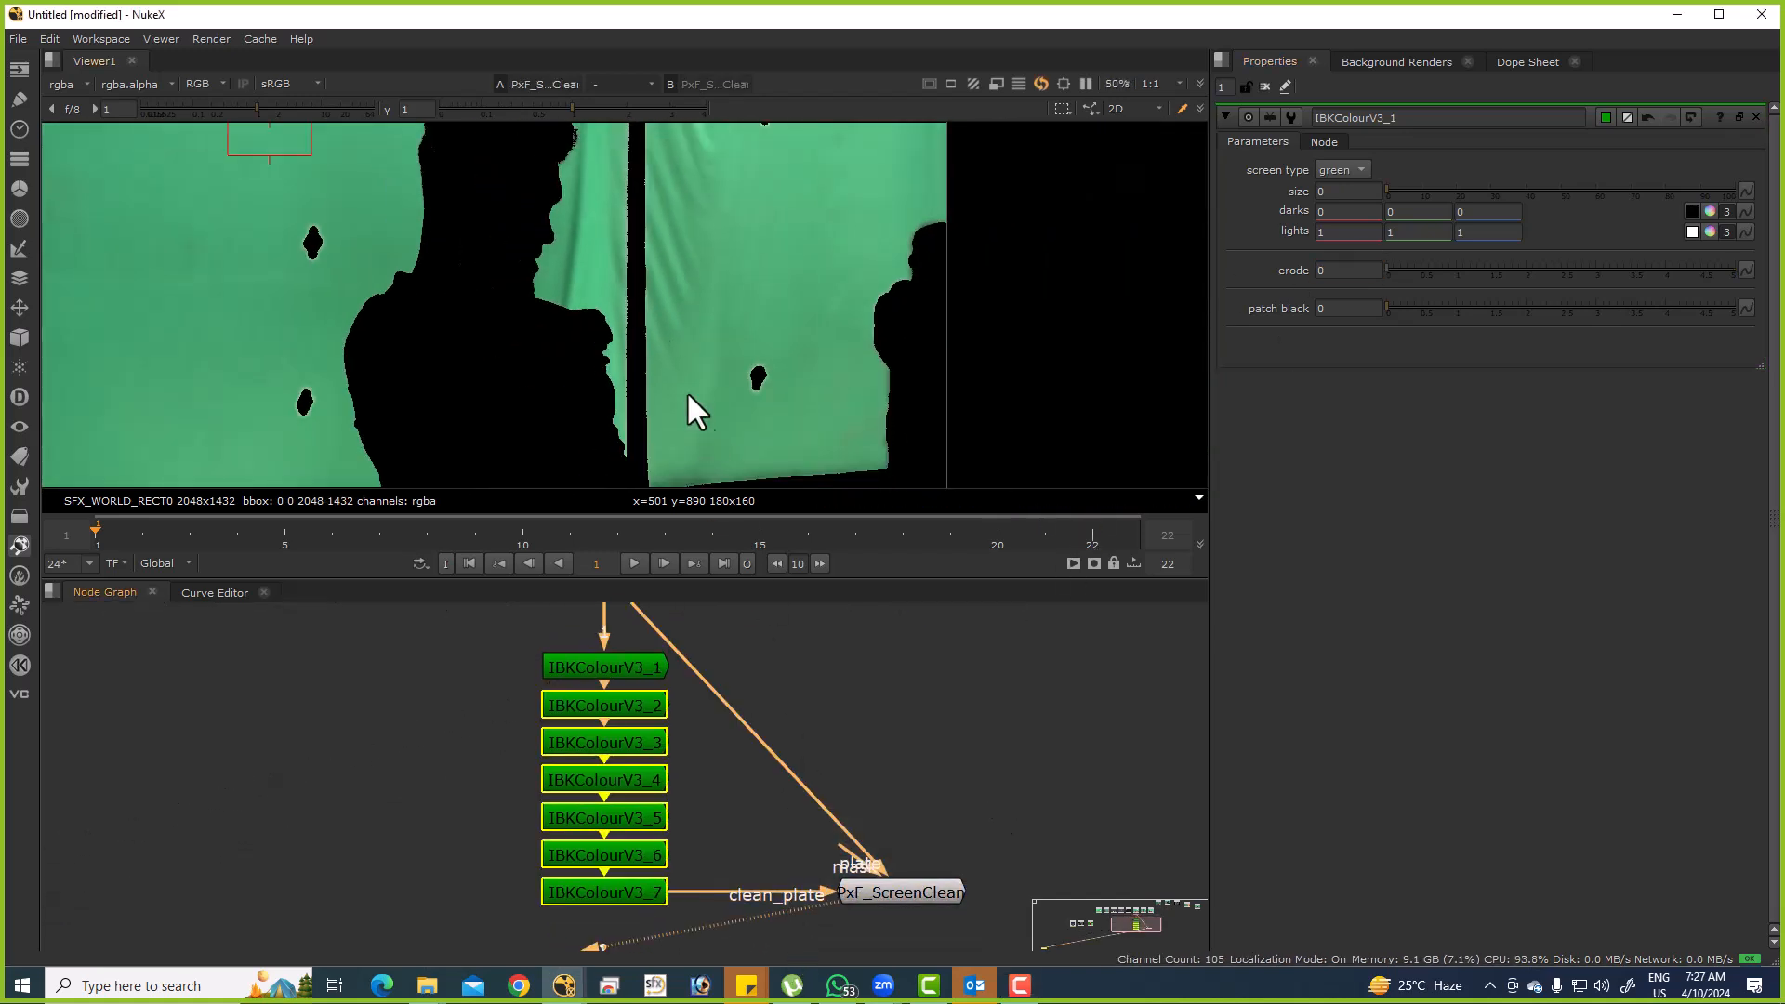
key(1)
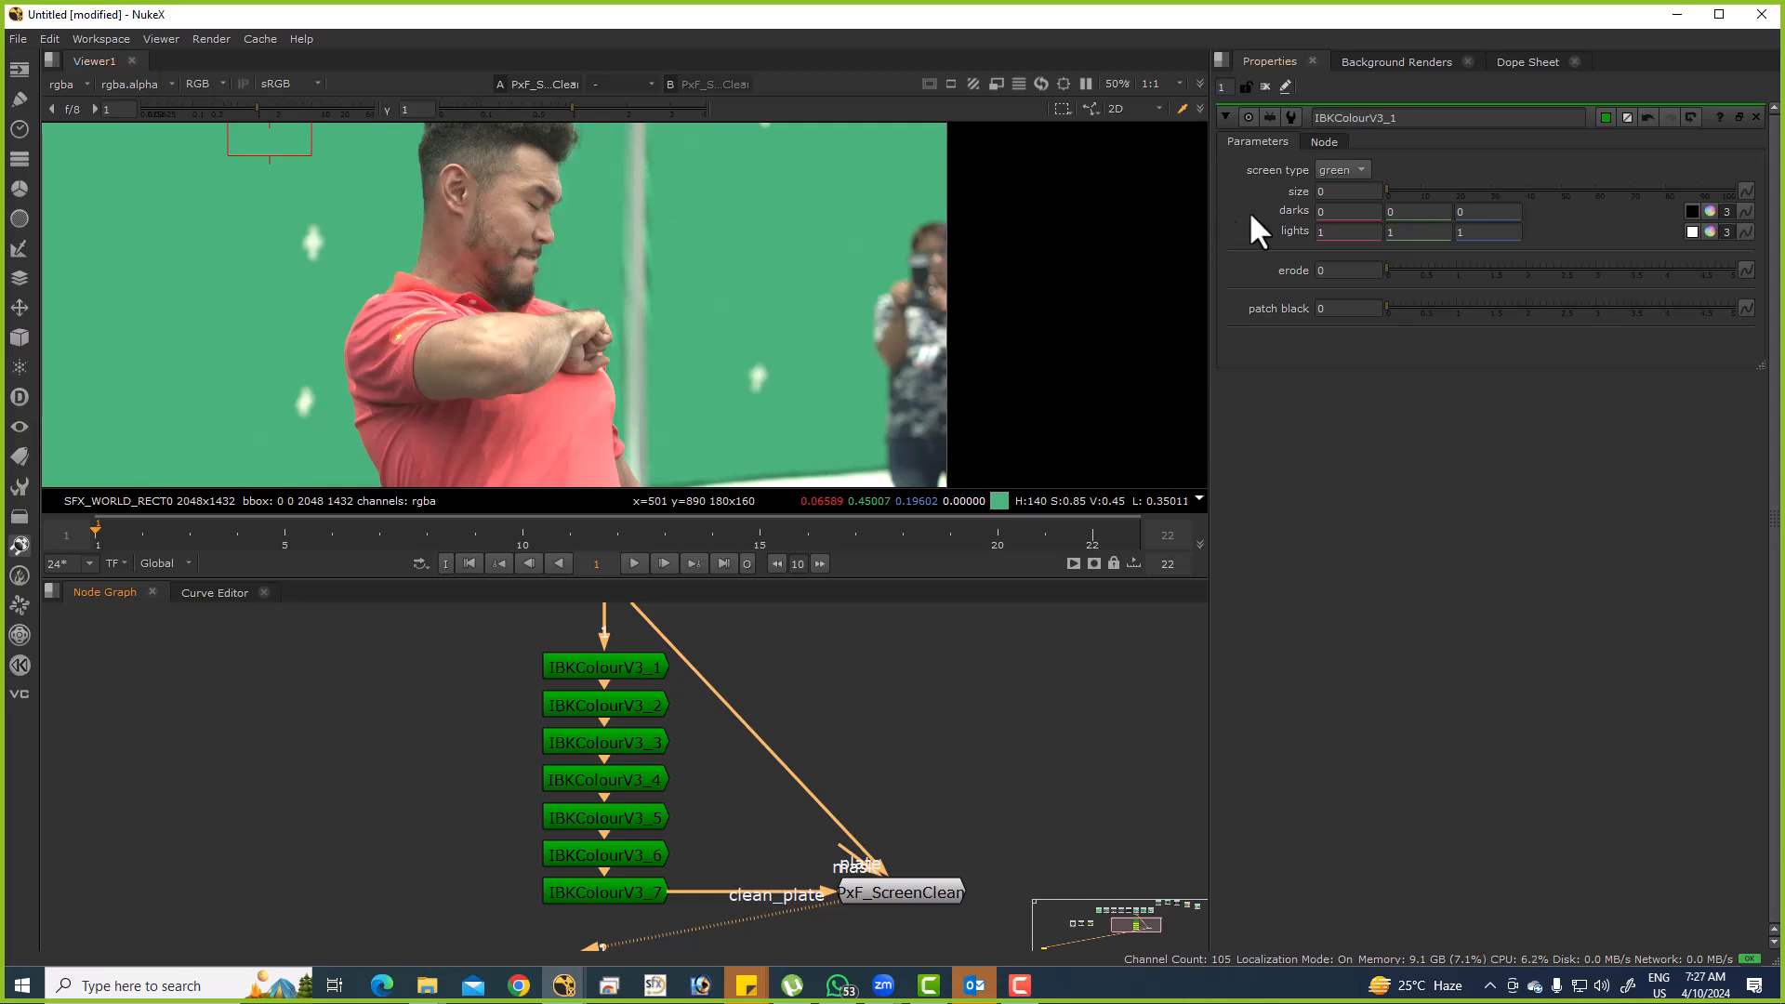
Set erode to 1 on IBKColourV3_2 and IBKColourV3_3.
double_click(616, 699)
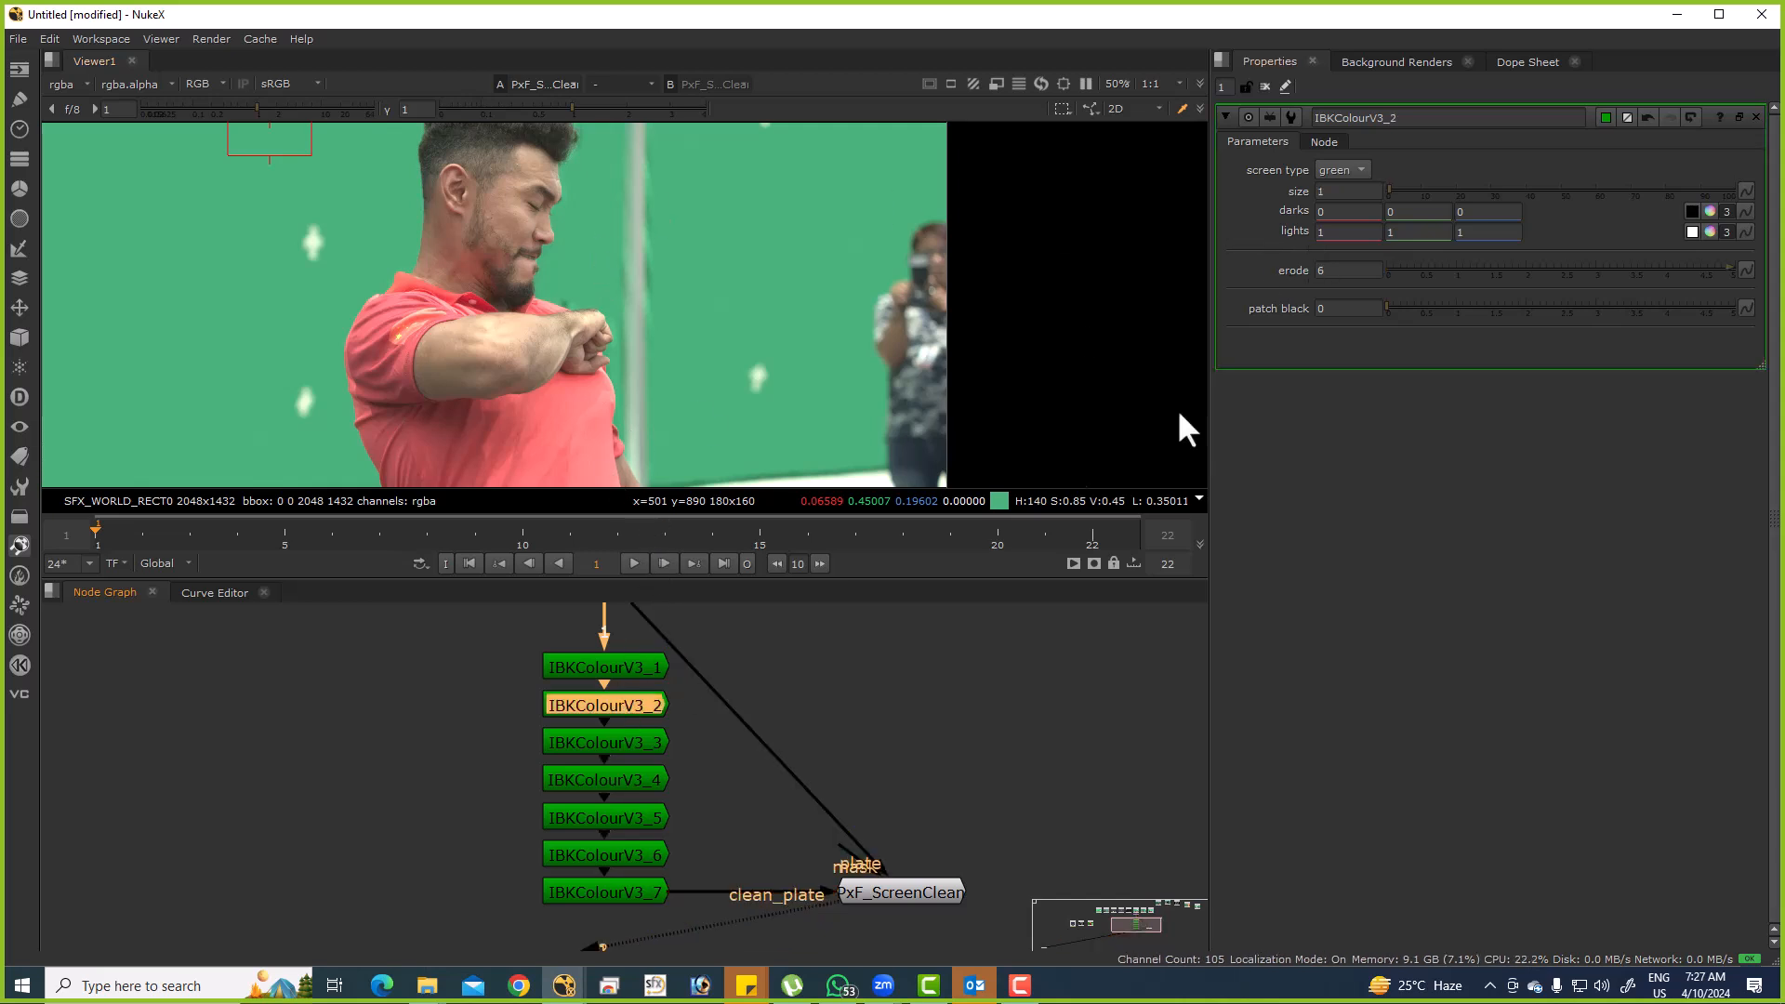
click(1357, 270)
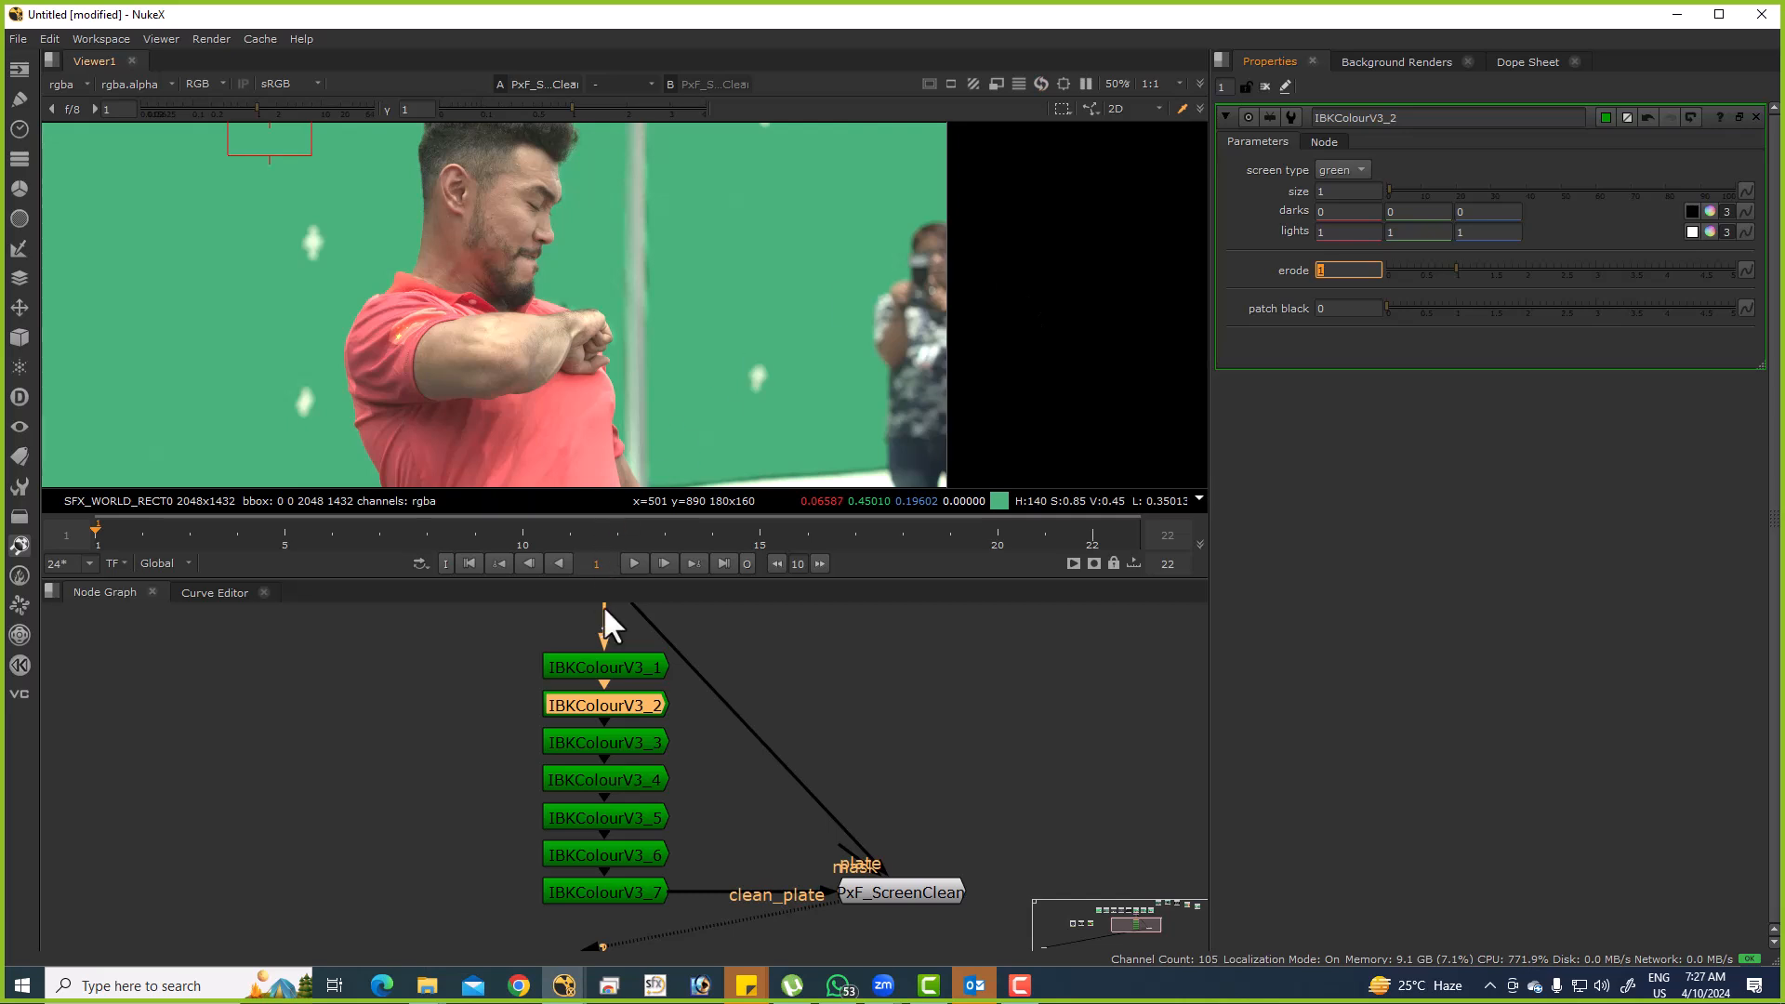
double_click(612, 741)
click(1366, 269)
text(11)
key(Return)
Set erode to 1 on IBKColourV3_4 and IBKColourV3_5.
double_click(617, 779)
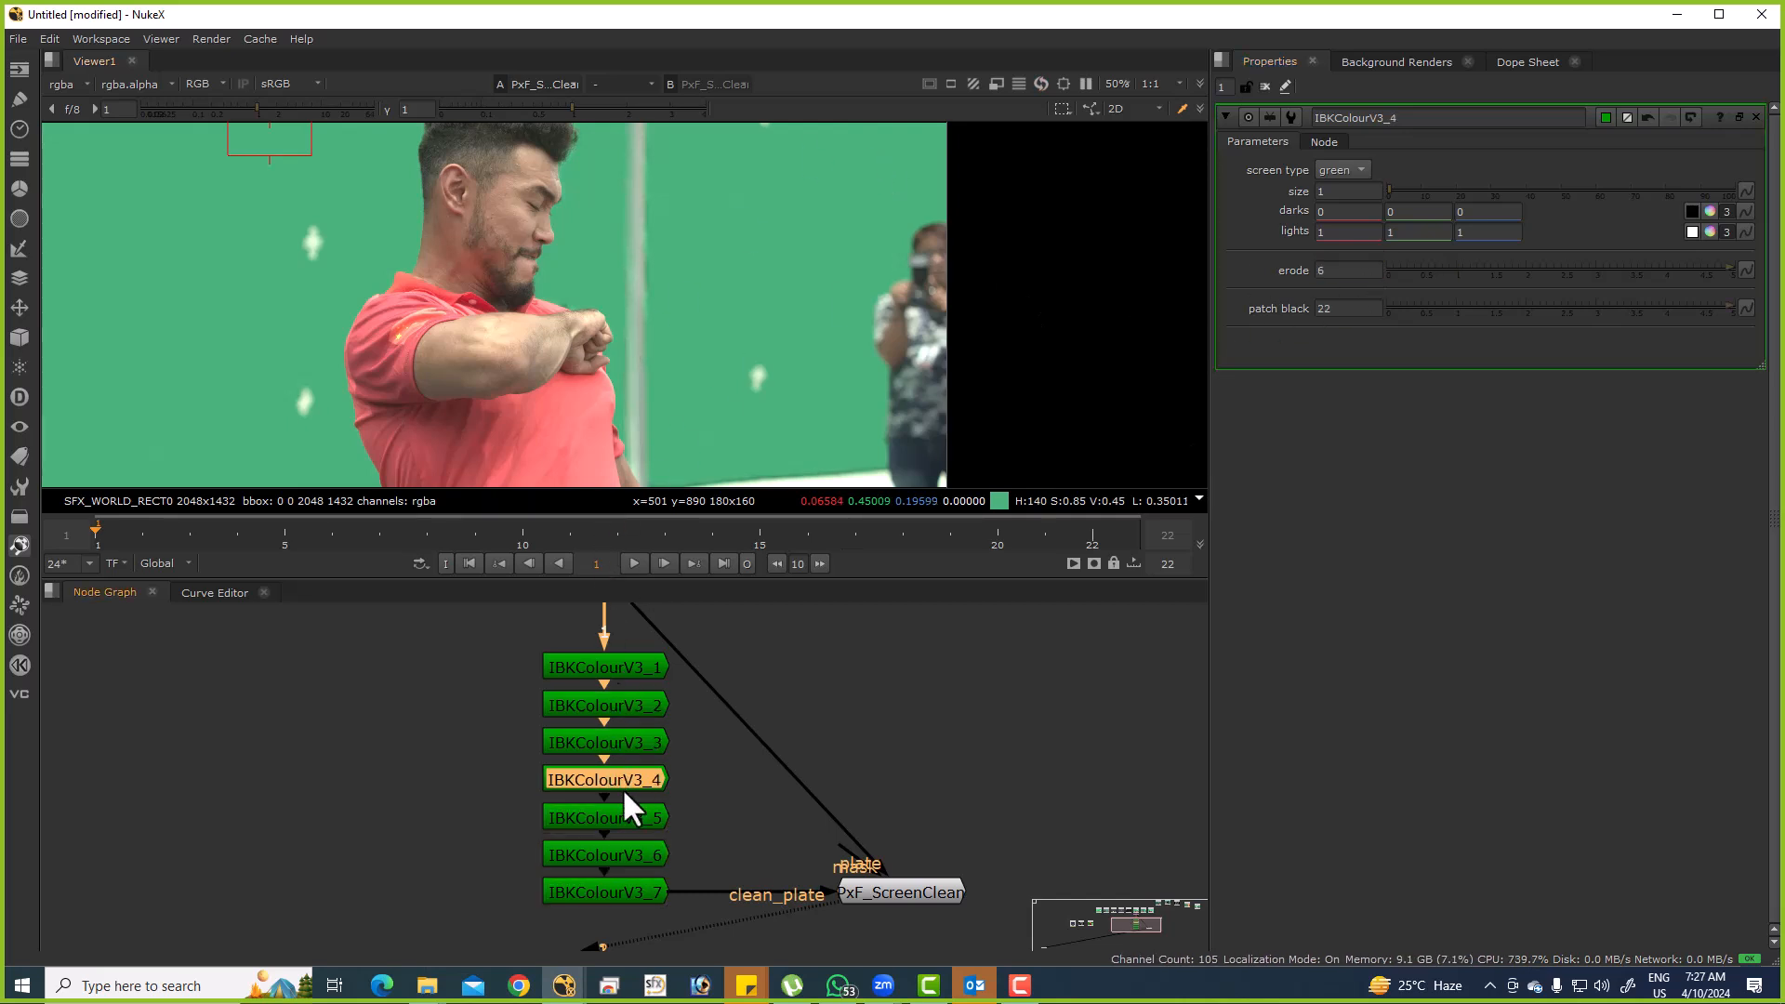
click(1330, 271)
double_click(615, 774)
click(1348, 270)
text(1)
key(Return)
Set erode to 1 on IBKColourV3_6 and IBKColourV3_7.
double_click(570, 807)
click(1348, 270)
text(1)
key(Return)
double_click(643, 850)
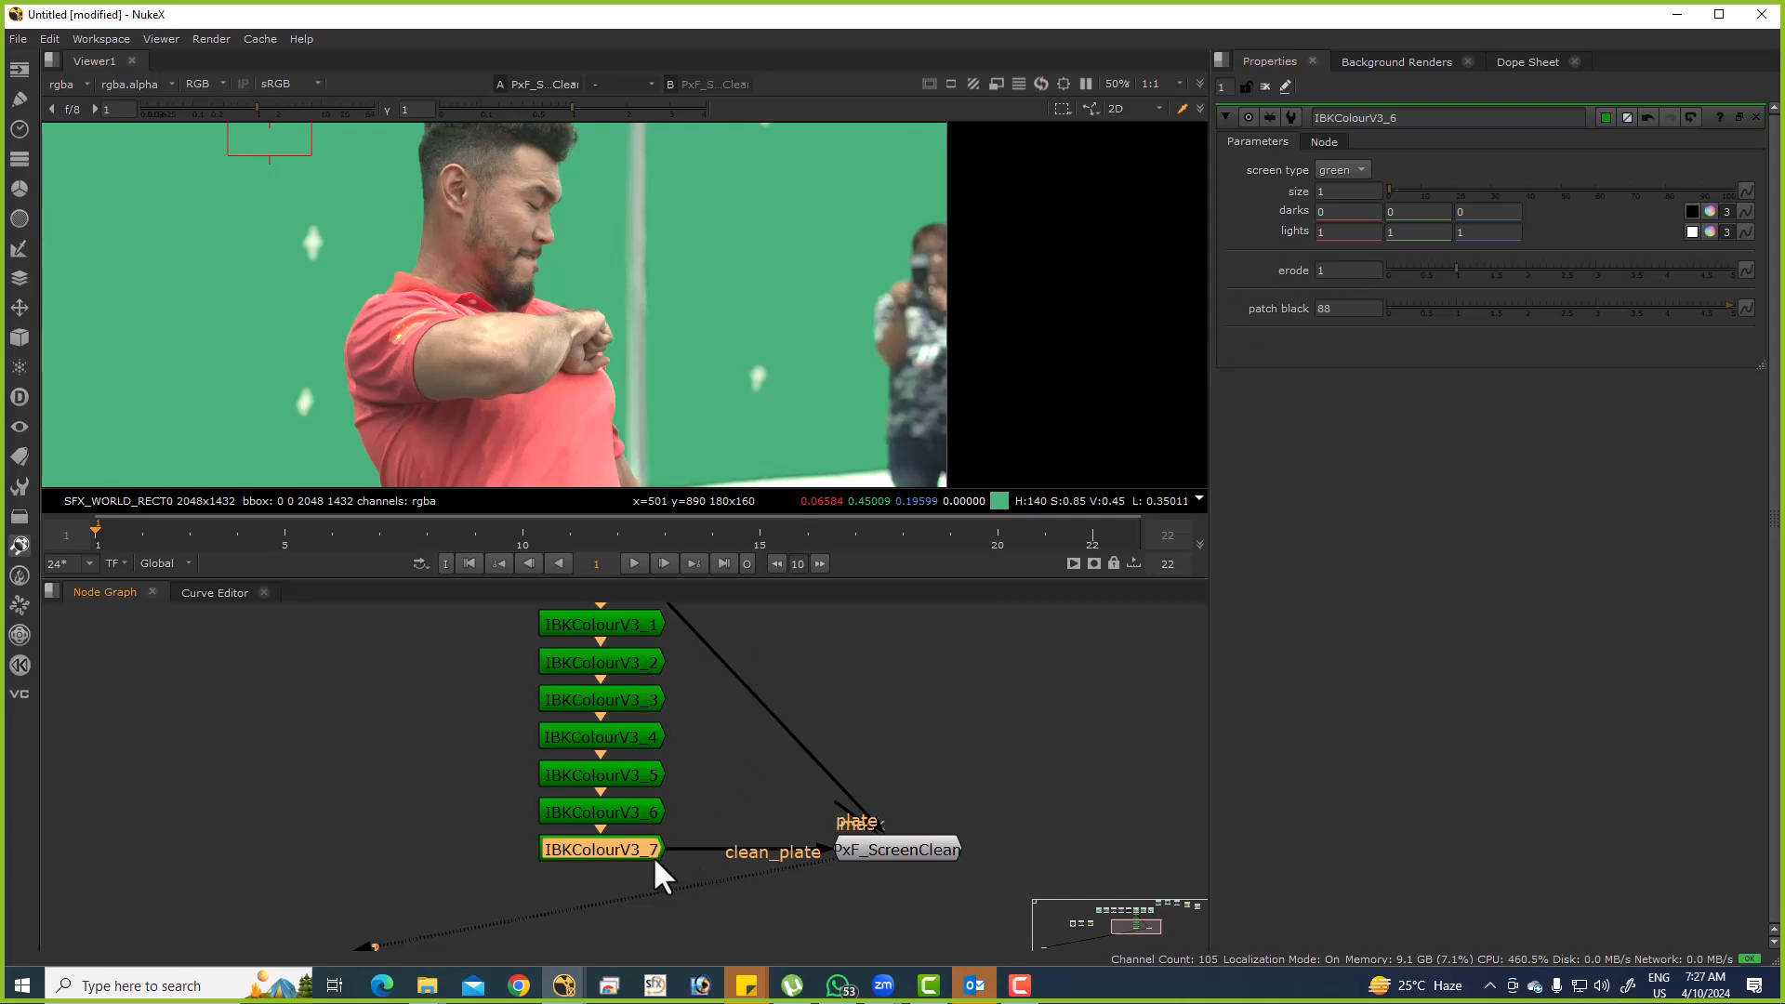
click(1348, 270)
text(1)
key(Return)
Compare the Reformat1 plate with the updated PxF_ScreenClean result over the full frame.
scroll(809, 326, down, 2)
scroll(744, 721, down, 3)
click(600, 682)
key(1)
drag(962, 755, 675, 889)
key(1)
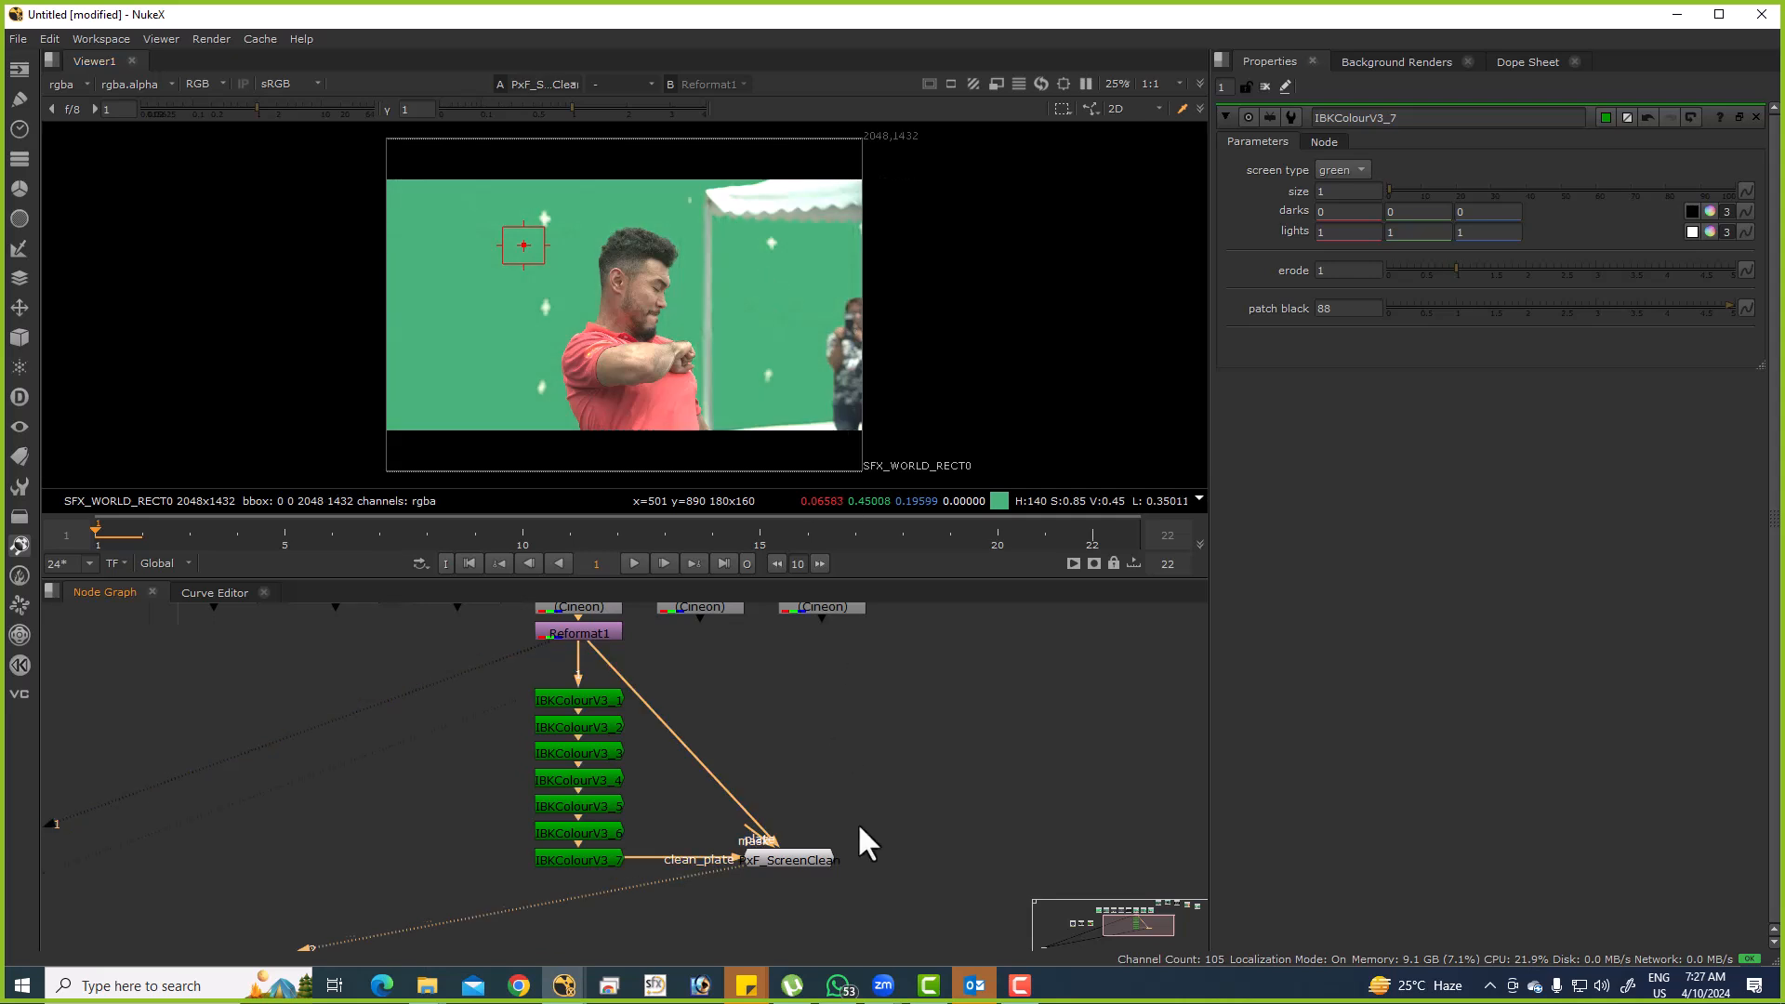
Display the blue-screen army shot from AppendClip4, close the open node properties, and inspect the tracking markers on the blue screen.
scroll(763, 771, down, 3)
drag(762, 772, 855, 730)
scroll(717, 817, up, 5)
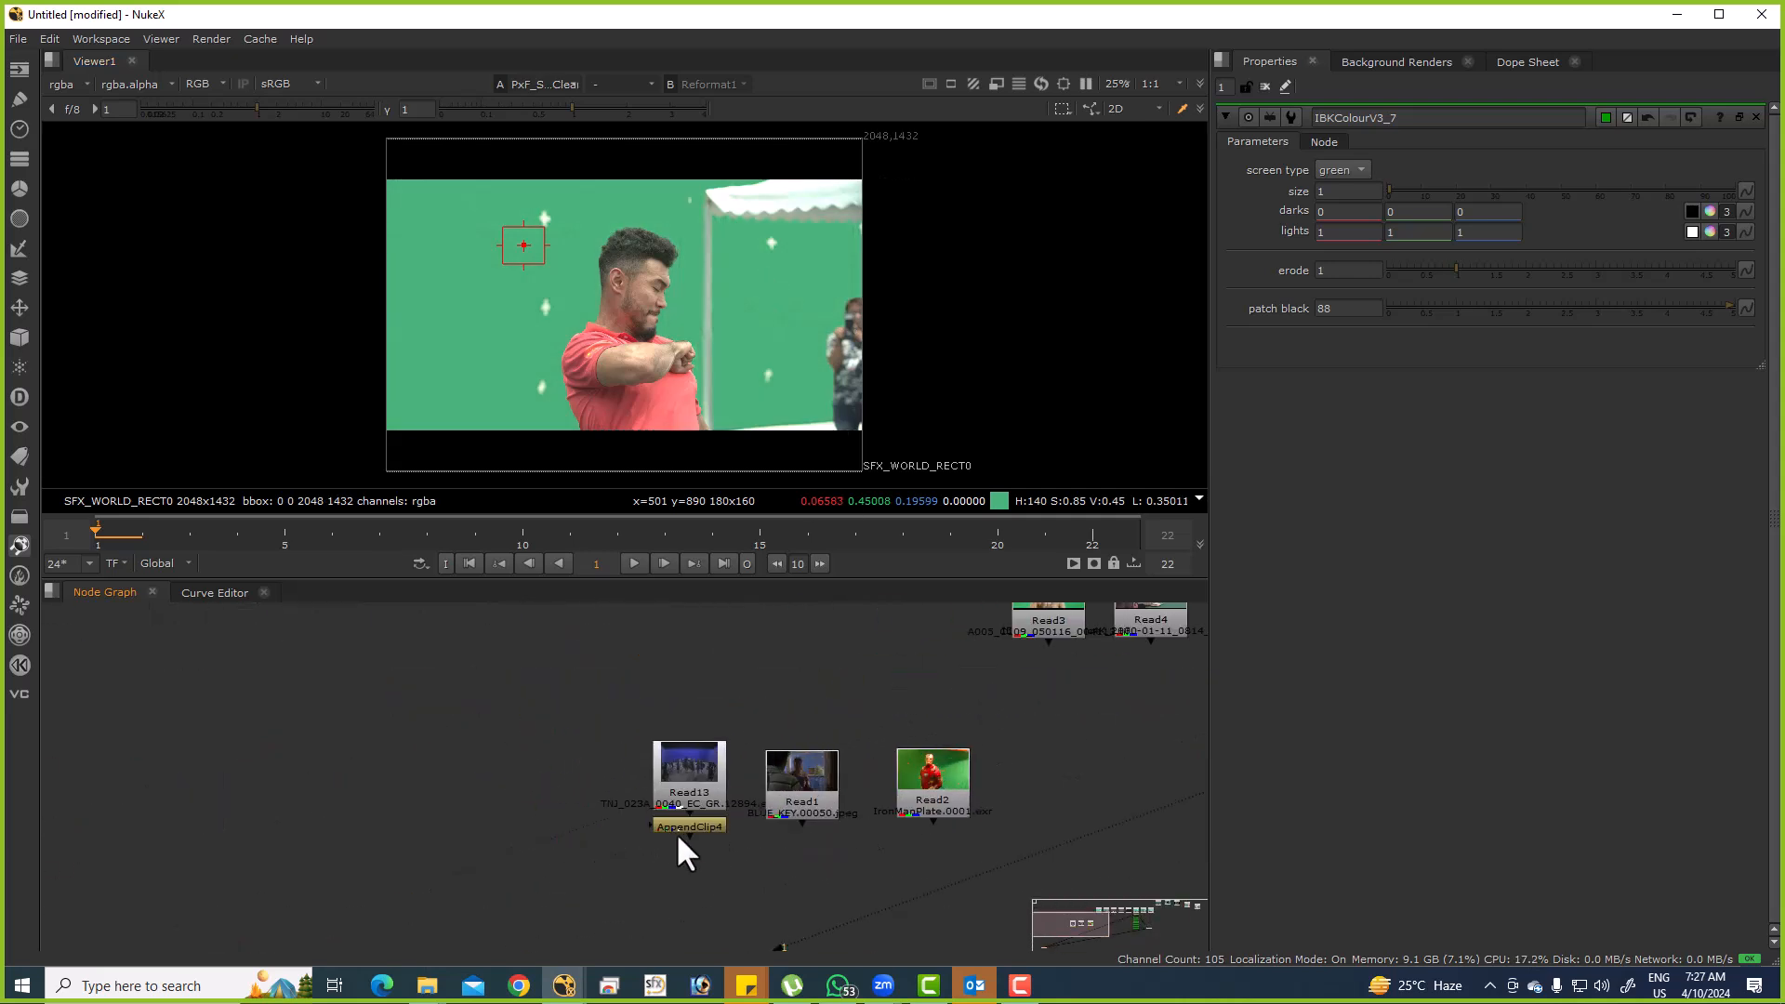
key(1)
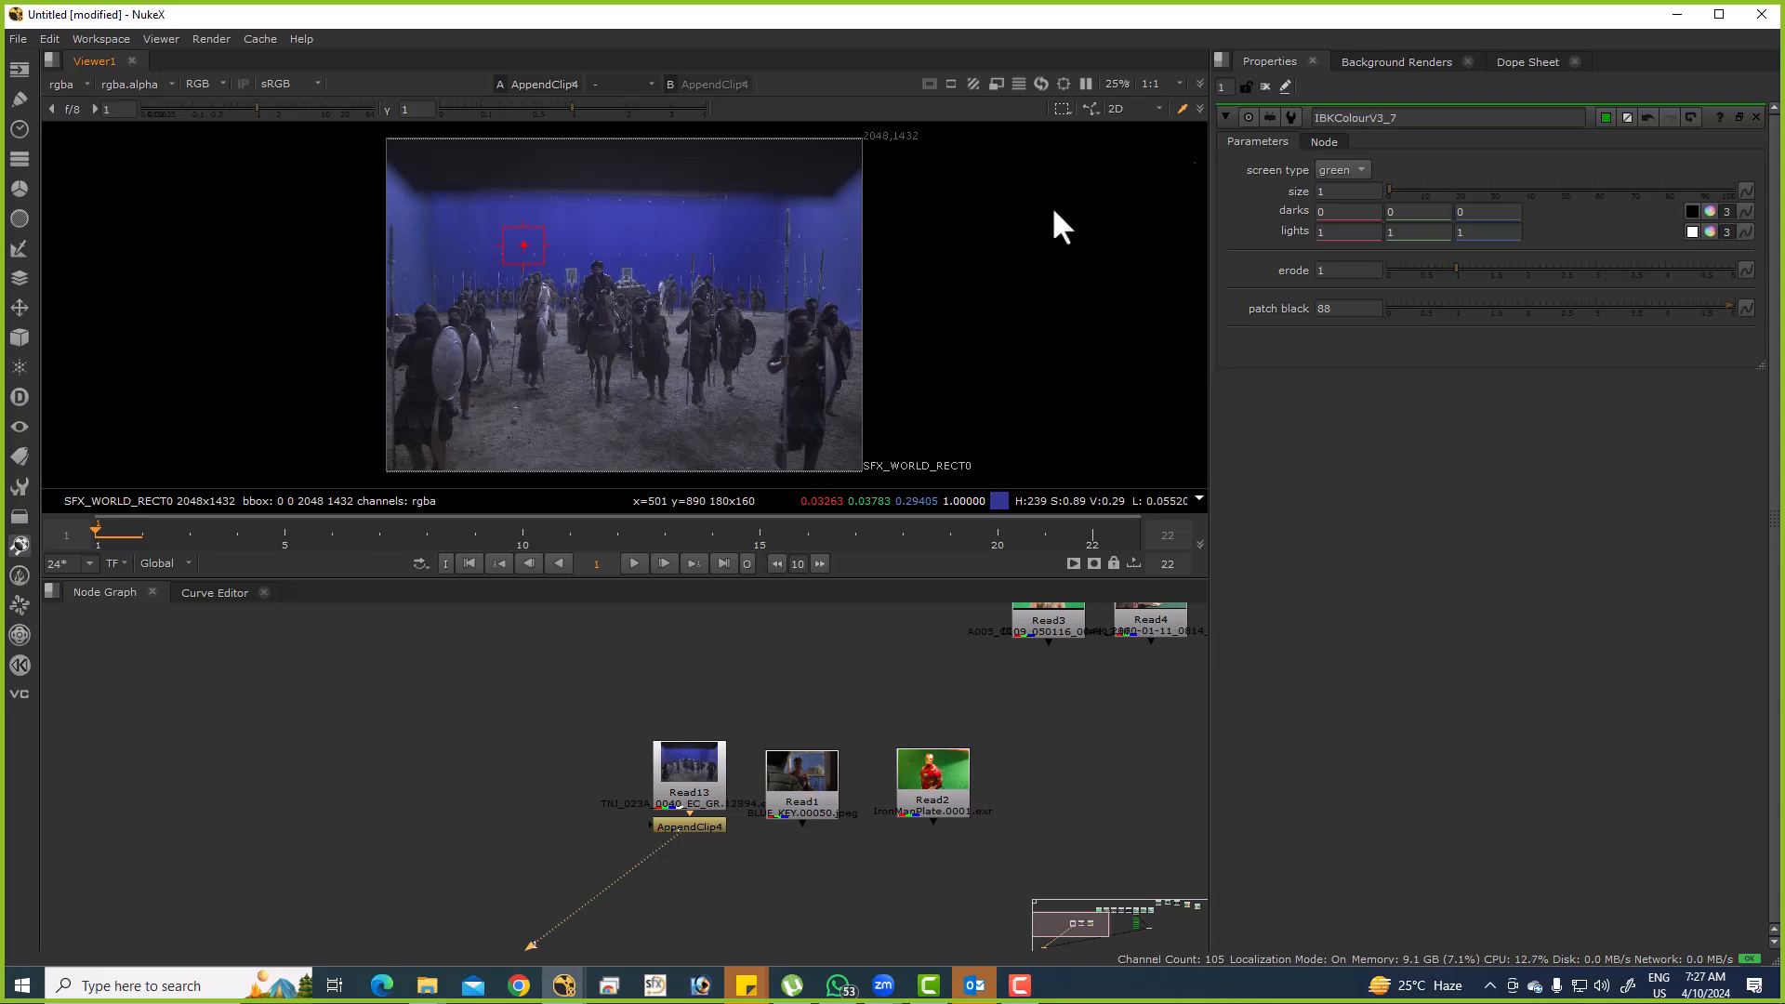
click(1264, 87)
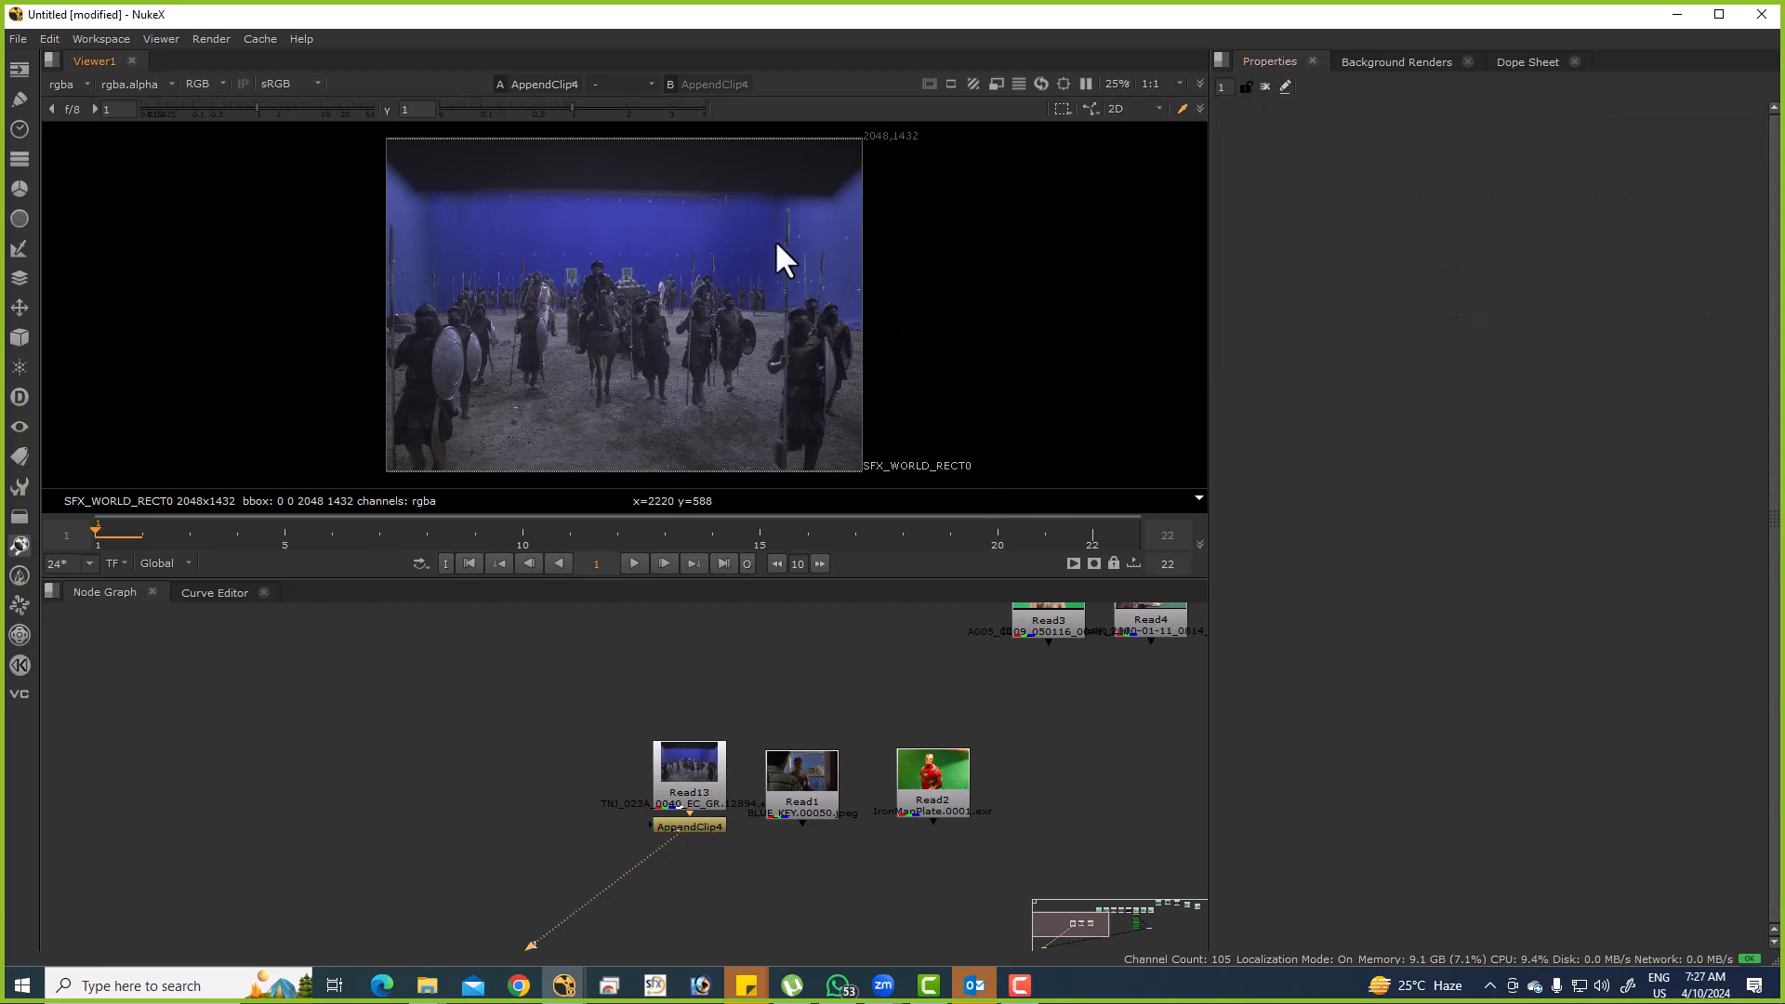
scroll(859, 268, up, 7)
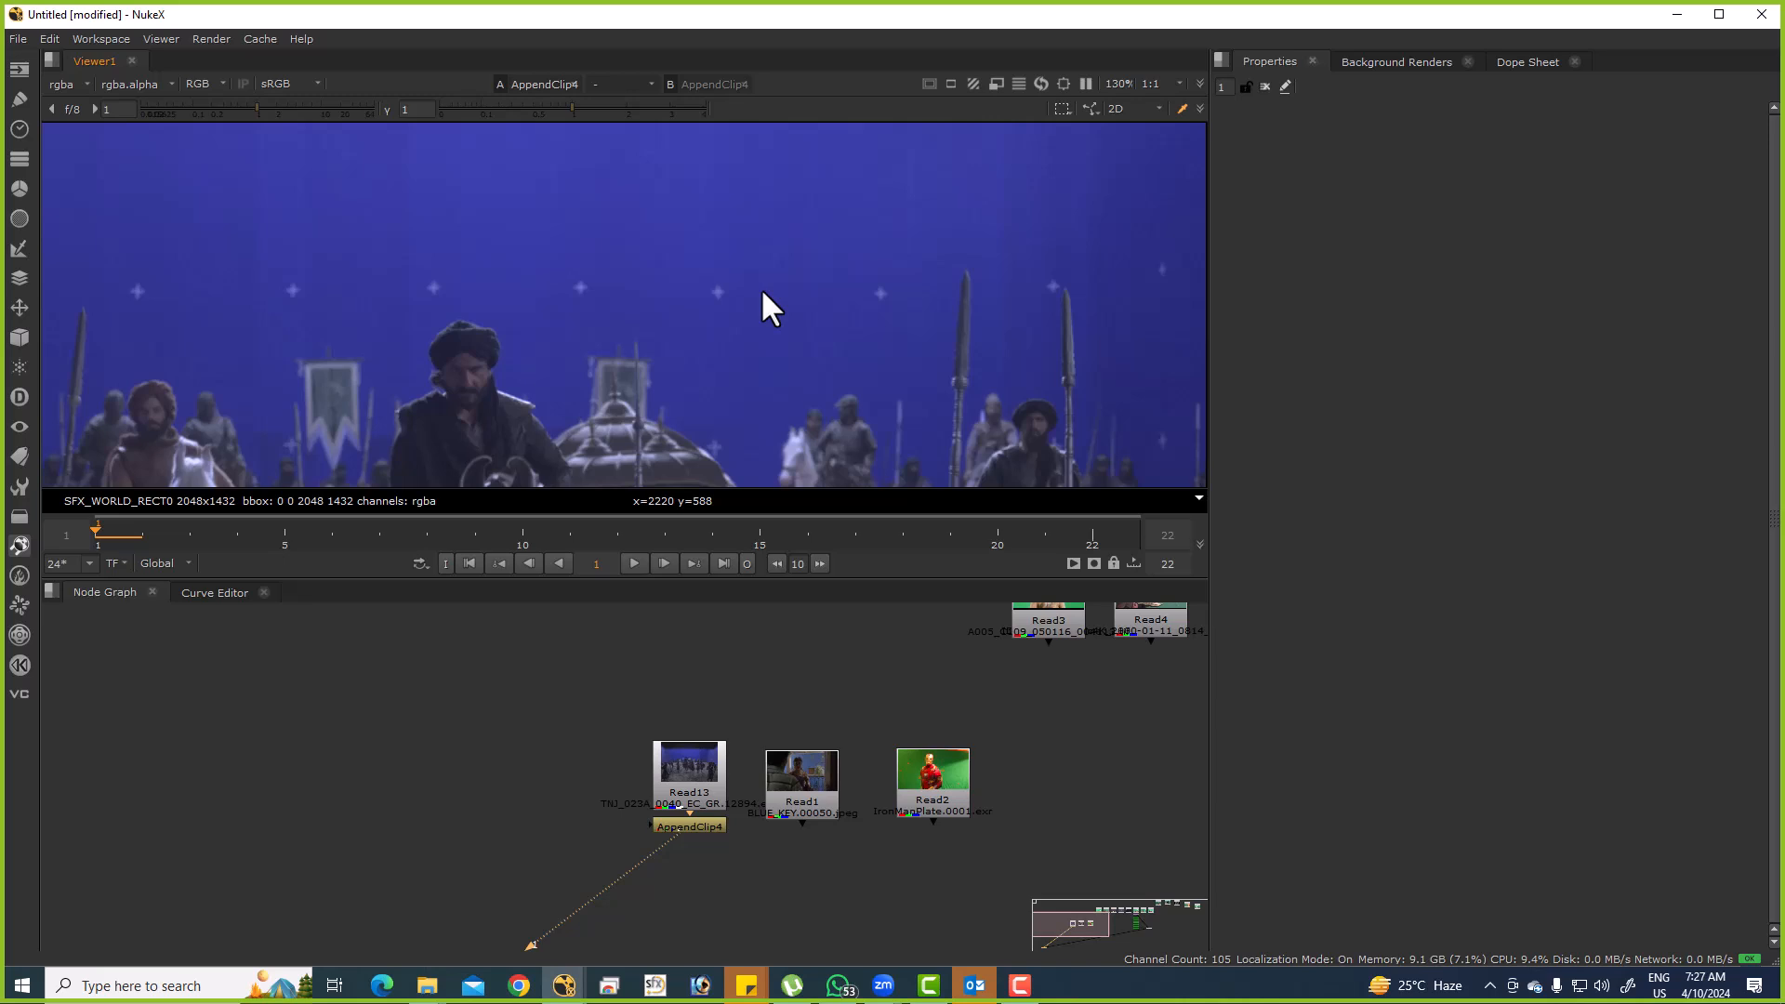
key(f)
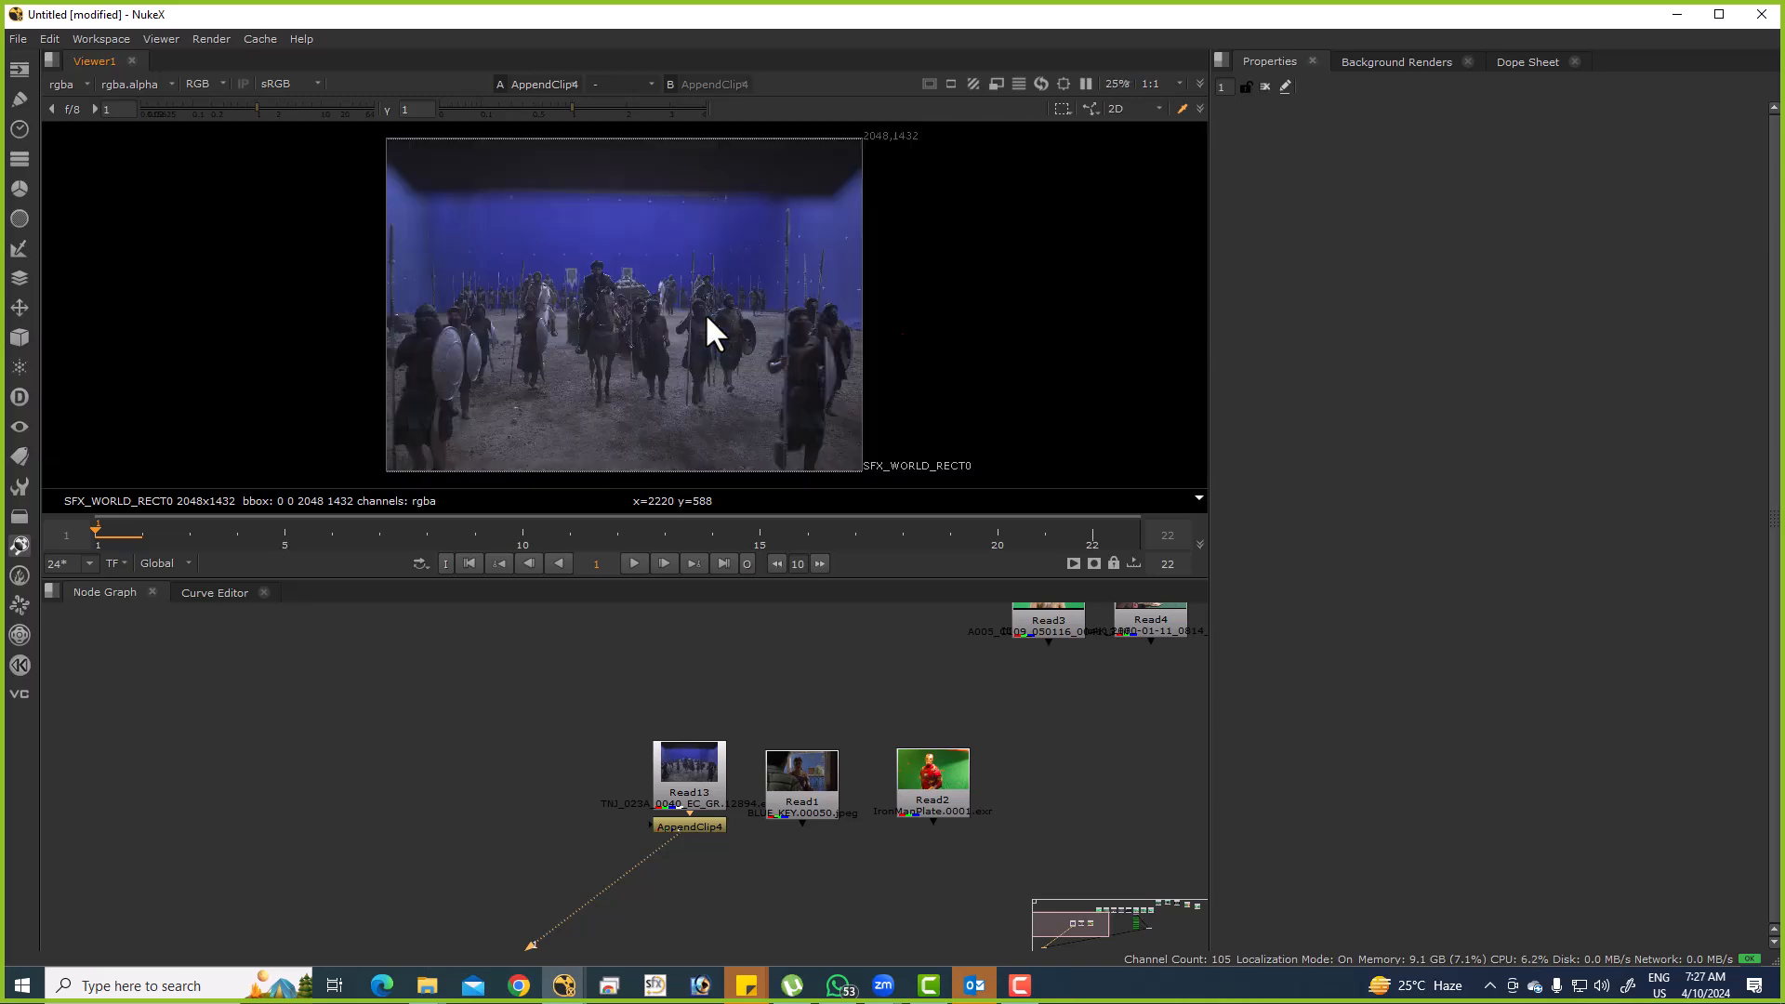
Select the Read13 group together with Viewer1 and display Read13's output.
drag(688, 750, 909, 729)
scroll(909, 729, down, 4)
drag(630, 669, 1020, 887)
drag(750, 672, 1075, 952)
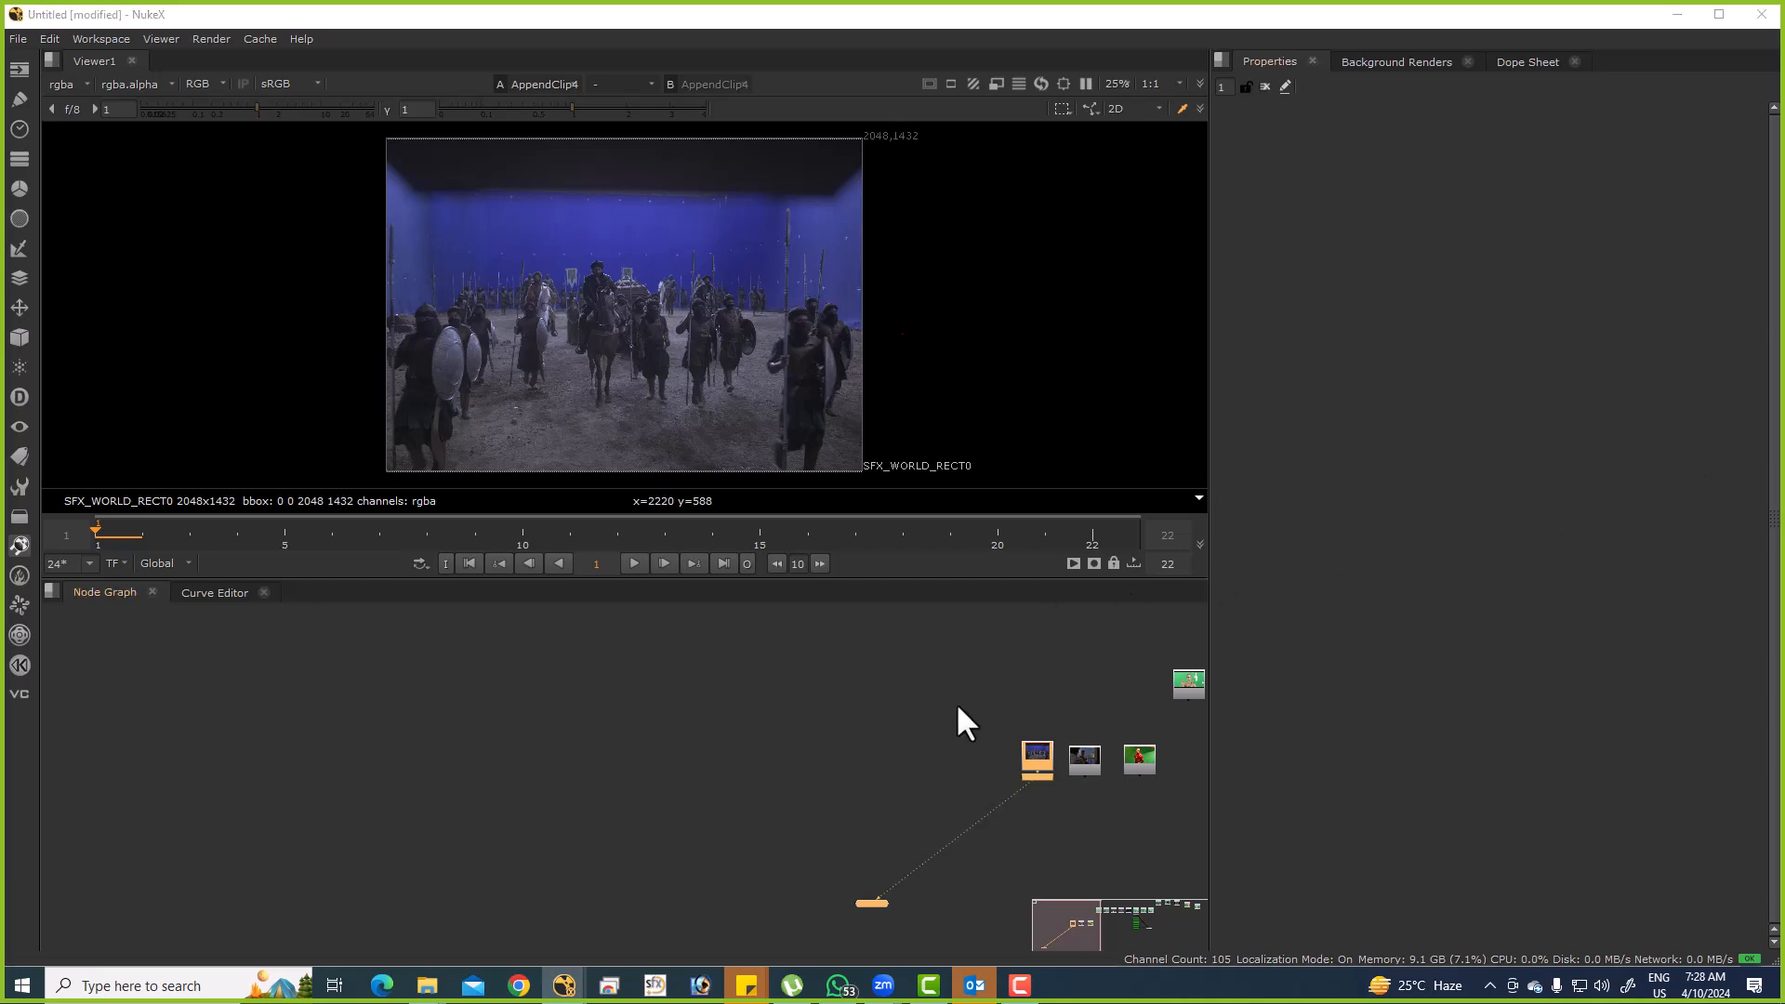
drag(958, 705, 1012, 665)
drag(771, 650, 1134, 896)
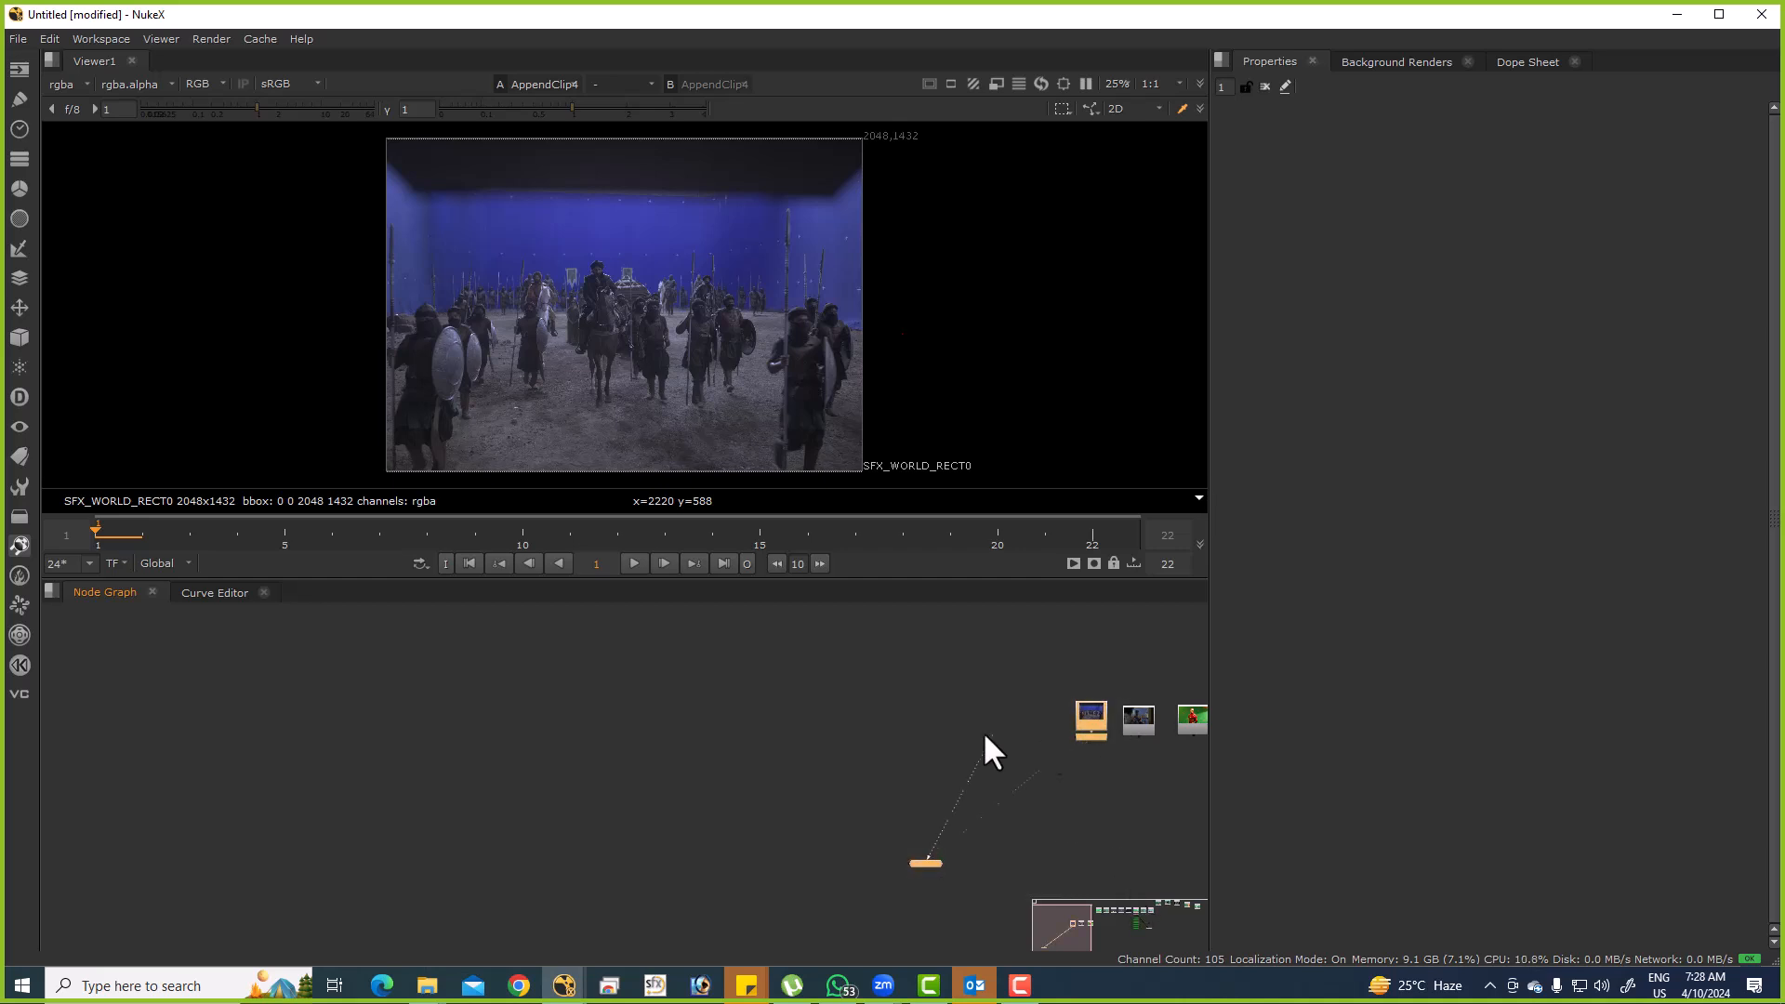
click(1093, 716)
key(1)
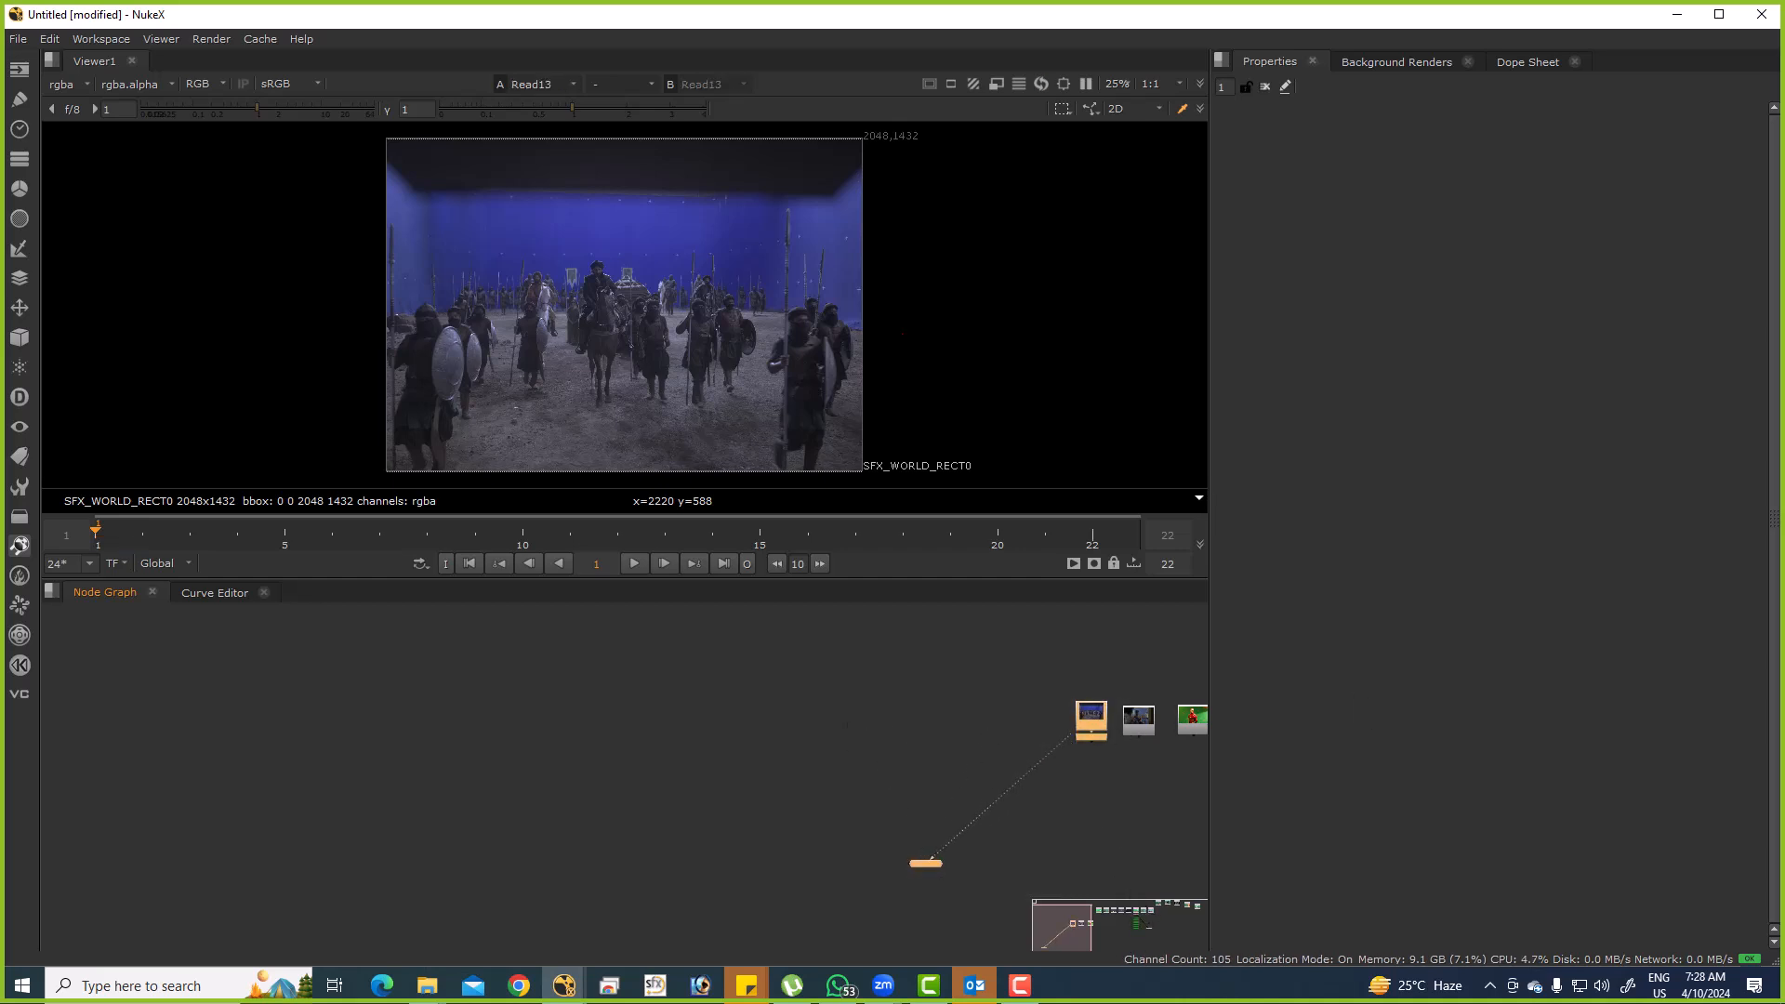
Move Read13, AppendClip4 and Viewer1 away from the other Read nodes and display AppendClip4.
drag(1056, 634, 1104, 598)
click(925, 633)
drag(926, 633, 1167, 876)
drag(1141, 703, 1069, 692)
scroll(988, 716, up, 3)
key(1)
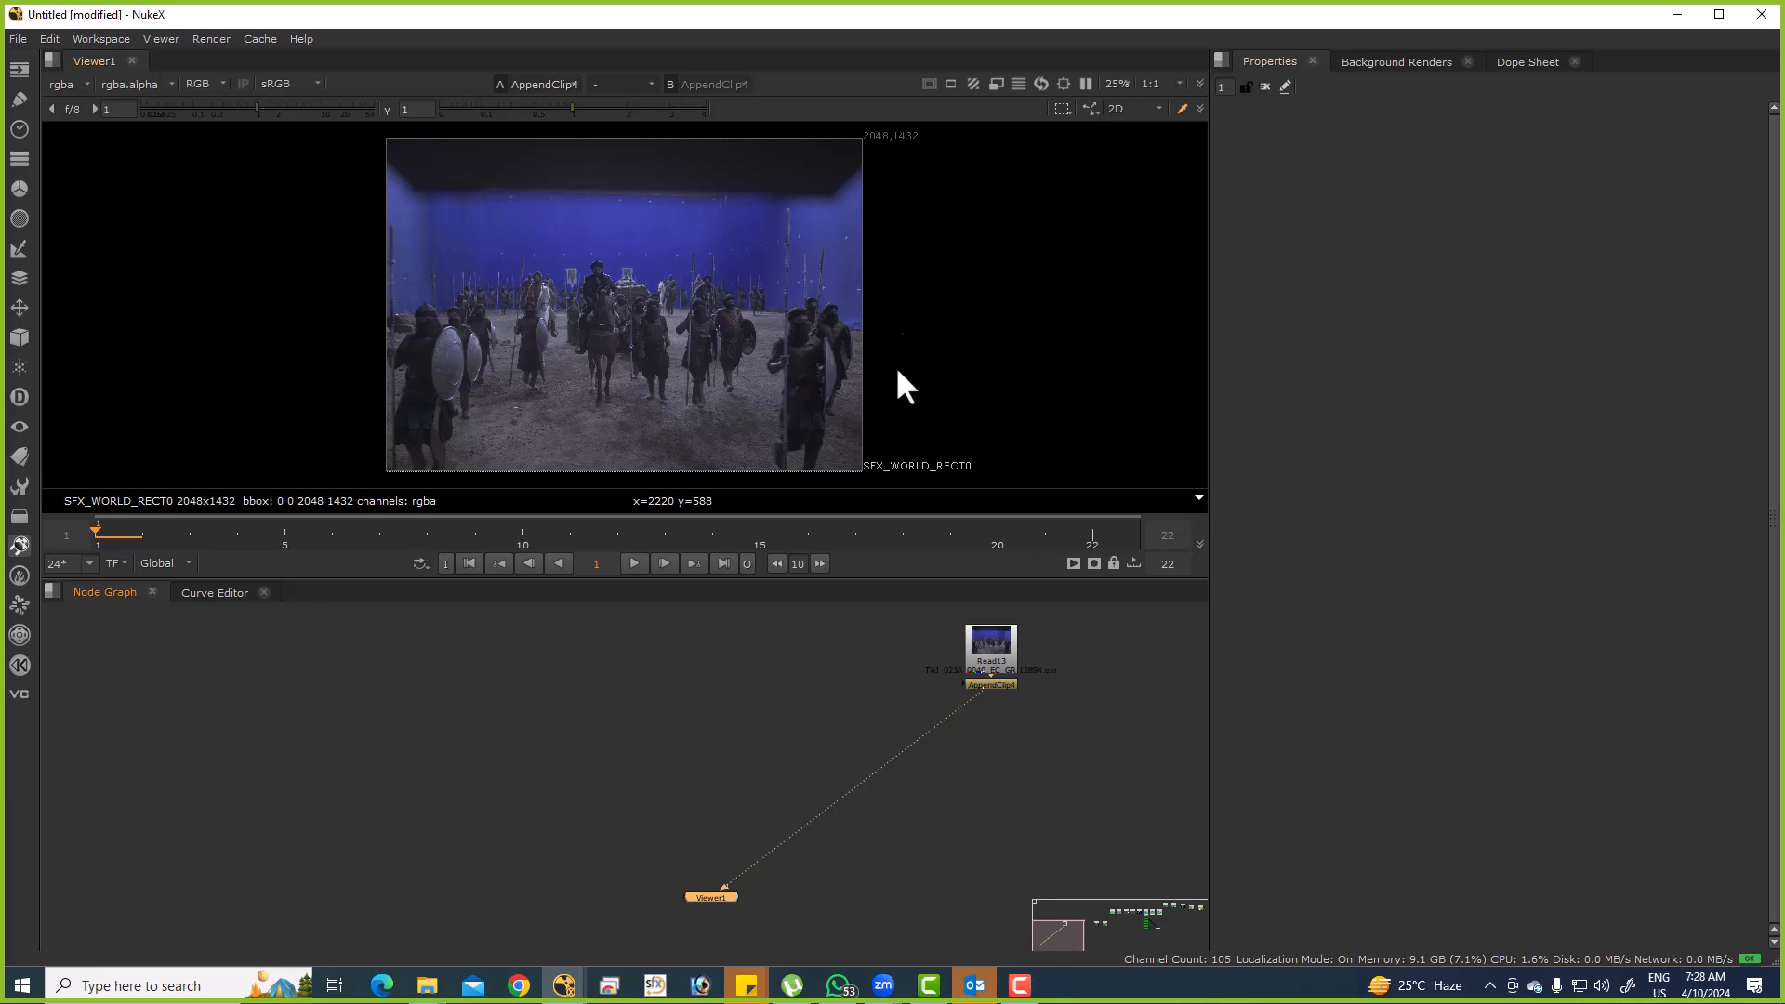
Check the red, green, blue and alpha channels of the blue-screen army shot one at a time.
key(r)
key(g)
key(b)
key(b)
drag(960, 823, 866, 818)
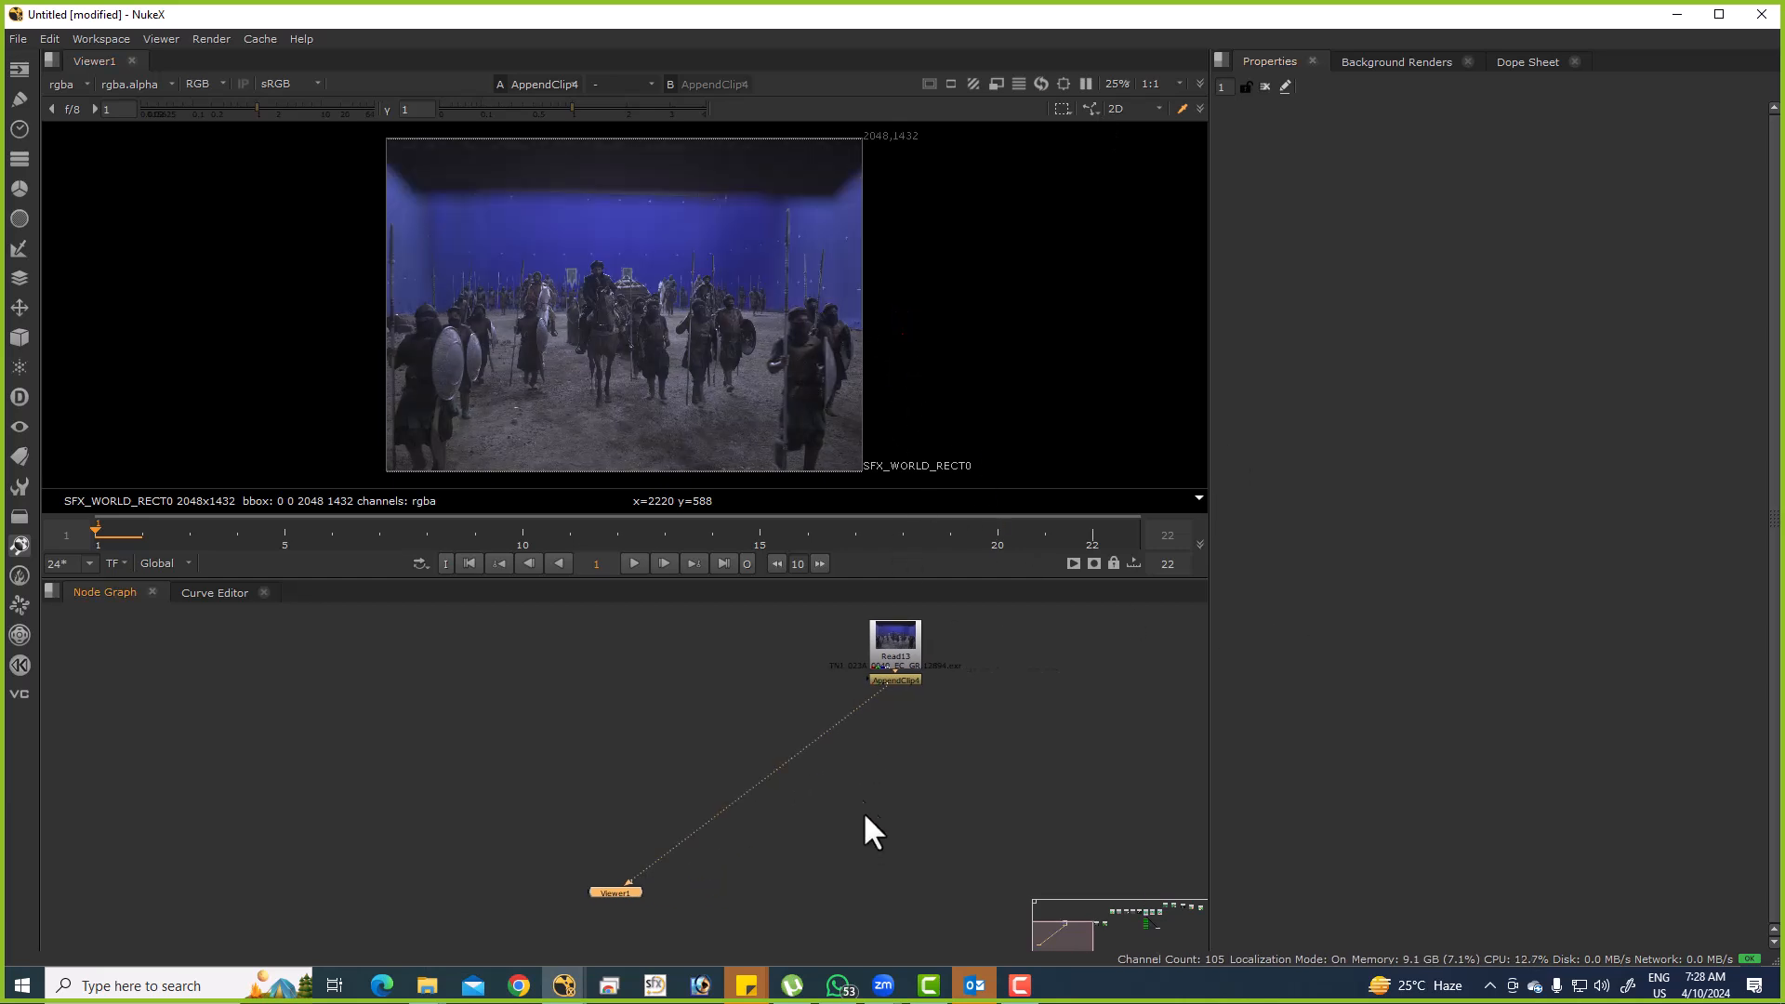
scroll(857, 787, down, 3)
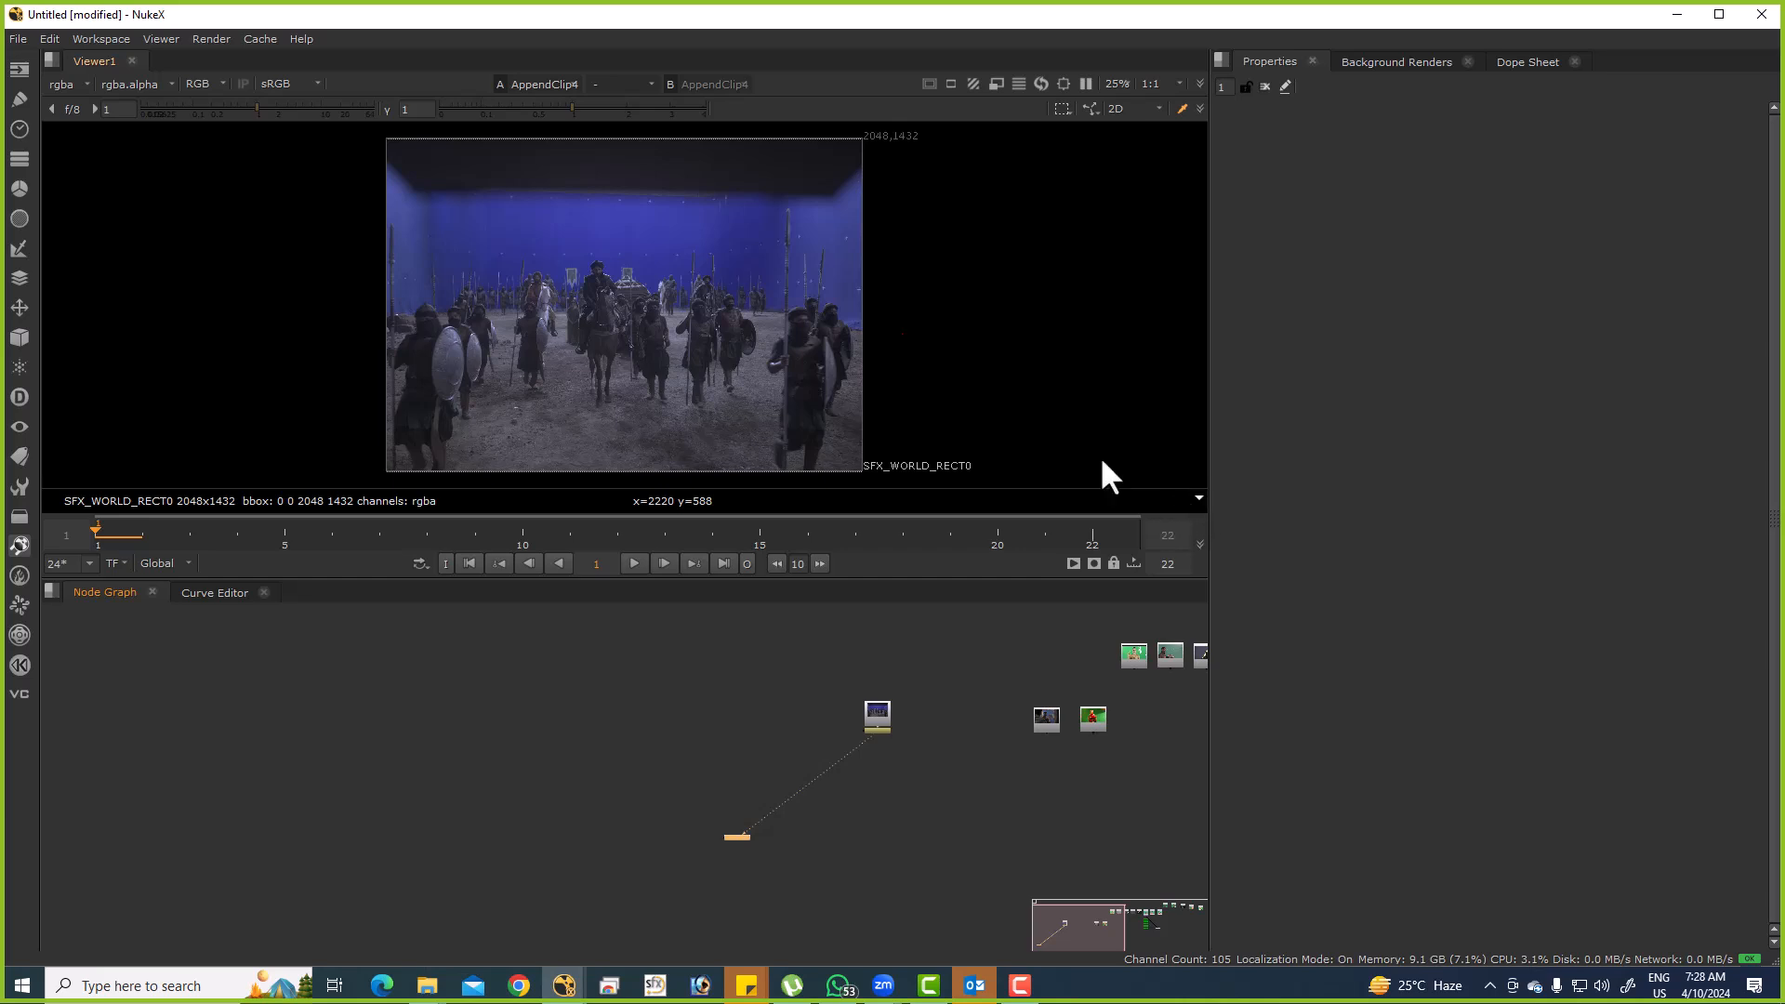
key(a)
key(a)
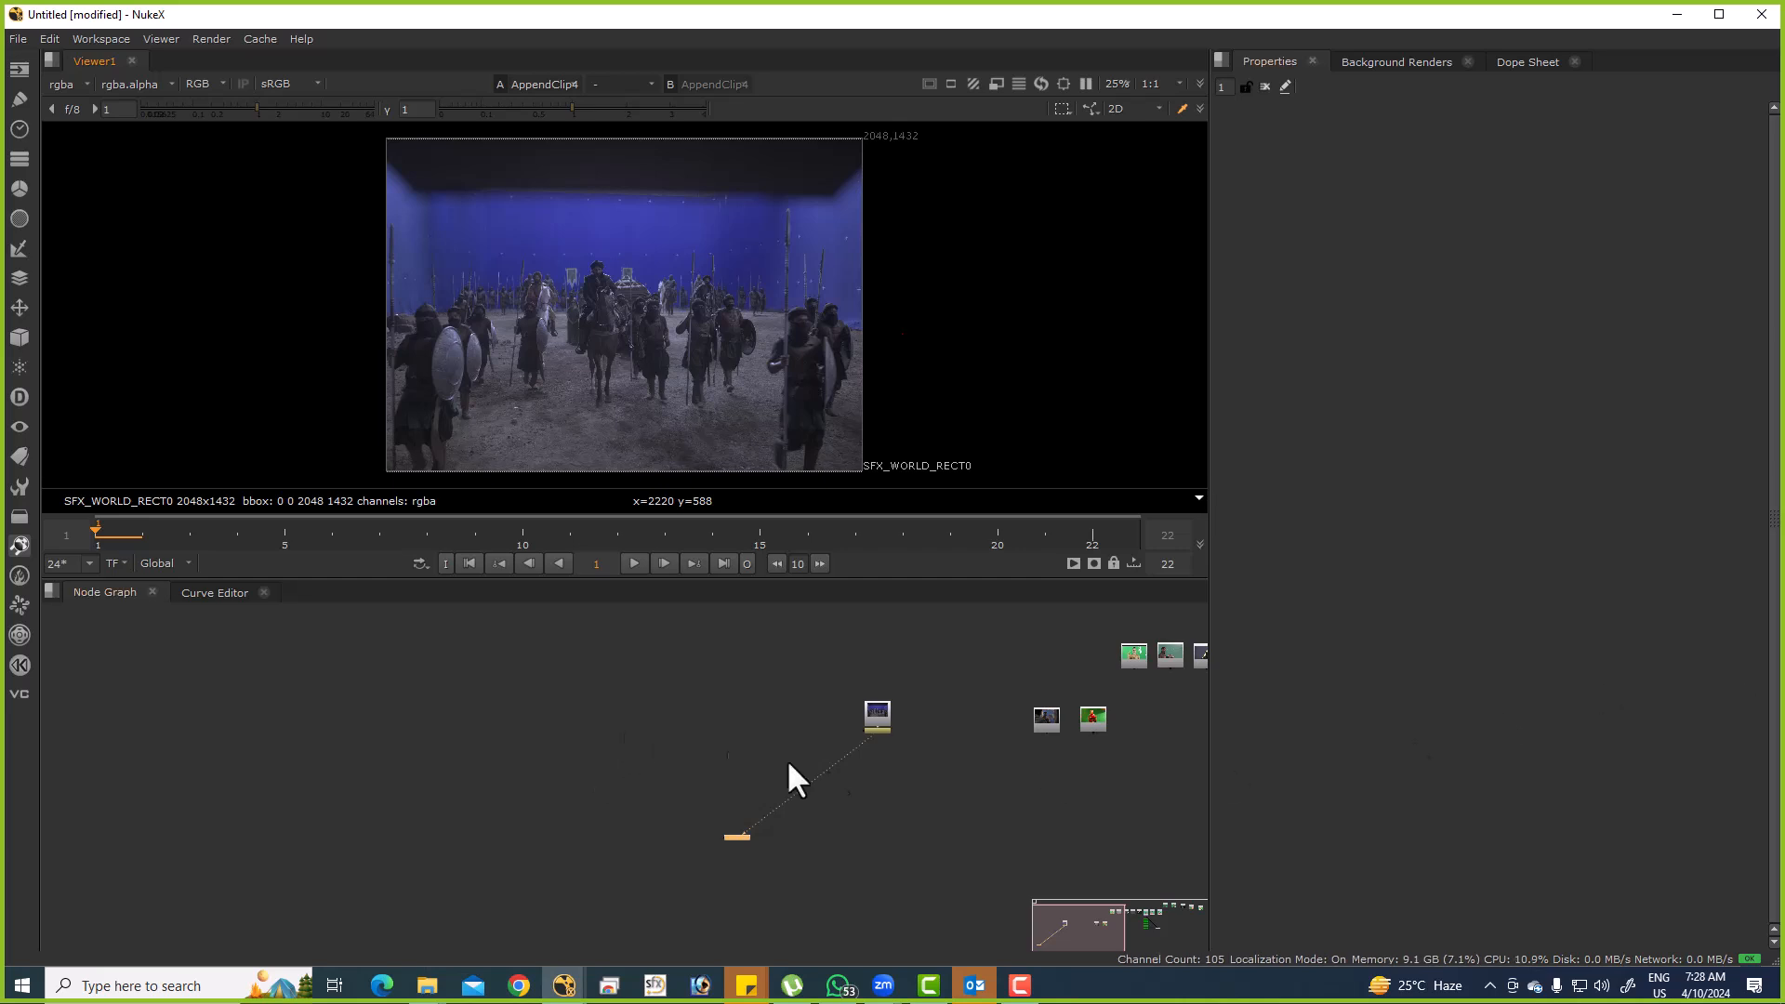
Align Viewer1 directly beneath AppendClip4 in the node graph.
drag(821, 768, 655, 664)
scroll(595, 736, up, 3)
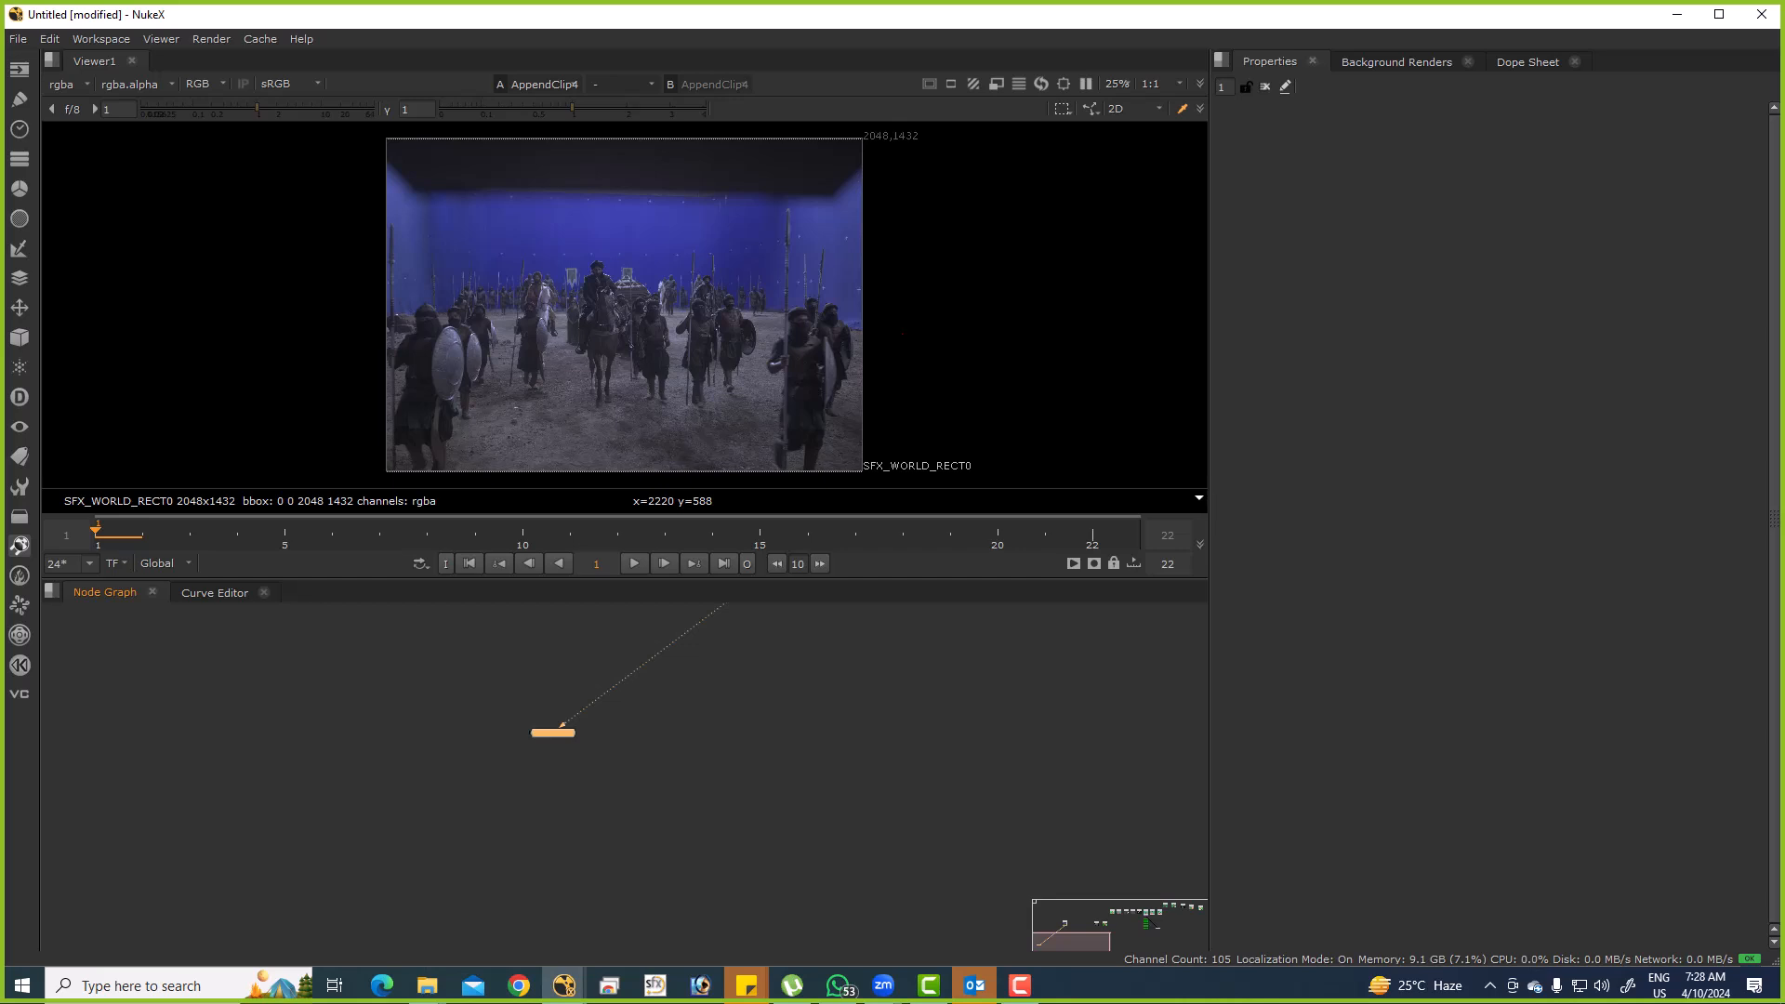
drag(566, 799, 800, 790)
scroll(725, 277, up, 5)
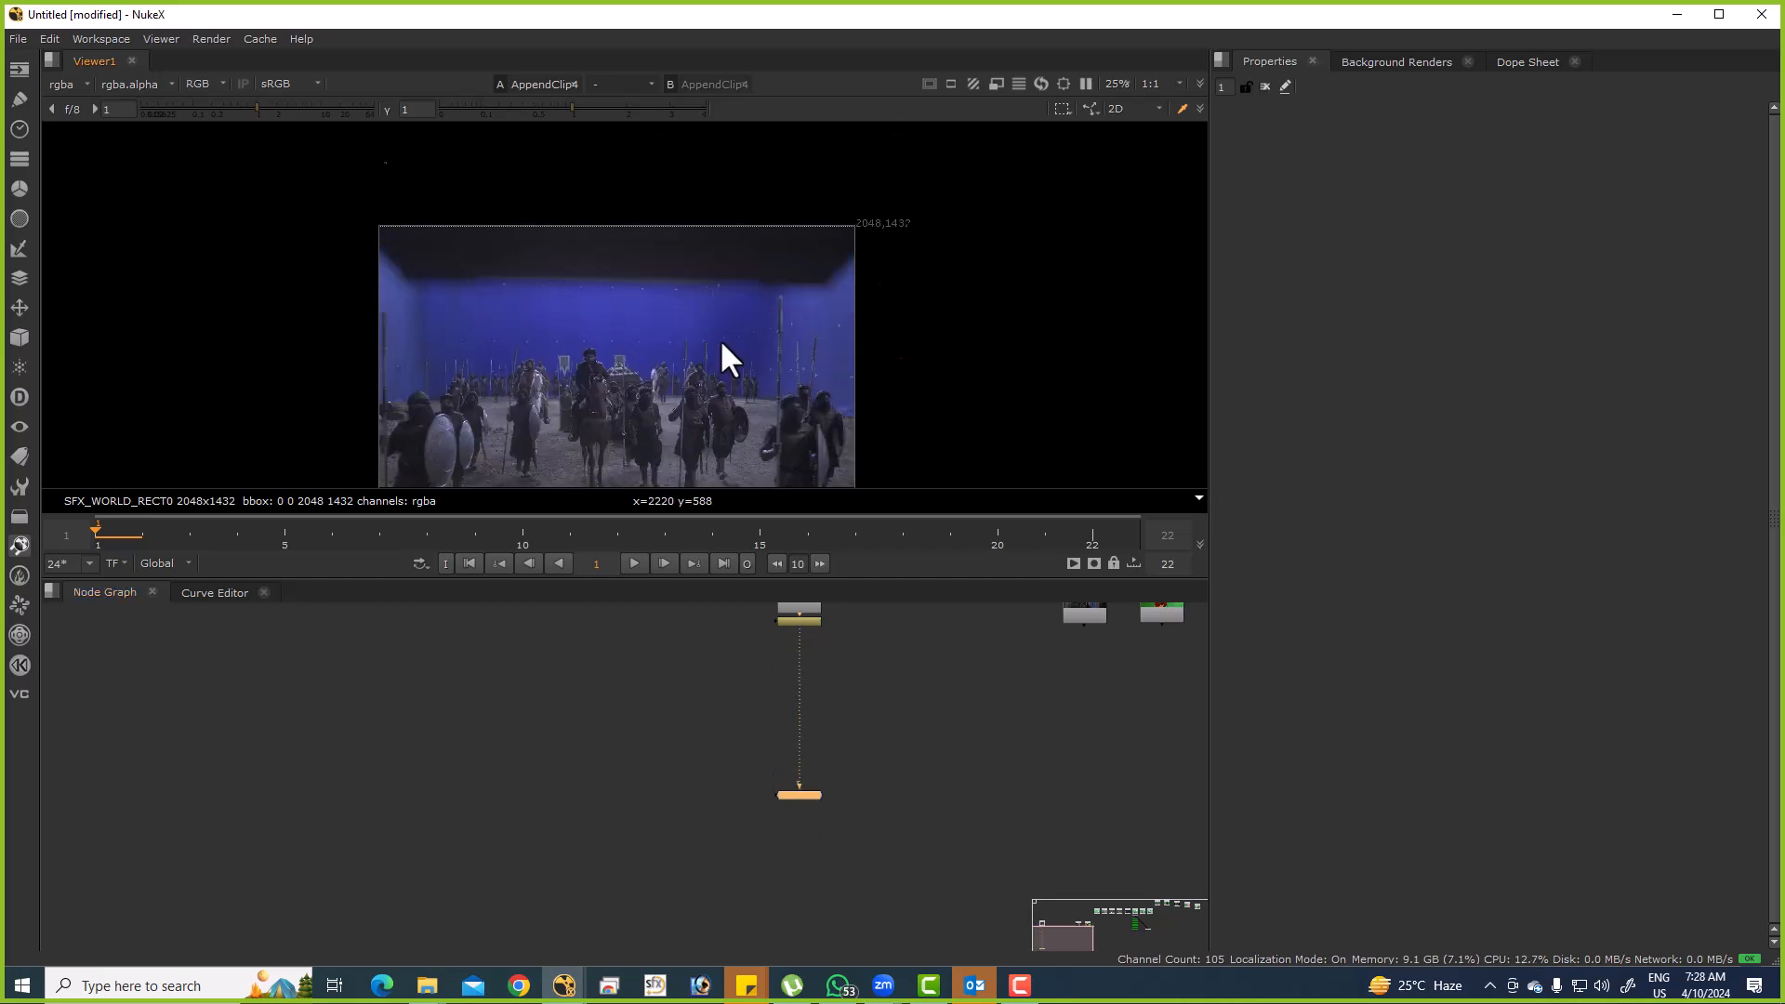
Compare the last frame, 22, of the blue-screen army shot with frame 1.
click(723, 563)
drag(248, 227, 861, 371)
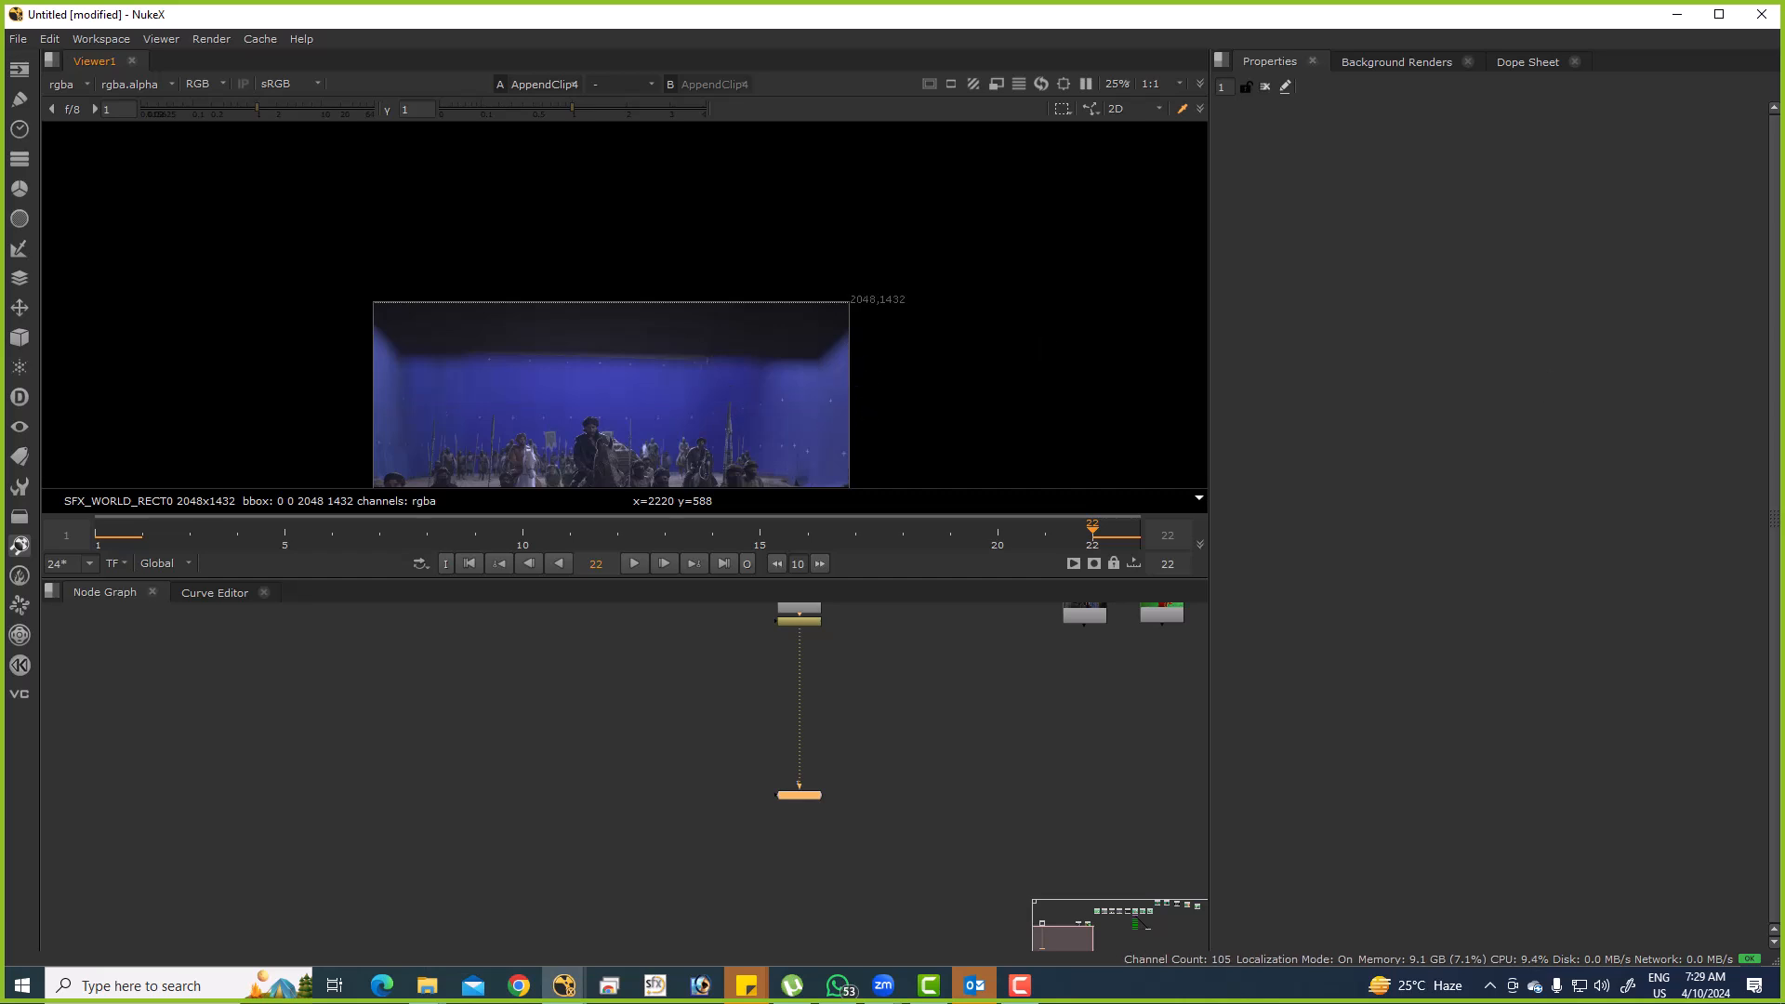
click(462, 560)
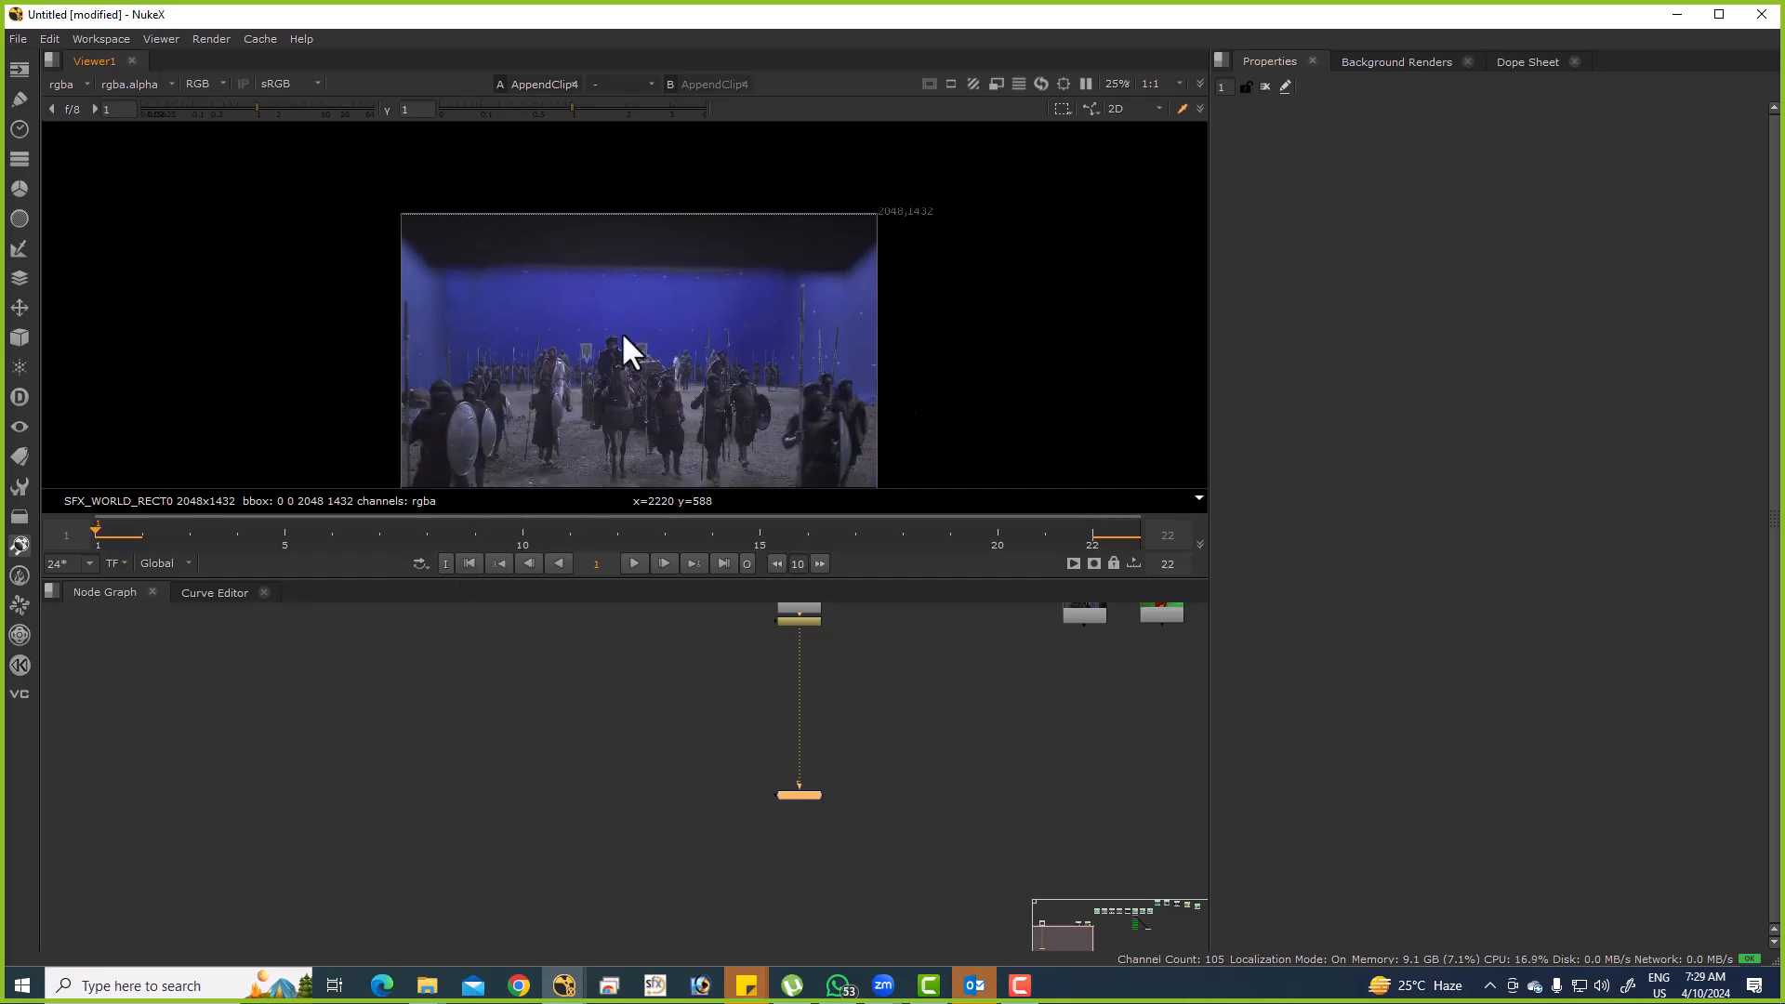
Insert a Reformat node directly beneath AppendClip4 on the blue-screen army shot.
drag(345, 157, 915, 283)
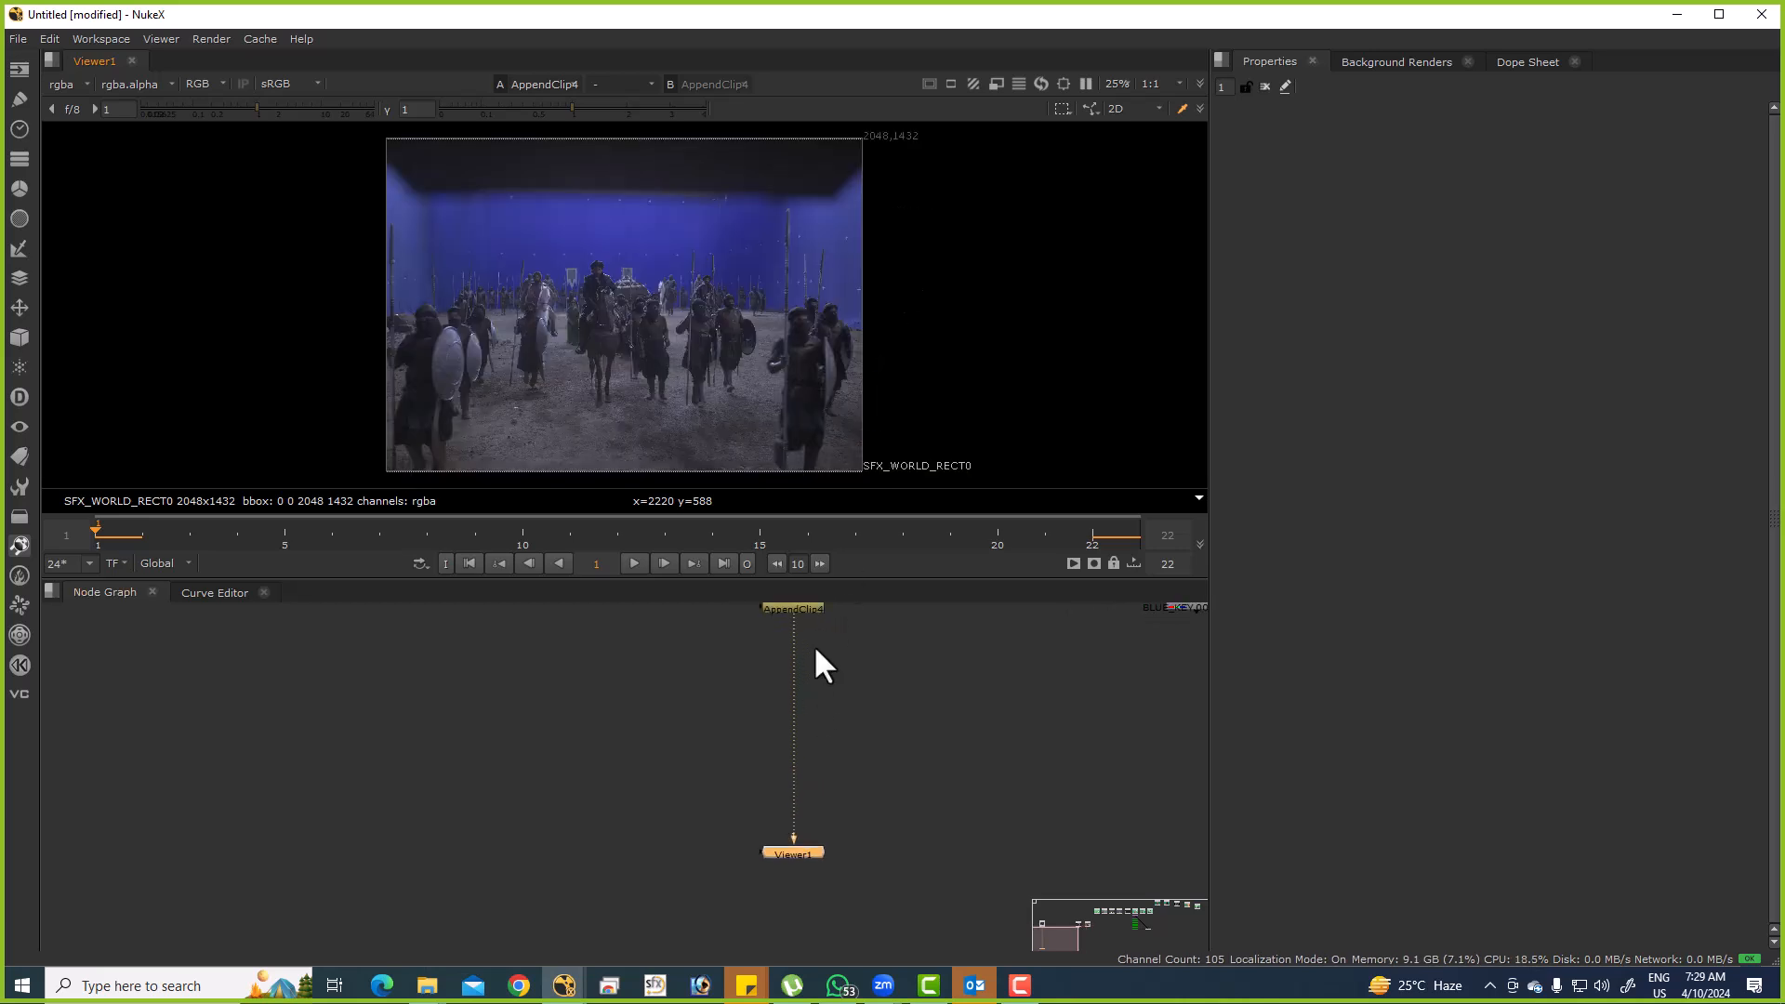
scroll(799, 697, up, 2)
key(Tab)
text(re)
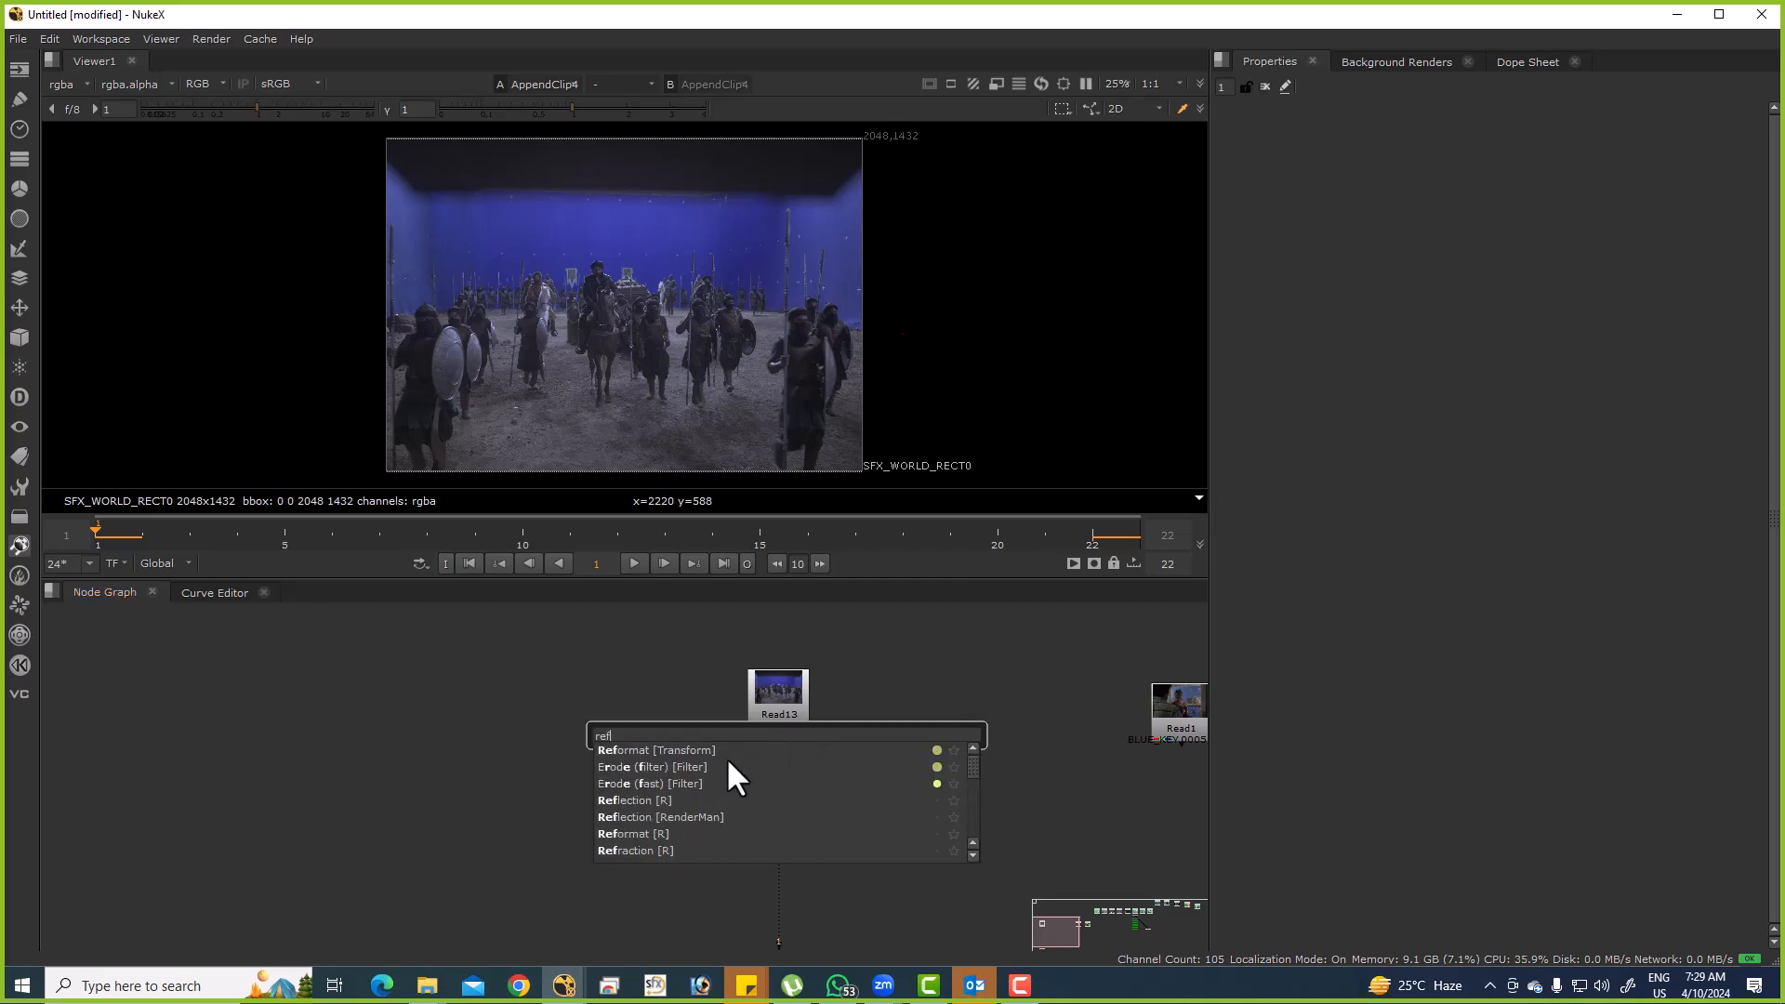
click(725, 751)
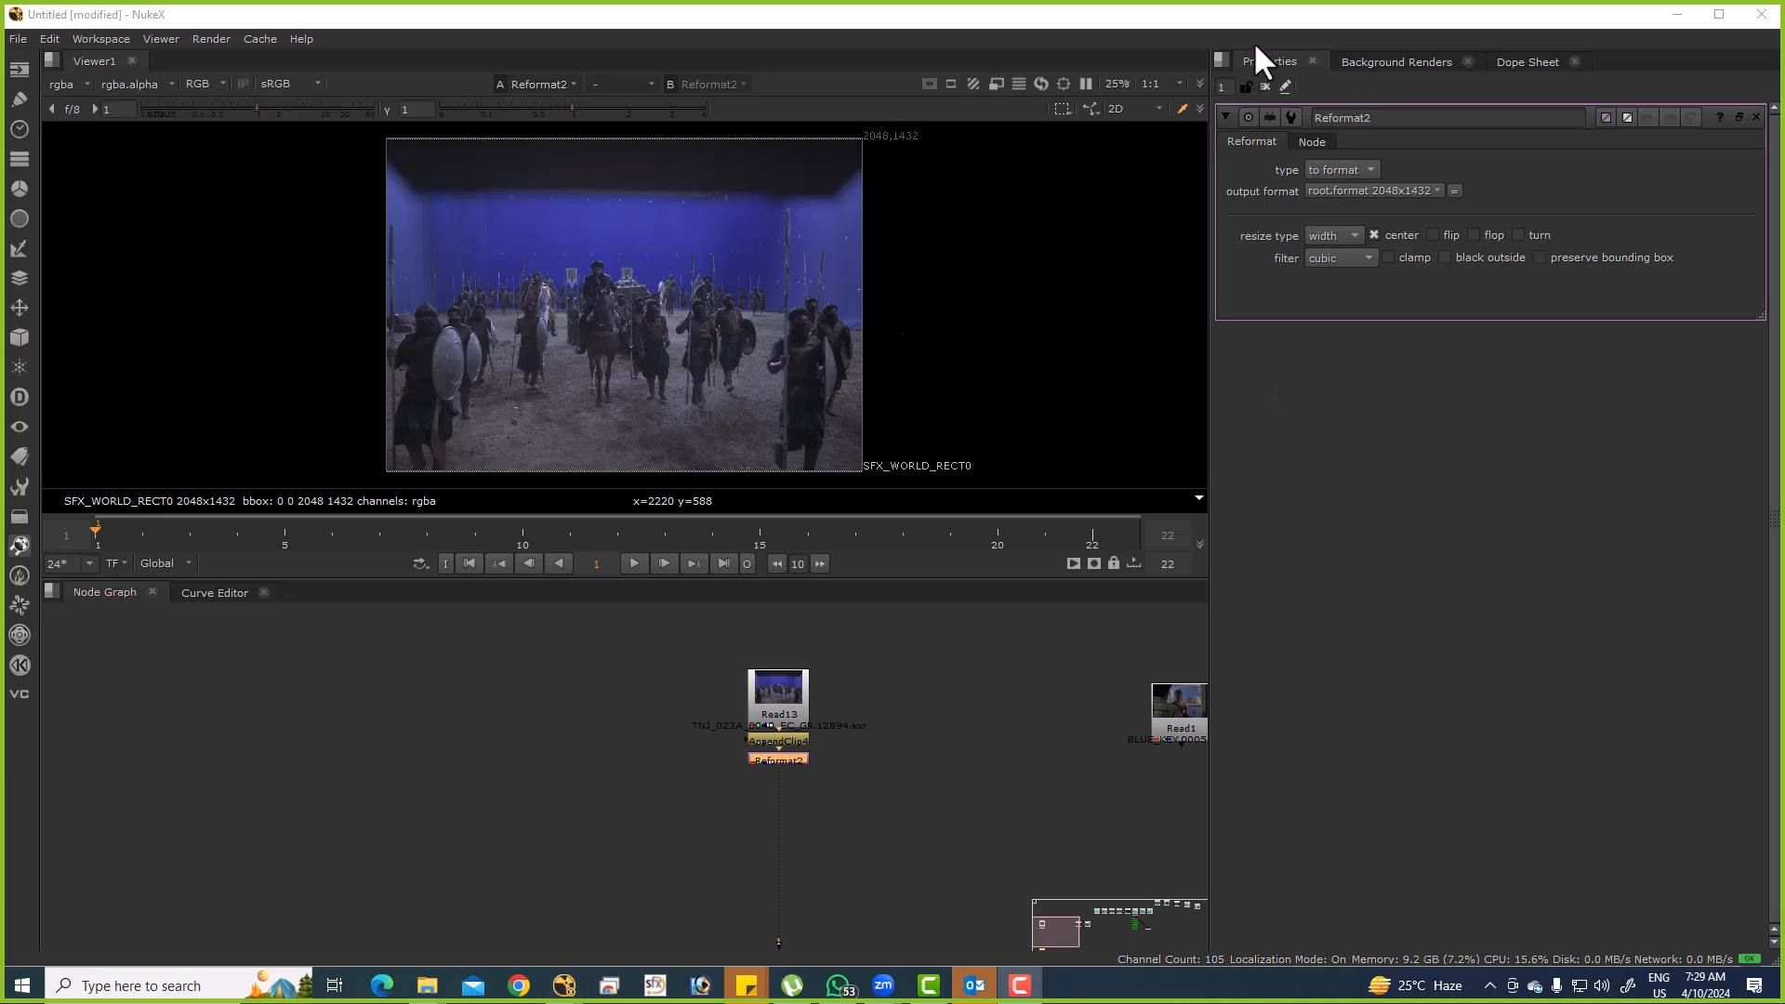
Create a 2048x872 output format named sdsds and assign it to the Reformat node.
click(1415, 190)
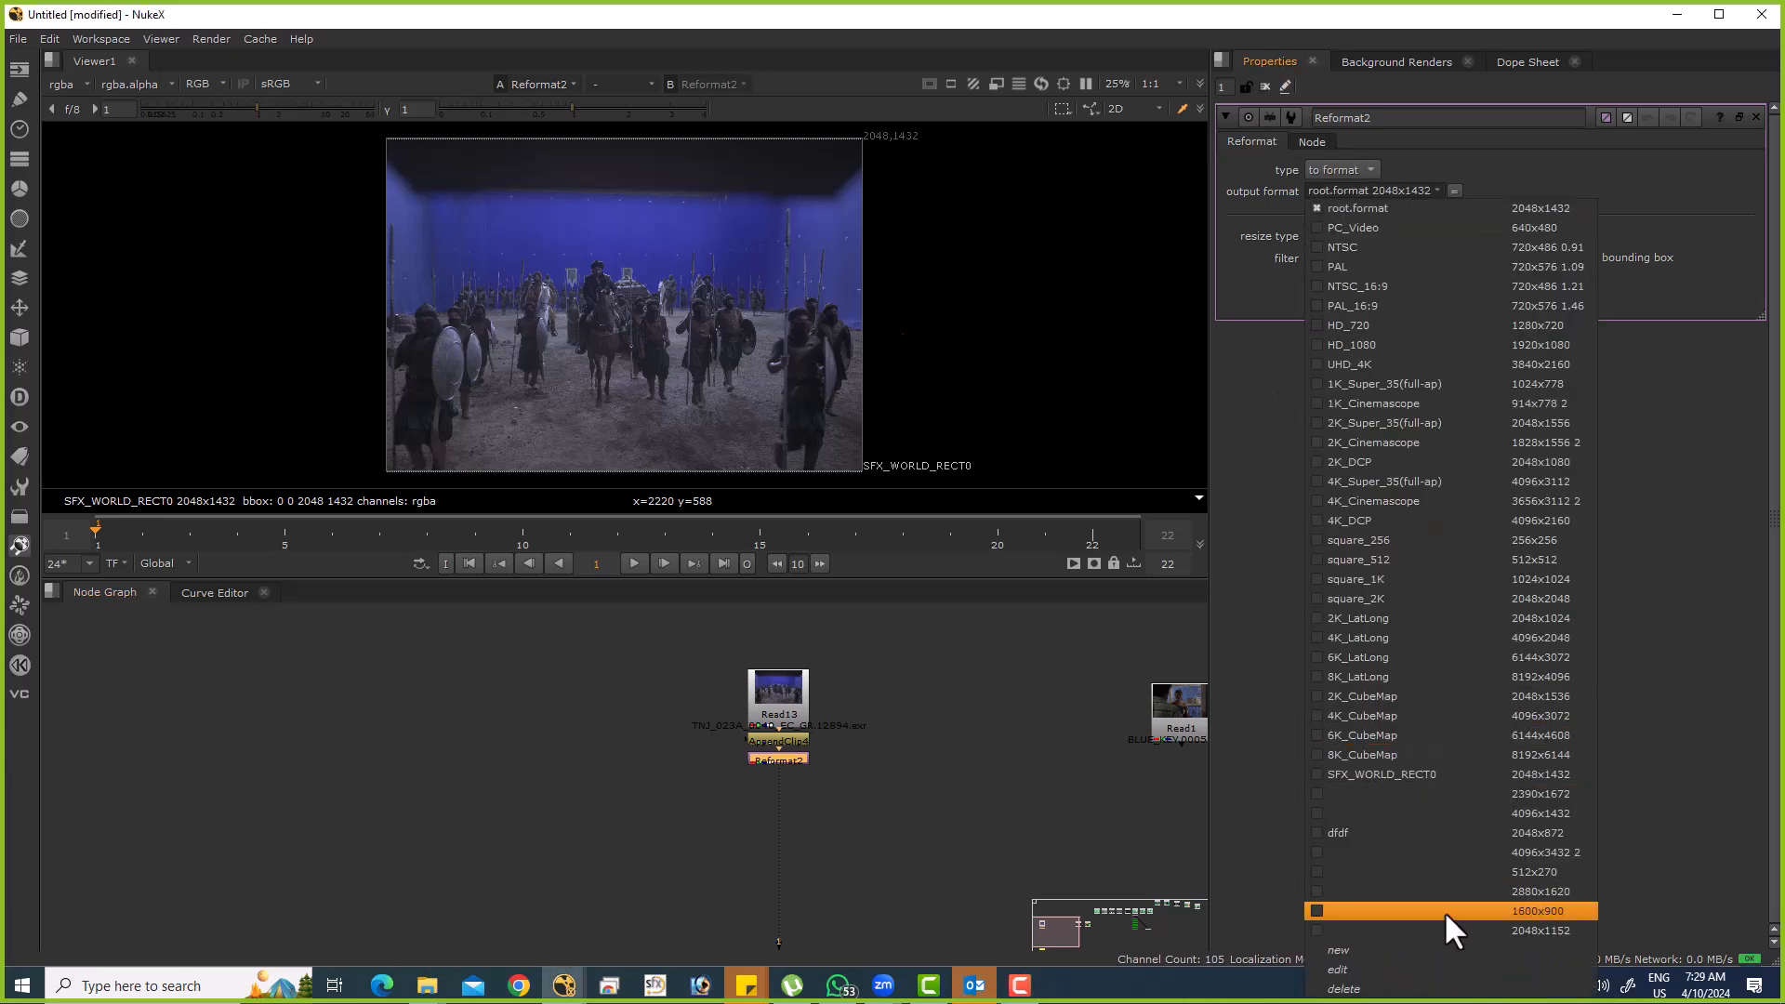
click(1443, 950)
click(824, 530)
text(sdsds)
double_click(888, 554)
text(872)
key(Return)
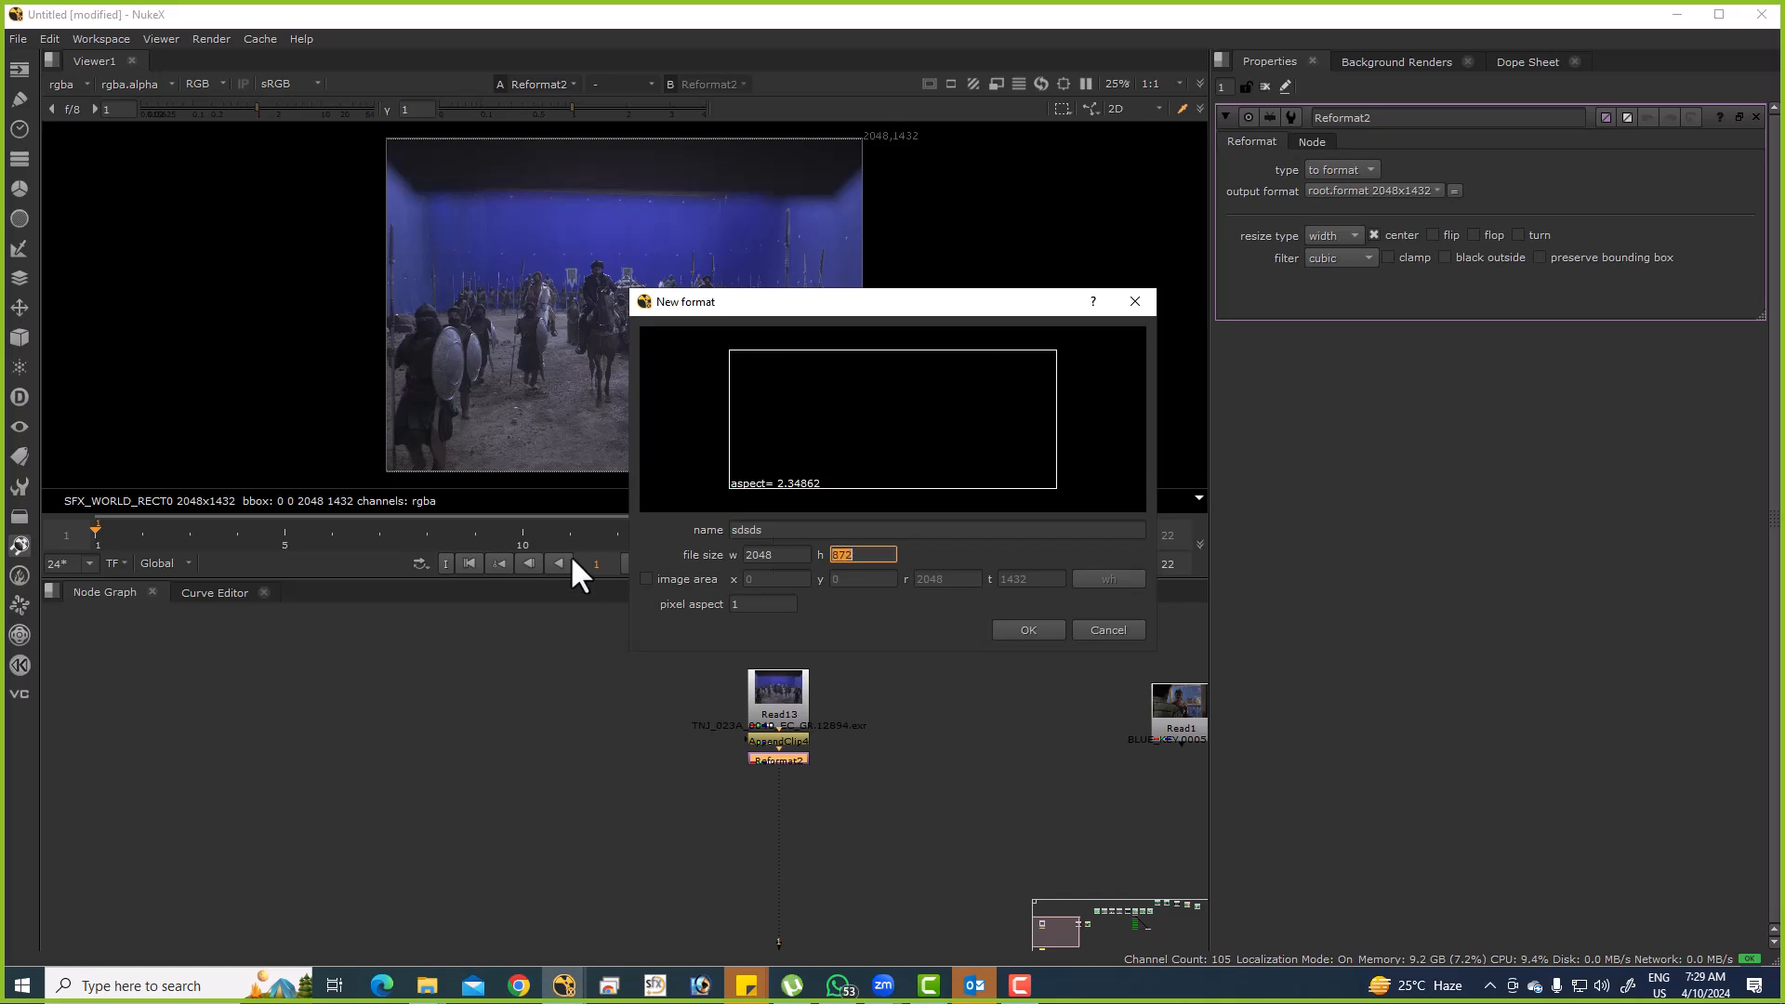
click(1029, 630)
Compare the framing of AppendClip4 with the reformatted plate in the viewer and clear the open node properties.
click(765, 741)
key(1)
drag(387, 132, 837, 474)
ctrl+click(338, 209)
drag(932, 410, 948, 421)
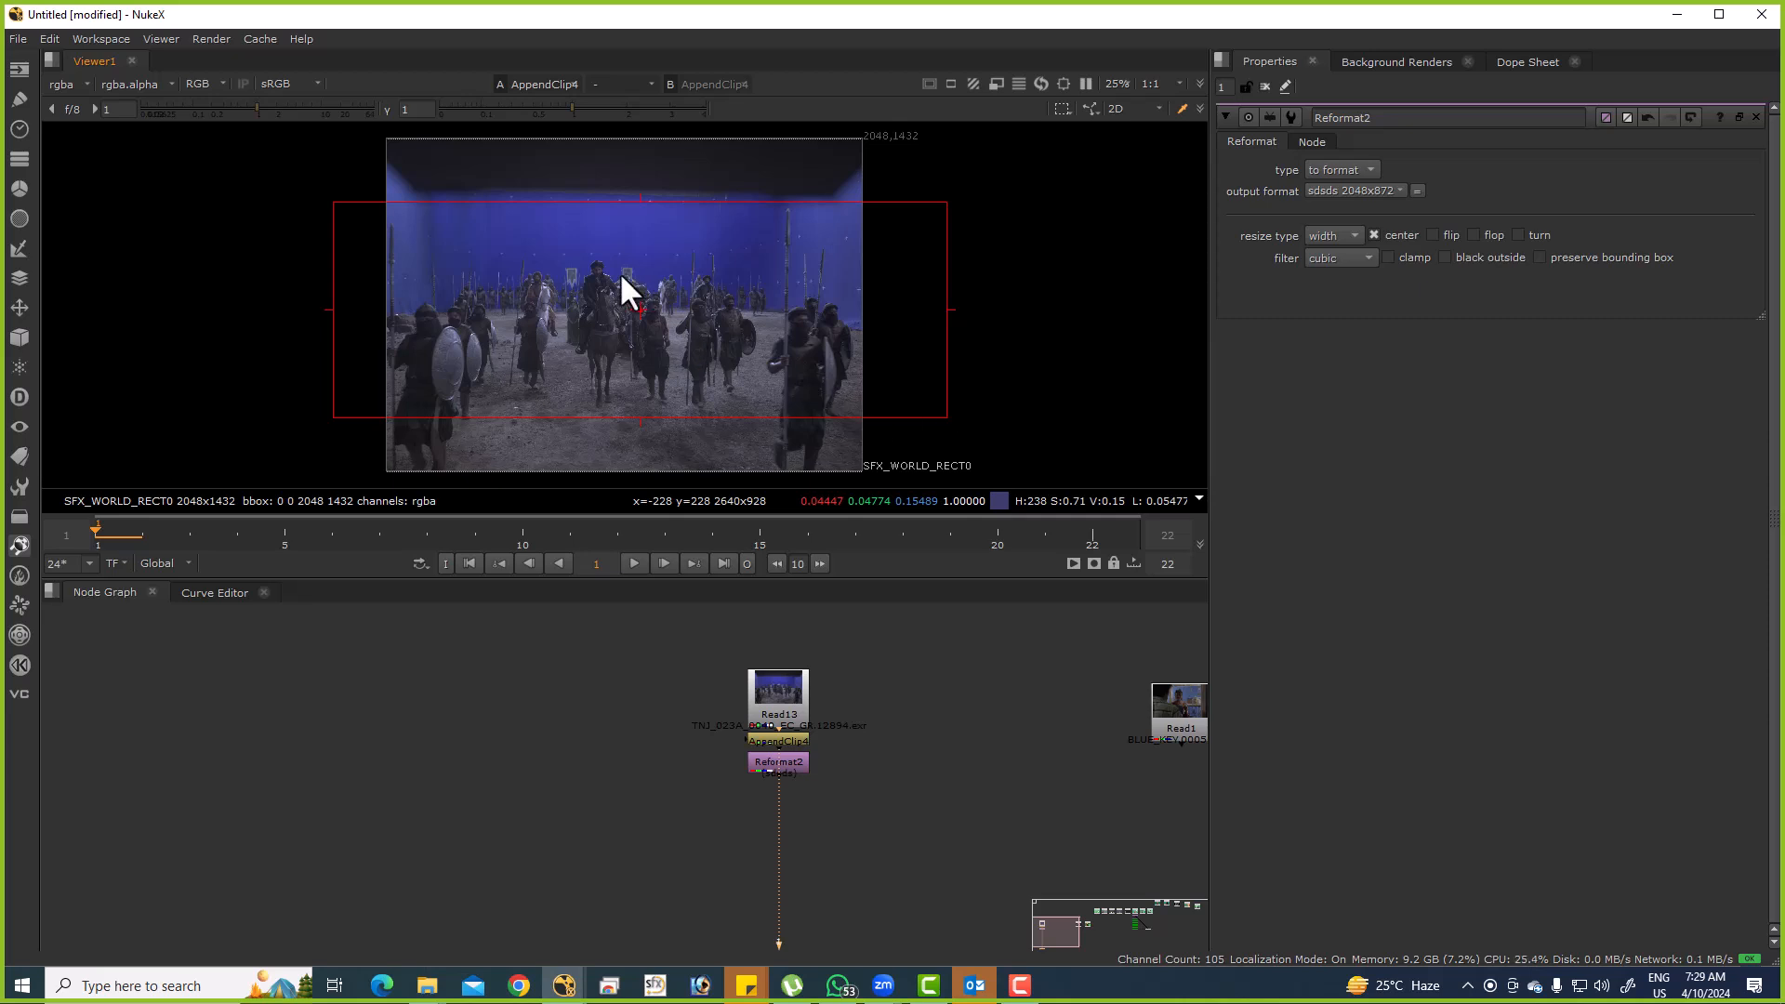
scroll(779, 746, up, 5)
click(799, 771)
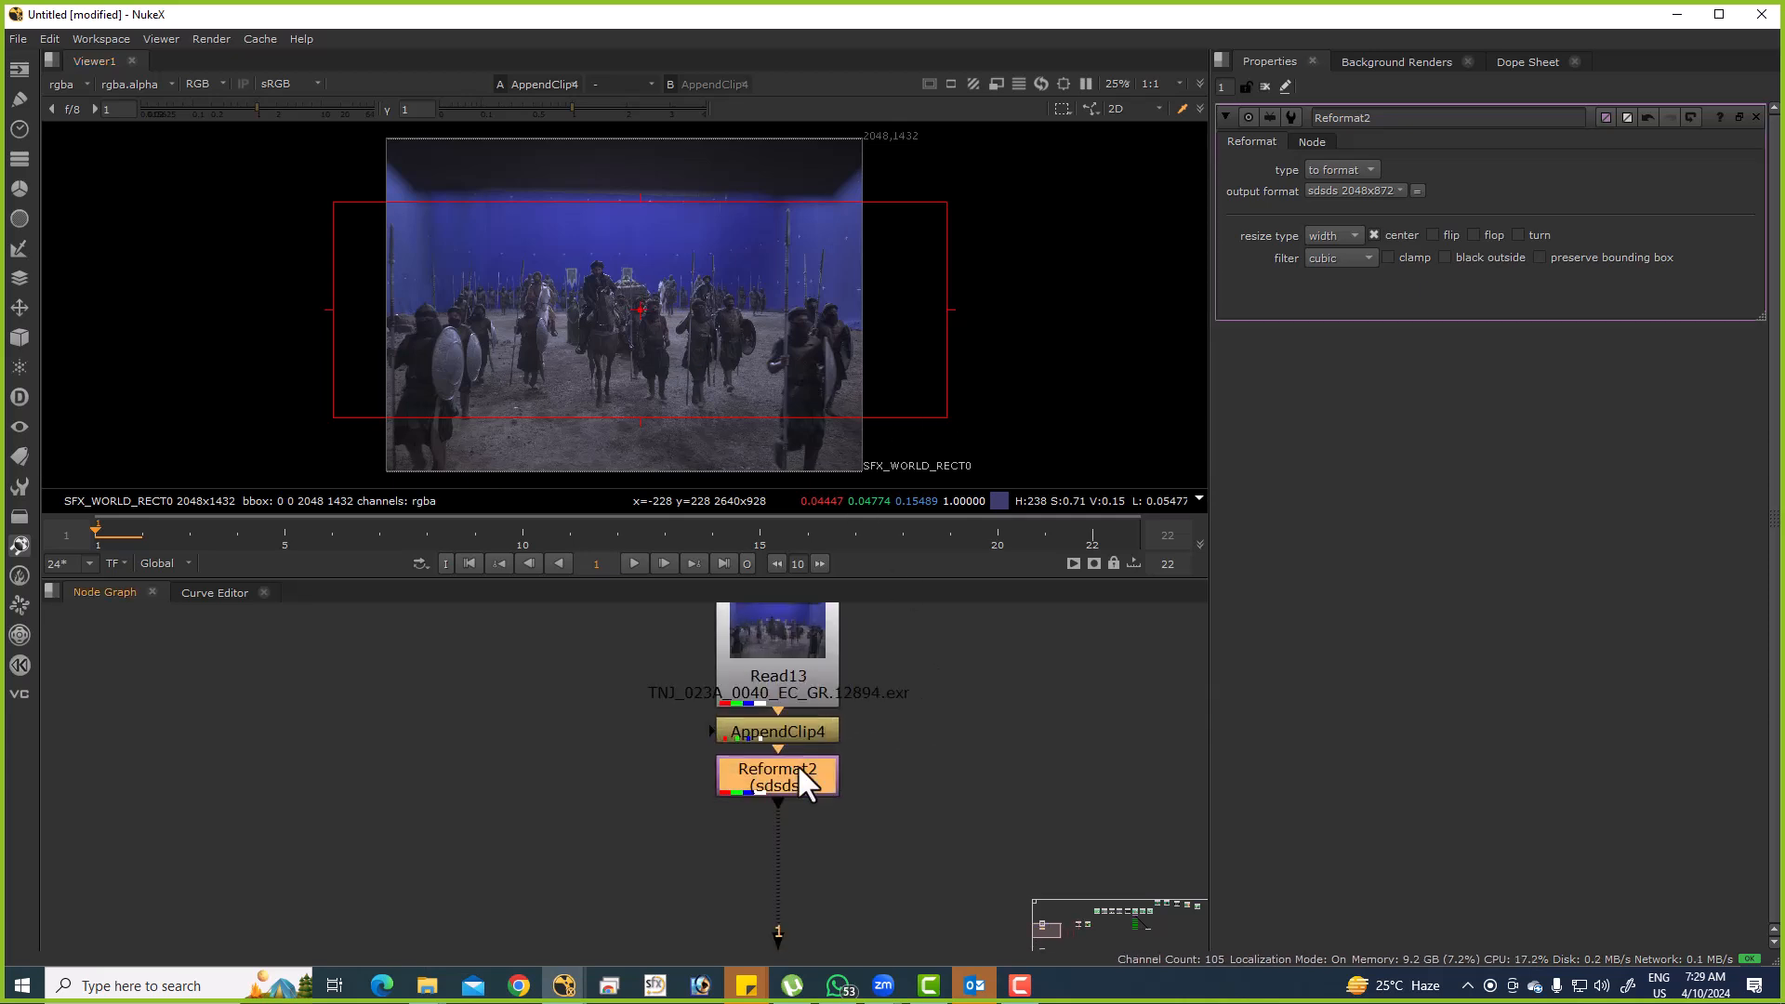
key(1)
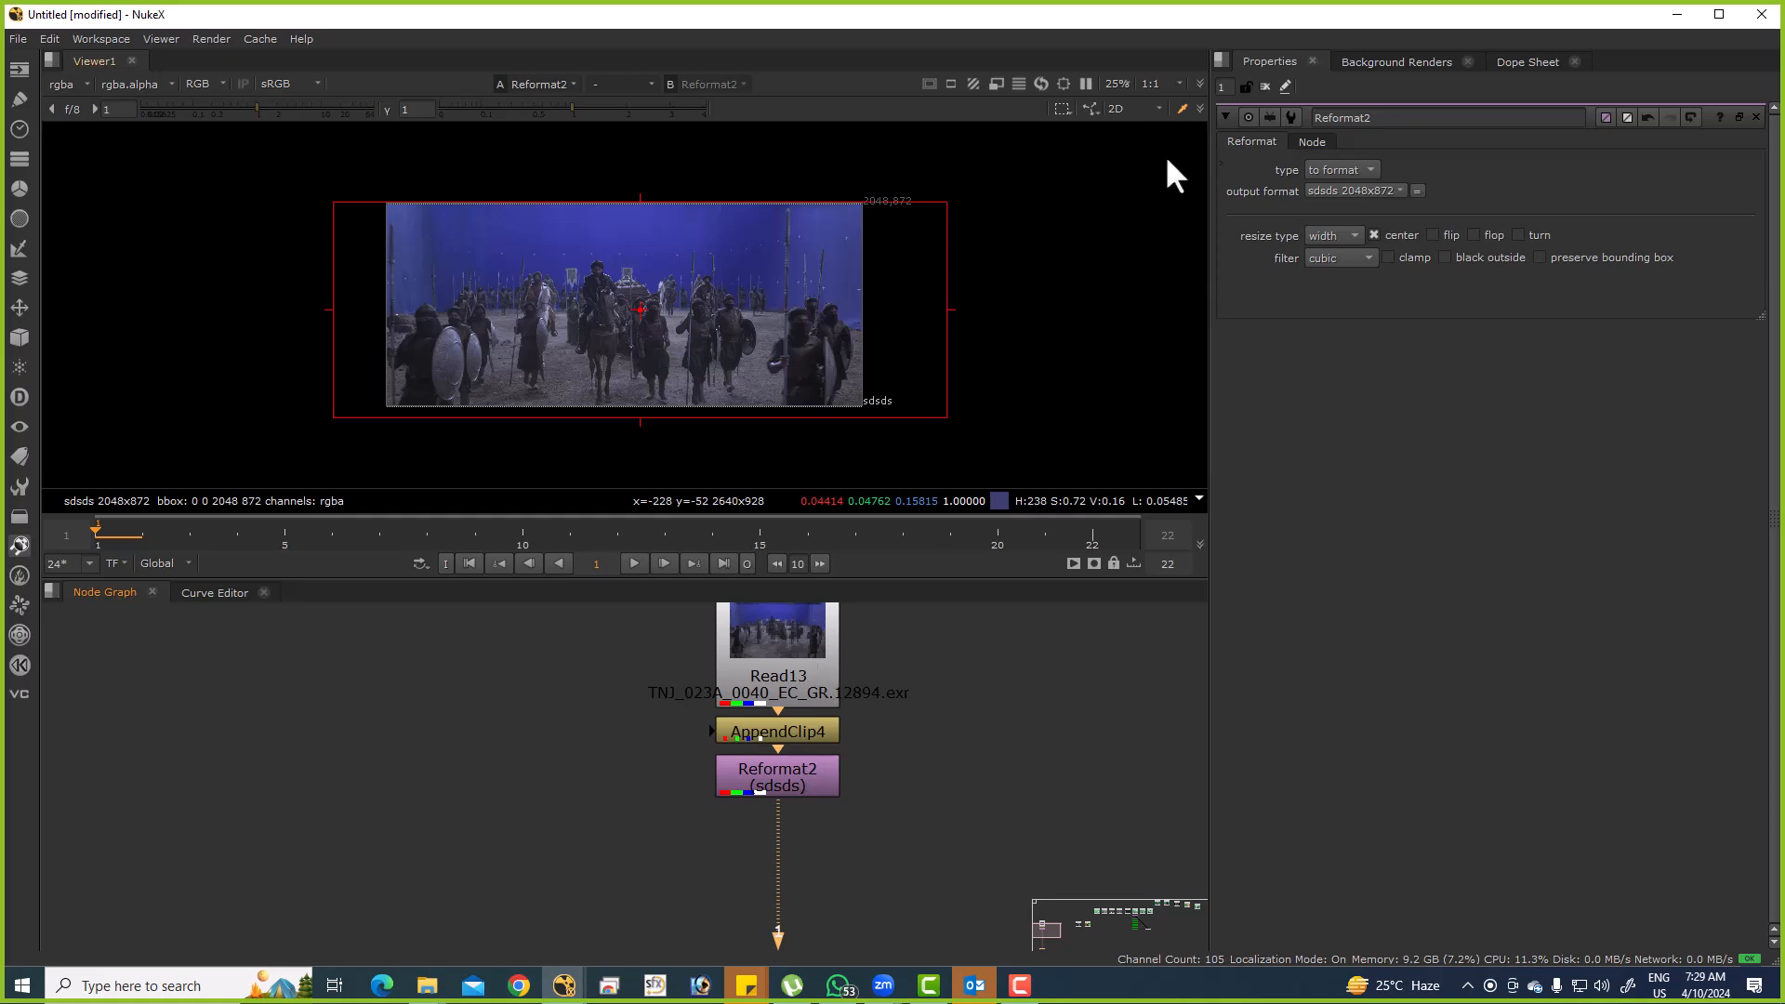
click(1261, 88)
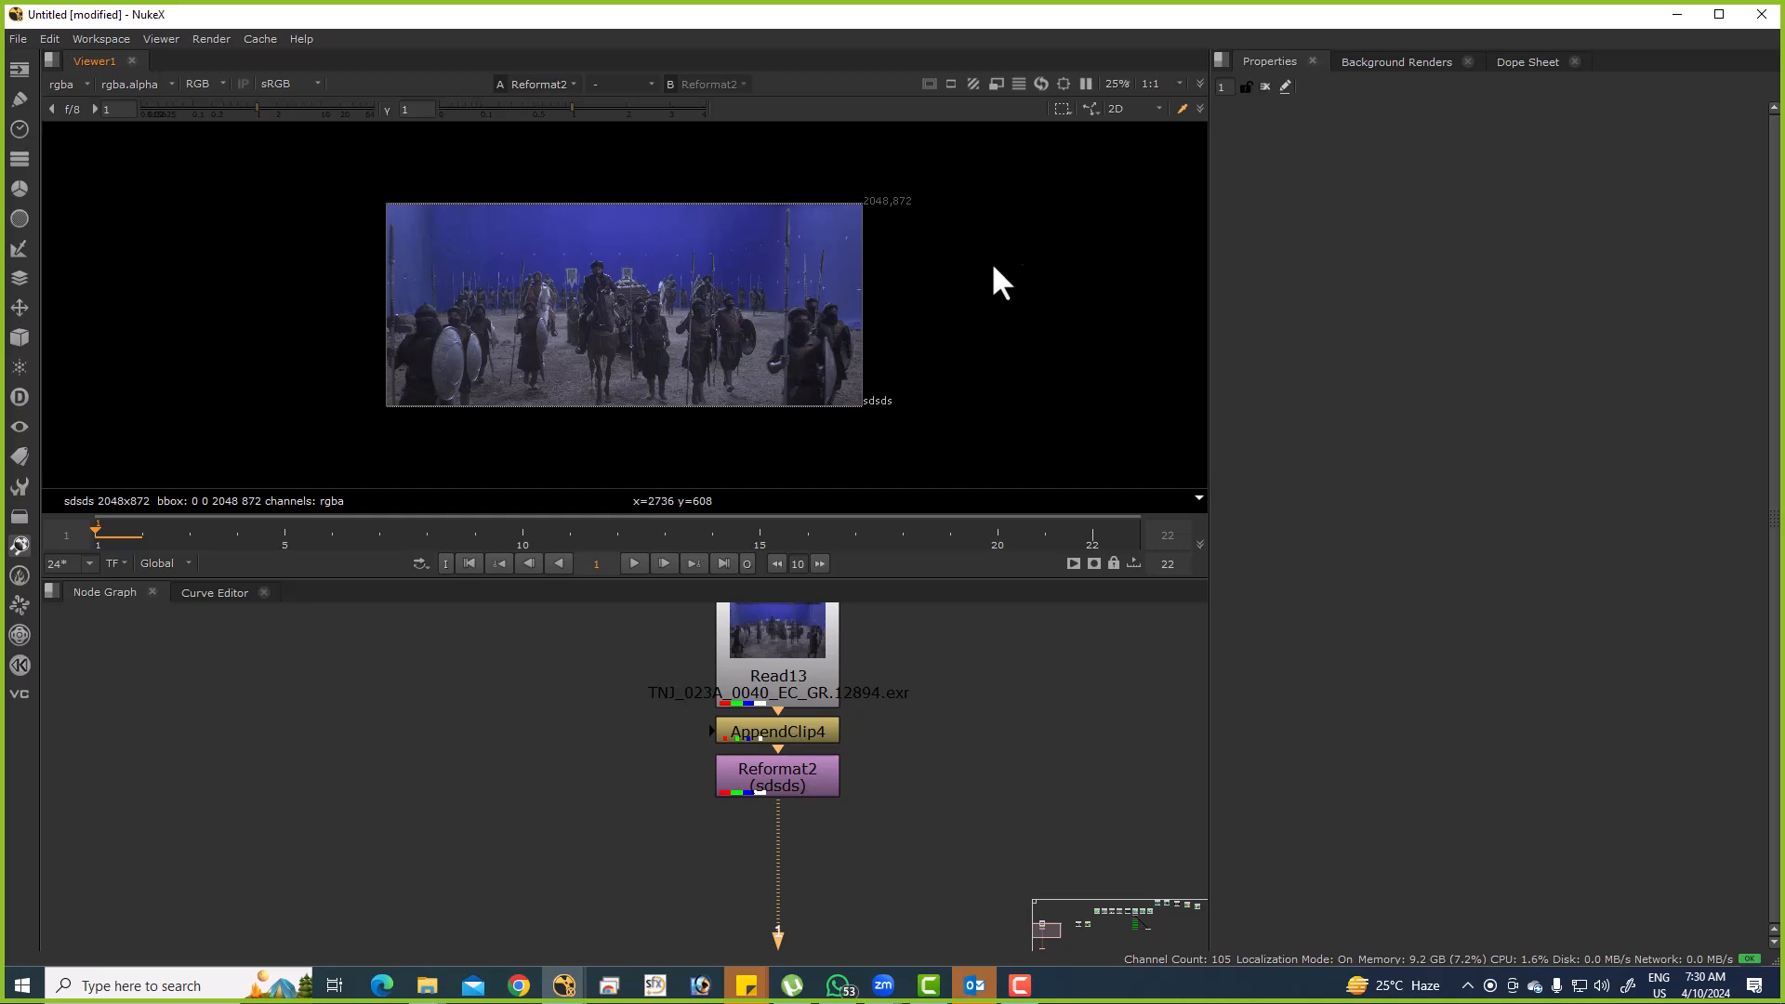
View the original and cropped plates once more, and delete the Reformat node beneath AppendClip4.
click(774, 731)
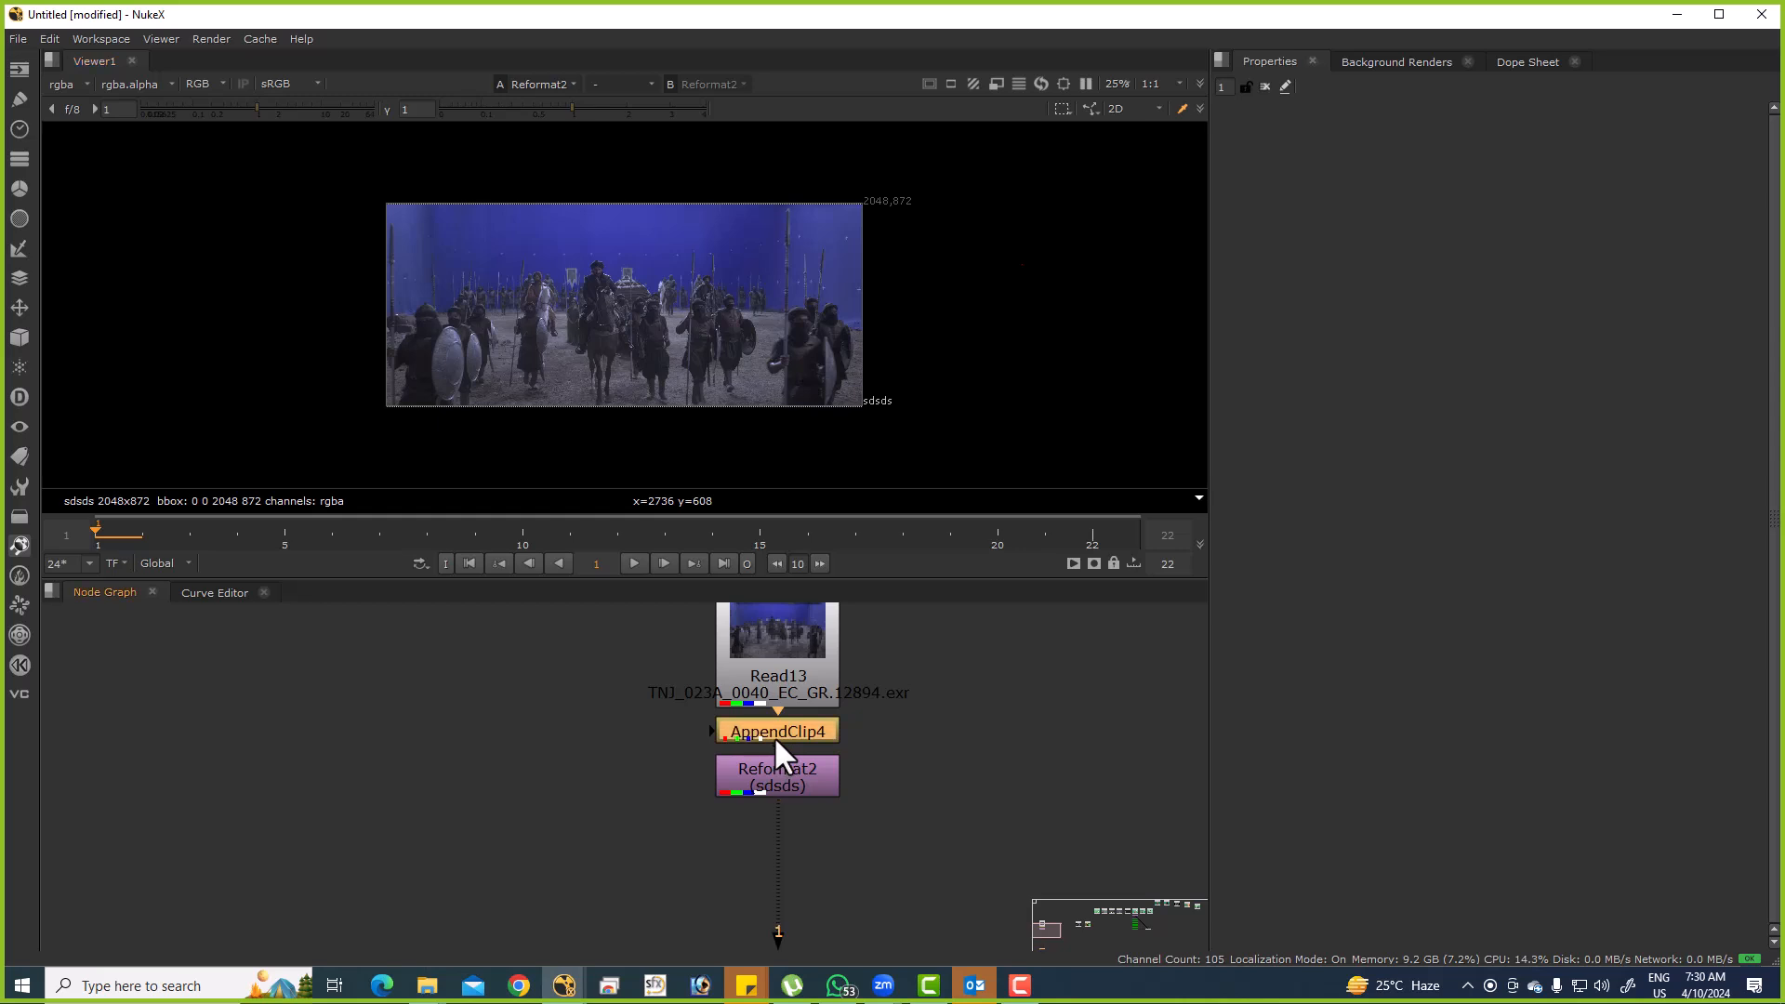
key(1)
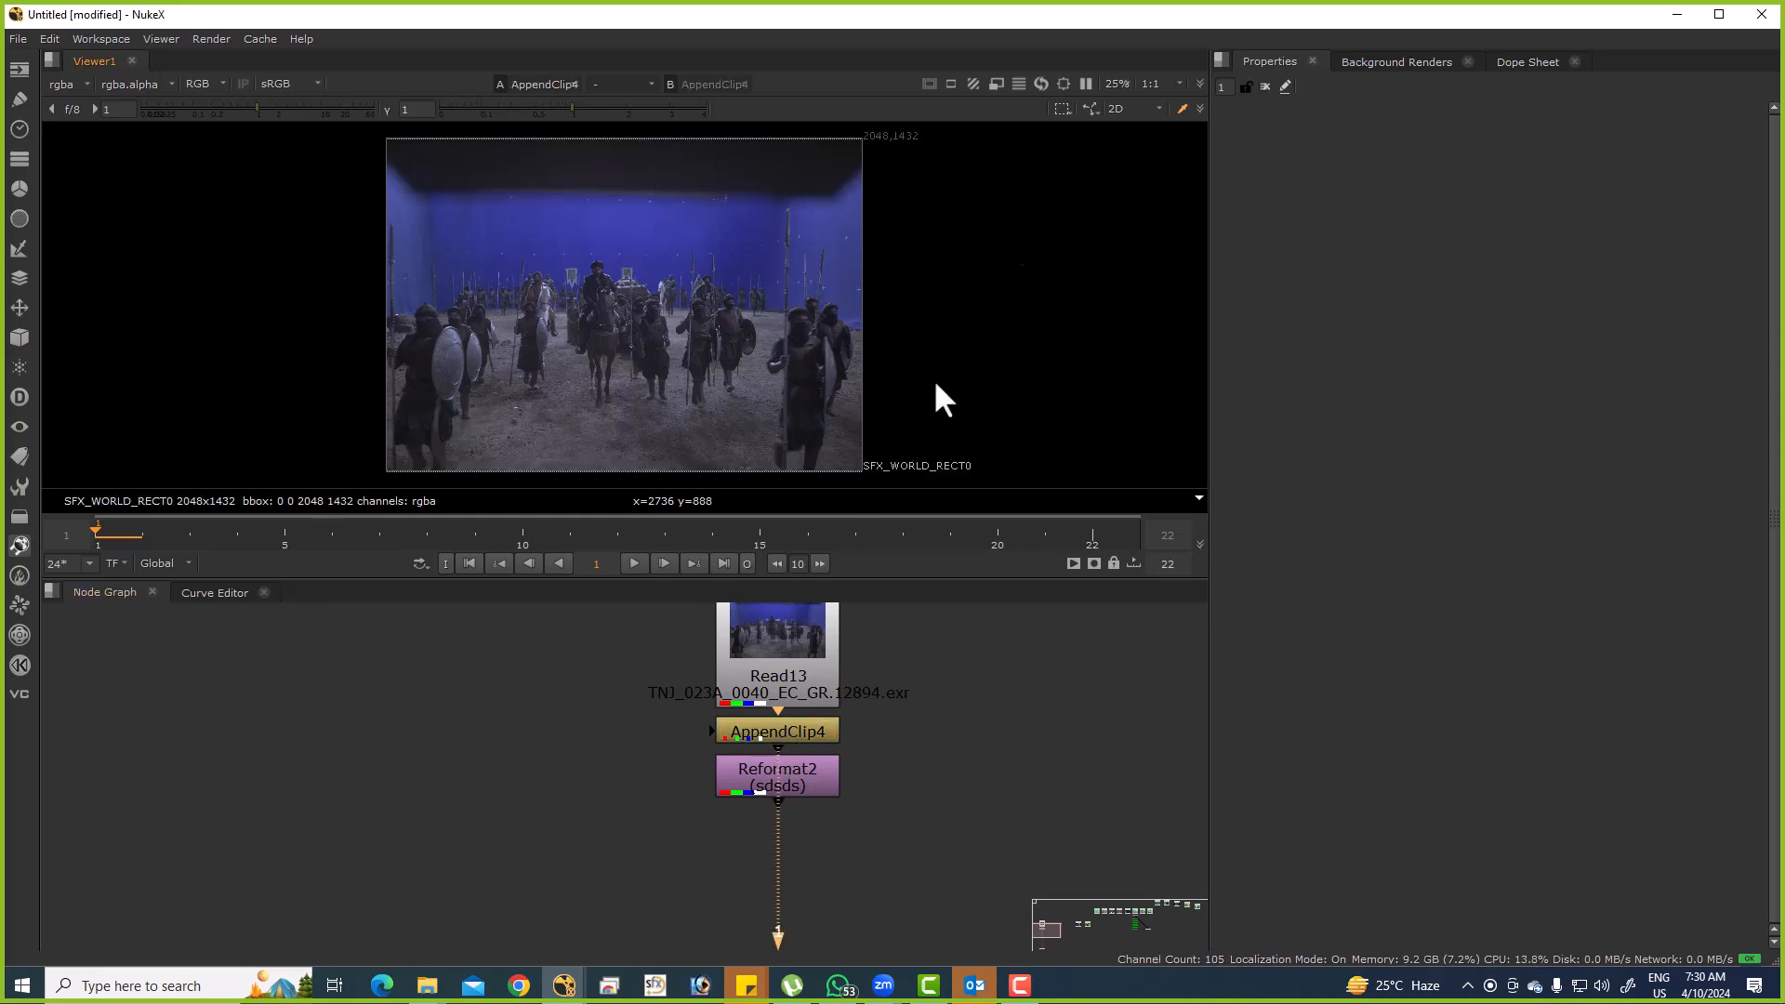
drag(788, 770, 784, 804)
key(1)
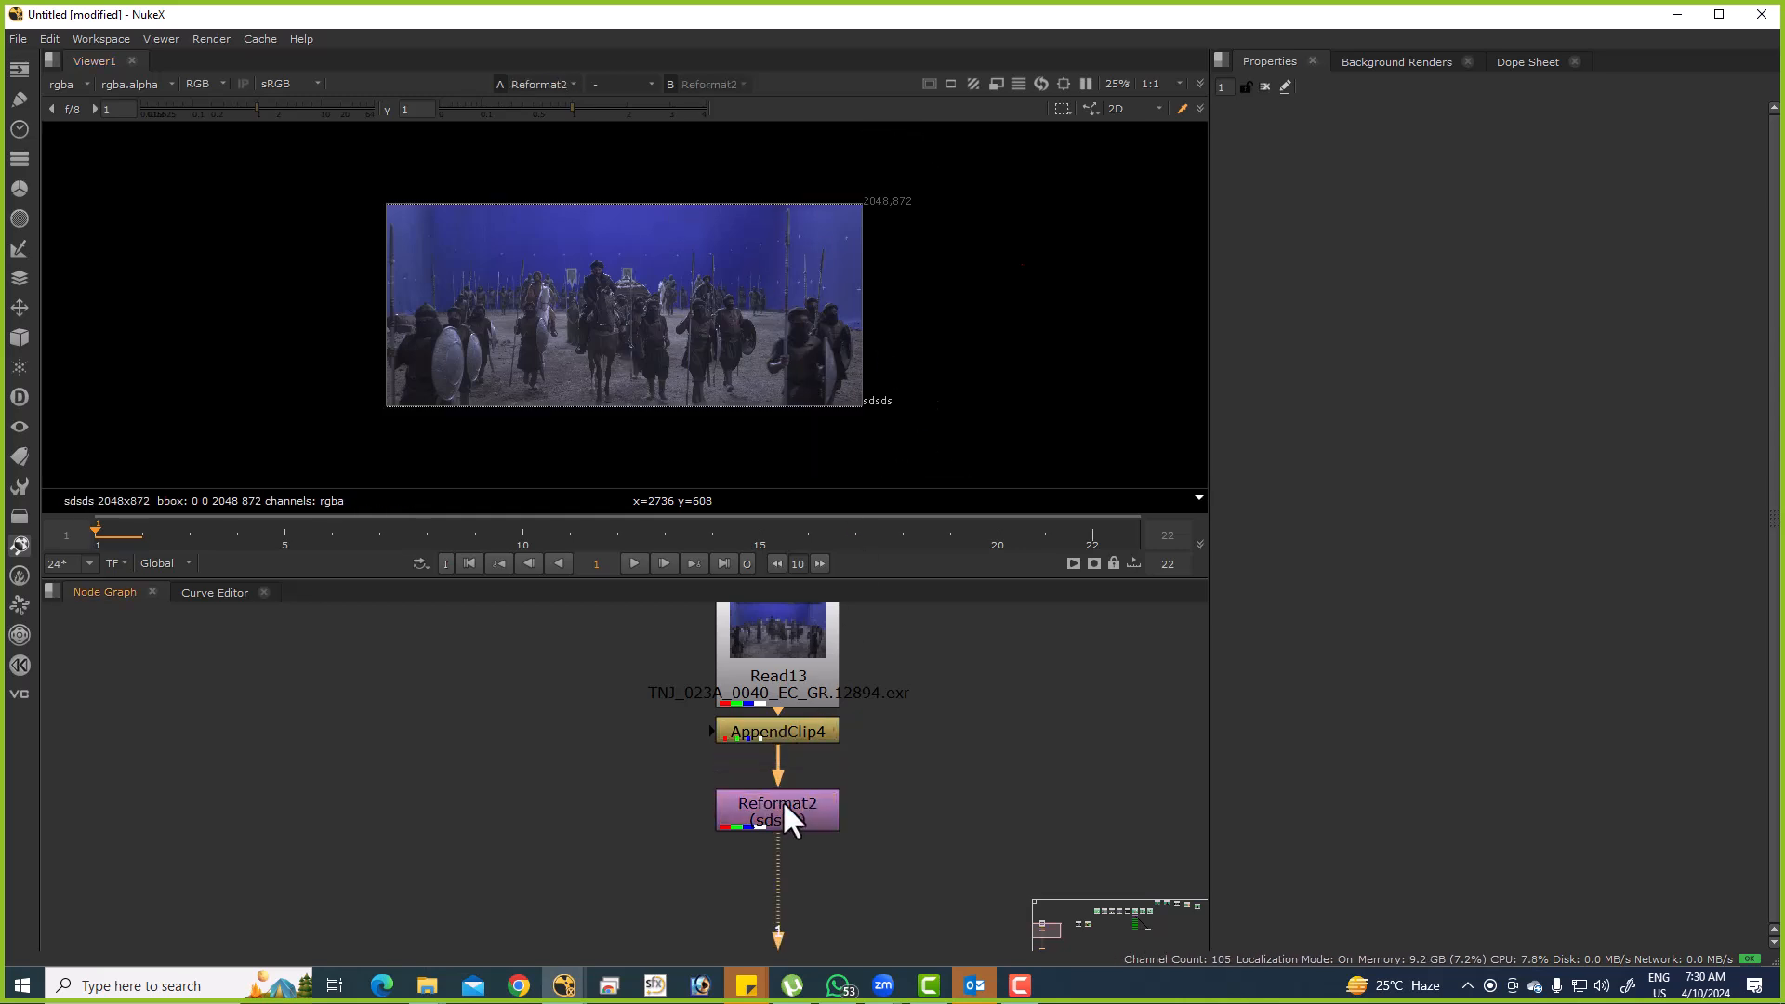
drag(396, 230, 955, 449)
key(Delete)
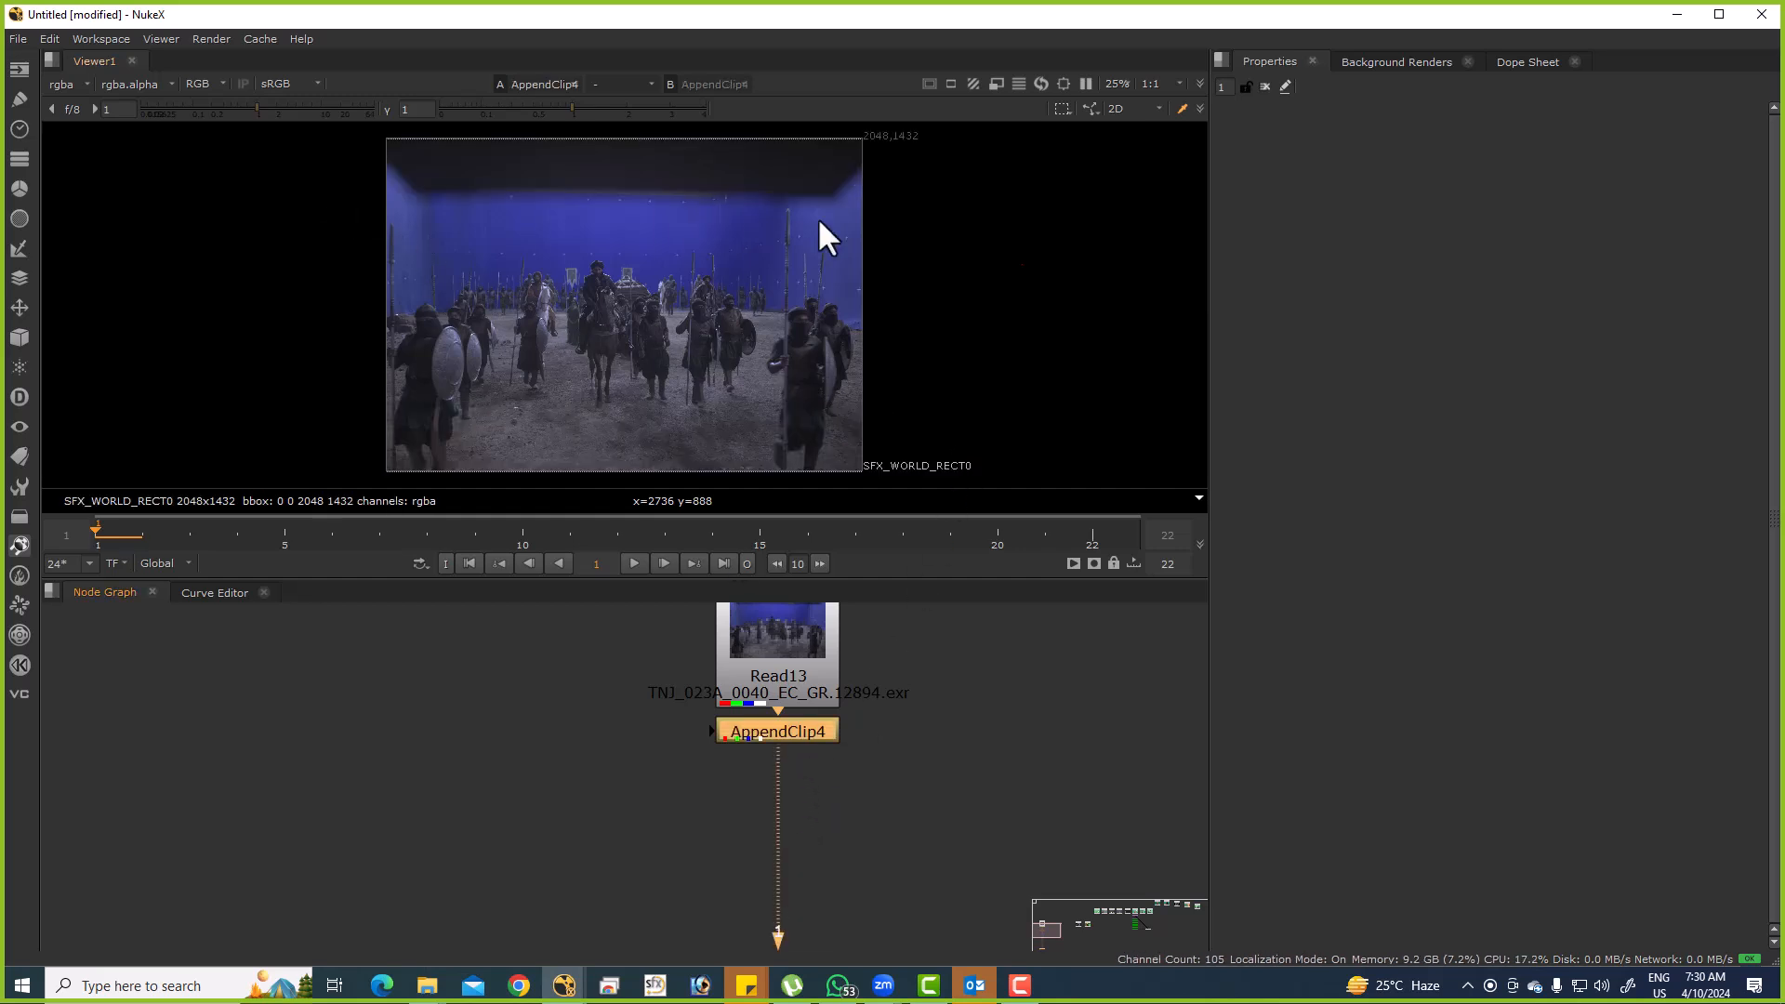
Preview the plate through a full 2.35:1 mask and examine the area inside it.
click(948, 82)
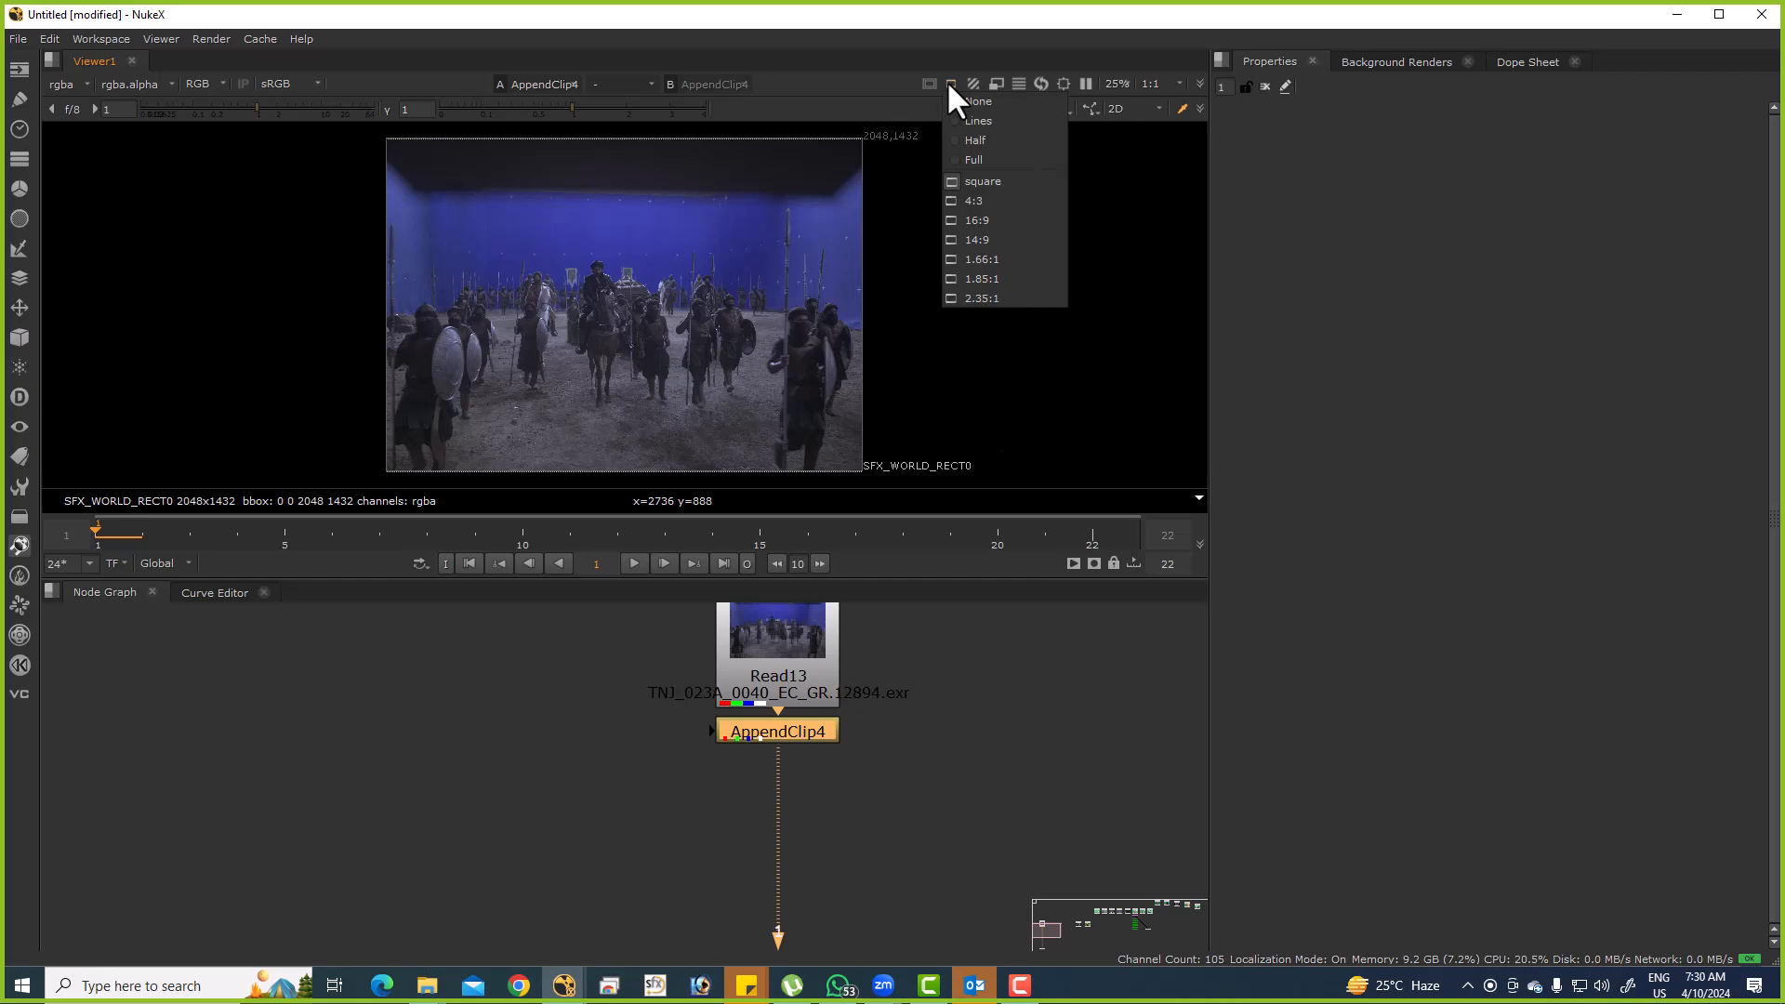
click(967, 159)
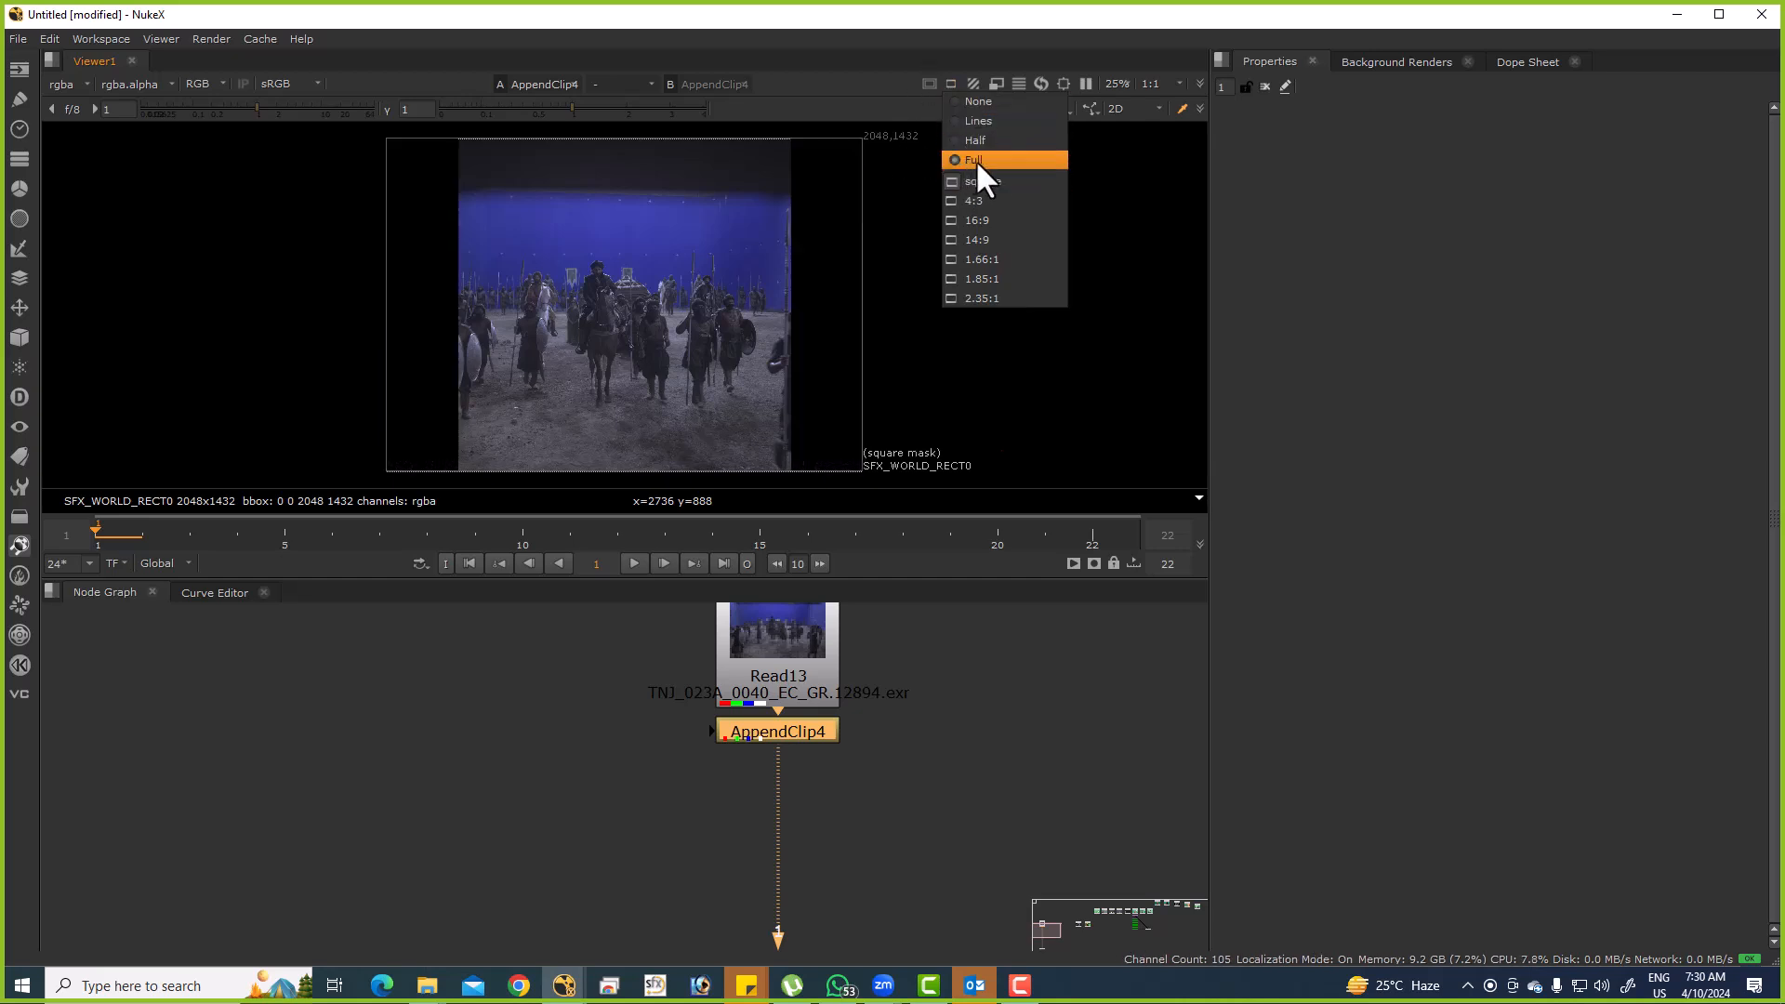
click(974, 296)
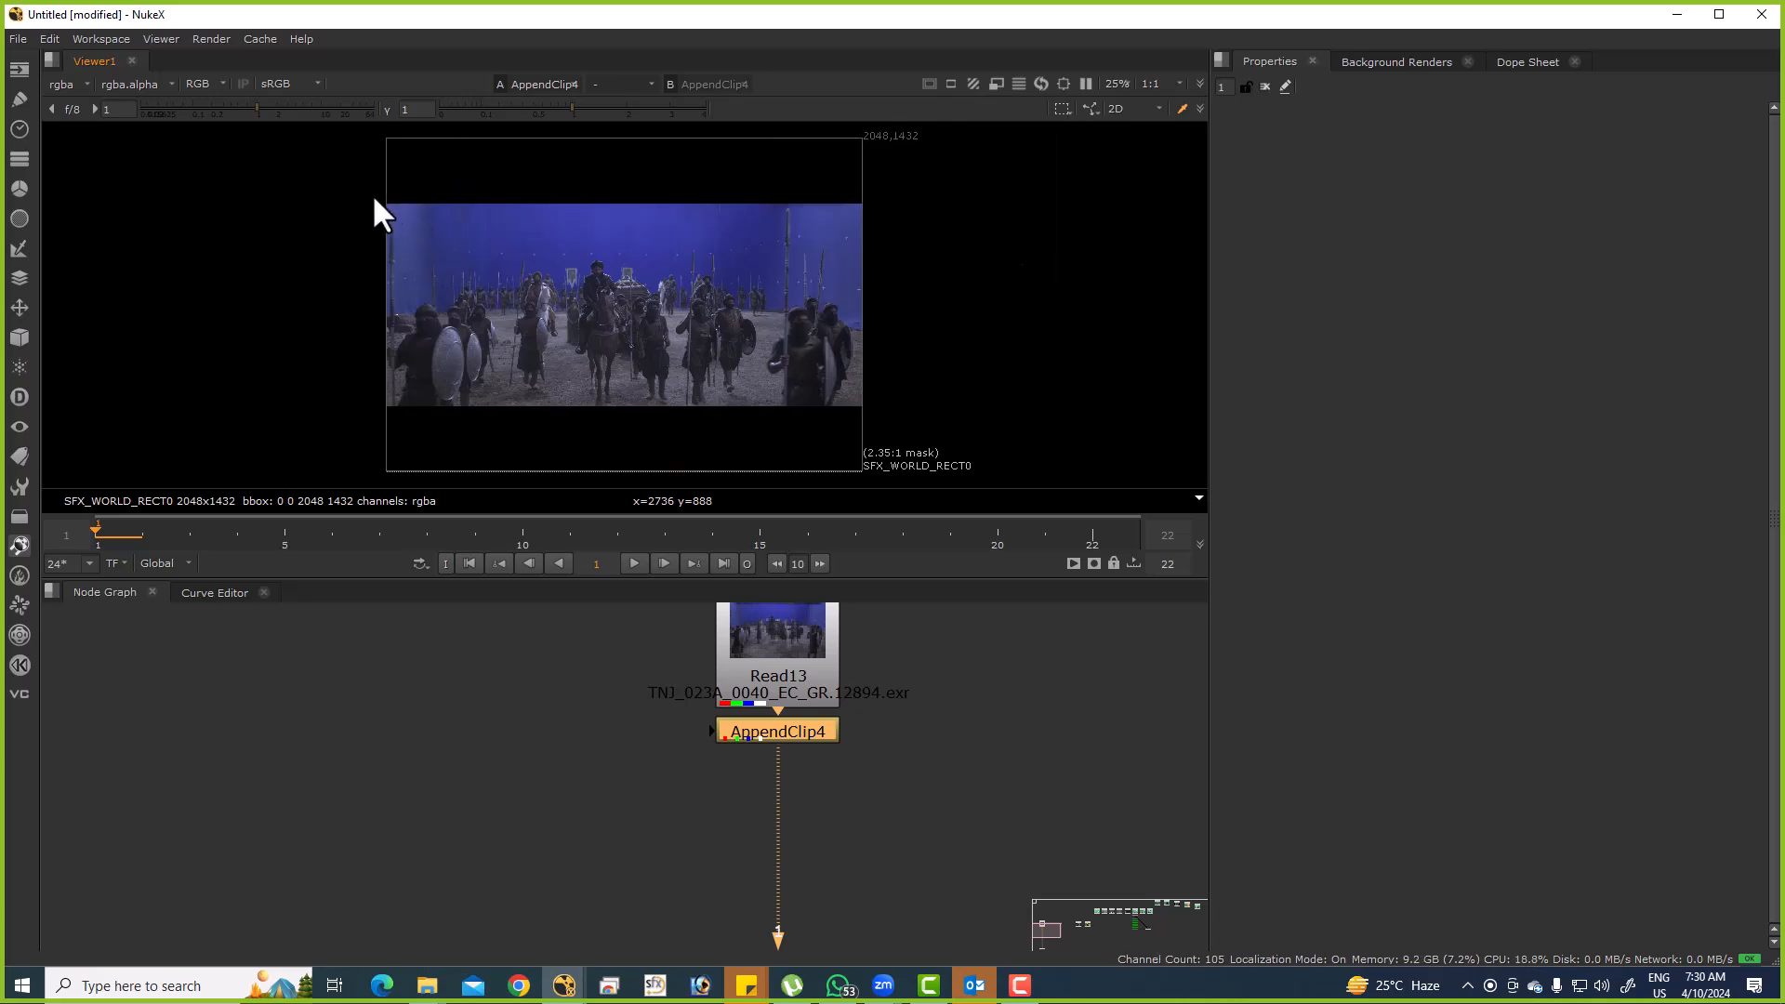
drag(413, 233, 758, 340)
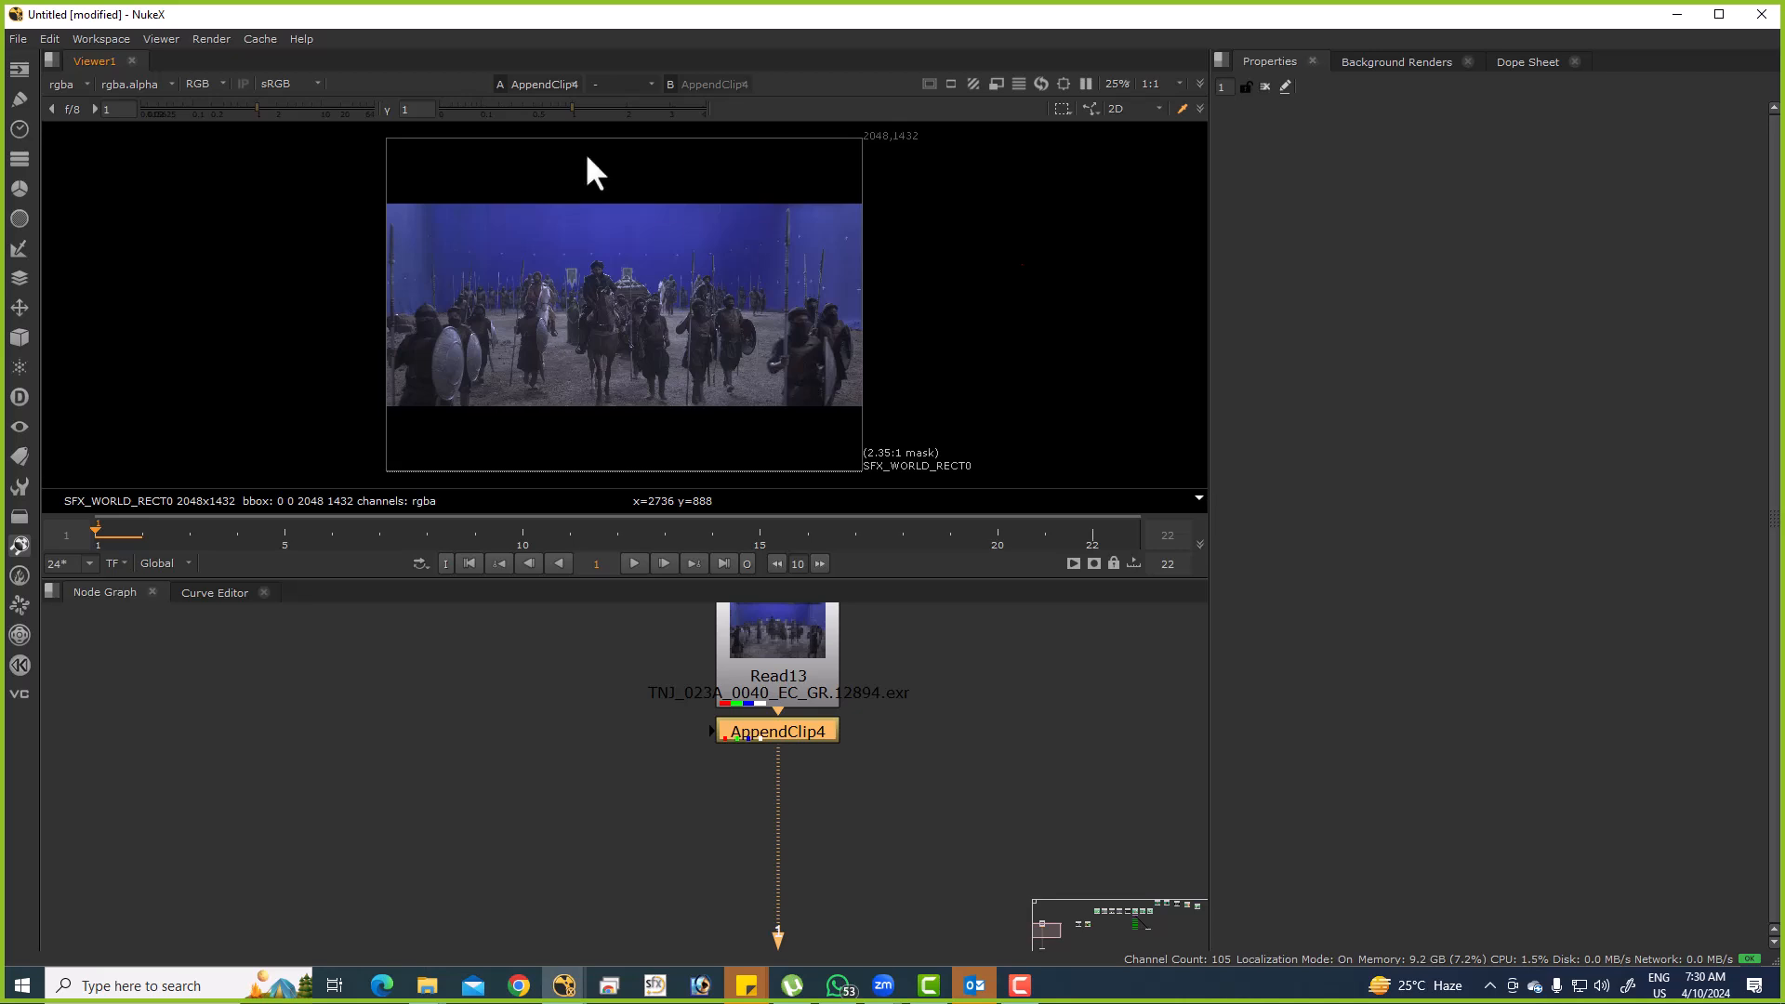
drag(382, 209, 891, 427)
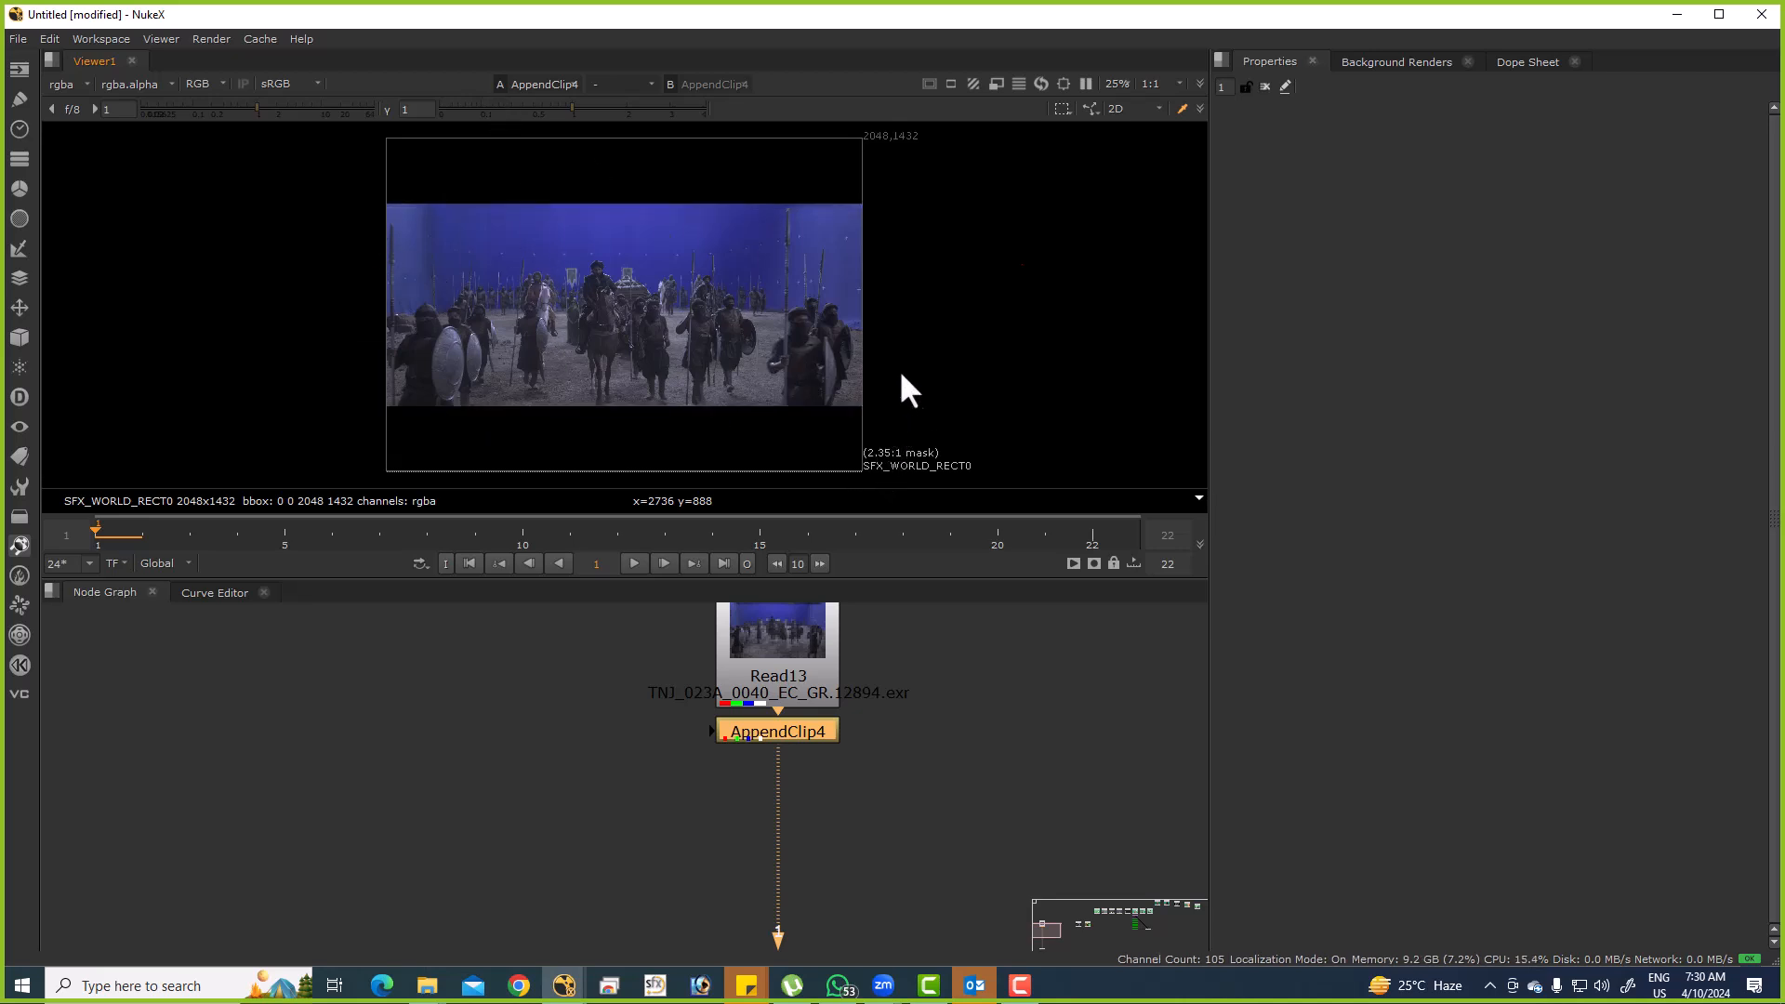
Set the viewer mask to None.
click(945, 85)
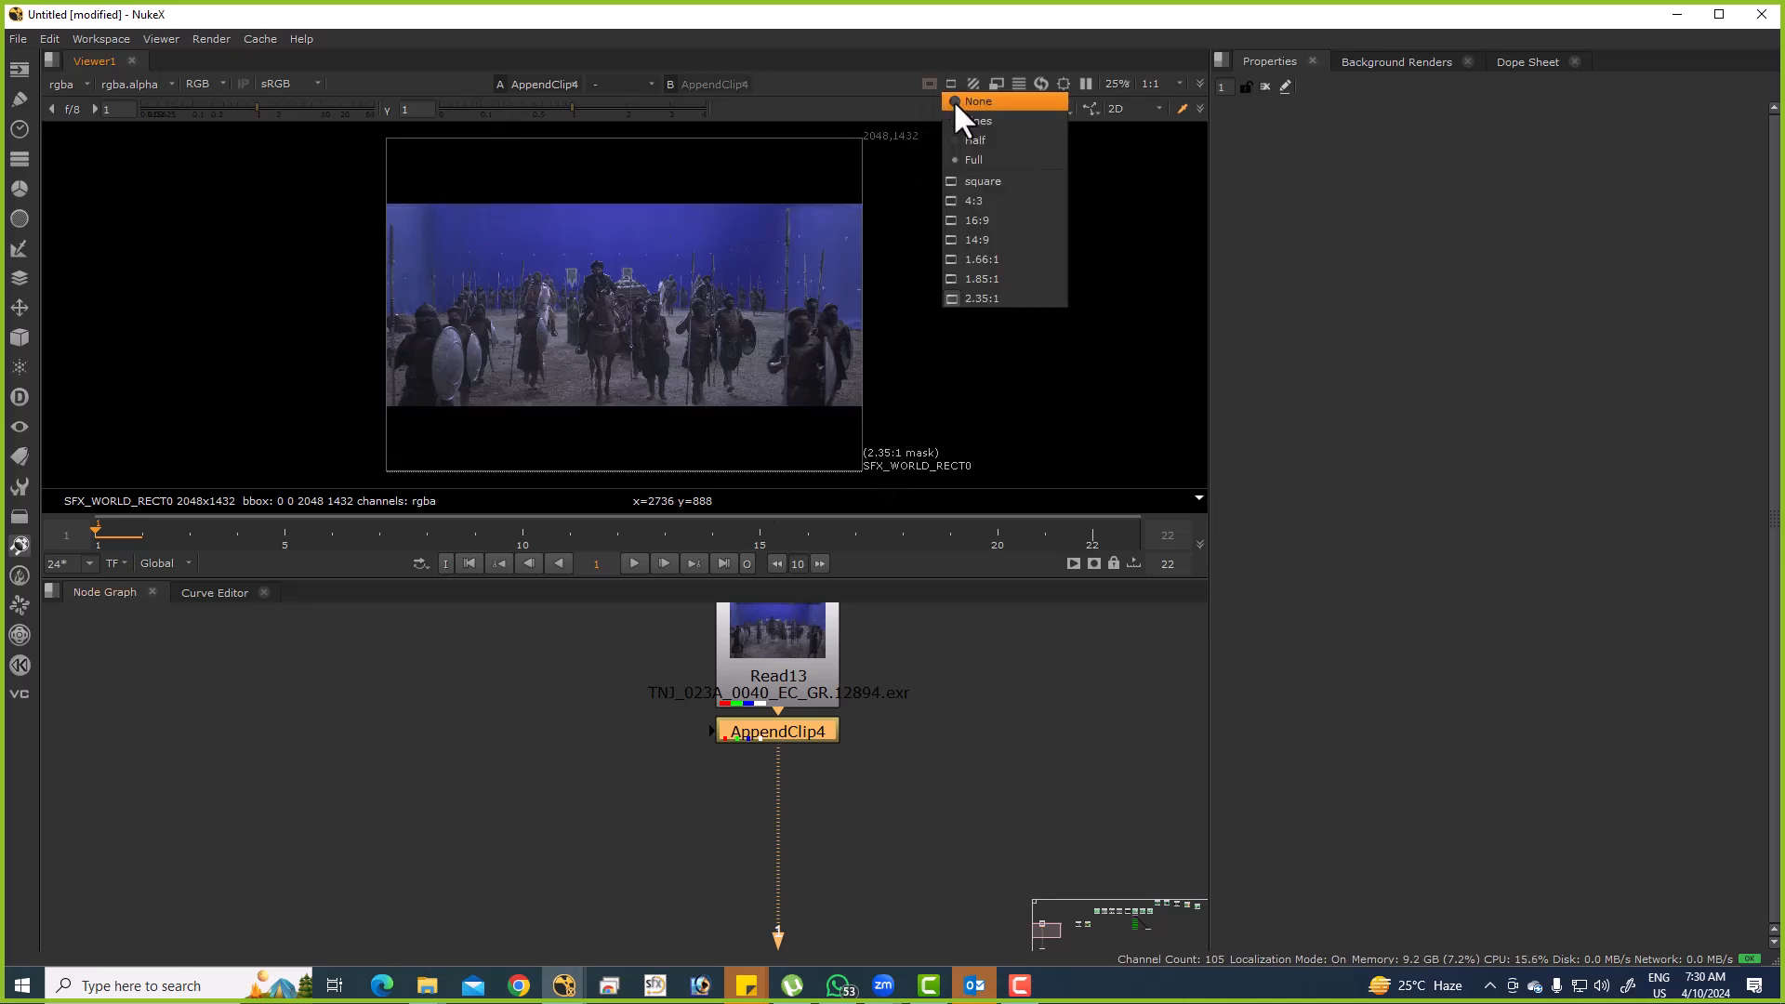
click(970, 163)
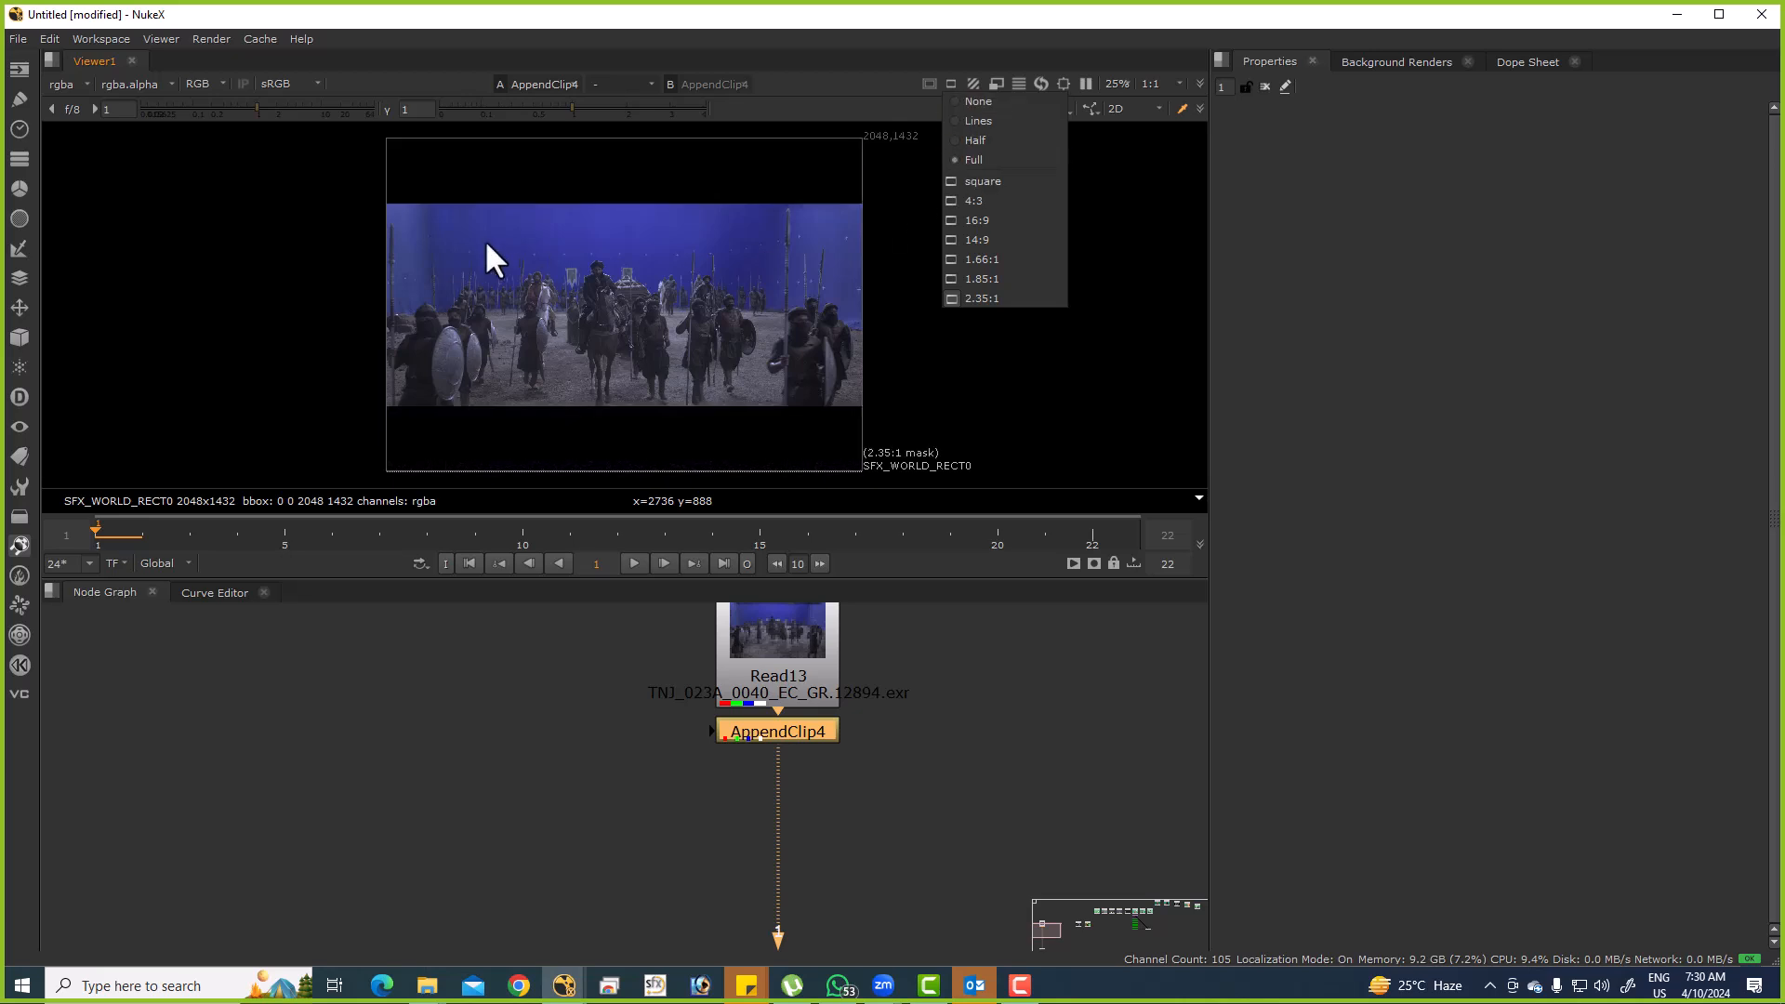
click(984, 101)
click(974, 331)
Add an unconnected Constant node beside the AppendClip4 pipe.
drag(814, 820, 873, 750)
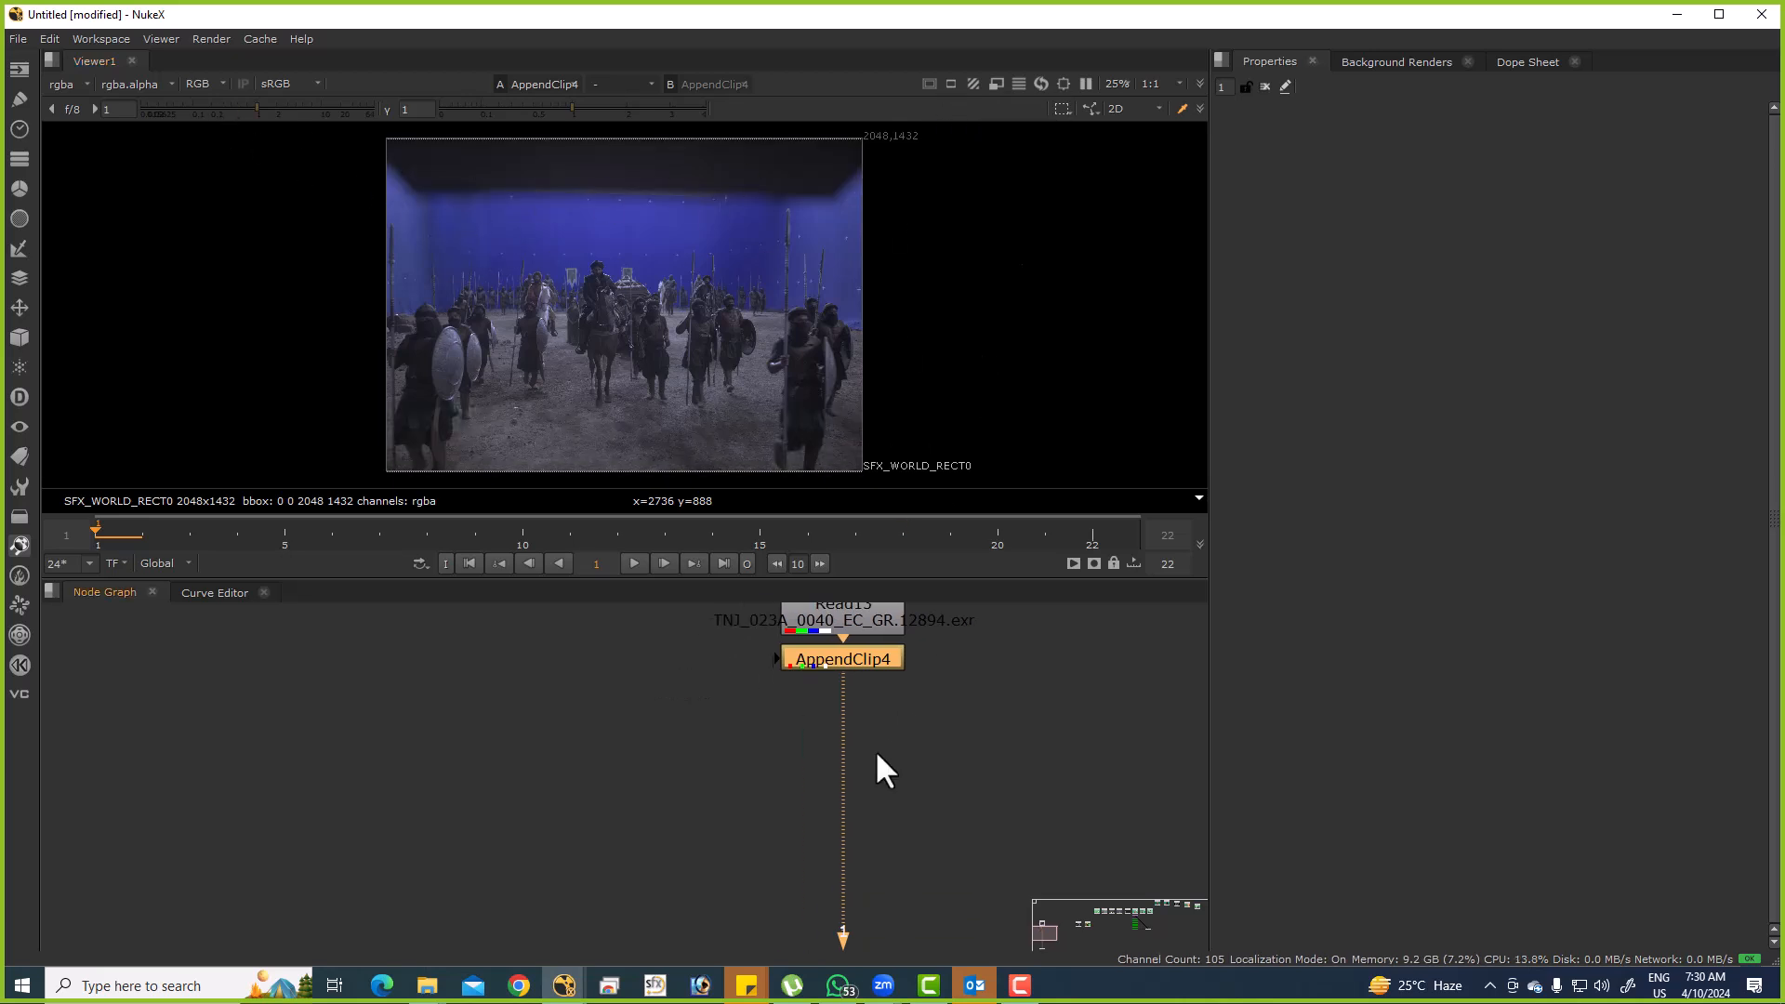
key(Tab)
text(const)
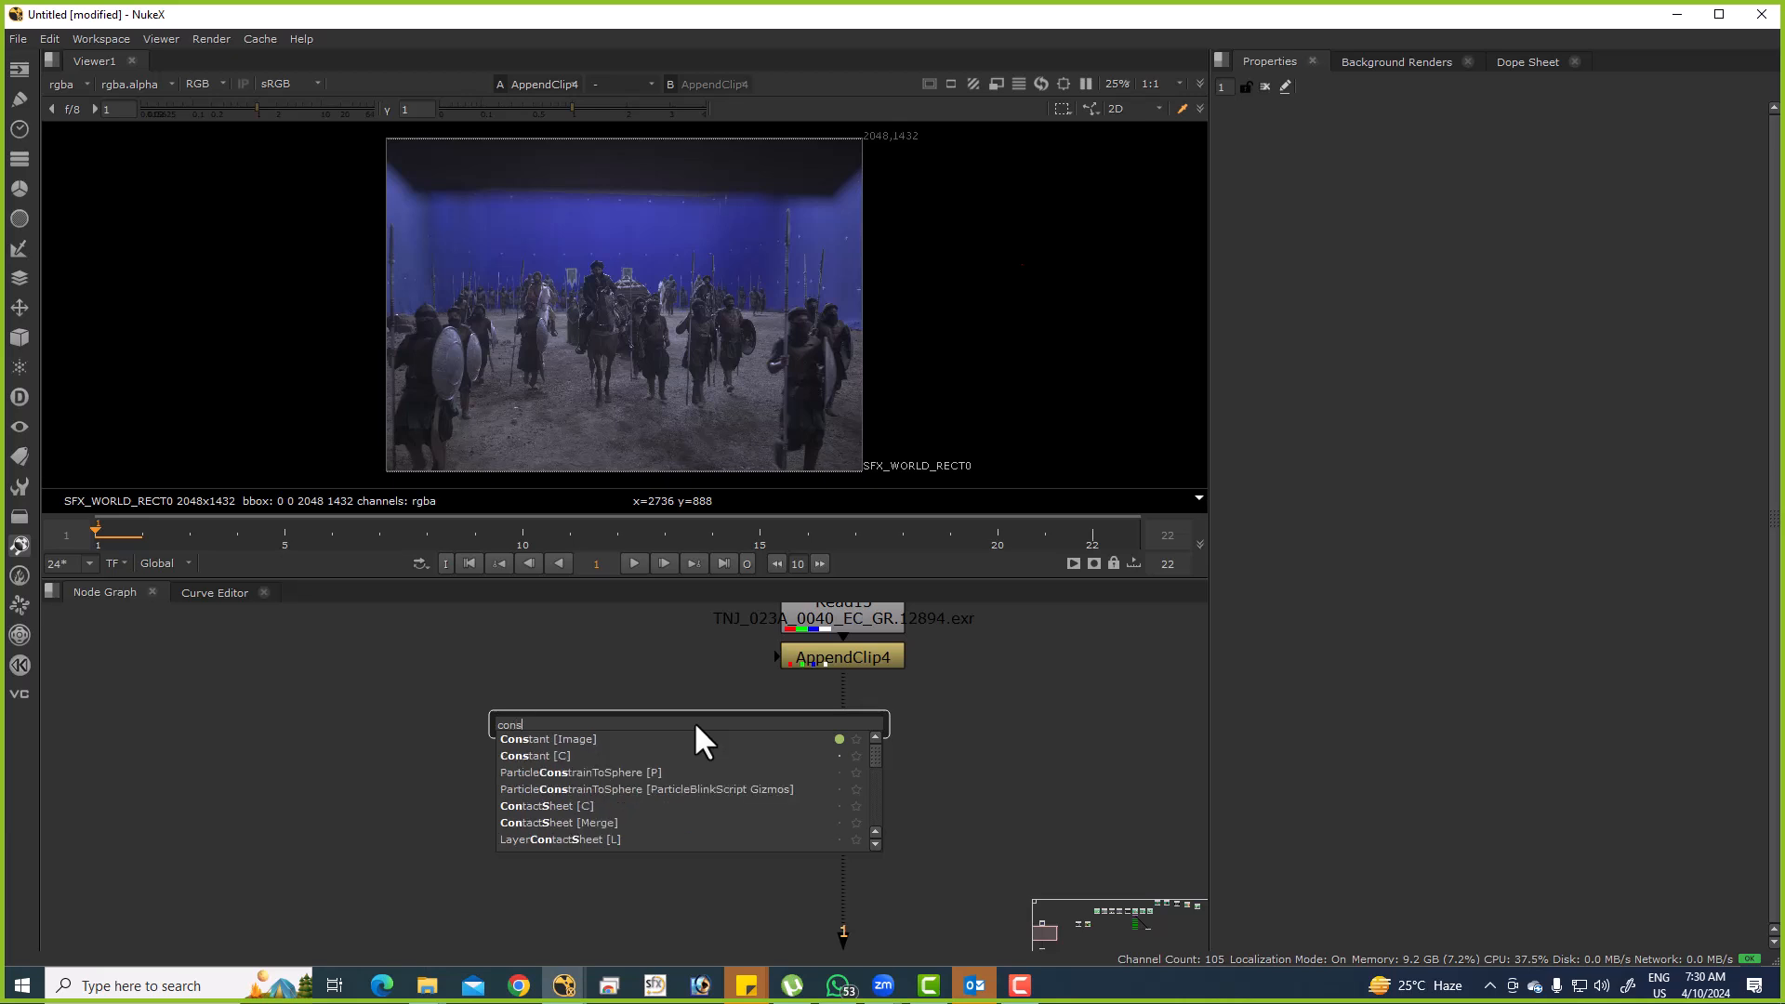
key(Return)
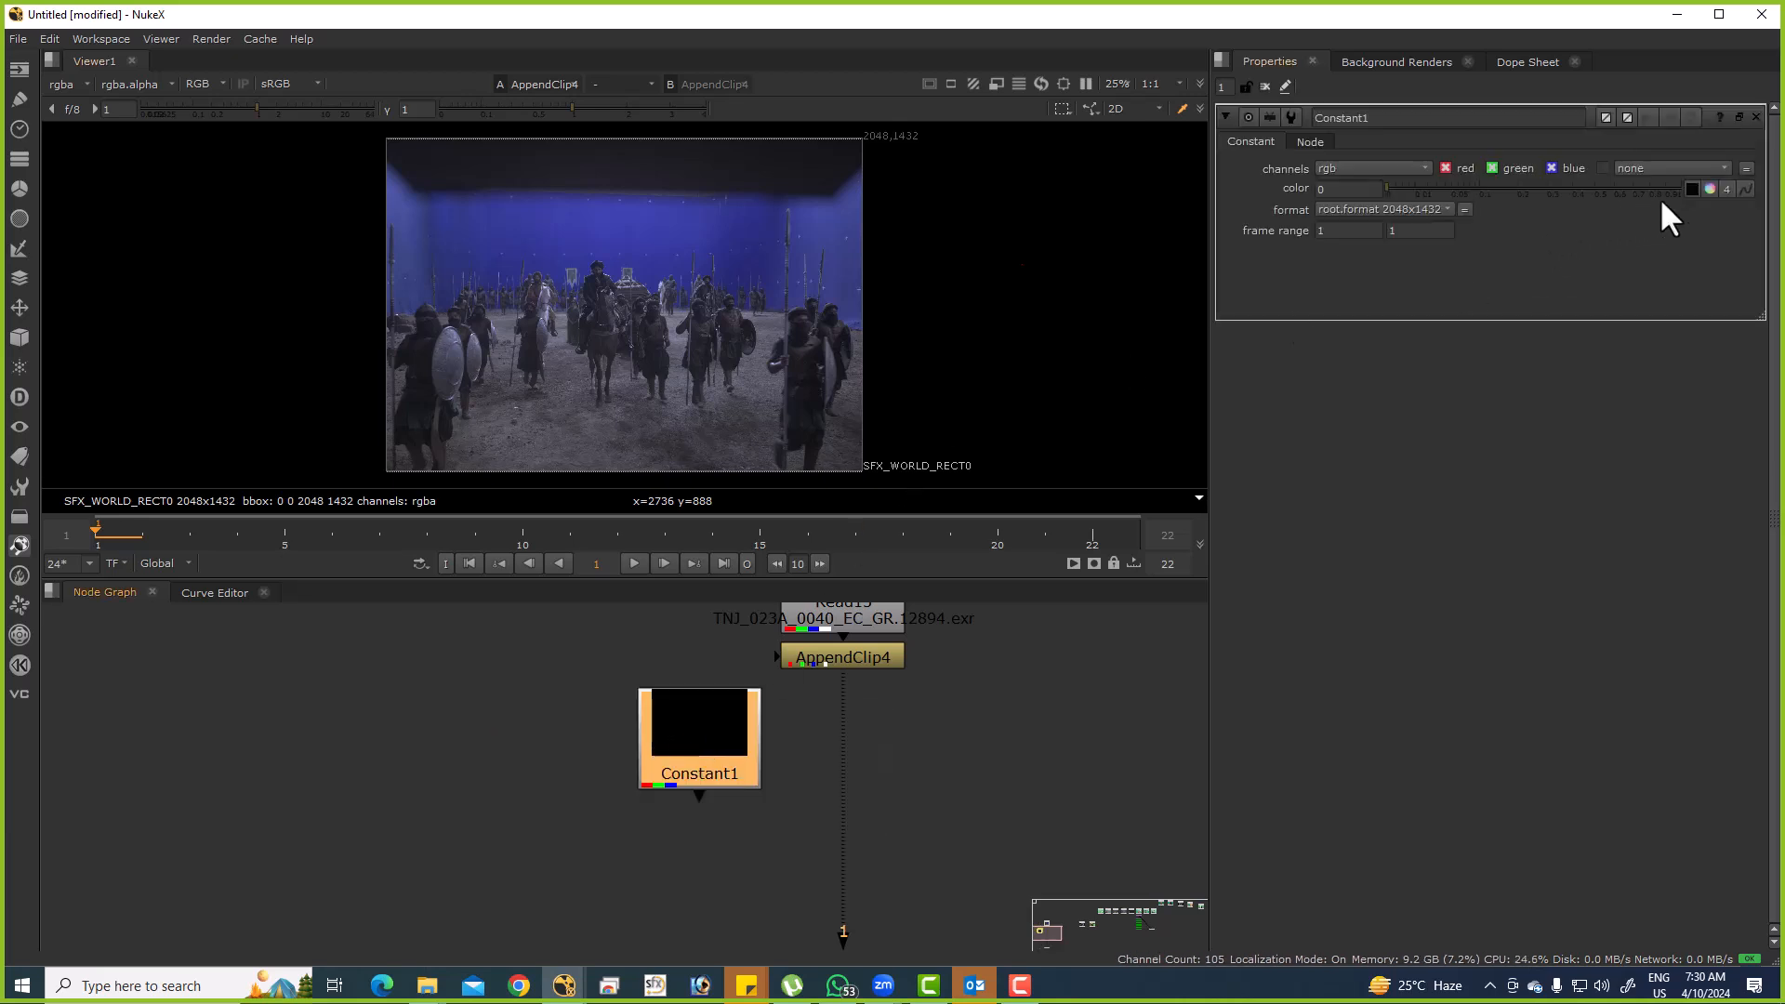
Set the Constant's color by sampling a small clean patch of the blue screen above the soldiers.
click(1686, 189)
click(1690, 188)
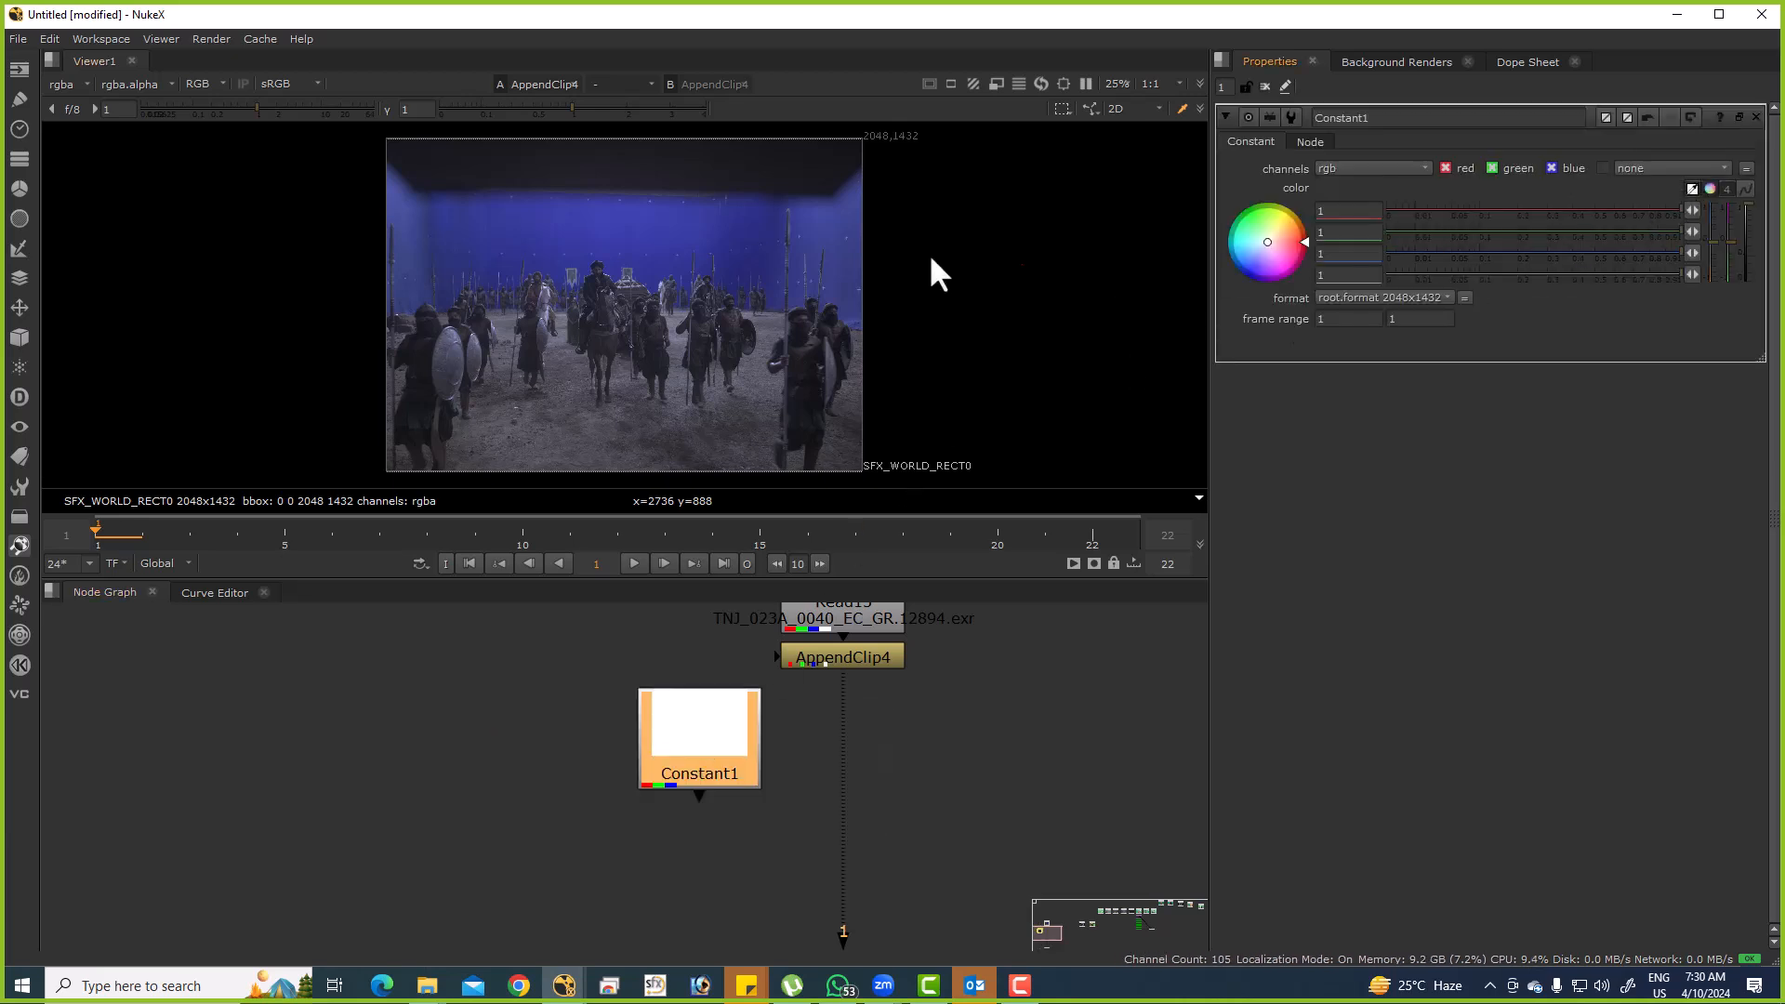
scroll(490, 266, up, 10)
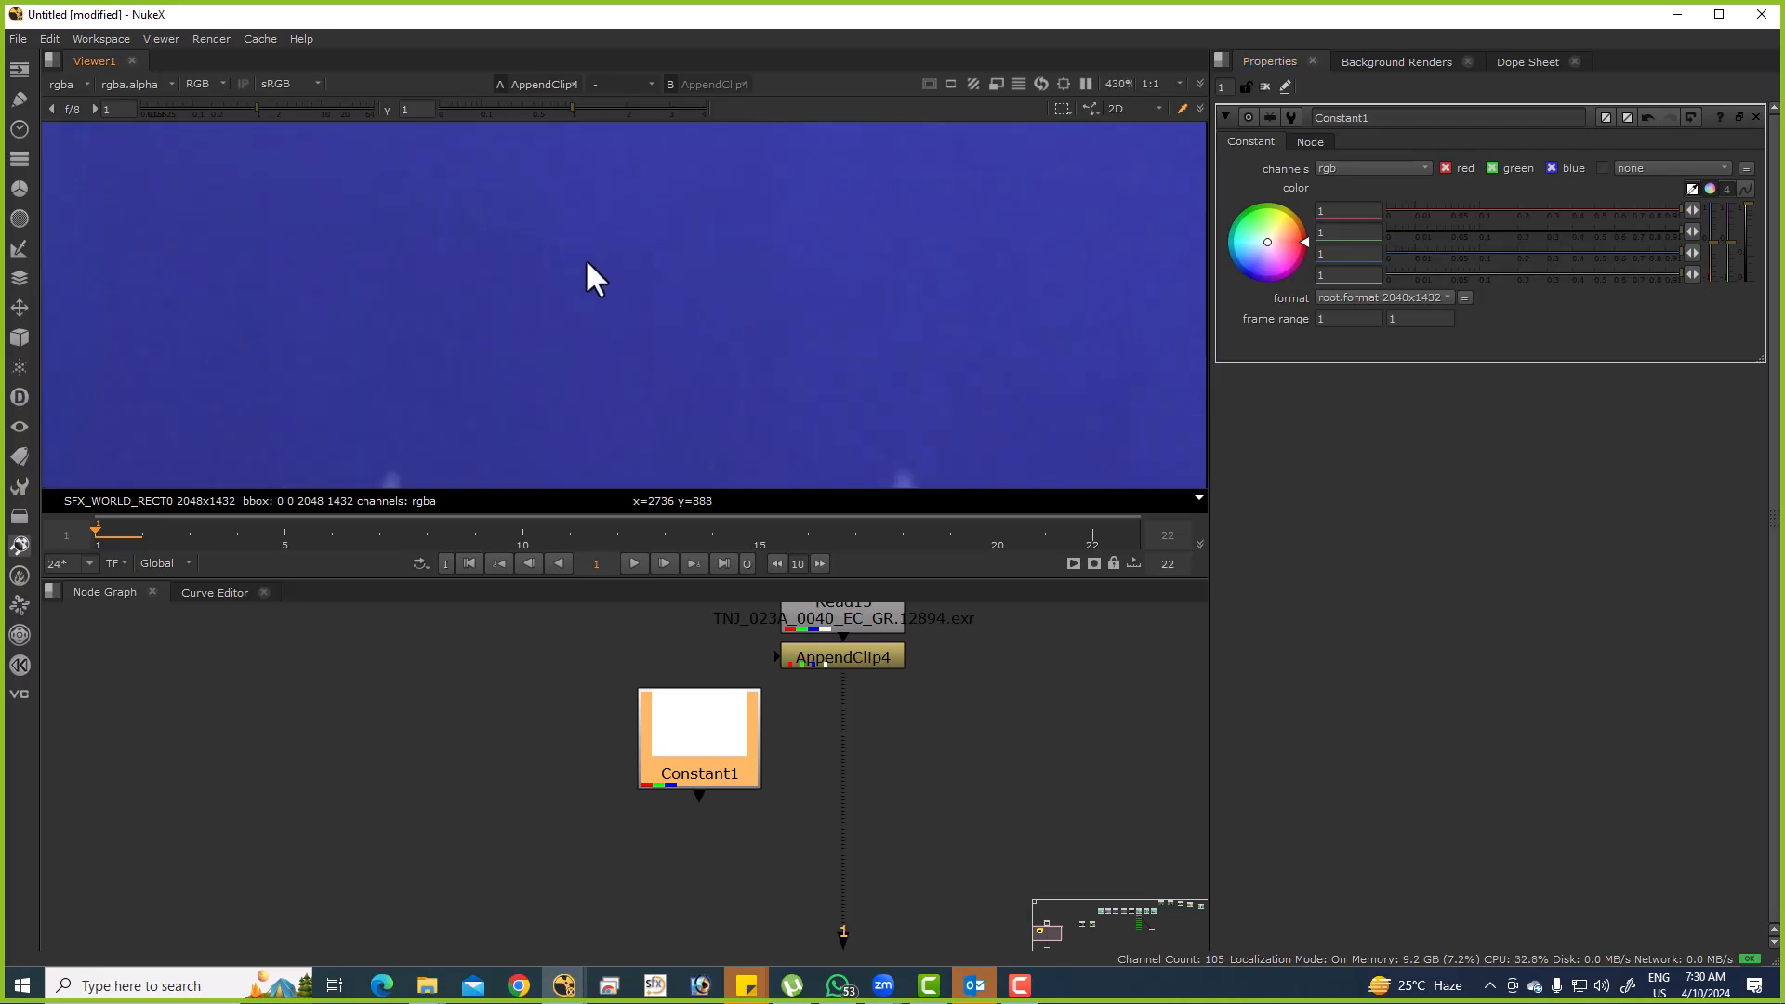
drag(587, 266, 699, 361)
scroll(699, 361, down, 6)
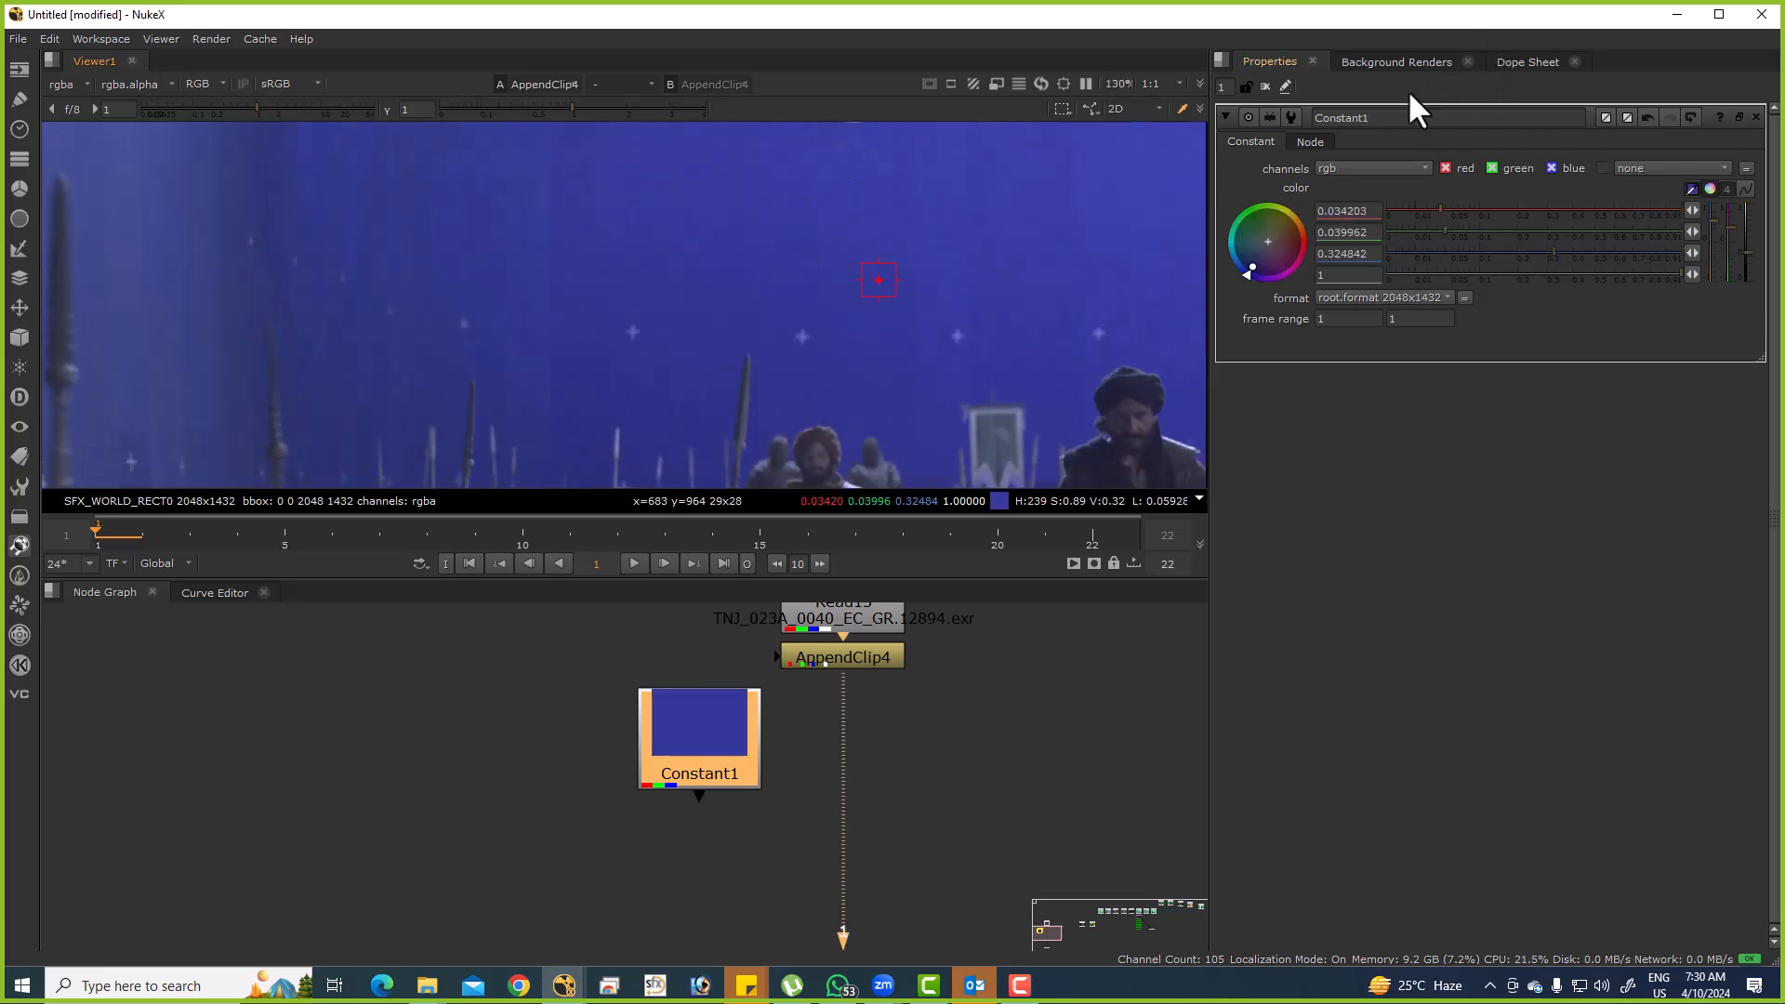
Set the Constant's channels to rgba and move the node farther away from the main pipe.
click(1375, 169)
click(1368, 227)
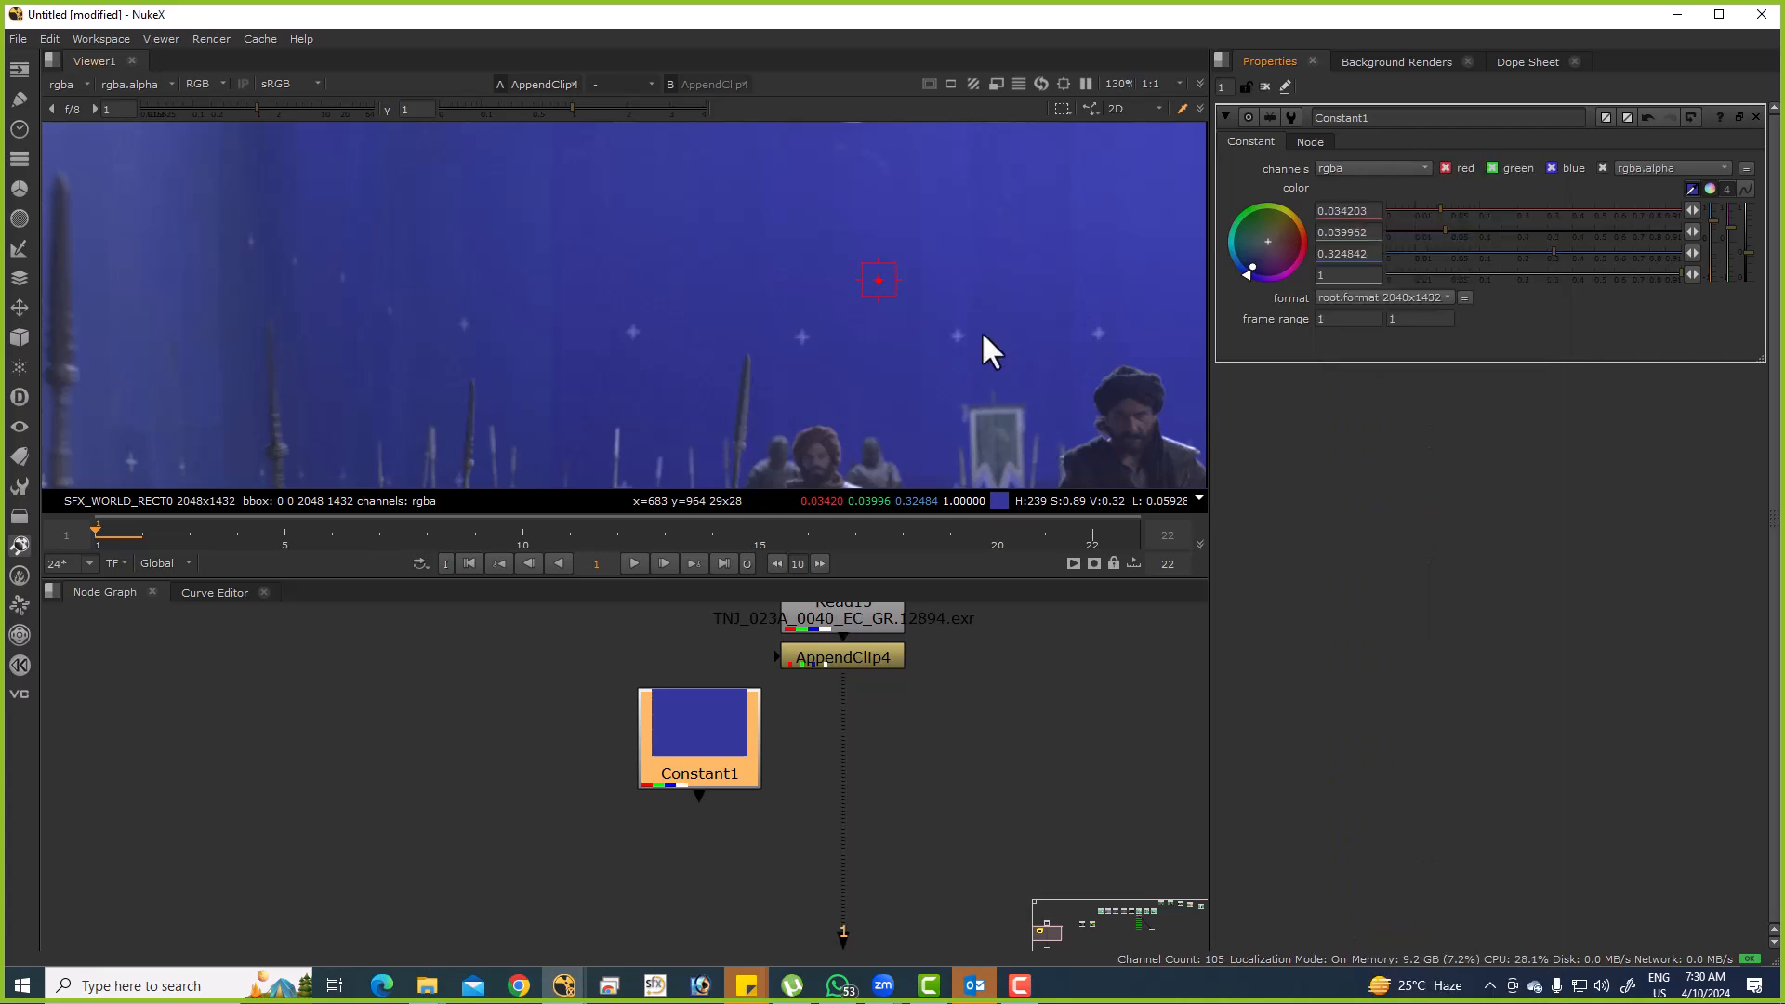
scroll(578, 400, down, 2)
scroll(586, 386, down, 6)
drag(729, 769, 595, 780)
Insert a Keymix node under AppendClip4, with the plate as its B input and the Constant as its A input.
click(878, 708)
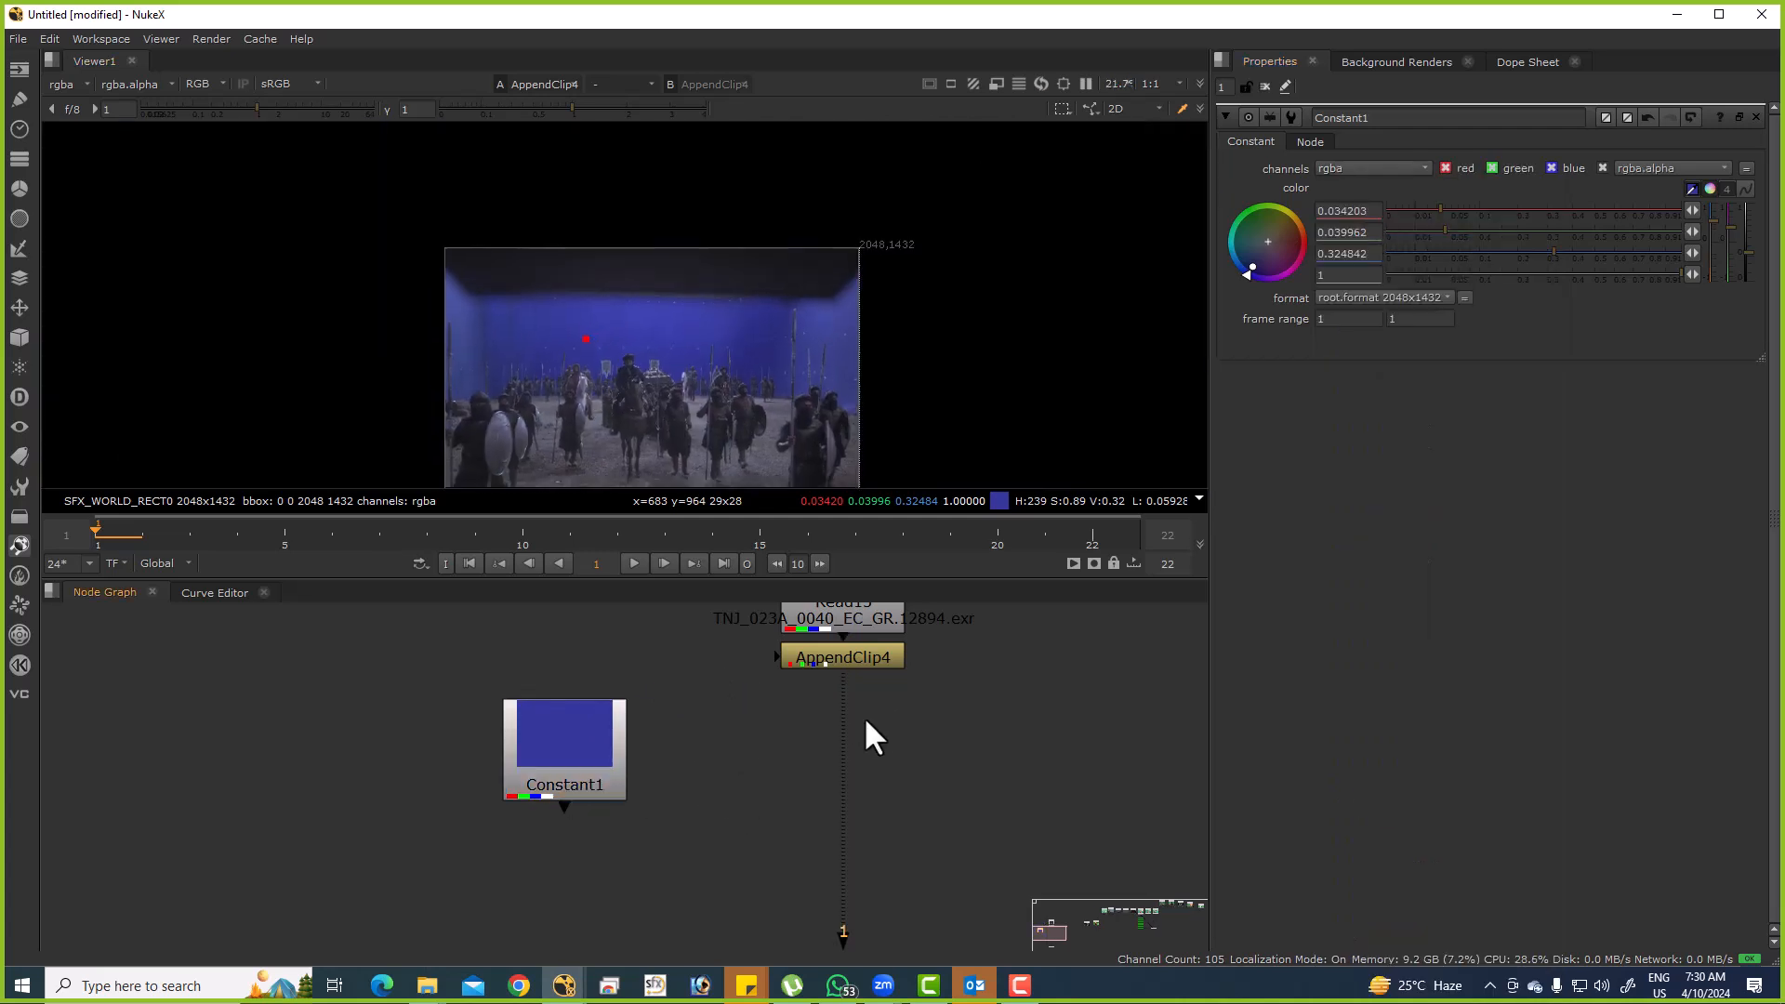
key(Tab)
text(keym)
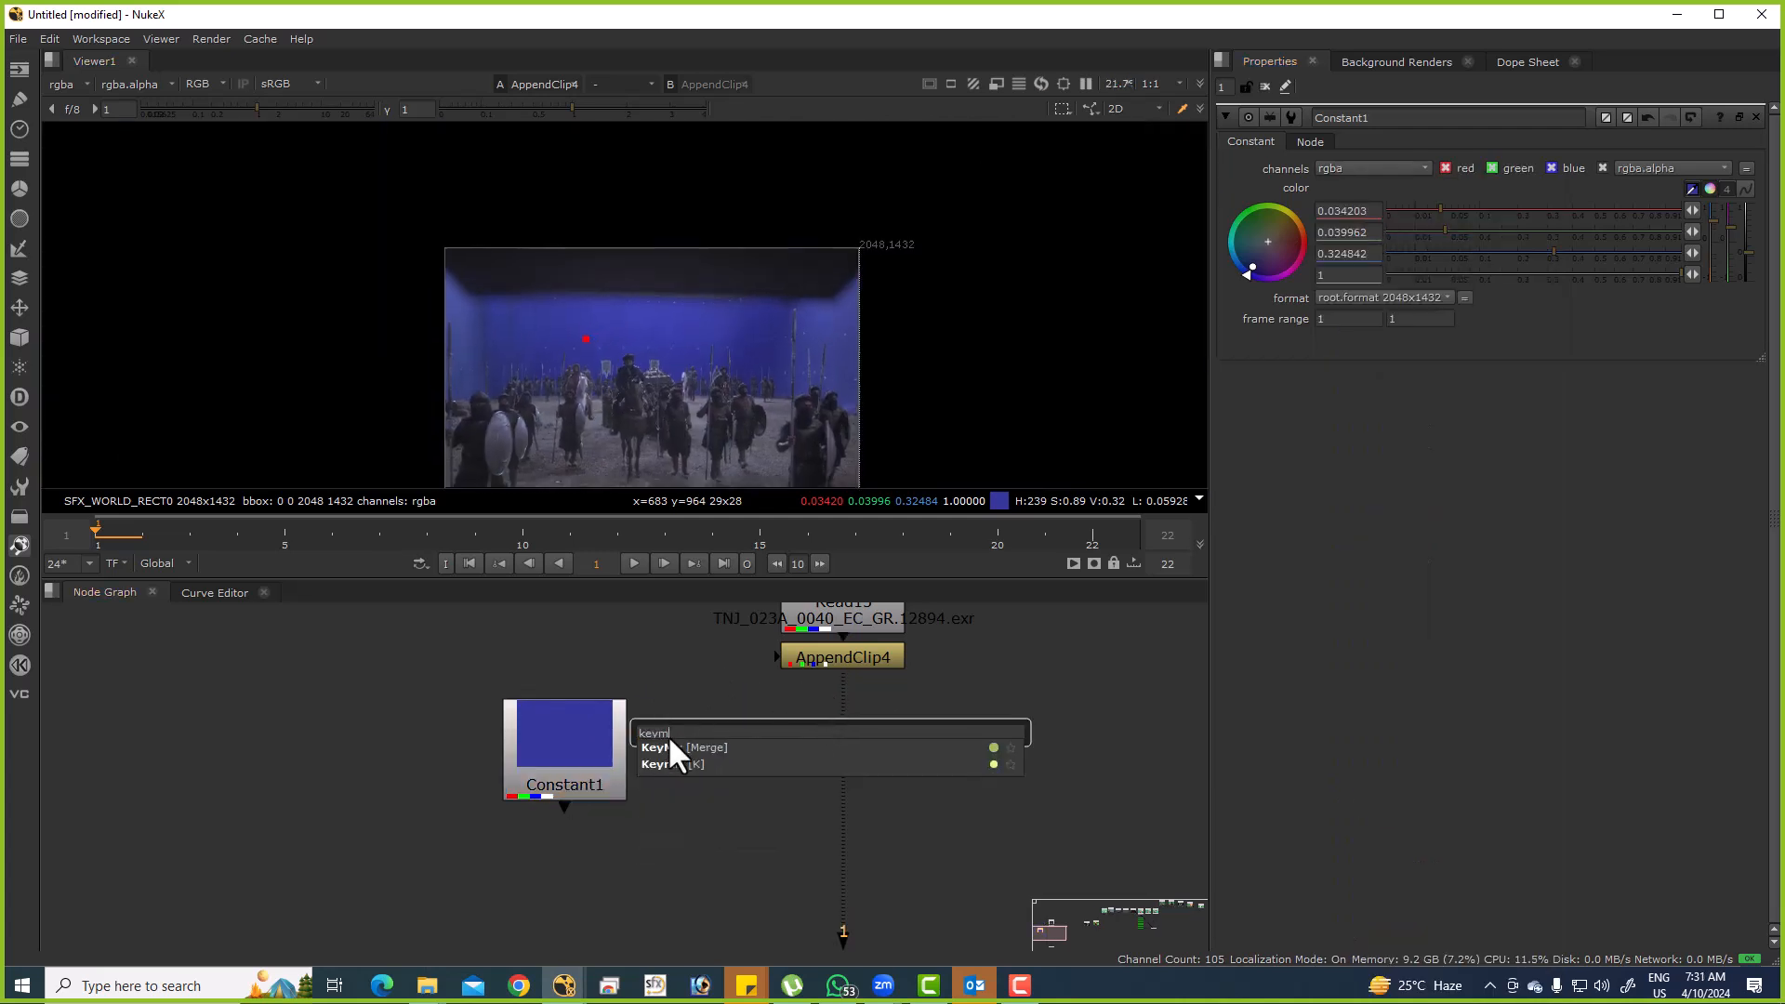
click(669, 744)
scroll(836, 772, up, 2)
scroll(892, 809, down, 3)
drag(837, 737, 654, 768)
Add a Roto as the Keymix mask and draw a feathered rectangle over the dark area above the blue screen.
key(o)
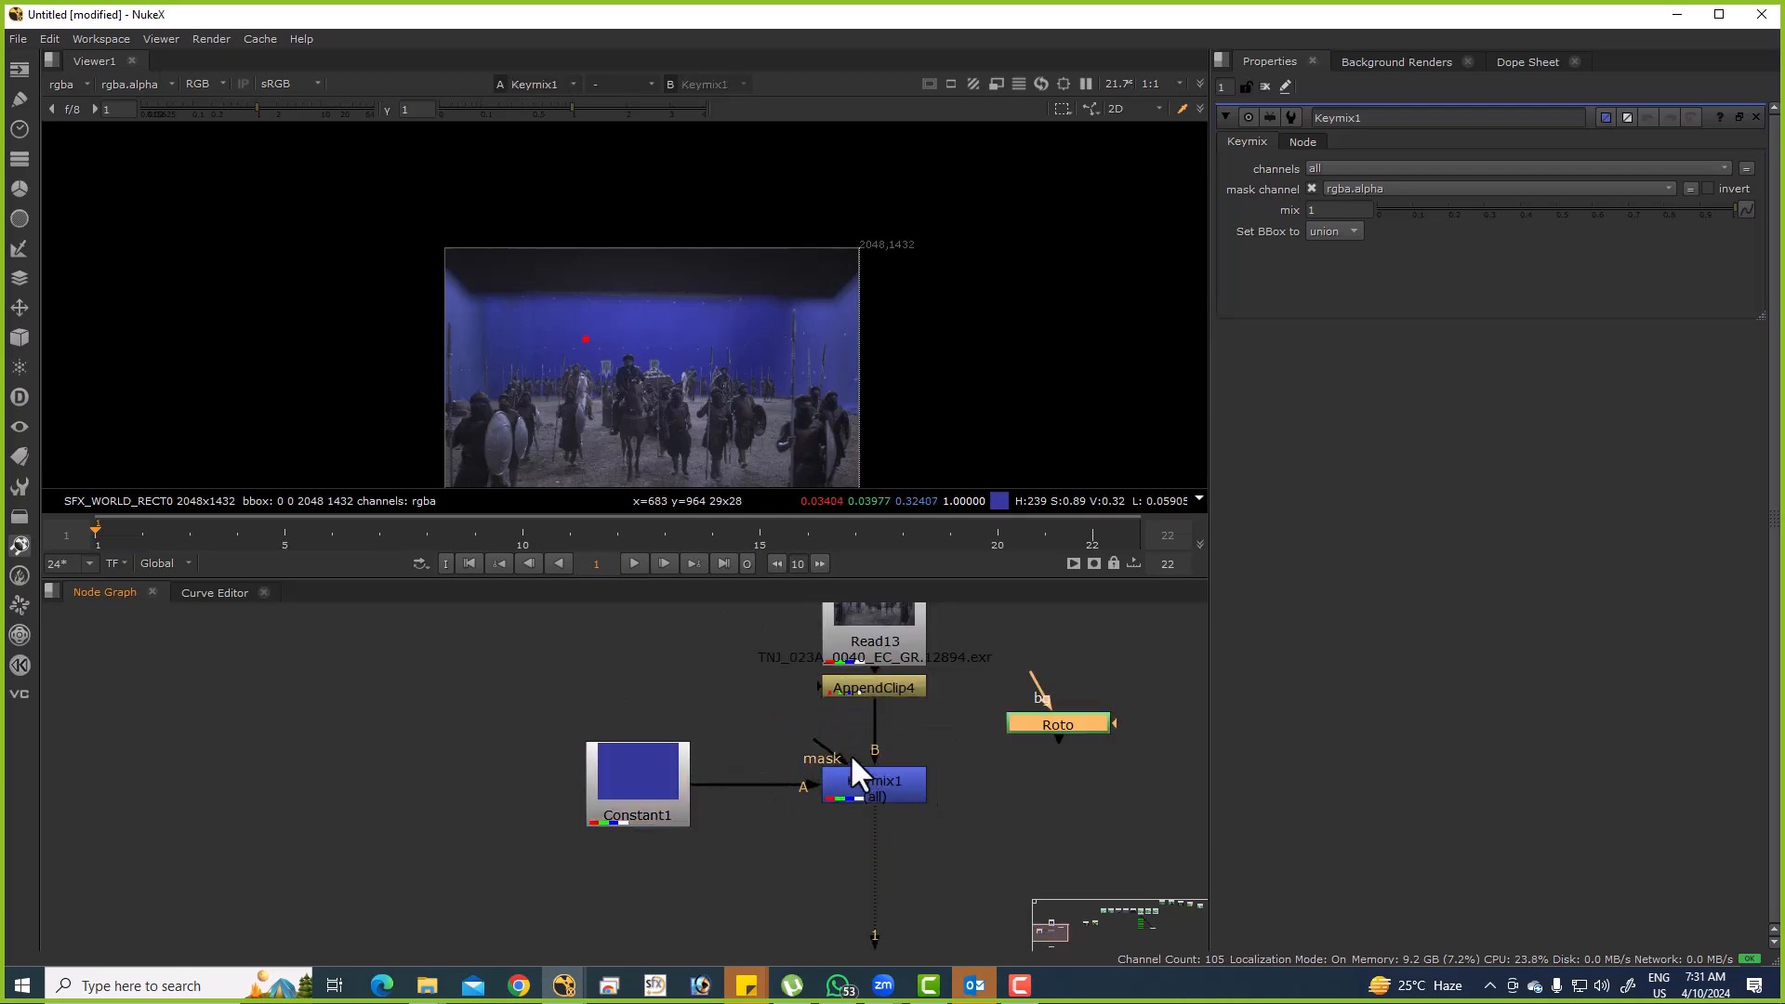
drag(874, 744, 1032, 734)
right_click(58, 221)
click(112, 299)
drag(410, 187, 887, 304)
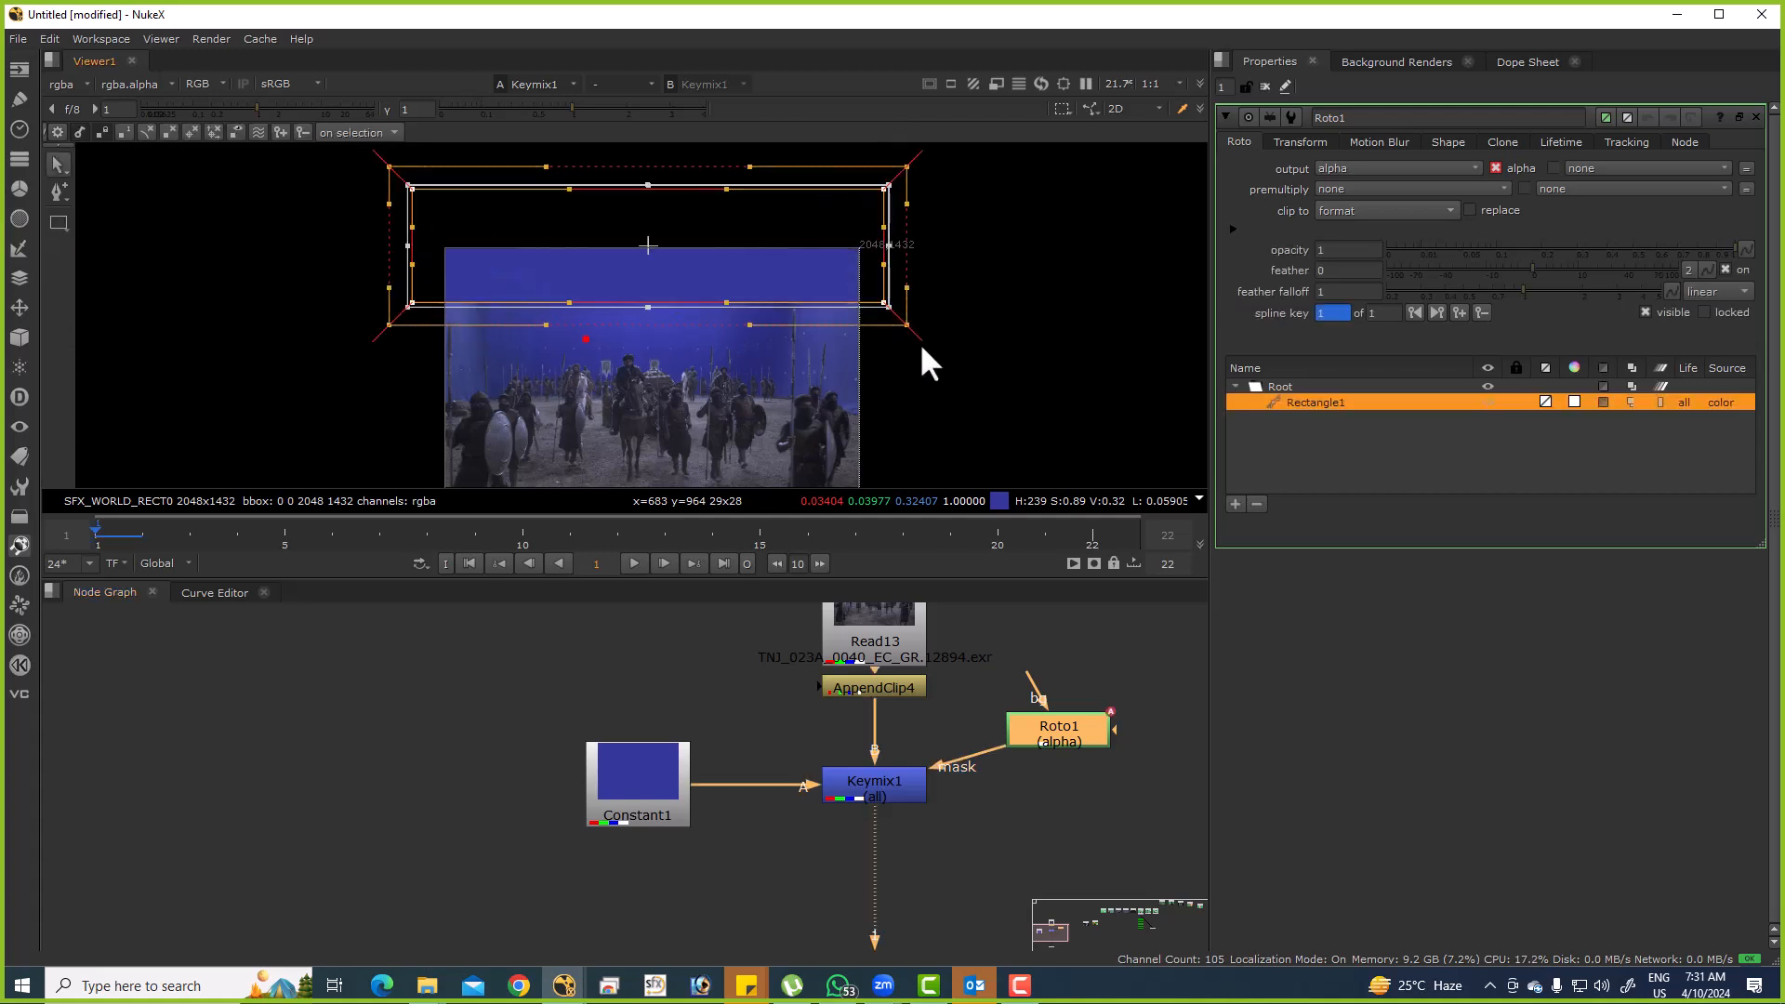
scroll(755, 265, up, 4)
scroll(836, 367, up, 6)
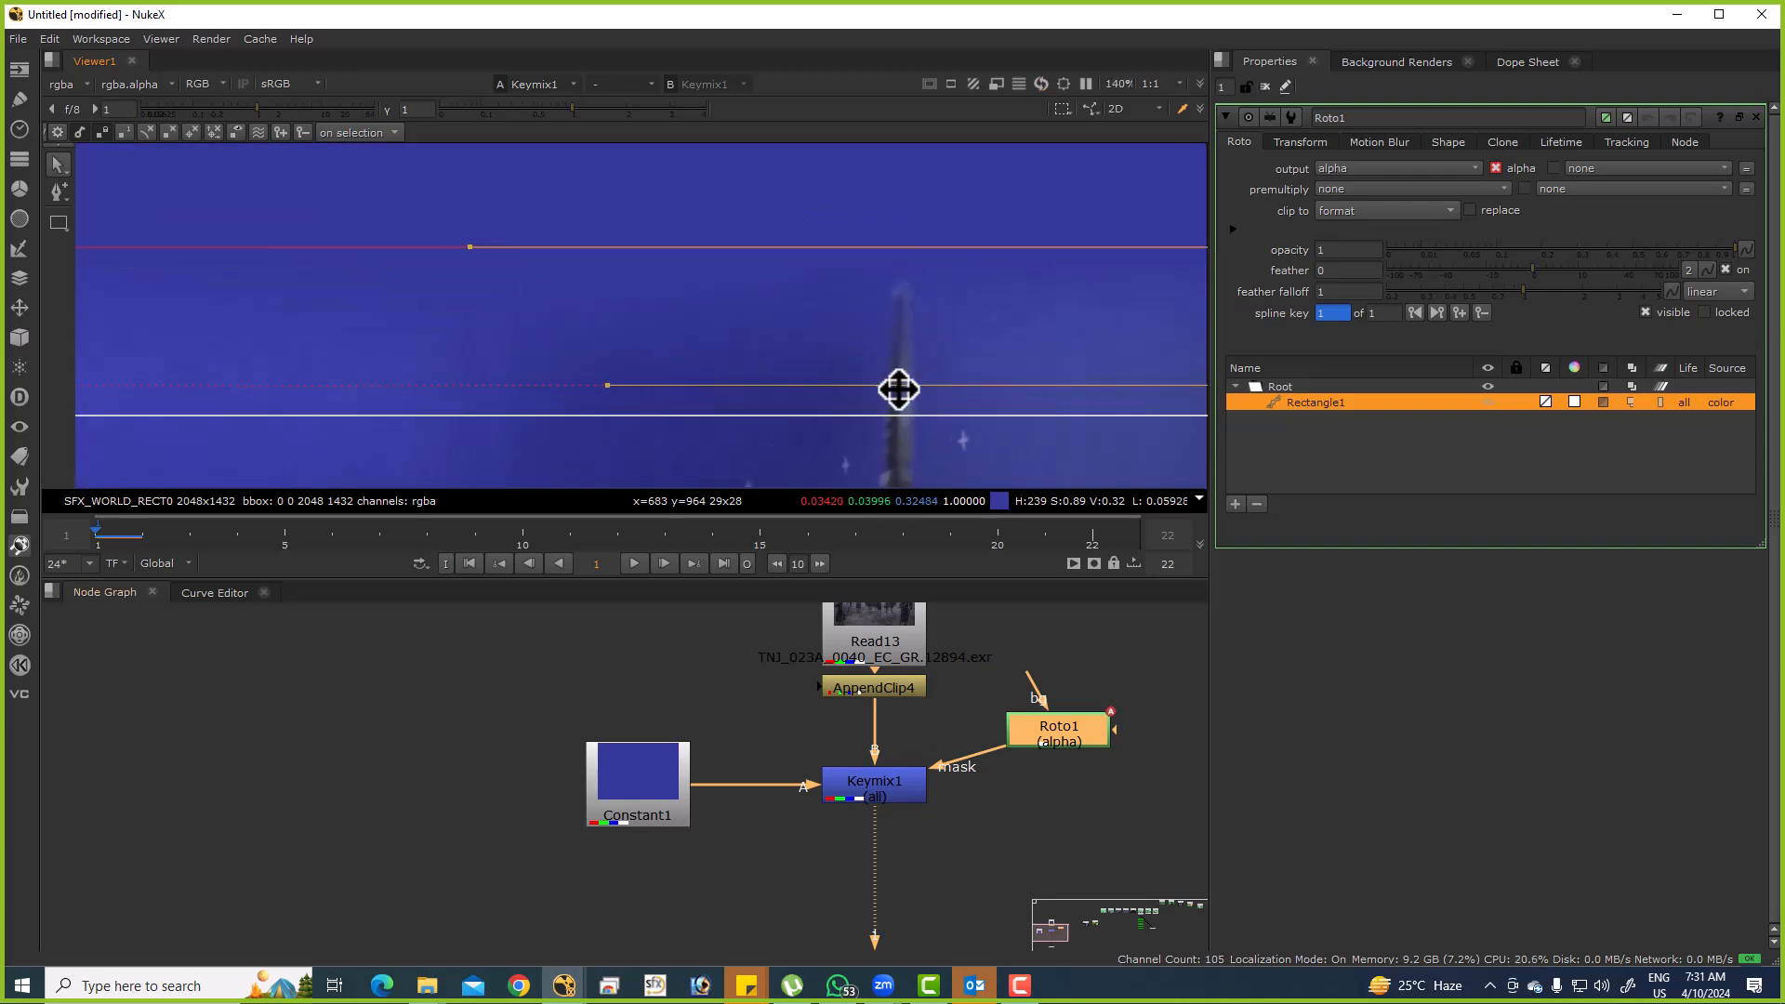
click(1265, 86)
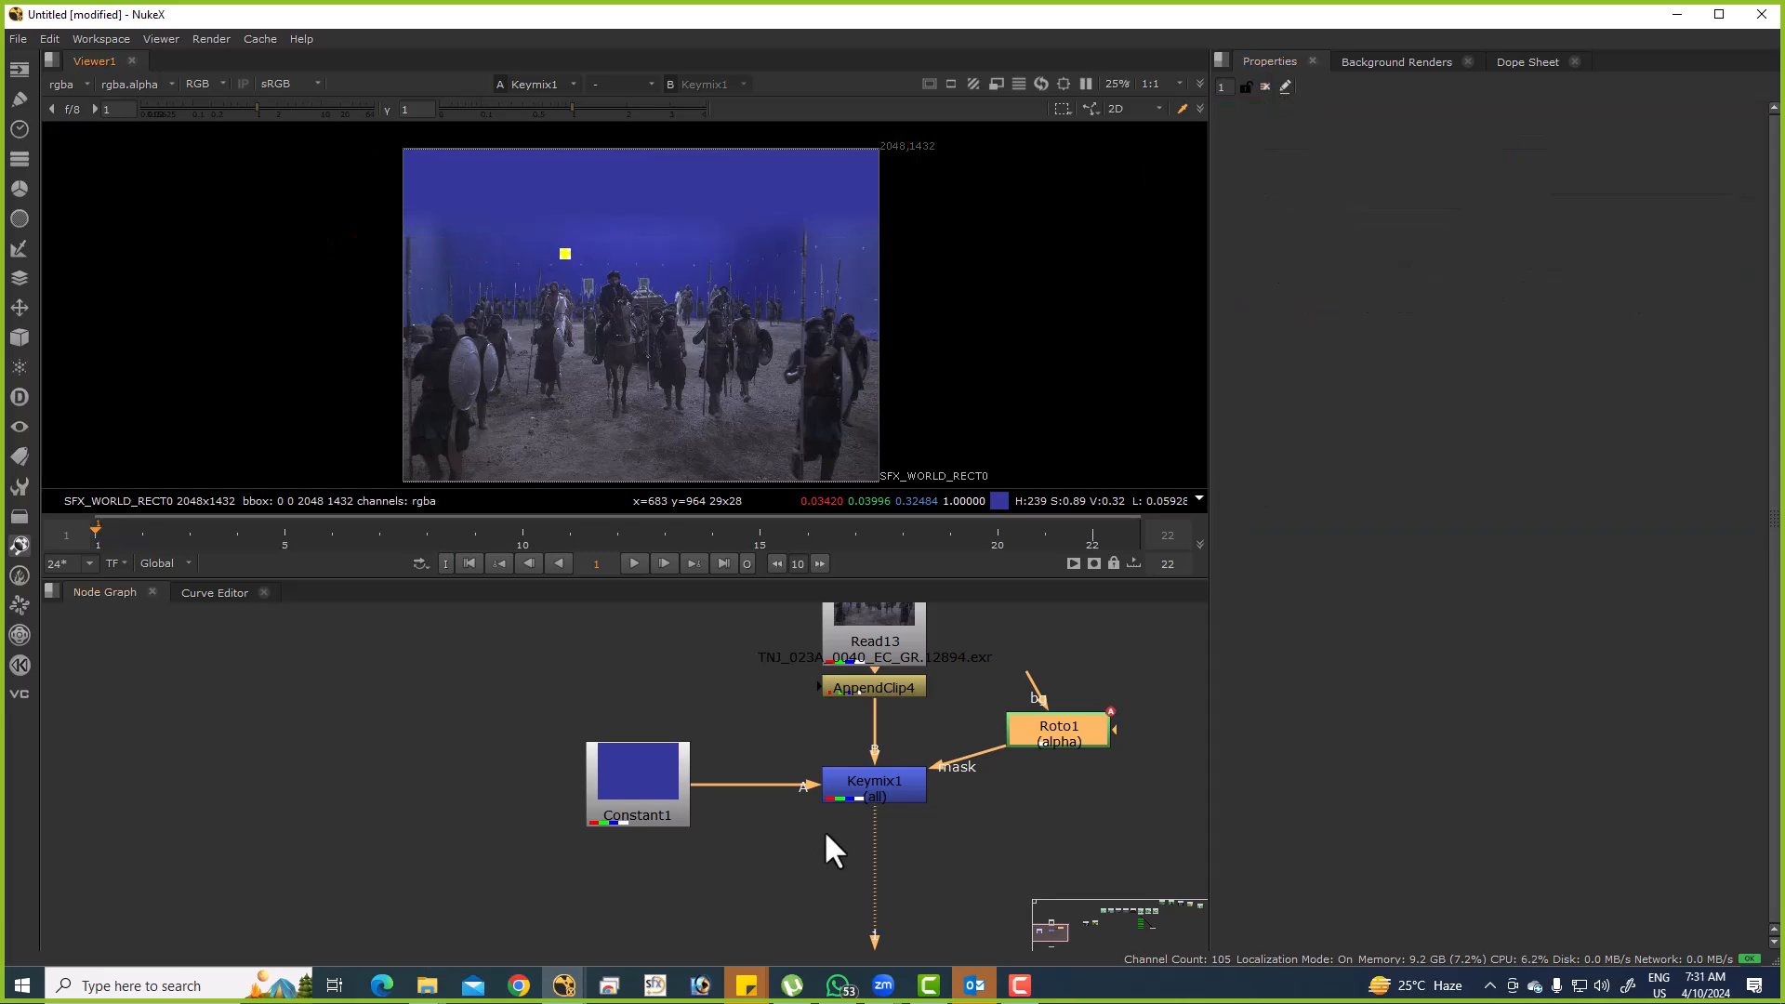
Toggle Keymix1 off and on to compare the plate with and without the blue fill, and inspect the blended area.
click(868, 778)
key(d)
key(d)
key(d)
key(d)
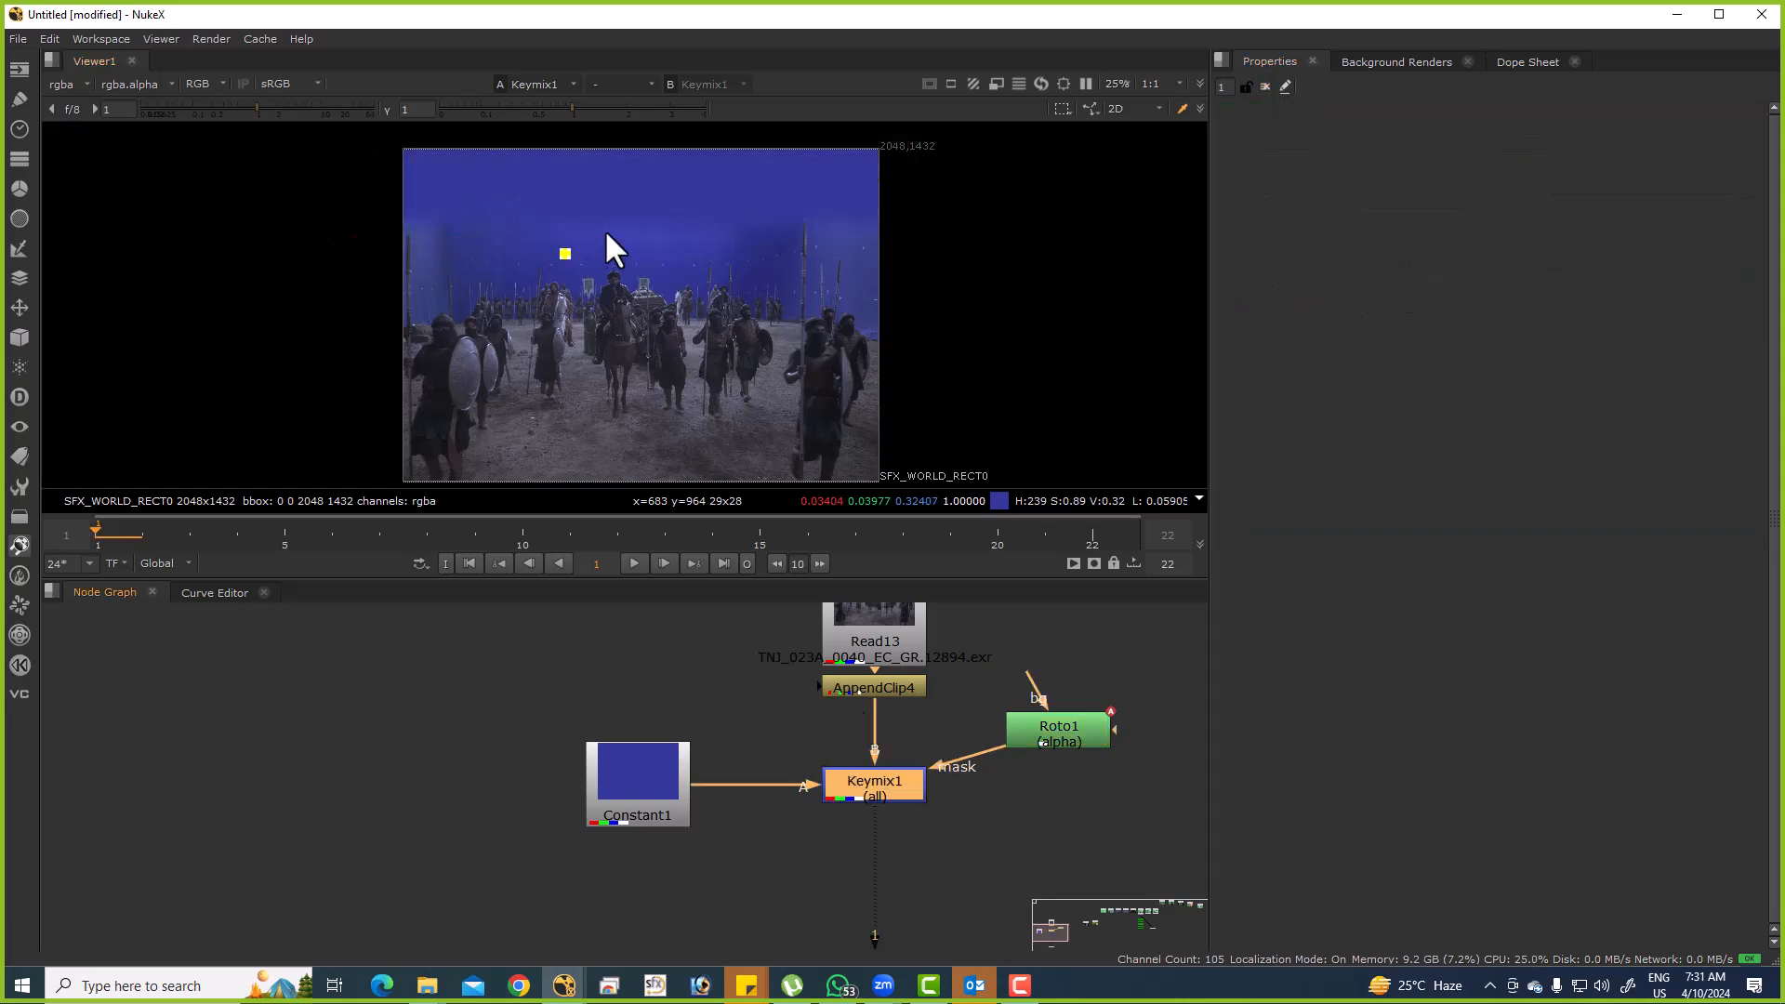
scroll(609, 253, down, 3)
scroll(629, 243, up, 5)
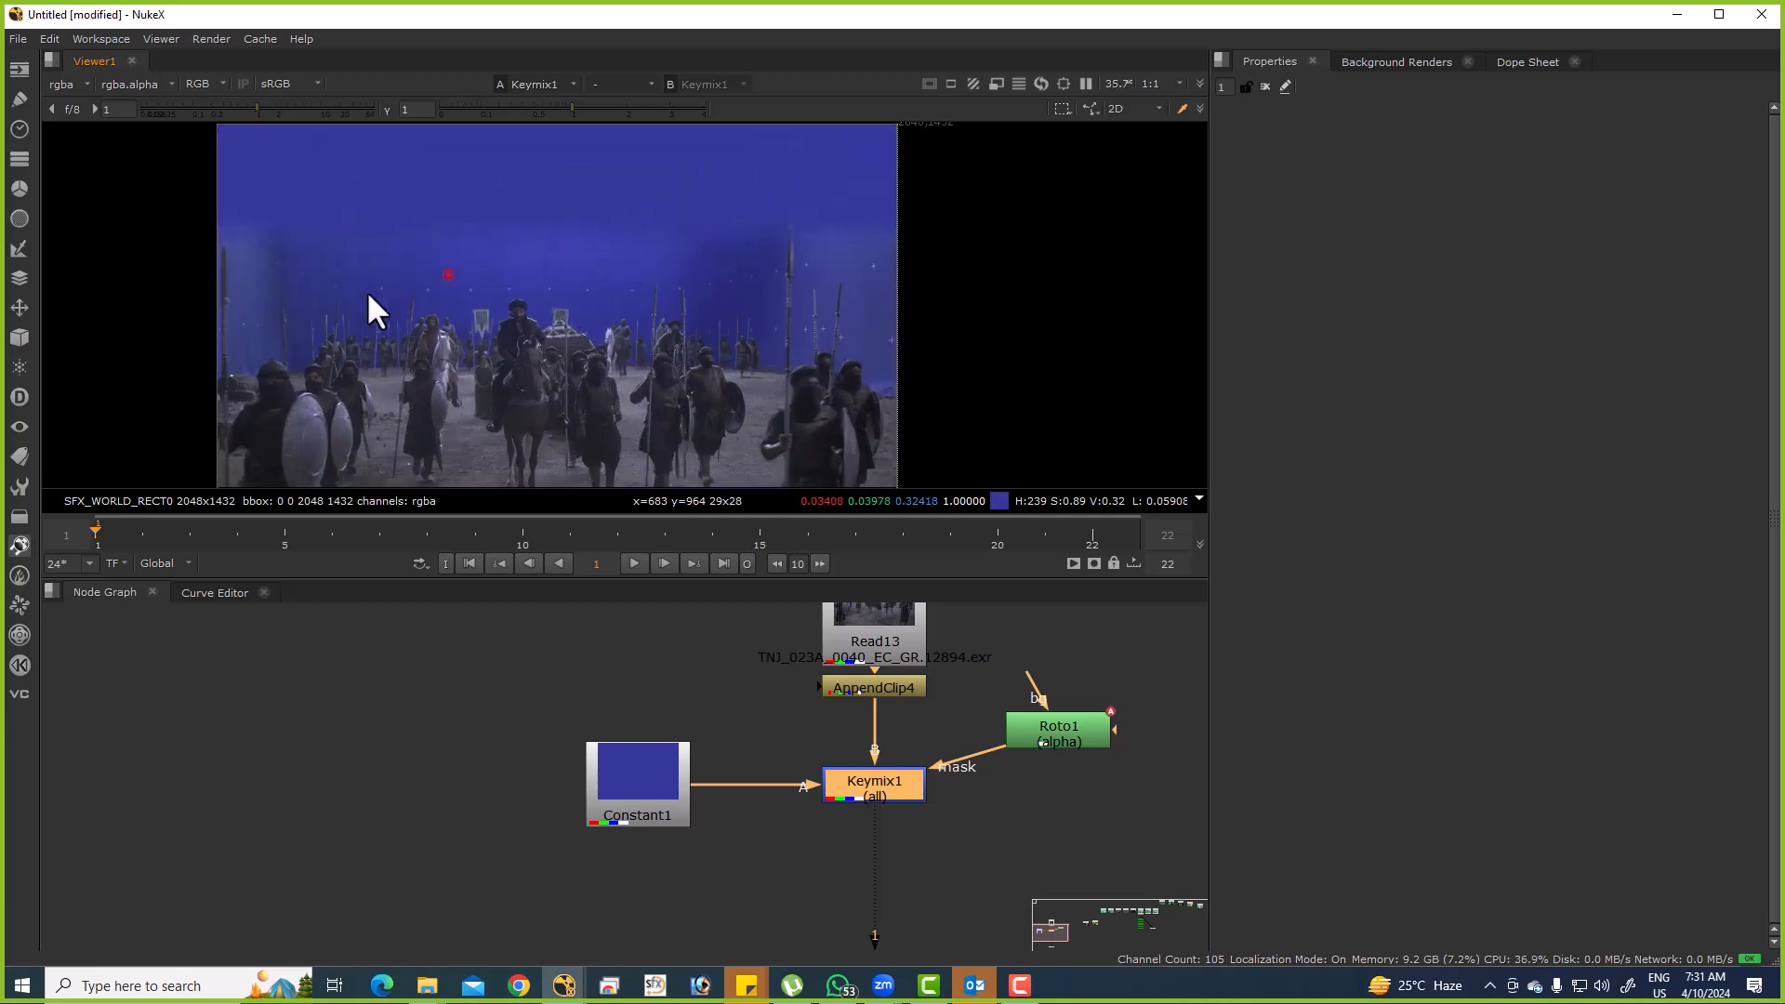
Inspect the blue screen up close for tracking markers and uneven areas around the banners, riders and spears.
scroll(446, 289, up, 5)
scroll(465, 293, down, 2)
key(f)
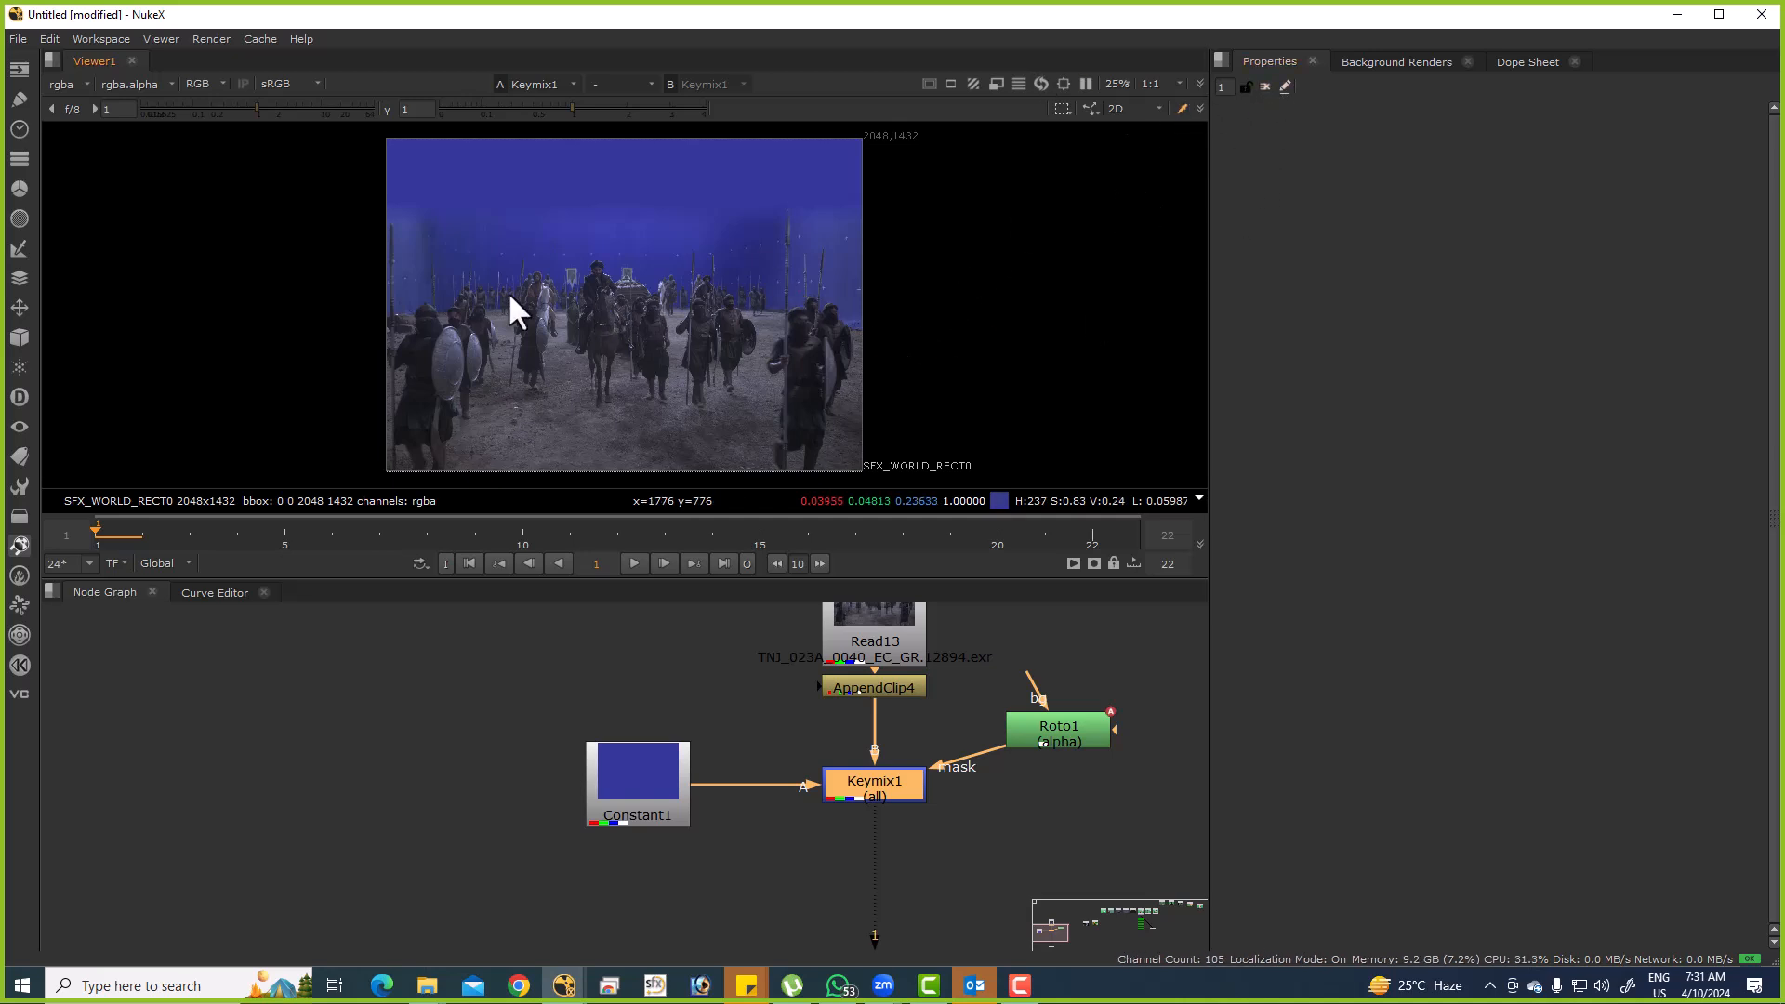
scroll(634, 244, up, 8)
key(f)
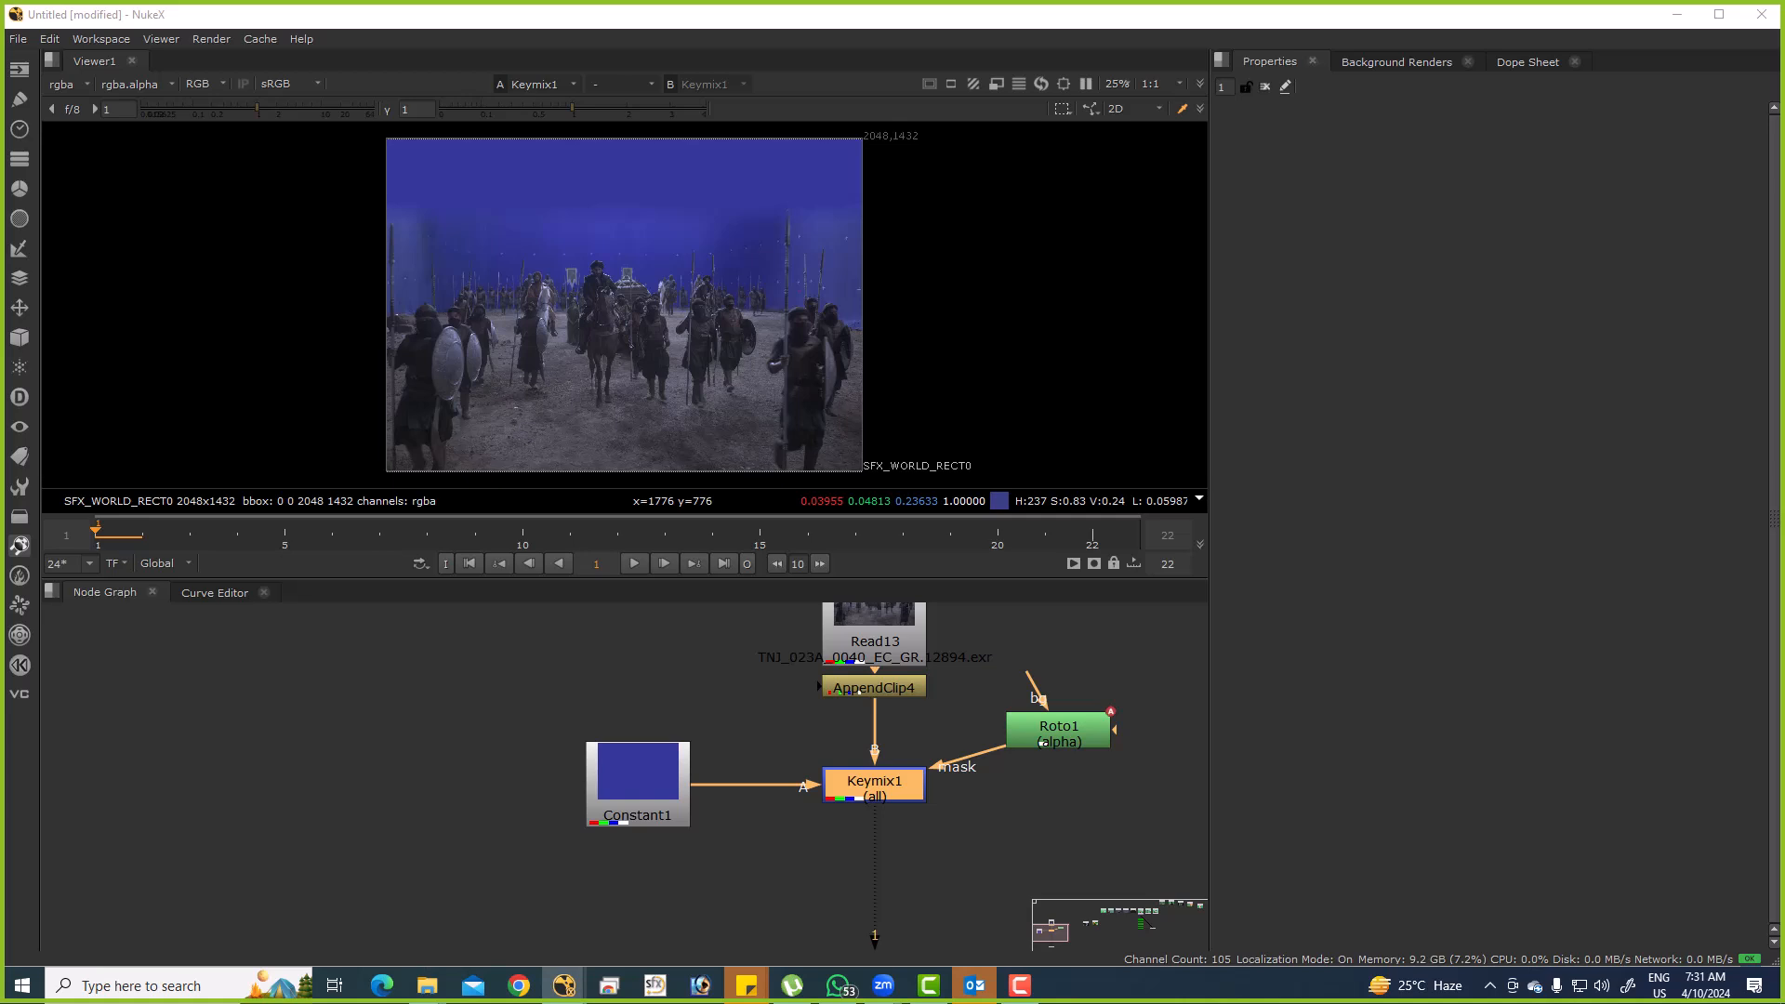
scroll(487, 251, up, 10)
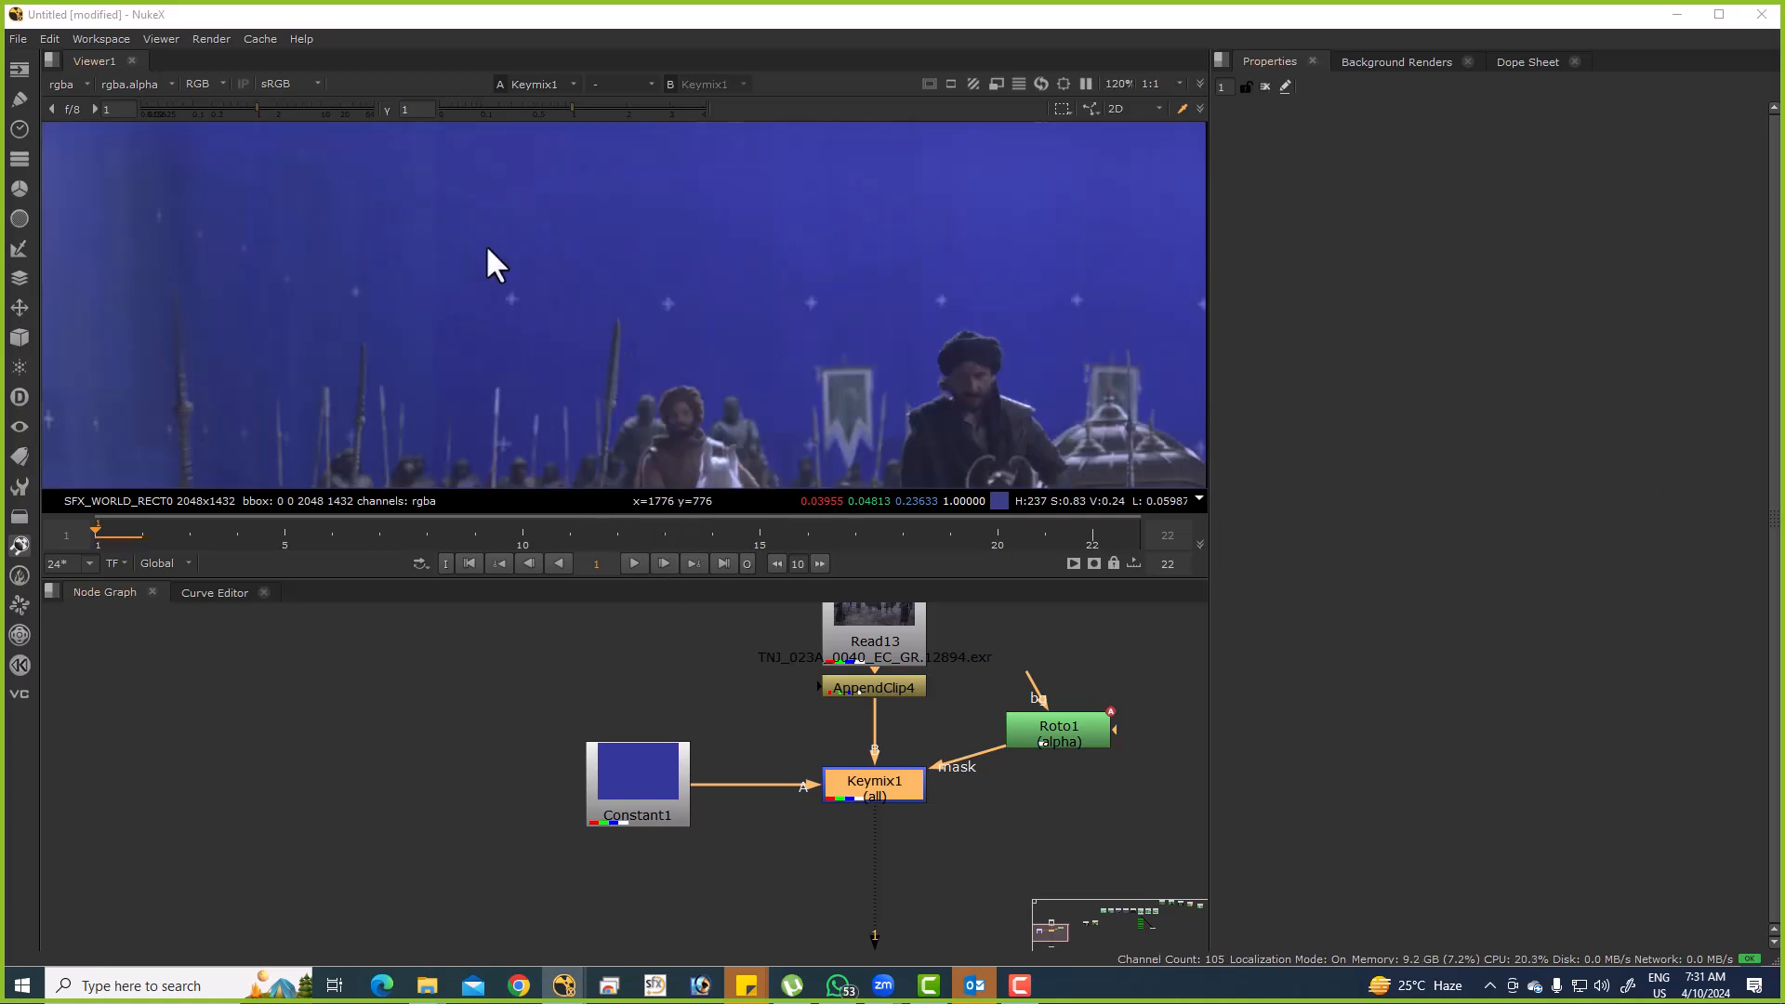
click(465, 210)
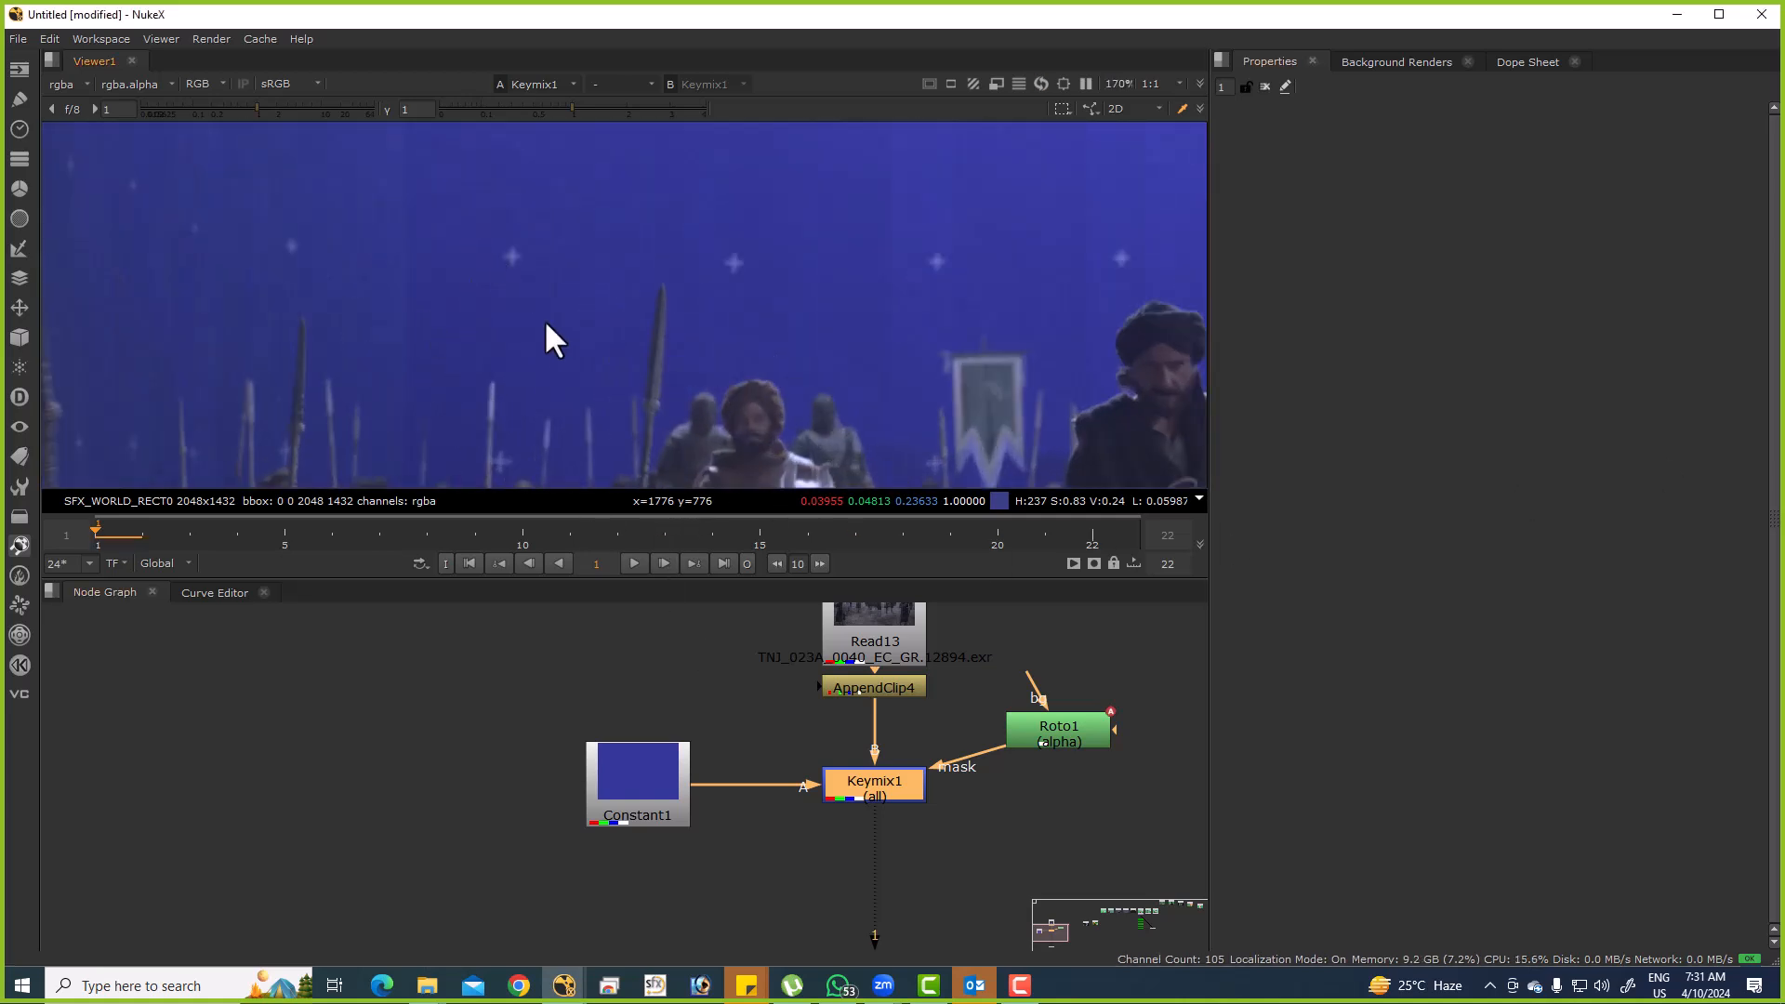
drag(879, 284, 502, 287)
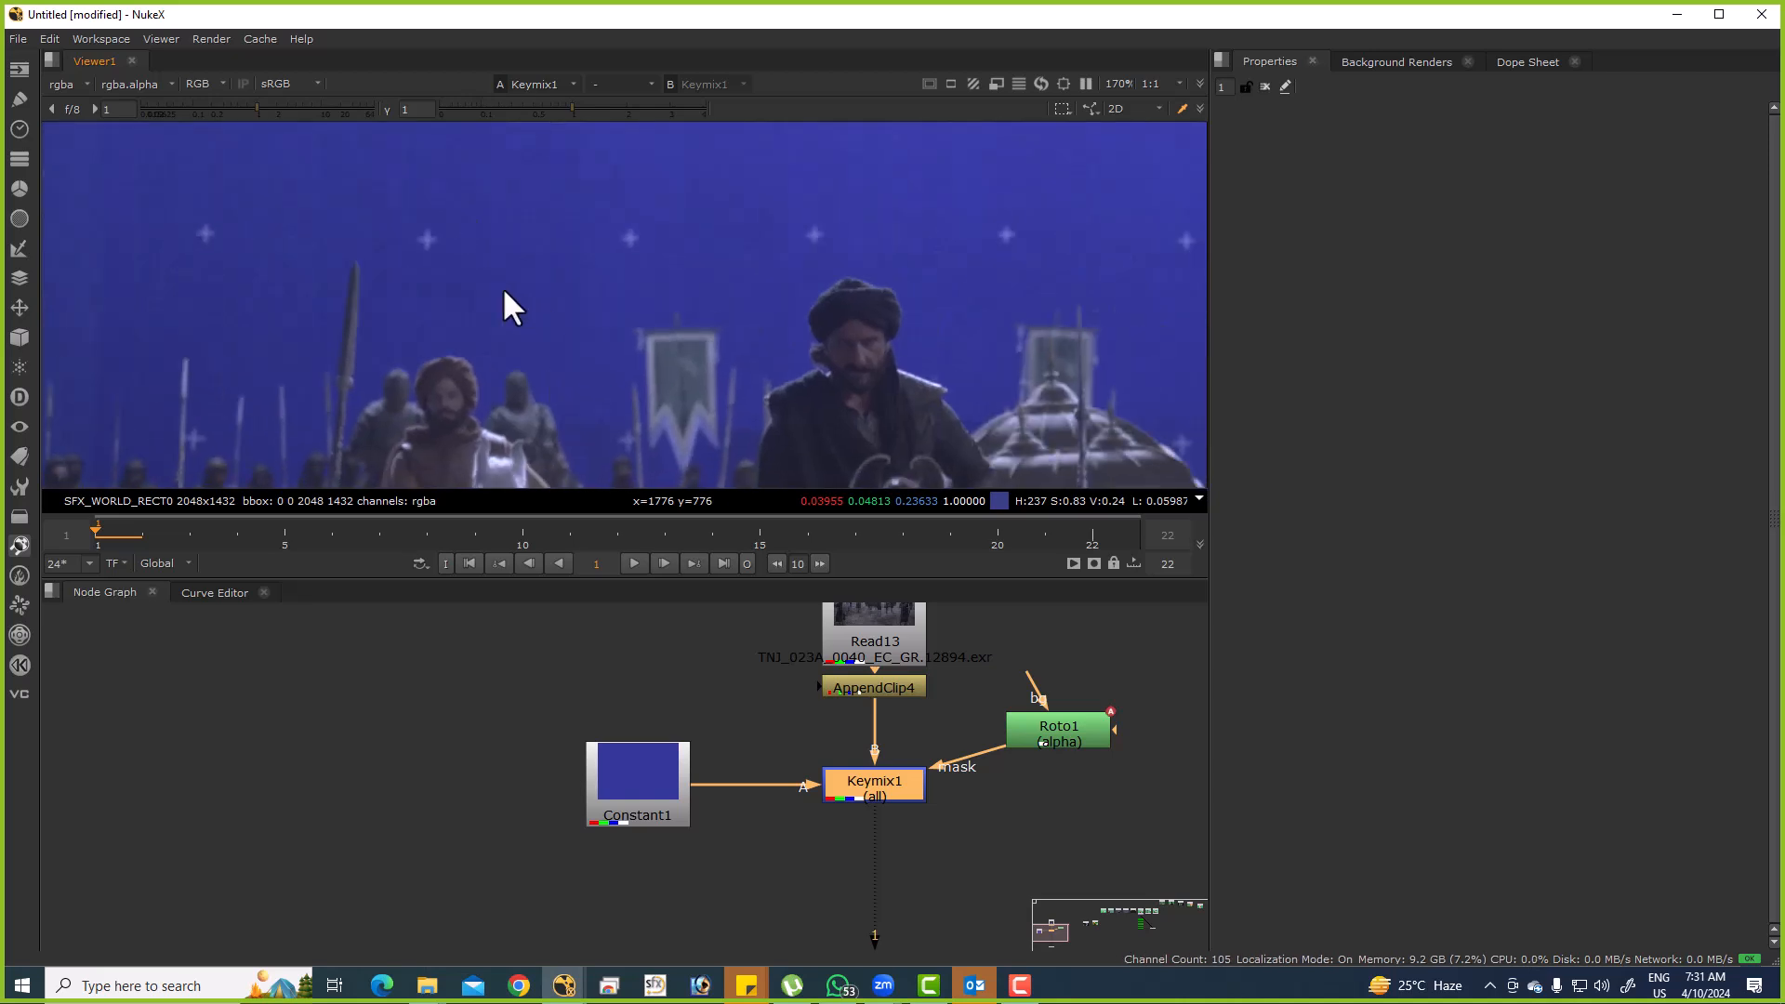
scroll(502, 287, down, 8)
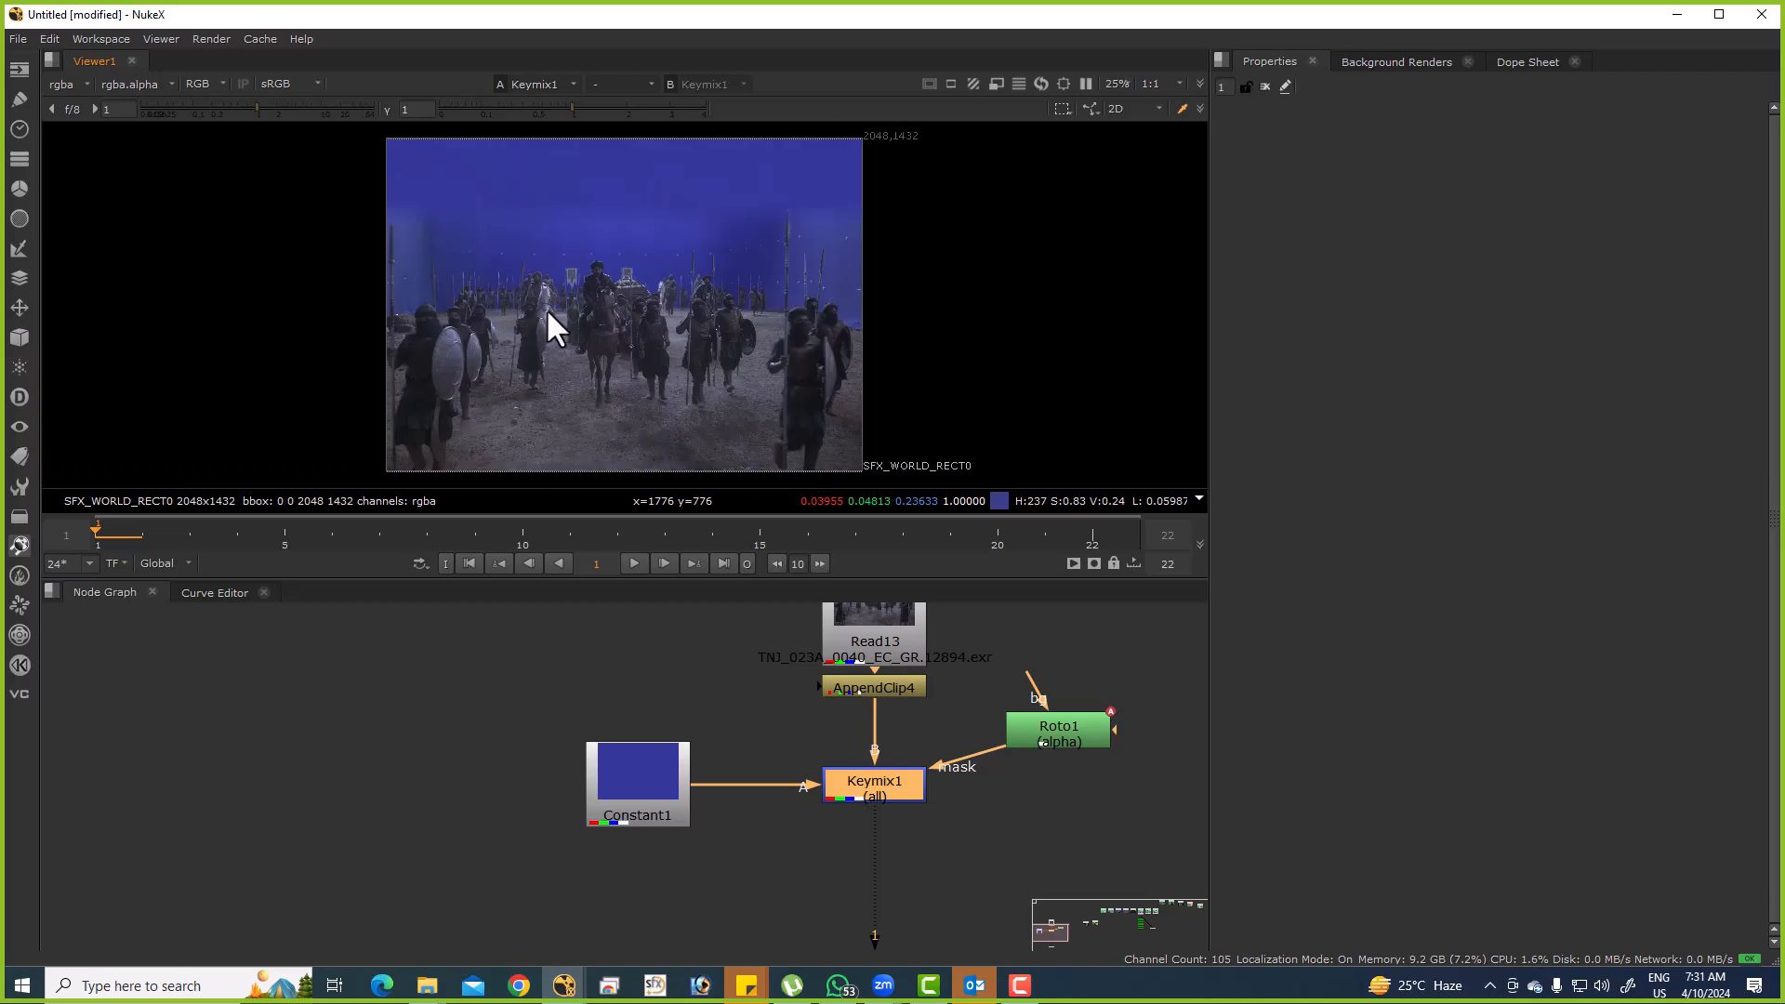
drag(330, 221, 909, 394)
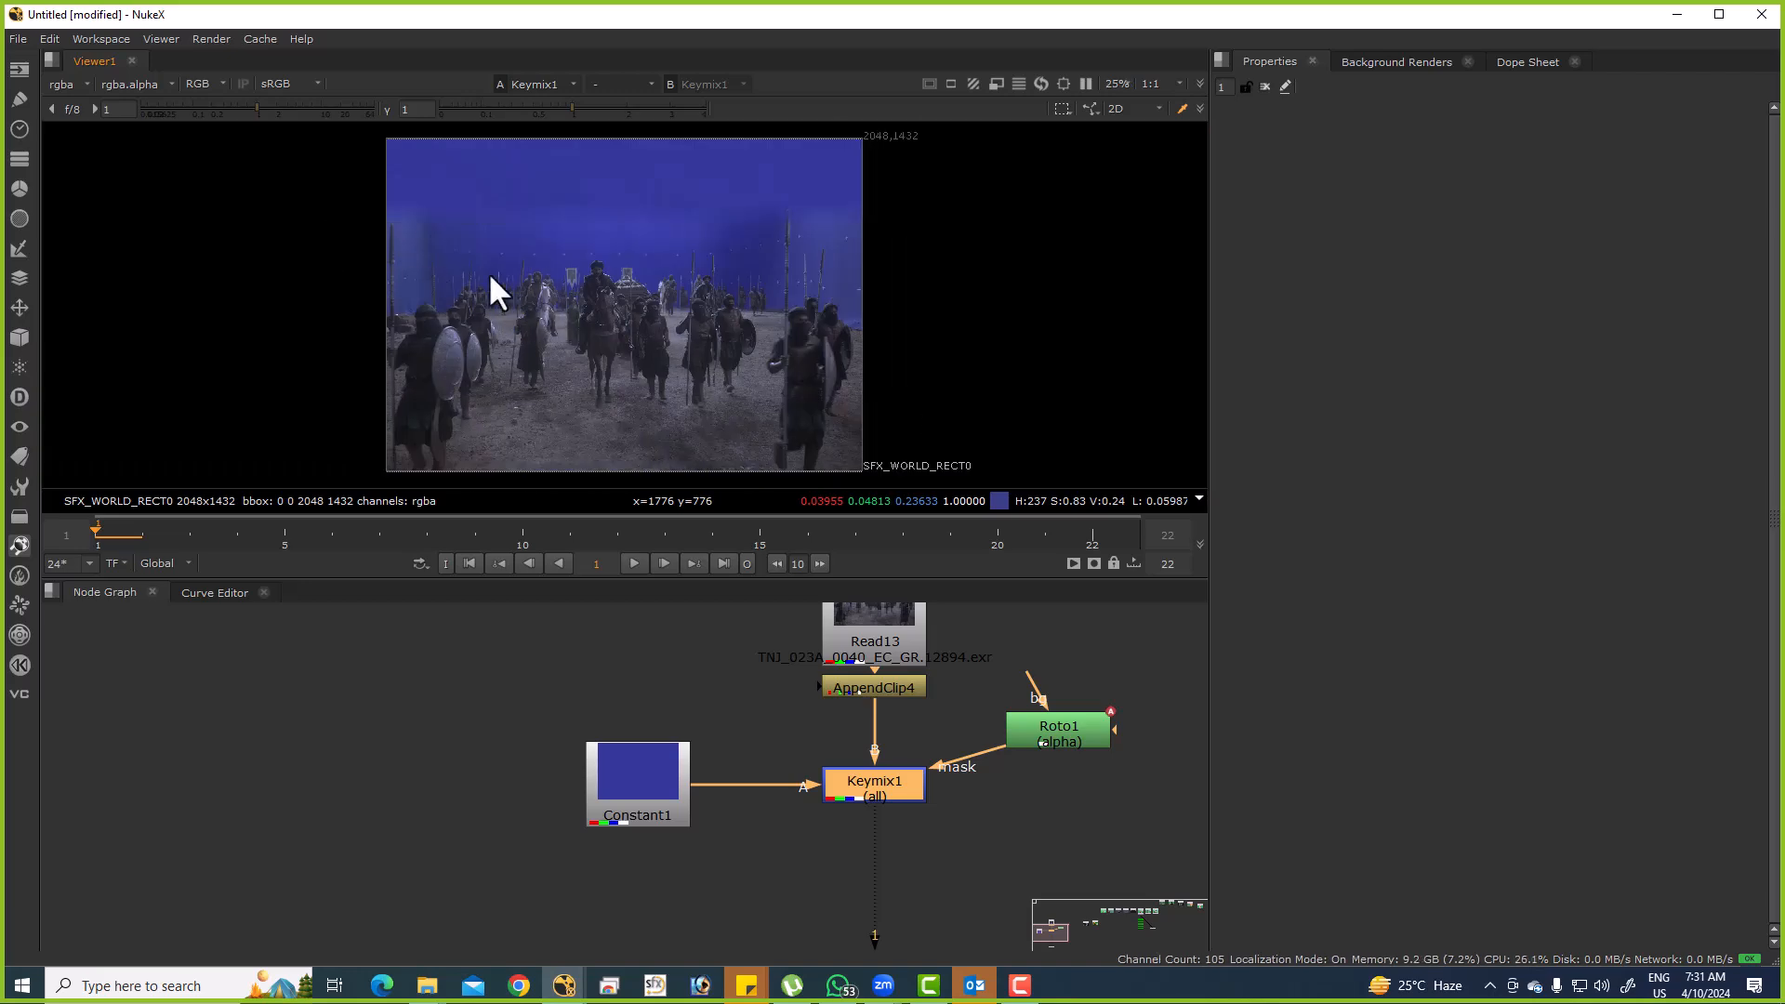
scroll(845, 232, up, 10)
scroll(298, 335, down, 10)
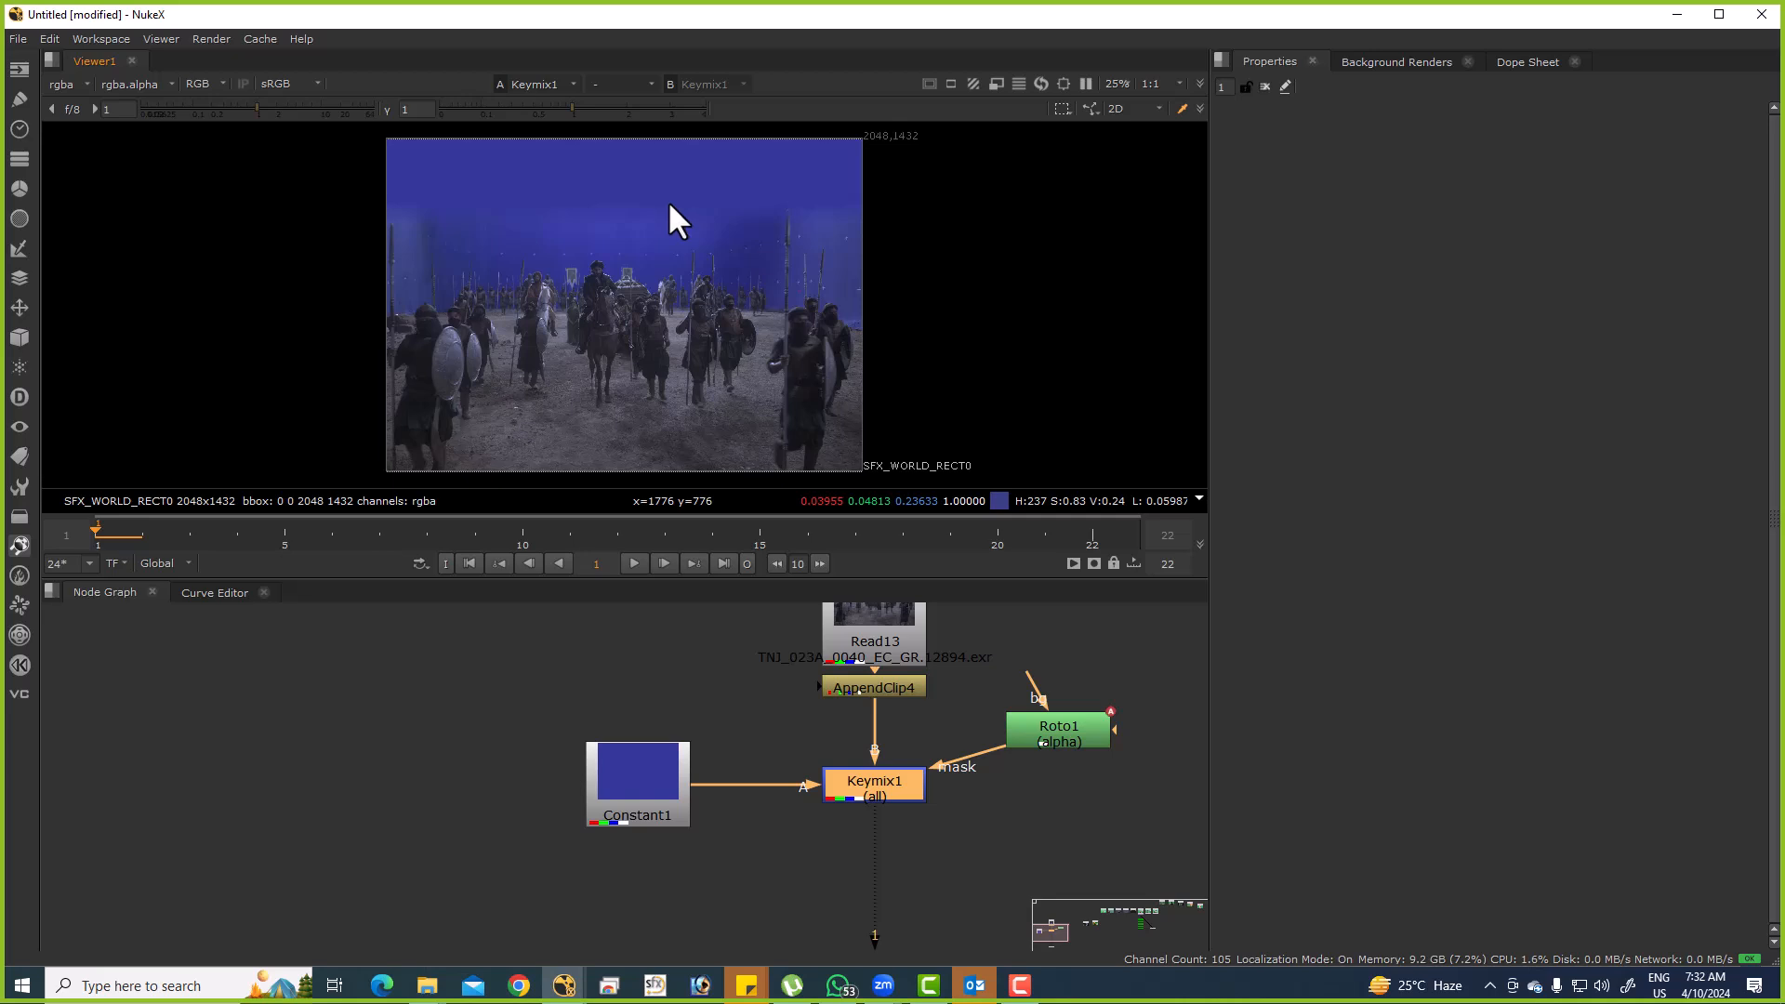
drag(405, 254, 628, 205)
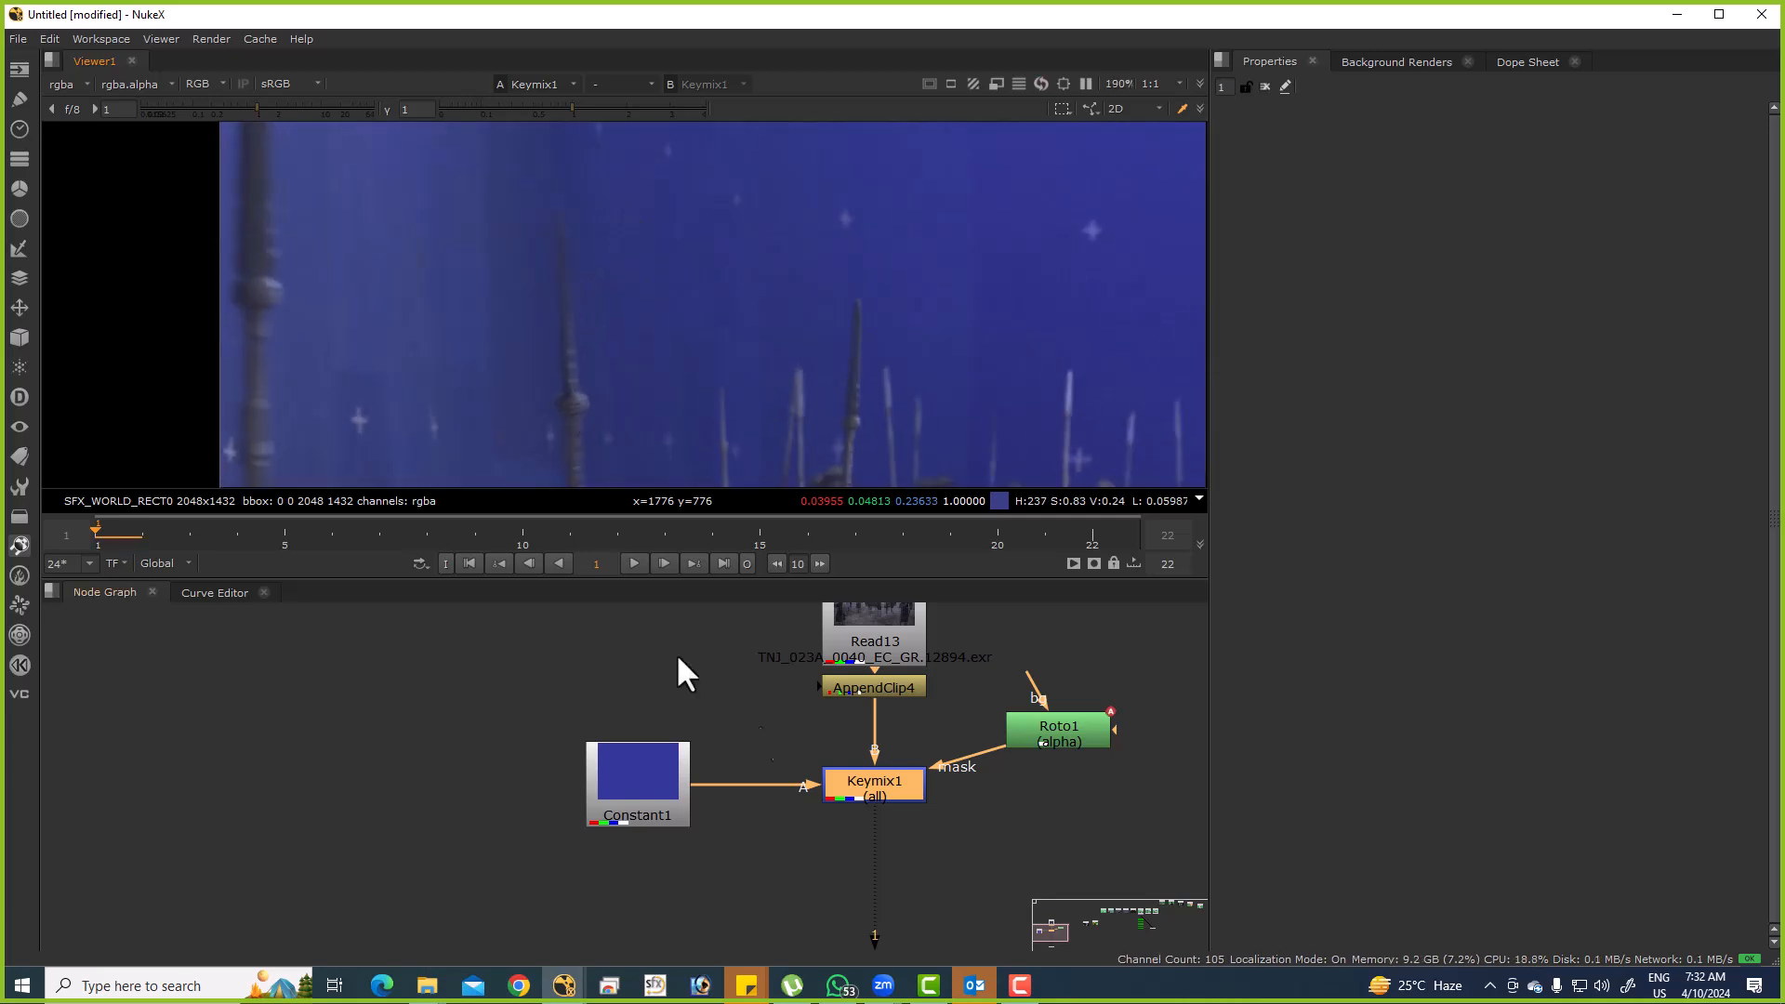
Insert a FrameHold node below Keymix1, held at frame 1, and leave a small gap between the two nodes.
drag(897, 787, 790, 661)
click(751, 645)
key(Tab)
text(frame)
key(Return)
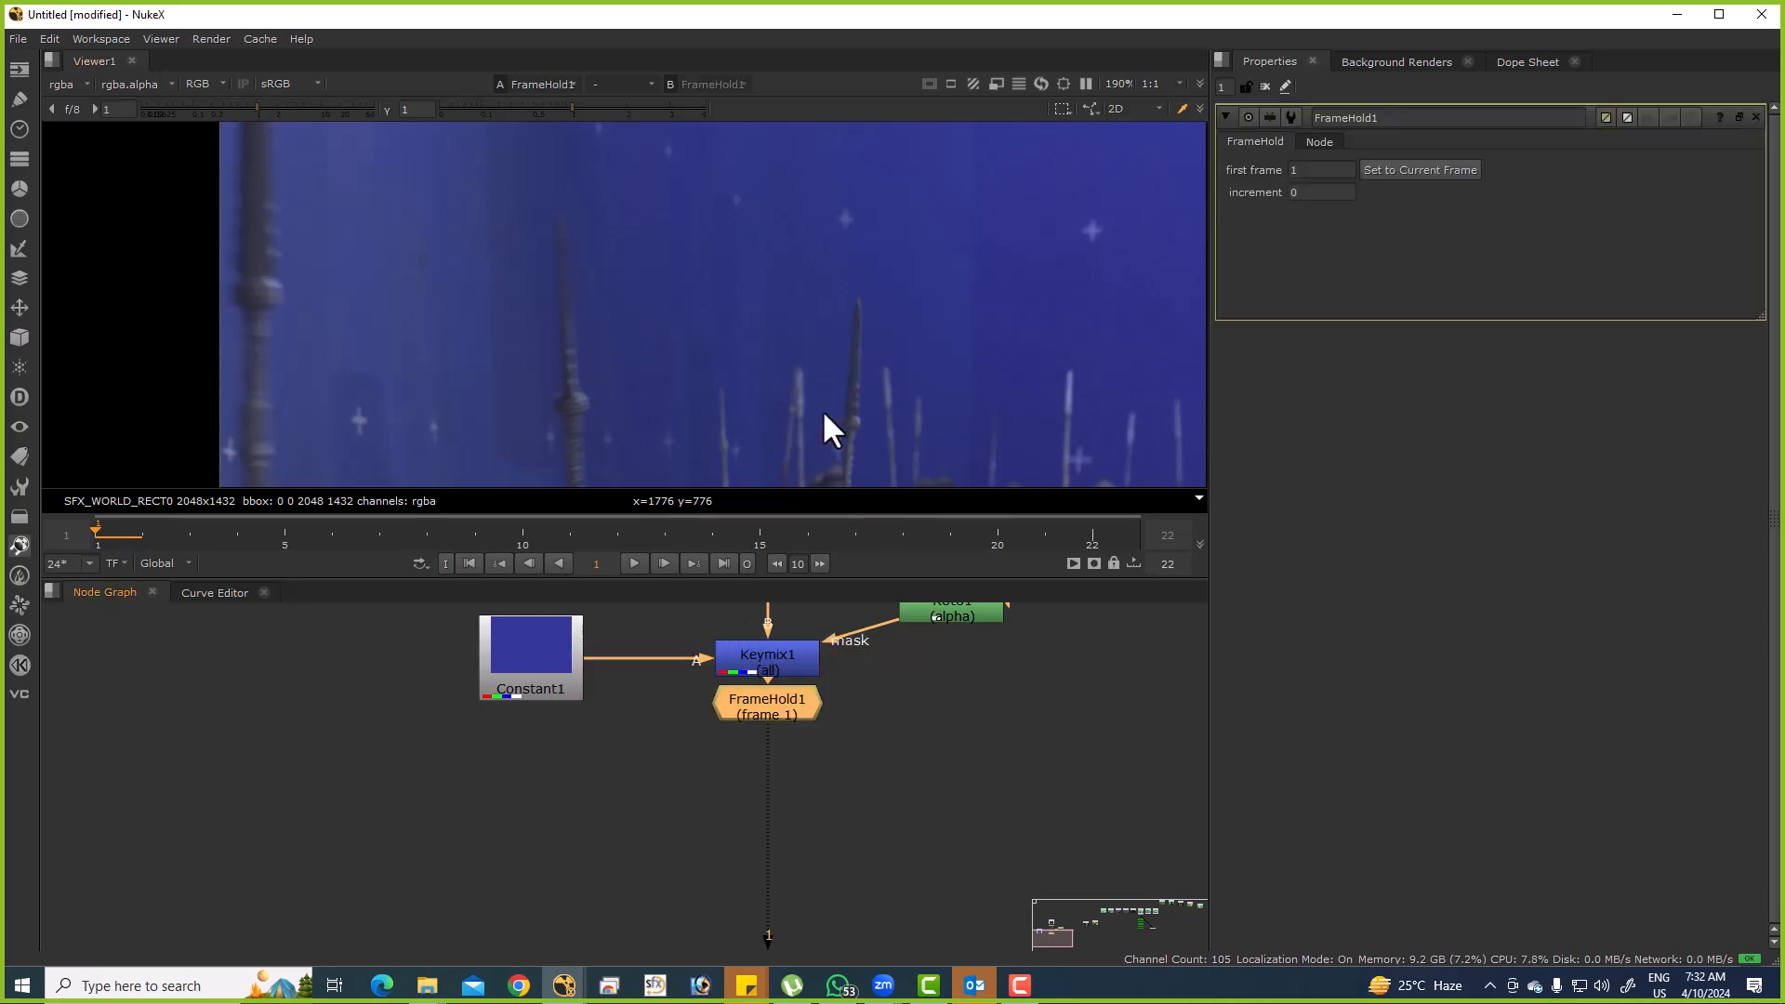
key(f)
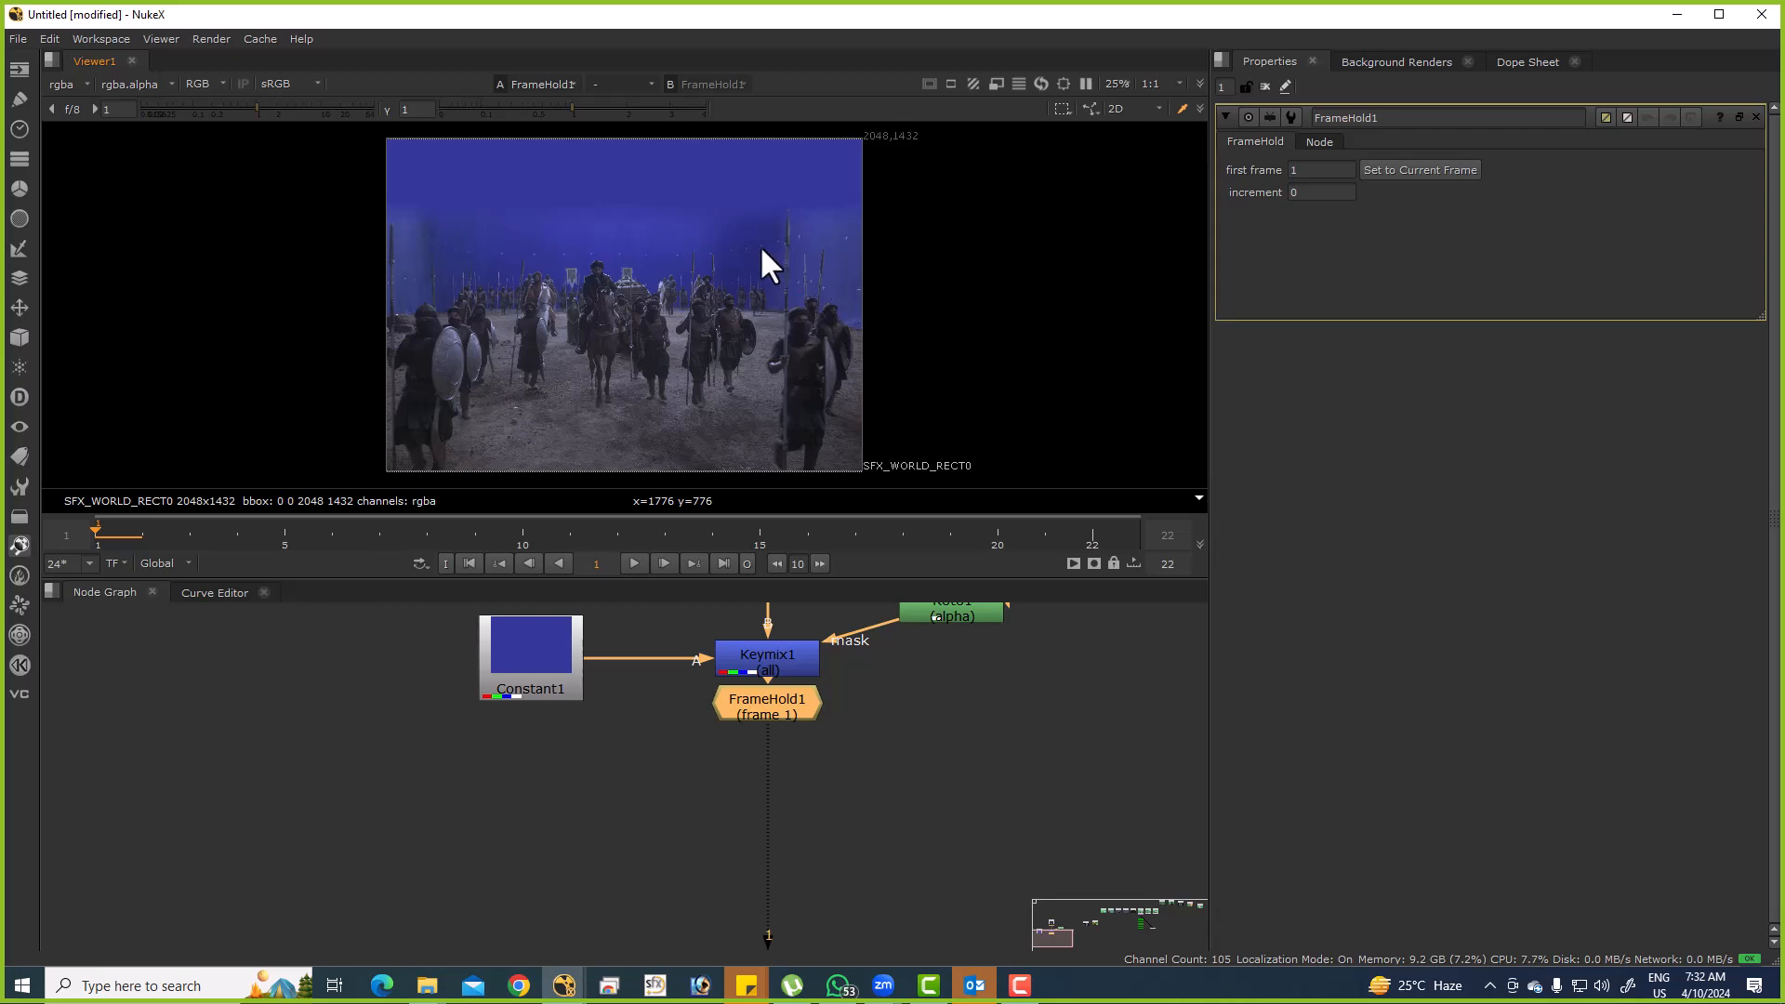
scroll(761, 244, up, 10)
scroll(751, 273, down, 8)
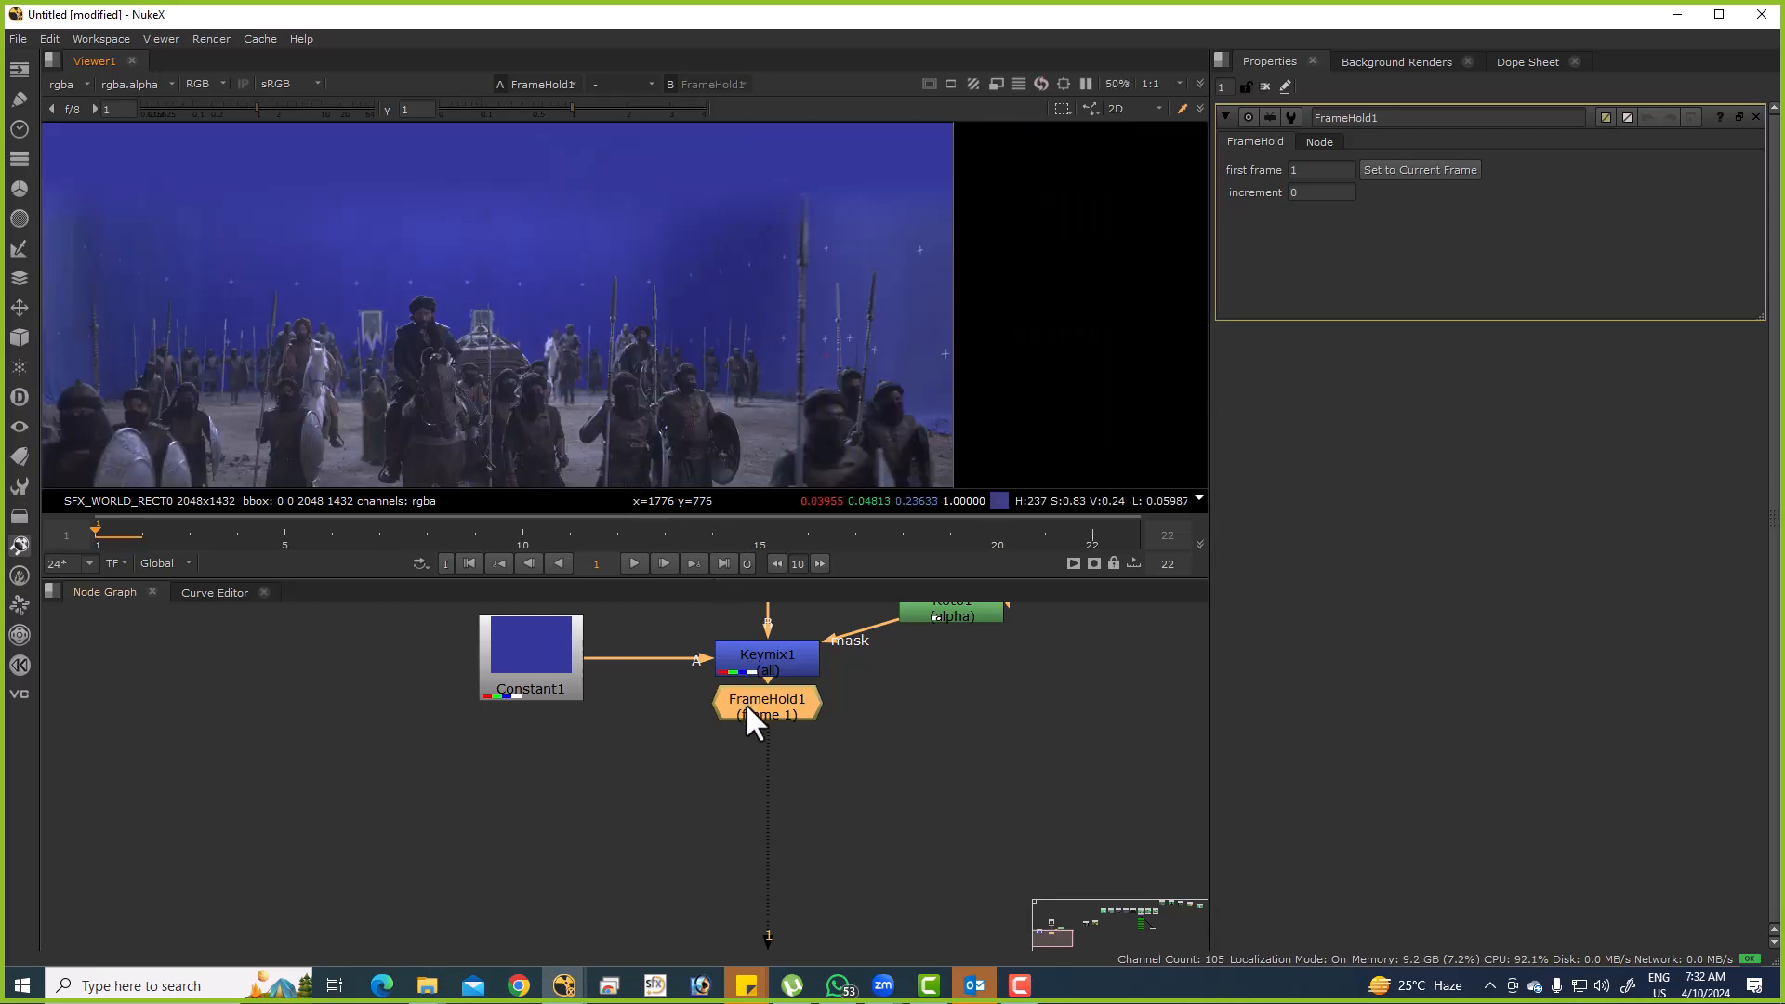
drag(748, 718, 742, 760)
scroll(864, 265, up, 6)
scroll(790, 316, up, 2)
drag(753, 751, 766, 717)
scroll(642, 316, down, 6)
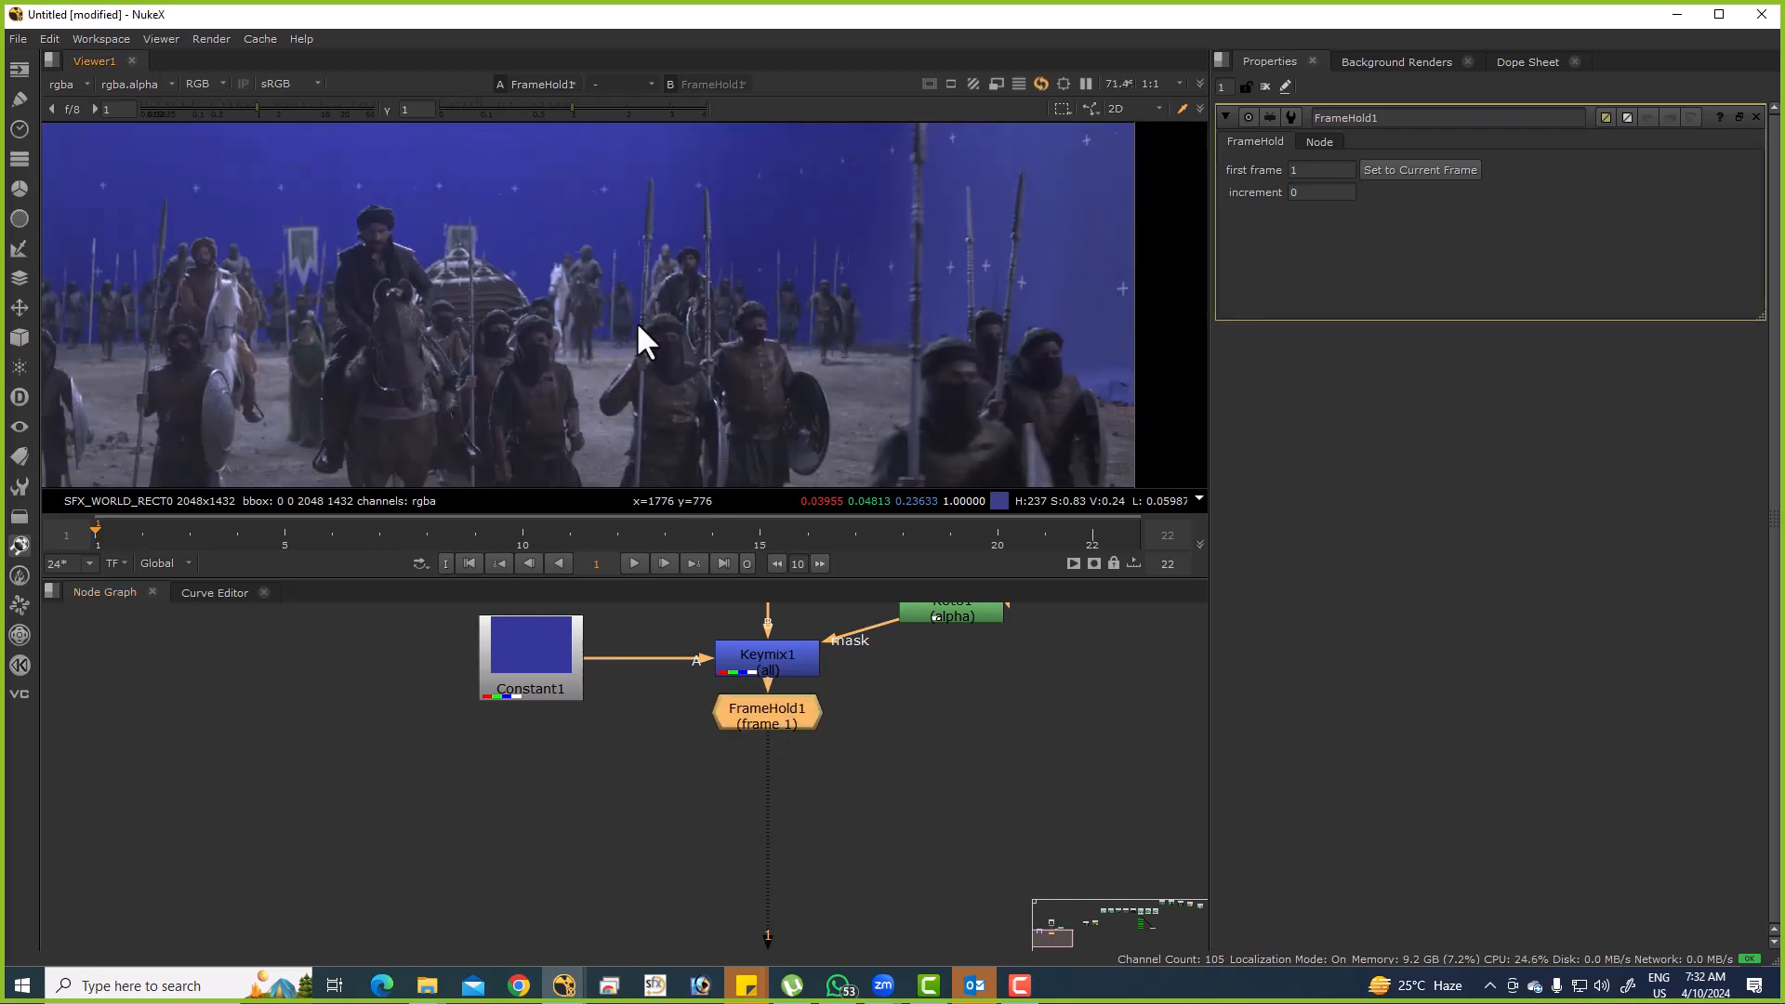
scroll(482, 166, up, 6)
click(1033, 777)
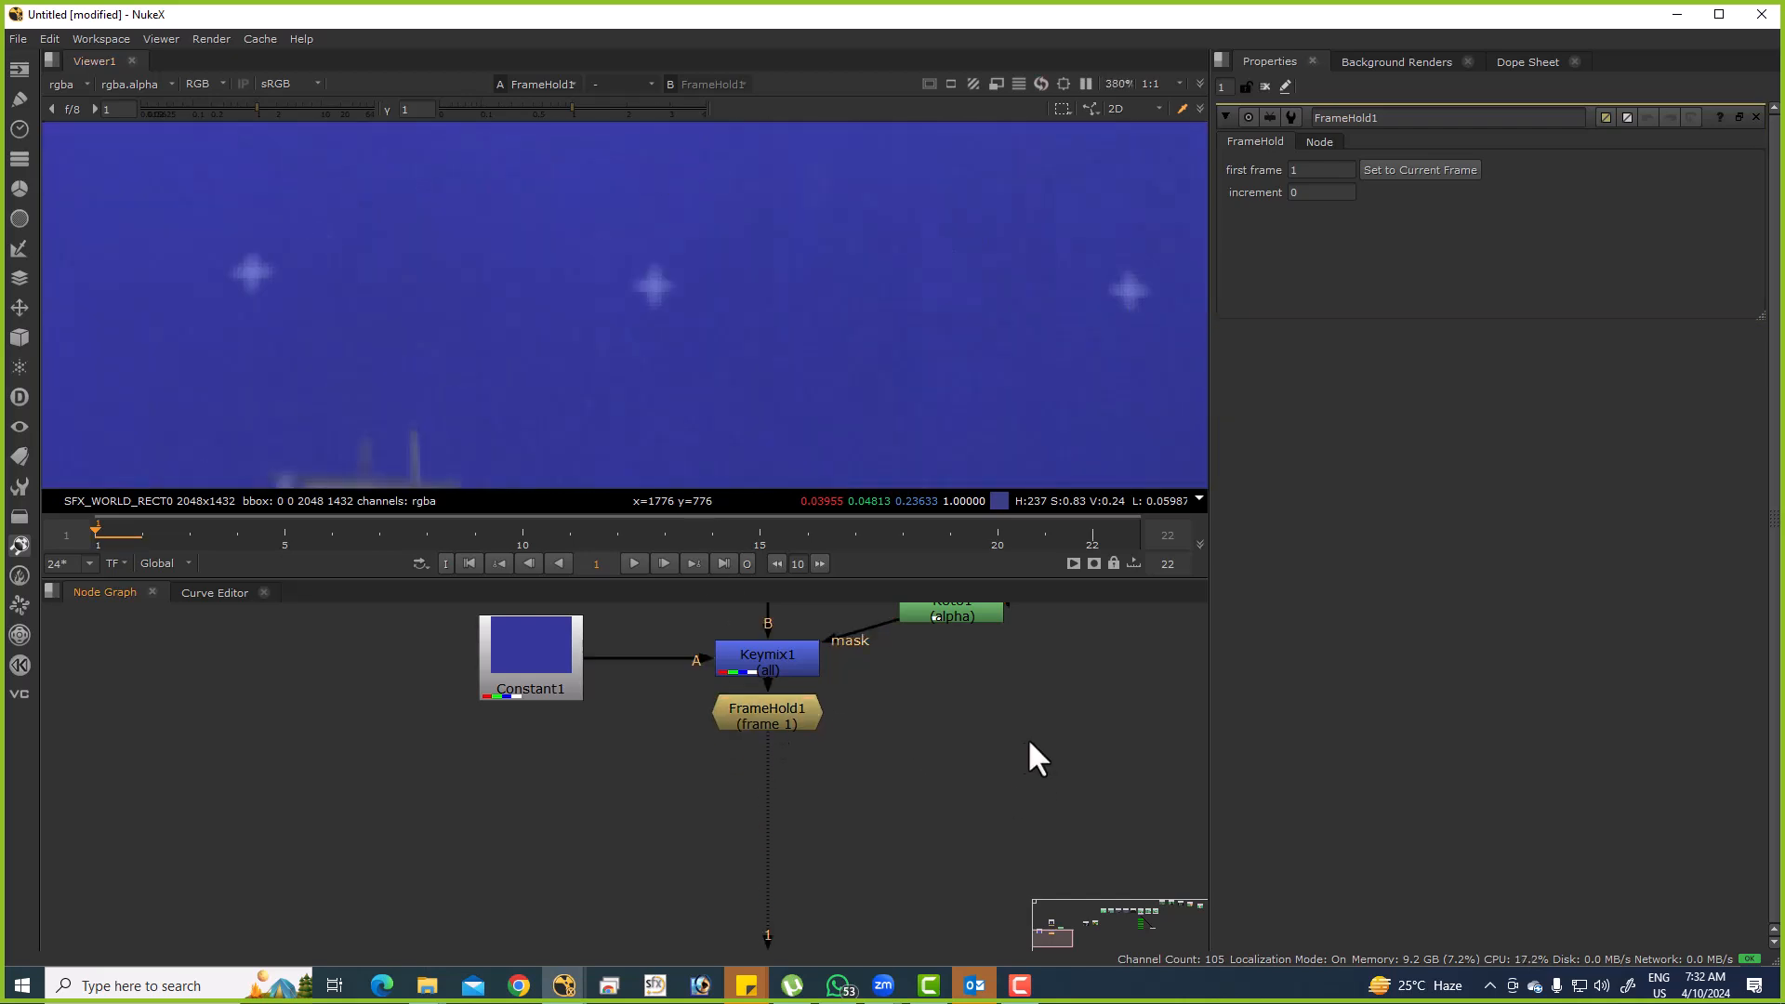
key(o)
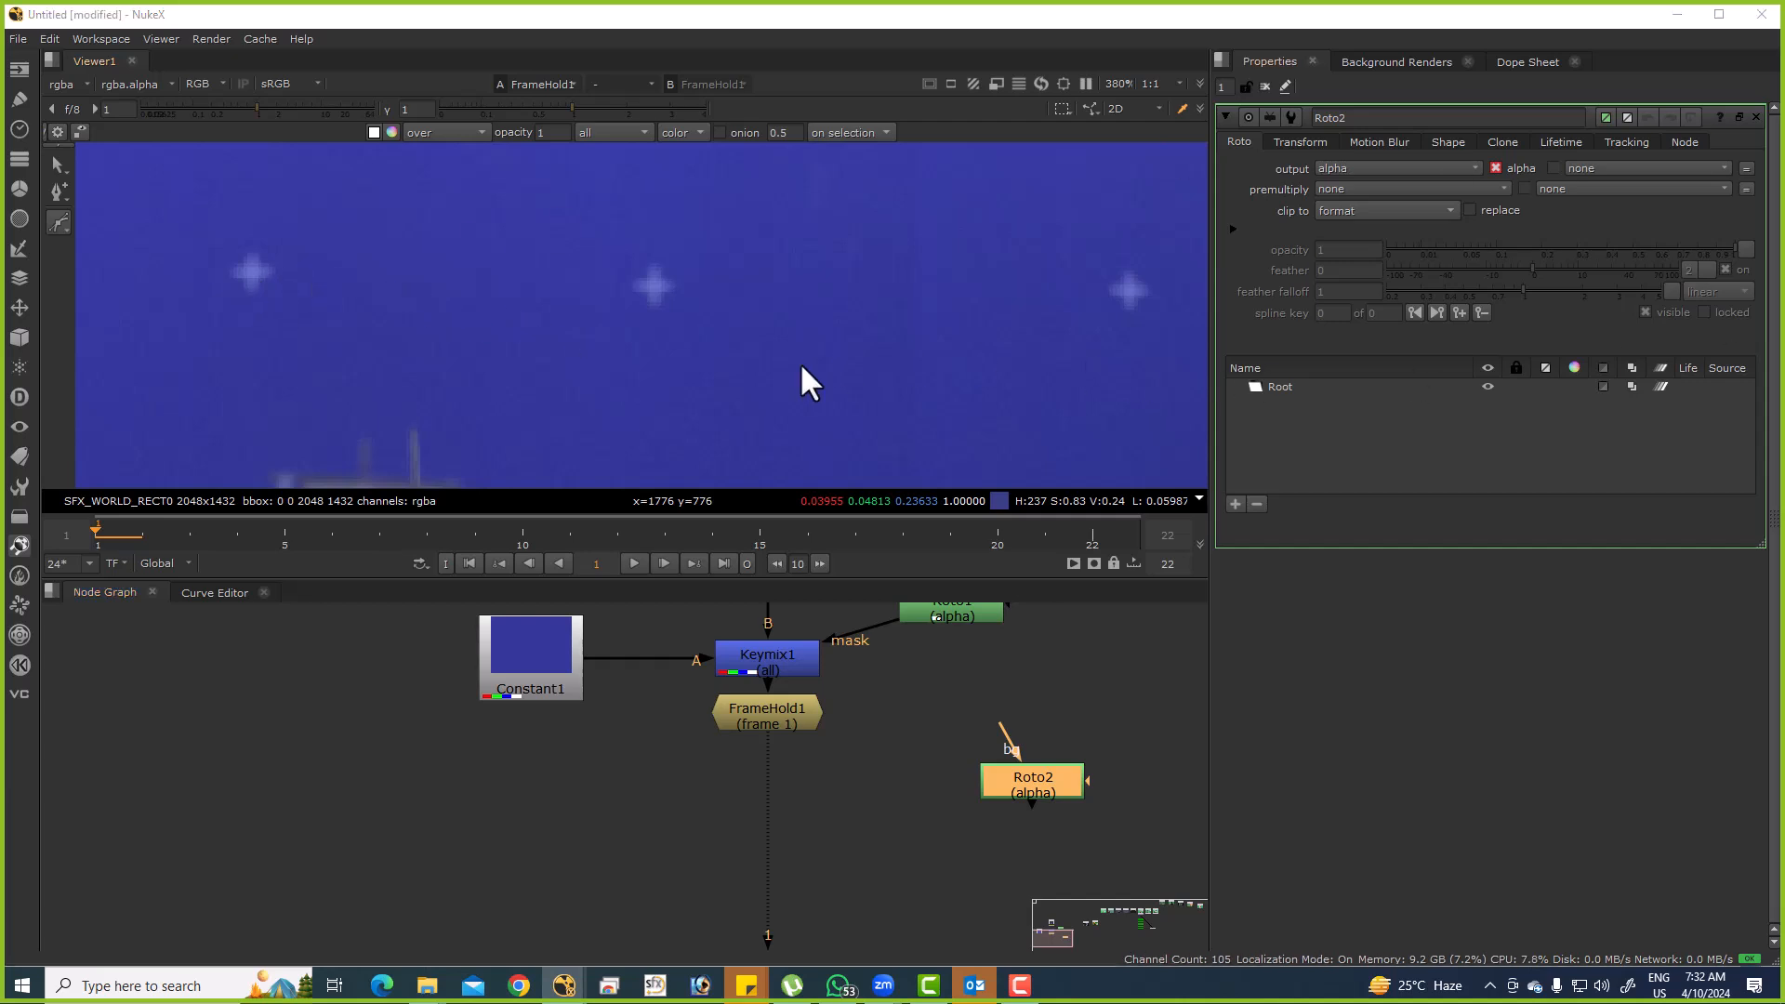
key(f)
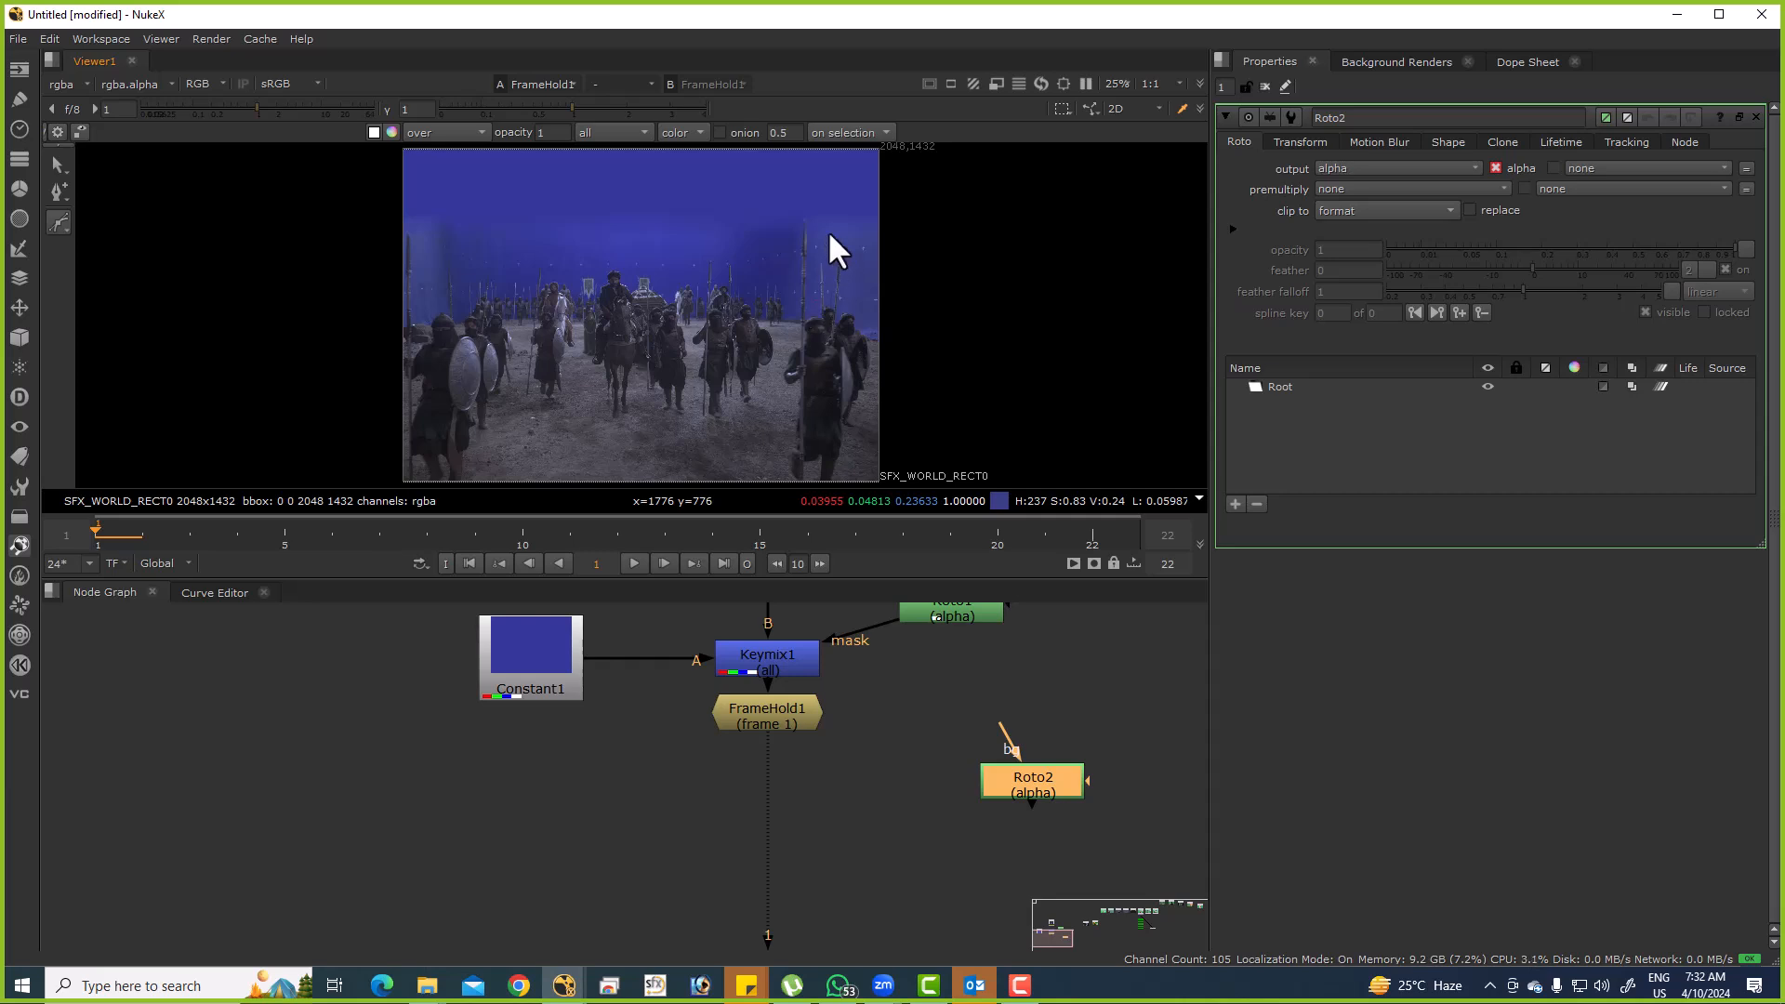
scroll(616, 265, up, 10)
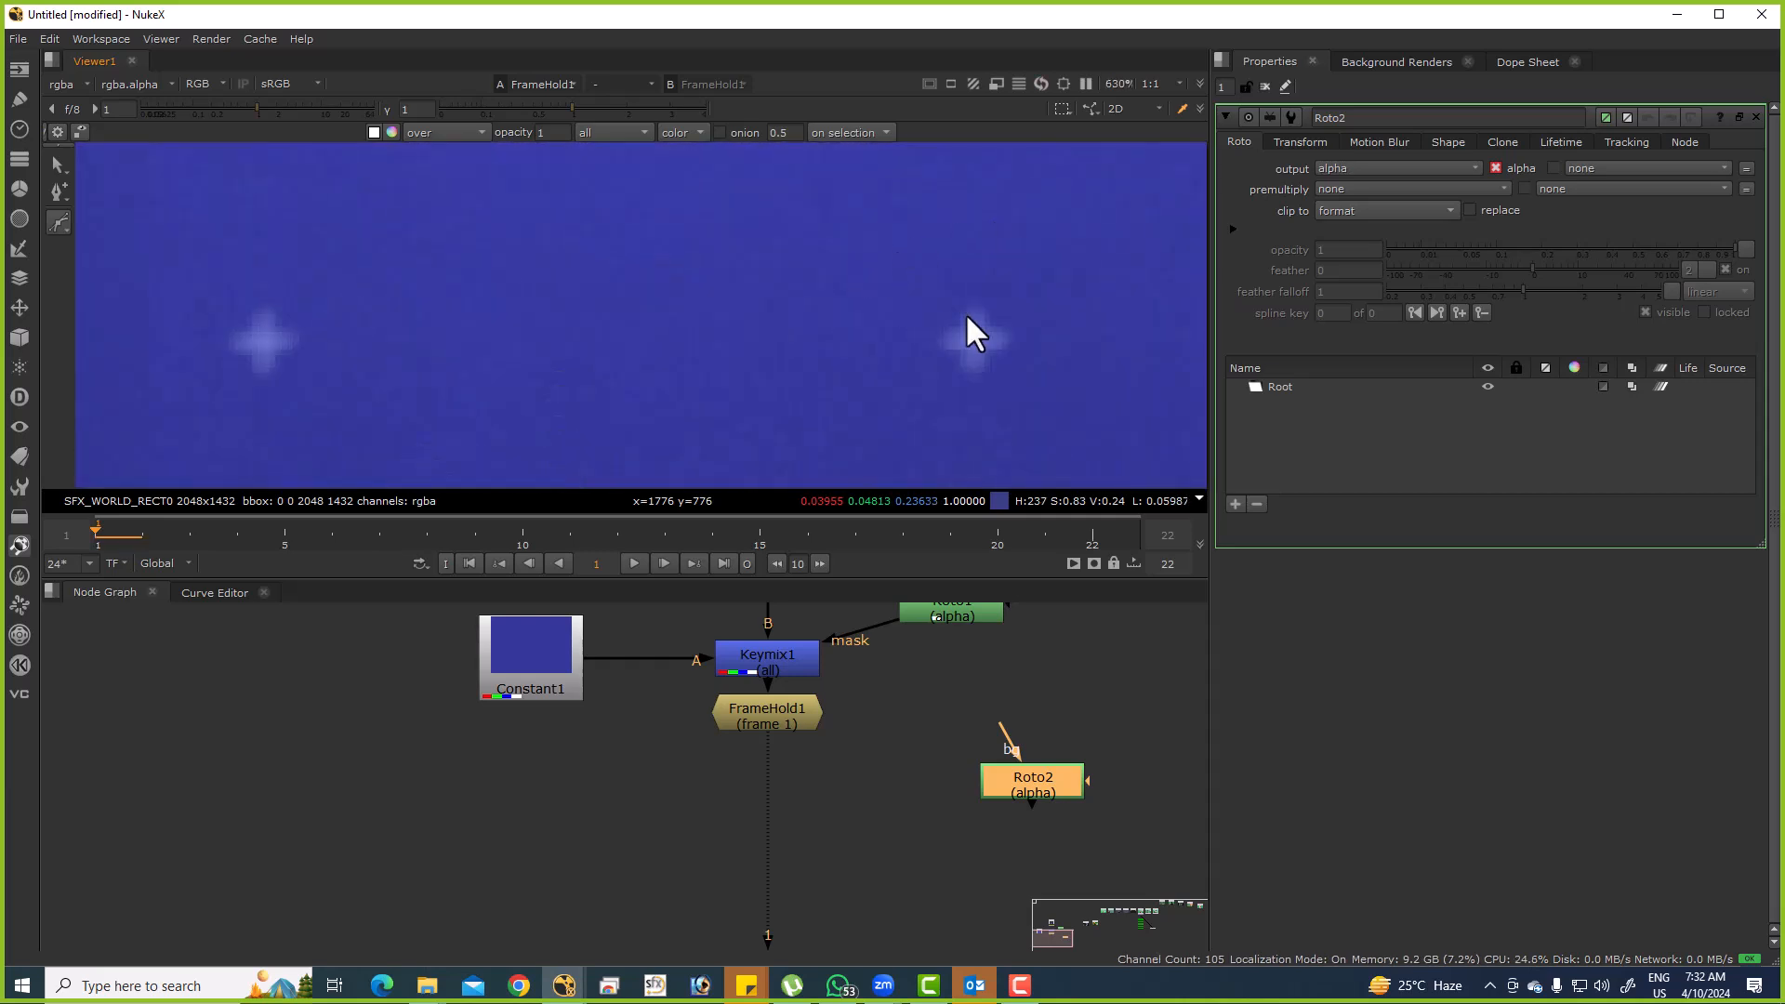
scroll(965, 312, down, 5)
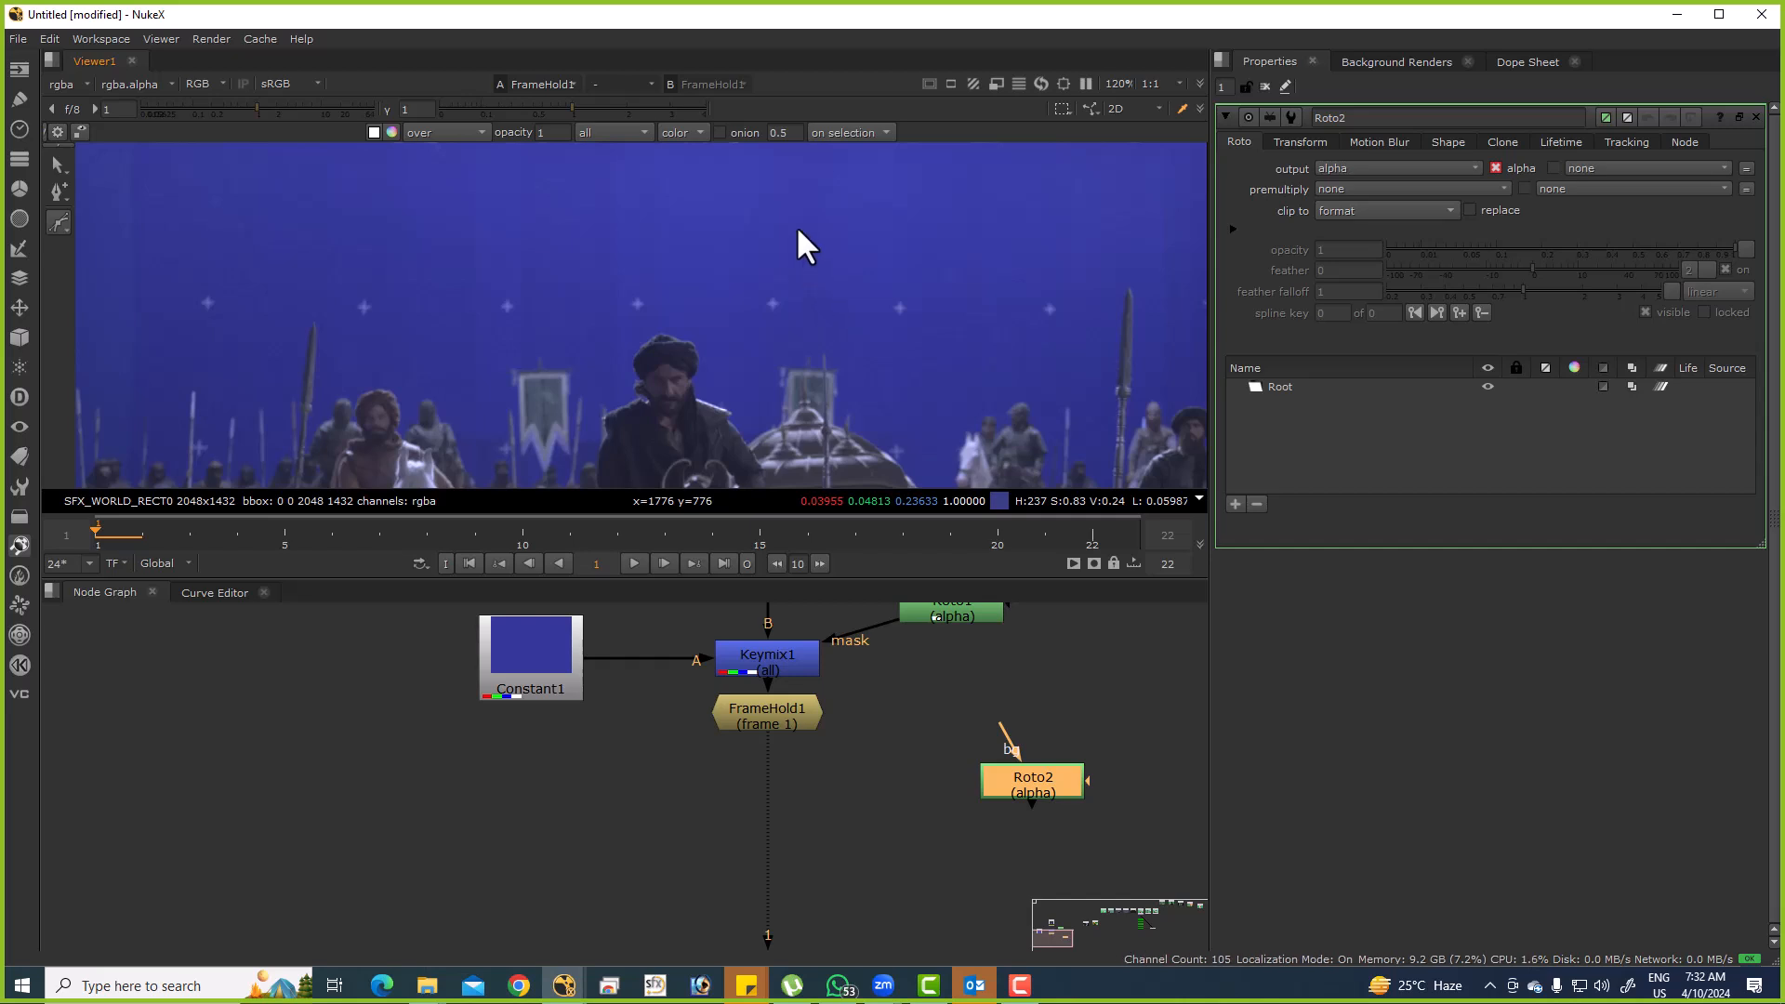
key(Delete)
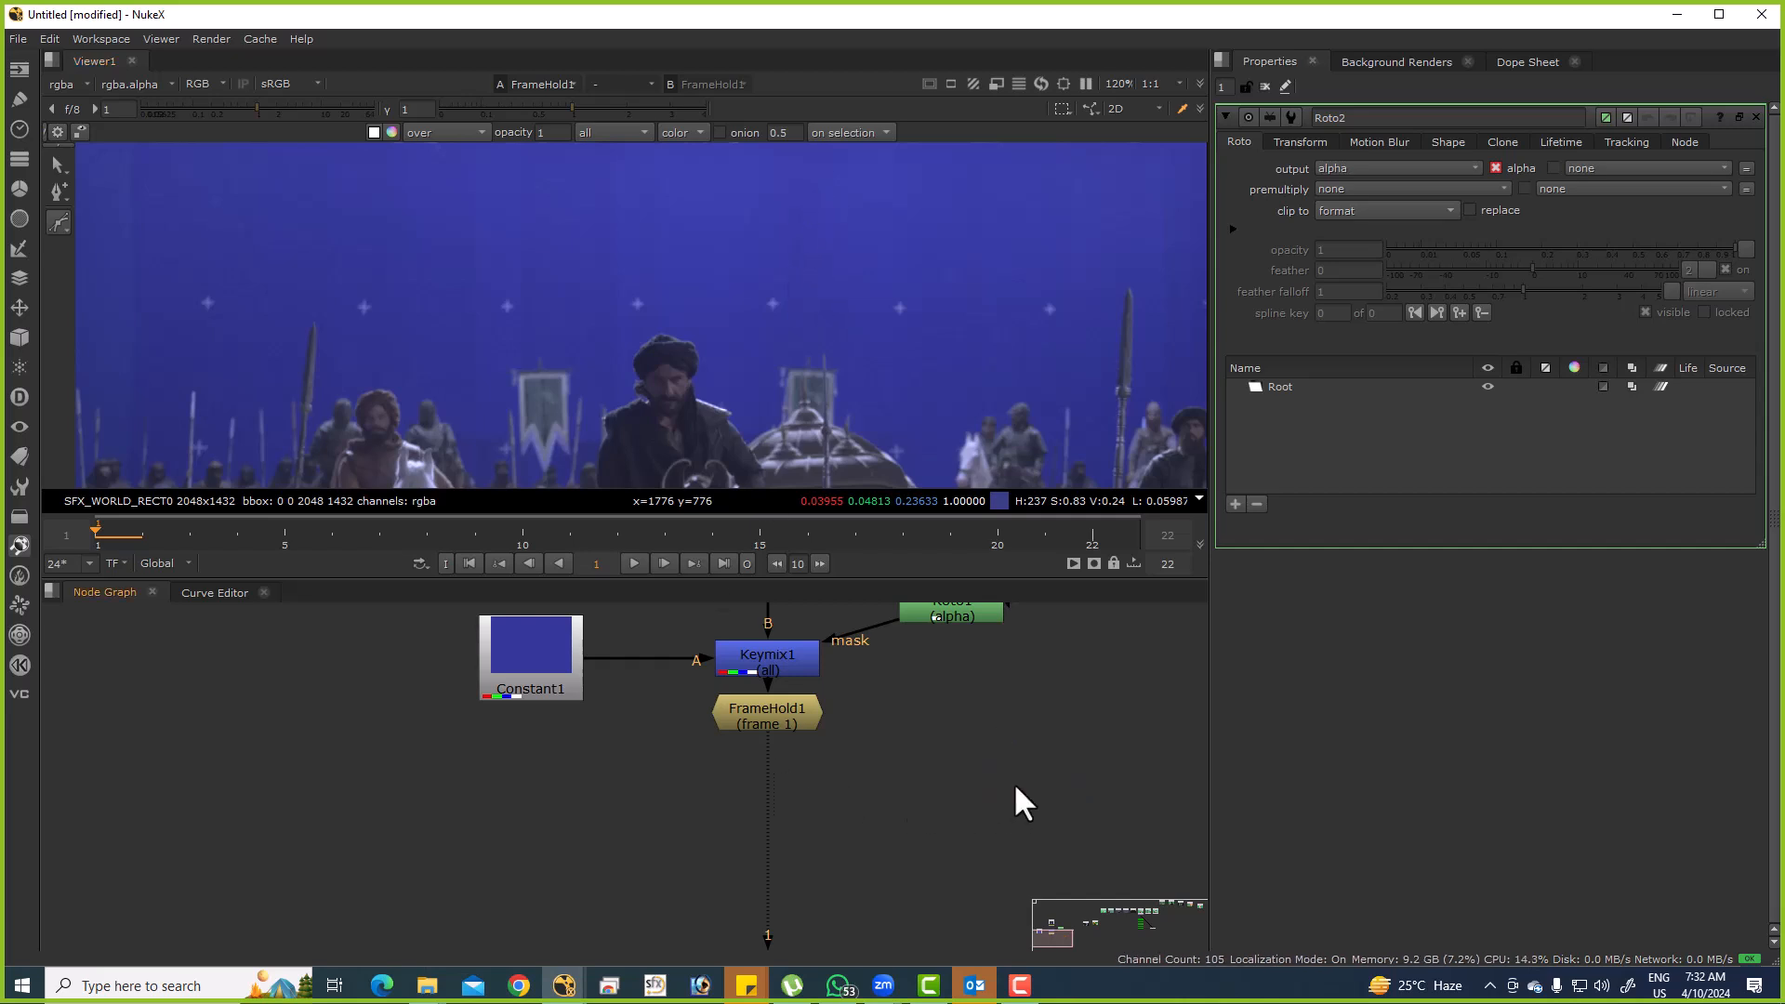
Insert a RotoPaint node below FrameHold1 and space the two nodes out in the pipe.
scroll(578, 293, down, 5)
scroll(566, 277, up, 4)
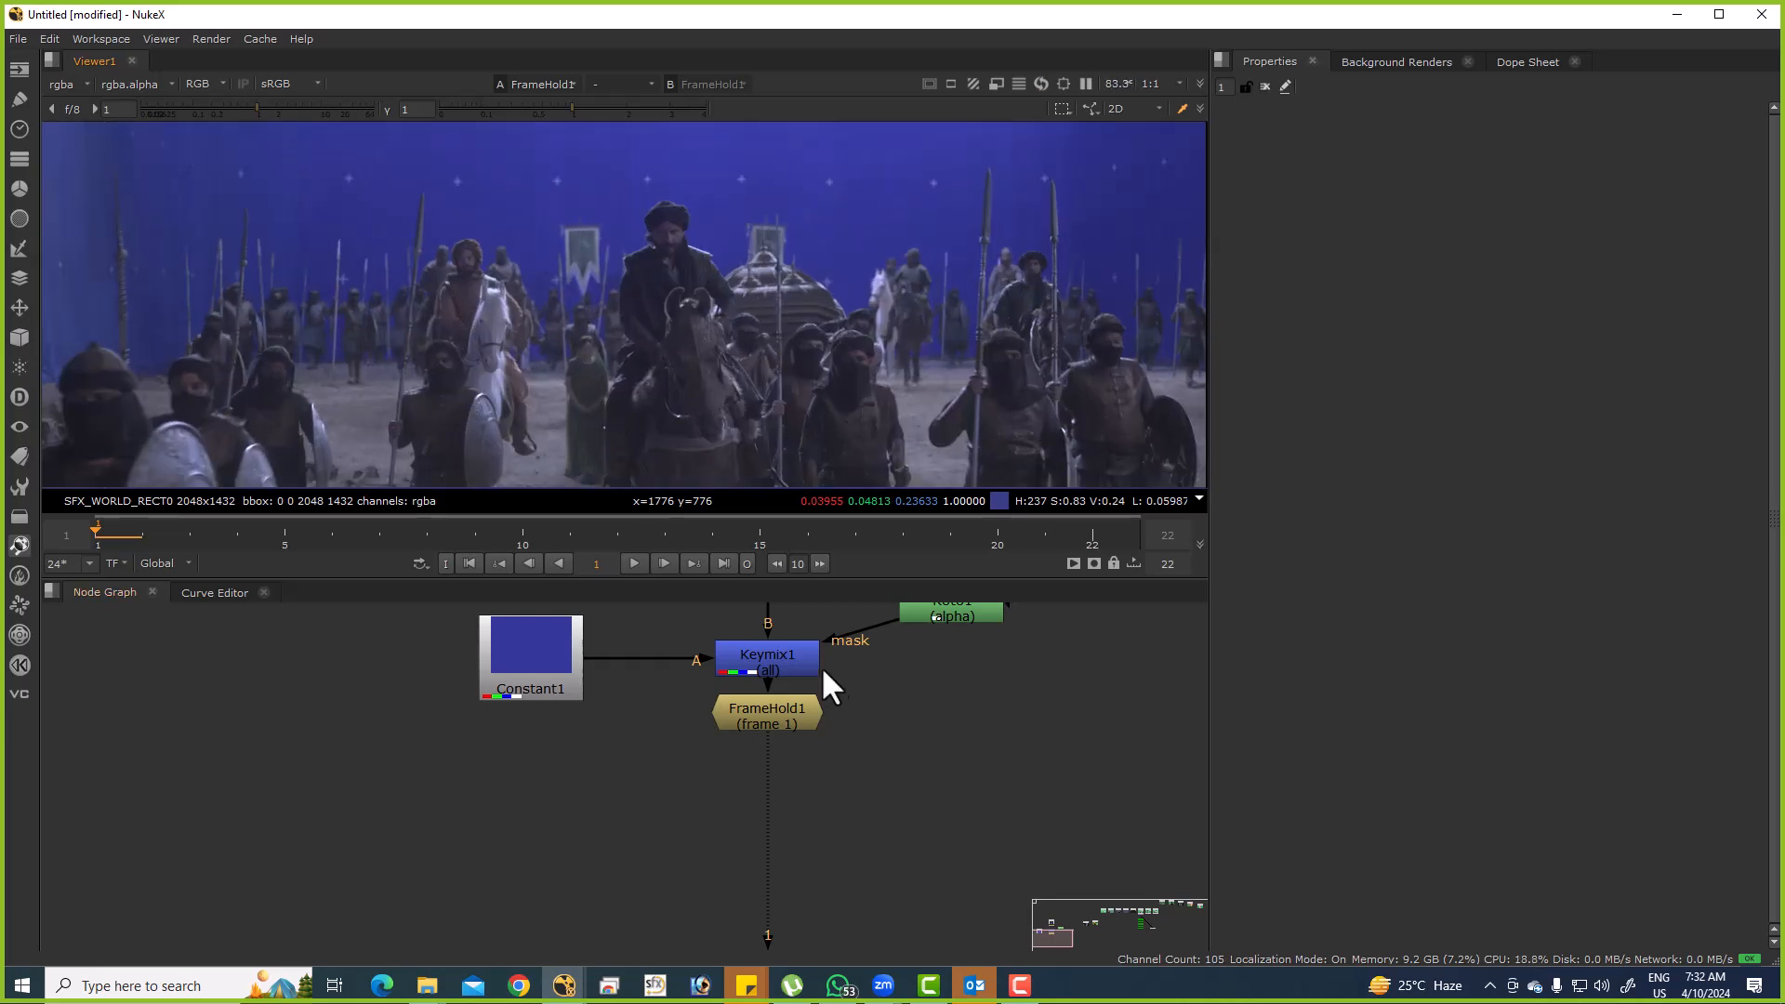
drag(783, 733, 794, 678)
key(p)
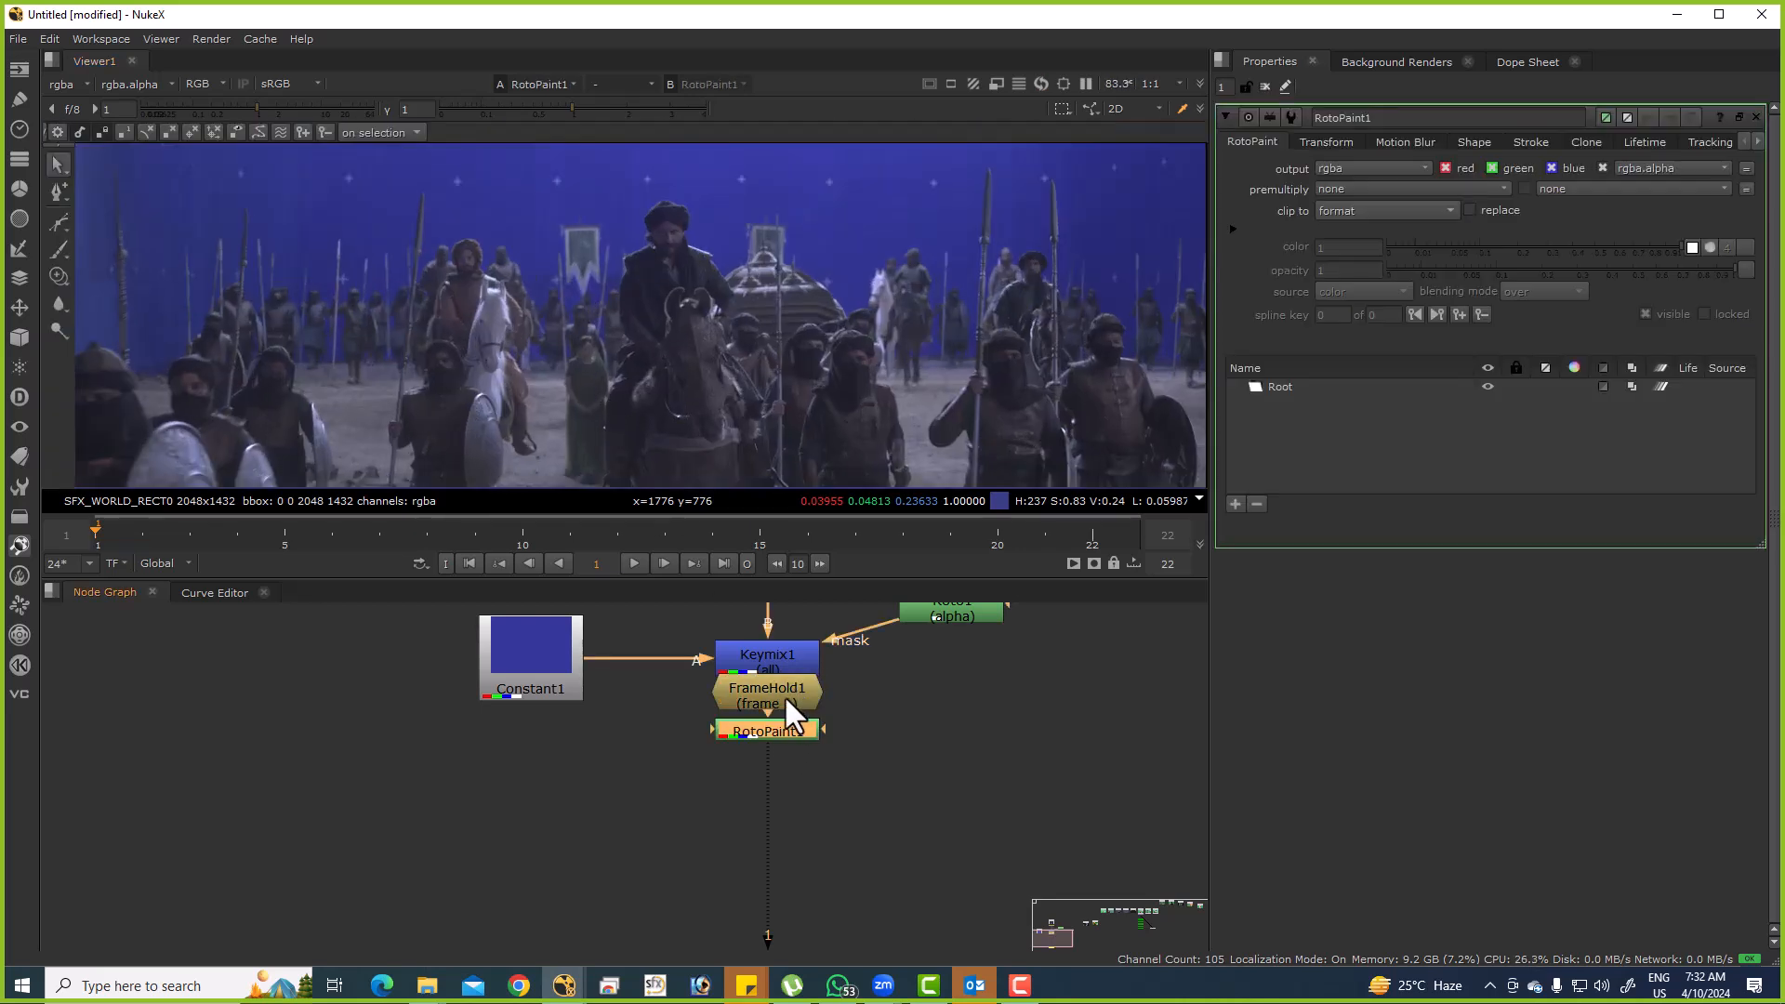
drag(910, 767, 655, 668)
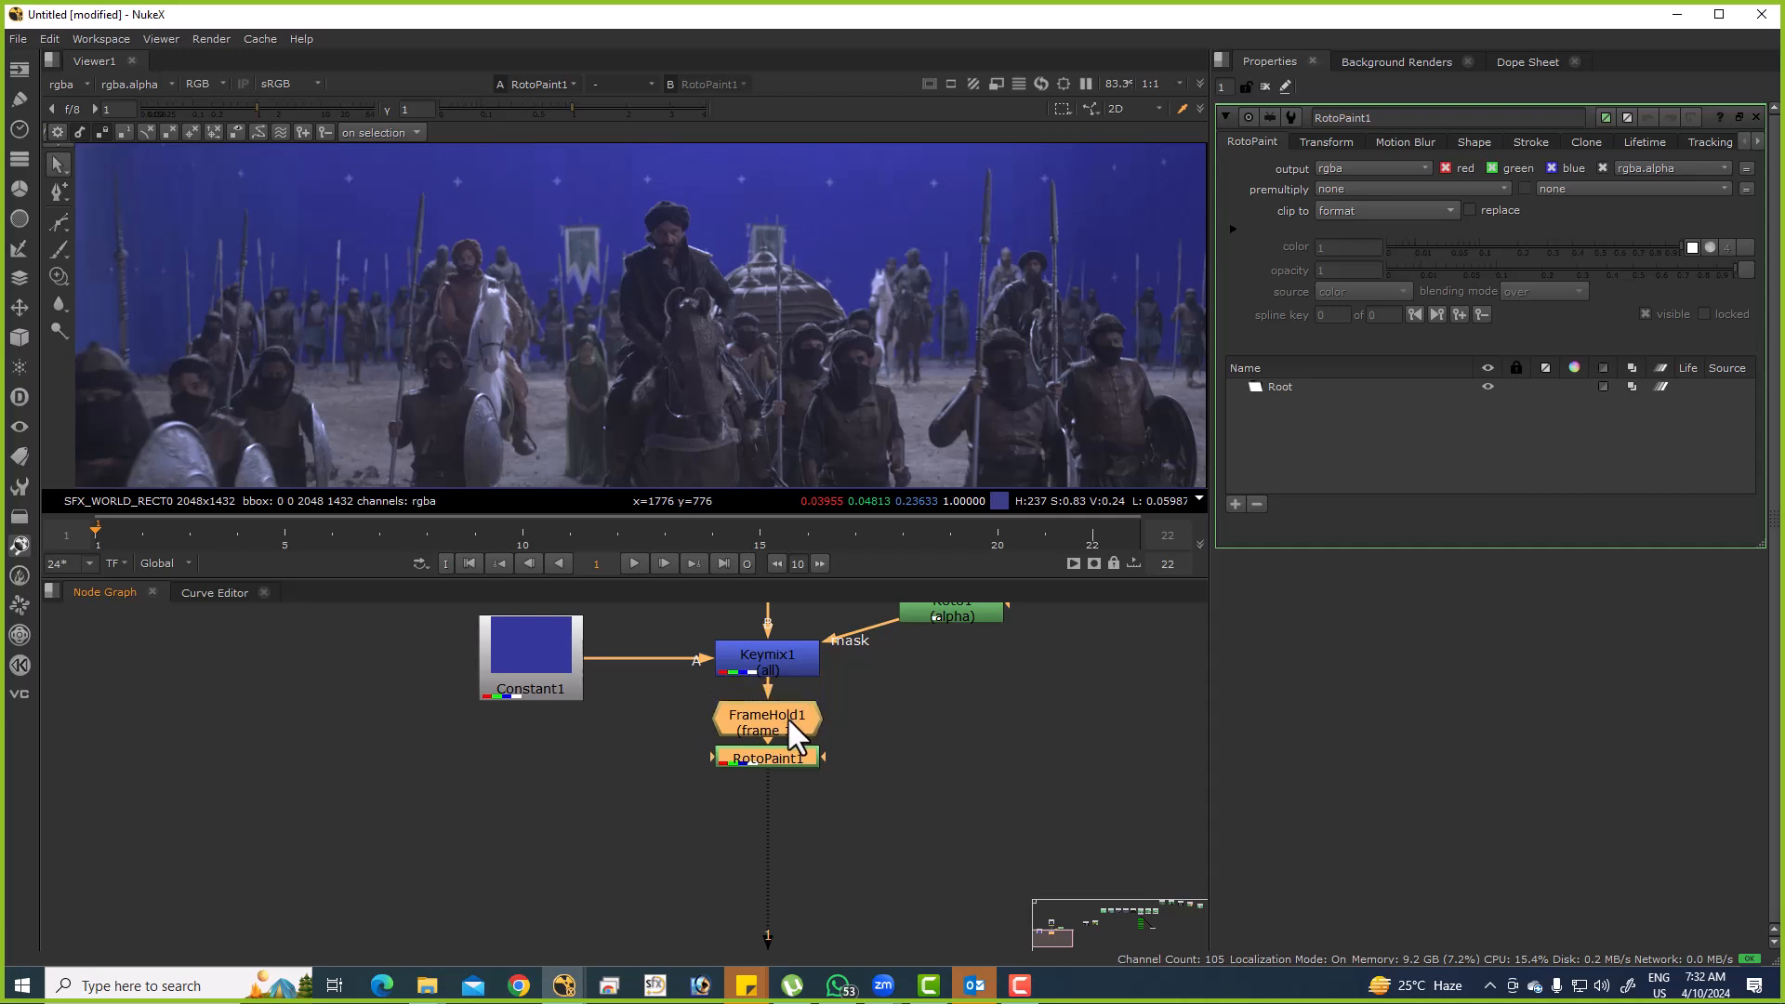
click(919, 716)
drag(786, 755, 789, 770)
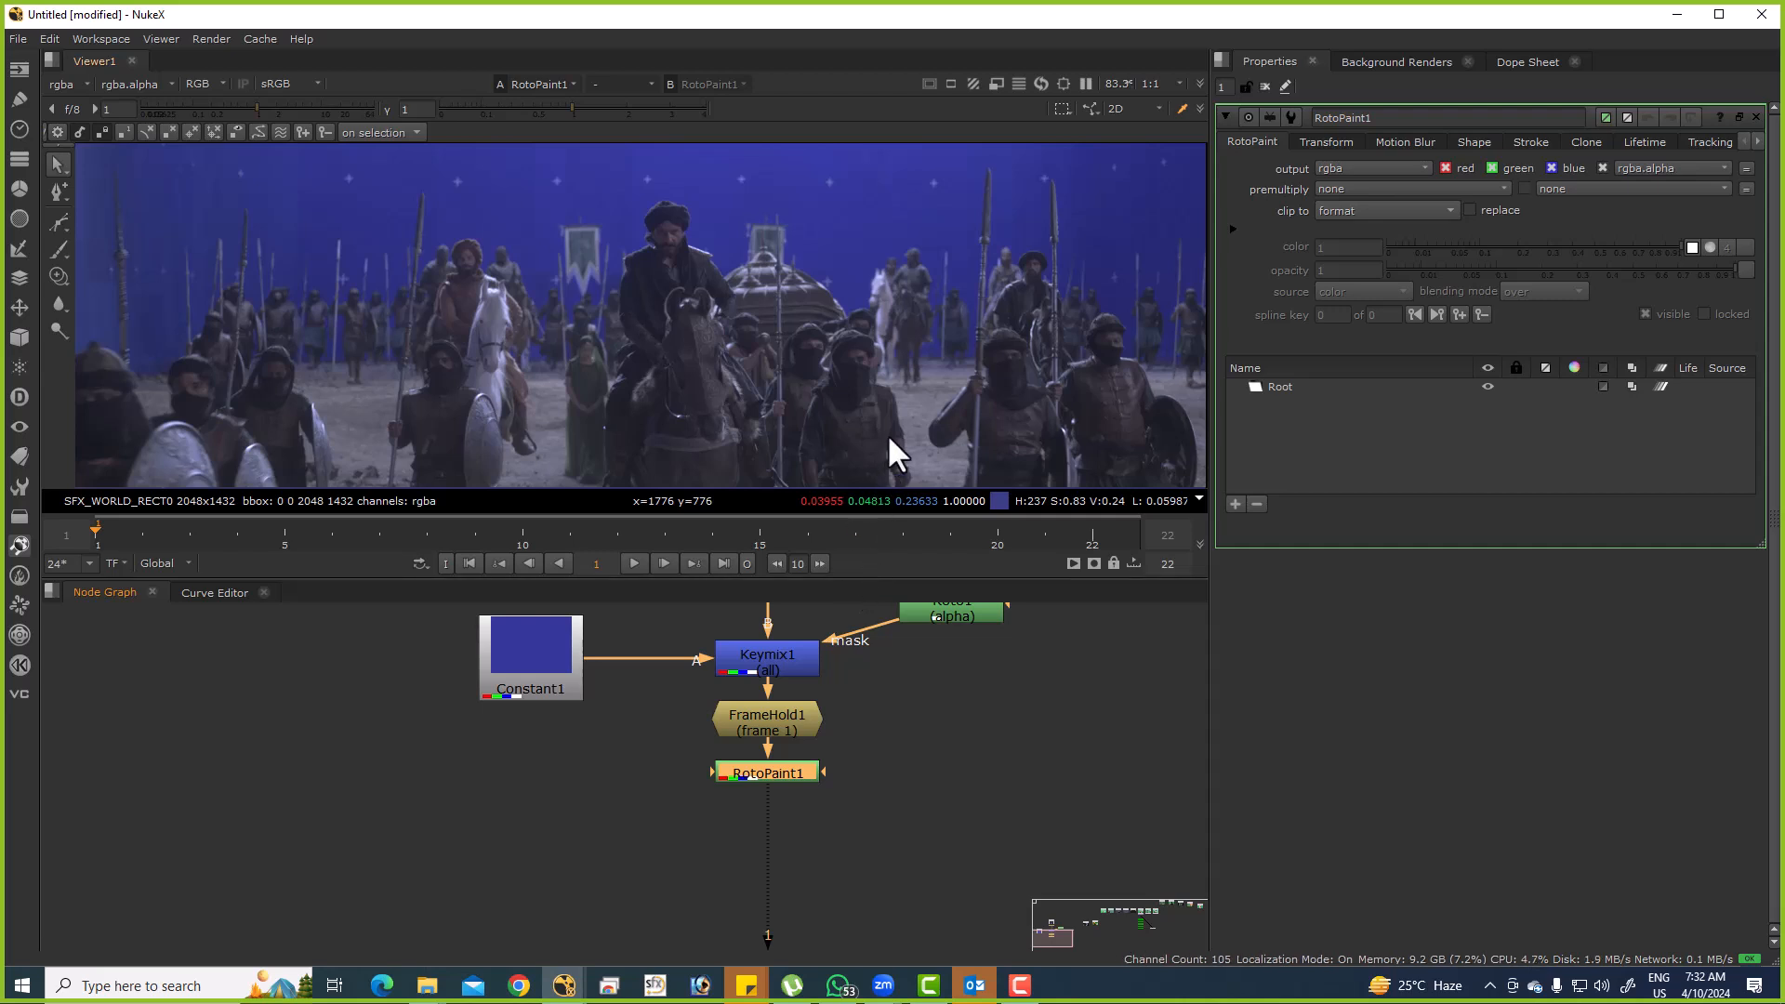
With RotoPaint's Clone tool at a brush size of about 17.8, cover the tracking markers beside the tall spear with clean blue from just above.
key(minus)
key(minus)
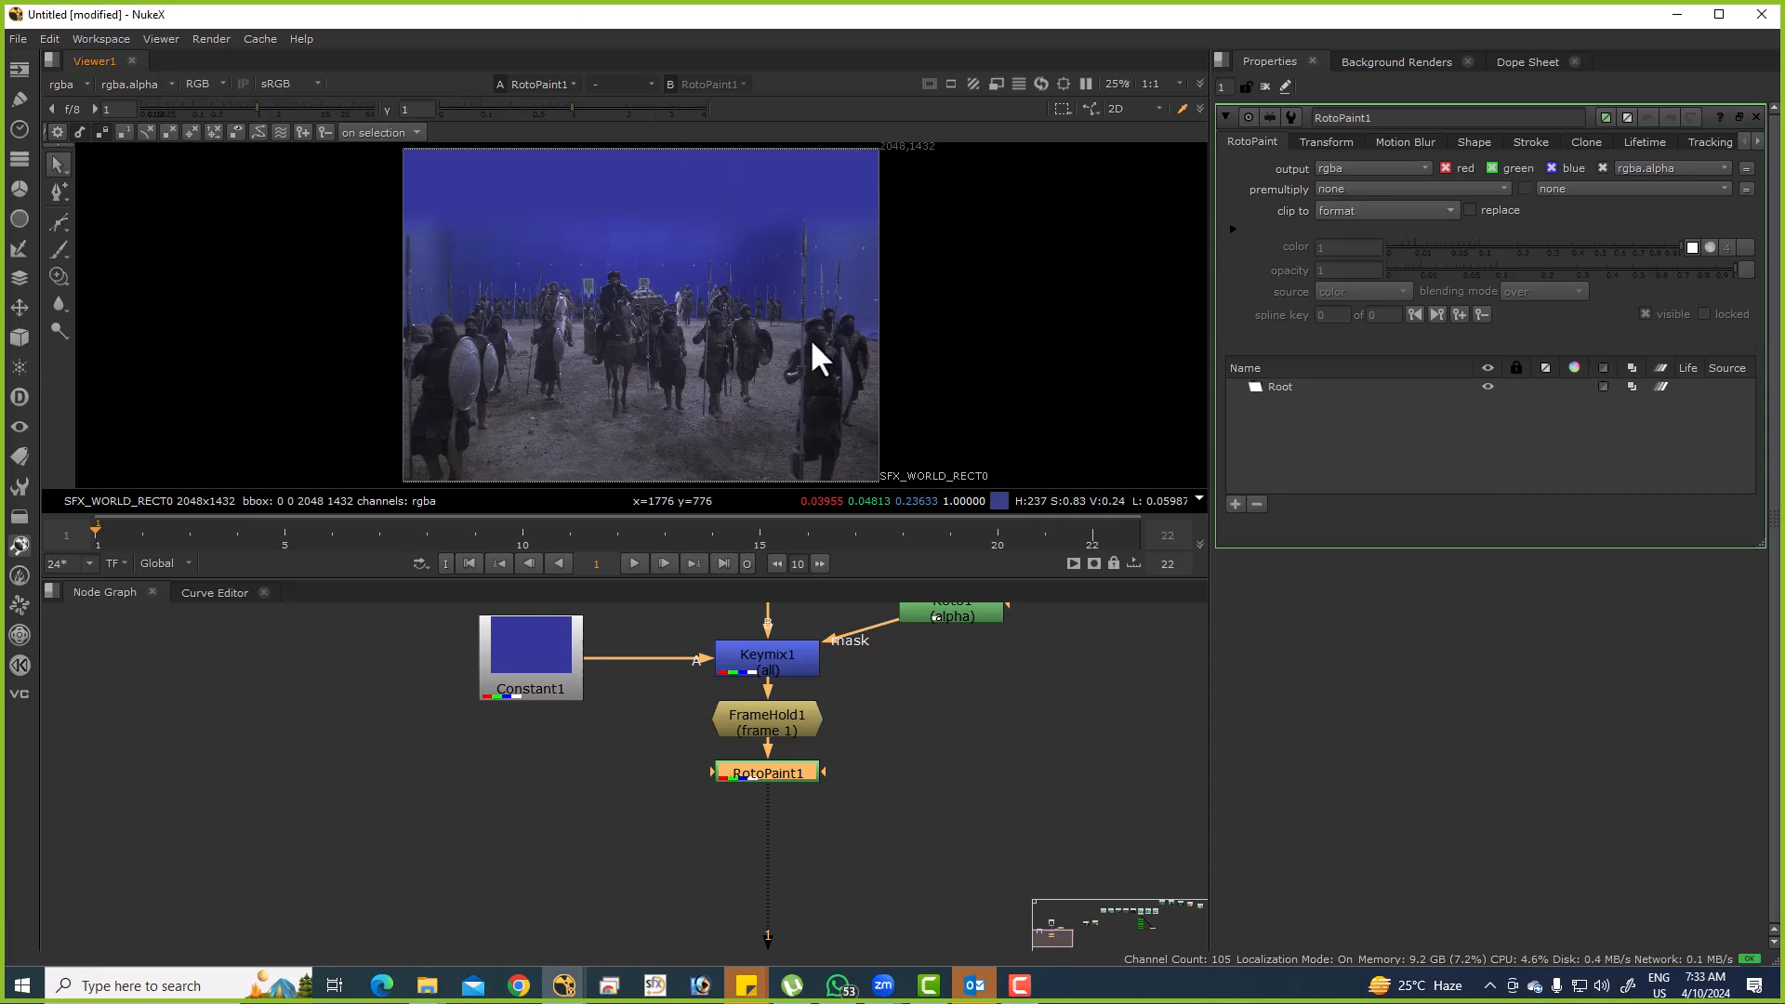
scroll(799, 307, up, 10)
scroll(662, 226, up, 1)
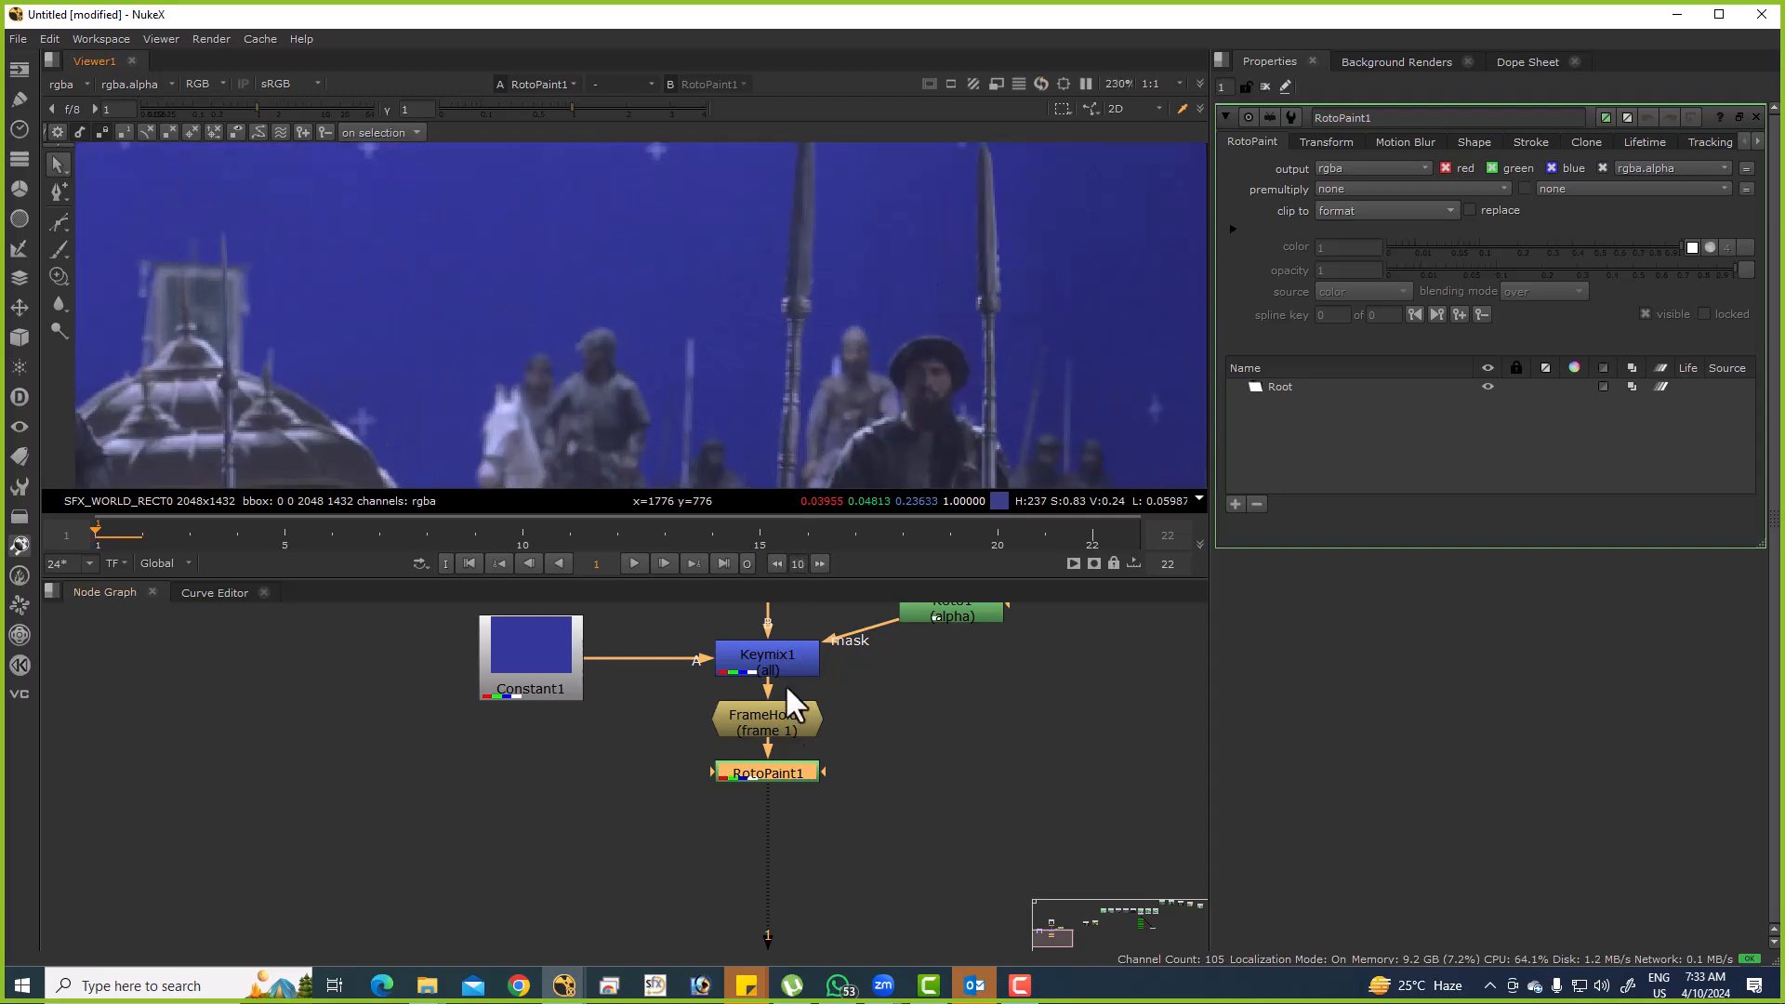
key(f)
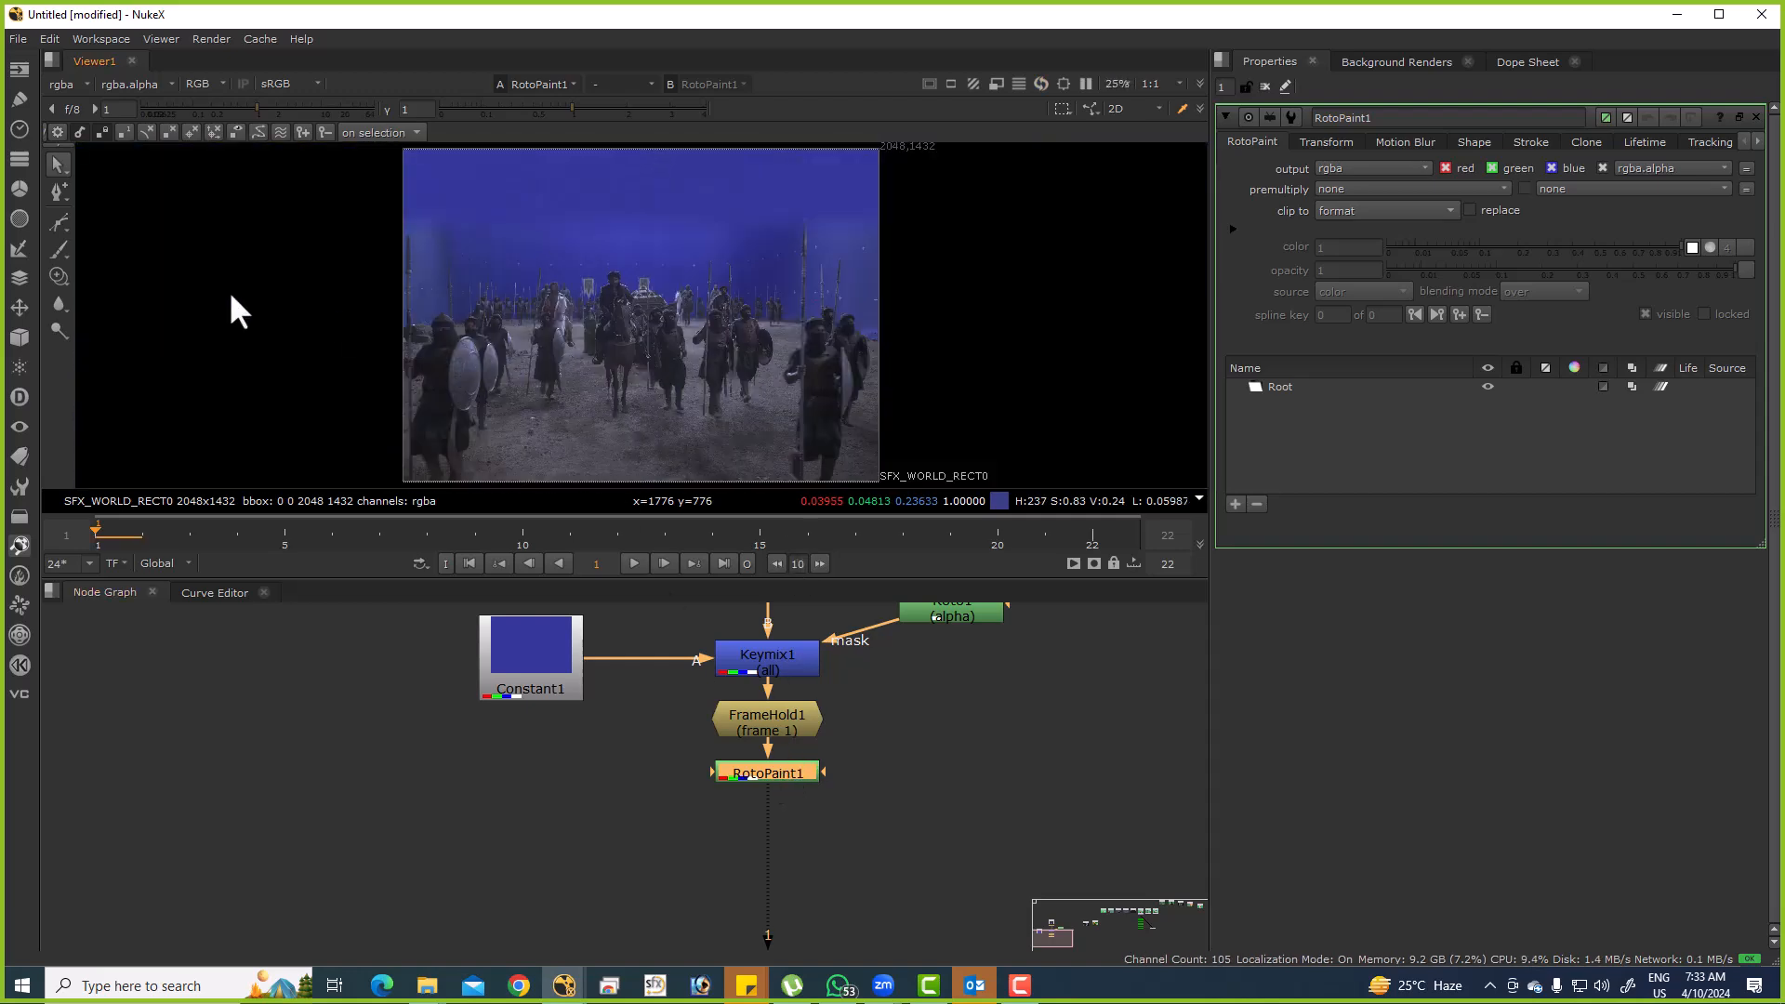
mouse_move(60, 270)
mouse_down()
mouse_move(128, 279)
mouse_move(64, 271)
mouse_up()
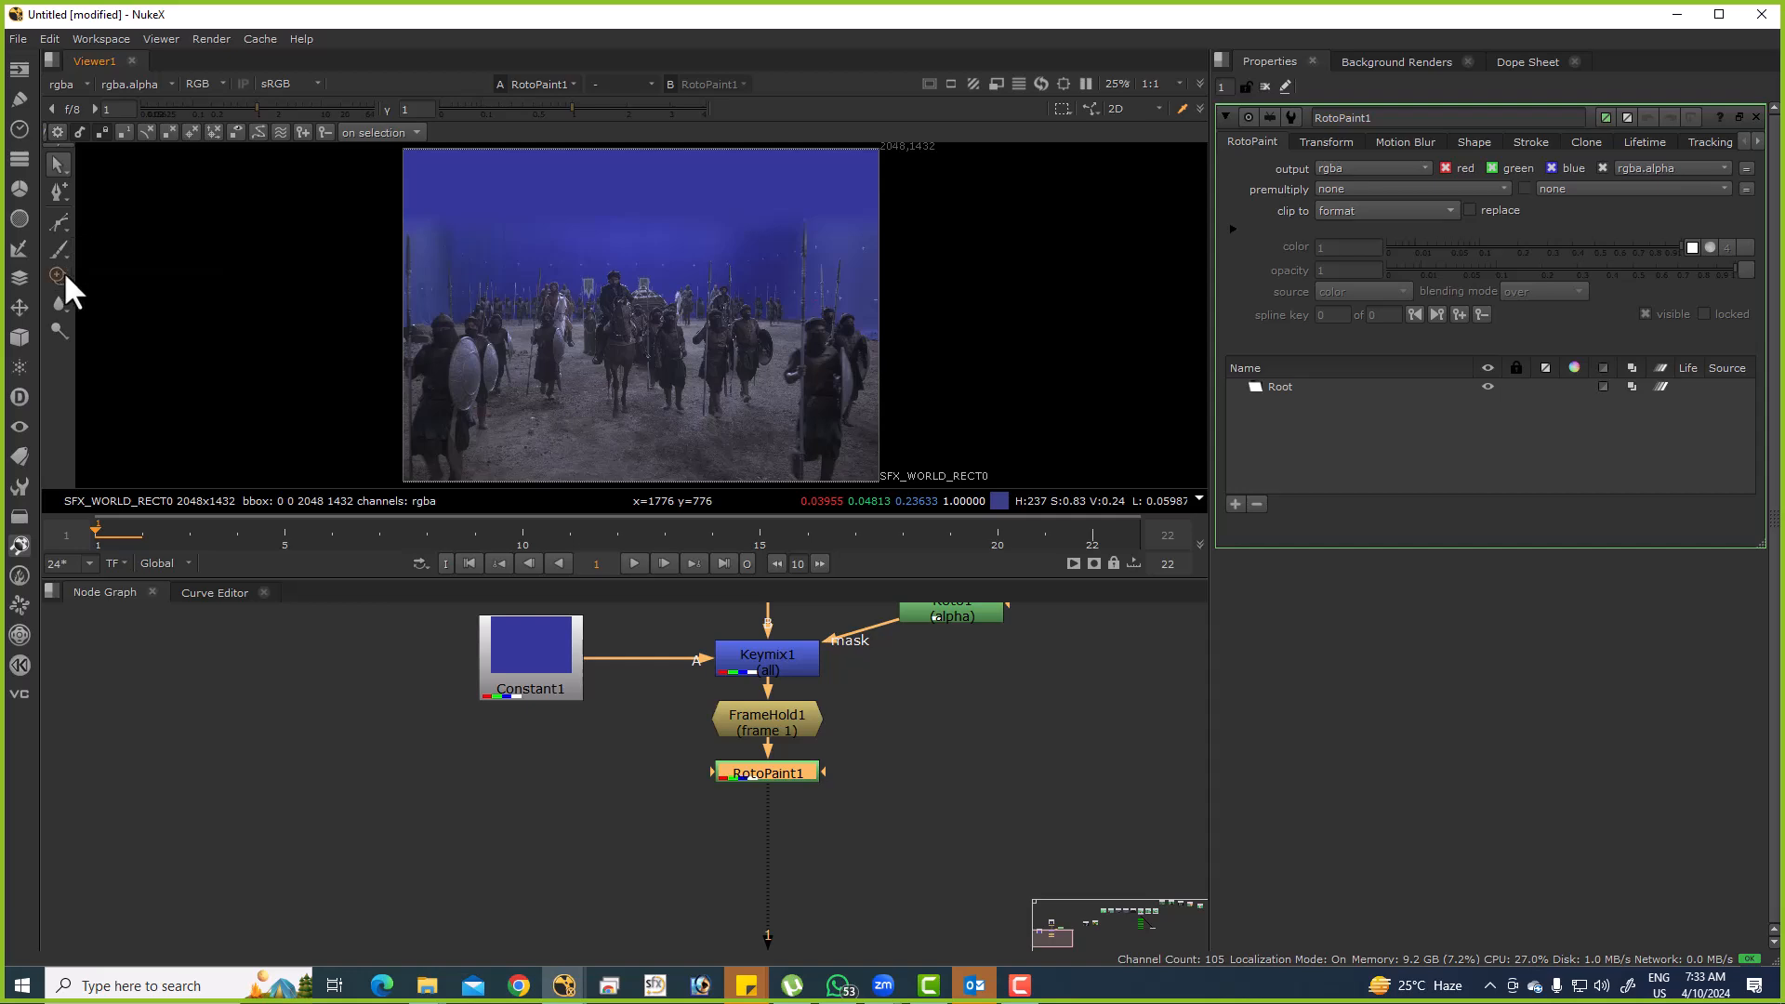
scroll(506, 316, up, 2)
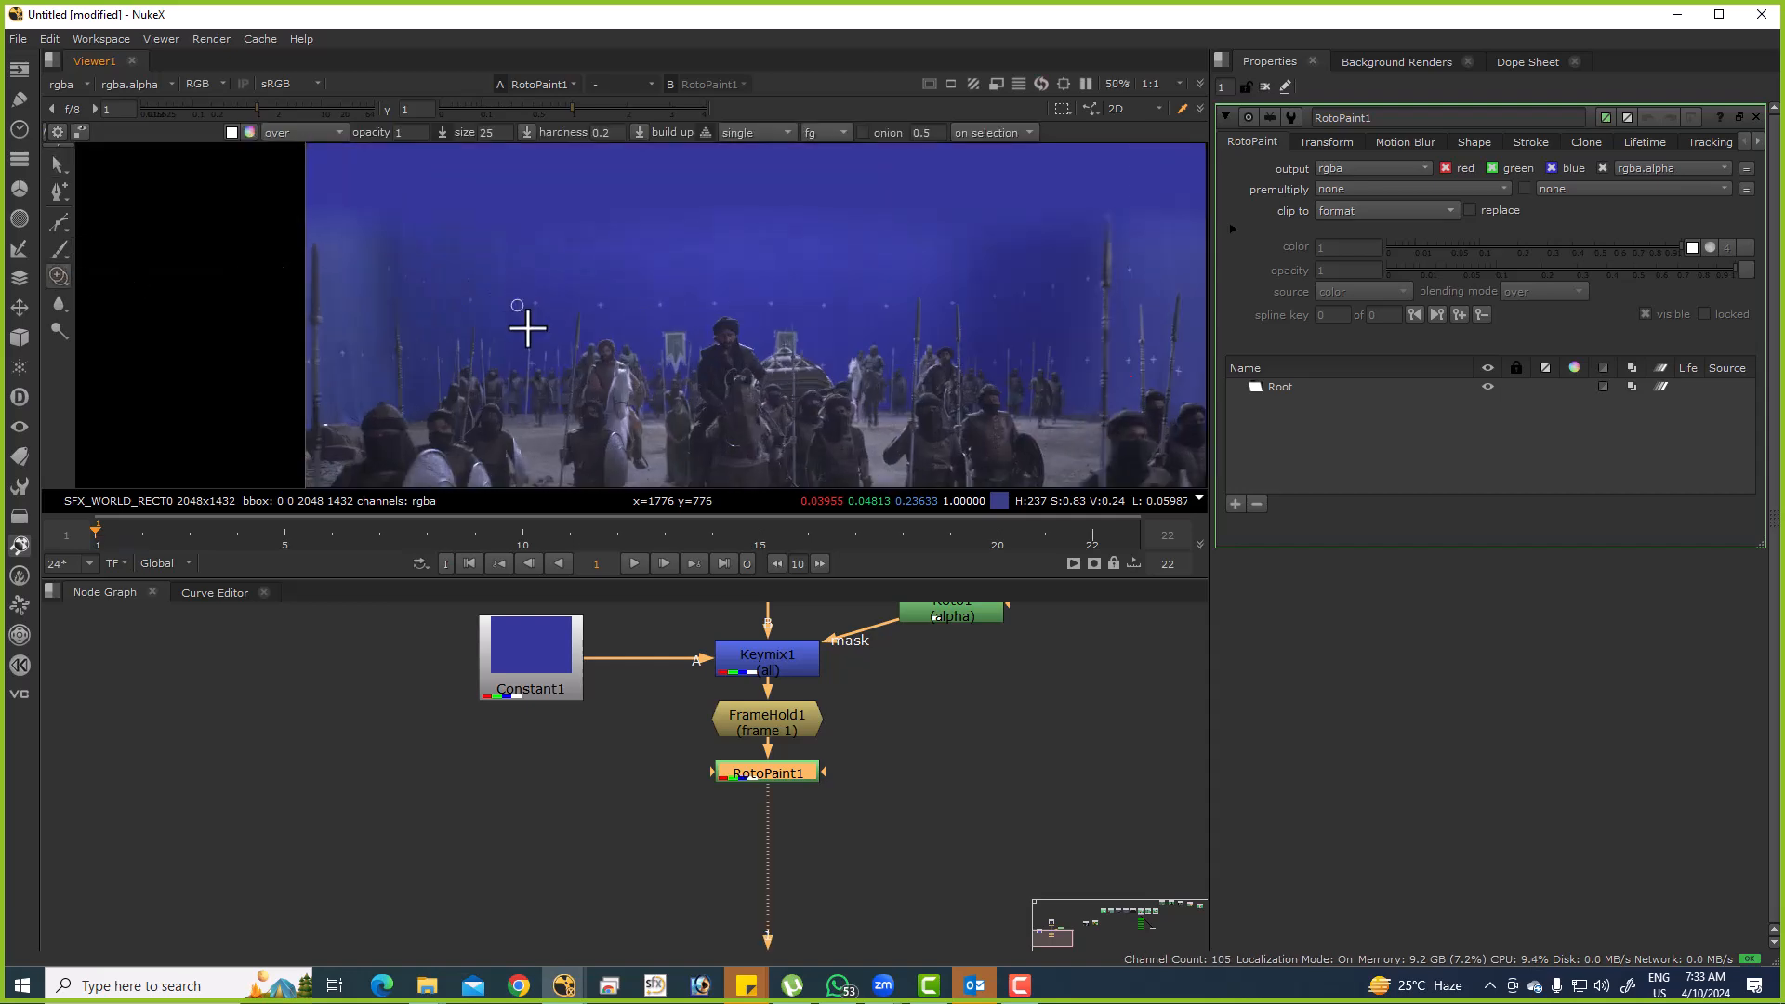
scroll(520, 316, up, 7)
key(space)
mouse_move(766, 426)
mouse_down()
mouse_move(712, 569)
mouse_move(725, 586)
mouse_move(706, 578)
mouse_move(722, 555)
mouse_move(705, 598)
mouse_up()
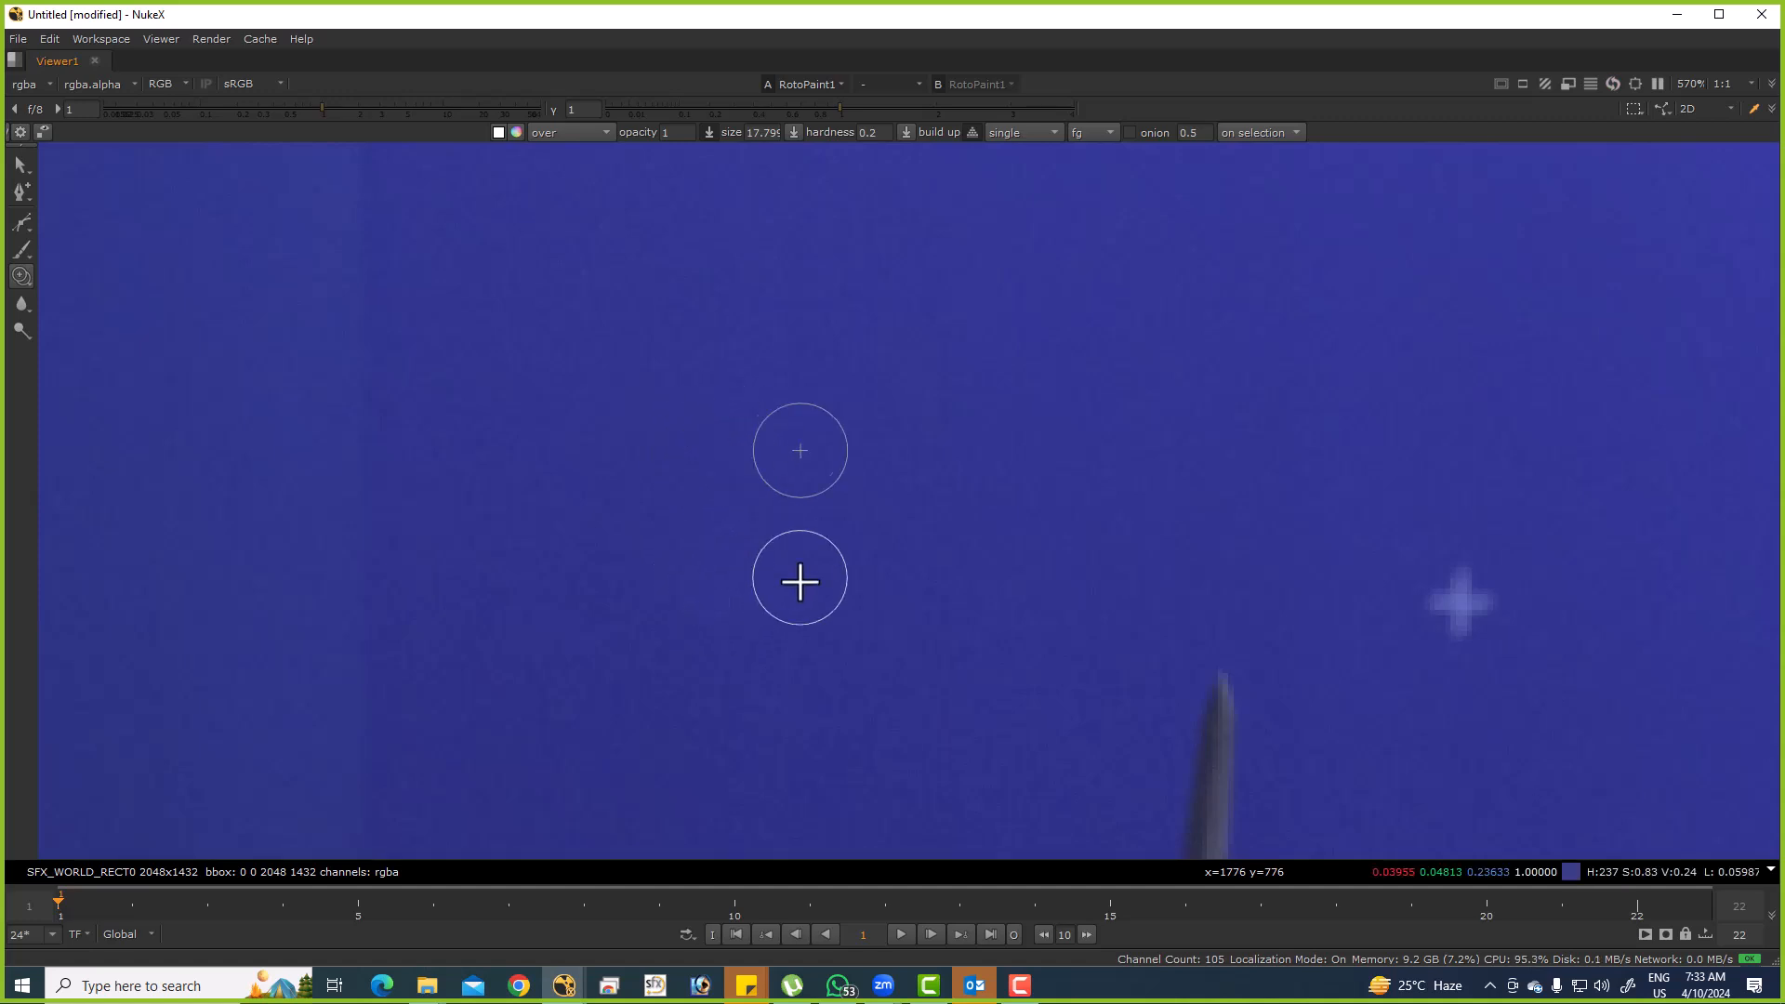
mouse_move(1139, 465)
mouse_down()
mouse_move(1068, 493)
mouse_move(1088, 506)
mouse_up()
Clone clean blue over the diagonal row of tracking markers above the spears in the left part of the plate.
scroll(1138, 488, down, 3)
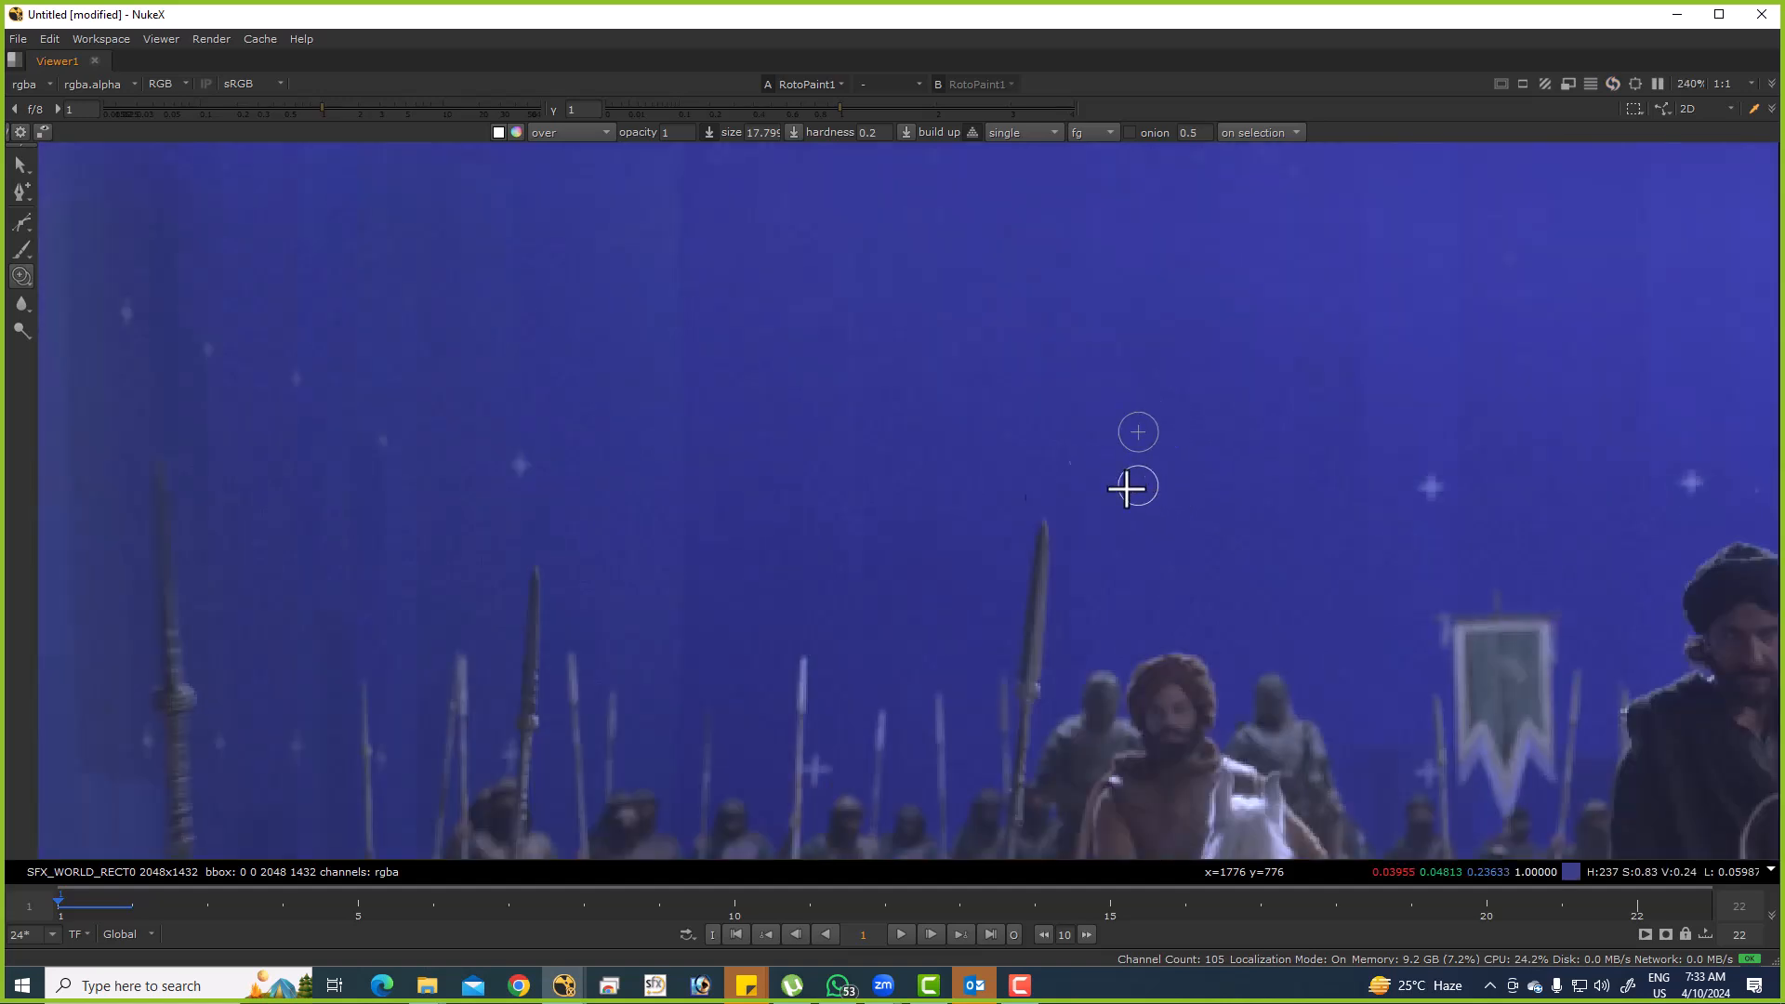
scroll(1138, 488, down, 3)
scroll(1027, 466, up, 5)
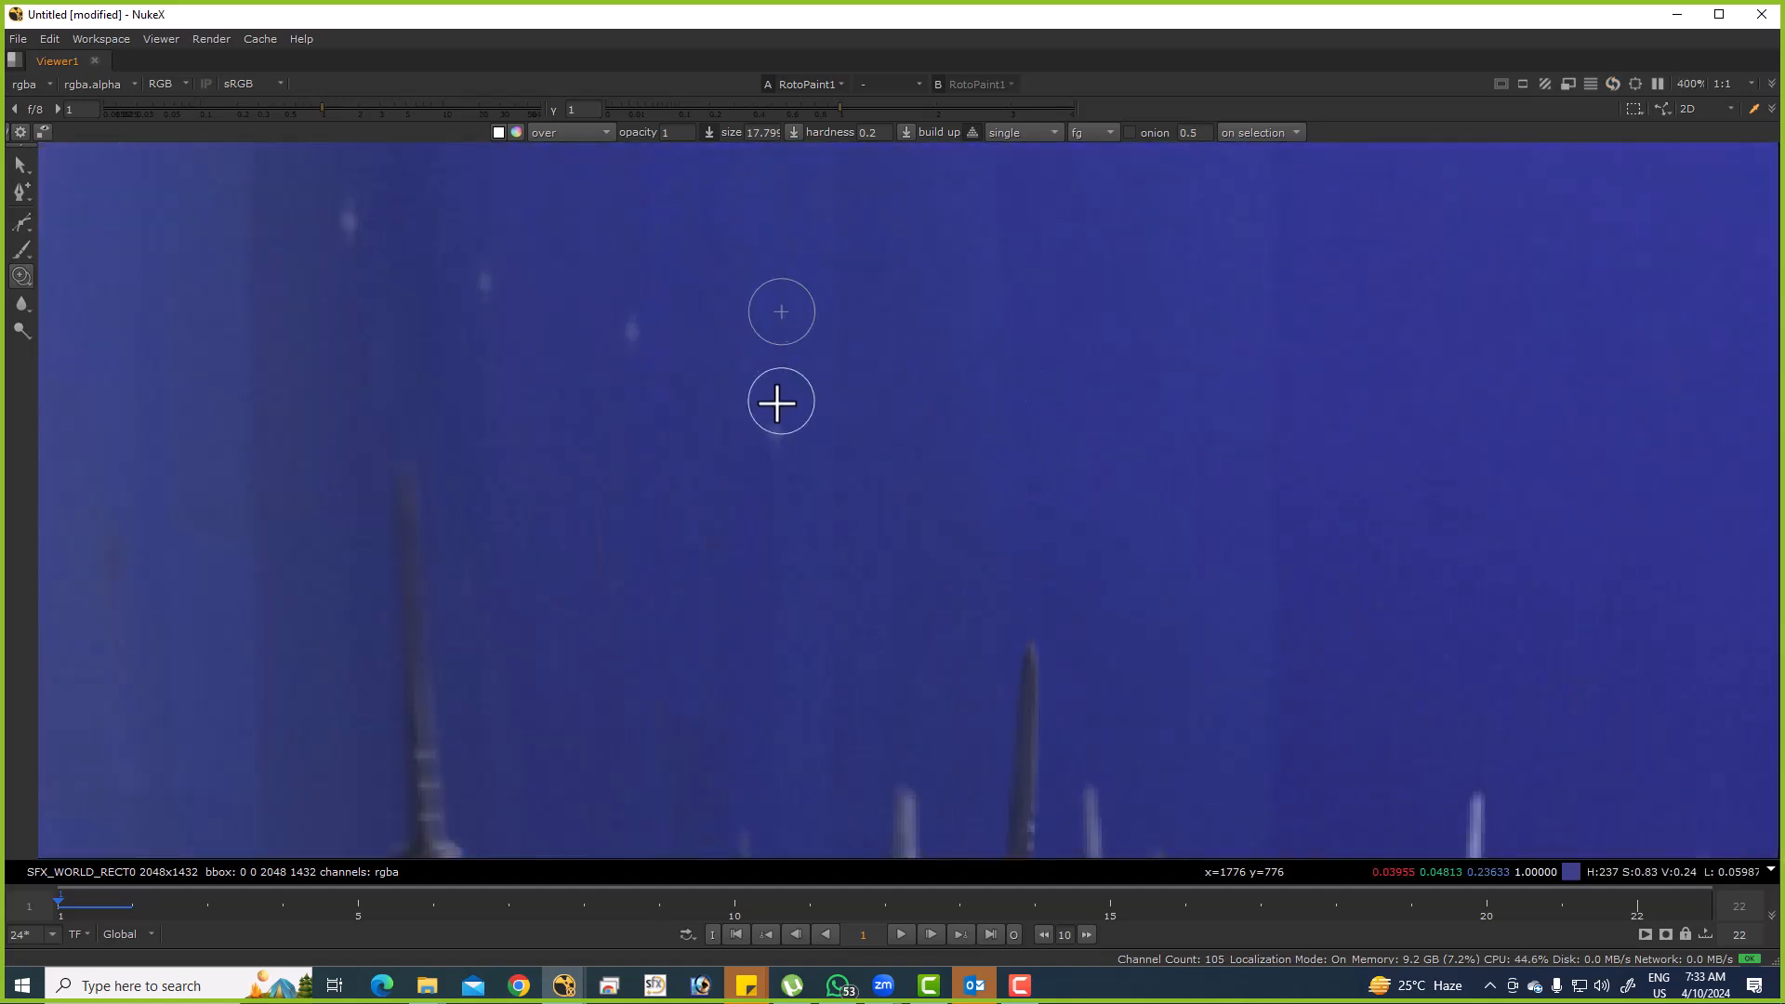
mouse_move(712, 375)
mouse_down()
mouse_move(773, 478)
mouse_move(810, 495)
mouse_up()
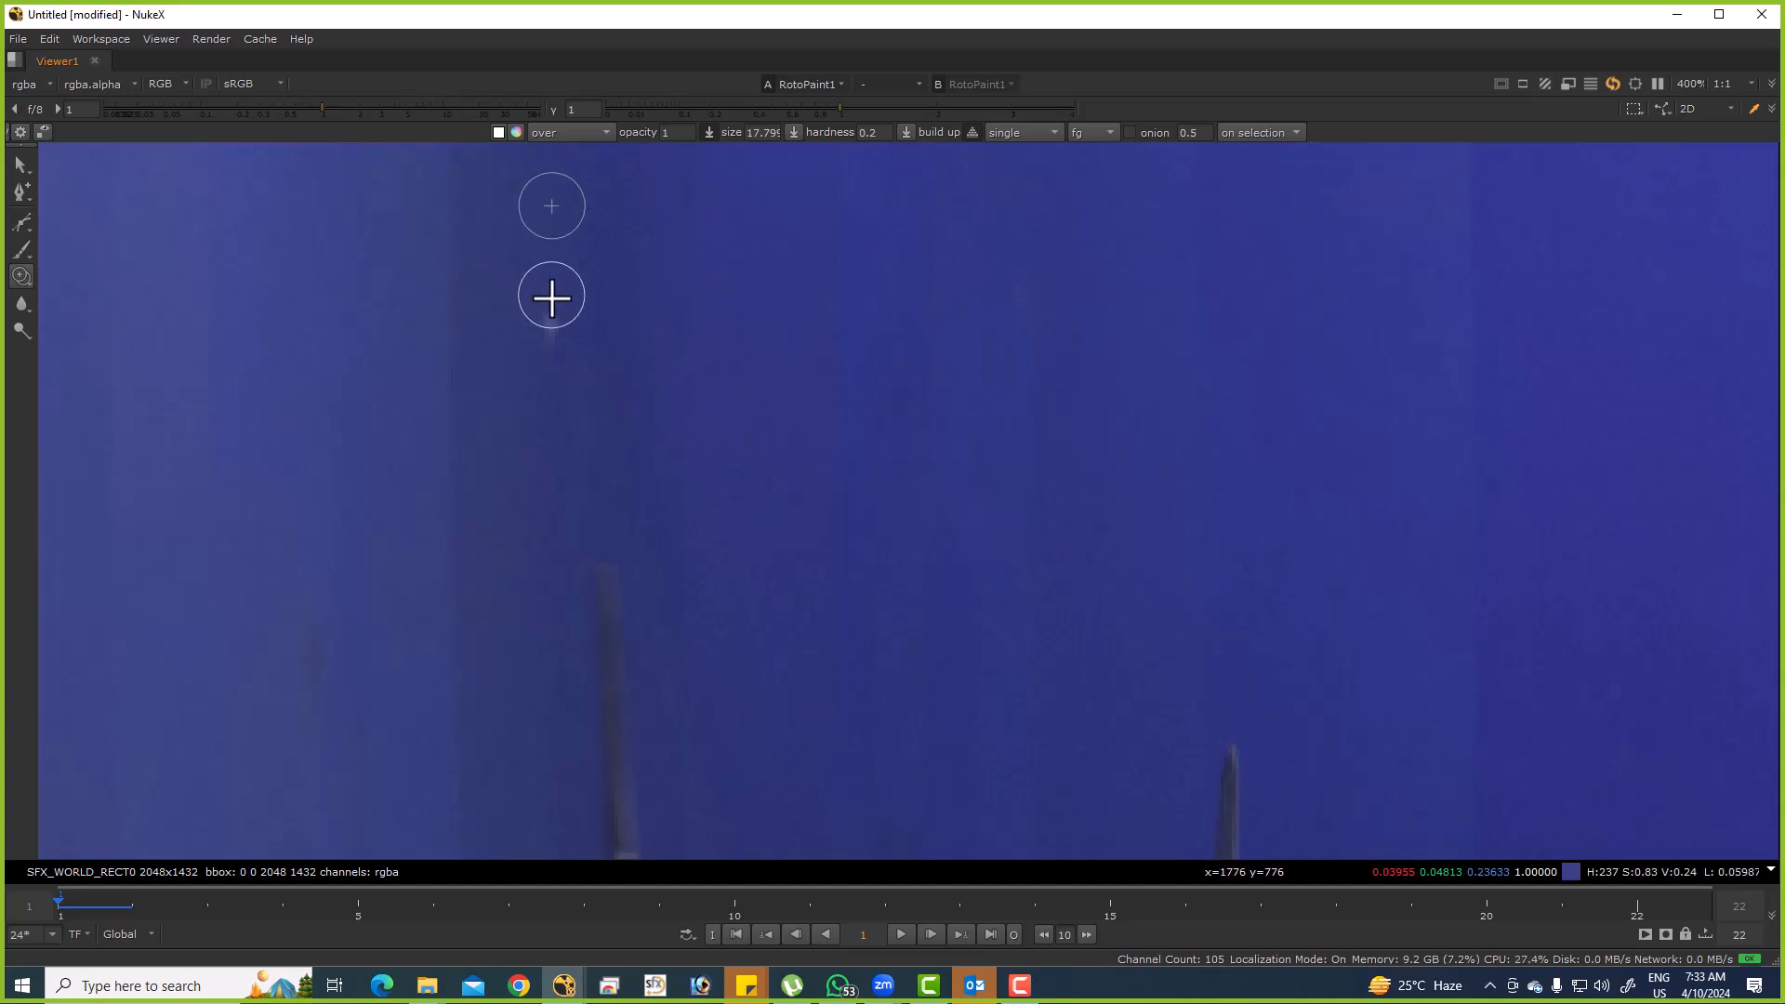
Clone clean blue over the low row of tracking markers leading up to the near side of the tall knobbed spear.
scroll(548, 344, down, 4)
scroll(576, 391, up, 6)
mouse_move(467, 493)
mouse_down()
mouse_move(499, 423)
mouse_move(497, 487)
mouse_move(485, 446)
mouse_move(486, 488)
mouse_up()
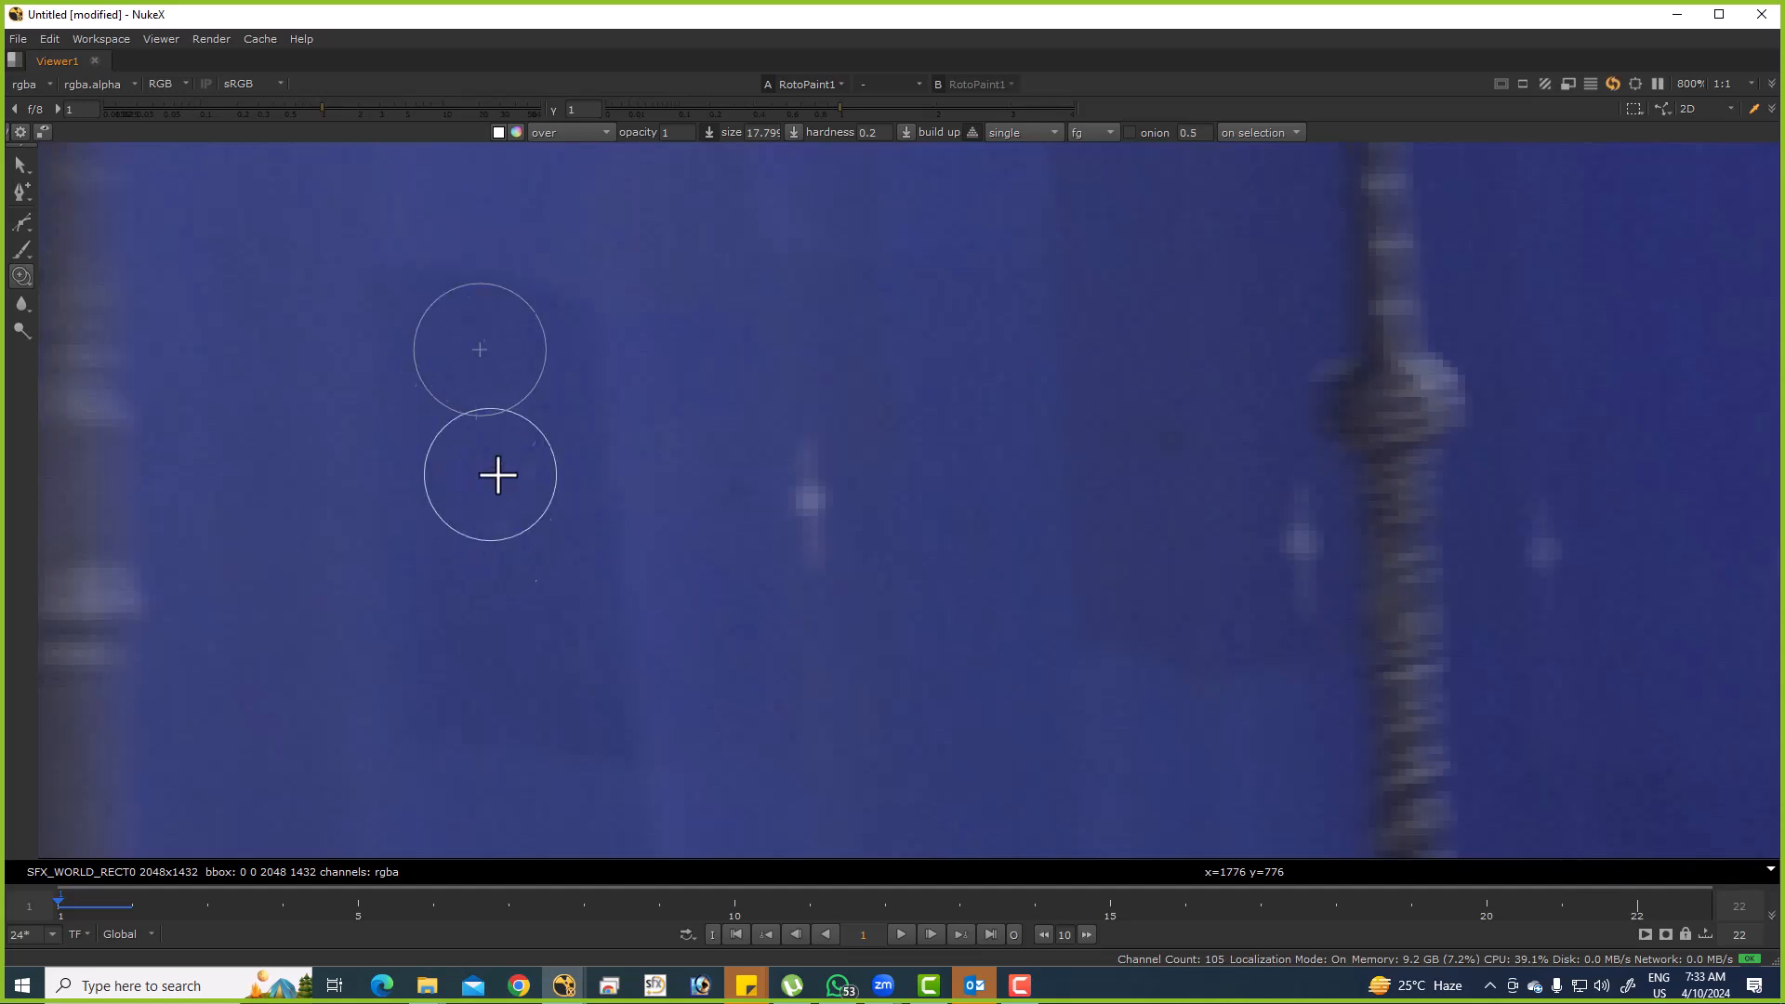
drag(790, 521, 709, 466)
drag(827, 521, 536, 502)
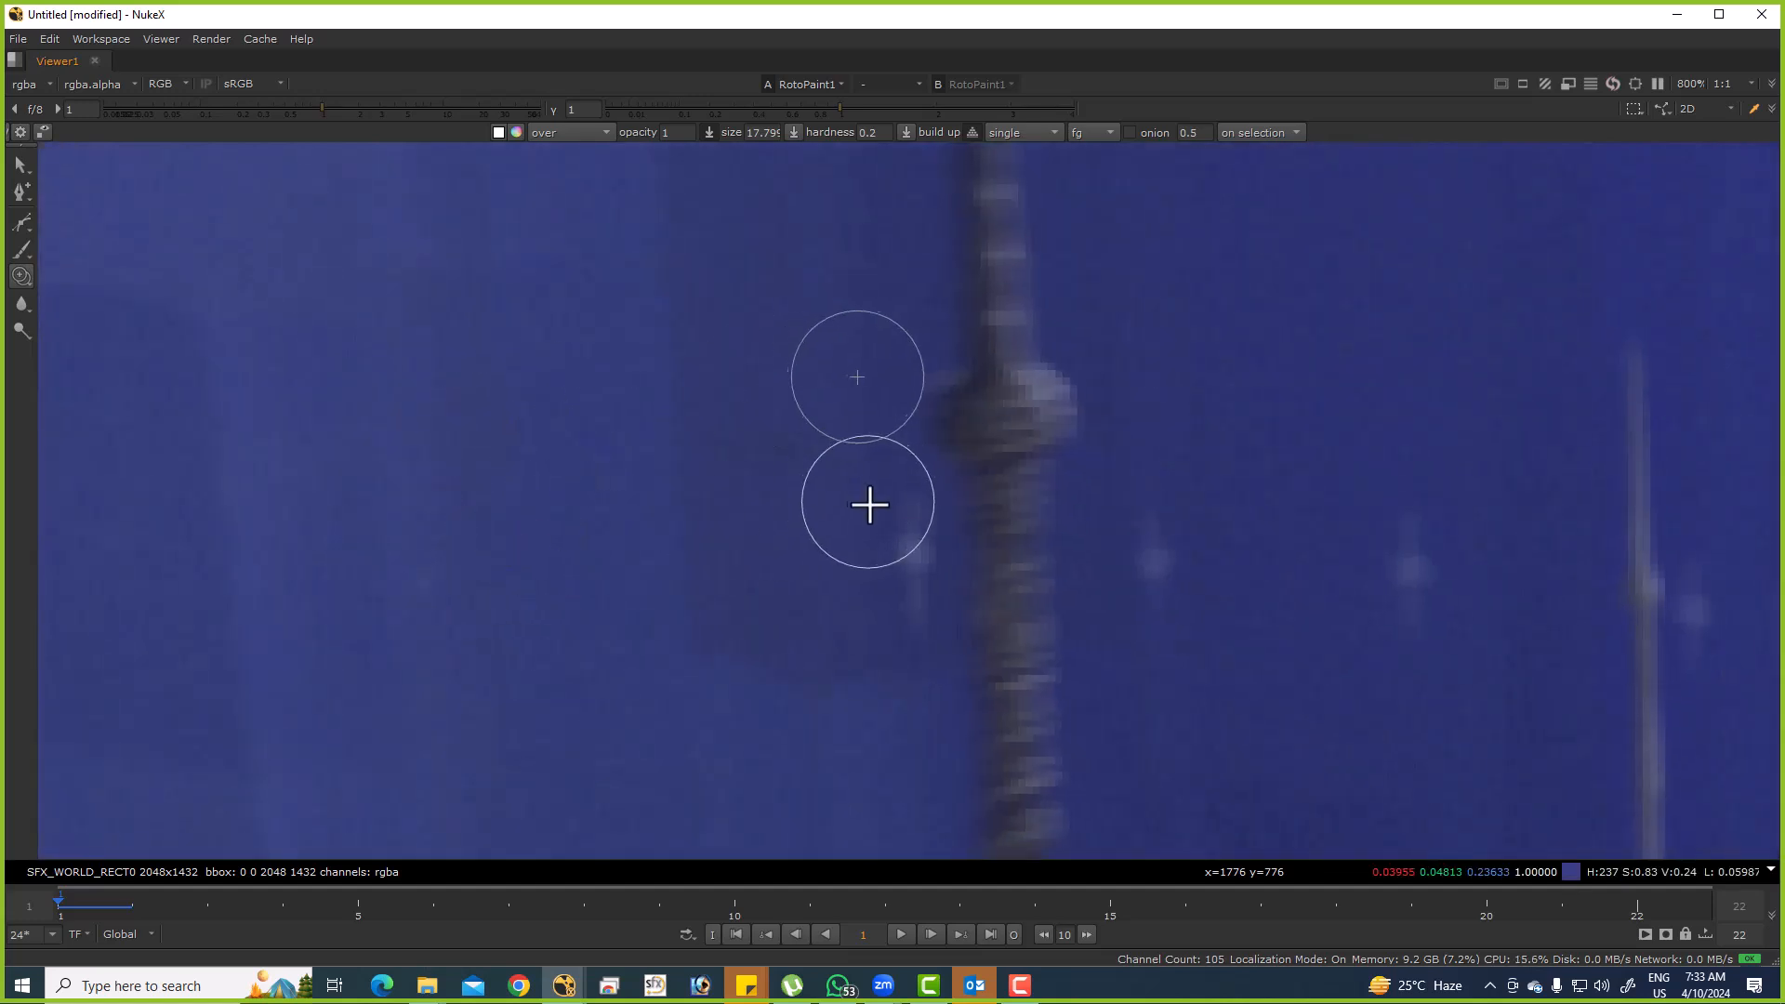
drag(830, 387, 915, 500)
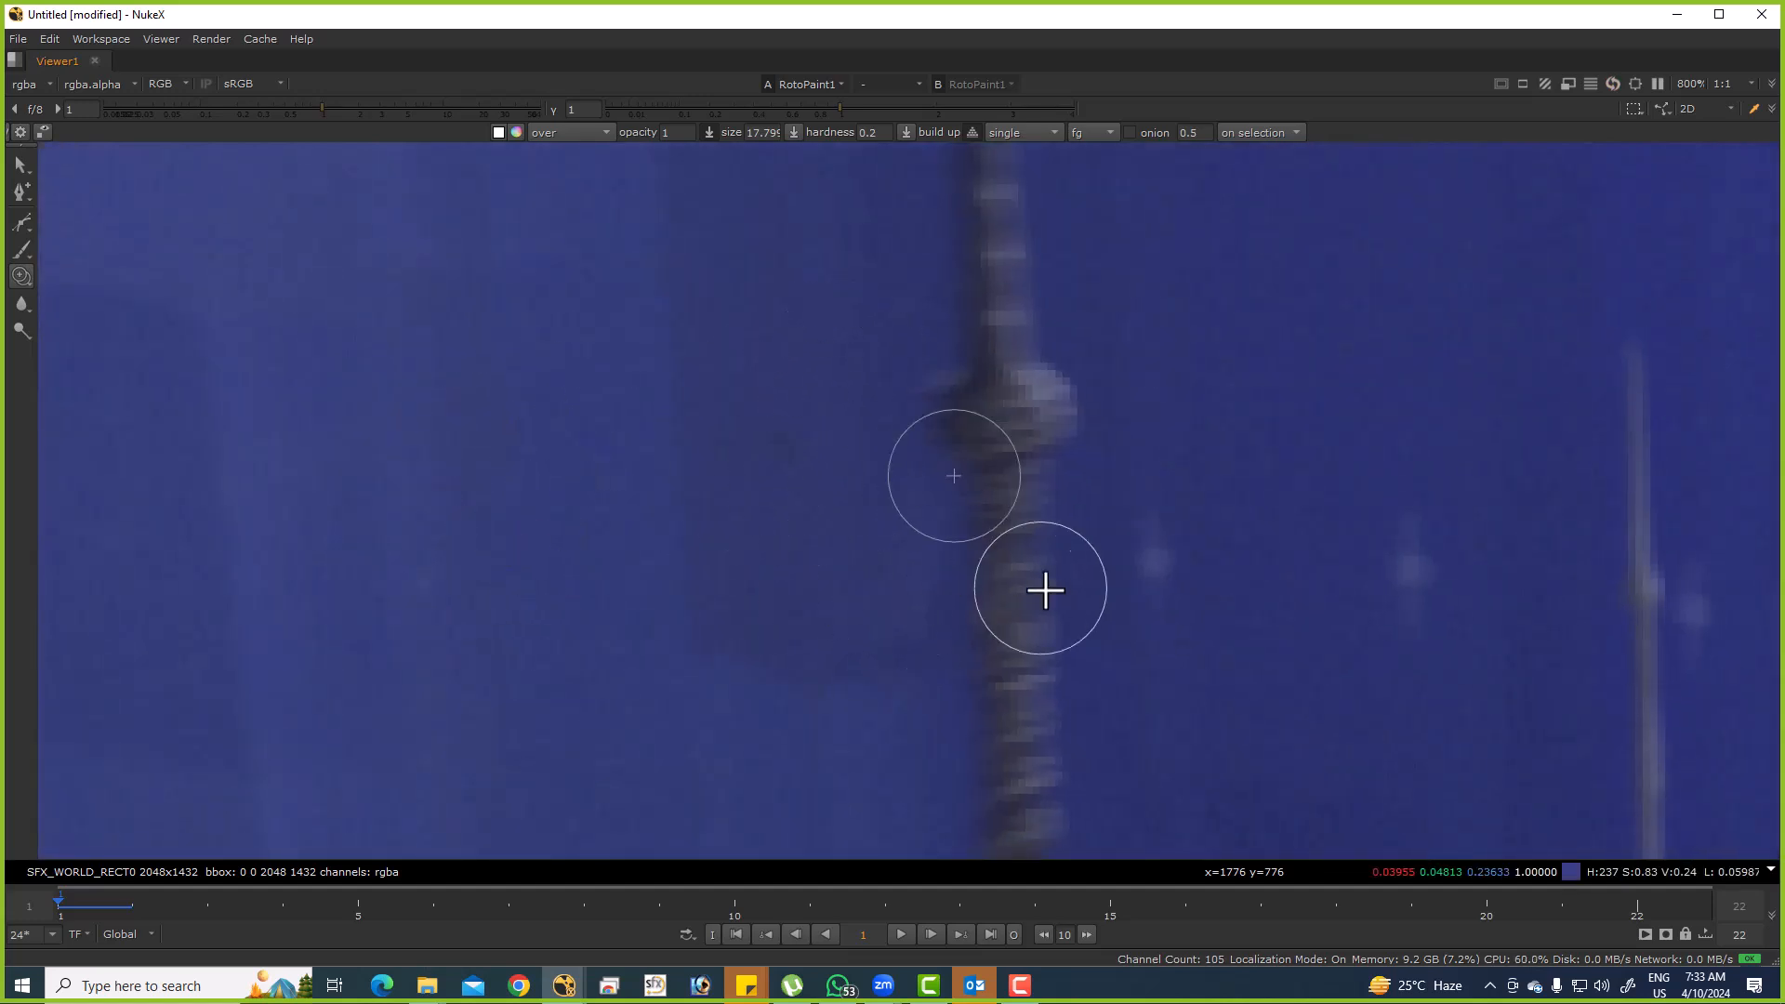
Clone out the markers beyond the knobbed spear, reducing the brush size to 11 for the one above the hooded soldiers.
drag(1028, 590, 758, 572)
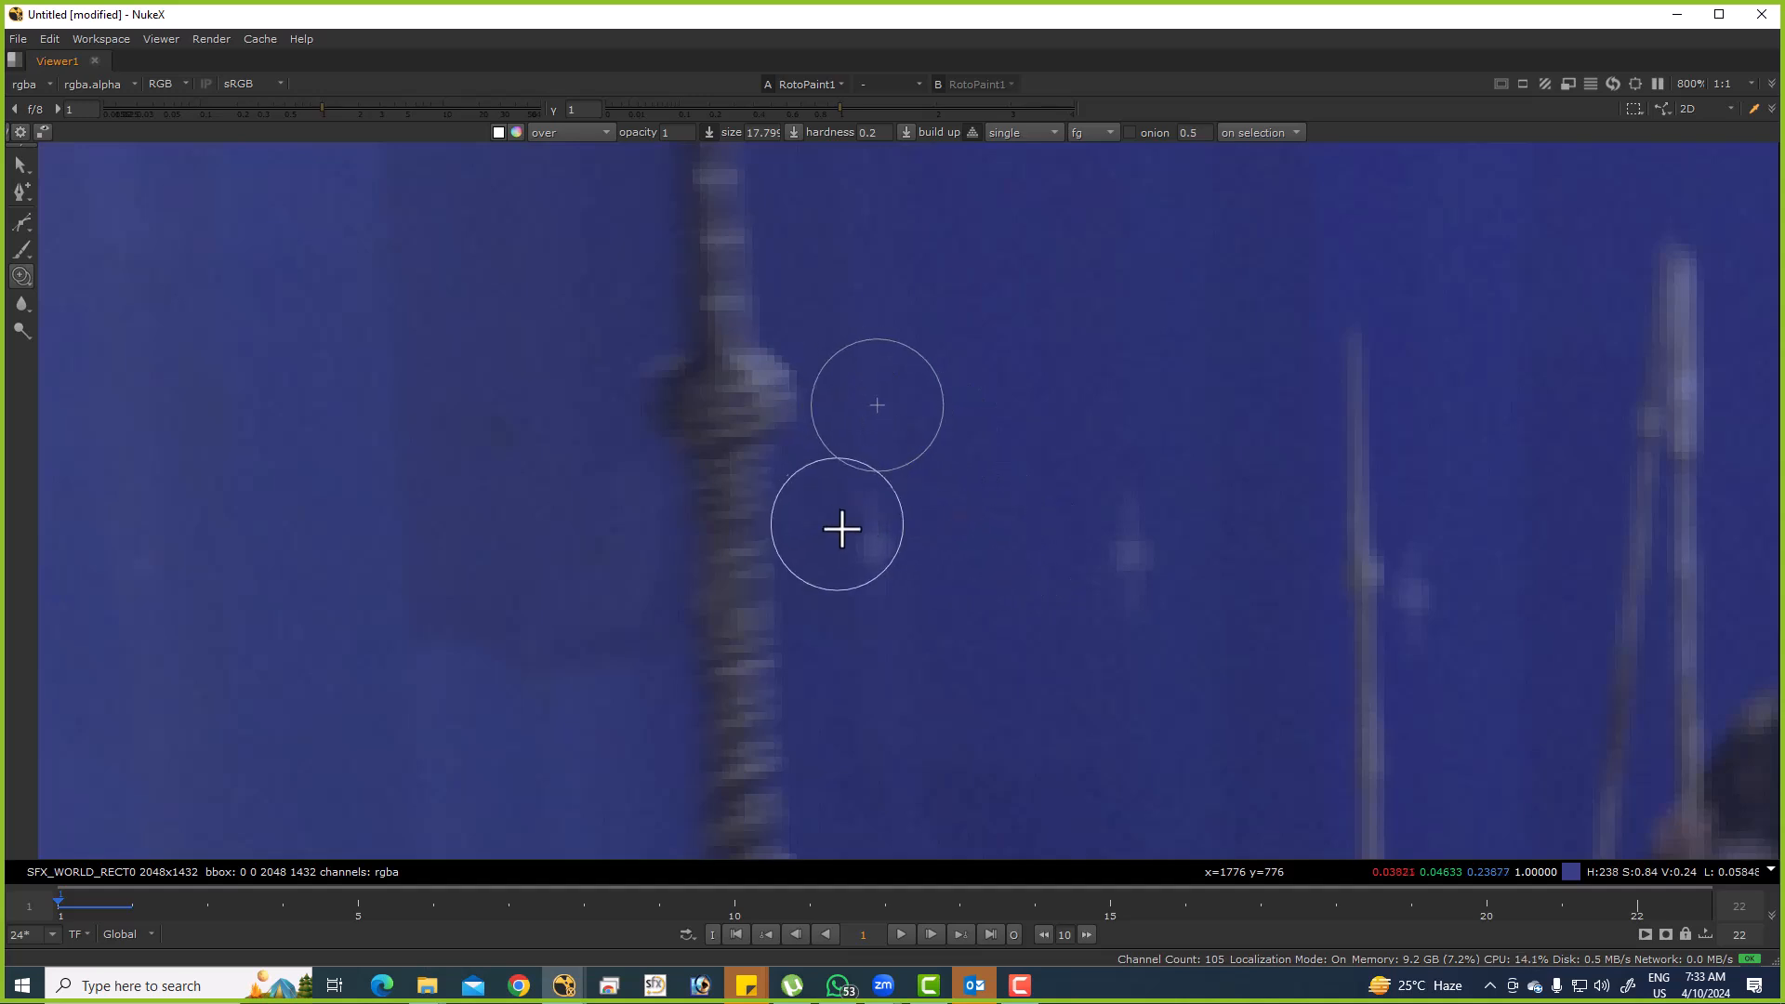
drag(1160, 587, 912, 579)
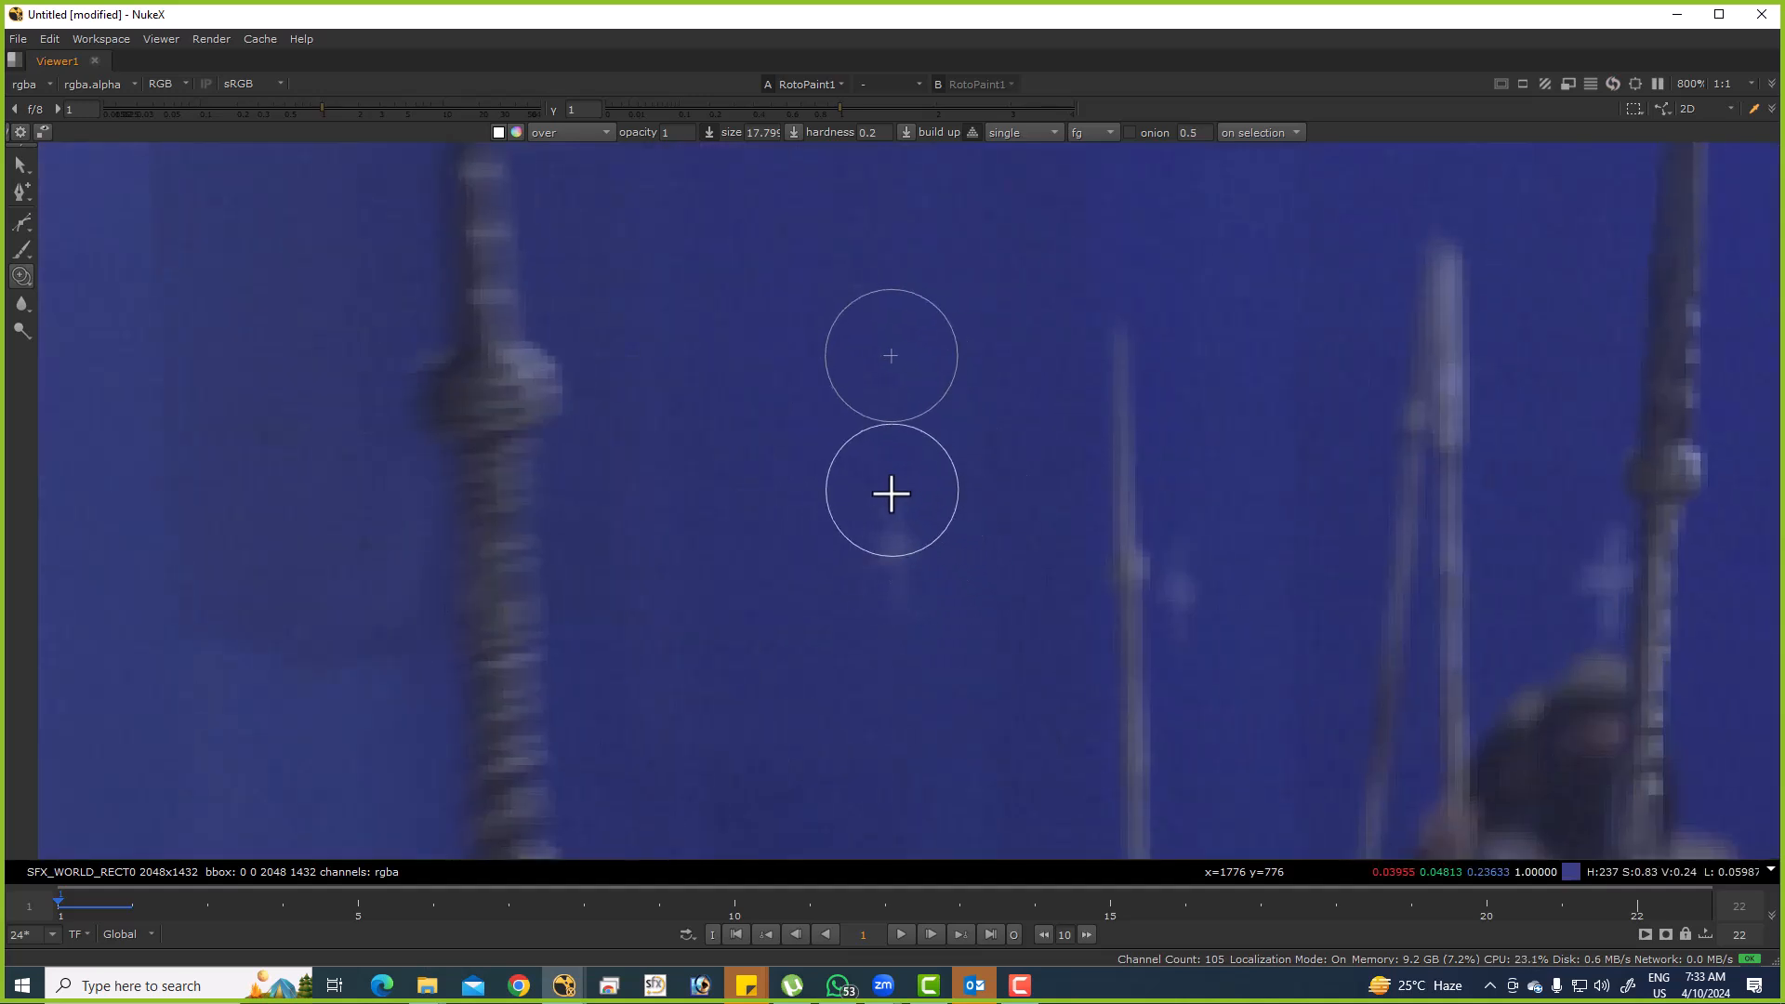
drag(1169, 558, 928, 535)
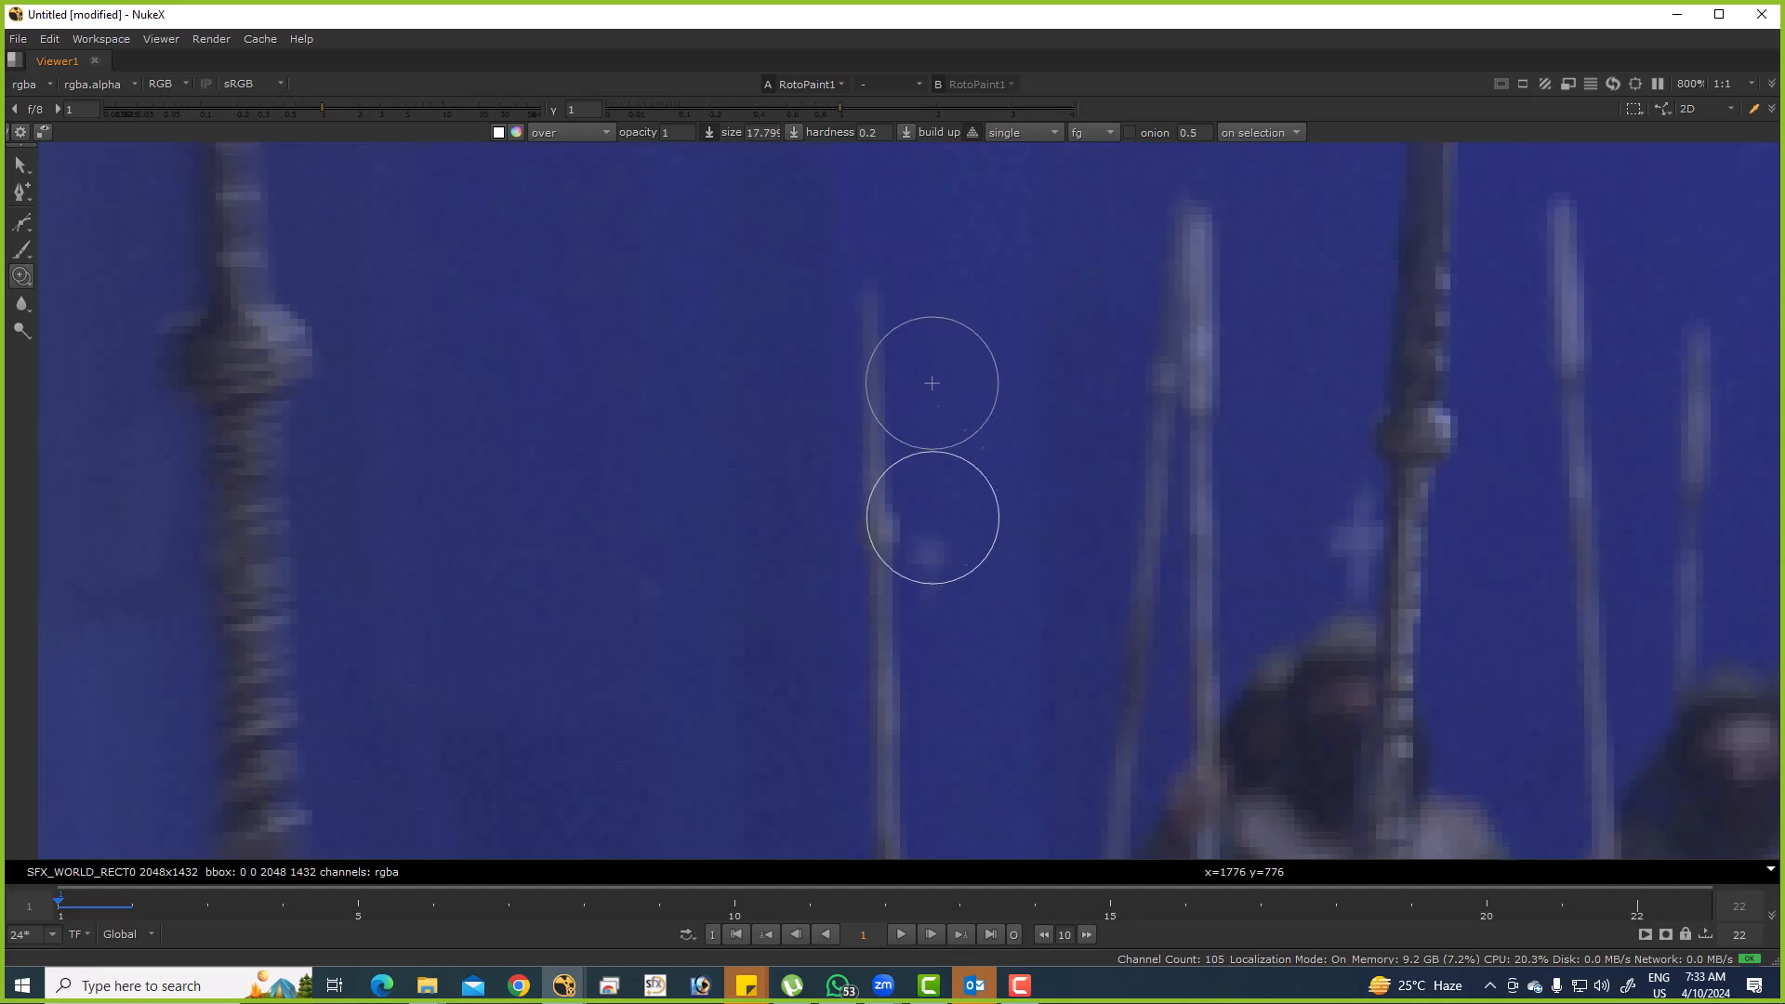
drag(1088, 590, 907, 484)
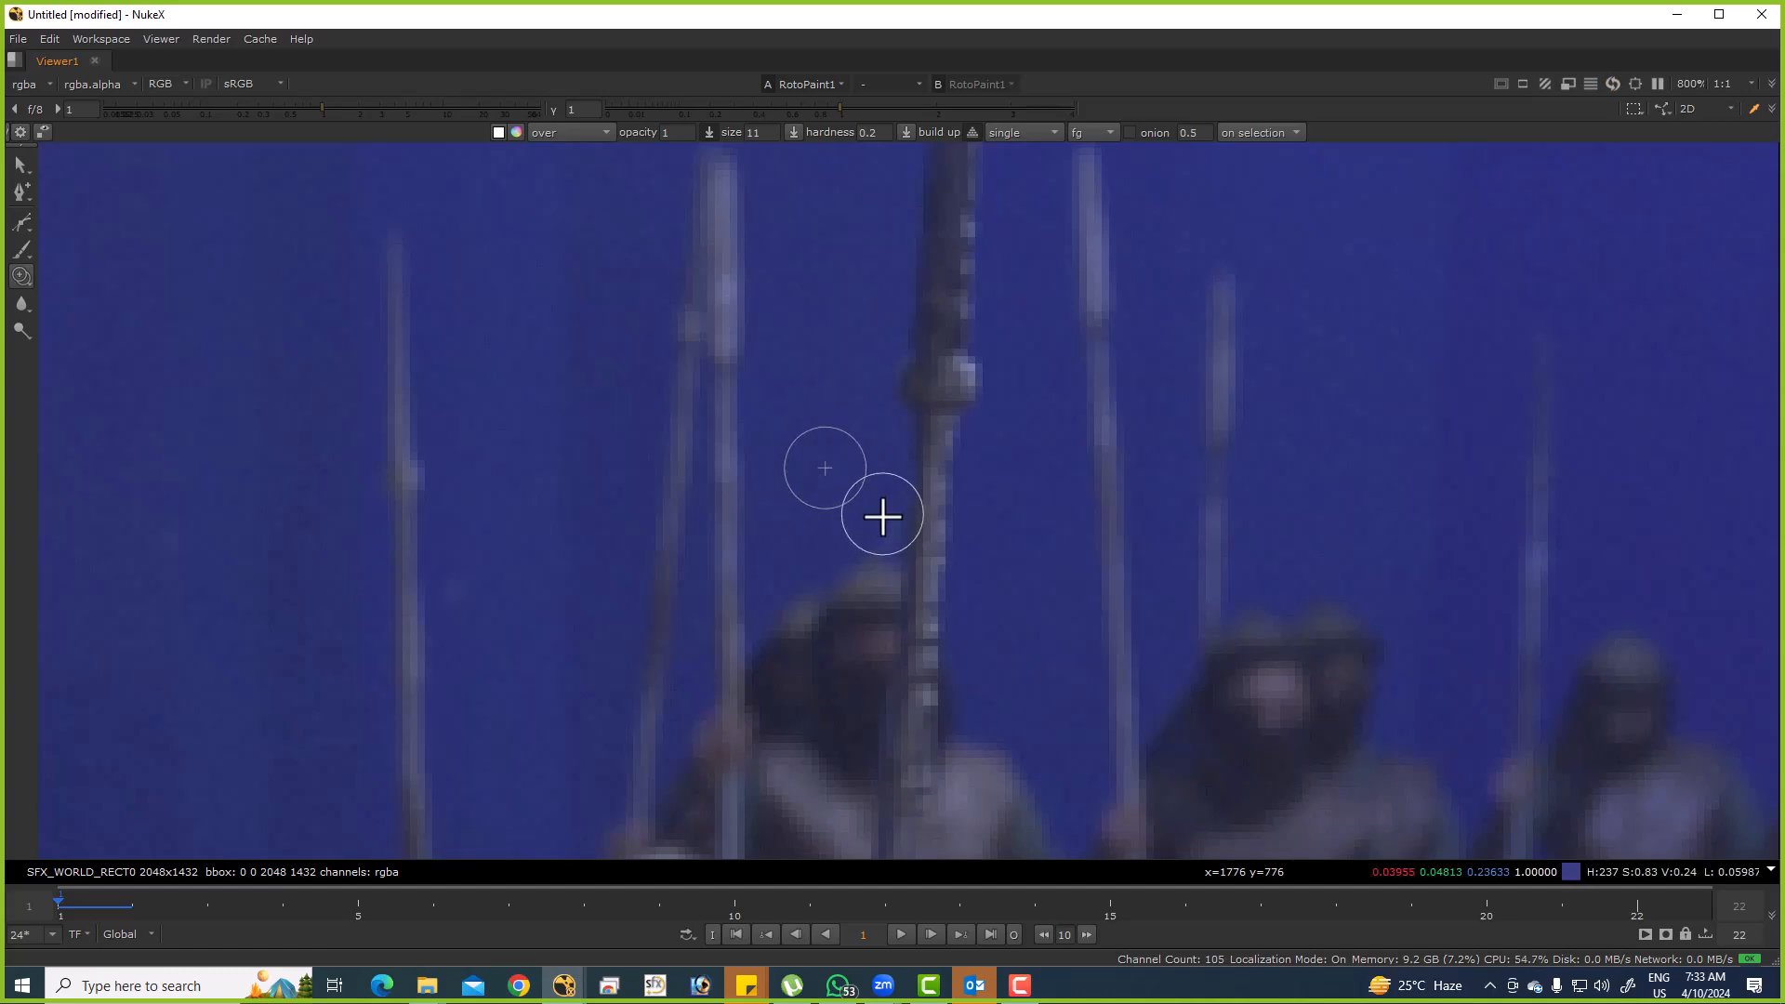
With a brush size of about 14.2, clone out the small markers between the distant soldiers' spears up to the second tall spear.
scroll(860, 508, down, 3)
scroll(781, 395, up, 3)
drag(1172, 540, 789, 532)
mouse_move(697, 299)
mouse_down()
mouse_move(670, 431)
mouse_move(701, 427)
mouse_move(694, 391)
mouse_move(669, 554)
mouse_move(658, 410)
mouse_move(642, 578)
mouse_up()
scroll(701, 427, up, 2)
scroll(905, 498, down, 5)
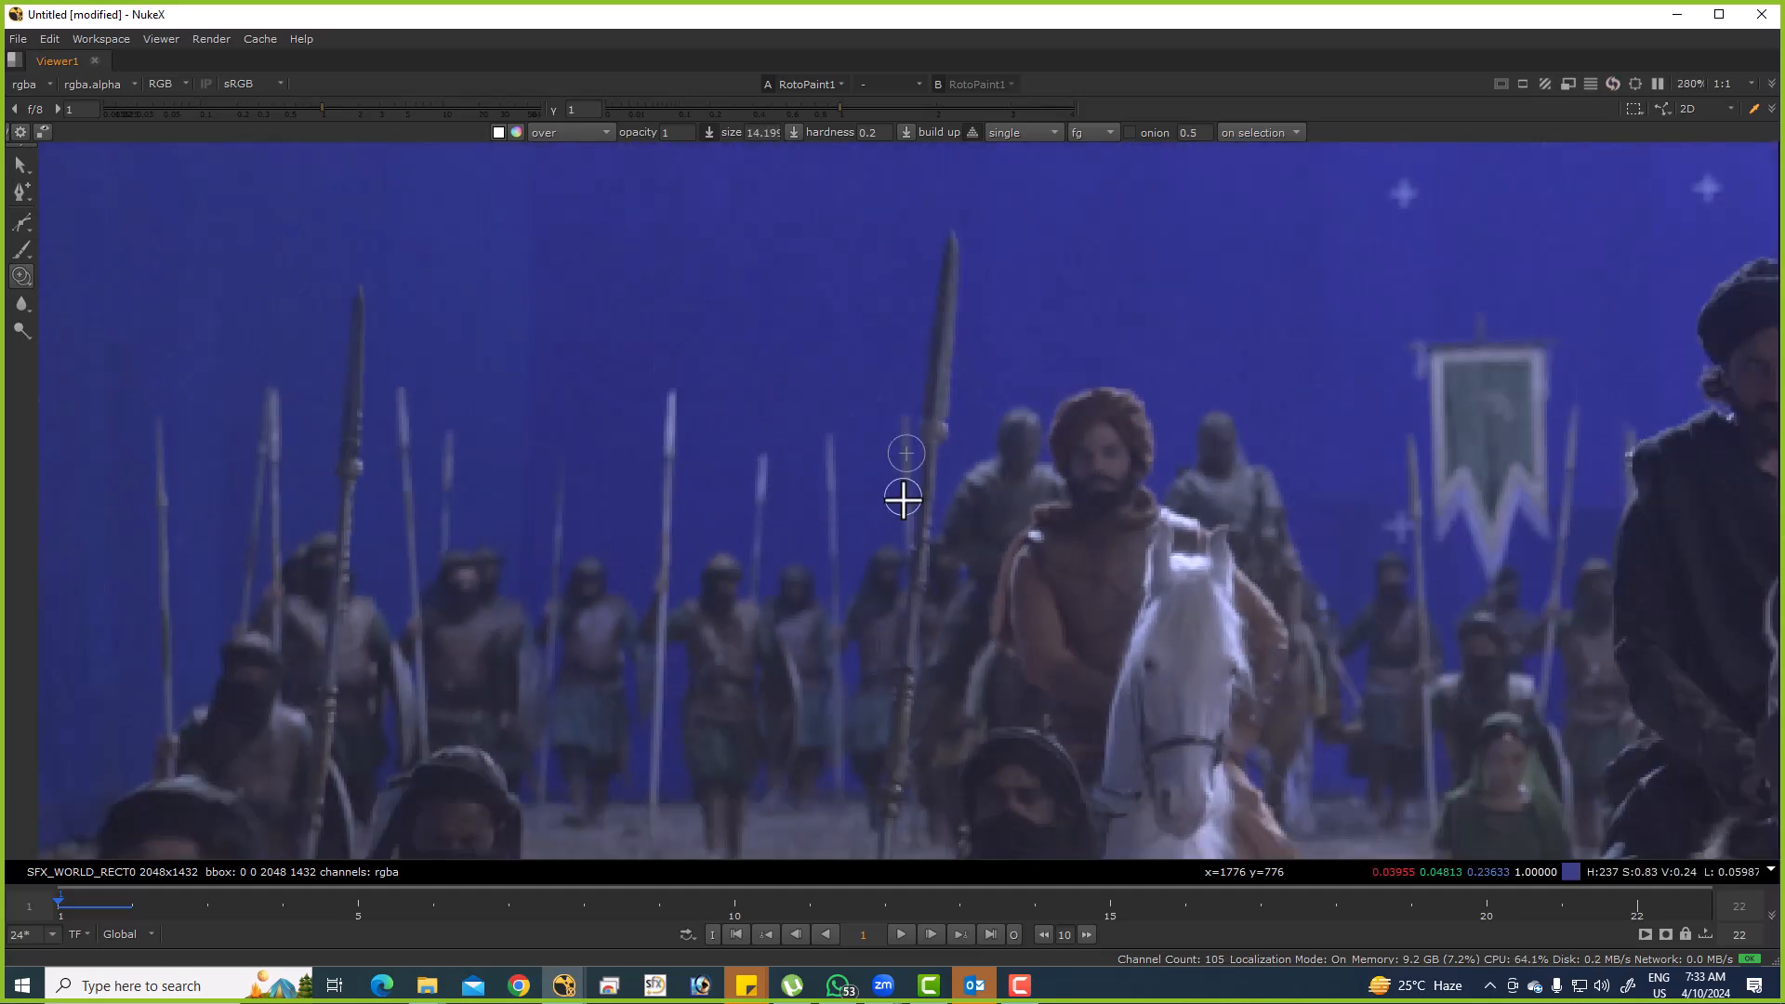
scroll(651, 418, up, 4)
scroll(725, 400, down, 6)
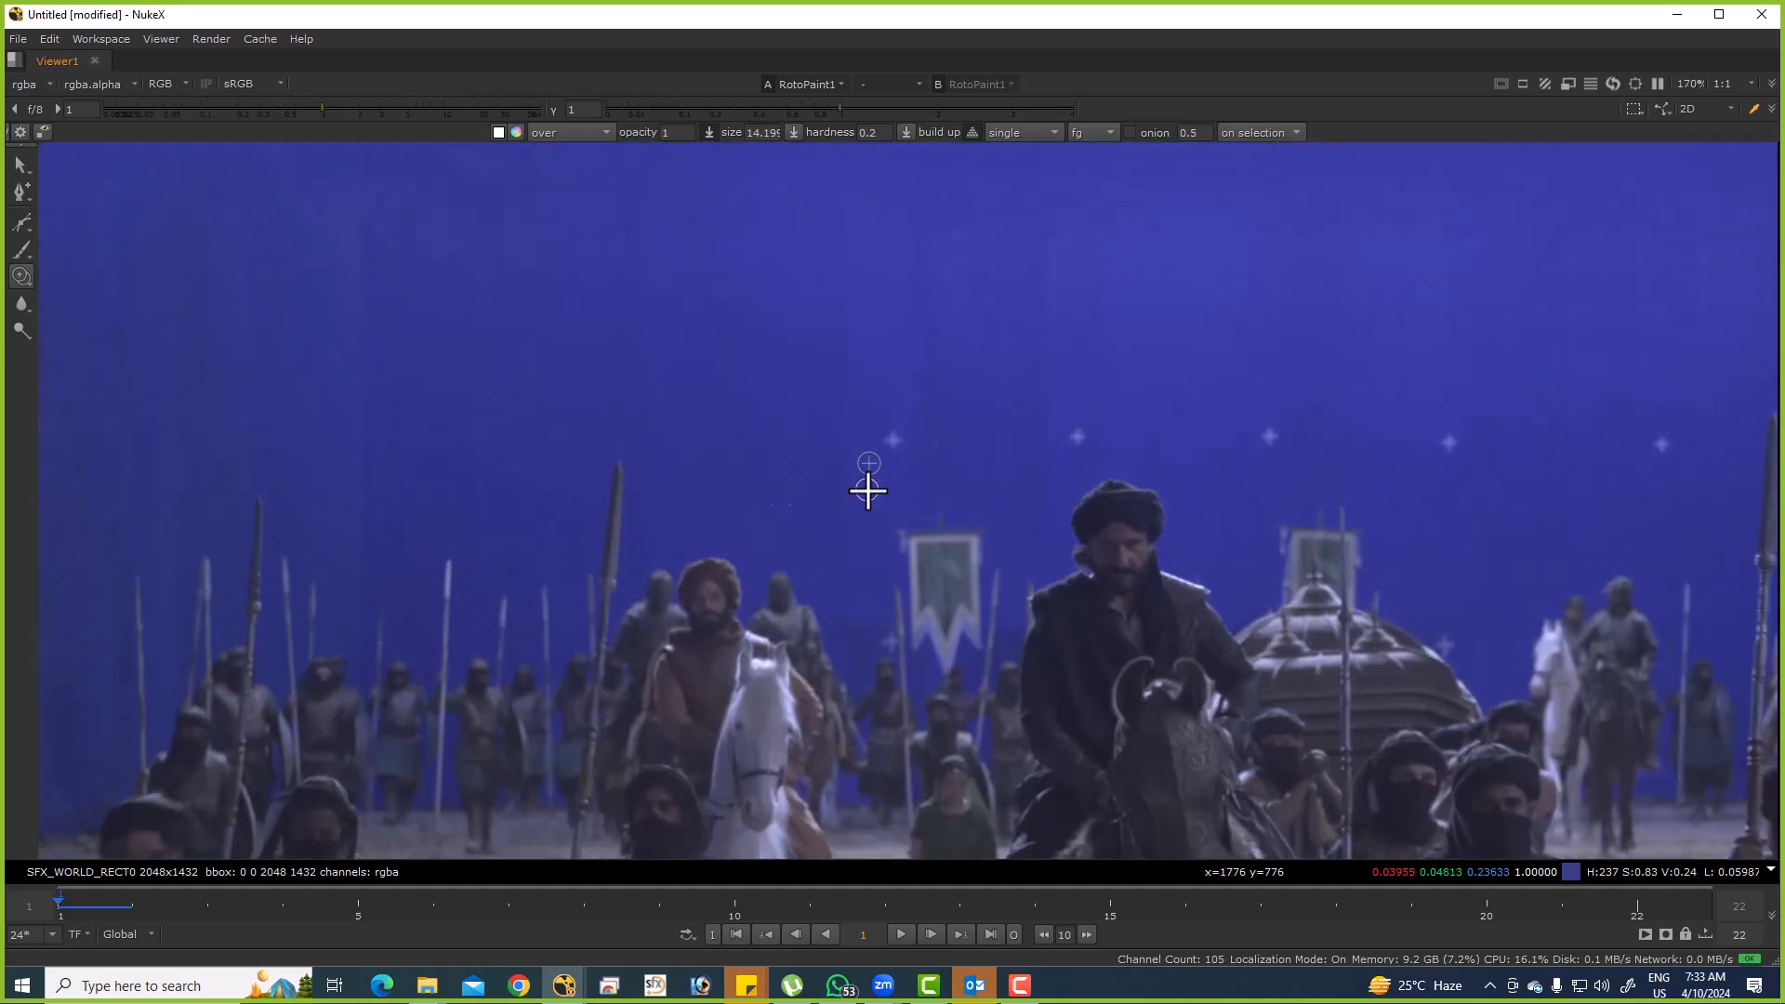
With a brush size of about 20.6, clone adjacent blue over the marker above the green banner beside the white-horse rider.
scroll(837, 484, up, 4)
ctrl+click(929, 400)
drag(927, 400, 949, 396)
ctrl+click(919, 401)
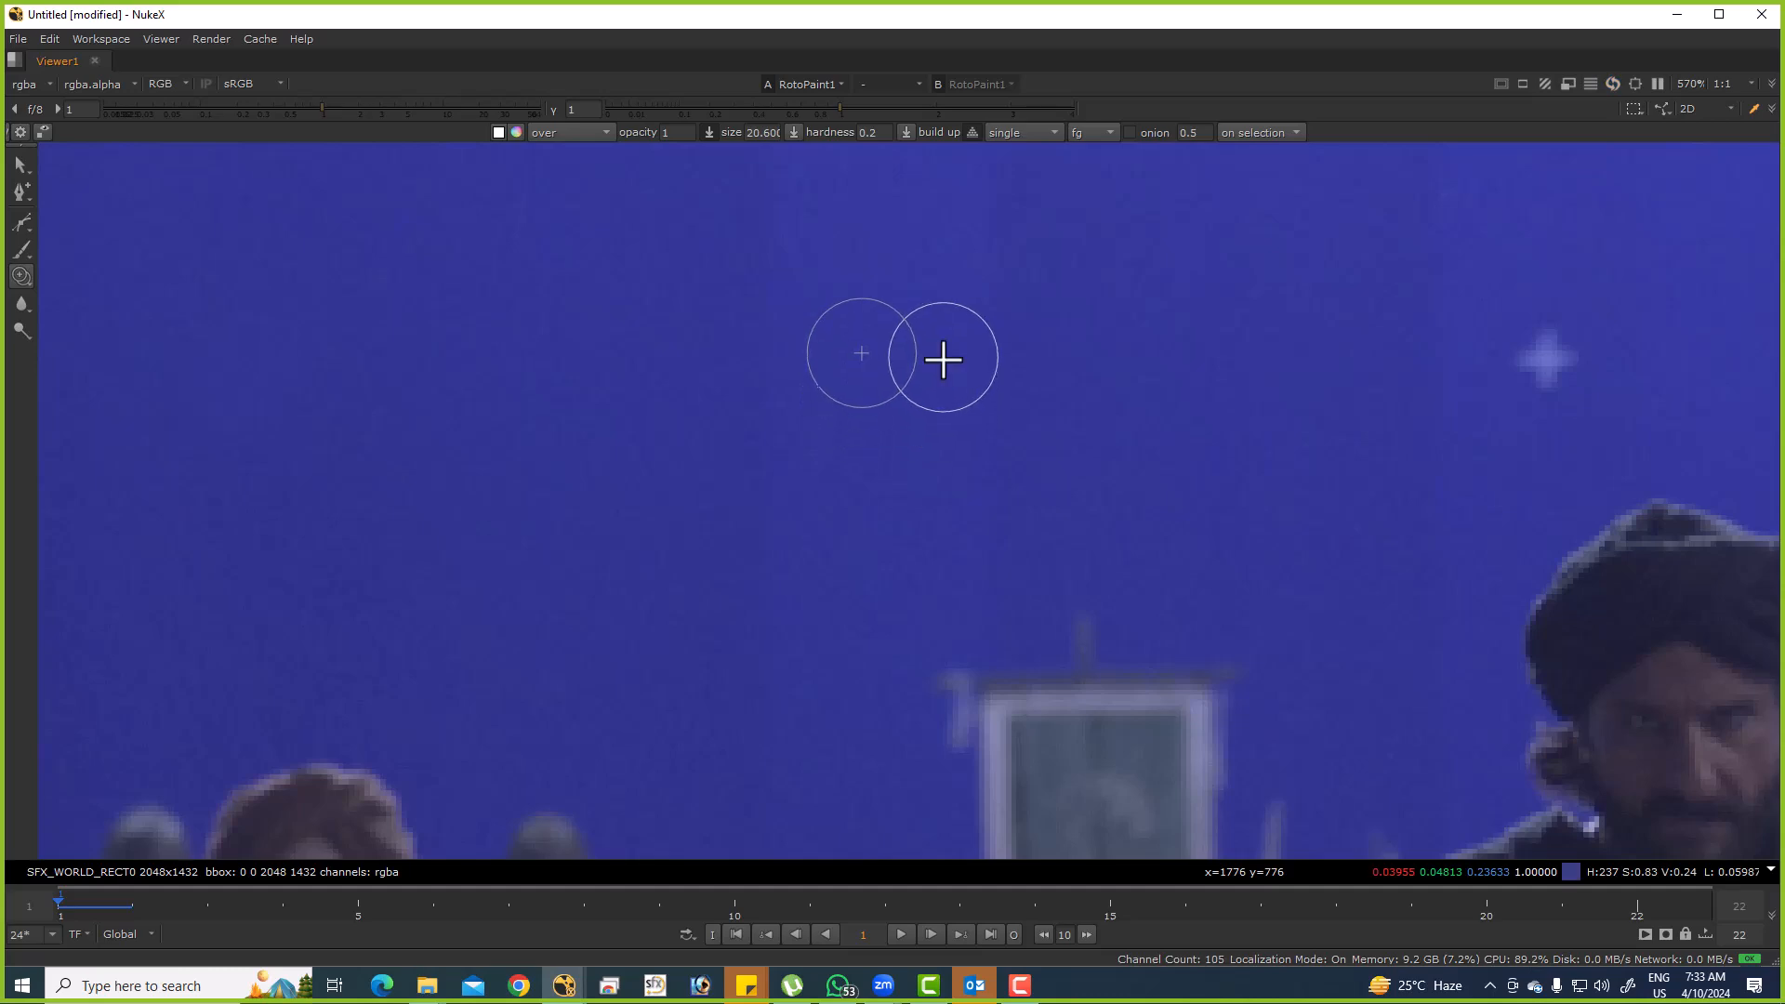
Reduce the brush size to 12 and clone out the marker beside the thin spear next to the green banner.
scroll(964, 483, down, 4)
scroll(964, 482, up, 6)
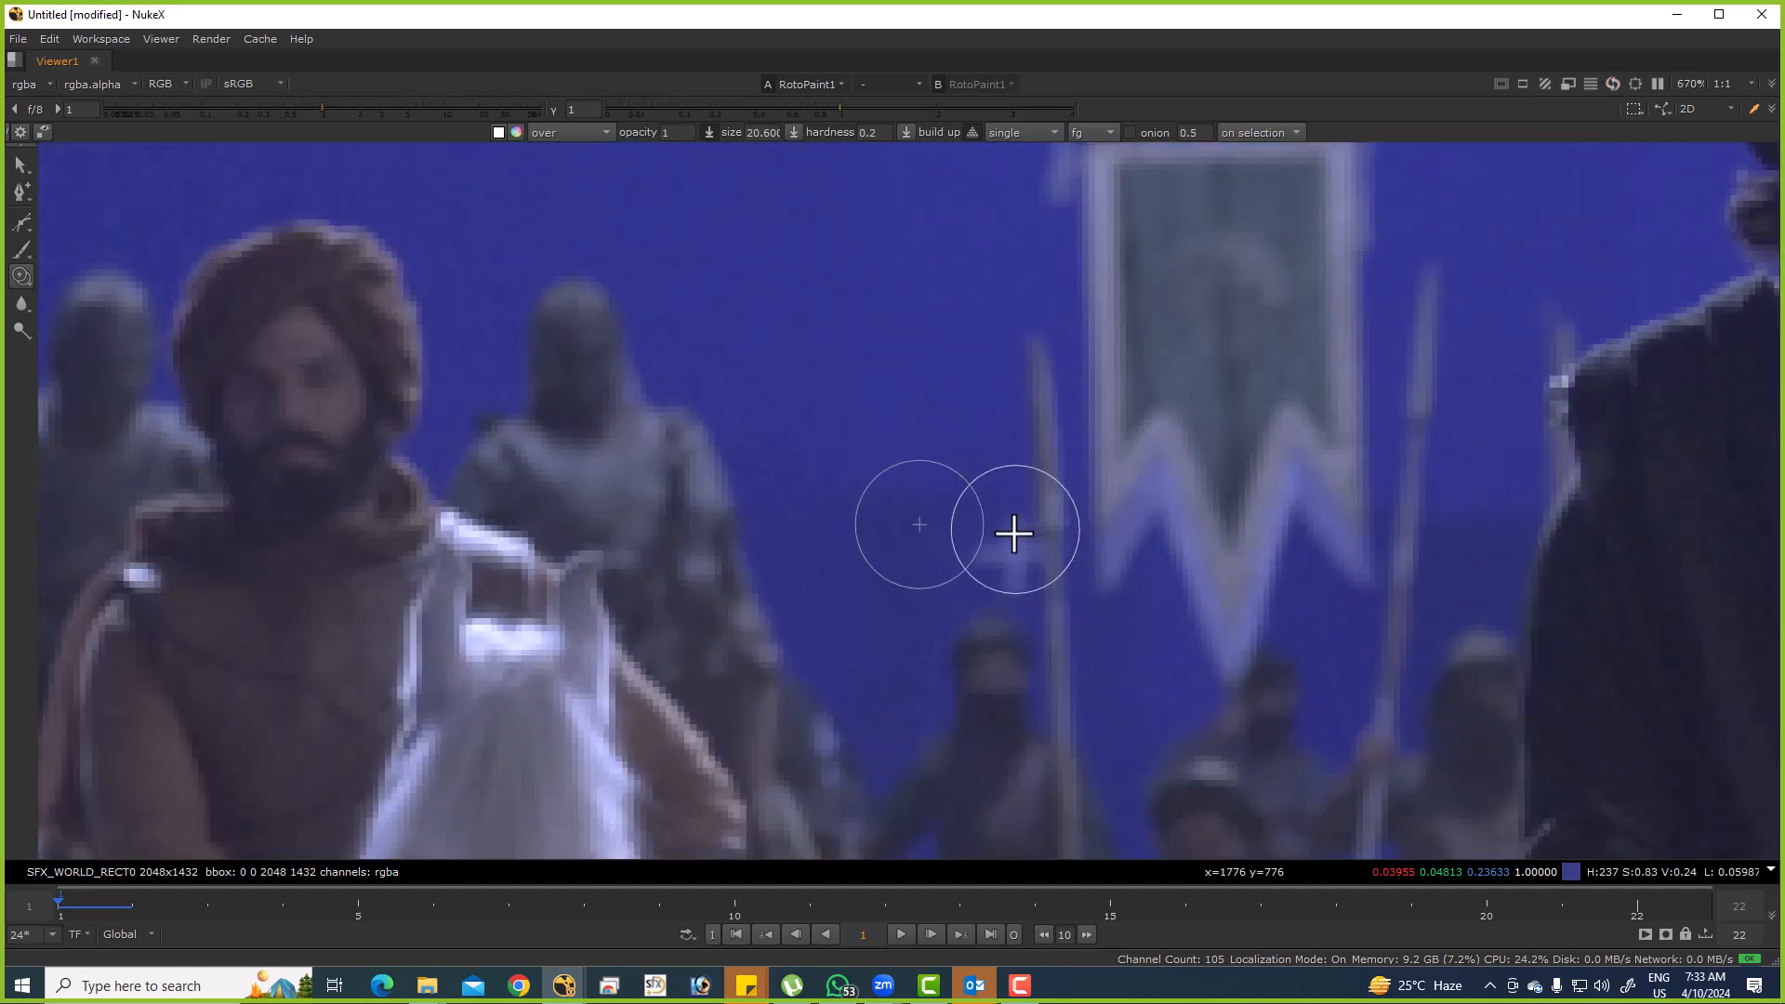
drag(1016, 530, 982, 542)
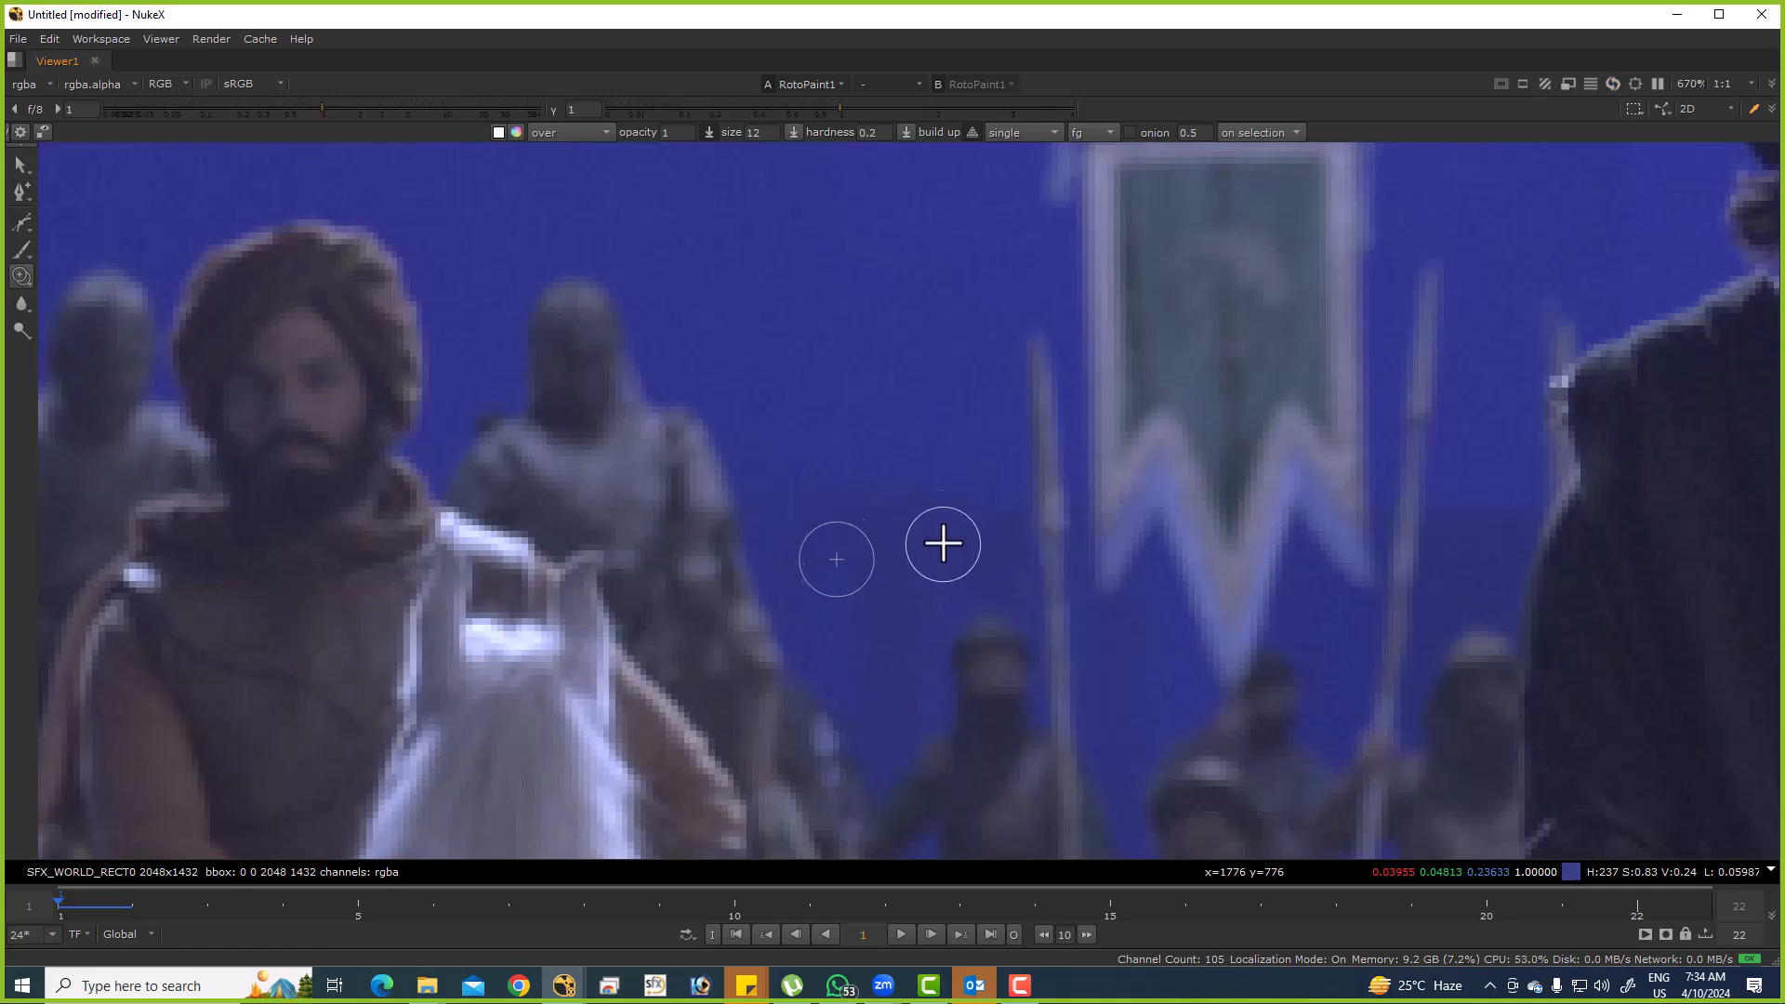
Set the brush size to 16 and clone blue from just above over the cross marker above the central rider's turban.
scroll(940, 546, down, 3)
scroll(1041, 468, up, 3)
shift+drag(1143, 415, 1187, 363)
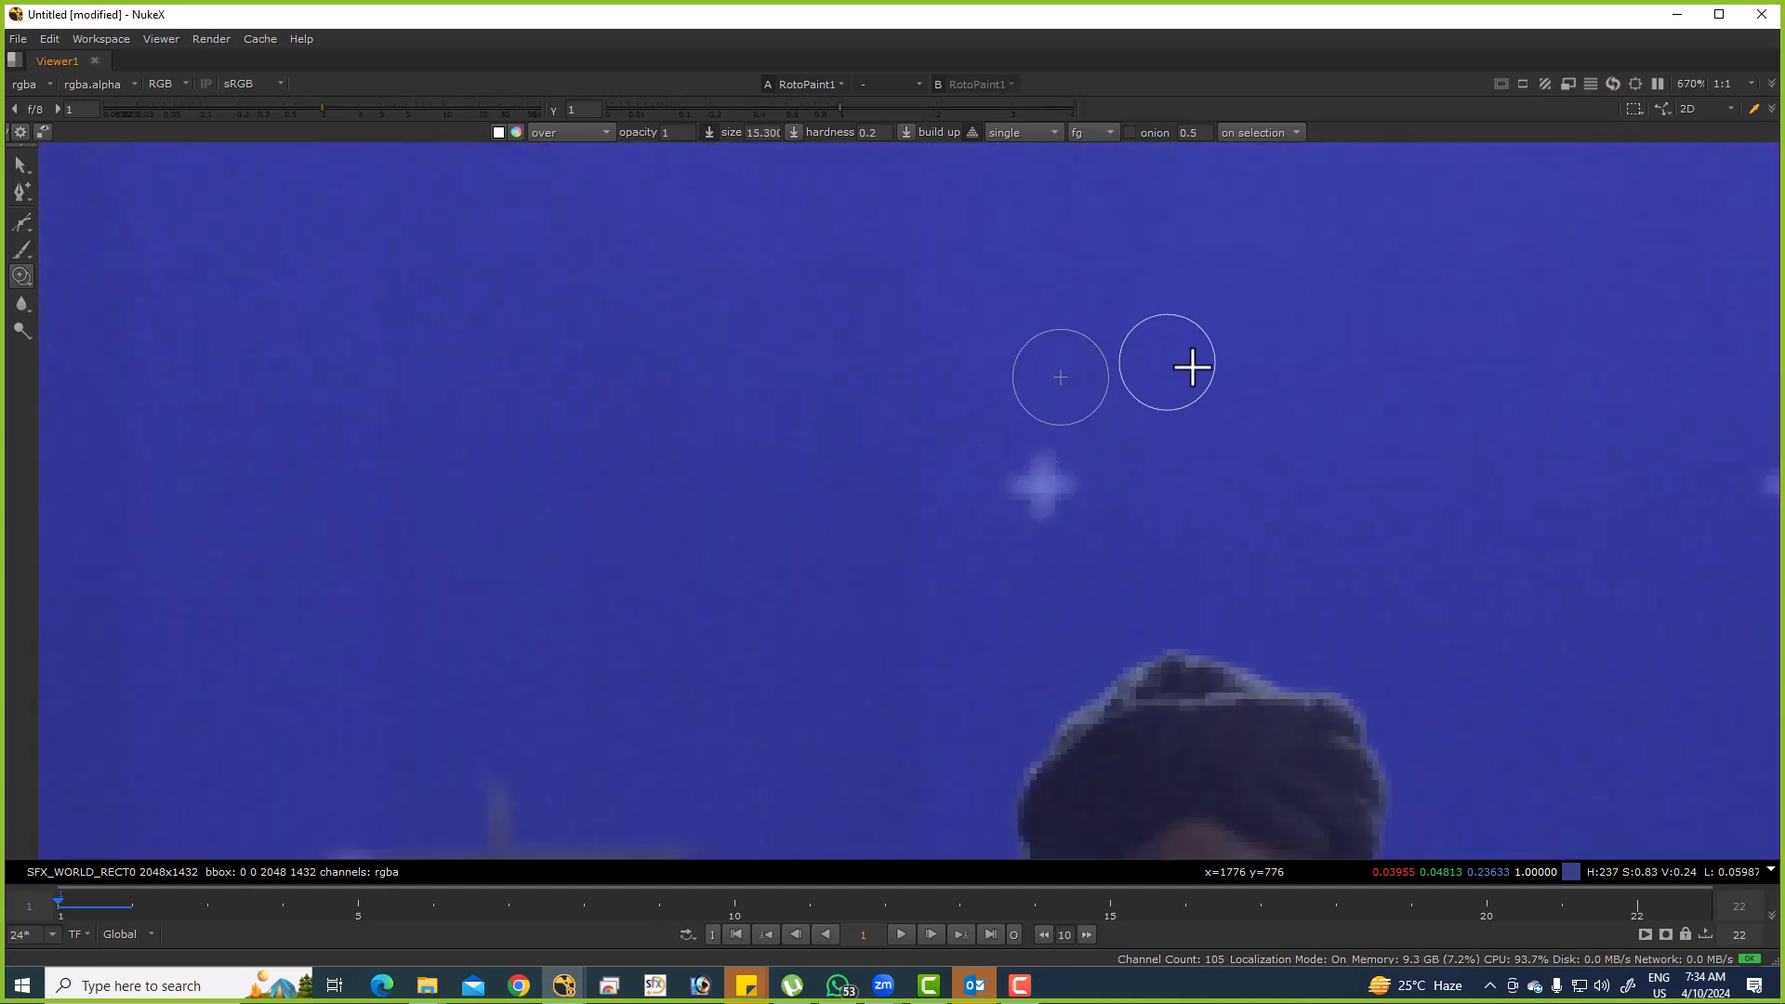
mouse_move(1070, 340)
ctrl+mouse_down()
mouse_move(1037, 500)
mouse_move(1069, 458)
ctrl+mouse_up()
drag(1035, 469, 1038, 465)
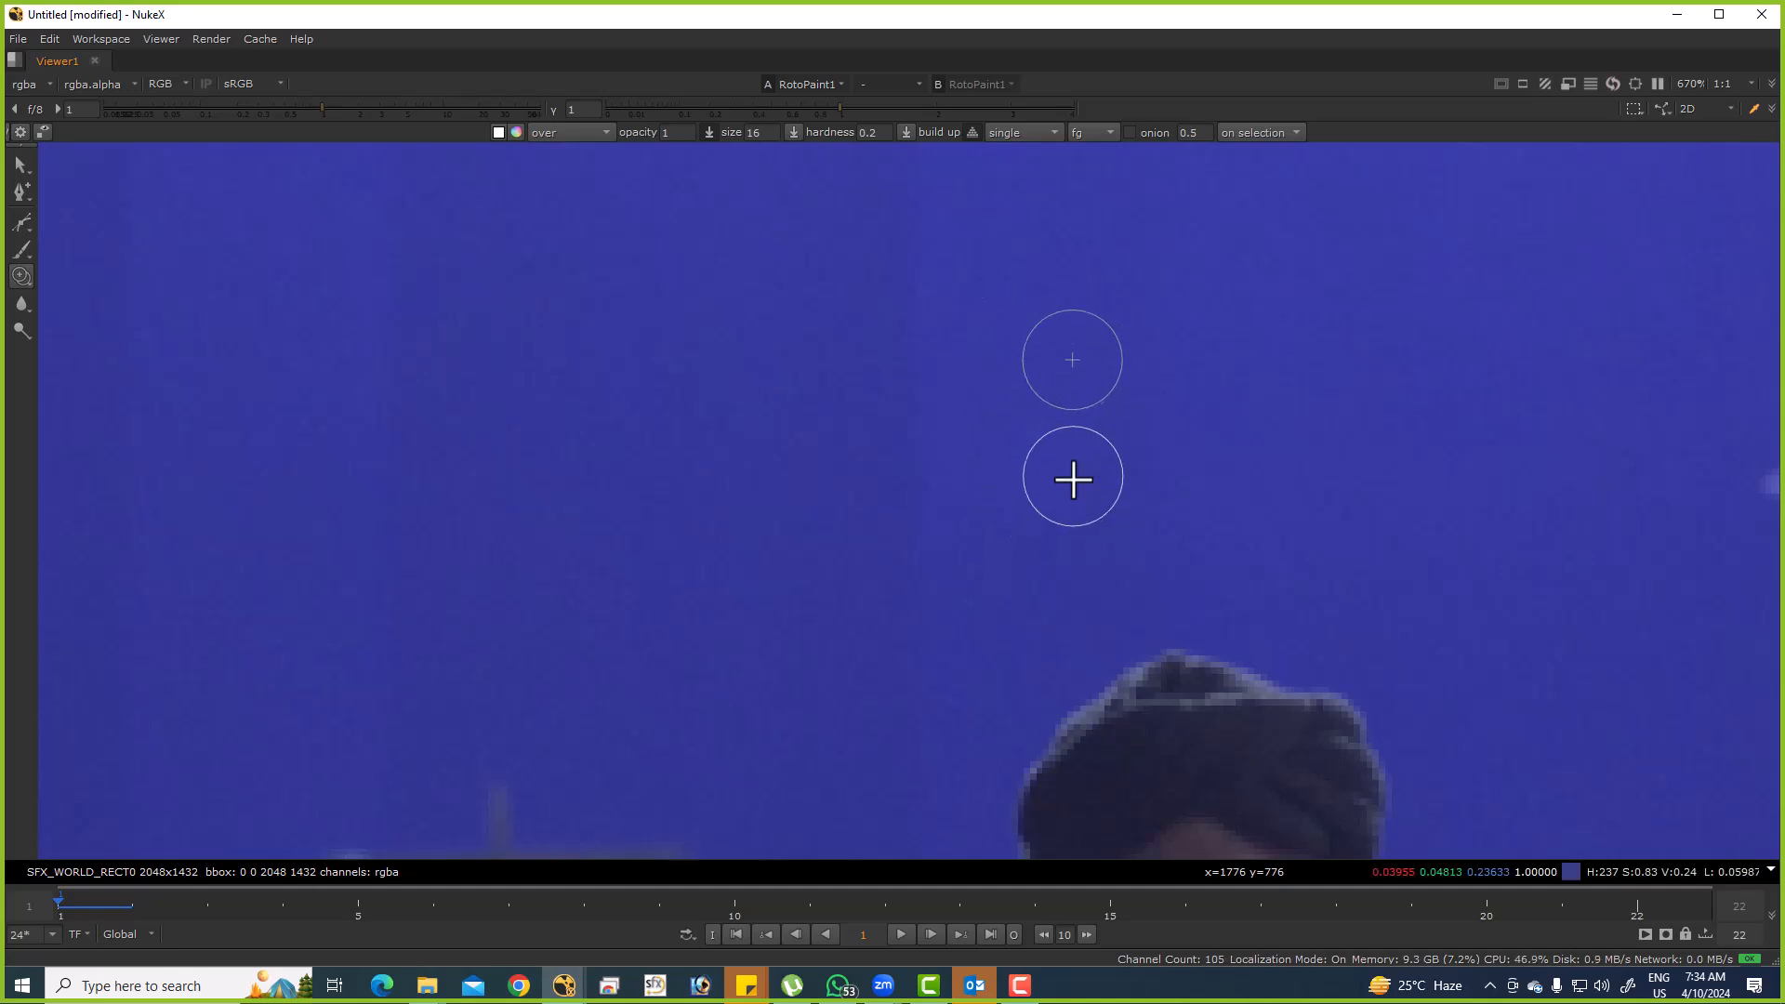
Clone out the row of cross markers between the central rider's turban and the next tall spear tip.
scroll(1026, 513, down, 5)
scroll(1042, 548, up, 5)
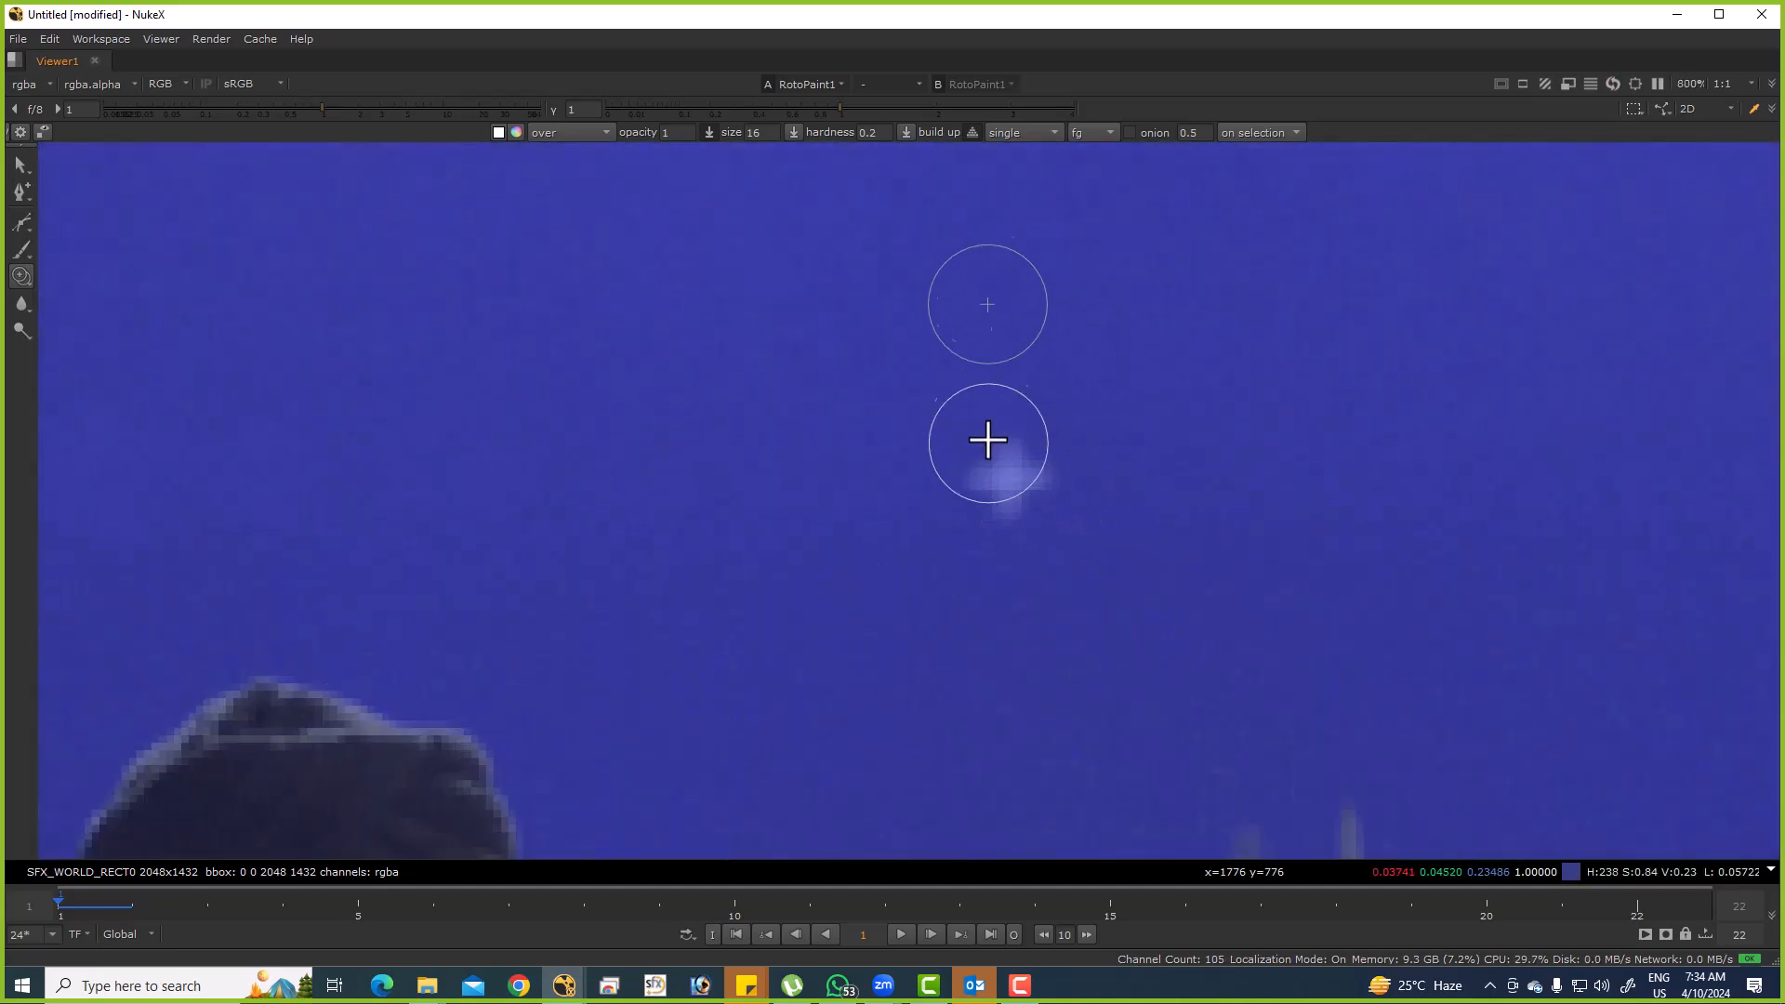
scroll(1259, 522, down, 5)
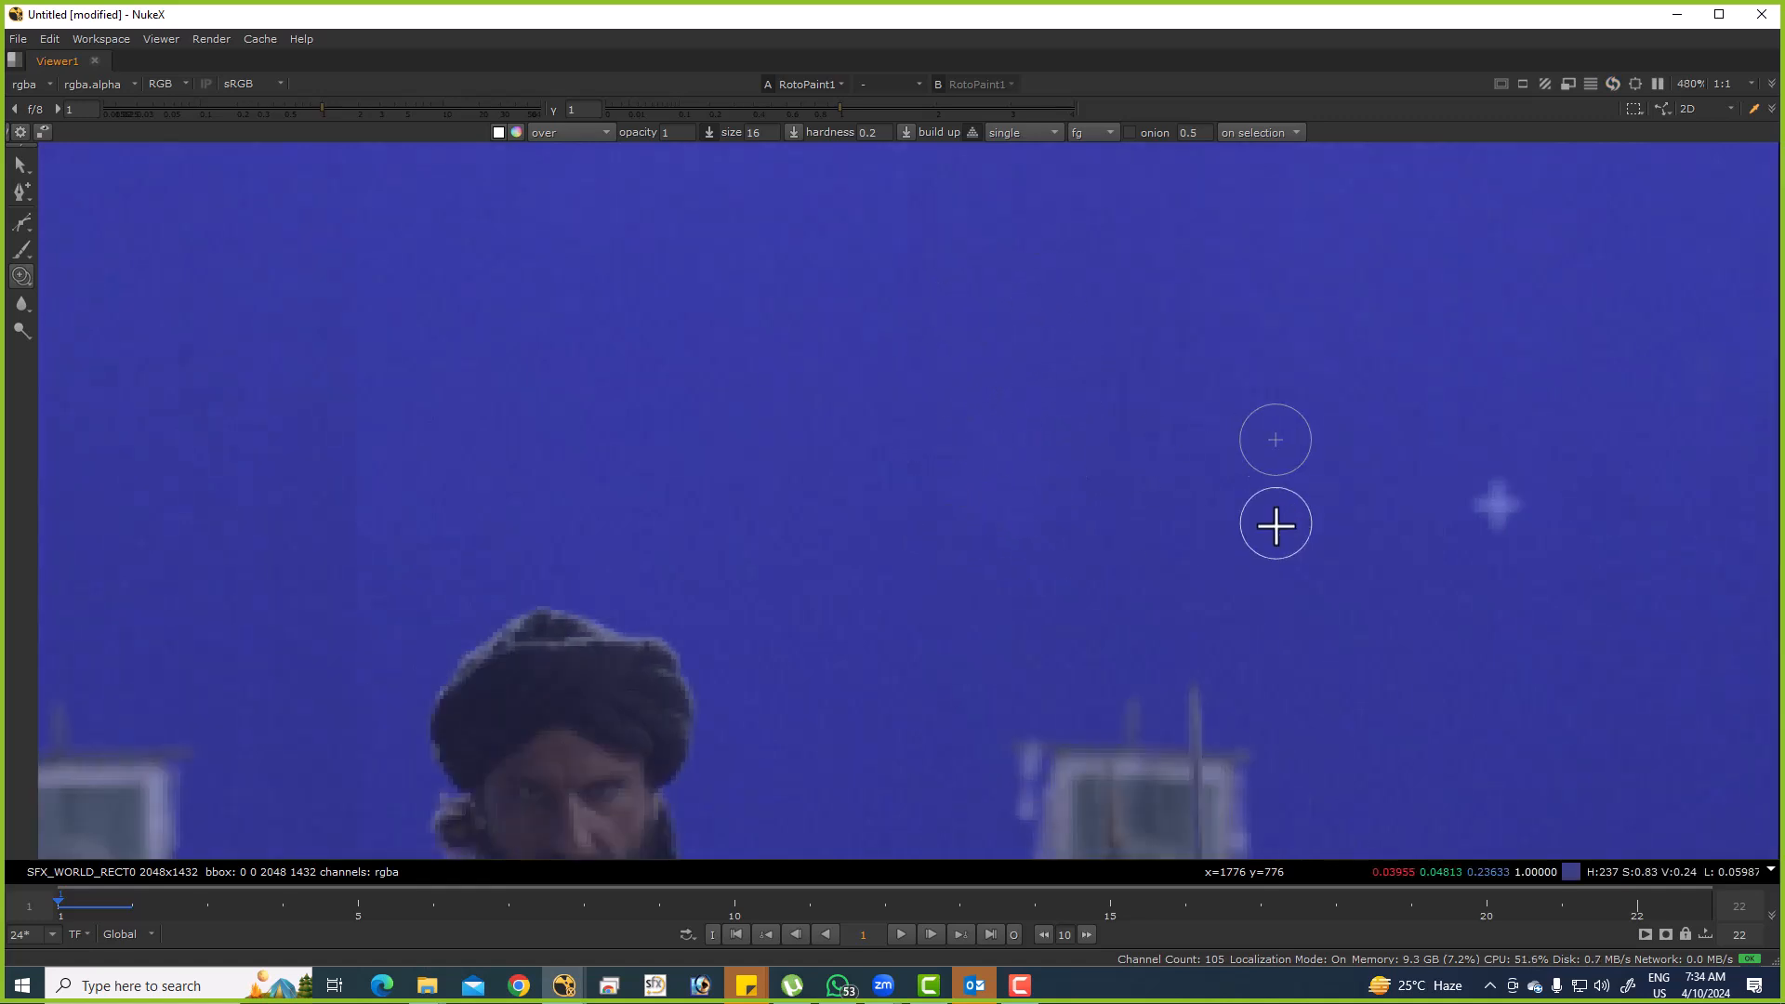
scroll(1016, 506, up, 5)
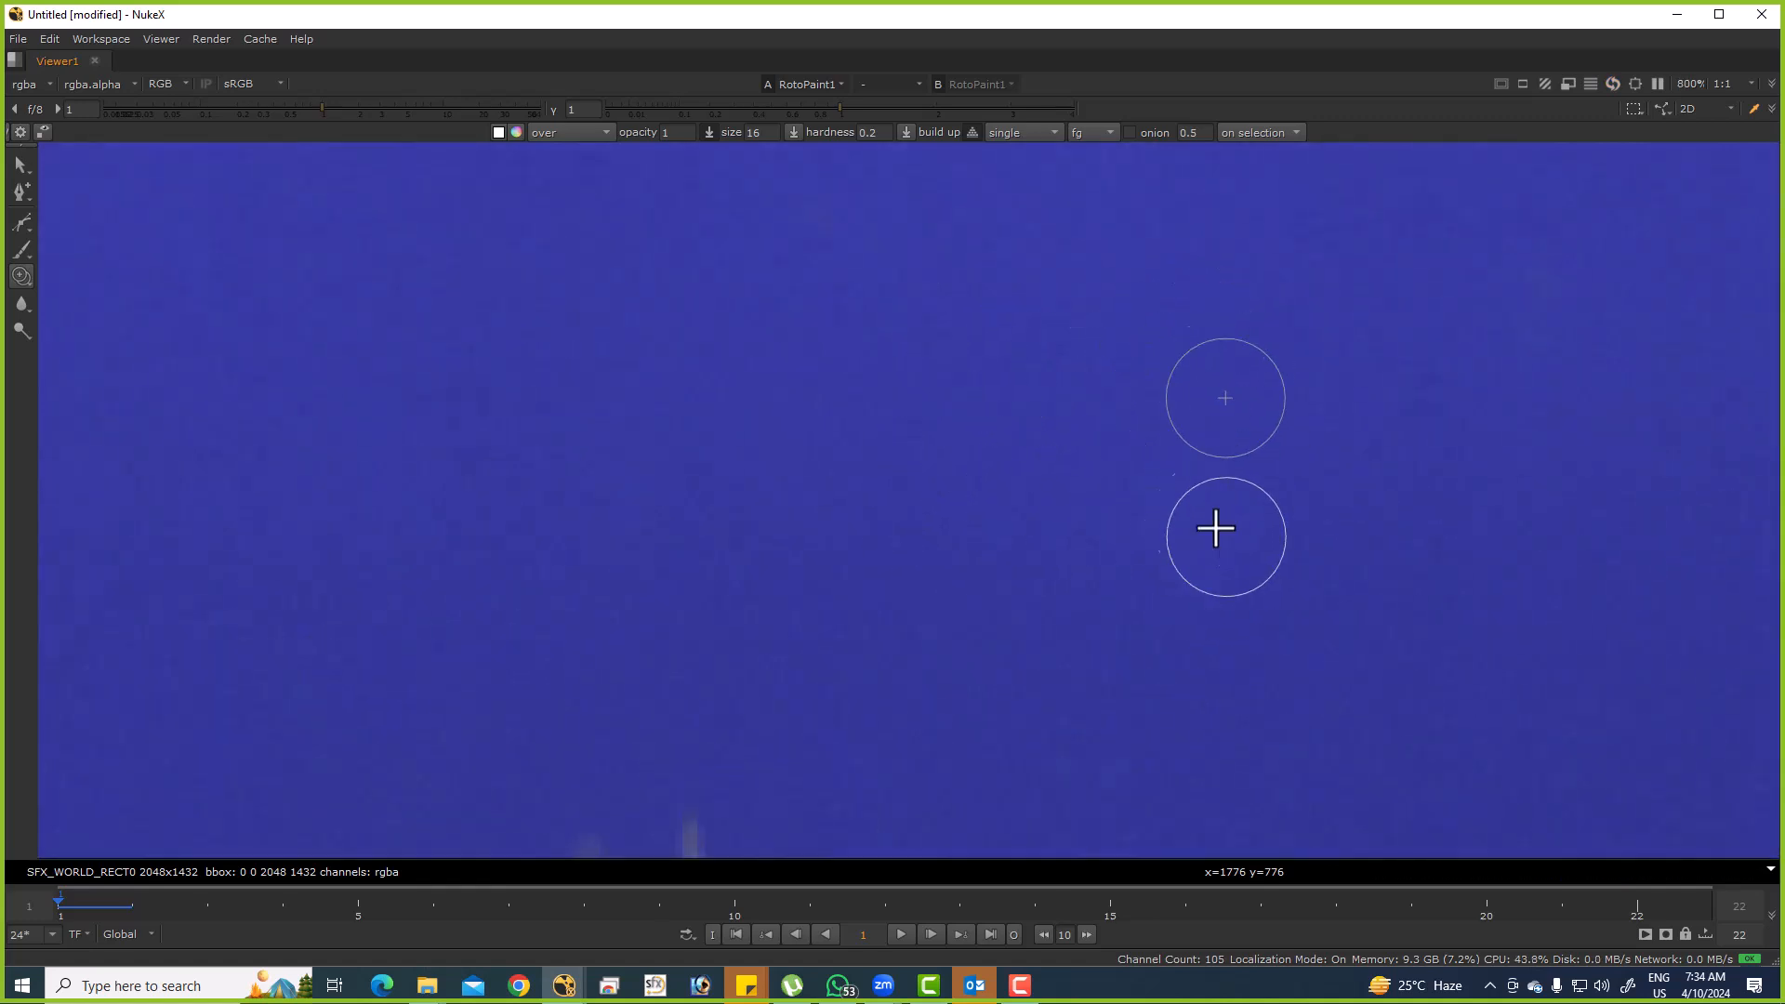
scroll(1213, 516, down, 5)
scroll(969, 467, up, 1)
scroll(1168, 474, up, 5)
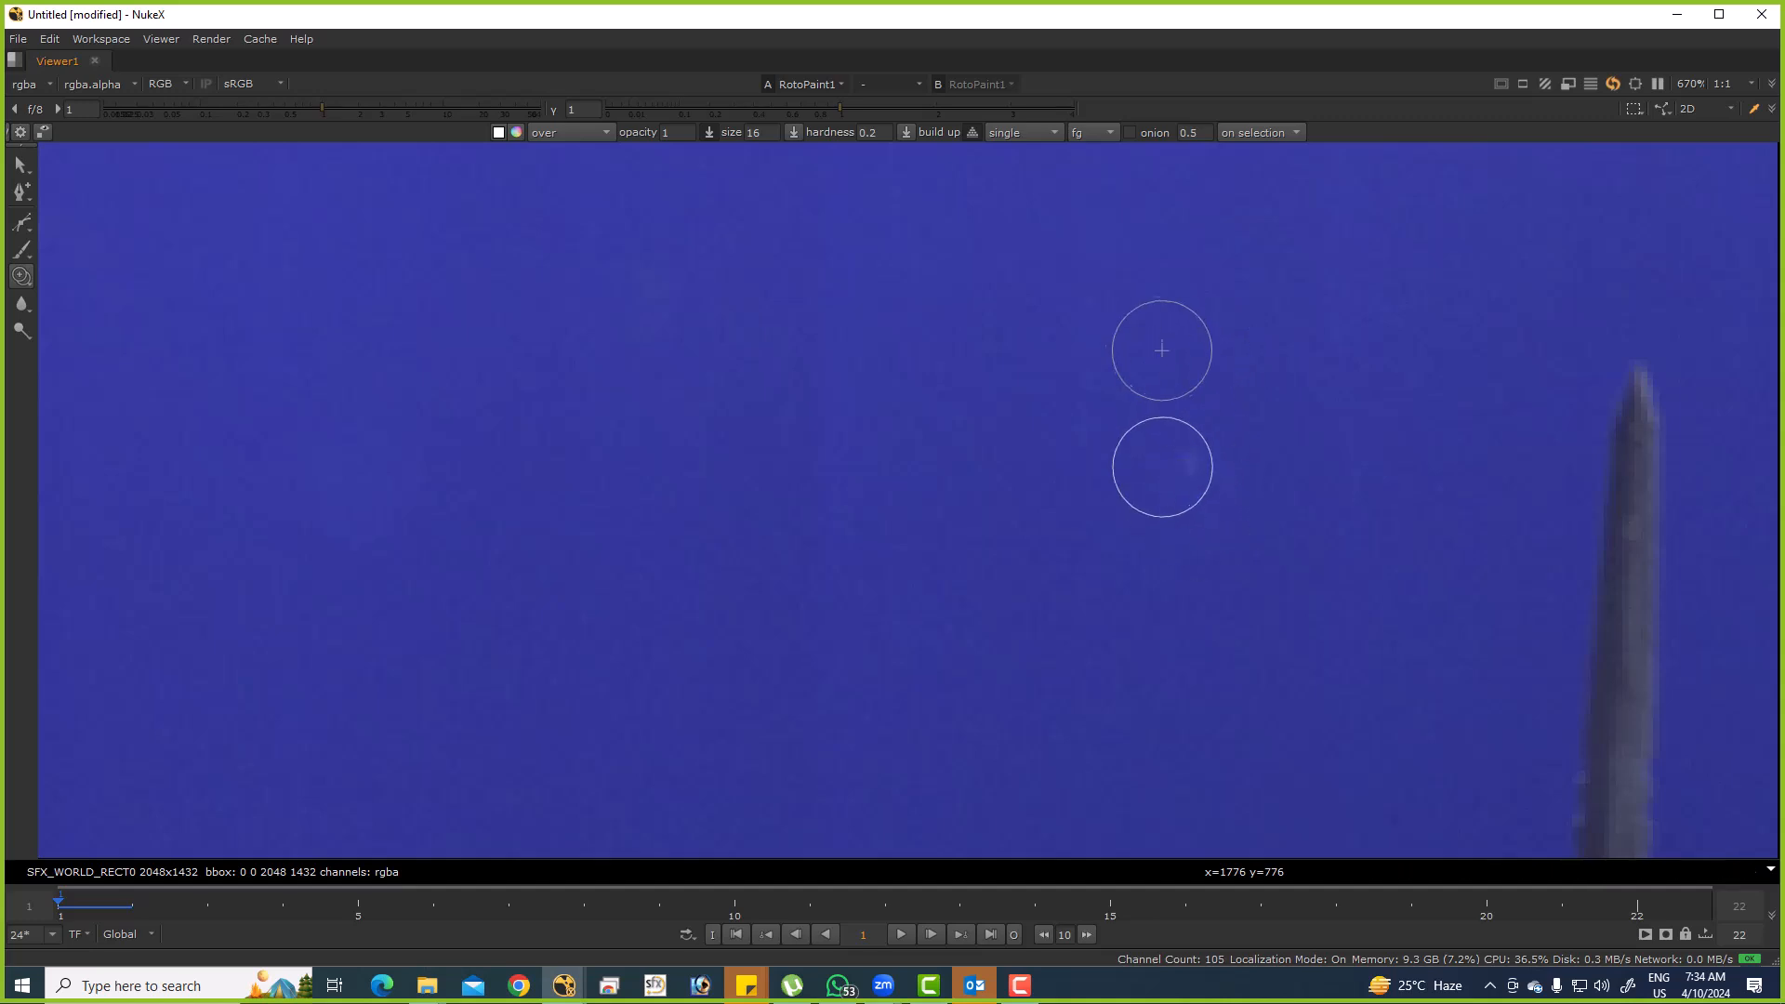
Clone clean blue over the cross marker beside the tip of the shorter of the two tall spears.
scroll(1241, 521, down, 4)
scroll(1241, 521, up, 5)
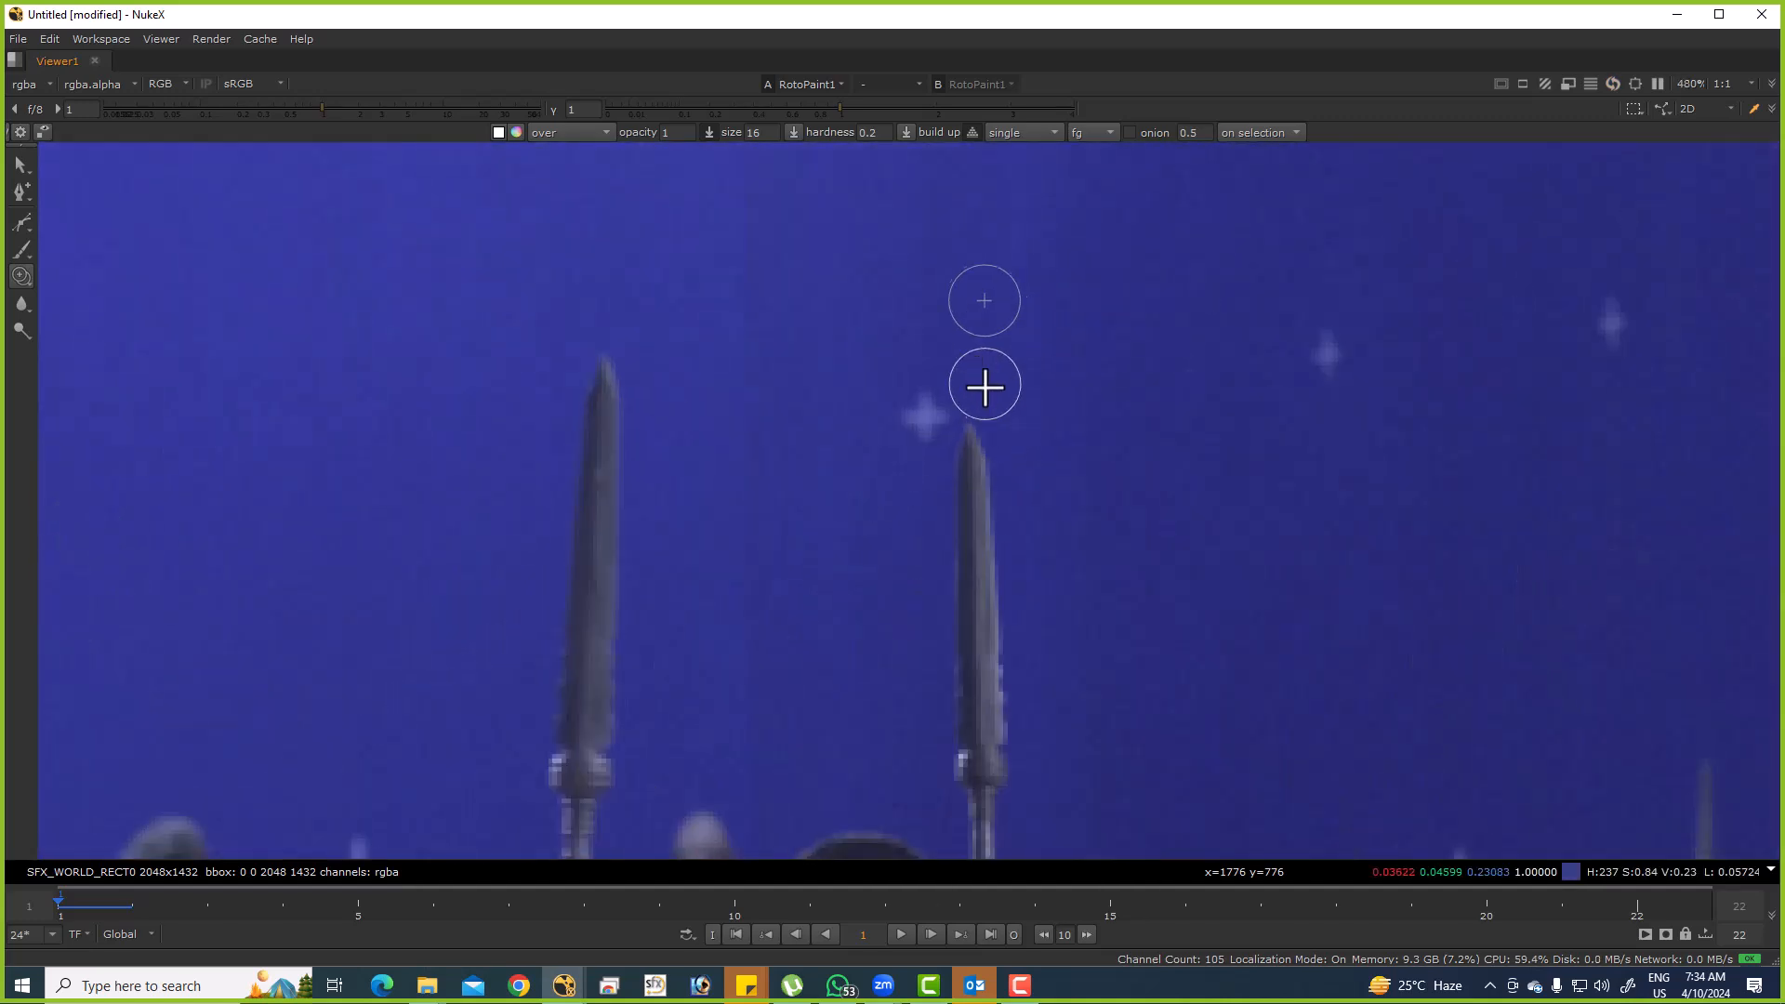
drag(908, 414, 900, 447)
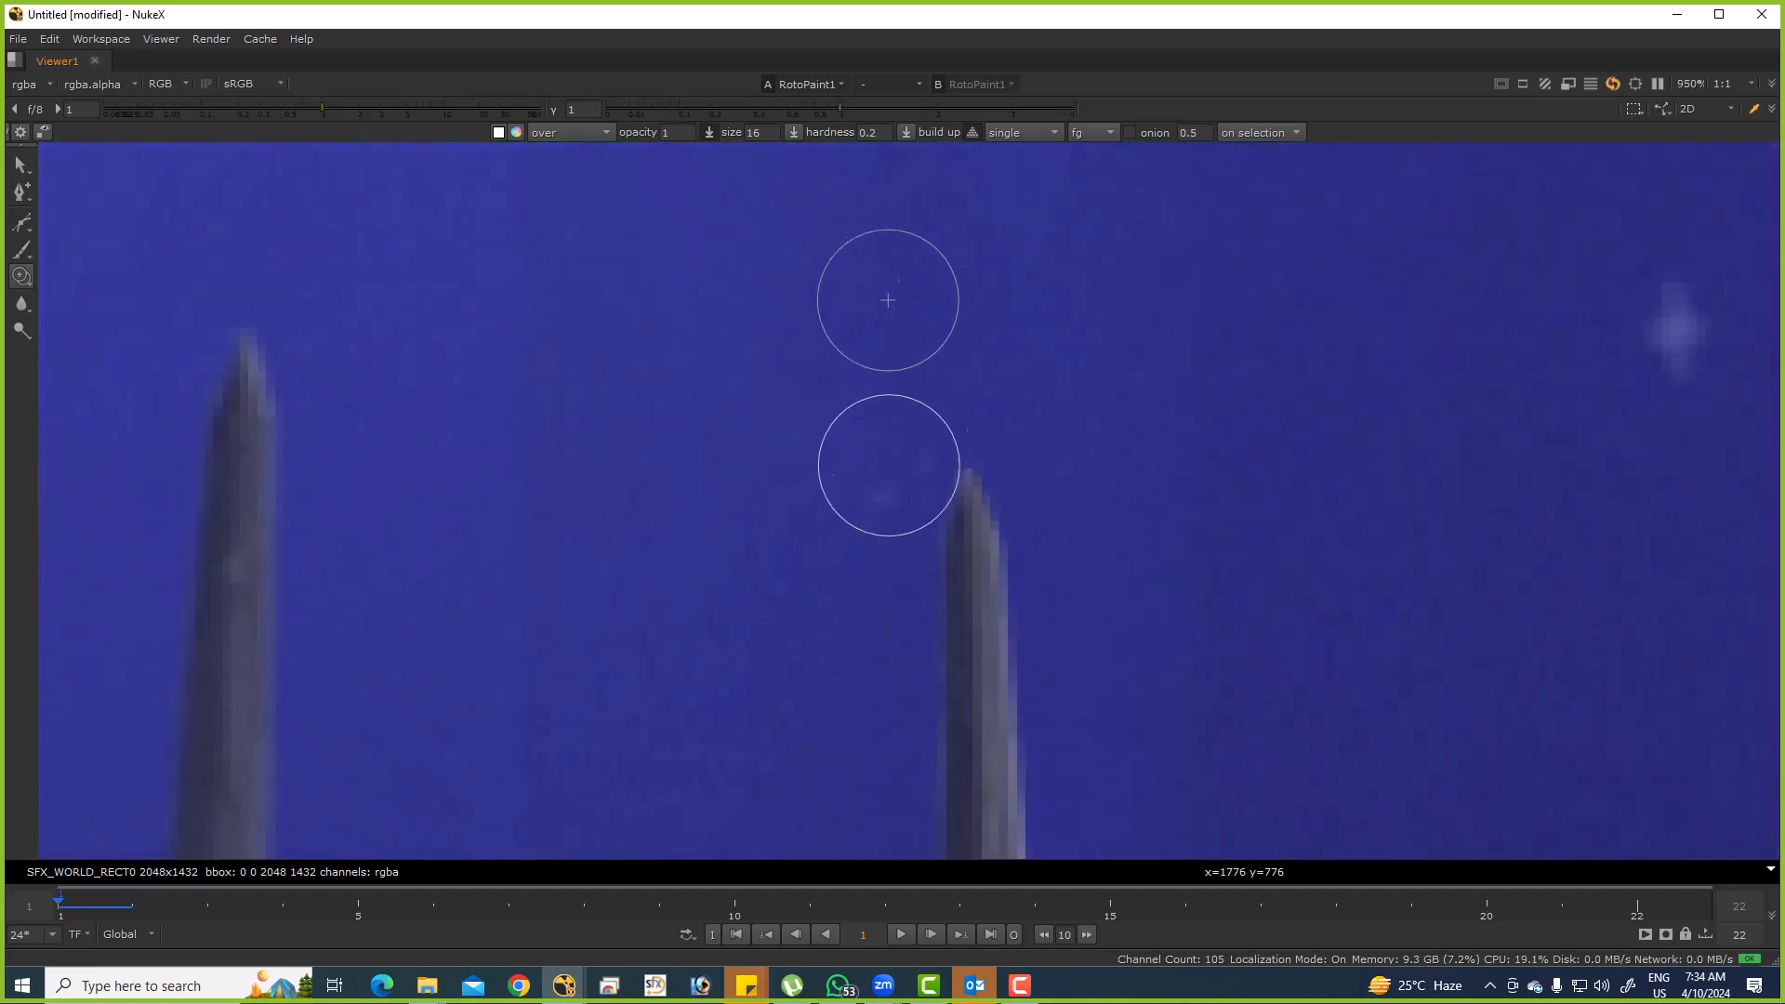
Clone out the faint markers along the darker blue area to the right of the two tall spears.
scroll(880, 589, down, 3)
scroll(1008, 455, up, 2)
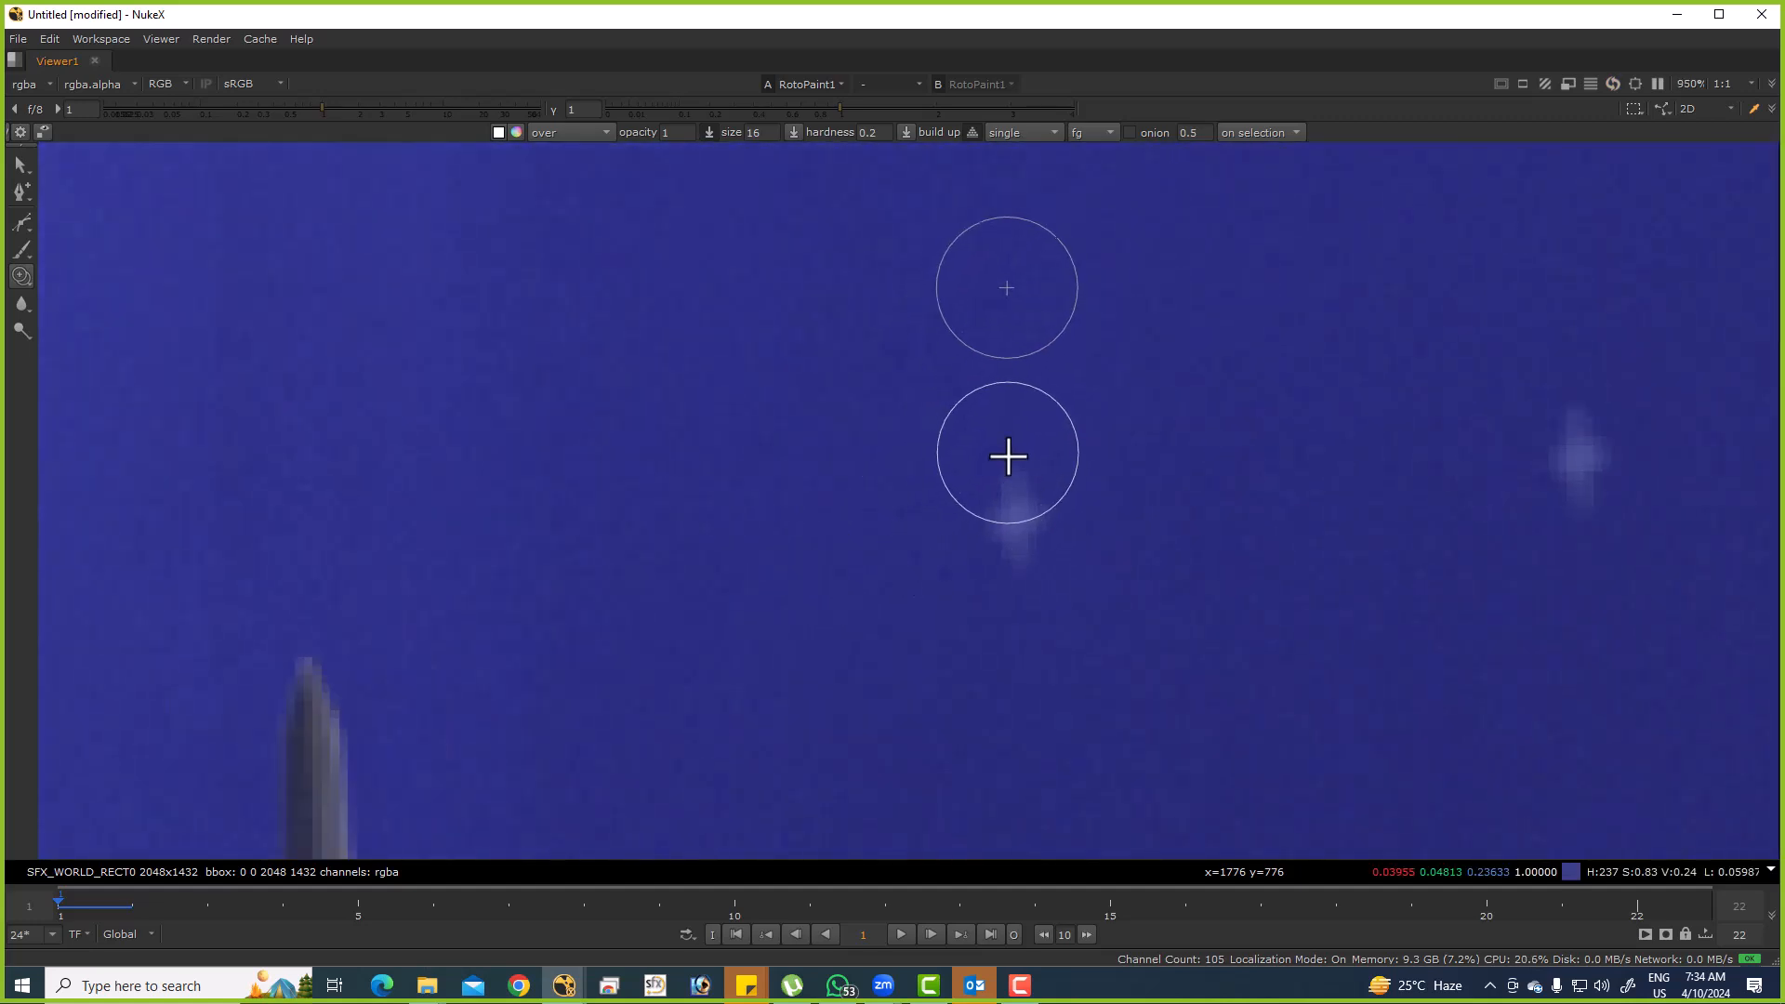
scroll(1259, 477, down, 2)
scroll(1259, 478, up, 2)
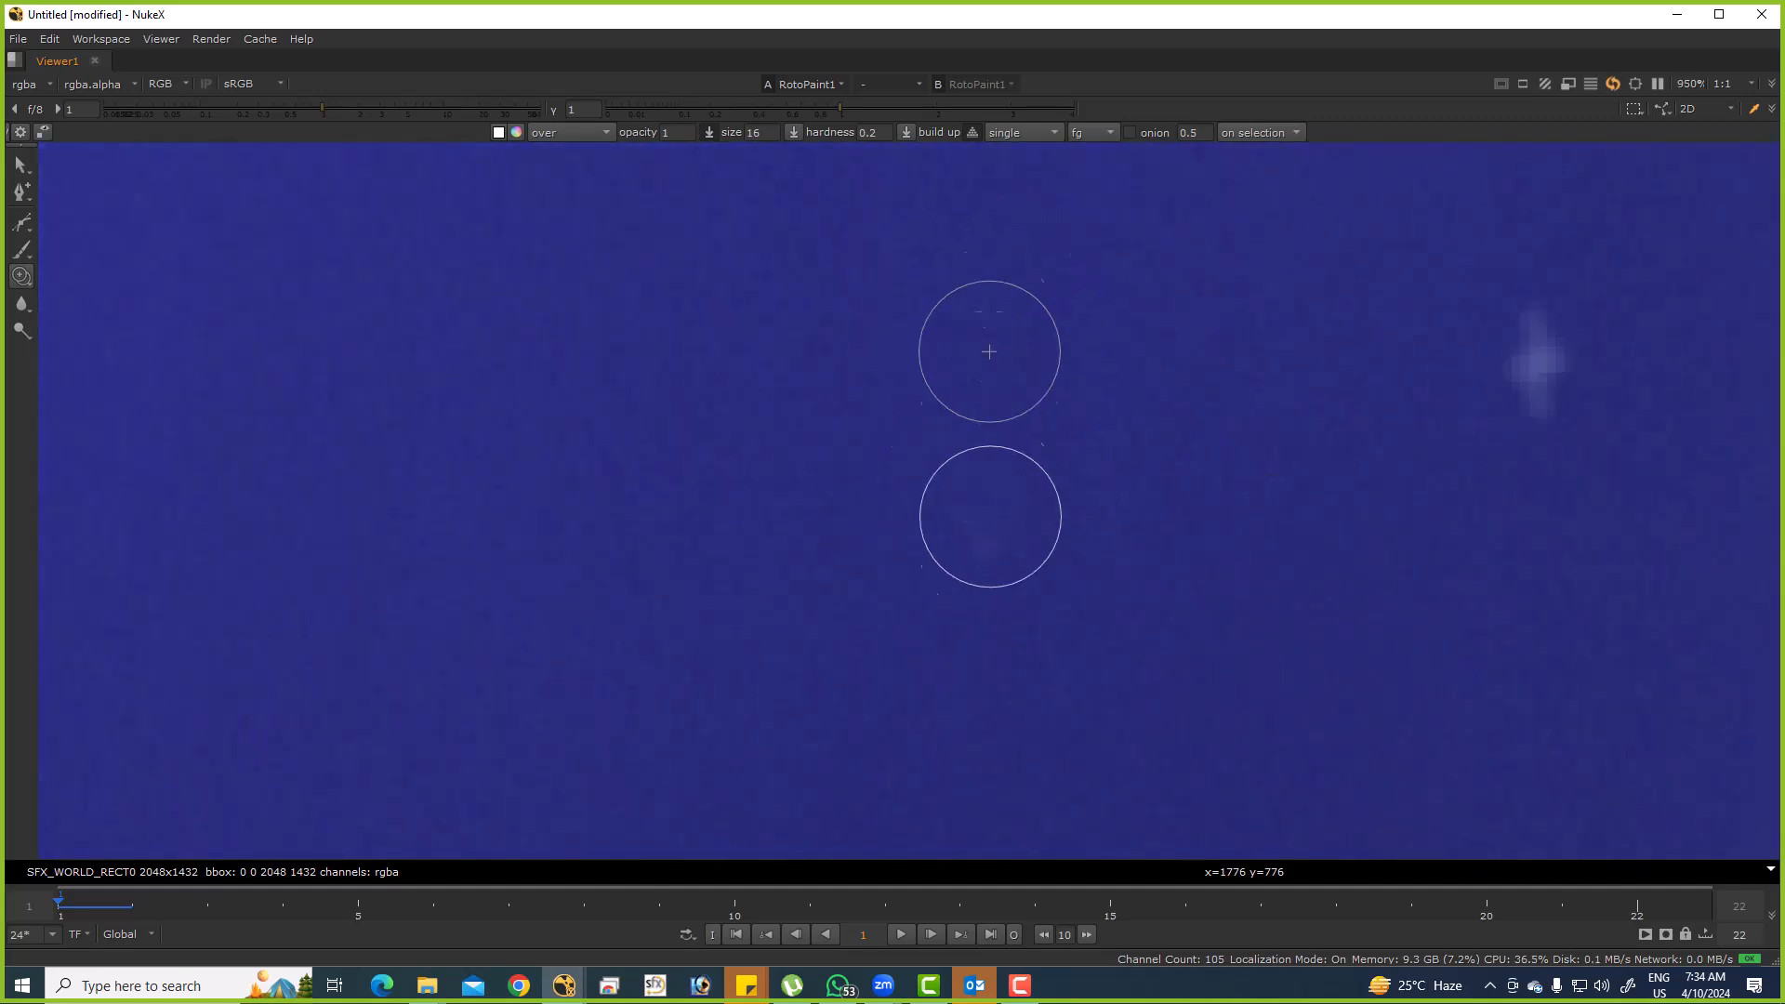
scroll(1054, 427, down, 2)
scroll(957, 415, up, 2)
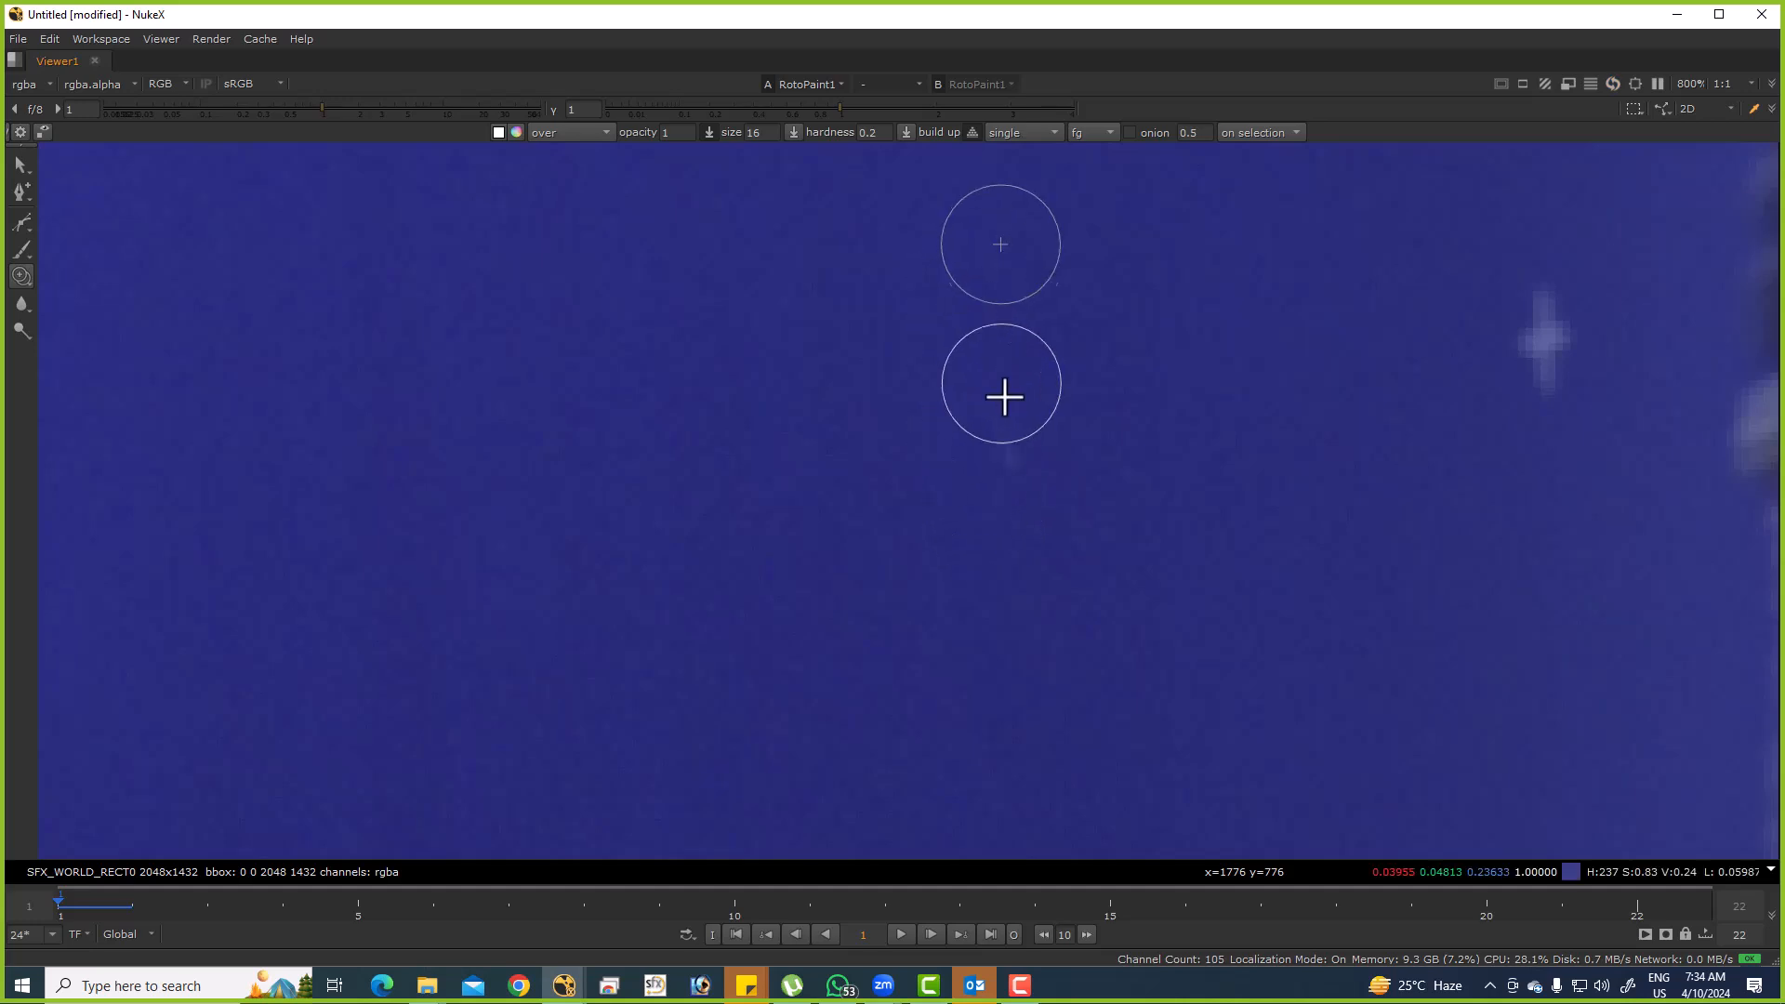
Clone clean blue over the upper markers on both sides of the large blurred foreground spear.
scroll(1004, 514, down, 2)
scroll(899, 480, up, 3)
scroll(957, 521, down, 2)
scroll(985, 482, up, 2)
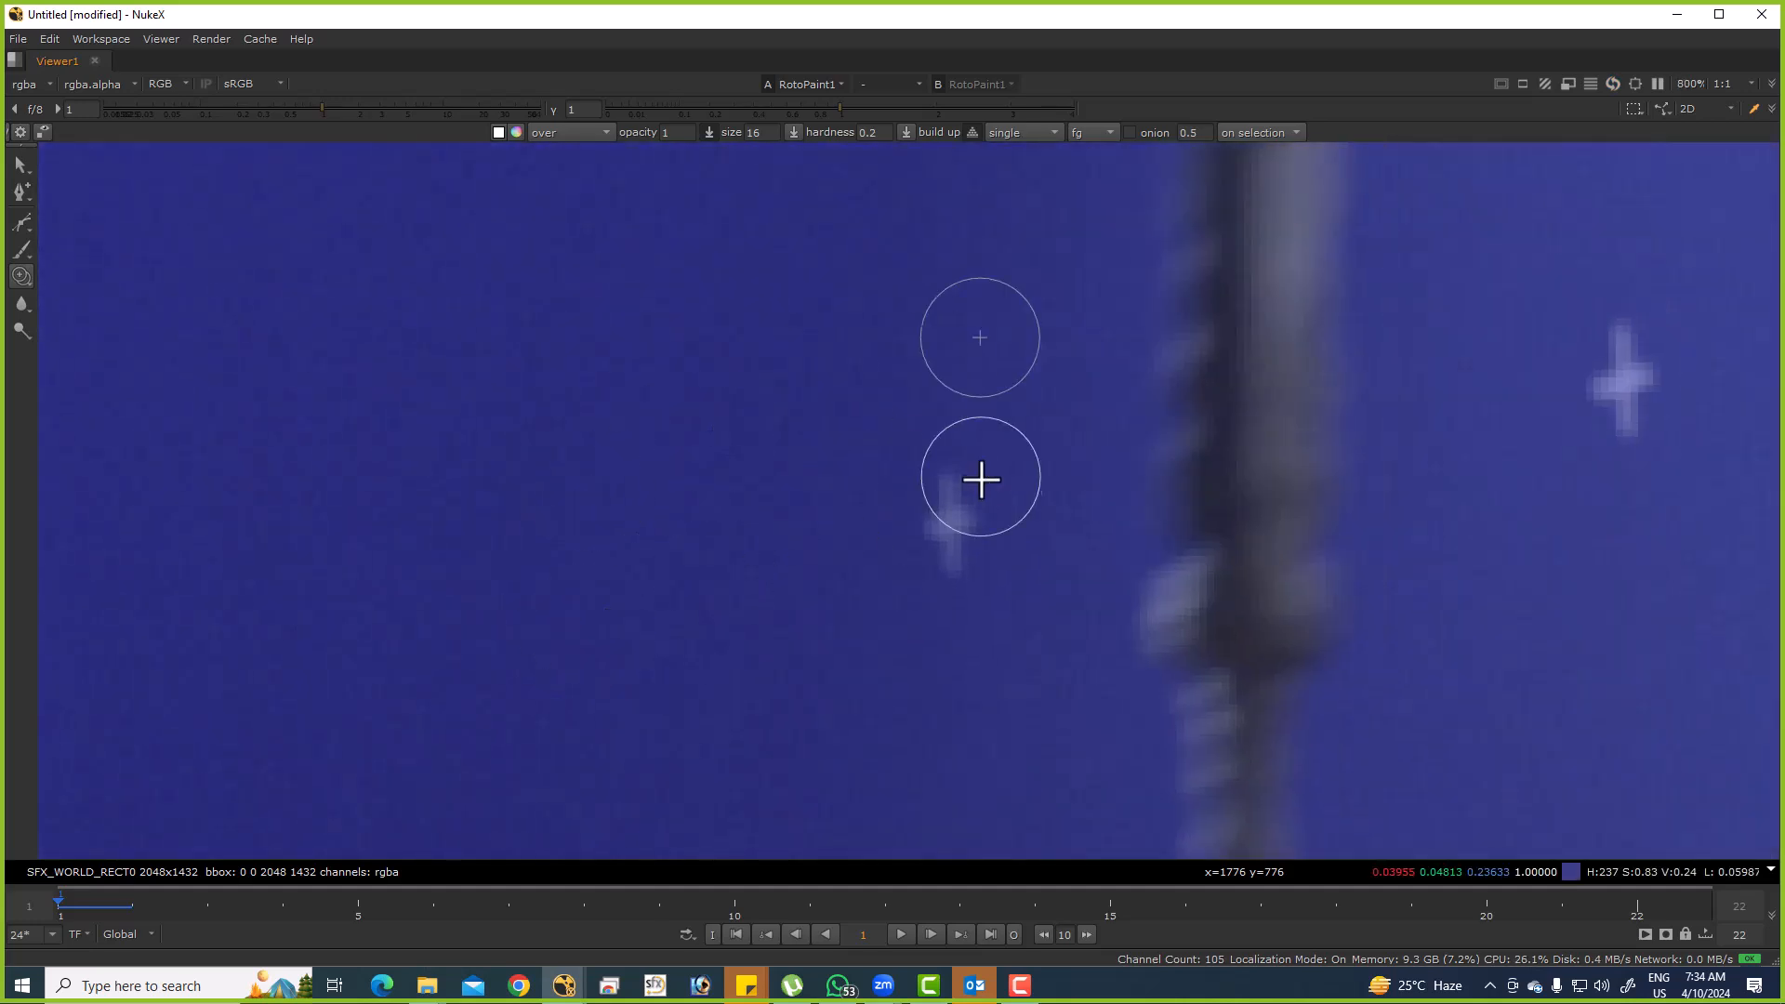
scroll(984, 449, down, 2)
scroll(974, 443, up, 2)
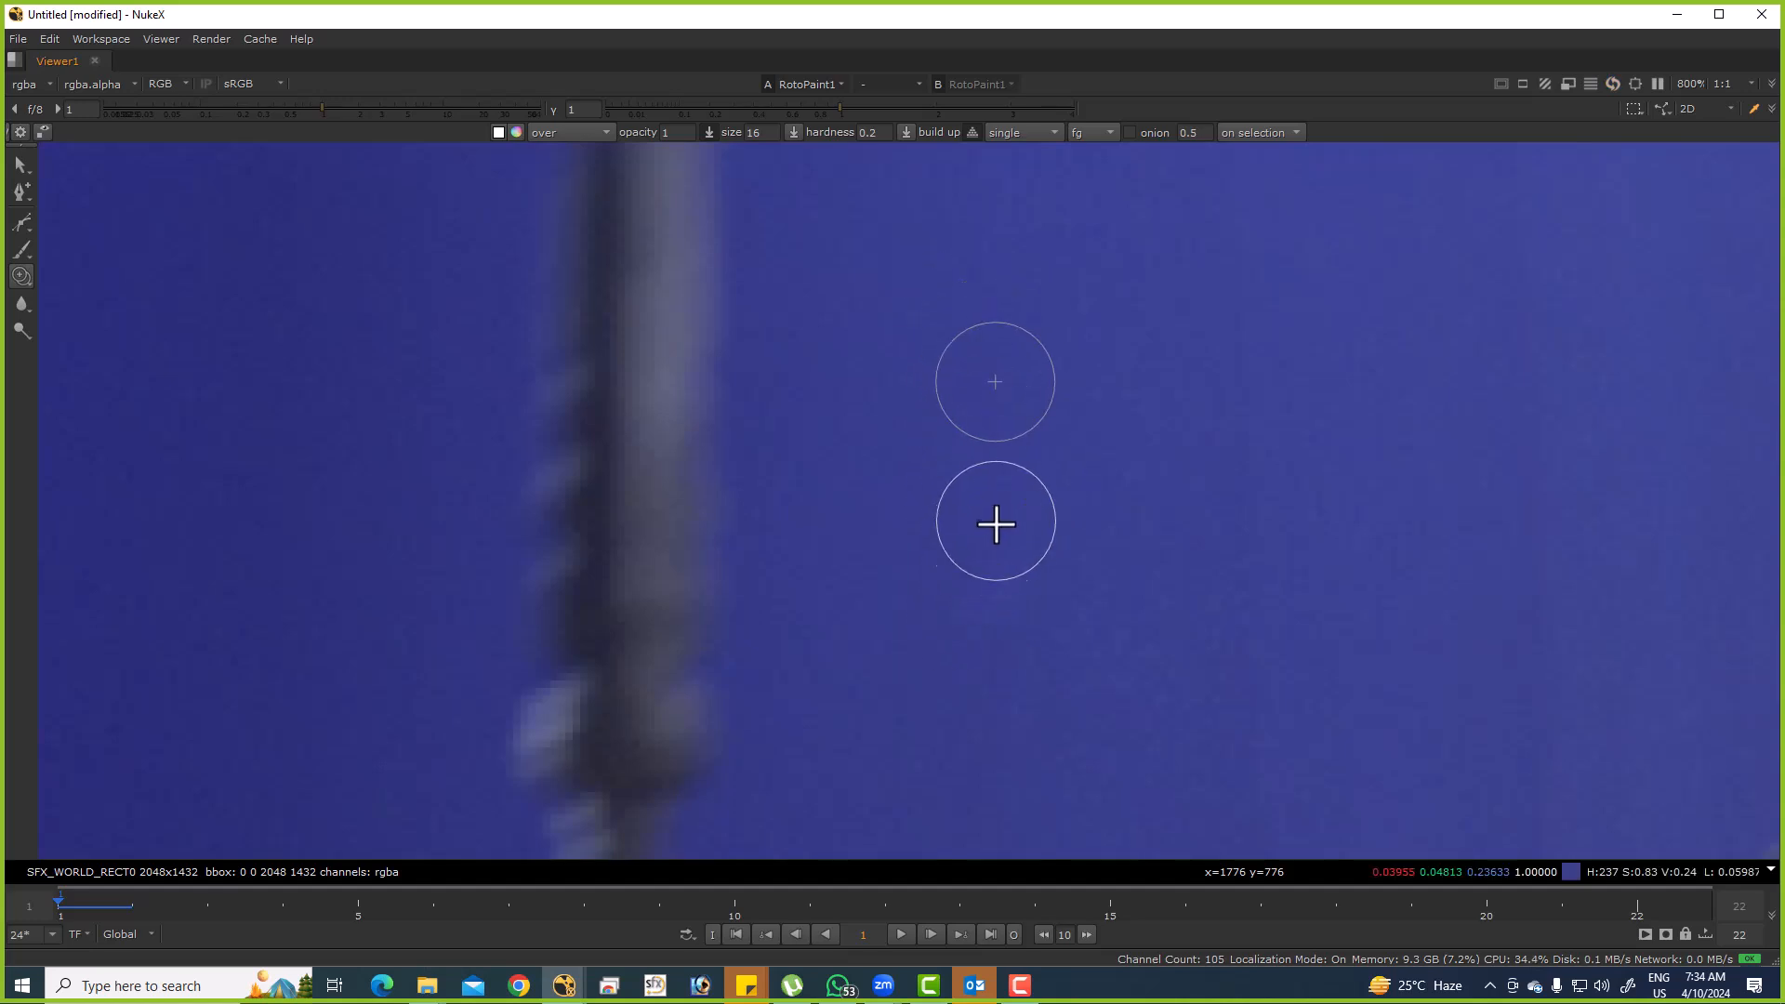
Clone out the remaining upper cross markers near the right edge of the plate, sampling blue from beside them.
scroll(992, 522, down, 5)
scroll(1060, 395, up, 3)
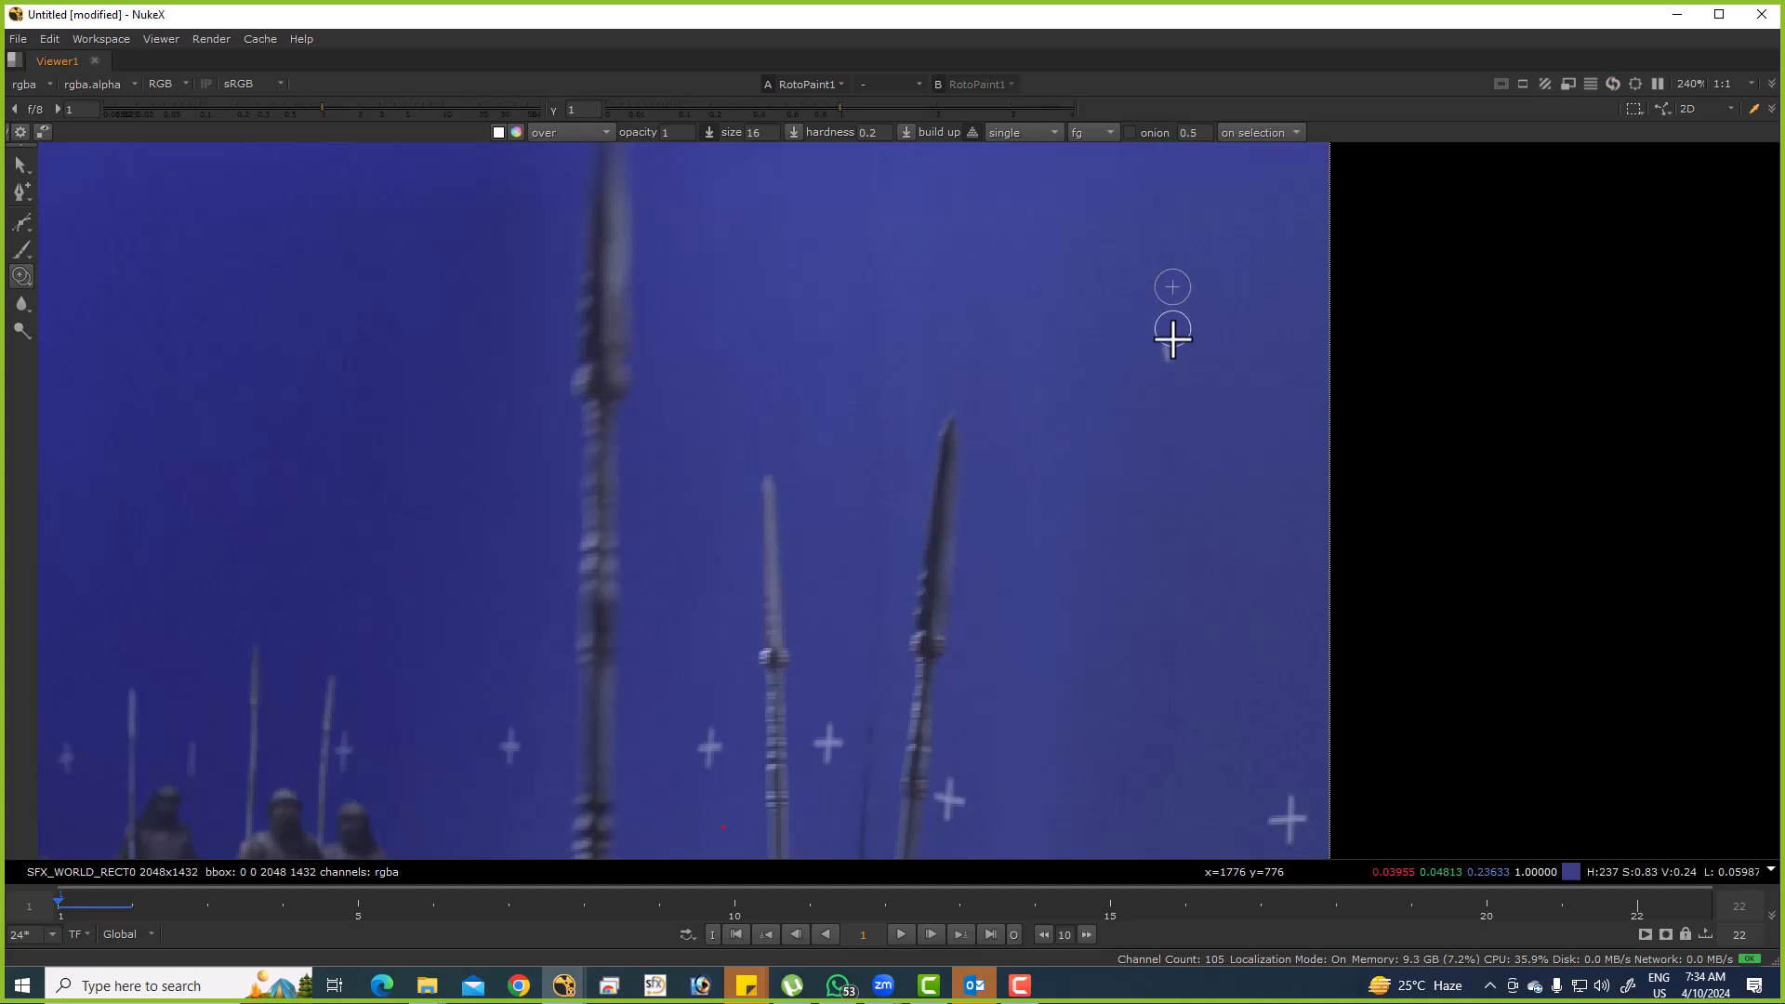
scroll(1171, 363, up, 5)
scroll(1044, 541, up, 2)
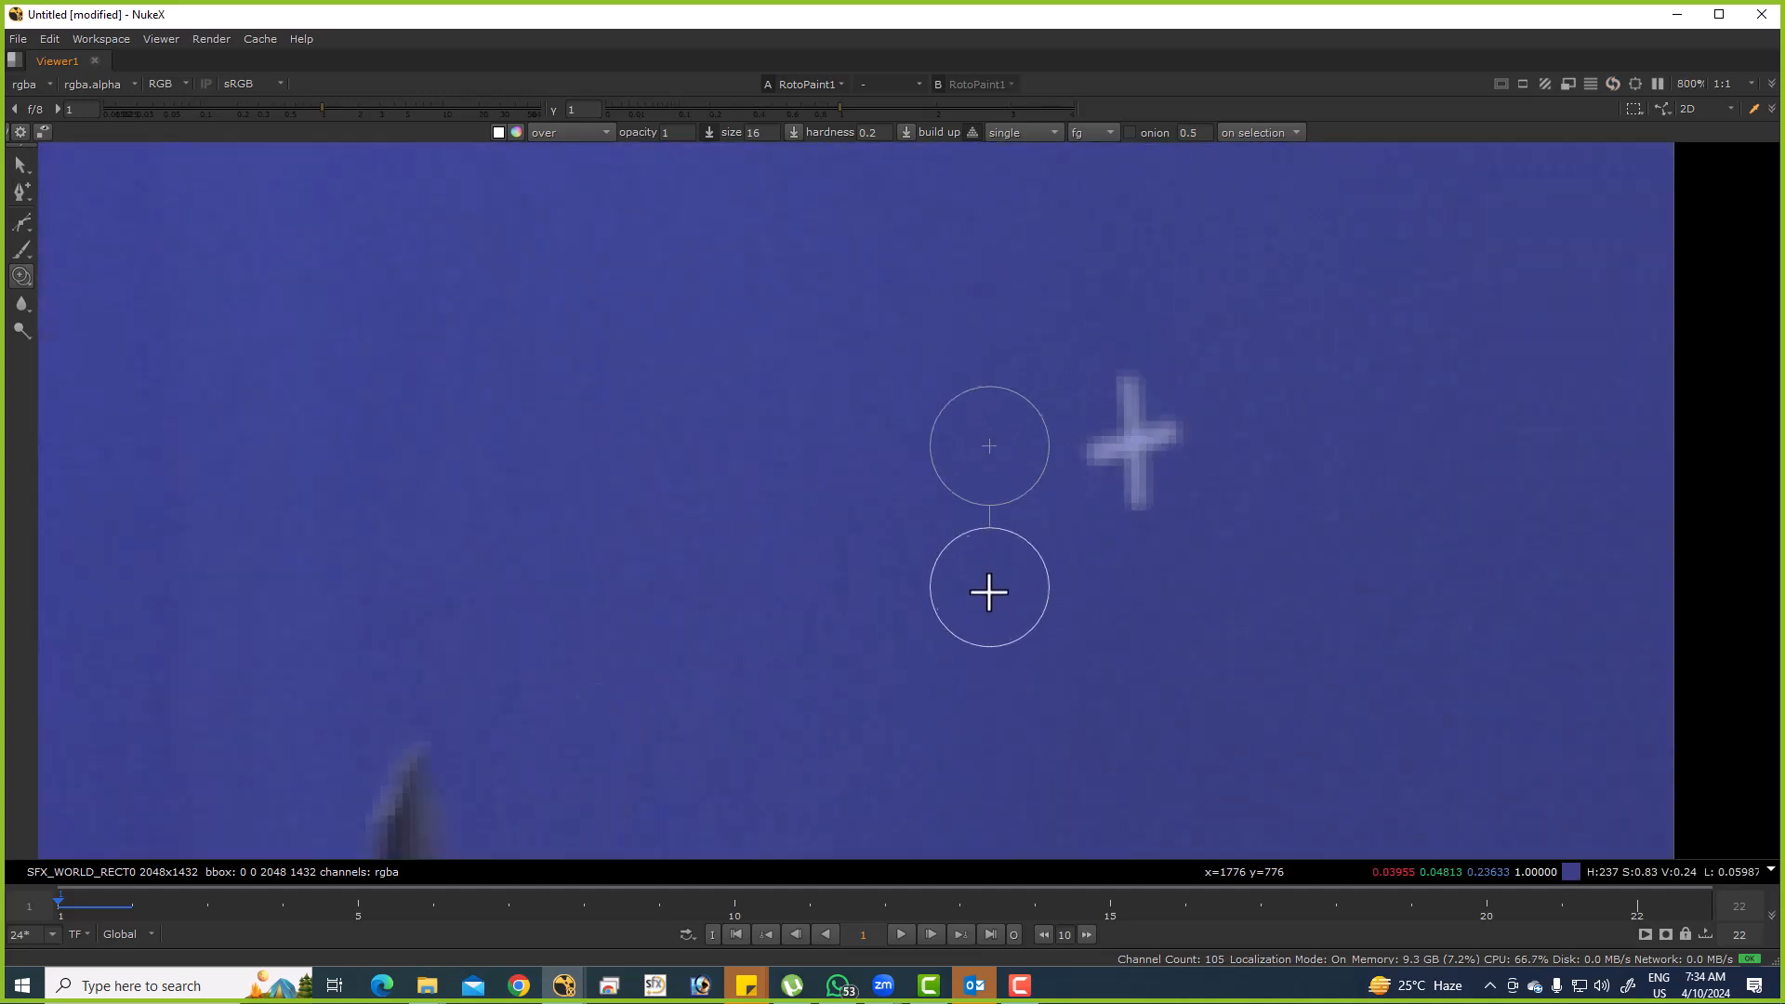
drag(1092, 430, 1135, 407)
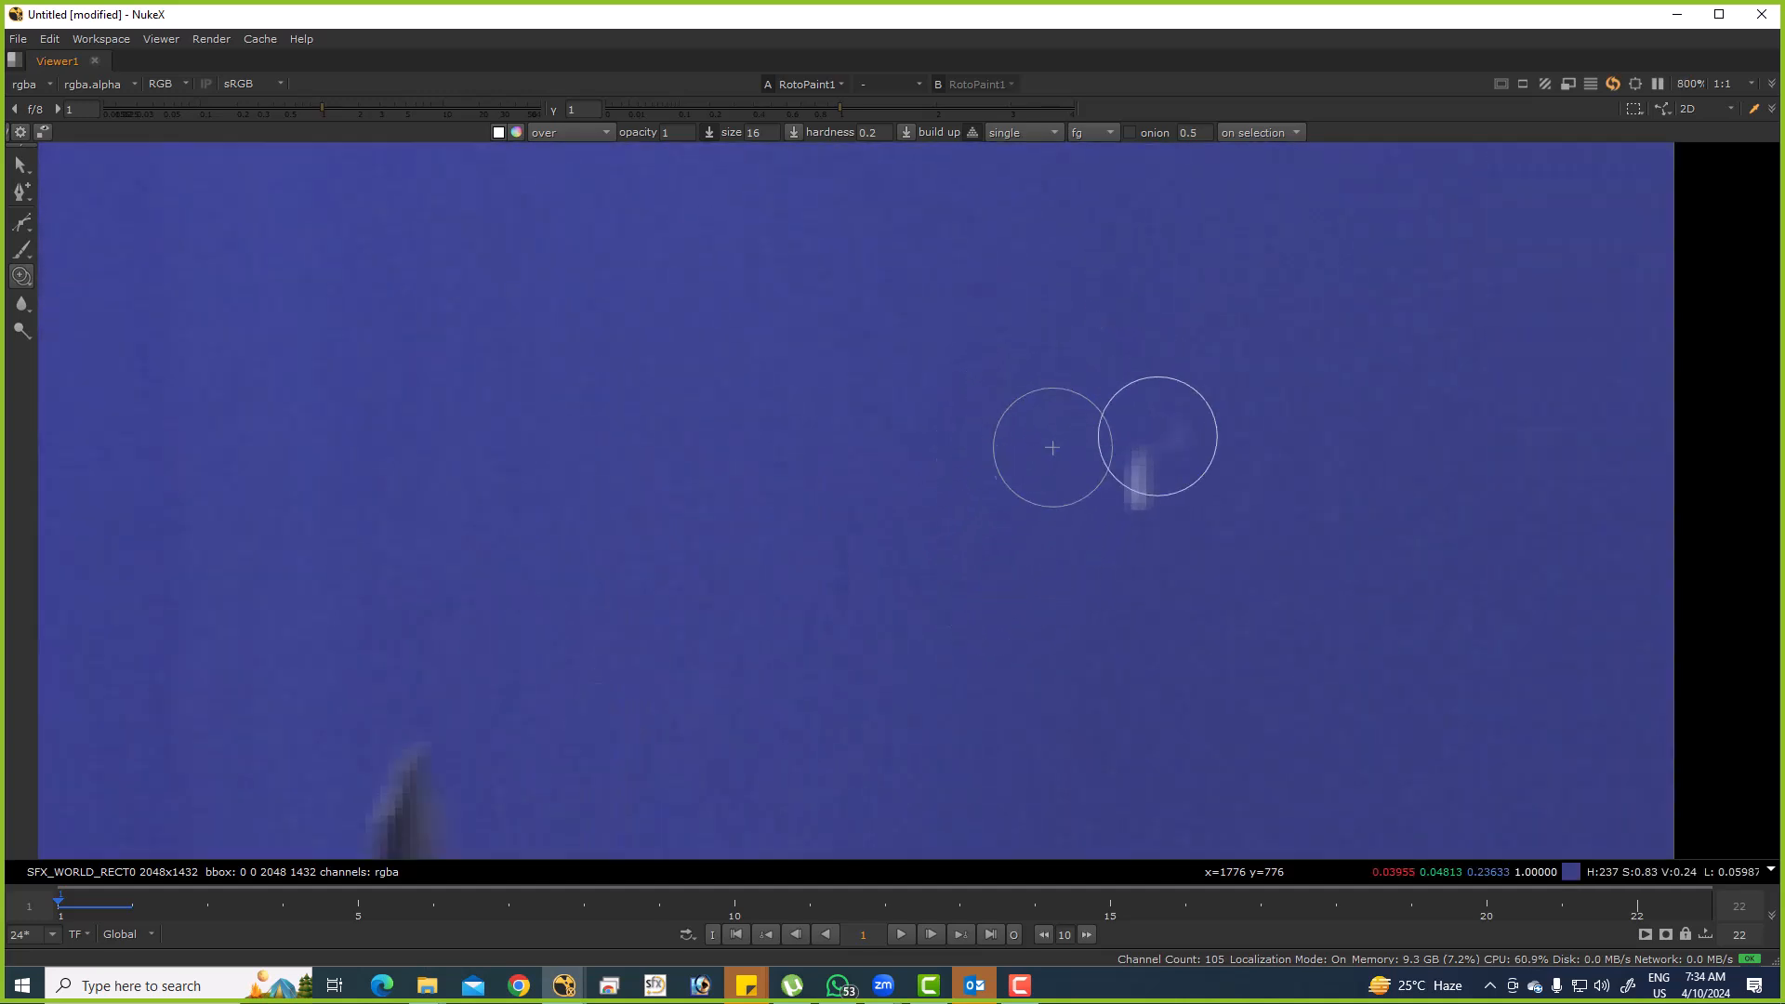
With a brush size of about 18.3, clone out the lower cross markers between the rightmost tall spear and the plate's right edge.
scroll(1087, 486, down, 7)
drag(1175, 689, 1160, 435)
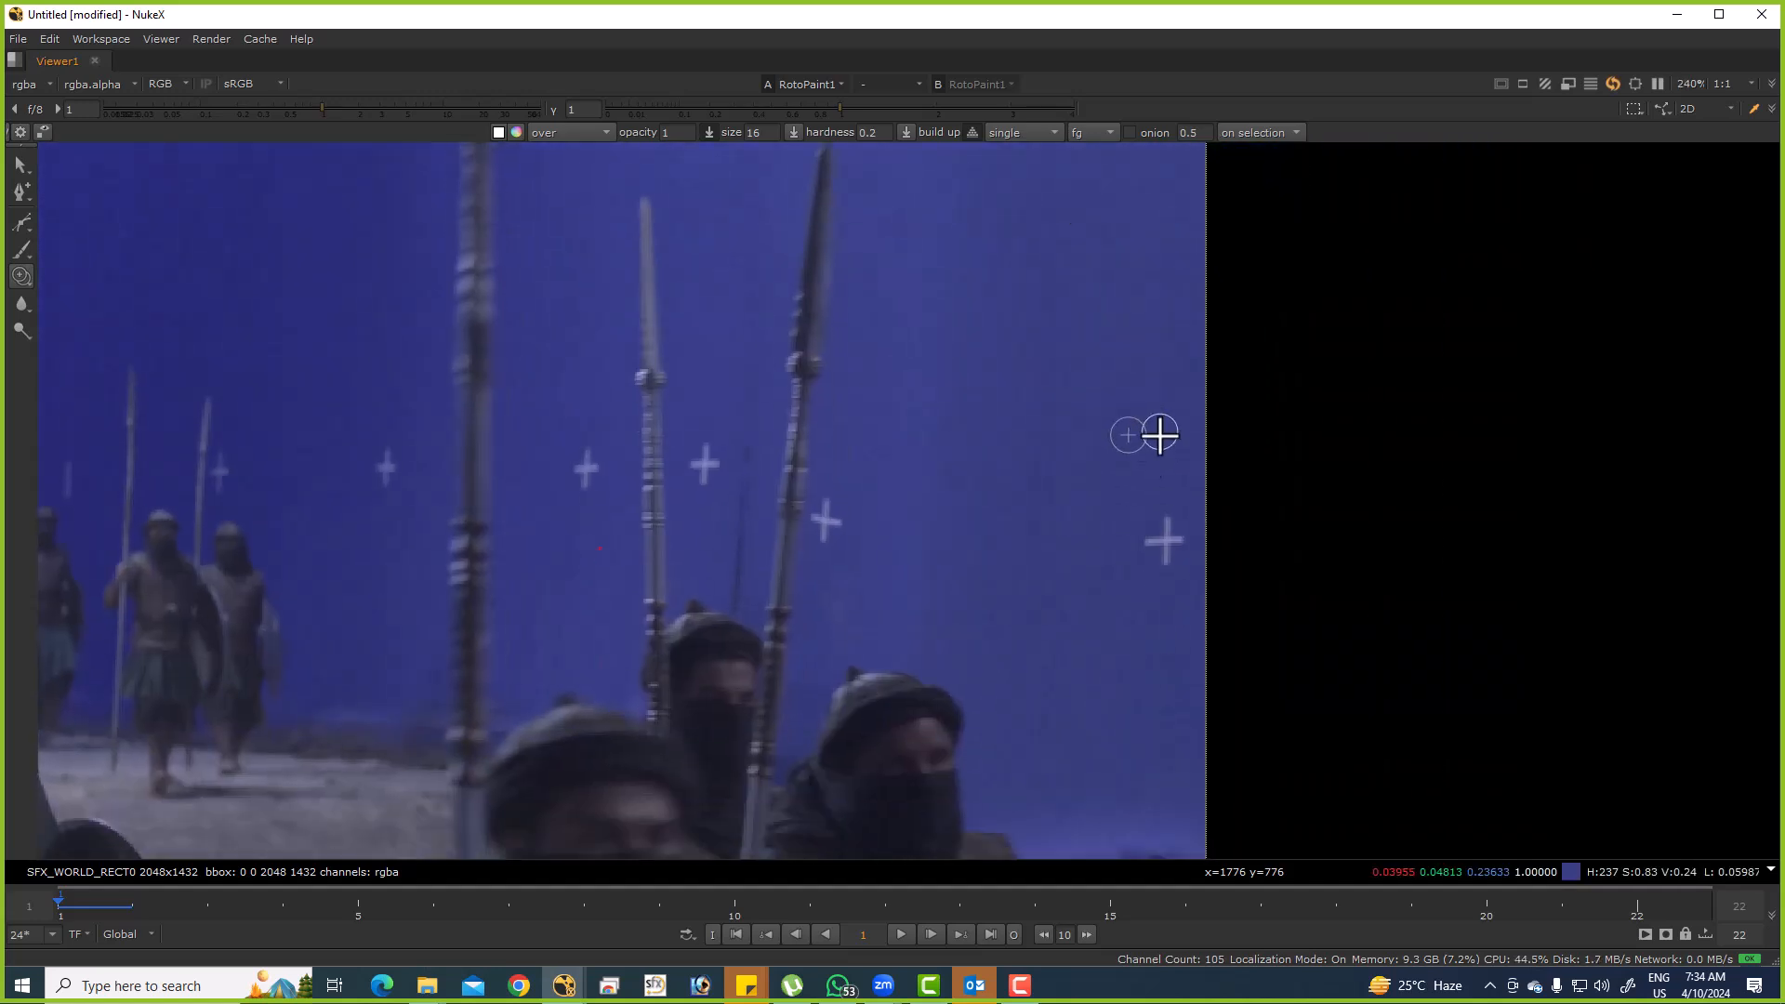
scroll(1149, 516, up, 7)
mouse_move(1152, 551)
mouse_down()
mouse_move(1215, 546)
mouse_move(1195, 521)
mouse_move(1139, 550)
mouse_move(1175, 629)
mouse_move(1215, 590)
mouse_up()
drag(486, 490, 1222, 423)
mouse_move(1141, 312)
mouse_down()
mouse_move(841, 411)
mouse_move(655, 432)
mouse_move(808, 412)
mouse_move(805, 390)
mouse_move(818, 486)
mouse_move(846, 418)
mouse_move(809, 503)
mouse_move(768, 401)
mouse_move(772, 522)
mouse_up()
scroll(744, 525, down, 3)
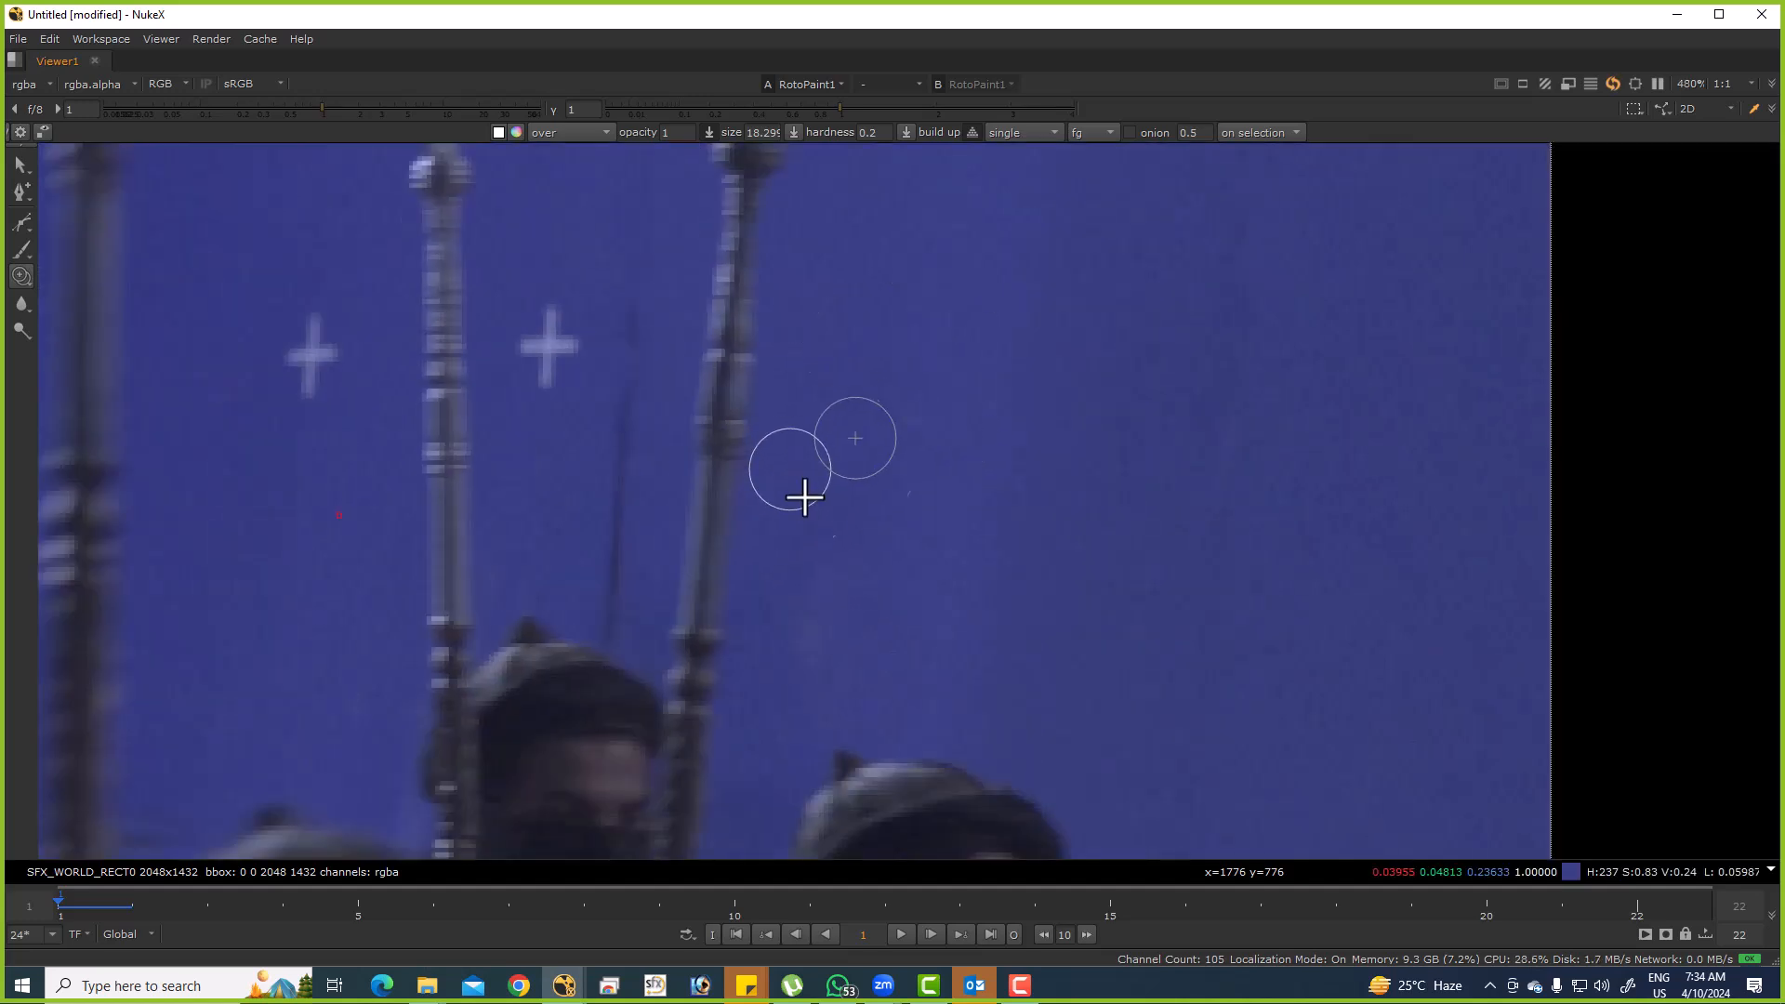
Clone clean blue over the two cross markers on either side of the middle foreground spear.
scroll(785, 466, up, 2)
mouse_move(769, 339)
mouse_down()
mouse_move(852, 437)
mouse_move(865, 420)
mouse_move(838, 464)
mouse_move(833, 397)
mouse_move(878, 423)
mouse_move(861, 500)
mouse_move(900, 421)
mouse_up()
drag(767, 465, 976, 447)
drag(751, 384, 724, 465)
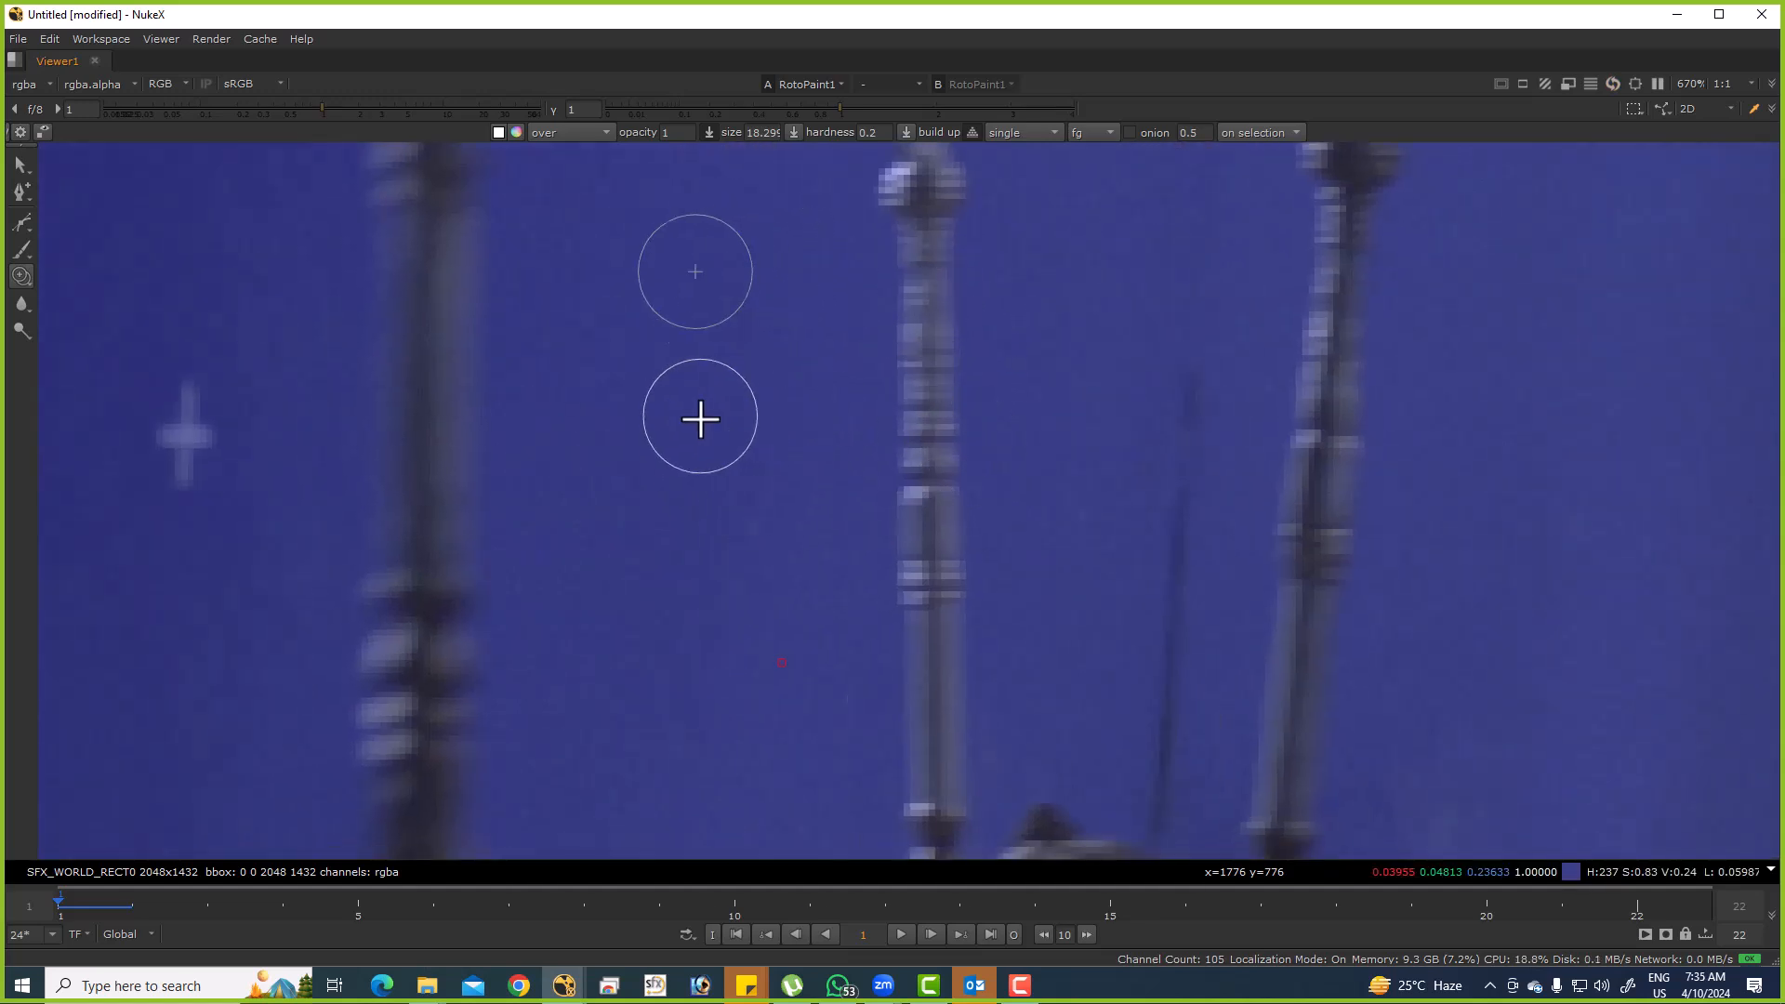
Clone out the cross marker to the left of the large blurred foreground spear.
scroll(836, 437, down, 2)
scroll(741, 415, up, 3)
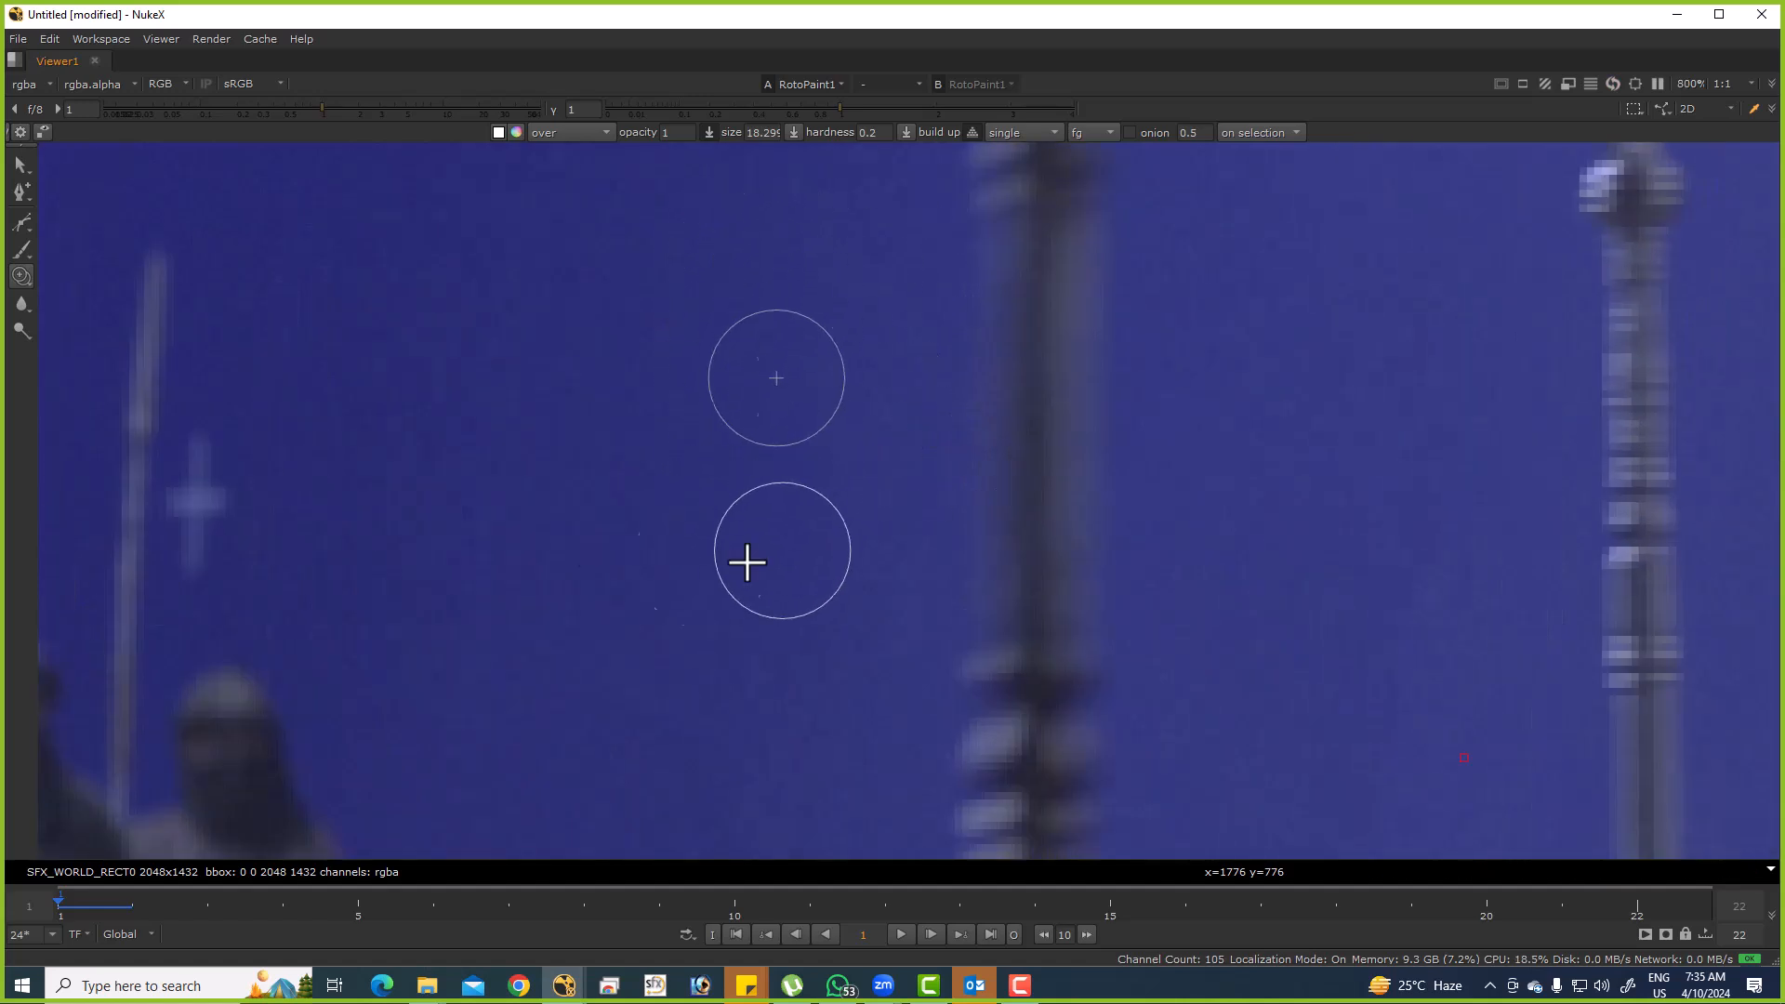
Undo the first stroke over the marker beside the rightmost distant soldier's spear and clone it out with blue from farther right.
drag(783, 551, 1213, 510)
drag(634, 402, 633, 528)
key(ctrl+z)
mouse_move(659, 409)
mouse_down()
mouse_move(642, 538)
mouse_move(641, 415)
mouse_up()
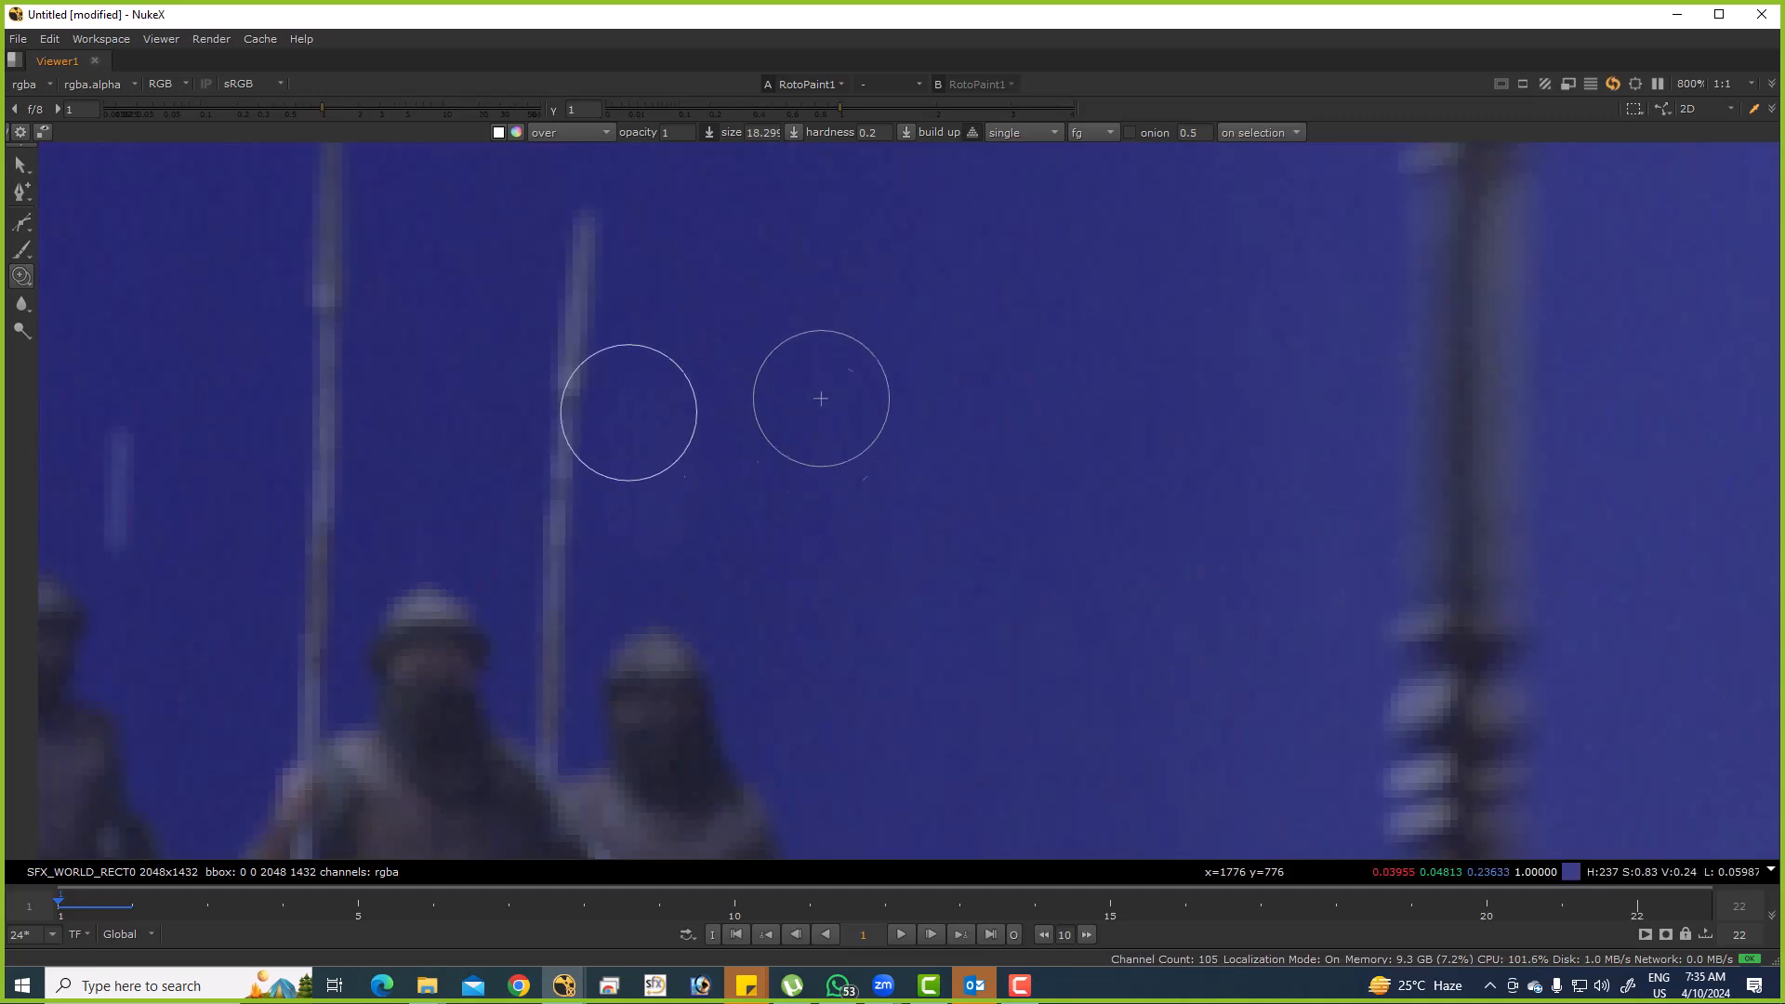
Clone out the marker in the gap between the distant soldiers' spears and enlarge the brush to about 26.3.
scroll(694, 387, down, 2)
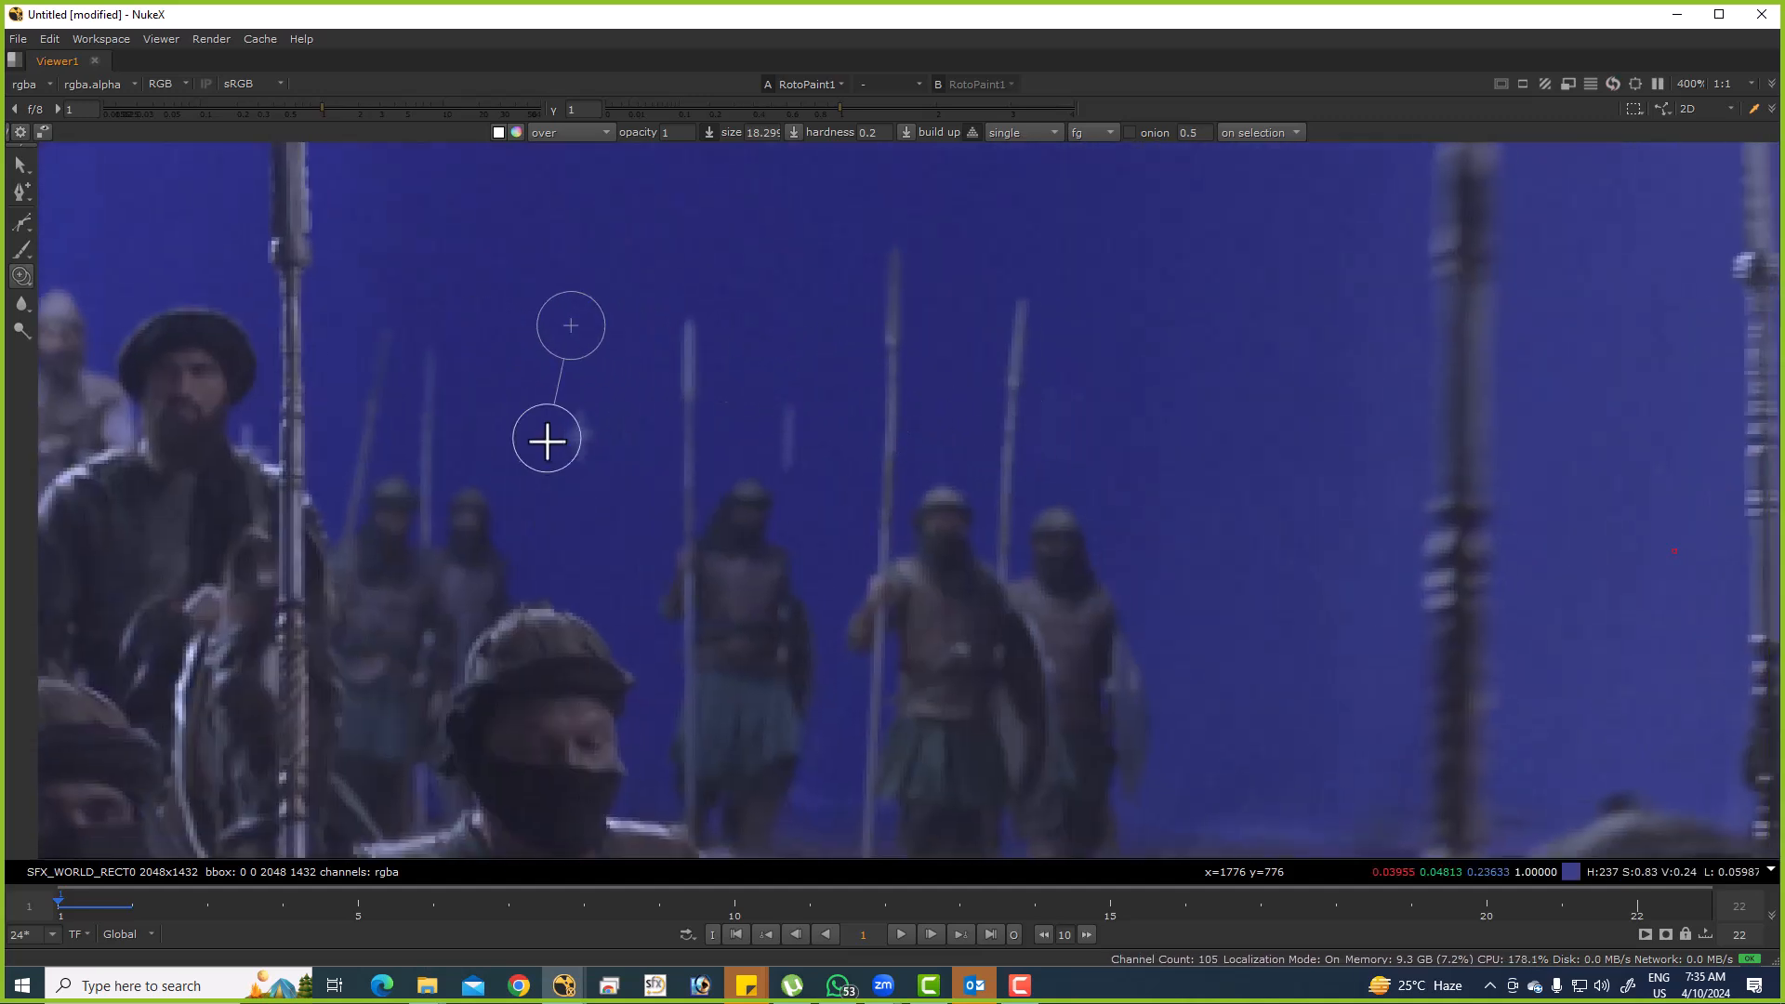
scroll(573, 433, up, 3)
shift+drag(586, 427, 581, 405)
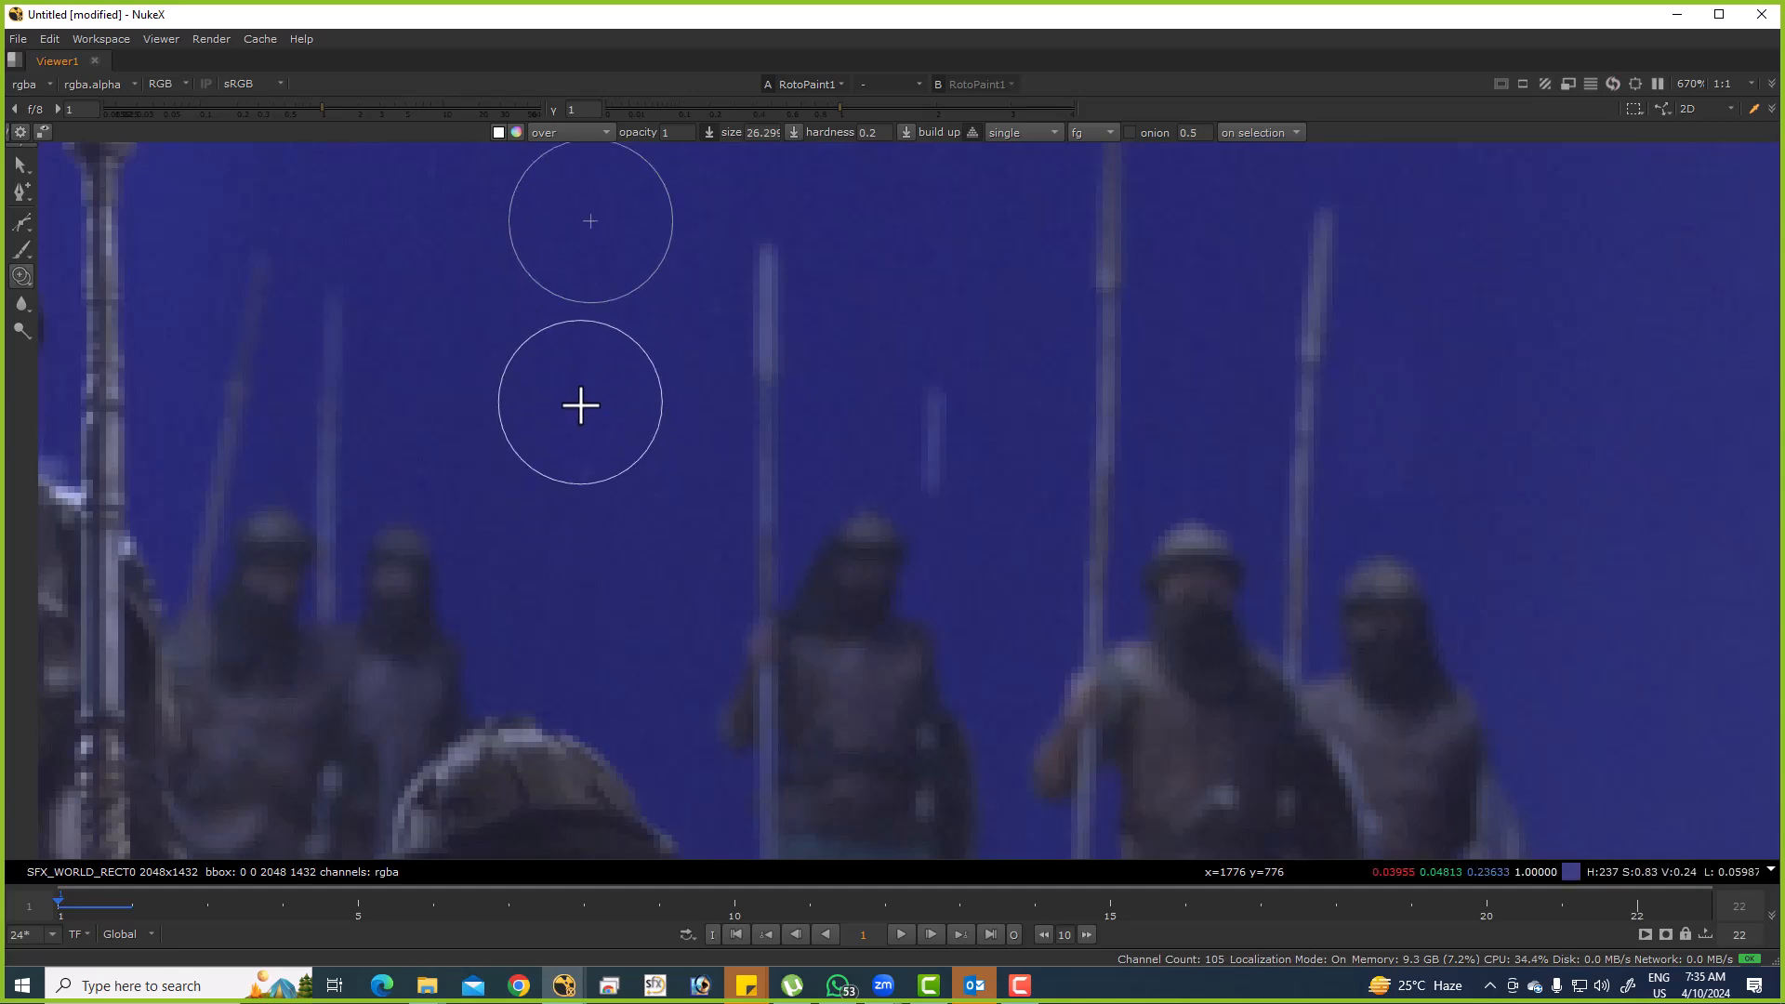
Reduce the clone brush to 20.5 and clone clean blue over the cross marker beside the domed carriage.
scroll(1179, 517, down, 5)
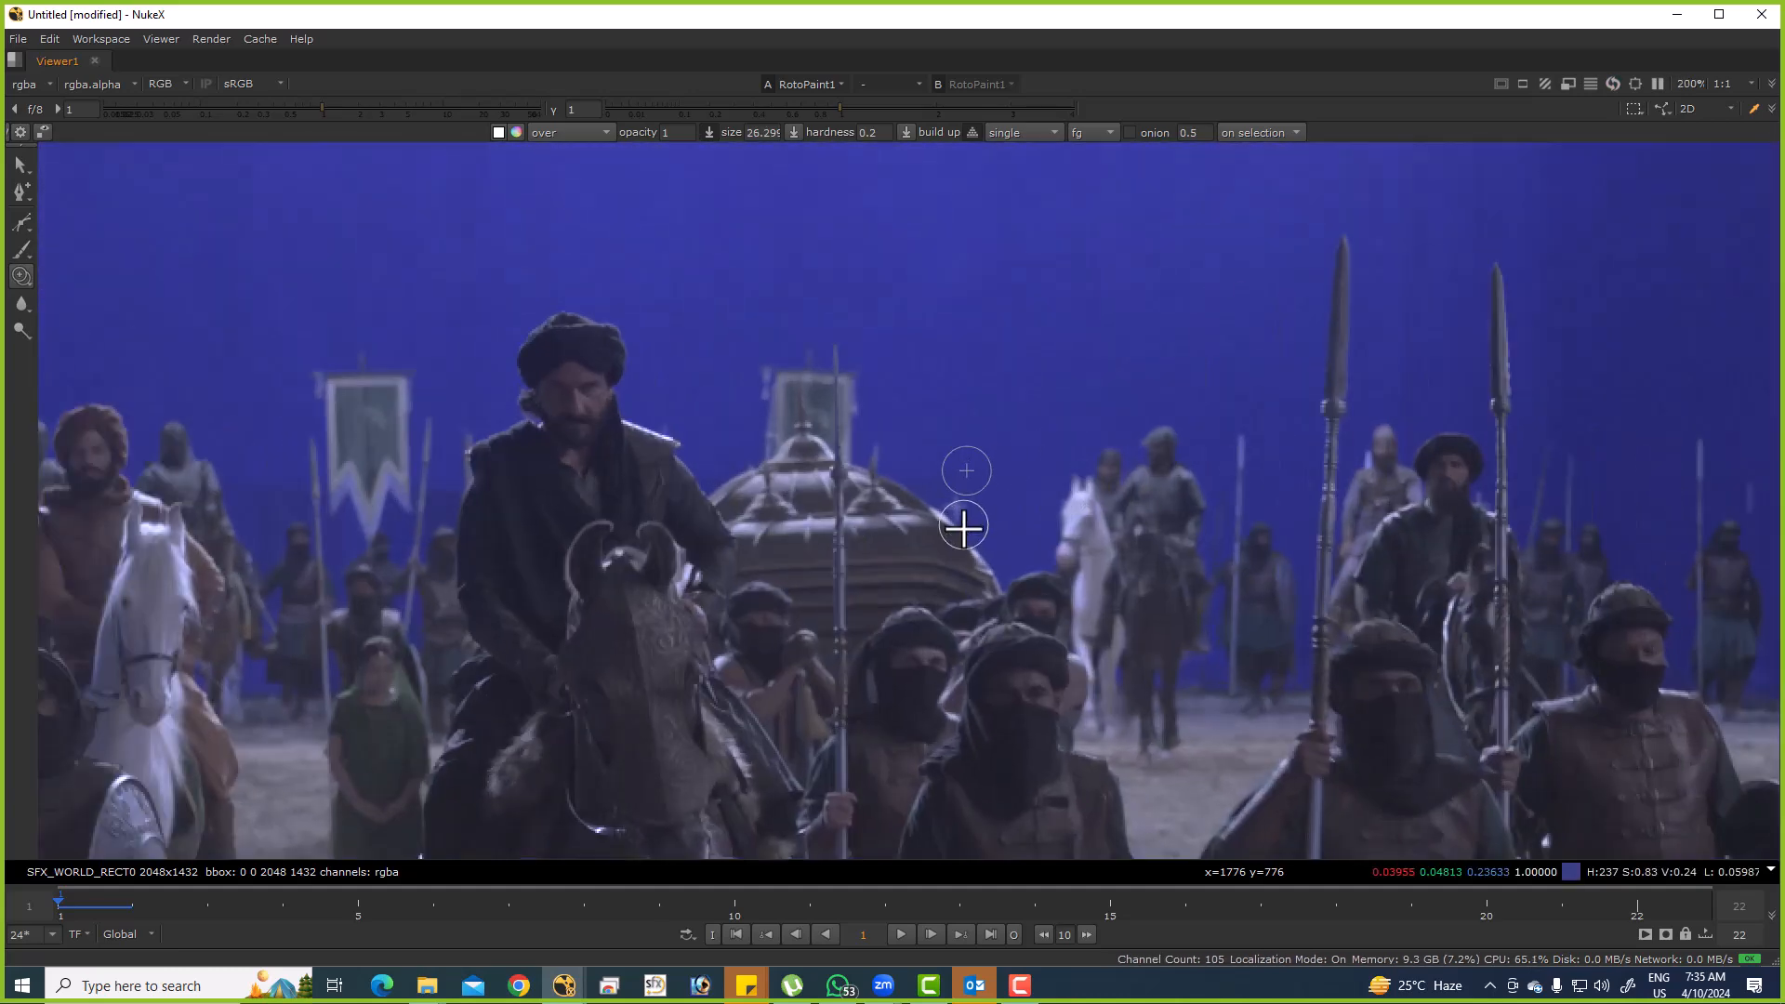
scroll(963, 526, up, 5)
shift+drag(1045, 475, 1023, 470)
ctrl+drag(921, 404, 978, 455)
mouse_move(983, 459)
shift+mouse_down()
mouse_move(926, 442)
mouse_move(986, 426)
shift+mouse_up()
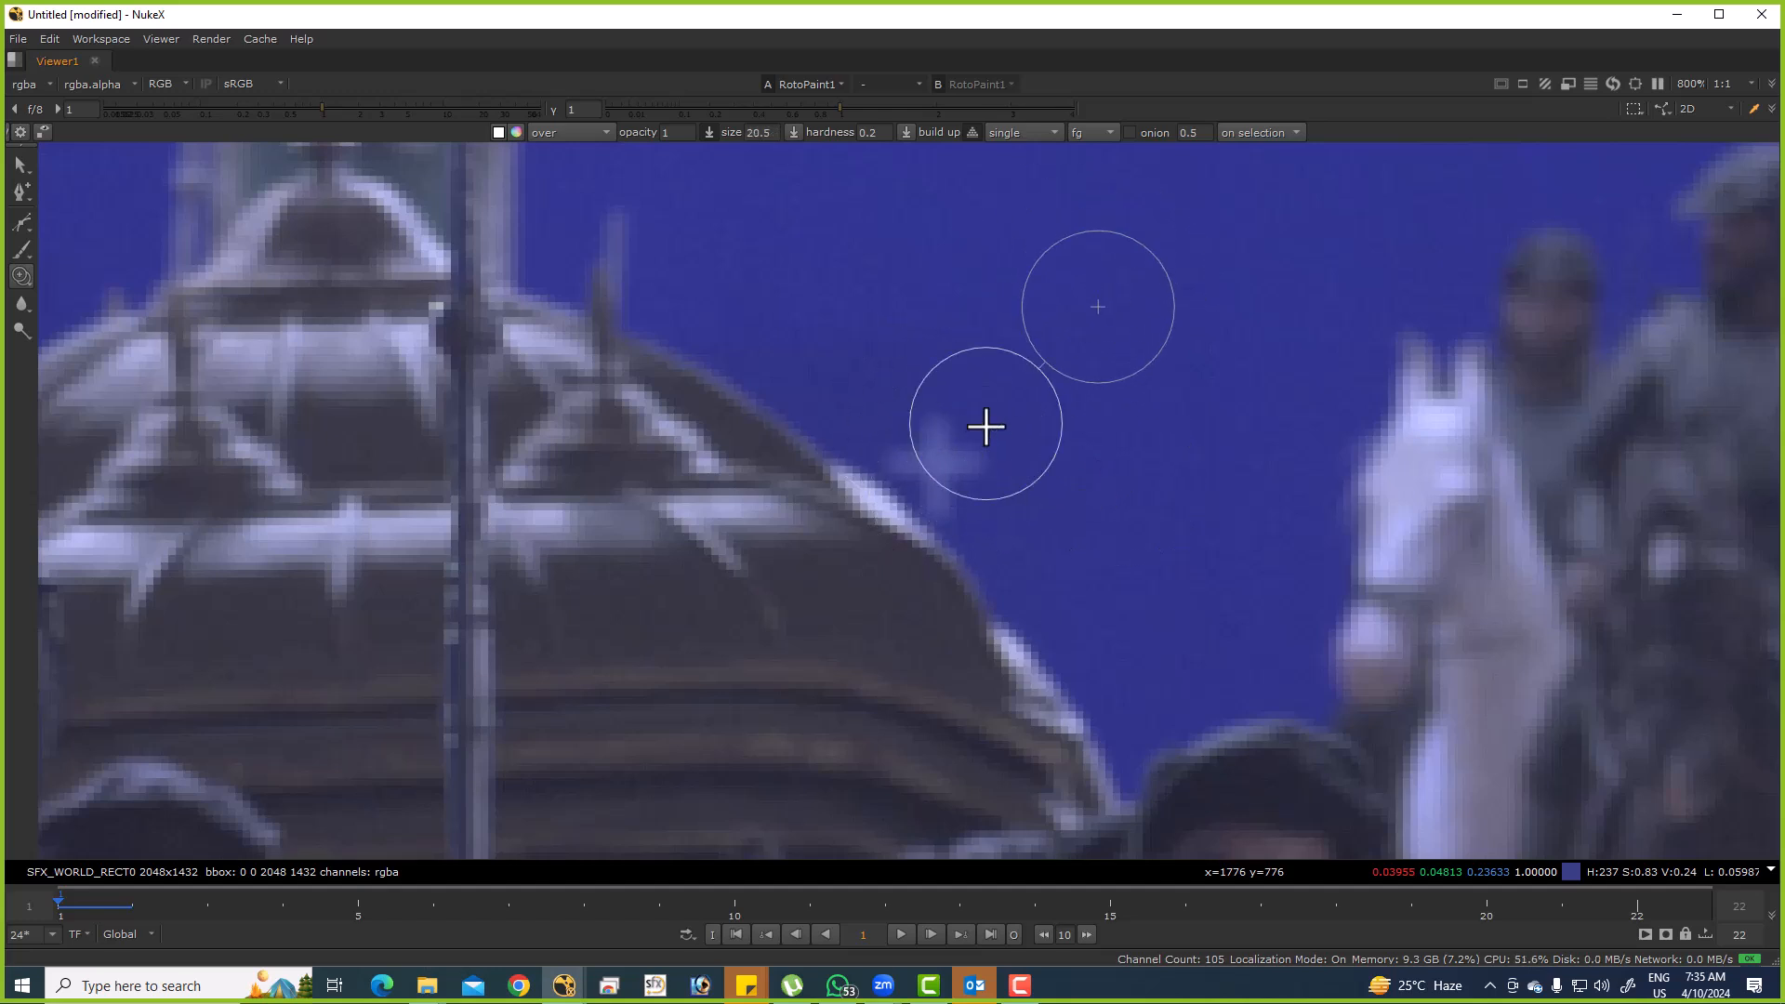
scroll(914, 451, down, 5)
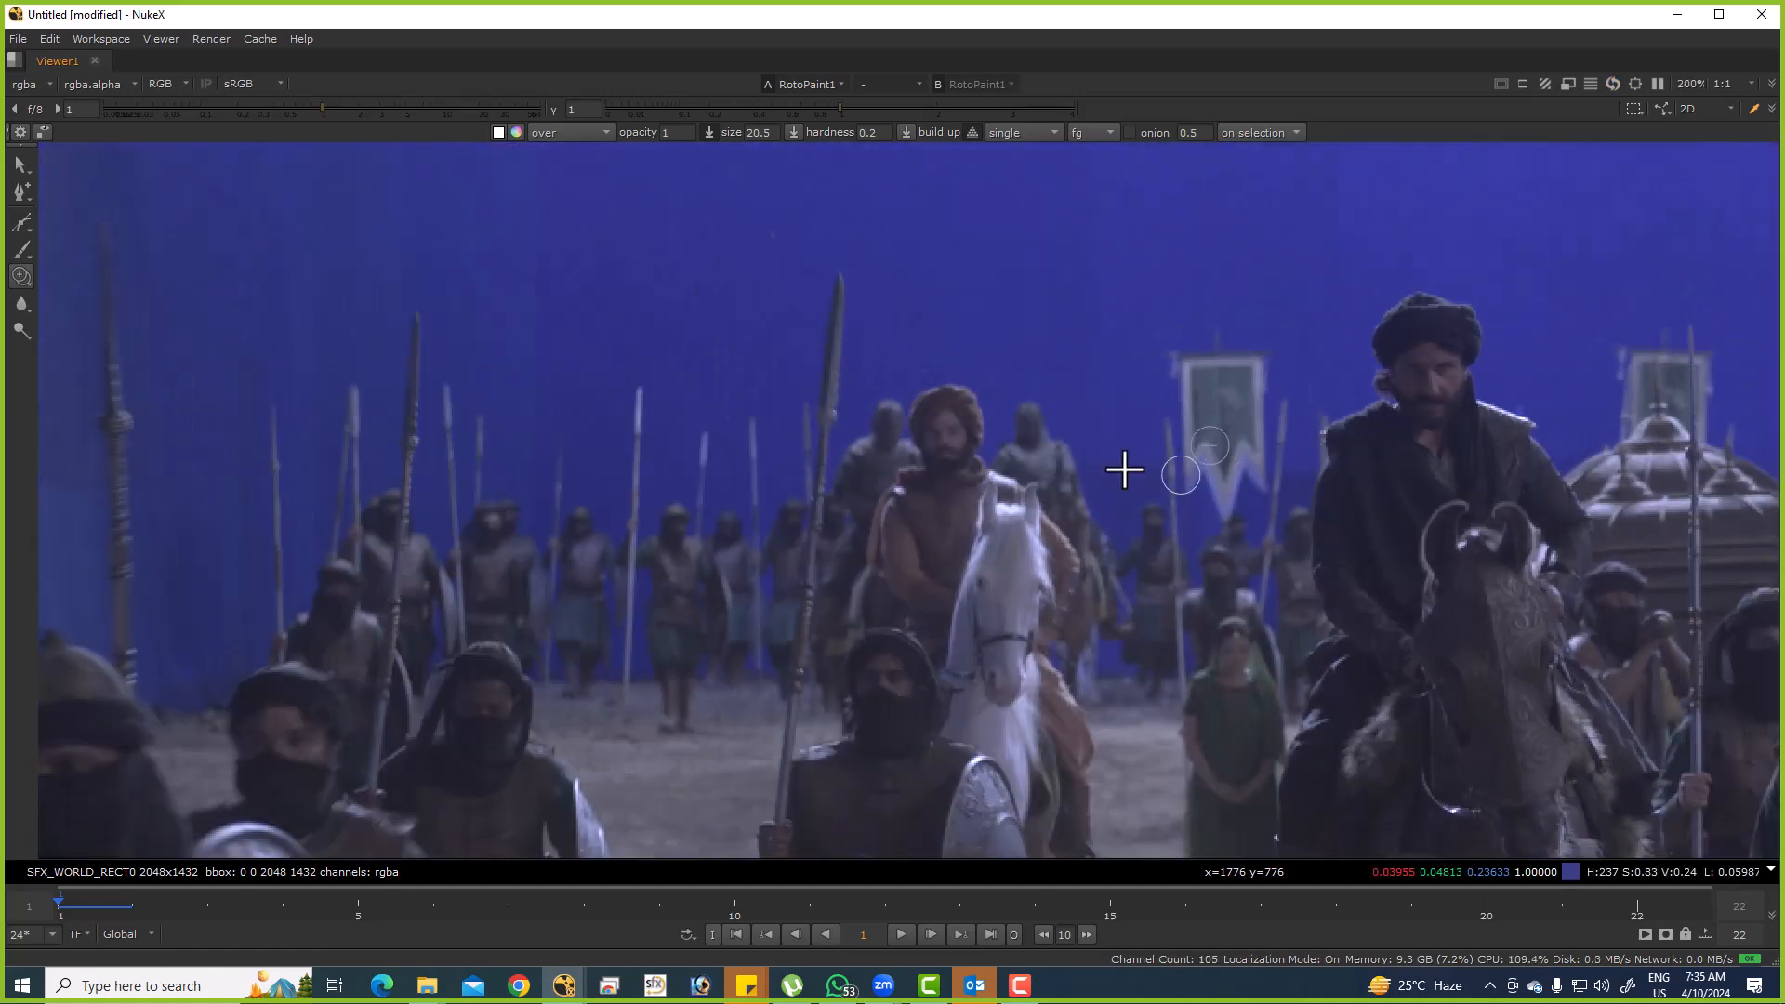
scroll(1197, 484, down, 5)
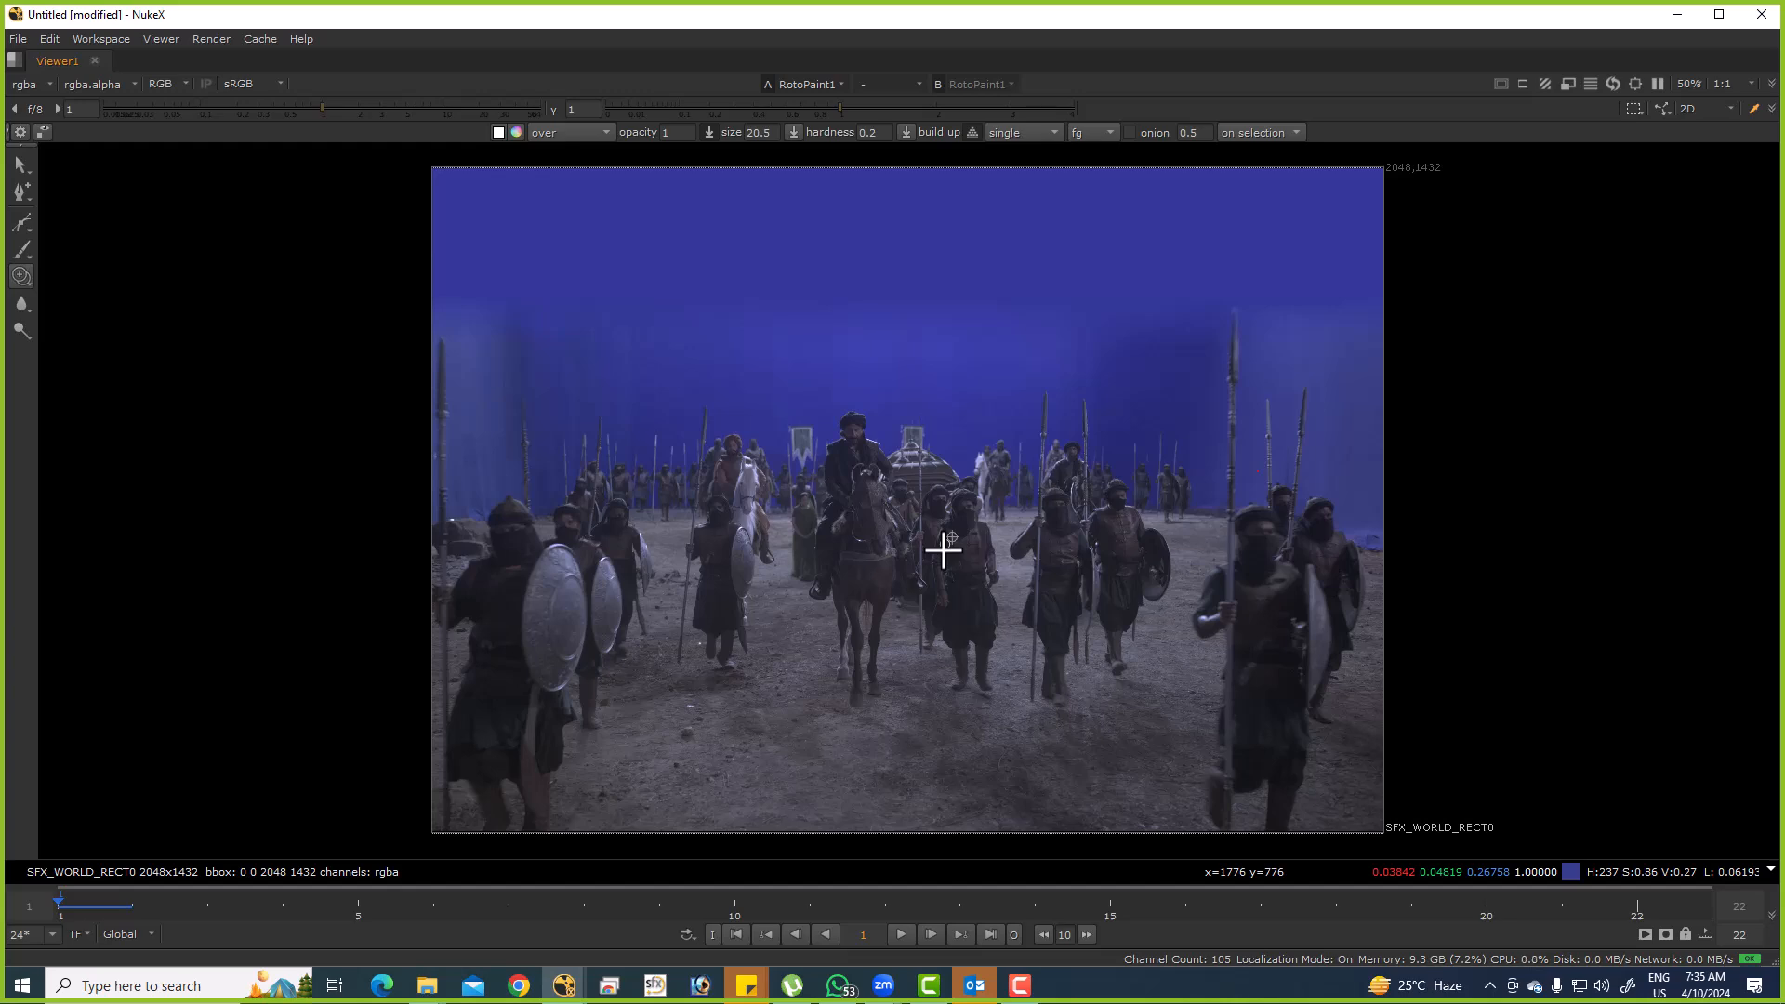
Toggle the RotoPaint node off and on to compare the blue screen with and without the marker cleanup.
key(space)
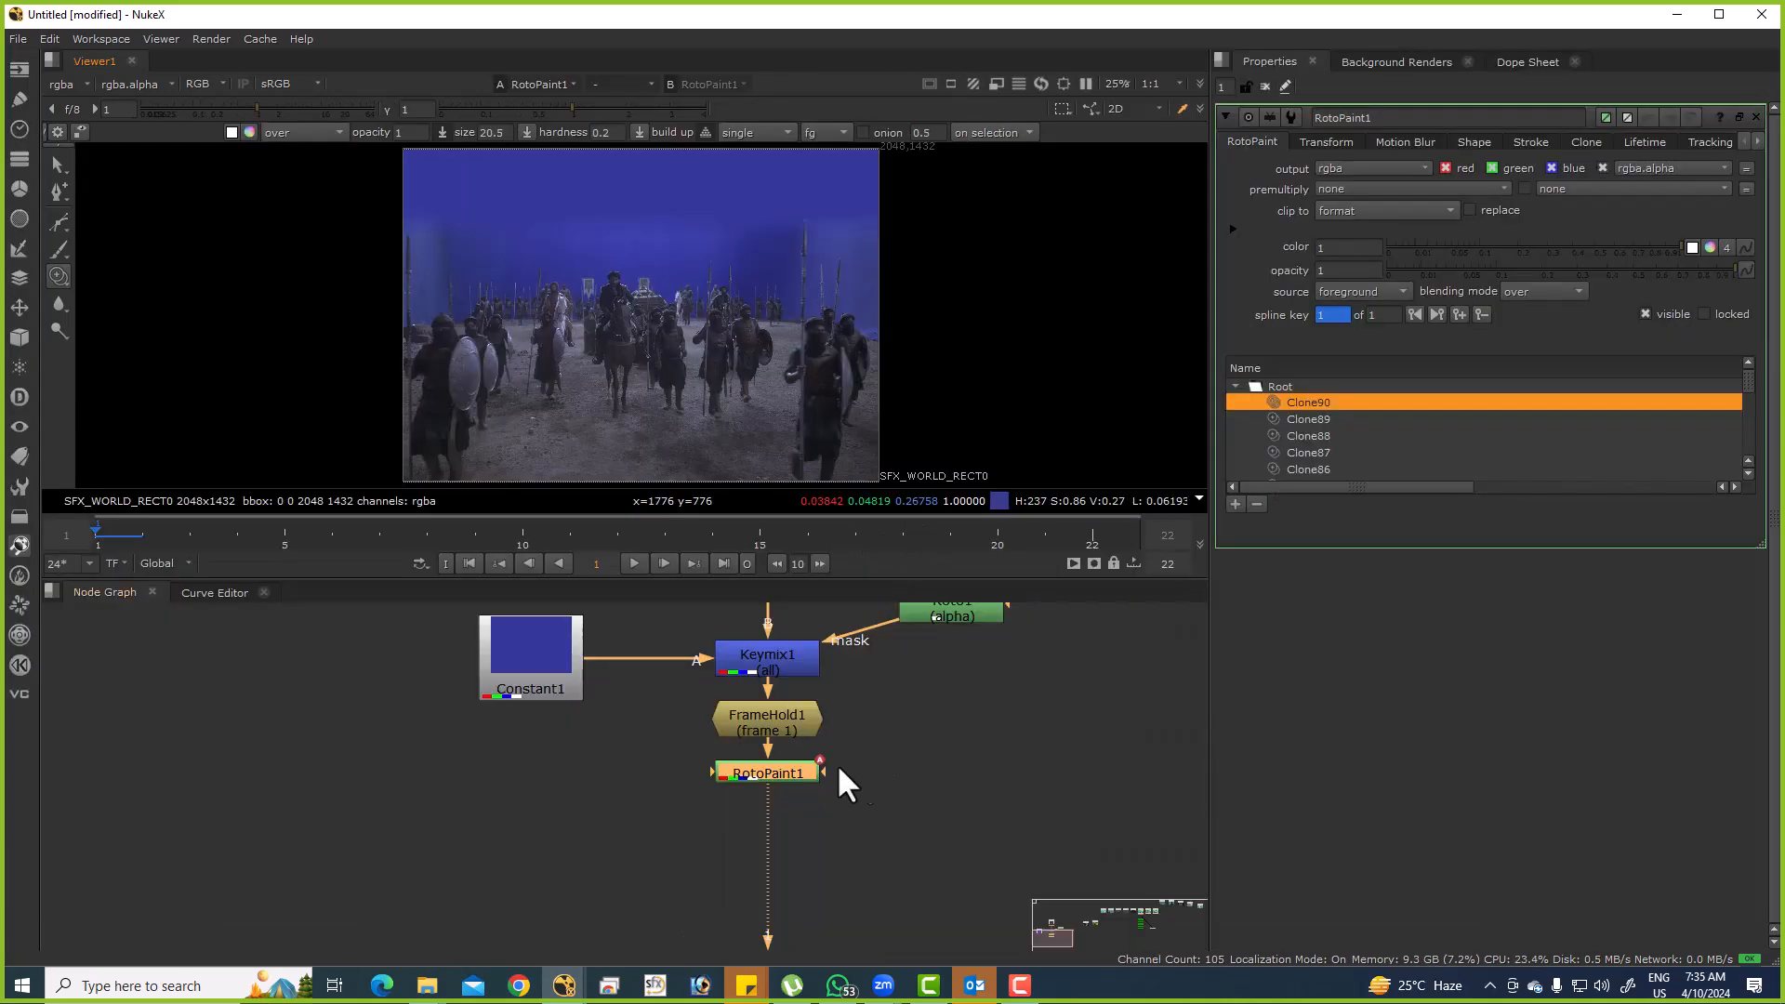
key(d)
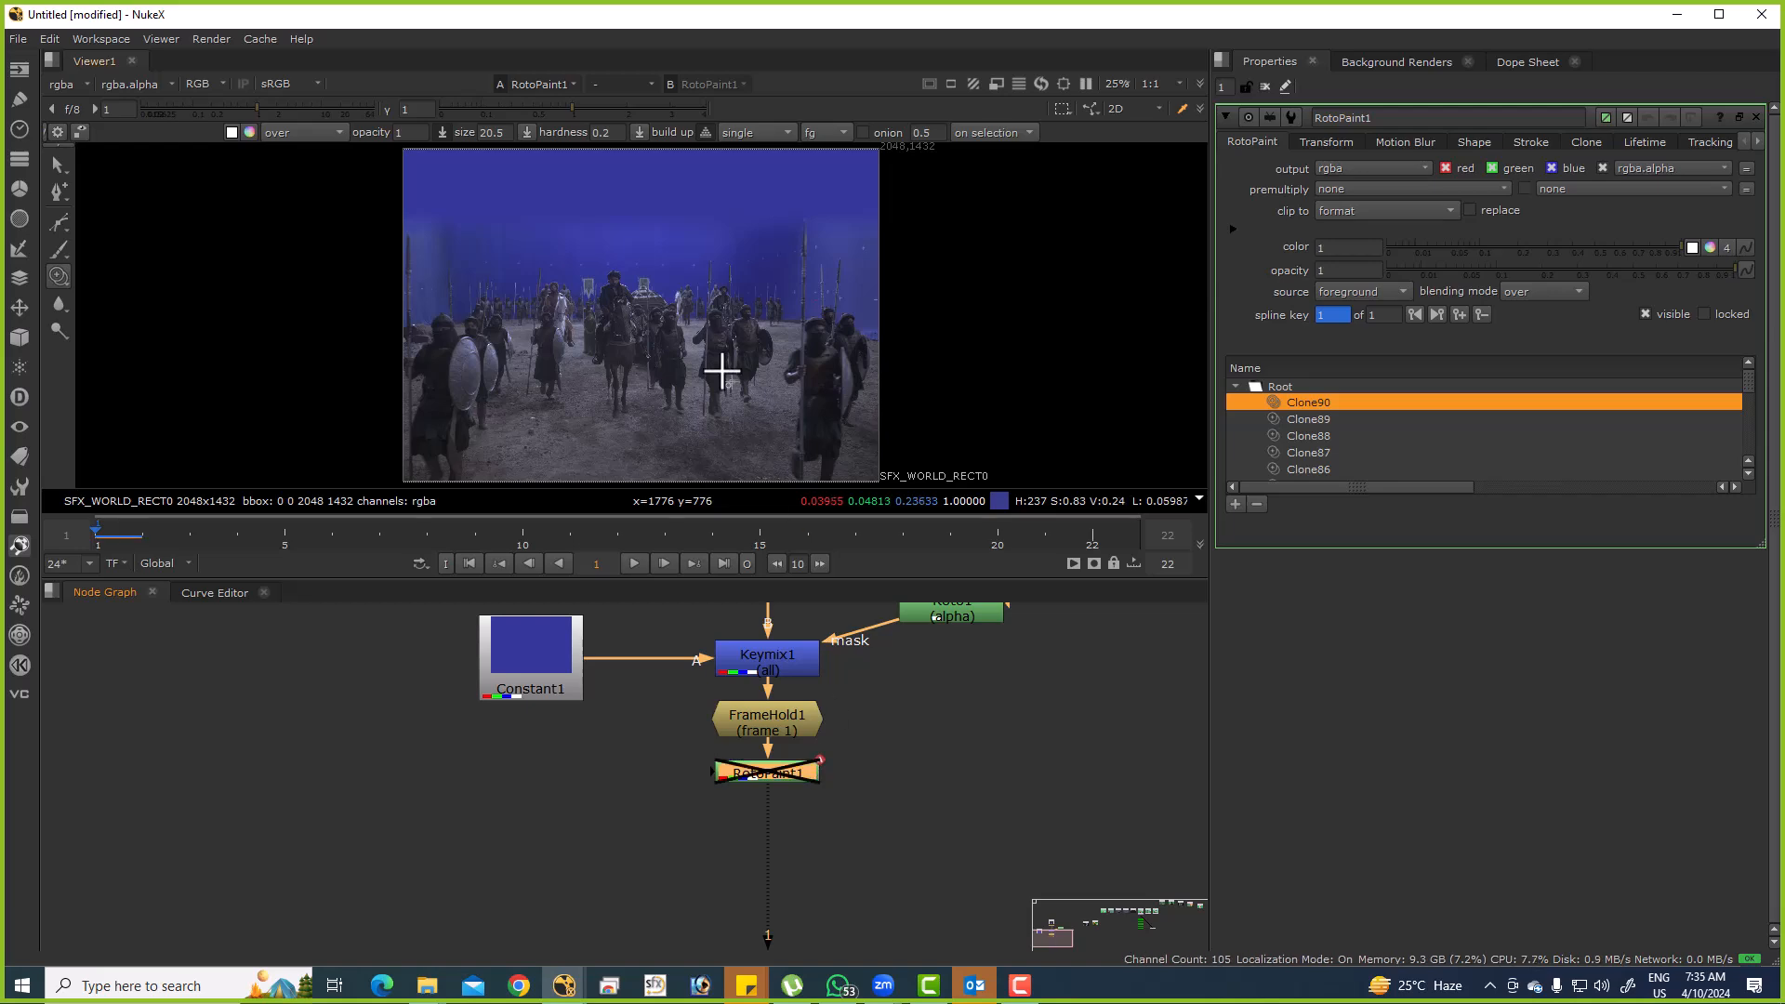
key(space)
key(d)
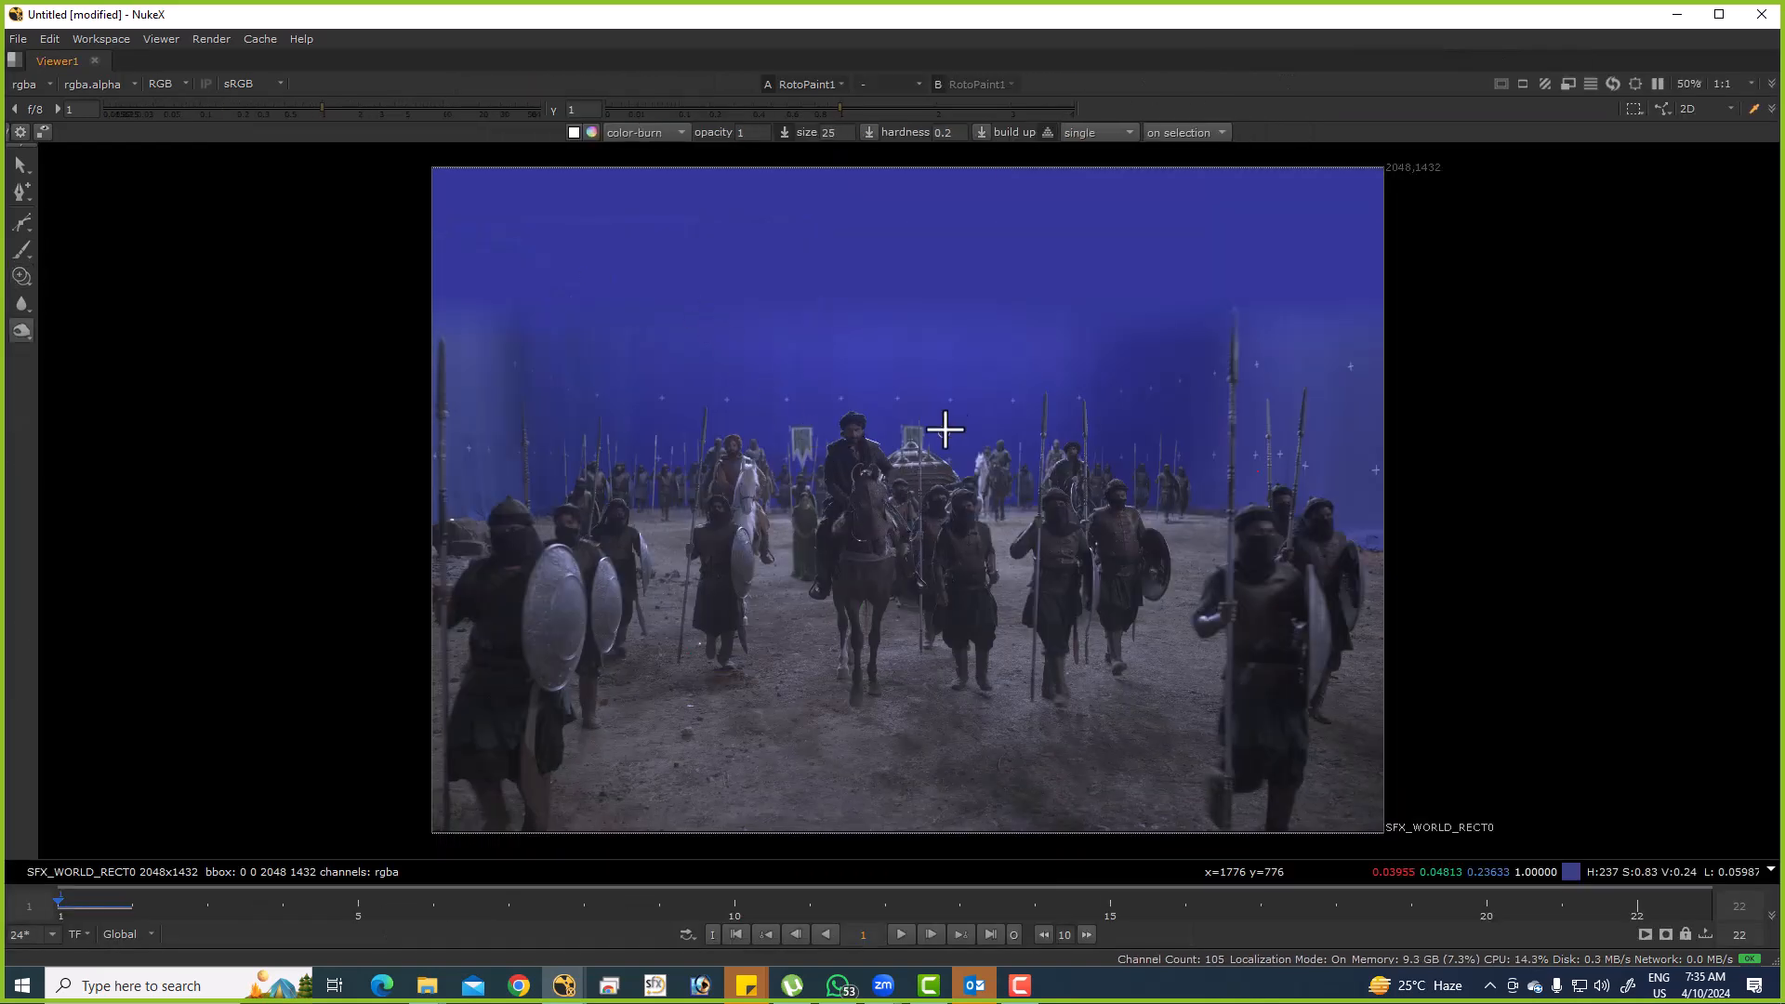
key(space)
key(d)
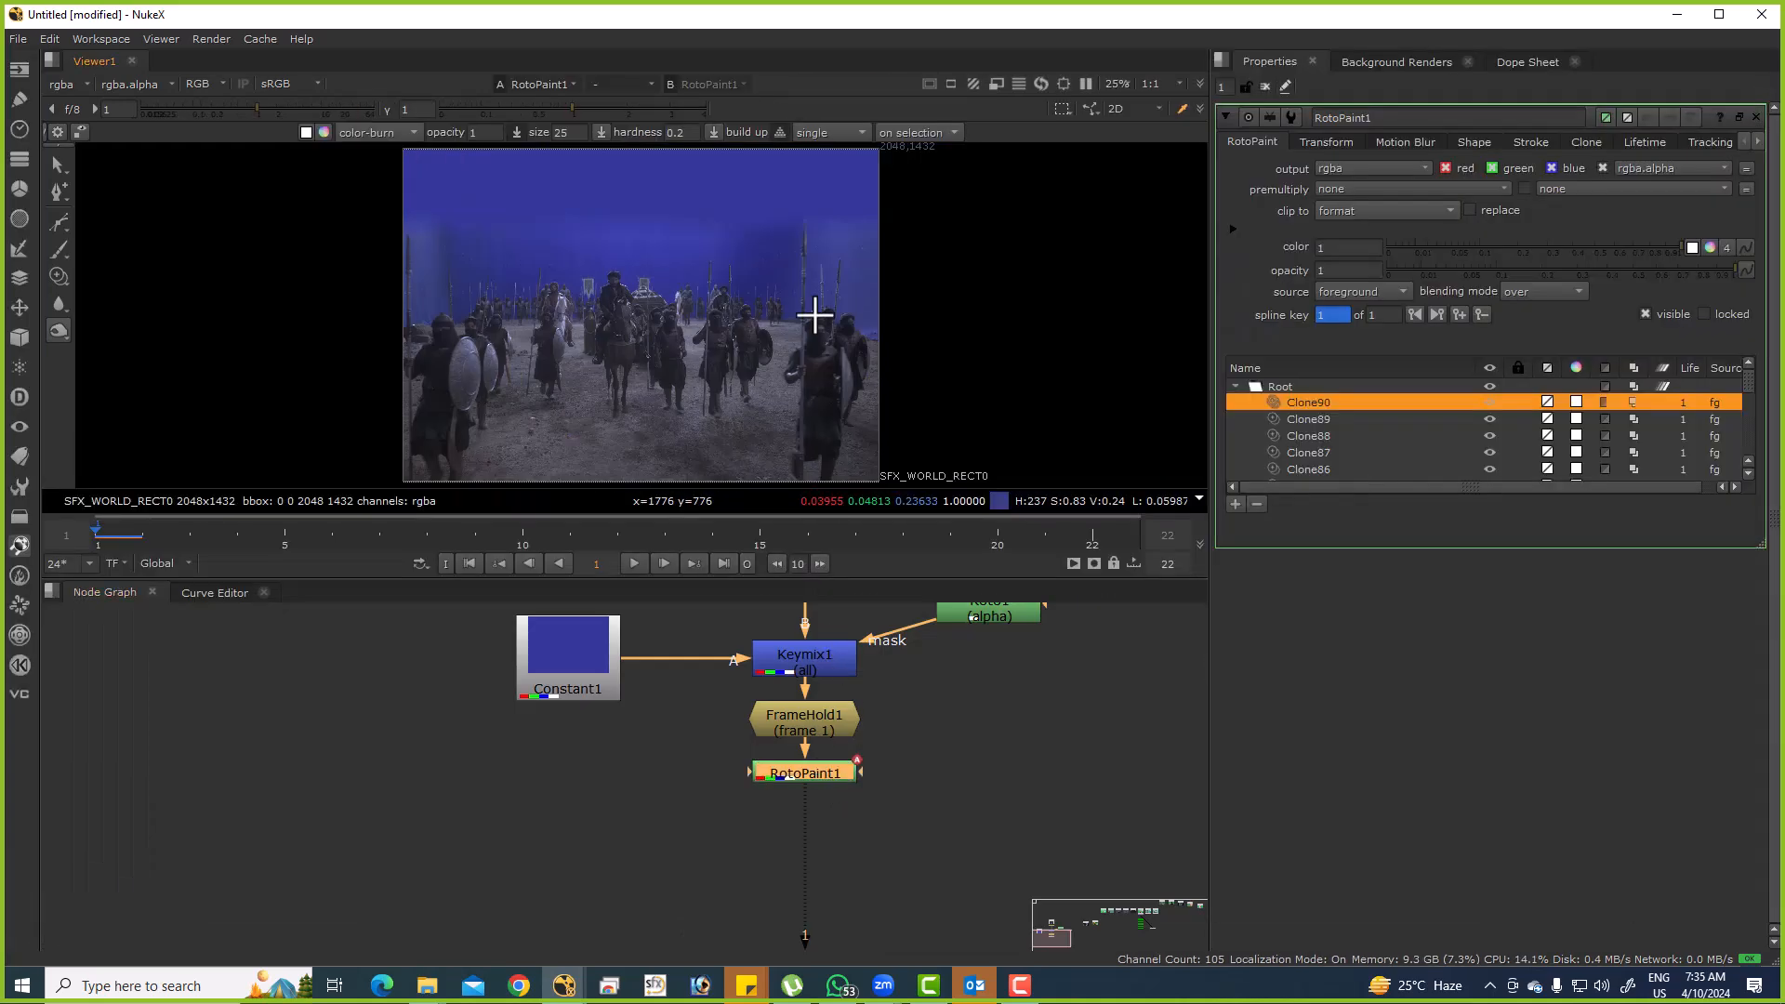
Add a Keylight node, extract it from the main chain and park it unconnected beside the branch.
click(1264, 86)
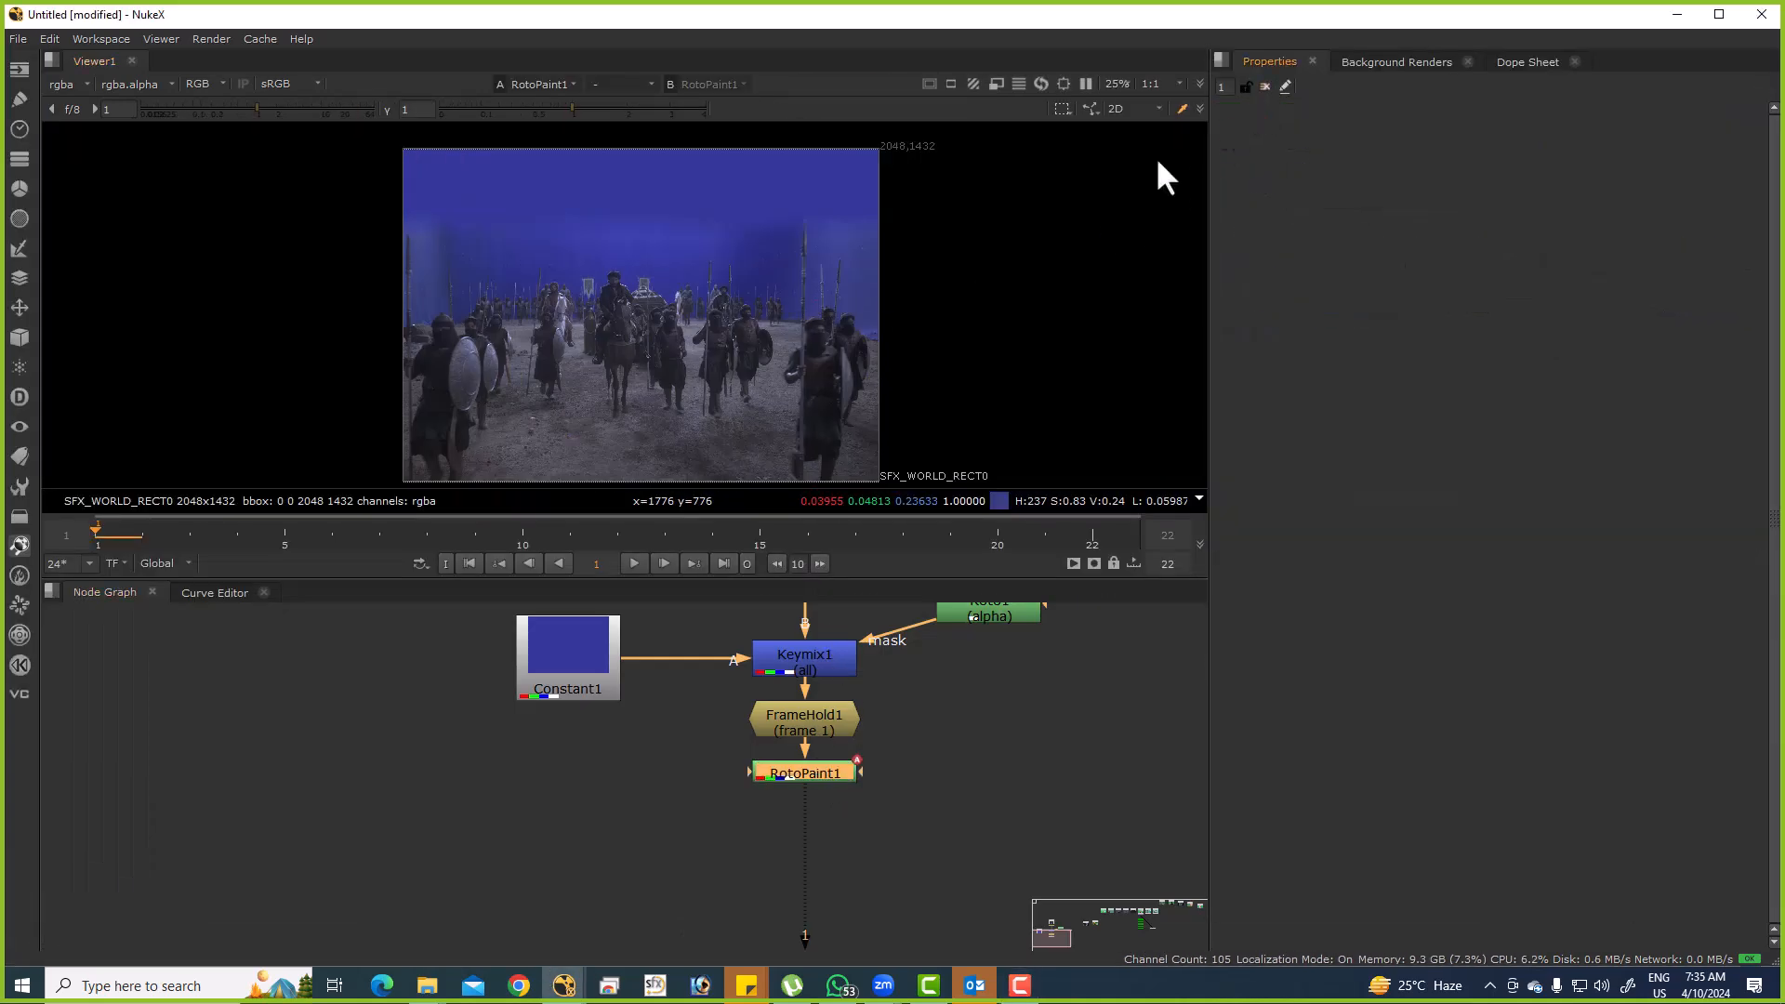
mouse_move(283, 206)
mouse_down()
mouse_move(551, 469)
mouse_move(589, 479)
mouse_up()
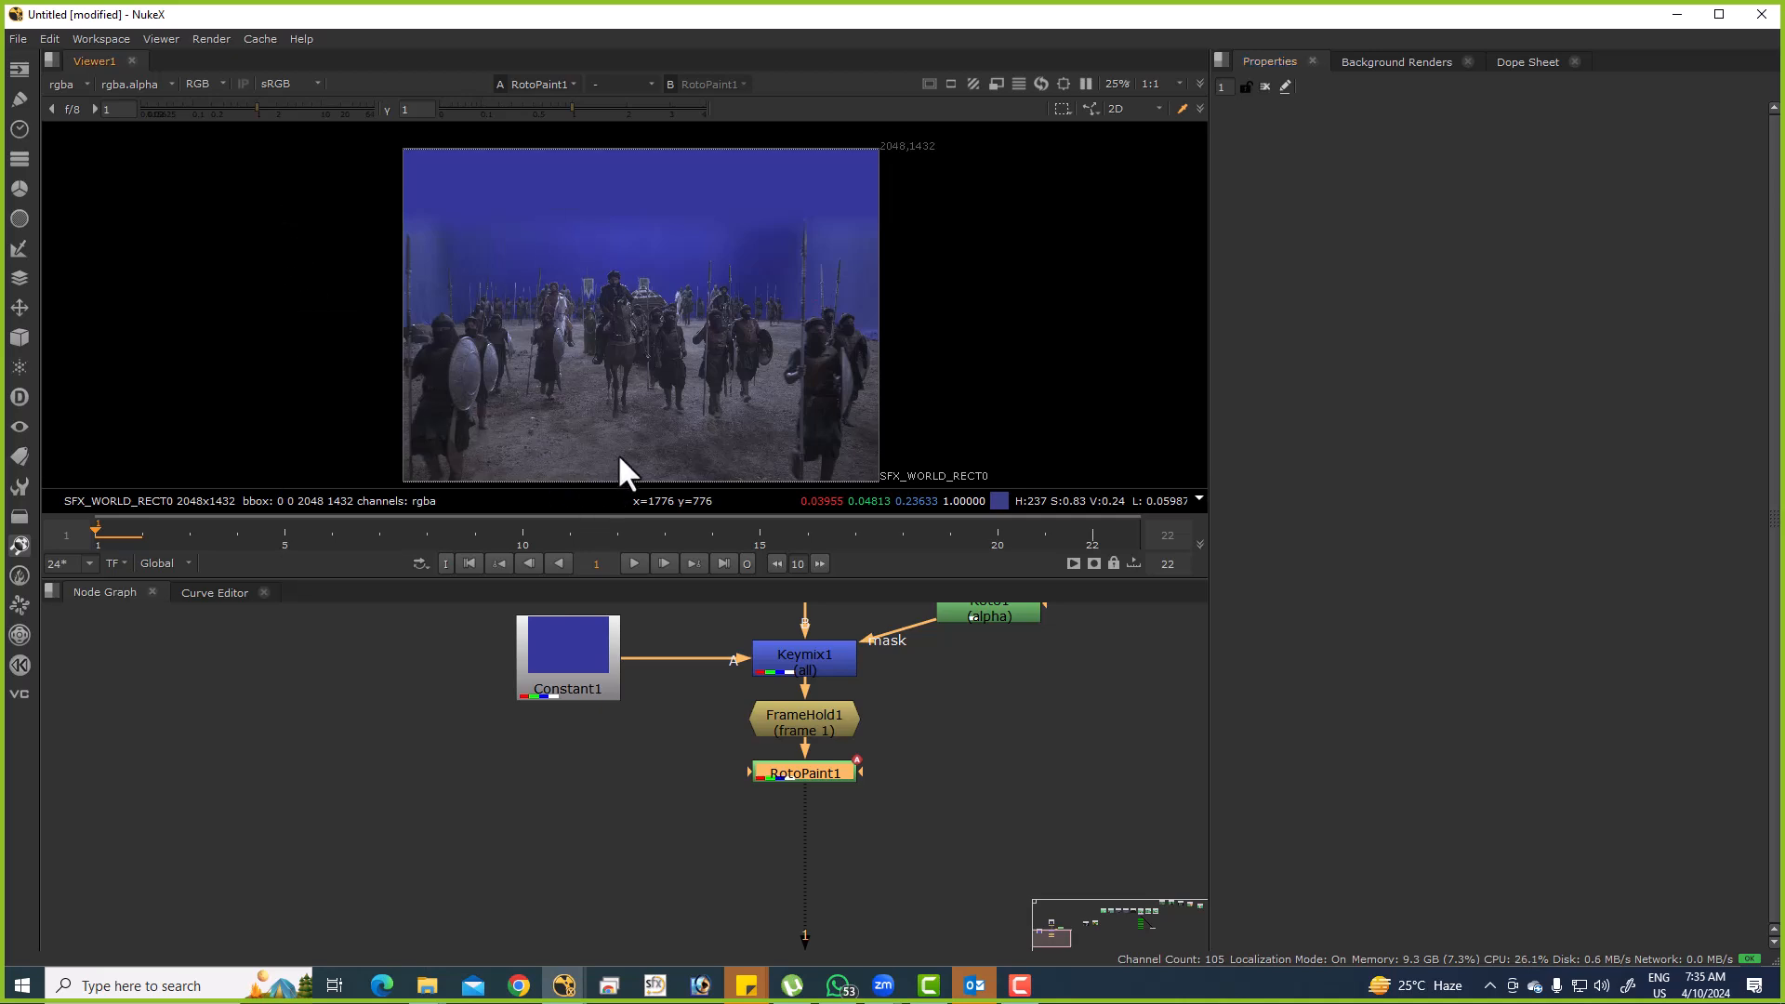
drag(658, 404, 703, 477)
drag(622, 291, 799, 309)
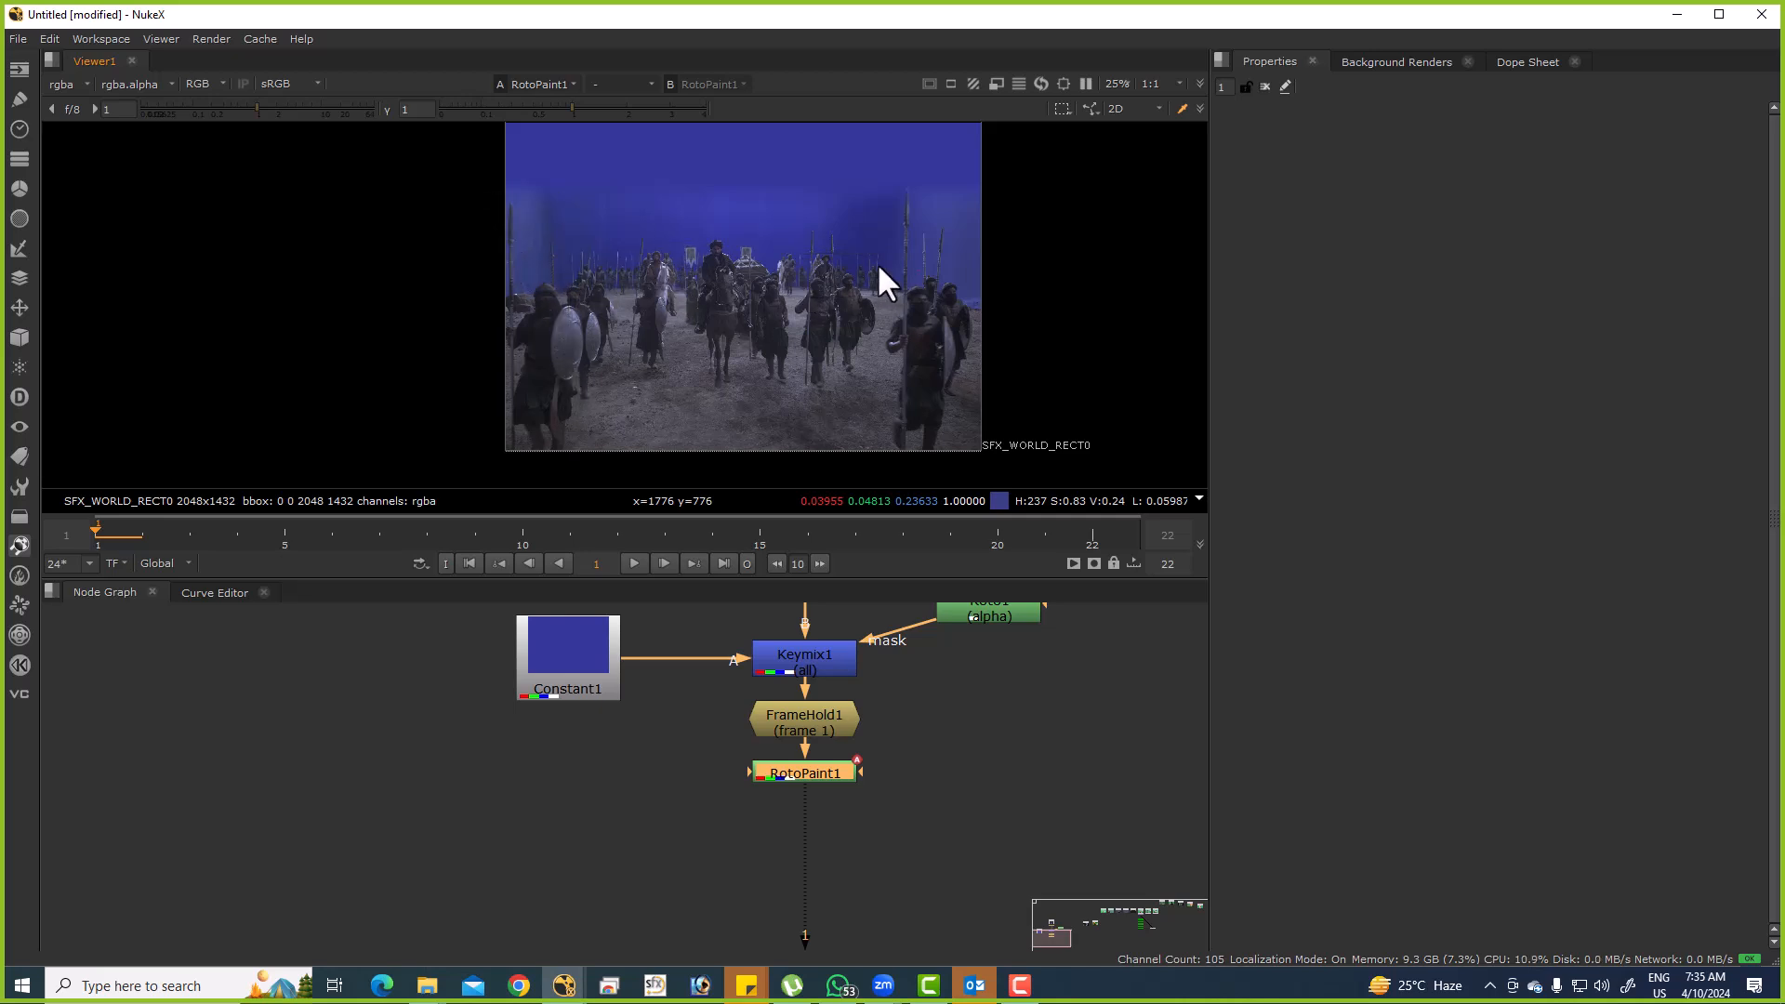
drag(795, 777, 808, 649)
double_click(811, 646)
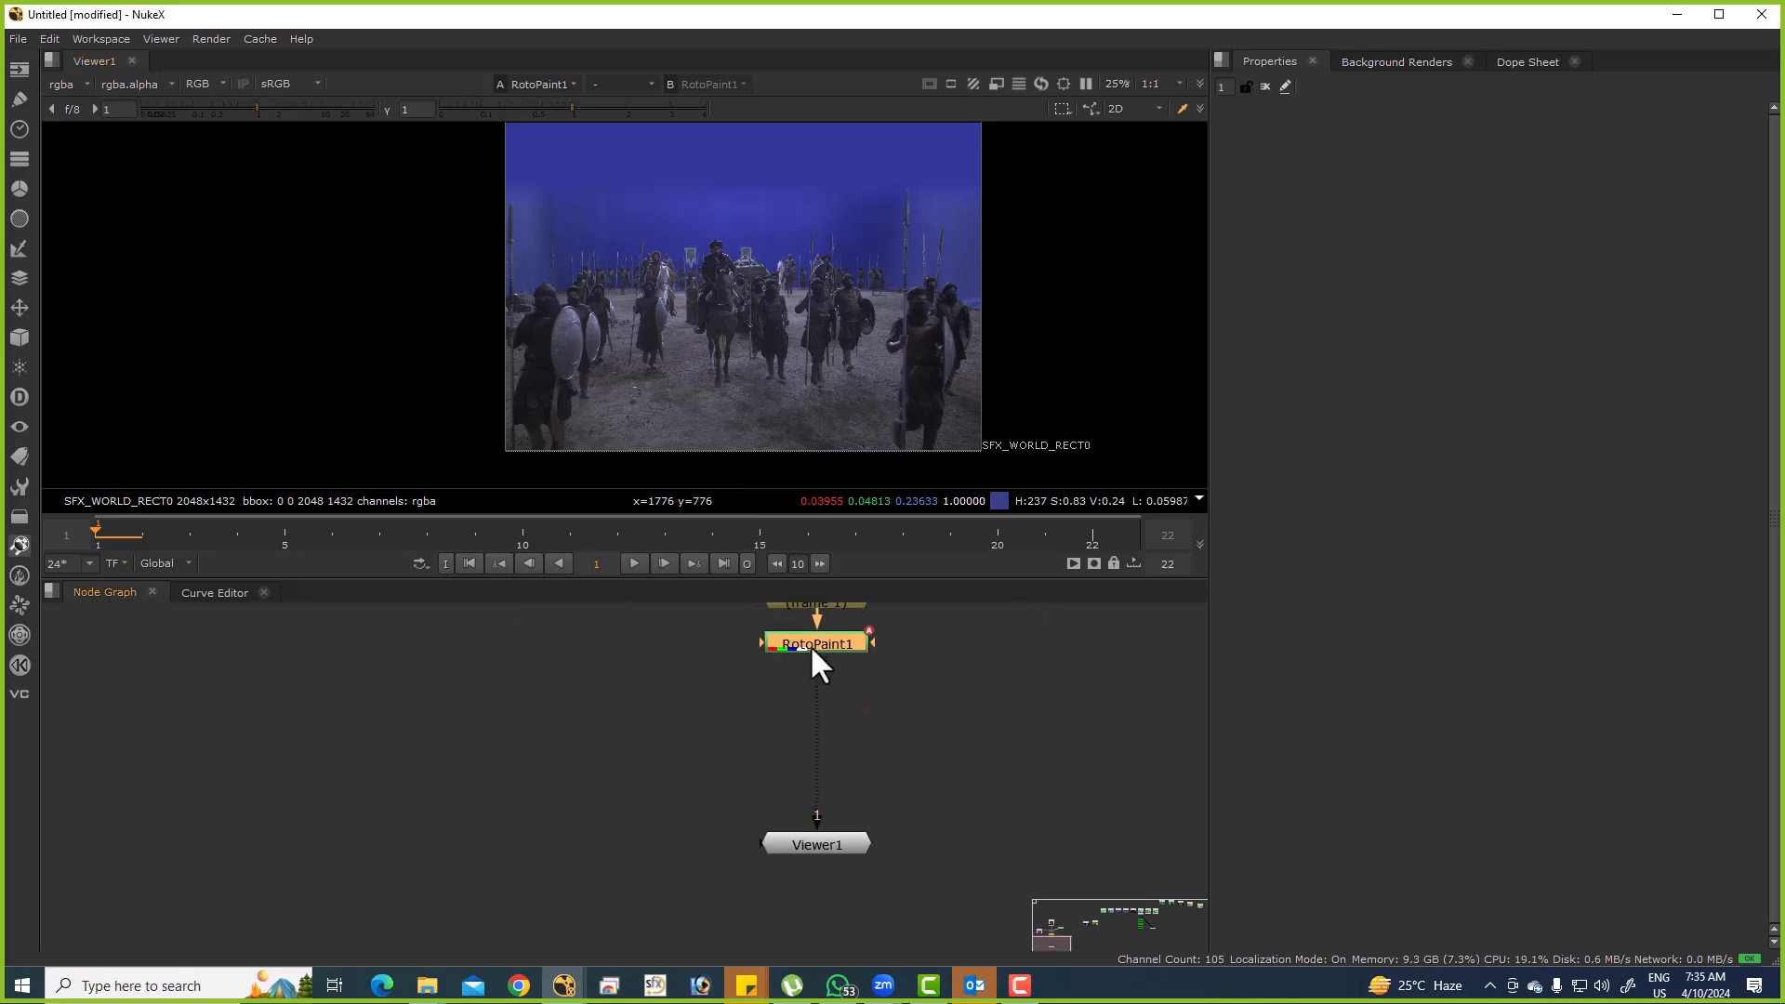
key(Tab)
text(keylight [Keyer)
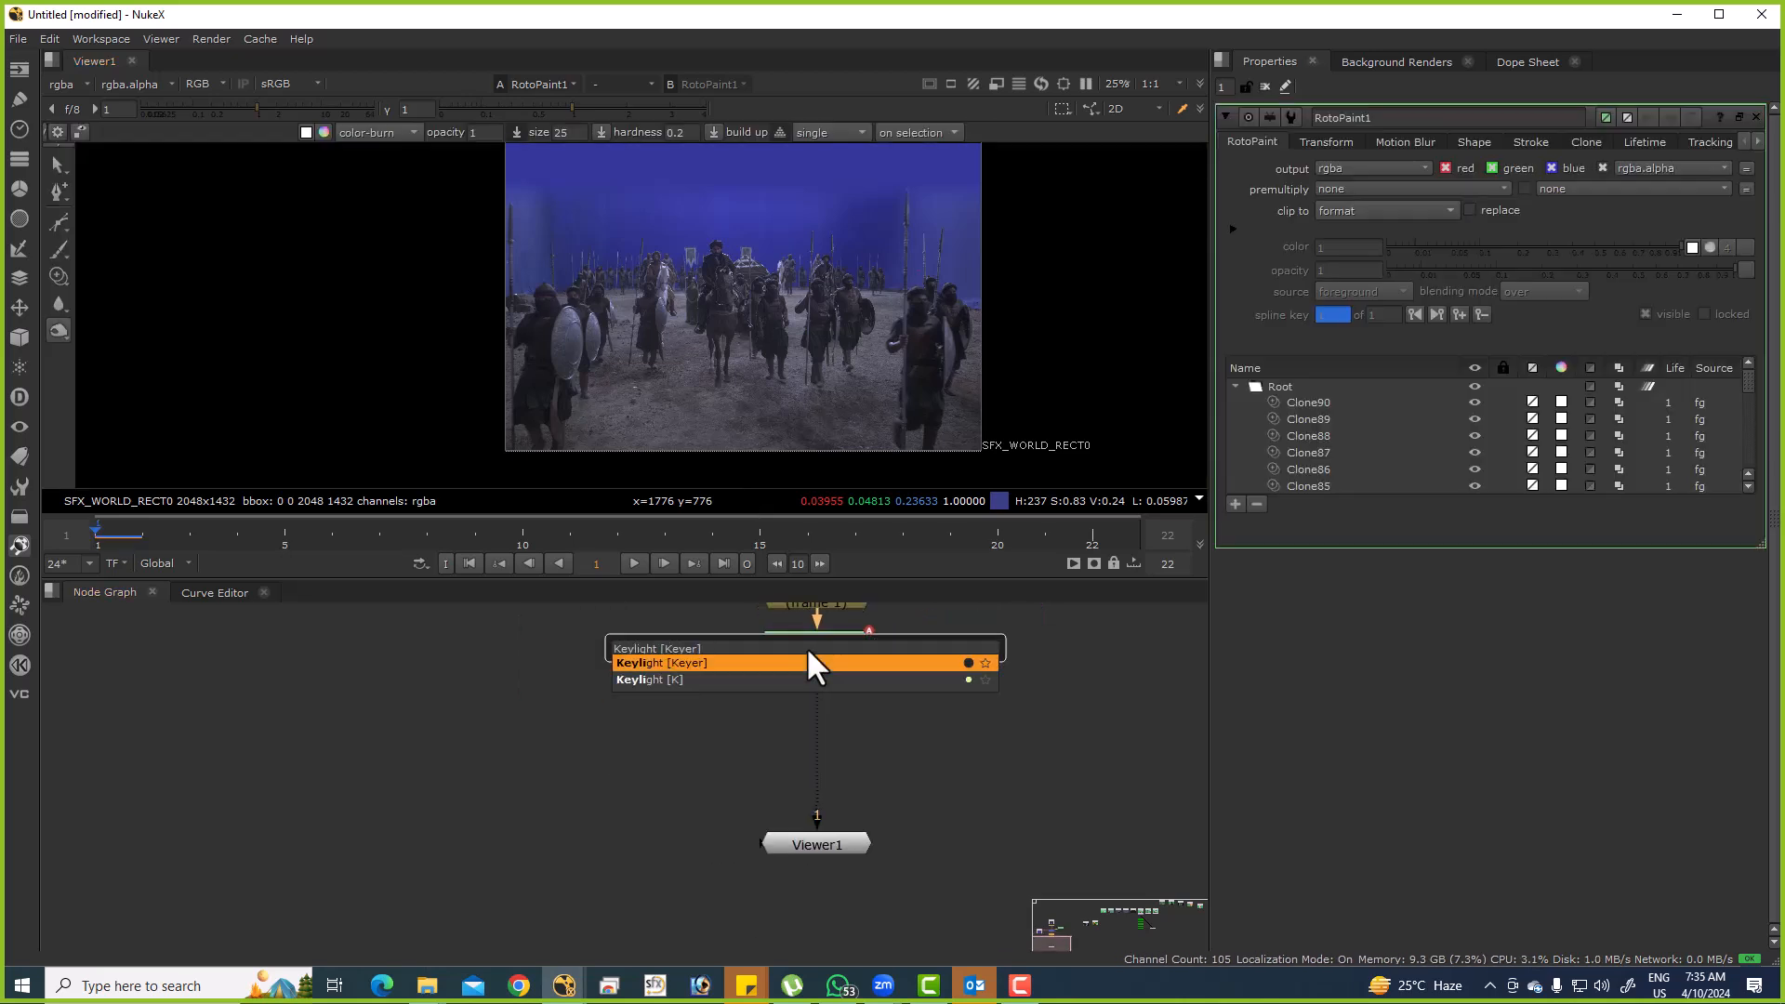
key(Return)
key(ctrl+shift+x)
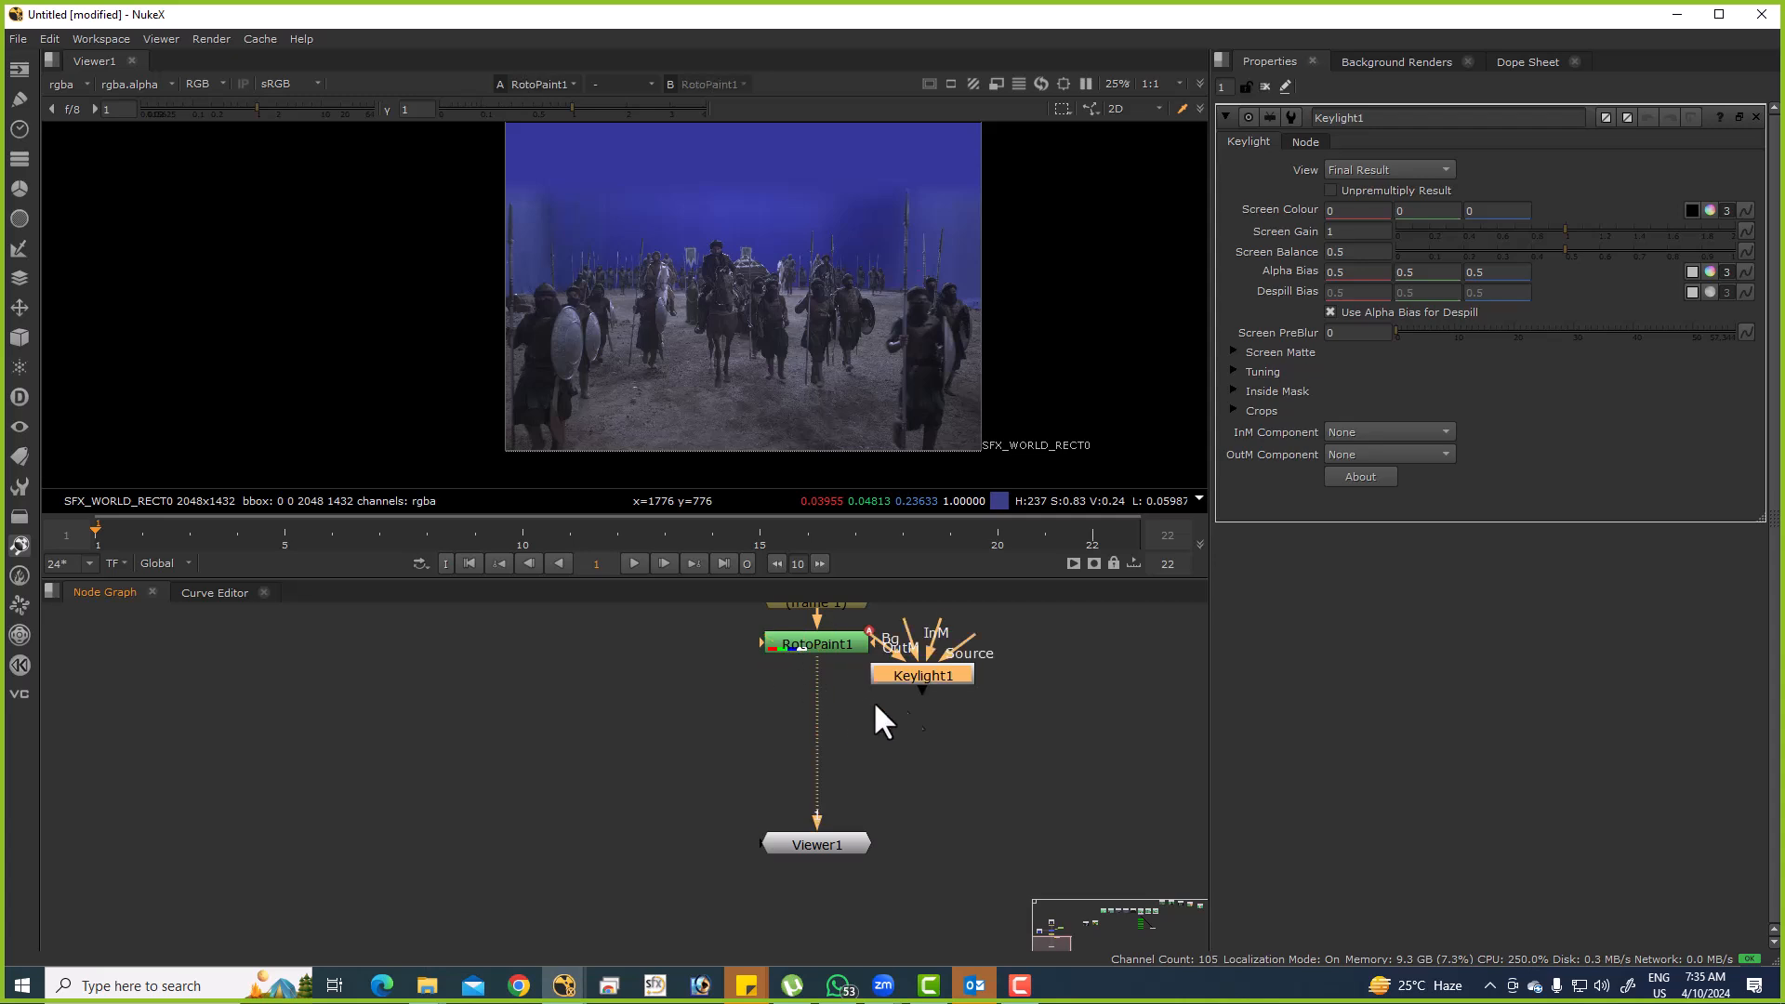
drag(926, 669, 427, 776)
Add an IBKColour node and insert it between the RotoPaint node and the Viewer.
click(976, 707)
key(Tab)
text(ibk)
key(Down)
key(Down)
key(Down)
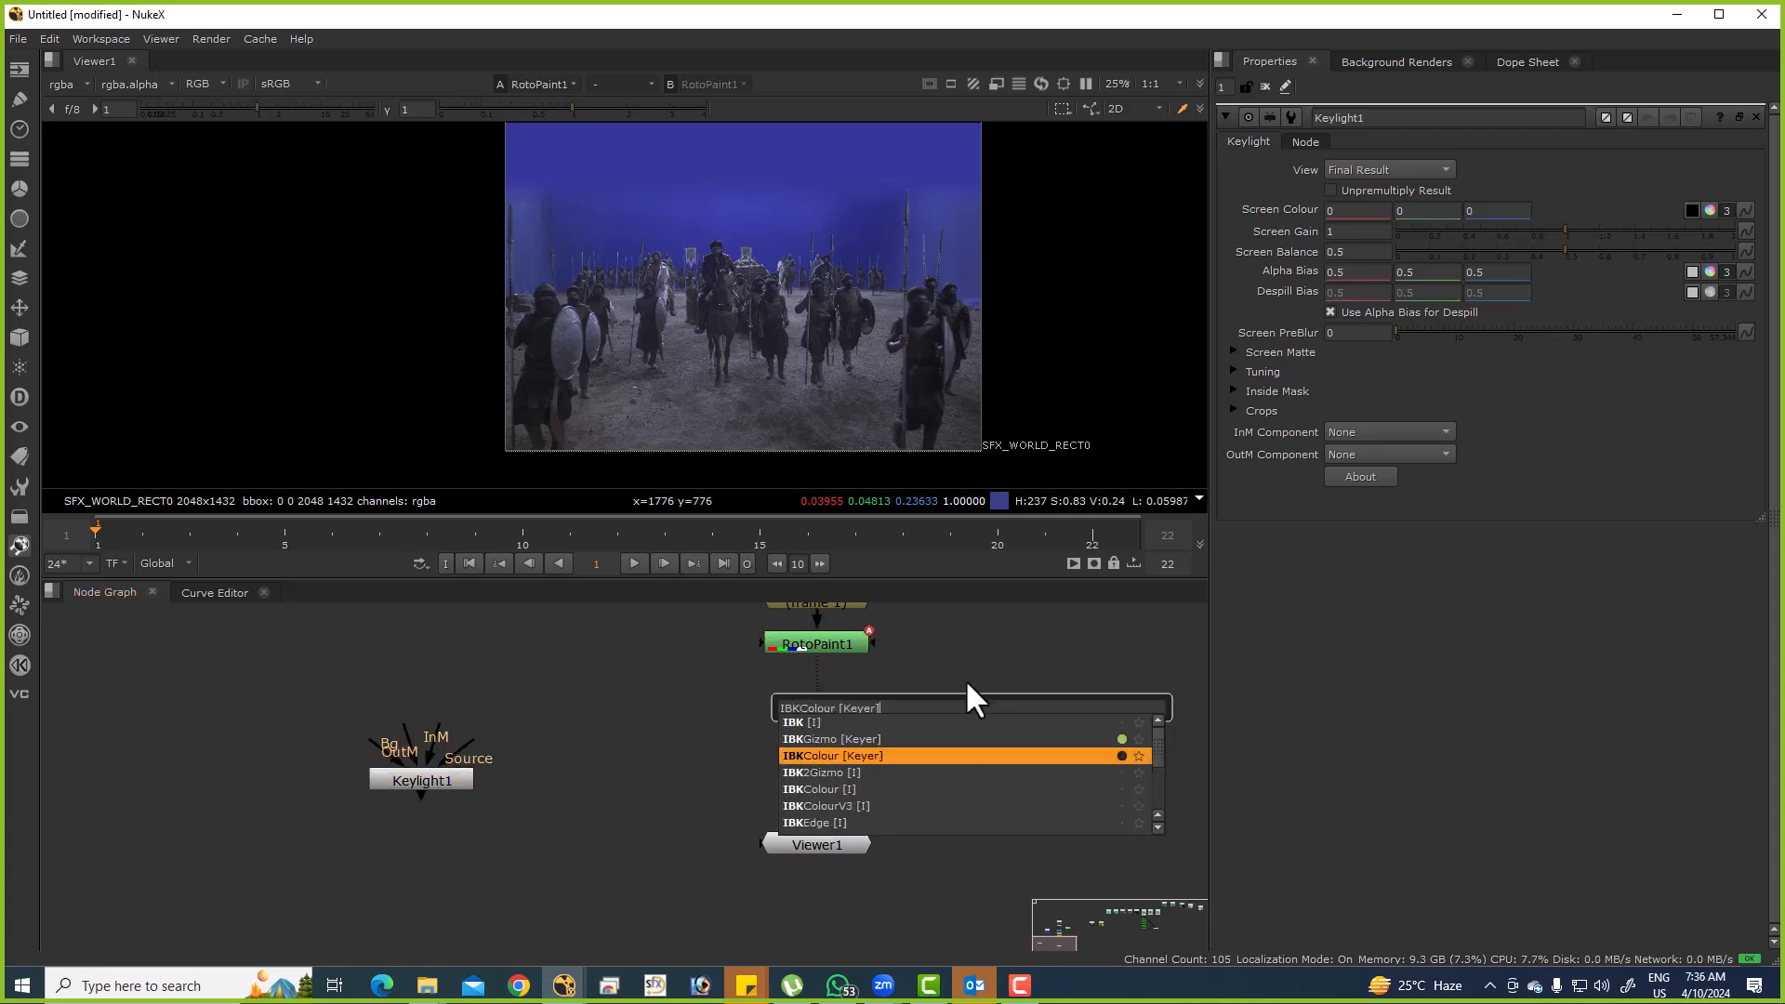
key(Return)
drag(978, 716, 830, 769)
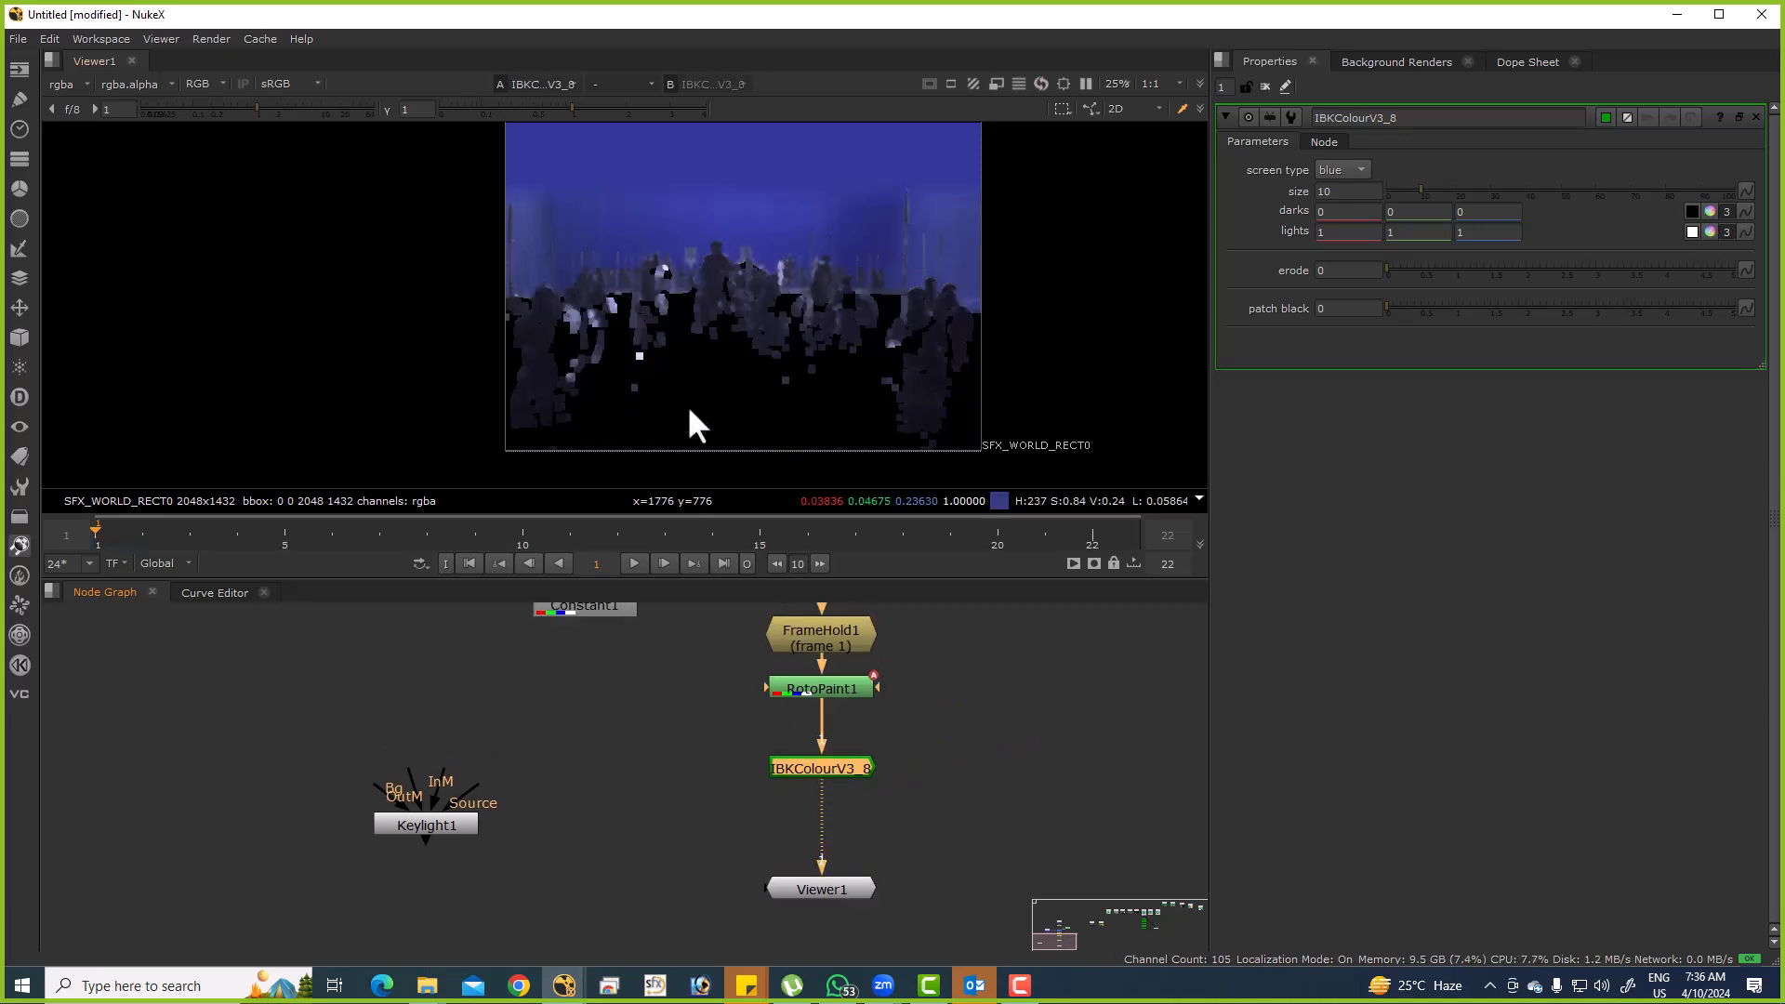
Set the IBKColour size to 0 and inspect the noise left in the figures.
drag(1423, 188, 1388, 190)
drag(580, 218, 902, 335)
scroll(1071, 225, up, 8)
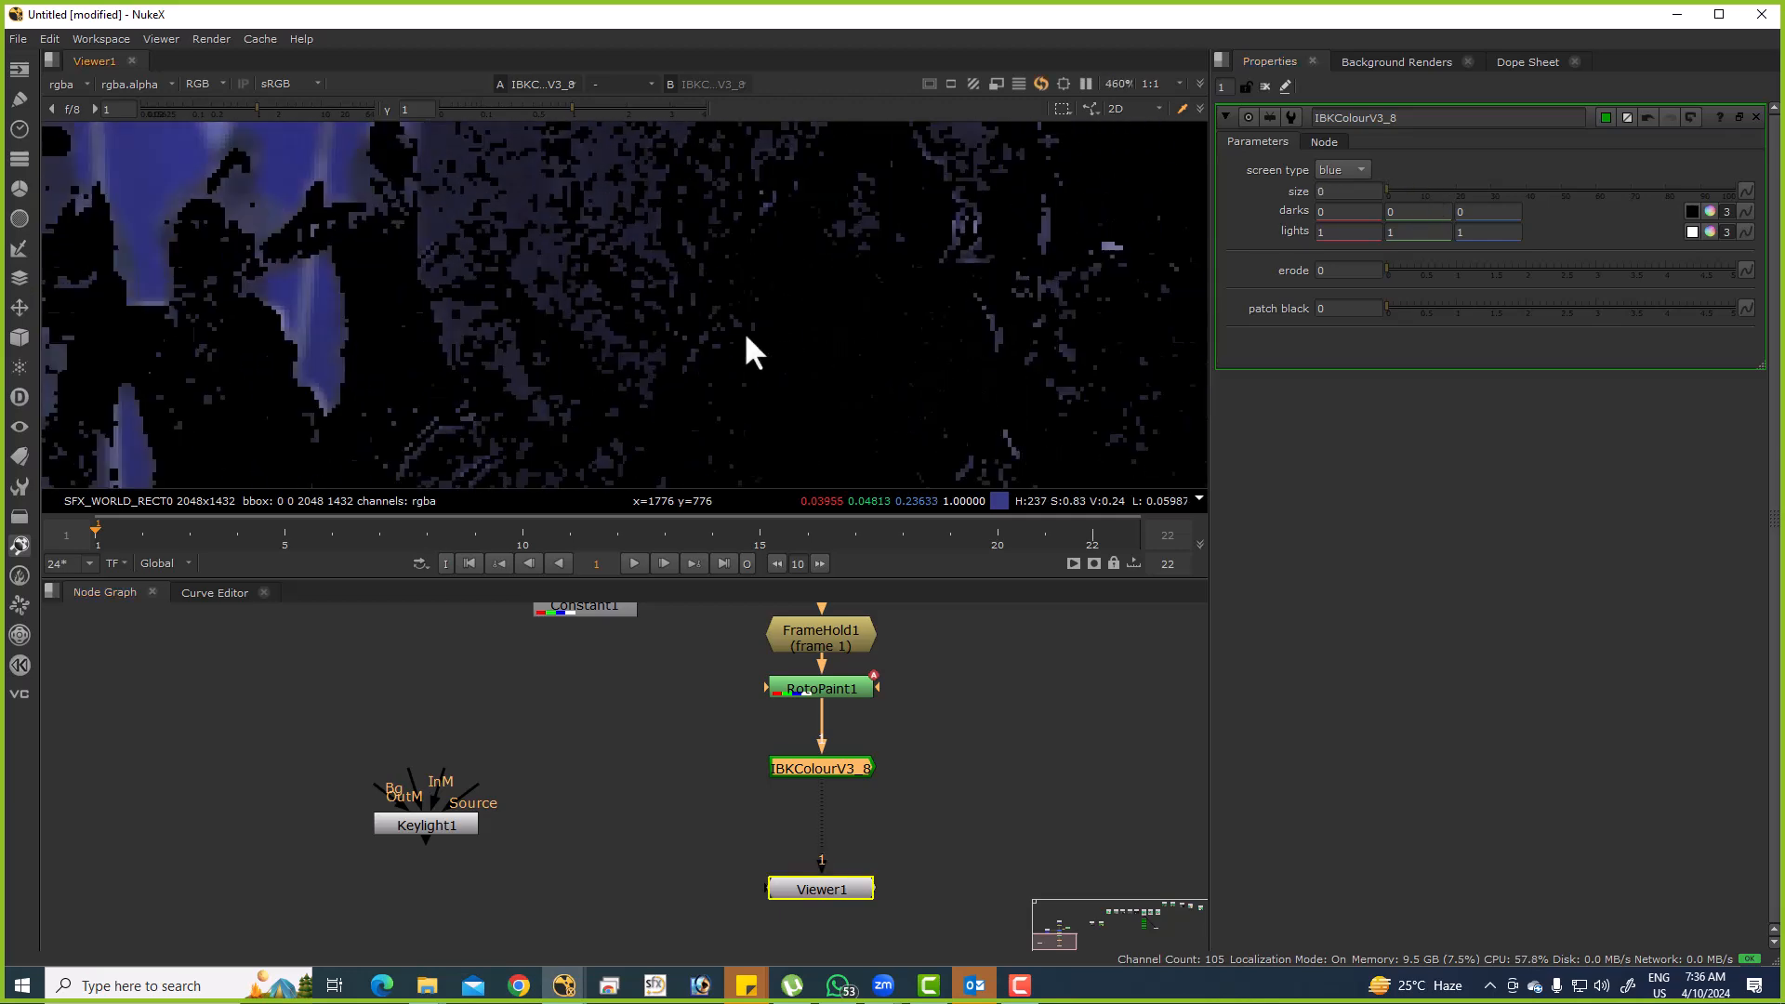
scroll(744, 300, down, 3)
scroll(702, 290, up, 3)
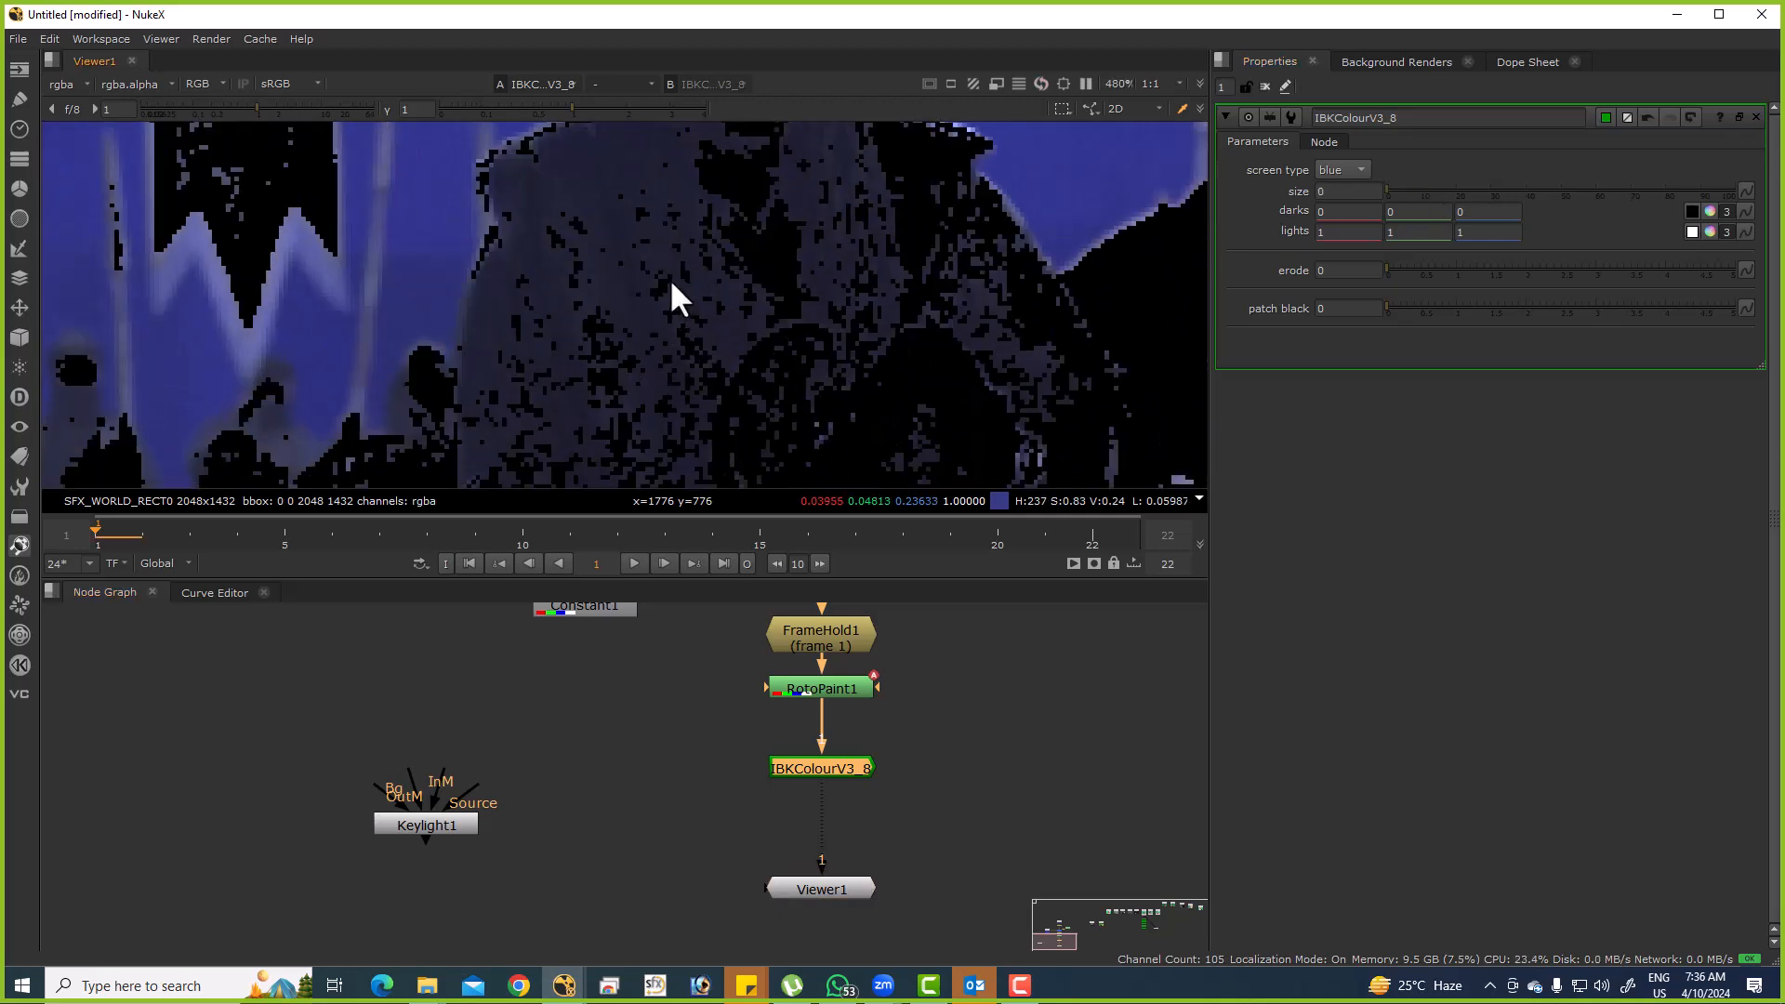
View the AppendClip output of the source plate in the blue channel and examine its grain up close.
drag(873, 722, 841, 922)
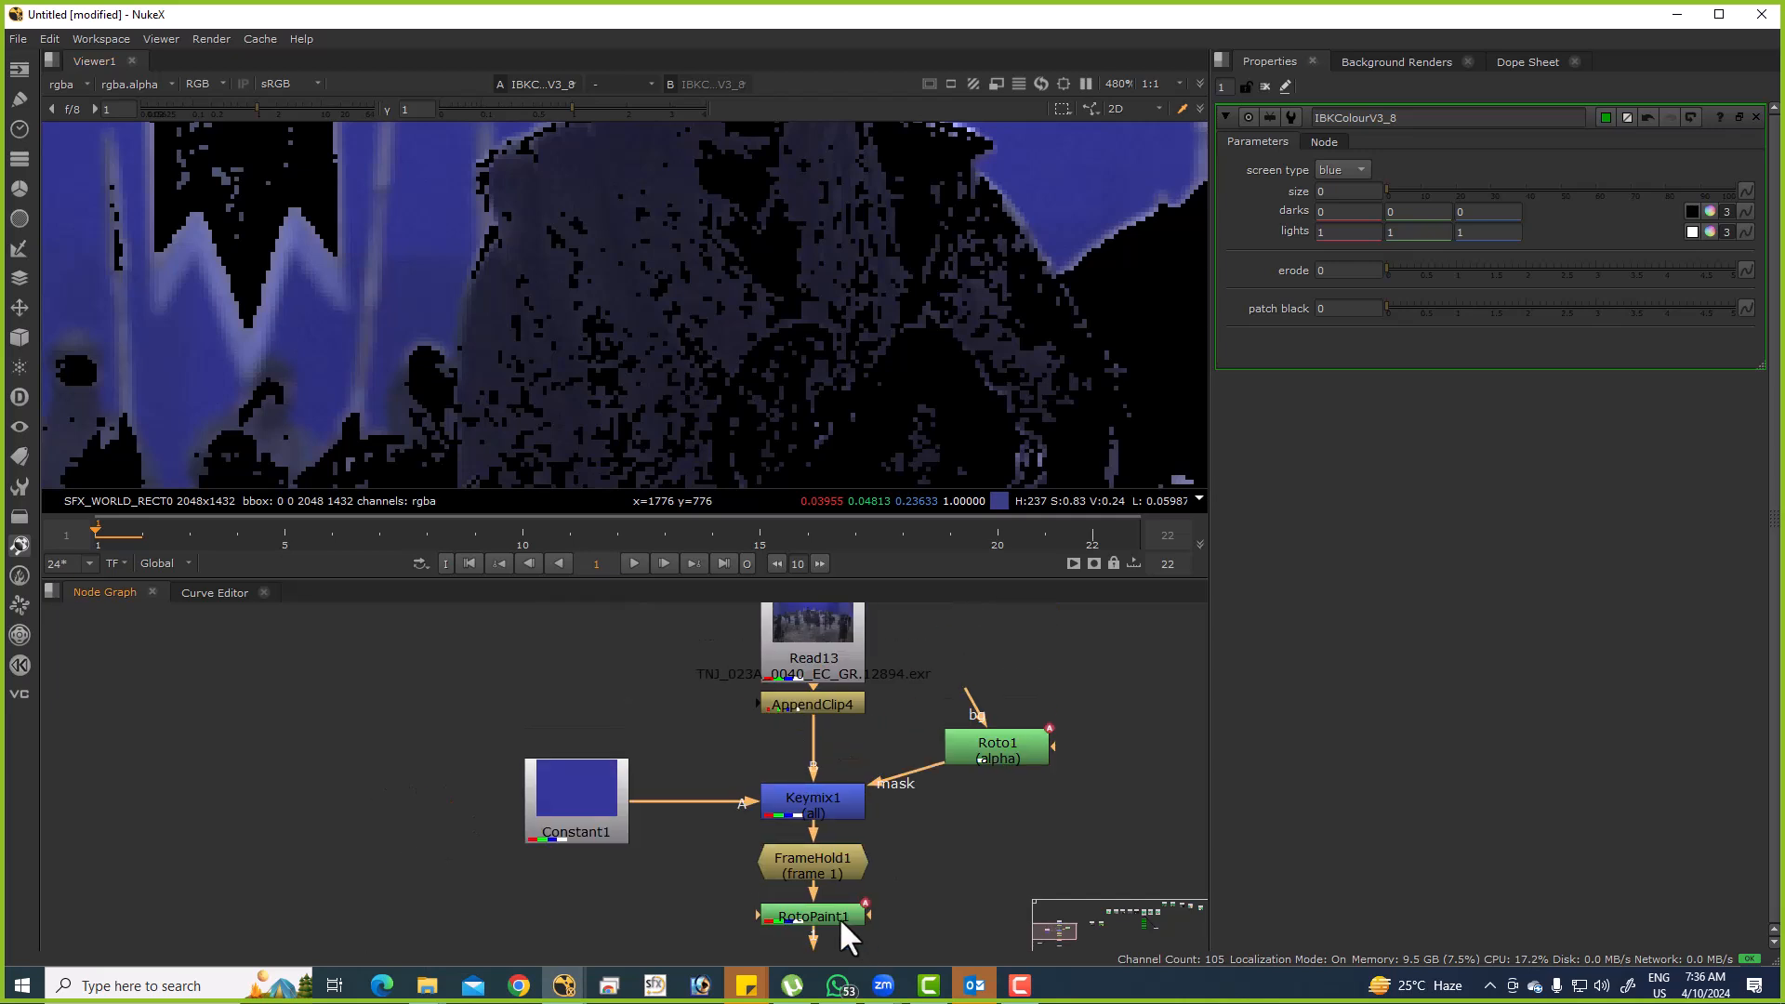
click(817, 707)
key(1)
key(b)
scroll(699, 245, up, 4)
drag(834, 717, 840, 848)
drag(804, 765, 803, 716)
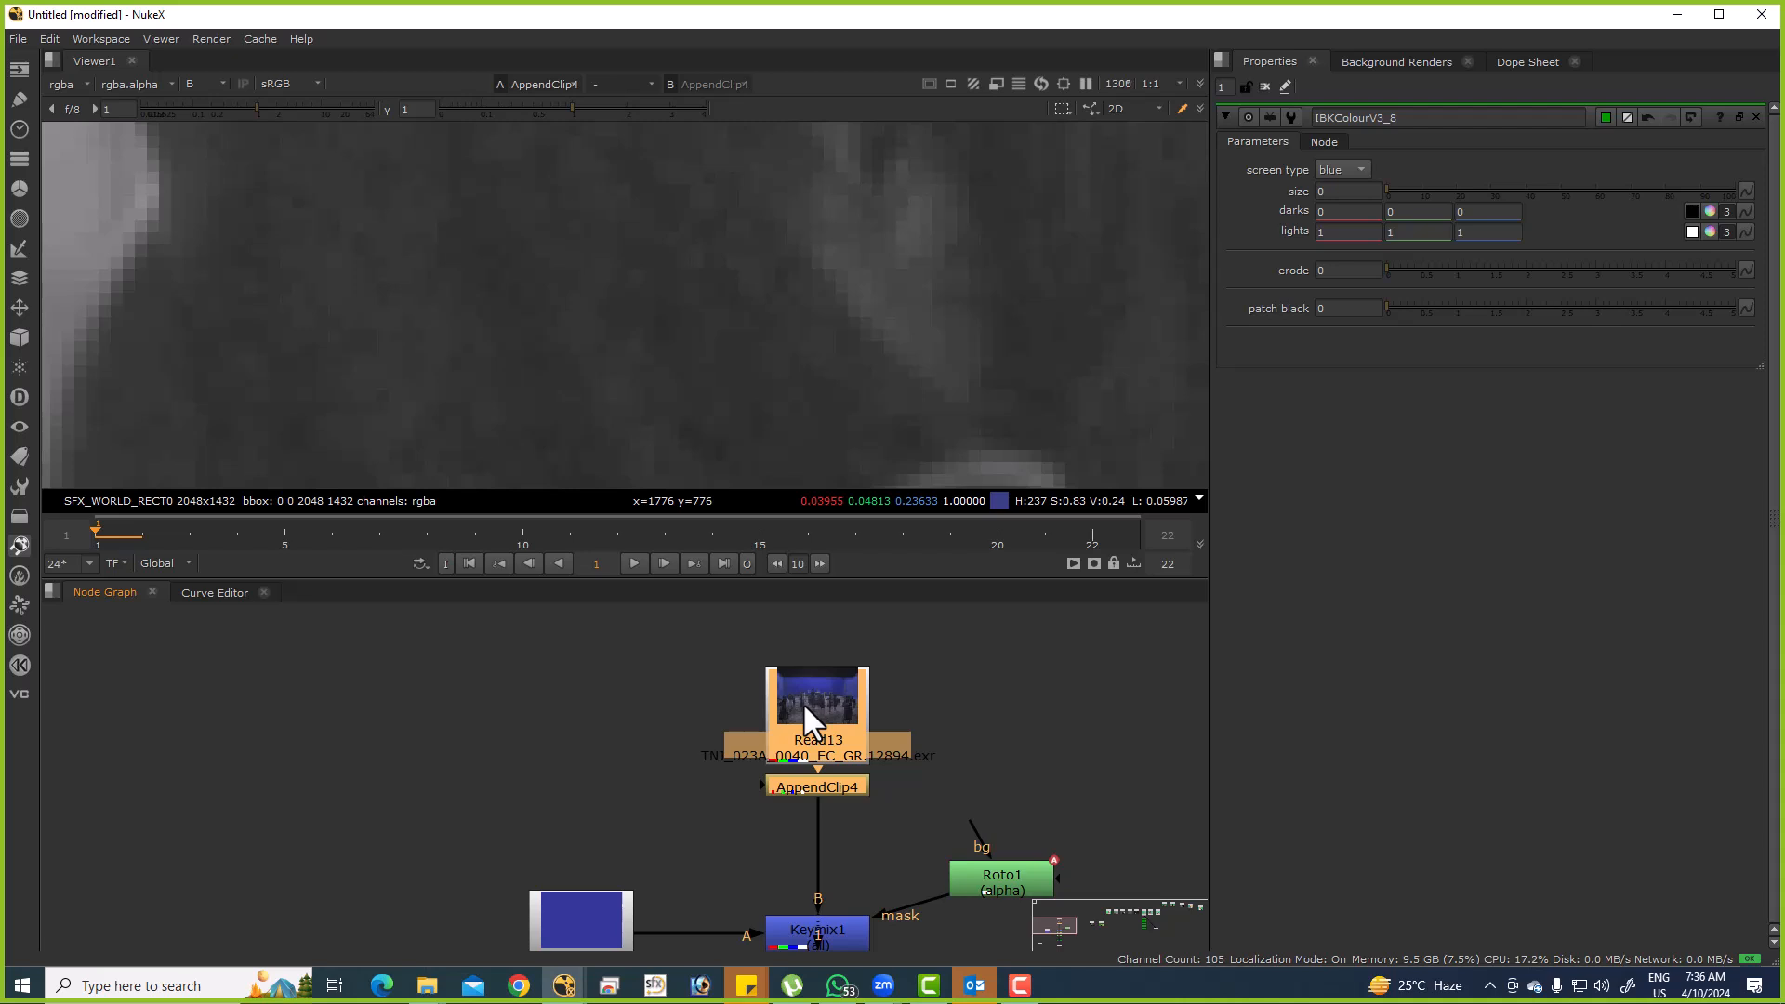
Insert a Neat Video Reduce Noise node after the AppendClip, build an automatic noise profile and apply it.
click(934, 782)
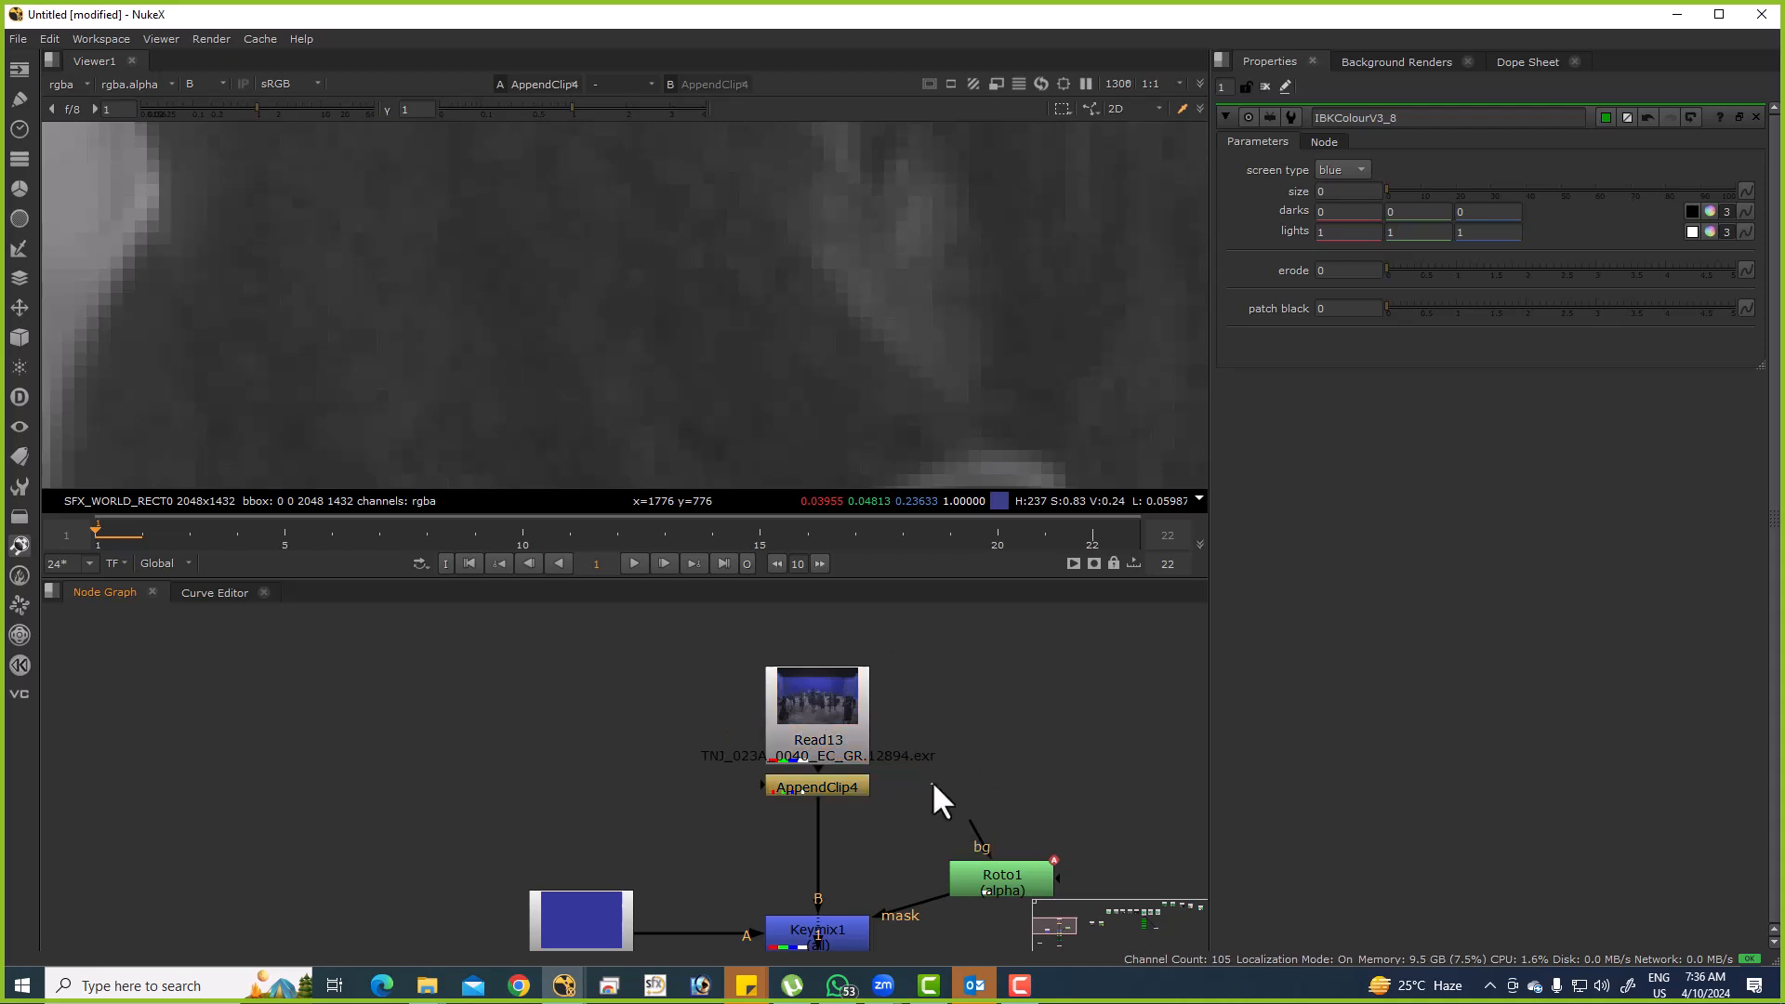
key(Tab)
text(reduce noise)
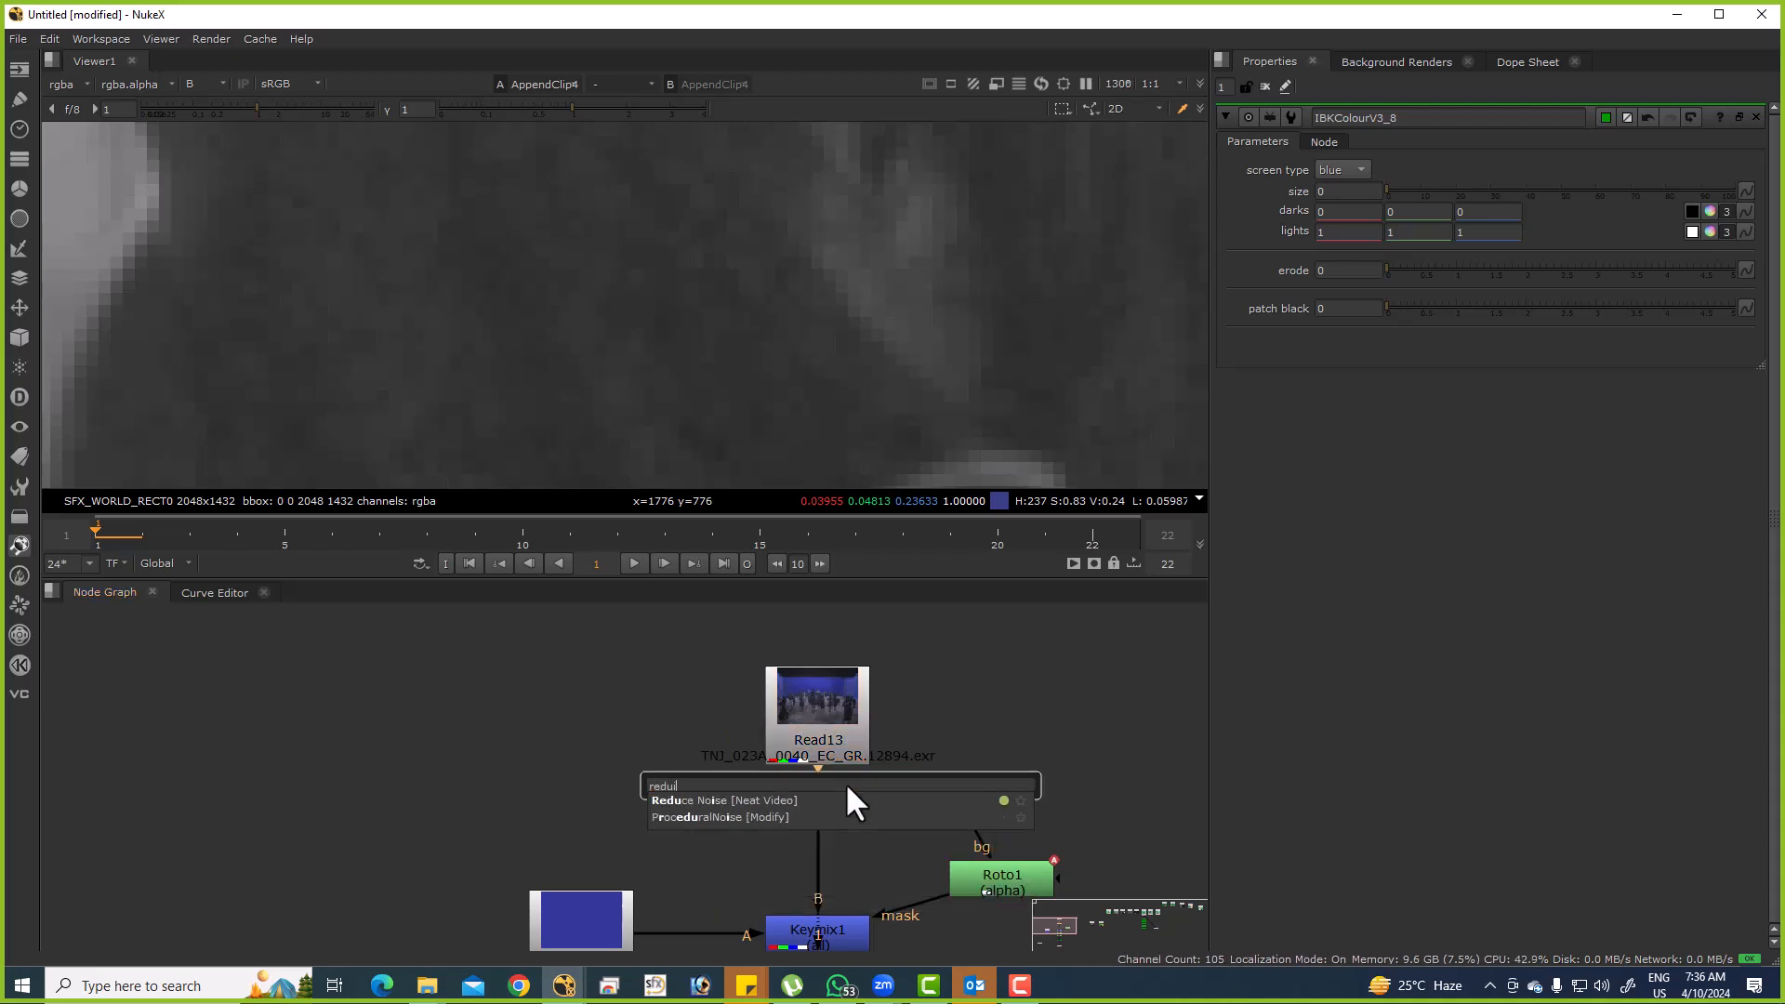
key(Return)
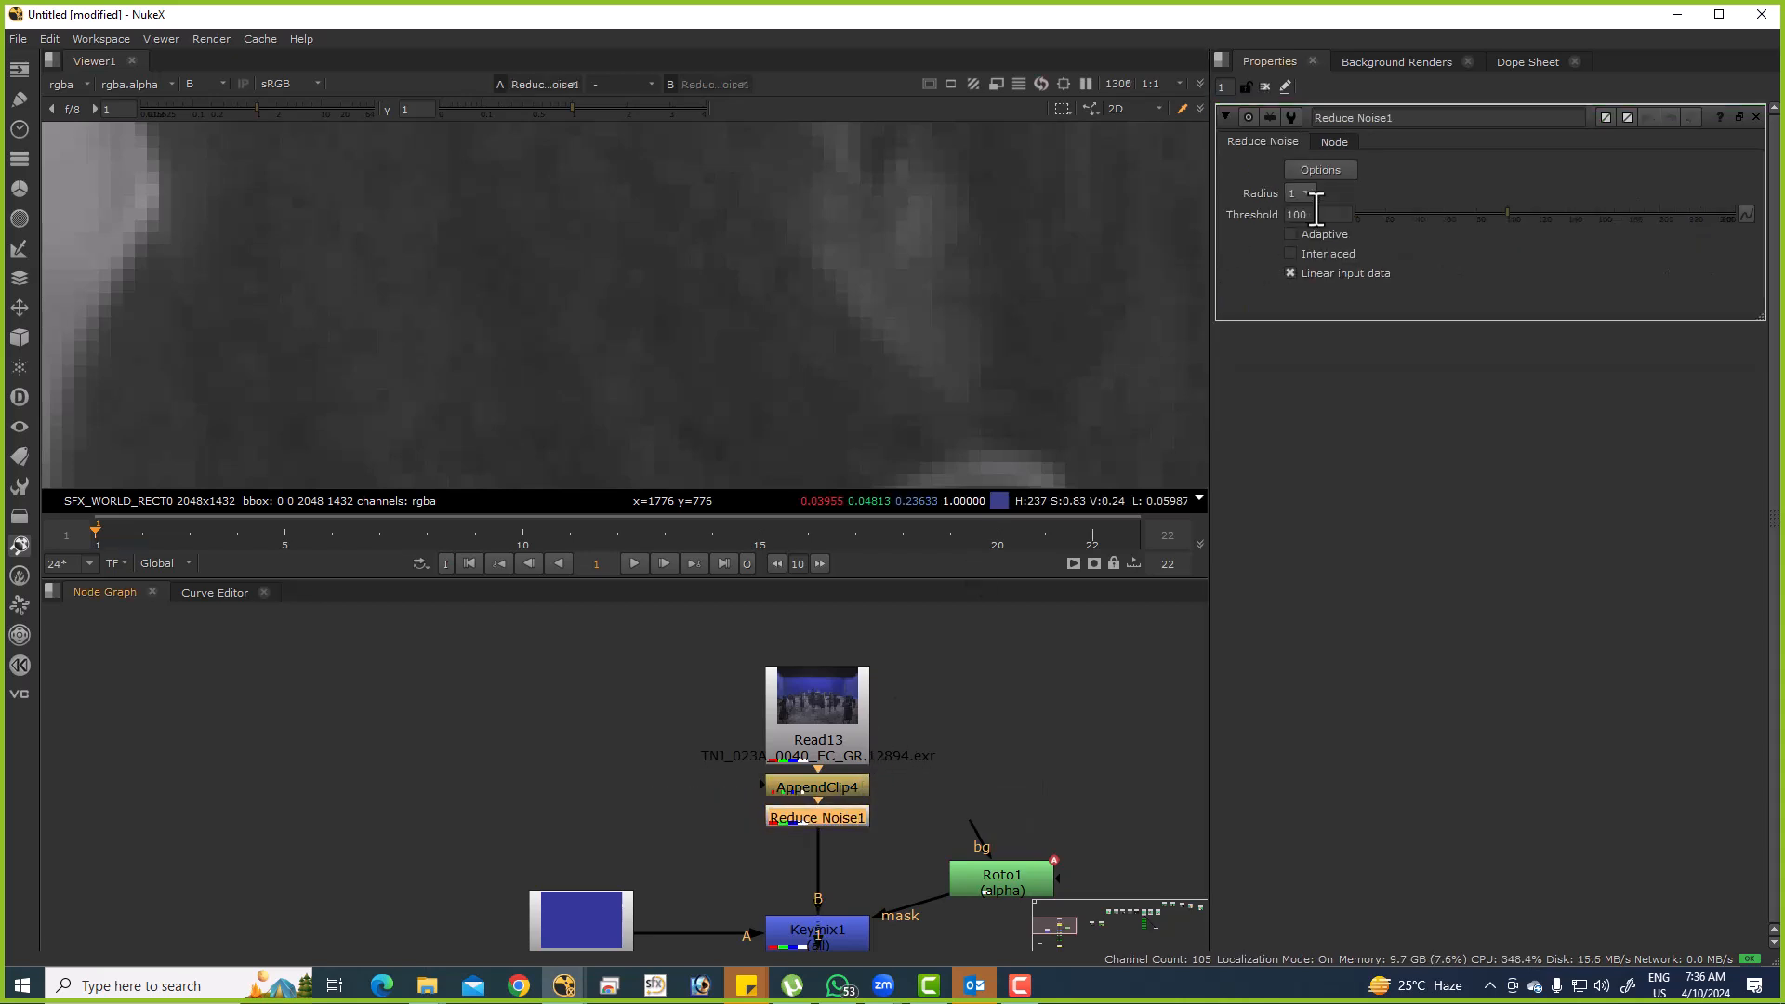
click(1330, 169)
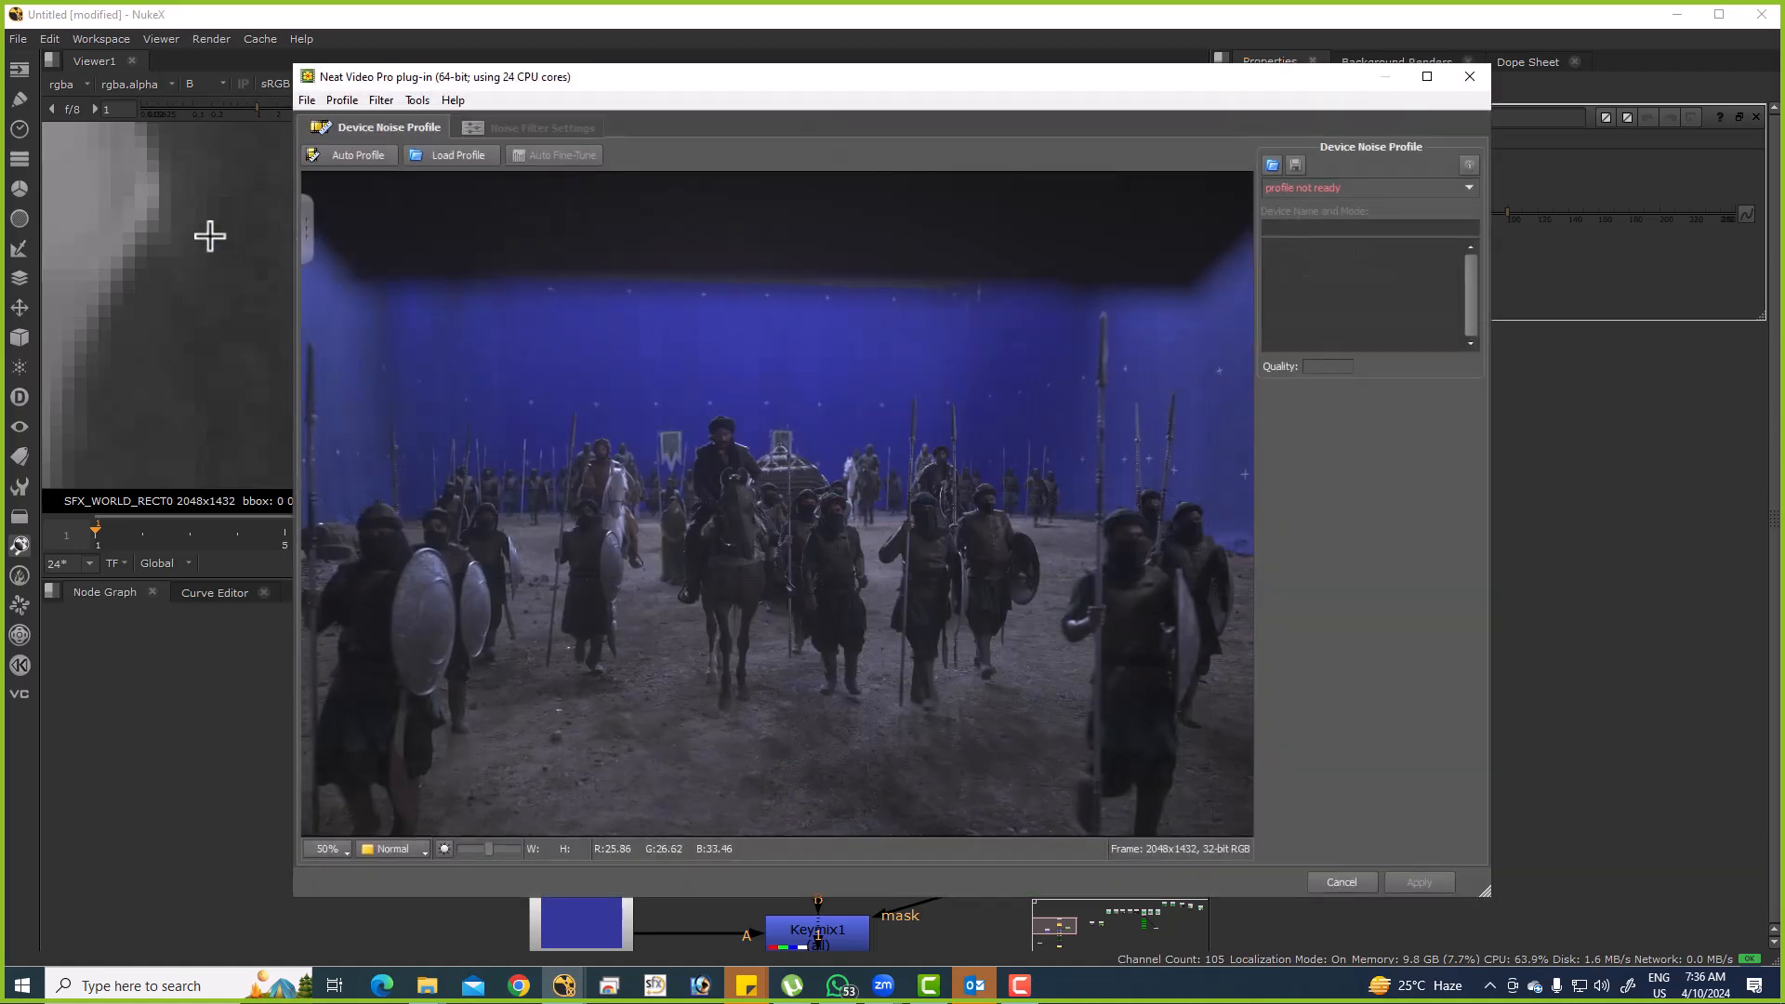
click(351, 154)
click(1439, 882)
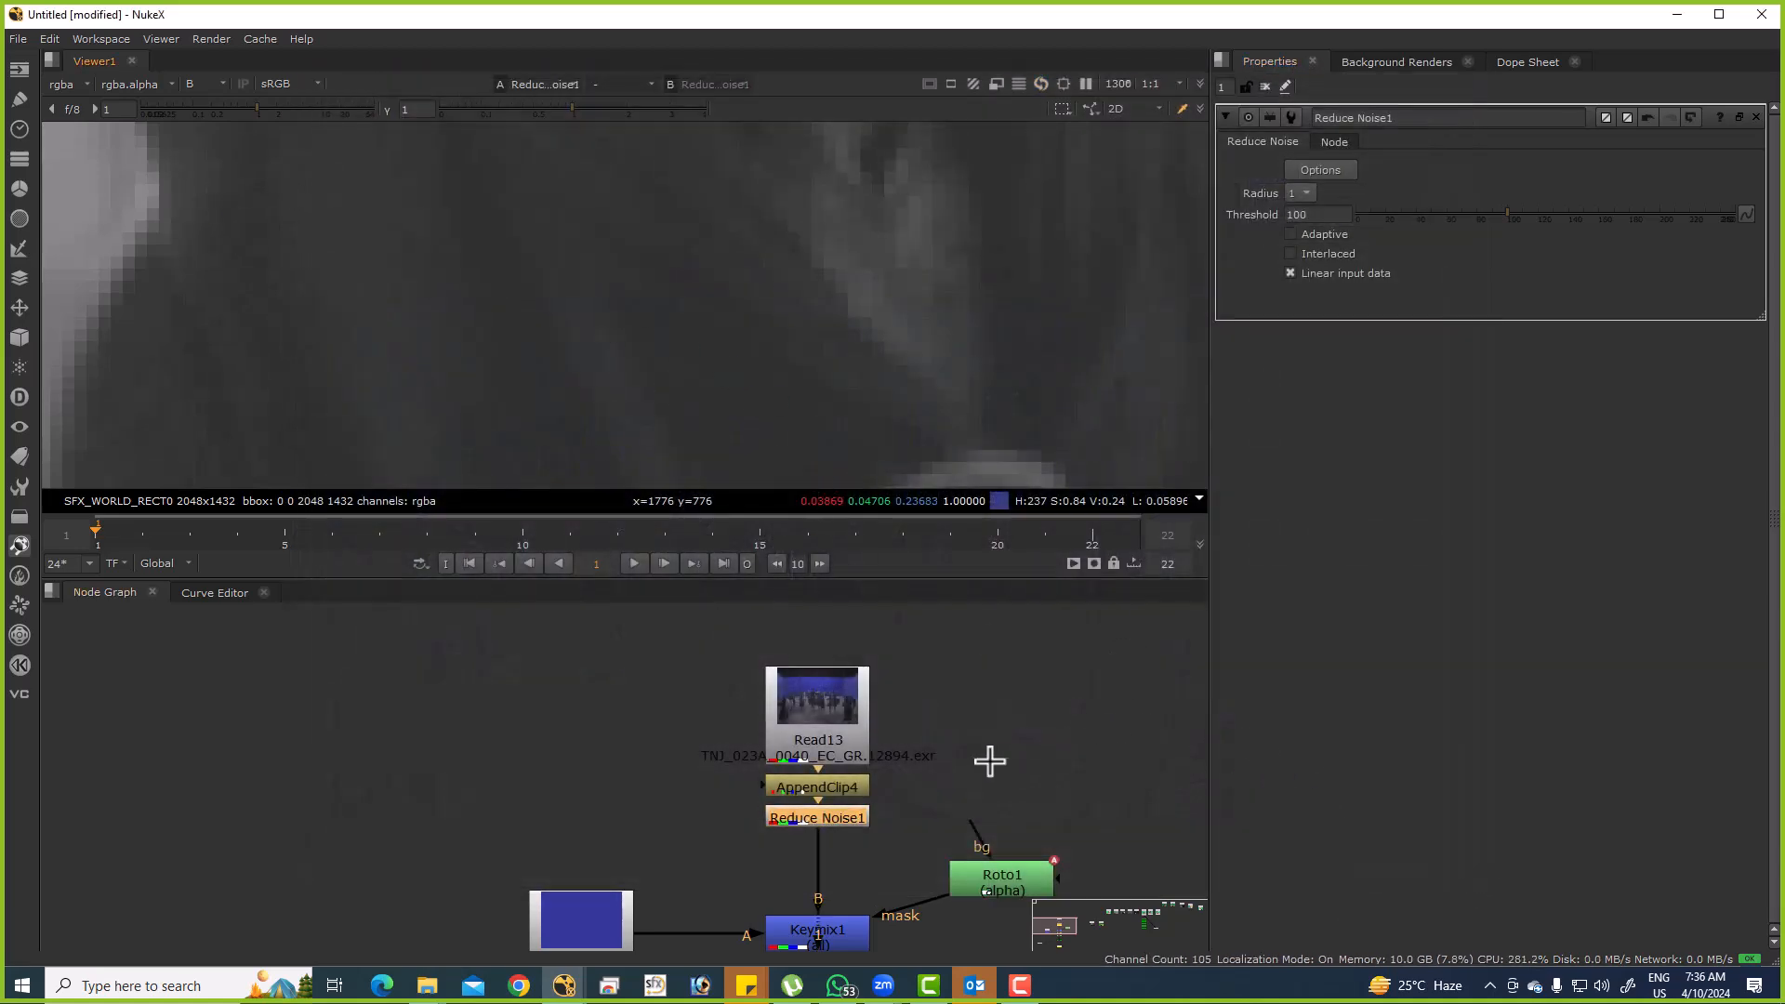
scroll(601, 282, down, 10)
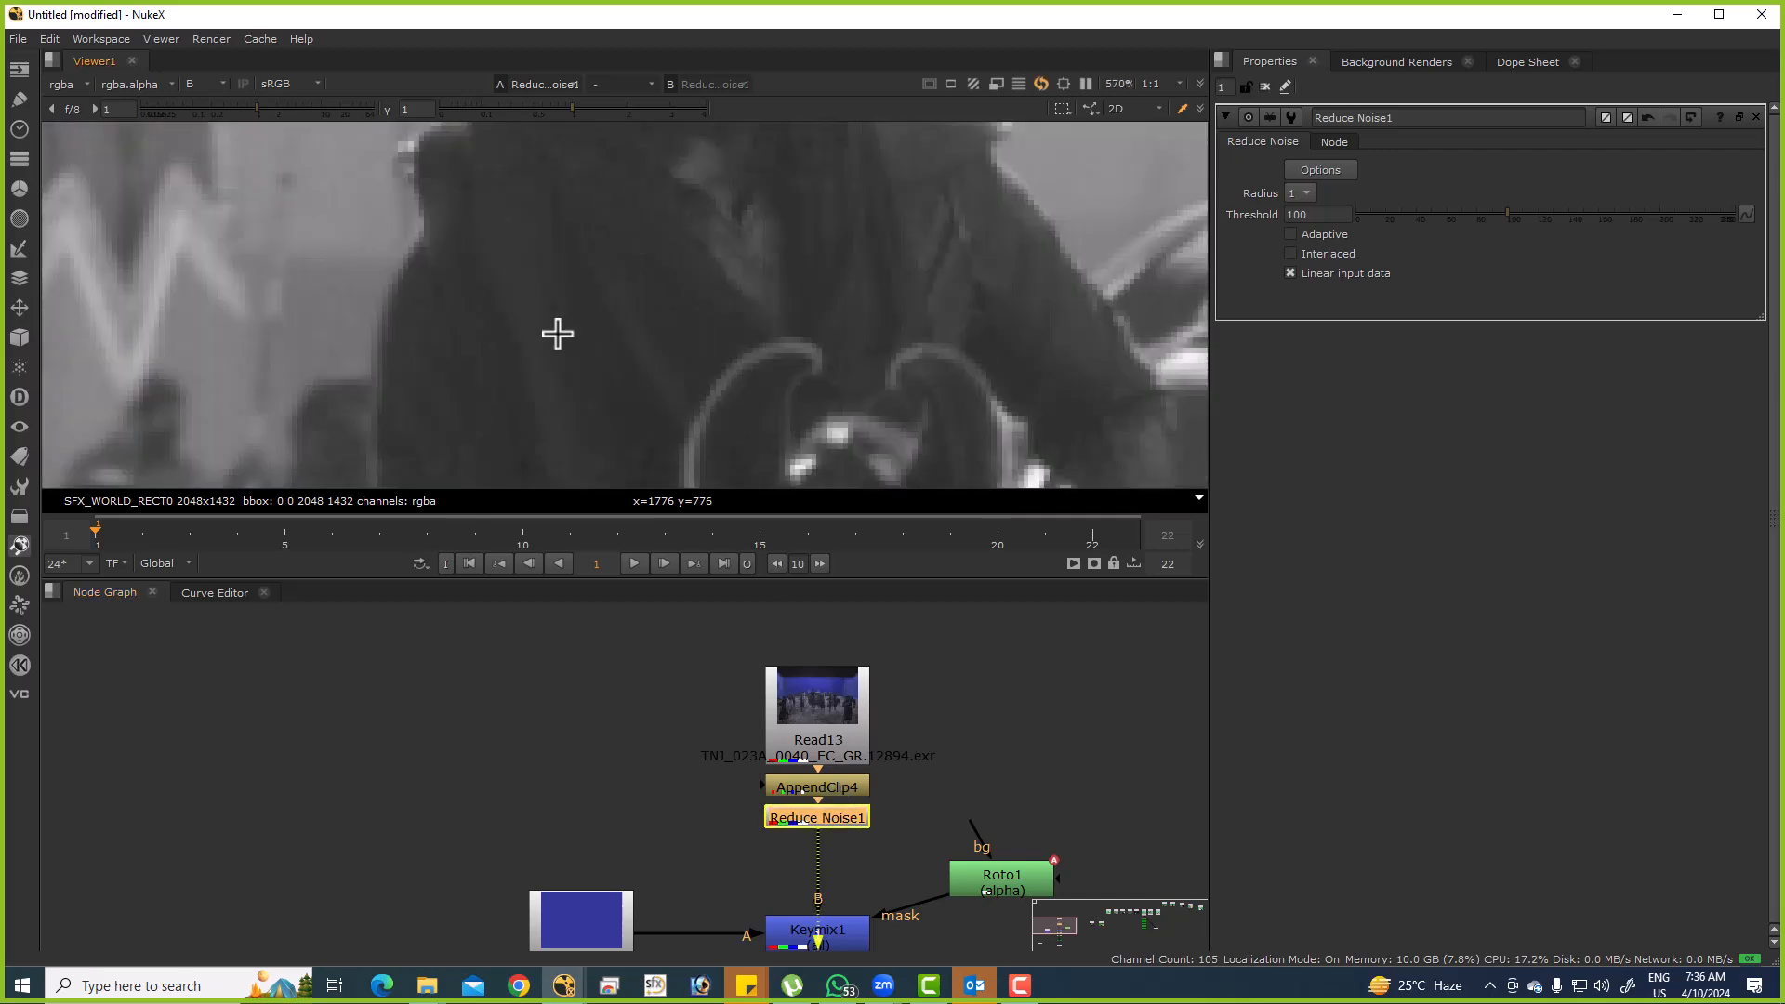
Compare the IBKColour result with the Reduce Noise node off and on, and return the viewer to full colour.
drag(697, 737, 829, 936)
click(771, 667)
key(1)
scroll(706, 325, down, 5)
scroll(683, 363, up, 5)
scroll(826, 735, up, 3)
key(d)
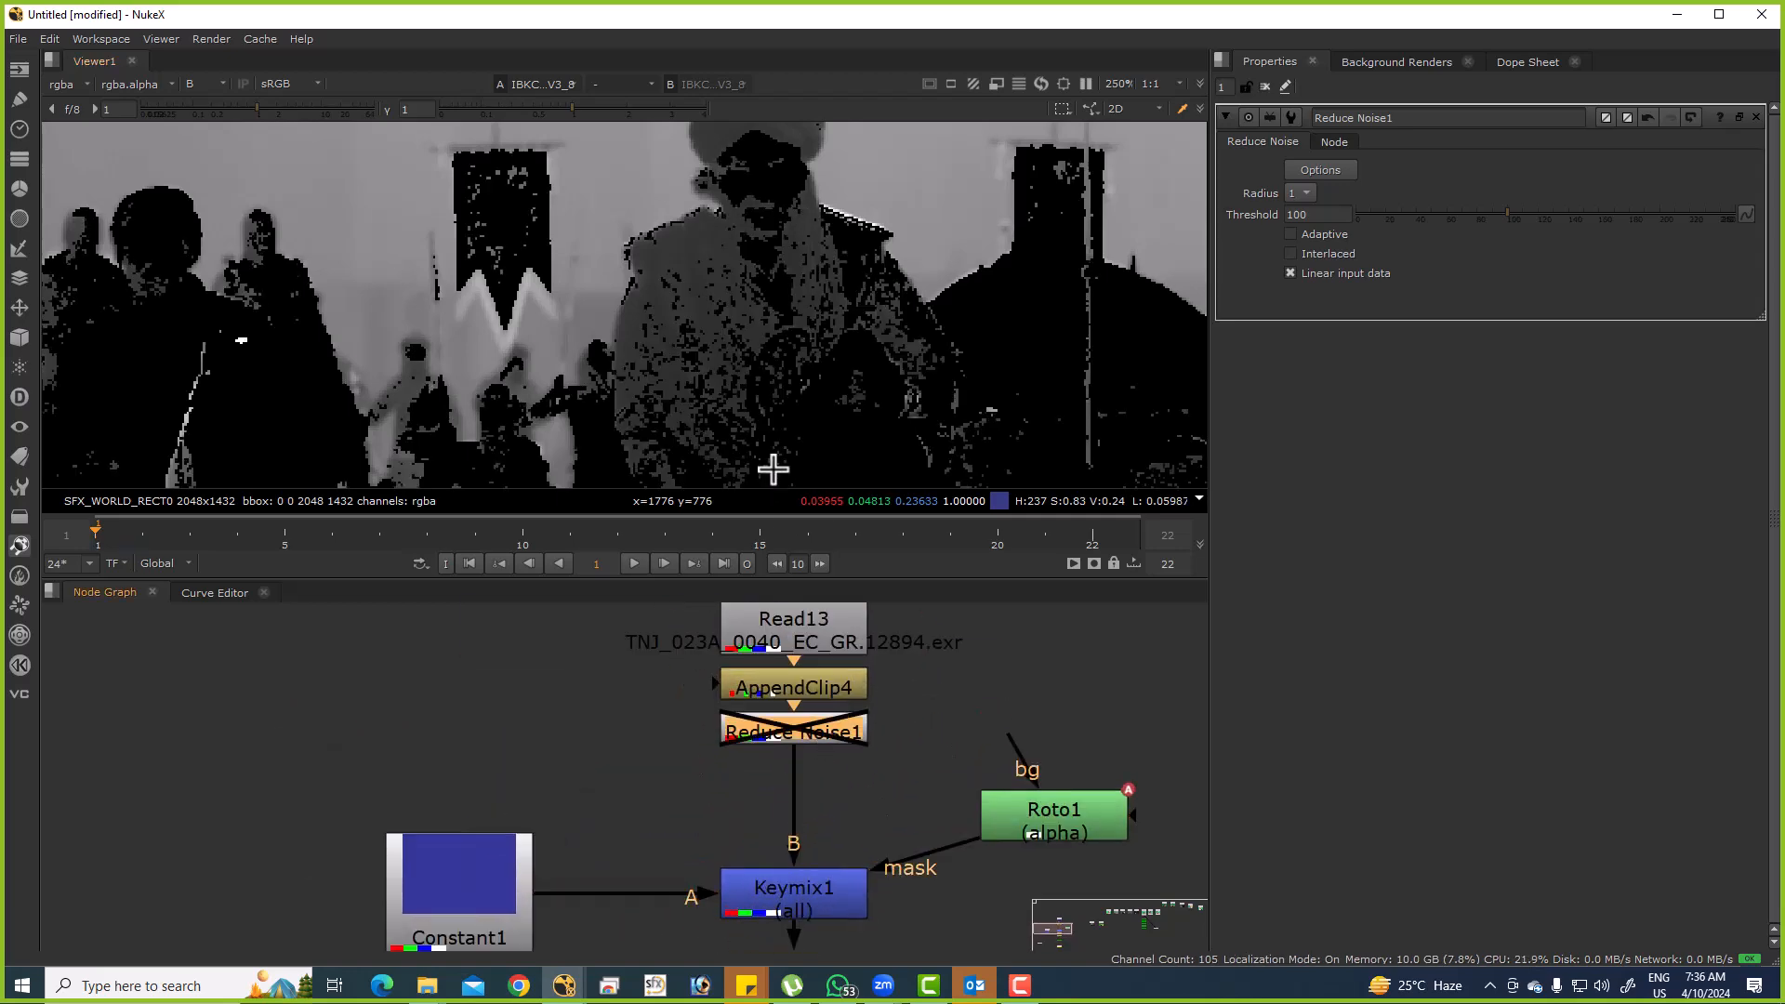
key(d)
key(d)
key(d)
scroll(502, 323, down, 3)
scroll(502, 323, down, 4)
key(a)
key(a)
Open the IBKColour settings and lower the blue value of lights to 0.6.
drag(816, 831, 798, 602)
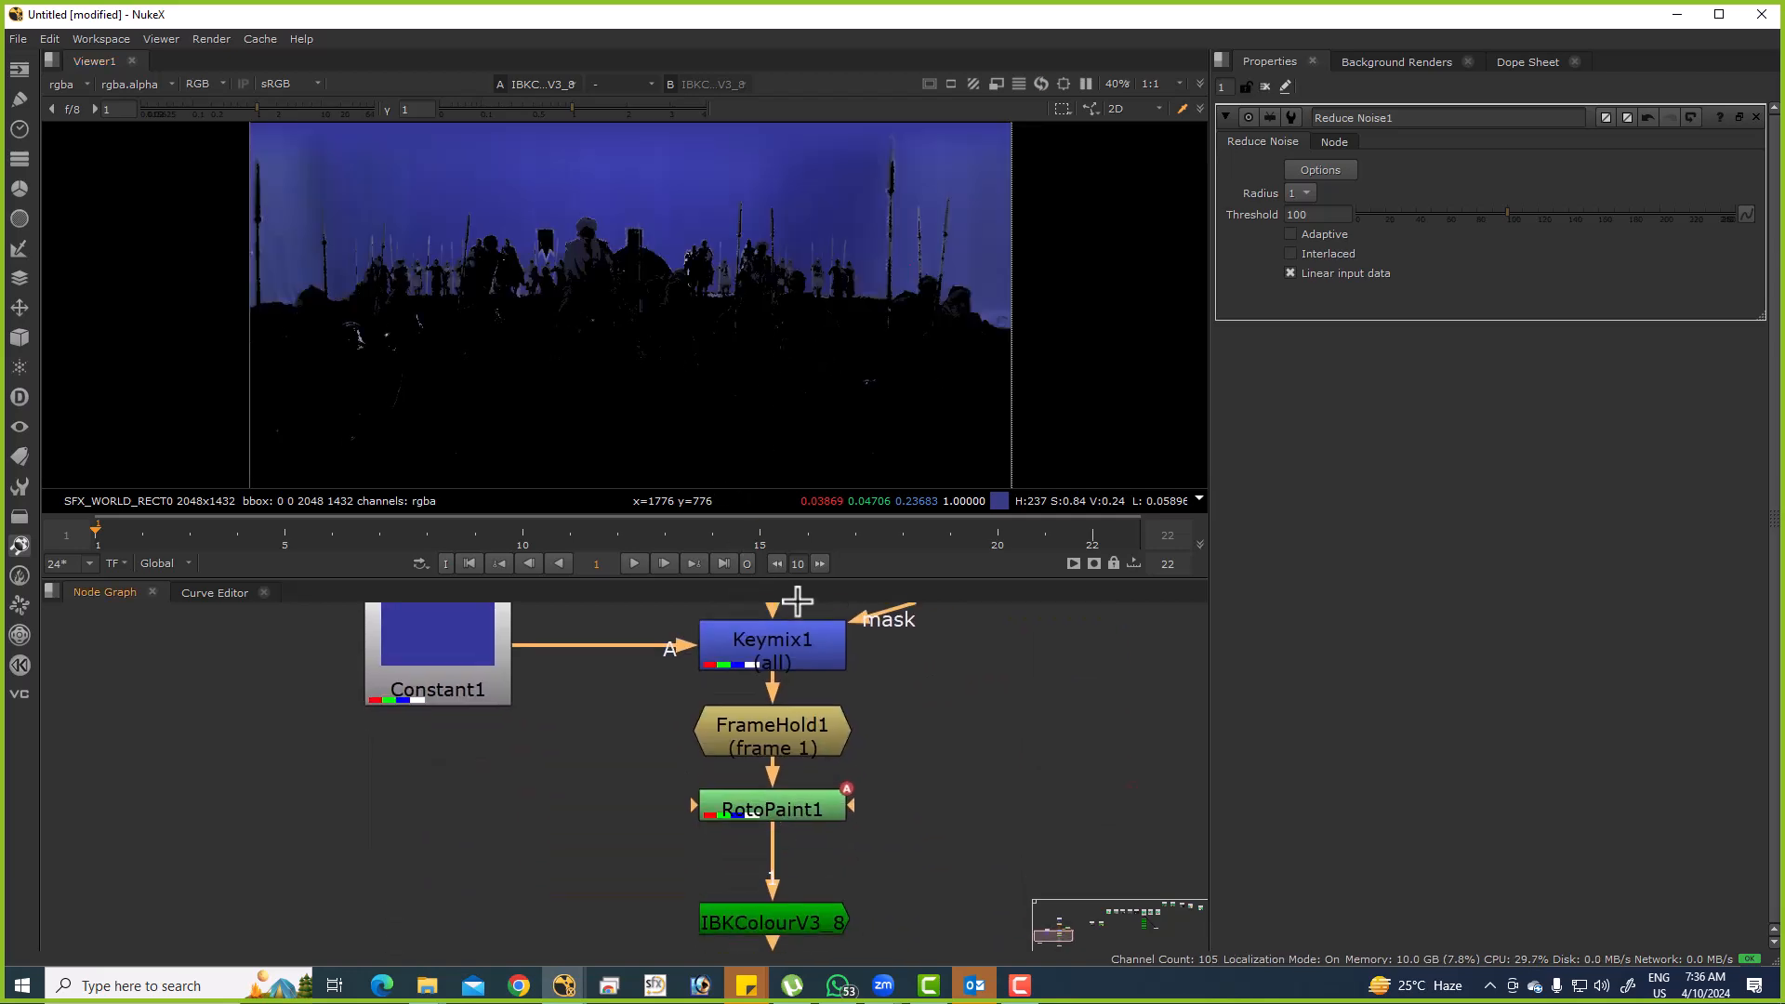
double_click(792, 814)
scroll(717, 203, up, 3)
scroll(717, 203, up, 4)
scroll(704, 340, down, 3)
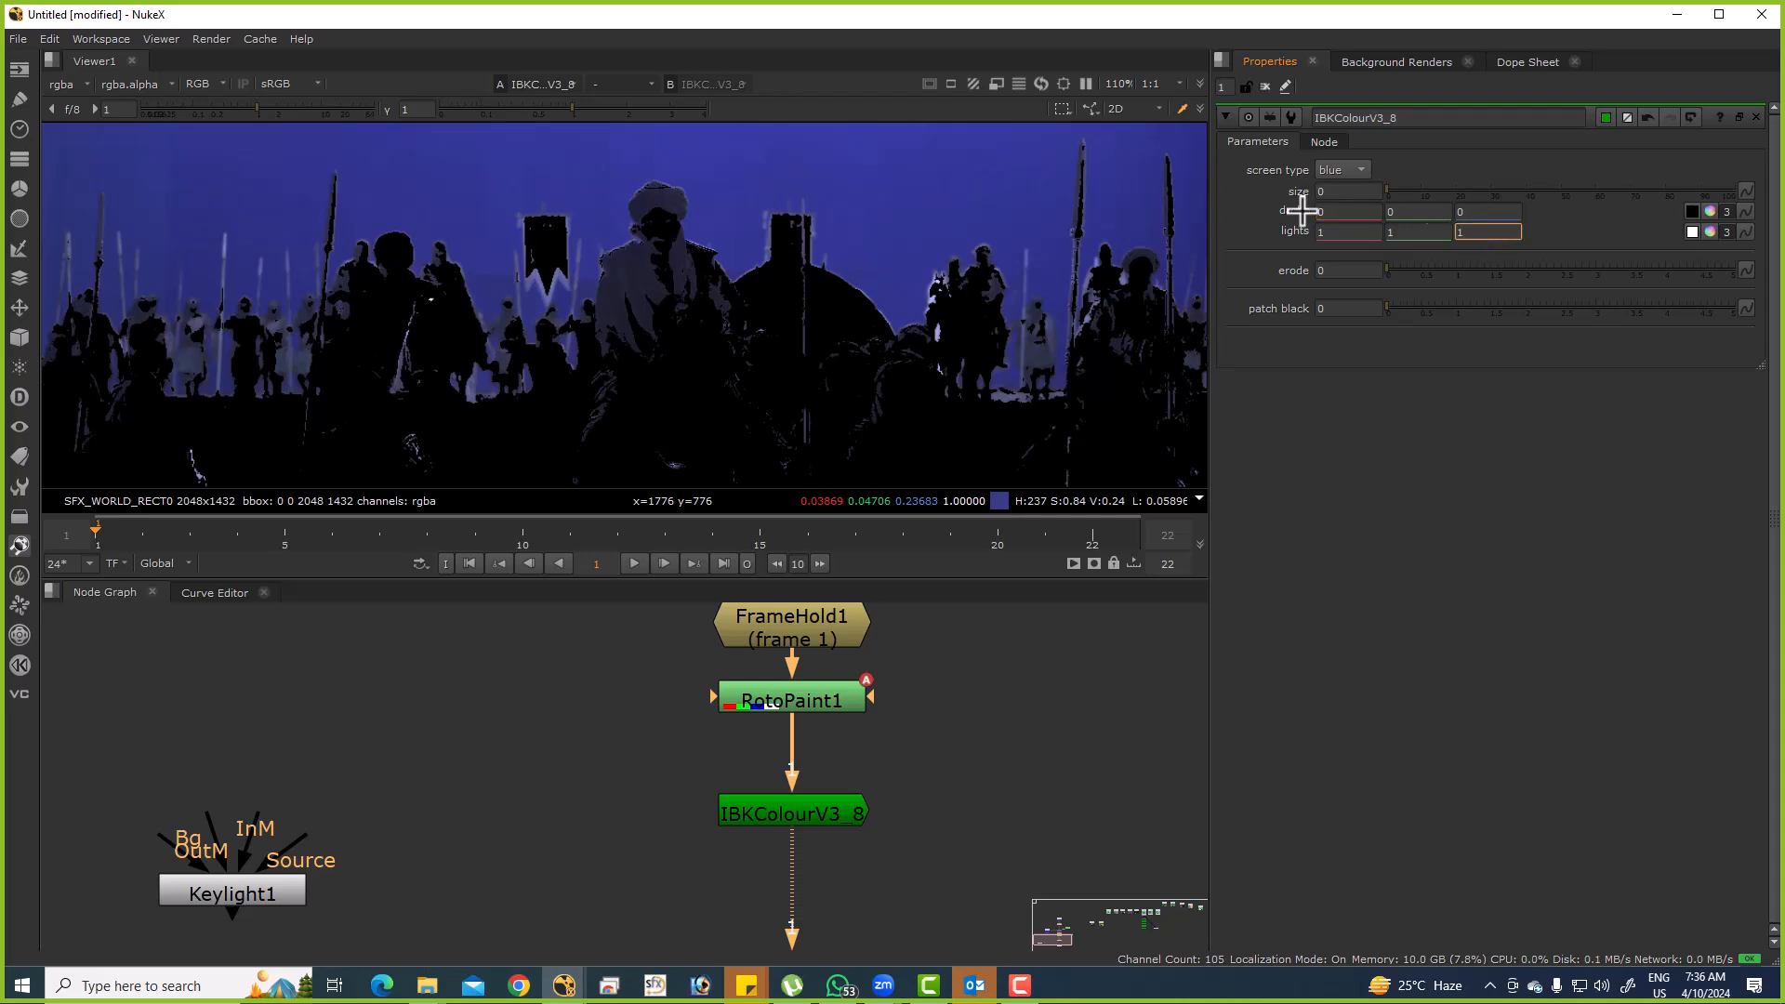
key(minus)
key(minus)
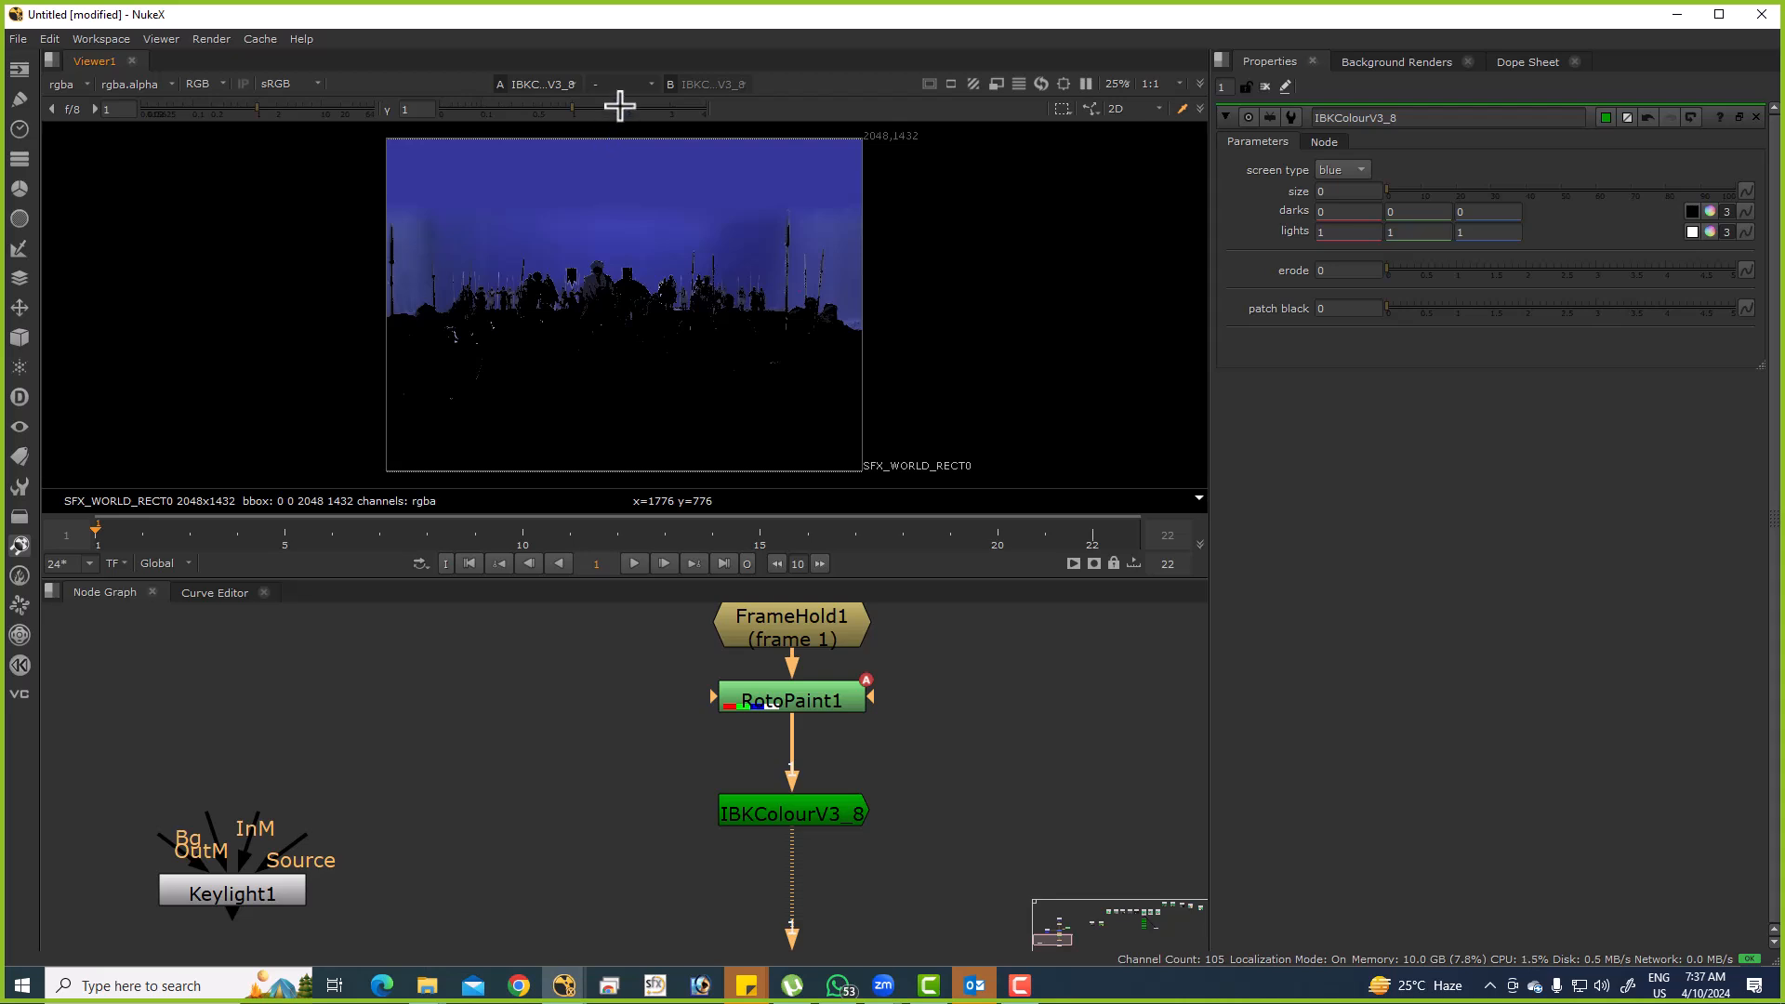
click(1497, 232)
key(Down)
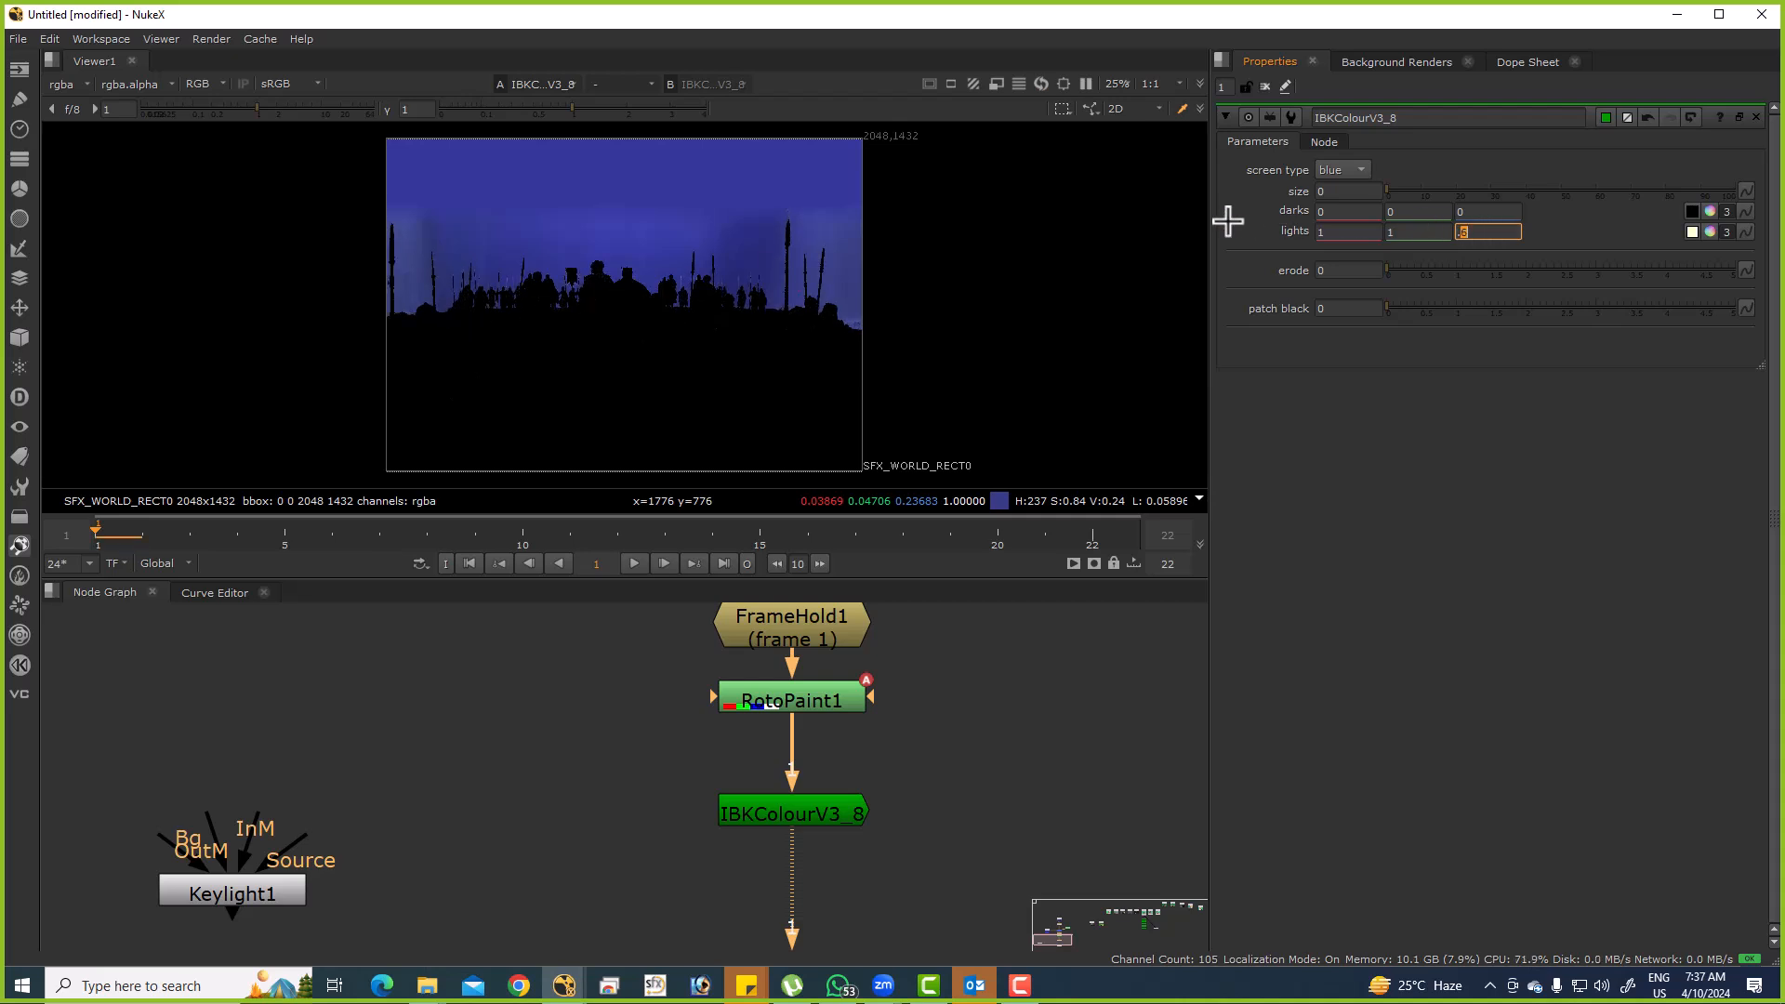
View the FrameHold output and examine the untouched markers and foreground soldiers.
drag(894, 755, 876, 922)
click(792, 802)
key(1)
scroll(808, 244, up, 5)
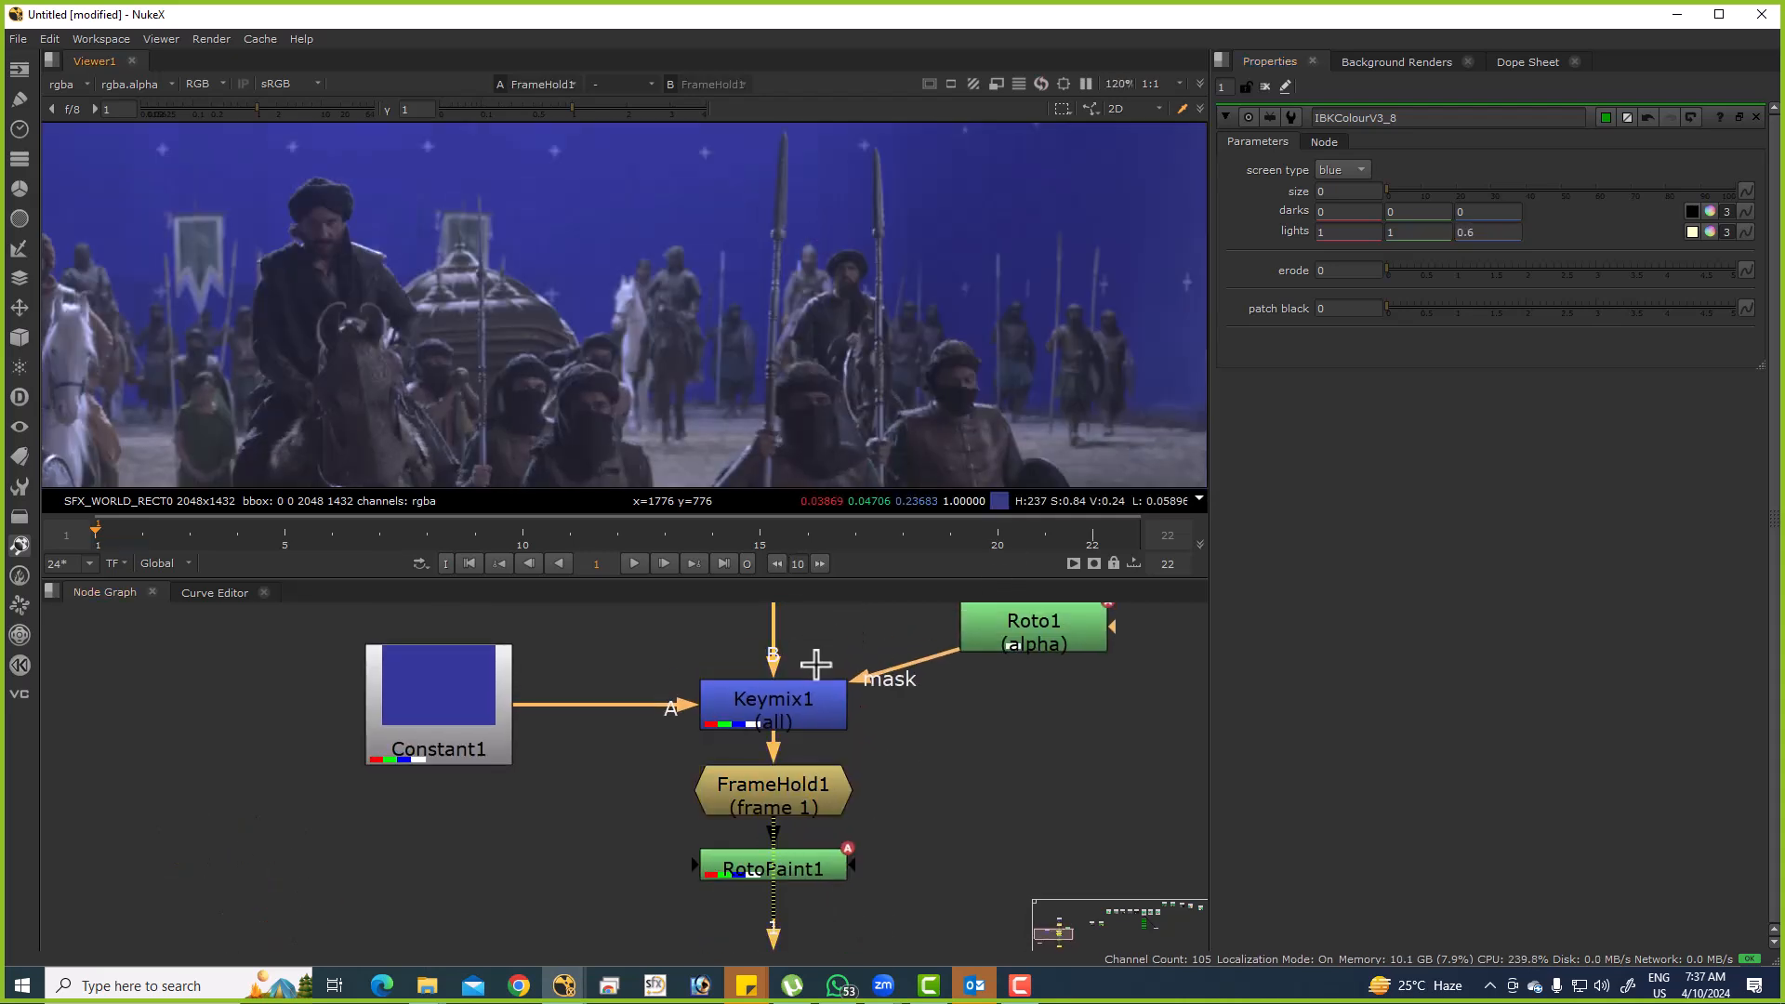
drag(695, 452, 685, 343)
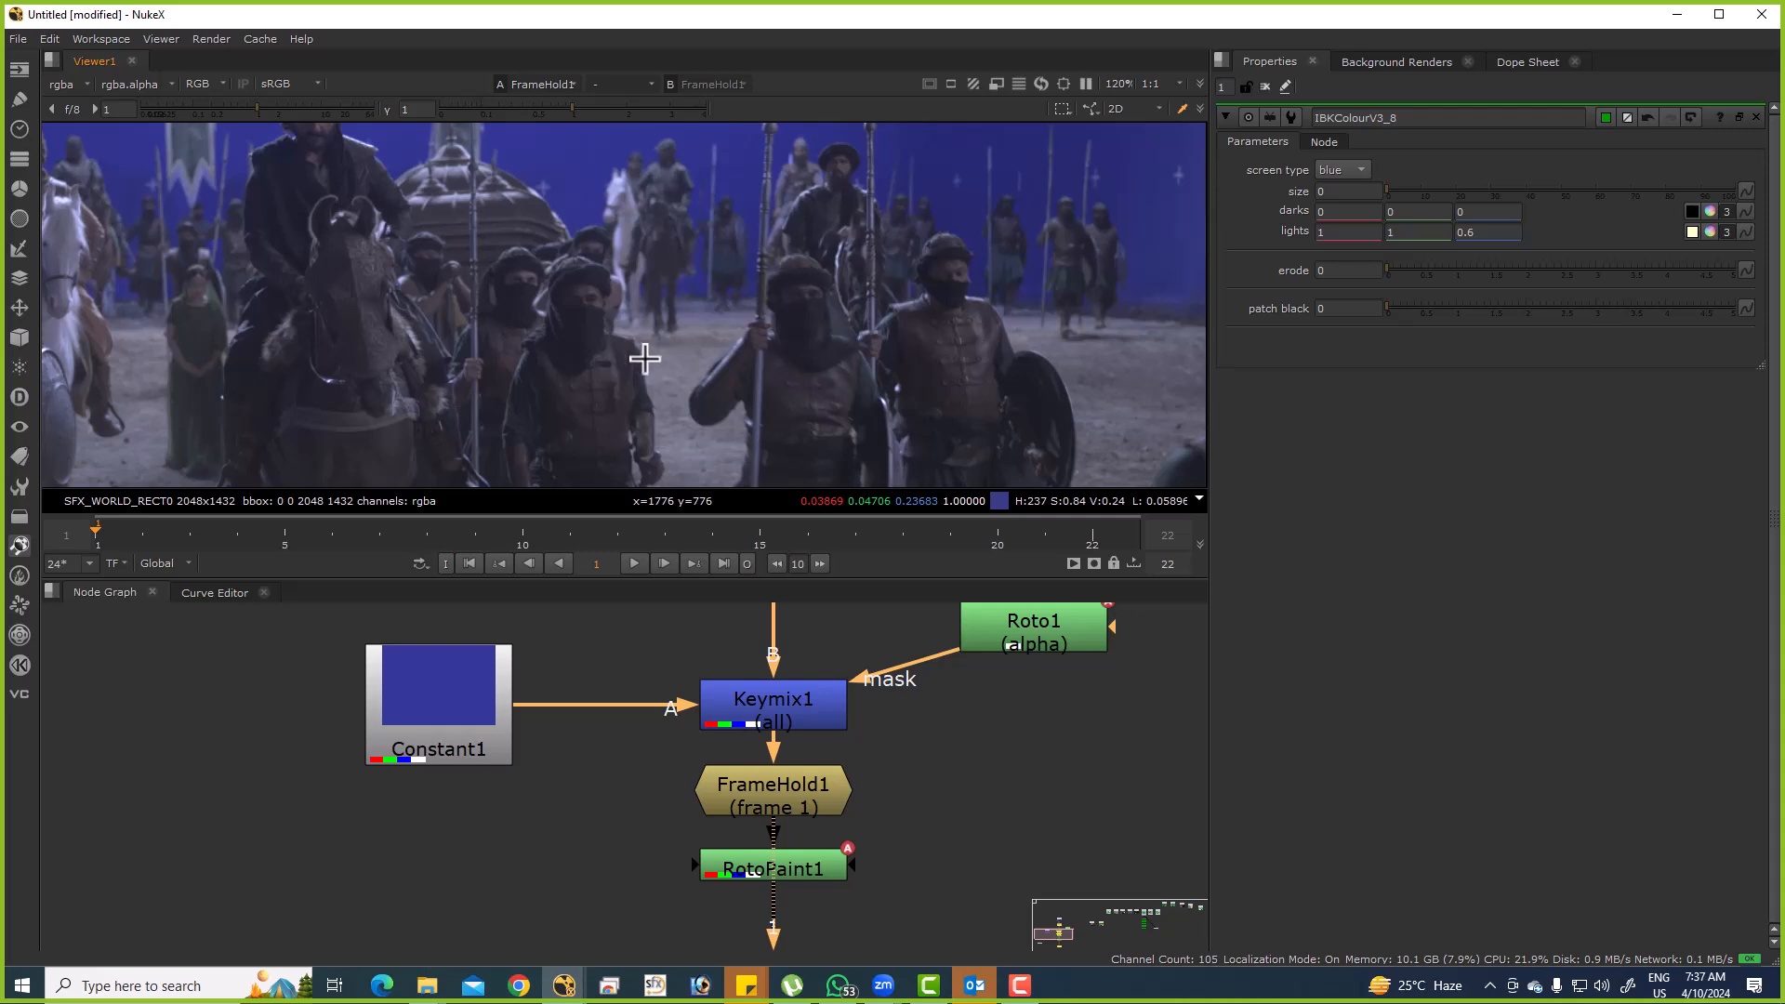
Extract the FrameHold node from between the Keymix and RotoPaint nodes and set it aside.
click(825, 776)
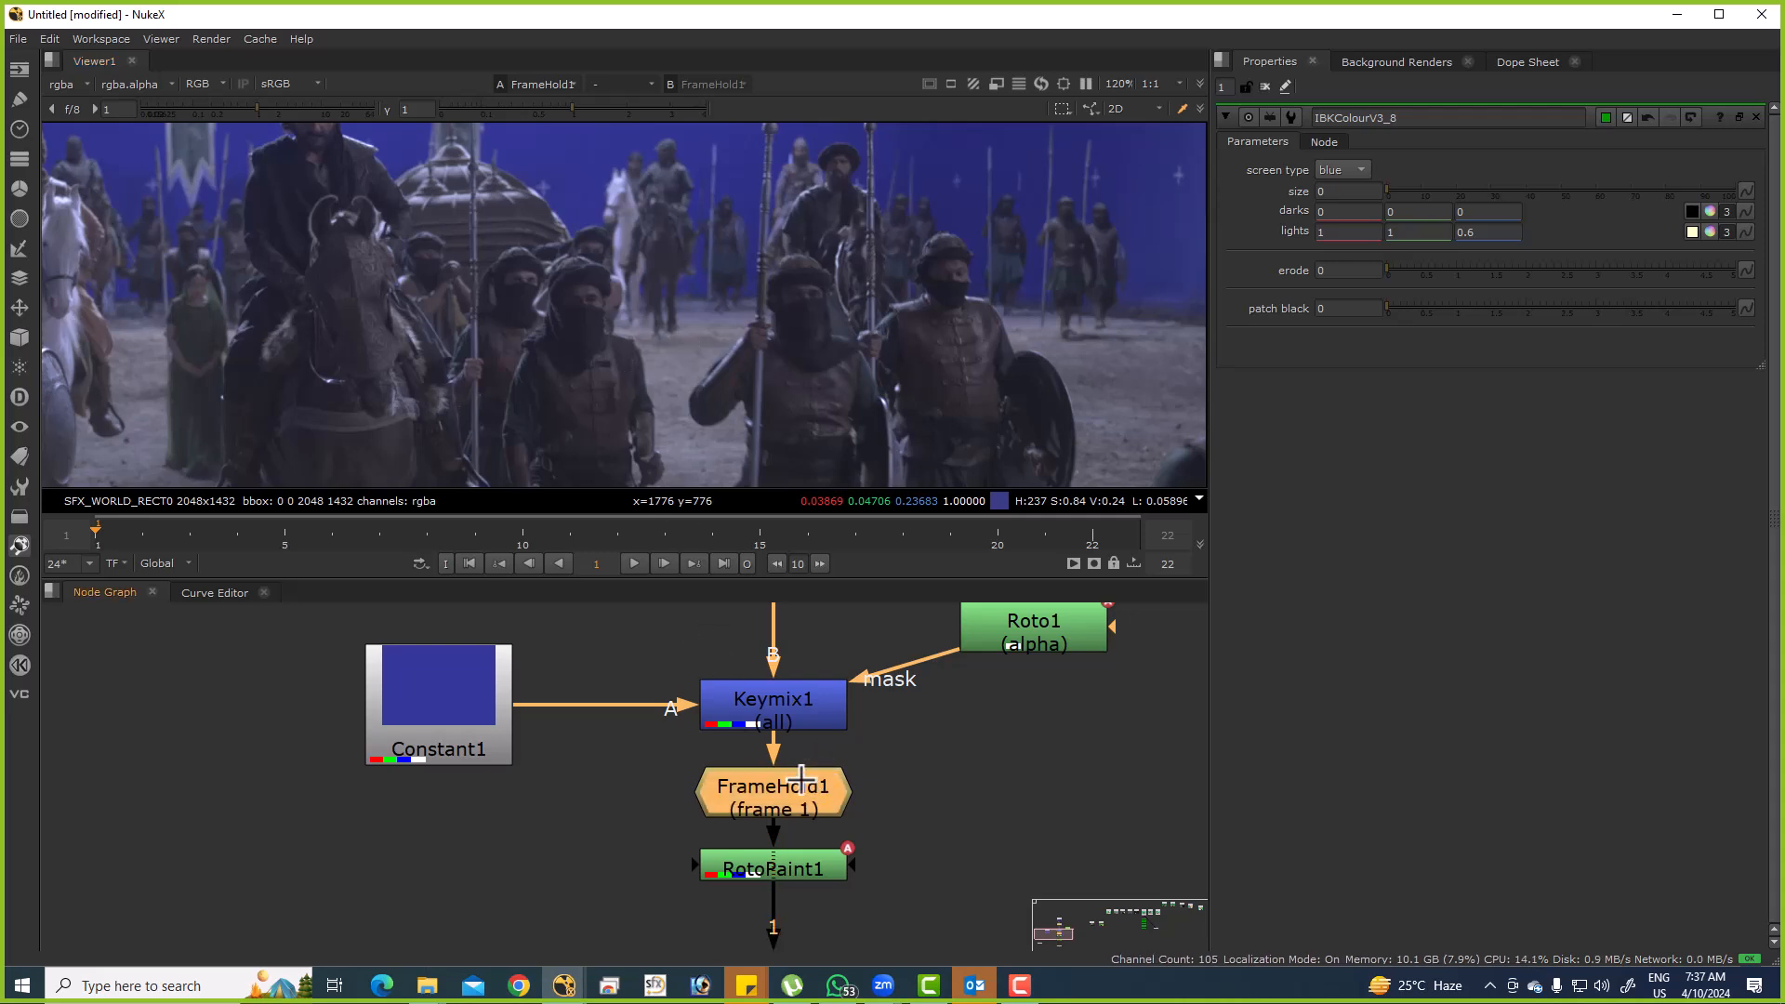
key(ctrl+shift+x)
scroll(741, 690, down, 4)
mouse_move(780, 799)
mouse_down()
mouse_move(785, 726)
mouse_move(796, 823)
mouse_up()
scroll(786, 725, up, 3)
View the Keymix and RotoPaint outputs in turn to compare the plate before and after the paint cleanup.
click(771, 777)
key(1)
click(799, 753)
click(764, 621)
key(1)
click(760, 756)
key(1)
scroll(657, 263, down, 5)
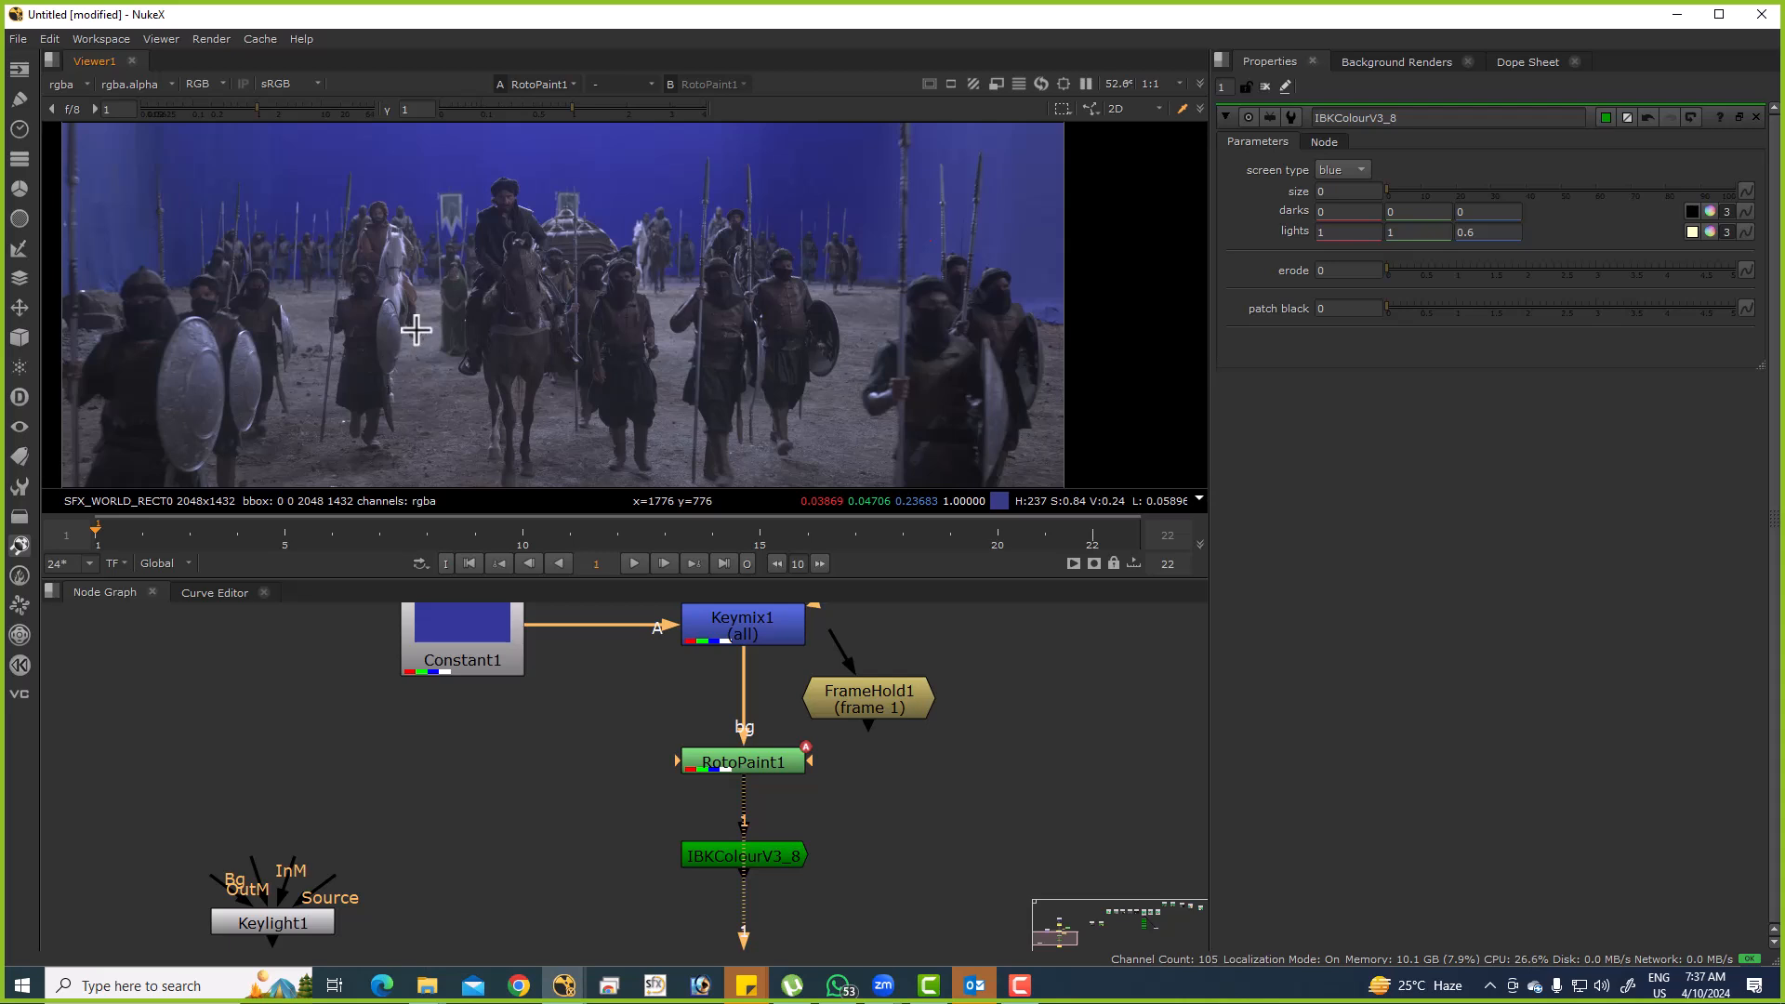
Insert the FrameHold node between RotoPaint1 and the IBKColour node and view the IBKColour output.
key(Right)
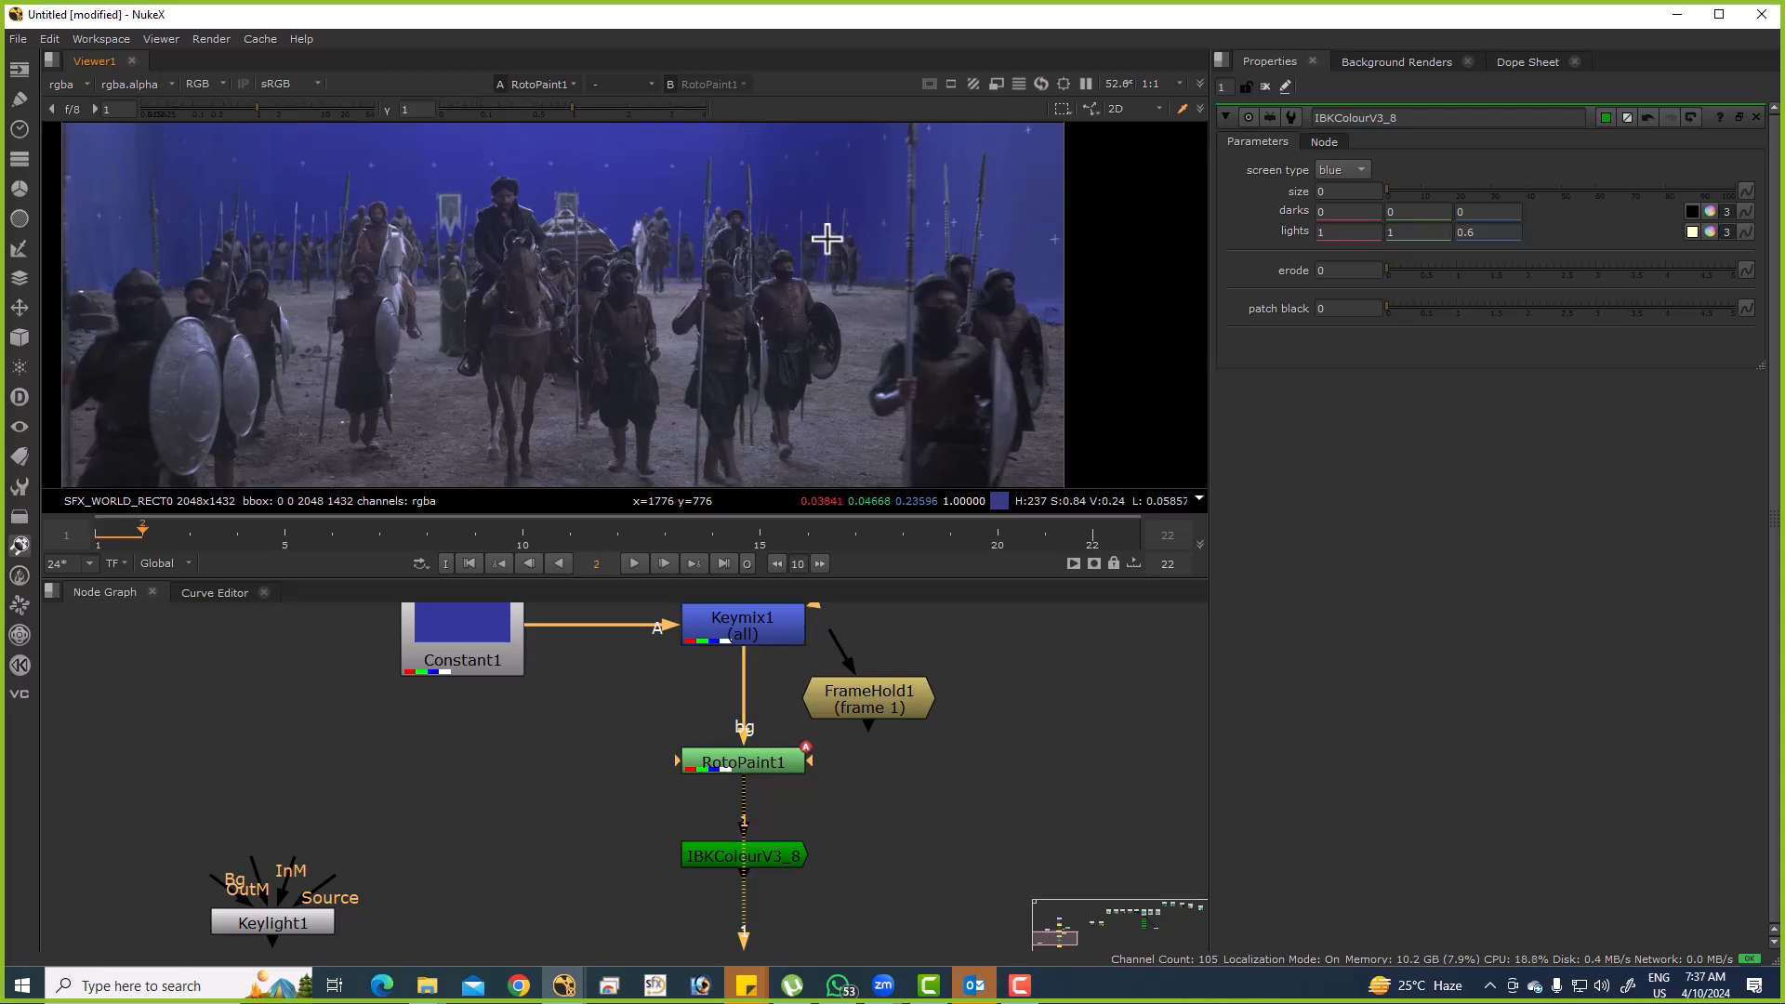
key(Left)
drag(898, 714, 755, 931)
drag(745, 789, 786, 786)
drag(777, 949, 777, 758)
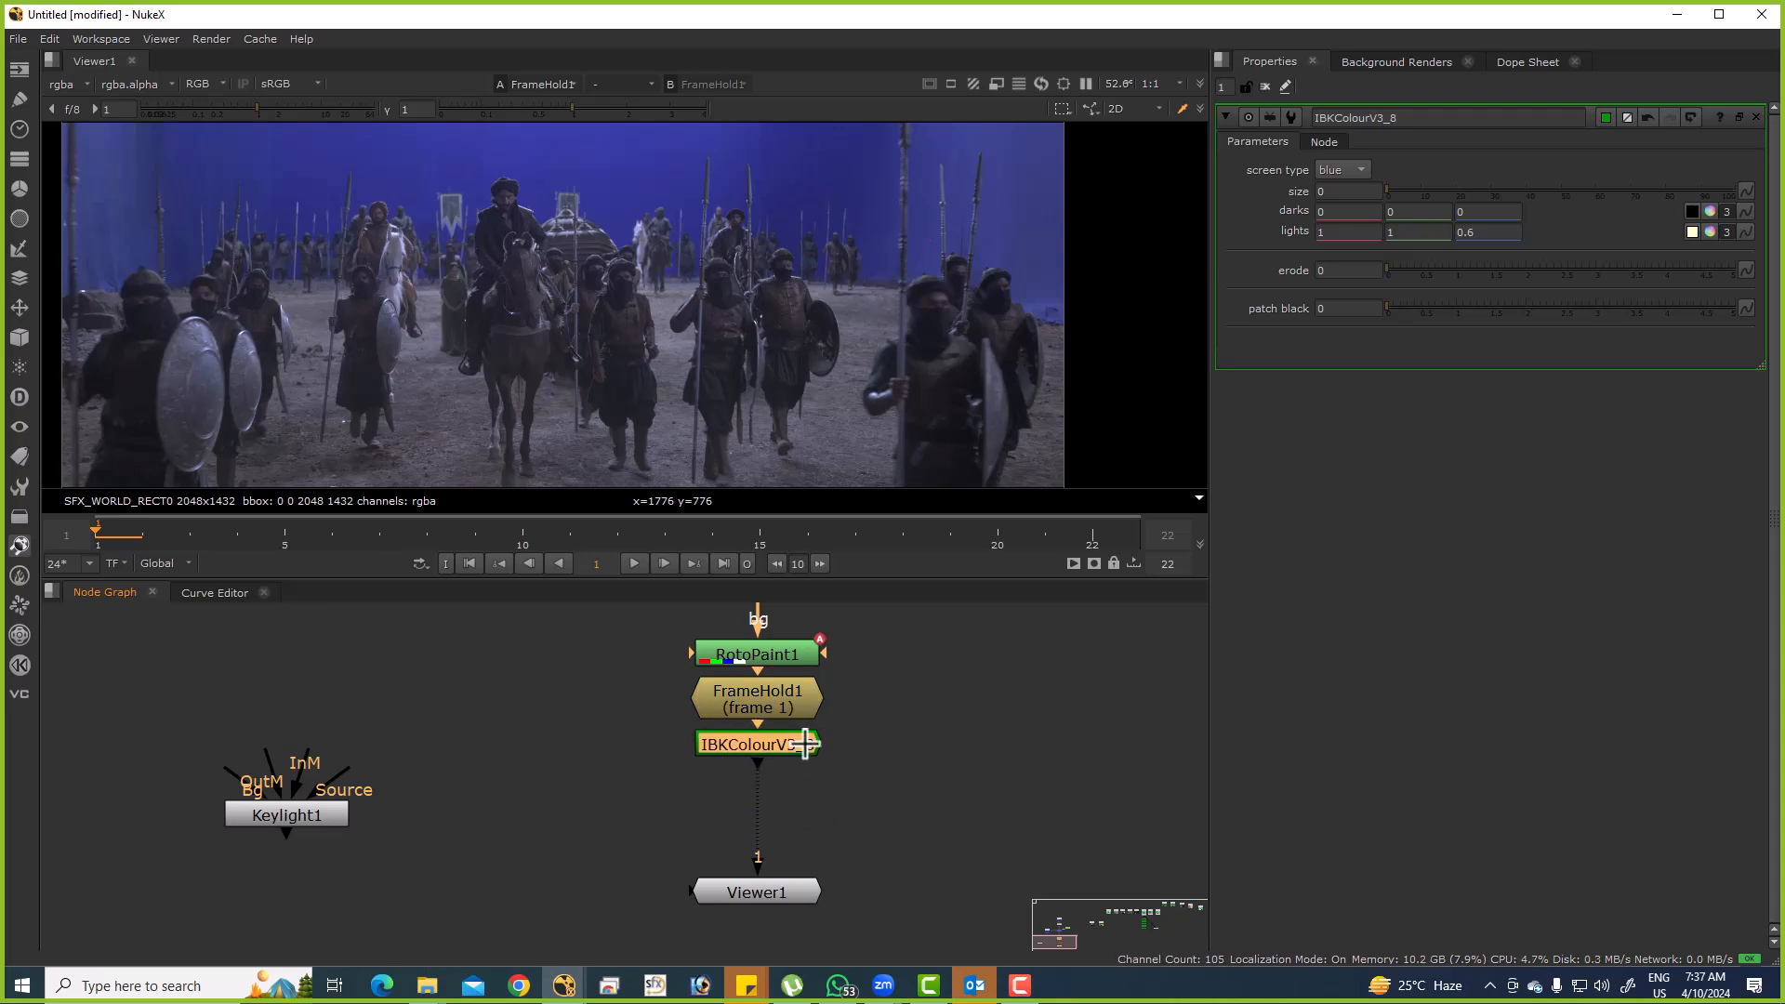
click(835, 715)
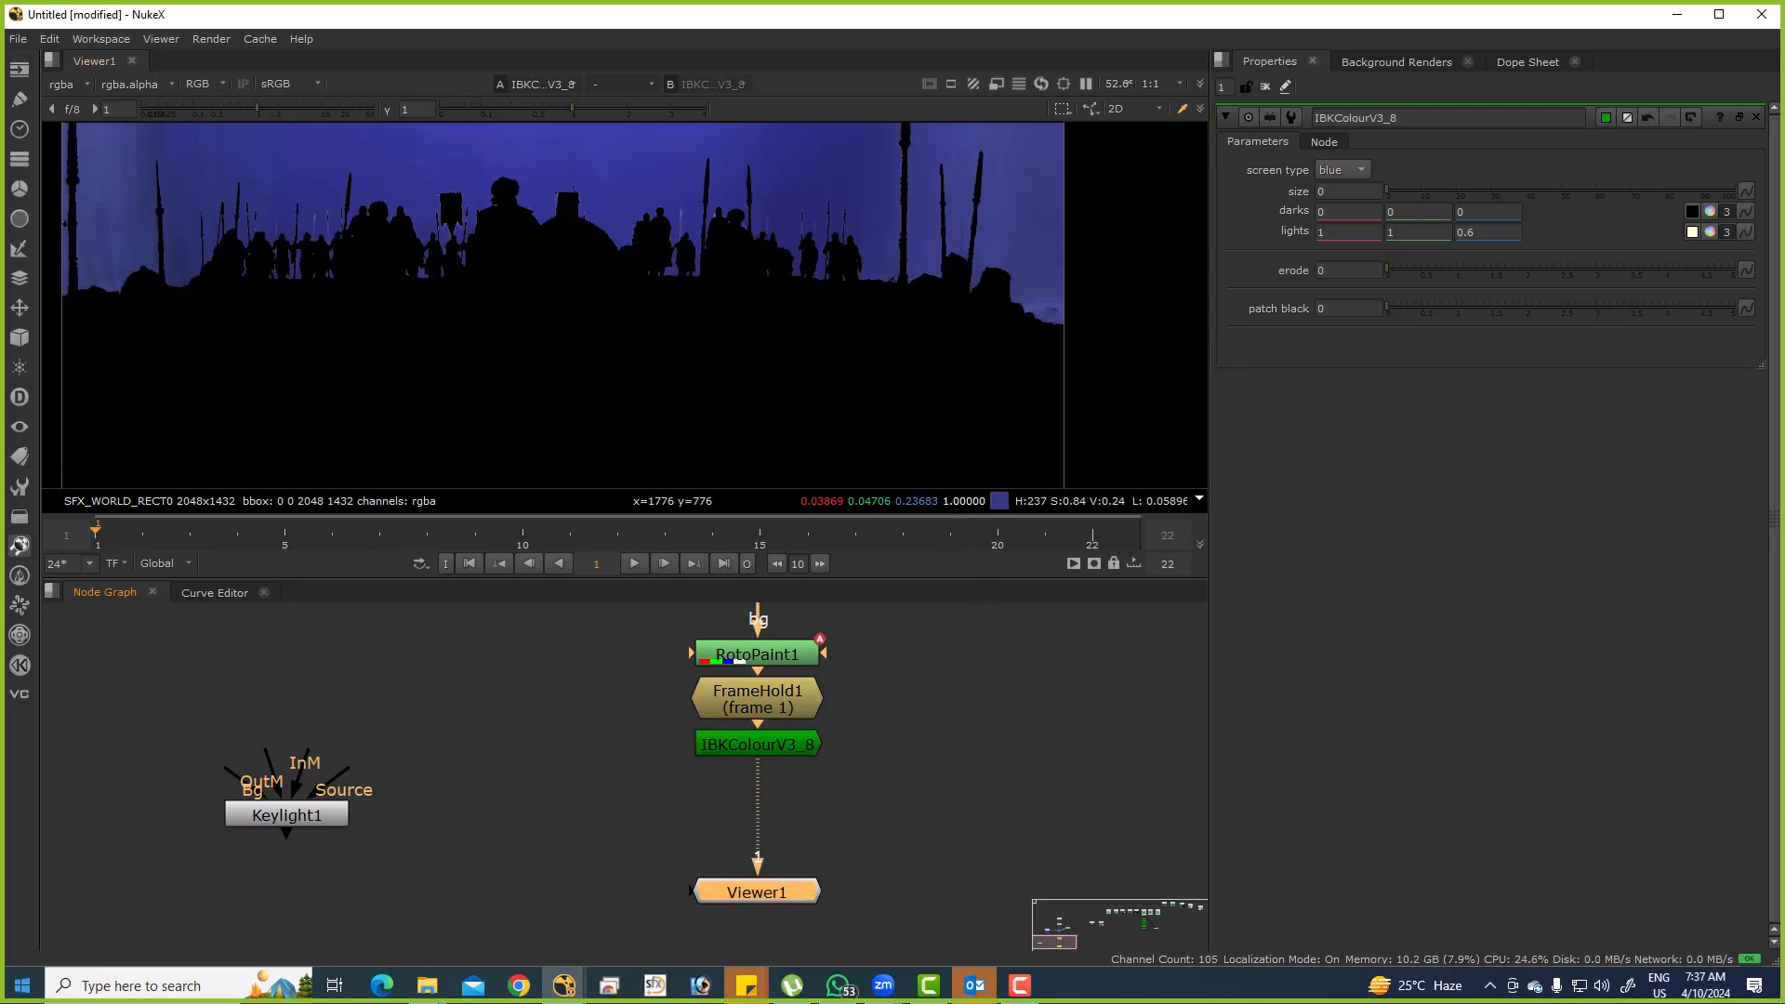
Examine the soldier silhouettes and spear edges in the IBKColour result, comparing it with the node disabled.
scroll(578, 231, up, 3)
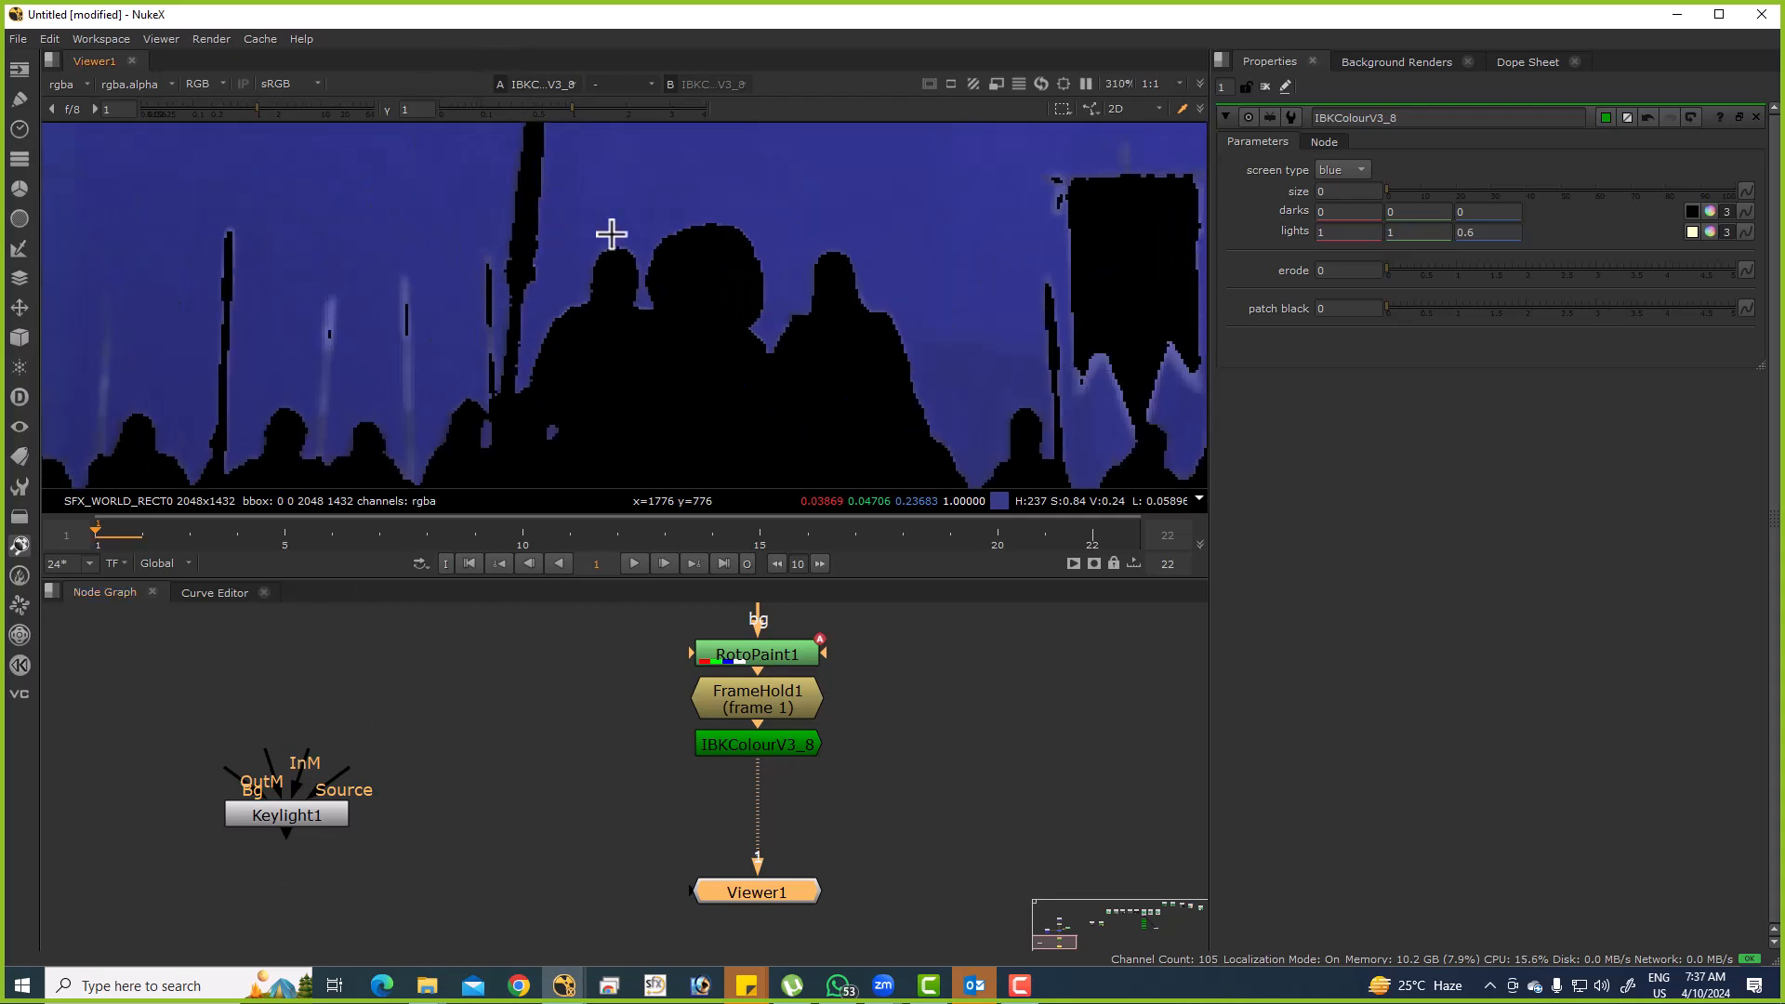
drag(804, 762, 832, 737)
click(818, 716)
key(d)
key(d)
scroll(1047, 223, up, 4)
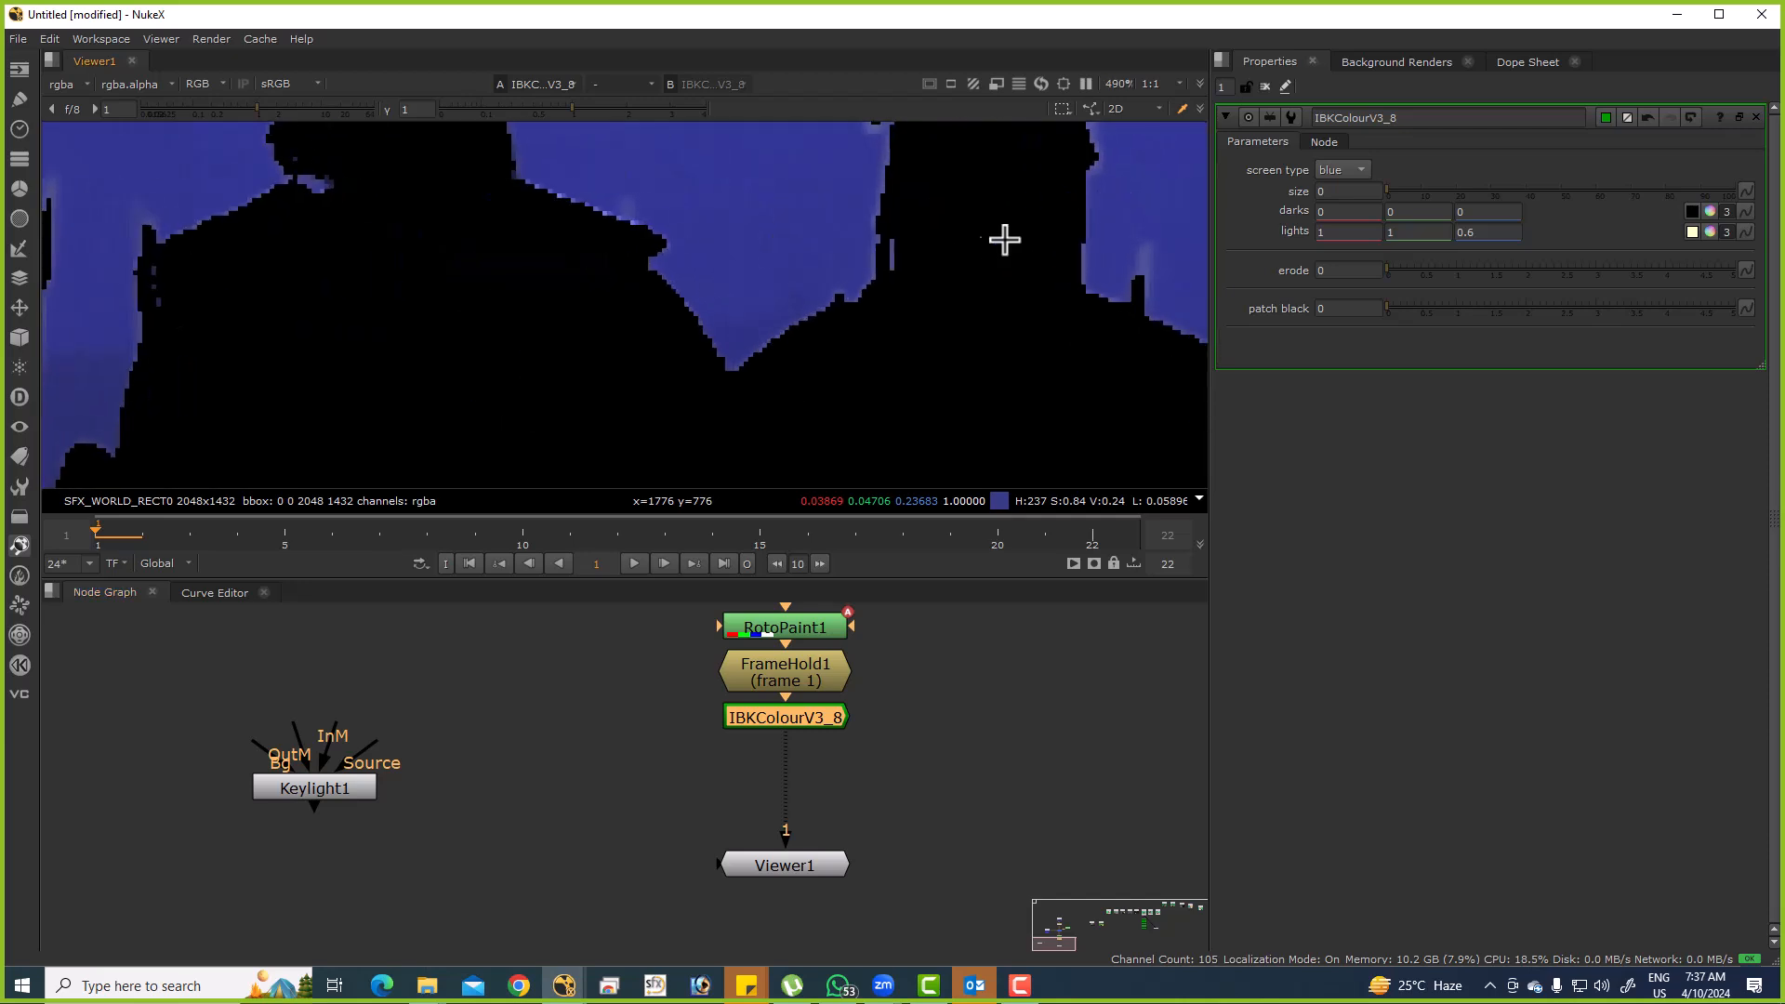
scroll(852, 306, down, 4)
scroll(496, 252, up, 3)
scroll(496, 252, down, 1)
drag(338, 127, 818, 349)
scroll(734, 370, up, 2)
scroll(570, 207, up, 1)
scroll(626, 303, up, 3)
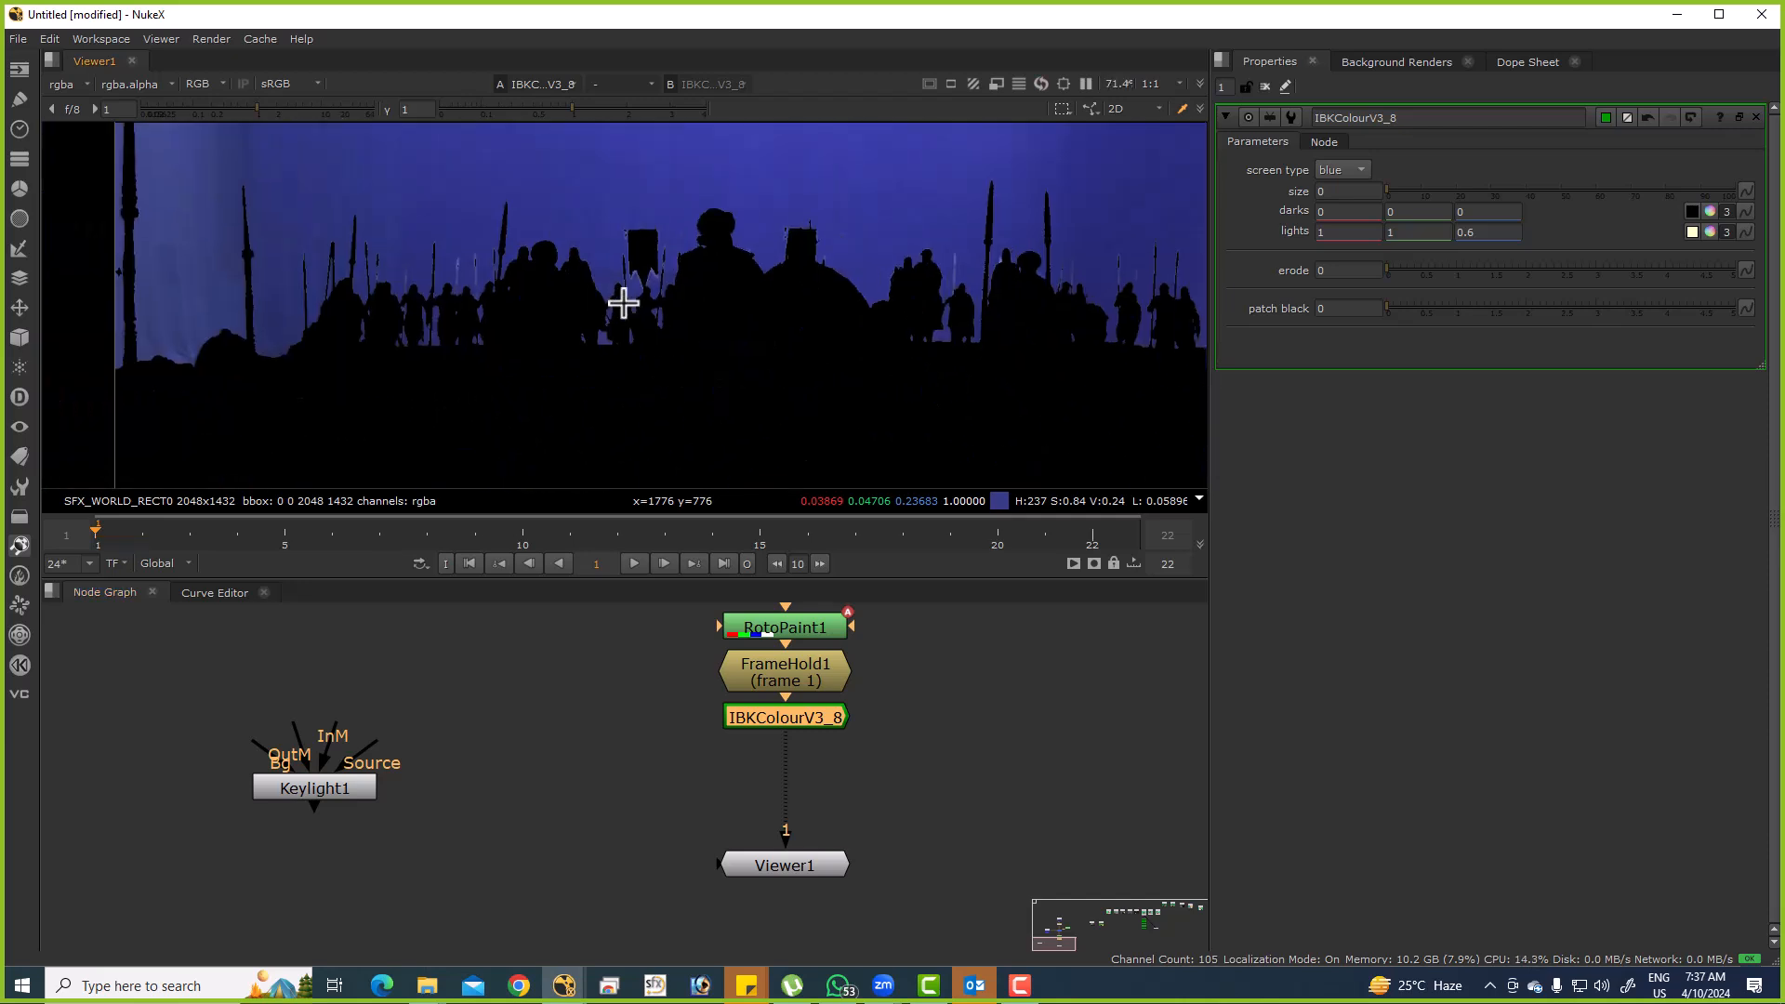
Inspect the faint, partially removed spears in the IBKColour output, including its alpha channel.
key(d)
key(d)
scroll(669, 195, up, 4)
drag(625, 148, 779, 334)
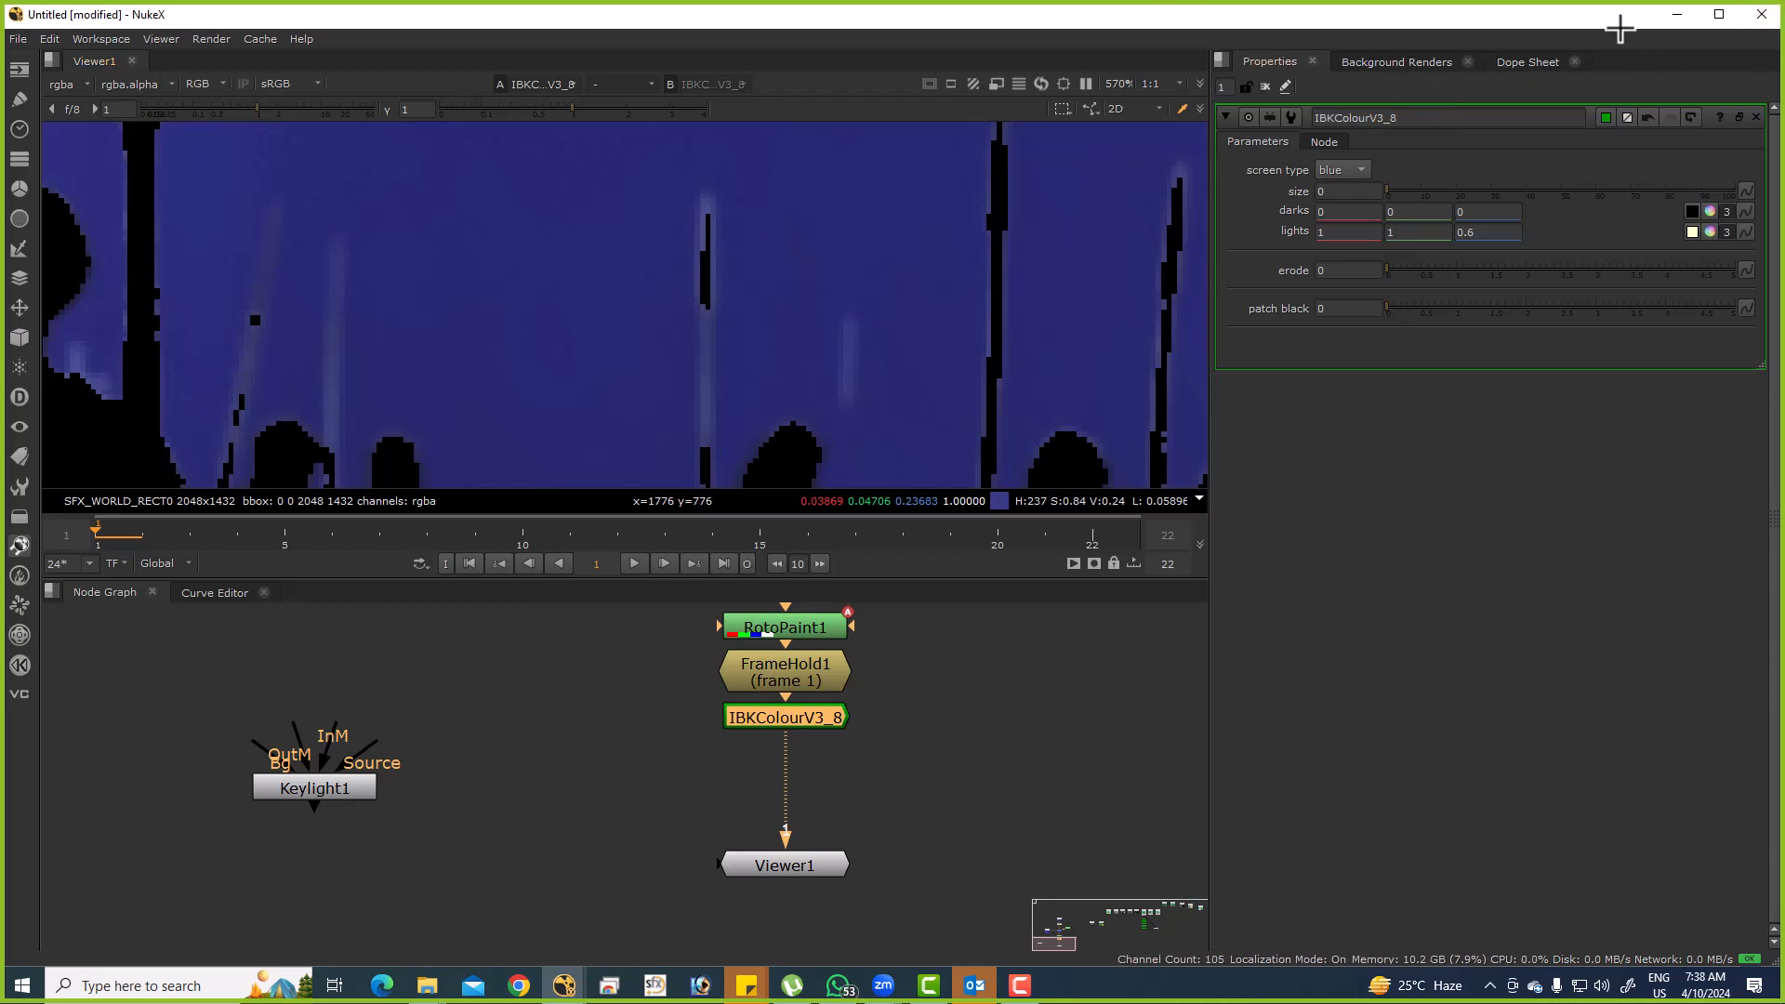
scroll(805, 358, down, 6)
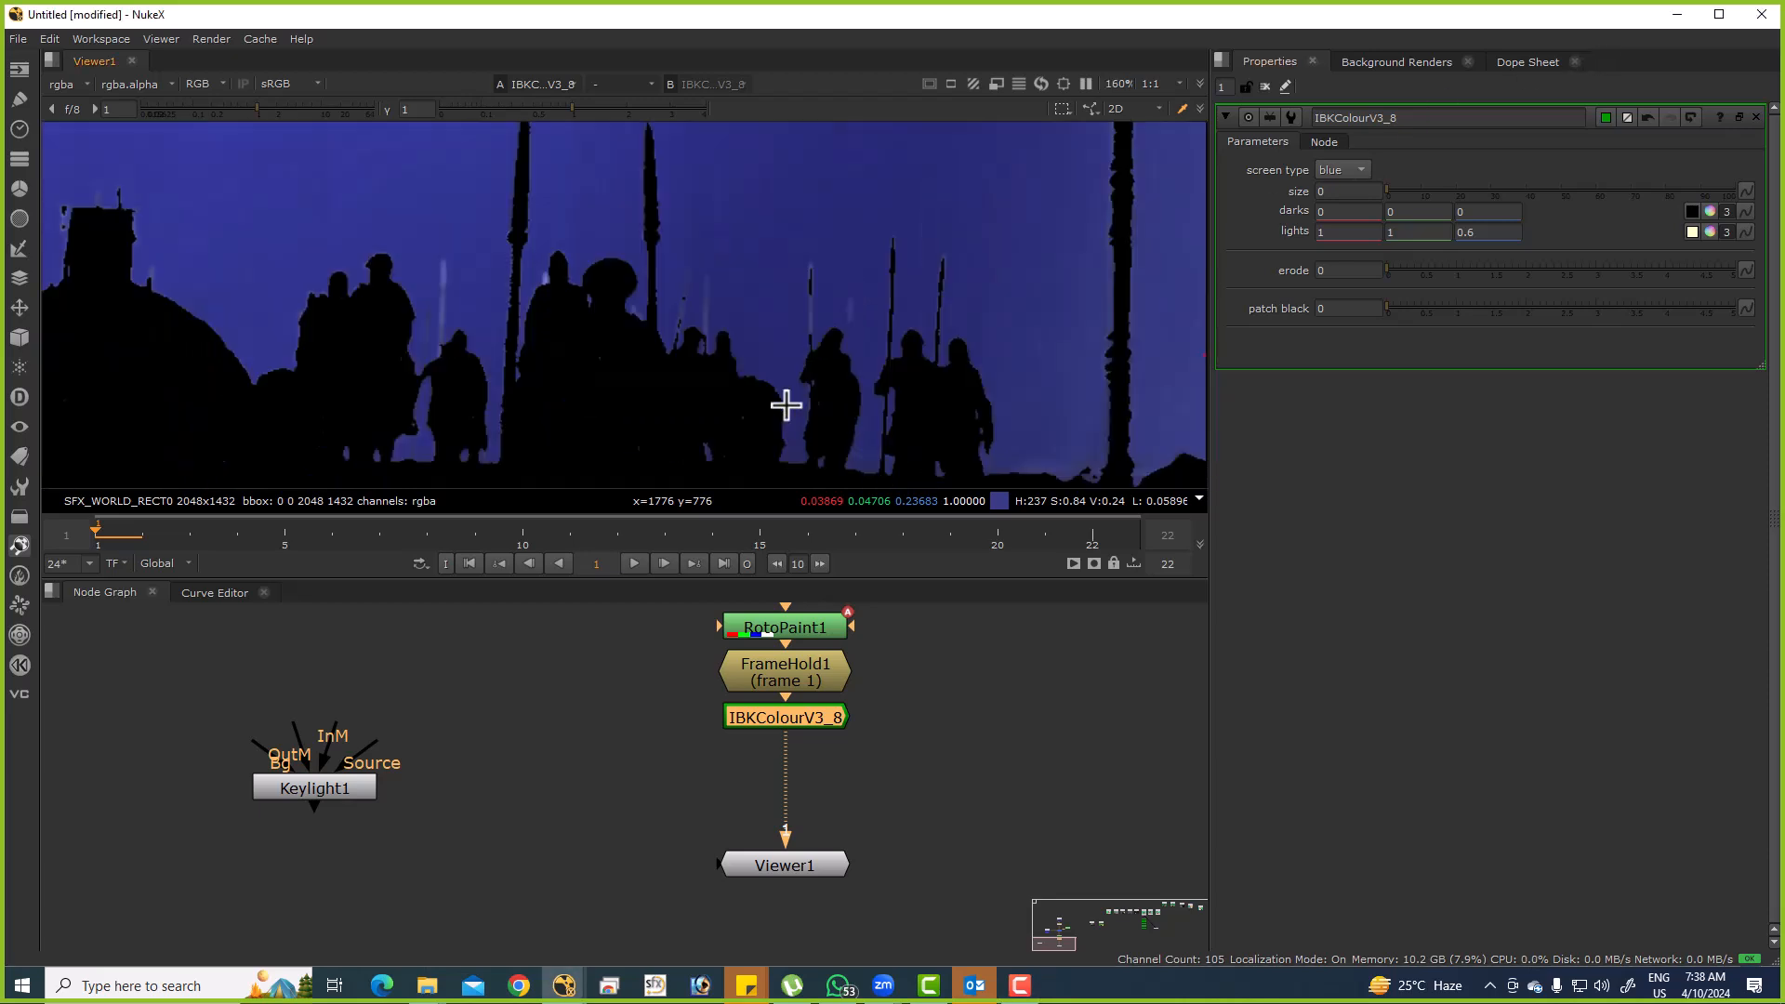
scroll(846, 317, up, 4)
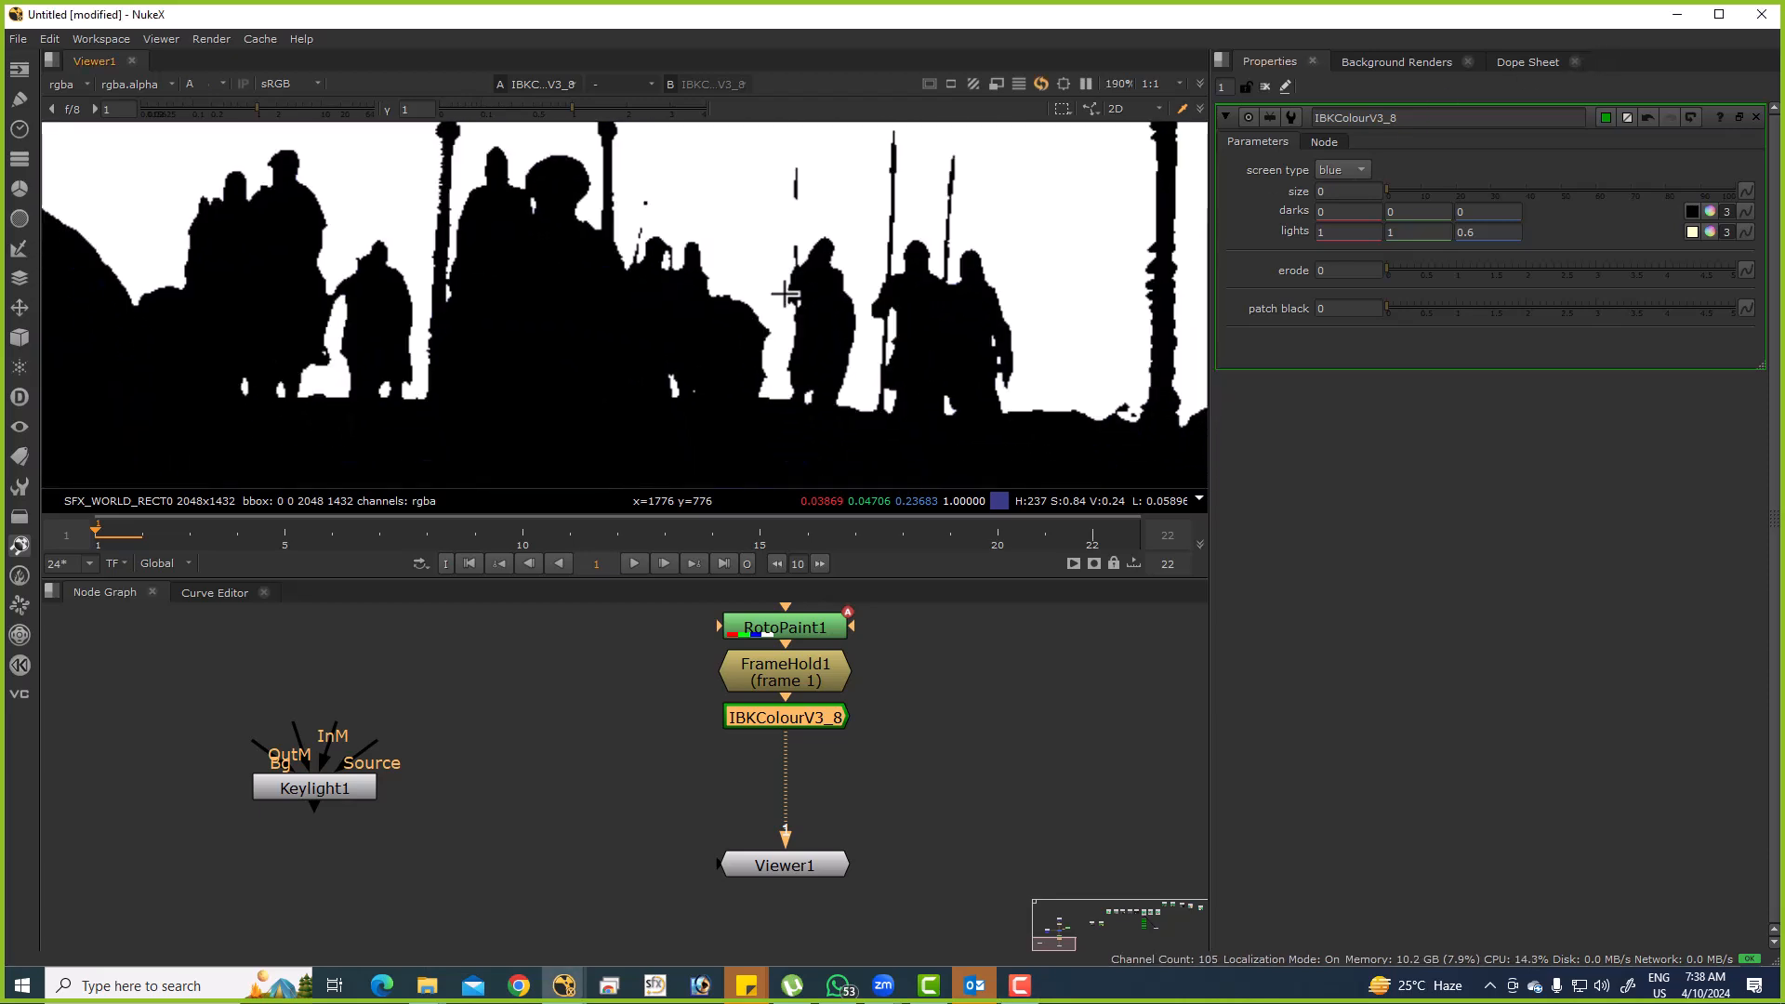
scroll(724, 213, up, 8)
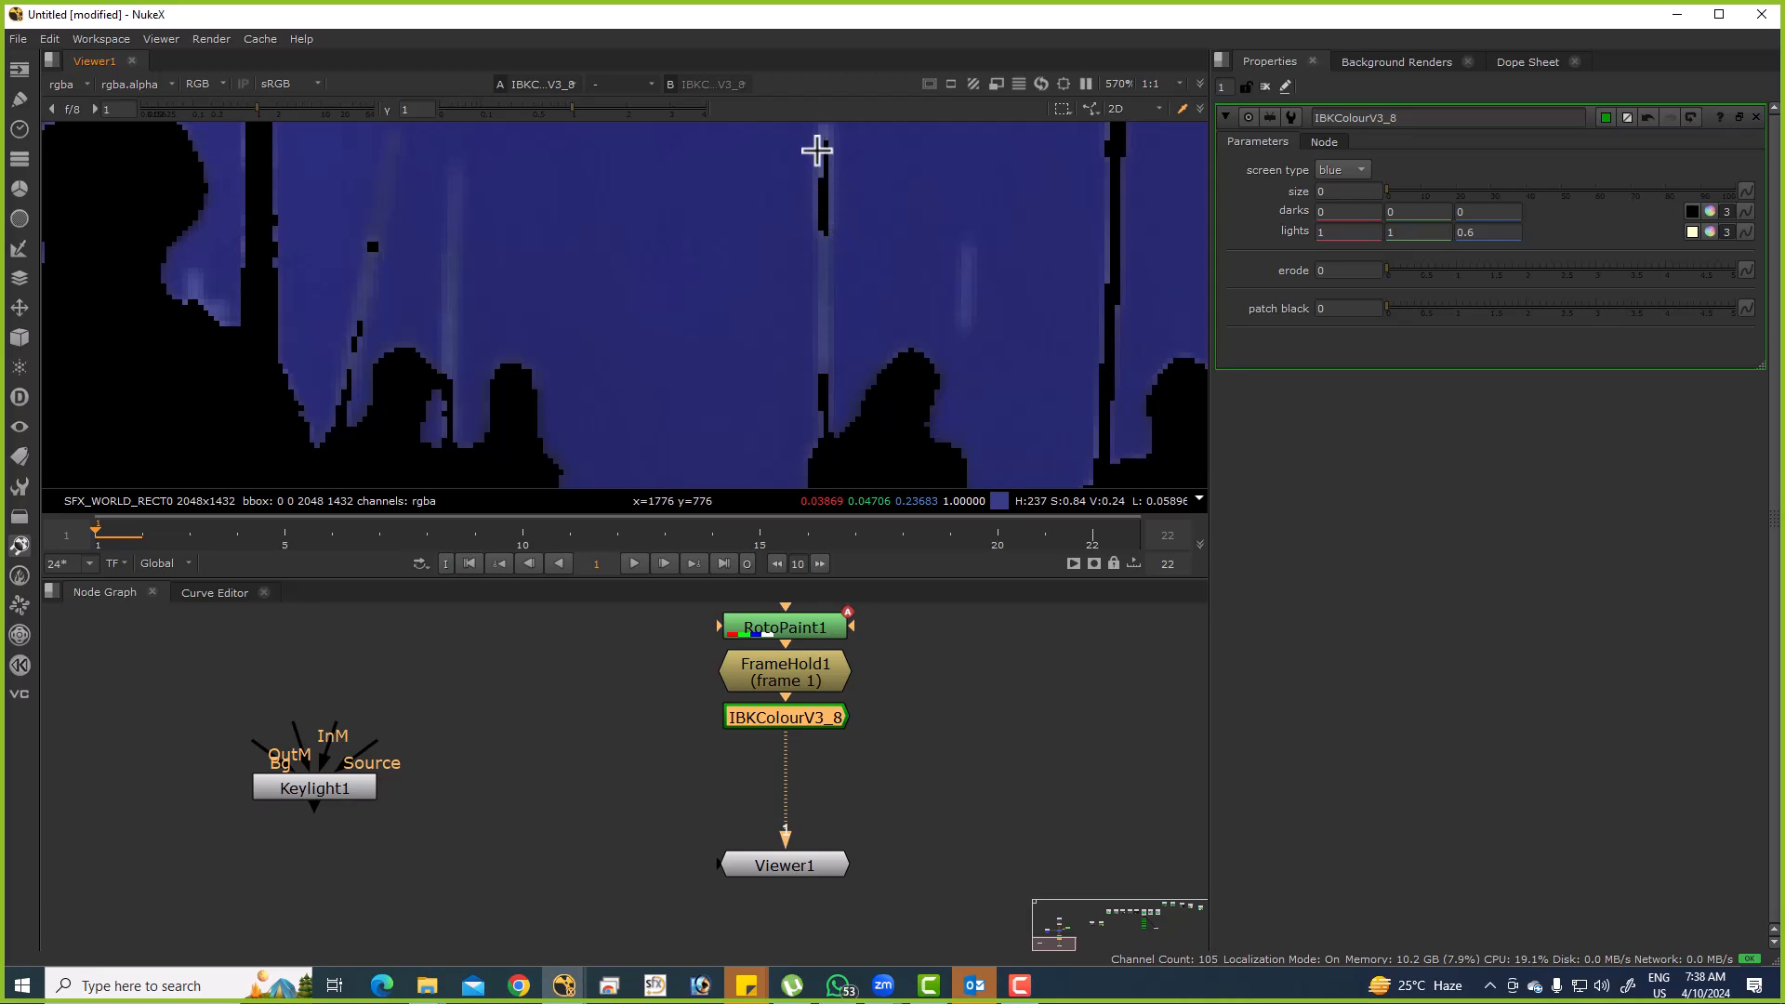
scroll(846, 221, up, 2)
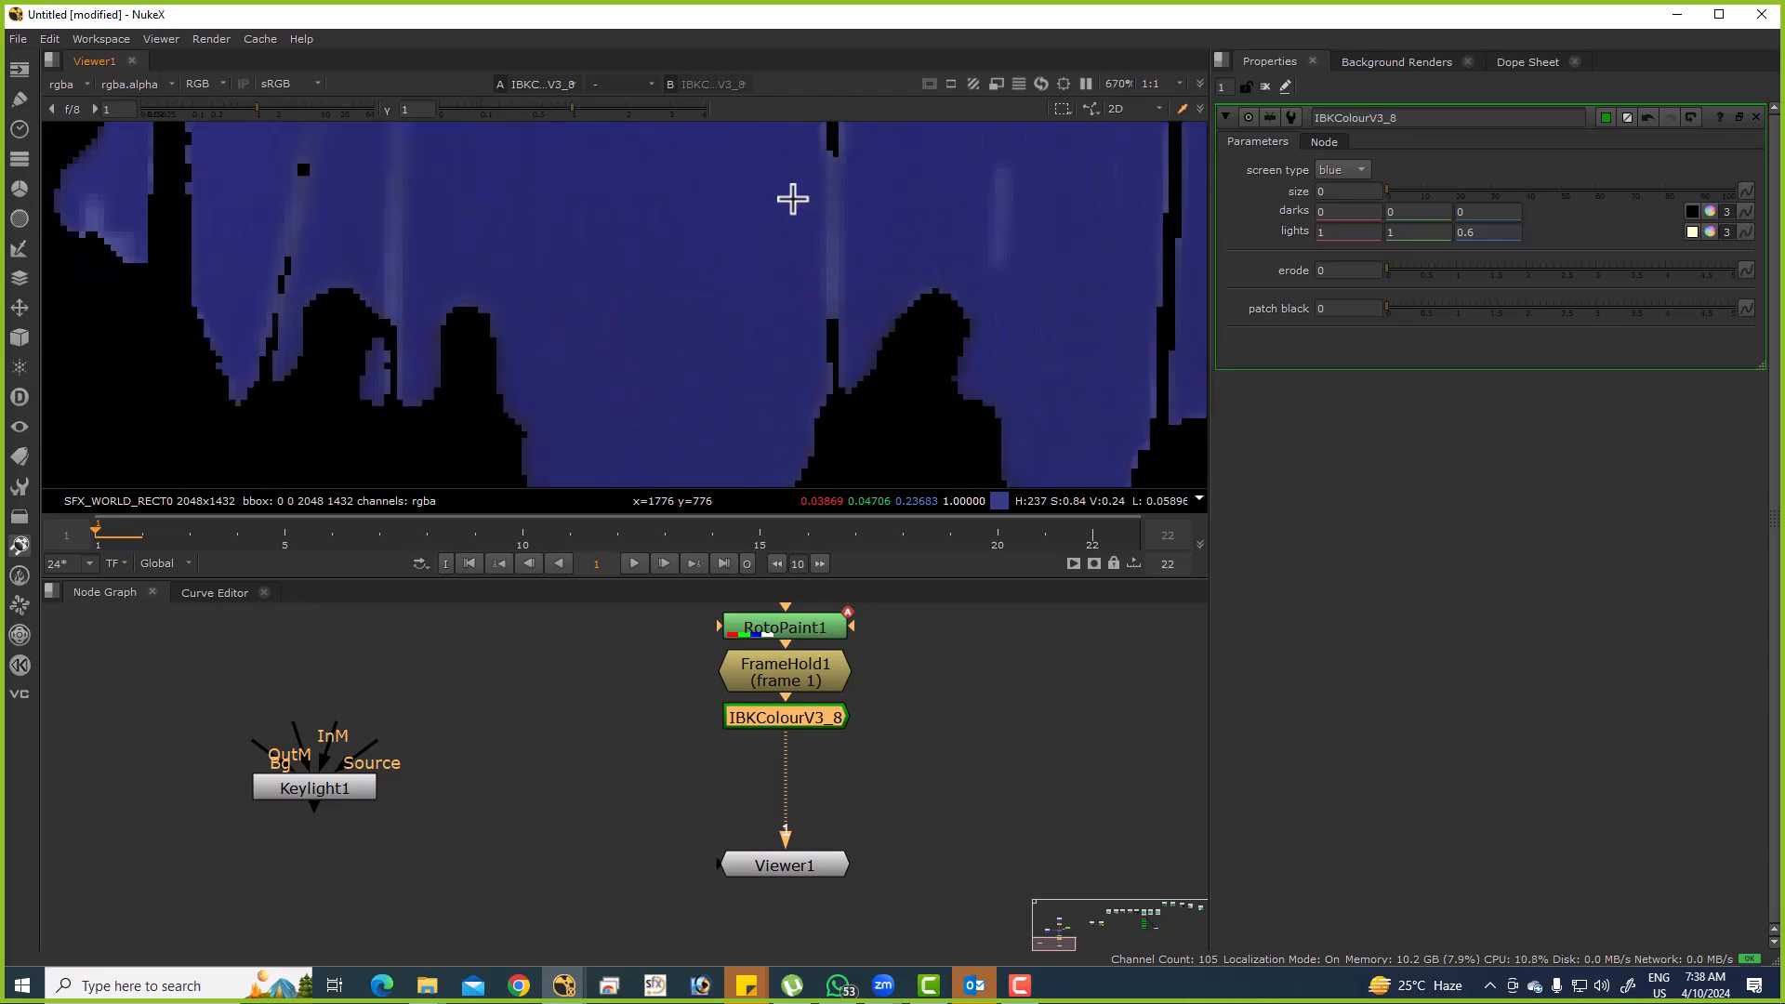
scroll(836, 264, down, 20)
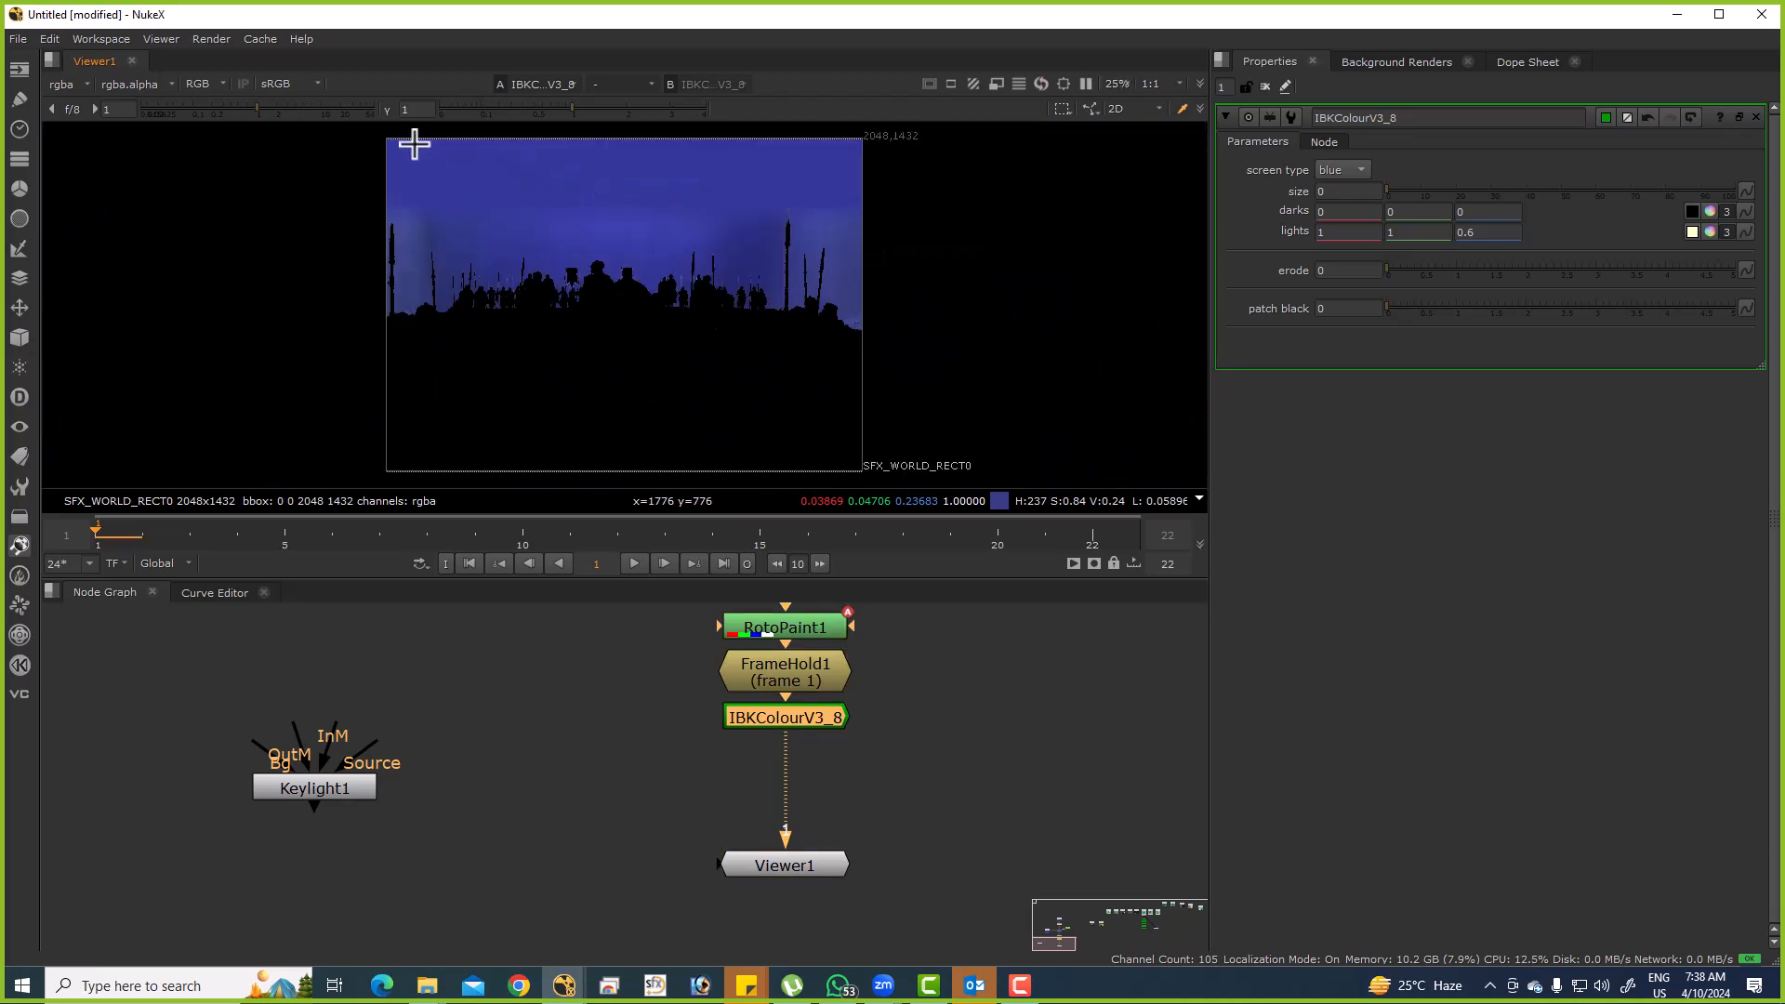
Move the Viewer node lower beneath the IBKColour node and inspect the thin background spears.
click(865, 775)
drag(834, 838, 818, 907)
drag(805, 800, 878, 787)
scroll(438, 247, up, 10)
drag(656, 370, 775, 190)
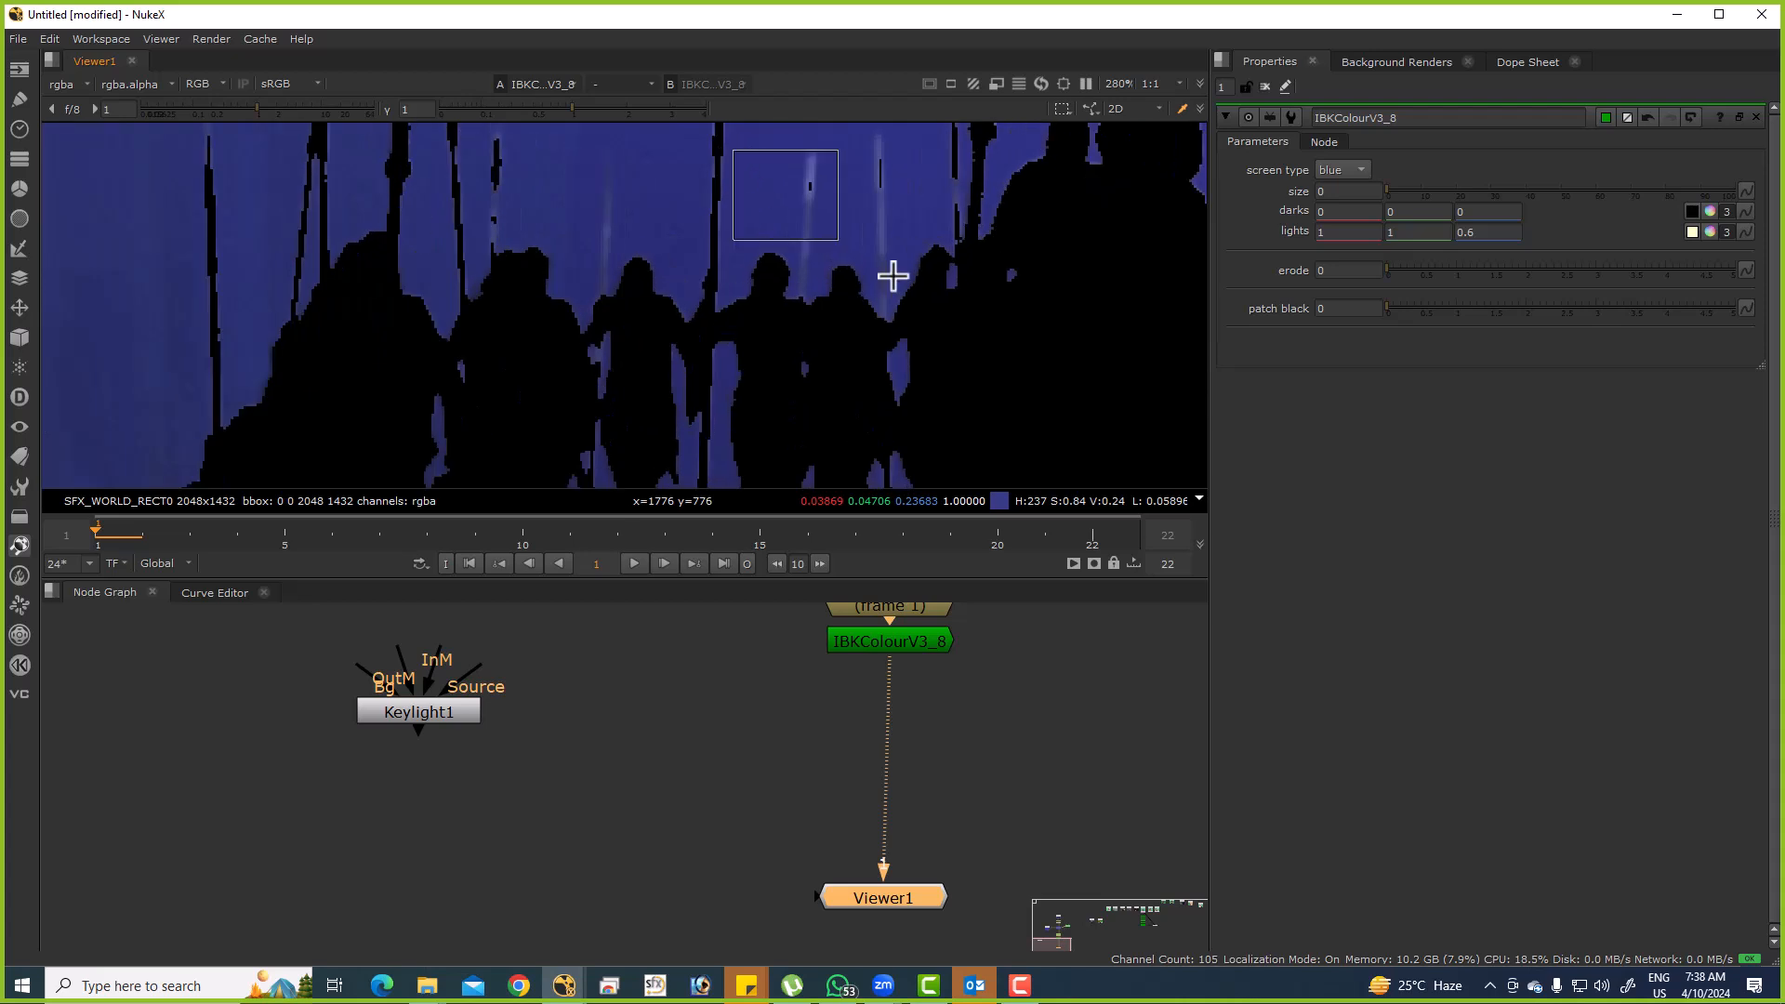
scroll(532, 225, up, 3)
Paste a copy of the IBKColour node on a side branch from FrameHold1 through a Dot and view it.
drag(823, 711, 697, 780)
click(898, 738)
click(765, 777)
key(ctrl+v)
drag(695, 766, 697, 686)
click(695, 780)
key(1)
click(538, 110)
click(572, 110)
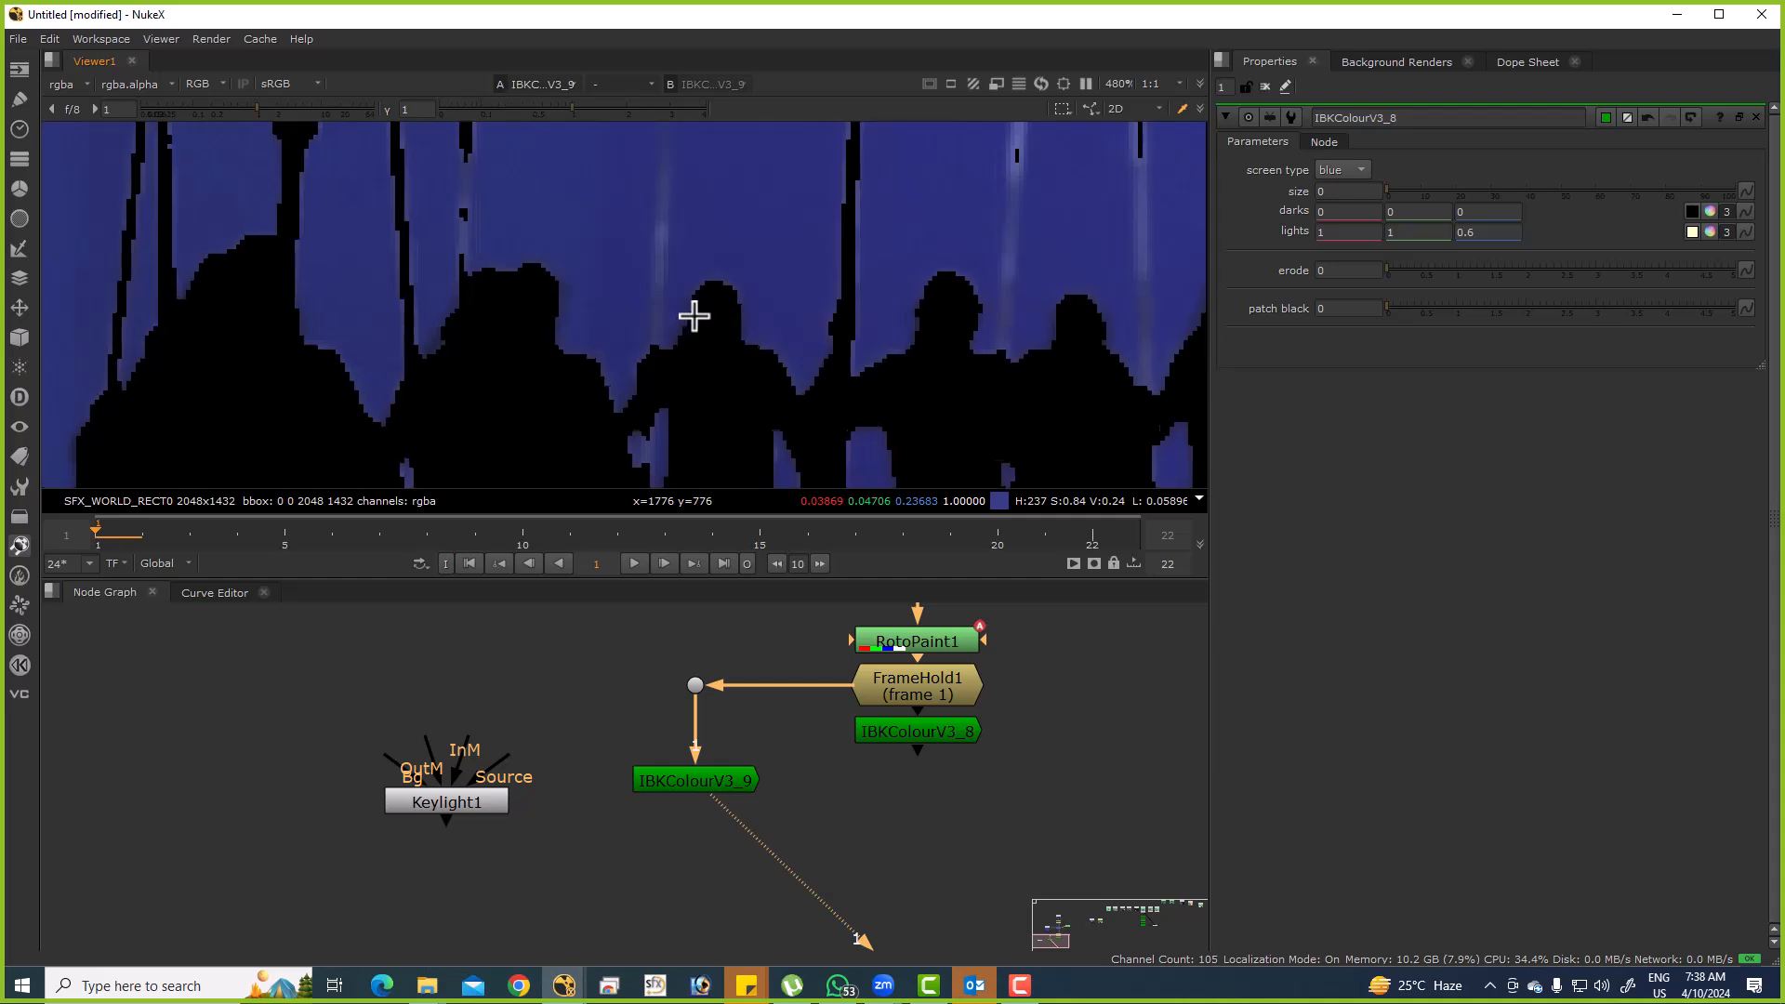
Open the copied IBKColour's settings and set its red darks value to 0.021.
scroll(689, 310, down, 10)
double_click(688, 782)
scroll(687, 248, down, 5)
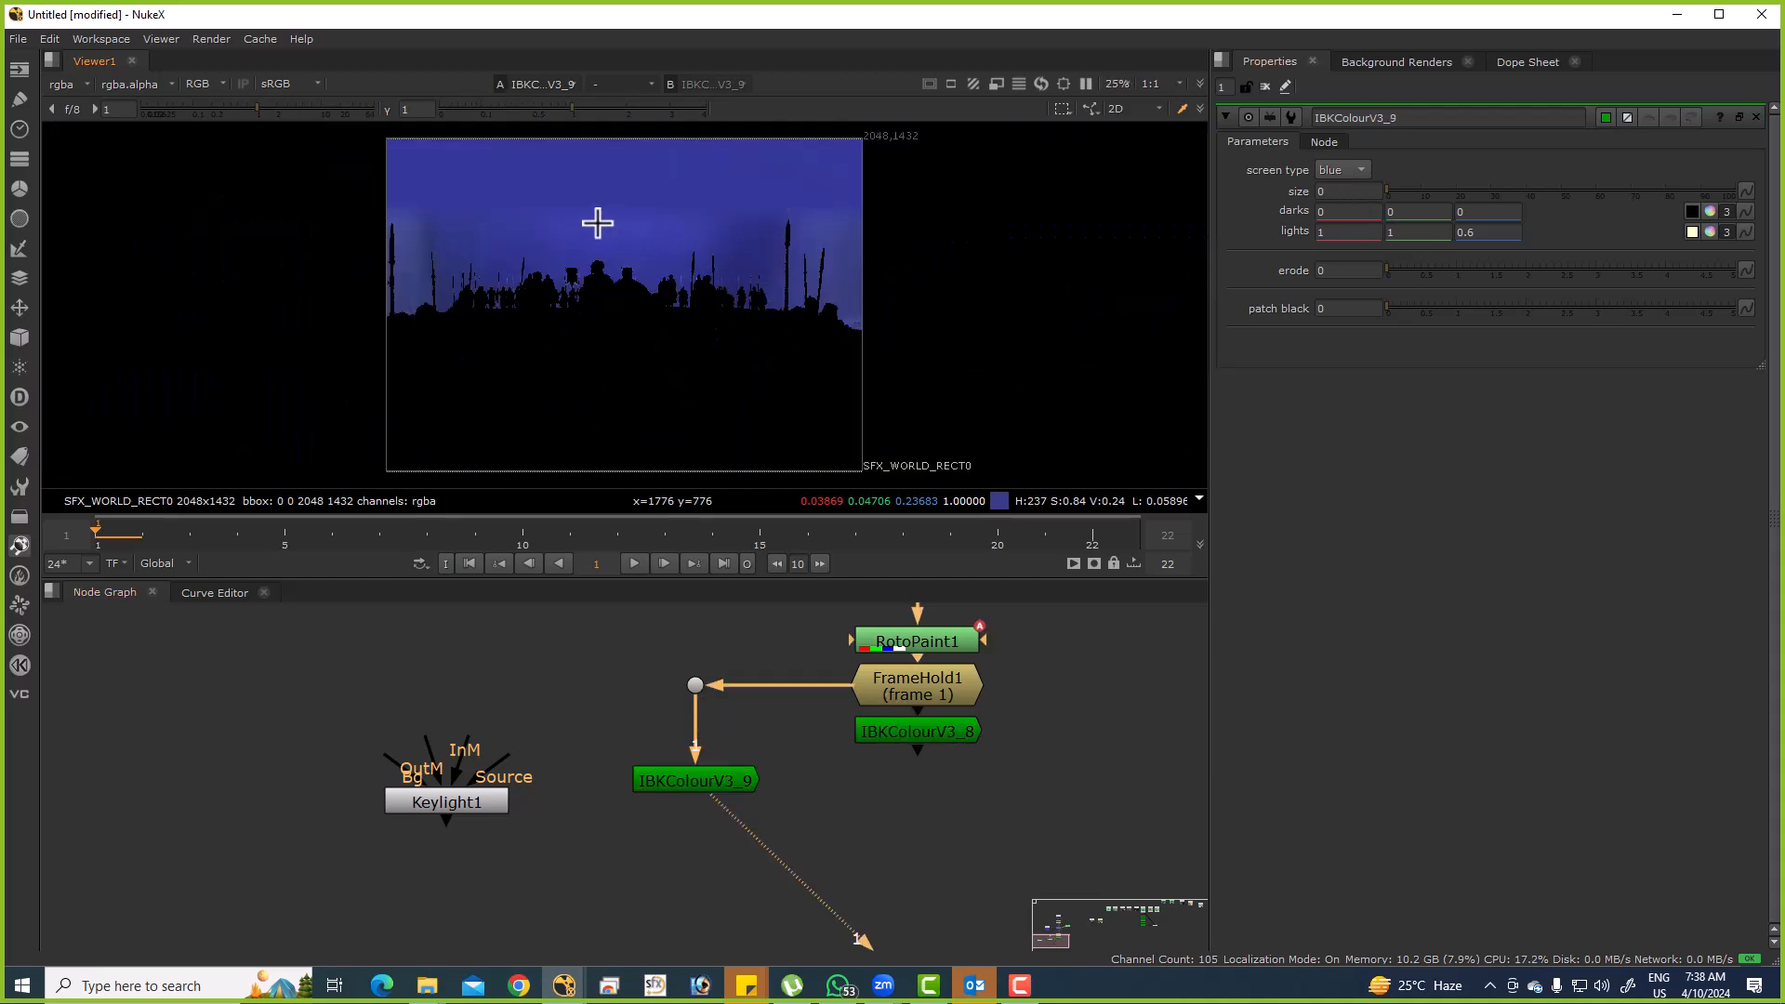
scroll(494, 334, up, 10)
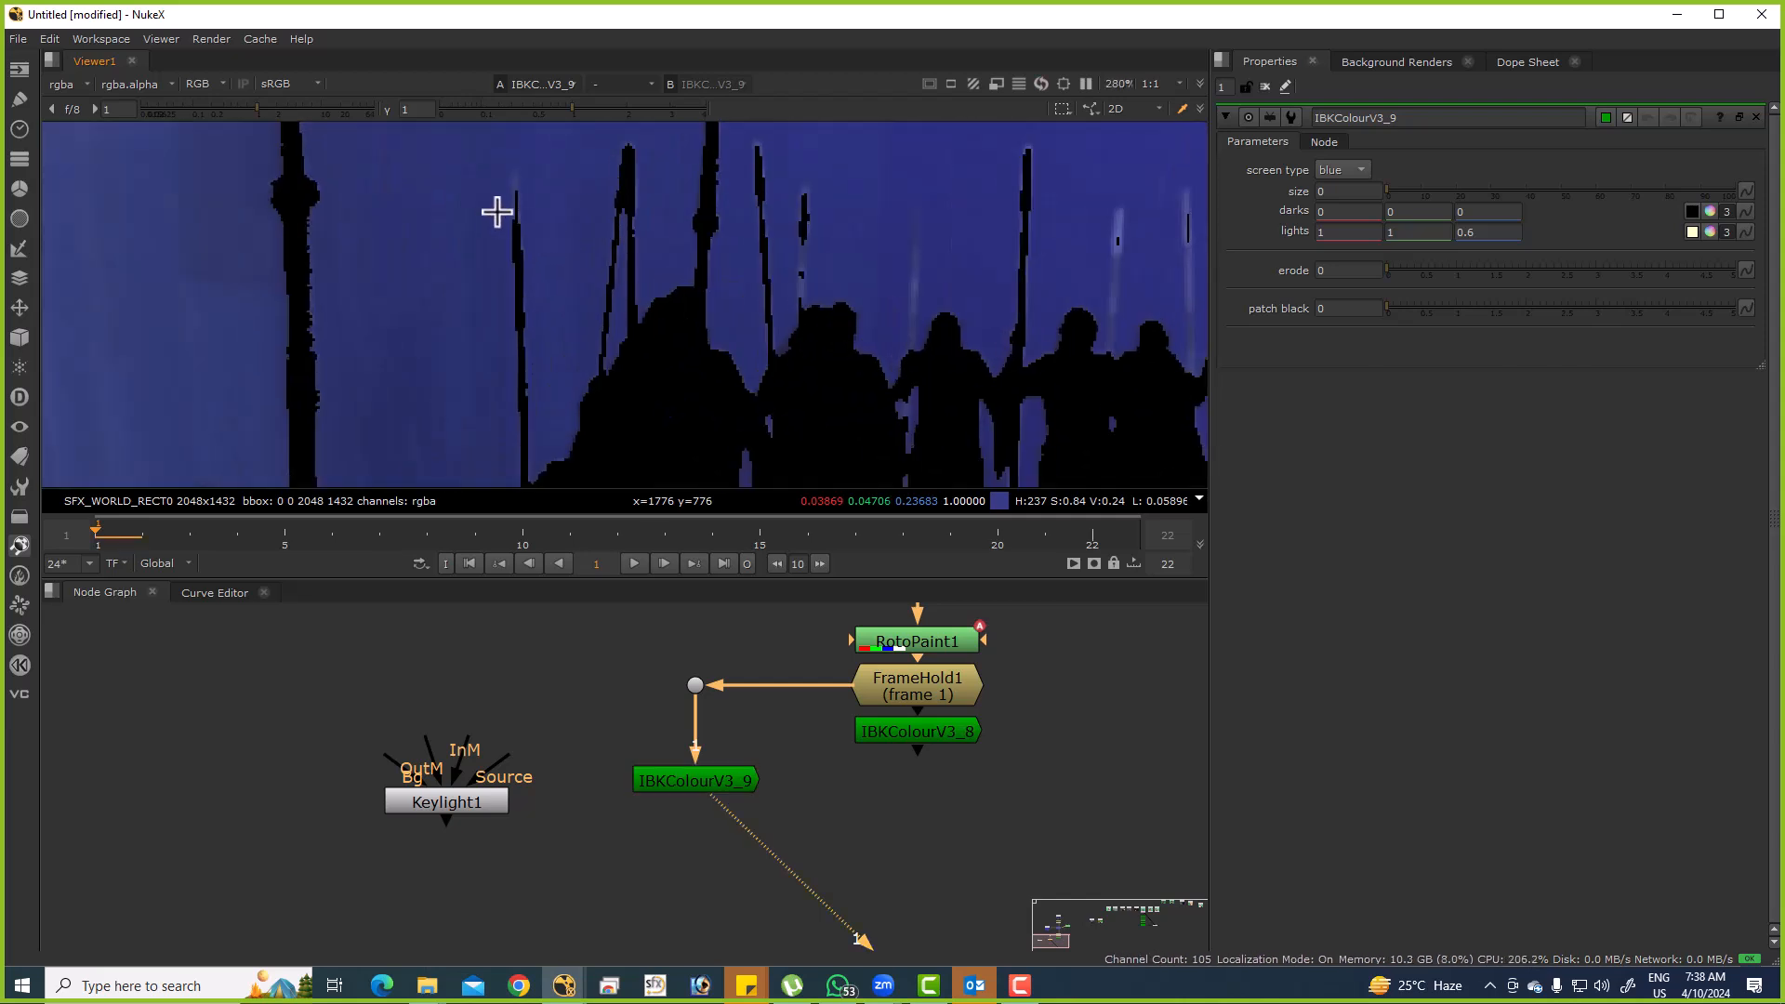
click(711, 781)
text(.02)
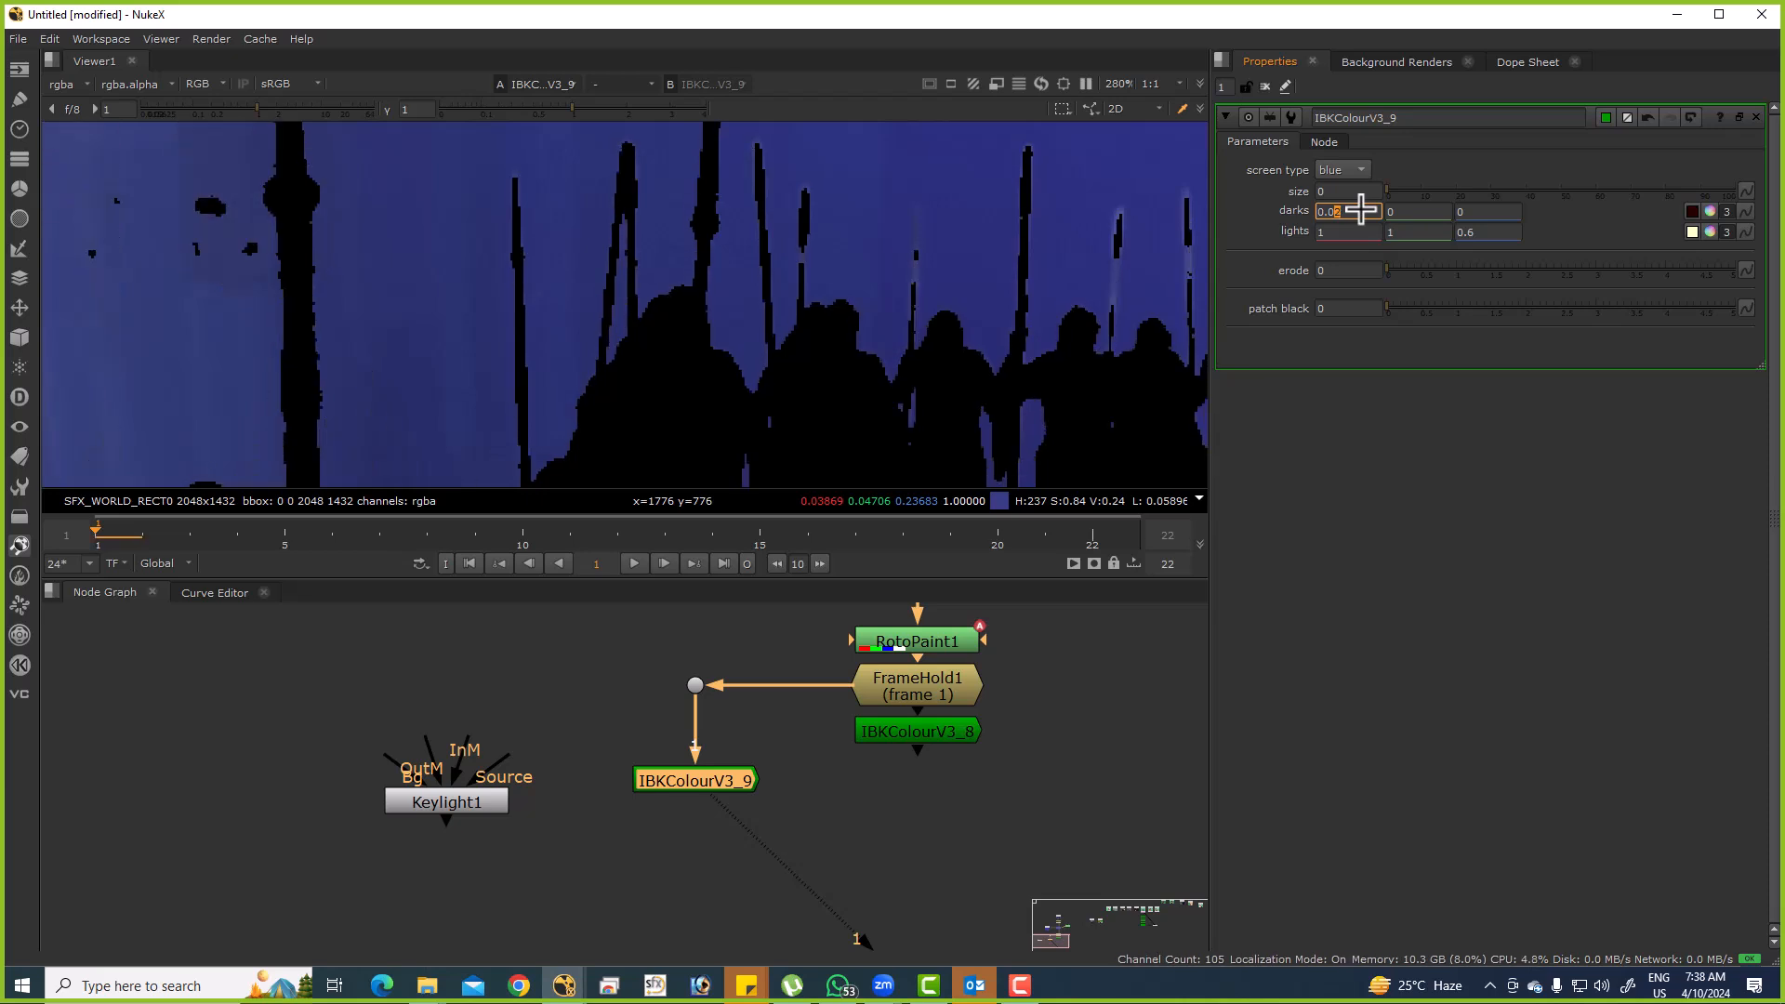
scroll(609, 318, down, 3)
drag(536, 221, 606, 464)
View the original IBKColour, then add a Keymix below it with the adjusted copy connected to input A.
drag(958, 738, 936, 688)
click(920, 683)
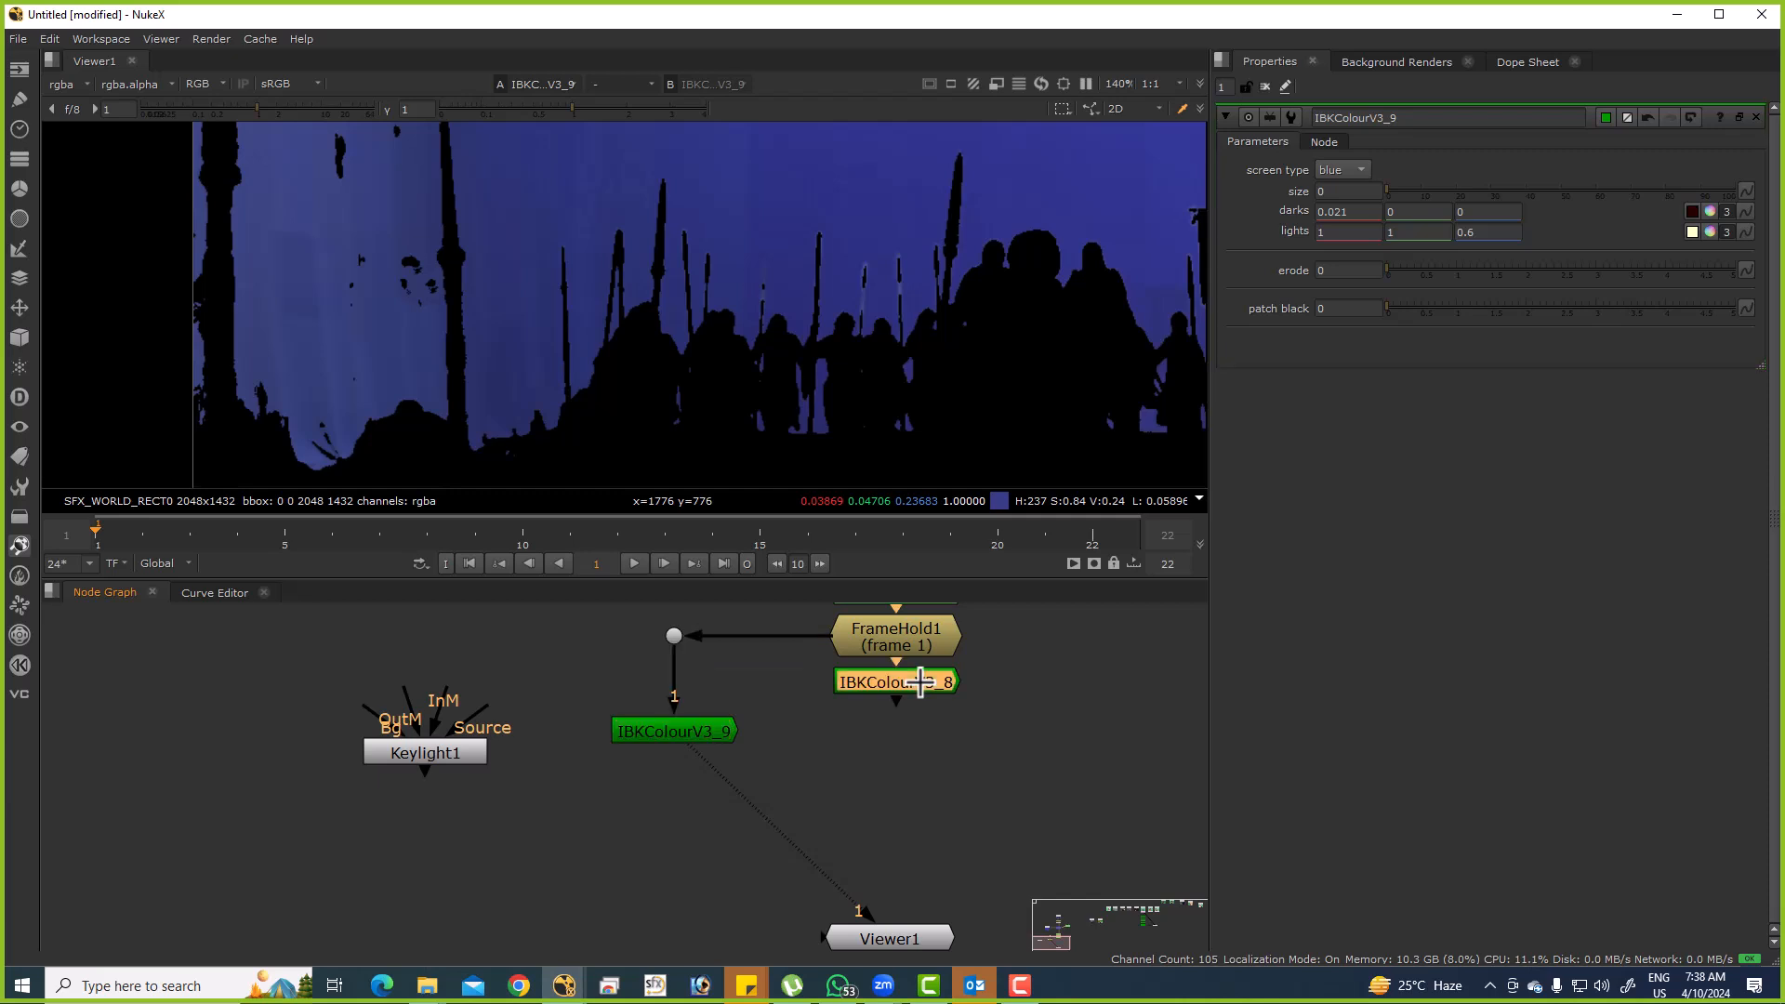
key(1)
scroll(574, 301, up, 5)
click(789, 762)
key(Tab)
text(keym)
key(Return)
drag(773, 751, 685, 789)
Create a Roto node and connect it to the mask input of the new Keymix.
click(1127, 722)
key(o)
drag(856, 737, 1129, 824)
Draw a closed roto shape around the thin standalone spear beside the background soldiers.
drag(58, 223, 119, 257)
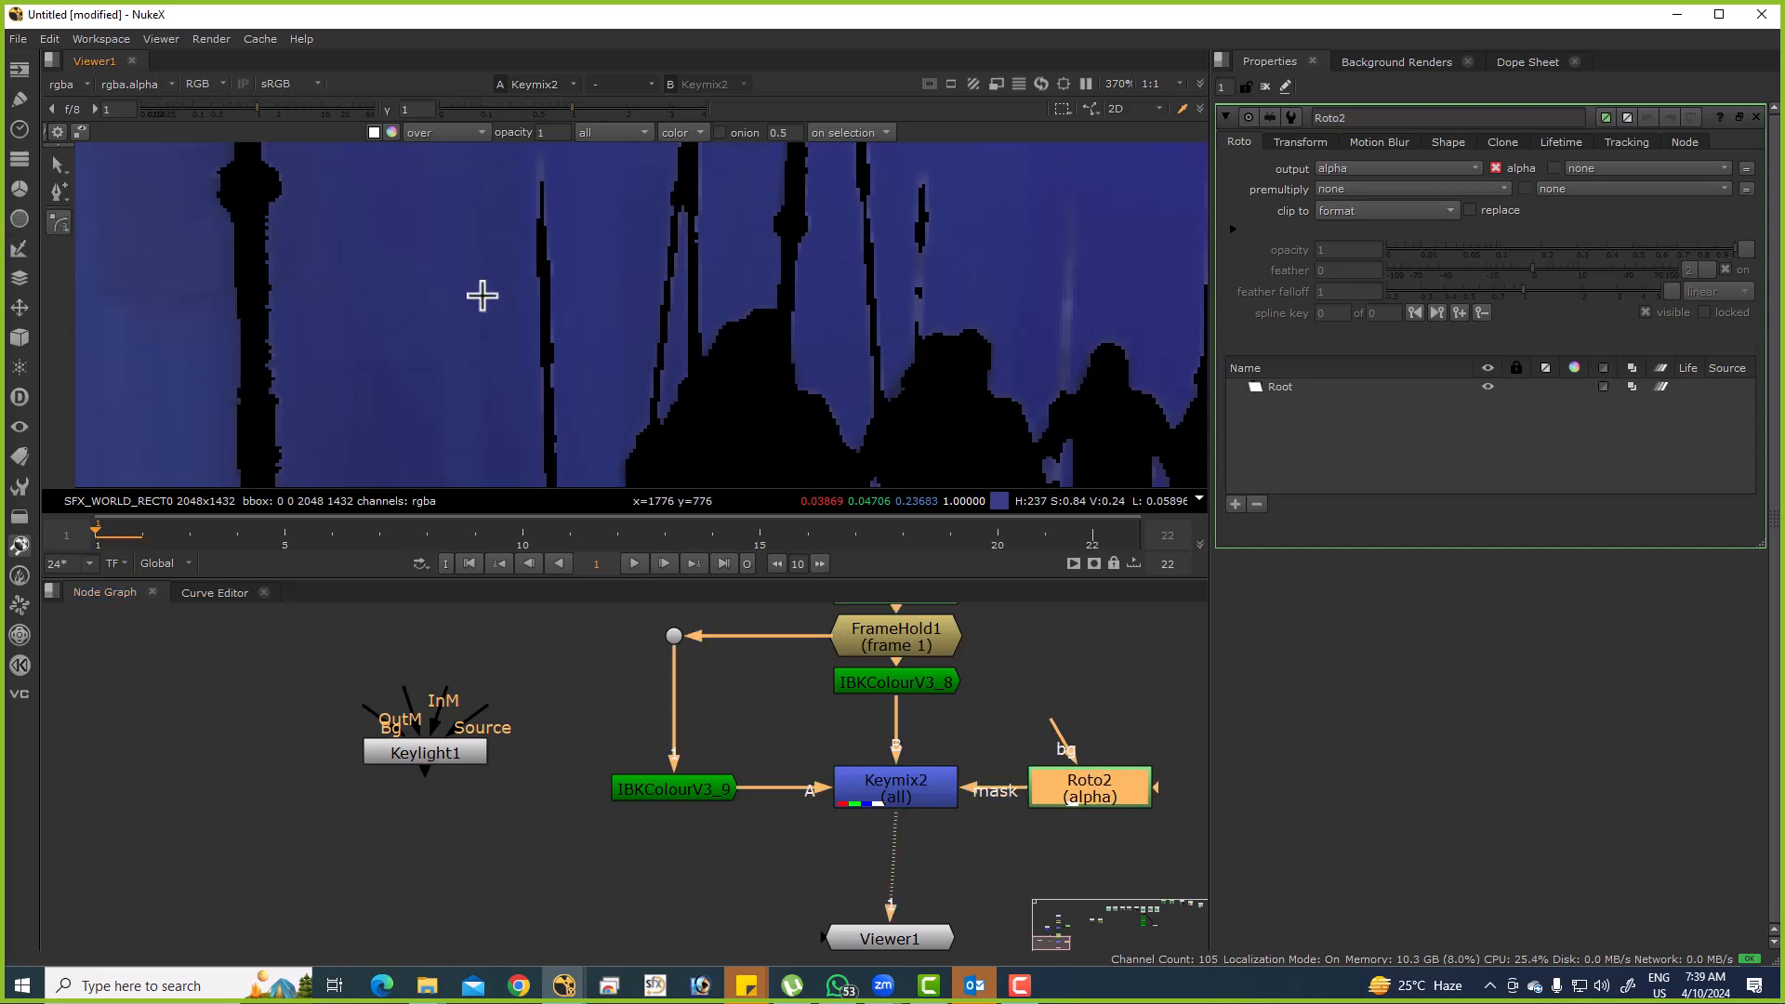
key(space)
click(591, 330)
click(654, 356)
click(658, 479)
click(684, 676)
click(696, 793)
click(640, 843)
click(578, 814)
click(539, 723)
click(531, 598)
click(532, 455)
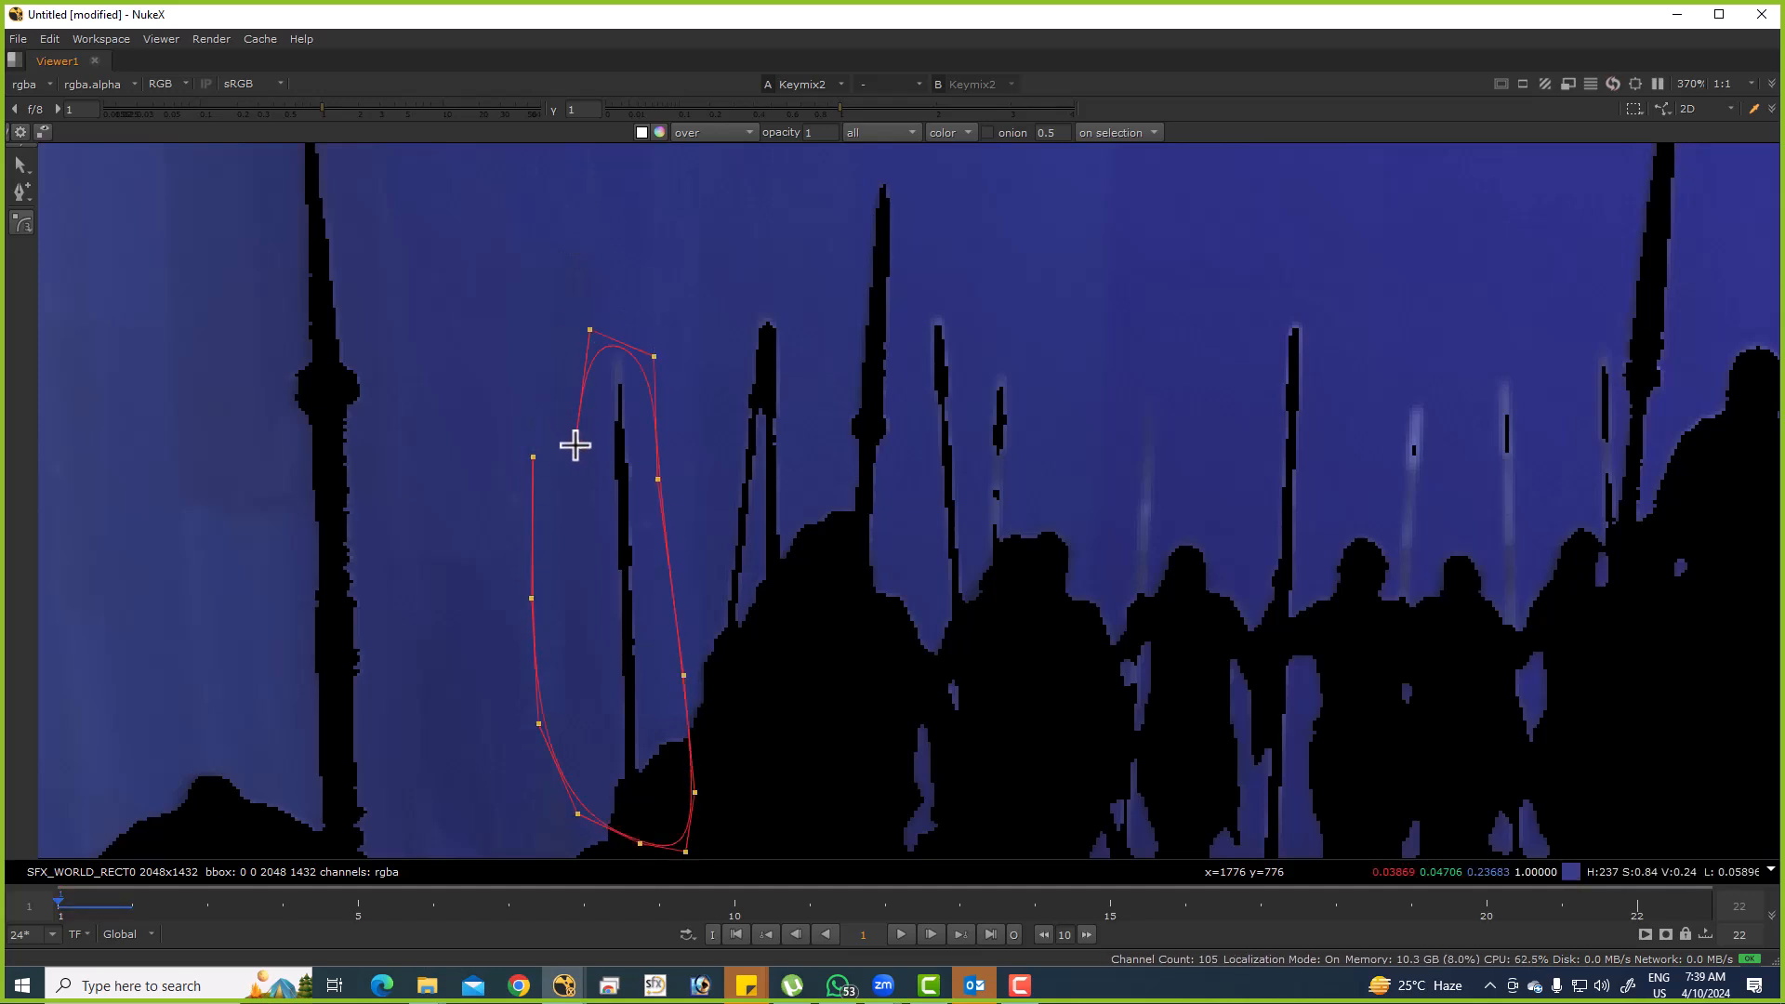
click(574, 446)
key(Return)
Reshape the roto points so the shape encloses the neighbouring spears and soldiers of the background group.
drag(666, 421, 895, 168)
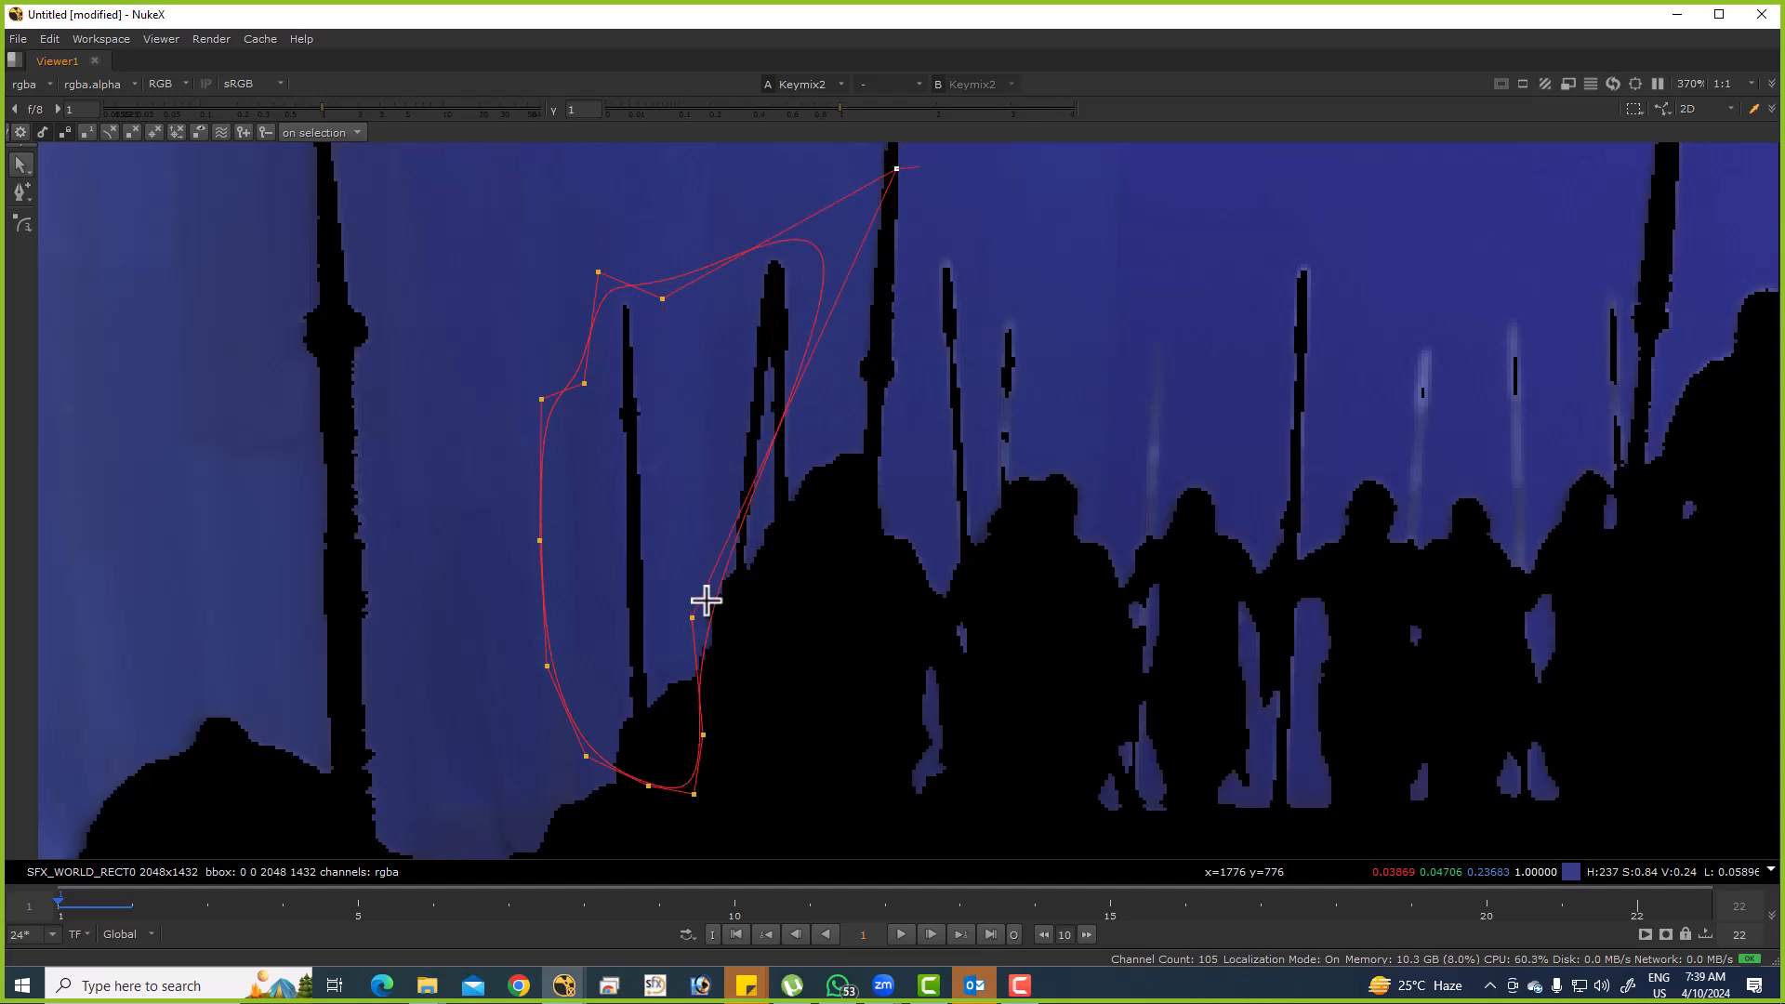
drag(698, 619, 912, 546)
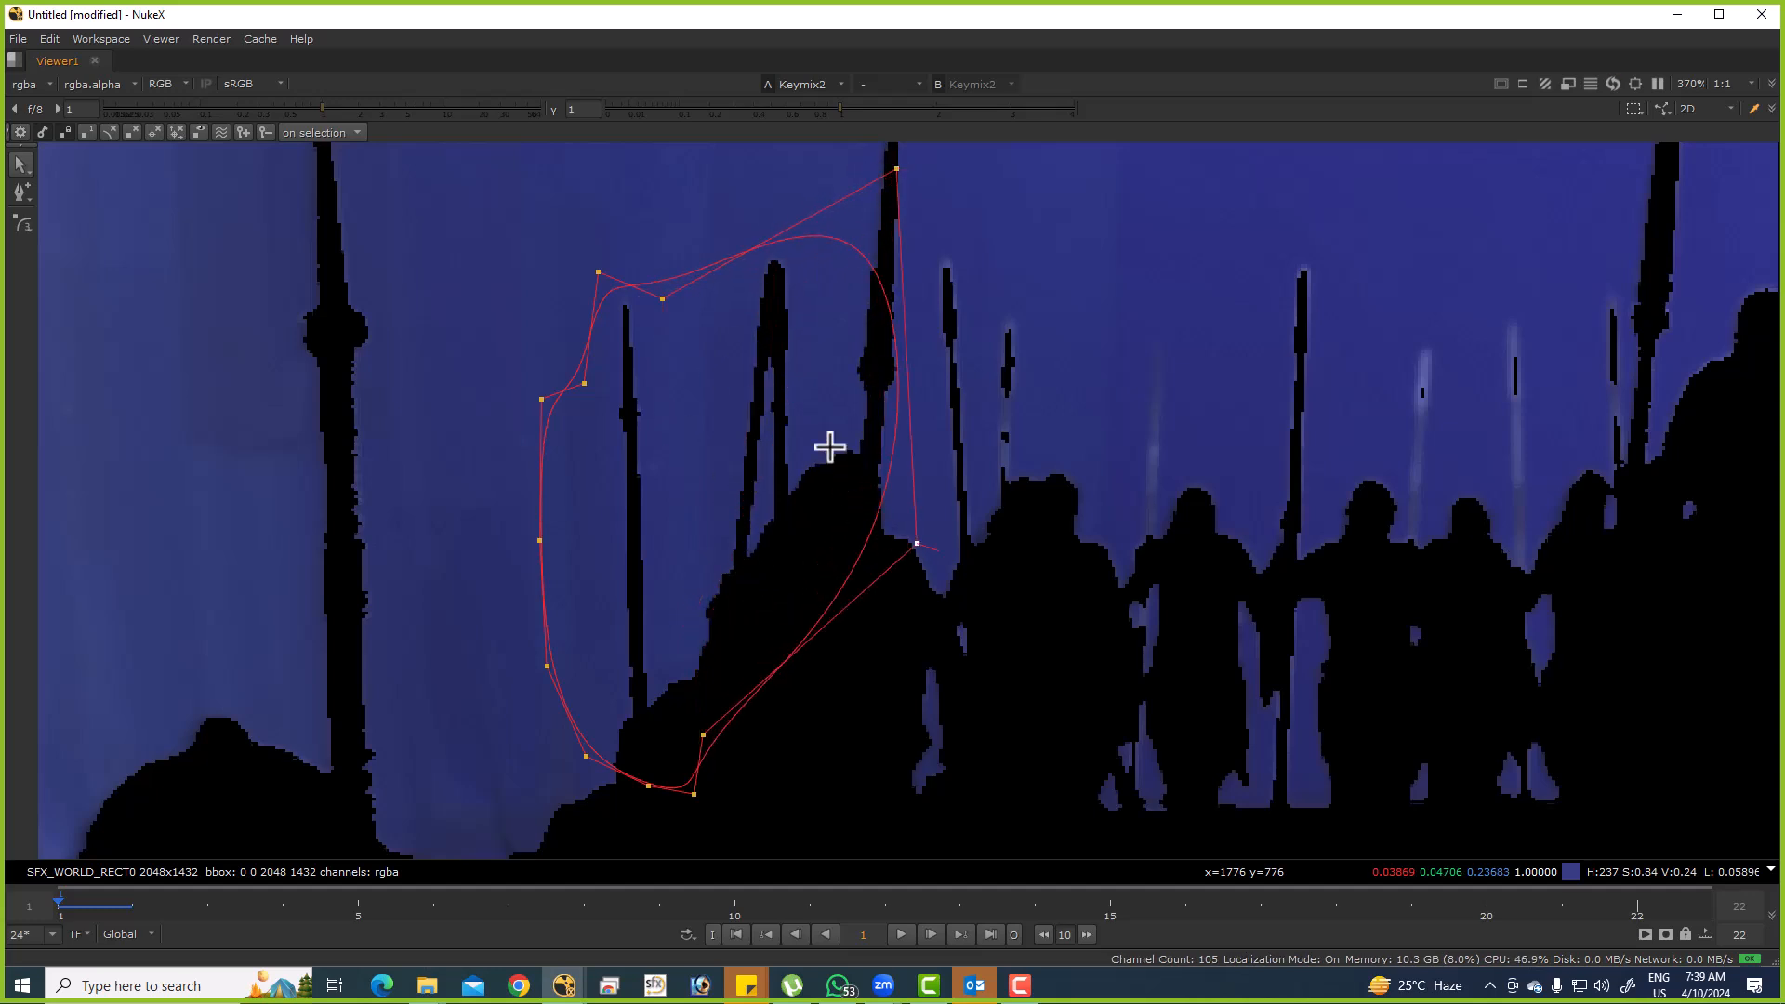
drag(921, 321, 1000, 119)
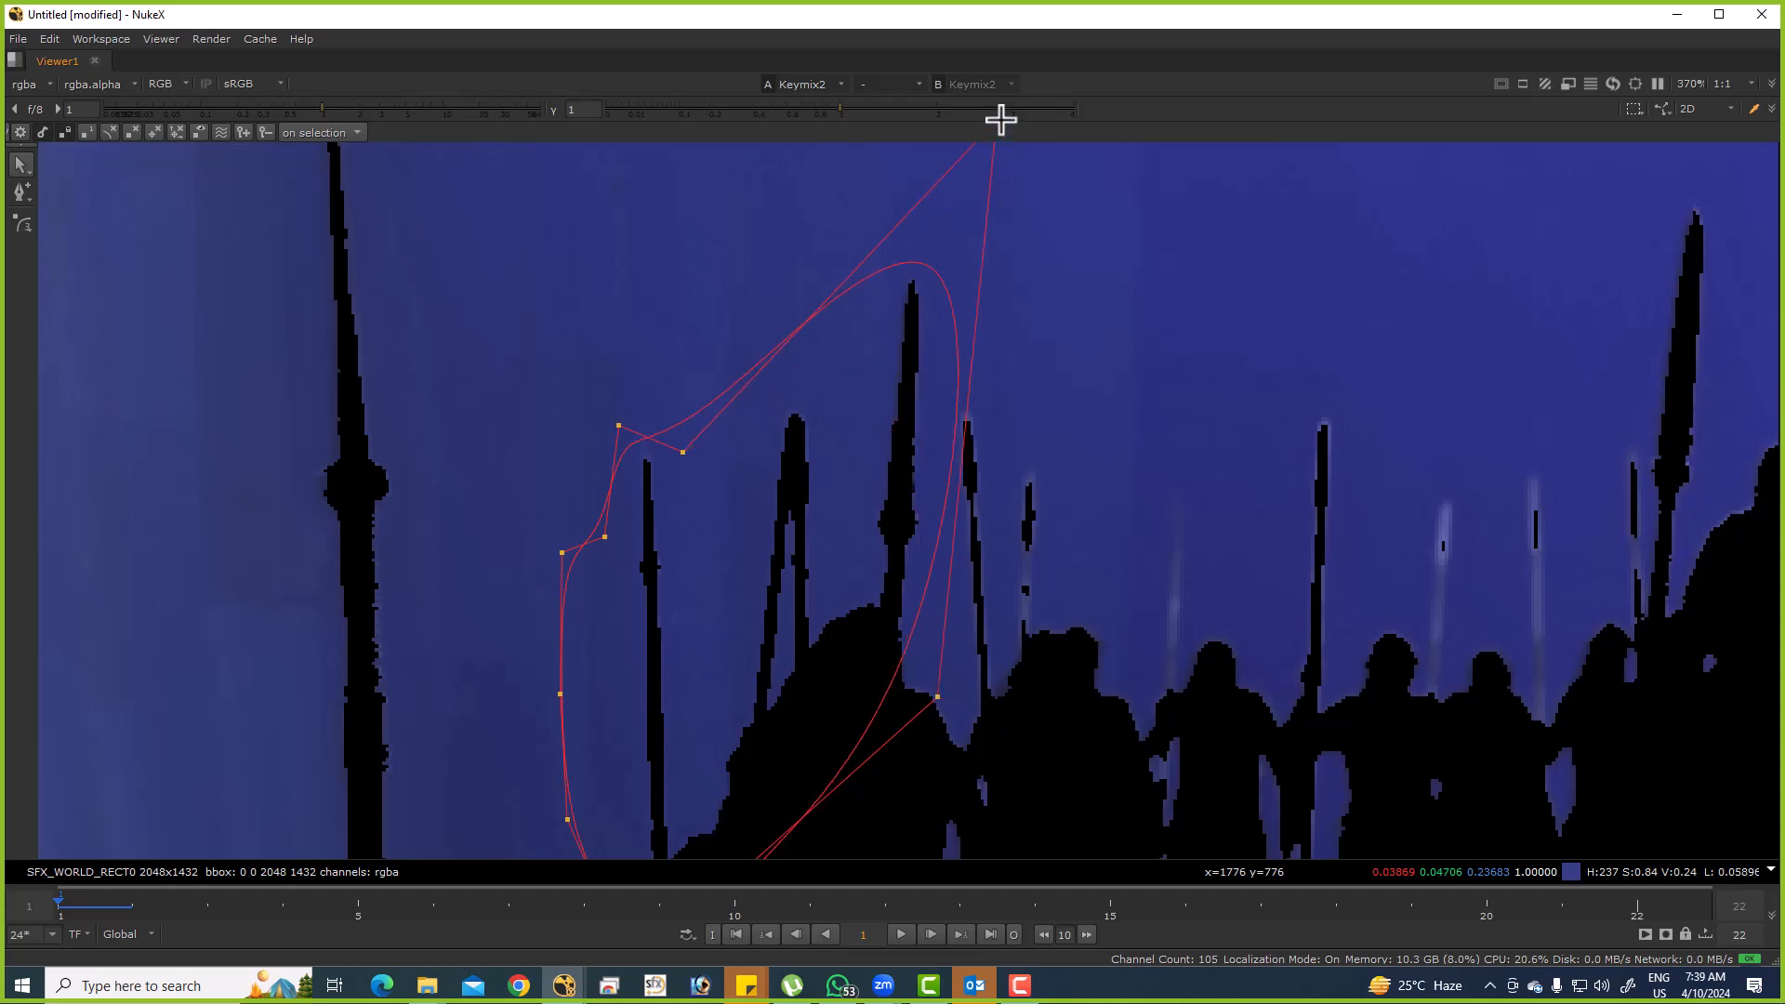
scroll(908, 350, down, 3)
drag(891, 474, 1051, 511)
drag(784, 564, 806, 609)
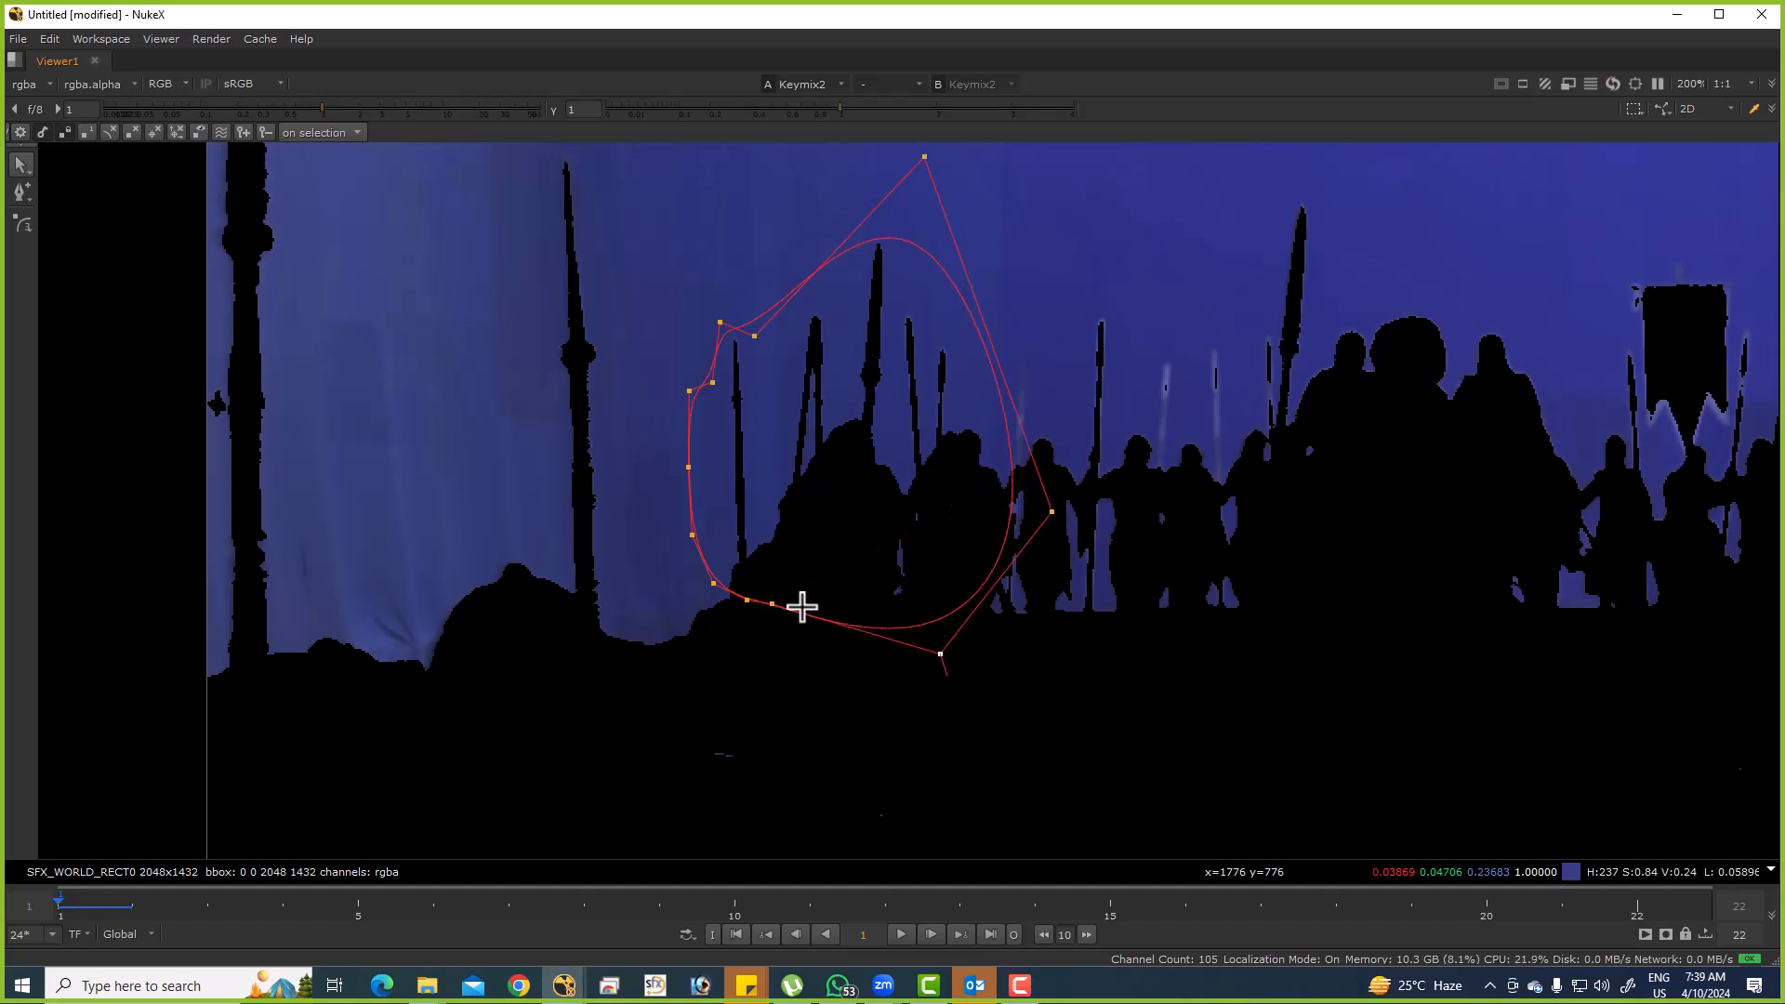
Toggle the viewer overlay and examine the spears inside and outside the roto shape.
key(o)
scroll(851, 553, up, 4)
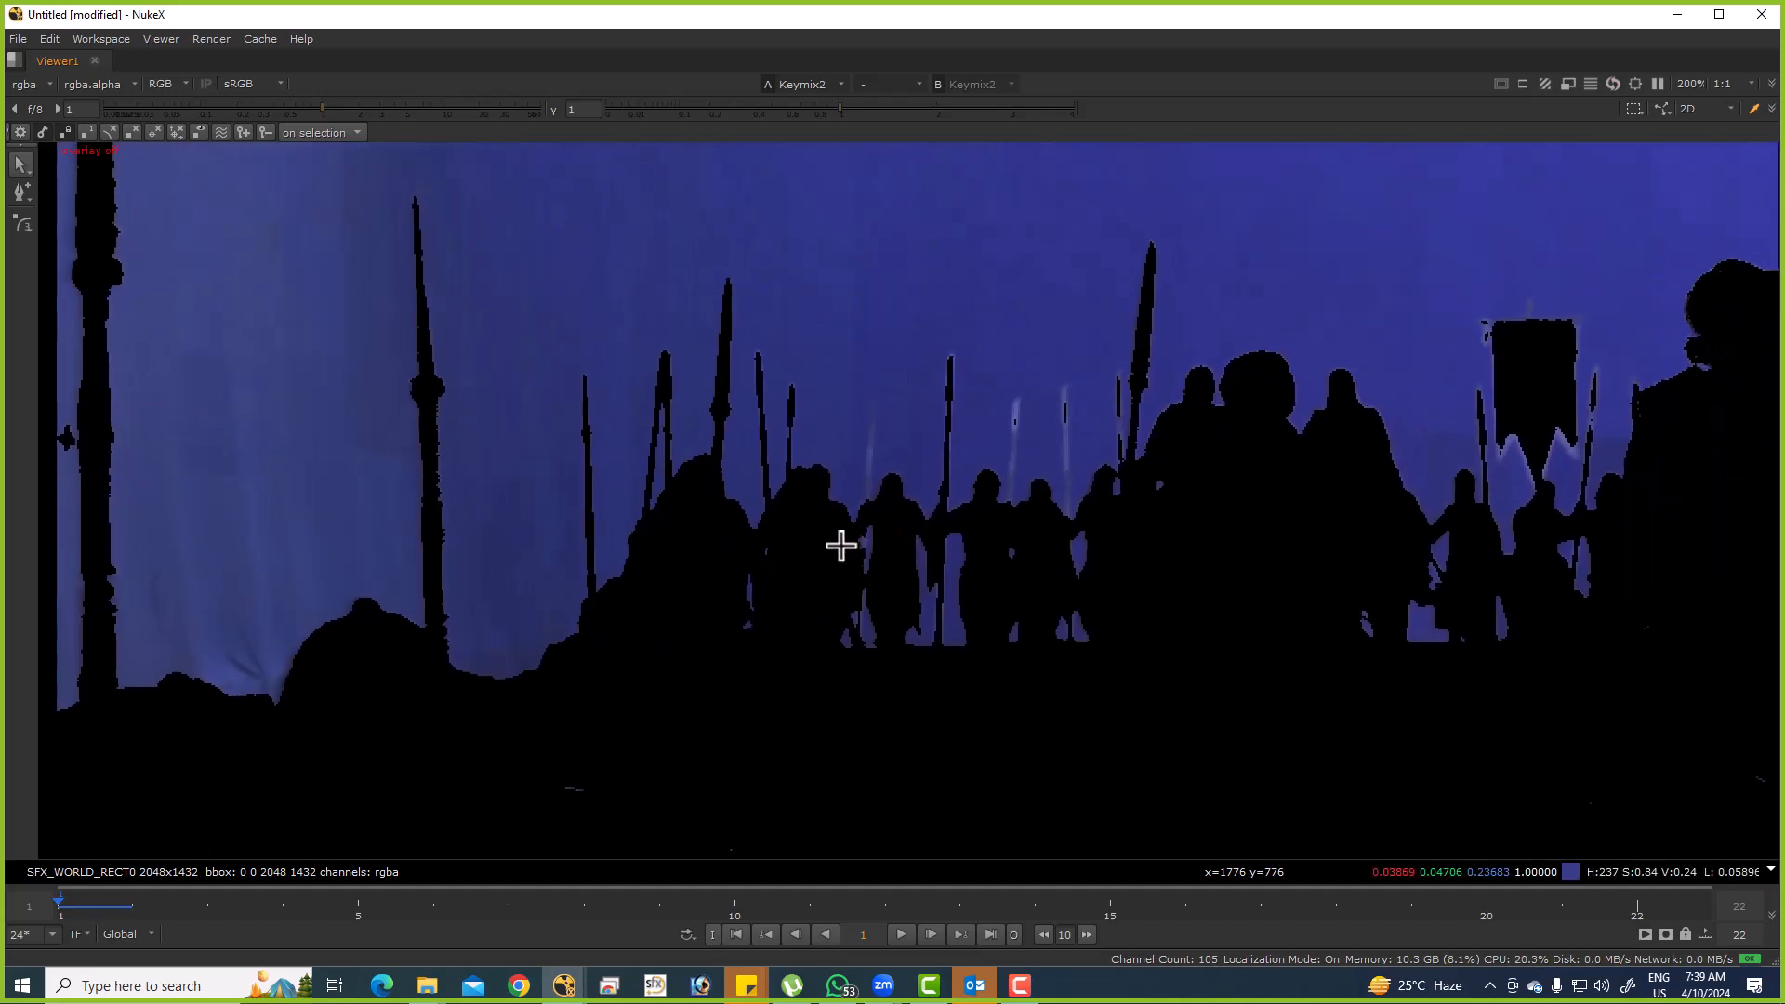
key(o)
scroll(697, 379, up, 4)
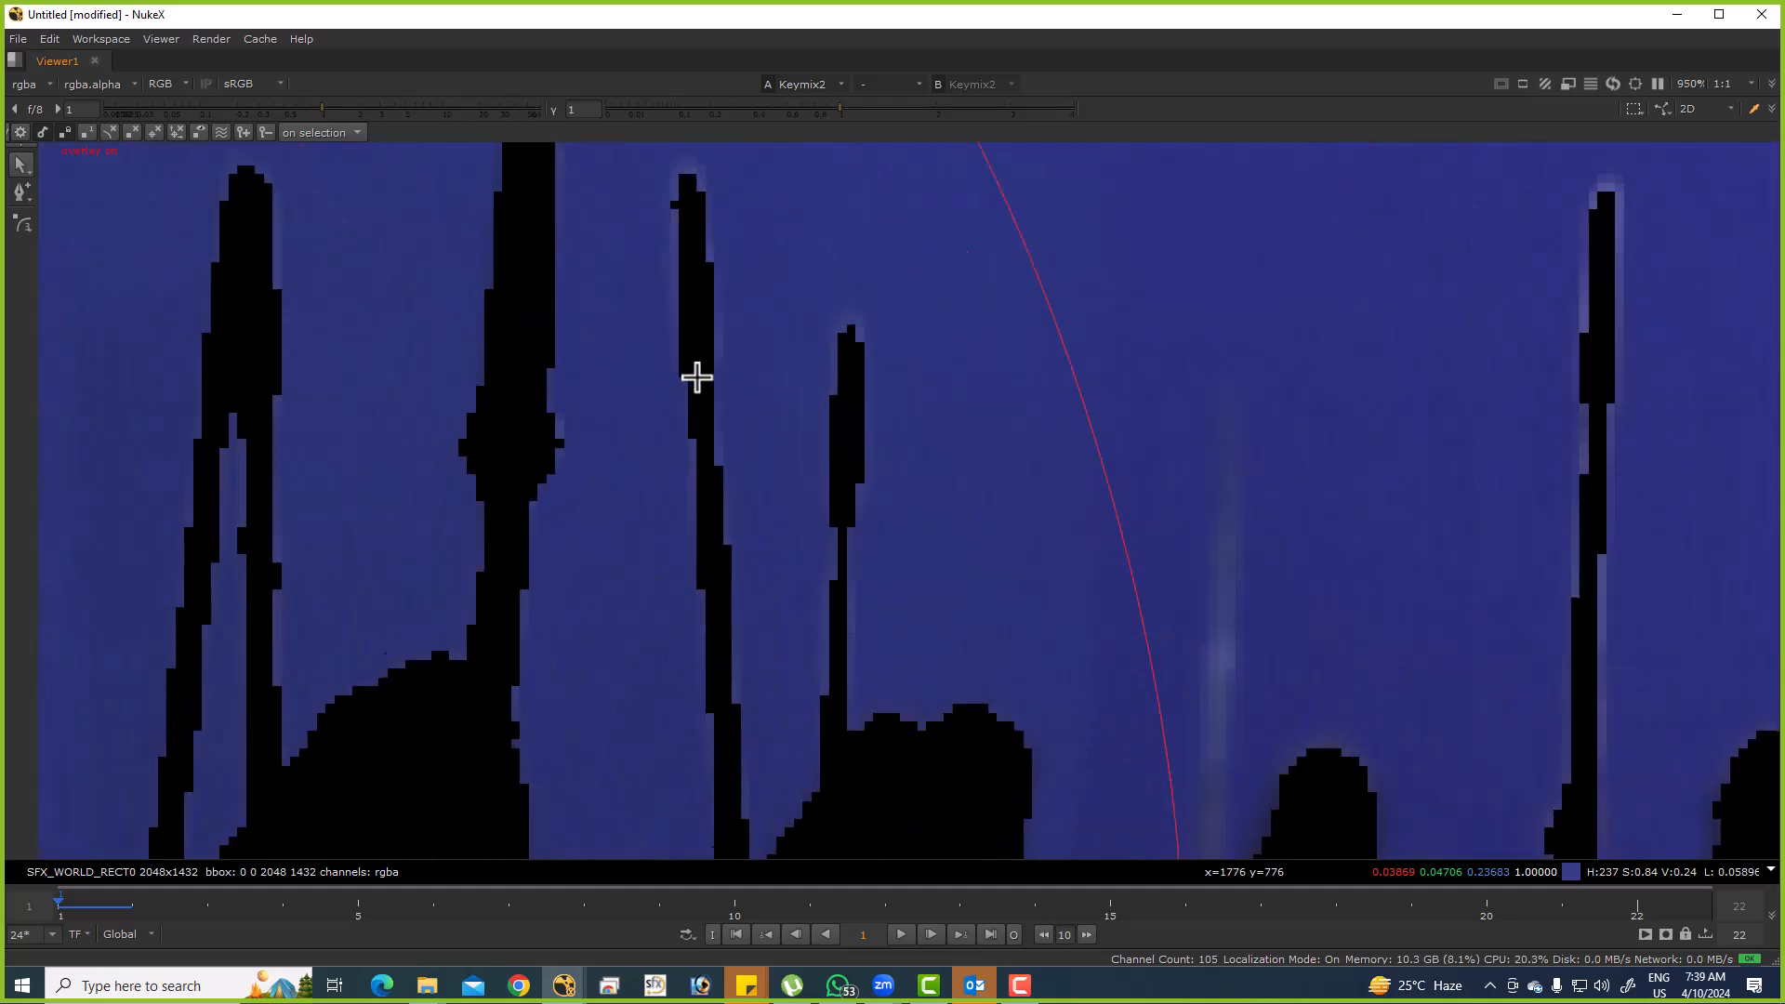
scroll(688, 327, down, 6)
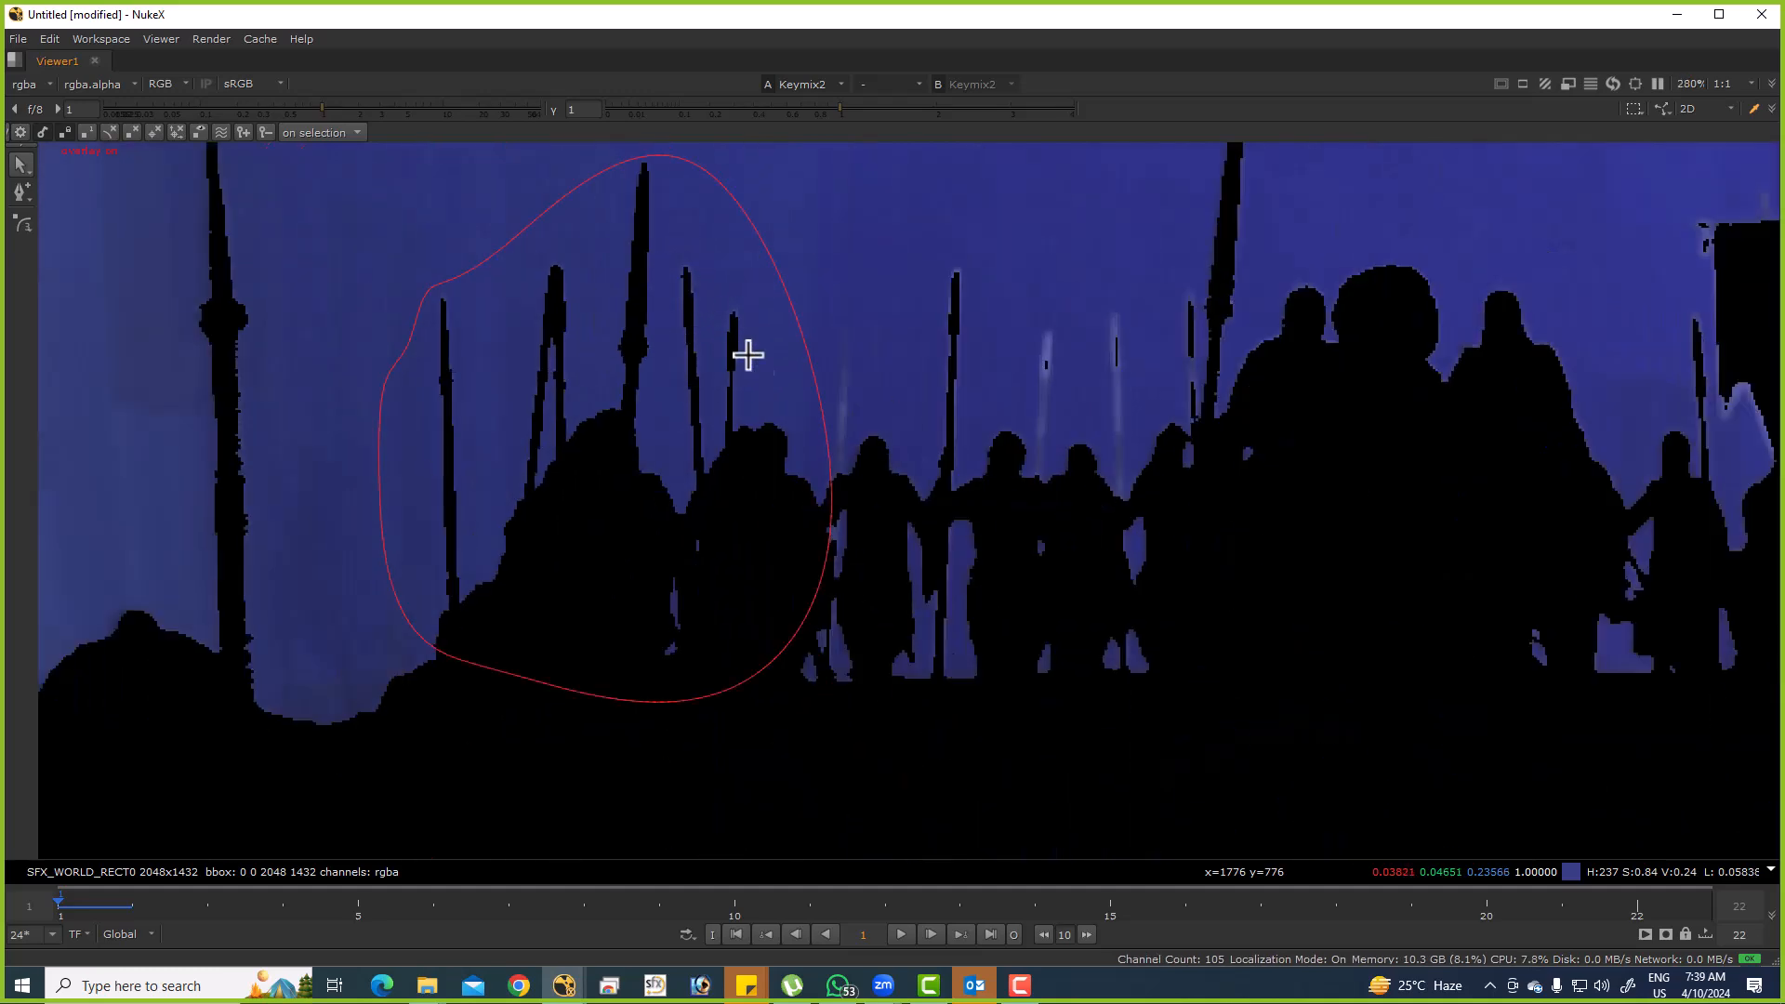
scroll(730, 330, up, 5)
Open the settings of the IBKColour feeding Keymix input A and set its erode to 1.
key(space)
scroll(697, 307, down, 3)
drag(682, 324, 677, 410)
double_click(663, 781)
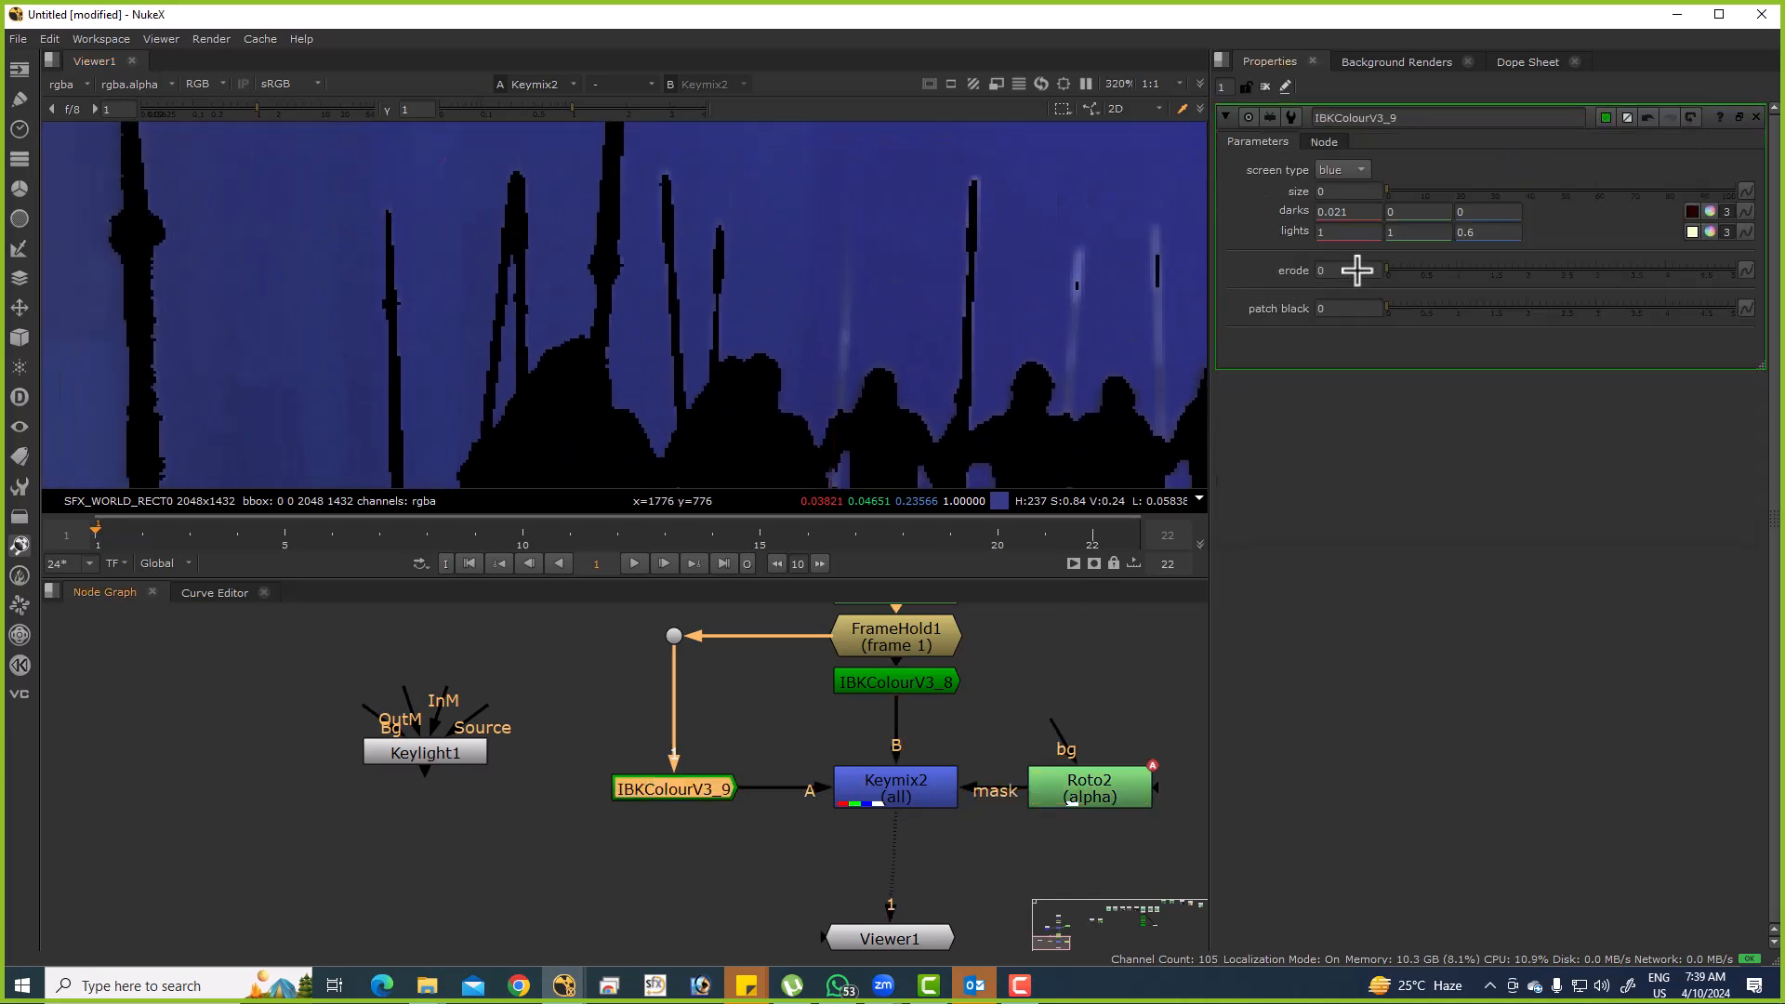
text(1)
key(Return)
scroll(701, 354, down, 4)
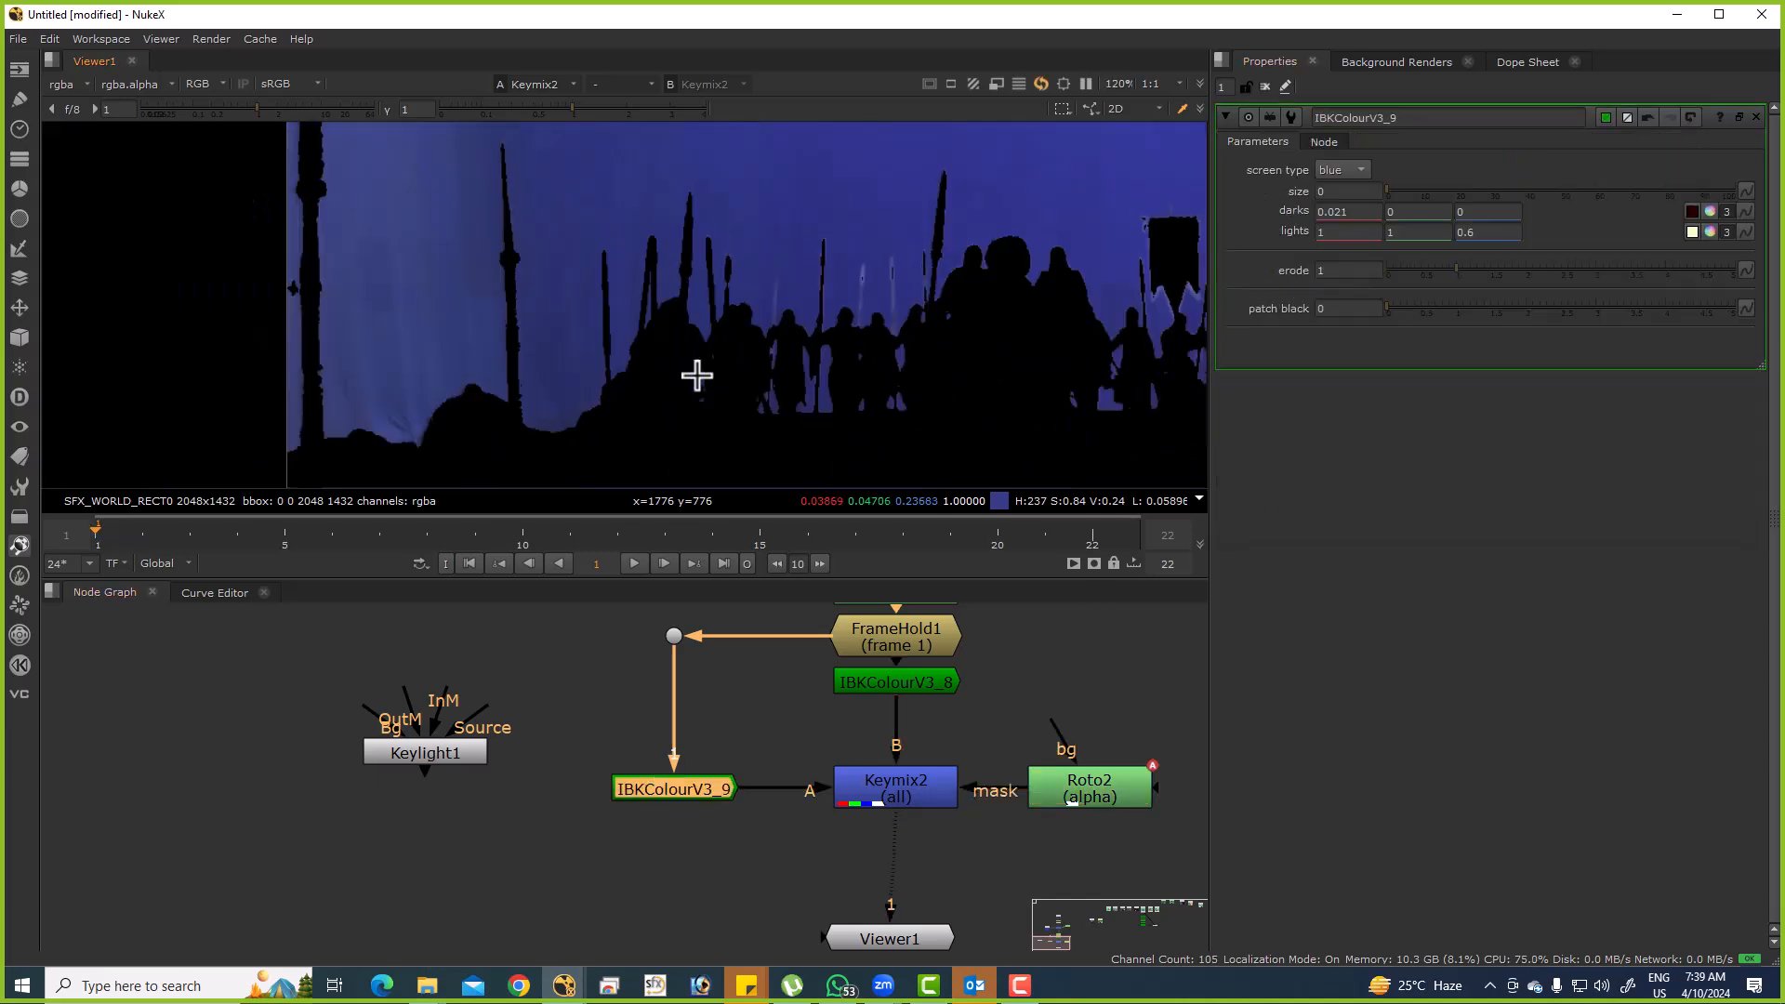
Compare the original IBKColour output with the Keymix result around the background spears.
scroll(797, 319, up, 3)
click(920, 683)
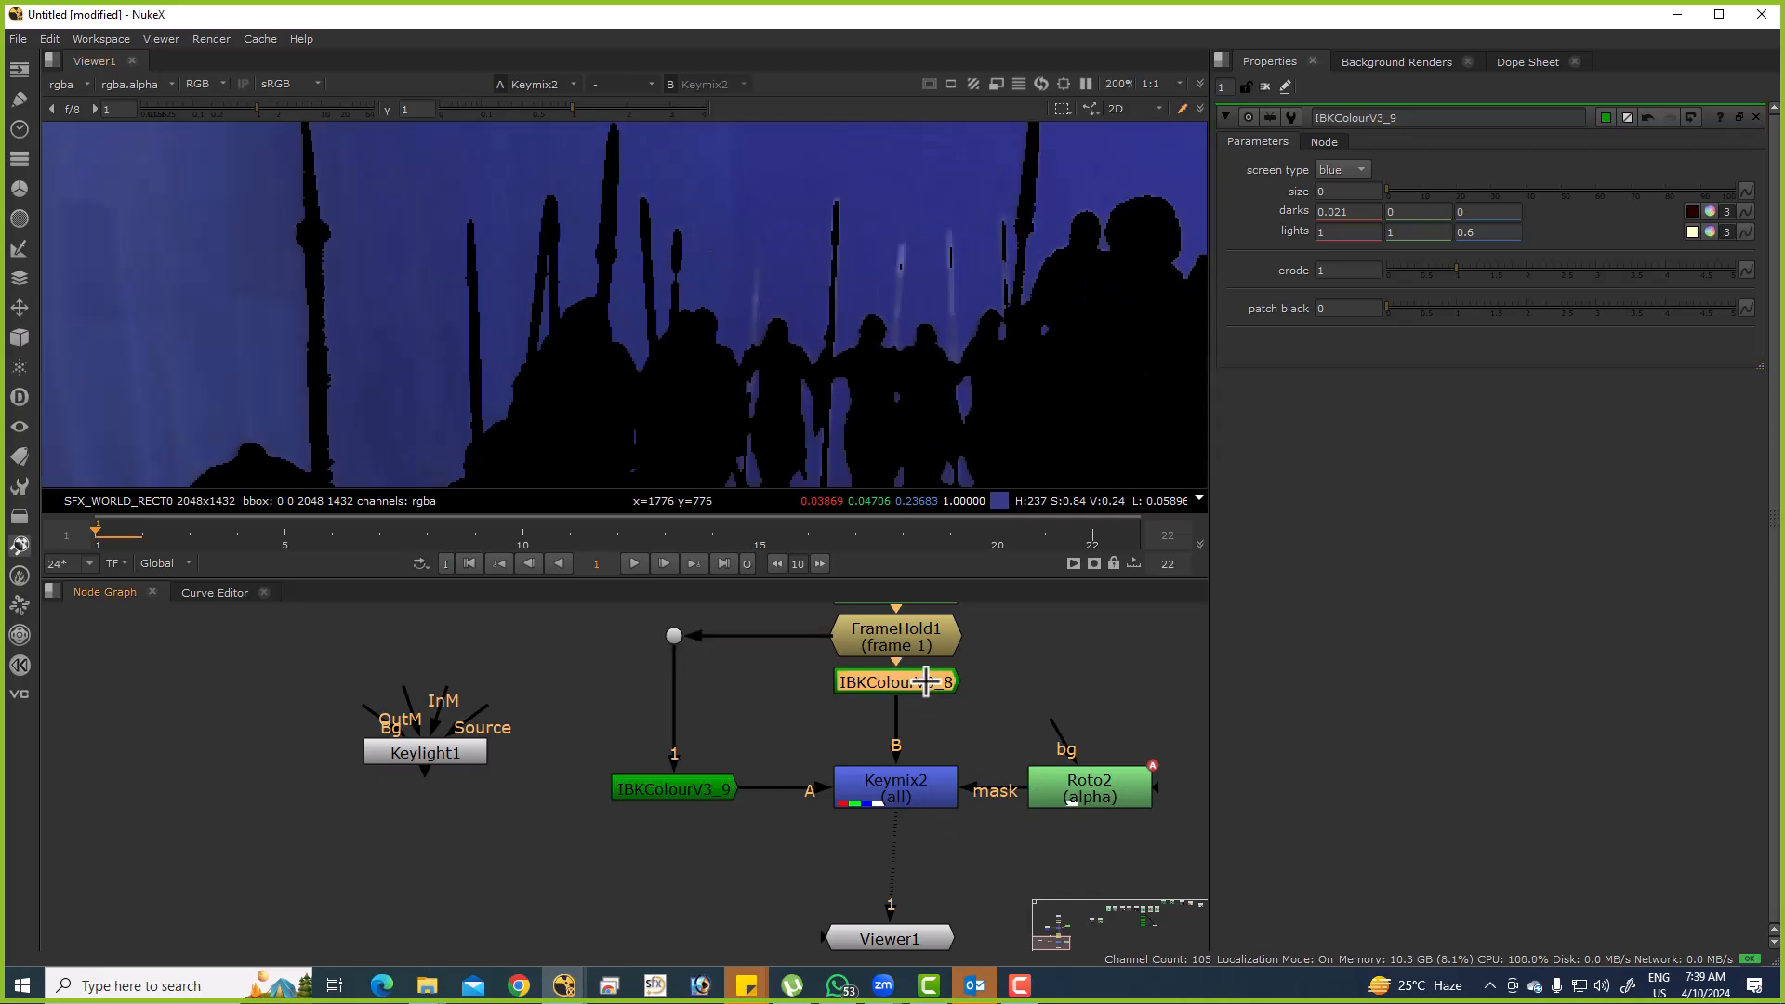
key(1)
click(900, 790)
key(1)
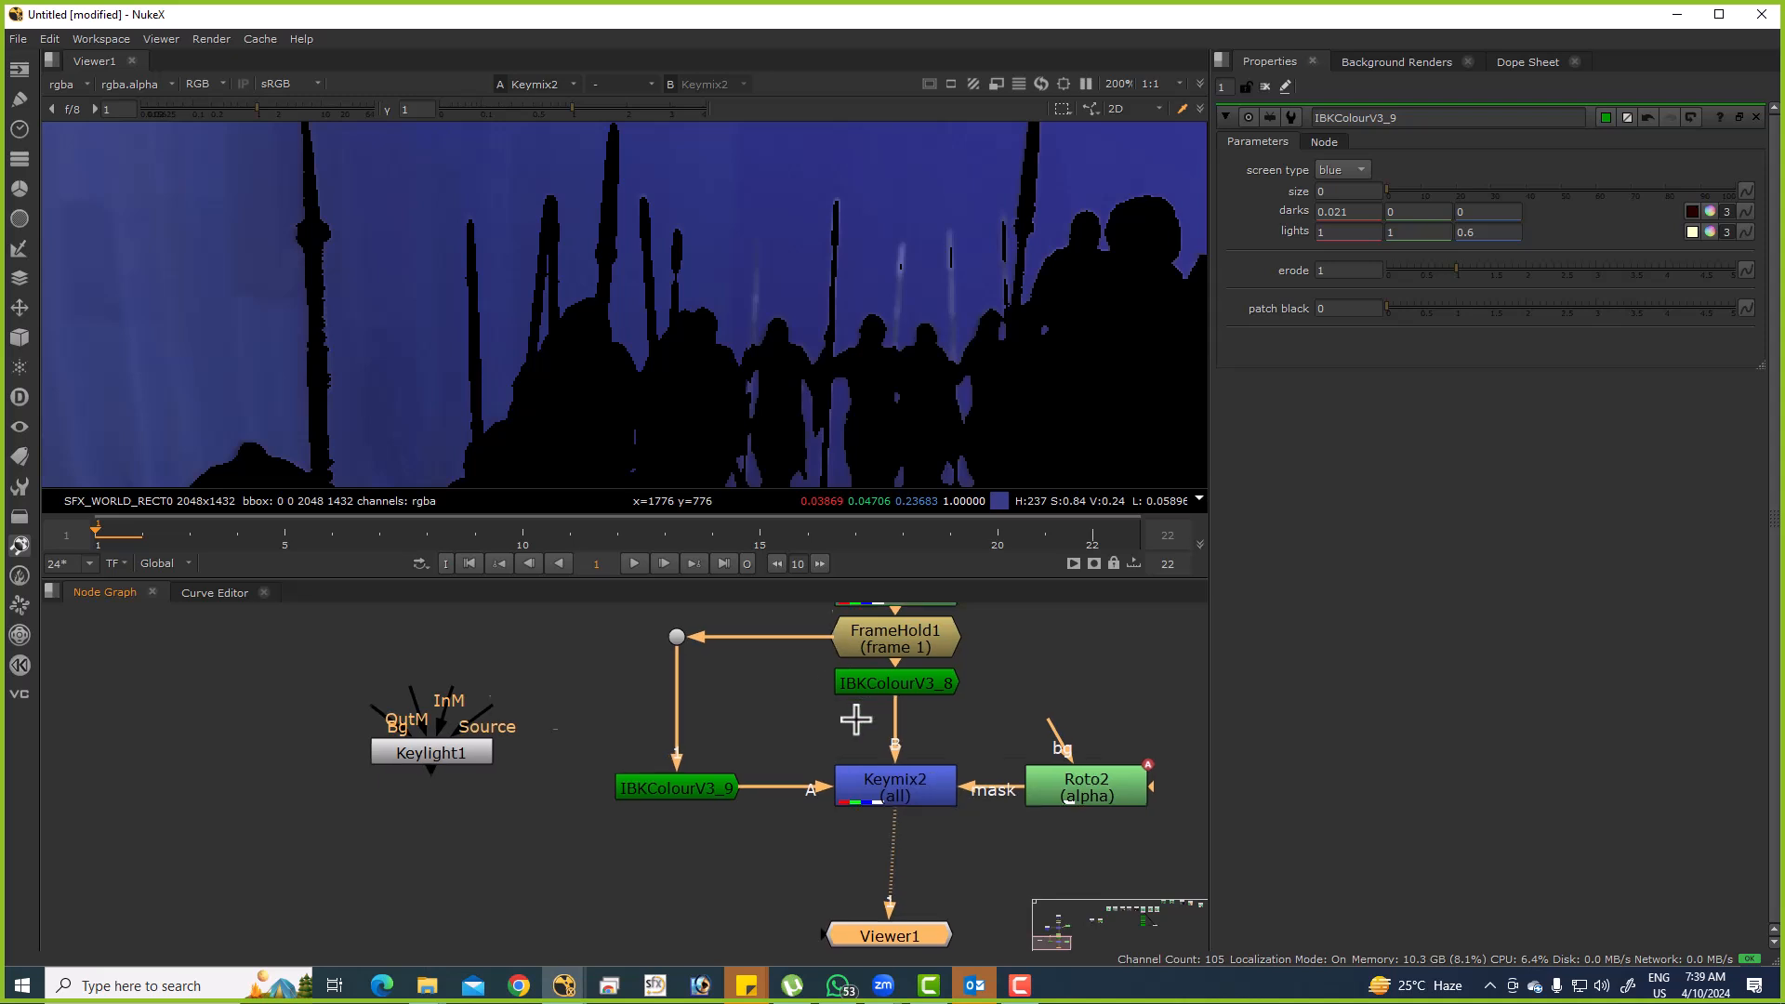
scroll(892, 725, down, 4)
scroll(669, 351, up, 2)
drag(622, 151, 1044, 430)
View the eroded IBKColour on its own, inspect the remaining spear traces, and return to the Keymix output.
drag(841, 734, 835, 658)
click(772, 667)
key(1)
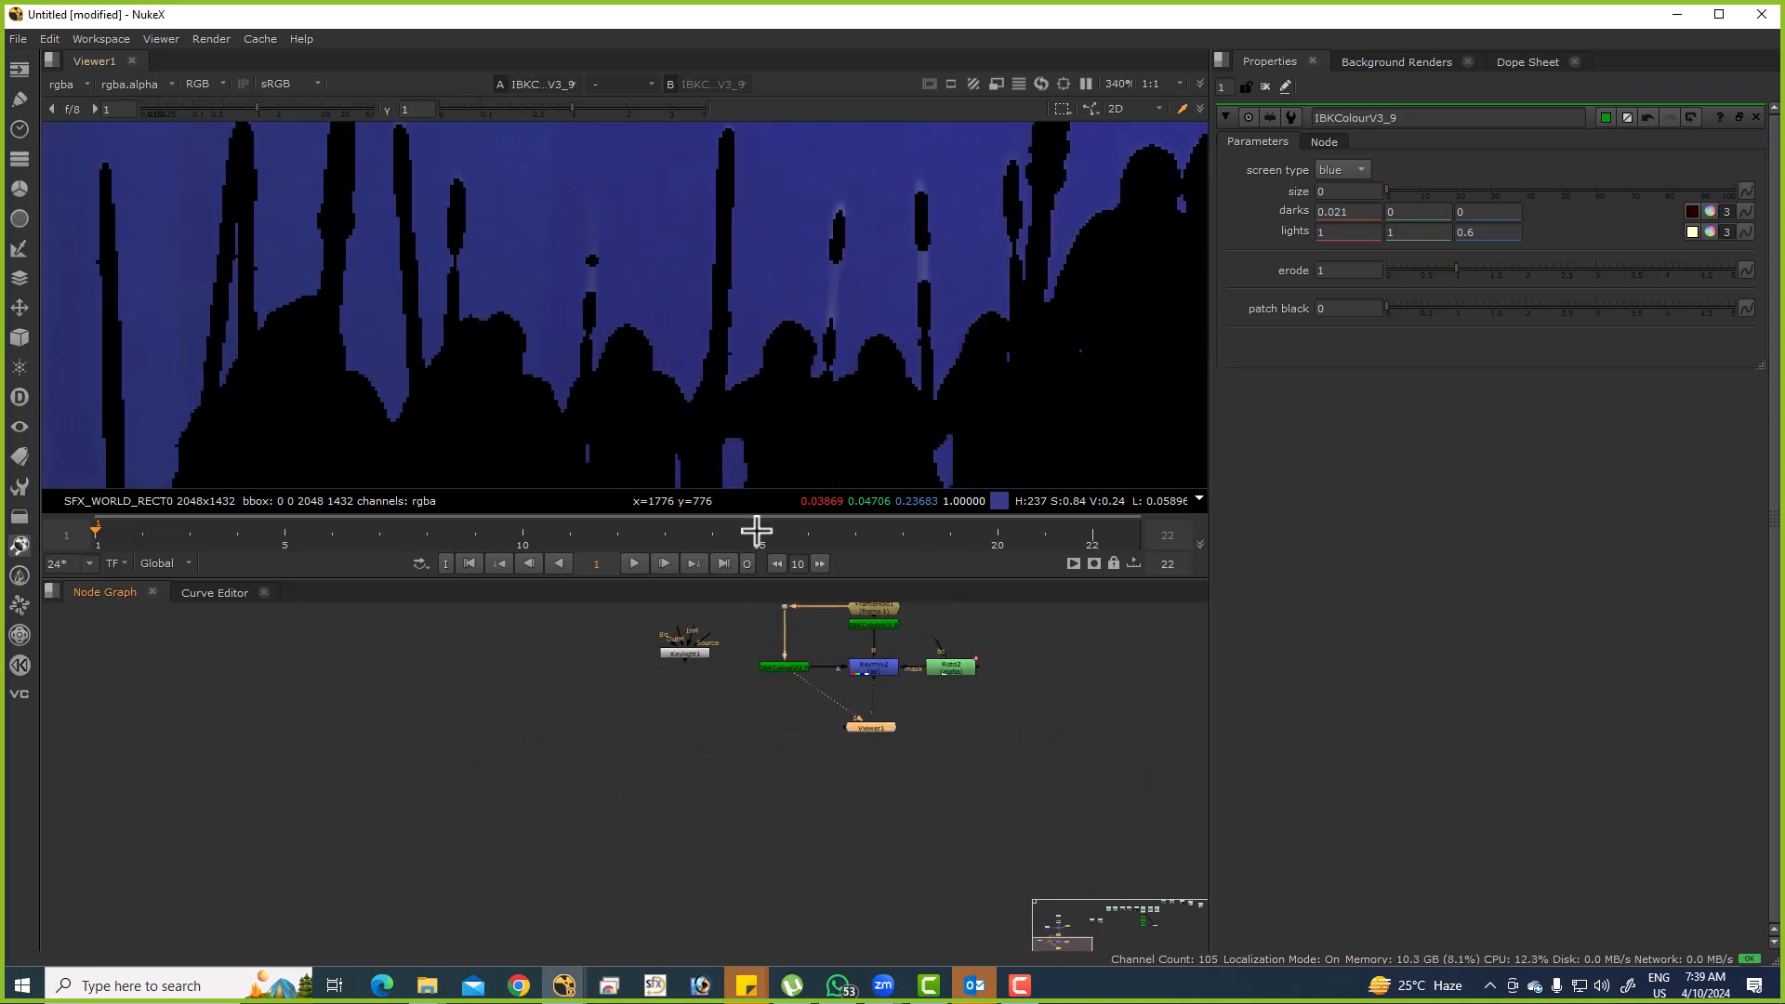
scroll(645, 338, up, 3)
ctrl+click(624, 265)
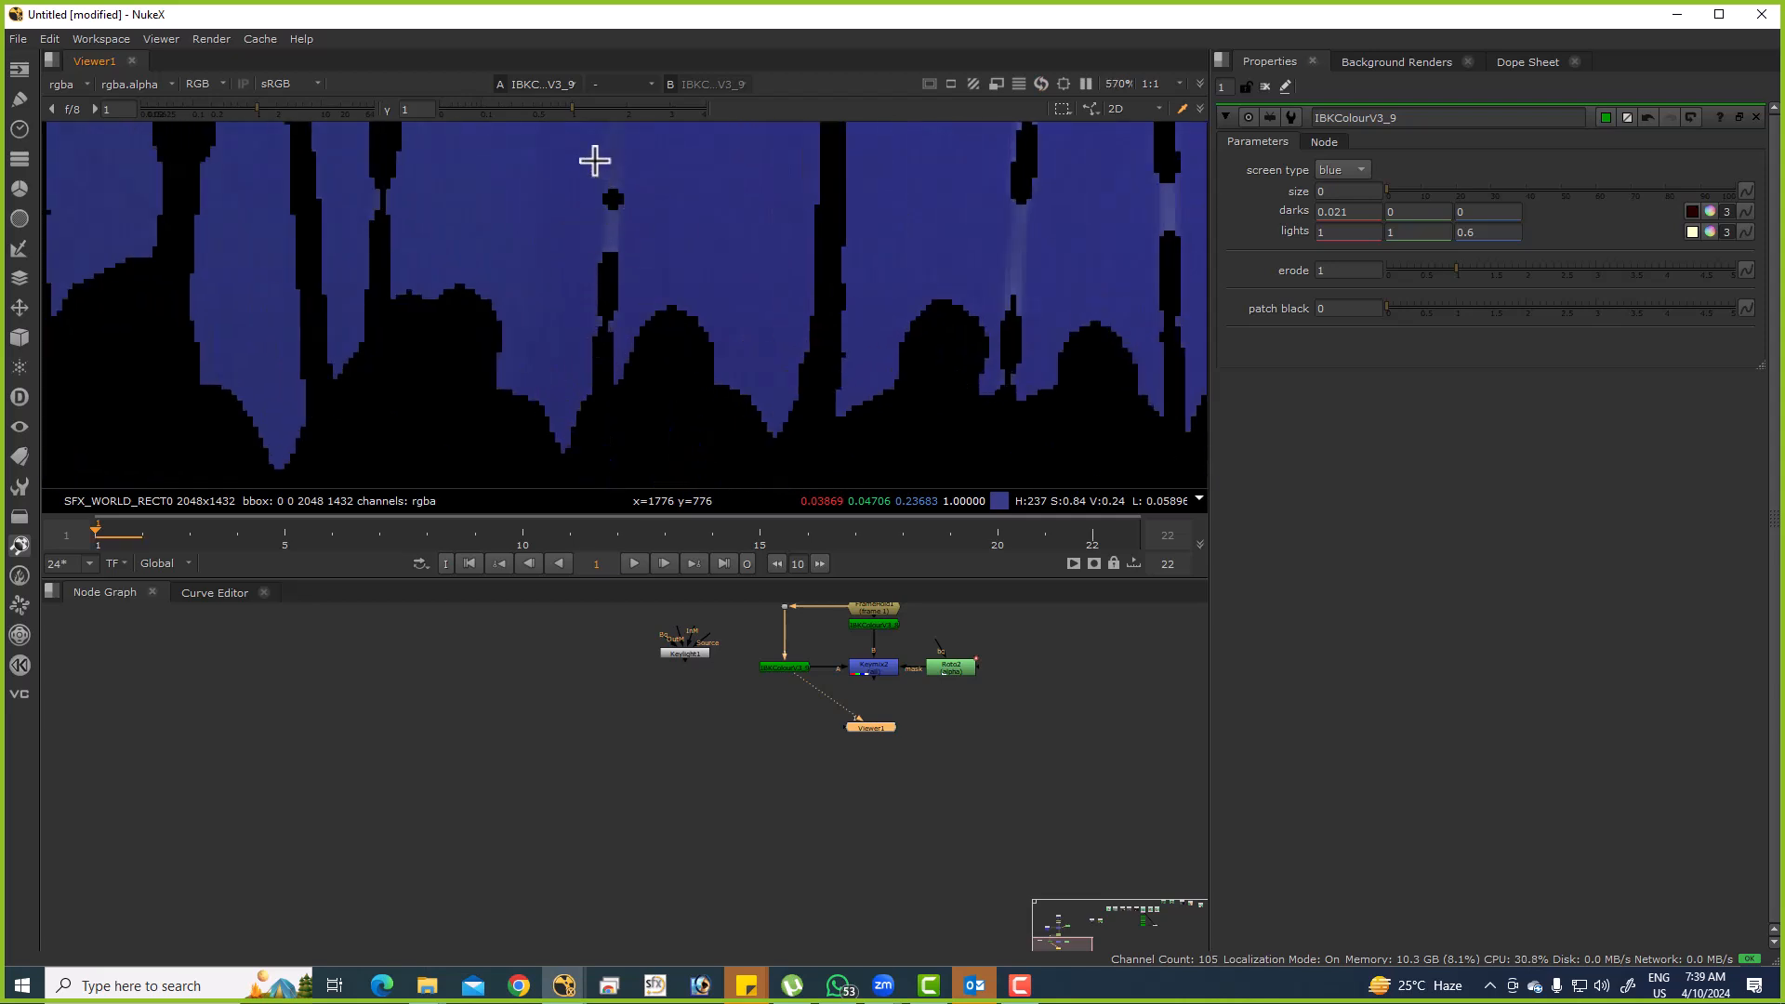
click(885, 669)
key(1)
Duplicate the eroded IBKColour node, feed it from FrameHold1 through an extended Dot branch, and view it.
drag(933, 725, 939, 776)
scroll(805, 641, up, 2)
click(856, 679)
key(ctrl+c)
key(ctrl+v)
scroll(823, 706, down, 2)
click(659, 692)
drag(809, 627, 785, 763)
click(805, 693)
click(790, 693)
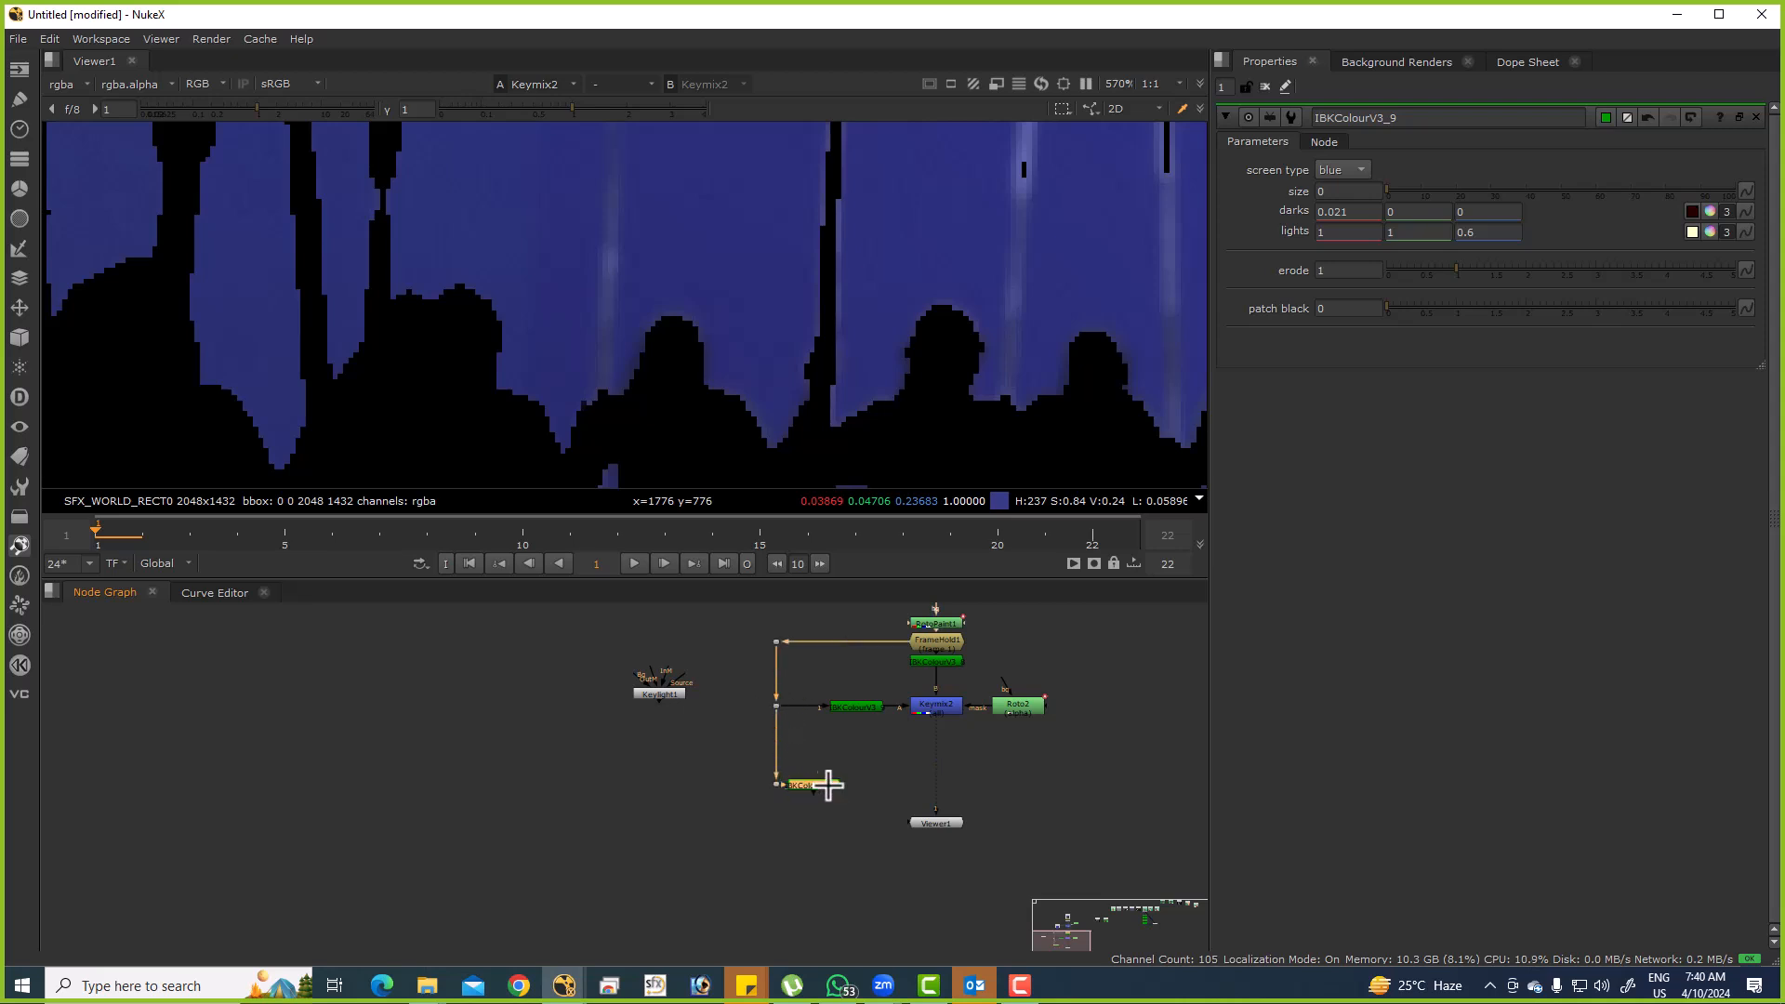
key(1)
In the newest IBKColour's settings, set the green darks to 0.03 and lower the red darks below 0.02.
double_click(857, 781)
scroll(692, 316, down, 4)
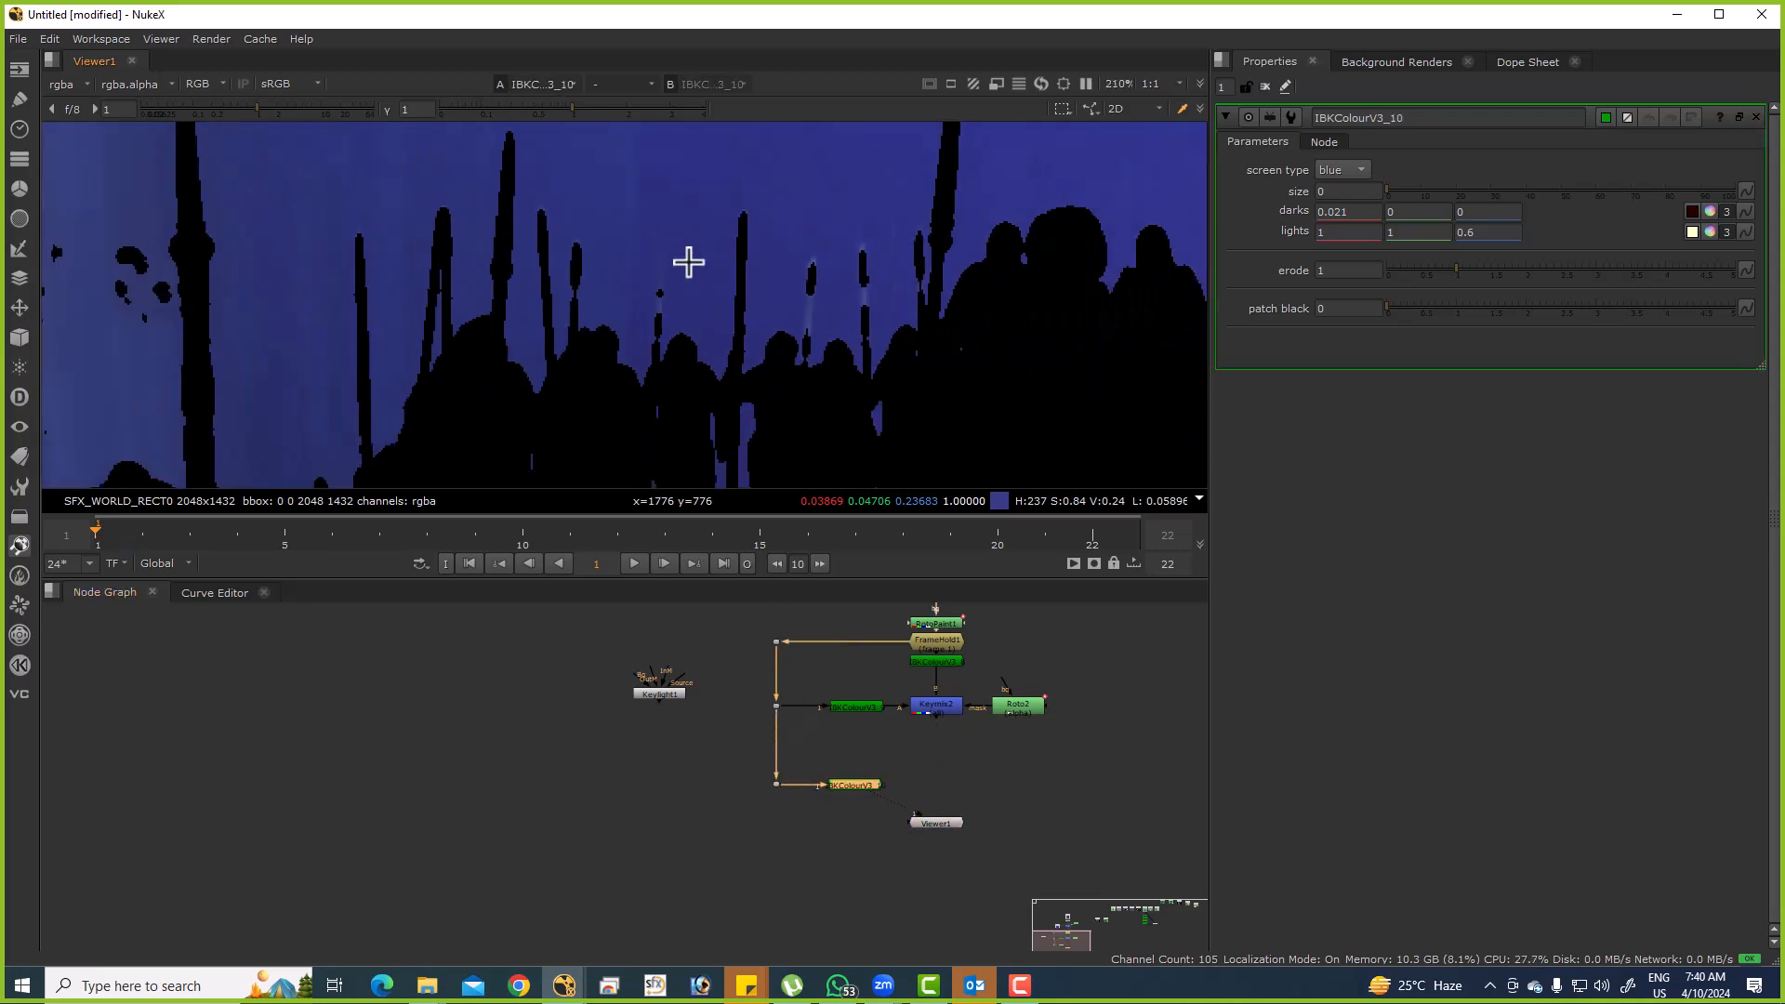
scroll(866, 332, up, 4)
click(1399, 213)
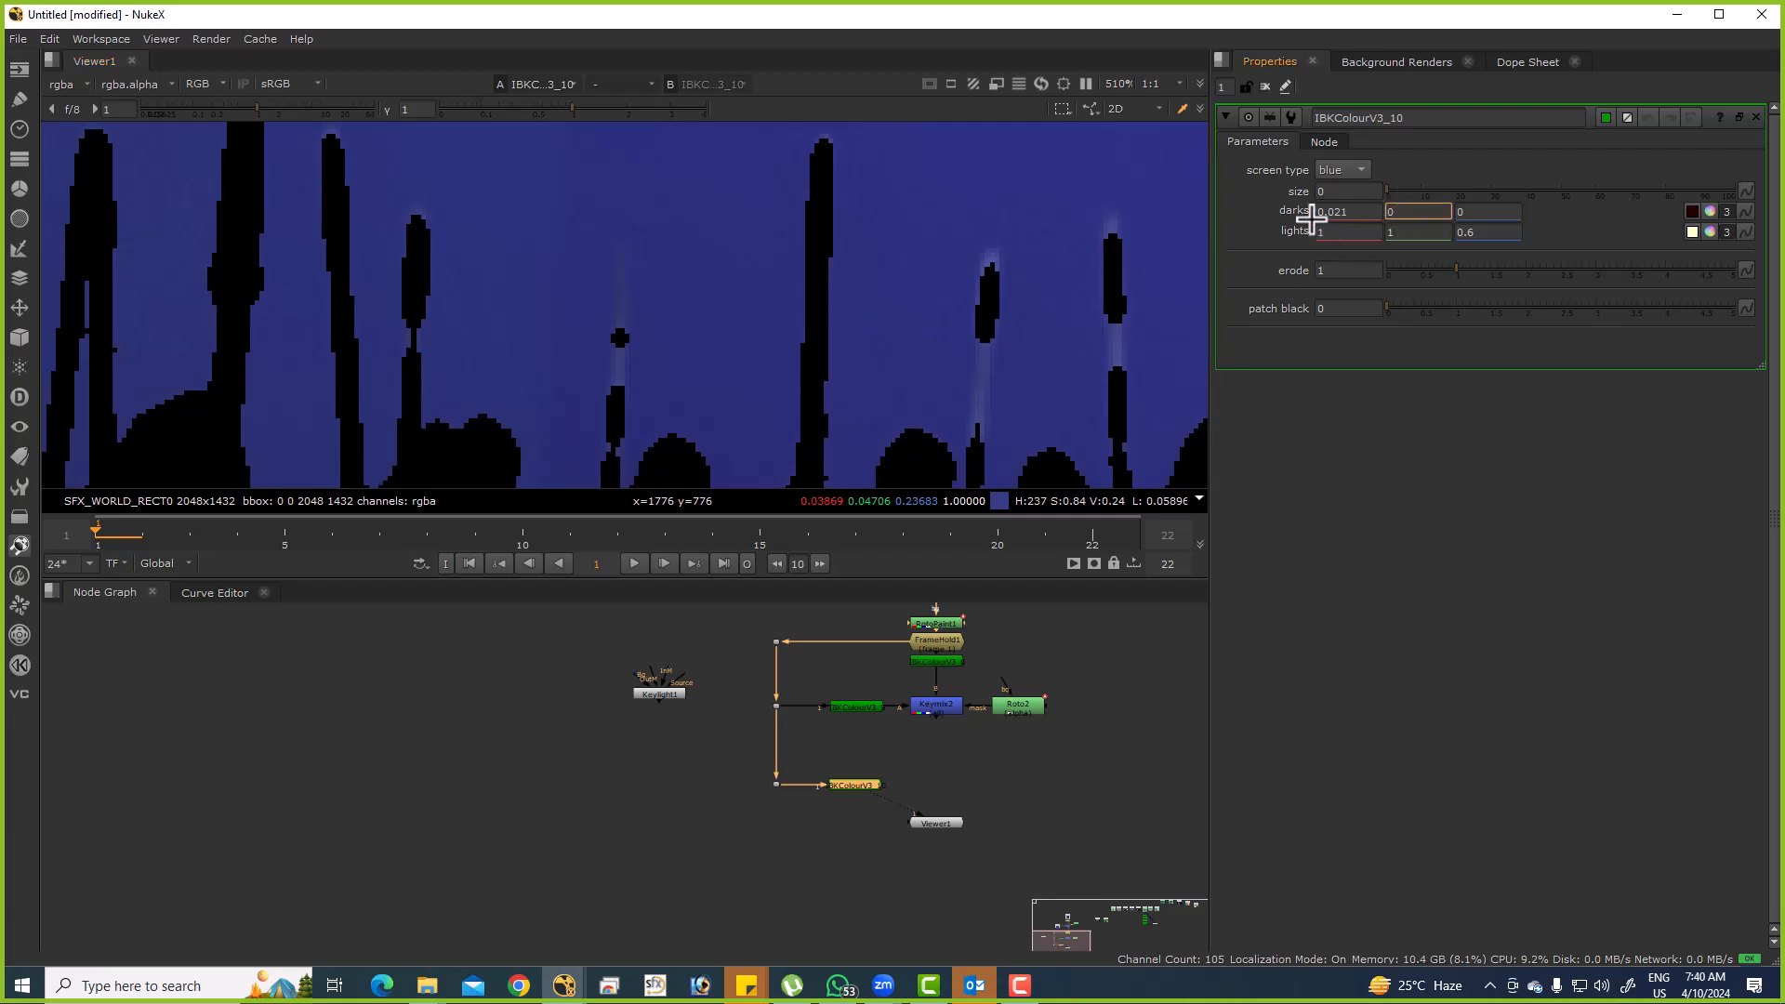
text(0.02)
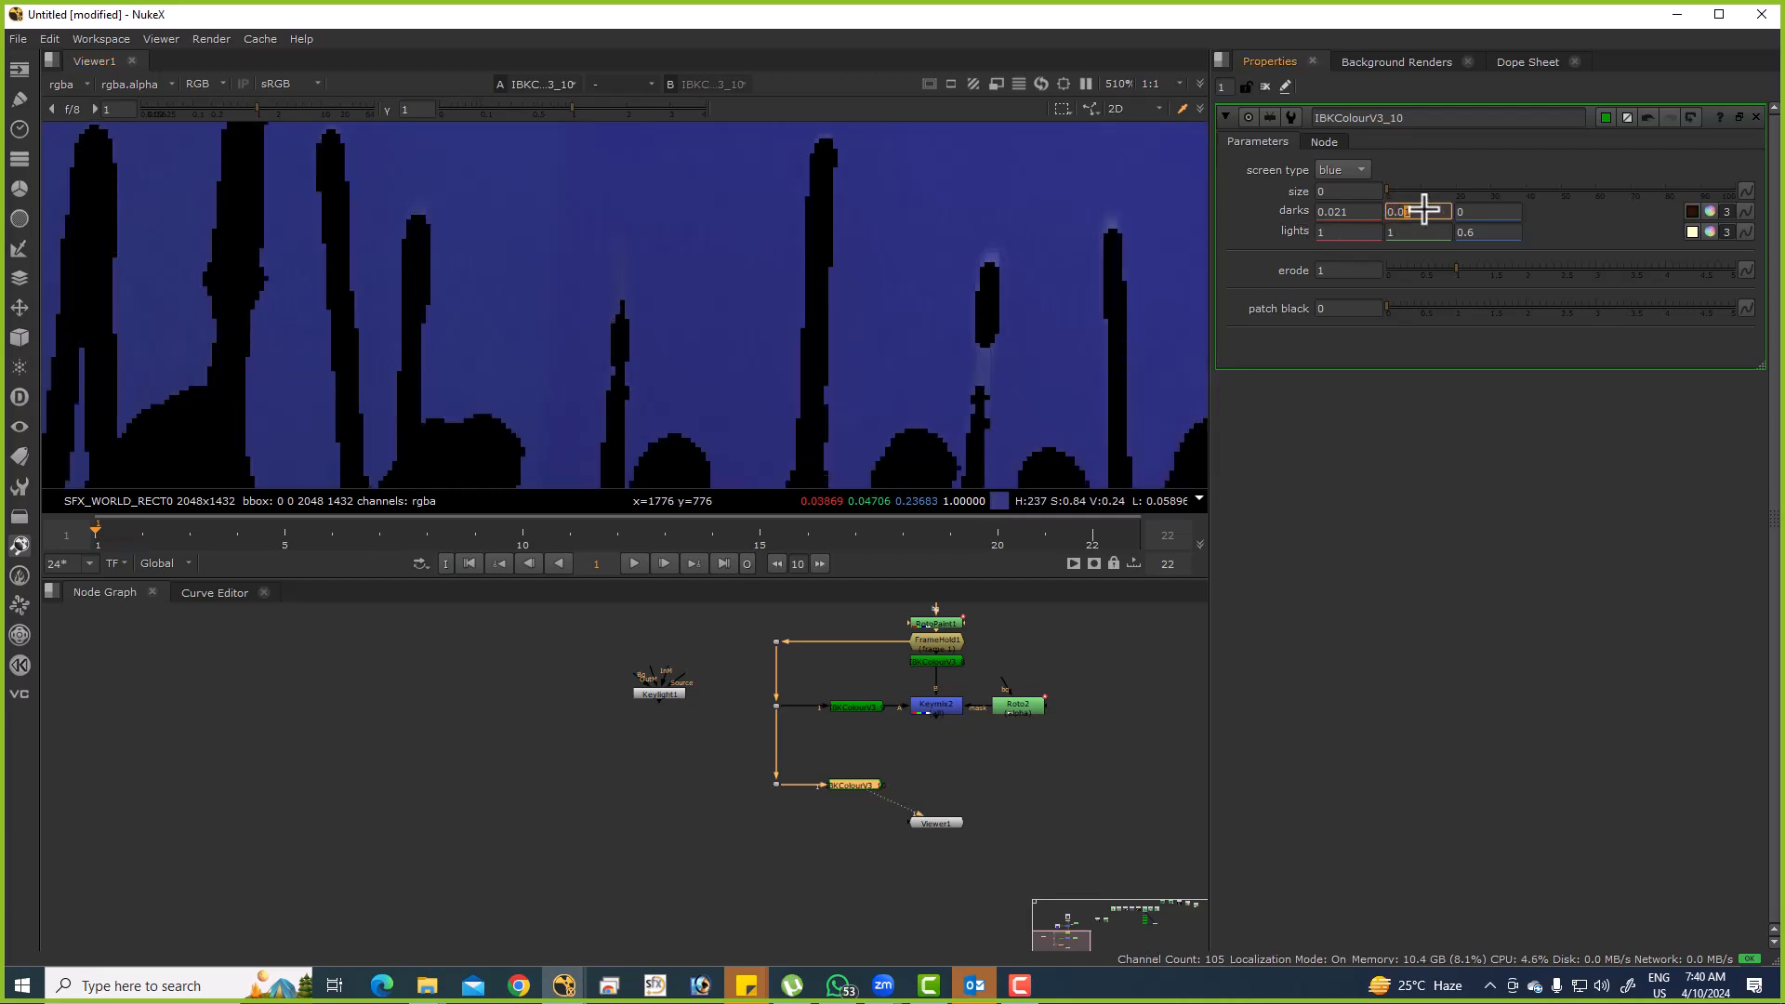
key(Return)
scroll(758, 386, down, 4)
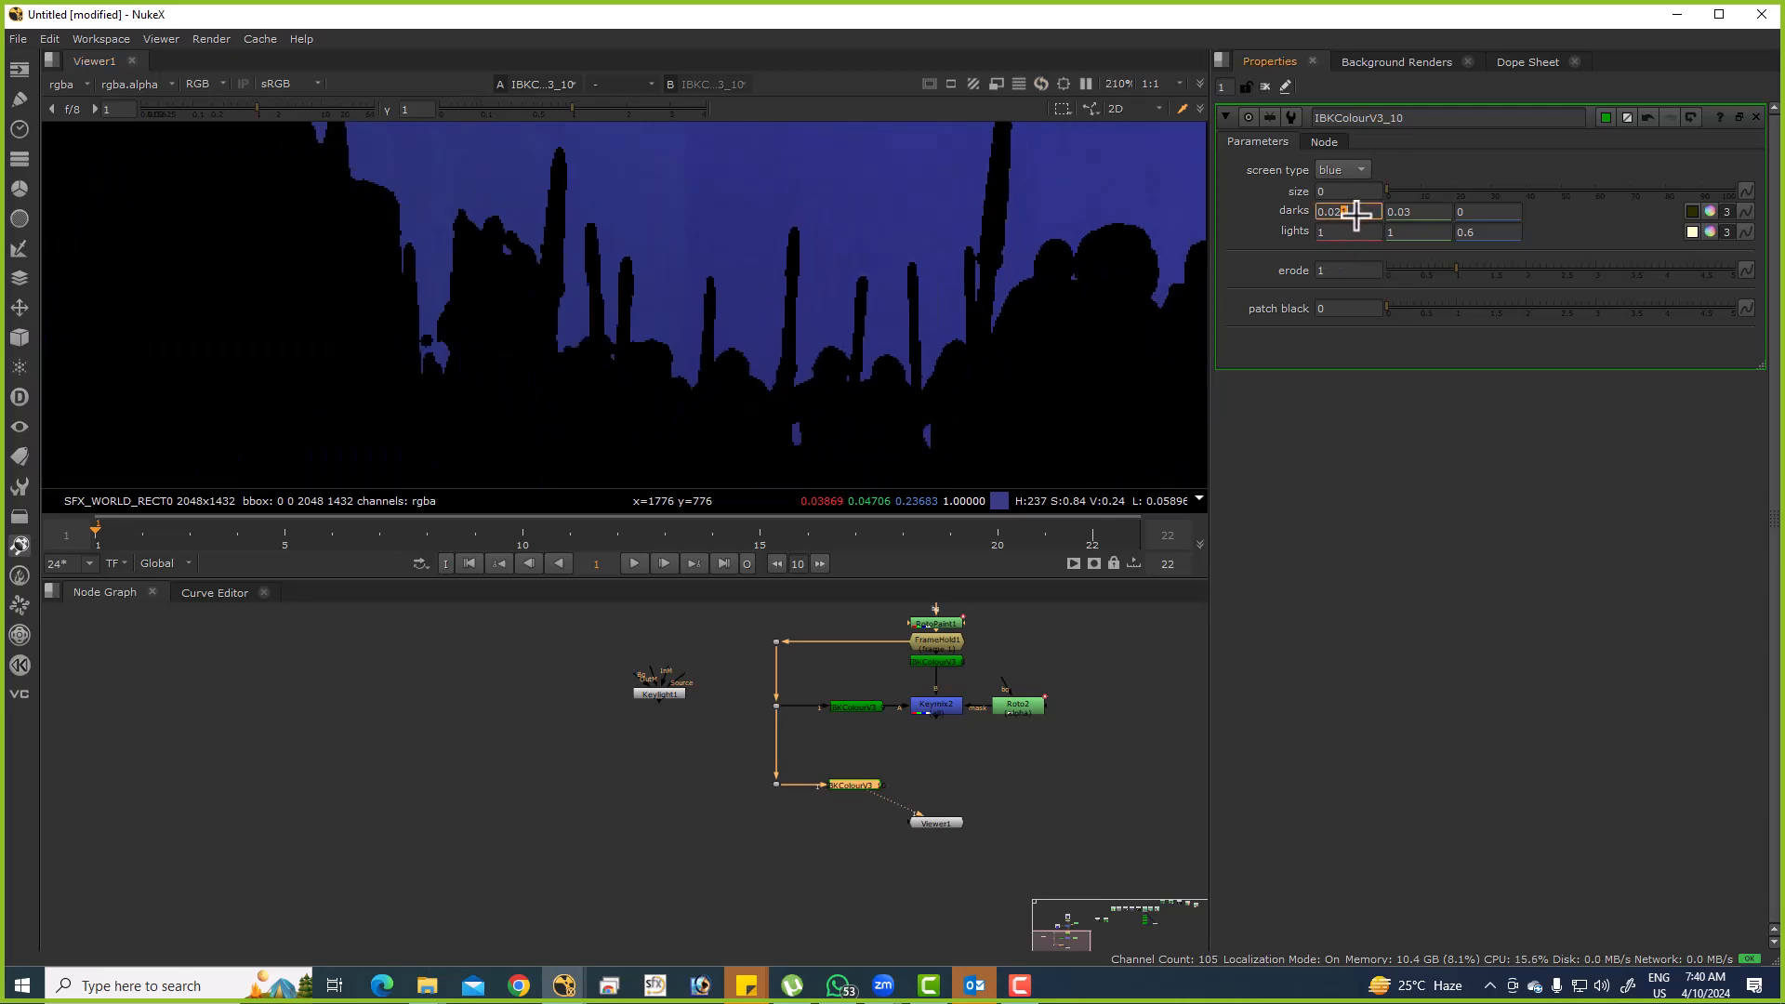
scroll(1353, 212, down, 2)
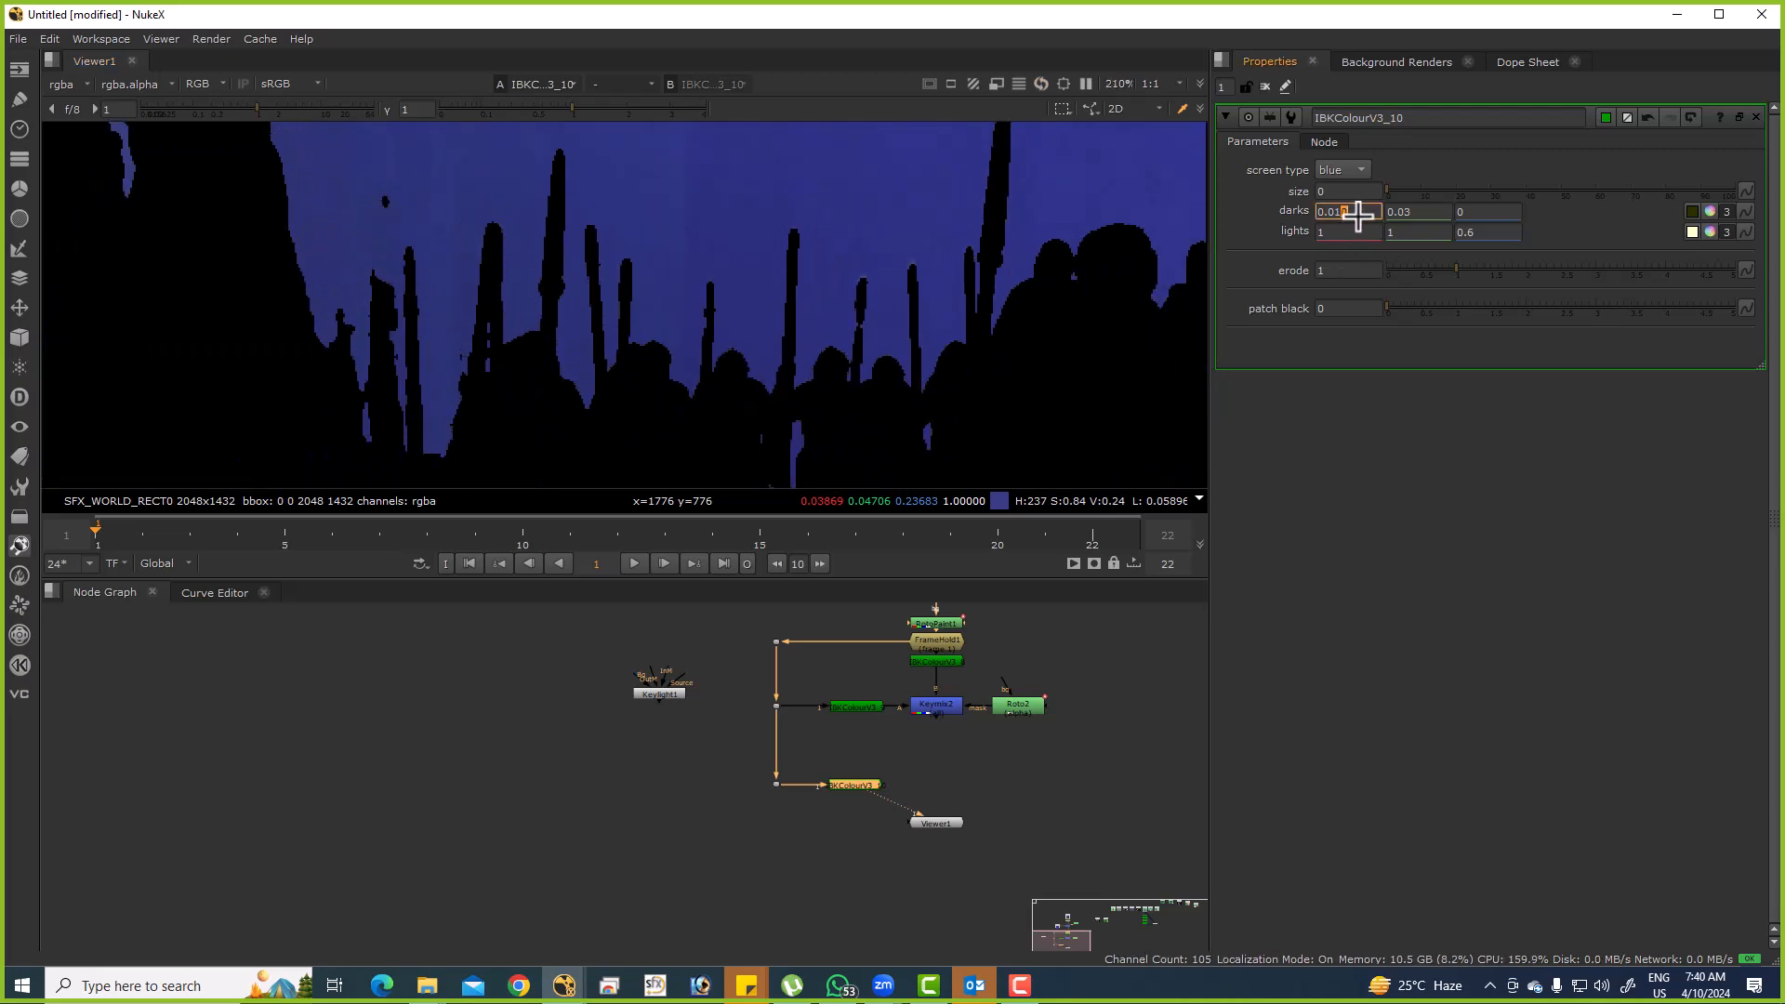
Fine-tune the red darks value of IBKColourV3_10 to 0.013.
scroll(1357, 215, down, 1)
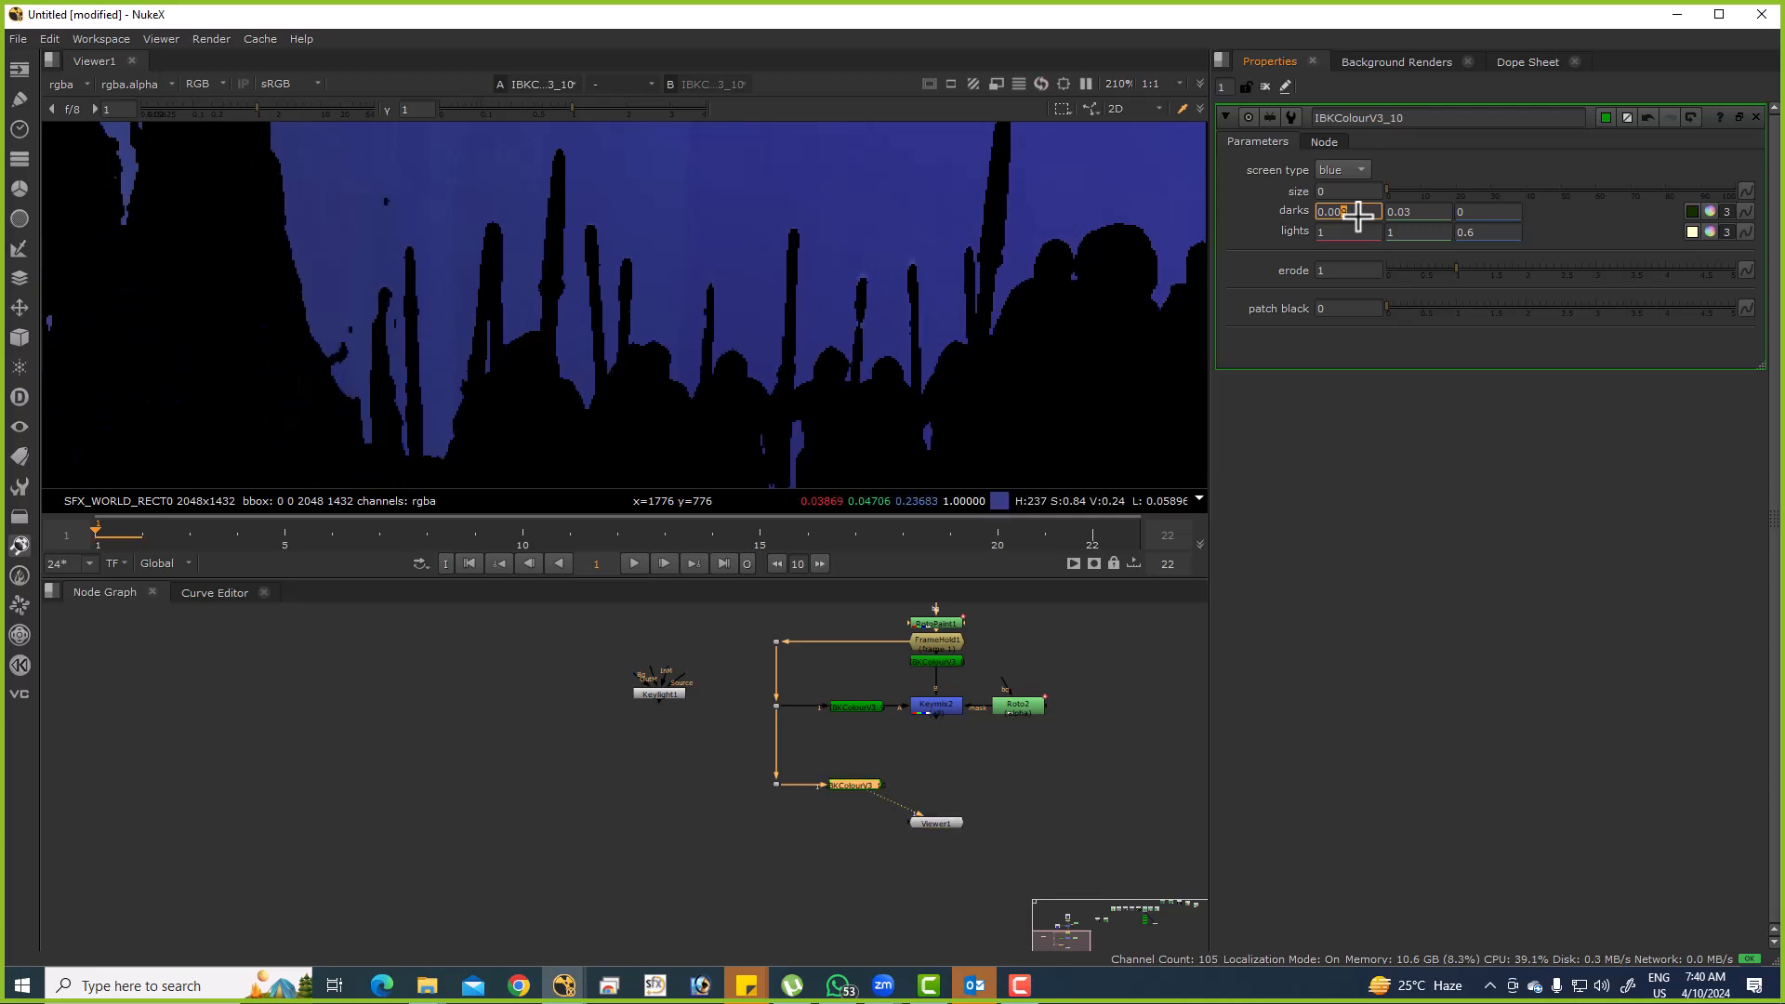
scroll(1358, 215, up, 1)
scroll(1357, 215, up, 2)
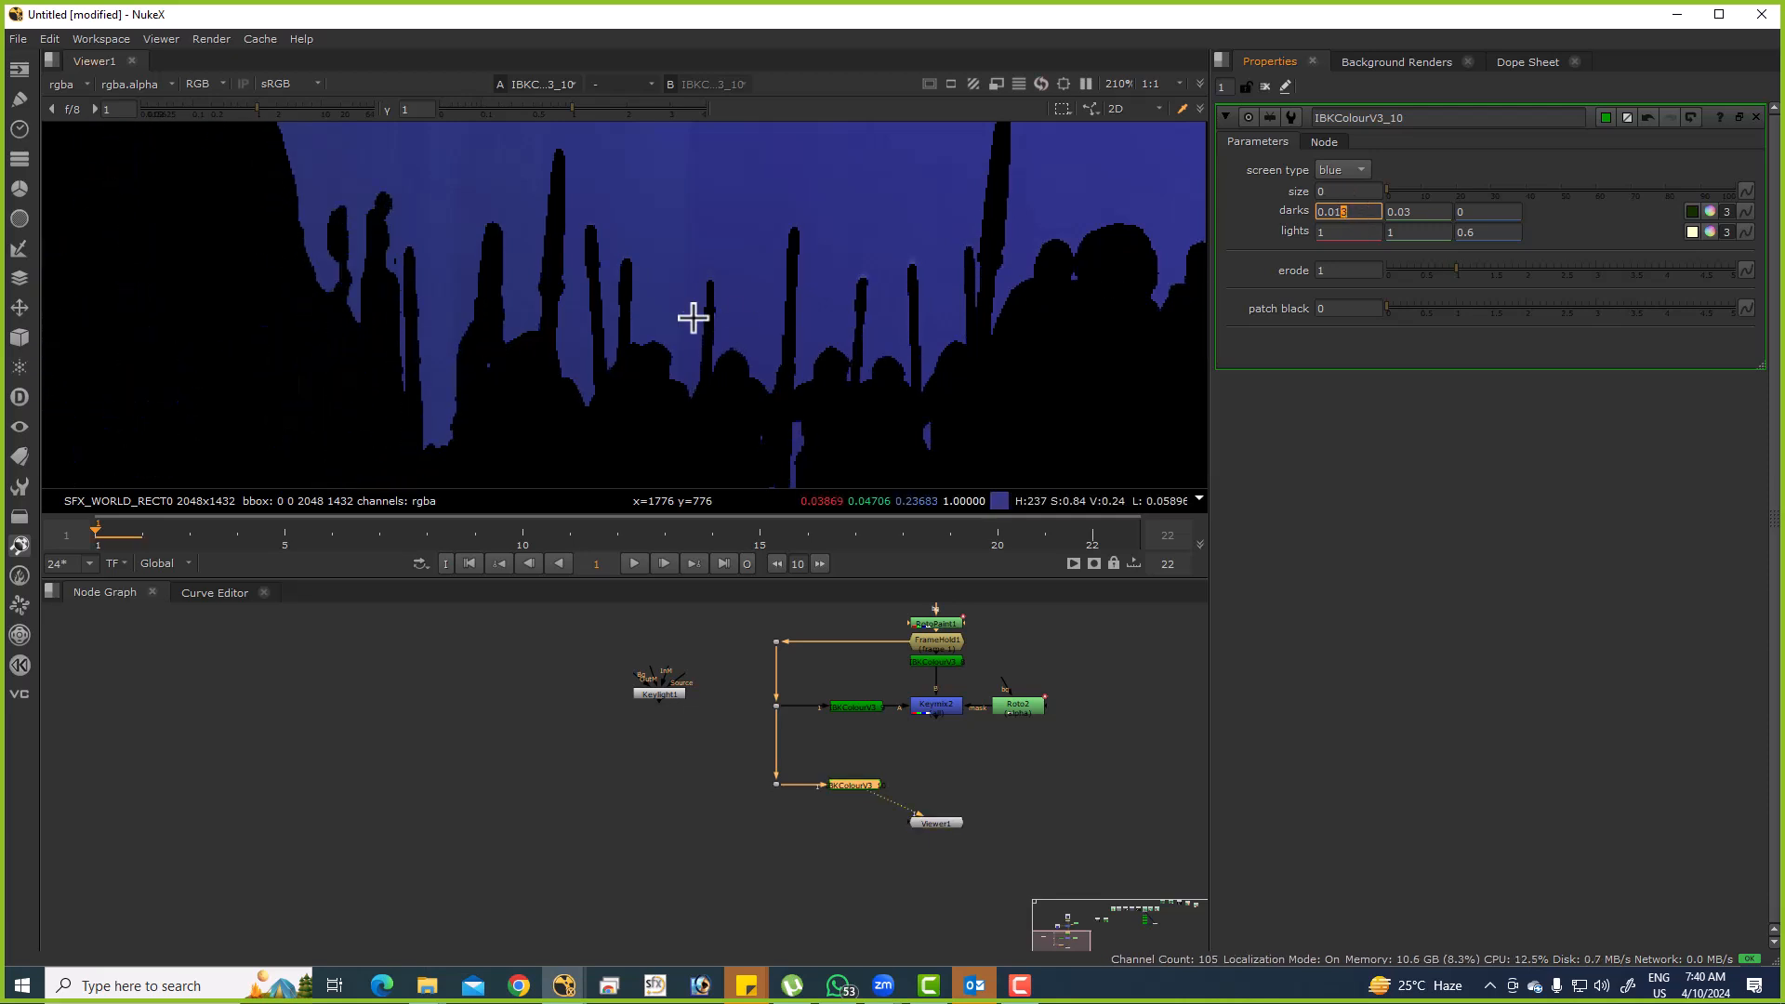
scroll(623, 325, down, 5)
scroll(623, 326, down, 2)
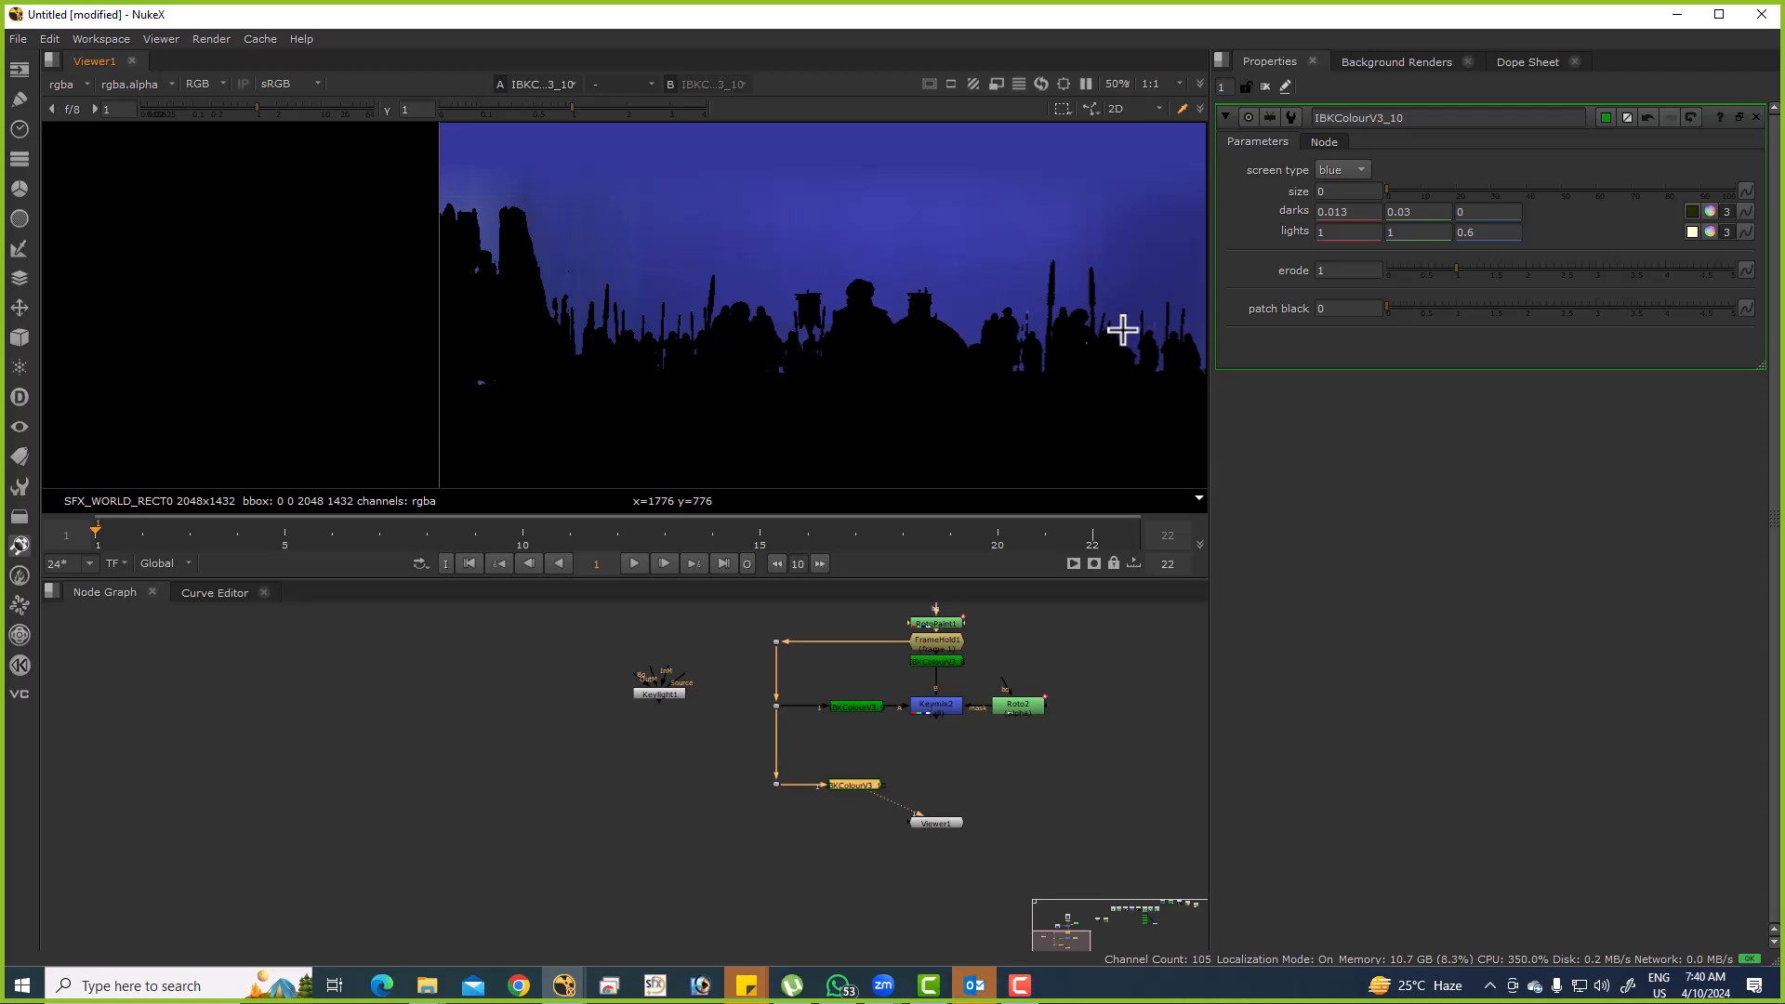
Compare the Keymix2 output with the IBKColourV3_10 output around the thin spears in the crowd.
scroll(1023, 727, up, 2)
click(916, 690)
key(1)
scroll(833, 279, up, 9)
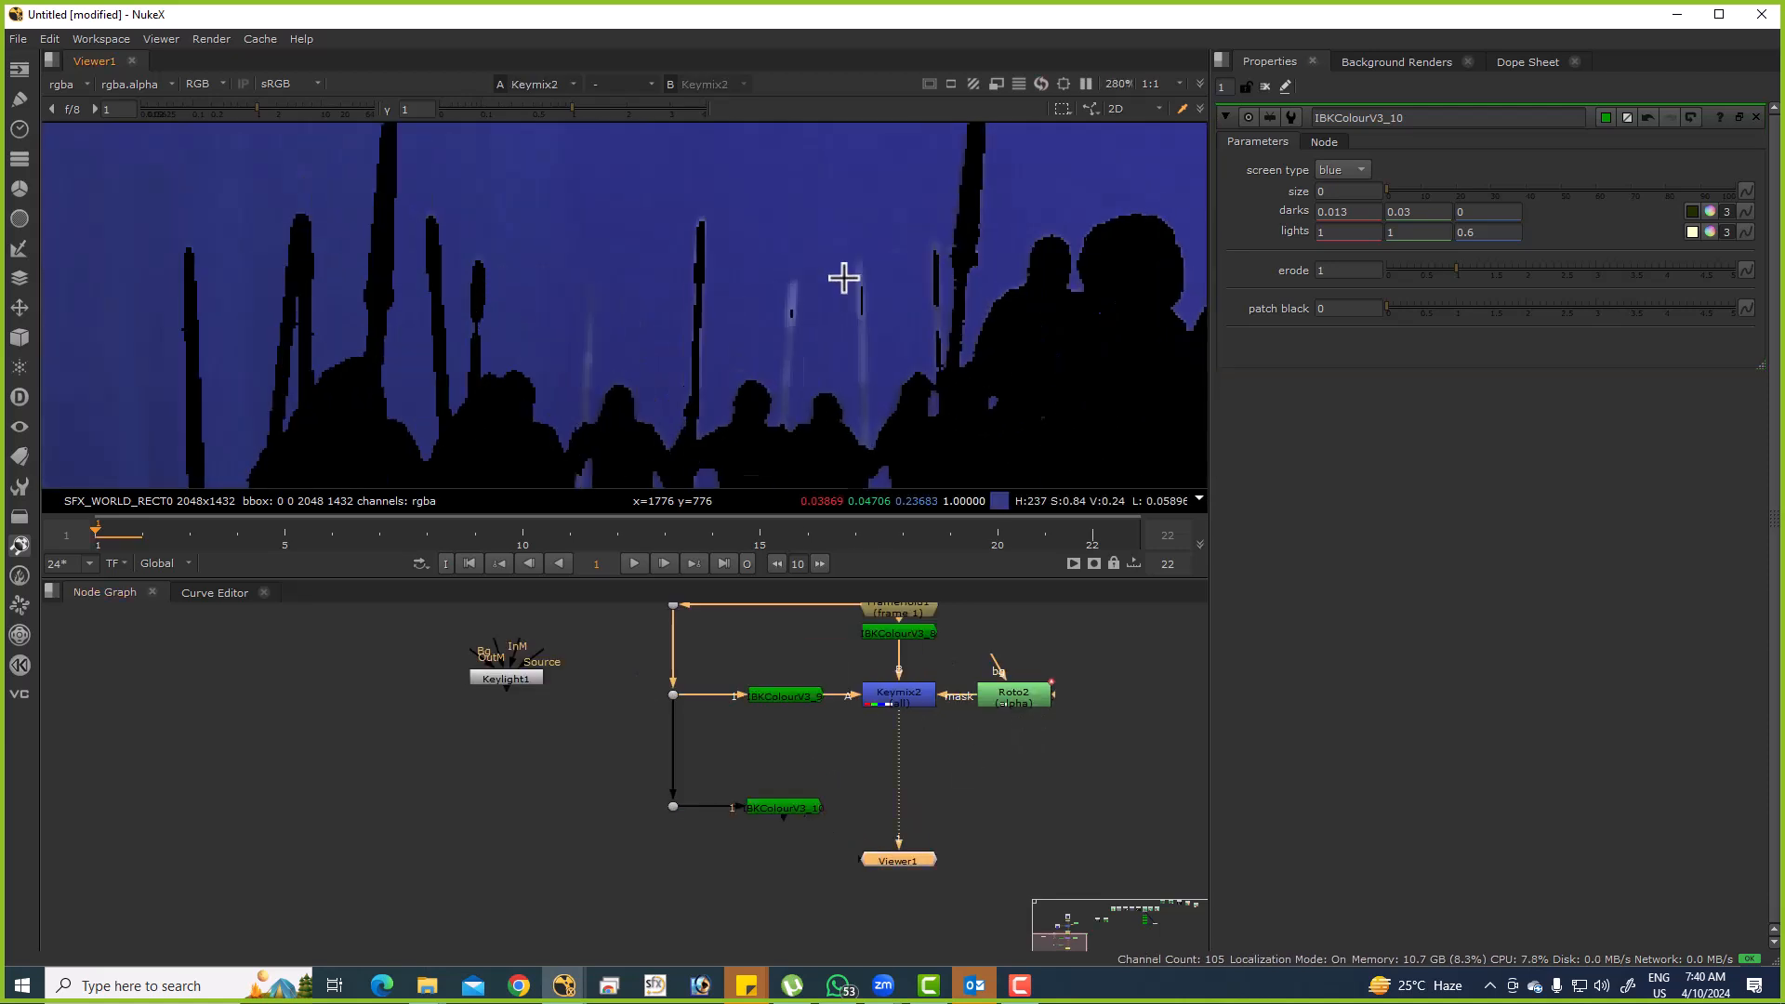
click(804, 800)
key(1)
Add a Keymix node below Keymix2, taking Keymix2 as B and IBKColourV3_10 as A, and view it.
drag(829, 758, 814, 673)
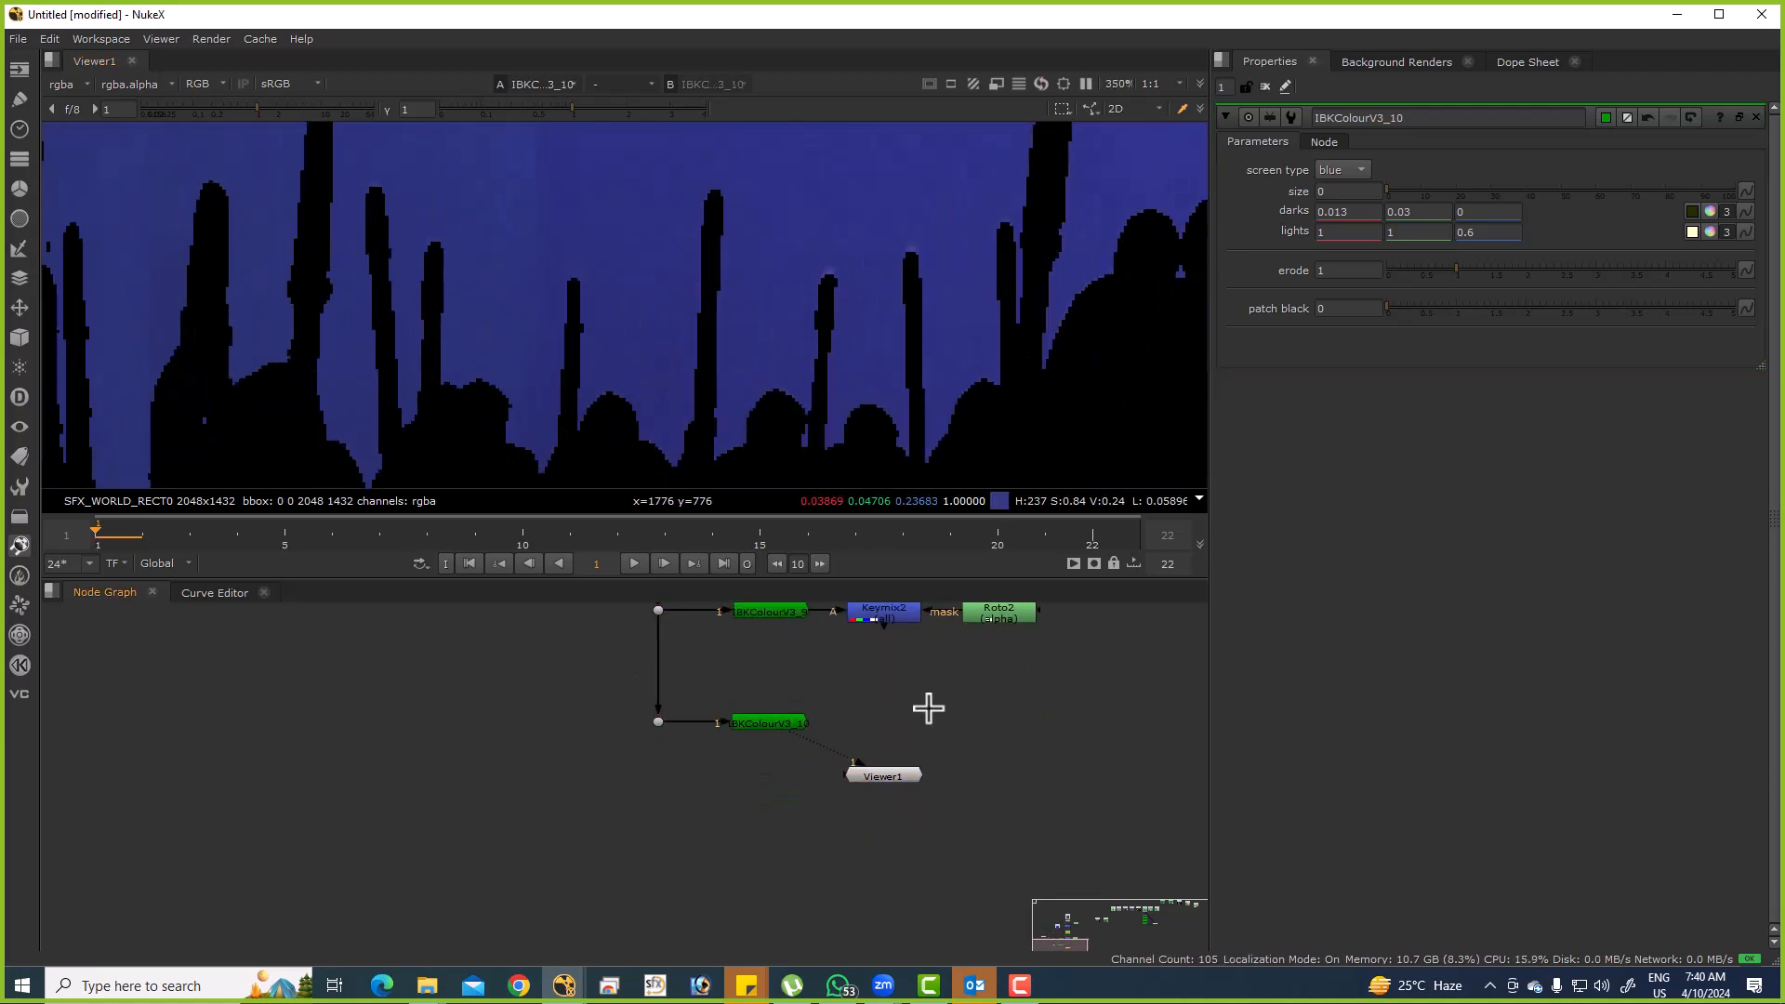
key(Tab)
text(keymix)
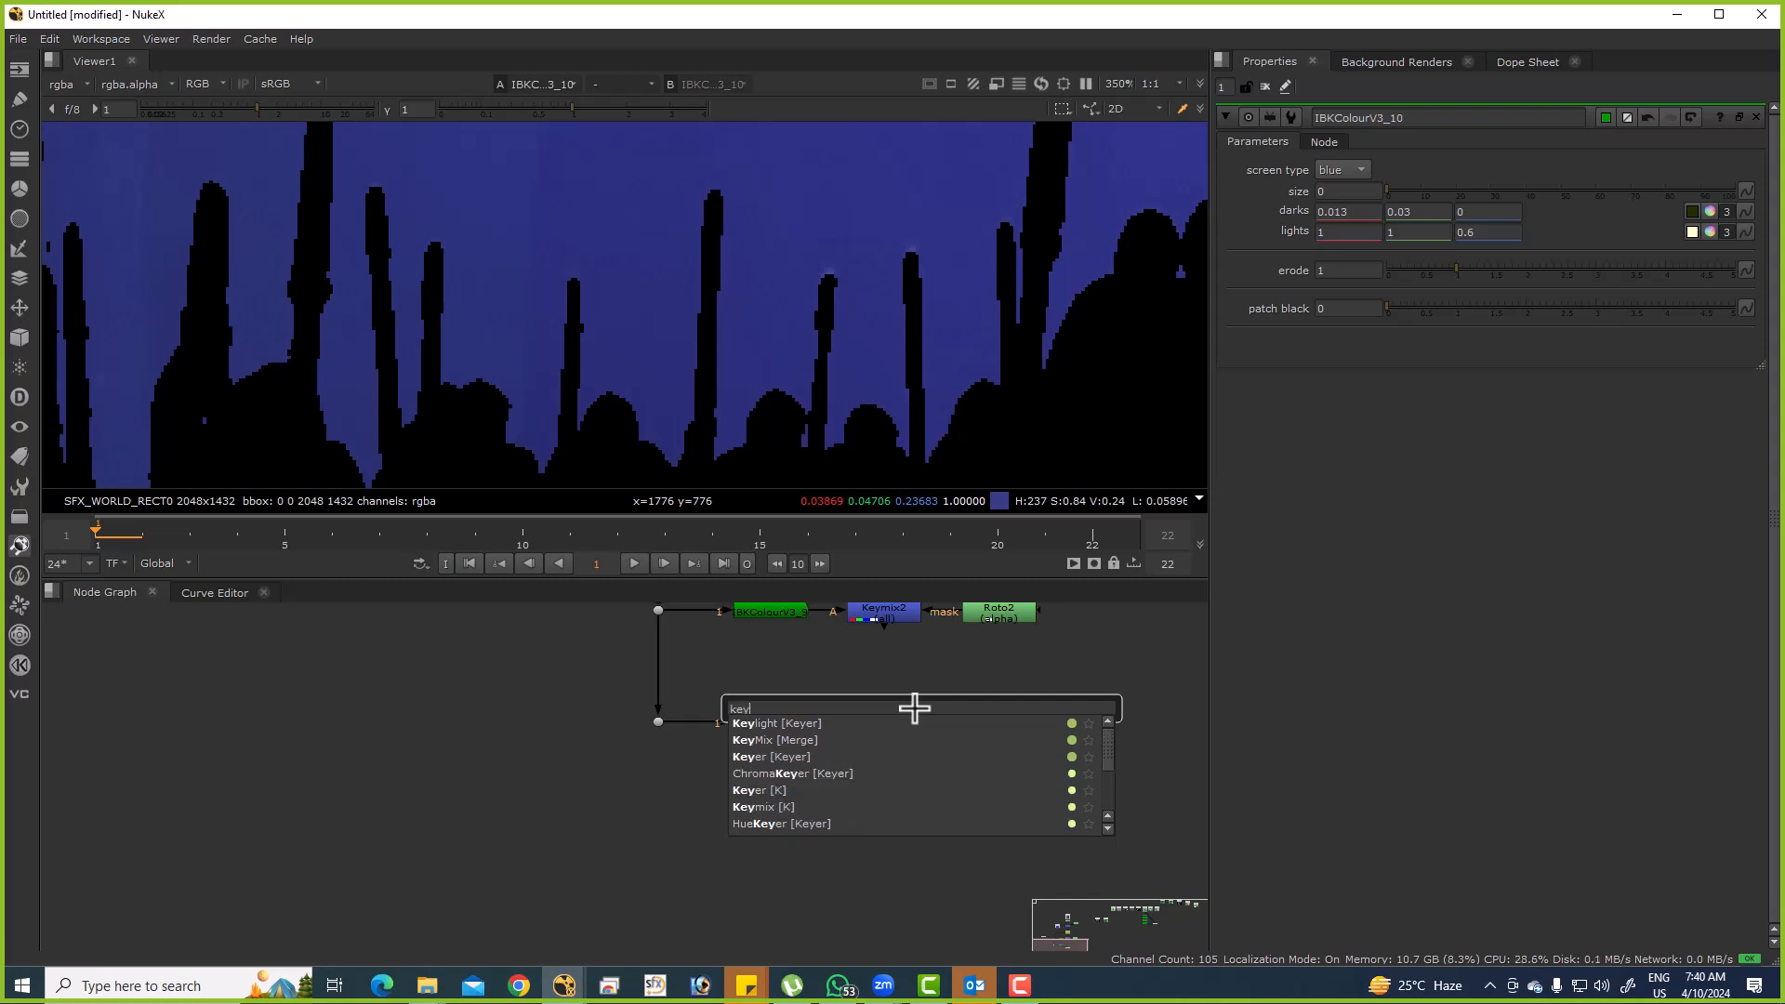
key(Return)
drag(895, 613, 887, 615)
drag(895, 712, 883, 716)
key(1)
Add a Roto node as the mask of Keymix3 and move the Viewer node further down.
drag(773, 712, 992, 699)
click(994, 695)
key(o)
drag(893, 777, 887, 876)
scroll(576, 334, up, 4)
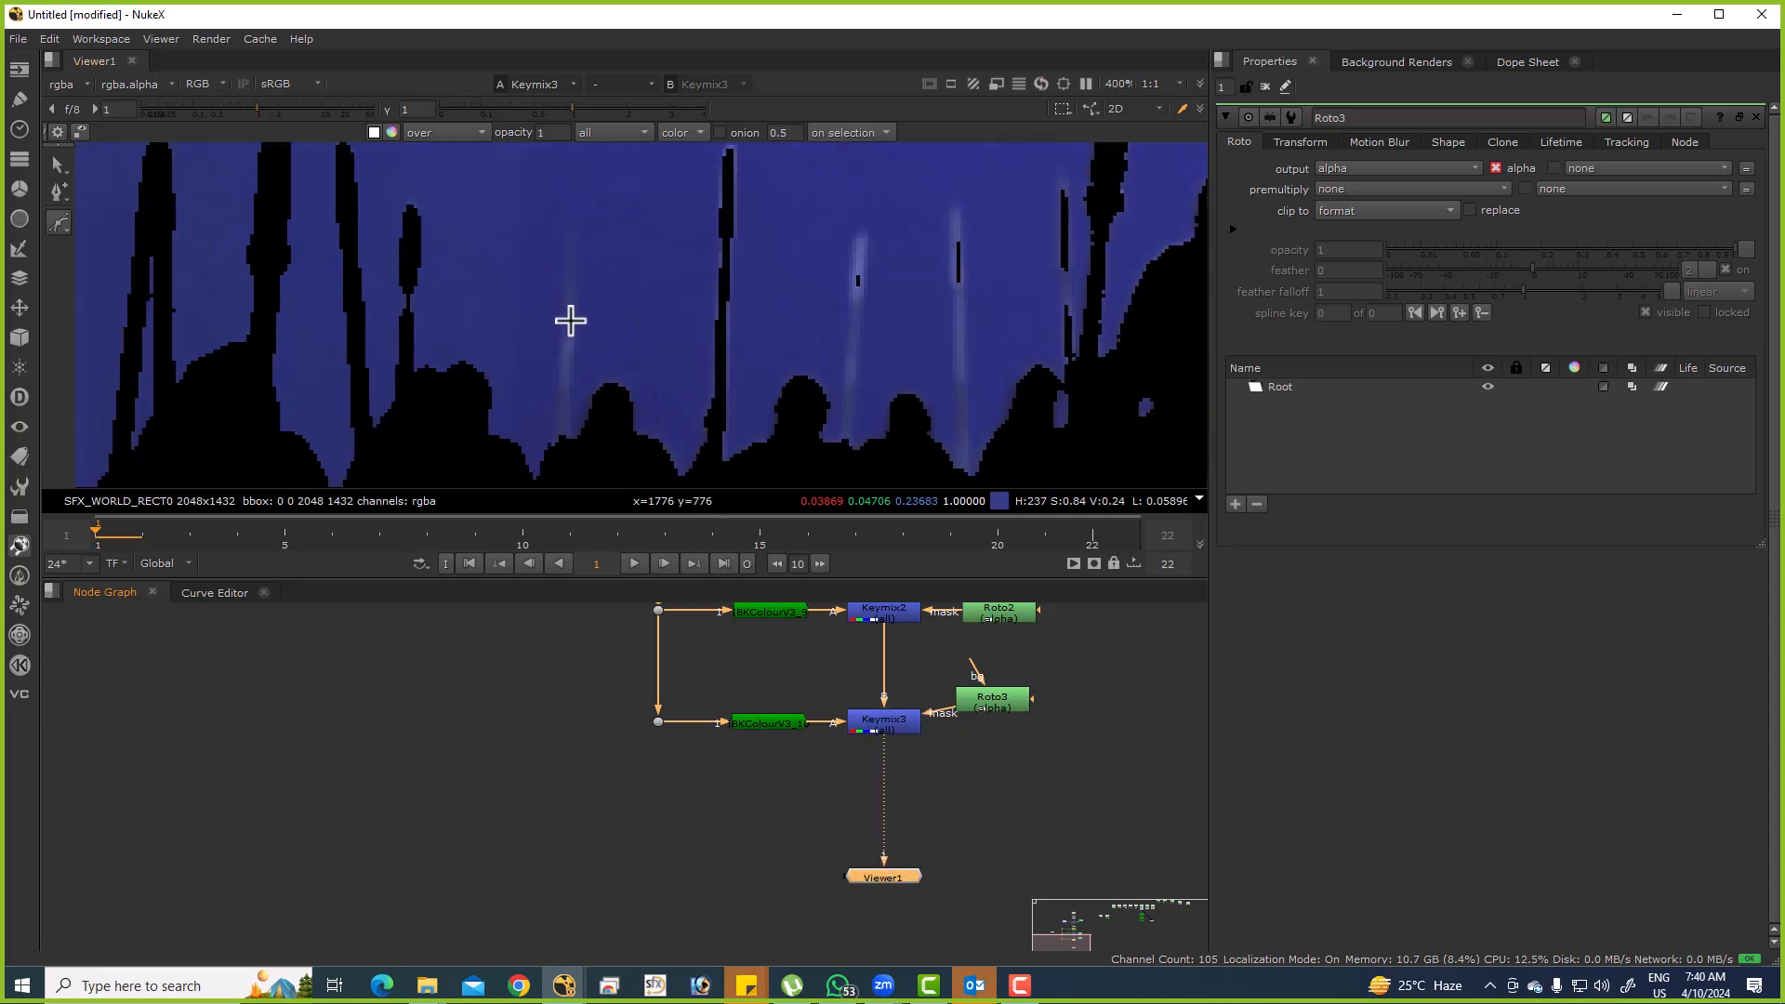
Examine the Keymix3 output for faint, semi-transparent spears across the crowd.
click(611, 301)
key(ctrl+z)
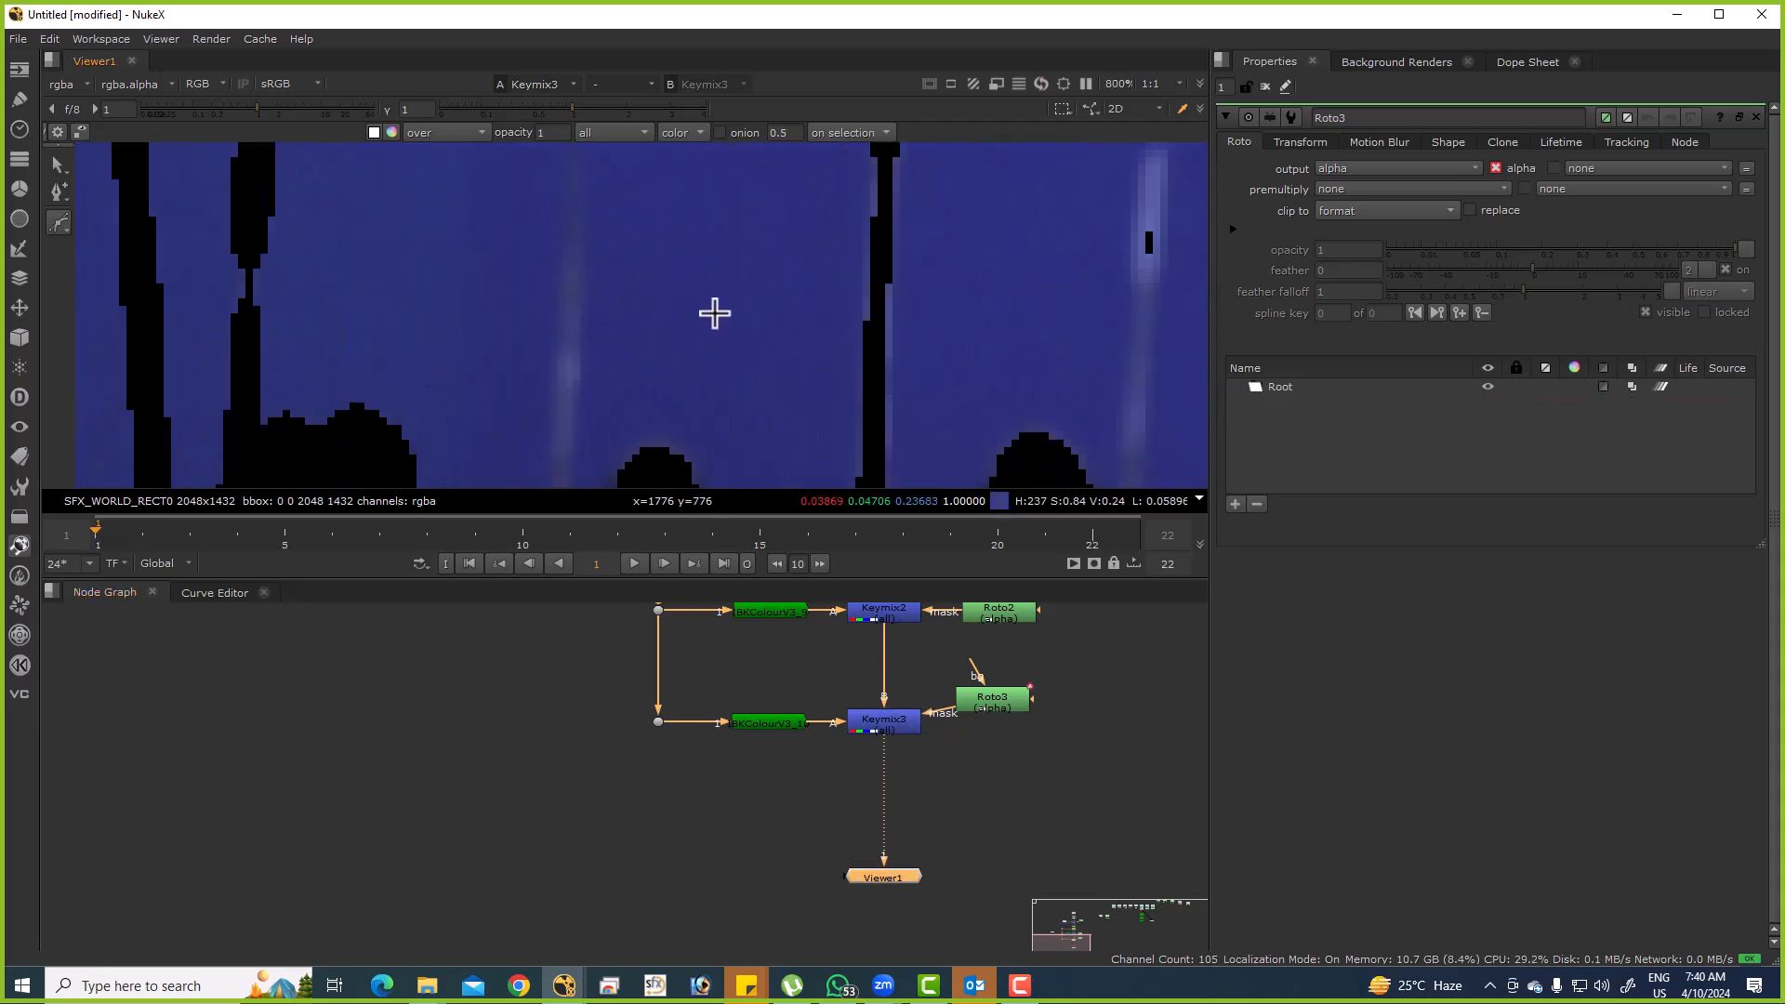
scroll(704, 321, down, 8)
scroll(713, 288, down, 2)
scroll(707, 211, up, 2)
scroll(749, 266, down, 3)
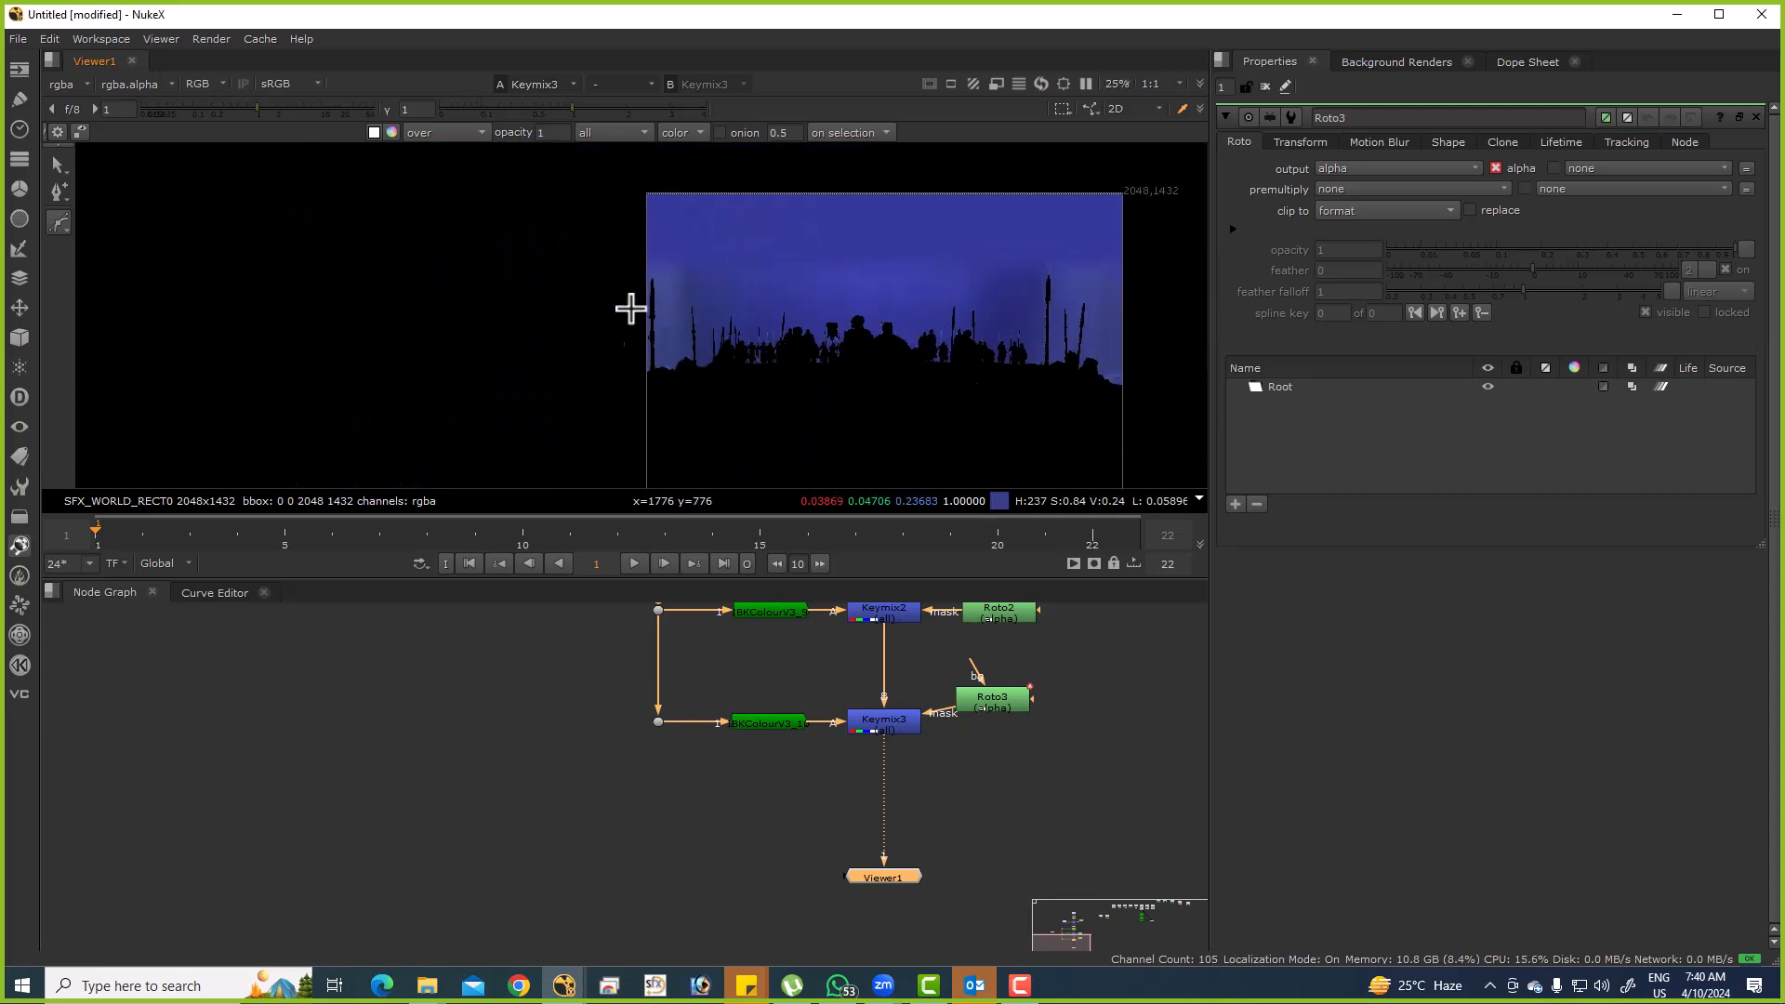
scroll(757, 303, up, 4)
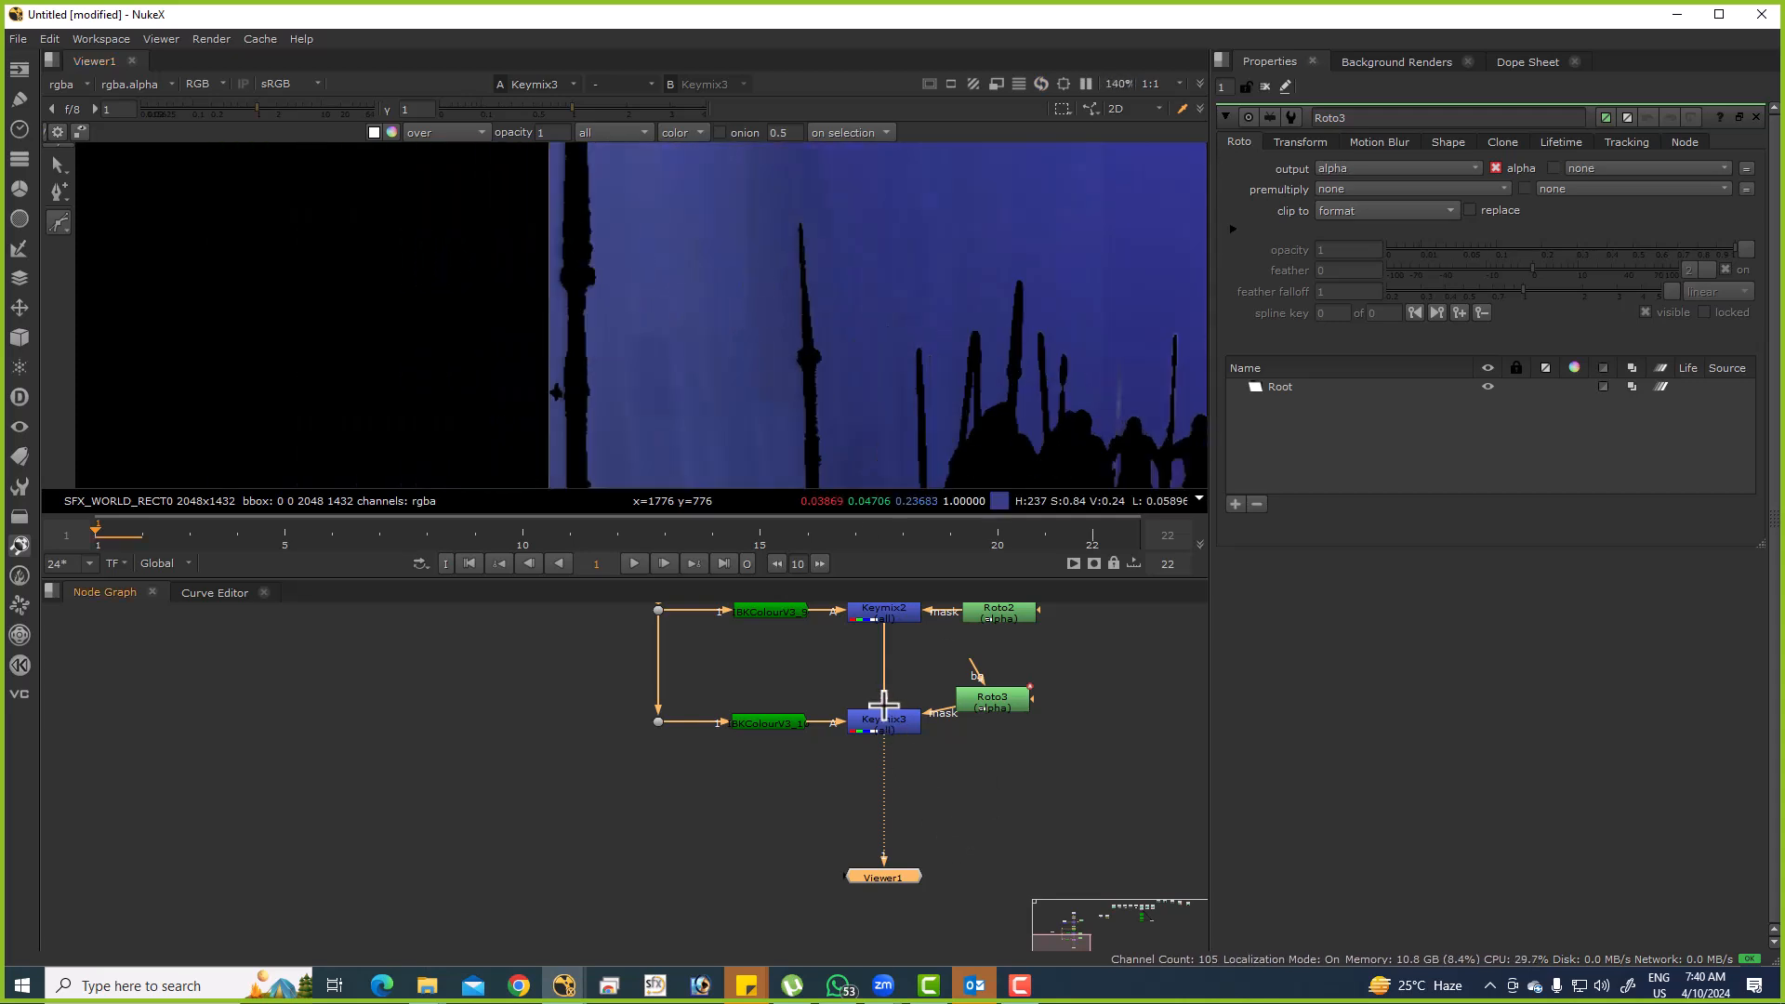
Draw a rectangular mask shape in Roto3 over the faint spears in the left half of the crowd.
click(1012, 697)
scroll(499, 301, down, 3)
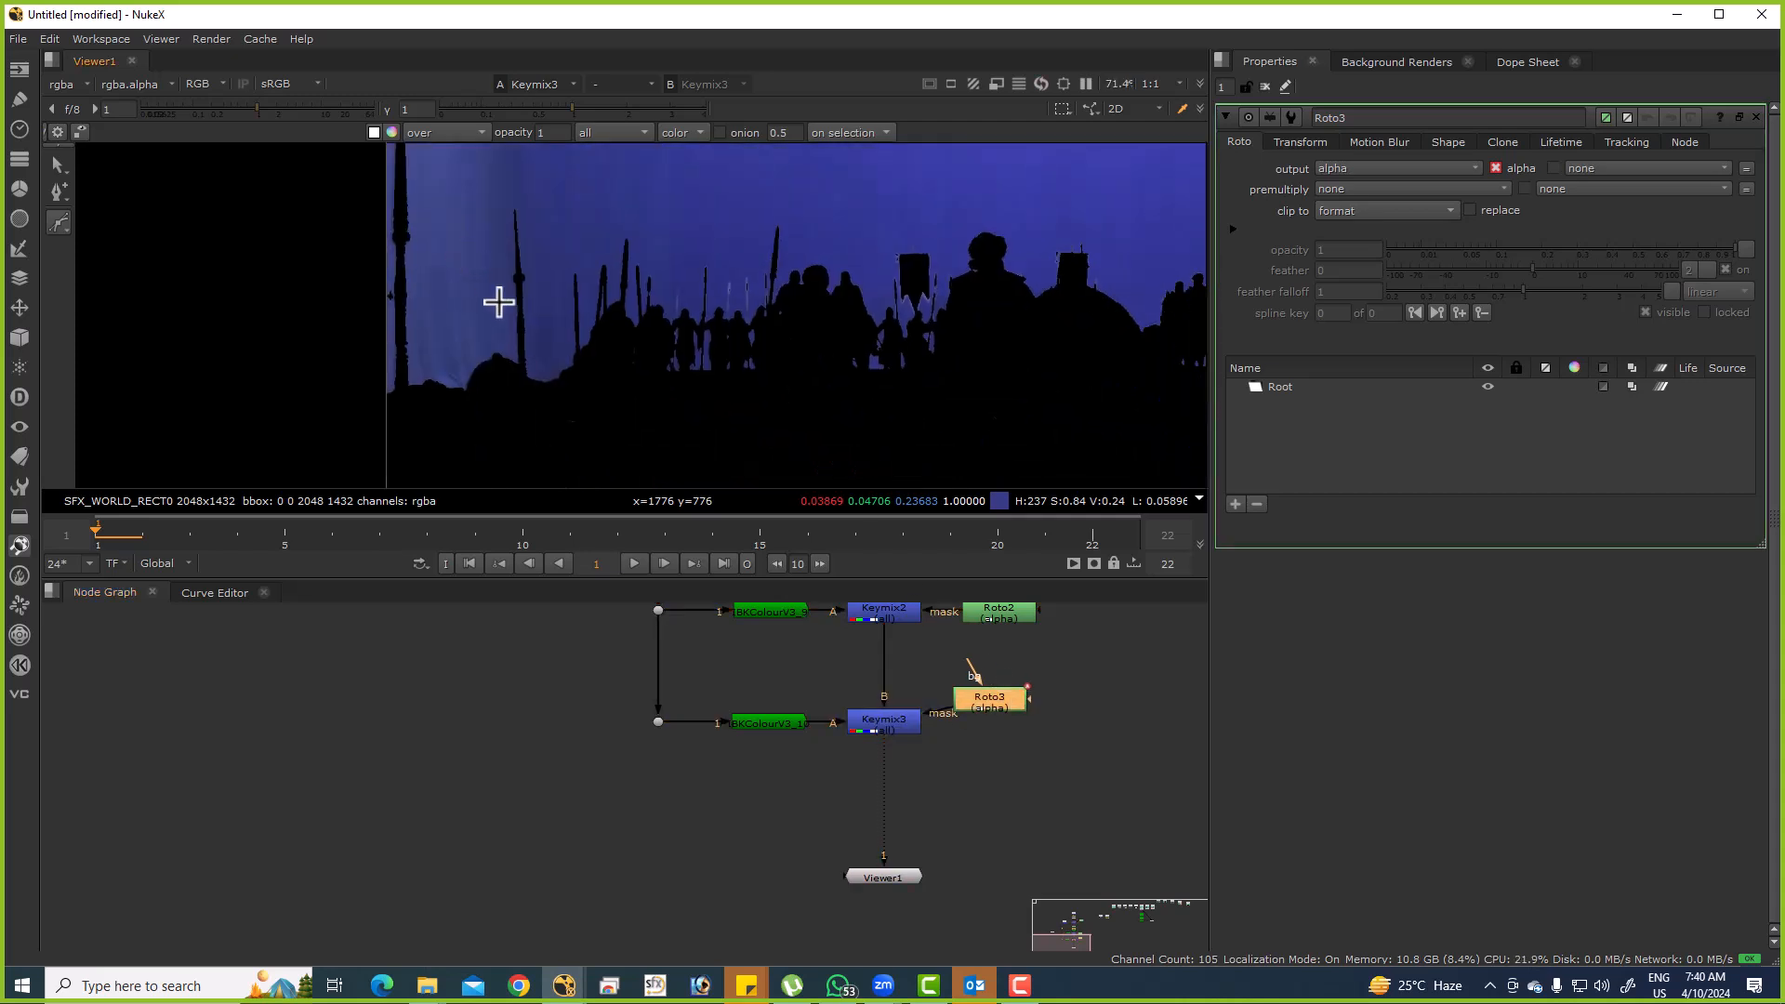
drag(64, 221, 119, 302)
scroll(734, 291, up, 5)
drag(717, 371, 818, 523)
scroll(836, 265, down, 3)
Reshape the Roto3 rectangle's corners to enclose the spears, seated figures and hanging banner up to the large turbaned figure.
drag(815, 211, 860, 172)
drag(815, 409, 871, 410)
drag(853, 170, 984, 168)
drag(676, 212, 677, 163)
drag(867, 407, 1128, 418)
click(902, 202)
drag(902, 202, 1026, 193)
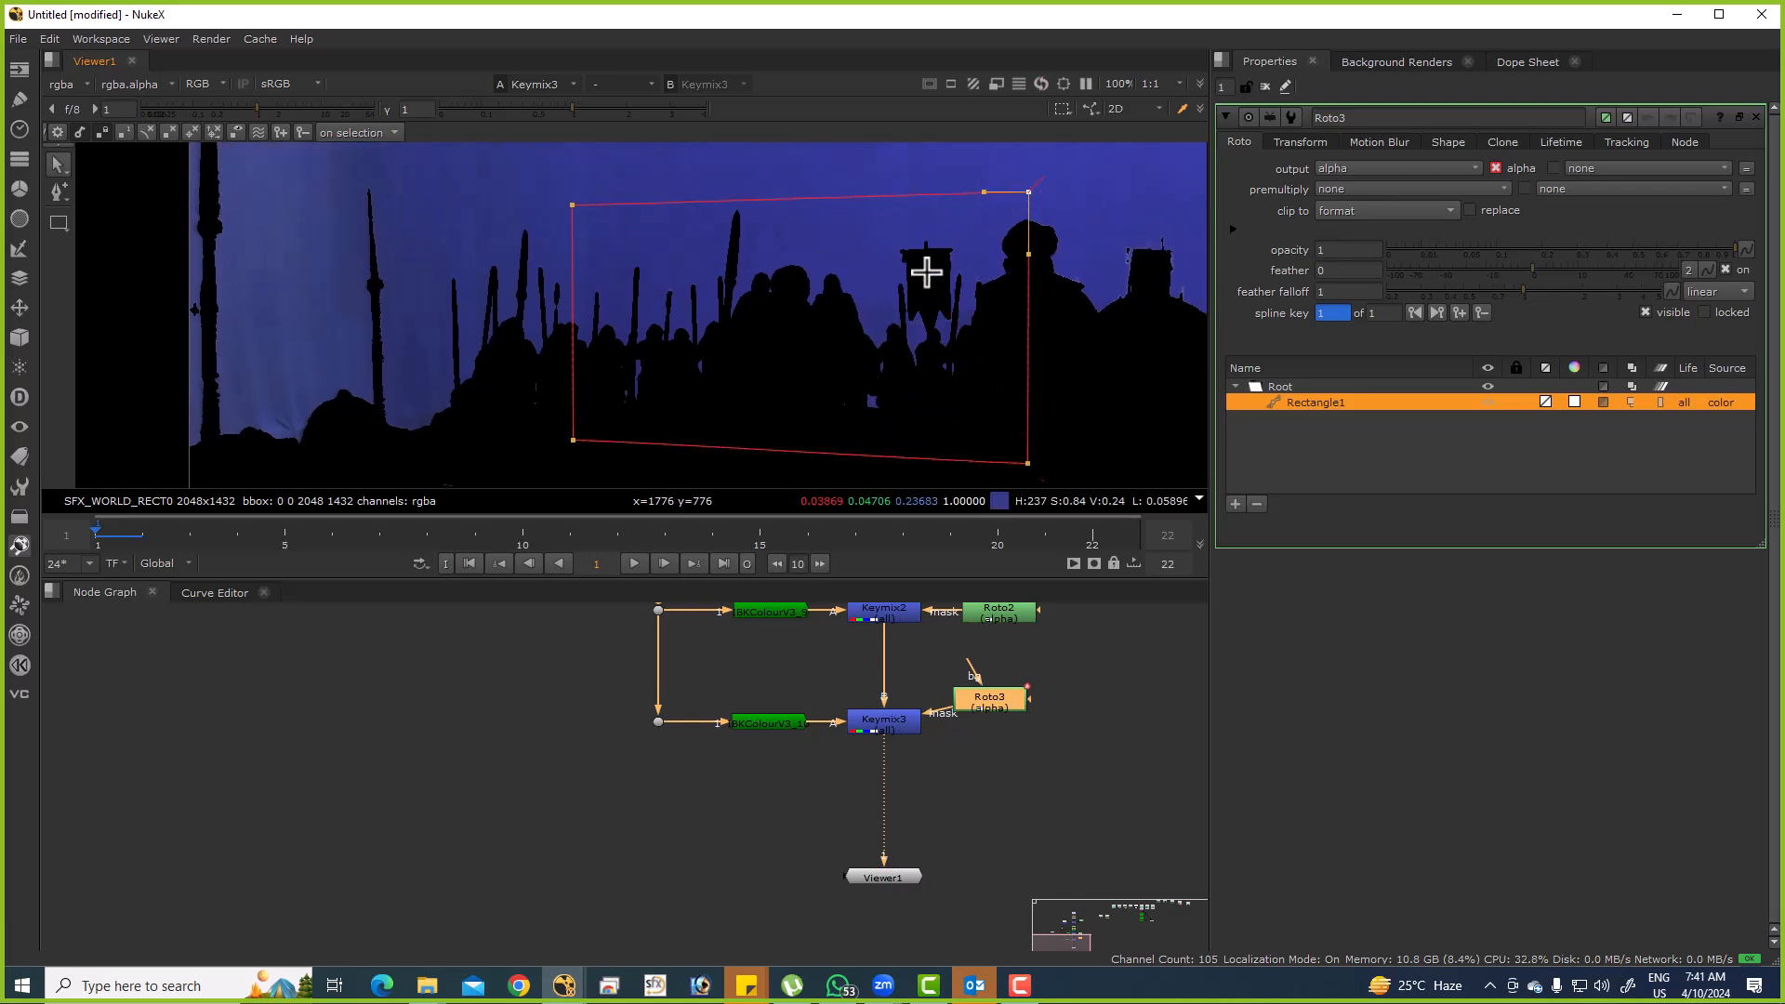
Examine the Keymix3 result inside the mask and along the right half of the crowd with the roto overlay hidden.
scroll(927, 272, up, 8)
scroll(1084, 251, down, 7)
click(1016, 332)
scroll(1004, 299, down, 3)
drag(1062, 309, 733, 280)
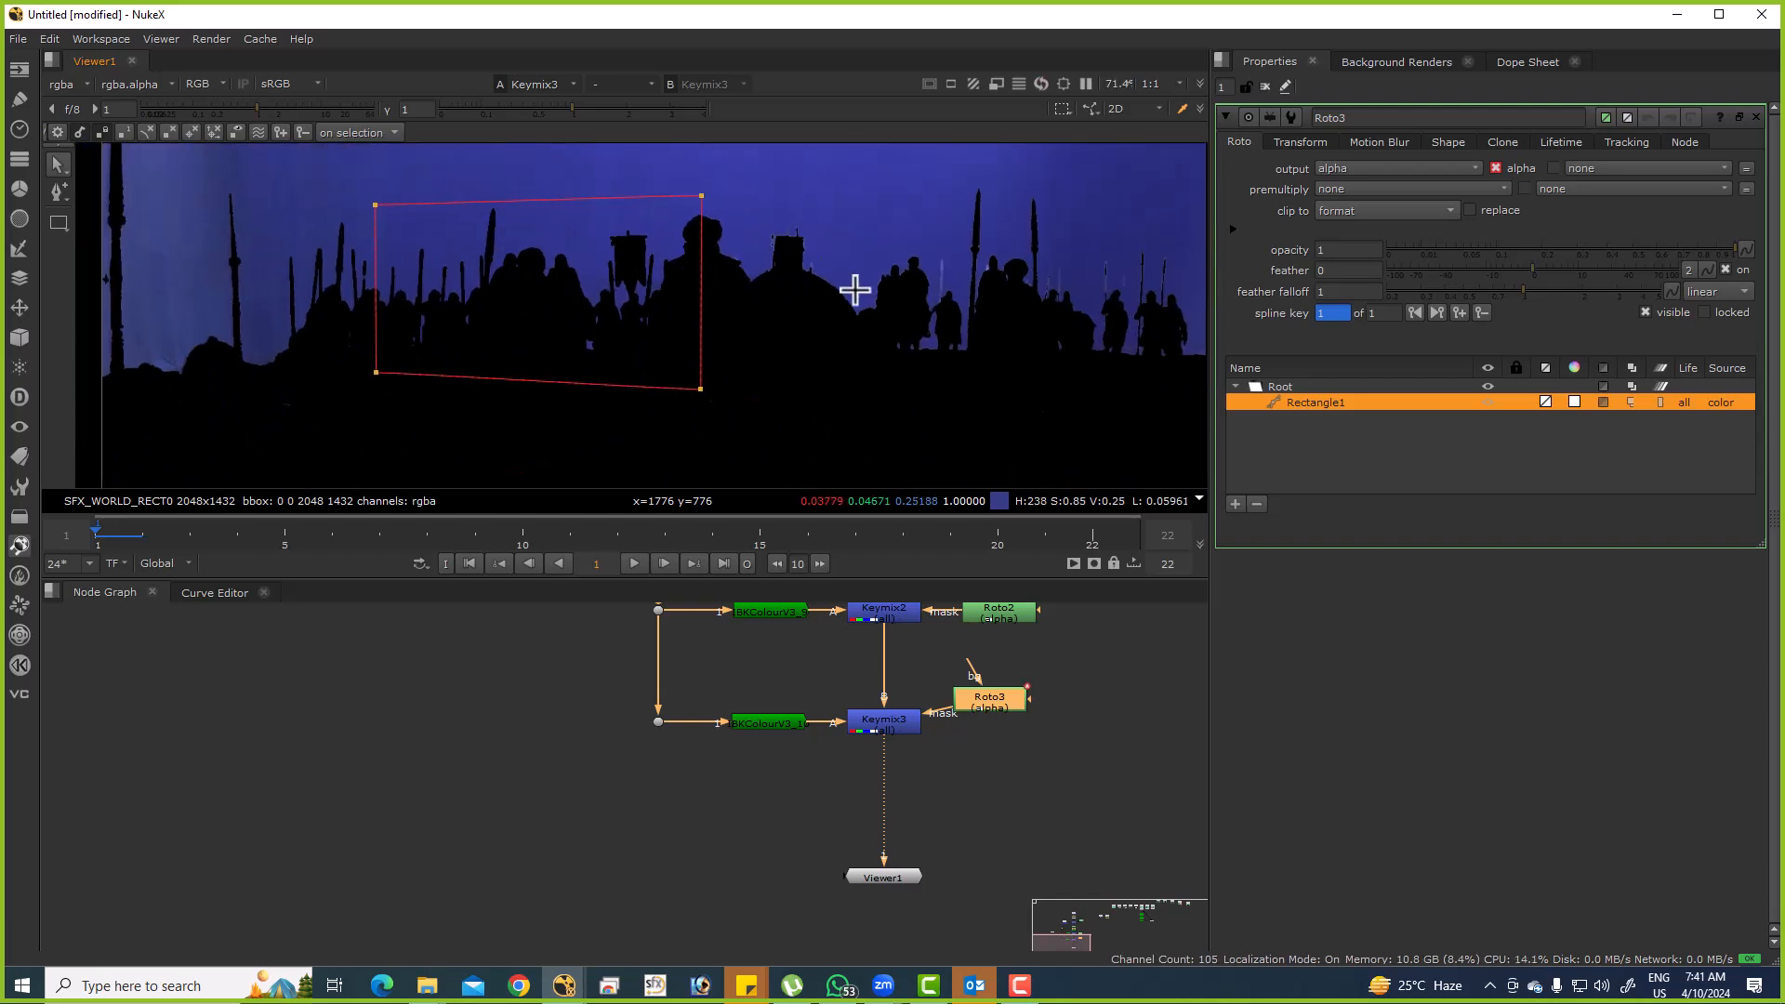
click(896, 322)
key(o)
scroll(656, 176, up, 2)
drag(656, 177, 1004, 370)
Open the IBKColourV3_10 settings and inspect its output on the thin spears right of the domed shape.
double_click(887, 685)
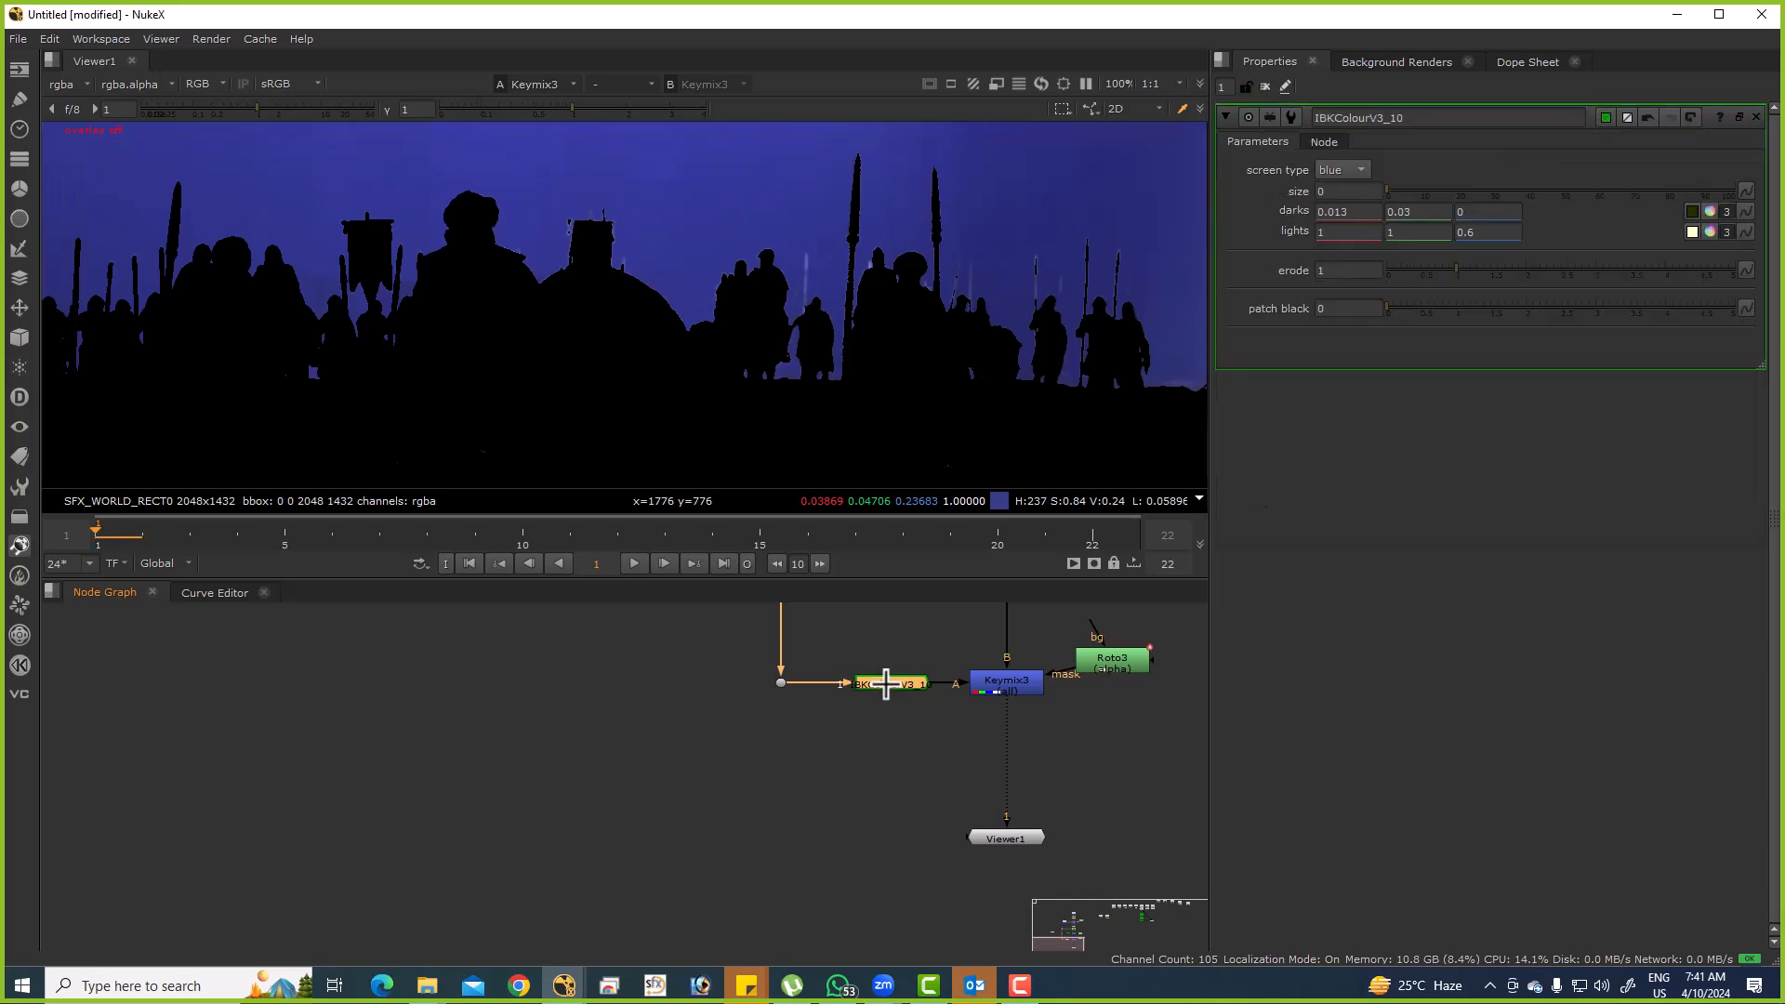
key(1)
scroll(810, 295, up, 4)
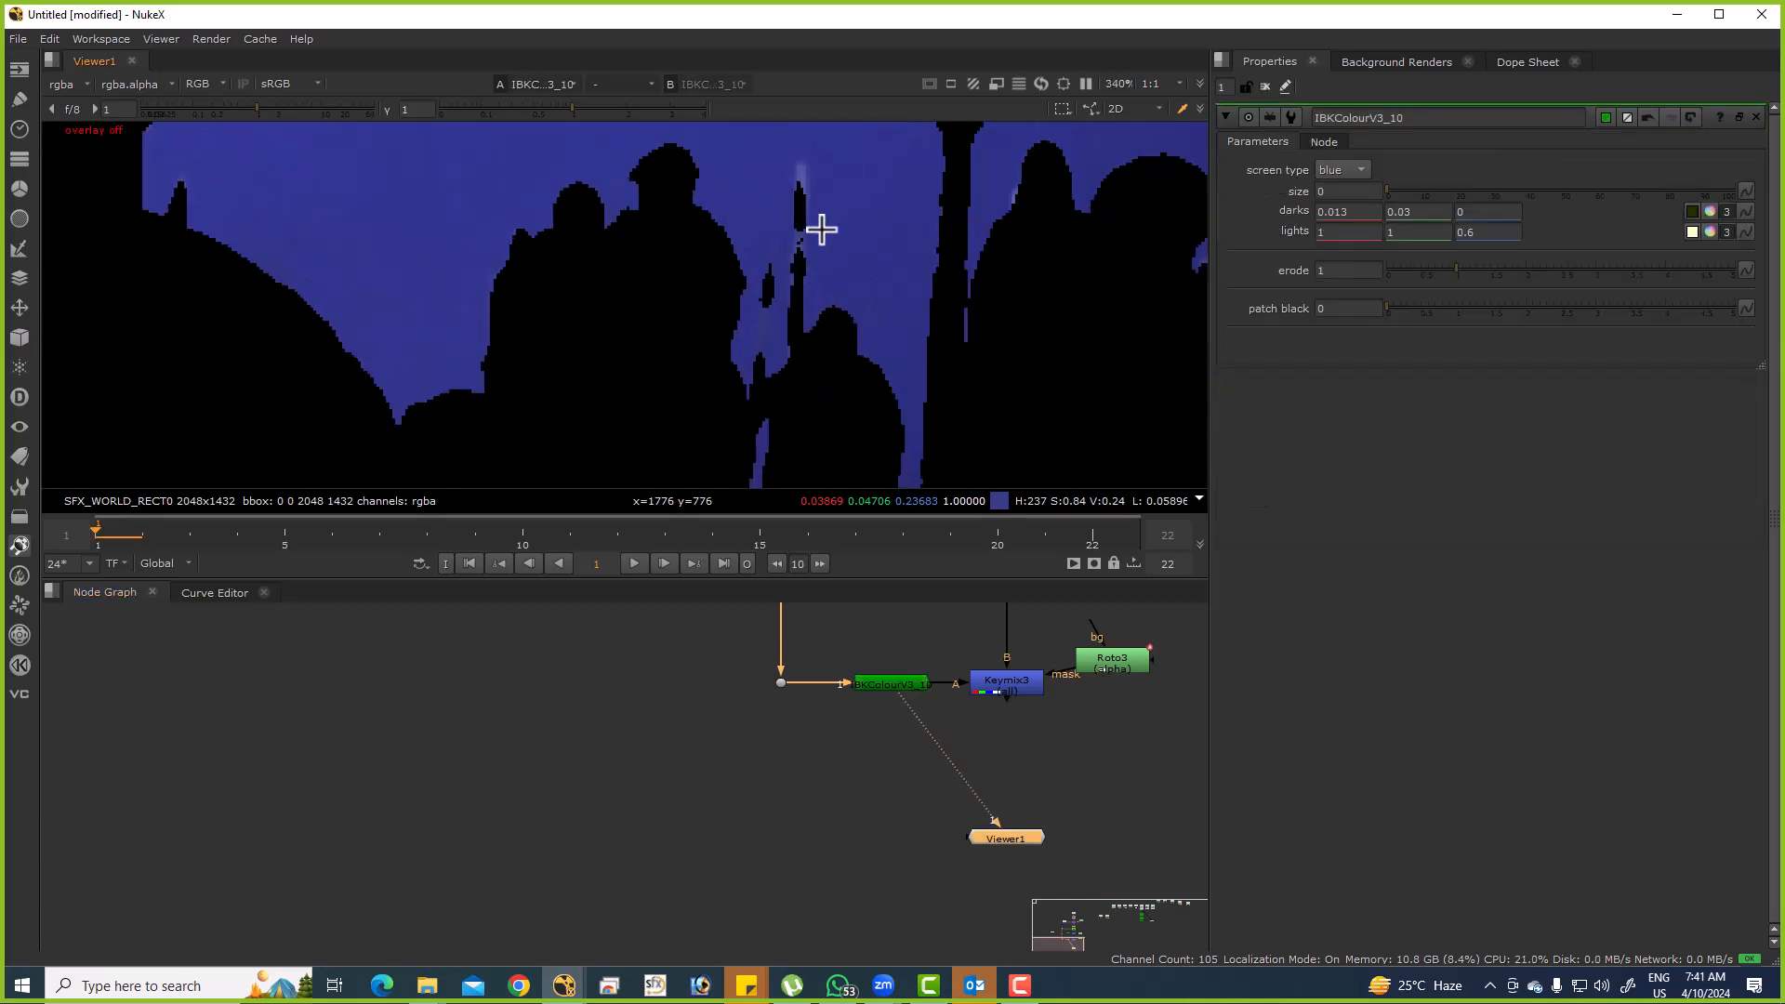
scroll(884, 706, down, 3)
Duplicate IBKColourV3_10 below the original, connect the copy to the source pipe through a new dot, and view it.
click(893, 698)
key(m)
mouse_move(811, 702)
mouse_down()
mouse_move(800, 740)
mouse_move(820, 698)
mouse_up()
drag(804, 767, 825, 776)
click(823, 740)
drag(837, 781, 887, 763)
click(884, 758)
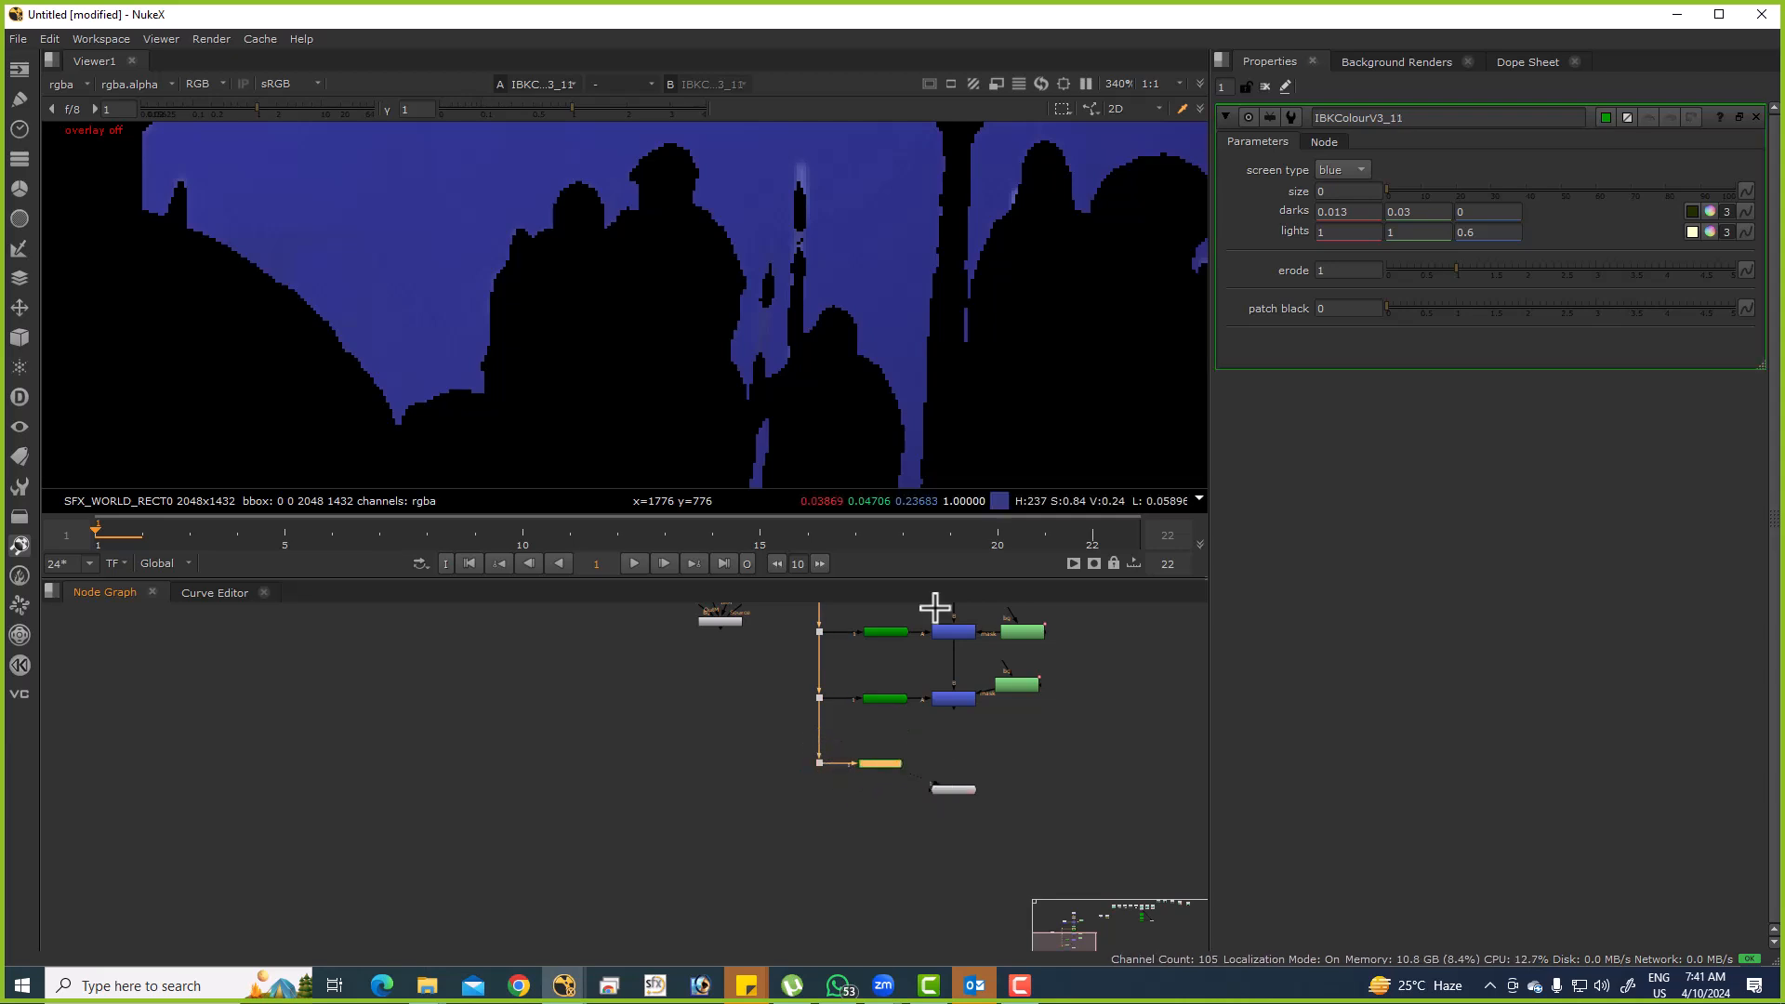
Set the darks of IBKColourV3_11 to 0.009 red, 0.05 green and 0.01 blue.
scroll(786, 230, up, 2)
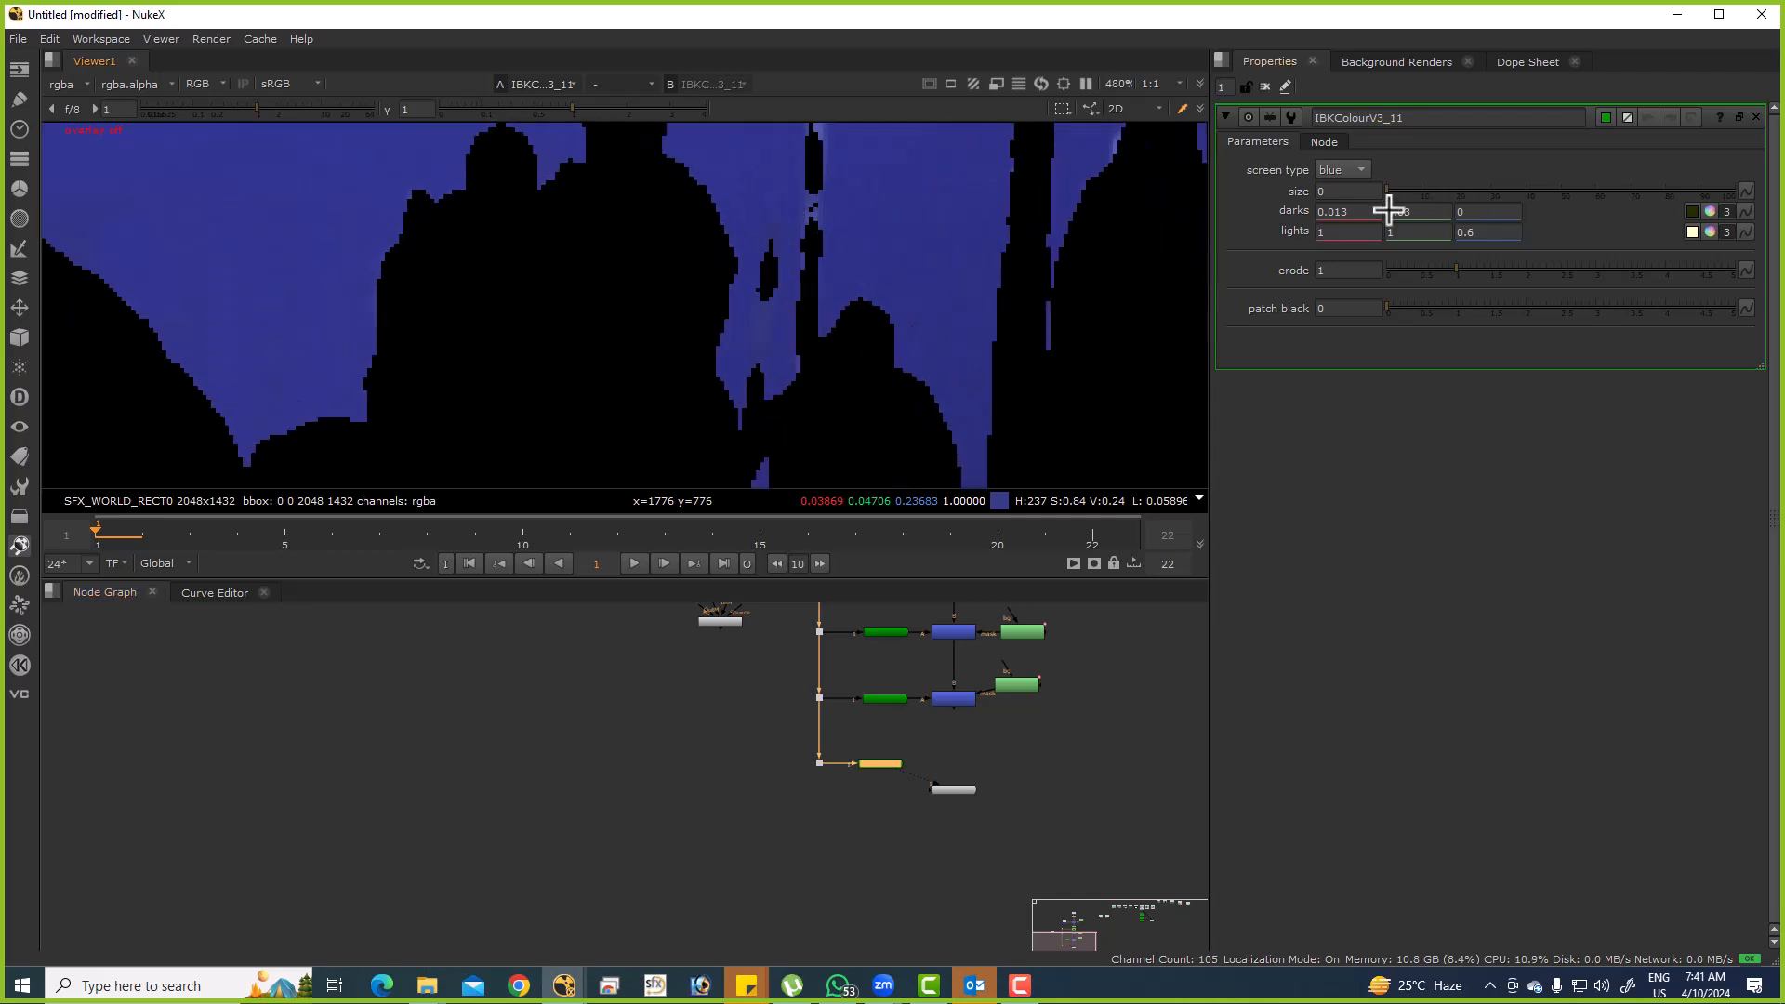
key(Up)
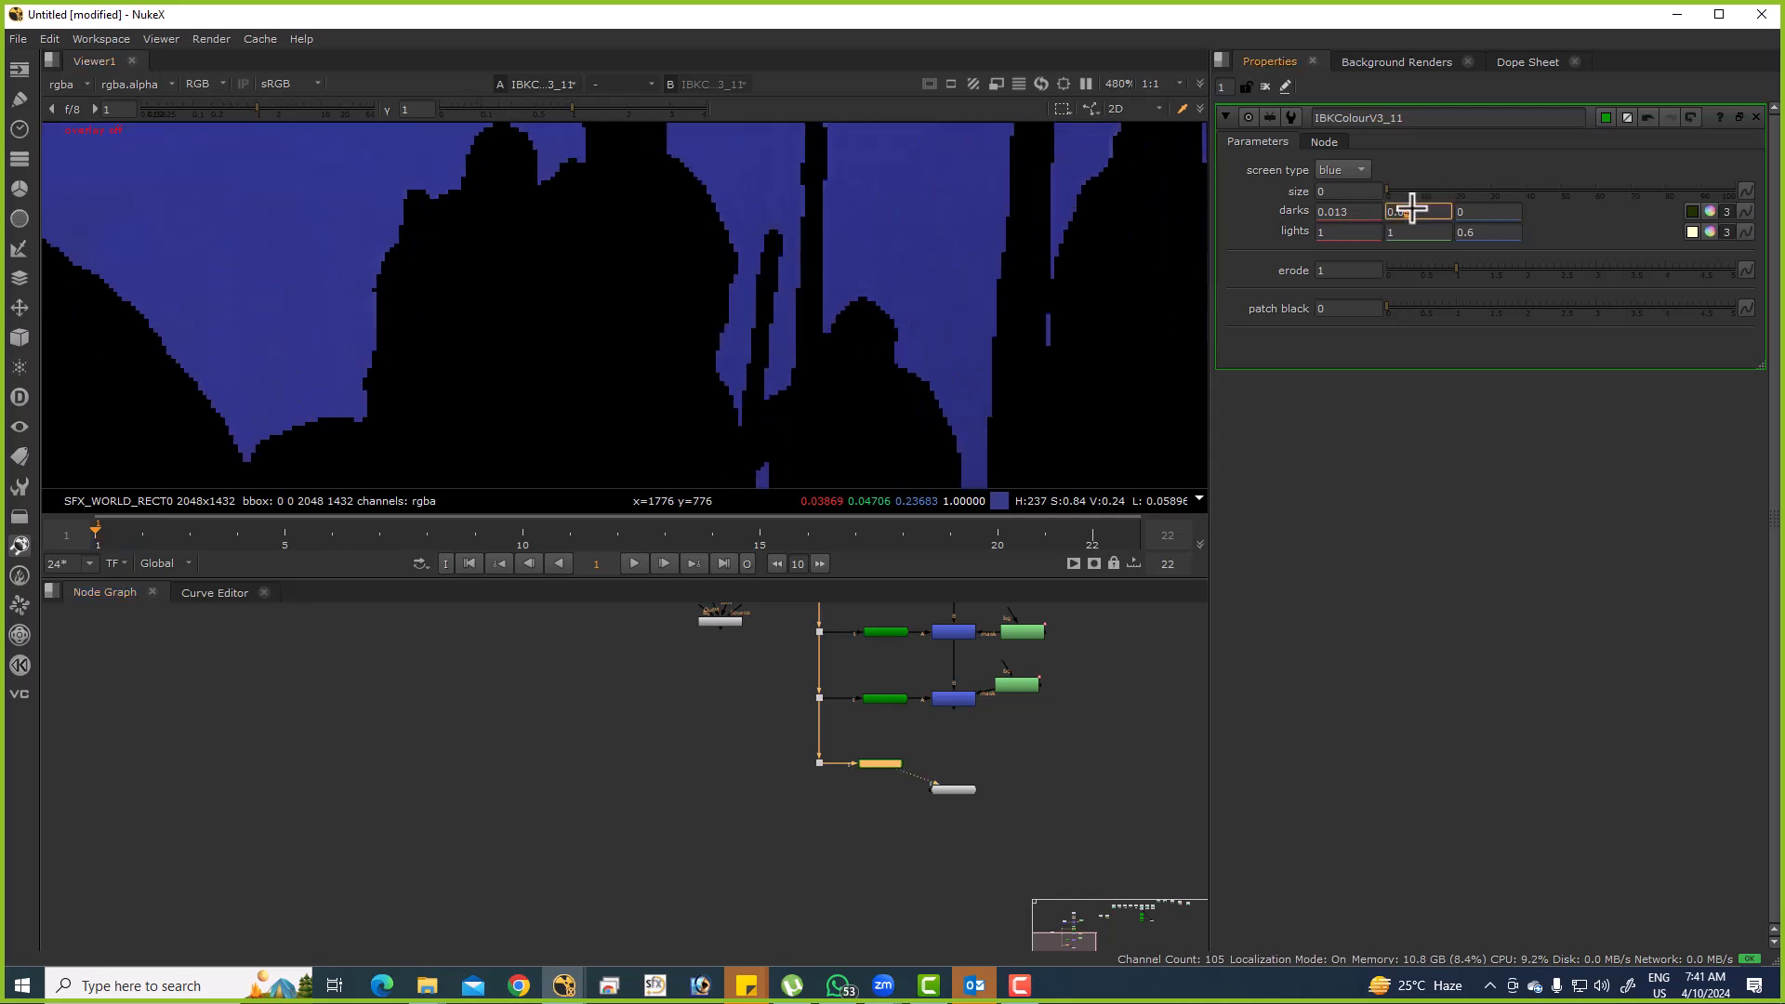
scroll(967, 319, down, 2)
drag(994, 292, 876, 320)
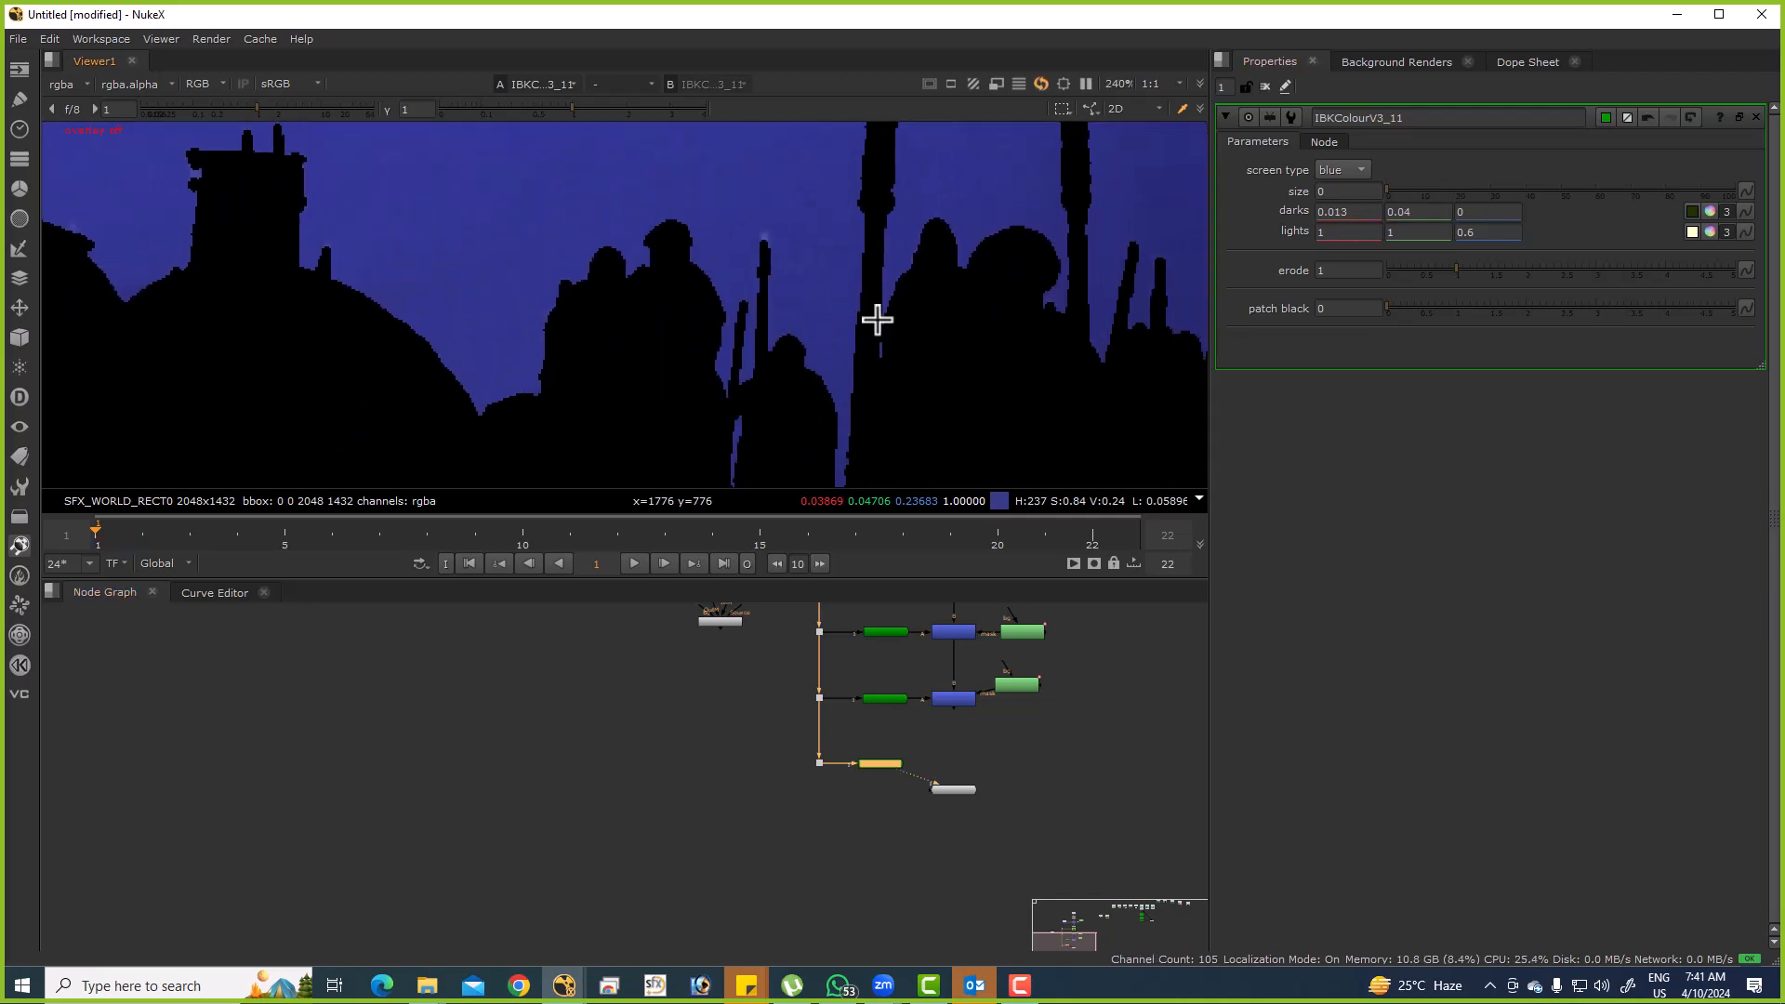
key(Up)
click(1341, 212)
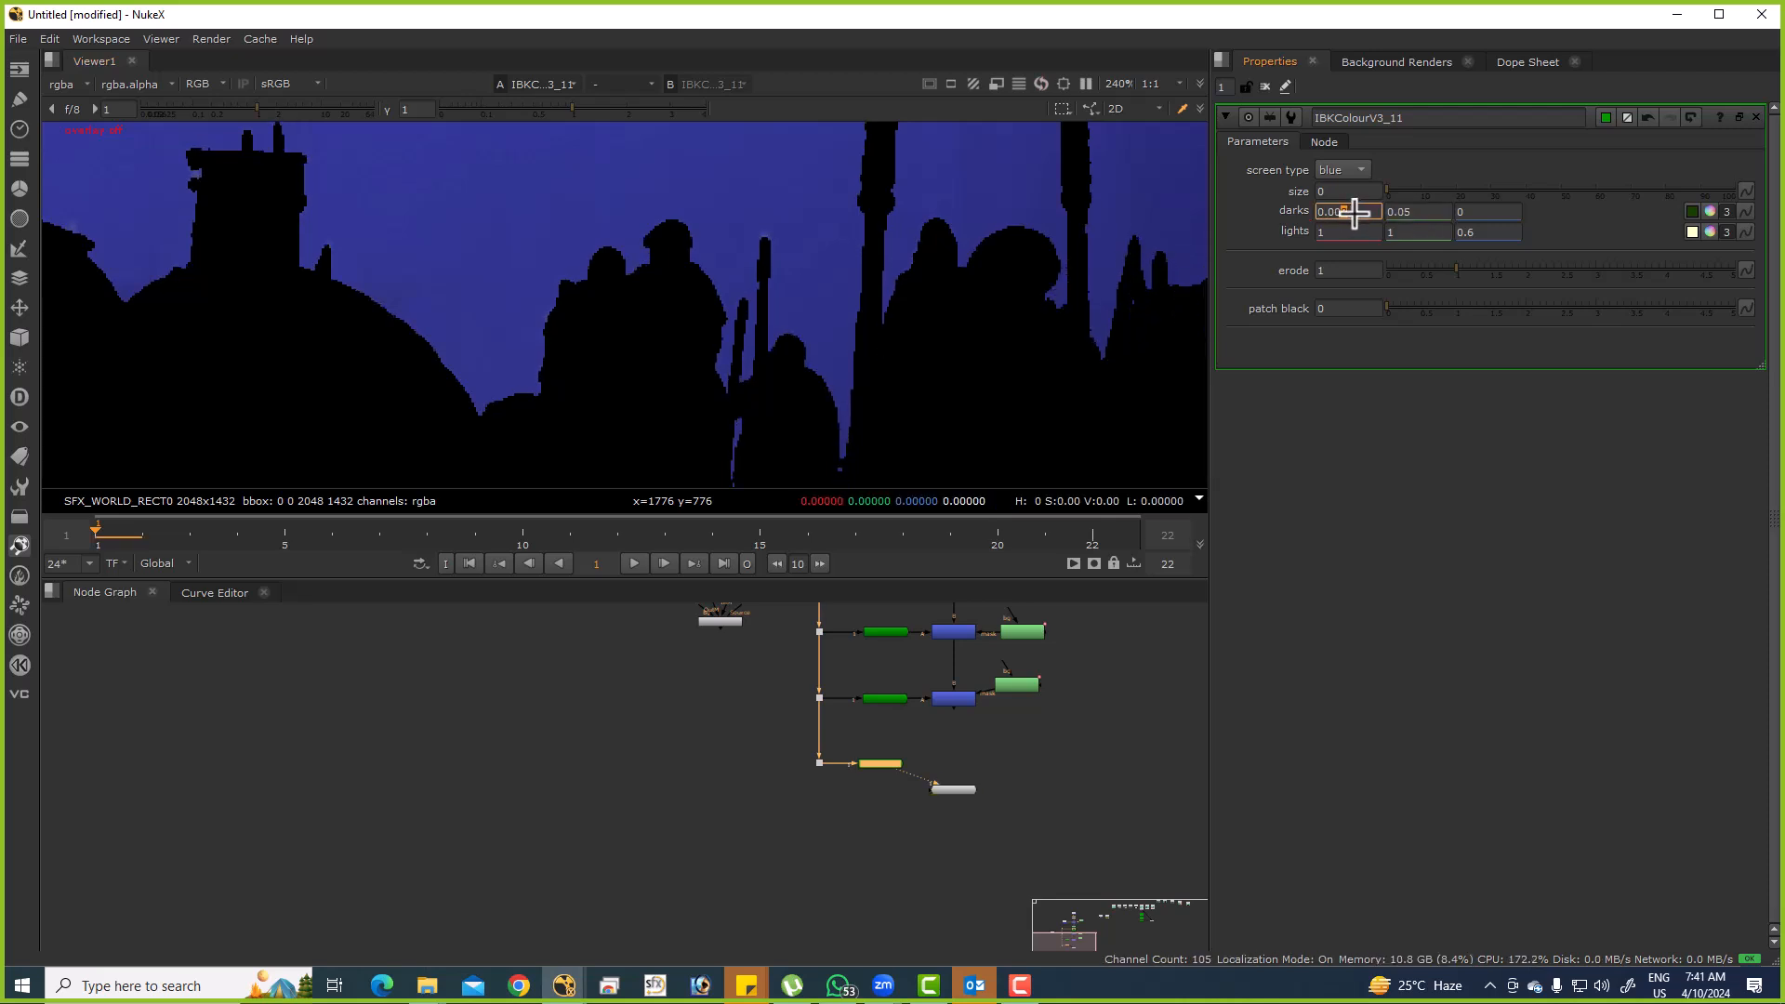
key(Up)
key(Down)
key(Right)
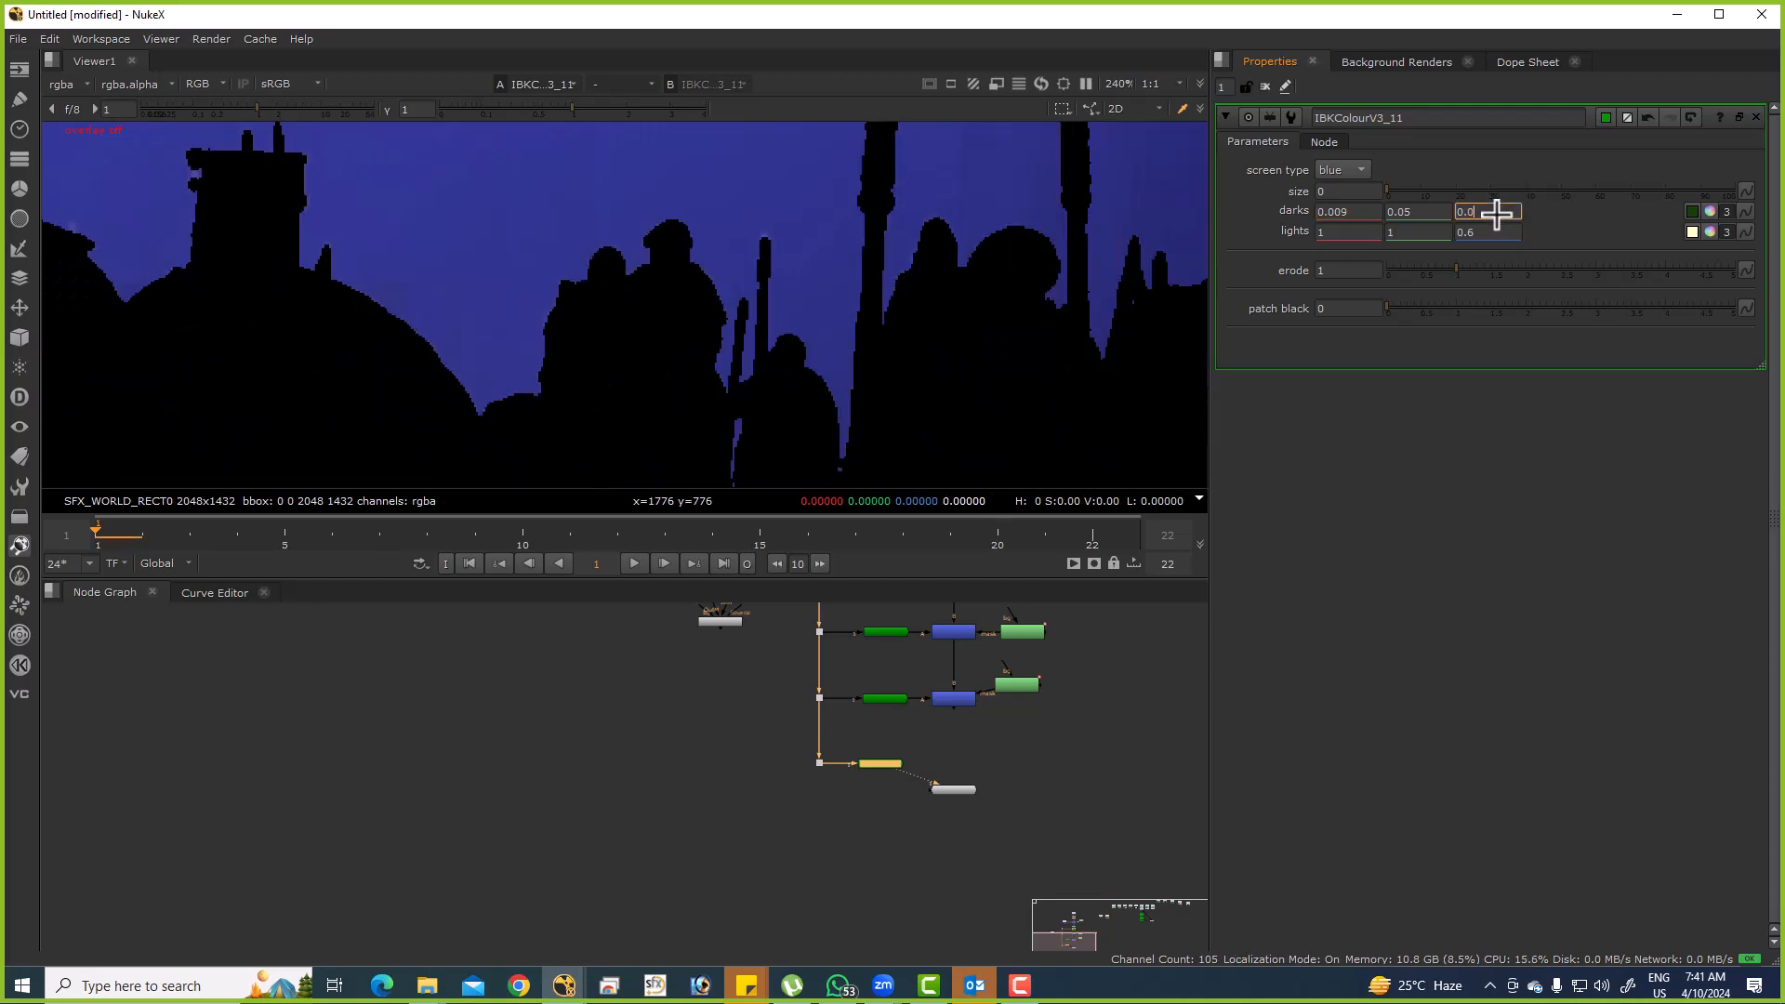
key(Down)
key(Up)
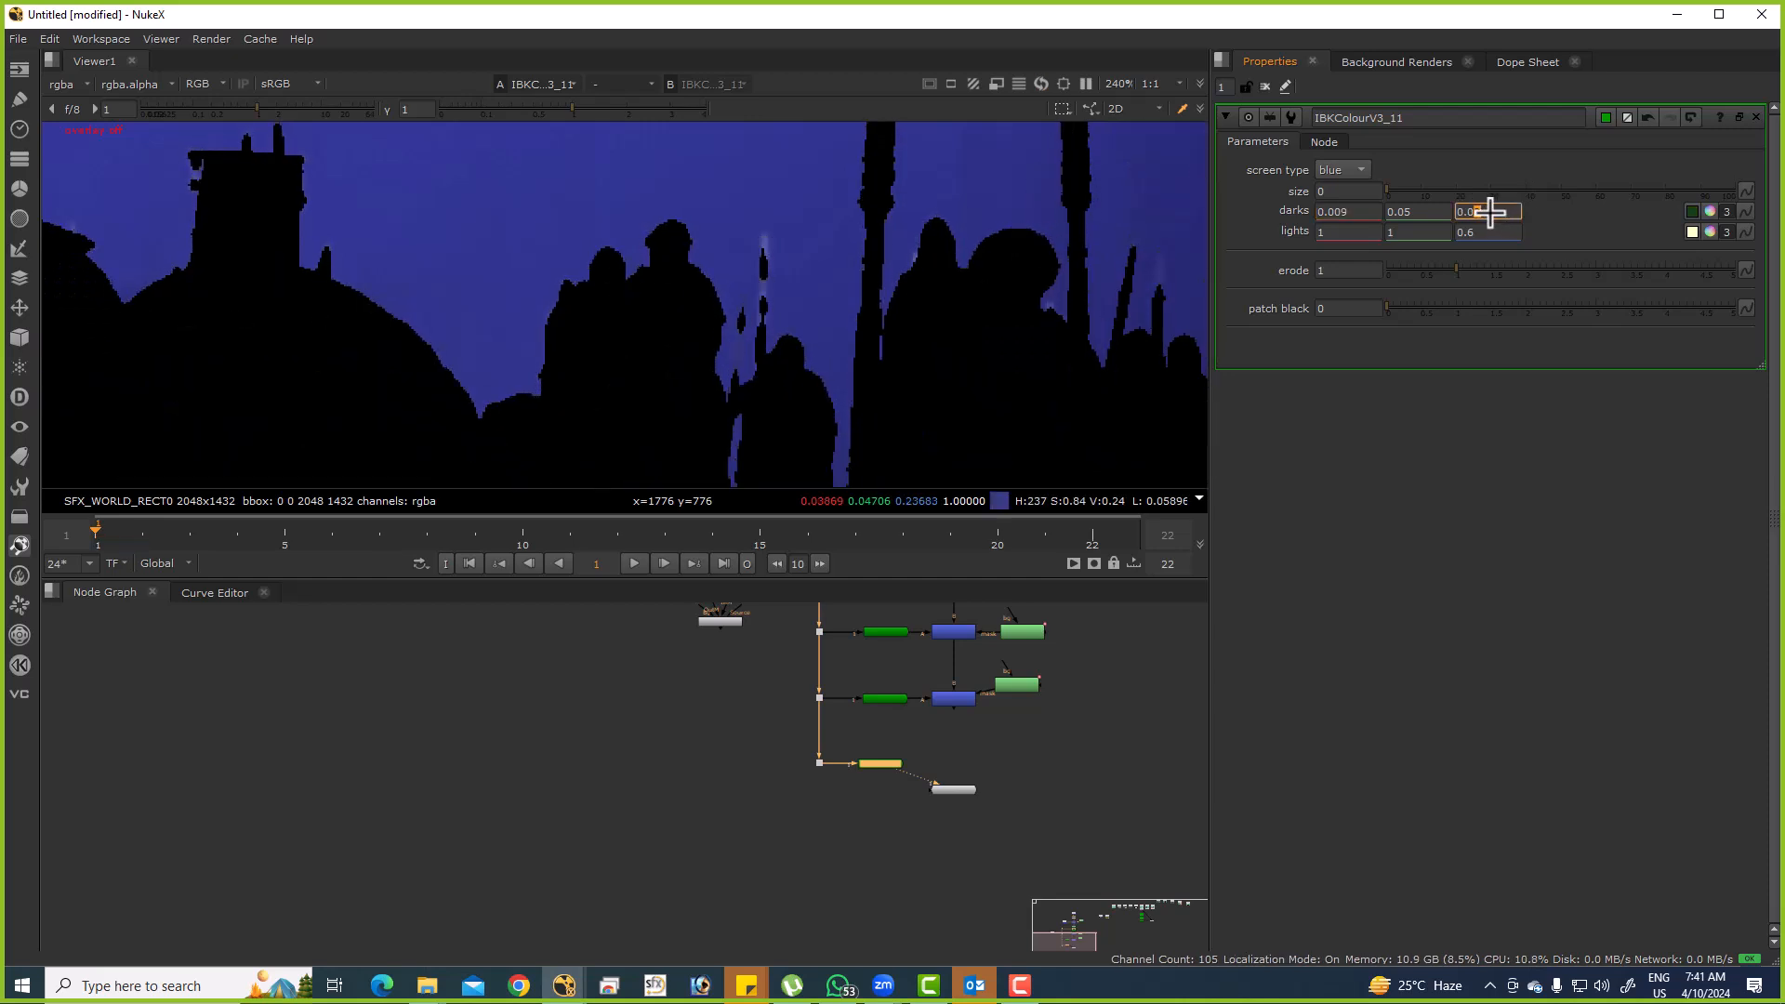
Refine the darks of IBKColourV3_11 to 0.06 green and 0.006 red.
click(1414, 208)
key(Down)
key(Up)
key(Up)
key(Up)
key(Down)
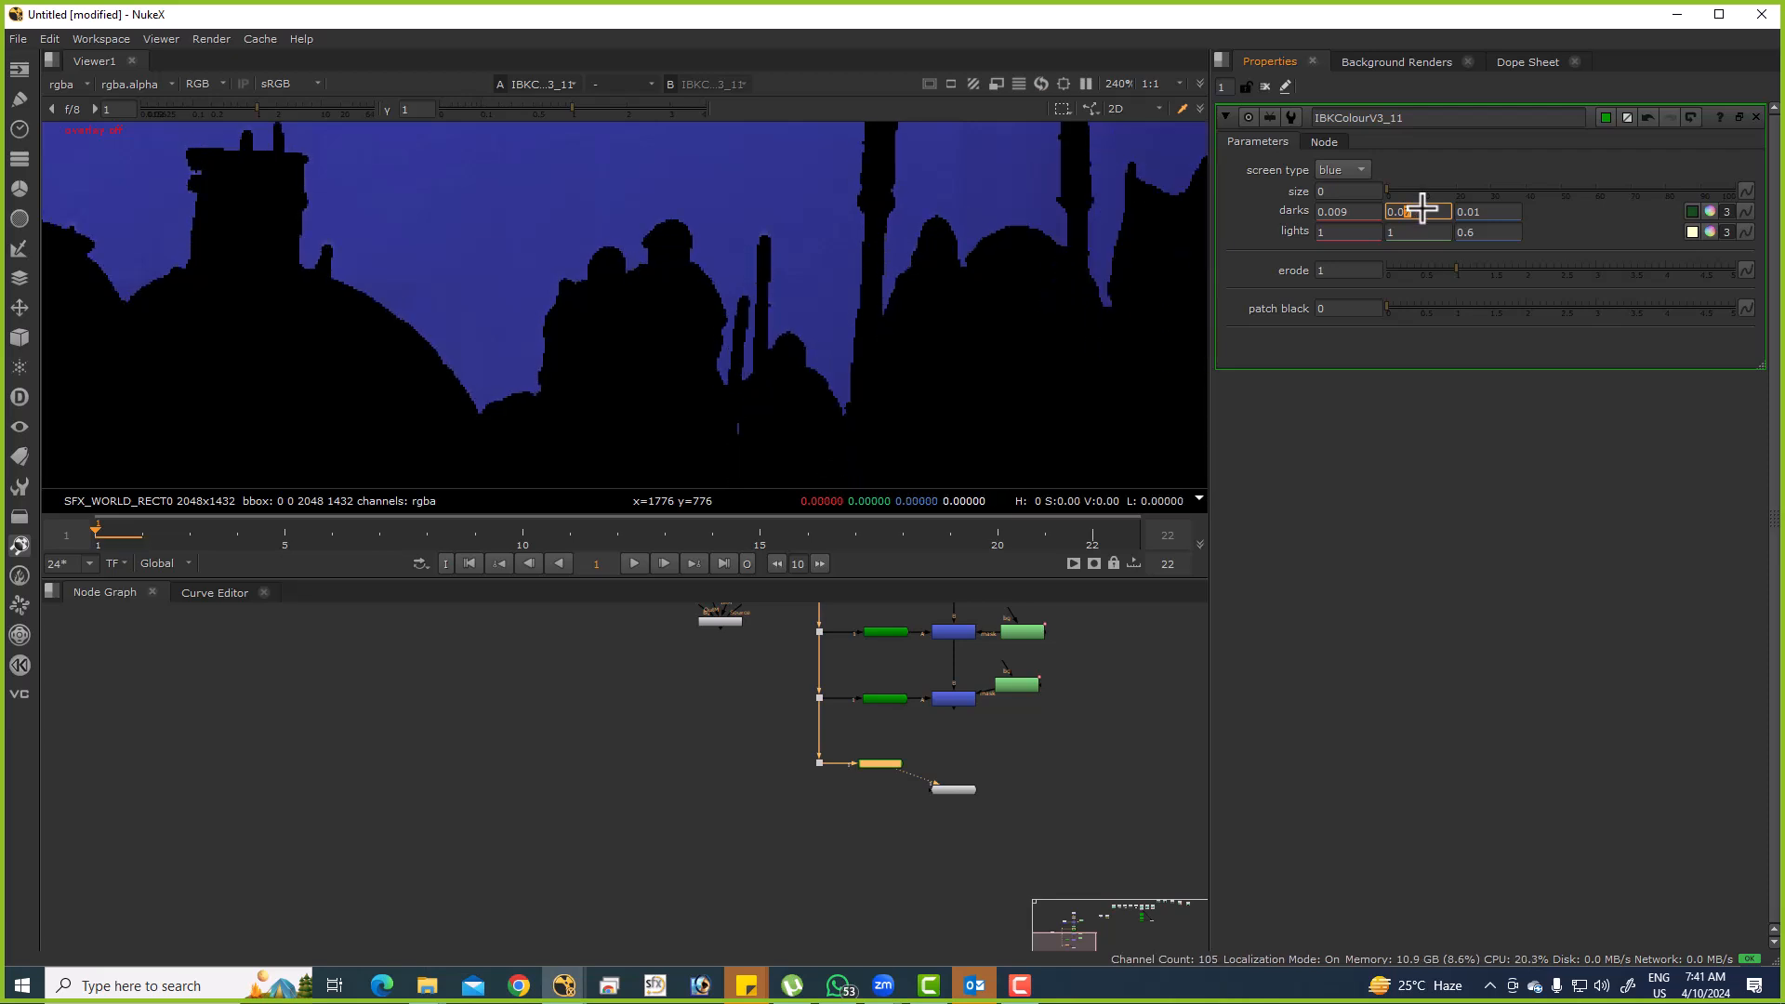
key(Up)
click(1344, 212)
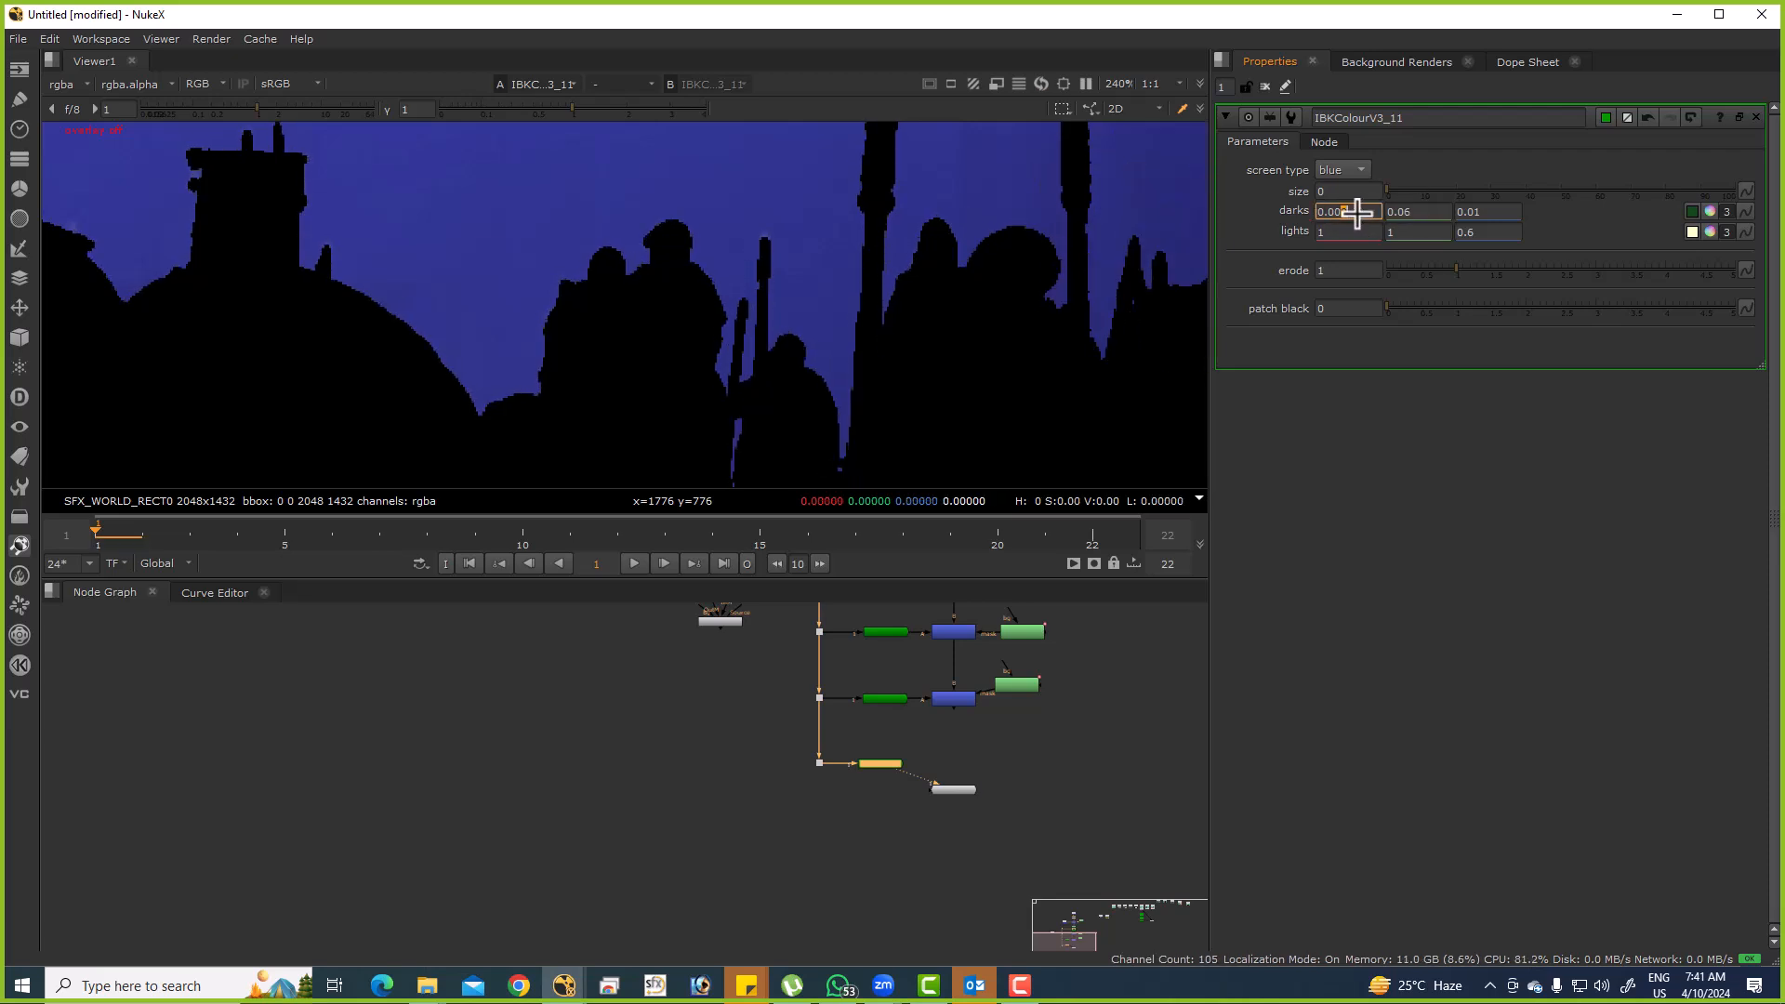
key(Down)
key(Down)
key(Down)
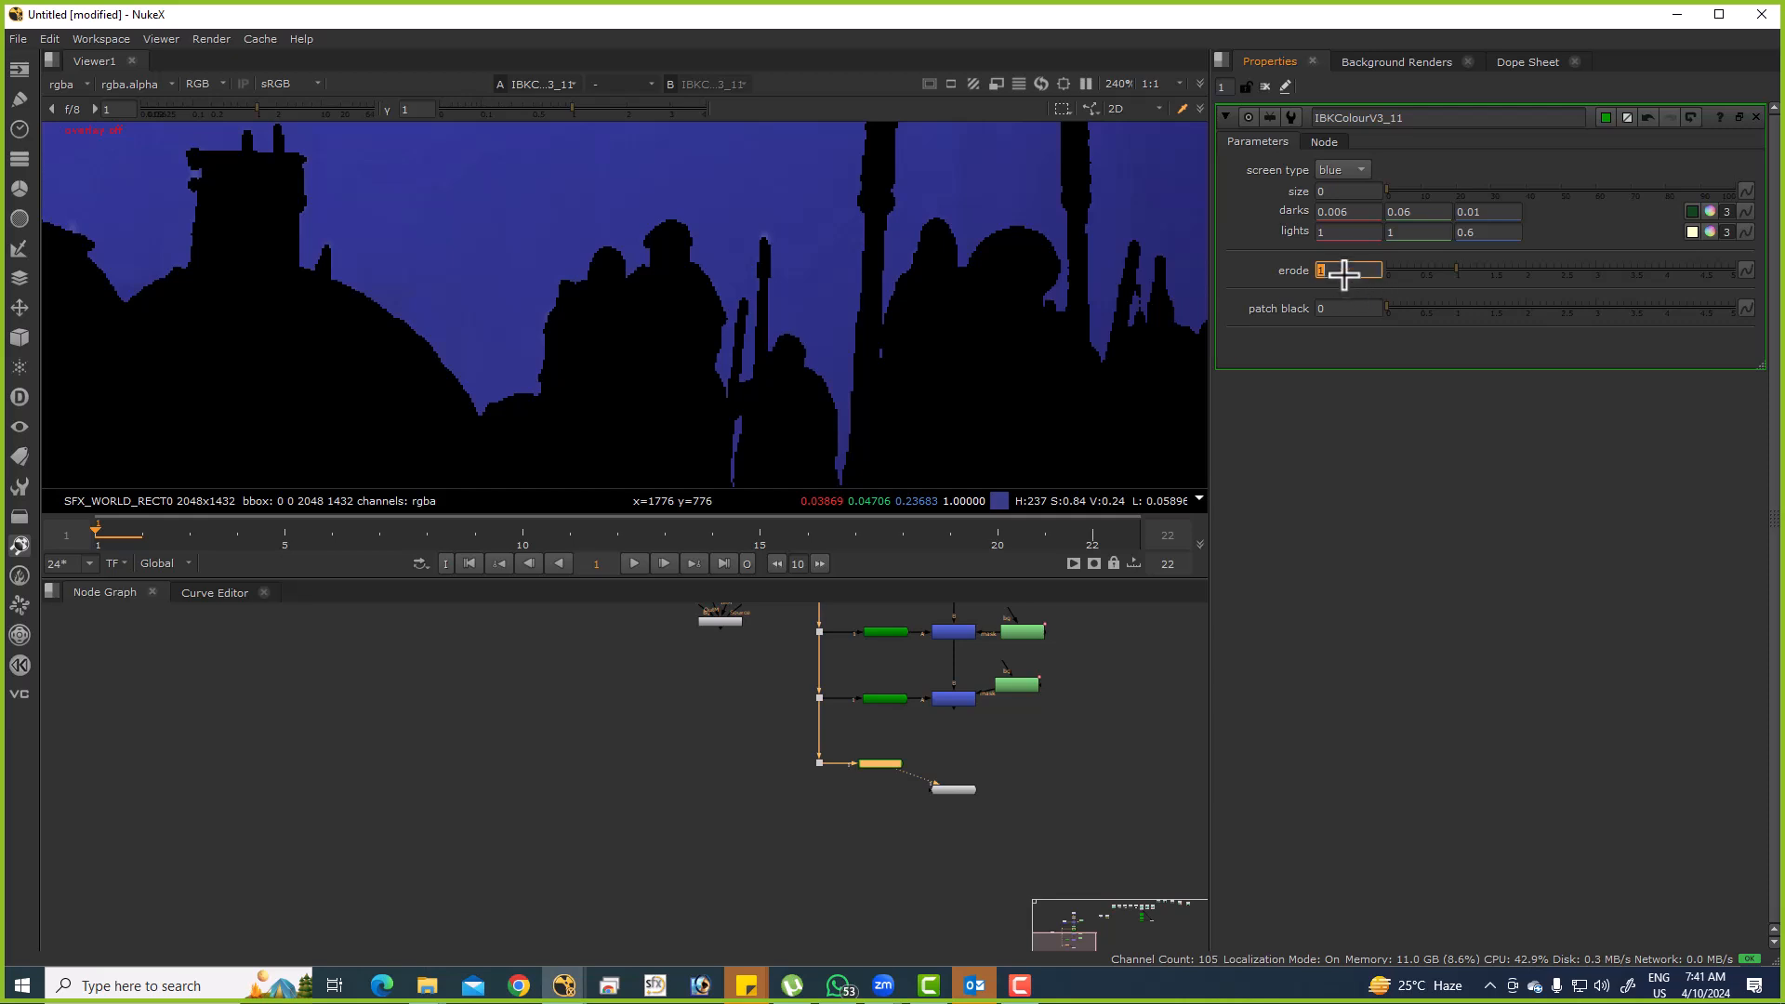
Set the erode of IBKColourV3_11 to 2 and its red lights value to 1.2.
key(Up)
click(1356, 211)
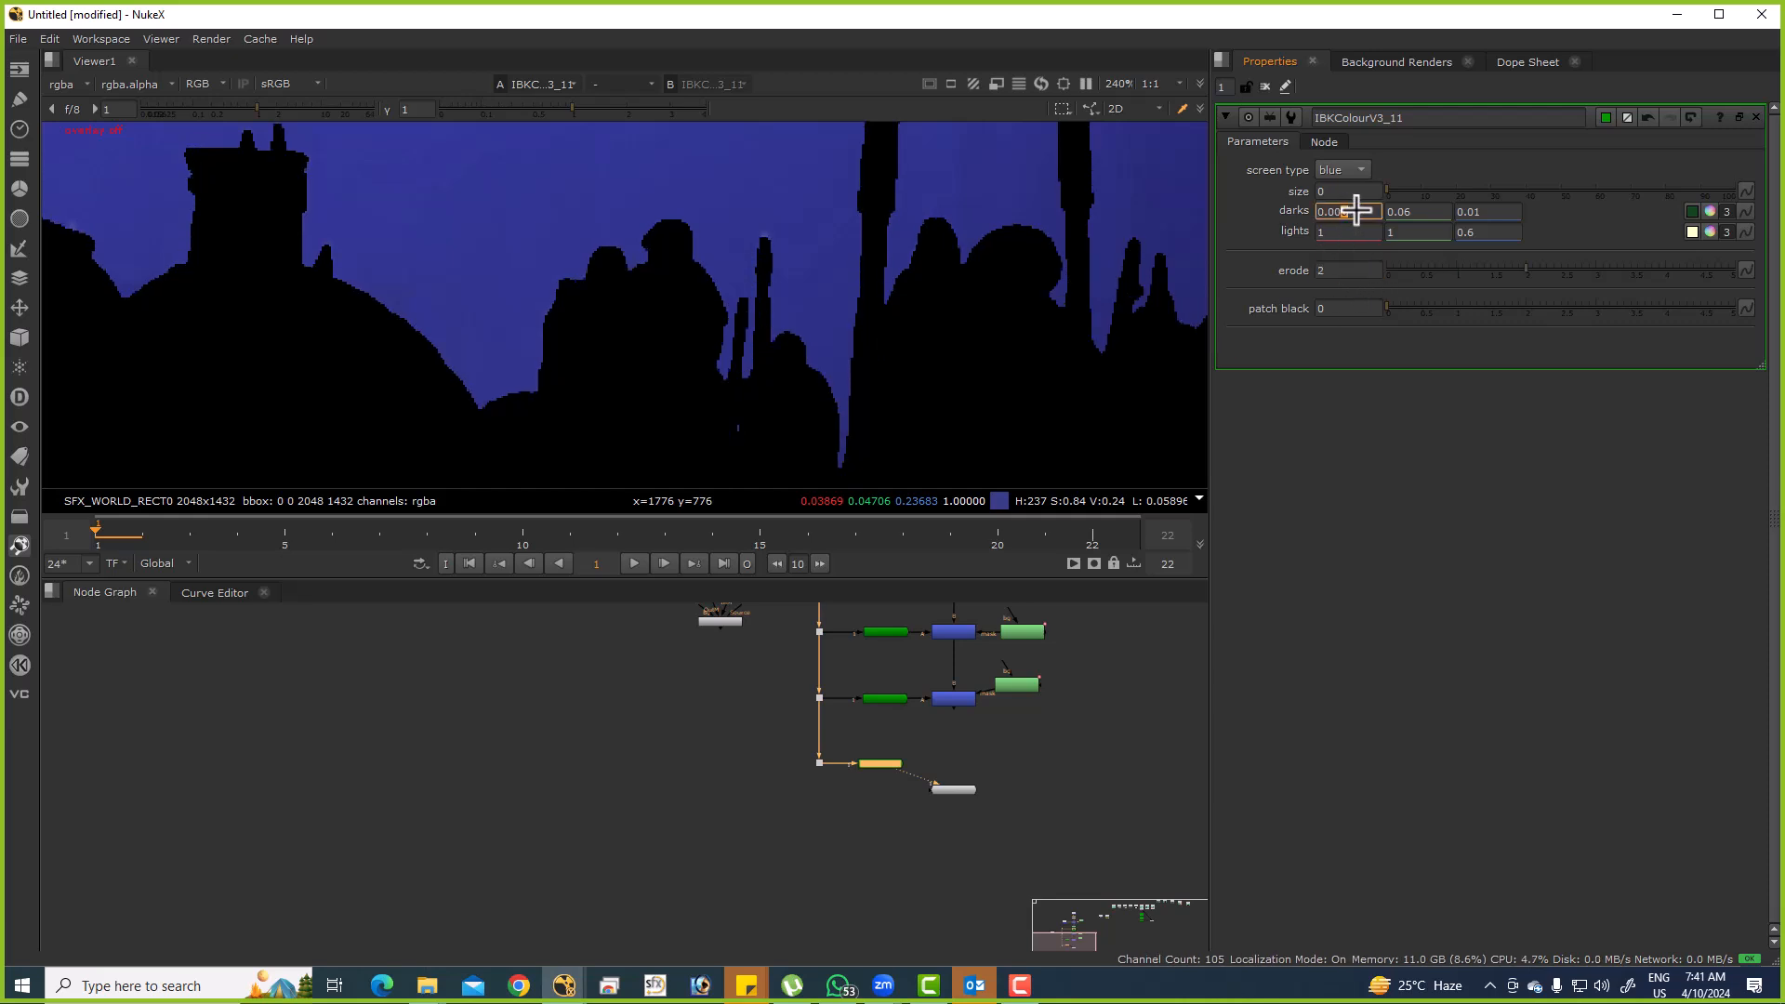
click(1353, 230)
key(Up)
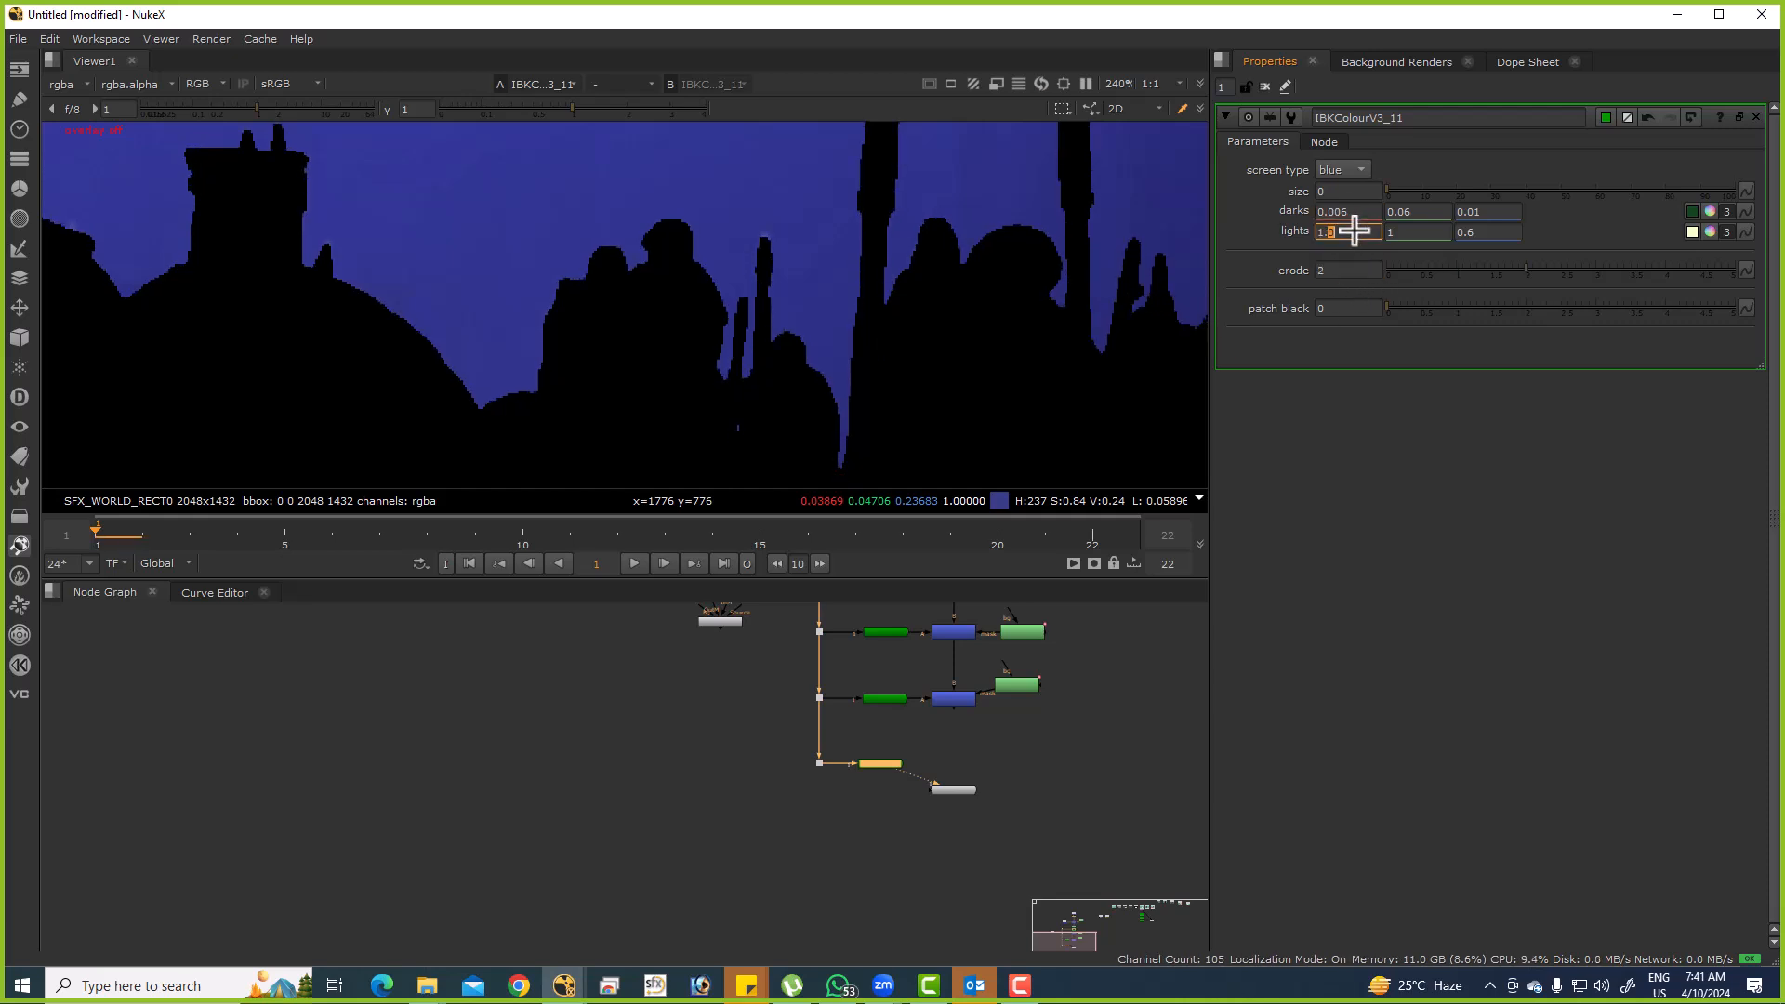
Add a Keymix node between Keymix3 and the Viewer, with Keymix3 as B and IBKColourV3_11 as A.
scroll(764, 271, down, 3)
scroll(968, 704, up, 3)
click(952, 708)
key(1)
scroll(920, 771, up, 4)
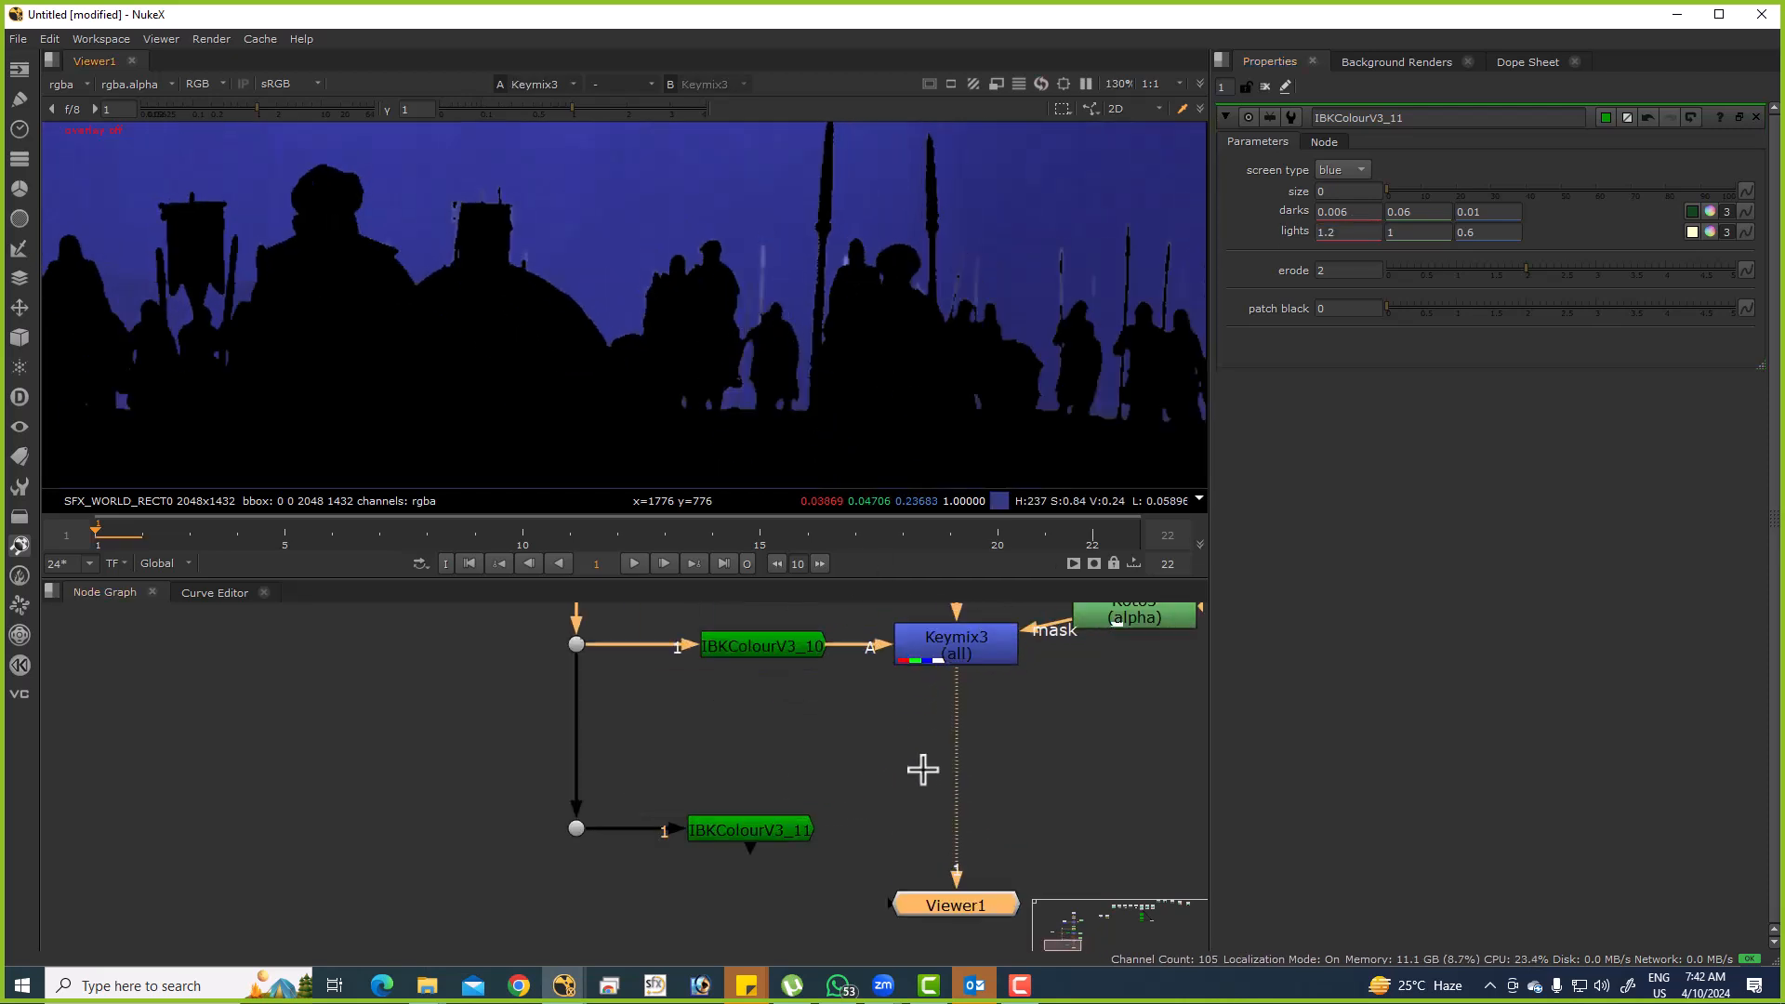
key(Tab)
text(ke)
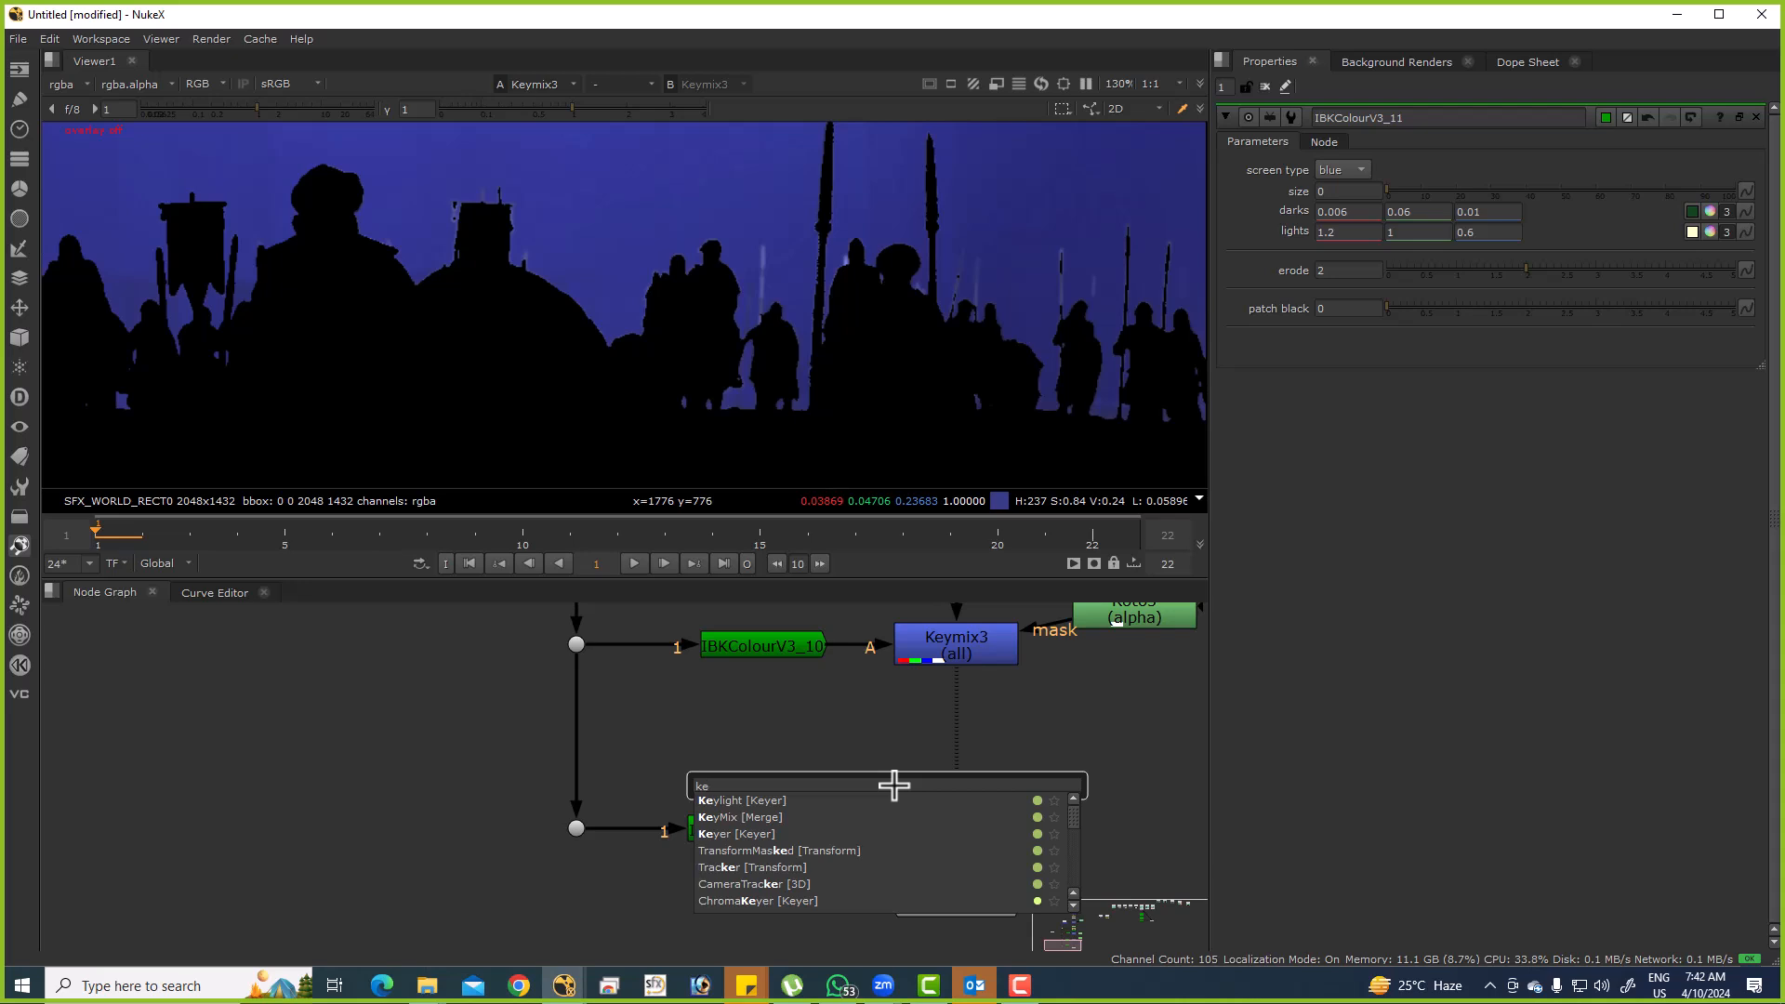
text(ym)
key(Return)
scroll(863, 789, down, 3)
drag(884, 793, 786, 818)
click(962, 811)
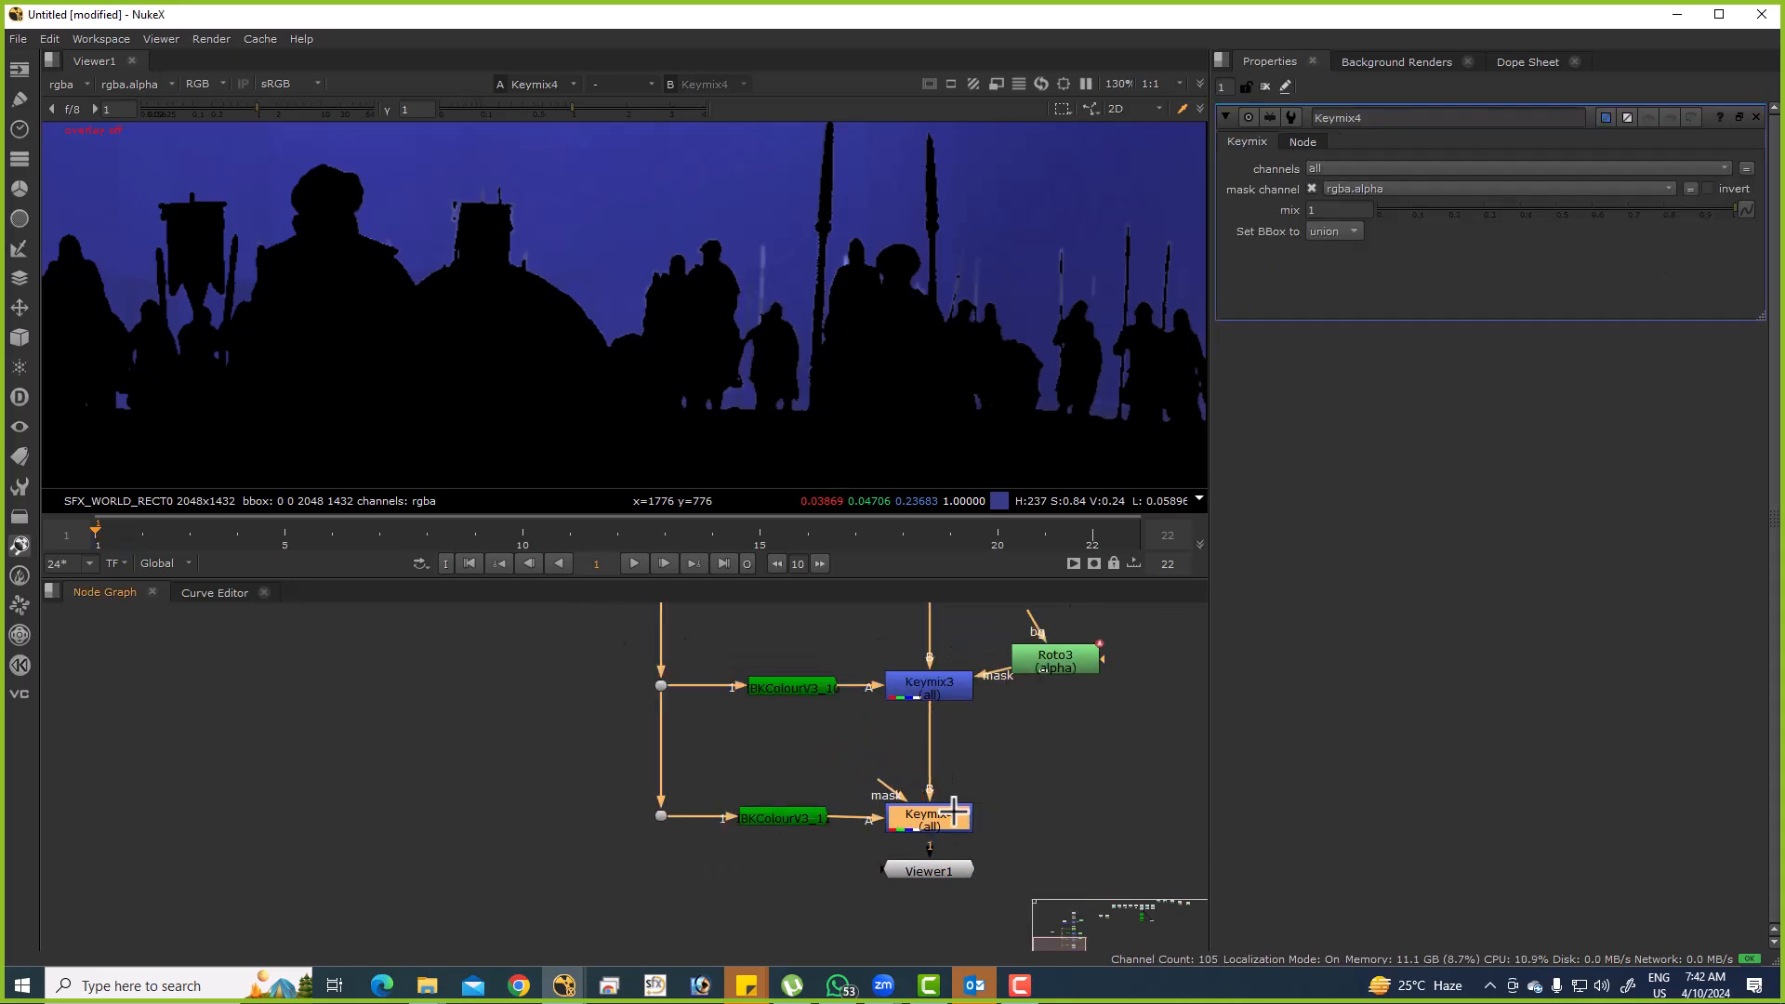
Add a Roto node beside Keymix4.
click(1032, 758)
key(o)
drag(934, 836, 1052, 747)
click(933, 837)
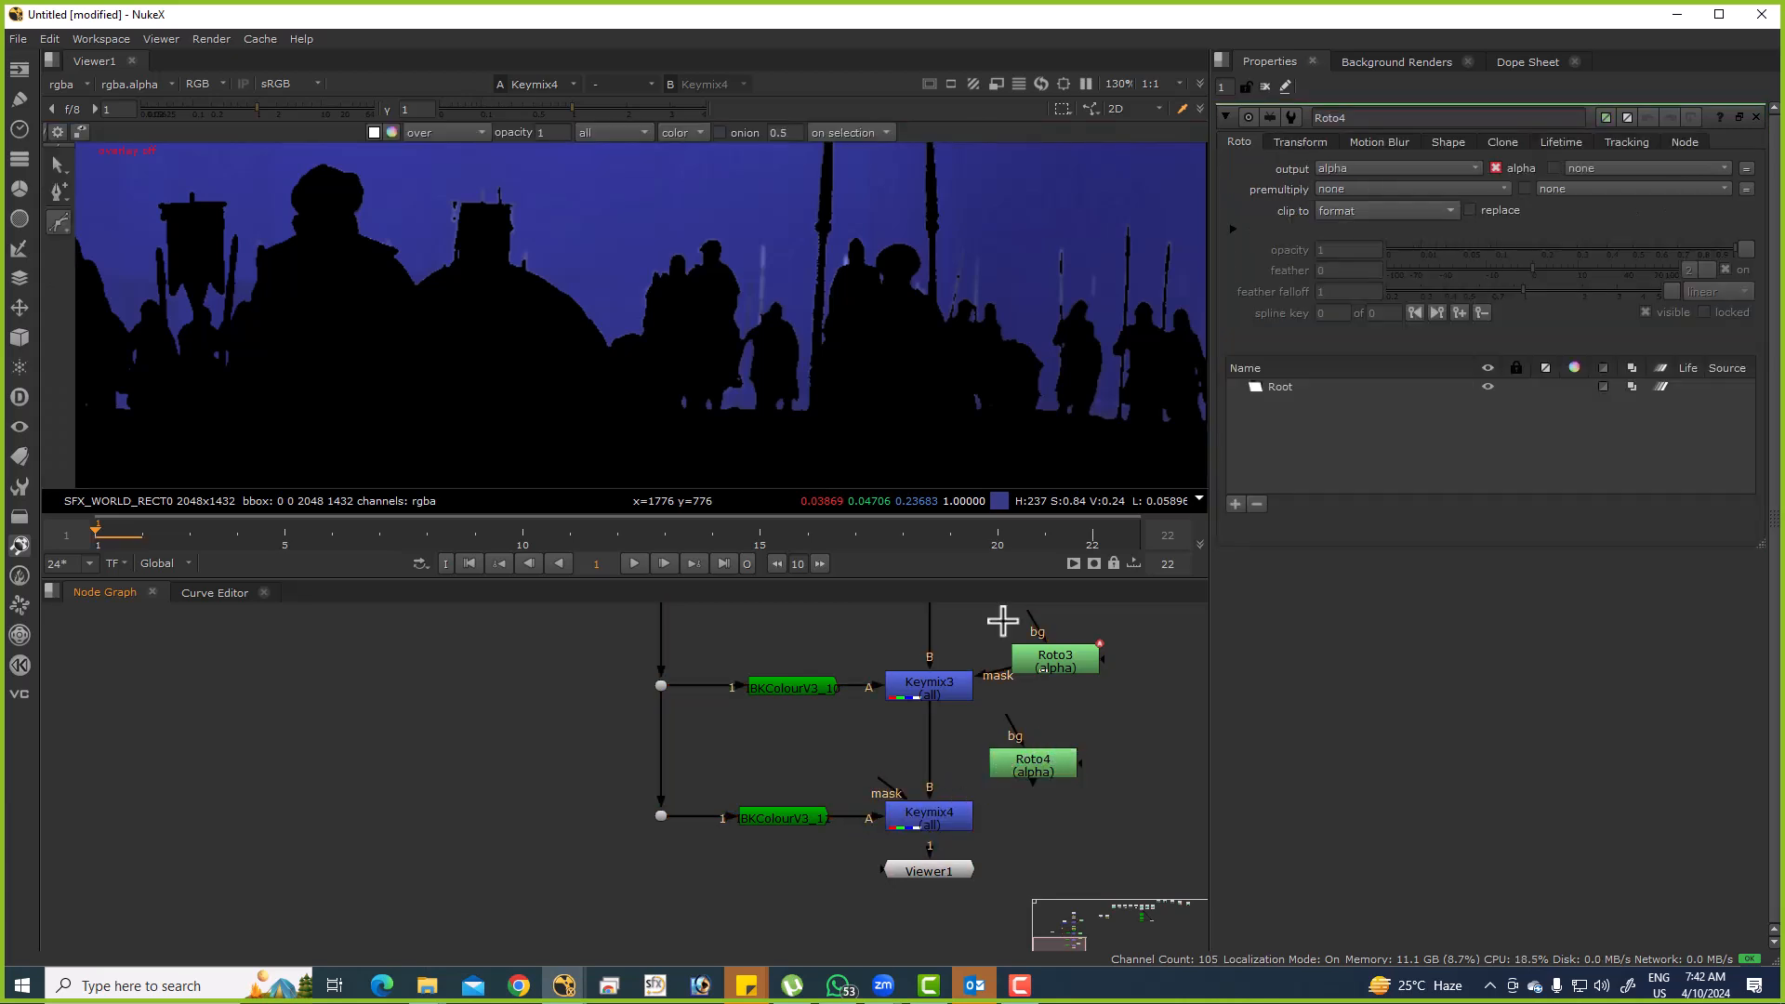
Draw a narrow rectangle in Roto4 around the faint spear right of the domed shape and connect Roto4 as Keymix4's mask.
right_click(60, 212)
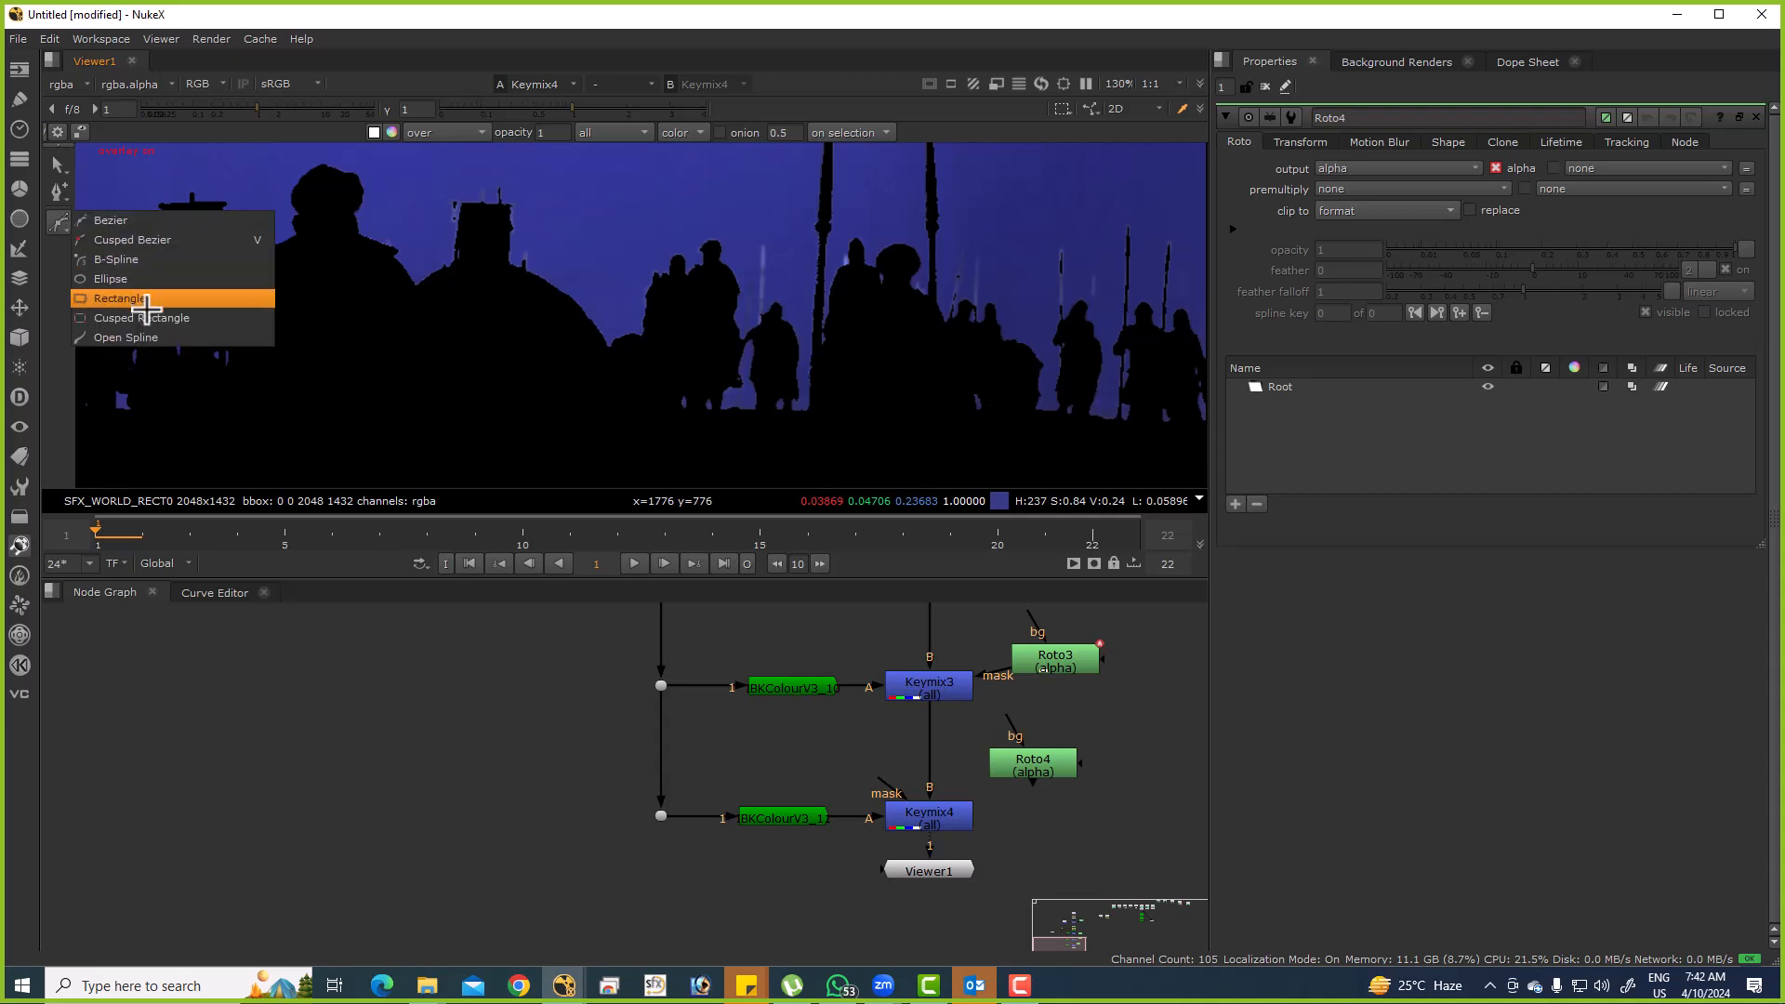
click(140, 296)
scroll(757, 247, up, 5)
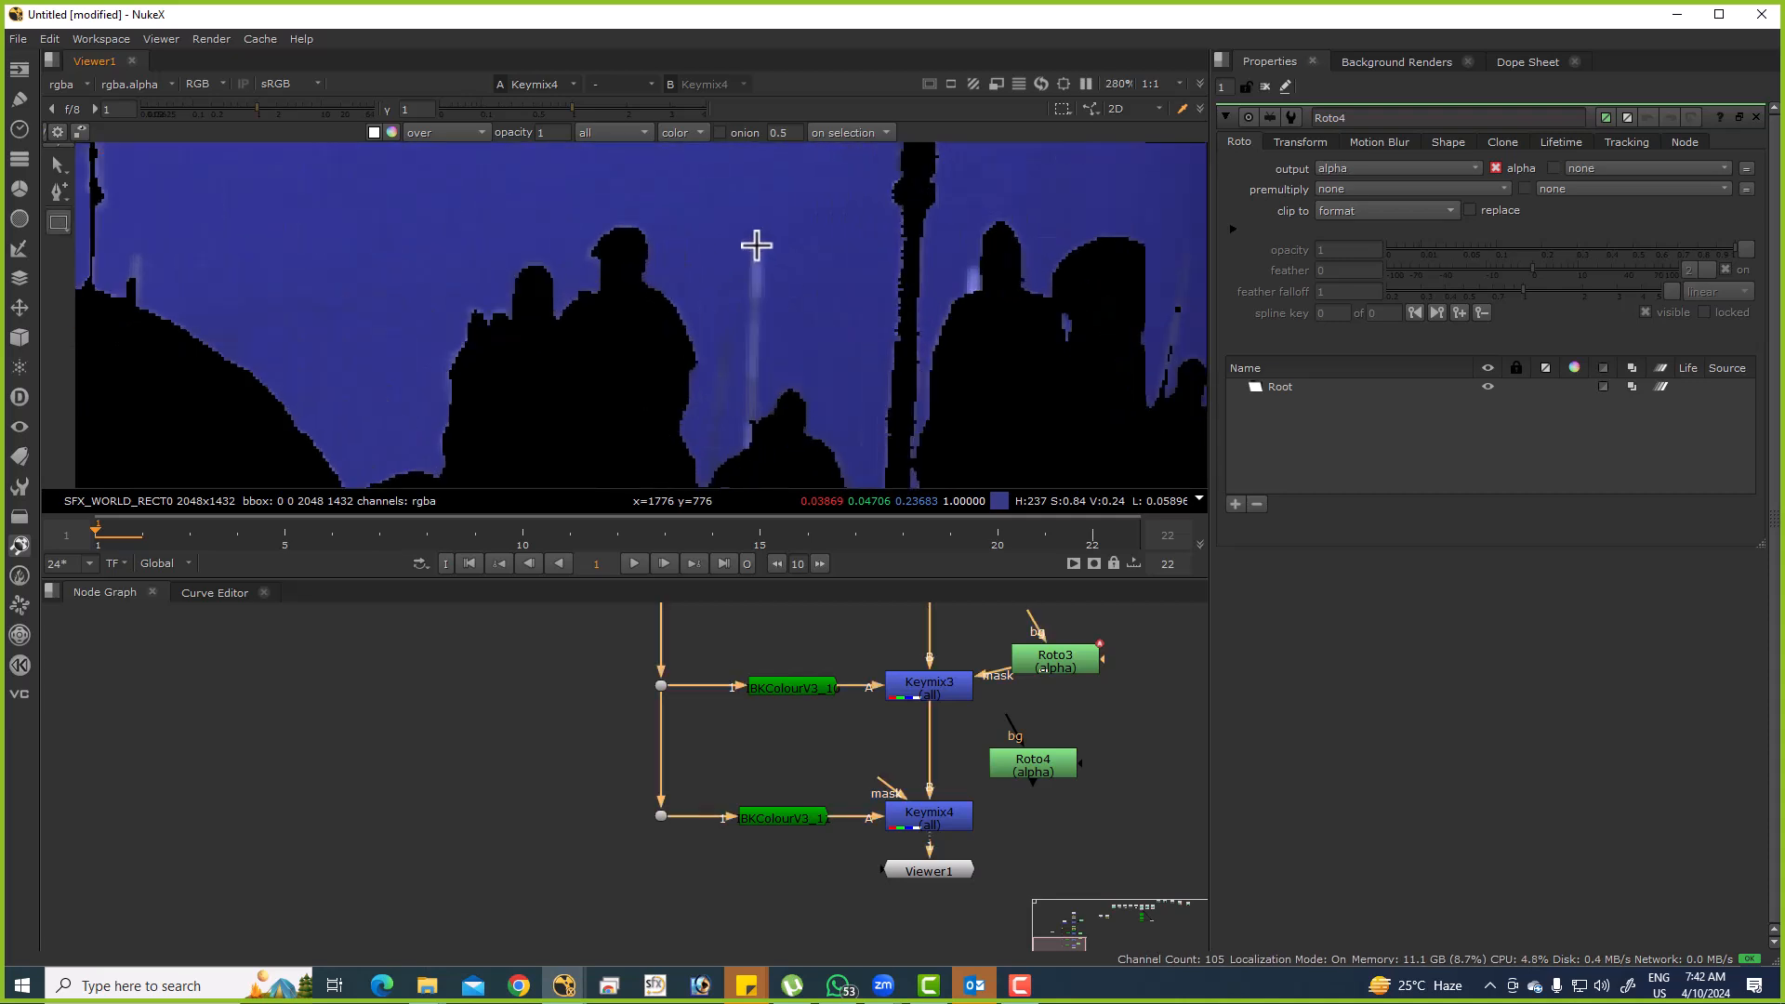
drag(727, 200, 797, 508)
scroll(724, 291, down, 4)
drag(881, 786, 1018, 764)
click(928, 869)
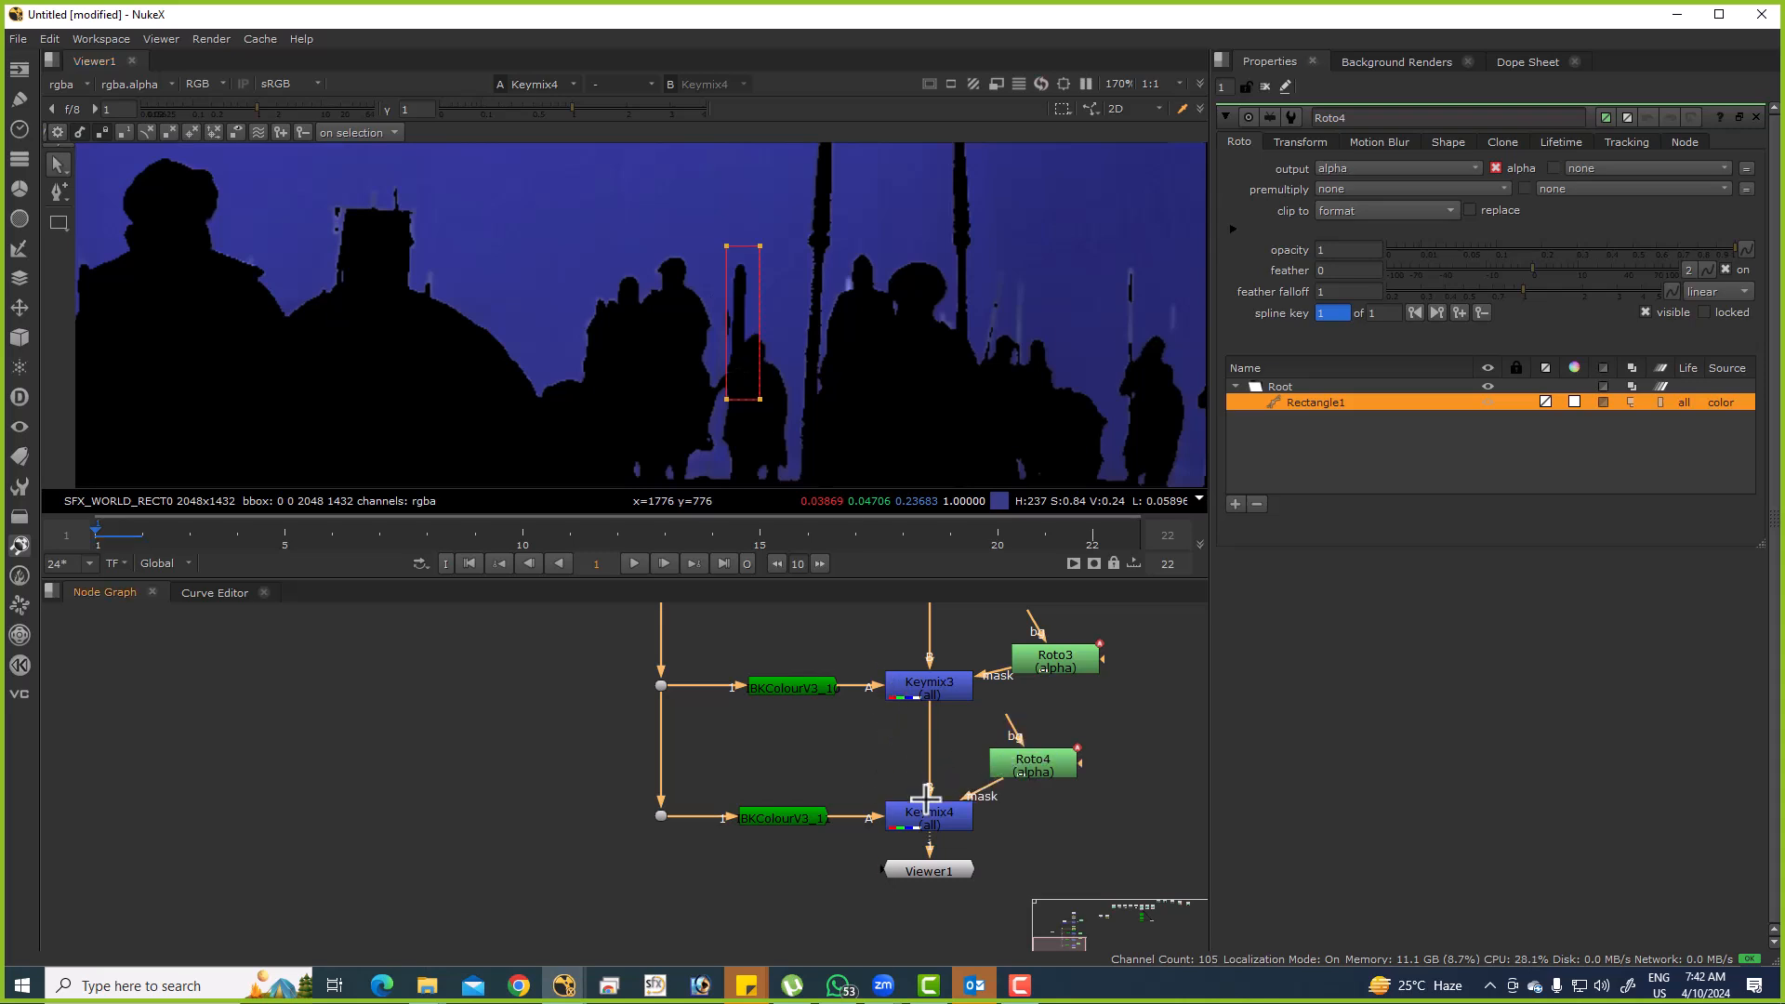
Reshape the rectangle in Roto4 by its corner points so it encloses the whole group of figures right of the domed shape.
scroll(771, 331, up, 5)
scroll(722, 296, down, 4)
drag(686, 208, 570, 214)
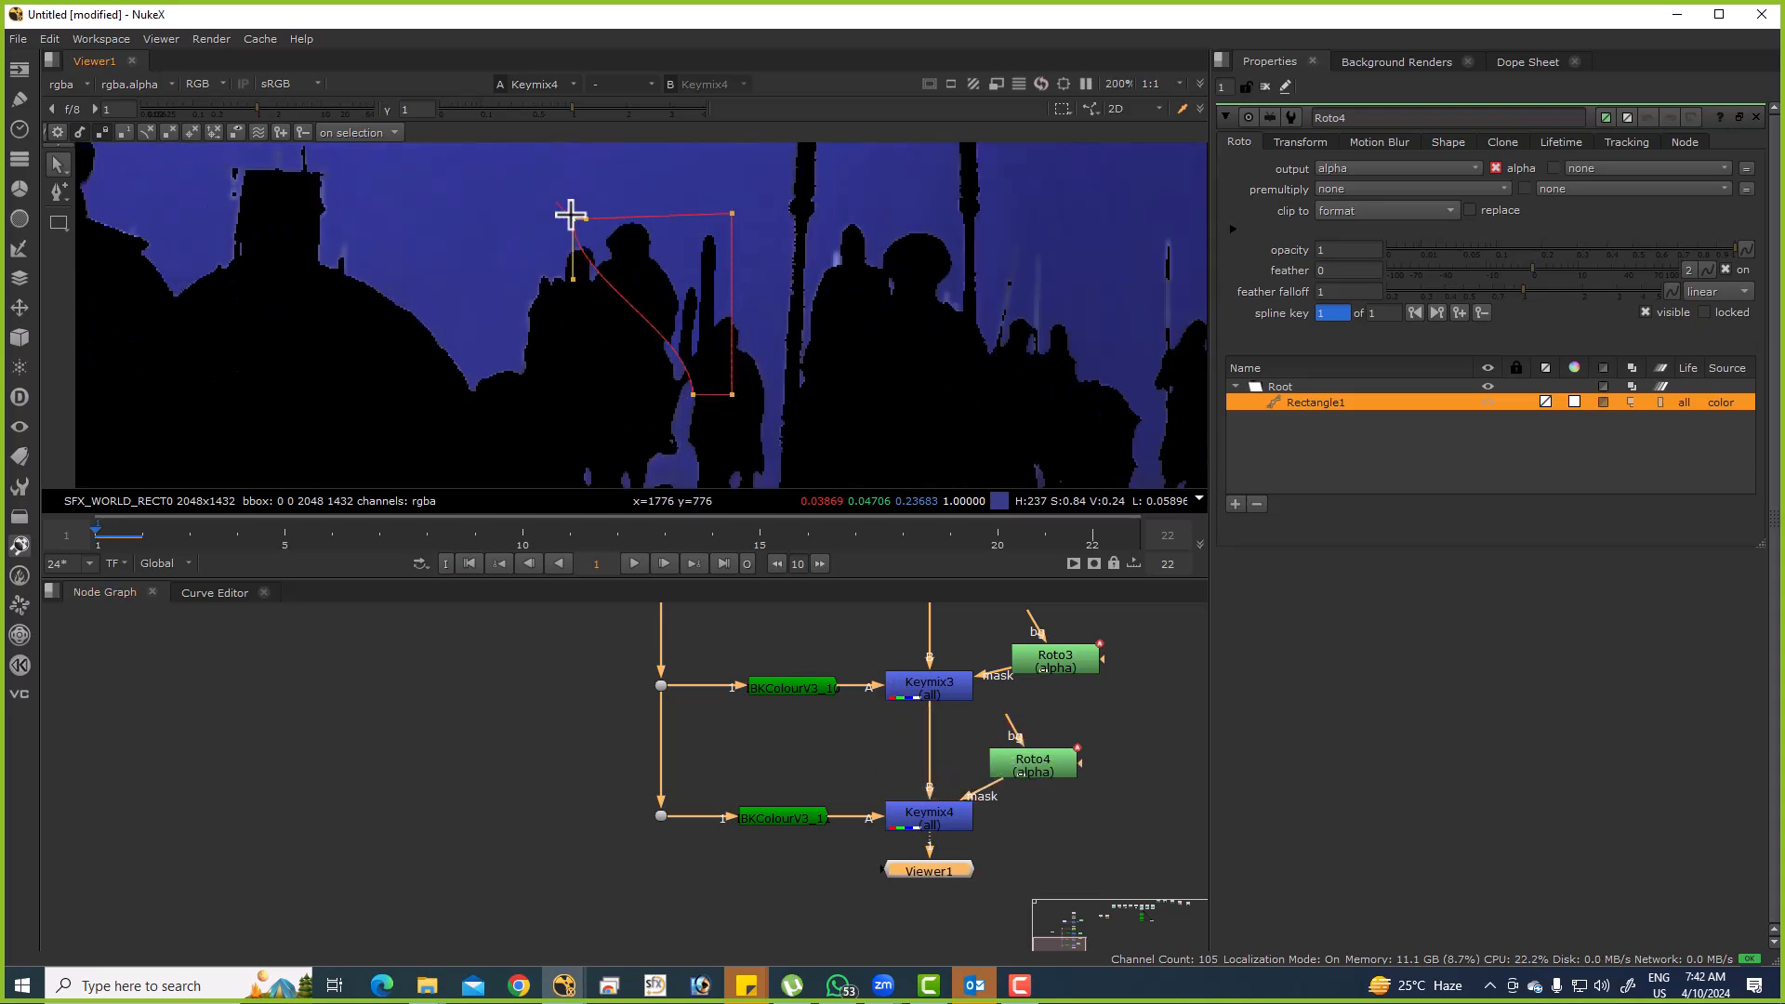
drag(731, 394, 795, 502)
key(e)
scroll(768, 350, down, 3)
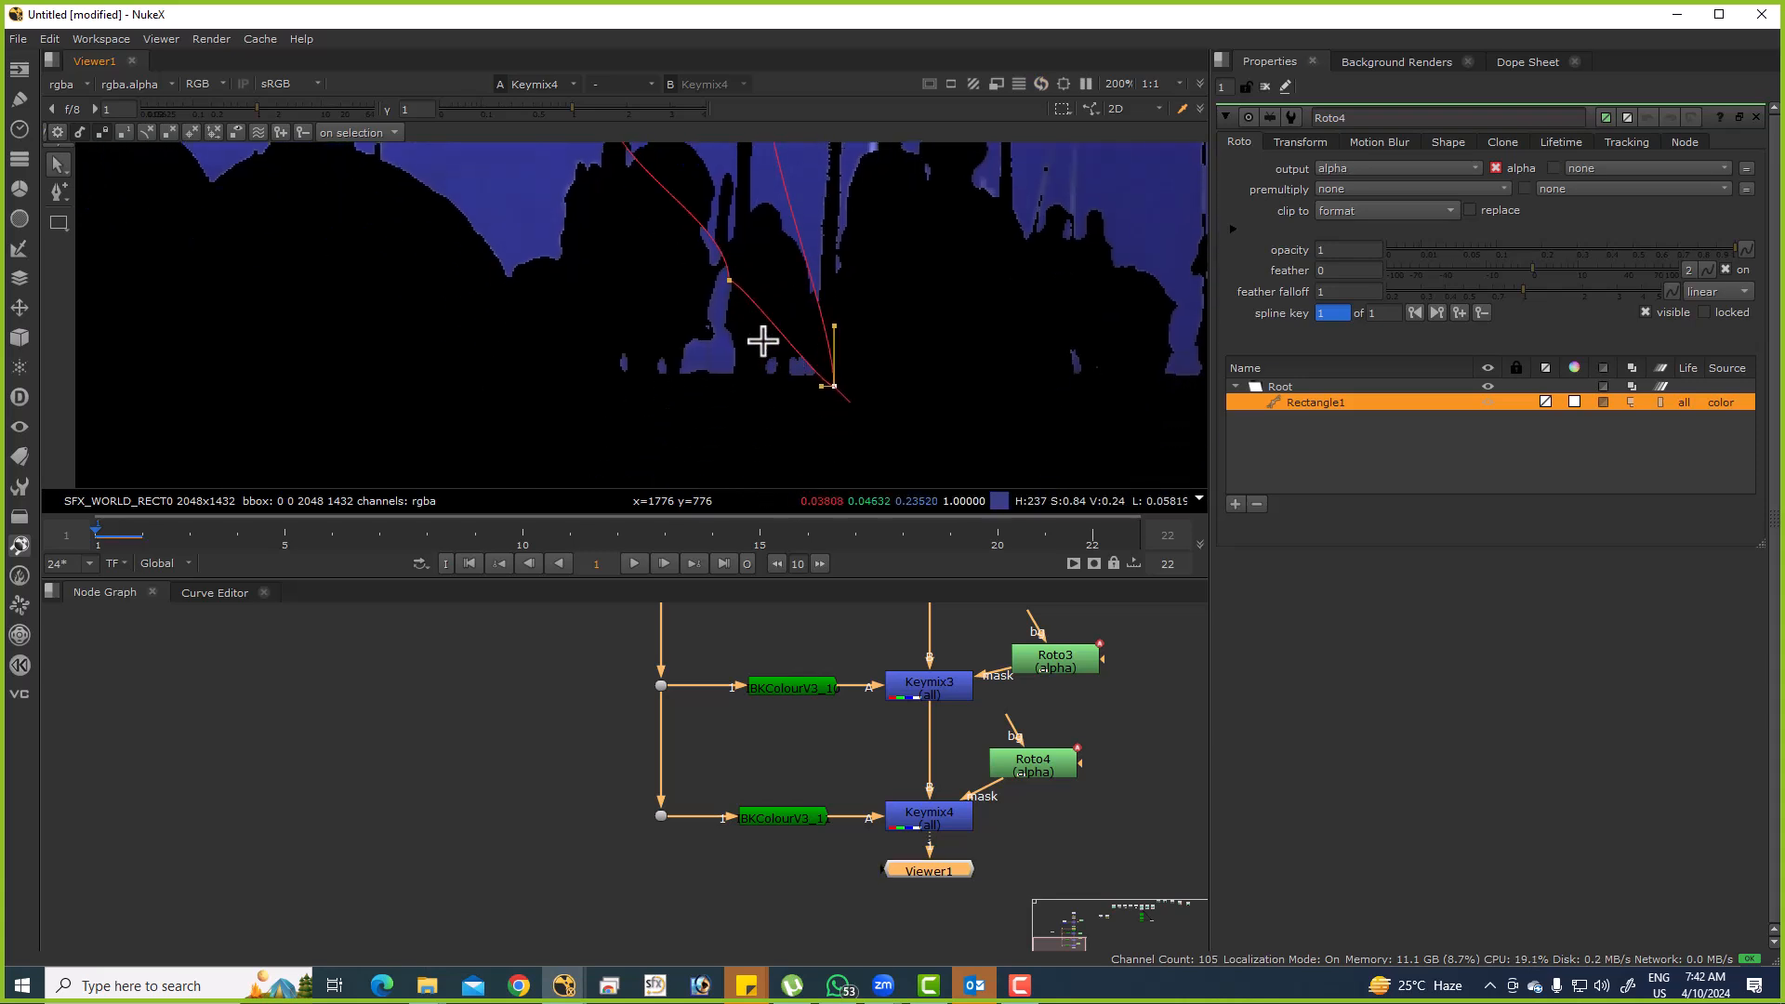
drag(730, 290, 680, 255)
drag(816, 369, 782, 300)
drag(676, 256, 564, 256)
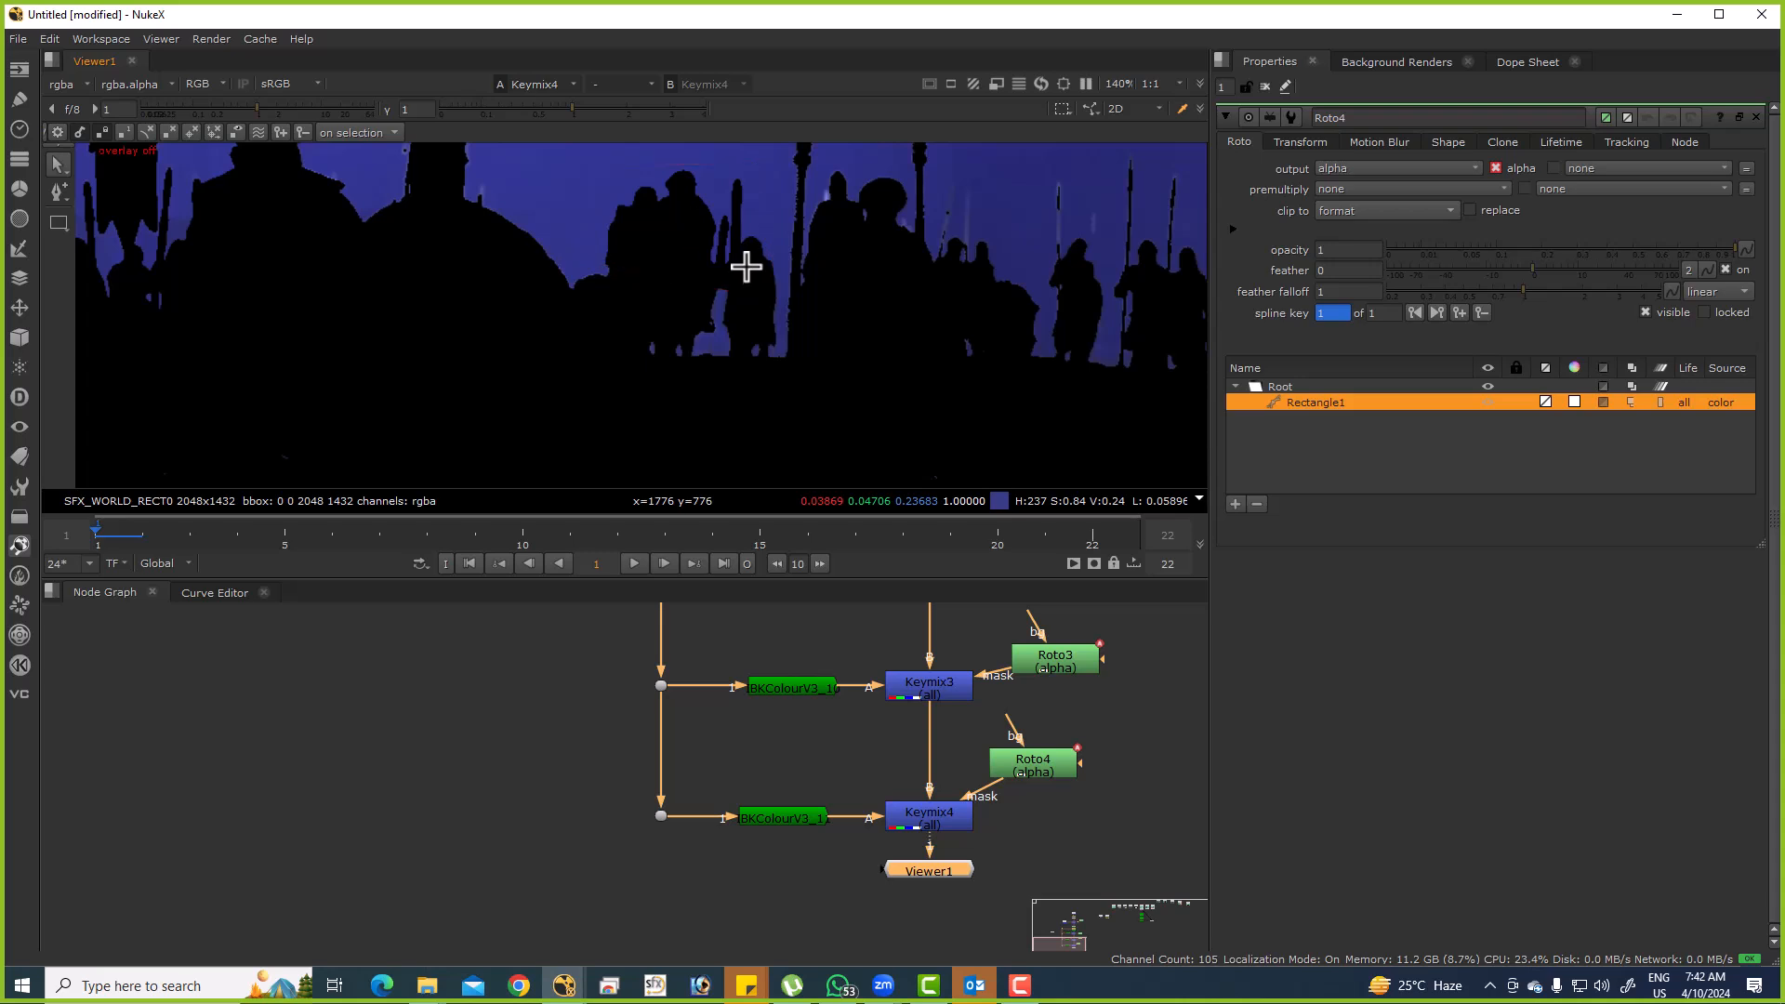
Compare the plate with Keymix4 disabled and enabled, and check it against the output of IBKColourV3_11.
key(o)
scroll(715, 242, down, 1)
click(923, 814)
key(d)
key(d)
key(d)
key(d)
drag(628, 180, 652, 248)
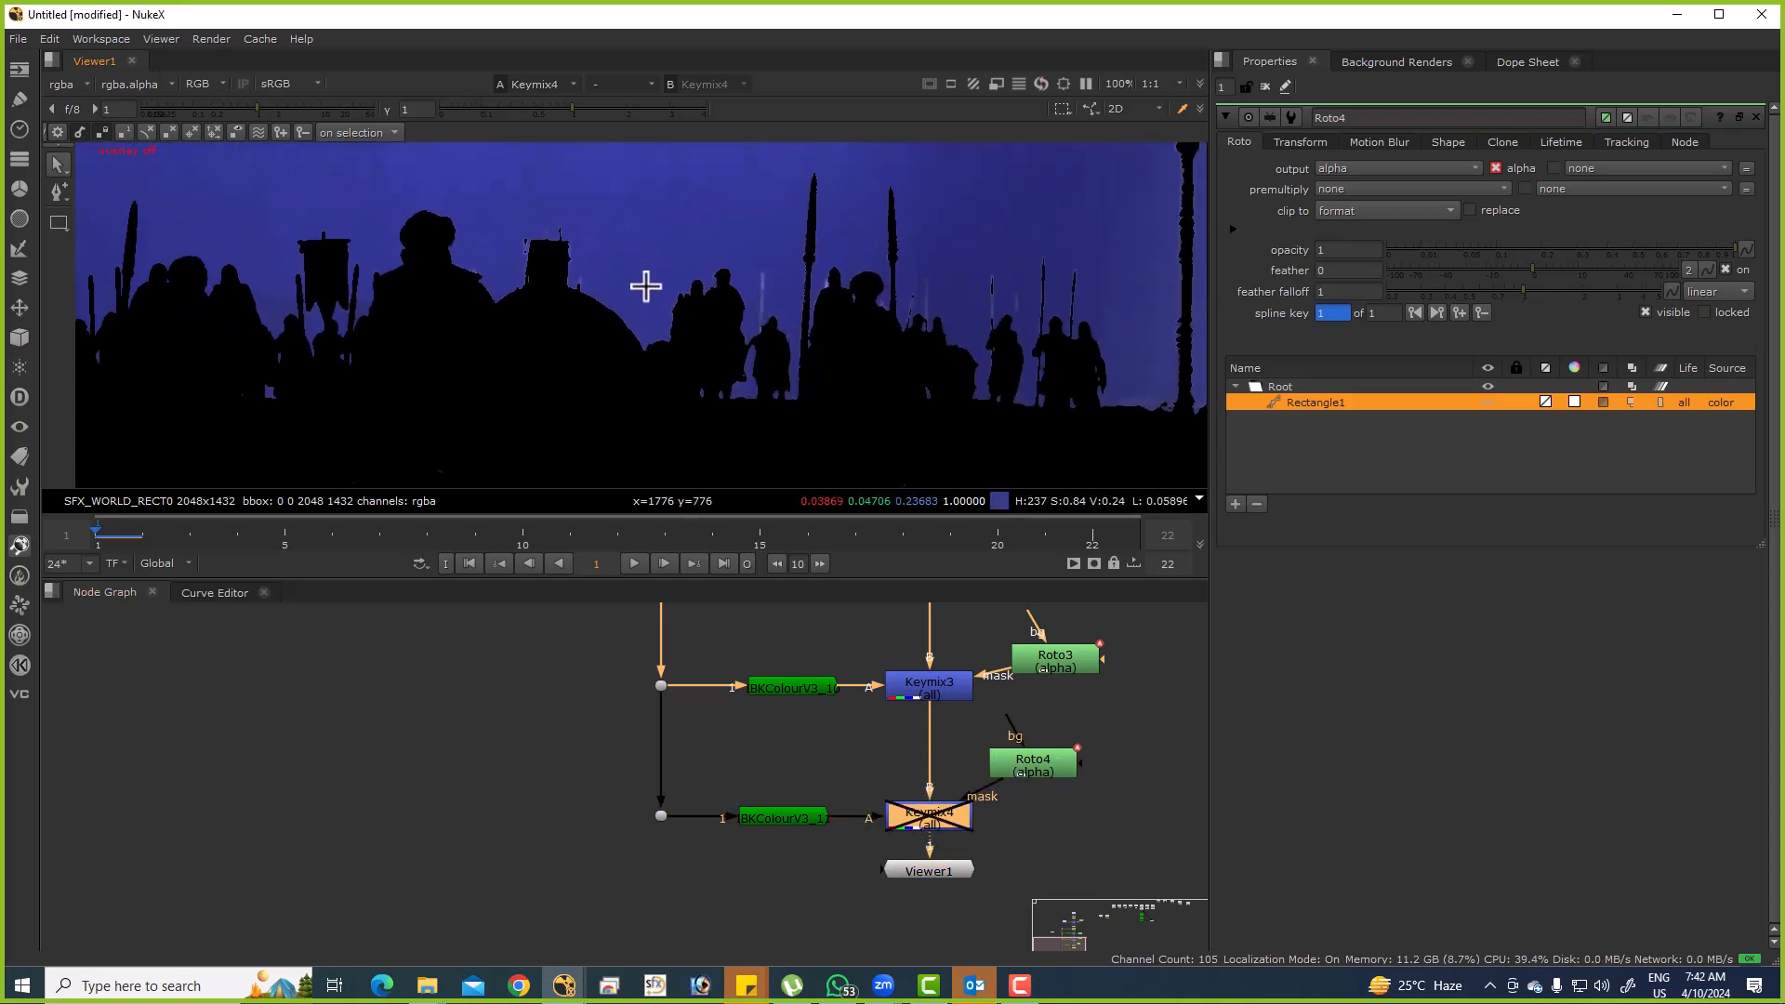
click(791, 820)
key(1)
click(939, 812)
key(1)
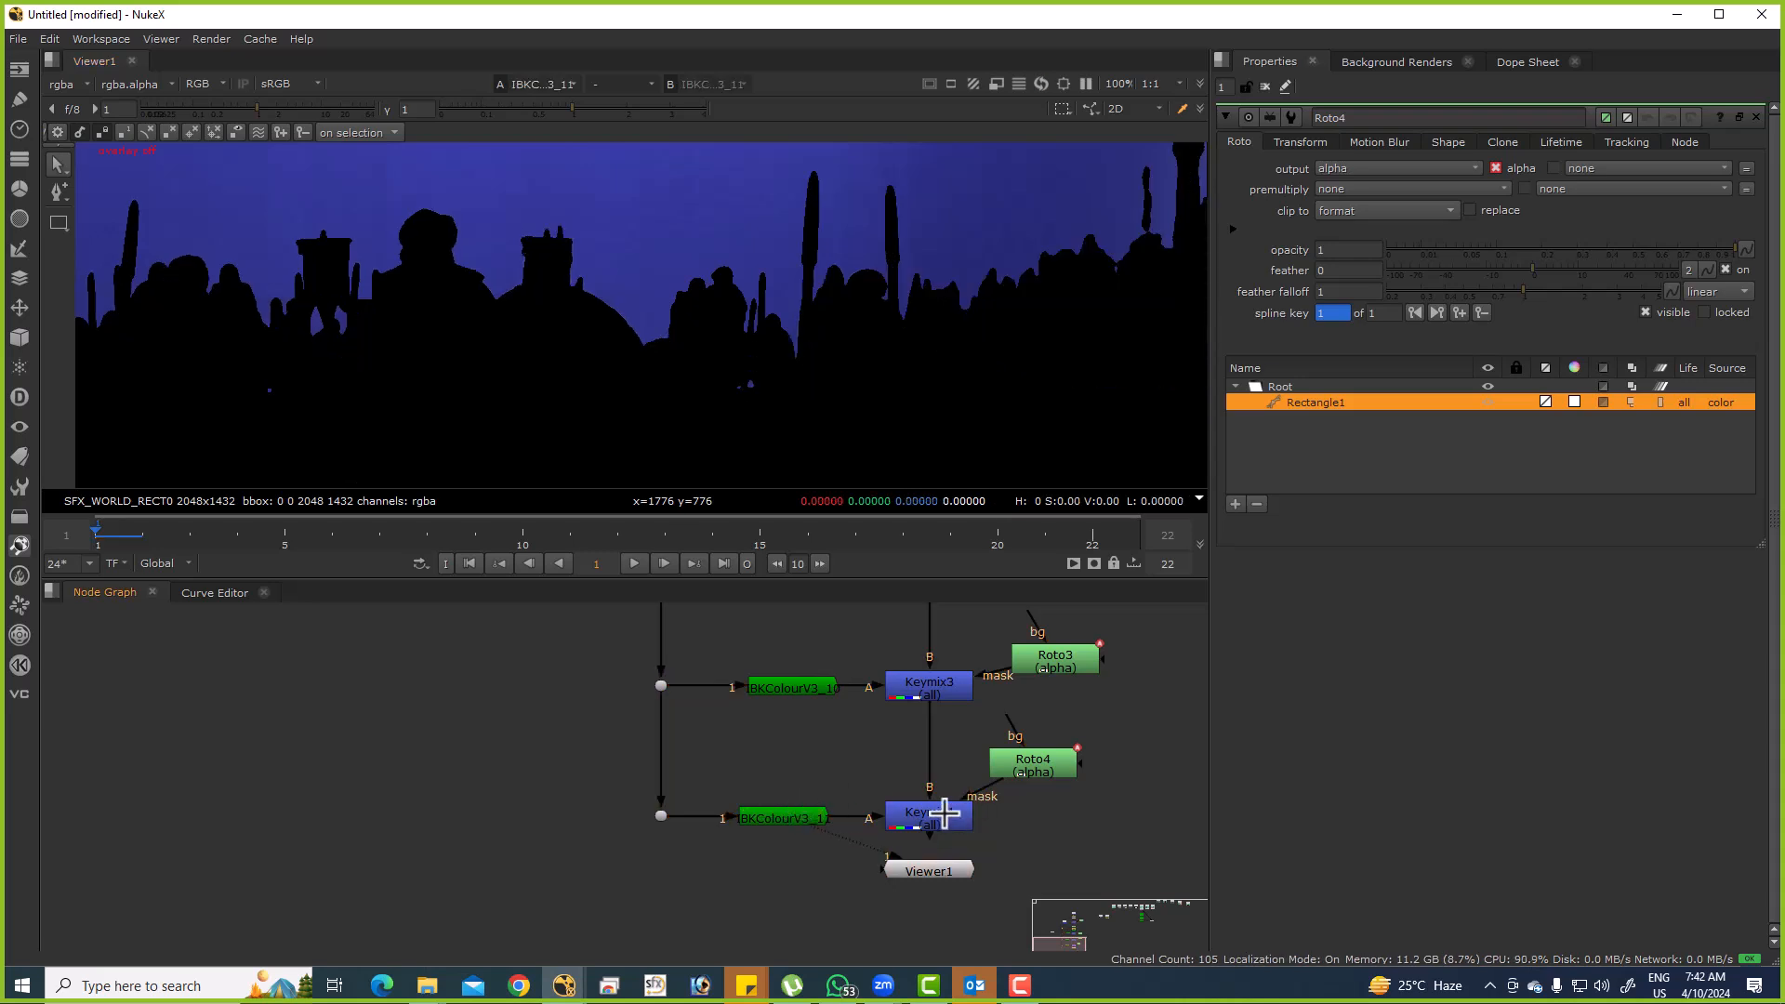
Draw an ellipse in Roto4 around the box-shaped structure on top of the domed shape and hide the overlay.
double_click(1030, 760)
scroll(583, 402, up, 5)
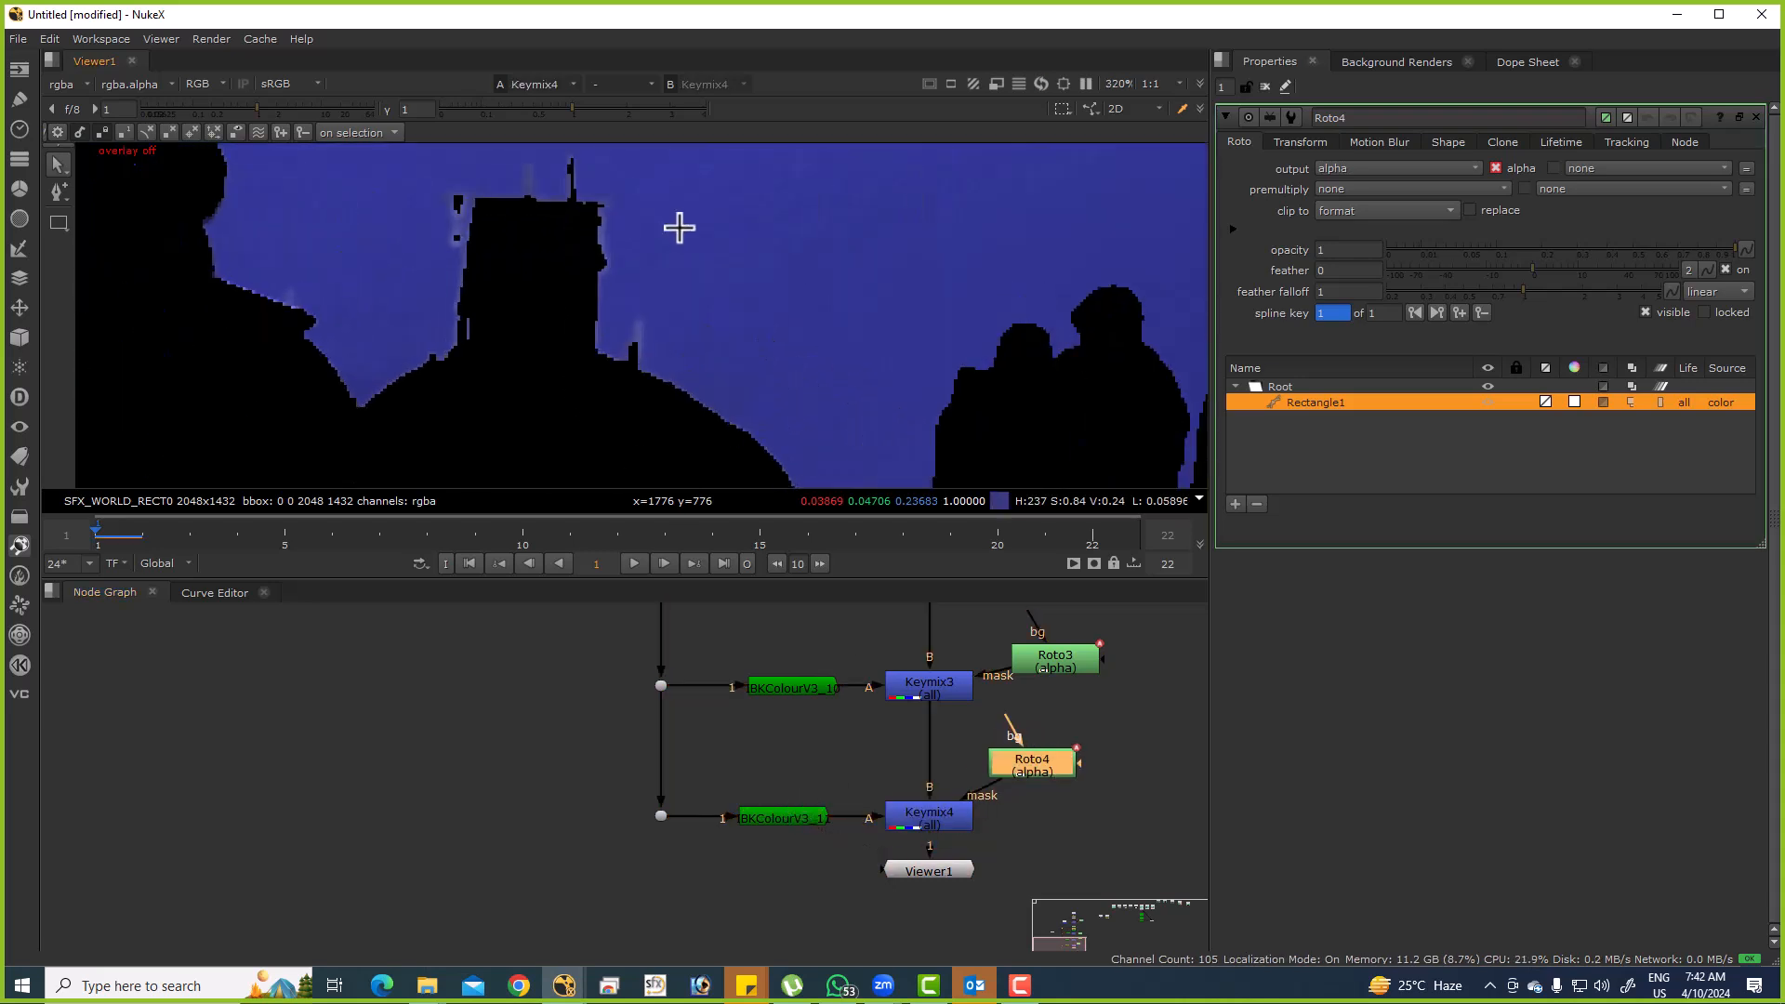
key(o)
click(59, 223)
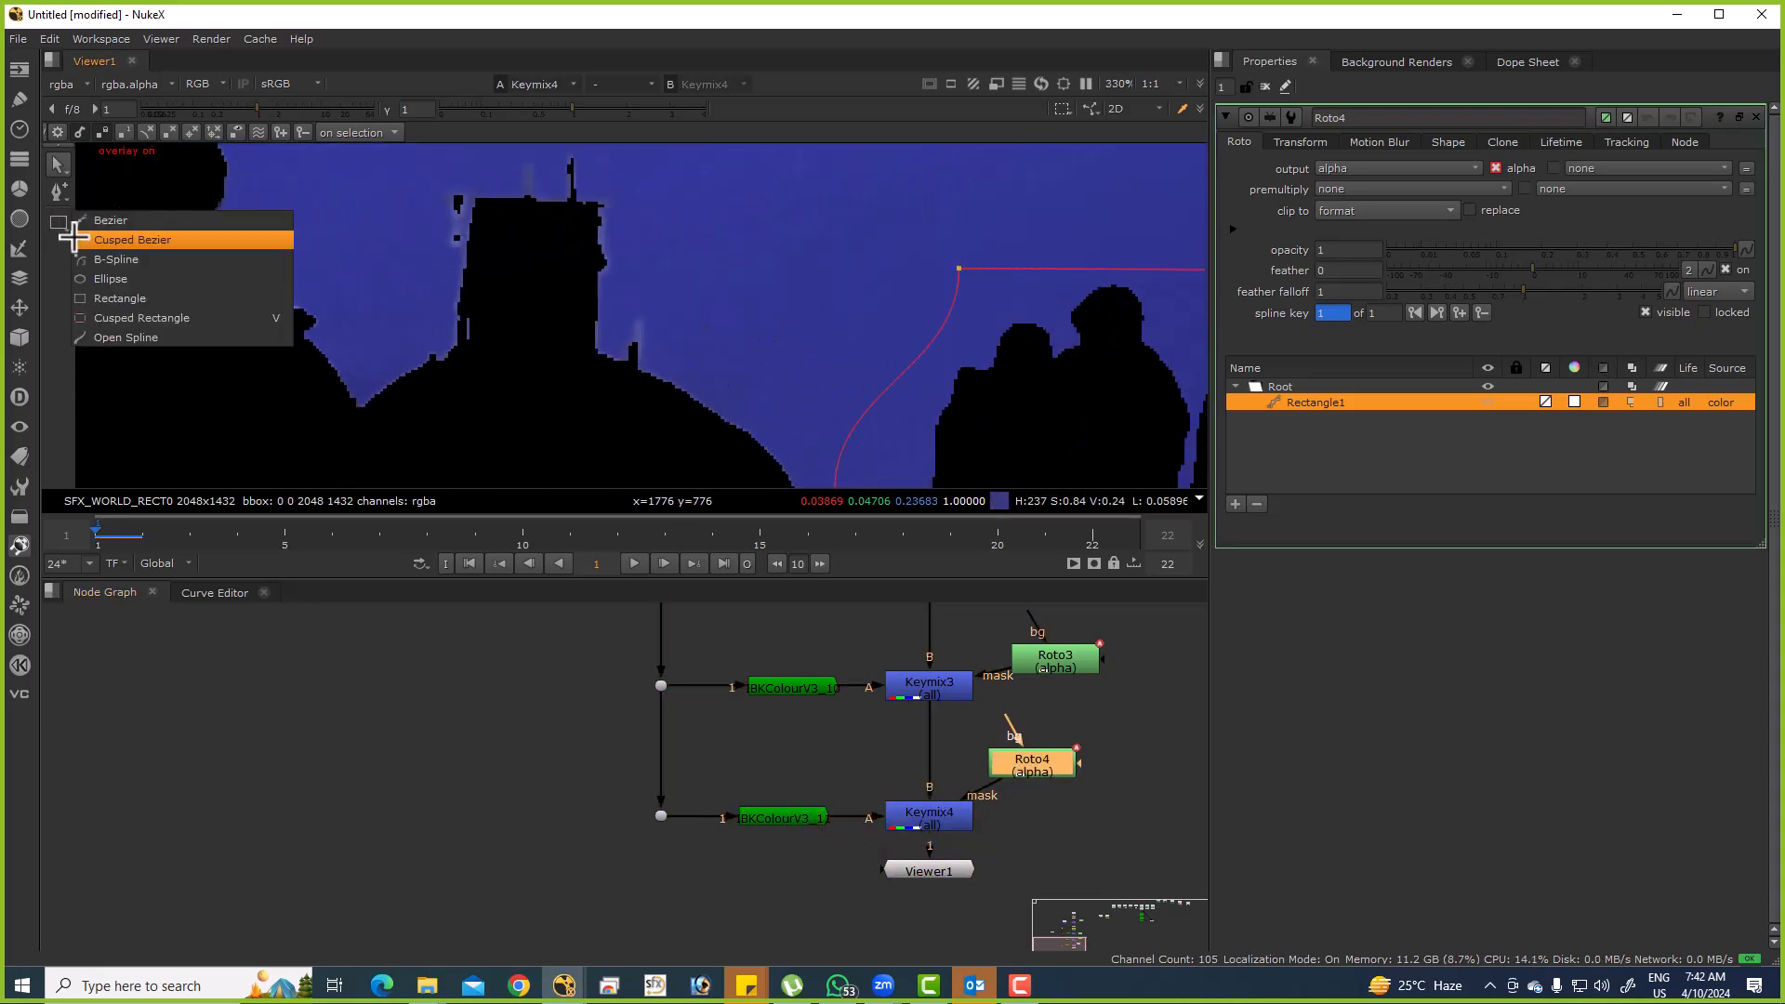
click(110, 279)
scroll(442, 215, down, 3)
drag(531, 349, 603, 324)
drag(581, 263, 707, 391)
click(483, 369)
drag(488, 381, 526, 422)
key(o)
scroll(518, 299, down, 2)
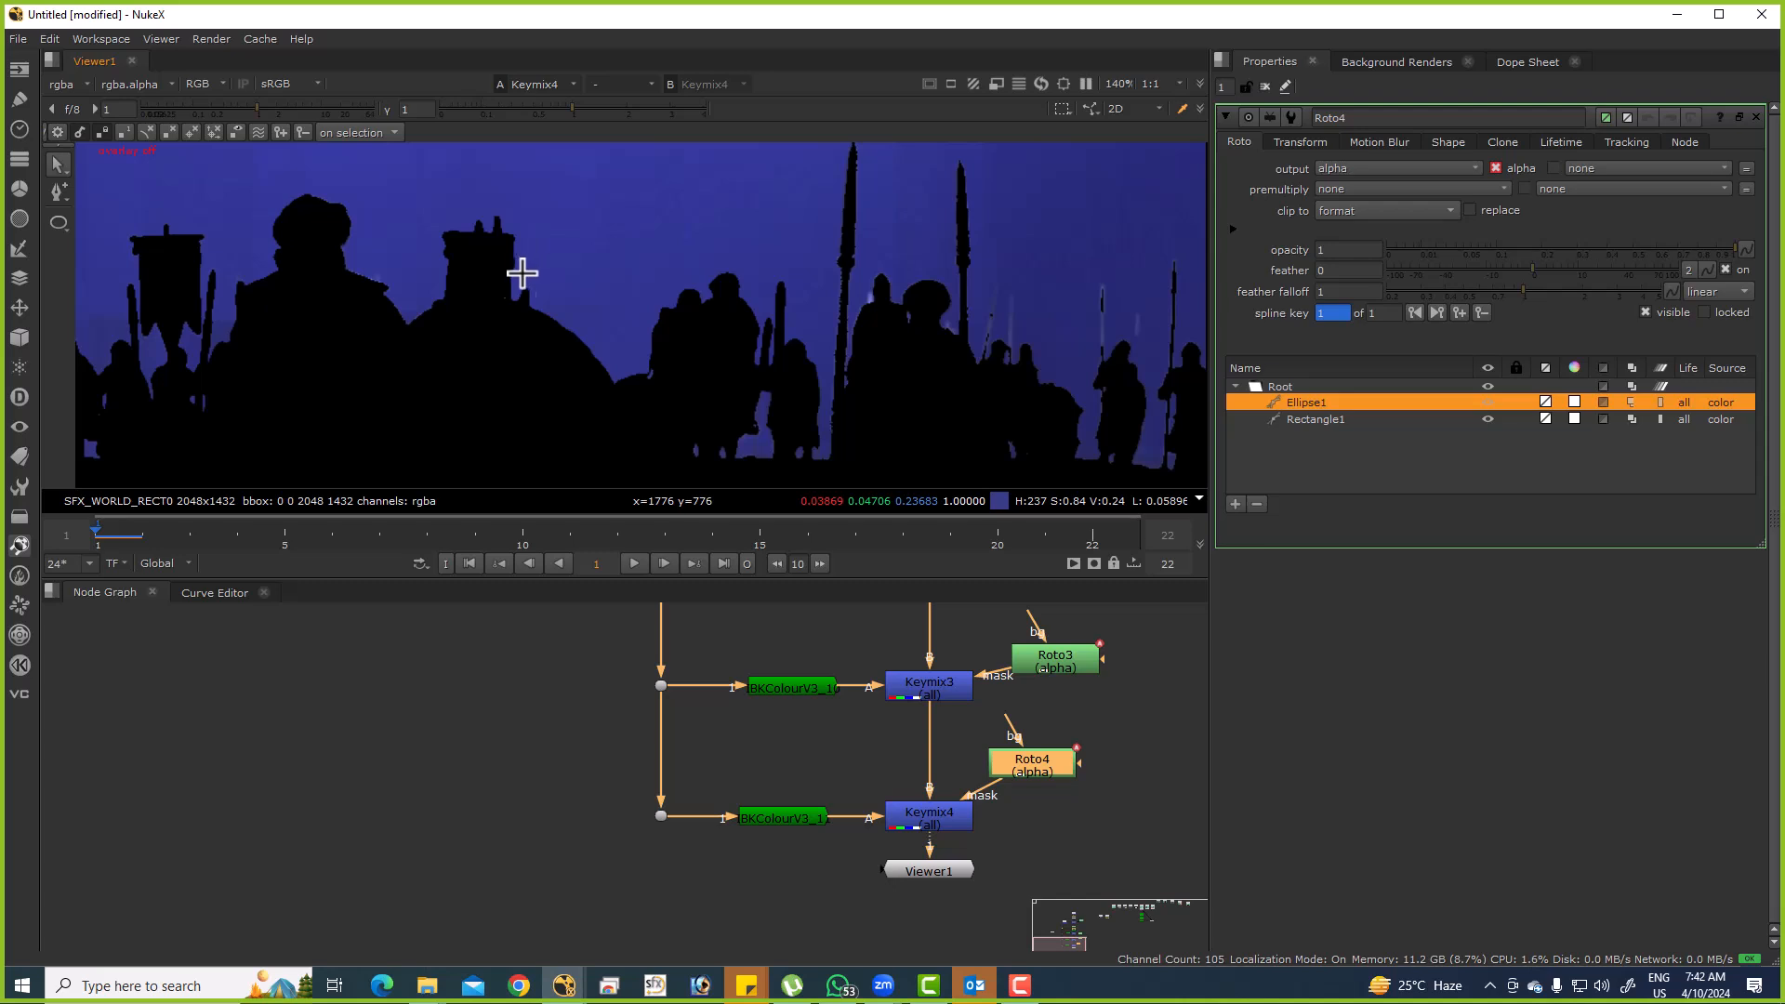
Review how the plate builds up by viewing the first IBKColour node, Keymix2, Keymix3 and Keymix4 in turn.
scroll(484, 321, down, 5)
drag(721, 275, 626, 270)
drag(972, 783, 932, 738)
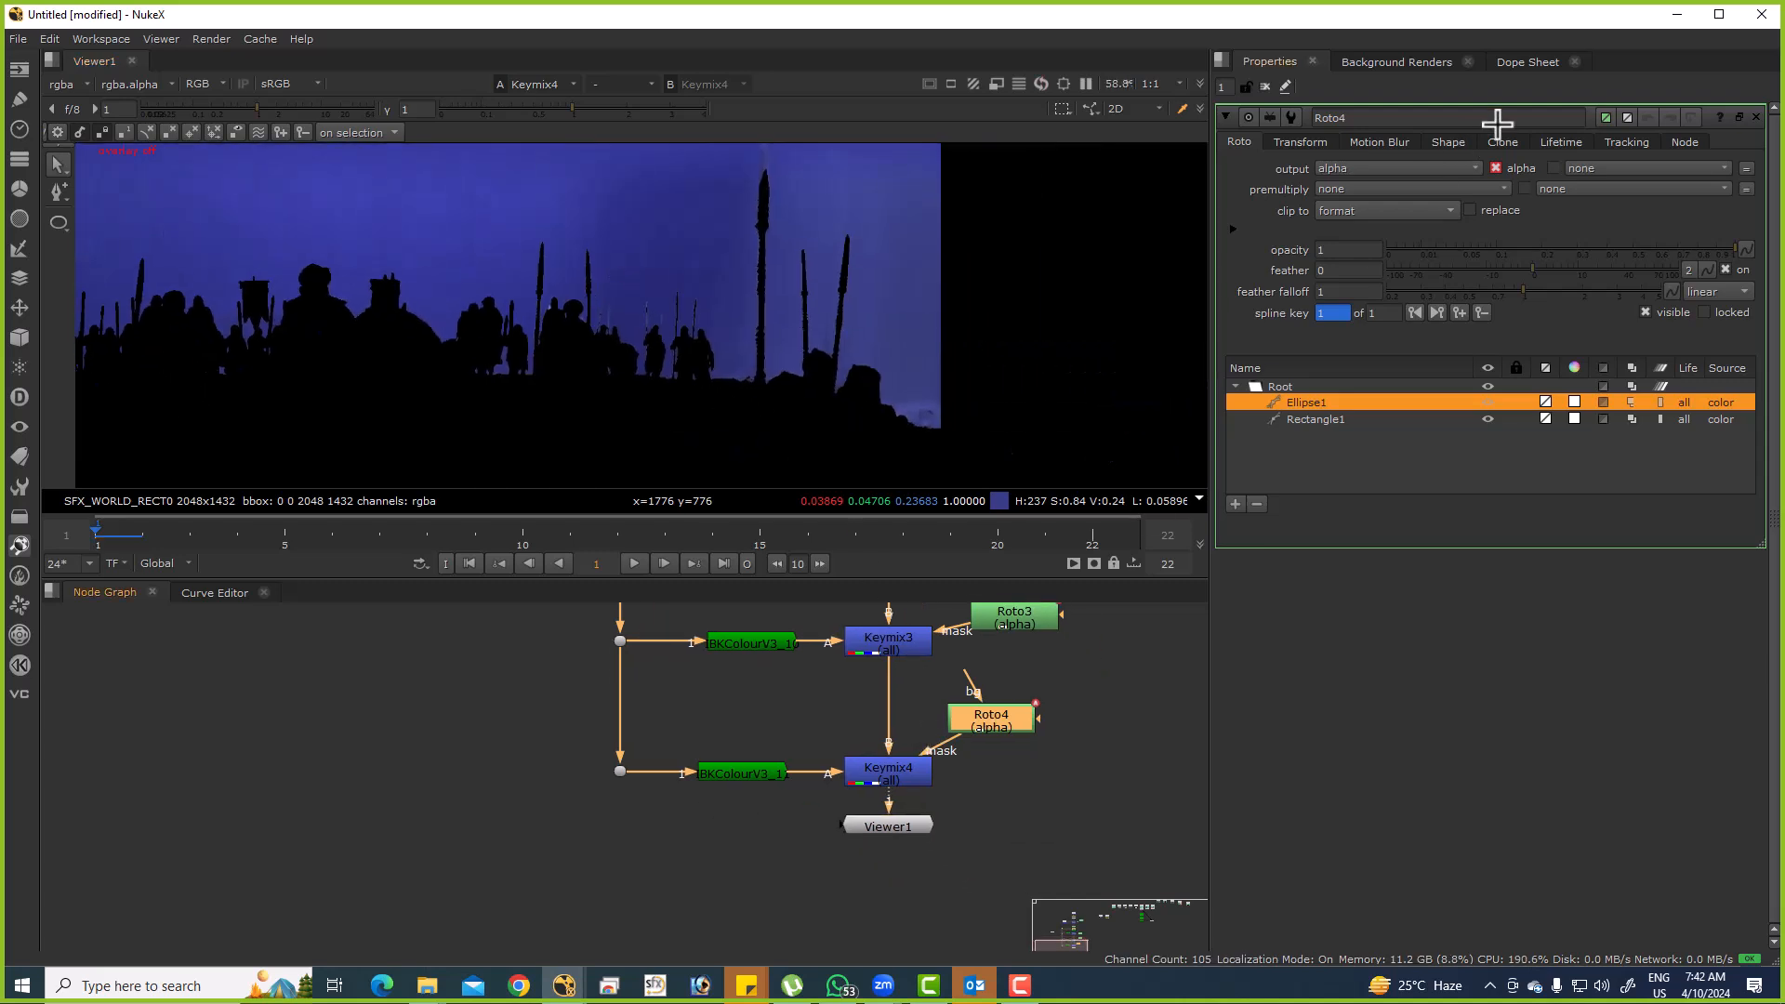
drag(566, 338, 618, 256)
drag(948, 868, 936, 908)
scroll(926, 909, down, 3)
drag(869, 735, 867, 790)
scroll(866, 790, up, 3)
click(894, 715)
key(1)
scroll(695, 298, down, 3)
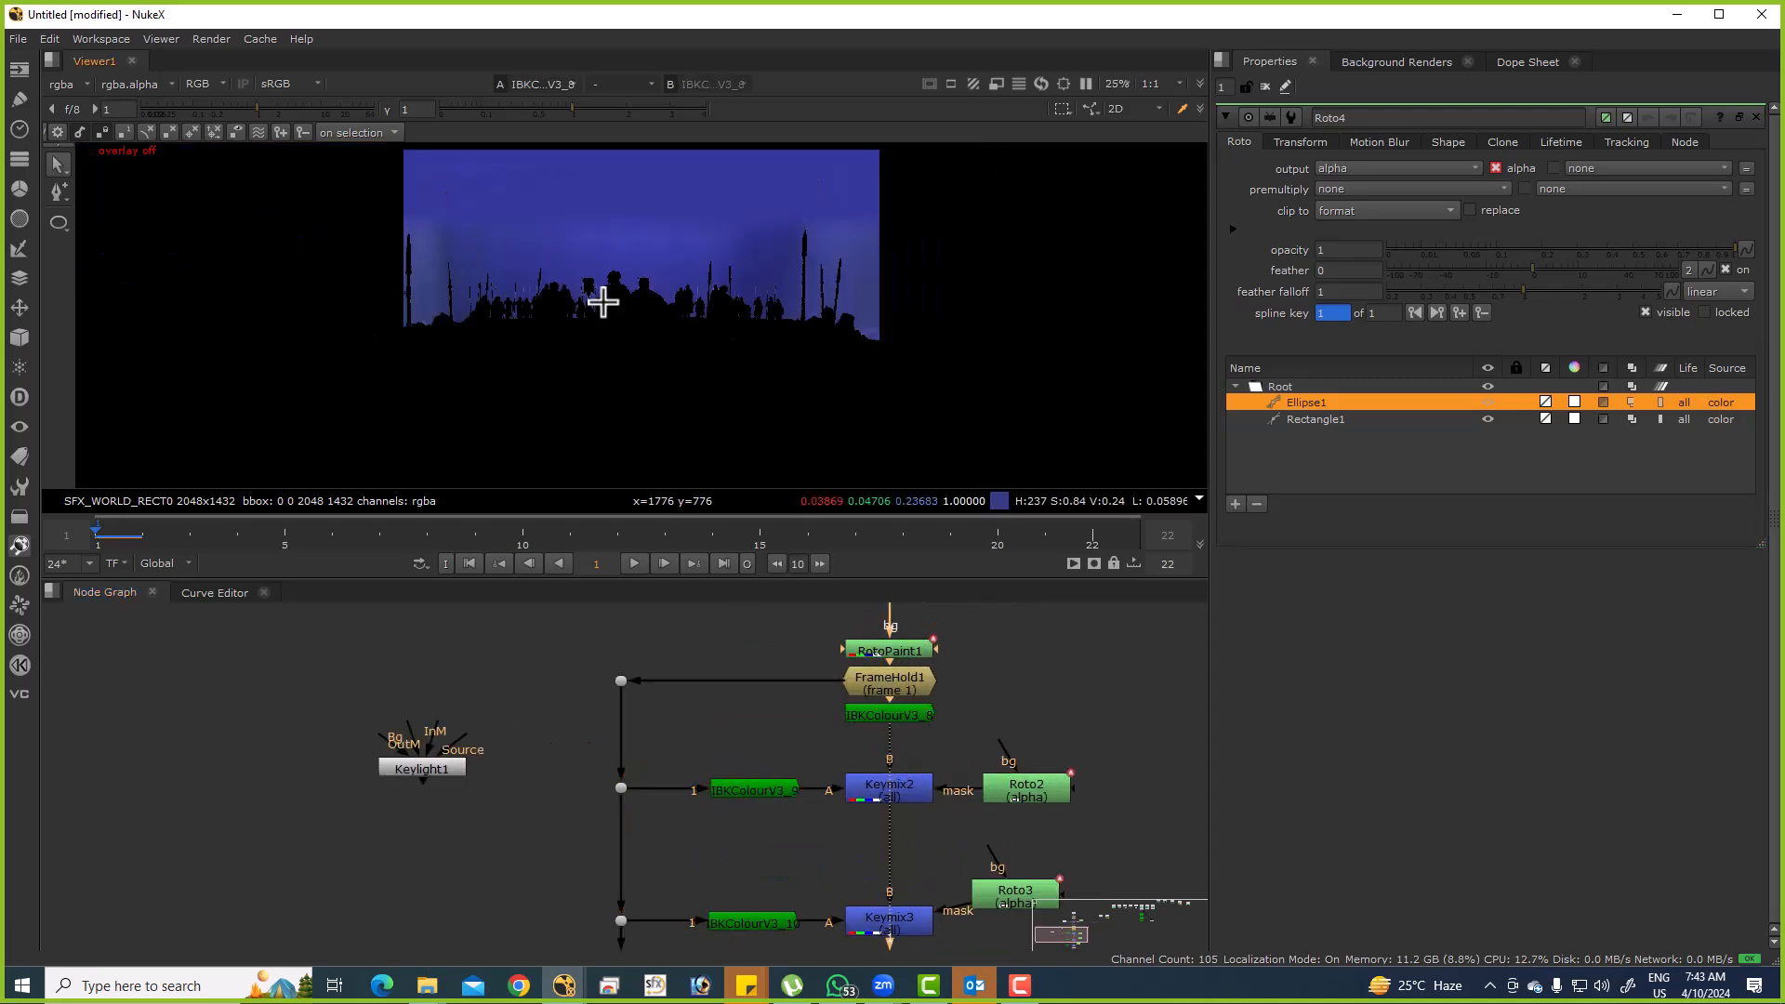
scroll(472, 275, up, 4)
click(897, 792)
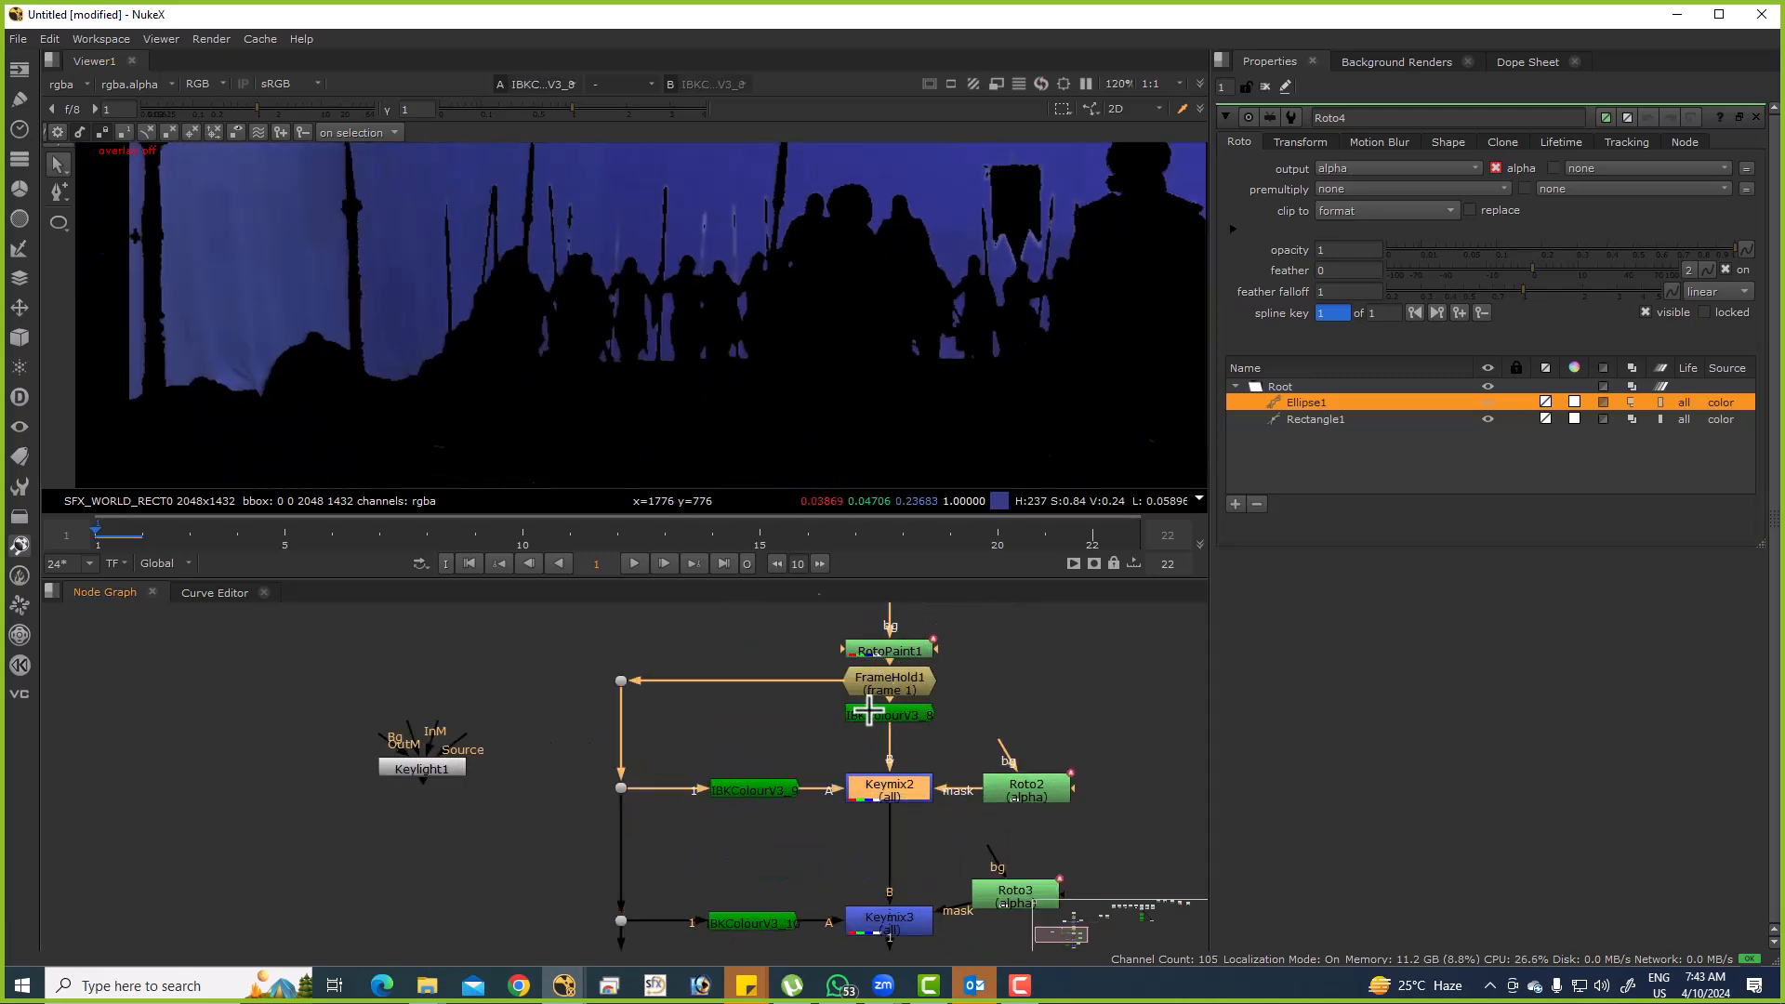
key(1)
drag(901, 872, 821, 701)
click(809, 749)
key(1)
drag(551, 185, 910, 437)
drag(910, 825, 816, 697)
click(740, 754)
key(1)
drag(895, 216, 852, 403)
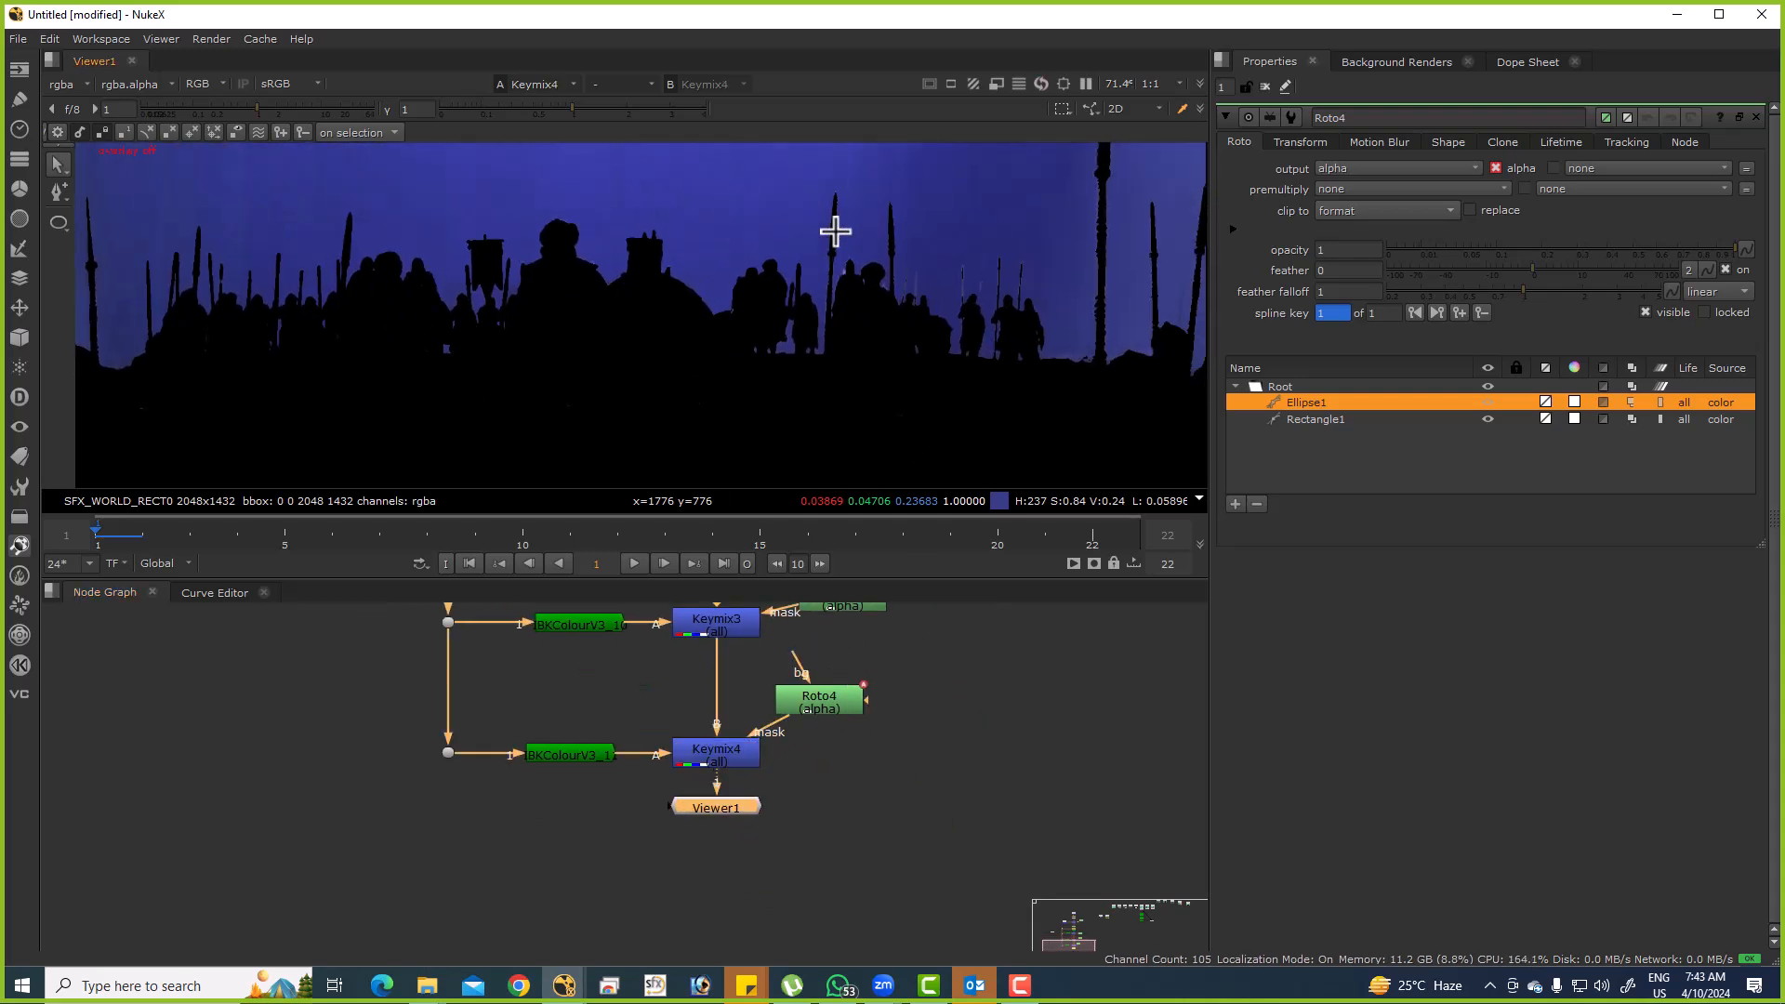
drag(806, 167, 1073, 385)
Duplicate IBKColourV3_11 below itself, feed the copy from a new dot on the source line, and view it.
scroll(741, 834, down, 1)
mouse_move(741, 833)
mouse_down()
mouse_move(741, 737)
mouse_move(729, 842)
mouse_up()
click(727, 732)
click(595, 673)
key(ctrl+c)
click(561, 757)
key(ctrl+v)
drag(544, 739, 592, 769)
key(1)
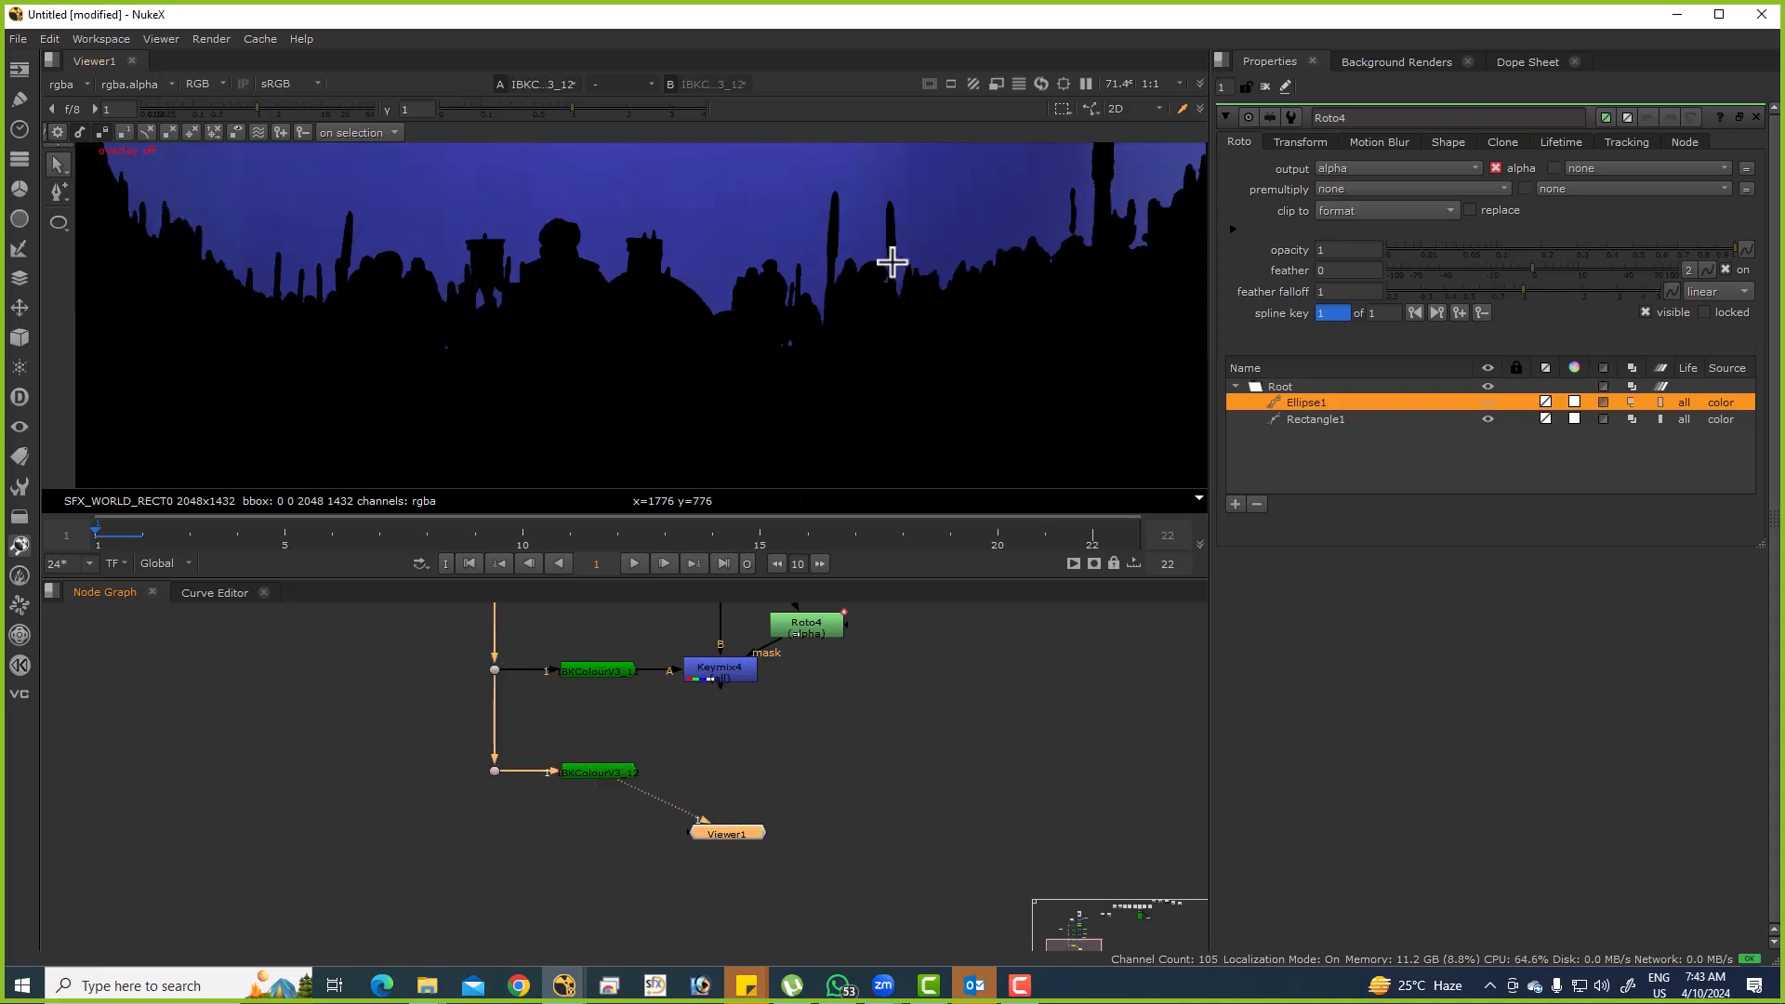
scroll(894, 269, up, 1)
Set the red lights value of IBKColourV3_12 to 0.5.
double_click(598, 772)
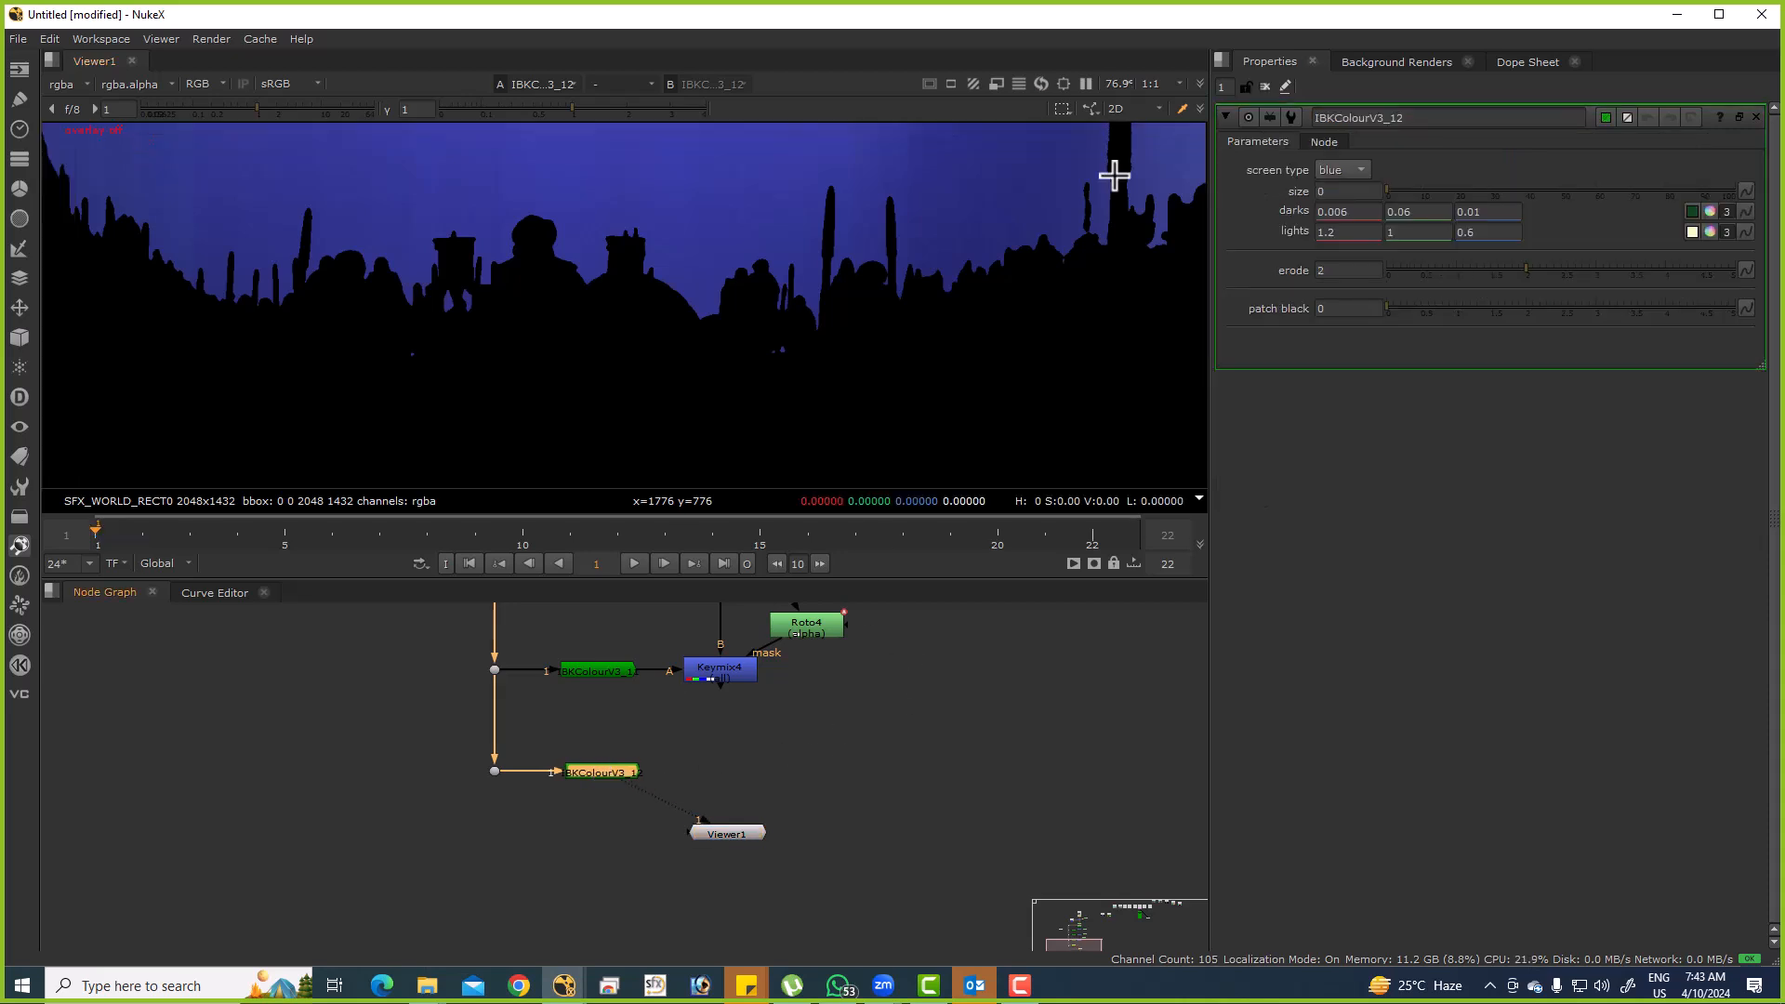
click(1328, 232)
text(0.7)
key(Return)
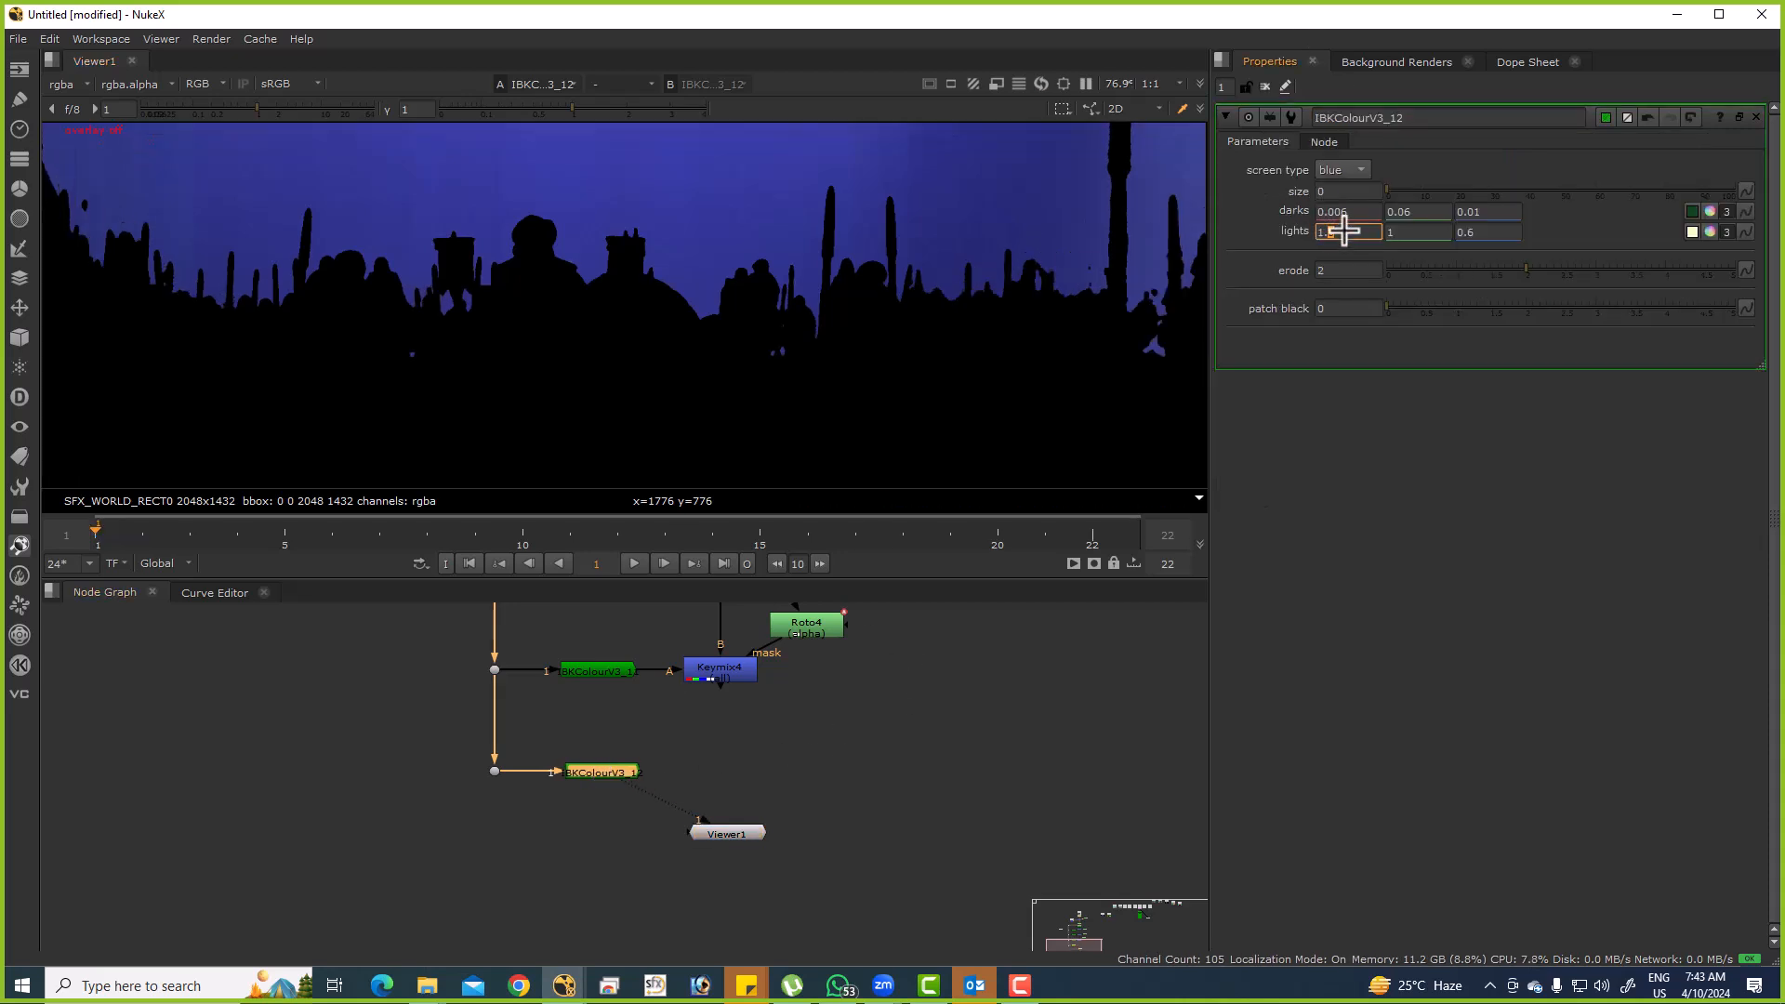
text(0.5)
key(Return)
Compare Keymix4 with IBKColourV3_12 around the spear-carrying figures on the right half of the plate.
click(748, 673)
key(1)
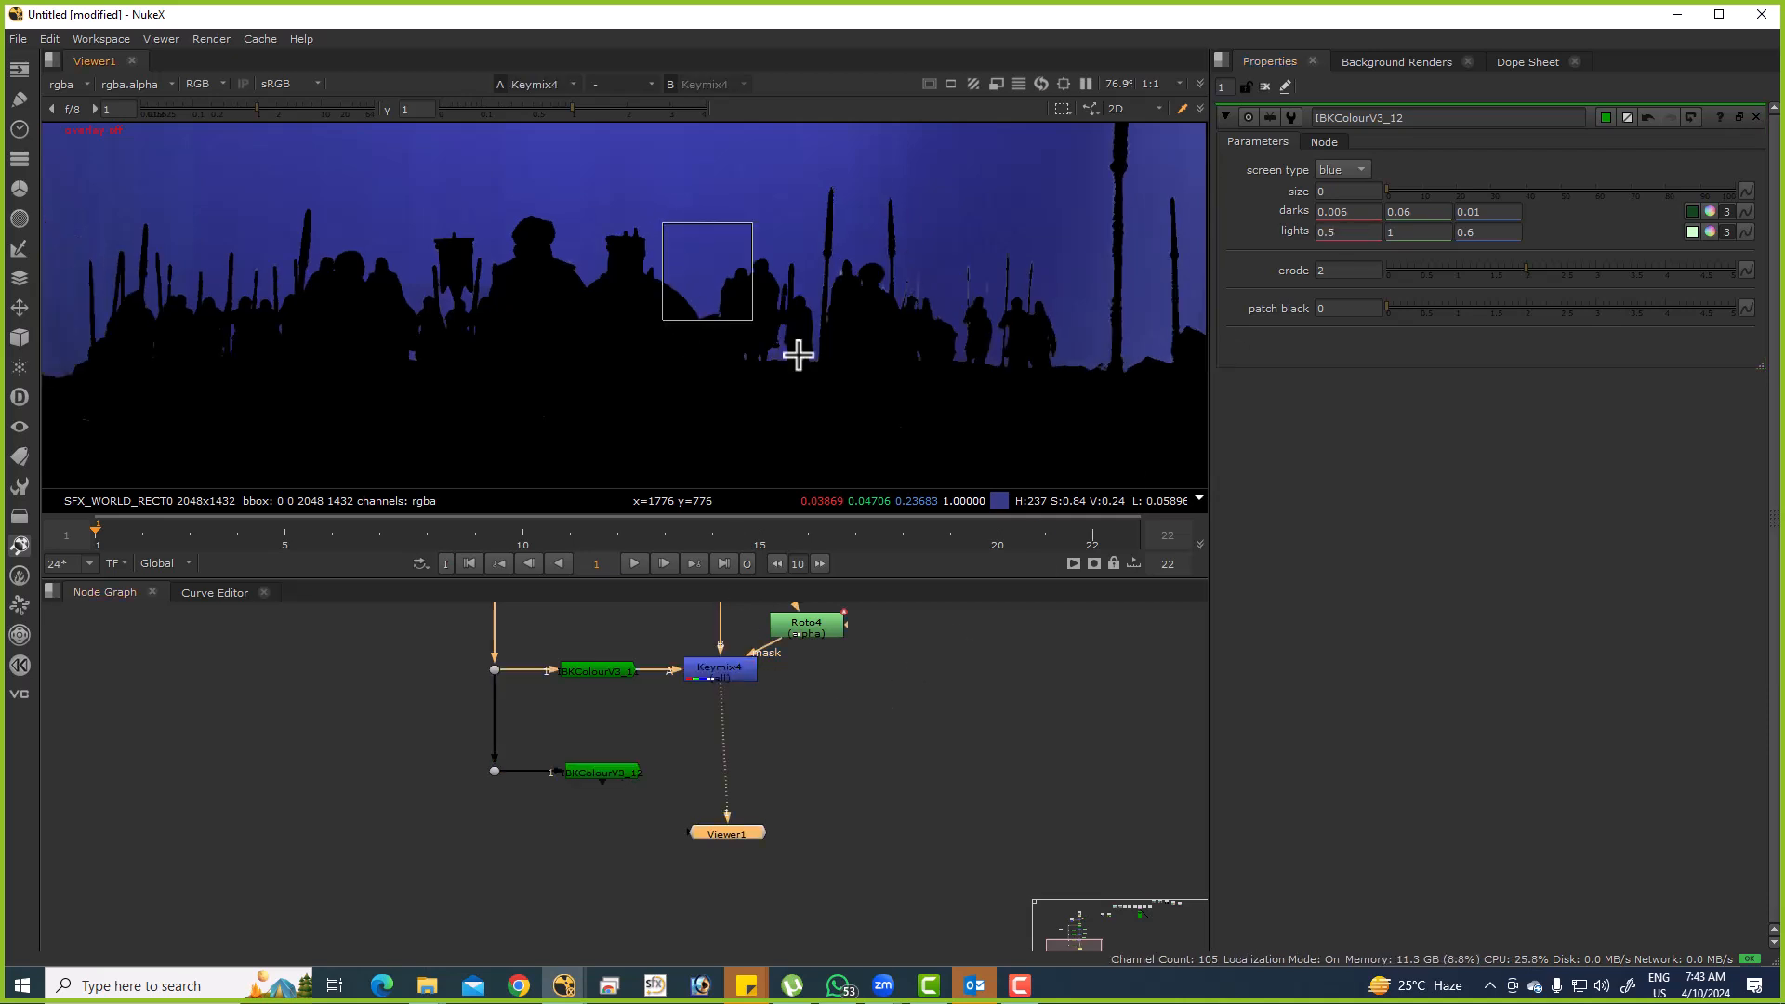
scroll(879, 244, down, 1)
drag(815, 191, 1047, 391)
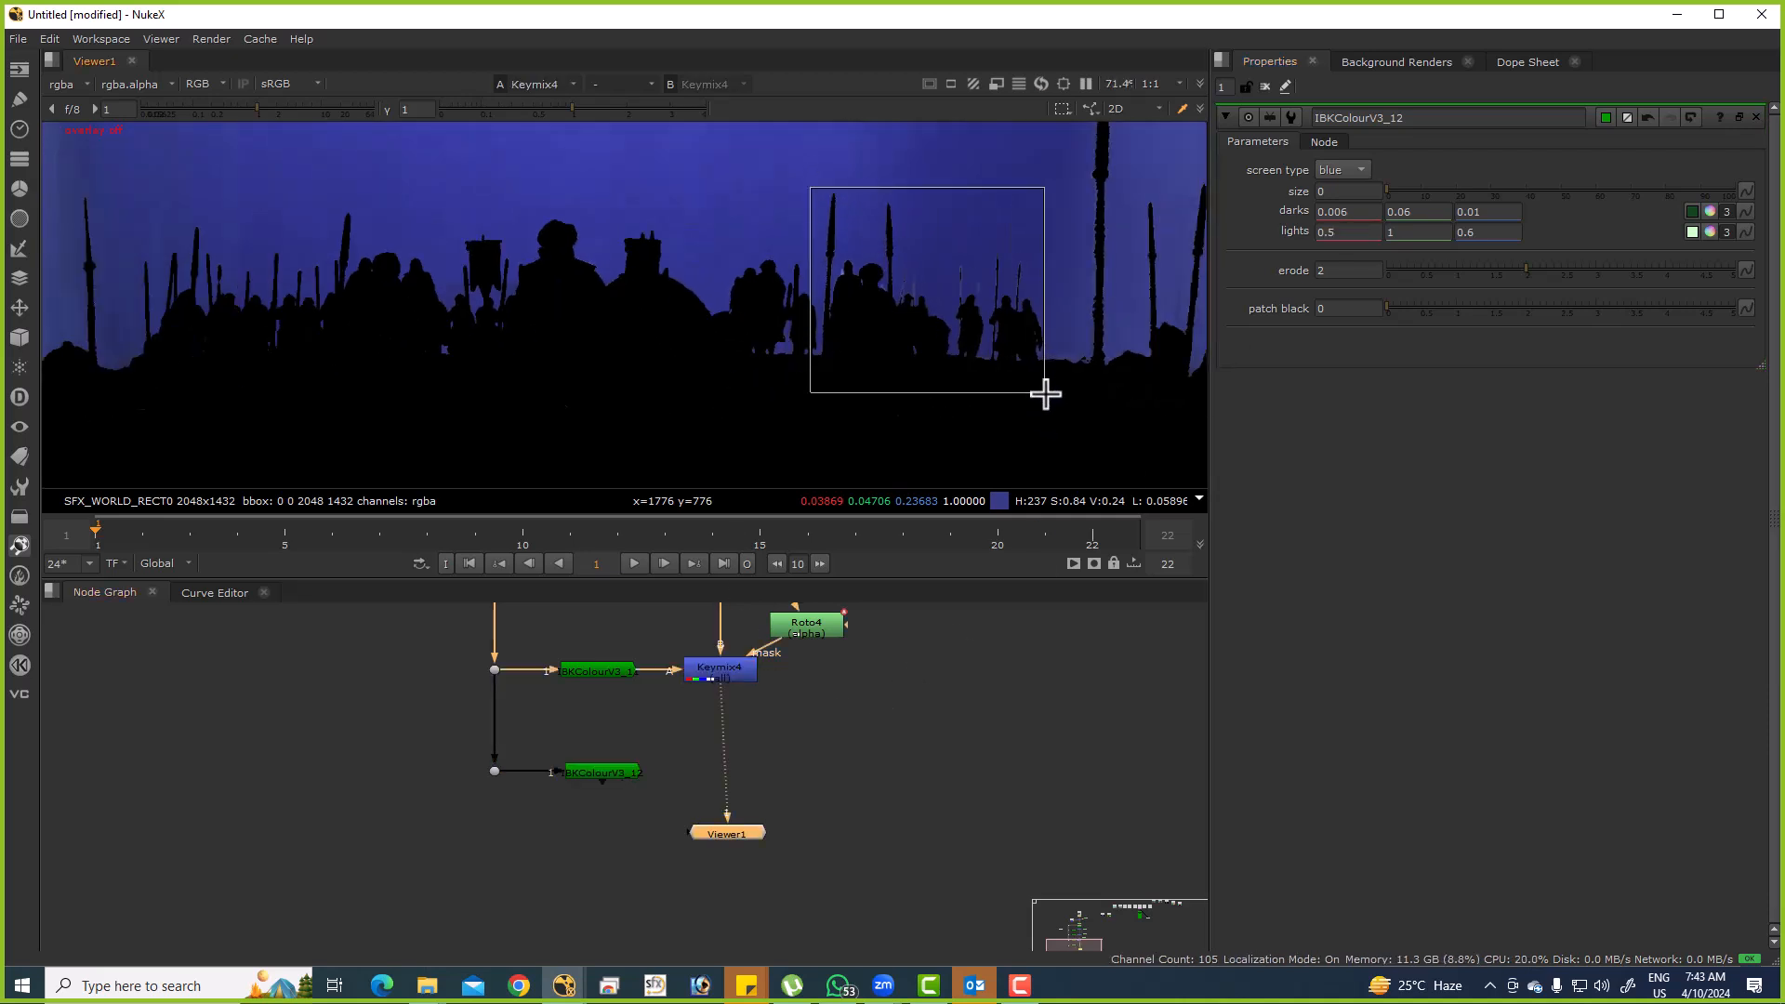
click(622, 772)
key(1)
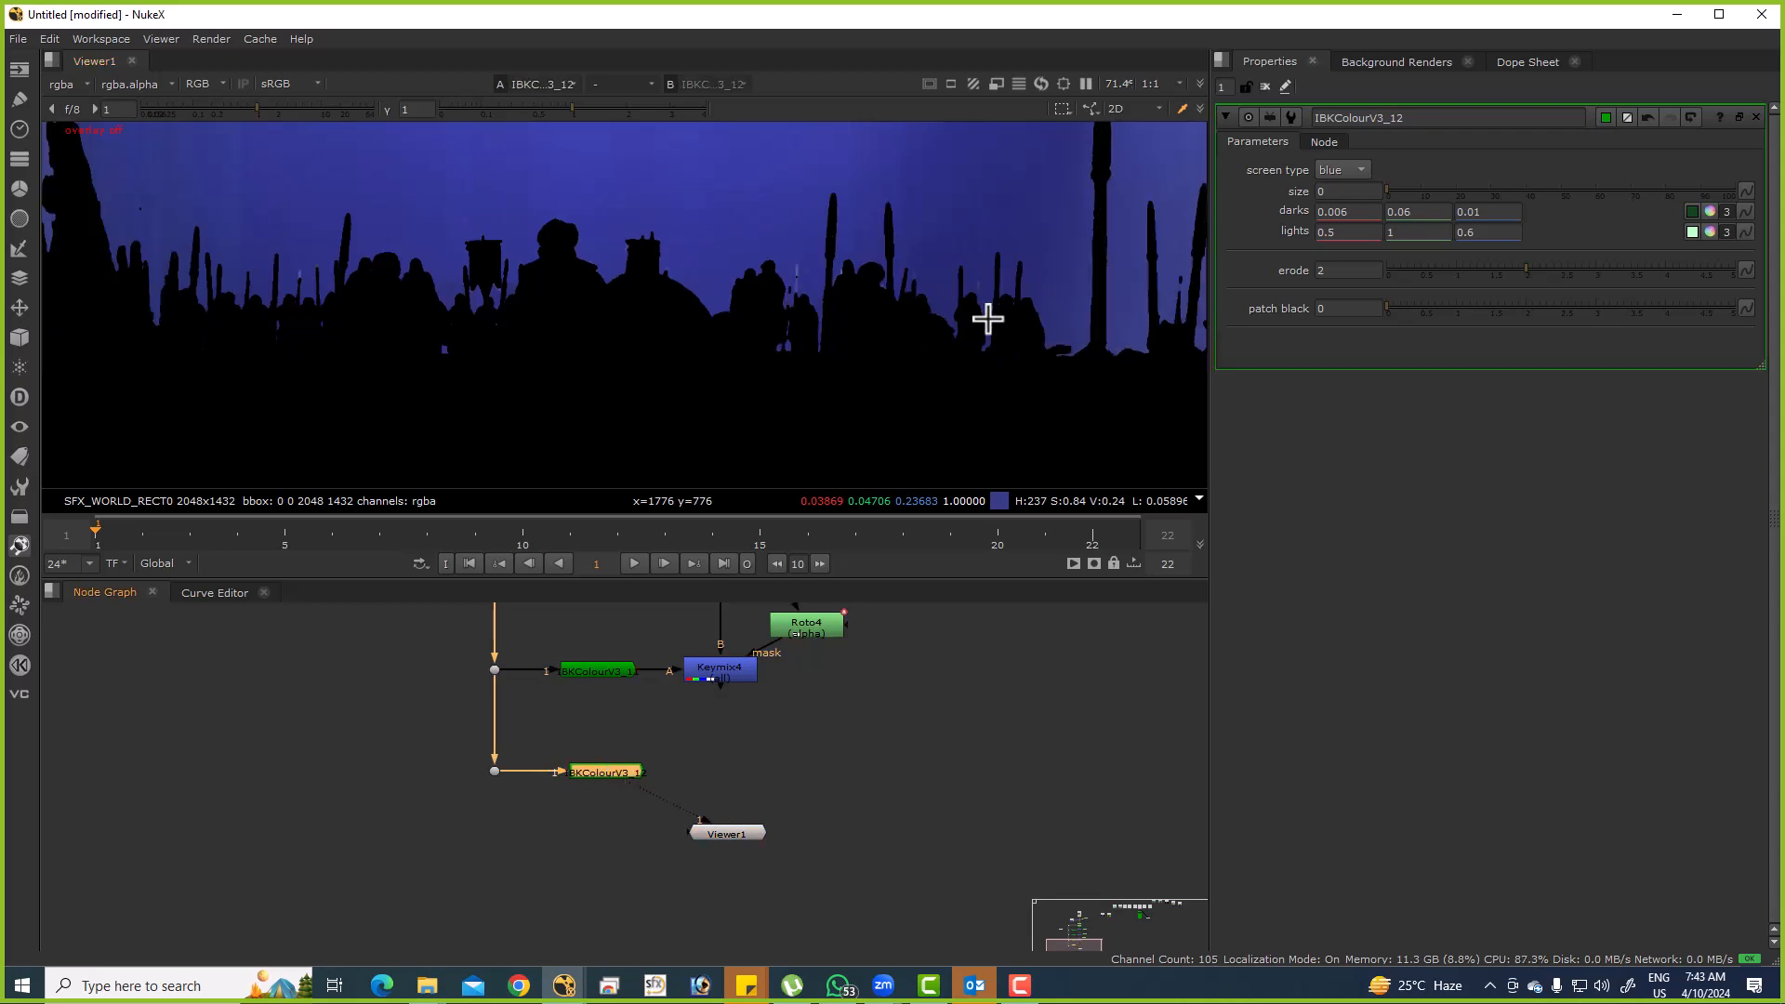
scroll(986, 298, up, 10)
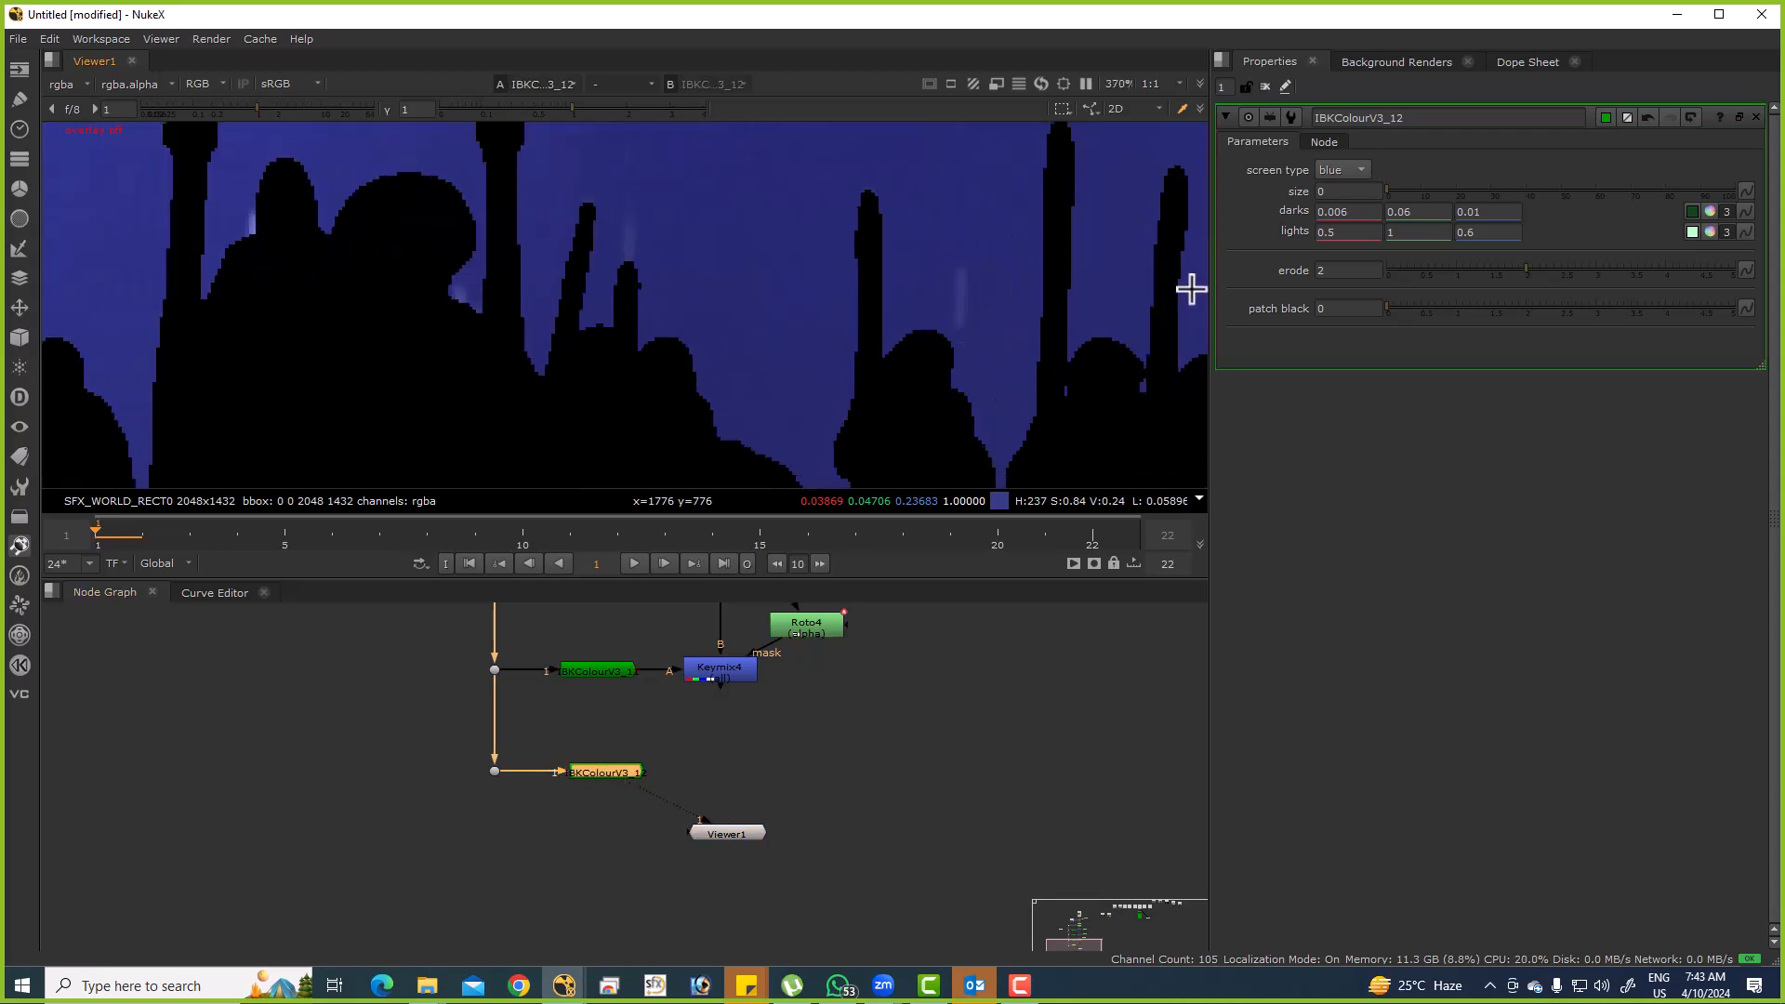
Try stepping the green darks value of IBKColourV3_12 up and down, and restore it.
click(1406, 212)
key(Up)
key(Up)
key(Up)
key(Down)
key(Up)
key(Up)
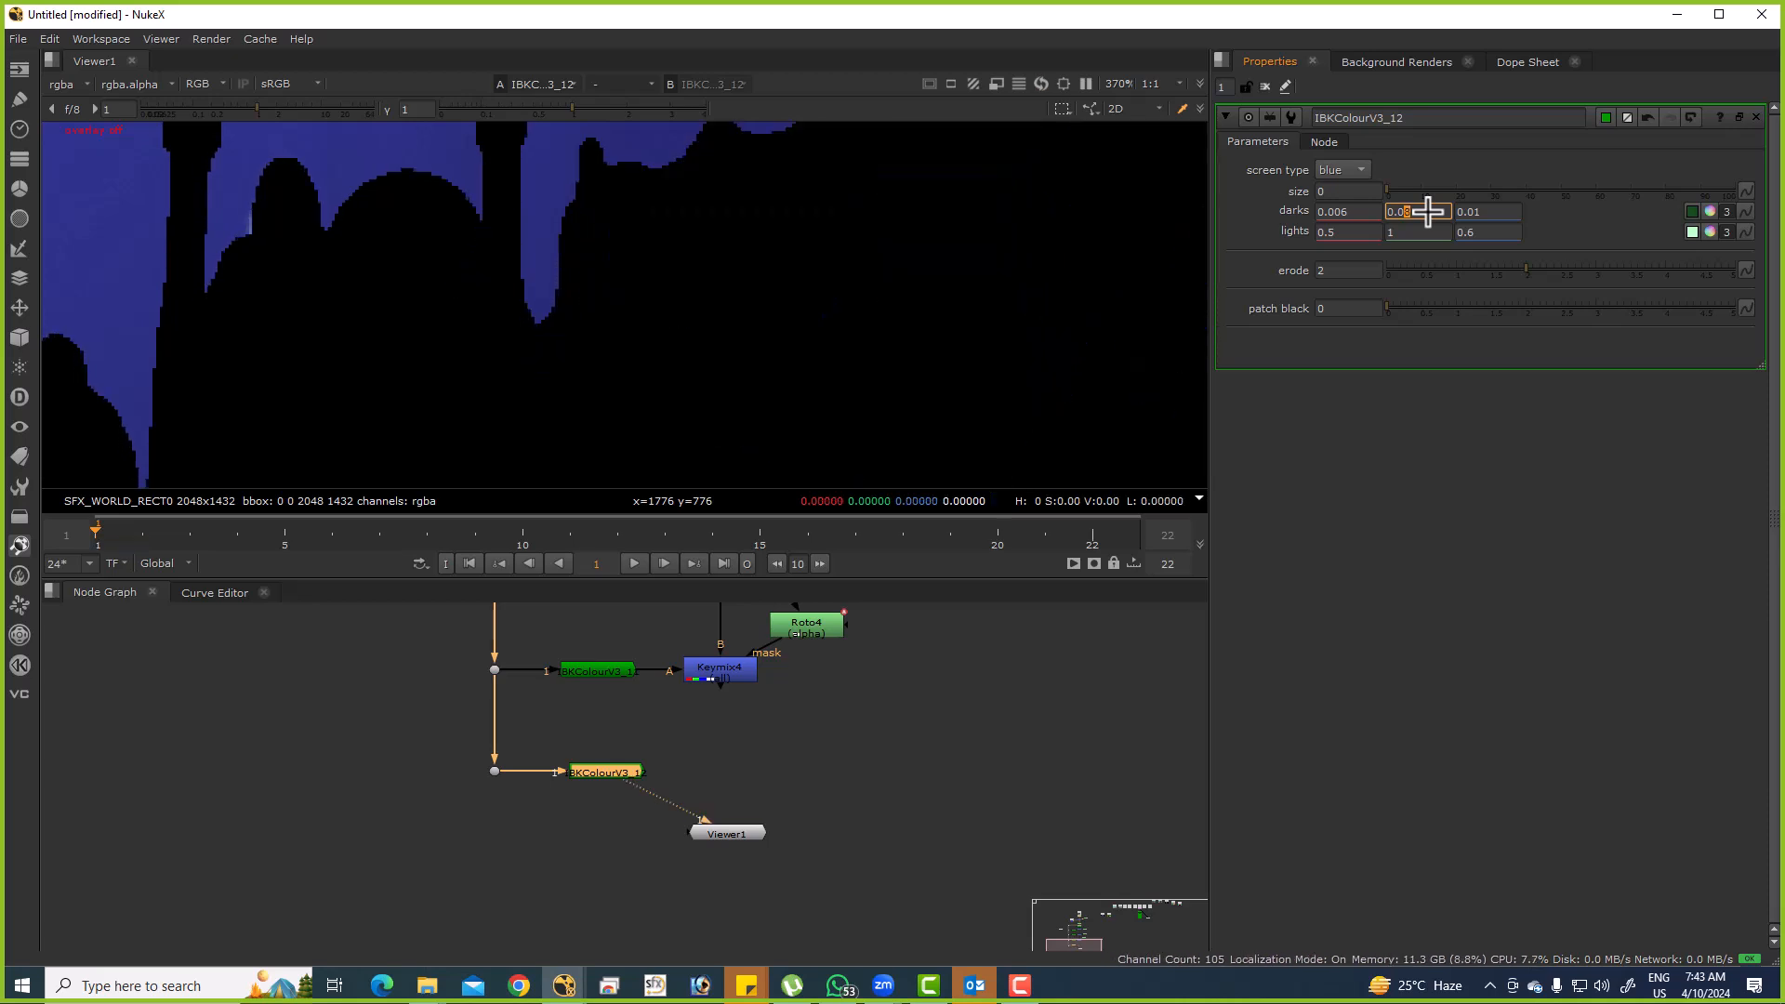
scroll(930, 316, down, 2)
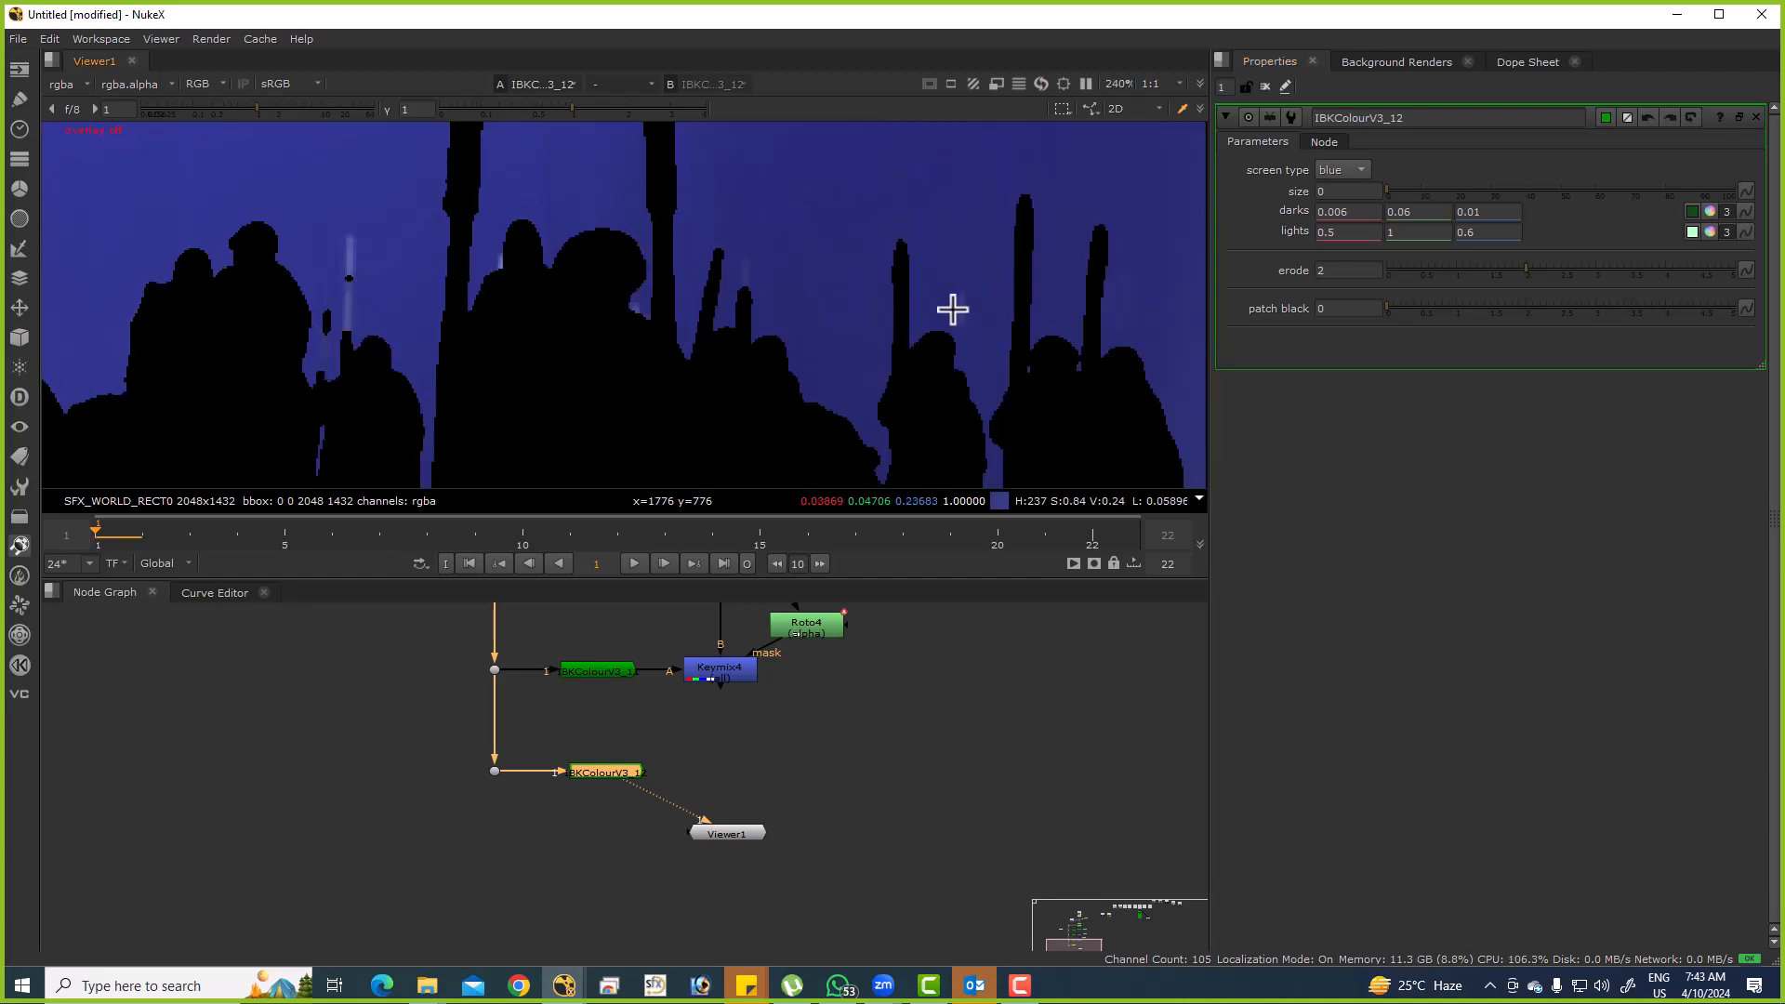
Set the green darks of IBKColourV3_12 to 0.057 and its green lights to 1.1, and compare it with the source plate.
click(1409, 212)
key(Up)
key(Up)
key(Up)
key(Up)
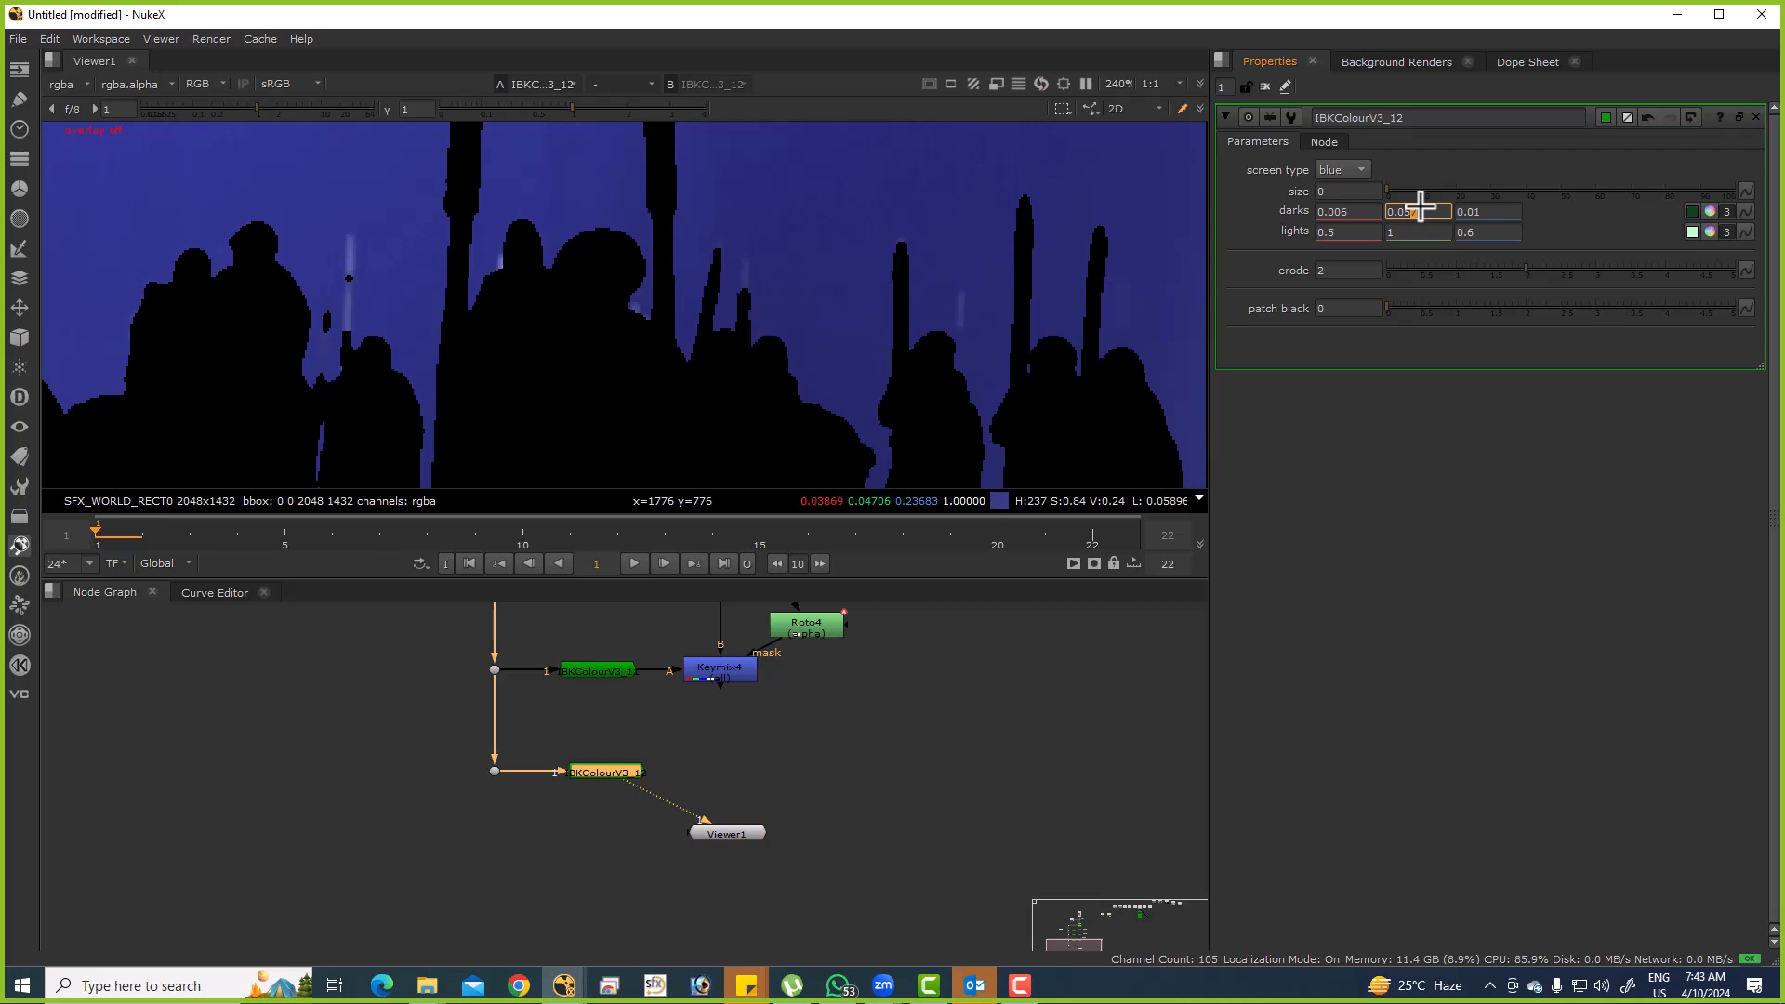
click(1404, 232)
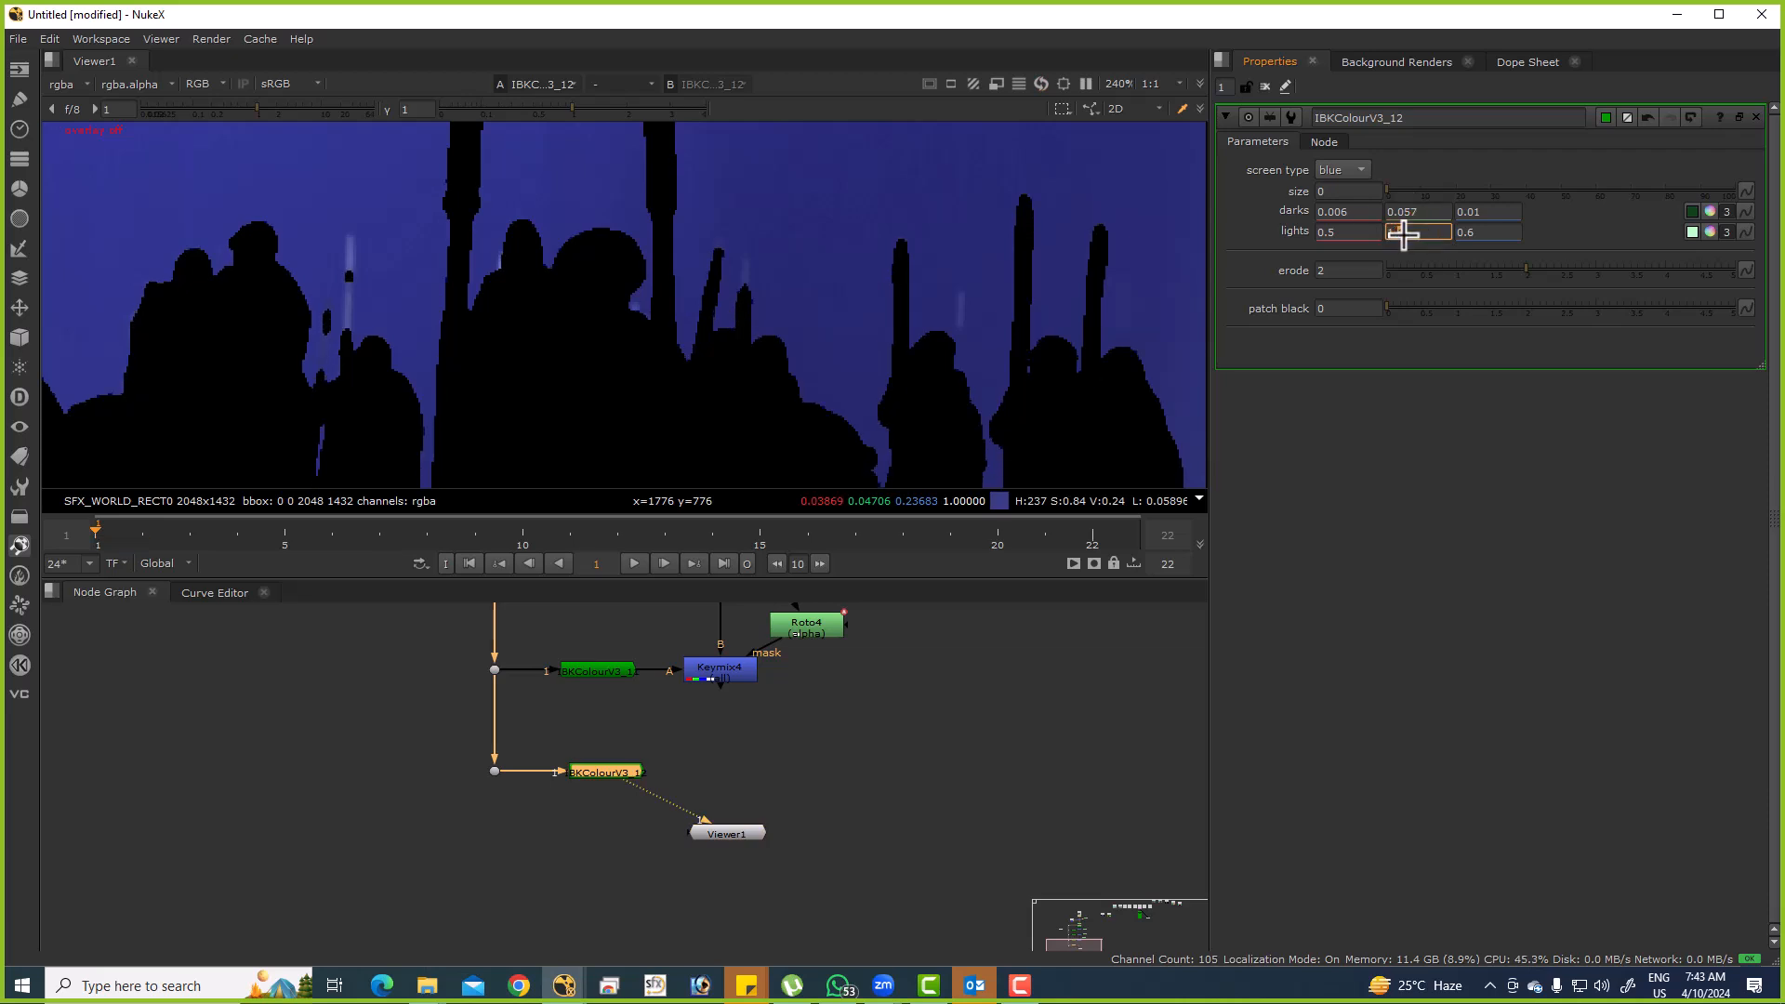
text(1.1)
click(1469, 230)
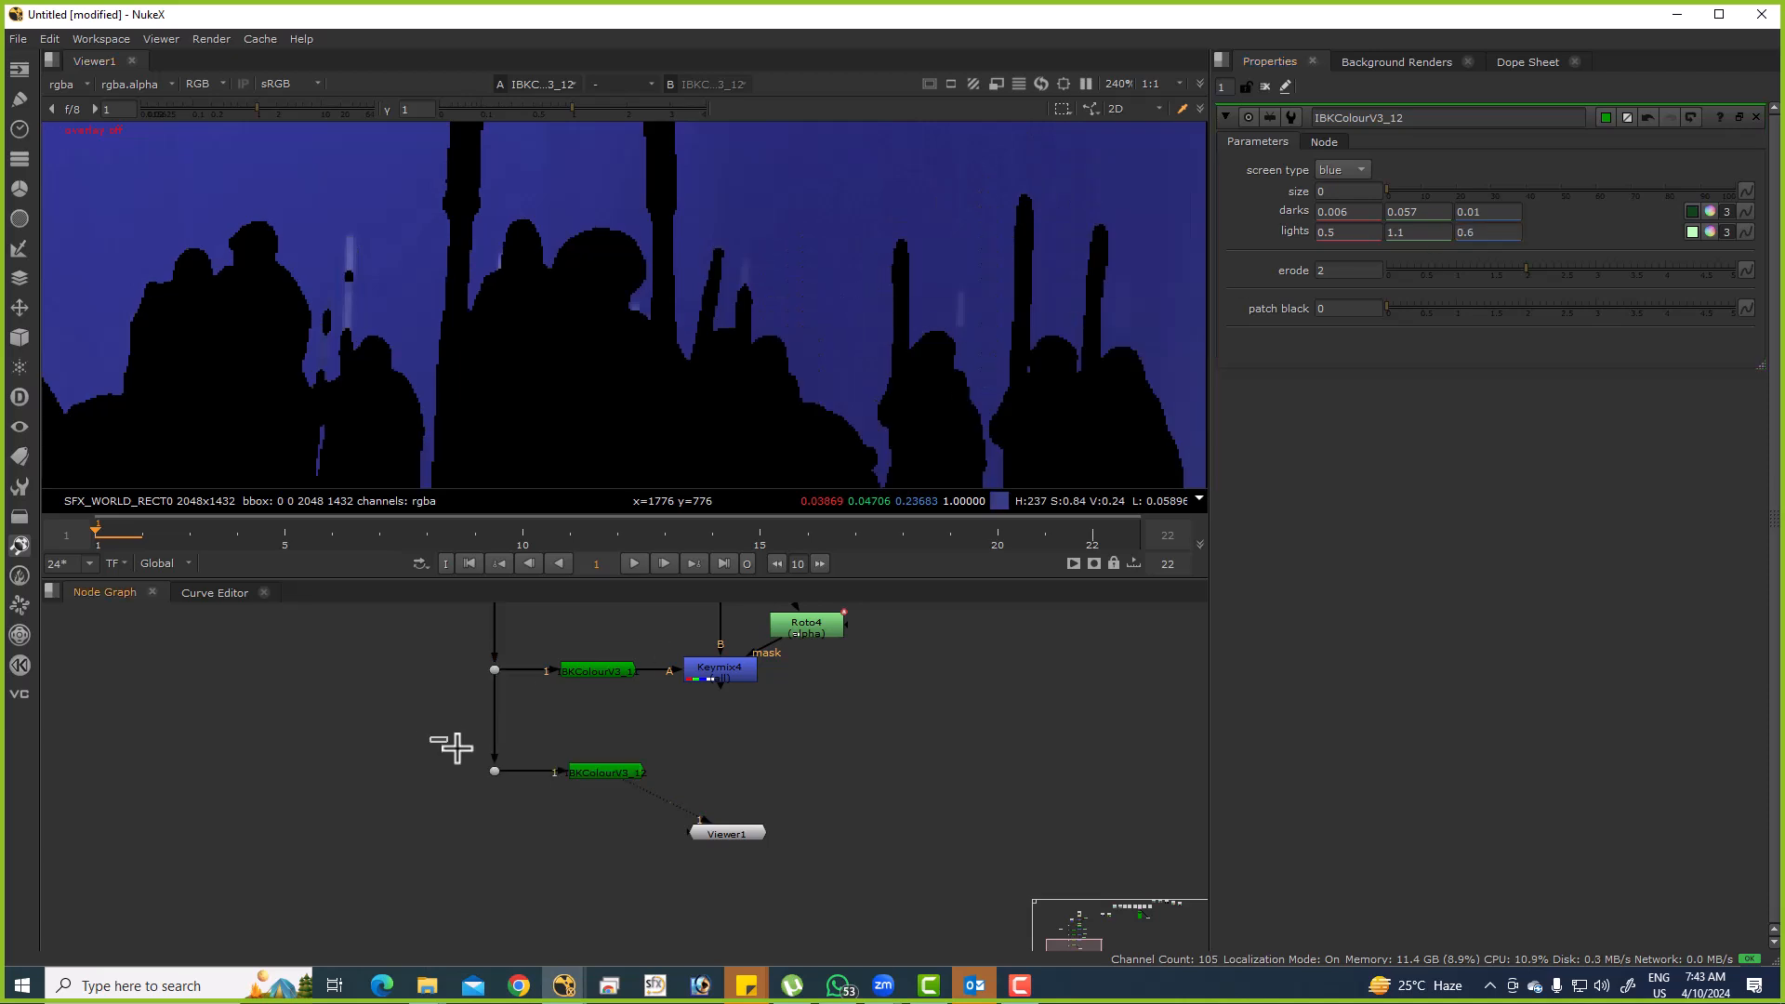
ctrl+shift+click(494, 770)
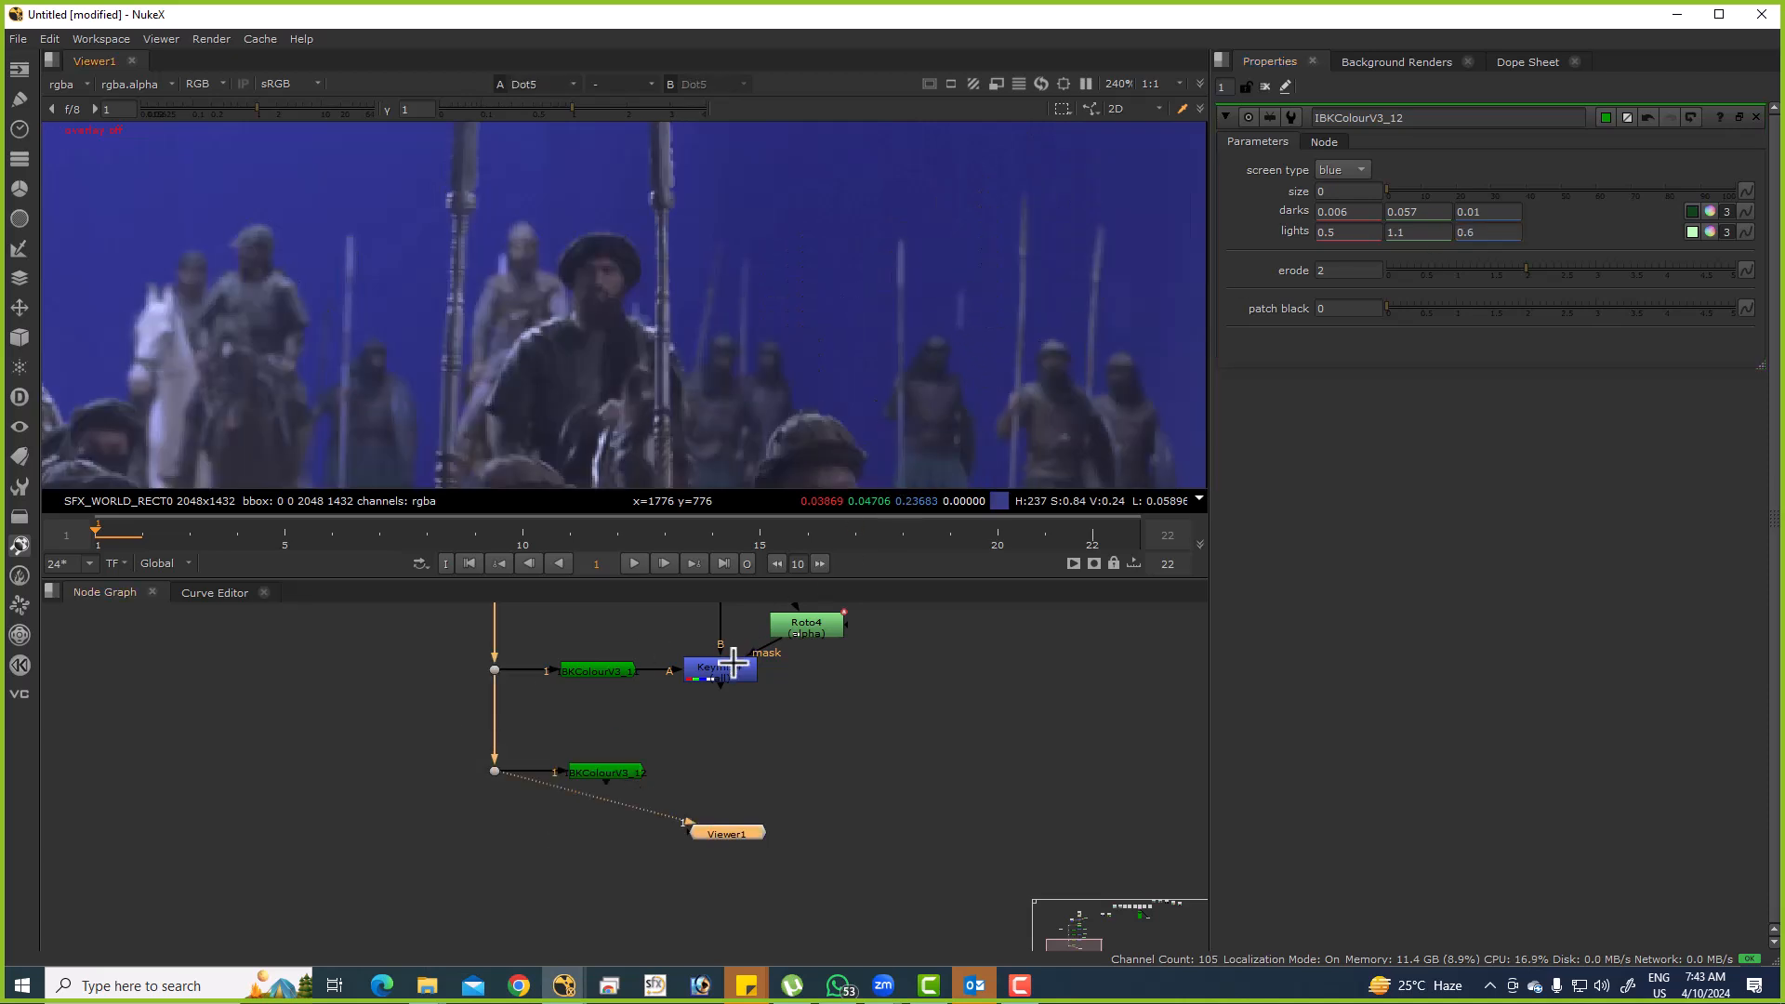
click(623, 768)
key(1)
Add a copy of Keymix4 between Keymix4 and the Viewer, with Keymix4 as B and IBKColourV3_12 as A, and view it.
click(720, 667)
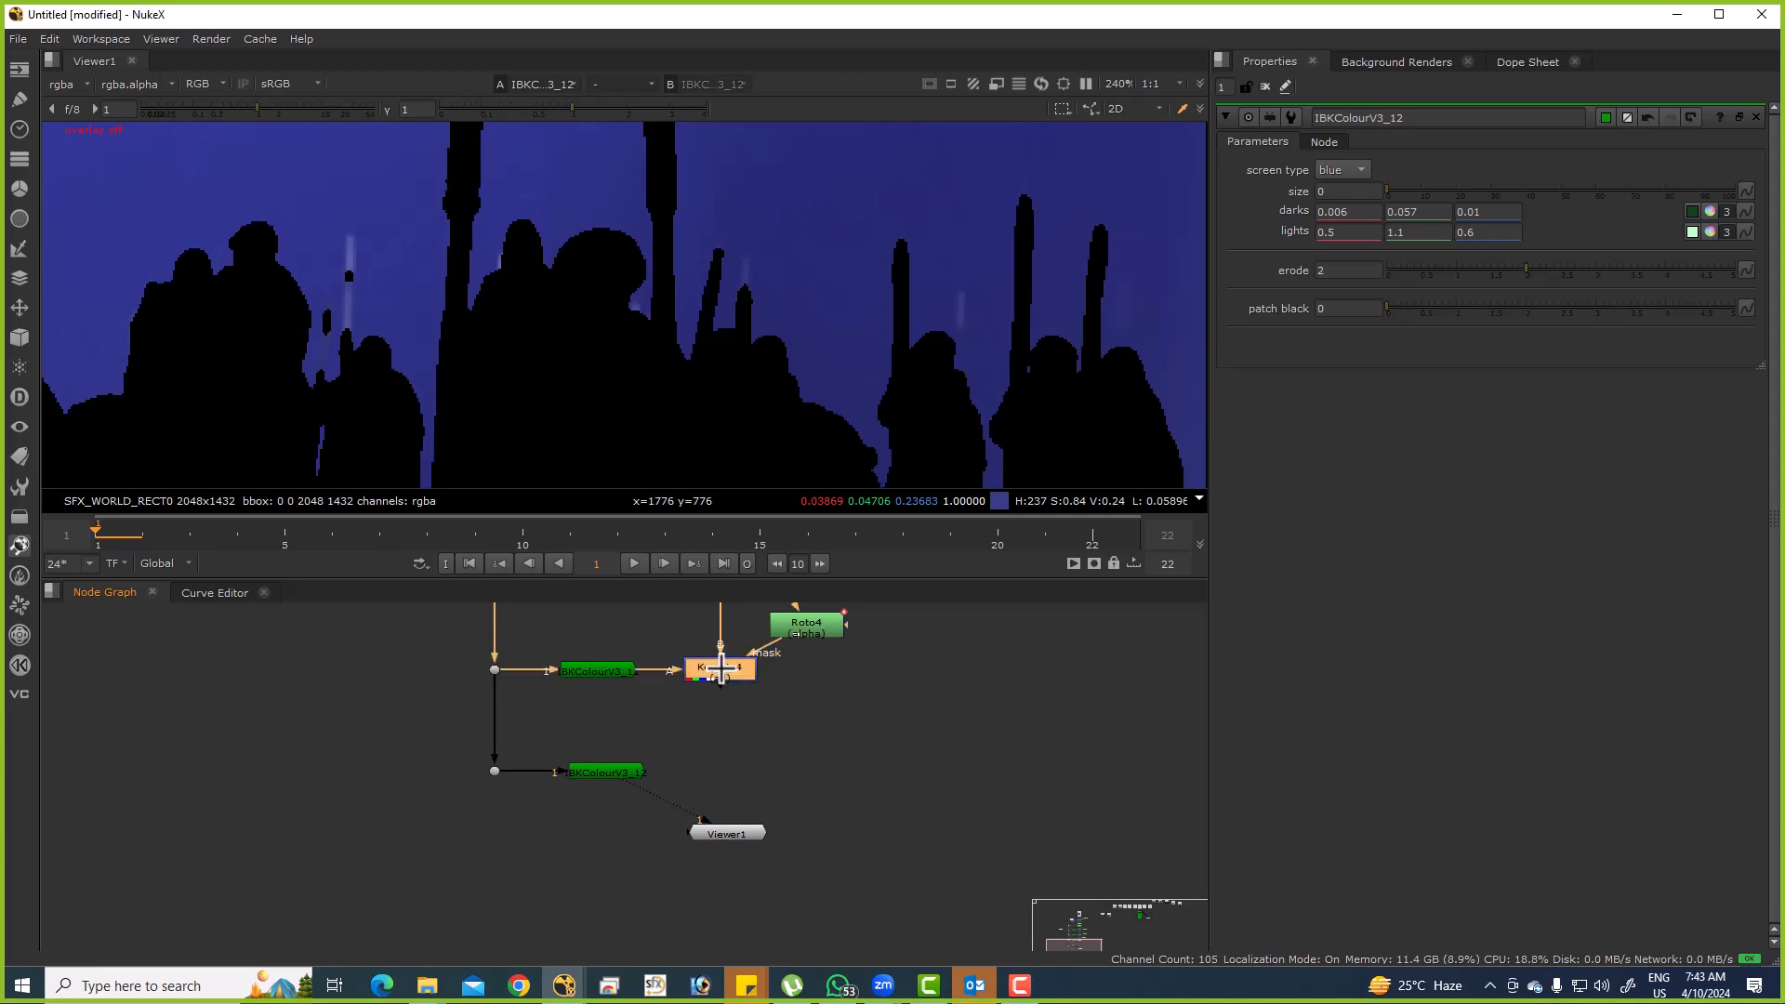
key(ctrl+v)
drag(835, 668, 734, 754)
drag(740, 682, 841, 731)
key(1)
Add a Roto node as Keymix5's mask and draw a rectangle around the group of spear-carrying figures right of centre.
click(837, 729)
key(o)
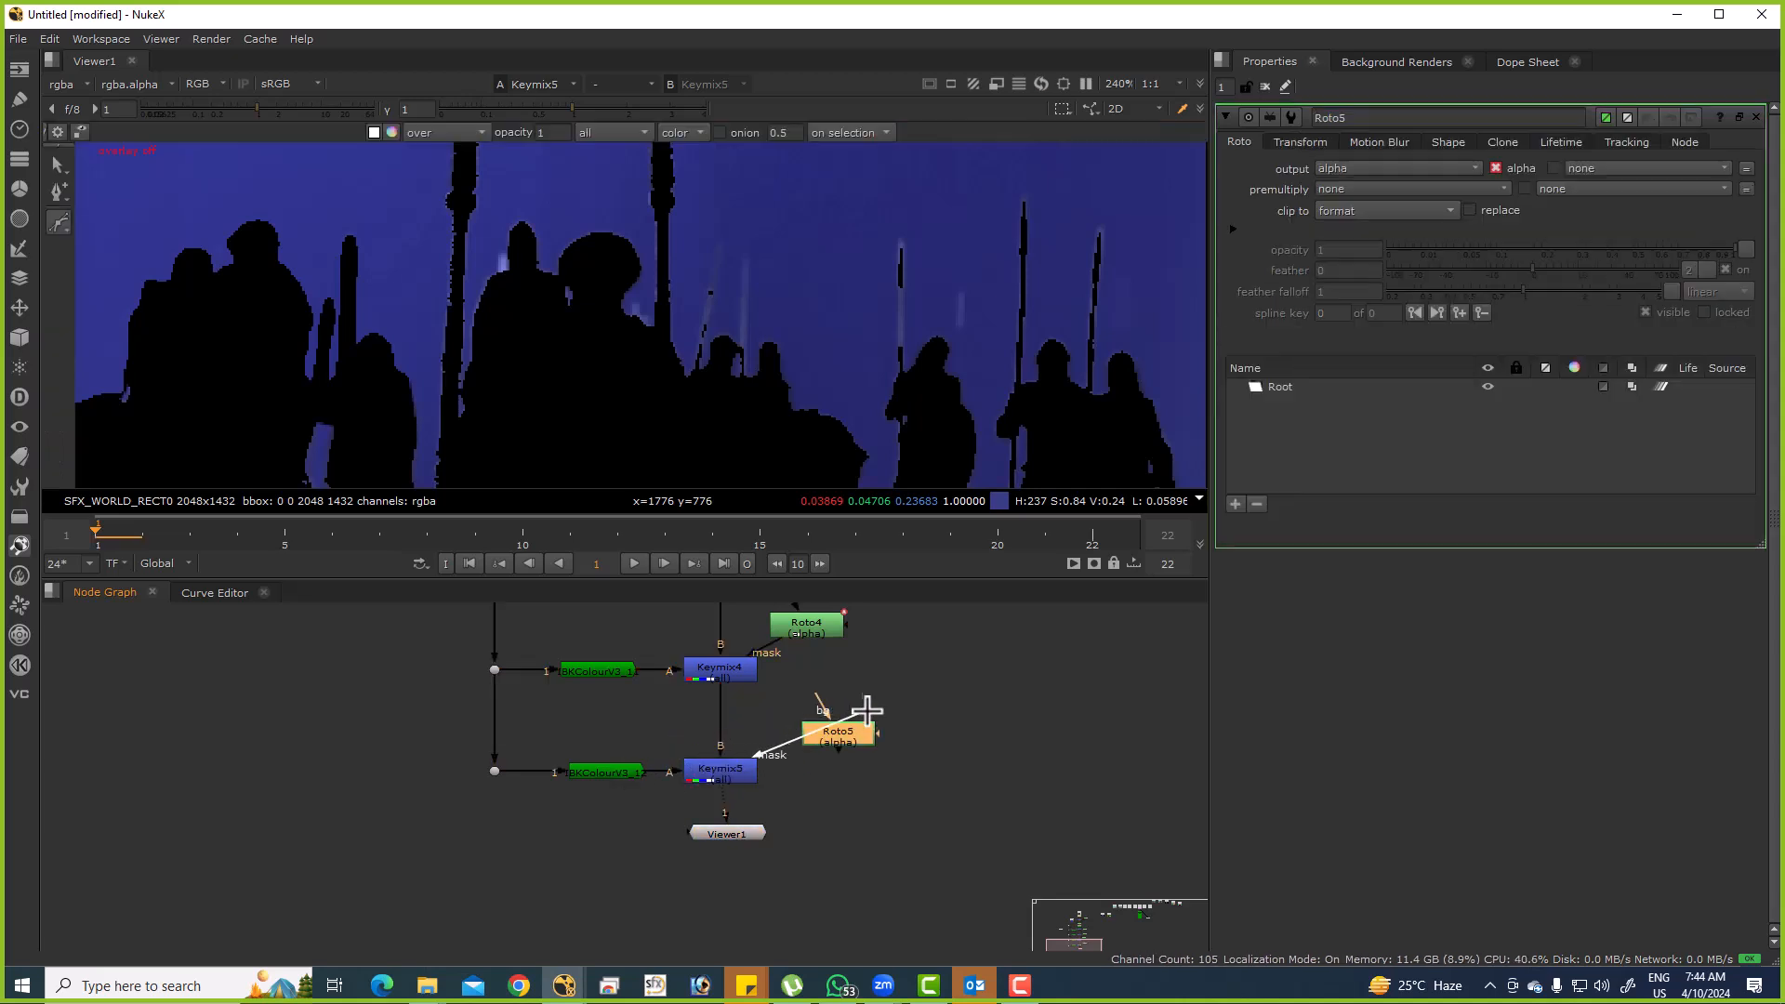
scroll(794, 386, down, 3)
click(65, 224)
click(140, 302)
scroll(606, 307, down, 2)
mouse_move(573, 169)
mouse_down()
mouse_move(777, 350)
mouse_move(841, 379)
mouse_up()
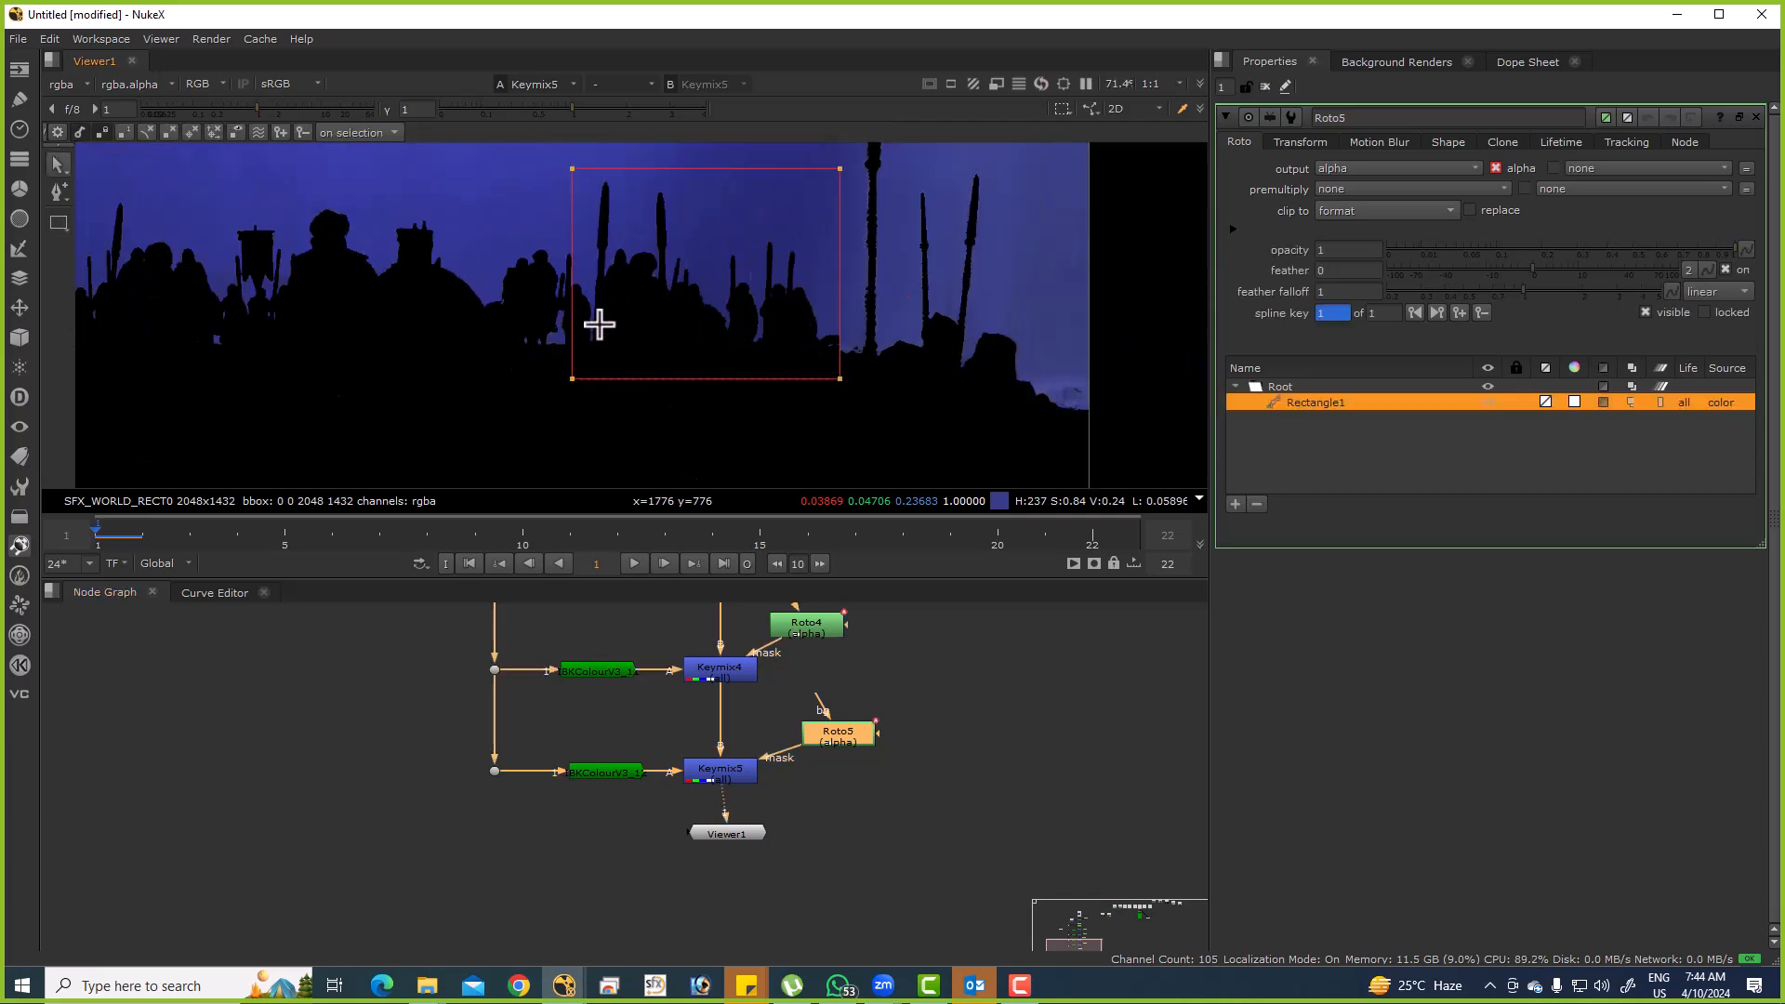
Compare Keymix4 with Keymix5, and inspect the spears and rocks at the plate's right end with the overlay hidden.
scroll(600, 326, up, 2)
ctrl+shift+click(721, 670)
drag(728, 749, 658, 754)
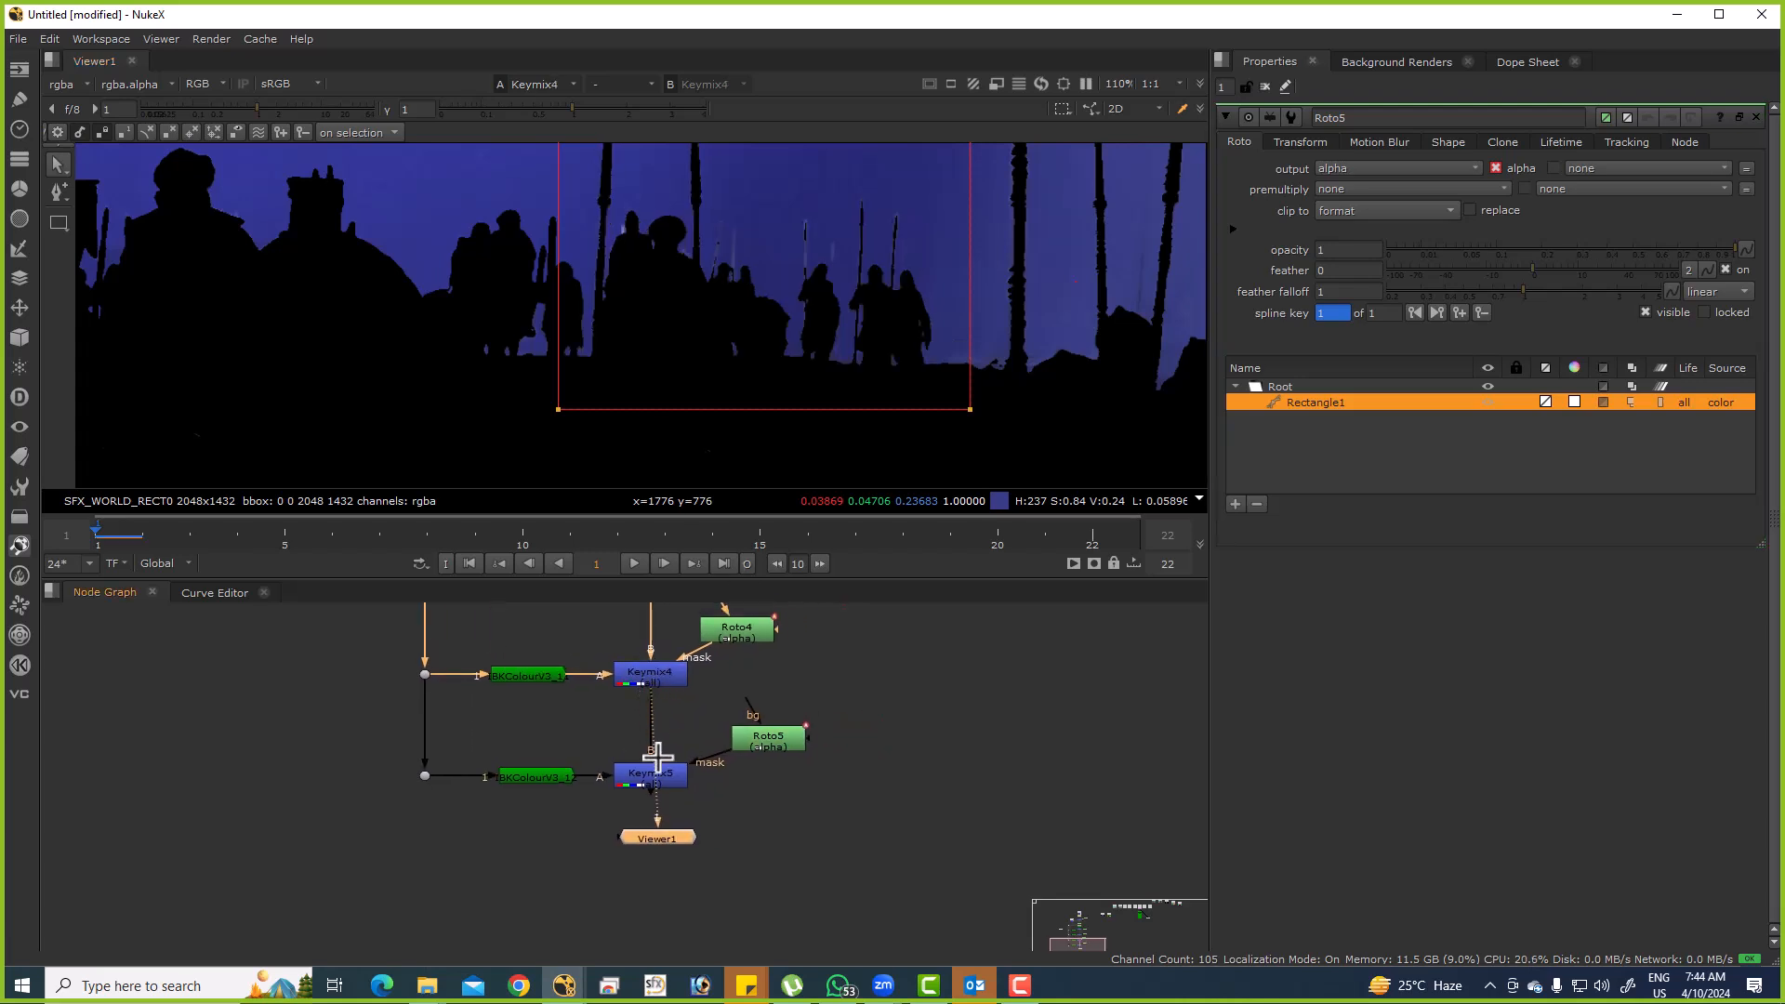
click(650, 788)
key(1)
scroll(757, 363, down, 3)
key(o)
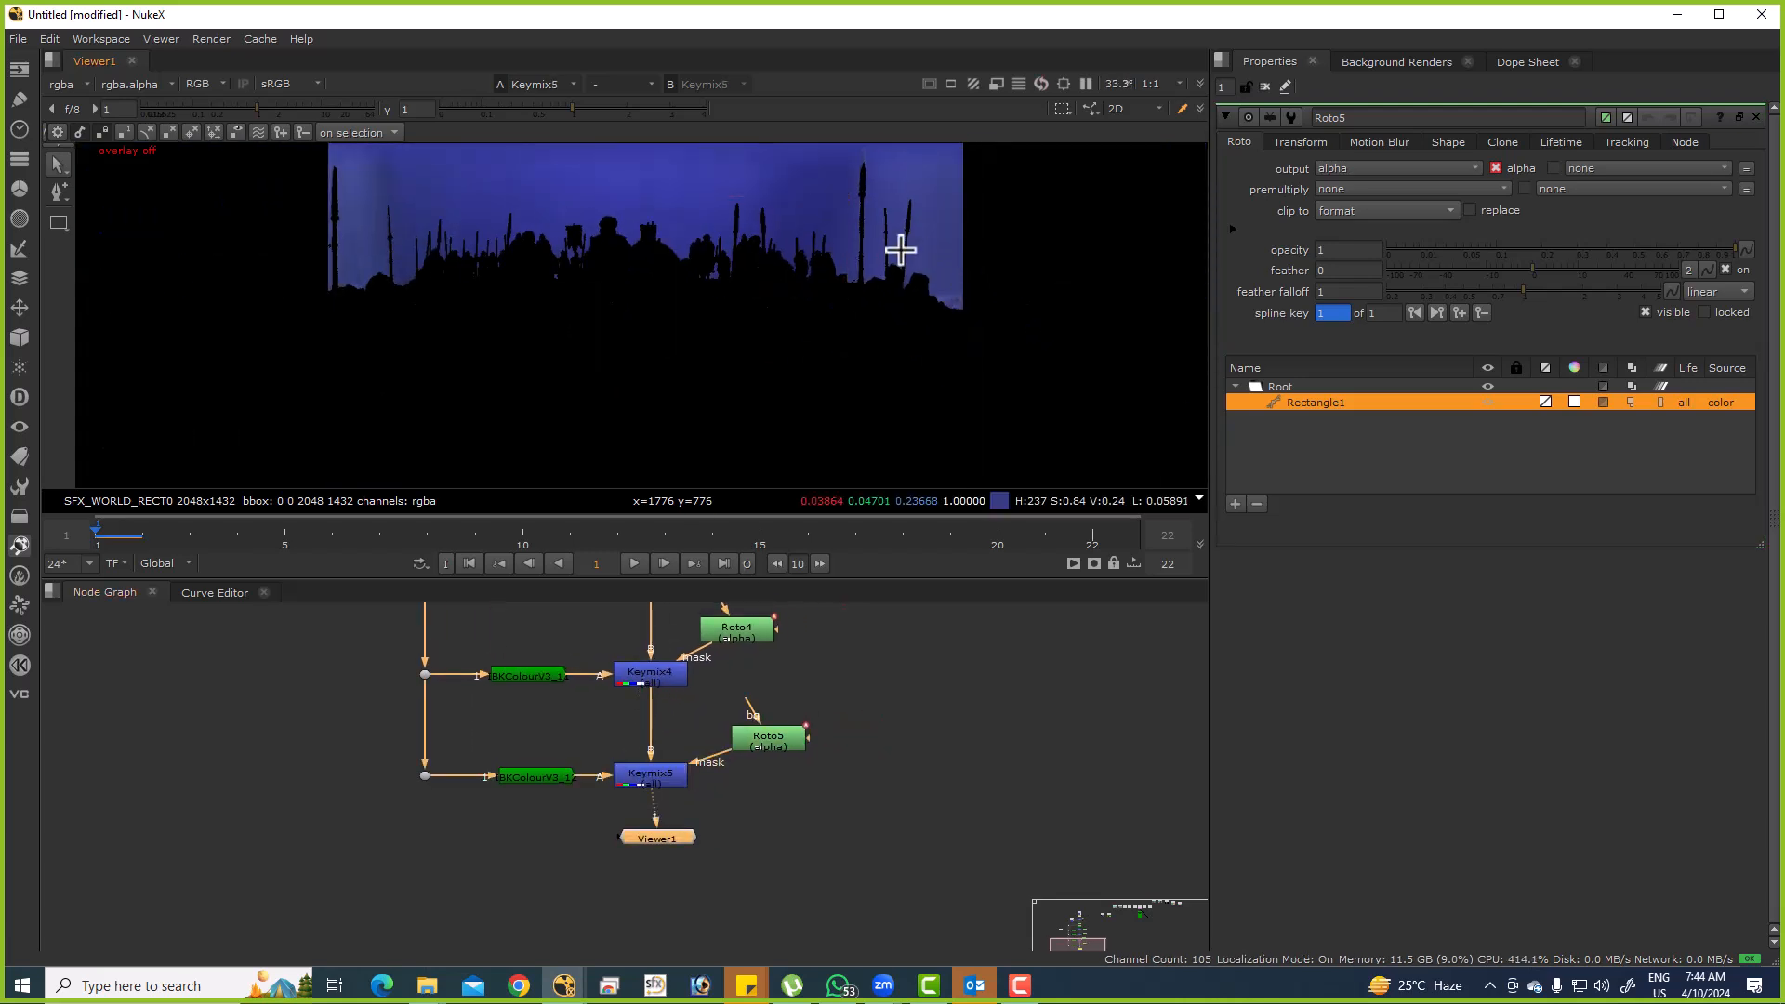
scroll(837, 332, up, 5)
scroll(828, 267, down, 2)
scroll(884, 351, up, 2)
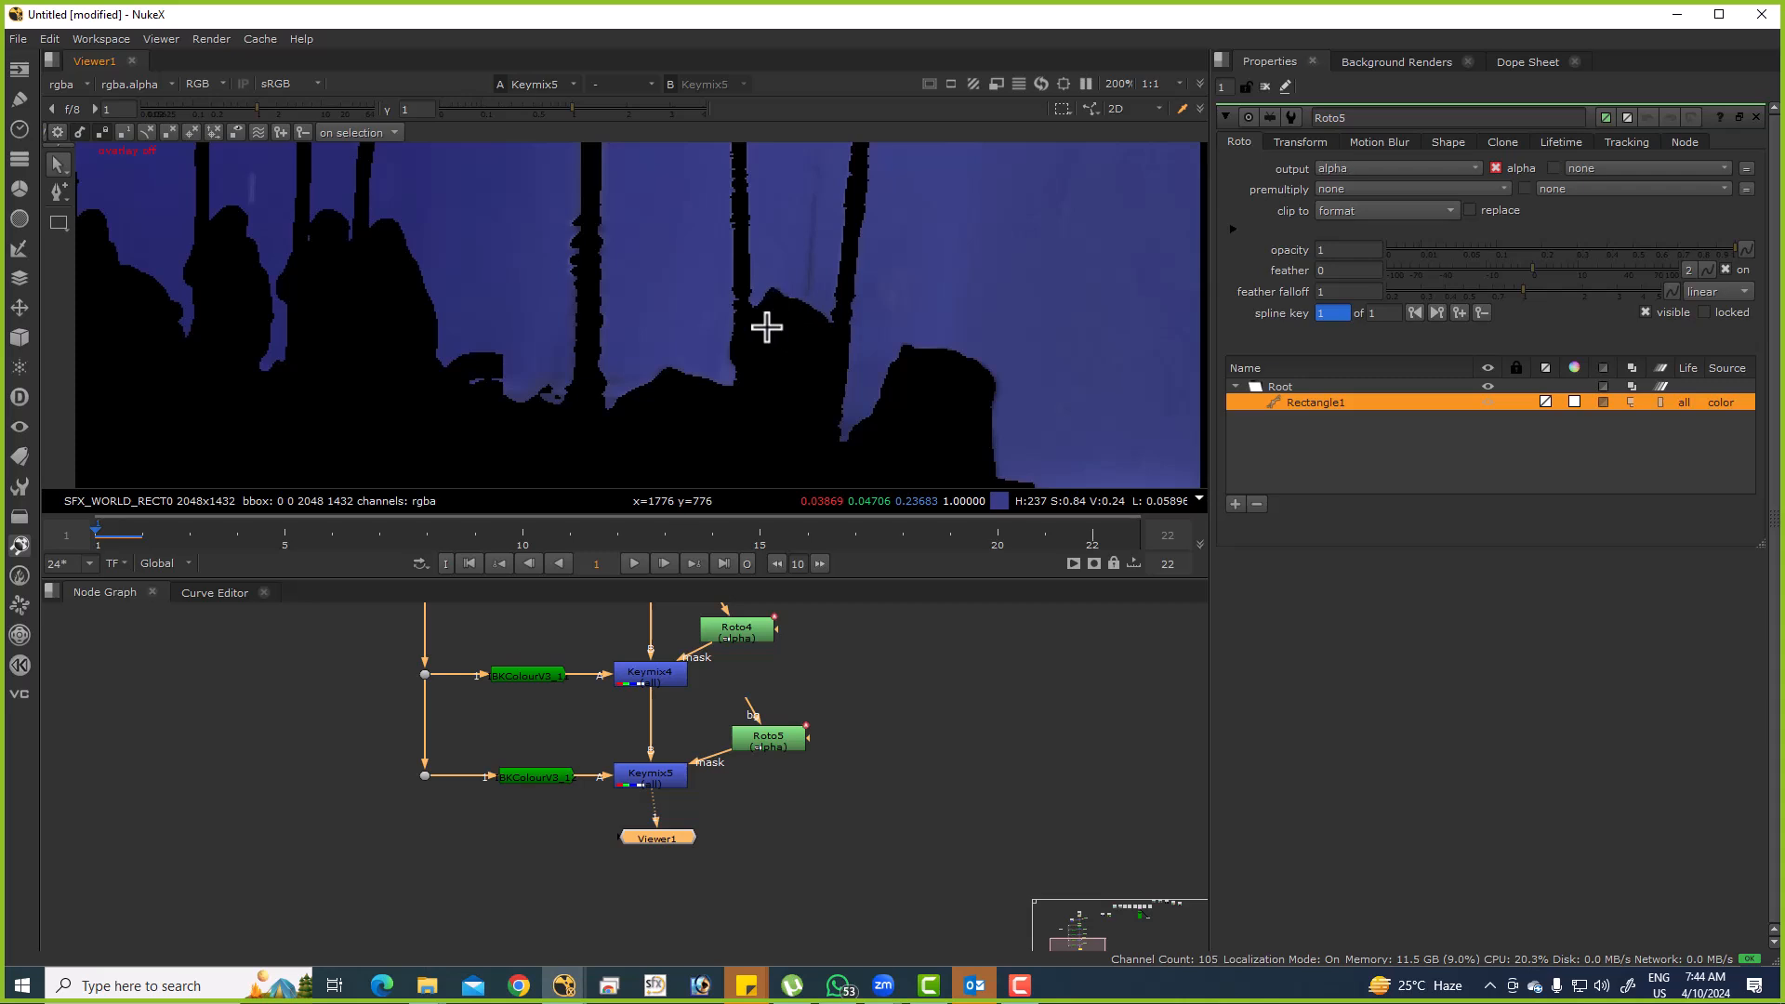
Duplicate IBKColourV3_12 below itself, feed the copy from a new dot on the source line, and open and view it.
drag(706, 763, 712, 684)
click(655, 779)
drag(663, 759, 667, 855)
click(649, 695)
double_click(537, 694)
key(ctrl+c)
drag(532, 755, 666, 723)
click(585, 743)
key(ctrl+v)
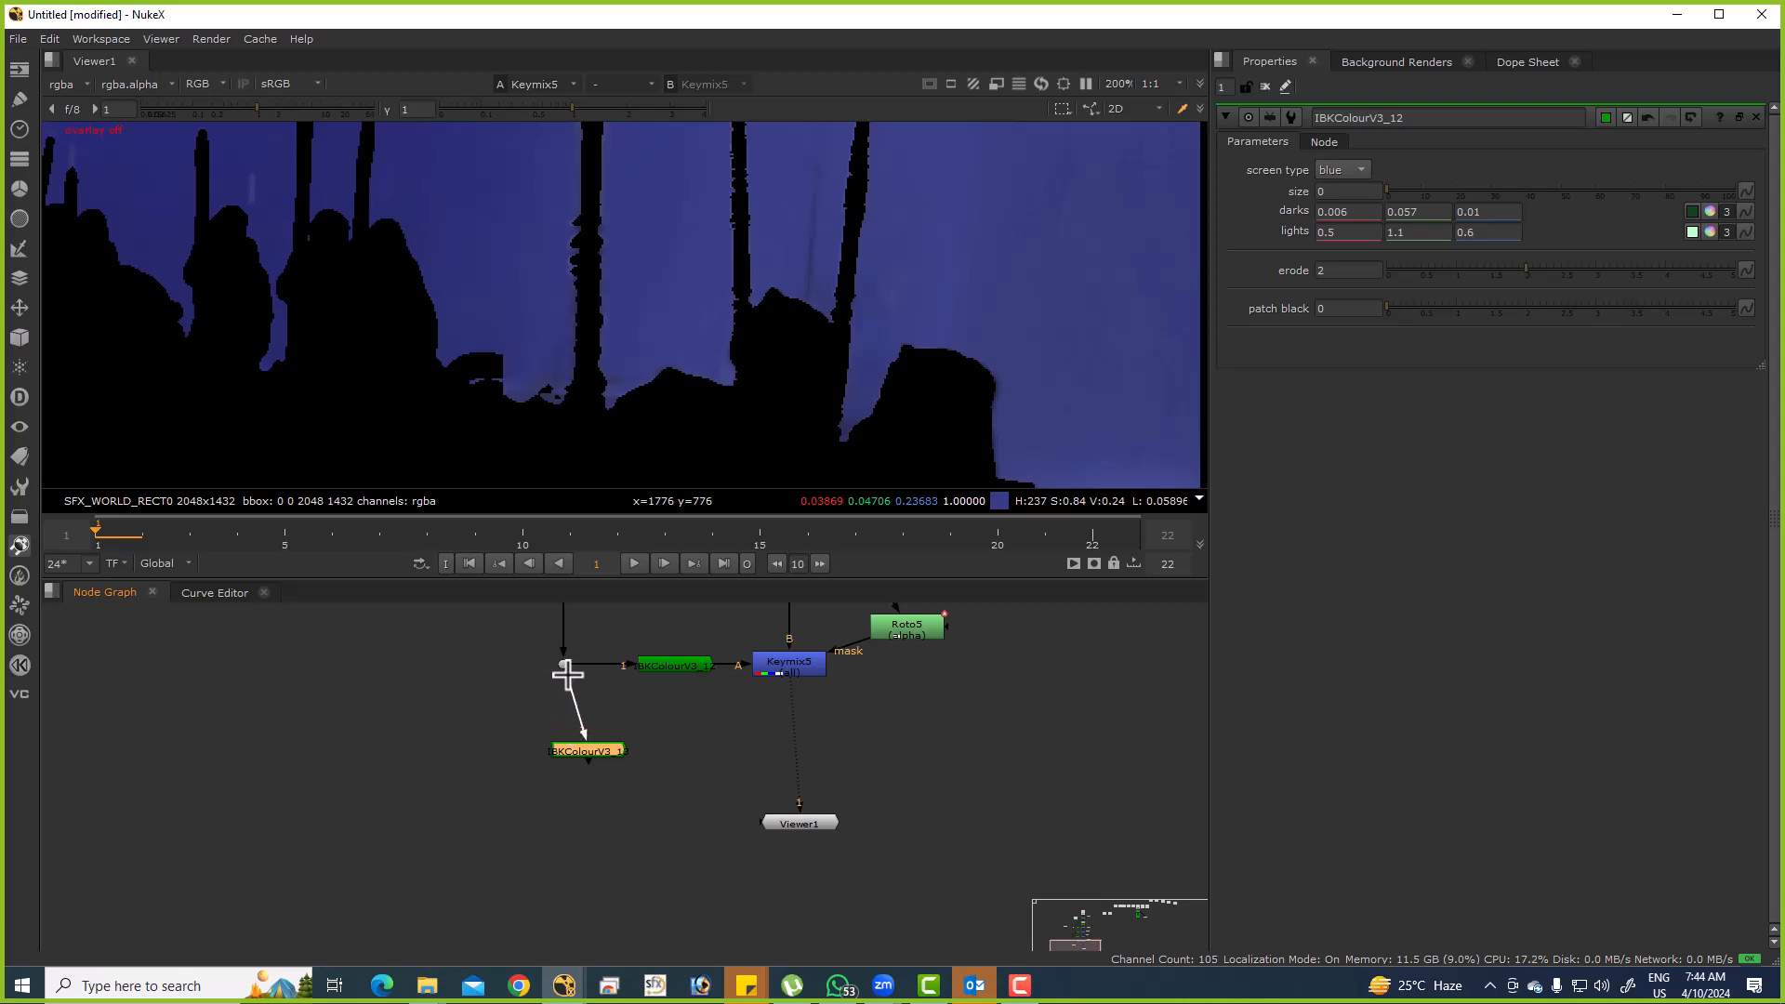
drag(573, 712, 685, 757)
double_click(685, 757)
key(1)
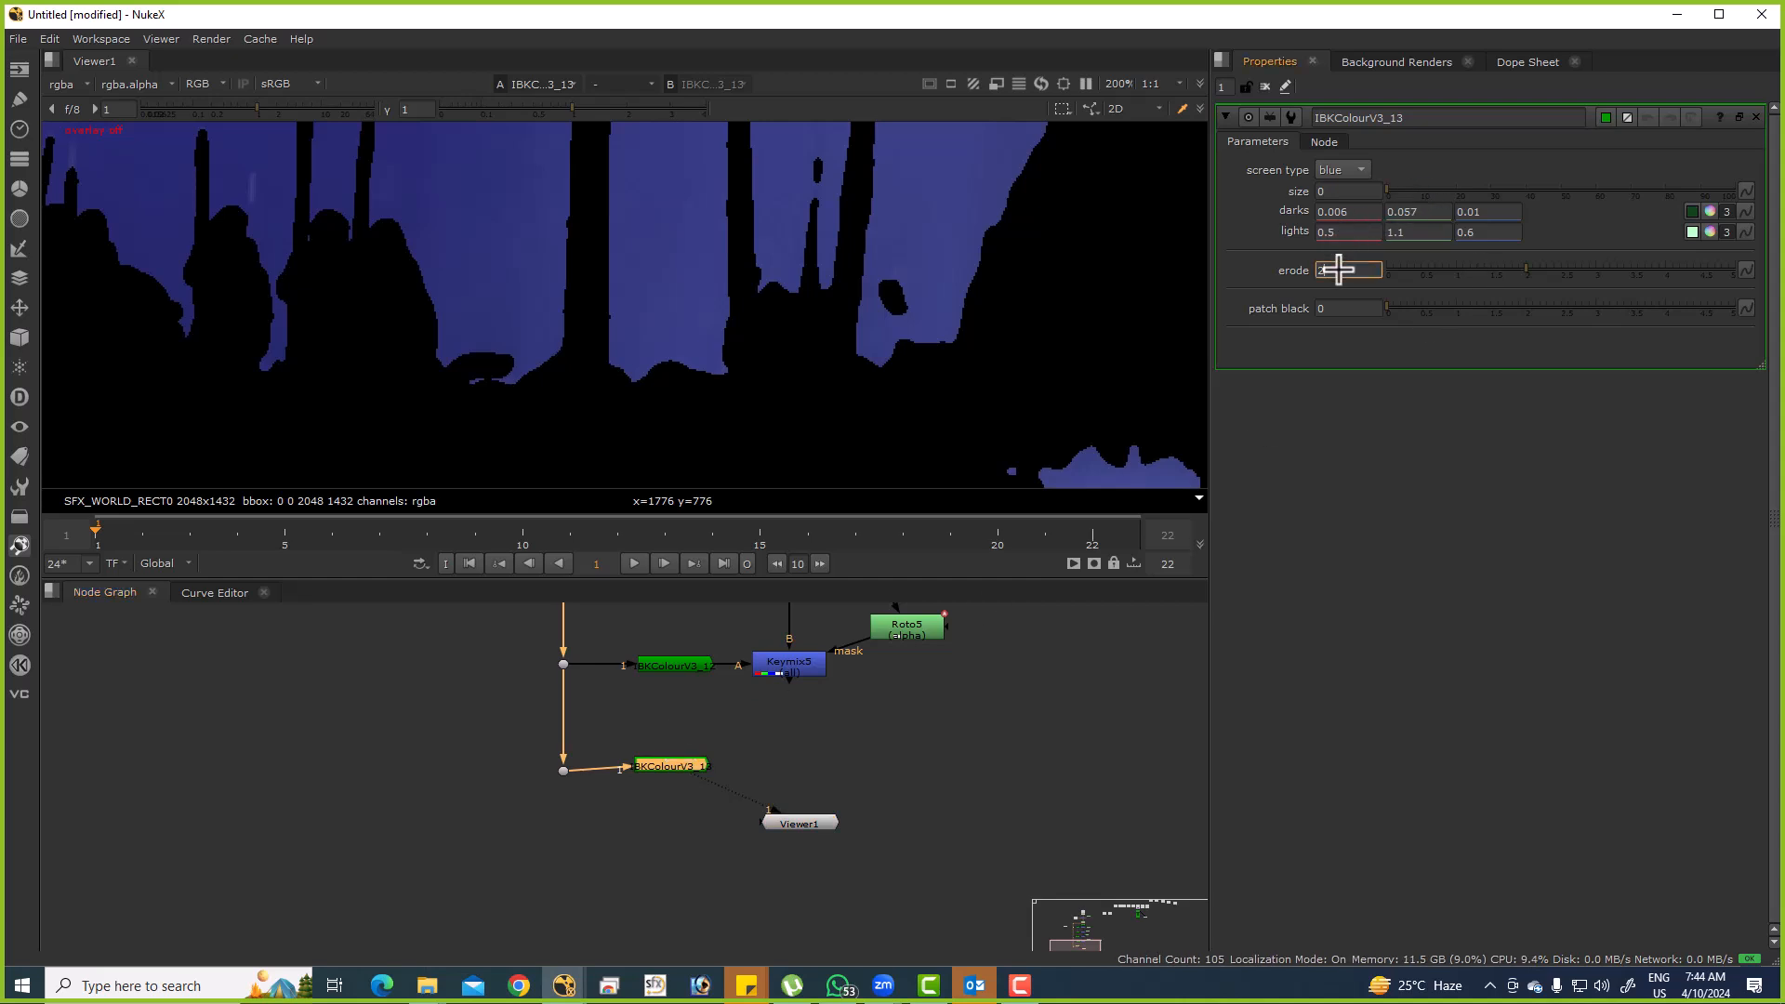
Set the erode of IBKColourV3_13 to 1 and its red lights value to 0.2.
click(692, 768)
click(1354, 267)
text(1)
key(Return)
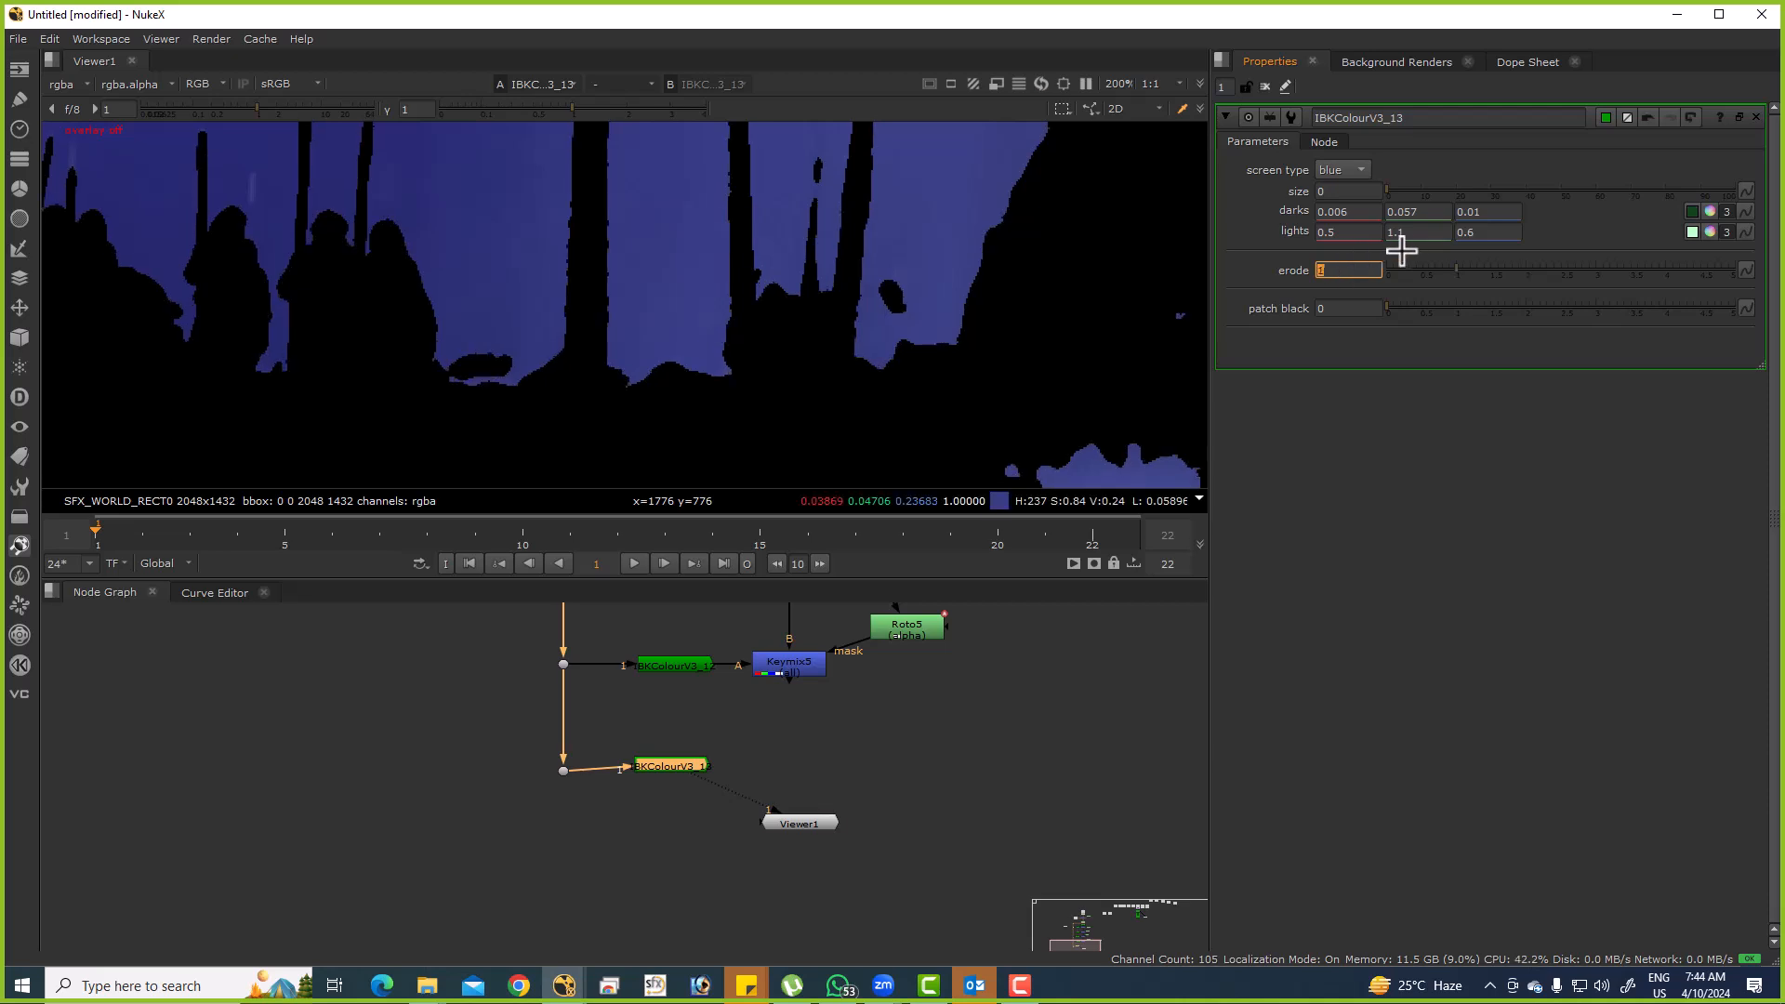
click(1332, 231)
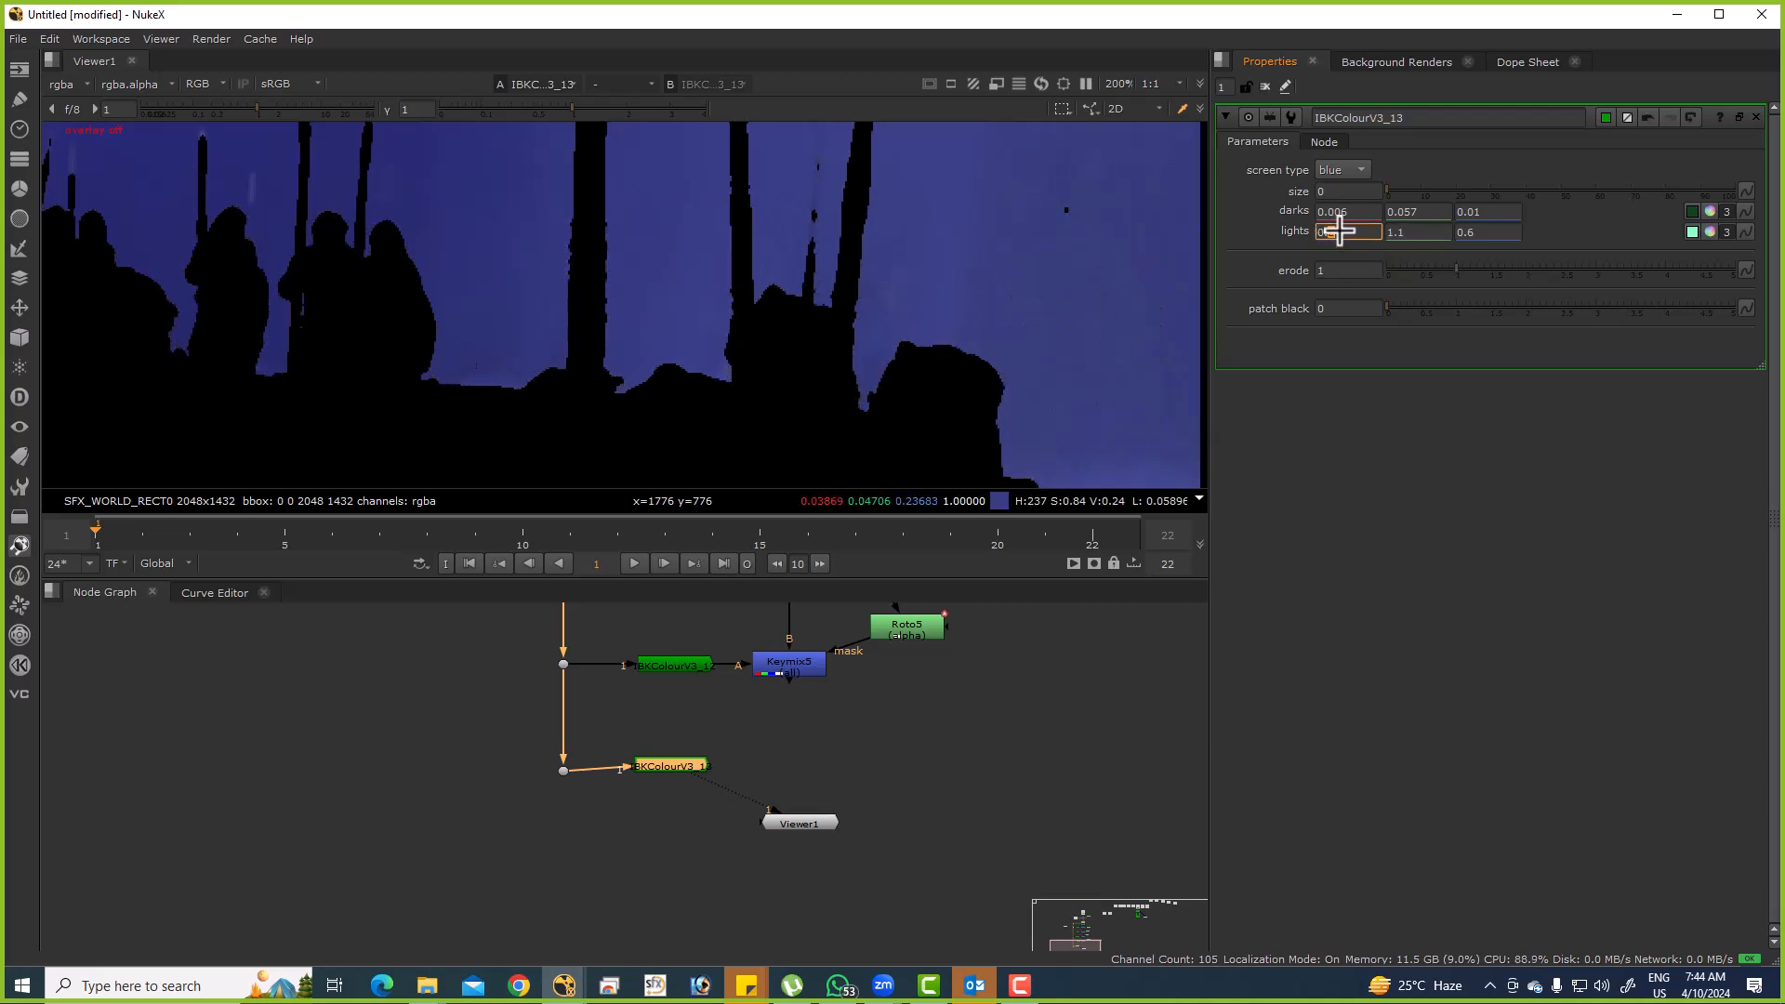
Compare the output of Keymix5 with IBKColourV3_13 around the spears and rocks at the plate's right end.
scroll(1000, 338, down, 4)
click(830, 662)
key(1)
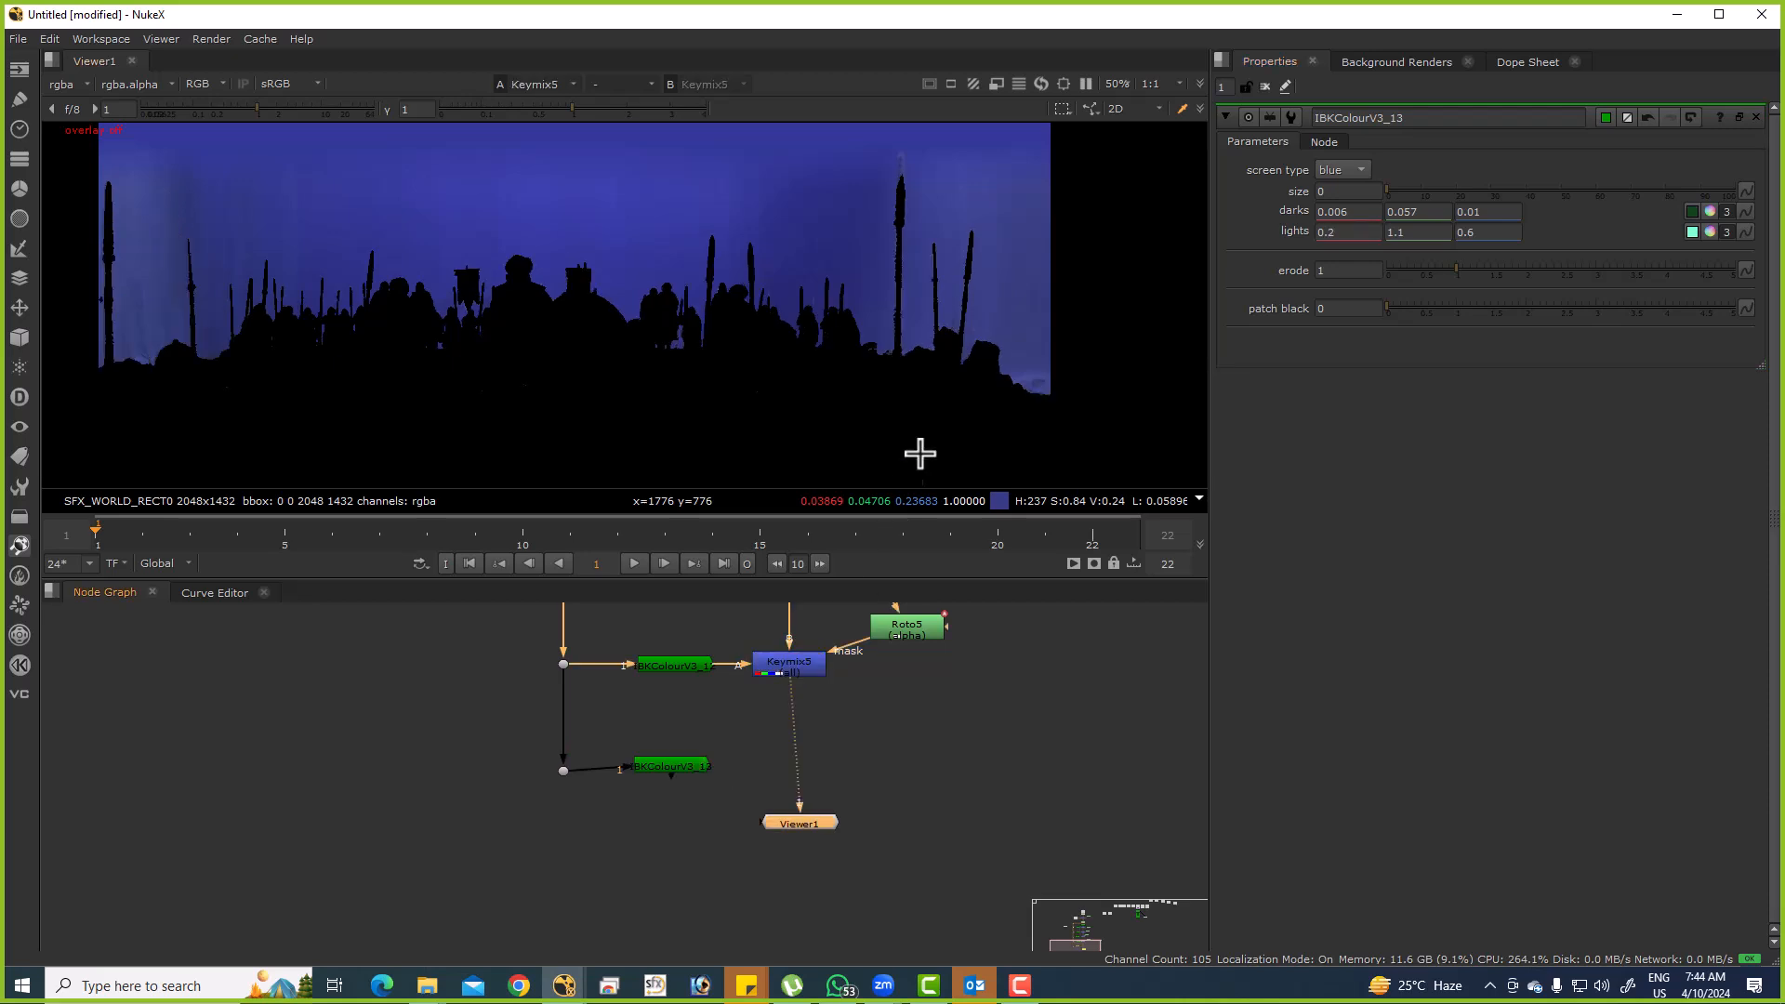
scroll(1175, 287, up, 8)
drag(670, 765, 669, 772)
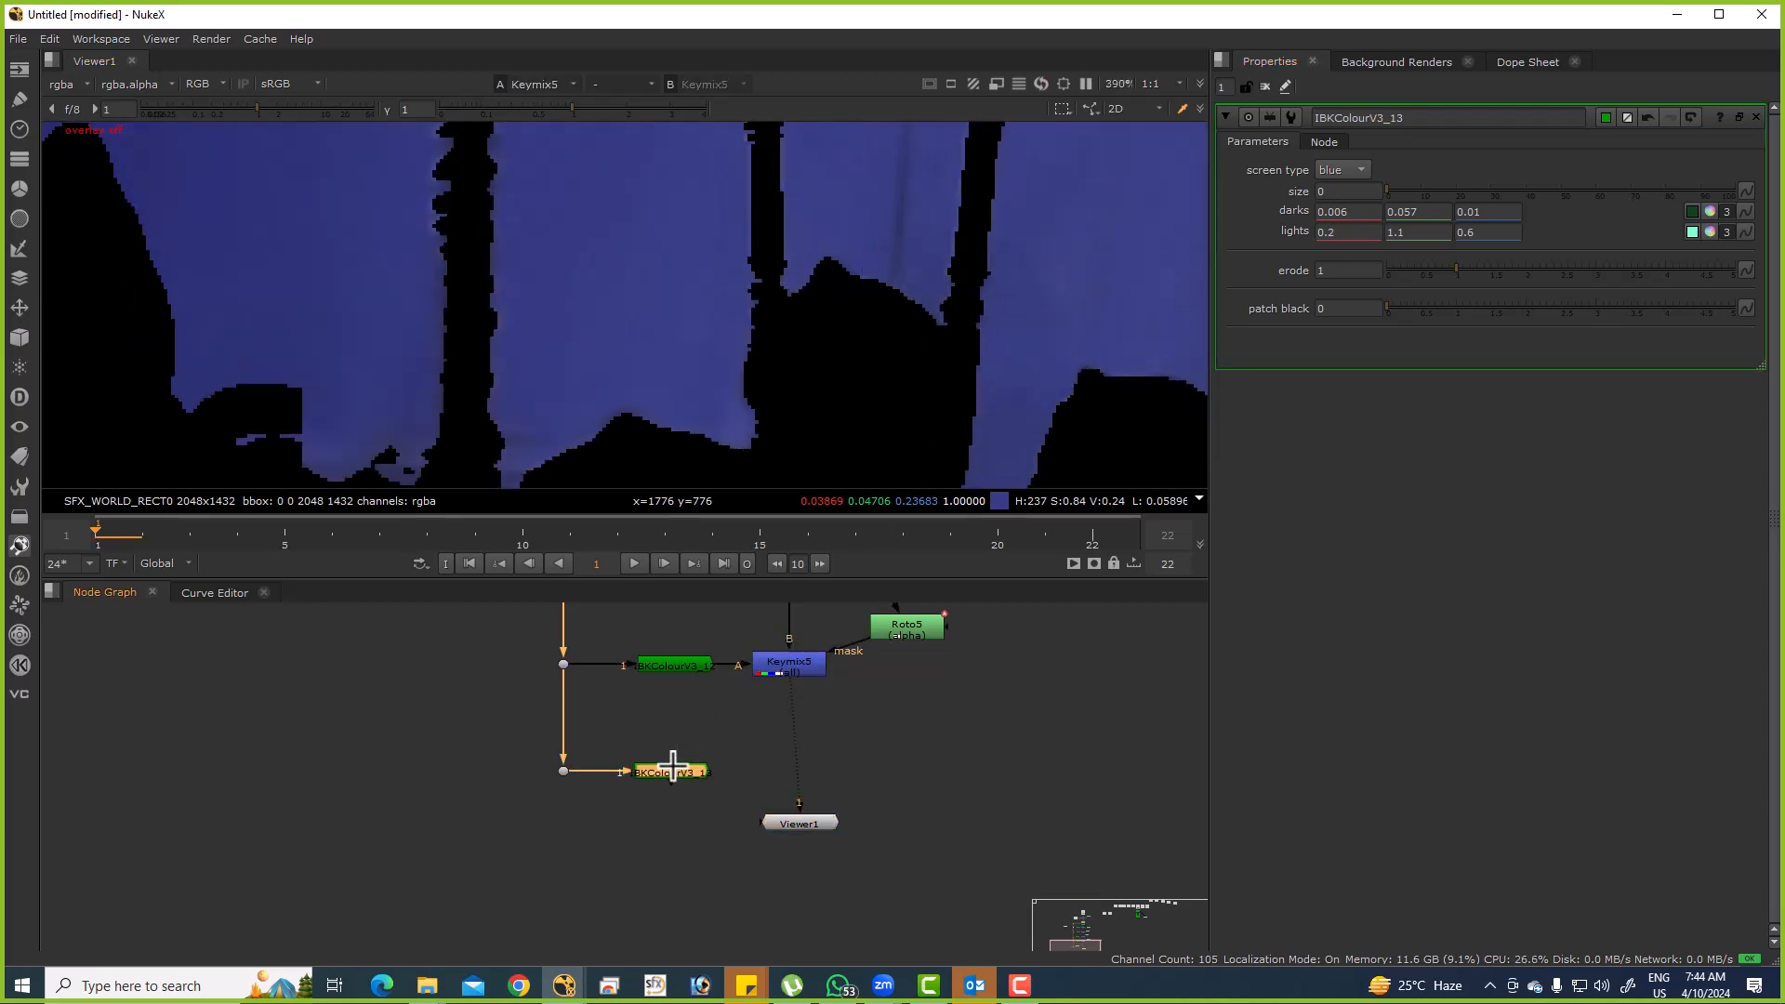
key(1)
scroll(744, 355, down, 4)
click(782, 656)
key(1)
Add a copy of Keymix5 between Keymix5 and the Viewer, with Keymix5 as B and IBKColourV3_13 as A.
drag(782, 656, 787, 744)
double_click(779, 648)
key(ctrl+c)
key(ctrl+v)
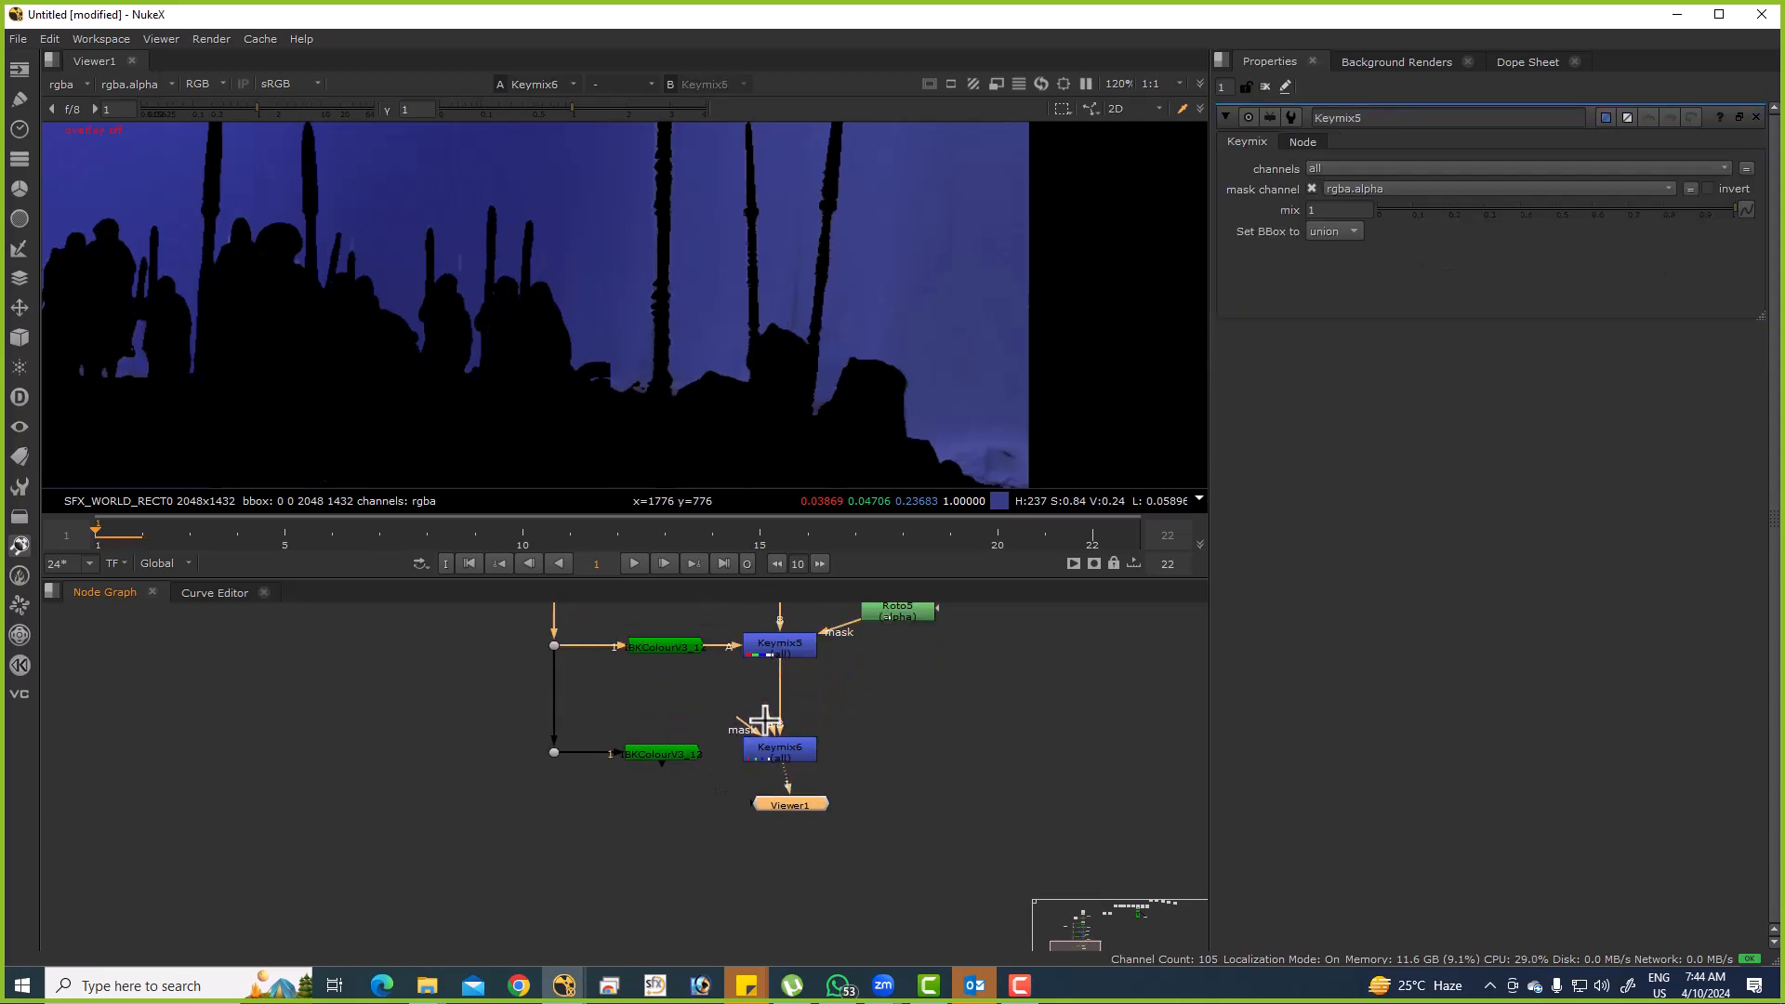
drag(680, 751, 681, 751)
Add a Roto node as Keymix6's mask and draw a rectangle around the tall spears and rocks at the plate's right end.
key(o)
drag(765, 730, 884, 695)
scroll(764, 363, down, 3)
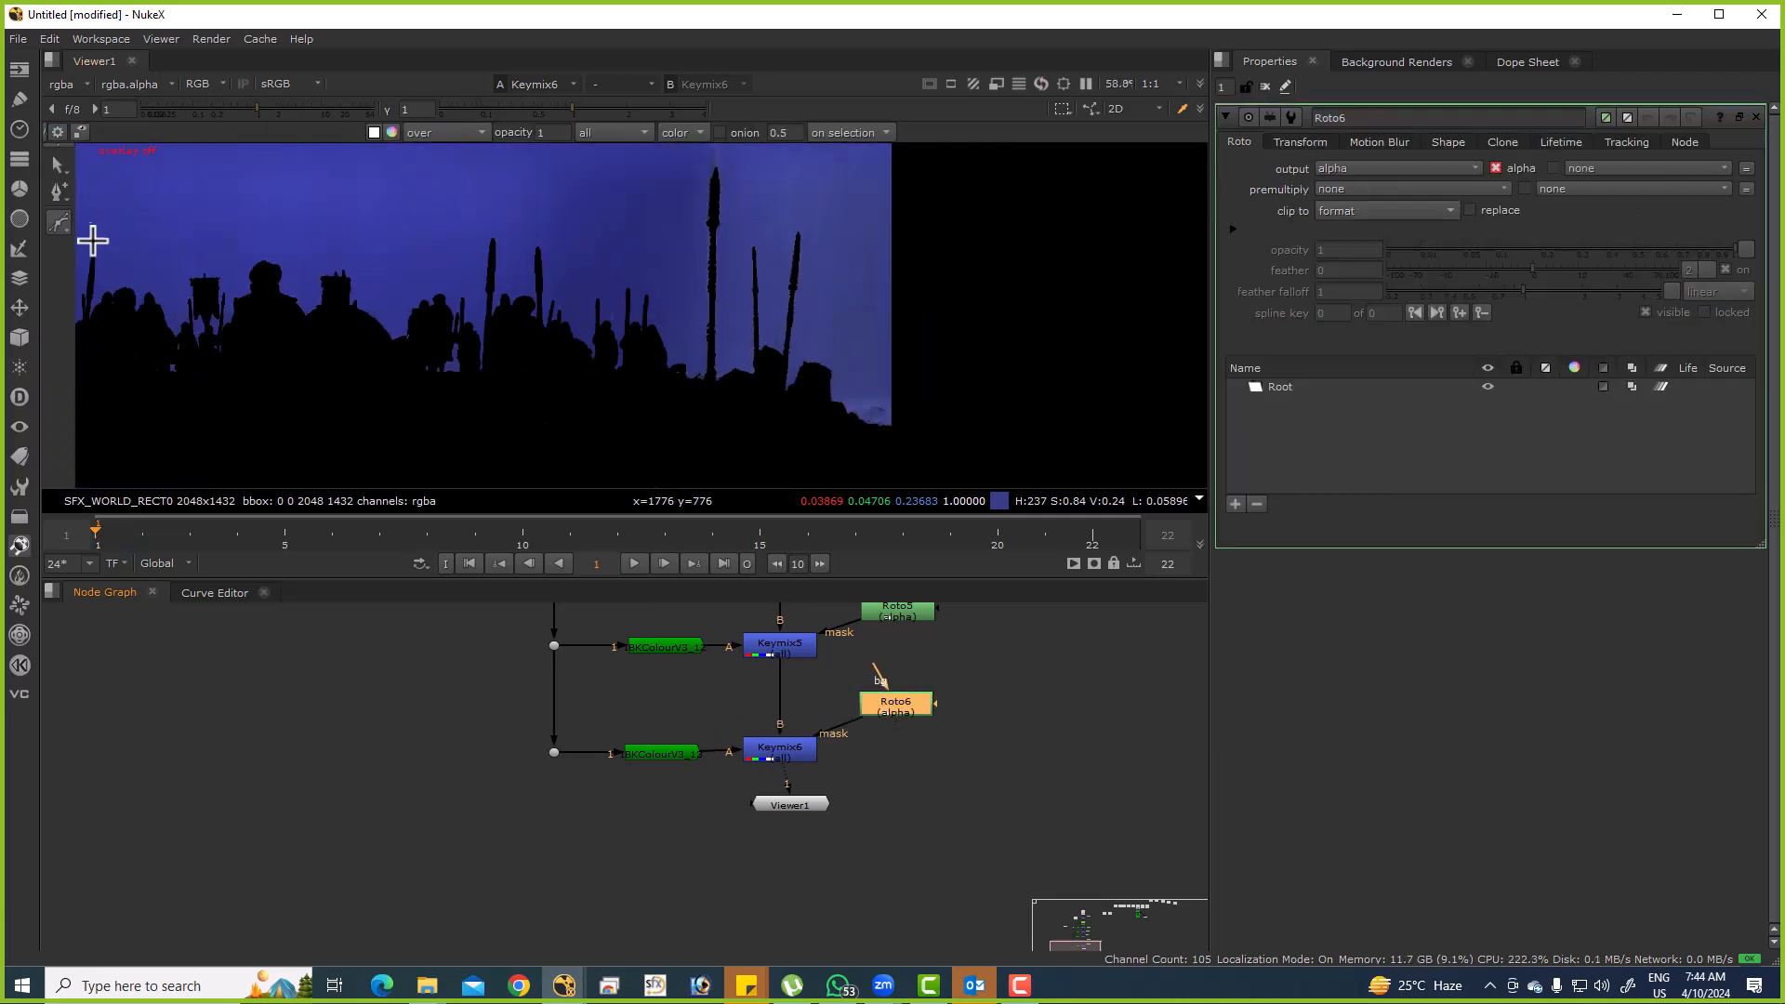
right_click(58, 223)
click(112, 291)
scroll(121, 291, down, 2)
drag(668, 199, 787, 410)
scroll(753, 330, up, 1)
Check the whole Keymix6 plate with the overlay hidden, restore the overlay, and close all open node properties.
key(o)
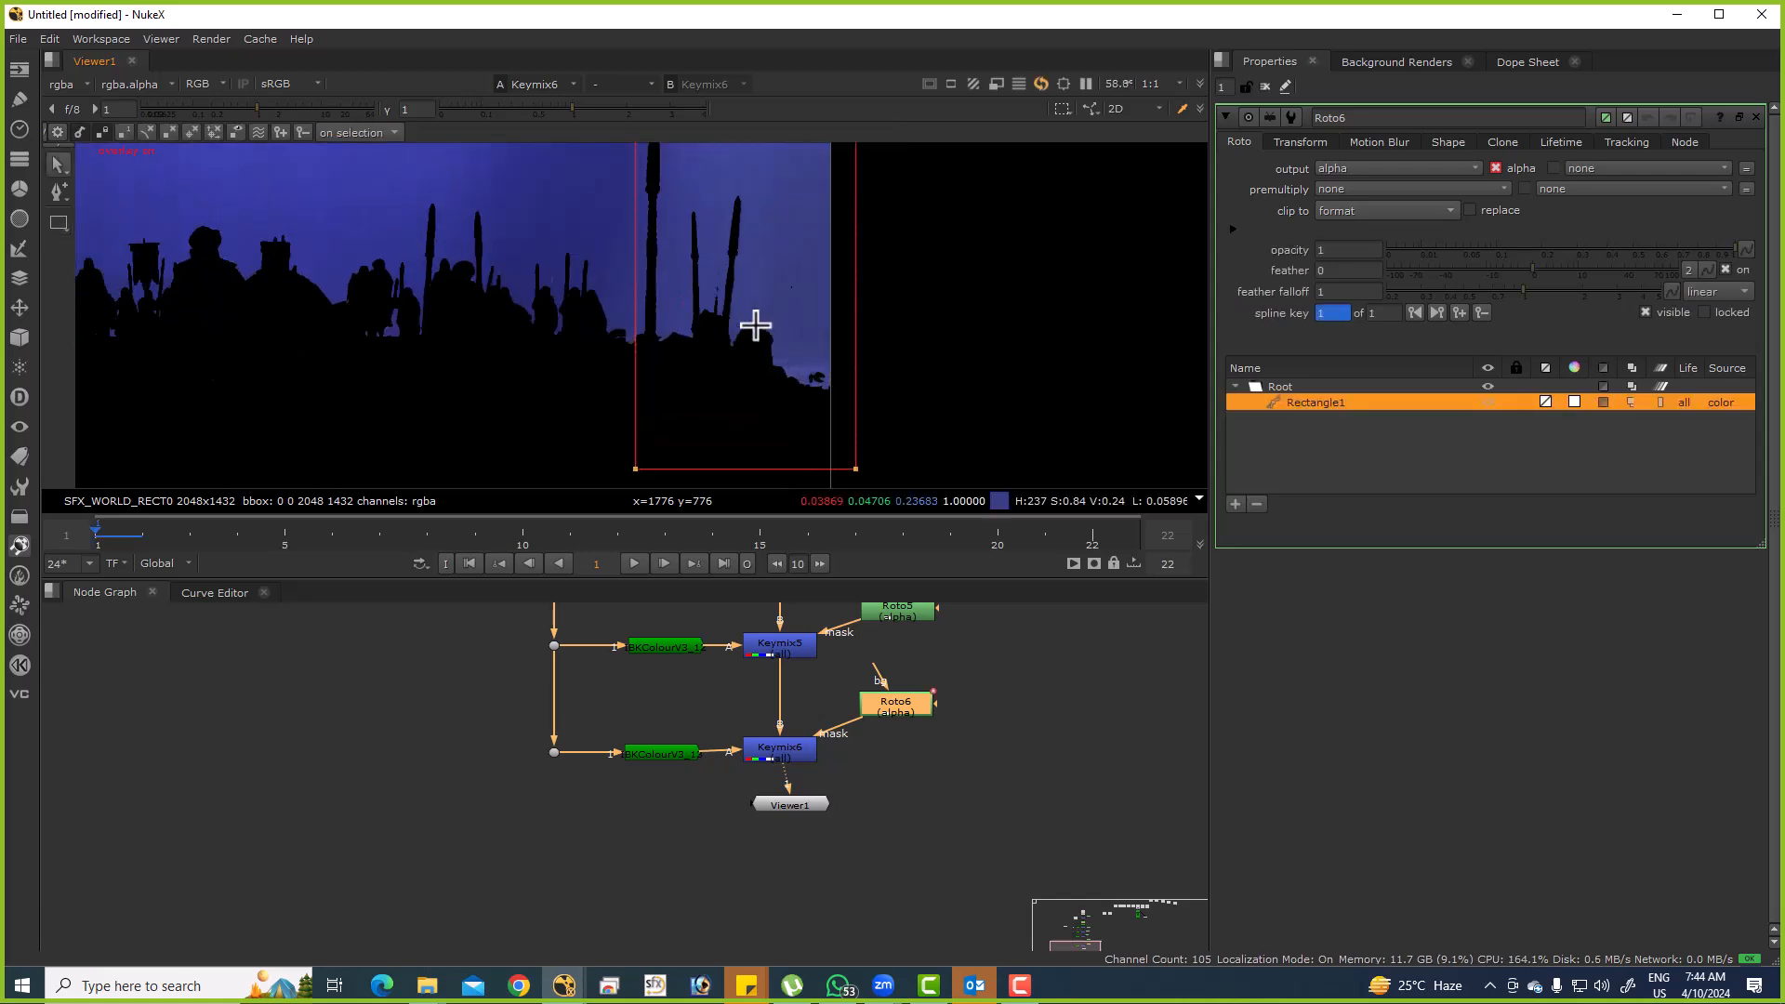
scroll(743, 306, down, 3)
scroll(844, 743, down, 3)
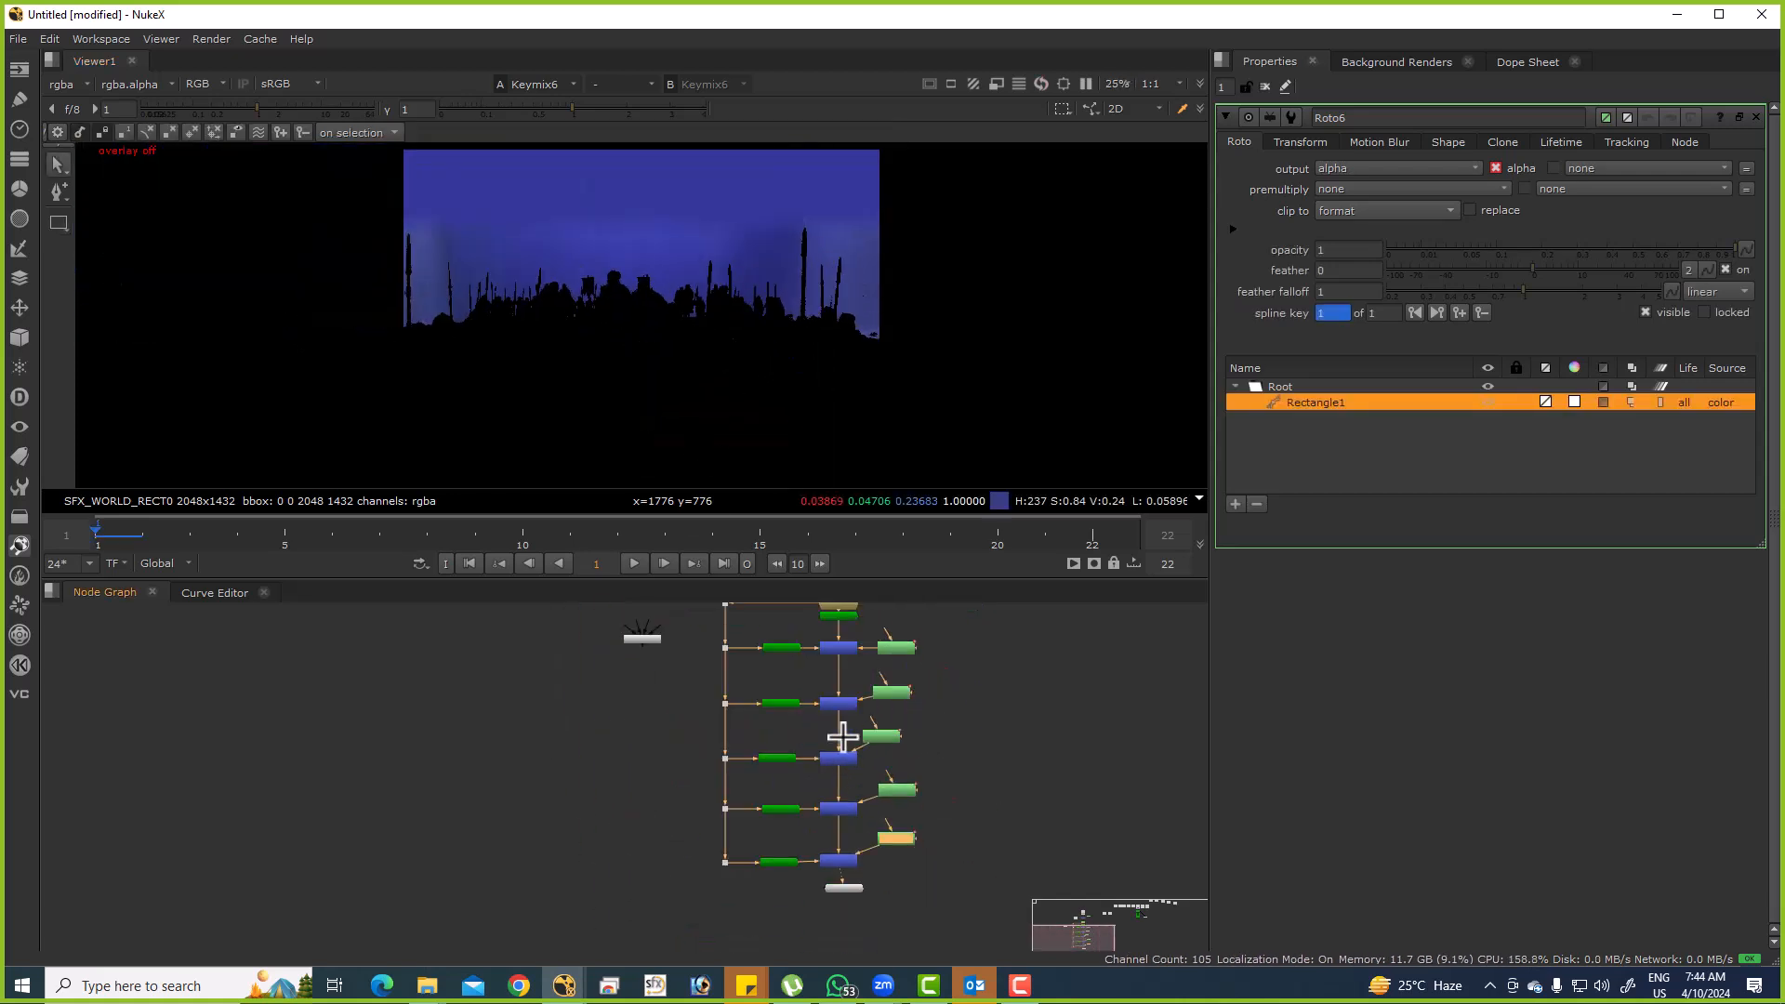
key(o)
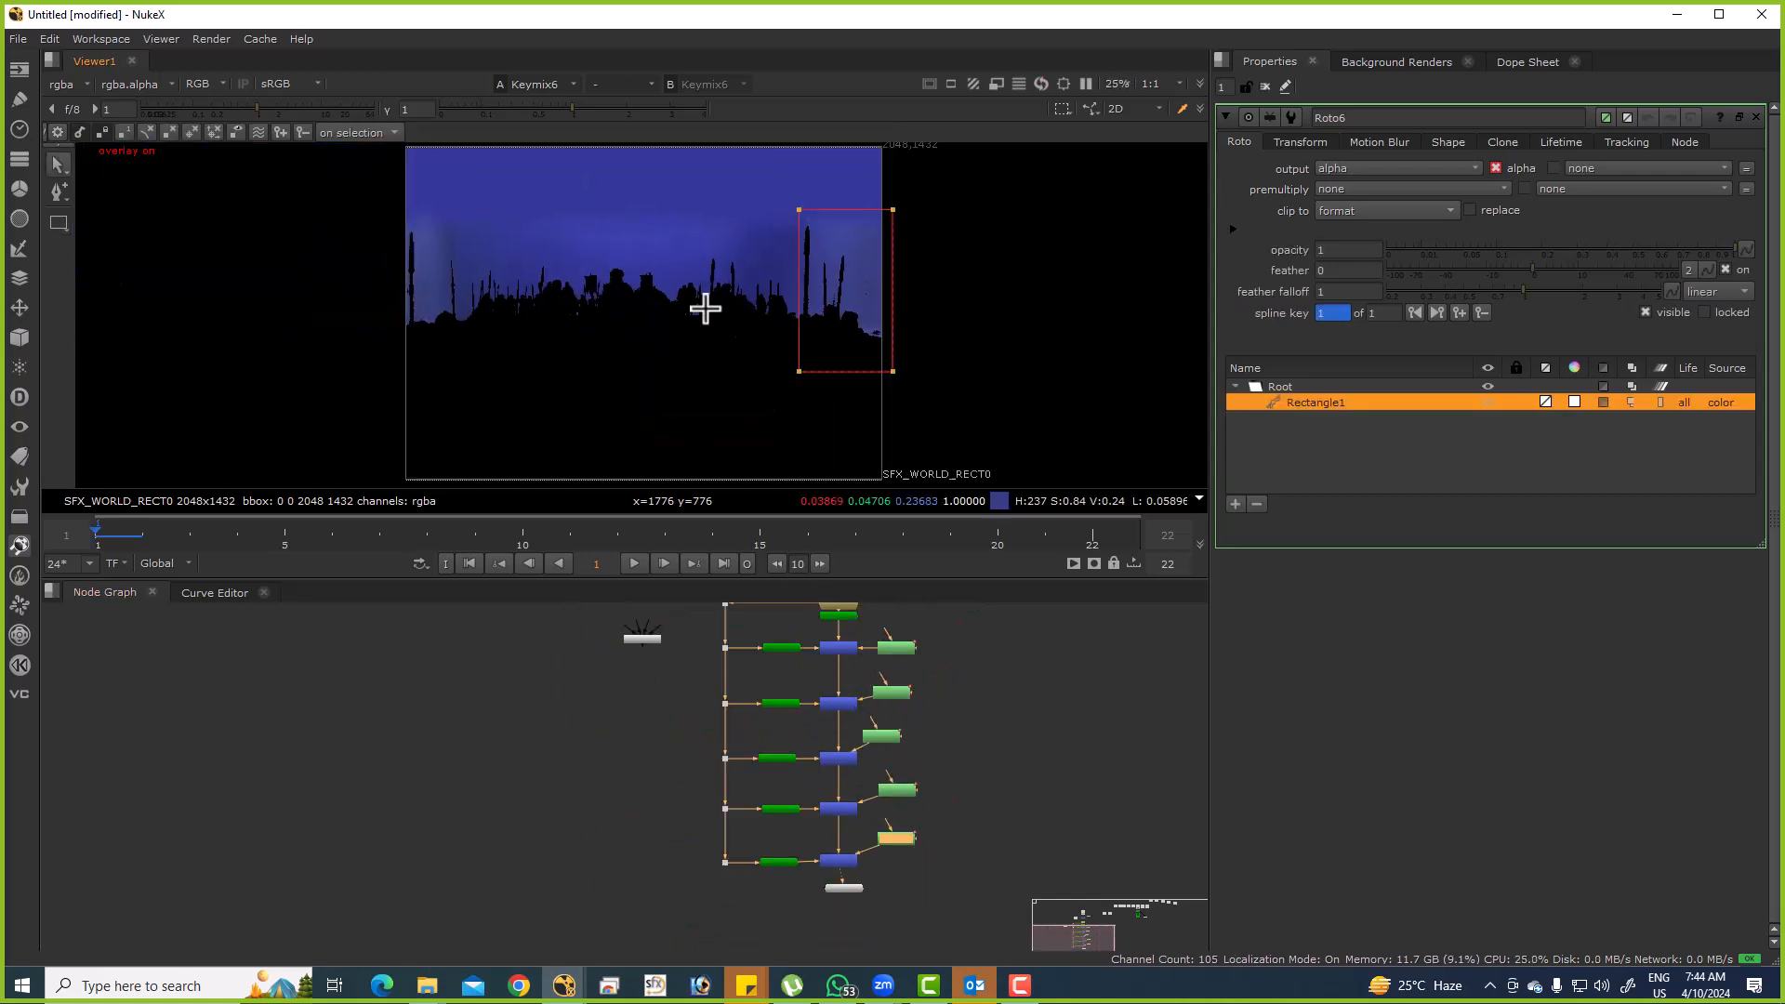
click(1266, 87)
Review the plate stage by stage, from the first IBKColour output through the chain of Keymix nodes to Keymix6.
scroll(817, 730, up, 5)
click(817, 730)
key(1)
drag(817, 749, 806, 628)
scroll(579, 307, up, 8)
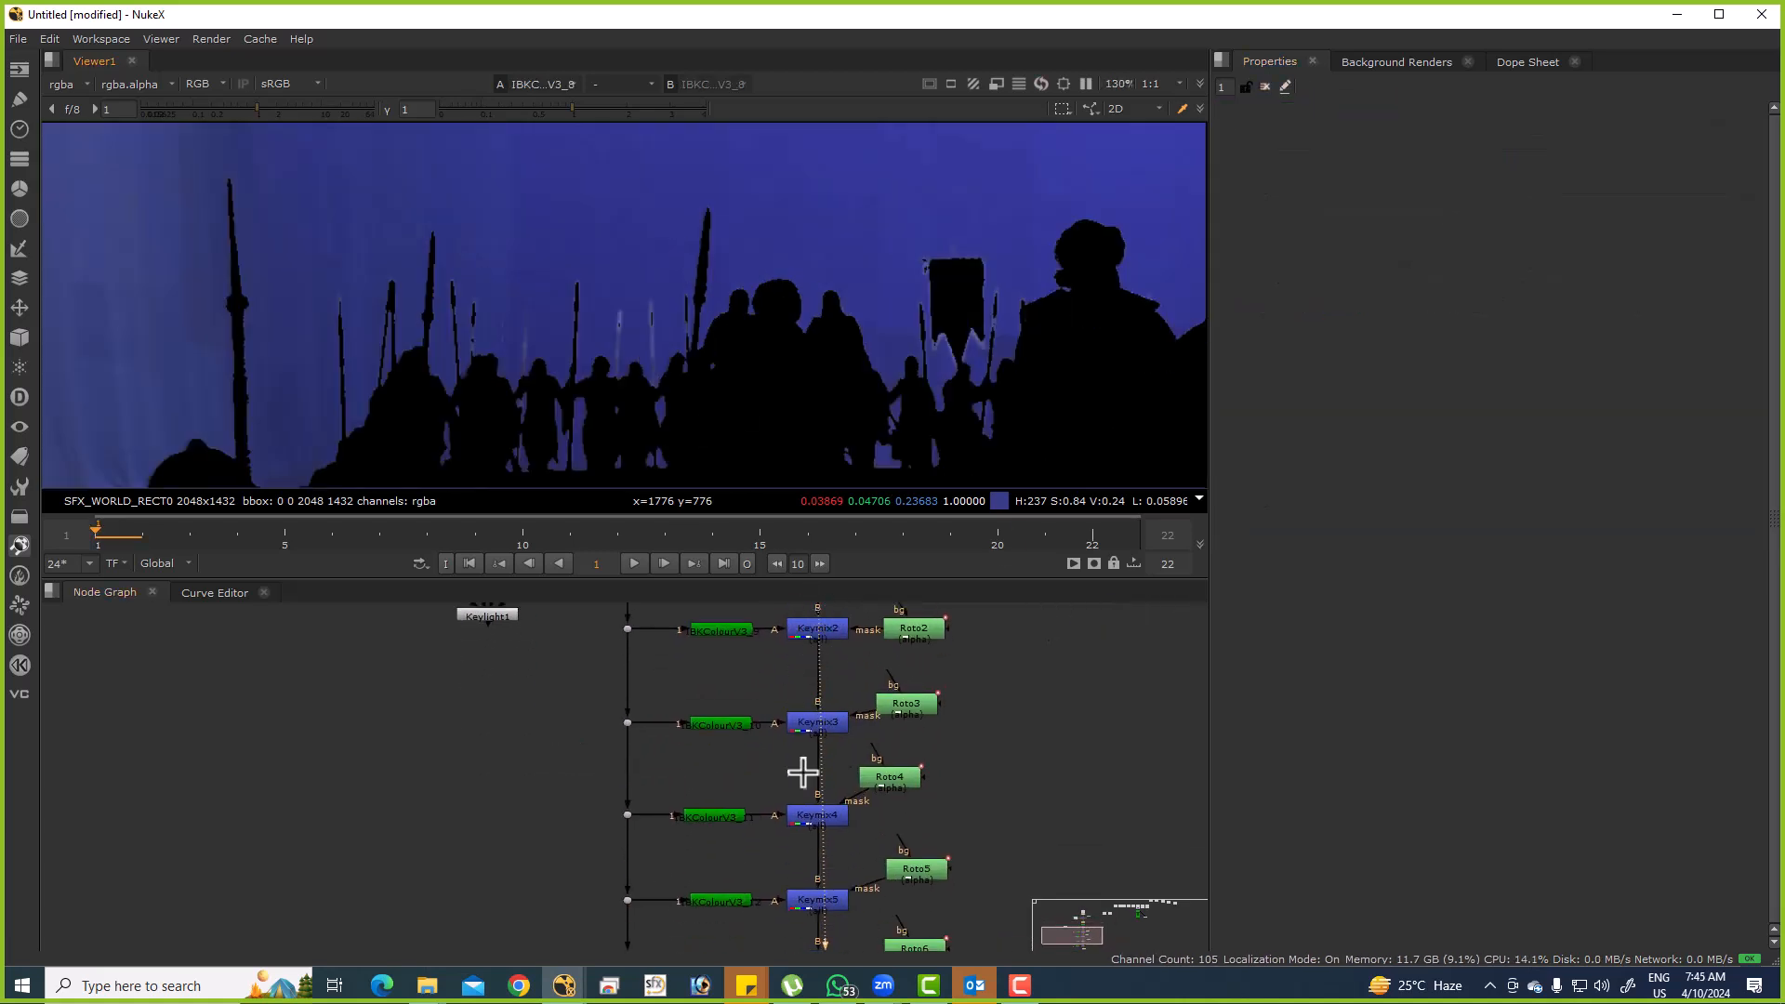
click(817, 711)
key(1)
drag(834, 853, 801, 708)
click(794, 678)
click(788, 758)
click(787, 840)
key(1)
key(f)
drag(808, 875, 806, 916)
scroll(813, 890, down, 4)
Insert a copy of the IBKColour node beneath FrameHold1 directly below Keymix6, and open its properties.
drag(814, 745, 841, 888)
scroll(824, 772, up, 4)
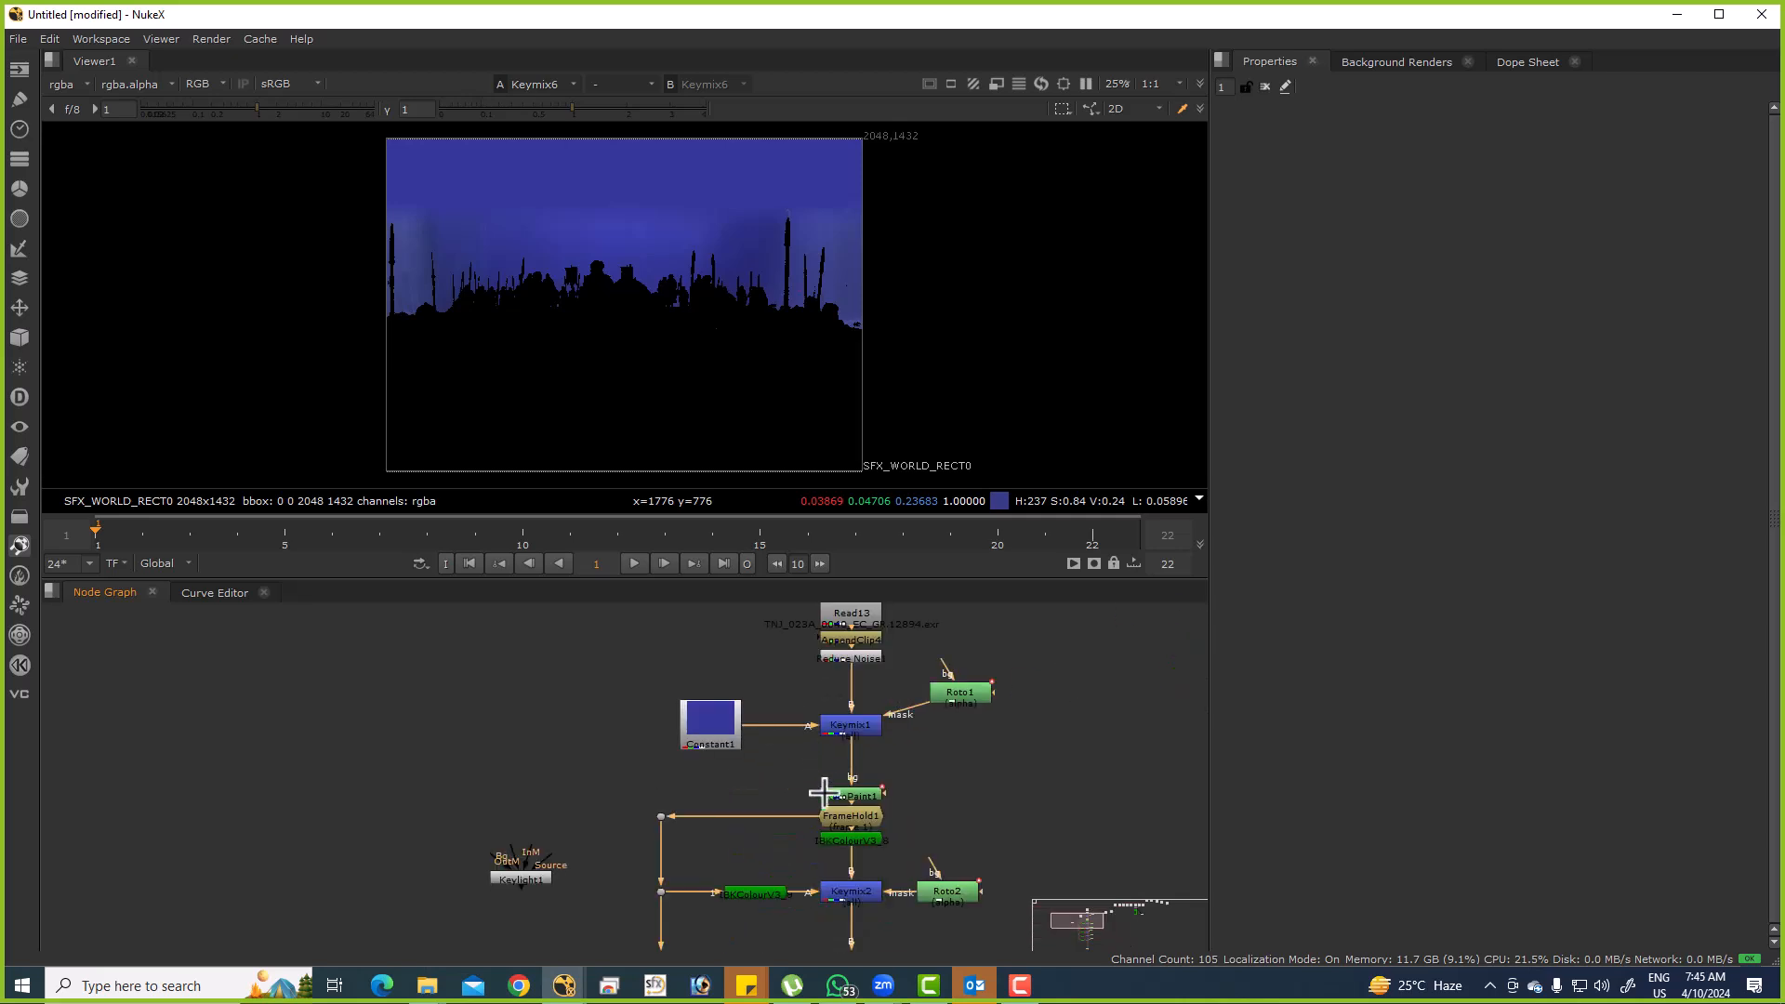
scroll(822, 772, down, 3)
scroll(848, 785, down, 3)
scroll(841, 758, up, 3)
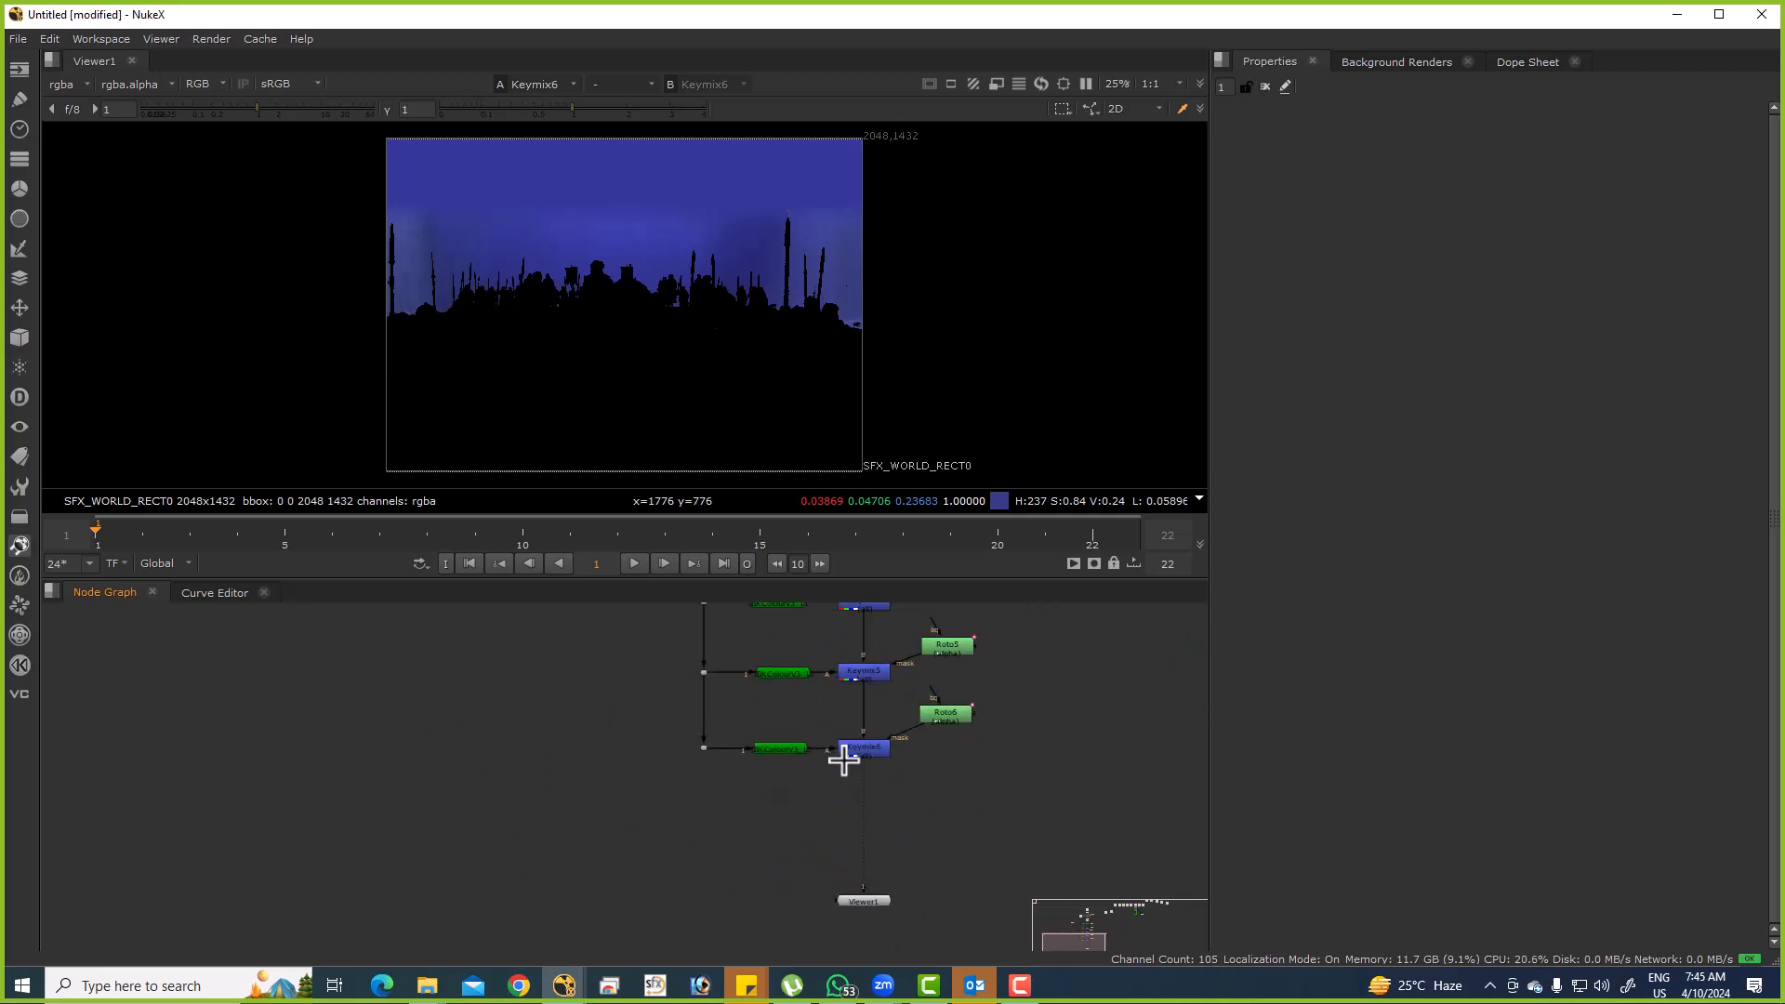
scroll(841, 757, up, 1)
key(ctrl+v)
double_click(863, 769)
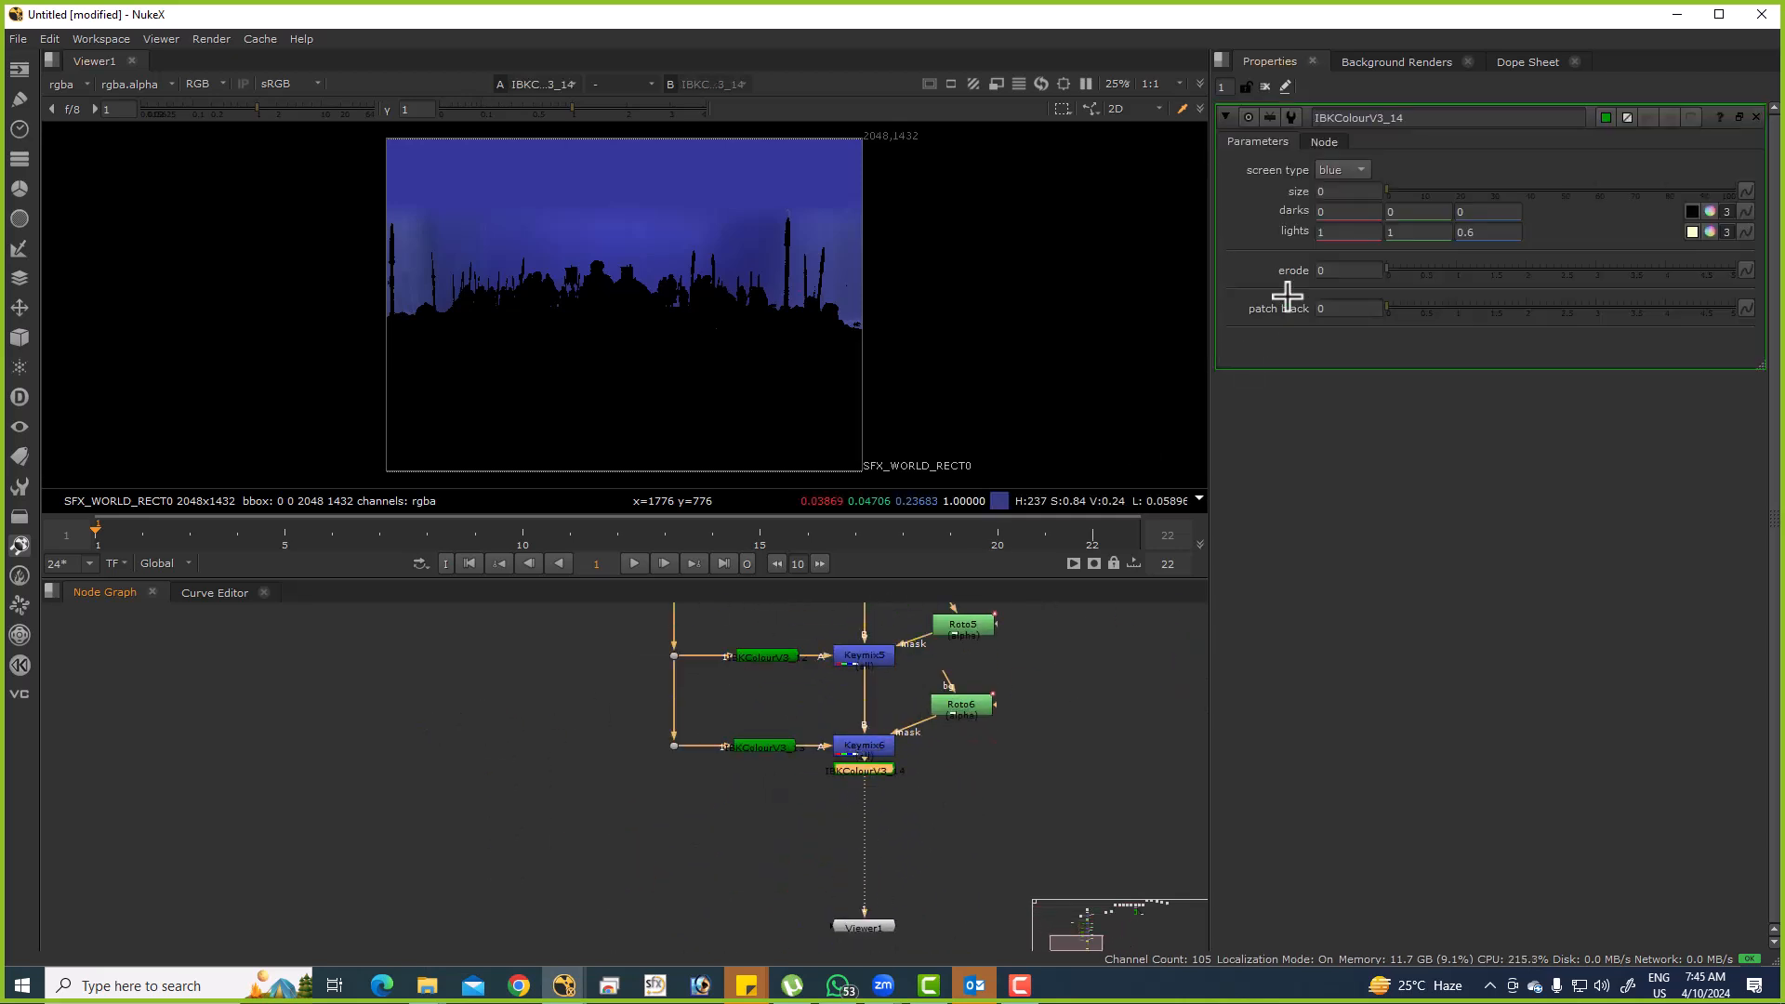
Set the size of IBKColourV3_14 to 1 and its erode to 2.
scroll(829, 279, up, 6)
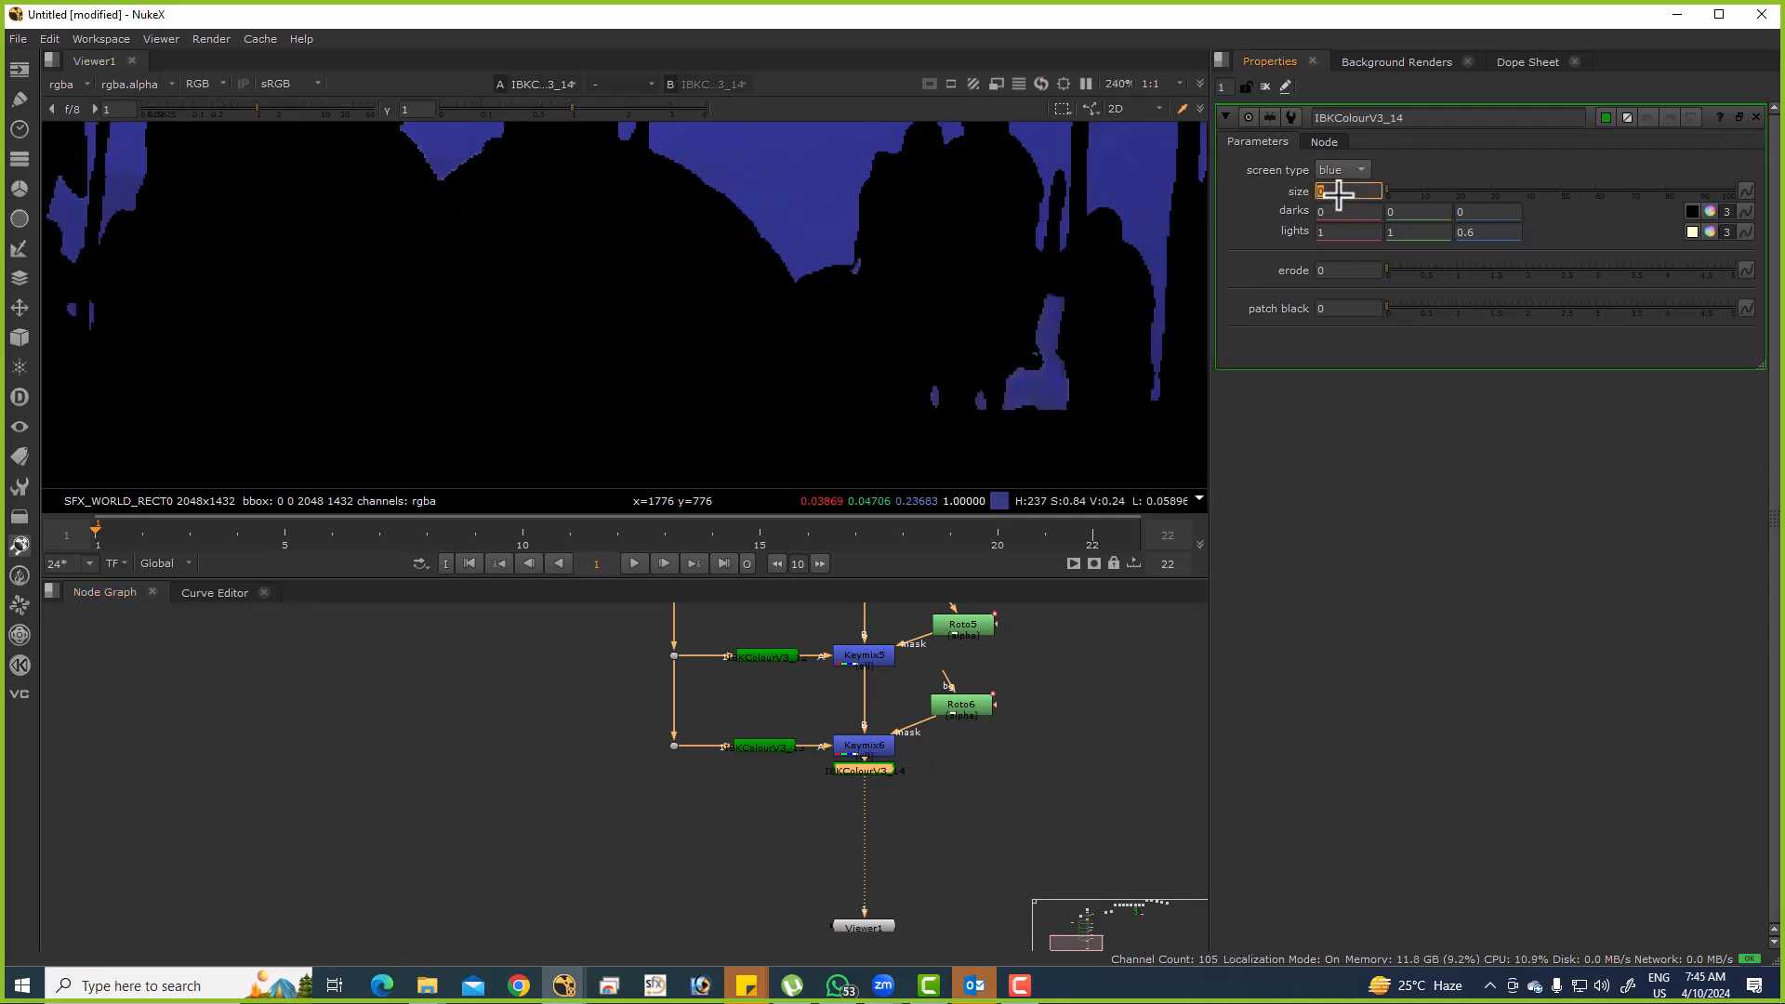
text(1)
key(Return)
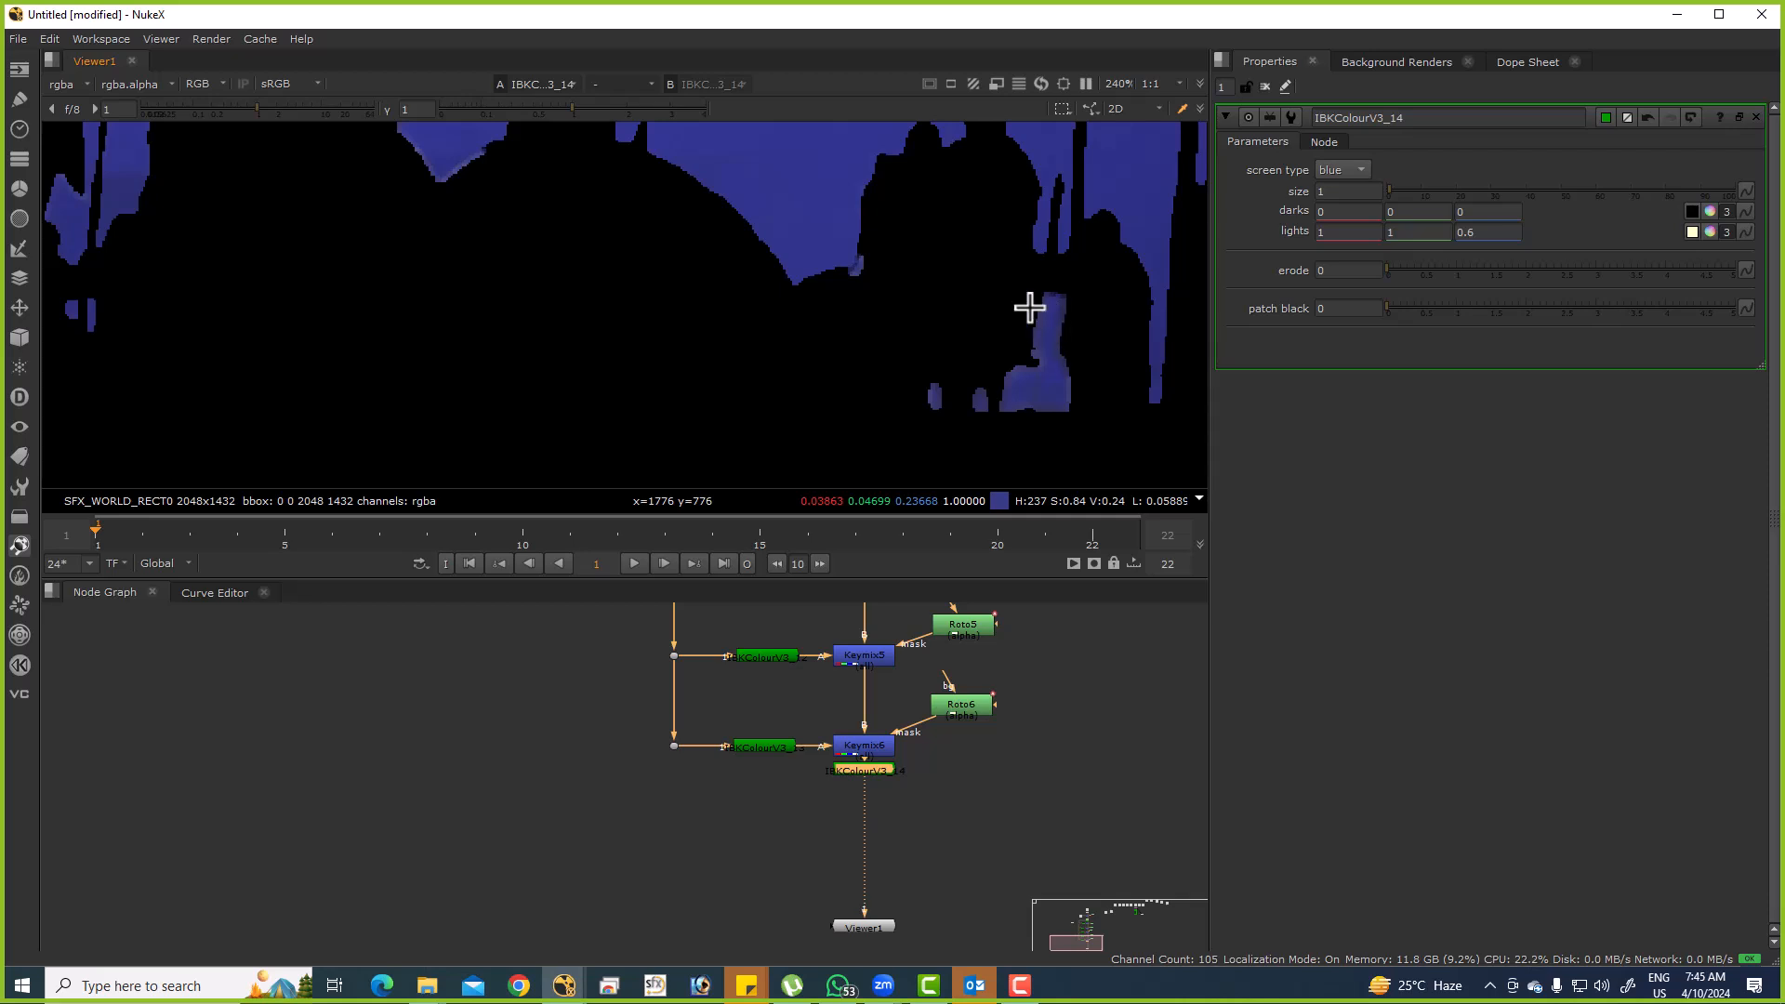
click(1344, 269)
text(2)
key(Return)
Duplicate IBKColourV3_14 directly below itself and open the copy's properties.
scroll(923, 361, down, 6)
drag(813, 418, 802, 290)
click(976, 775)
click(878, 771)
key(ctrl+c)
key(ctrl+v)
double_click(854, 787)
Try a size of 11 on IBKColourV3_15, and undo the change.
click(1343, 191)
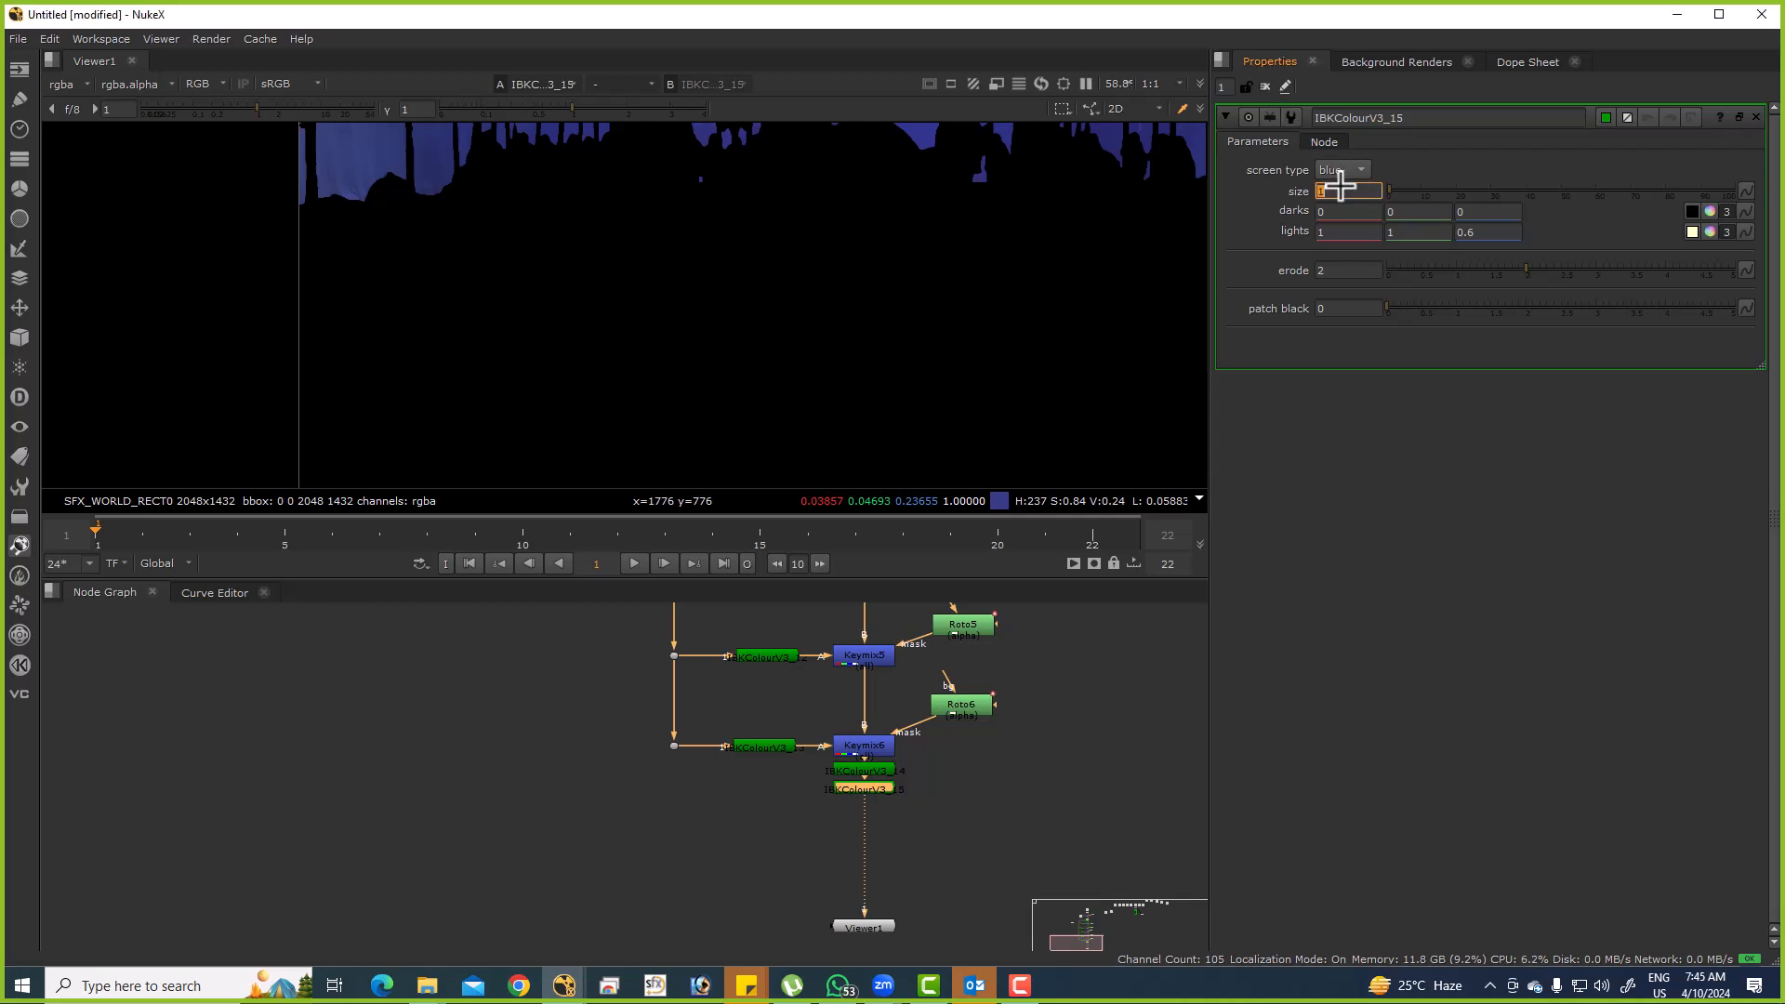
text(11f)
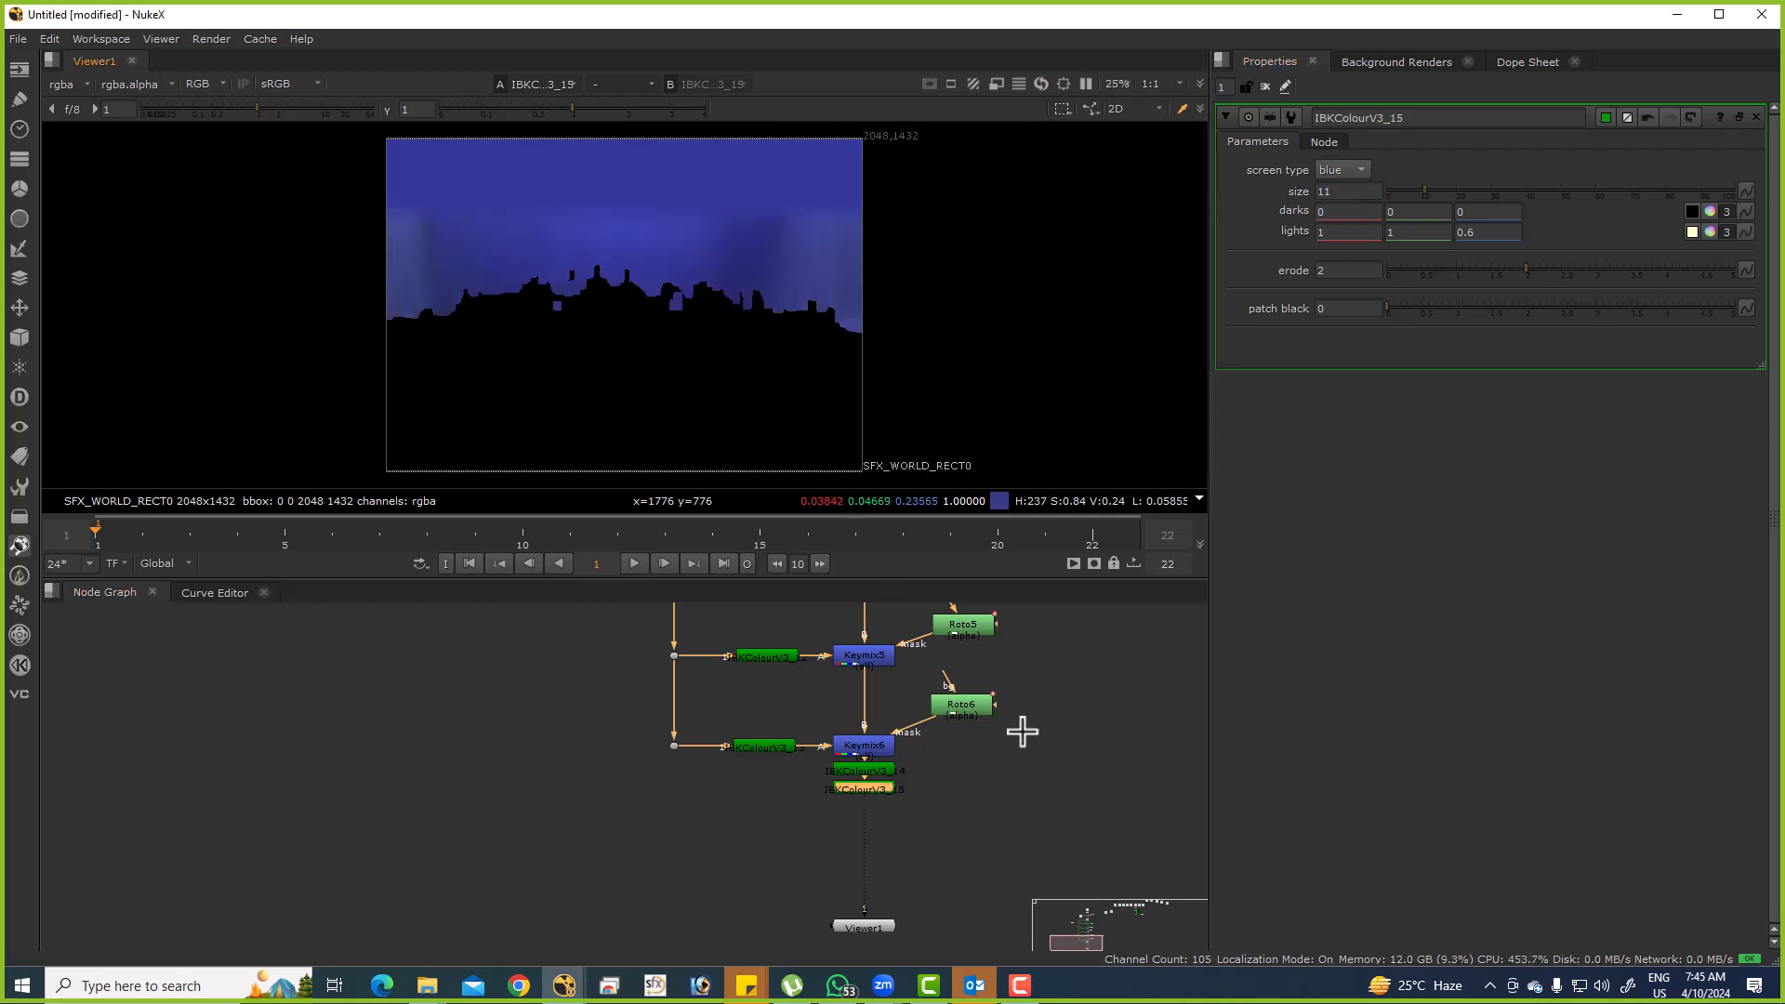
drag(1021, 718, 1032, 675)
click(879, 723)
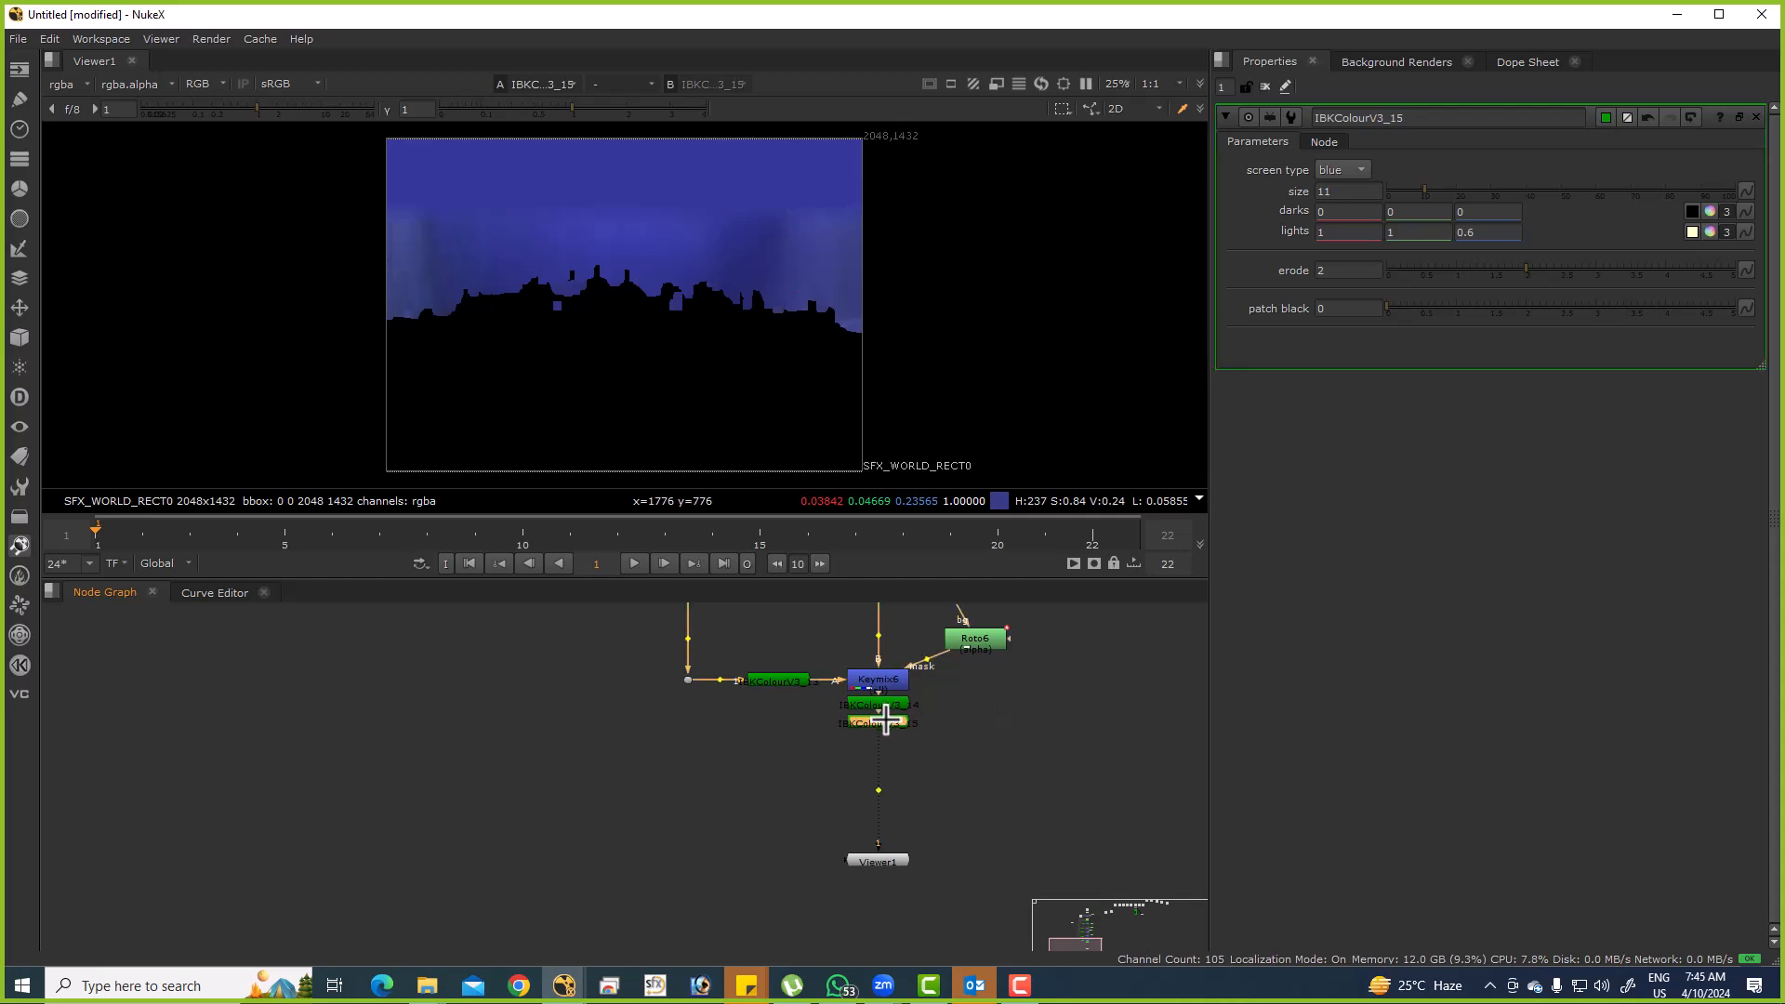
key(ctrl+z)
Set the patch black of IBKColourV3_15 to 11 and inspect the filled plate up close.
click(1340, 305)
text(1)
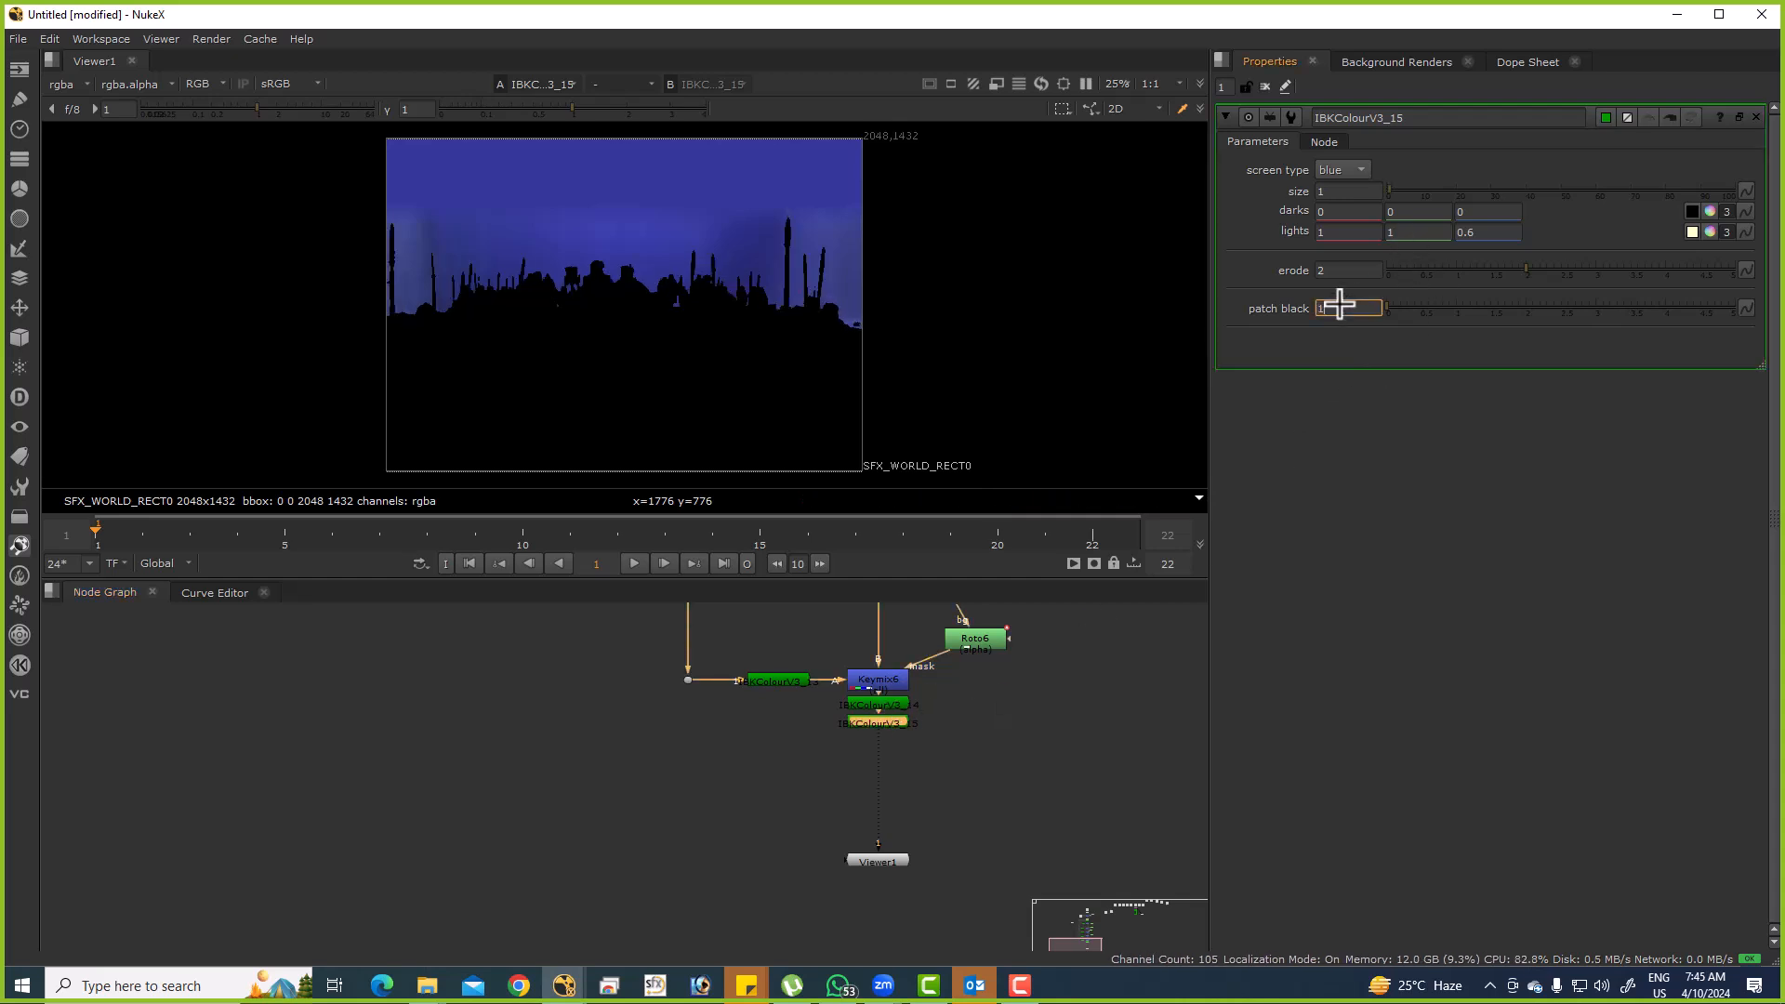
text(1)
scroll(731, 287, up, 8)
Duplicate IBKColourV3_15 below itself and set the copy's patch black to 22.
click(938, 723)
click(893, 731)
key(ctrl+c)
key(ctrl+v)
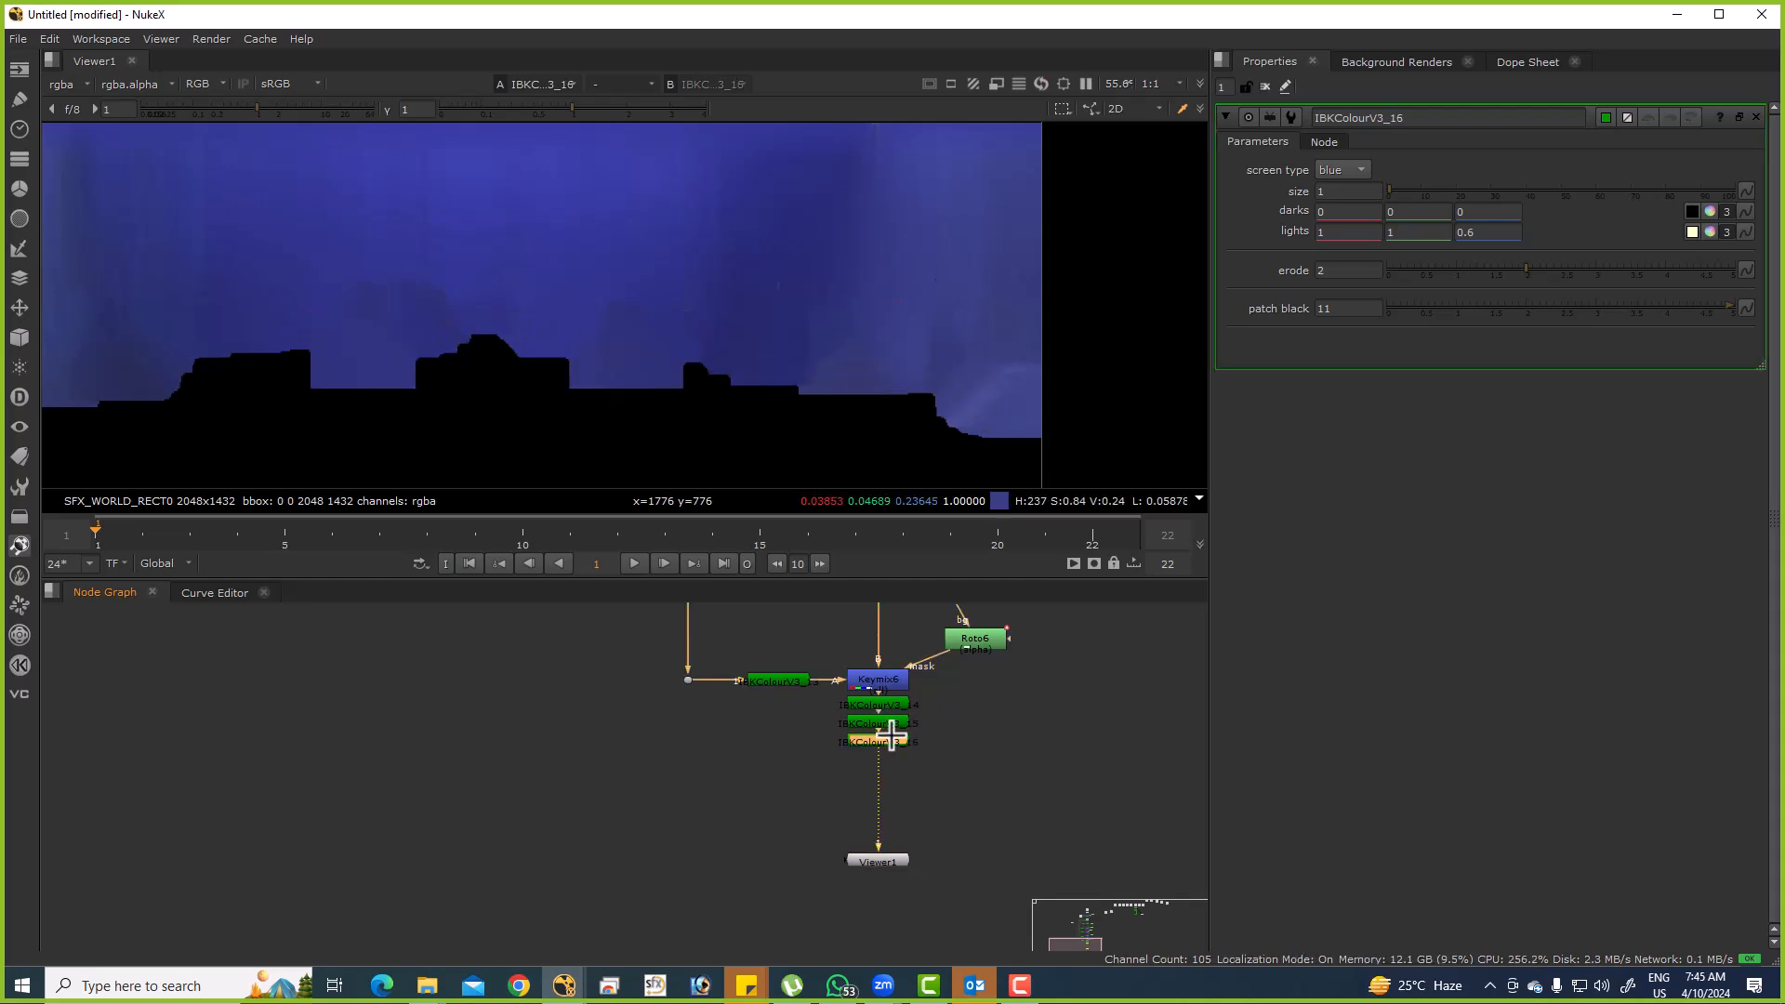
scroll(920, 721, down, 4)
scroll(935, 663, up, 4)
scroll(935, 662, up, 3)
scroll(920, 734, down, 4)
scroll(924, 814, up, 4)
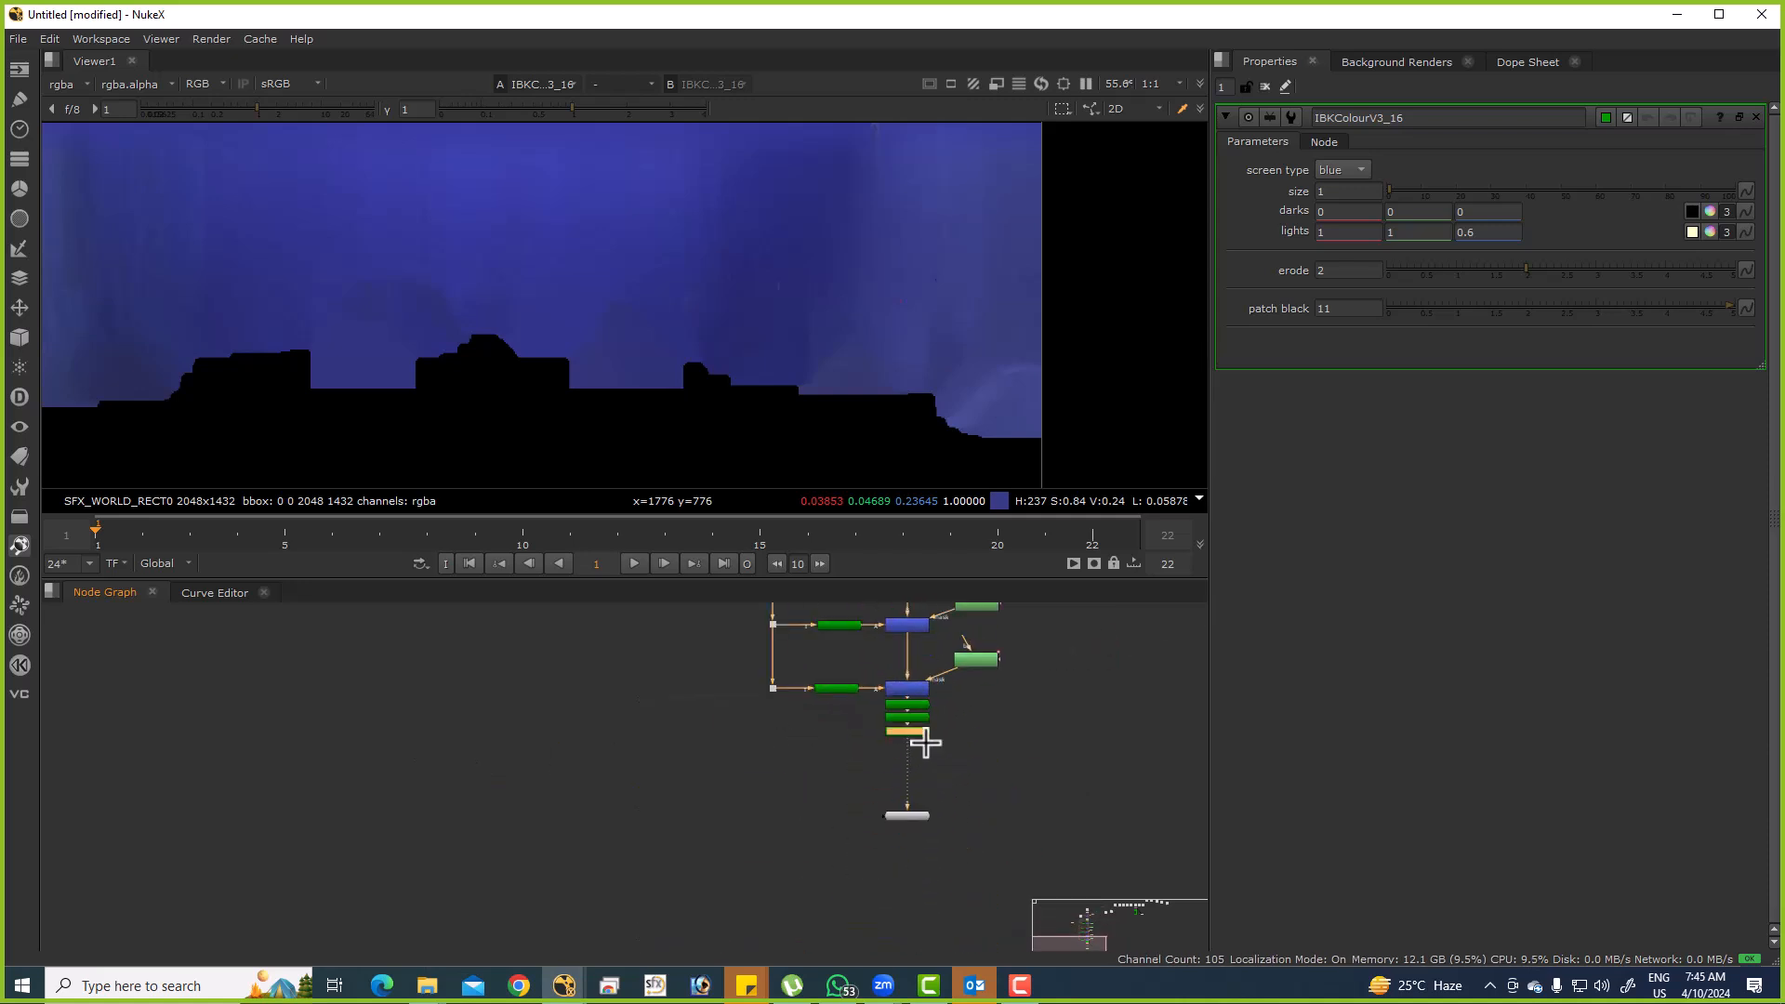
click(1349, 309)
text(22f)
Duplicate IBKColourV3_16 below itself and set the copy's patch black to 44.
drag(975, 753, 983, 690)
click(933, 689)
click(923, 673)
key(ctrl+c)
key(ctrl+v)
click(1342, 316)
text(44)
key(Return)
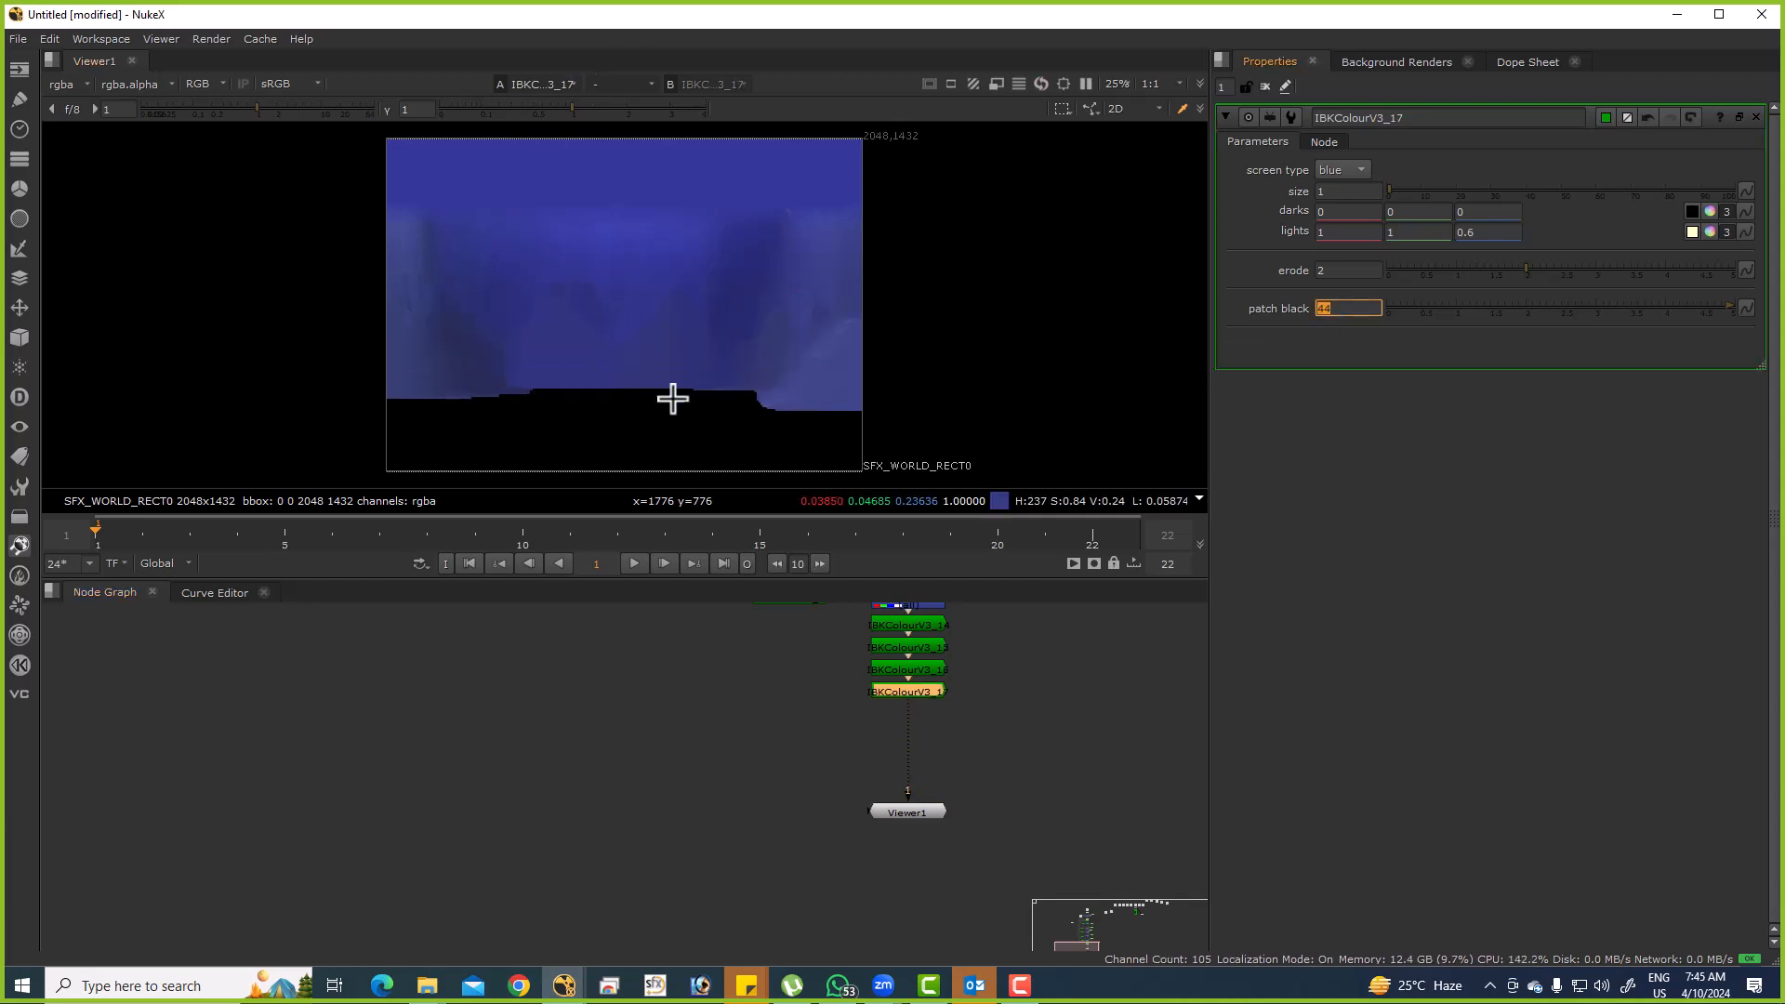
Switch to the workspace layout that places the node graph beside a taller viewer, with the IBKColour stack in view.
click(969, 772)
click(925, 687)
drag(970, 693, 813, 800)
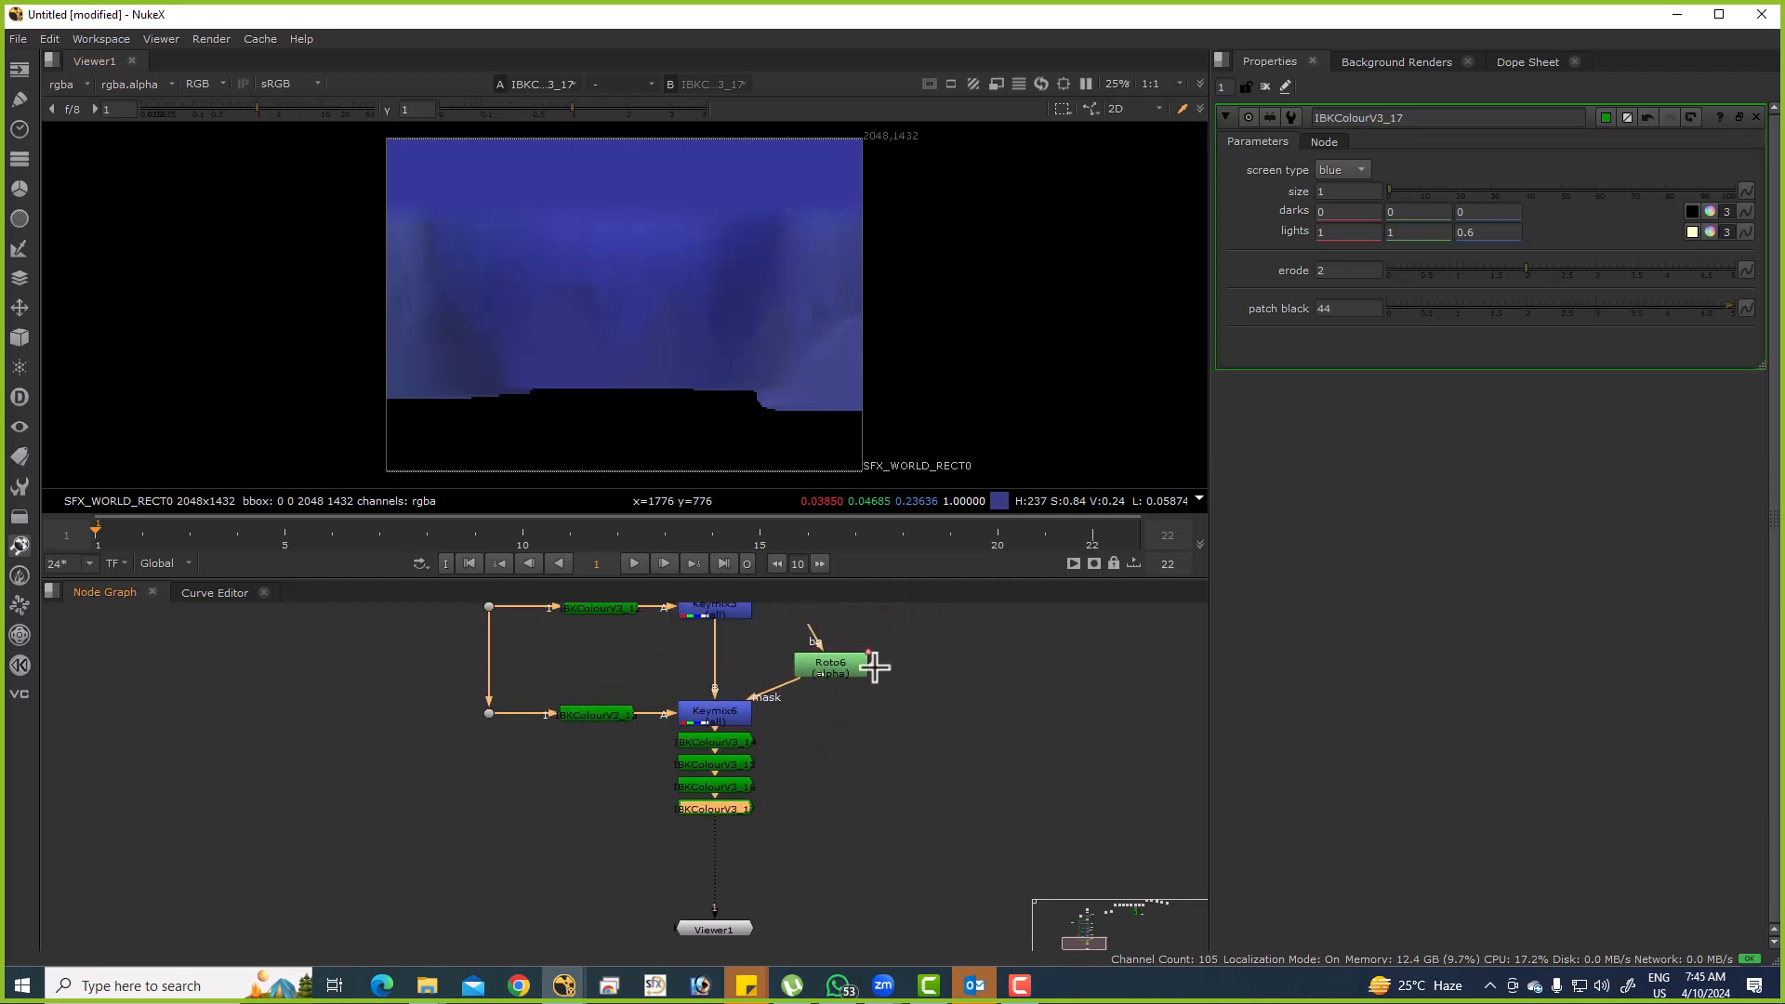
key(shift+F1)
middle_click(1540, 679)
drag(1540, 739, 1508, 669)
scroll(1299, 716, up, 10)
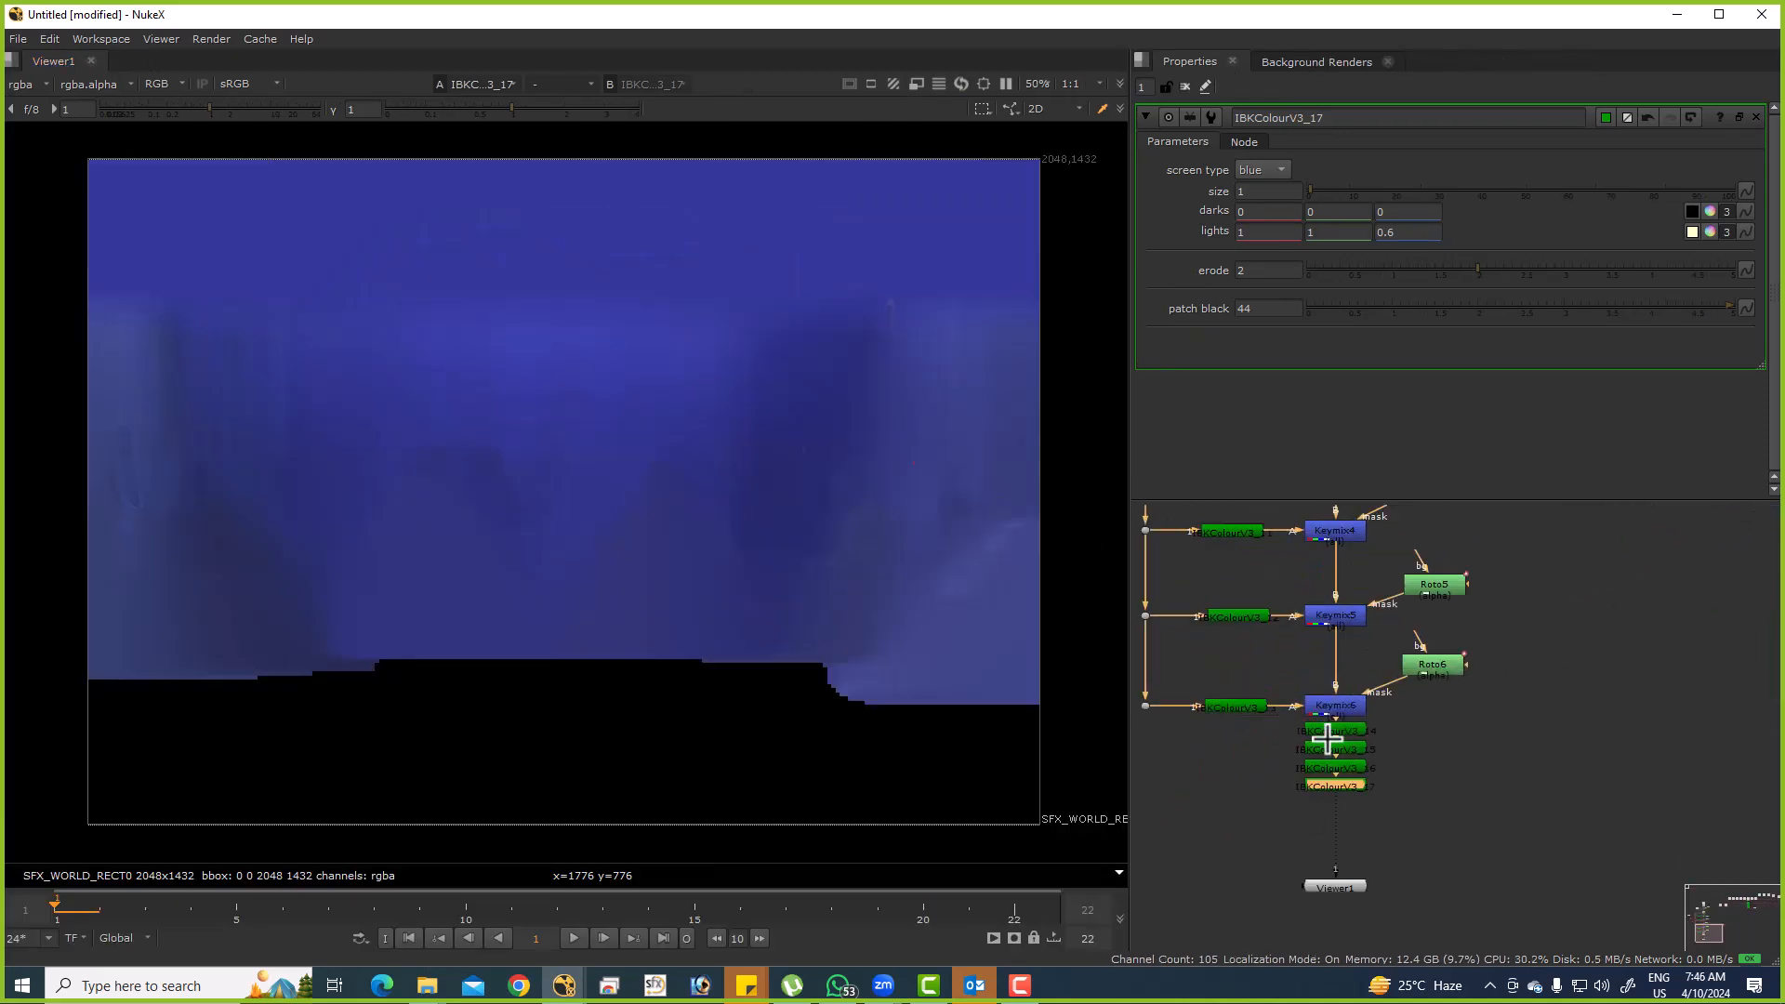
Add a copy of IBKColourV3_17 below itself and set the copy's patch black to 88.
click(1380, 617)
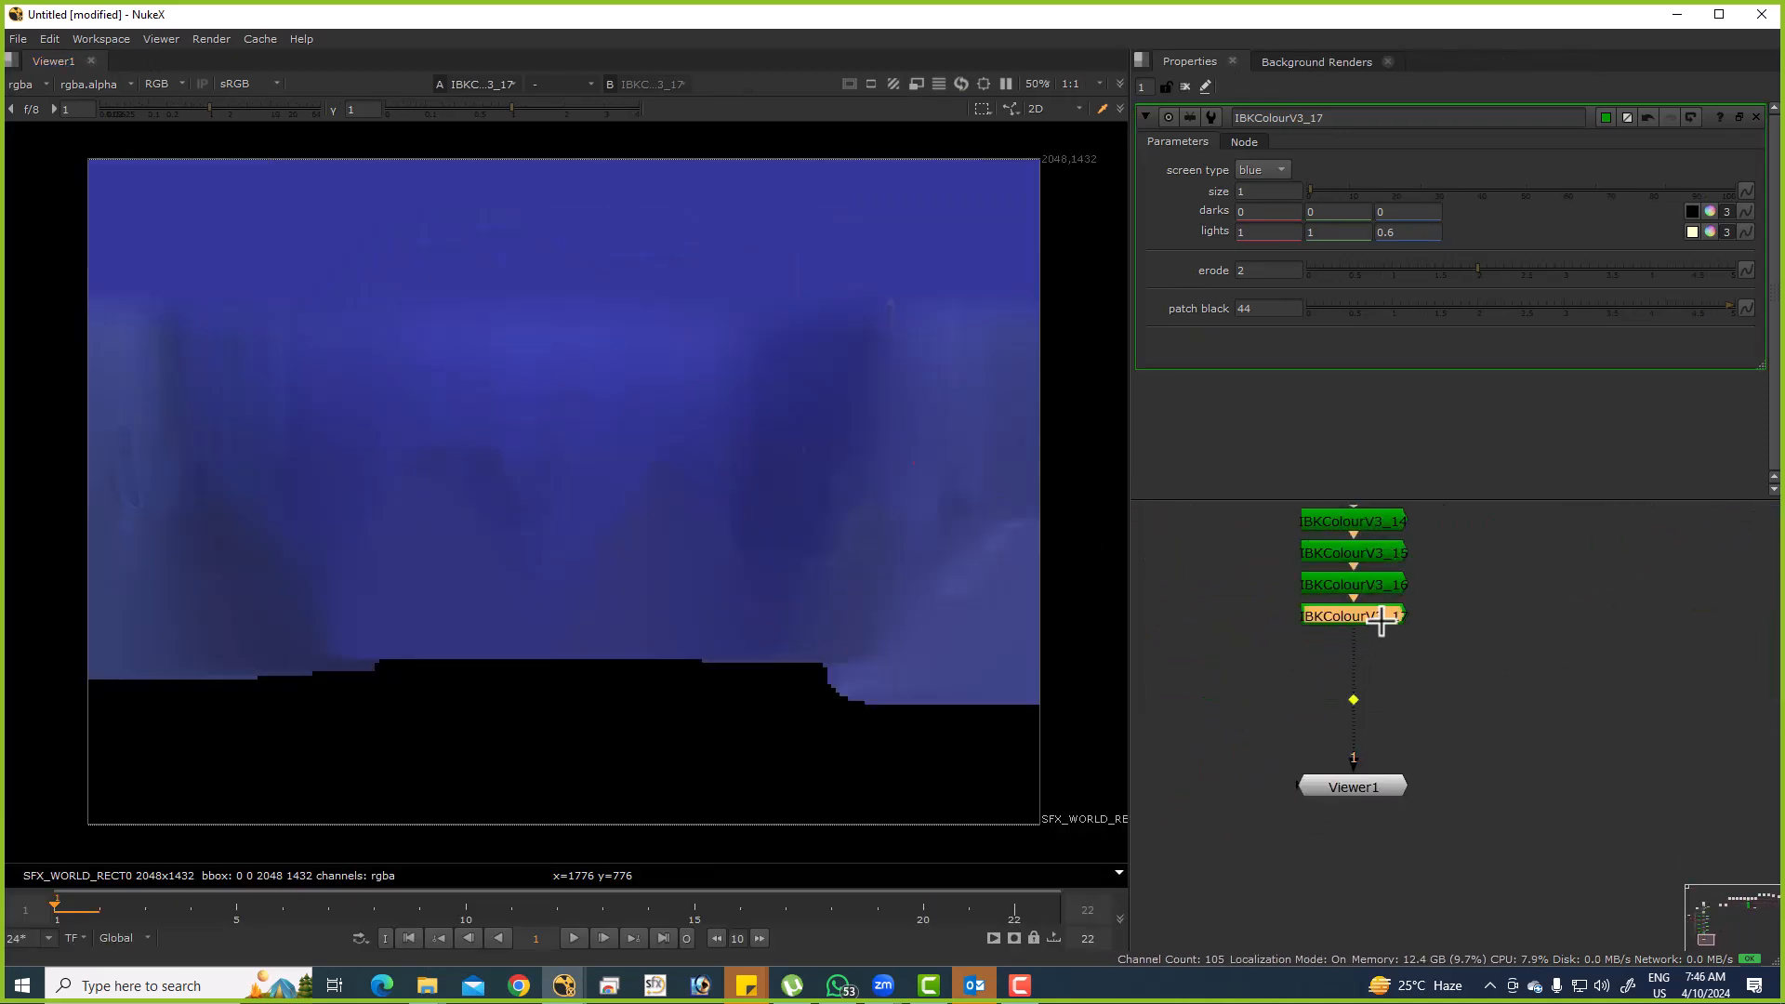
key(ctrl+v)
click(1270, 298)
text(88)
key(Return)
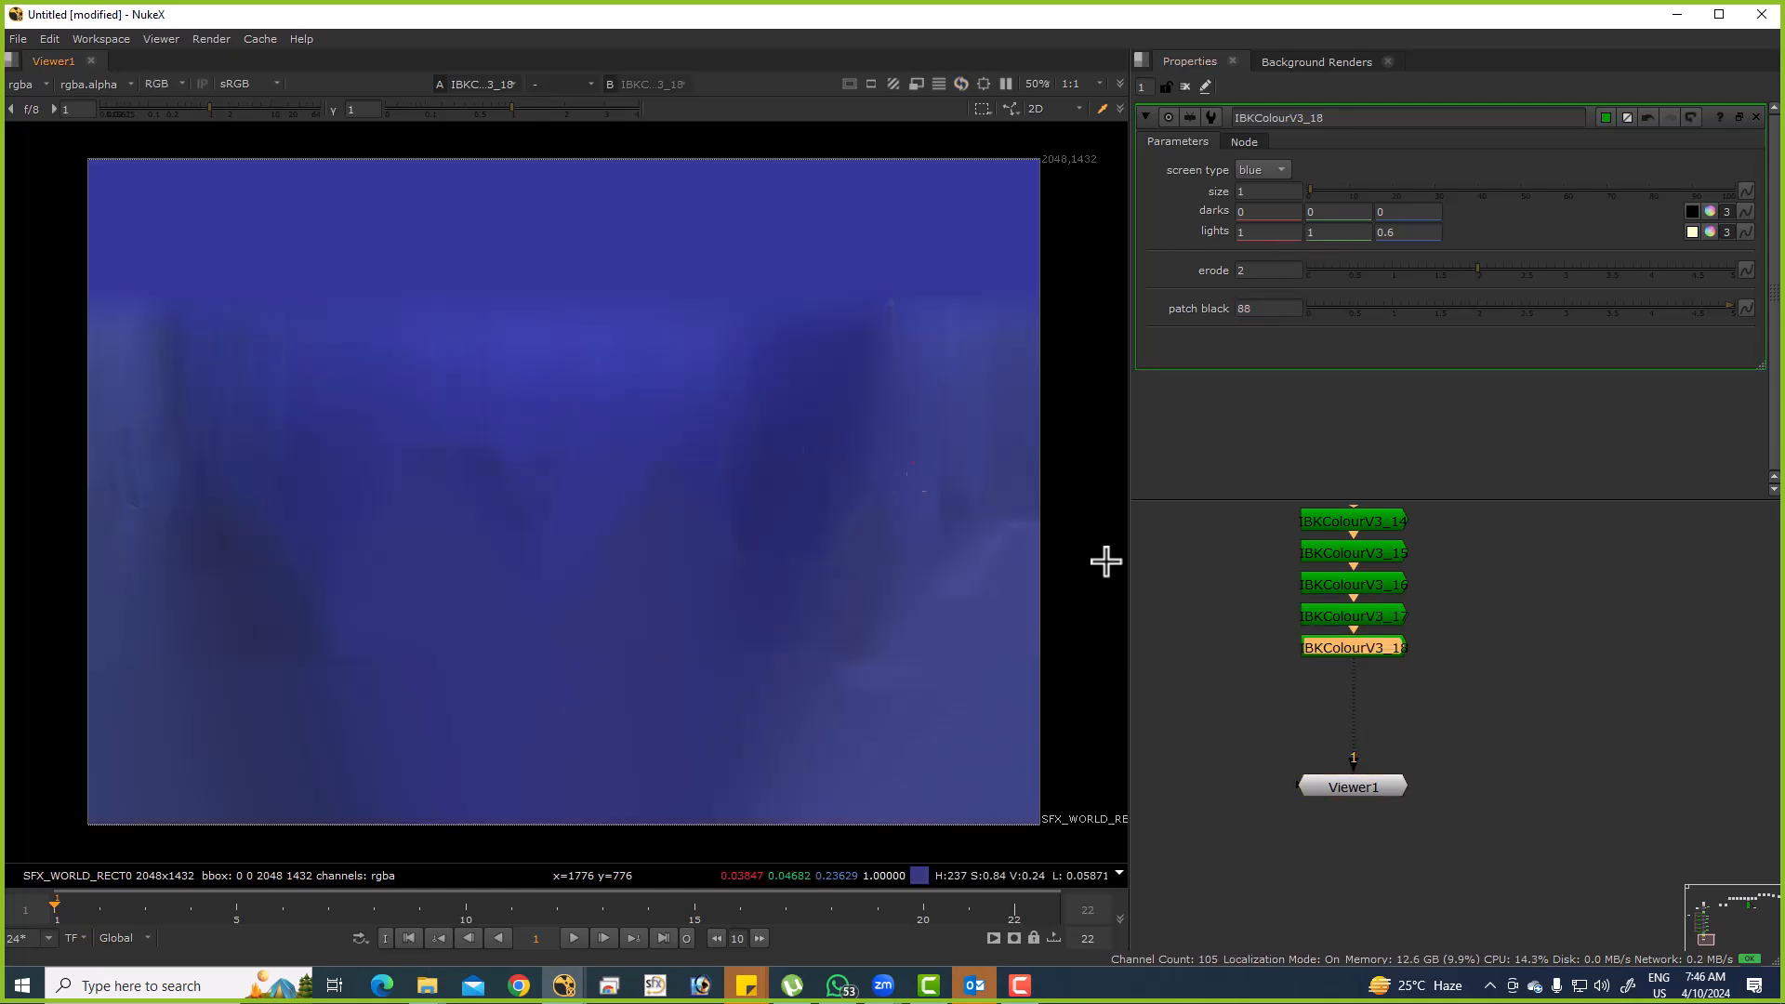
Add one more copy of the IBKColour node below IBKColourV3_18 and check the alpha of the result.
click(1391, 656)
key(ctrl+v)
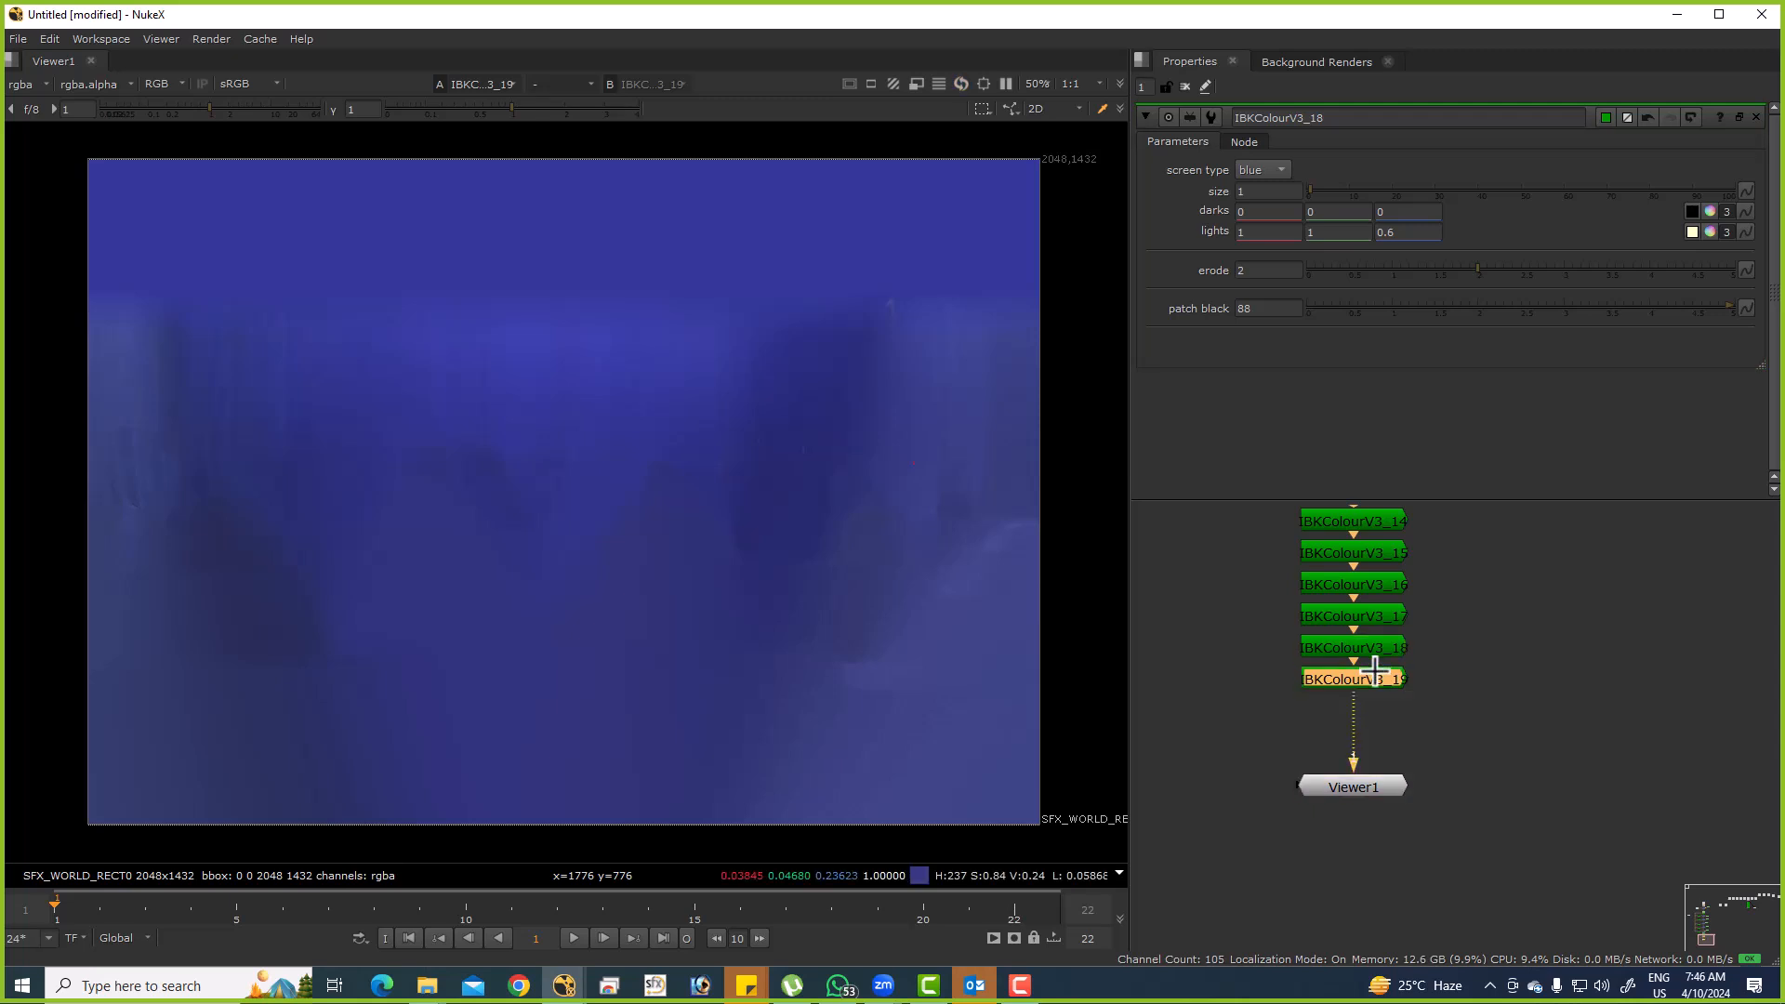
key(a)
key(a)
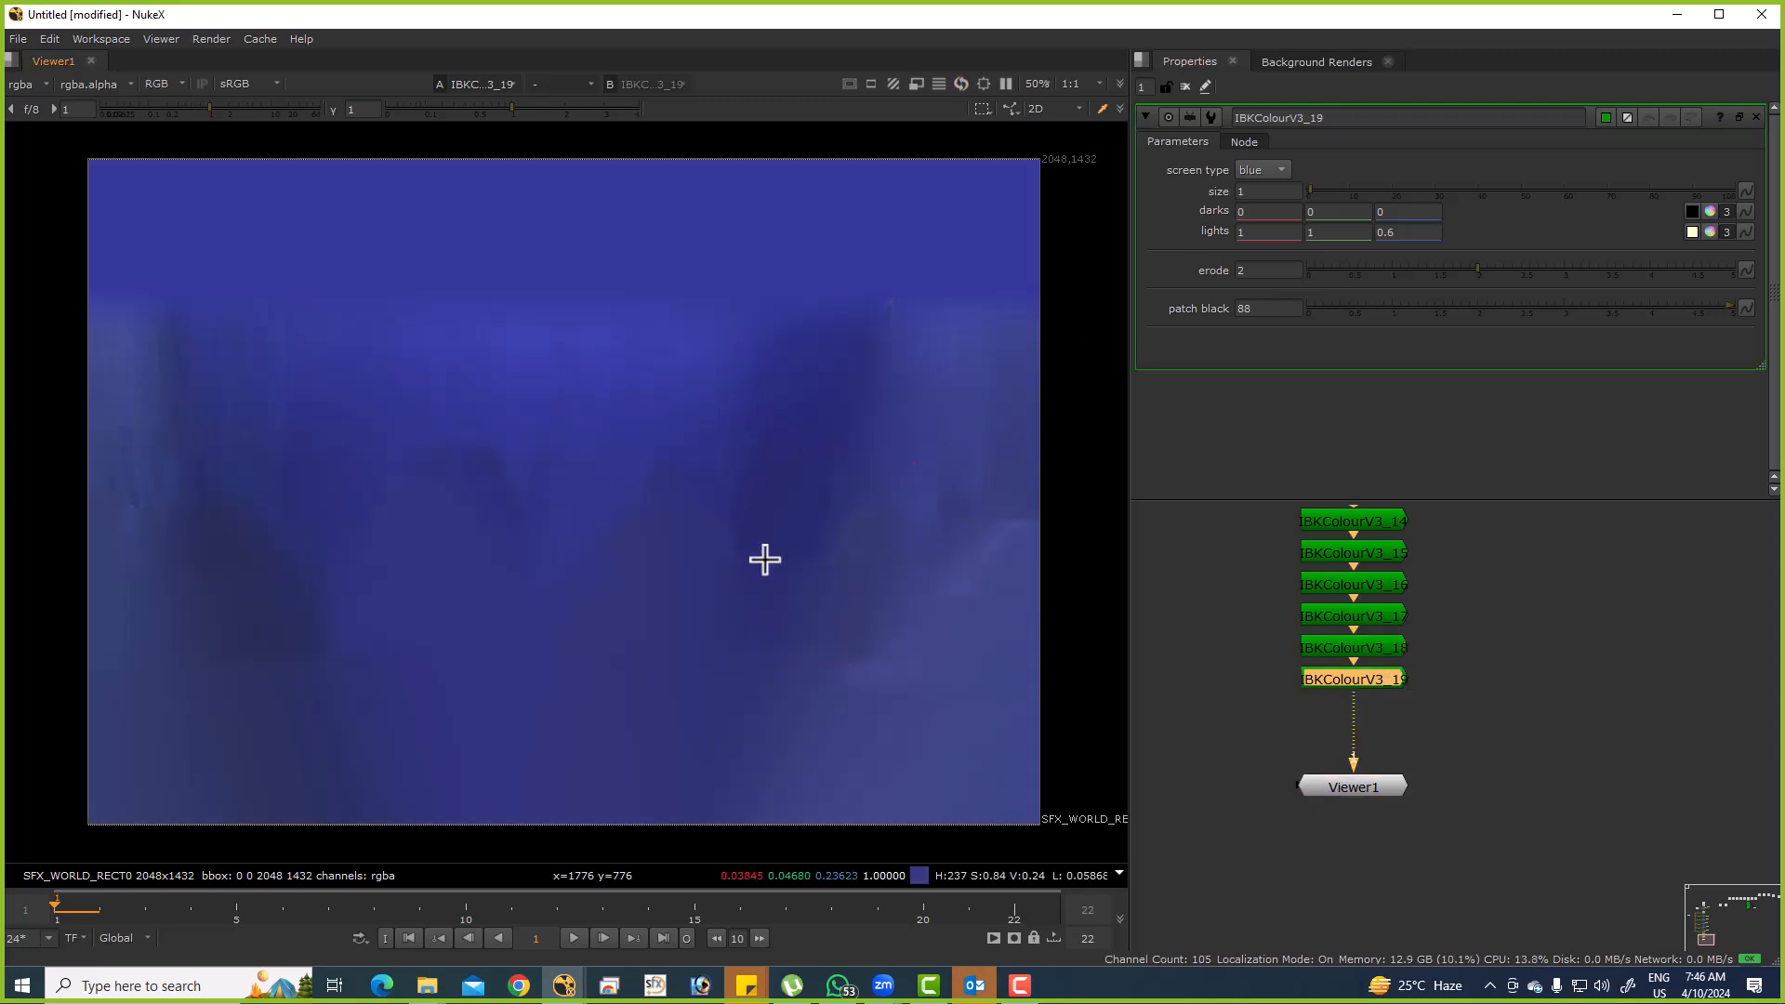
scroll(1335, 678, down, 5)
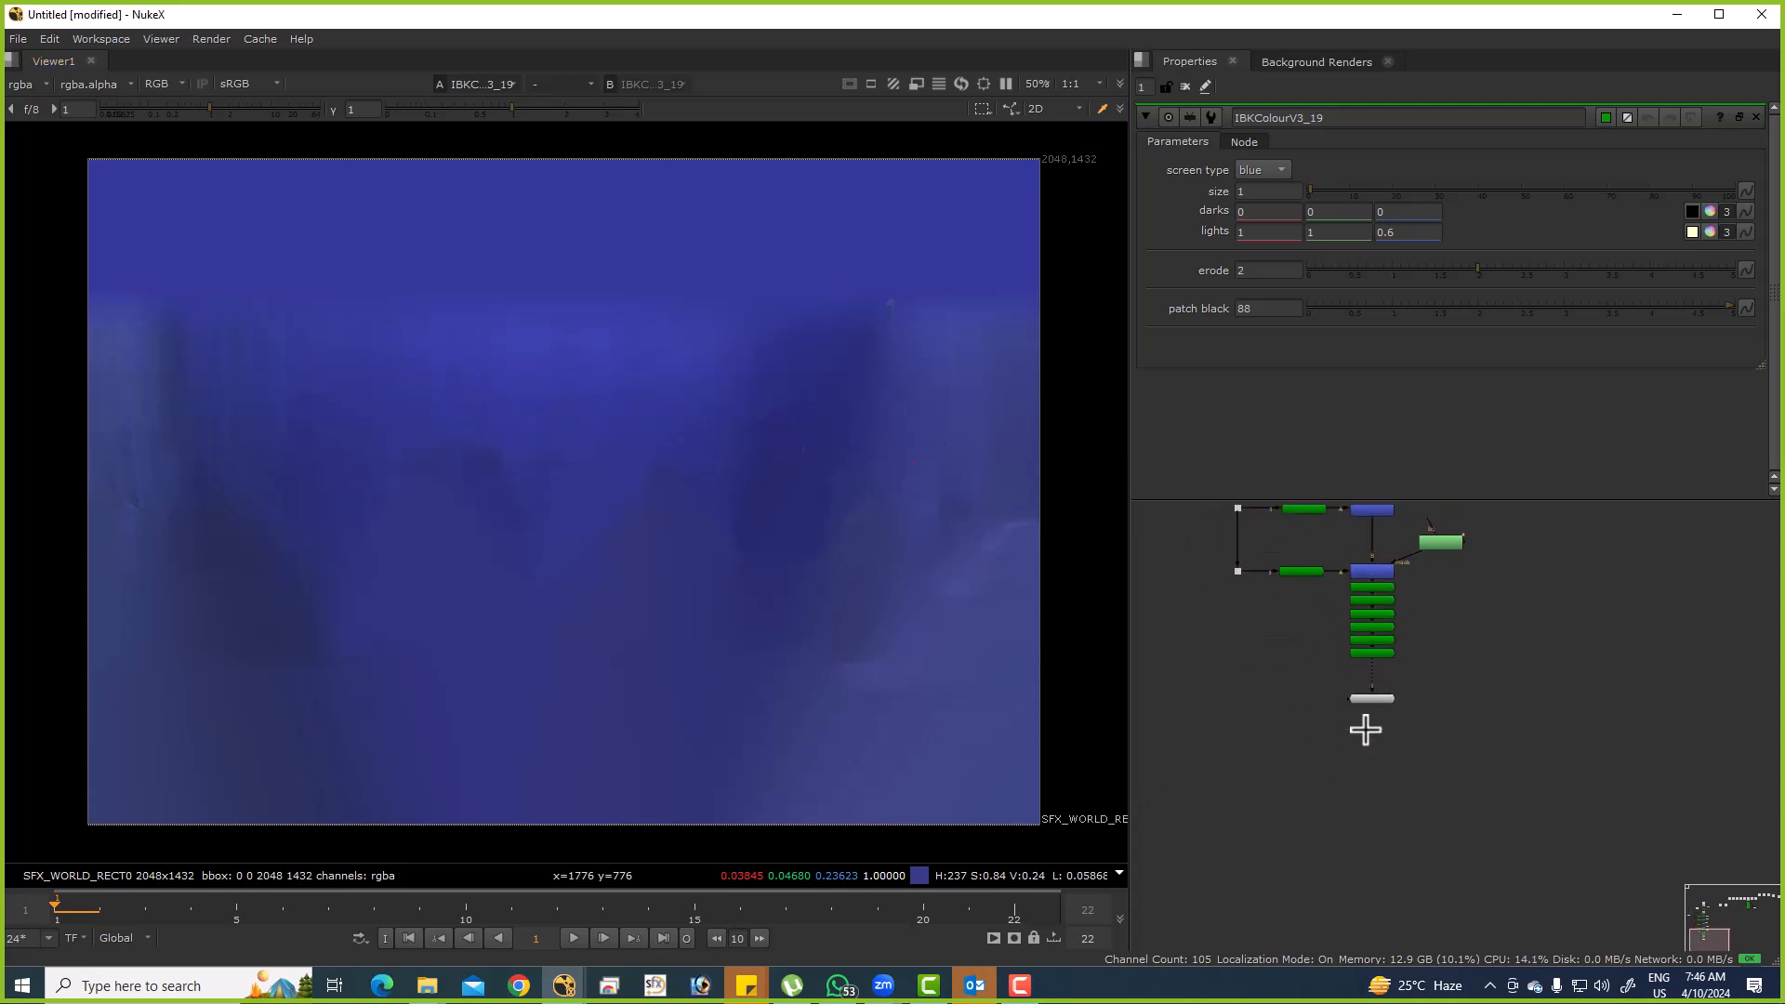
Move the Viewer node further down and add an IBKGizmo node below the IBKColour stack.
drag(1378, 698, 1375, 830)
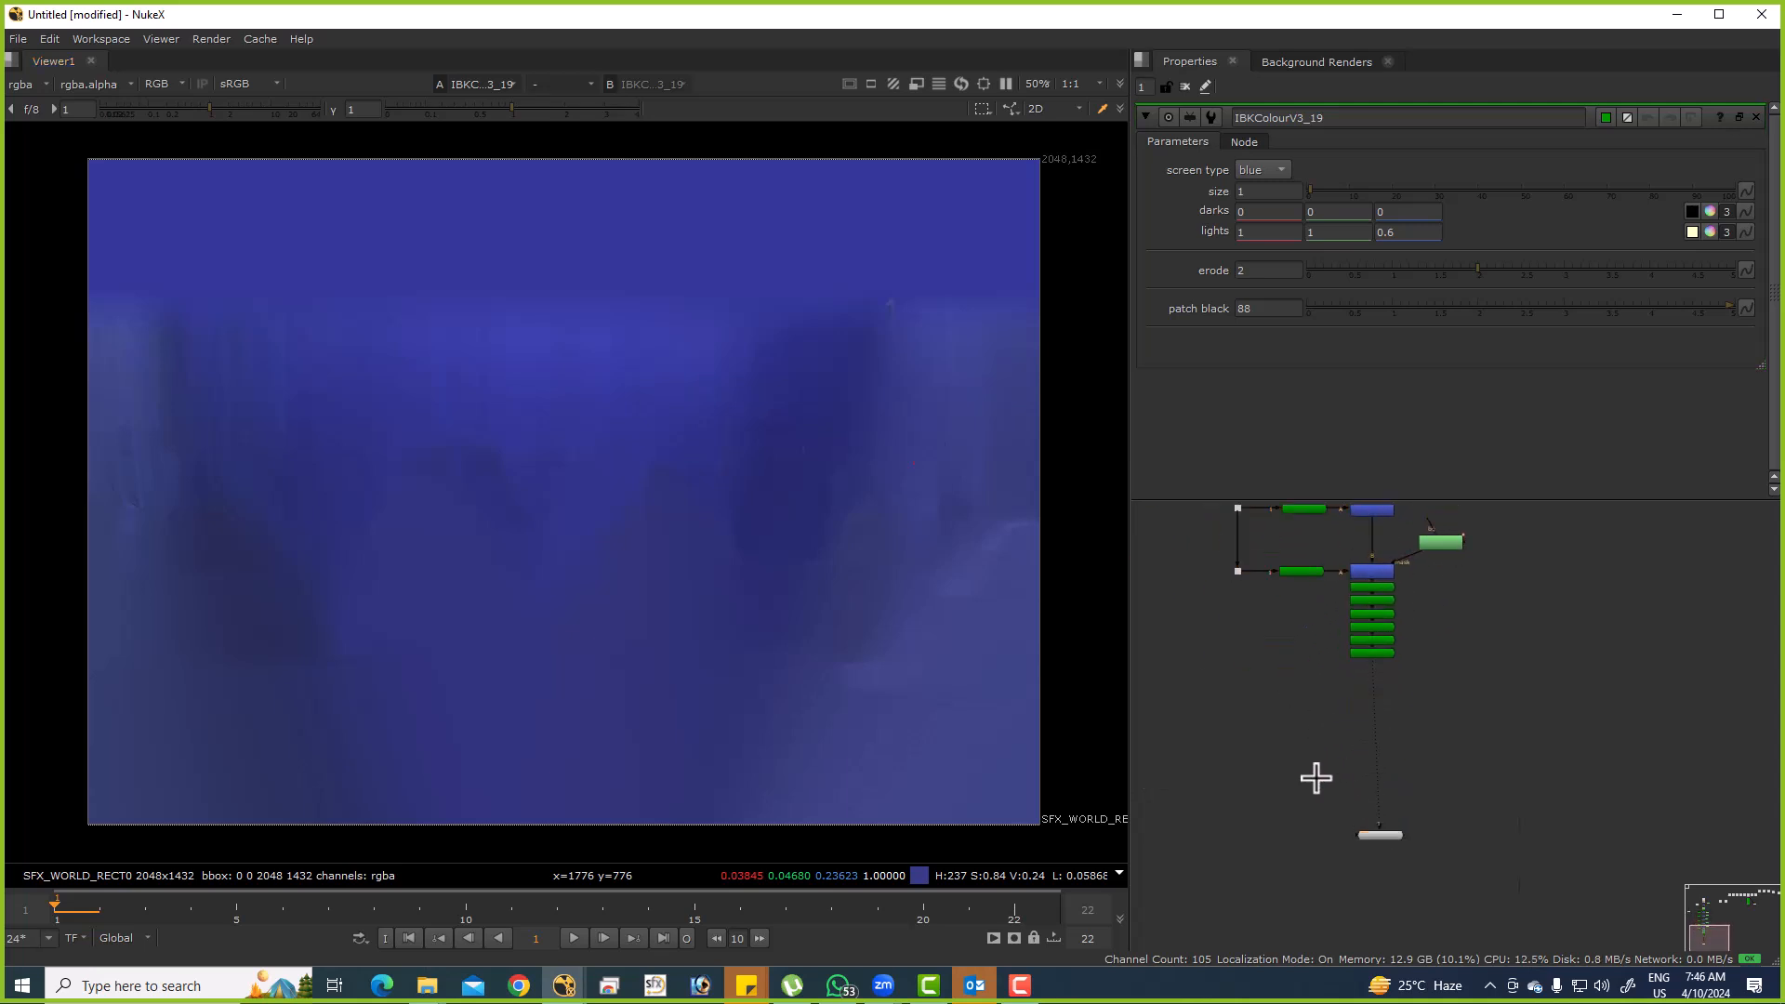
key(Tab)
text(ibk)
key(Down)
key(Down)
key(Return)
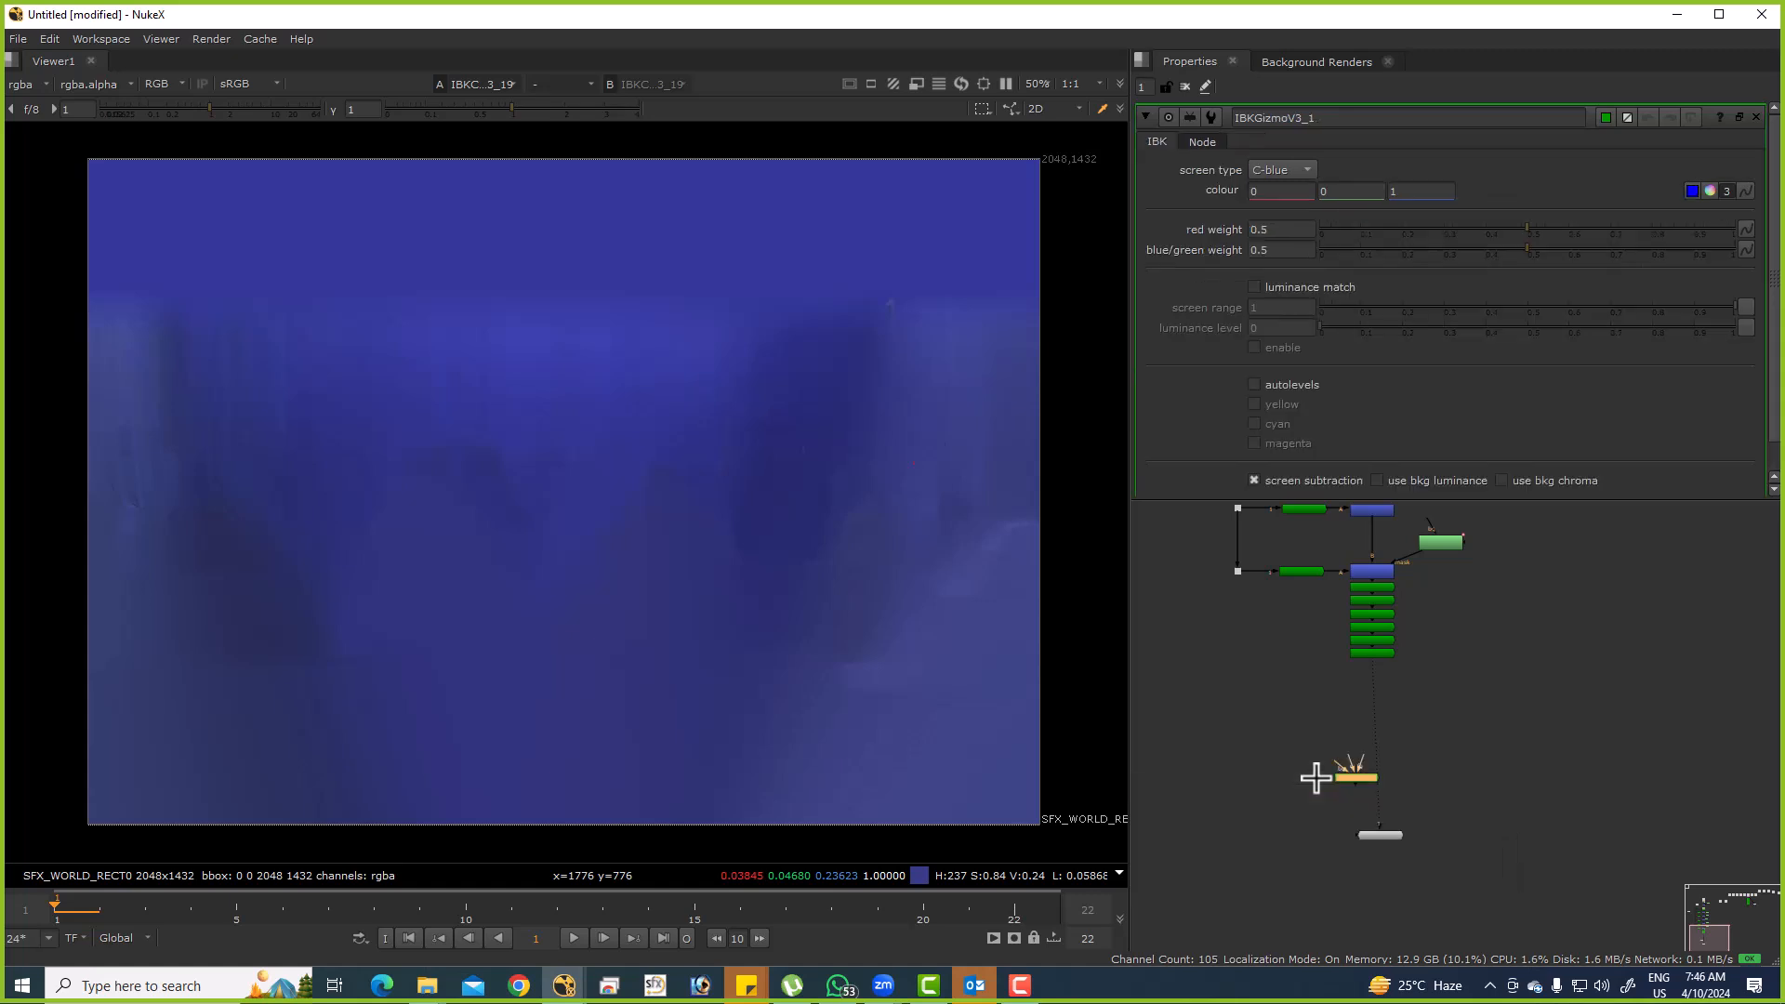
scroll(1354, 693, up, 3)
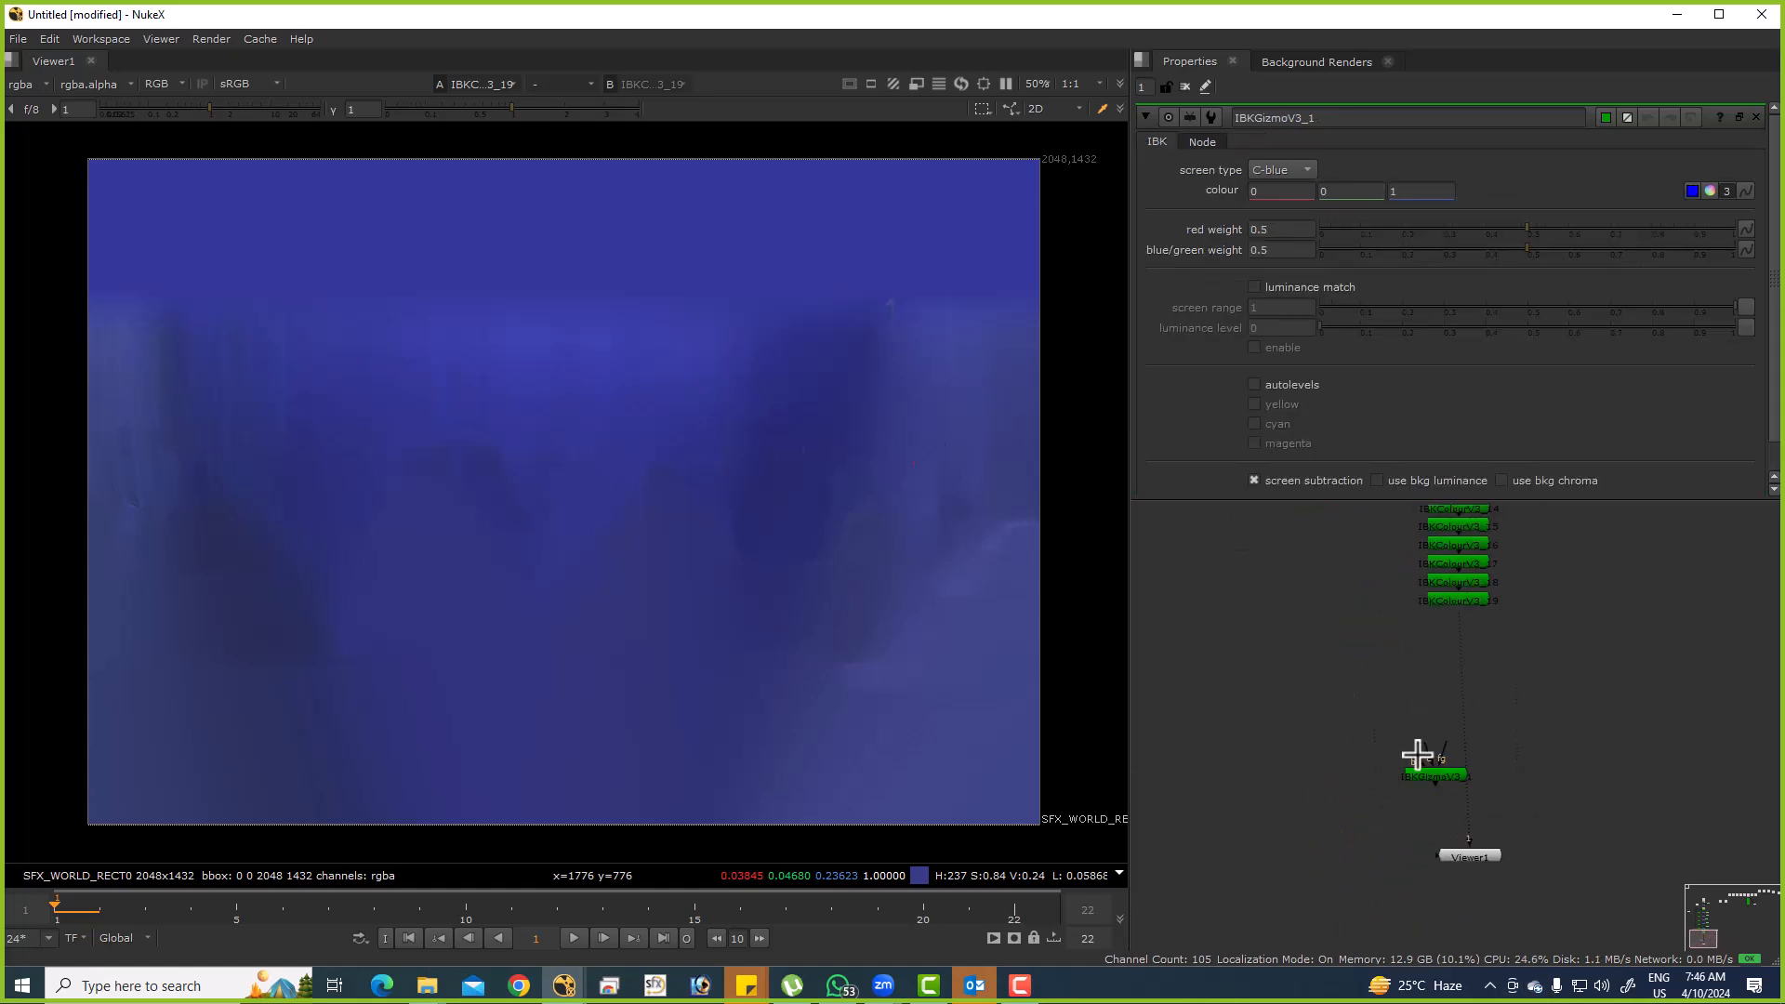
Connect the IBKGizmo to IBKColourV3_19 as its screen colour and to Dot6 as its foreground, and view its alpha.
drag(1417, 748, 1462, 686)
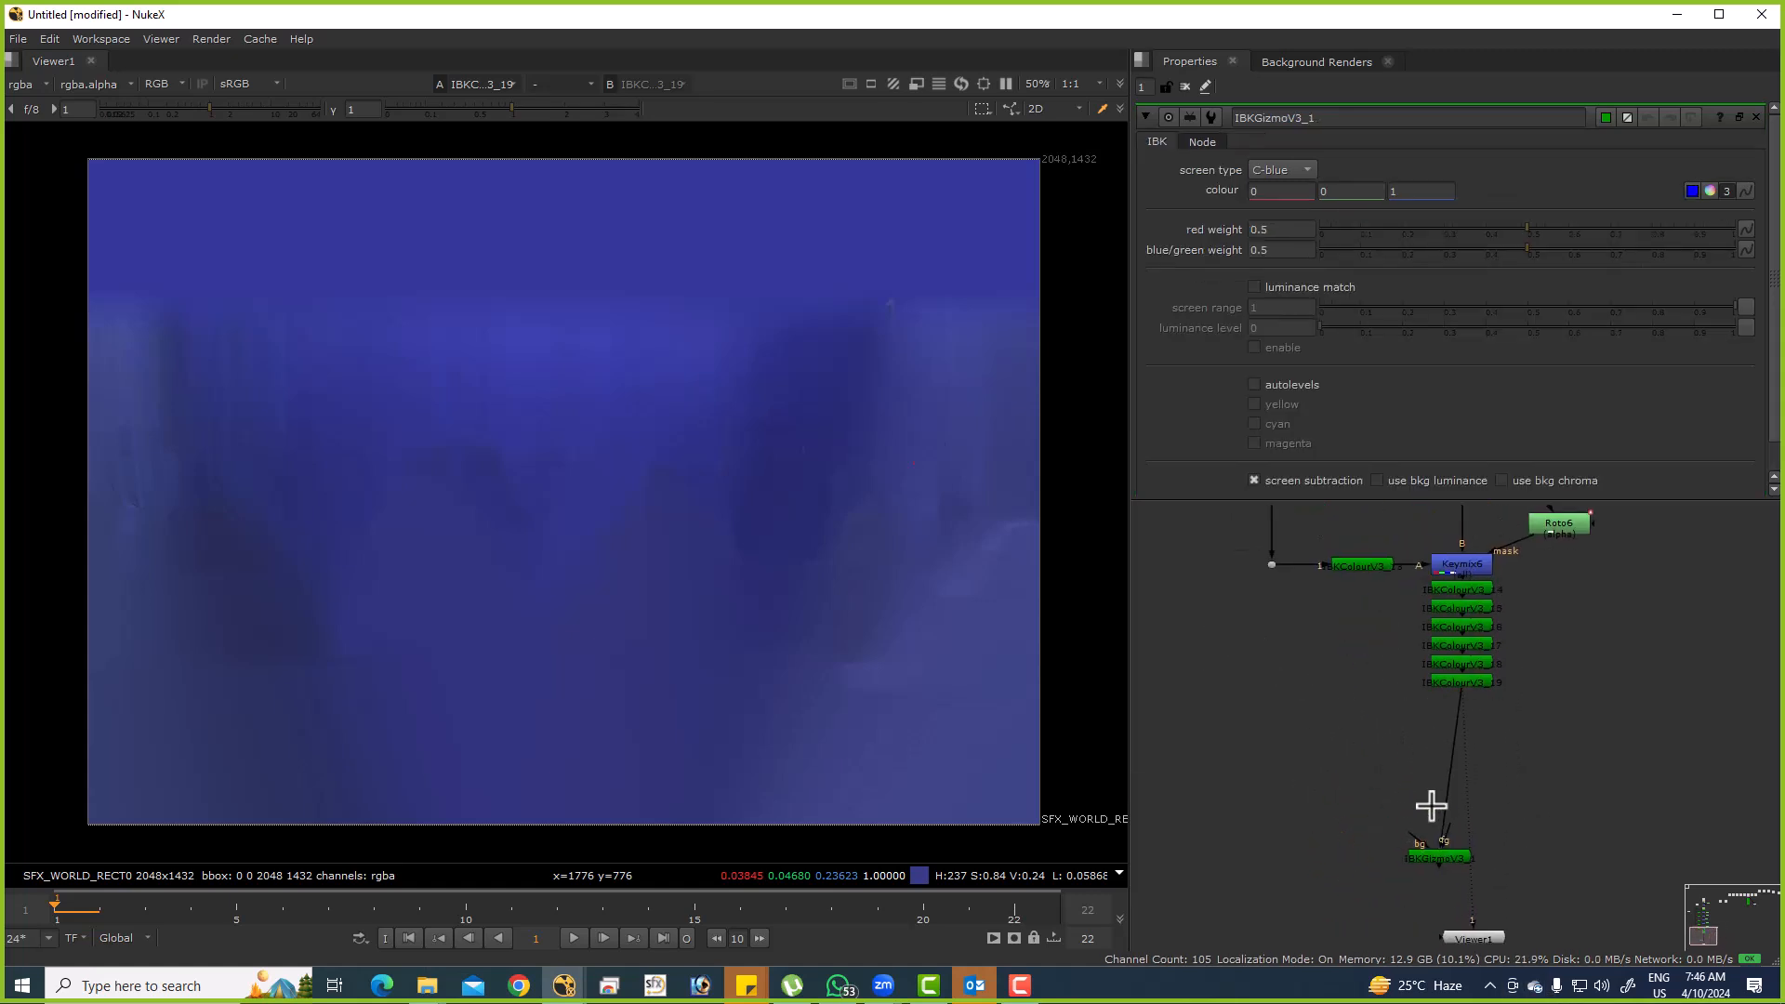
drag(1361, 729, 1367, 773)
drag(1203, 558, 1337, 714)
key(1)
drag(1449, 905, 1271, 527)
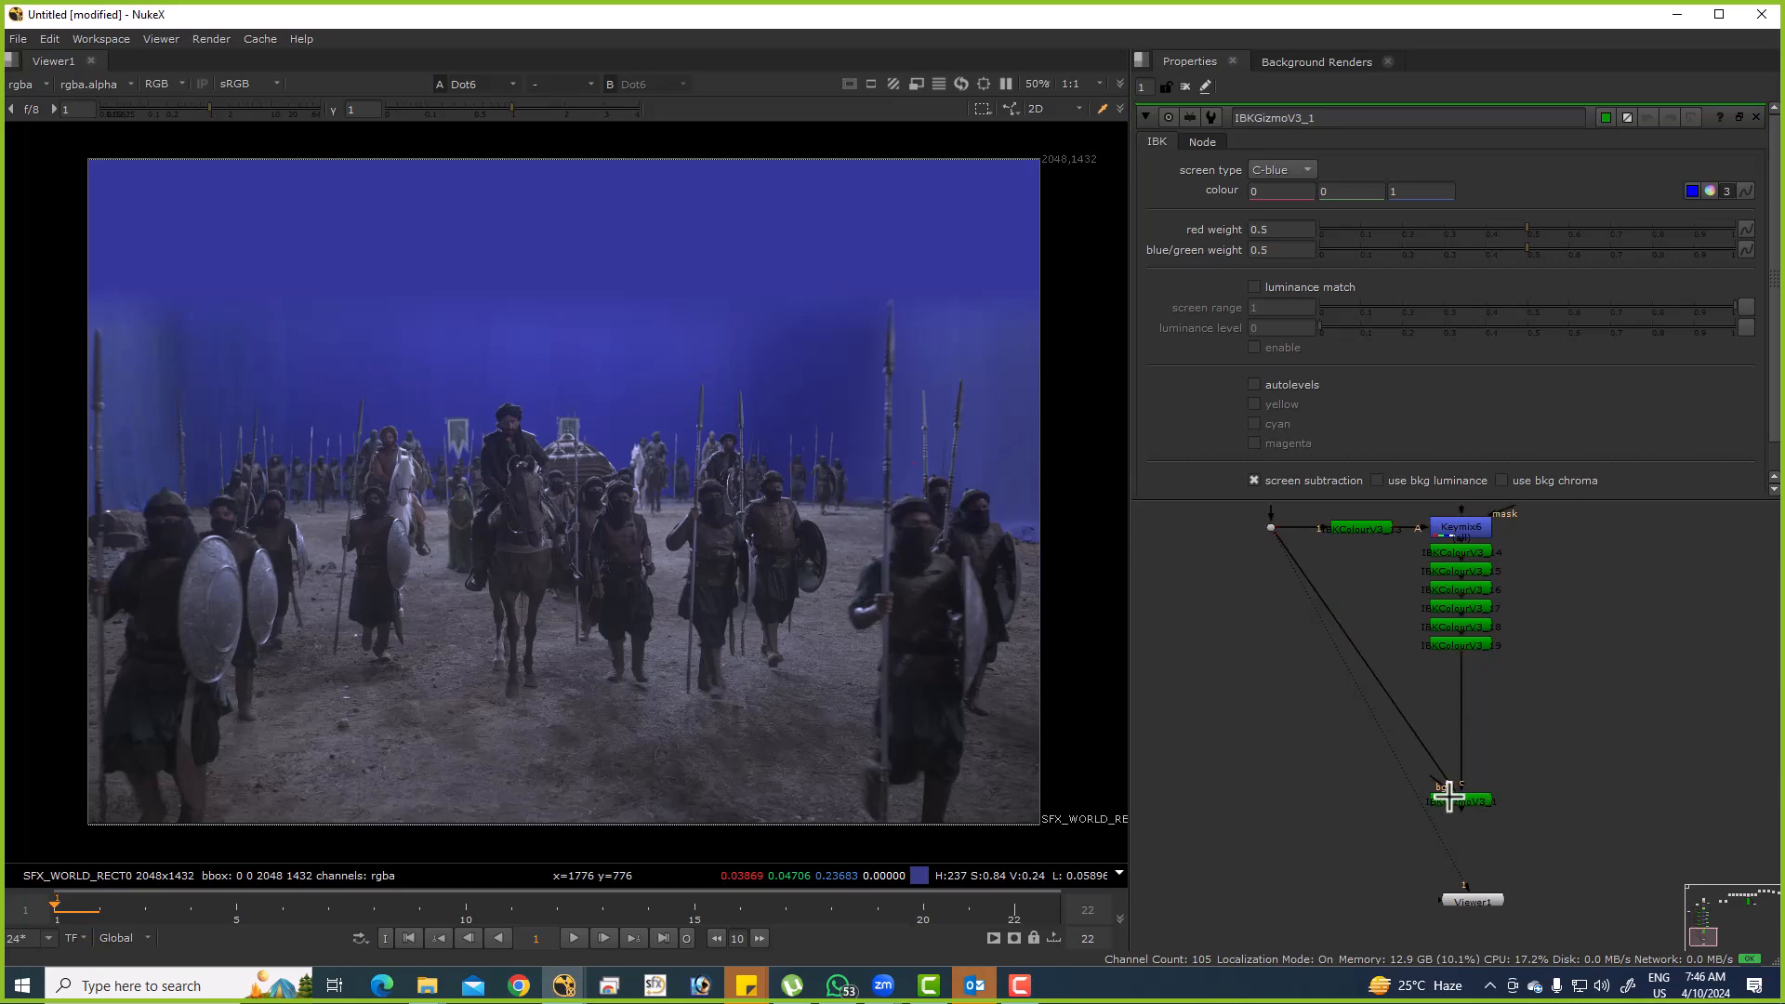
key(1)
key(a)
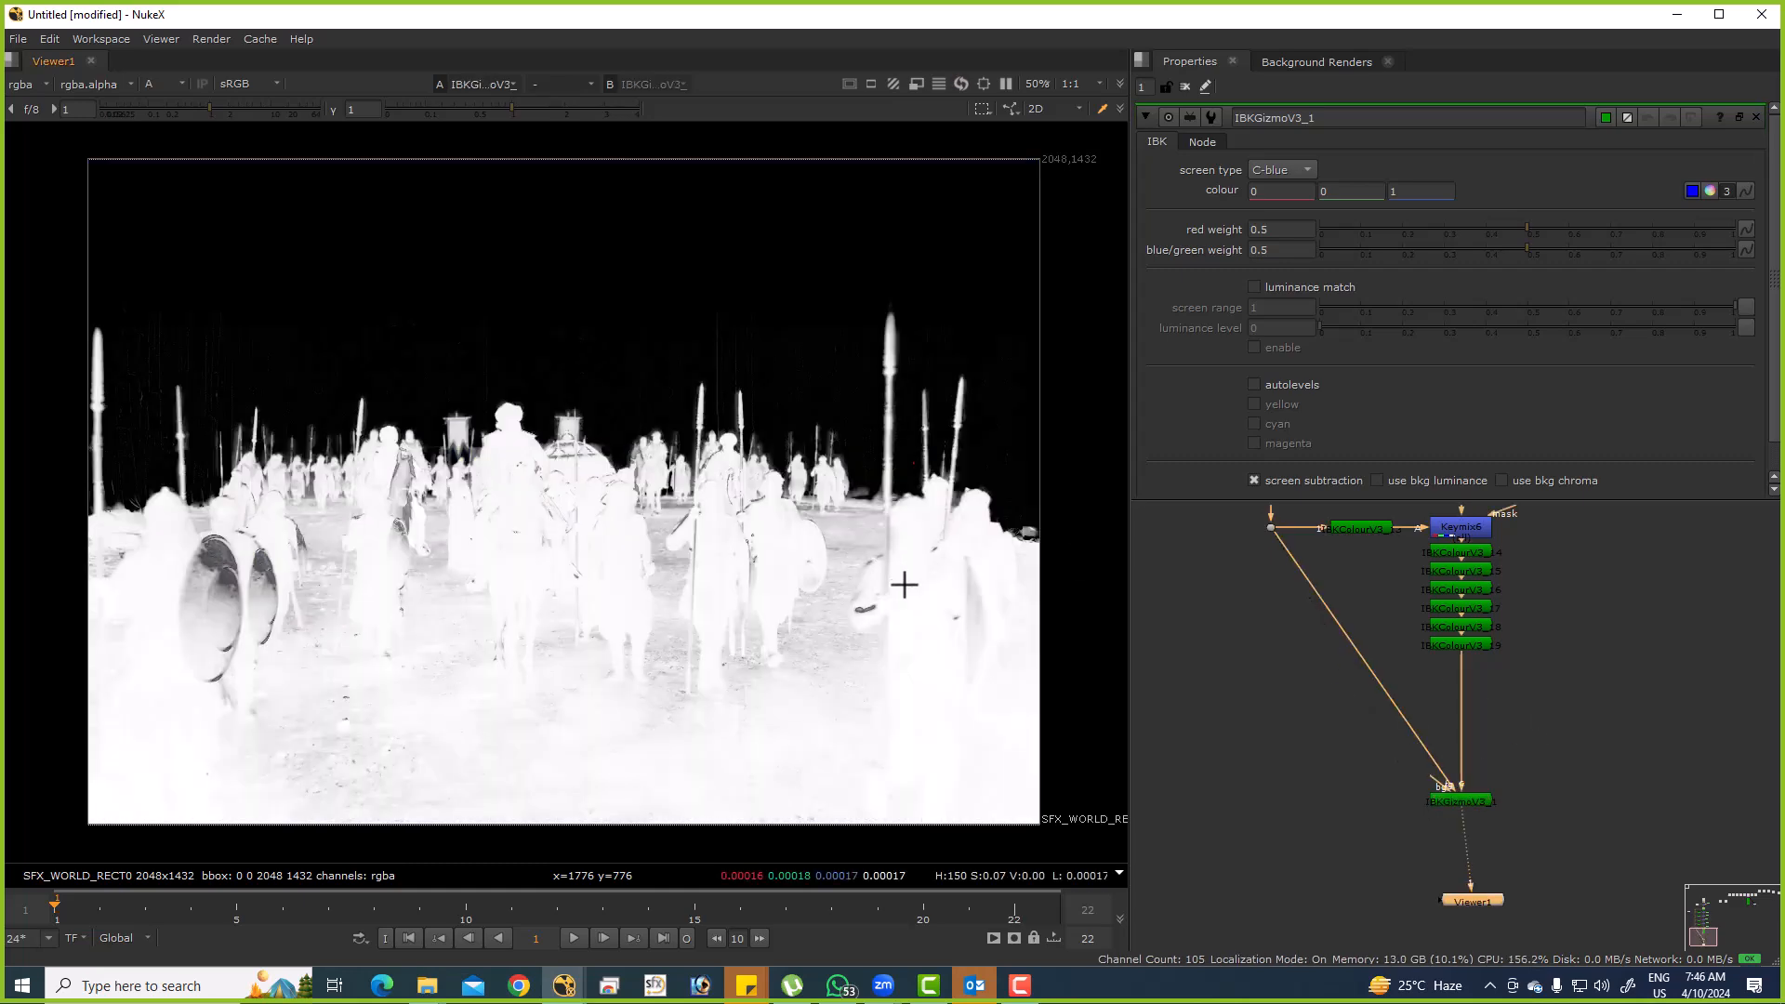
Enable autolevels on the IBKGizmo, toggling it to compare the black background and spear edges in the alpha.
scroll(713, 346, up, 6)
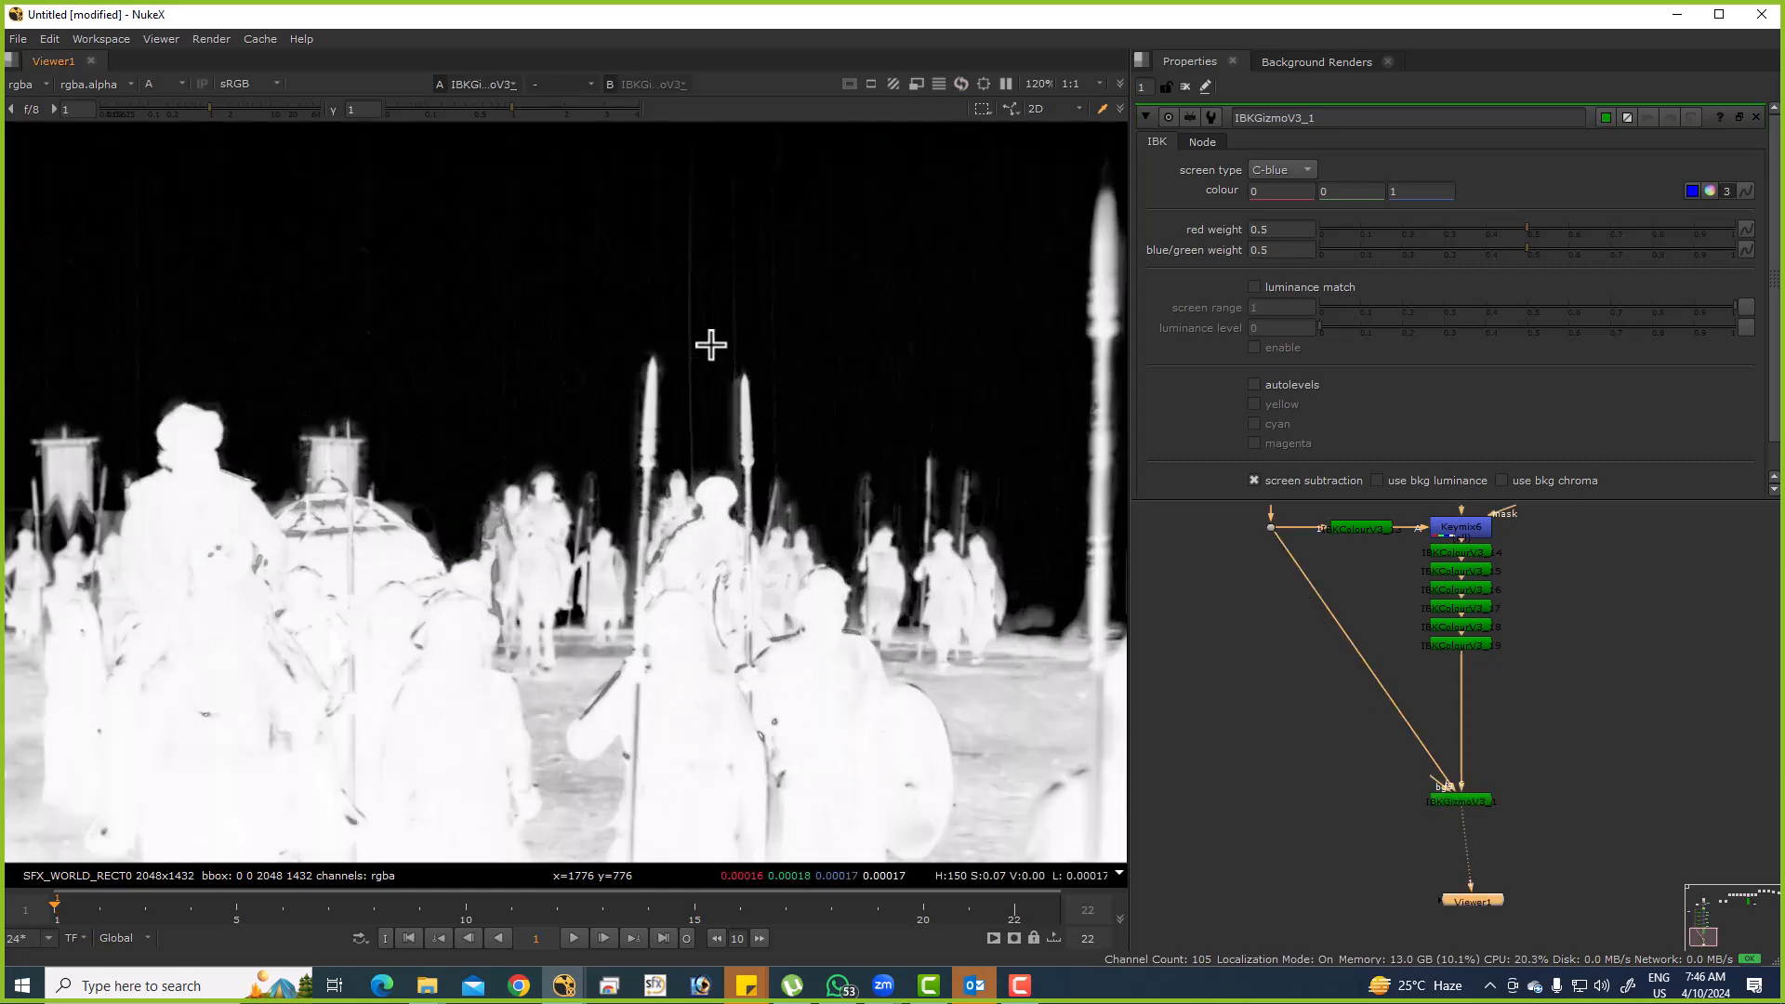
drag(657, 338, 538, 402)
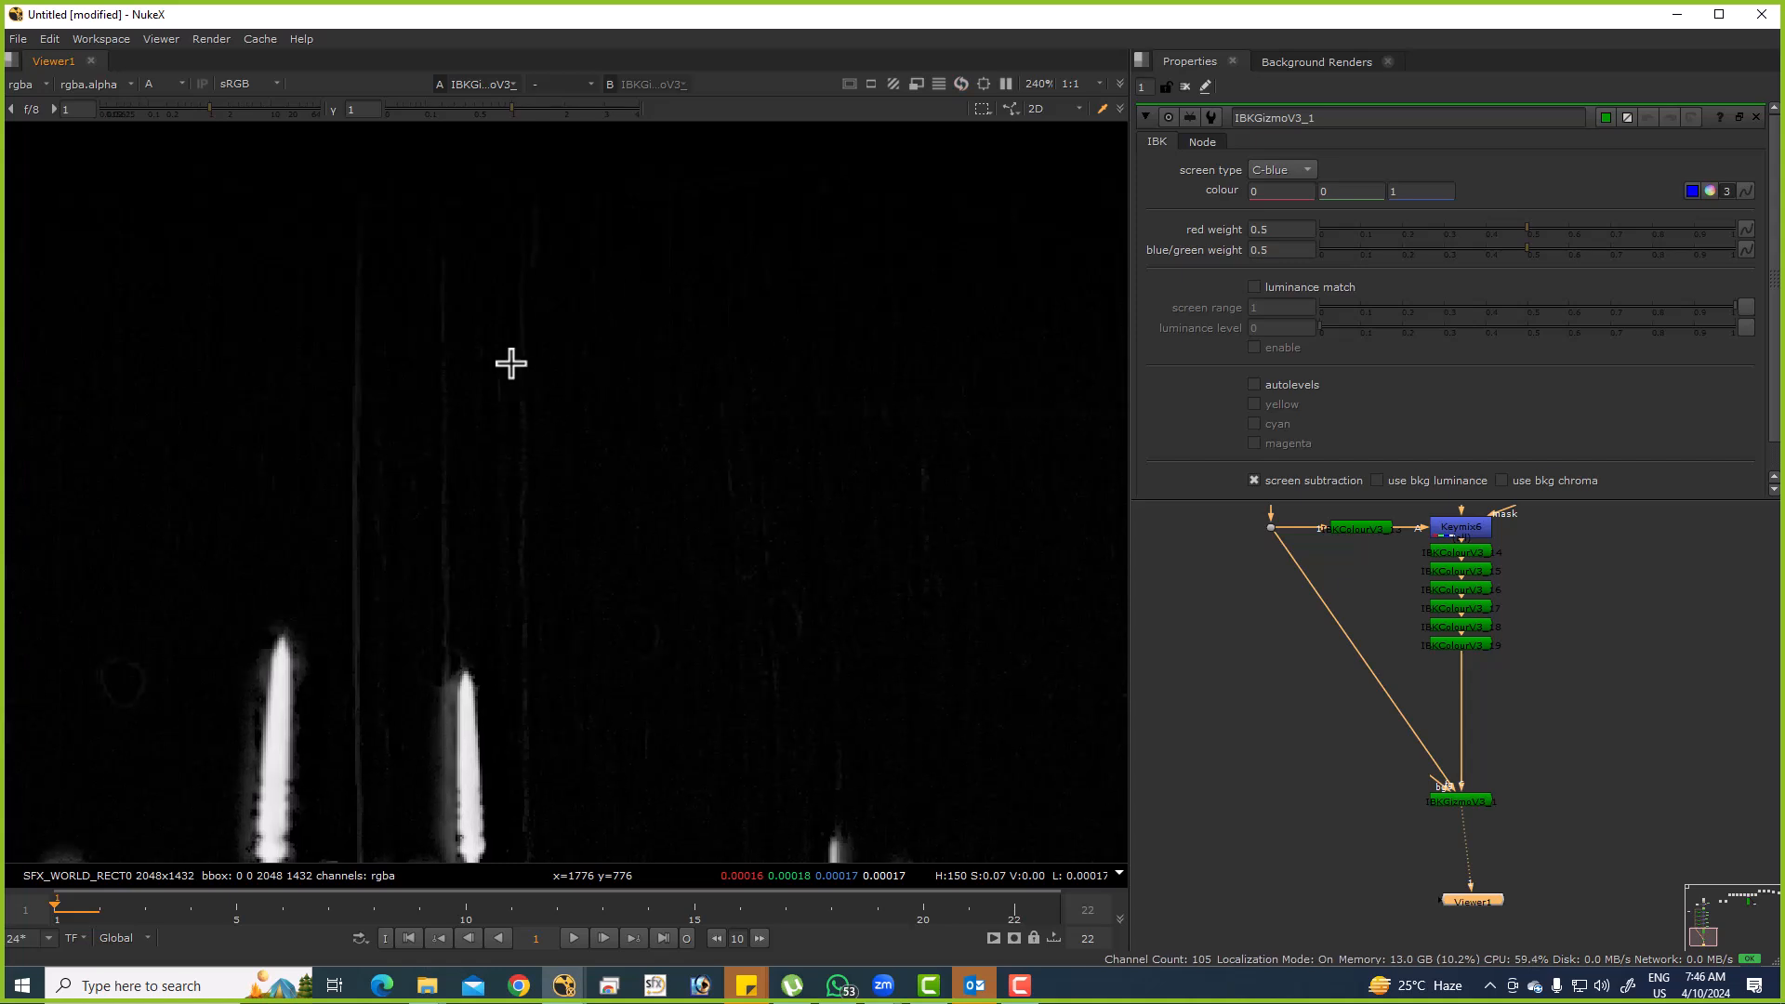
key(f)
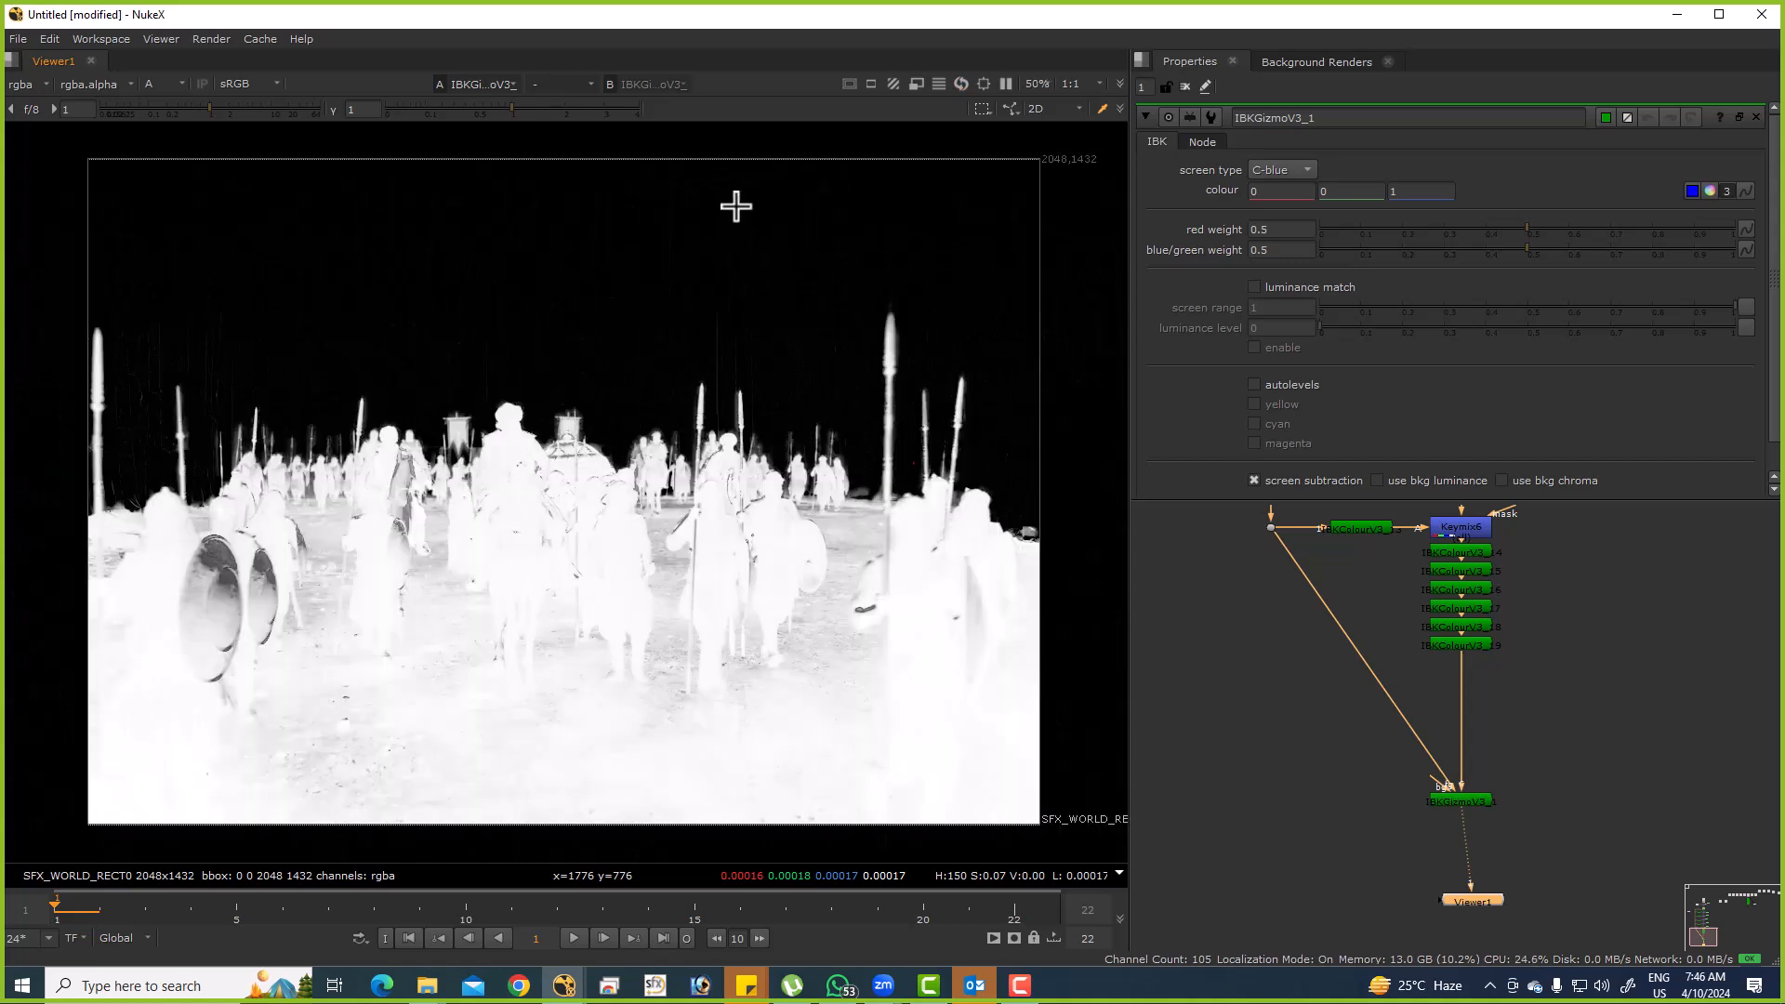
click(1255, 385)
click(1278, 385)
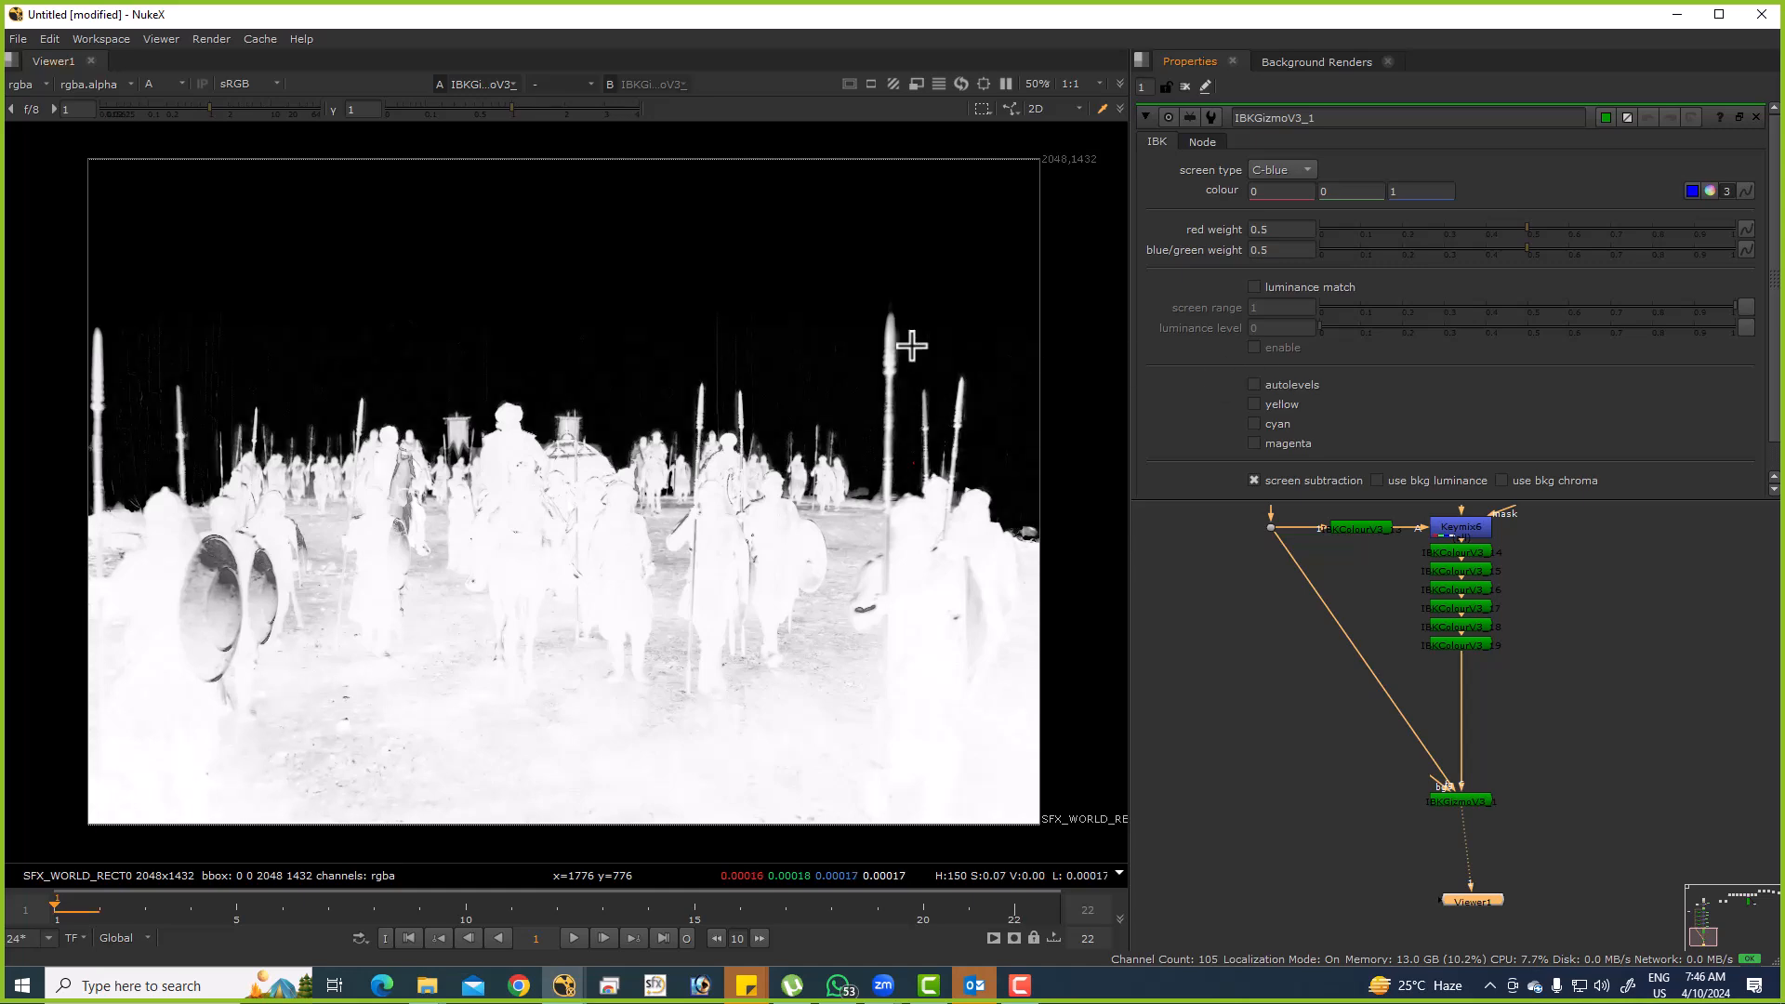
scroll(772, 359, up, 5)
click(1289, 385)
click(1289, 384)
click(1288, 385)
click(1288, 385)
click(1288, 385)
click(1289, 384)
click(1289, 385)
click(1288, 385)
click(1289, 385)
scroll(776, 409, down, 5)
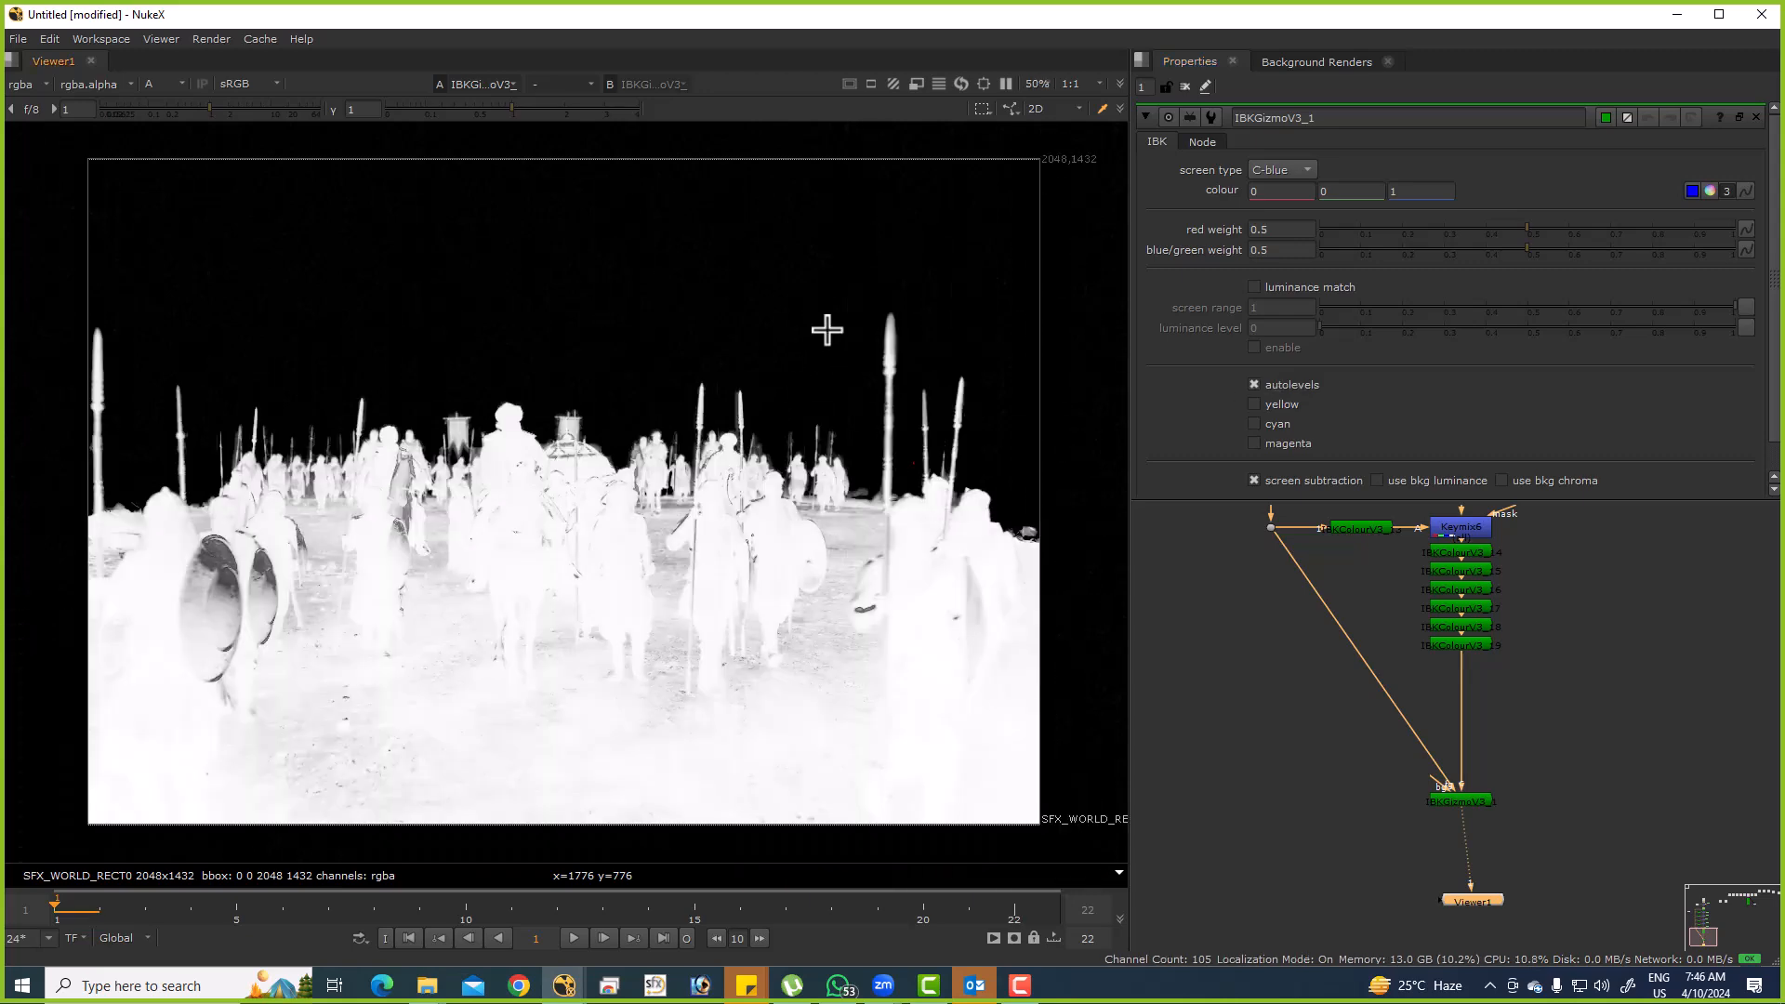
scroll(824, 341, up, 7)
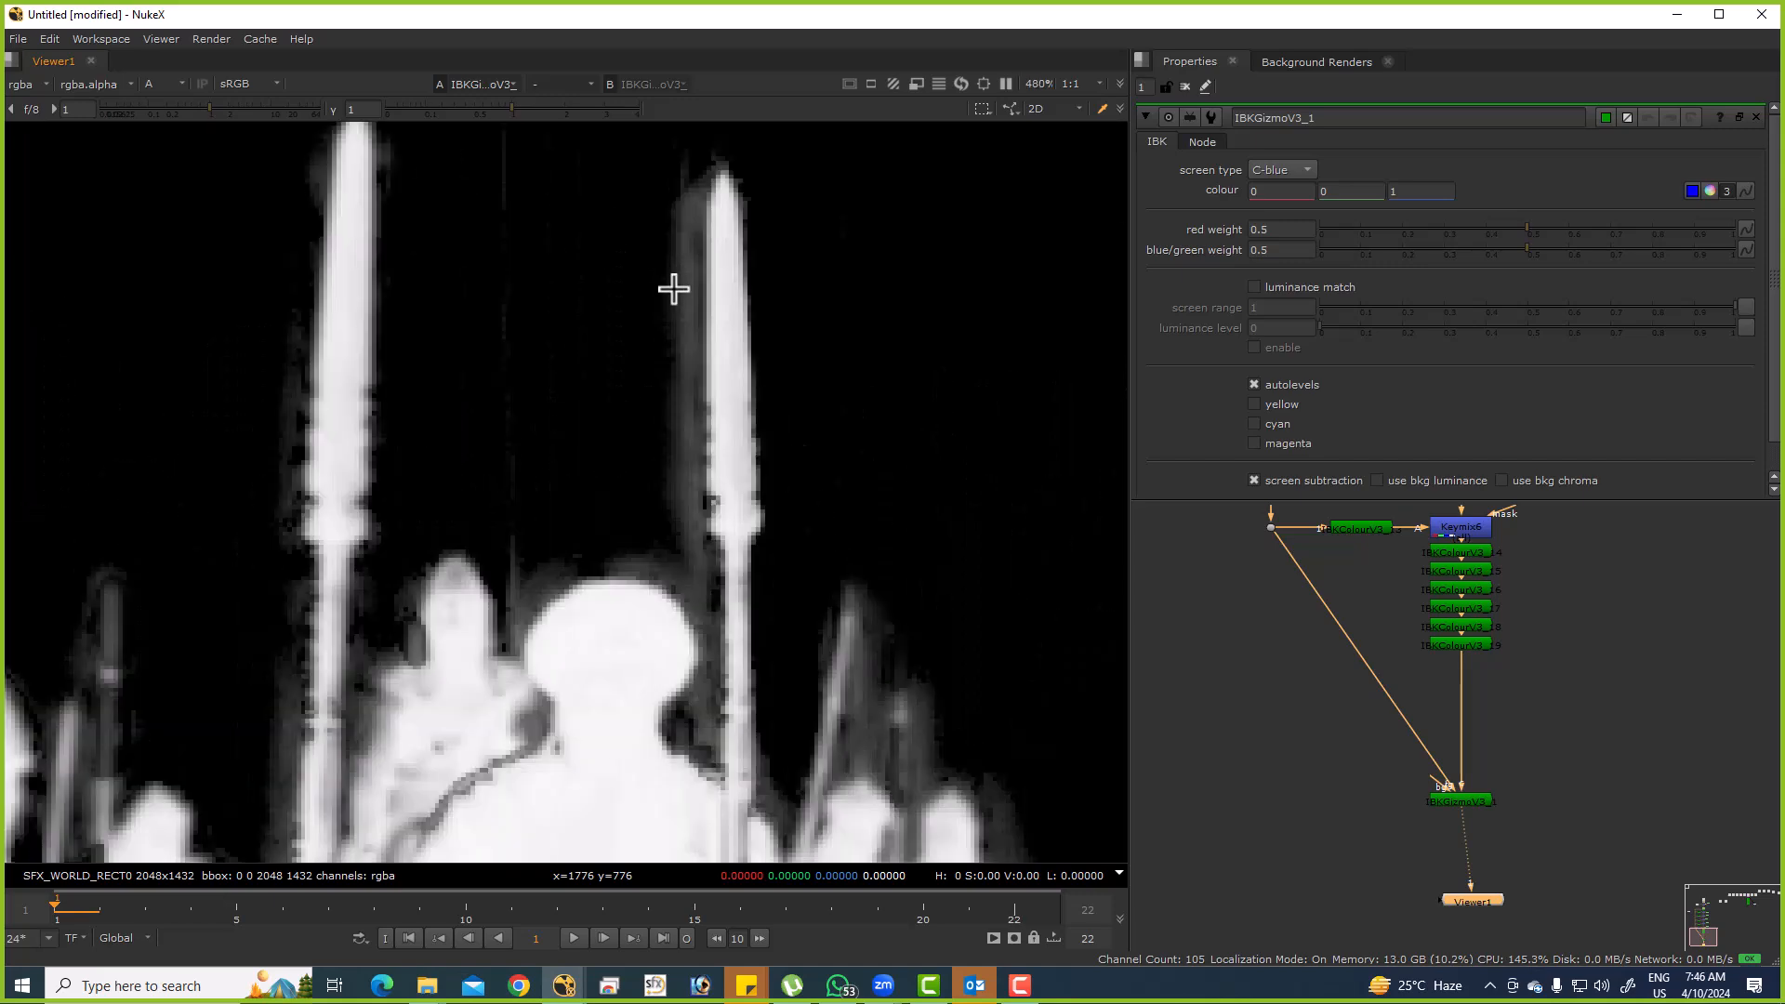
scroll(1354, 701, down, 5)
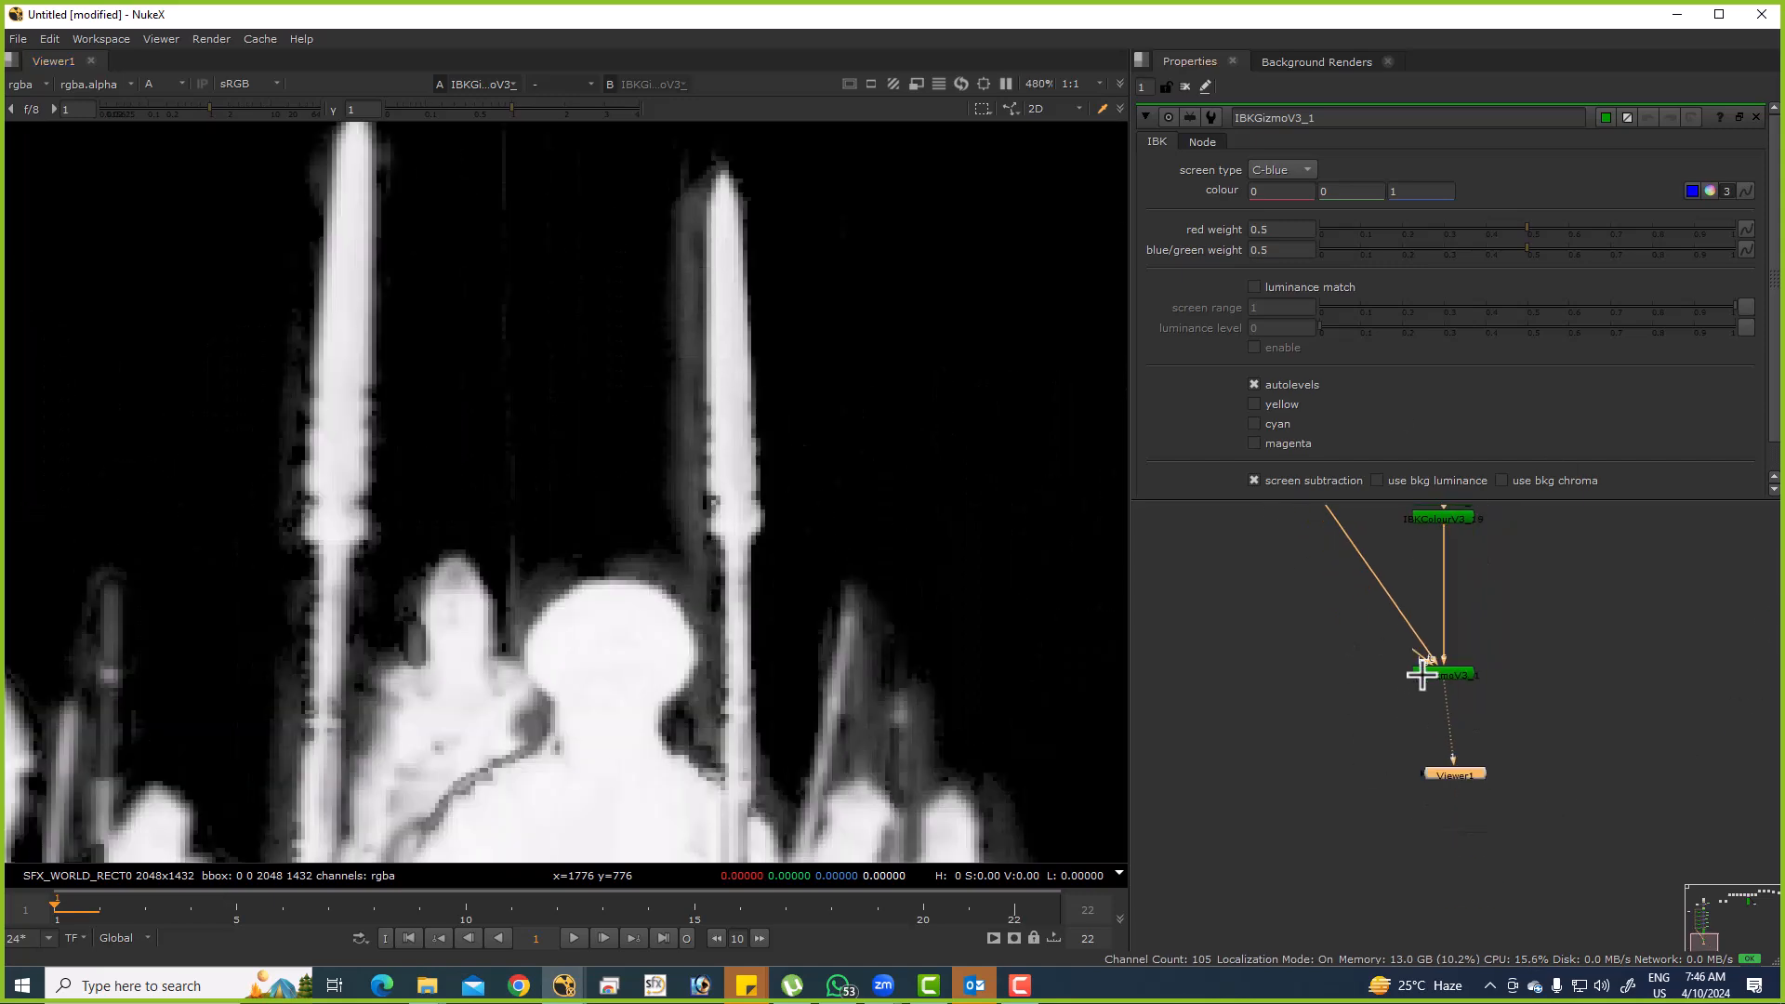
Insert a dot in the IBKGizmo's foreground connection, align it beside the gizmo and move both closer to the IBKColour stack.
click(1359, 618)
drag(1371, 621, 1321, 677)
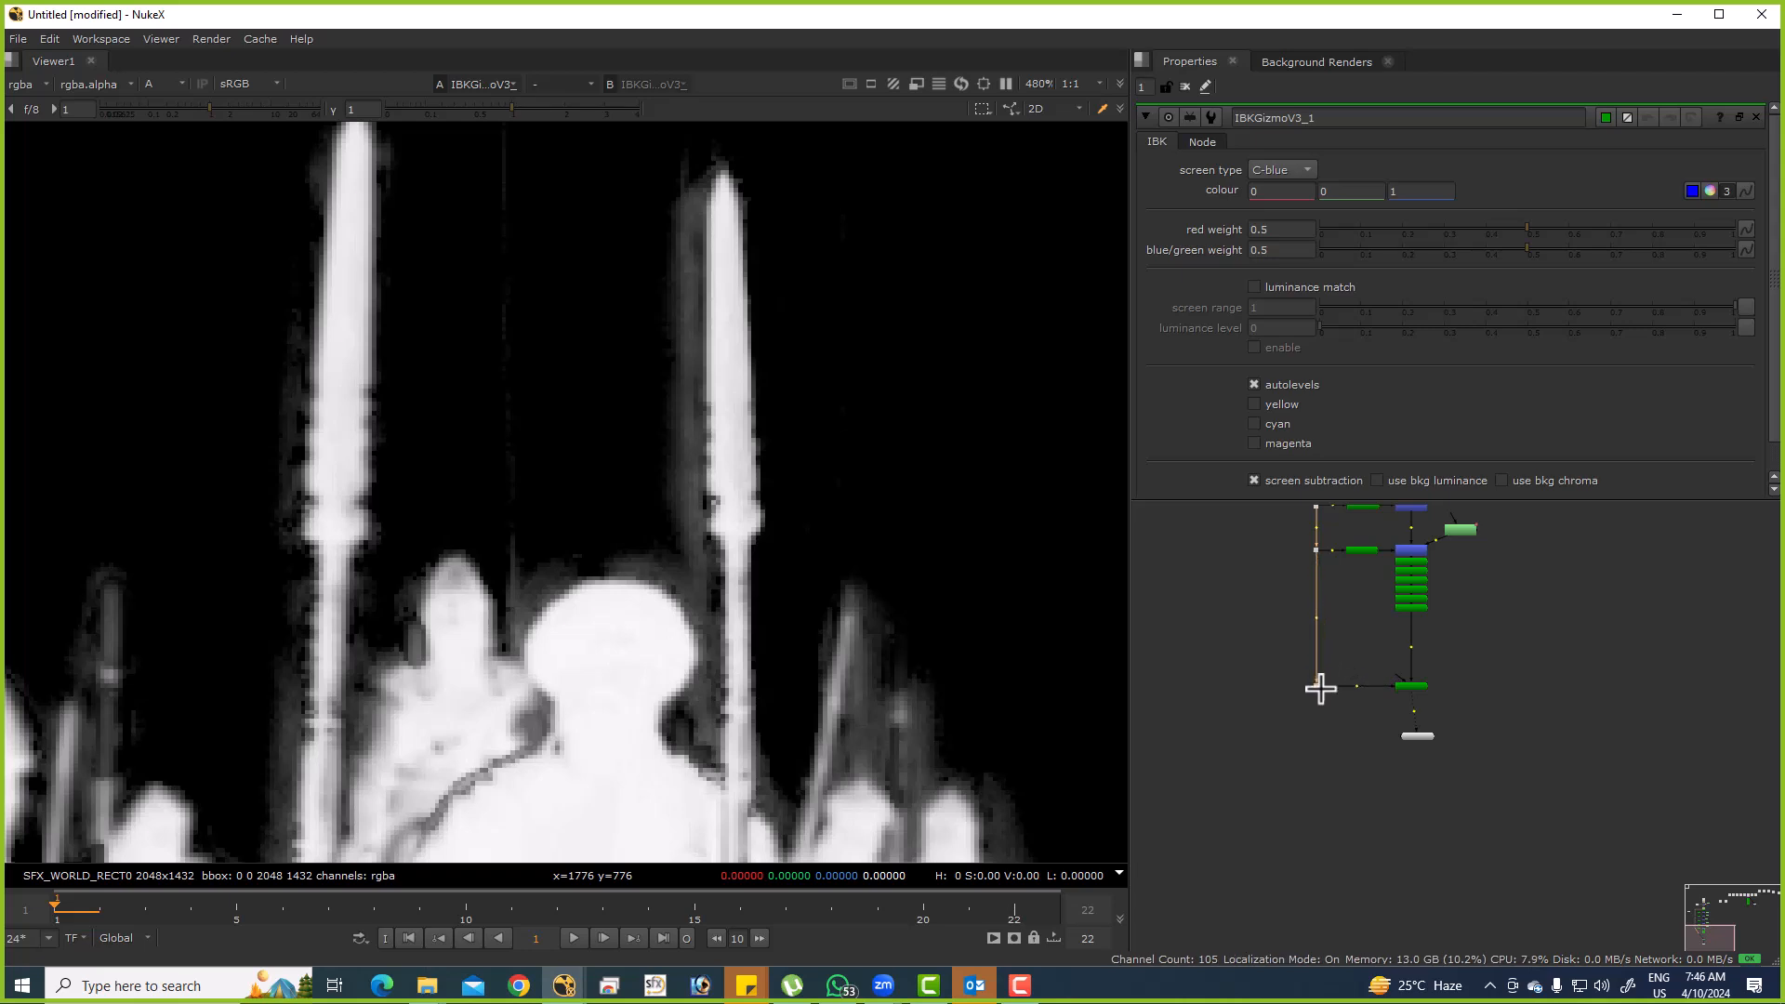
drag(1219, 640, 1412, 651)
click(1469, 656)
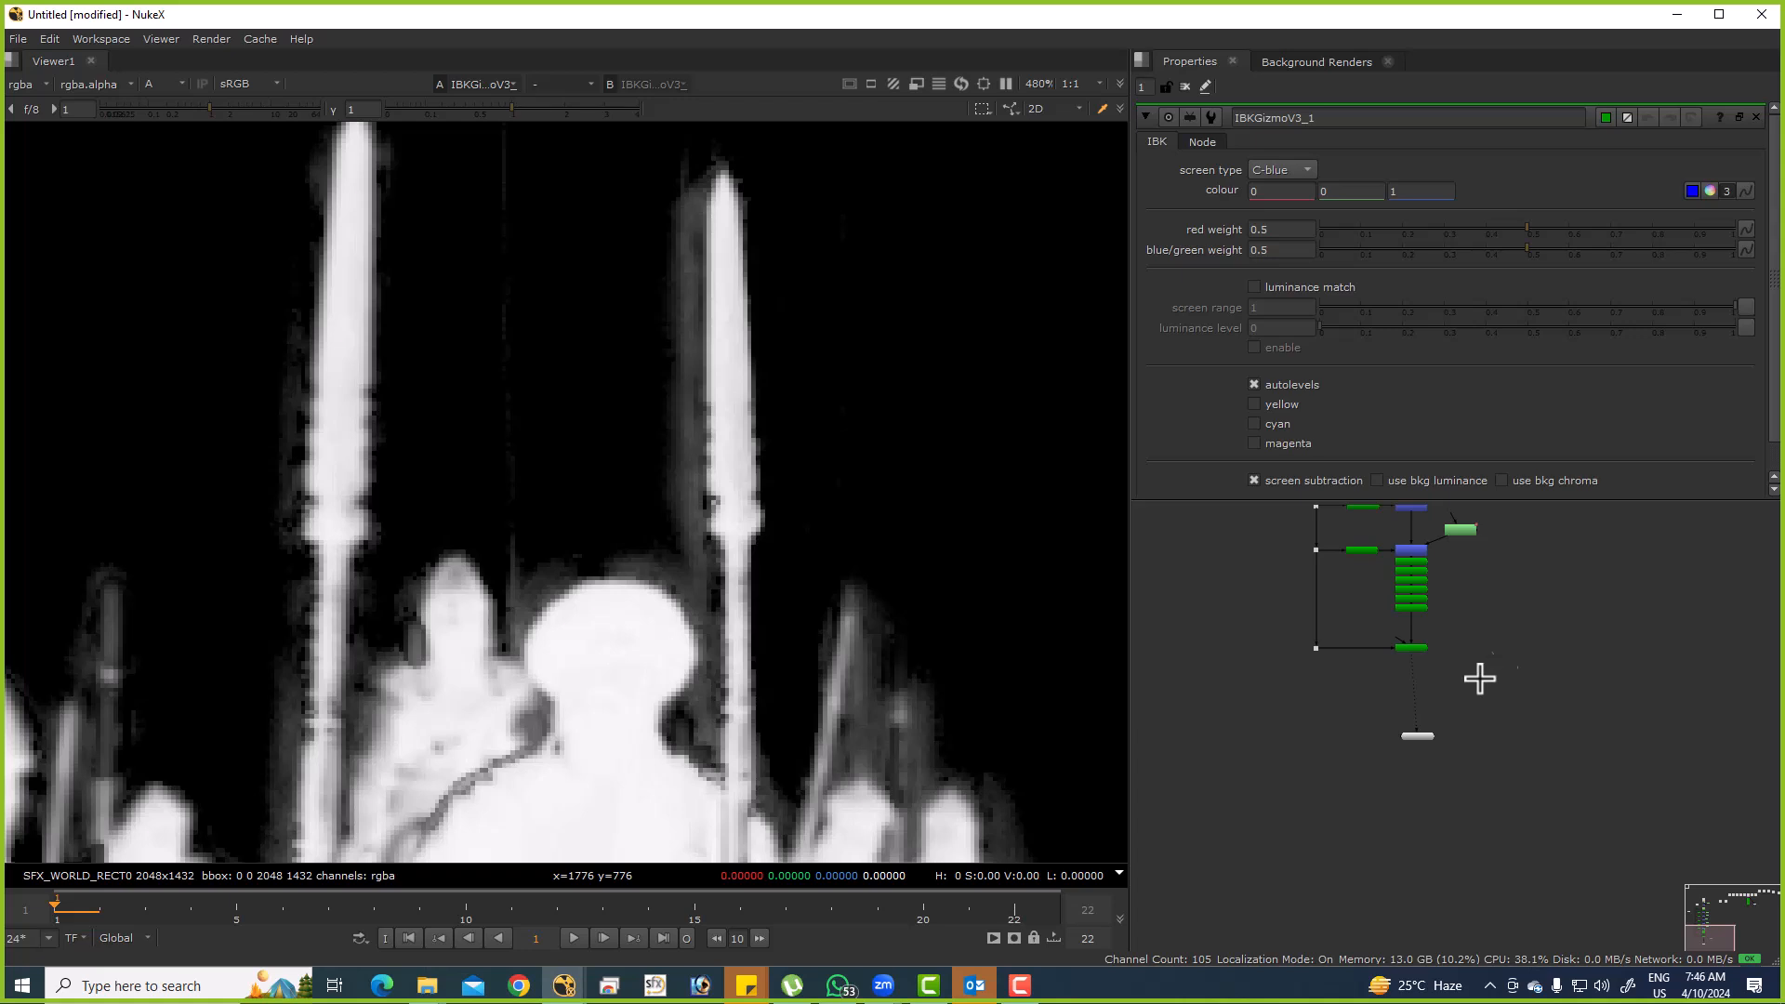
Add a Grade node below the IBKGizmo, limit it to the alpha channel, turn on white clamp and set gamma to 0.5.
key(g)
click(1365, 689)
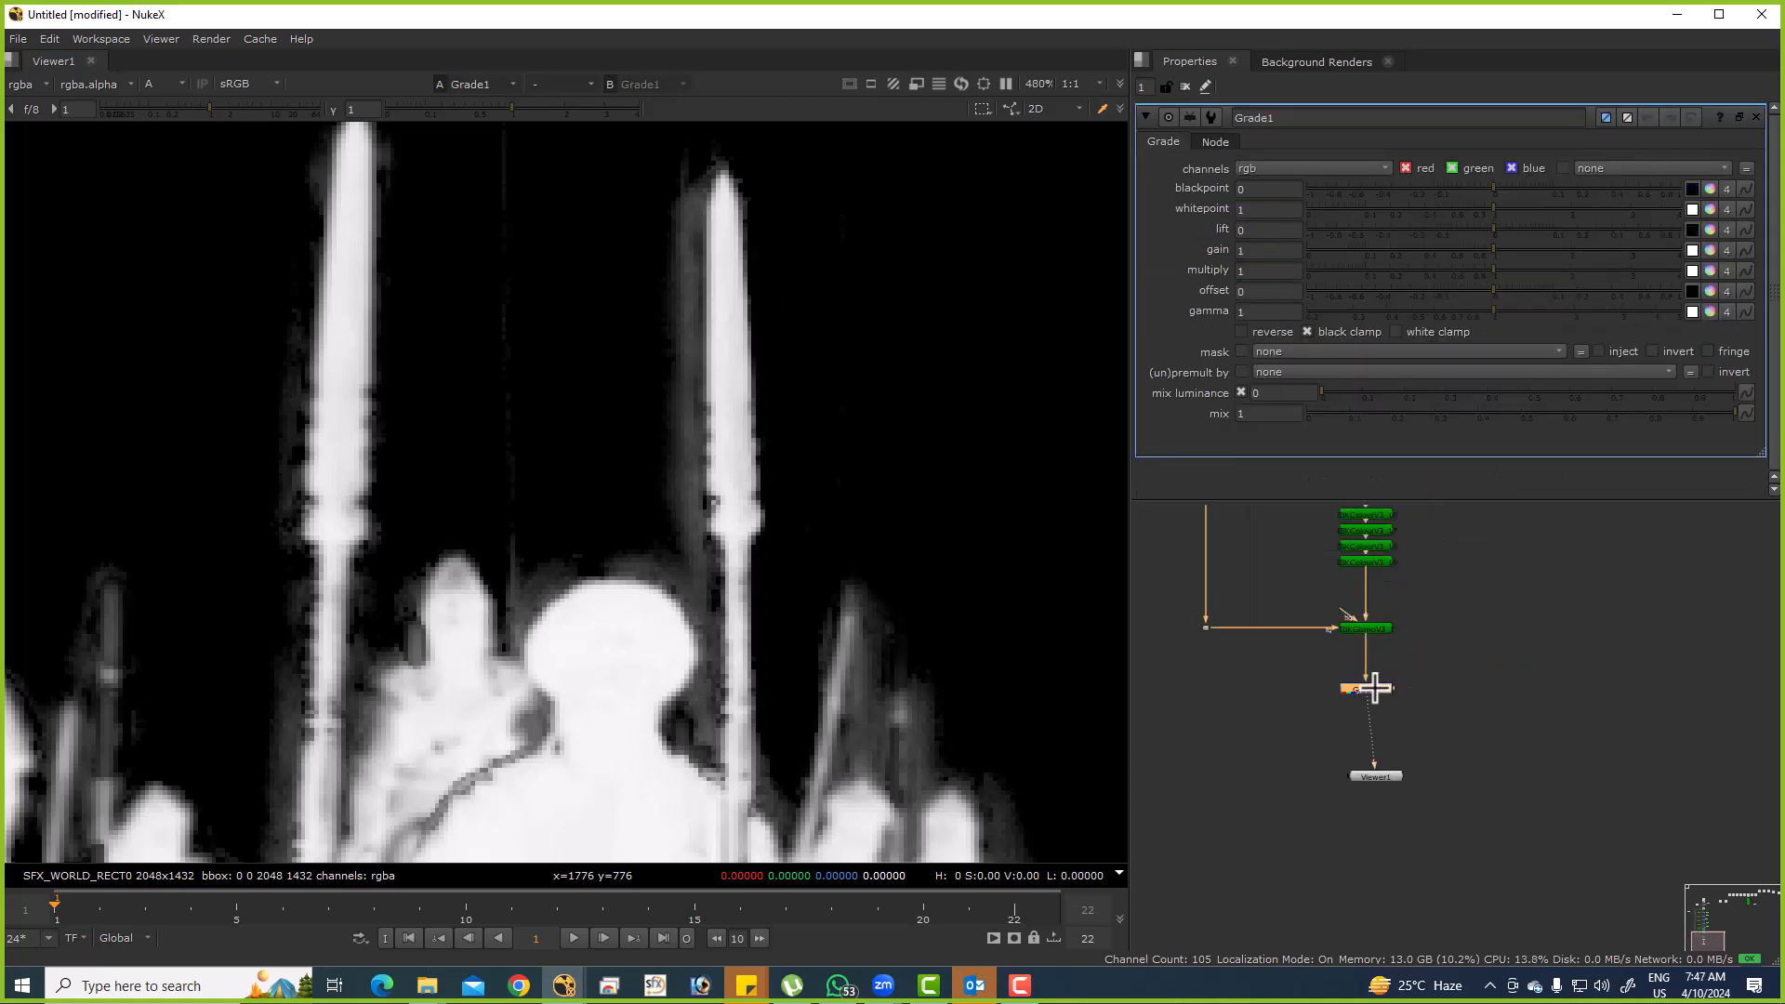
click(1309, 172)
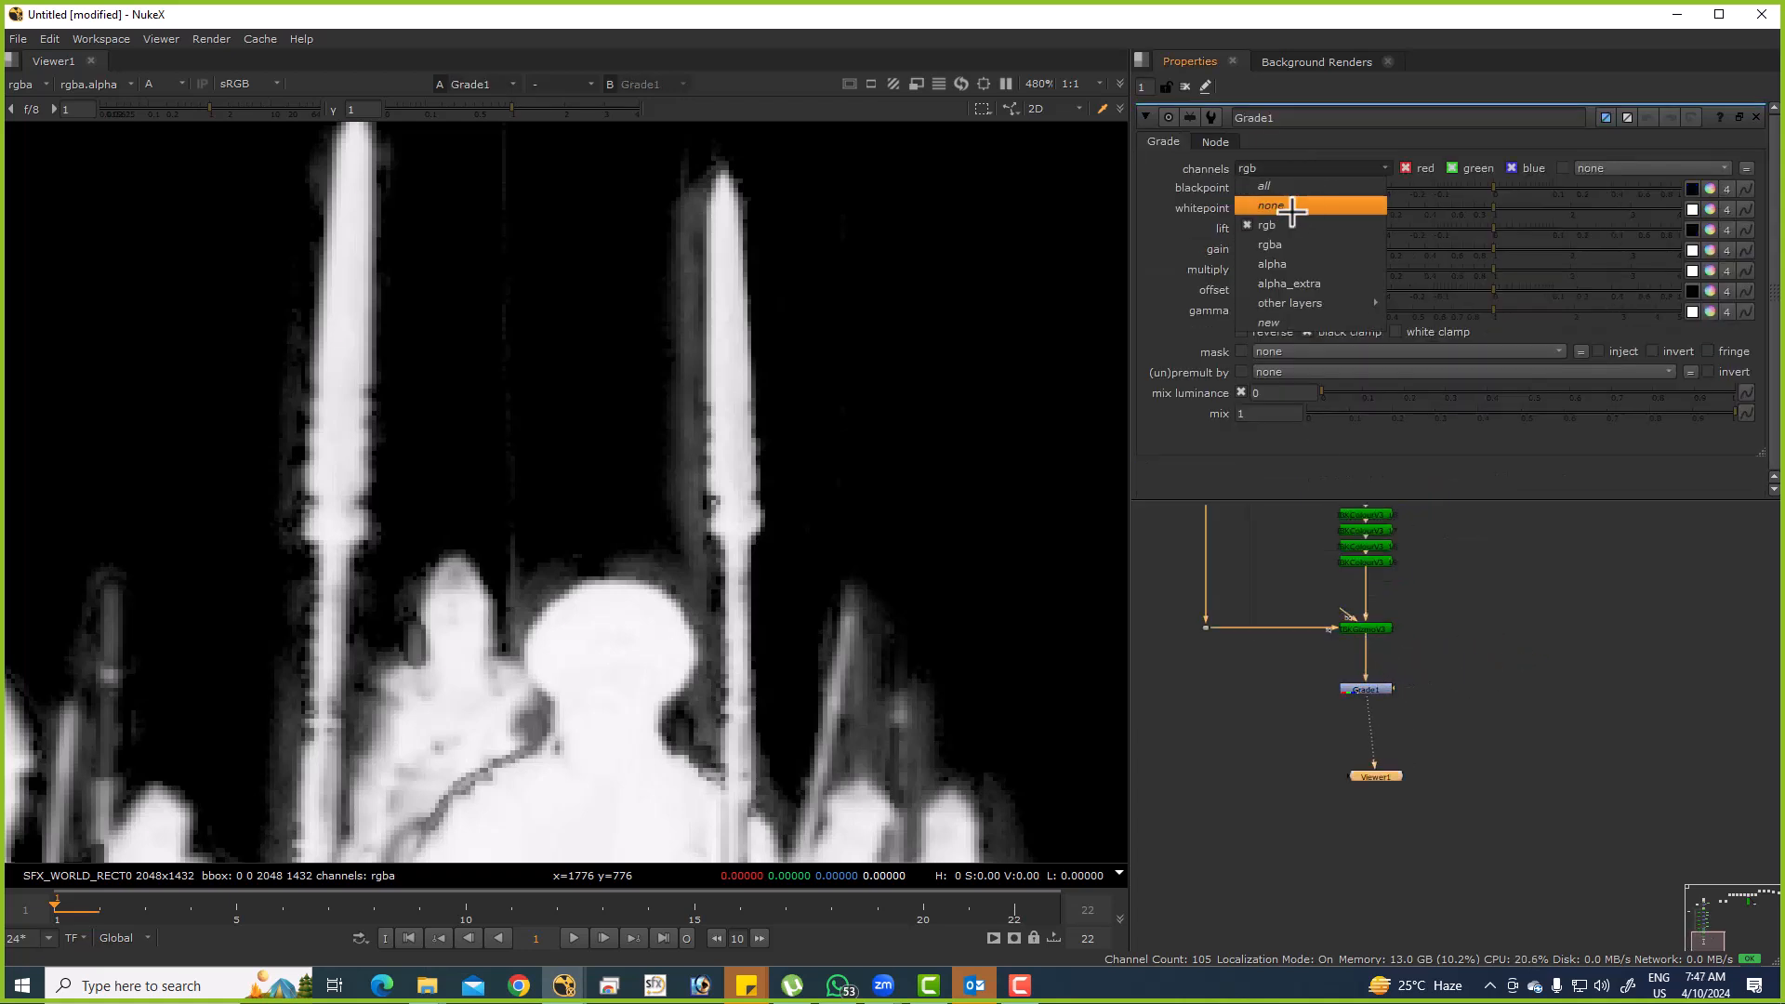
click(1284, 260)
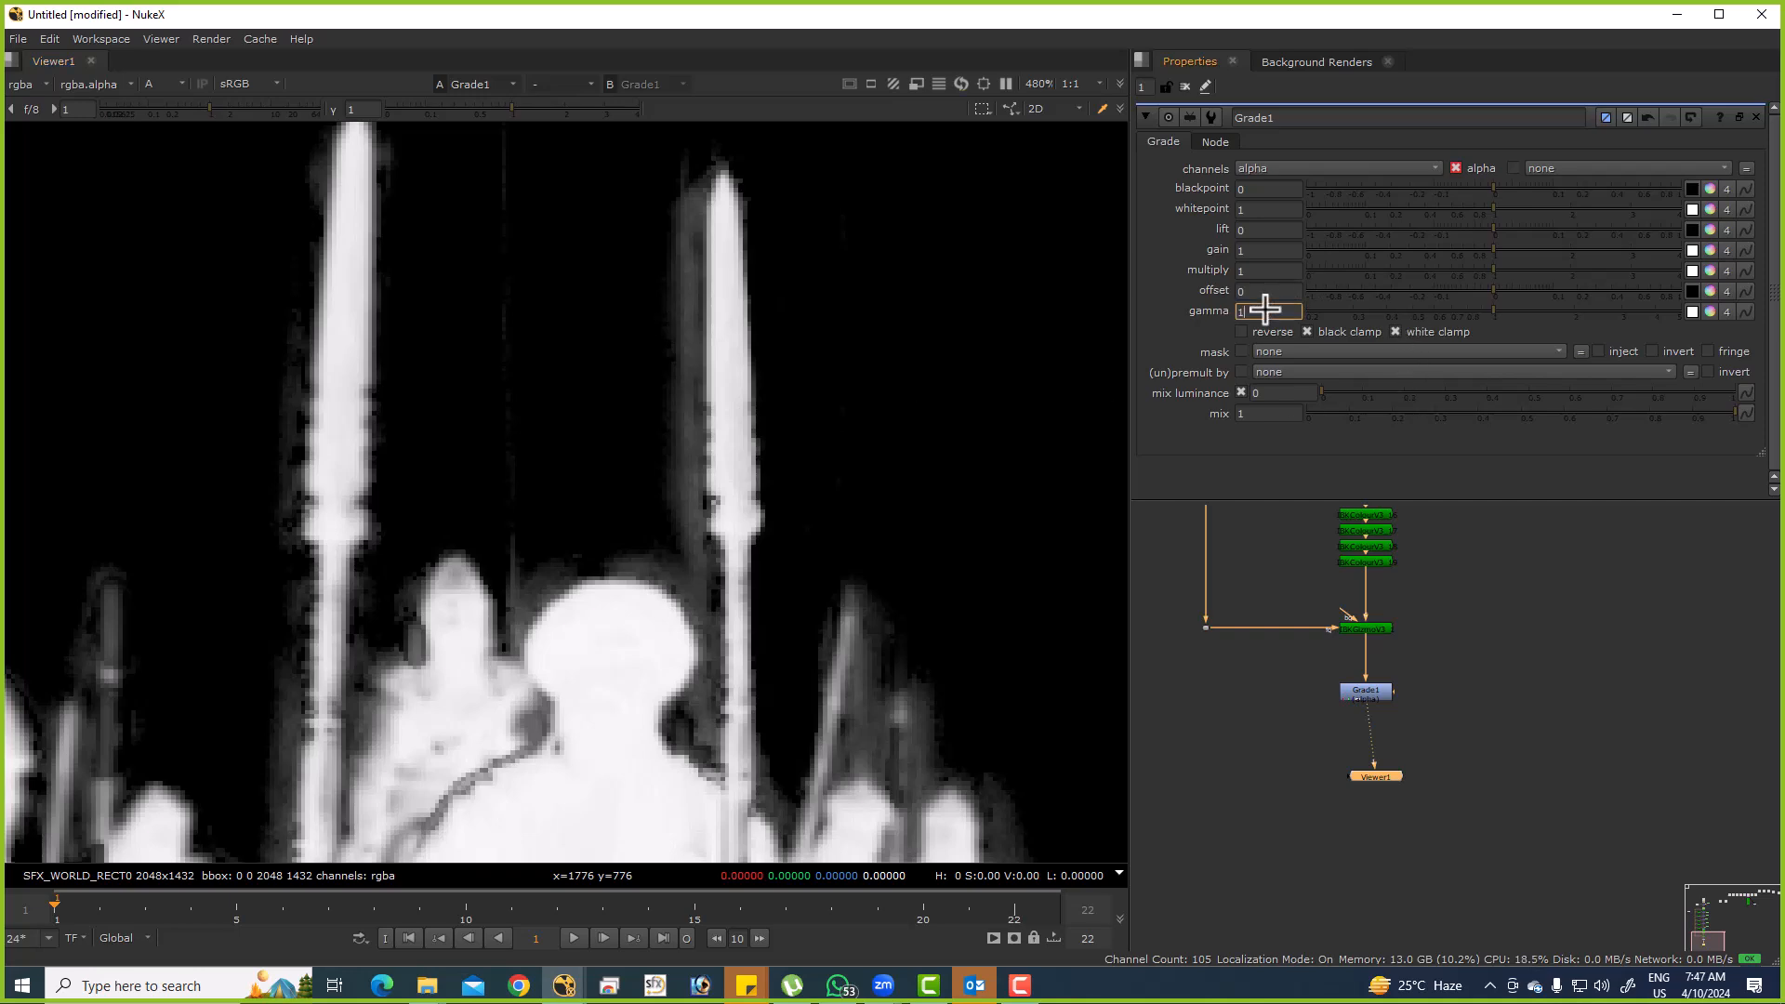
text(.5)
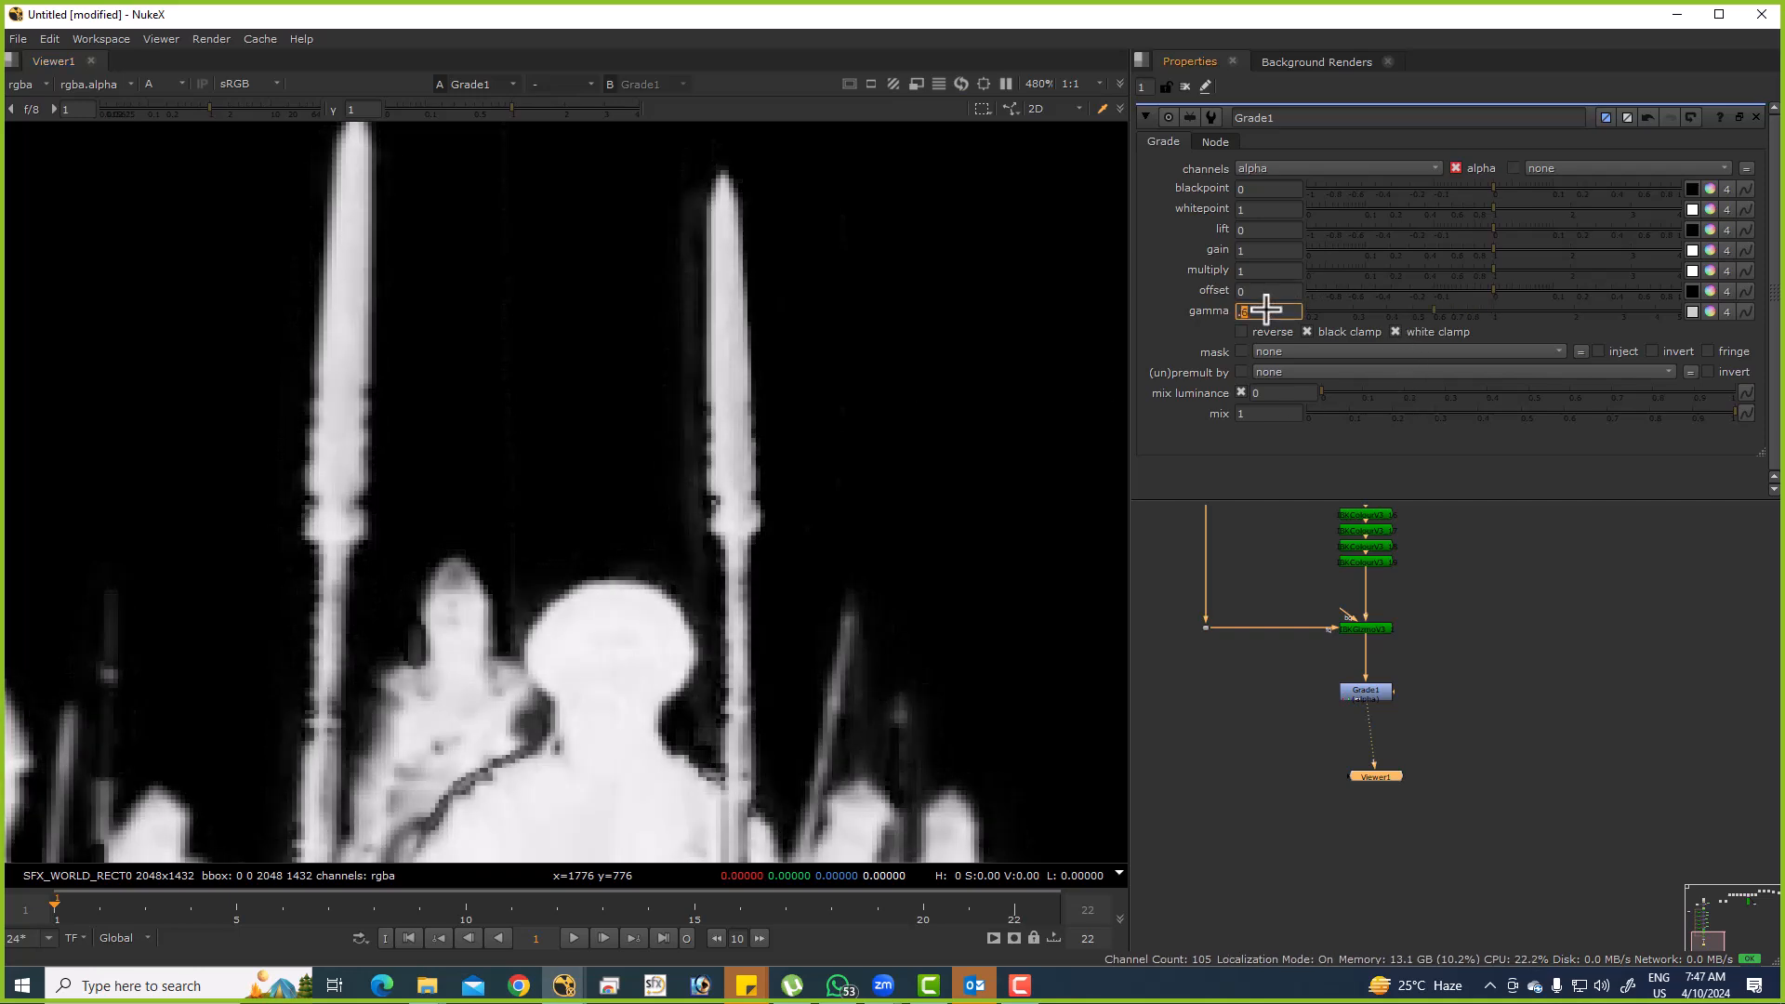
scroll(866, 289, down, 3)
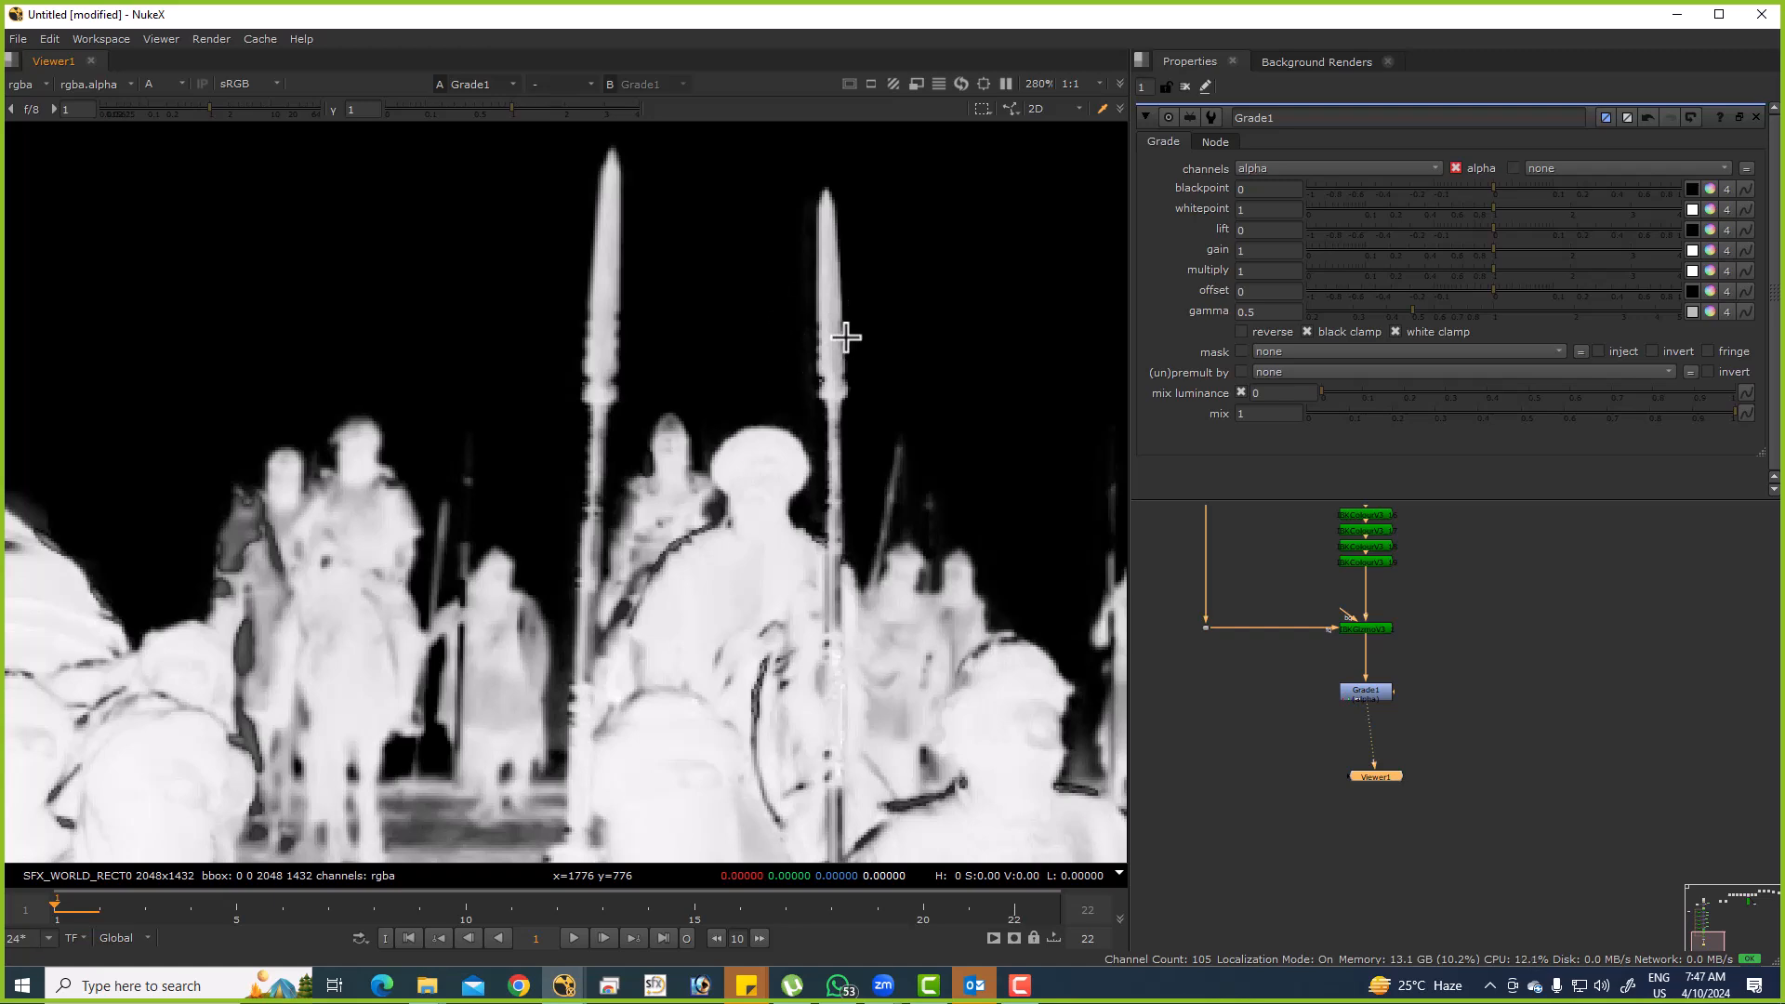
Disable and re-enable the Grade node to compare the matte around the spears.
click(1368, 692)
key(d)
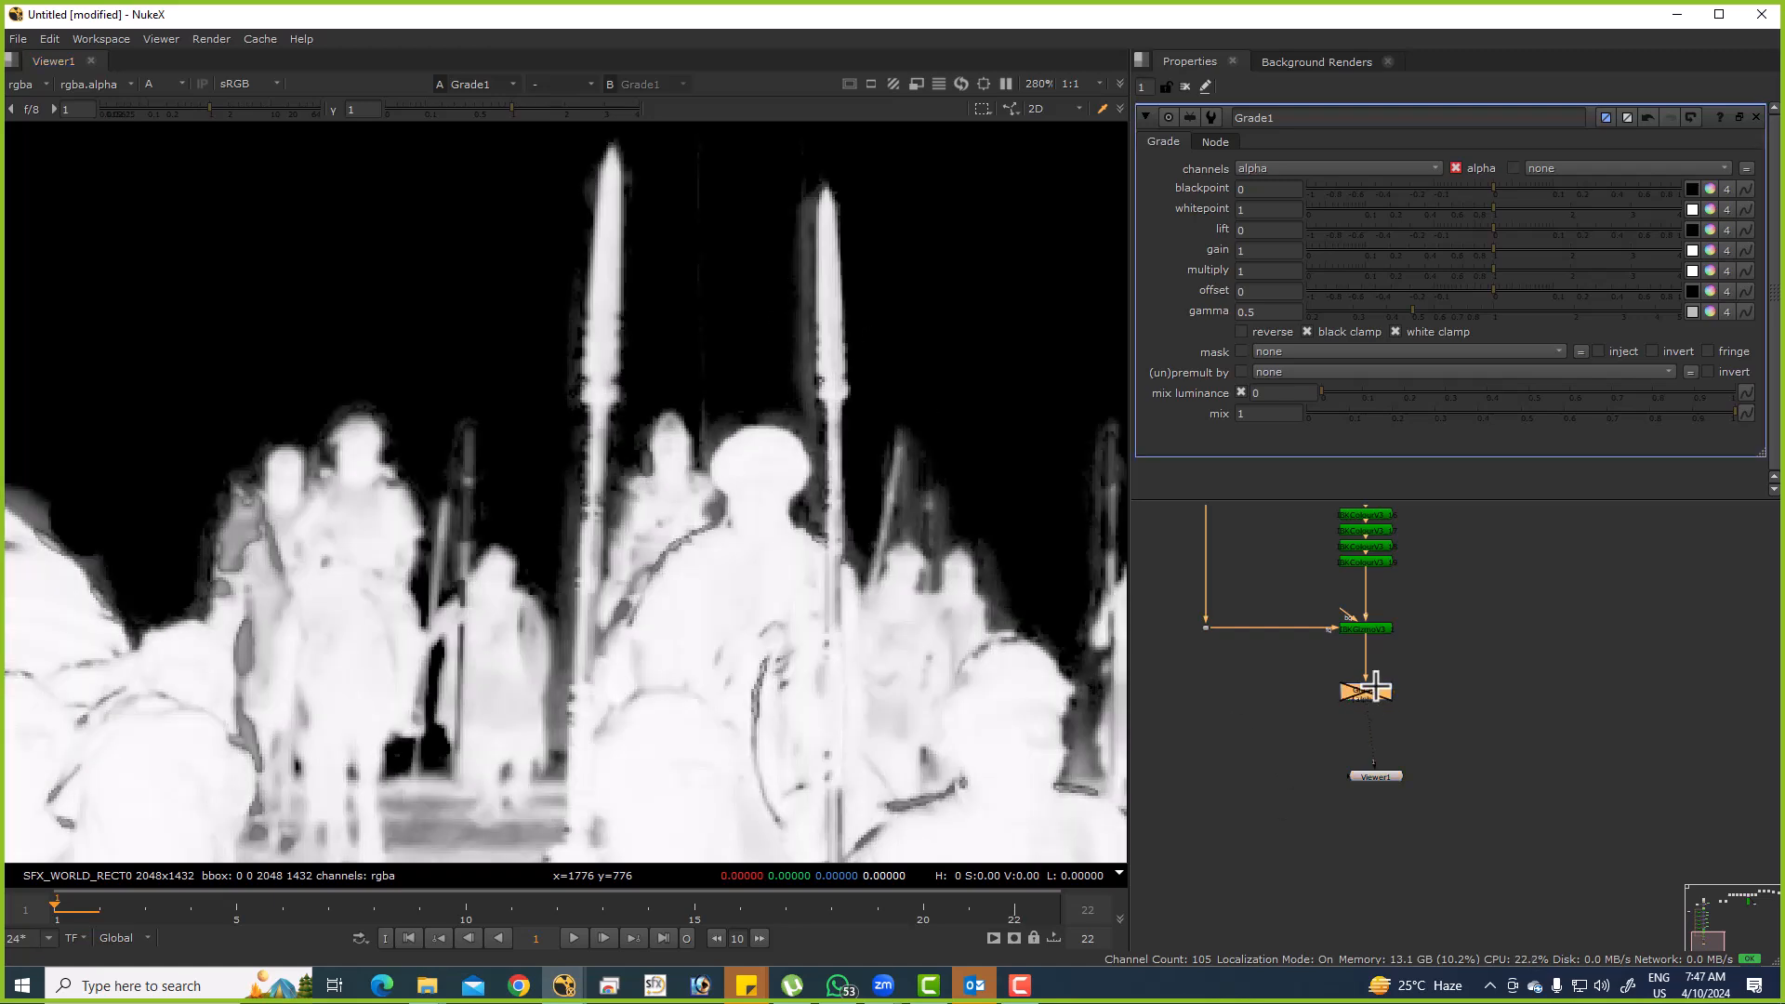
key(d)
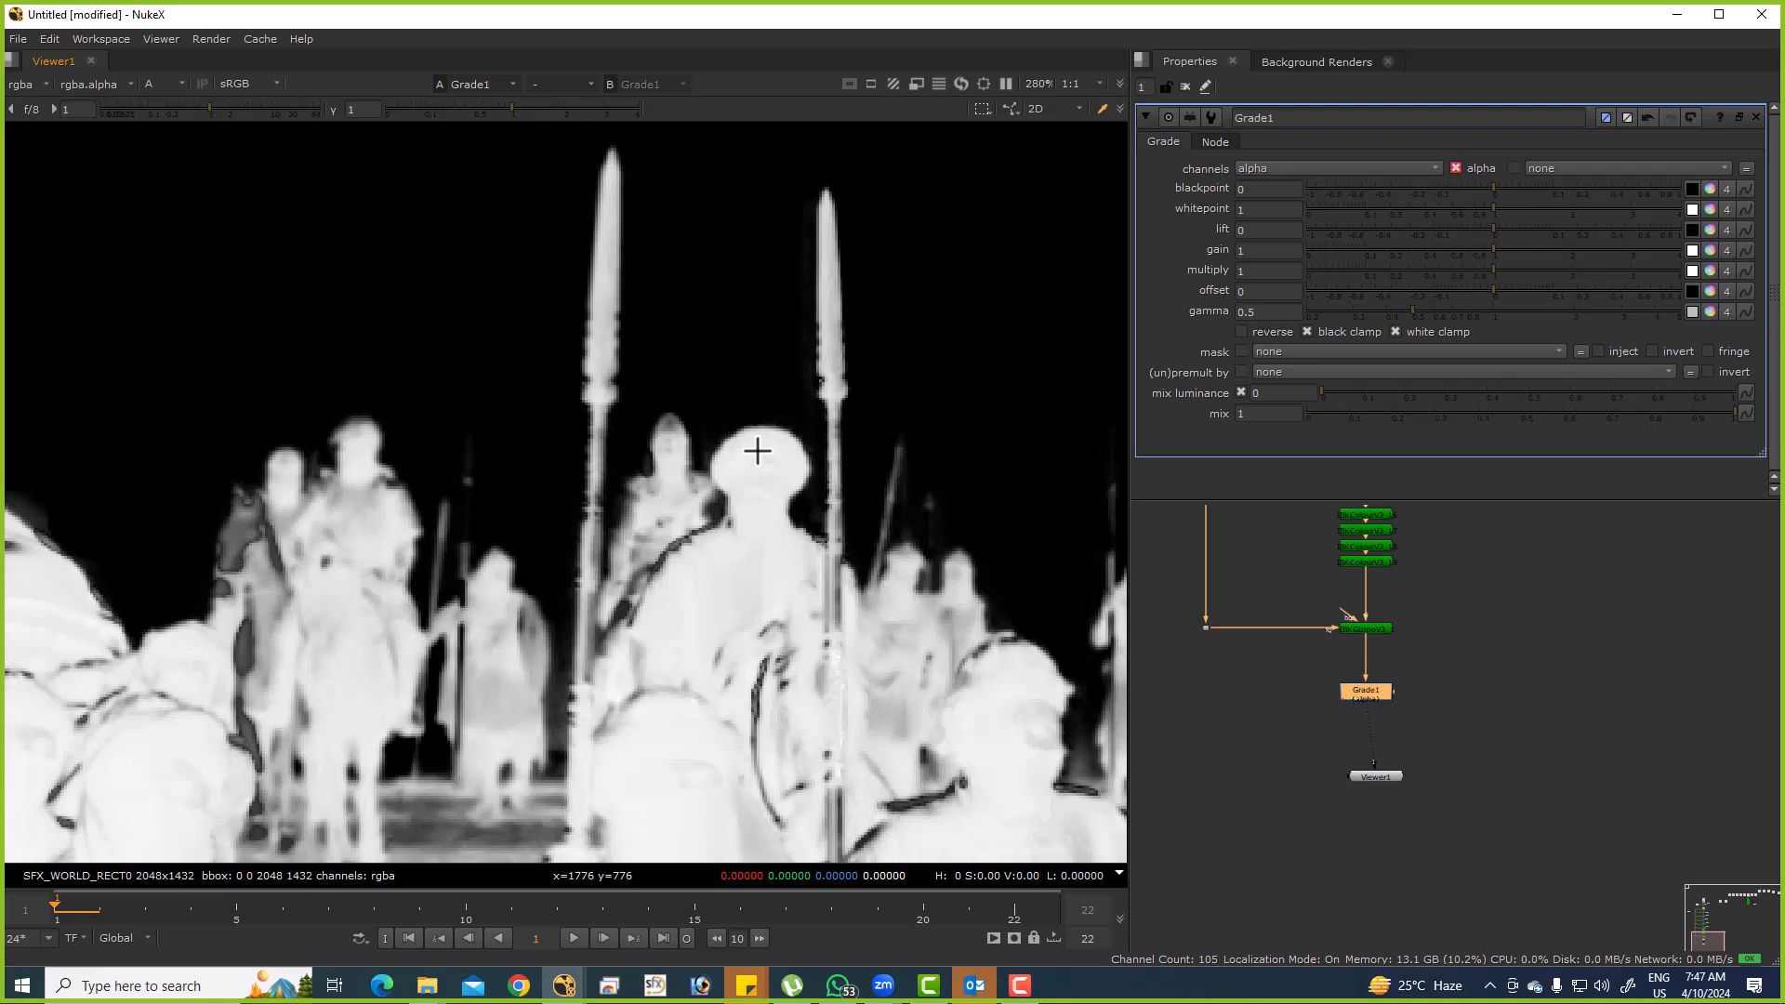
drag(1435, 658, 1123, 771)
click(1392, 662)
click(1399, 699)
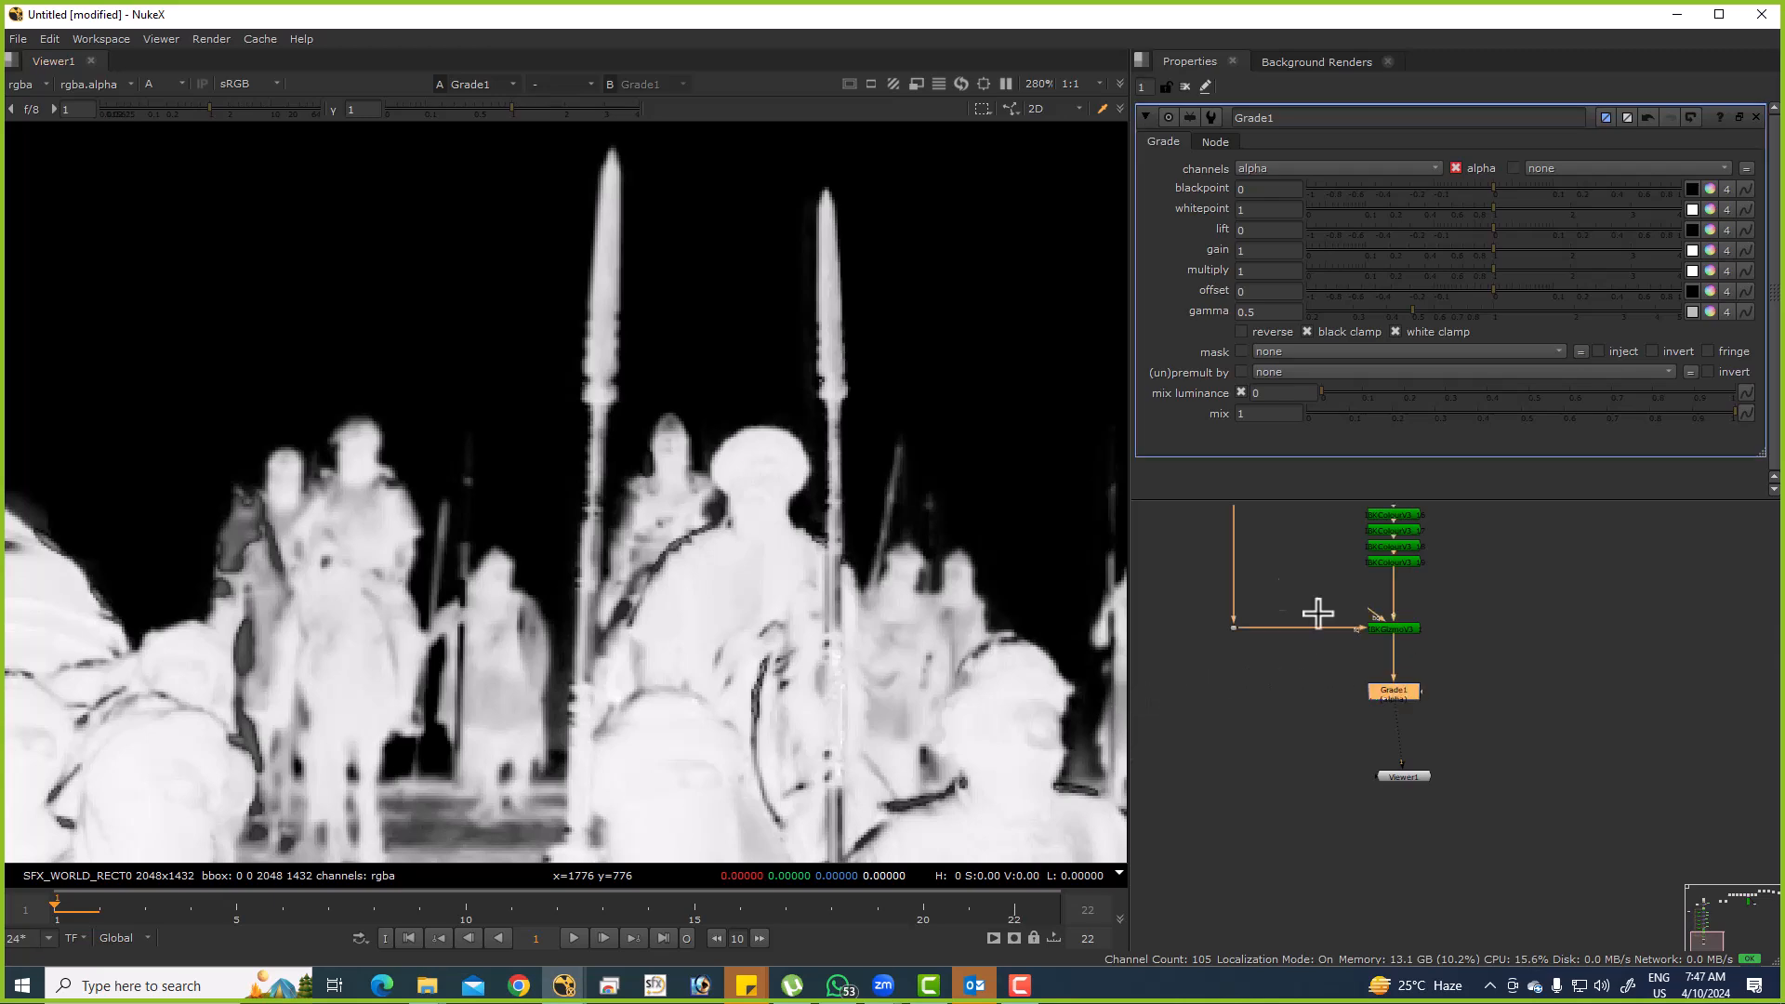
Inspect the graded alpha closely across the spears, soldiers, shields and ground, and return to the full frame.
key(f)
drag(463, 254, 697, 444)
scroll(327, 436, up, 8)
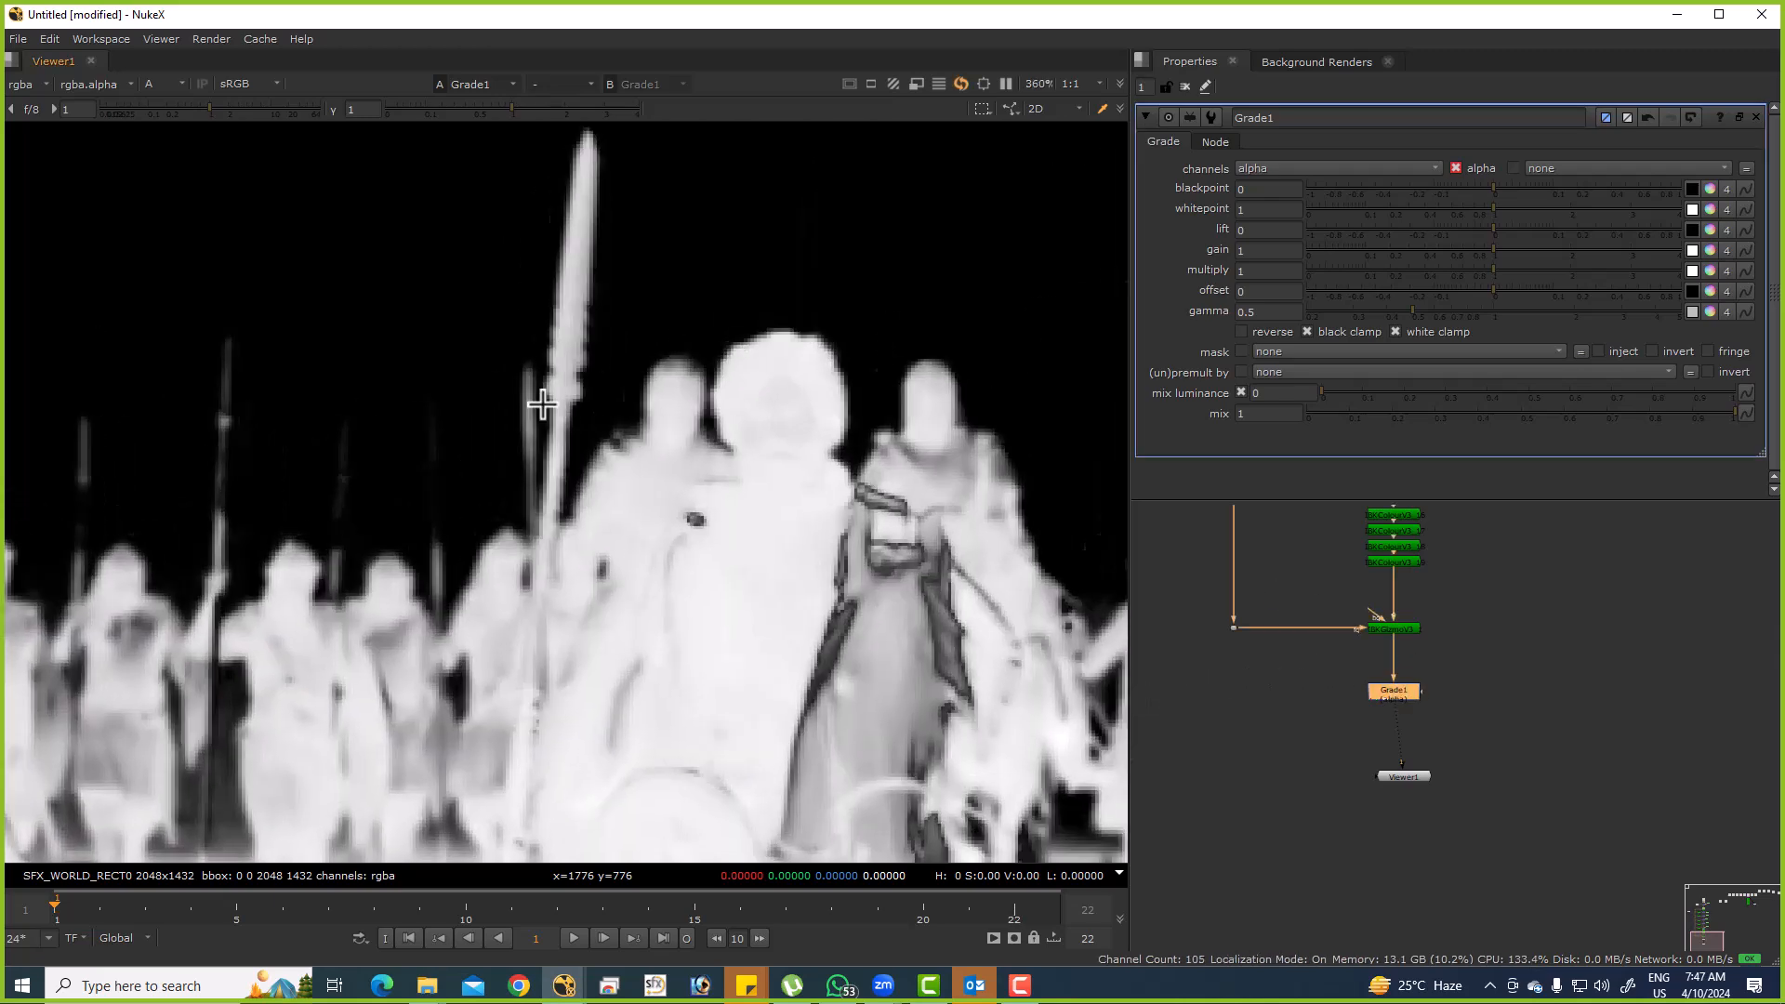
scroll(465, 370, up, 10)
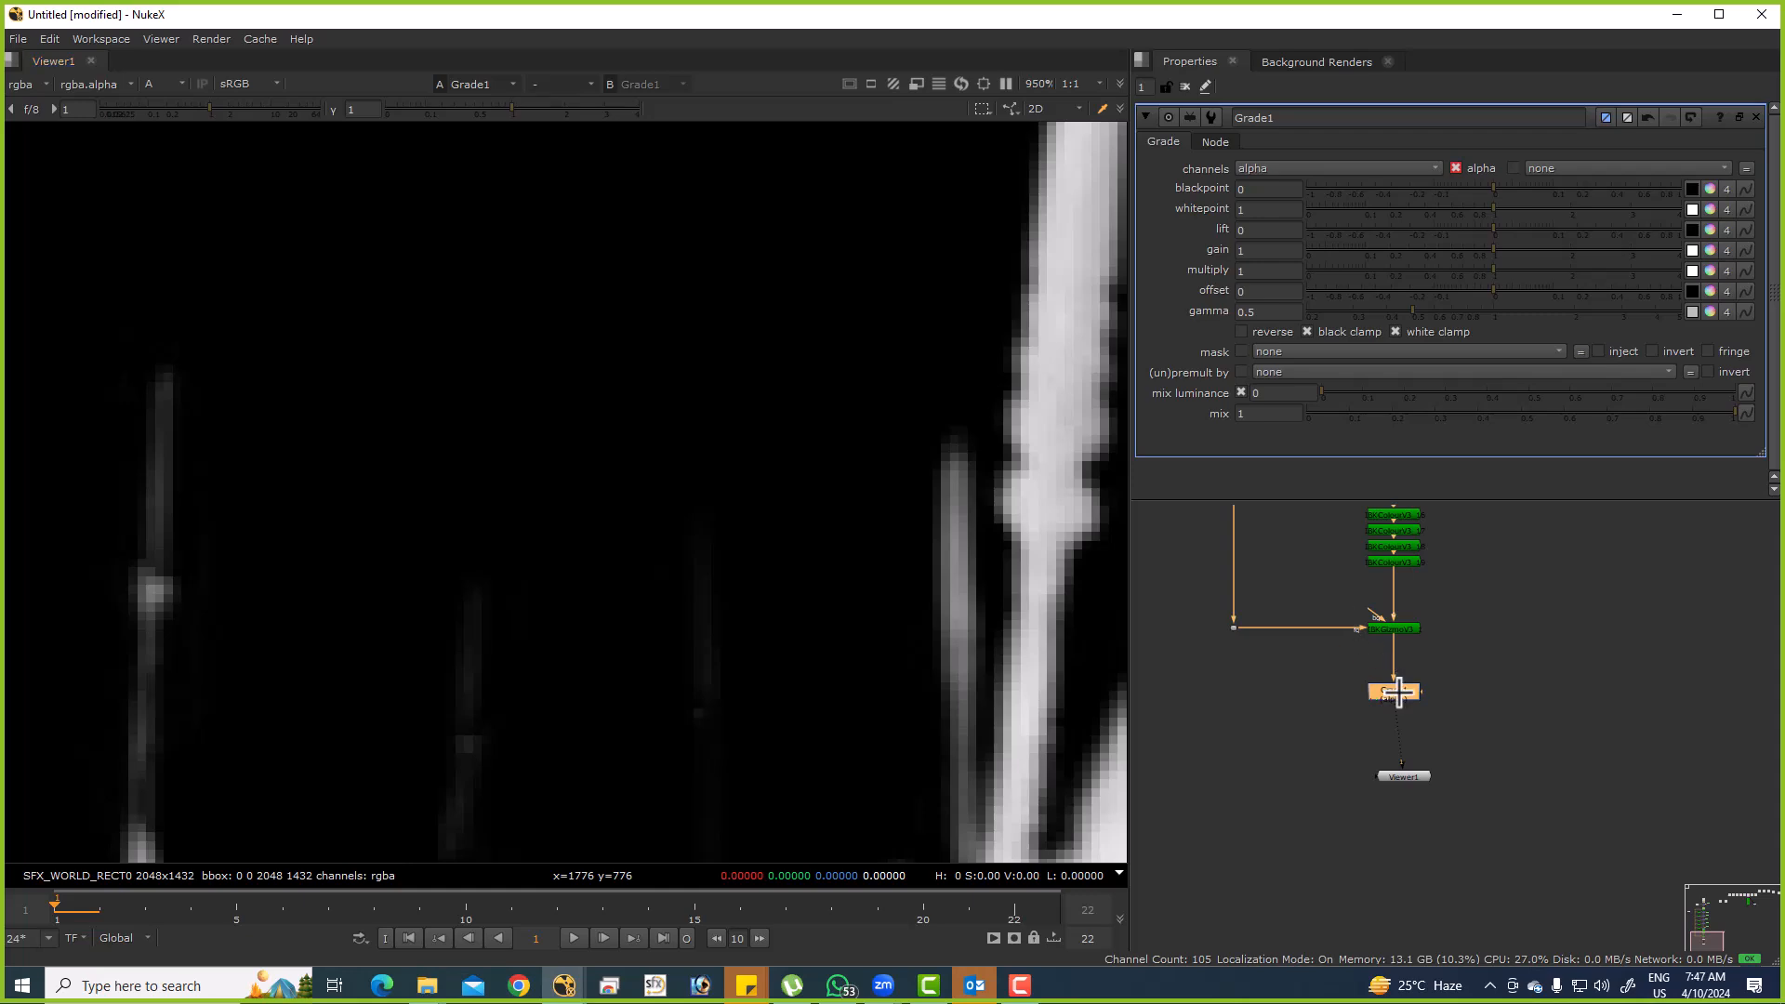
scroll(749, 359, down, 14)
scroll(697, 426, up, 5)
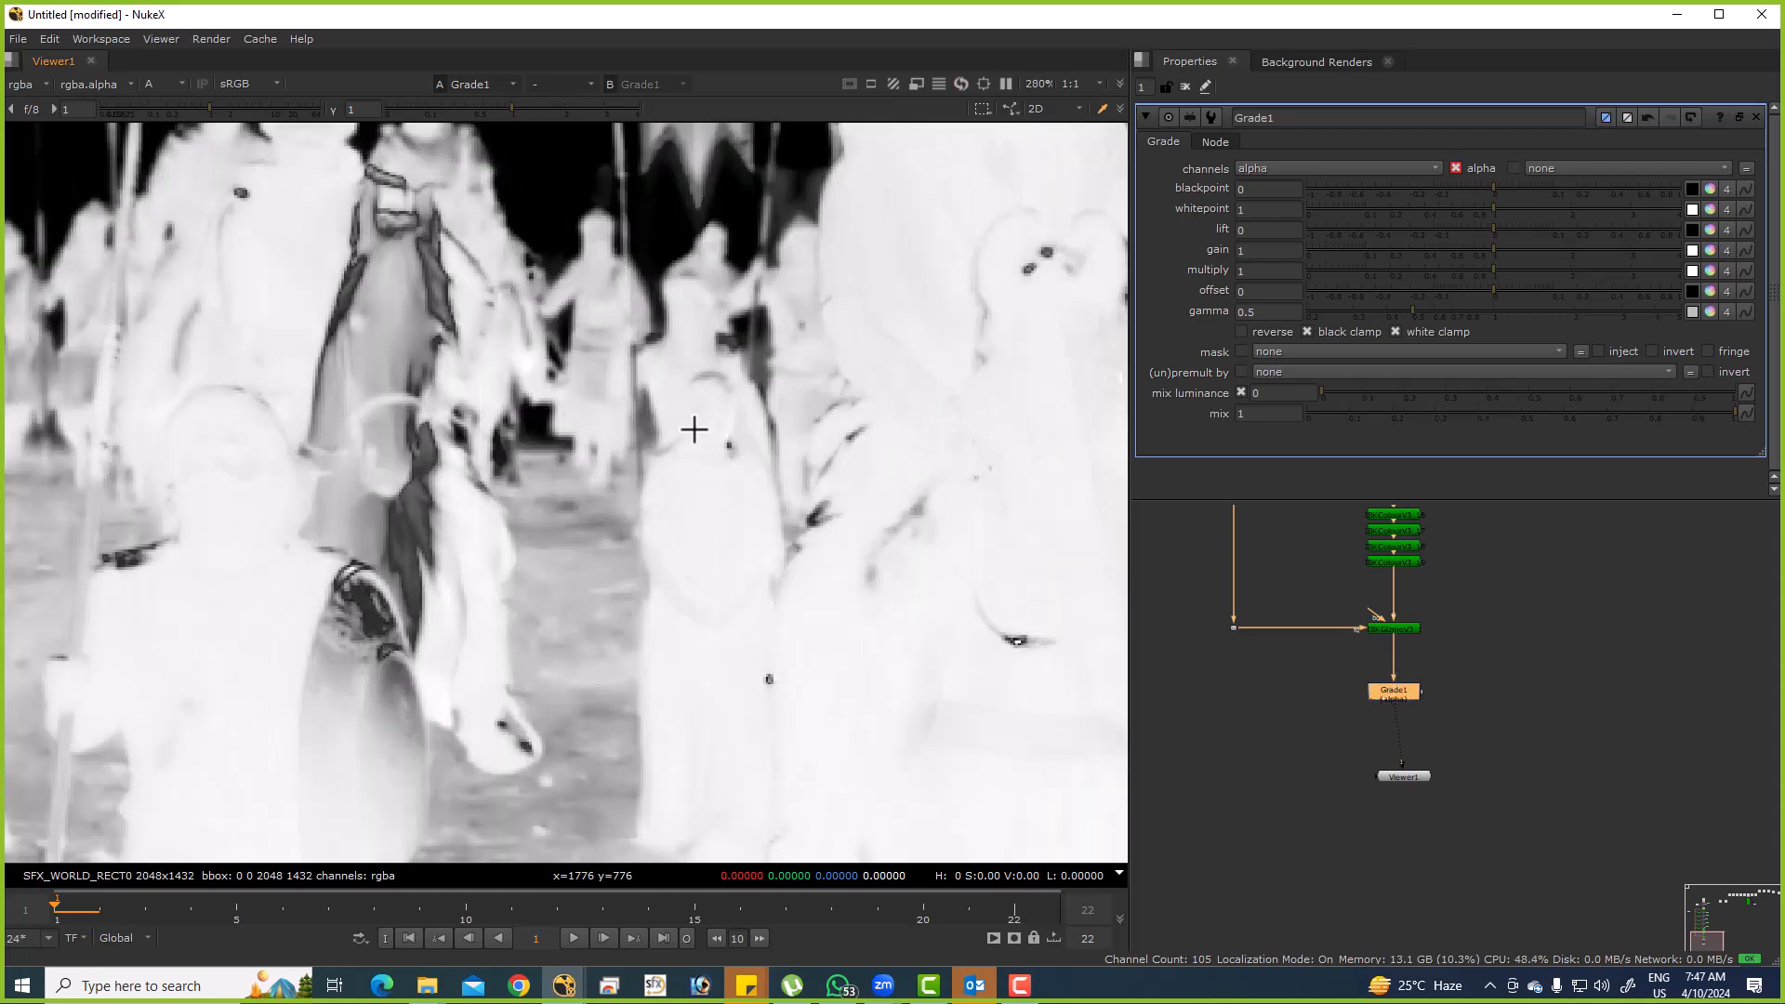
scroll(697, 425, up, 5)
scroll(716, 418, down, 12)
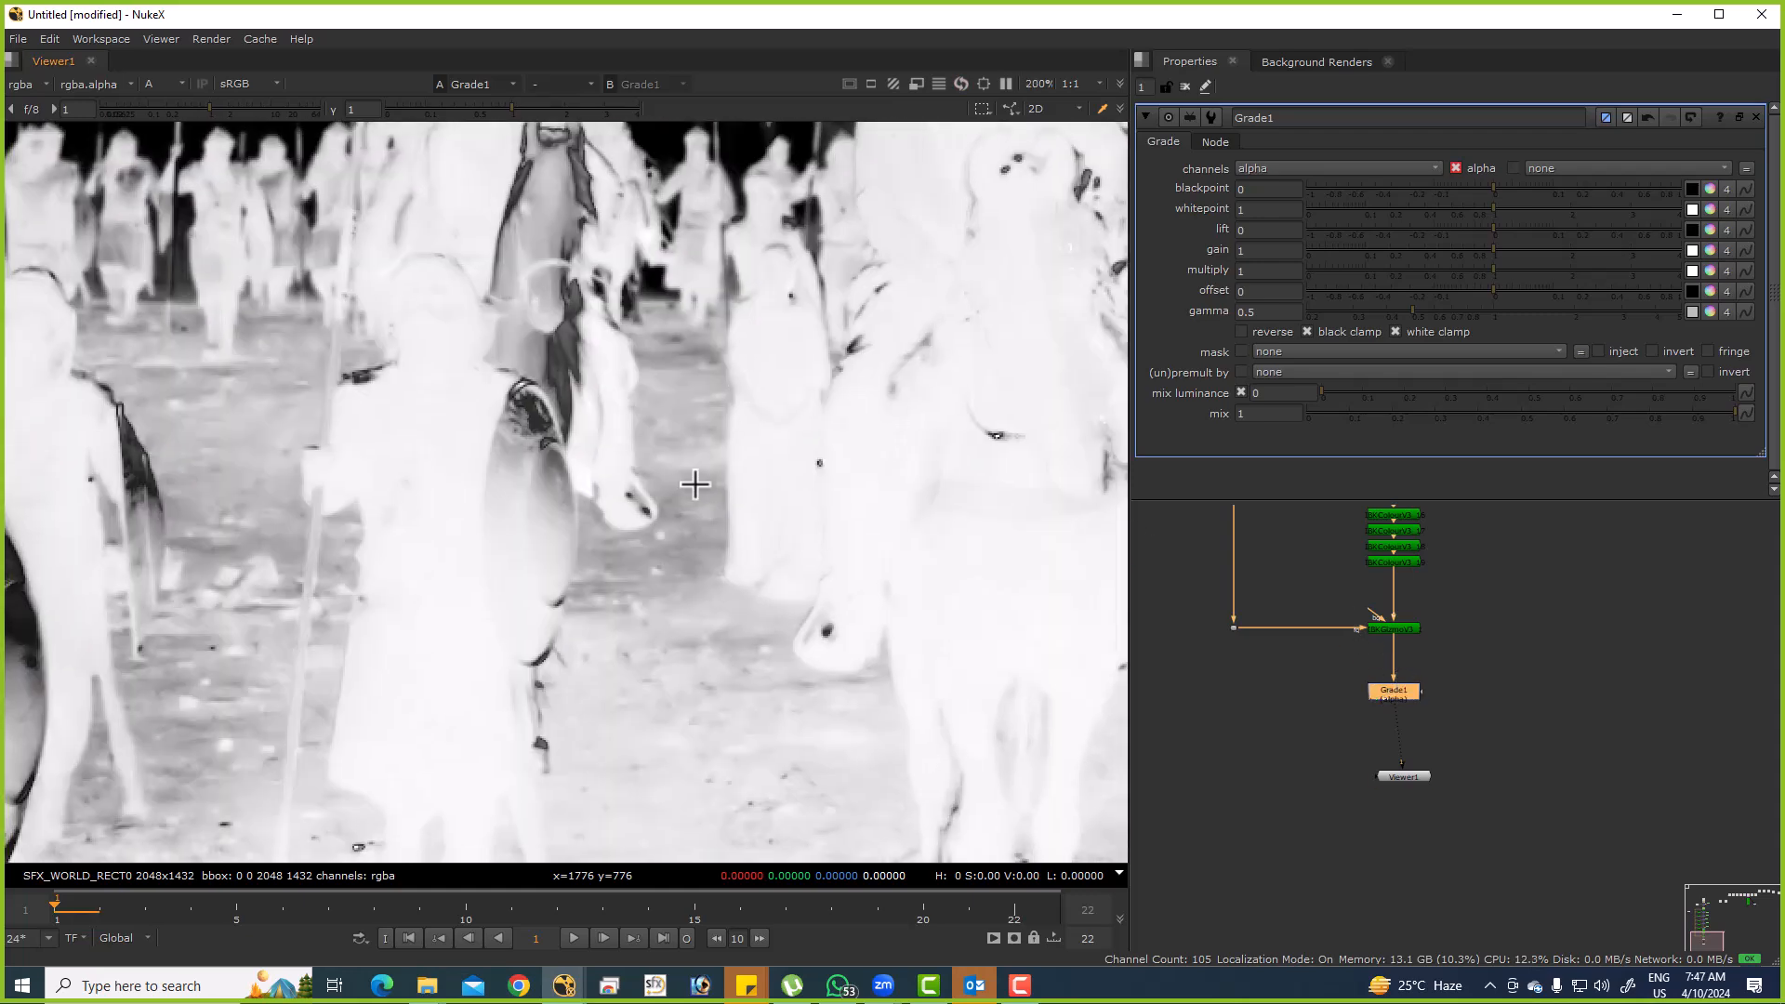
scroll(793, 557, up, 10)
key(f)
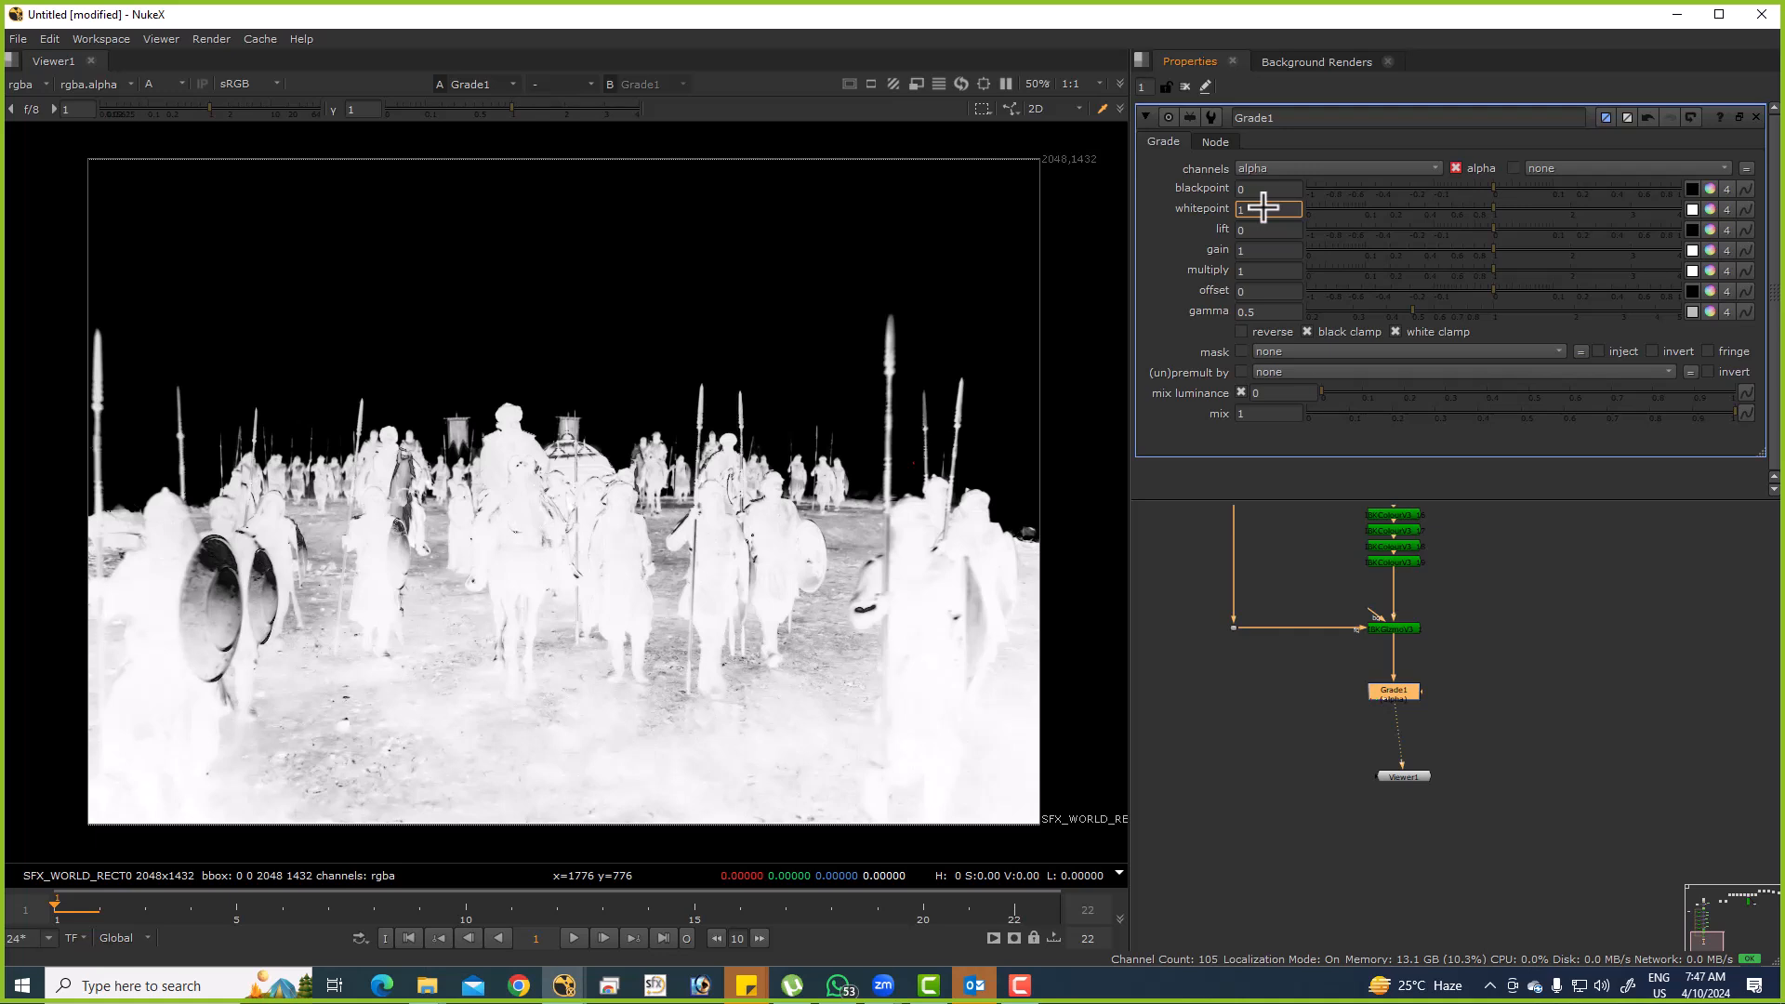
Lower the Grade node's whitepoint to 0.3 and check the spear and figure edges in the alpha.
scroll(1265, 207, down, 4)
scroll(1265, 208, down, 1)
scroll(1264, 208, down, 2)
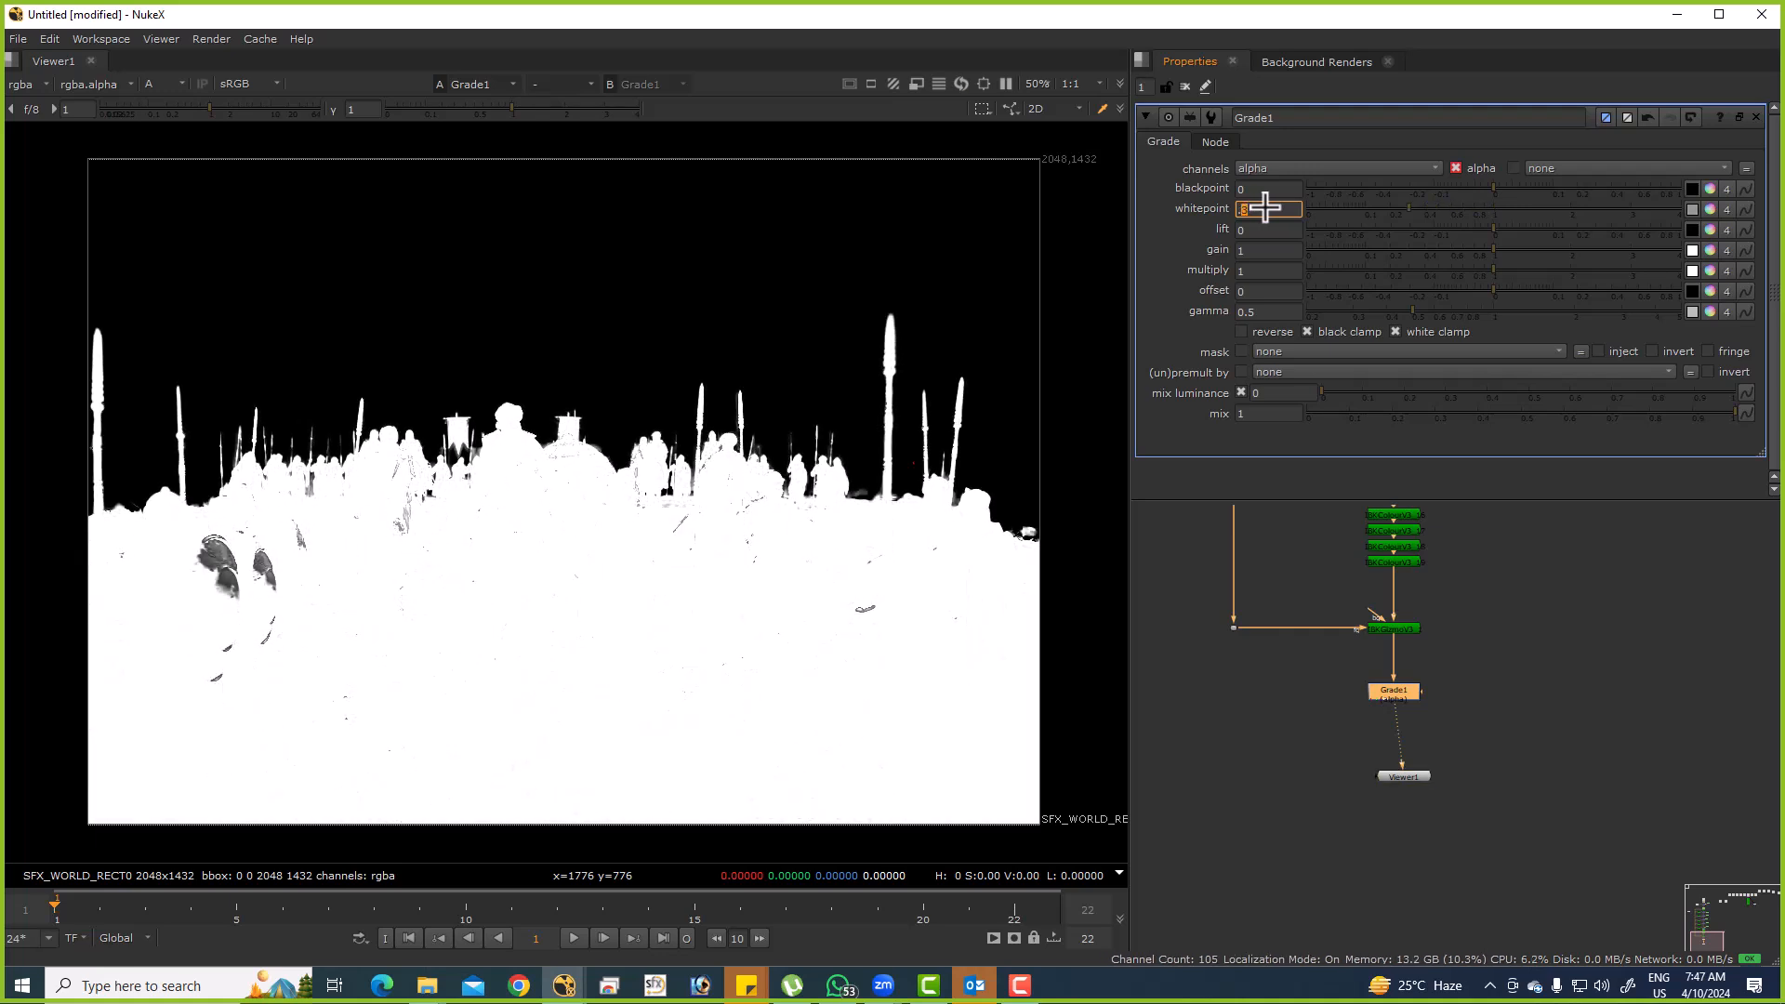
scroll(929, 394, up, 6)
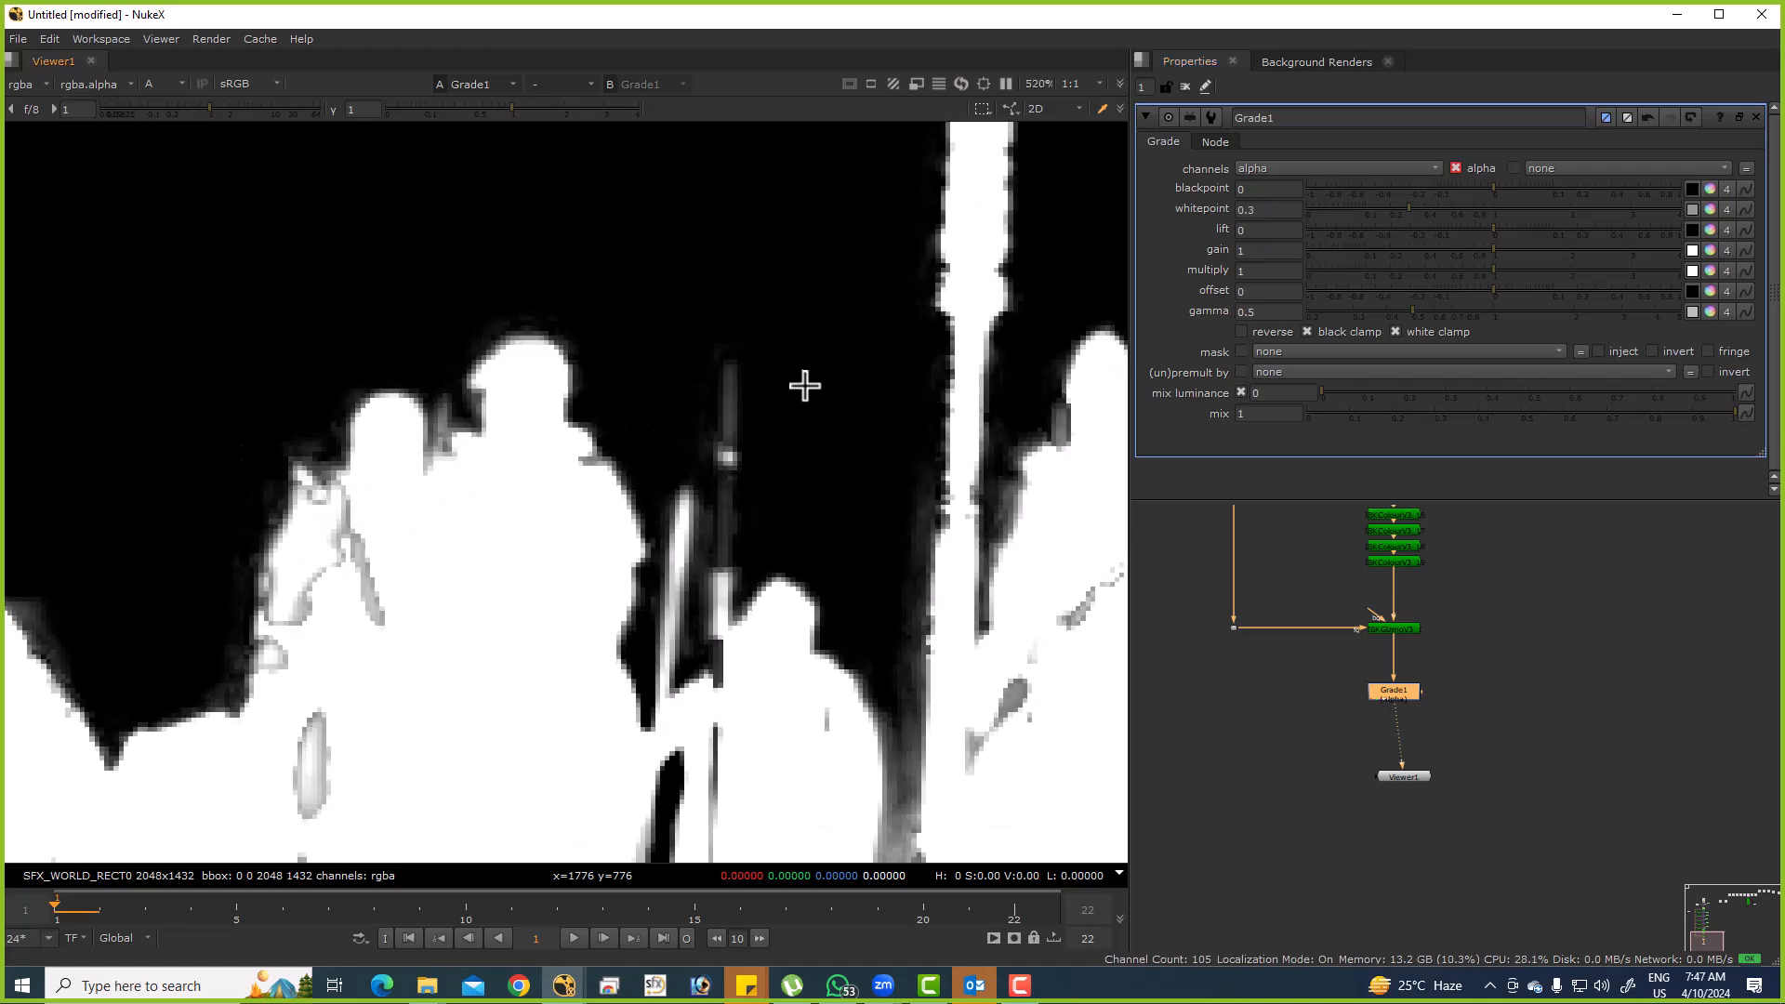
Toggle the Grade node off and on repeatedly to compare the matte with and without the whitepoint change.
key(d)
key(d)
key(d)
key(d)
key(d)
key(d)
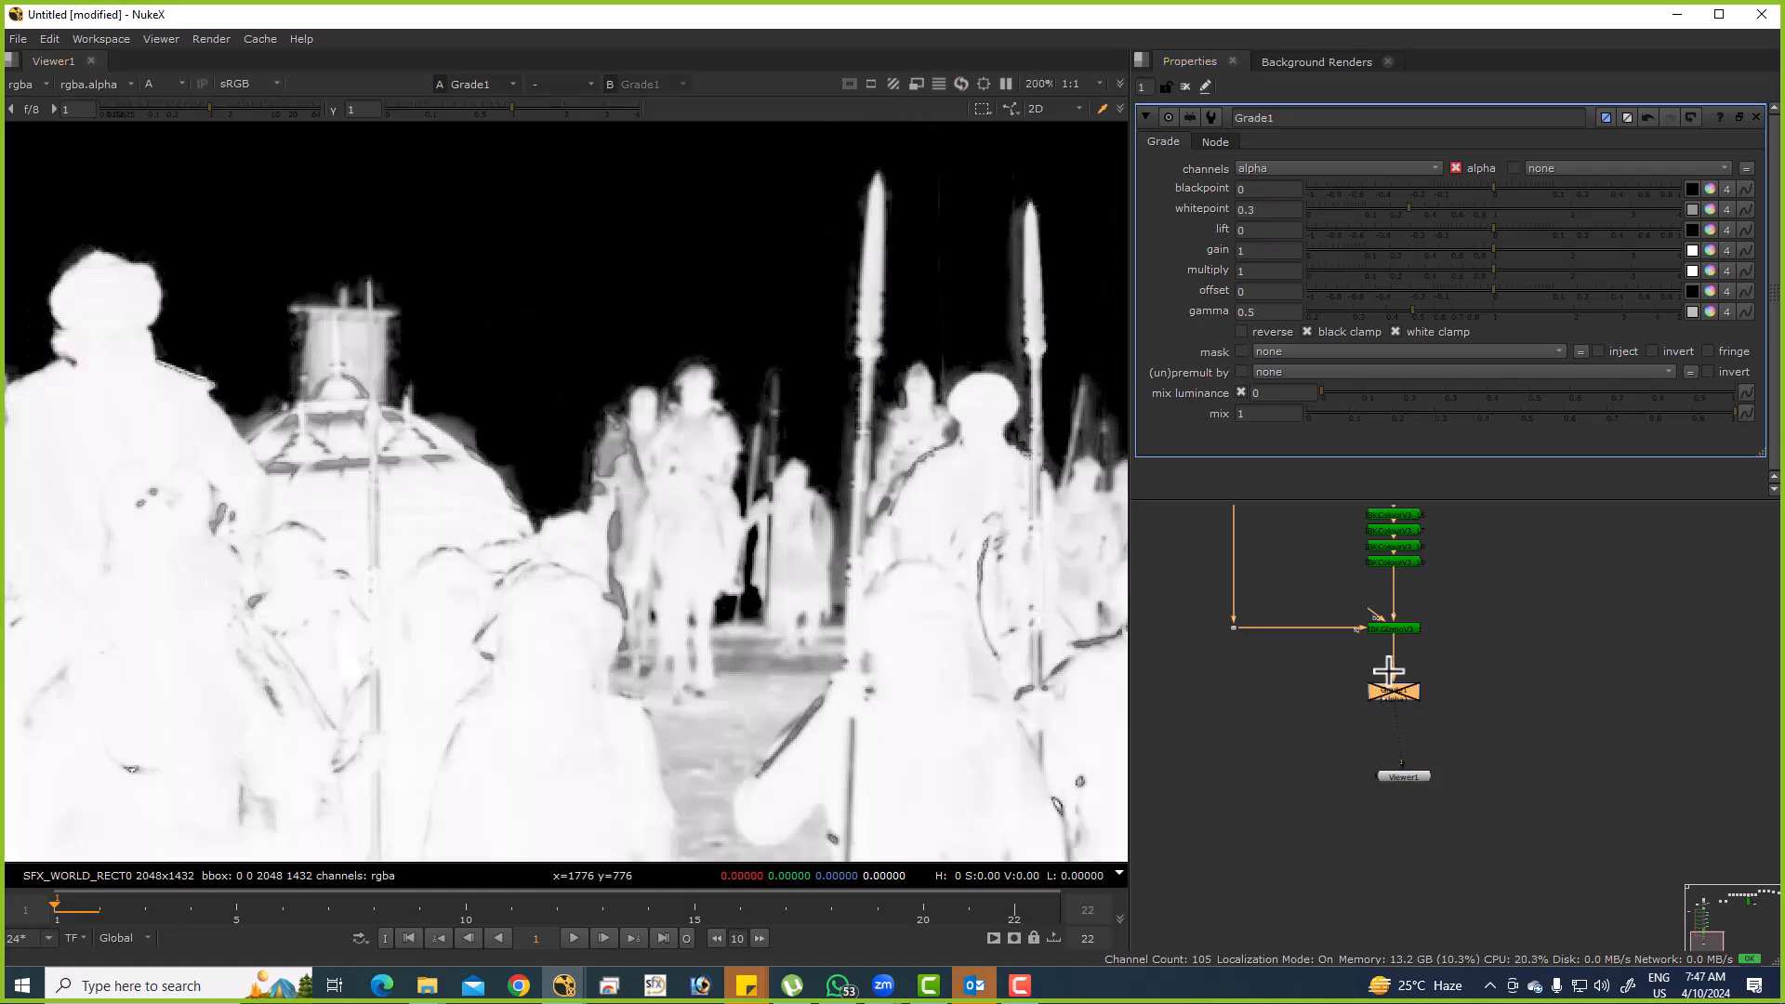
scroll(602, 499, up, 2)
scroll(622, 625, down, 5)
scroll(585, 382, up, 3)
scroll(94, 374, up, 2)
key(d)
key(d)
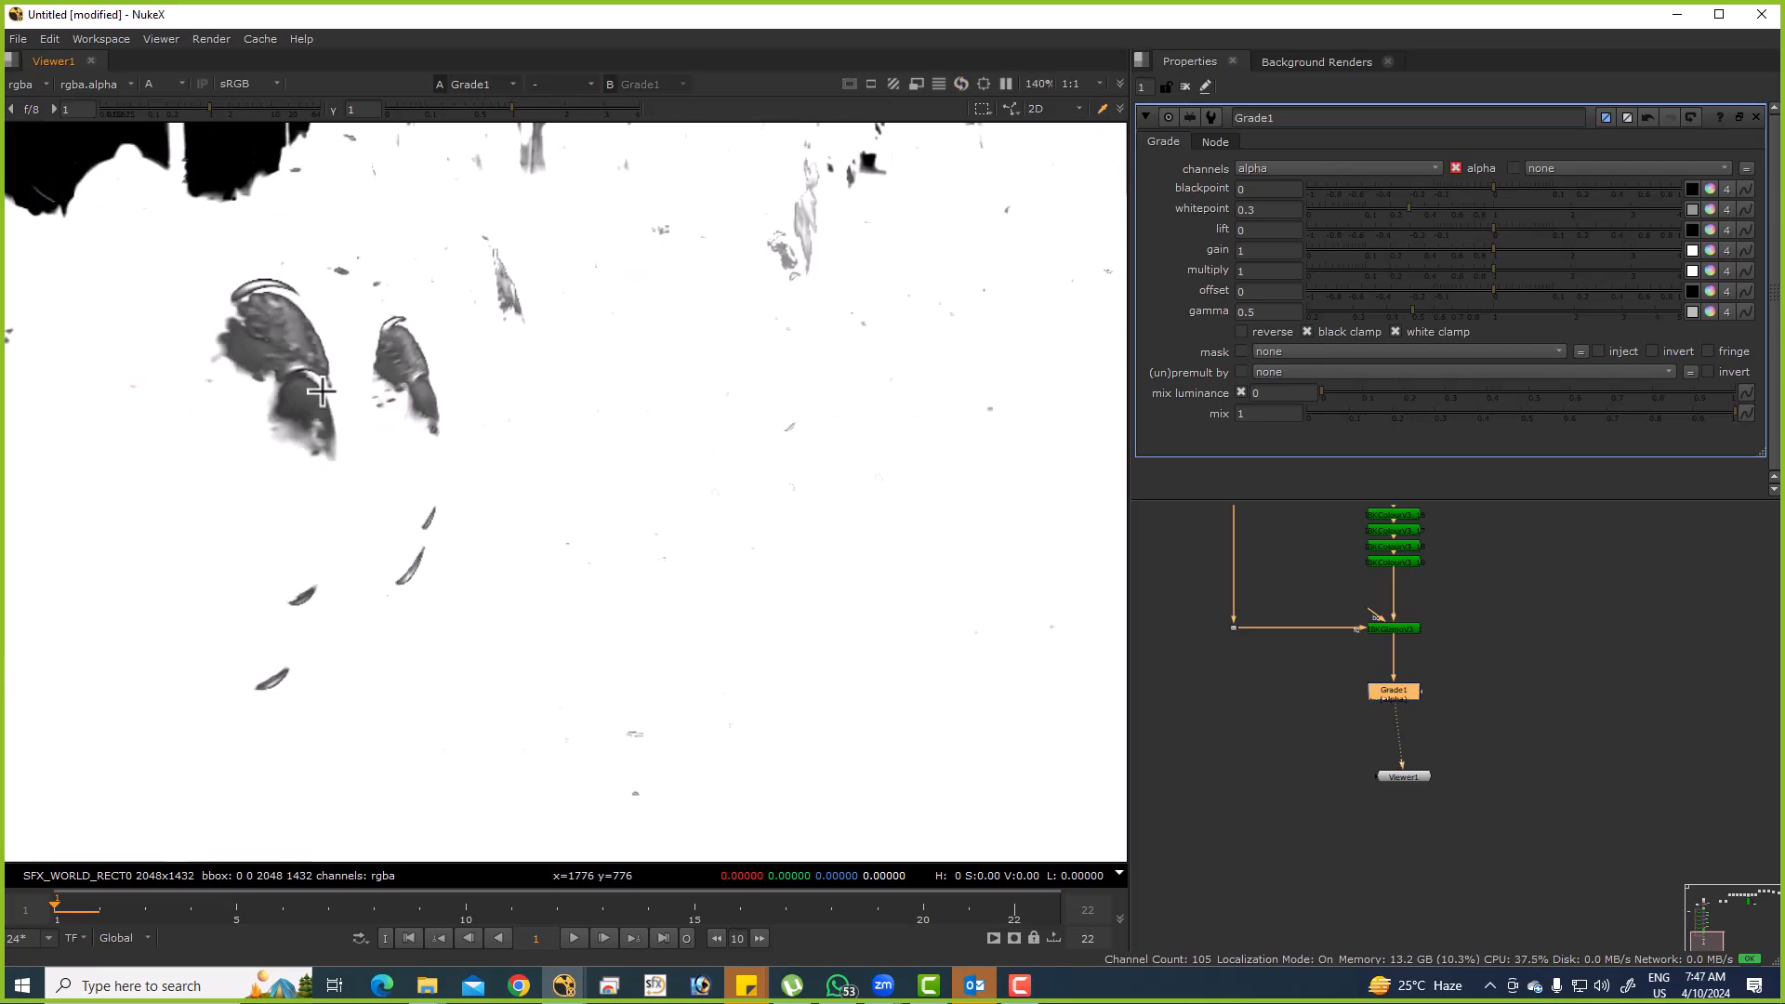
Examine the remaining holes in the soldiers' shields and the foreground of the graded alpha.
scroll(195, 414, up, 2)
drag(394, 239, 583, 473)
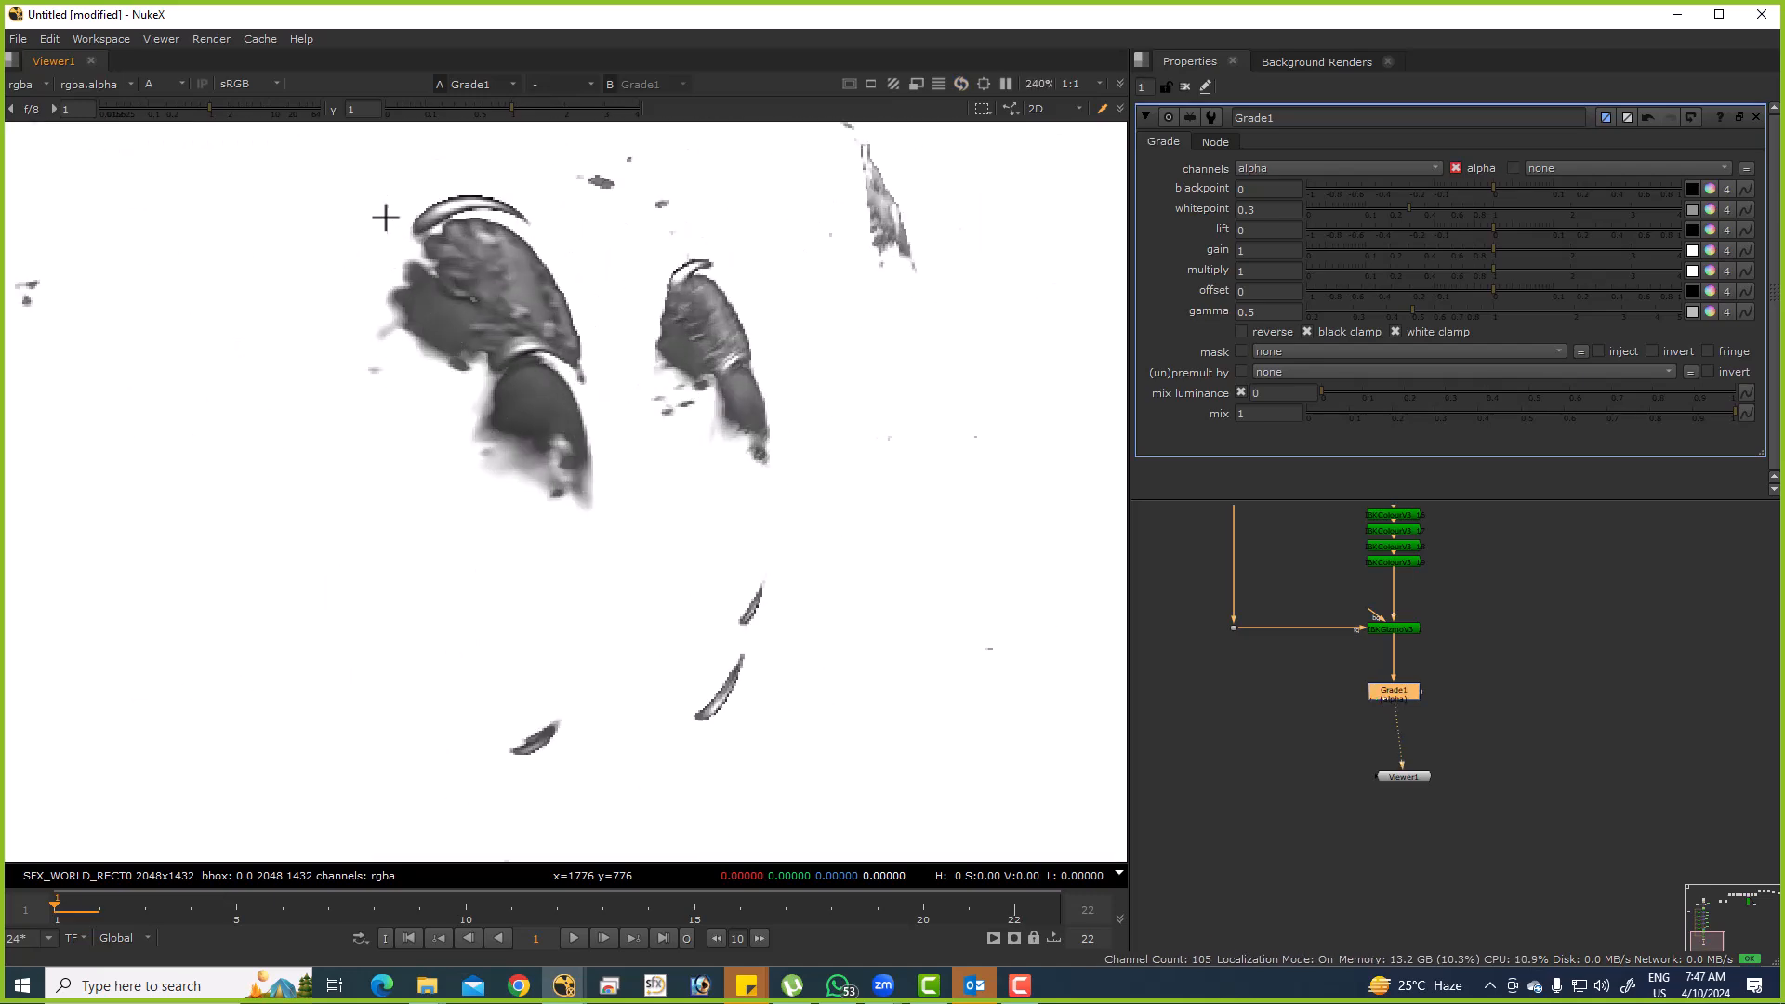
scroll(605, 438, down, 3)
scroll(646, 511, up, 2)
drag(658, 173, 837, 275)
drag(657, 160, 964, 366)
drag(521, 646, 579, 488)
scroll(578, 488, up, 5)
scroll(1463, 629, down, 2)
View the source plate at Dot7 to check the shield area, and return the viewer to the Grade node's full-frame alpha.
drag(1308, 714, 1419, 857)
key(1)
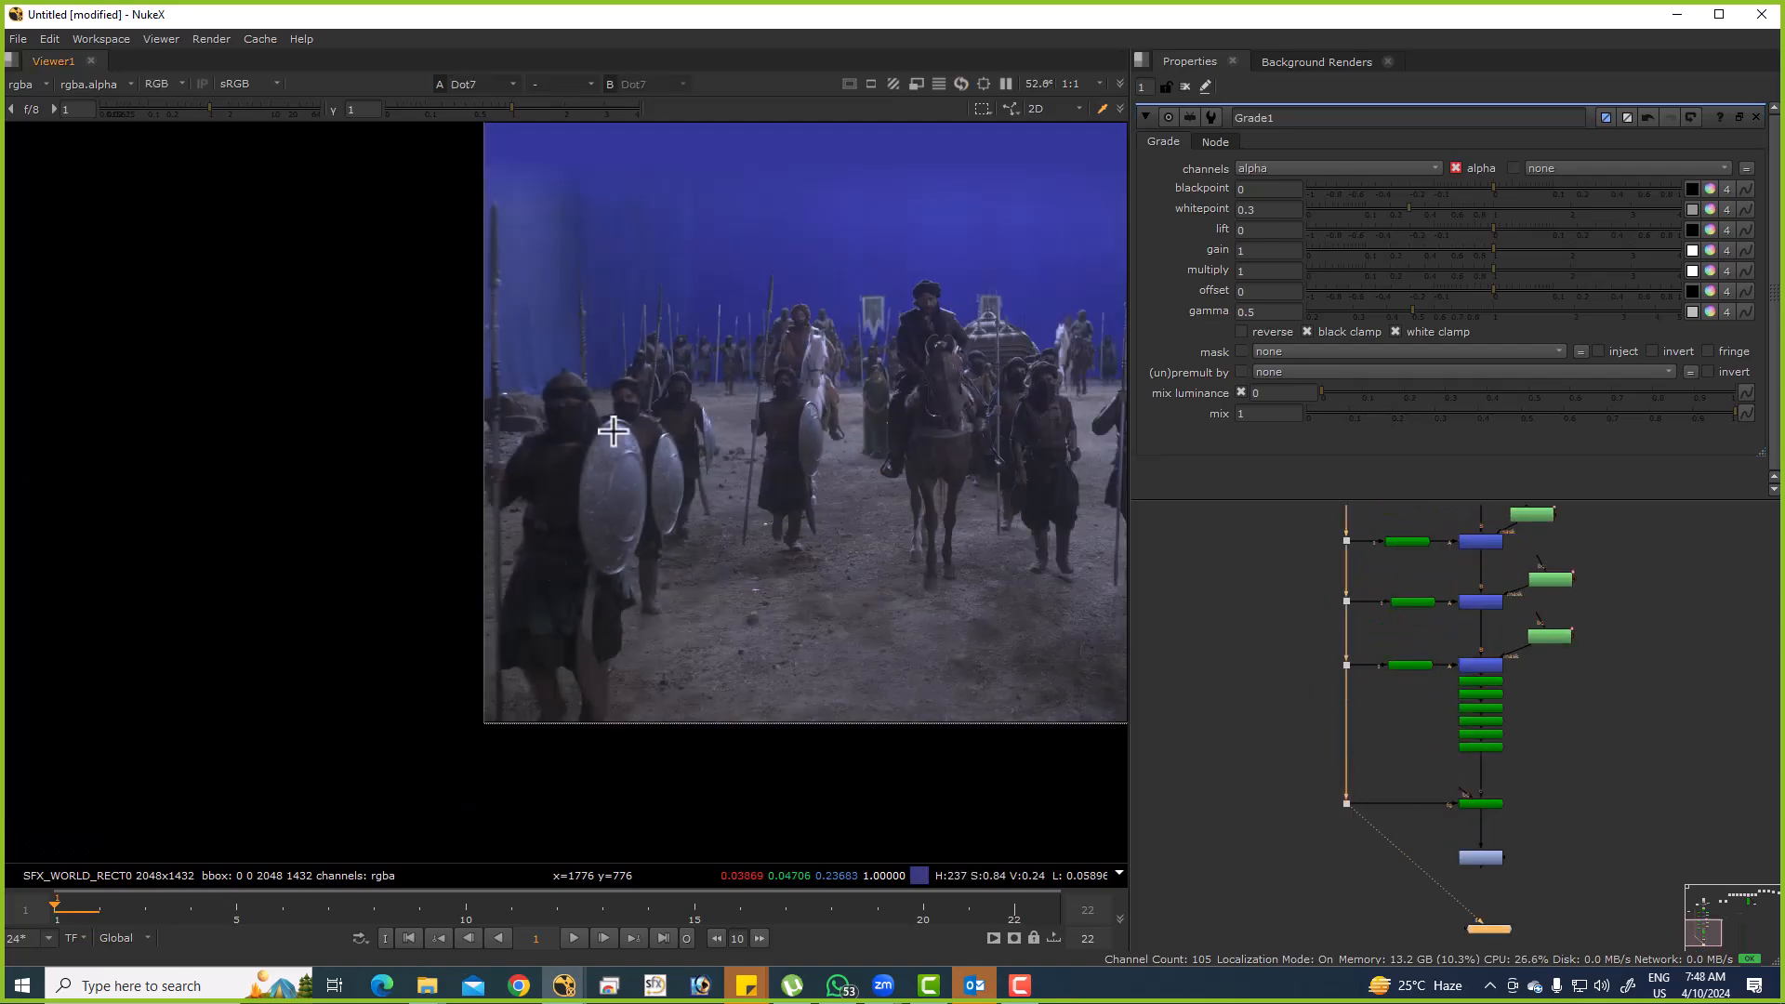
scroll(757, 370, up, 8)
scroll(549, 427, down, 4)
drag(1573, 847, 1162, 678)
key(1)
key(a)
key(f)
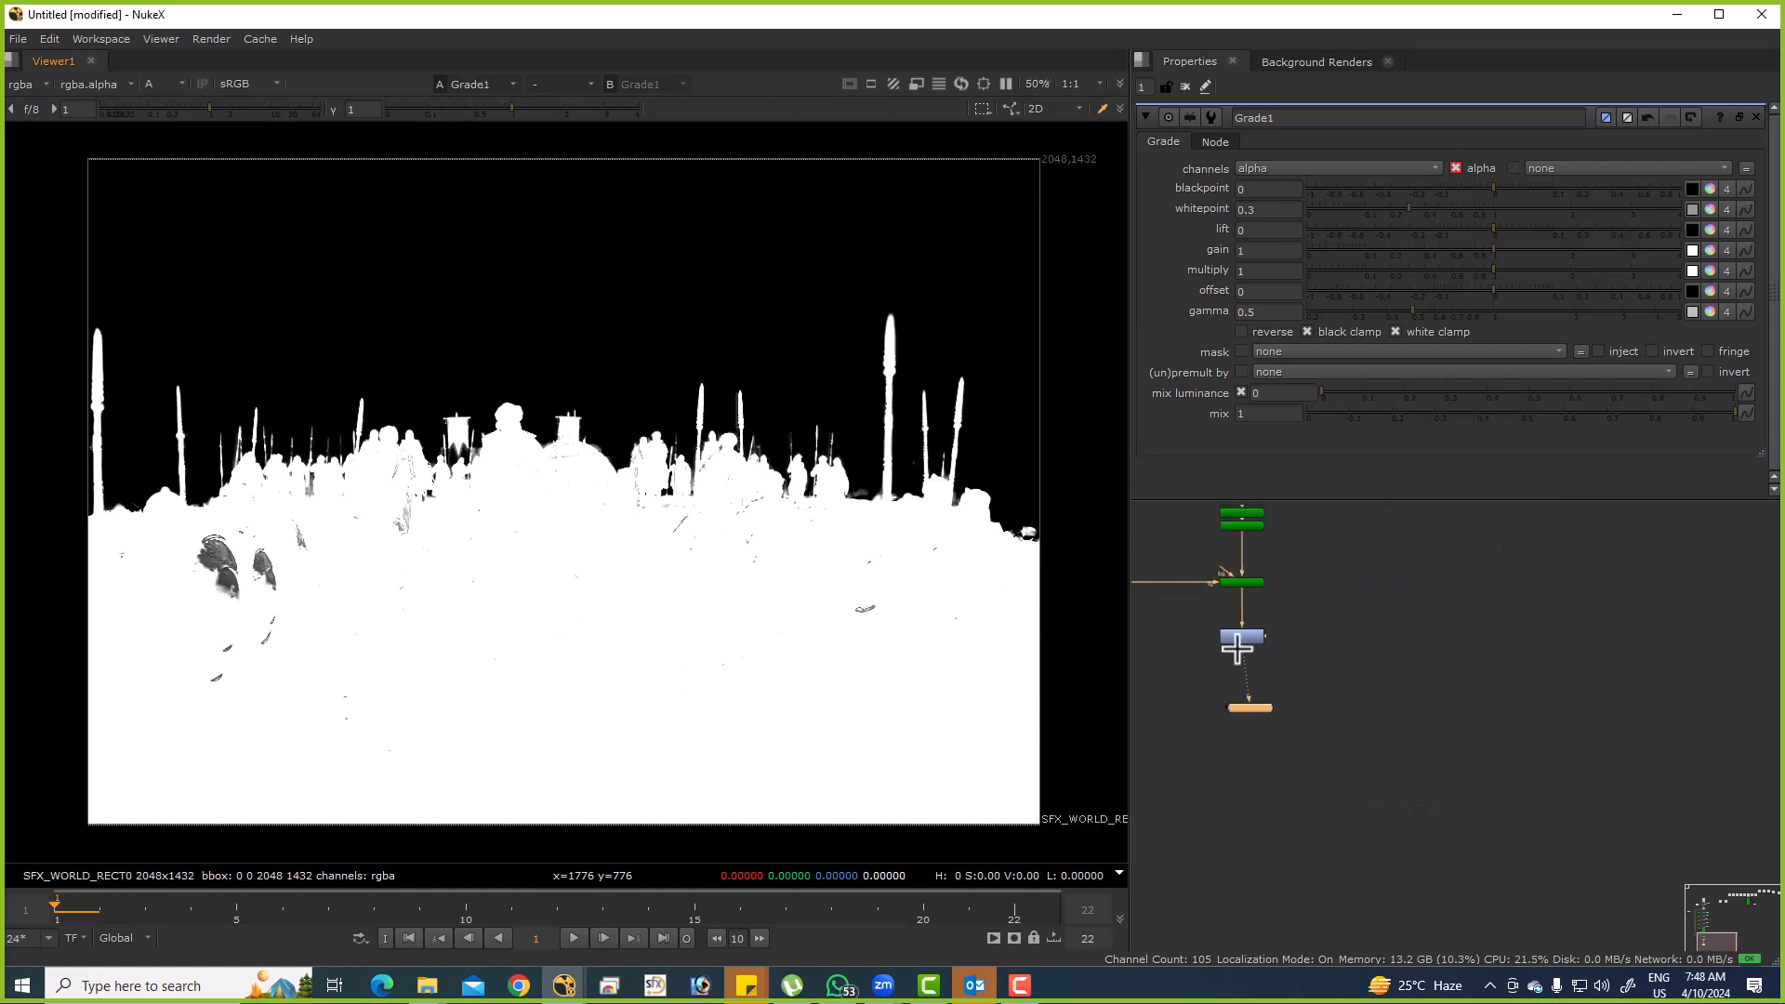
Add a Roto node below the Grade node and choose the B-Spline shape for drawing.
scroll(1236, 648, up, 3)
click(1204, 632)
key(o)
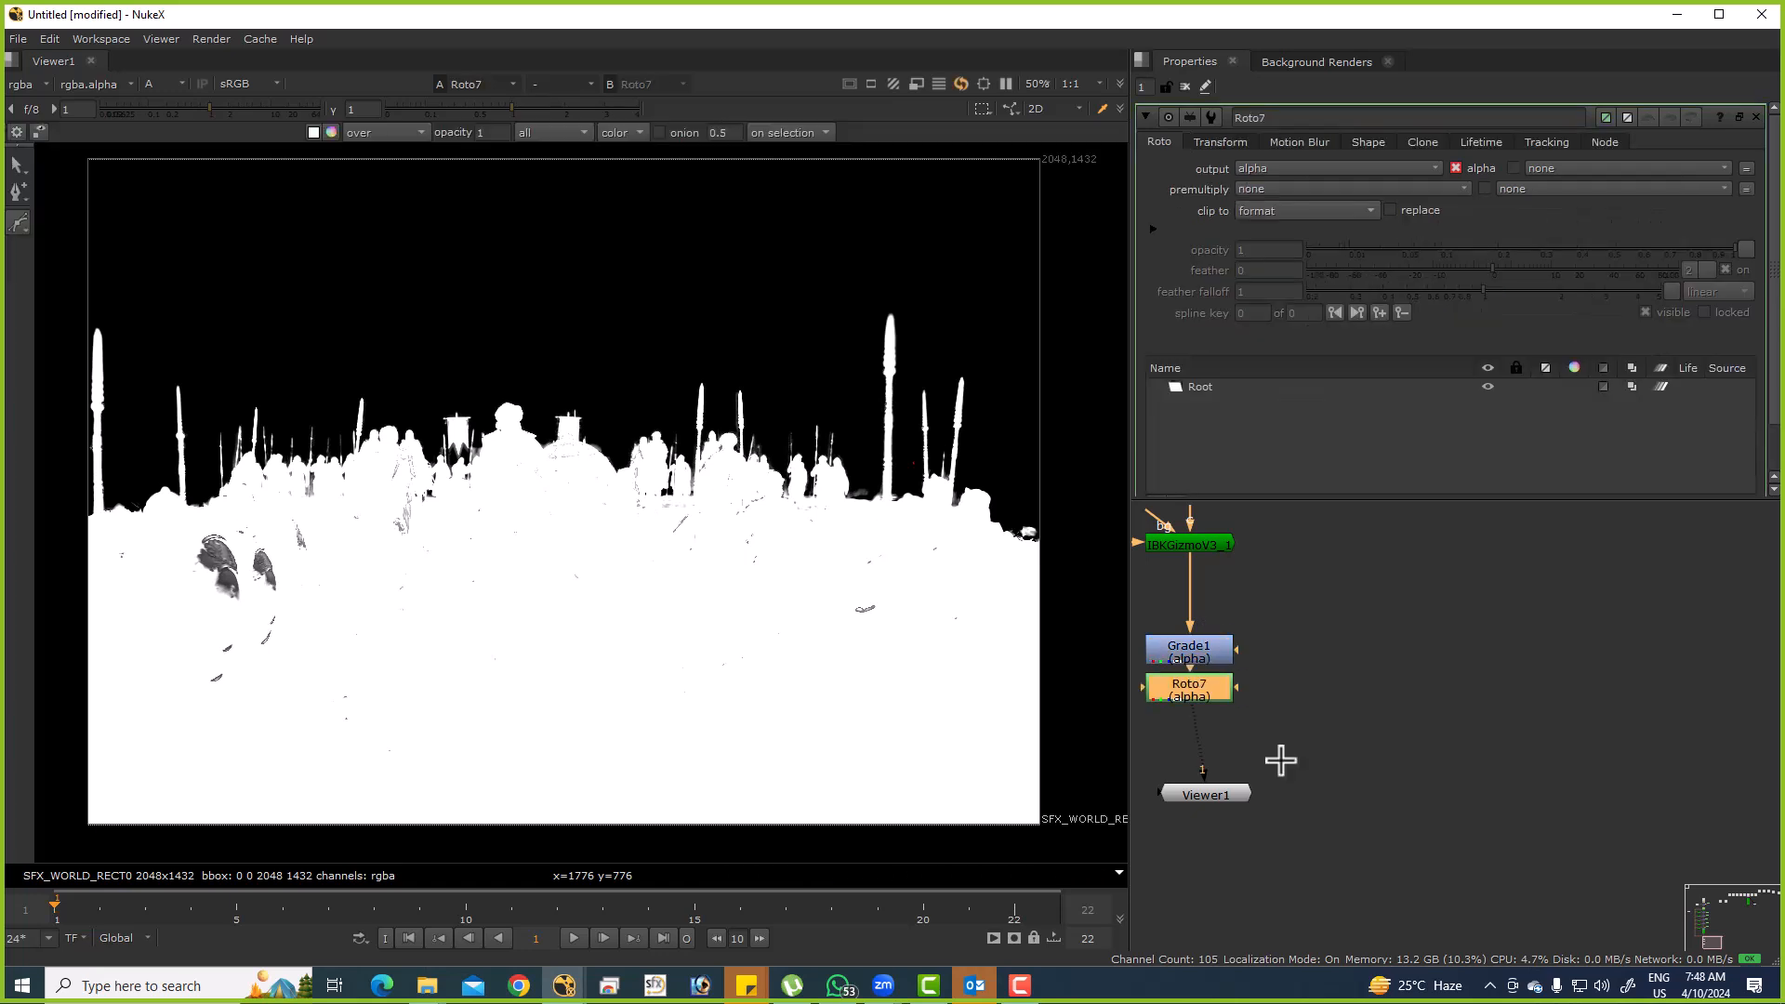
drag(510, 557, 624, 453)
right_click(22, 227)
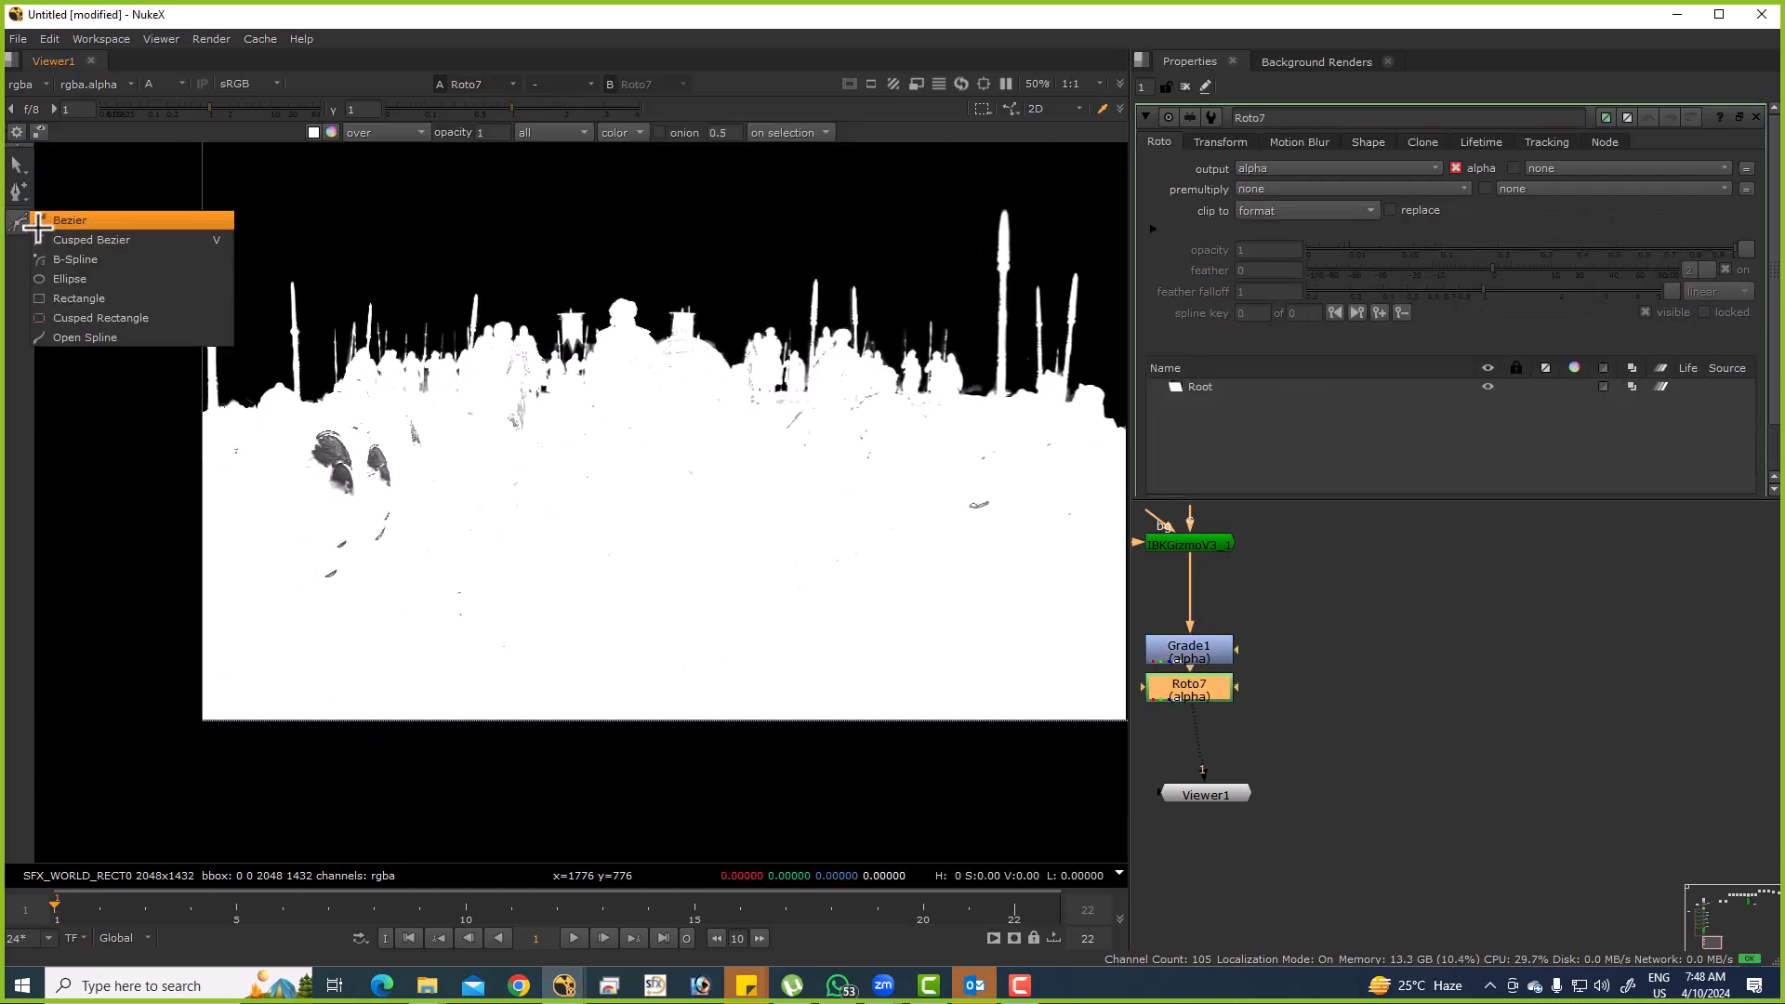
click(84, 258)
scroll(291, 530, up, 3)
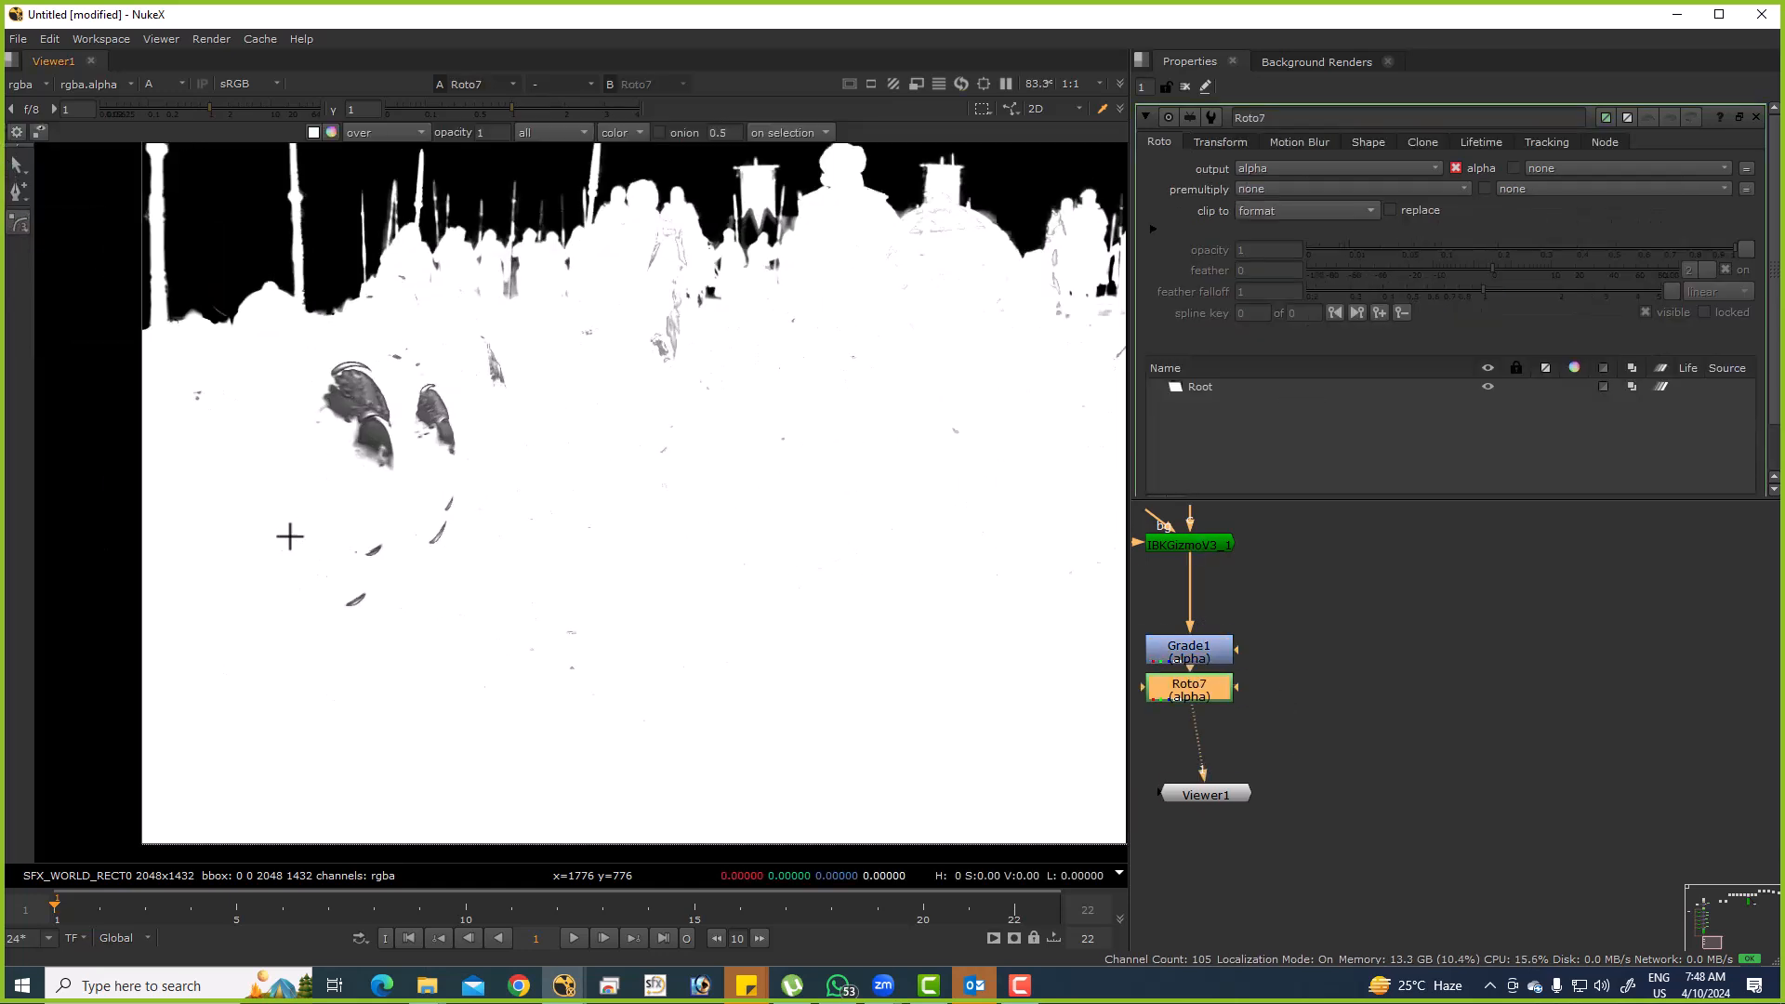
Trace the B-Spline's upper edge just below the army's silhouette, across the full width of the frame.
click(100, 520)
click(125, 418)
click(152, 373)
click(238, 359)
click(324, 352)
click(376, 335)
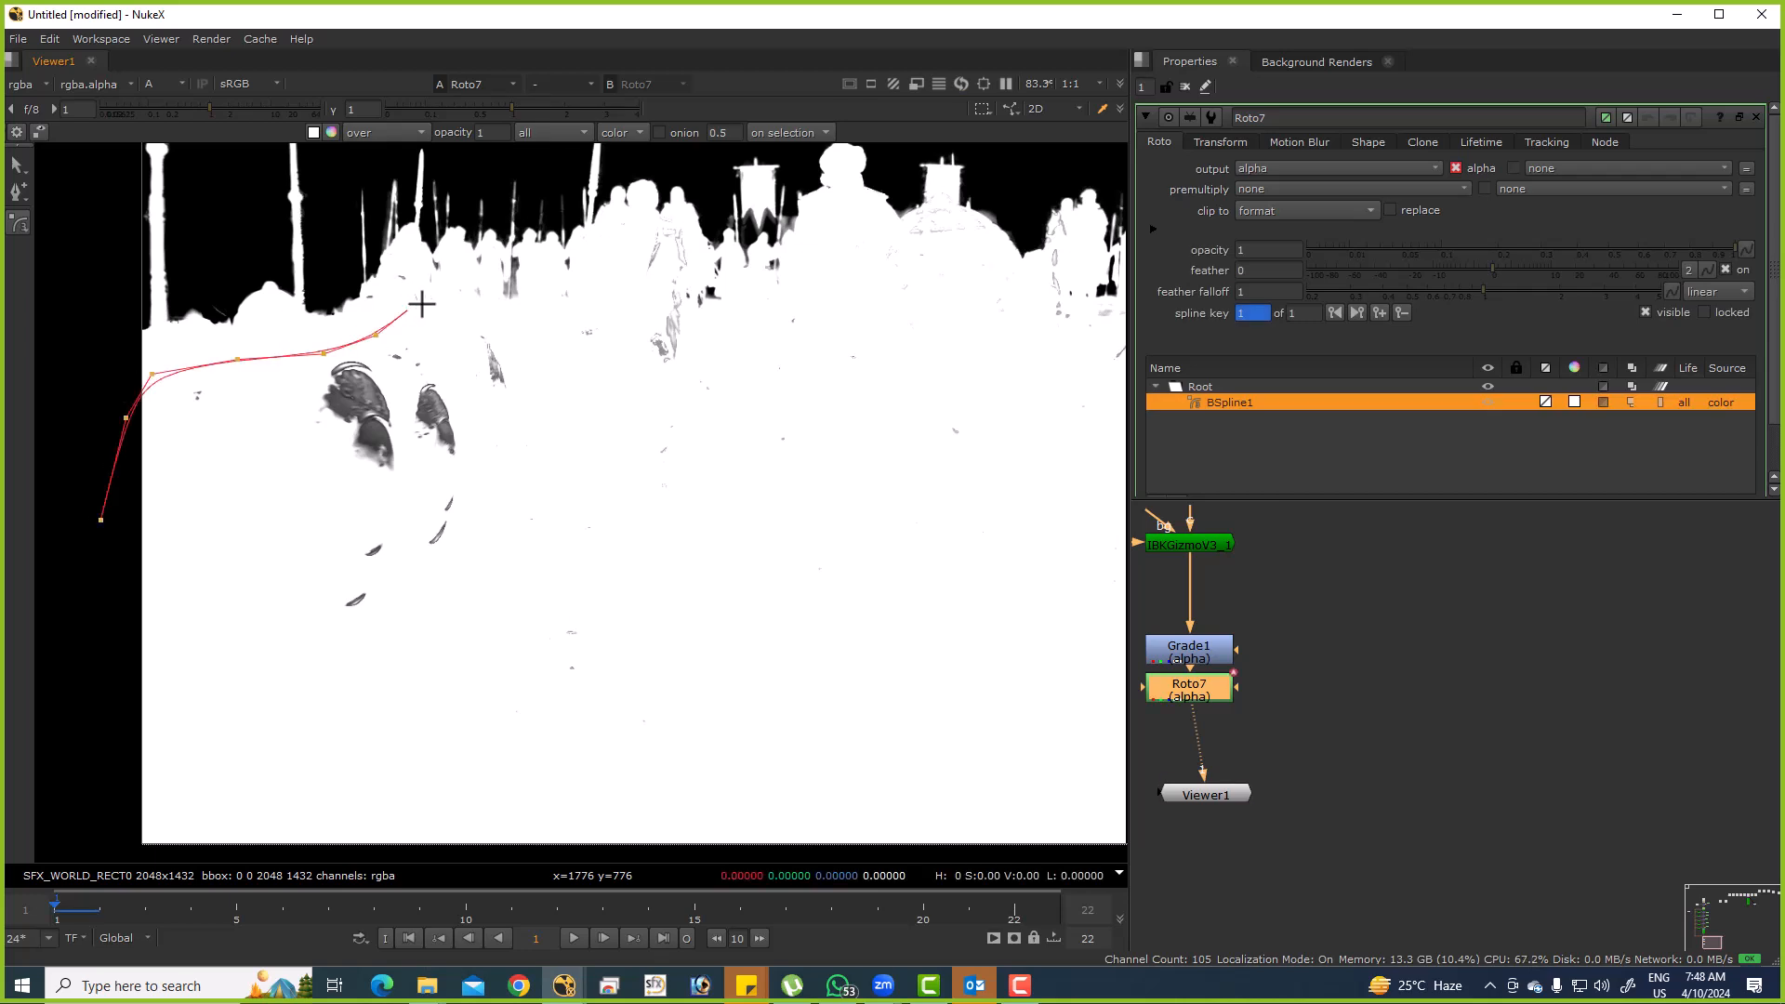
click(496, 321)
click(540, 322)
click(582, 303)
click(602, 284)
click(649, 267)
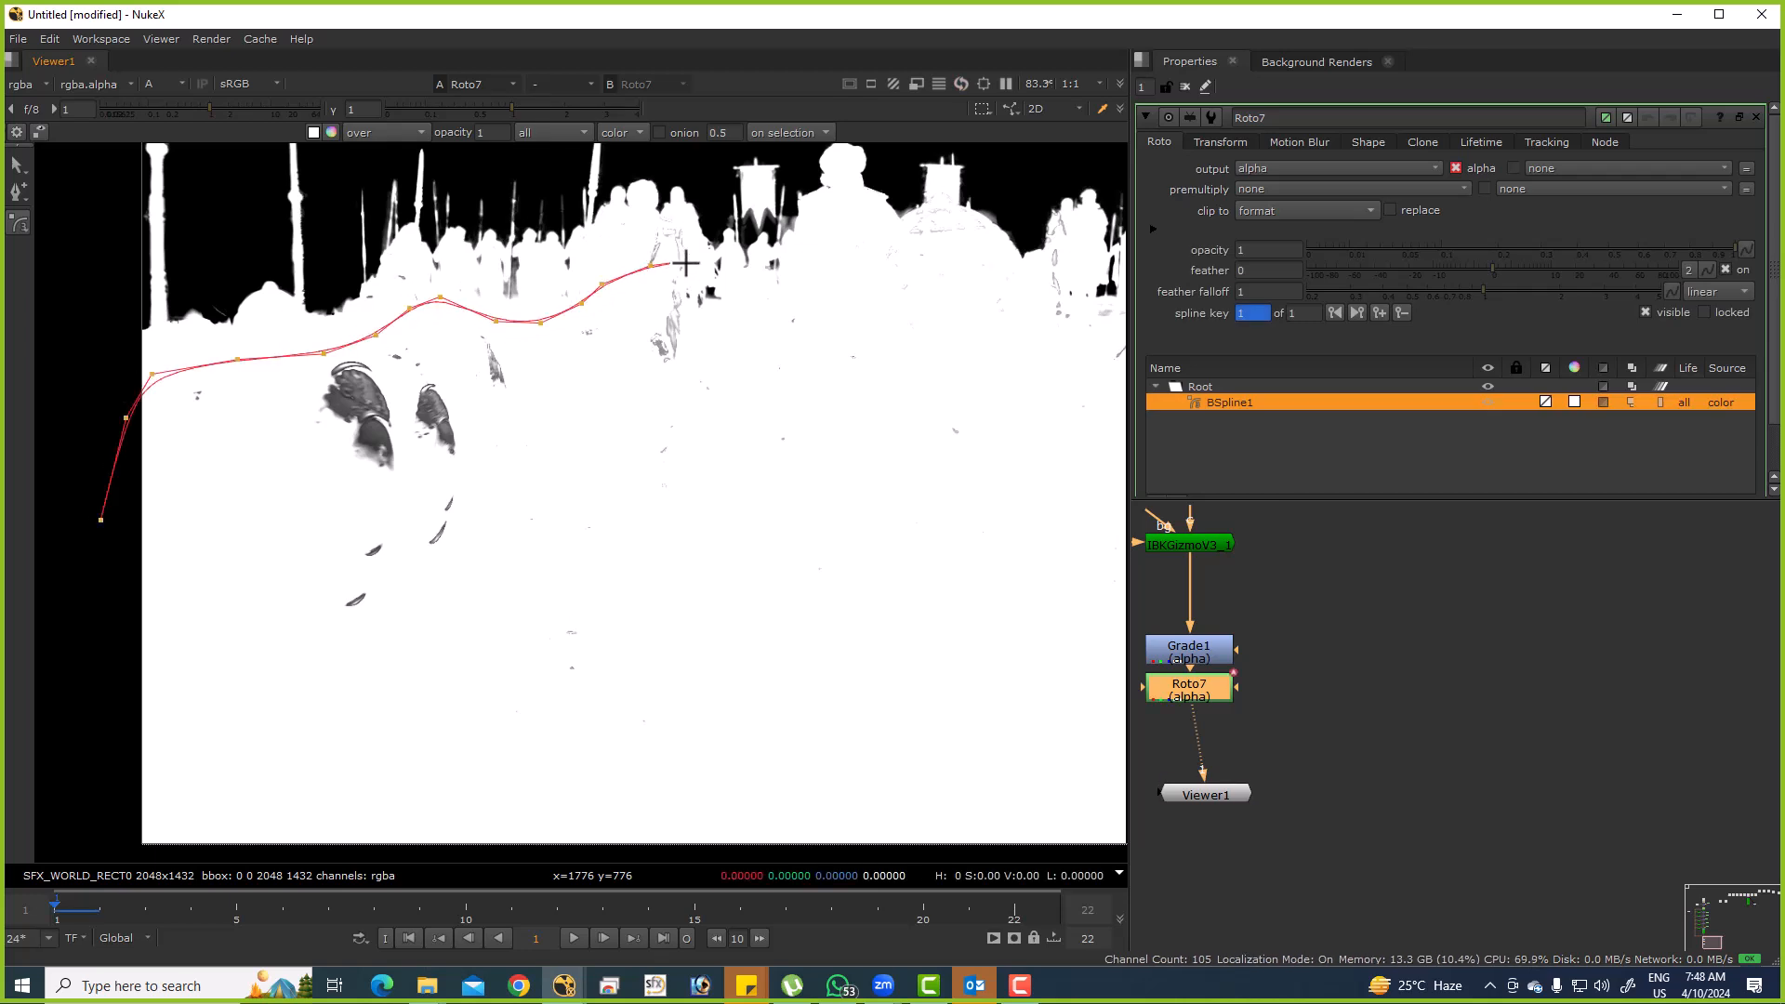
click(721, 312)
click(736, 296)
click(749, 287)
drag(852, 256, 453, 322)
click(475, 322)
click(491, 292)
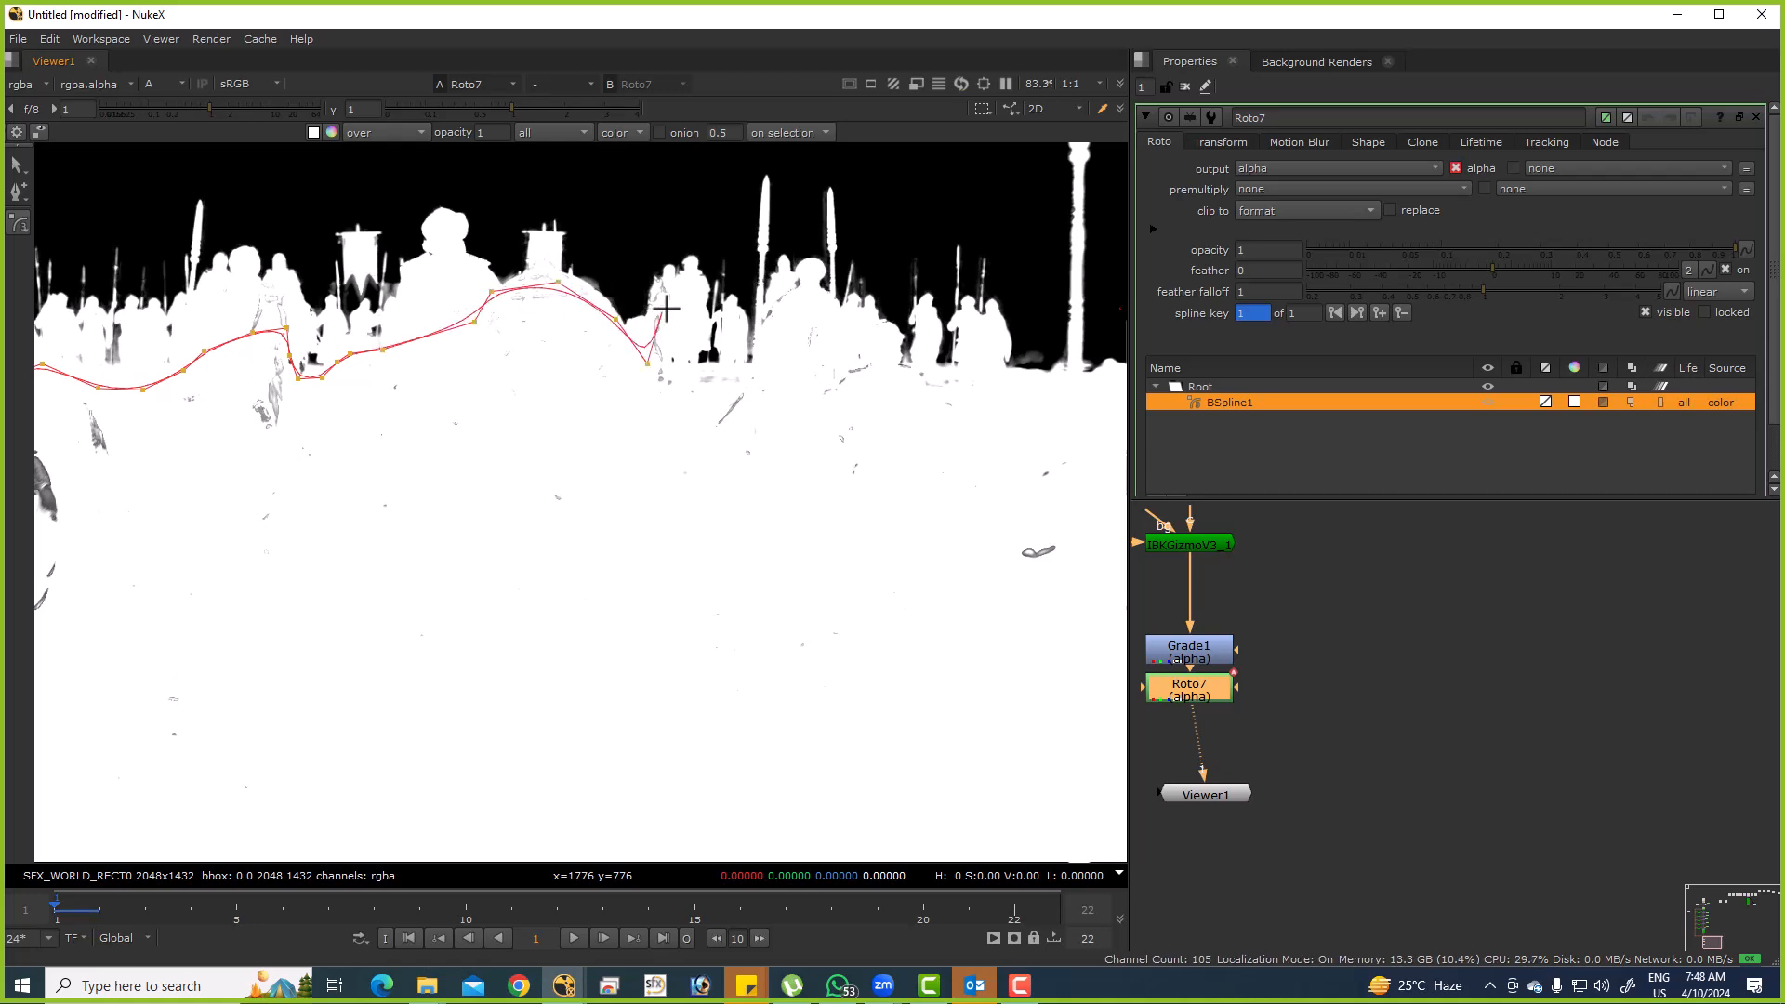
click(694, 378)
click(726, 371)
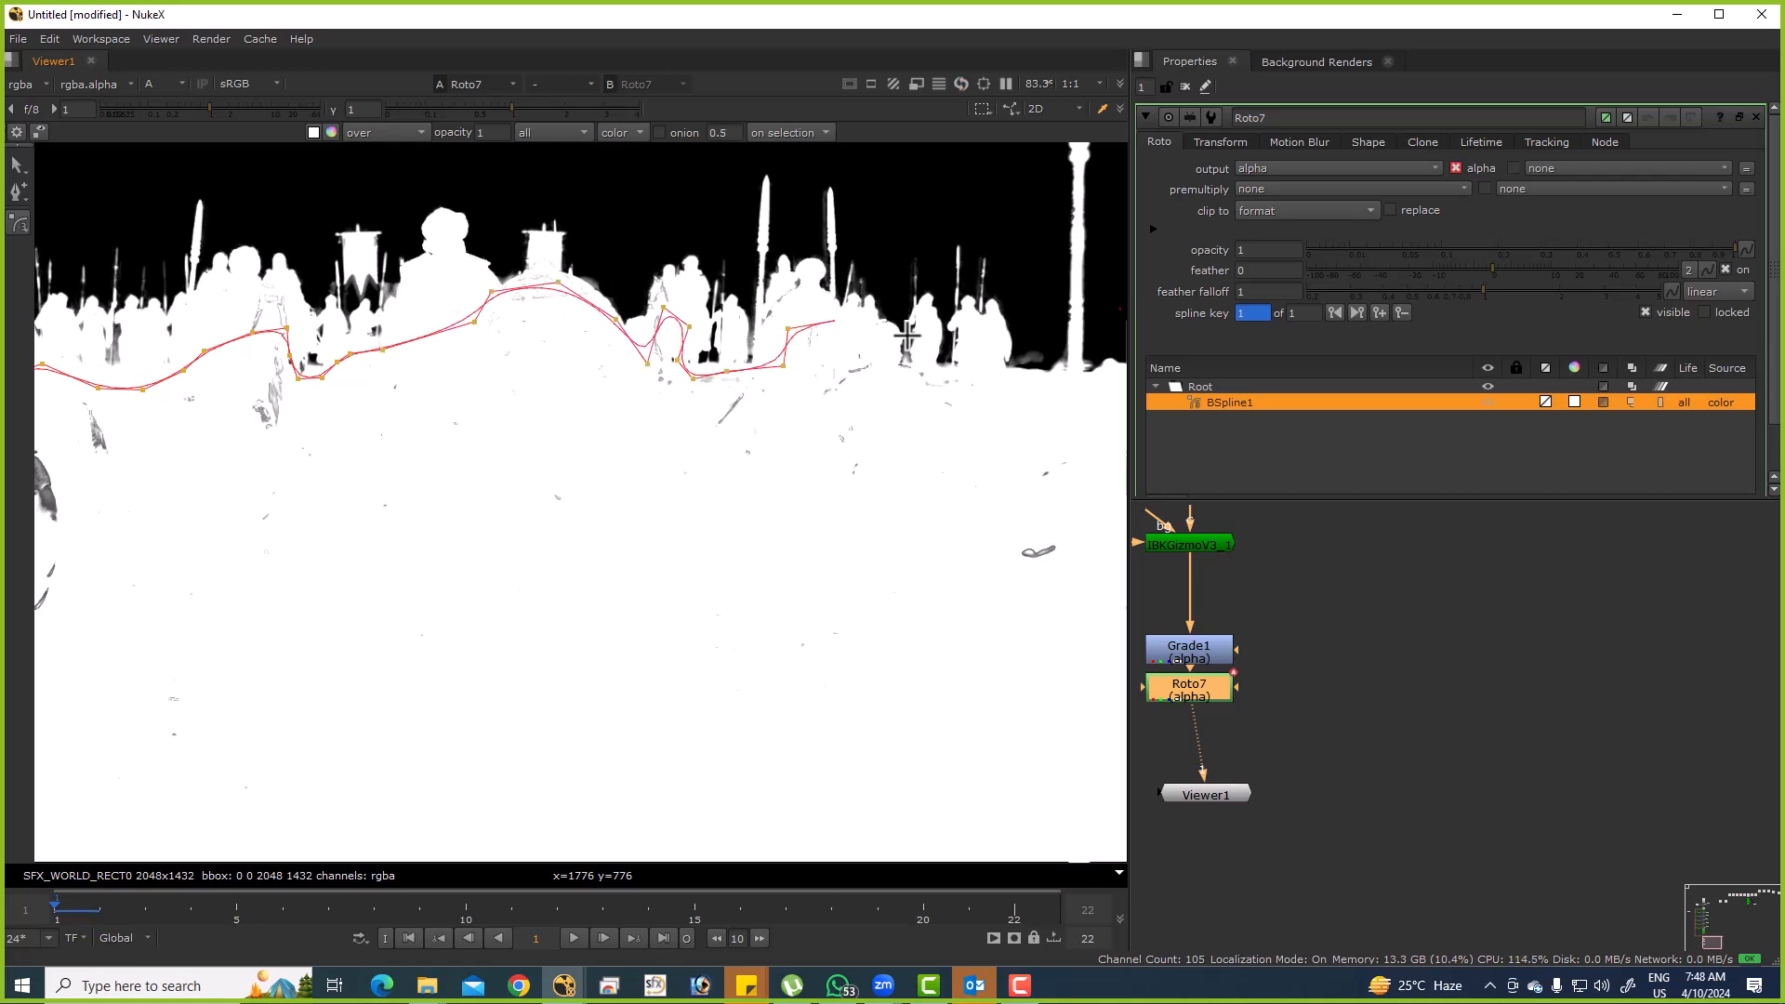
click(889, 374)
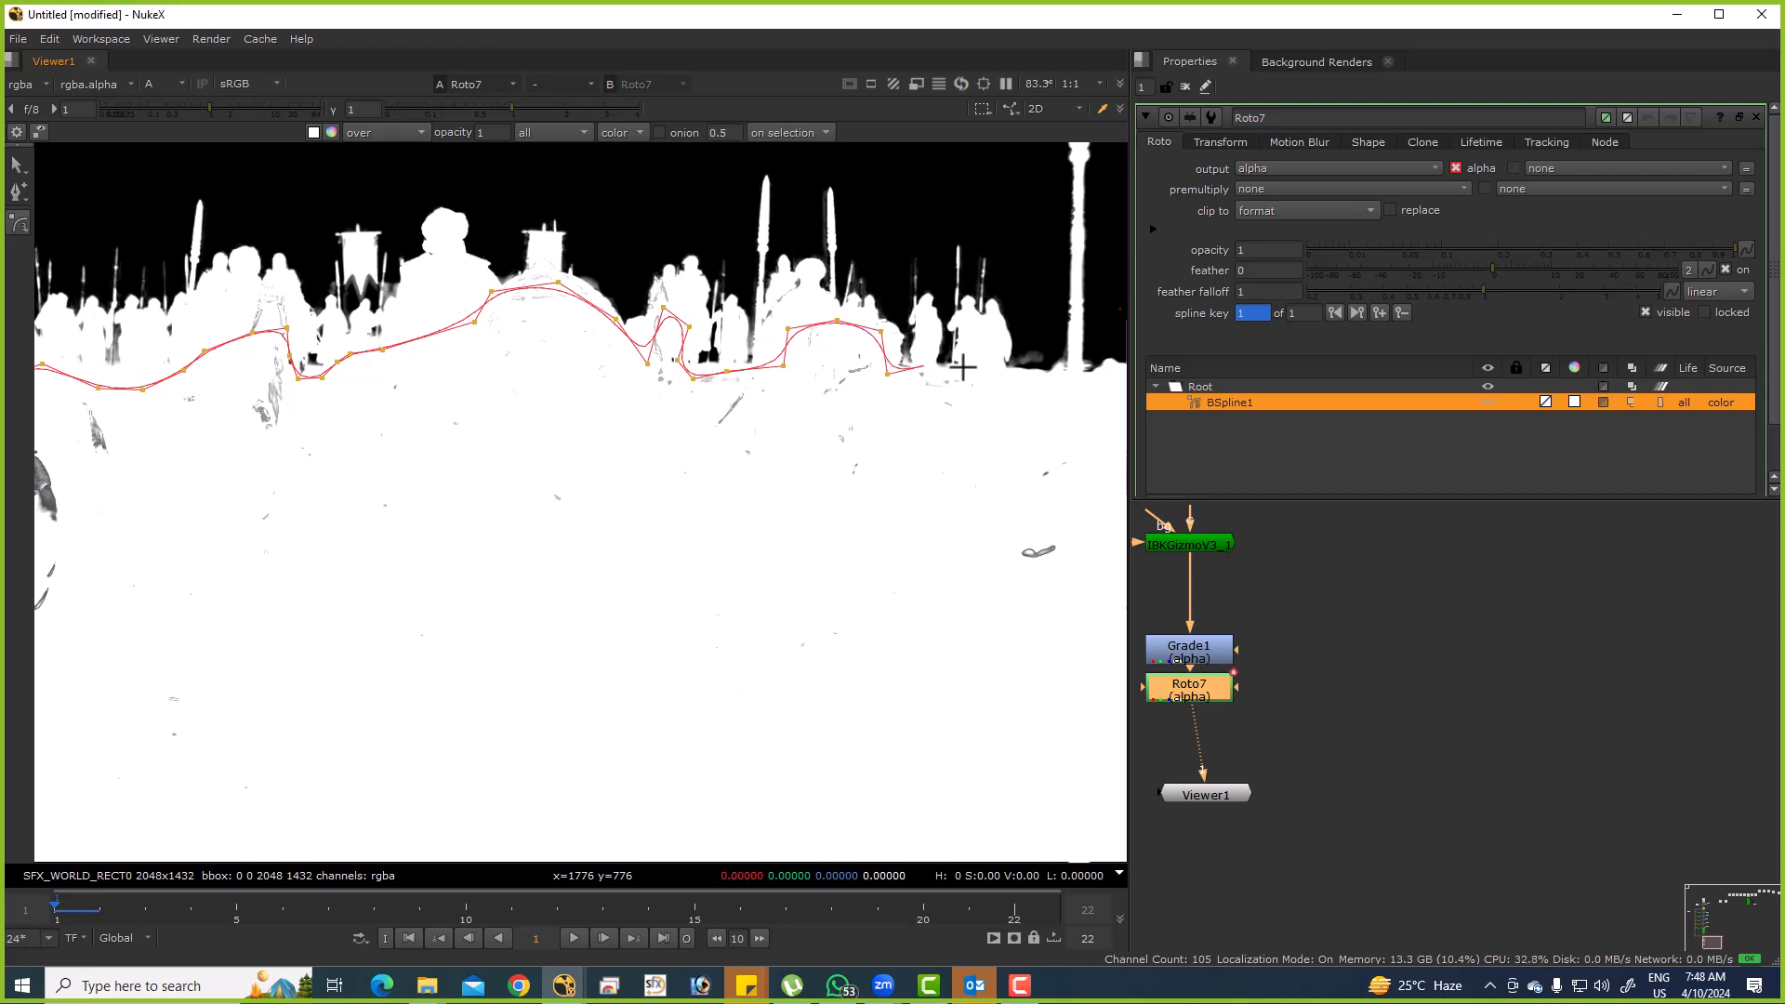
scroll(1039, 377, down, 3)
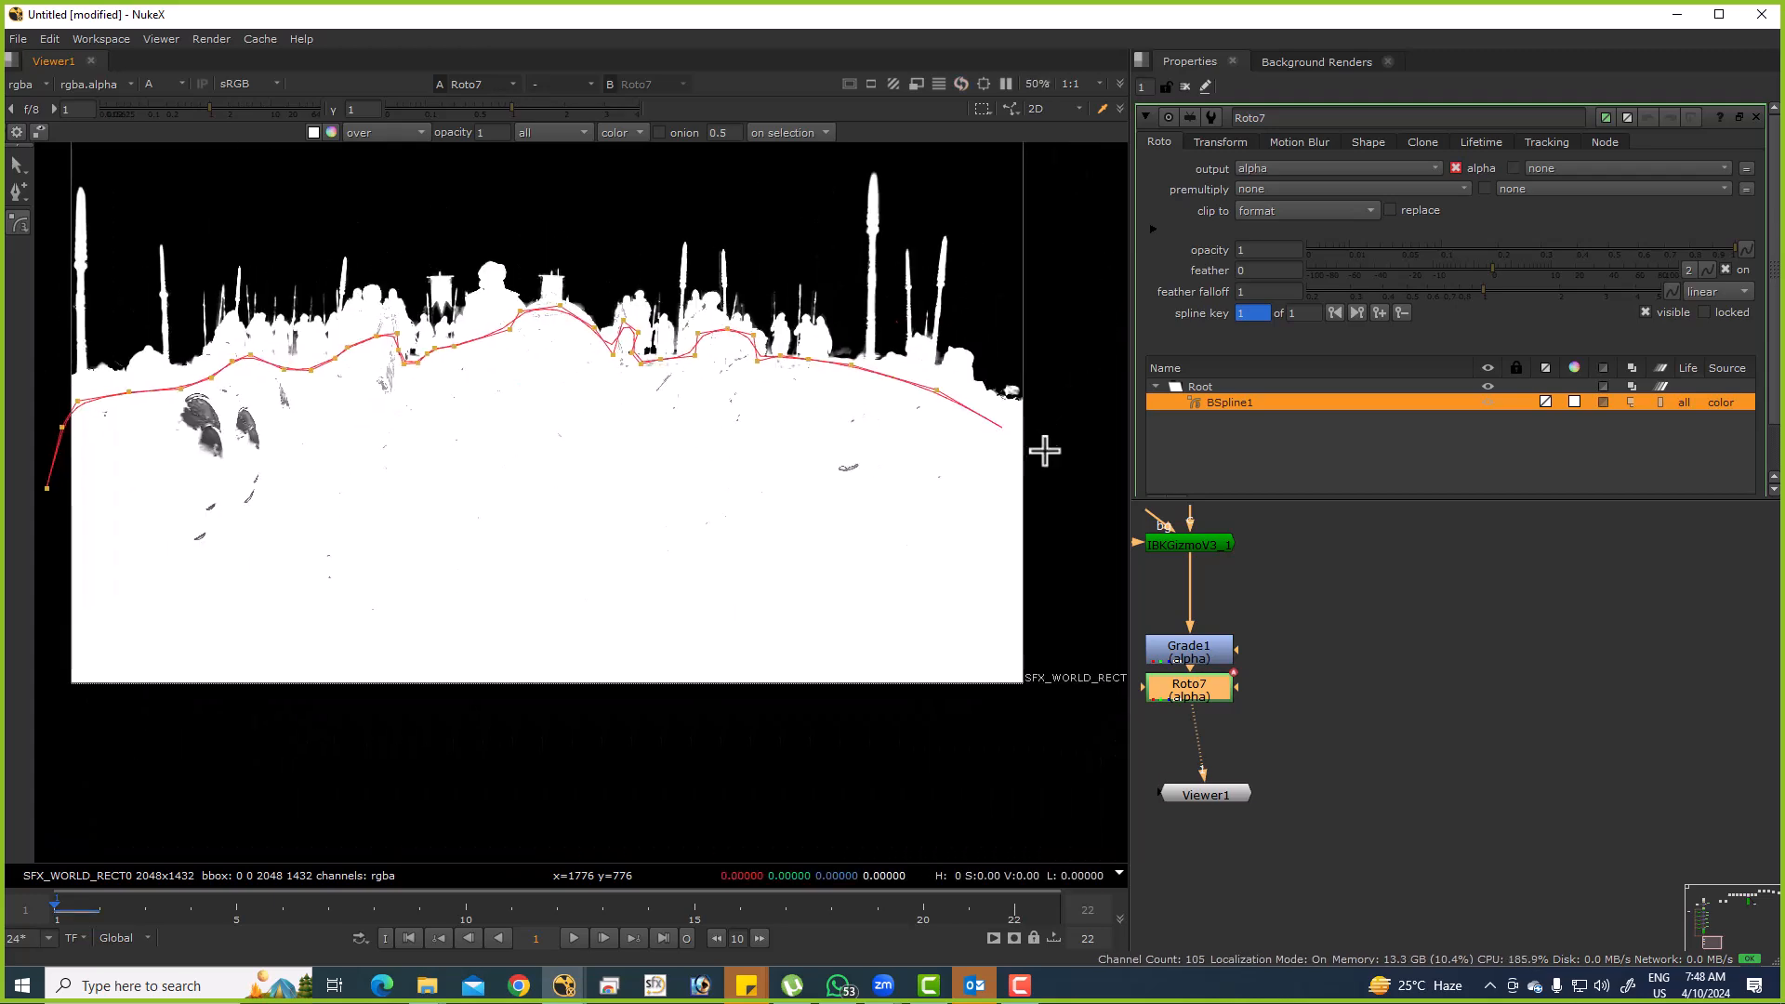
Carry the B-Spline around outside the frame's lower edge, close the shape, and hide the overlay to see the filled matte.
click(1042, 449)
scroll(1041, 449, down, 4)
click(1004, 451)
click(986, 527)
click(955, 598)
click(857, 625)
click(759, 623)
click(656, 617)
click(547, 615)
click(466, 594)
click(424, 519)
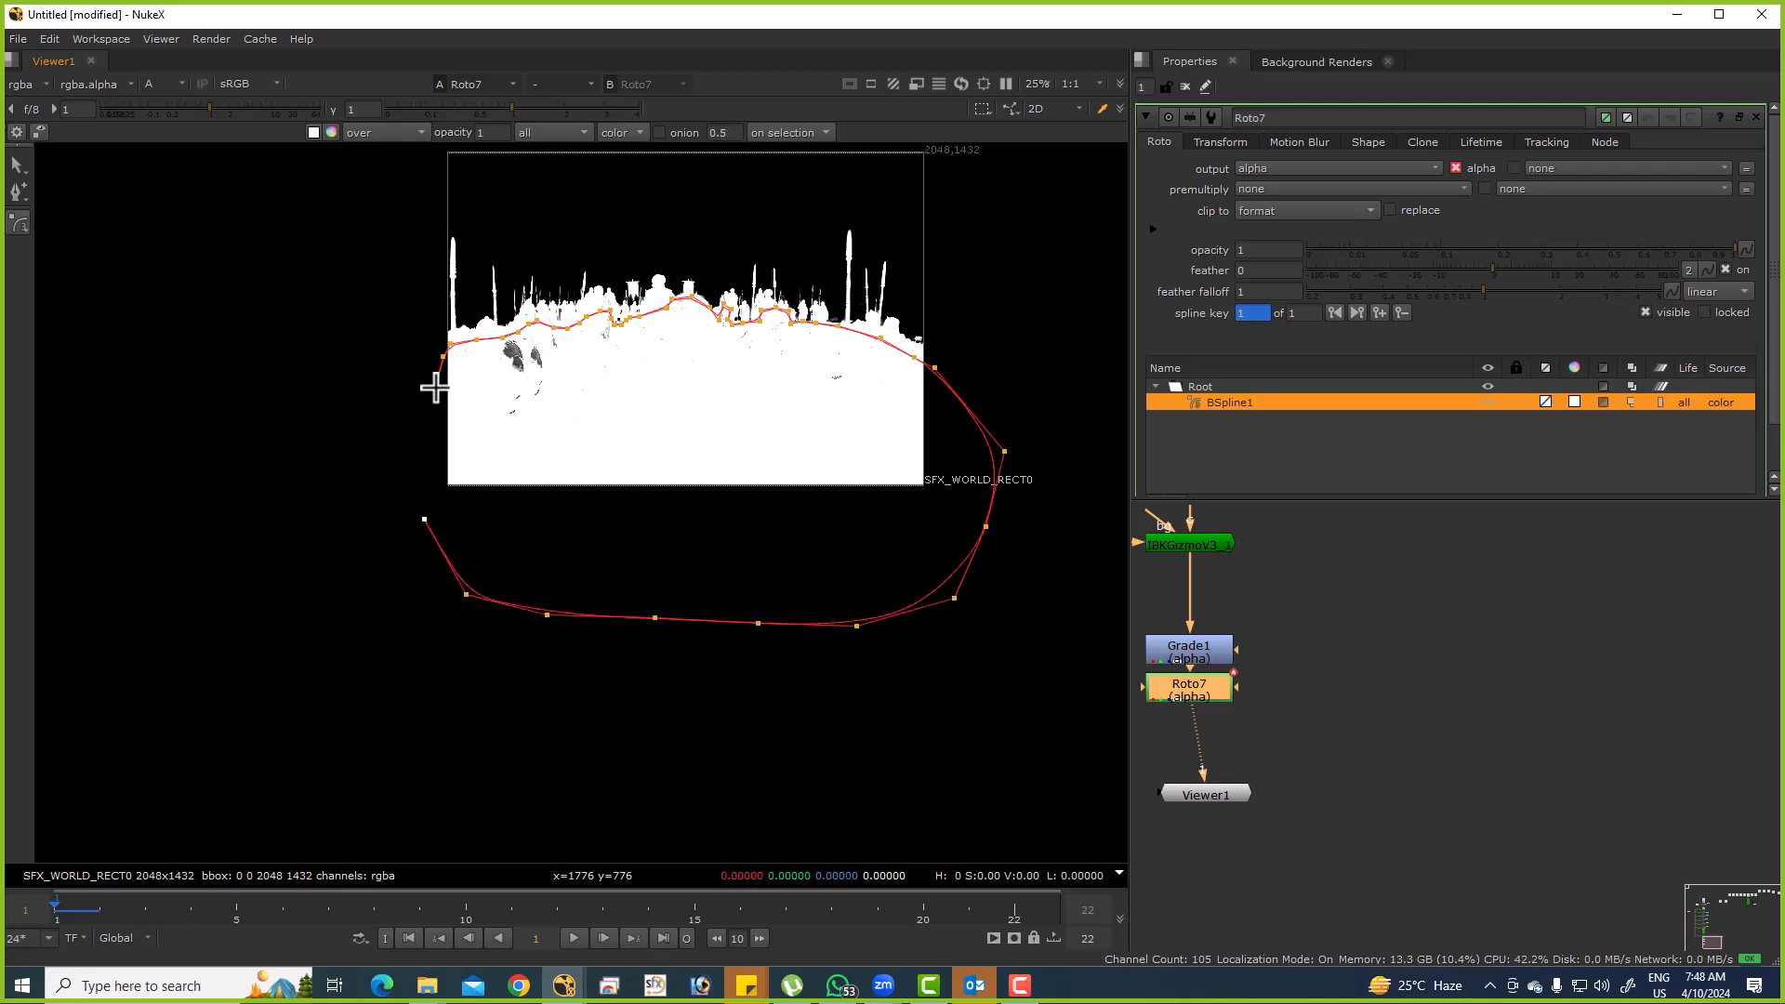
key(Return)
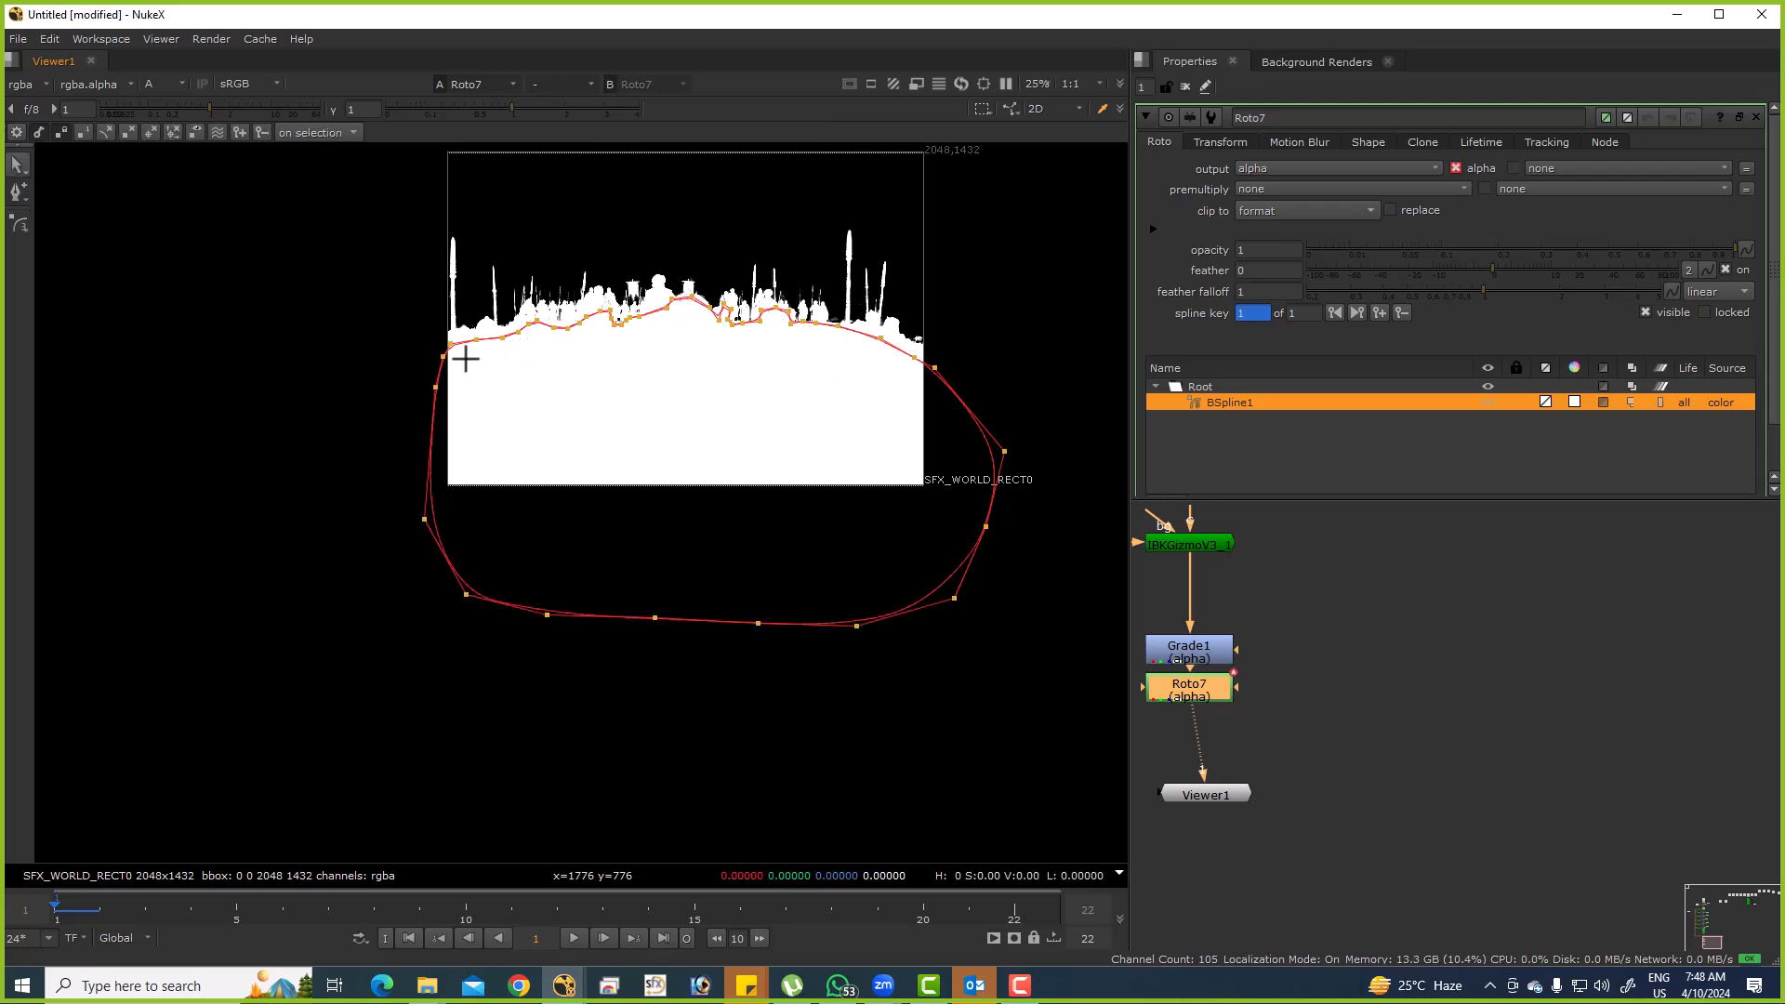
scroll(841, 356, up, 3)
key(o)
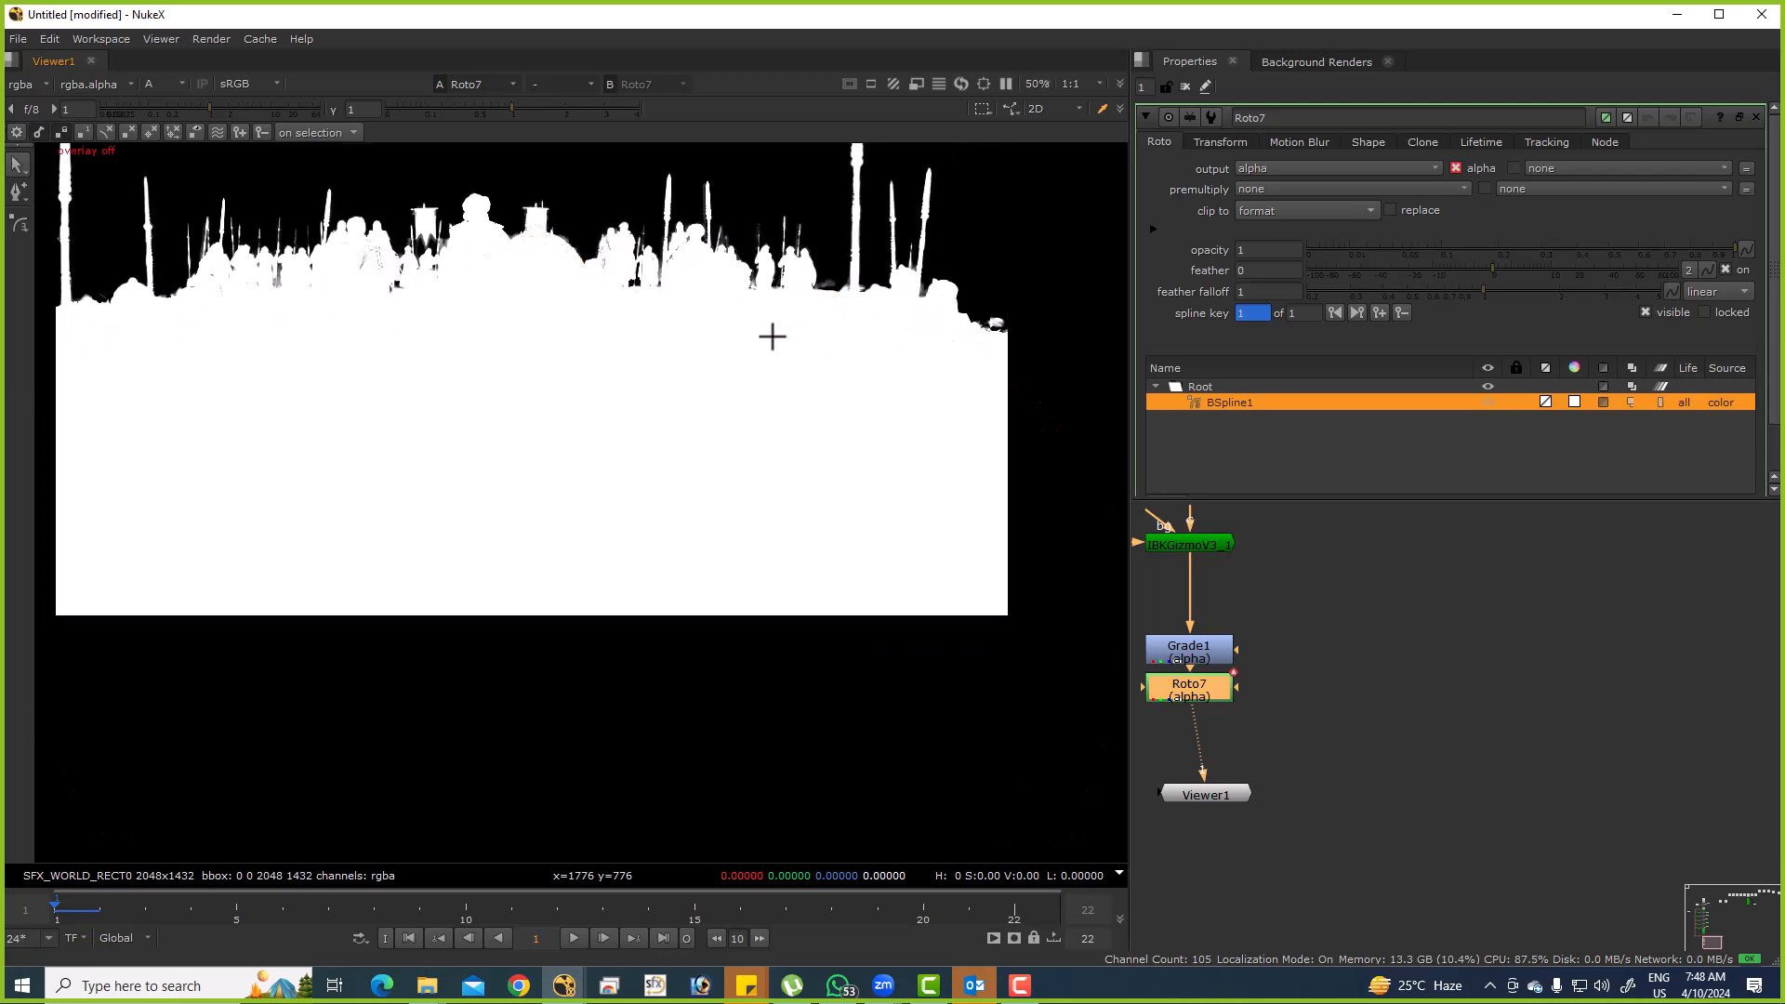
Add a Primatte node fed by the source plate's dot, view it, and sample the blue screen.
drag(1121, 613, 1460, 616)
click(1346, 678)
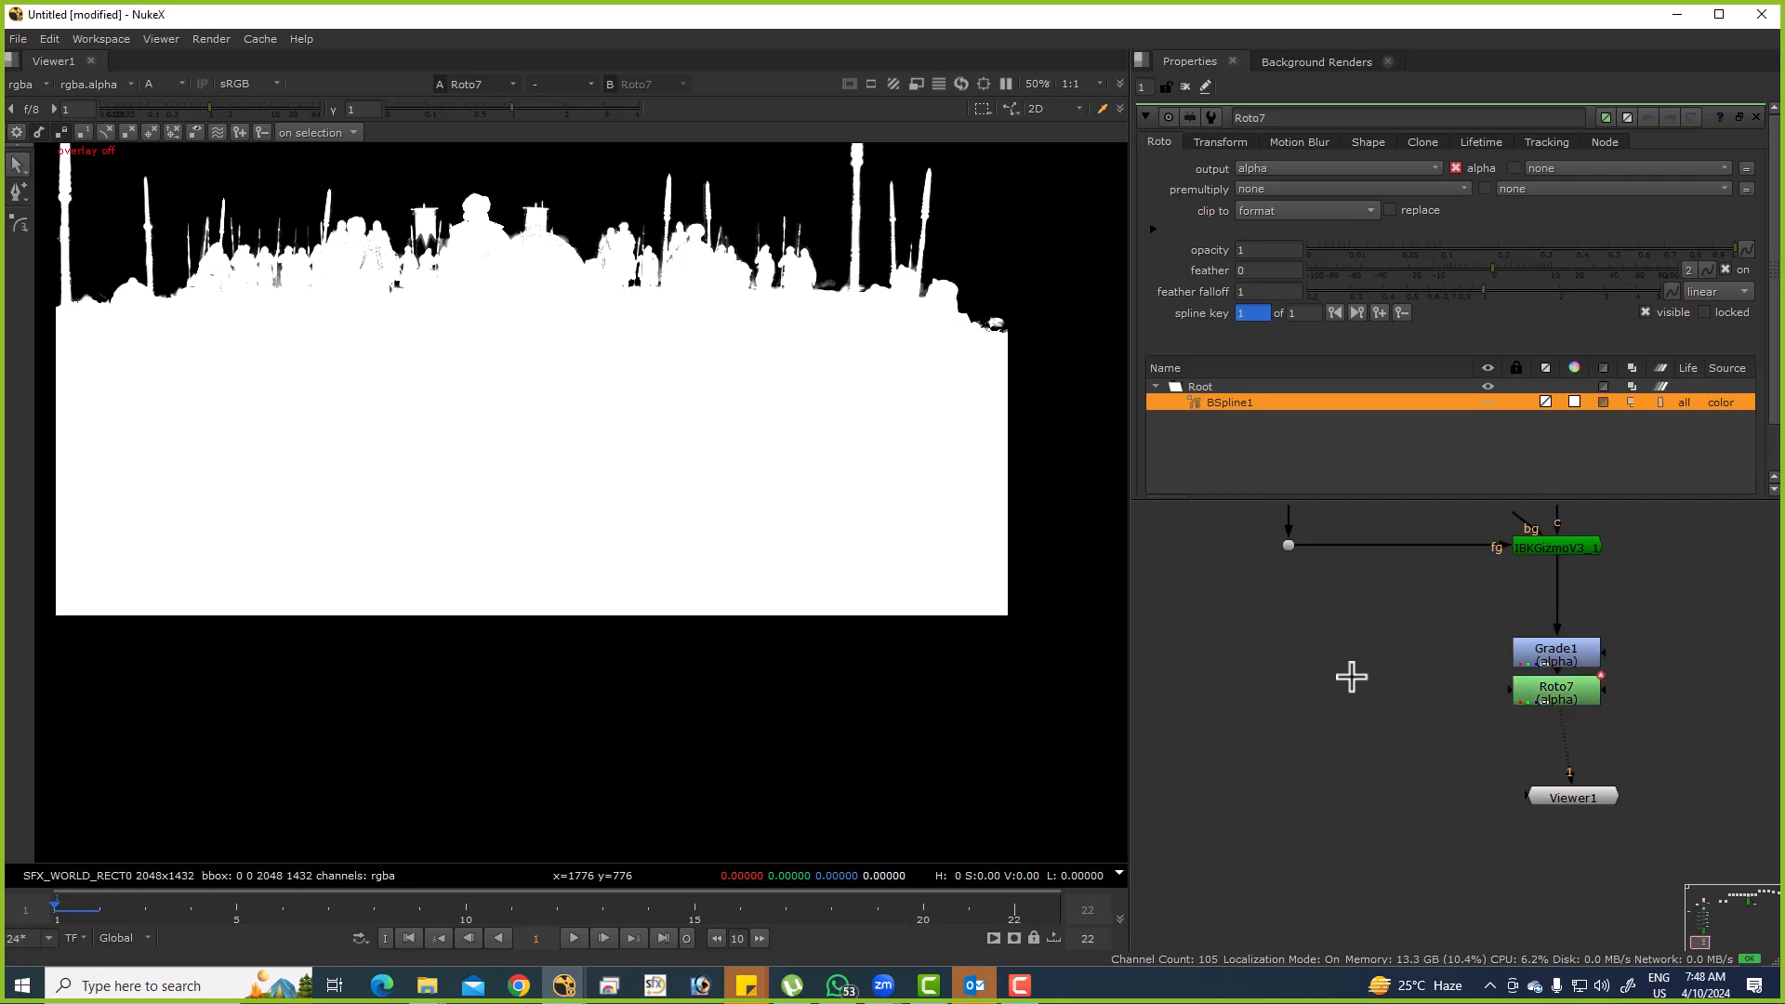
key(Tab)
text(prima)
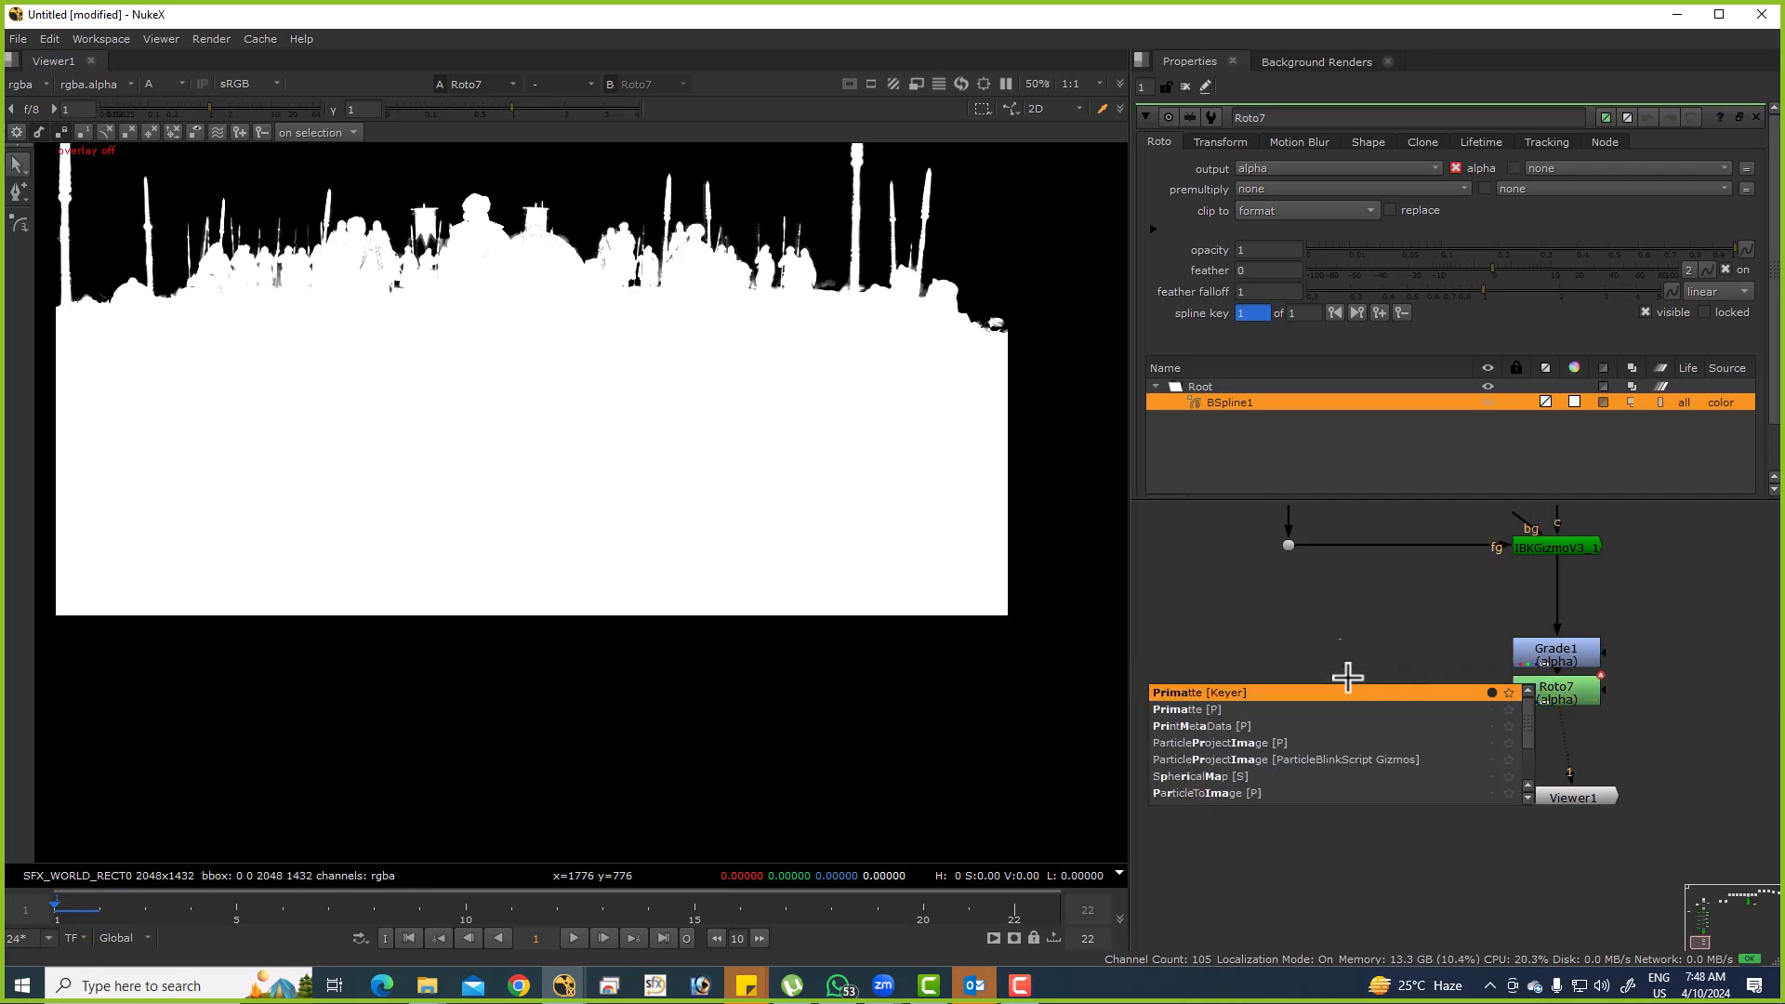
key(Return)
drag(1346, 682, 1290, 551)
key(1)
scroll(784, 387, down, 3)
ctrl+shift+click(709, 219)
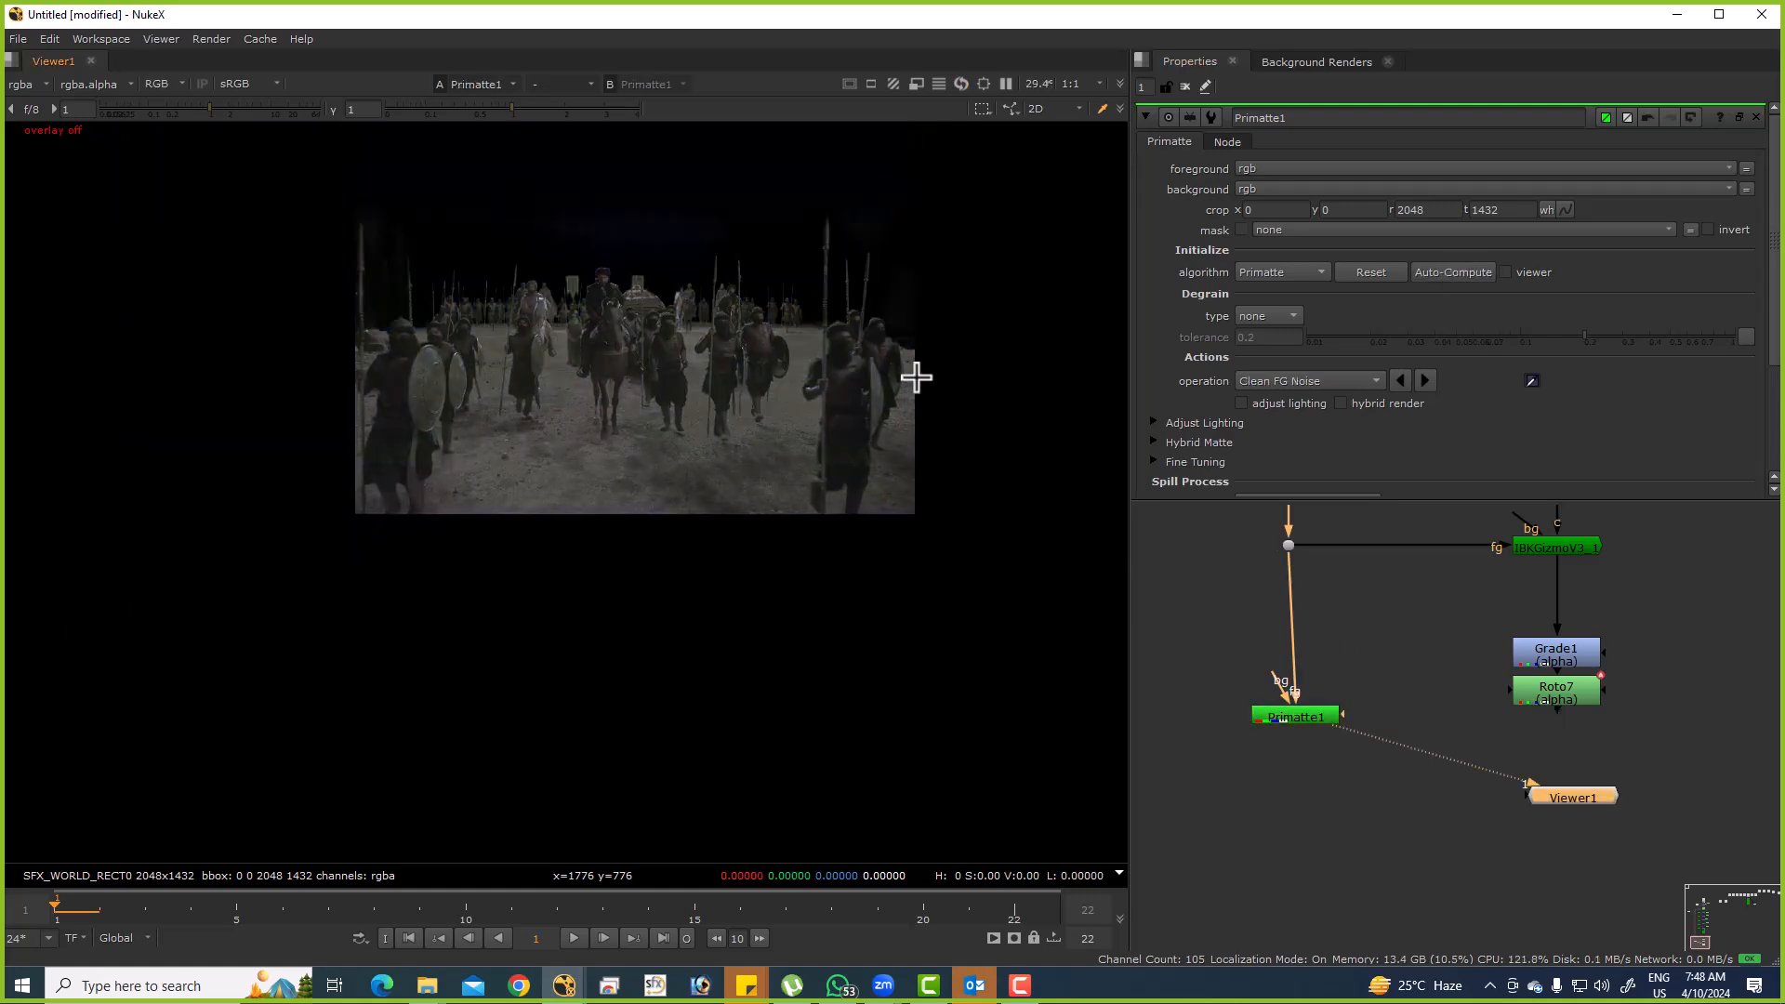
View Primatte's alpha, set the operation to Clean BG Noise, and sample the grey patches across the backdrop and around the spears.
key(a)
scroll(558, 270, up, 4)
scroll(452, 336, down, 1)
click(1309, 380)
click(1282, 356)
scroll(735, 409, down, 2)
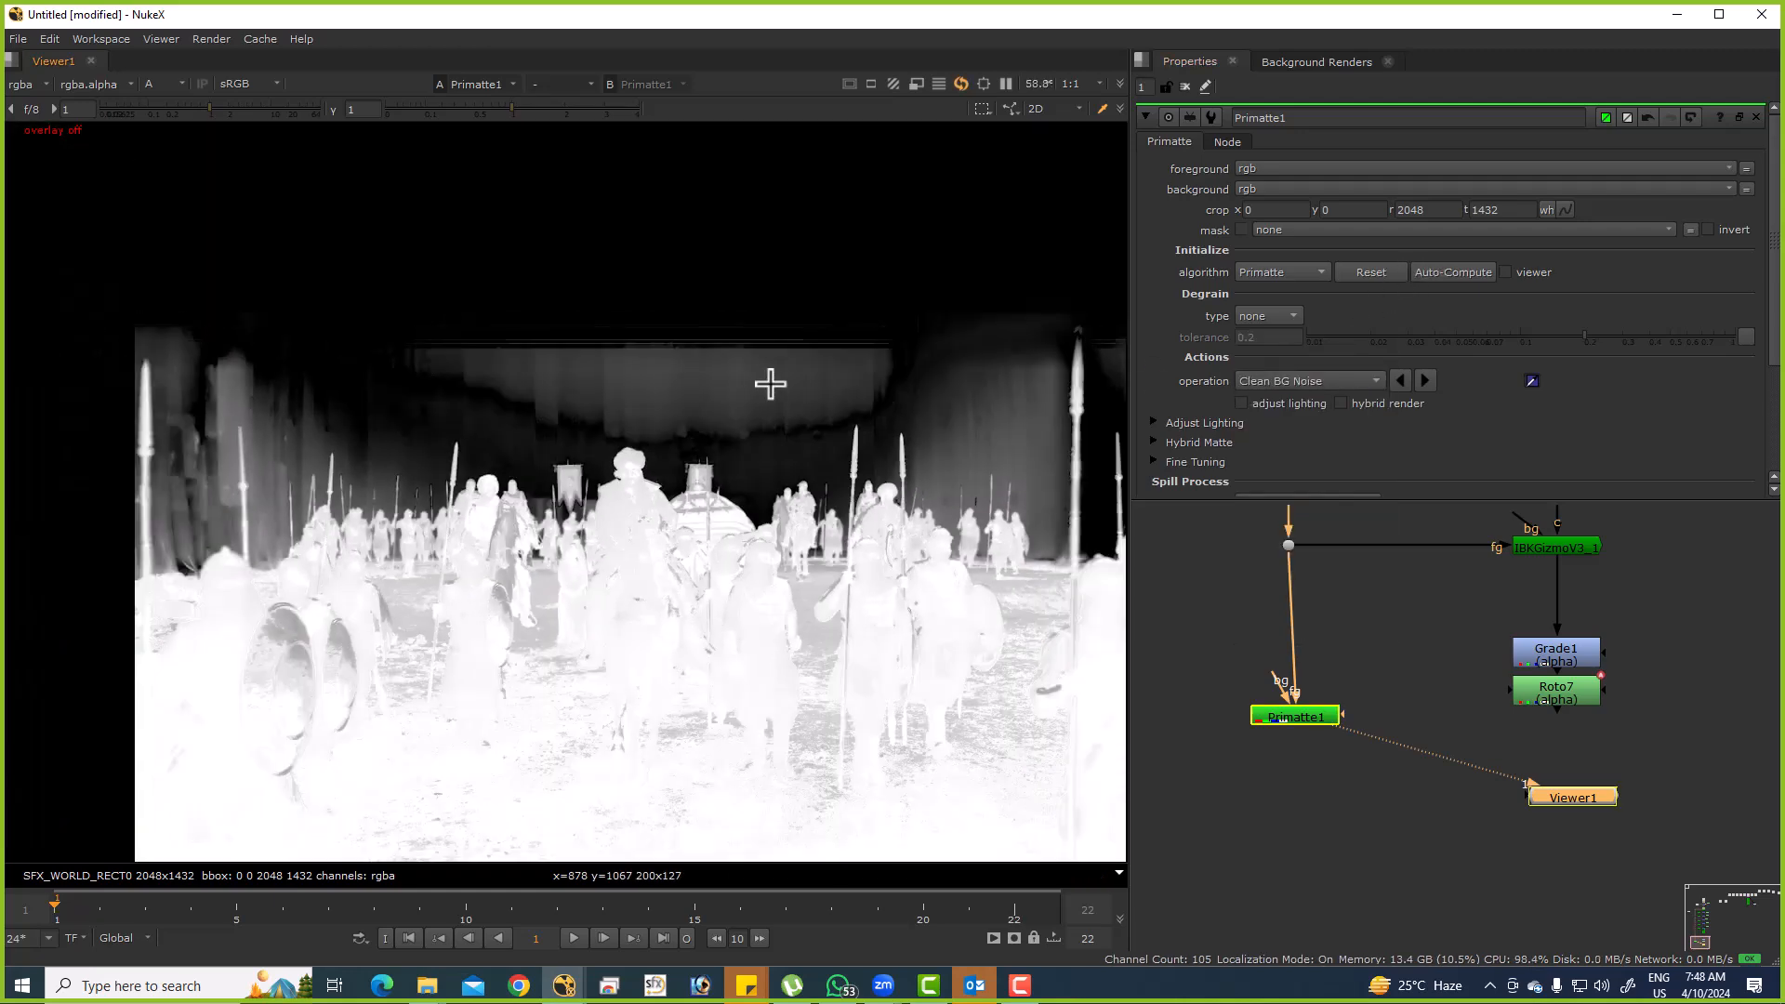
scroll(550, 275, up, 1)
drag(745, 232, 844, 291)
drag(1025, 334, 1083, 453)
drag(370, 316, 700, 303)
drag(317, 263, 352, 340)
scroll(359, 430, up, 3)
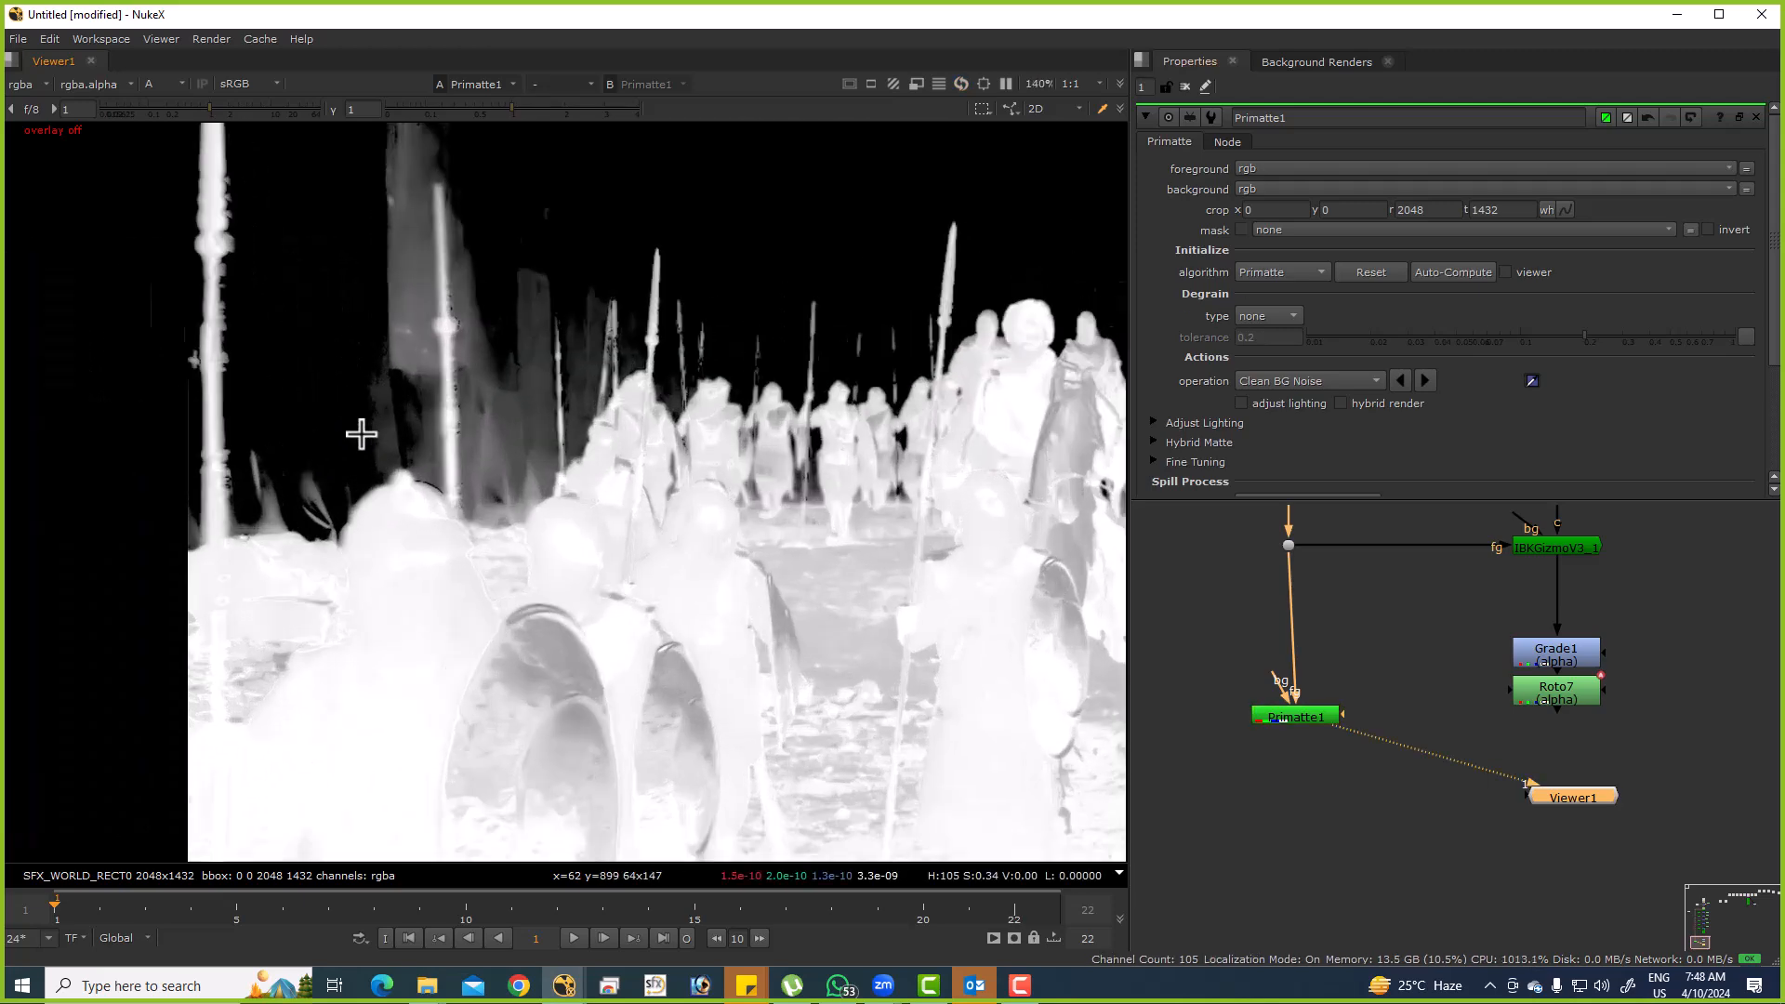
drag(298, 466, 266, 547)
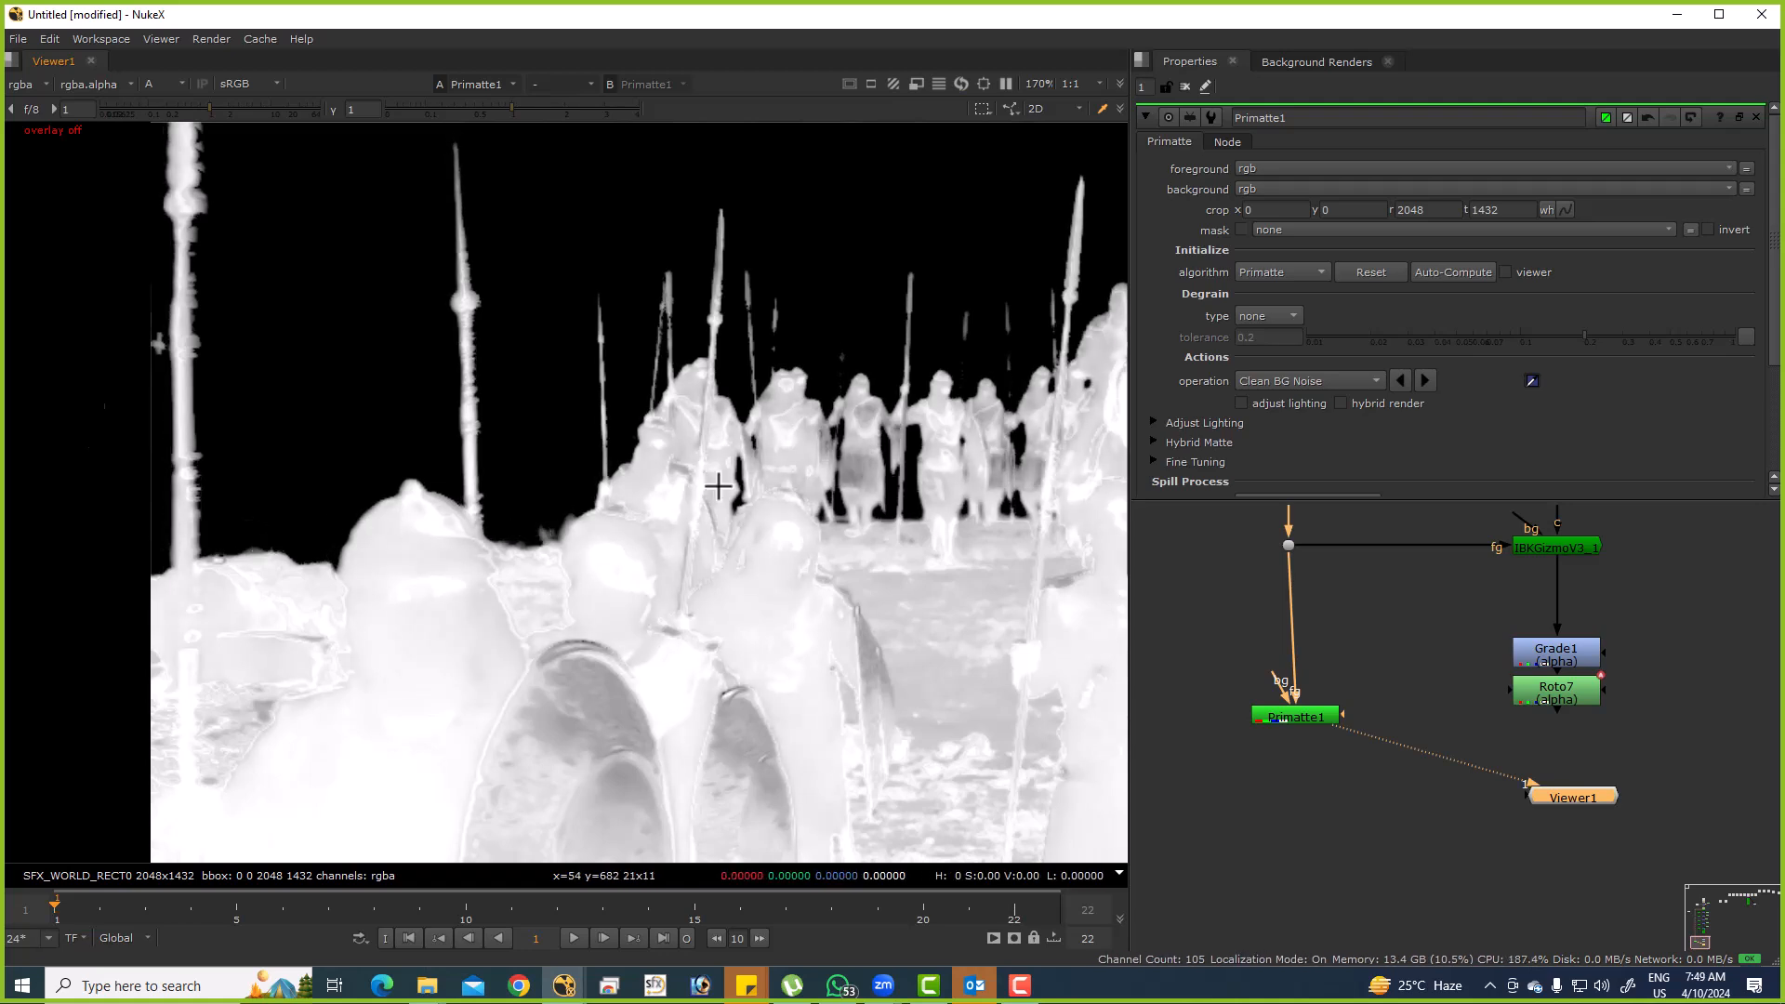
Set Primatte's operation to Clean FG Noise and sample the ground and soldiers to make the foreground solid.
key(f)
click(1364, 372)
click(1356, 399)
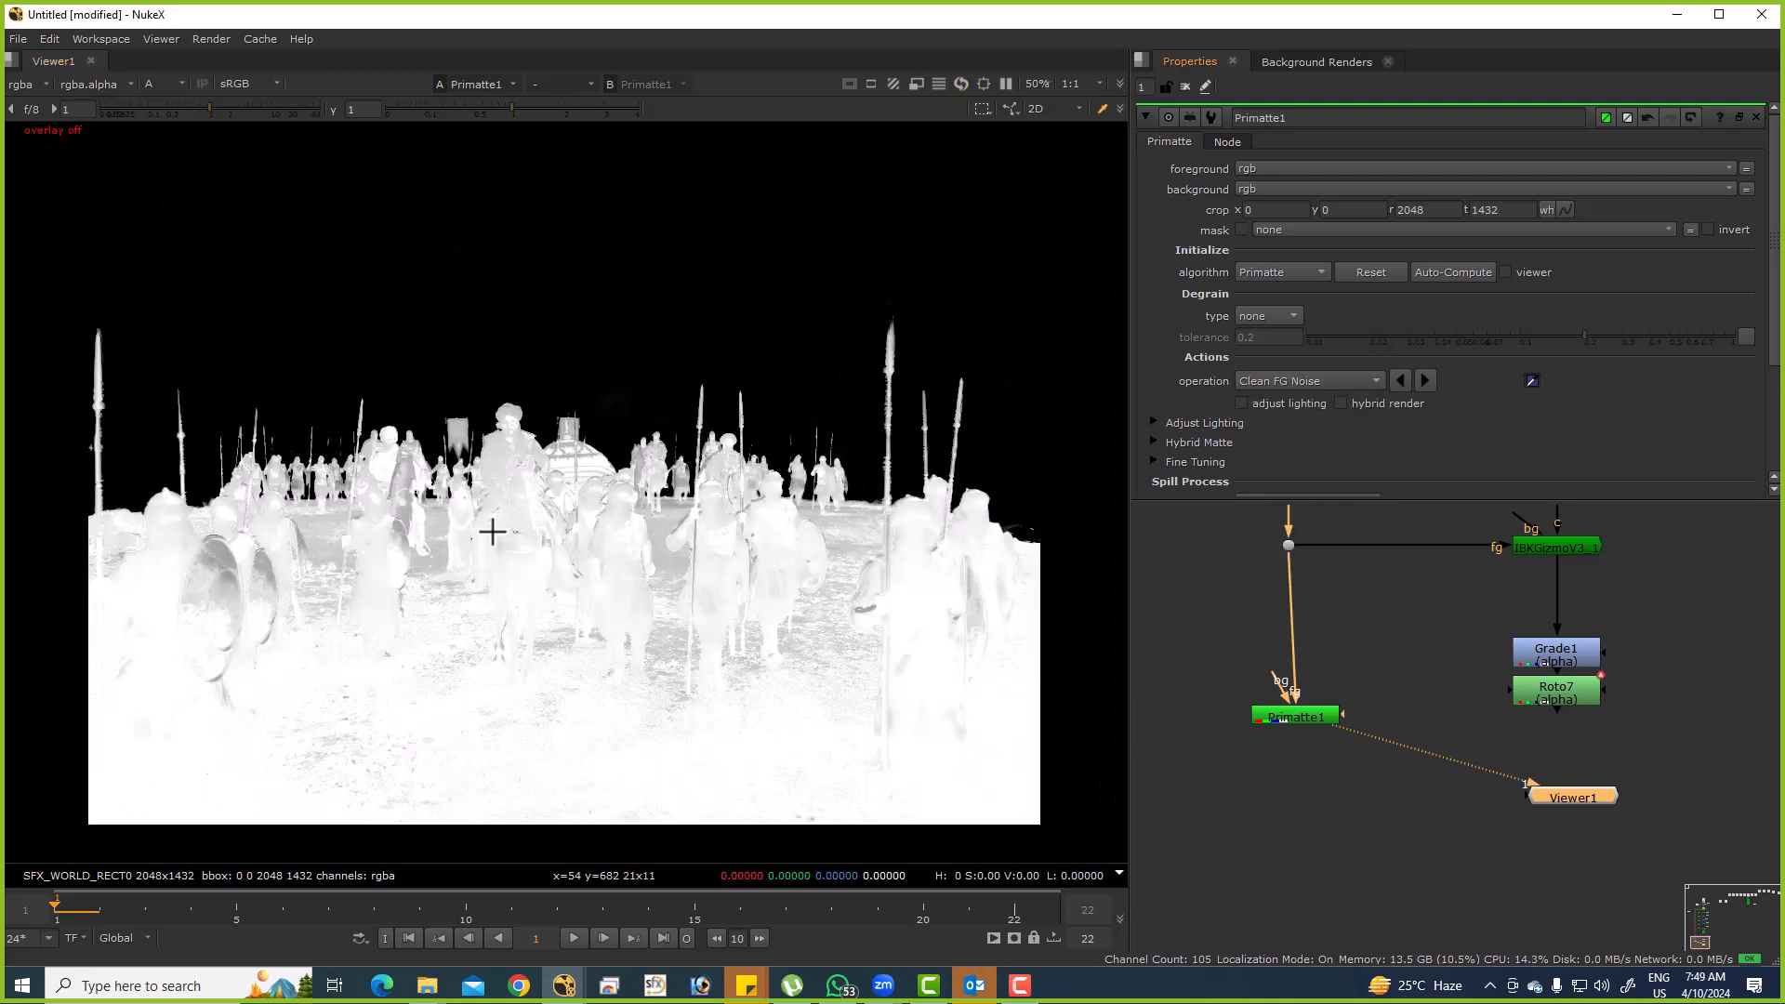
drag(432, 551, 709, 661)
scroll(554, 611, up, 5)
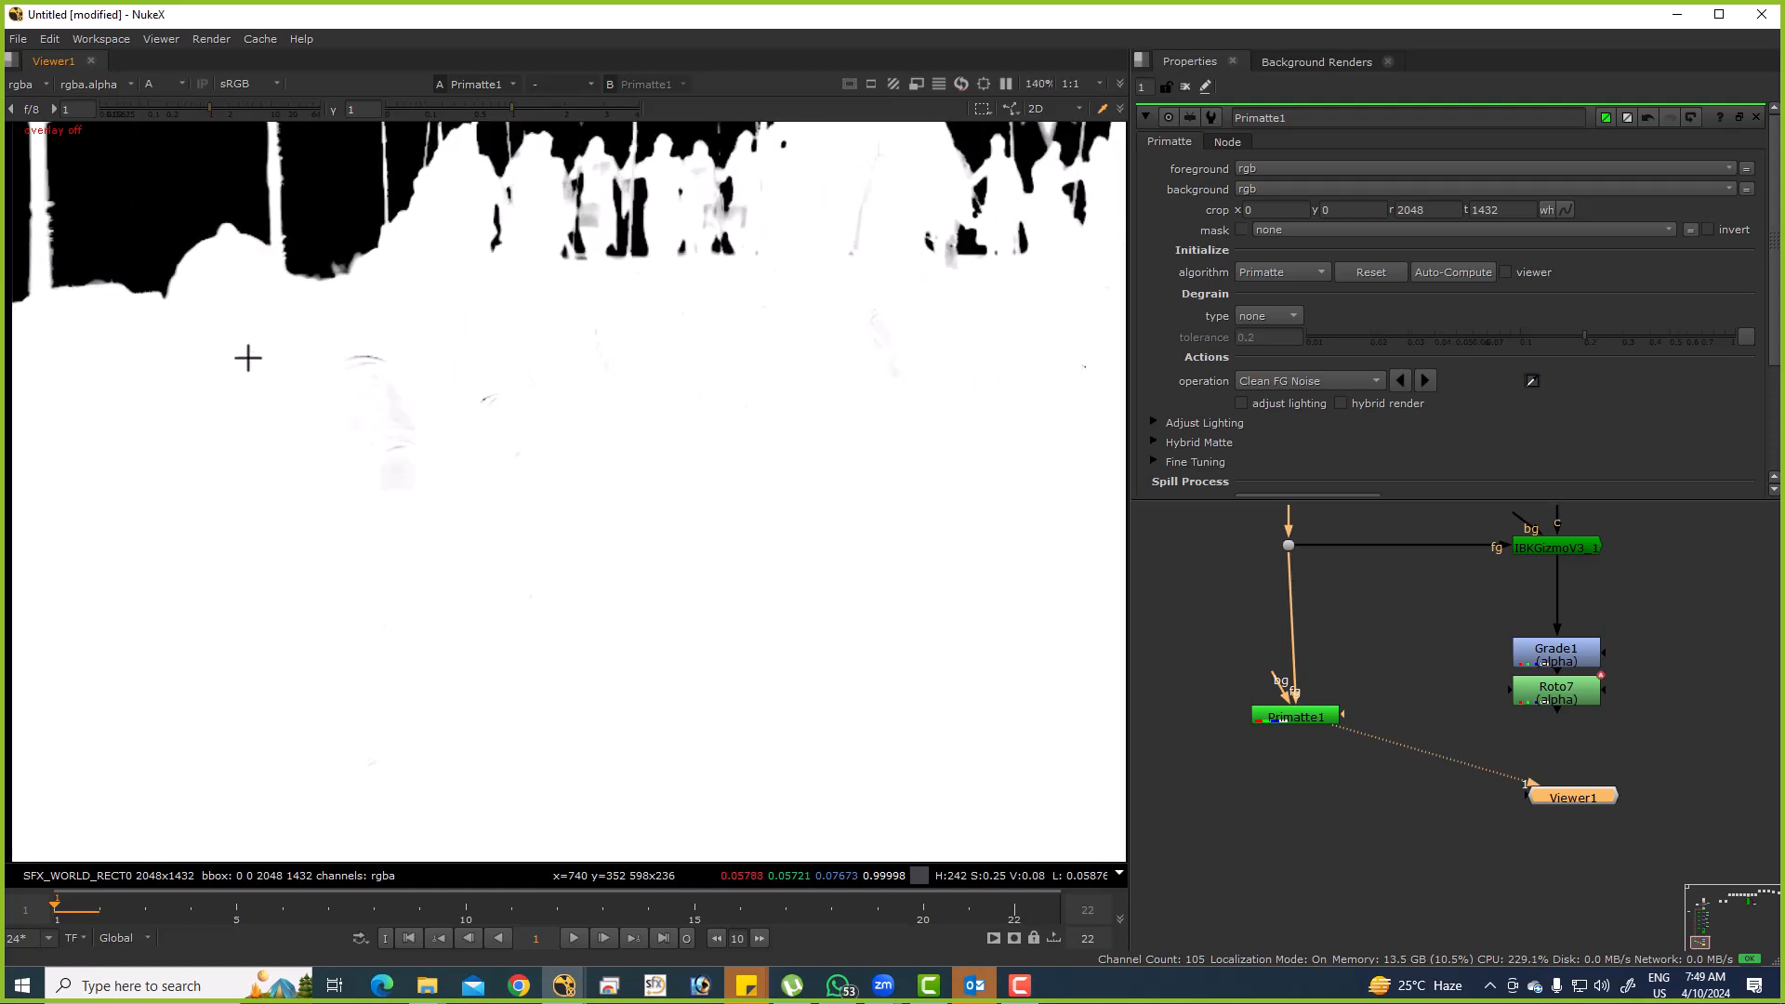
scroll(837, 456, down, 6)
scroll(824, 418, up, 7)
drag(301, 446, 753, 471)
drag(96, 362, 741, 367)
View Roto7's output and extract the Roto7 node from the keying tree.
click(1556, 691)
key(1)
scroll(622, 415, down, 3)
drag(1581, 728, 1194, 593)
click(1469, 601)
key(ctrl+shift+x)
Add a Merge node below Grade1, set to over, with Primatte1 connected to its A input.
click(1430, 630)
key(m)
drag(1455, 615, 1232, 574)
click(1261, 593)
Toggle the Merge node off and on and compare the matte edges on the spear with and without Primatte.
key(d)
key(d)
key(d)
key(d)
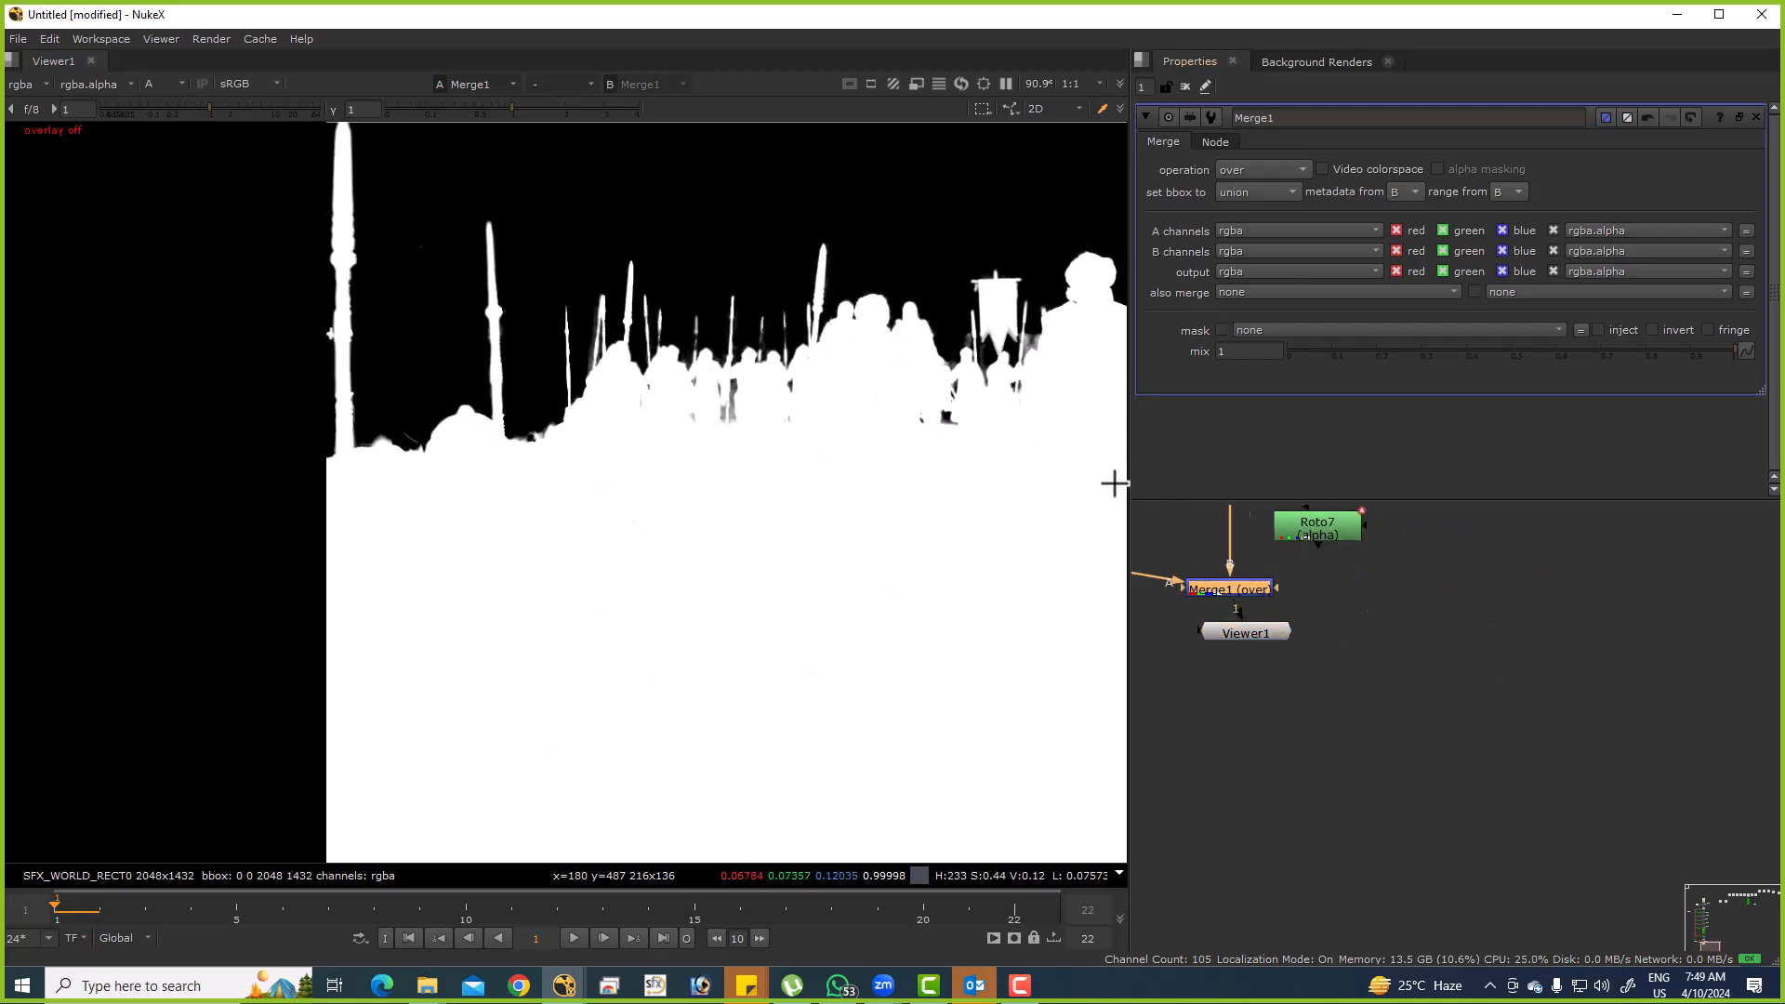
scroll(335, 343, up, 5)
Extract the Primatte and Merge nodes from the keying tree and set them aside.
drag(1272, 604, 1447, 654)
scroll(1448, 654, down, 3)
drag(1305, 628, 1293, 642)
drag(1433, 667, 1405, 684)
drag(1238, 636, 1626, 685)
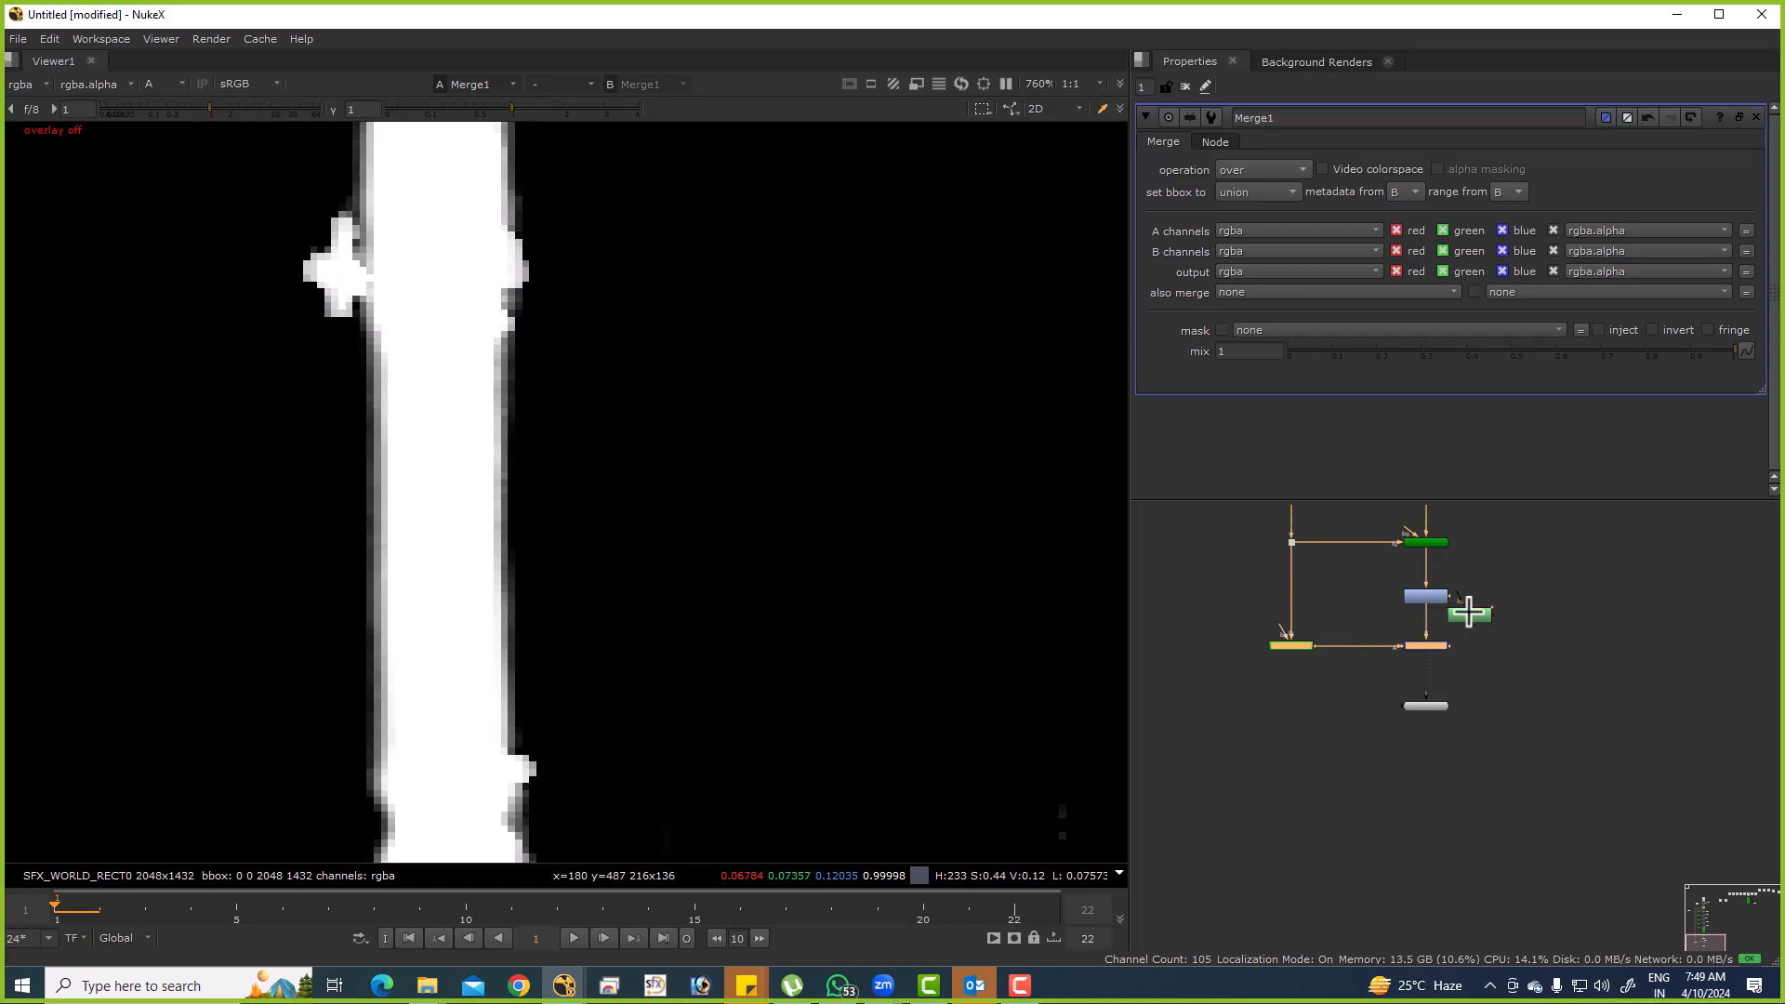
key(ctrl+shift+x)
click(1466, 561)
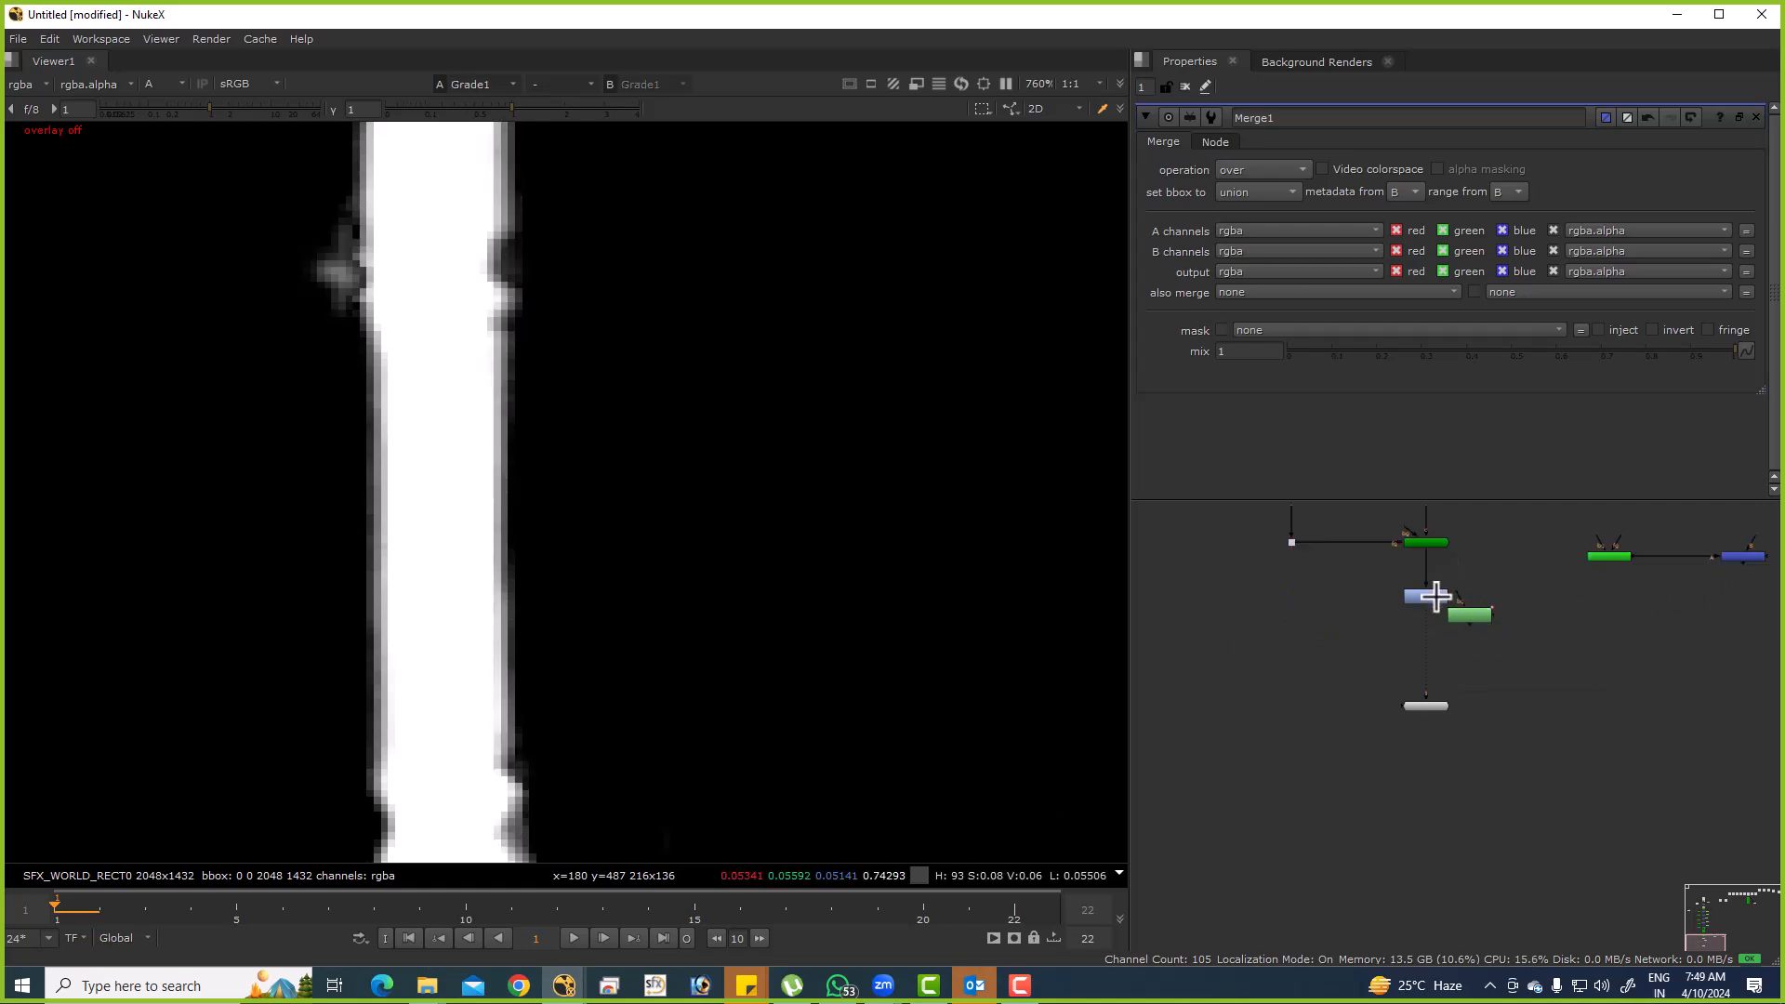
Reinsert the Roto7 node between Grade1 and the Viewer and open its properties.
key(a)
key(f)
key(a)
scroll(561, 471, up, 3)
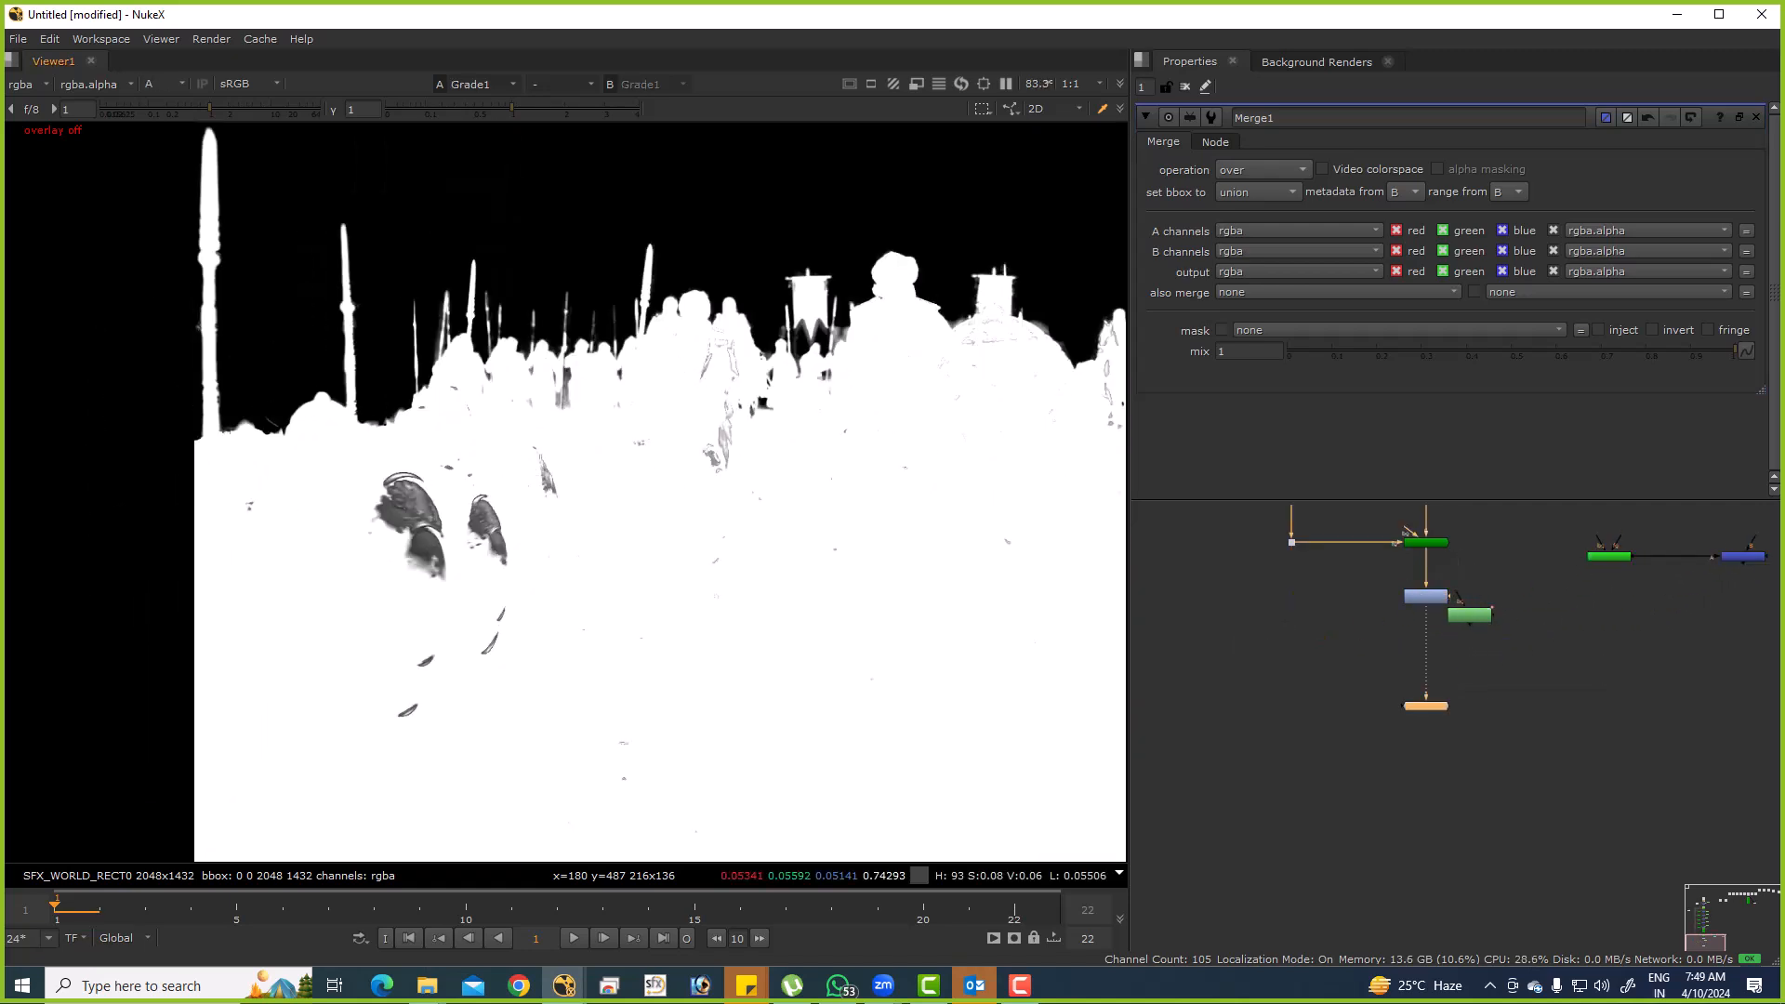
drag(1468, 613, 1425, 632)
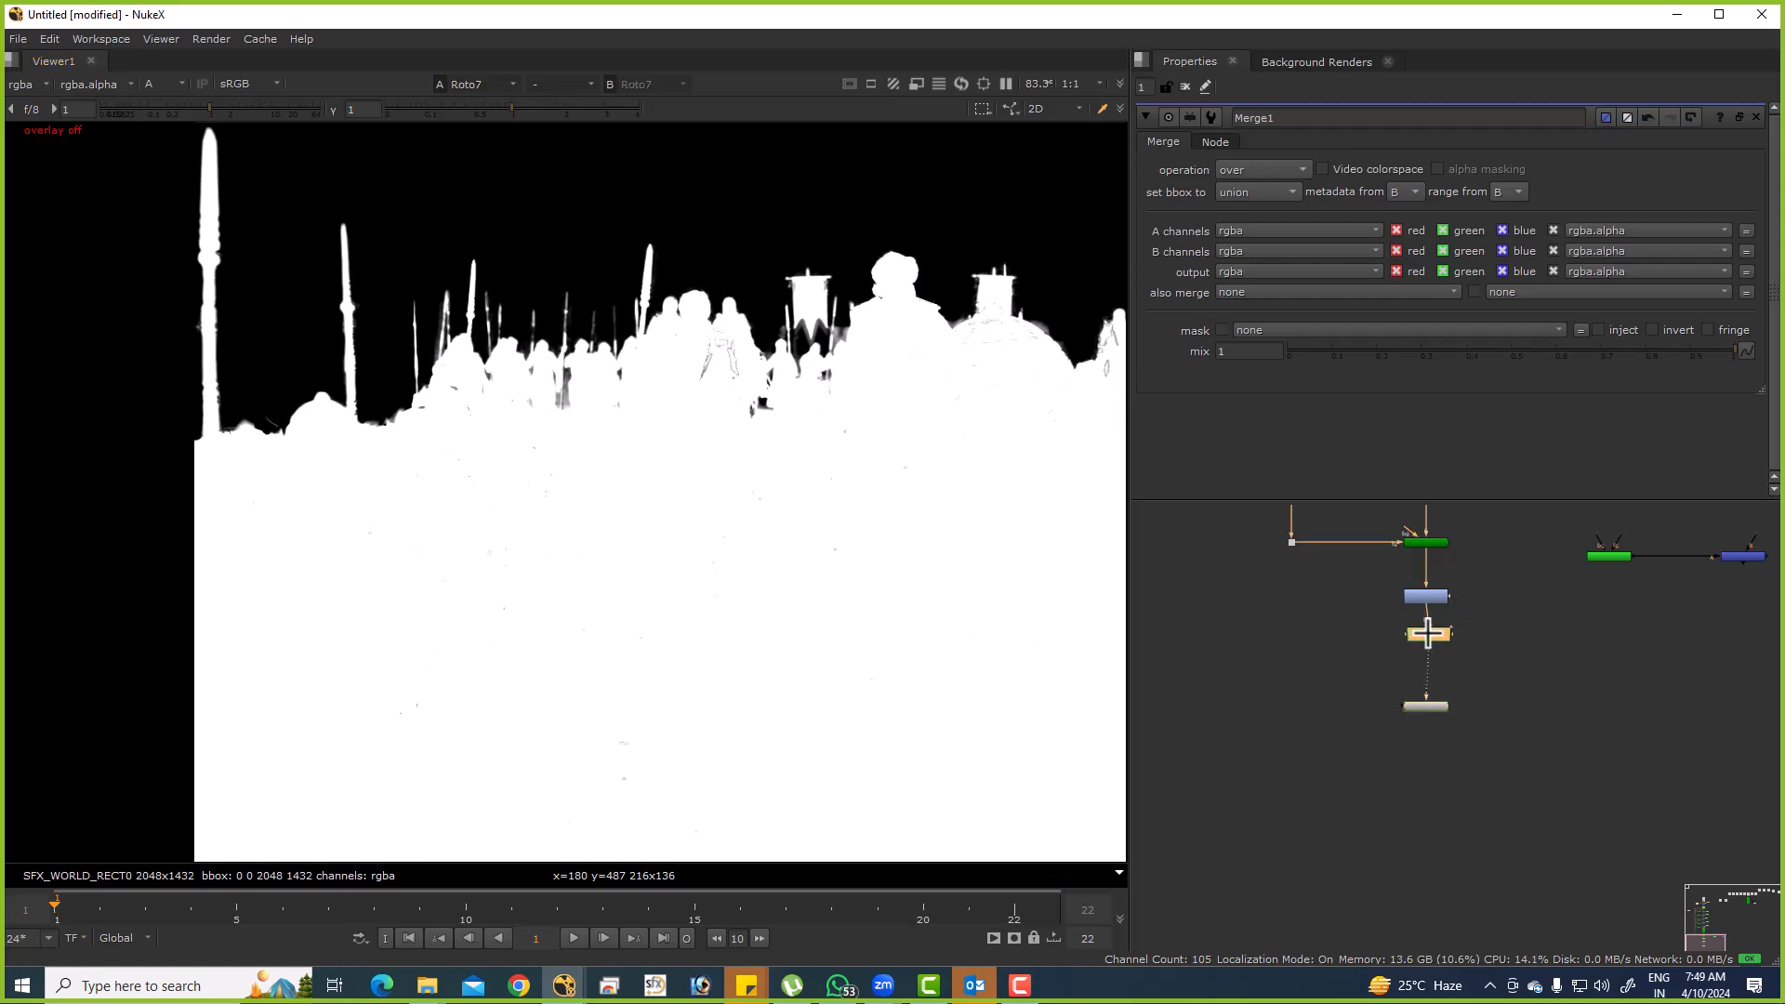
double_click(1425, 633)
key(f)
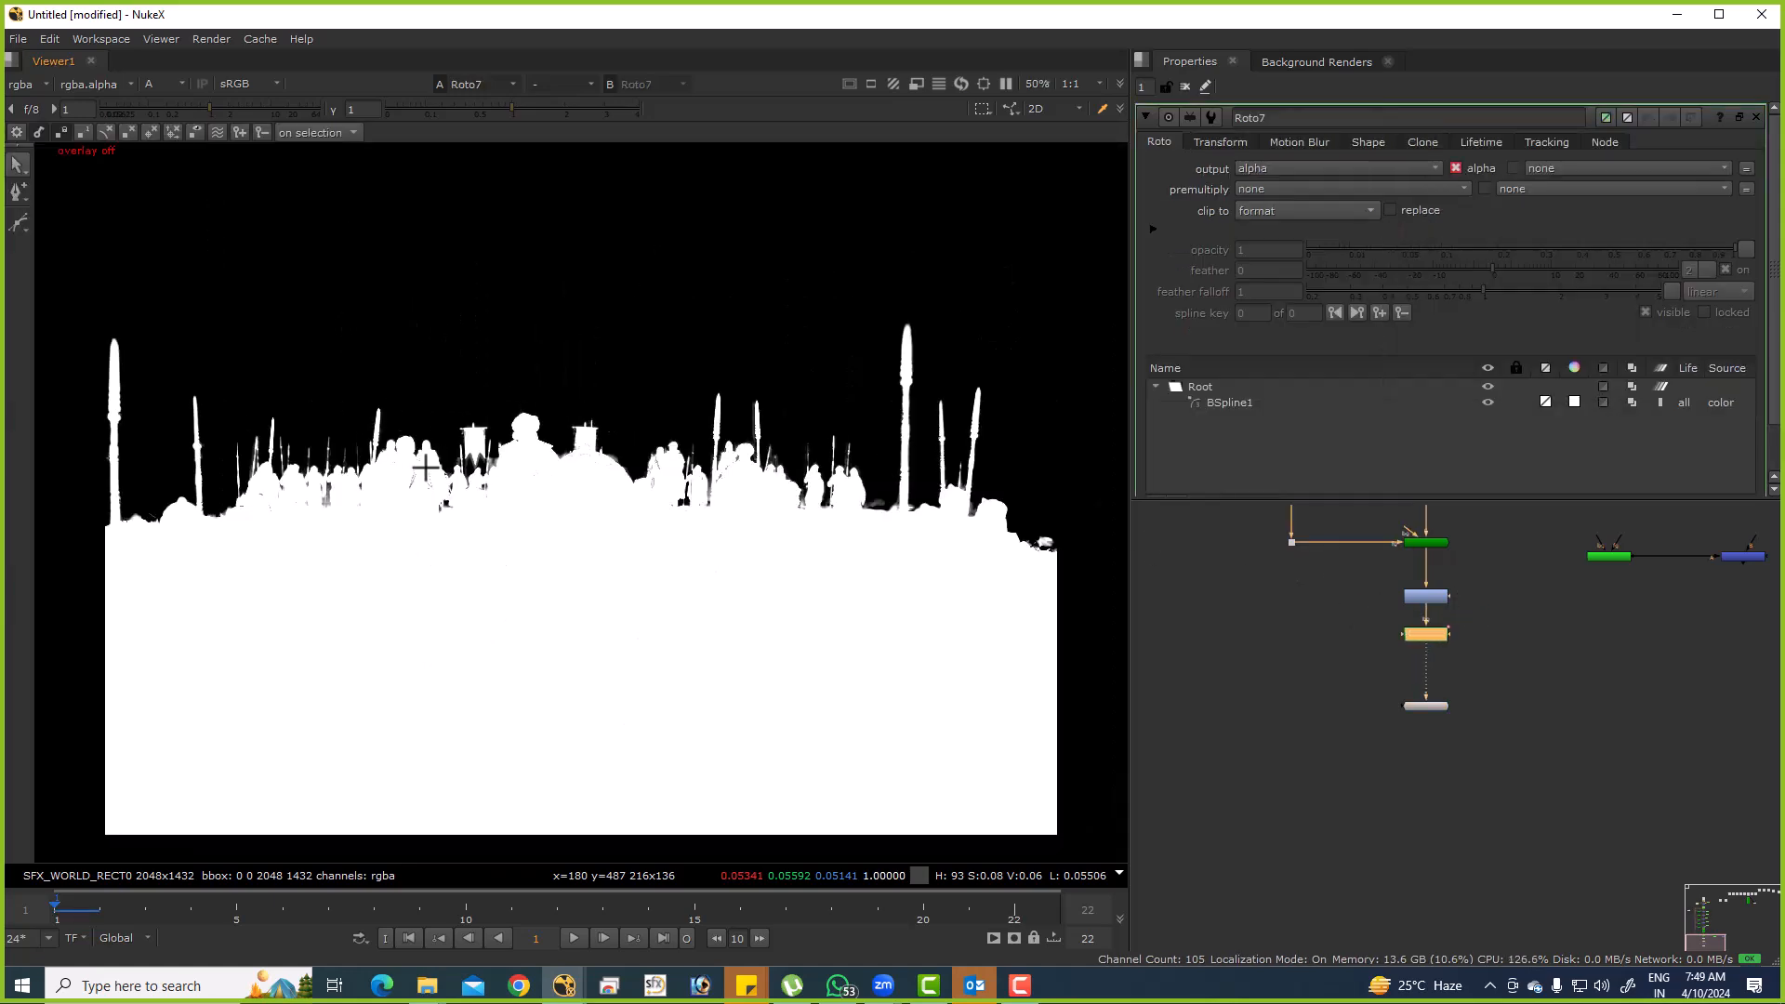
Examine the remaining holes in the mounted rider behind the front row, comparing the alpha with the colour image.
scroll(437, 465, up, 10)
key(a)
key(a)
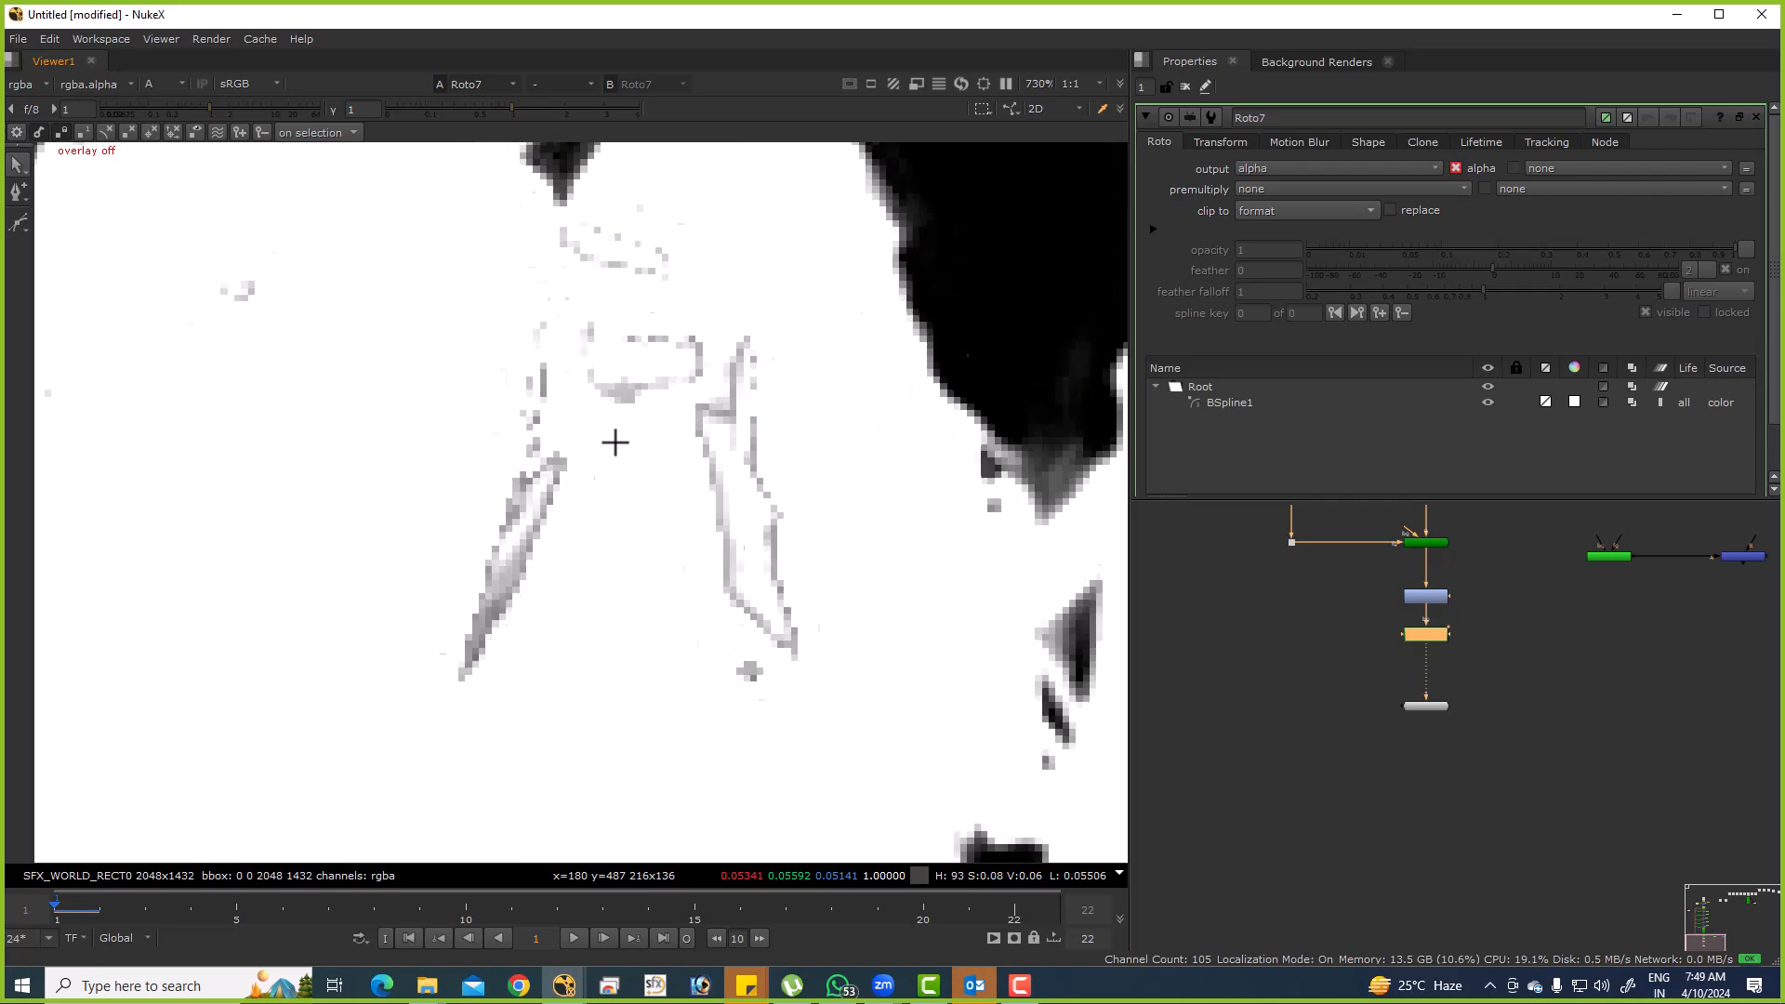
key(a)
key(f)
scroll(641, 456, up, 10)
key(a)
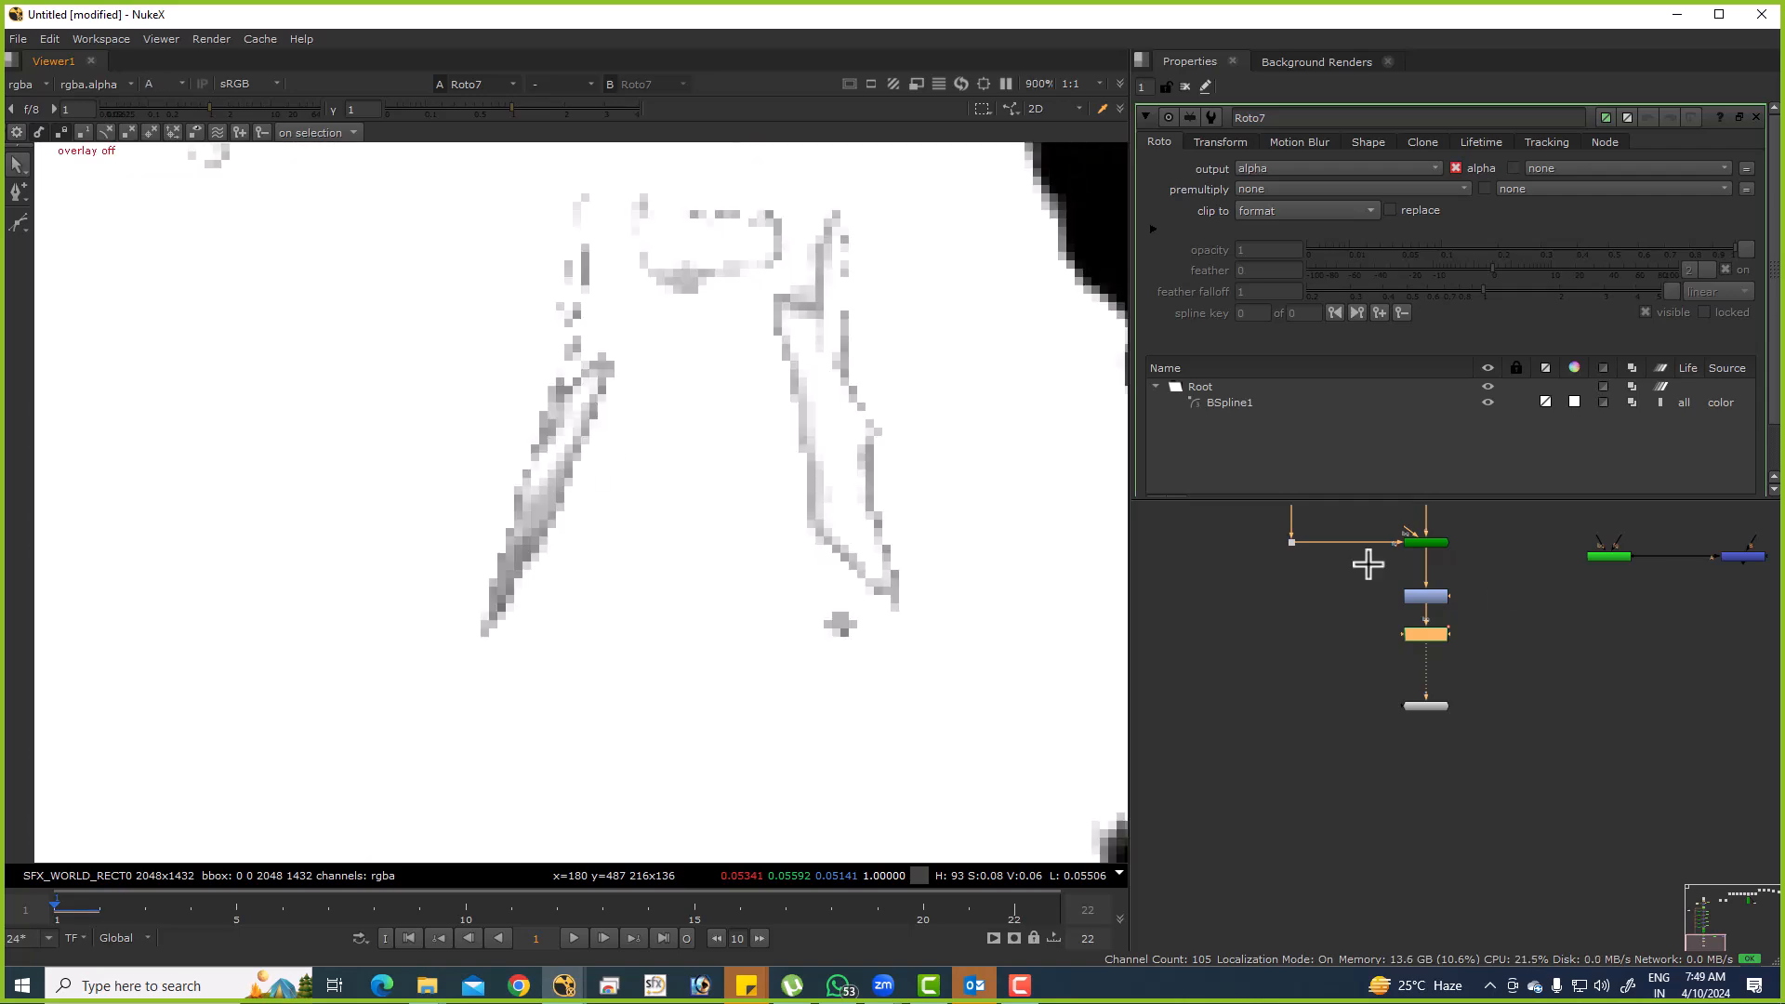
Draw a second closed B-Spline in Roto7 around the holes in the mounted rider's body, and hide the overlay.
double_click(1425, 633)
key(q)
key(Escape)
drag(81, 266, 87, 310)
key(q)
click(16, 220)
click(56, 258)
scroll(443, 323, down, 5)
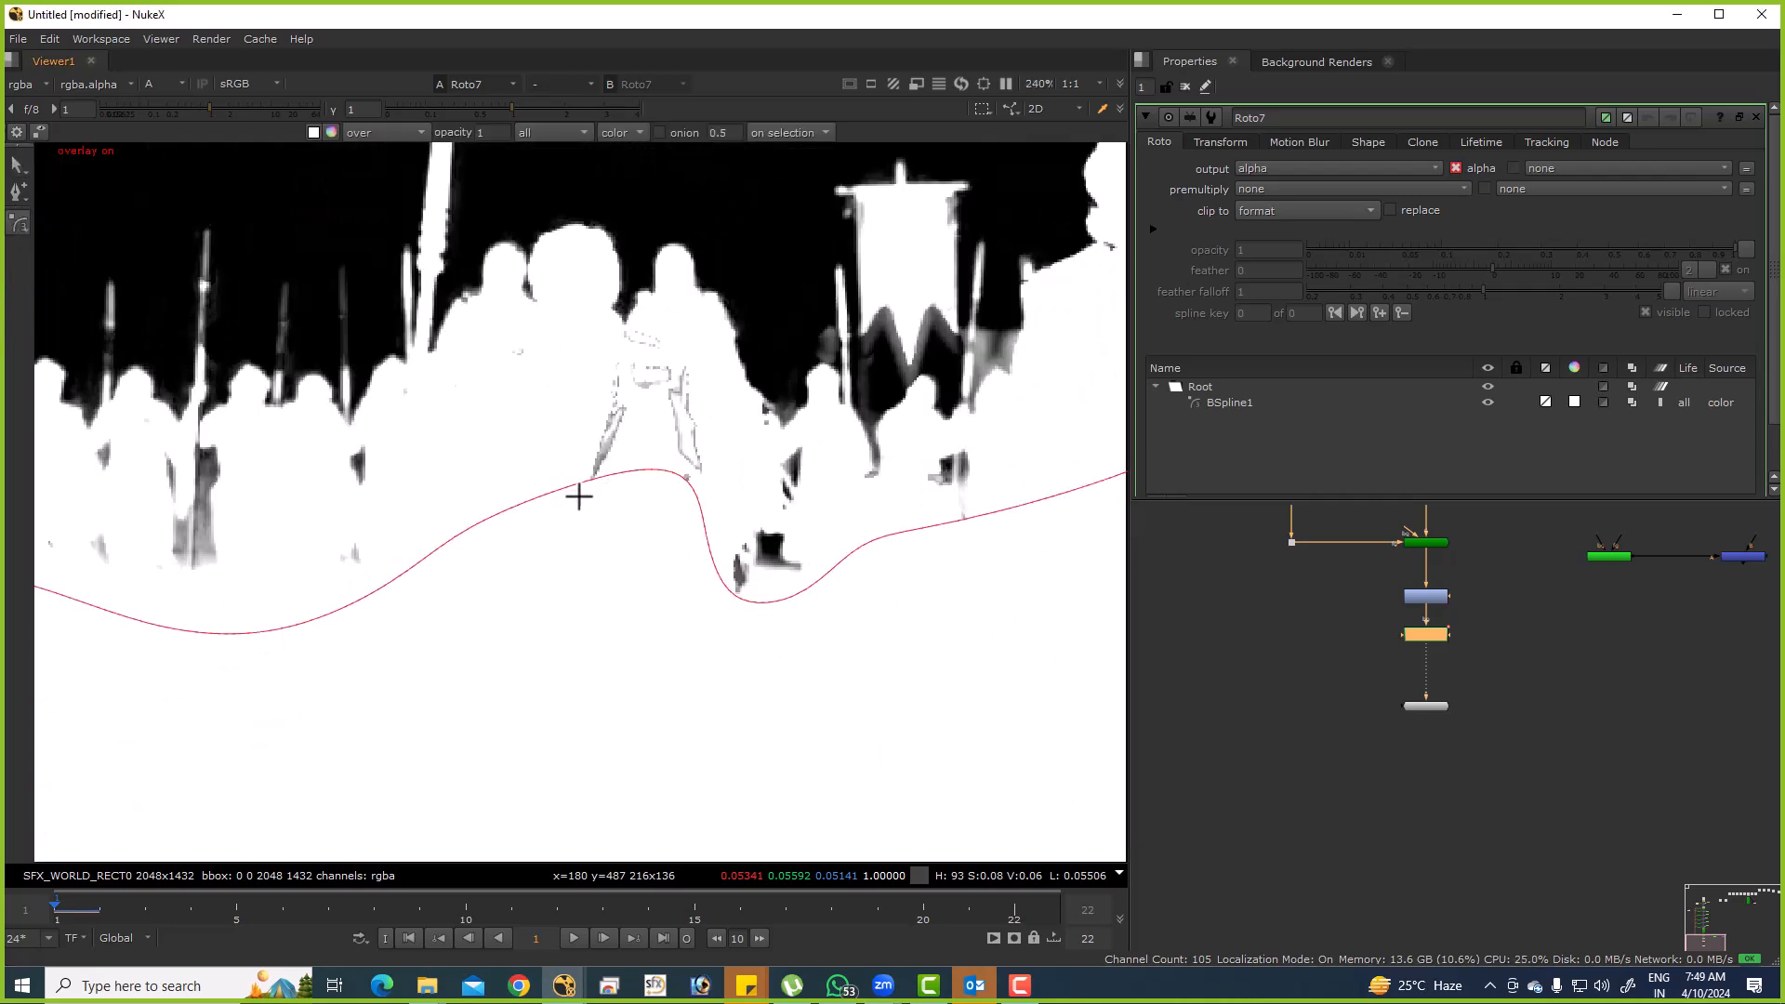
click(538, 425)
click(531, 432)
click(564, 354)
click(602, 328)
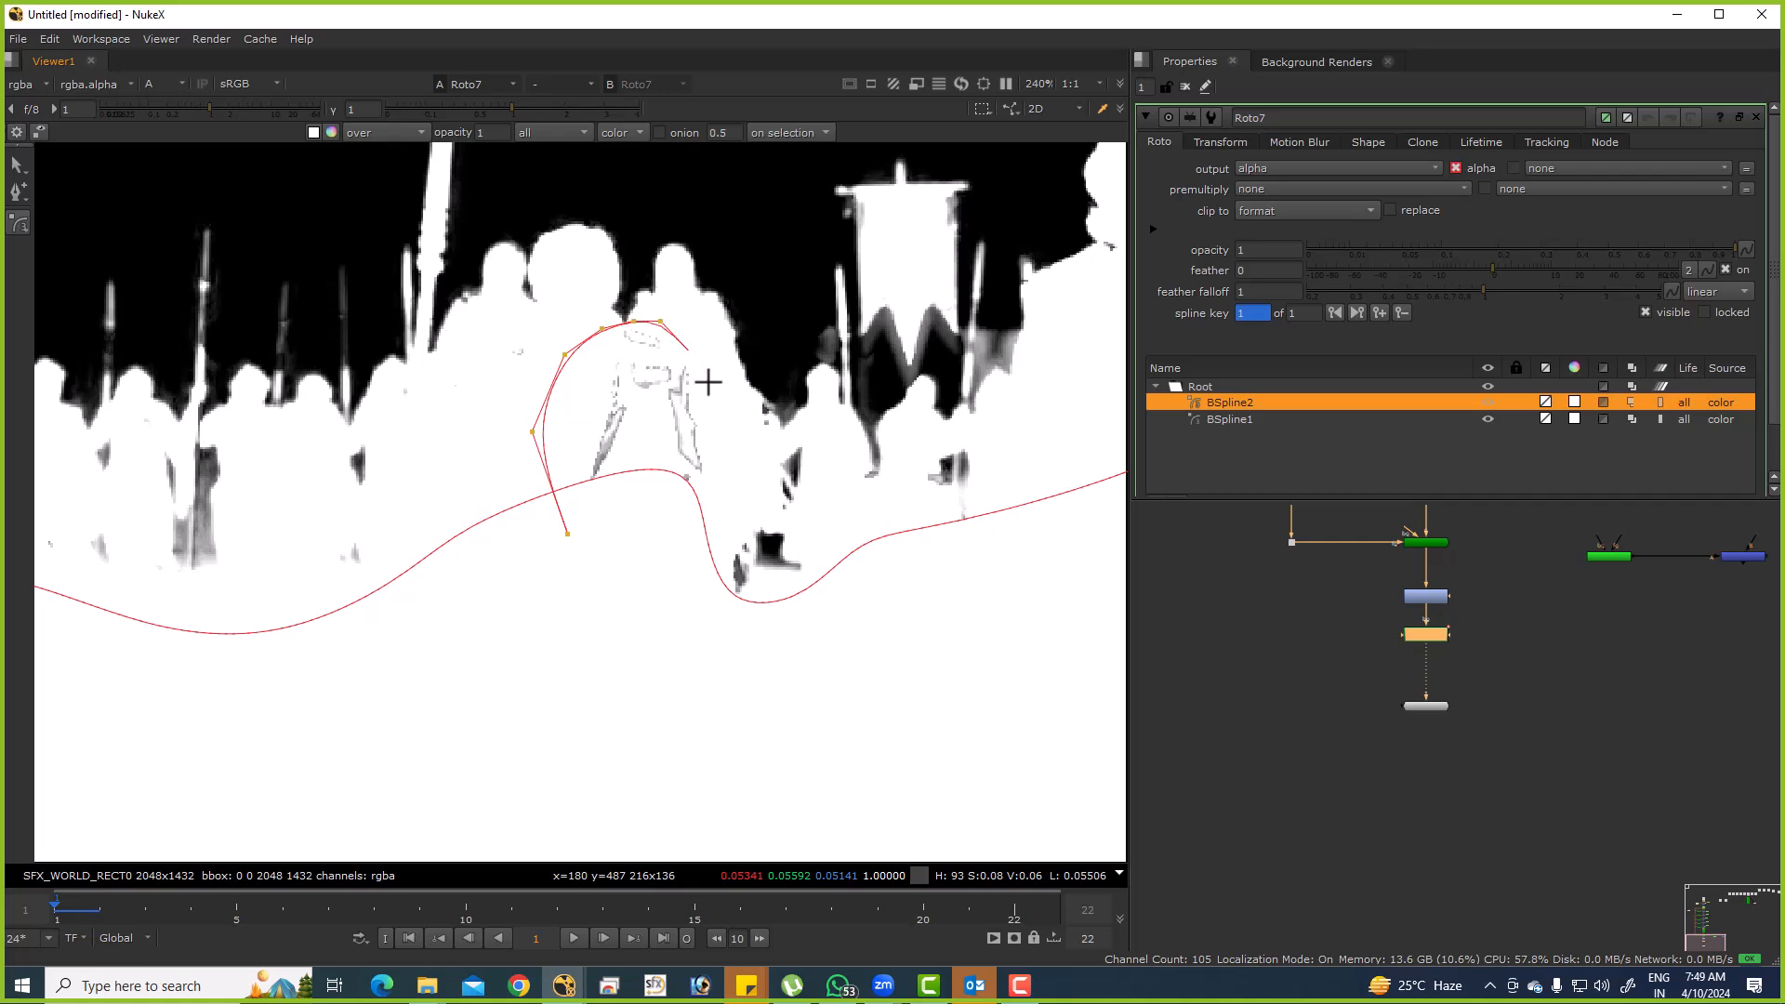
click(731, 443)
click(728, 479)
click(703, 524)
click(564, 536)
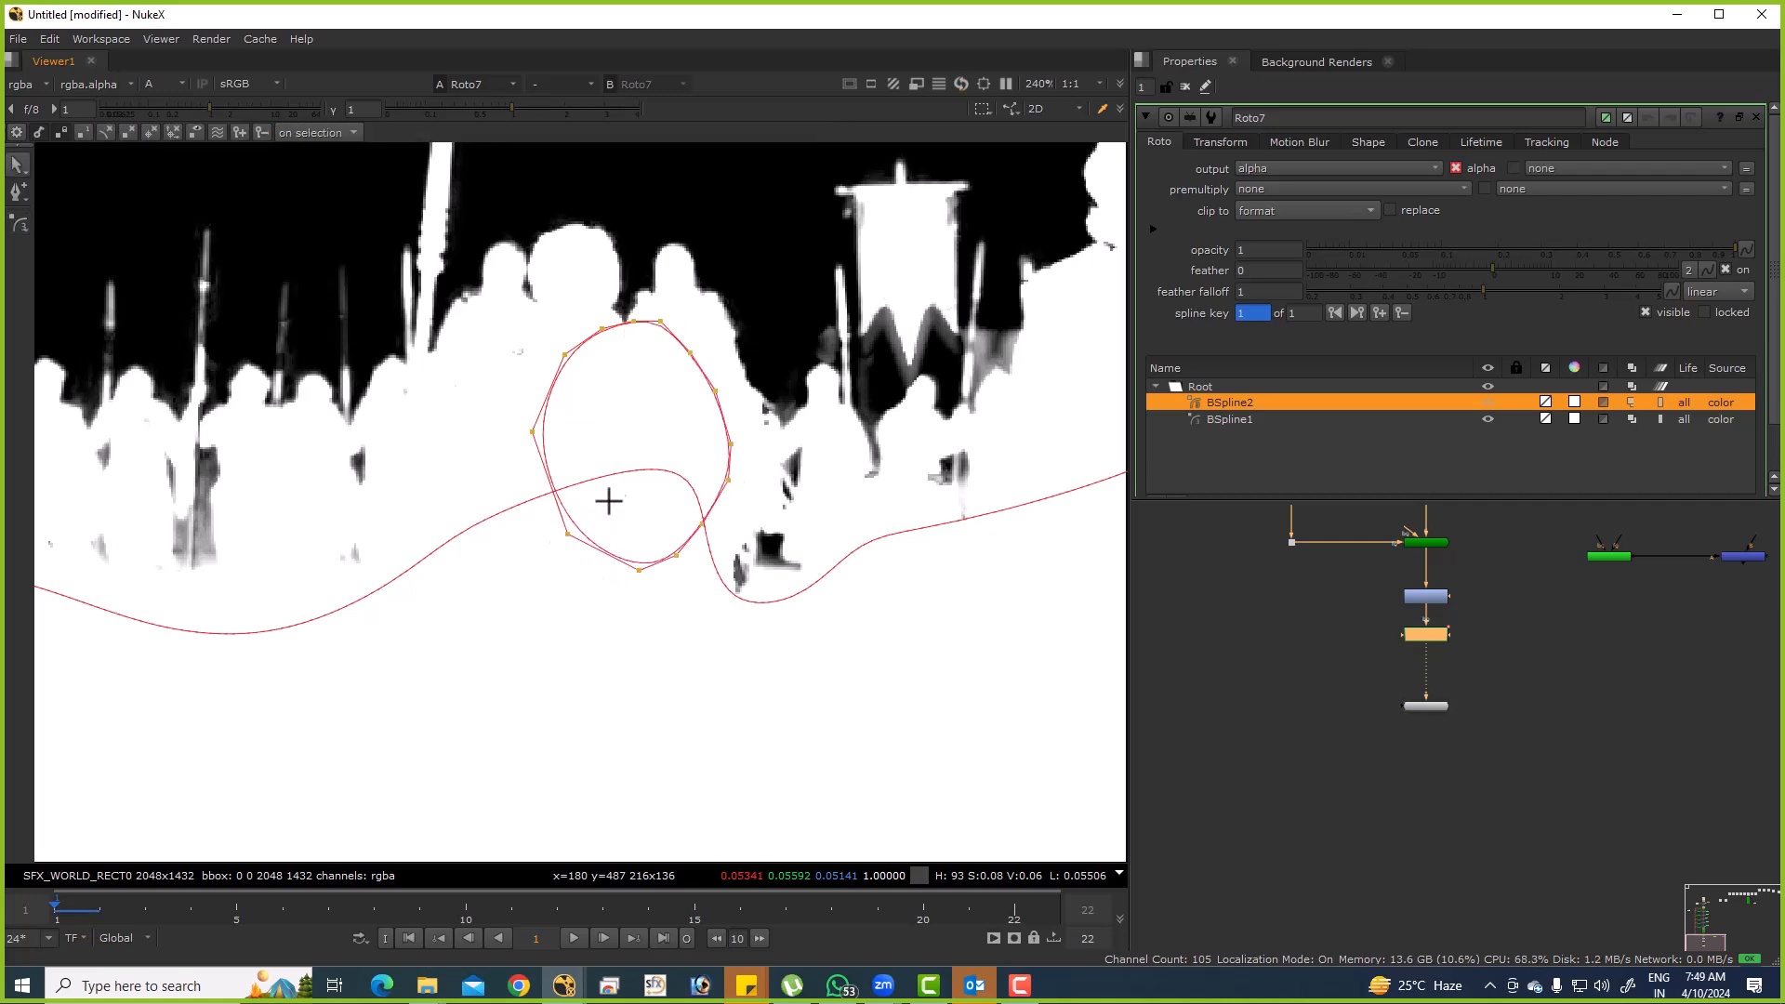
key(o)
Compare the colour image with the filled alpha, and inspect the distant soldiers and spears for leftover gaps.
key(a)
key(a)
key(f)
key(a)
key(a)
key(a)
key(a)
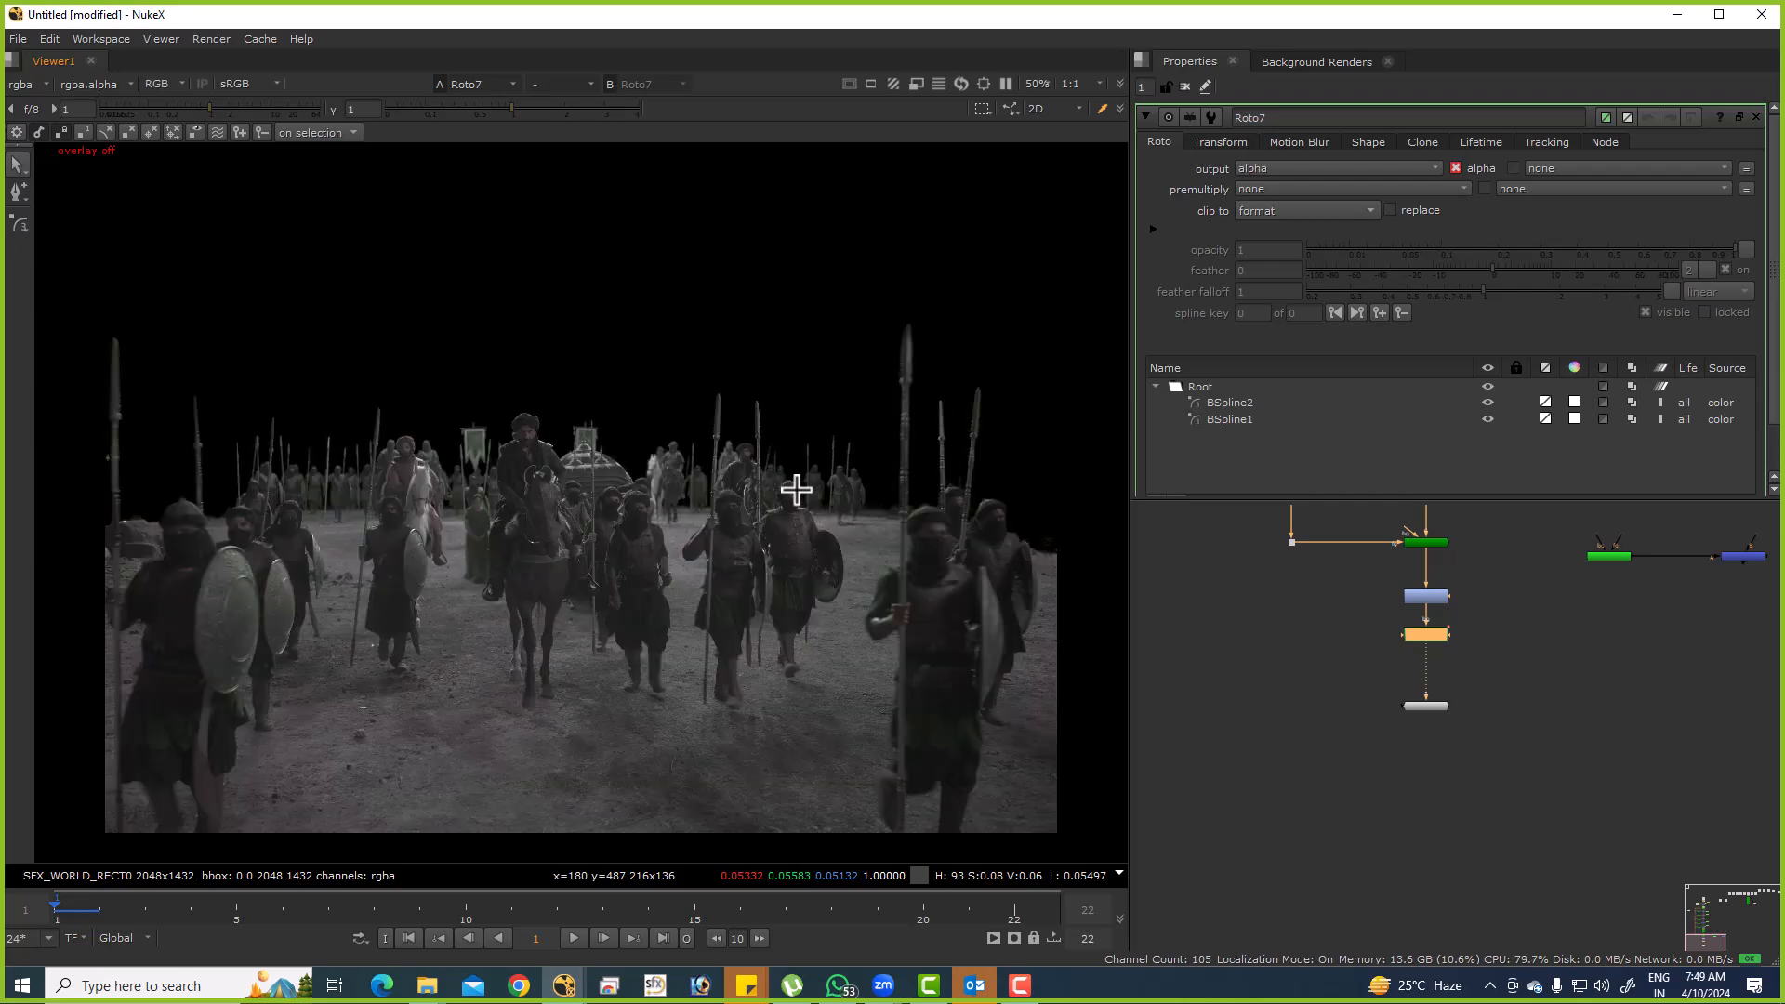
scroll(350, 453, up, 5)
scroll(662, 462, down, 2)
scroll(618, 440, up, 2)
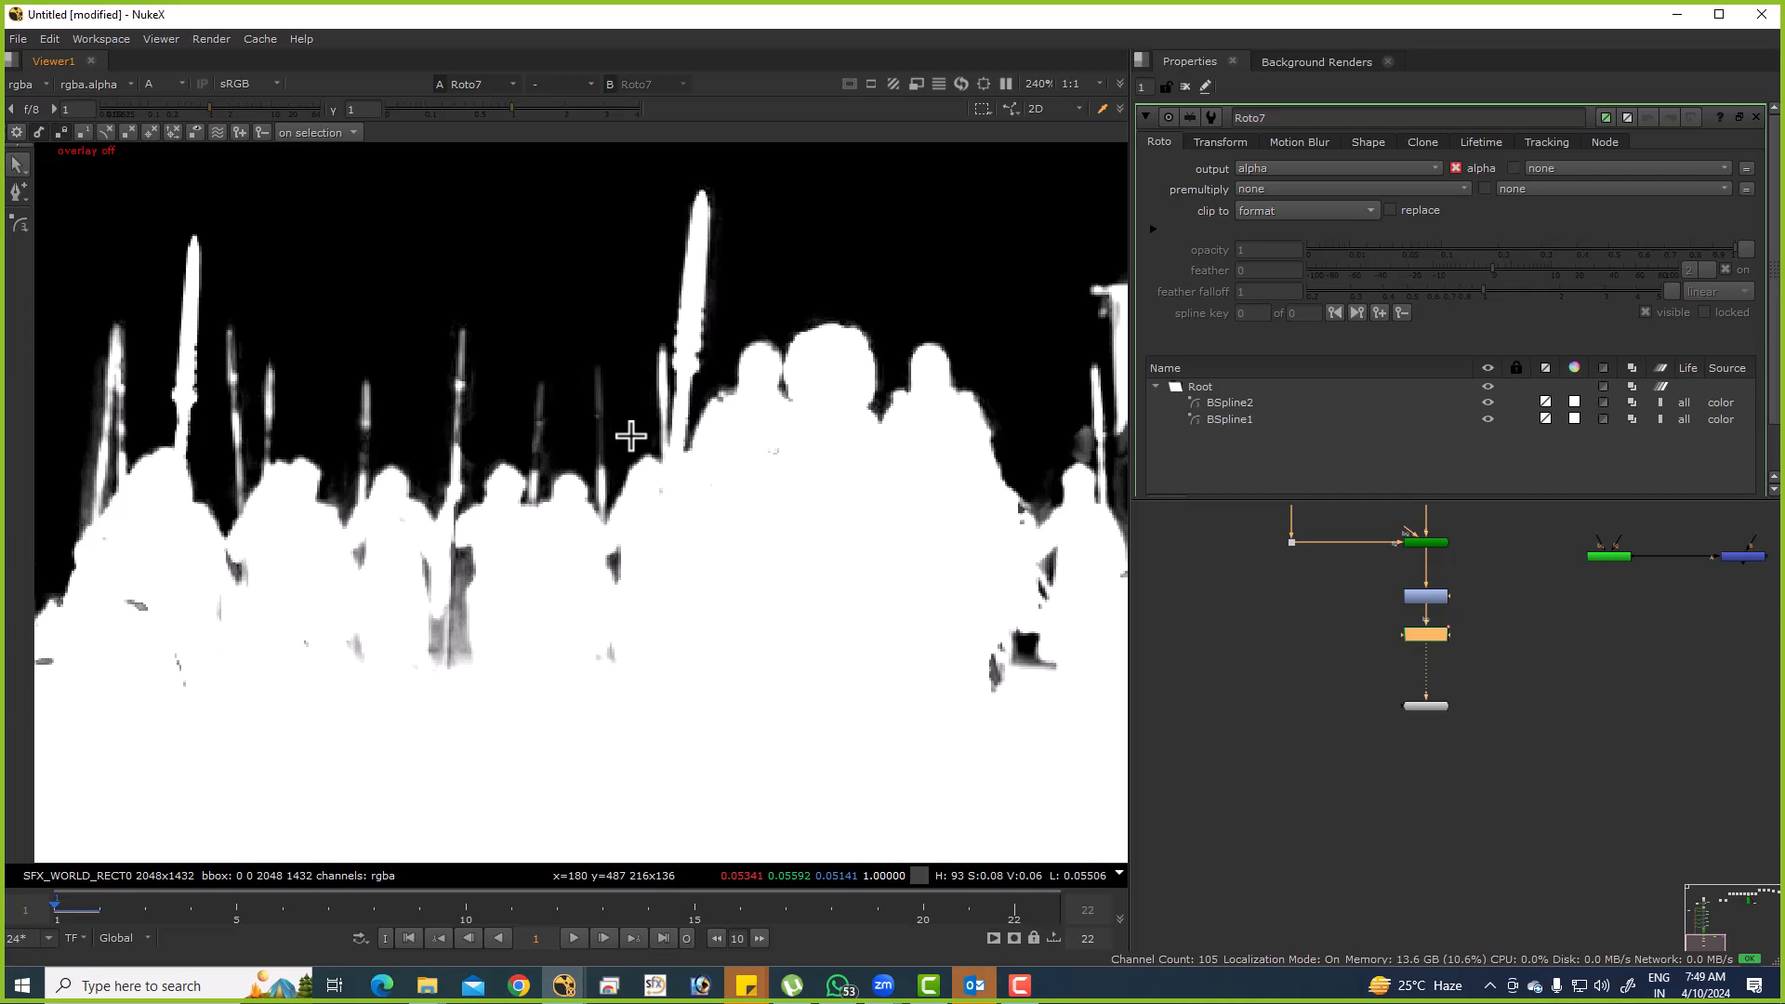
Enlarge the node graph and add a Copy node in the empty space beside the keying tree.
scroll(1386, 722, down, 4)
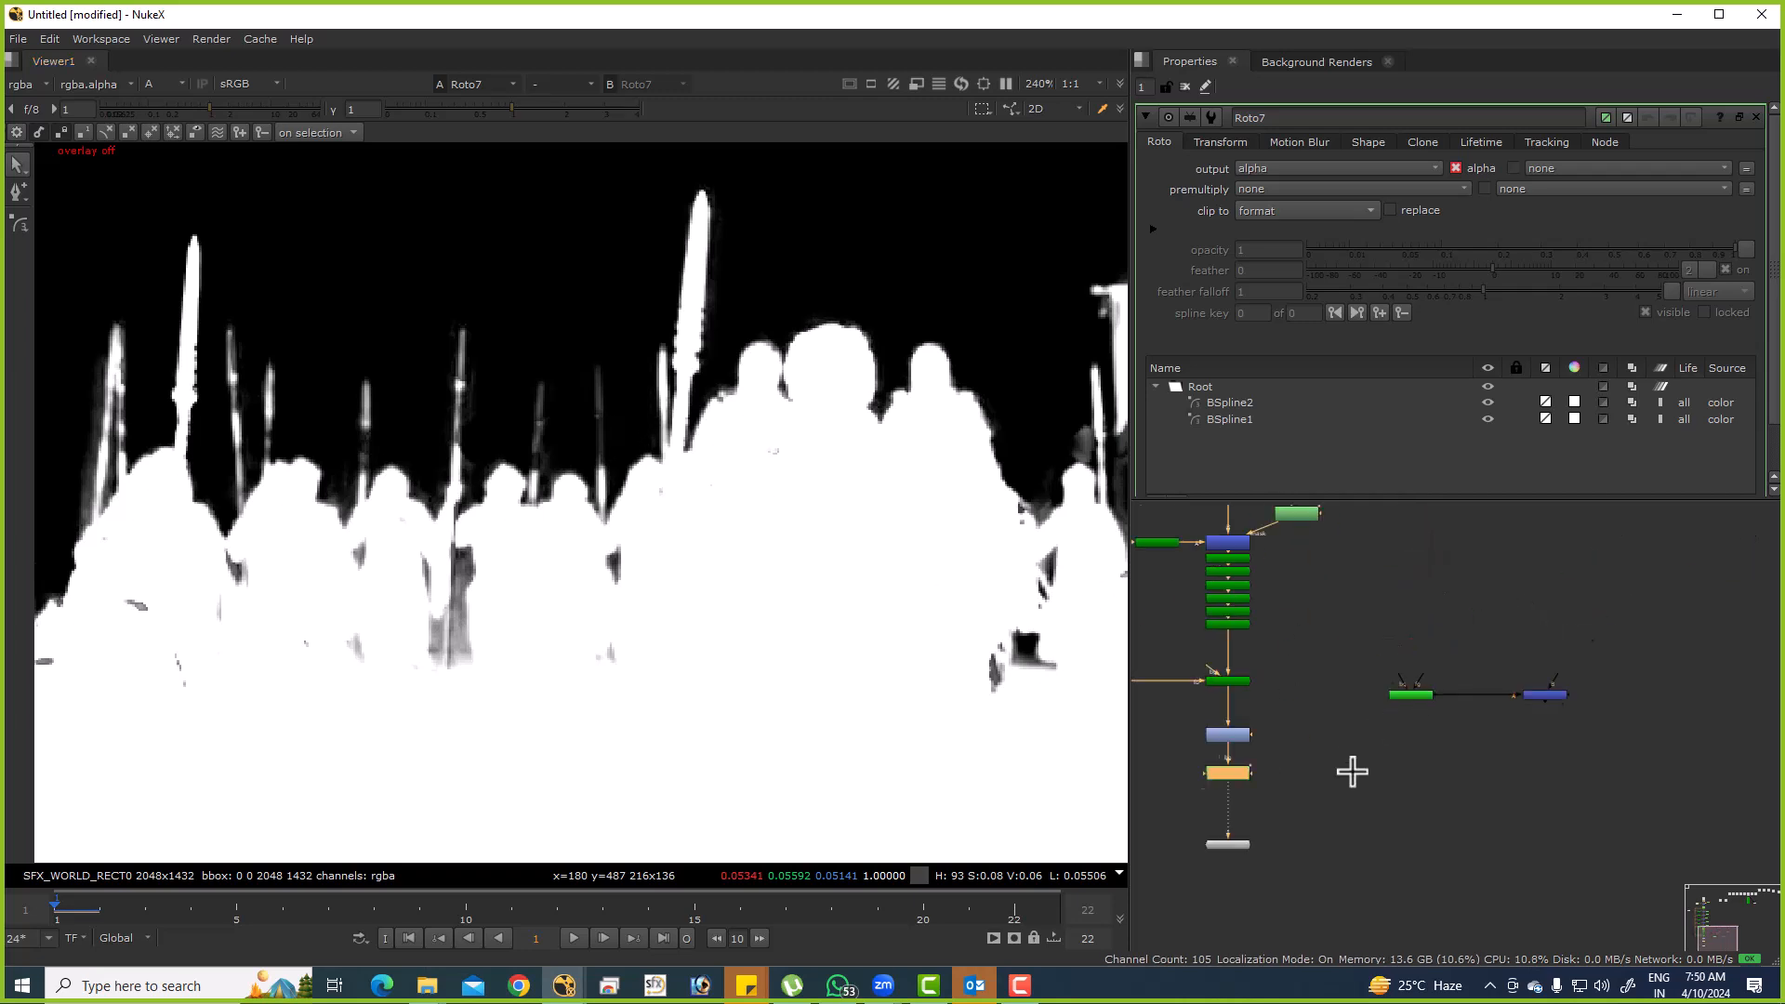
key(space)
scroll(1017, 650, up, 3)
drag(937, 604, 1125, 695)
drag(1068, 642, 1433, 613)
click(1089, 624)
key(k)
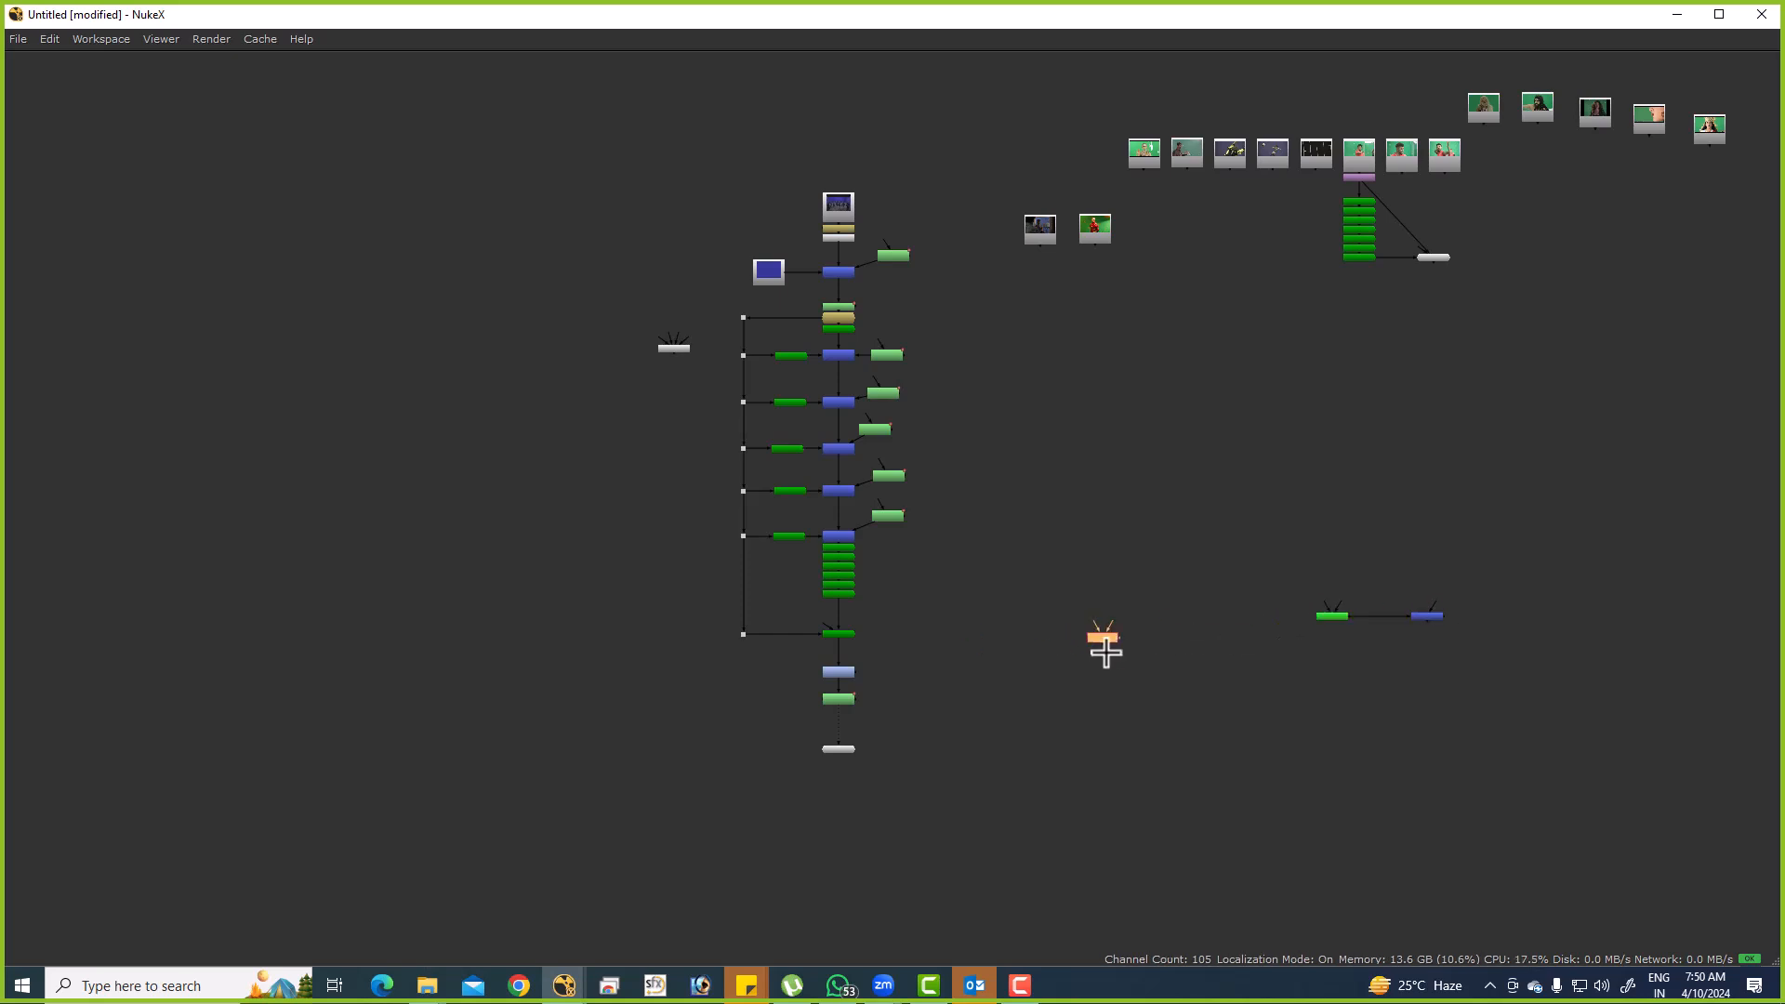
Connect the Copy node's A input to Roto7 and its B input to Keymix1.
scroll(1100, 666, up, 3)
drag(1100, 667, 627, 809)
drag(1168, 753, 1159, 869)
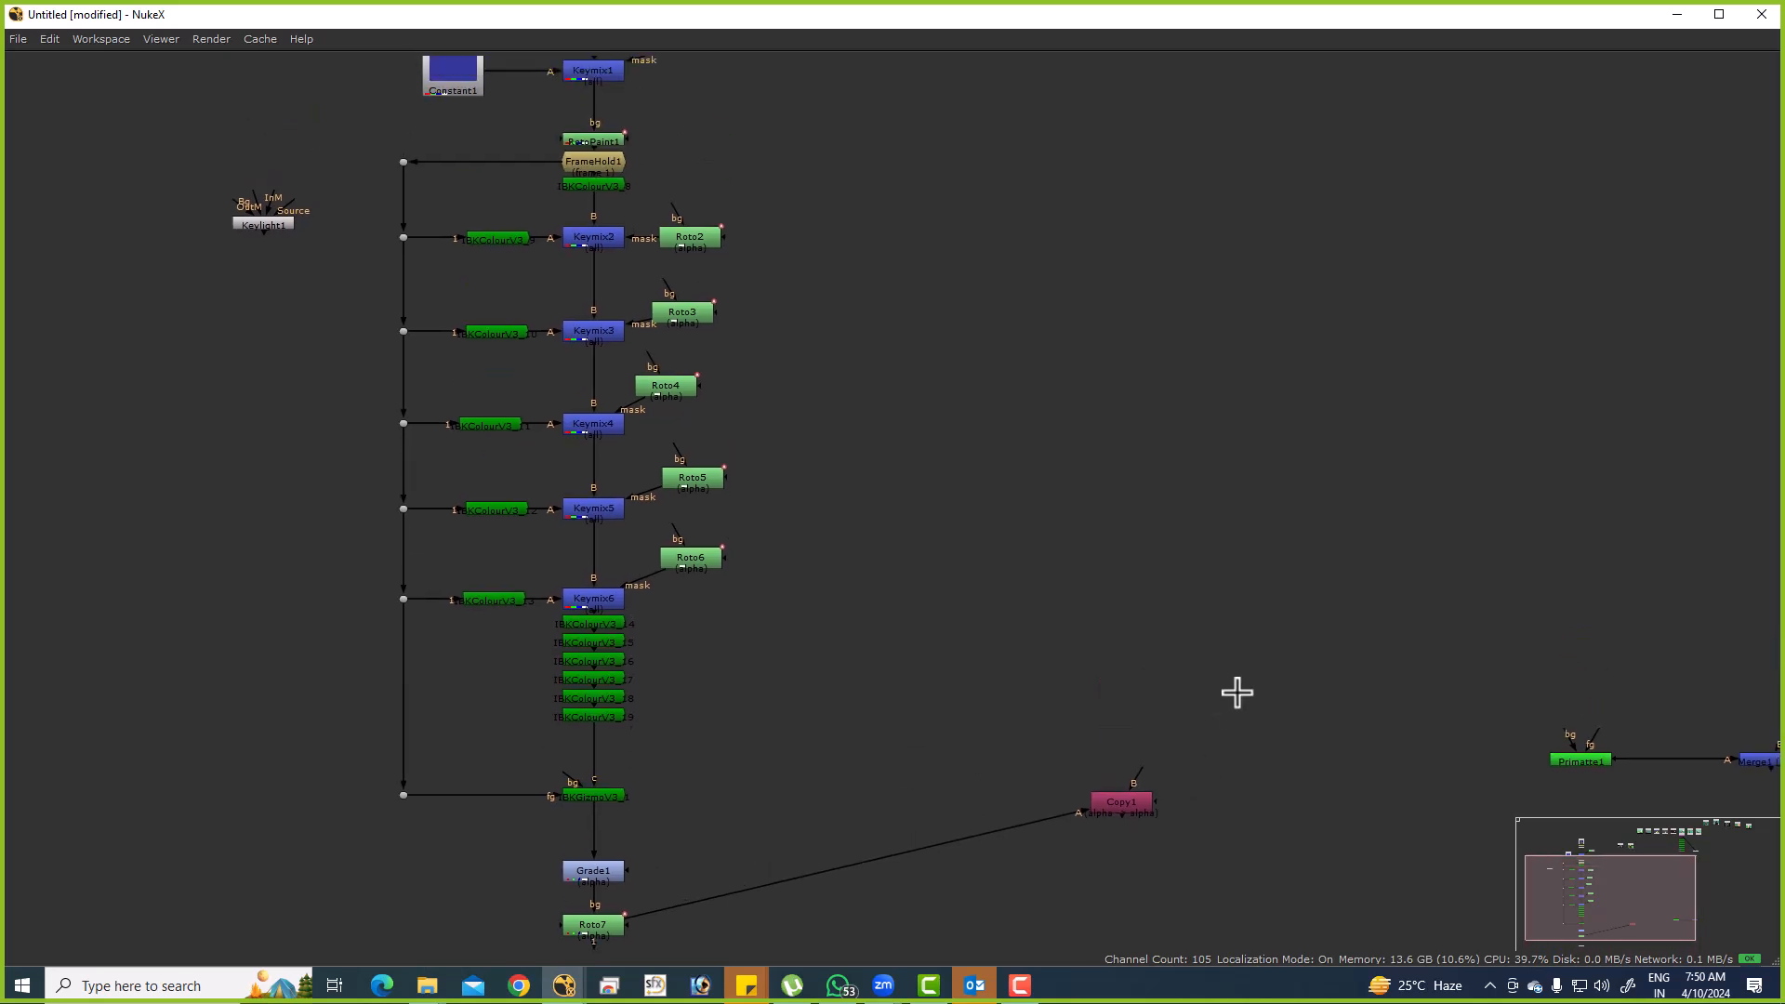
drag(1122, 746, 639, 265)
scroll(781, 356, down, 5)
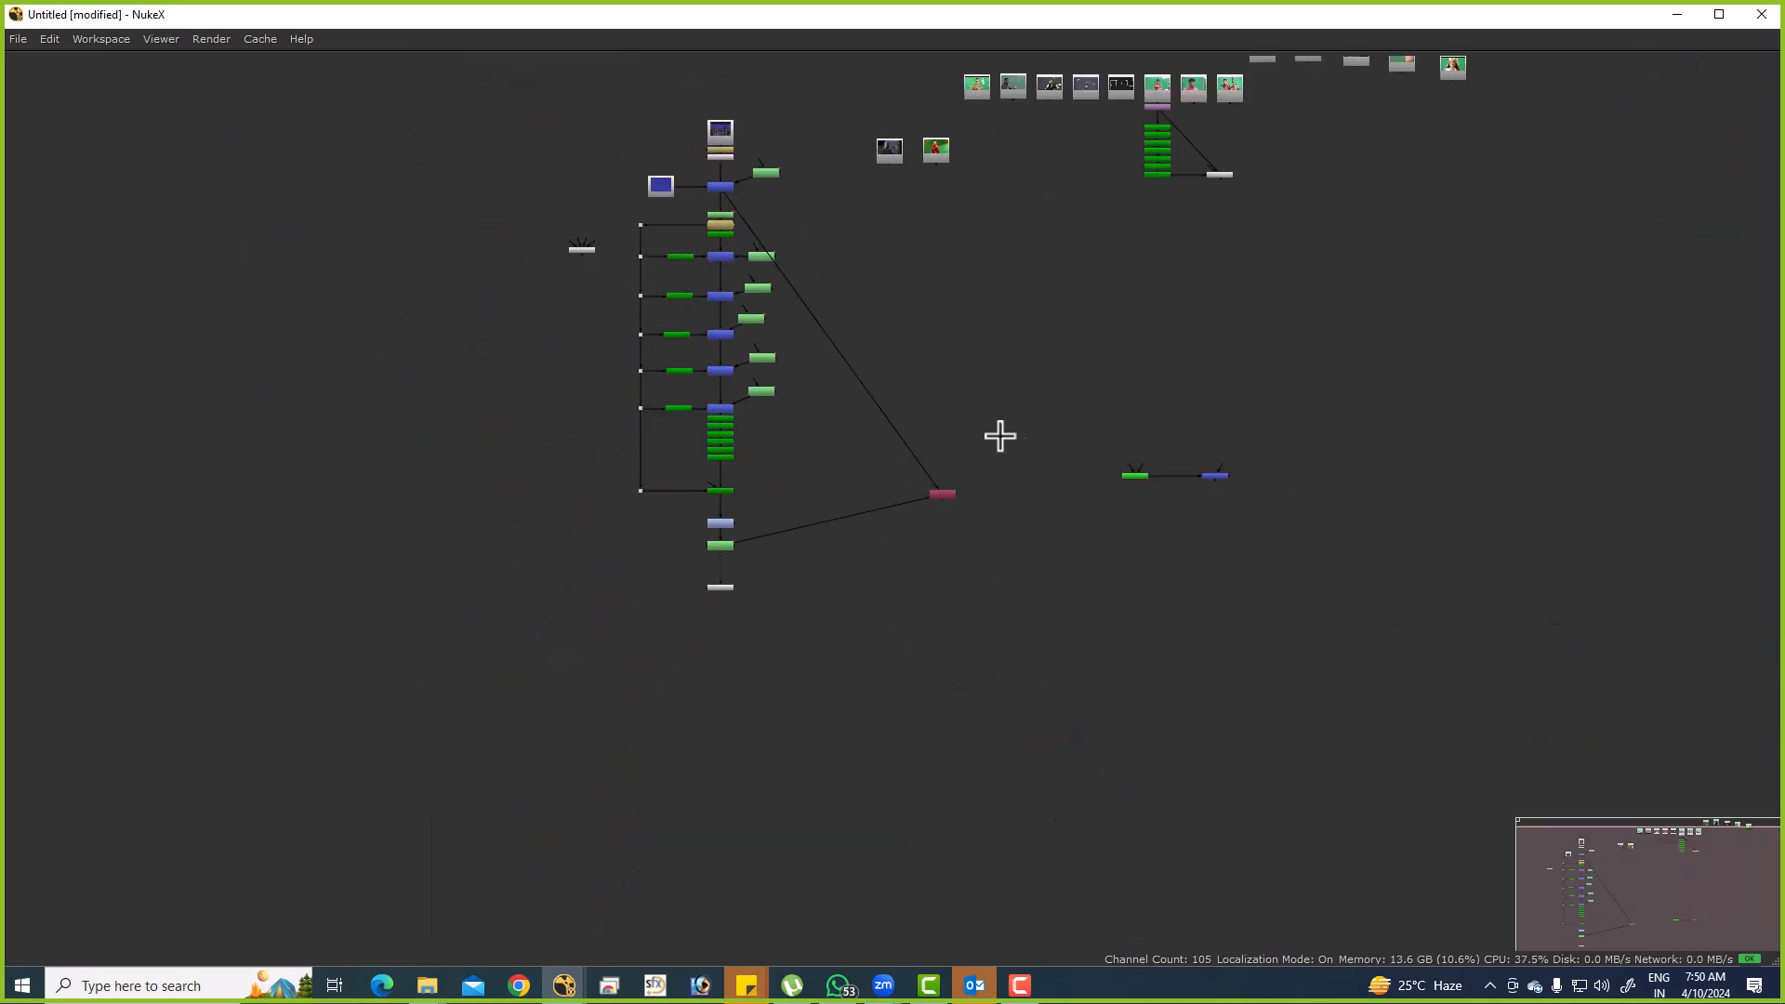
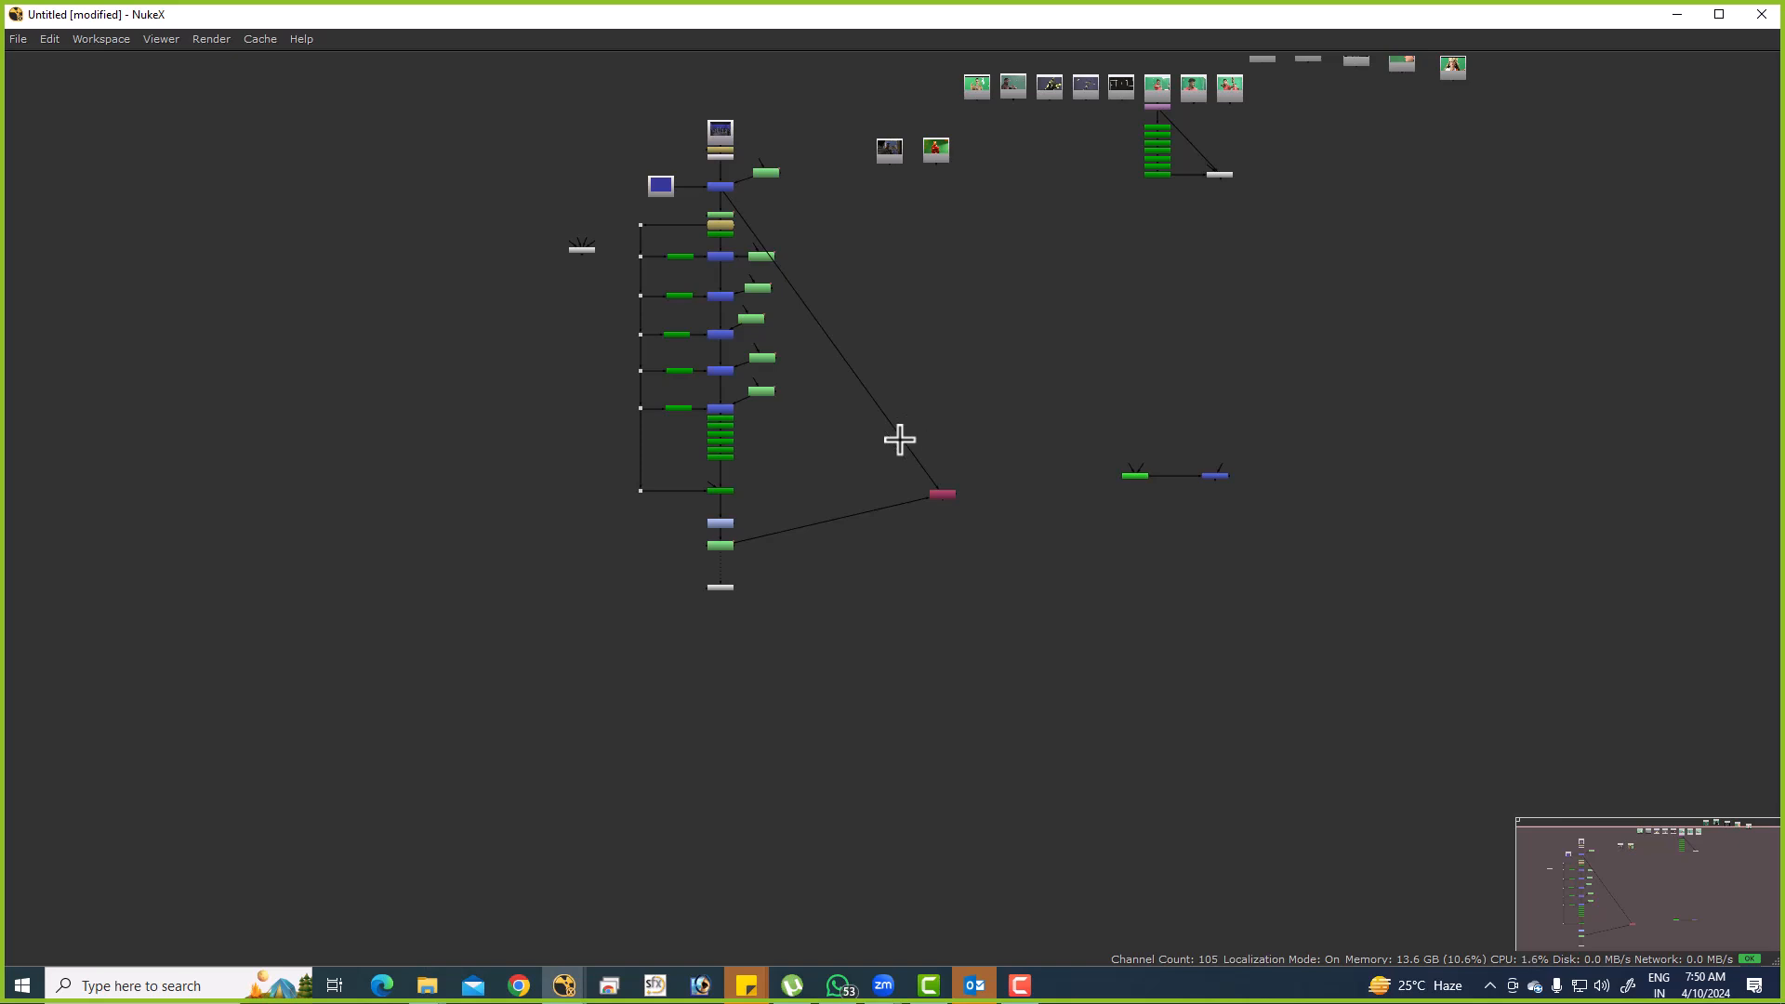
Move the Copy node level with Roto7 and view its output fitted in the viewer.
scroll(929, 498, up, 5)
drag(928, 498, 961, 654)
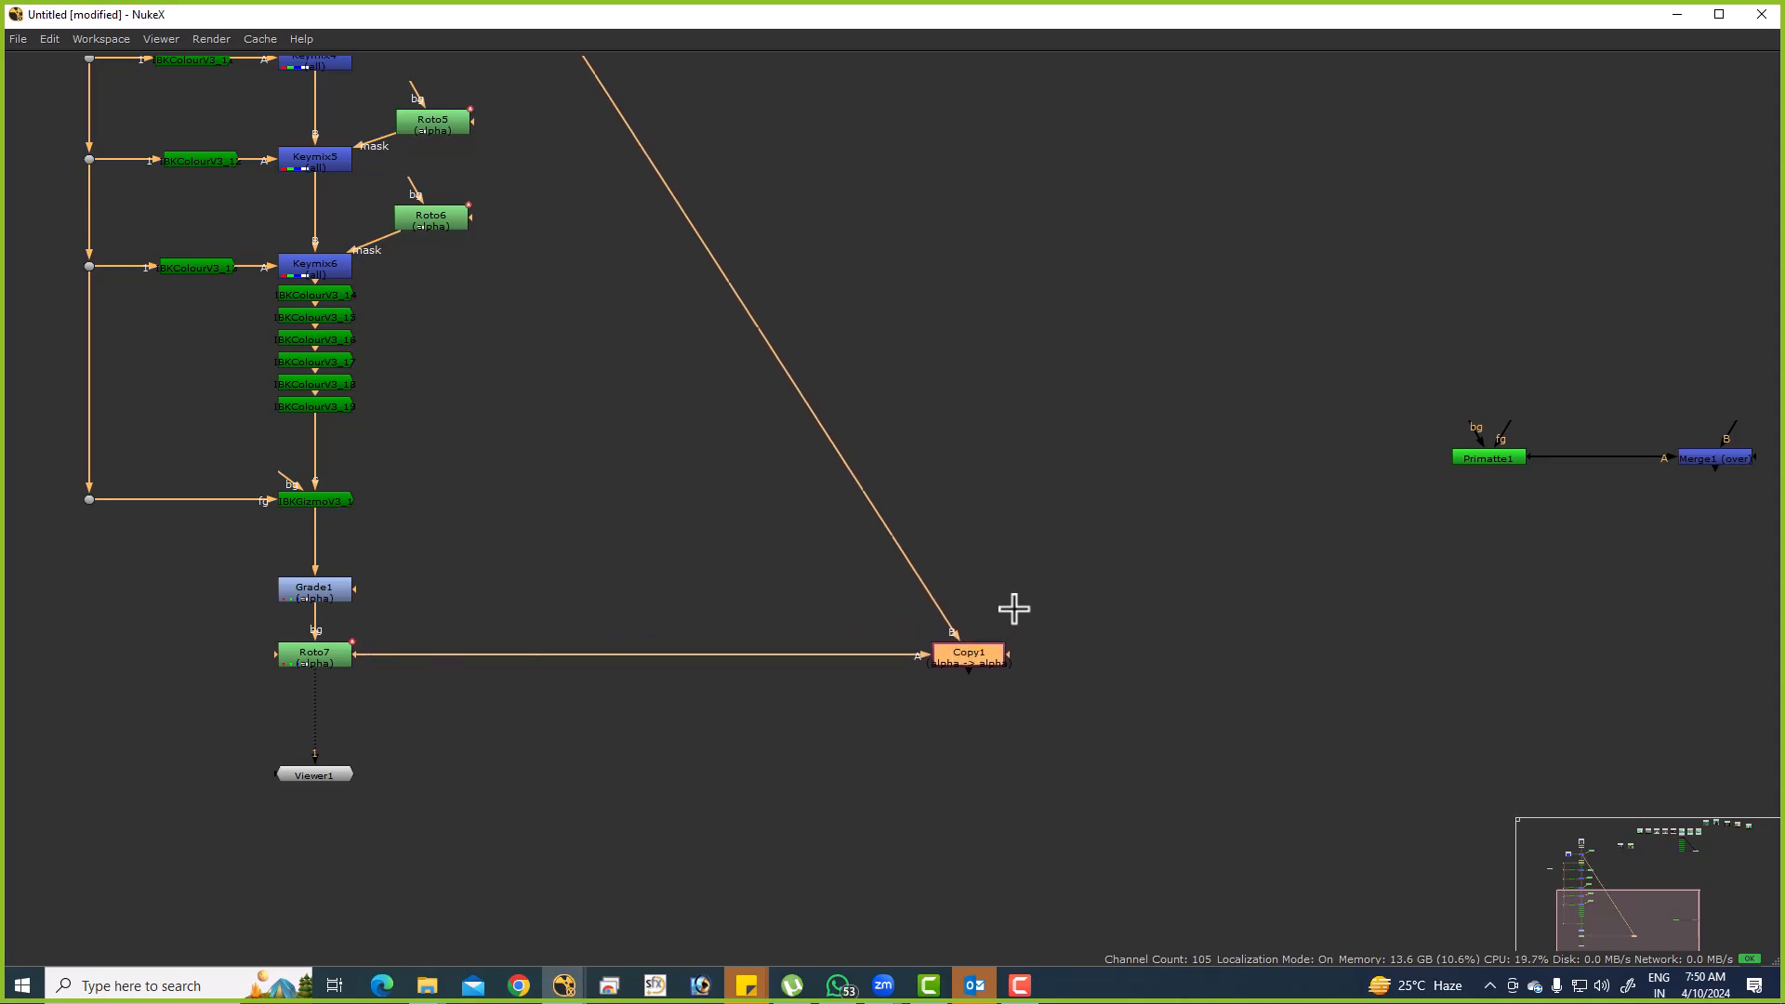
key(1)
key(space)
key(f)
key(a)
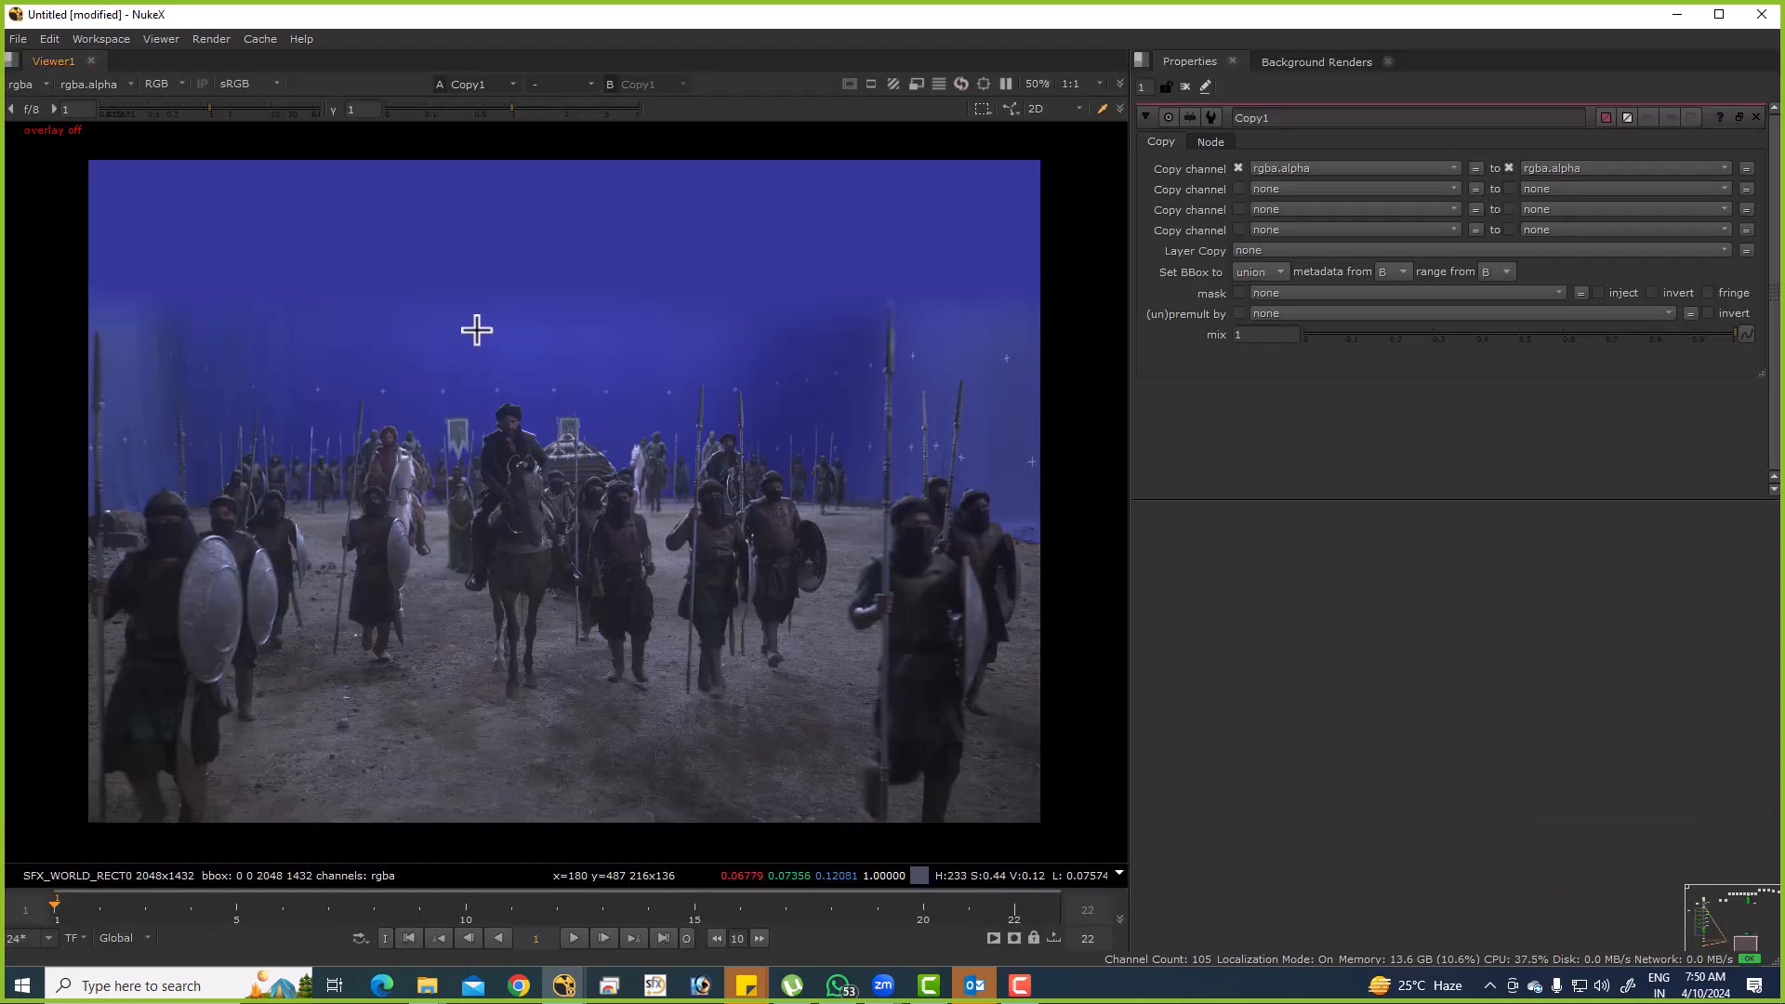
Display the Copy node's alpha as a matte overlay and fit the image in an enlarged viewer.
click(164, 82)
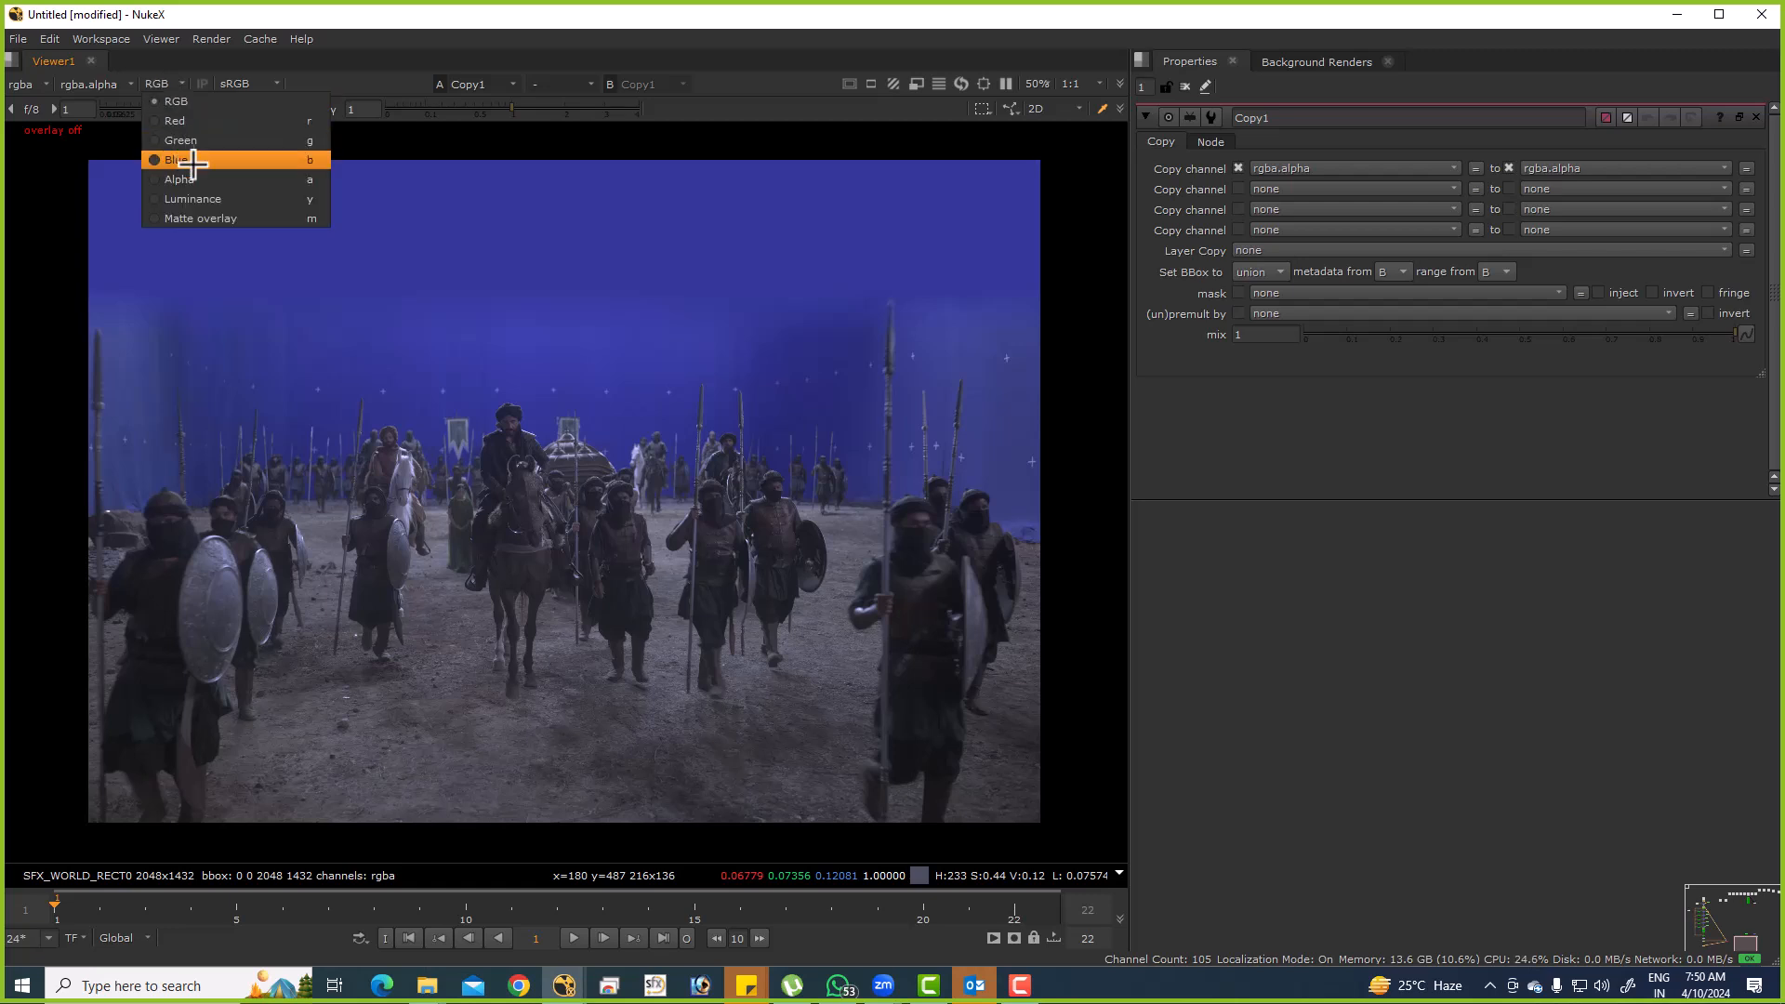
click(207, 219)
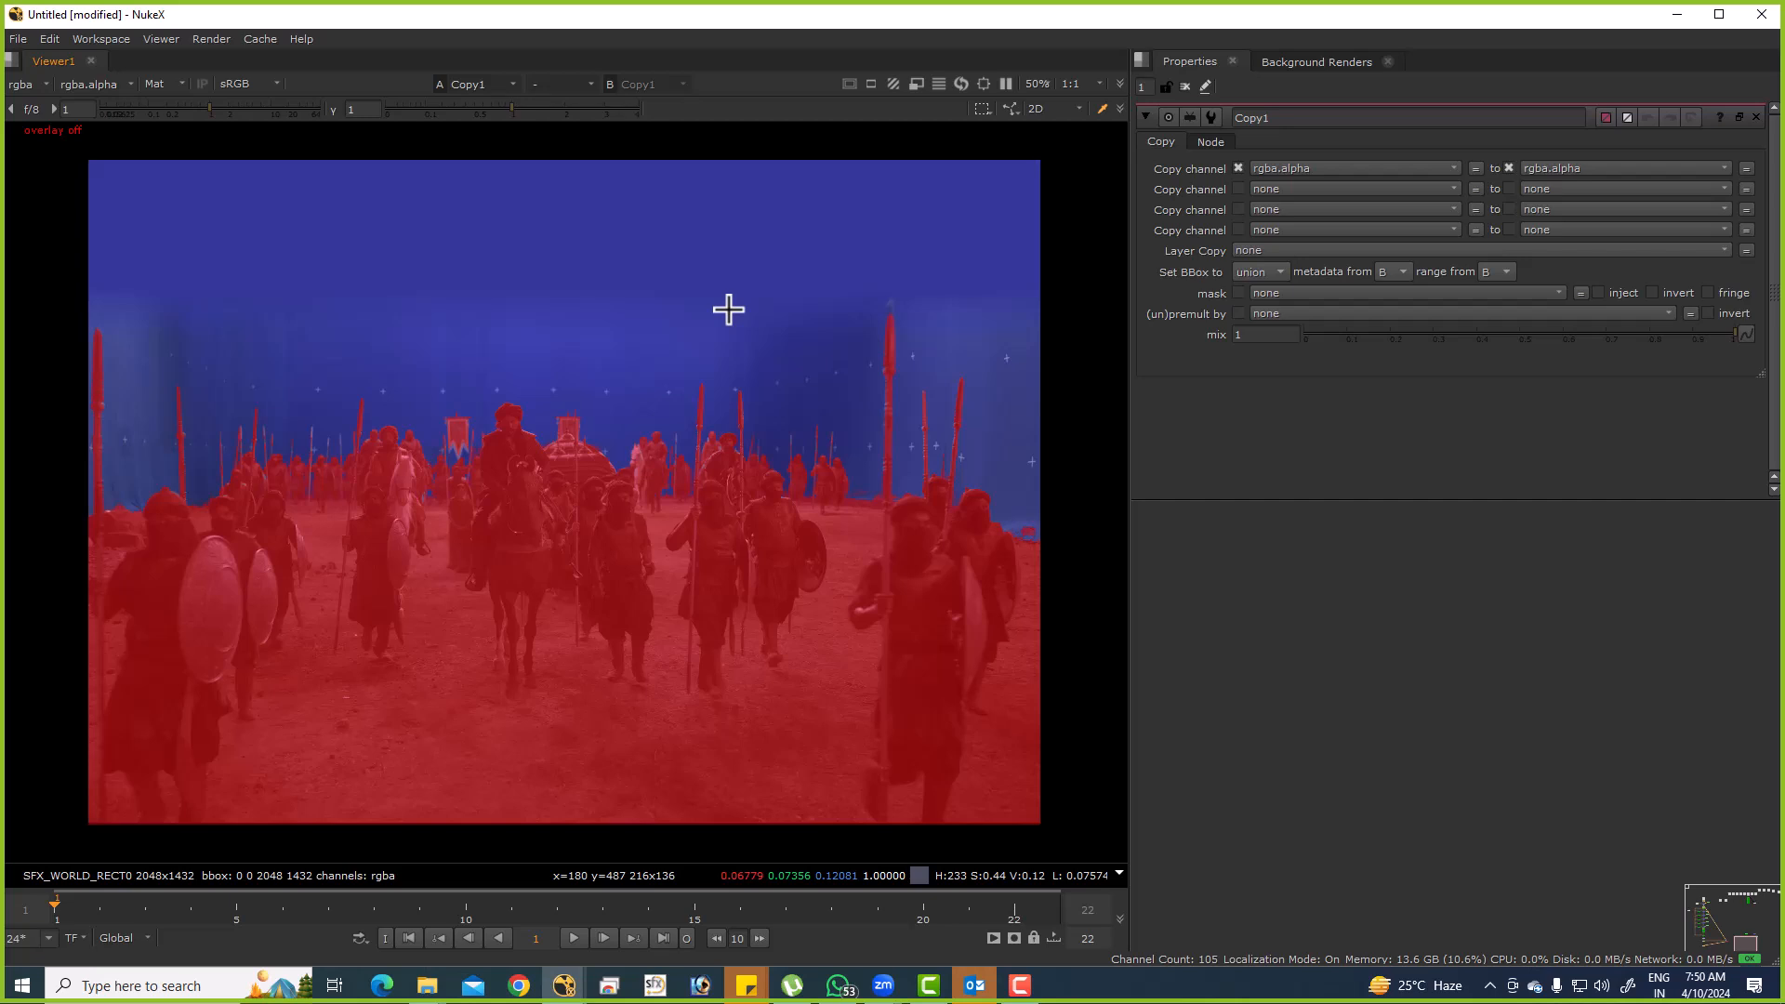
key(space)
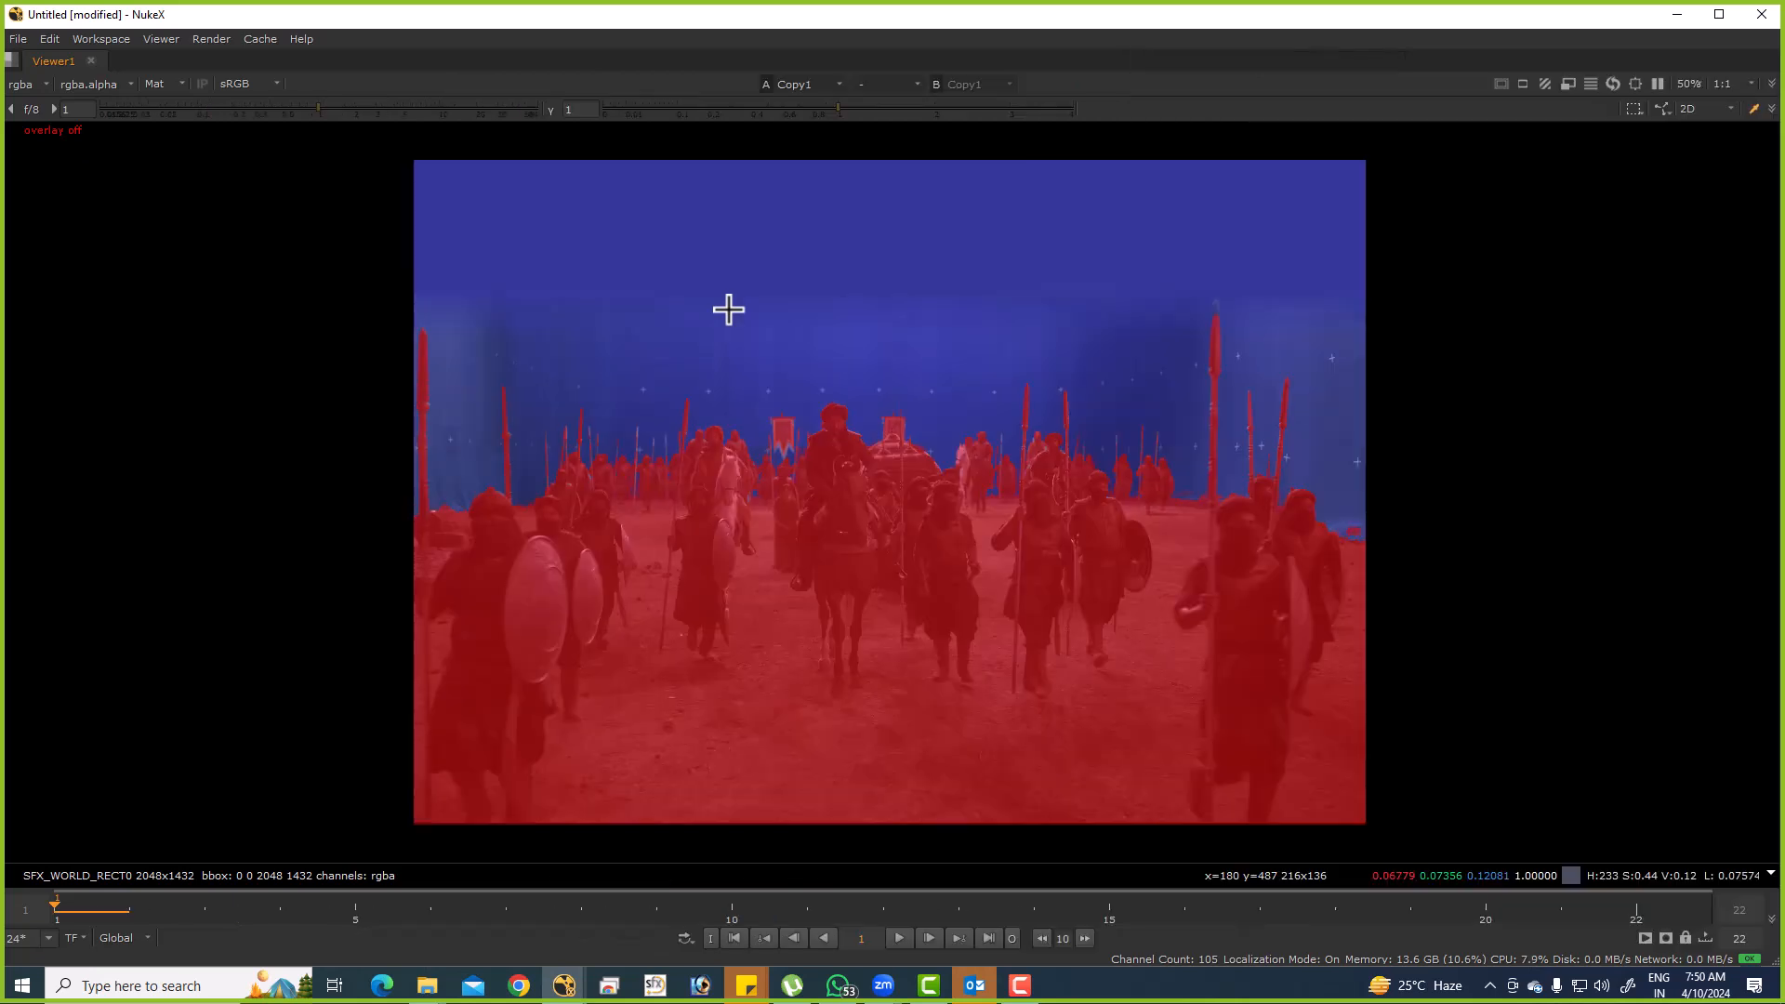
key(f)
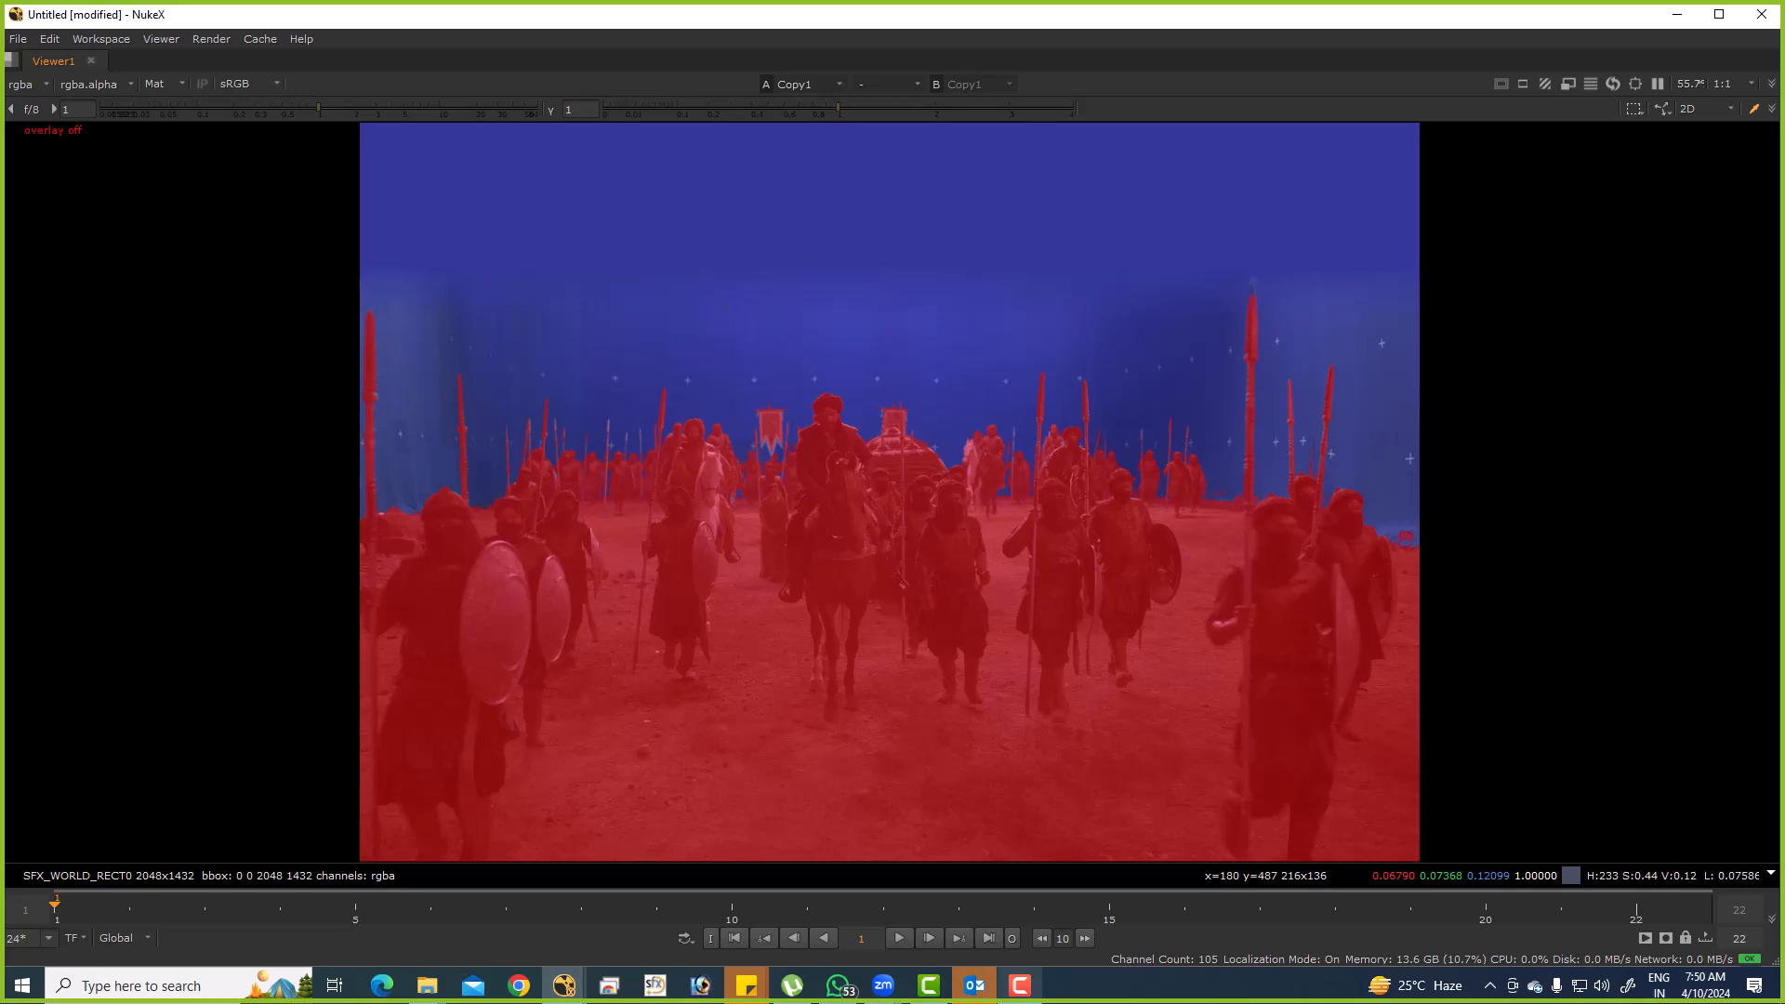
Inspect the matte overlay around the distant spears, the banner and the background soldiers for missing or excess alpha.
scroll(768, 438, up, 10)
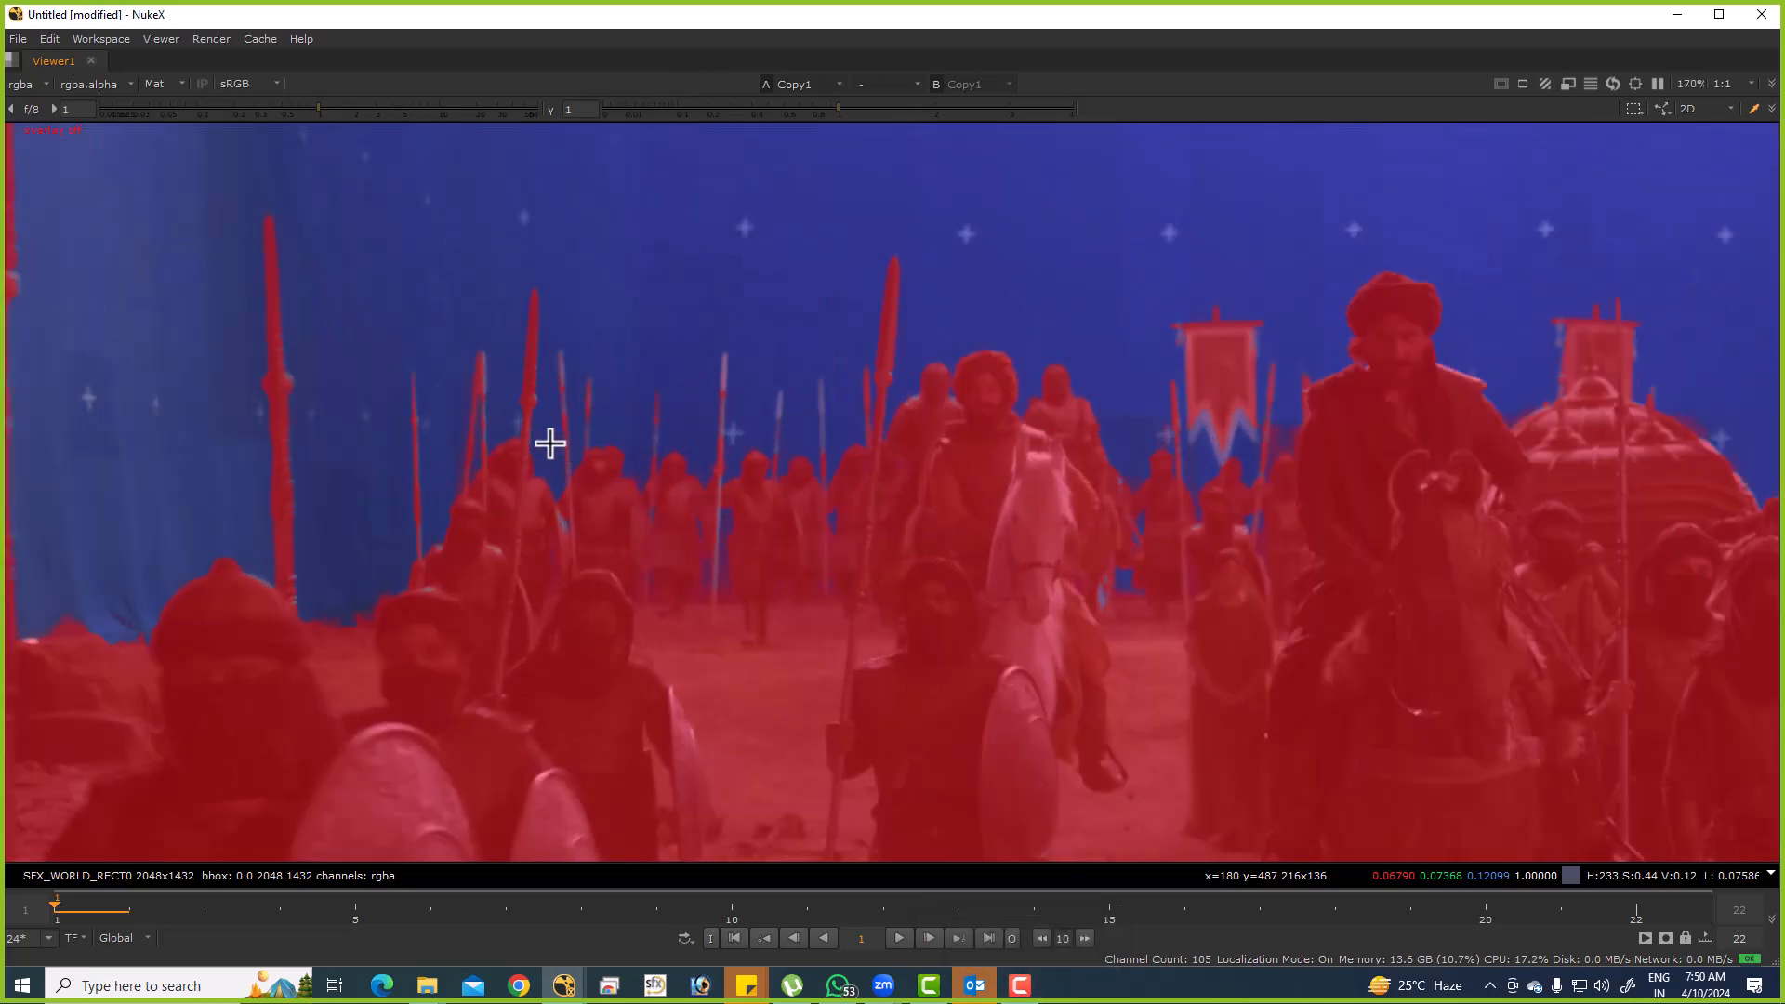
drag(1322, 535, 792, 554)
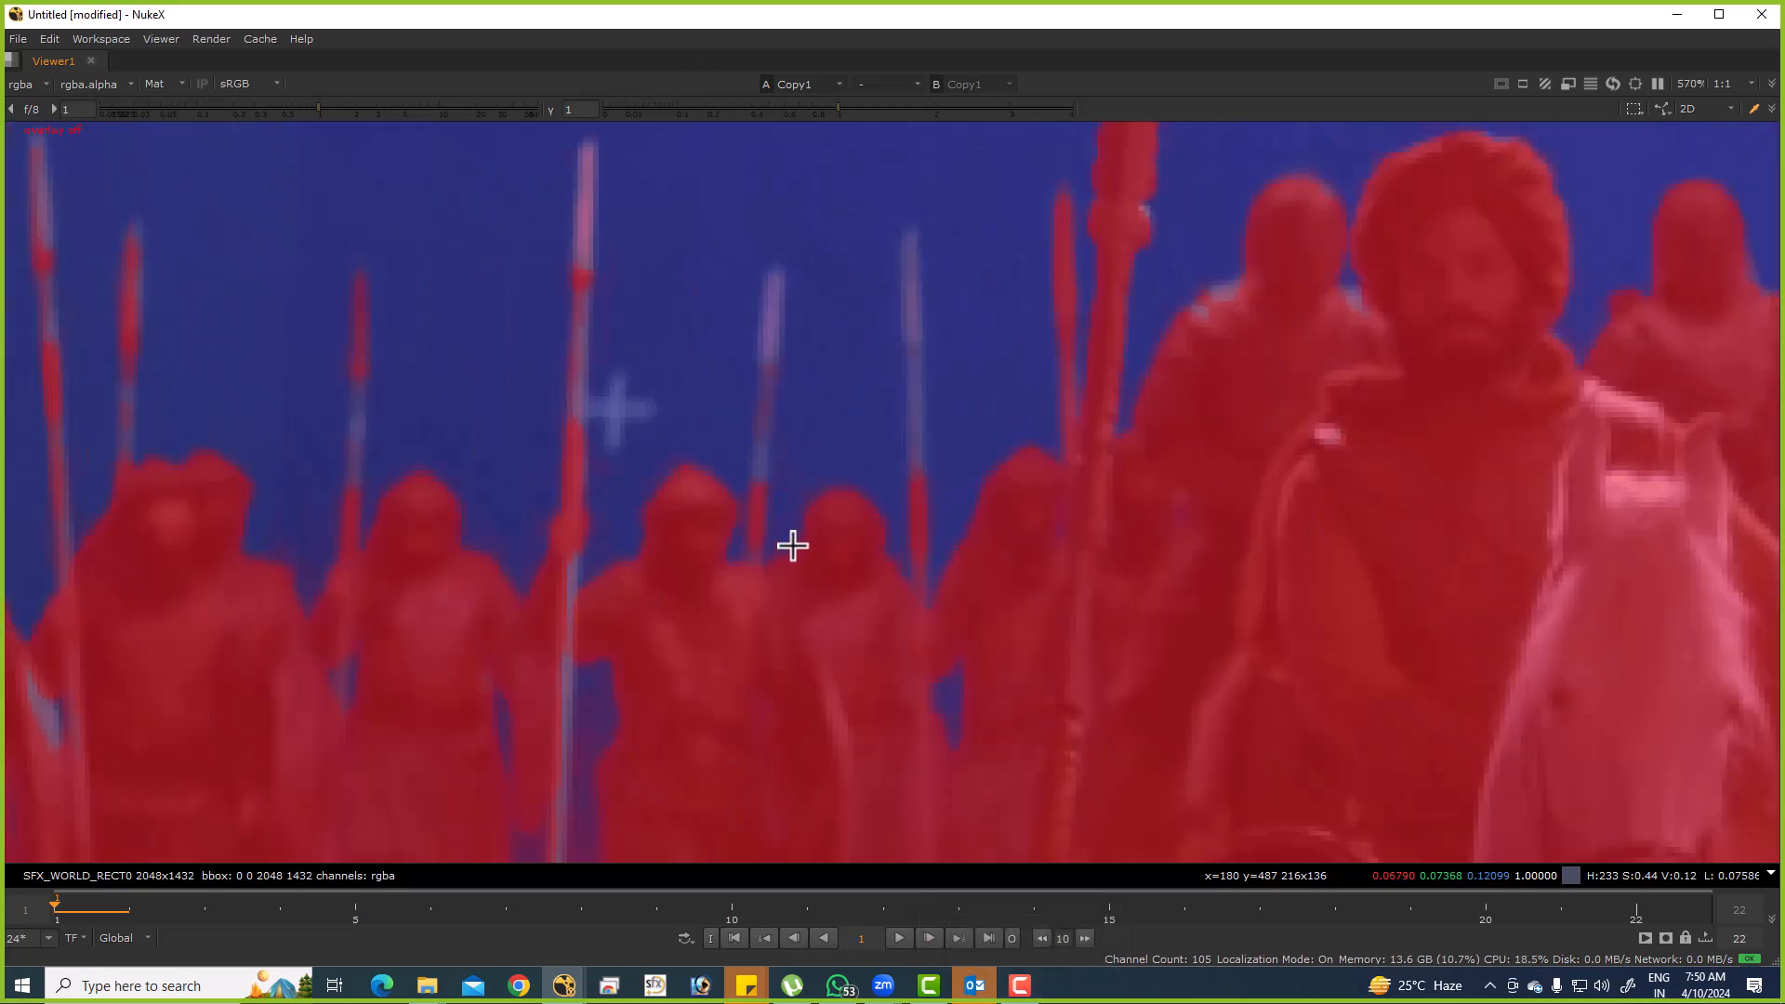
scroll(821, 335, up, 3)
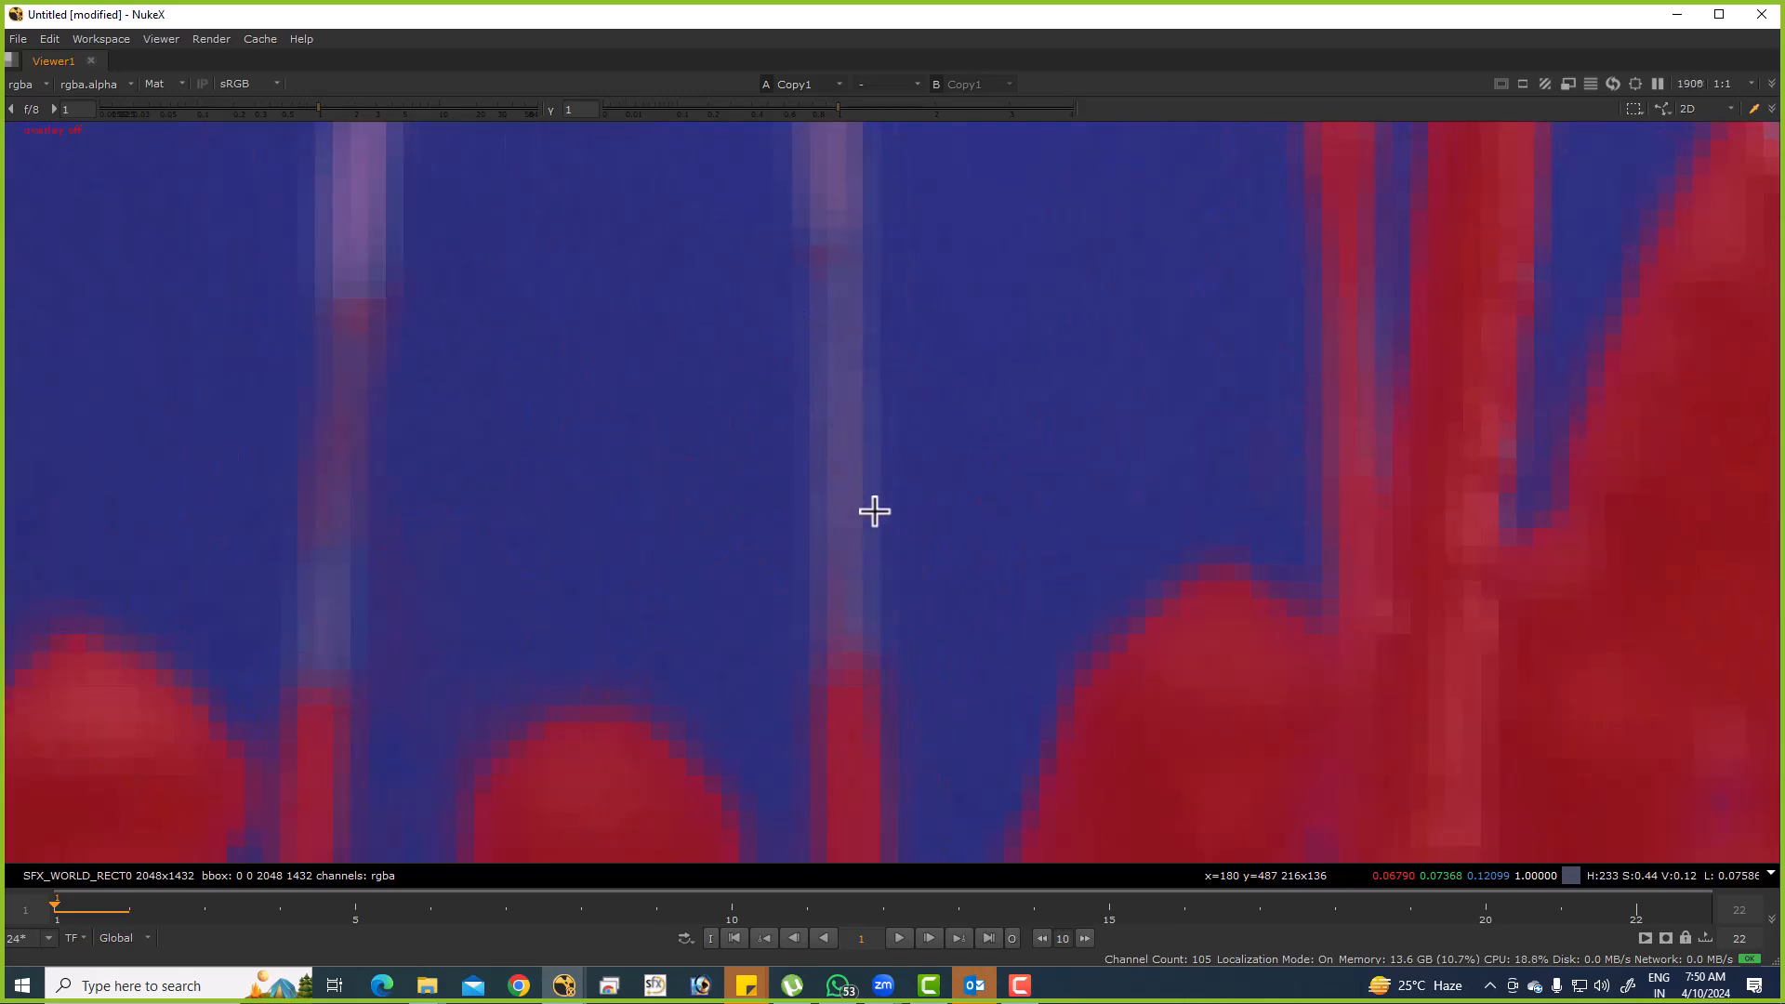
scroll(849, 527, down, 6)
drag(882, 207, 1020, 562)
scroll(980, 494, up, 2)
drag(994, 324, 1095, 435)
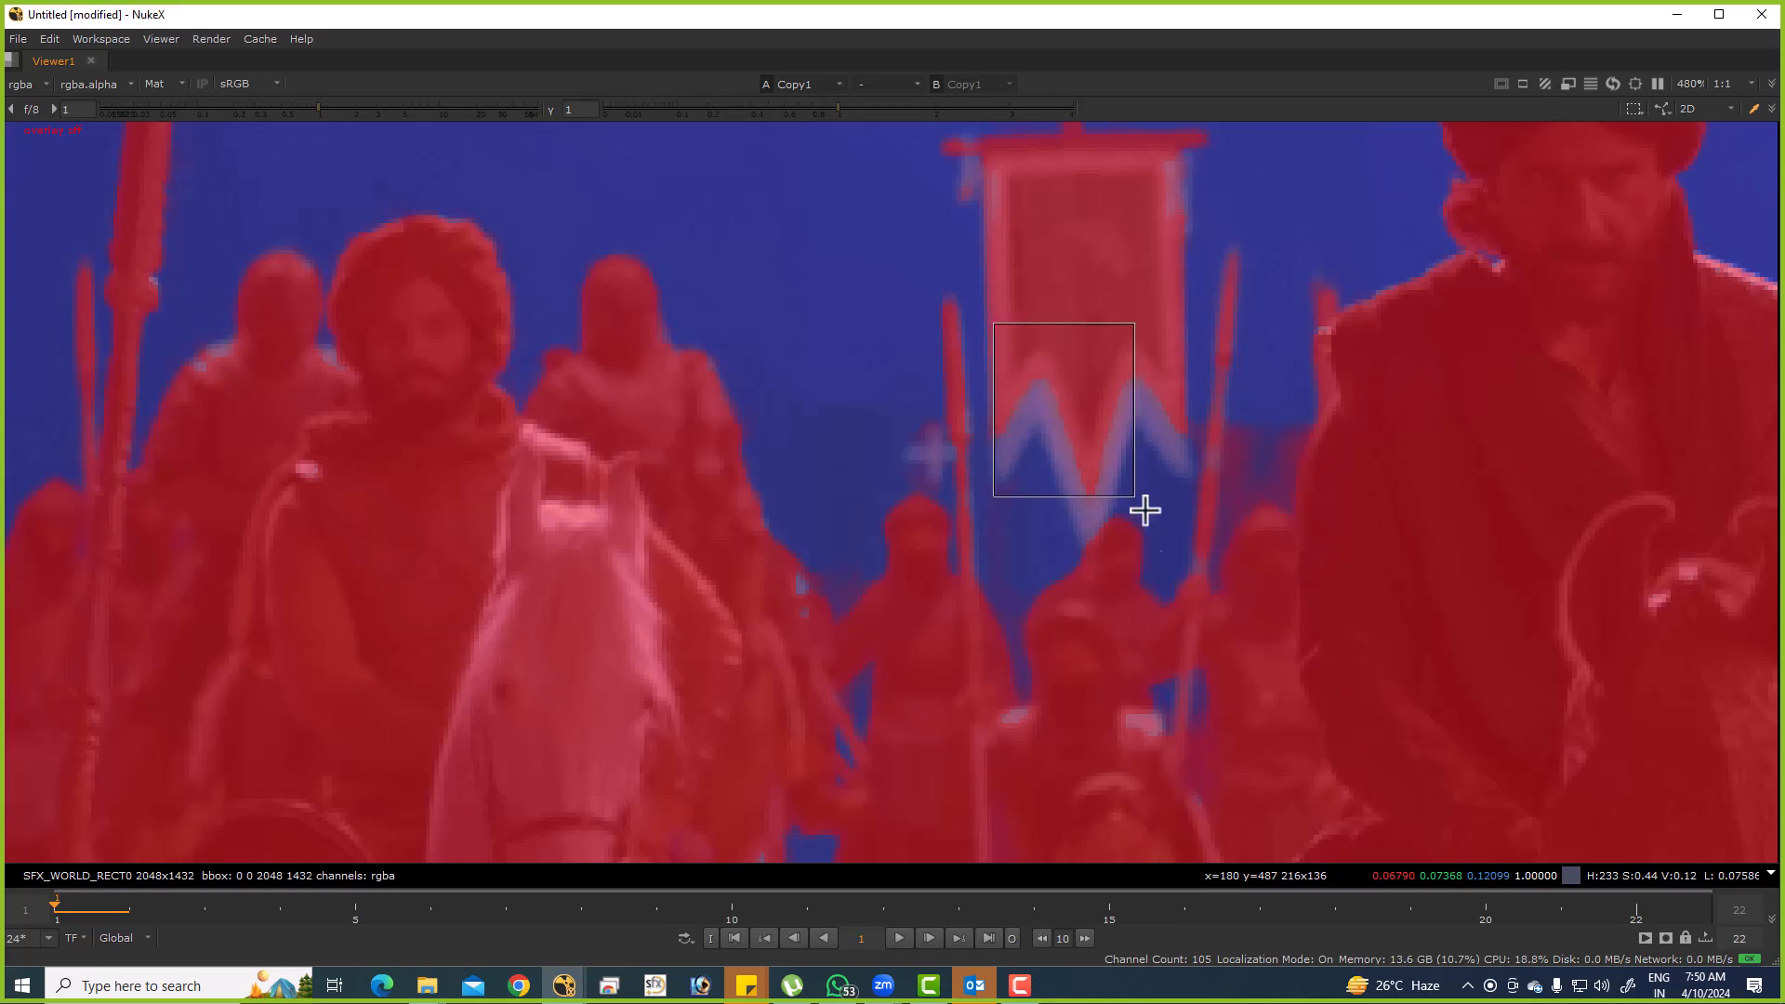
scroll(1118, 471, down, 4)
scroll(944, 521, up, 6)
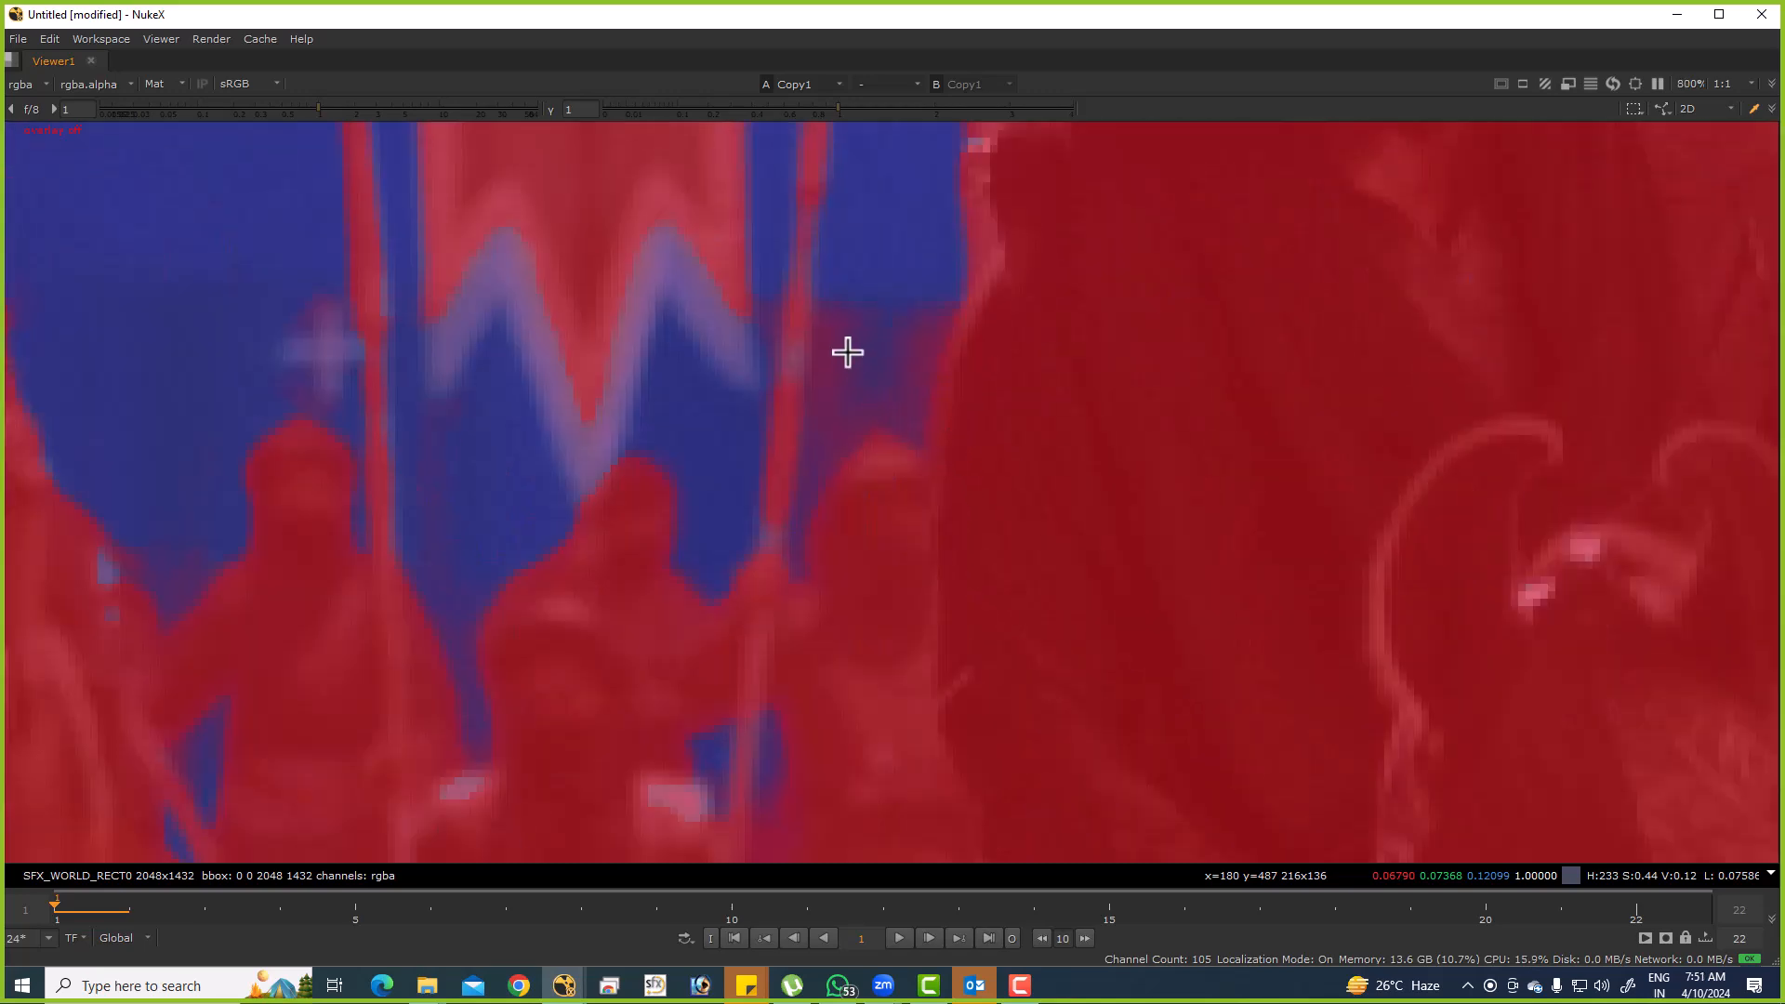
scroll(874, 358, down, 5)
scroll(822, 291, up, 8)
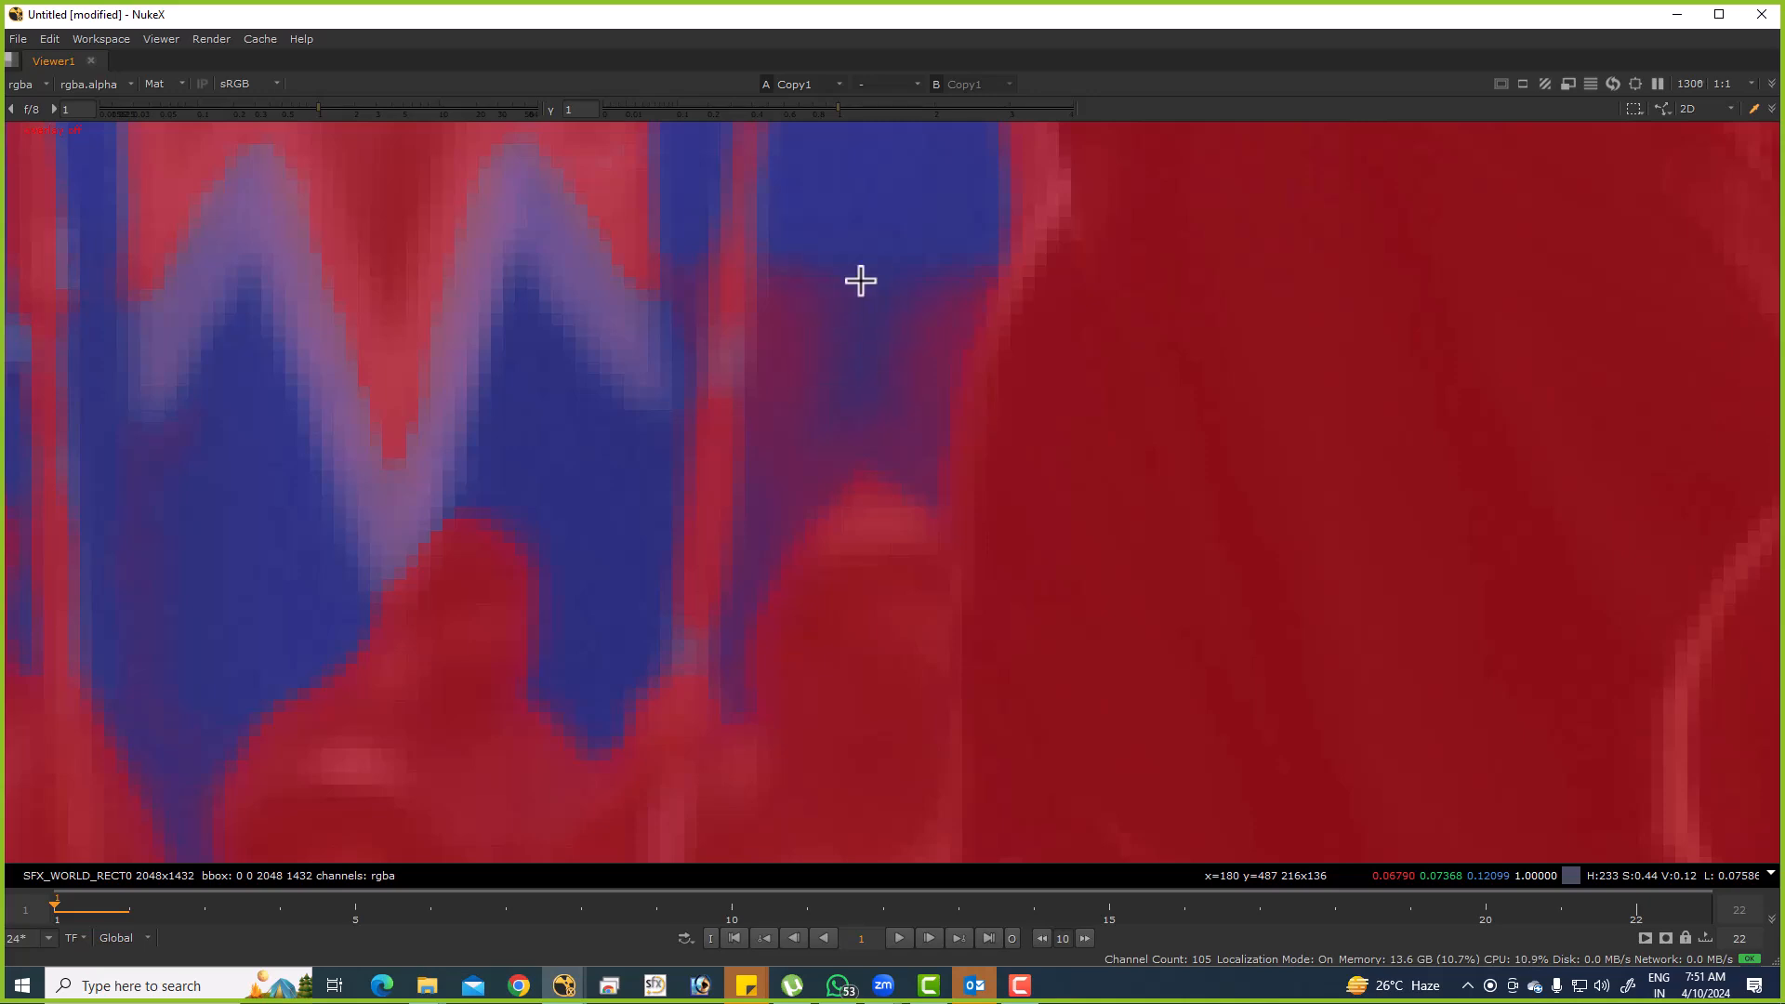
scroll(890, 317, down, 10)
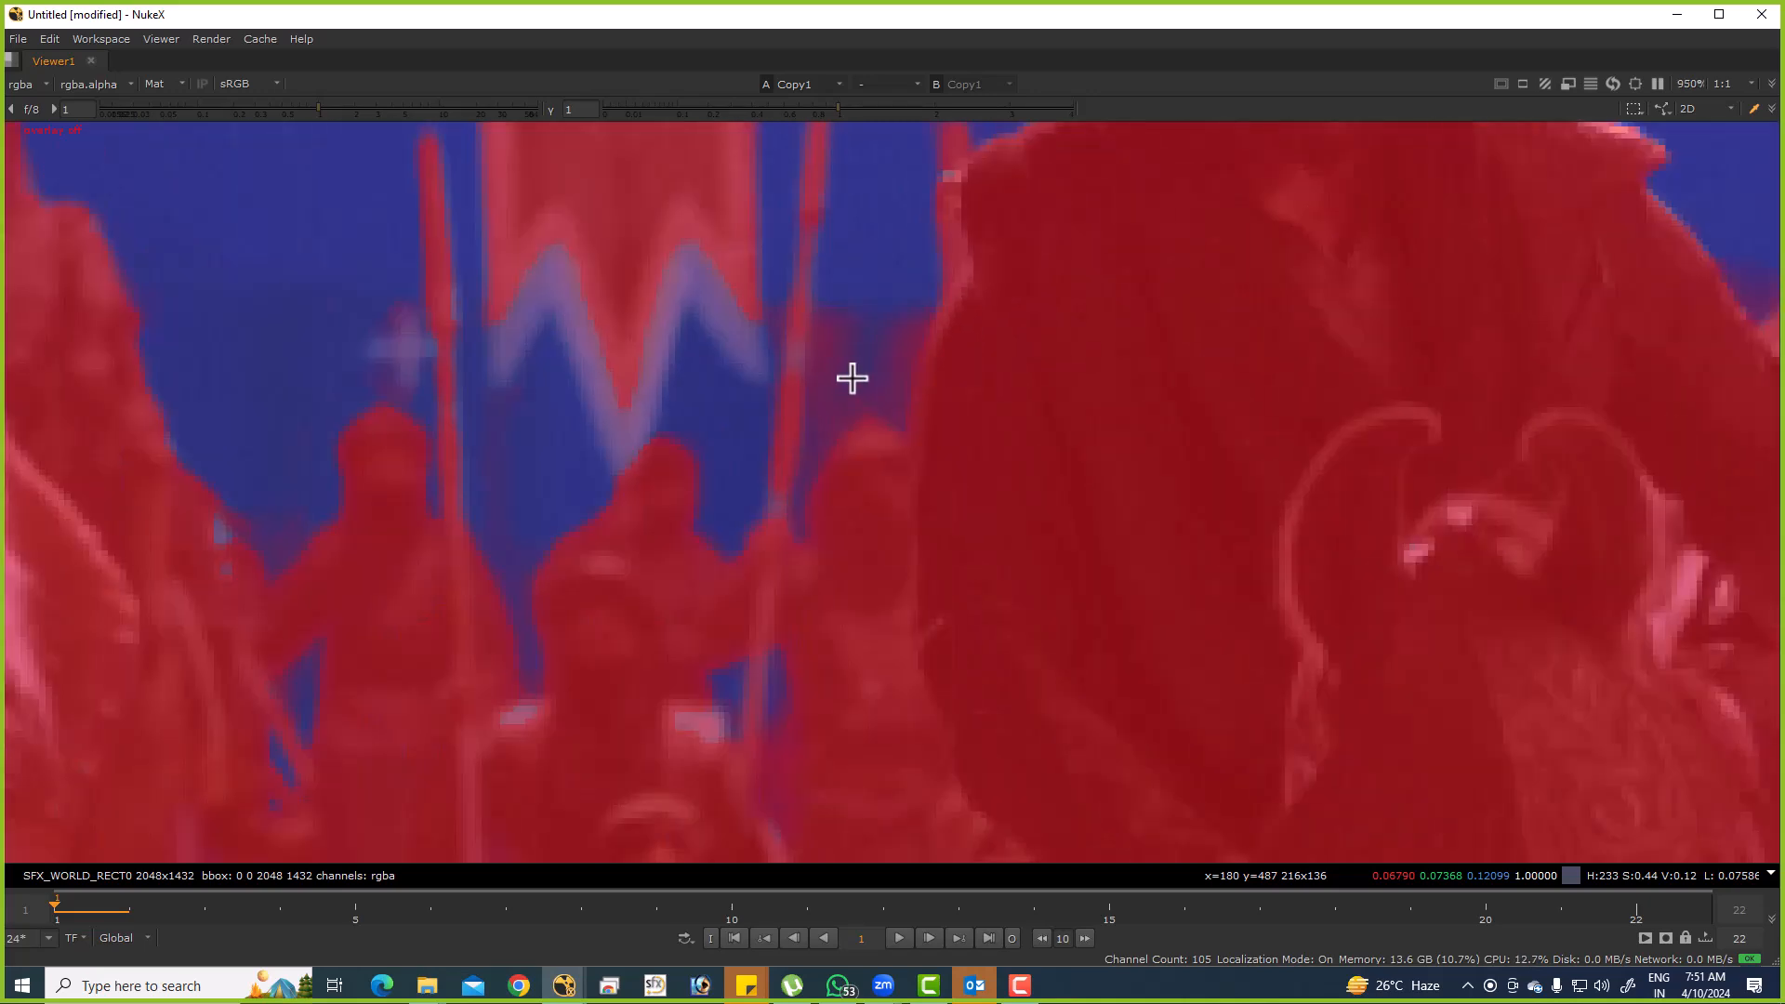
scroll(670, 283, up, 6)
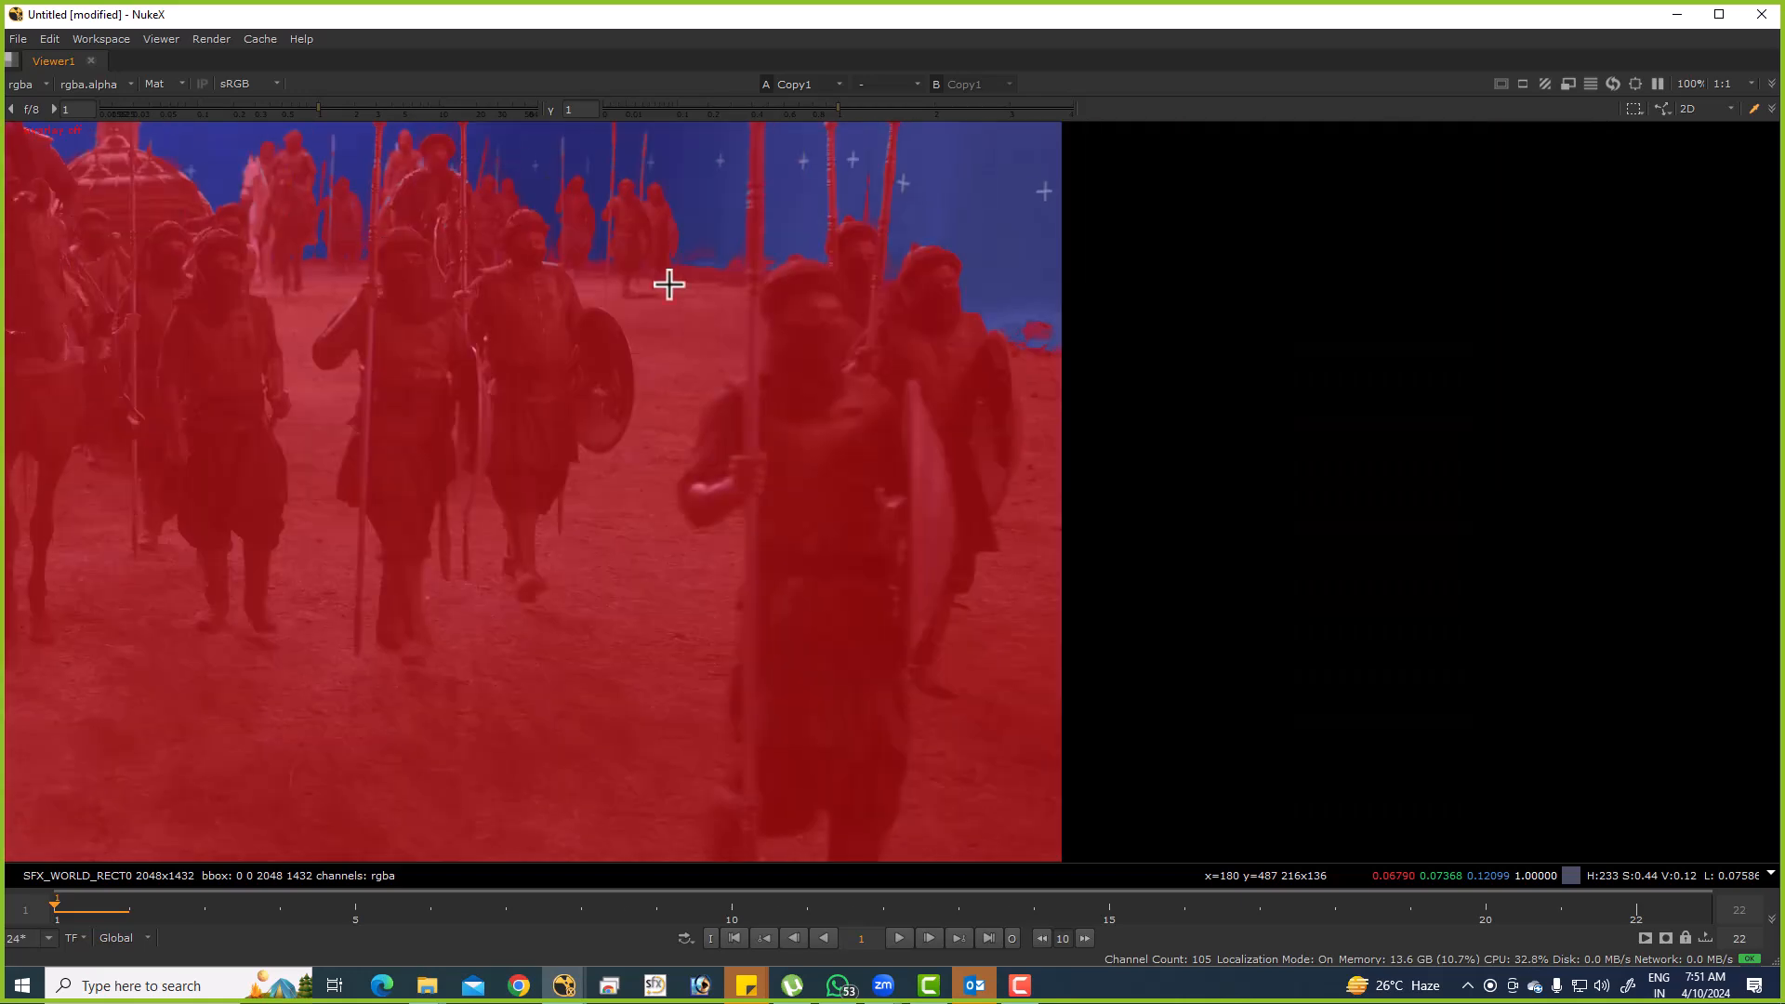
Compare Roto7's alpha with the matte overlay of the Copy node around the soldiers.
key(space)
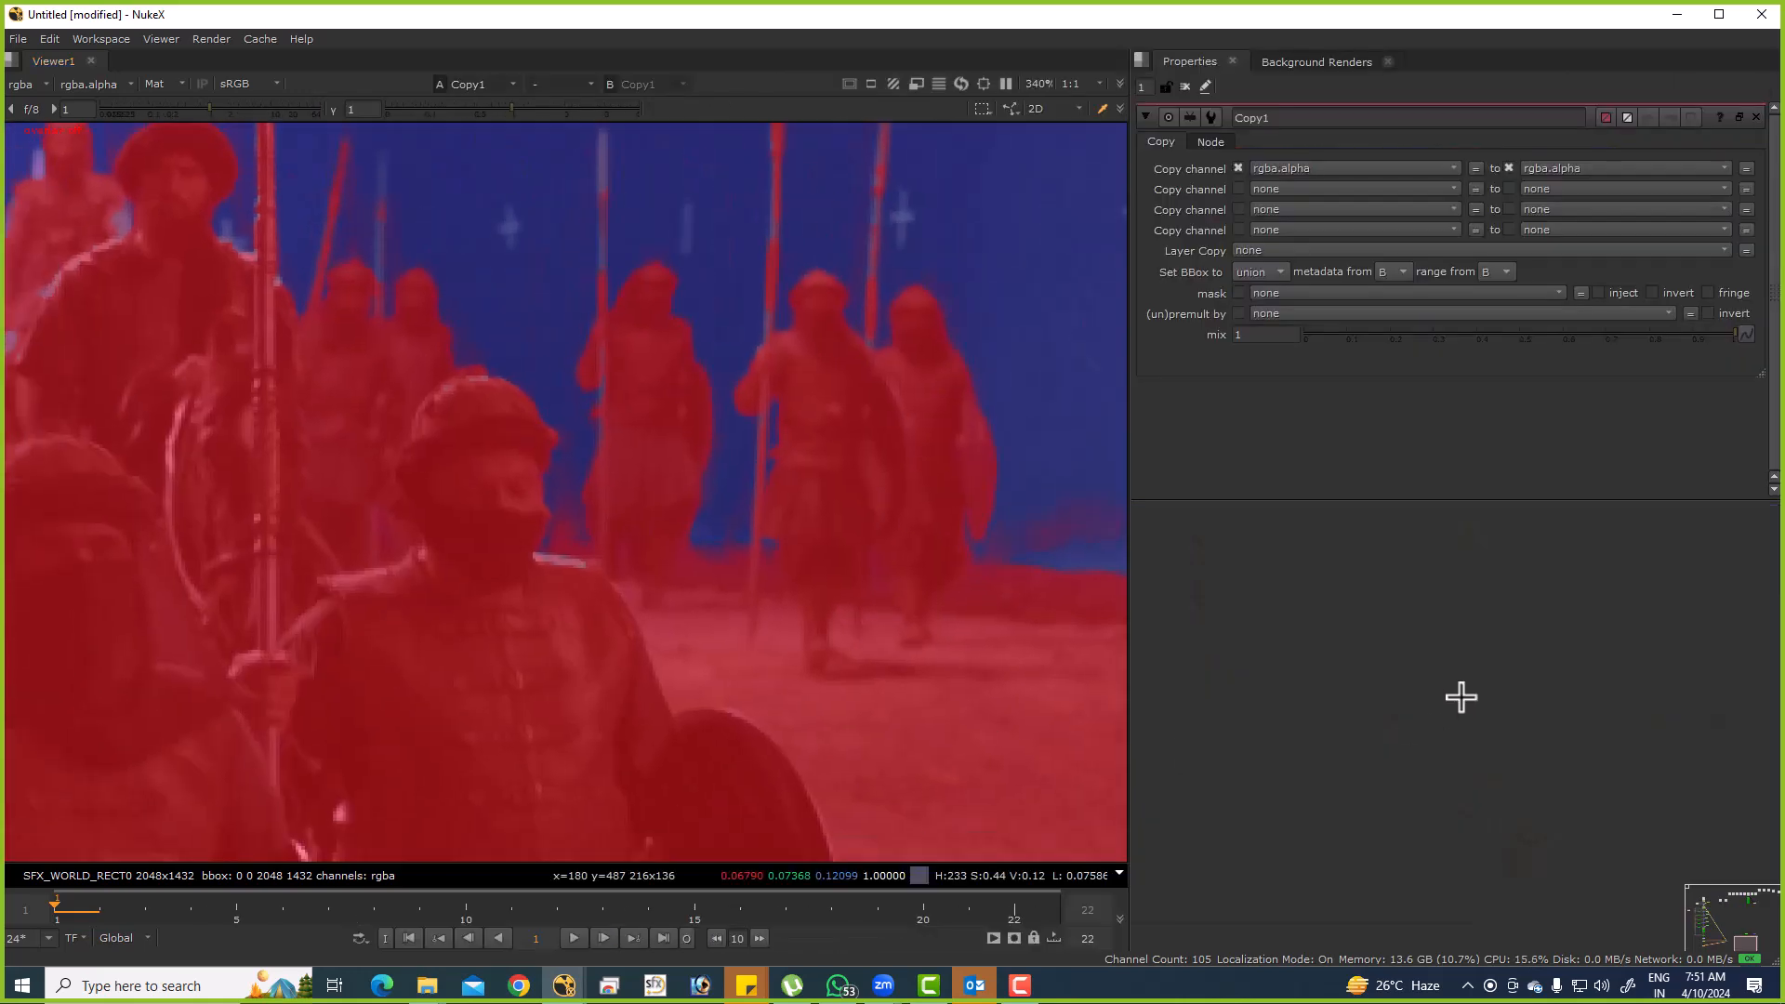
double_click(1228, 875)
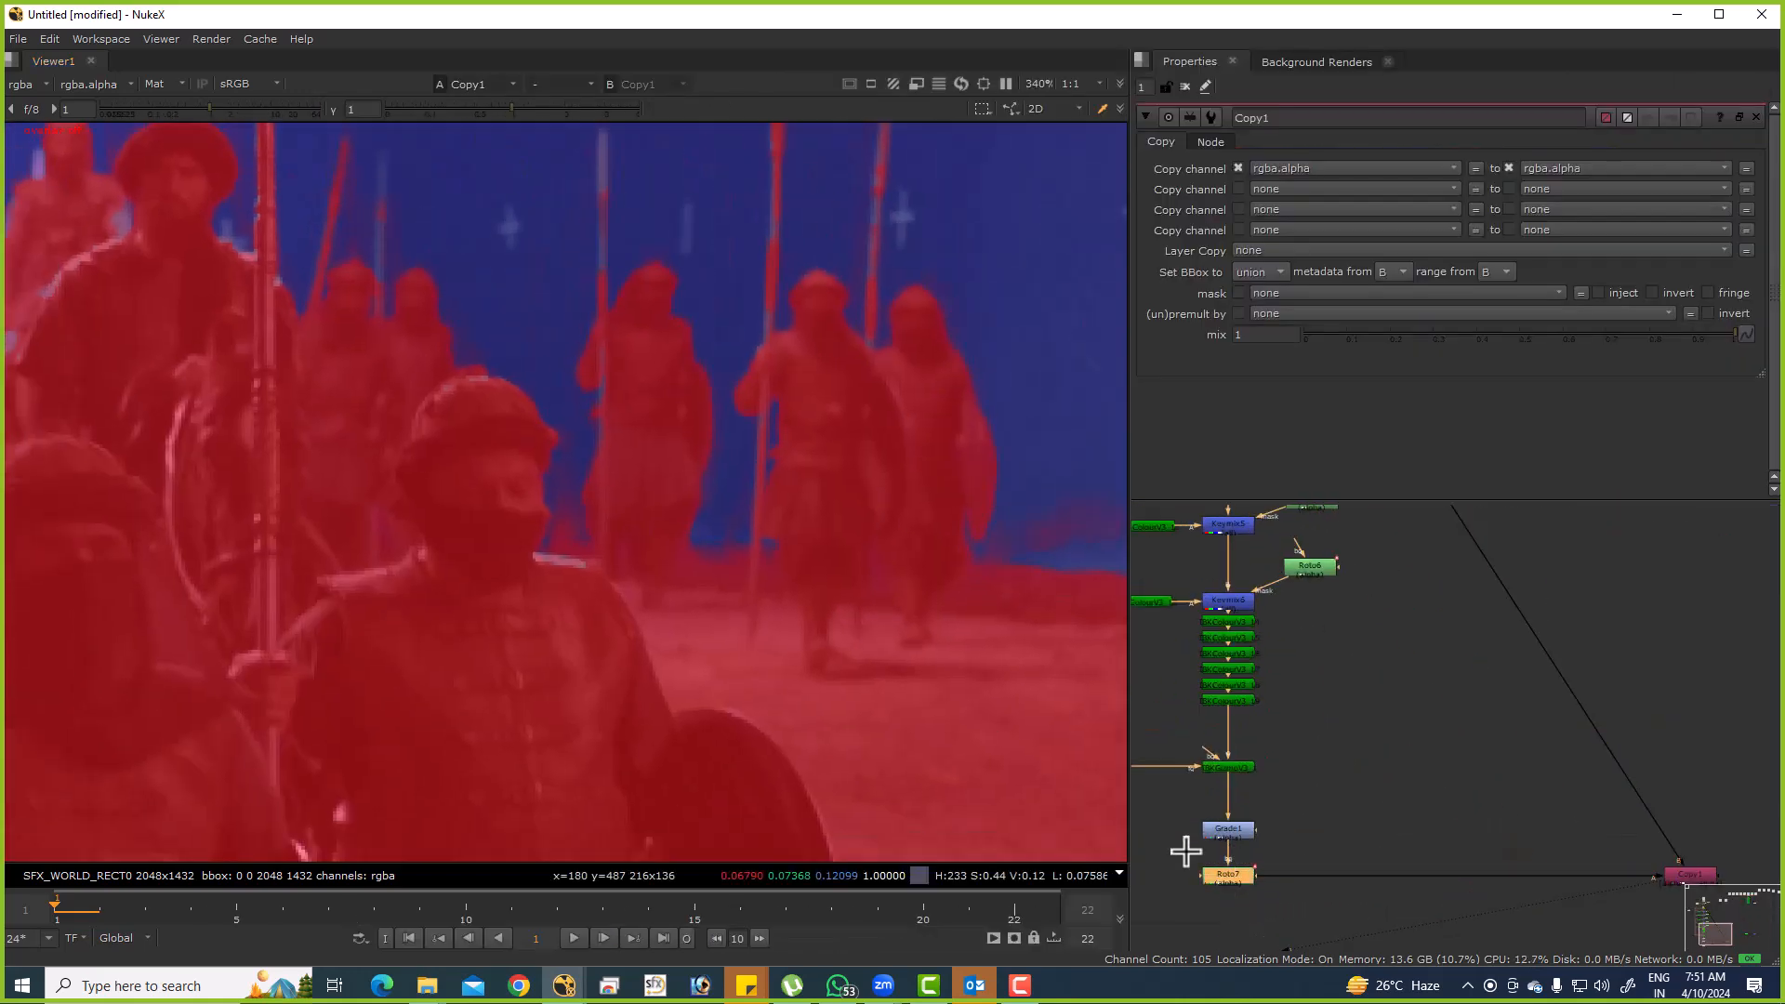
key(1)
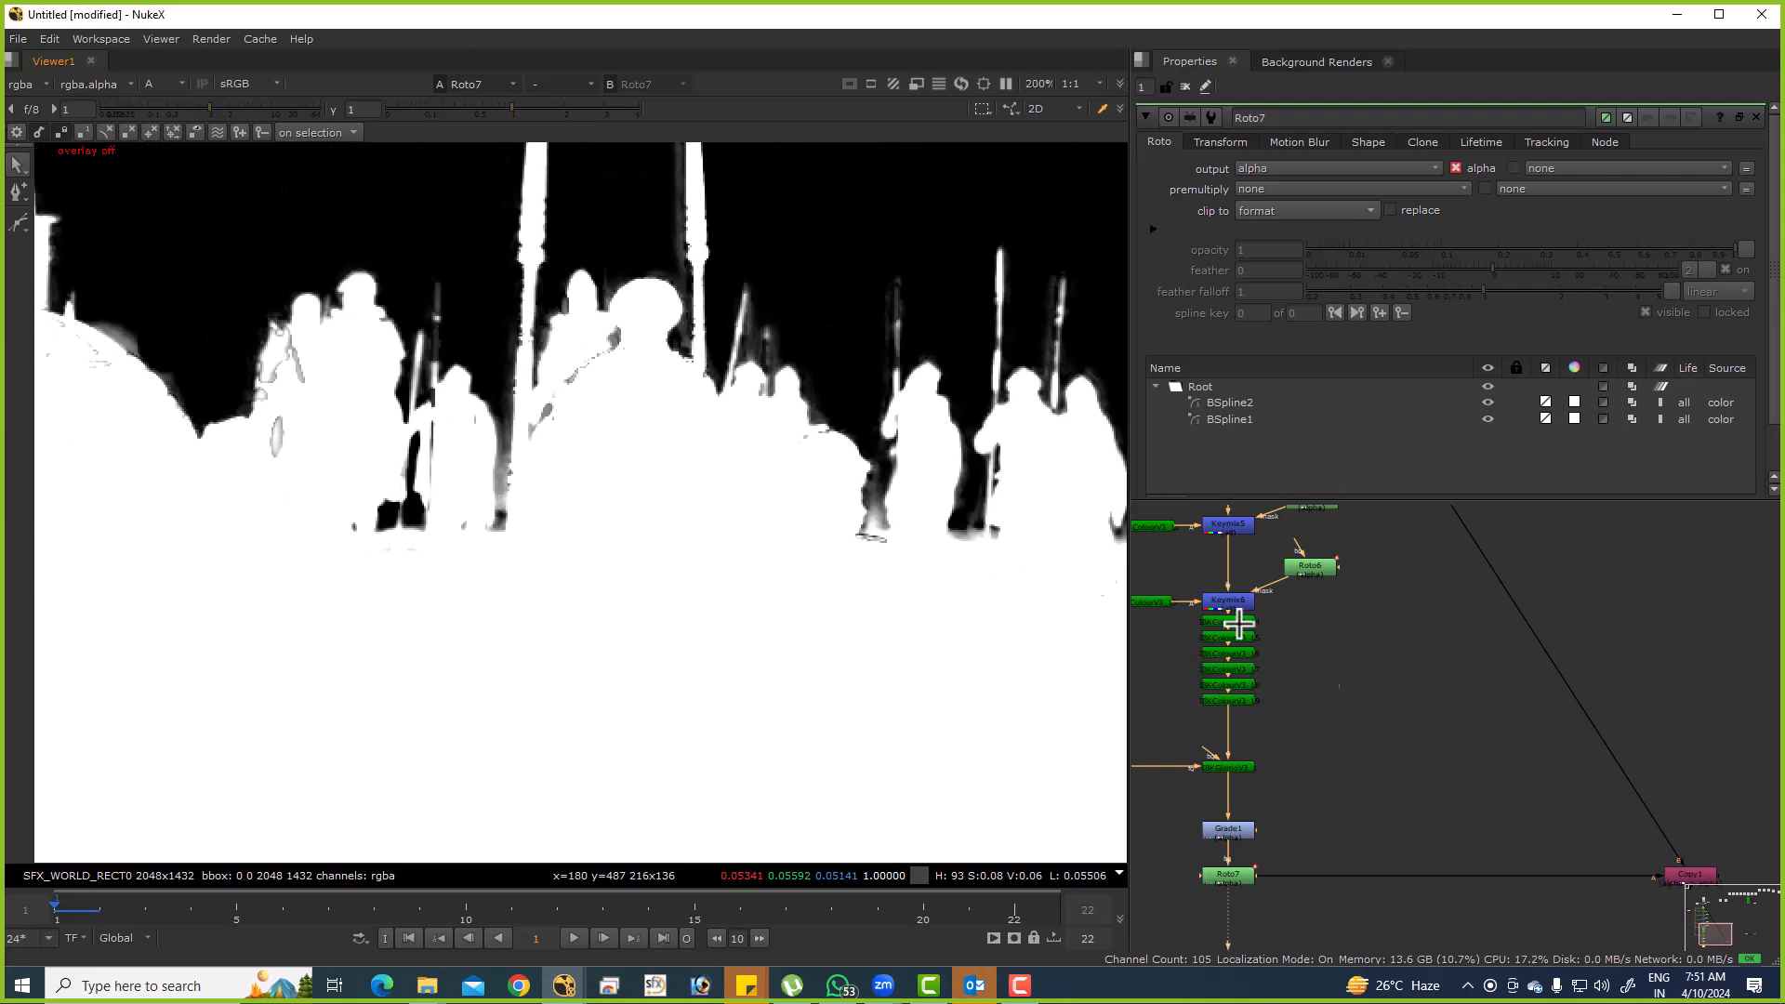
click(1488, 751)
key(1)
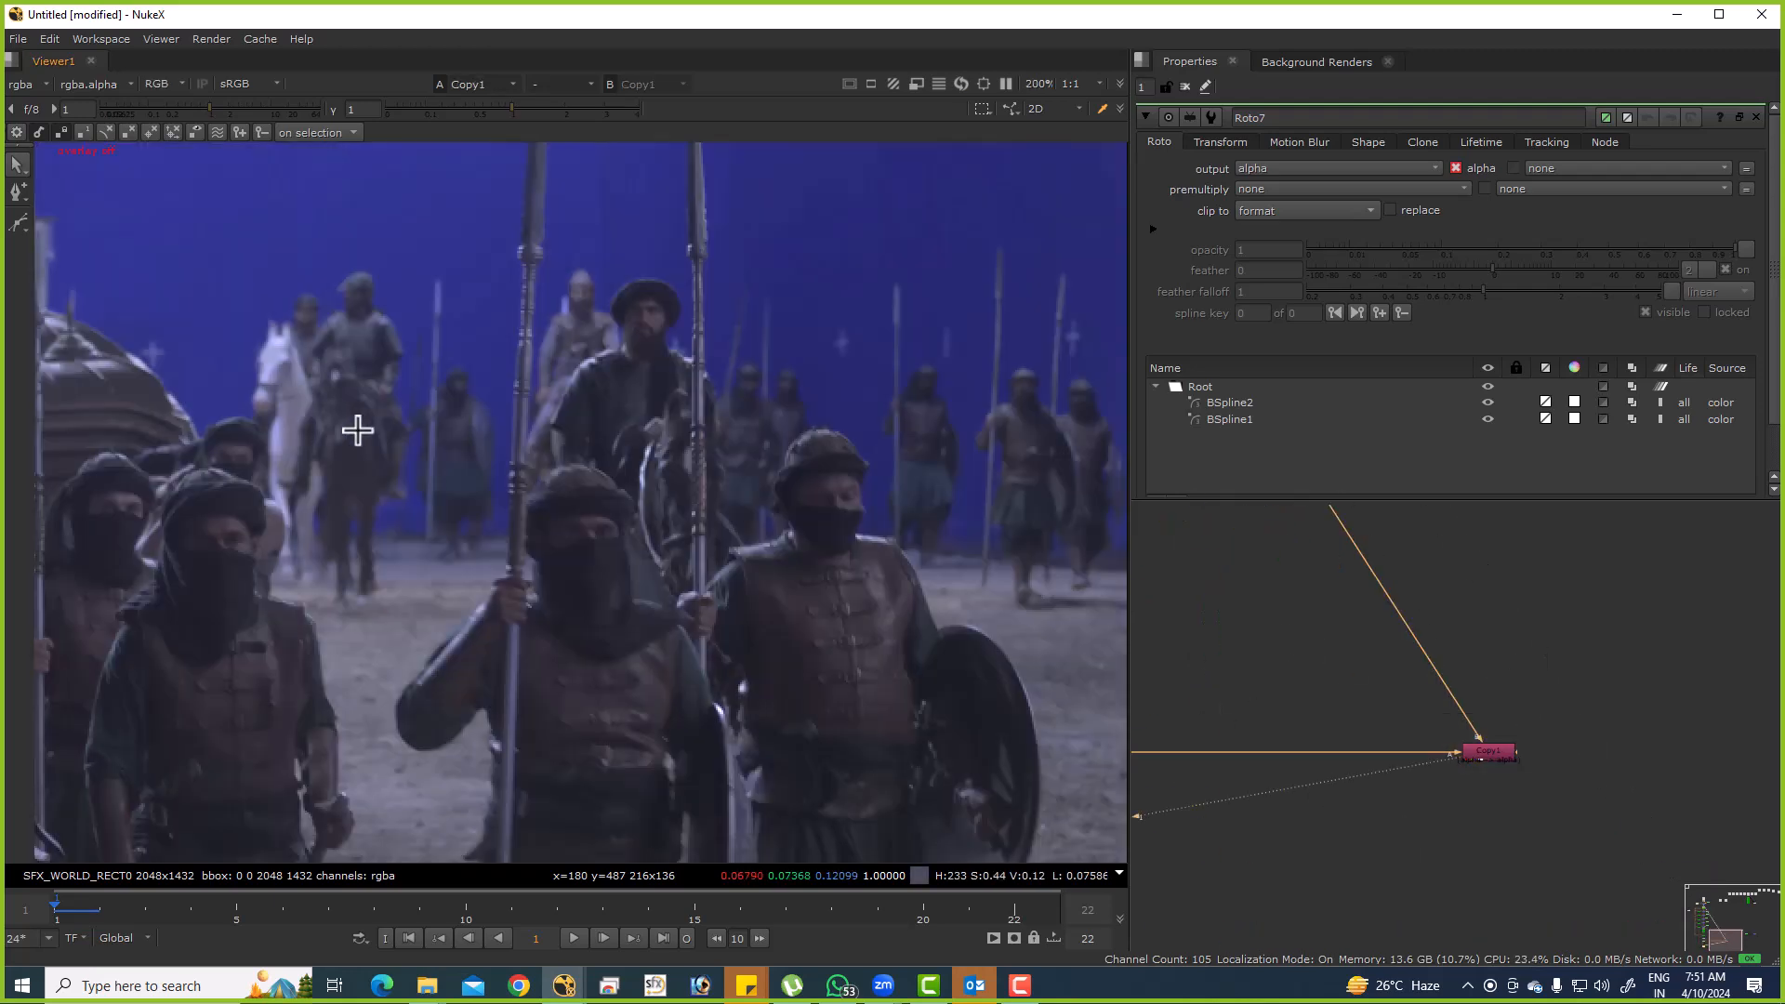
key(m)
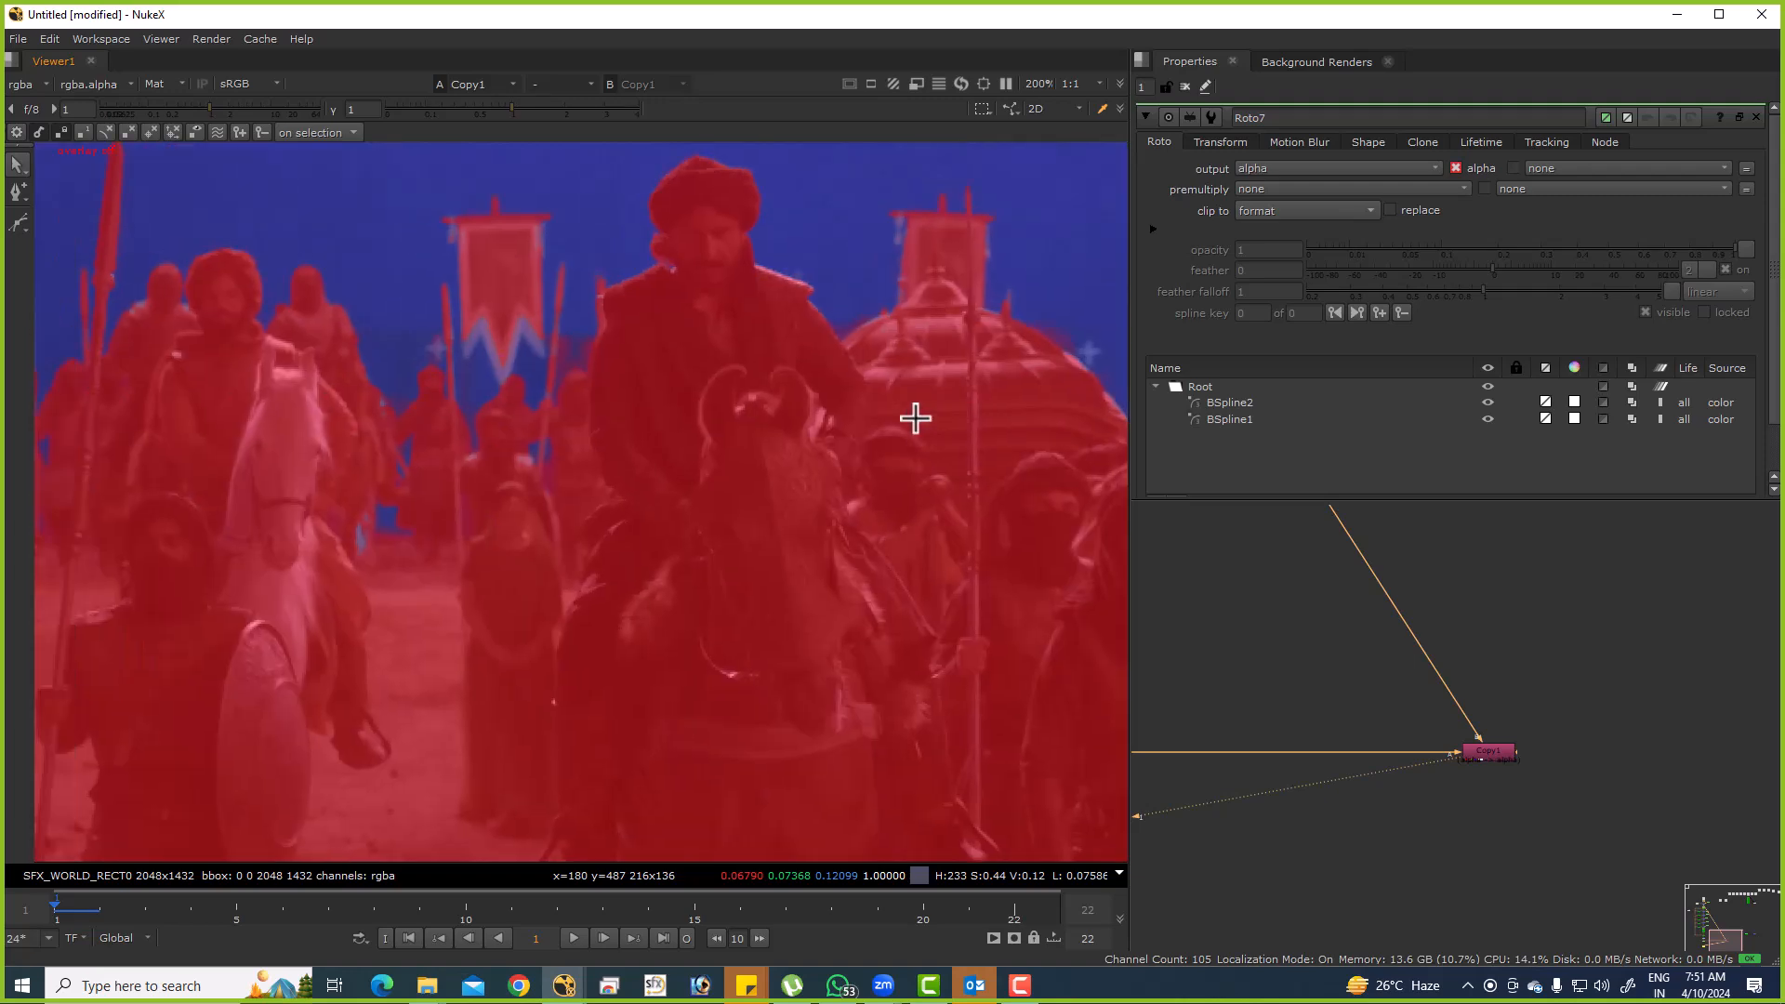
Examine the thin background spears near the left edge of the image in matte overlay.
scroll(338, 449, down, 2)
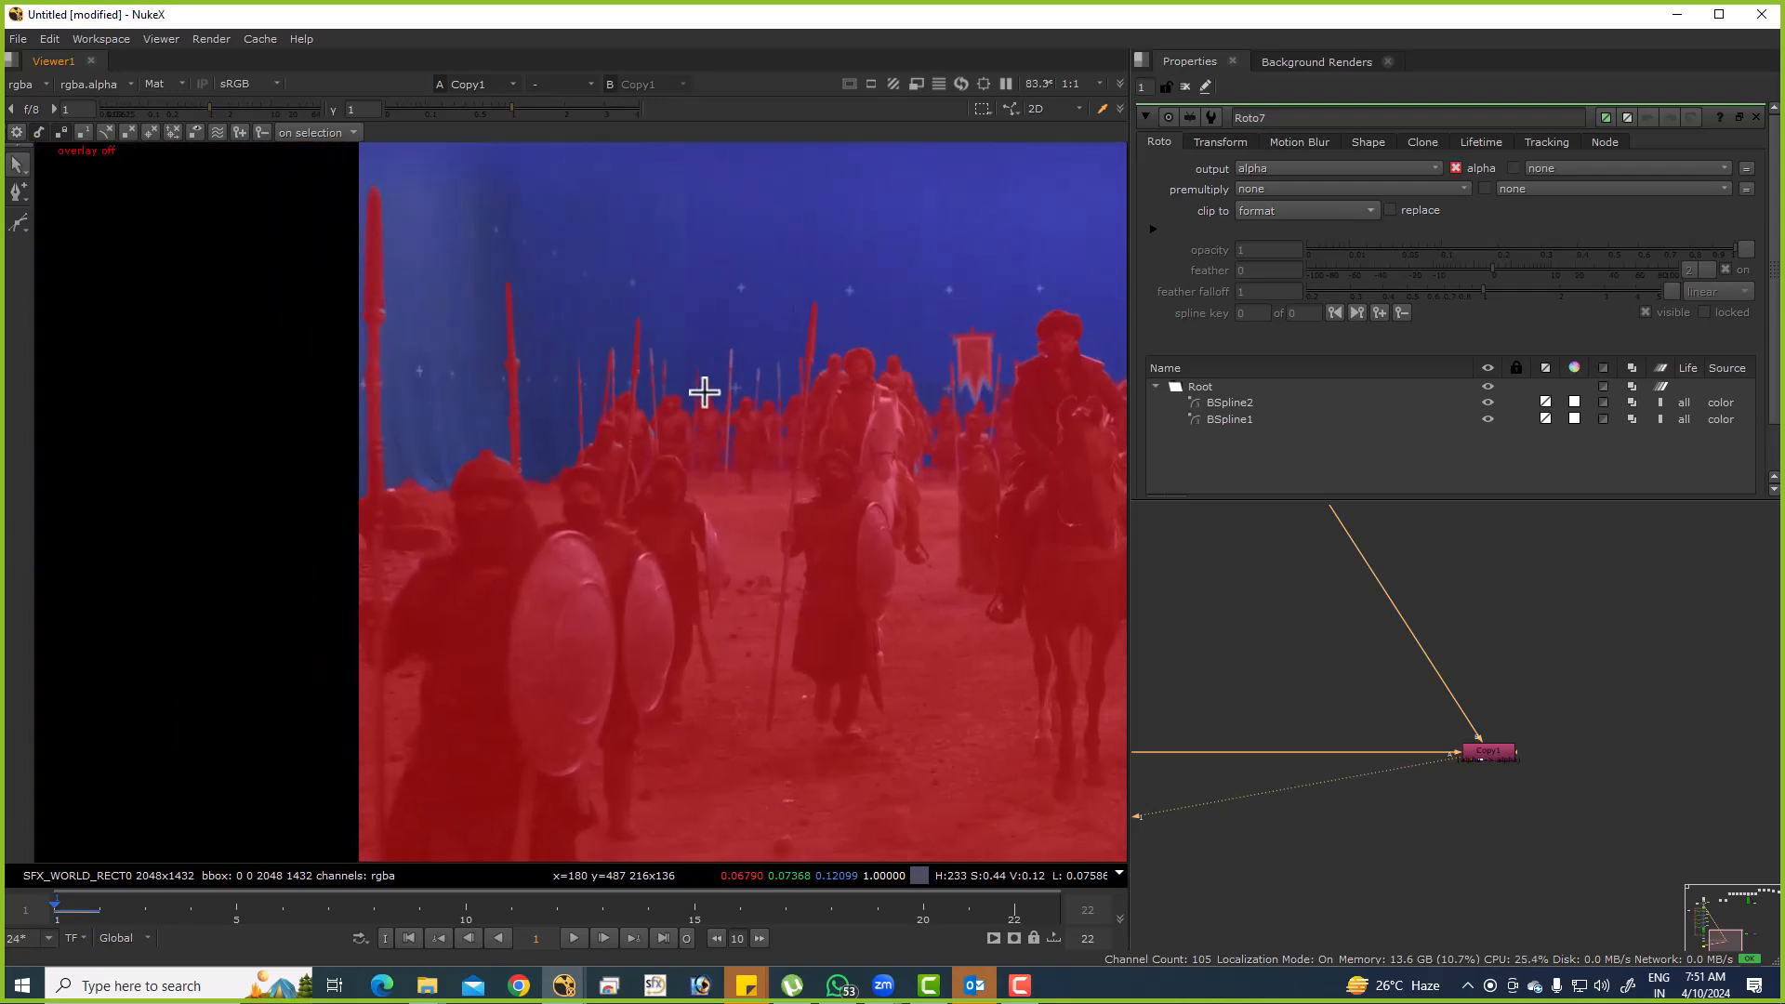
scroll(676, 365, up, 3)
scroll(458, 410, up, 4)
drag(331, 232, 499, 749)
scroll(685, 685, up, 2)
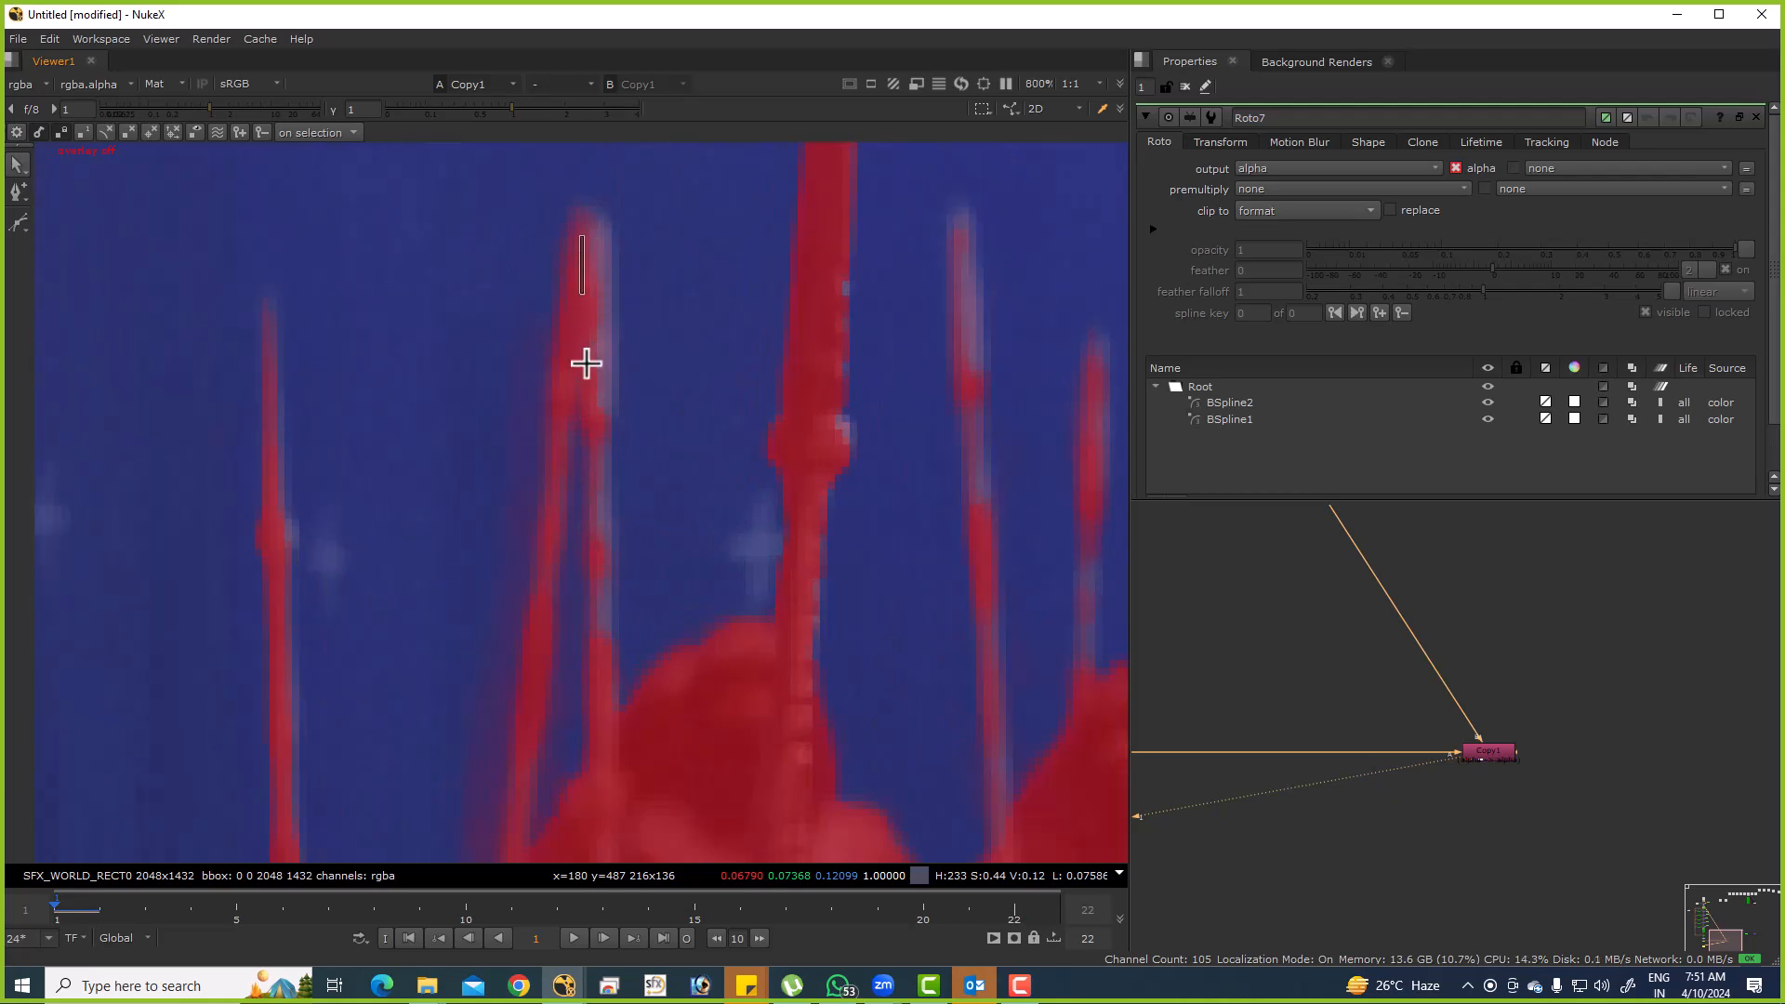
scroll(1506, 685, down, 4)
scroll(1354, 720, up, 4)
View Roto7's alpha and lower the gamma of Grade1 to 0.238.
click(1323, 705)
key(1)
drag(1320, 685, 1417, 643)
click(1417, 608)
drag(1413, 311, 1325, 318)
scroll(434, 414, down, 5)
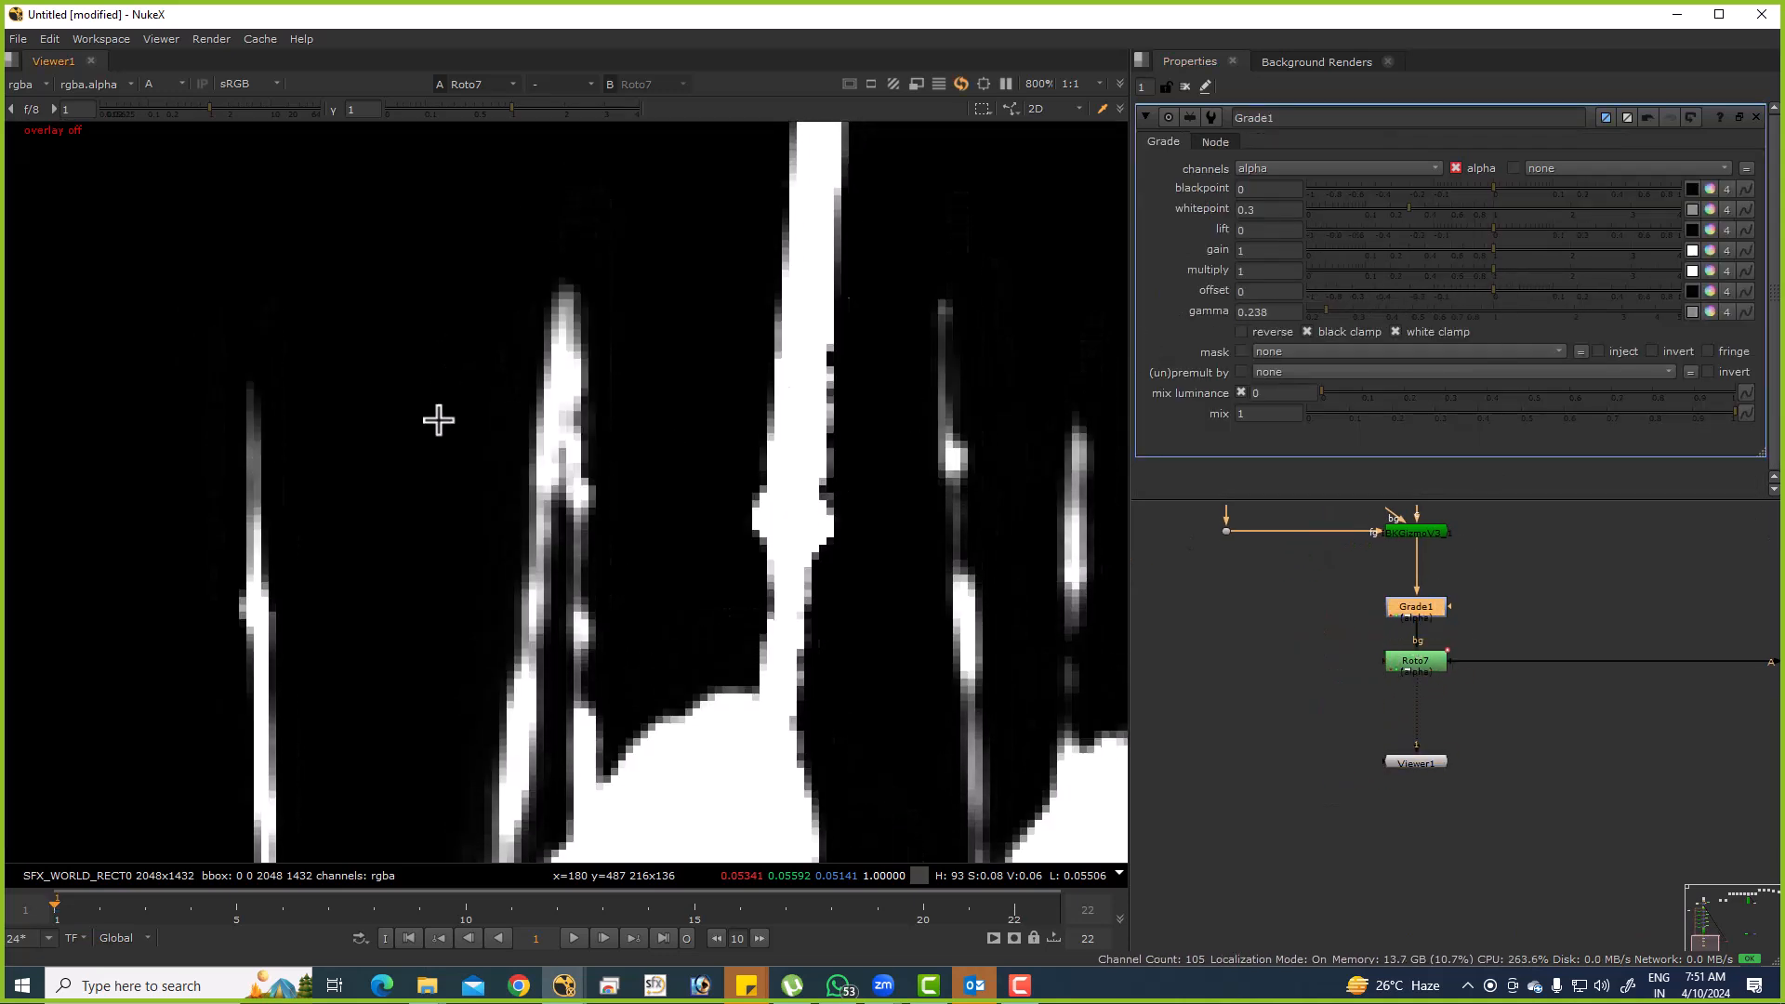
Move the Viewer node farther below Roto7 and add a Keylight node in the empty space beside the tree.
drag(1602, 753, 1581, 684)
scroll(1474, 683, down, 5)
scroll(1473, 683, up, 3)
drag(1429, 679, 1426, 844)
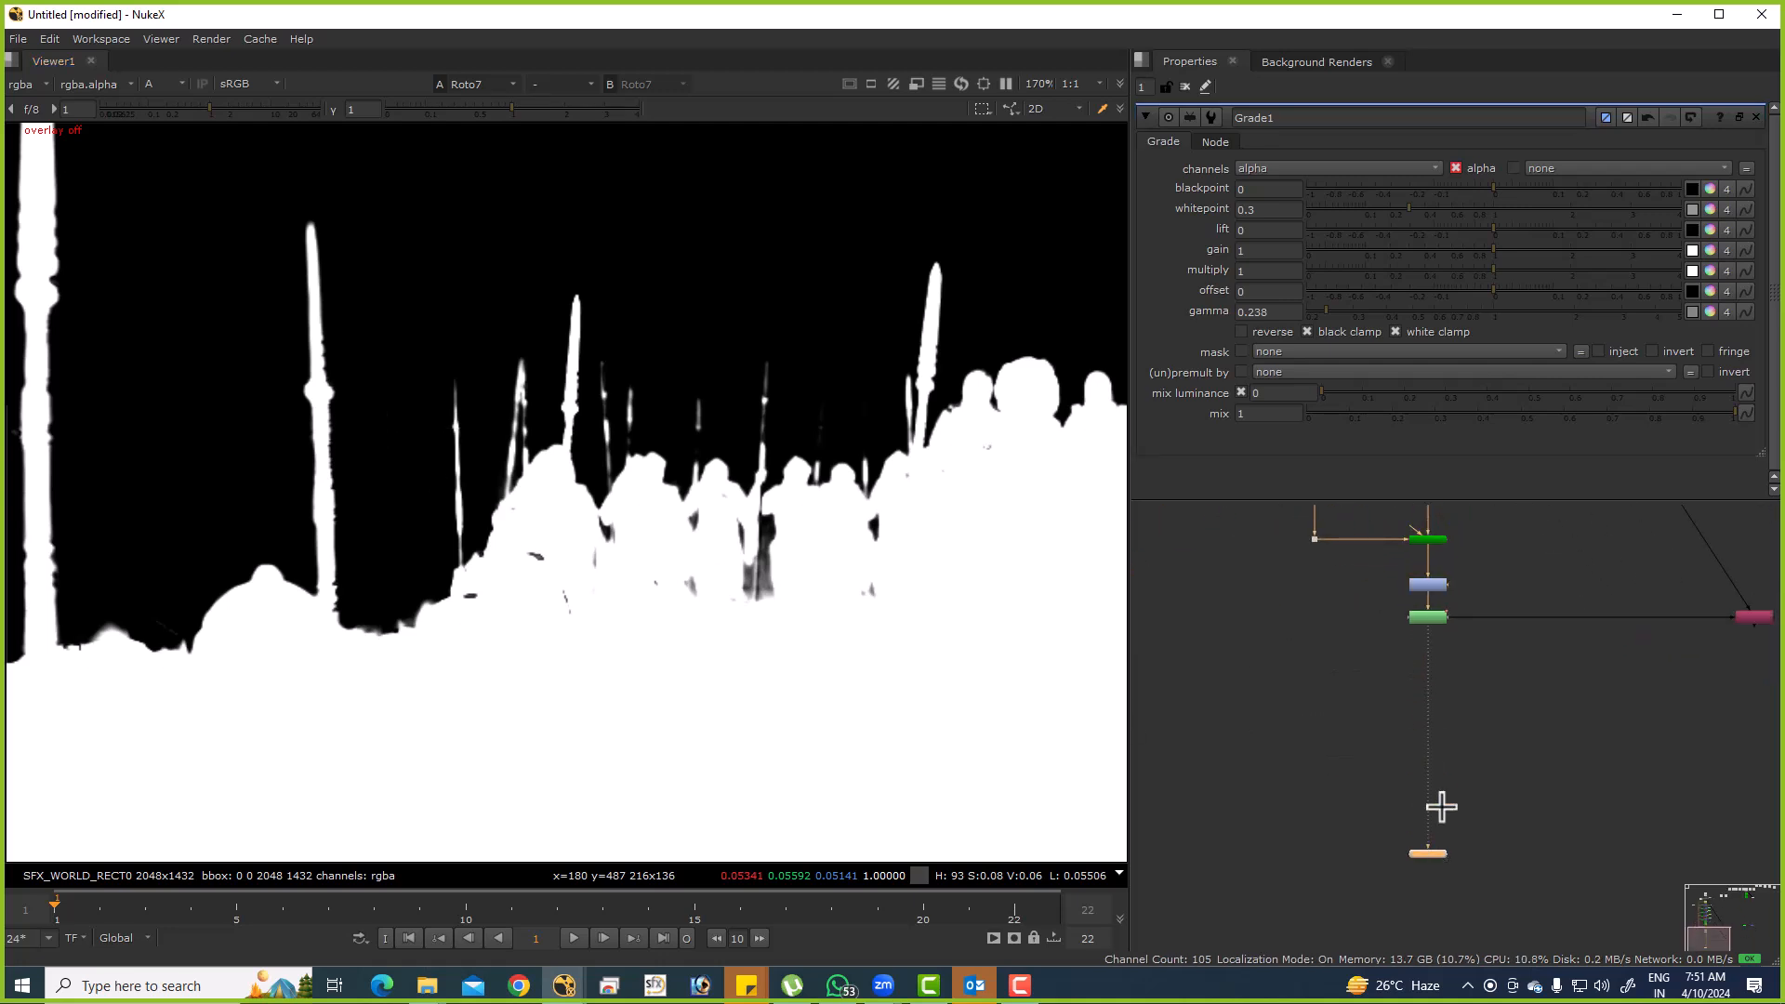
key(Tab)
text(keyli)
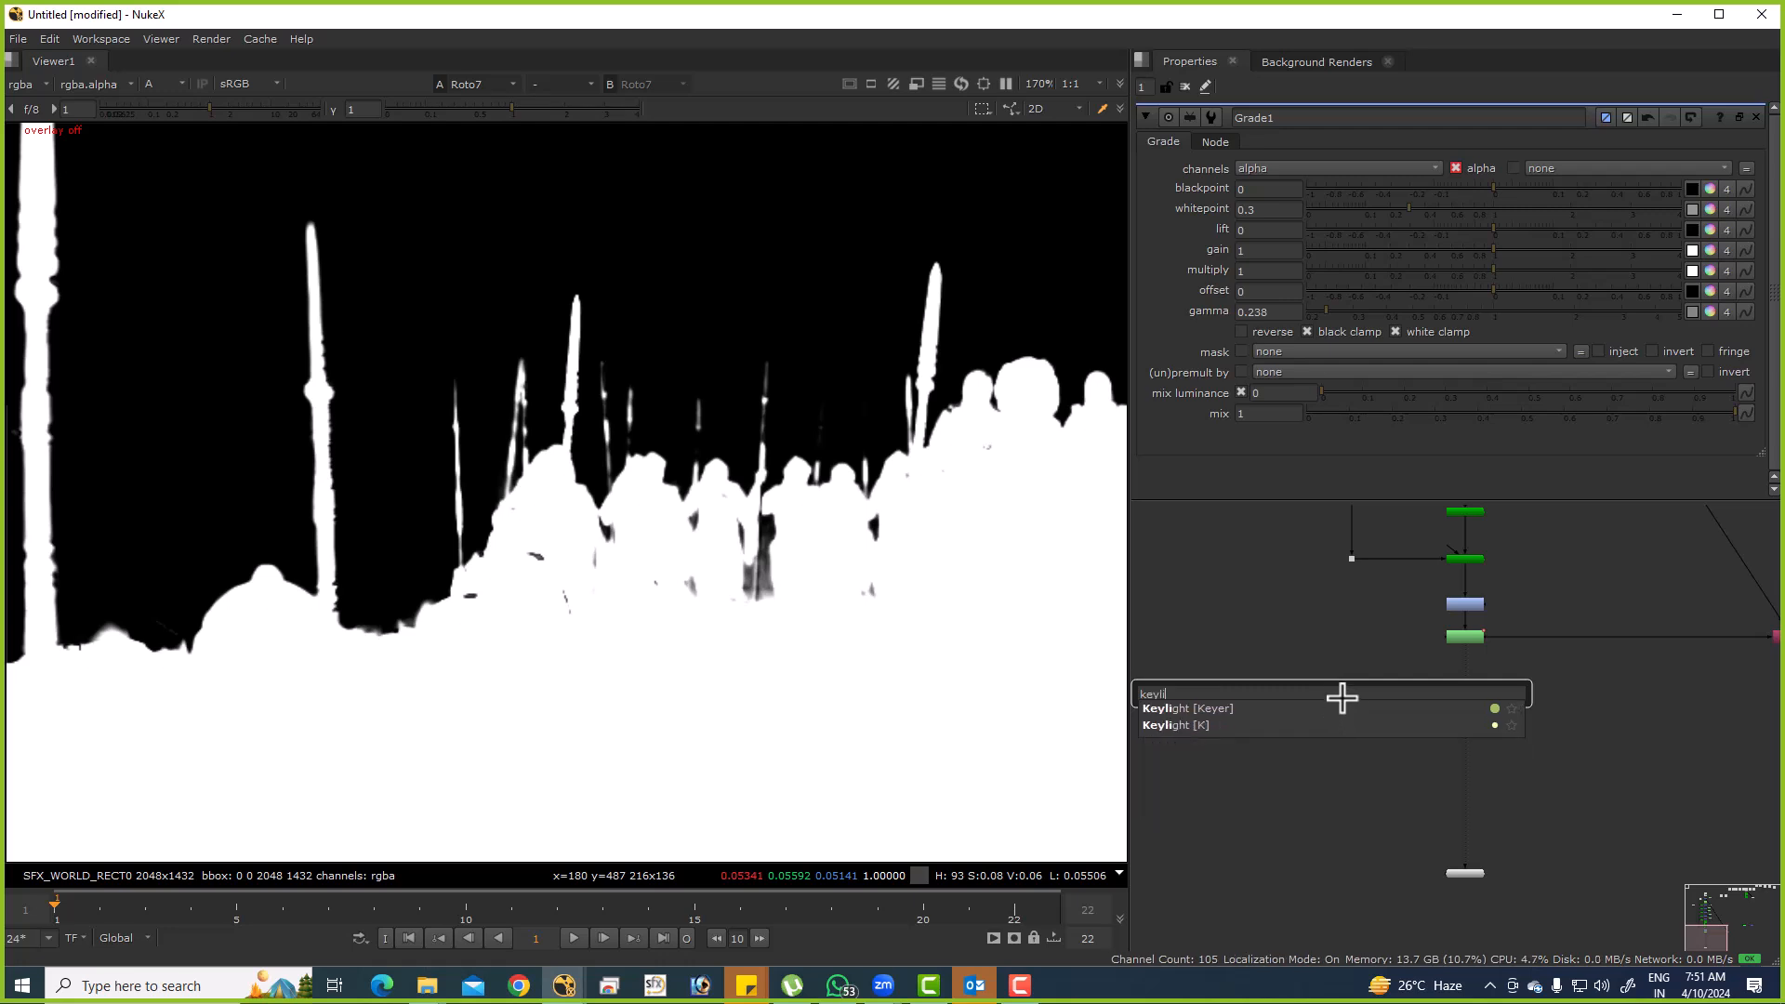
key(Return)
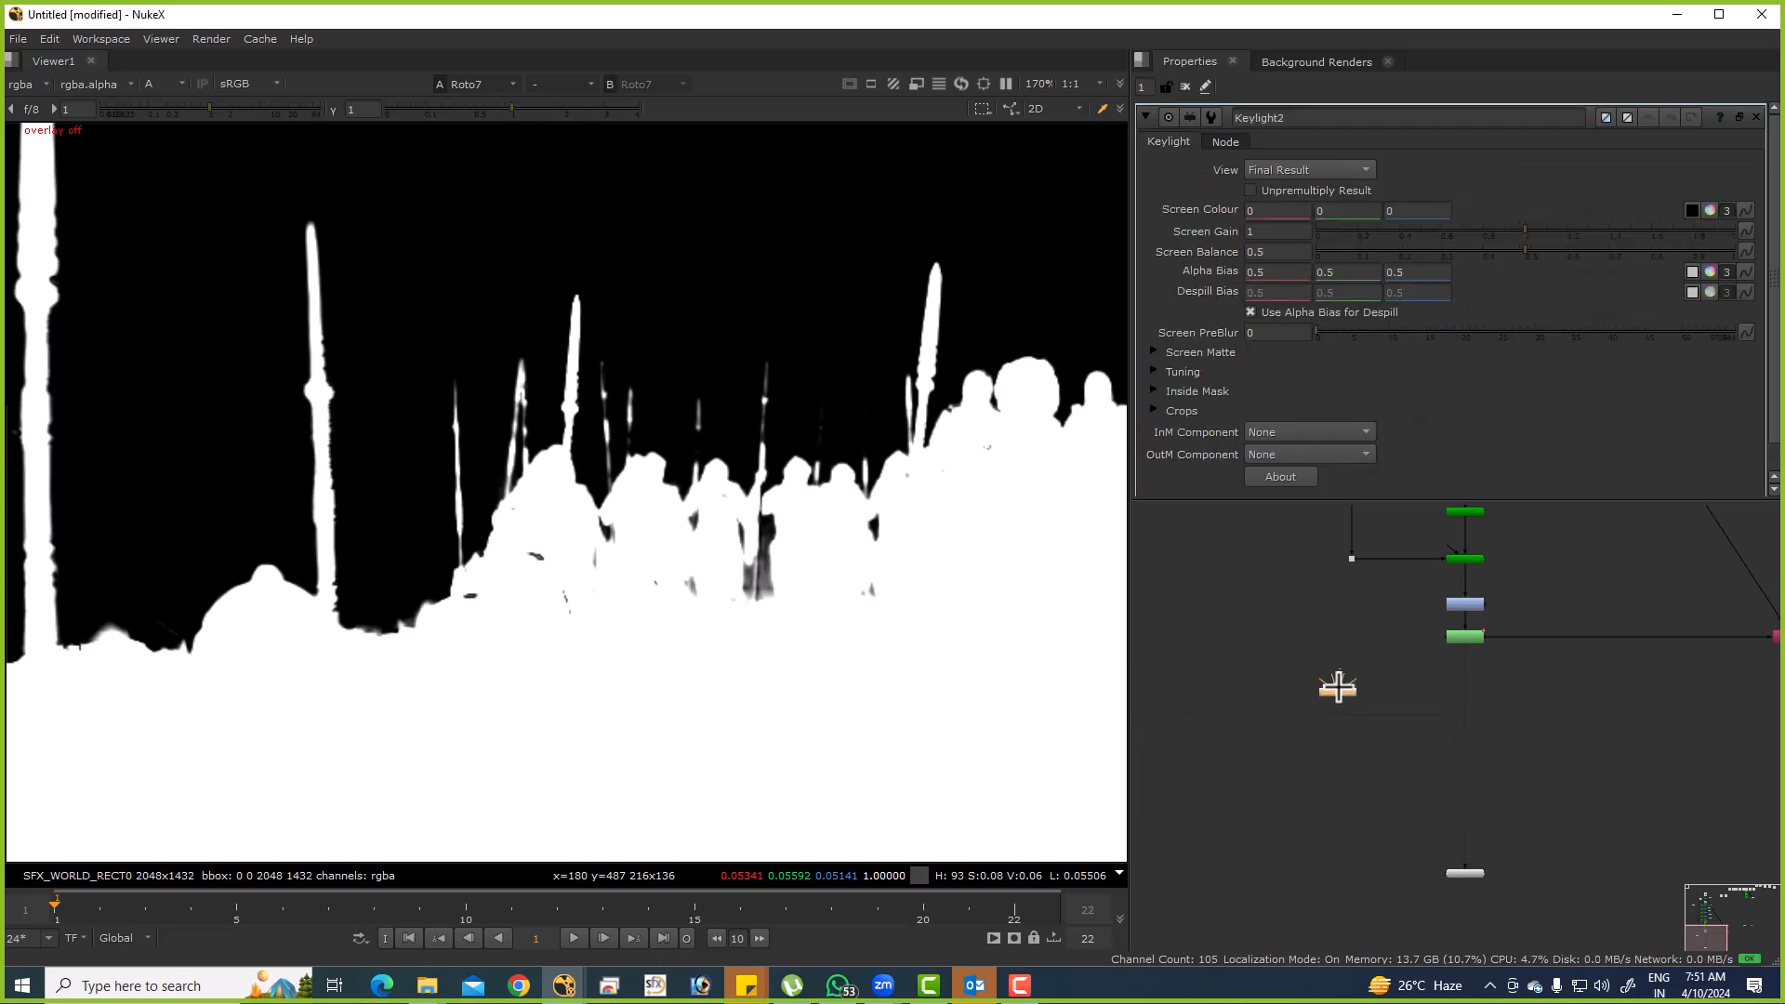
Connect Keylight2's Source input to the plate branch beside the keyer, and view Keylight2's colour output.
drag(1352, 689, 1377, 827)
scroll(1376, 692, up, 3)
drag(1354, 828, 1356, 628)
drag(1380, 780, 1383, 649)
drag(1364, 730, 1366, 782)
key(1)
key(a)
Sample the blue screen between the distant spears as Keylight2's Screen Colour and display the alpha.
scroll(502, 442, up, 5)
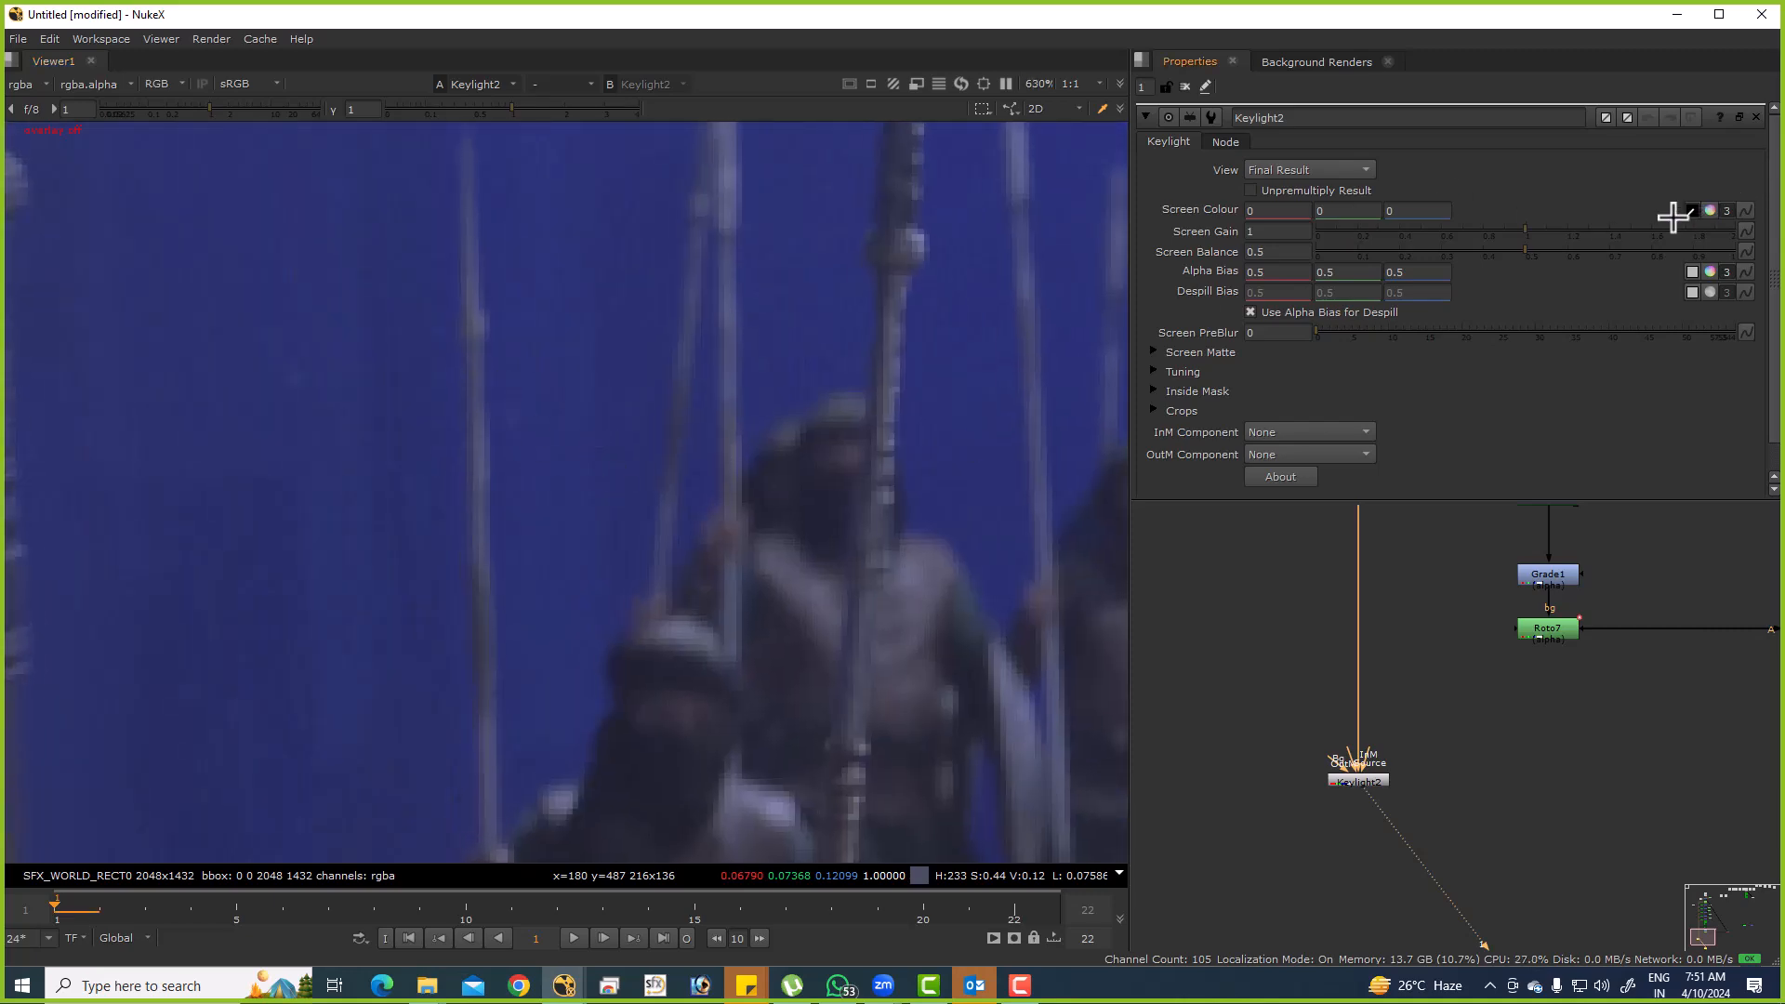
ctrl+click(550, 394)
key(a)
scroll(549, 315, down, 4)
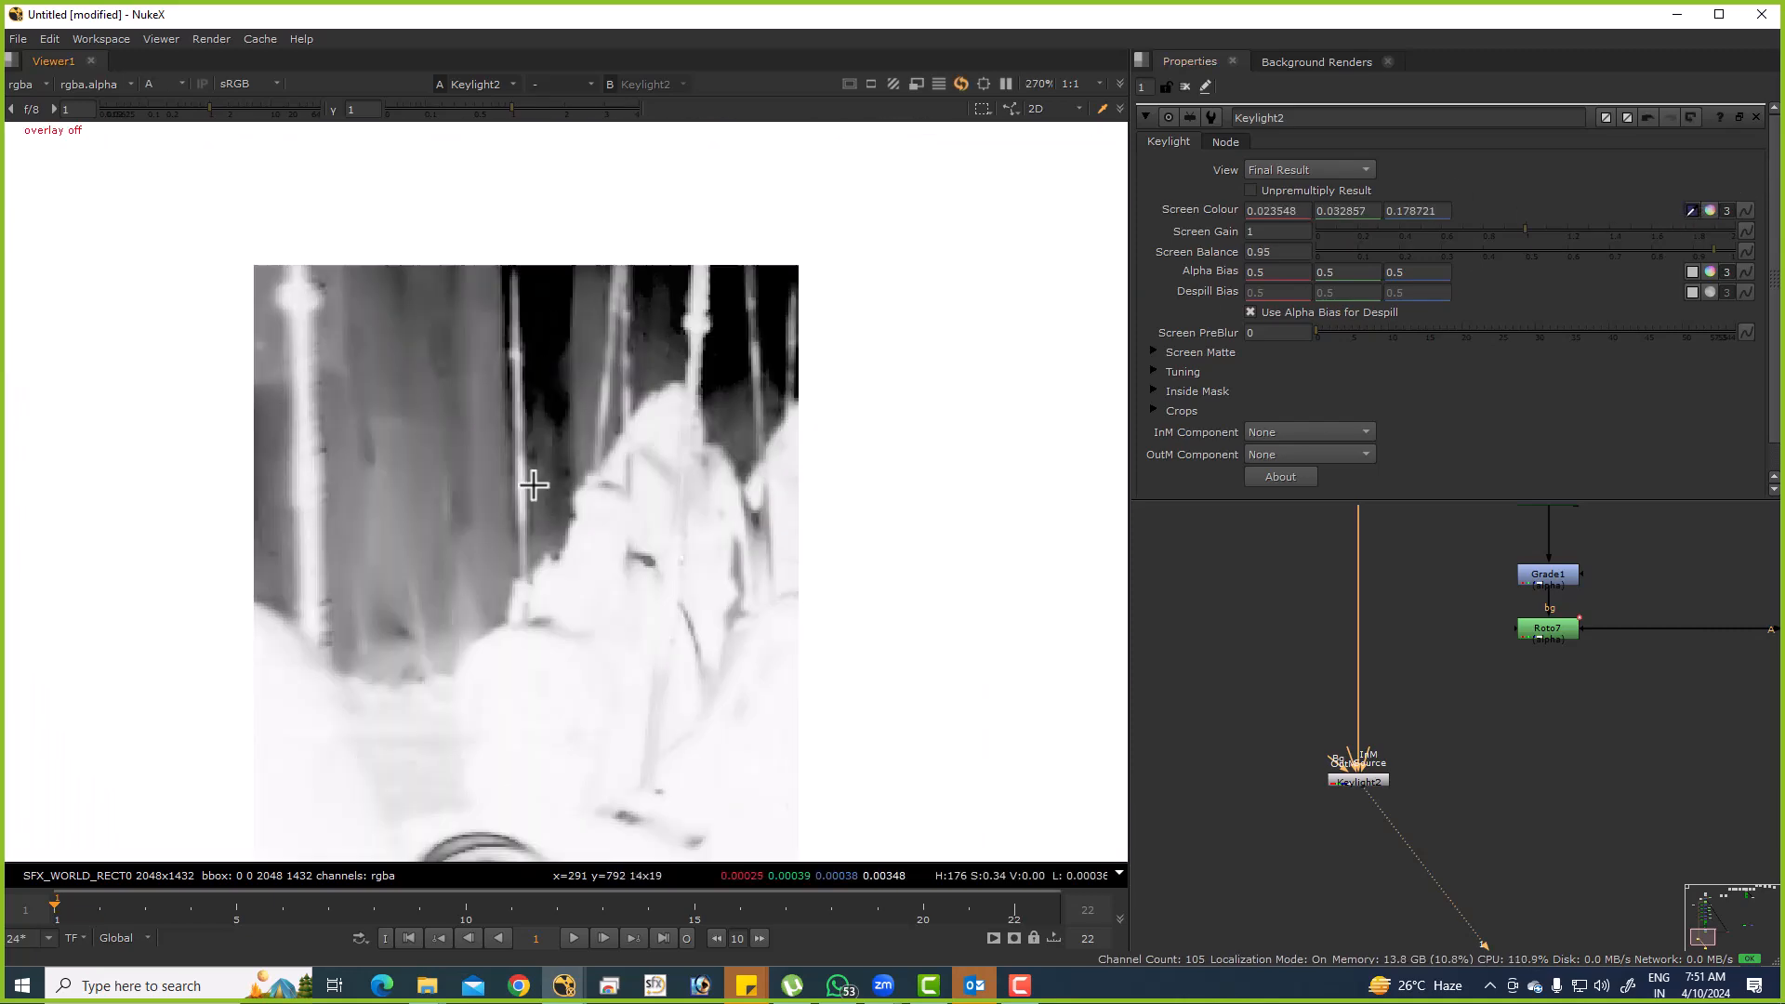
Set Keylight2's Screen Gain to 1.1 and its Screen Matte Clip White to 0.6.
click(1286, 232)
text(.1)
key(Return)
click(1166, 350)
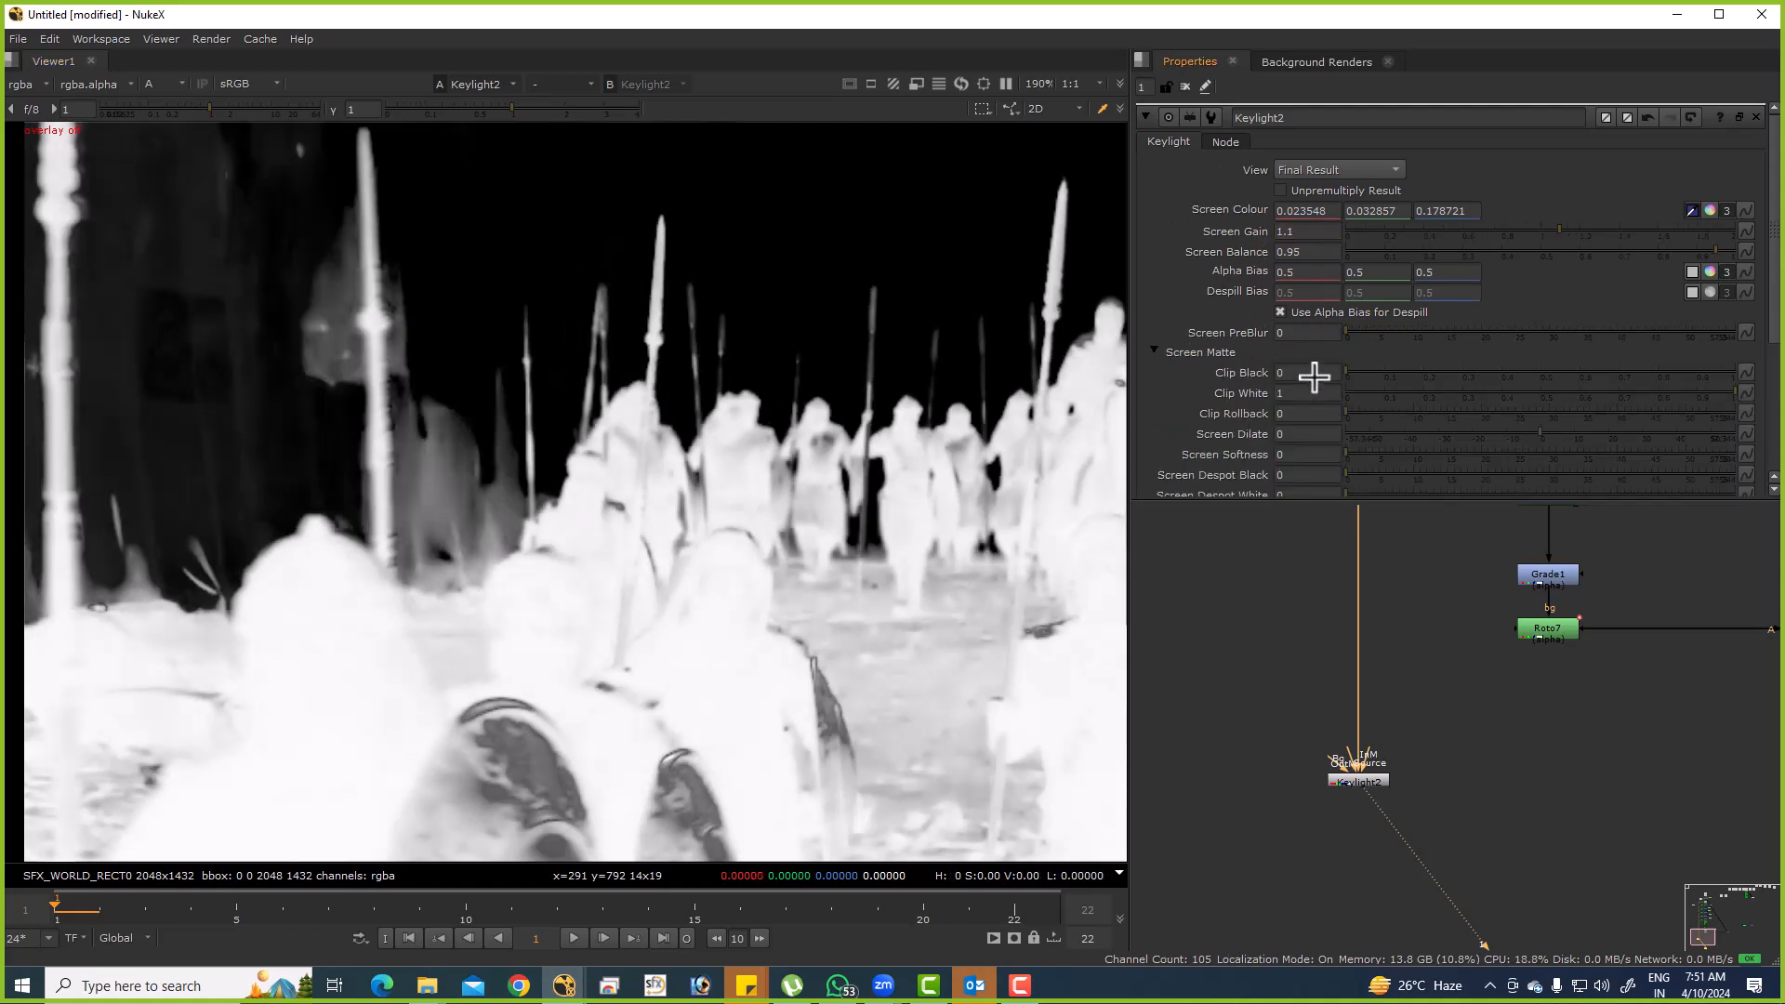
text(0.6)
key(Return)
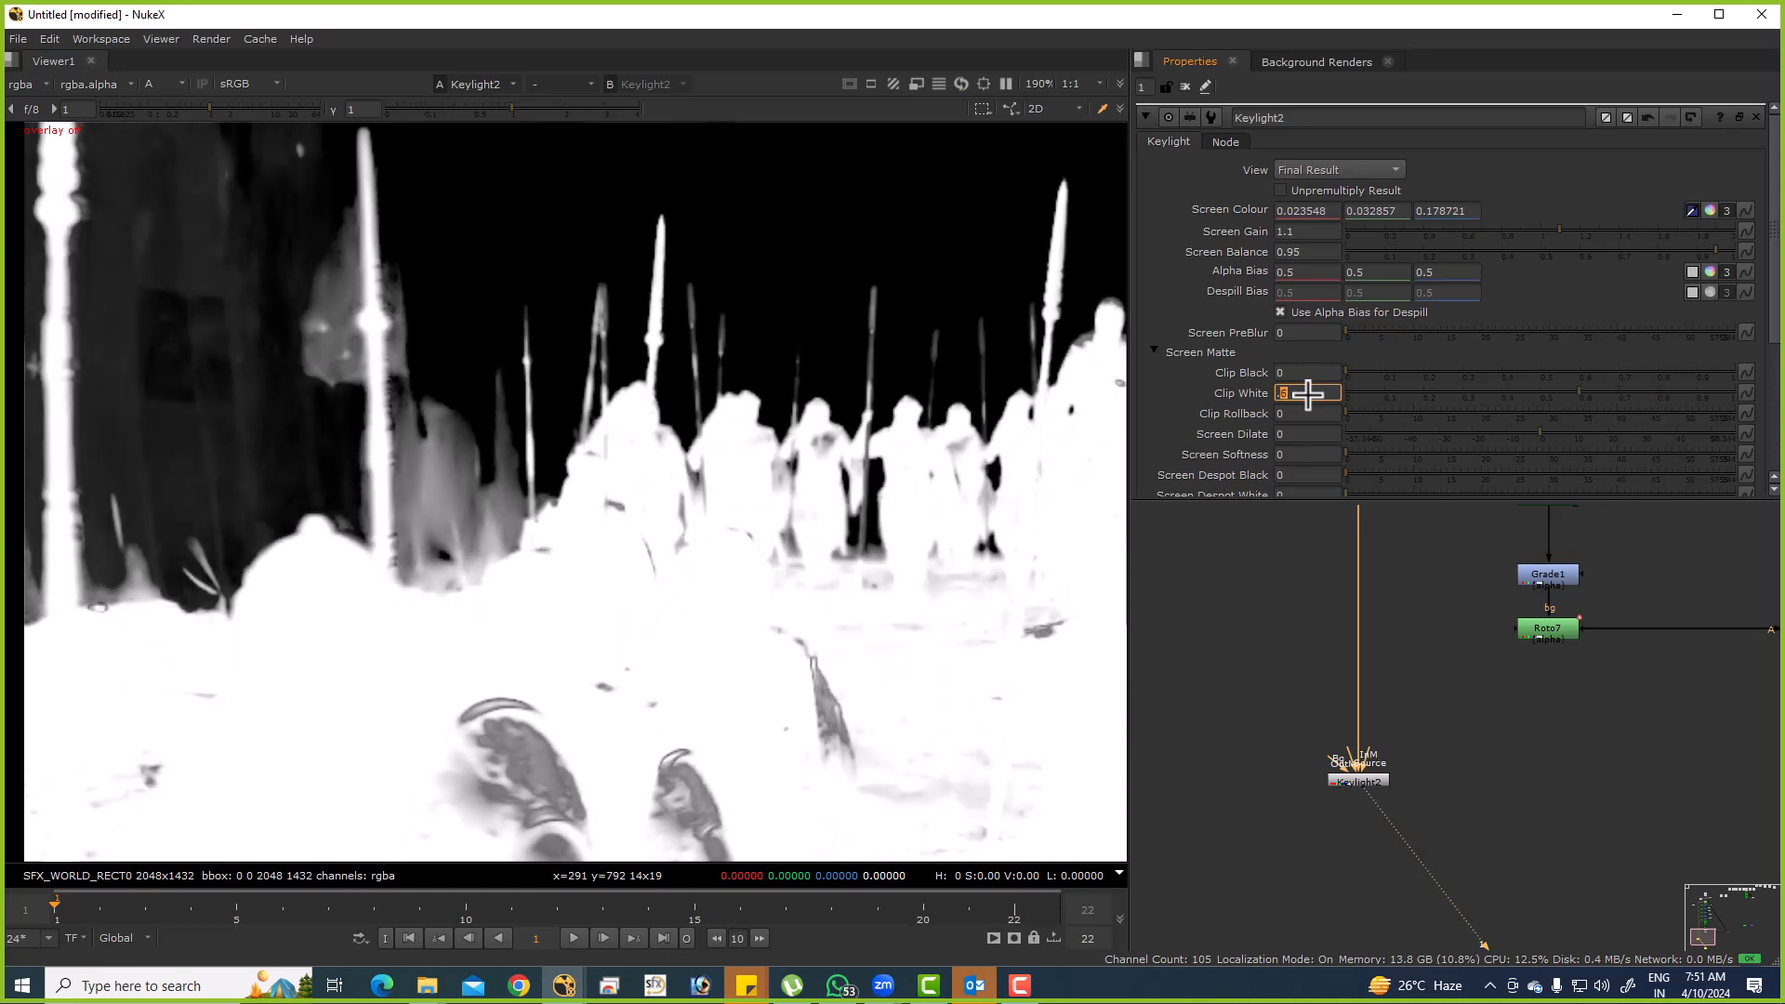
Insert a ColorCorrect node above Keylight2 and raise its master saturation slightly.
scroll(1327, 709, up, 2)
click(1329, 711)
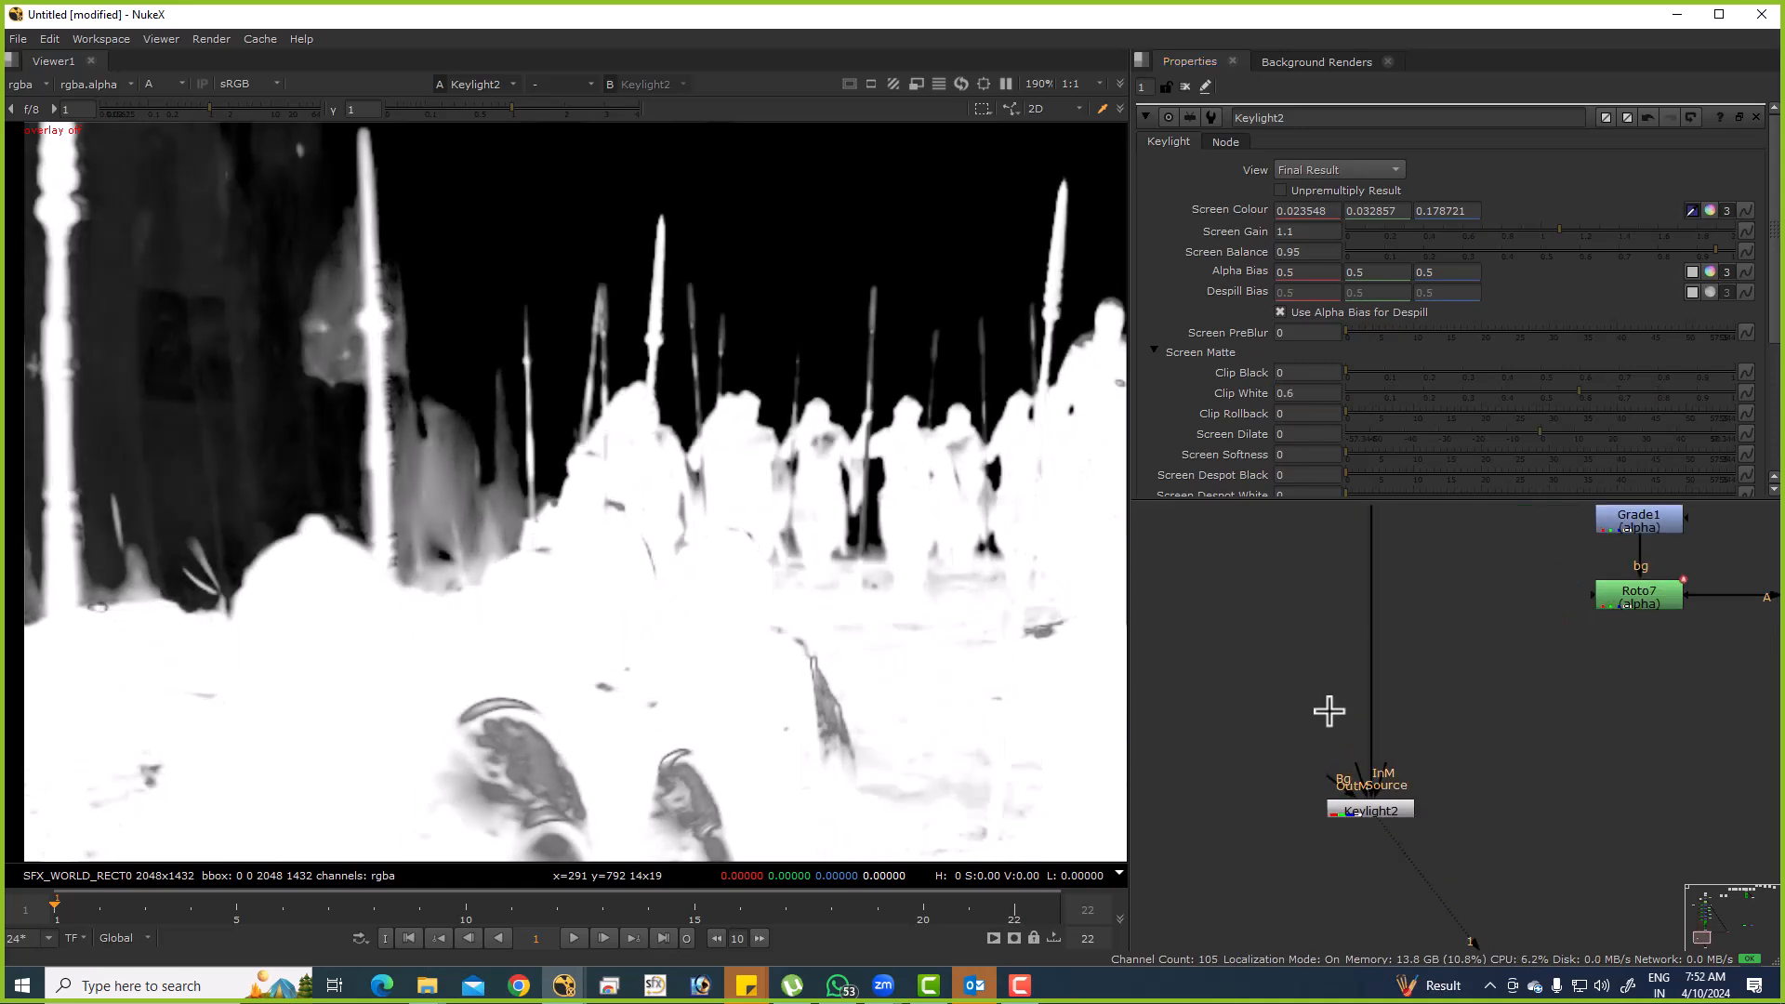
key(c)
click(1255, 209)
key(Up)
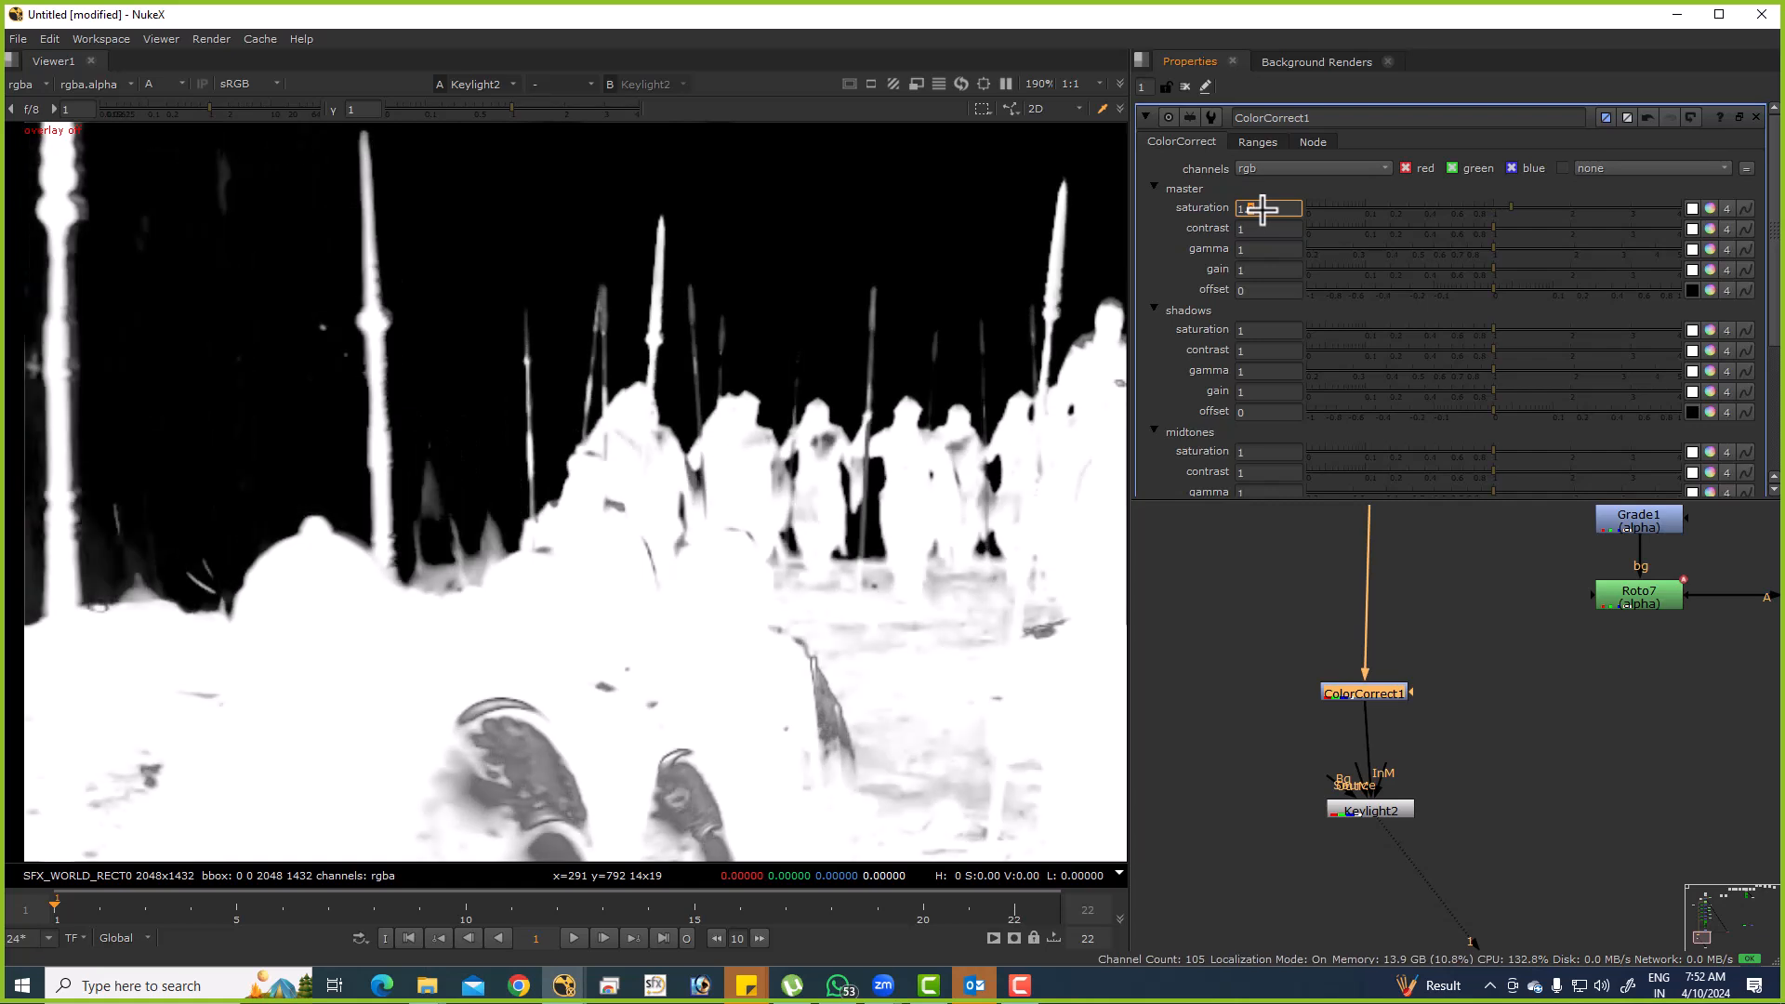
Set Keylight2's Clip White to 0.4 and Screen Softness to 1.
double_click(1379, 802)
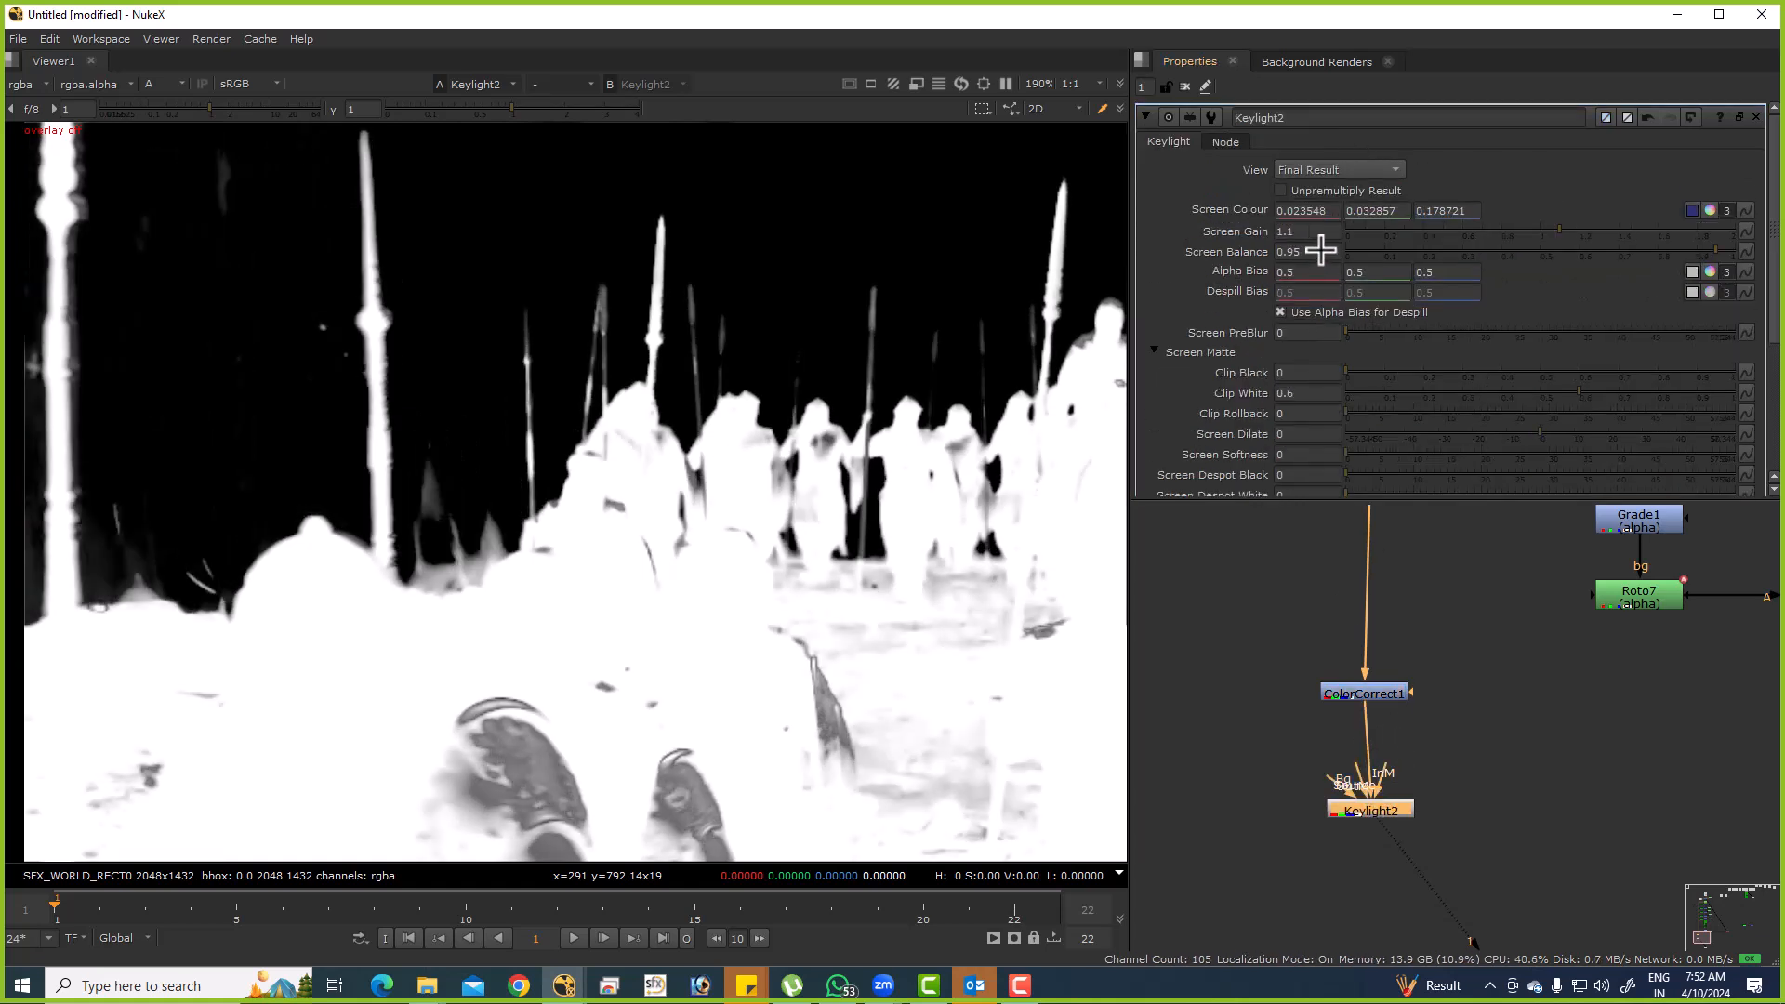
key(Down)
key(Down)
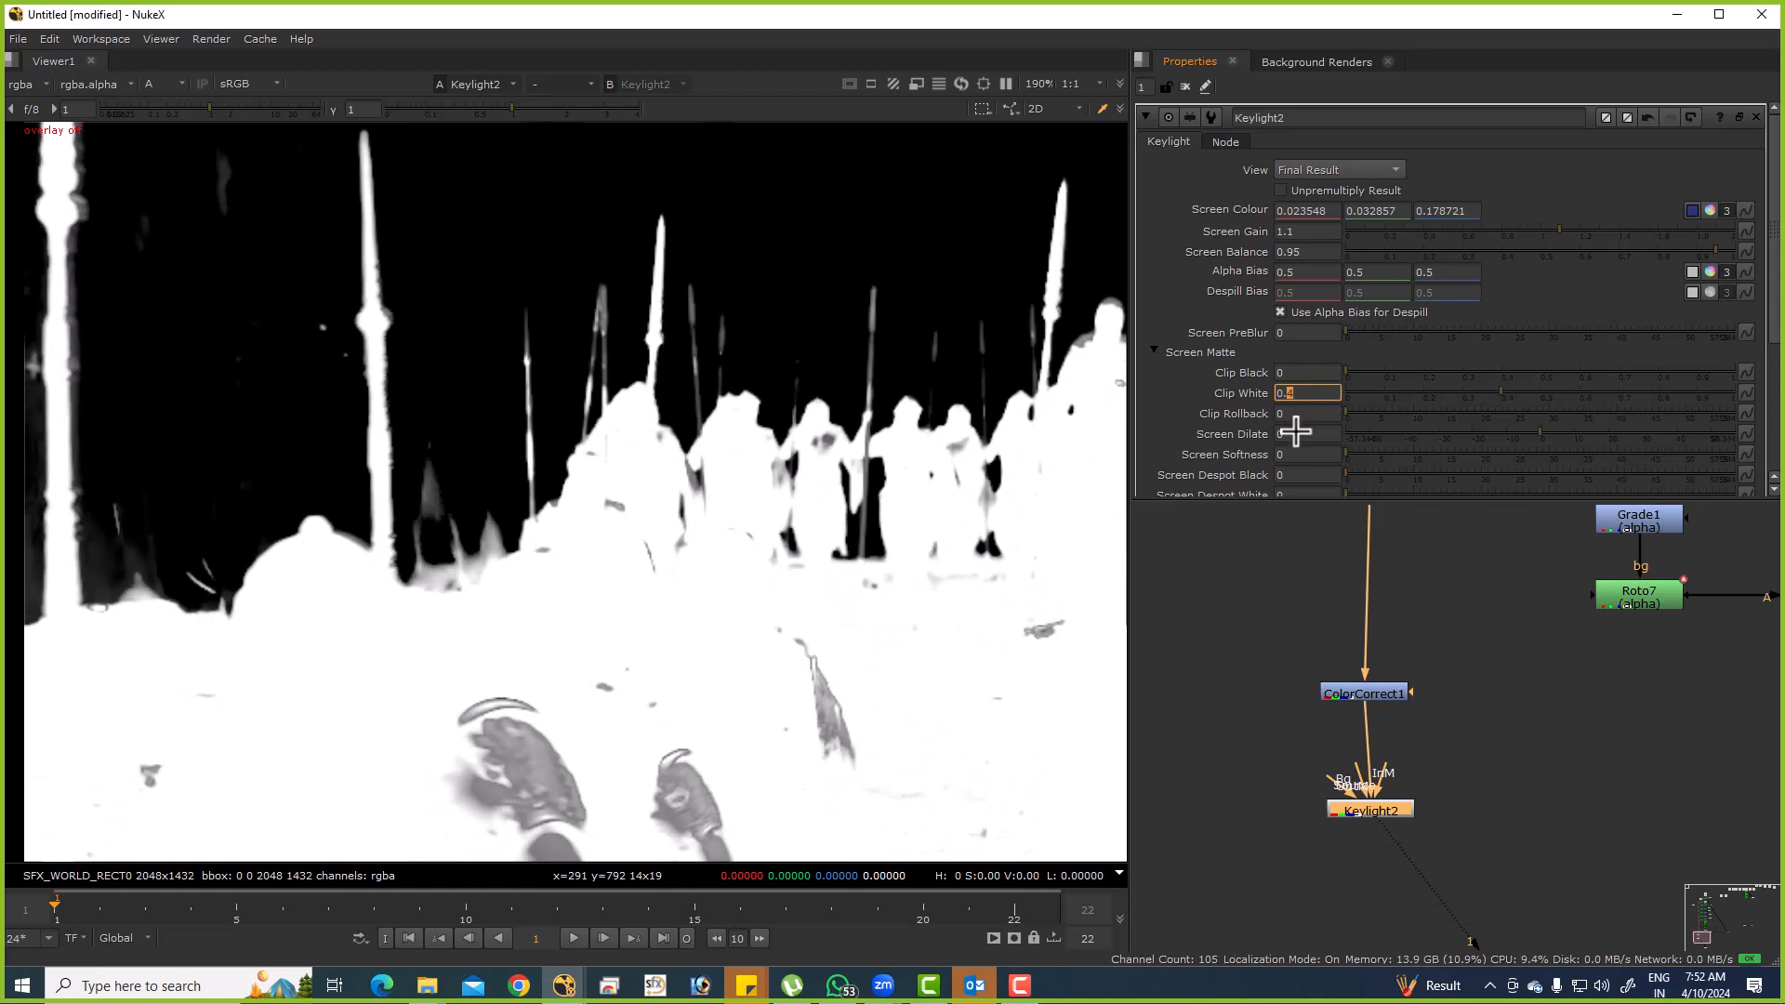
key(Up)
key(Down)
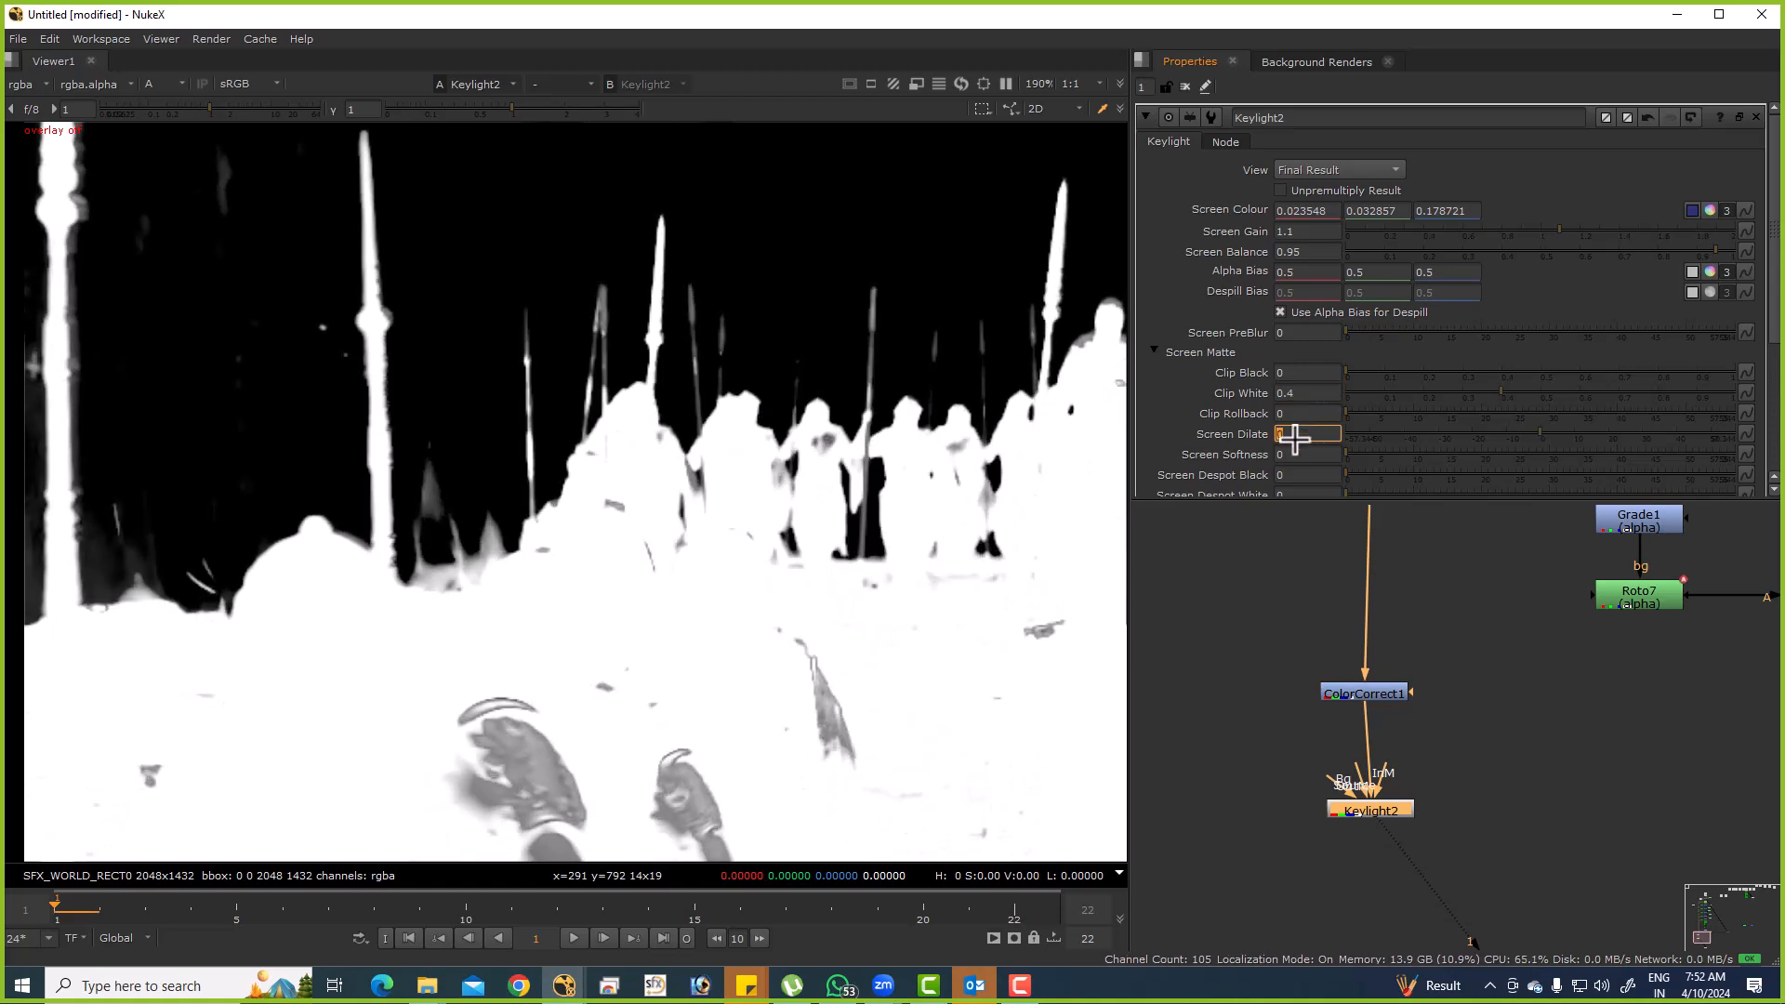
click(1300, 454)
key(Up)
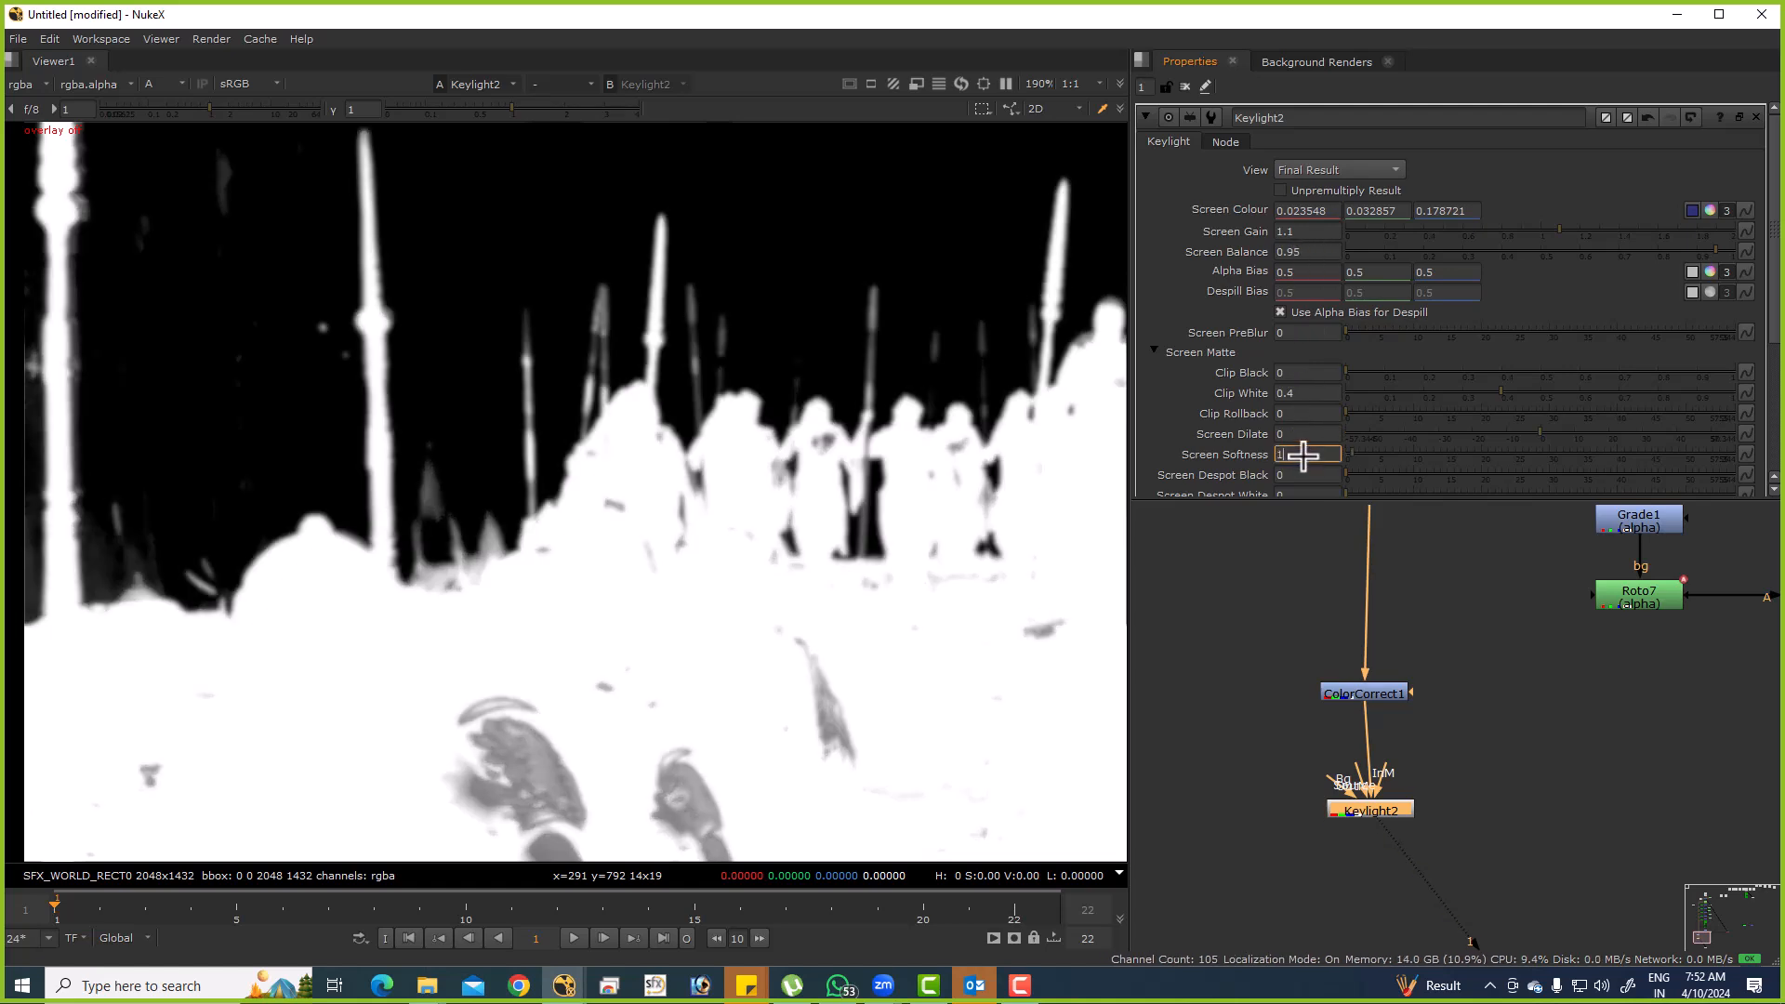
Set Keylight2's Screen Softness to 0.3 and compare its alpha with Roto7's alpha around the distant spears.
scroll(1450, 605, down, 5)
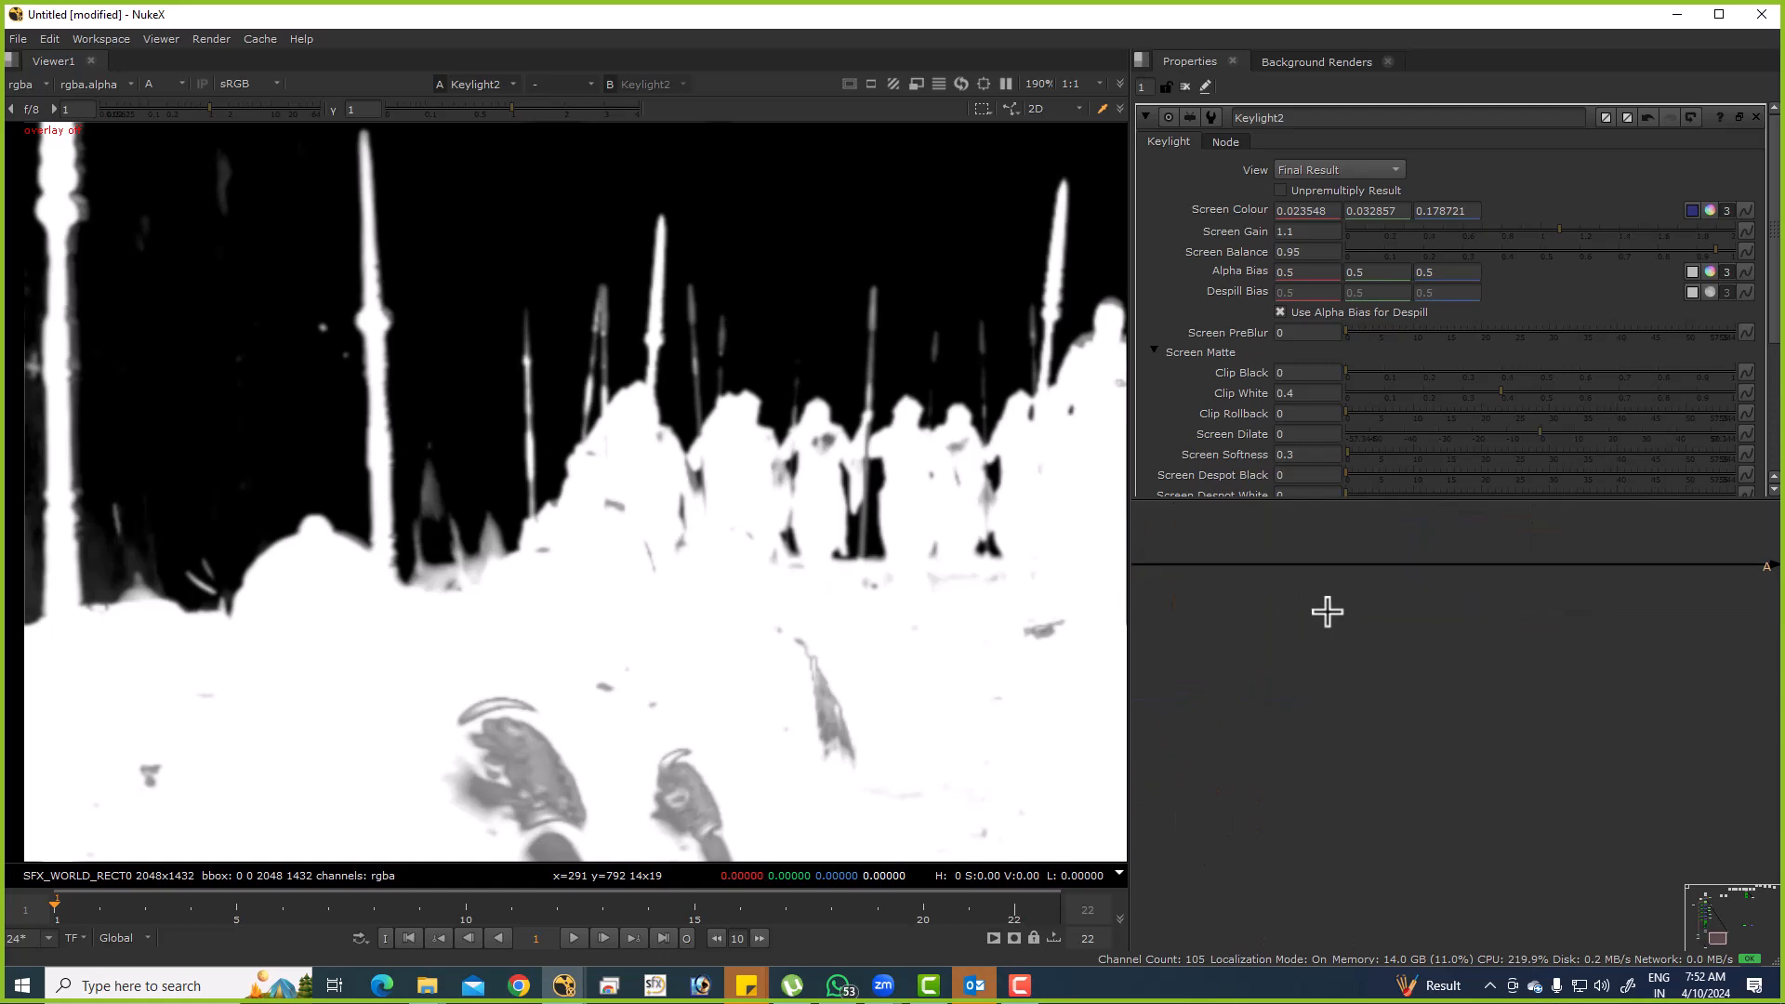
scroll(1384, 722, up, 5)
click(1407, 667)
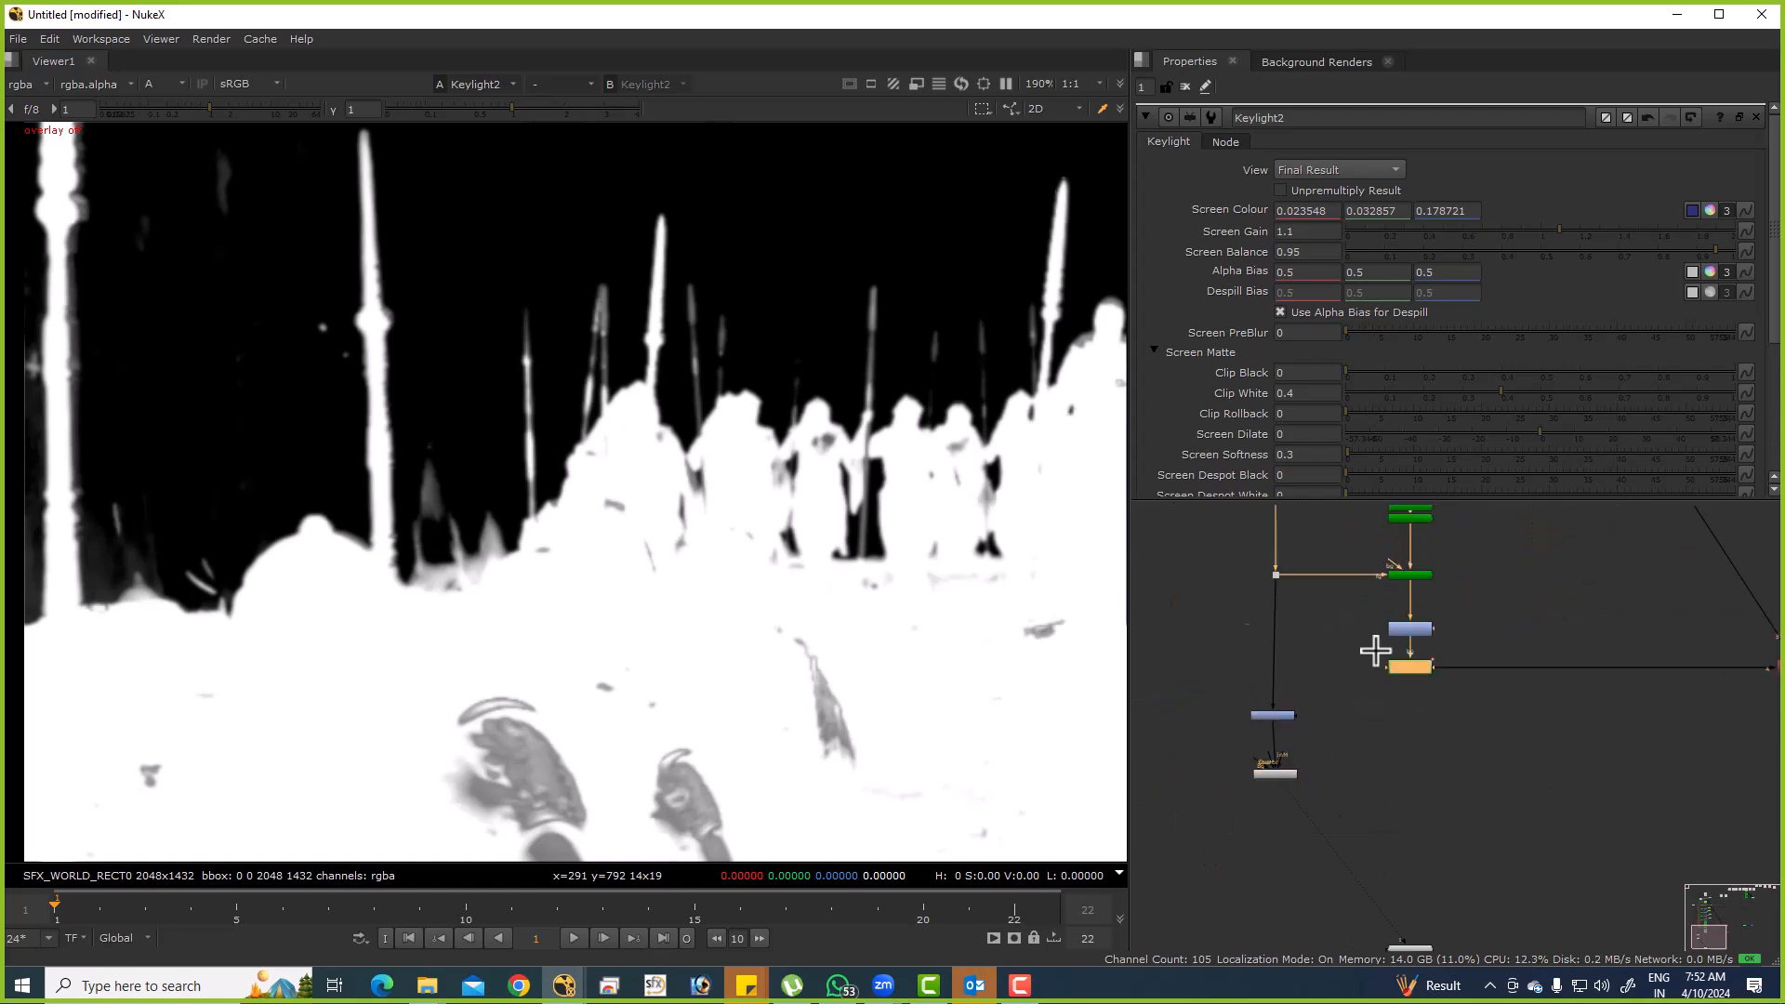
key(1)
scroll(527, 398, up, 5)
drag(363, 215, 717, 562)
scroll(704, 542, down, 2)
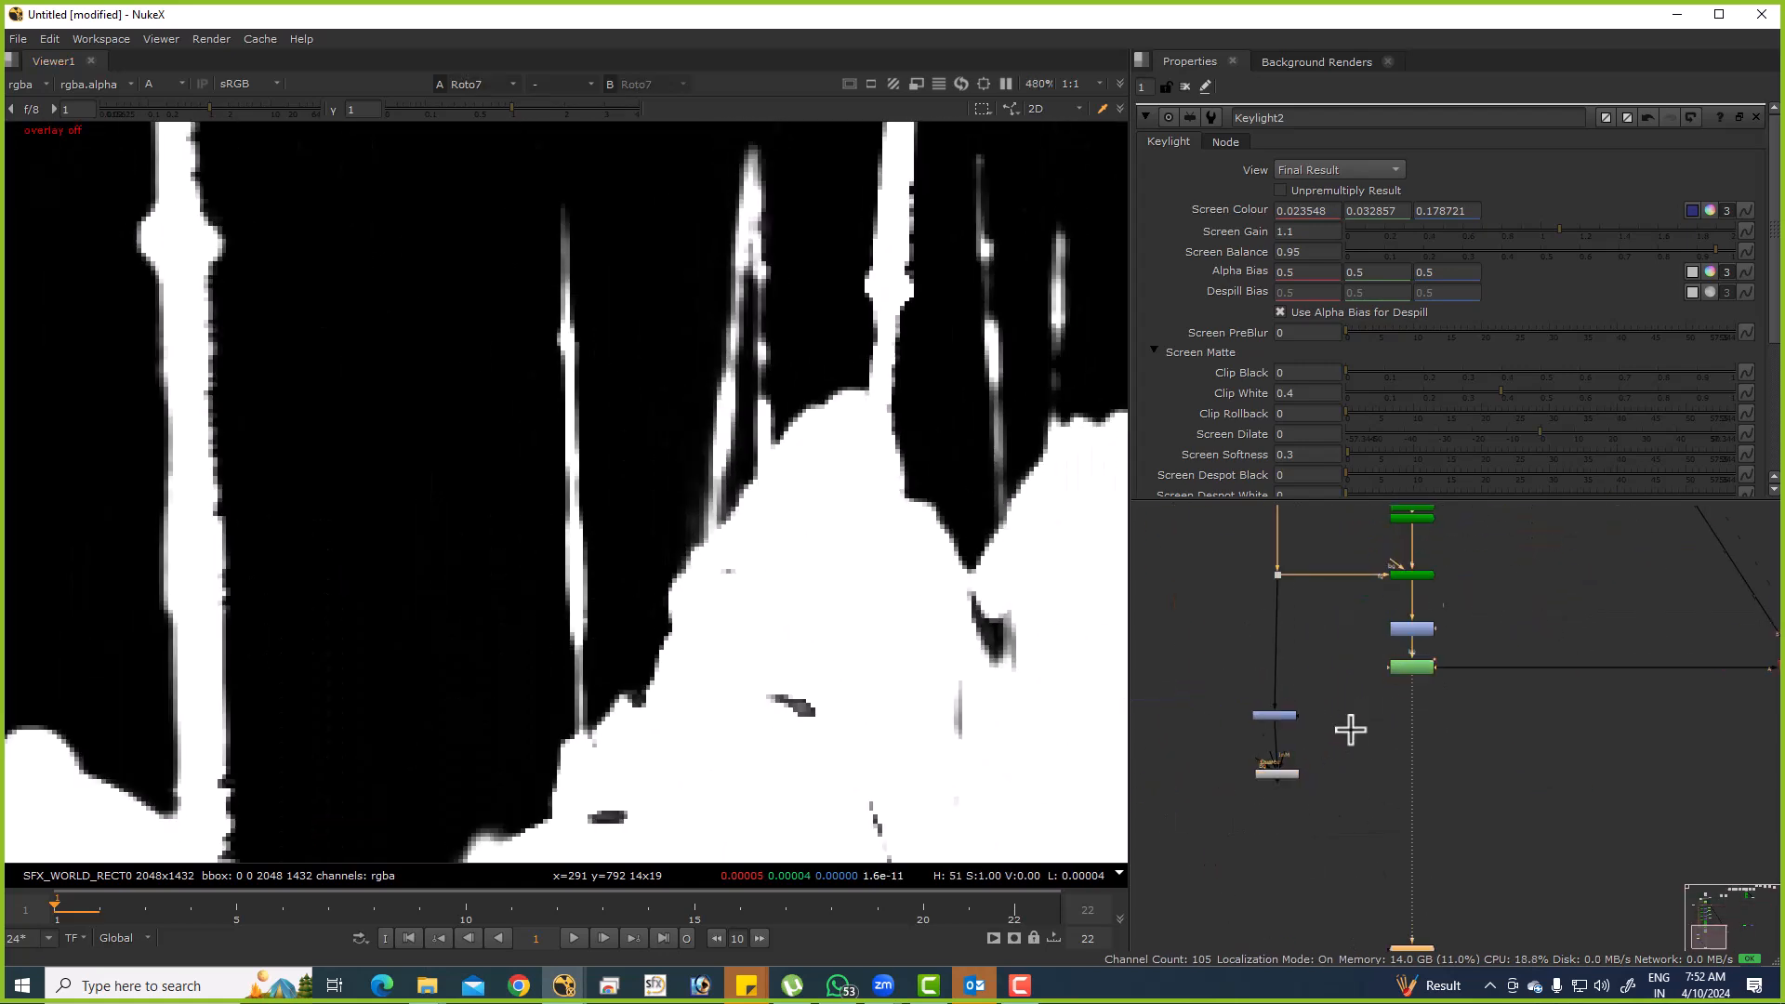
drag(1289, 802, 1314, 673)
scroll(1315, 673, up, 3)
click(1309, 636)
key(1)
scroll(1292, 678, down, 3)
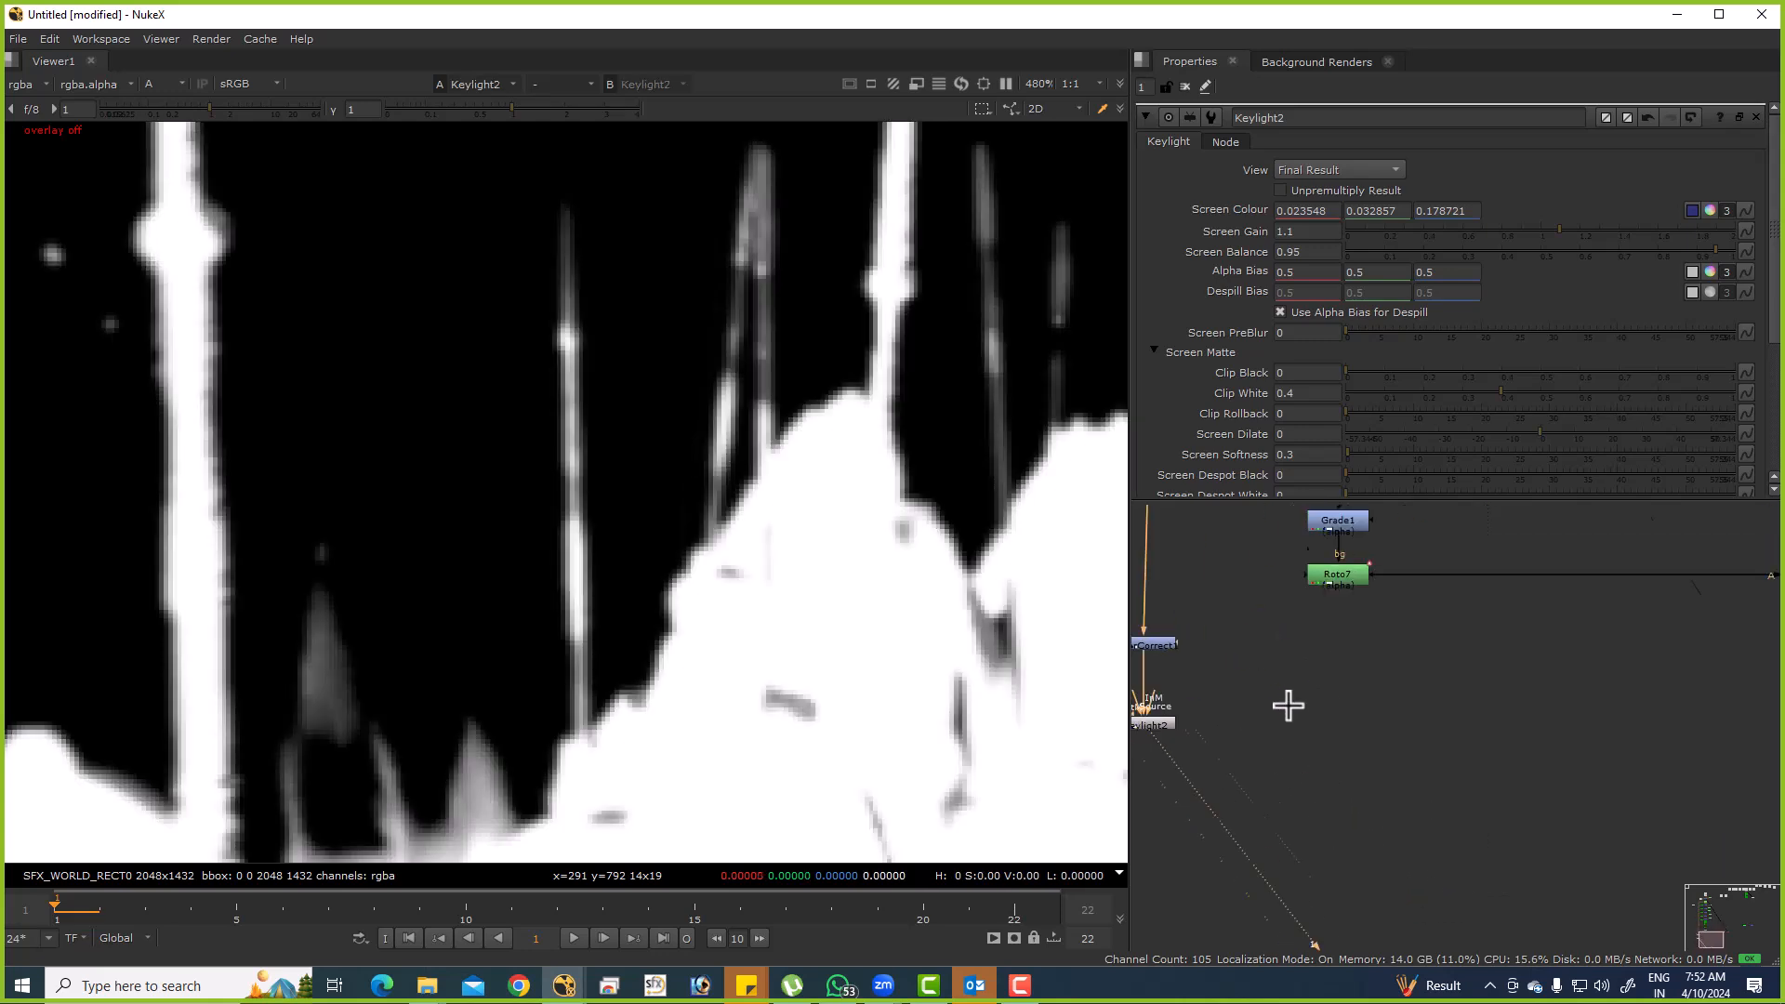
Add a Keymix node below Roto7 with Roto7 as B and Keylight2 as A, and view its output.
key(Tab)
text(keymix)
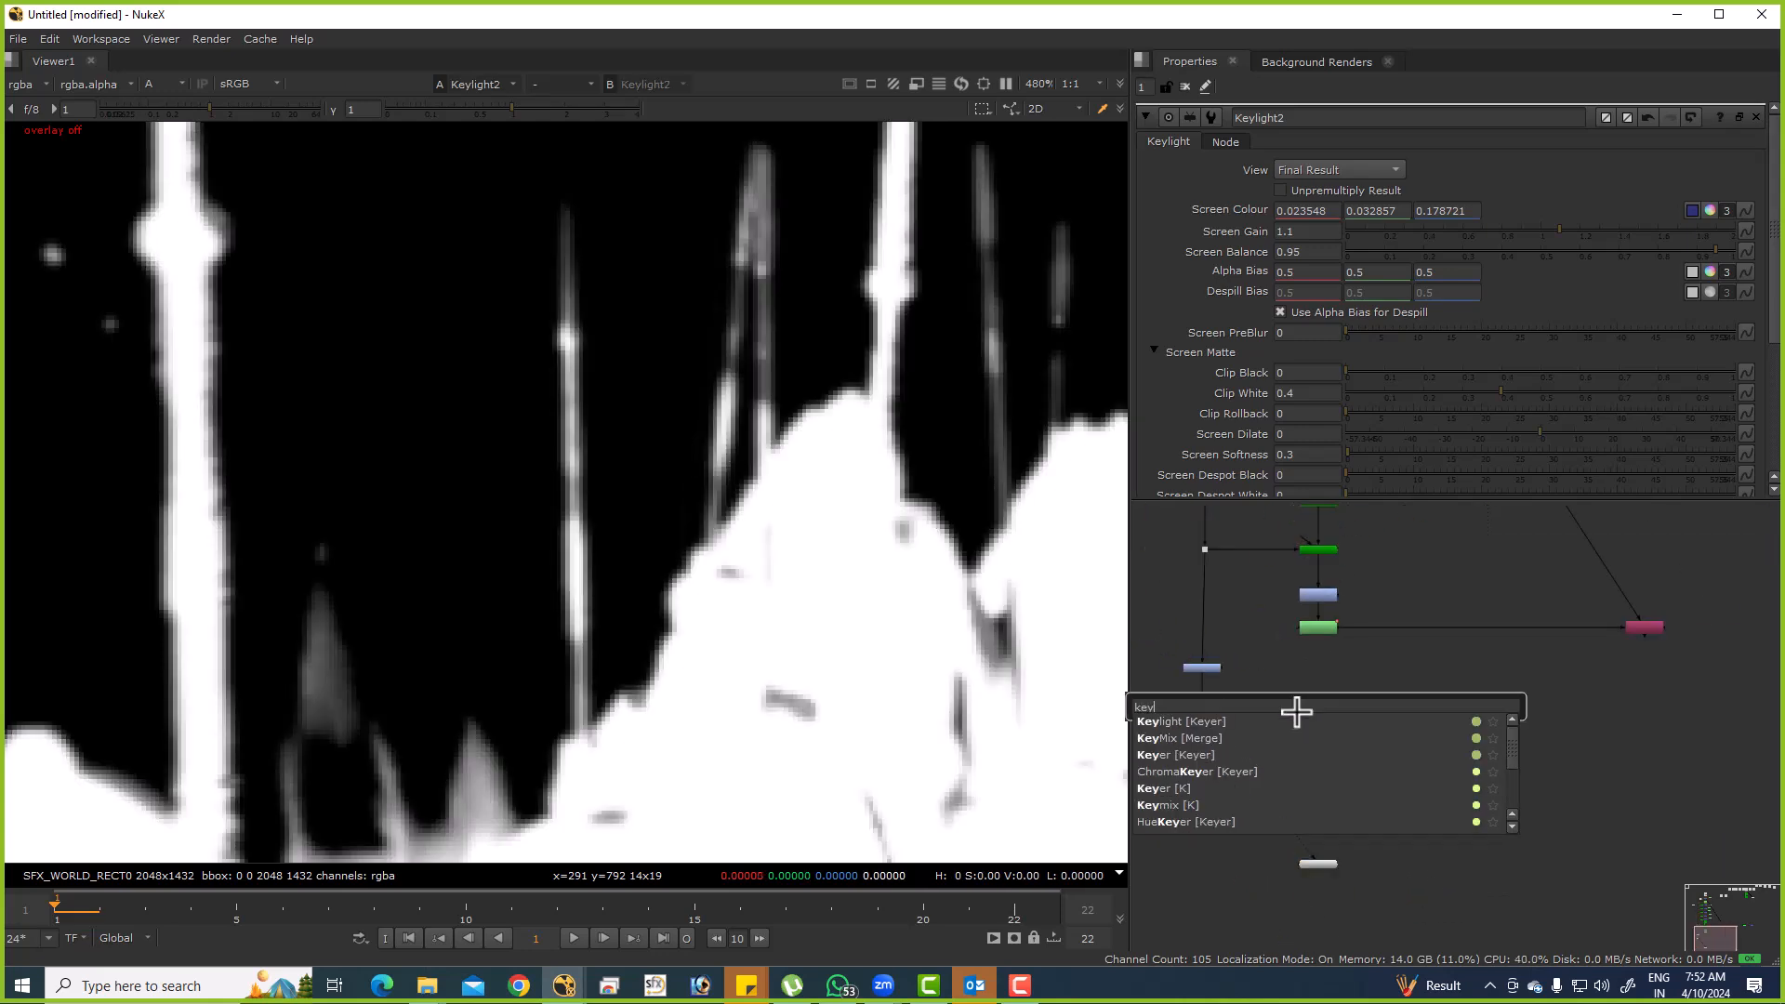
key(Return)
scroll(1317, 712, up, 1)
drag(1301, 693, 1317, 613)
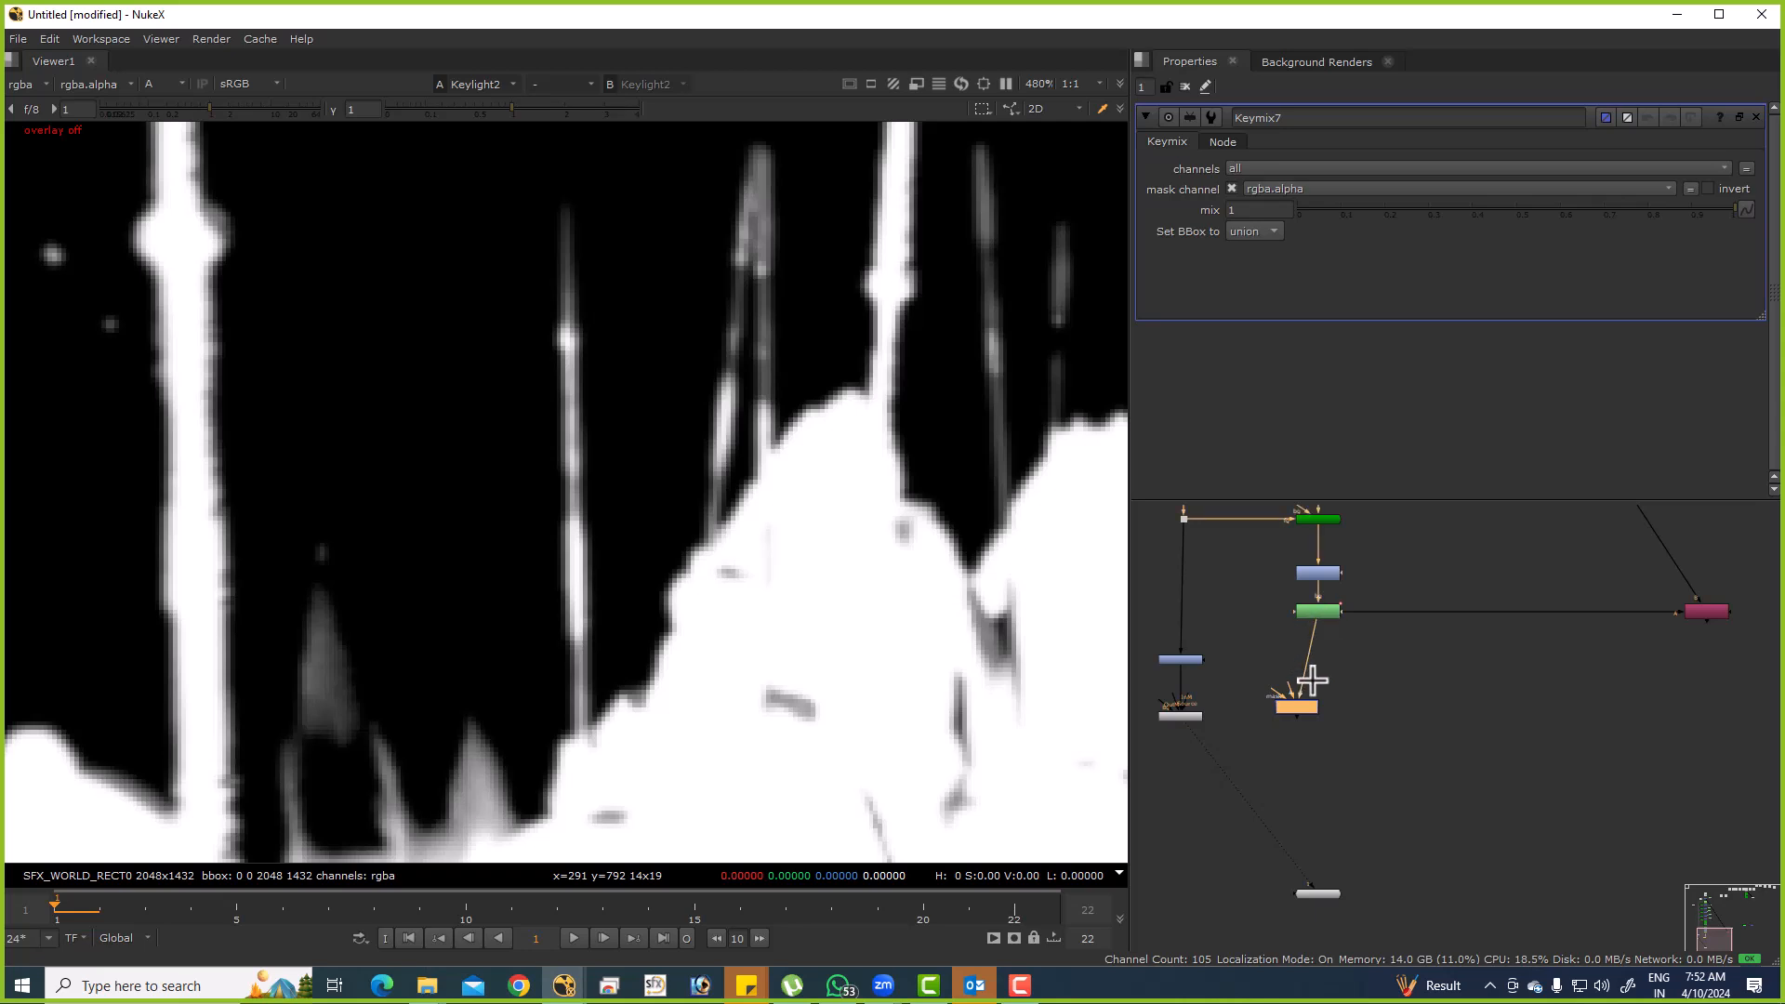
drag(1302, 707, 1181, 714)
key(1)
Add a Roto node beside the Keymix and use it as the Keymix's mask.
click(1393, 690)
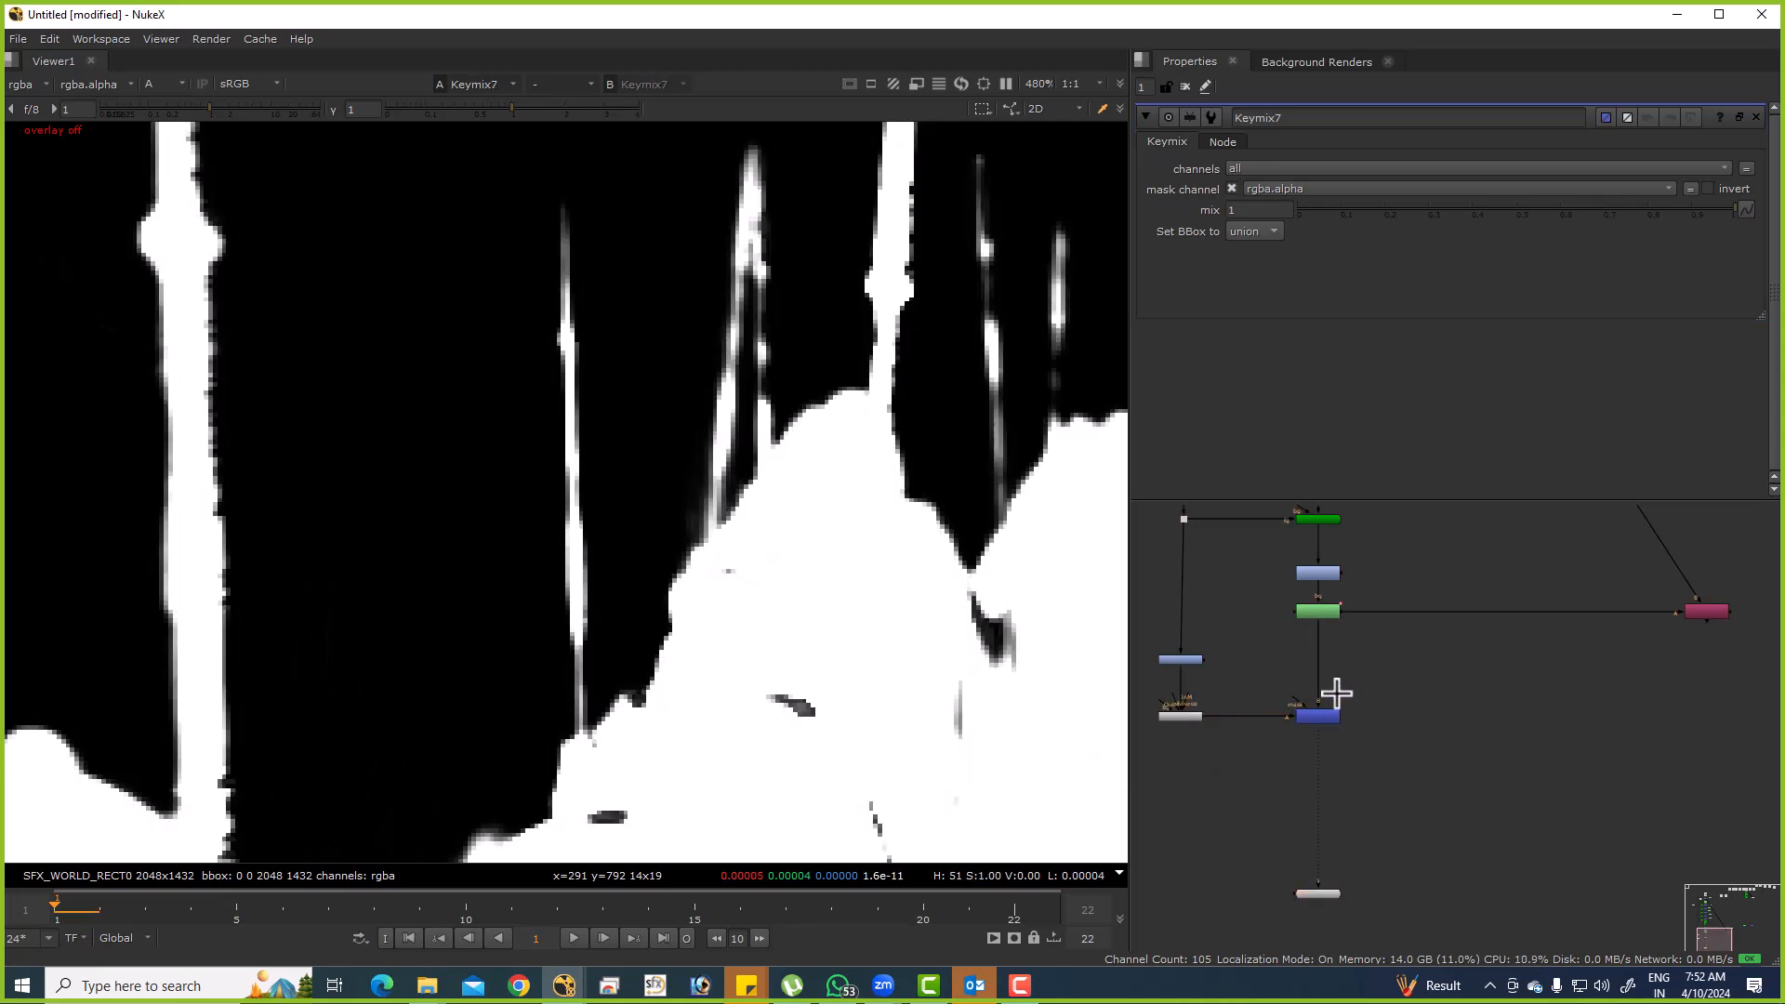
key(o)
key(o)
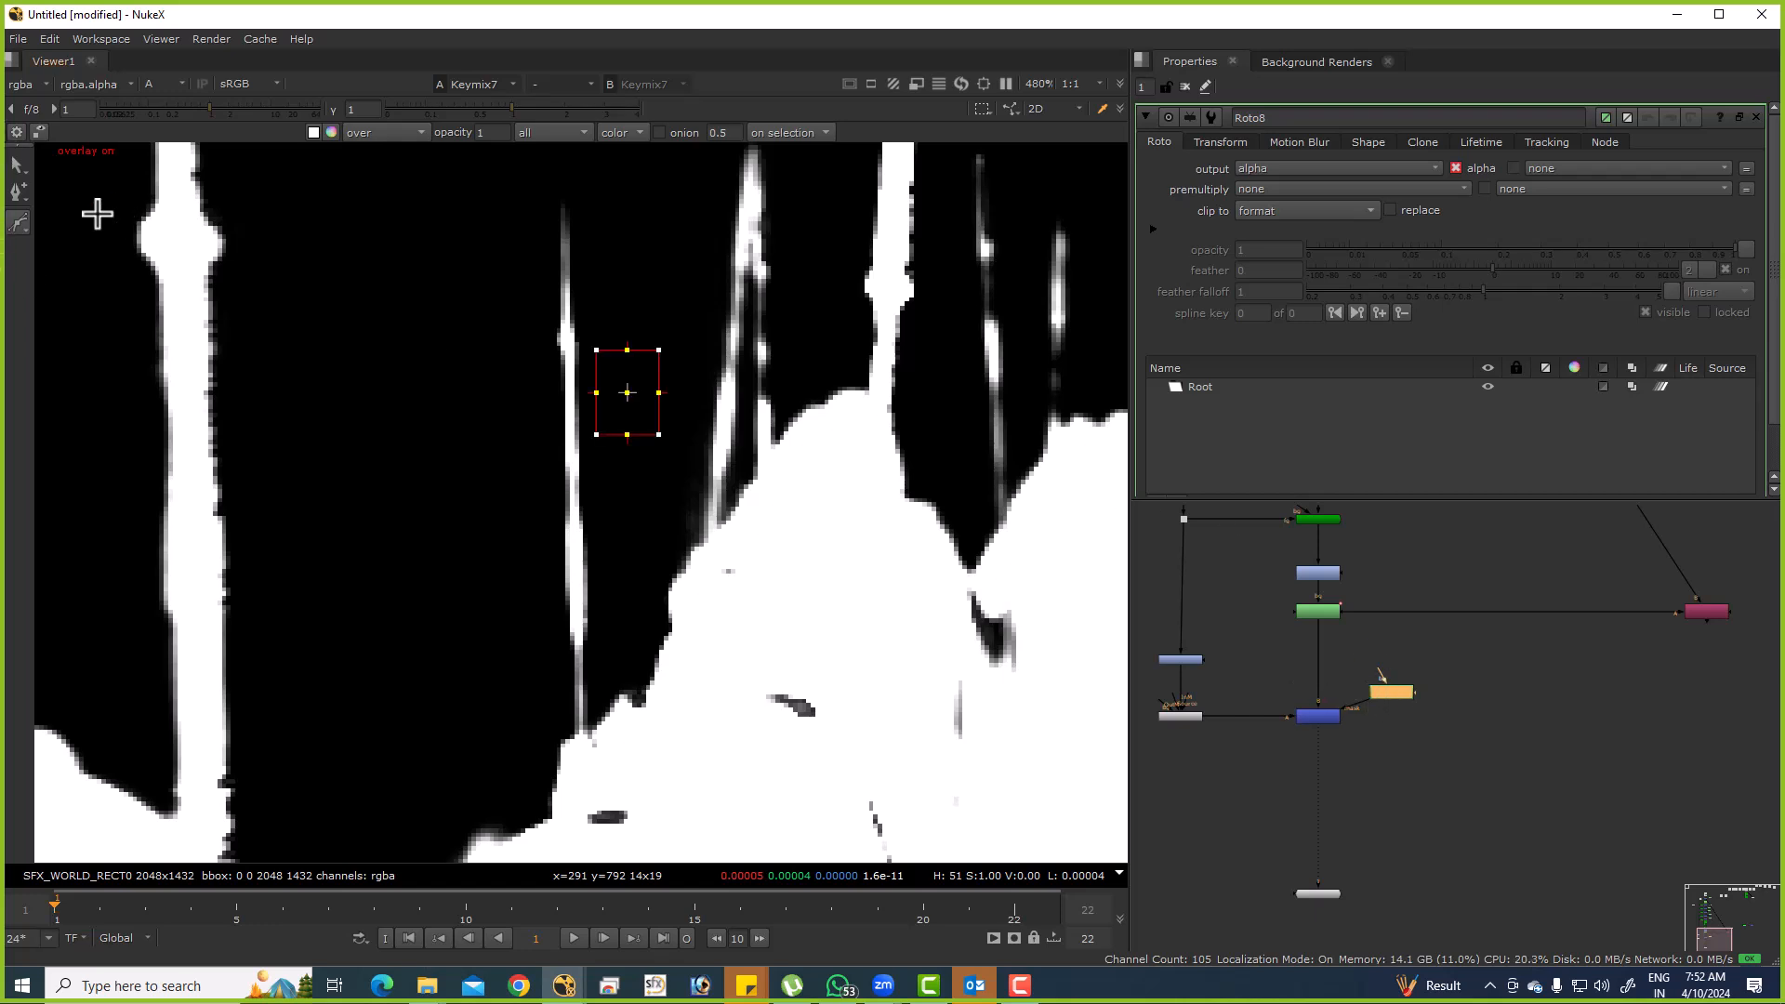
Draw a closed B-spline around the thin distant spear beside the large foreground spear, down to the soldier's silhouette.
right_click(30, 215)
click(51, 238)
scroll(409, 316, down, 3)
click(444, 307)
click(441, 227)
click(496, 207)
click(538, 240)
click(554, 338)
click(533, 506)
click(509, 559)
click(460, 555)
click(449, 487)
click(432, 400)
click(445, 306)
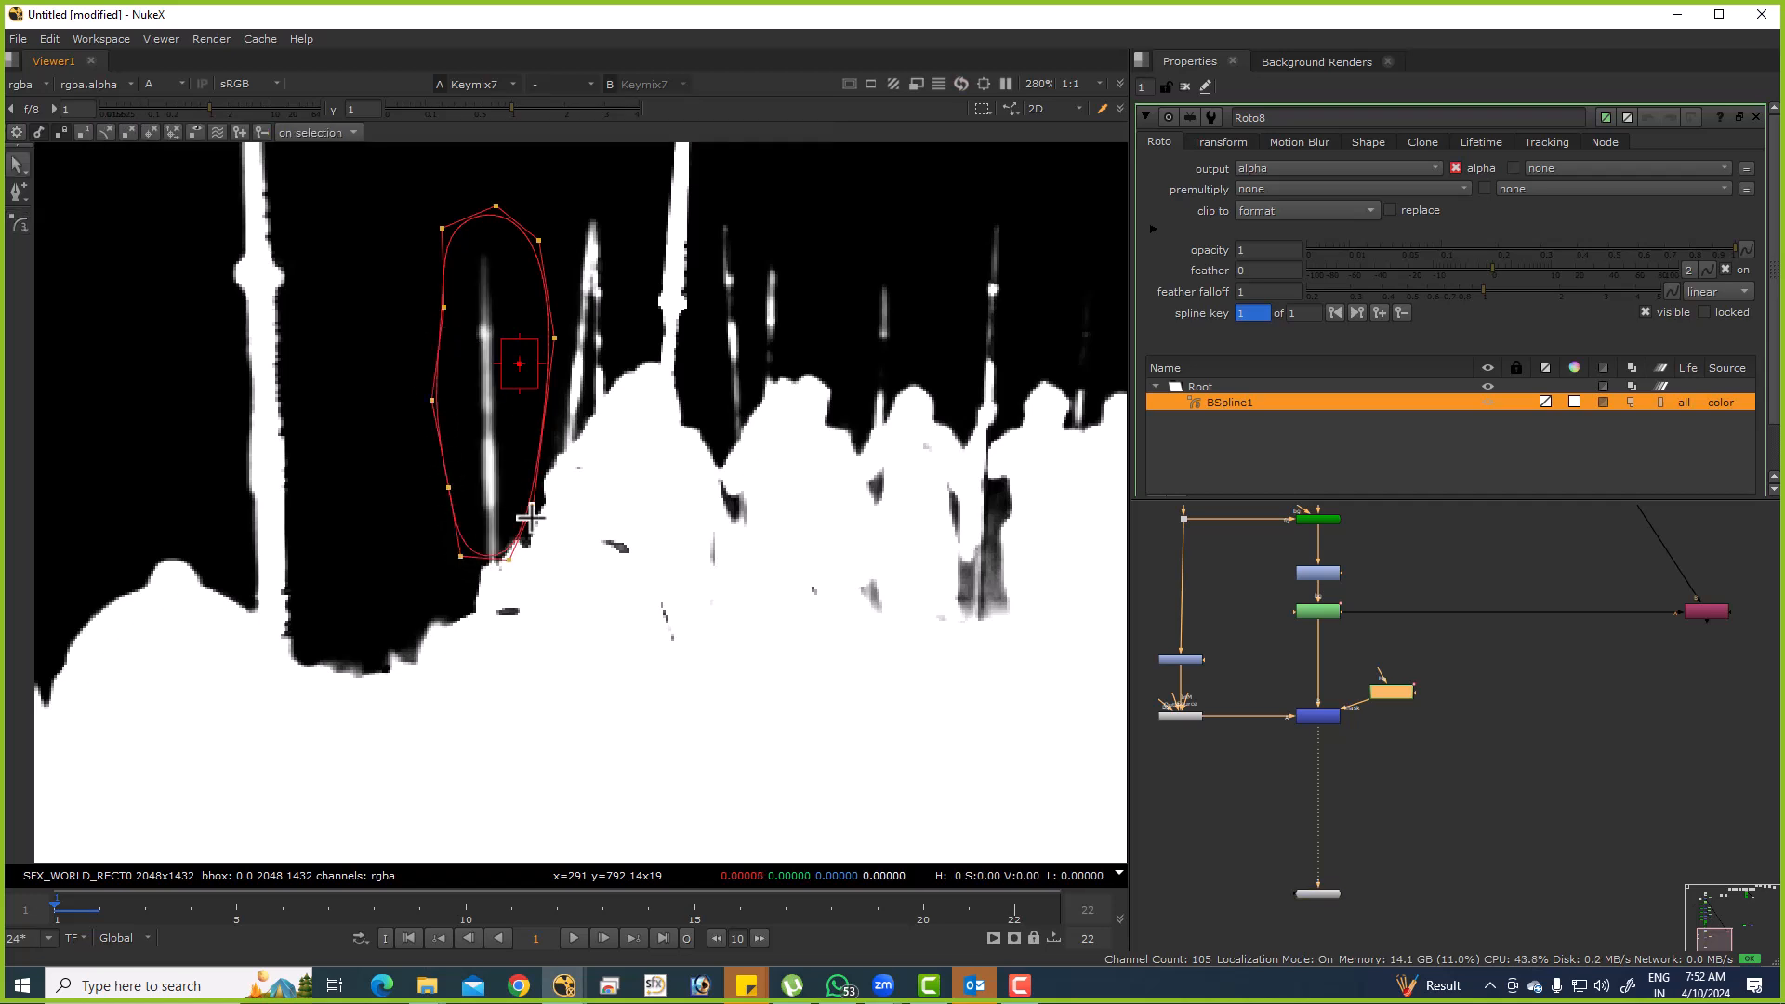
scroll(499, 573, up, 2)
drag(507, 572, 509, 579)
scroll(1169, 693, down, 4)
View Copy1 in colour and reconnect its A input to the Keymix, moving Copy1 lower in the node graph.
drag(1275, 680, 1208, 678)
scroll(1415, 664, up, 3)
ctrl+shift+click(1345, 640)
key(a)
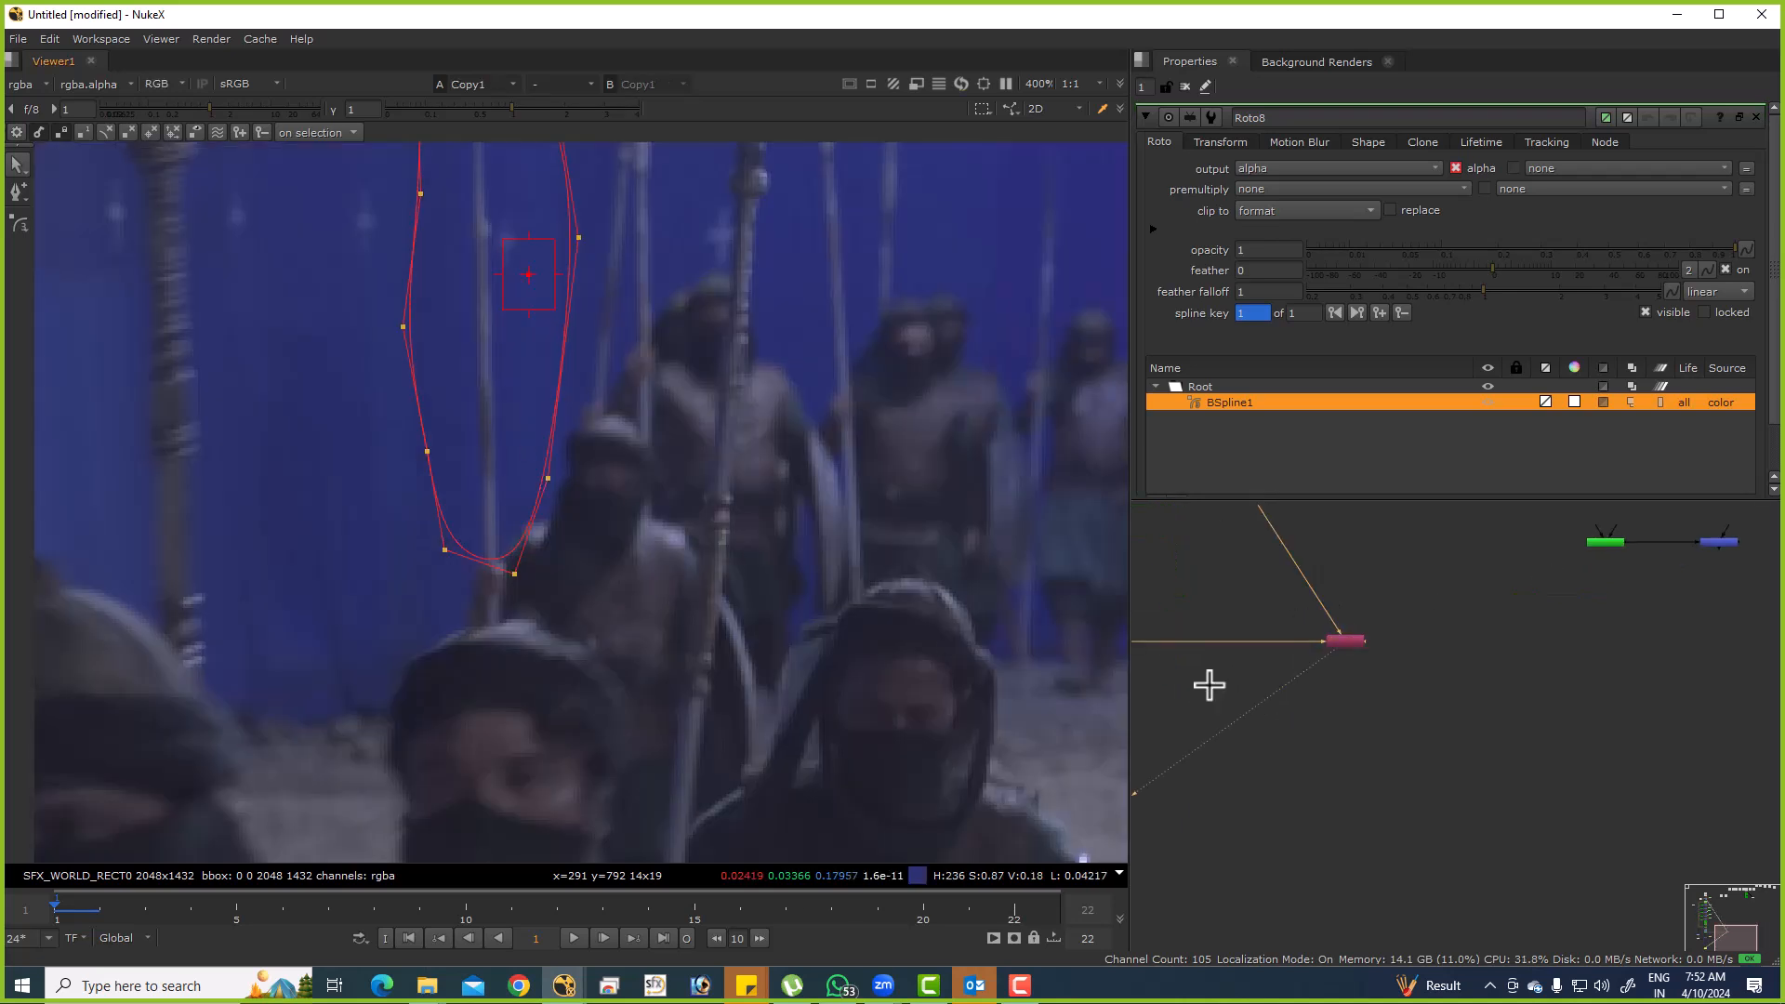
drag(1394, 726, 1661, 682)
scroll(1346, 647, down, 1)
drag(1332, 611, 1315, 686)
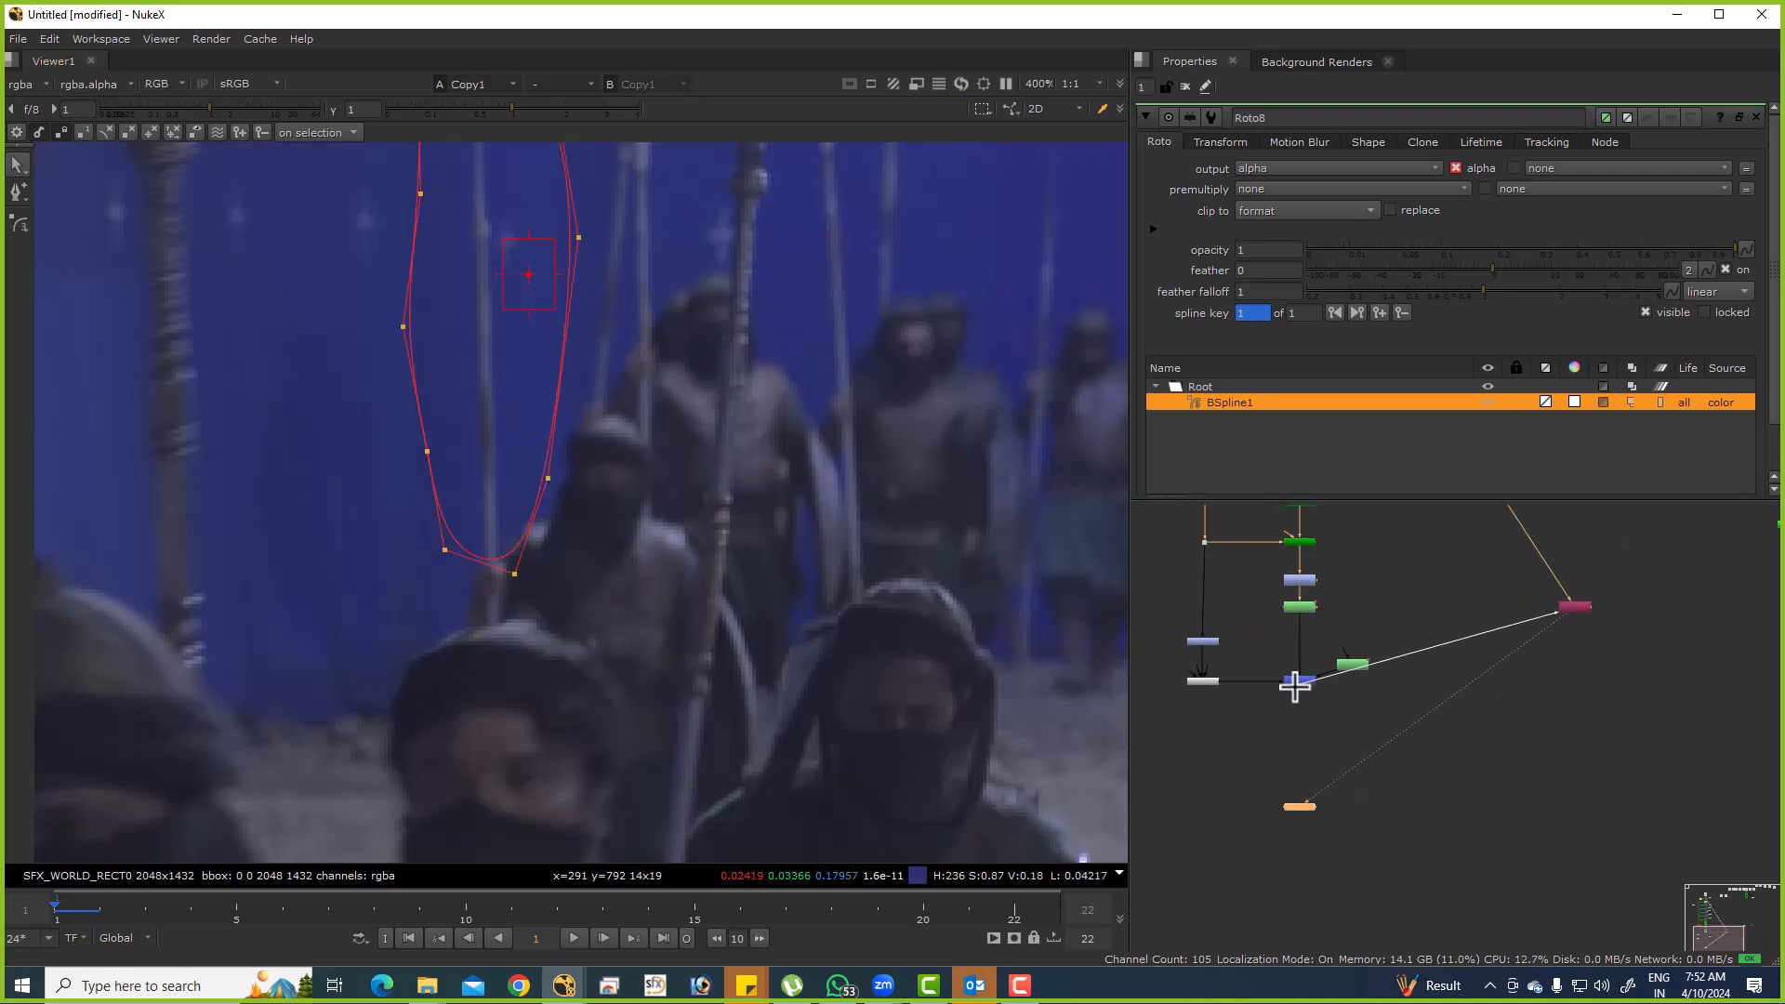
drag(1576, 609, 1578, 662)
click(842, 495)
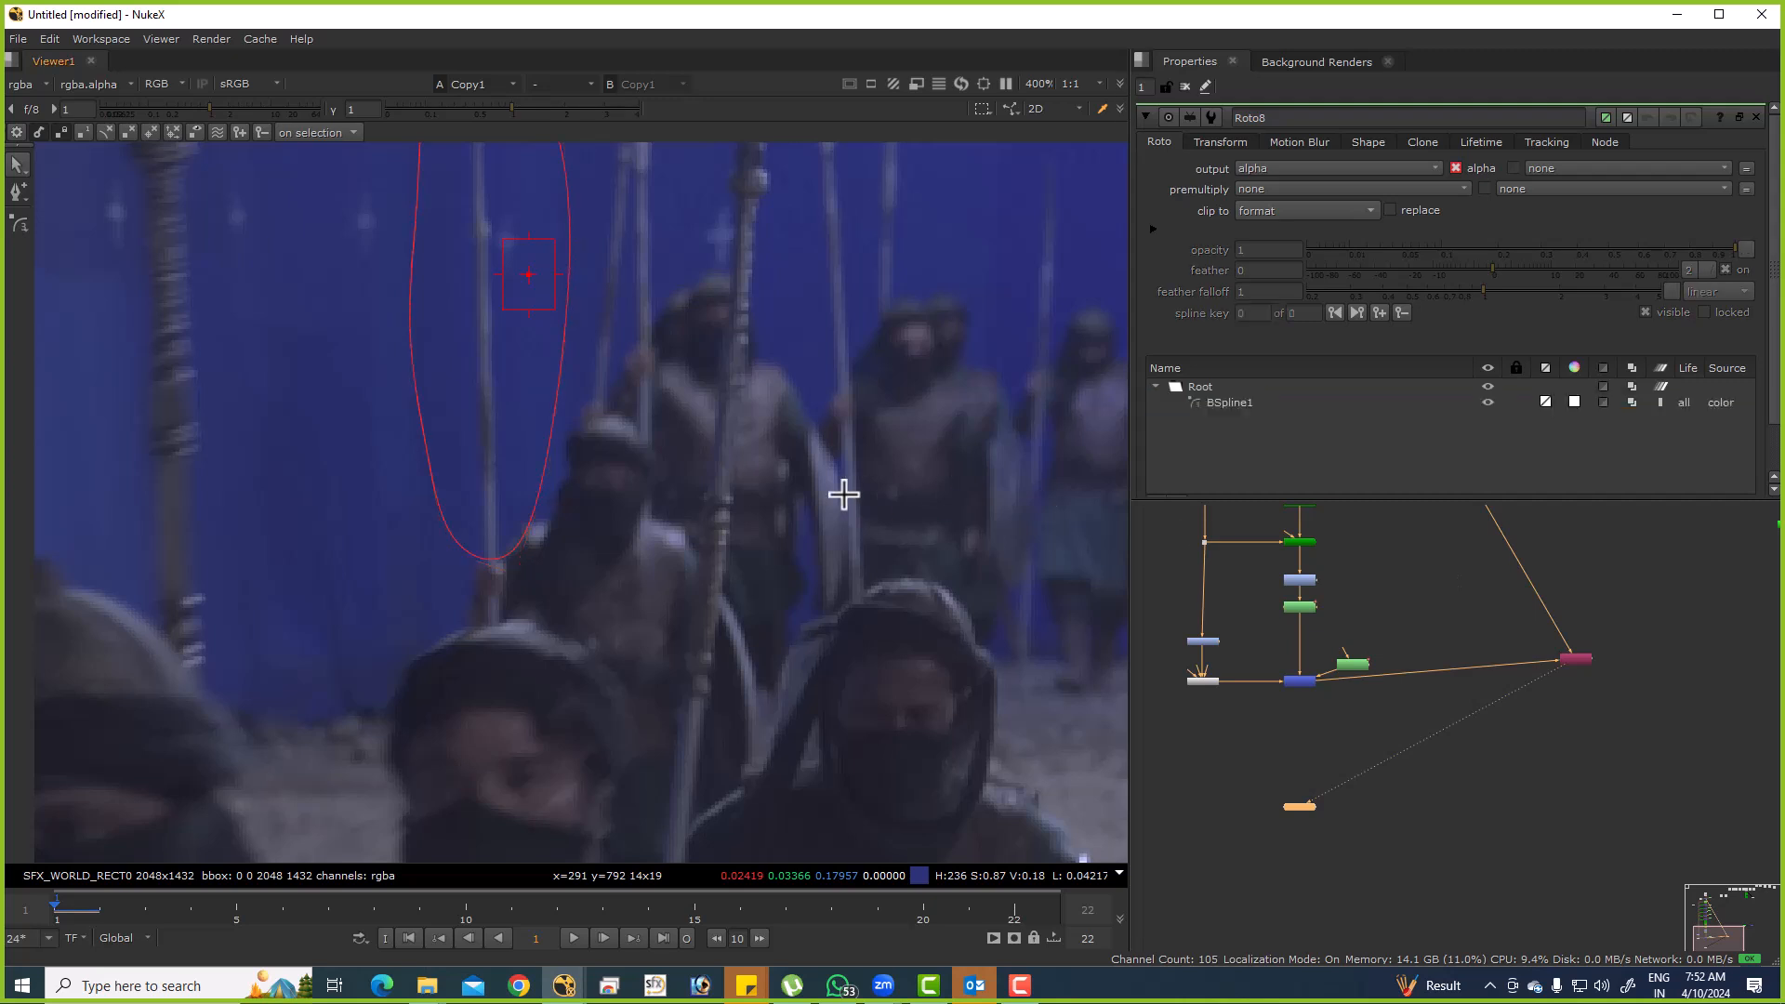
Turn on the matte overlay and compare the masked spear with the Keymix disabled and enabled.
key(m)
drag(495, 414, 514, 554)
scroll(1311, 672, up, 2)
click(1318, 674)
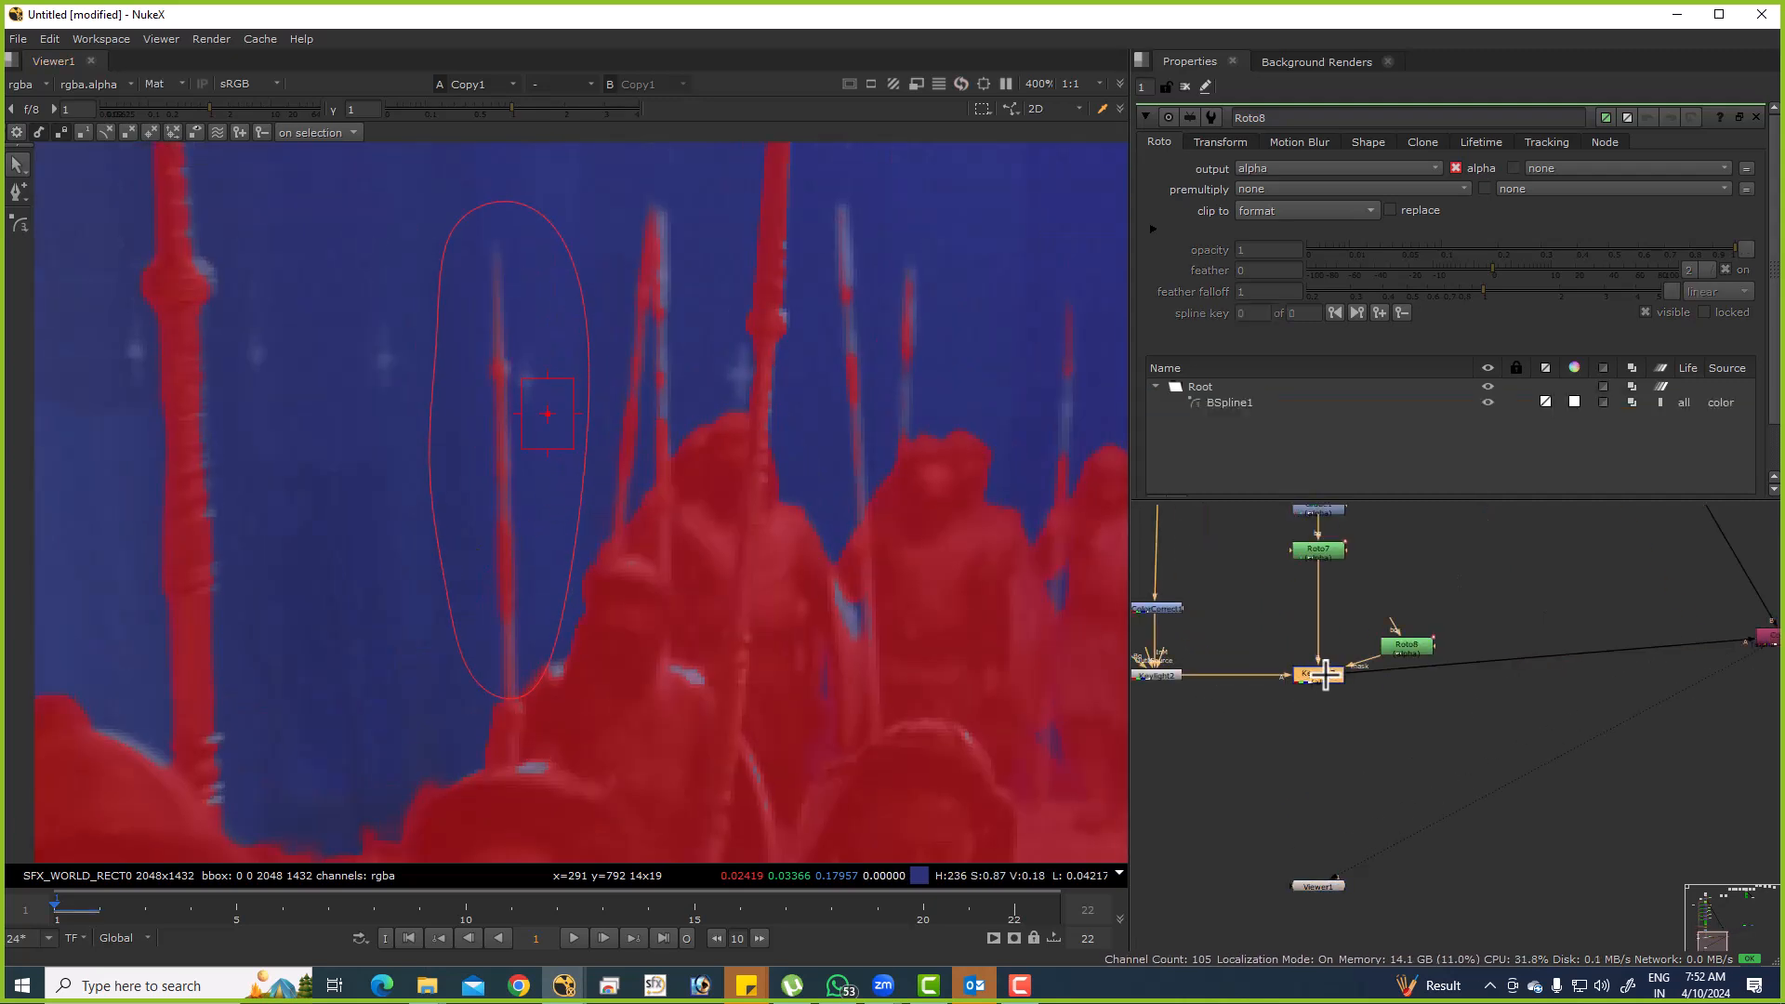
scroll(521, 409, up, 5)
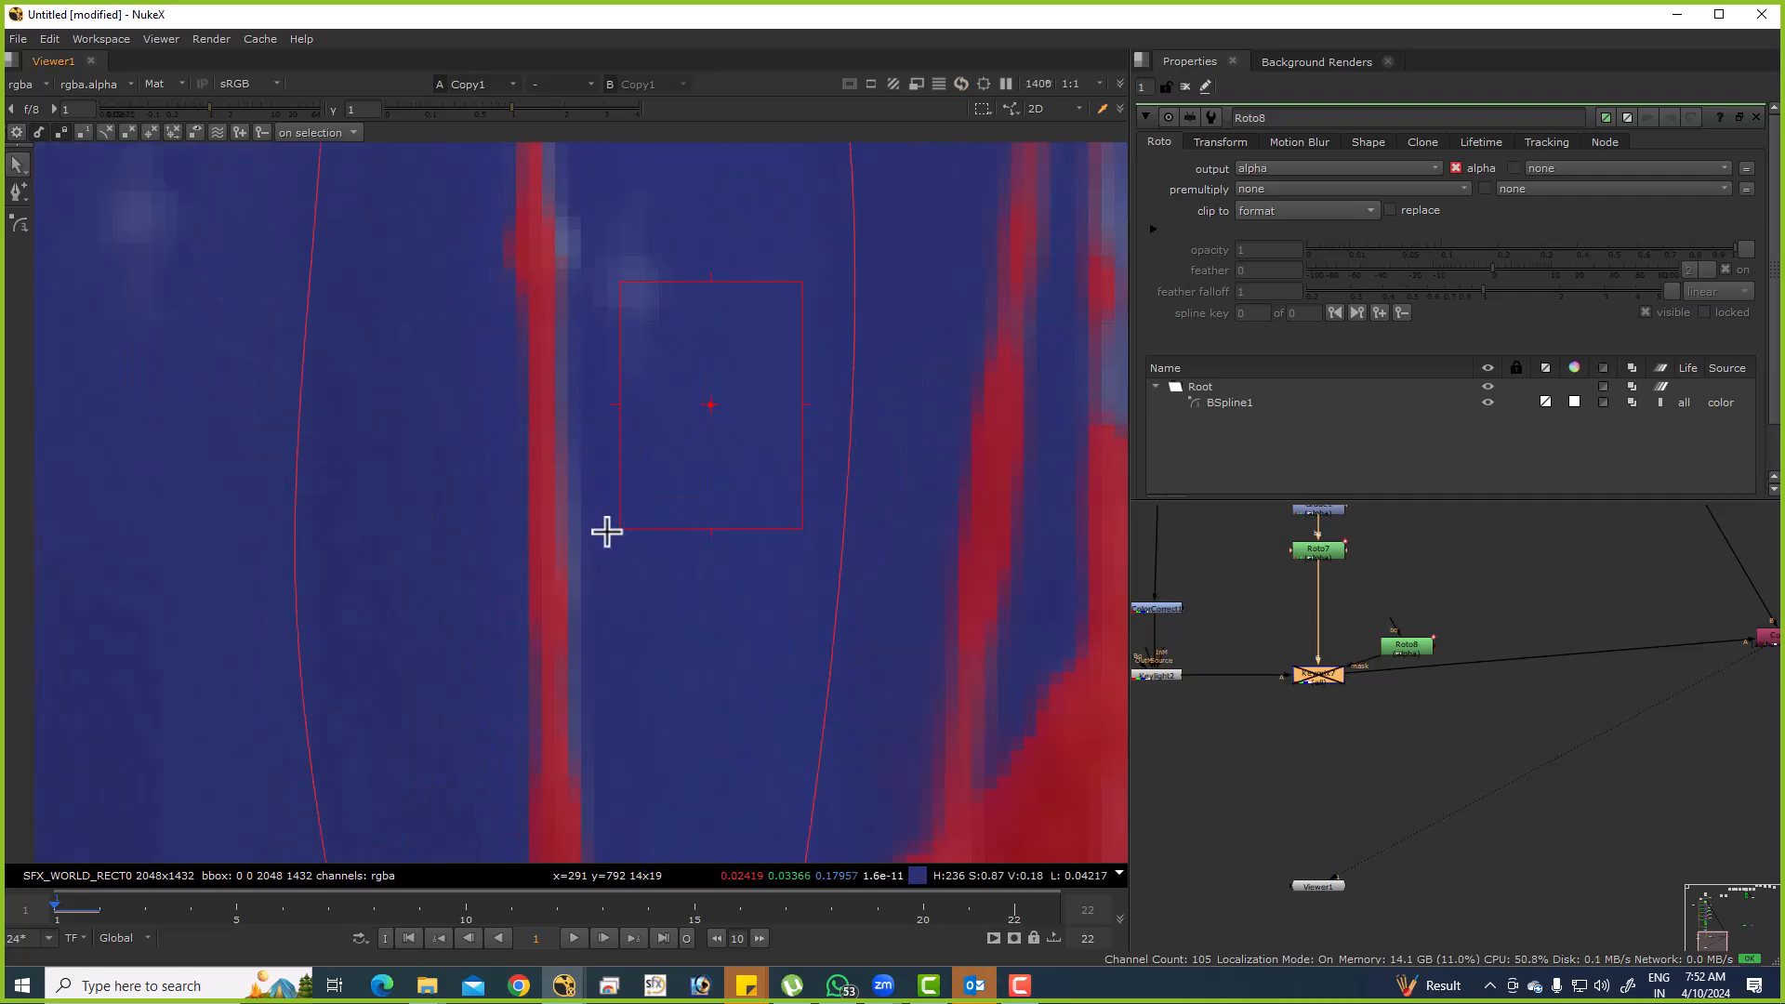
scroll(554, 378, down, 5)
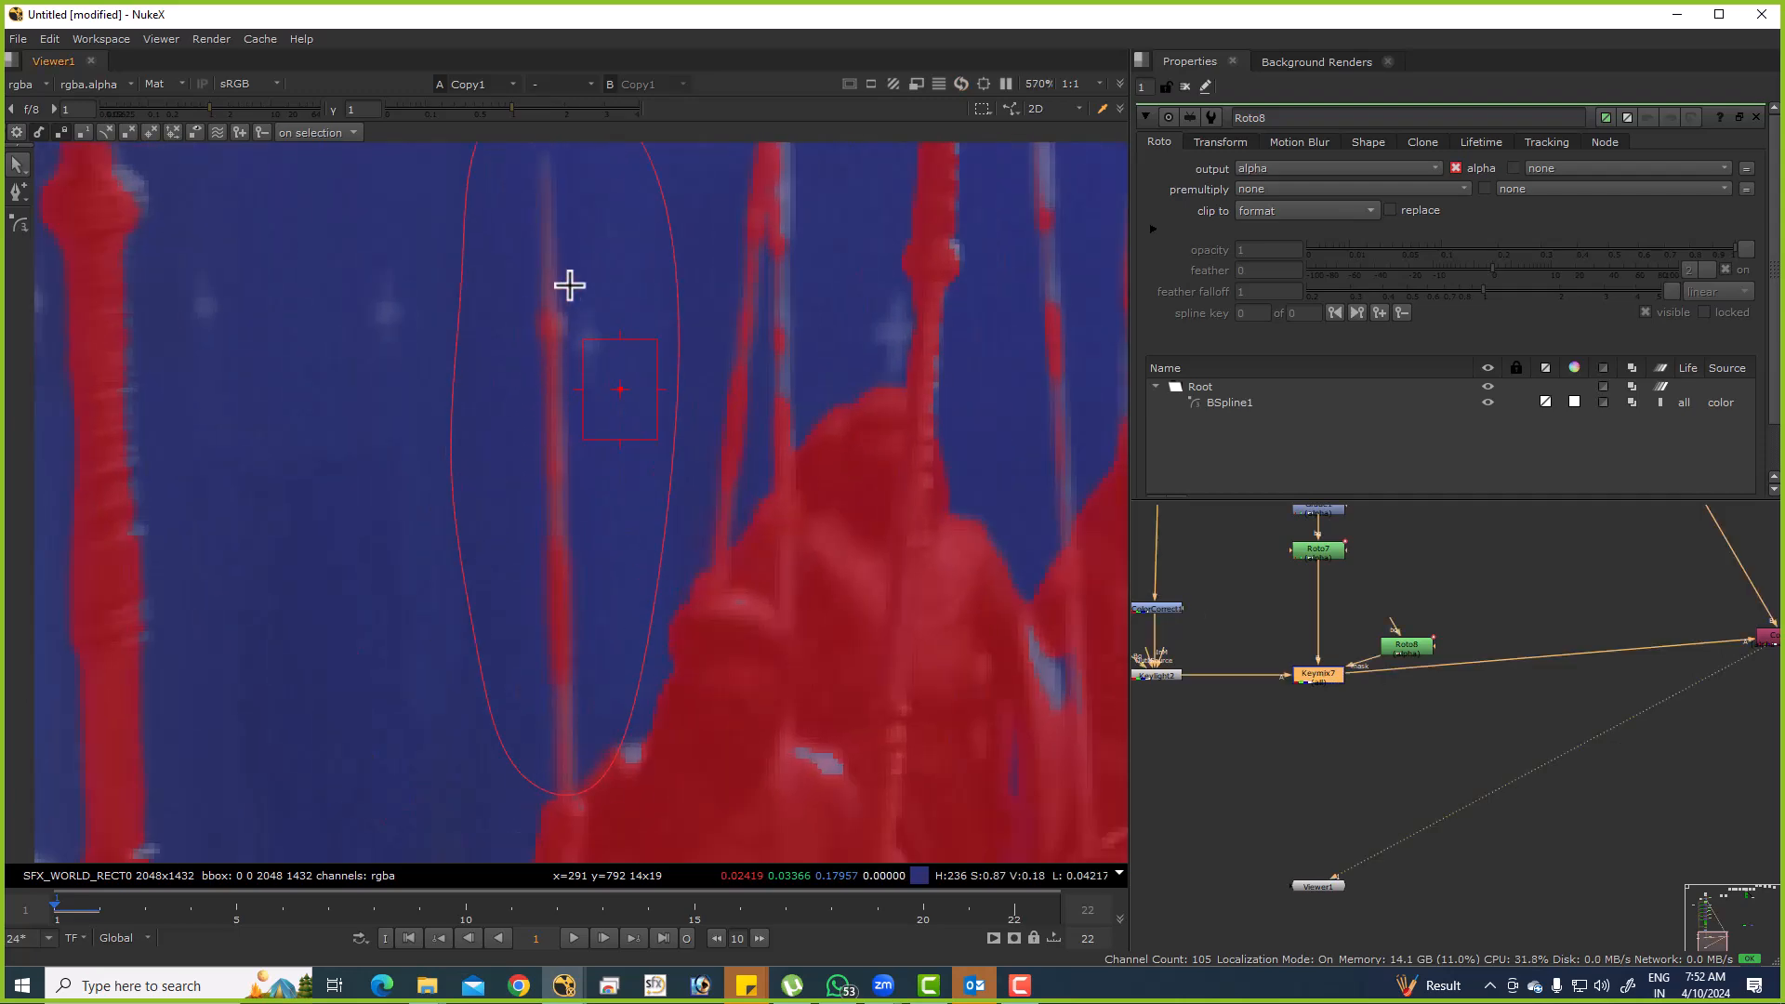
Insert an Erode (filter) node between Keylight2 and the Keymix's A input.
drag(1218, 704, 1247, 669)
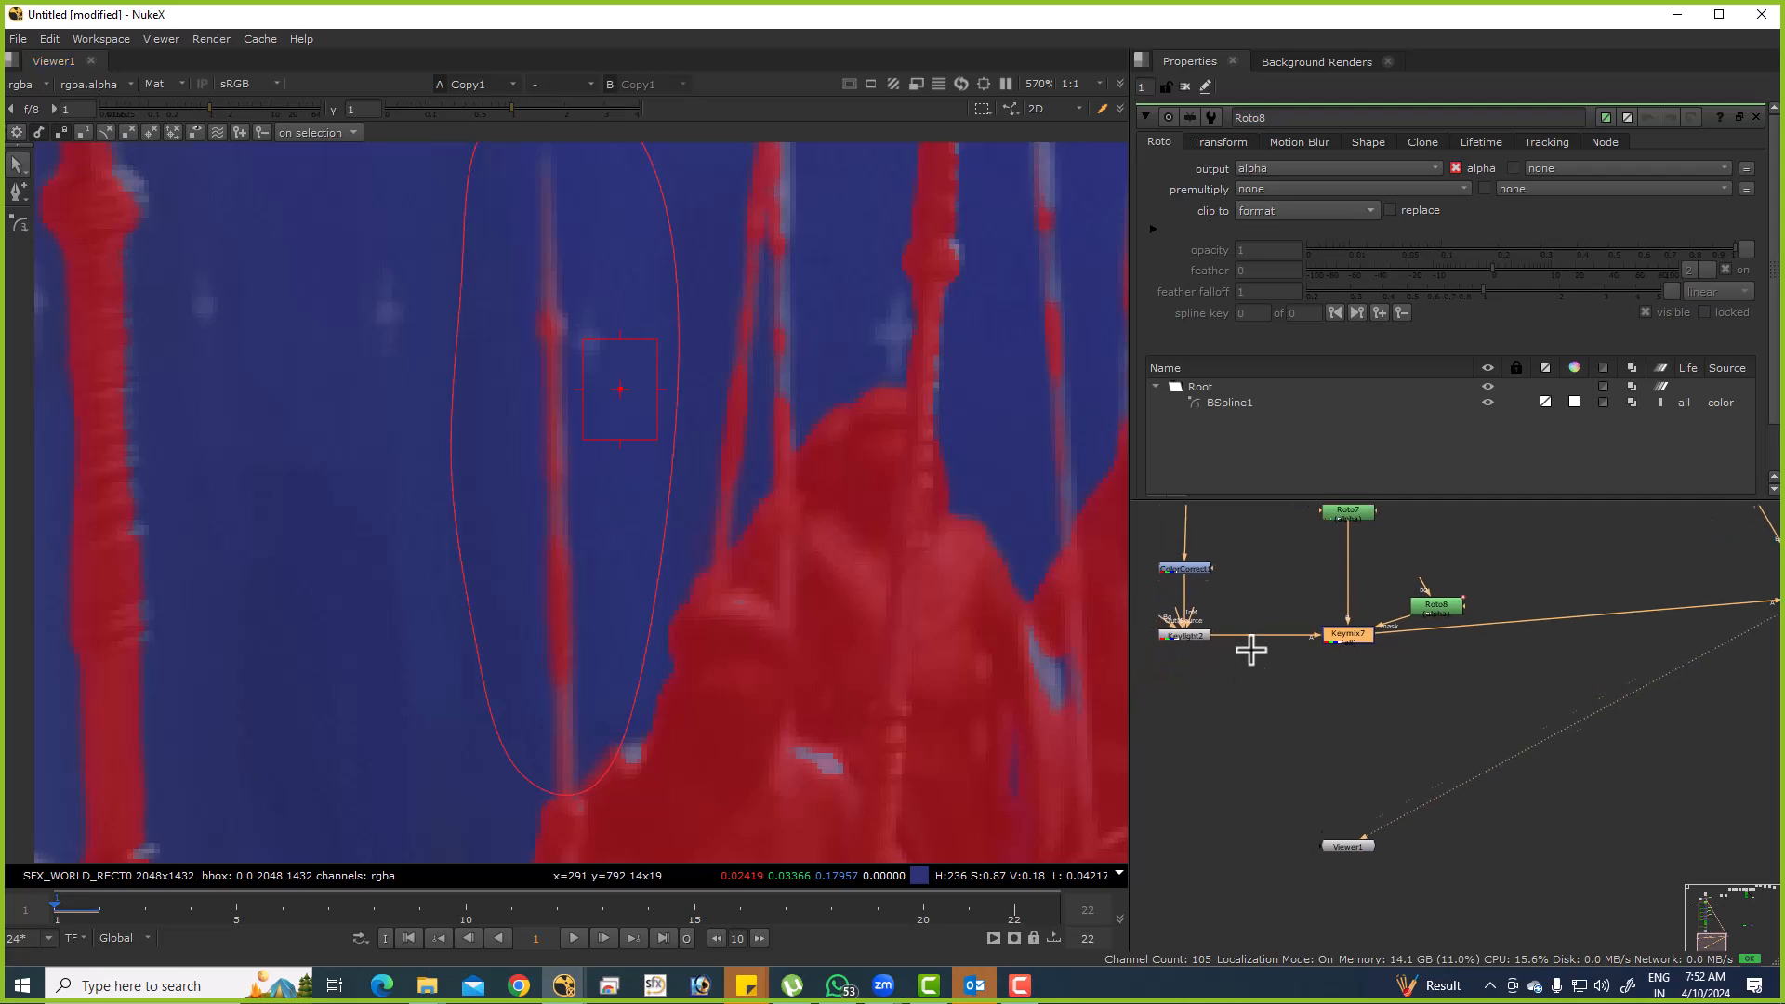
scroll(1243, 618, up, 2)
click(1243, 606)
key(Tab)
text(ero)
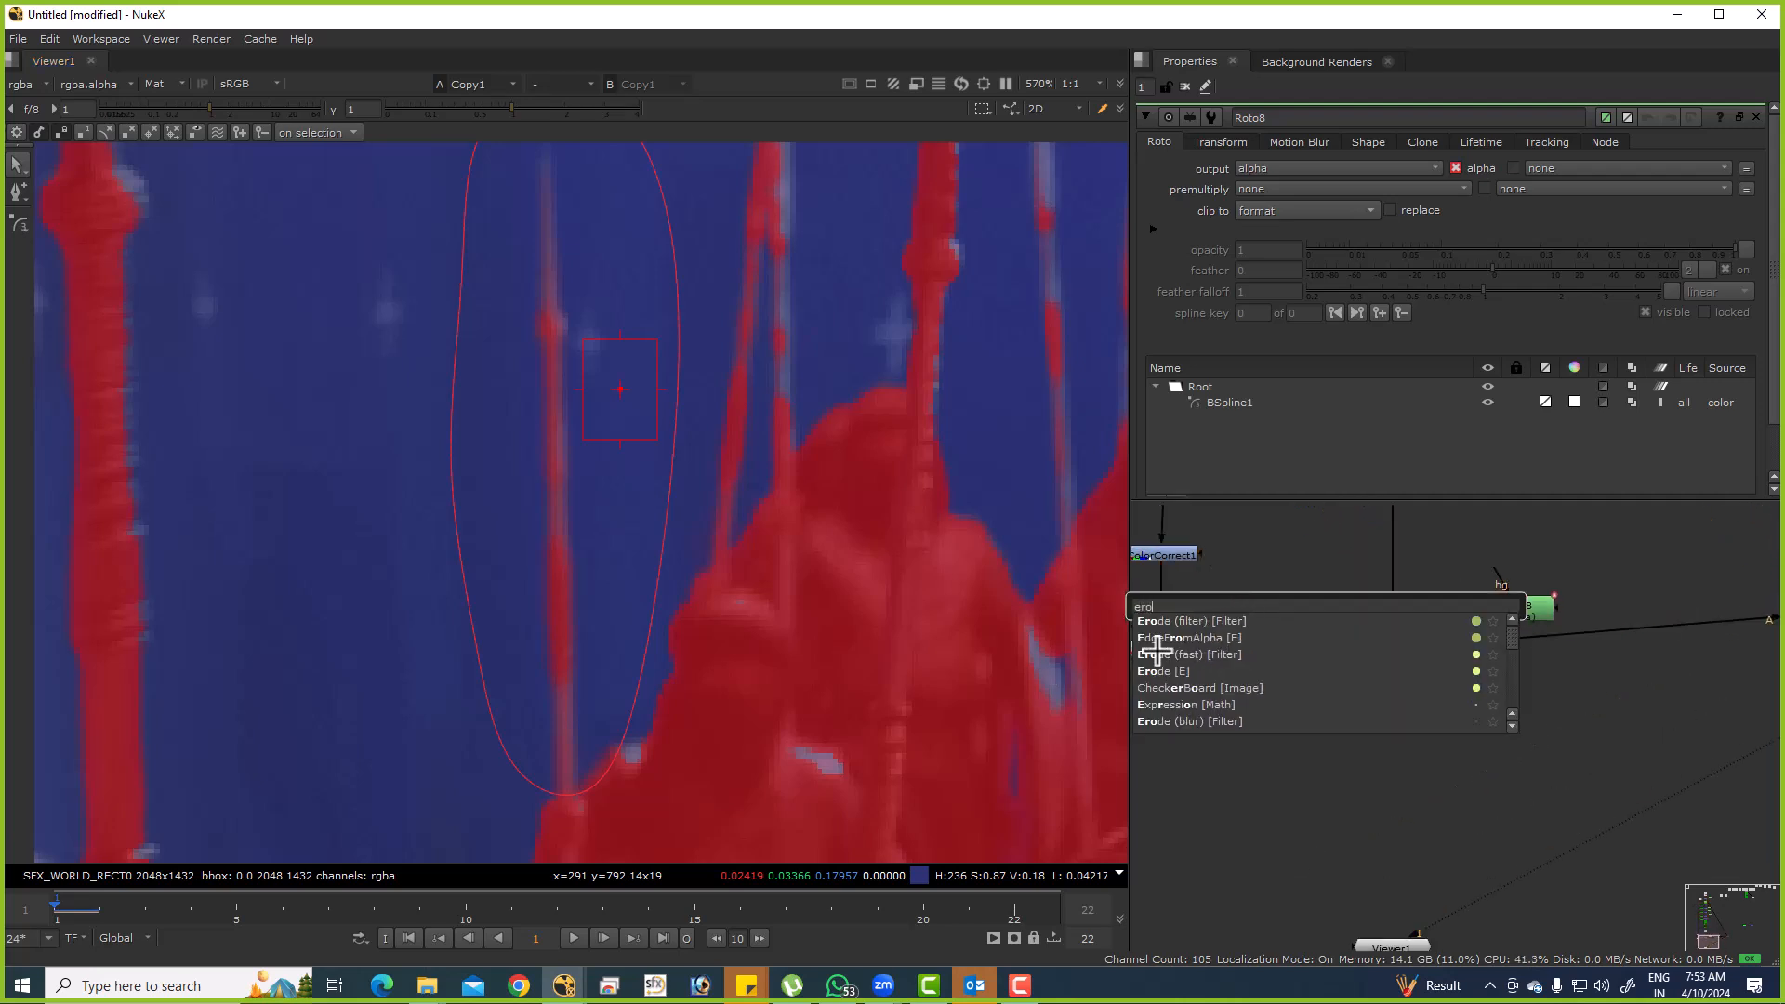
click(1190, 622)
scroll(1280, 614, up, 1)
scroll(1280, 613, up, 2)
drag(1235, 619, 1452, 626)
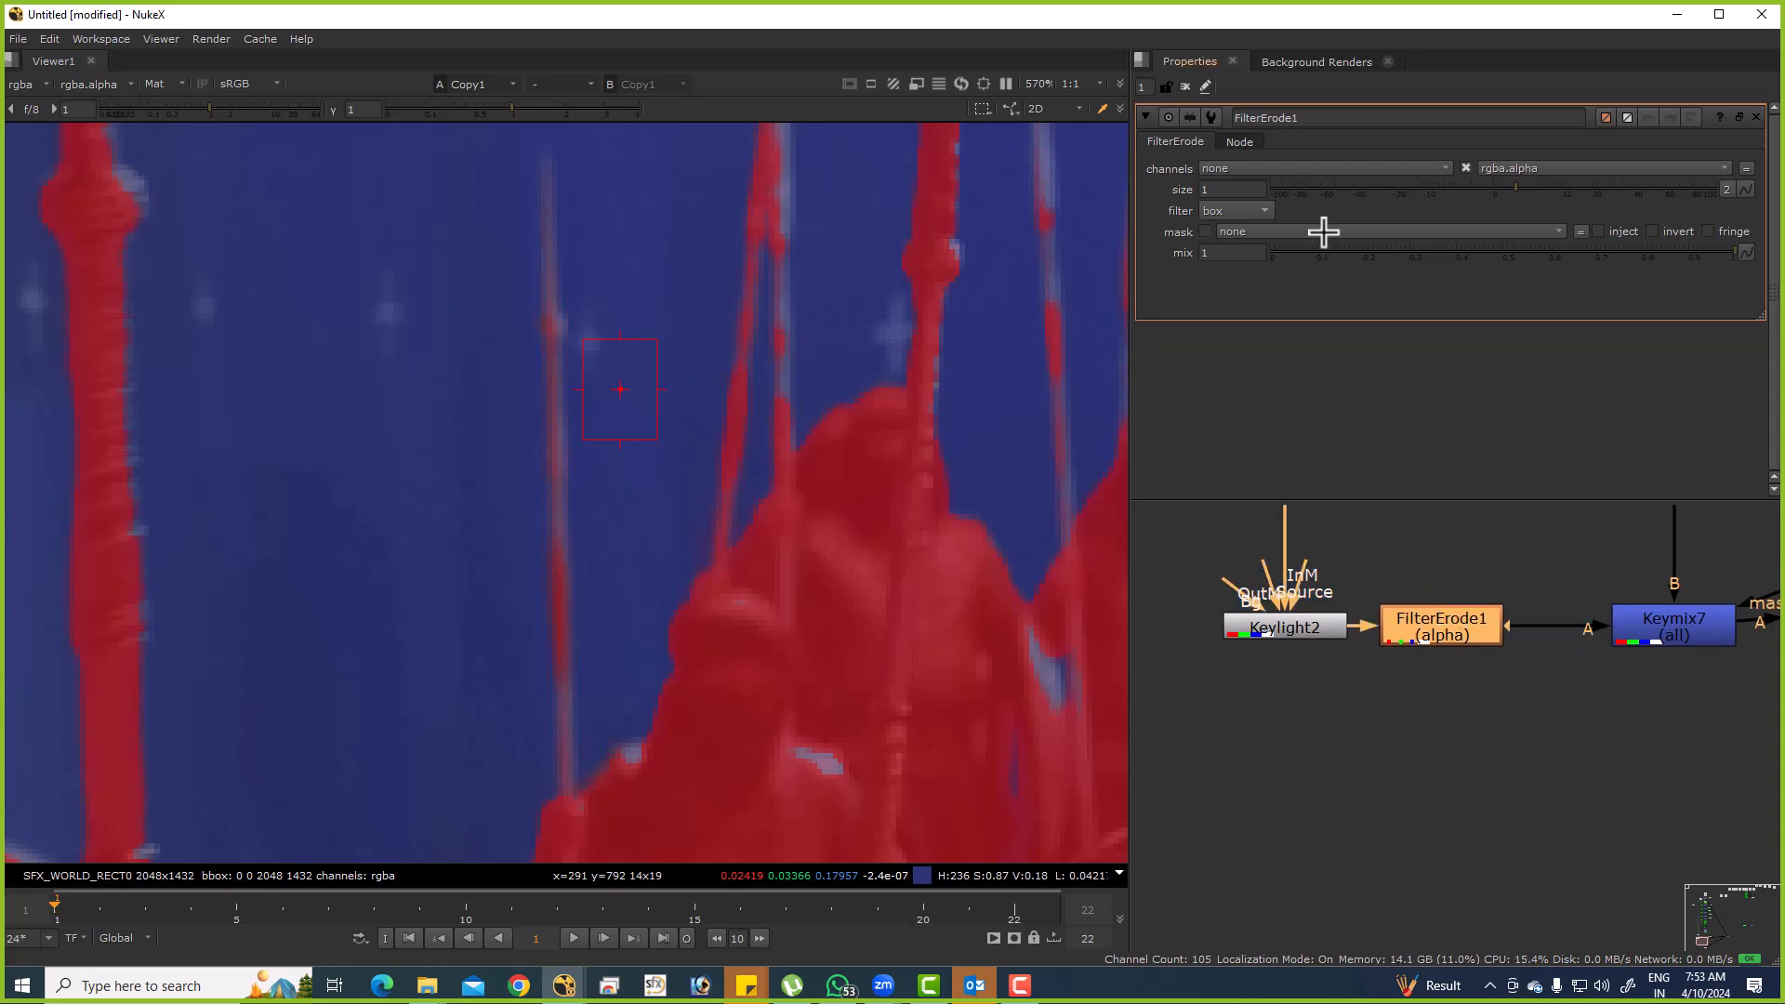
Set the FilterErode node's size to -1 to thicken the masked spear's matte.
click(1246, 187)
key(Up)
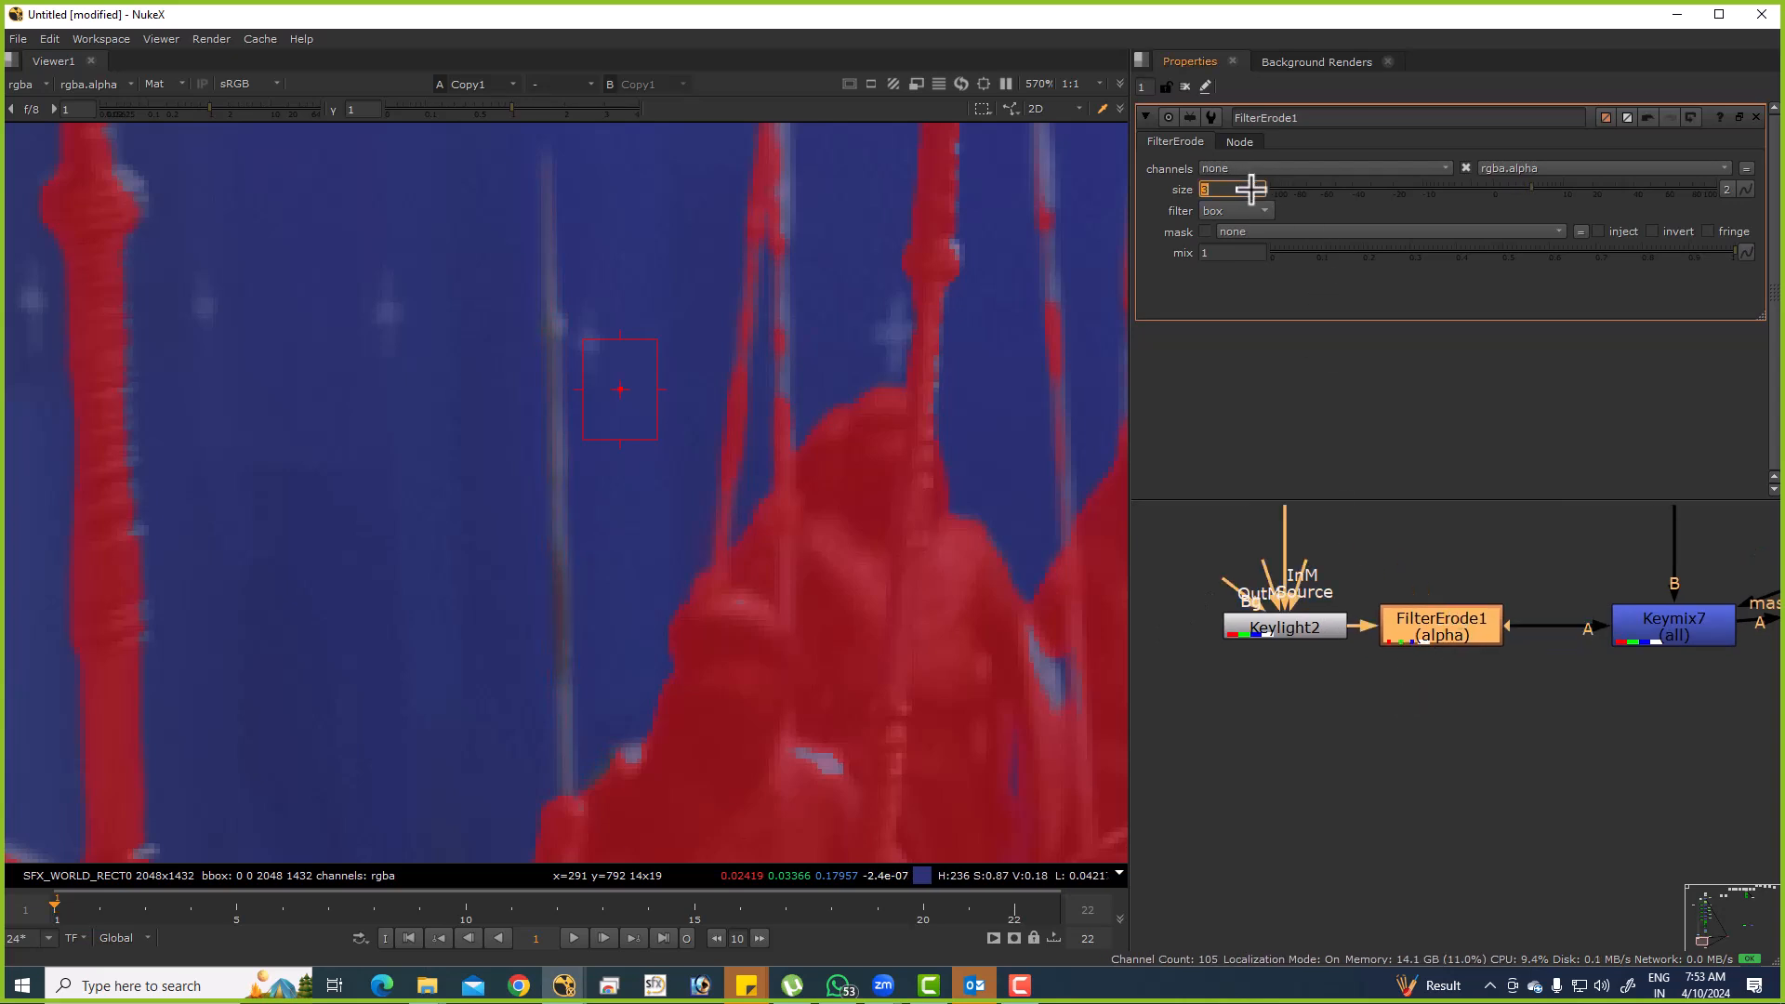
key(Down)
key(Down)
key(Down)
key(Down)
key(Down)
scroll(651, 307, down, 5)
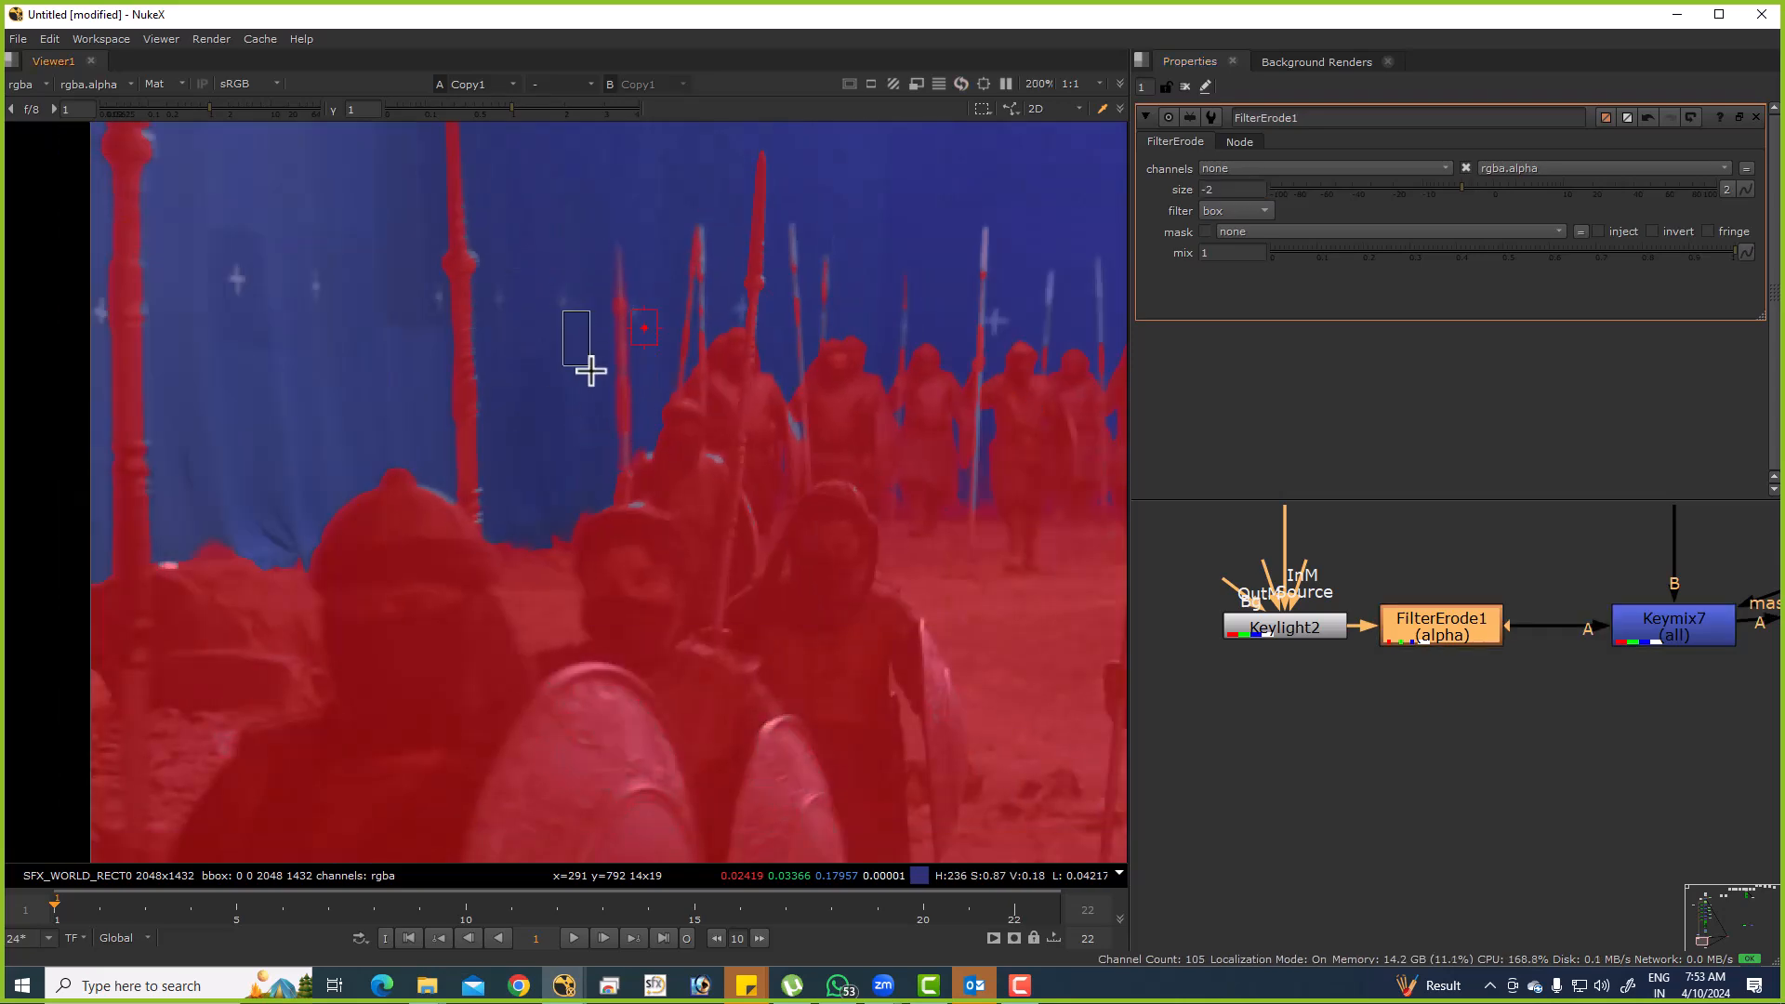
scroll(589, 361, up, 7)
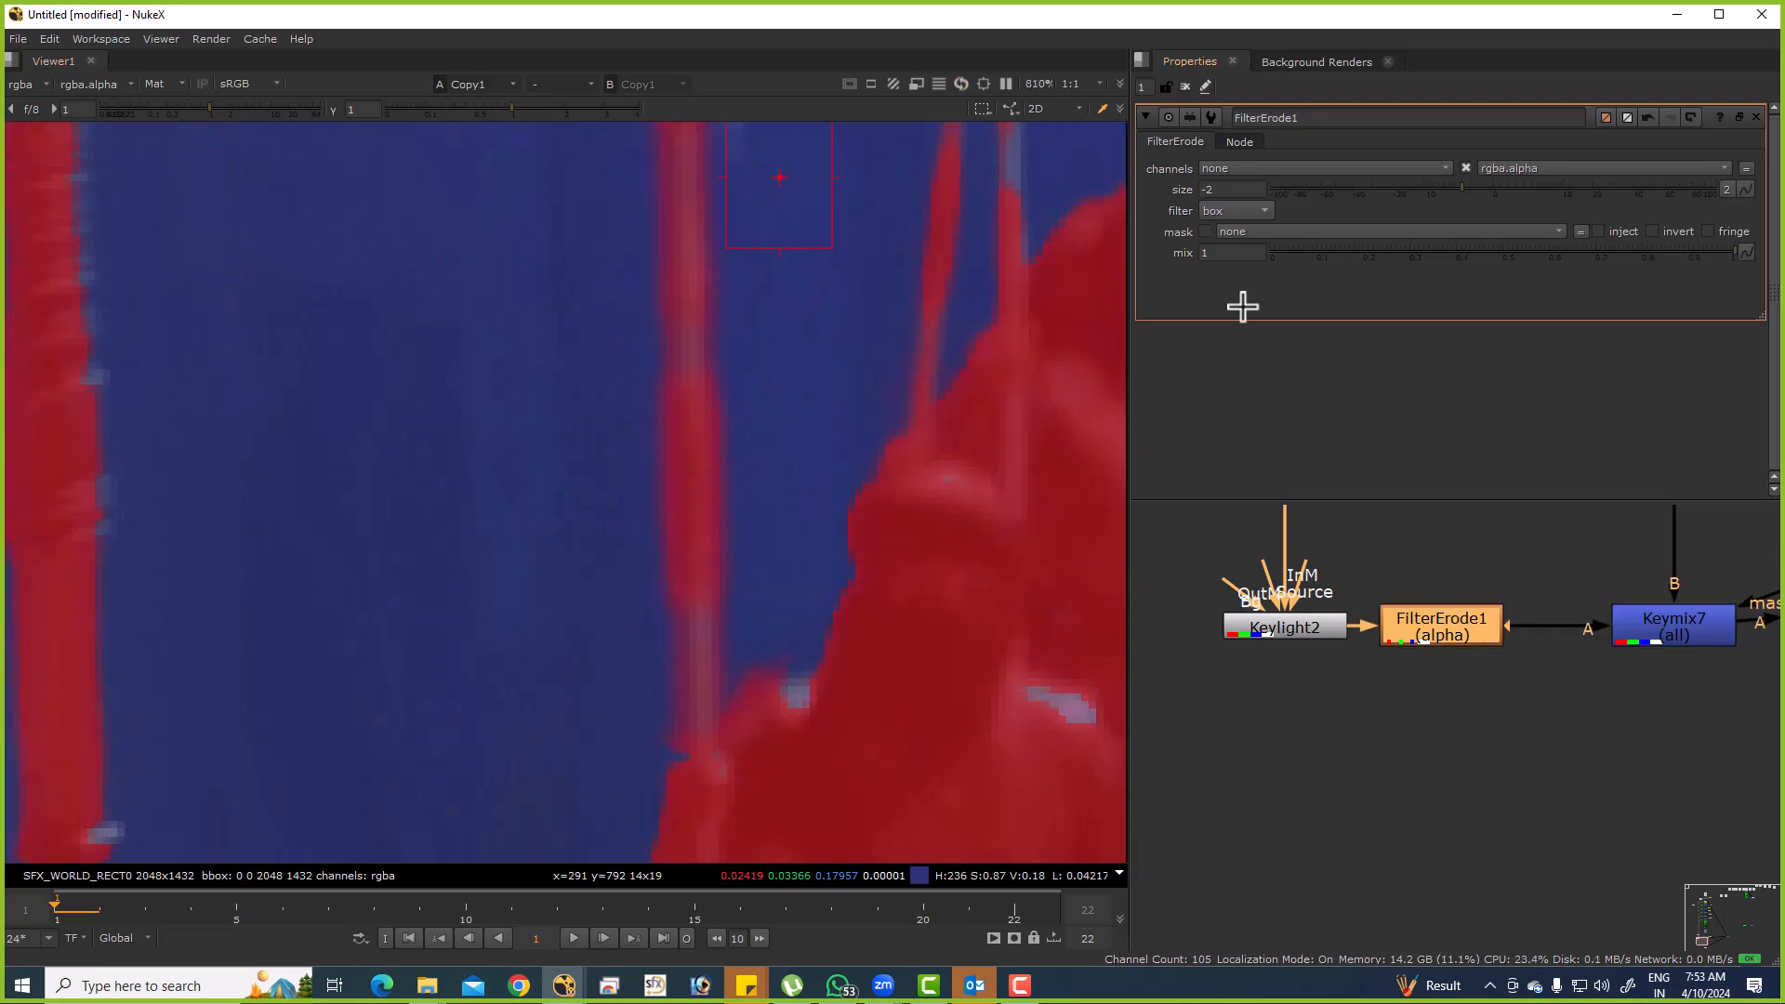
click(1231, 191)
key(Up)
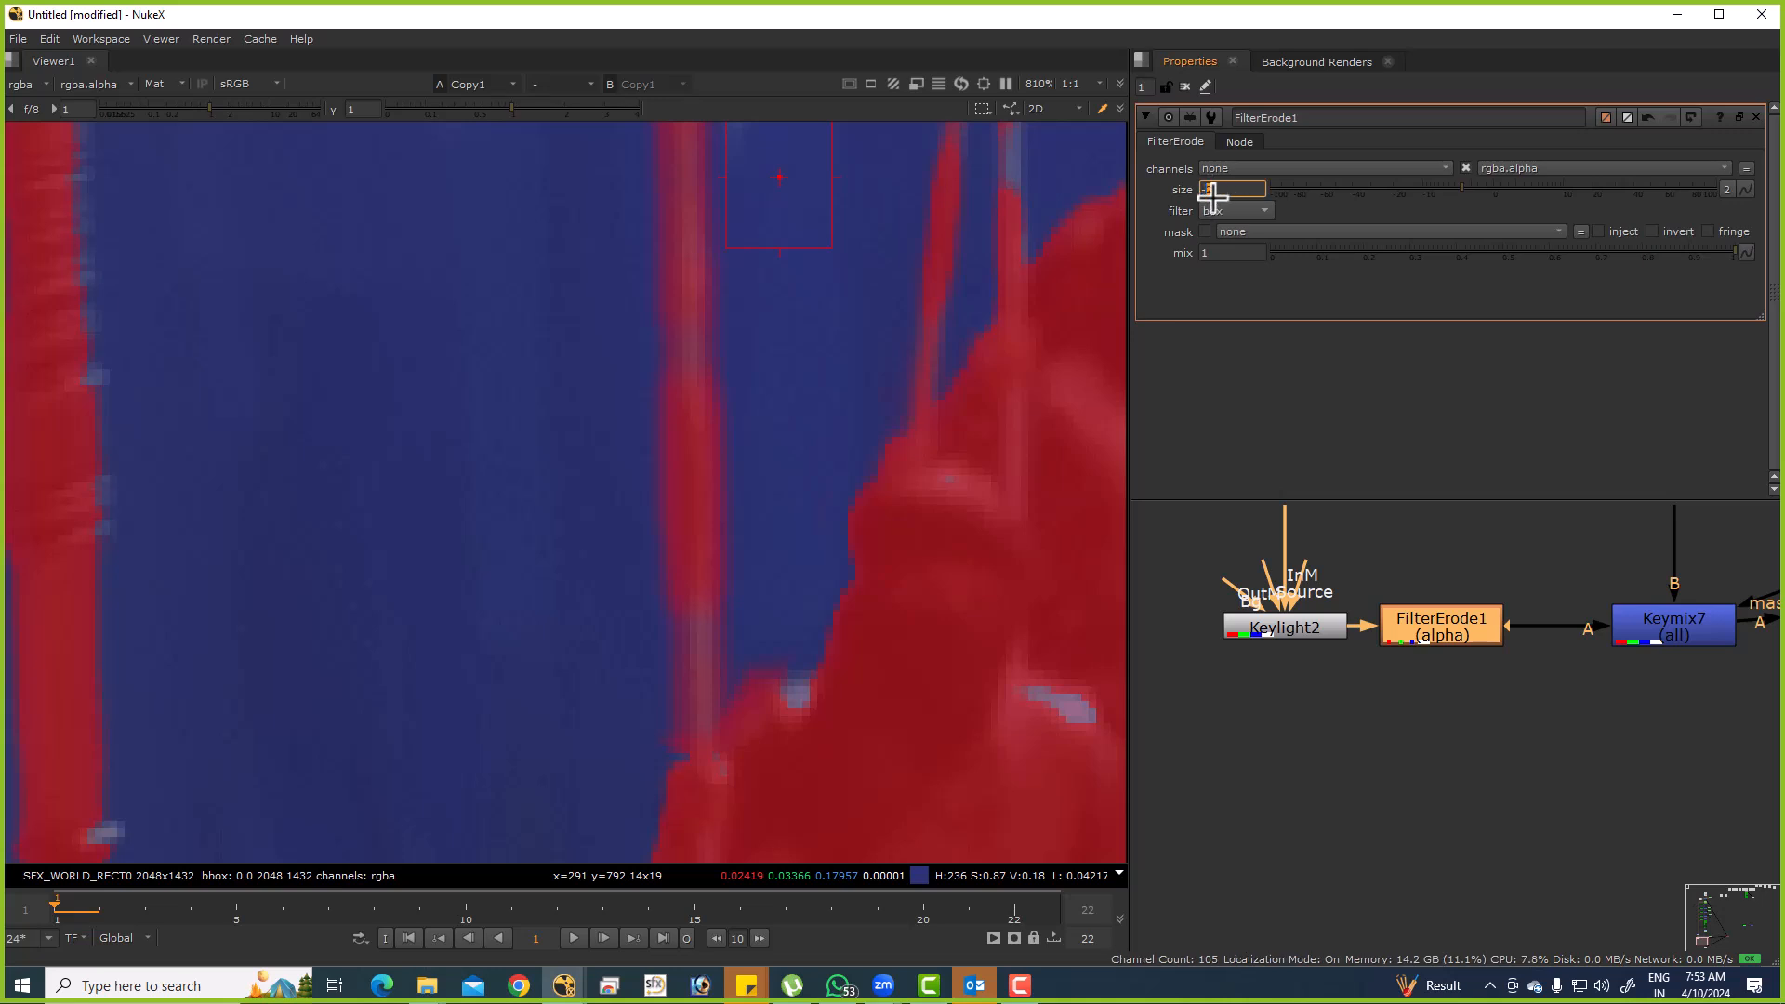
scroll(566, 416, down, 5)
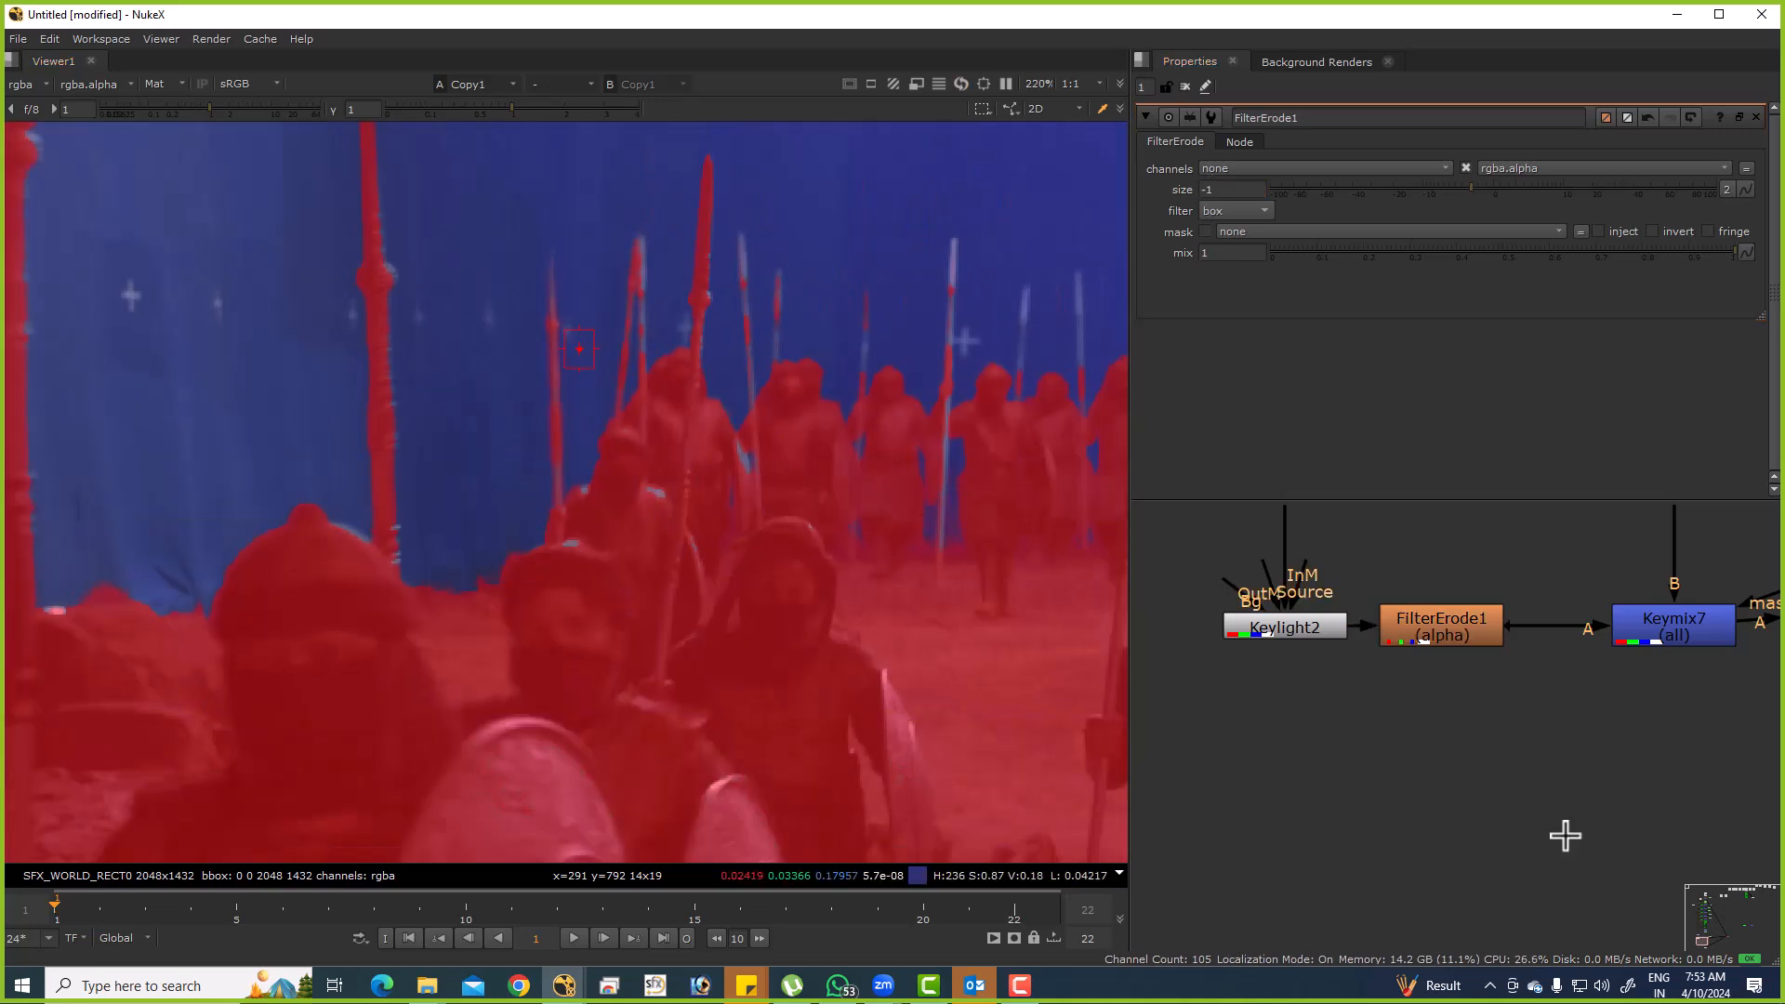
Compare the expanded spear matte with the Keymix disabled and enabled.
scroll(1293, 711, down, 2)
click(1345, 648)
key(d)
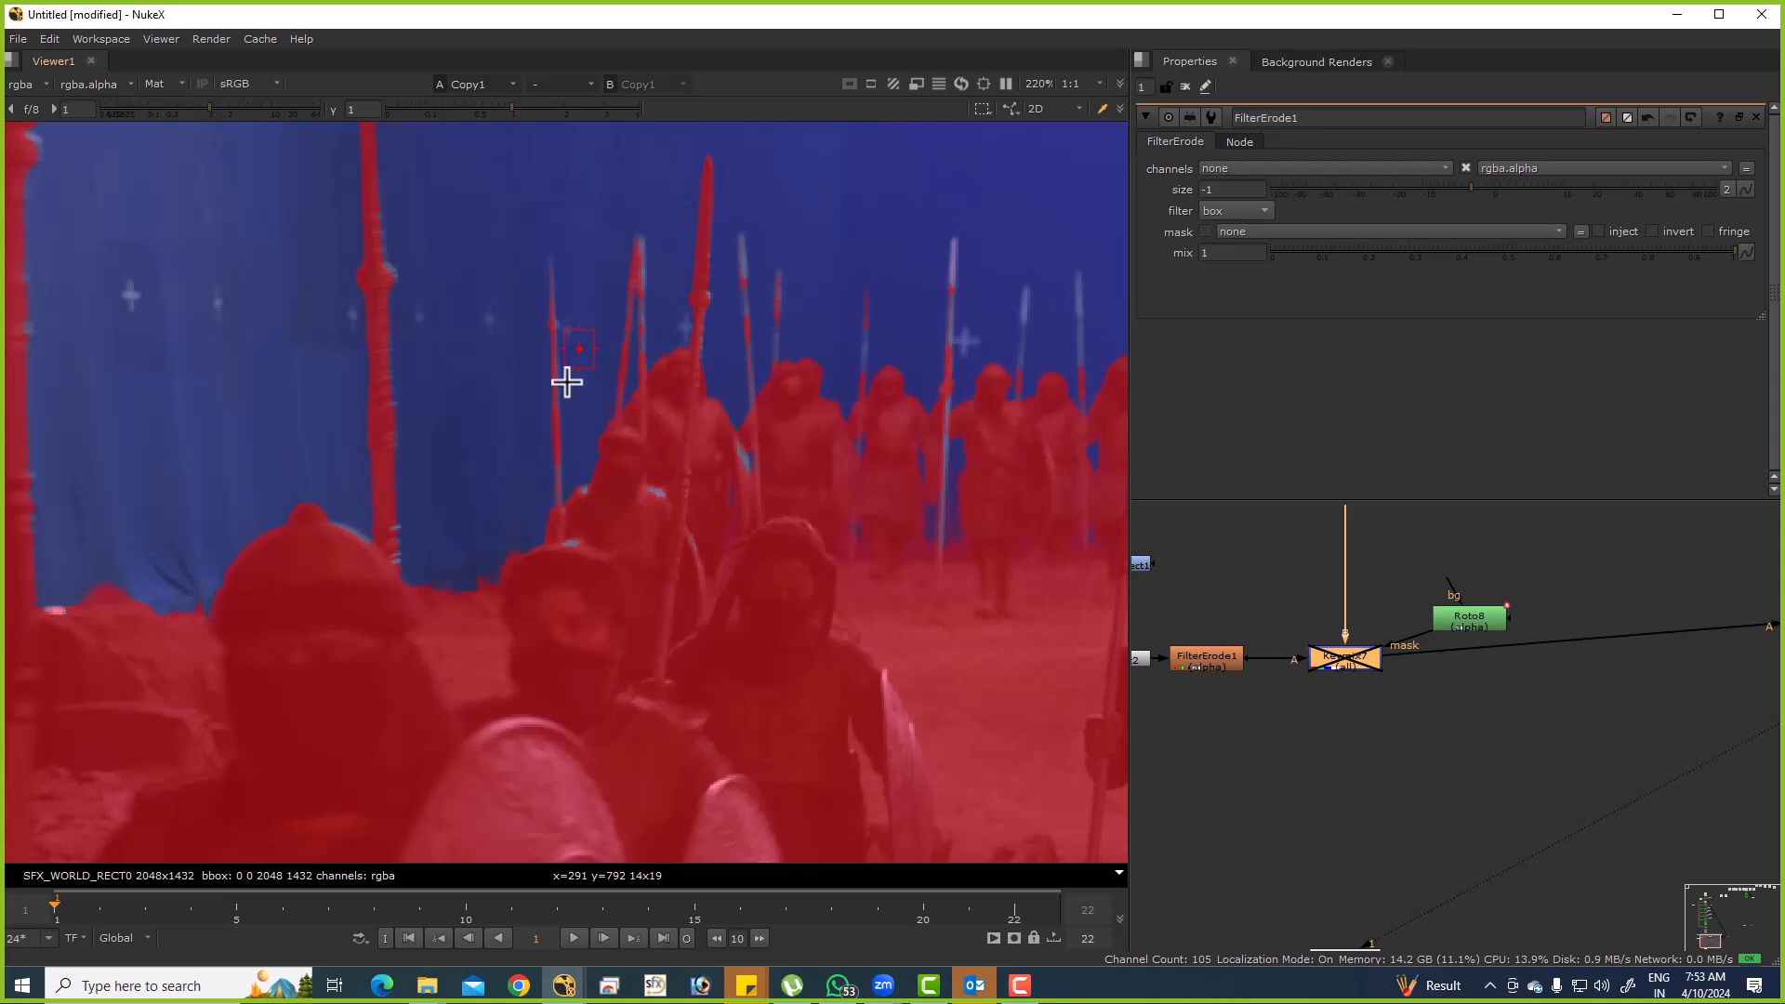
scroll(562, 382, up, 9)
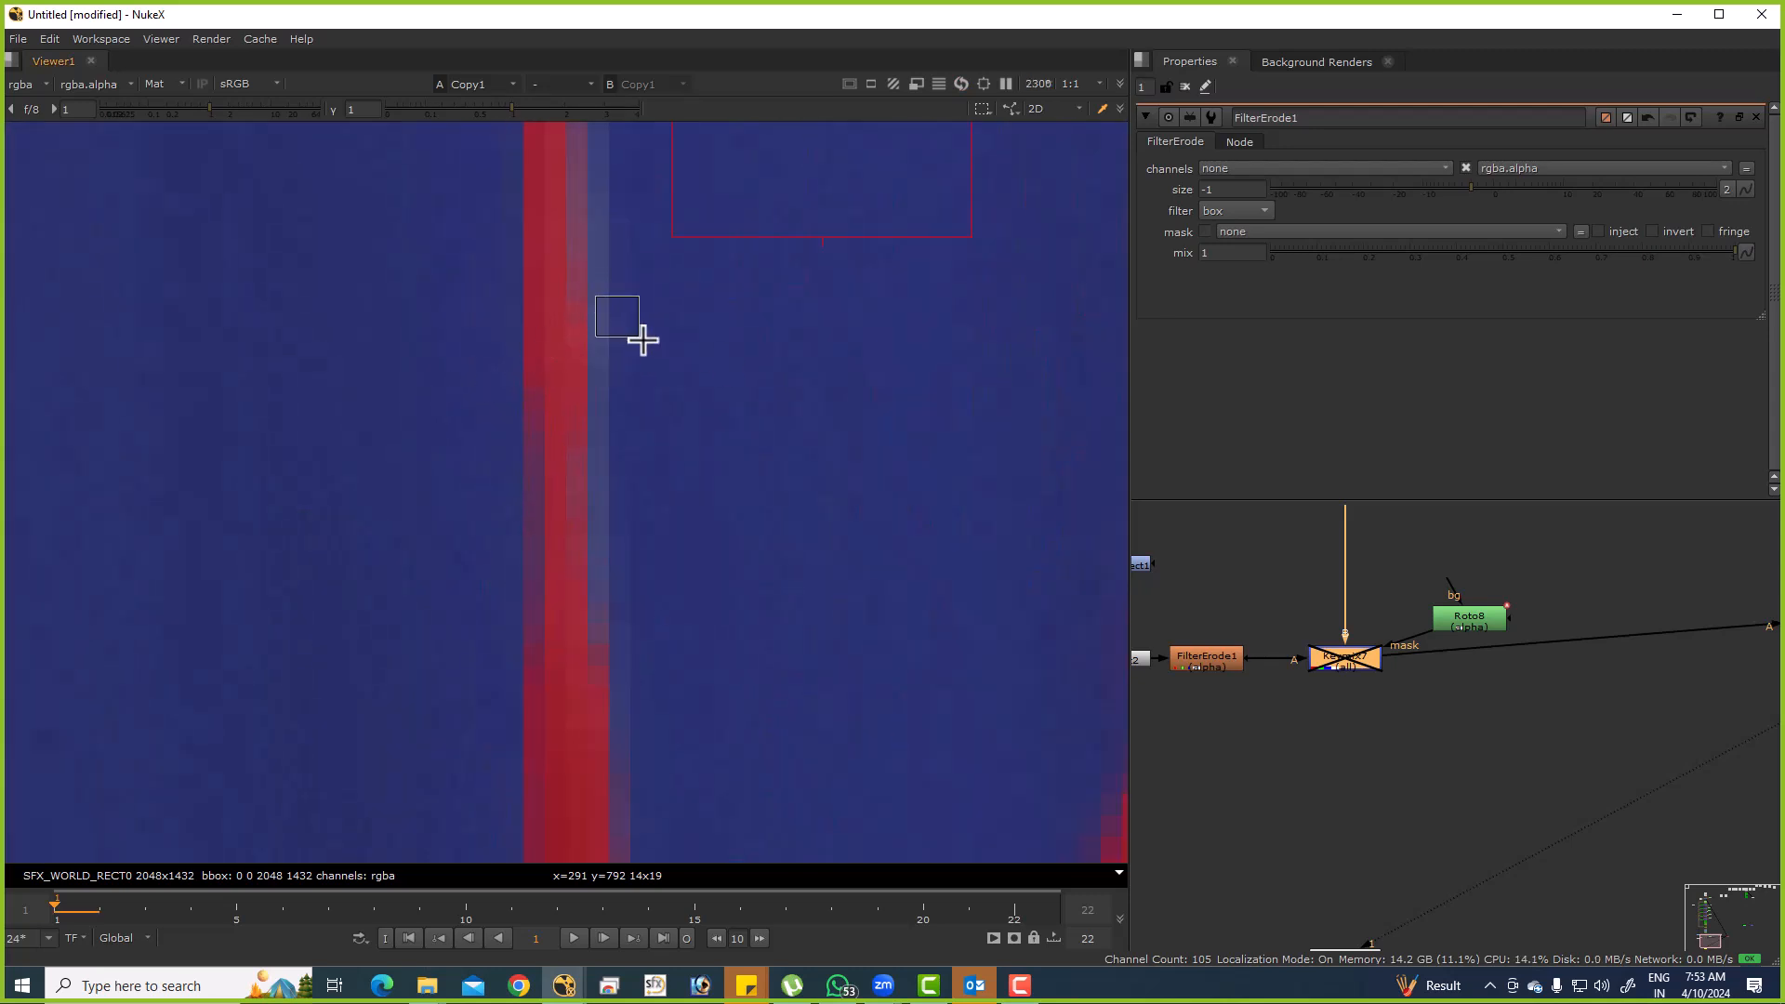
key(d)
scroll(685, 399, down, 5)
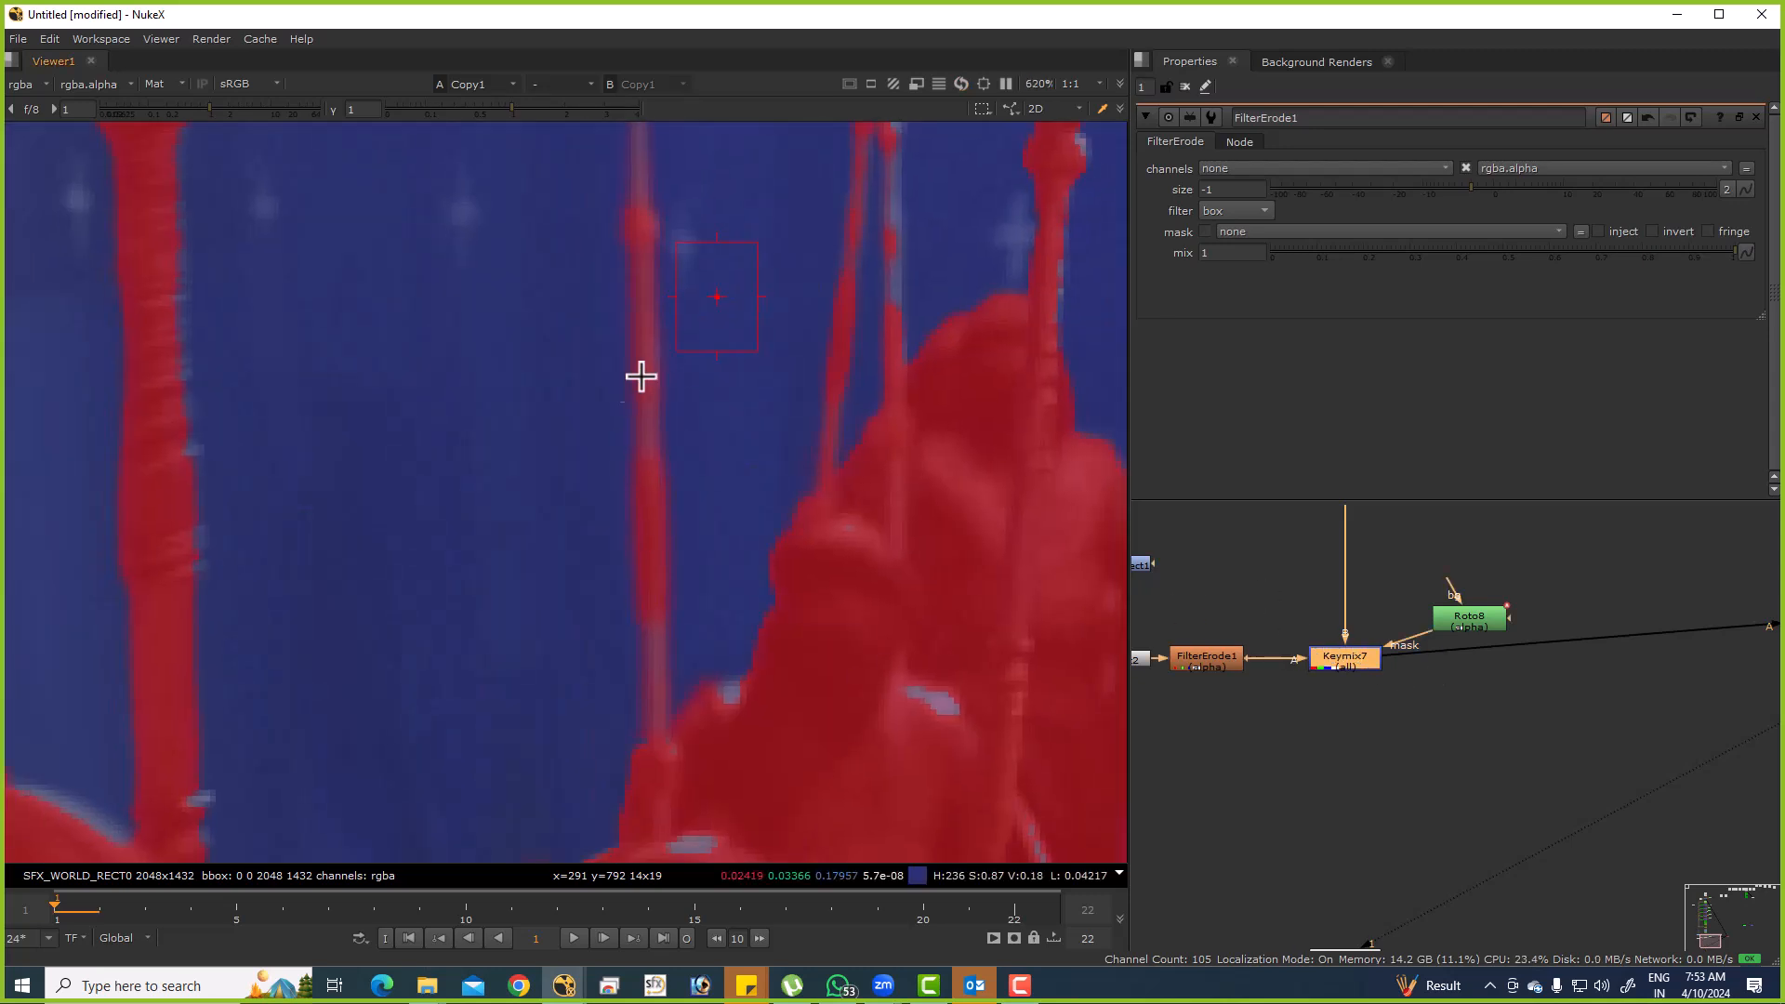
scroll(718, 591, down, 6)
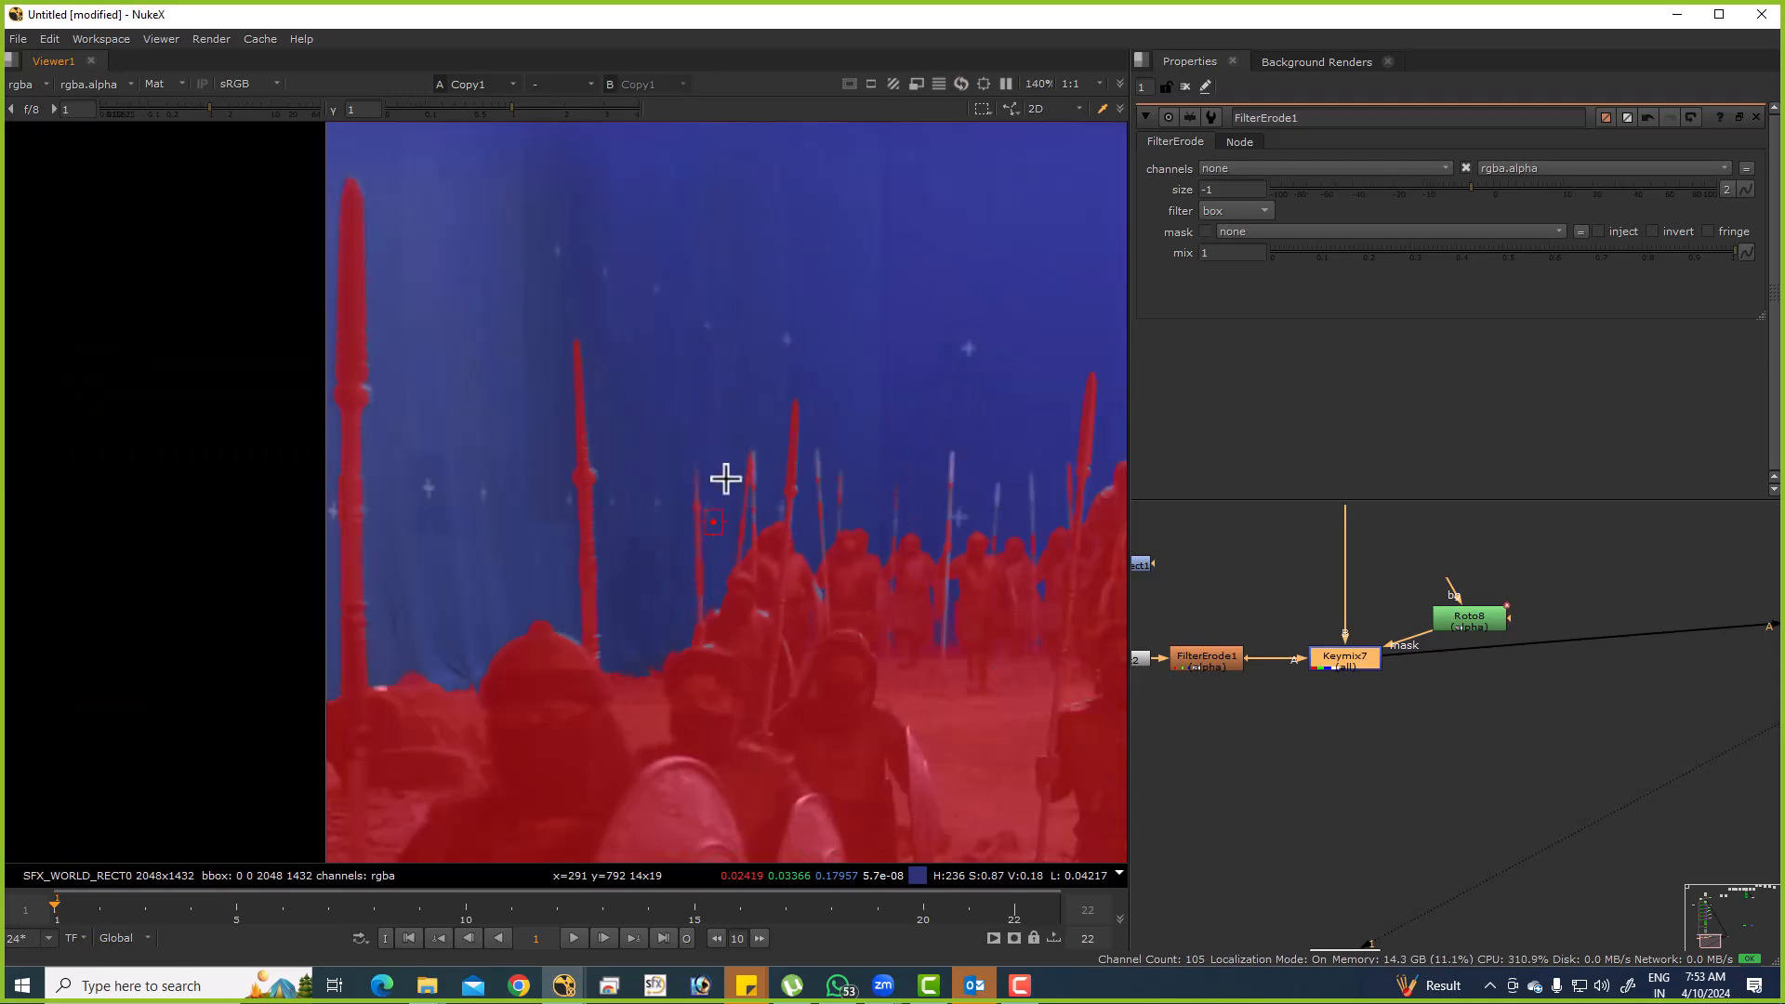
scroll(896, 482, up, 6)
scroll(1465, 618, up, 1)
Draw a second closed B-spline in Roto8 around the adjacent pair of distant spears with nearly touching tips.
click(1469, 619)
drag(33, 227, 119, 265)
scroll(749, 441, down, 3)
click(723, 425)
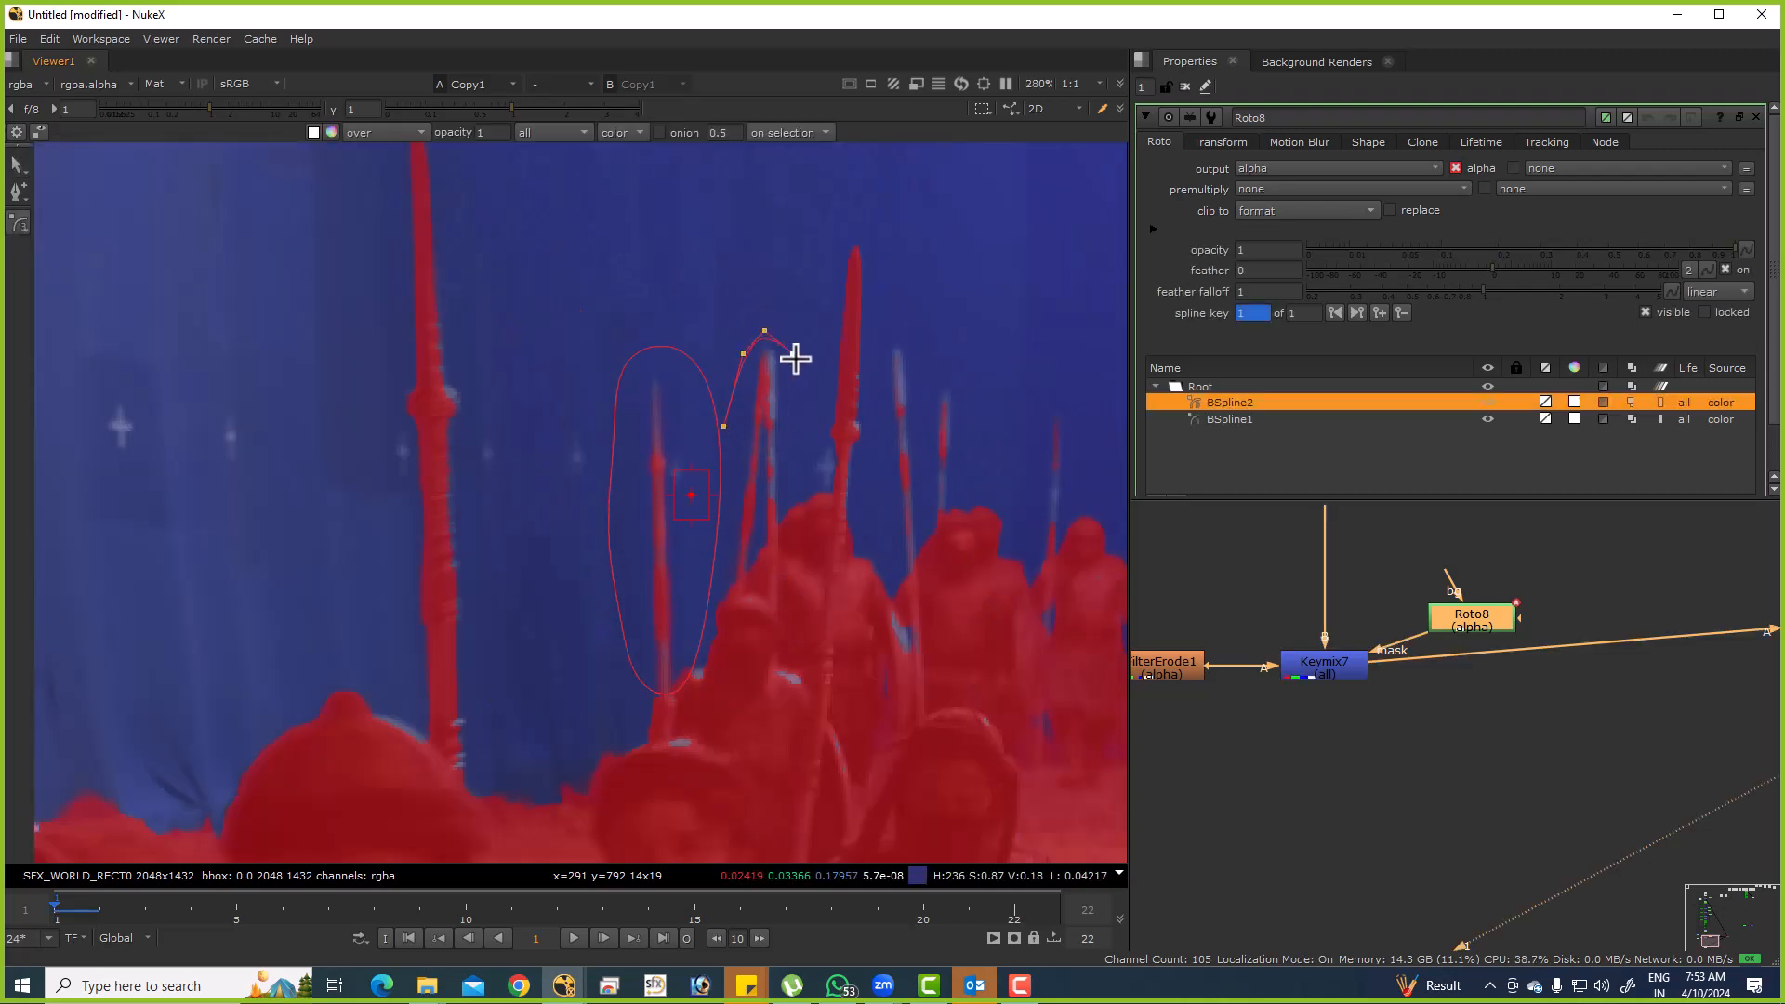
click(797, 513)
click(795, 578)
click(695, 693)
click(674, 613)
click(693, 540)
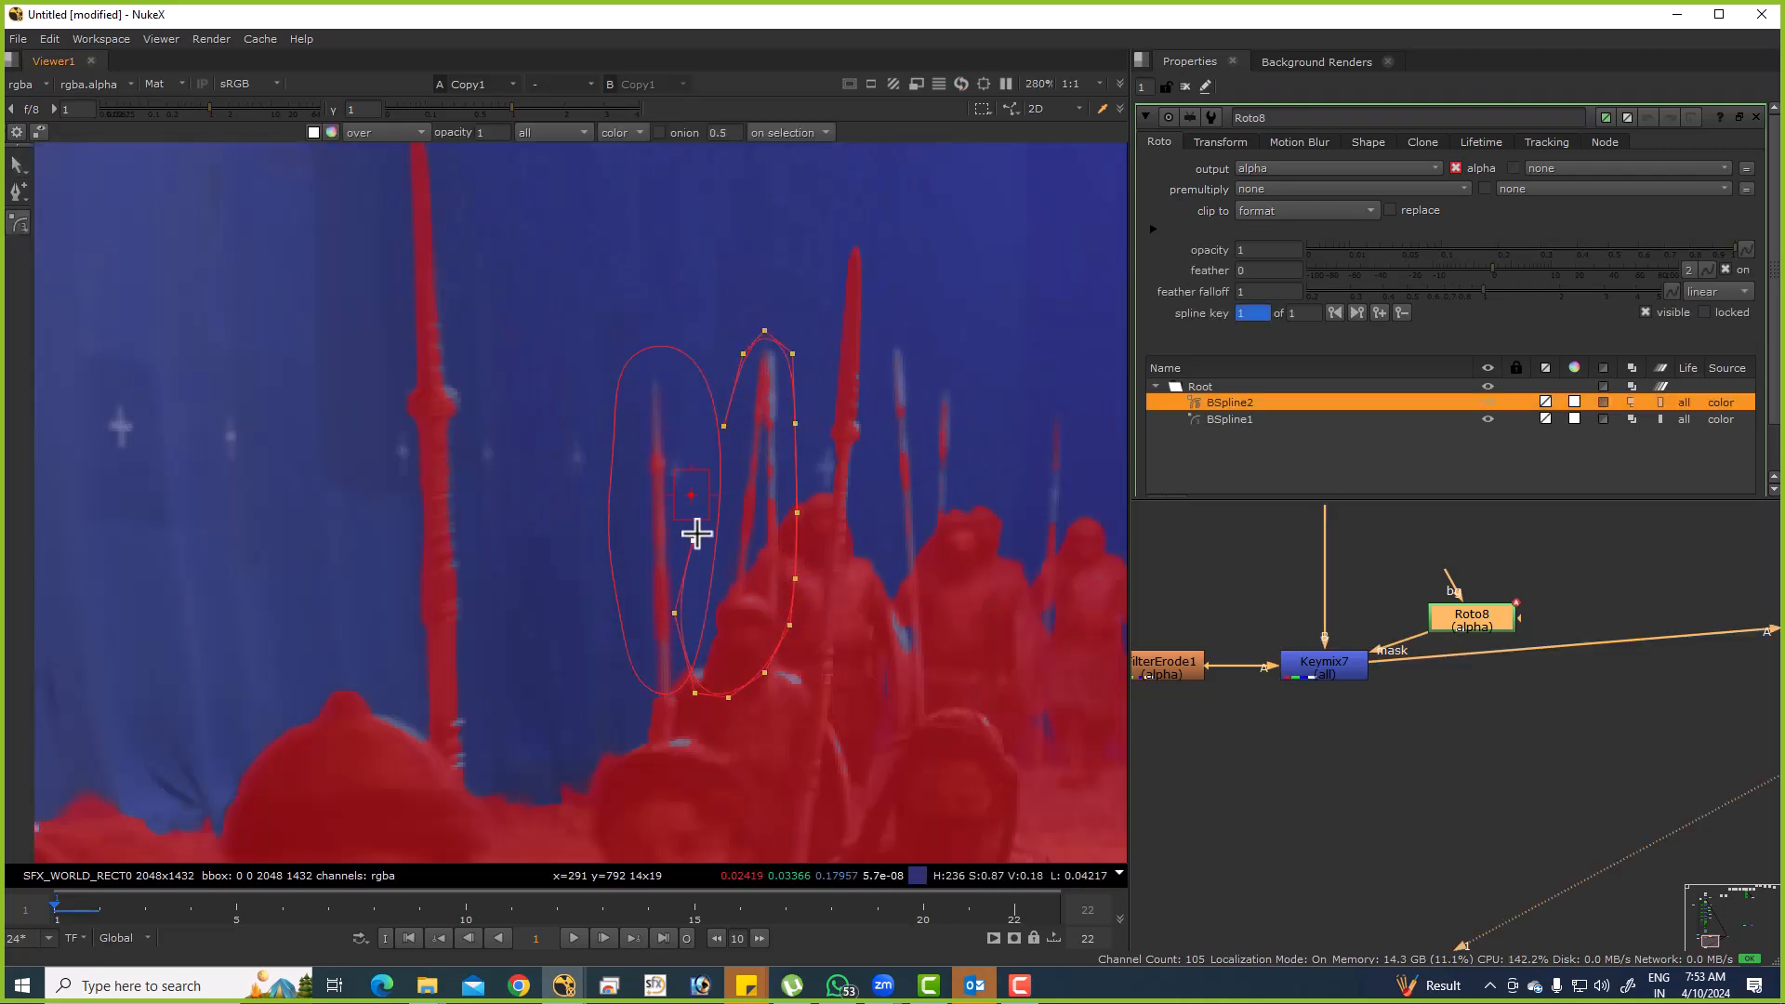
click(722, 426)
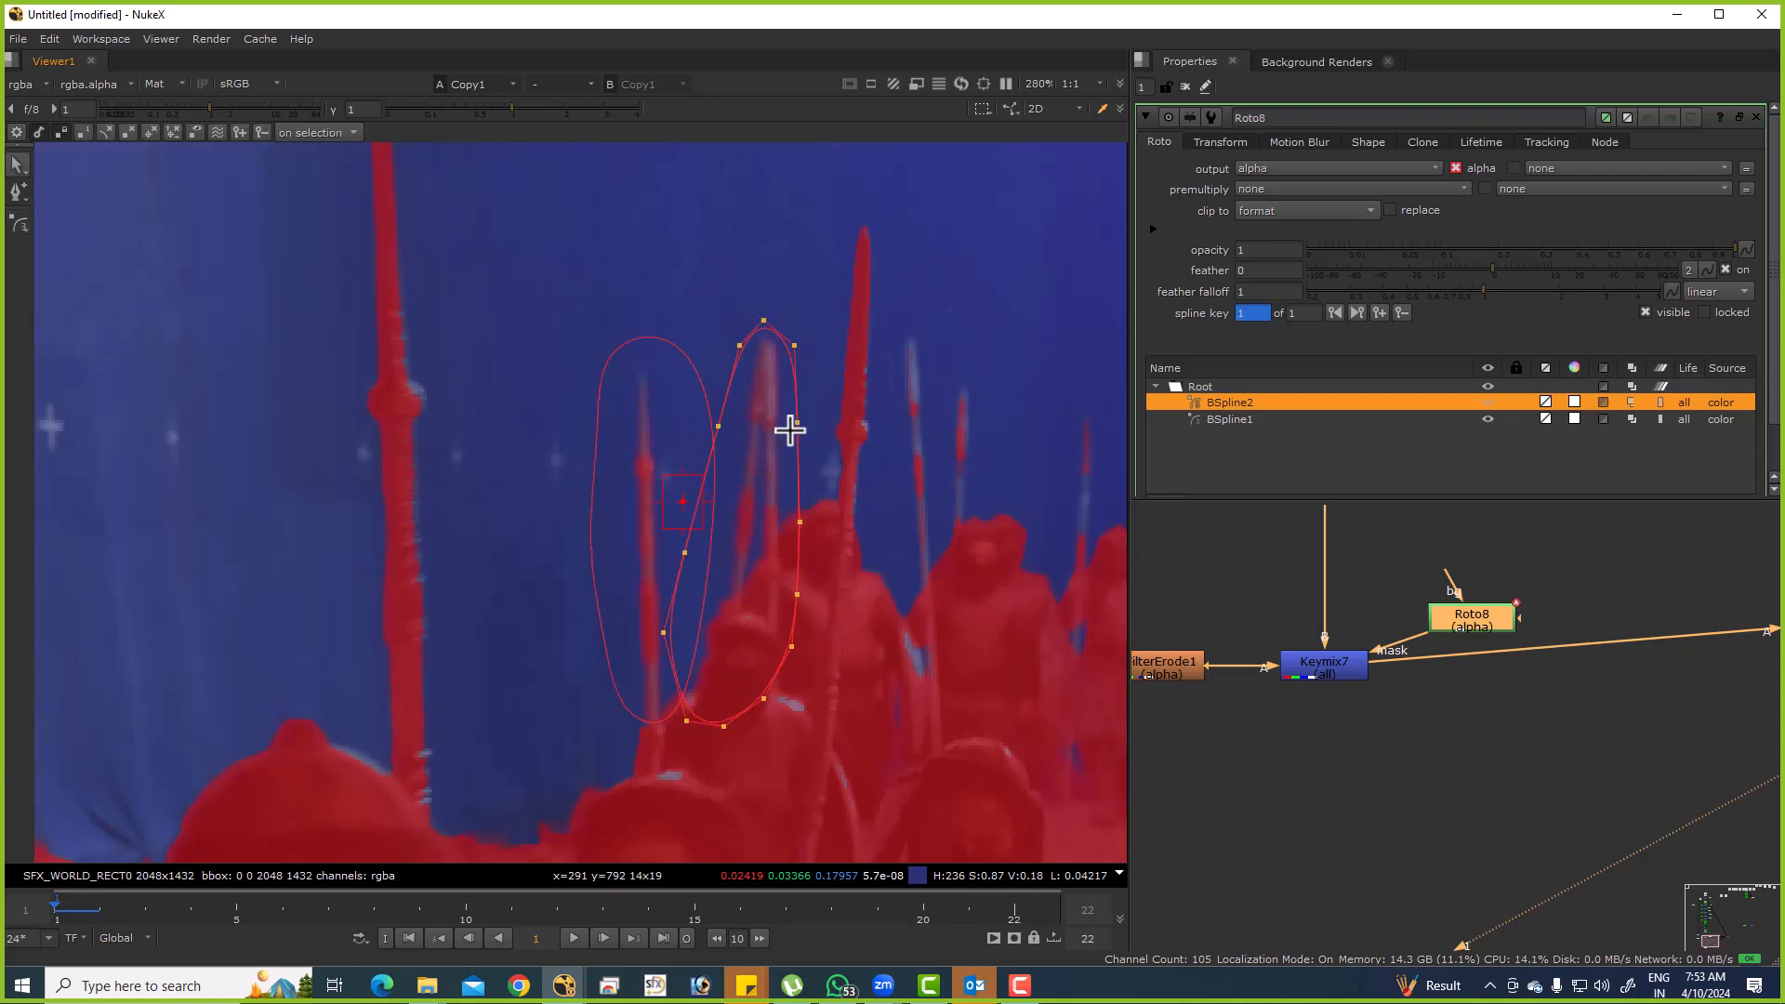
Hide the roto overlay and toggle the Keymix to check the matte of the paired spears.
scroll(778, 431, up, 5)
key(o)
click(1325, 663)
key(d)
key(d)
key(d)
key(d)
scroll(762, 440, down, 6)
key(o)
scroll(898, 301, up, 6)
Draw a third closed B-spline in Roto8 around the taller spear beside the pair, and hide the roto overlay.
click(1464, 608)
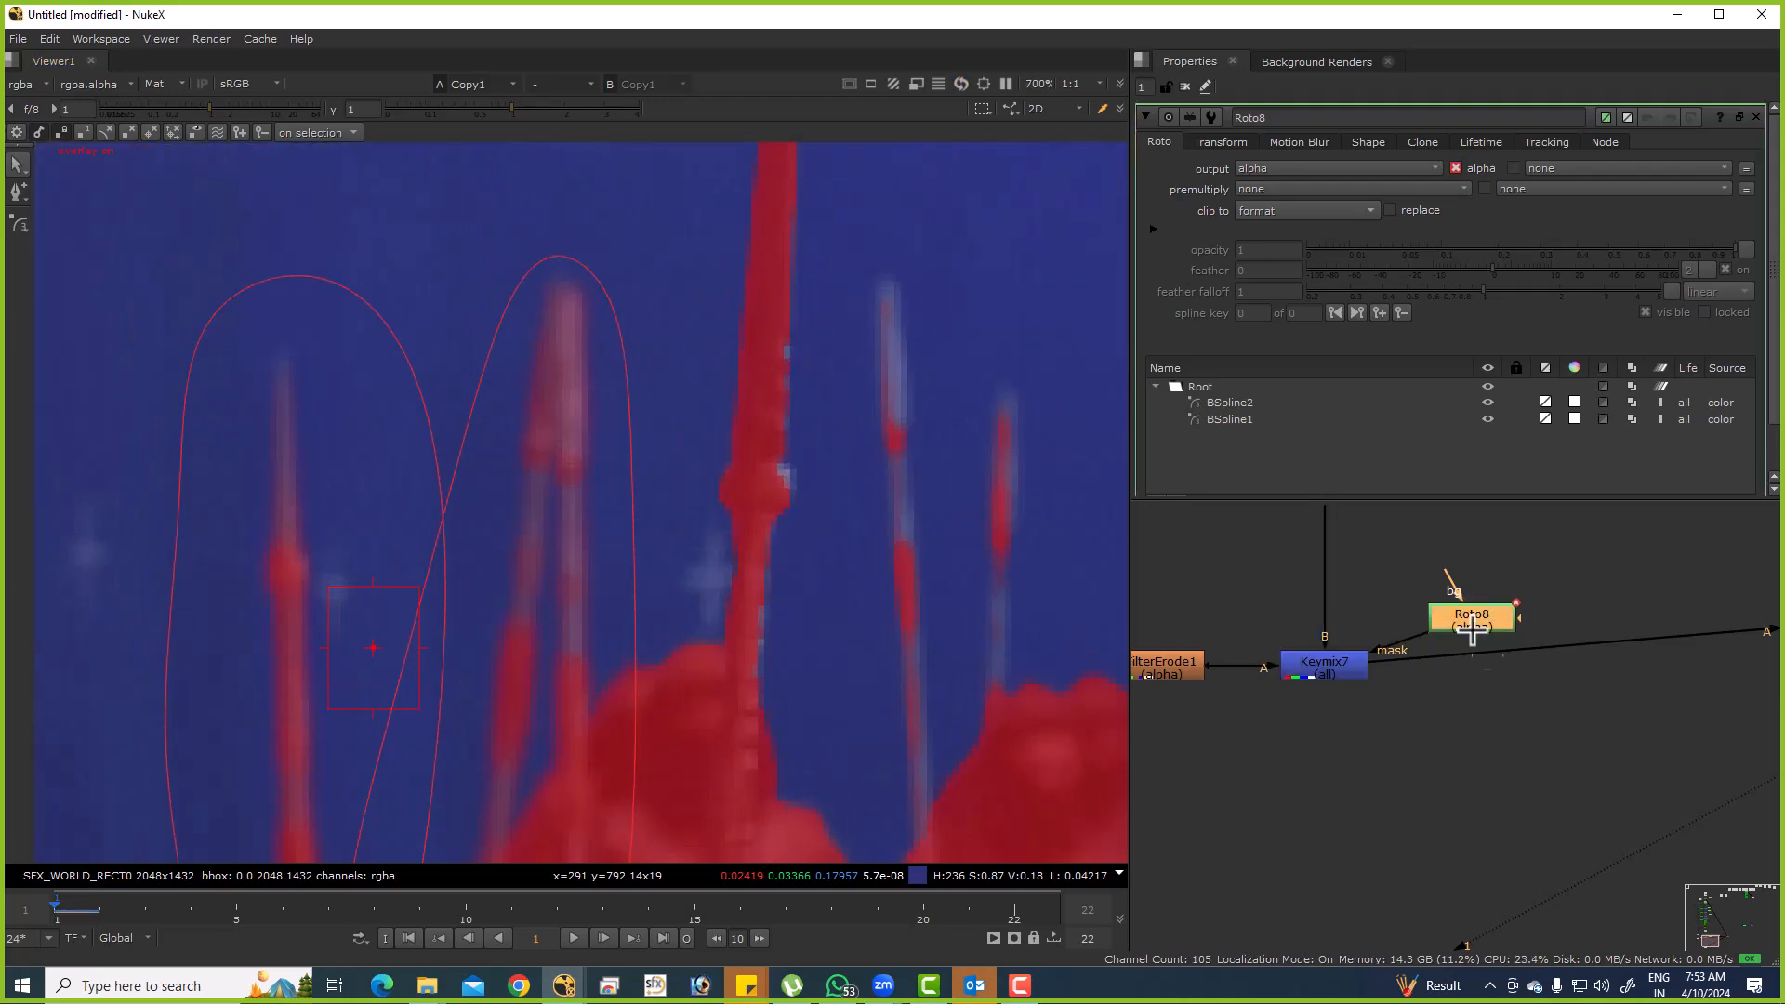
drag(17, 224, 71, 259)
scroll(818, 516, down, 3)
click(769, 571)
click(756, 522)
click(763, 443)
click(776, 354)
click(789, 287)
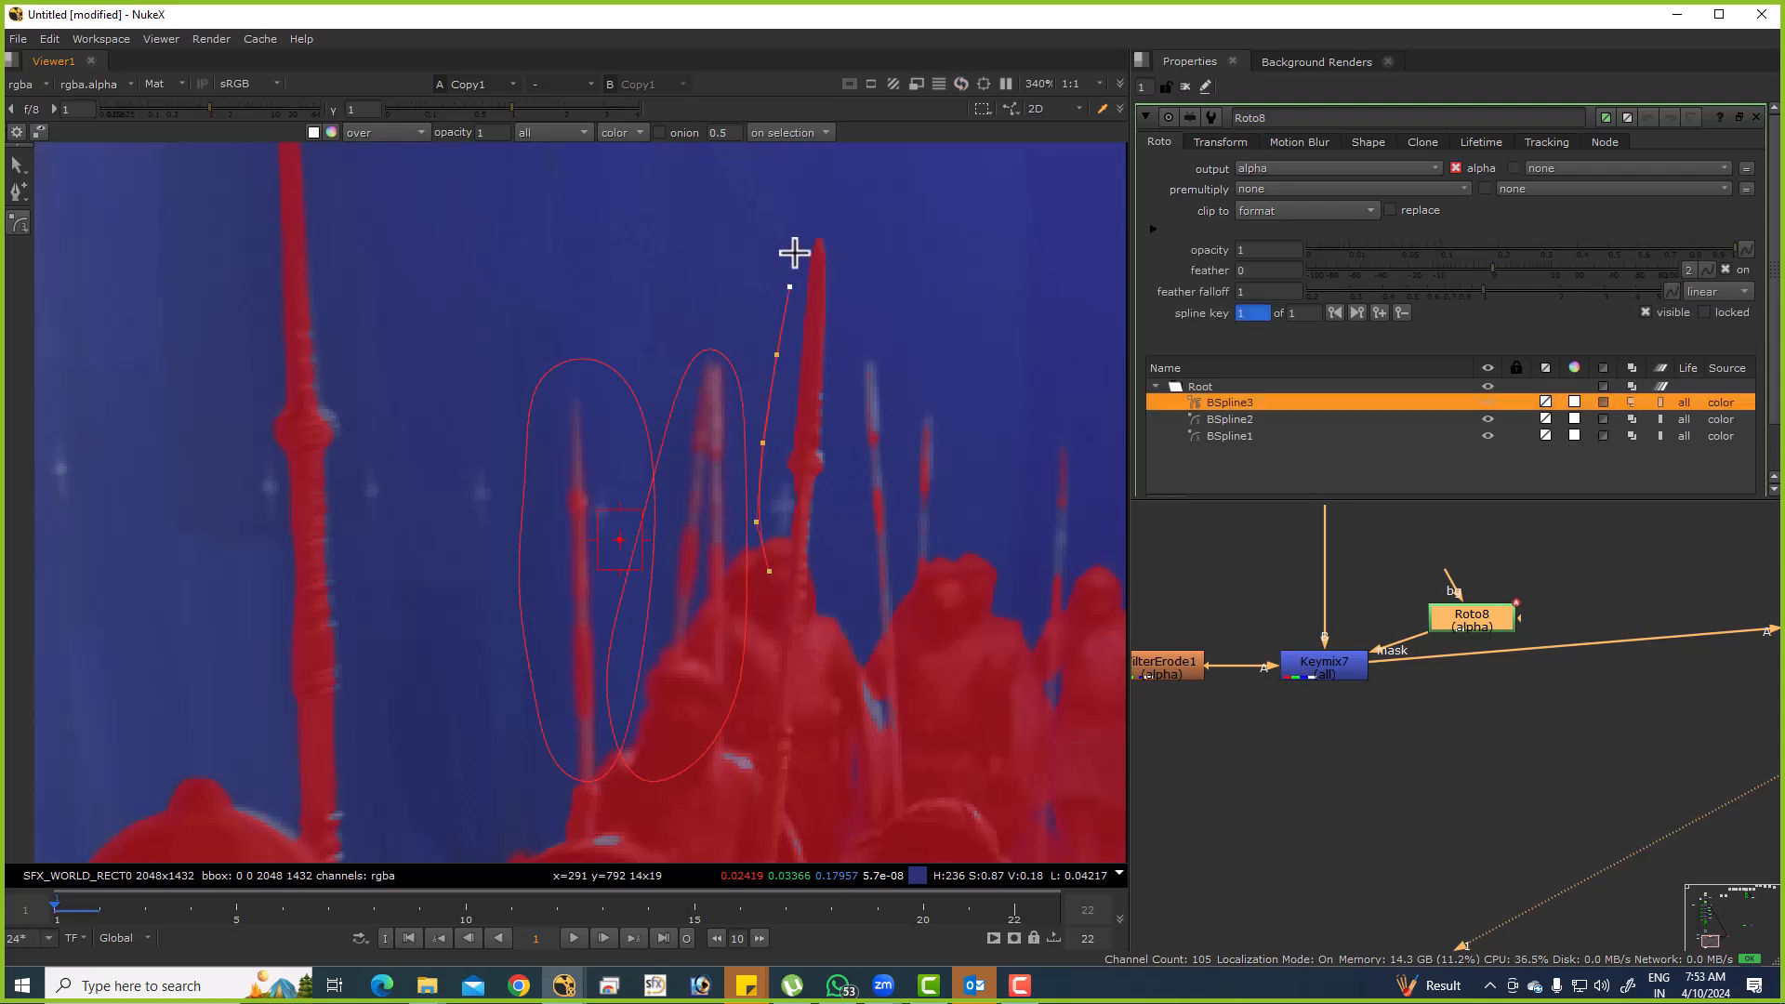
click(852, 476)
click(859, 529)
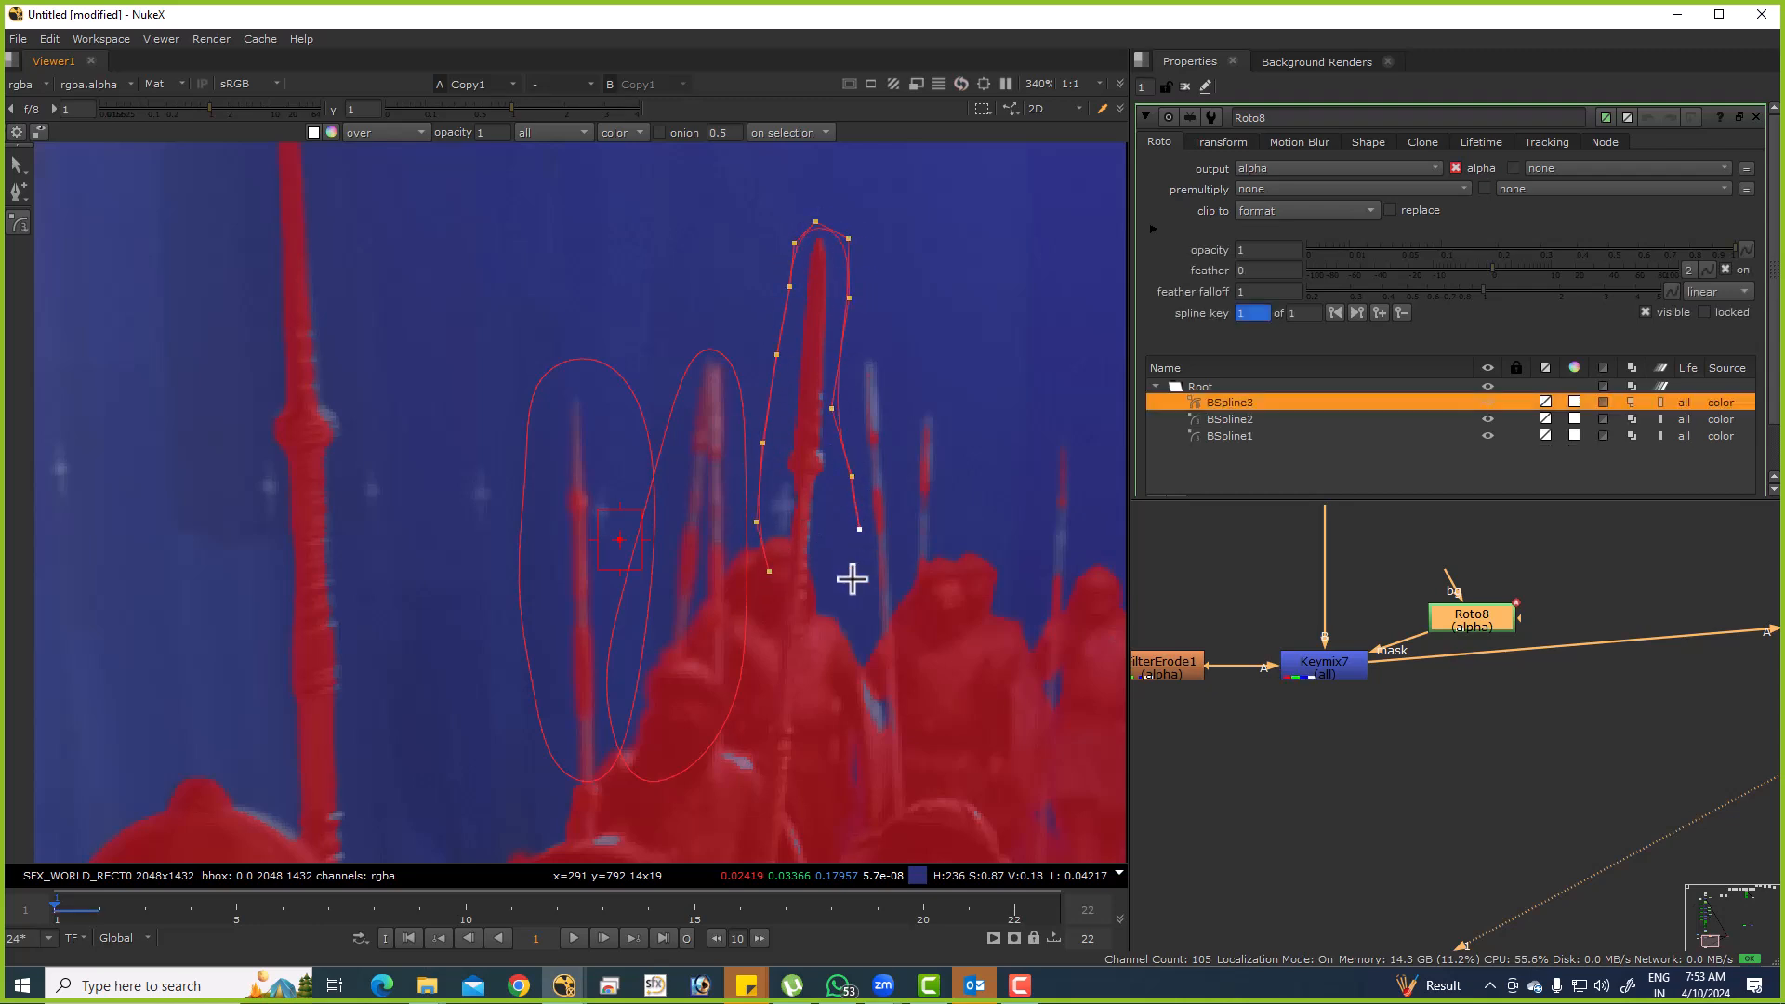
click(768, 570)
key(o)
scroll(797, 422, down, 3)
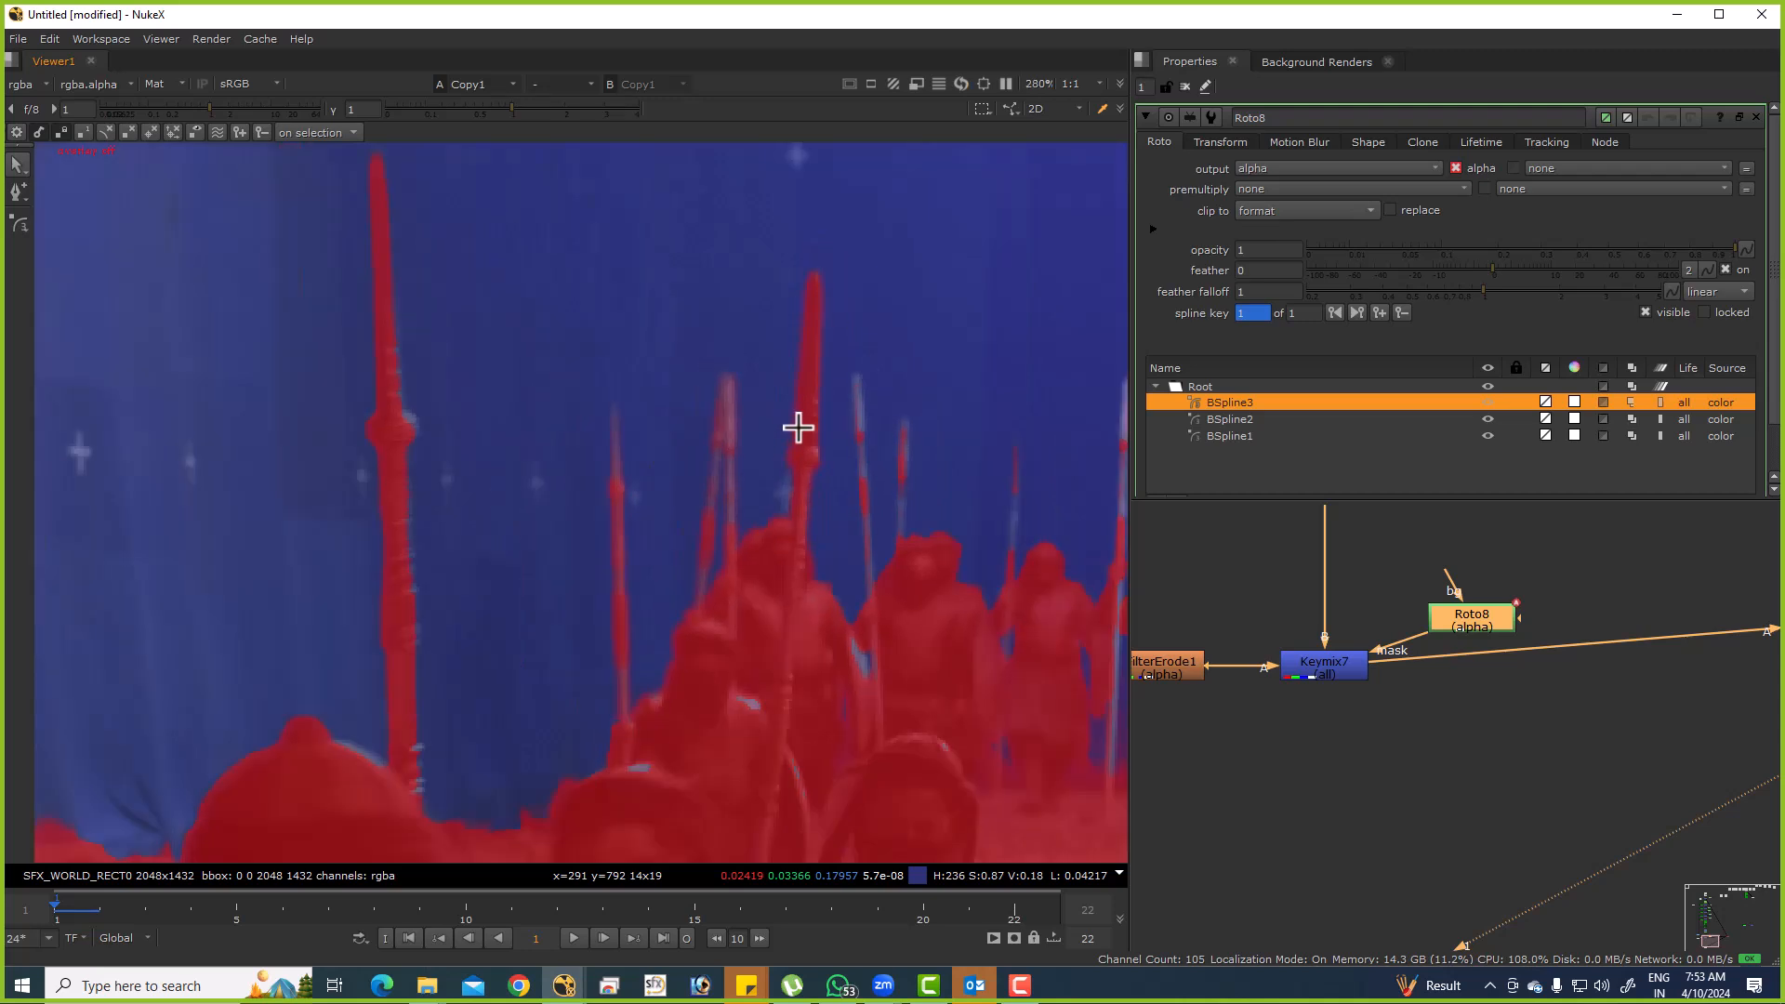
scroll(1331, 780, down, 3)
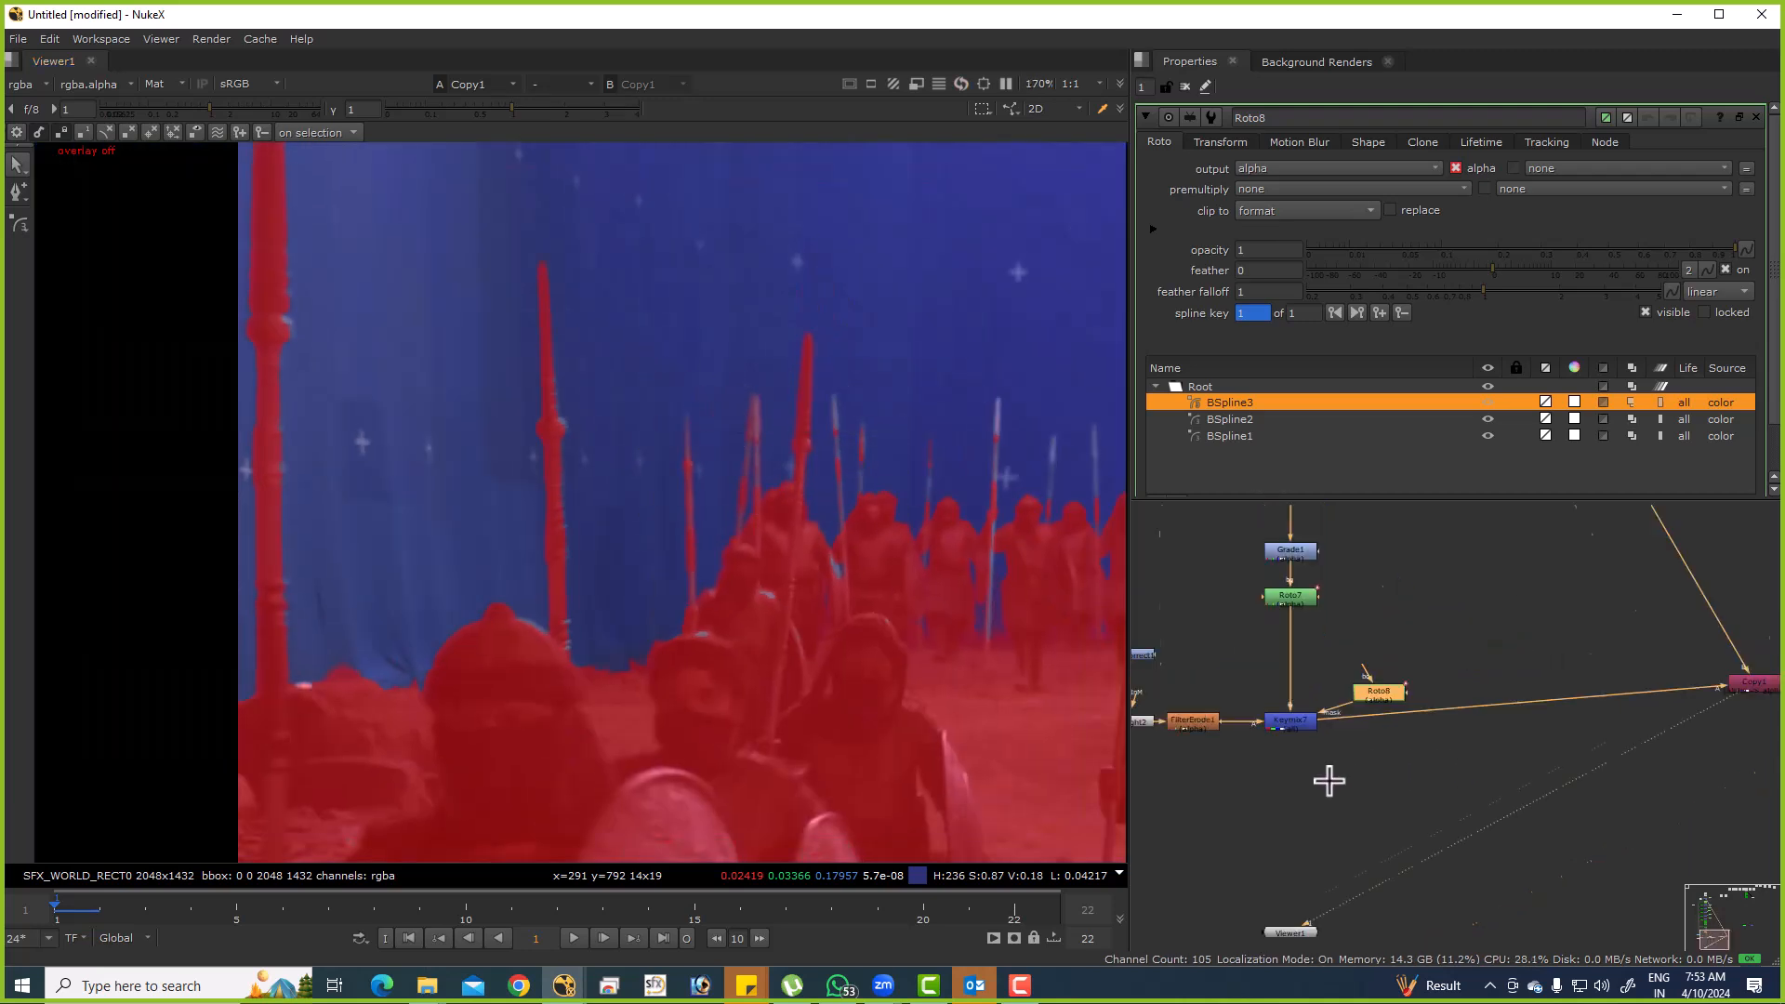
Toggle Keymix7 off and on to compare the matte around the taller spear.
click(1302, 717)
key(d)
key(d)
key(d)
key(d)
key(d)
key(d)
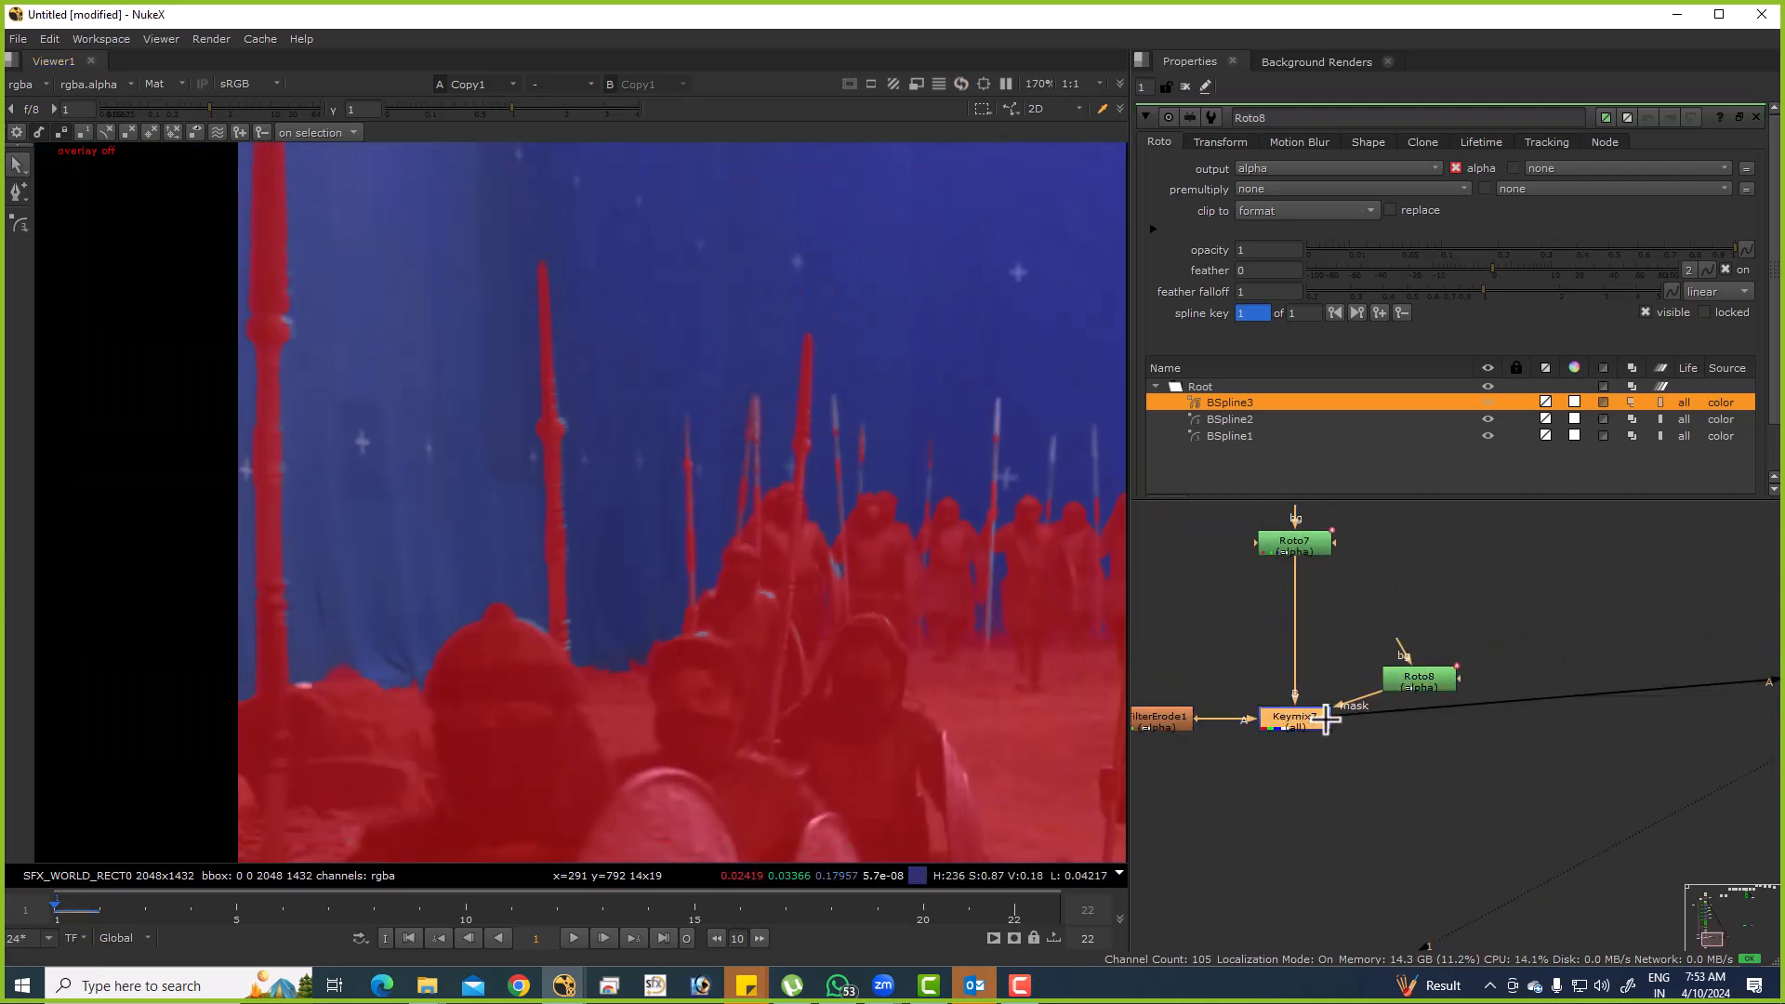
key(d)
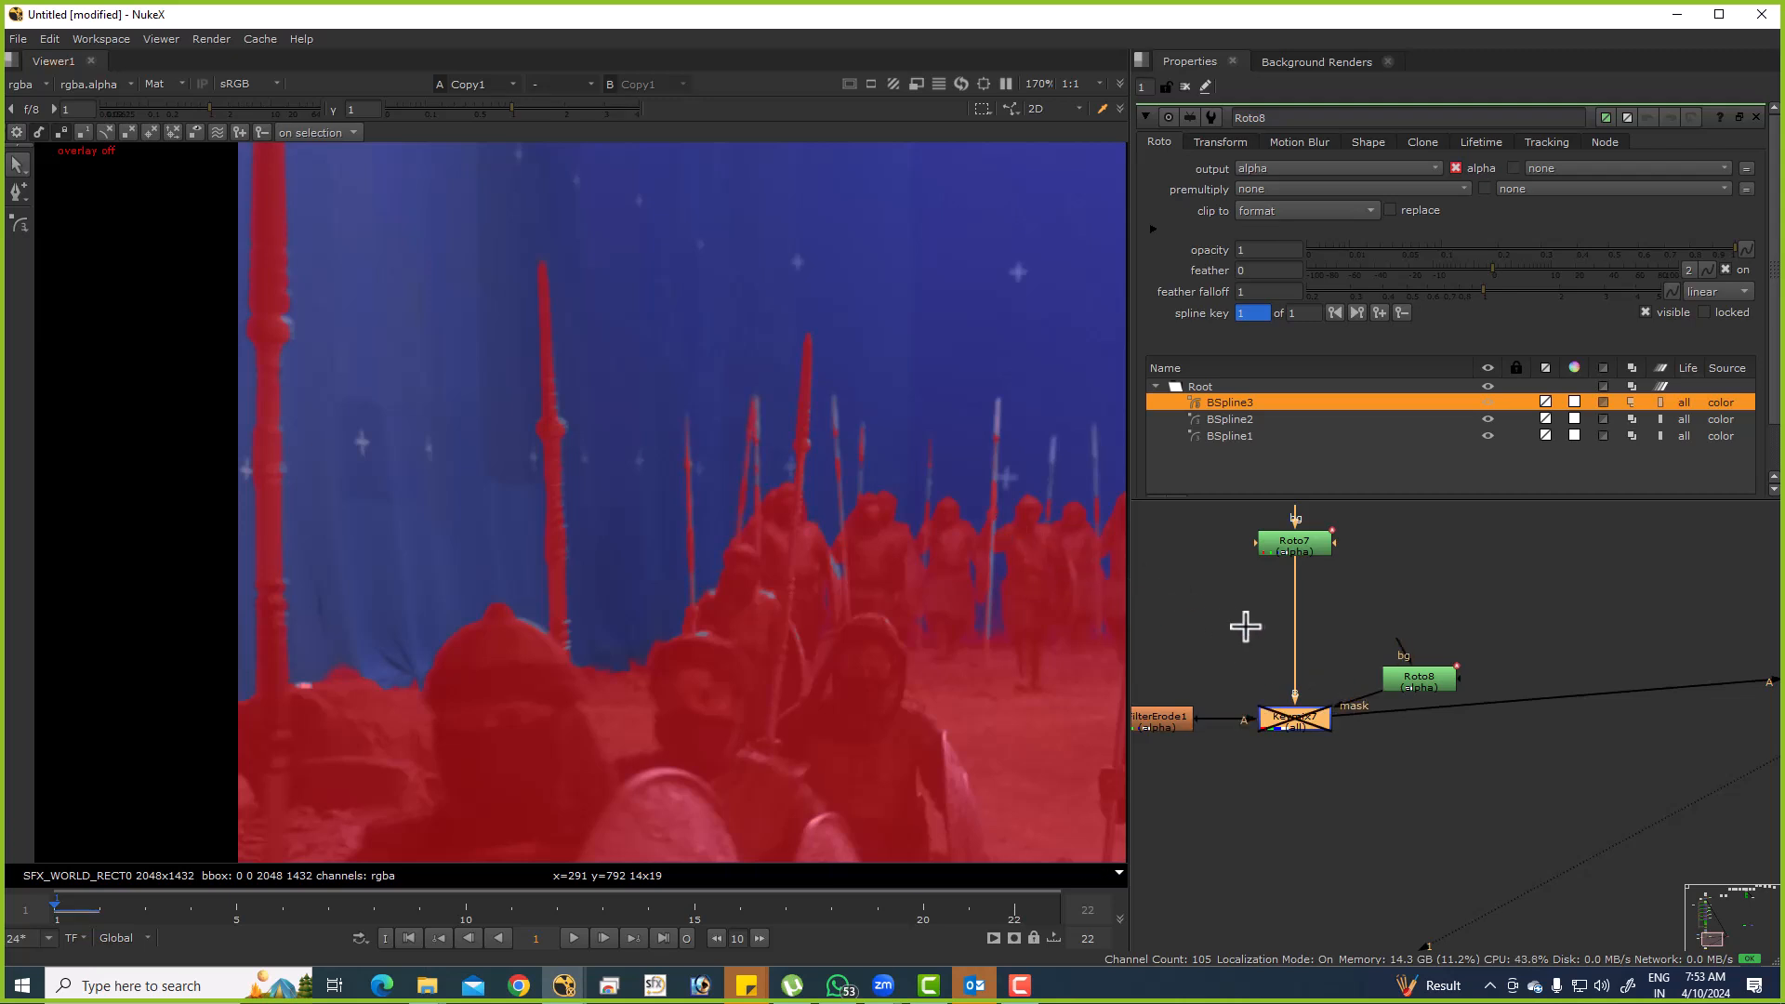
key(d)
Try a fourth closed B-spline in Roto8 around the two distant spears beyond the taller one, and delete it.
scroll(1243, 622, up, 1)
click(1422, 681)
key(alt+g)
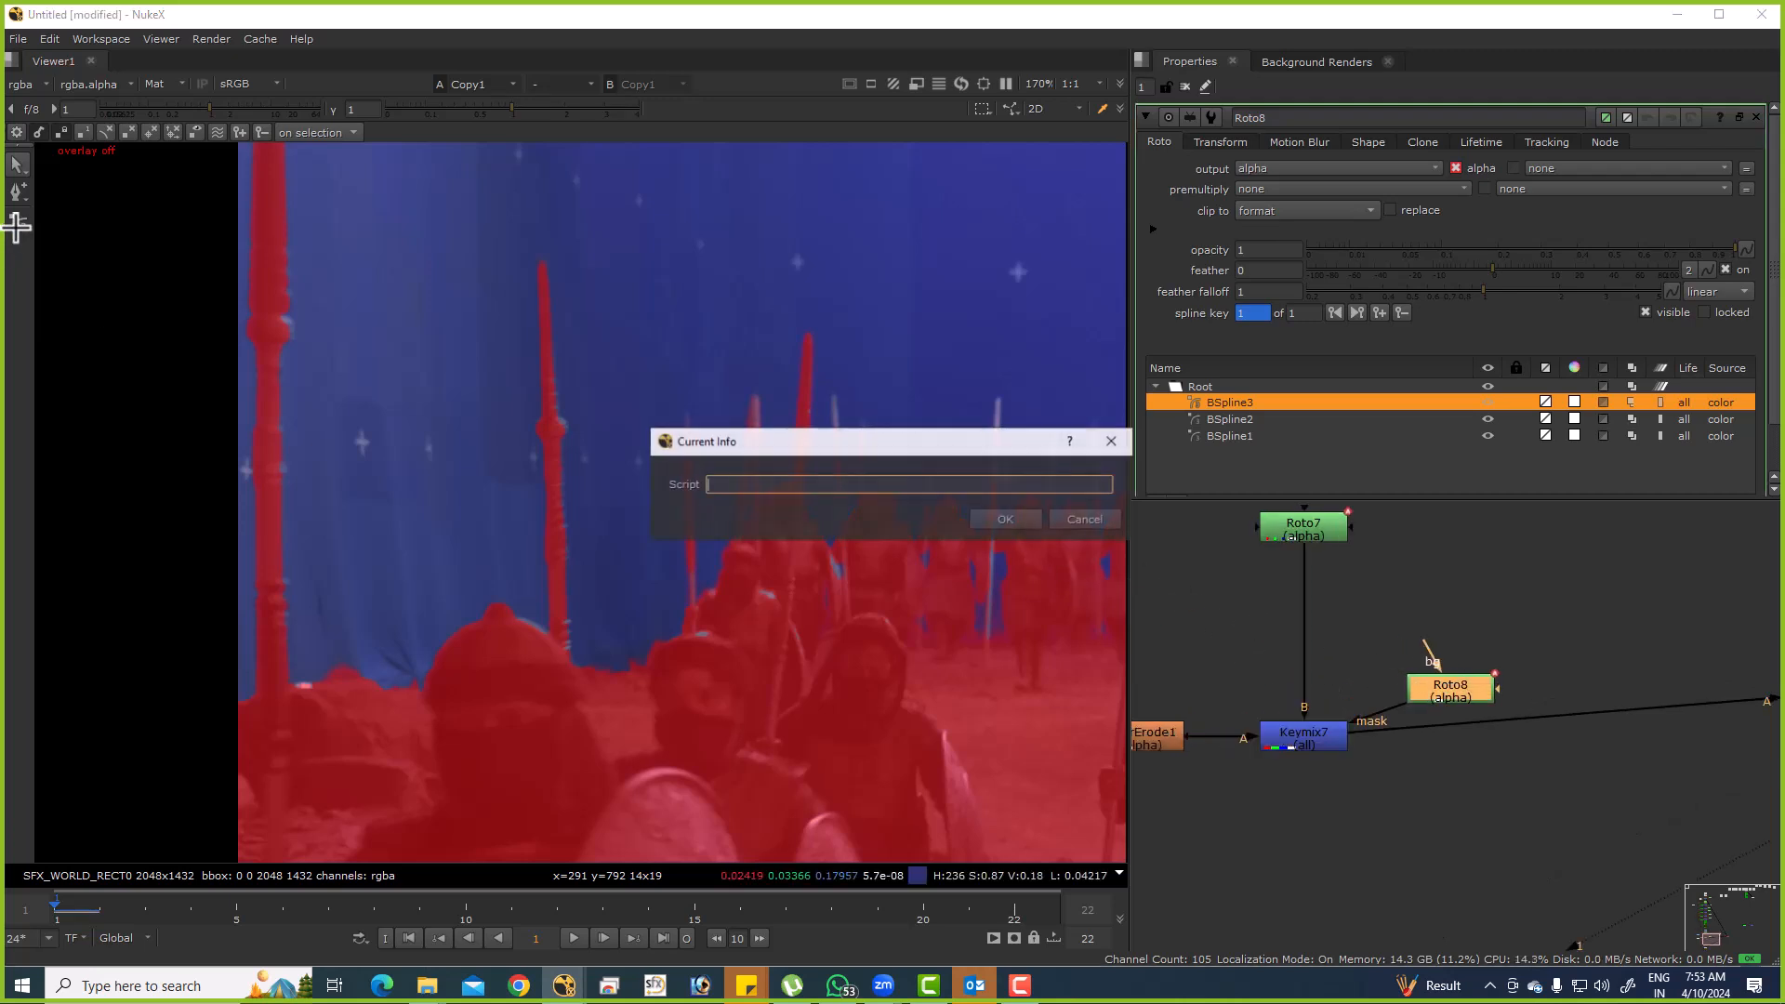
key(Escape)
right_click(26, 230)
click(64, 247)
scroll(762, 517, up, 5)
click(660, 556)
click(670, 474)
click(670, 387)
click(683, 324)
click(721, 298)
click(809, 486)
drag(825, 641, 852, 458)
scroll(853, 458, down, 3)
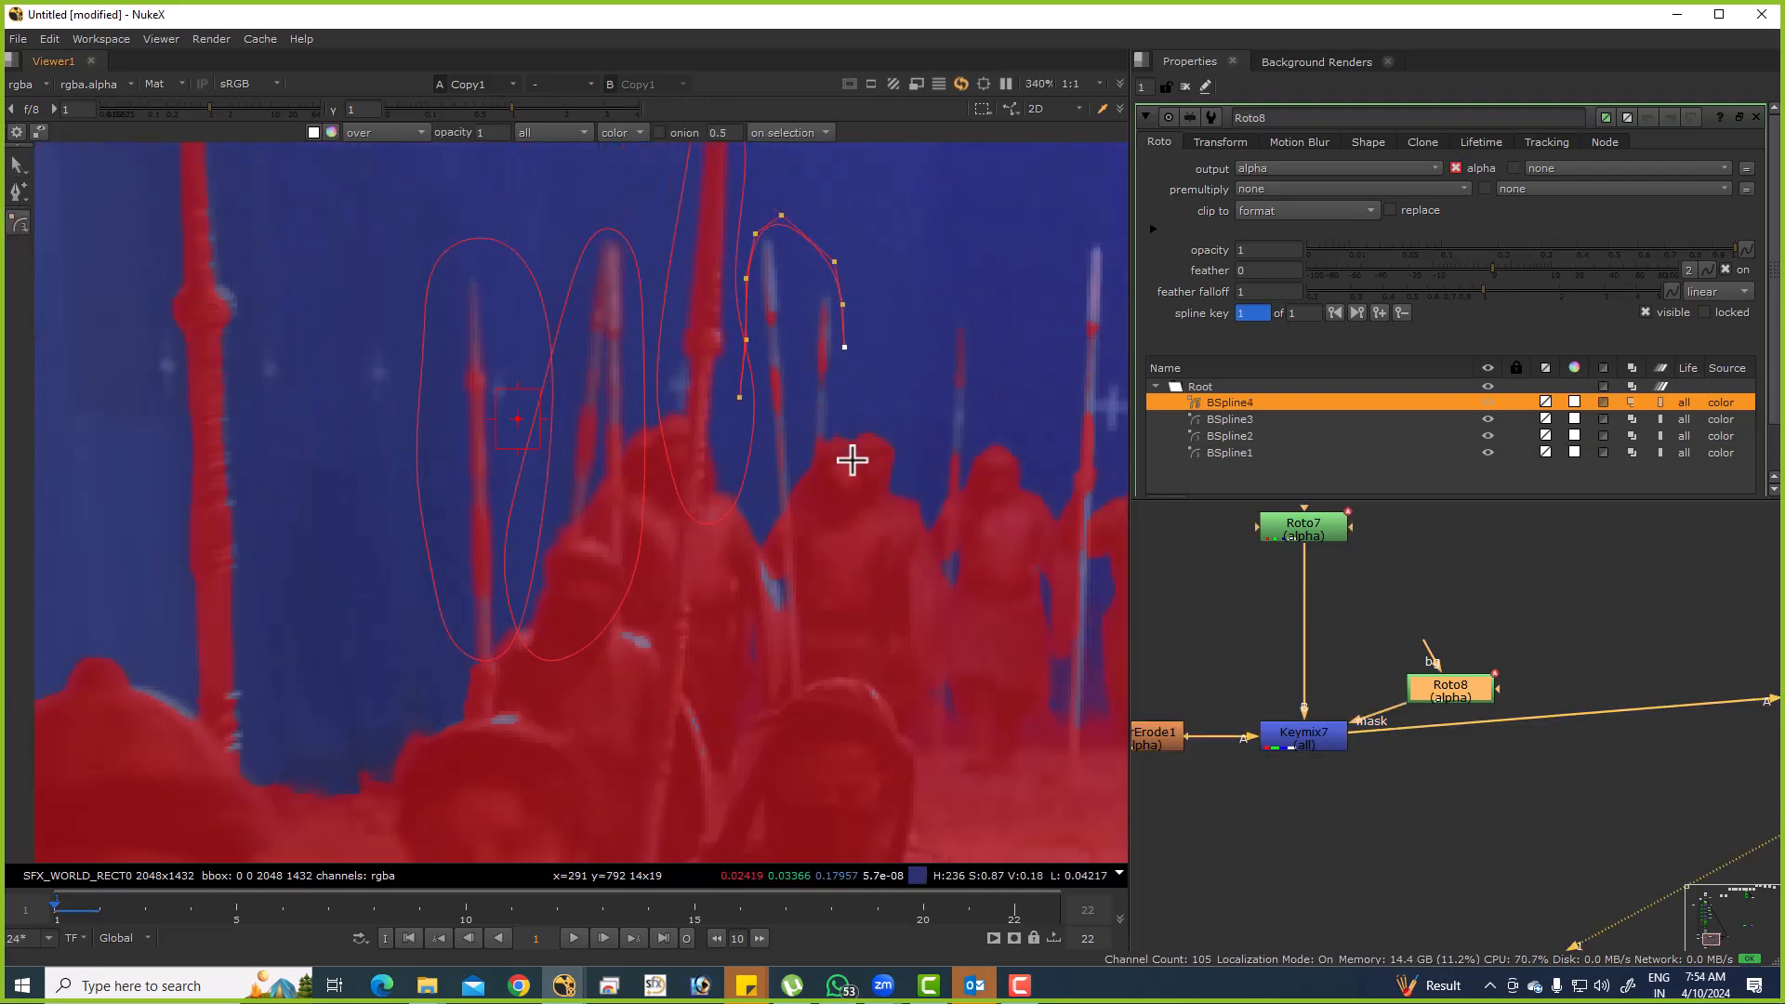
click(909, 422)
click(921, 501)
click(743, 555)
click(737, 485)
click(759, 407)
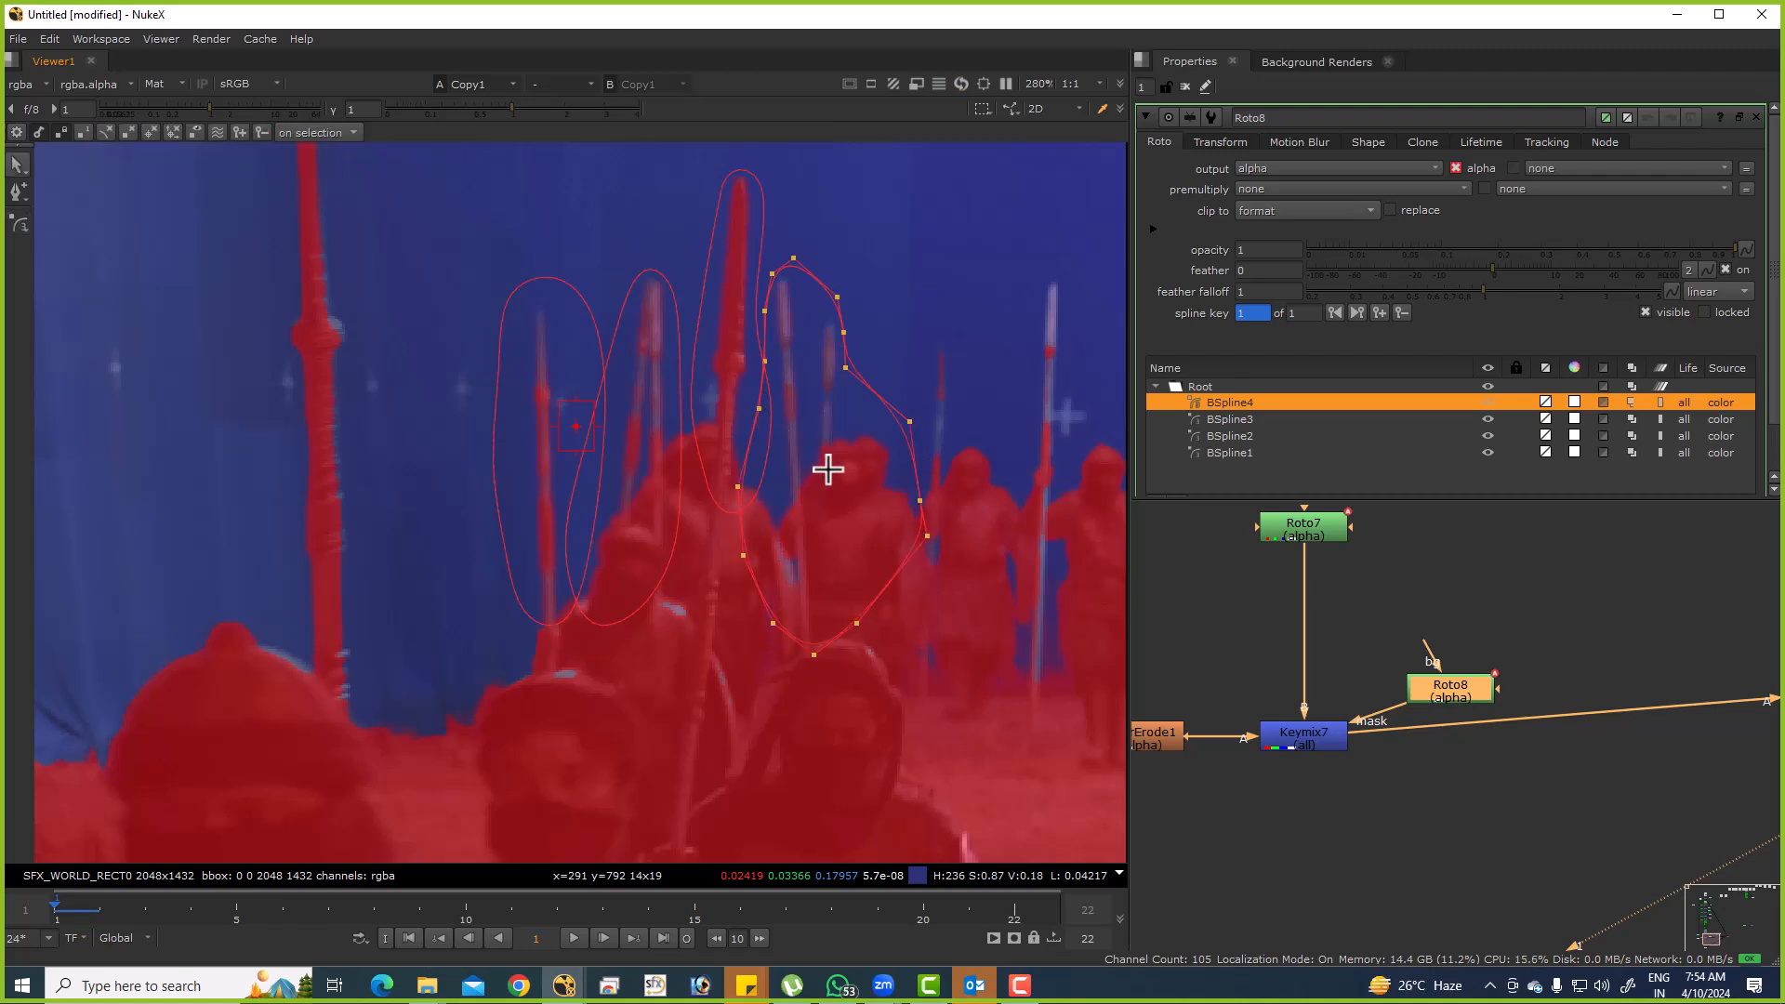
click(872, 448)
key(Delete)
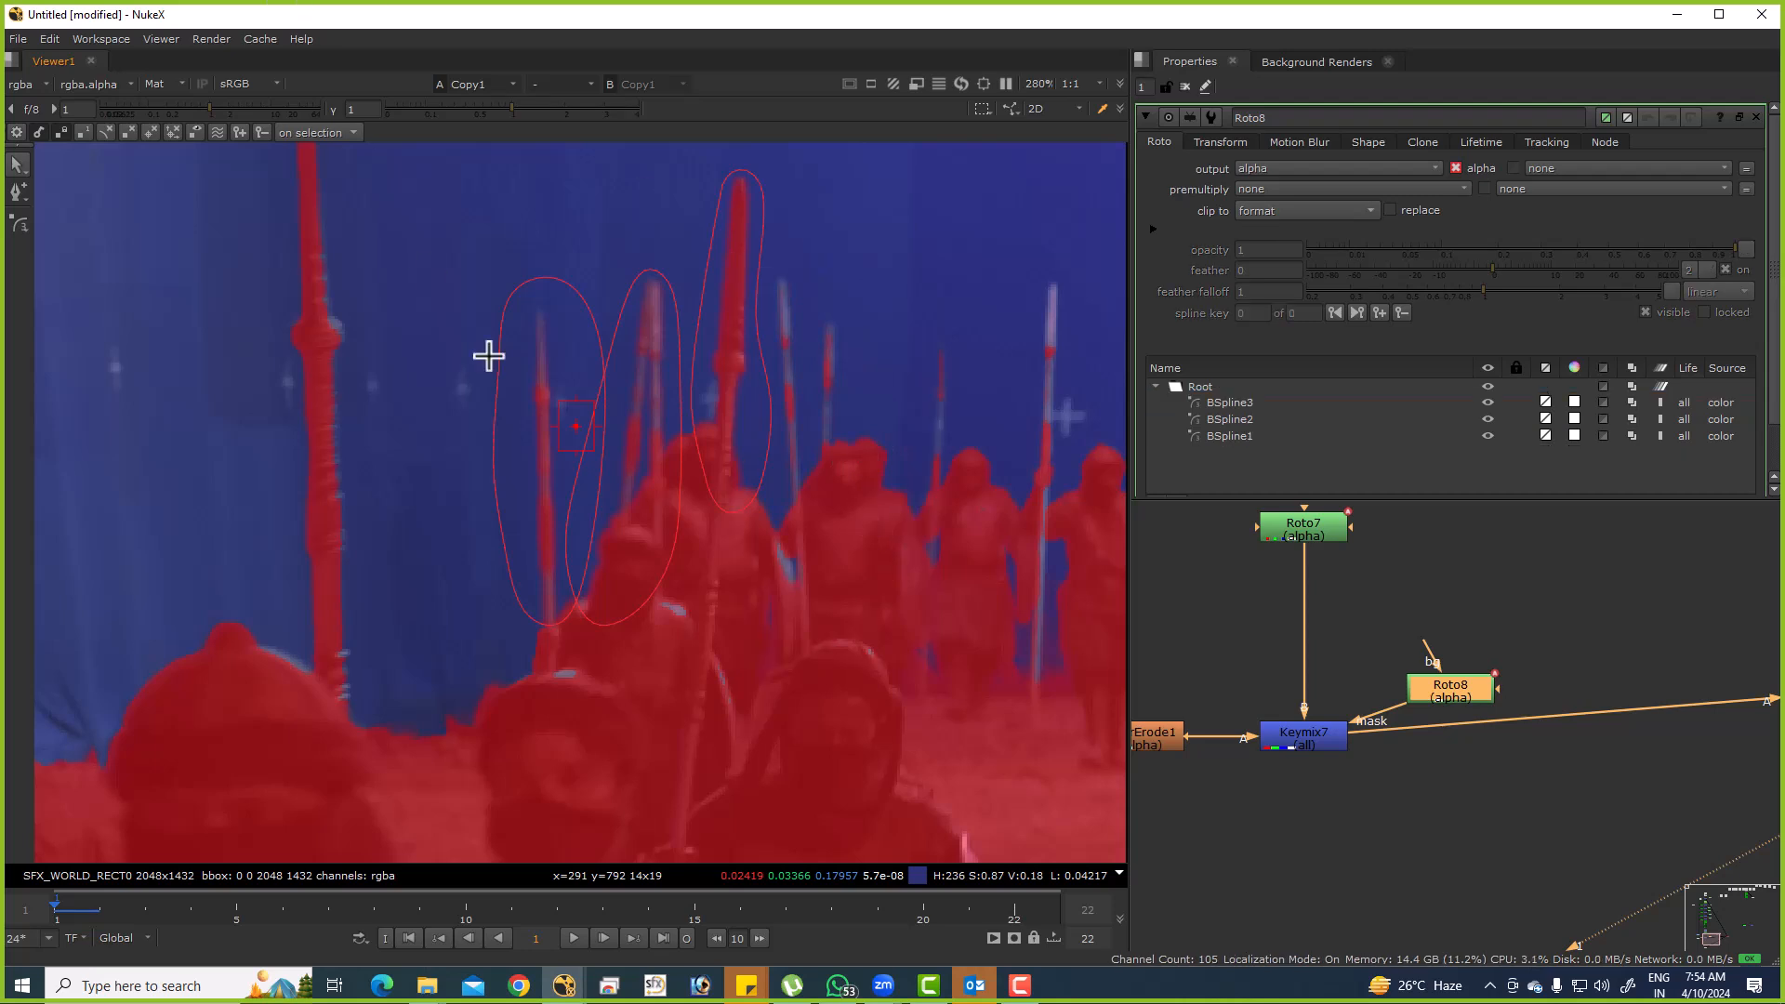
Add another Keylight node below the existing one and connect it through a dot to the same source node.
key(f)
key(Tab)
text(keylight)
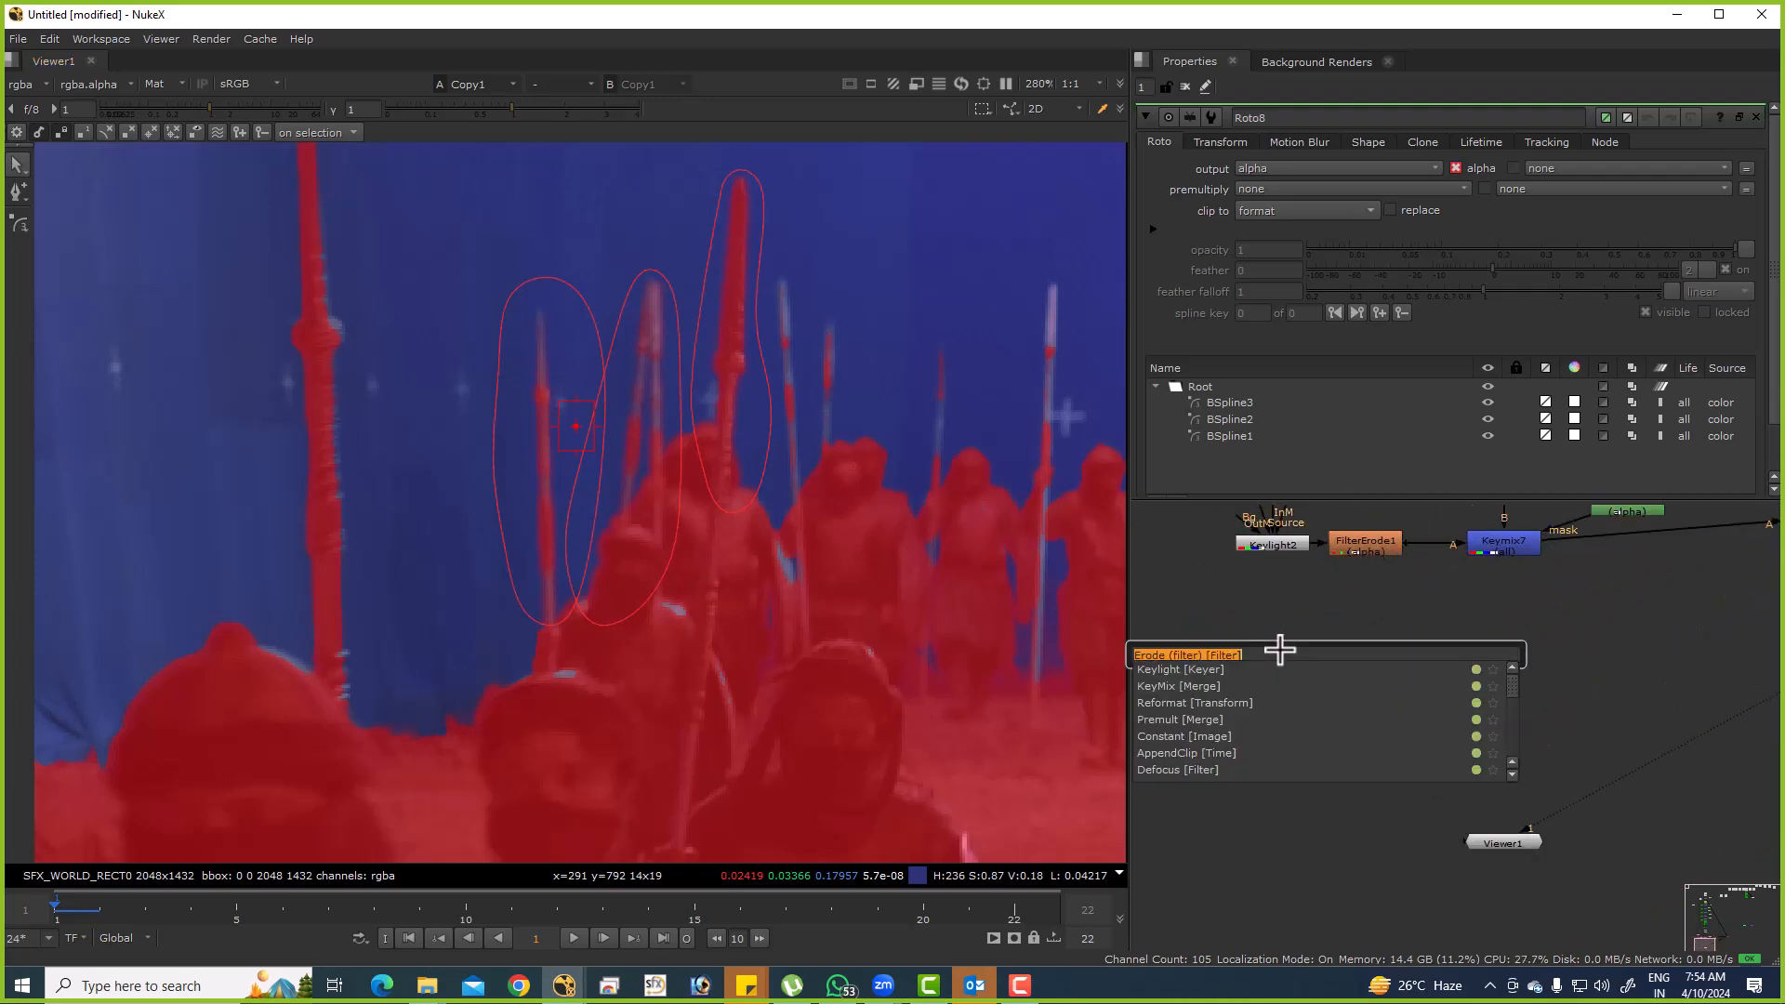
key(Return)
key(f)
drag(1276, 716, 1257, 600)
drag(1221, 669, 1184, 595)
click(1181, 724)
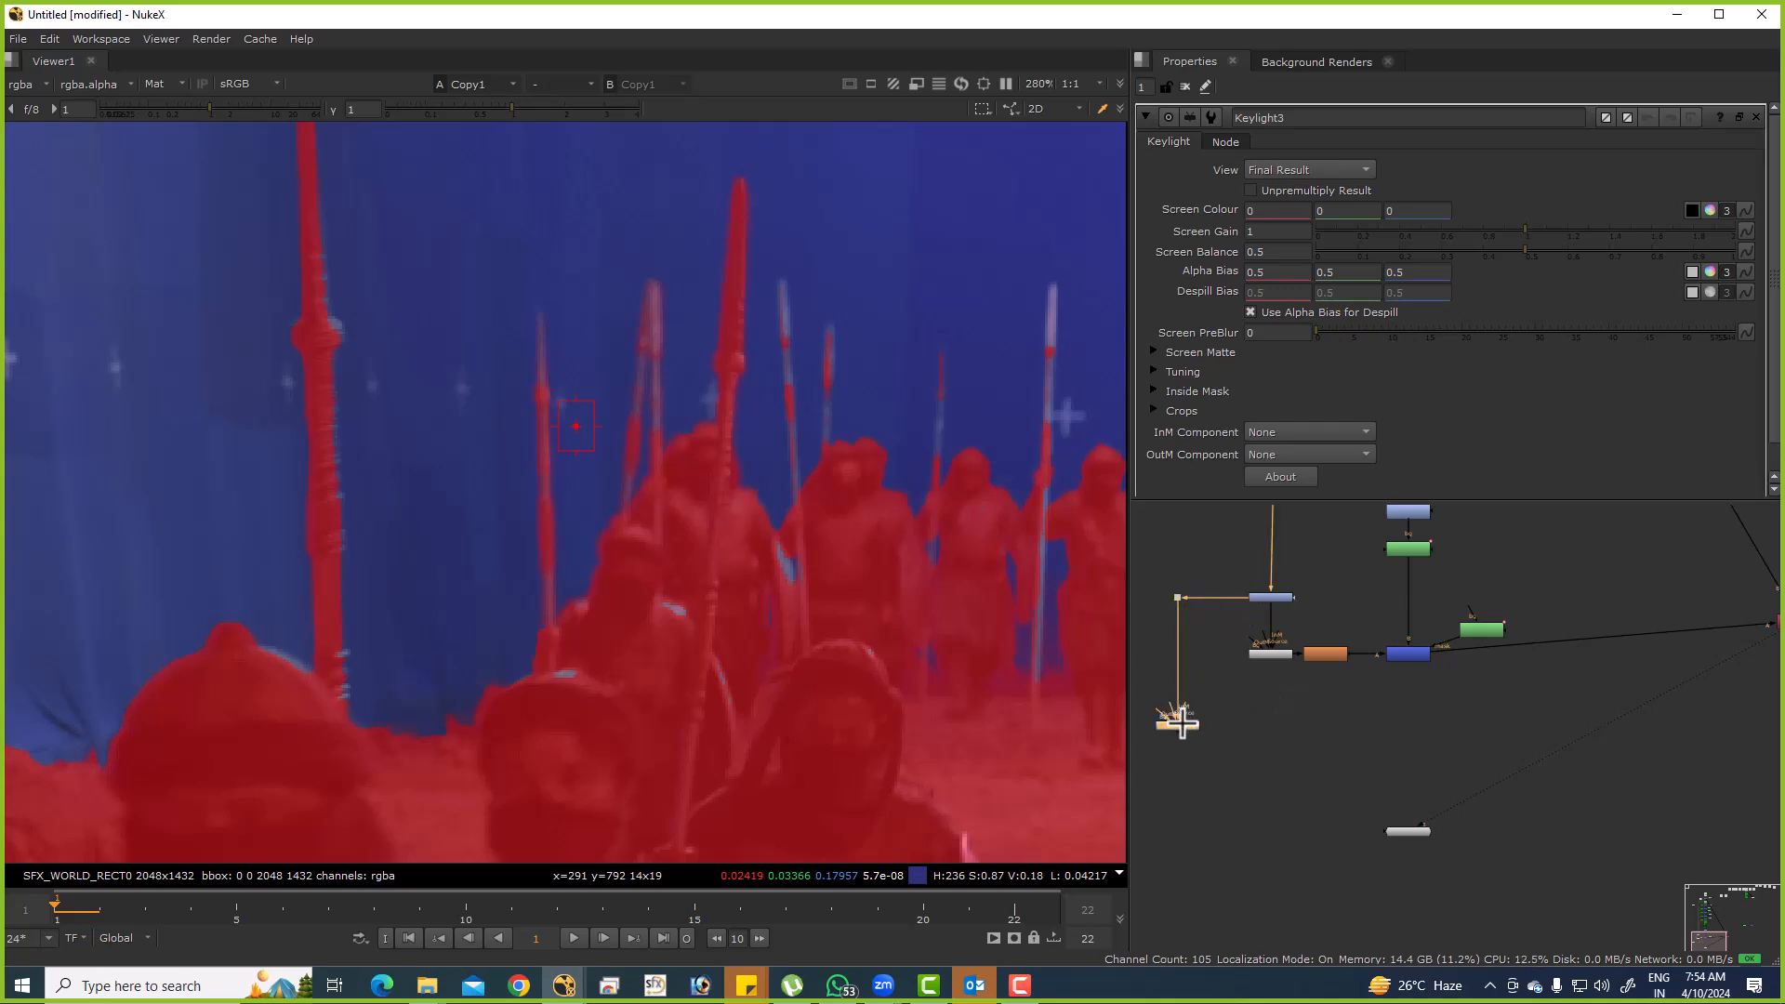
View the new Keylight without the matte overlay and sample its Screen Colour from the blue screen beside the distant spears.
key(1)
key(m)
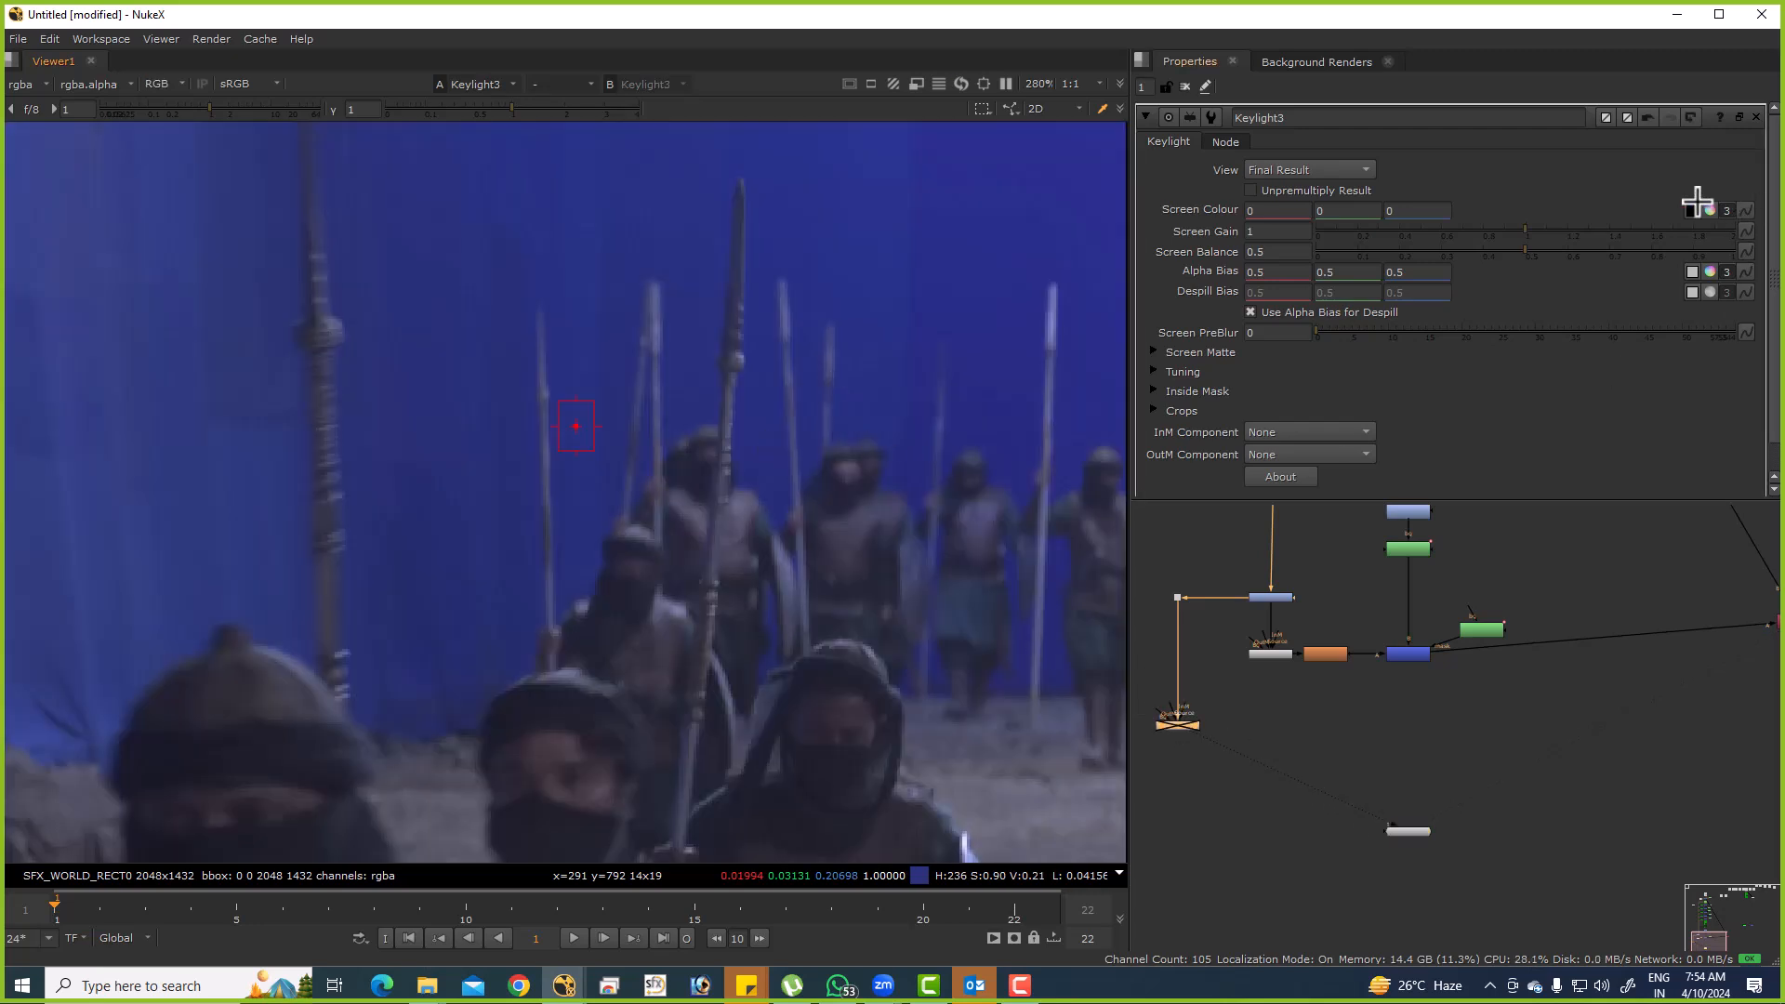
scroll(840, 423, up, 5)
ctrl+click(781, 358)
click(1177, 724)
key(d)
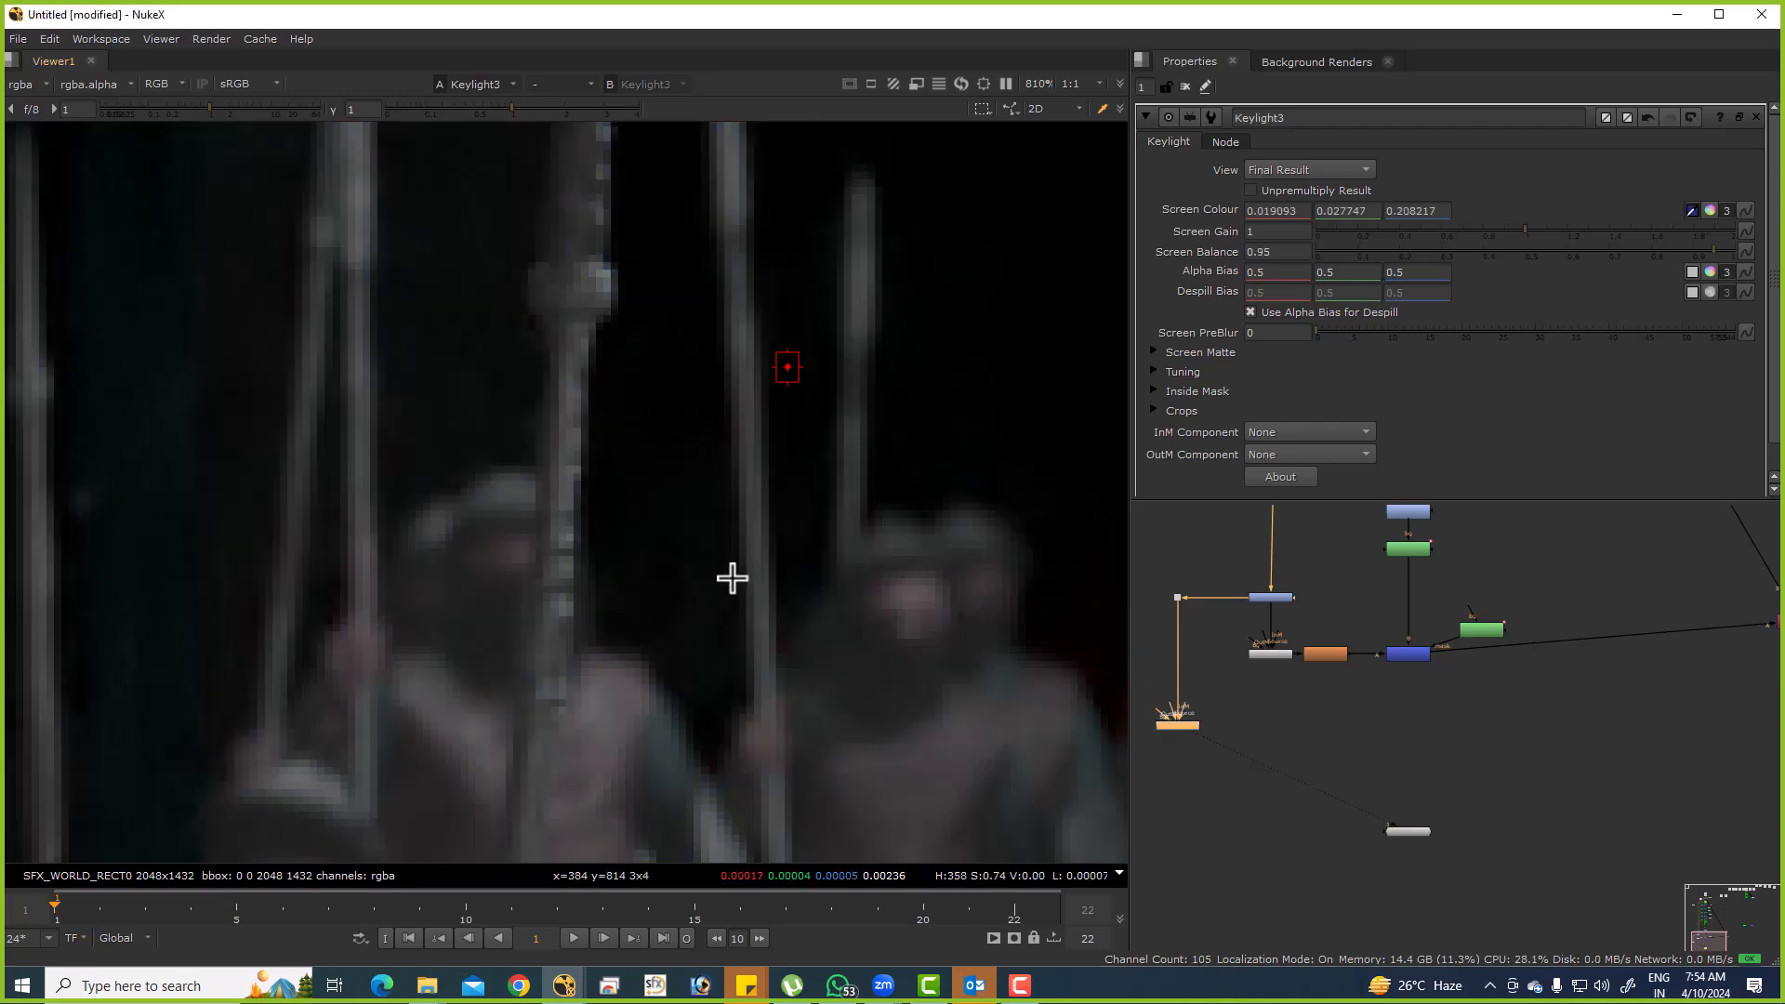
Show the new Keylight's alpha channel and set its Screen Gain to 1.1.
key(a)
scroll(825, 530, down, 5)
scroll(964, 419, up, 5)
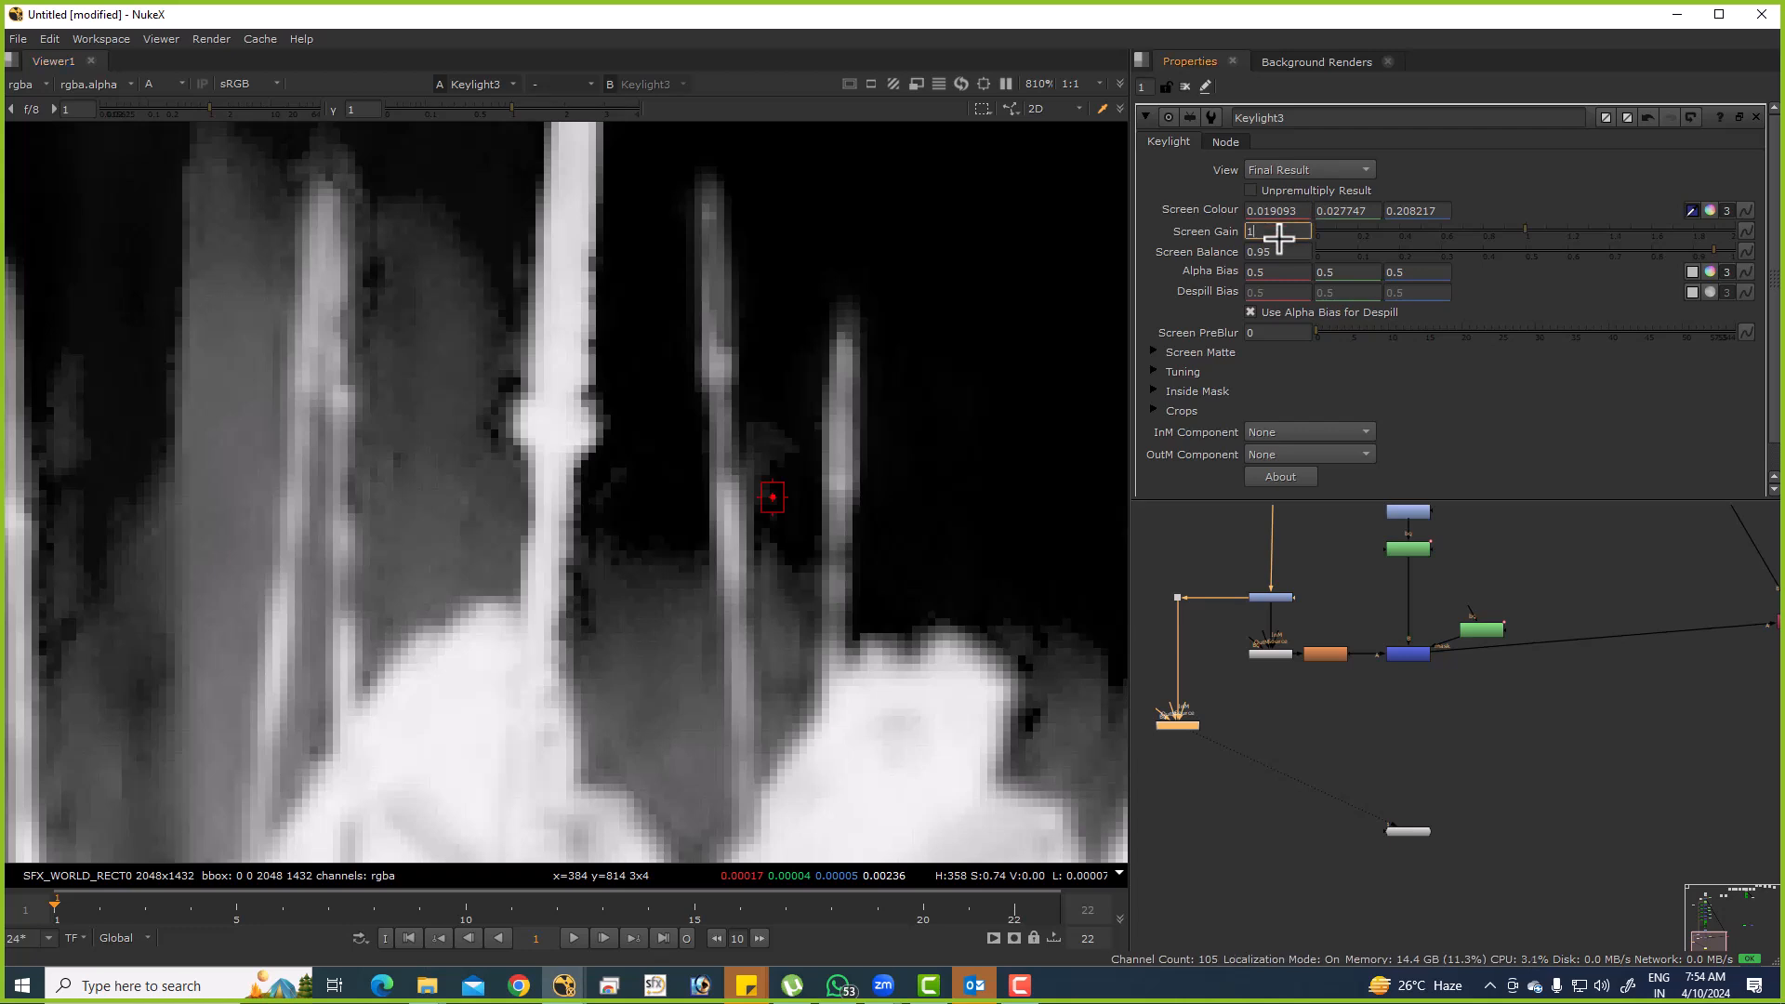
text(.1)
key(Return)
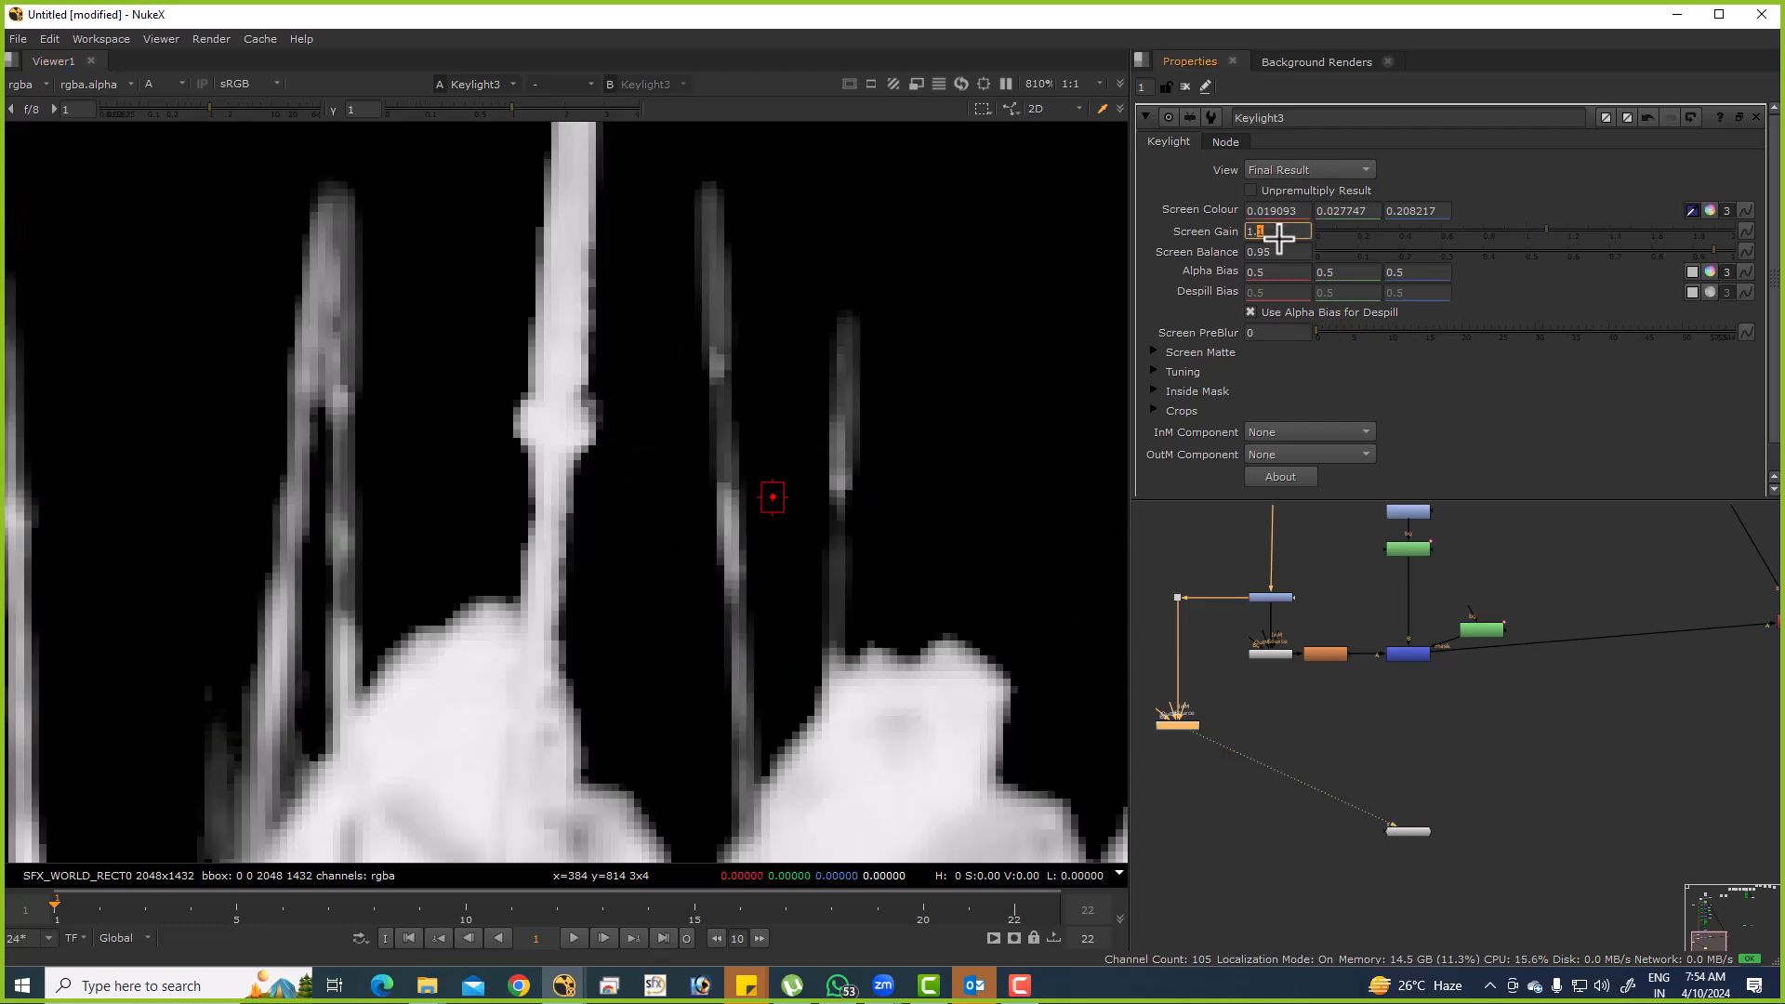
Set the new Keylight's Screen Matte Clip White to 0.4 and Screen Softness to 0.1.
click(1154, 352)
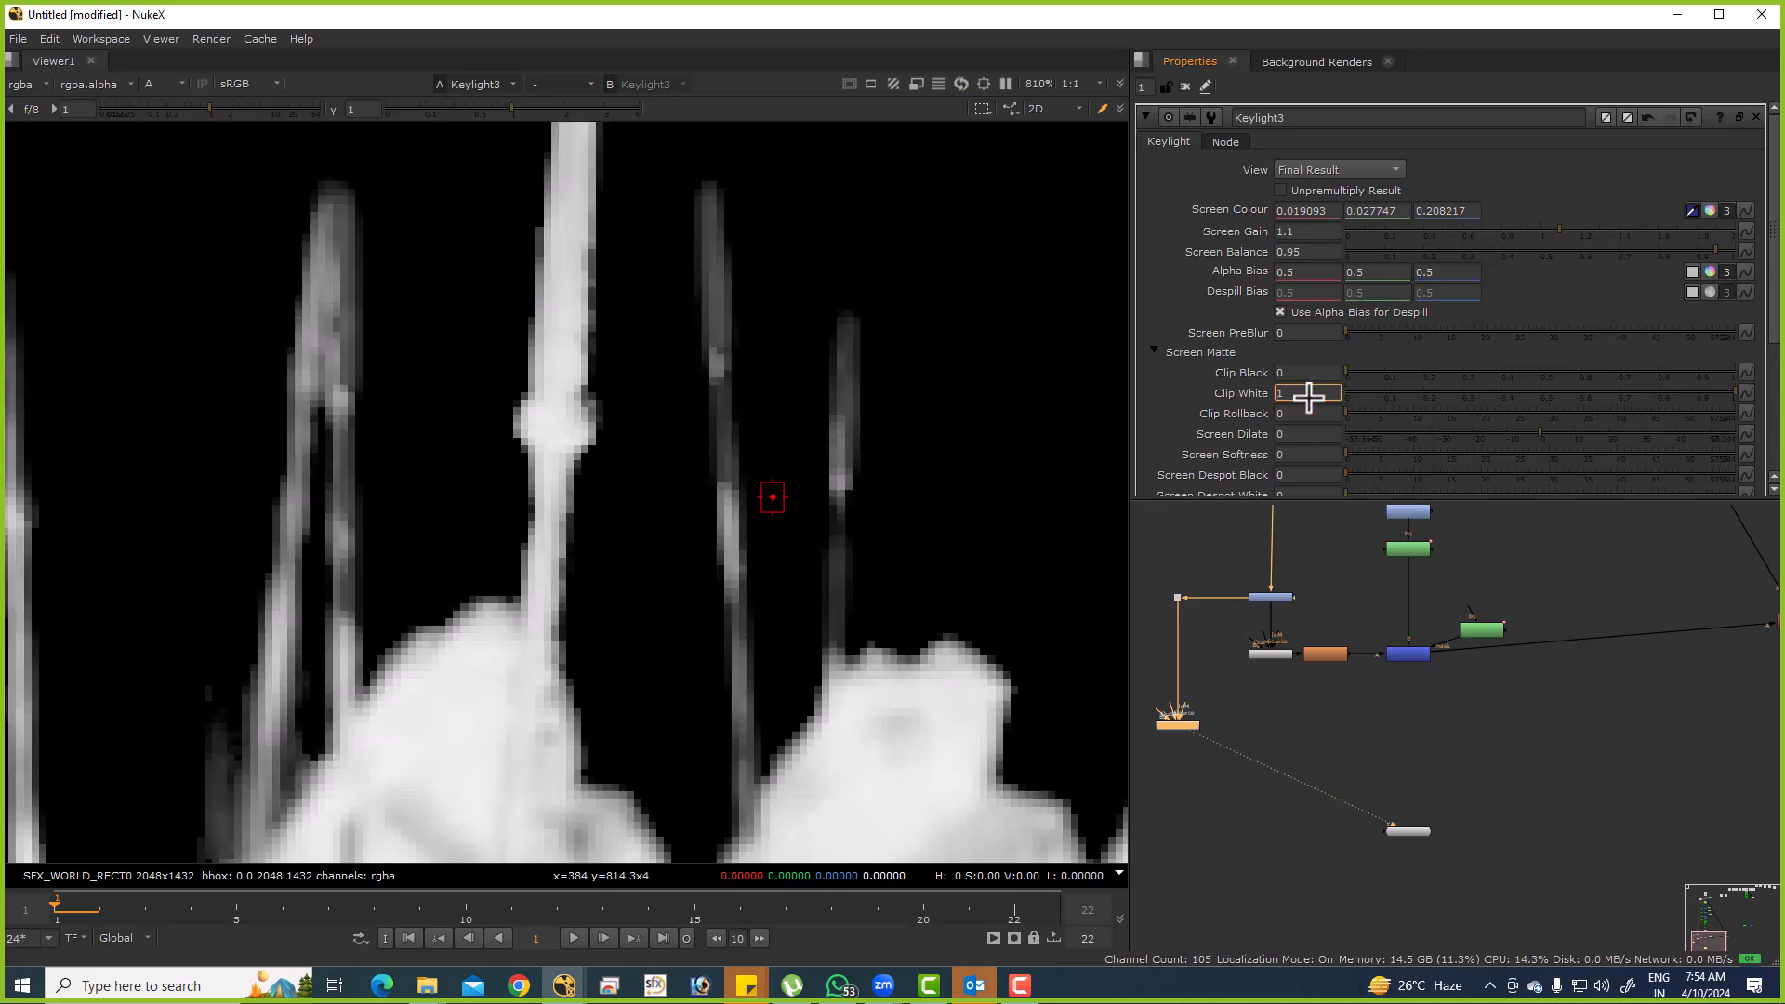
text(.6)
key(Return)
text(.4)
key(Return)
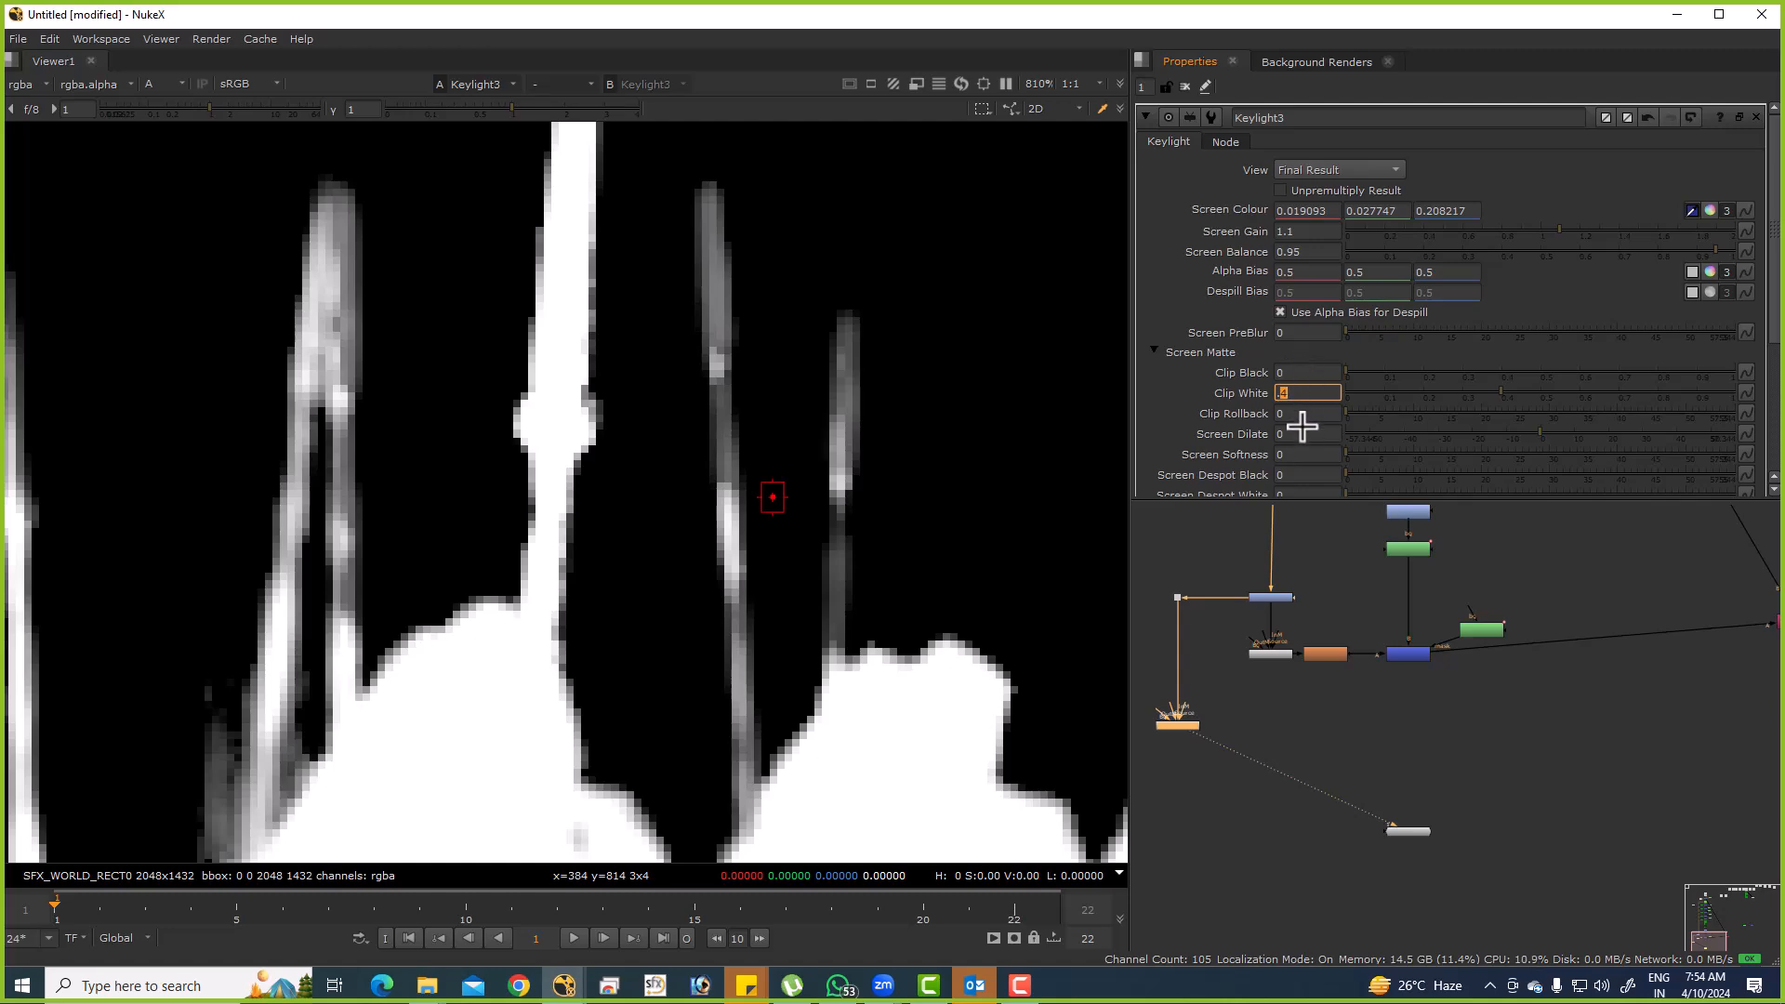
click(1287, 455)
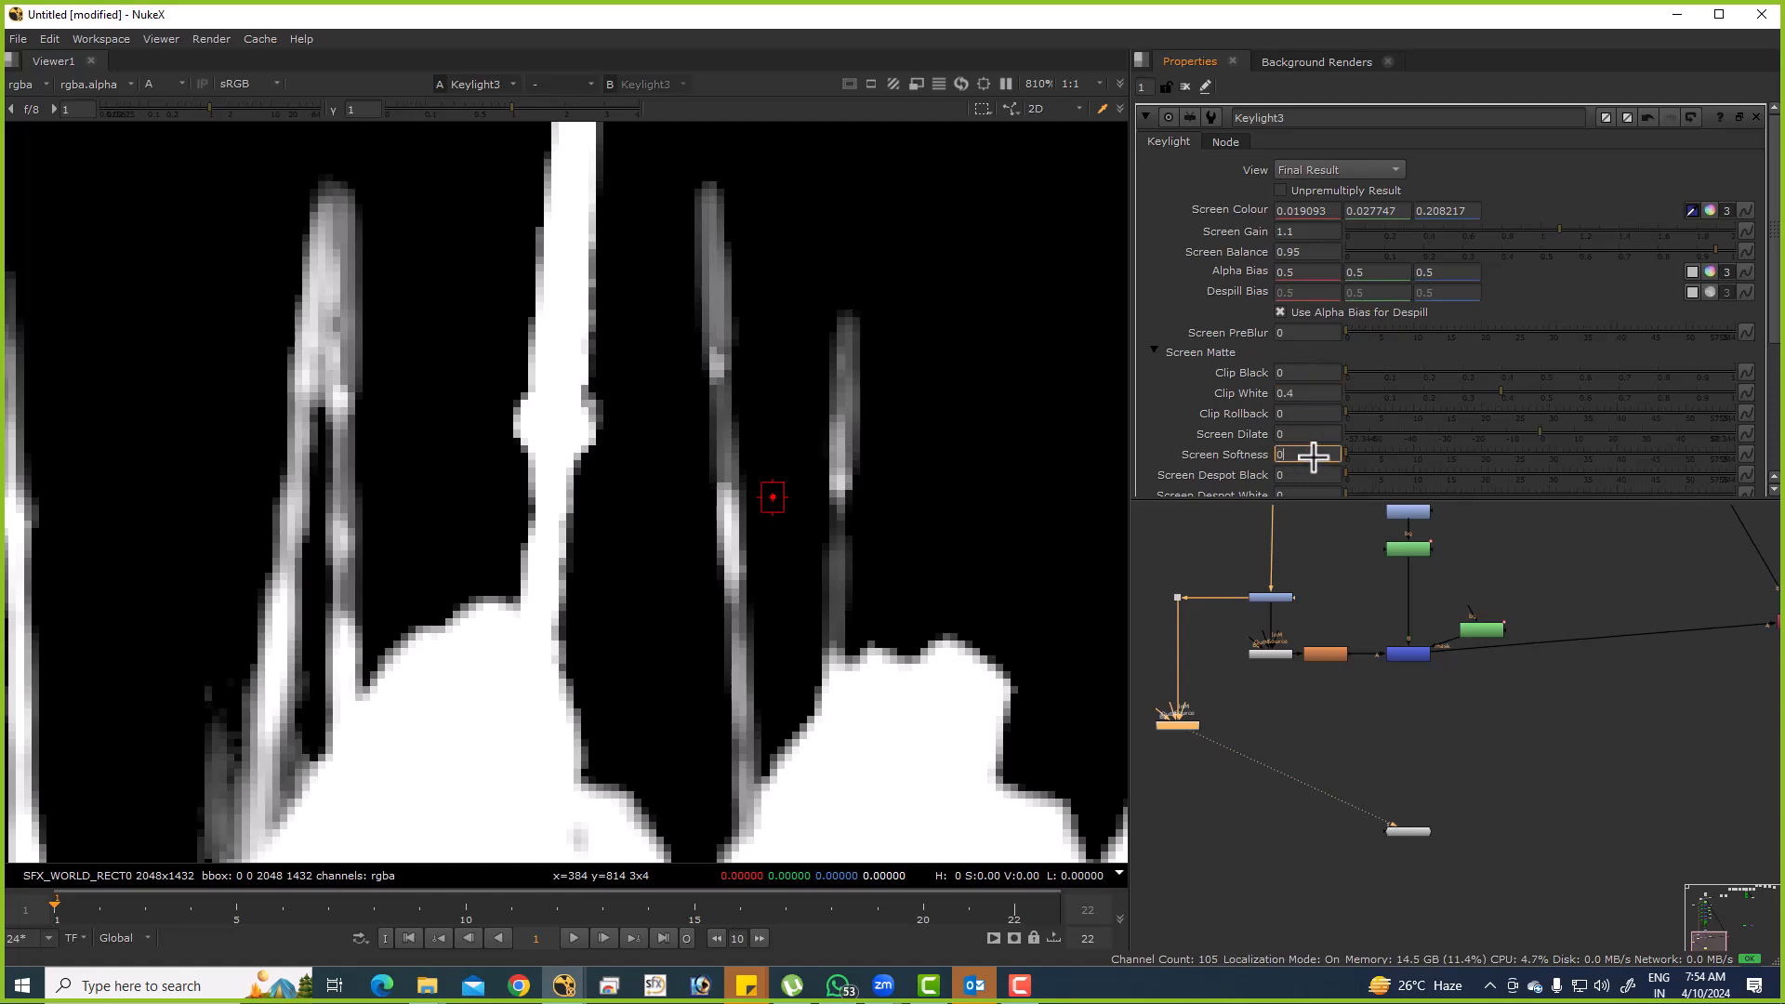
text(.1)
key(Return)
Compare the new Keylight's alpha matte with the Keymix7 output around the distant spears.
scroll(1417, 629, up, 2)
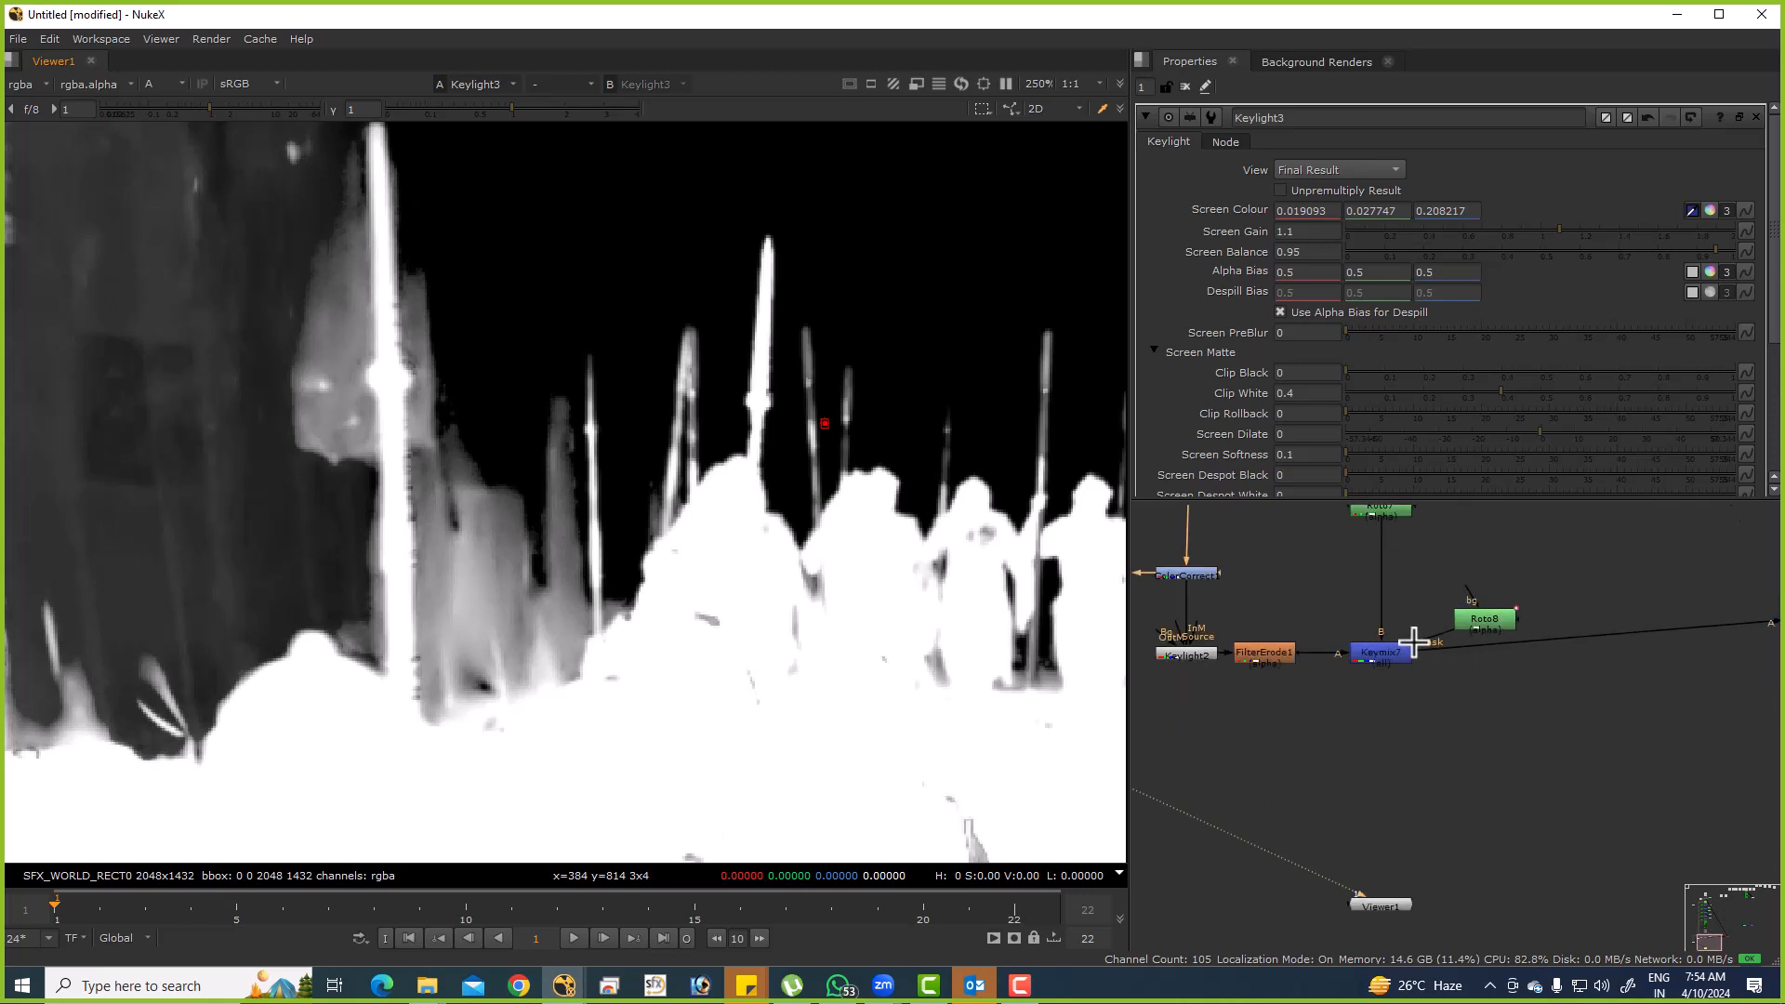
drag(1400, 702, 1389, 636)
click(1399, 678)
click(1375, 588)
key(1)
scroll(482, 444, up, 5)
drag(1262, 619, 1265, 686)
scroll(1403, 633, down, 3)
key(1)
scroll(880, 617, down, 5)
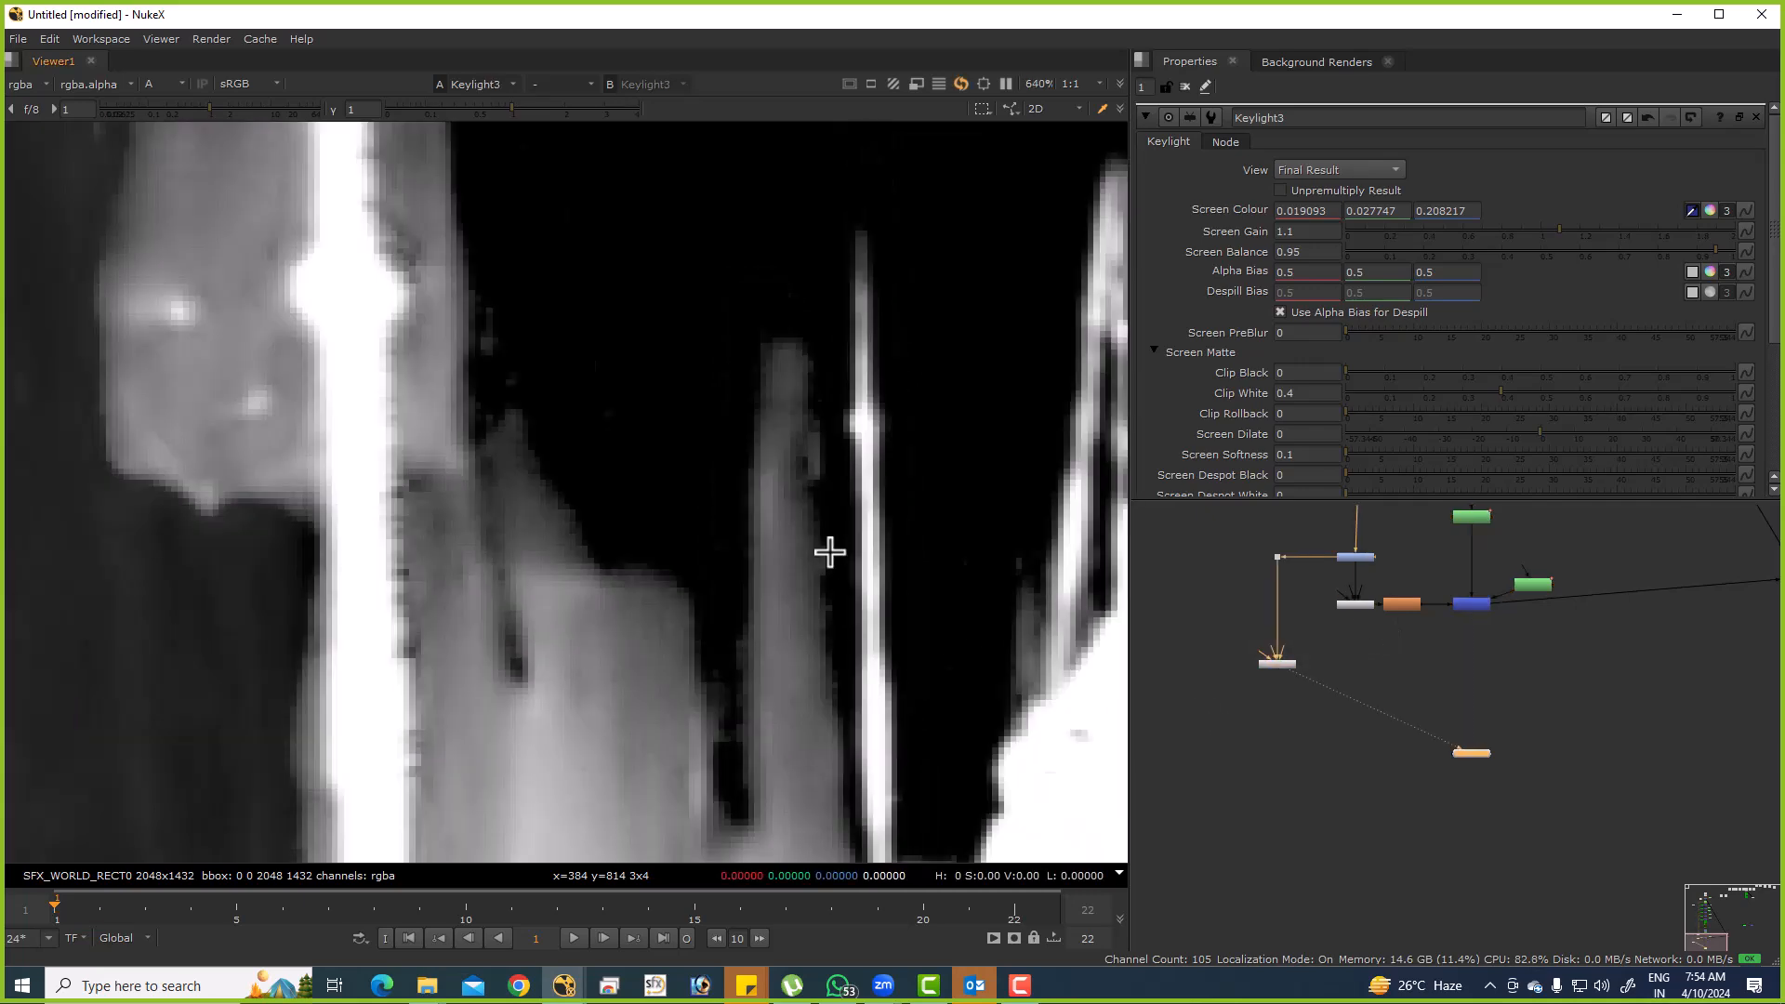
scroll(1024, 653, down, 4)
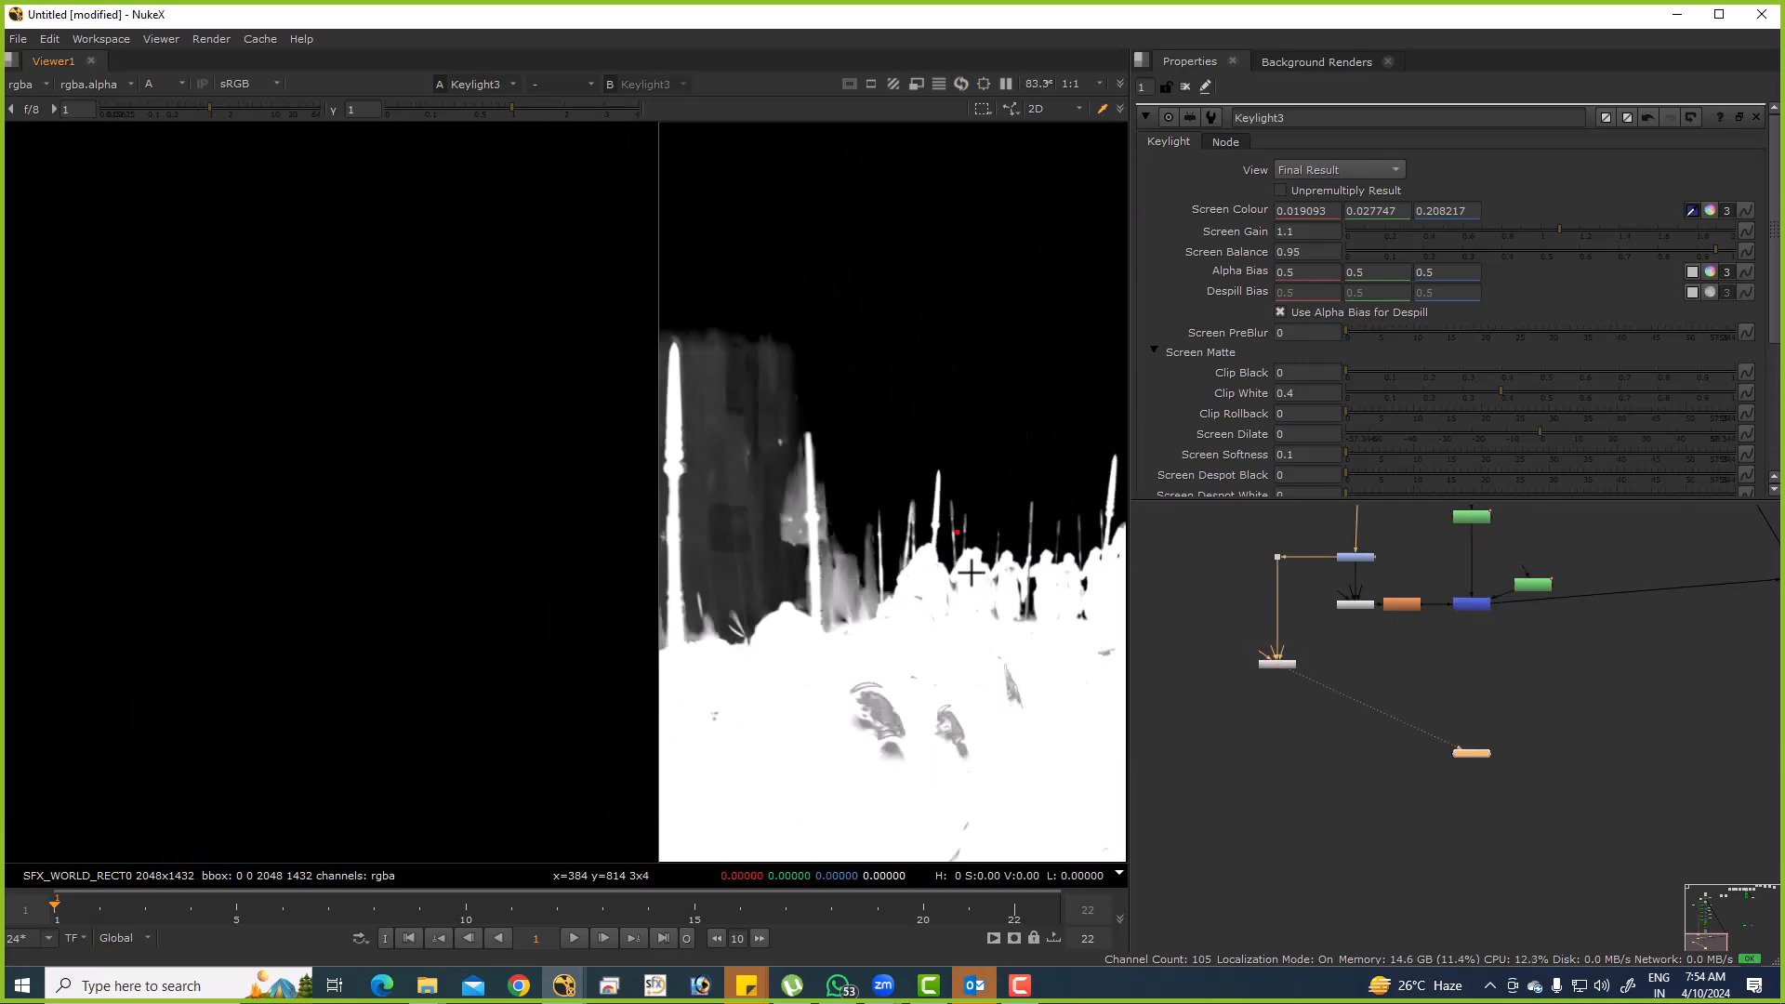
scroll(948, 540, up, 8)
click(1472, 604)
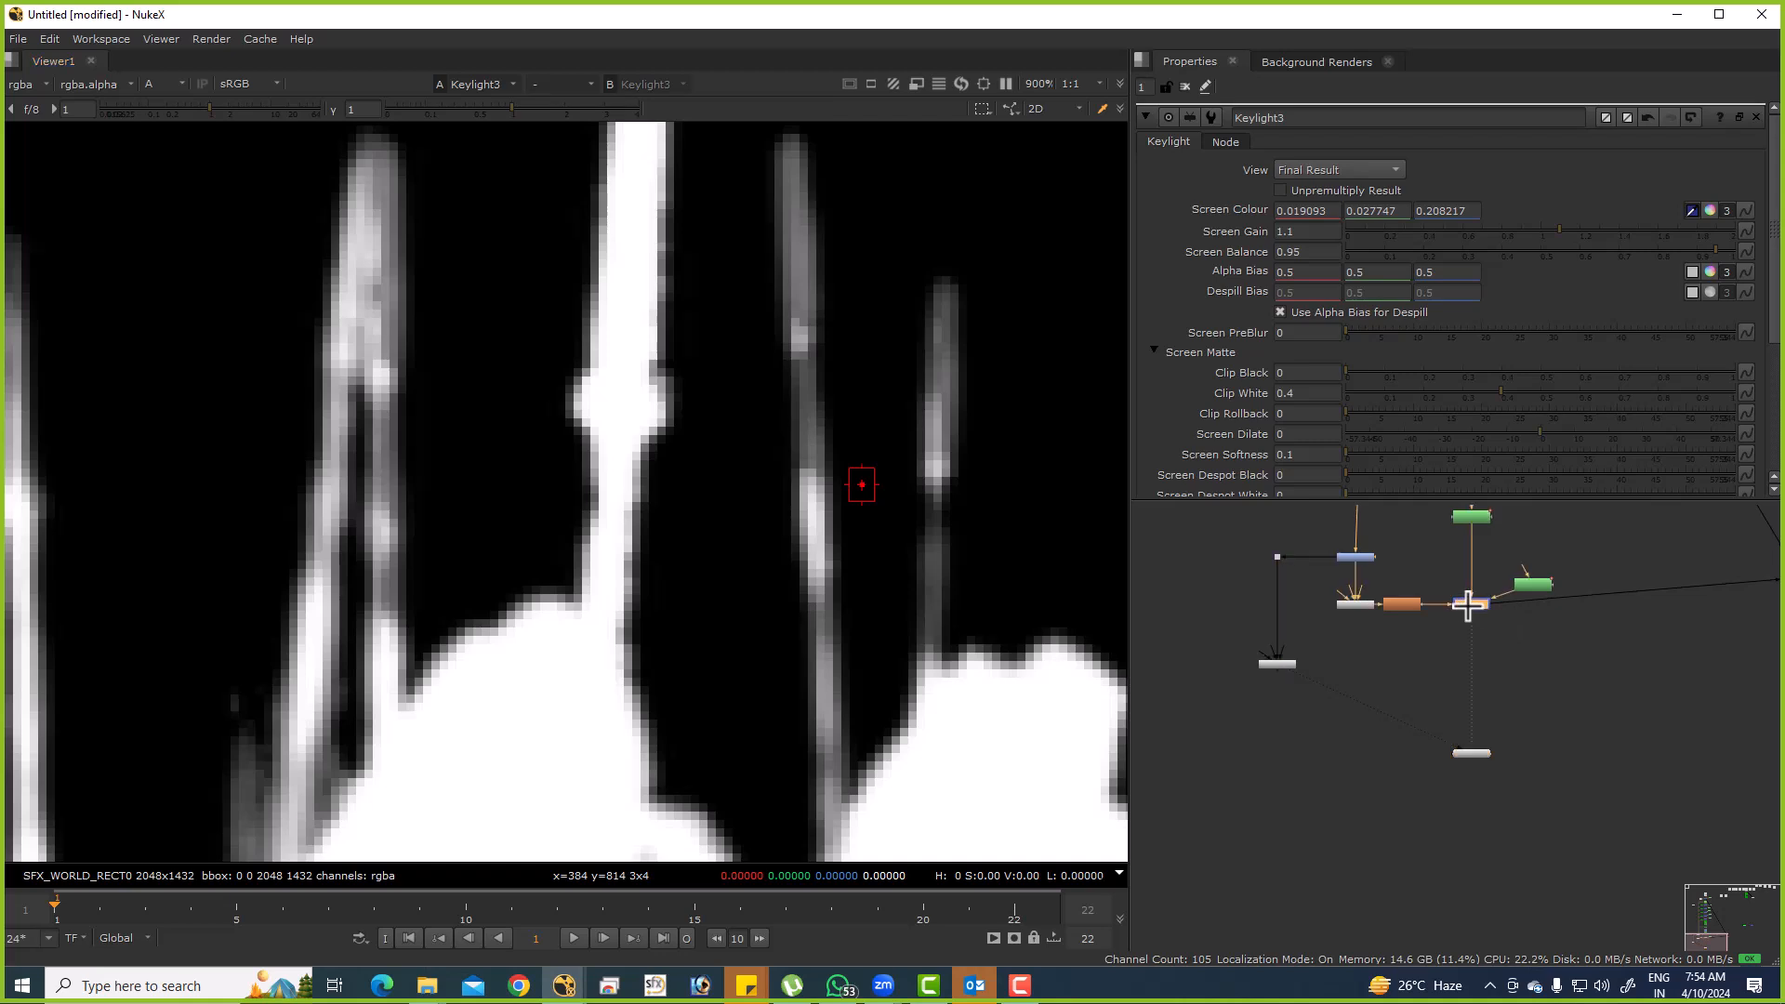
key(1)
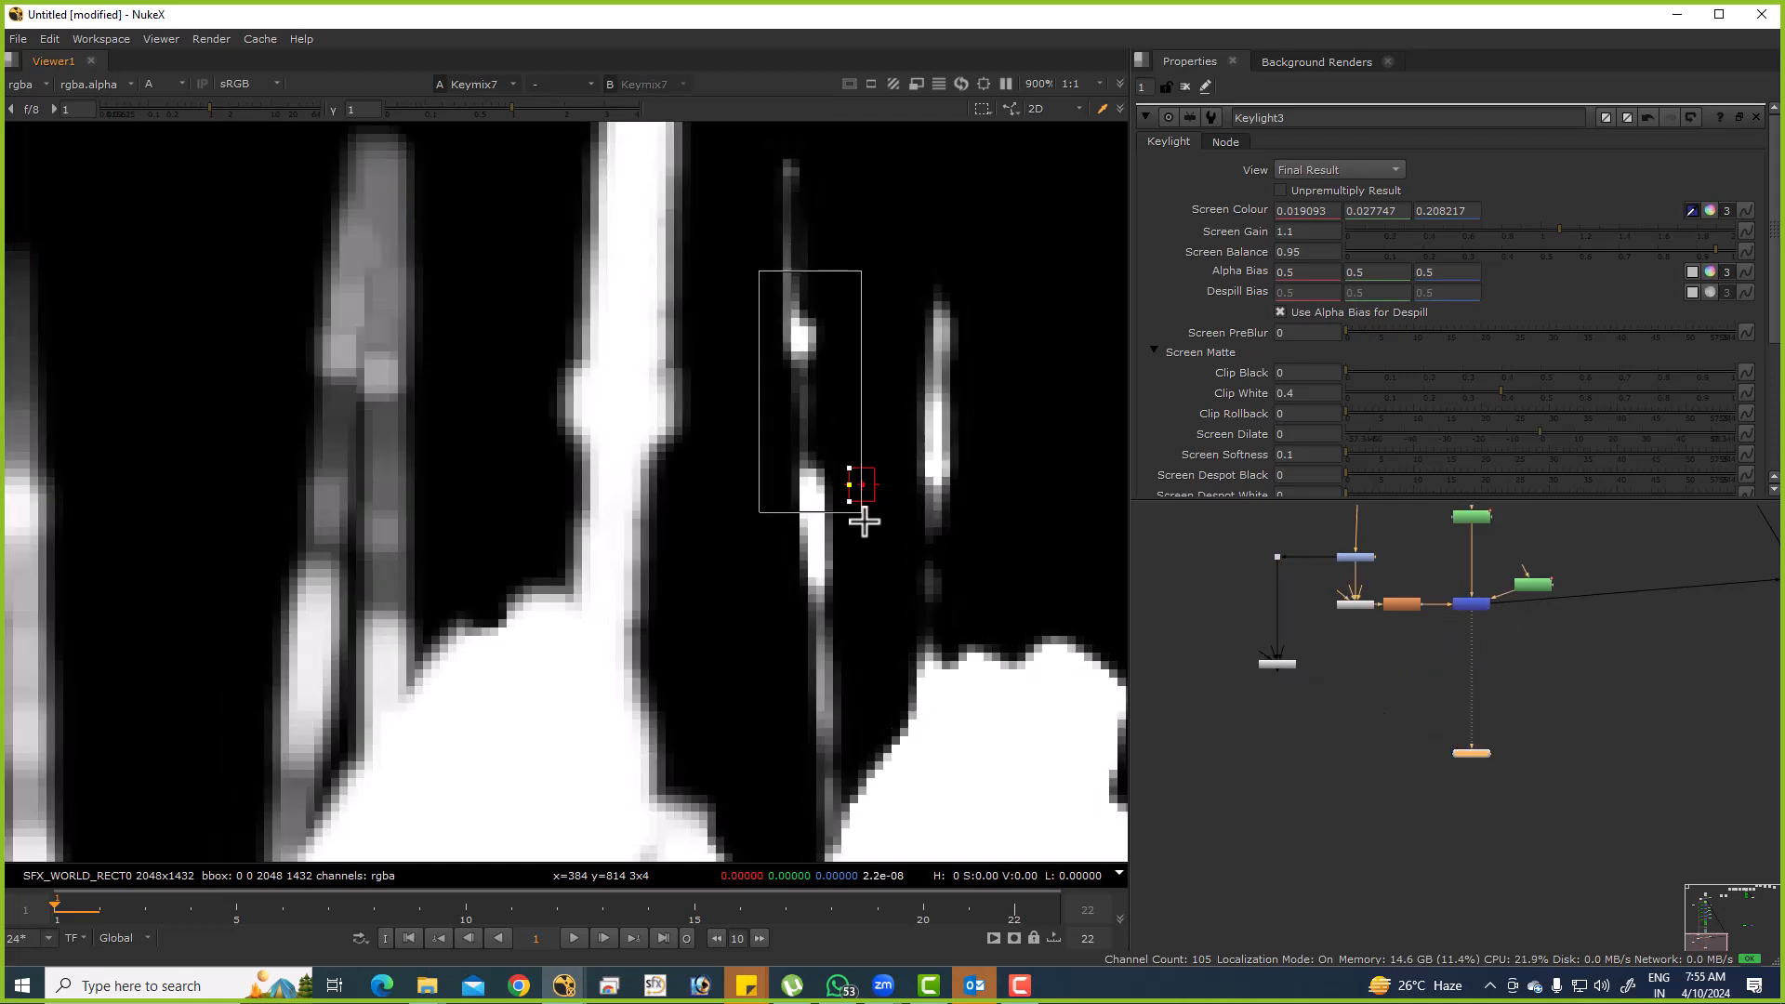
click(1278, 662)
key(1)
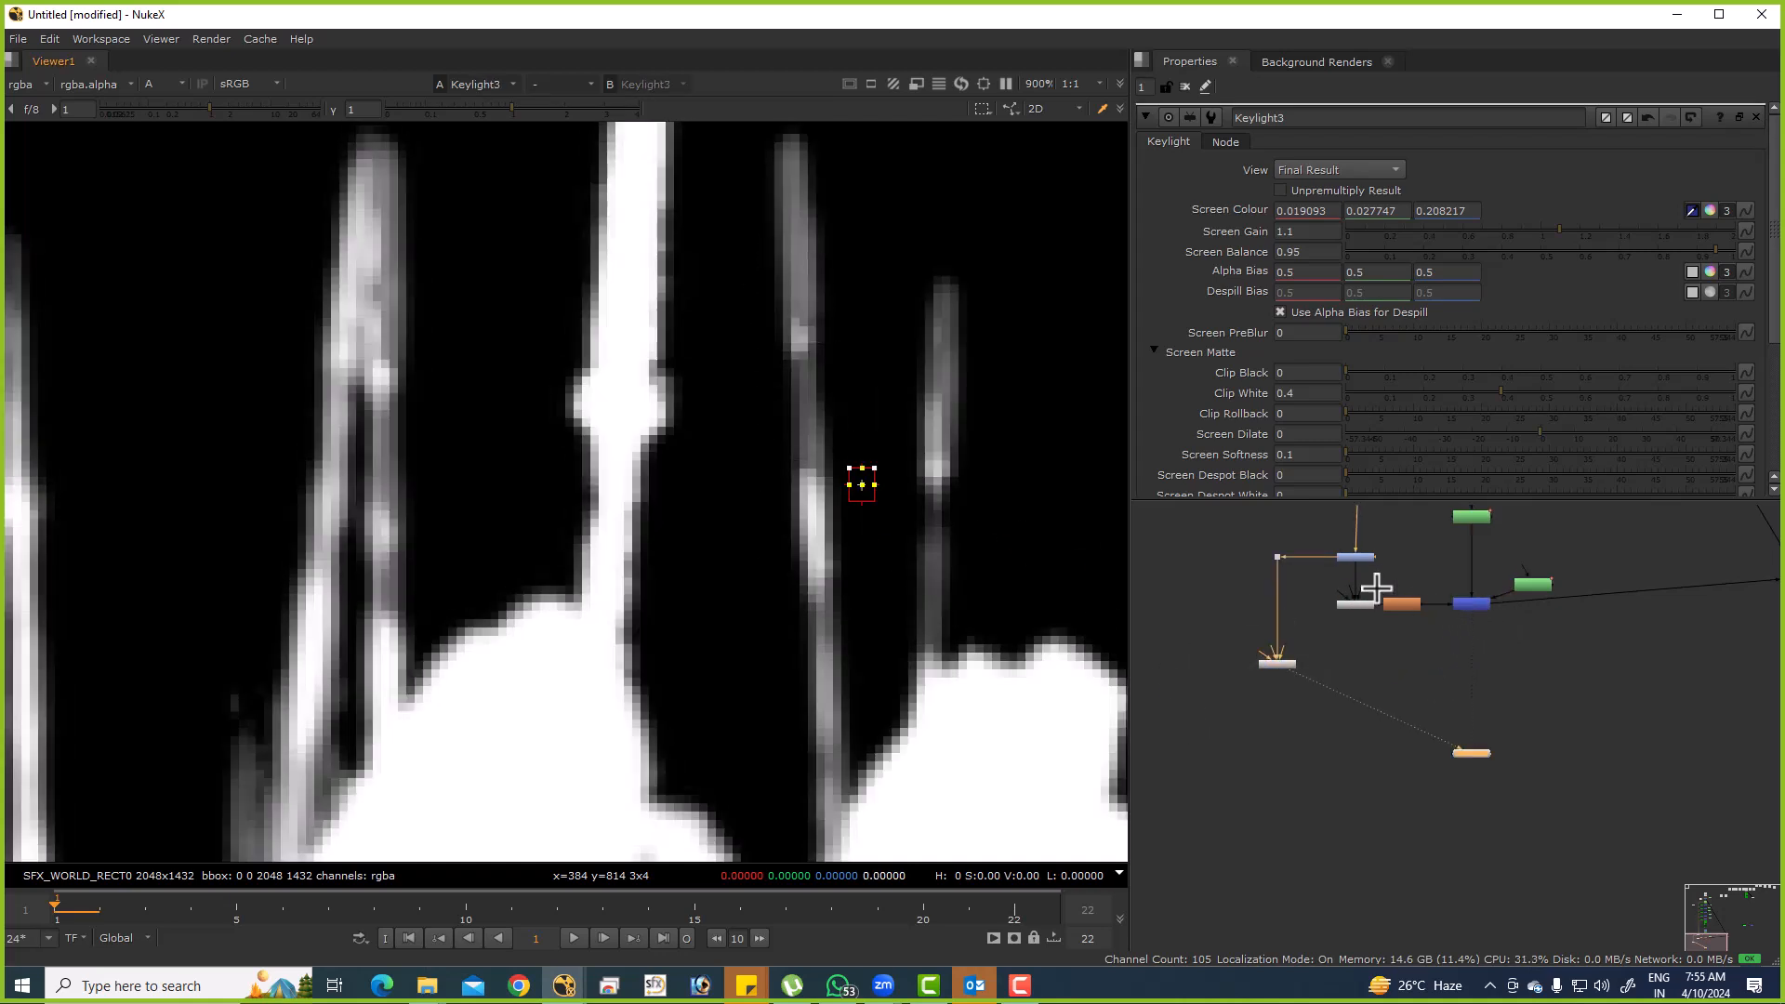
Duplicate Keymix7, chain the copy below it with the new Keylight as its A input, and view the result.
click(1476, 606)
key(ctrl+c)
click(1479, 656)
key(ctrl+v)
scroll(1476, 654, up, 2)
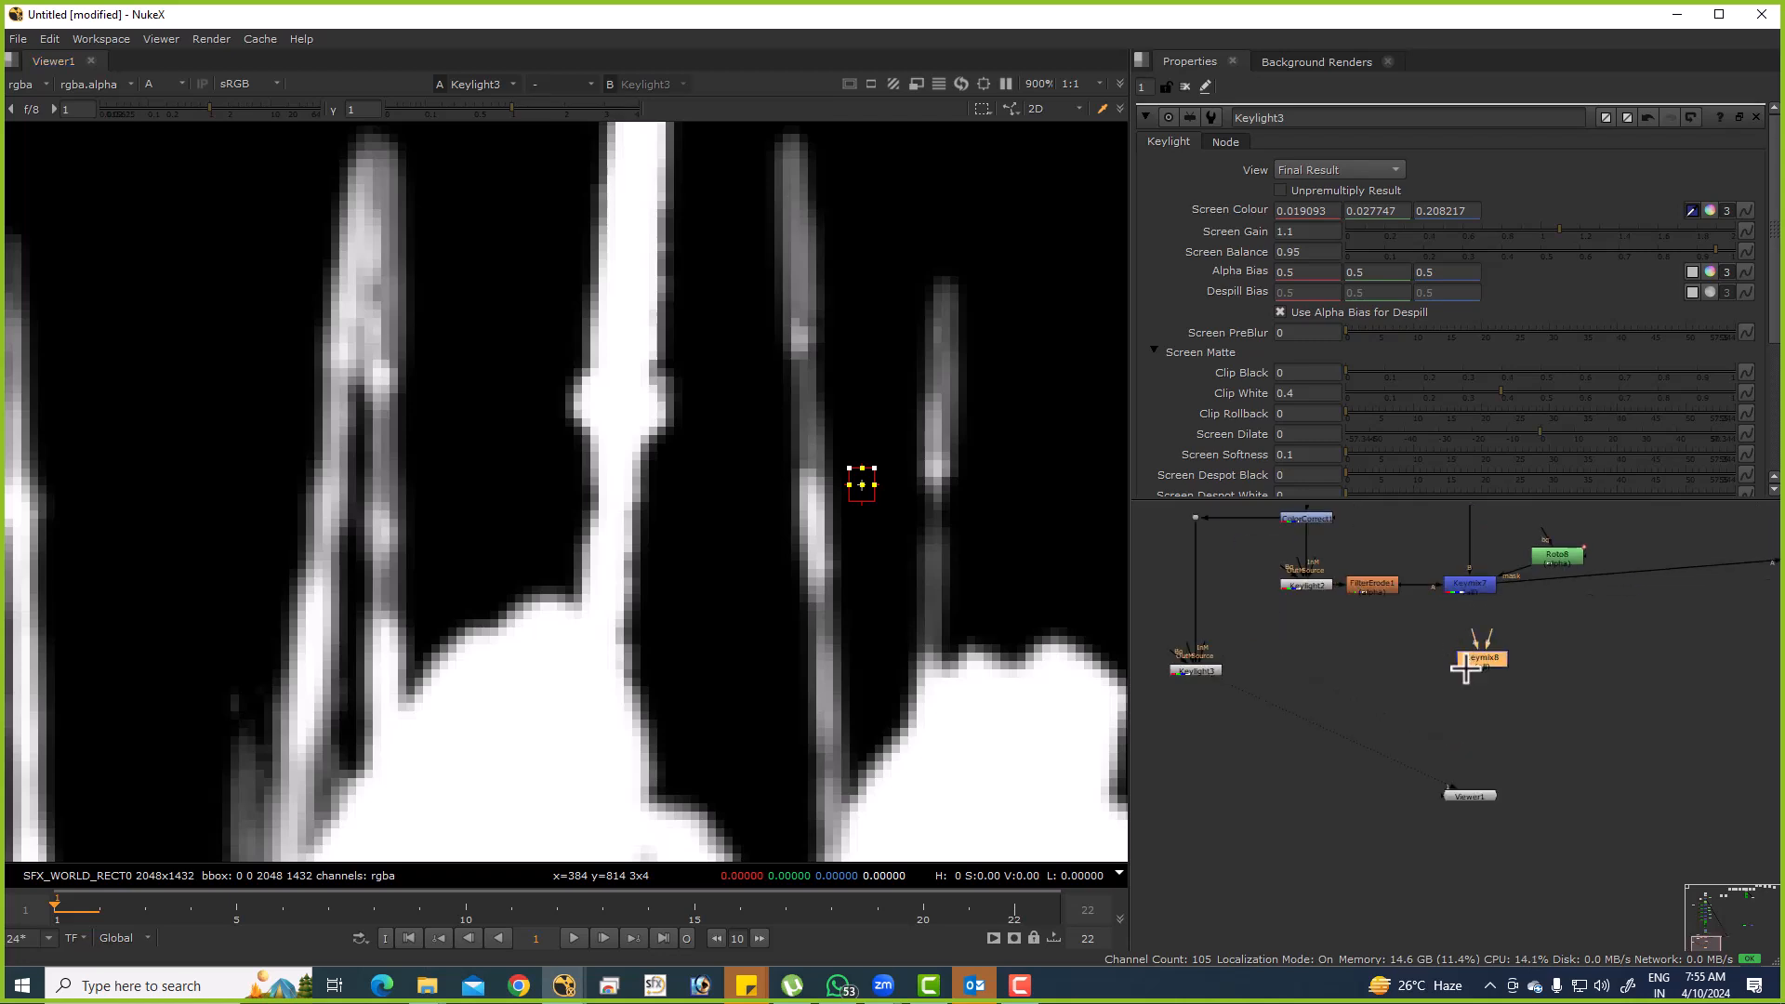
mouse_move(1481, 662)
mouse_down()
mouse_move(1466, 677)
mouse_move(1183, 675)
mouse_up()
key(1)
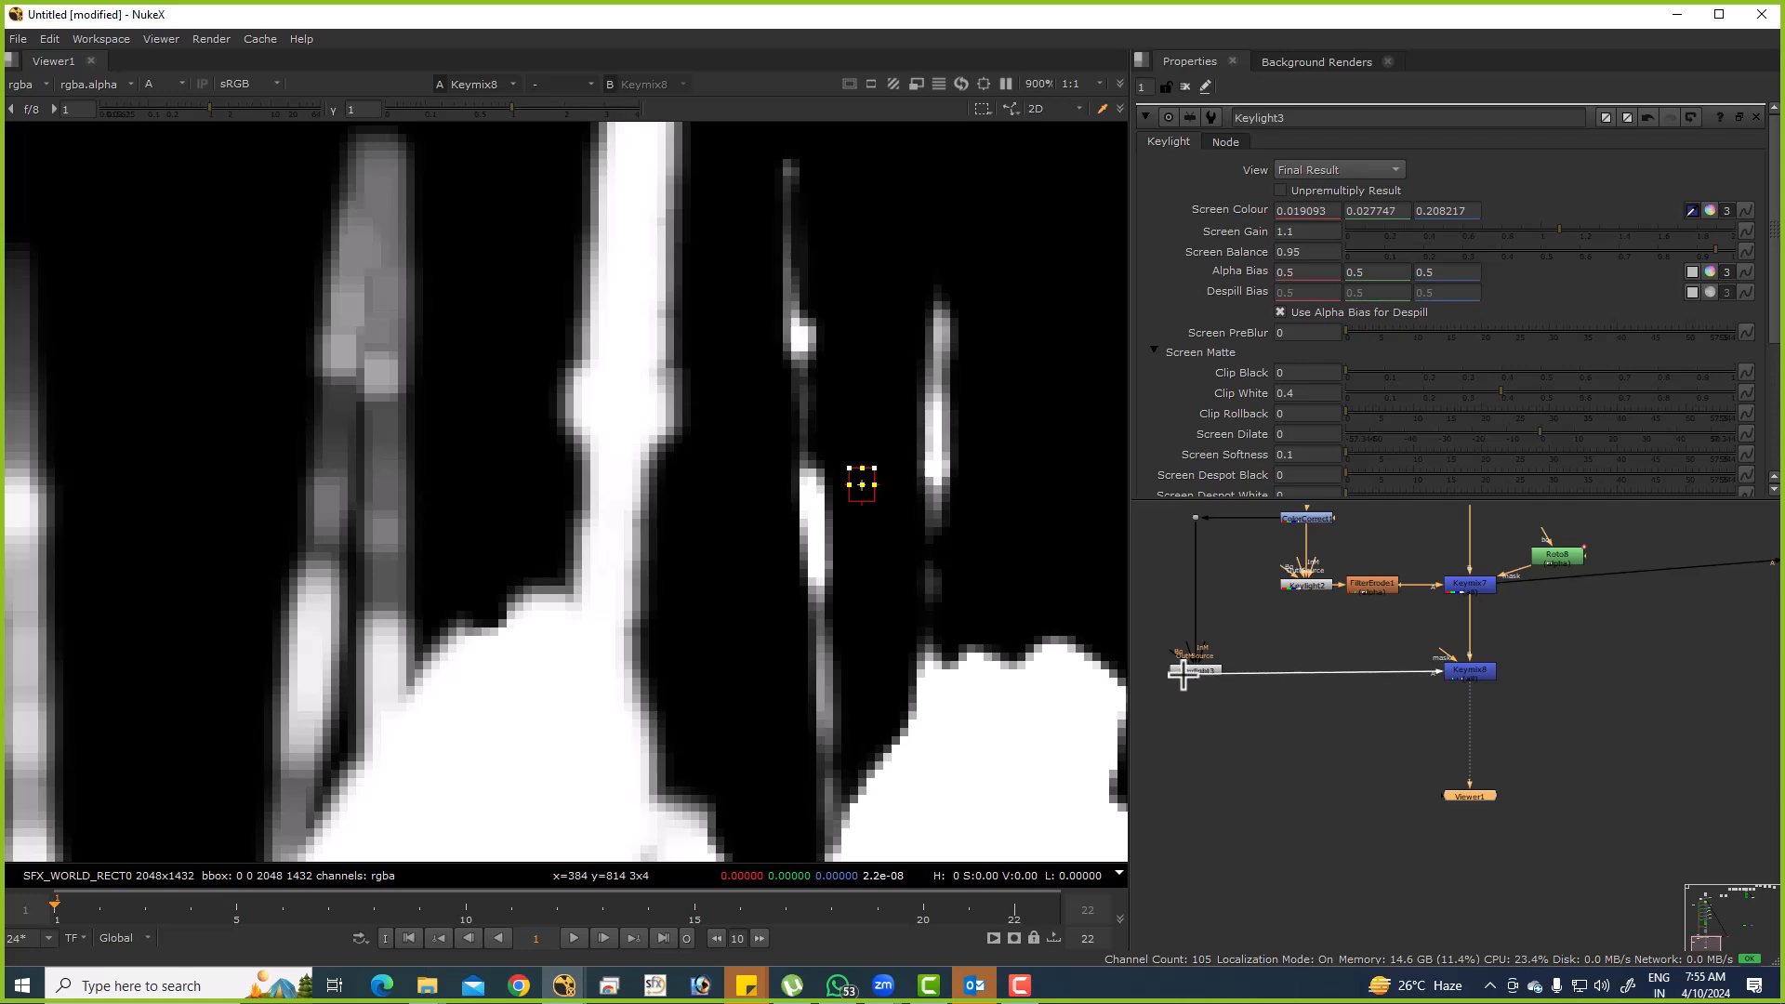
Reroute the Copy node's matte input to the new Keymix, and view Copy1 in colour with the red matte overlay.
scroll(1546, 685, down, 4)
drag(1335, 639, 1295, 690)
drag(1528, 620, 1535, 667)
key(1)
key(a)
key(a)
key(a)
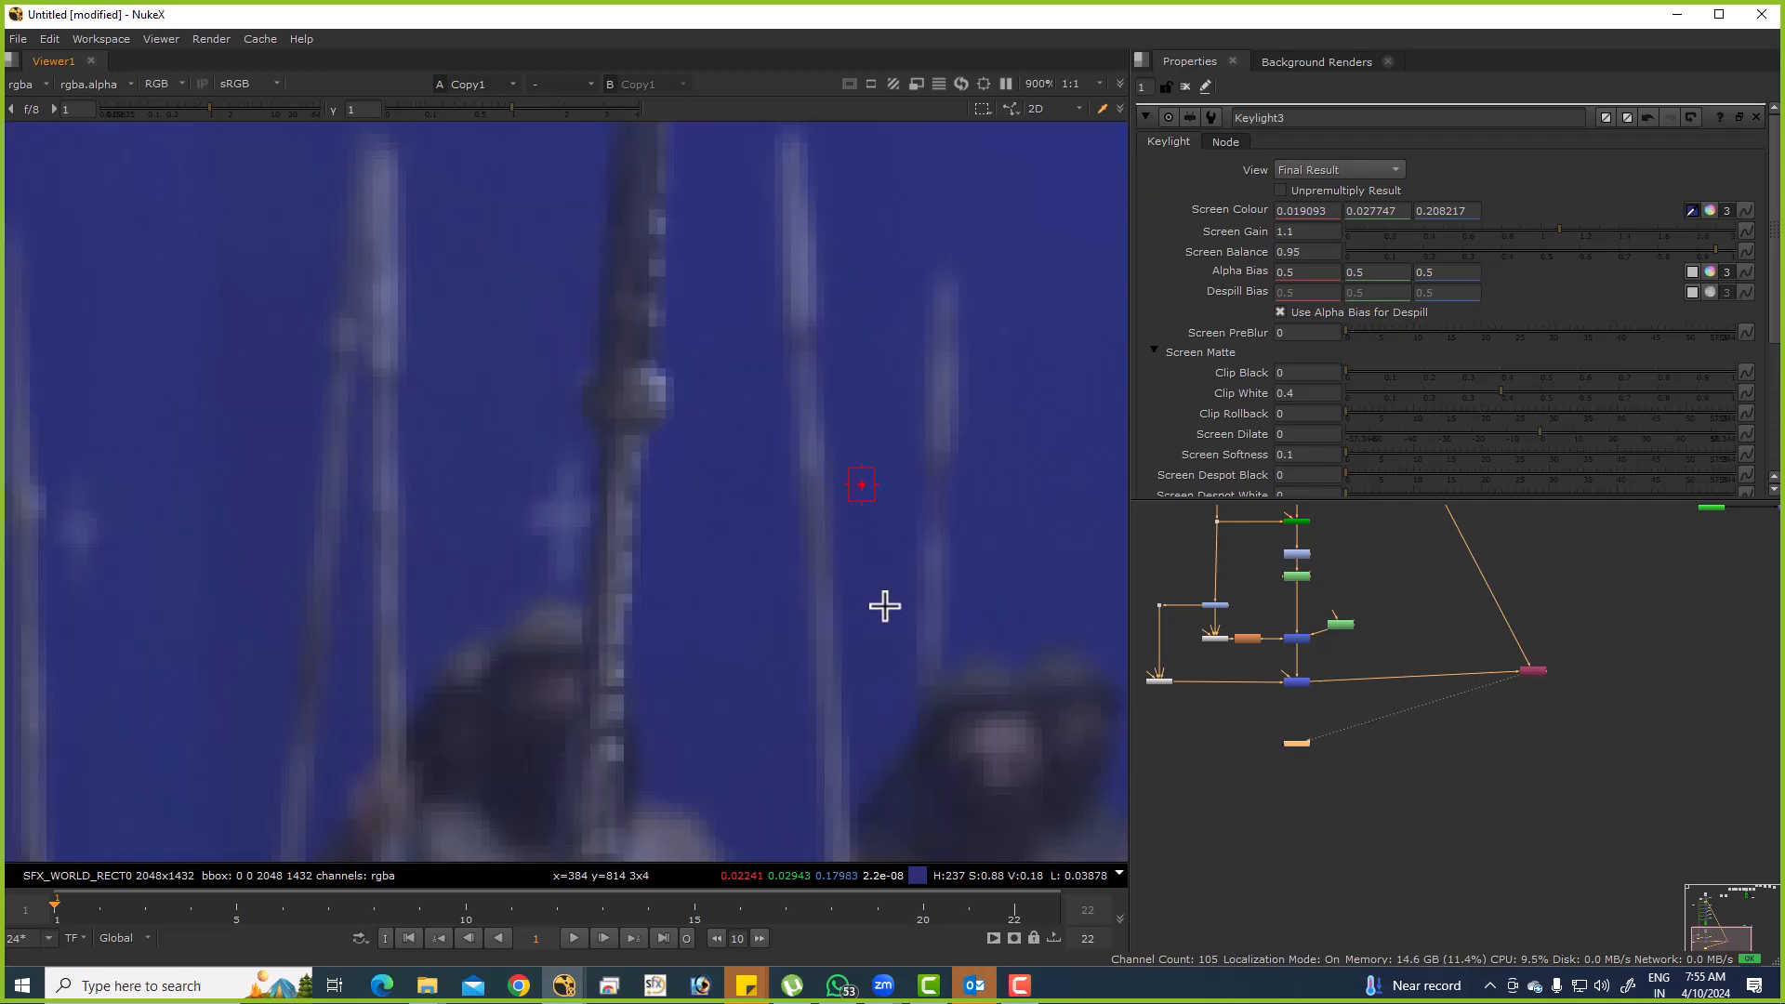
key(m)
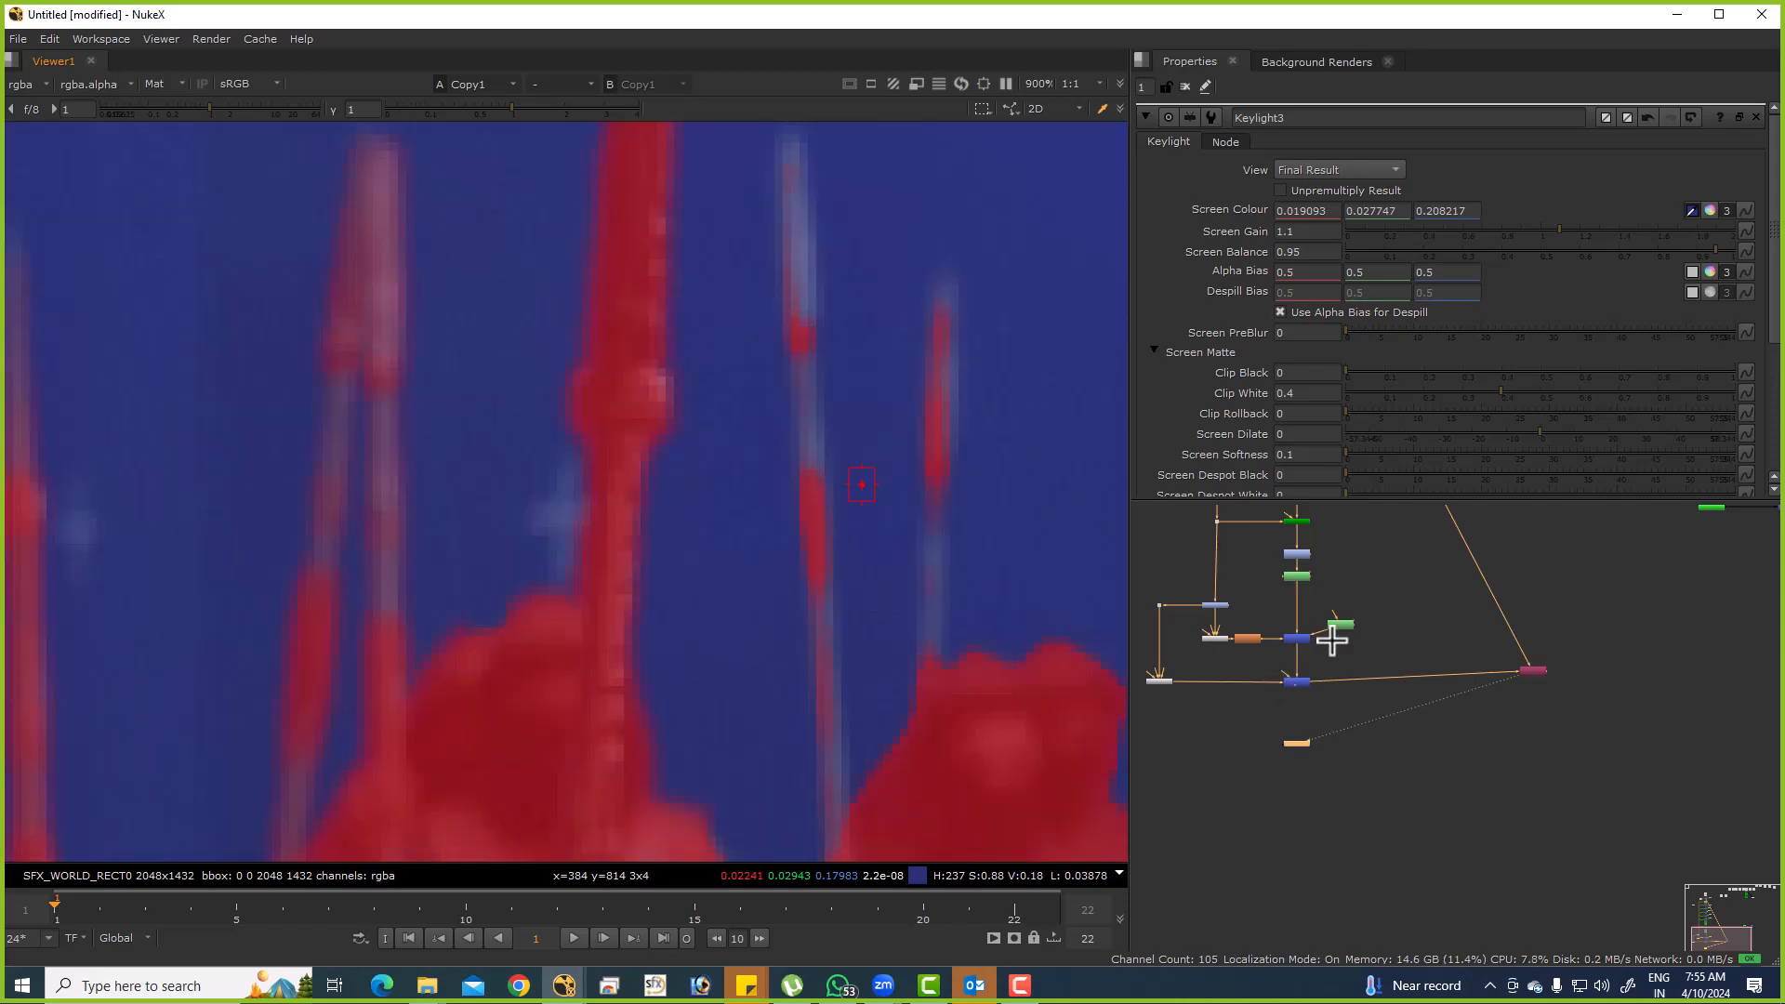
Add a Roto node on the new Keymix's mask input and activate the B-Spline tool.
scroll(1302, 666, up, 3)
key(b)
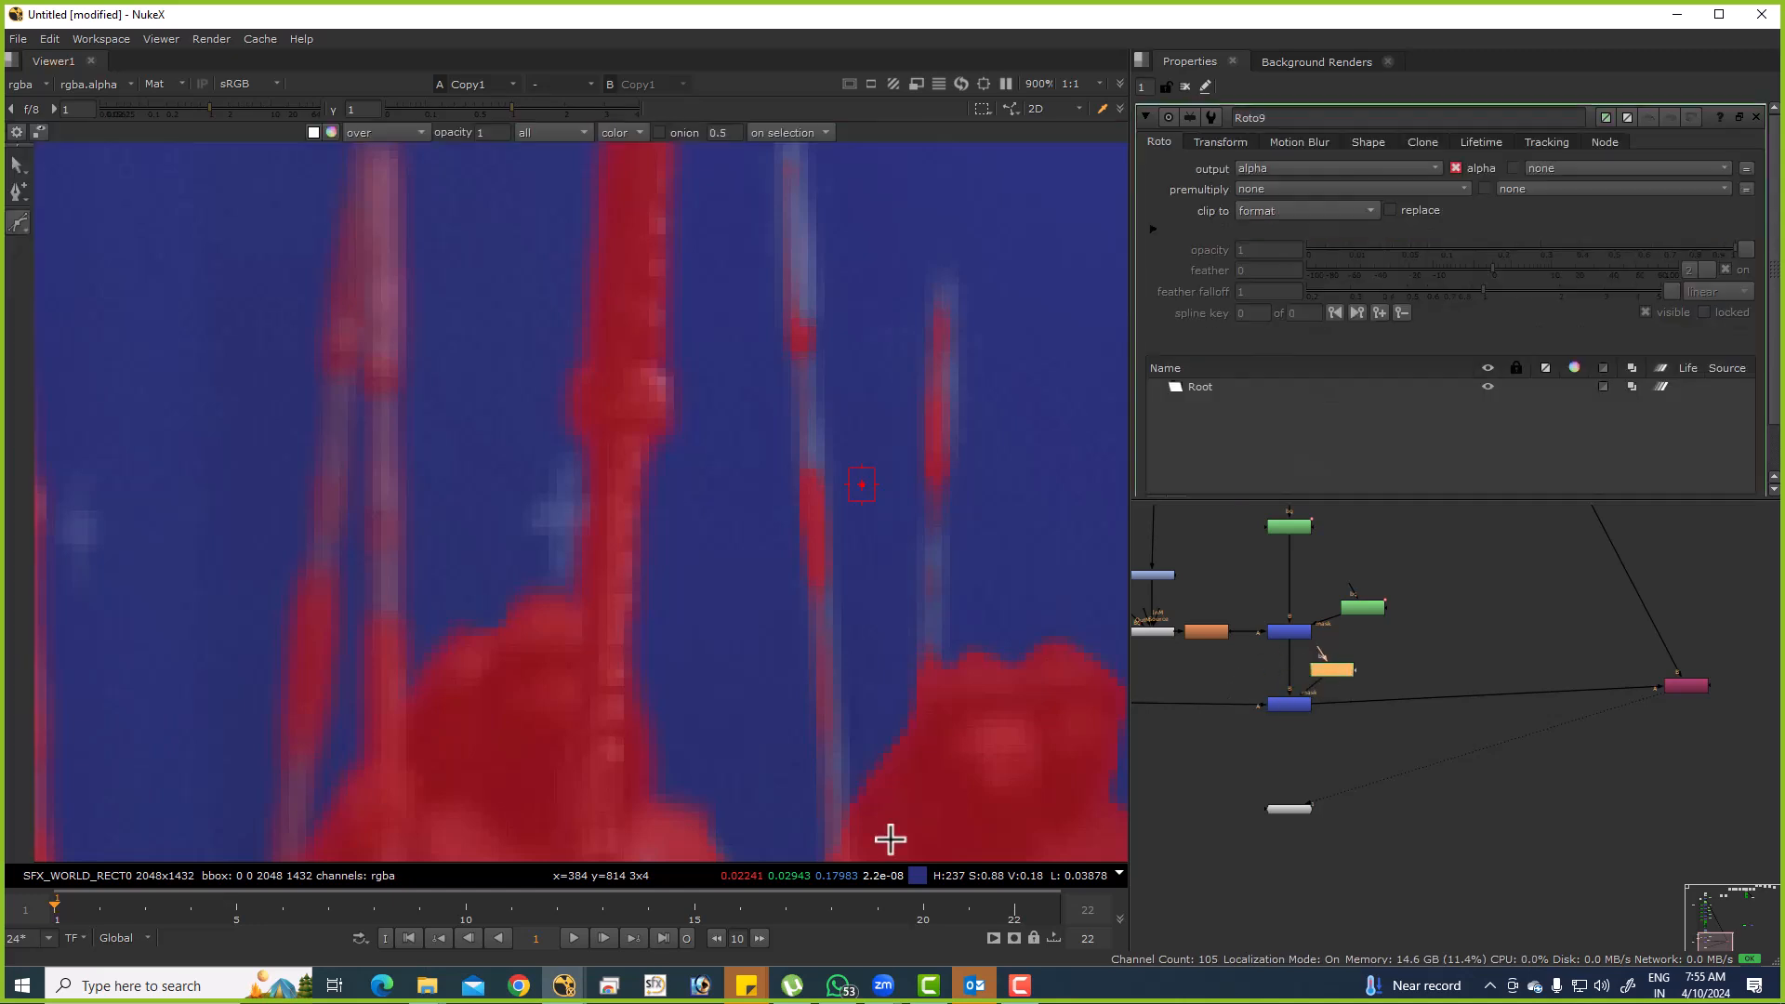
right_click(17, 226)
click(93, 254)
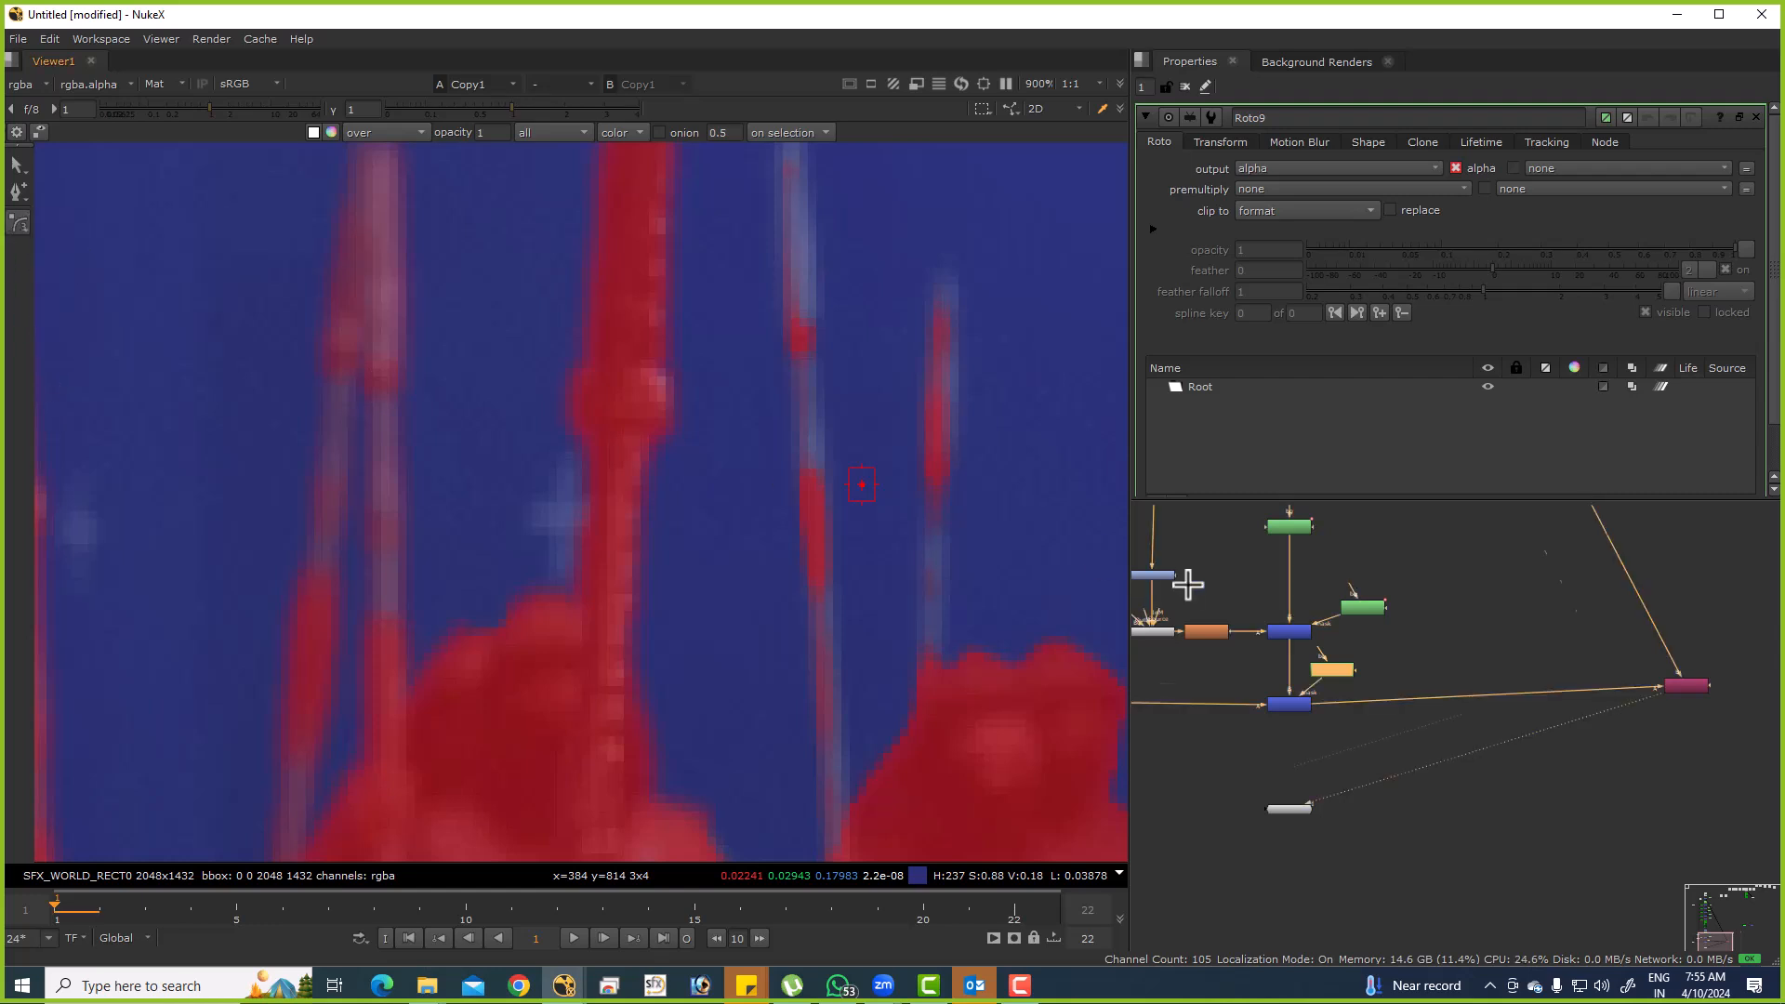
Draw a closed B-spline in Roto9 around the two distant spears just beyond the taller foreground spear.
scroll(1199, 595, down, 2)
scroll(929, 418, down, 4)
scroll(889, 456, up, 2)
click(847, 373)
click(852, 312)
click(898, 294)
click(934, 315)
click(978, 362)
click(980, 416)
click(967, 488)
click(954, 539)
click(936, 586)
click(926, 672)
click(907, 749)
click(882, 782)
click(831, 726)
click(797, 639)
click(813, 542)
click(847, 373)
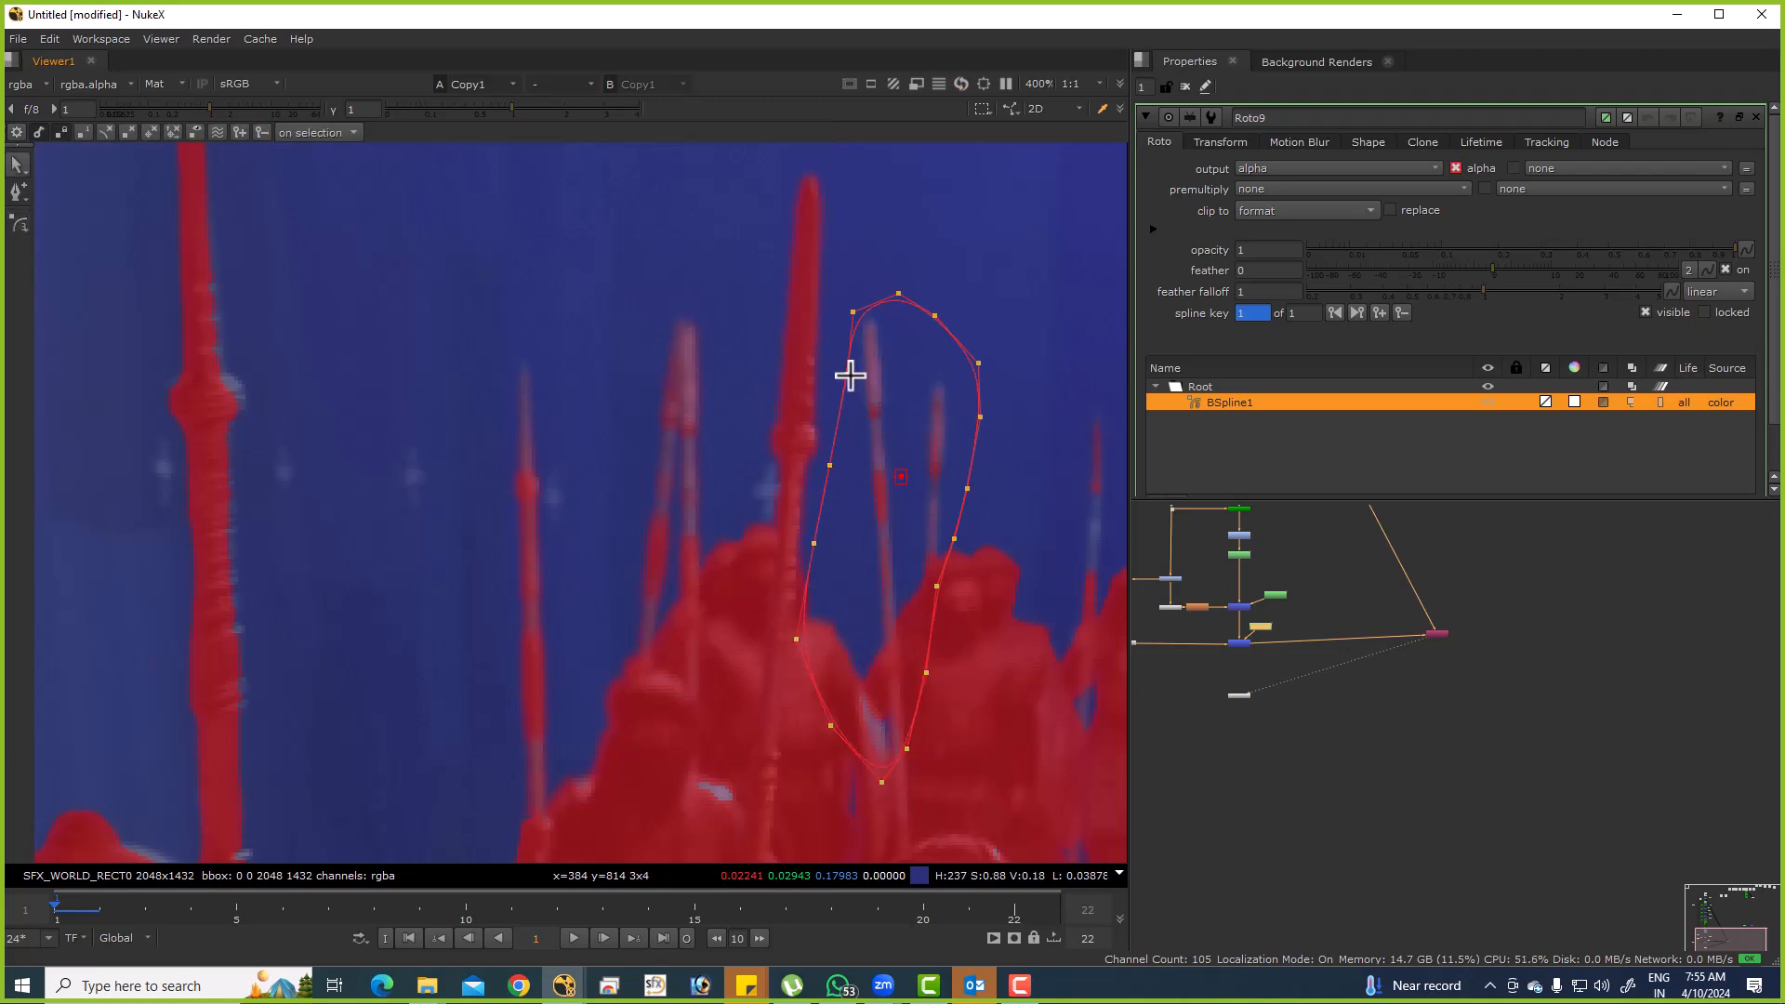
Examine the matte along the two masked spears and the soldiers next to them.
scroll(881, 389, up, 4)
drag(1050, 826, 769, 549)
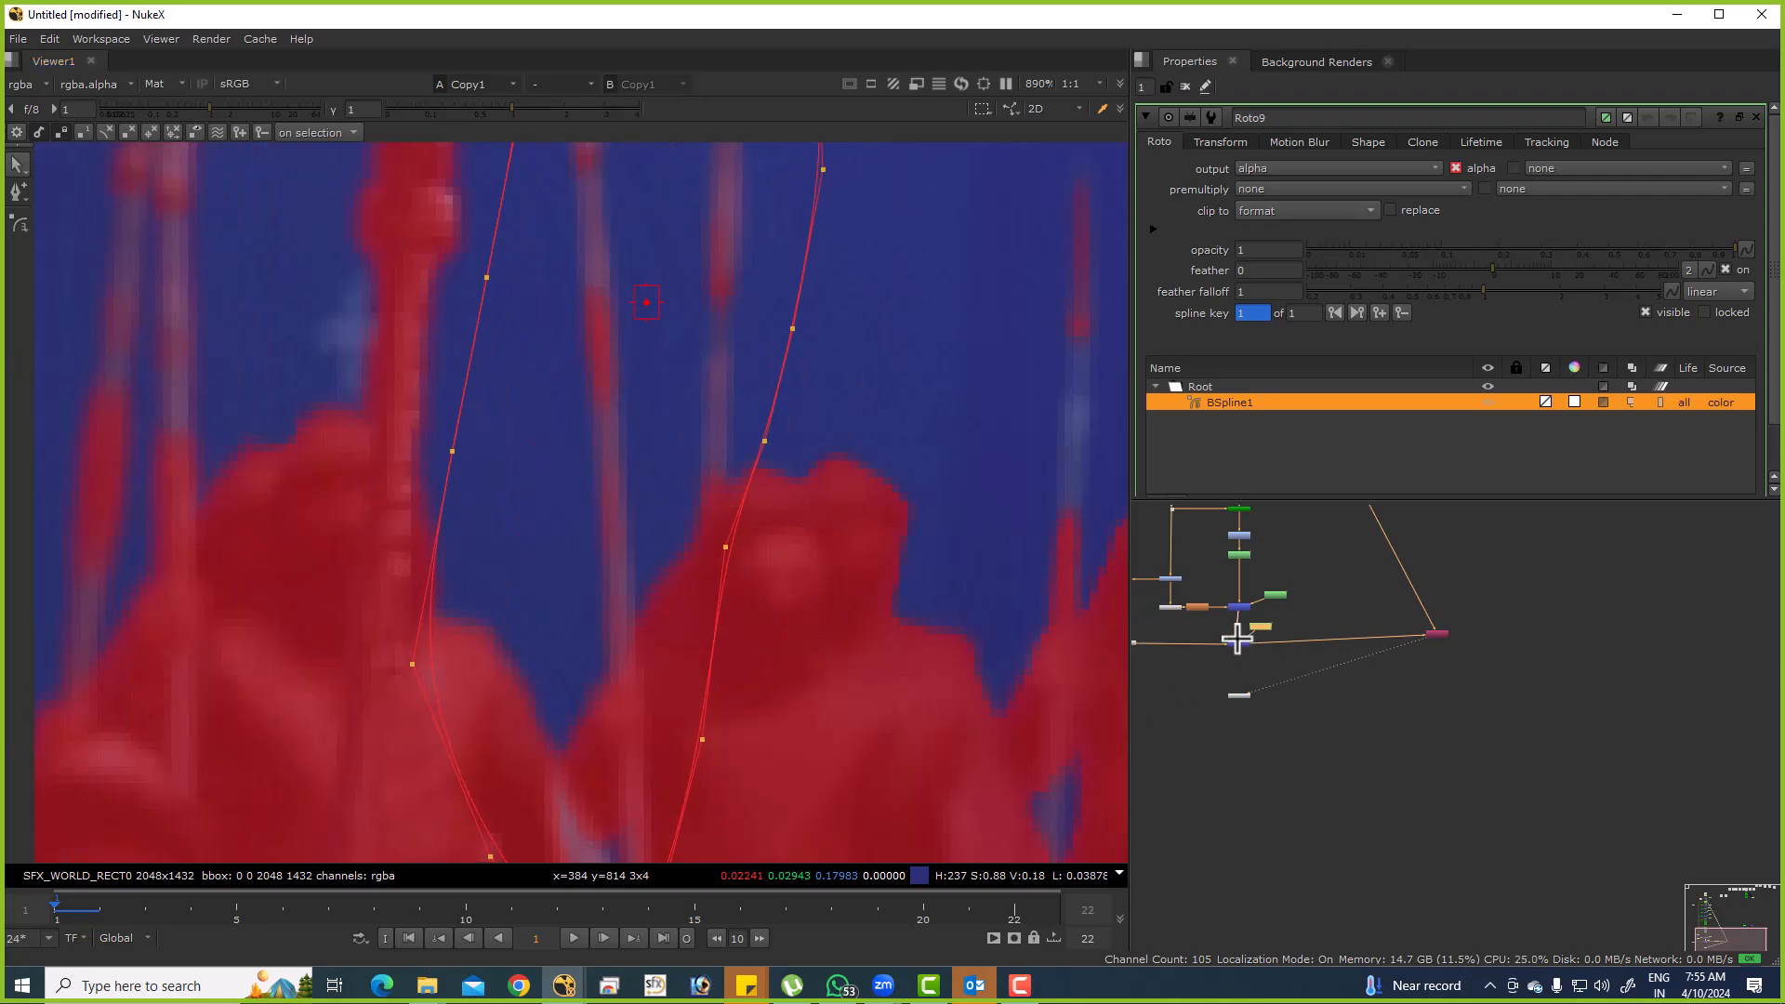
scroll(617, 410, up, 3)
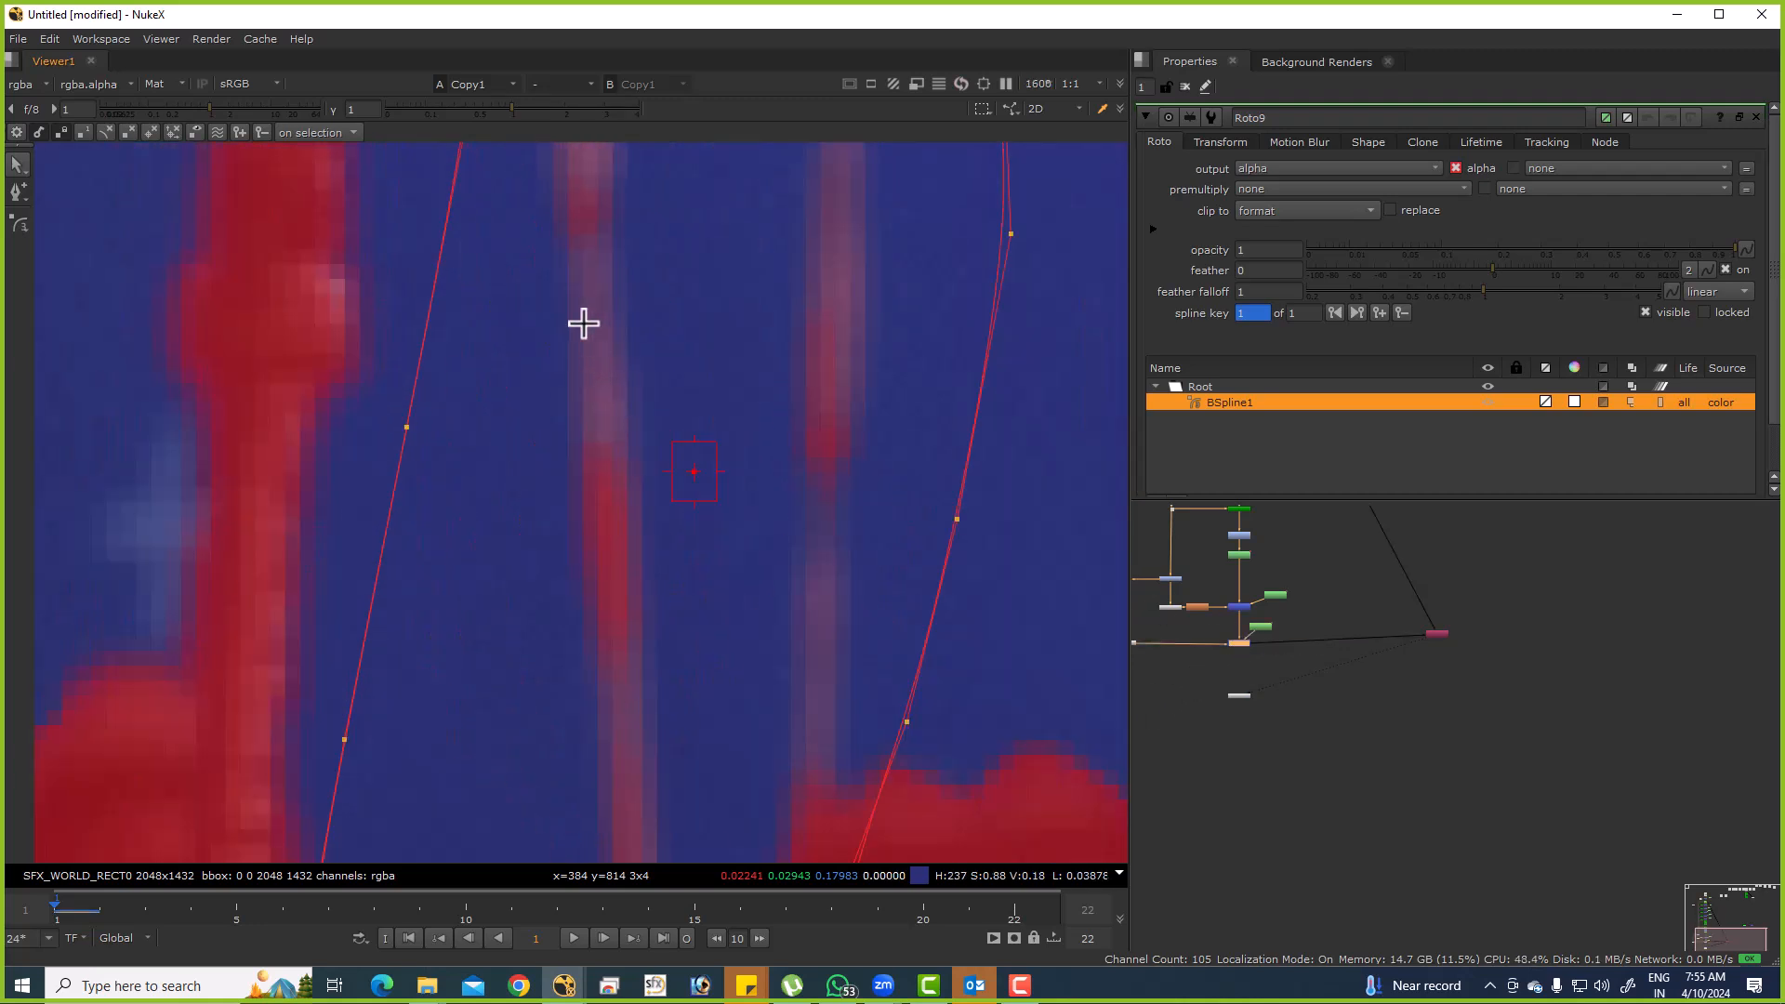
click(623, 377)
scroll(786, 454, down, 4)
scroll(824, 516, up, 3)
scroll(825, 515, up, 3)
scroll(1257, 663, up, 3)
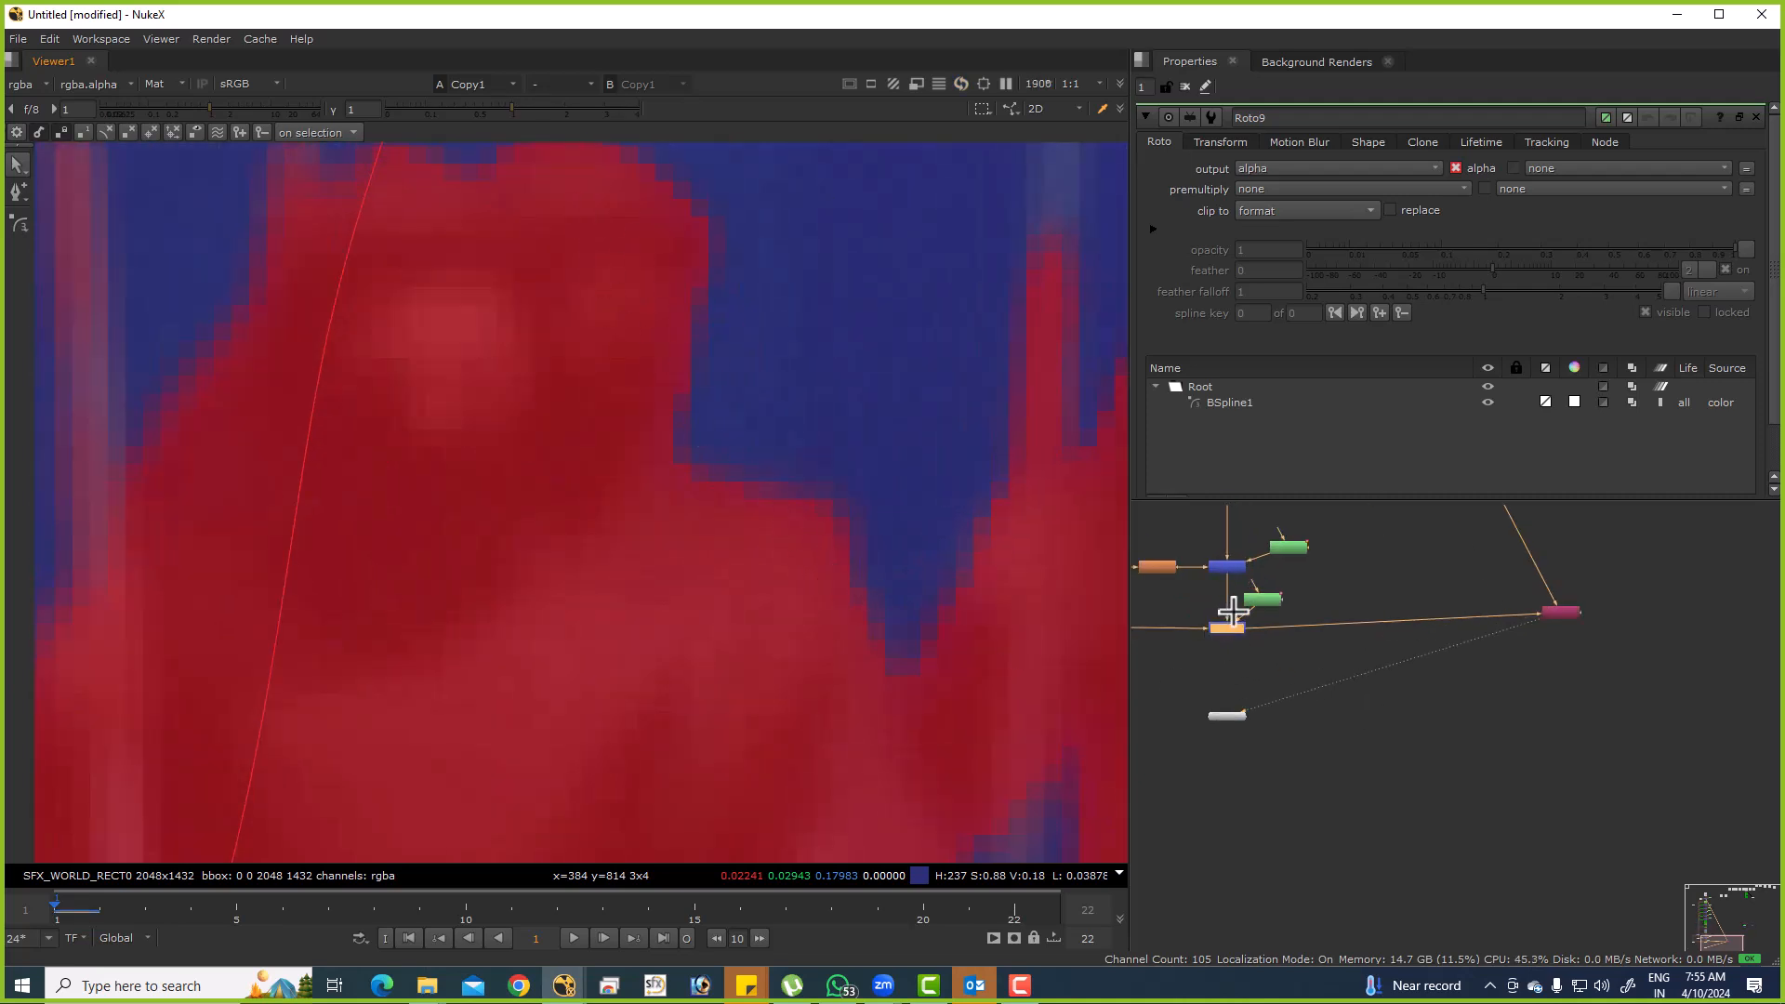
Draw a second closed B-spline in Roto9 over the head and shoulder of the soldier beside the masked spears.
click(1260, 598)
scroll(420, 434, down, 5)
key(v)
click(469, 336)
click(424, 284)
click(457, 248)
click(611, 268)
click(697, 324)
click(706, 433)
click(727, 508)
click(753, 592)
click(742, 809)
click(738, 845)
click(683, 823)
click(592, 752)
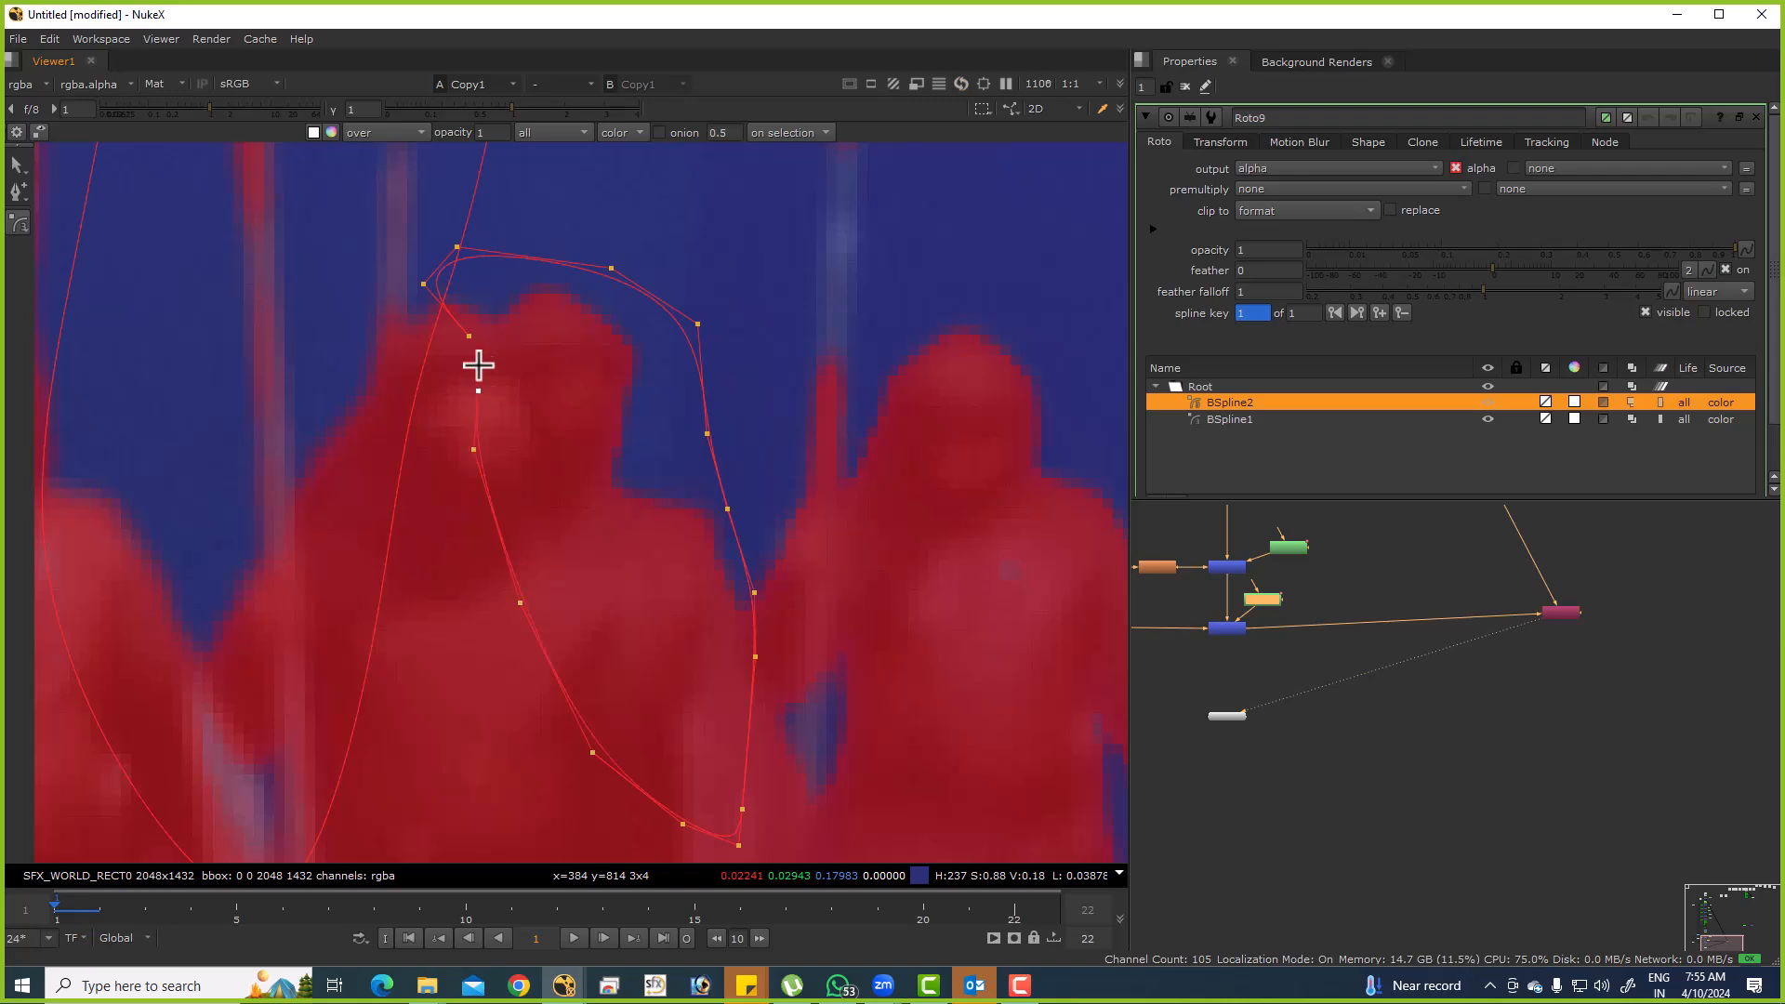
click(469, 335)
scroll(689, 494, down, 5)
scroll(688, 494, up, 4)
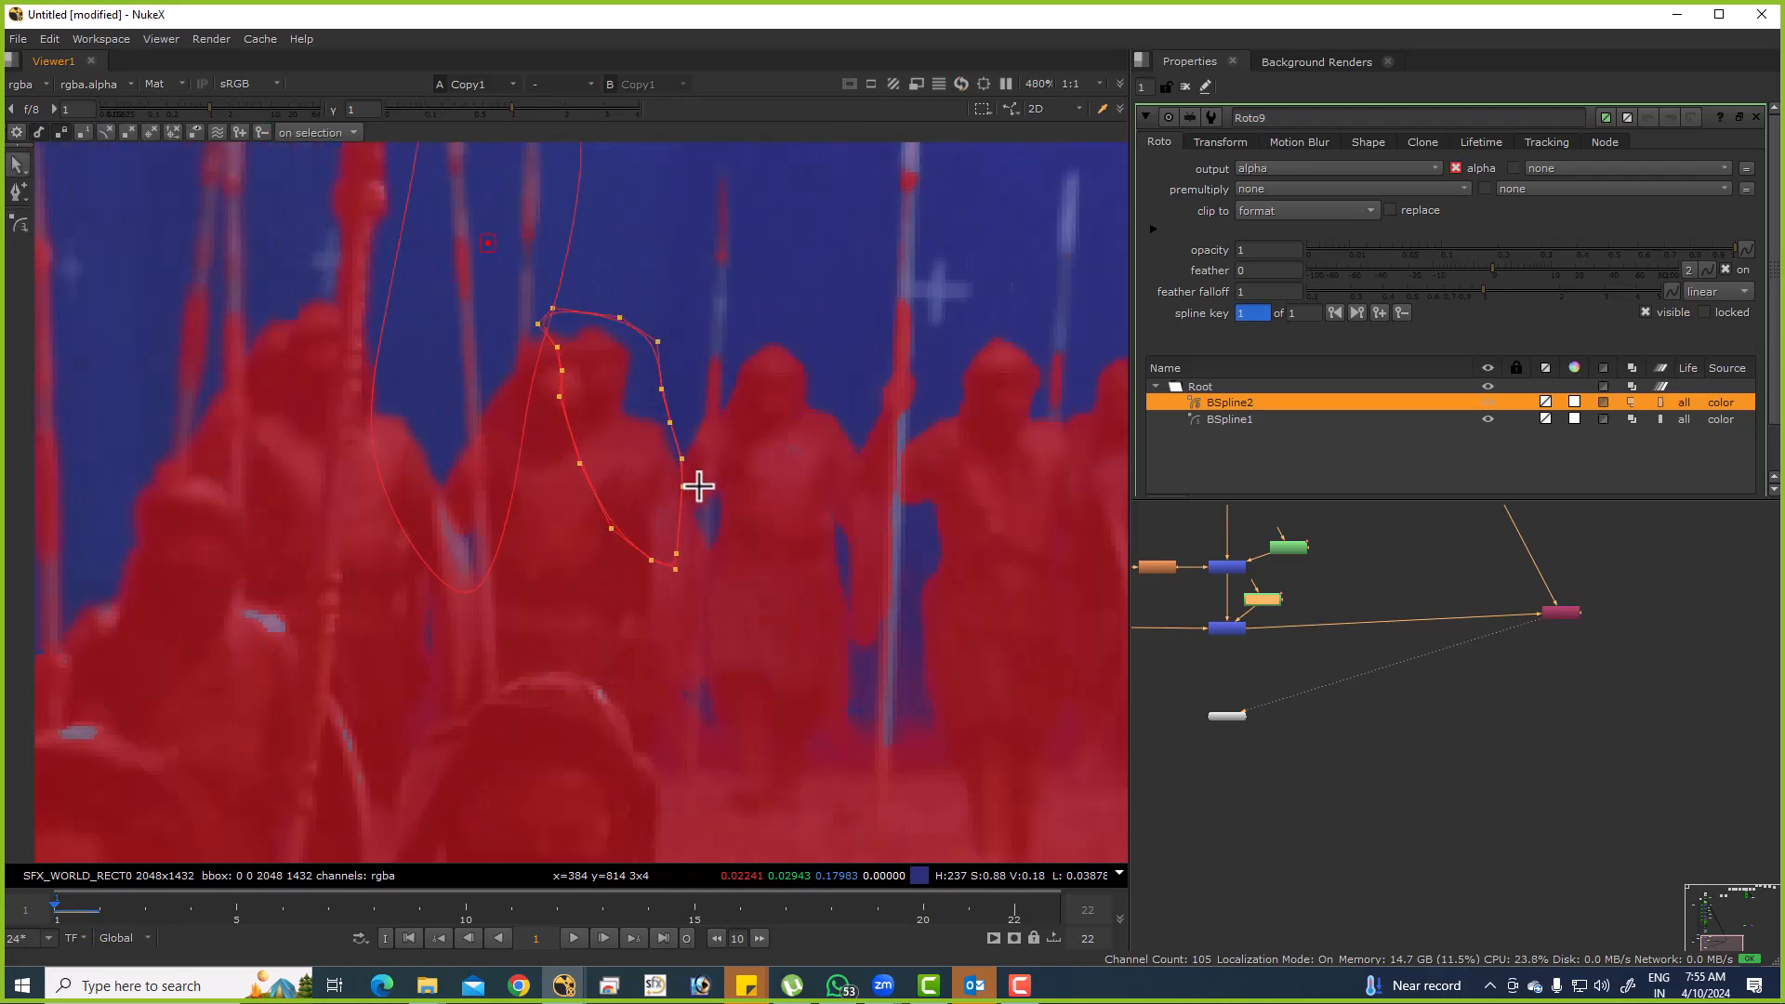
Draw a third closed B-spline in Roto9 around the next thin distant spear and the soldier beside it.
click(27, 221)
scroll(465, 335, down, 3)
click(557, 486)
click(574, 429)
click(599, 357)
click(626, 299)
click(638, 278)
click(674, 327)
click(692, 402)
click(716, 462)
click(762, 463)
click(745, 532)
click(738, 610)
click(715, 640)
click(666, 660)
click(608, 636)
click(575, 534)
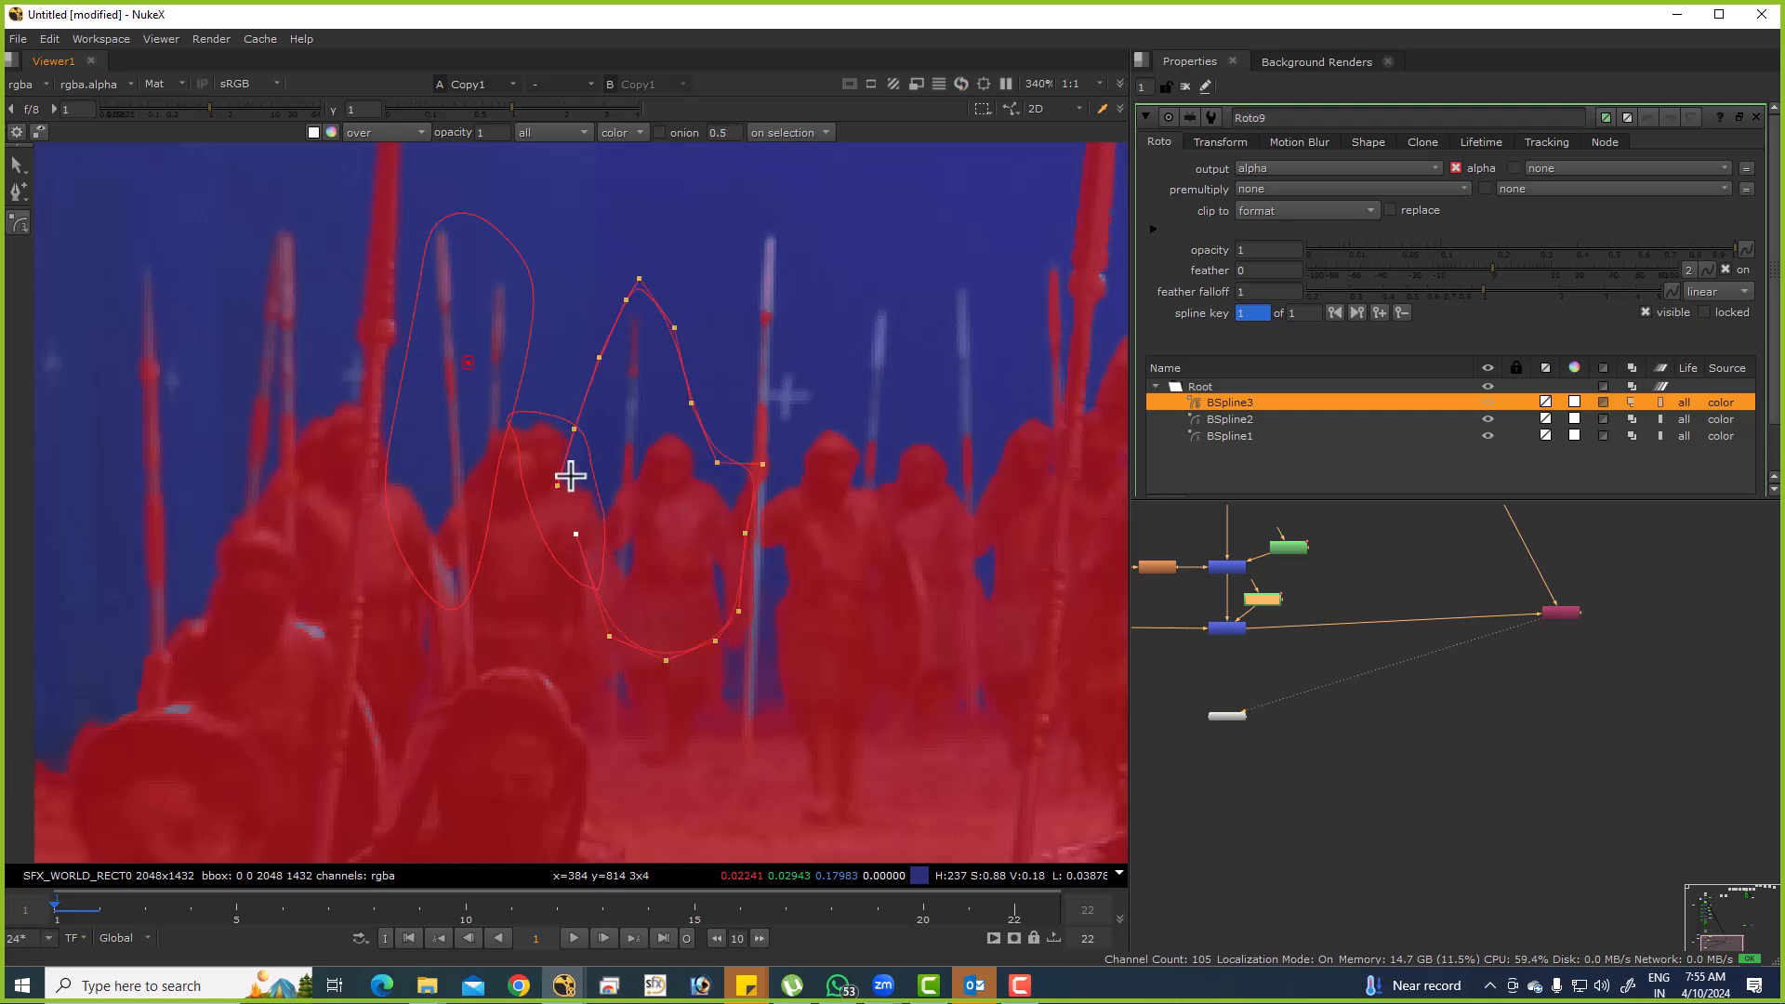
click(553, 494)
scroll(649, 394, up, 5)
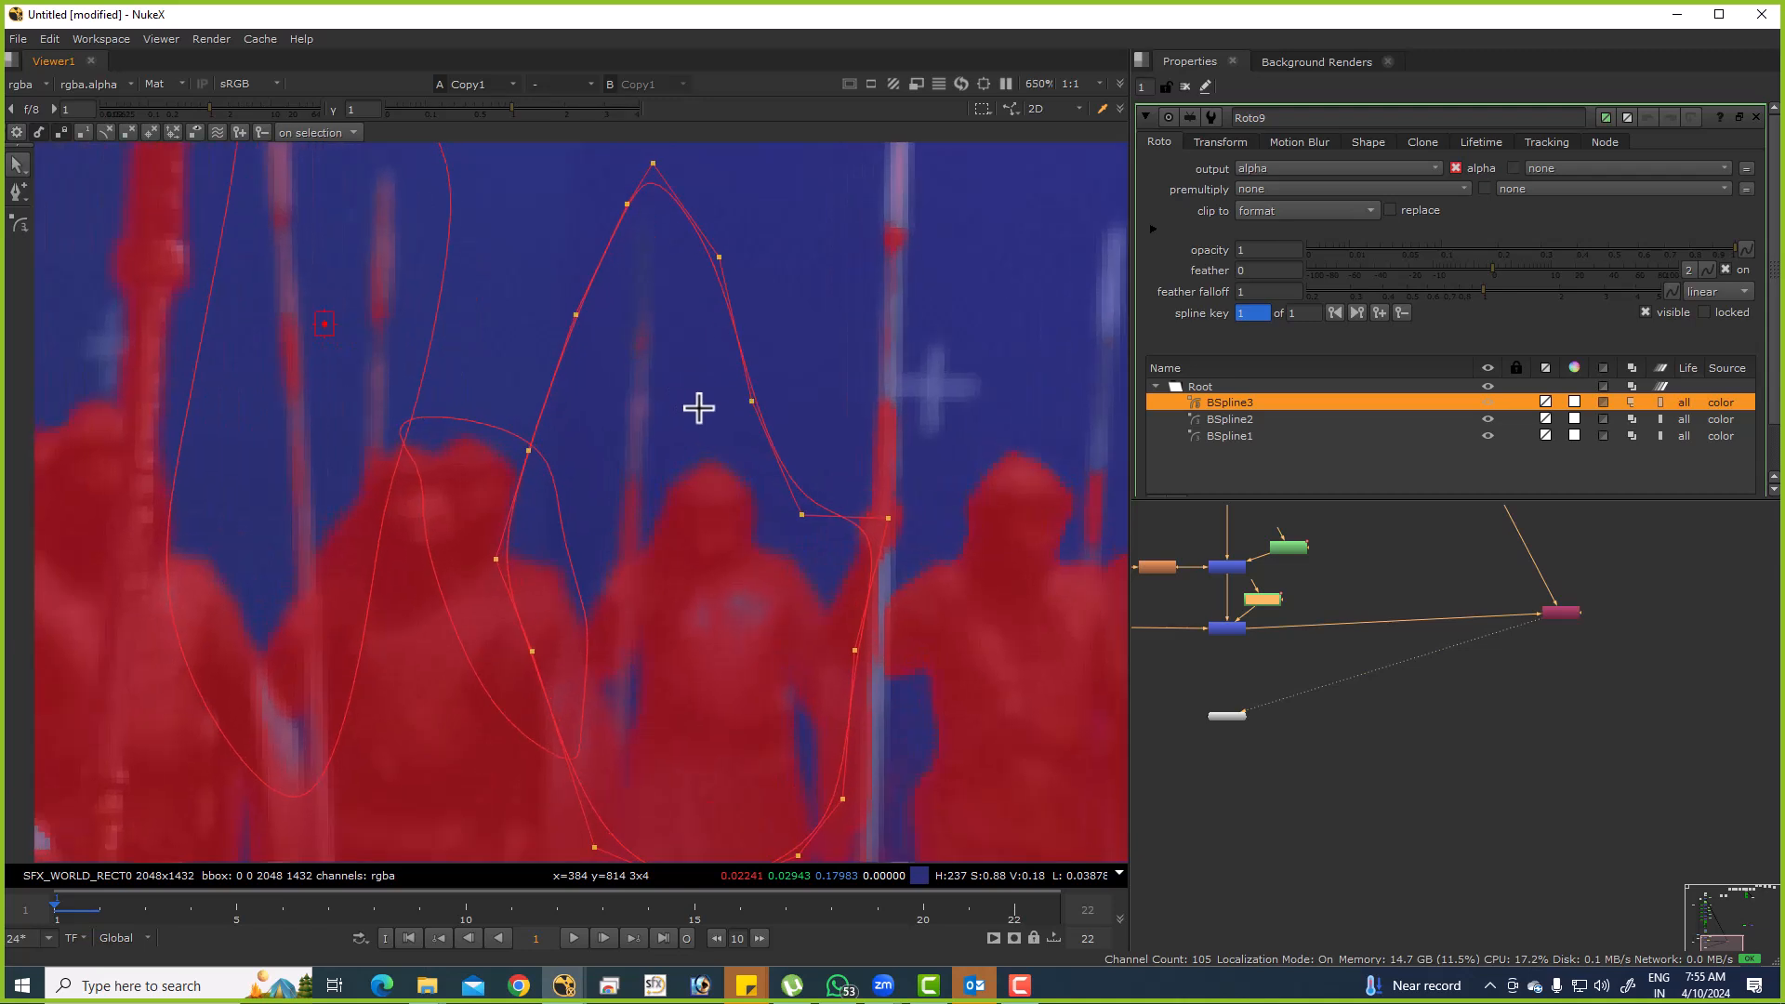
Delete the third B-spline, around the thin distant spear and its soldier, from Roto9.
key(Delete)
scroll(1386, 669, down, 3)
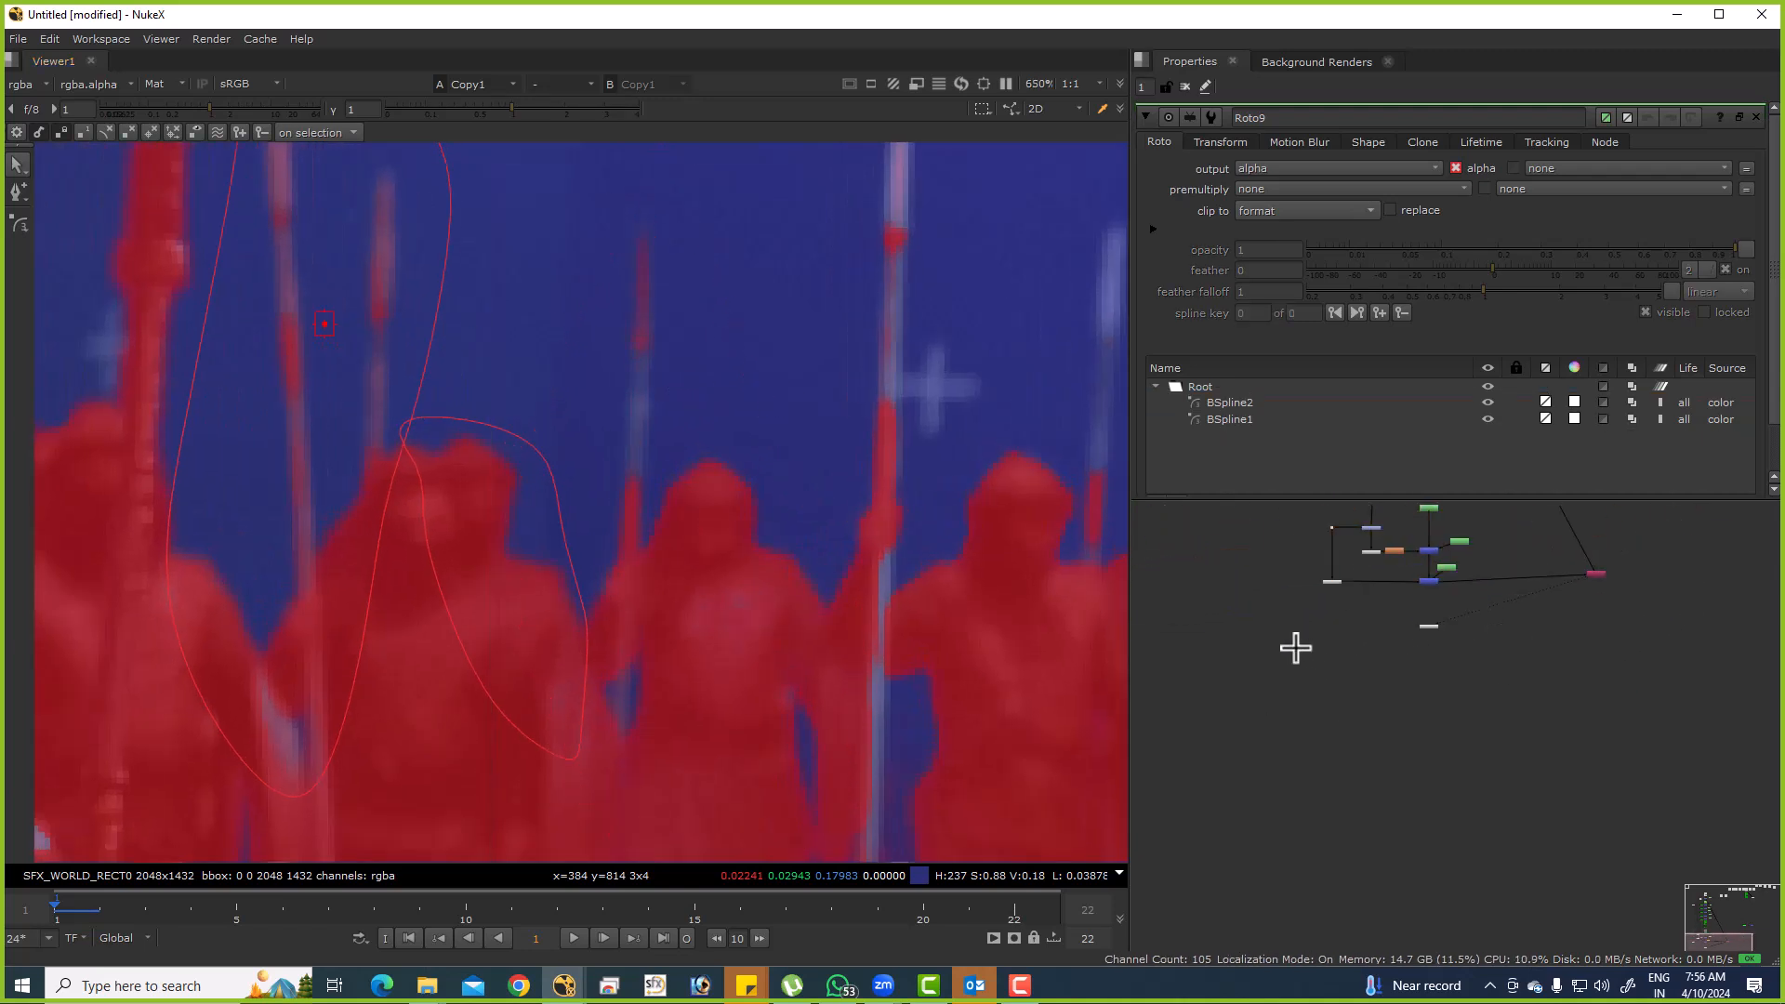
Add another Keylight node and wire its source through a new dot to the plate feed of the previous Keylight.
key(Tab)
text(keyli)
key(Return)
drag(1328, 636, 1314, 802)
drag(1312, 806, 1330, 559)
drag(1321, 666, 1276, 561)
drag(1288, 823, 1274, 765)
key(1)
key(m)
scroll(892, 395, down, 4)
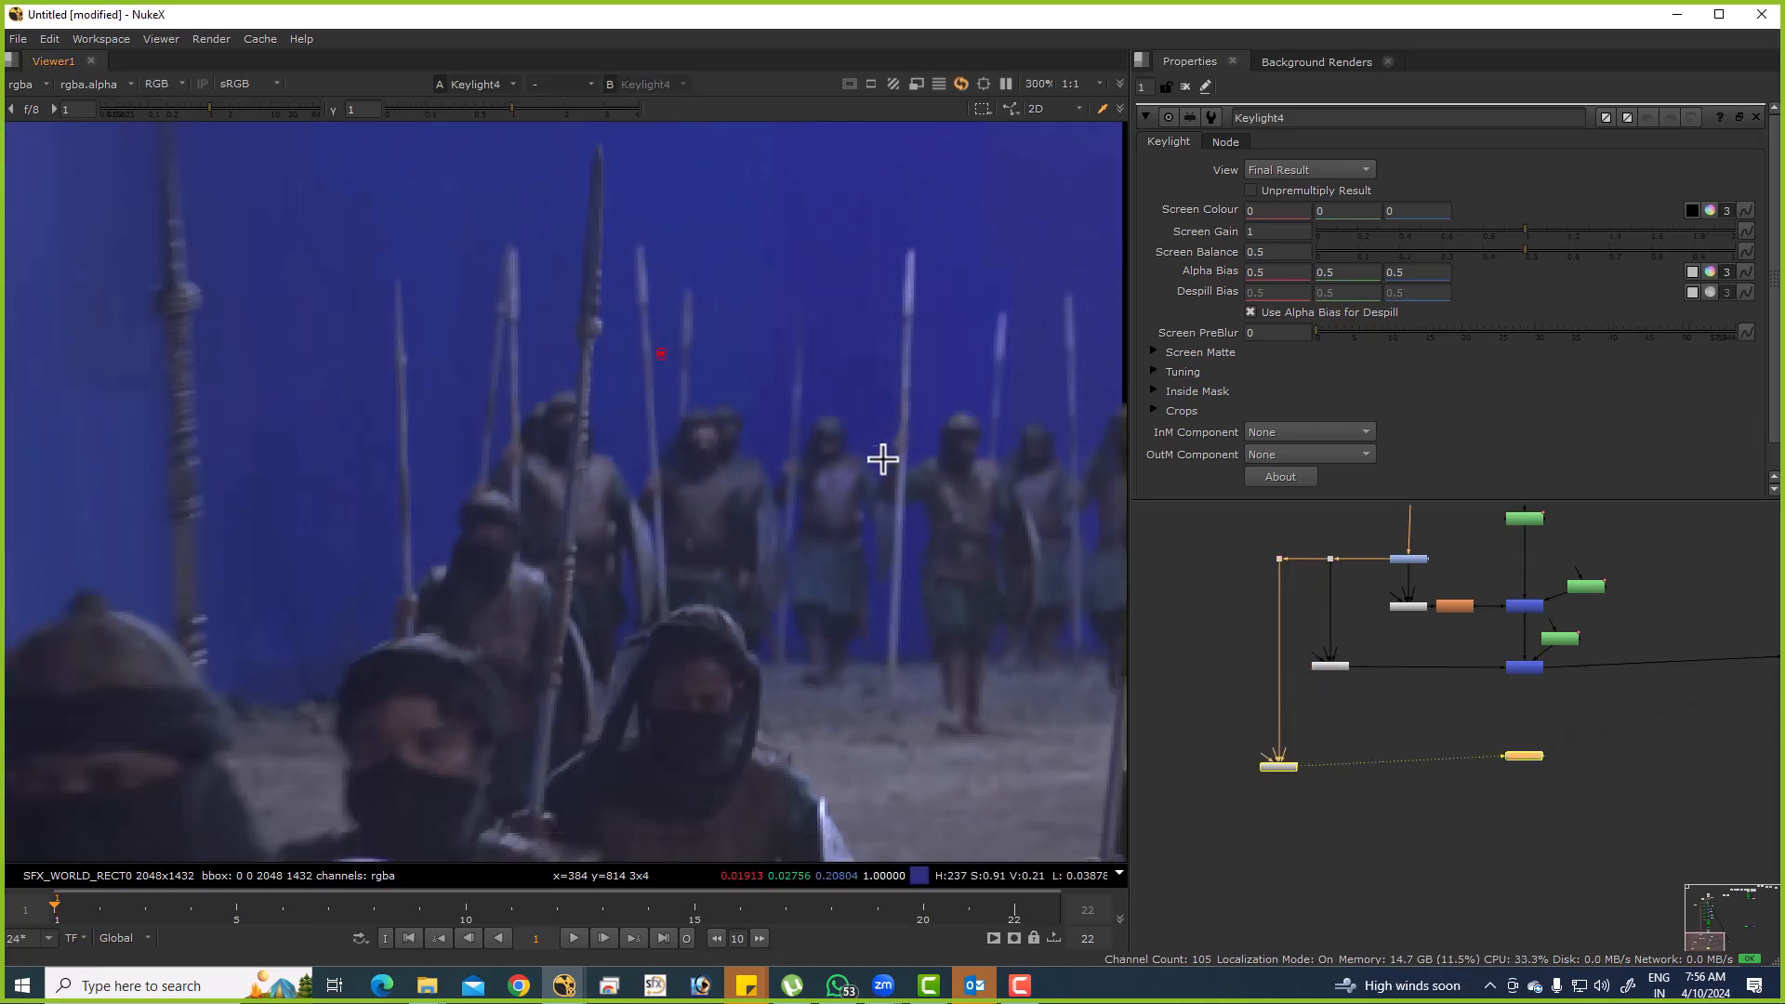
Sample Keylight4's screen colour from the blue beside the thin distant spear, using the matte overlay of Copy1 as guide.
click(1286, 762)
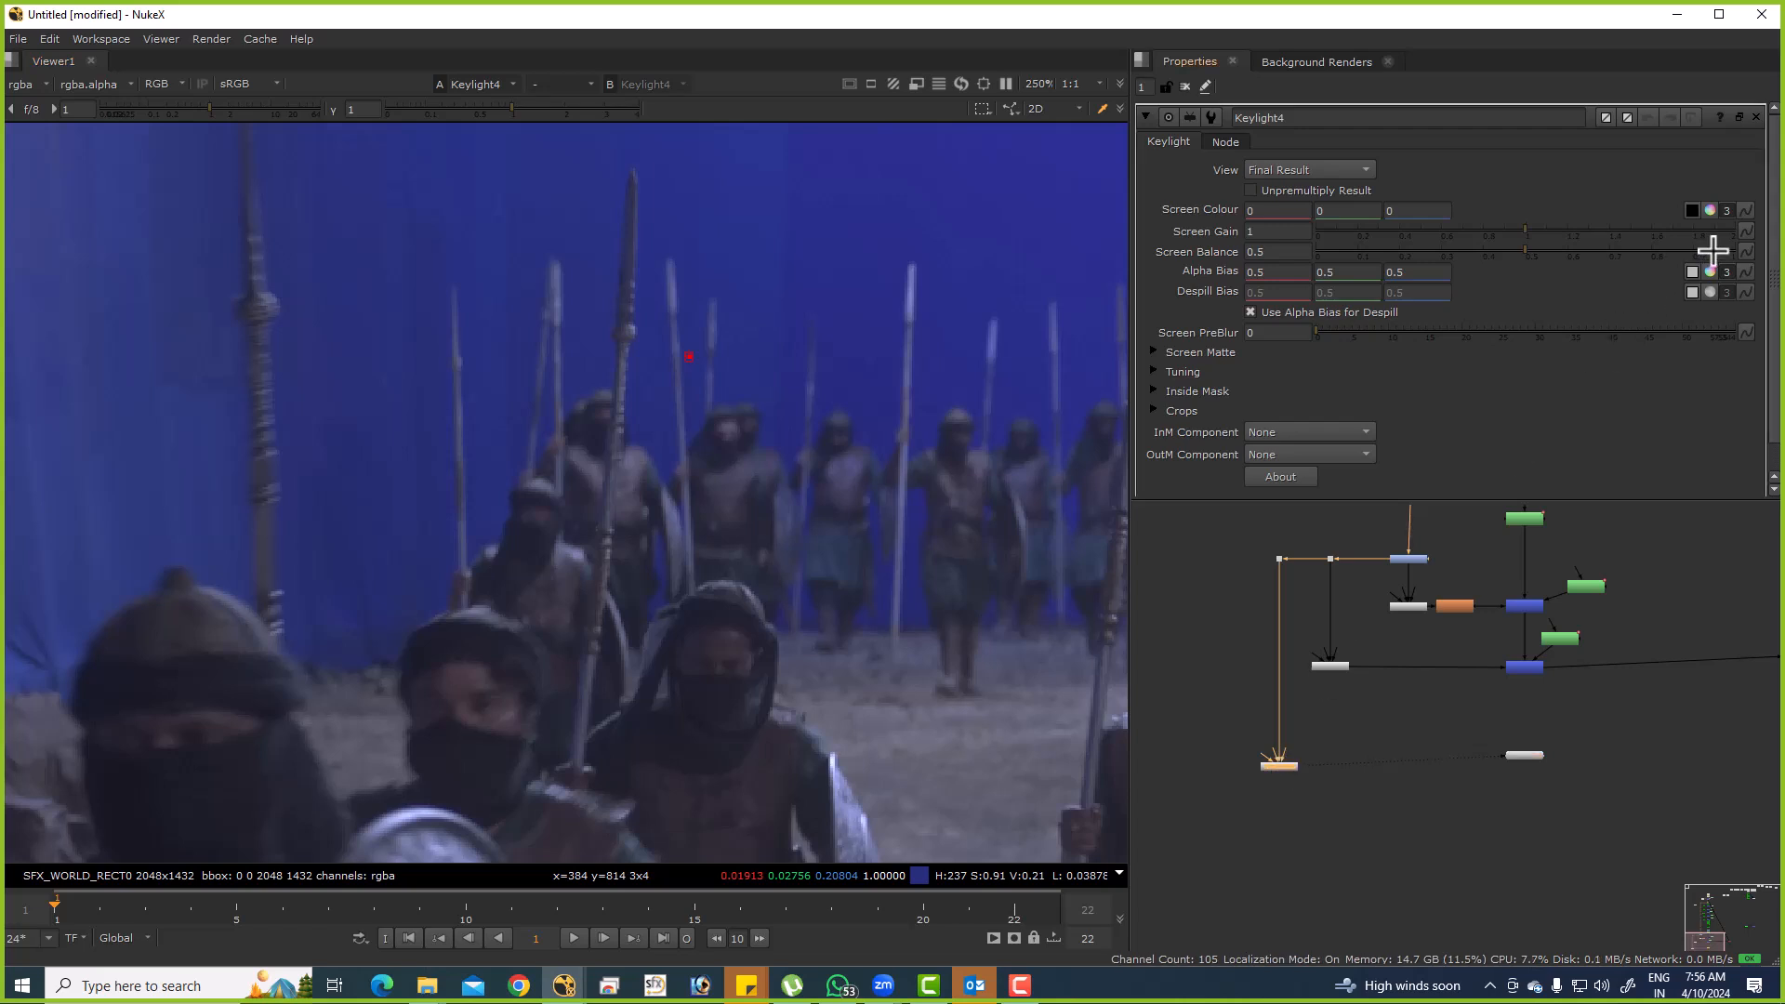
scroll(926, 351, up, 4)
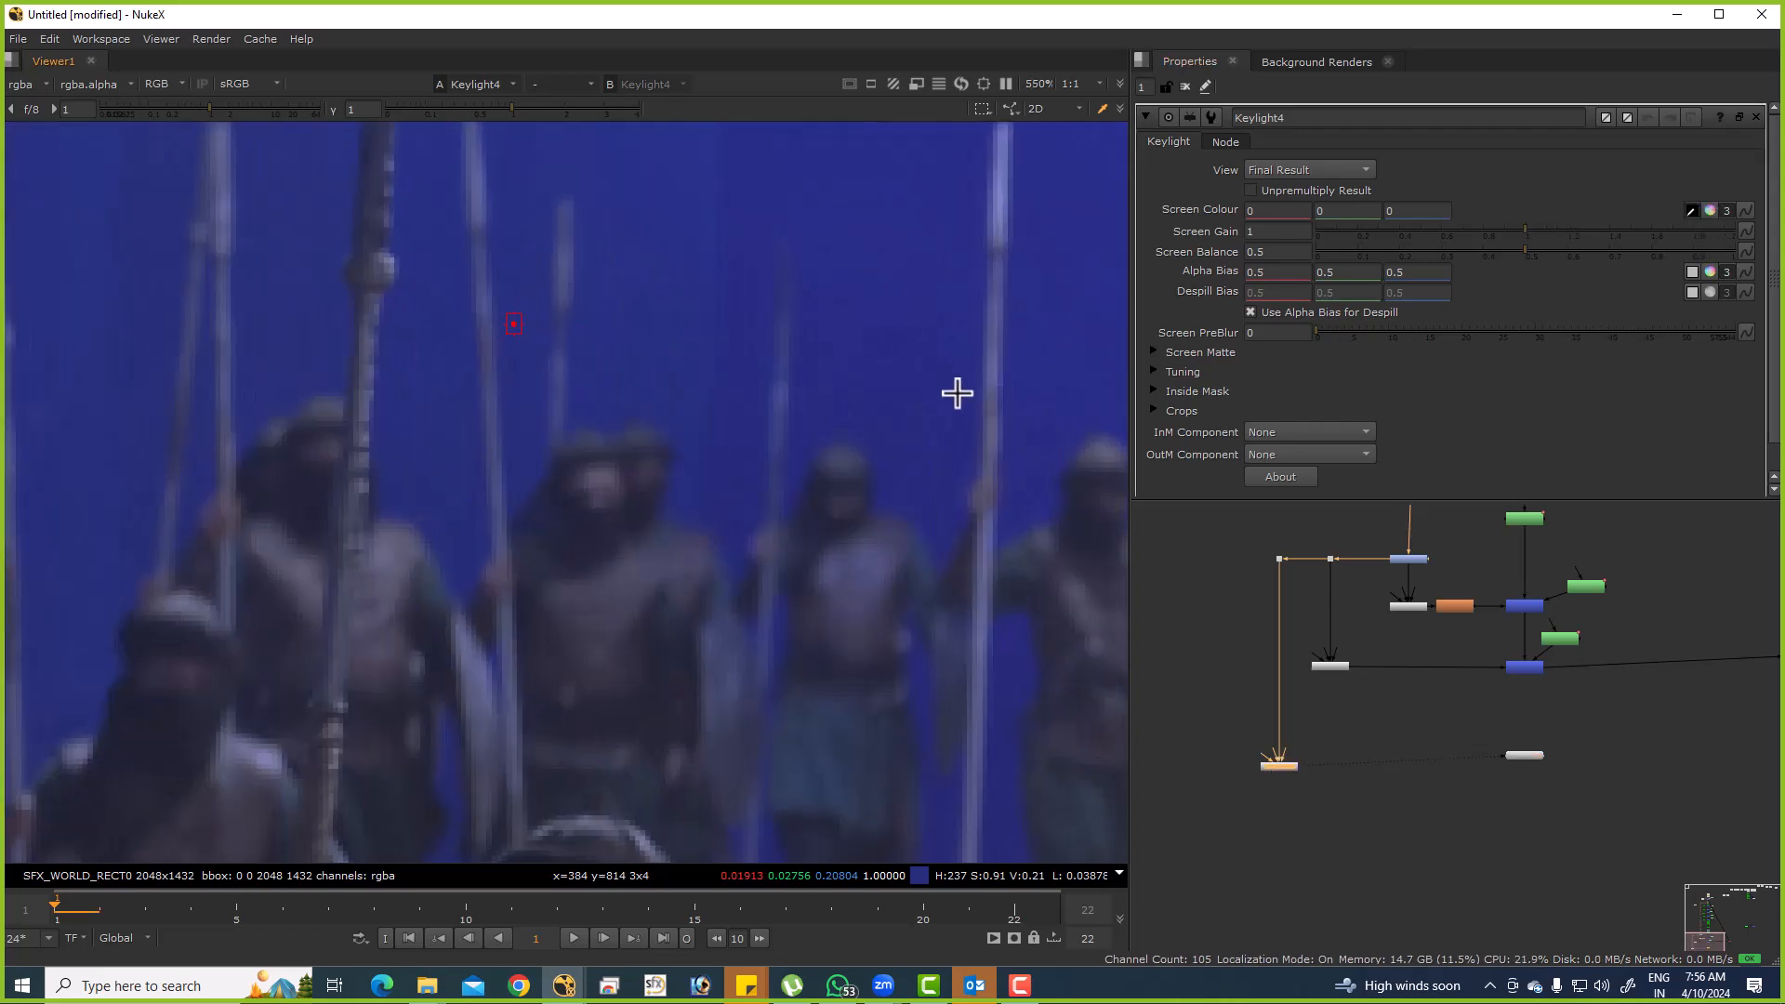
click(1522, 664)
key(1)
key(a)
key(a)
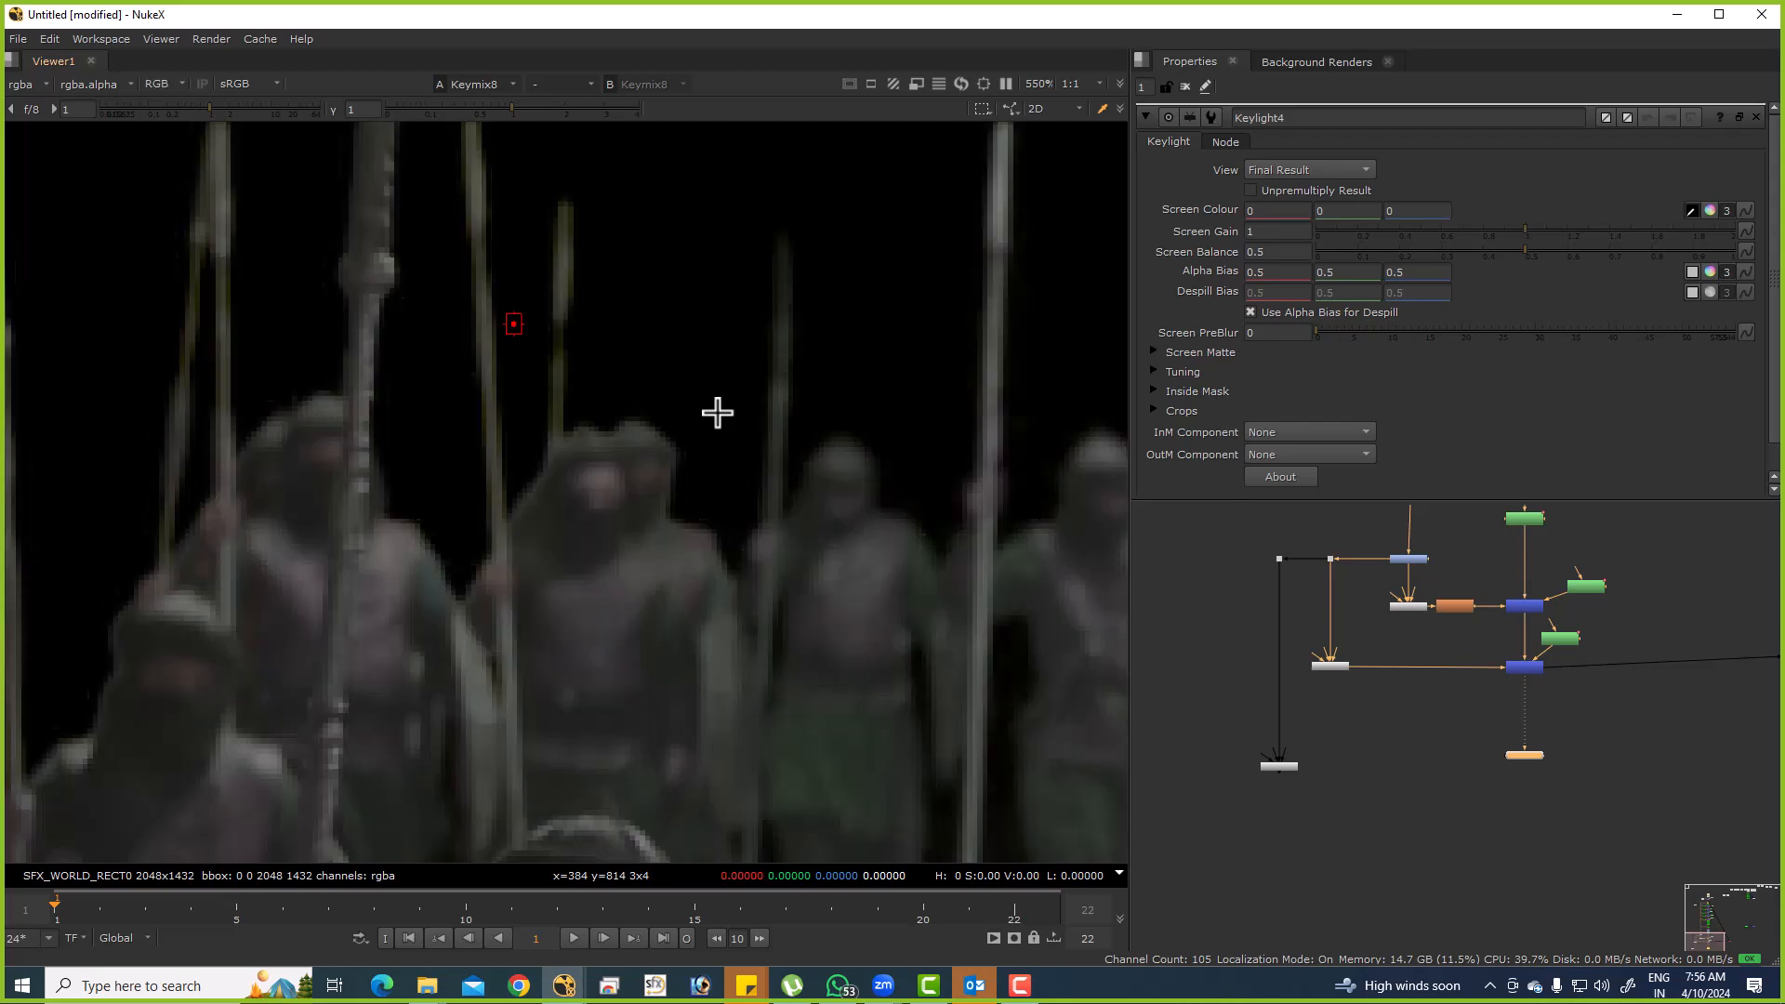
scroll(1354, 709, down, 3)
drag(1488, 689, 1458, 722)
key(1)
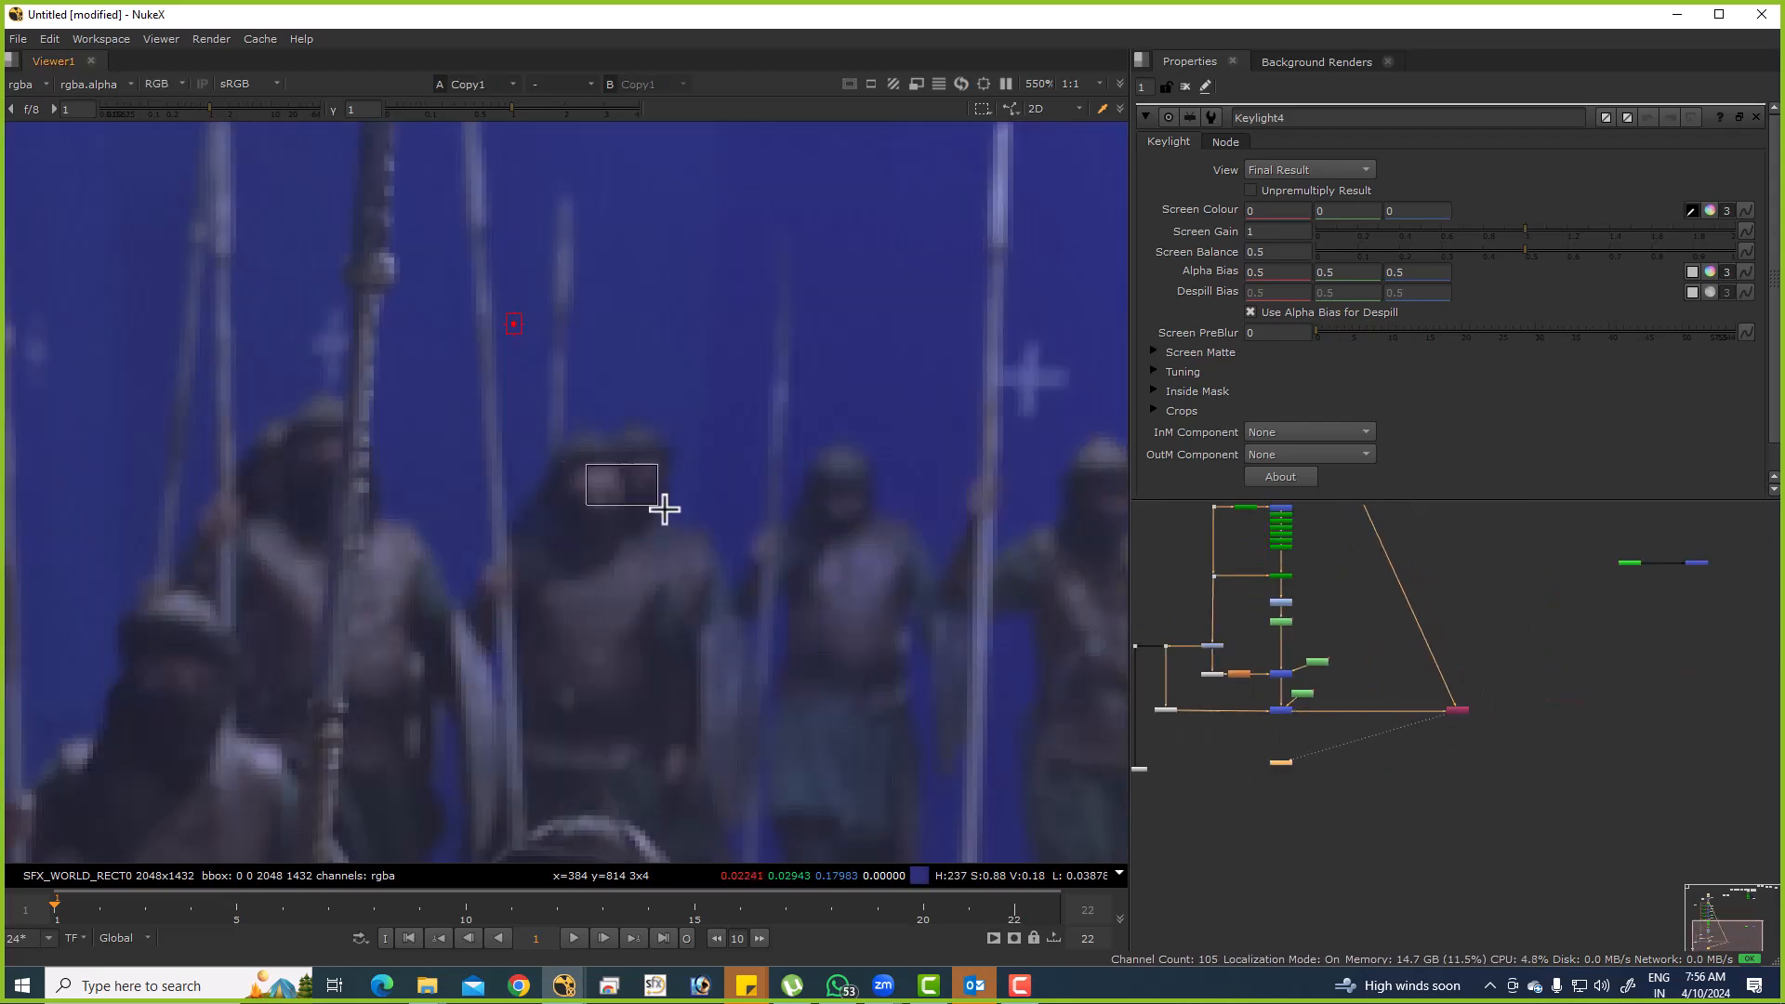
key(m)
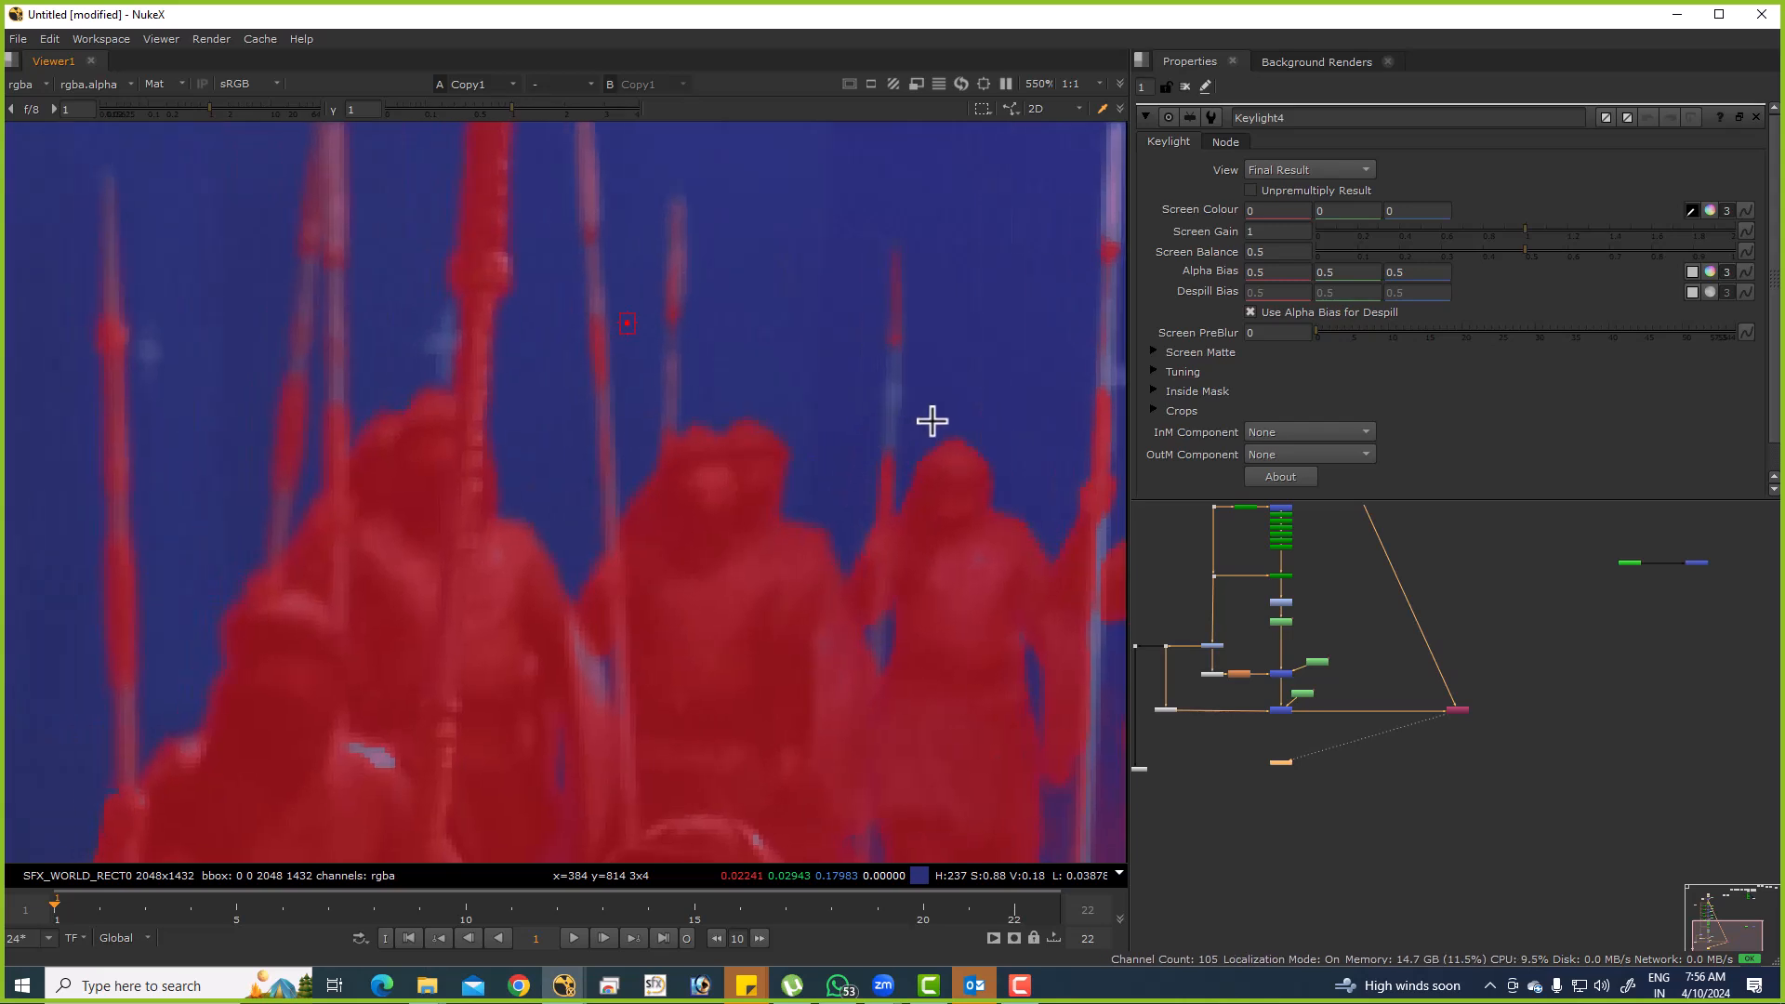
ctrl+click(863, 392)
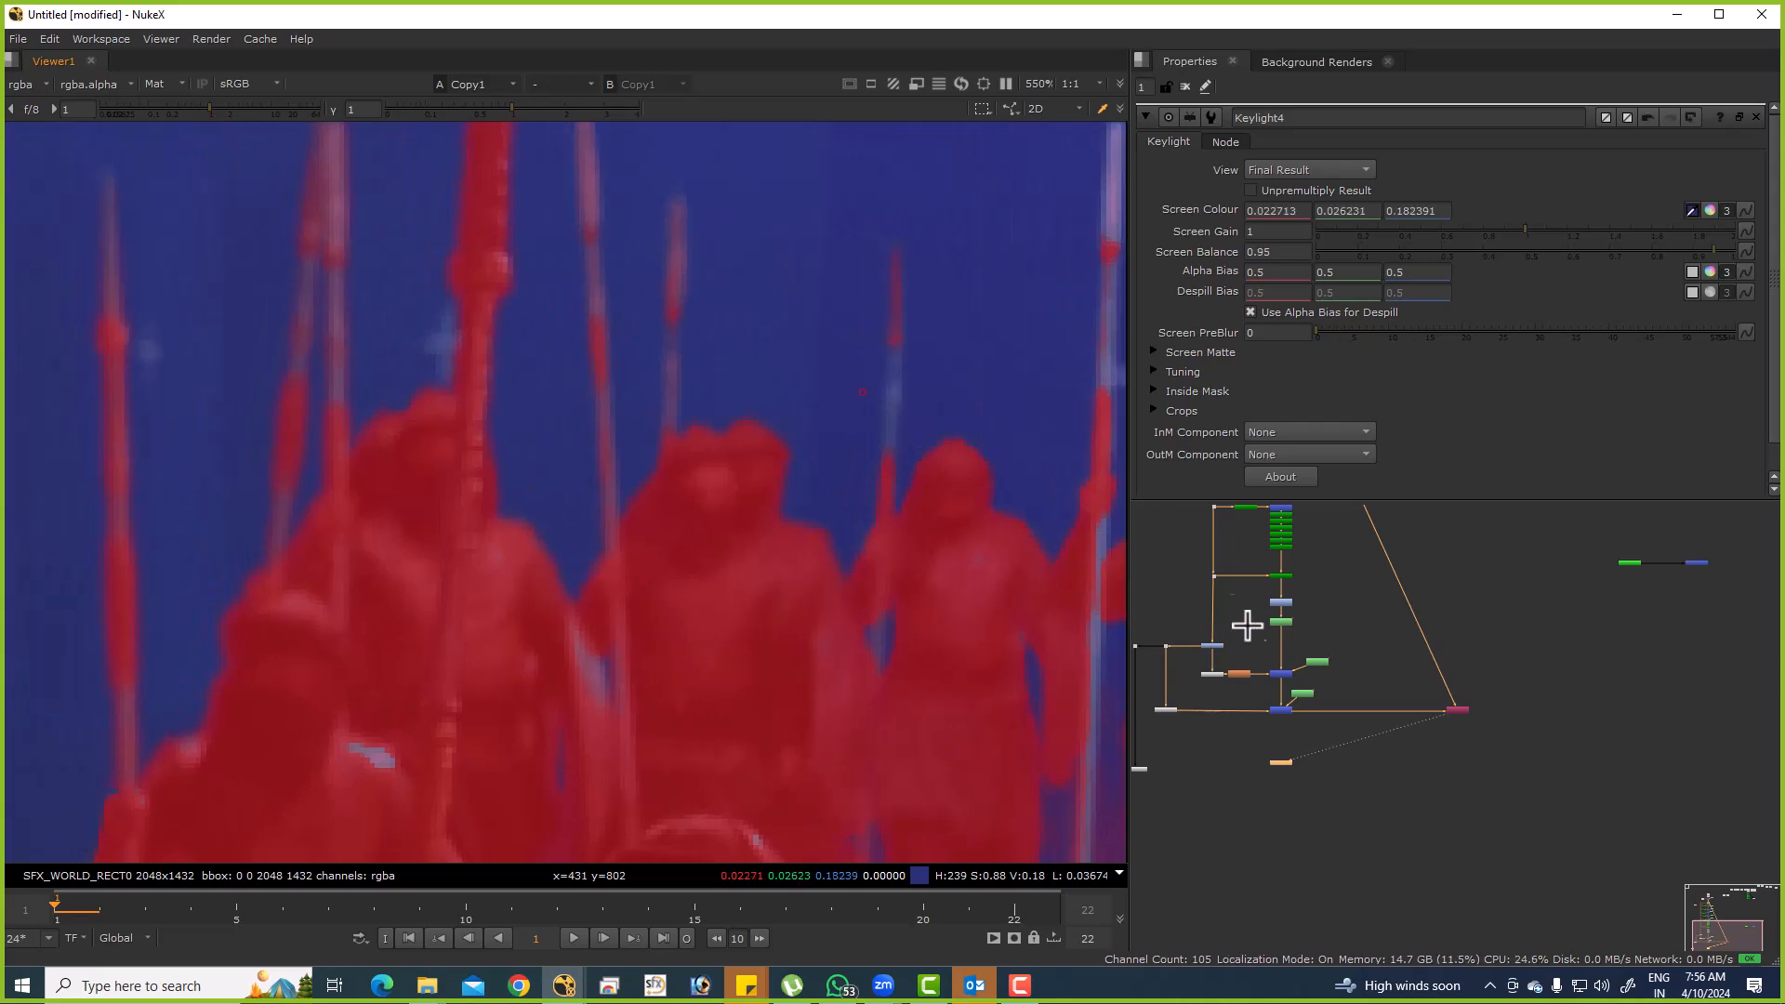
Resample Keylight4's screen colour from a small area of blue beside the thin spear and check its alpha.
scroll(1244, 597, up, 3)
key(1)
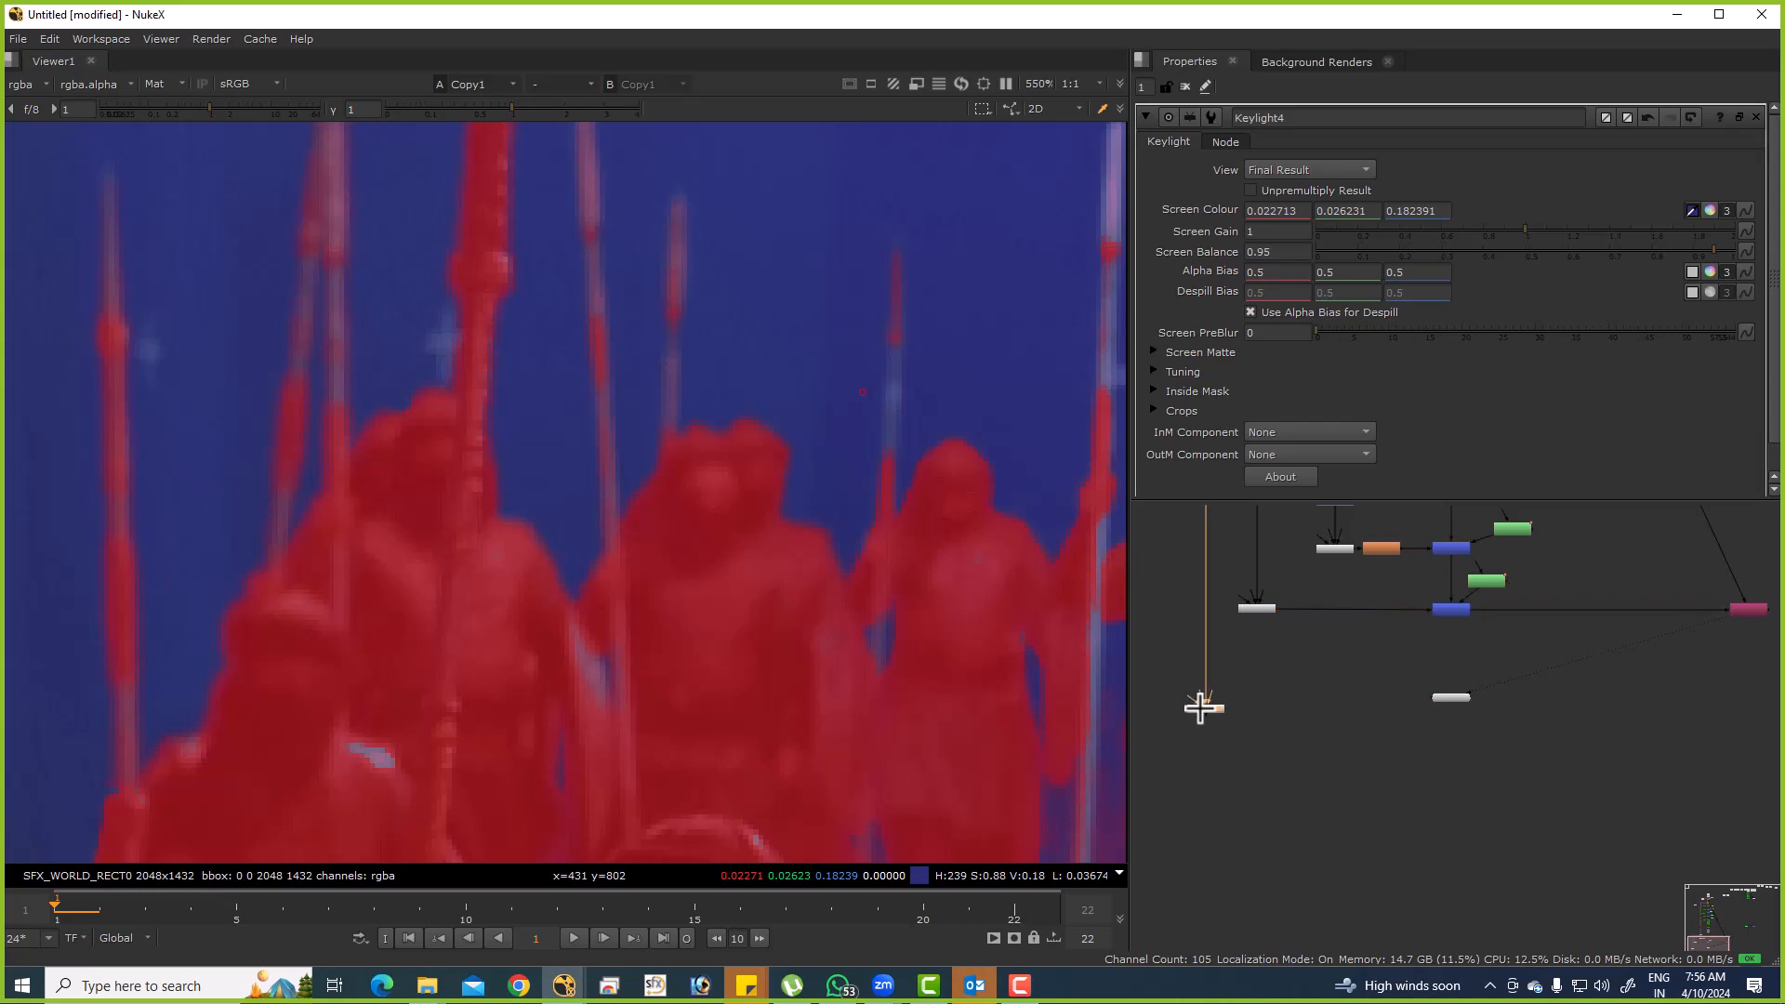
click(1203, 708)
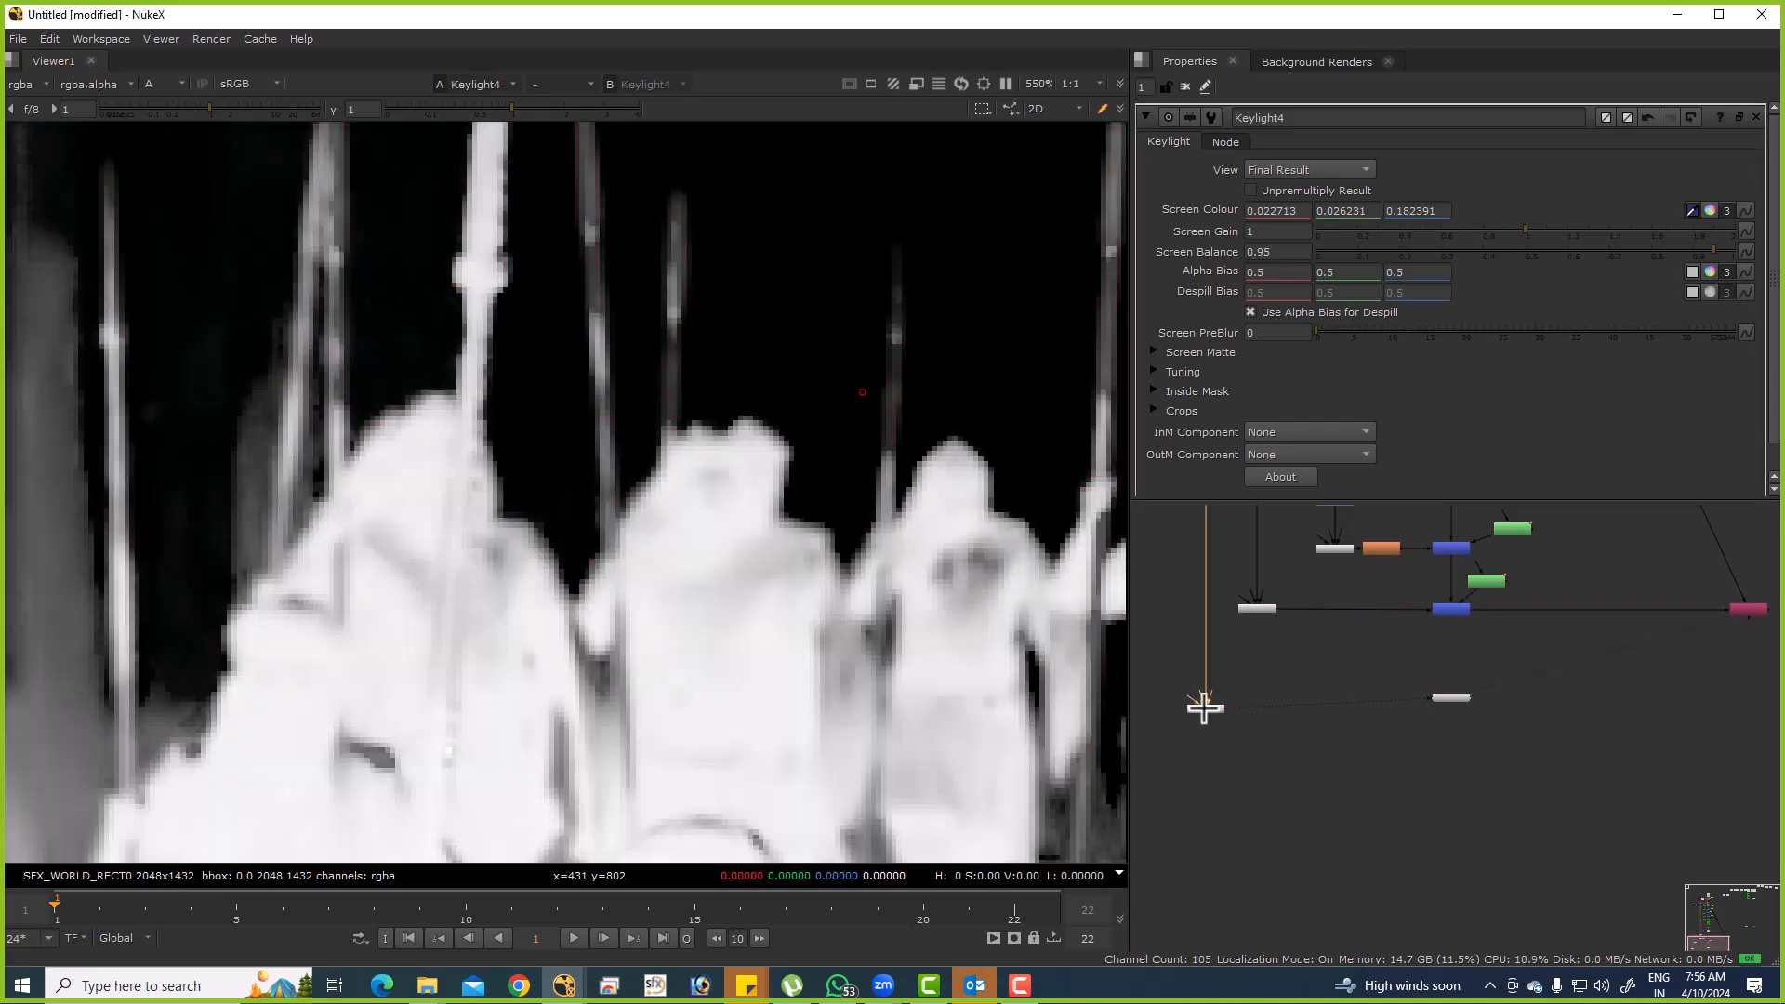
key(a)
drag(833, 333, 868, 382)
scroll(1199, 720, up, 3)
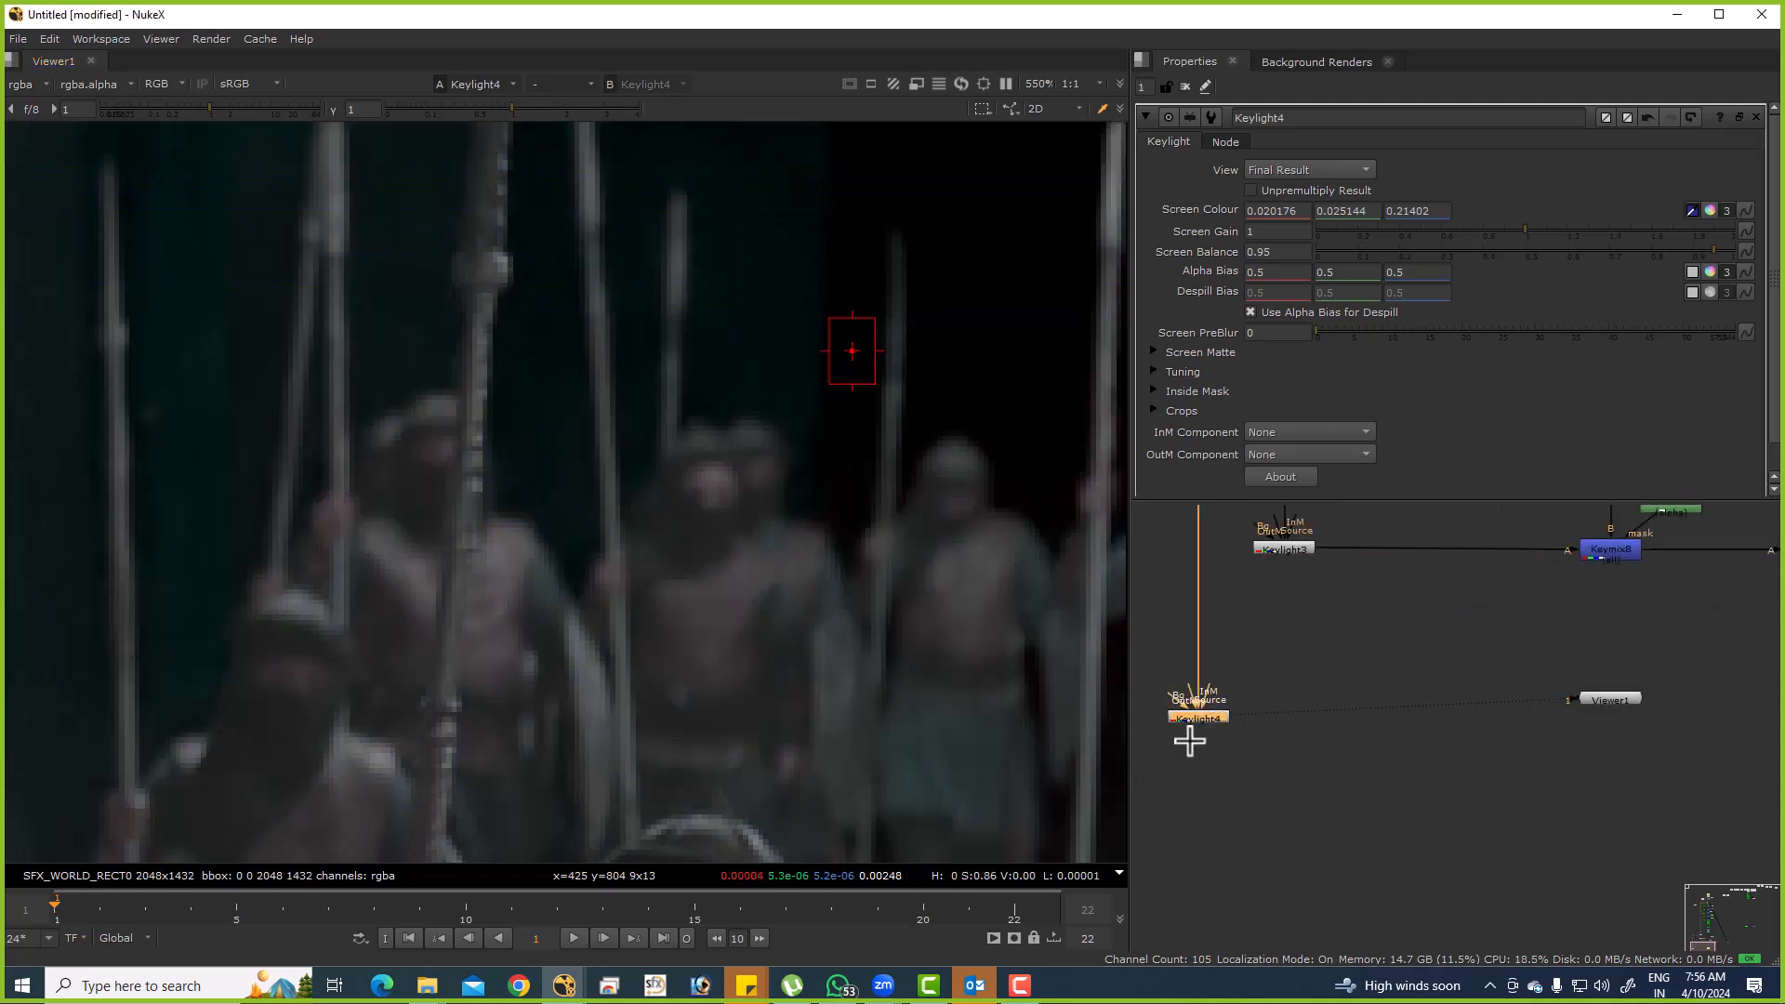
key(a)
scroll(921, 437, down, 2)
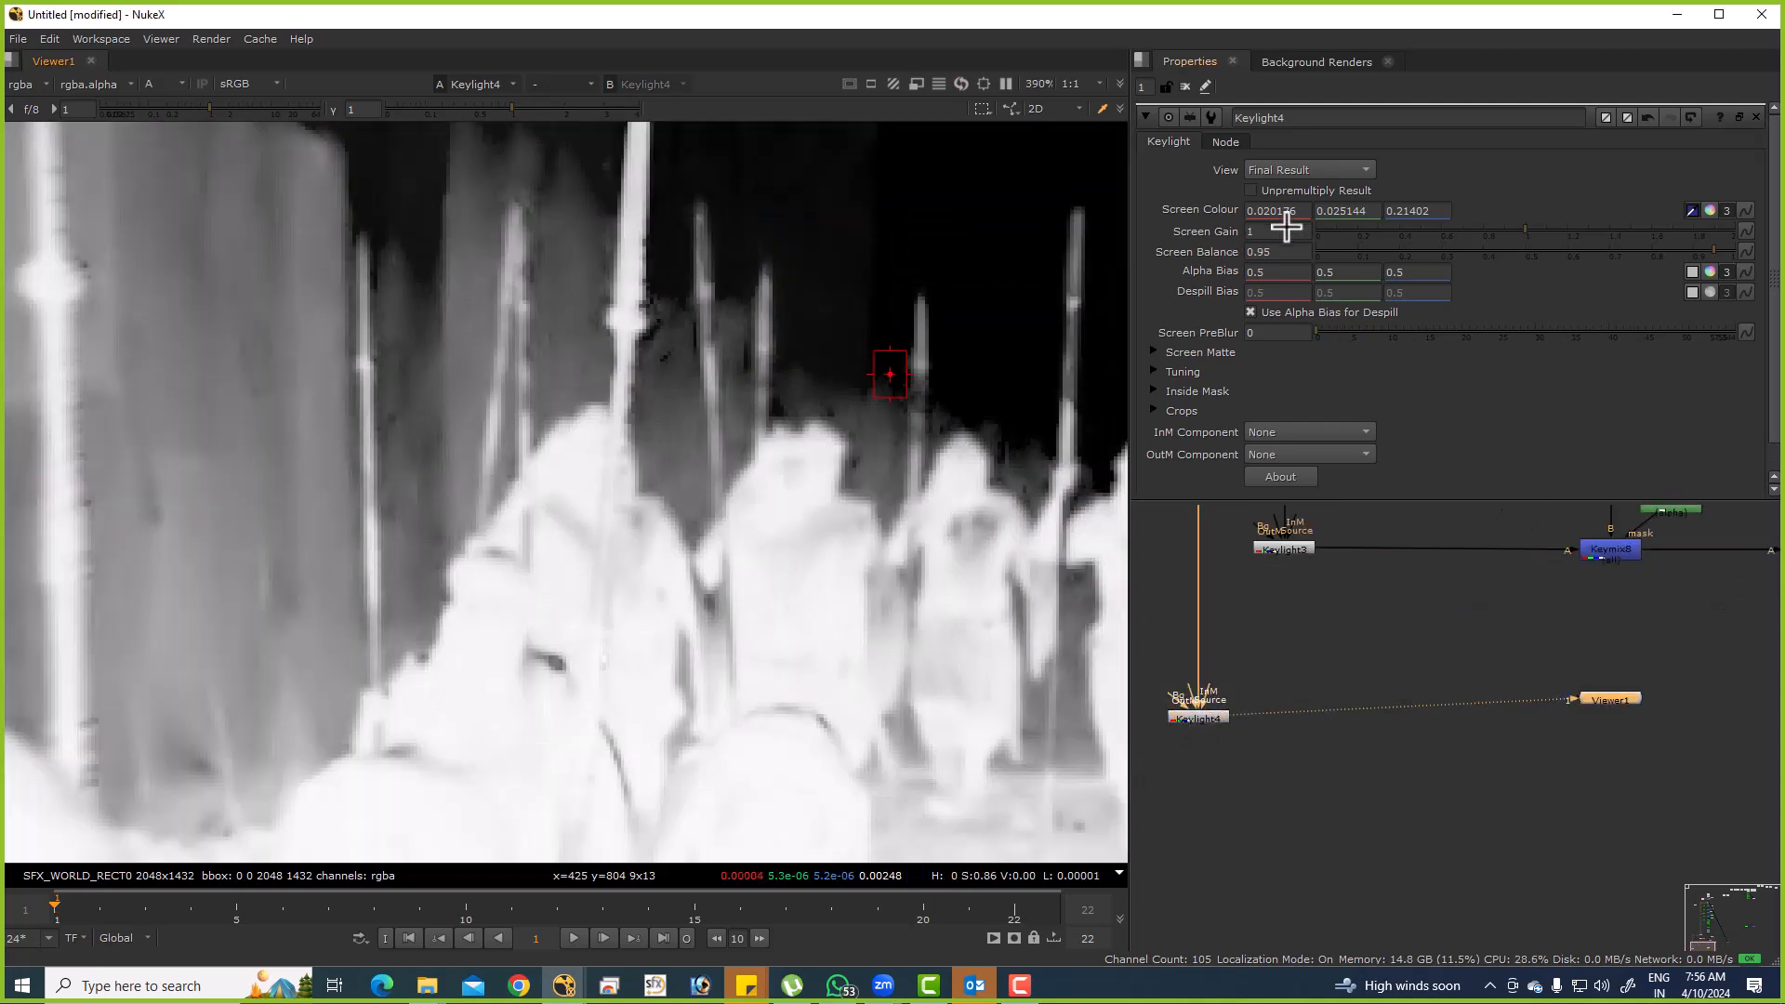
Insert a ColorCorrect node into Keylight4's source feed with master saturation set to 1.1.
scroll(1287, 658, up, 2)
drag(1259, 506, 1303, 620)
key(c)
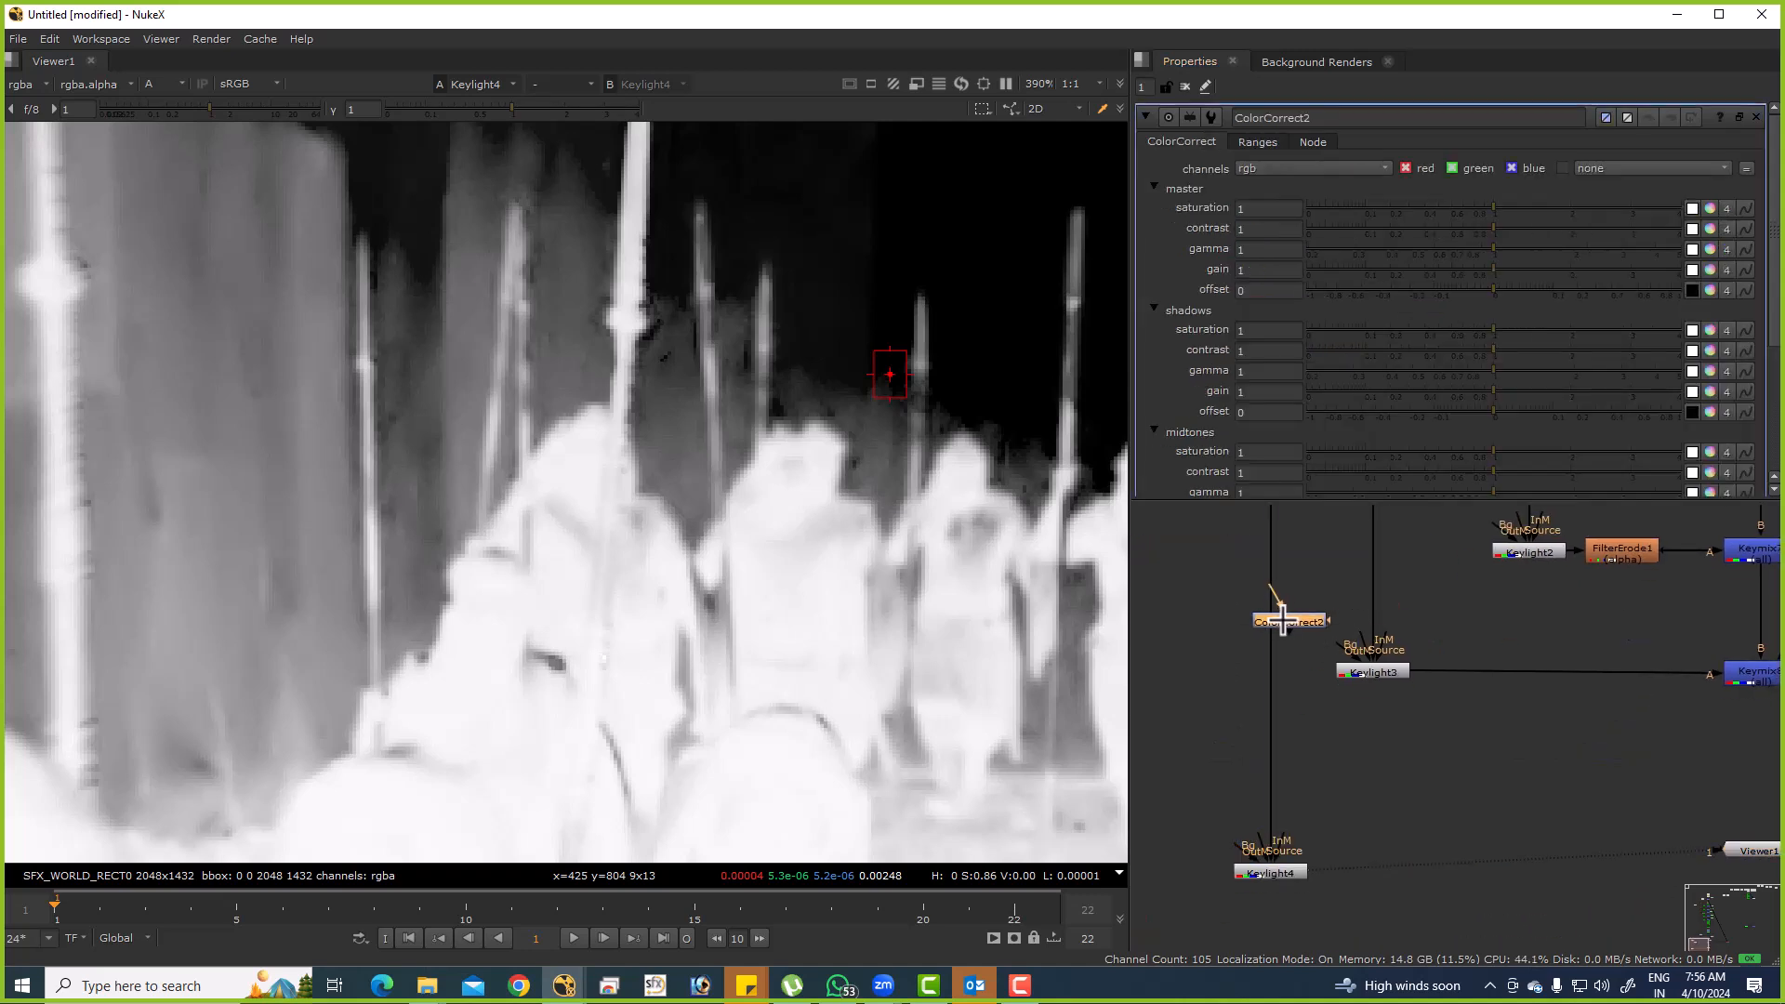
text(1.1)
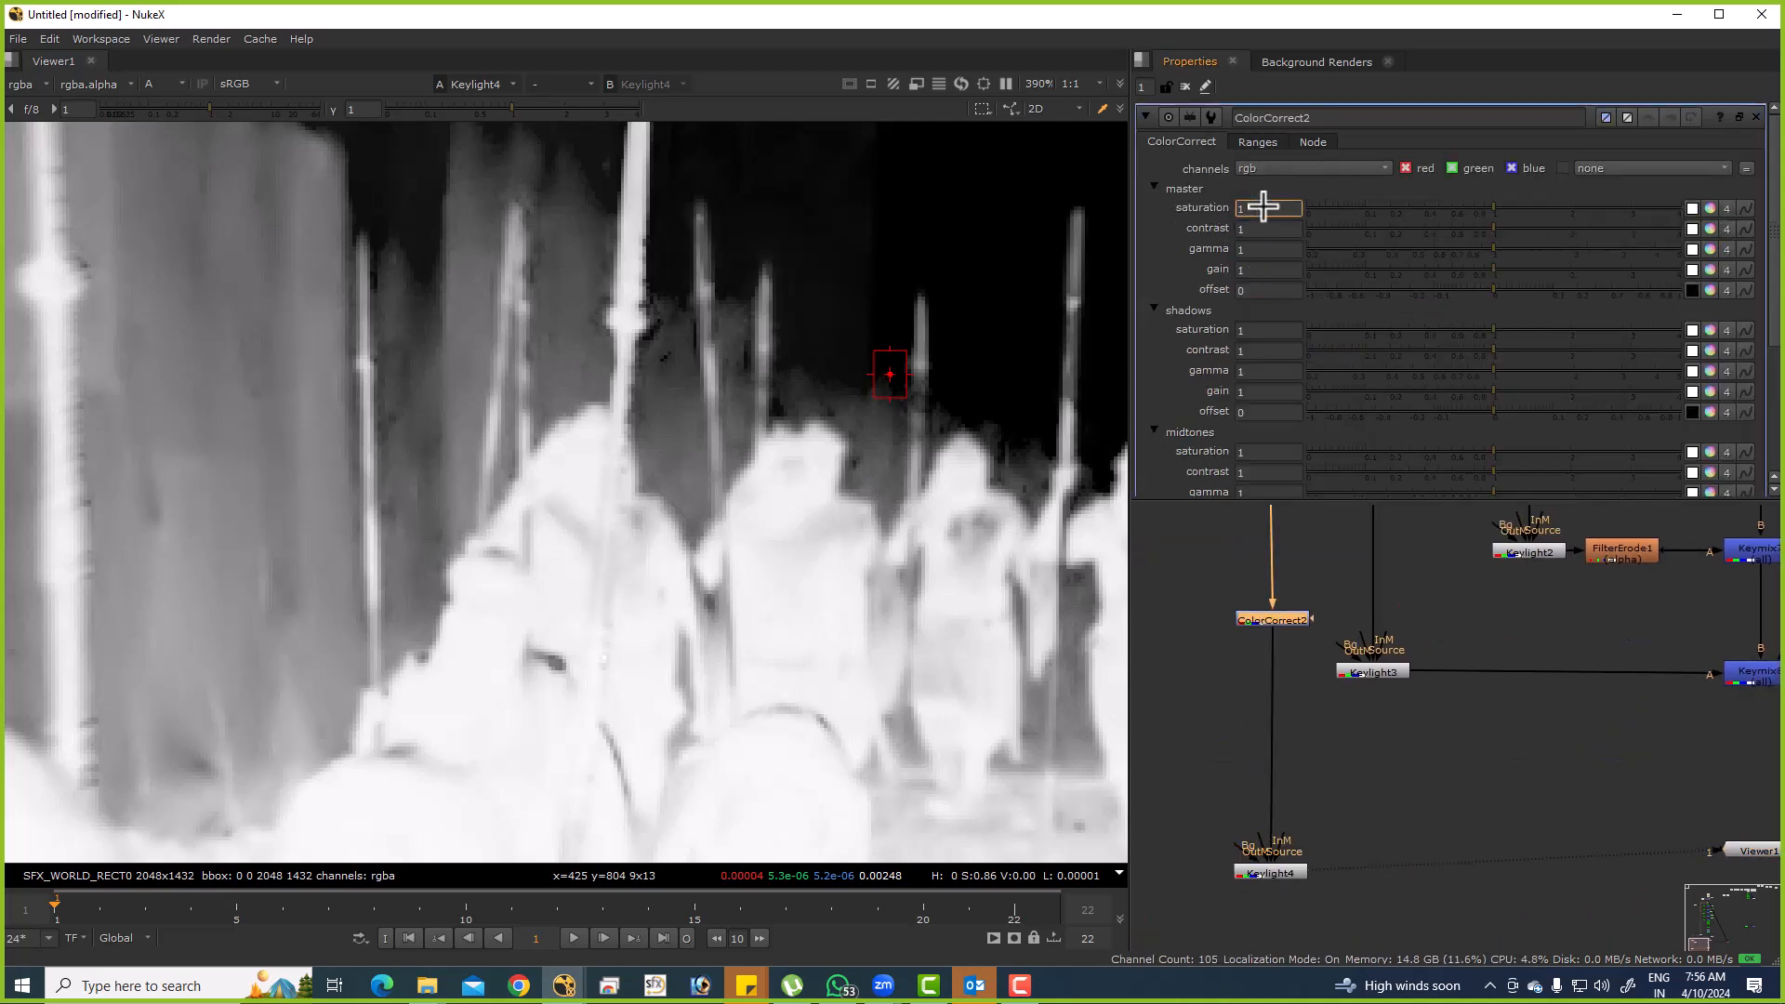
key(Return)
Set Keylight4's screen matte to Clip White 0.7 and Screen Dilate 0.2, keeping Screen Gain at 1.
drag(1267, 701, 1277, 583)
click(1287, 753)
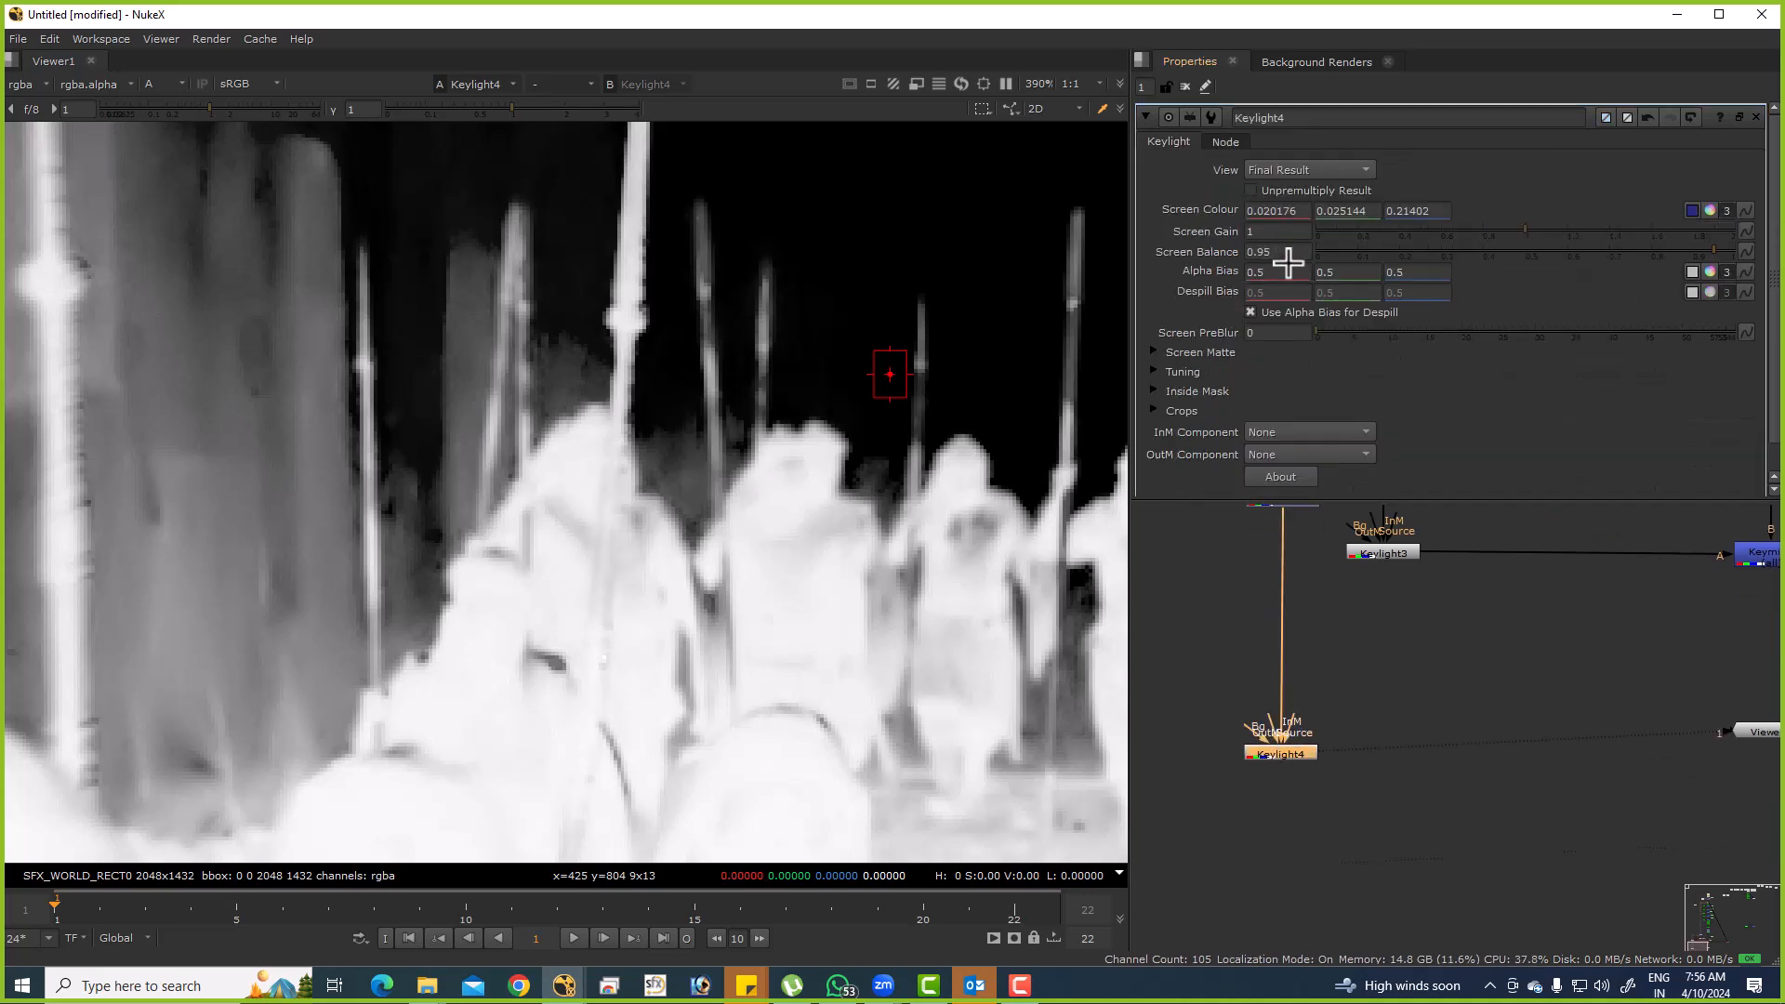
click(1272, 232)
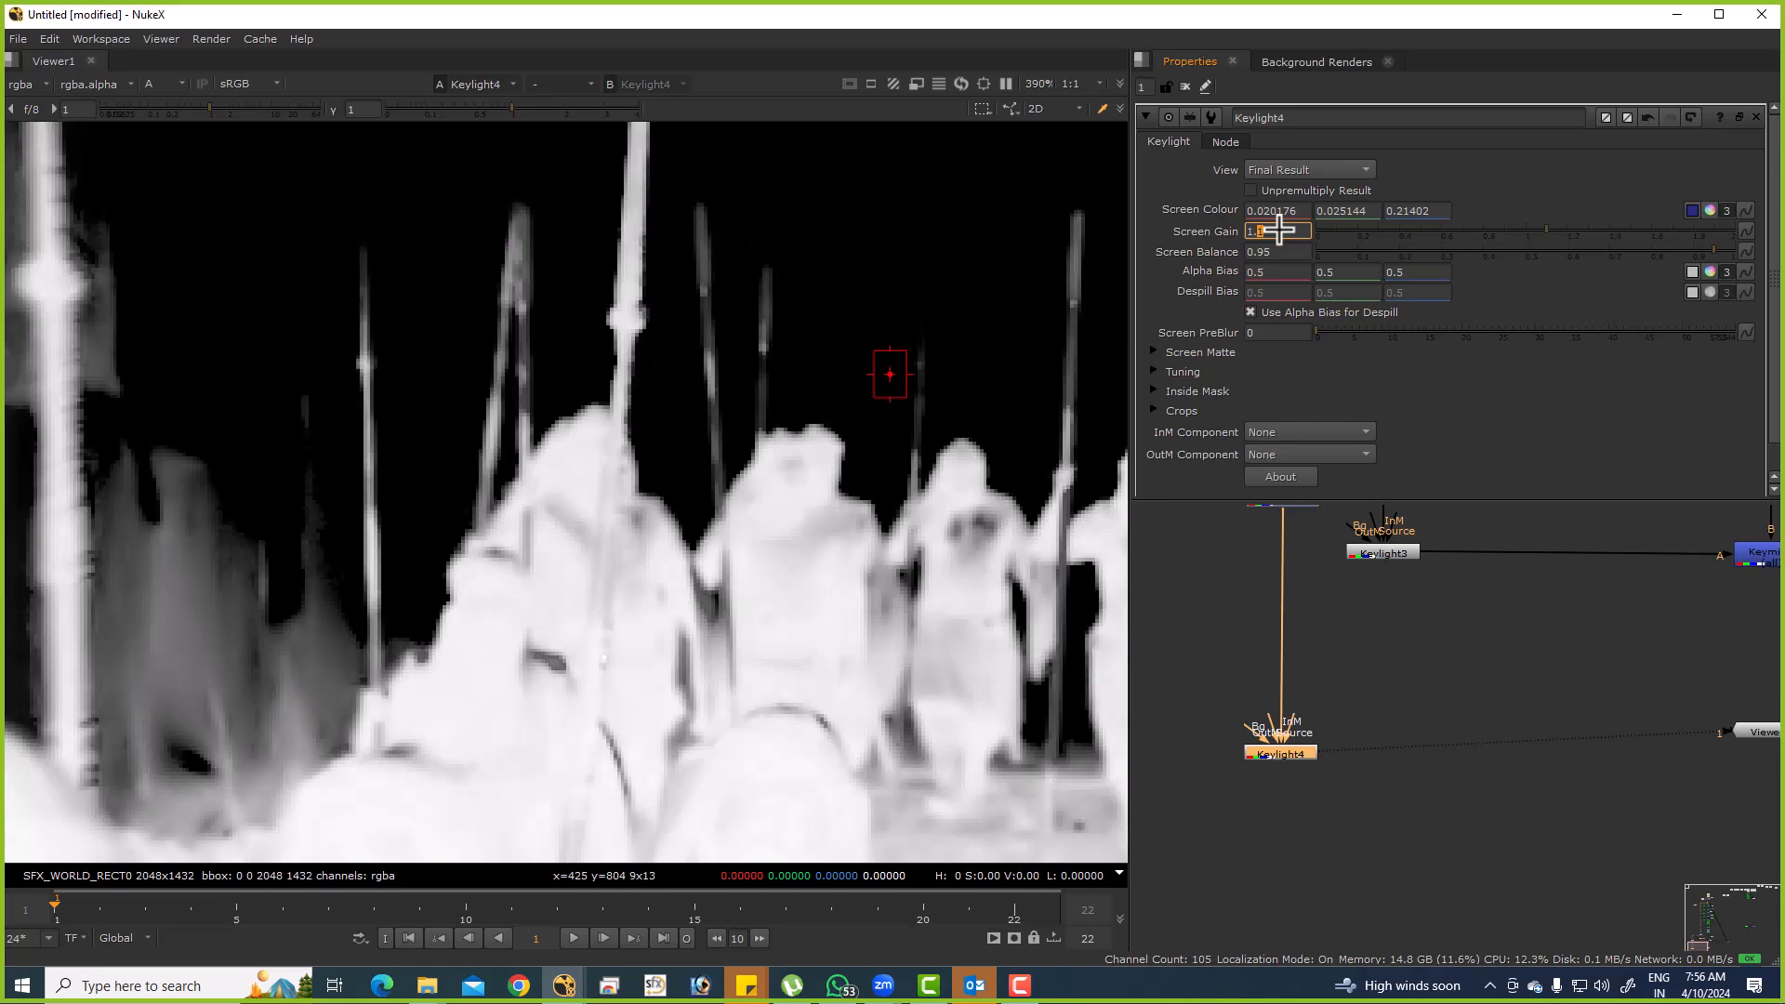
click(1154, 352)
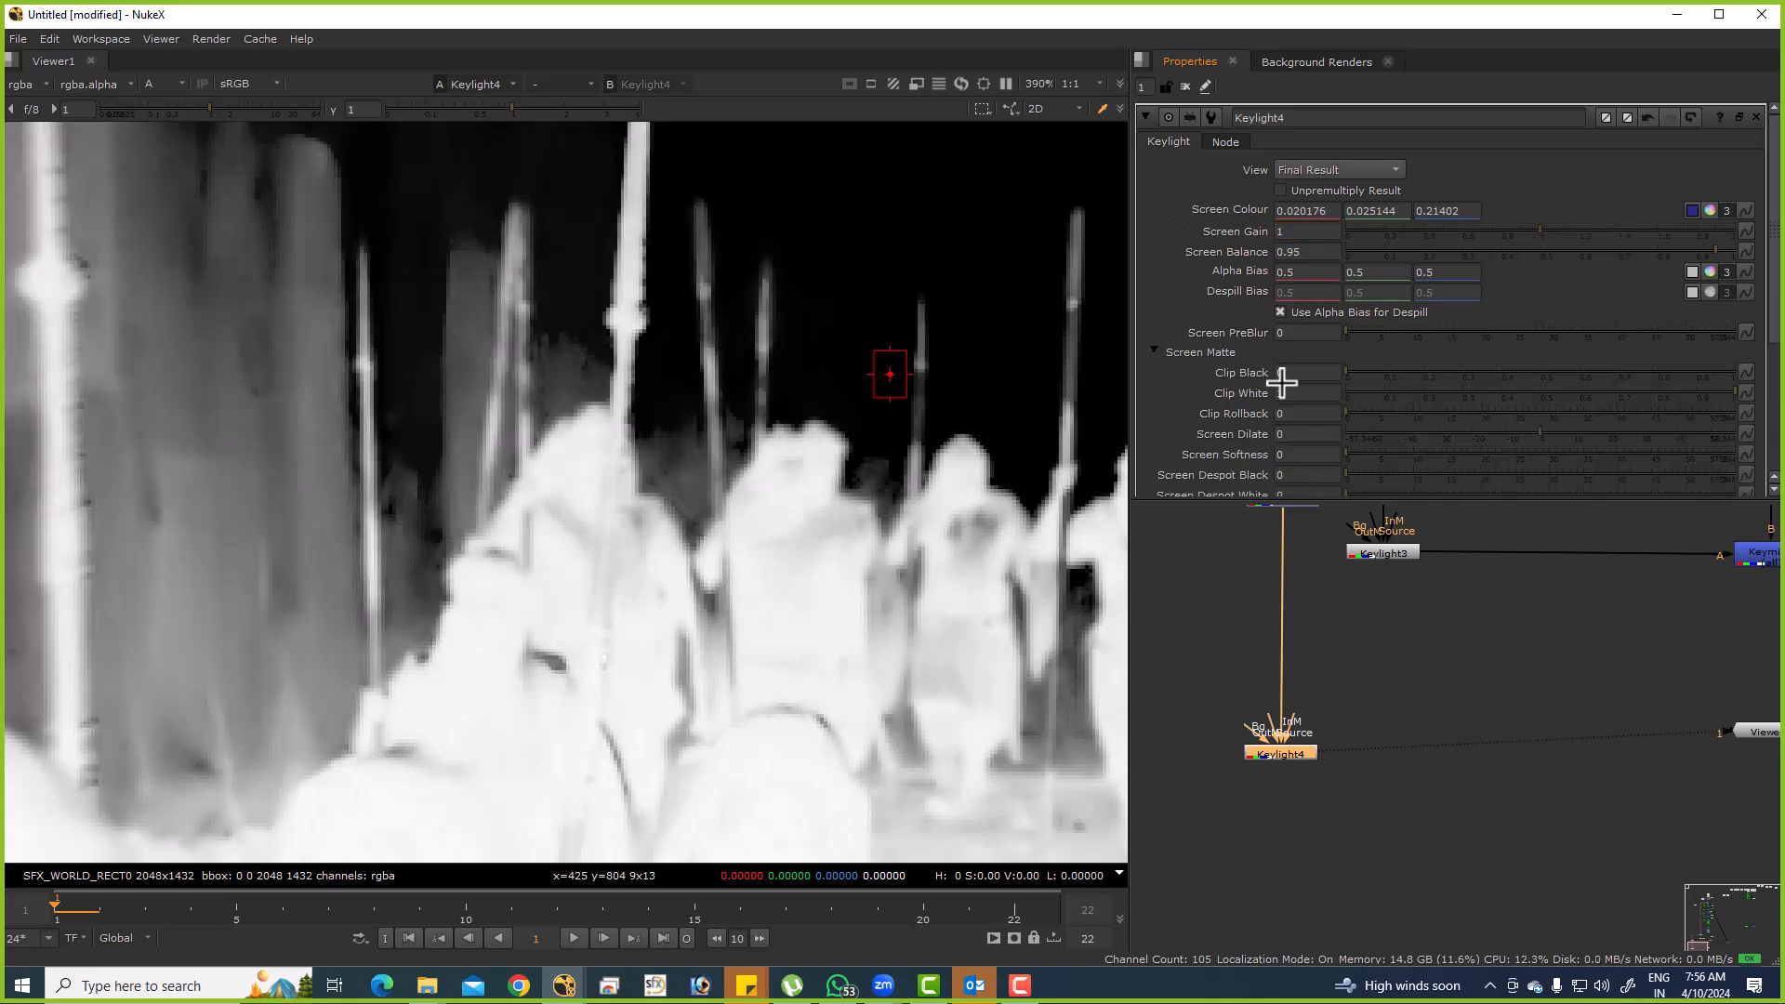
text(0.5)
key(Return)
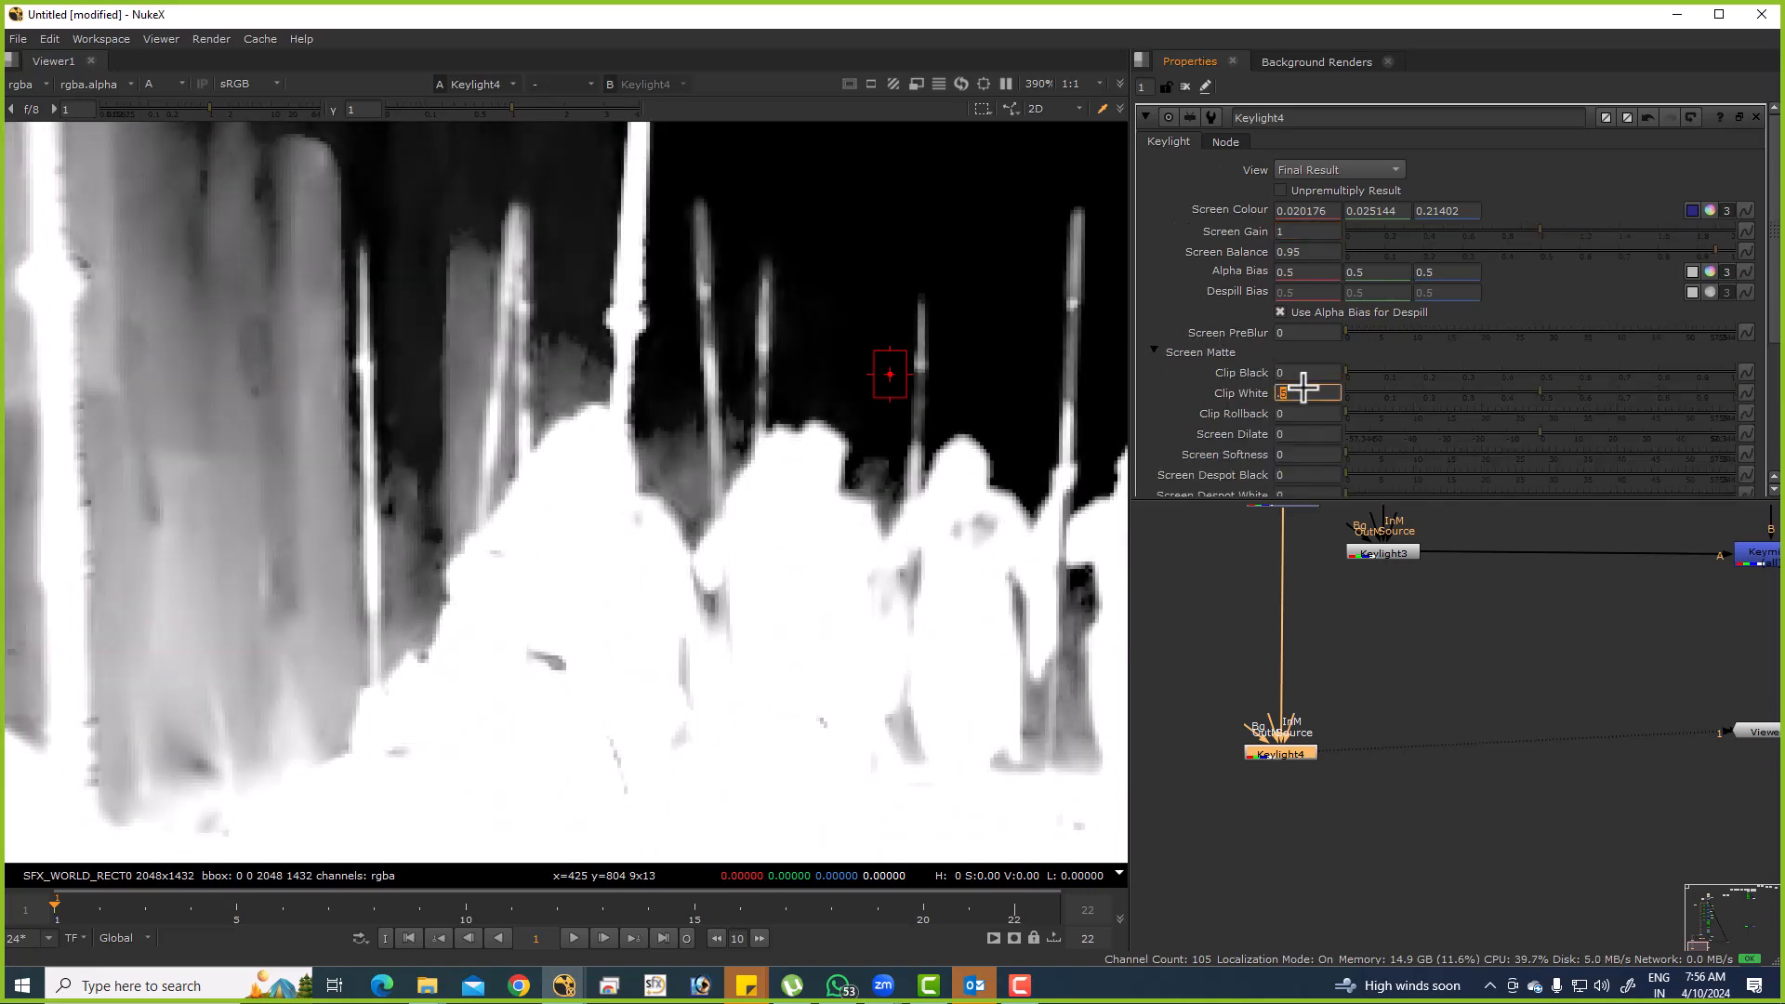
key(Up)
key(Up)
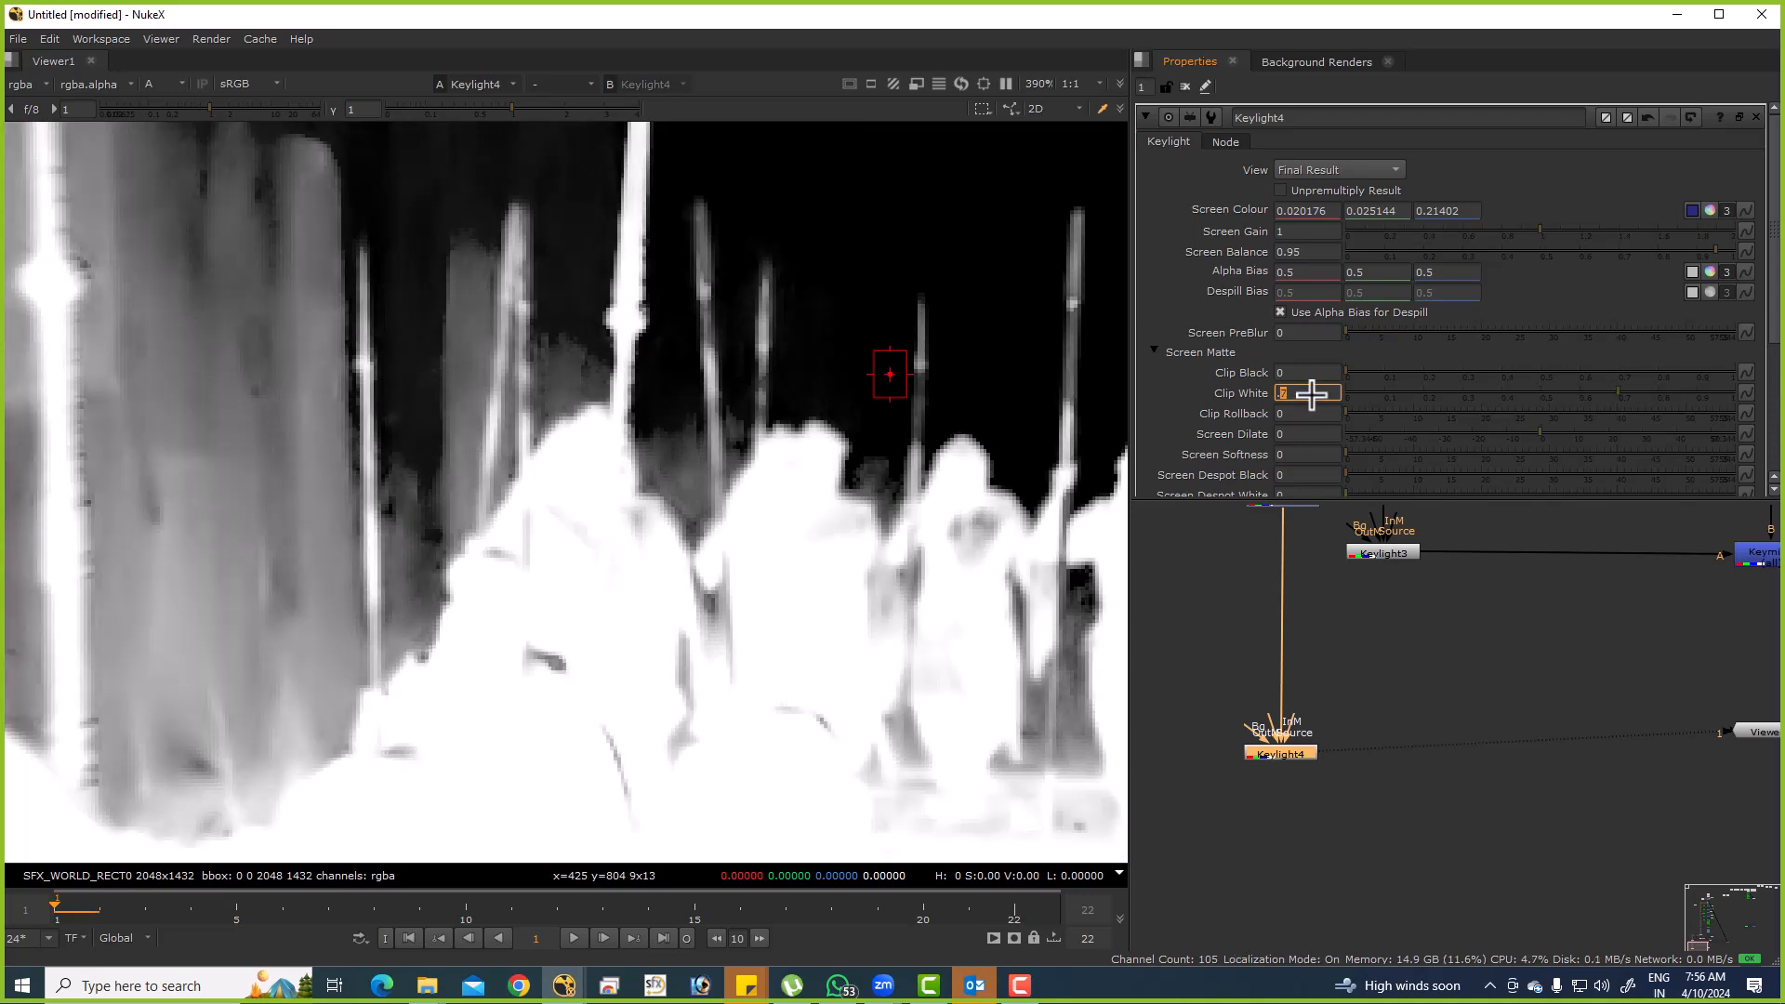
scroll(1355, 622, down, 2)
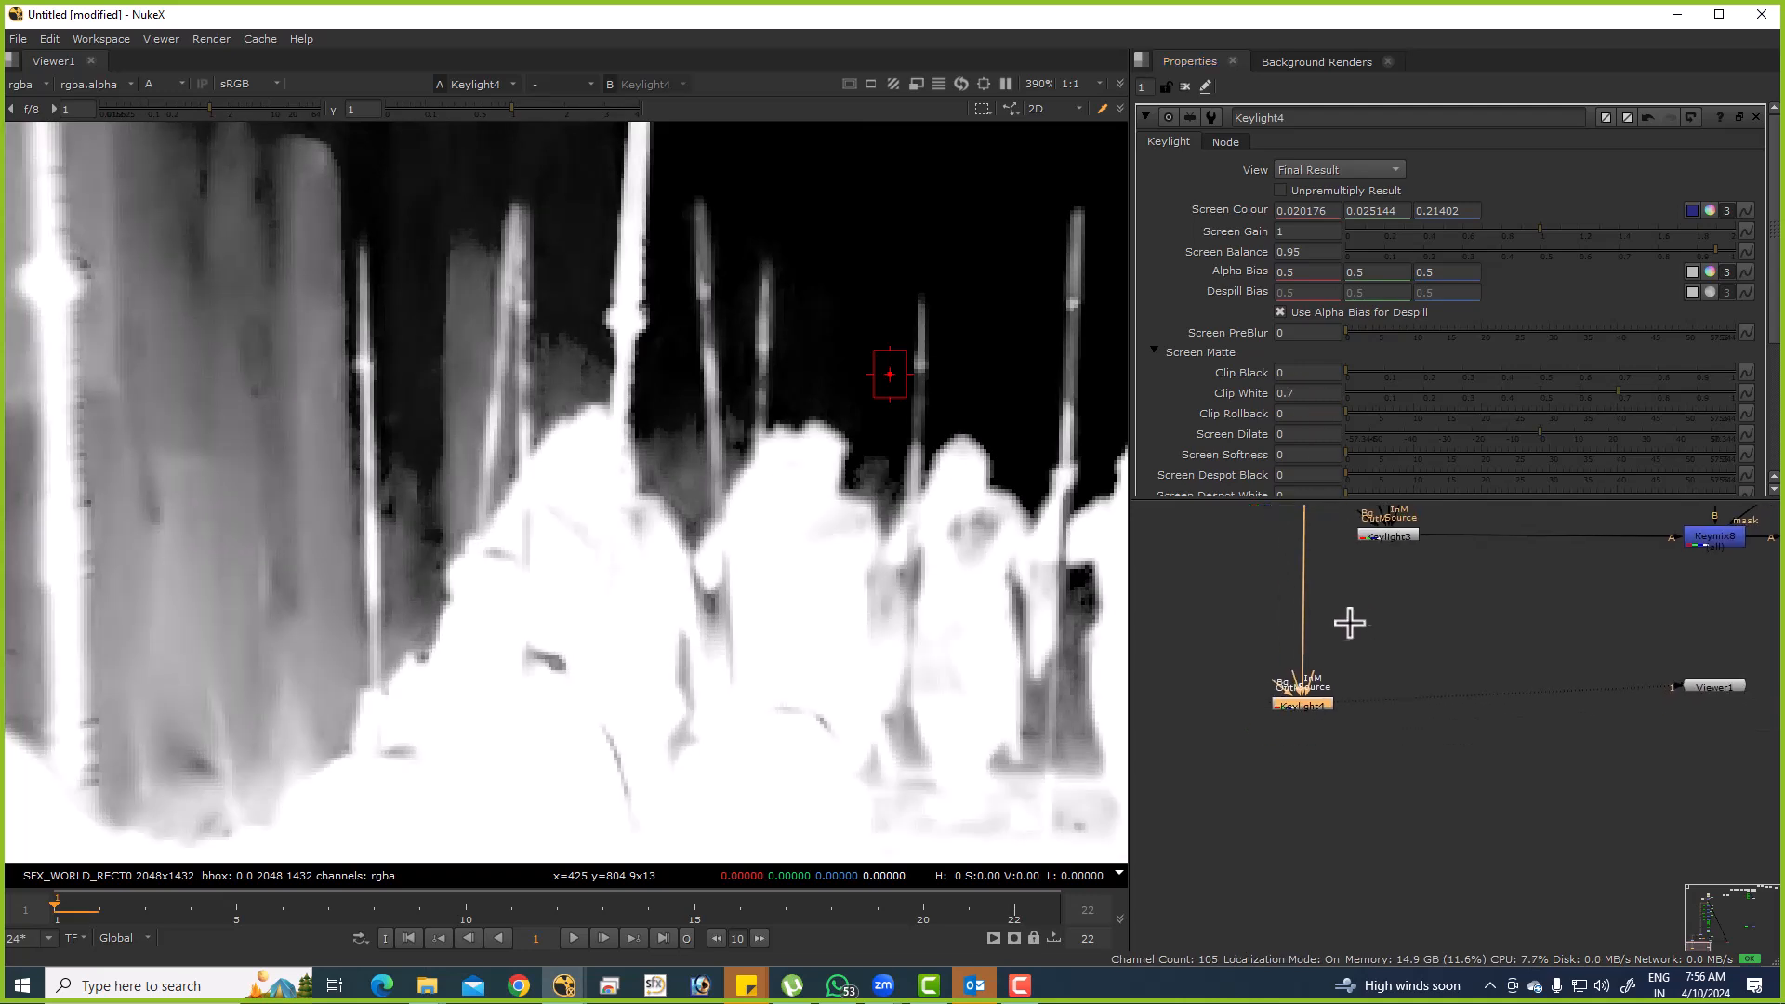
click(1316, 432)
text(.2)
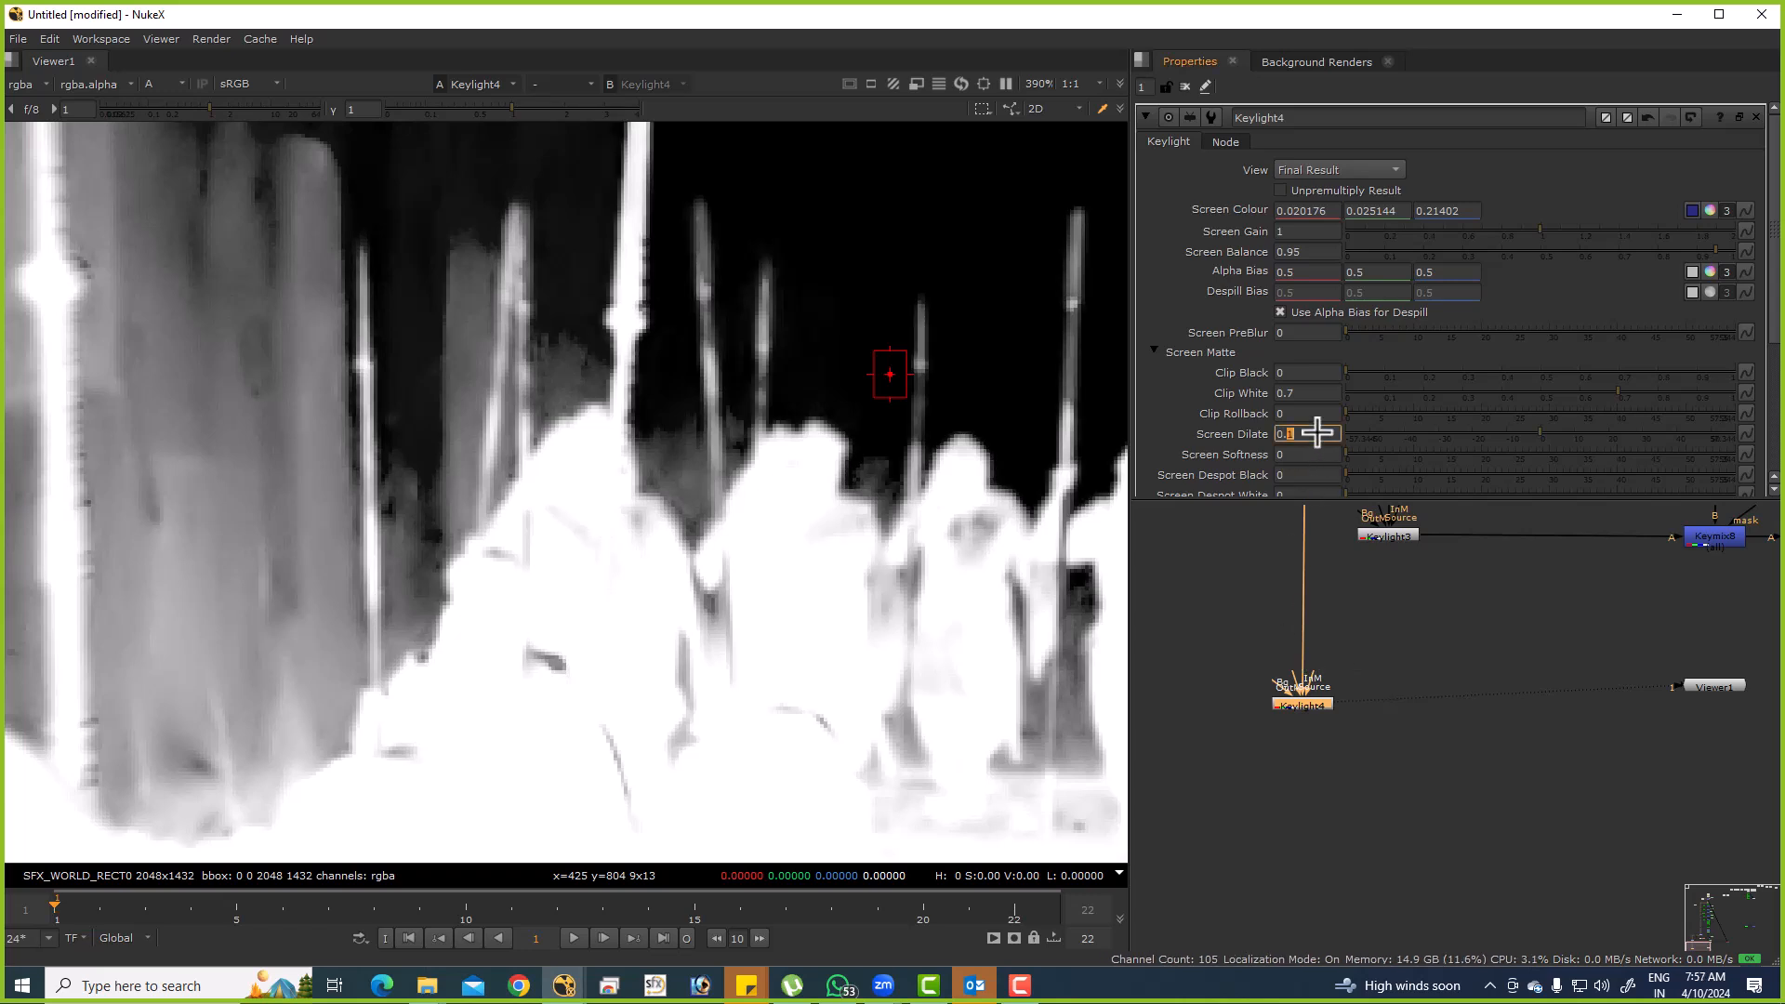
scroll(1301, 714, down, 5)
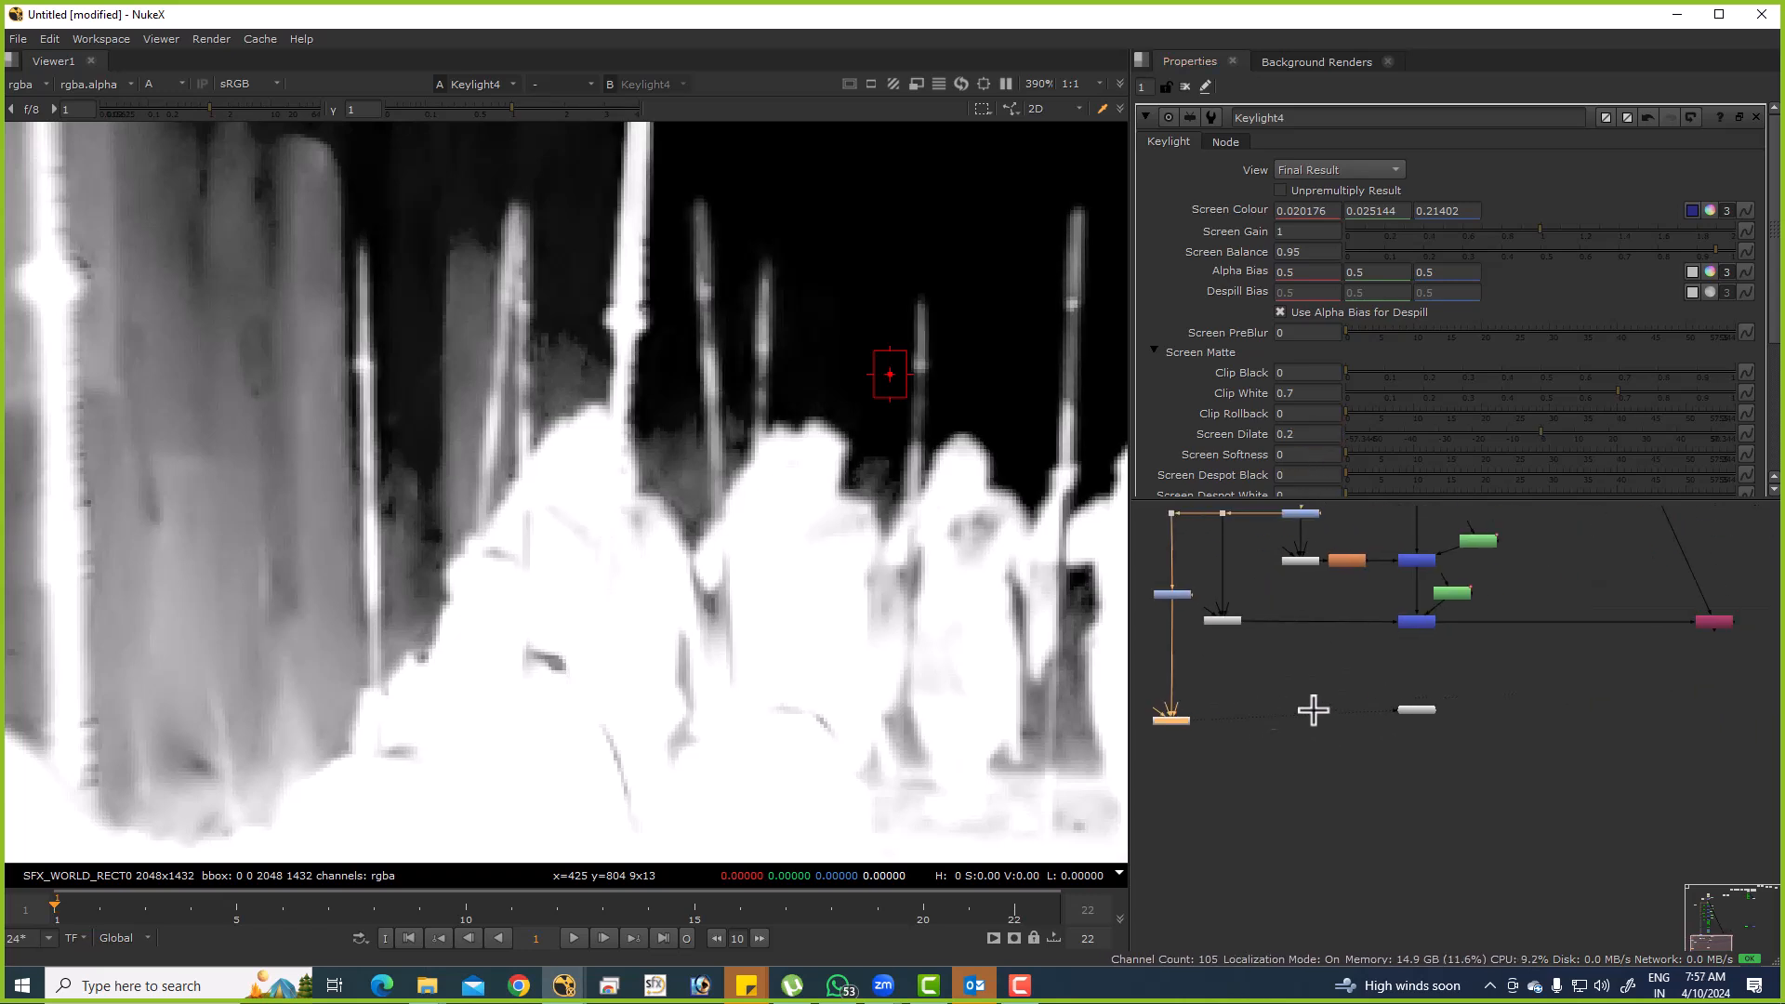
Duplicate Keymix8 below itself and connect the copy's B input to Keymix8 and its A input to Keylight4.
click(1414, 619)
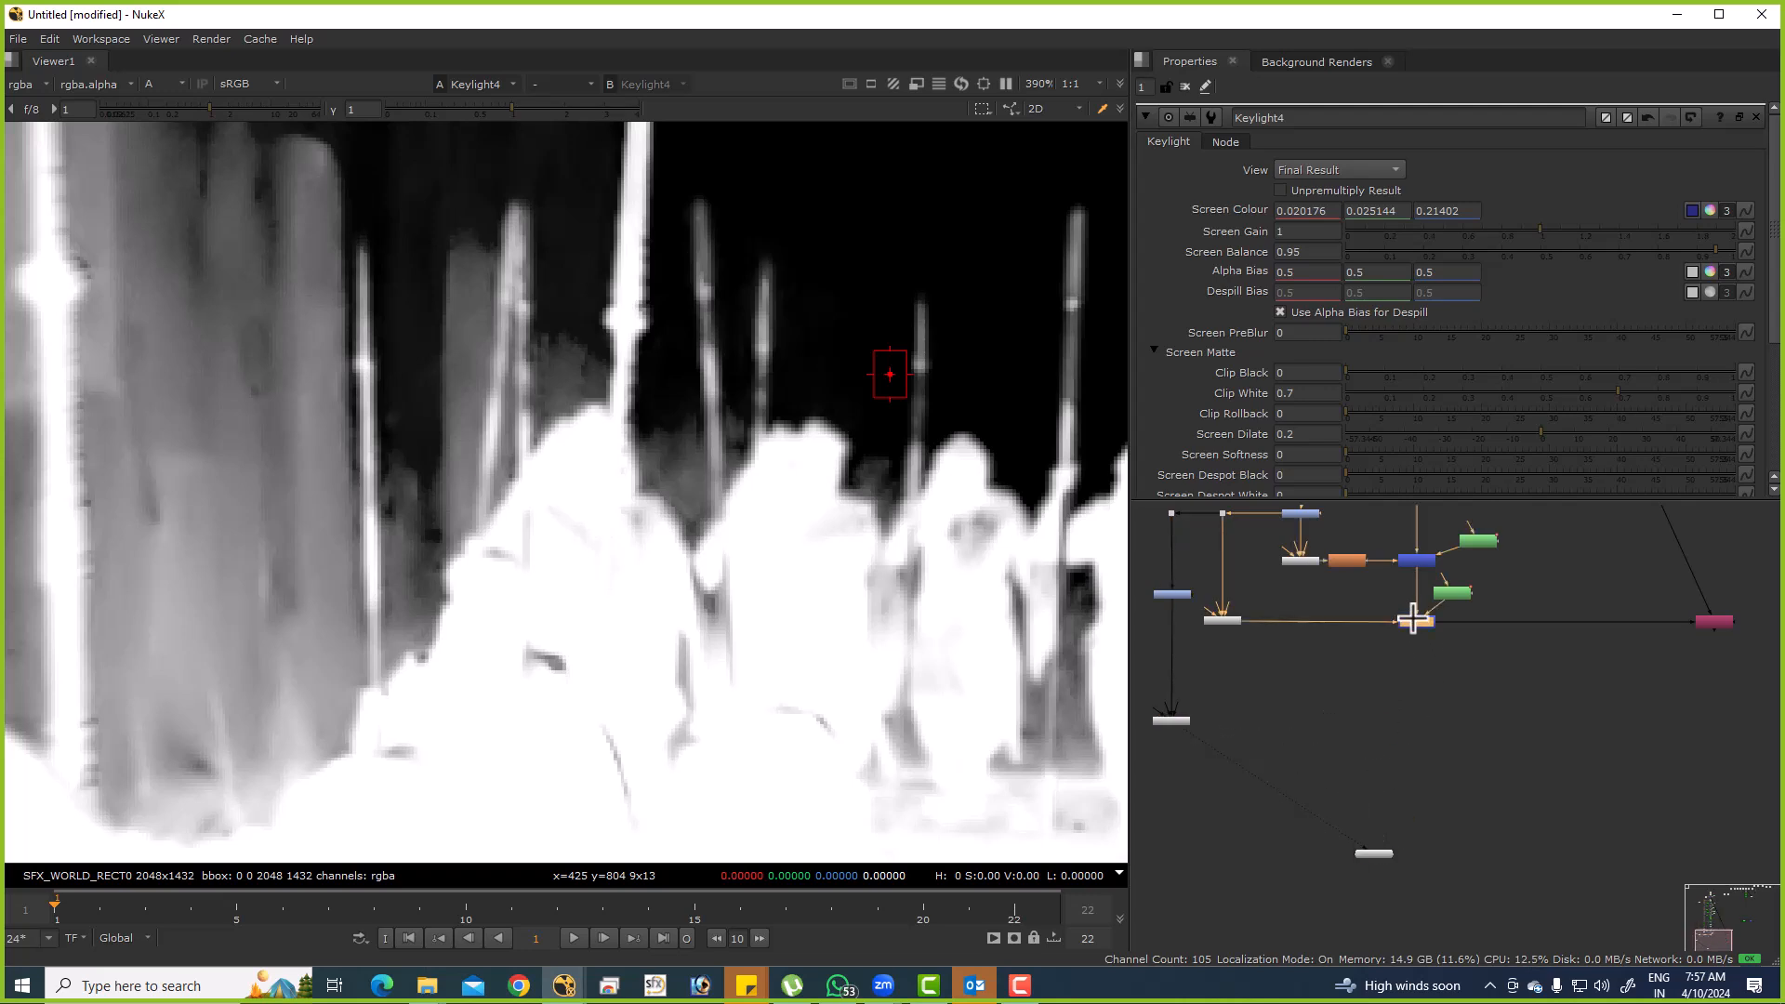
key(1)
click(1414, 621)
key(ctrl+c)
key(ctrl+v)
scroll(1452, 679, up, 5)
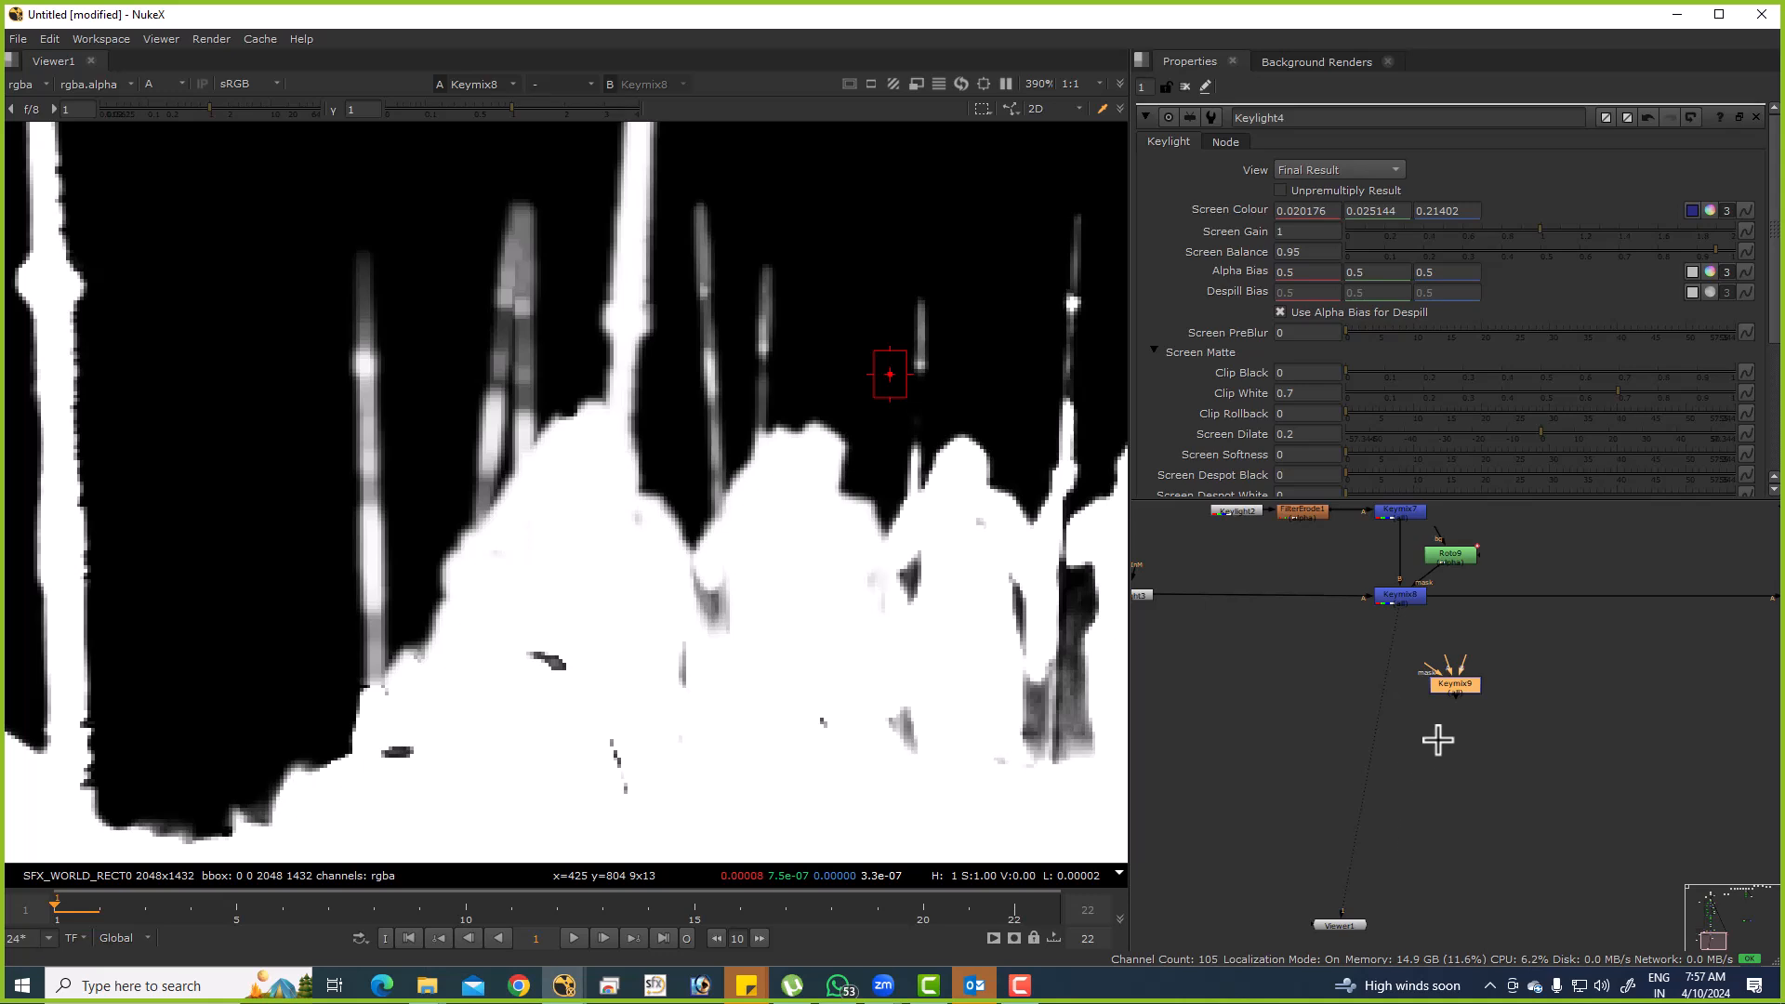
drag(1453, 685, 1552, 683)
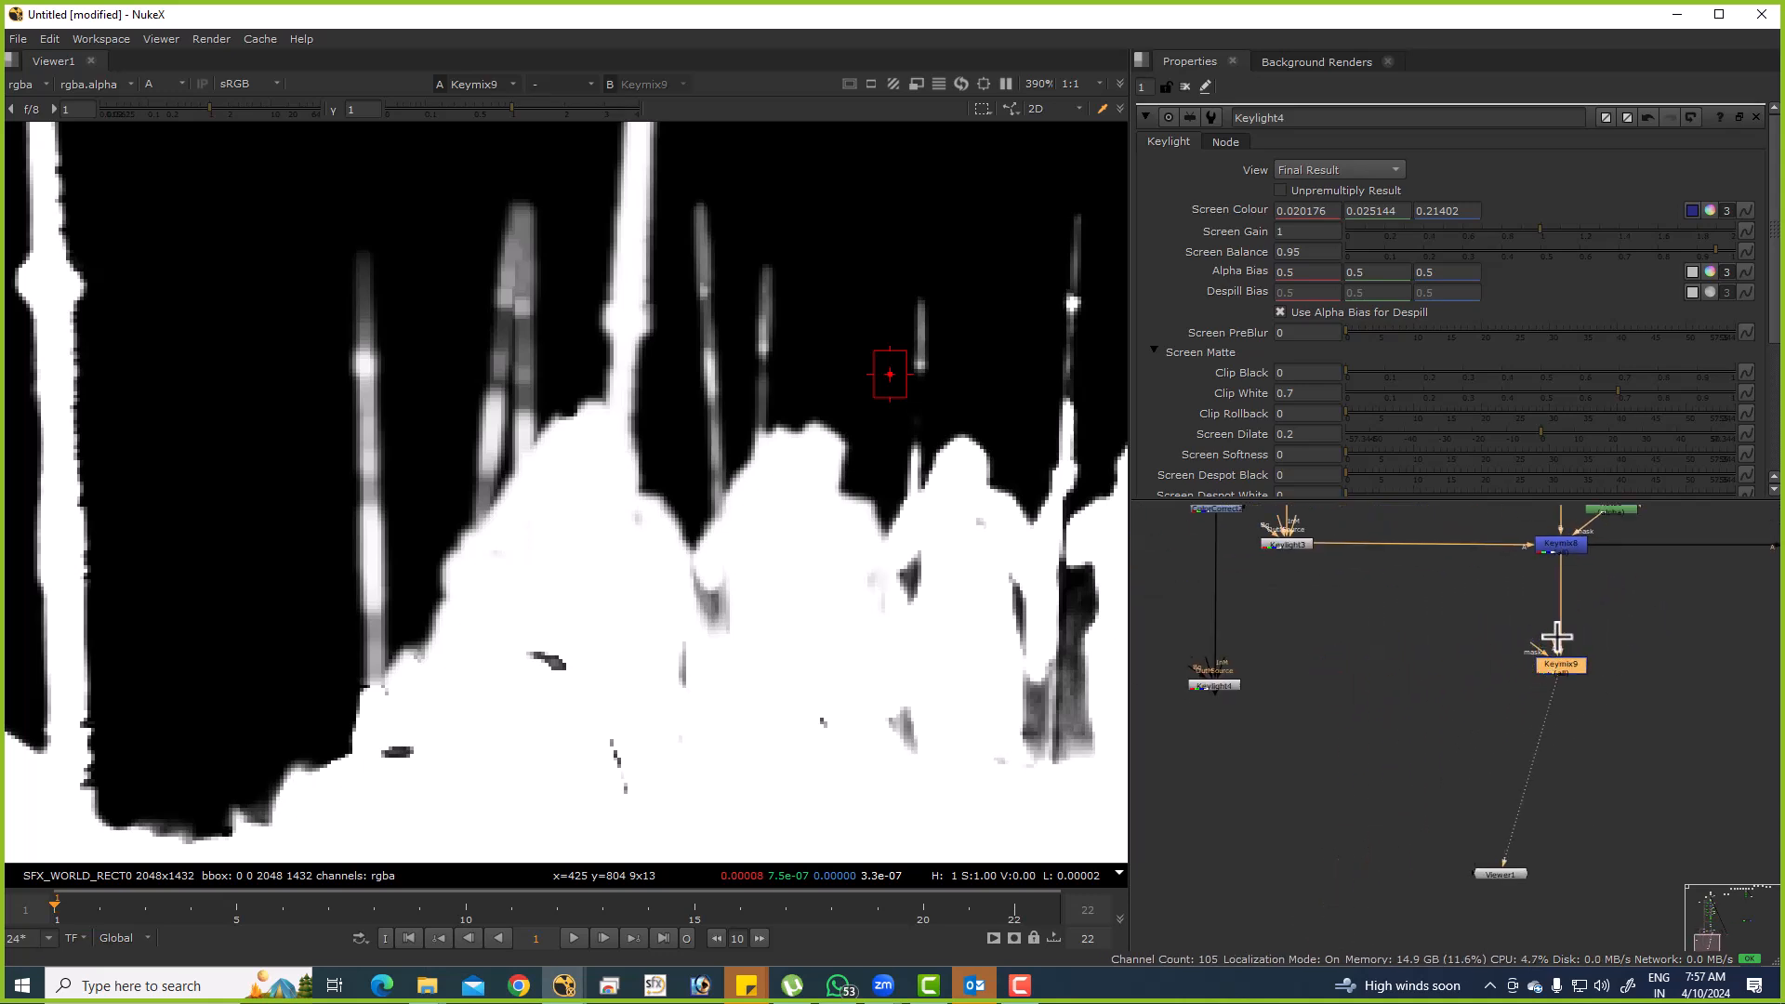
key(f)
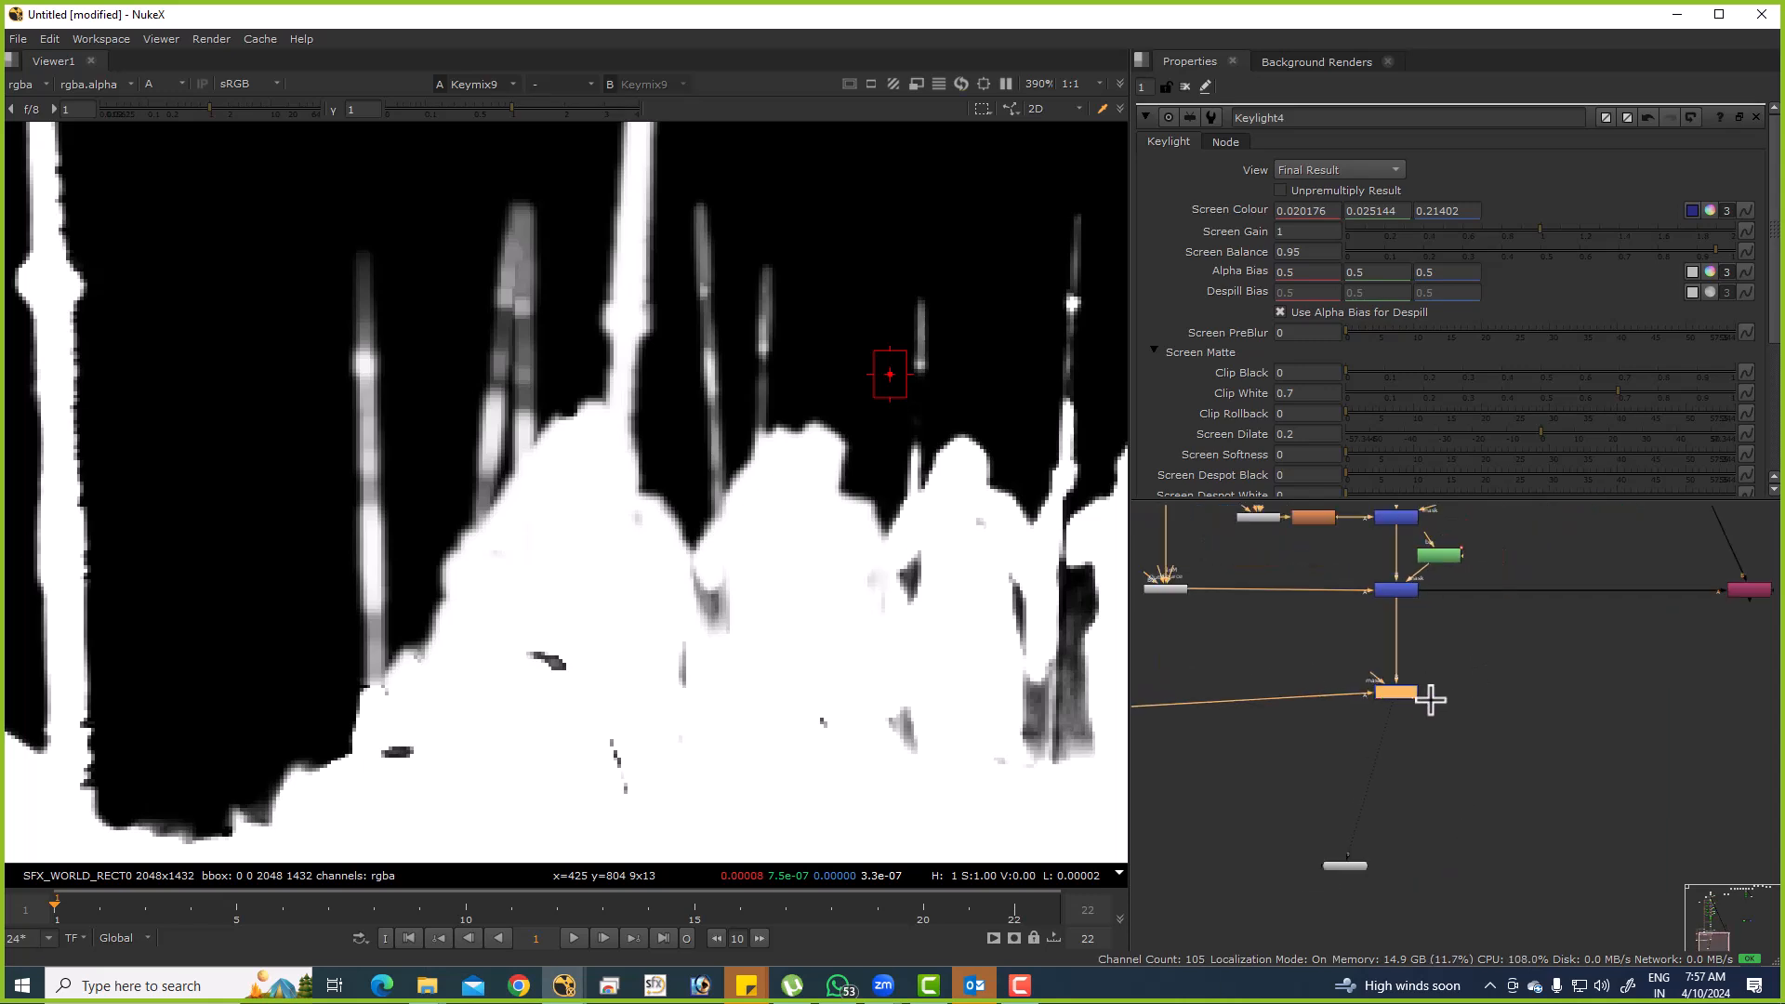
drag(1413, 697, 1415, 710)
Add a new Roto node and connect it to the mask input of Keymix9.
click(1457, 666)
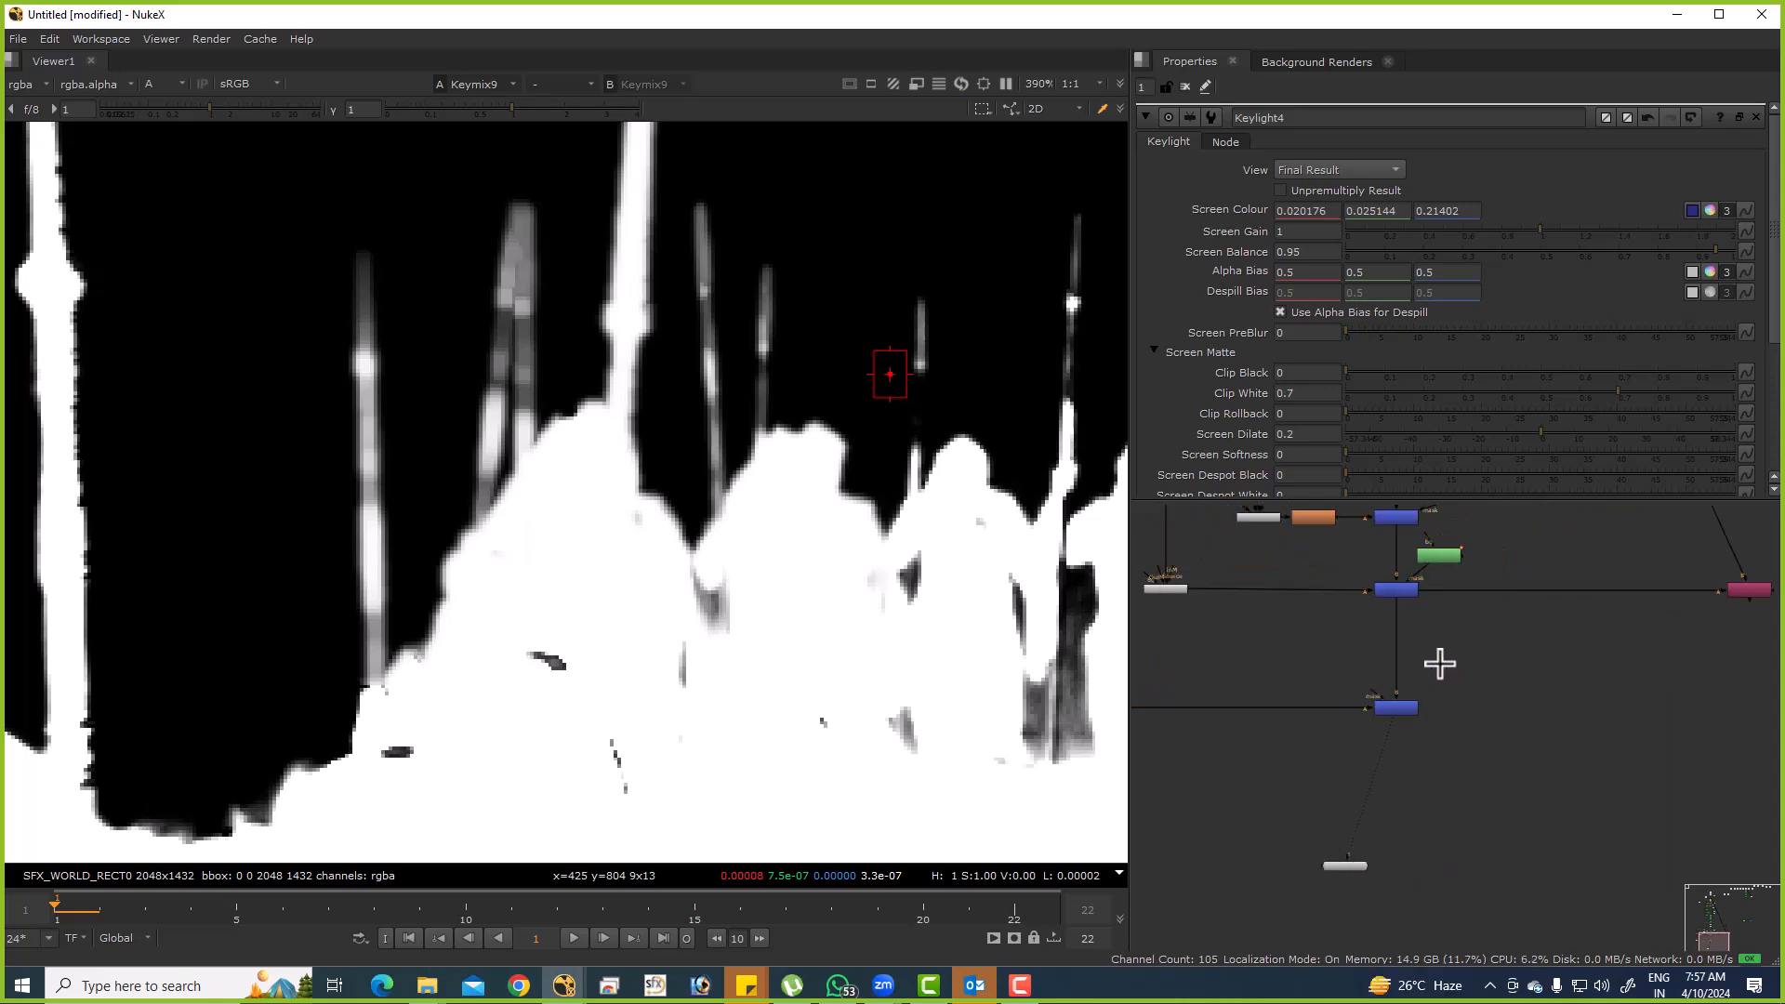
key(o)
scroll(1411, 682, down, 4)
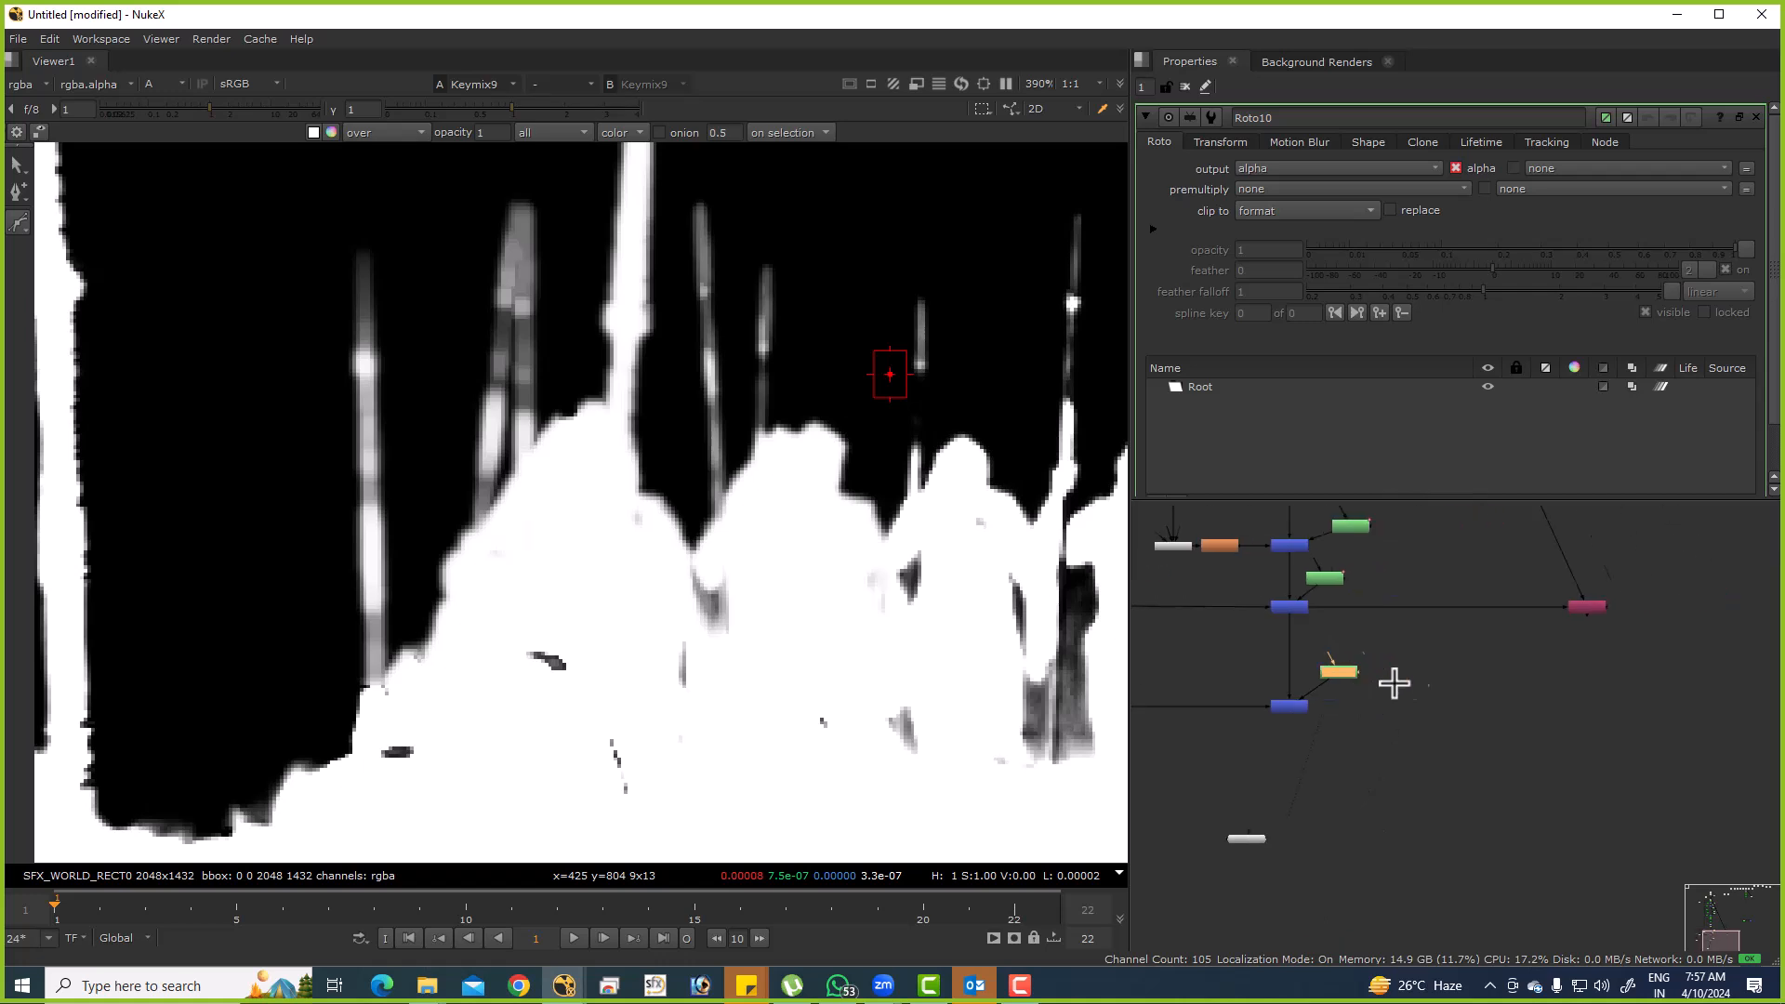
scroll(1369, 761, up, 3)
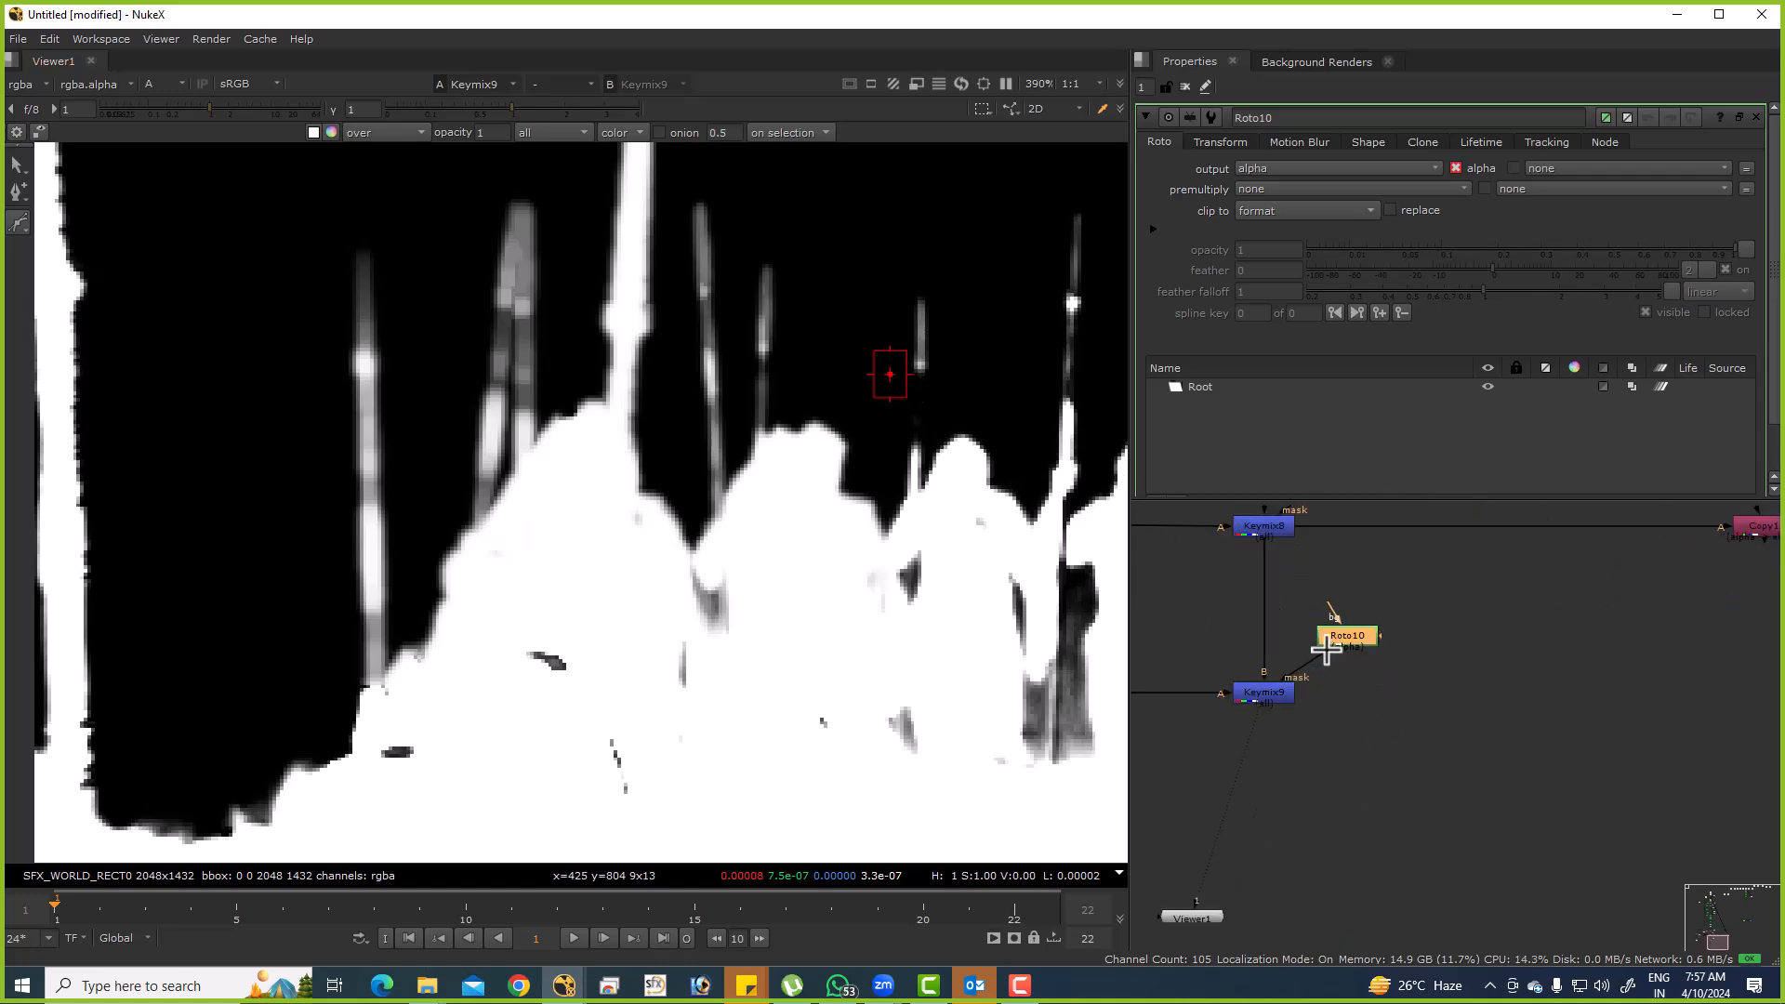
Draw an ellipse in Roto10 around the thin distant spear and the soldier's head beside it, and adjust its lower edge.
right_click(18, 224)
click(72, 279)
drag(851, 275, 1020, 555)
drag(916, 536, 937, 568)
click(958, 437)
Reconnect Copy1 from Keymix8 to Keymix9, place it beside Keymix9, and view its matte without the overlay.
scroll(930, 558, down, 3)
scroll(1454, 697, down, 2)
scroll(1385, 639, up, 4)
click(1413, 614)
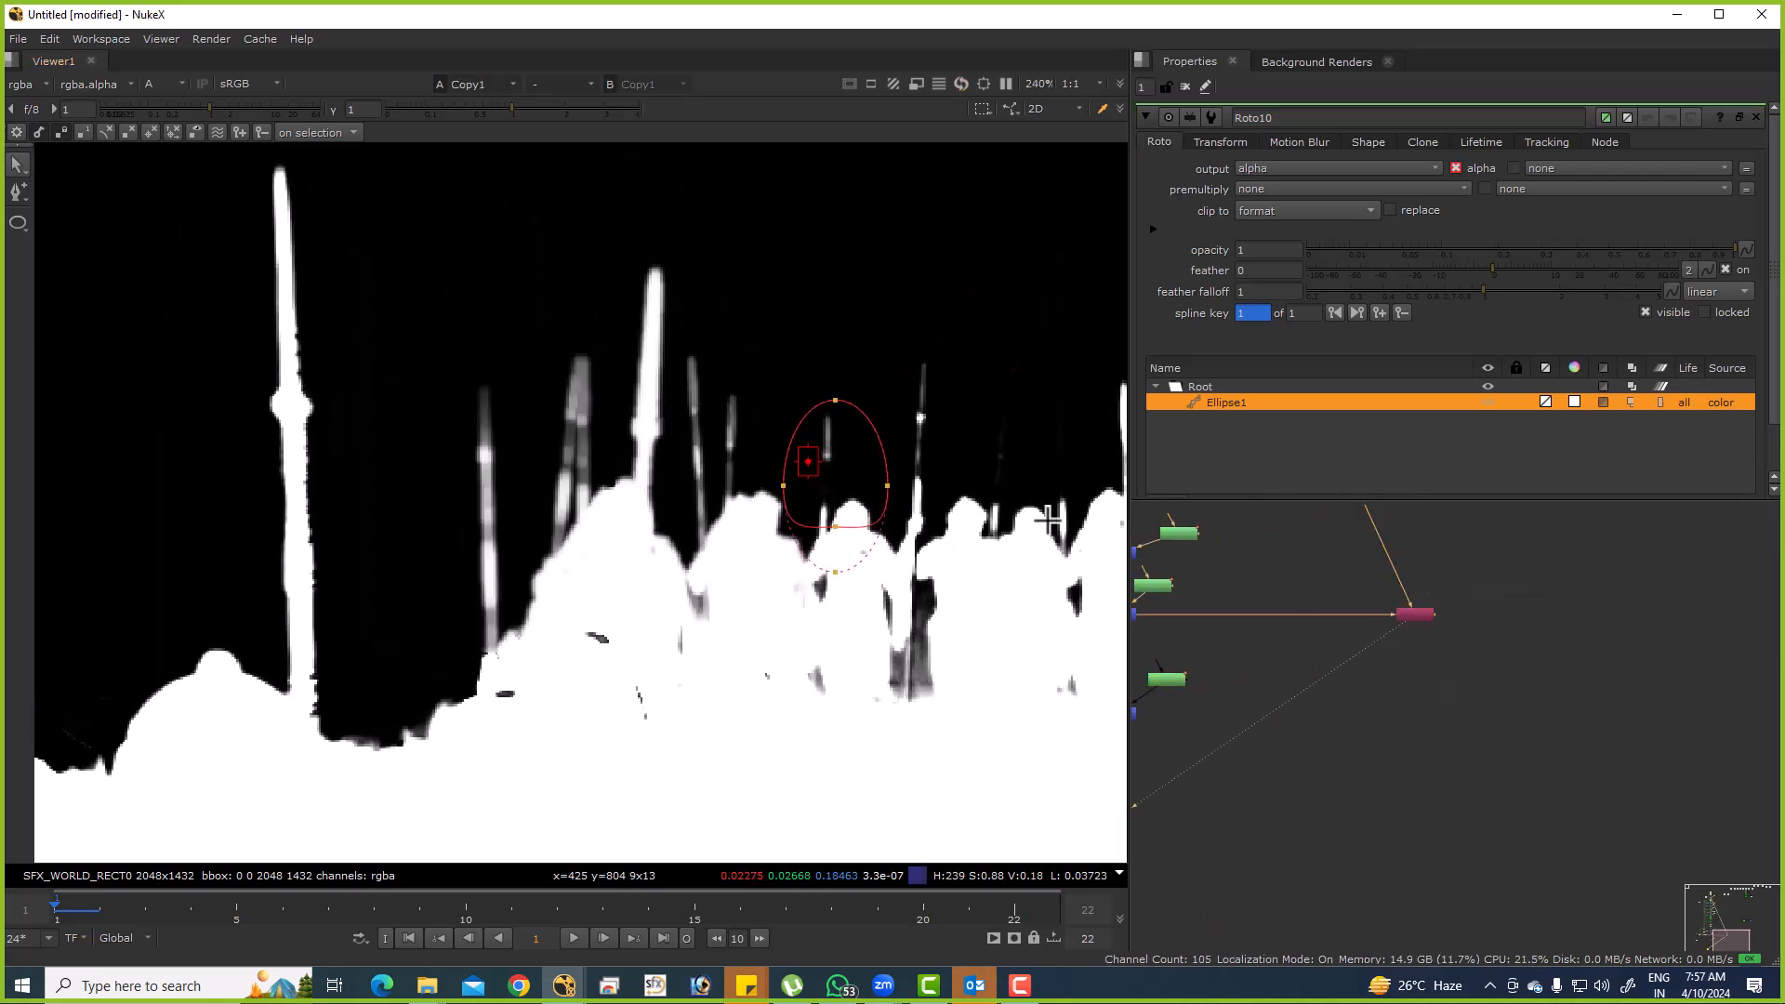
key(1)
drag(1168, 624, 1216, 682)
drag(1525, 561, 1498, 672)
key(o)
scroll(828, 530, up, 1)
scroll(829, 530, up, 3)
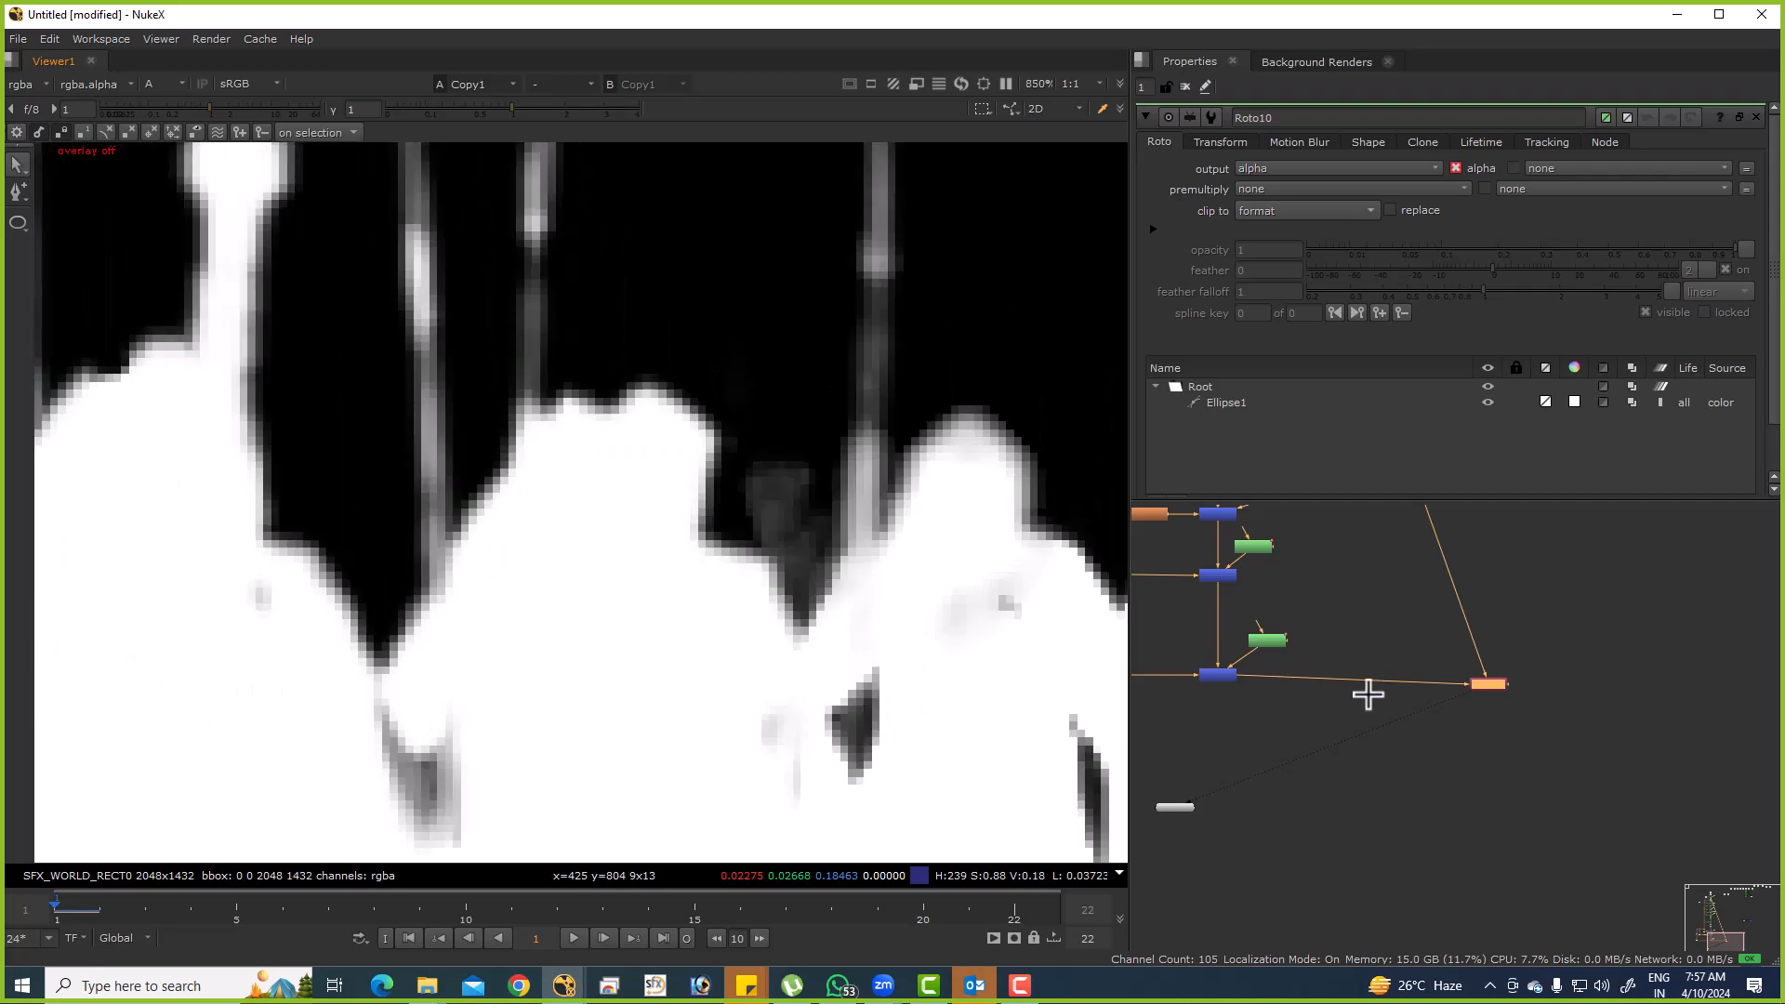
Compare the matte with Keymix9 disabled and enabled, and inspect the spears across the whole frame.
scroll(1367, 693, down, 2)
click(1434, 677)
key(d)
key(d)
scroll(814, 409, down, 1)
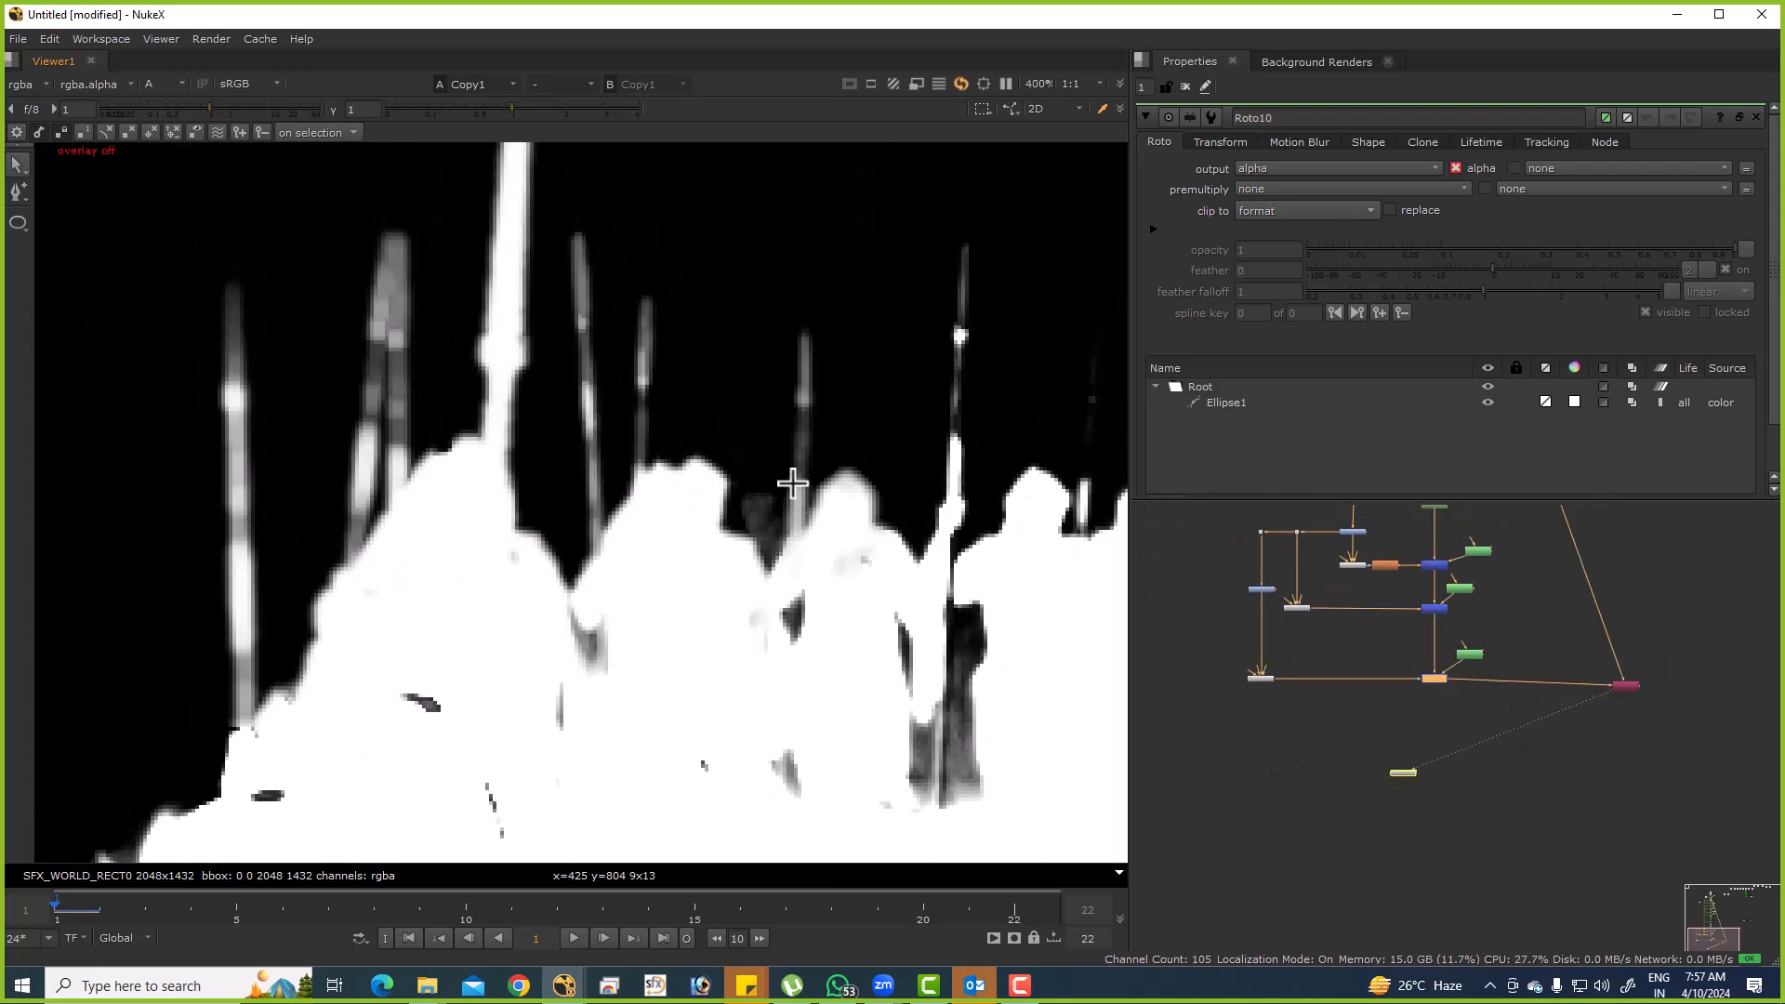
scroll(786, 478, down, 4)
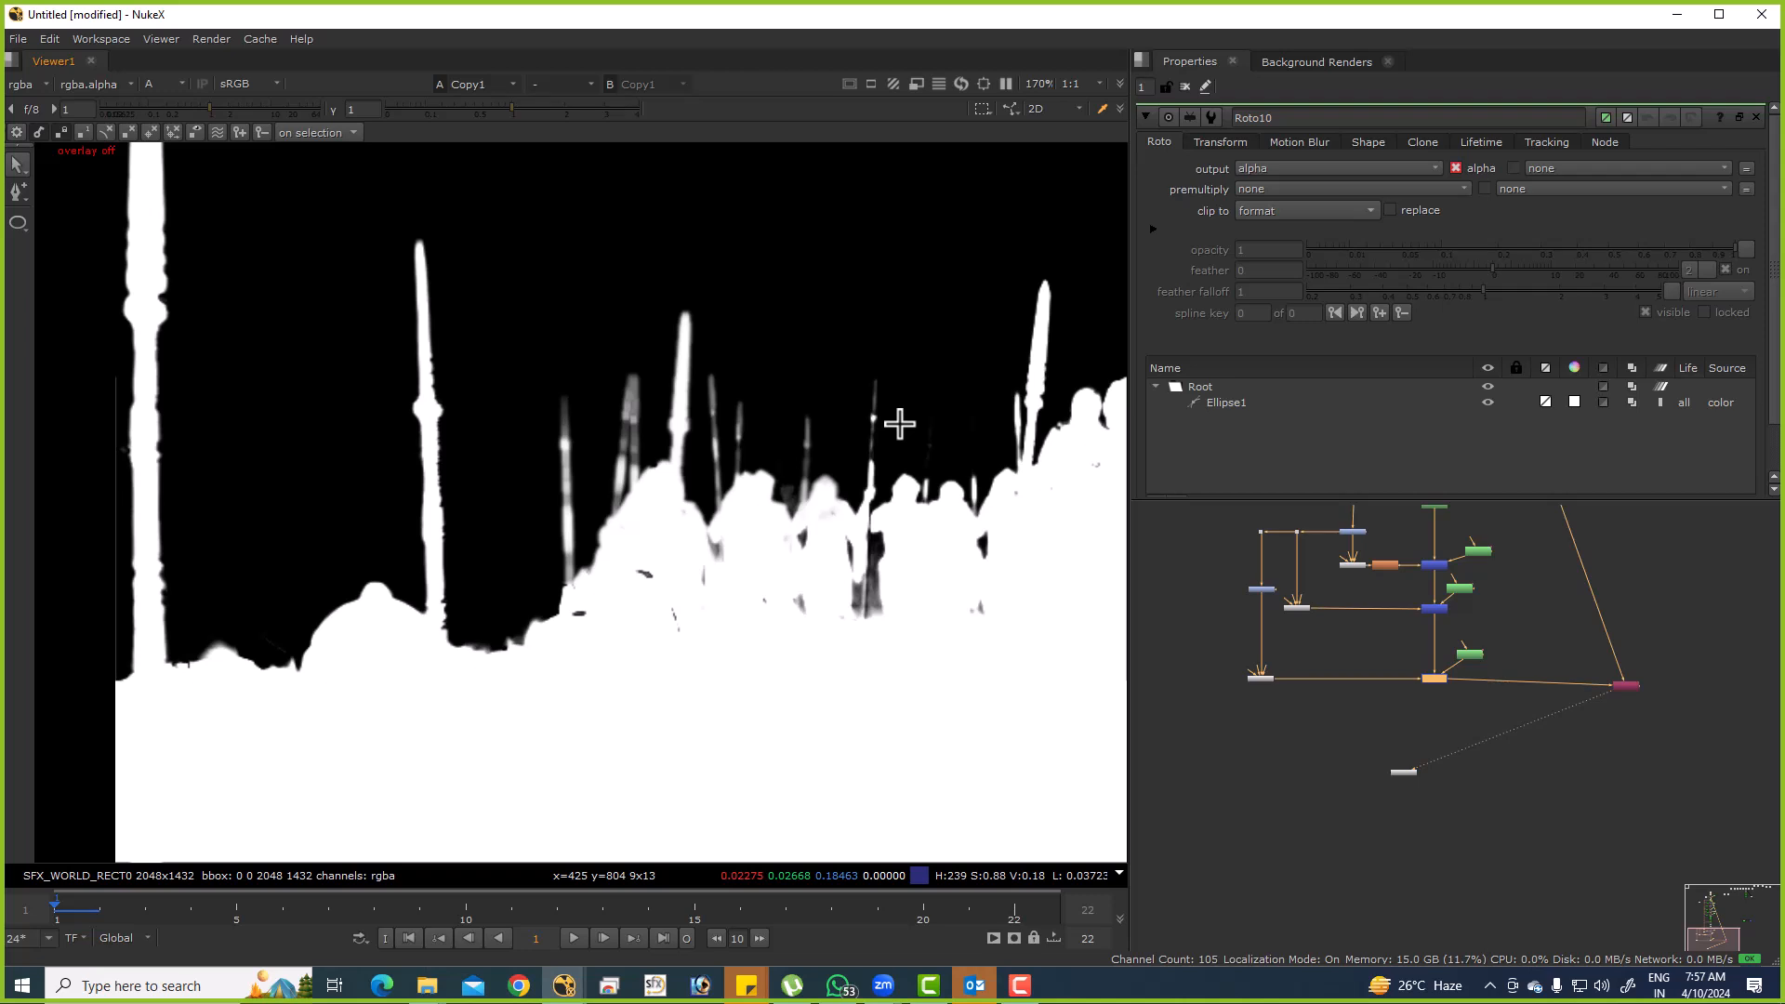
key(f)
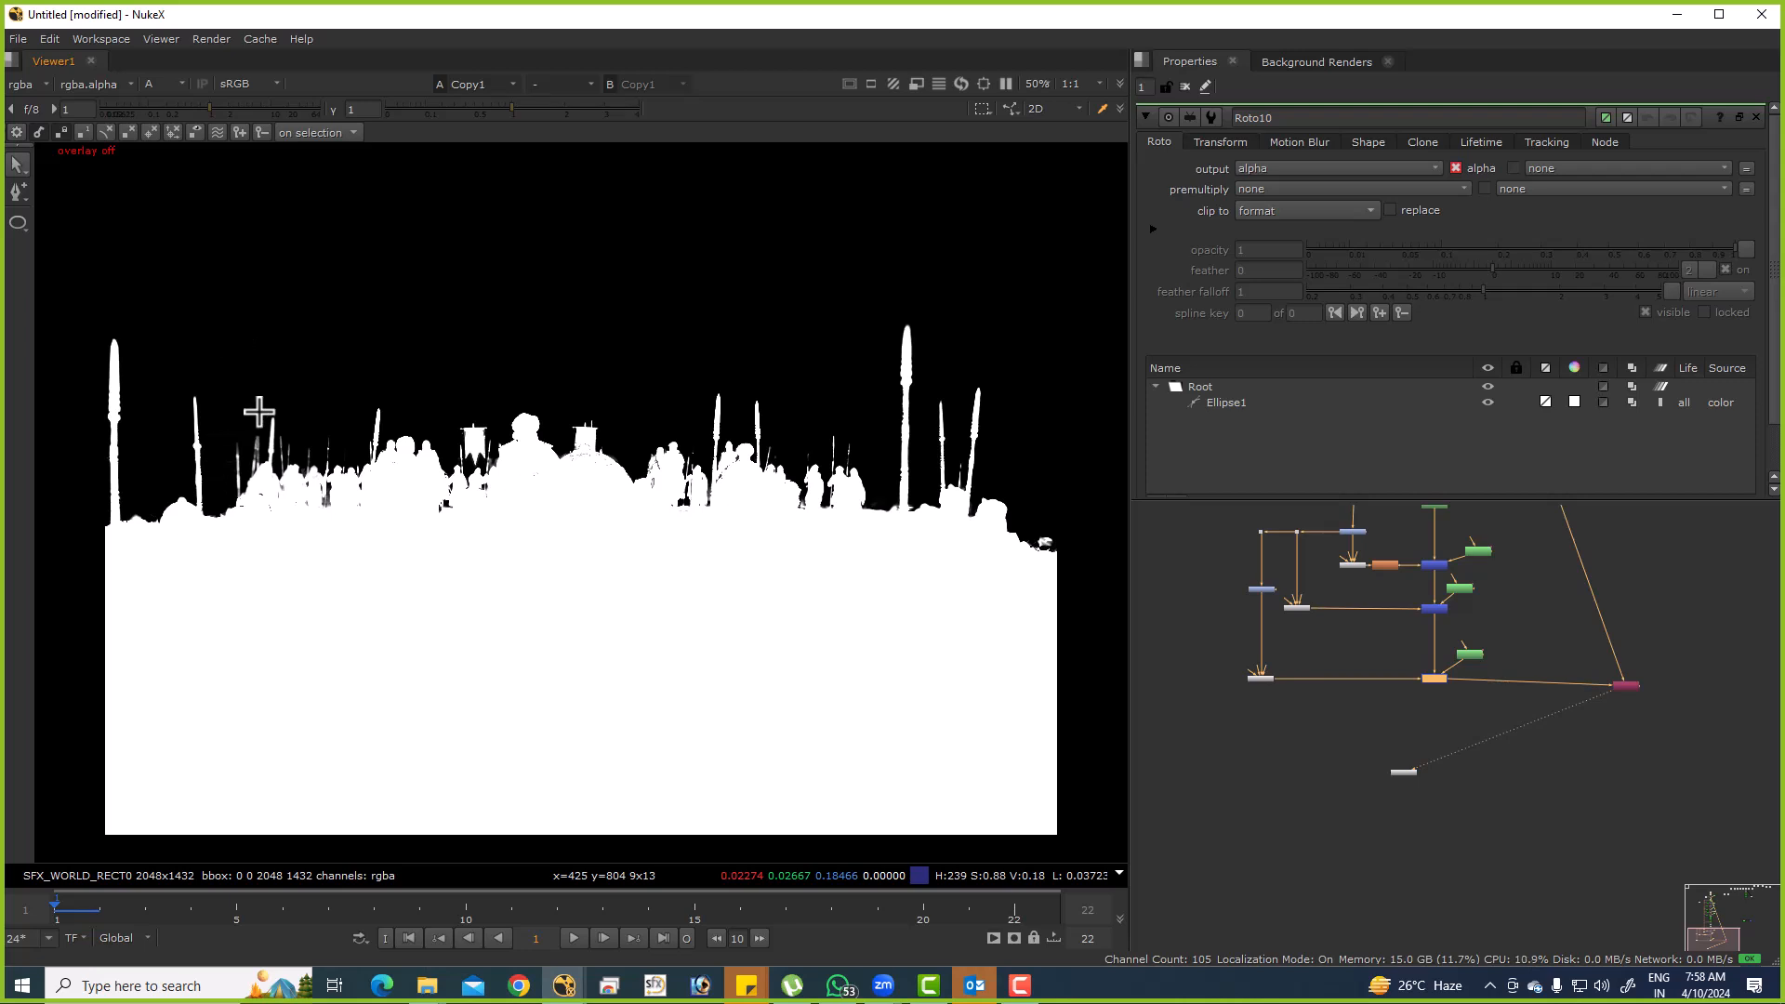
click(520, 987)
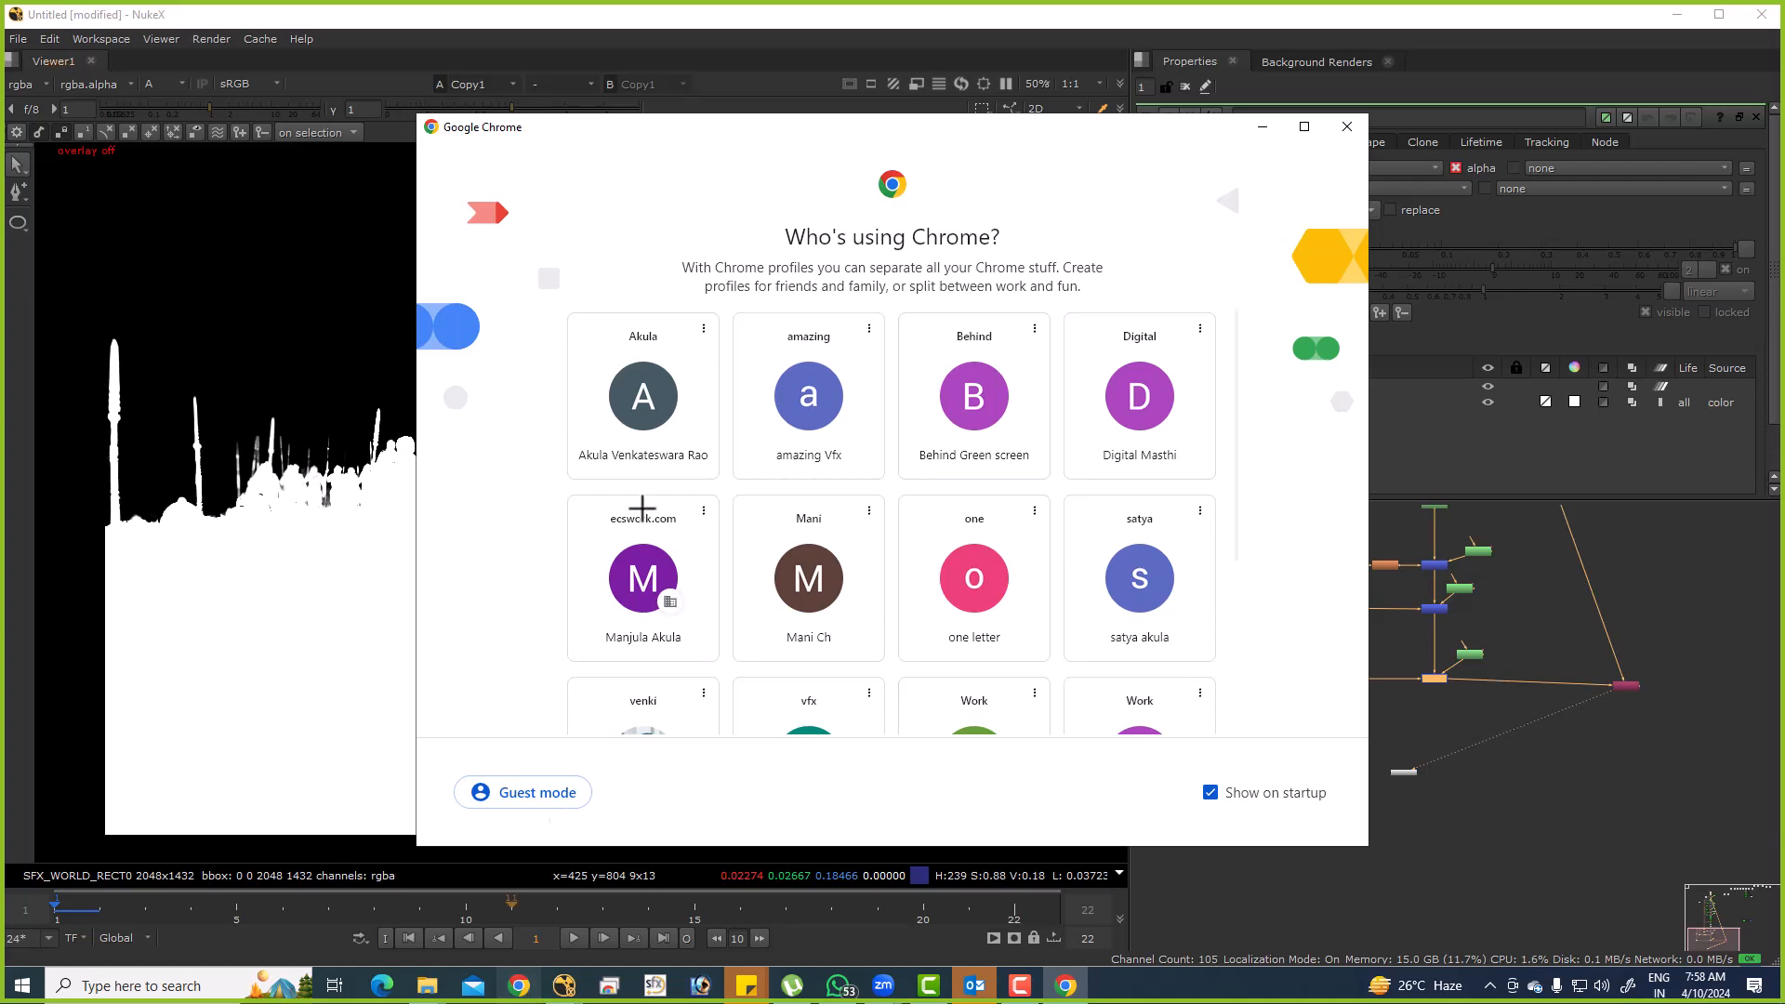
click(1347, 127)
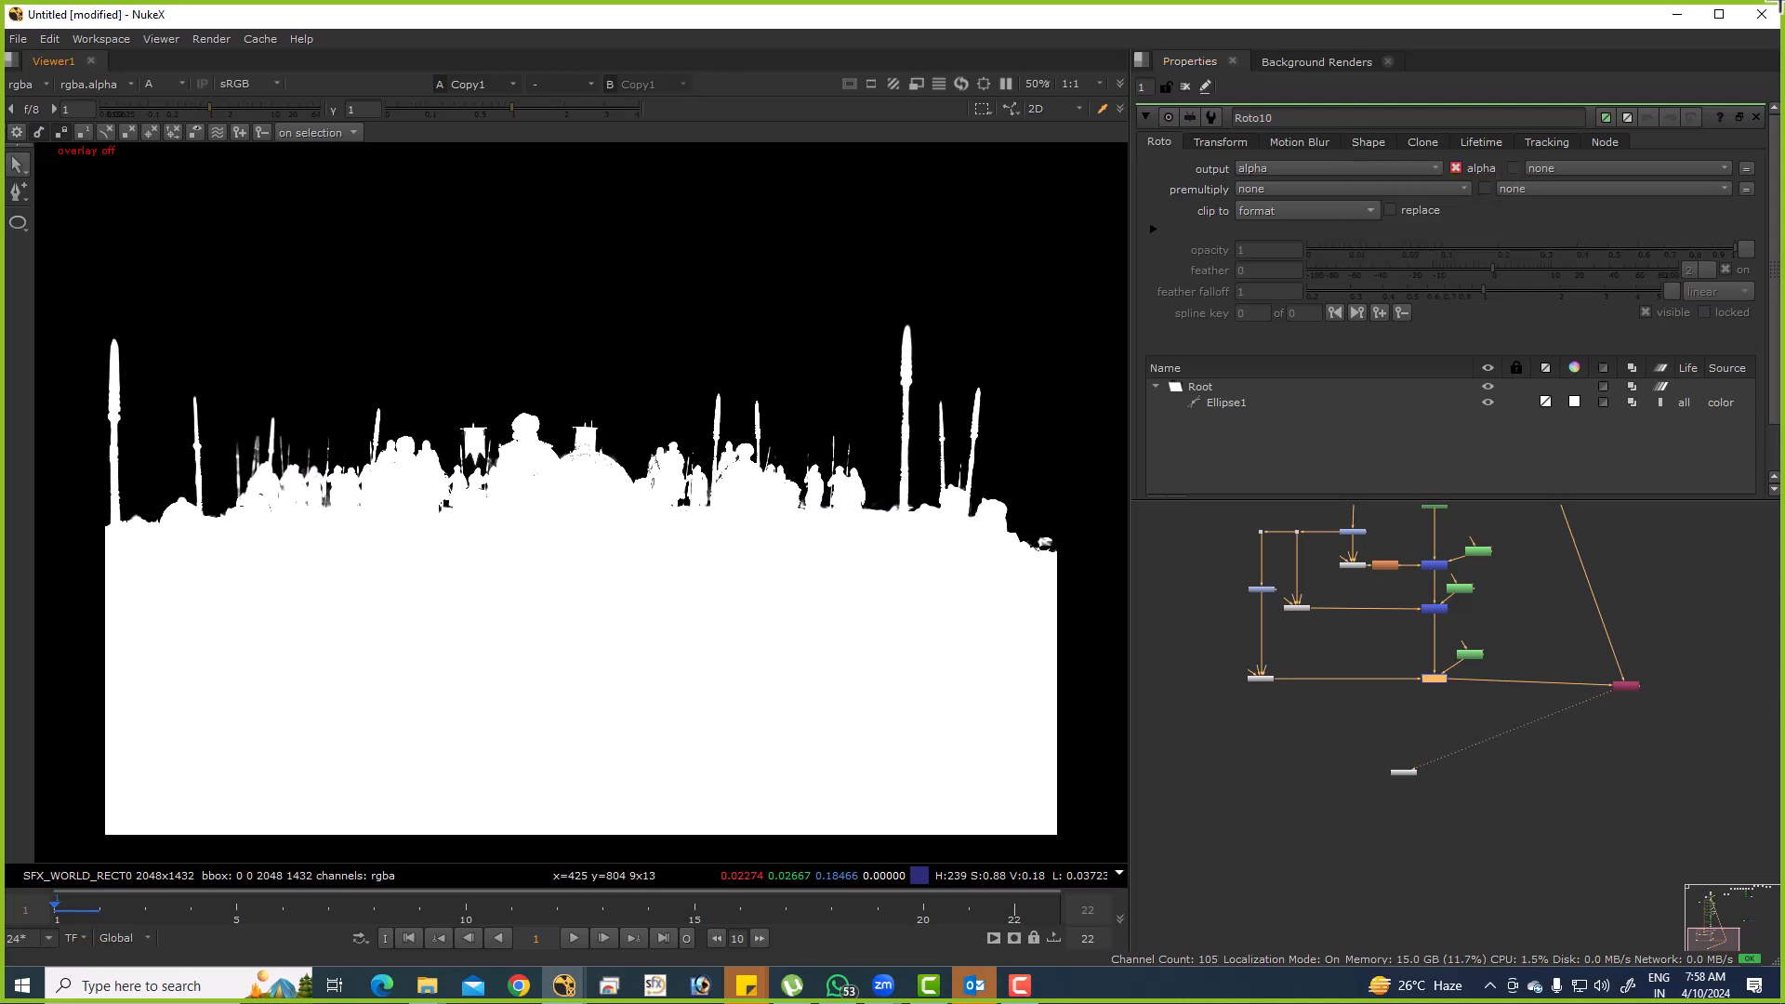
click(519, 984)
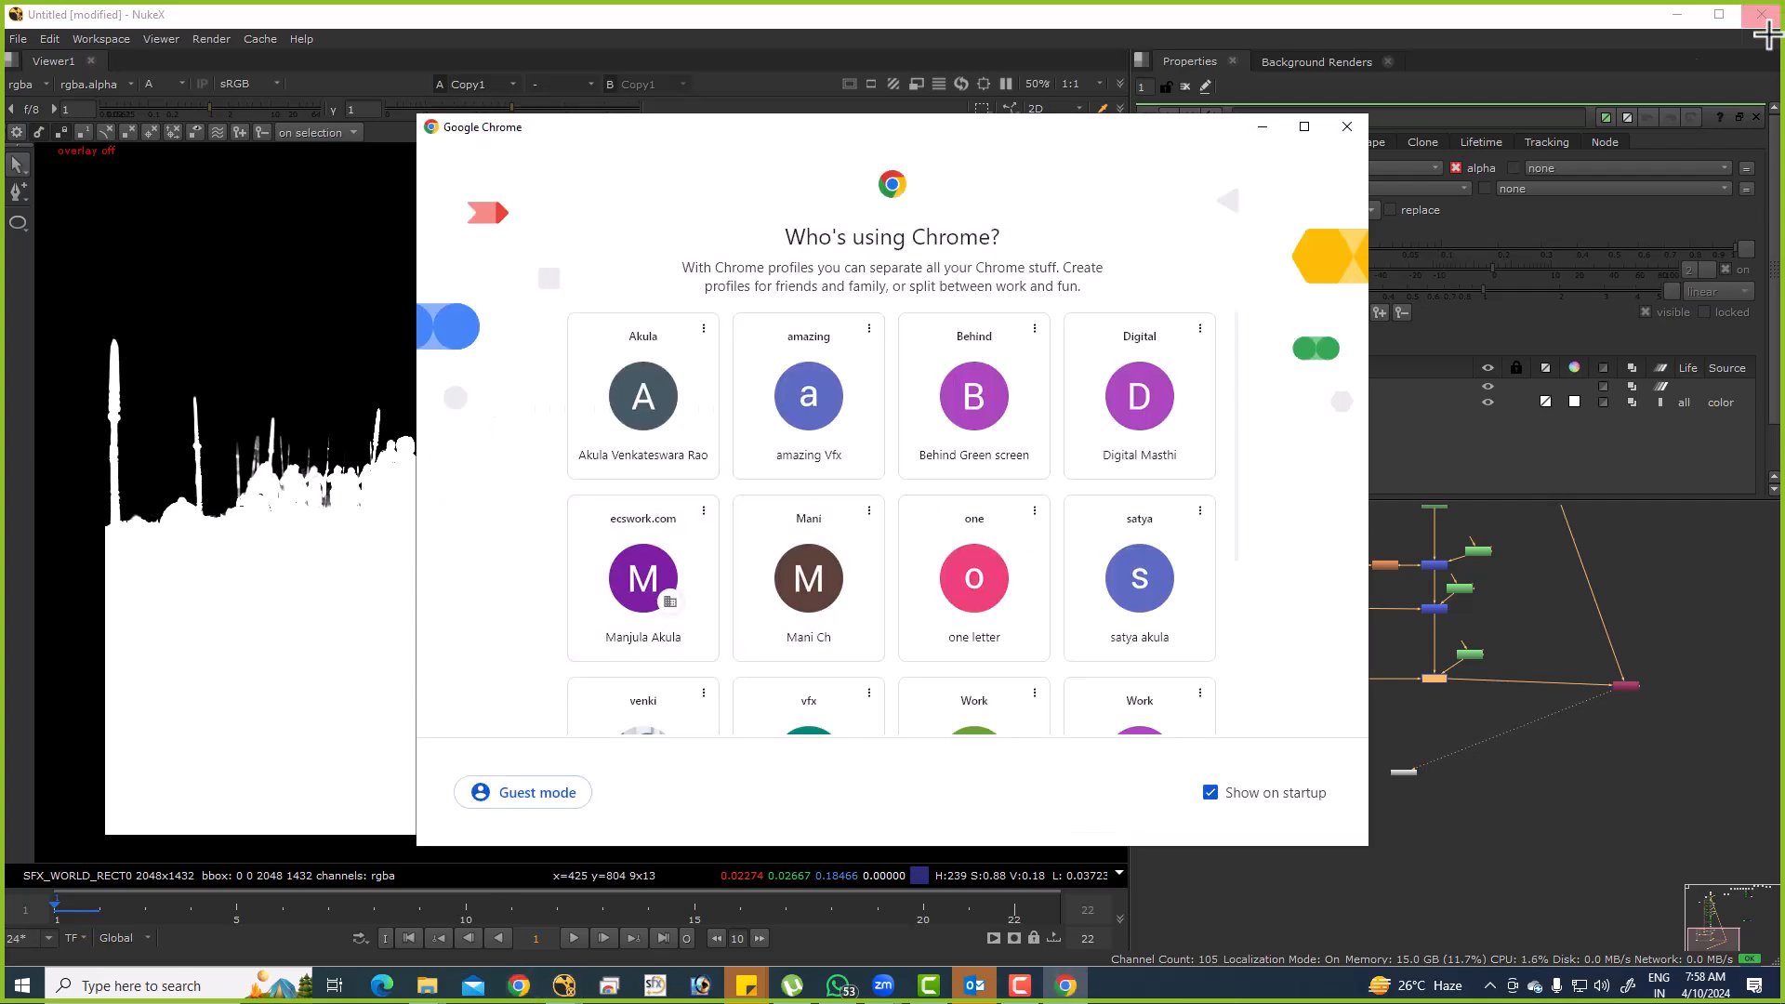
click(1354, 130)
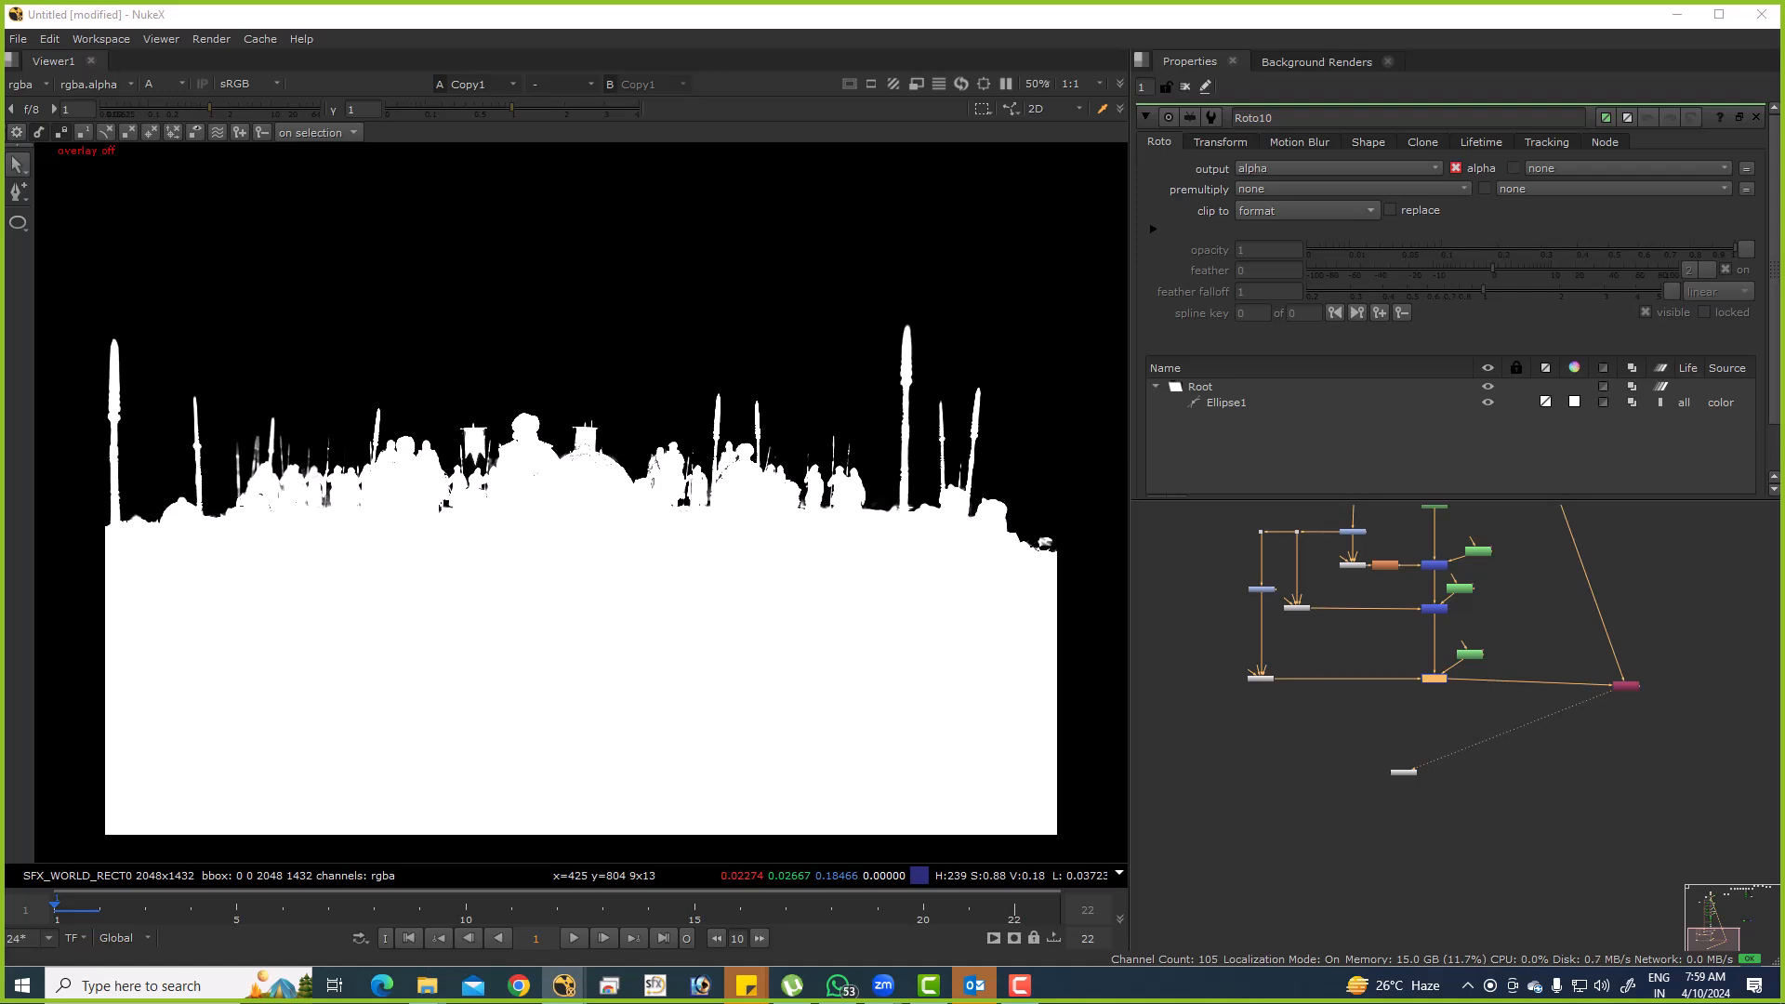
click(415, 546)
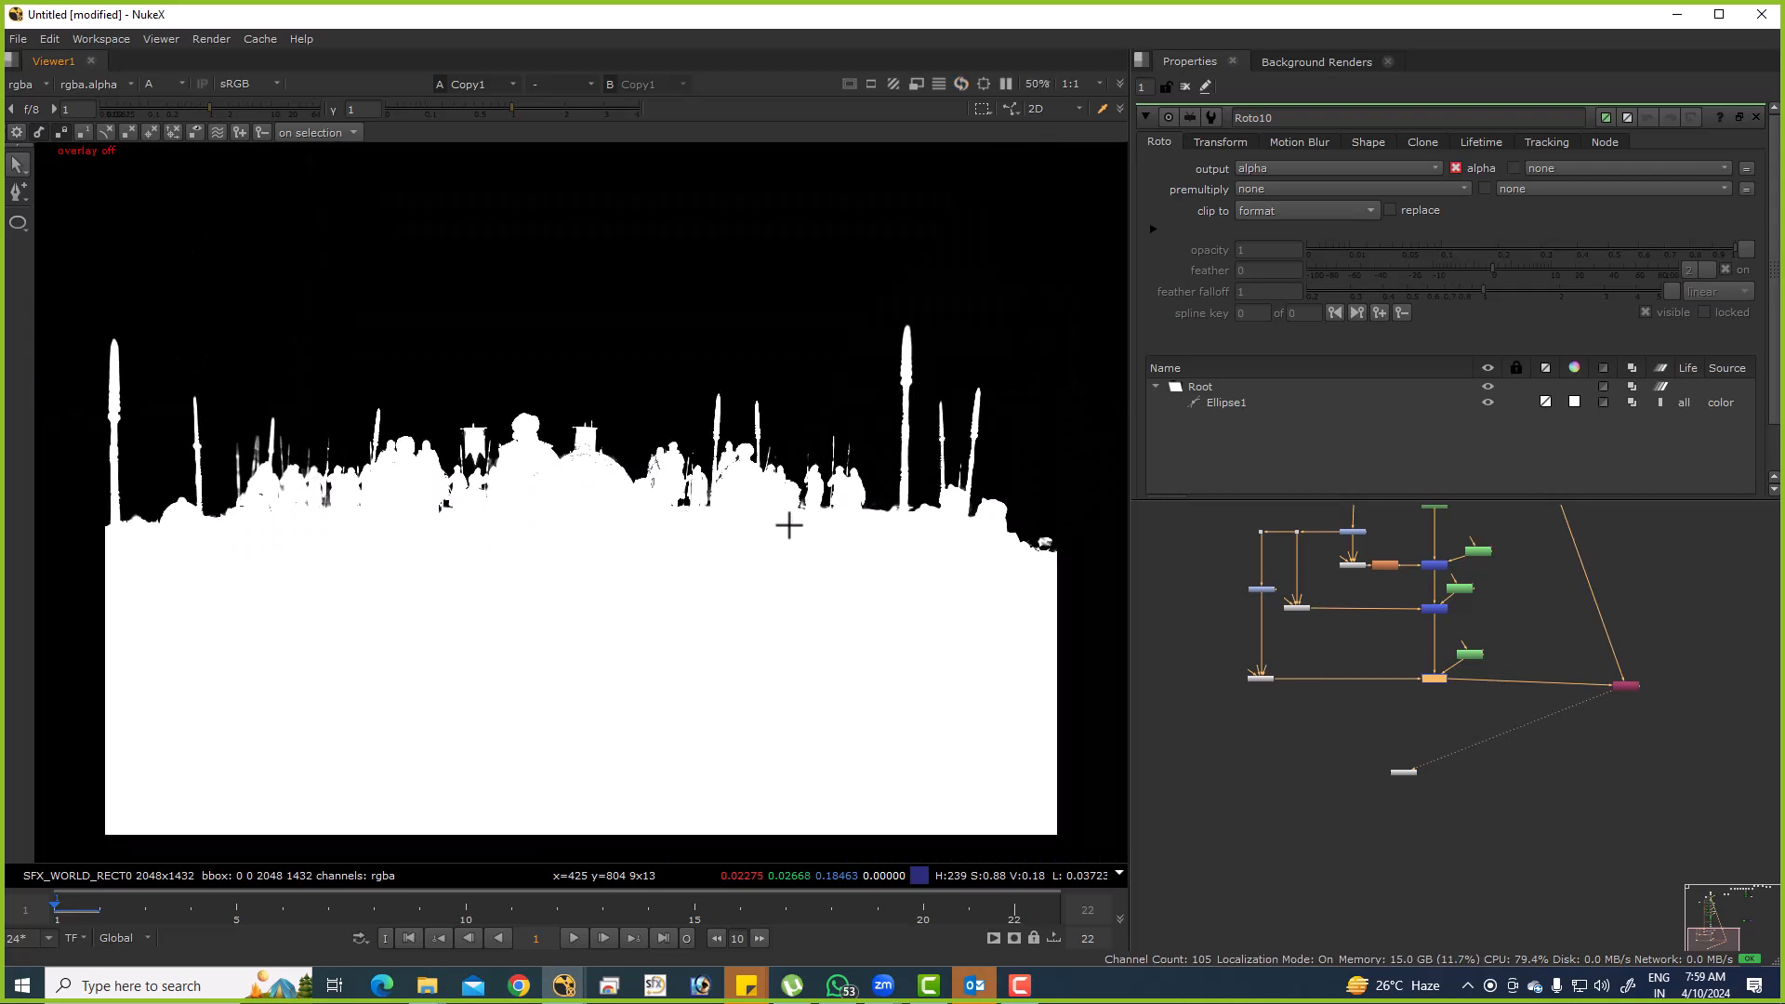
Compare the distant spears in the matte with the three lower Keymix nodes disabled and enabled together.
drag(1404, 590, 1396, 792)
key(d)
scroll(220, 442, up, 6)
key(d)
scroll(837, 539, up, 2)
drag(853, 502, 938, 583)
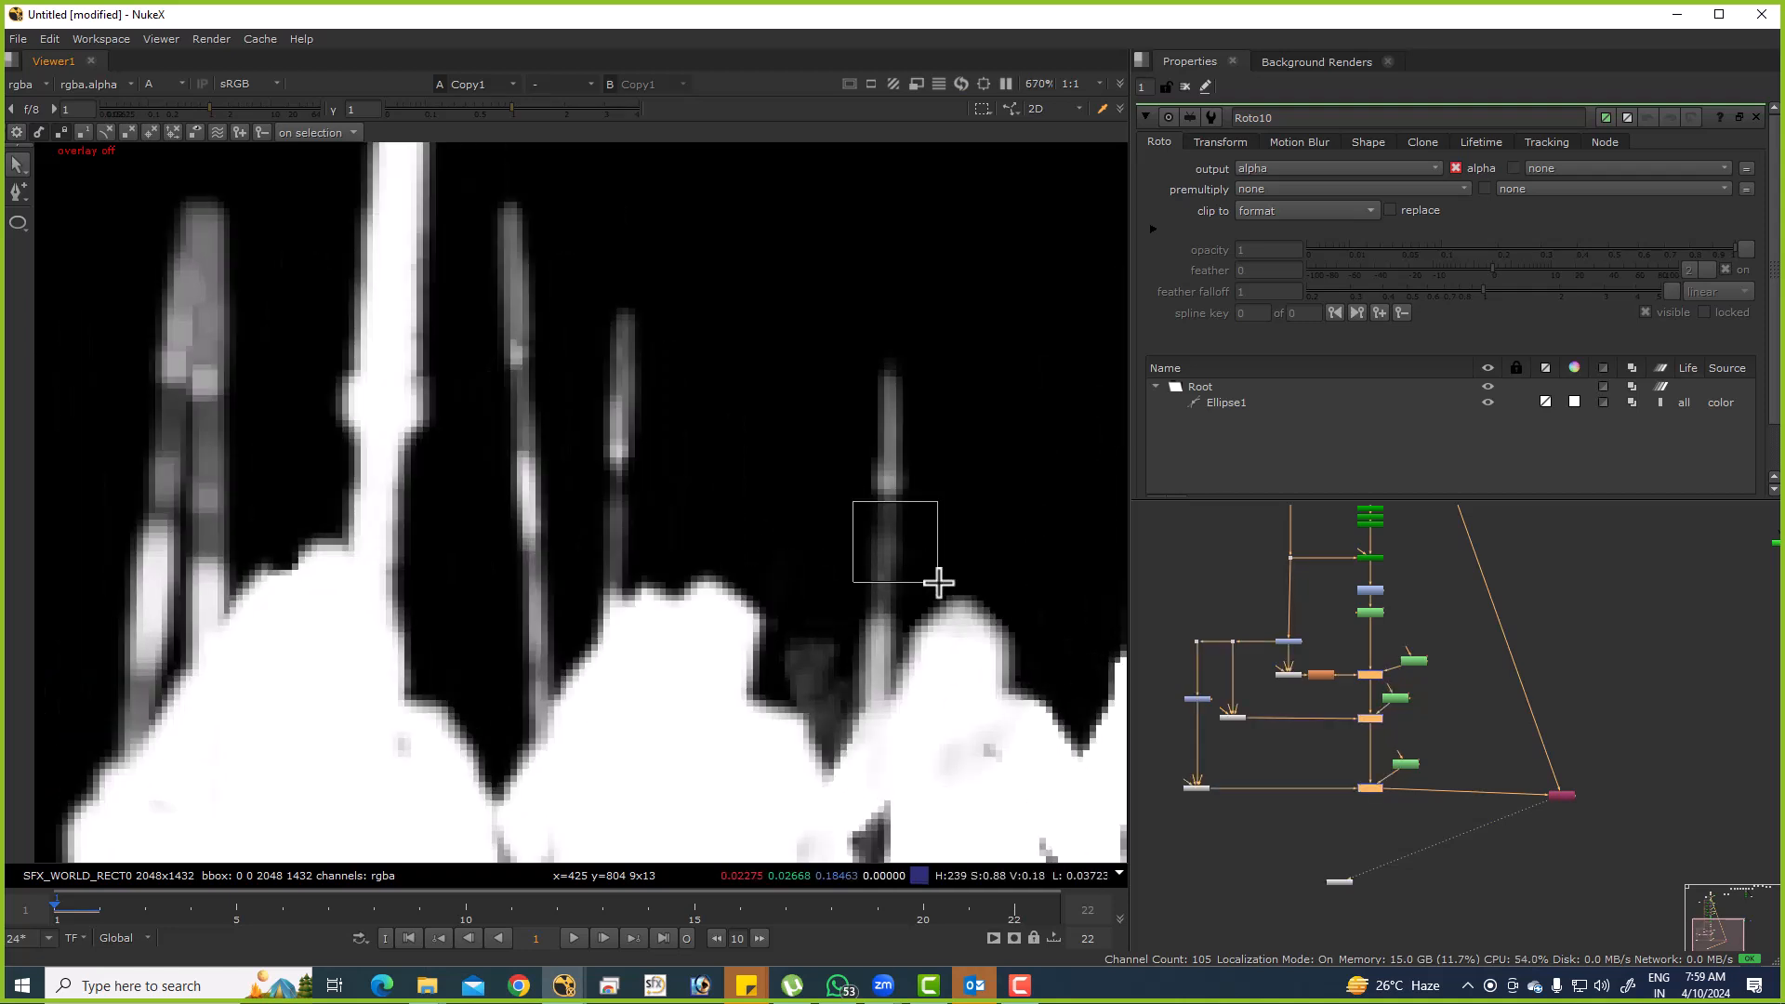
scroll(796, 537, down, 4)
drag(318, 407, 492, 544)
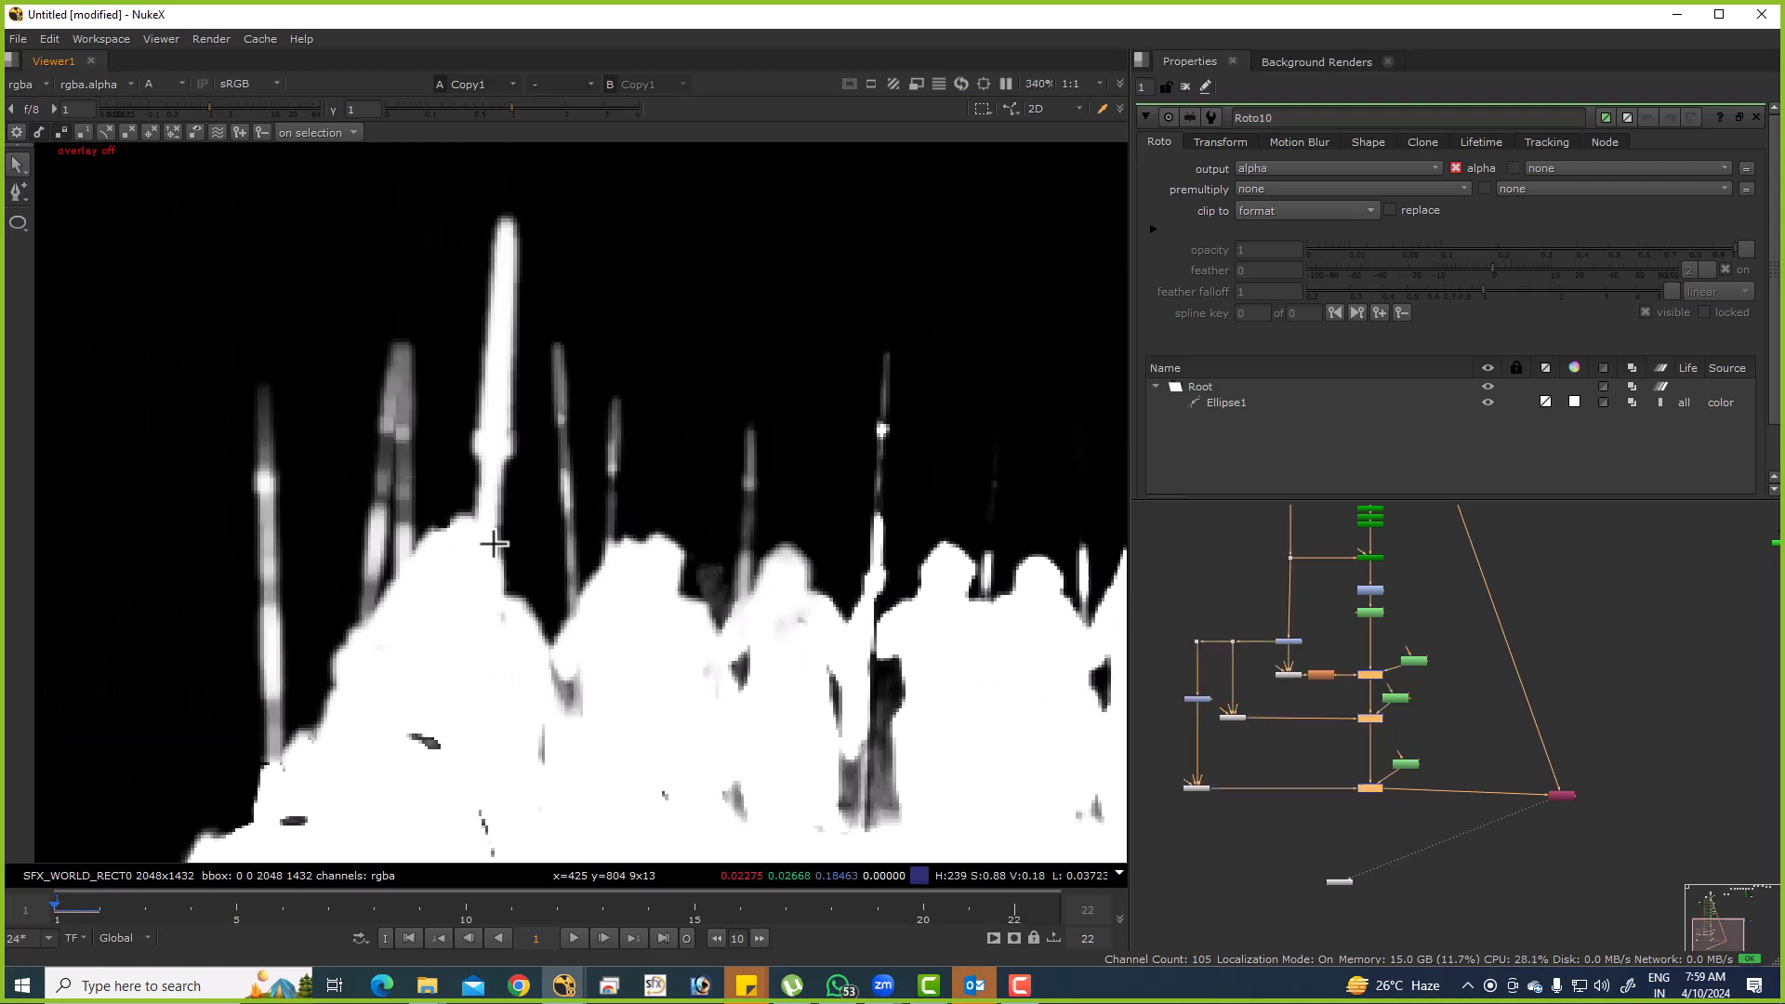
key(d)
drag(208, 411, 374, 734)
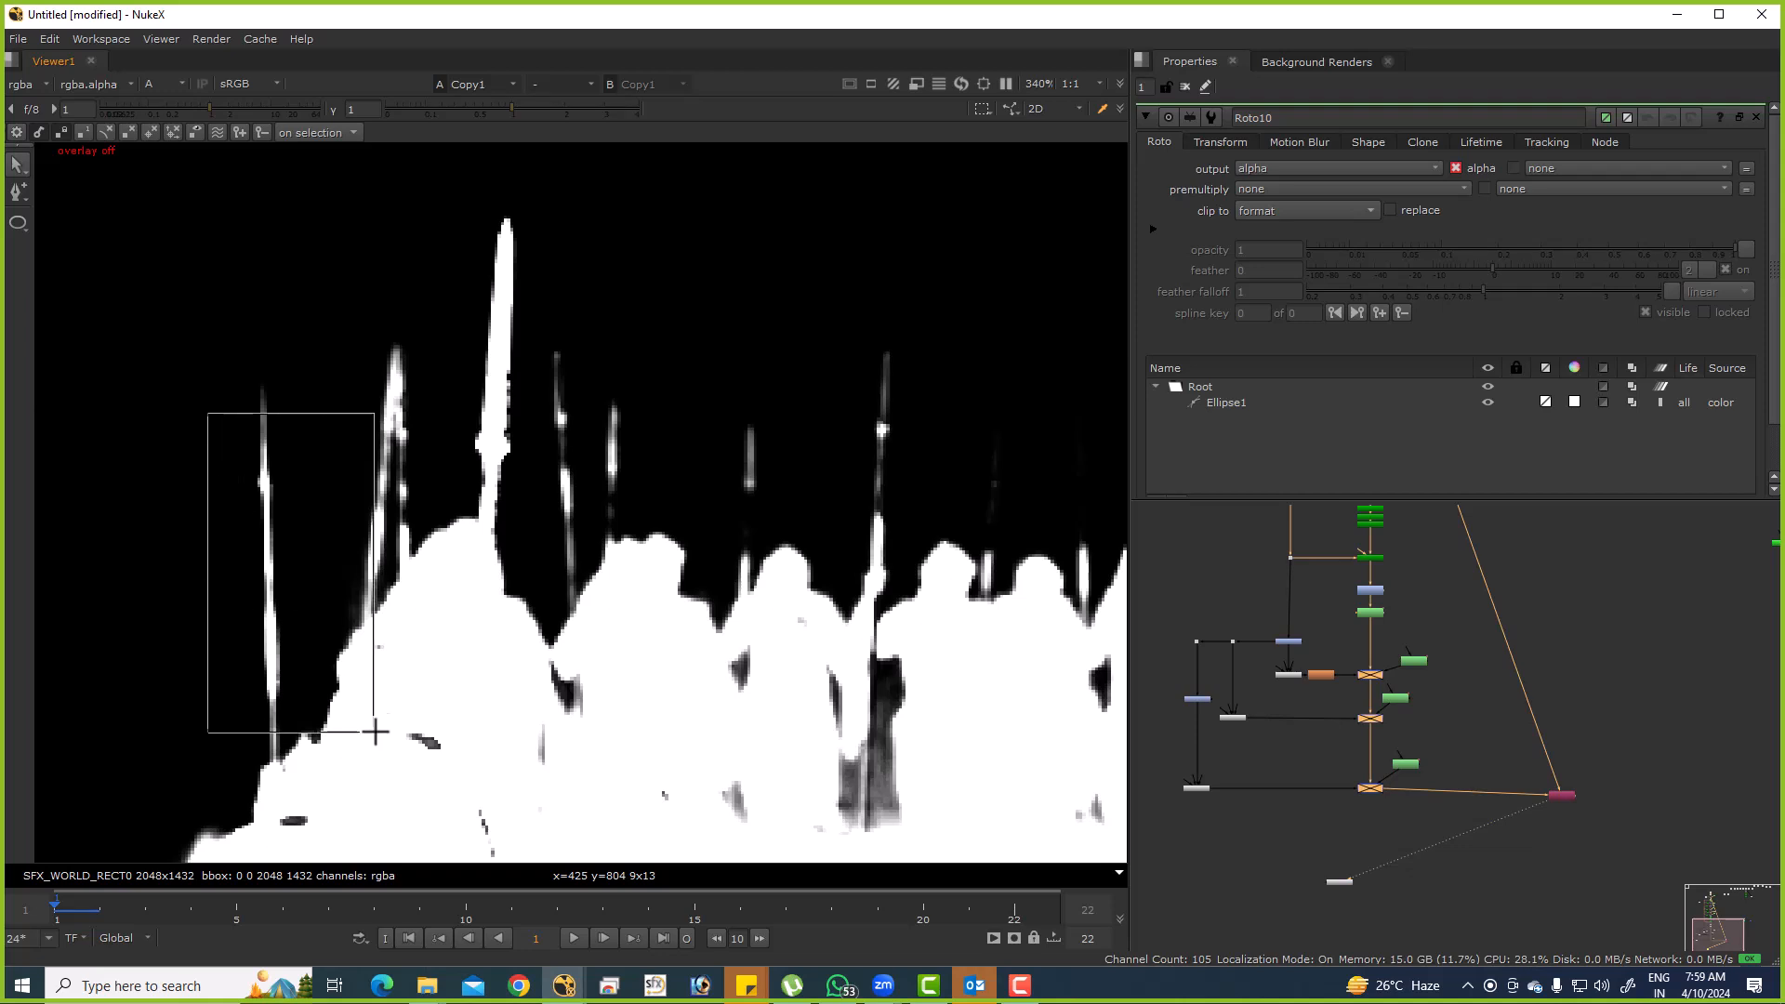
scroll(339, 446, down, 4)
drag(227, 331, 517, 530)
key(d)
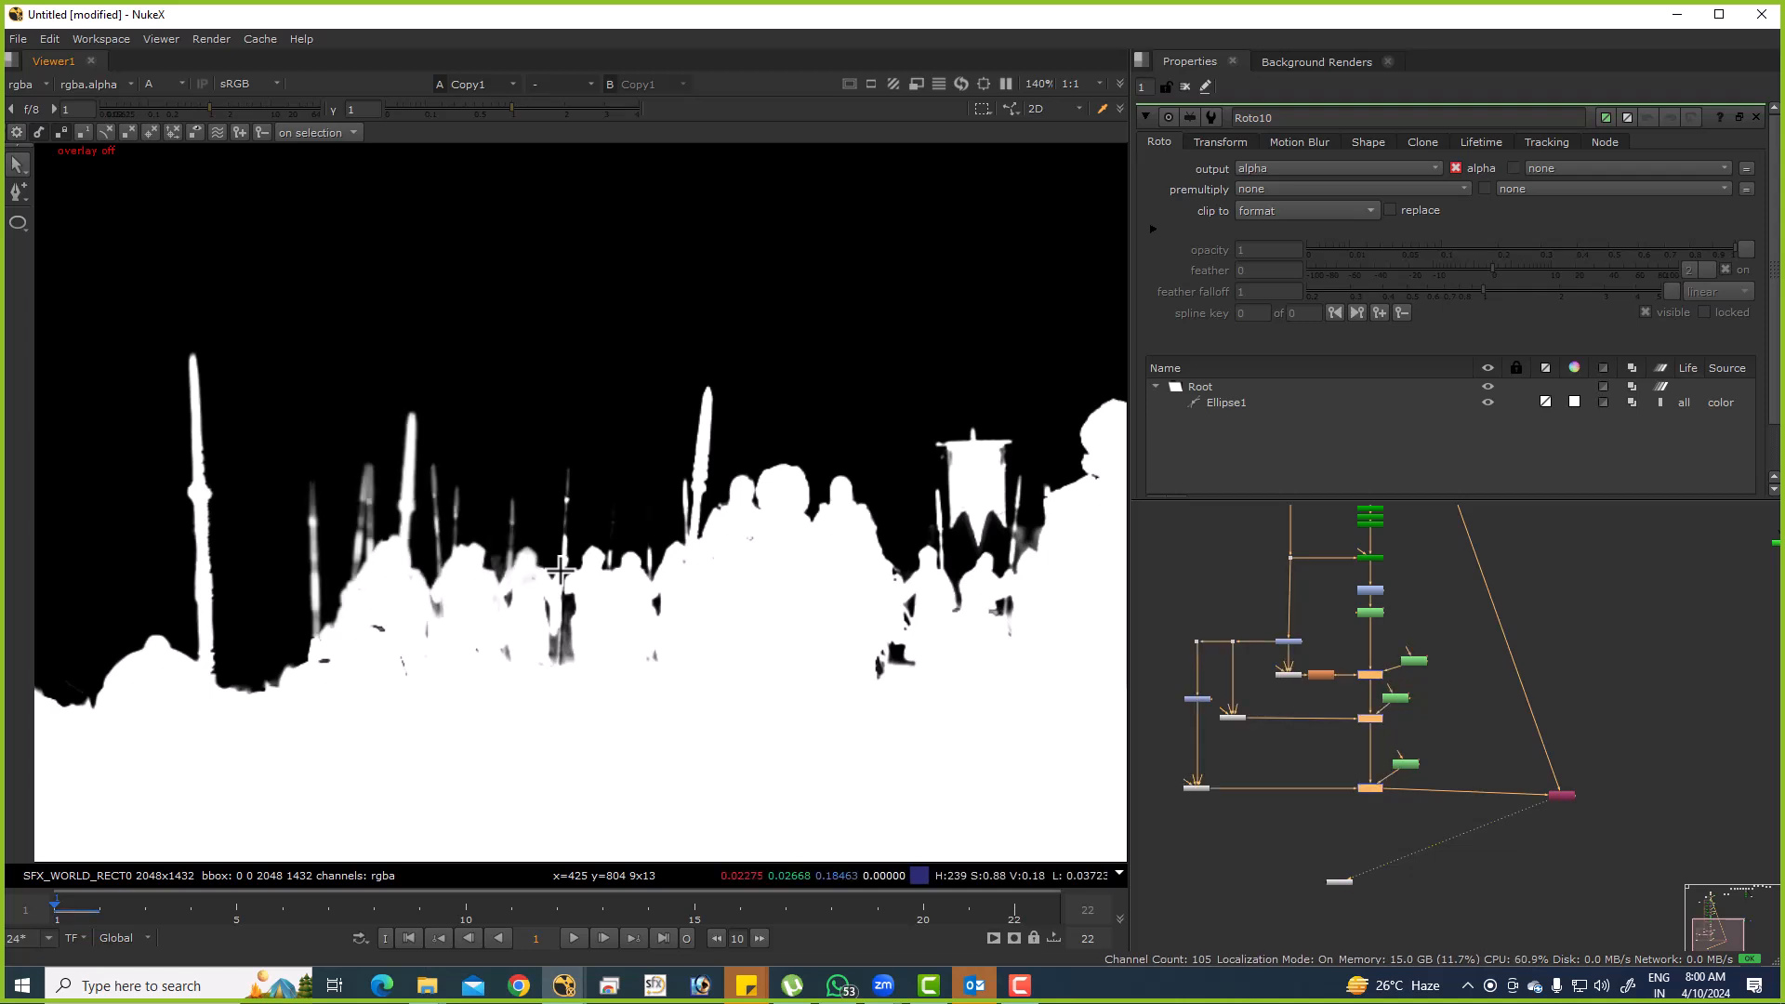
Switch the viewer from Copy1 to Keymix9 and show its alpha across the full frame.
key(a)
key(a)
key(a)
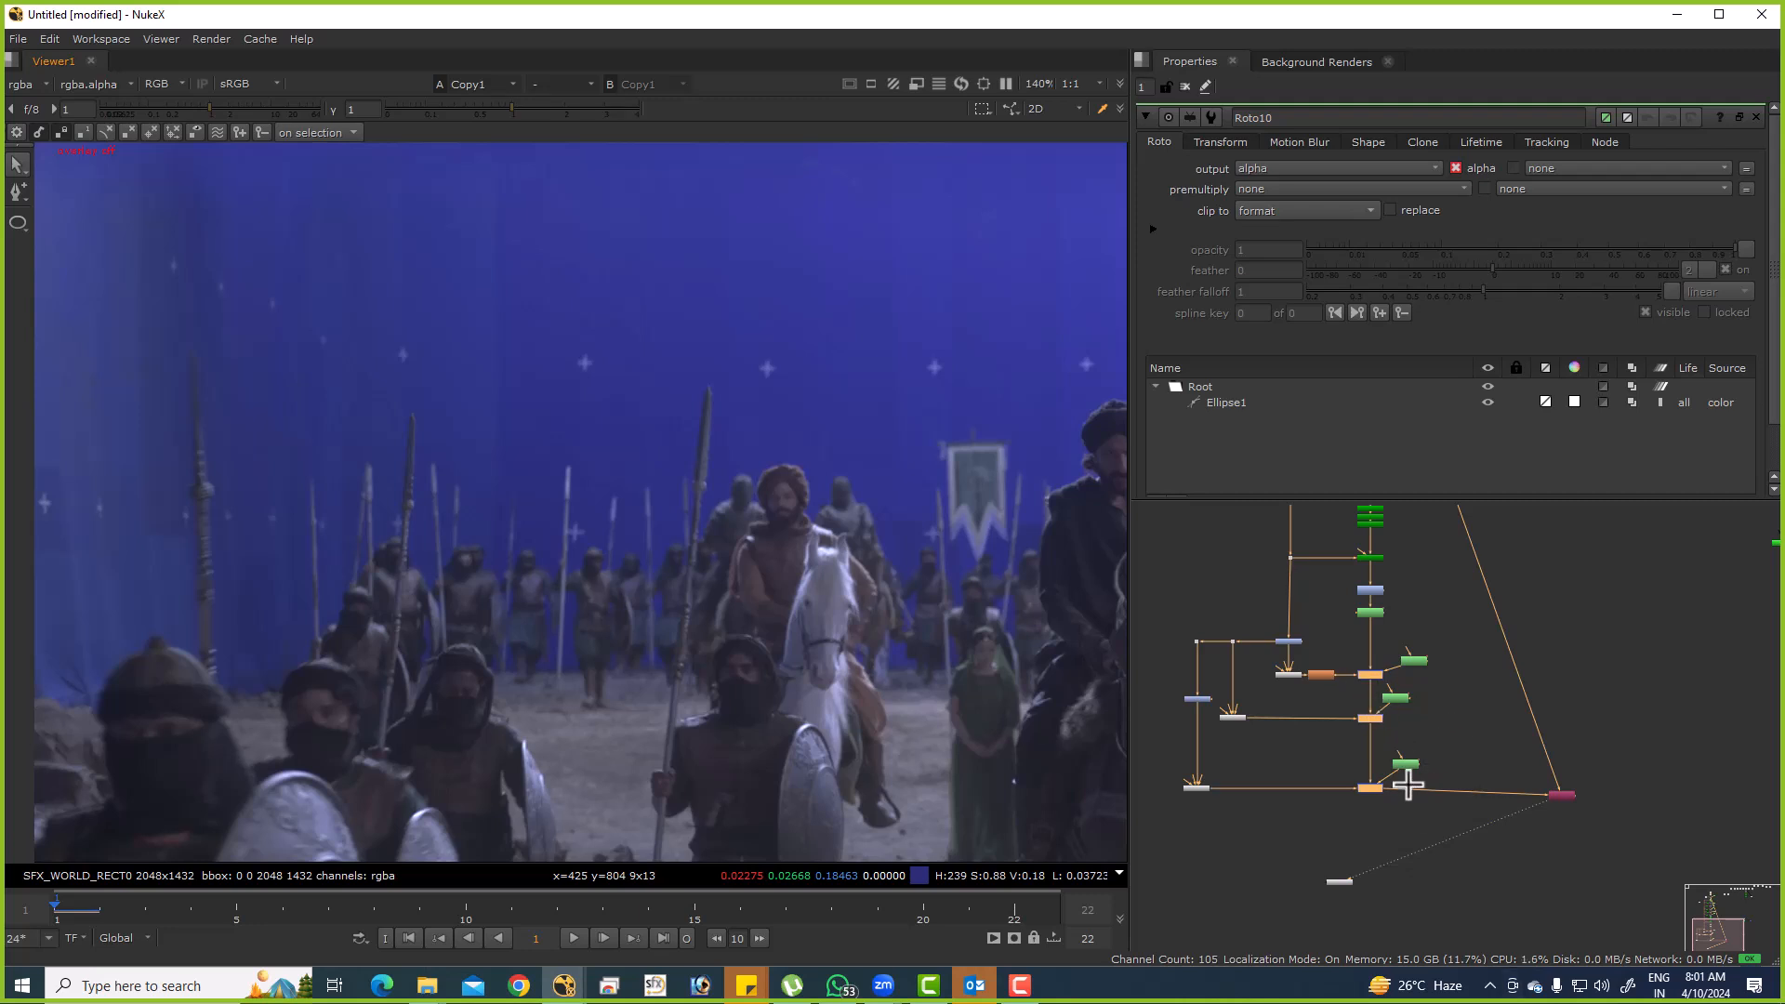
drag(1411, 784, 1463, 723)
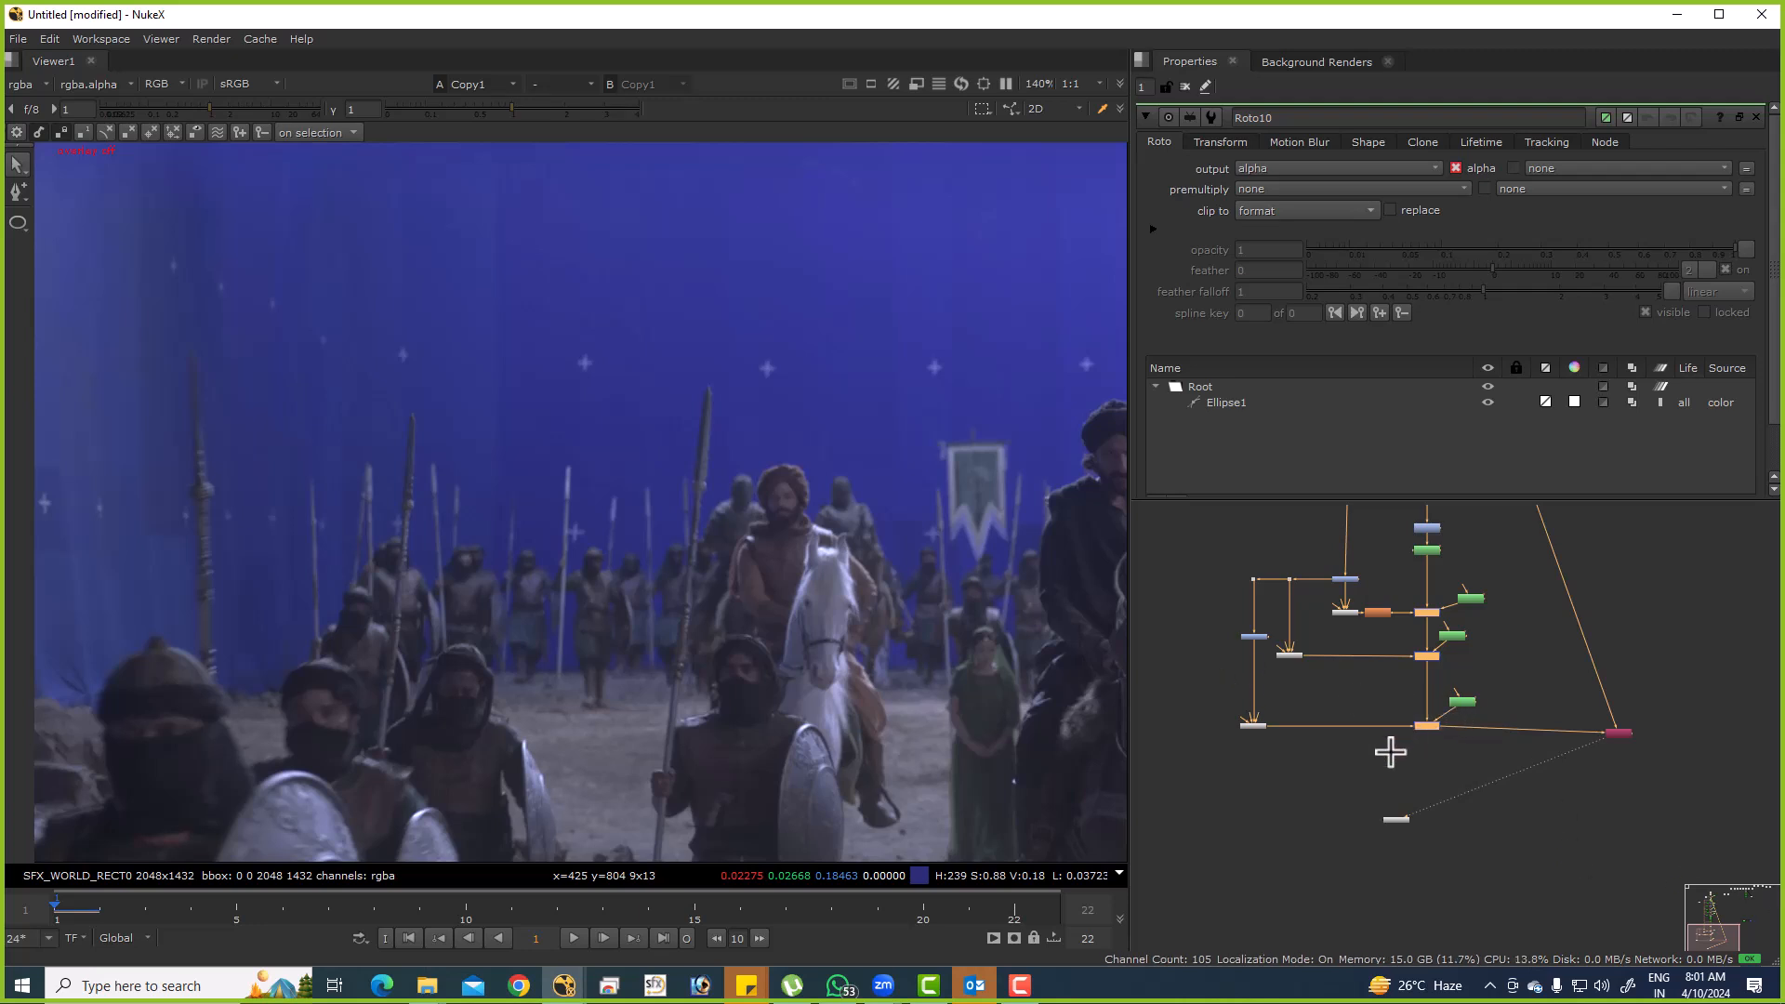
click(1400, 706)
click(1396, 819)
key(1)
key(a)
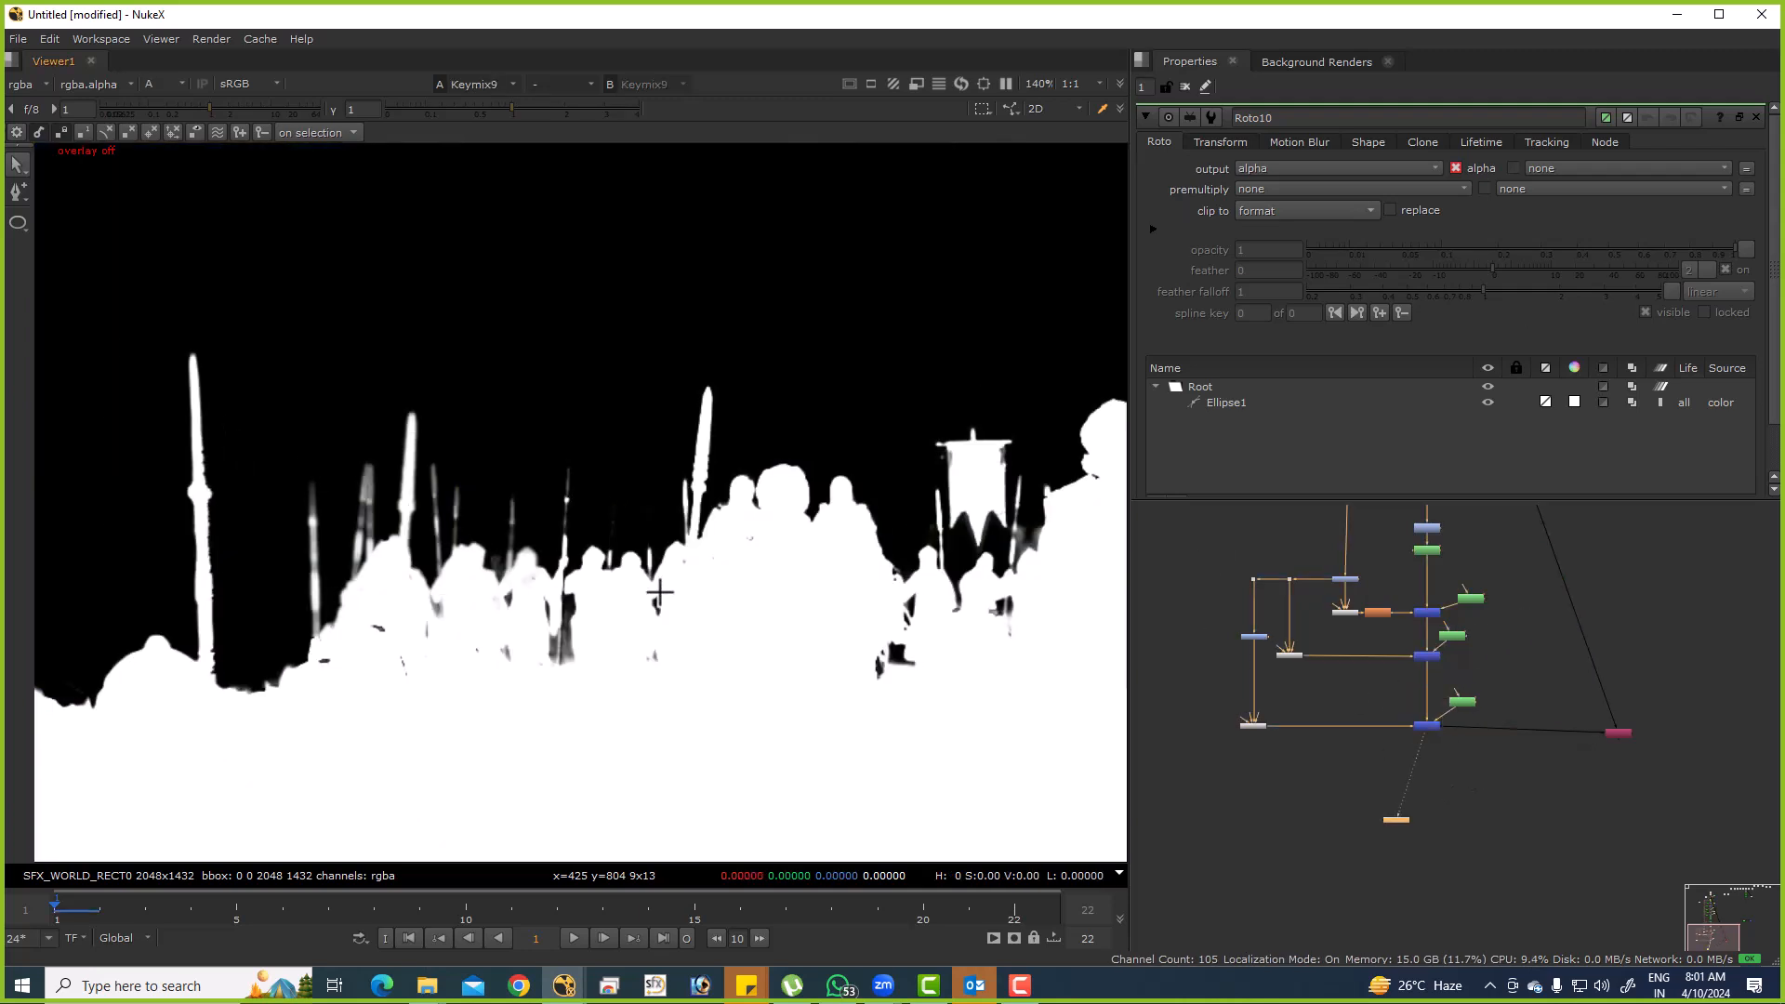
key(f)
Examine the Keymix9 matte around the distant spears with the overlay on, and close Roto10's properties.
drag(222, 381, 758, 595)
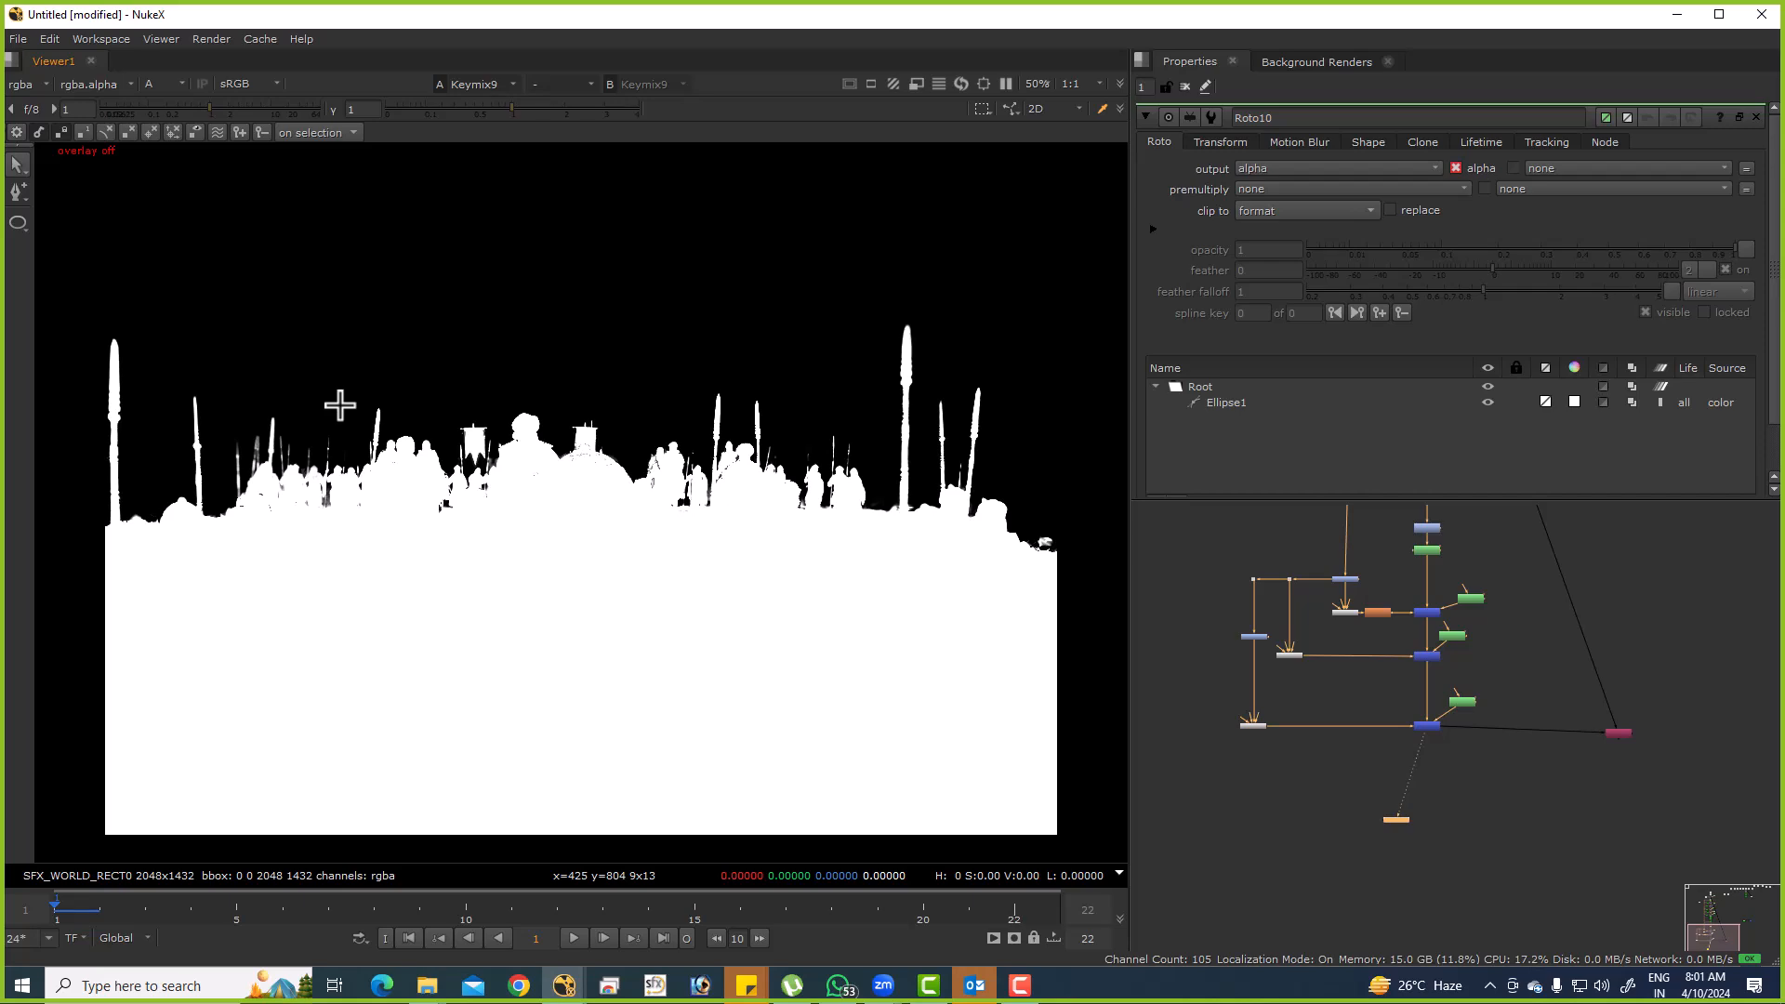
key(a)
key(a)
scroll(310, 435, up, 1)
scroll(310, 435, up, 8)
drag(188, 177, 757, 693)
key(q)
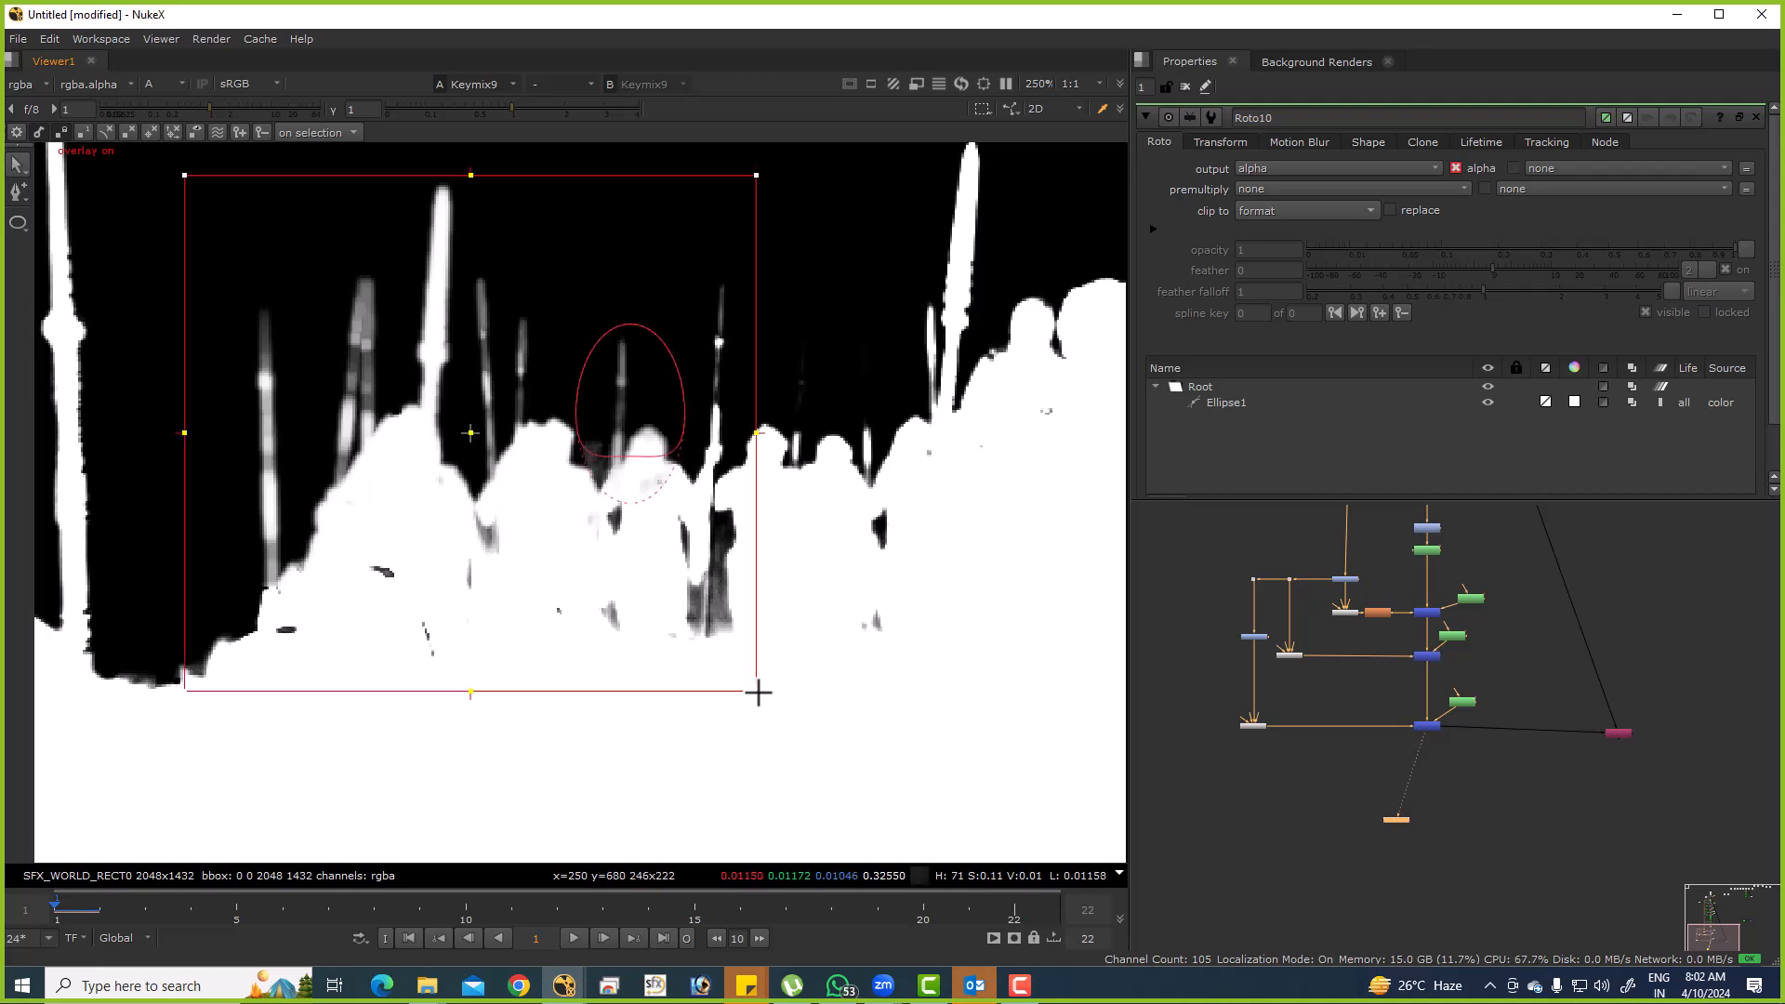
click(1186, 85)
Switch to Google Chrome with the account owner's profile and open the VFX MENTOR Drive shortcut in a maximized window.
click(521, 982)
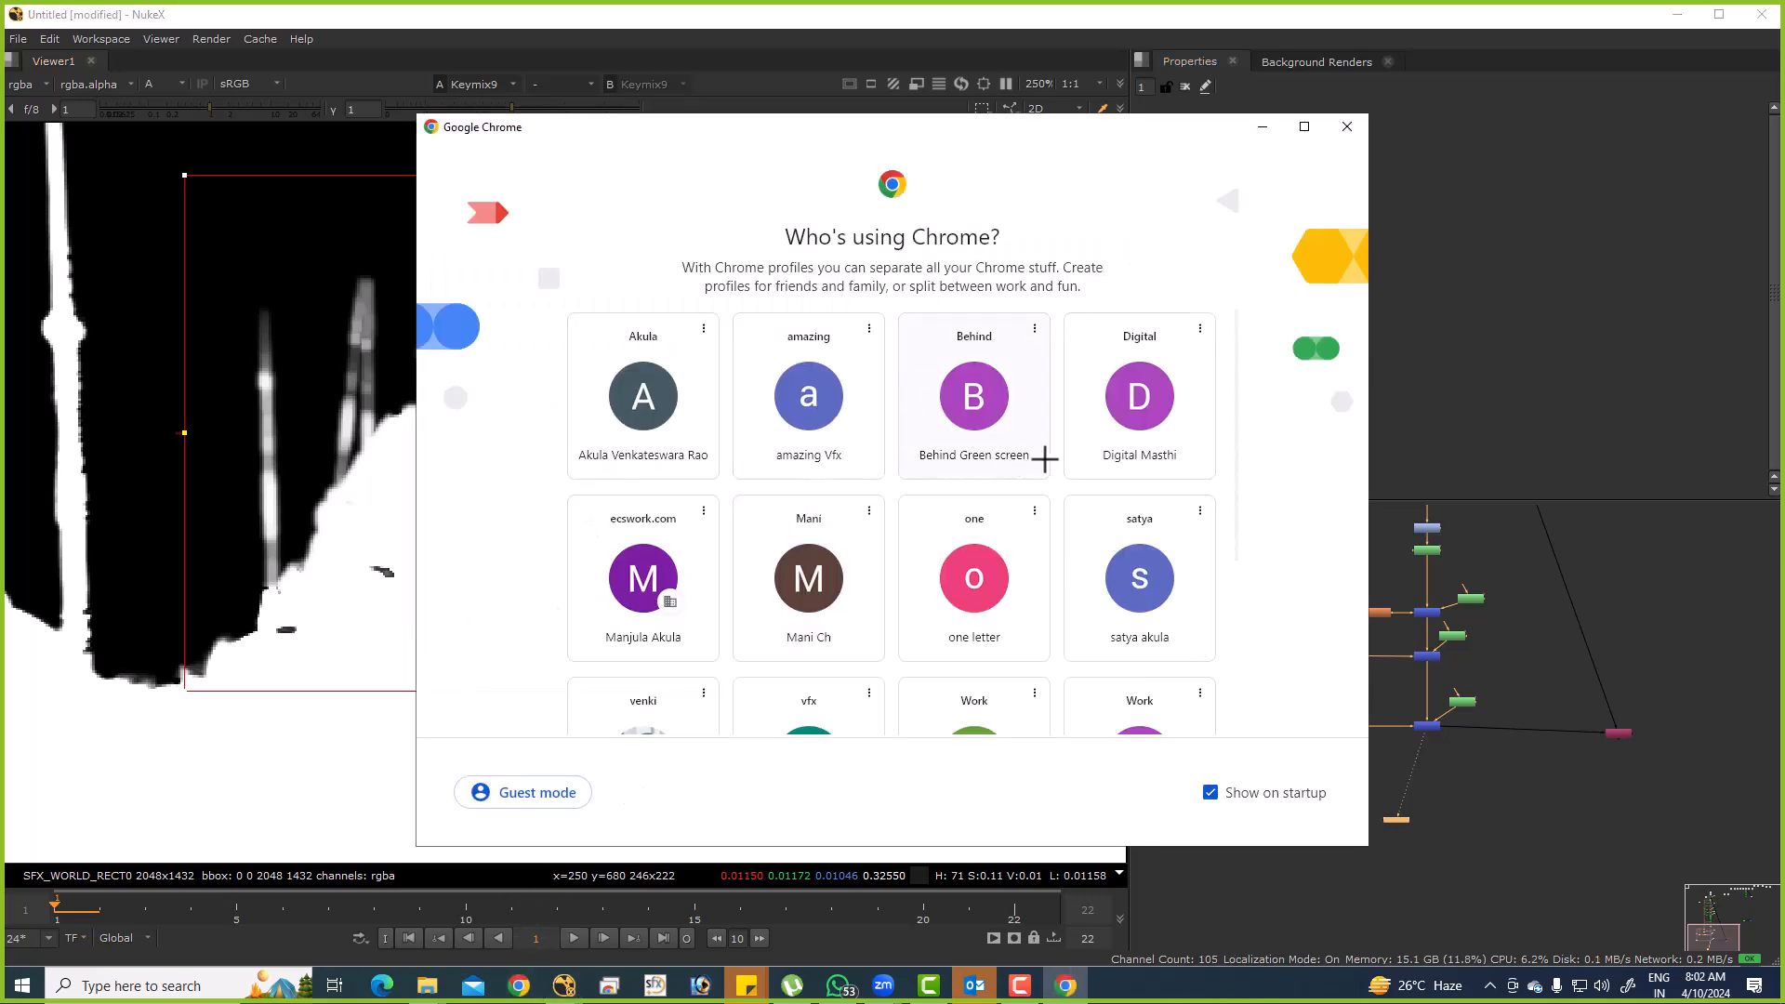
scroll(805, 511, down, 3)
click(638, 478)
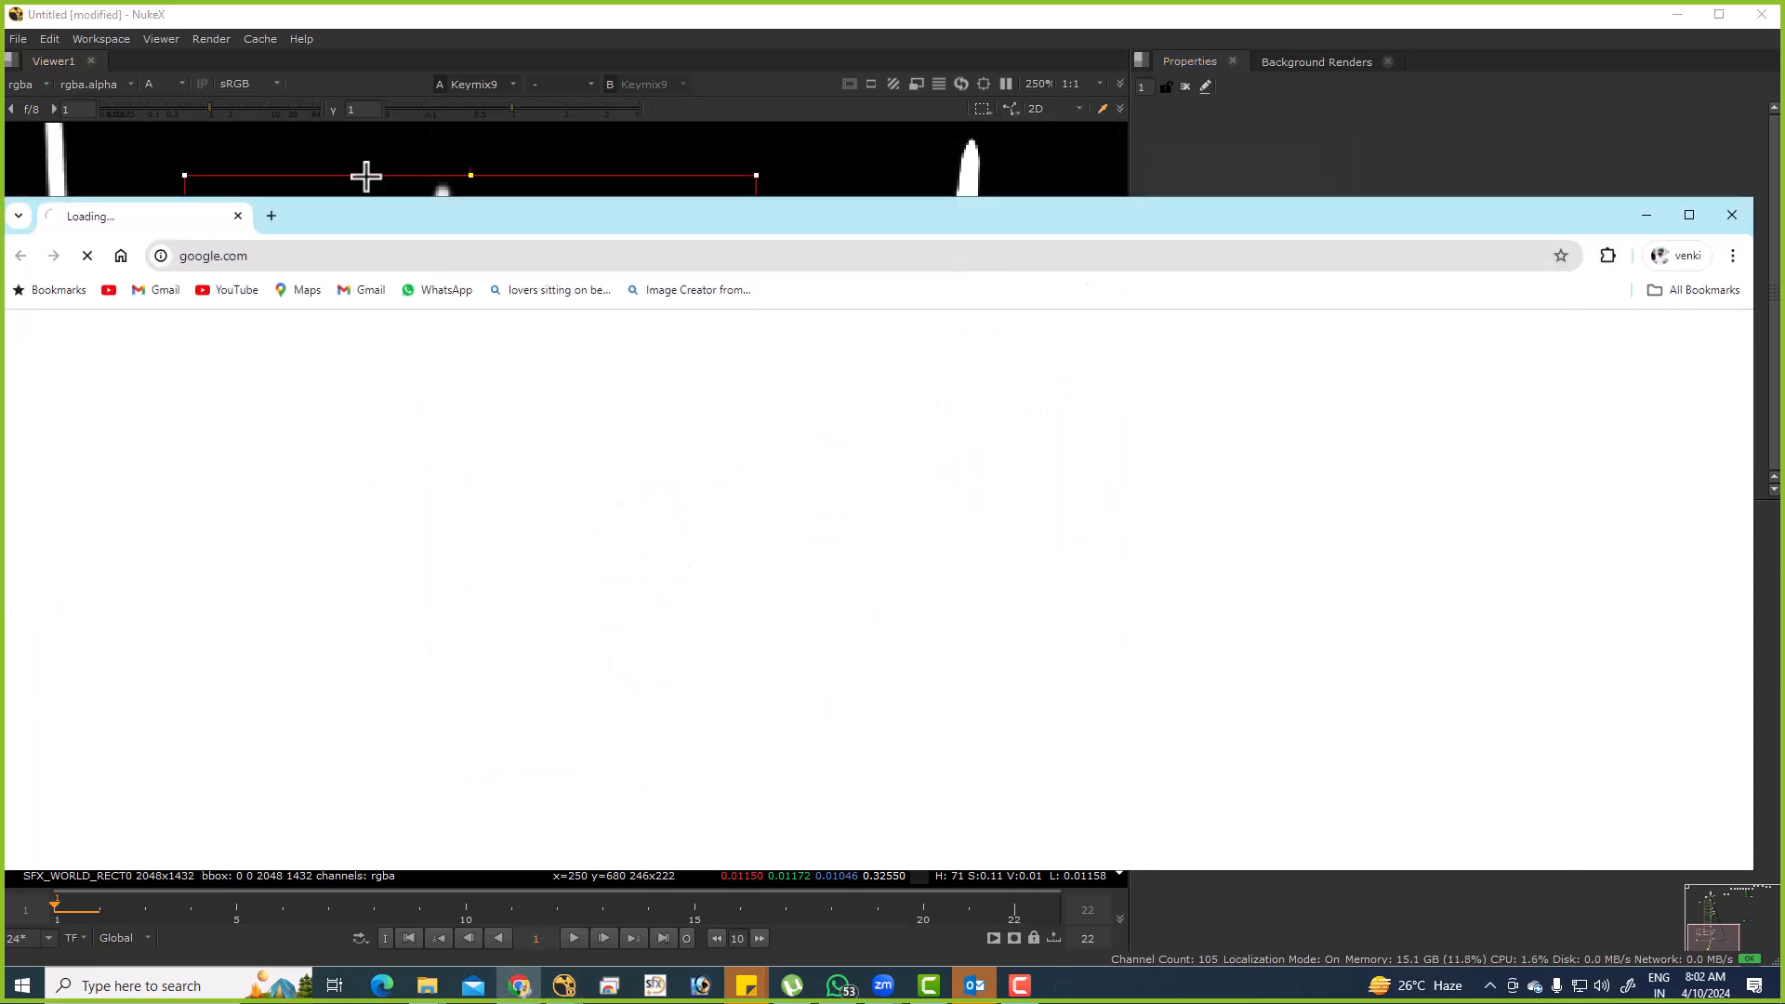
double_click(298, 219)
click(268, 19)
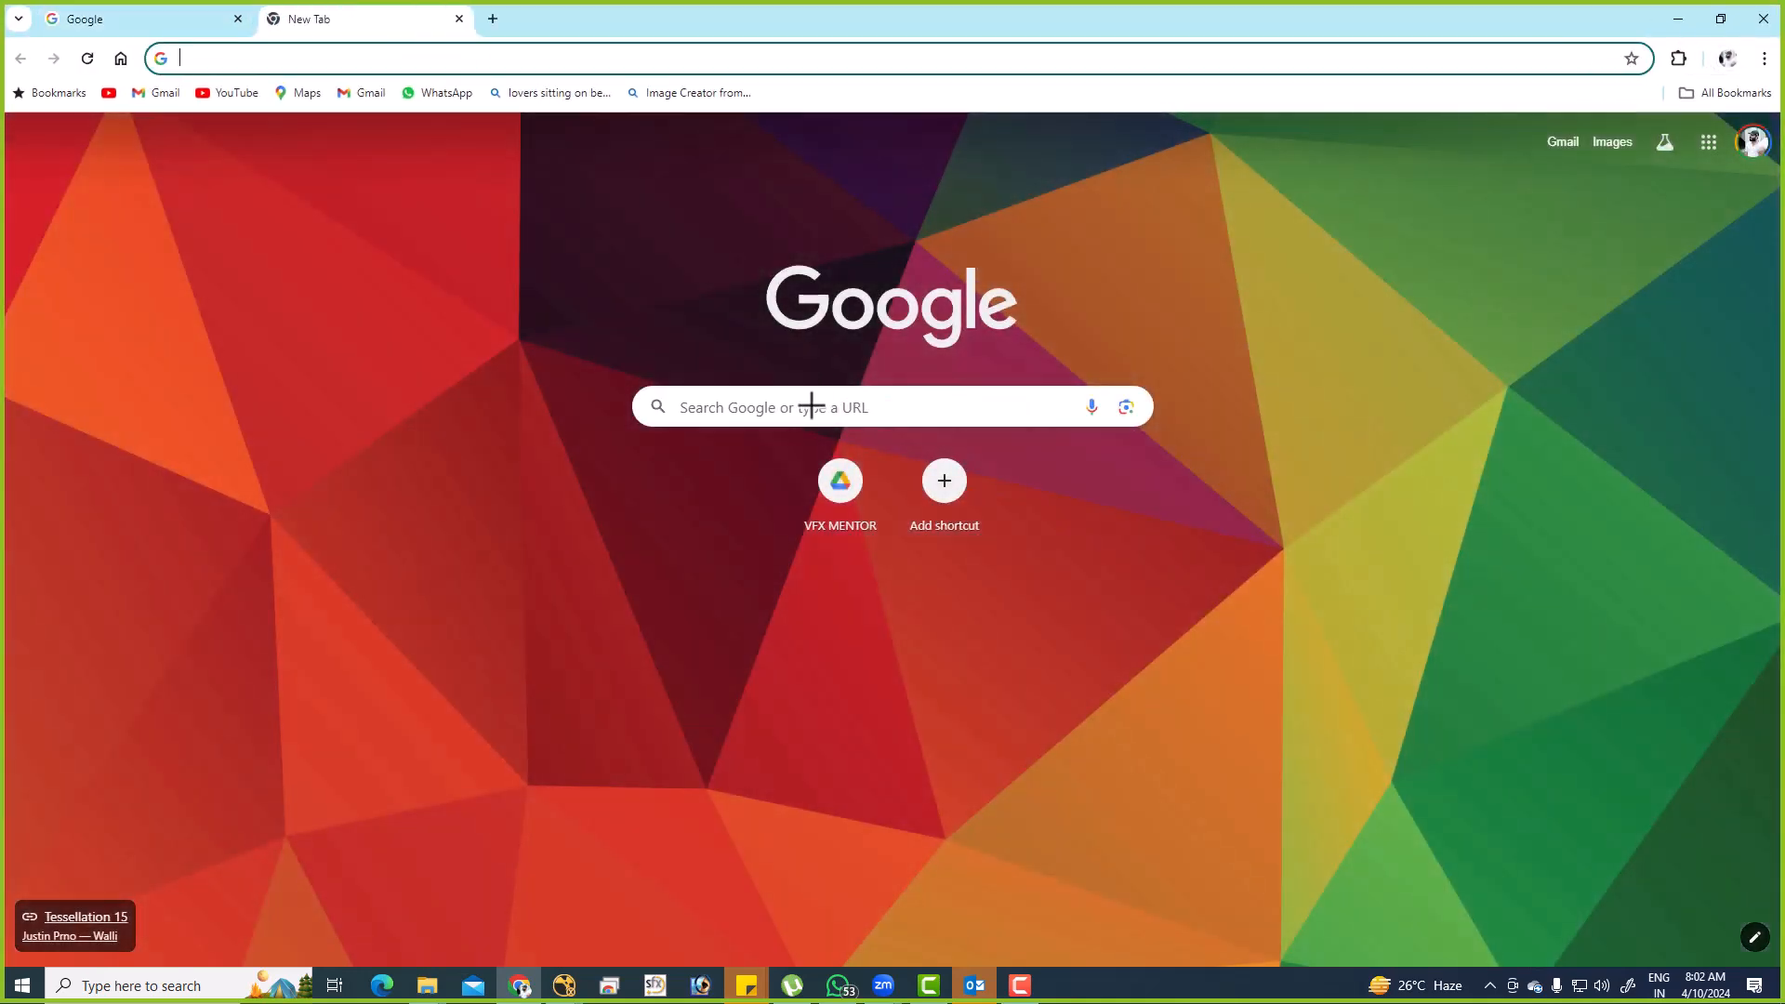
click(830, 479)
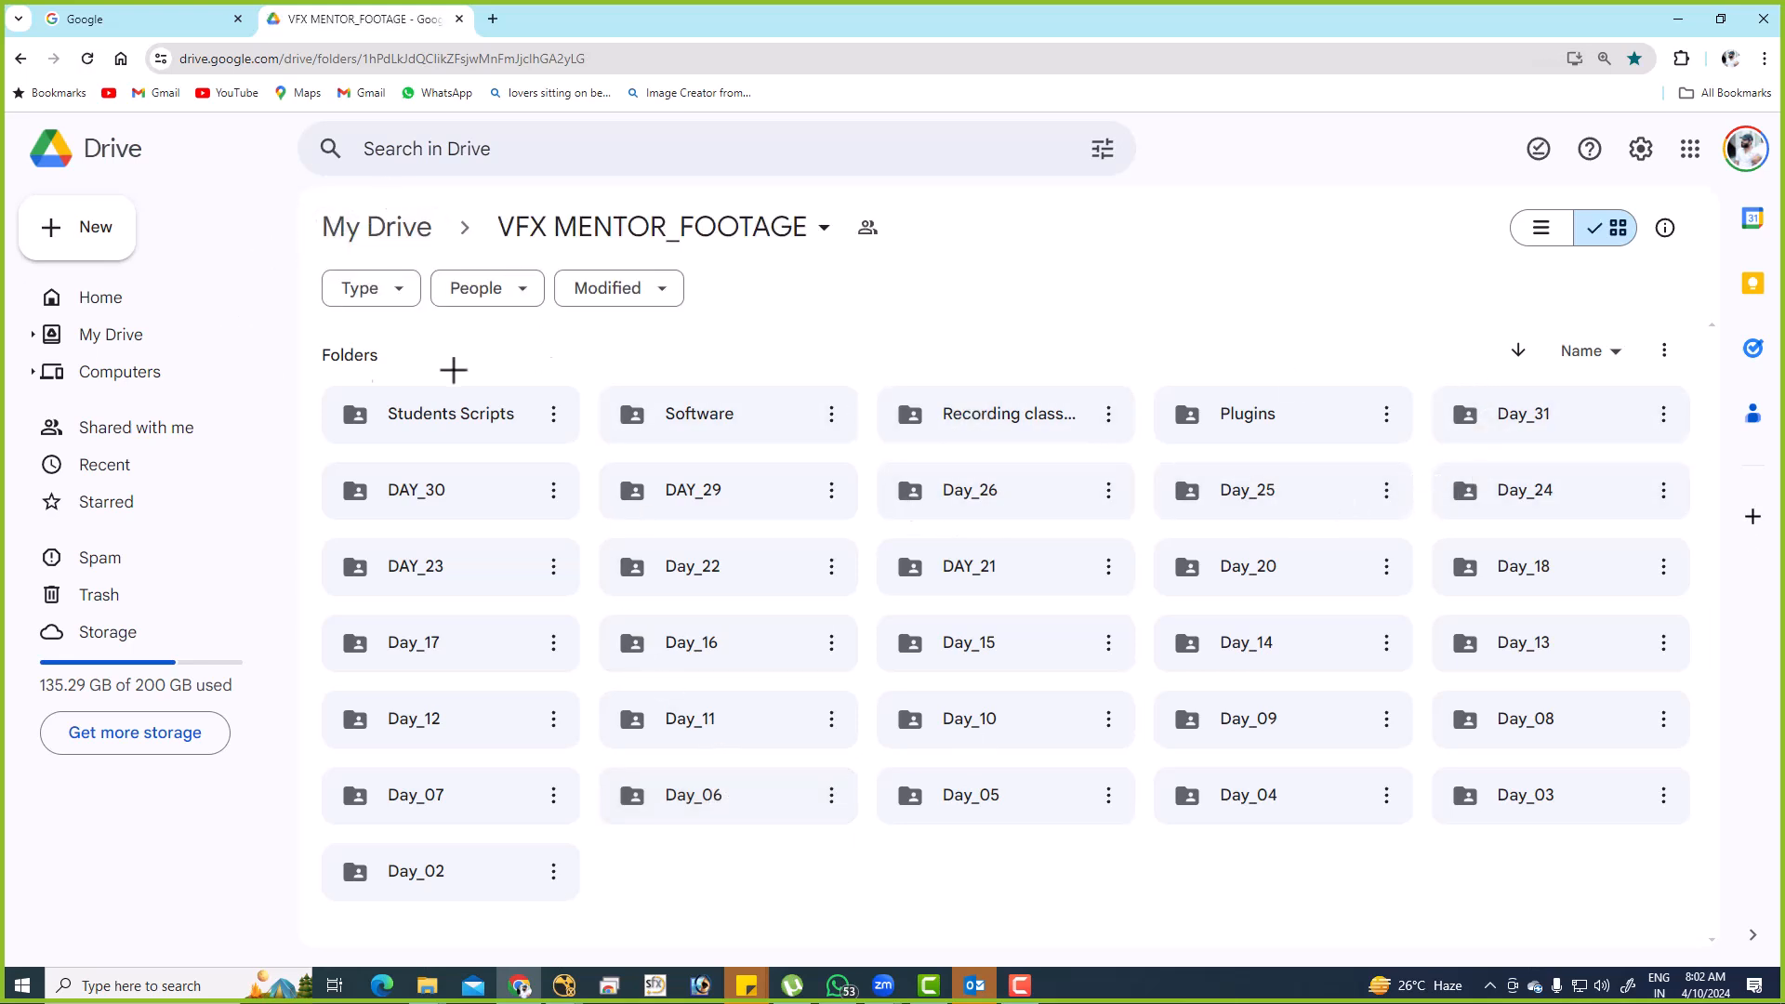
Open the VFX MENTOR MARCH BATCH folder from My Drive.
click(148, 334)
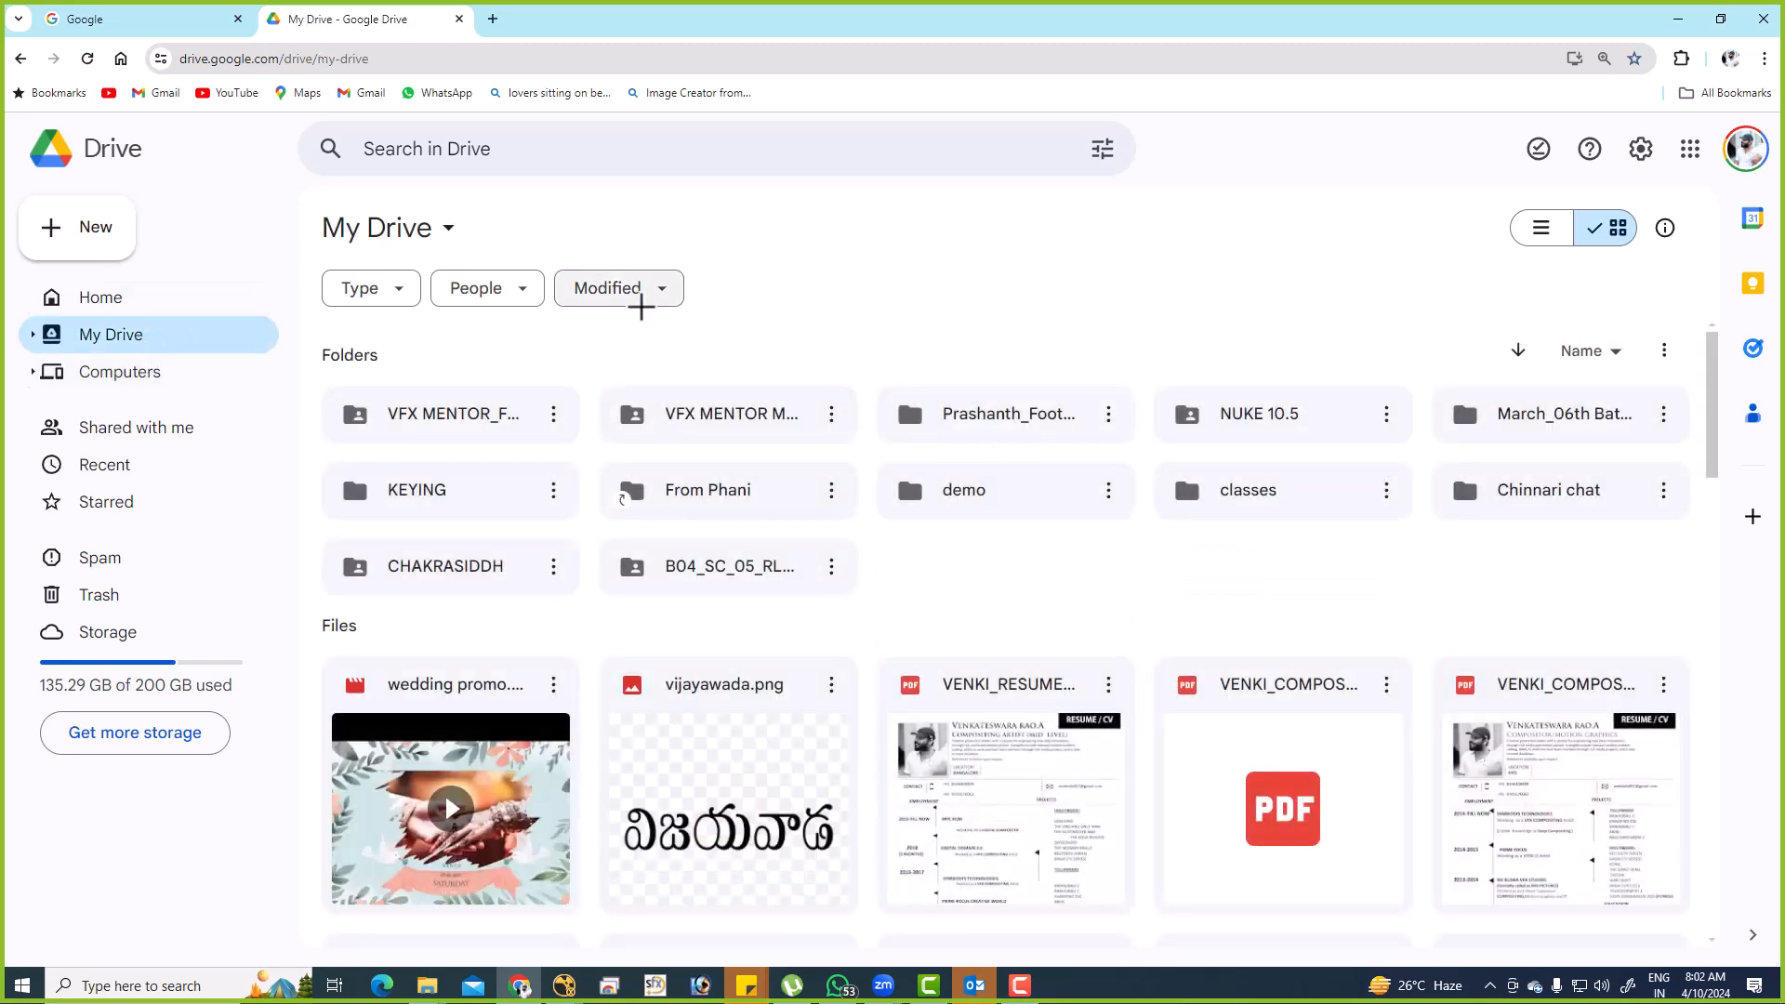
double_click(785, 417)
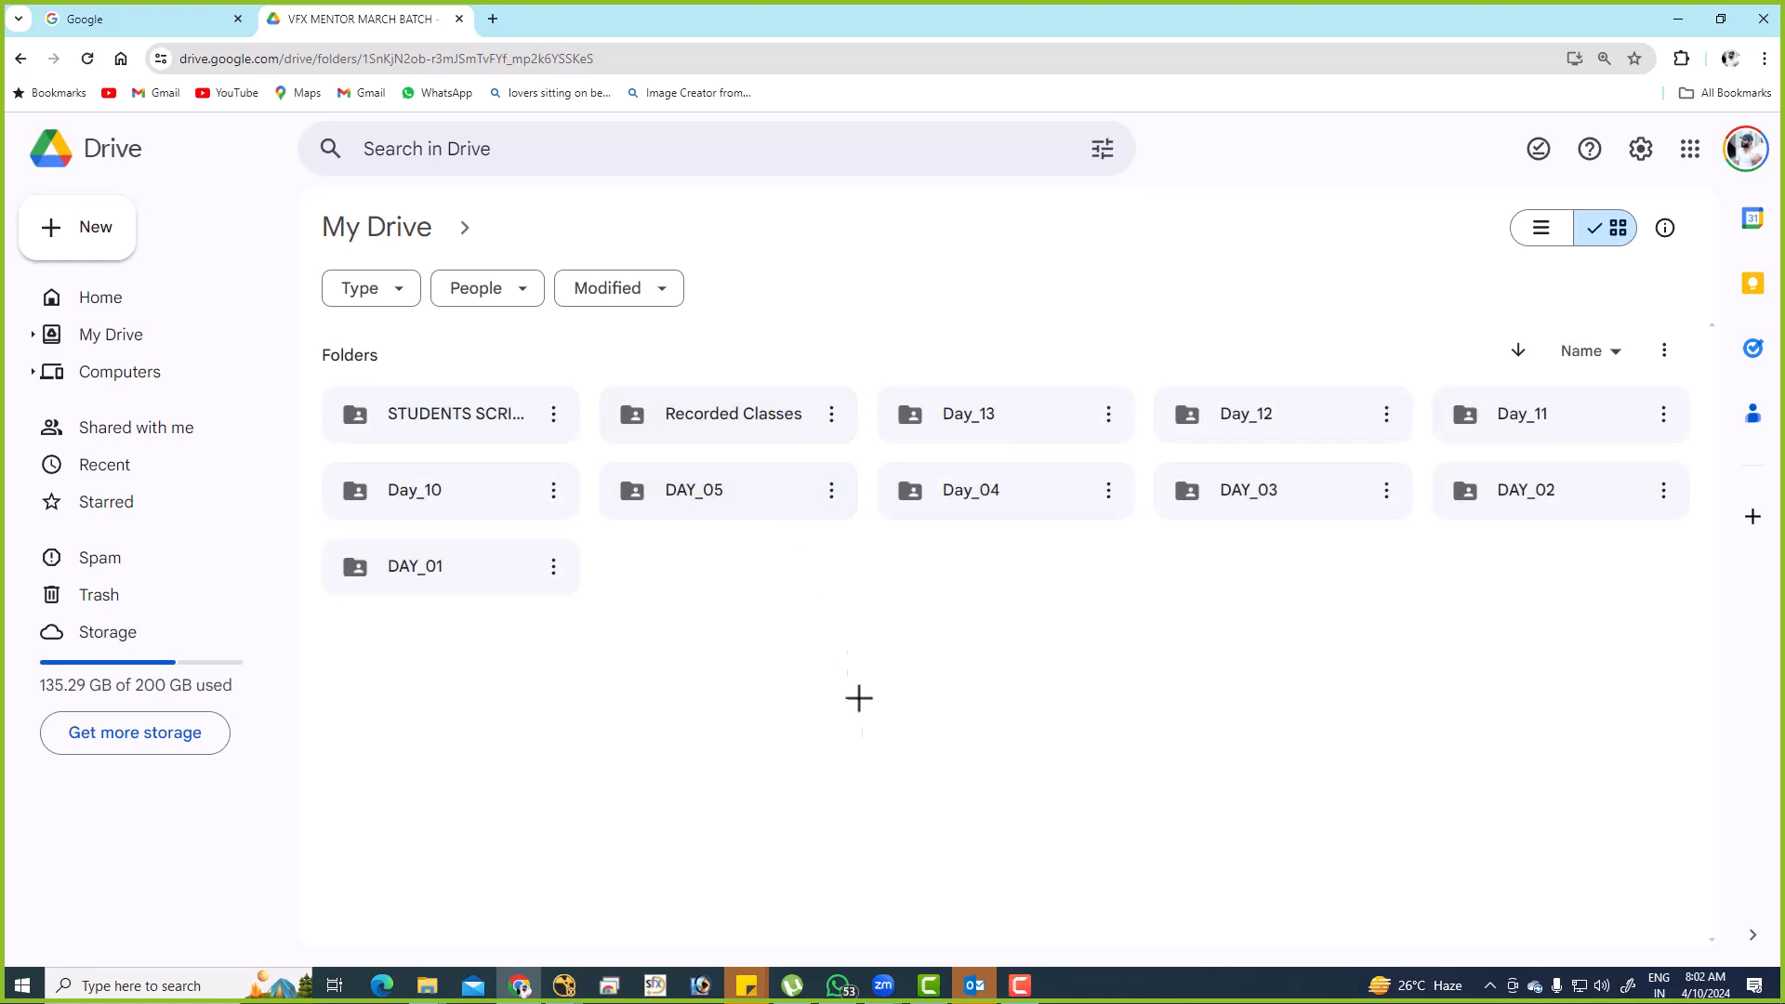
right_click(789, 649)
click(1125, 686)
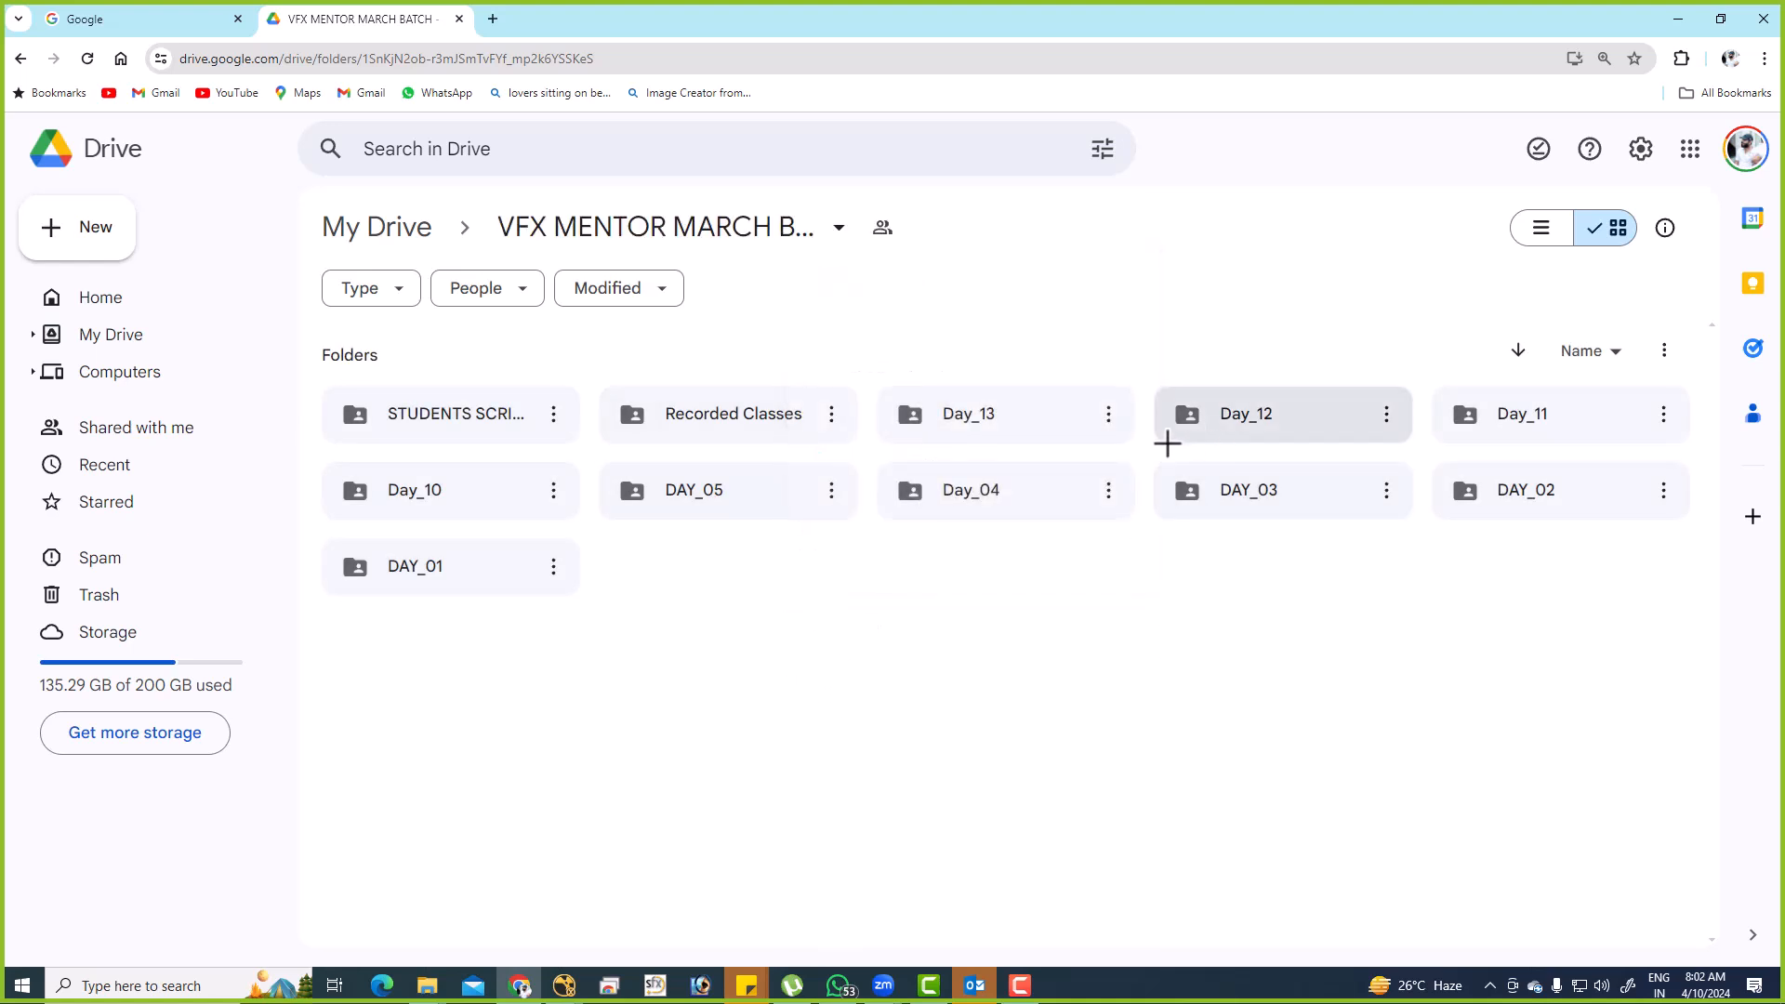
Create a new folder named Day_14 in the March batch folder and open it.
right_click(791, 550)
click(877, 569)
text(C)
key(BackSpace)
text(Da)
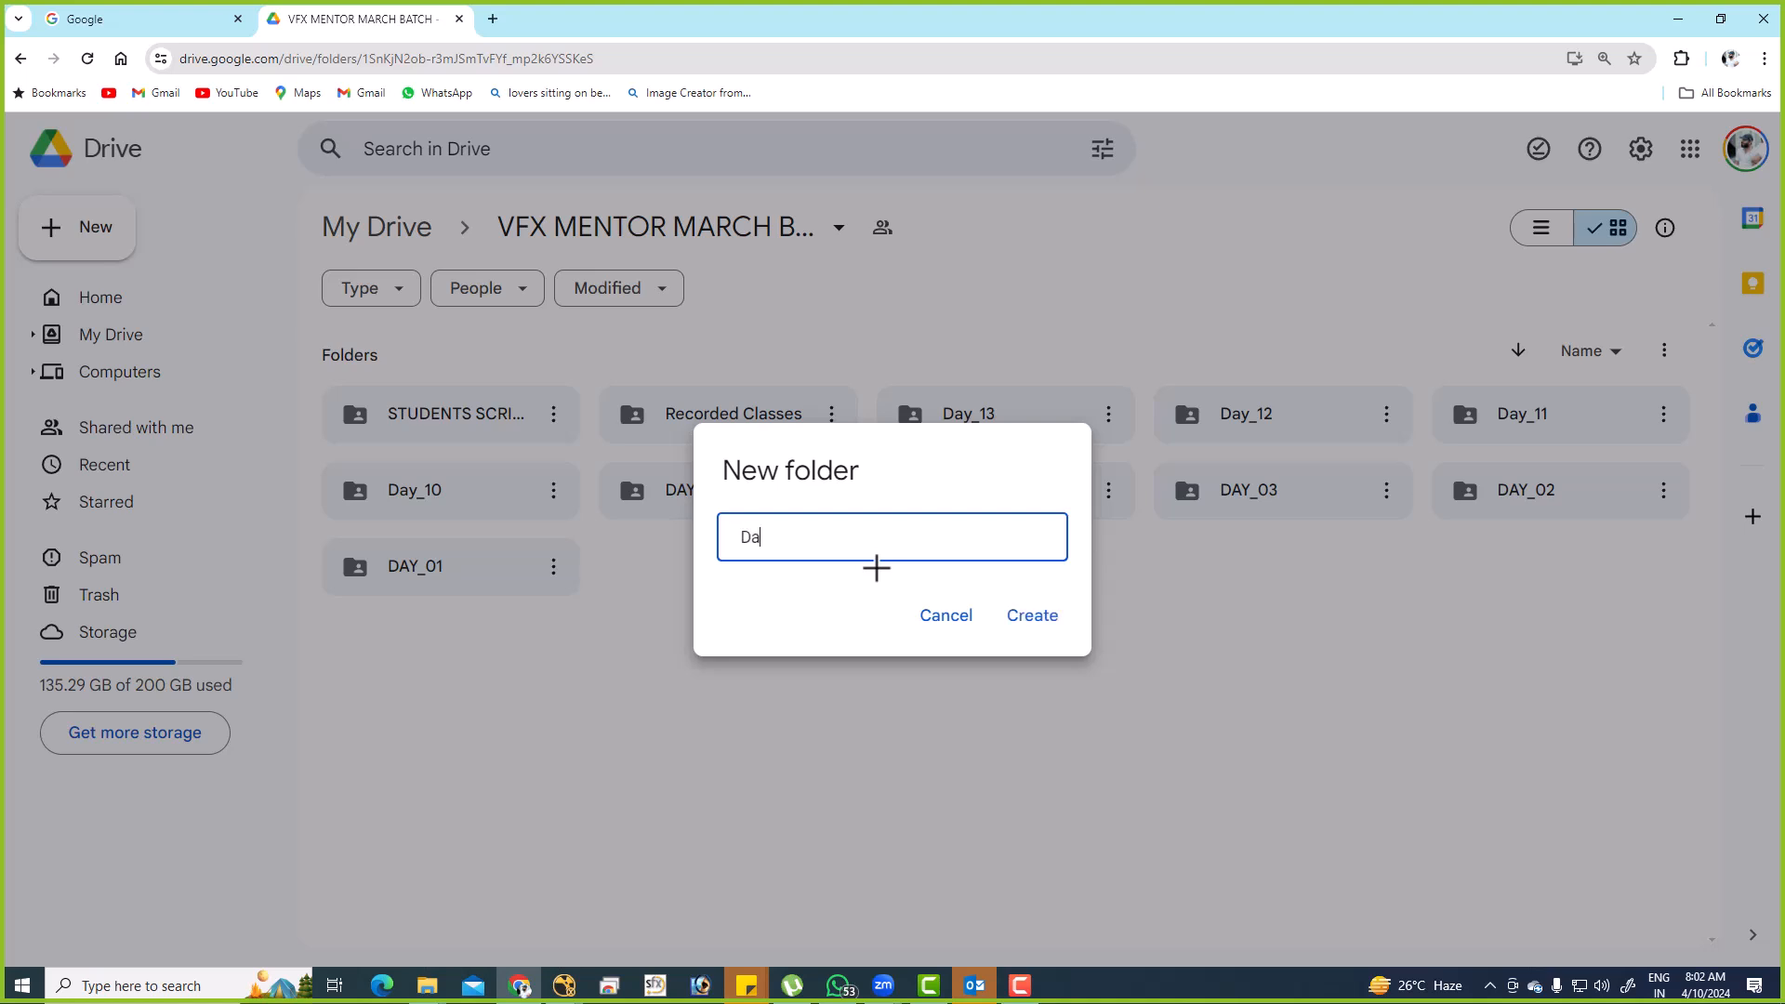
text(y_14)
key(Return)
click(1125, 733)
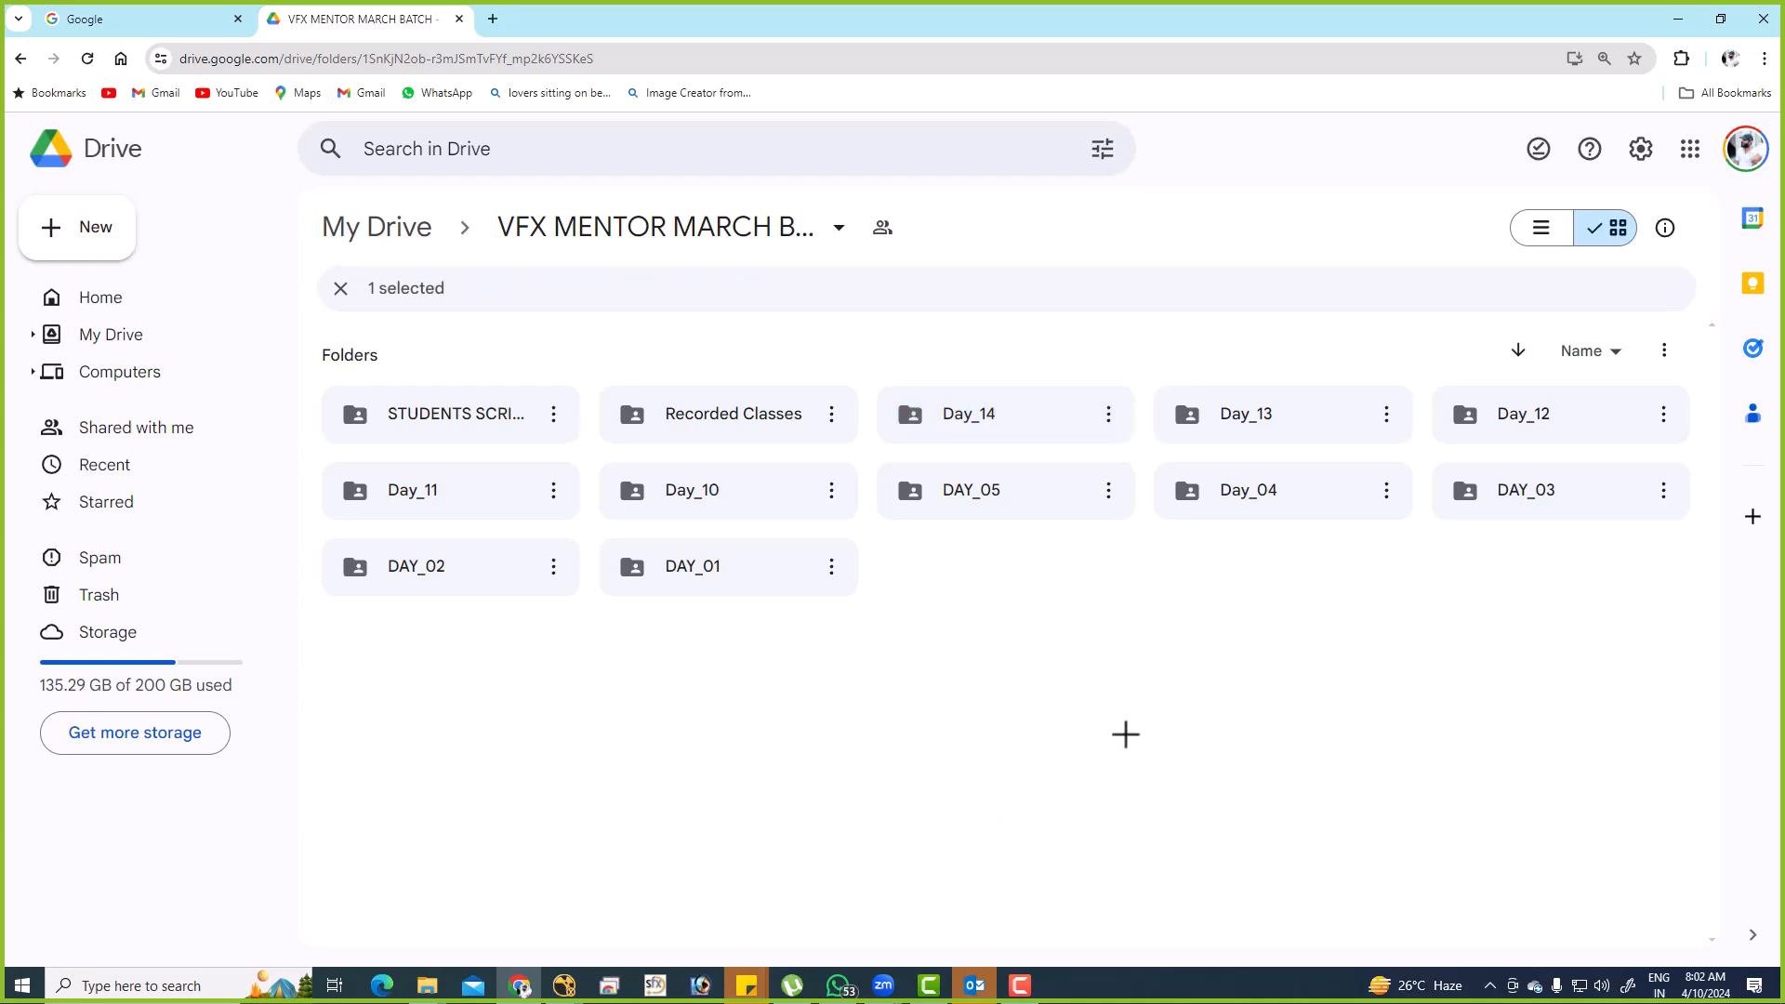
double_click(1028, 438)
Switch to NukeX, open the Read13 node's properties, and bring up its 2048x1432 source folder in File Explorer.
key(alt+Tab)
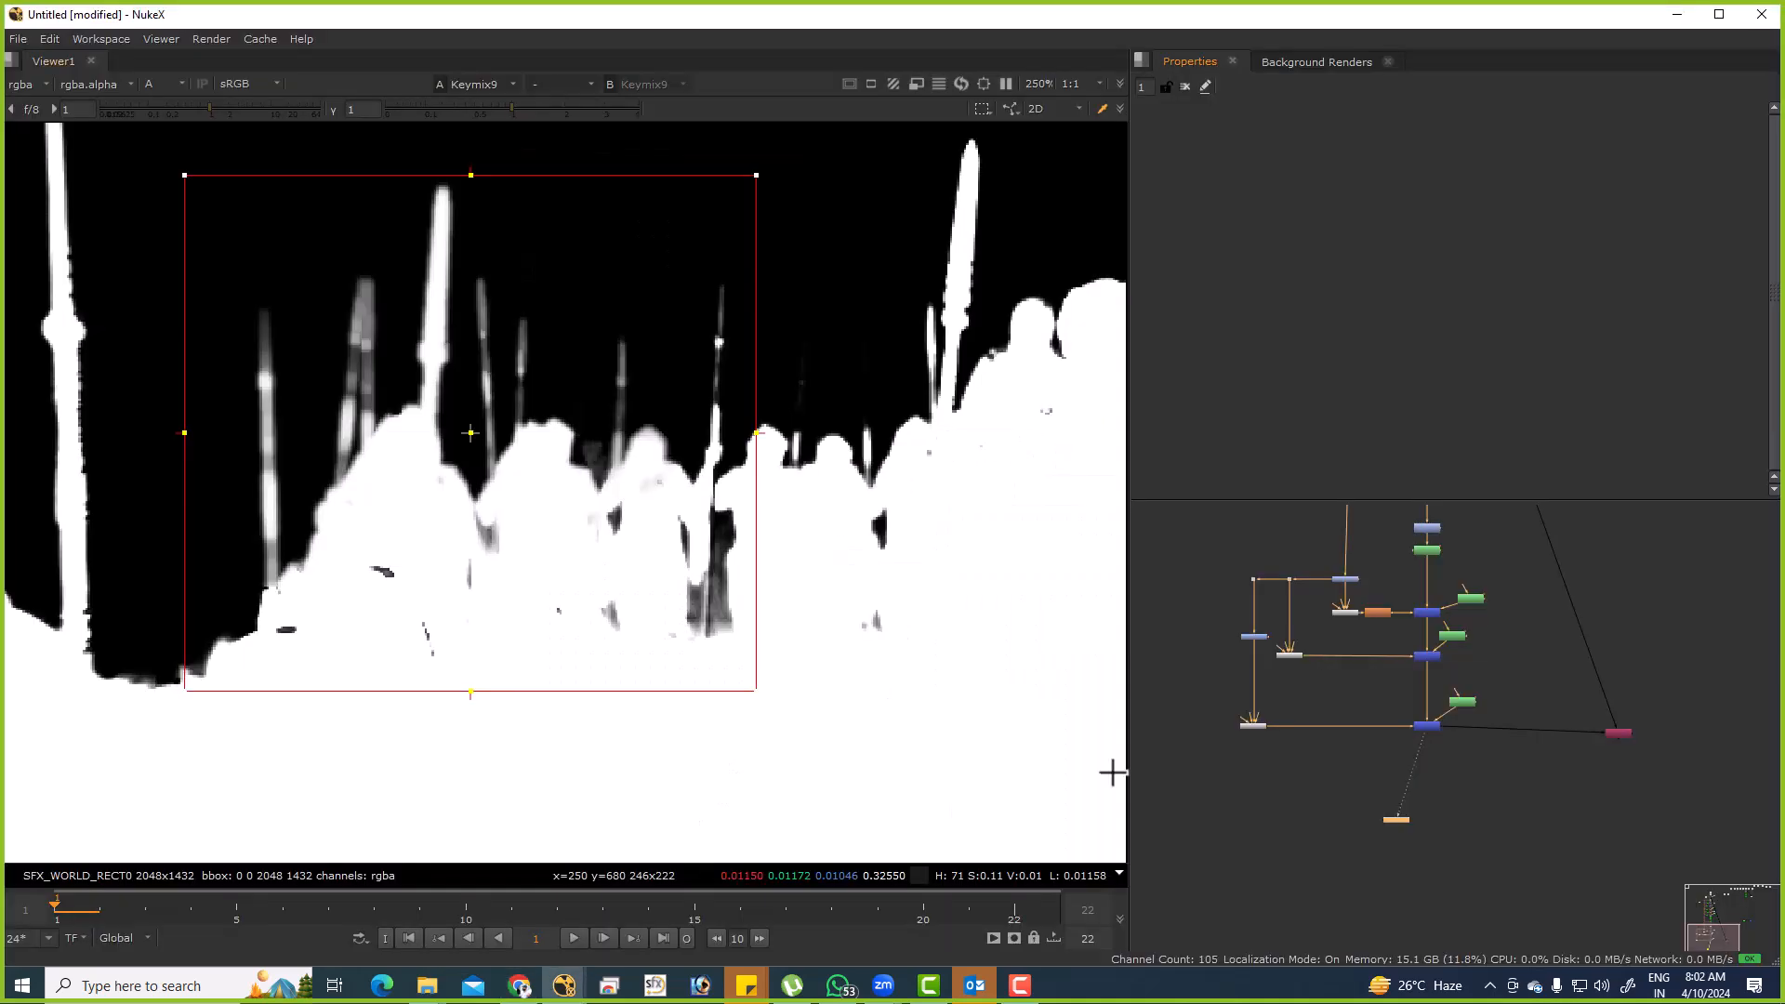
scroll(1390, 577, up, 8)
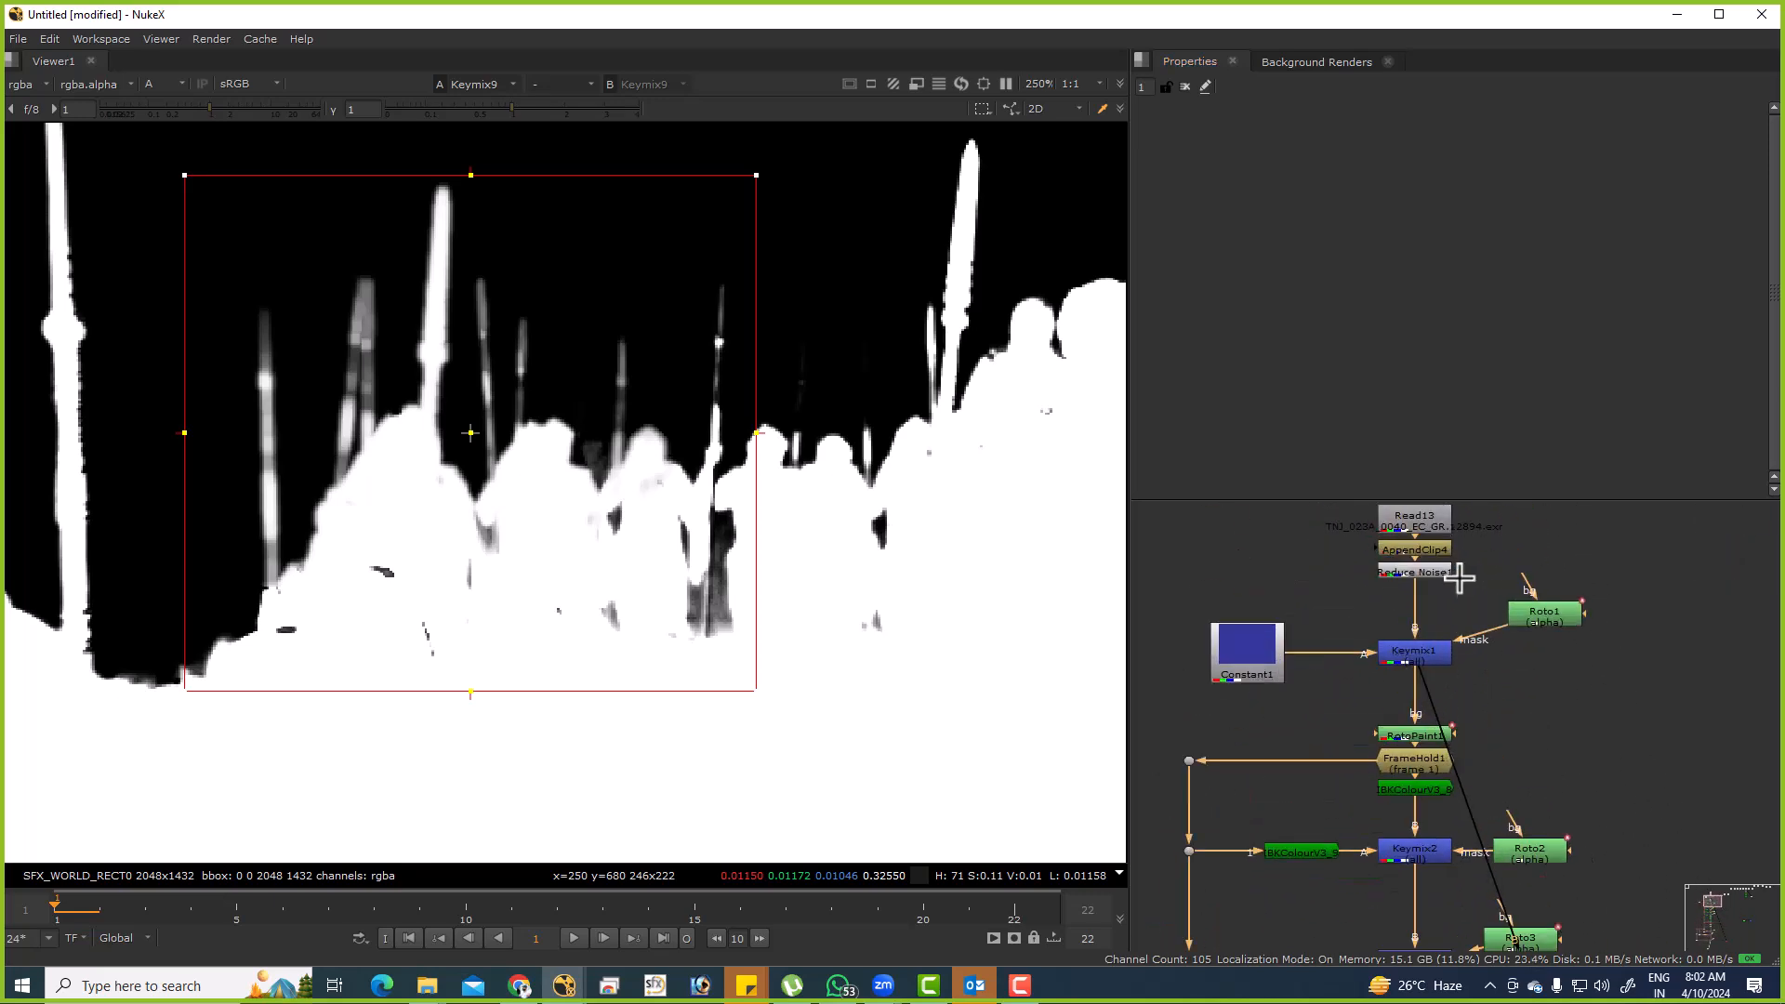
double_click(1409, 682)
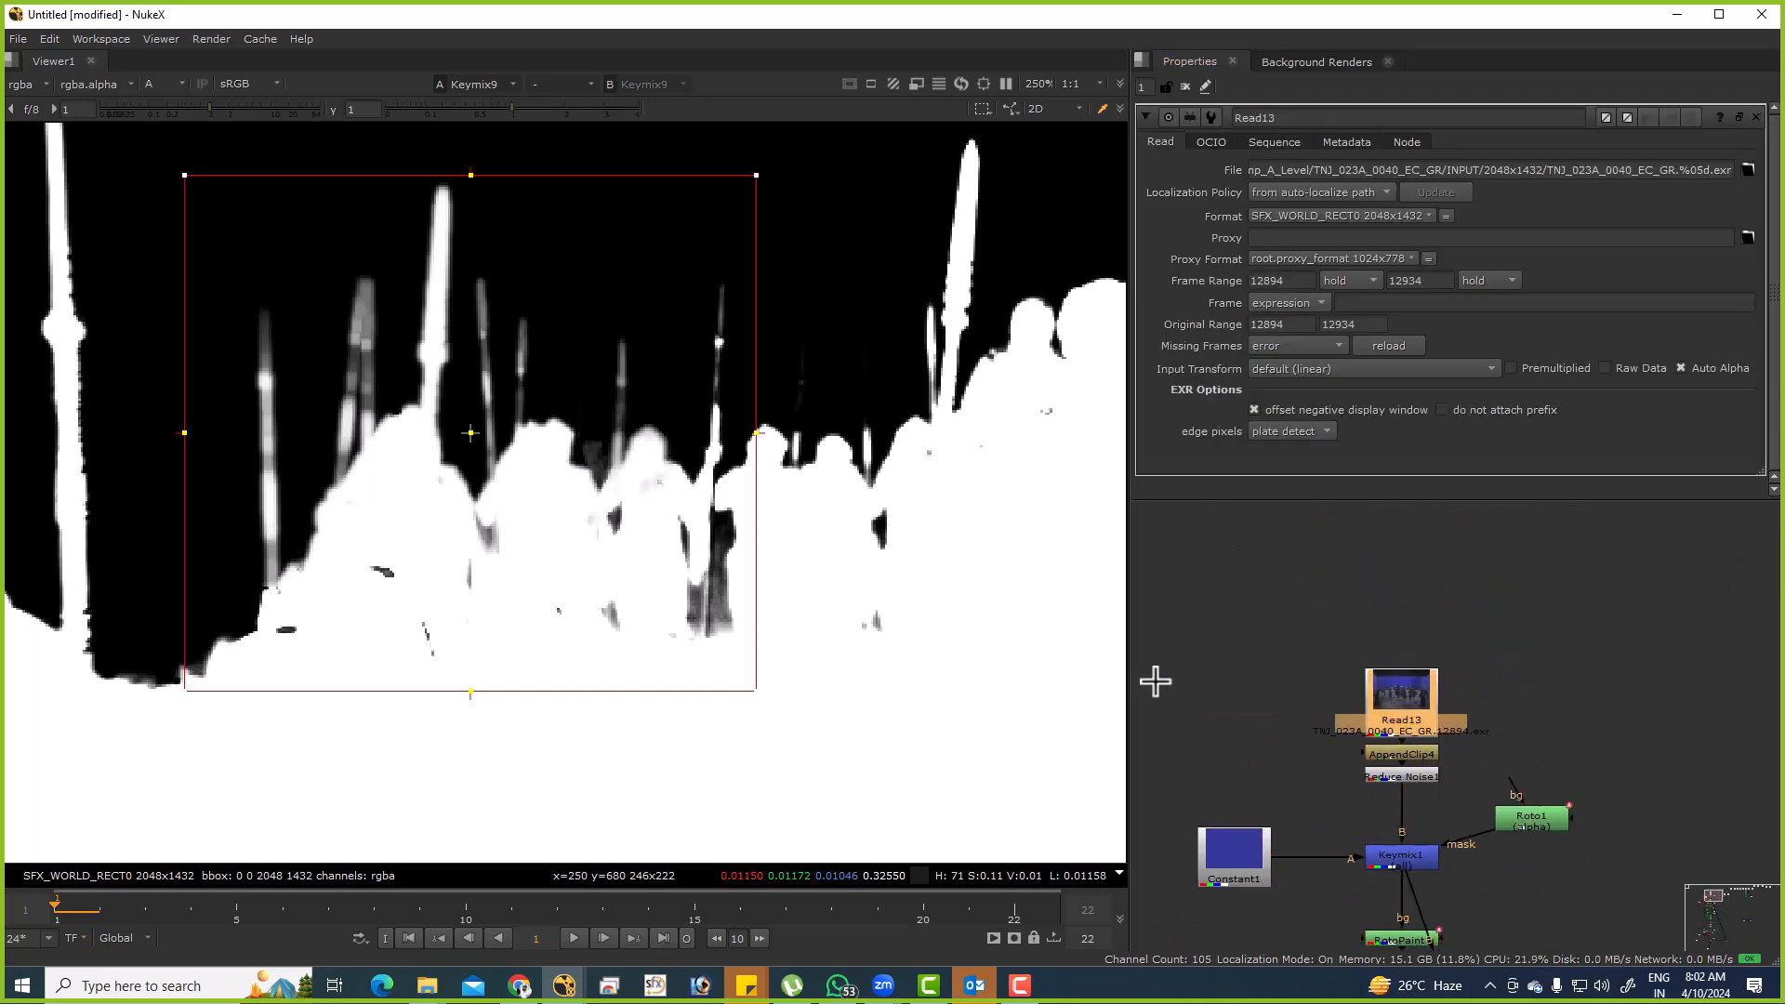
key(r)
drag(1004, 723, 14, 596)
key(Escape)
key(super+r)
key(Escape)
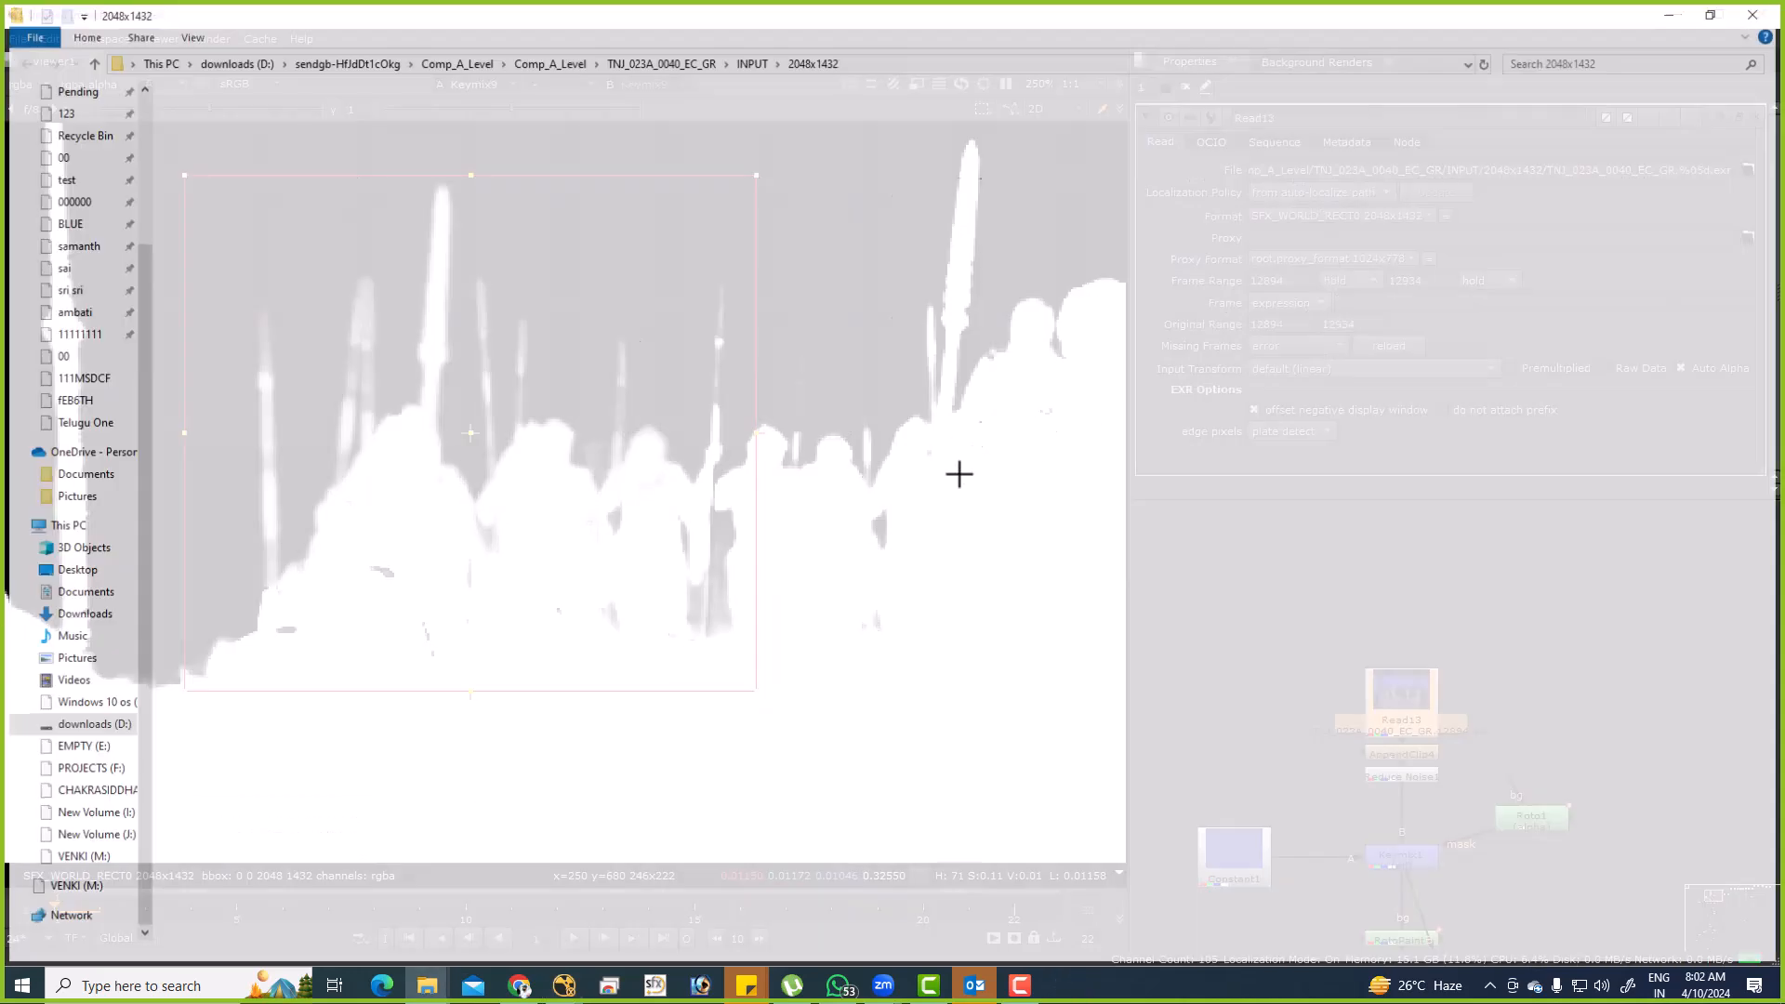
Go up to the Comp_A_Level folder and upload its TNJ_023A_0040_EC_GR folder into Day_14 on Google Drive.
key(alt+Up)
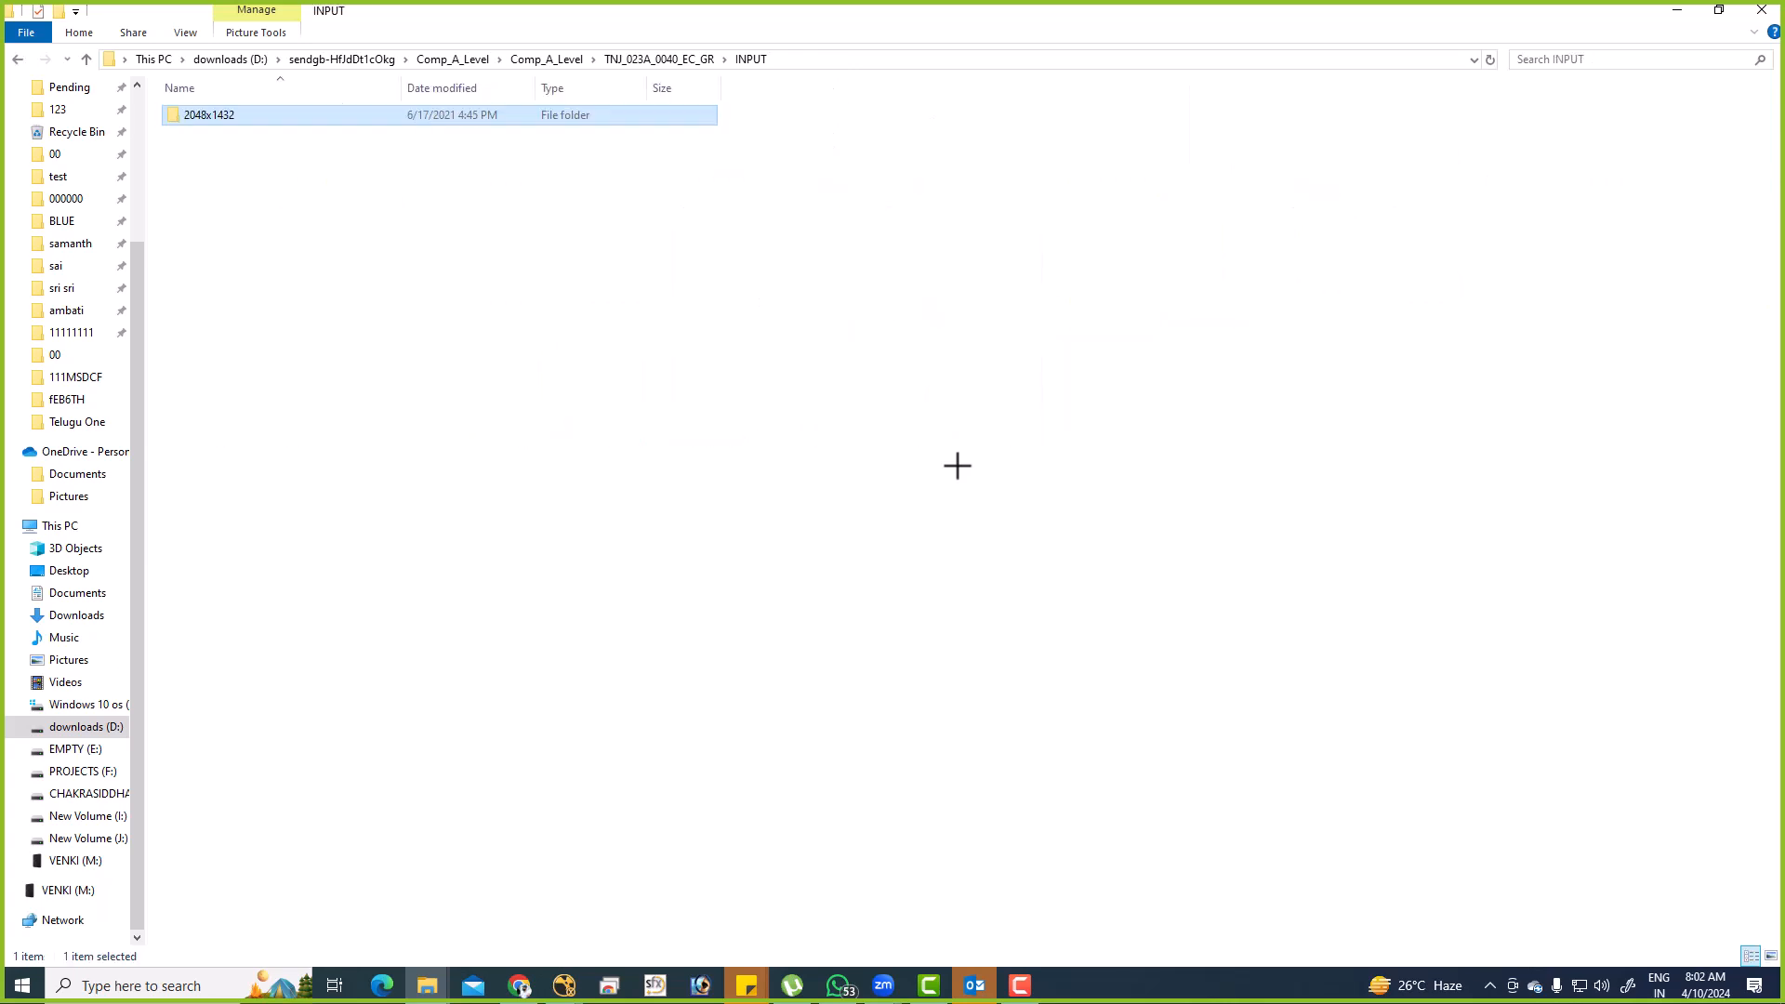
click(566, 58)
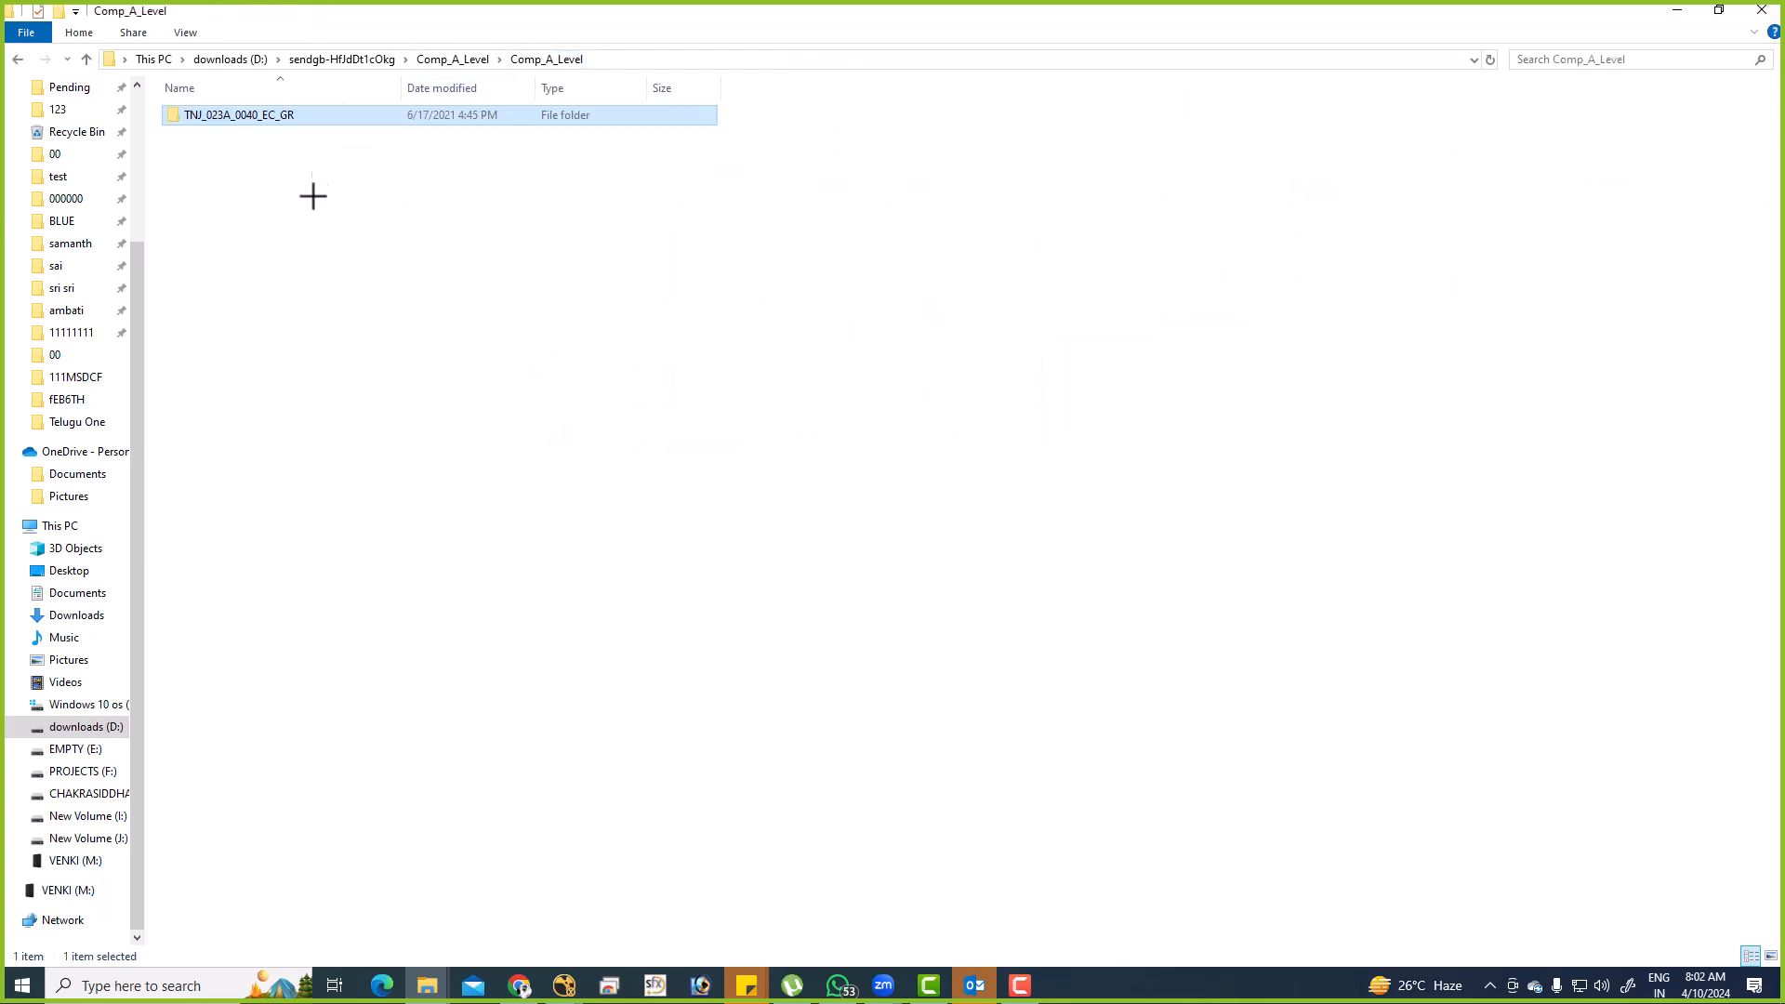
key(alt+Tab)
drag(502, 260, 818, 505)
key(alt+Tab)
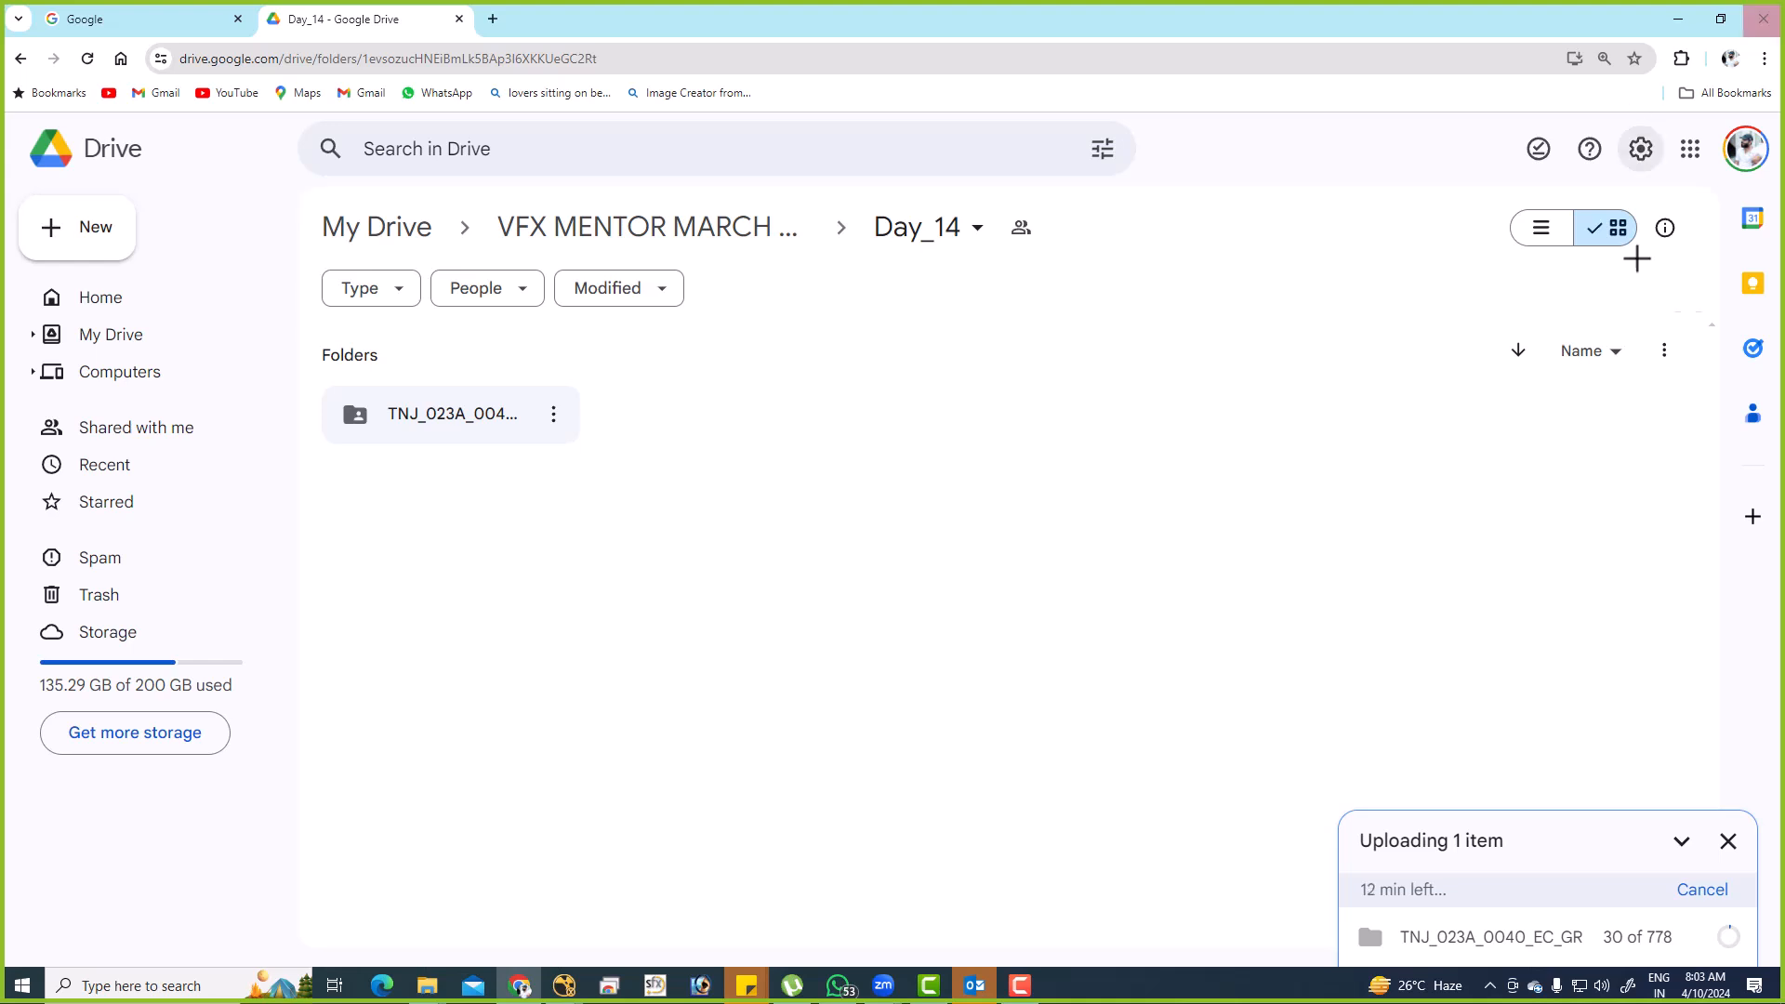
click(521, 985)
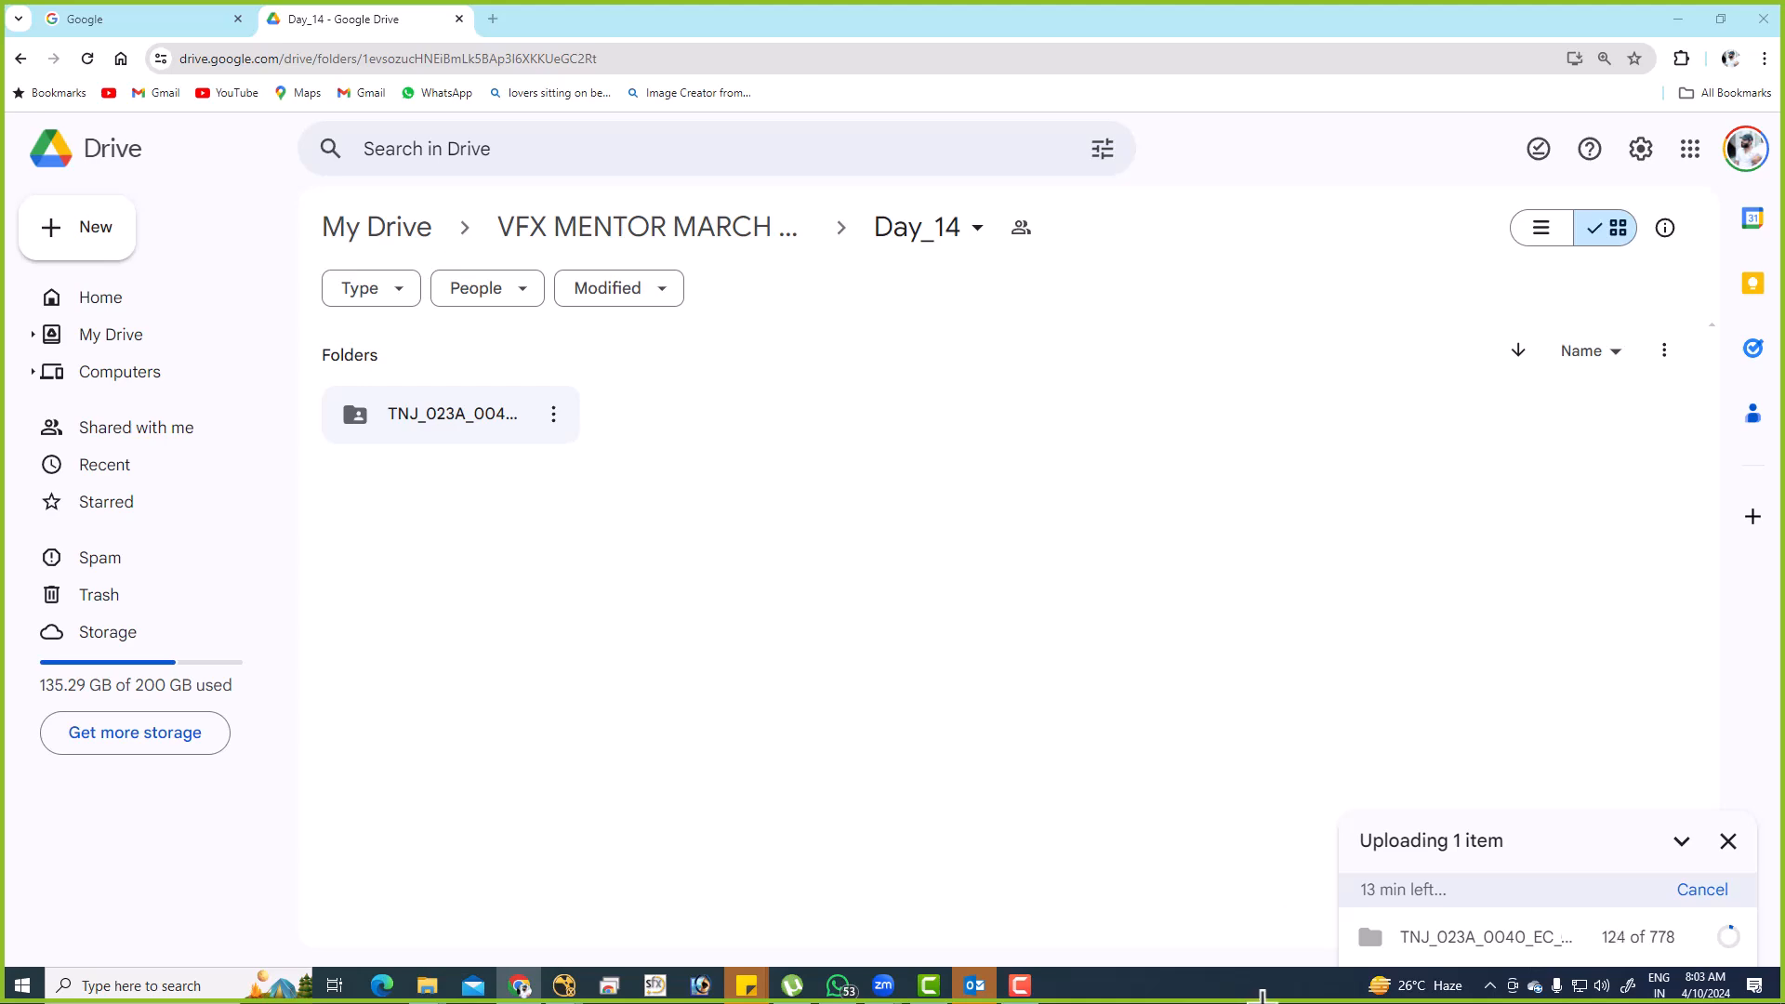
Switch back to NukeX, fit the matte in the viewer, and close Read13's properties.
key(alt+Tab)
key(alt+Tab)
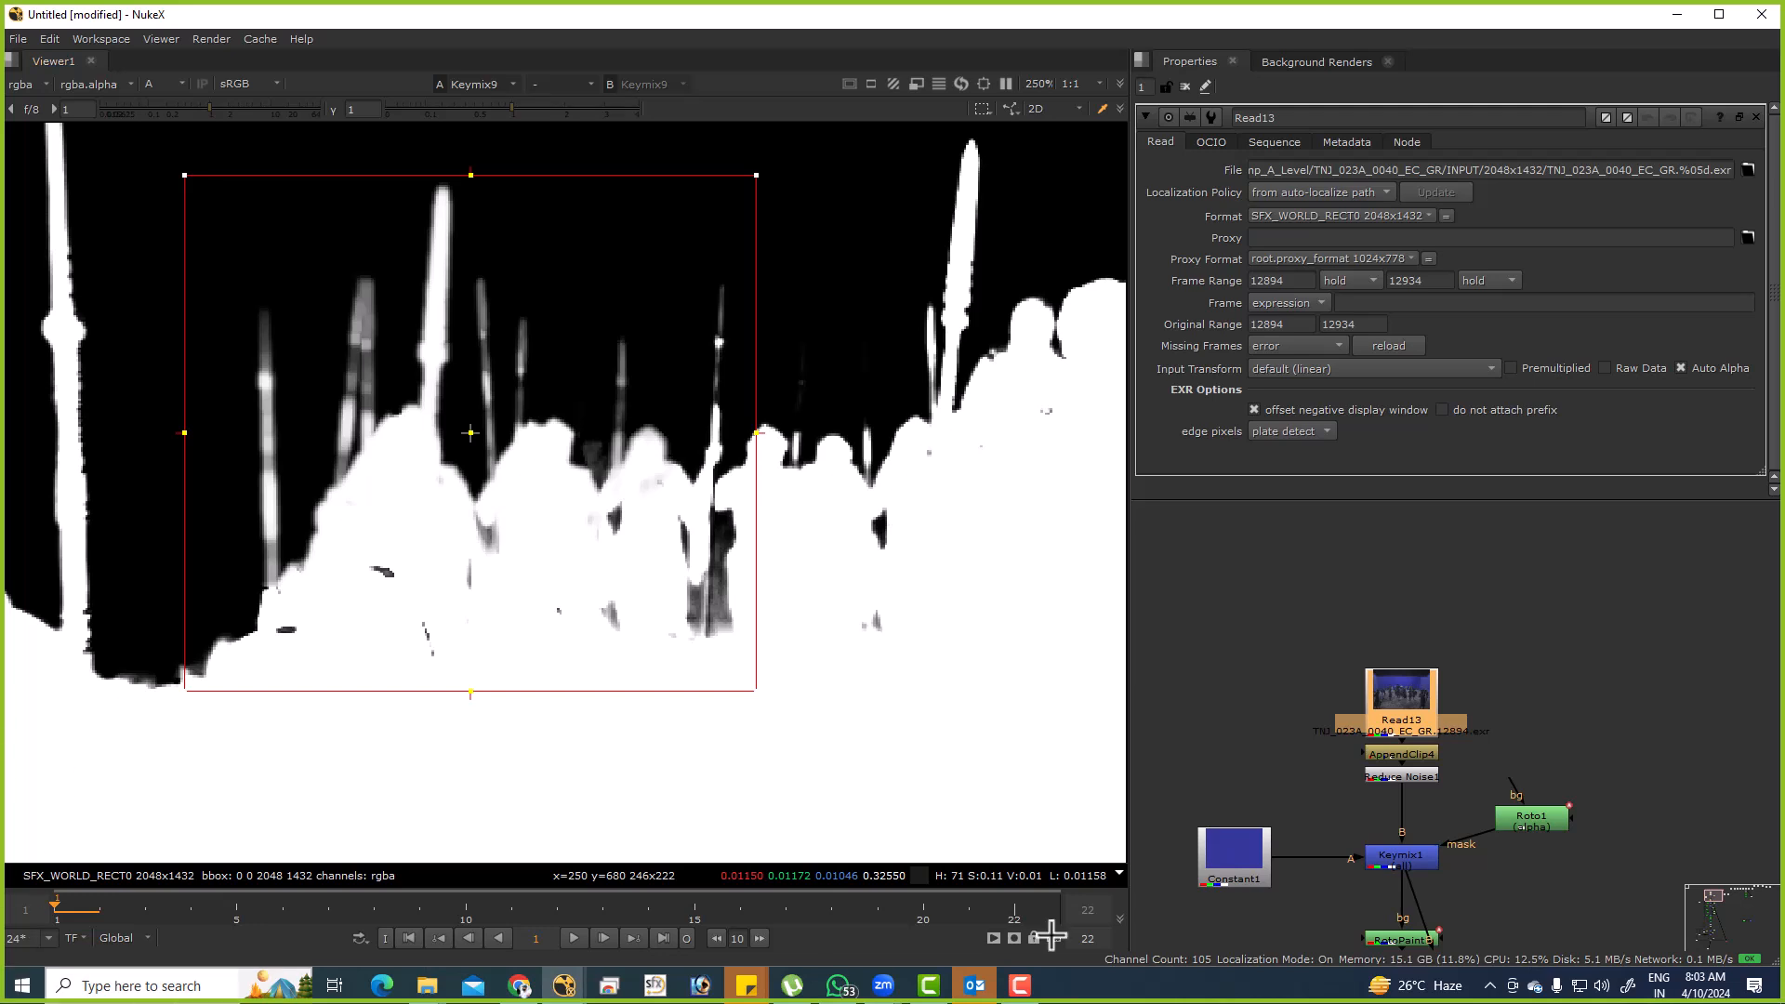
key(f)
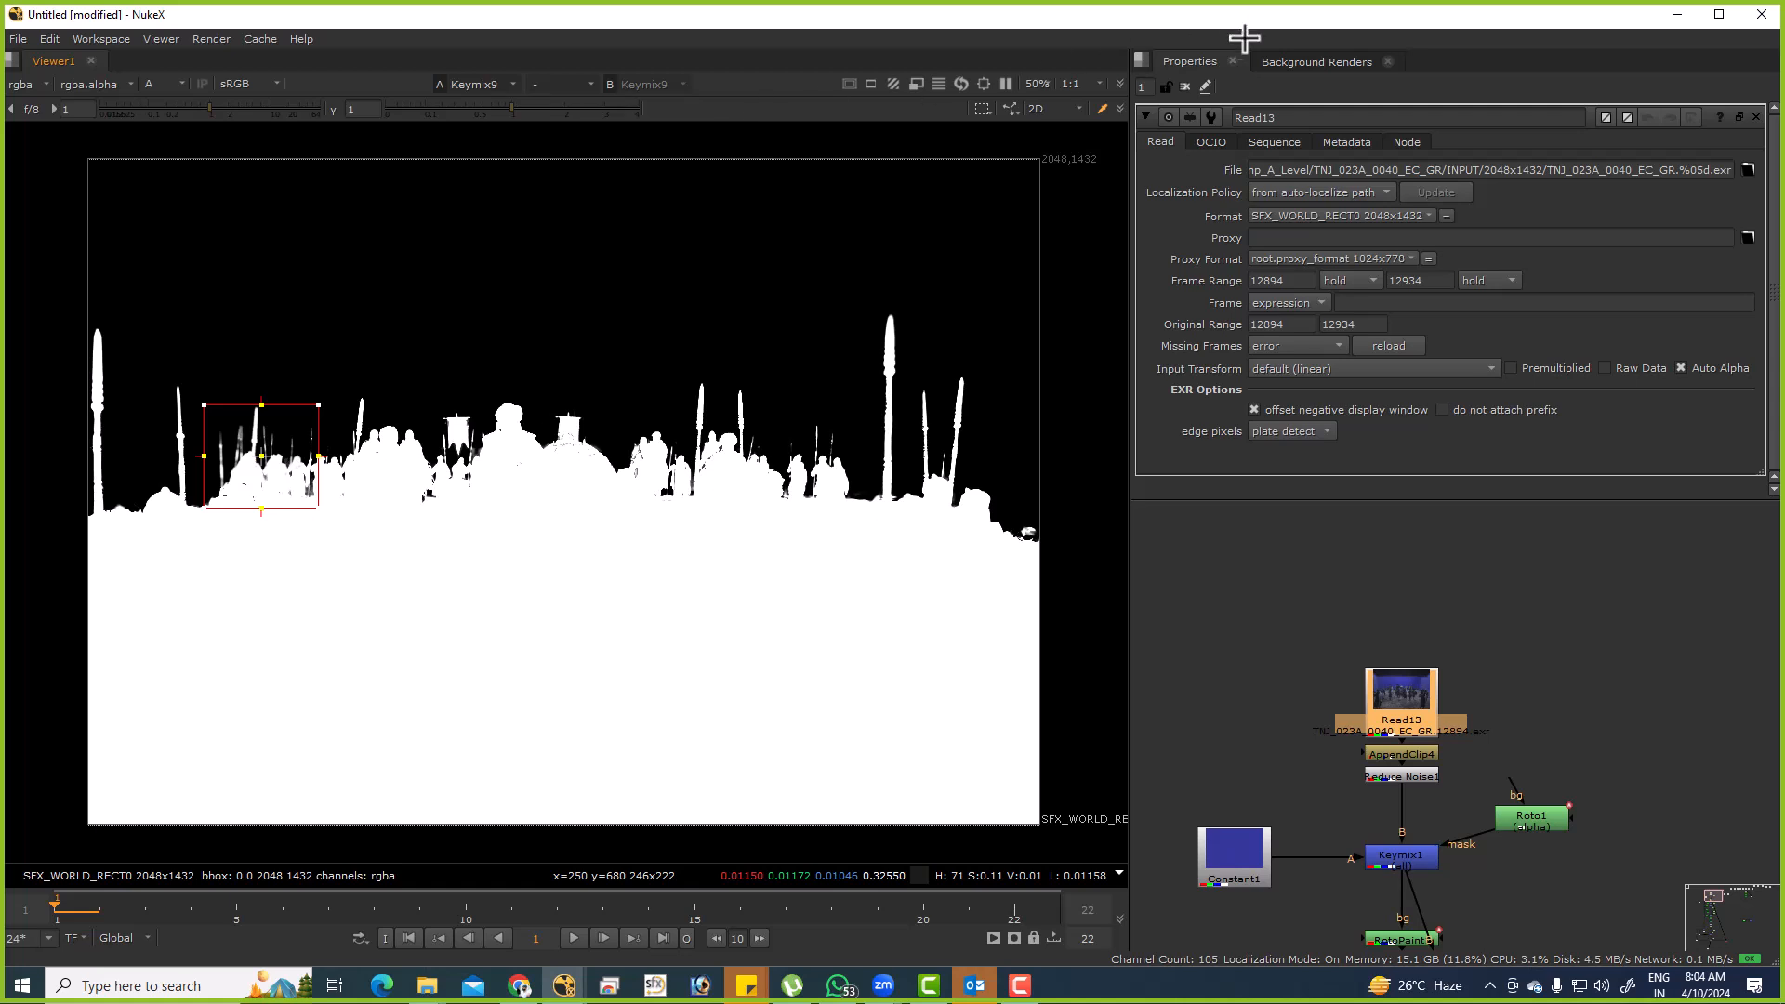
click(1184, 86)
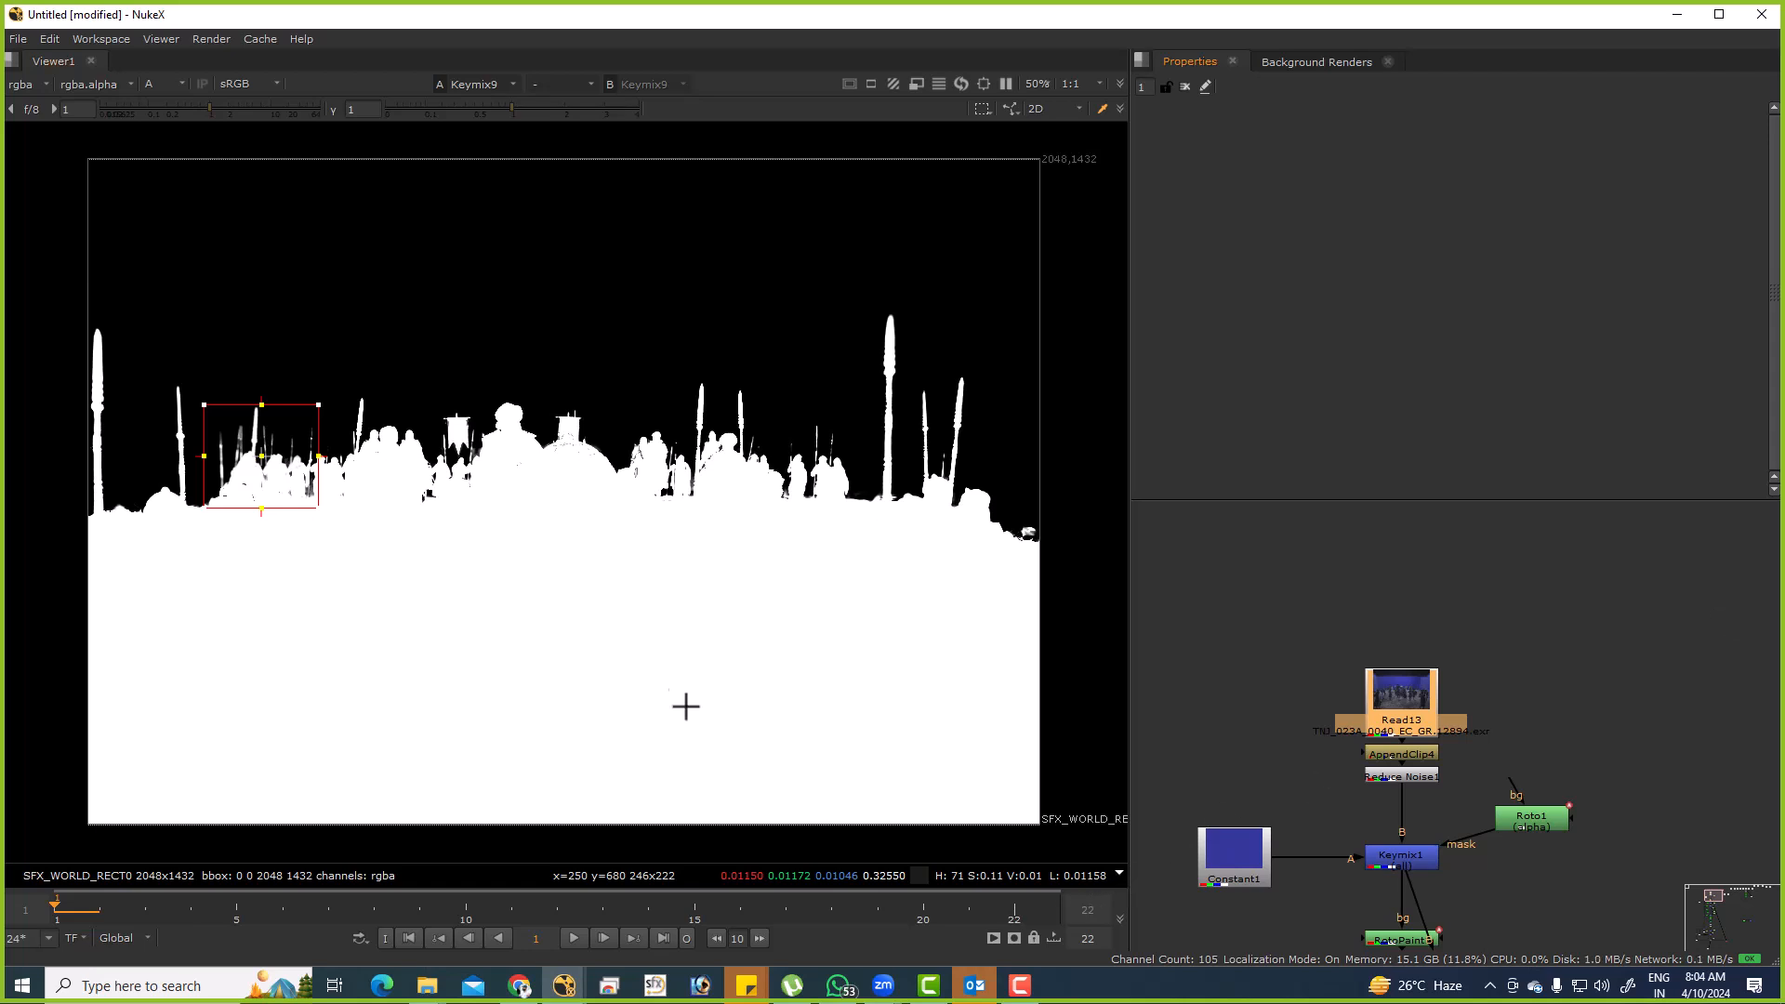
Inspect Keymix9's matte around the hanging banner, and view the whole frame's alpha again.
drag(589, 386, 802, 540)
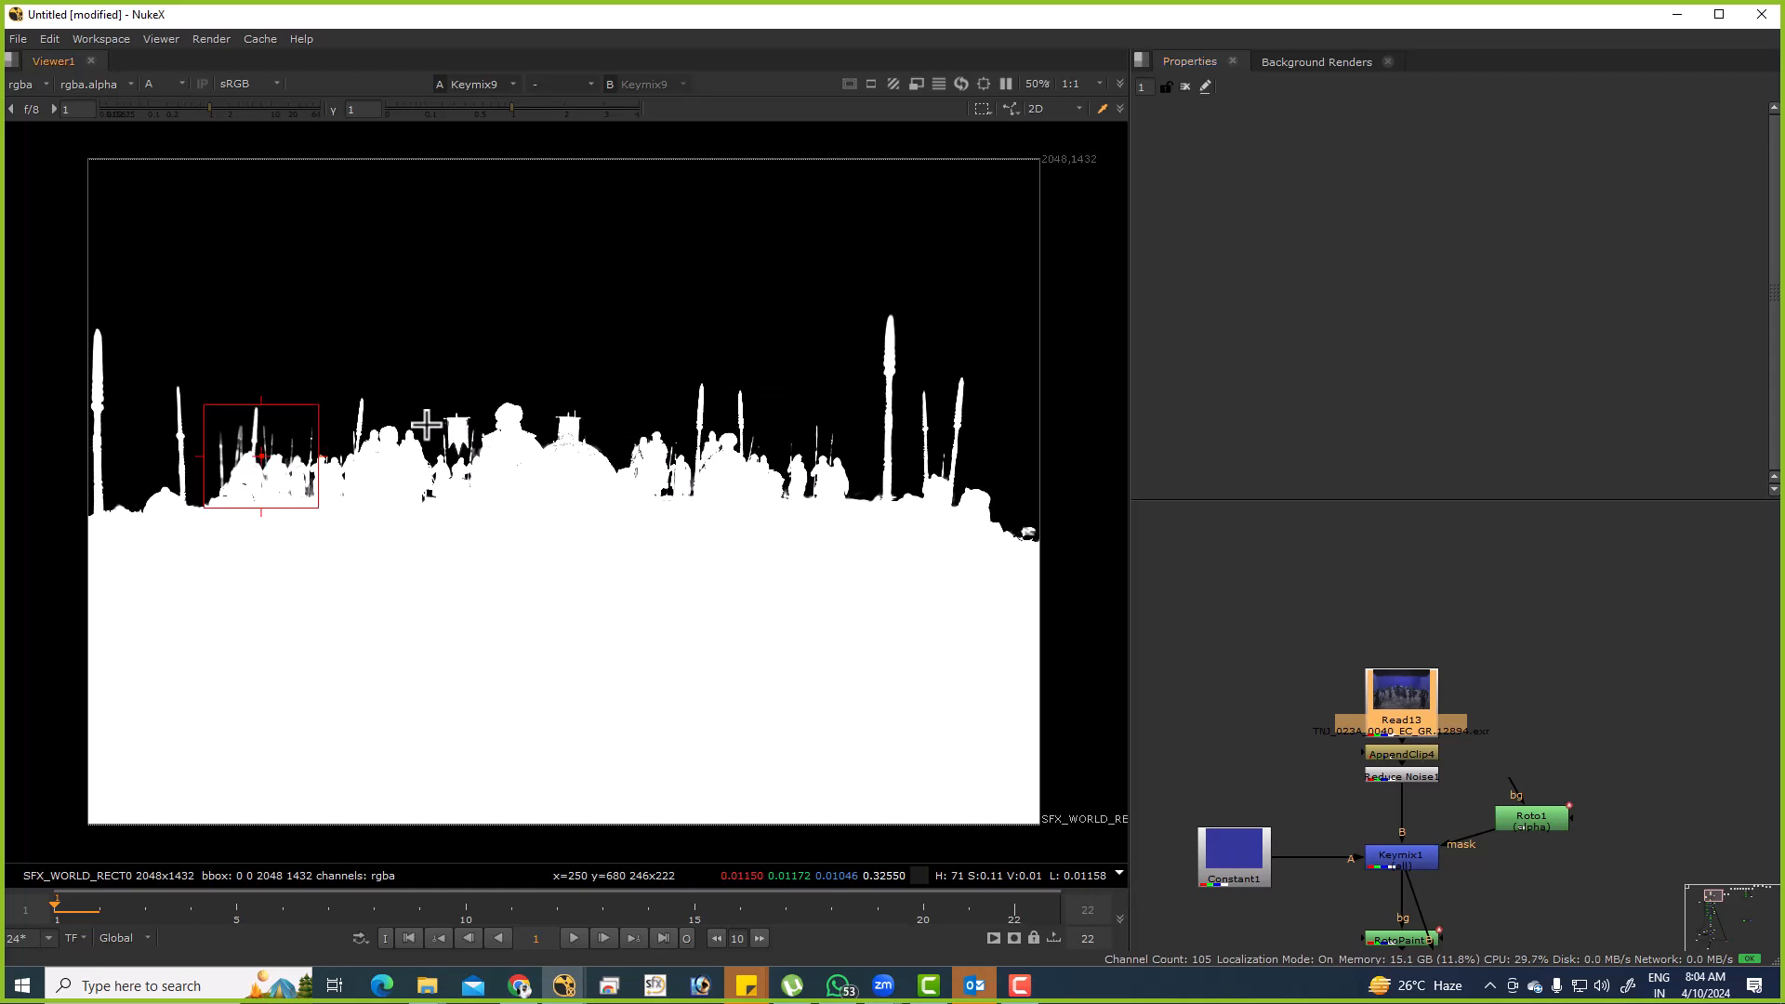
scroll(426, 418, up, 5)
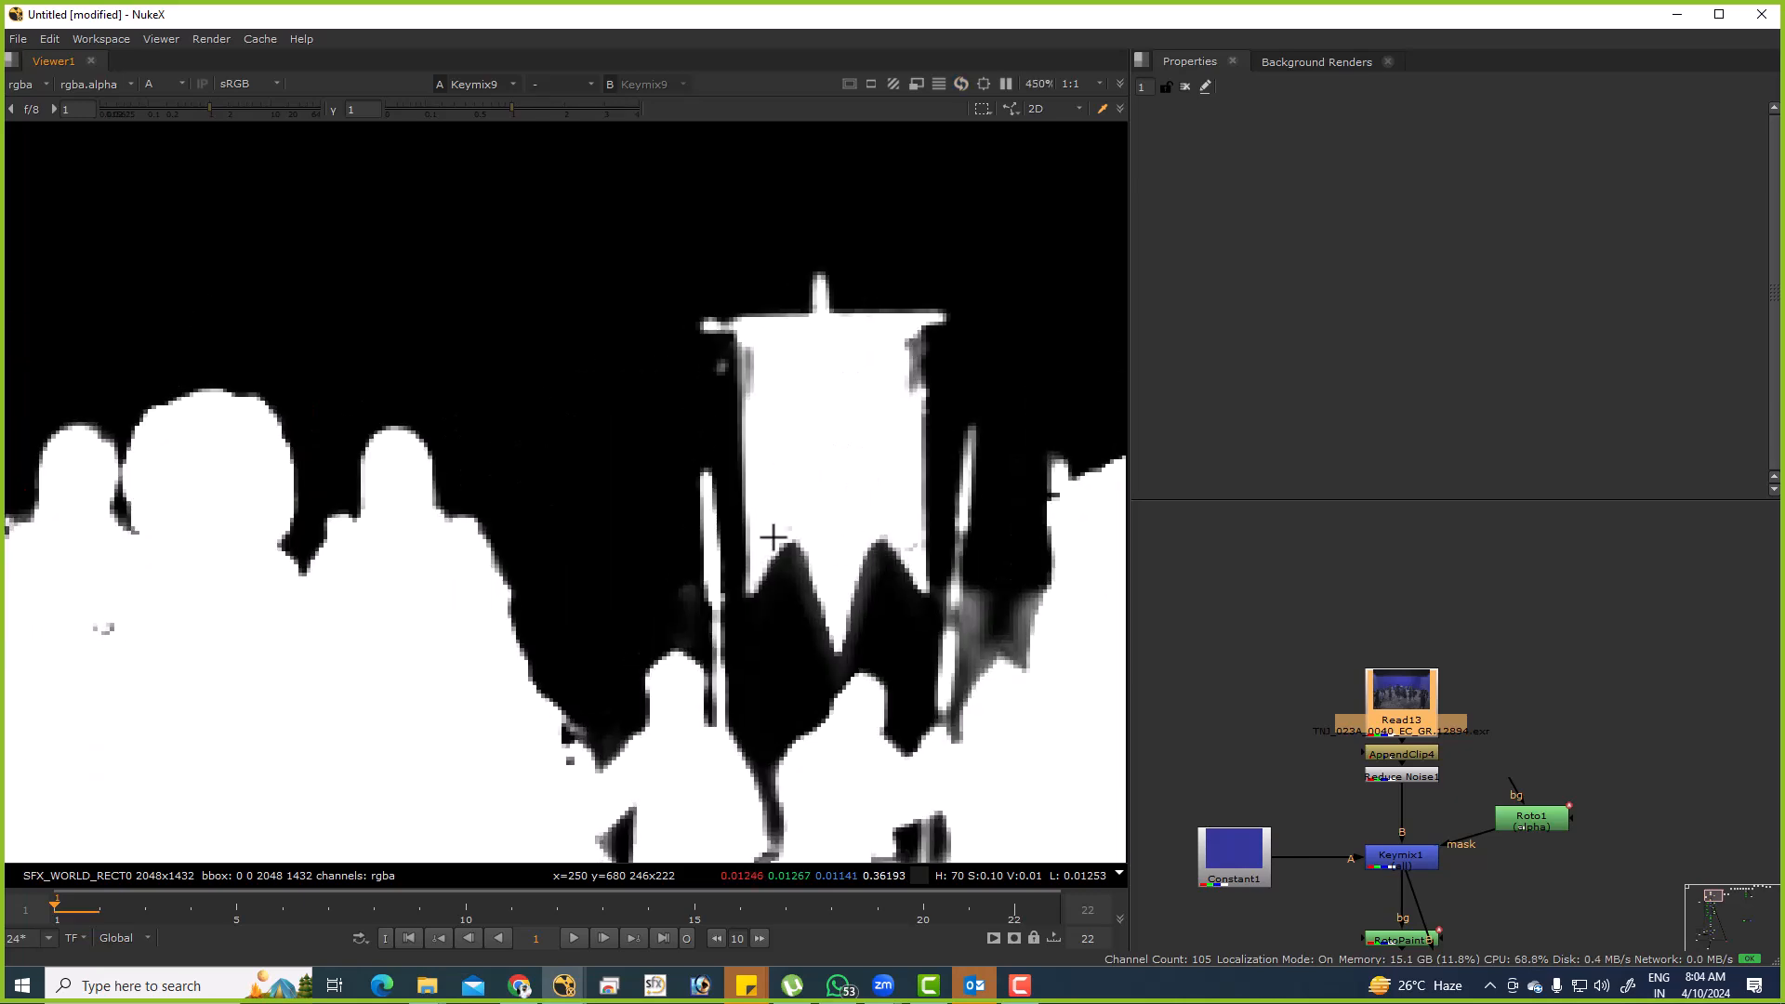
key(f)
key(a)
key(a)
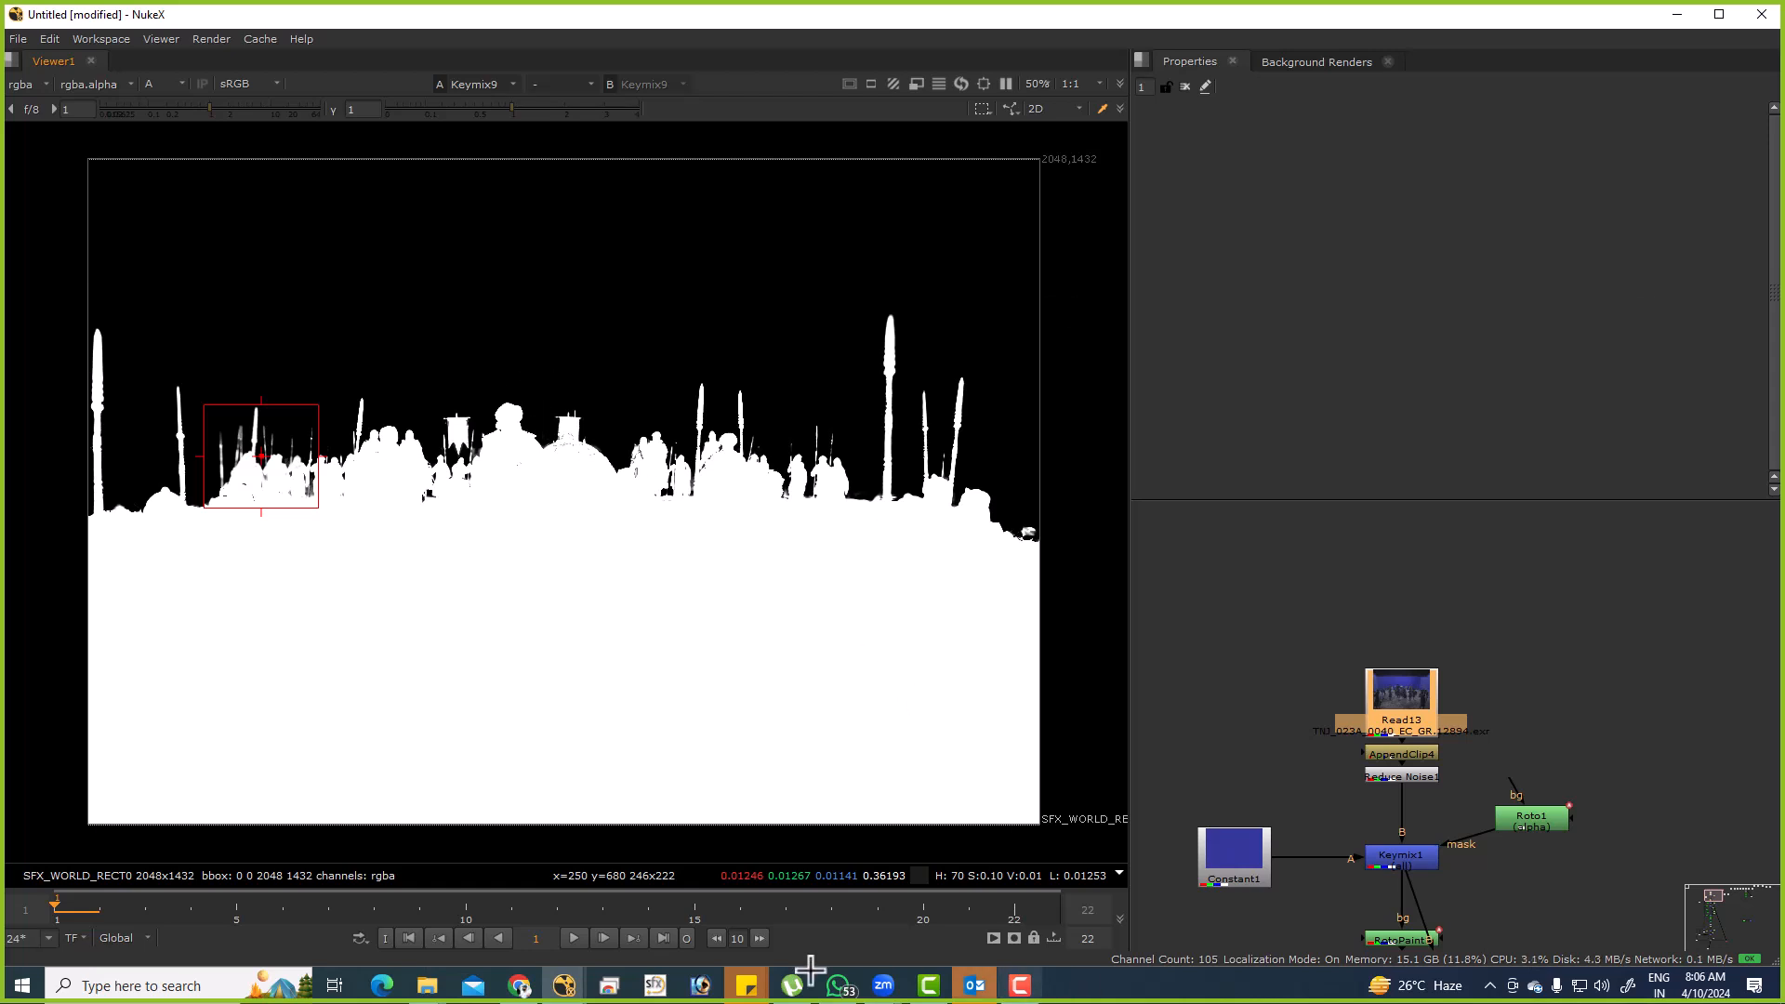
Switch to Google Chrome and check the upload in the Day_14 folder.
click(528, 977)
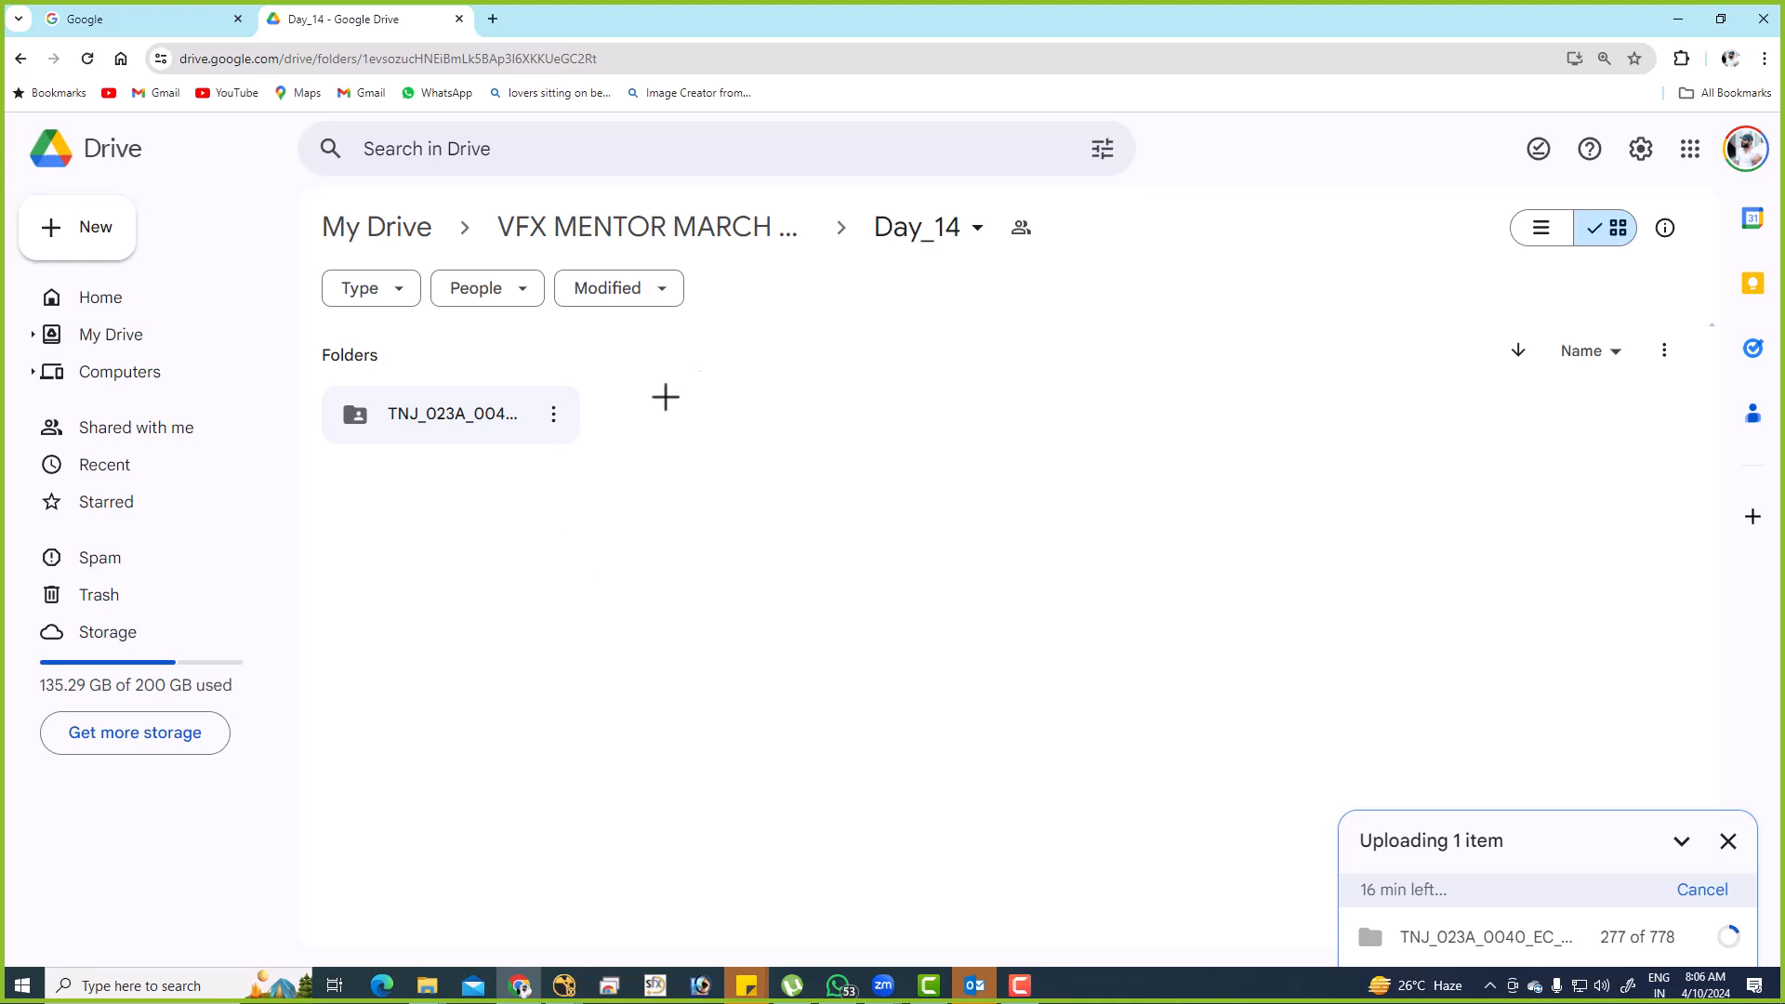